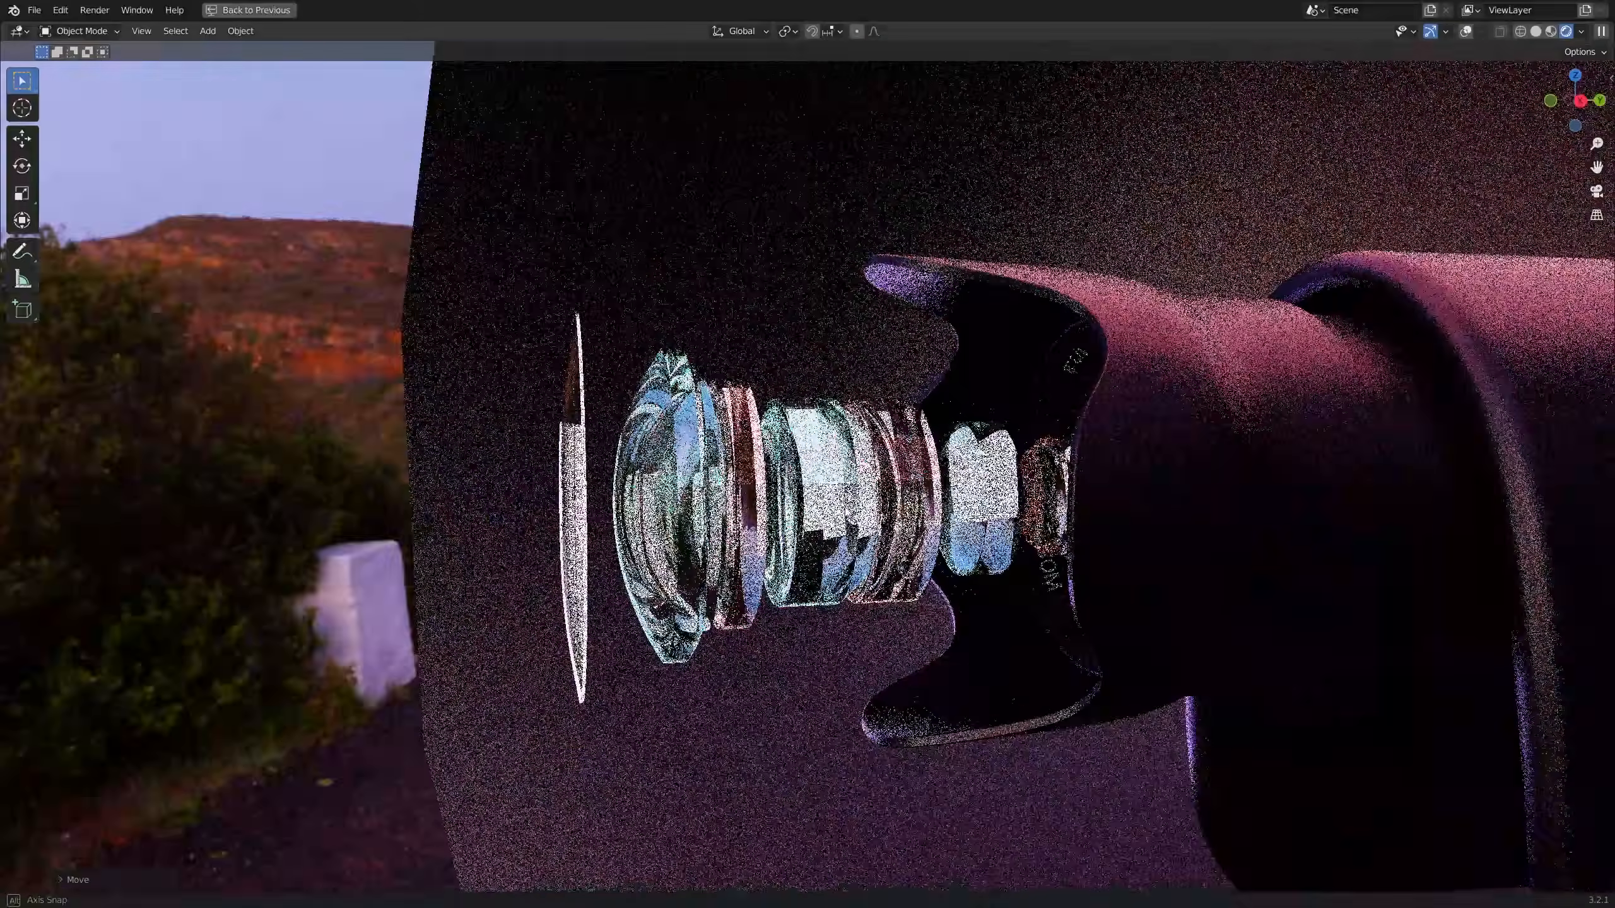
- Slide the lens stack along the global Y axis relative to its housing
{"action": "scroll", "coordinate": [846, 541], "scroll_direction": "down", "scroll_amount": 3}
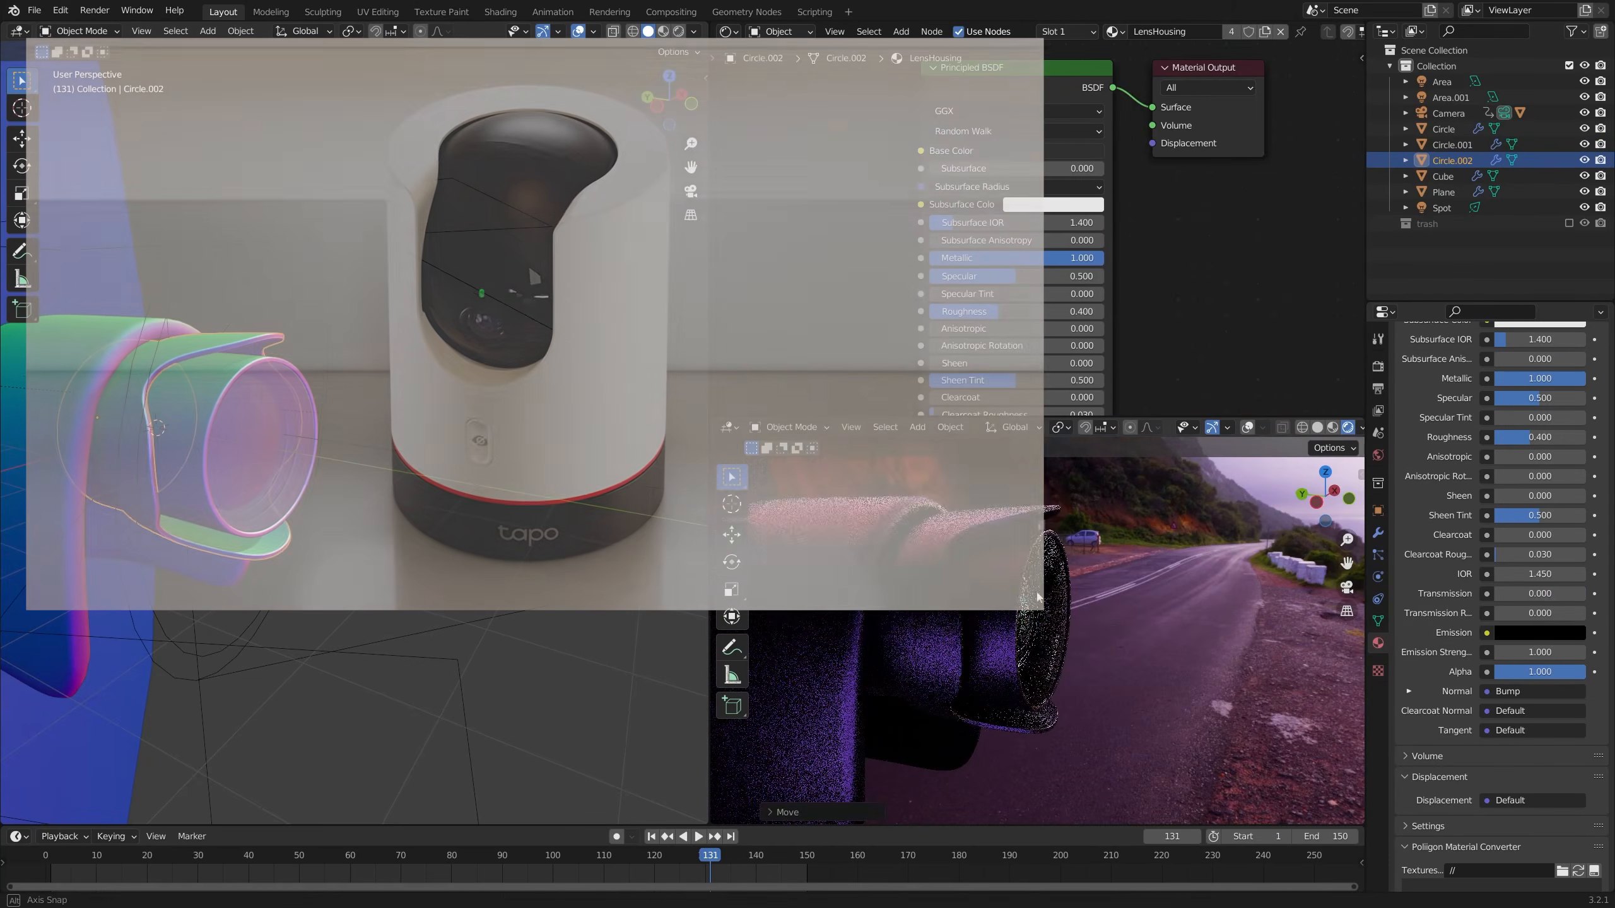
{"action": "middle_click_drag", "start_coordinate": [1037, 598], "coordinate": [818, 584]}
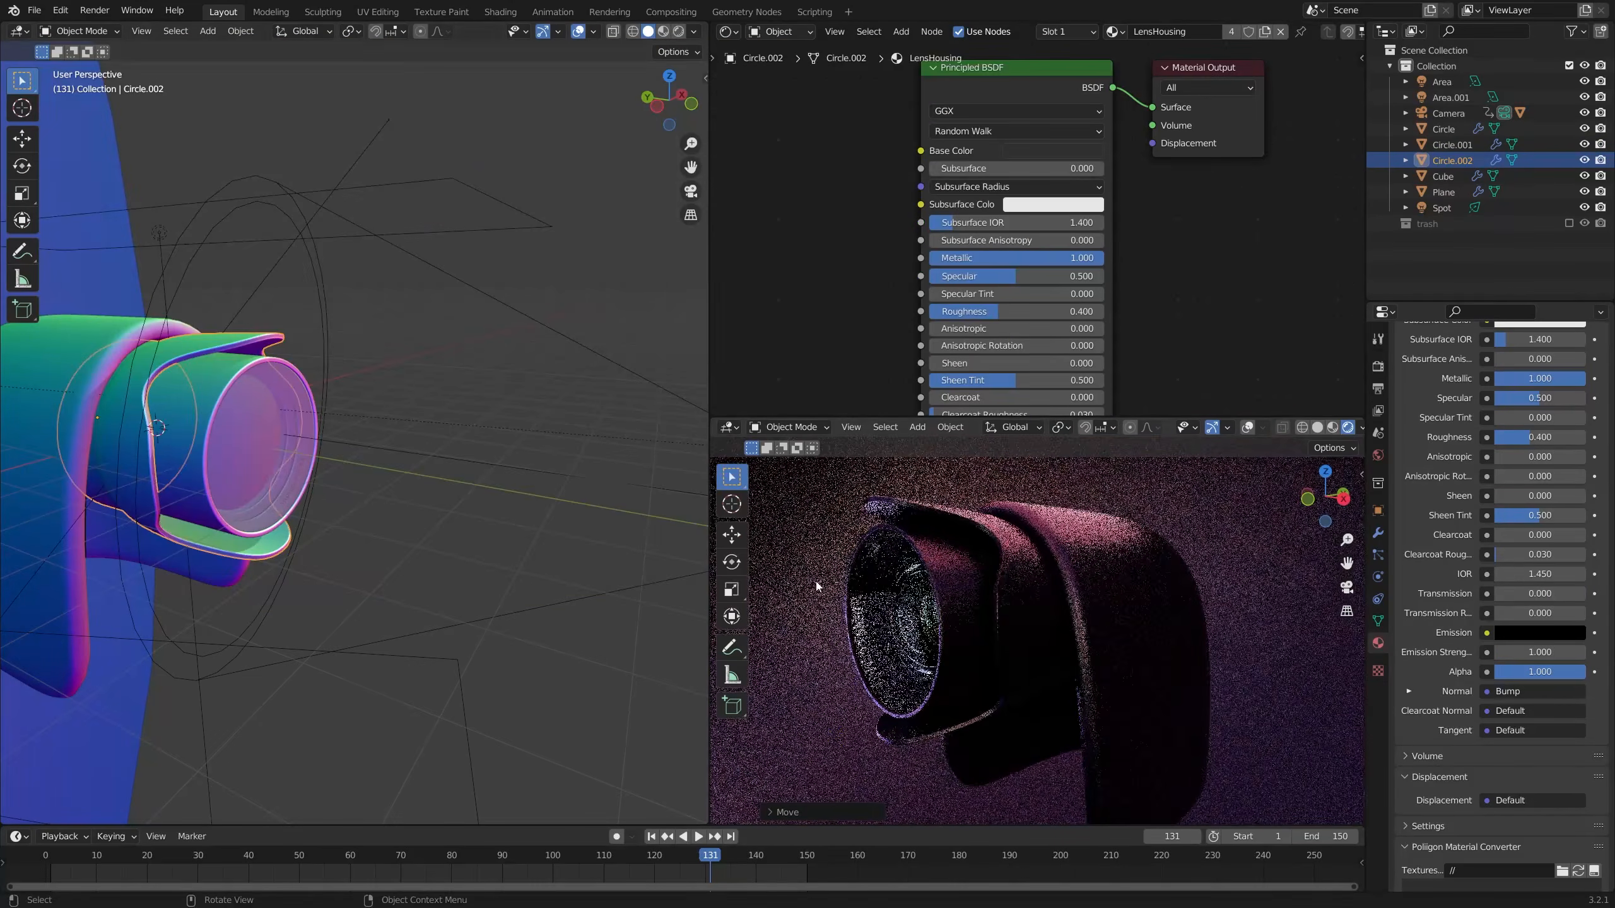
{"action": "left_click", "coordinate": [257, 452]}
{"action": "left_click", "coordinate": [205, 436], "text": "shift"}
{"action": "key", "text": "g"}
{"action": "key", "text": "y"}
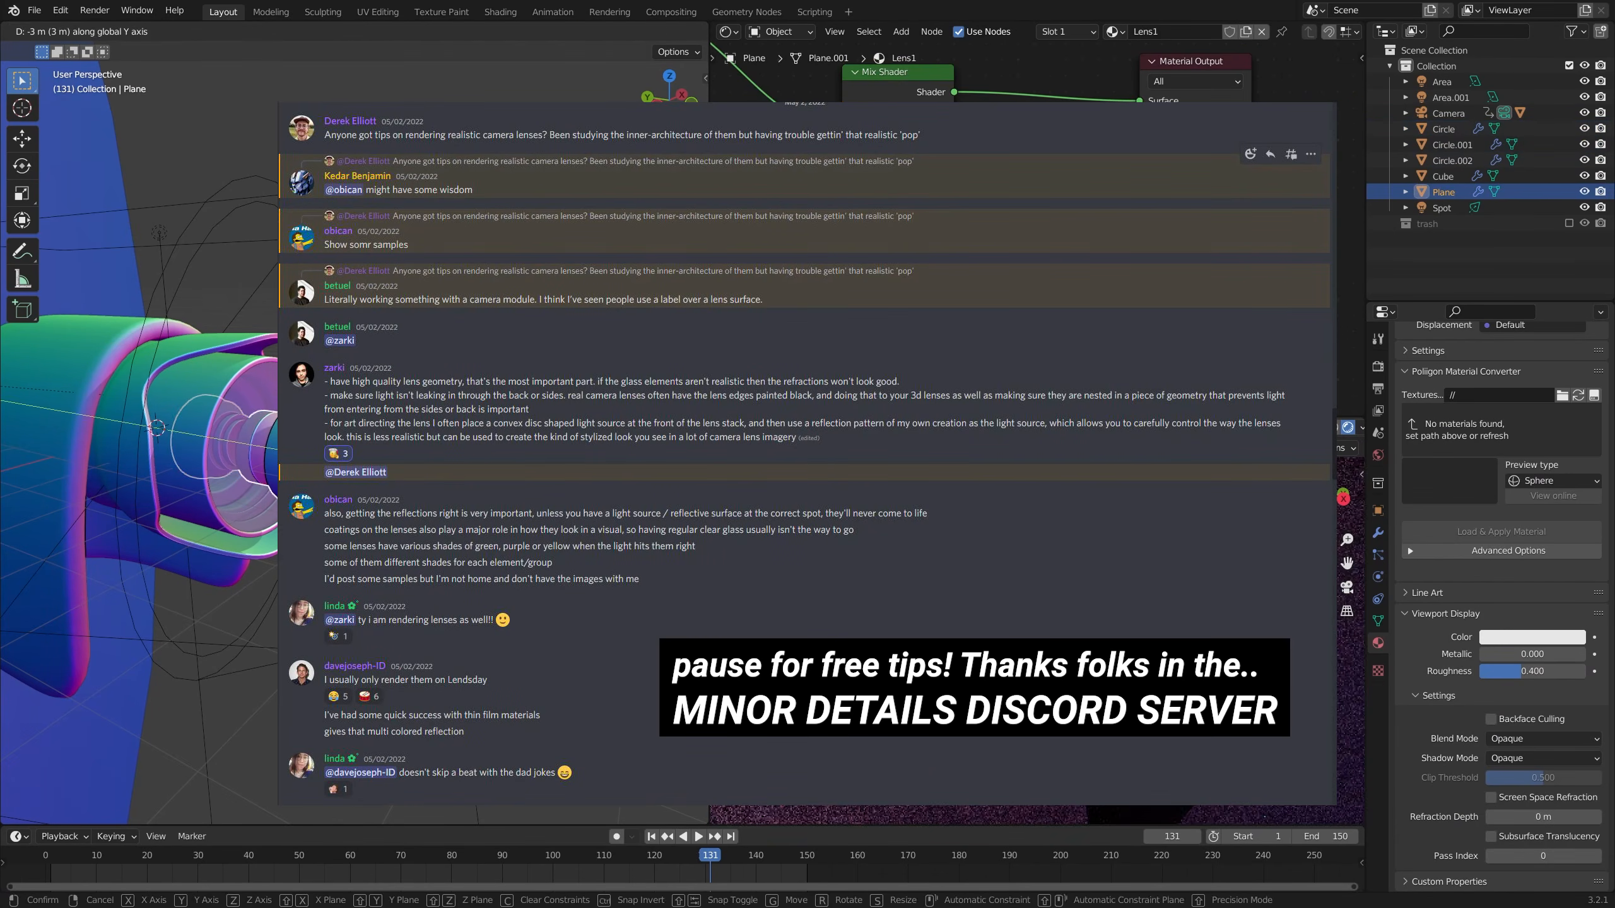
{"action": "left_click", "coordinate": [260, 449]}
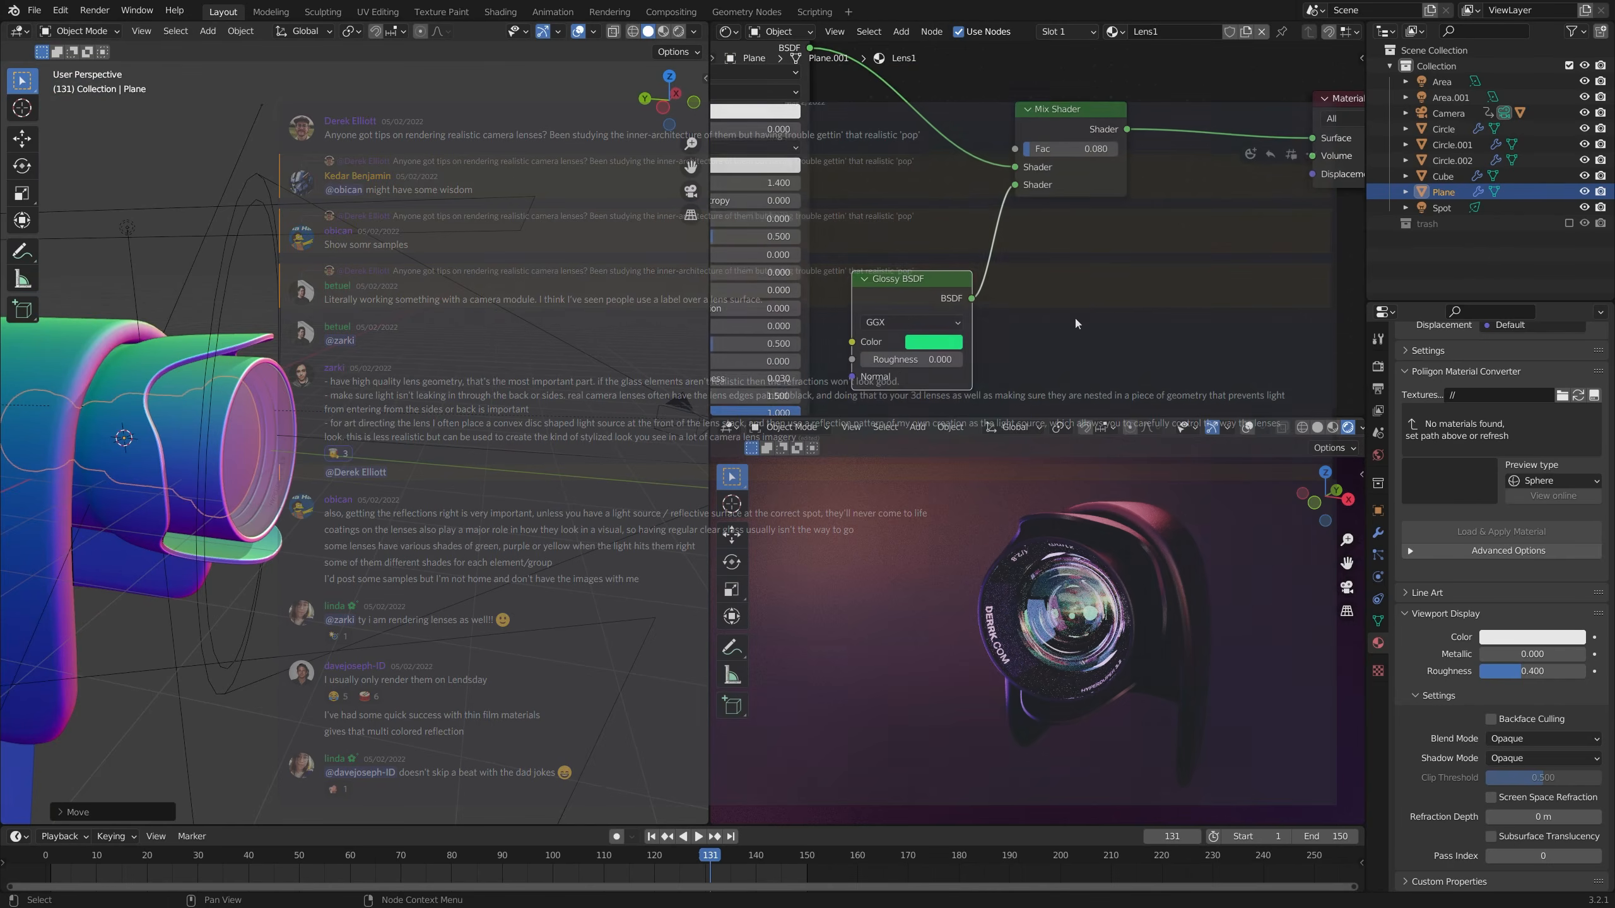
- Adjust the Glossy BSDF color of the Lens1 material and show the Lens2 material's nodes
{"action": "left_click", "coordinate": [934, 342]}
{"action": "left_click", "coordinate": [954, 167]}
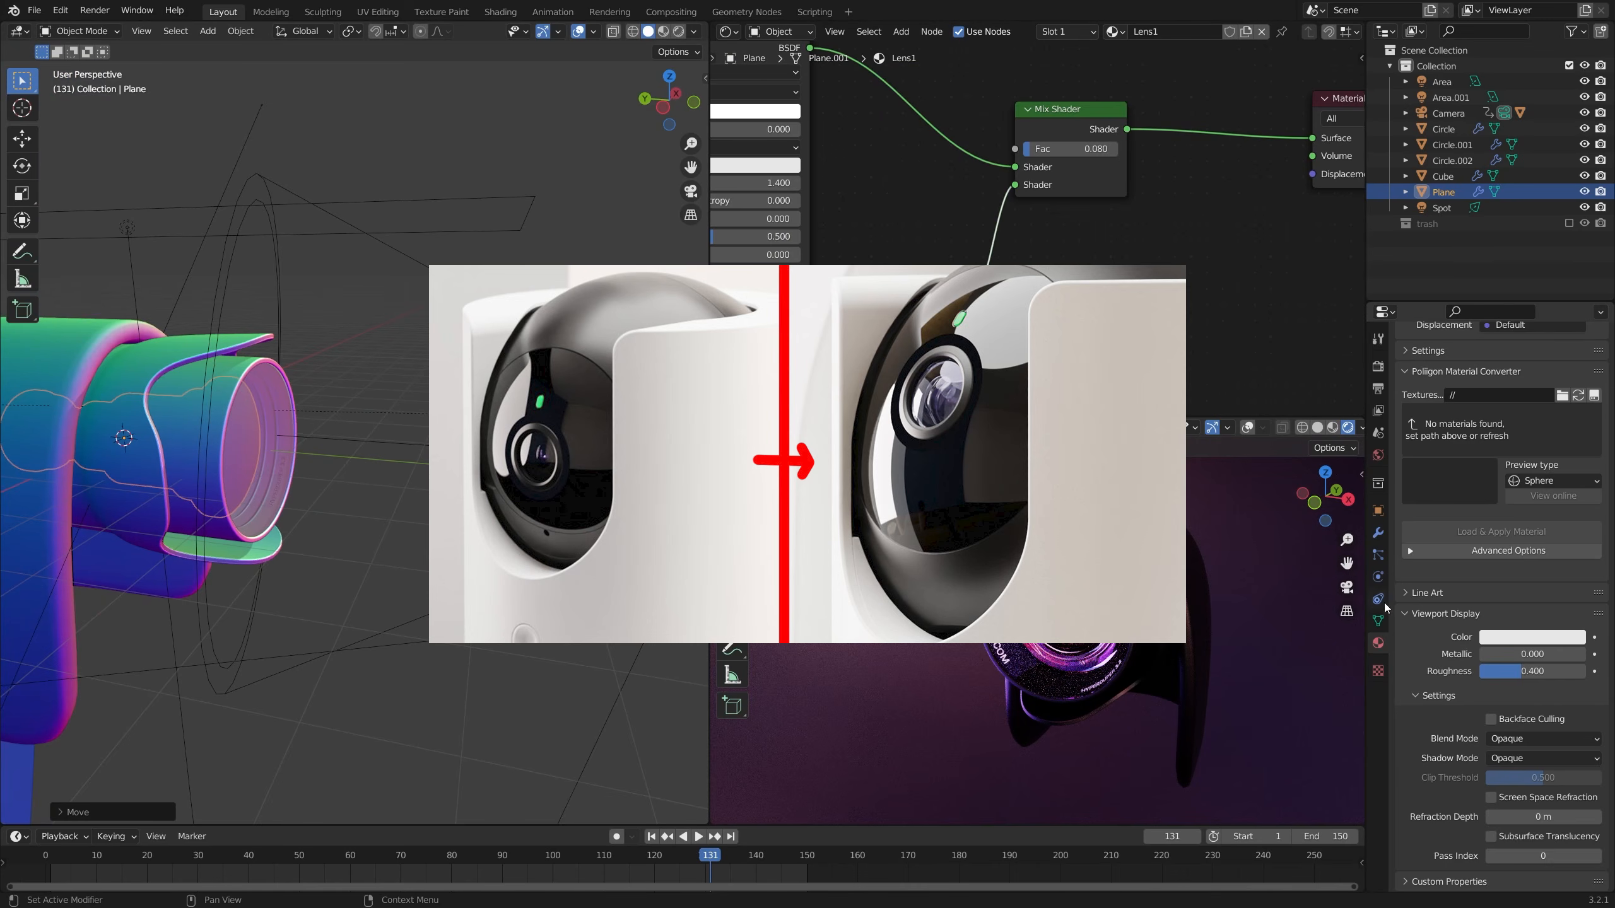
{"action": "scroll", "coordinate": [1449, 509], "scroll_direction": "up", "scroll_amount": 10}
{"action": "left_click", "coordinate": [1405, 382]}
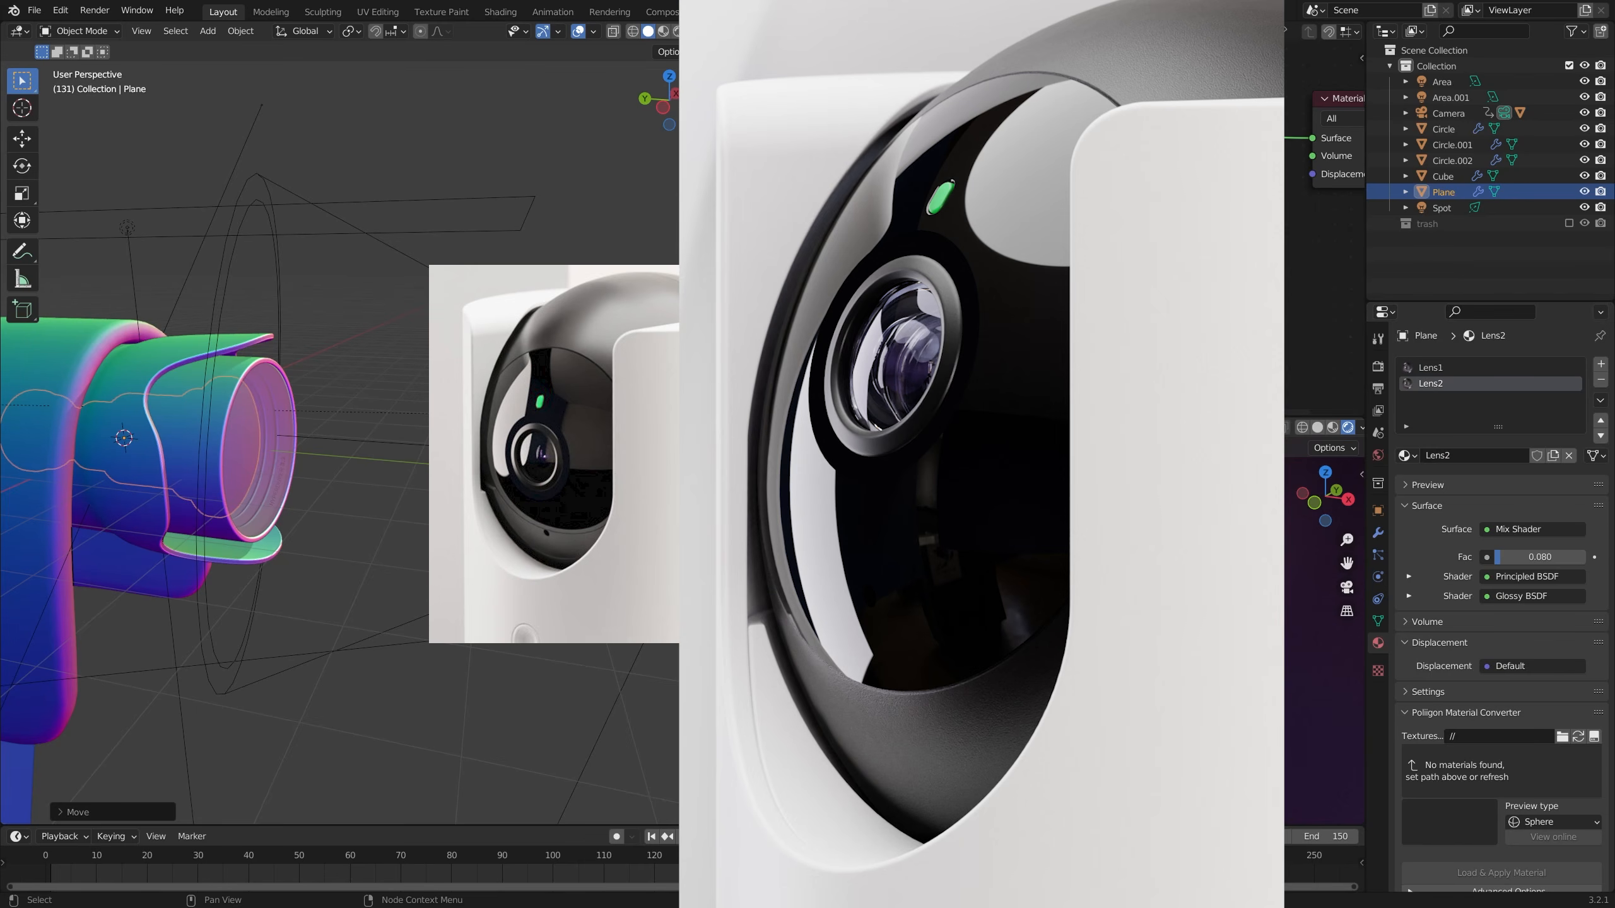
- Move the lens stack along the global Y axis again to place it back inside the housing
{"action": "key", "text": "g"}
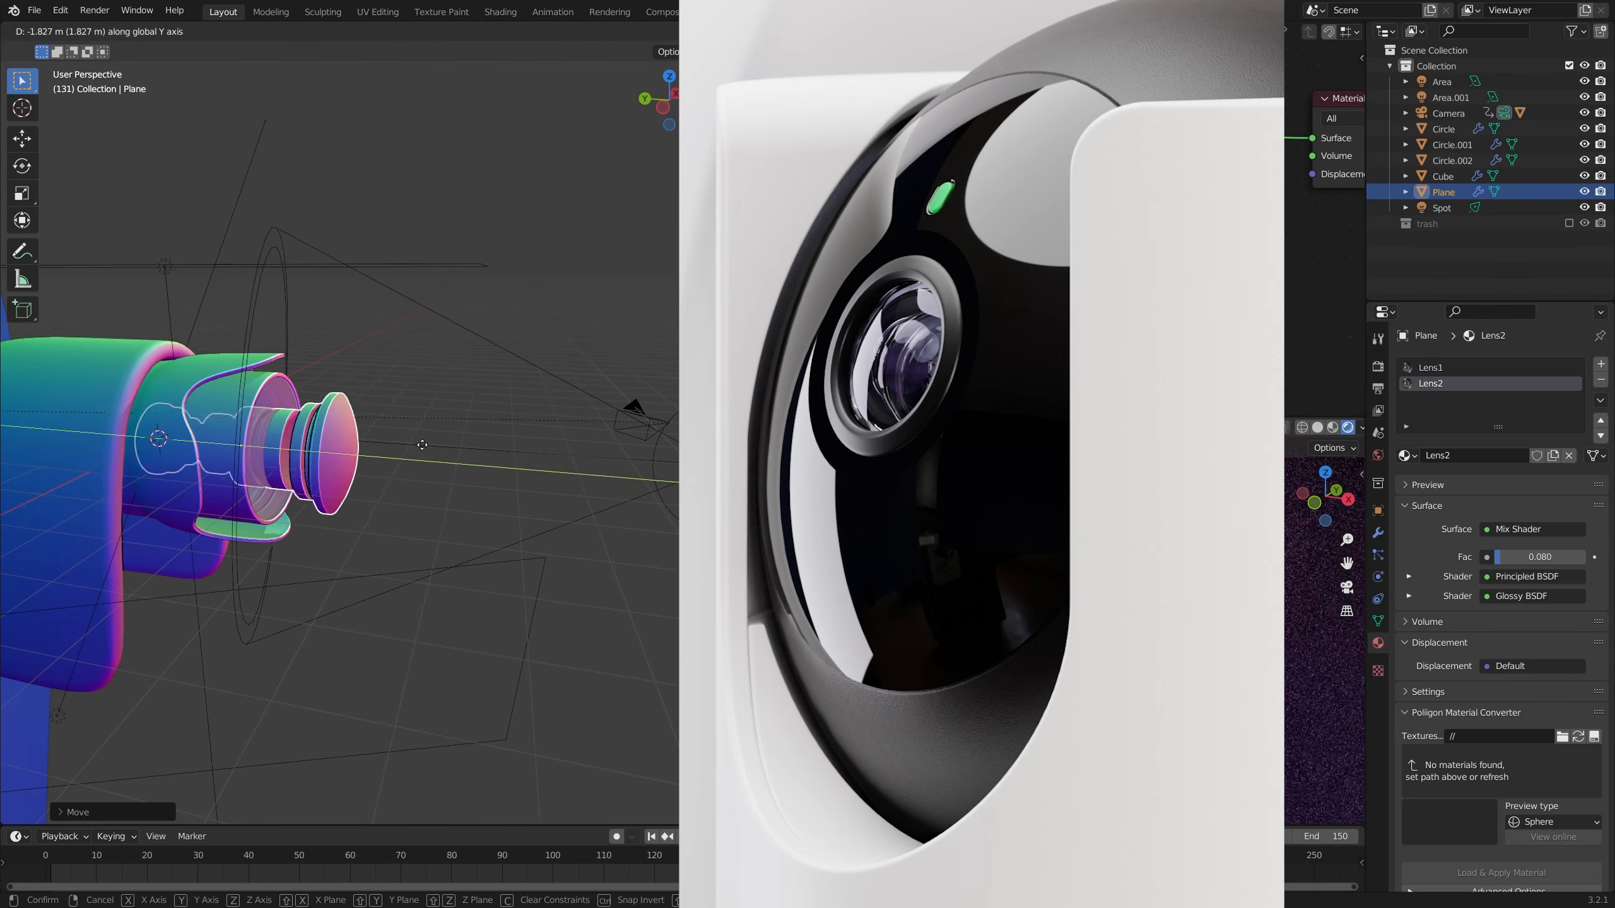
{"action": "key", "text": "y"}
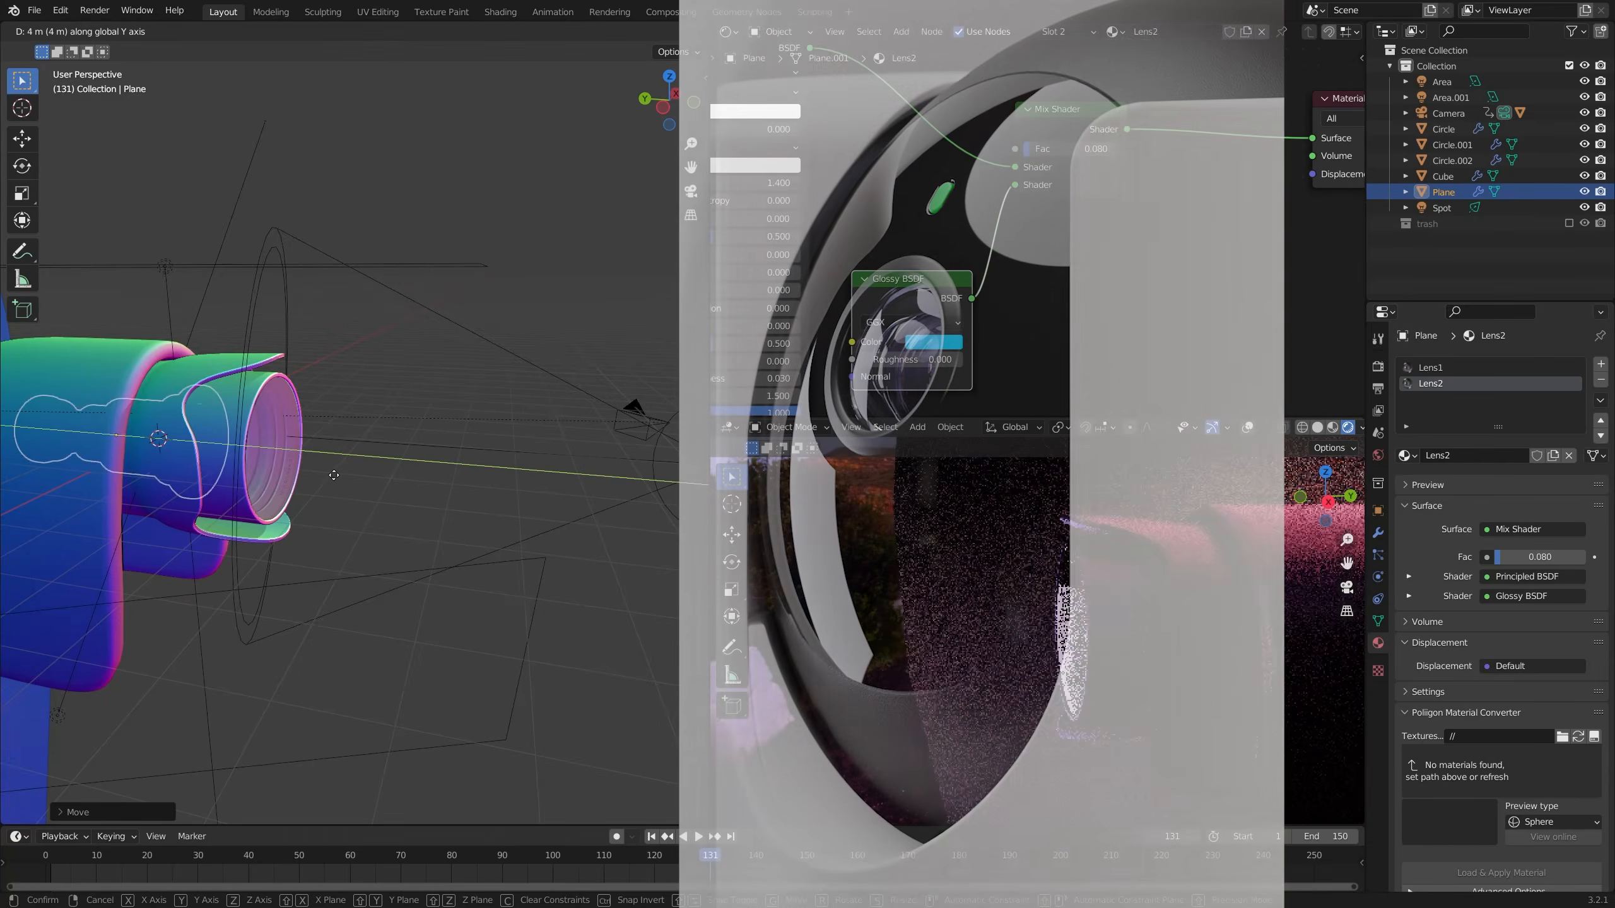
{"action": "left_click", "coordinate": [558, 596]}
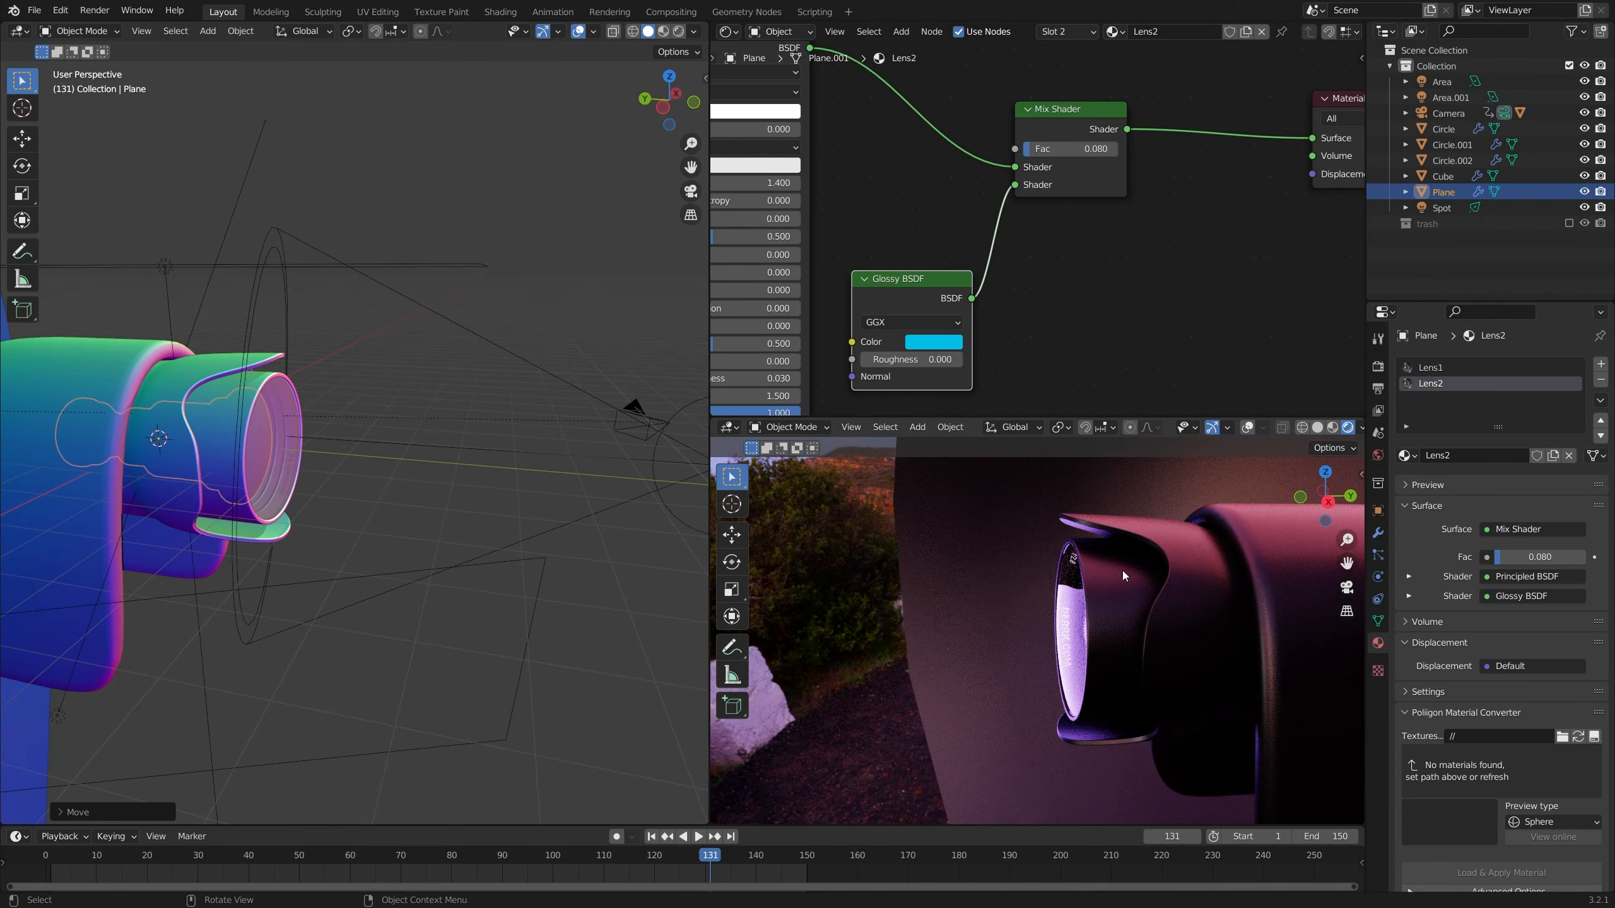
- Examine the rendered lens through the camera at frame 133 and full screen, along with the Cycles render settings
{"action": "key", "text": "KP_0"}
{"action": "left_click_drag", "start_coordinate": [56, 856], "coordinate": [720, 881]}
{"action": "middle_click_drag", "start_coordinate": [1137, 654], "coordinate": [1093, 659], "text": "shift"}
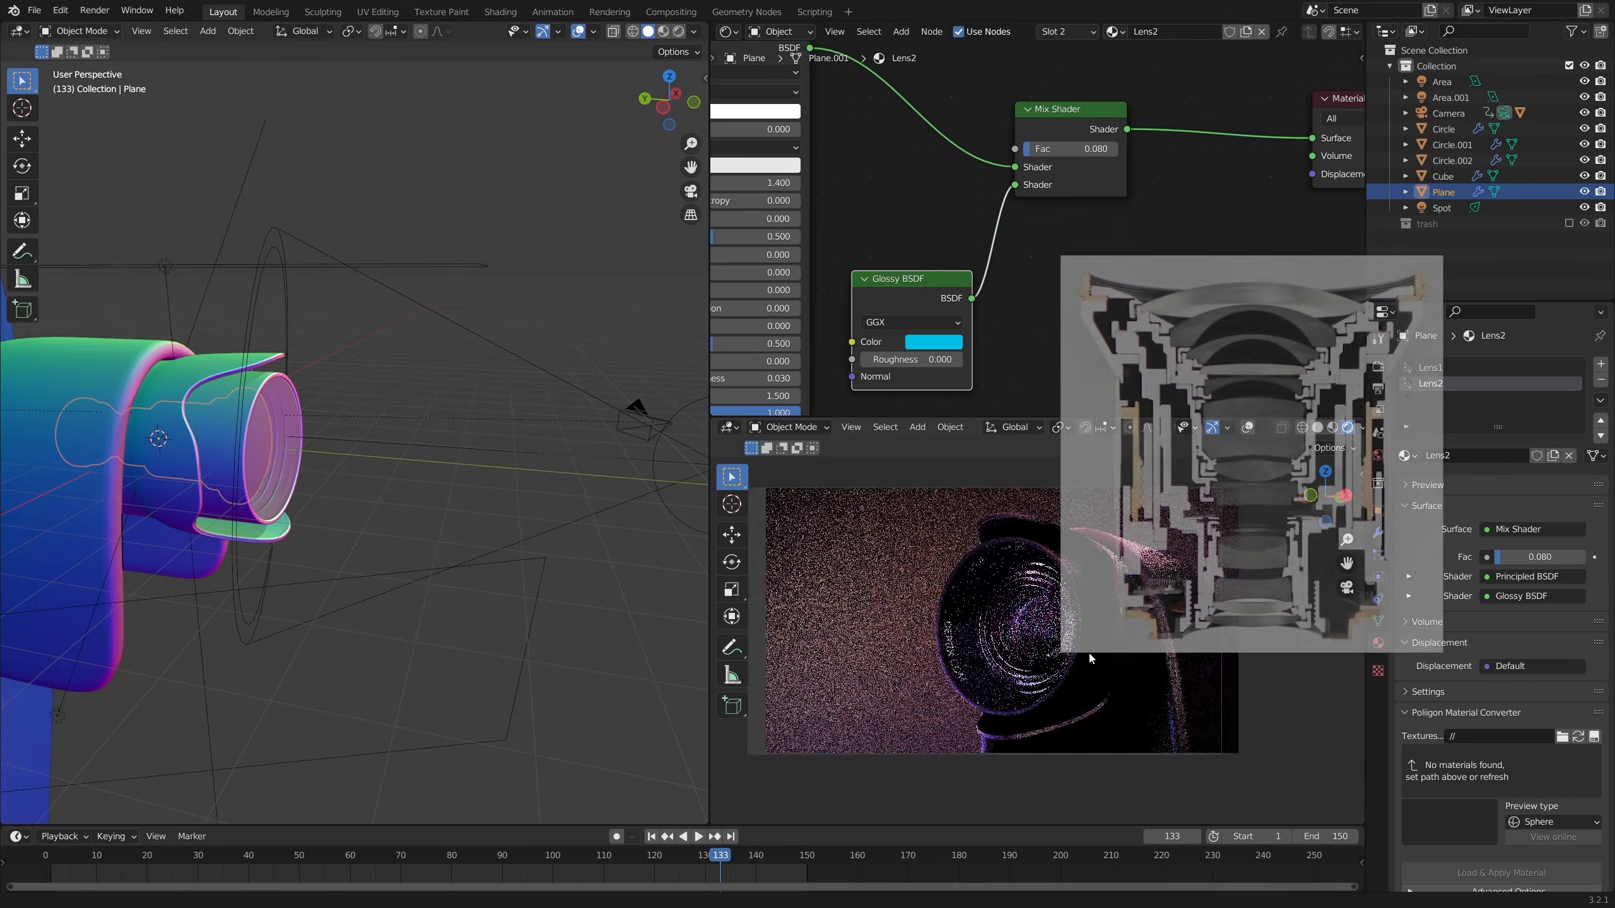
{"action": "left_click", "coordinate": [1378, 367]}
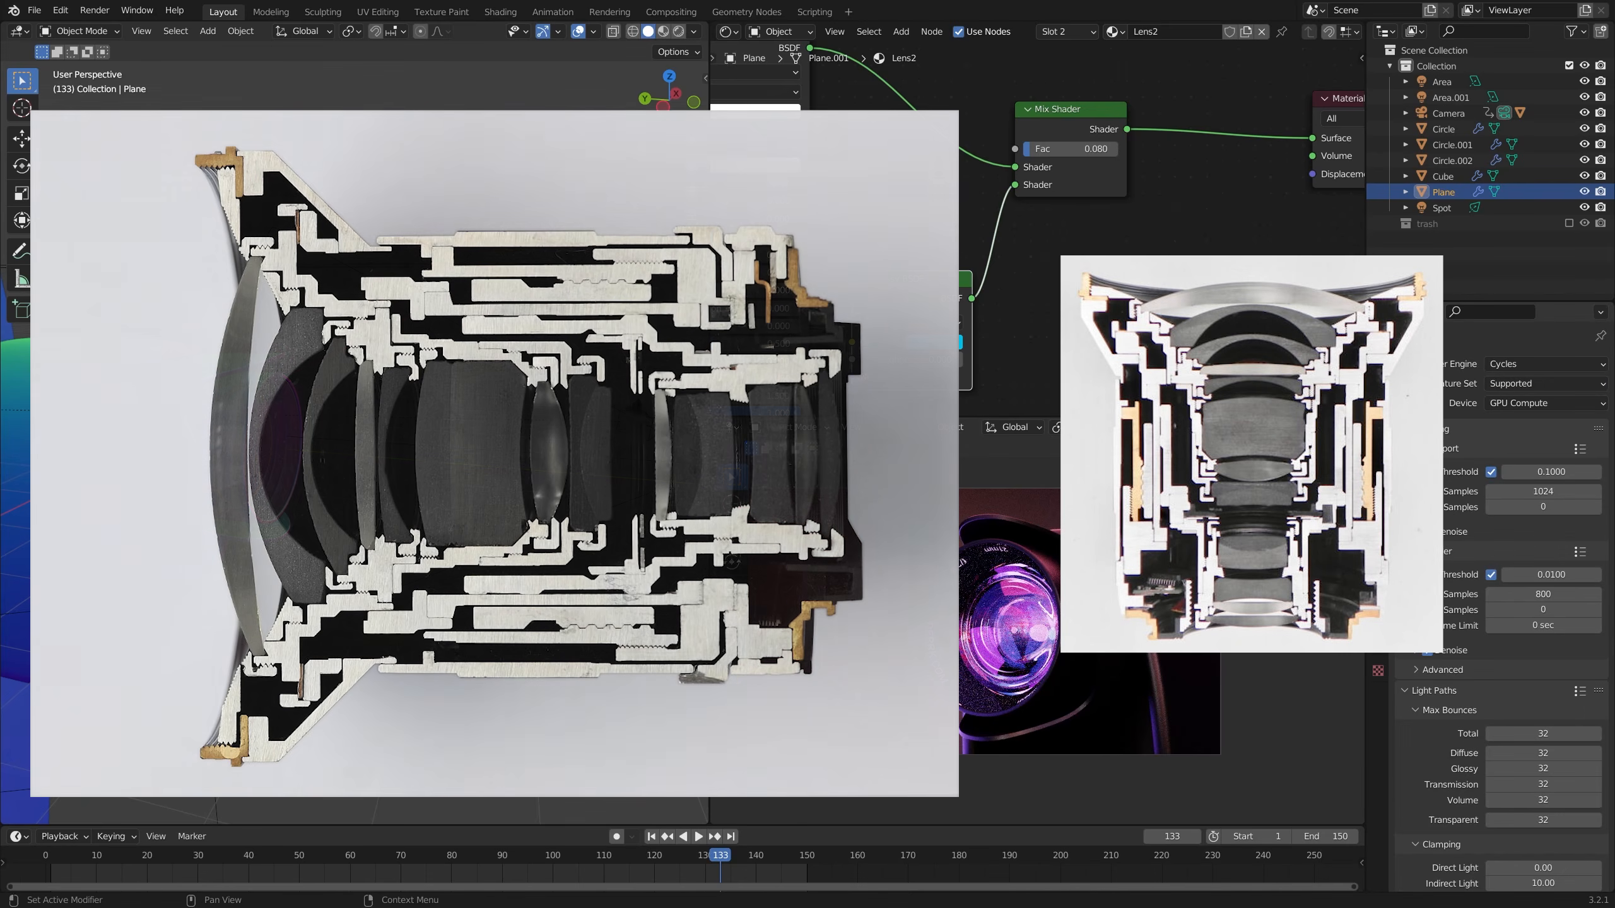
{"action": "key", "text": "ctrl+space"}
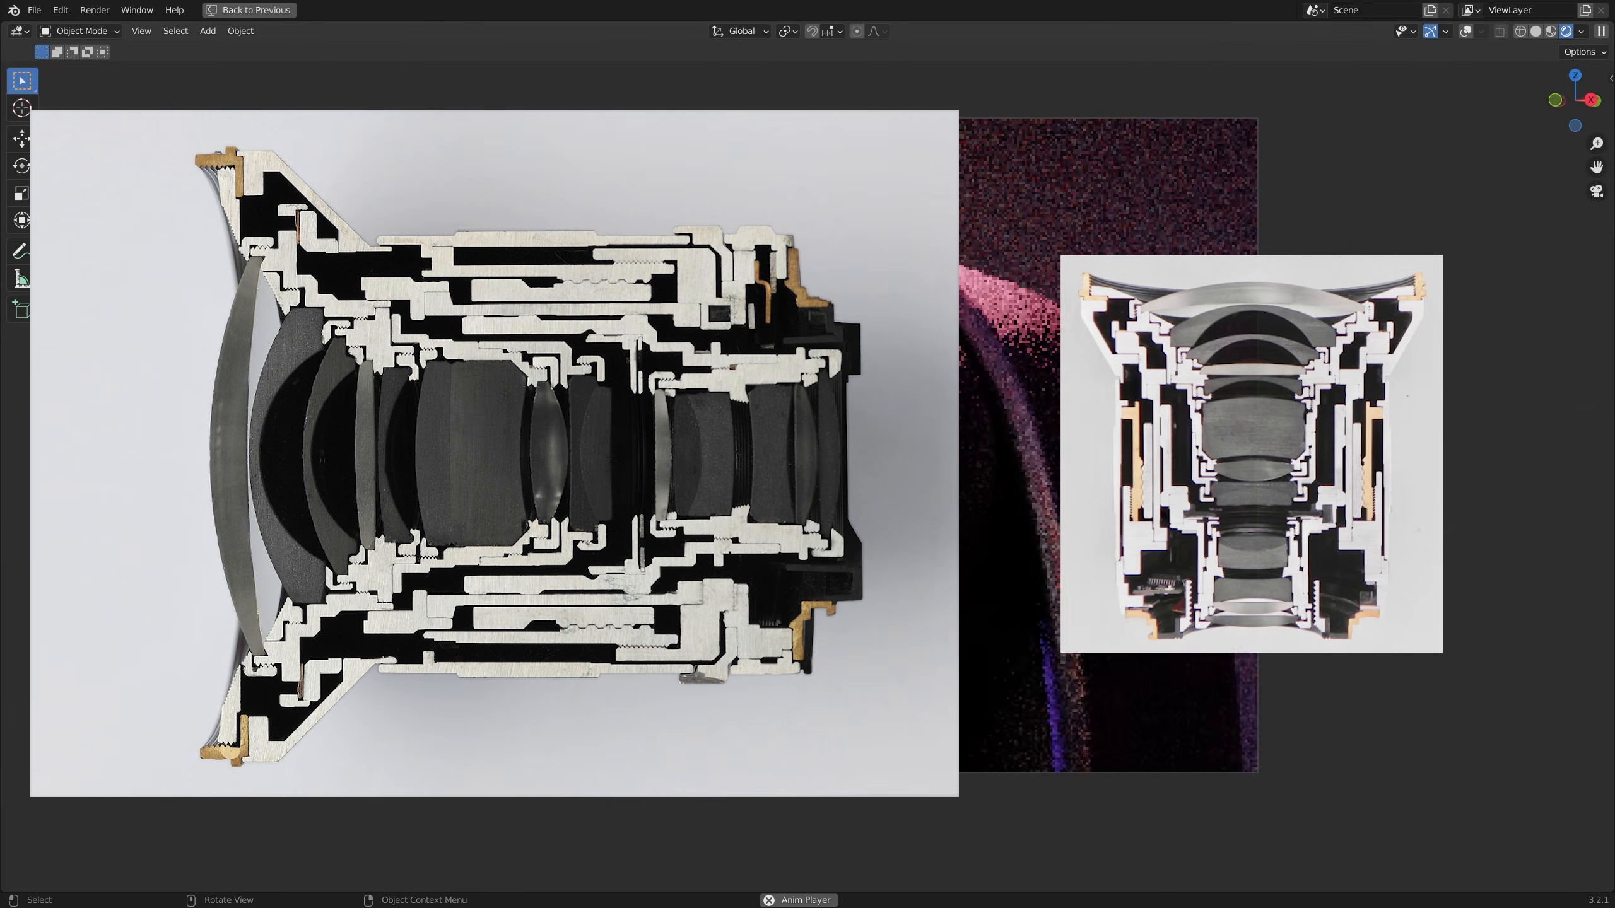
{"action": "key", "text": "ctrl+space"}
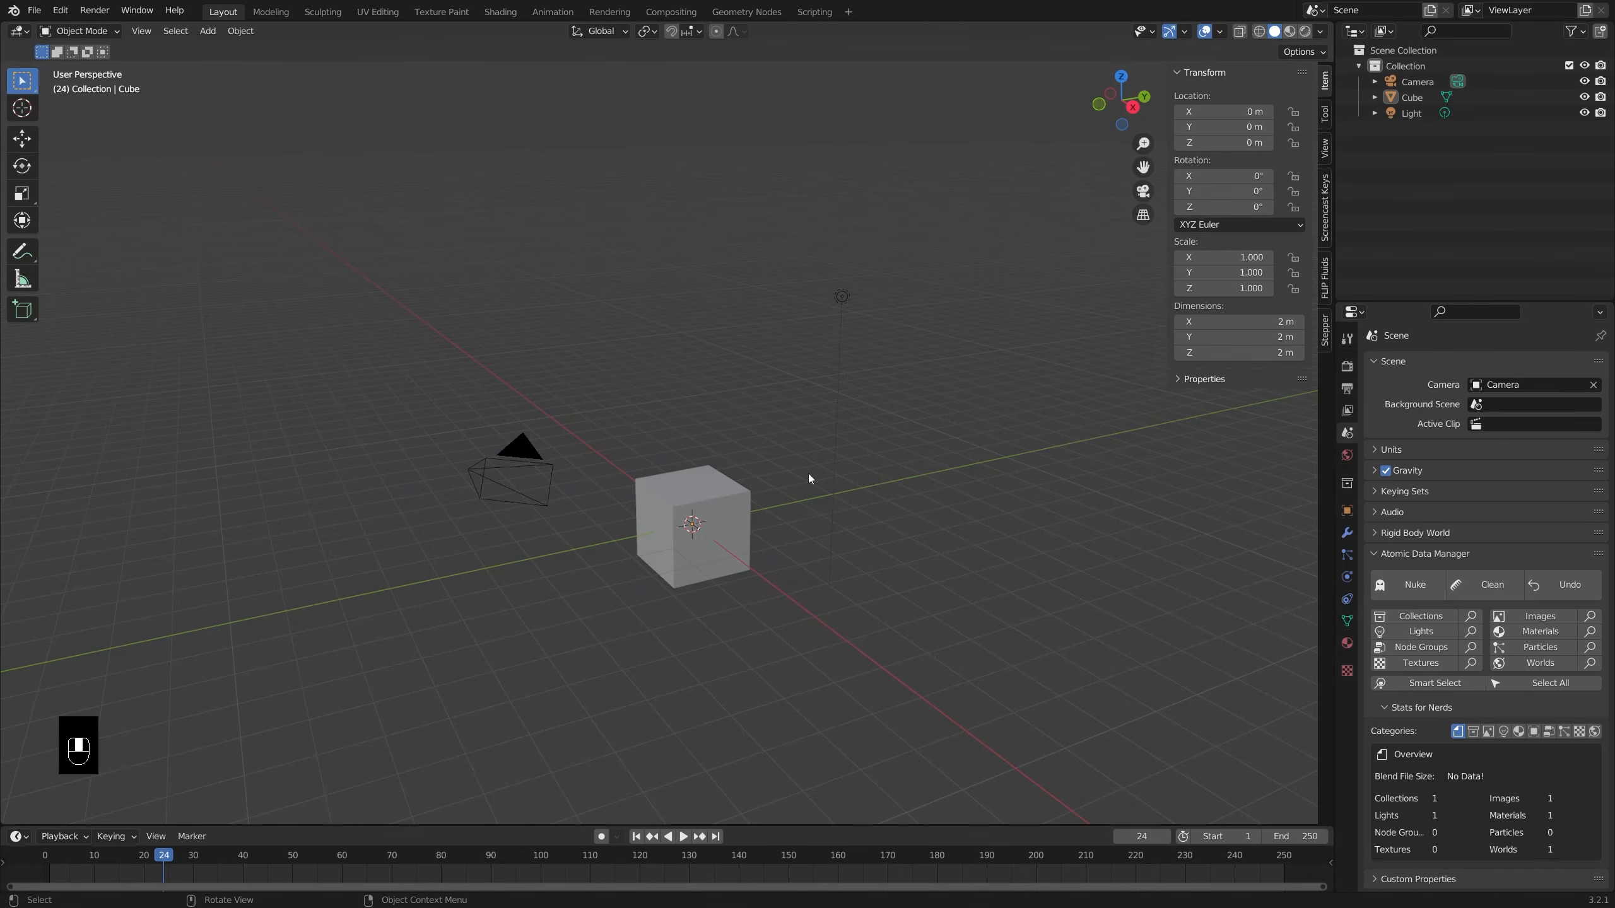
- Delete the default camera, cube and light from the new scene
{"action": "middle_click_drag", "start_coordinate": [770, 475], "coordinate": [825, 461], "text": "shift"}
{"action": "key", "text": "a"}
{"action": "key", "text": "x"}
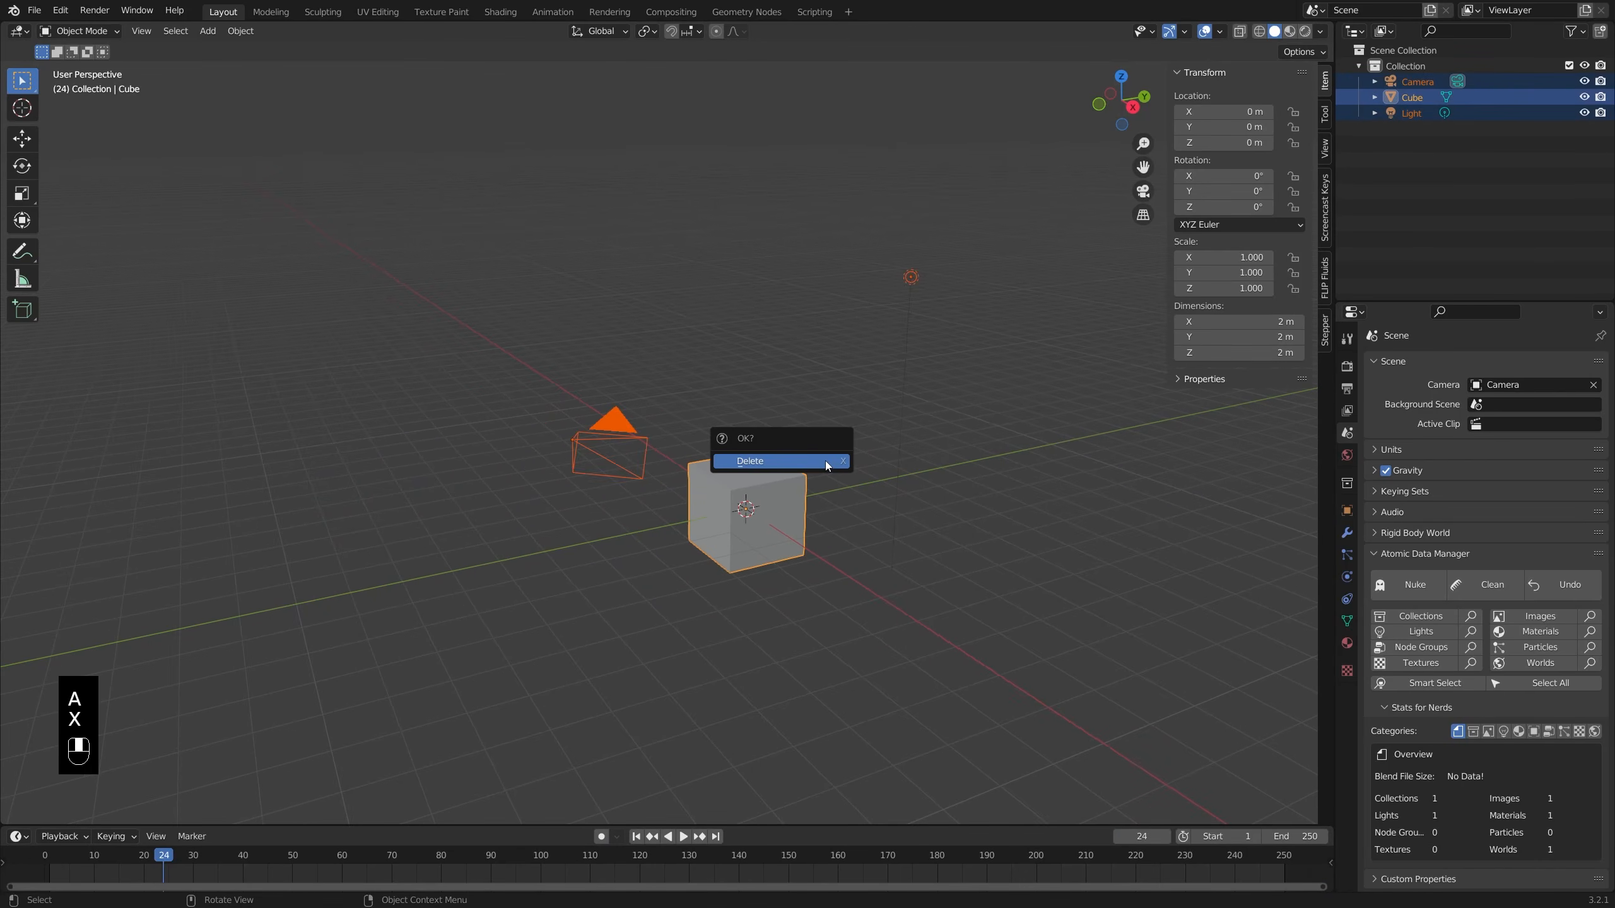
{"action": "left_click", "coordinate": [827, 461]}
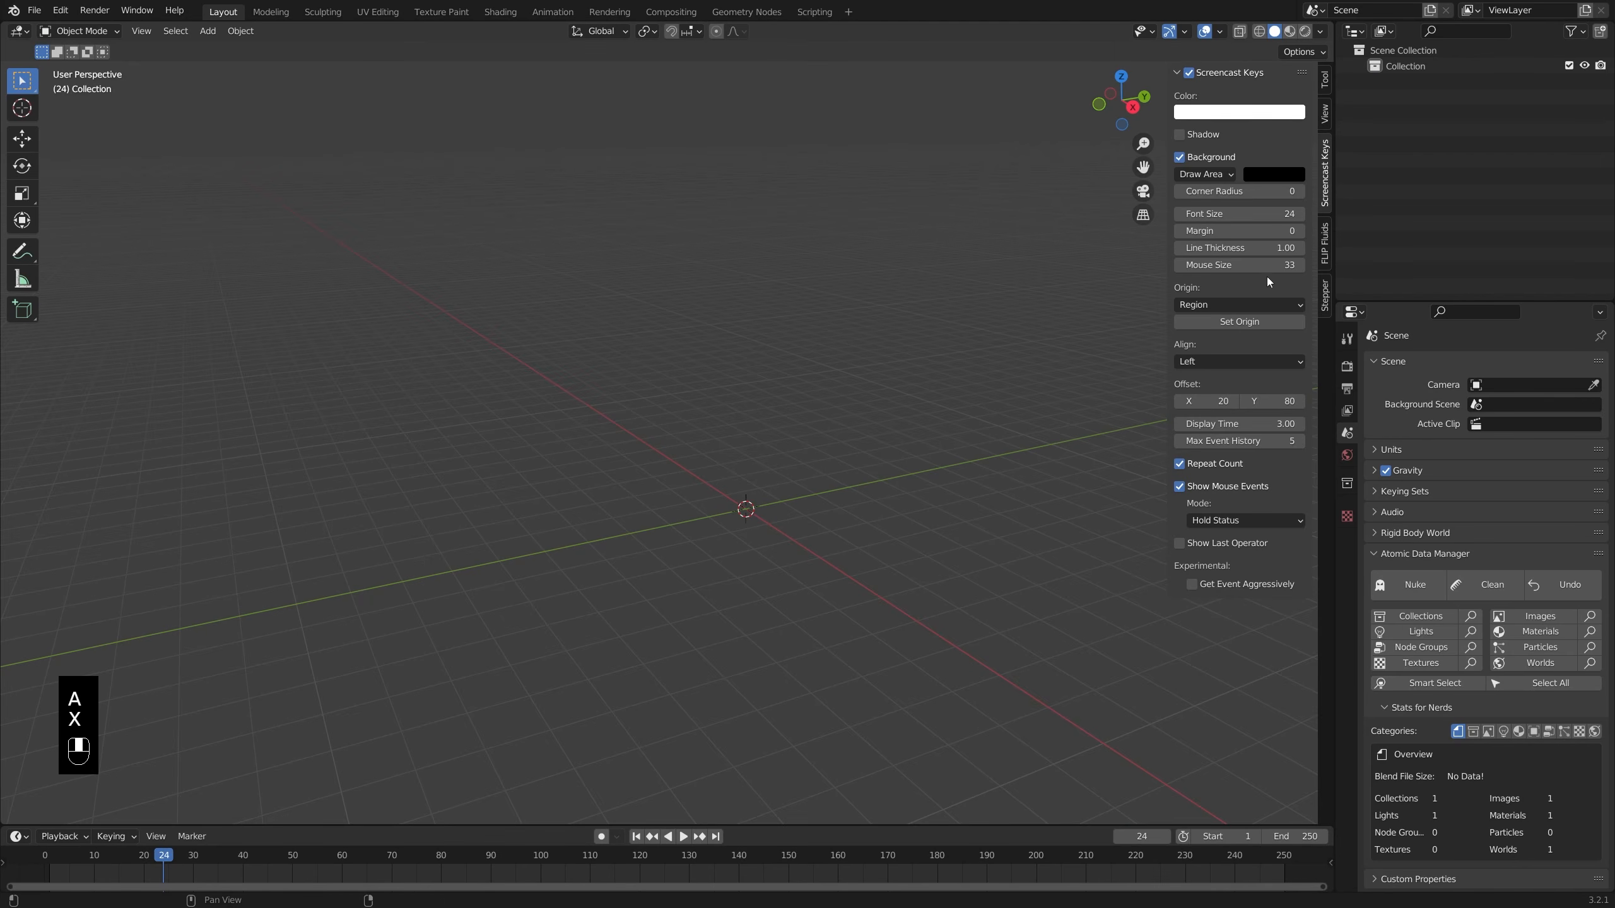
- Add zeiss21mm.jpg from the 074_lens Reference folder as a background image
{"action": "scroll", "coordinate": [1251, 154], "scroll_direction": "up", "scroll_amount": 2, "text": "ctrl"}
{"action": "key", "text": "shift+a"}
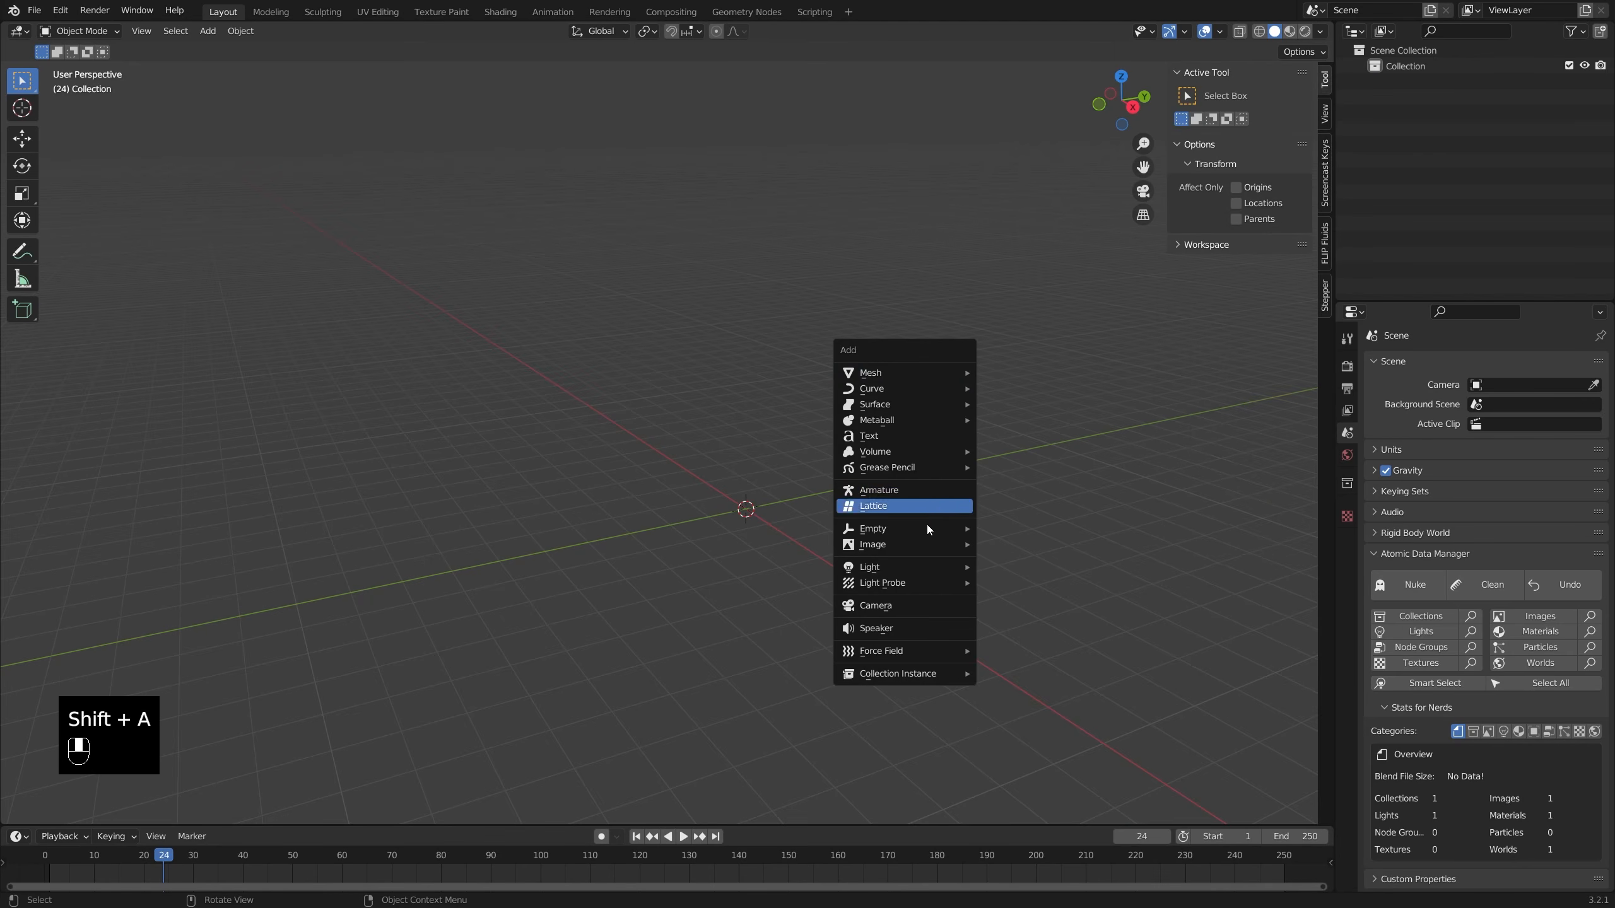
{"action": "mouse_move", "coordinate": [925, 531]}
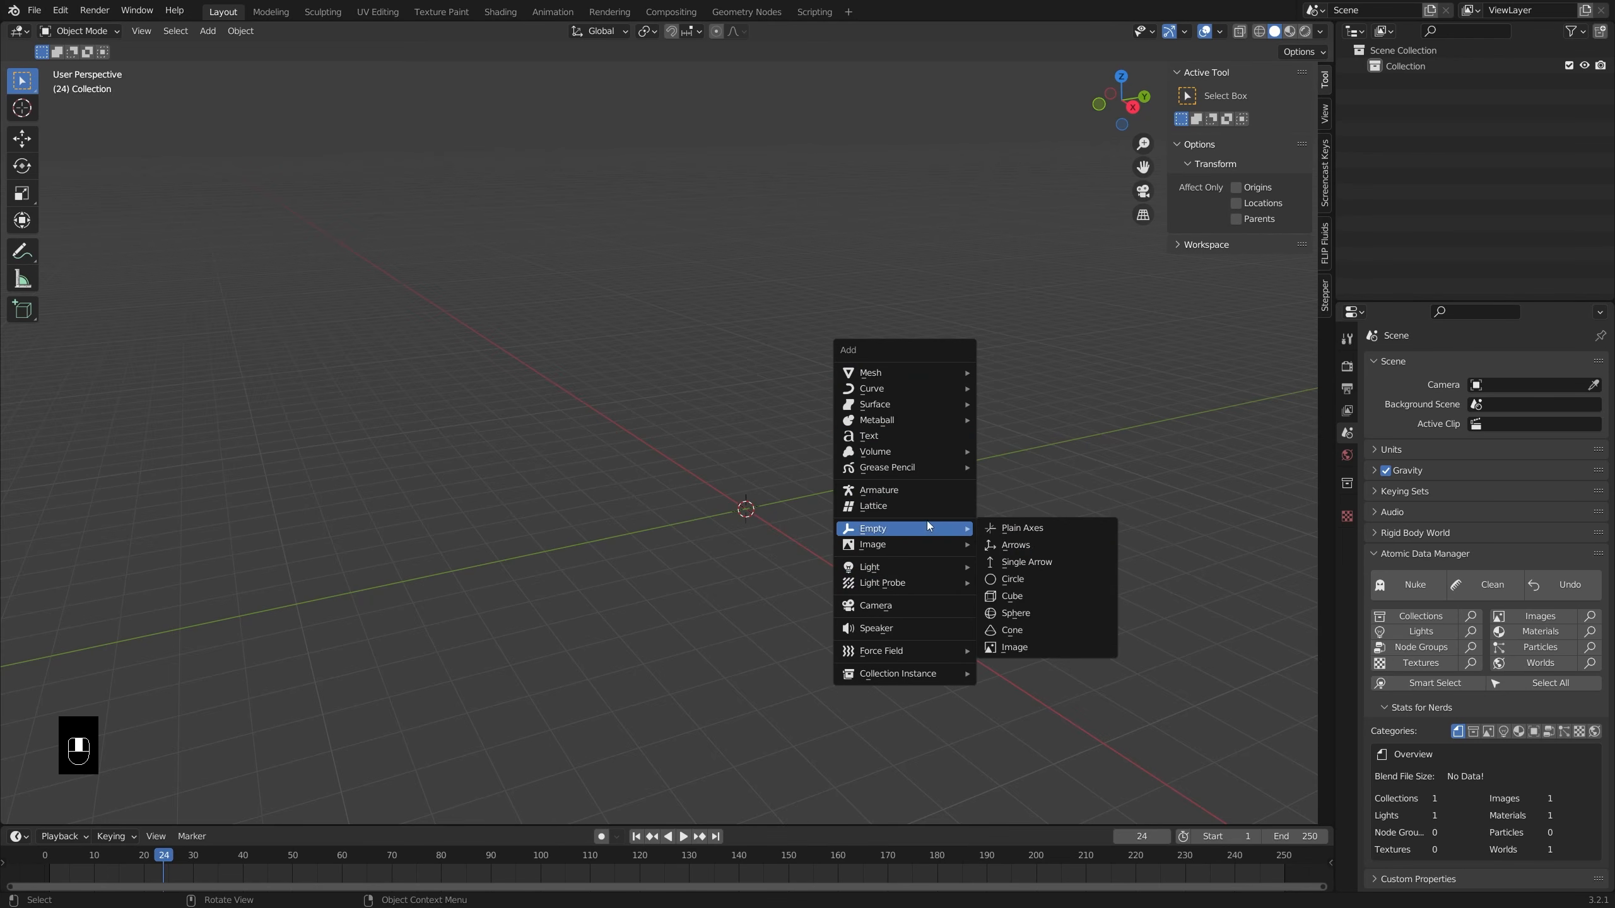
{"action": "key", "text": "shift+a"}
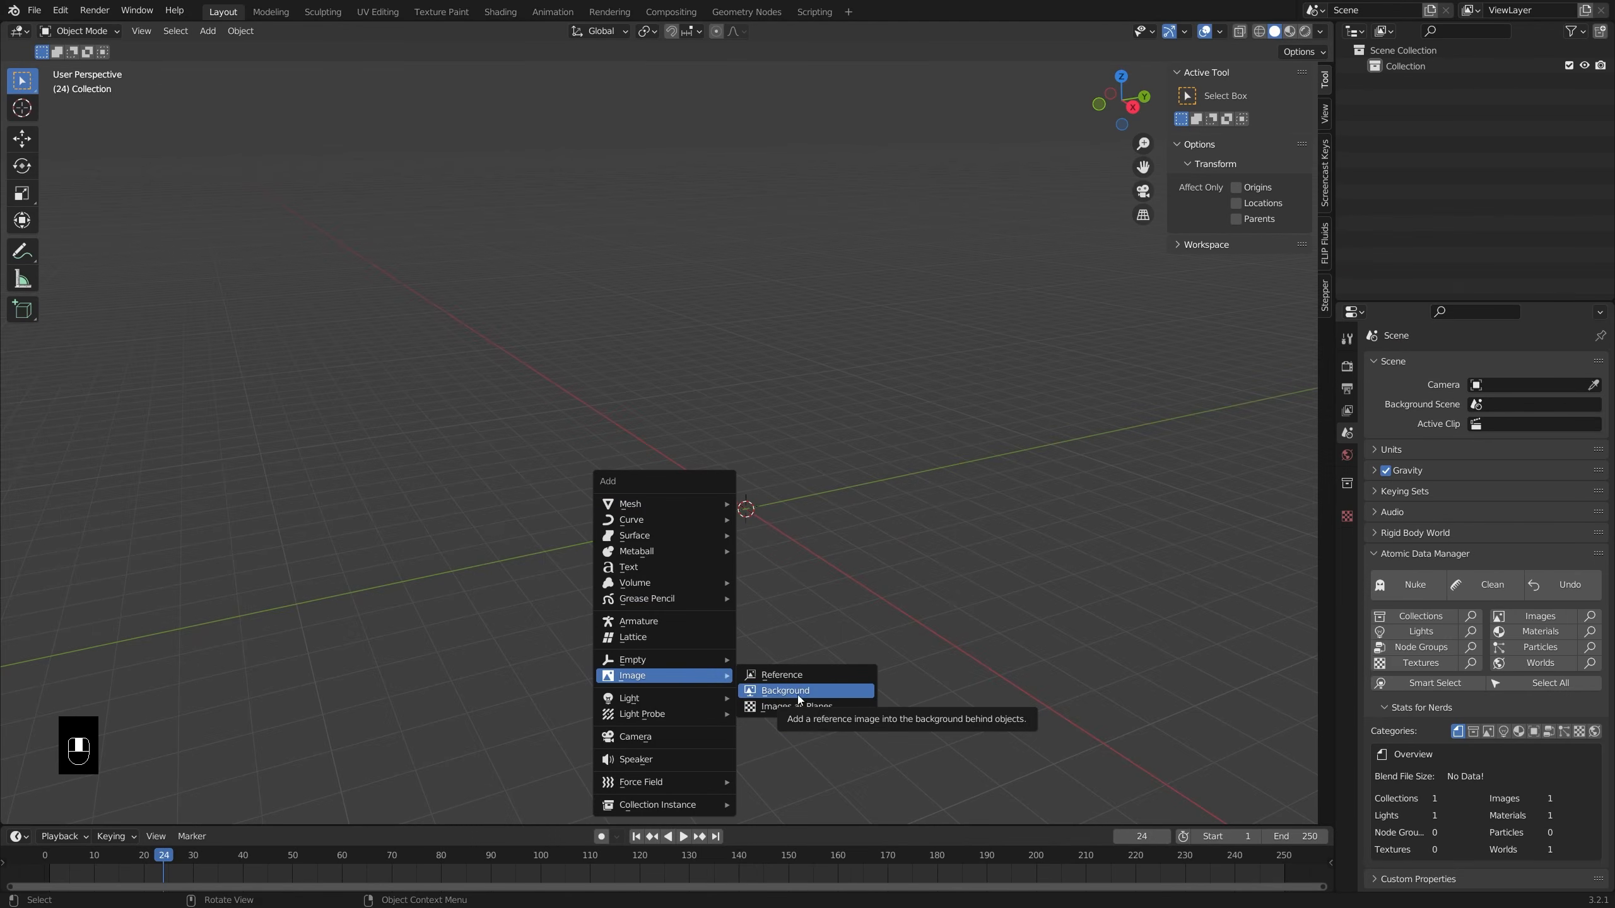
{"action": "left_click", "coordinate": [801, 692]}
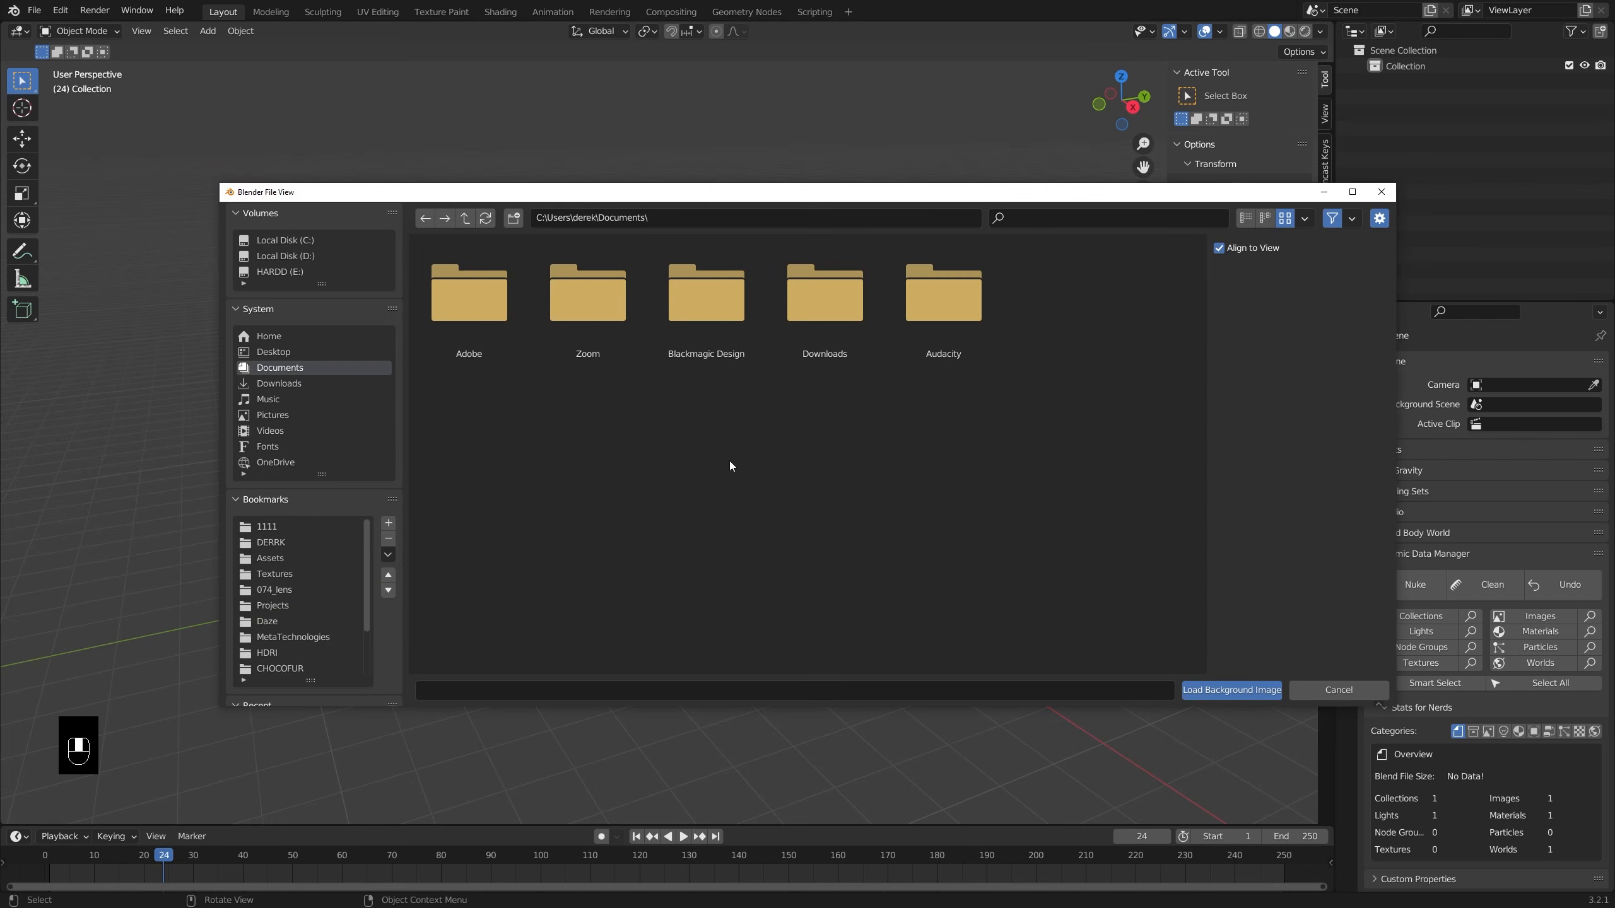
{"action": "left_click", "coordinate": [291, 526]}
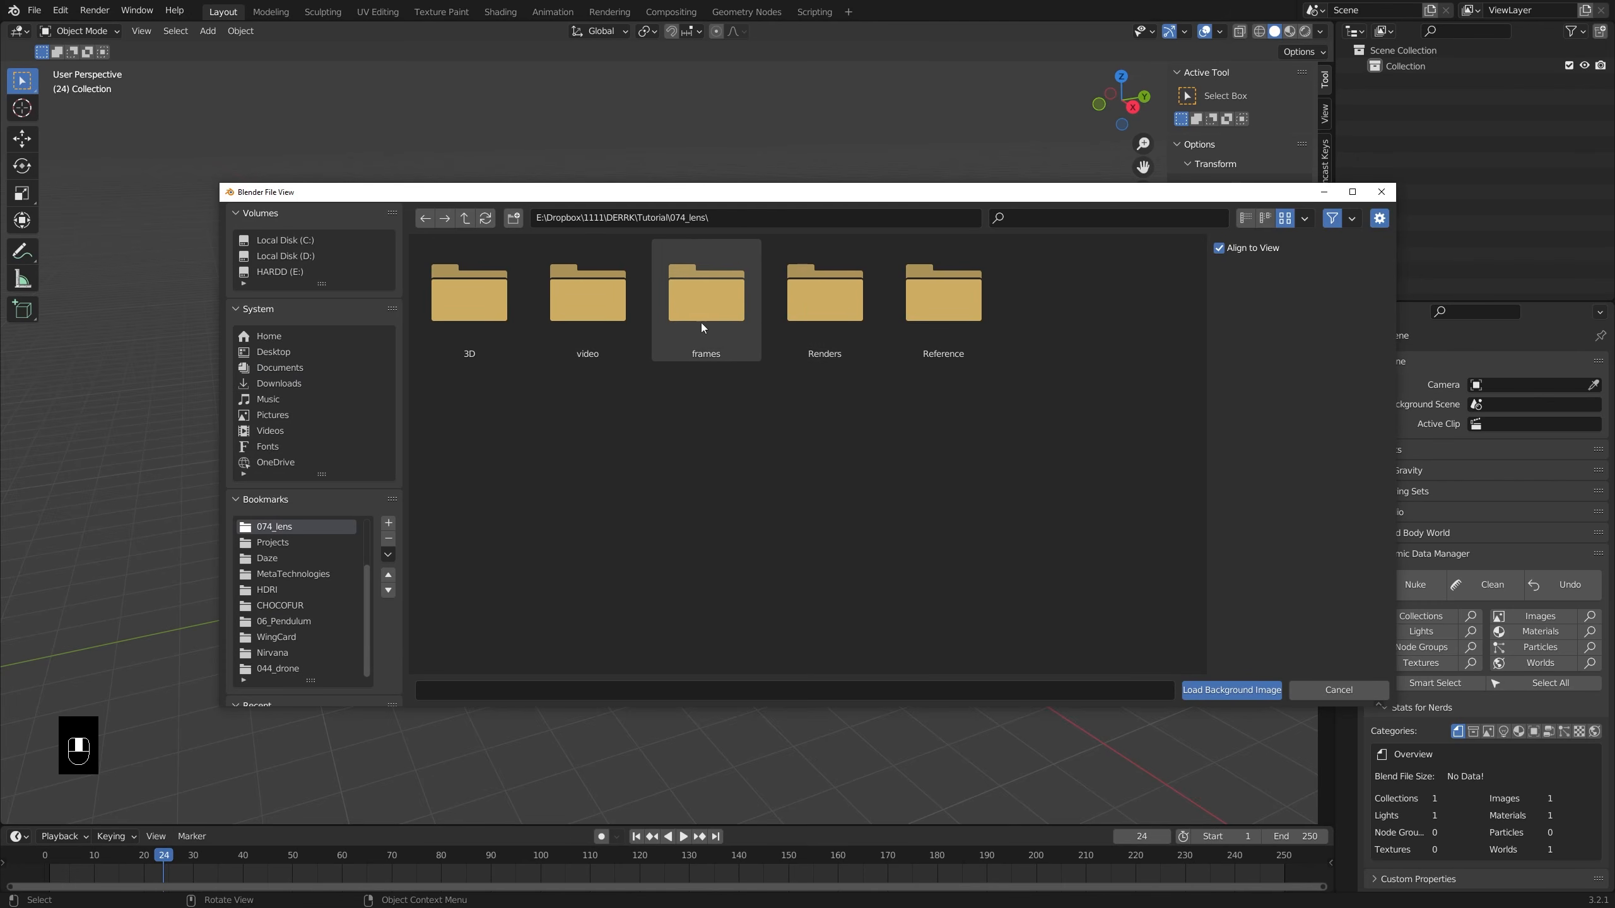
{"action": "left_click", "coordinate": [928, 314]}
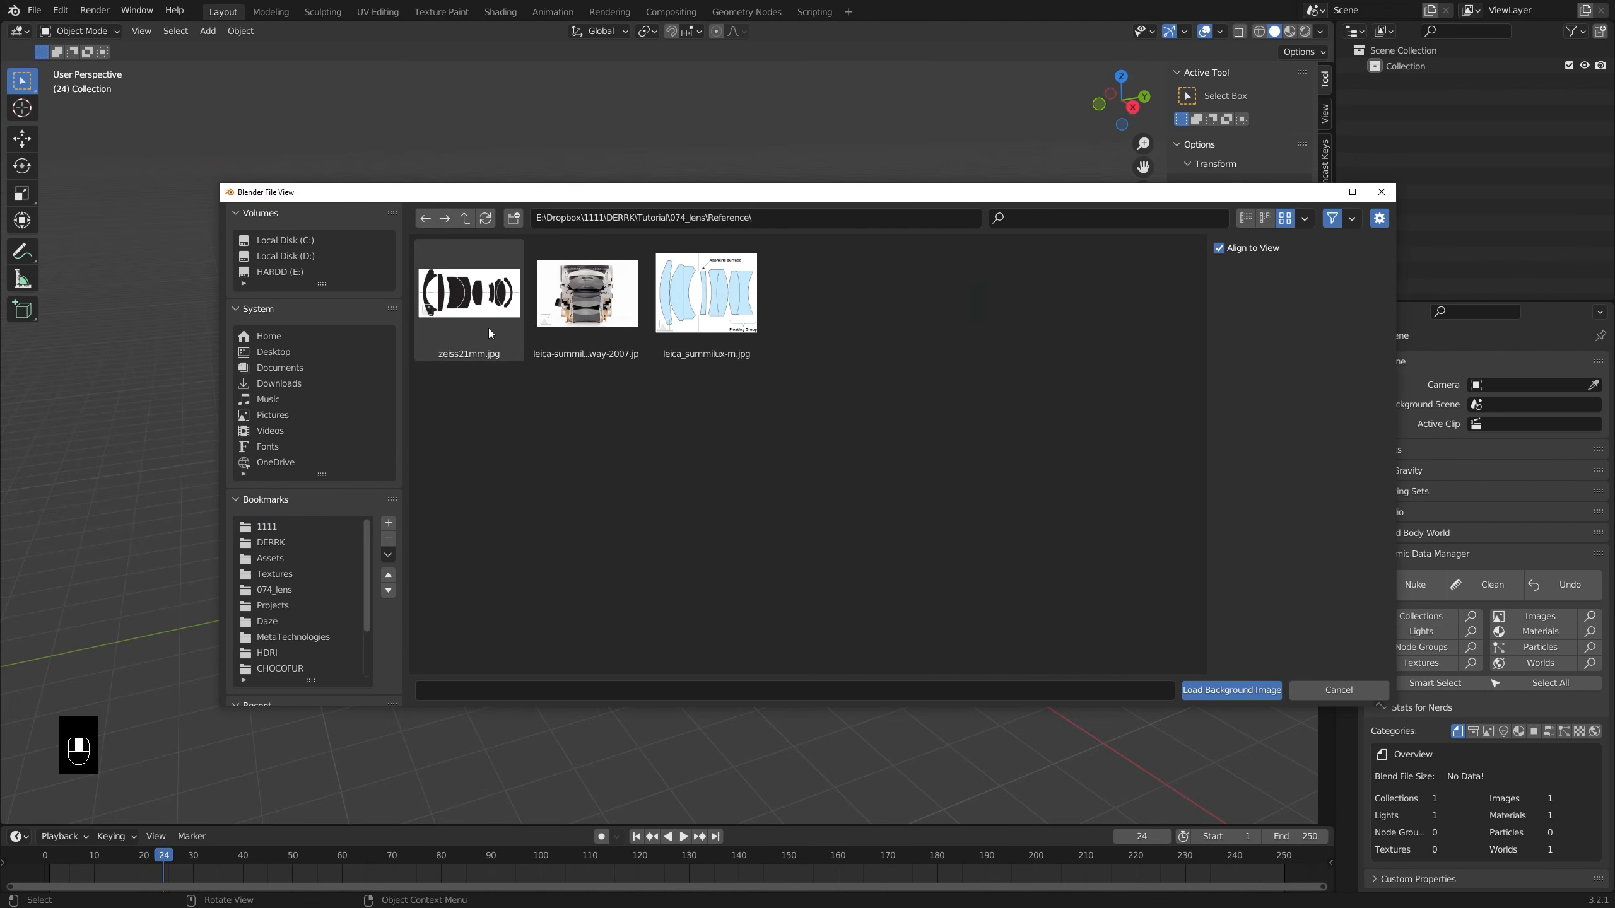
{"action": "double_click", "coordinate": [471, 319]}
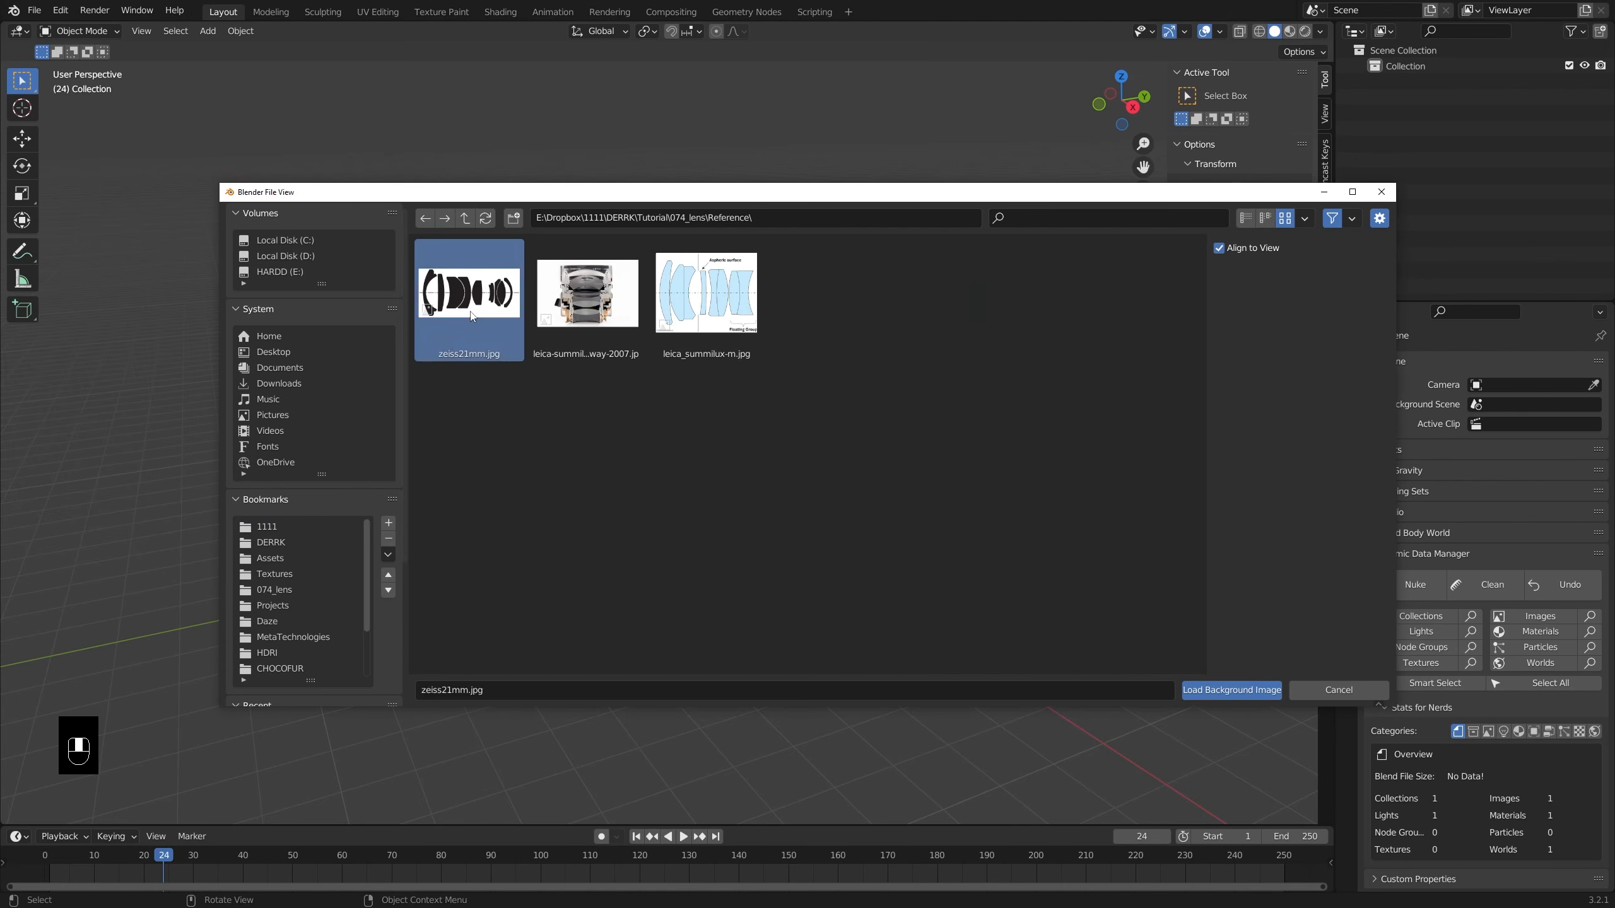
- Reset the reference image's rotation, stand it upright at 90° about X, and look at it in the front orthographic view
{"action": "key", "text": "alt+a"}
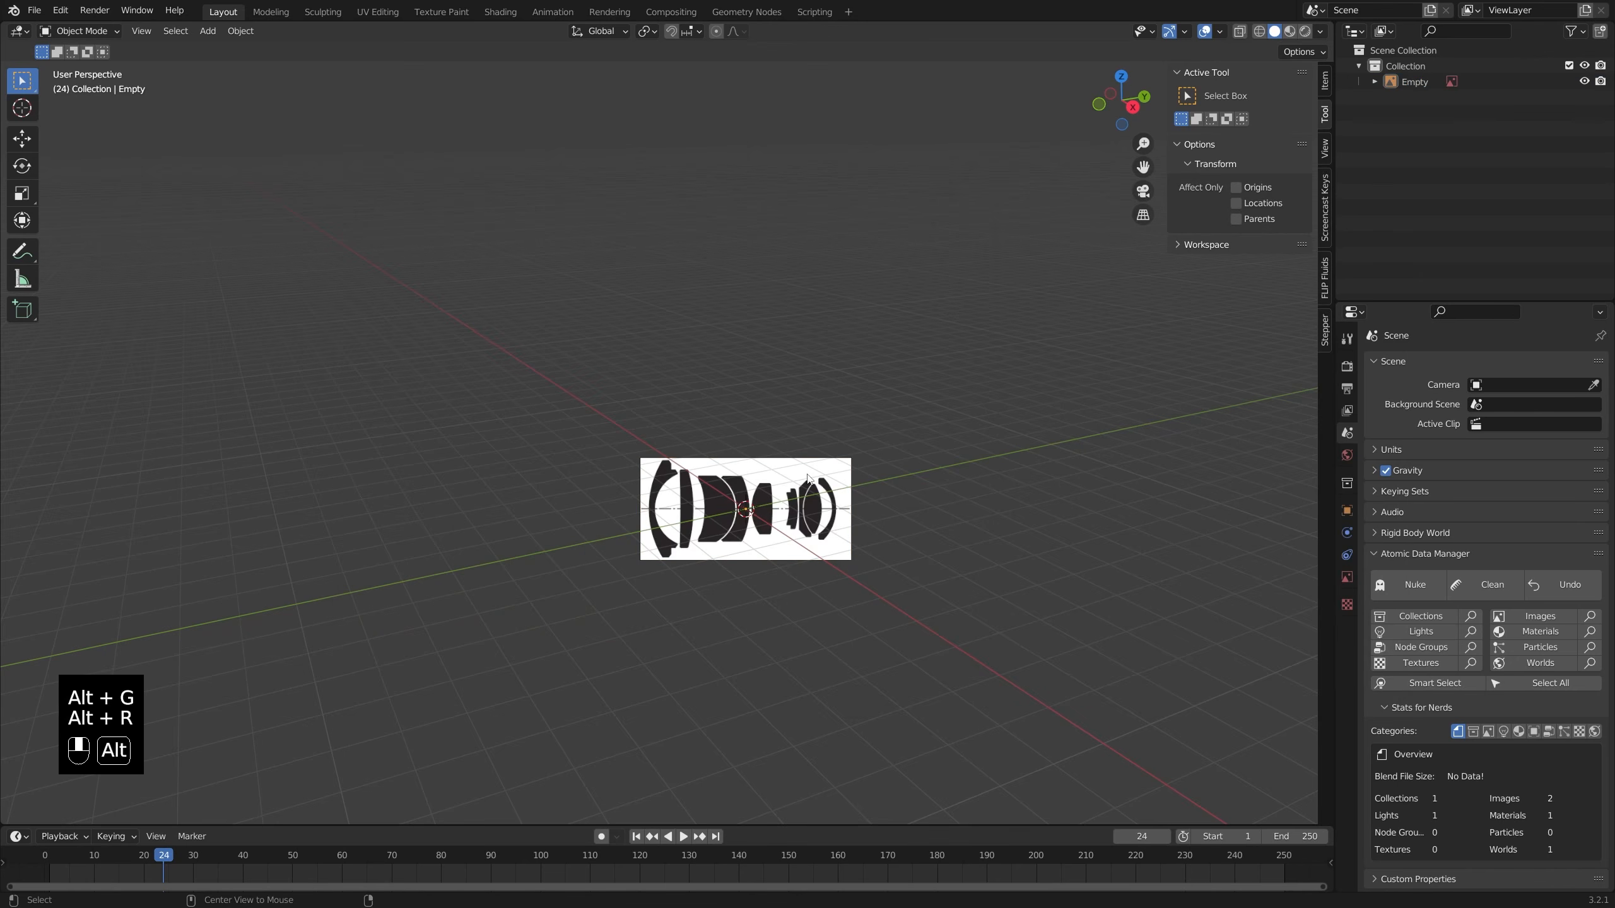
{"action": "scroll", "coordinate": [1325, 147], "scroll_direction": "up", "scroll_amount": 1}
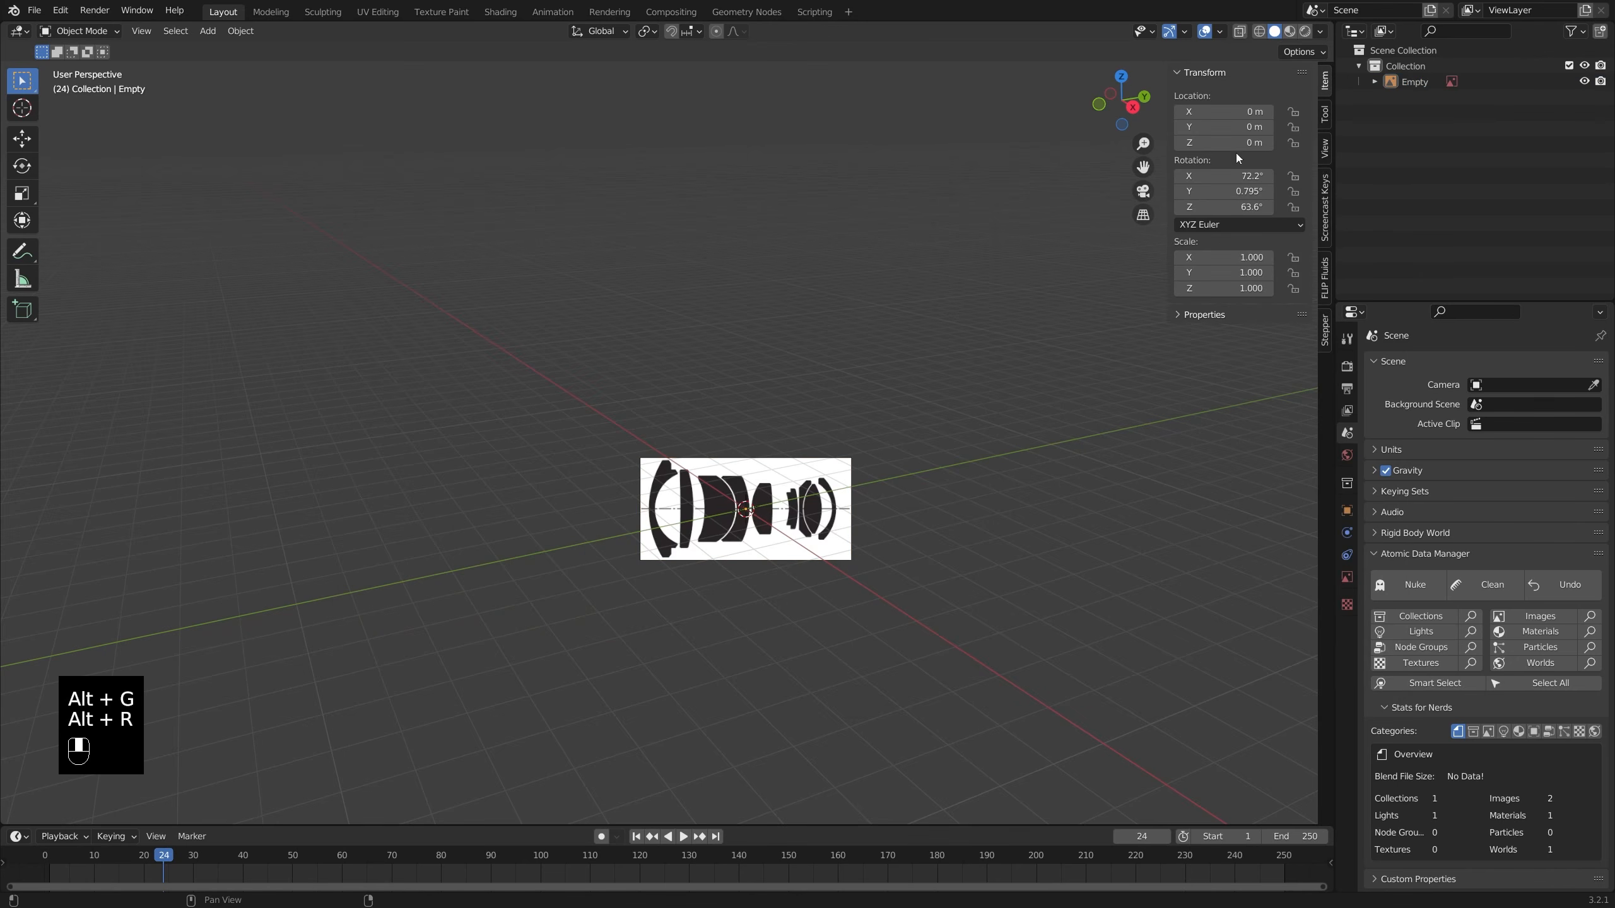
{"action": "key", "text": "alt+r"}
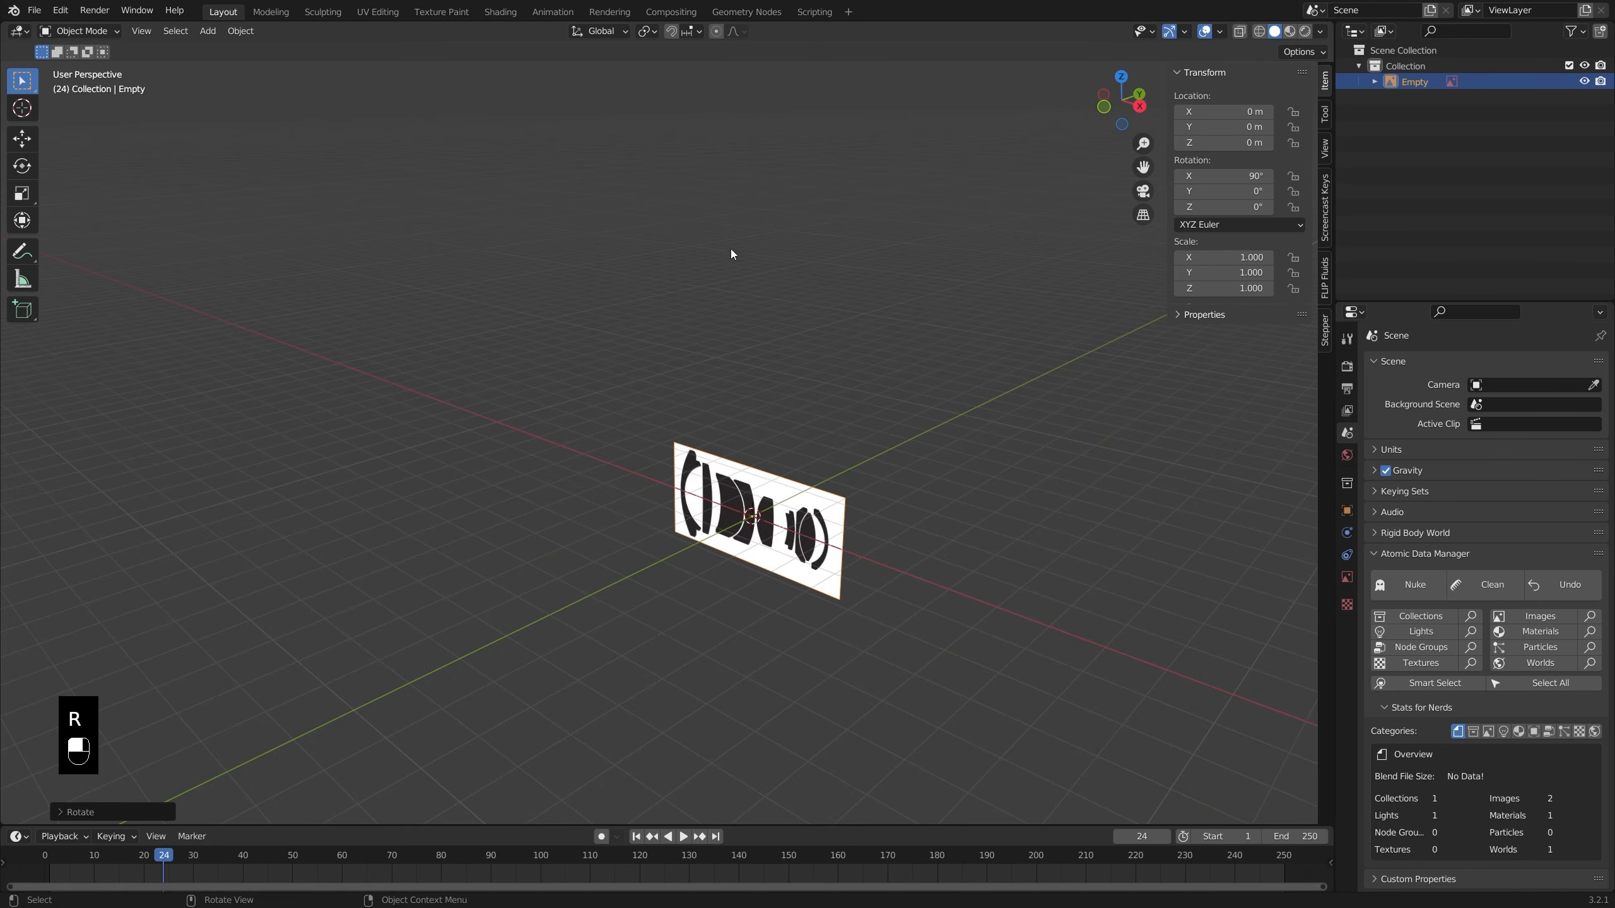
{"action": "middle_click_drag", "start_coordinate": [579, 434], "coordinate": [770, 444]}
{"action": "middle_click_drag", "start_coordinate": [788, 521], "coordinate": [862, 386], "text": "shift"}
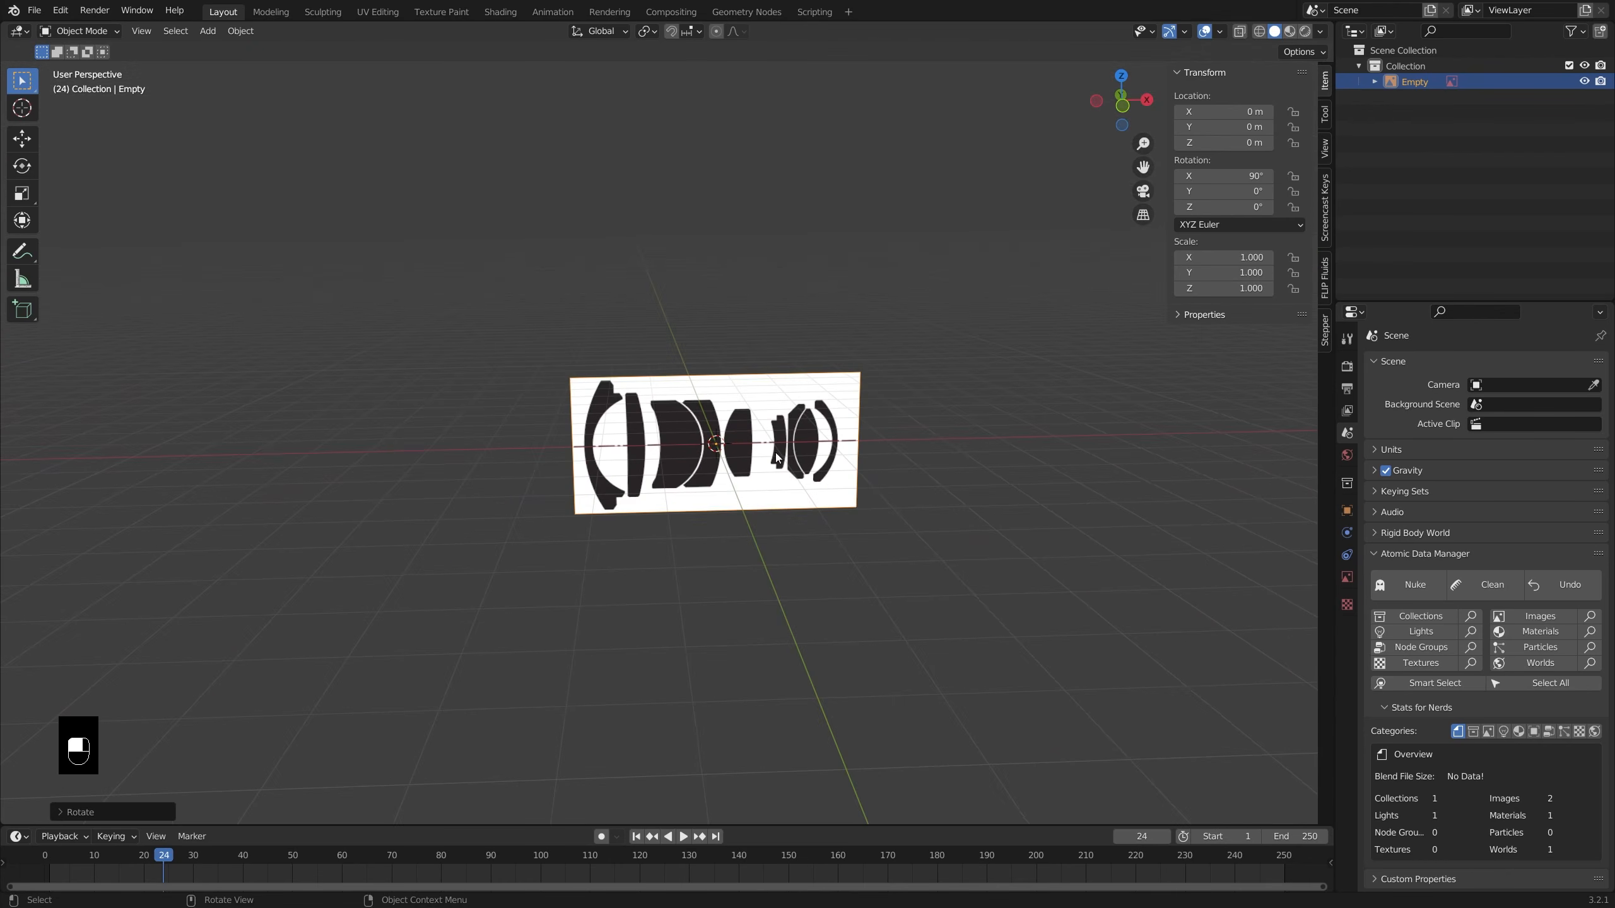
{"action": "scroll", "coordinate": [778, 454], "scroll_direction": "up", "scroll_amount": 1}
{"action": "middle_click_drag", "start_coordinate": [779, 455], "coordinate": [791, 445], "text": "shift"}
{"action": "middle_click_drag", "start_coordinate": [791, 446], "coordinate": [801, 417]}
{"action": "key", "text": "KP_1"}
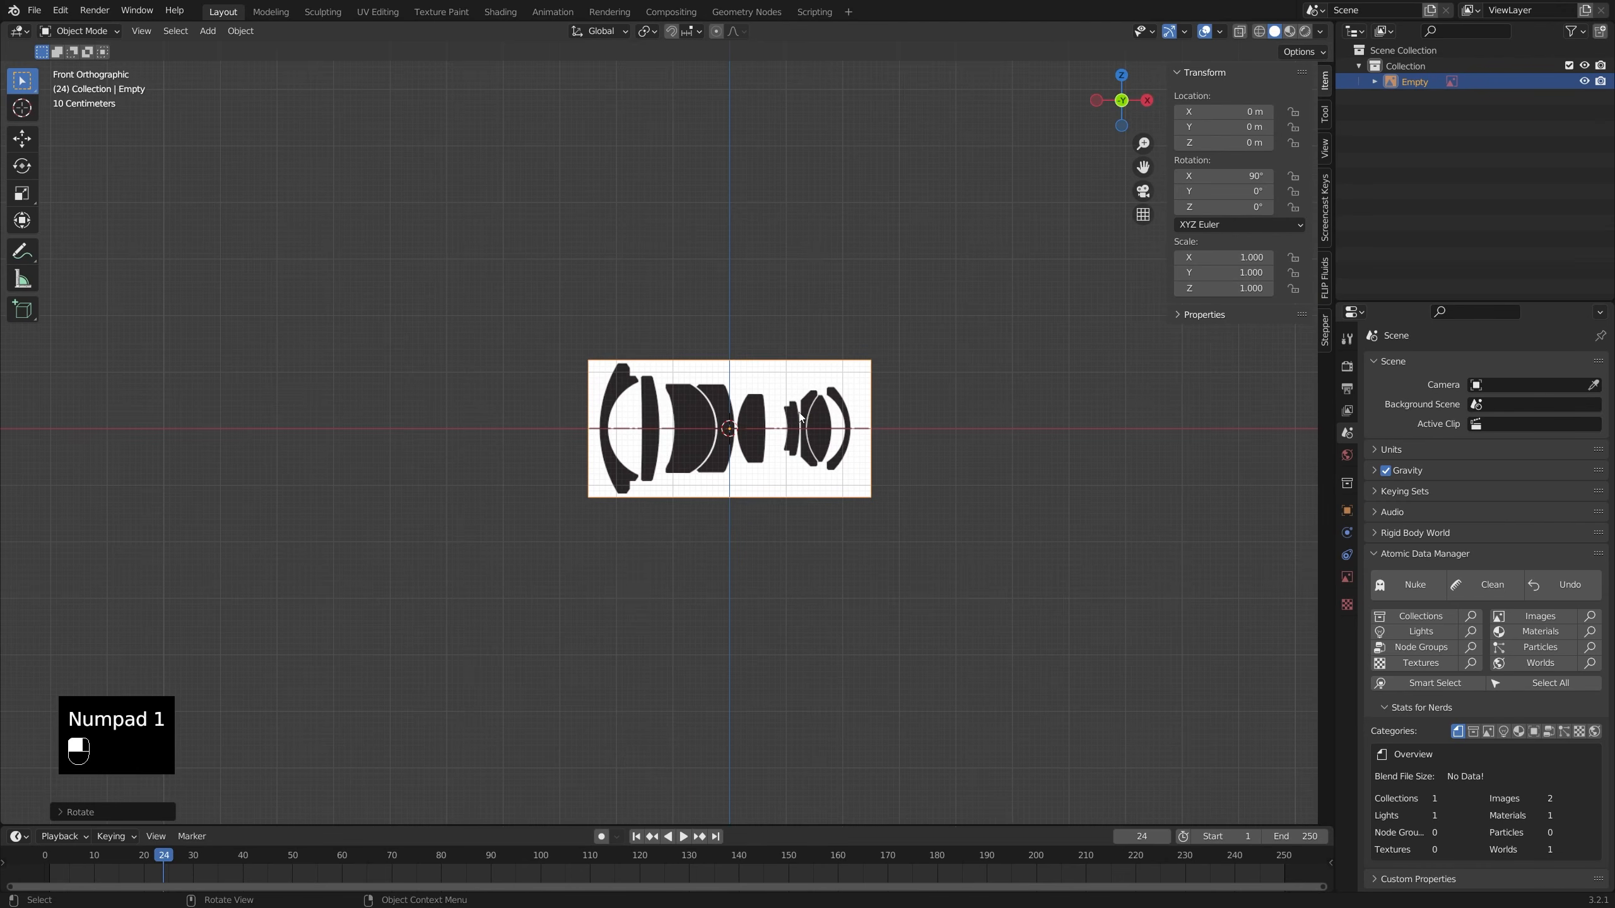
- Enable opacity for the reference image and lower it to 0.114
{"action": "left_click", "coordinate": [1348, 578]}
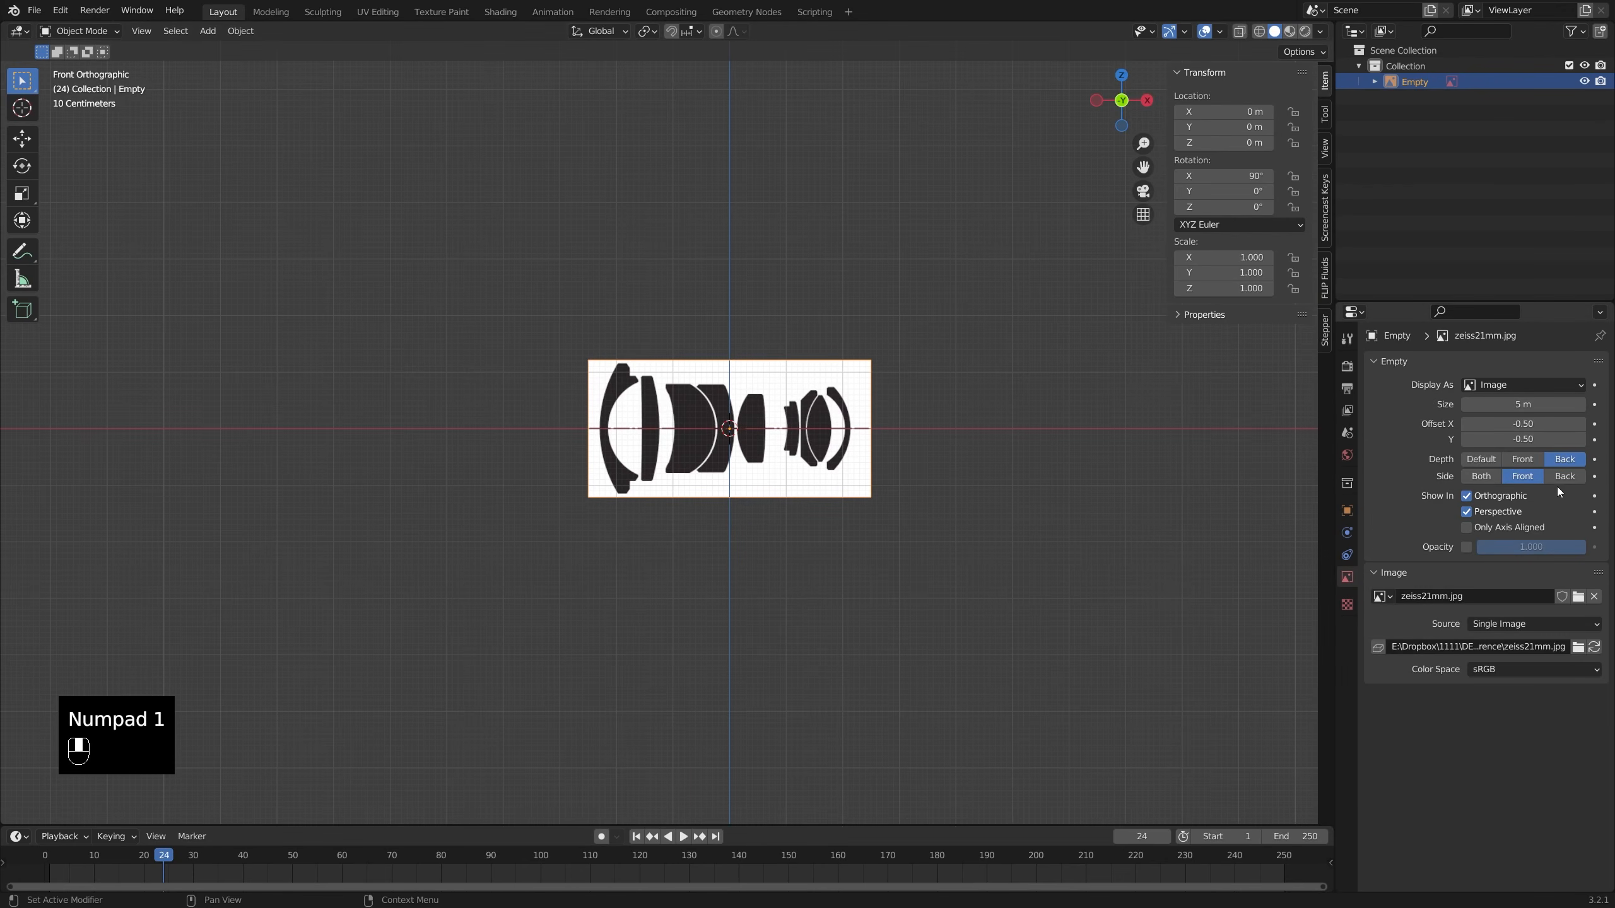
{"action": "left_click", "coordinate": [1467, 547]}
{"action": "left_click_drag", "start_coordinate": [1582, 547], "coordinate": [1488, 547]}
{"action": "scroll", "coordinate": [711, 421], "scroll_direction": "up", "scroll_amount": 6}
{"action": "middle_click_drag", "start_coordinate": [711, 422], "coordinate": [666, 468], "text": "shift"}
{"action": "scroll", "coordinate": [722, 428], "scroll_direction": "down", "scroll_amount": 3}
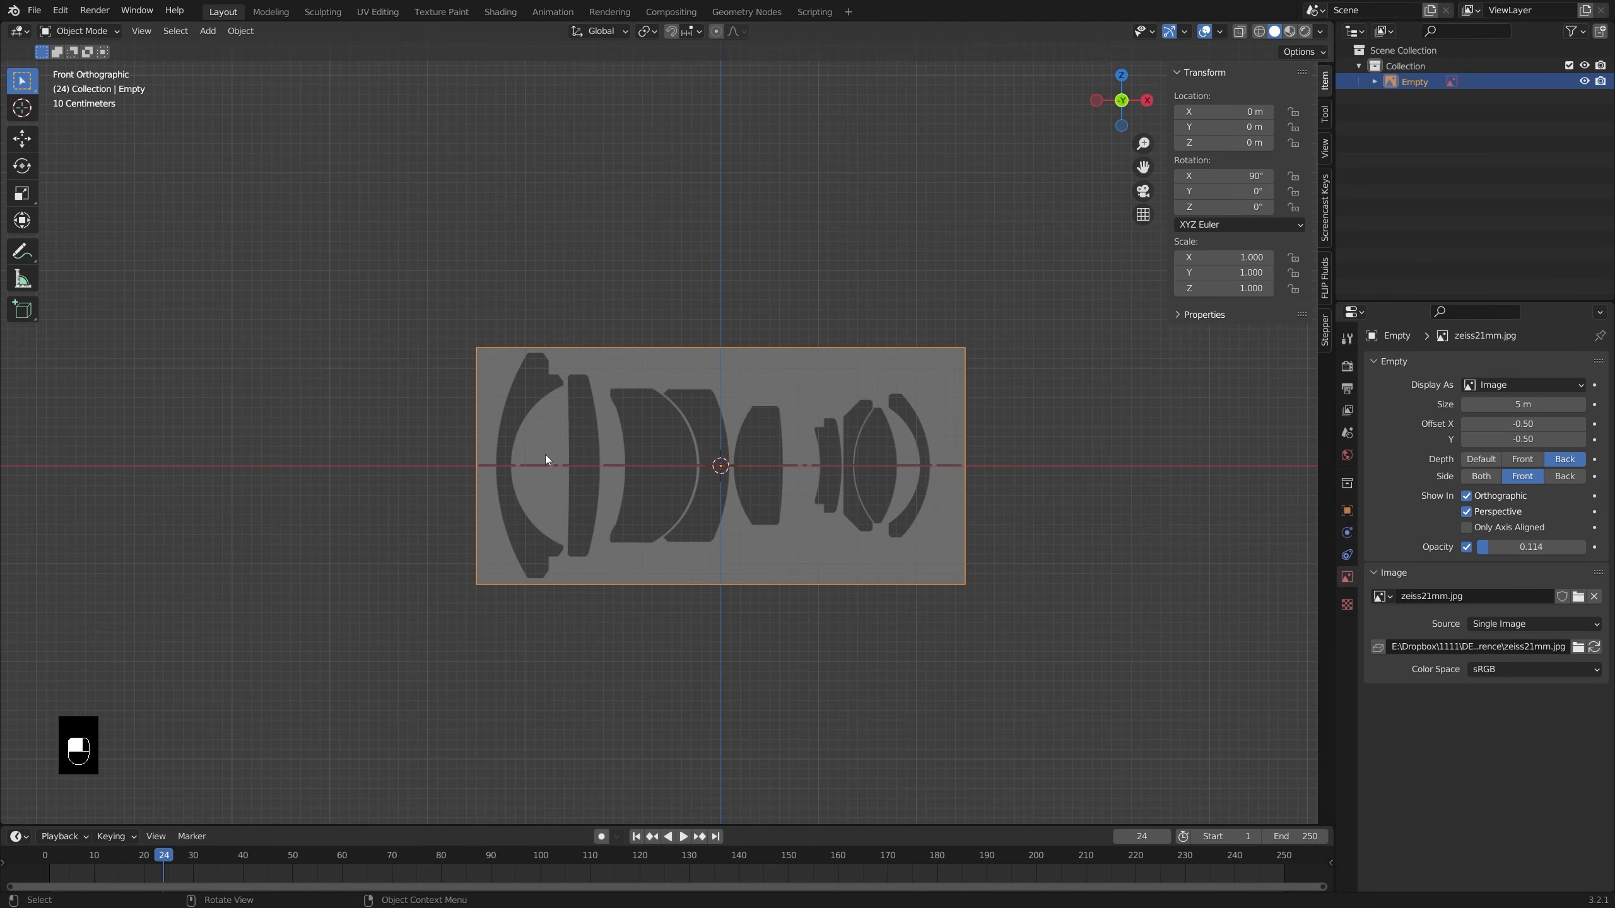
- Add a mesh plane at the center of the reference image
{"action": "left_click", "coordinate": [701, 464]}
{"action": "key", "text": "shift+a"}
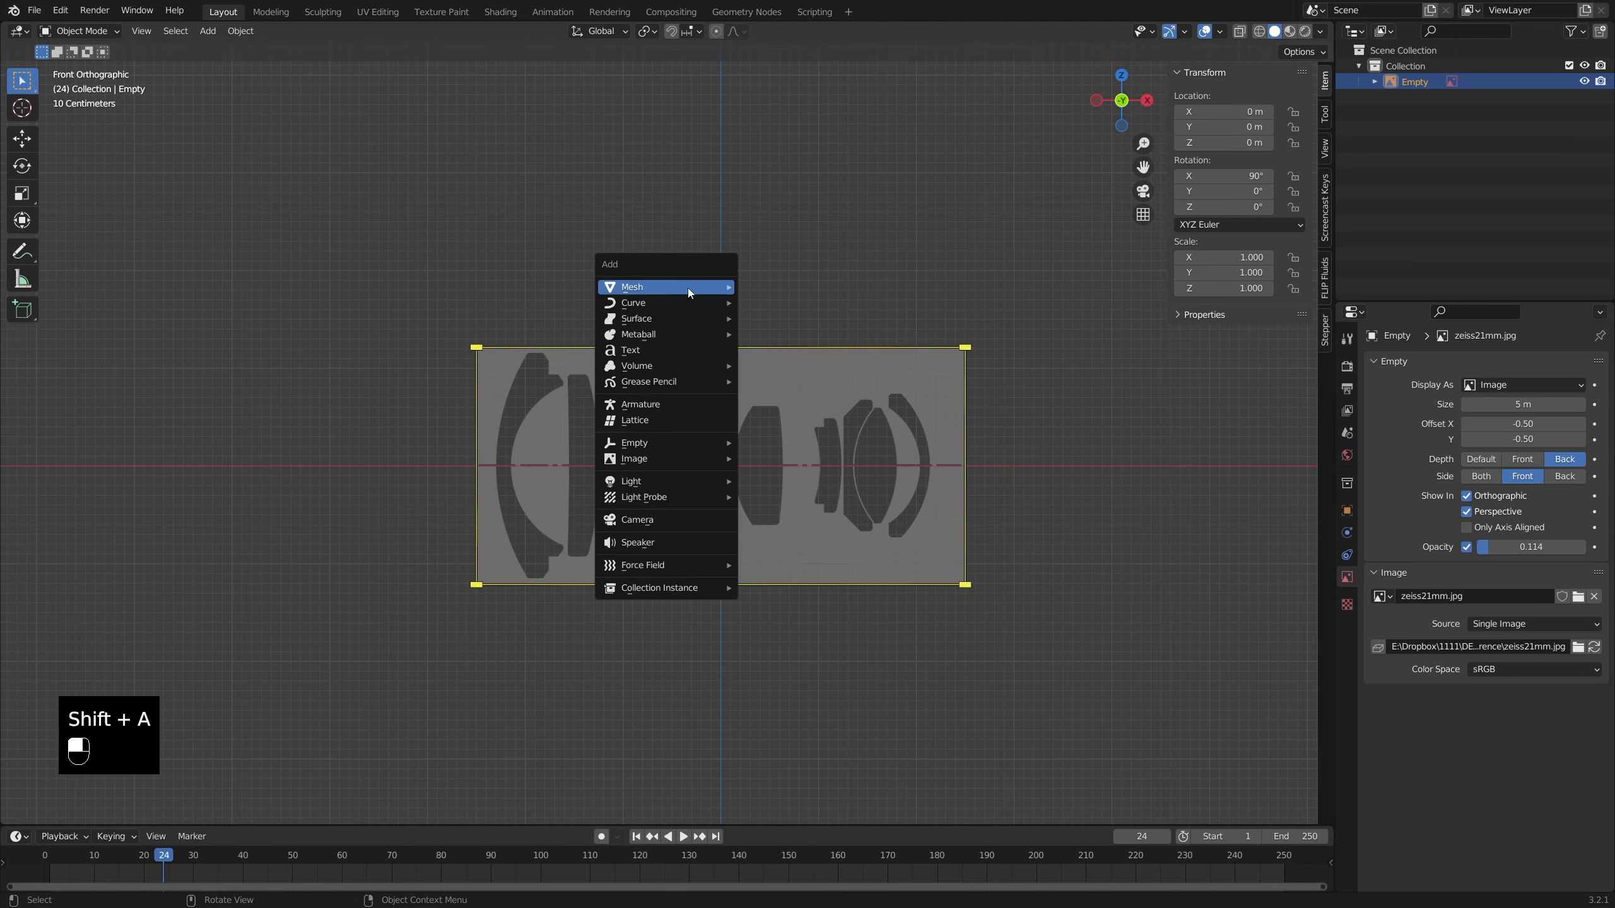
{"action": "mouse_move", "coordinate": [690, 290]}
{"action": "left_click", "coordinate": [796, 288]}
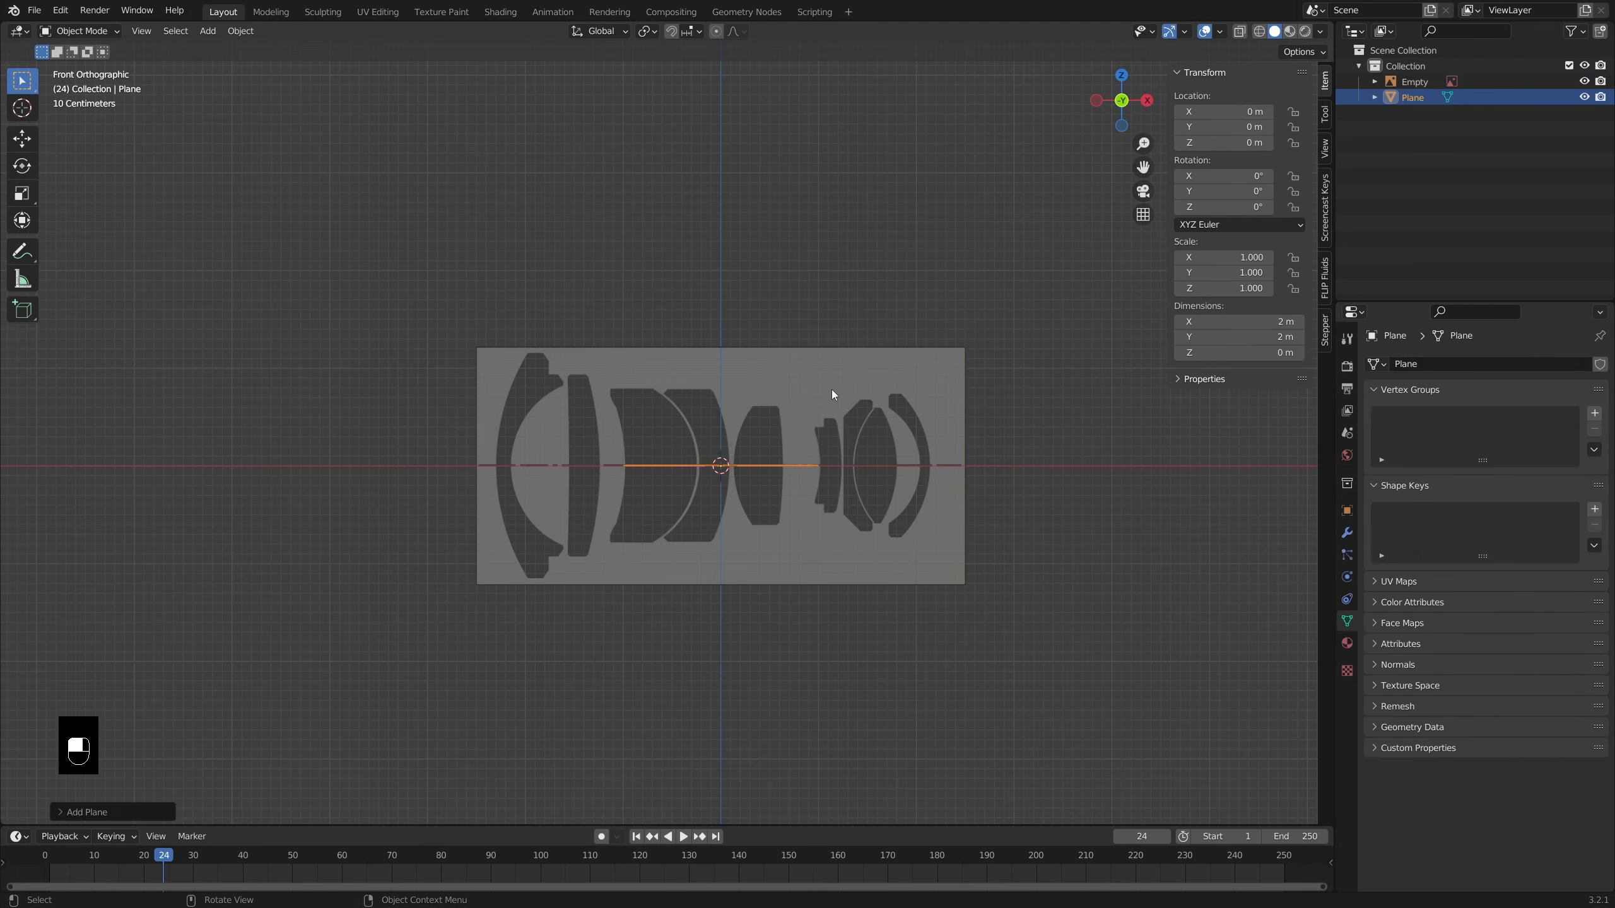
- Rotate the plane's geometry 90° about X in Edit Mode so that it faces the front view
{"action": "middle_click_drag", "start_coordinate": [832, 388], "coordinate": [837, 399]}
{"action": "key", "text": "Tab"}
{"action": "key", "text": "r"}
{"action": "key", "text": "x"}
{"action": "key", "text": "9"}
{"action": "key", "text": "0"}
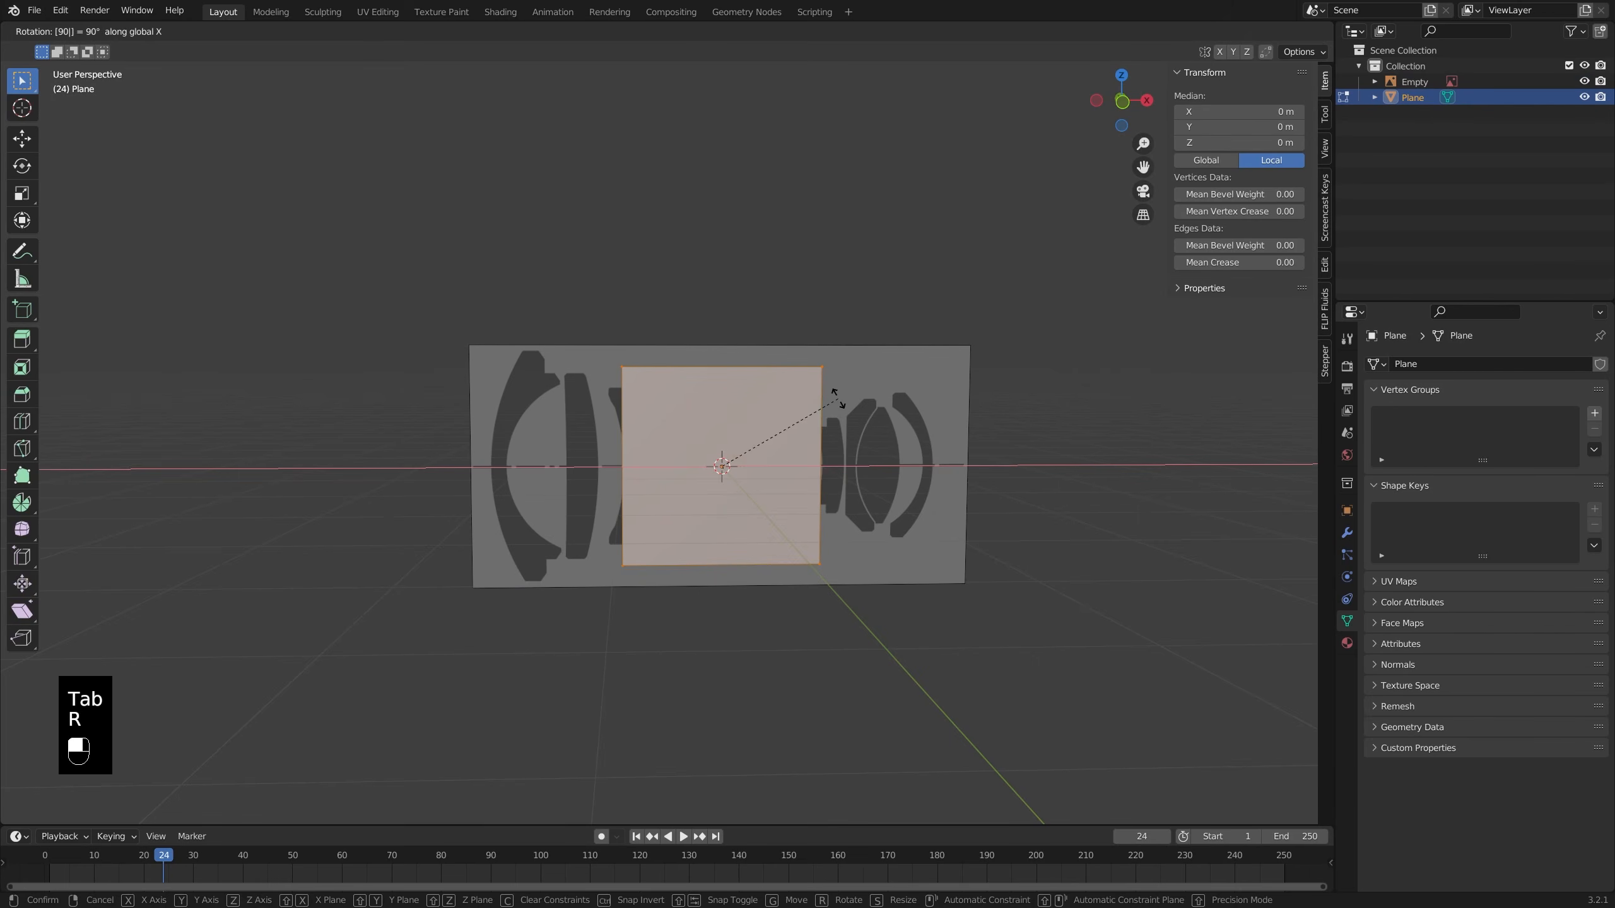
{"action": "key", "text": "Return"}
{"action": "key", "text": "KP_1"}
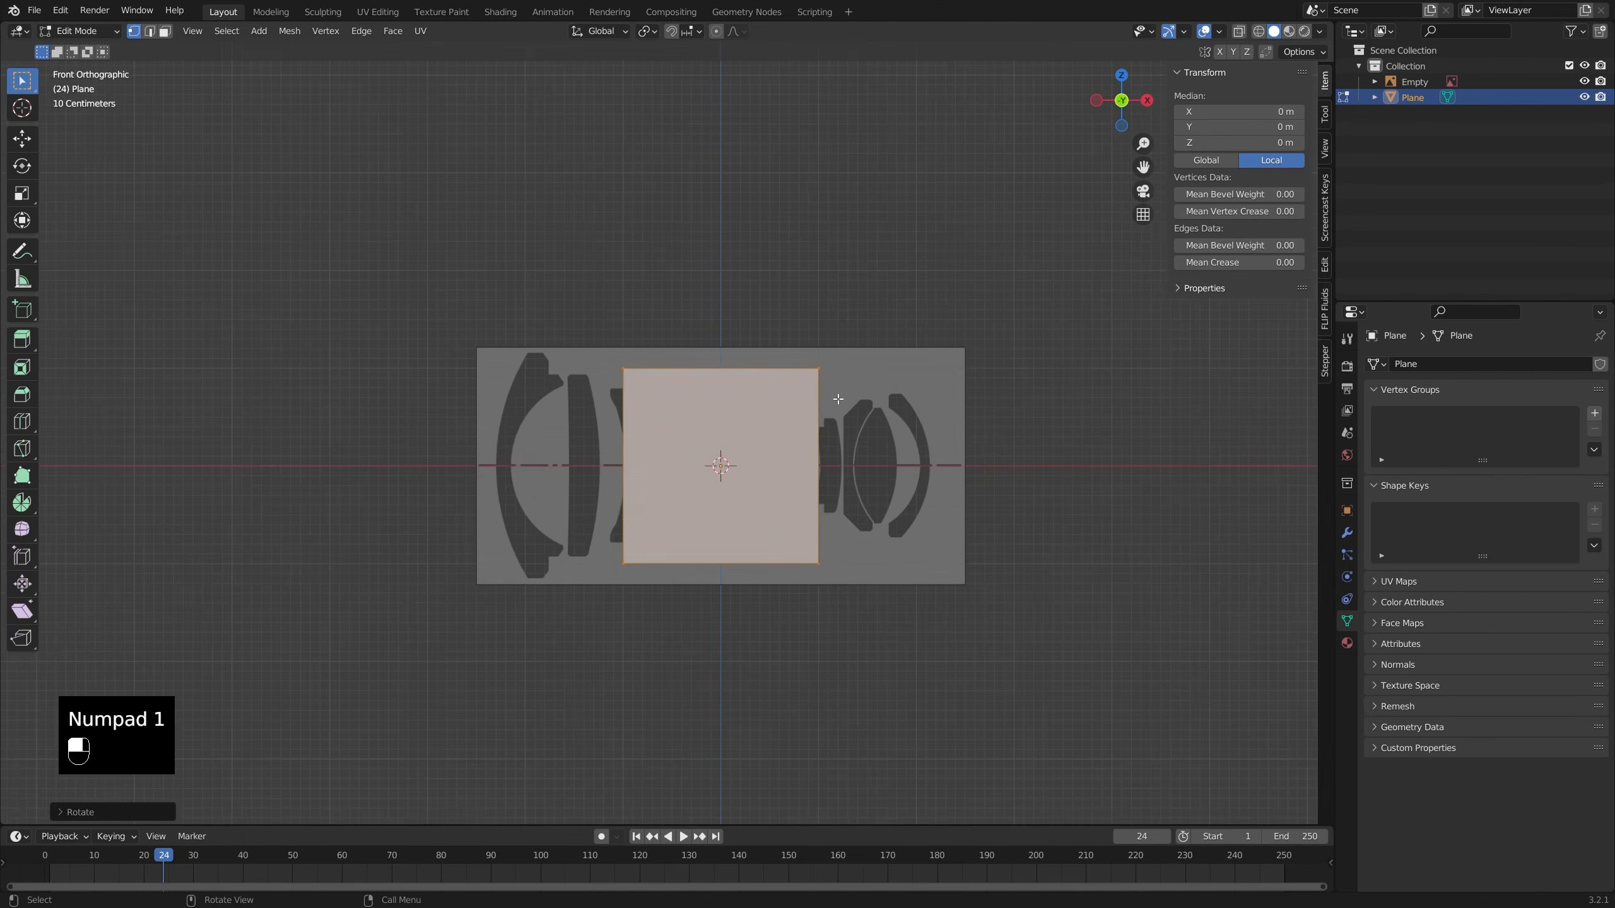
- Turn on X-ray display and scale the plane's geometry down over the reference image
{"action": "key", "text": "alt+z"}
{"action": "scroll", "coordinate": [827, 401], "scroll_direction": "up", "scroll_amount": 3}
{"action": "scroll", "coordinate": [810, 417], "scroll_direction": "down", "scroll_amount": 3}
{"action": "middle_click_drag", "start_coordinate": [811, 417], "coordinate": [805, 422], "text": "shift"}
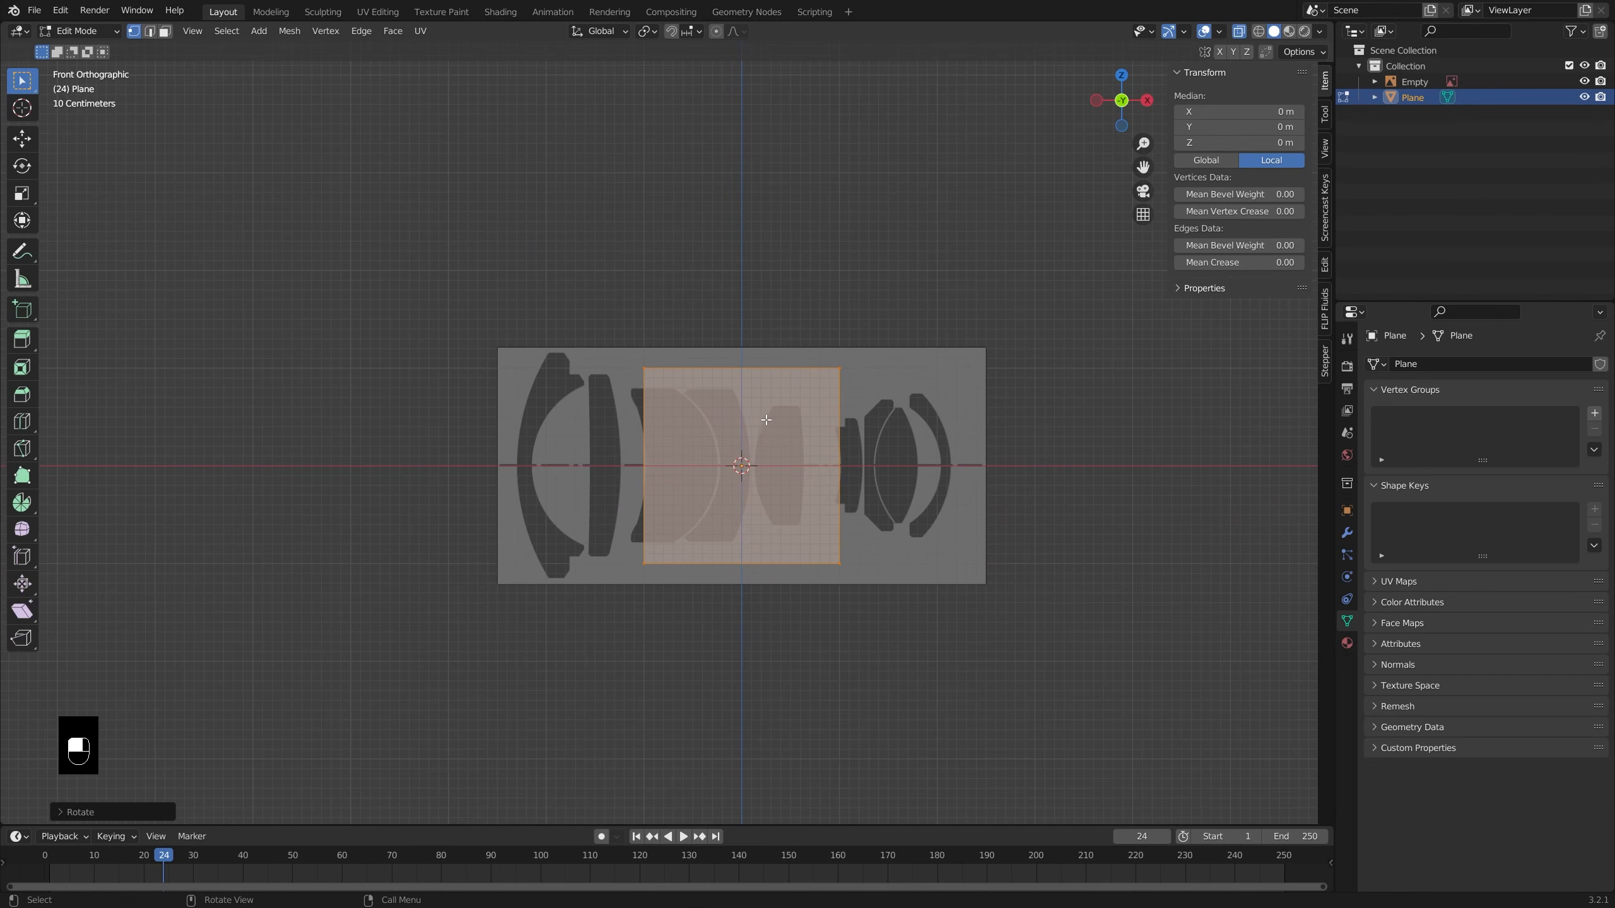
{"action": "key", "text": "s"}
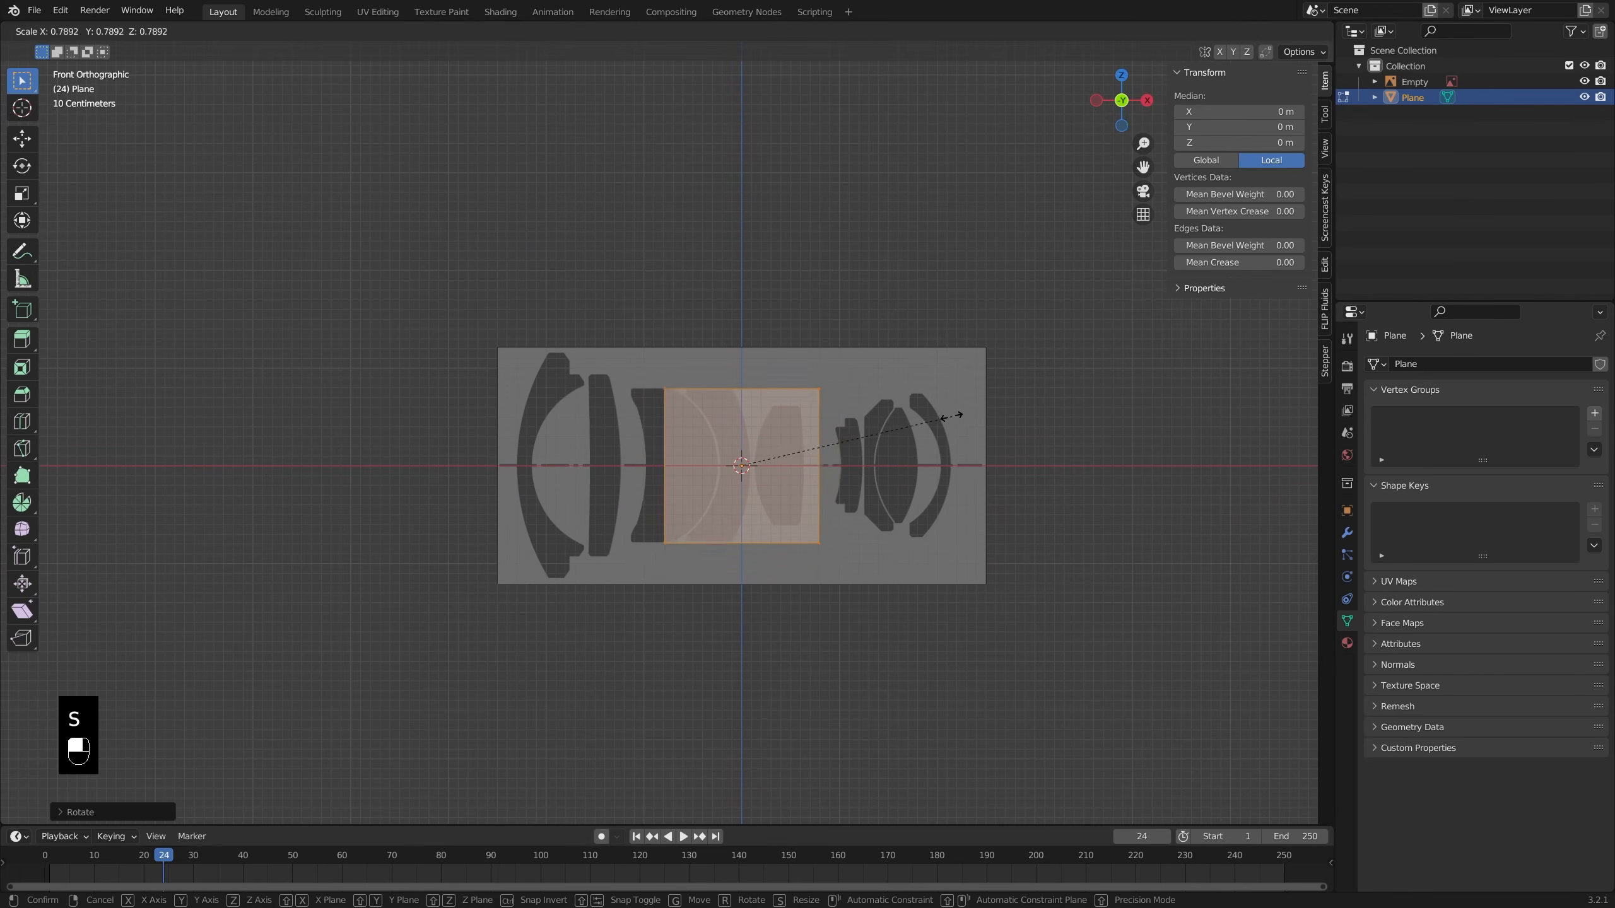
{"action": "left_click", "coordinate": [914, 432]}
- Delete three of the plane's vertices and move the remaining one onto the optical axis at the convex edge of the element nearest the center
{"action": "left_click", "coordinate": [820, 403], "text": "shift"}
{"action": "key", "text": "x"}
{"action": "left_click", "coordinate": [818, 398]}
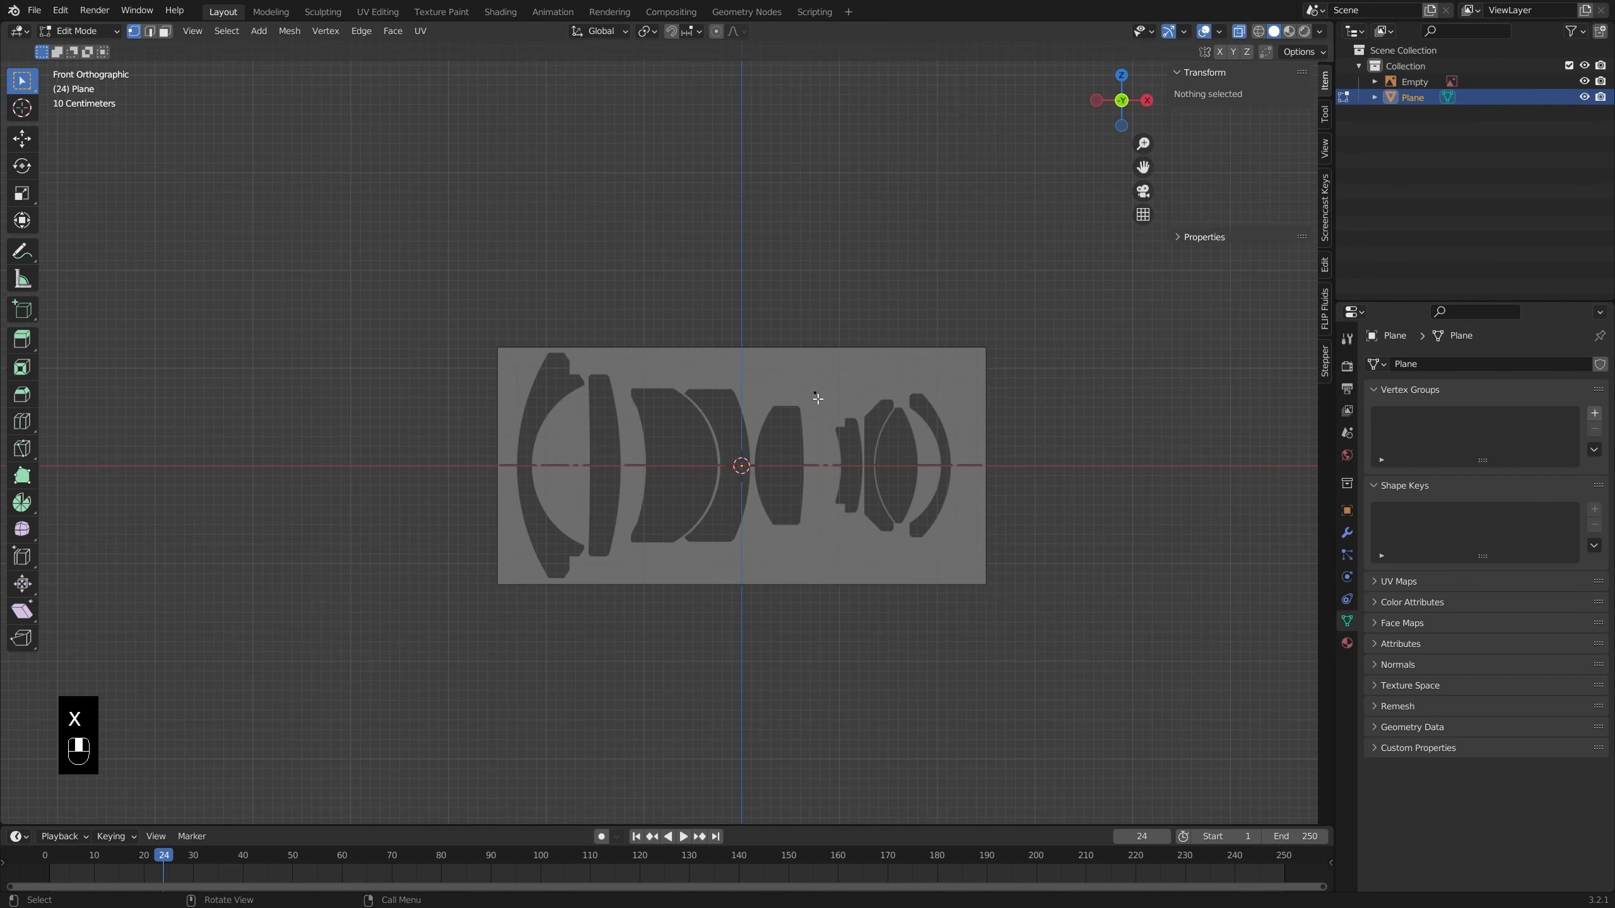
{"action": "left_click", "coordinate": [814, 400]}
{"action": "key", "text": "g"}
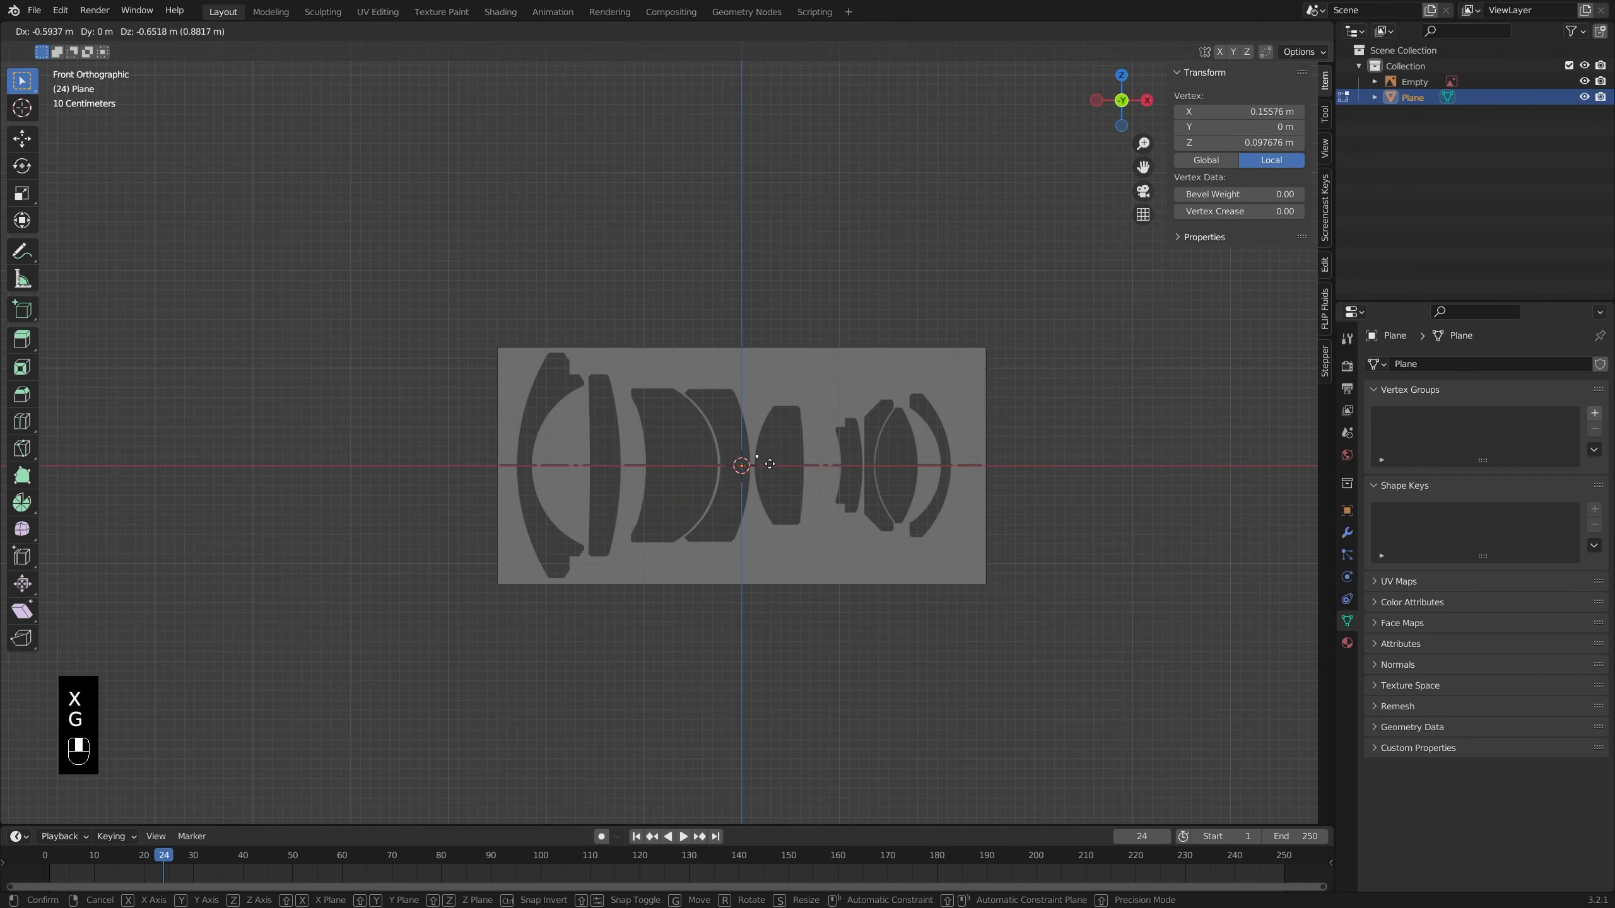
{"action": "left_click", "coordinate": [763, 472]}
{"action": "scroll", "coordinate": [763, 471], "scroll_direction": "up", "scroll_amount": 5}
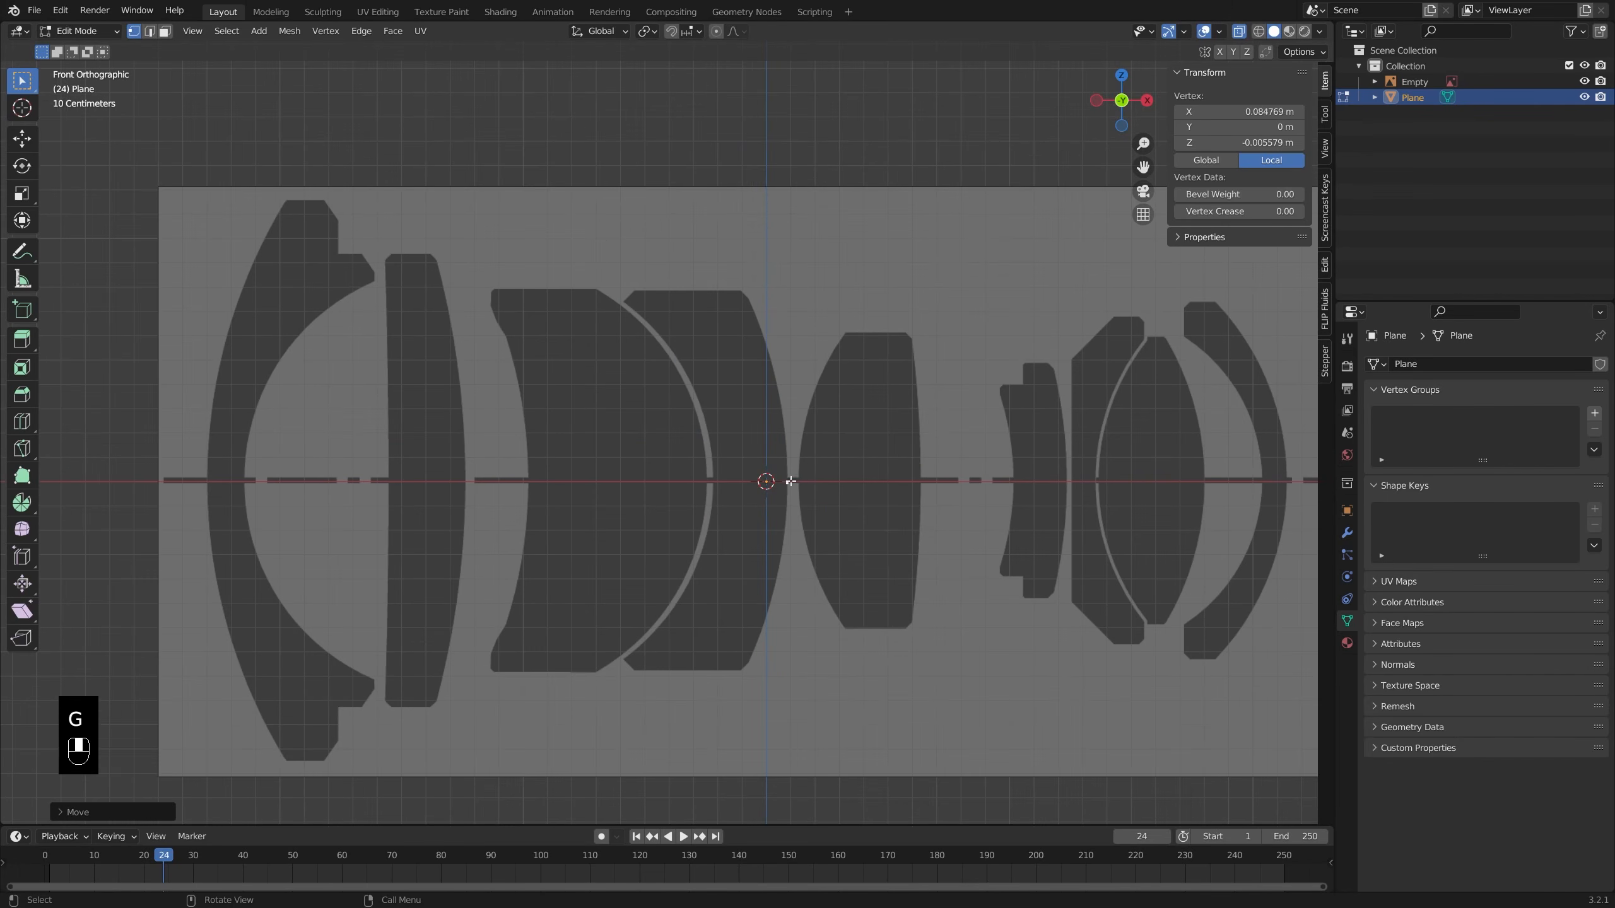
{"action": "middle_click_drag", "start_coordinate": [834, 504], "coordinate": [839, 529], "text": "shift"}
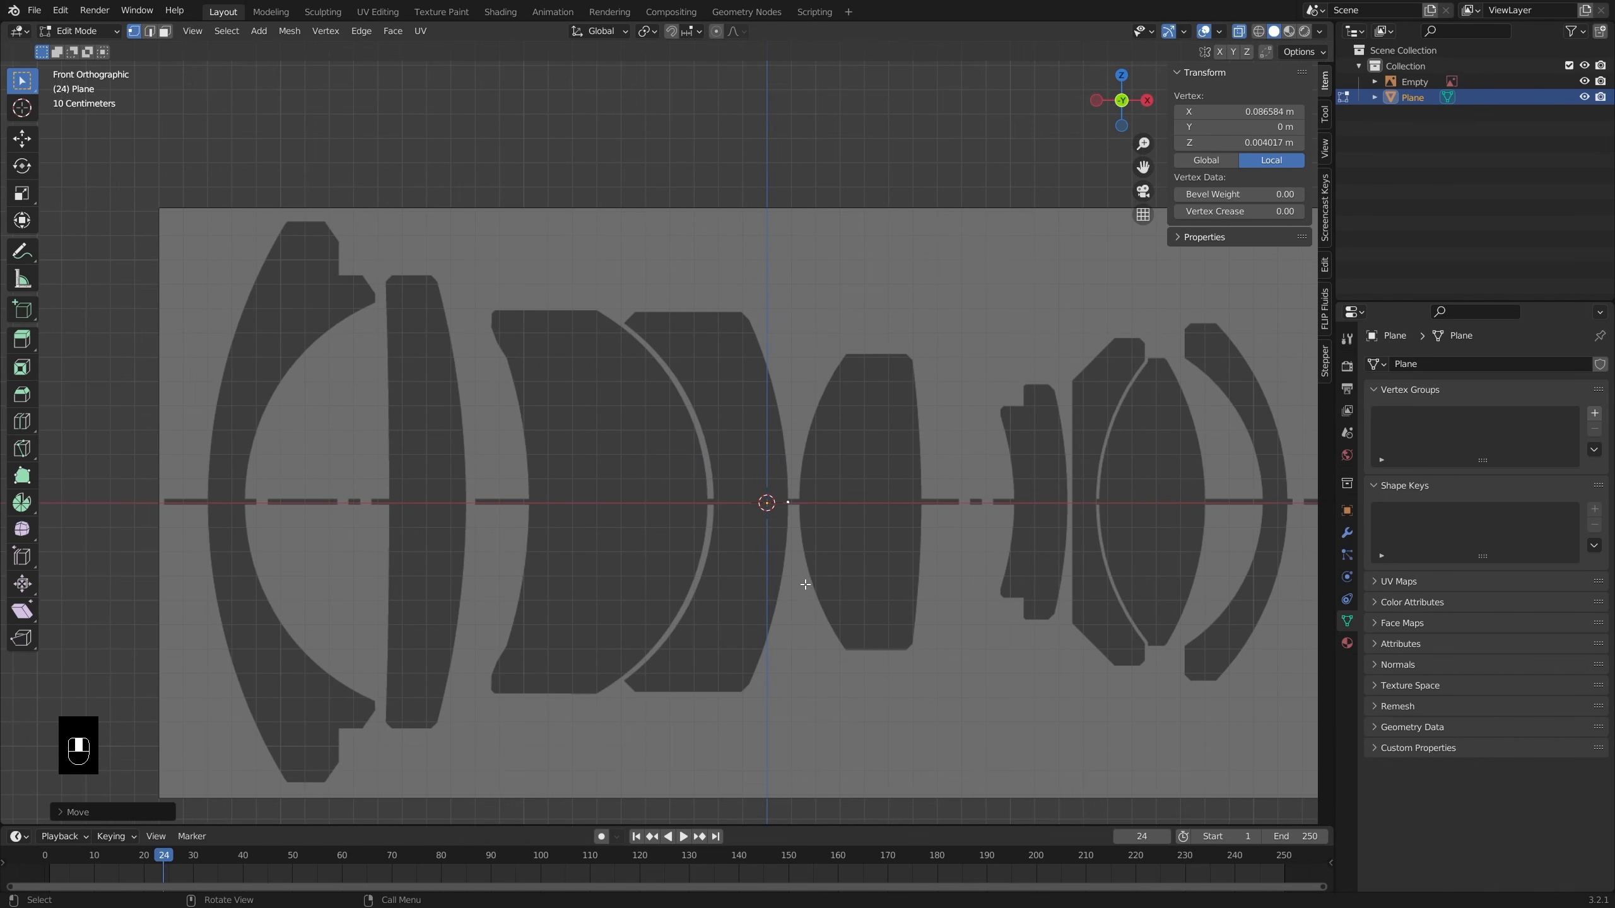
- Extrude the vertex in four segments up the element's convex edge to its upper corner
{"action": "key", "text": "e"}
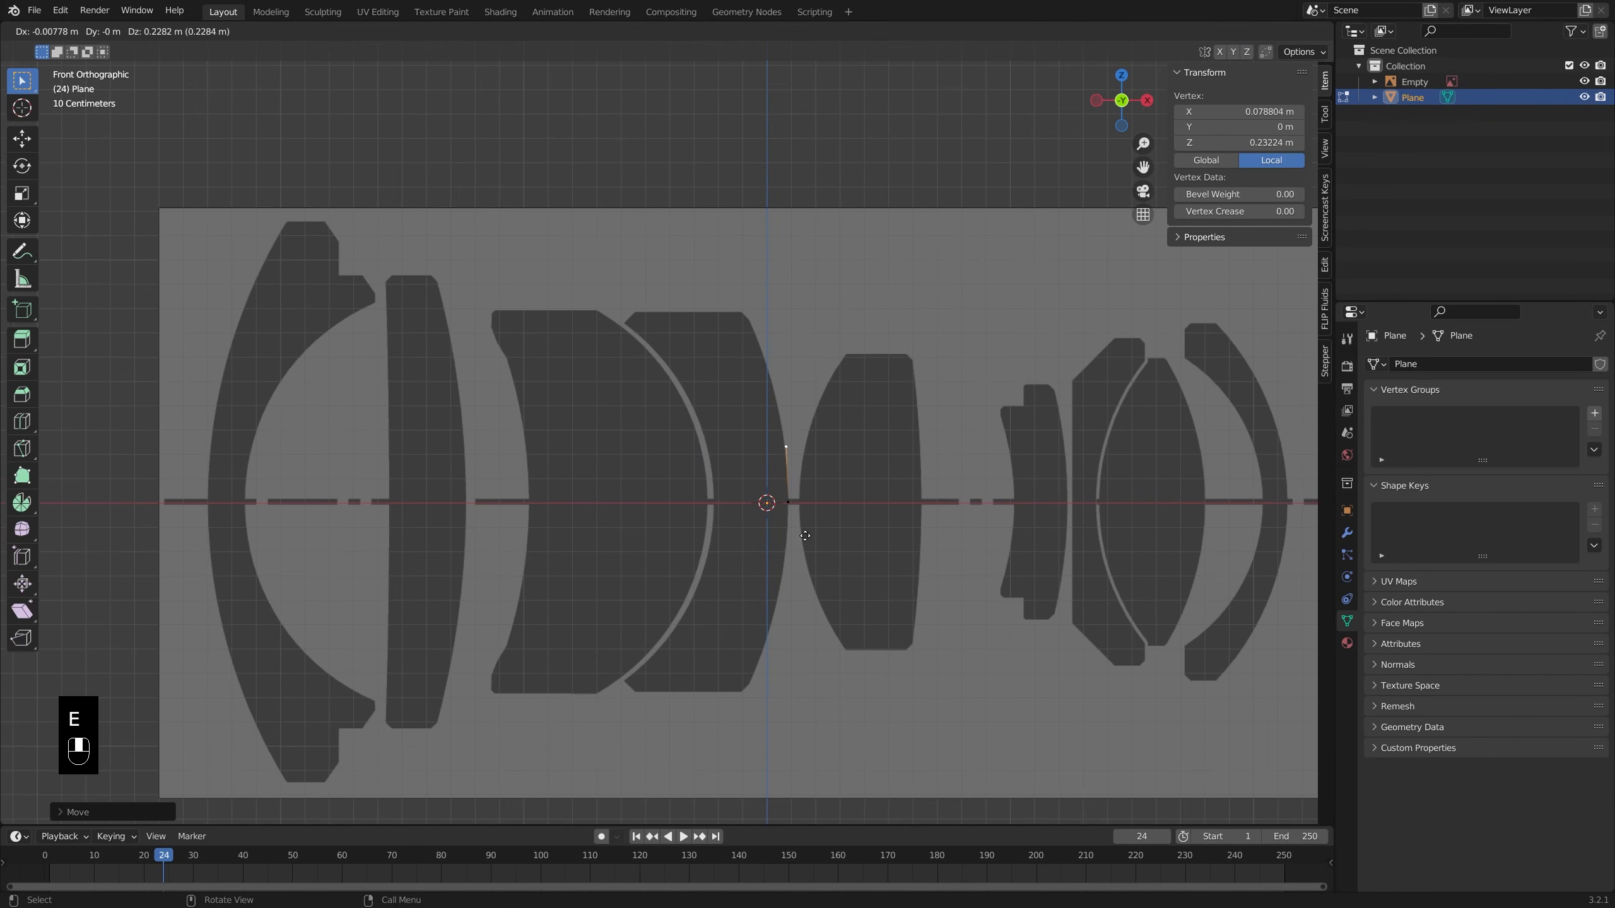
{"action": "left_click", "coordinate": [804, 542]}
{"action": "key", "text": "e"}
{"action": "left_click", "coordinate": [792, 478]}
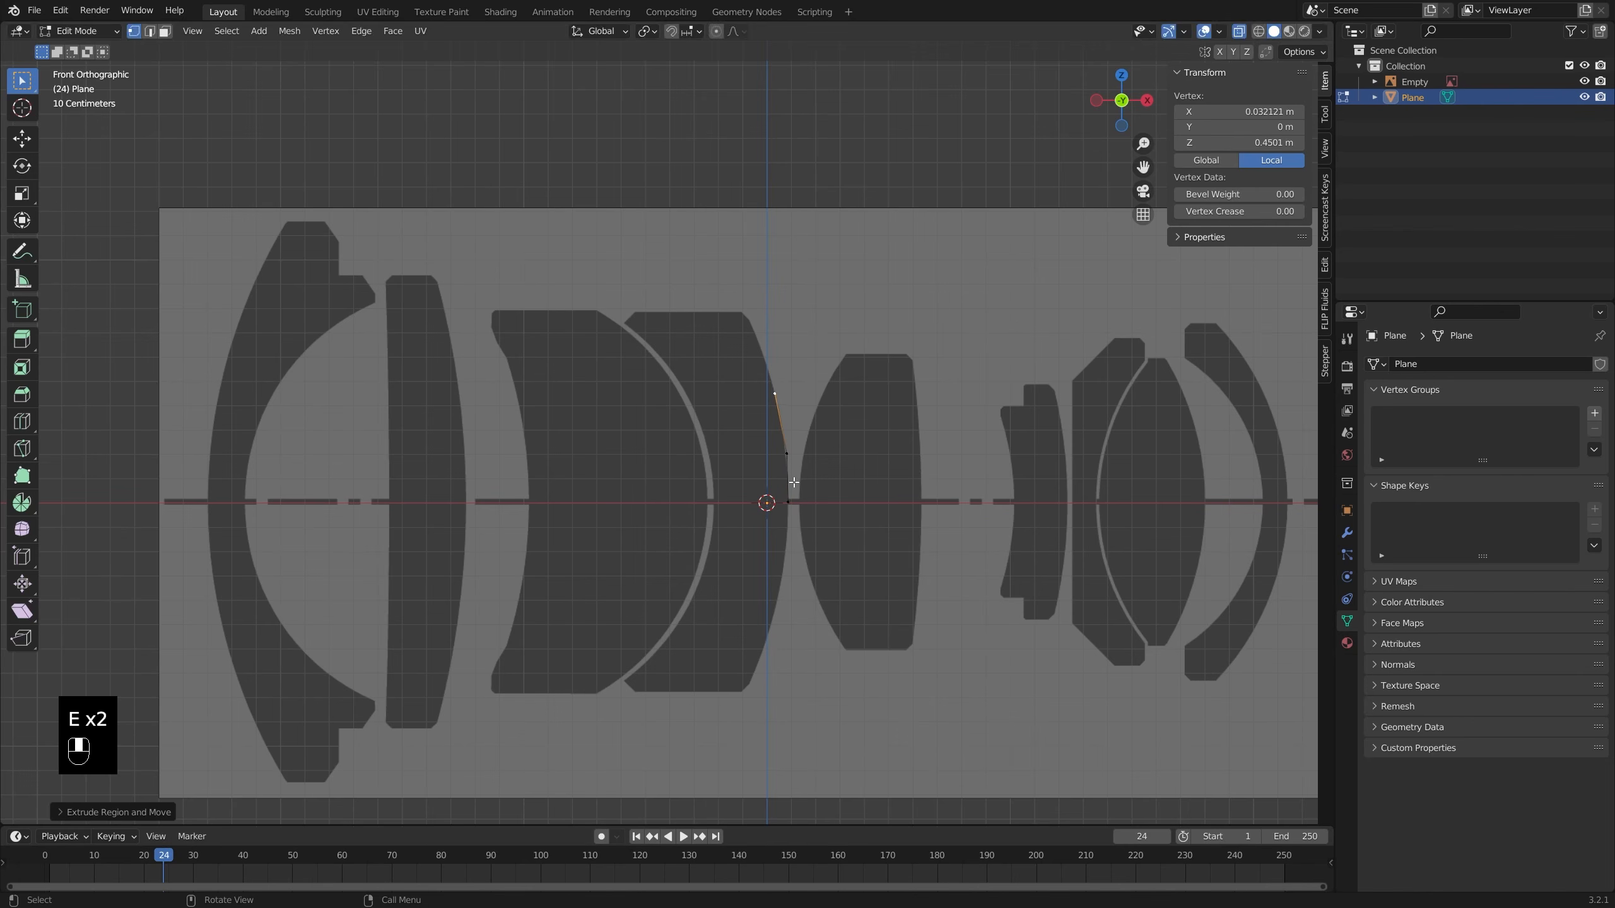
{"action": "key", "text": "e"}
{"action": "left_click", "coordinate": [777, 427]}
{"action": "key", "text": "e"}
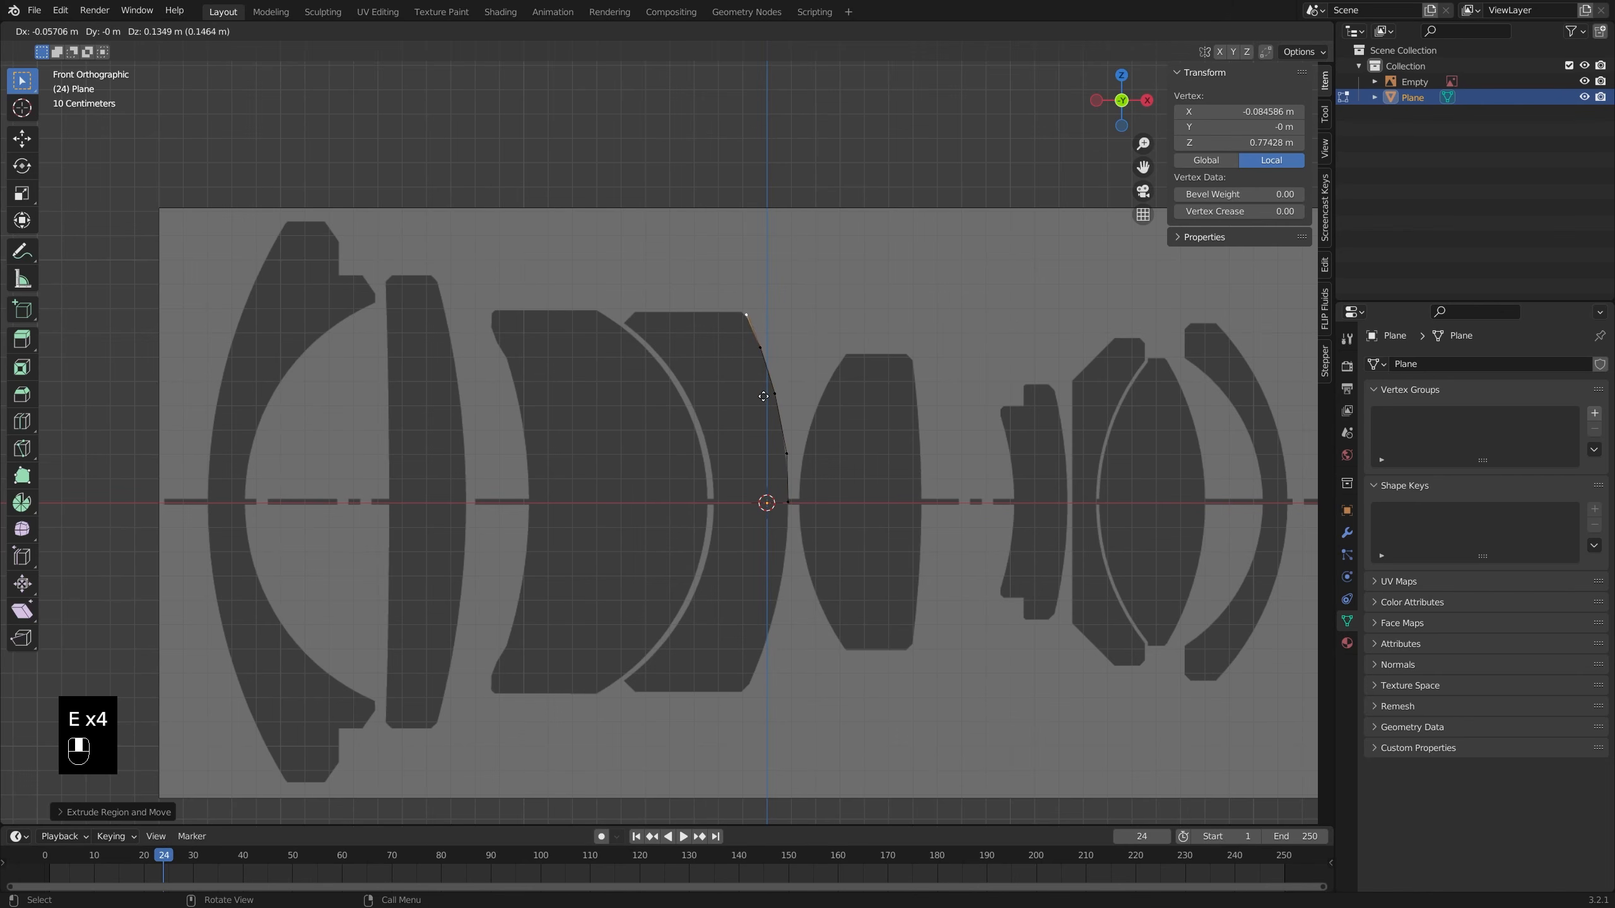
{"action": "left_click", "coordinate": [764, 396]}
- Extrude the outline along X across the element's upper edge, with a short sloped segment at the far corner
{"action": "key", "text": "e"}
{"action": "key", "text": "x"}
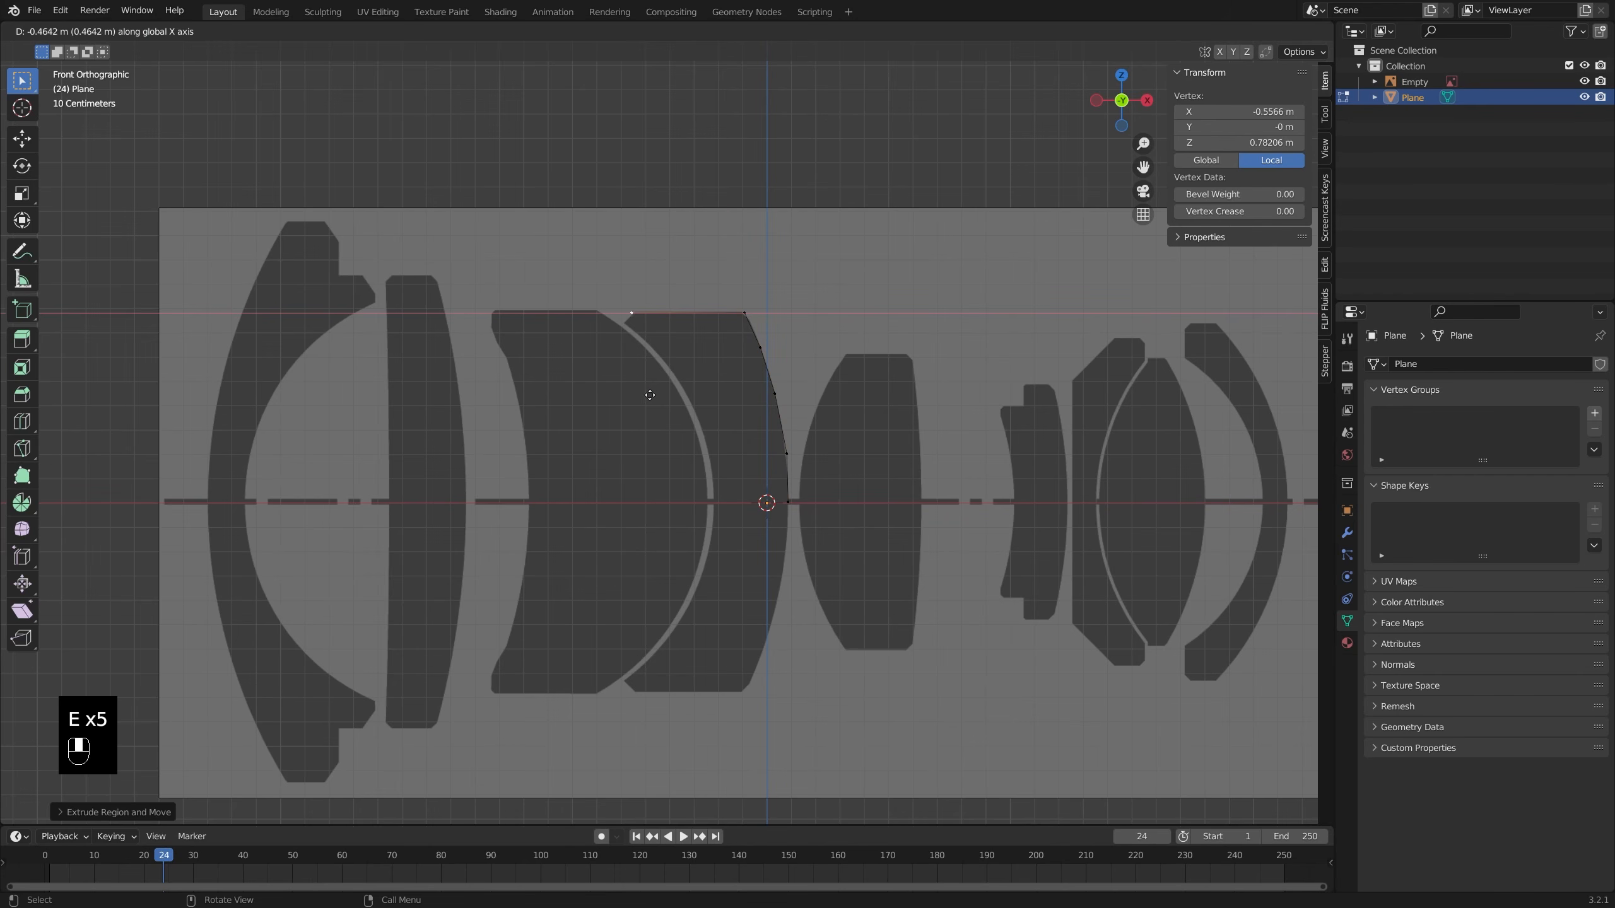
{"action": "left_click", "coordinate": [652, 394]}
{"action": "key", "text": "e"}
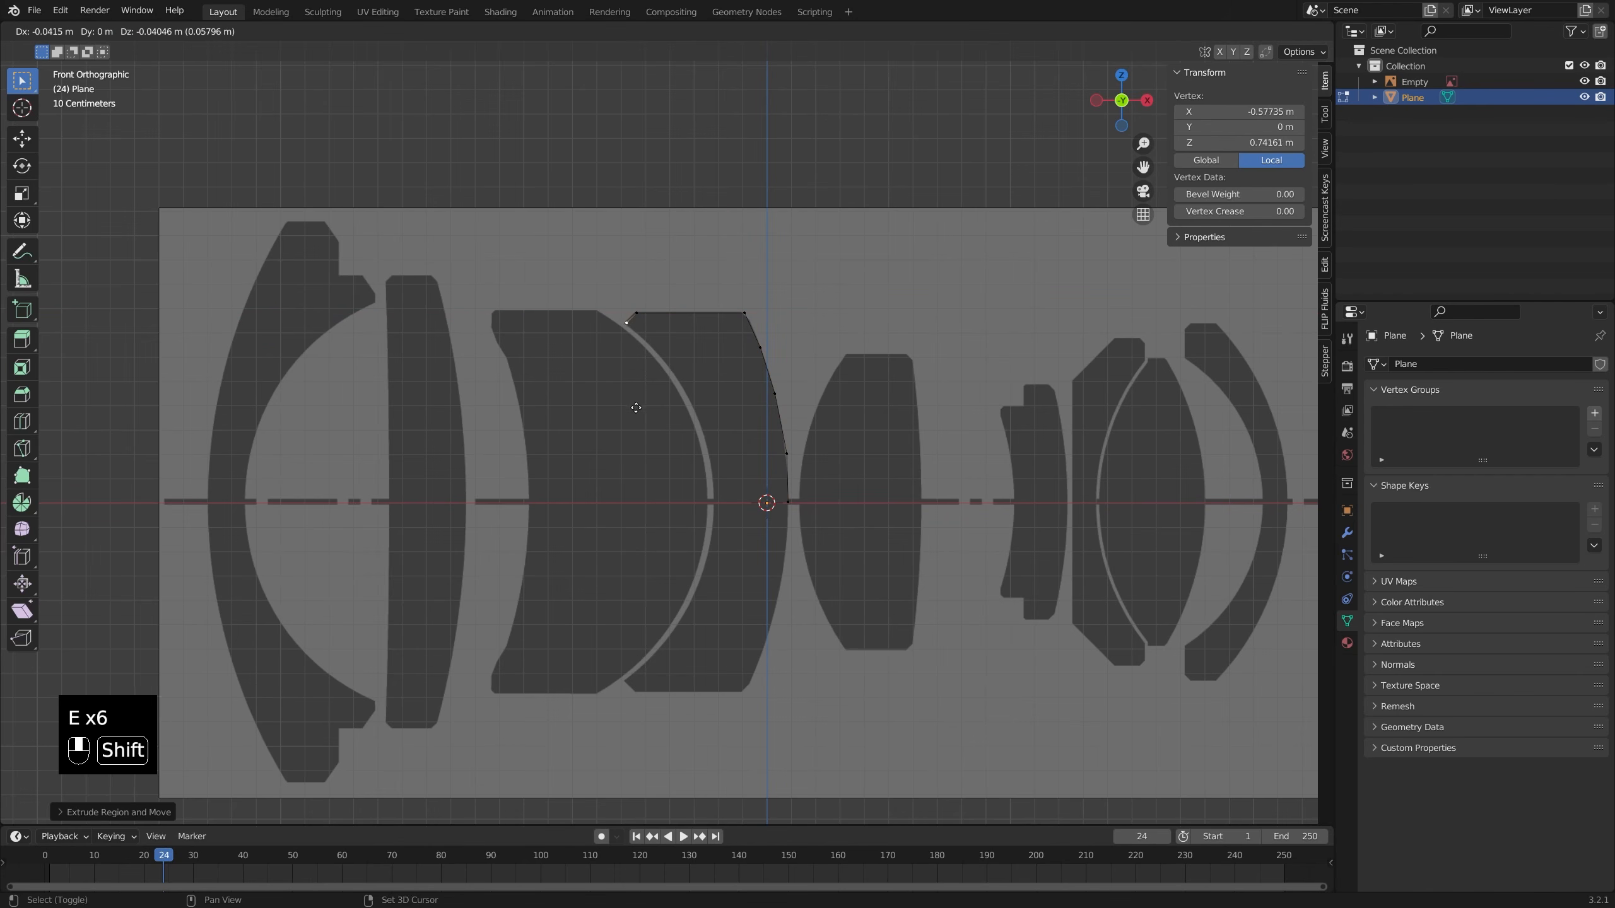
{"action": "left_click", "coordinate": [629, 414]}
- Extrude the outline down the element's concave edge to the optical axis and return to Object Mode
{"action": "key", "text": "e"}
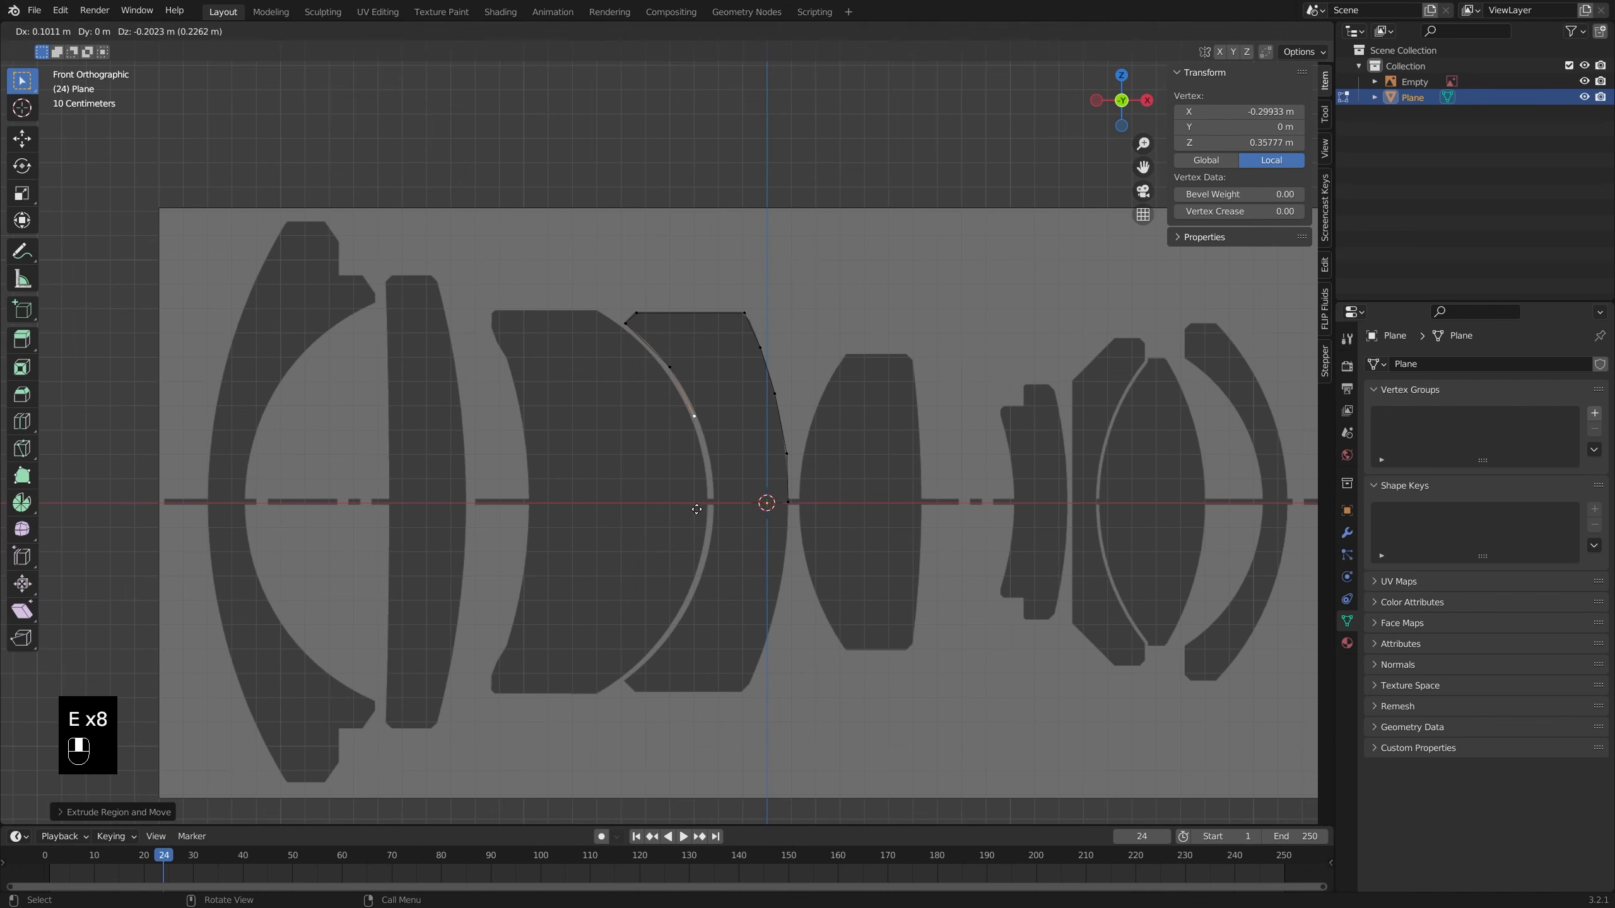
{"action": "left_click", "coordinate": [698, 511]}
{"action": "key", "text": "e"}
{"action": "left_click", "coordinate": [742, 555]}
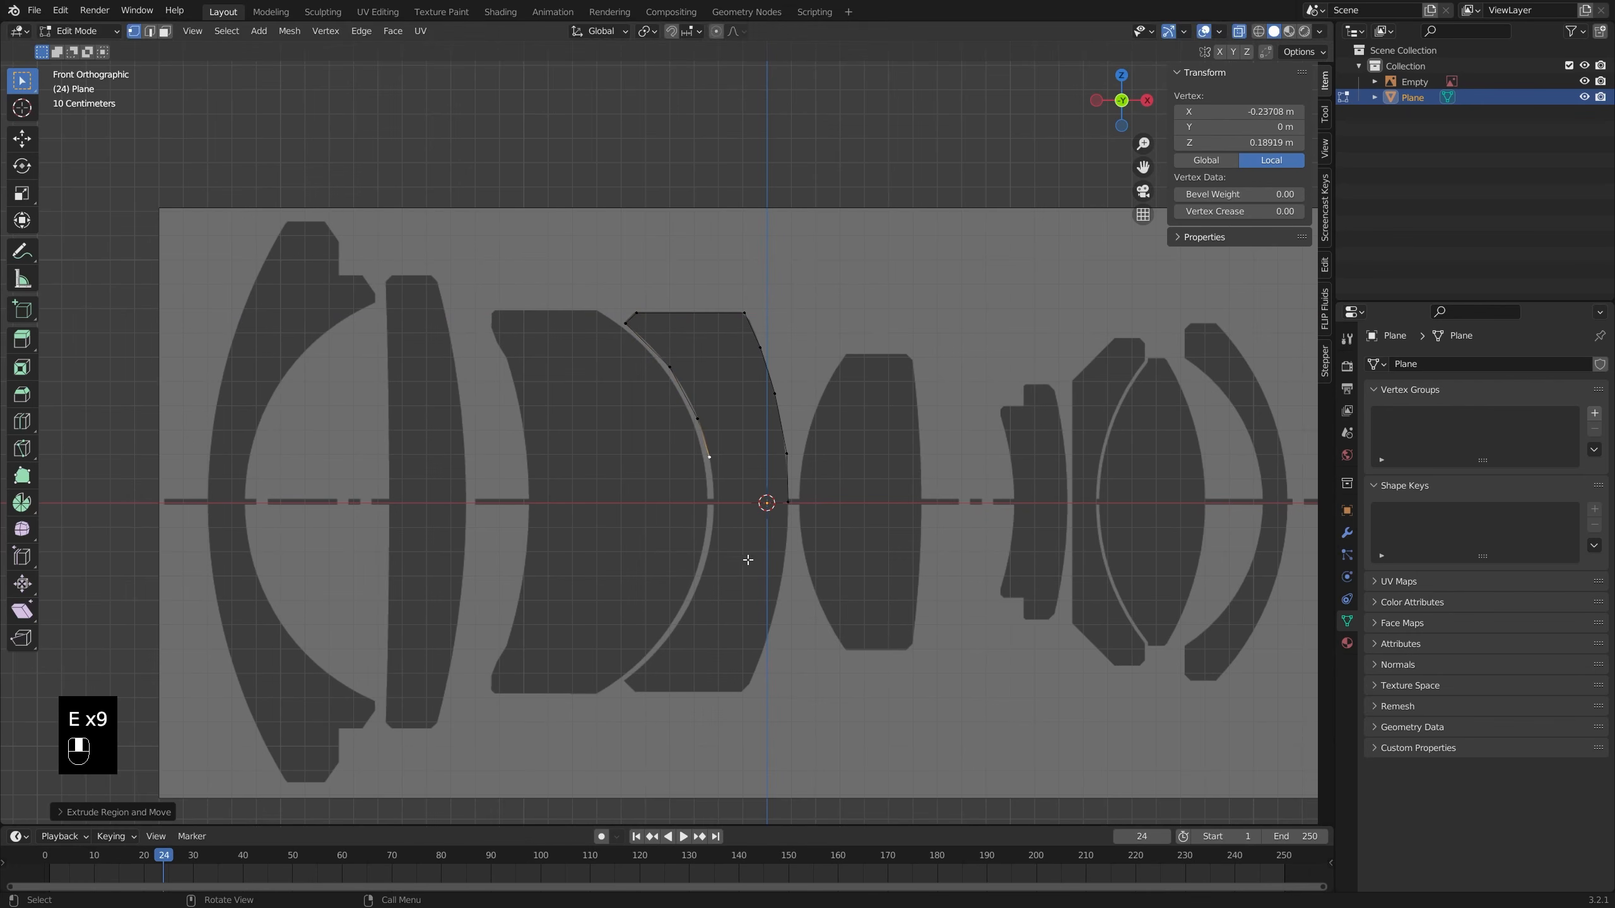
{"action": "key", "text": "e"}
{"action": "left_click", "coordinate": [752, 605]}
{"action": "key", "text": "Tab"}
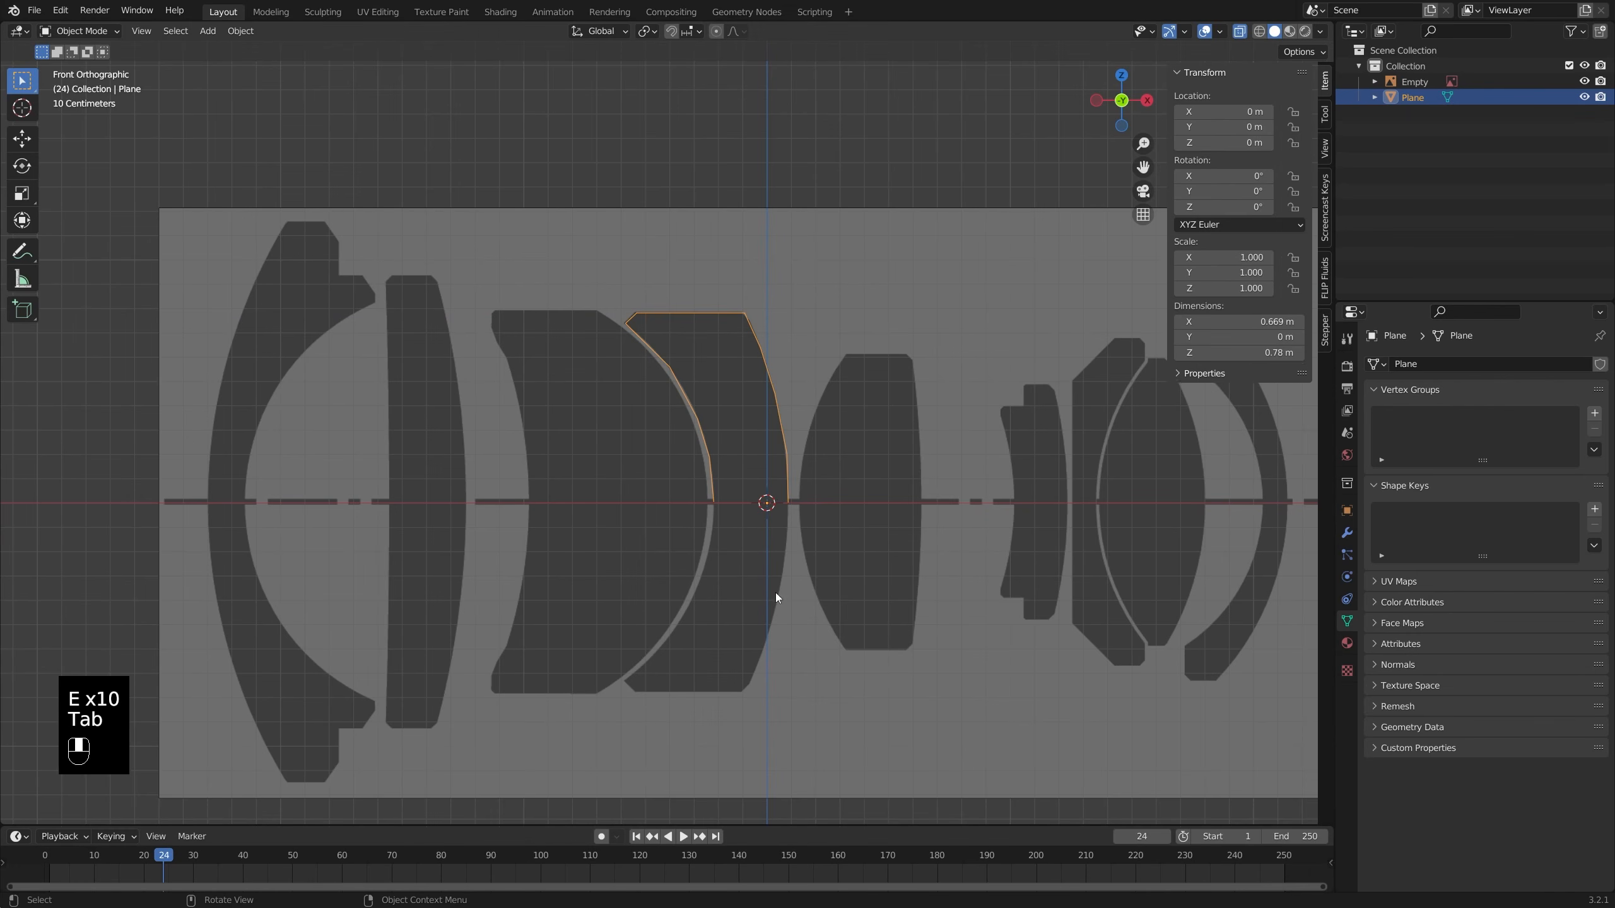
- Add a Screw modifier to the half profile with X as its axis, and turn off X-ray display
{"action": "left_click", "coordinate": [1346, 533]}
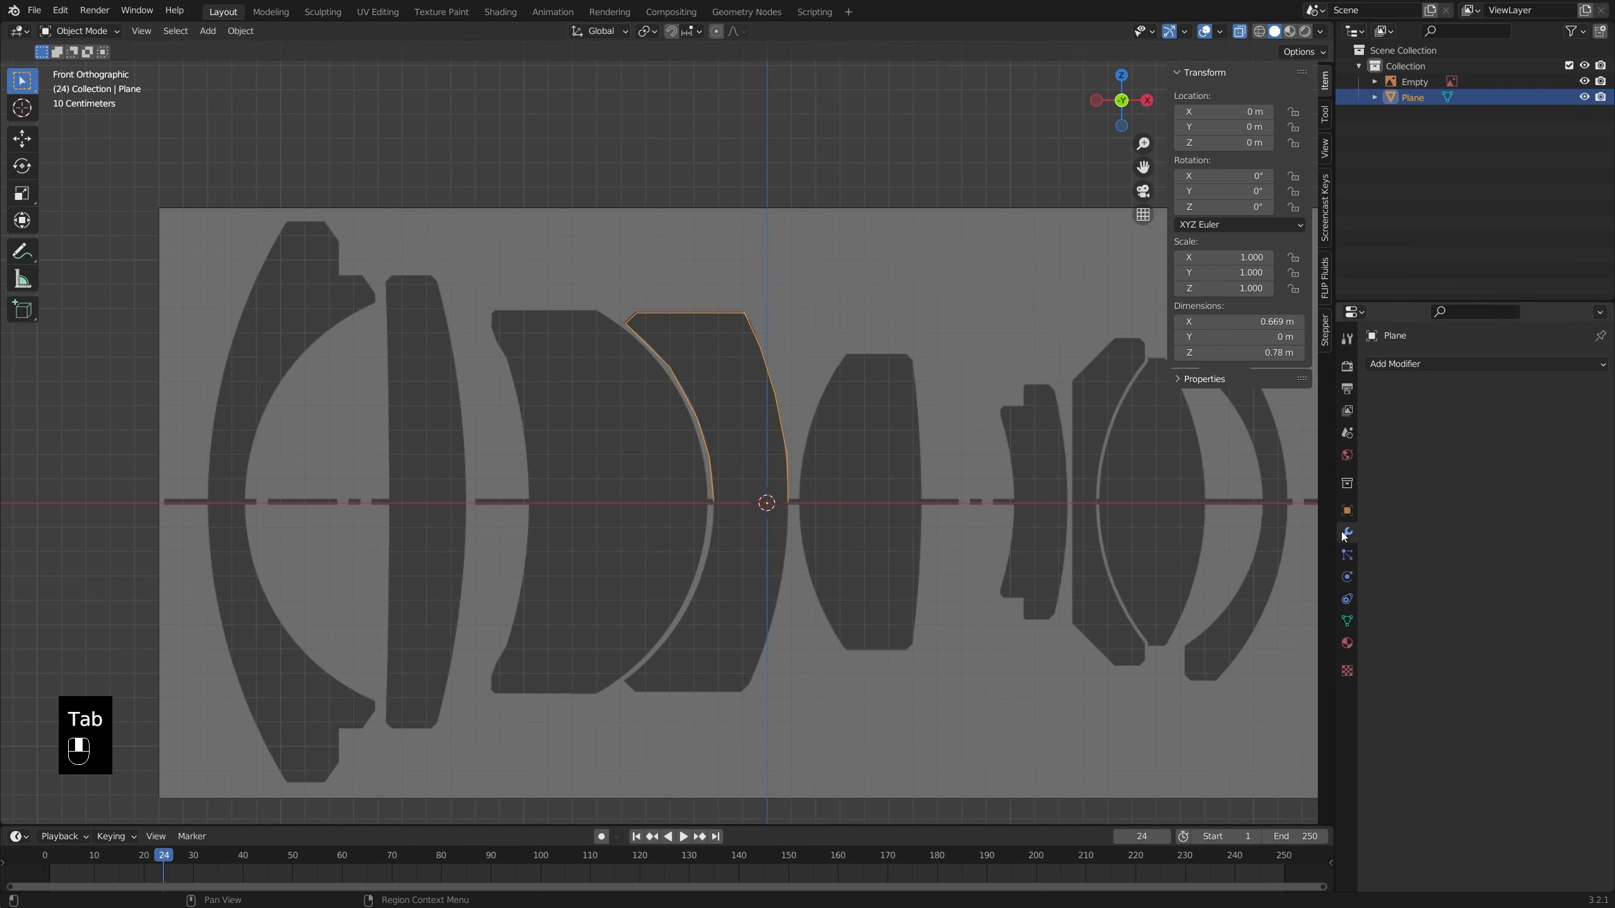
{"action": "left_click", "coordinate": [1451, 364]}
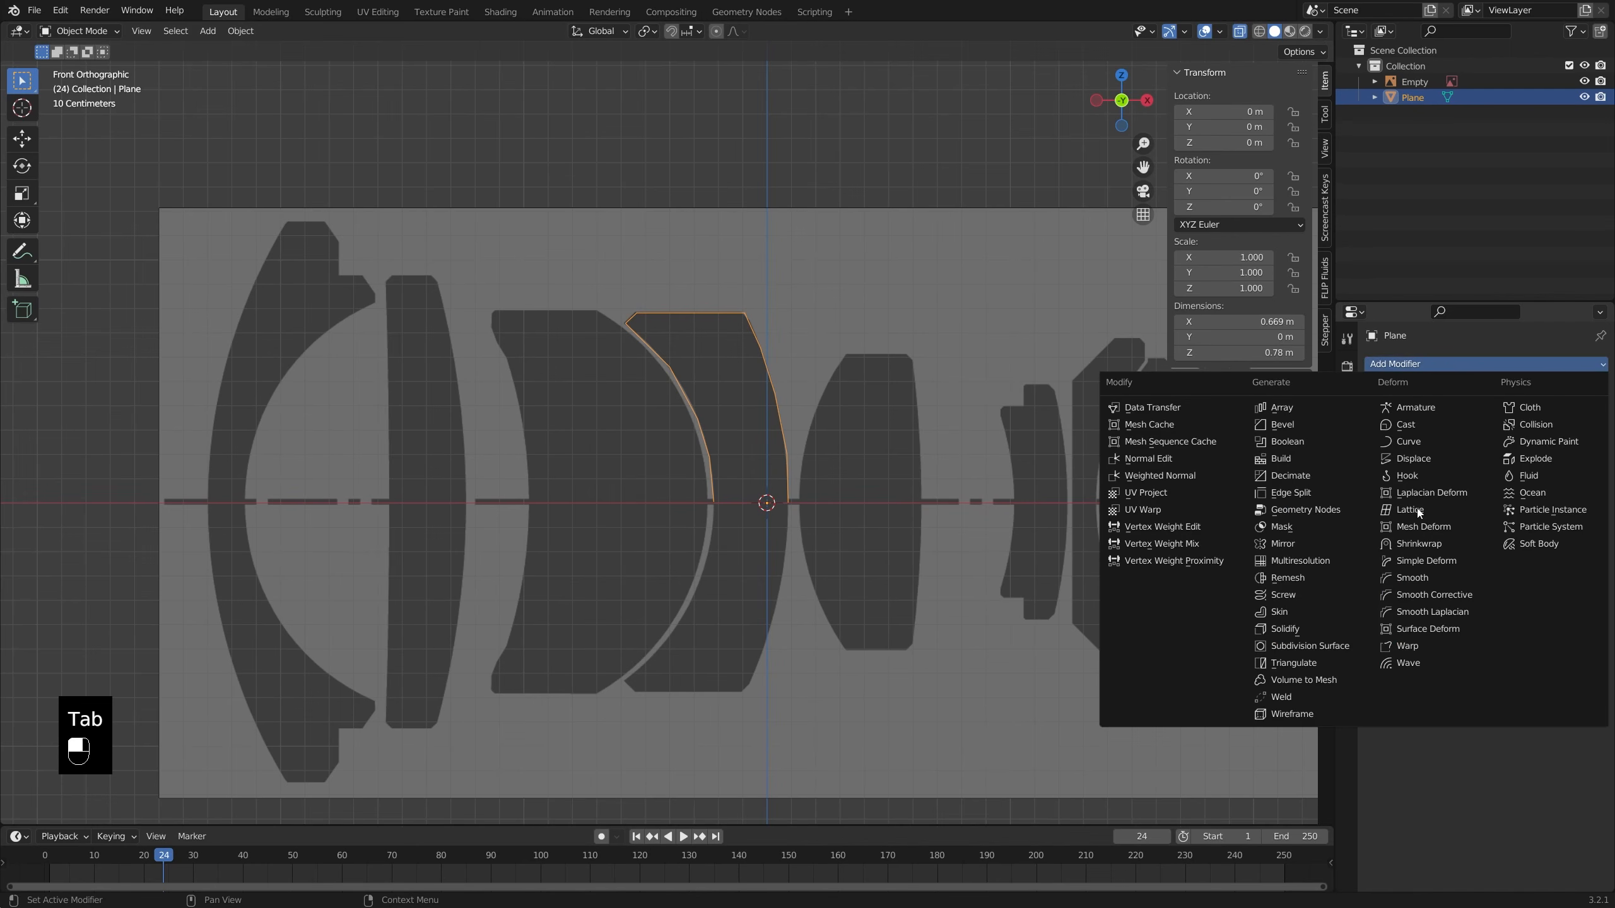
{"action": "left_click", "coordinate": [1329, 595]}
{"action": "key", "text": "alt+z"}
{"action": "middle_click_drag", "start_coordinate": [703, 461], "coordinate": [814, 494]}
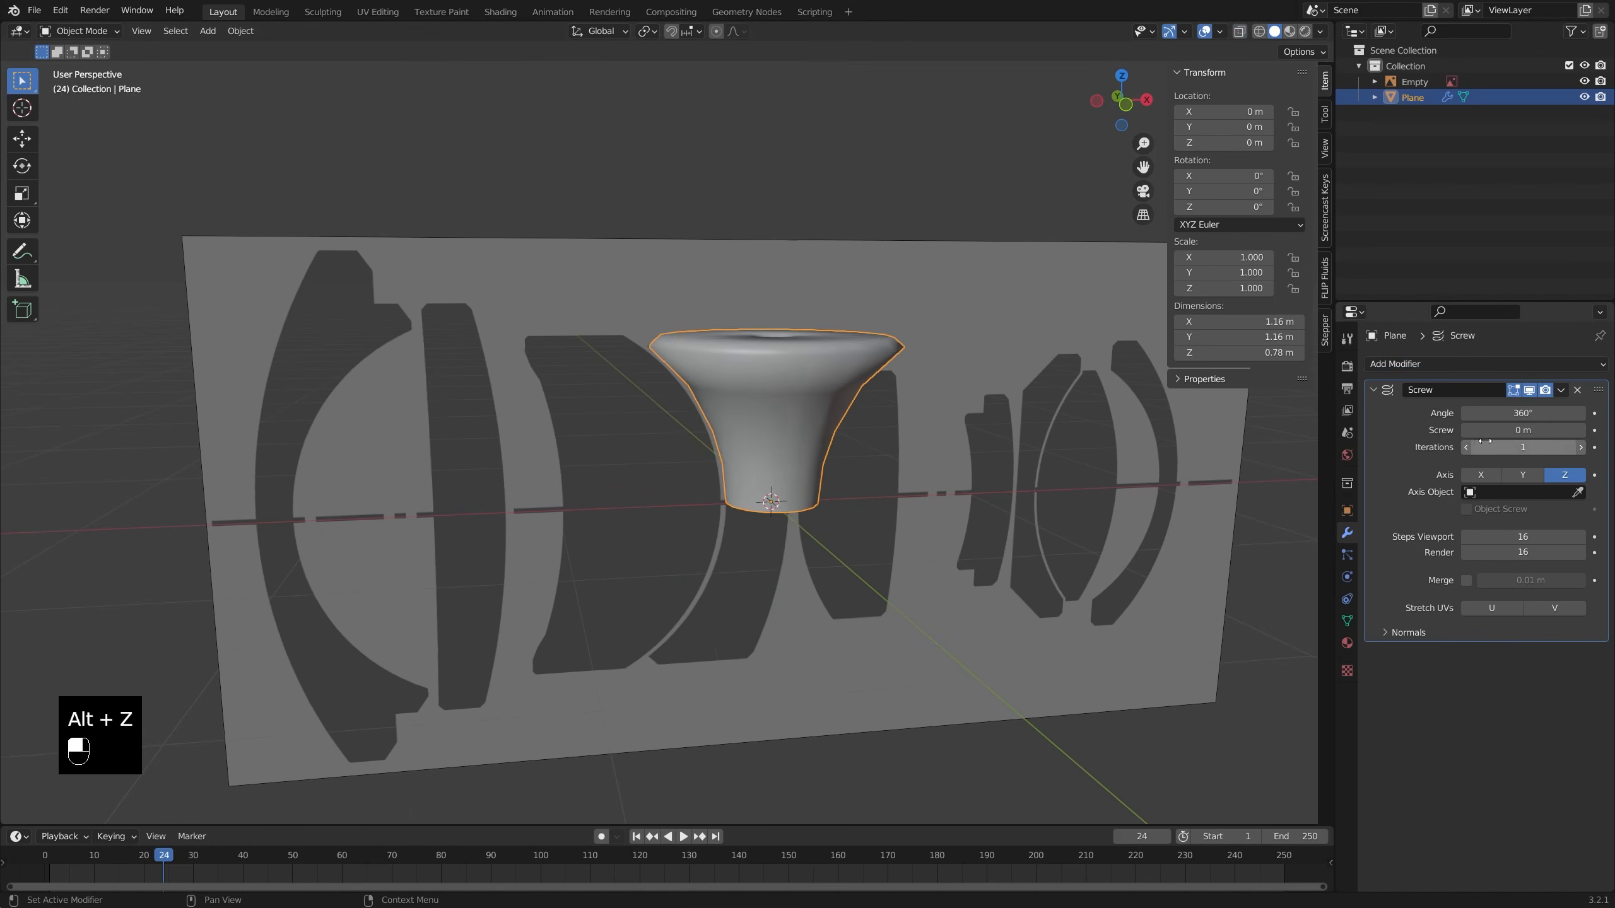
{"action": "left_click", "coordinate": [1490, 477]}
- Apply the Screw modifier and add a Subdivision Surface modifier to the lens element
{"action": "middle_click_drag", "start_coordinate": [922, 467], "coordinate": [1160, 440]}
{"action": "key", "text": "ctrl+a"}
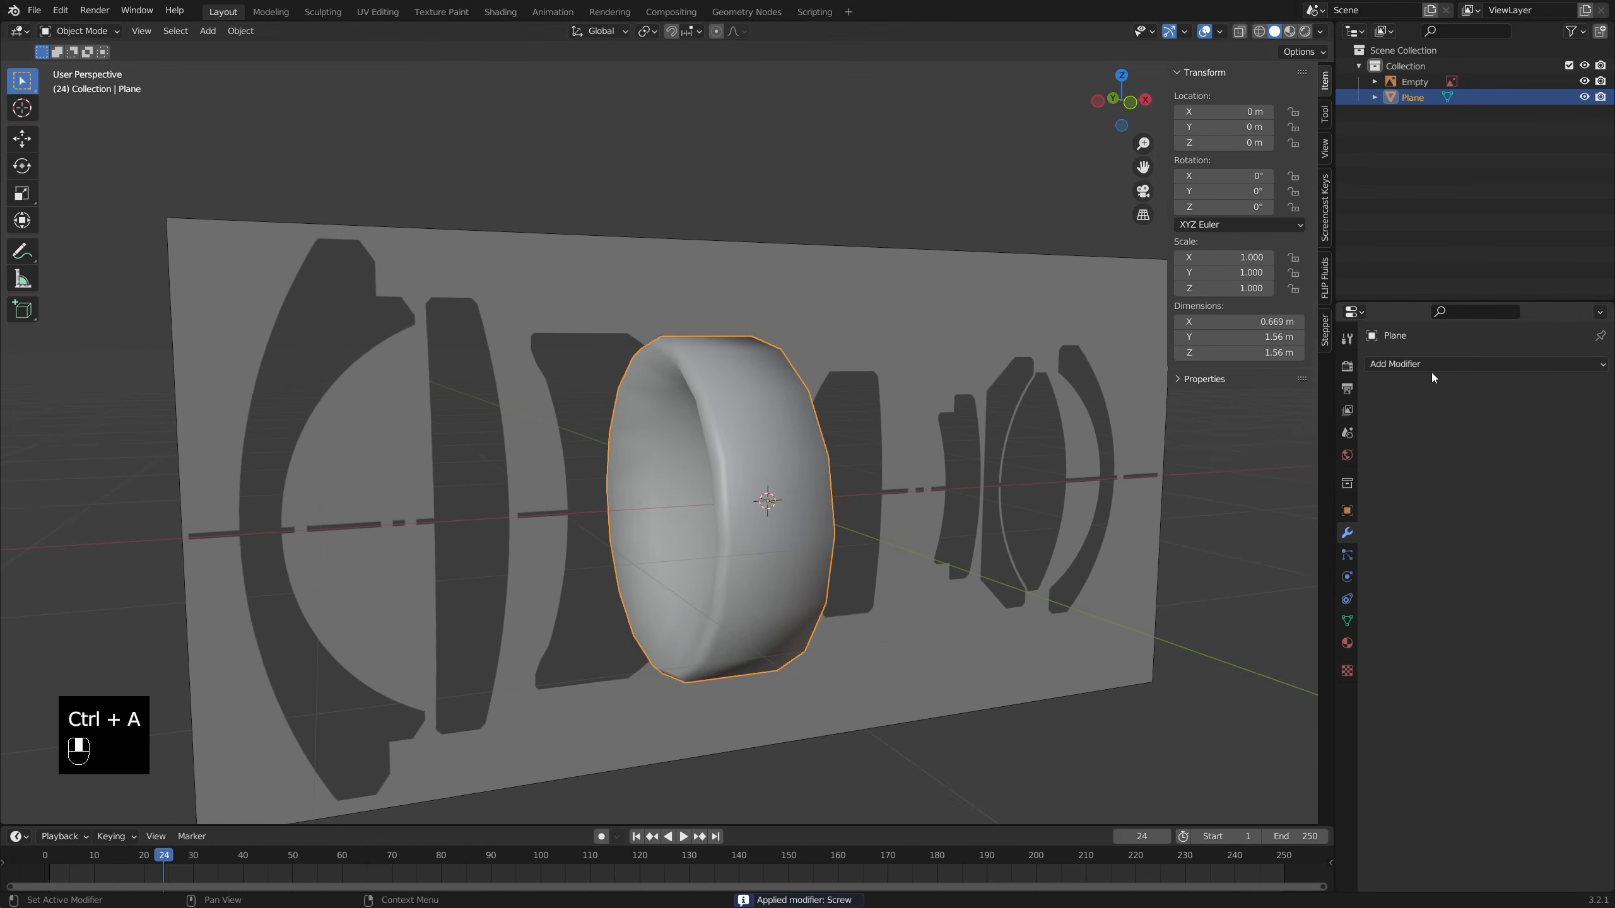
{"action": "left_click", "coordinate": [1433, 364]}
{"action": "left_click", "coordinate": [1332, 646]}
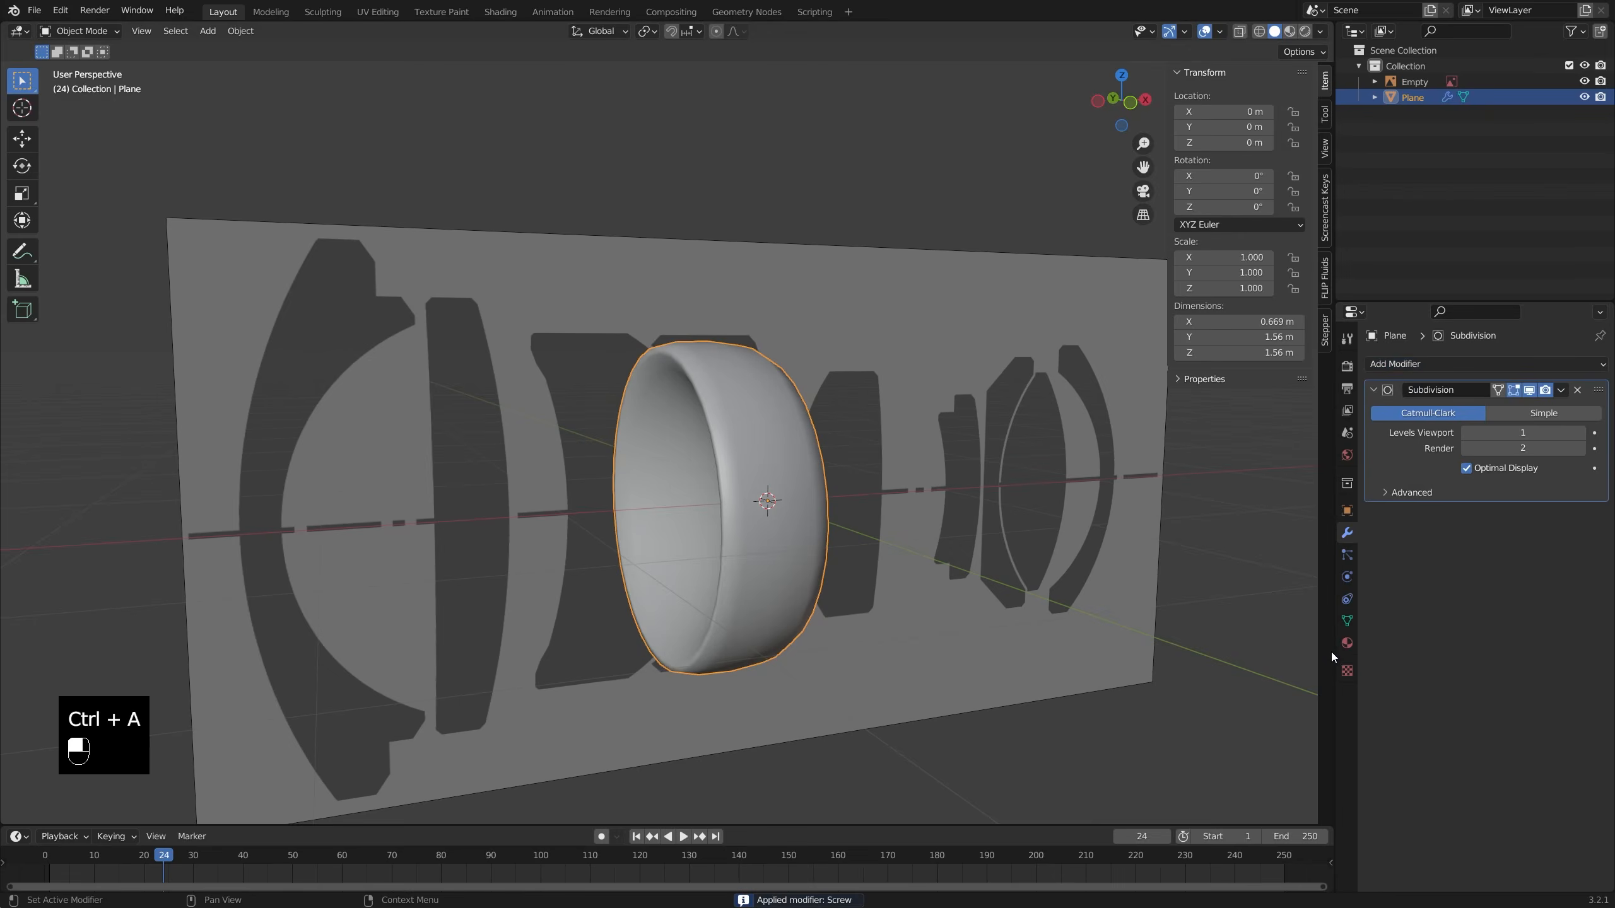
- Select the edge loops around the lens element's rim in Edit Mode and raise their Mean Crease to sharpen them
{"action": "key", "text": "Tab"}
{"action": "key", "text": "2"}
{"action": "key", "text": "3"}
{"action": "left_click", "coordinate": [734, 446], "text": "alt"}
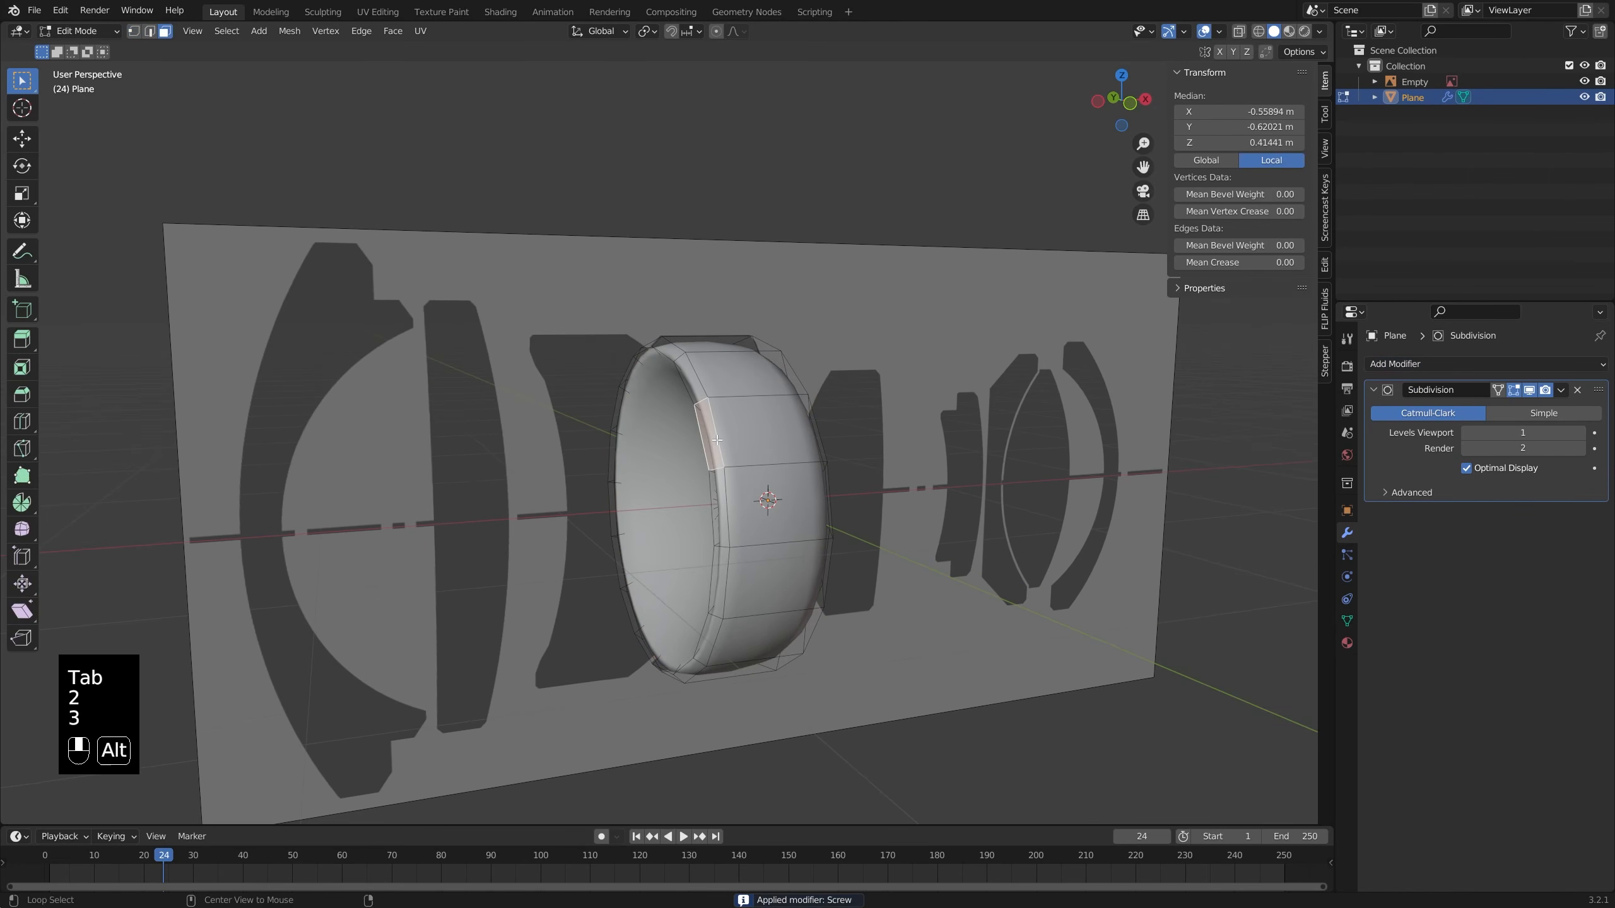
{"action": "key", "text": "1"}
{"action": "key", "text": "2"}
{"action": "key", "text": "2"}
{"action": "left_click", "coordinate": [717, 440], "text": "alt"}
{"action": "left_click", "coordinate": [713, 445], "text": "alt+shift"}
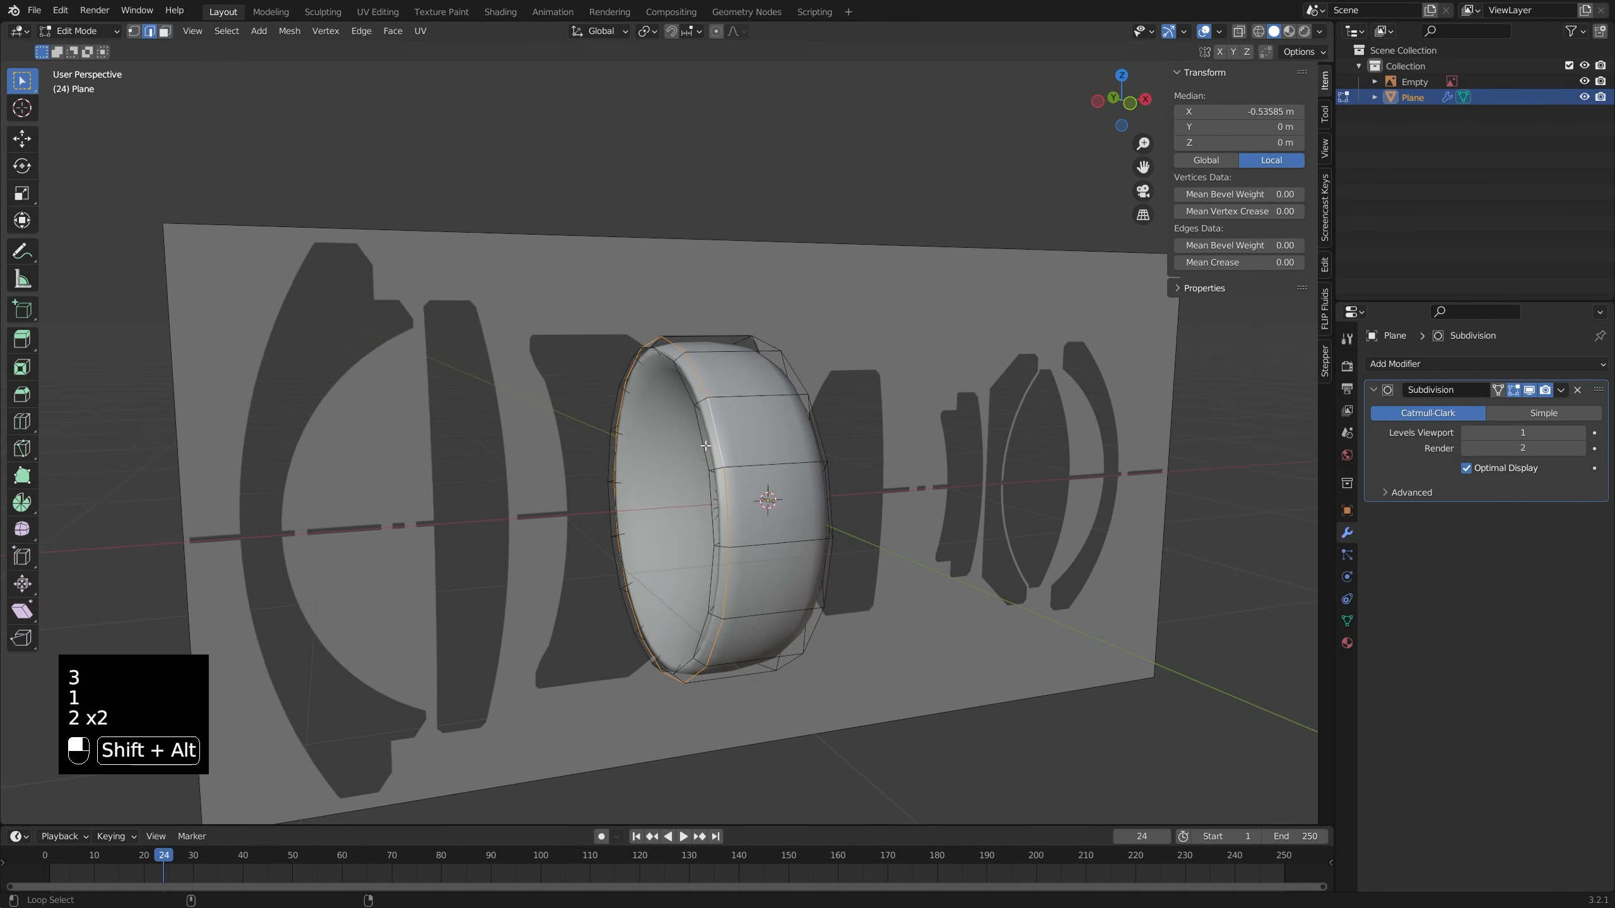
{"action": "left_click_drag", "start_coordinate": [1234, 263], "coordinate": [1300, 264]}
{"action": "left_click", "coordinate": [787, 358], "text": "alt"}
{"action": "key", "text": "Tab"}
- Shade the lens element smooth with Auto Smooth and inspect its surface
{"action": "middle_click_drag", "start_coordinate": [830, 396], "coordinate": [845, 414]}
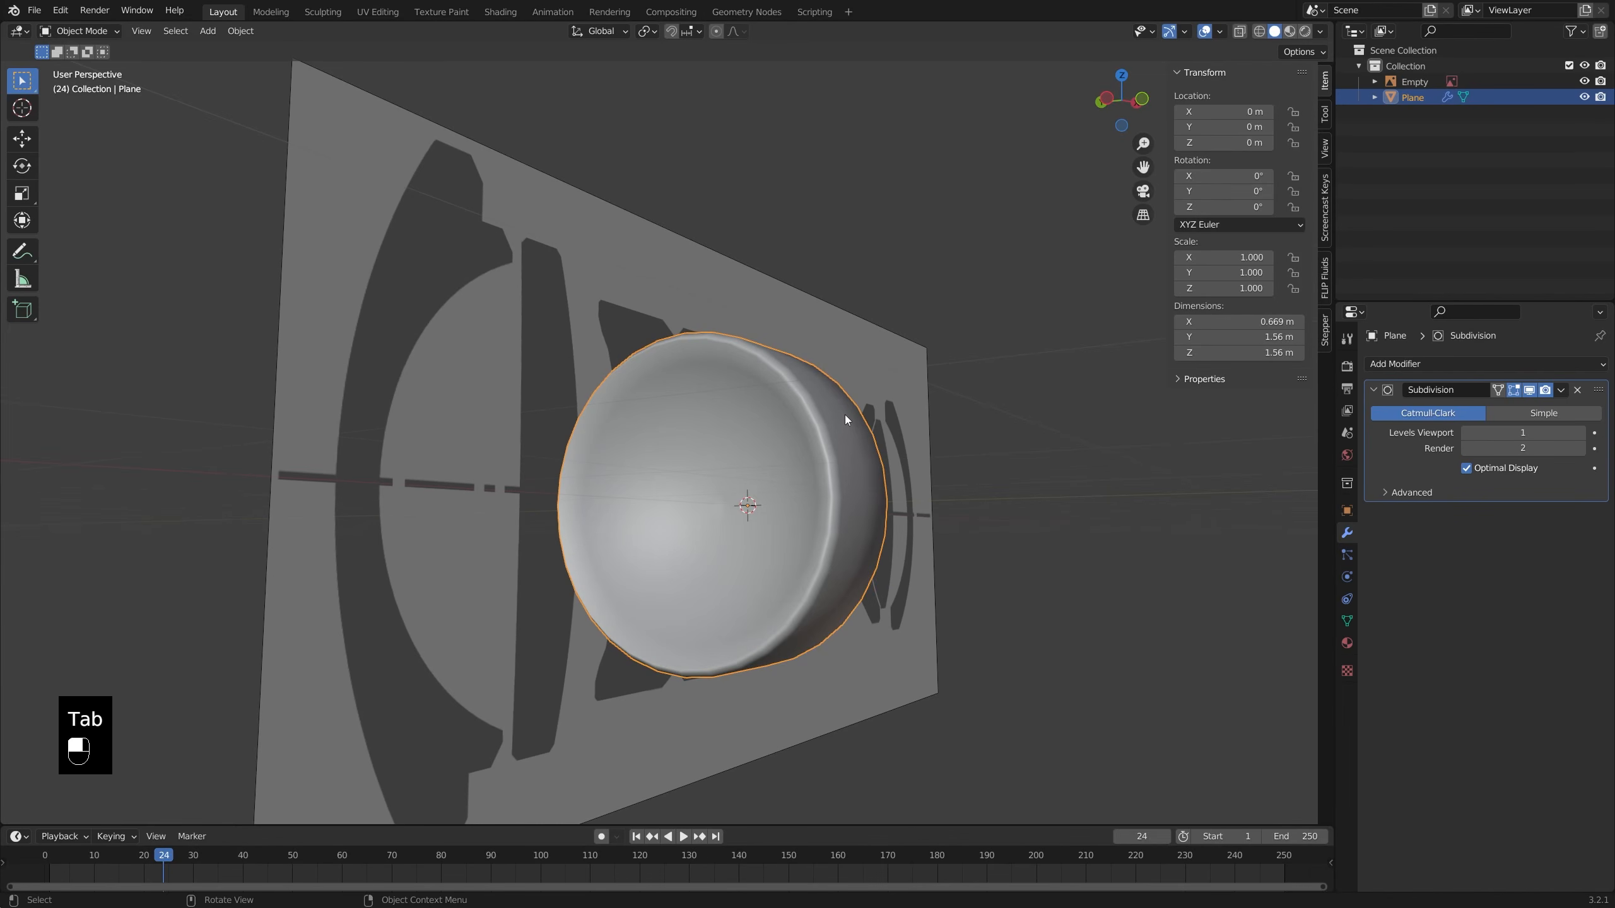
{"action": "key", "text": "q"}
{"action": "left_click", "coordinate": [841, 409]}
{"action": "middle_click_drag", "start_coordinate": [718, 431], "coordinate": [673, 424]}
- Delete the modelled lens element and add a new mesh plane at the origin in the front orthographic view
{"action": "key", "text": "KP_1"}
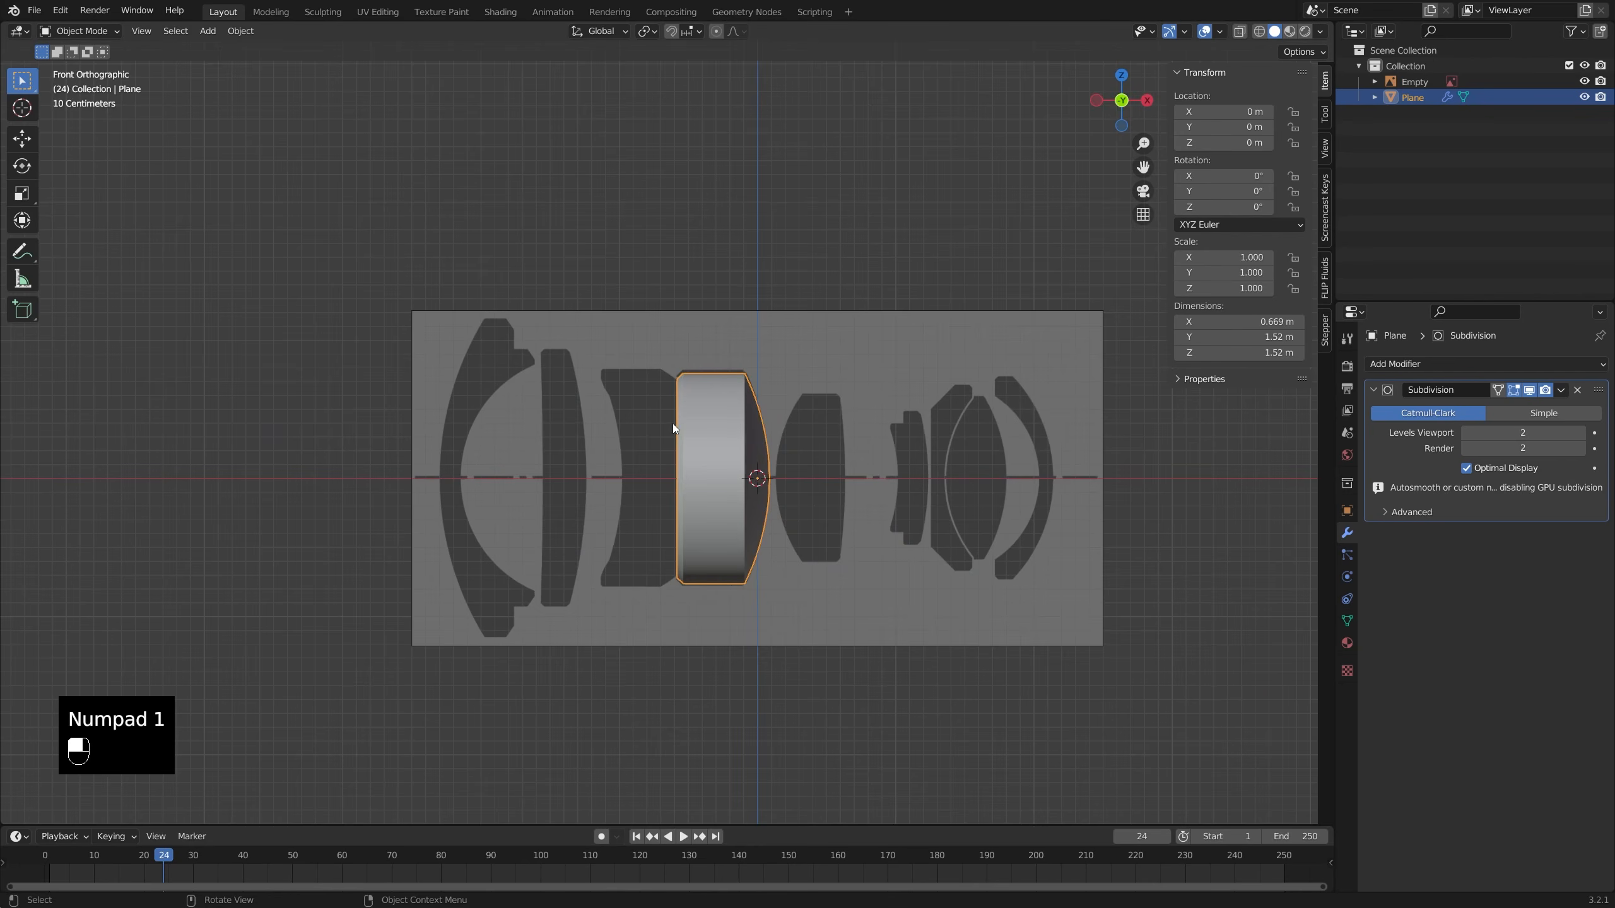
{"action": "key", "text": "x"}
{"action": "left_click", "coordinate": [668, 421]}
{"action": "key", "text": "shift+a"}
{"action": "left_click", "coordinate": [713, 426]}
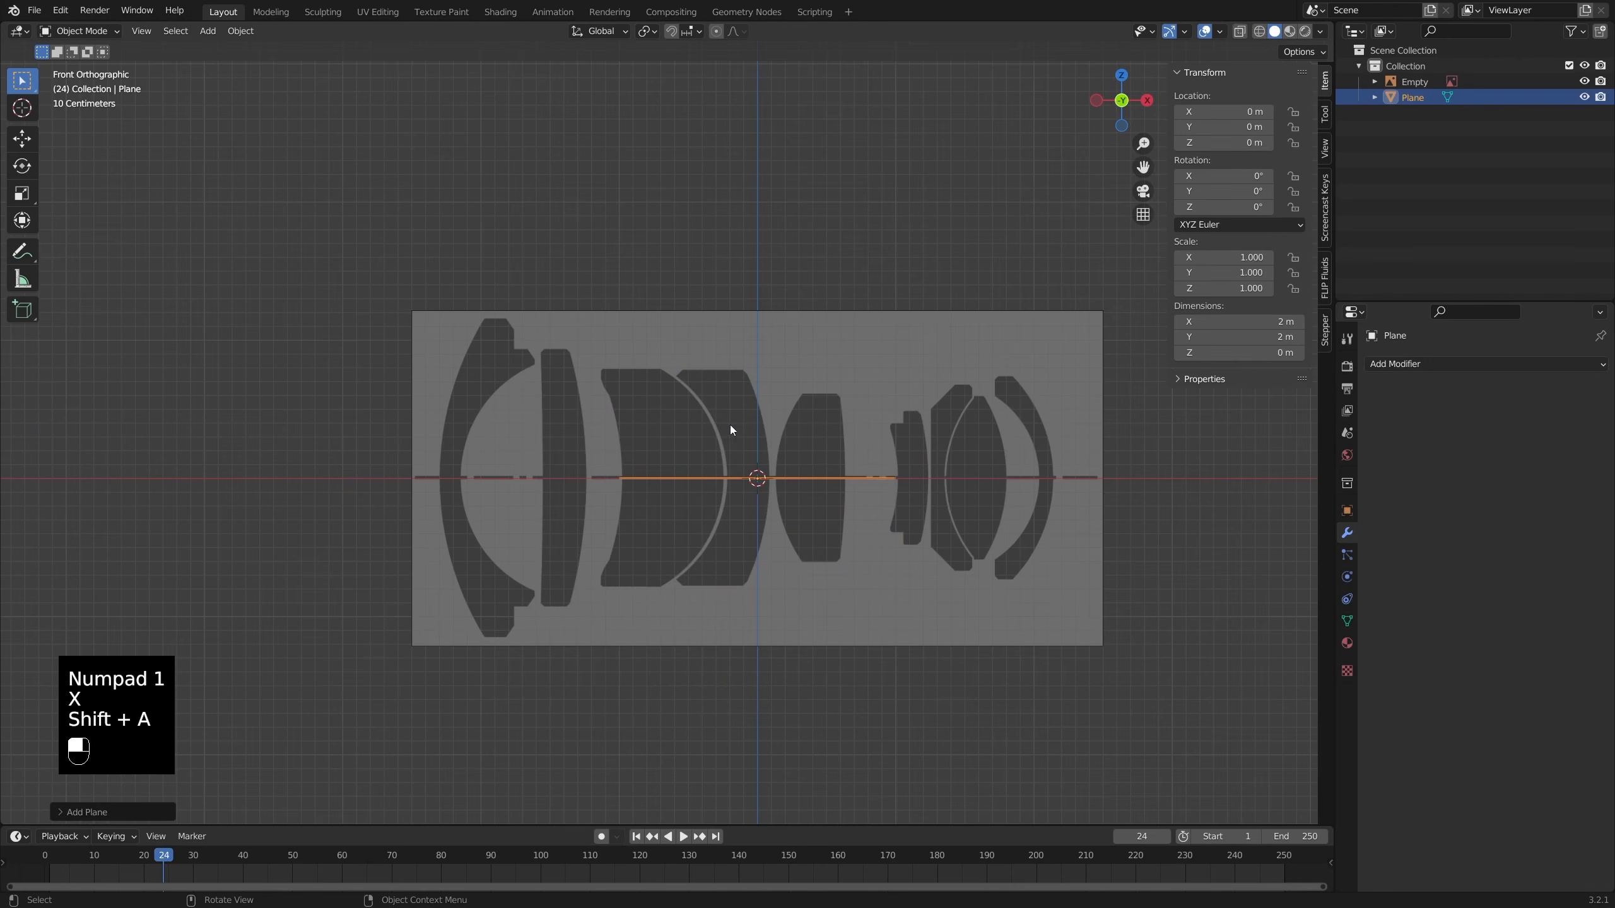
- Rotate the new plane's geometry 90° about X in Edit Mode
{"action": "key", "text": "Tab"}
{"action": "type", "text": "rx"}
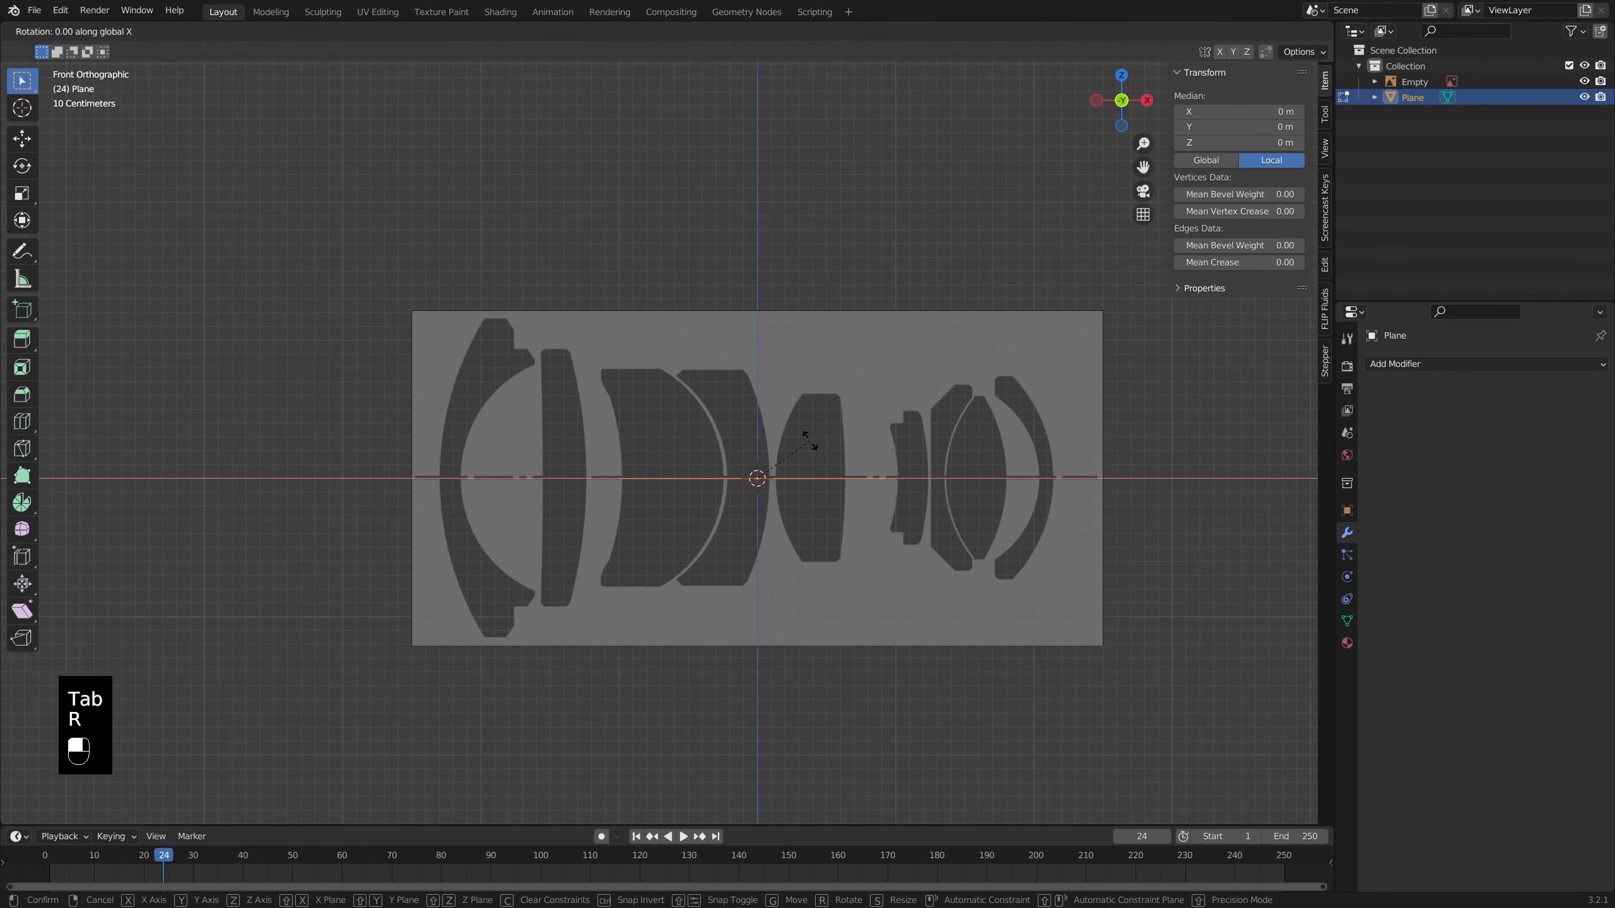
{"action": "type", "text": "90"}
{"action": "key", "text": "Return"}
- Delete three of the new plane's vertices and place the remaining one on the optical axis at the central element's convex edge
{"action": "key", "text": "1"}
{"action": "left_click", "coordinate": [908, 333], "text": "shift"}
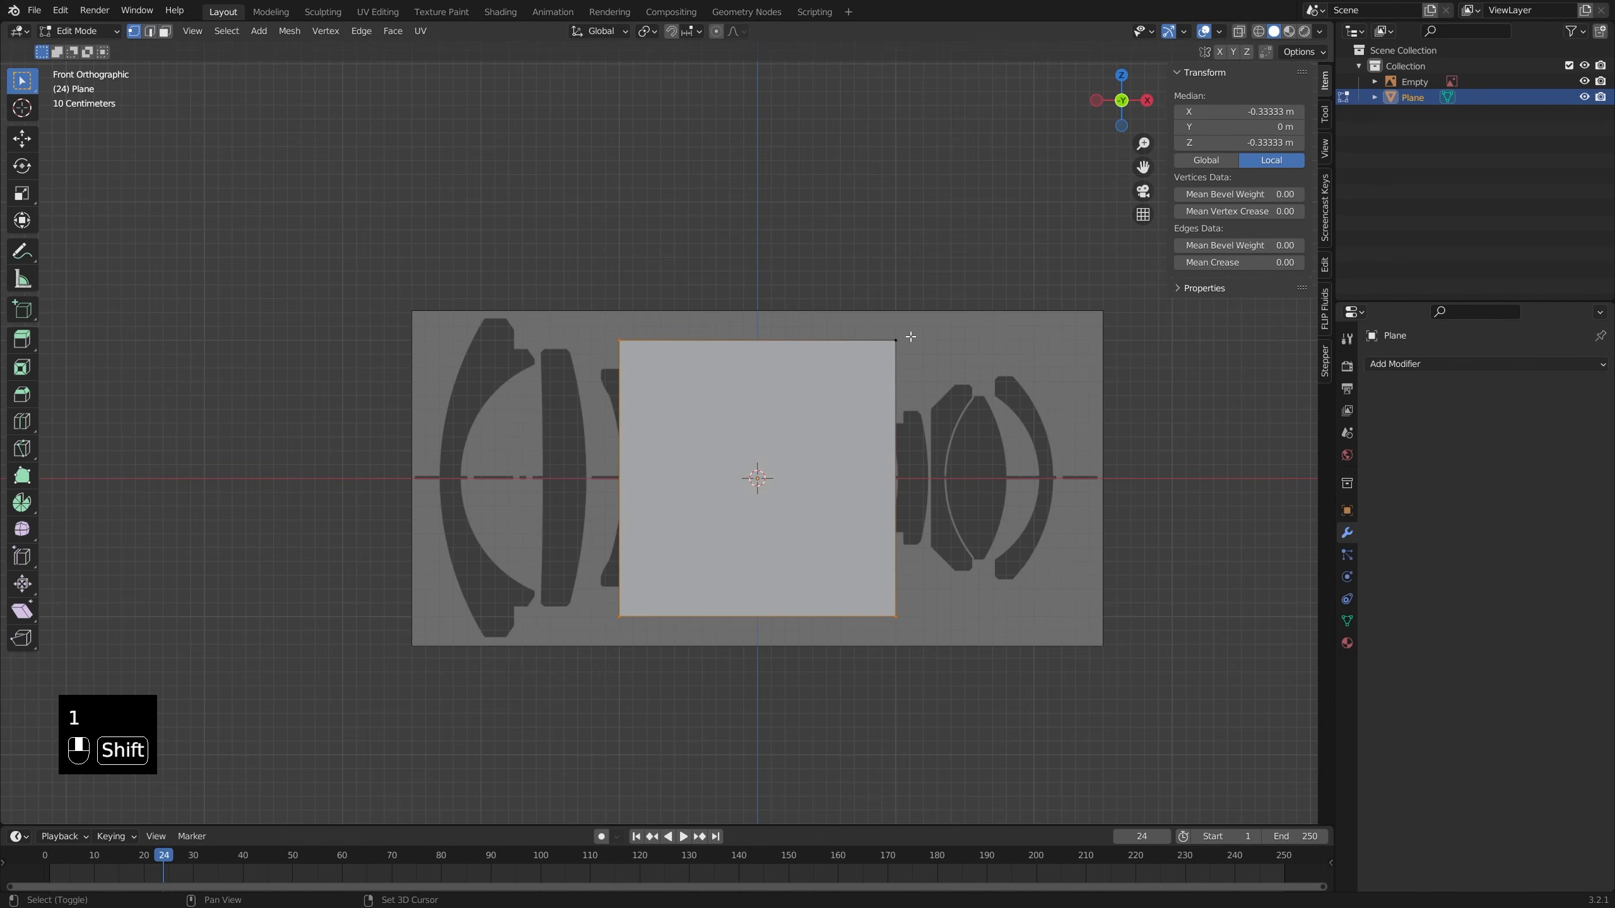
{"action": "key", "text": "x"}
{"action": "left_click", "coordinate": [910, 336]}
{"action": "key", "text": "g"}
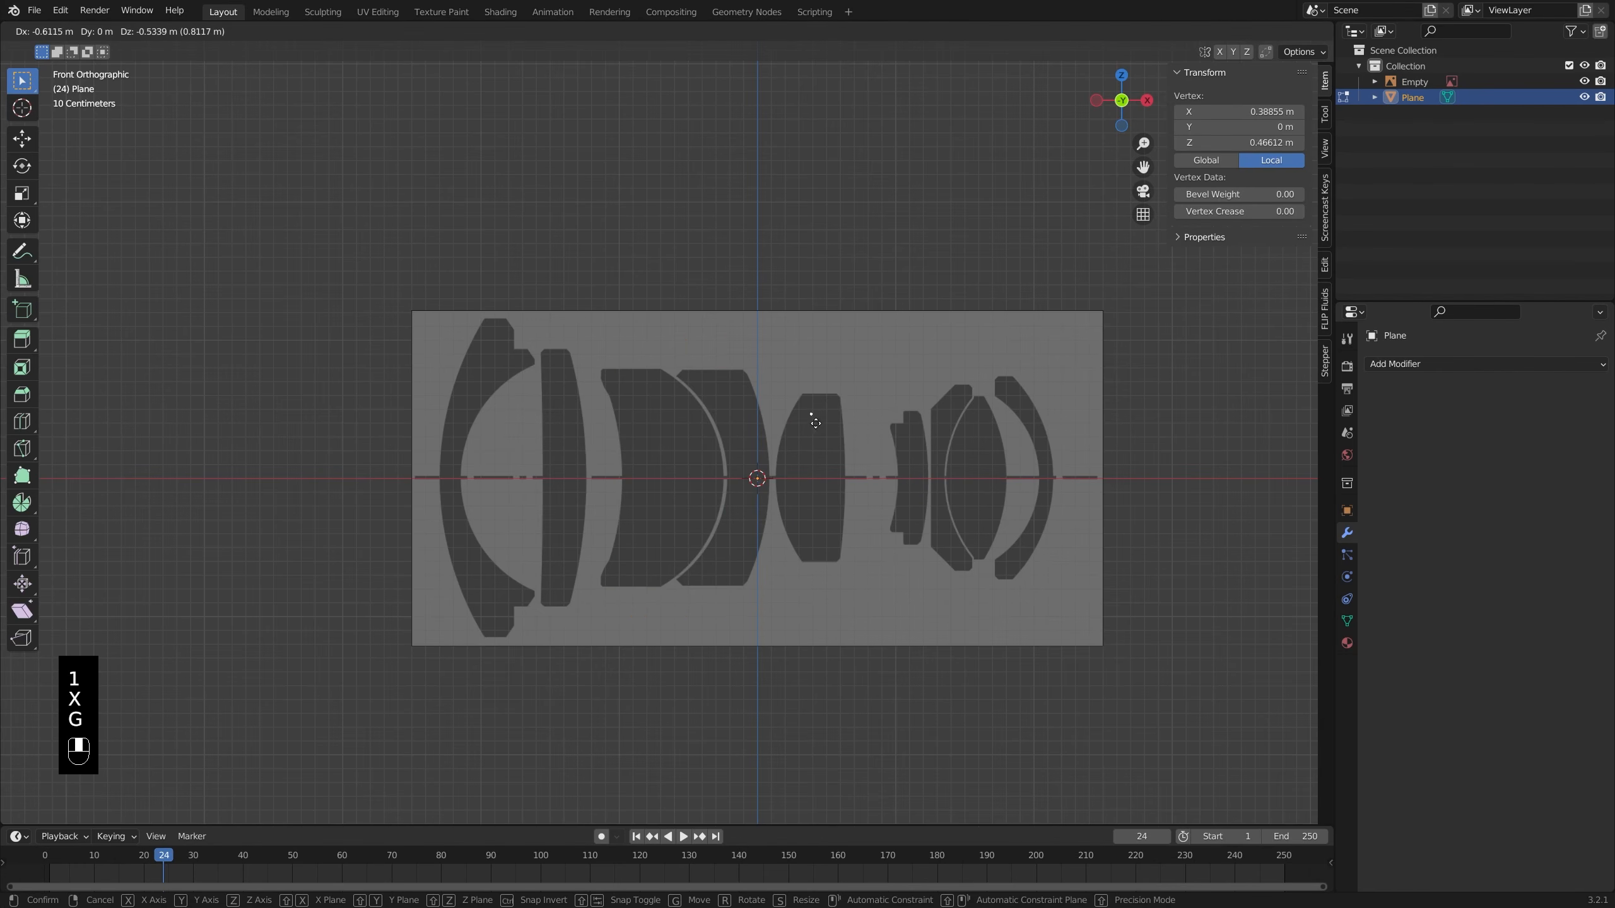
{"action": "left_click", "coordinate": [725, 449], "text": "shift"}
{"action": "scroll", "coordinate": [783, 484], "scroll_direction": "up", "scroll_amount": 3}
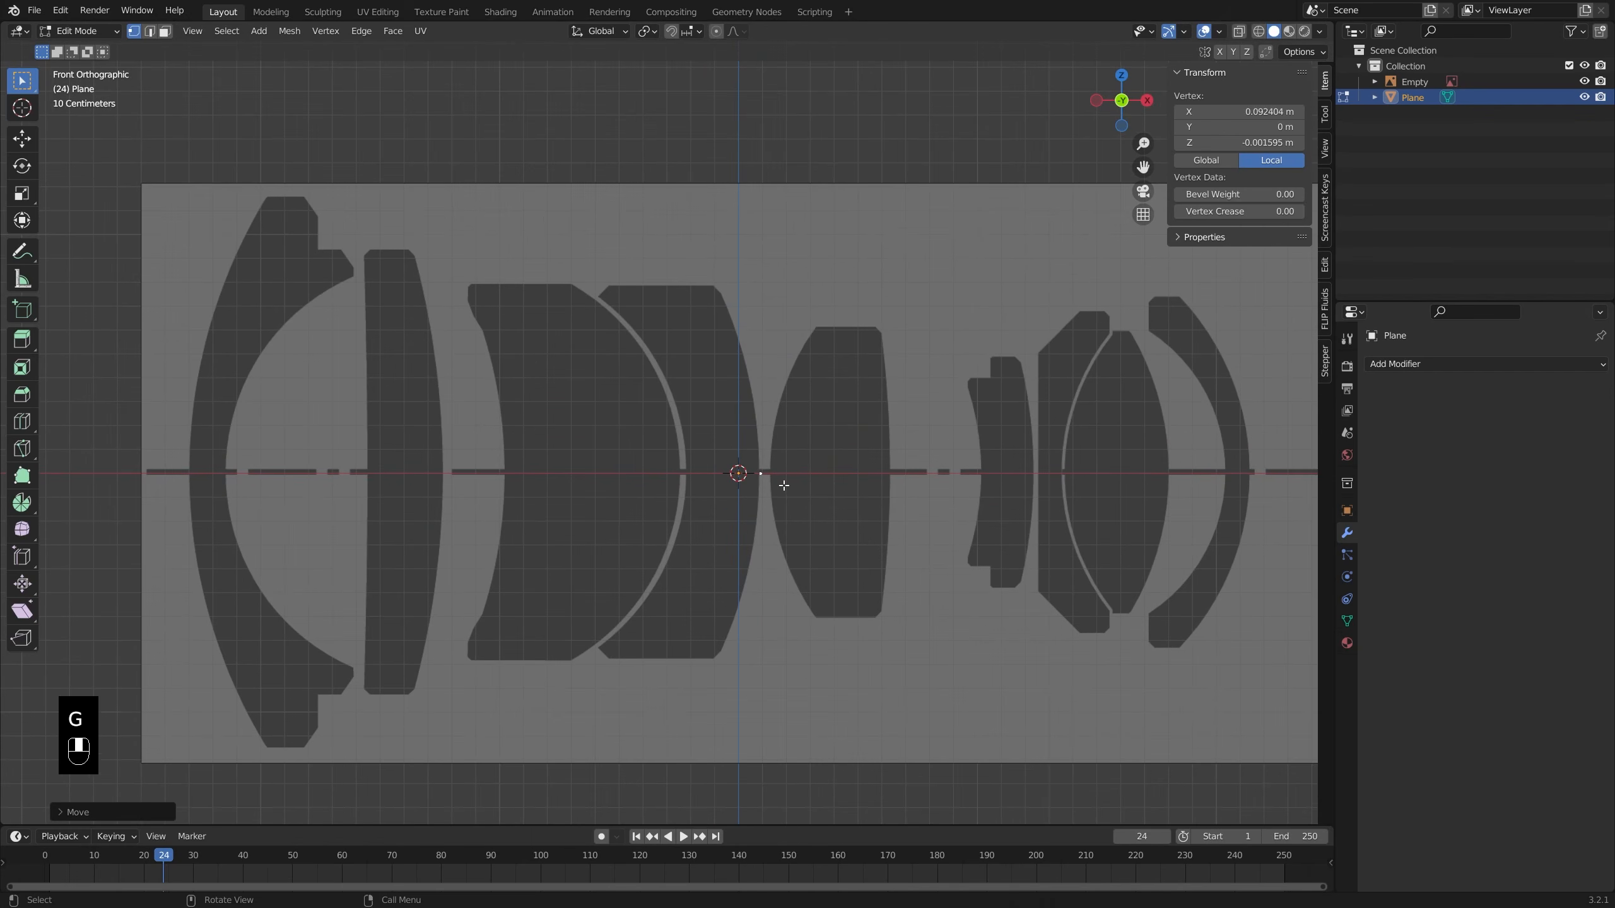
{"action": "key", "text": "g"}
{"action": "left_click", "coordinate": [790, 513], "text": "shift"}
- Trace the central element's convex edge up to its corner and across its upper edge by extruding the vertex in successive segments
{"action": "key", "text": "e"}
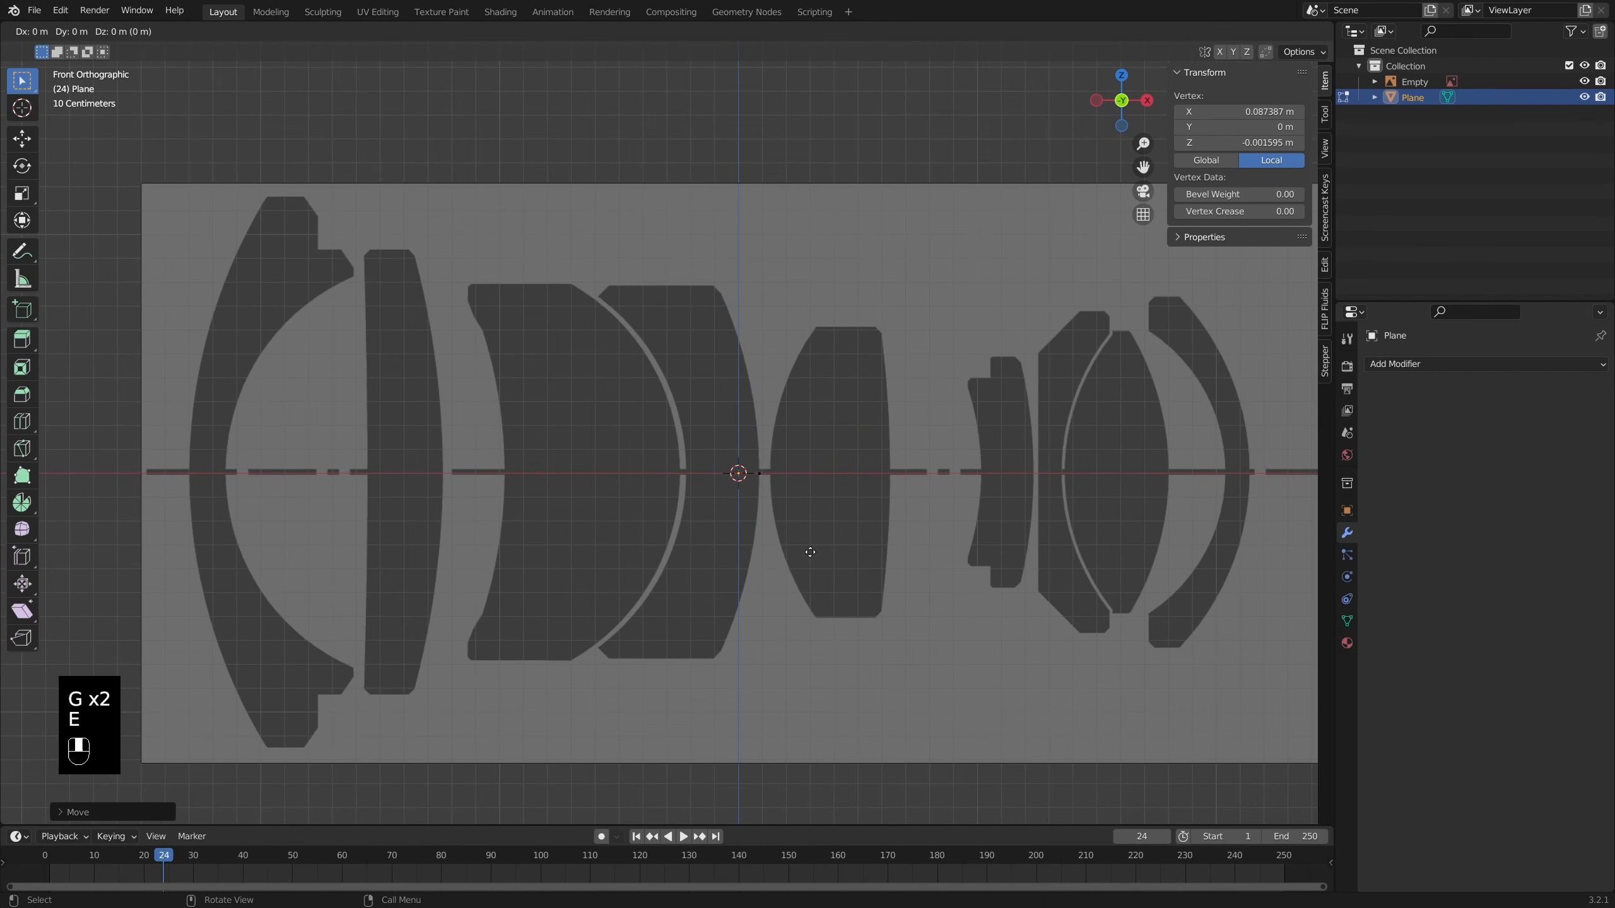
{"action": "left_click", "coordinate": [805, 491], "text": "shift"}
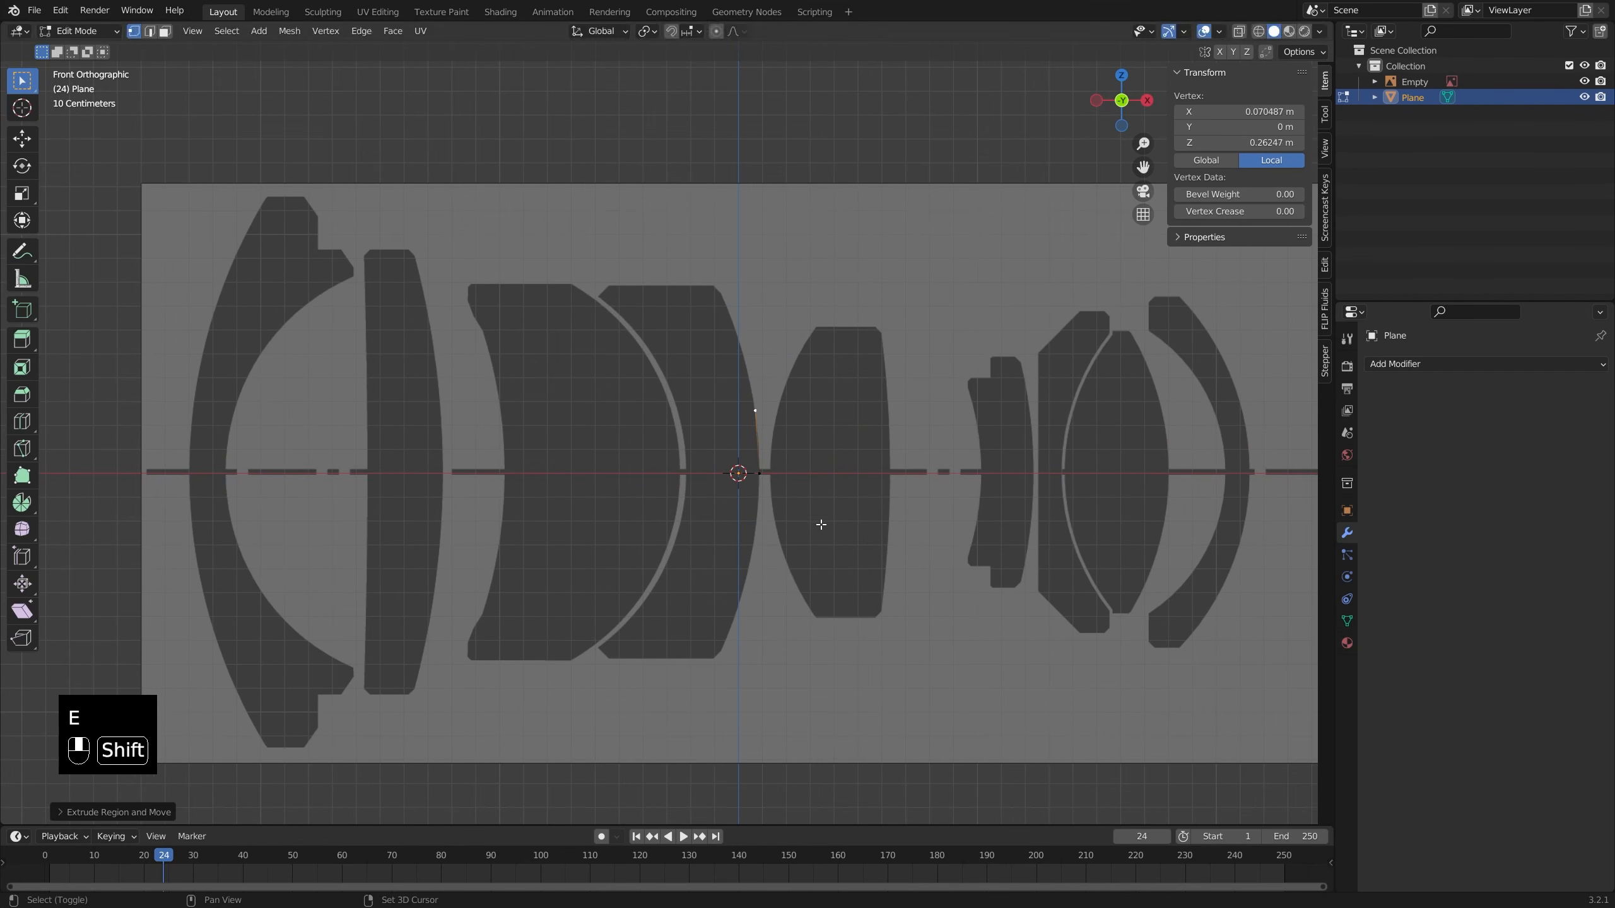
{"action": "key", "text": "e"}
{"action": "left_click", "coordinate": [811, 477], "text": "shift"}
{"action": "key", "text": "e"}
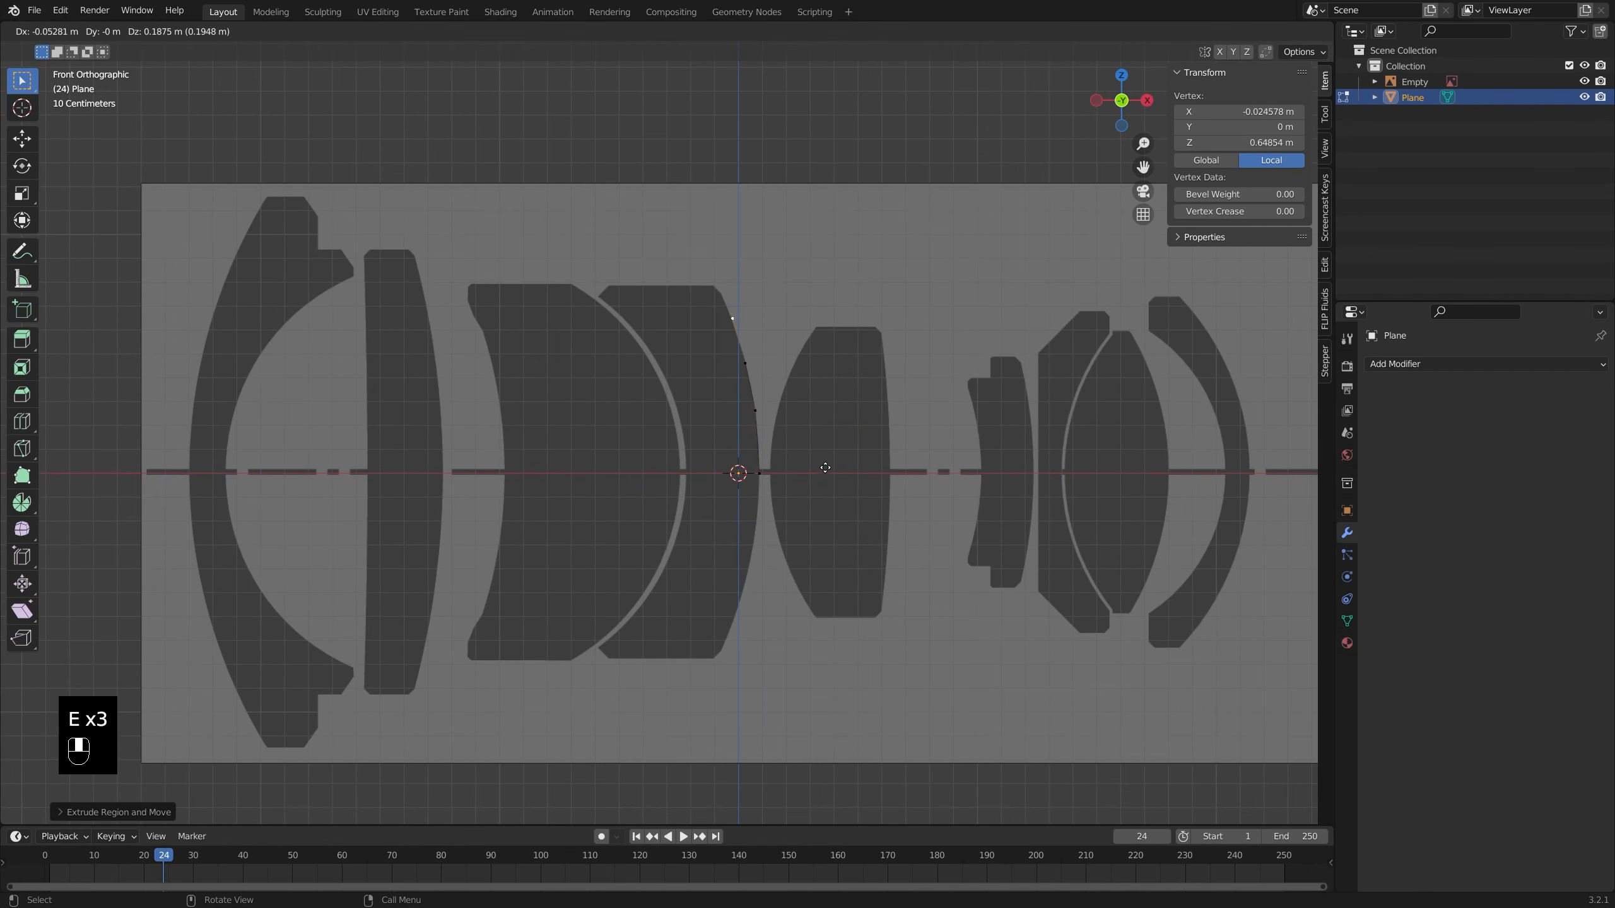
{"action": "left_click", "coordinate": [829, 468], "text": "shift"}
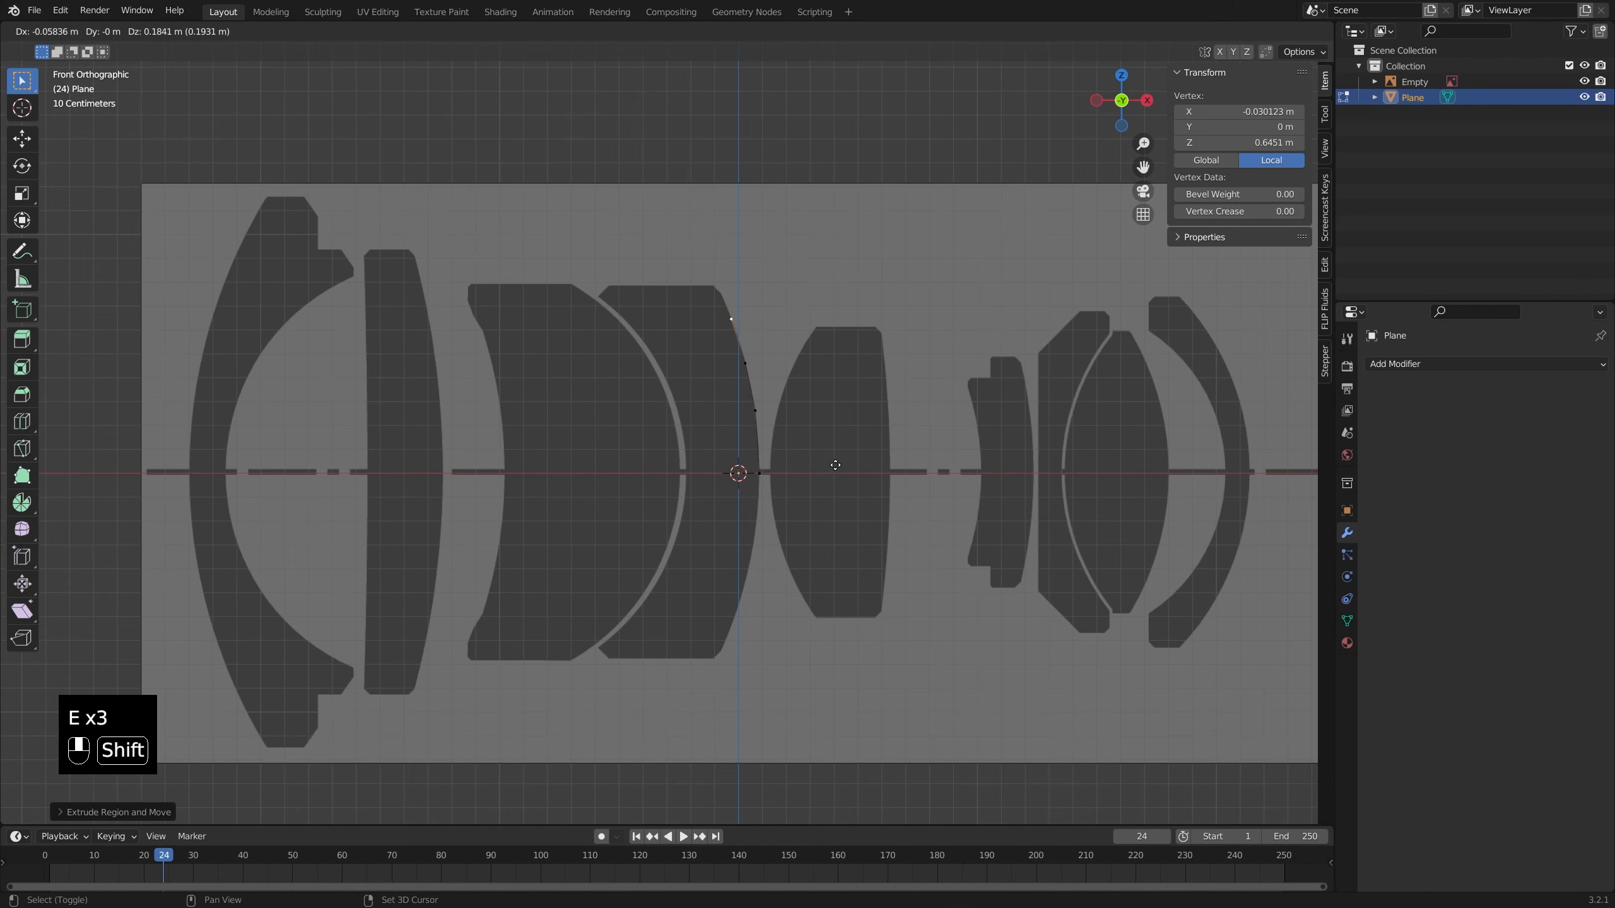
{"action": "key", "text": "e"}
{"action": "left_click", "coordinate": [813, 416], "text": "shift"}
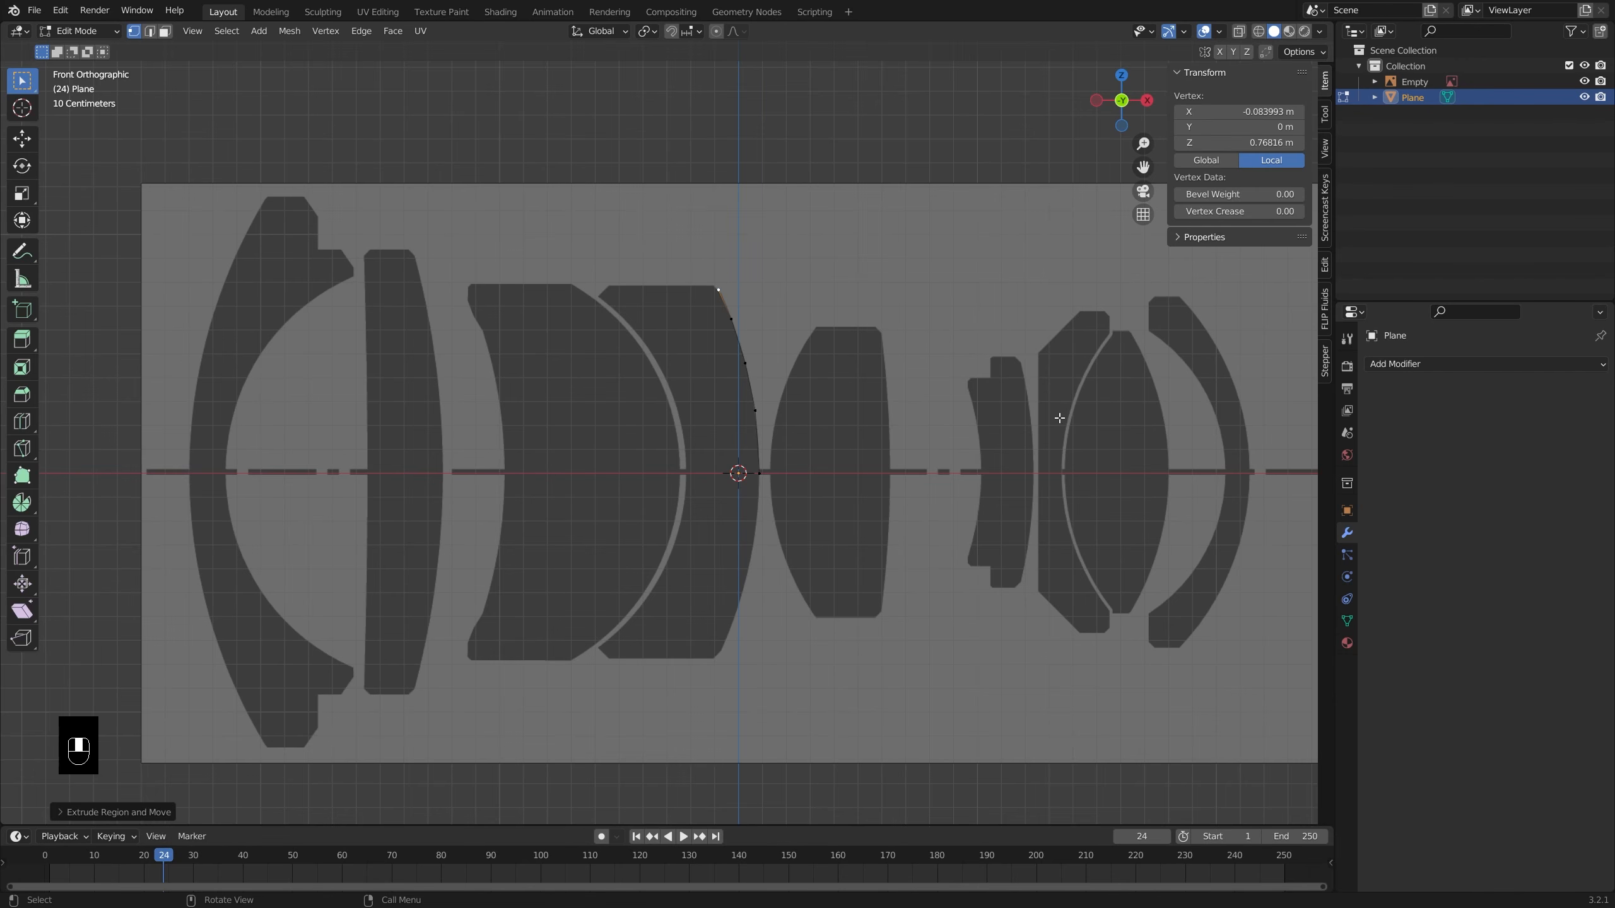
{"action": "key", "text": "g"}
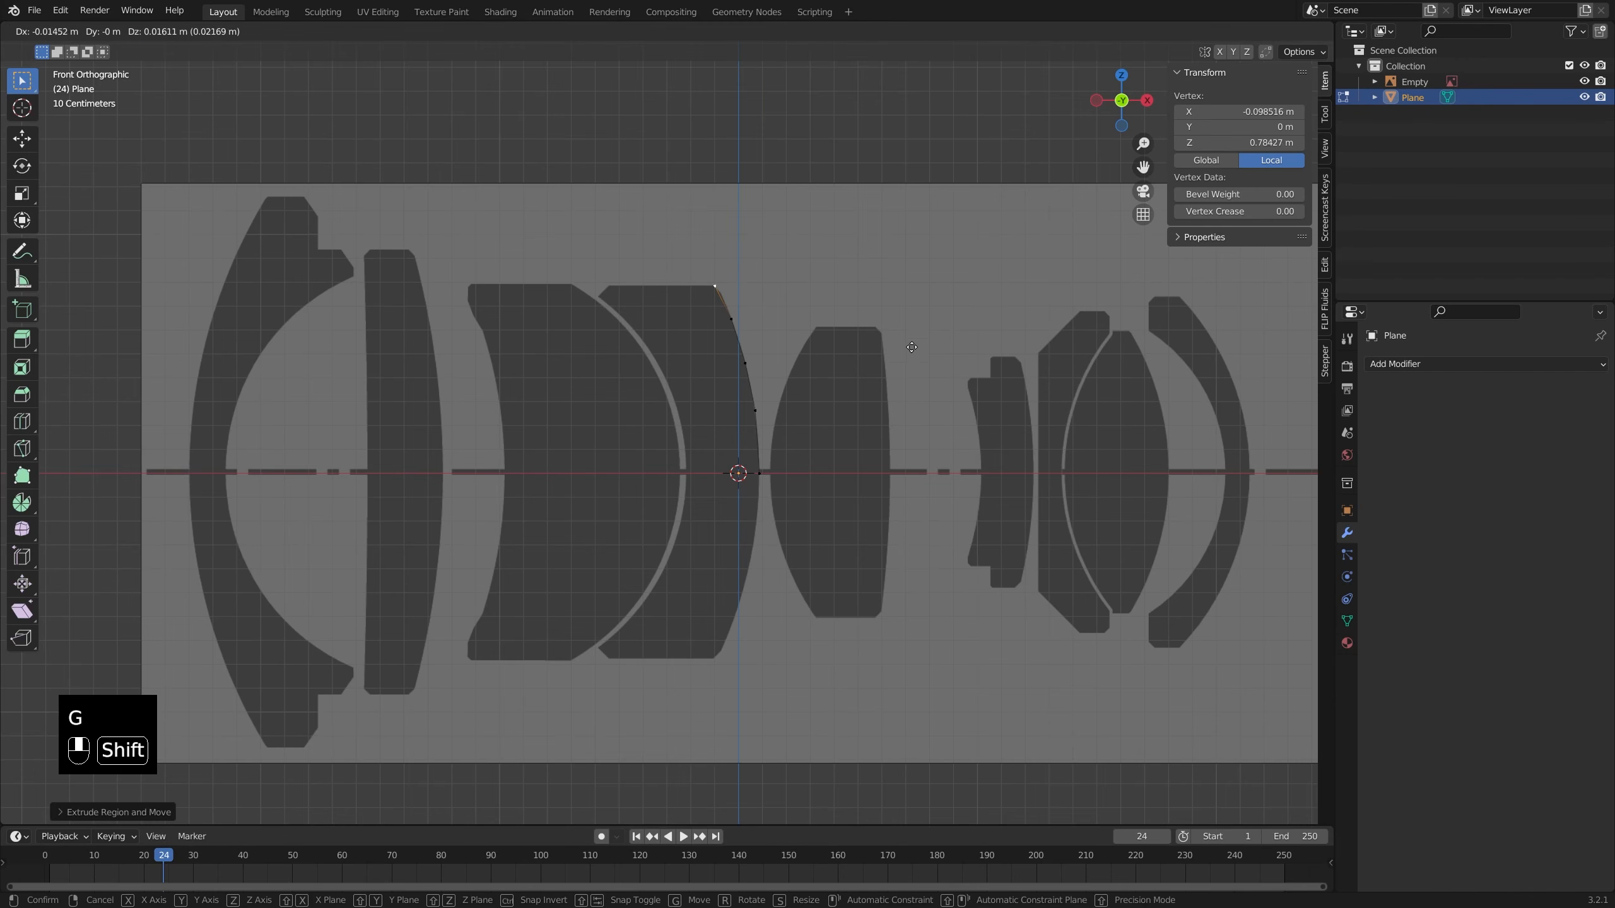
{"action": "key", "text": "e"}
{"action": "left_click", "coordinate": [809, 344]}
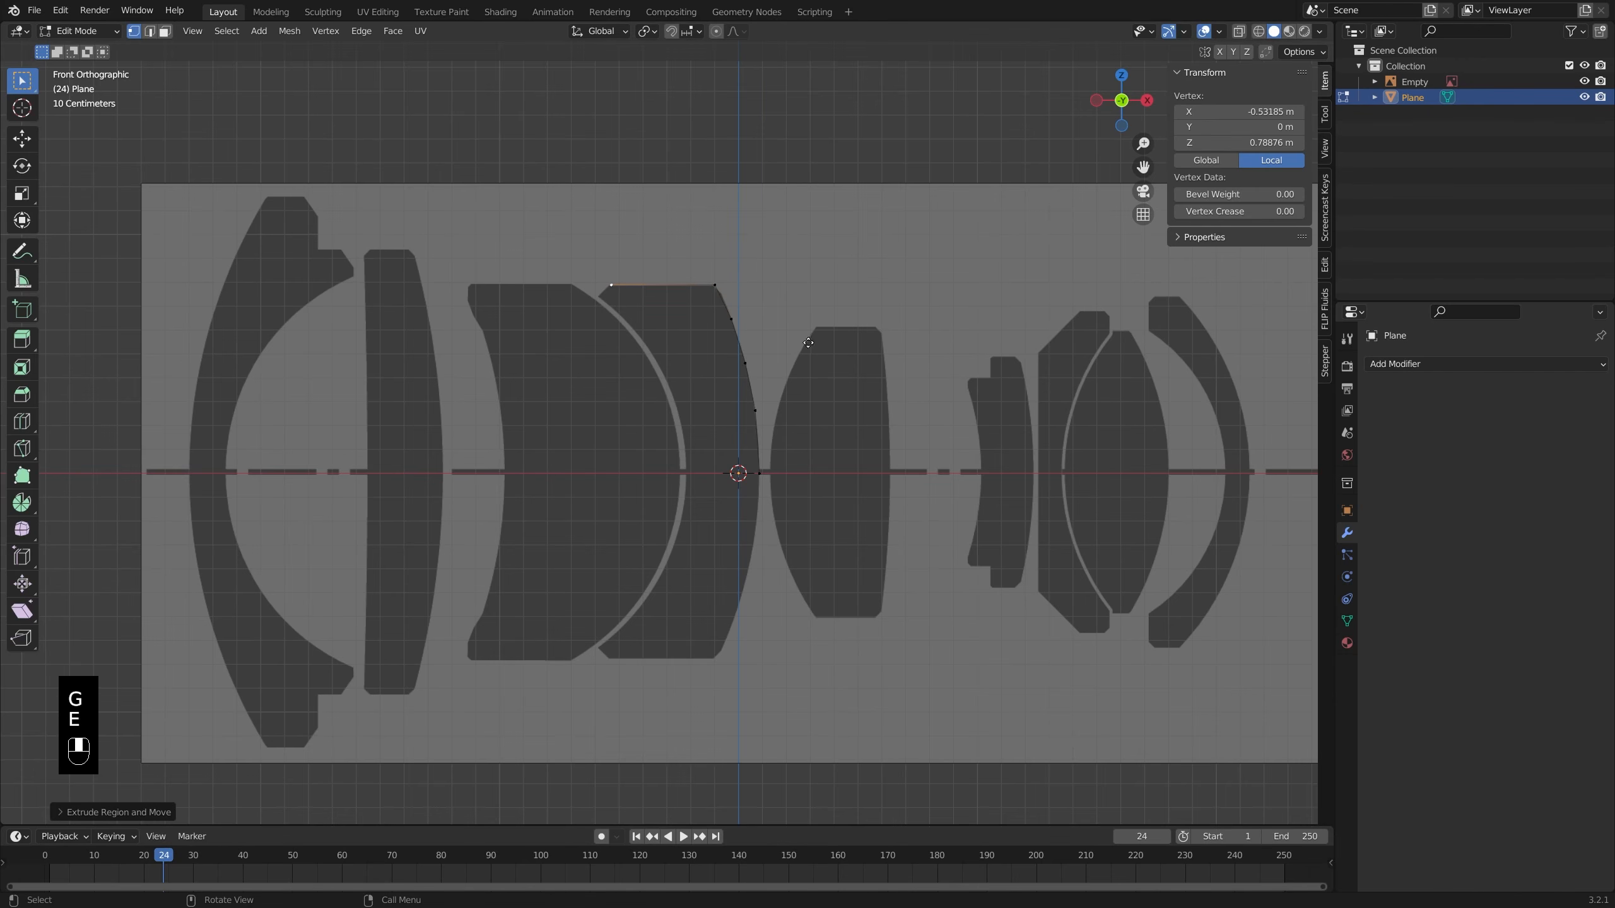
- Trace the central element's corner chamfer and concave edge down to the optical axis with successive vertex extrusions
{"action": "key", "text": "e"}
{"action": "left_click", "coordinate": [817, 371], "text": "shift"}
{"action": "key", "text": "e"}
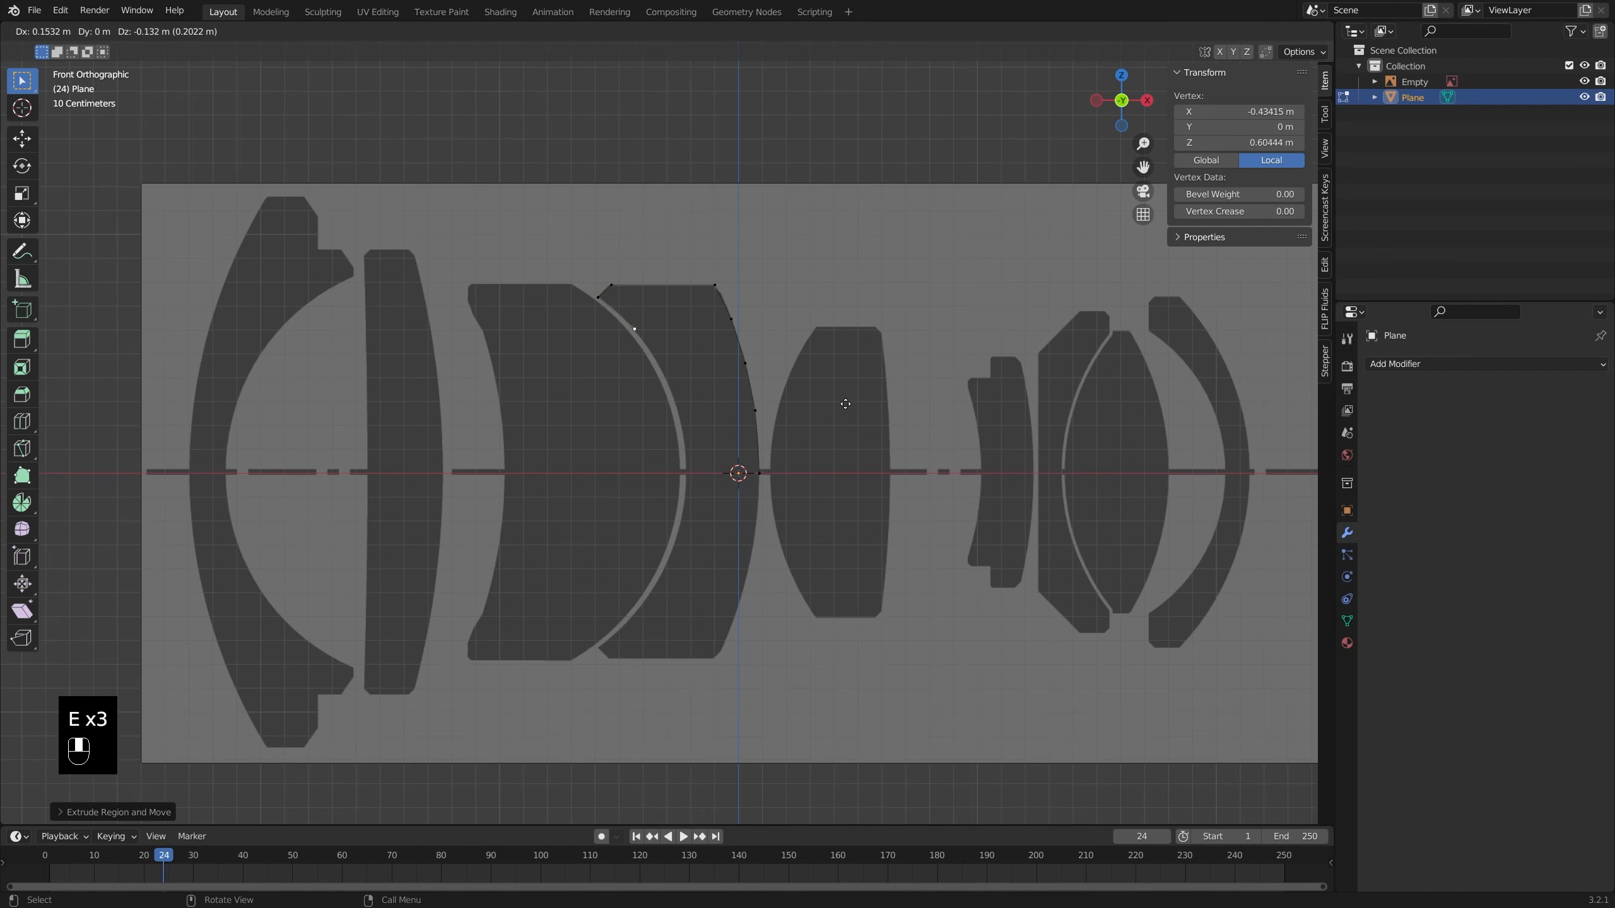
{"action": "left_click", "coordinate": [845, 404], "text": "shift"}
{"action": "key", "text": "e"}
{"action": "left_click", "coordinate": [870, 445], "text": "shift"}
{"action": "key", "text": "e"}
{"action": "left_click", "coordinate": [845, 458], "text": "shift"}
{"action": "key", "text": "e"}
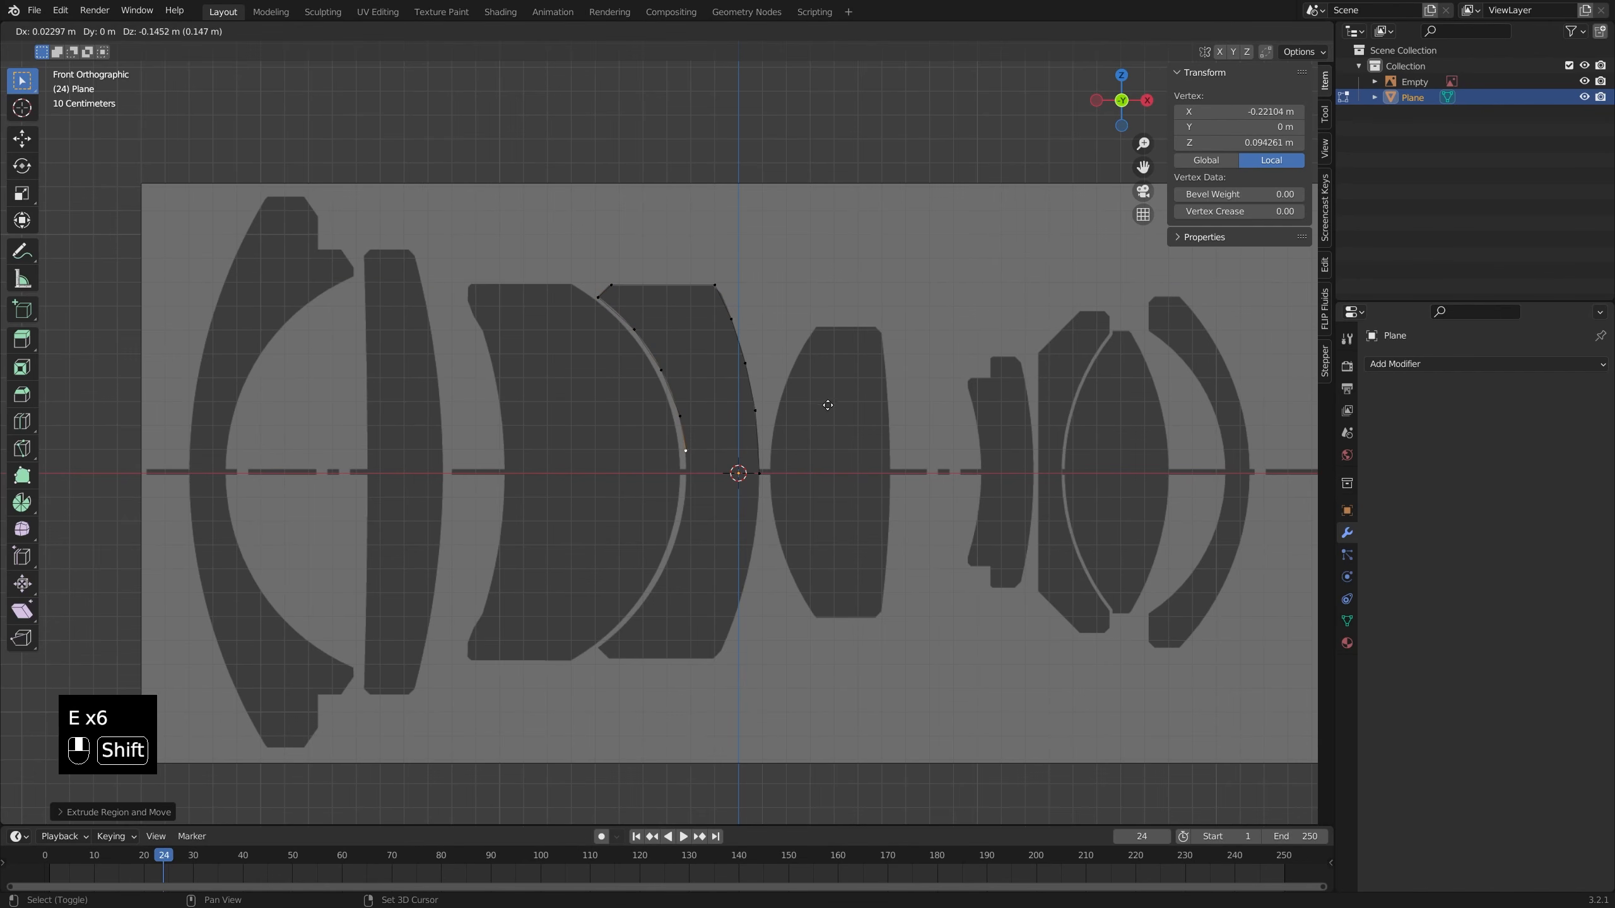
{"action": "left_click", "coordinate": [783, 523]}
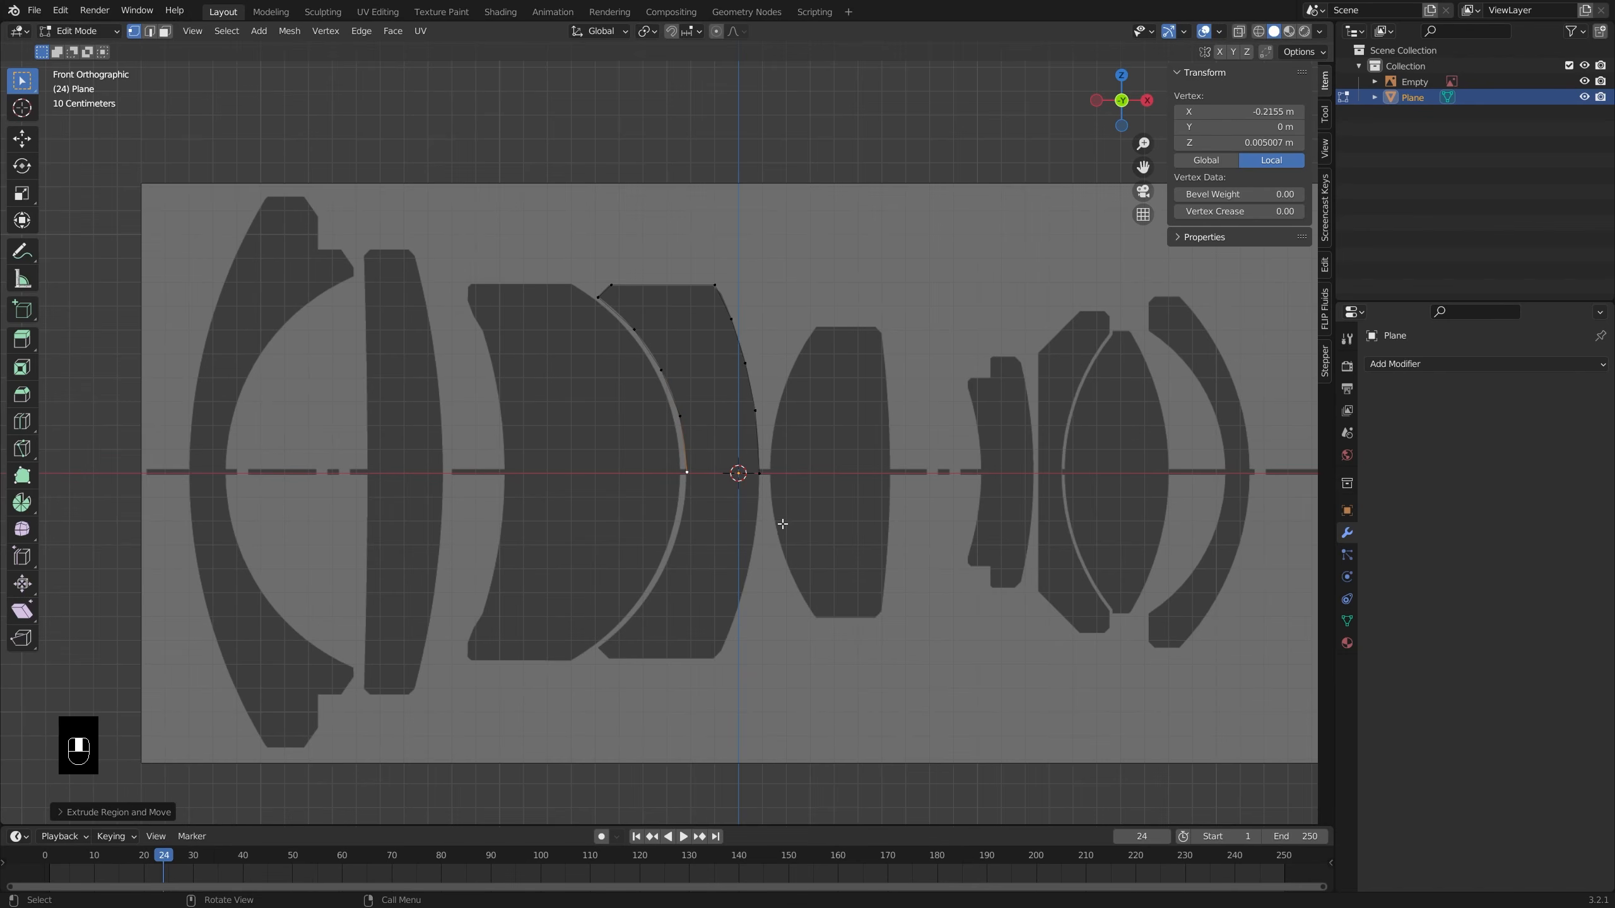
- Move the lowest off-axis vertex on the central element's concave and convex edges to match the reference outline
{"action": "left_click", "coordinate": [702, 426]}
{"action": "key", "text": "g"}
{"action": "left_click", "coordinate": [714, 473], "text": "shift"}
{"action": "middle_click_drag", "start_coordinate": [723, 459], "coordinate": [792, 461], "text": "shift"}
{"action": "key", "text": "a"}
{"action": "left_click", "coordinate": [840, 468]}
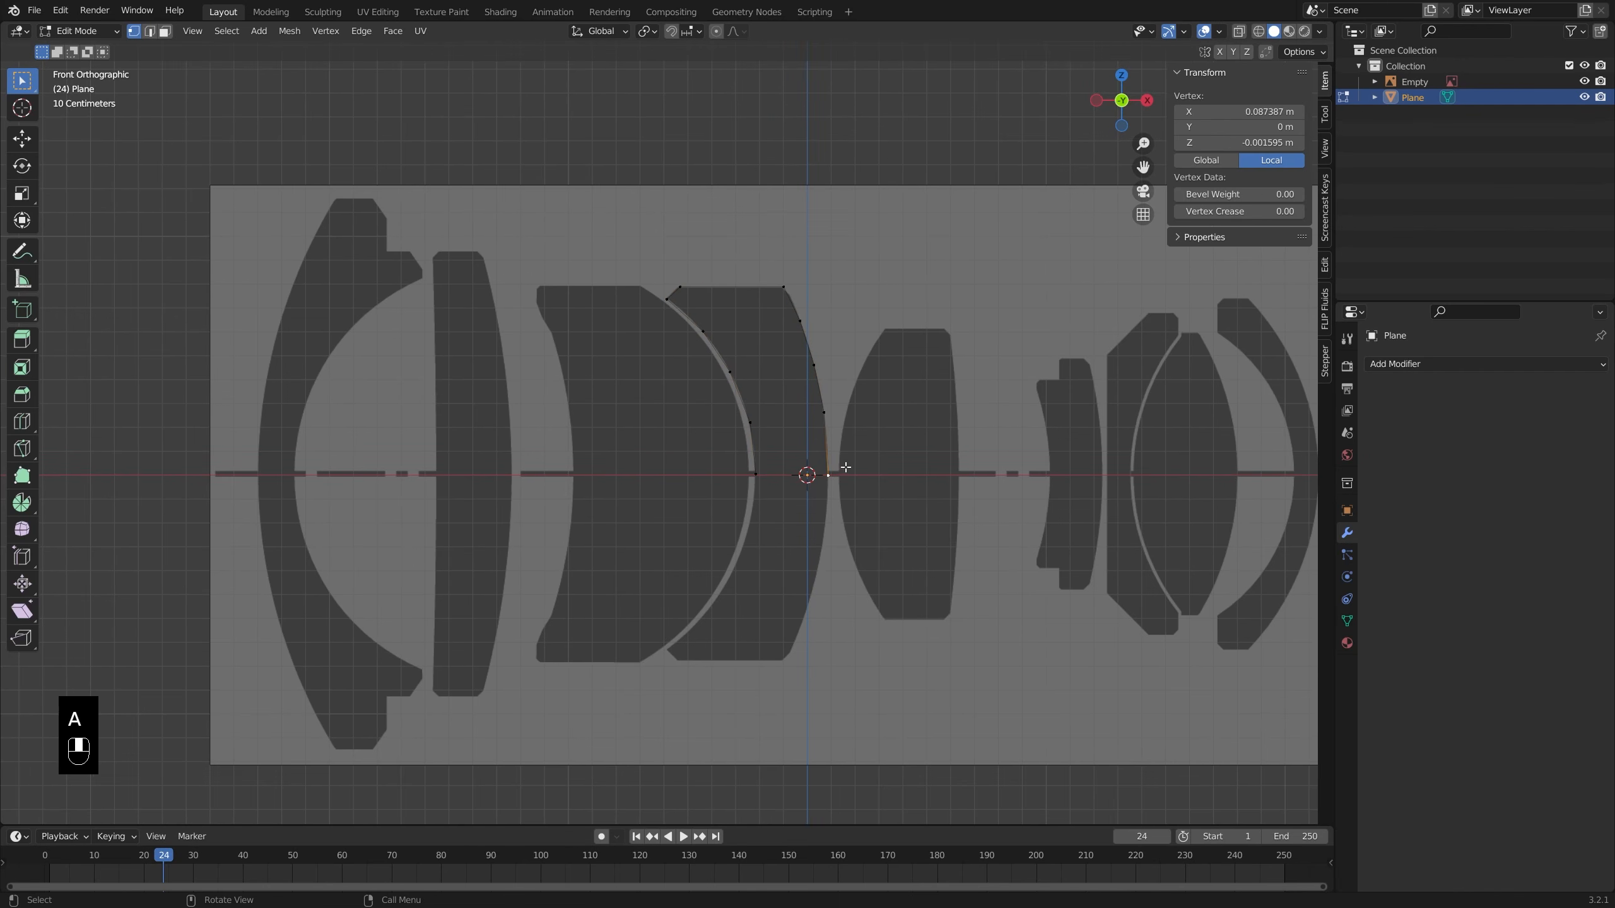
{"action": "left_click", "coordinate": [836, 432]}
{"action": "key", "text": "g"}
{"action": "left_click", "coordinate": [830, 479], "text": "shift"}
- Duplicate the convex edge's axis vertex along X to the neighbouring biconvex element and trace its front edge up to the upper corner
{"action": "left_click", "coordinate": [829, 480]}
{"action": "key", "text": "shift+d"}
{"action": "key", "text": "x"}
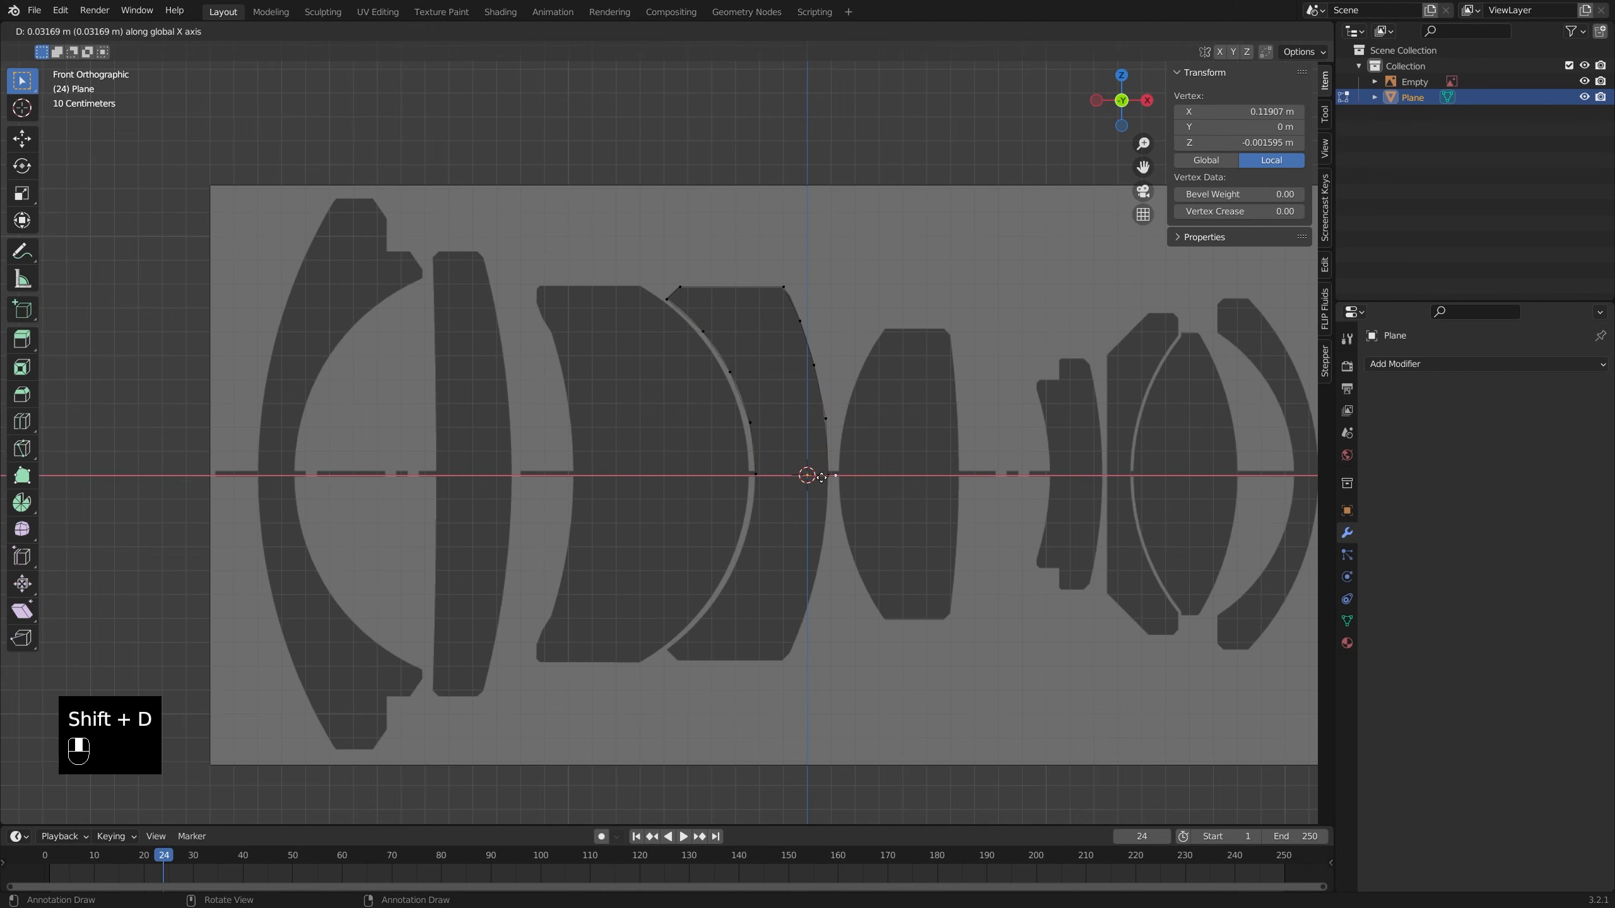
{"action": "left_click", "coordinate": [825, 478]}
{"action": "key", "text": "e"}
{"action": "left_click", "coordinate": [827, 444]}
{"action": "key", "text": "e"}
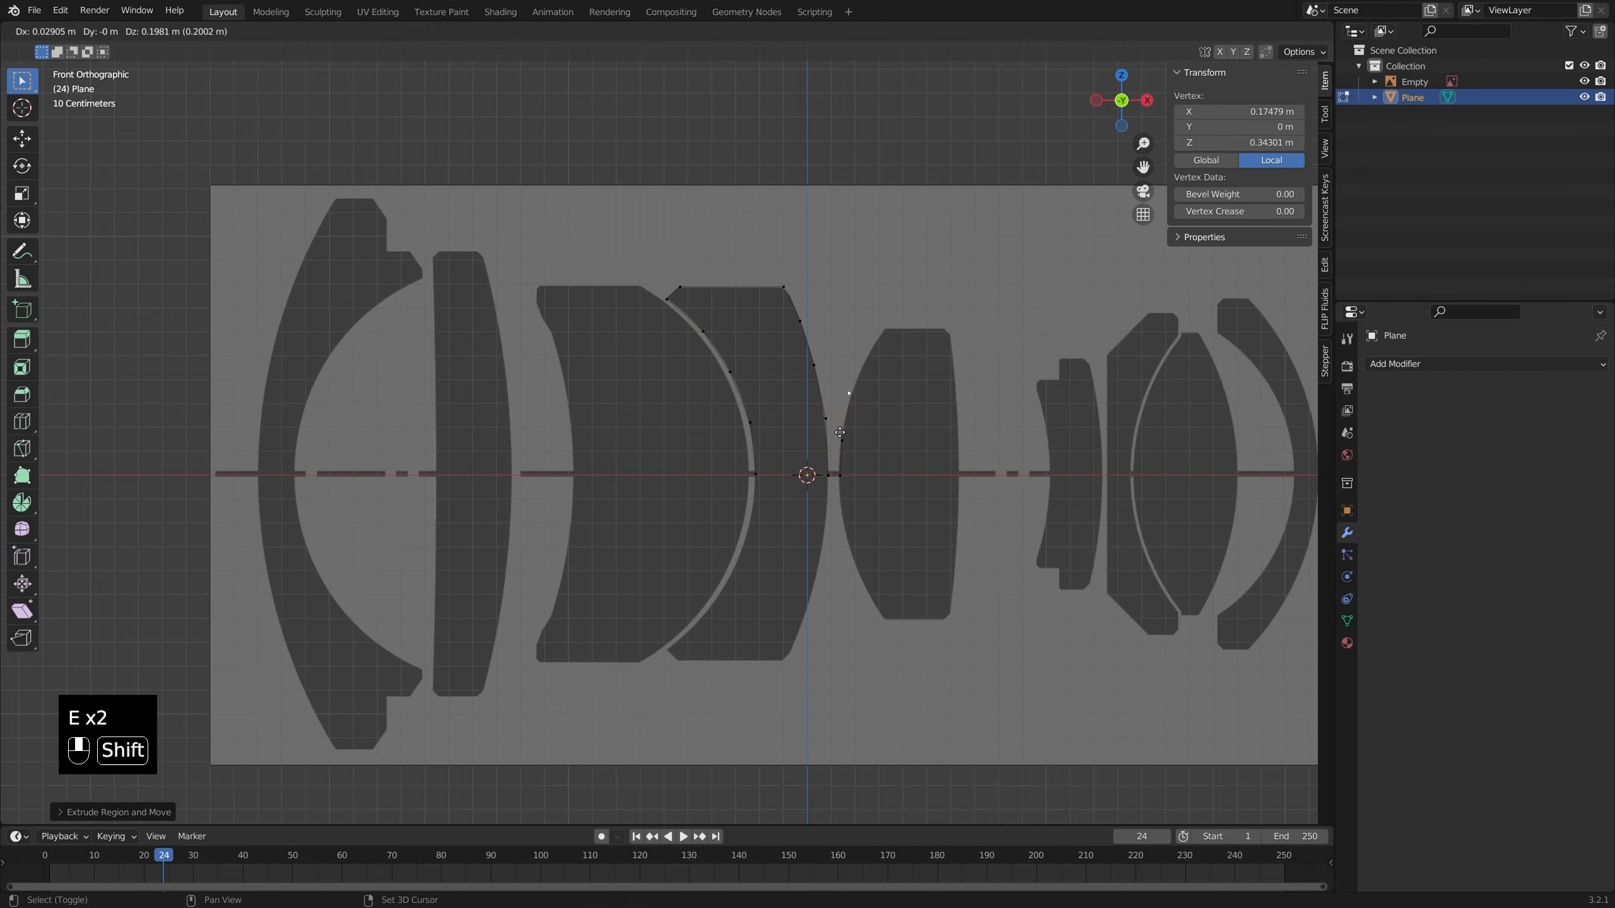
{"action": "left_click", "coordinate": [847, 473]}
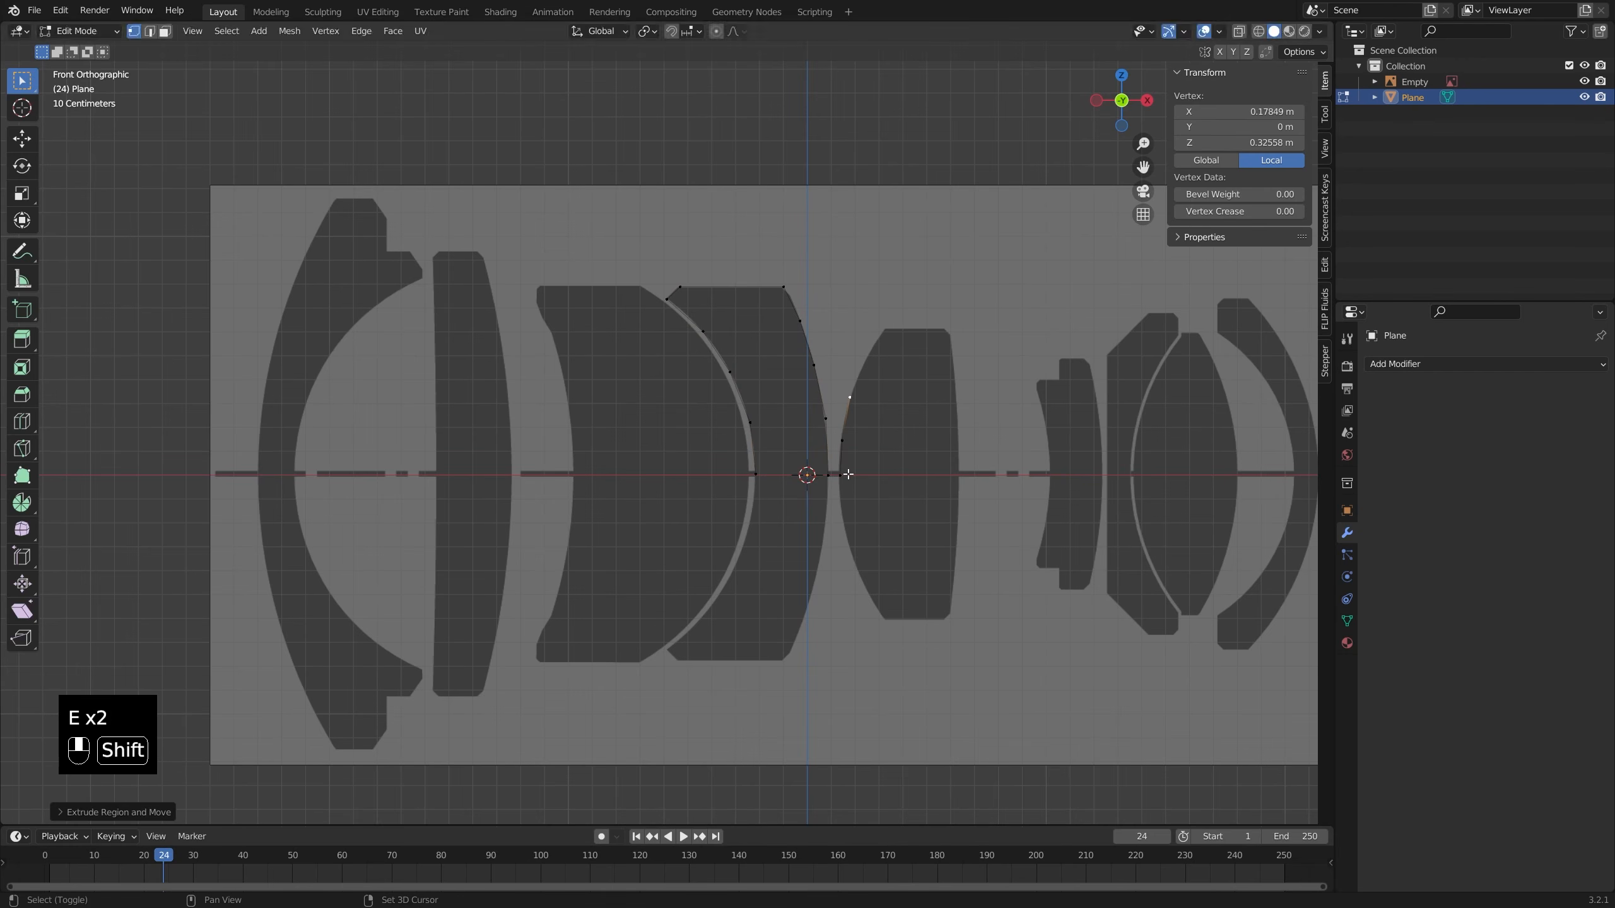
{"action": "key", "text": "e"}
{"action": "left_click", "coordinate": [861, 441]}
{"action": "key", "text": "e"}
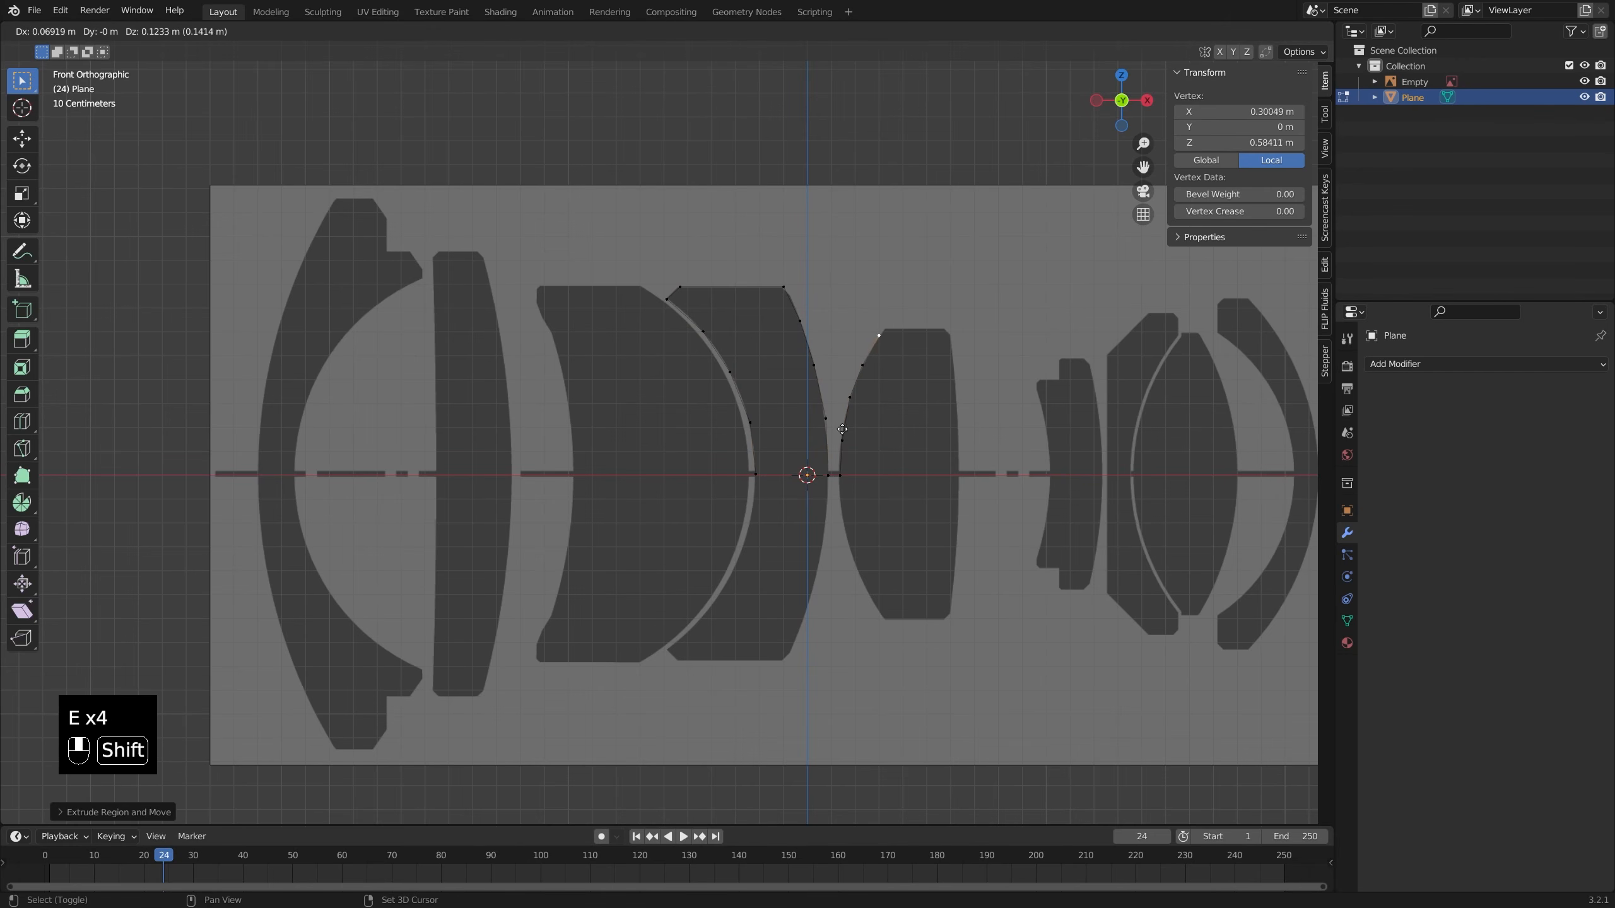
{"action": "left_click", "coordinate": [880, 376]}
- Extrude the biconvex element's upper edge along X and trace its rear edge down to the optical axis
{"action": "key", "text": "e"}
{"action": "key", "text": "x"}
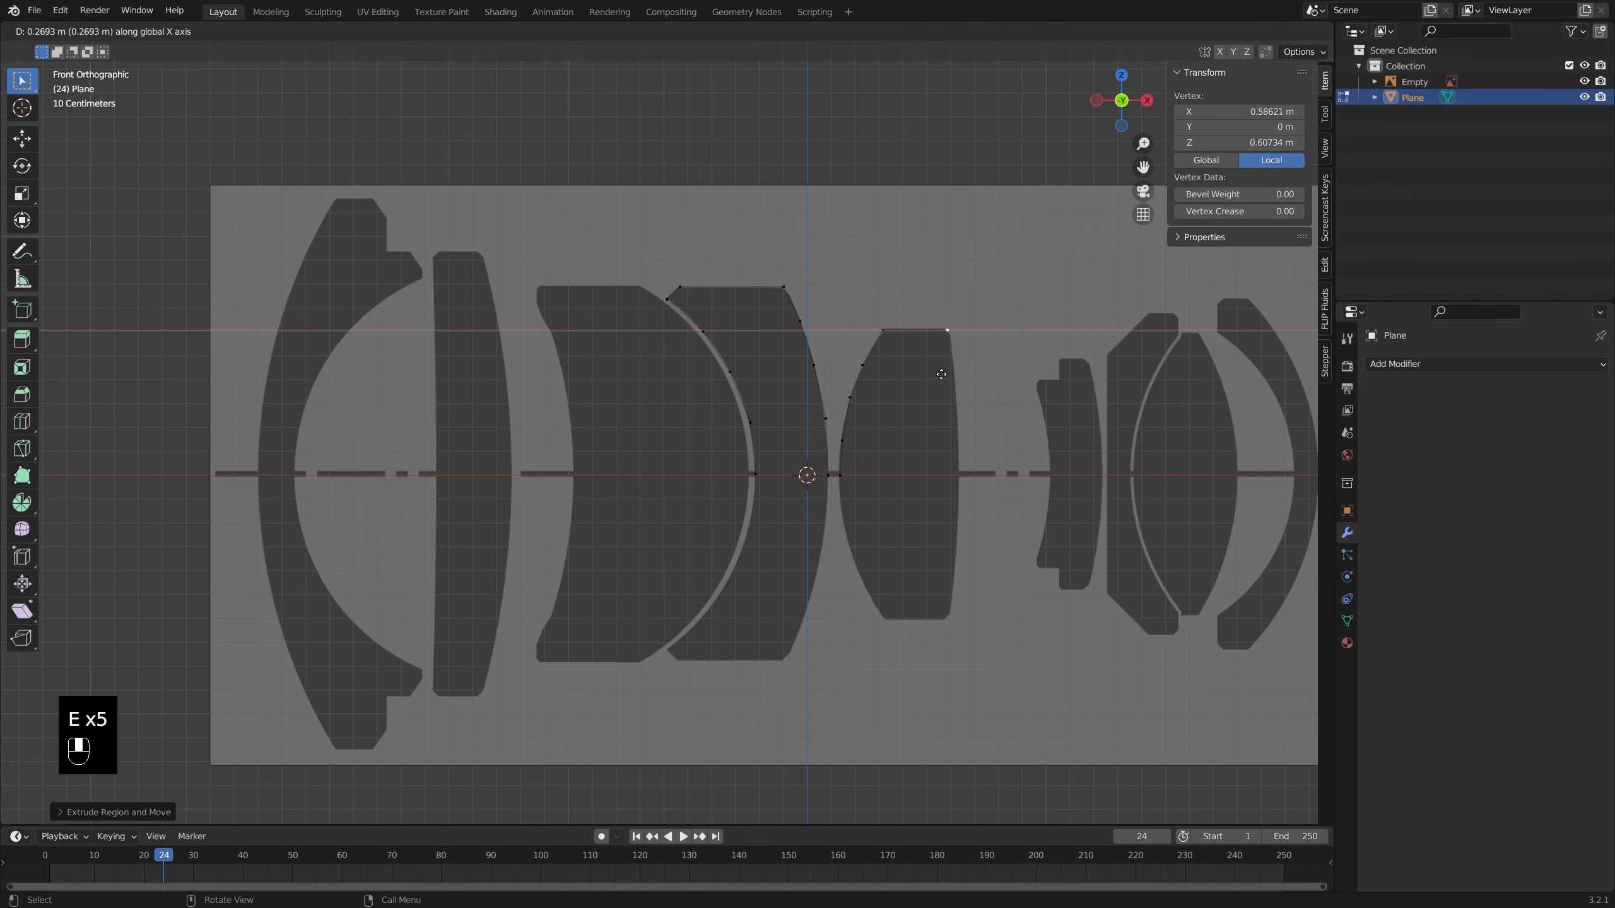
{"action": "left_click", "coordinate": [944, 374]}
{"action": "key", "text": "e"}
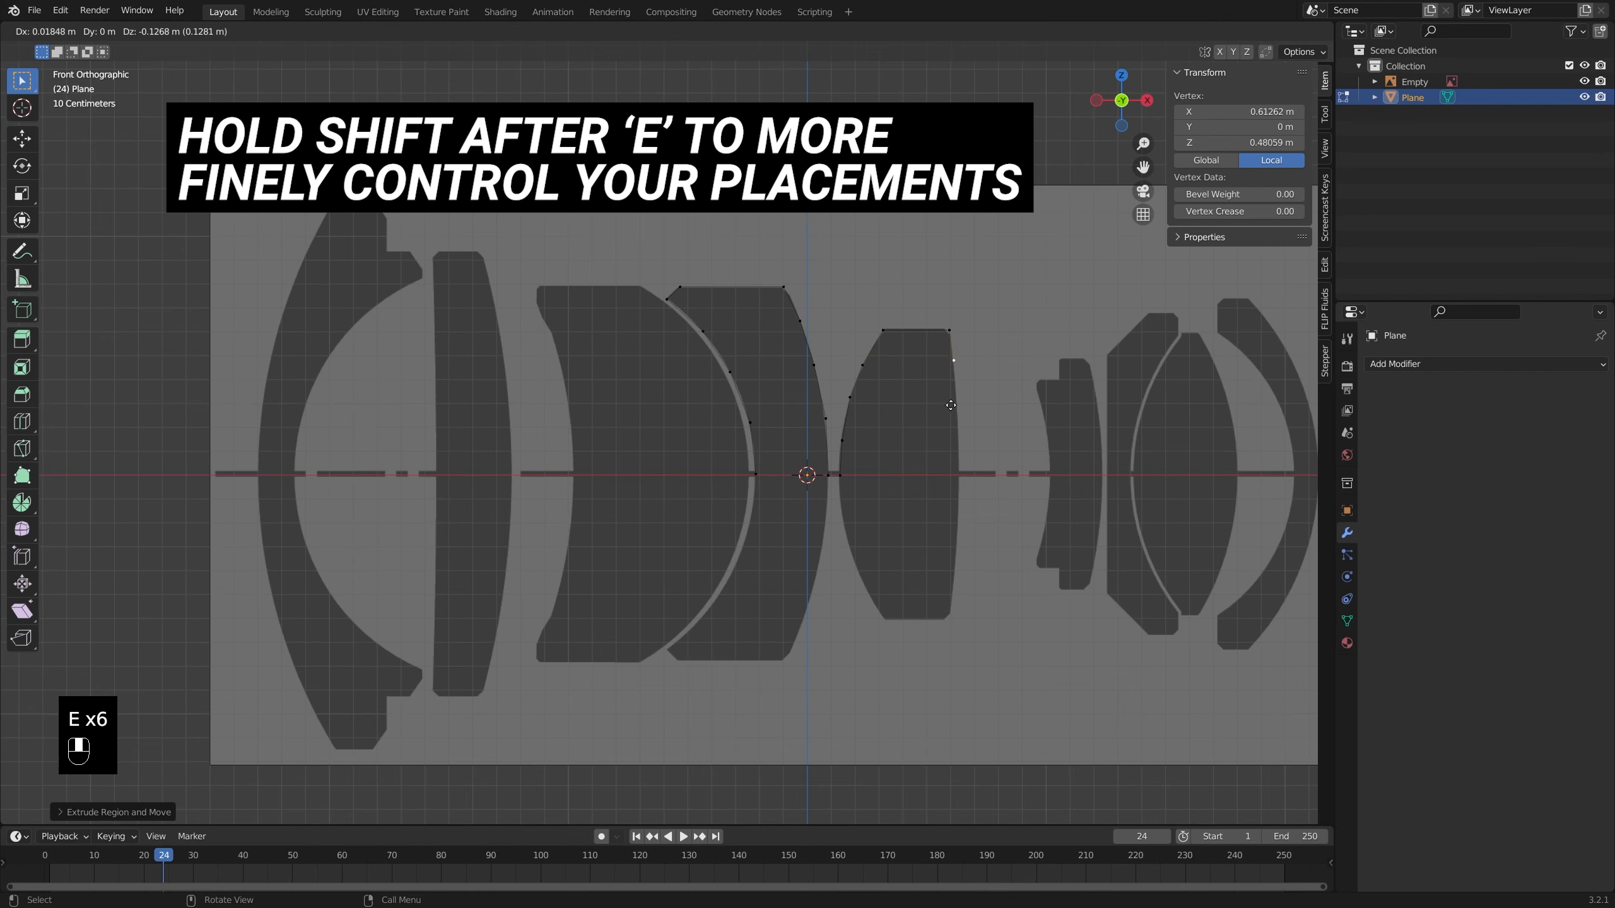
{"action": "left_click", "coordinate": [977, 468], "text": "shift"}
{"action": "key", "text": "e"}
{"action": "left_click", "coordinate": [982, 516]}
{"action": "key", "text": "e"}
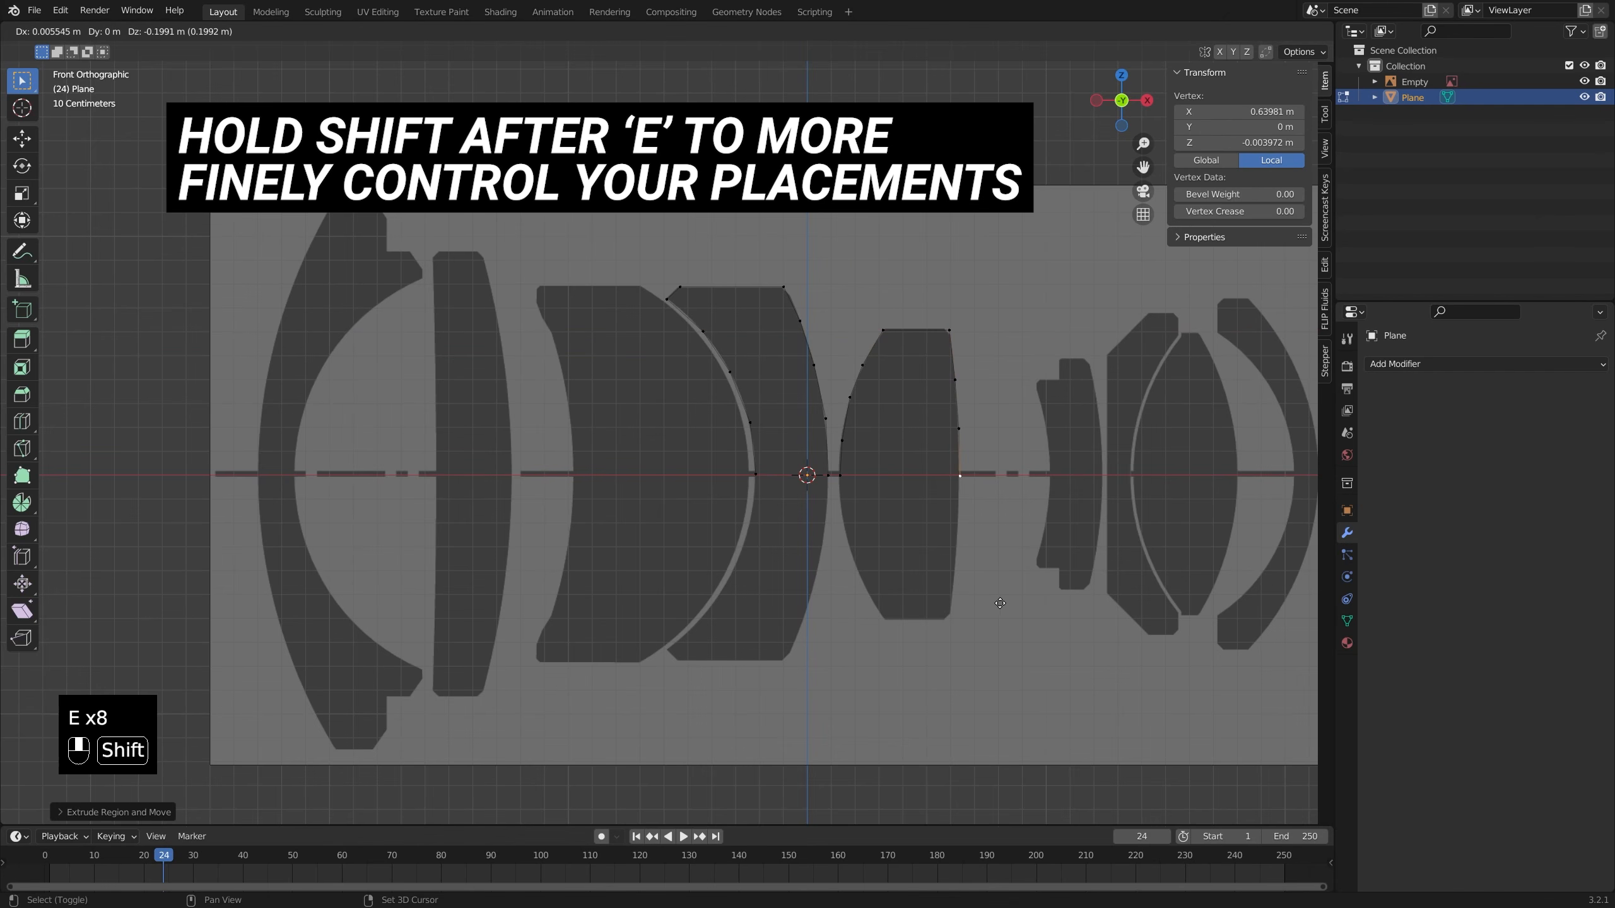
{"action": "left_click", "coordinate": [999, 603], "text": "shift"}
- Duplicate the central element's concave-side axis vertex along X onto the thick element and trace its convex edge up to the upper corner
{"action": "left_click", "coordinate": [780, 494]}
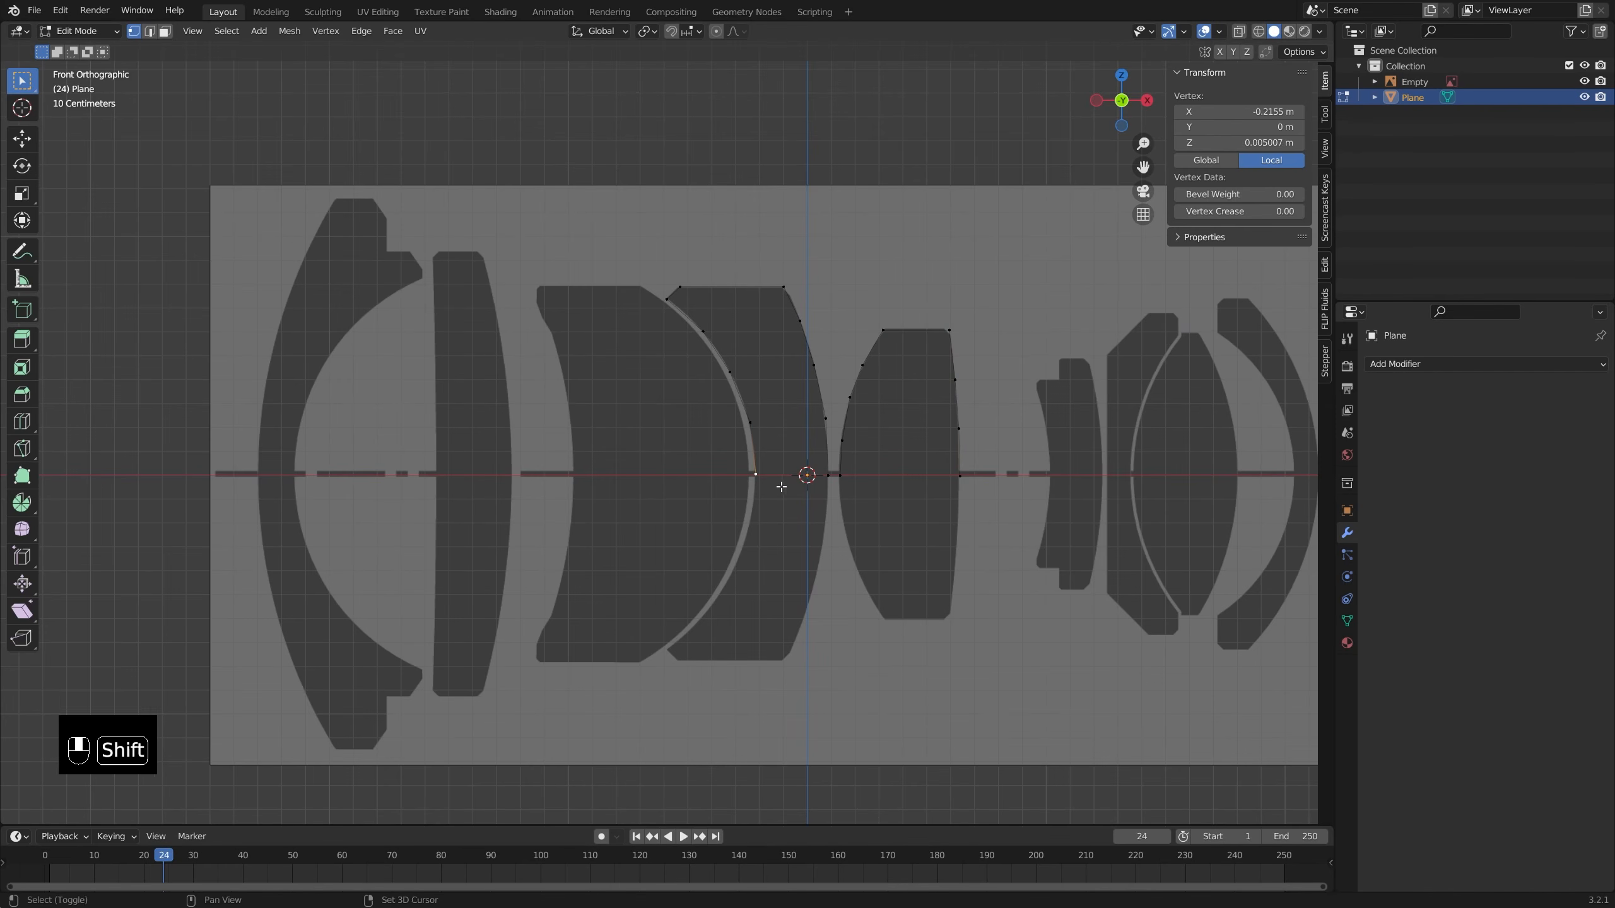
{"action": "key", "text": "shift+d"}
{"action": "key", "text": "x"}
{"action": "left_click", "coordinate": [776, 493]}
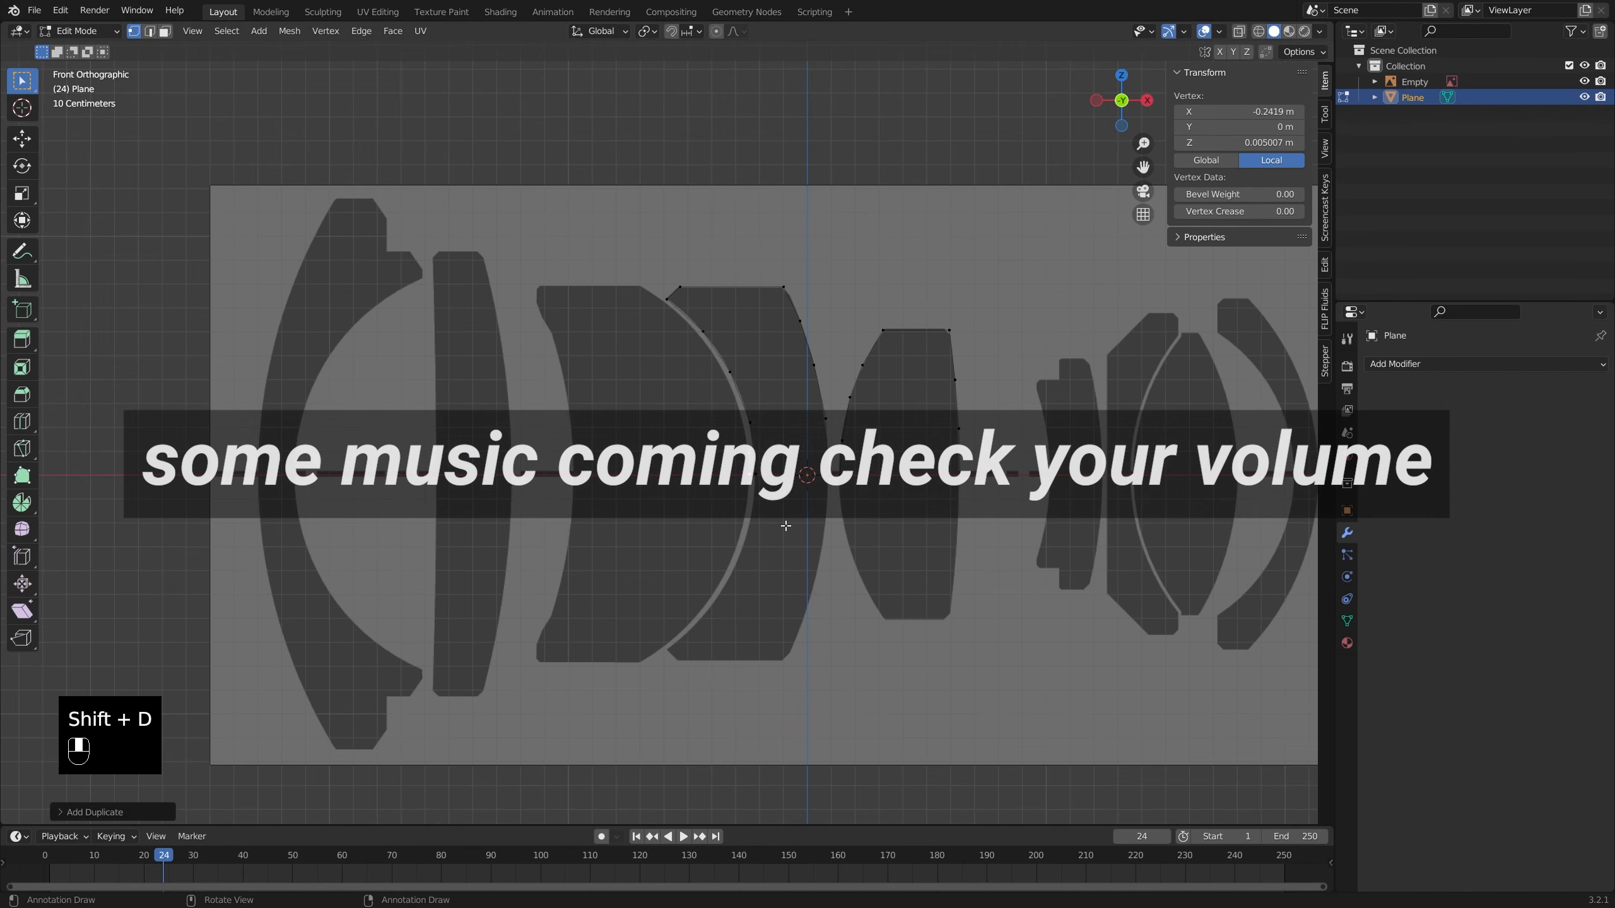
{"action": "key", "text": "e"}
{"action": "left_click", "coordinate": [779, 469], "text": "shift"}
{"action": "key", "text": "e"}
{"action": "left_click", "coordinate": [727, 387], "text": "shift"}
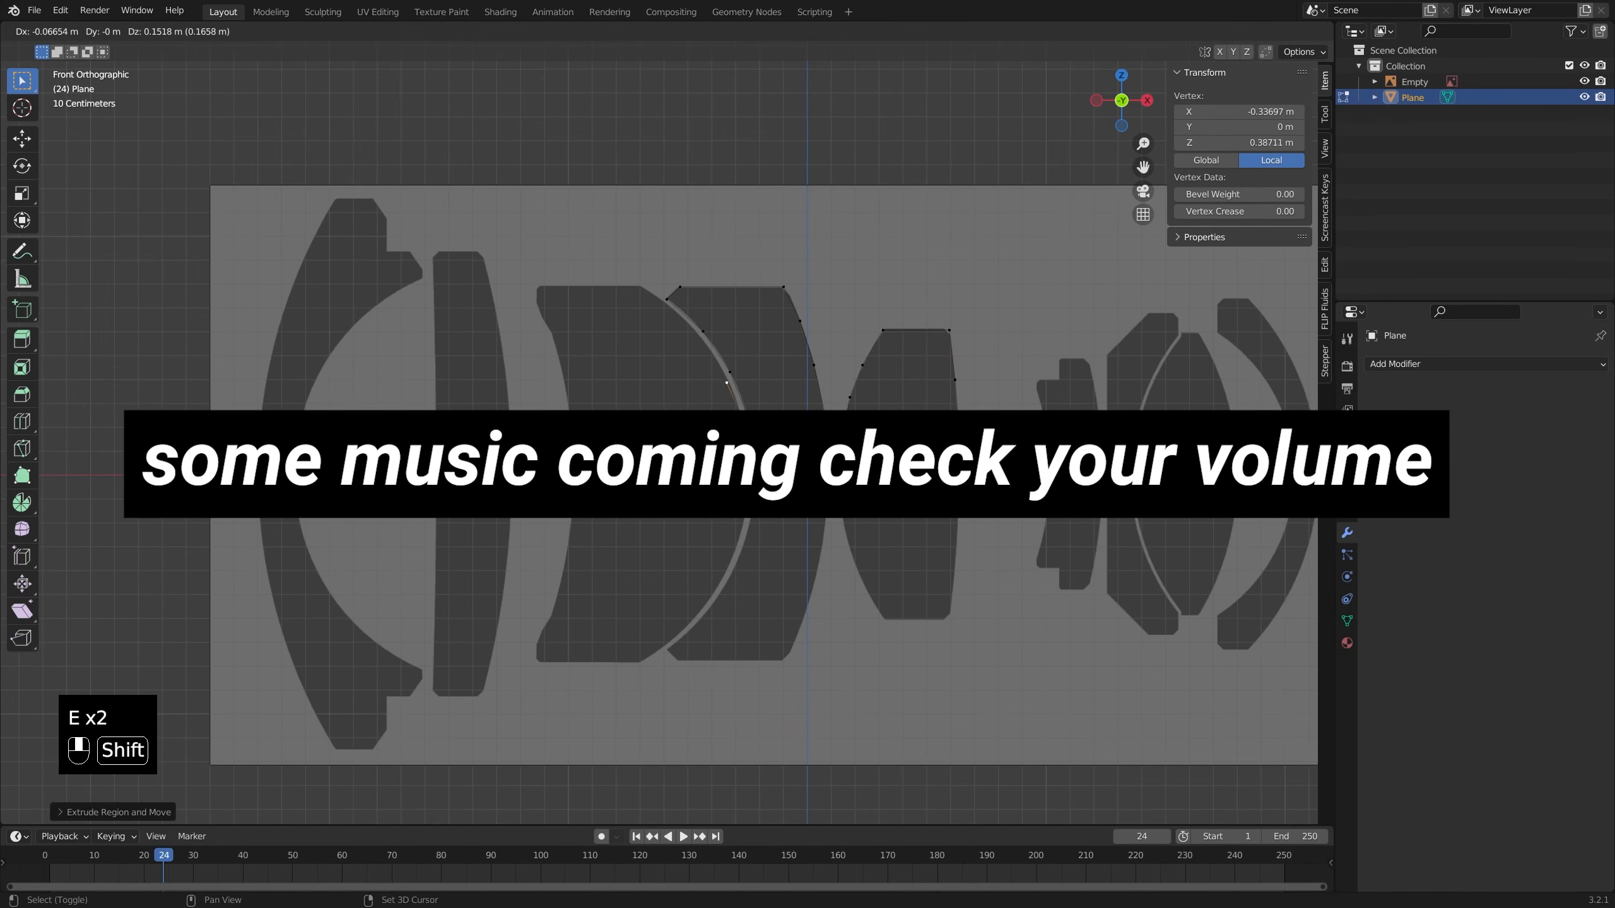
{"action": "key", "text": "e"}
{"action": "left_click", "coordinate": [728, 387], "text": "shift"}
{"action": "key", "text": "e"}
{"action": "left_click", "coordinate": [696, 352]}
{"action": "key", "text": "e"}
{"action": "left_click", "coordinate": [661, 326]}
- Extrude the thick element's upper edge along X and trace its concave front edge down to the optical axis
{"action": "key", "text": "e"}
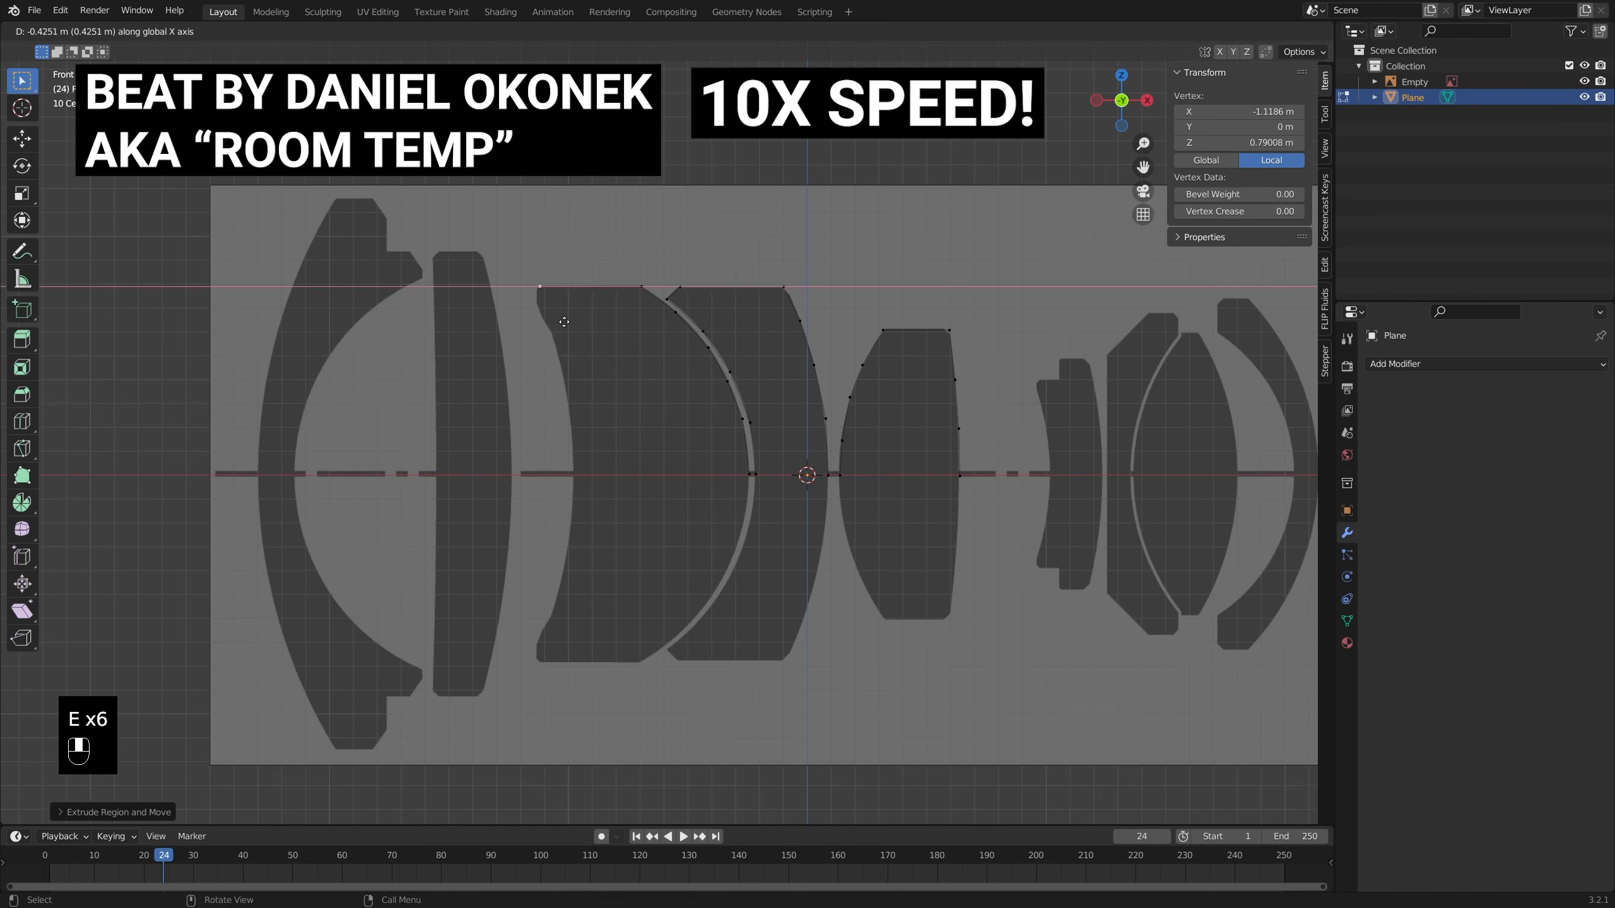
{"action": "left_click", "coordinate": [558, 326]}
{"action": "key", "text": "e"}
{"action": "left_click", "coordinate": [646, 563]}
- Trace the upper half of the thin second element from the axis, adjusting vertices to its outline
{"action": "key", "text": "e"}
{"action": "key", "text": "g"}
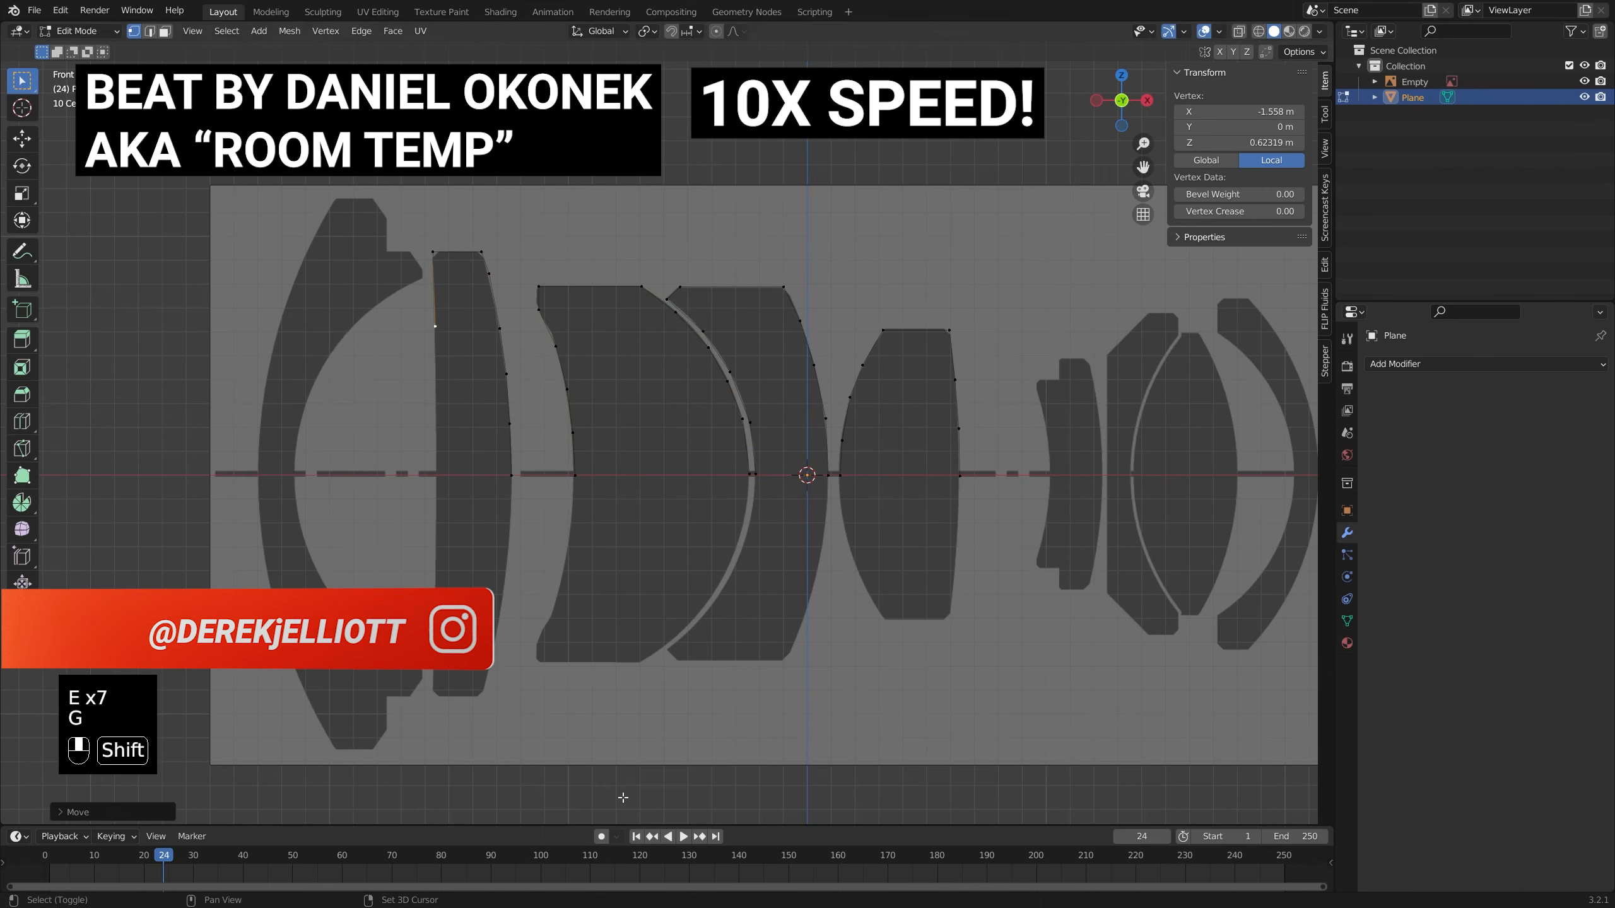
{"action": "key", "text": "e"}
- Trace the front meniscus element's inner concave edge up to its stepped outer corner
{"action": "middle_click_drag", "start_coordinate": [516, 448], "coordinate": [603, 450], "text": "shift"}
{"action": "key", "text": "e"}
{"action": "left_click", "coordinate": [577, 343]}
{"action": "key", "text": "e"}
{"action": "left_click", "coordinate": [611, 314]}
{"action": "key", "text": "e"}
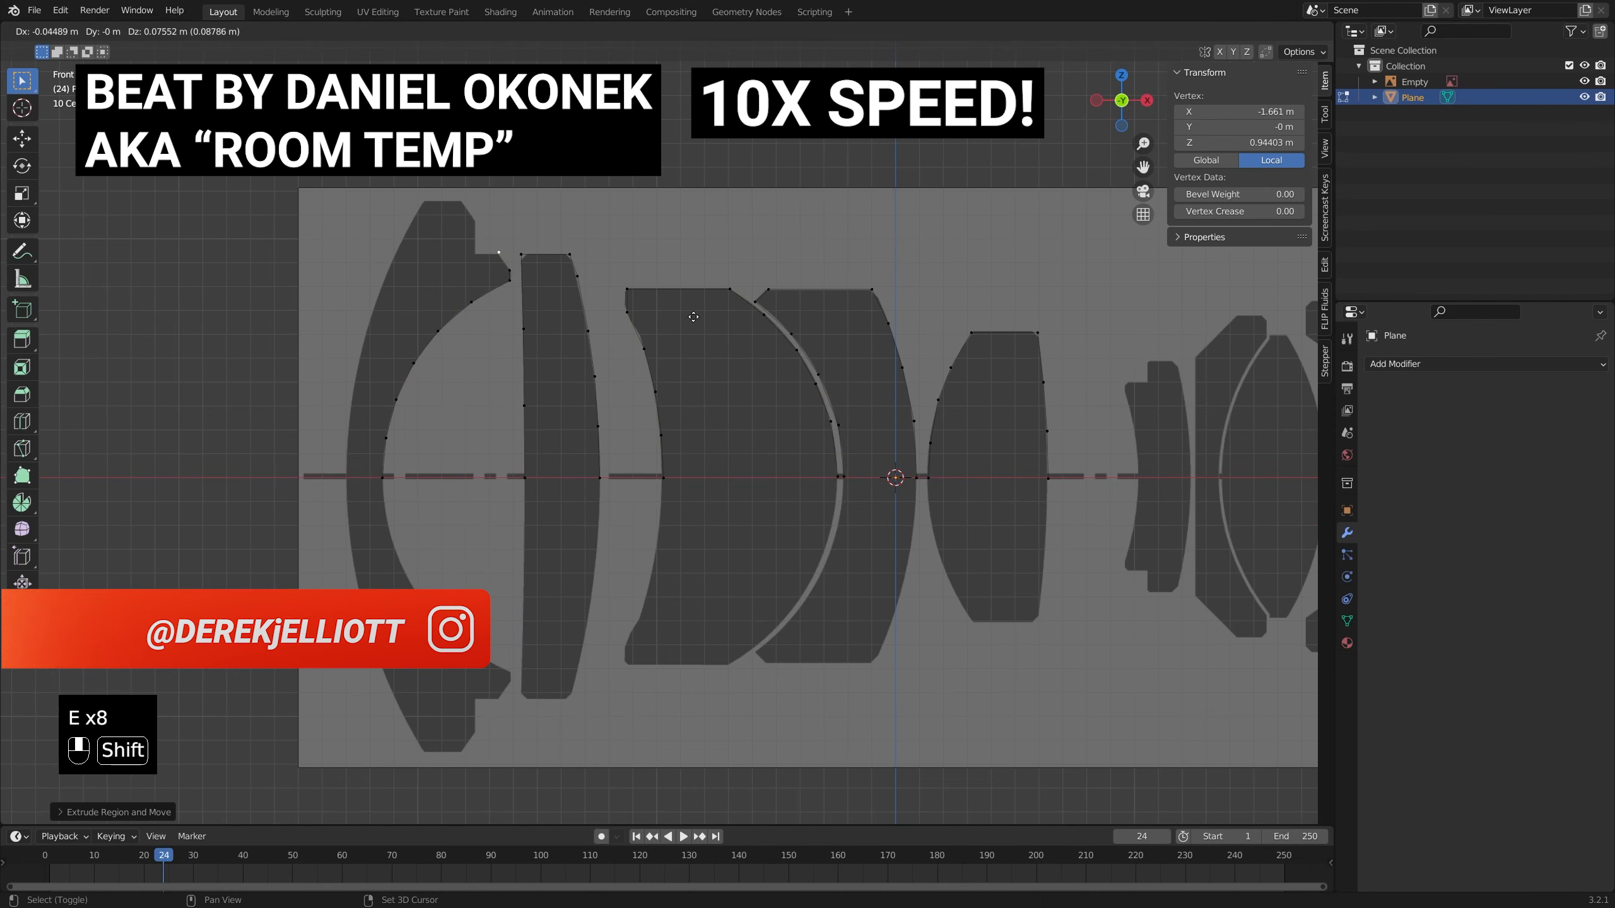
{"action": "left_click", "coordinate": [695, 315]}
- Trace the front meniscus element's step, upper edge and outer convex edge down to the optical axis
{"action": "key", "text": "e"}
{"action": "left_click", "coordinate": [644, 284]}
{"action": "key", "text": "e"}
{"action": "left_click", "coordinate": [598, 417]}
{"action": "key", "text": "e"}
{"action": "left_click", "coordinate": [597, 503]}
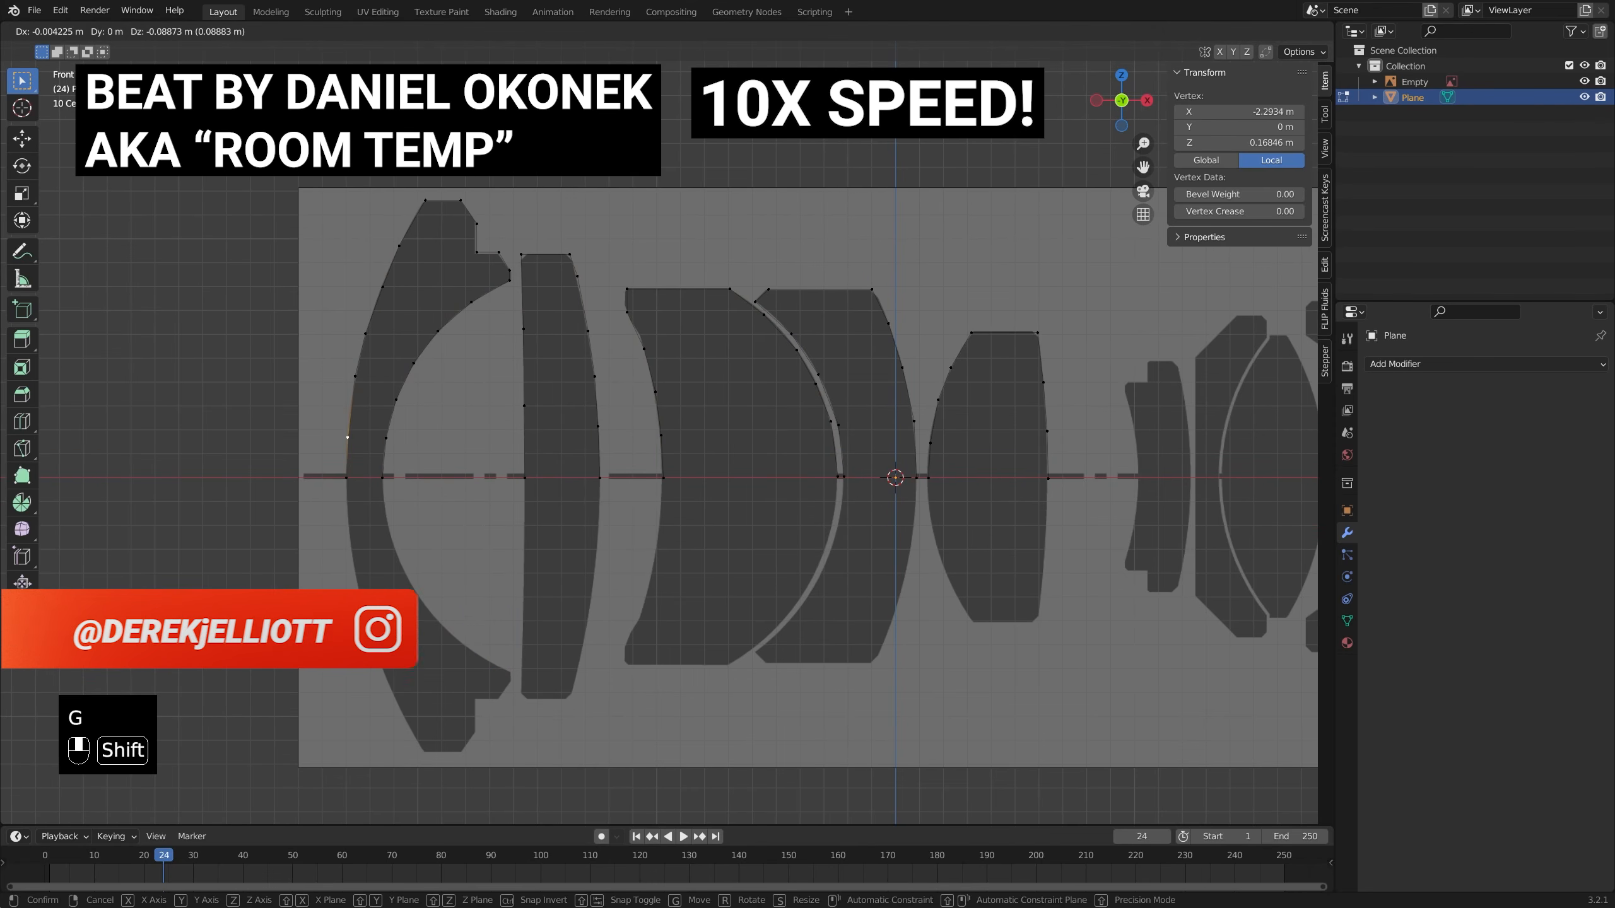
- Duplicate a vertex onto the stepped rear element and trace its concave edge, stepped top and convex edge to the axis
{"action": "key", "text": "shift+d"}
{"action": "scroll", "coordinate": [700, 477], "scroll_direction": "up", "scroll_amount": 3}
{"action": "key", "text": "e"}
{"action": "left_click", "coordinate": [664, 457]}
{"action": "key", "text": "e"}
{"action": "left_click", "coordinate": [655, 418]}
{"action": "left_click", "coordinate": [644, 375]}
{"action": "key", "text": "e"}
{"action": "left_click", "coordinate": [737, 339]}
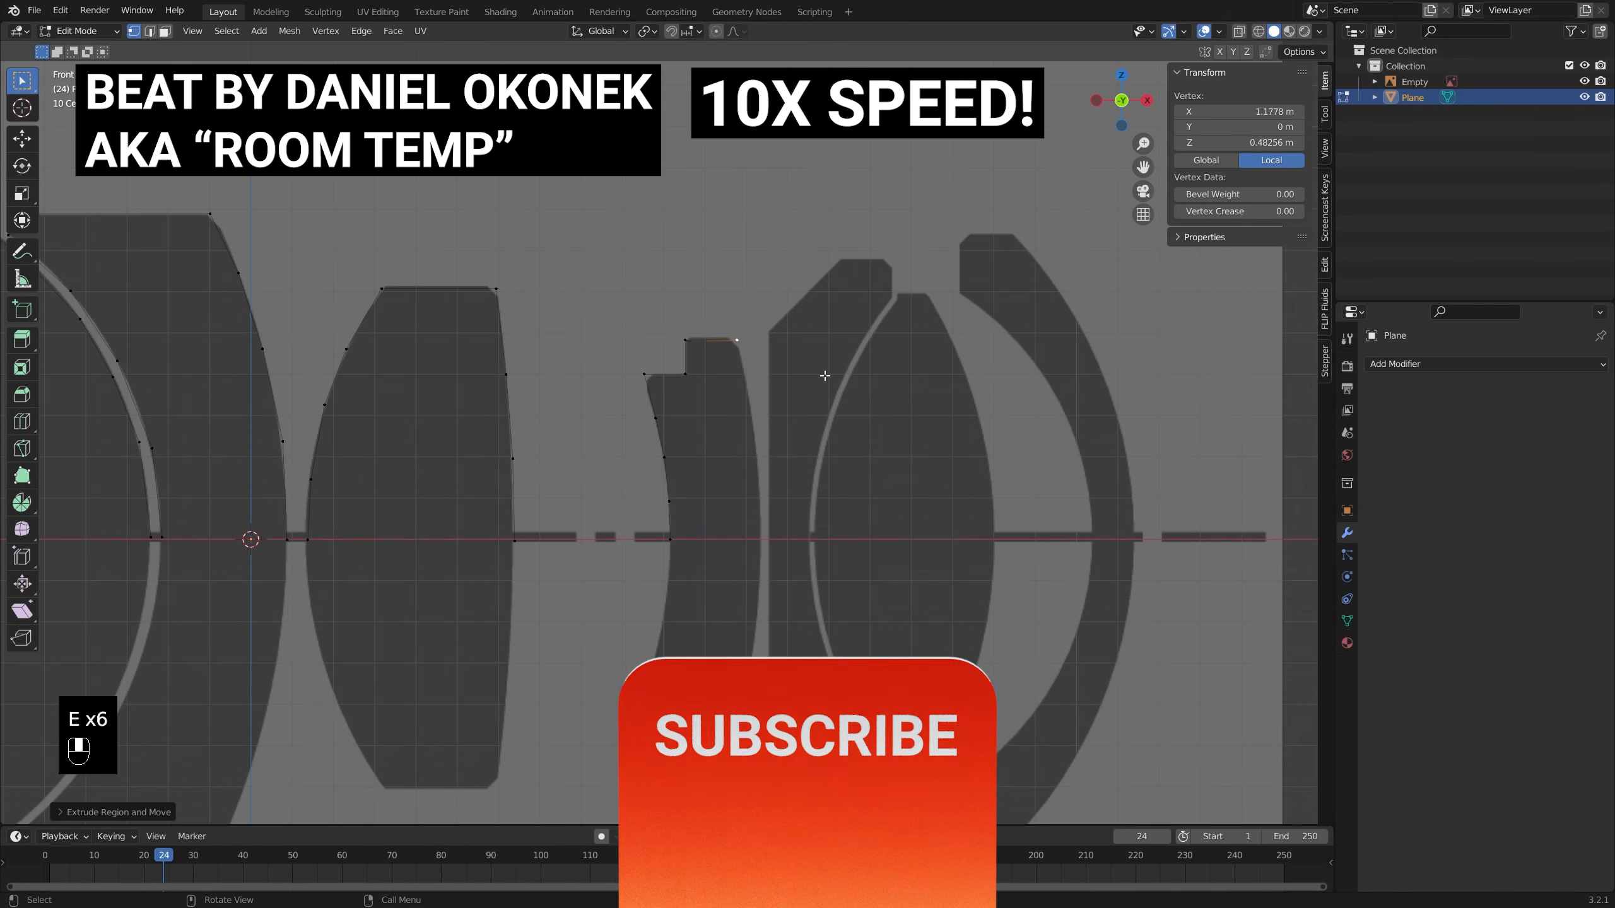
{"action": "key", "text": "e"}
{"action": "left_click", "coordinate": [761, 540]}
- Duplicate a vertex onto the chamfered element behind the stepped one and trace its upper half outline to the axis
{"action": "key", "text": "shift+d"}
{"action": "left_click", "coordinate": [895, 259]}
{"action": "key", "text": "e"}
{"action": "left_click", "coordinate": [977, 686]}
{"action": "key", "text": "e"}
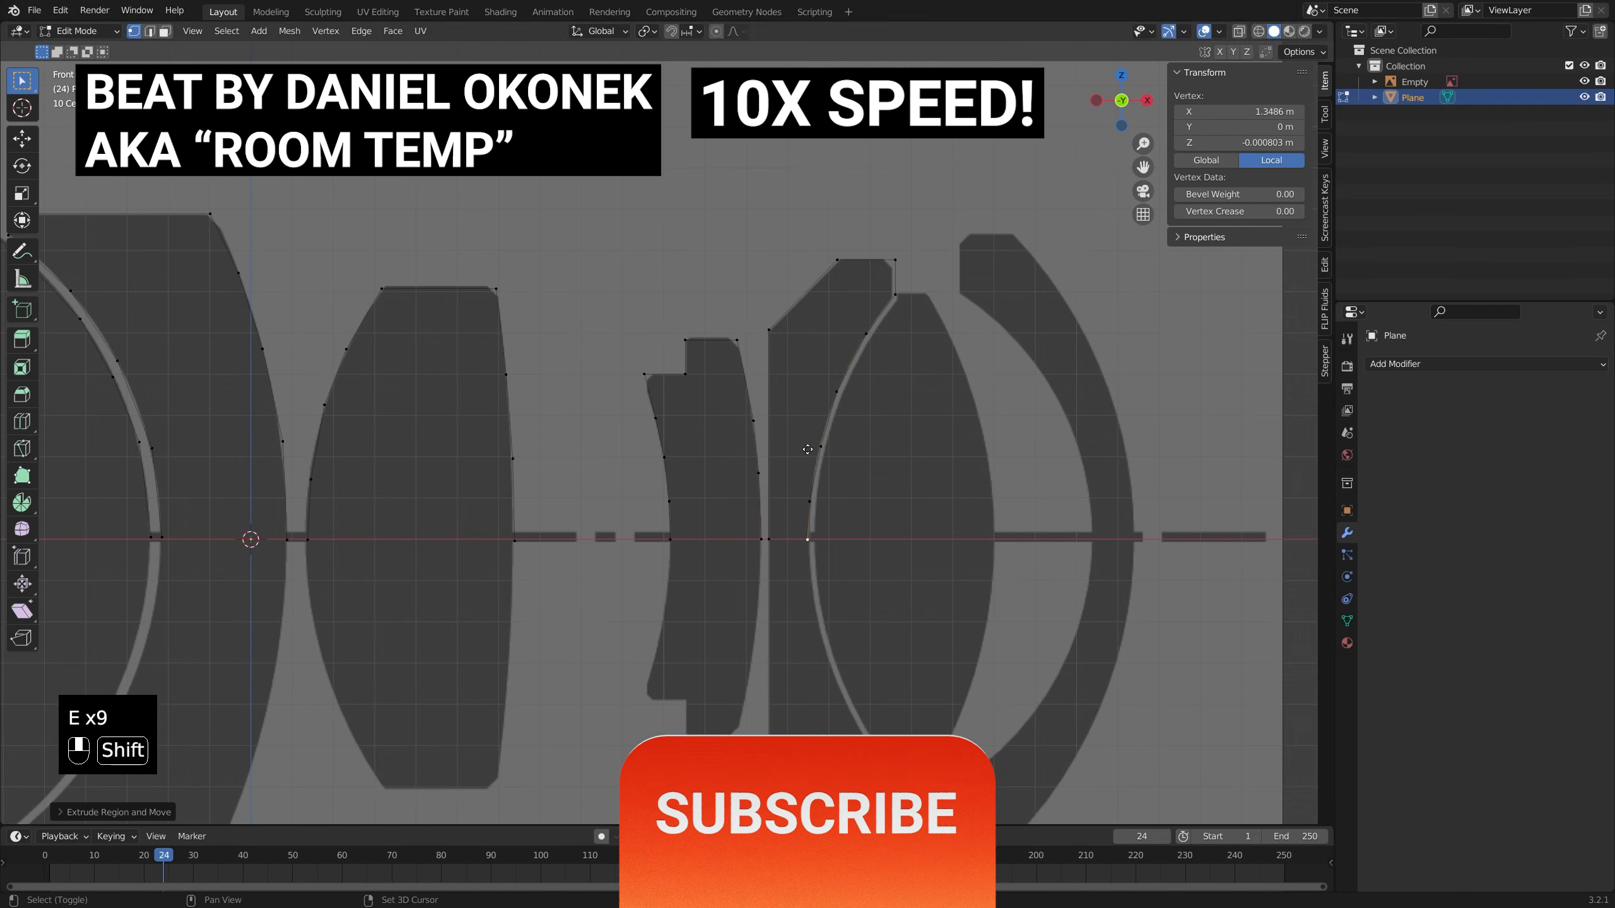
- Trace the upper half of the biconvex element nested in the chamfered one with successive vertex extrusions
{"action": "scroll", "coordinate": [807, 469], "scroll_direction": "up", "scroll_amount": 3}
{"action": "key", "text": "e"}
{"action": "key", "text": "e"}
{"action": "key", "text": "e"}
{"action": "key", "text": "e"}
{"action": "scroll", "coordinate": [890, 445], "scroll_direction": "down", "scroll_amount": 3}
{"action": "left_click", "coordinate": [1048, 488]}
{"action": "key", "text": "e"}
{"action": "left_click", "coordinate": [1048, 488]}
{"action": "key", "text": "e"}
- Duplicate the axis vertex along X to the rear meniscus element and trace its inner edge, top and outer edge back to the axis
{"action": "key", "text": "shift+d"}
{"action": "key", "text": "g"}
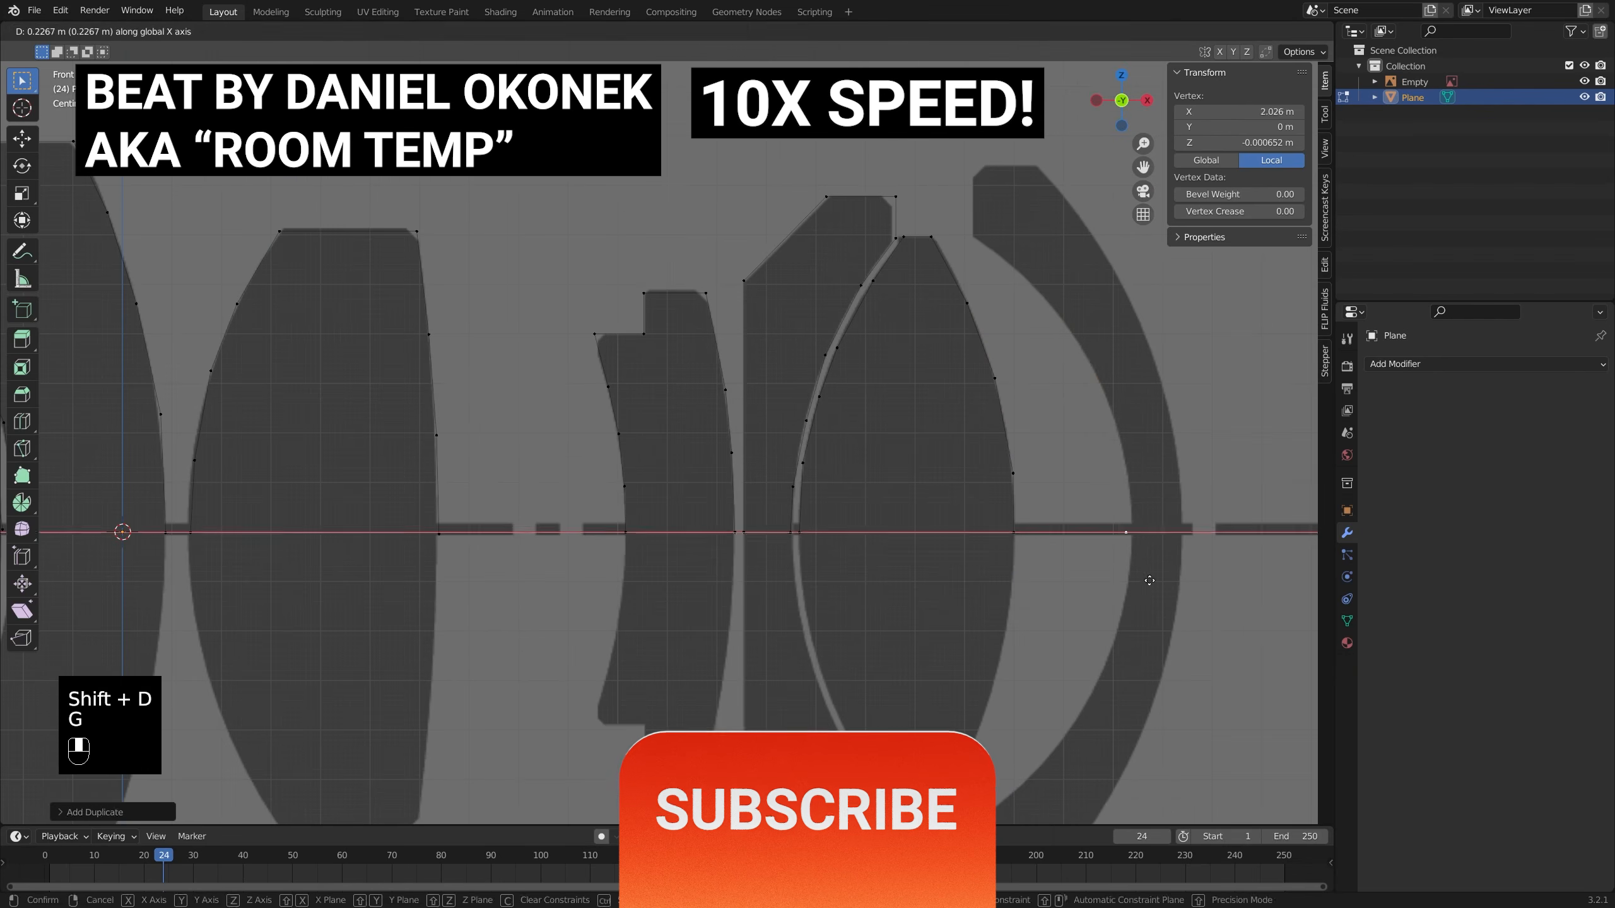
{"action": "key", "text": "e"}
{"action": "key", "text": "e"}
{"action": "key", "text": "e"}
{"action": "key", "text": "e"}
{"action": "key", "text": "e"}
{"action": "key", "text": "e"}
{"action": "key", "text": "e"}
{"action": "key", "text": "e"}
{"action": "key", "text": "e"}
{"action": "key", "text": "e"}
{"action": "key", "text": "e"}
{"action": "key", "text": "e"}
{"action": "left_click", "coordinate": [1239, 717]}
- Select all the traced half profiles and check their alignment from the right and front orthographic views
{"action": "scroll", "coordinate": [1144, 597], "scroll_direction": "down", "scroll_amount": 4}
{"action": "key", "text": "a"}
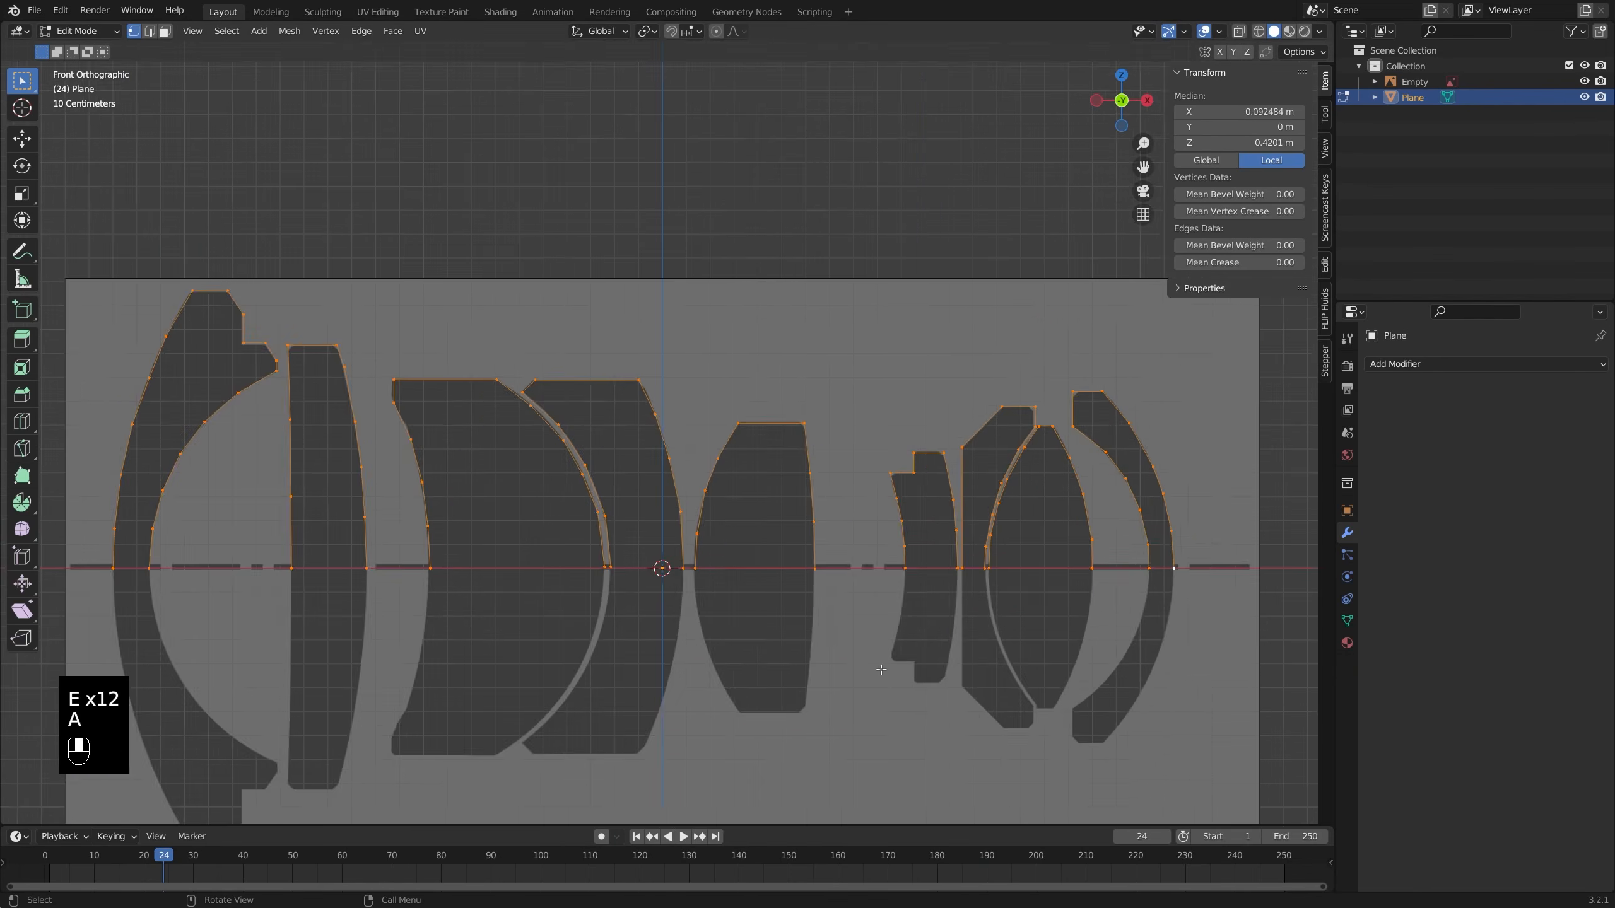
{"action": "scroll", "coordinate": [998, 581], "scroll_direction": "down", "scroll_amount": 2}
{"action": "middle_click_drag", "start_coordinate": [880, 664], "coordinate": [744, 589], "text": "shift"}
{"action": "scroll", "coordinate": [998, 582], "scroll_direction": "down", "scroll_amount": 1}
{"action": "key", "text": "KP_3"}
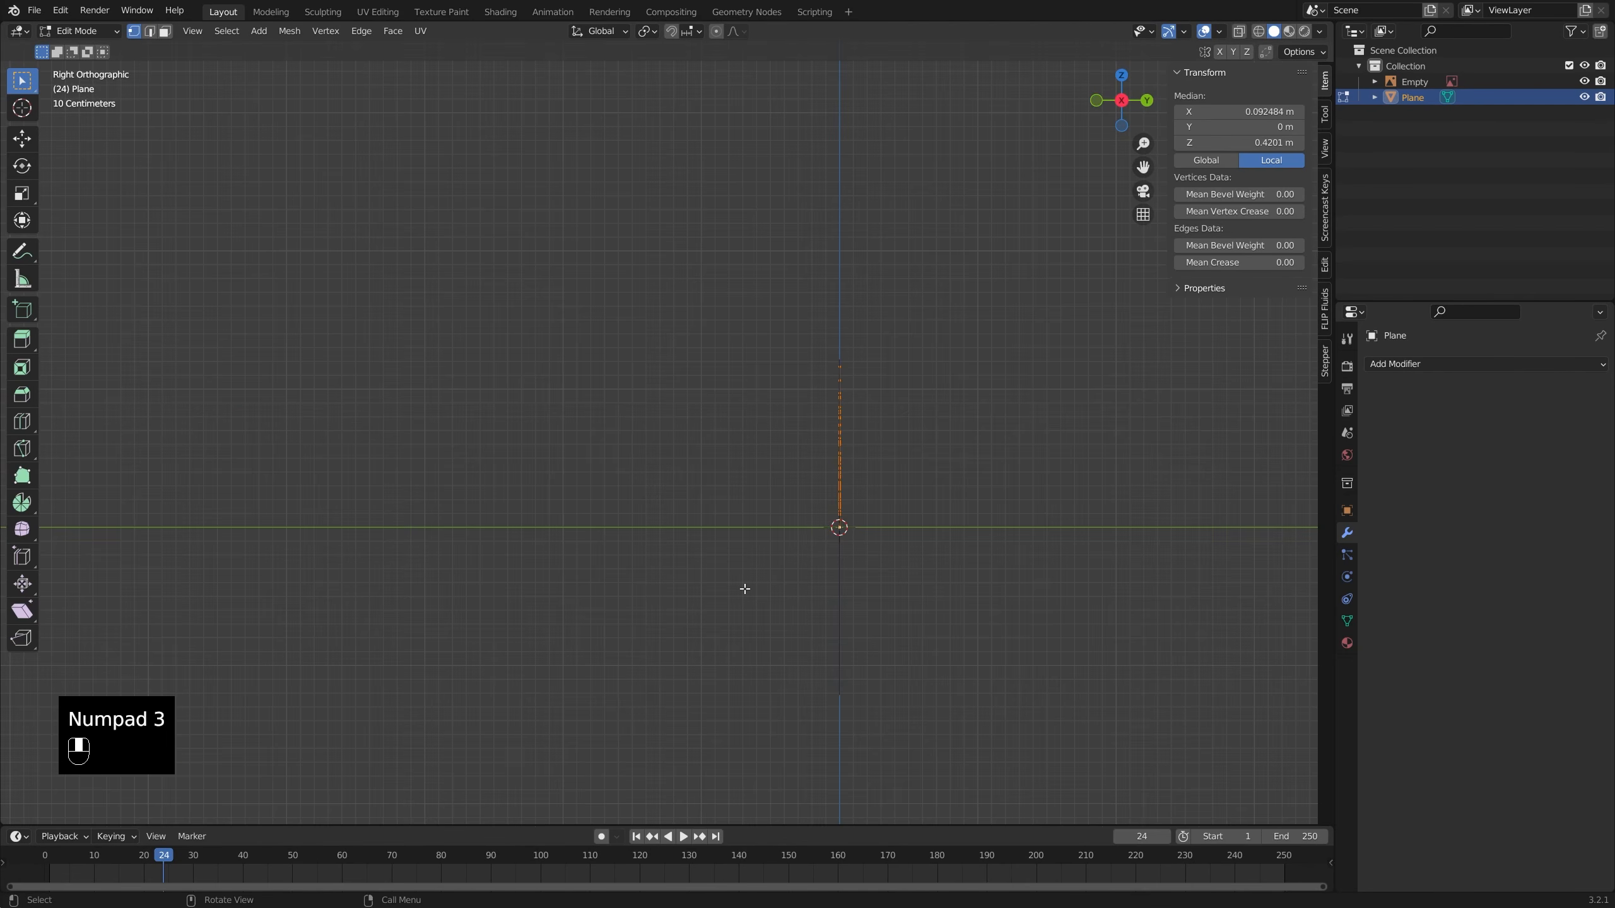
{"action": "key", "text": "KP_2"}
{"action": "key", "text": "KP_1"}
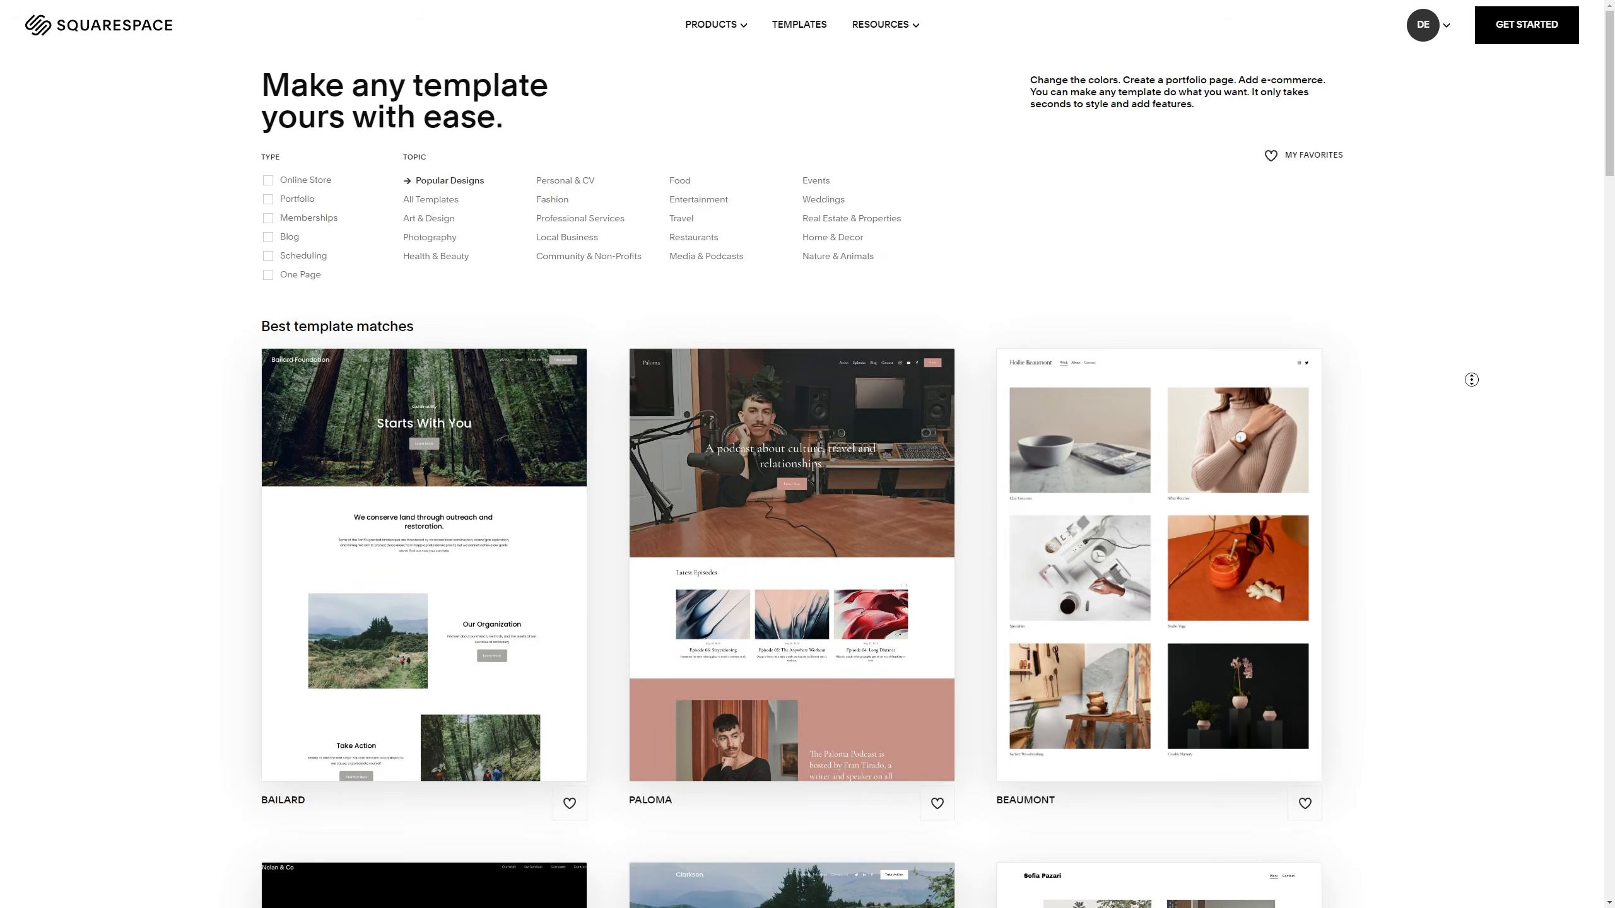
- Switch to the Squarespace template gallery, filter it by the Photography topic and browse the designs
{"action": "scroll", "coordinate": [1476, 460], "scroll_direction": "down", "scroll_amount": 5}
{"action": "scroll", "coordinate": [1476, 461], "scroll_direction": "up", "scroll_amount": 5}
{"action": "left_click", "coordinate": [430, 238]}
{"action": "scroll", "coordinate": [1425, 369], "scroll_direction": "down", "scroll_amount": 10}
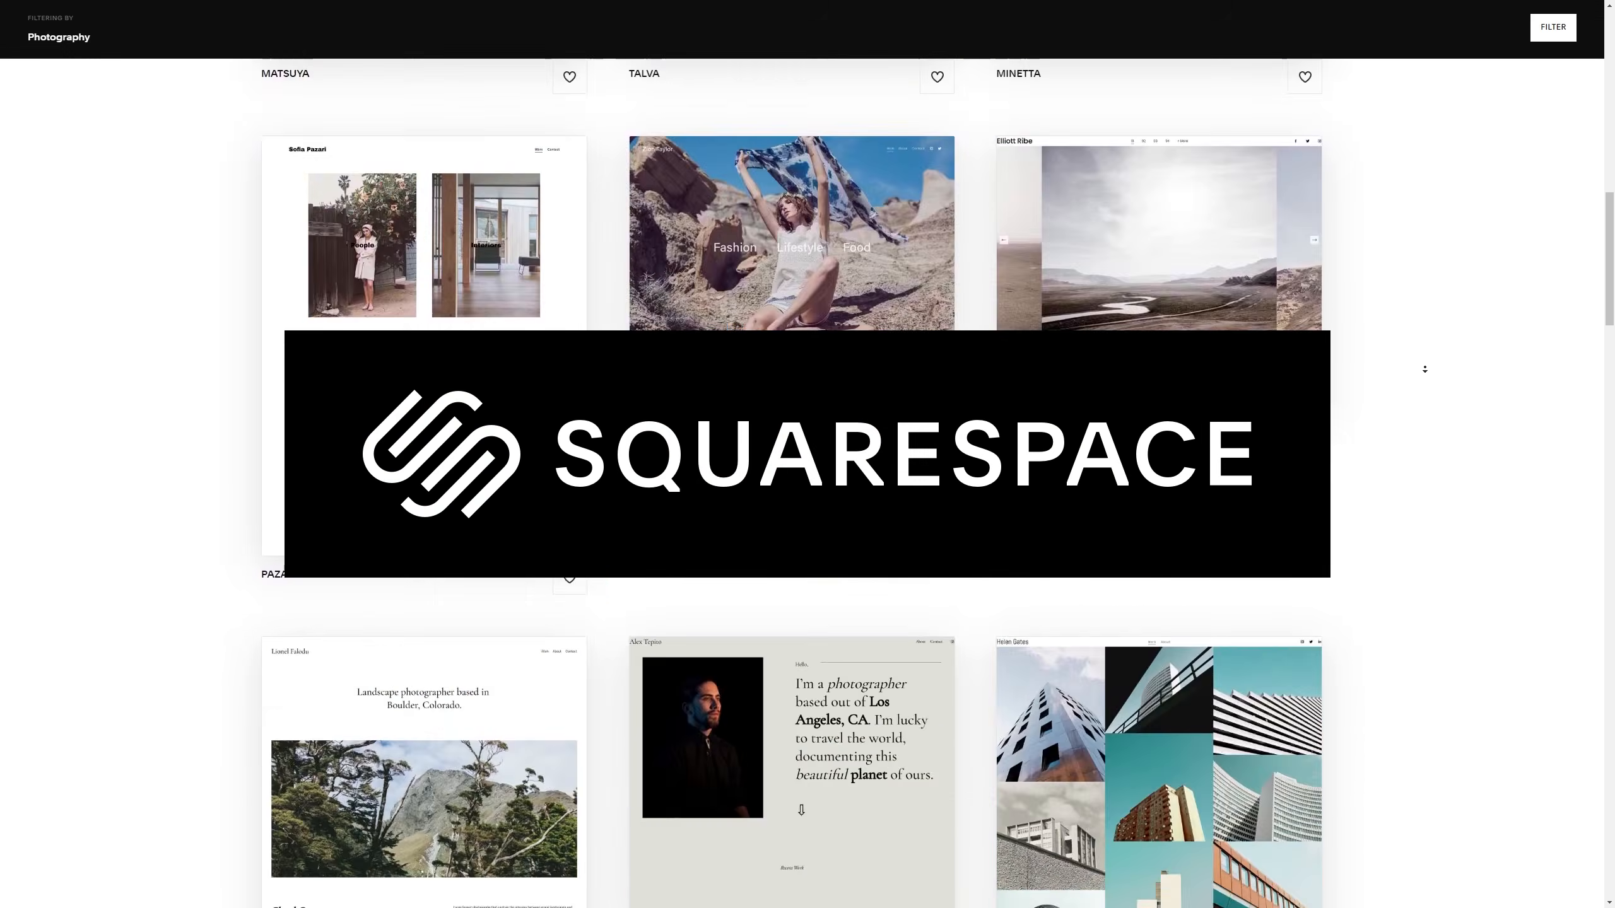
{"action": "scroll", "coordinate": [1424, 369], "scroll_direction": "down", "scroll_amount": 15}
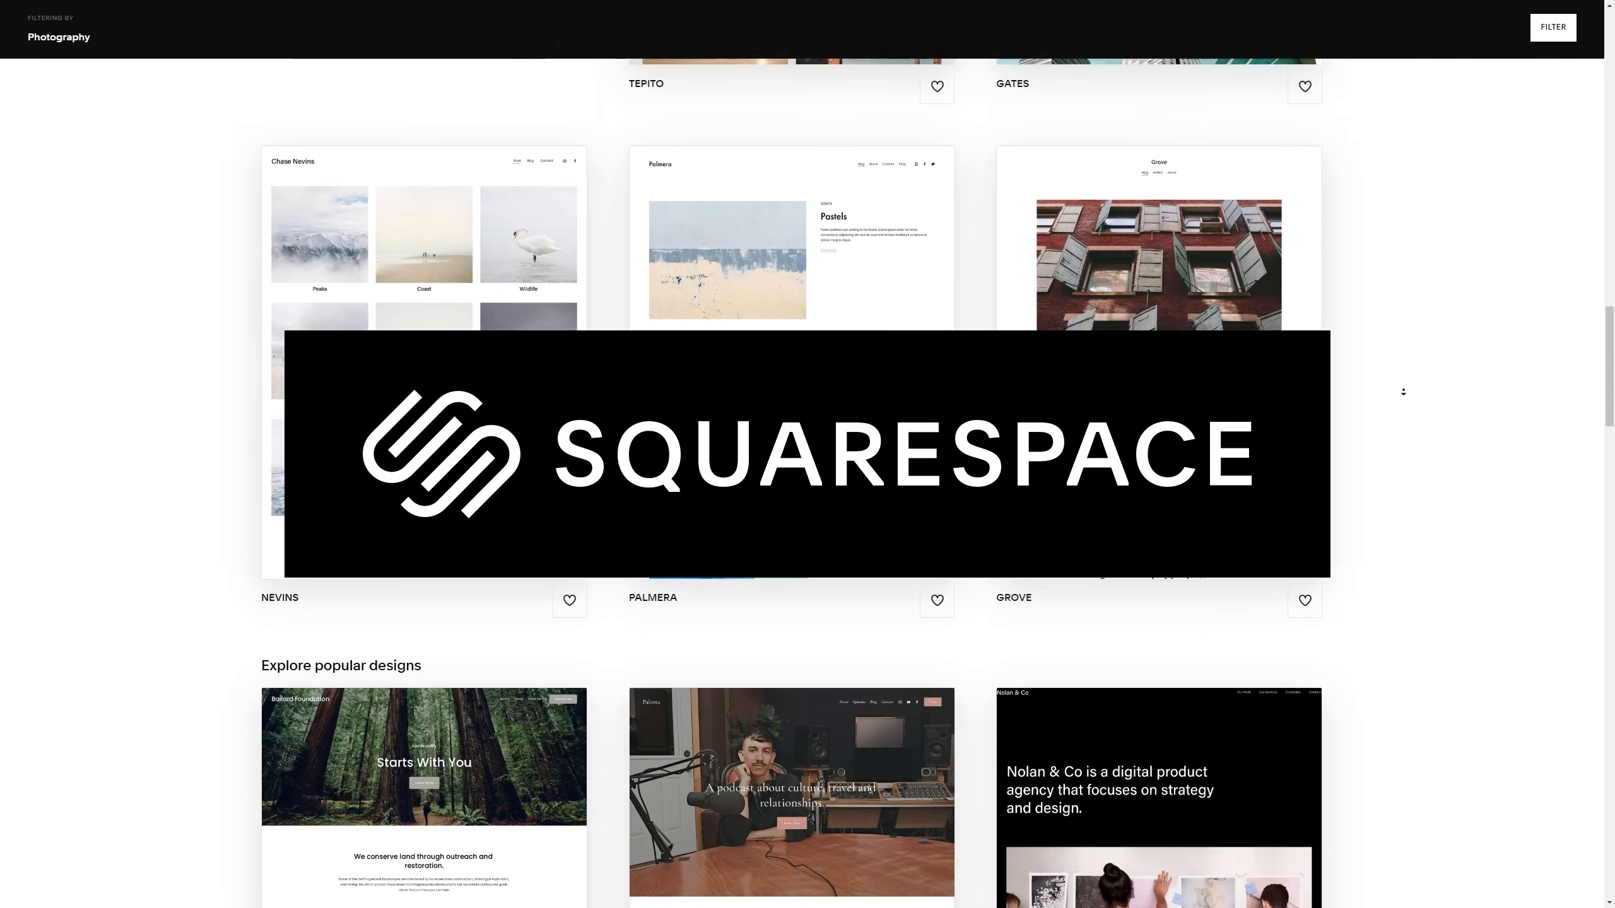
{"action": "scroll", "coordinate": [1403, 357], "scroll_direction": "down", "scroll_amount": 14}
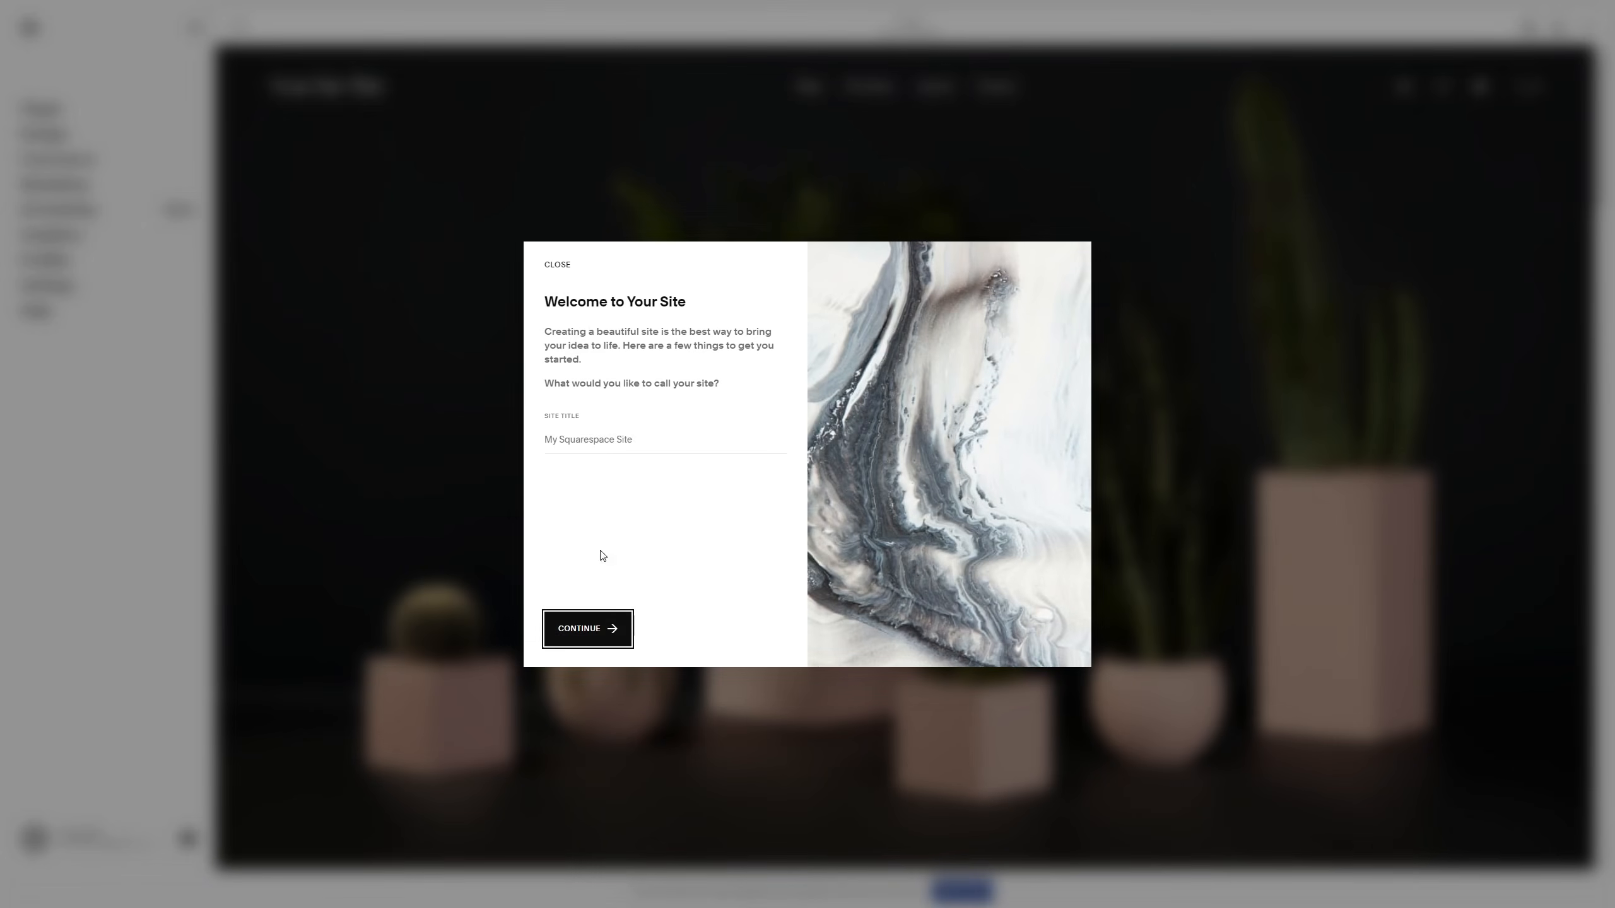
- Title the new site "DERRK PHOTO BOI" and complete the welcome setup
{"action": "left_click", "coordinate": [610, 440]}
{"action": "type", "text": "DERRK PHOTO BOI"}
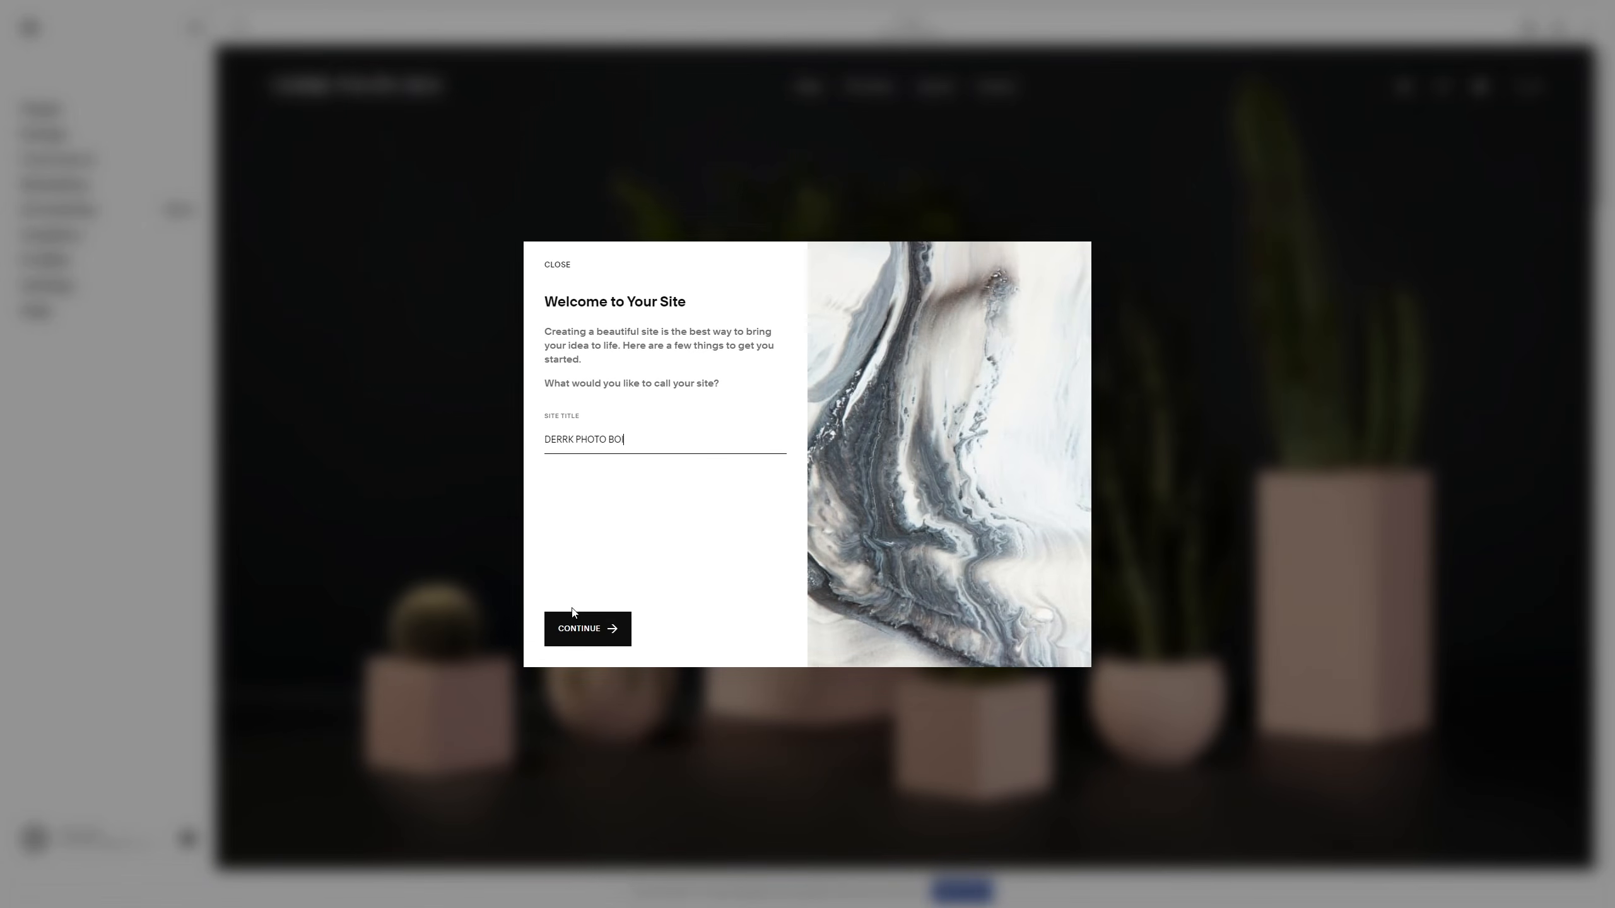
{"action": "left_click", "coordinate": [574, 615]}
{"action": "left_click", "coordinate": [745, 629]}
{"action": "left_click", "coordinate": [738, 631]}
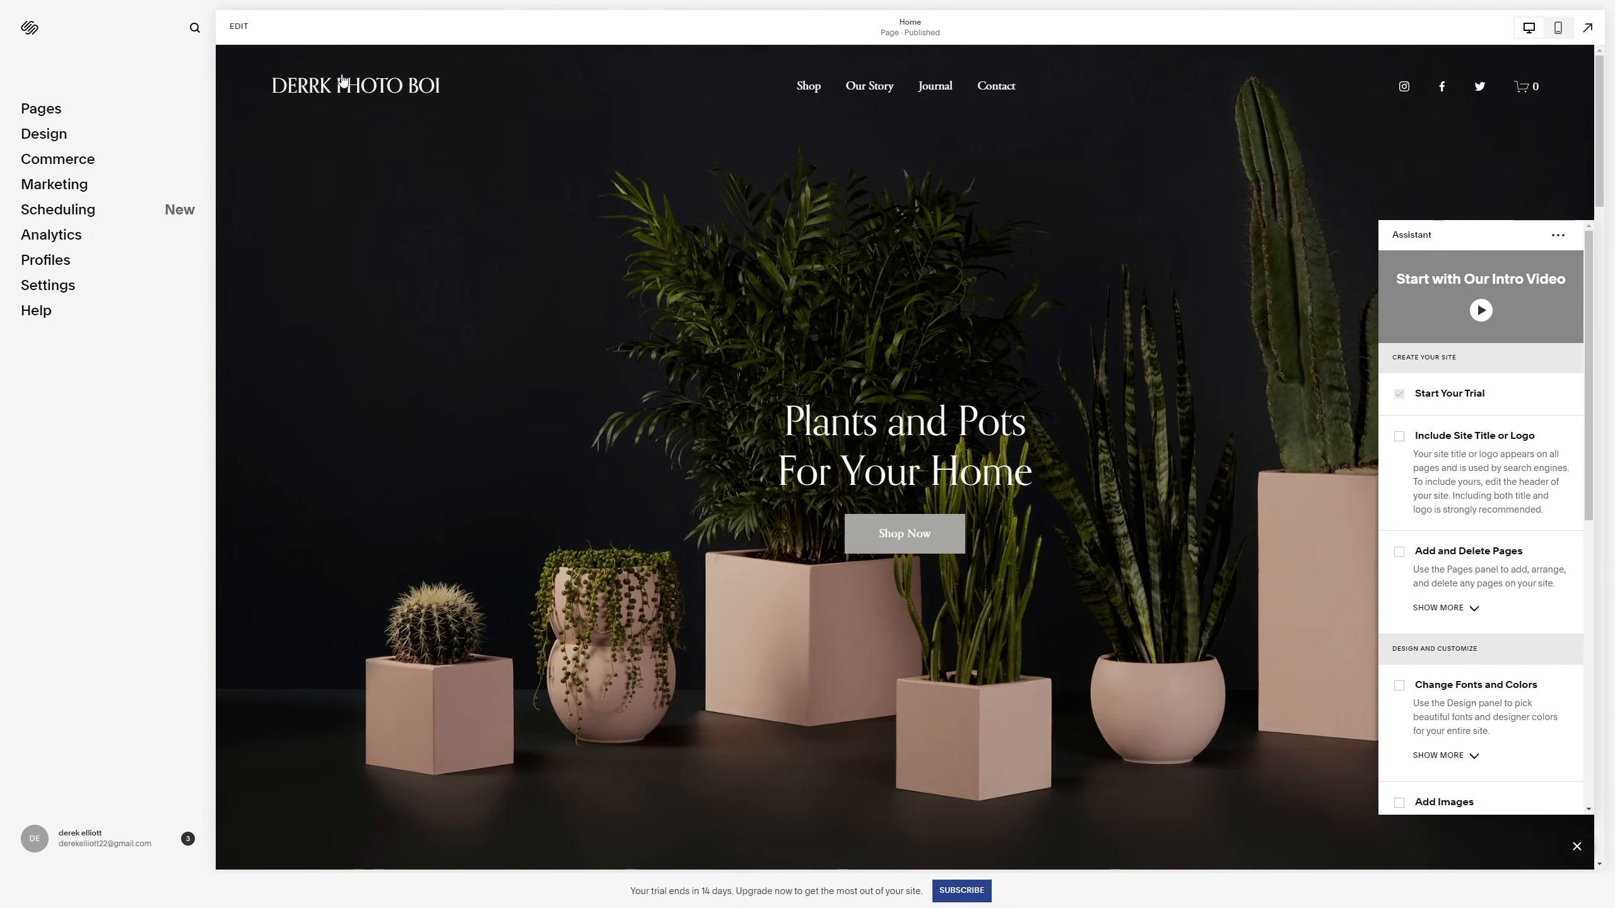
- Give the home page's hero section a lens background and centred text reading "Lenses and Lenses for you" and "Camera lenses for your home."
{"action": "left_click", "coordinate": [238, 25]}
{"action": "left_click", "coordinate": [1526, 159]}
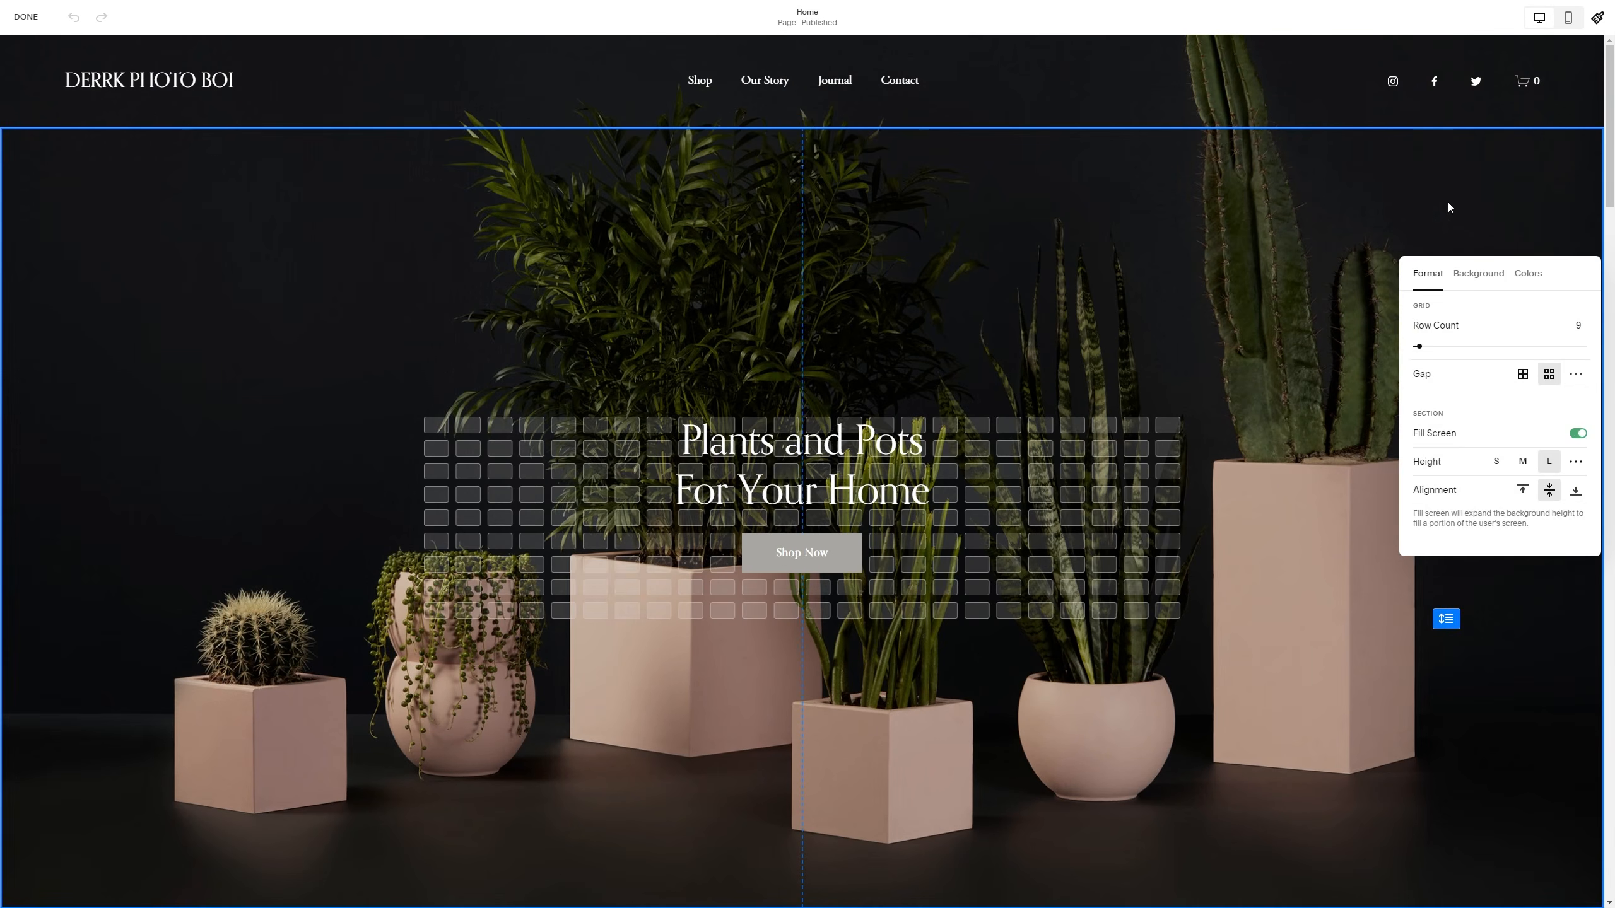
{"action": "left_click", "coordinate": [1479, 273]}
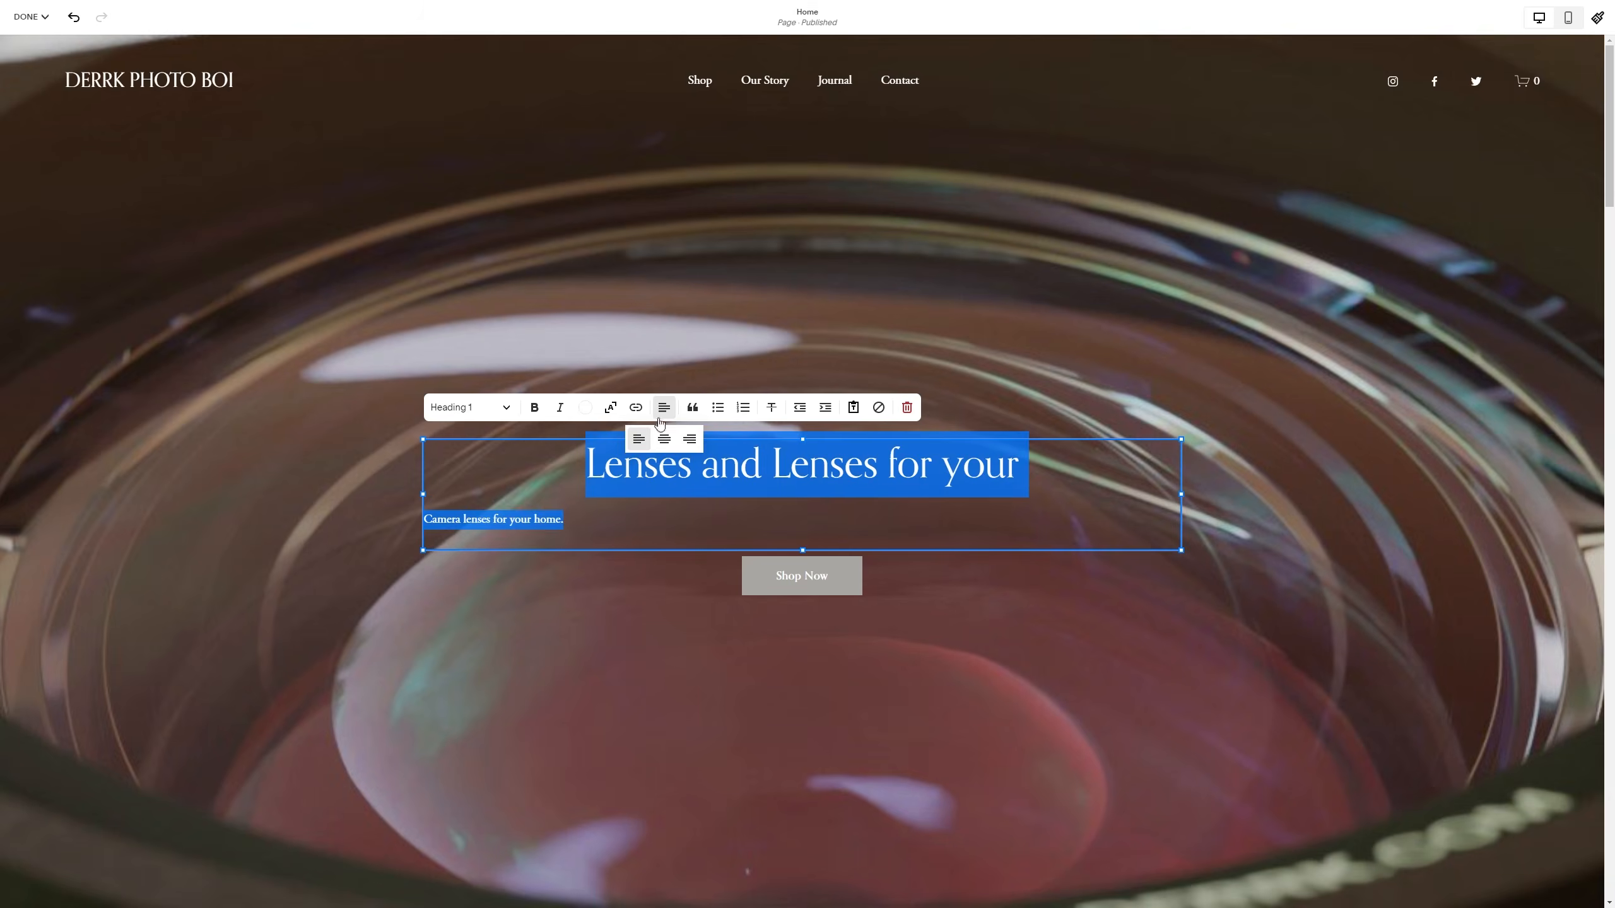
{"action": "left_click", "coordinate": [970, 593]}
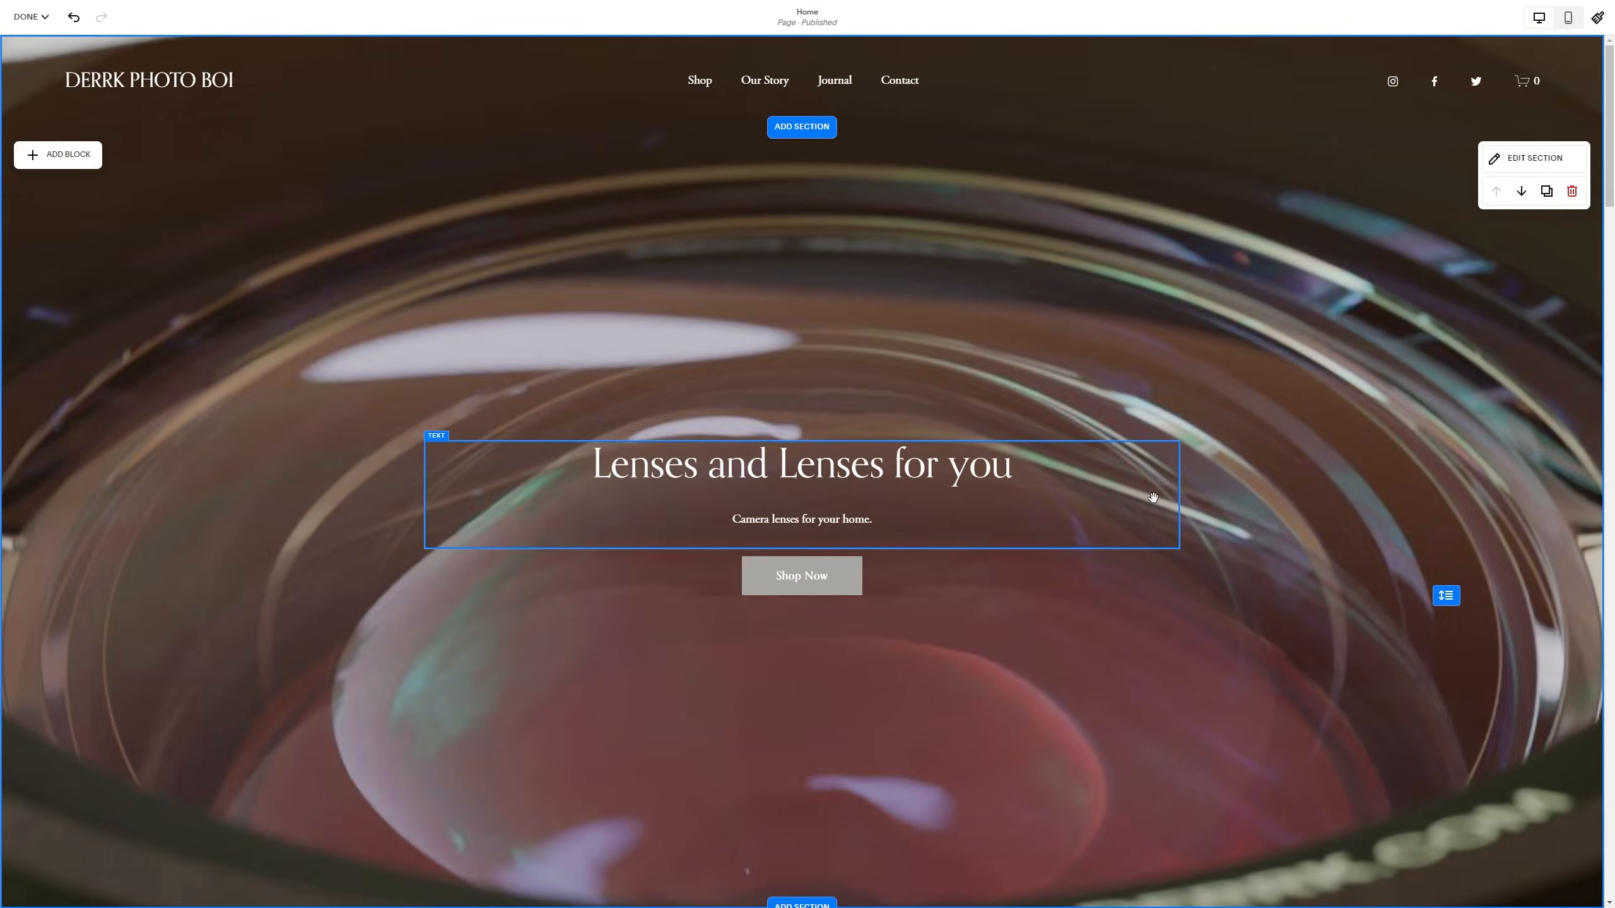
- Replace the first two Fan Favorites images with lens pictures, using sq2.jpg for the second, and retitle the second item "Silver Lenses"
{"action": "scroll", "coordinate": [853, 541], "scroll_direction": "down", "scroll_amount": 10}
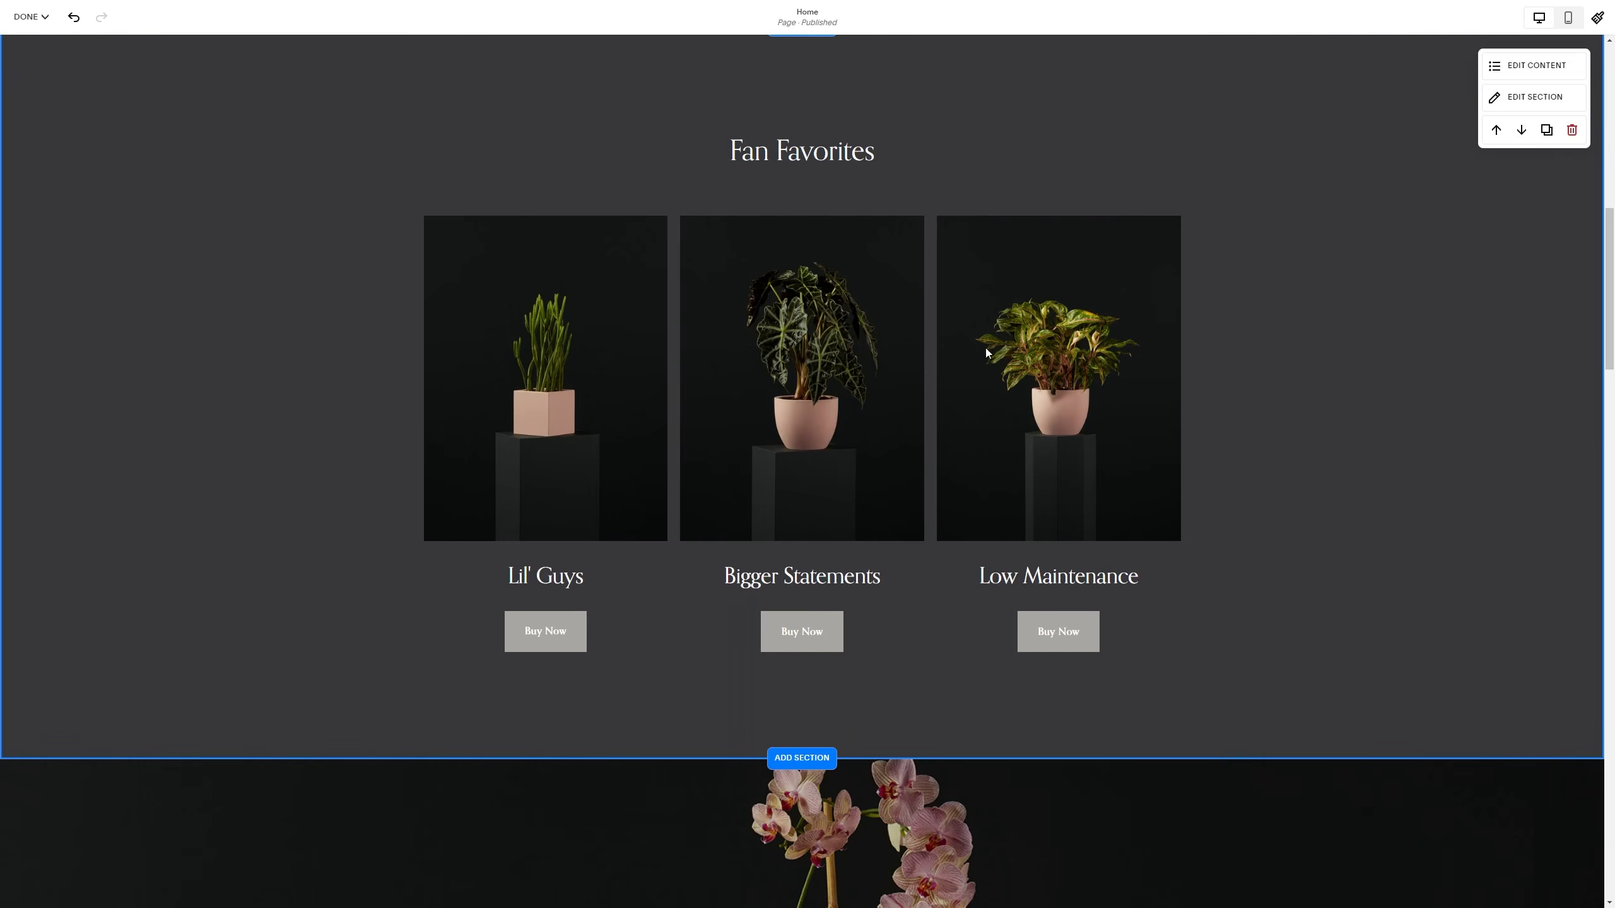
{"action": "left_click", "coordinate": [1536, 66]}
{"action": "left_click", "coordinate": [1479, 105]}
{"action": "left_click", "coordinate": [1462, 265]}
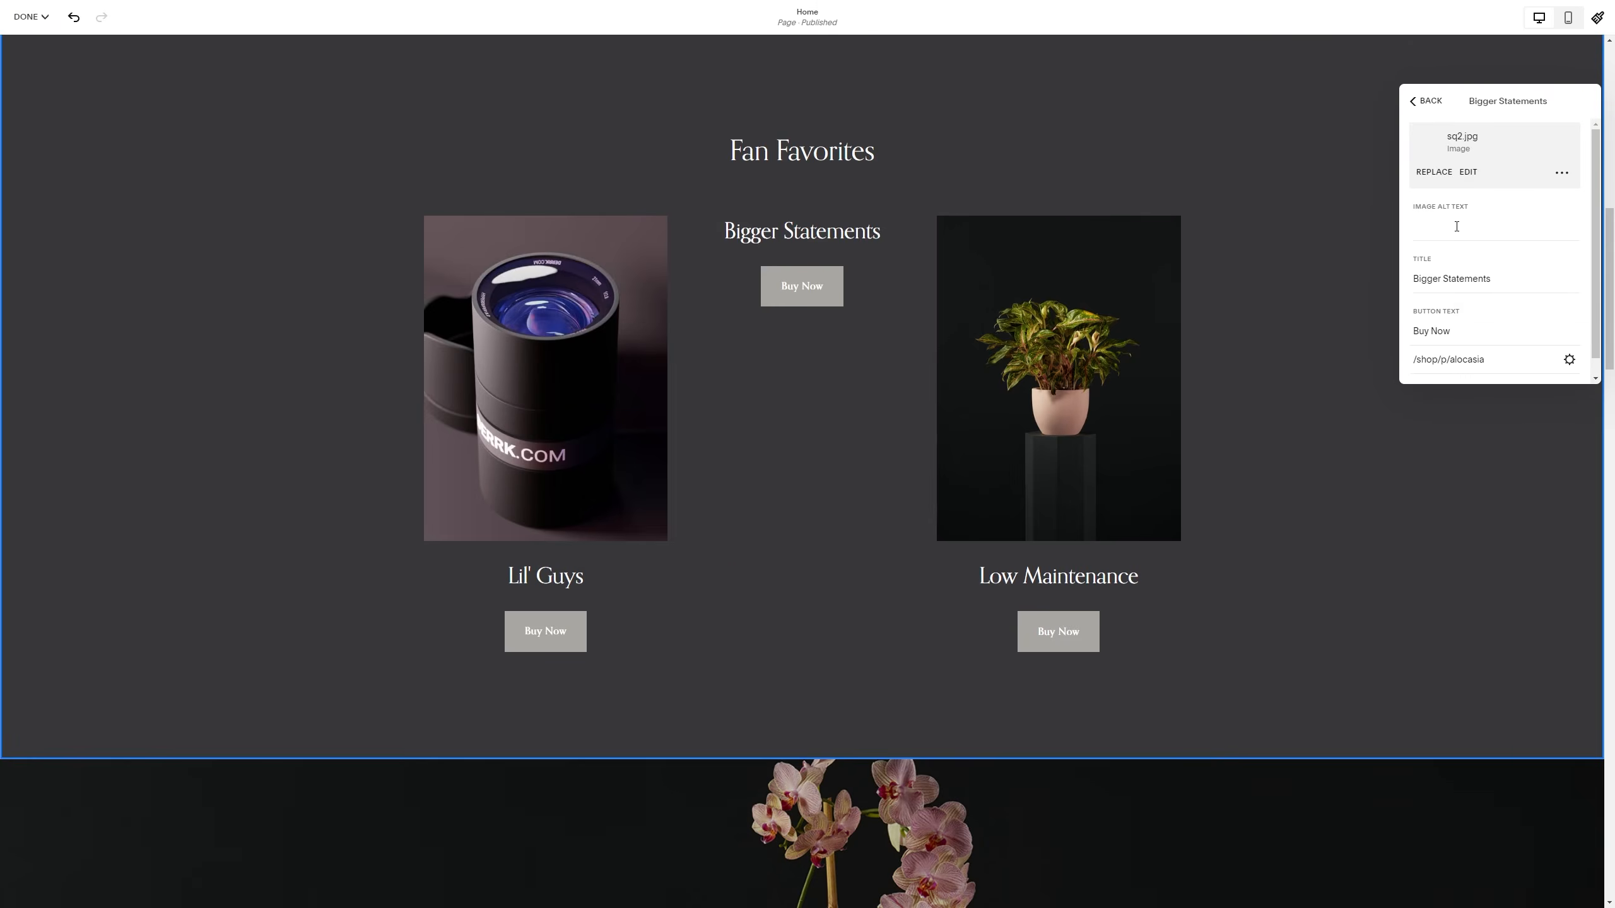
{"action": "left_click_drag", "start_coordinate": [1494, 280], "coordinate": [1404, 283]}
{"action": "type", "text": "Silver Lenses"}
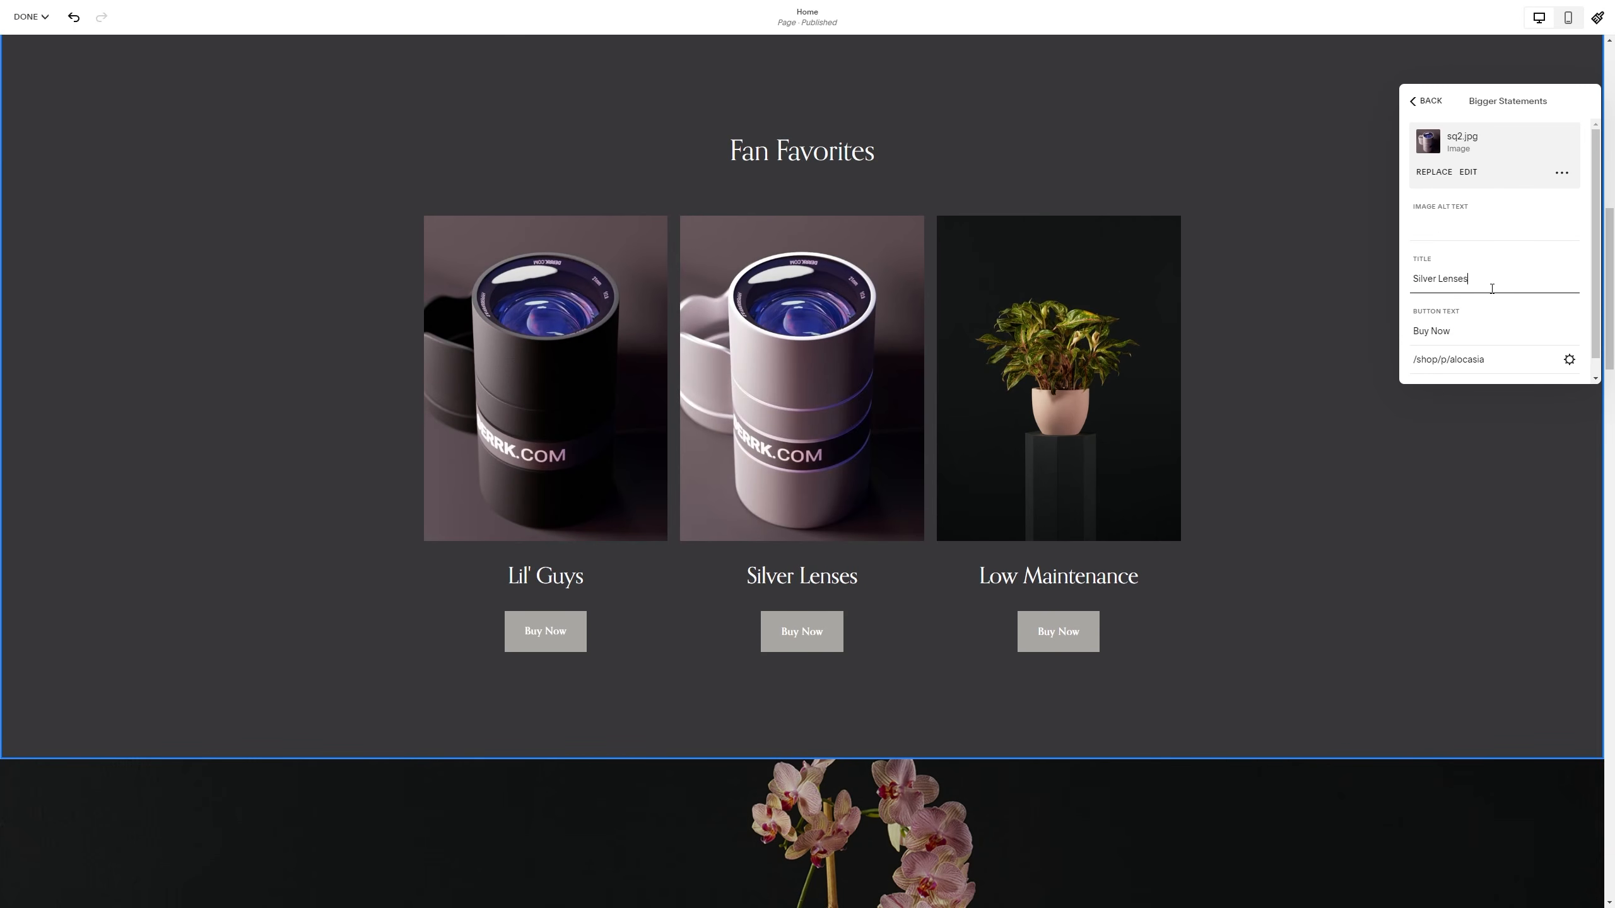
- Set the second Fan Favorites item's button text to "Buy Silver", and give the third item the wide silver lens picture and title "Fat Boi"
{"action": "type", "text": "Buy Silver"}
{"action": "left_click", "coordinate": [1258, 245]}
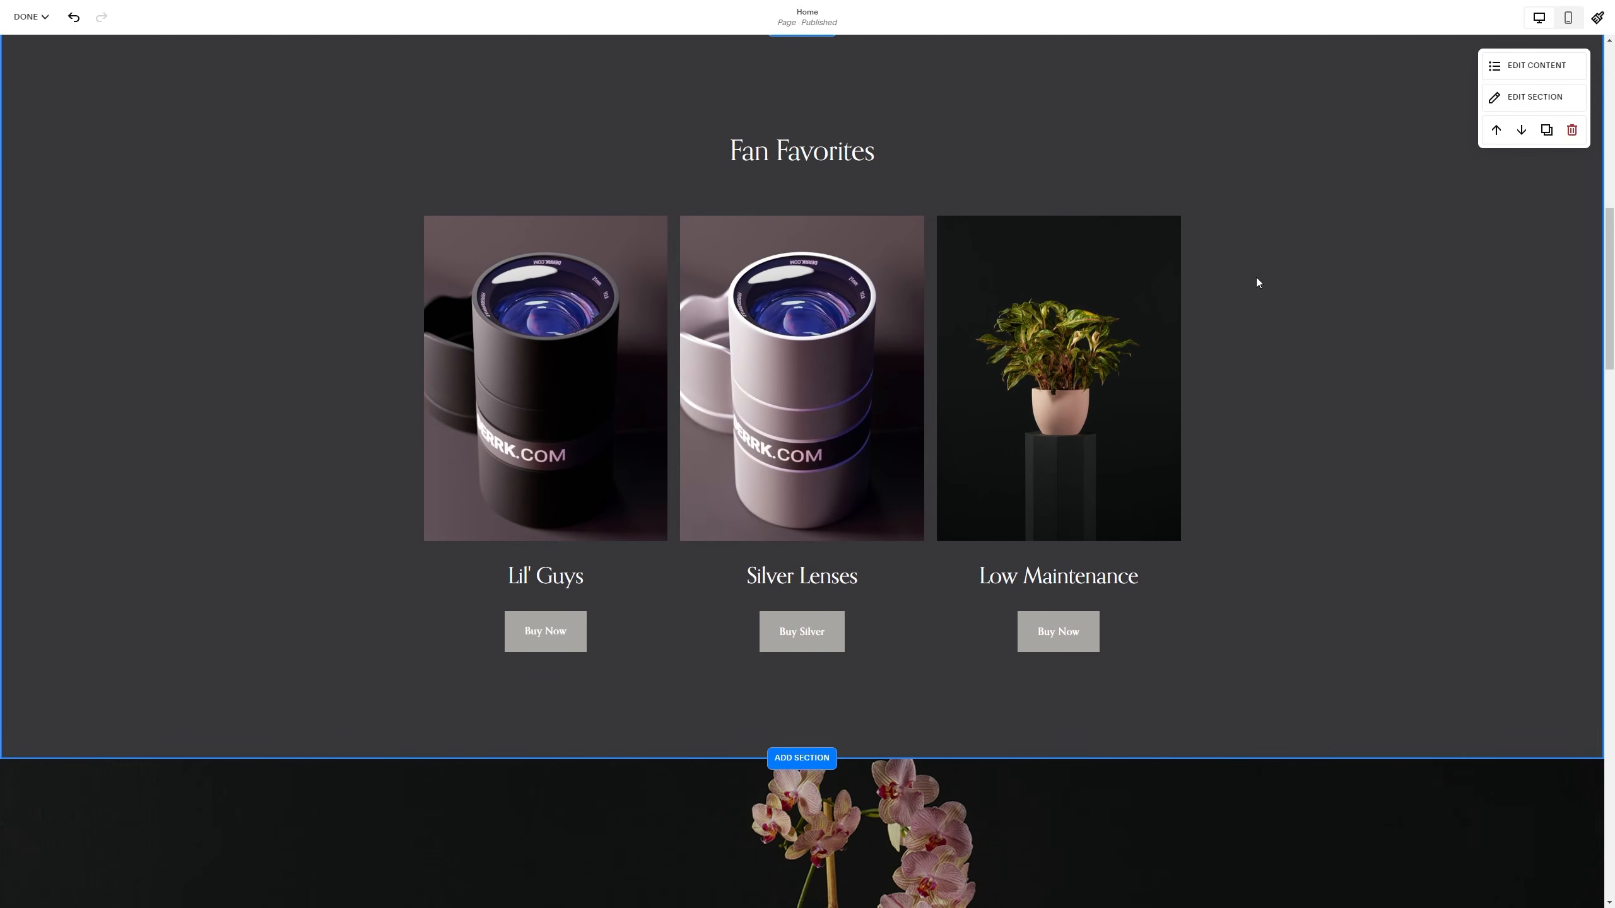
{"action": "left_click", "coordinate": [1536, 65]}
{"action": "left_click", "coordinate": [1479, 103]}
{"action": "left_click", "coordinate": [1493, 271]}
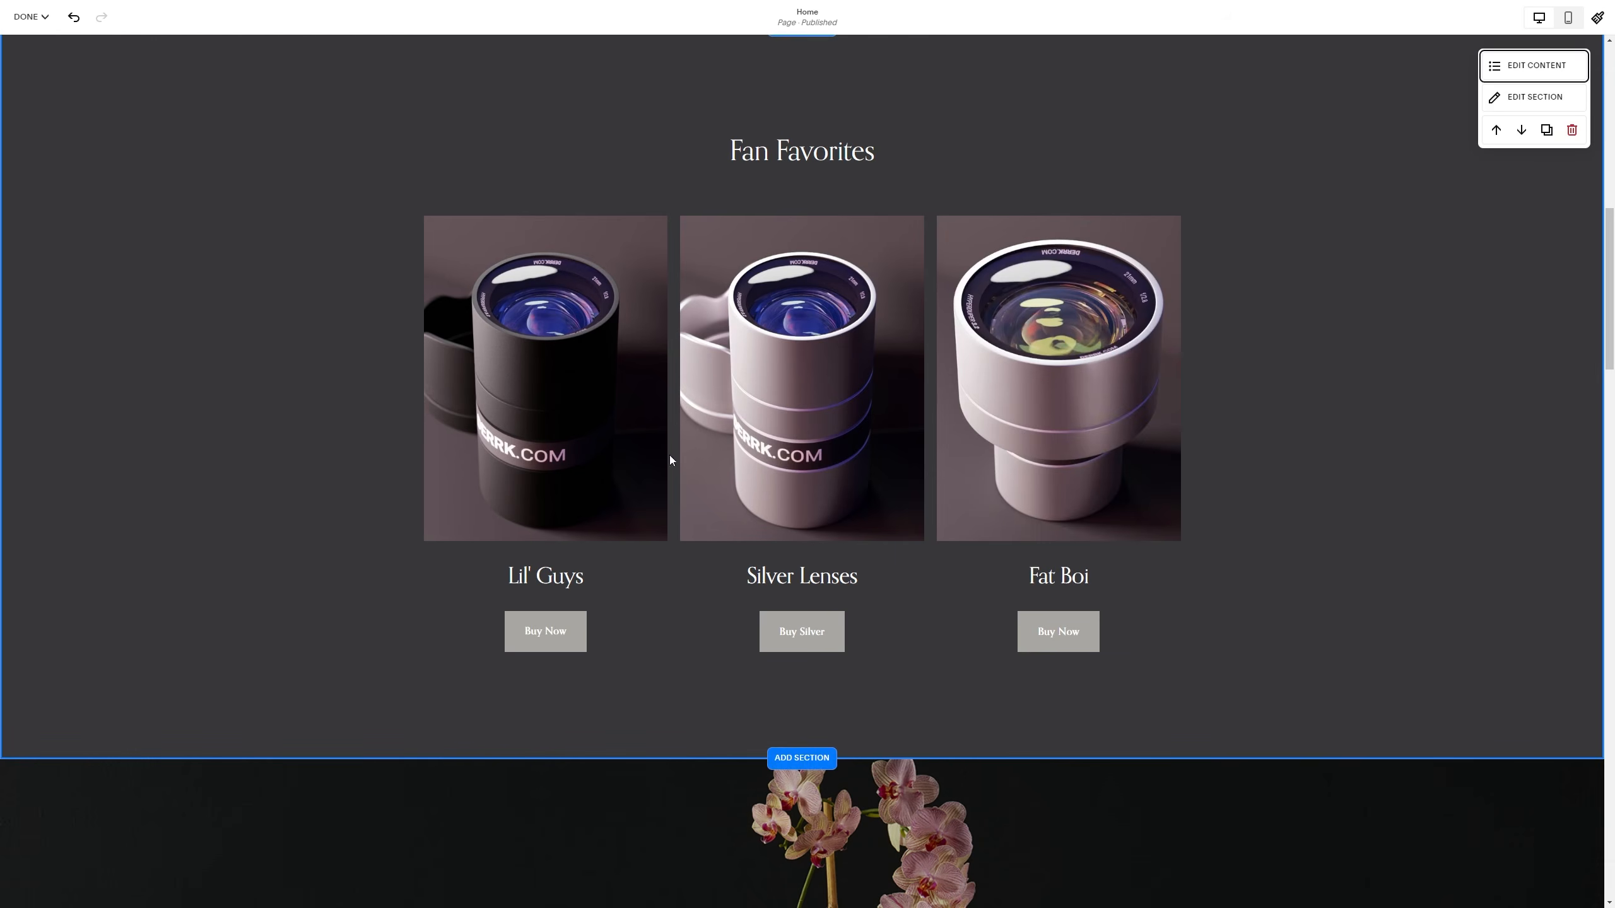
- Retitle the first Fan Favorites item "Classic Black" and change its button text to "Shop te"
{"action": "left_click", "coordinate": [1536, 66]}
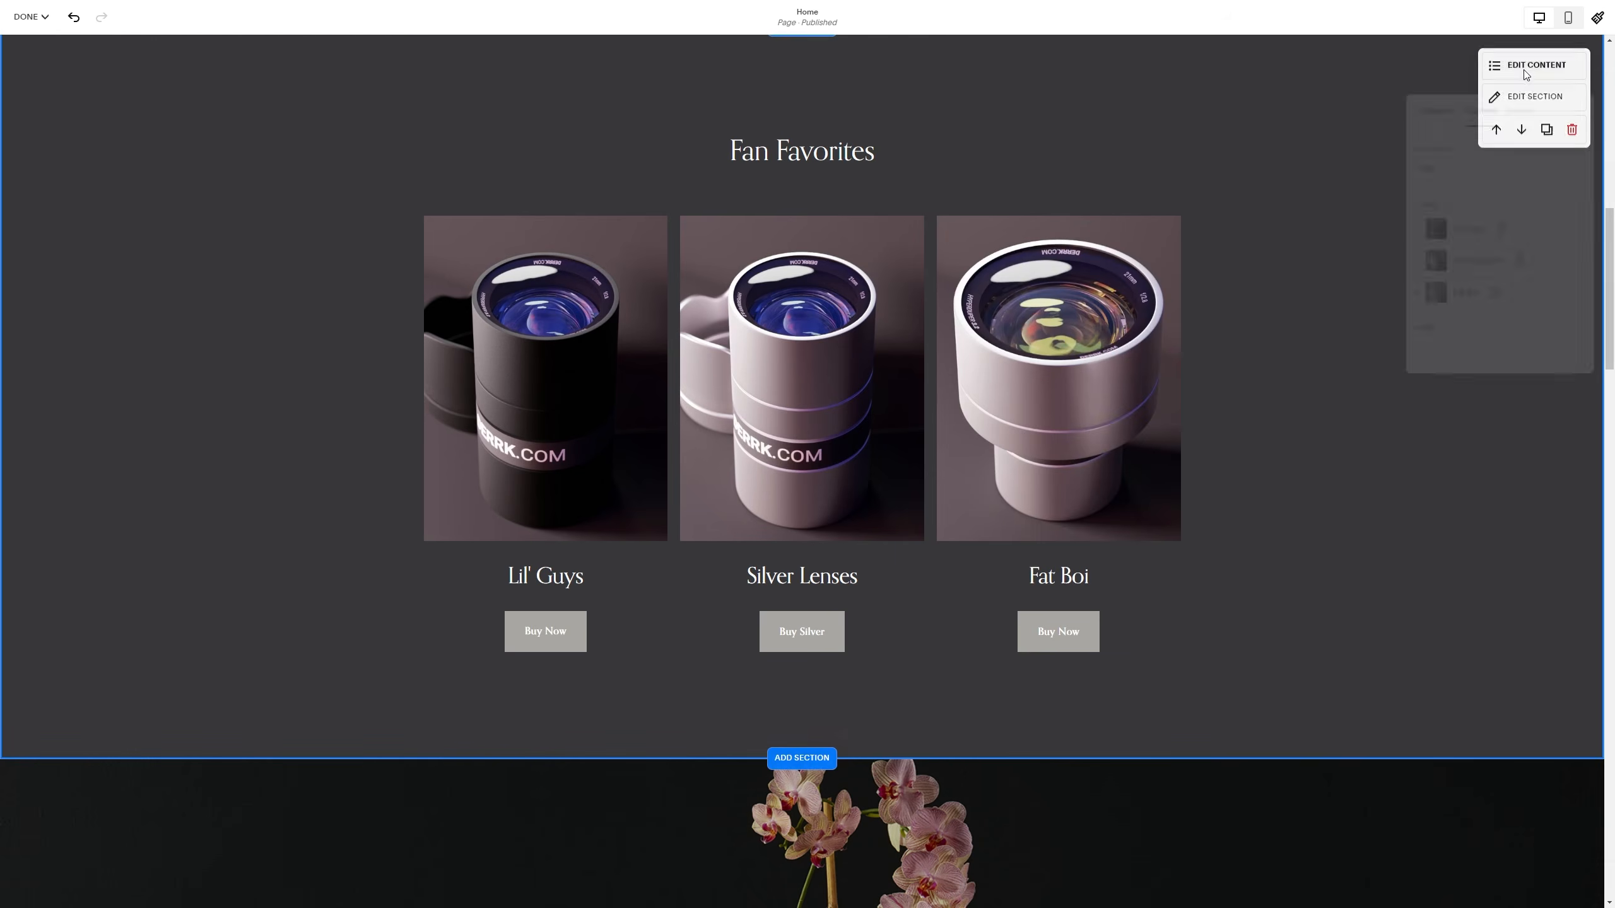
{"action": "left_click", "coordinate": [1481, 227]}
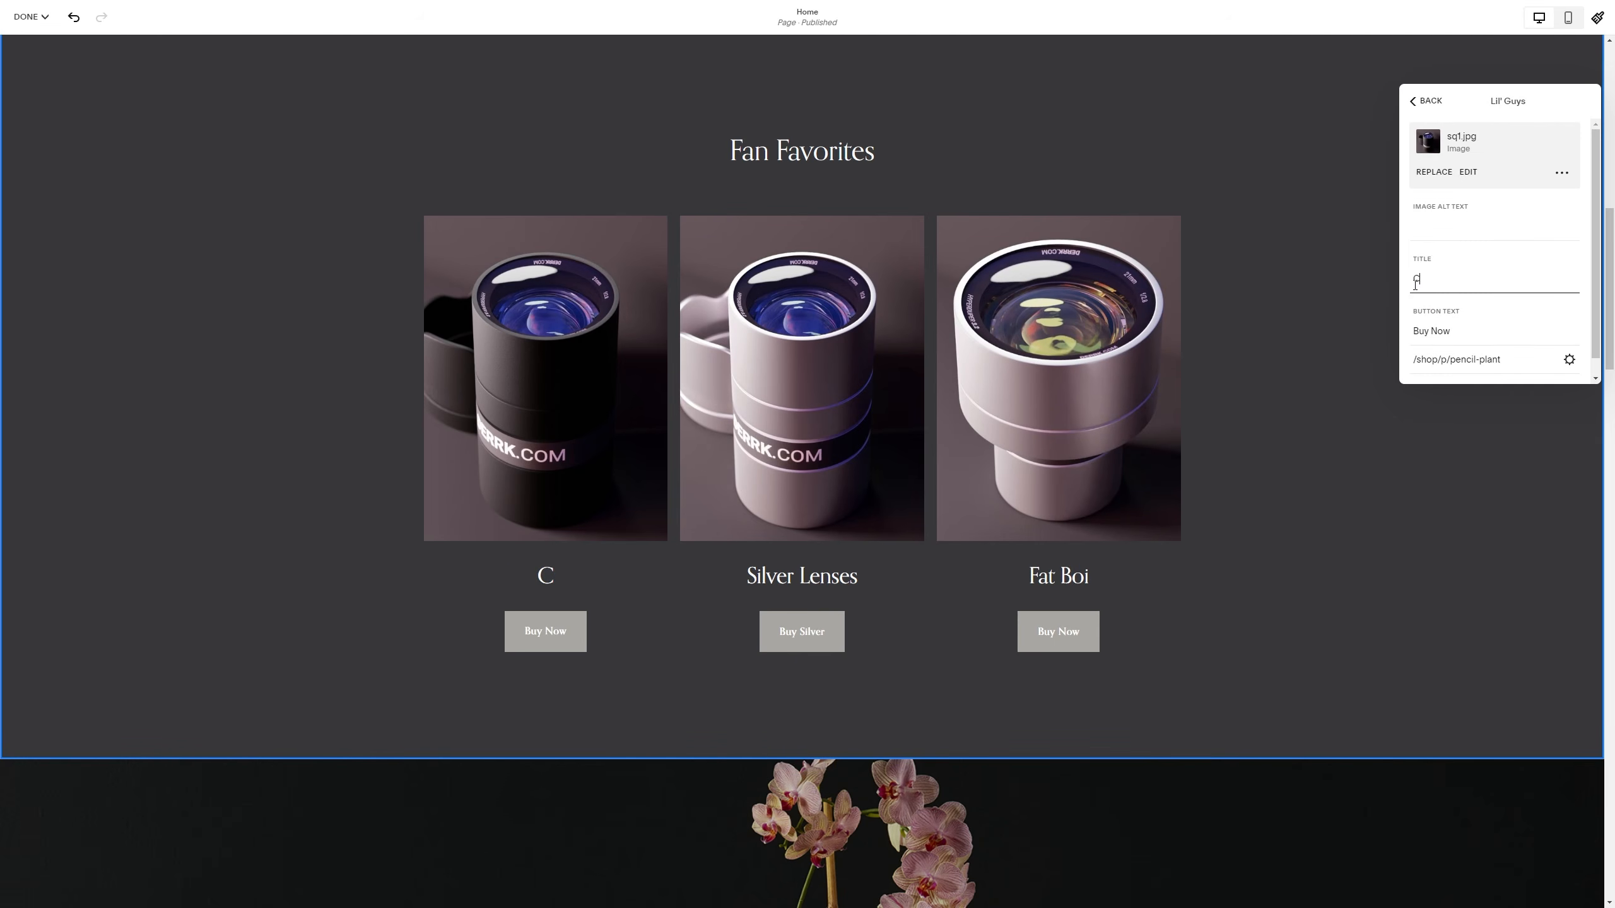
{"action": "type", "text": "Shop te"}
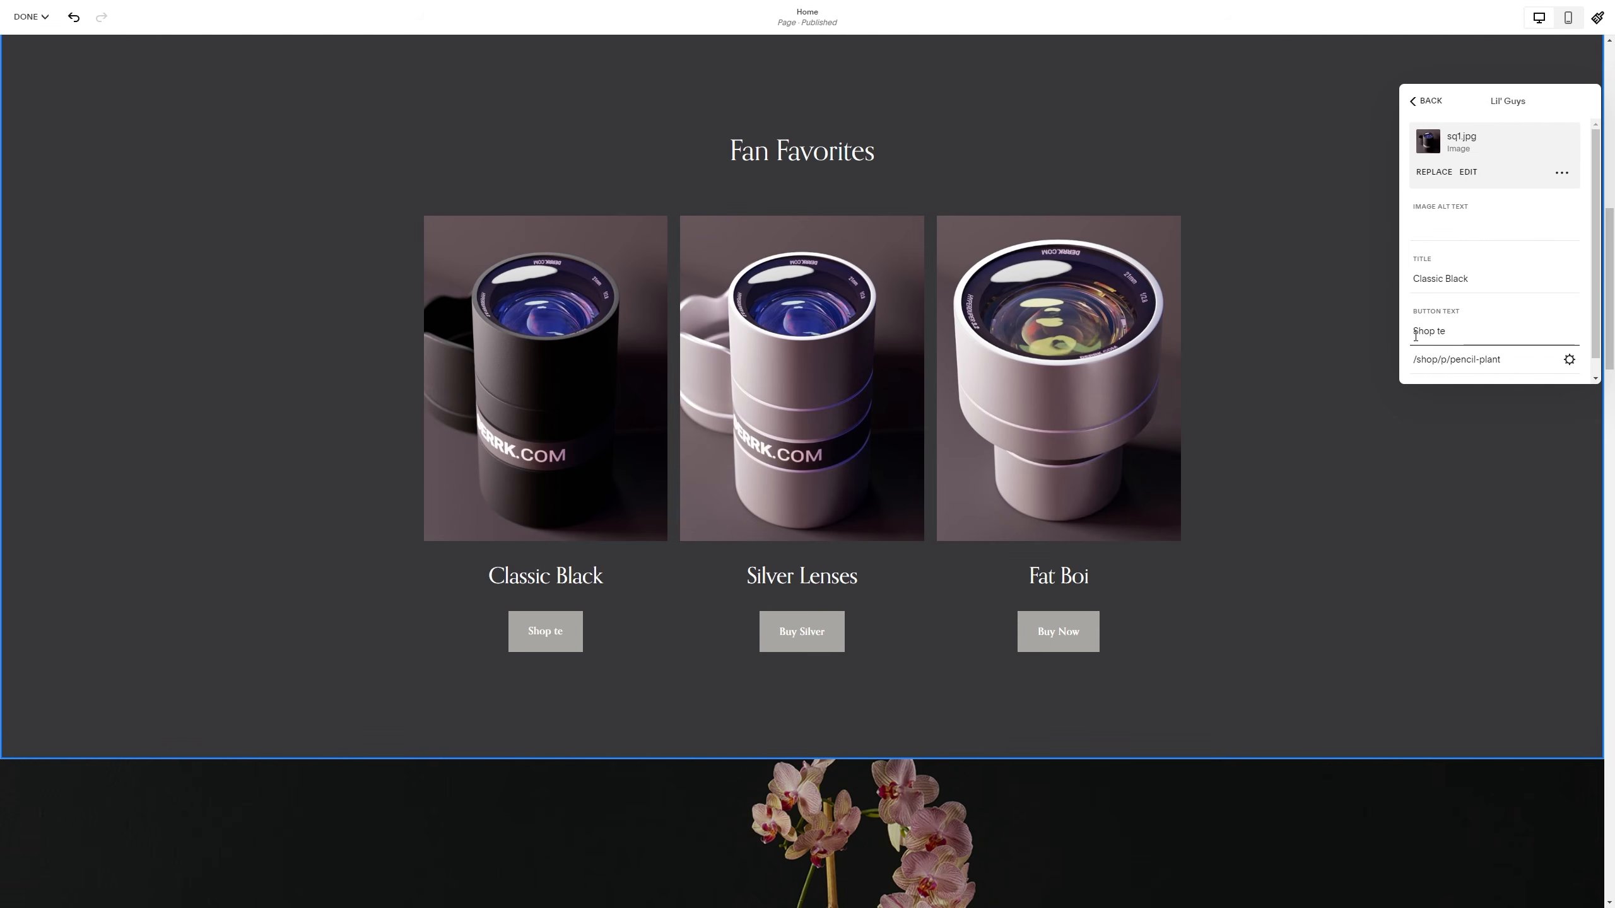
{"action": "left_click", "coordinate": [1315, 469]}
- Review the customised home page in the mobile, desktop and full-screen previews, from the hero section through Fan Favorites
{"action": "scroll", "coordinate": [1315, 469], "scroll_direction": "down", "scroll_amount": 8}
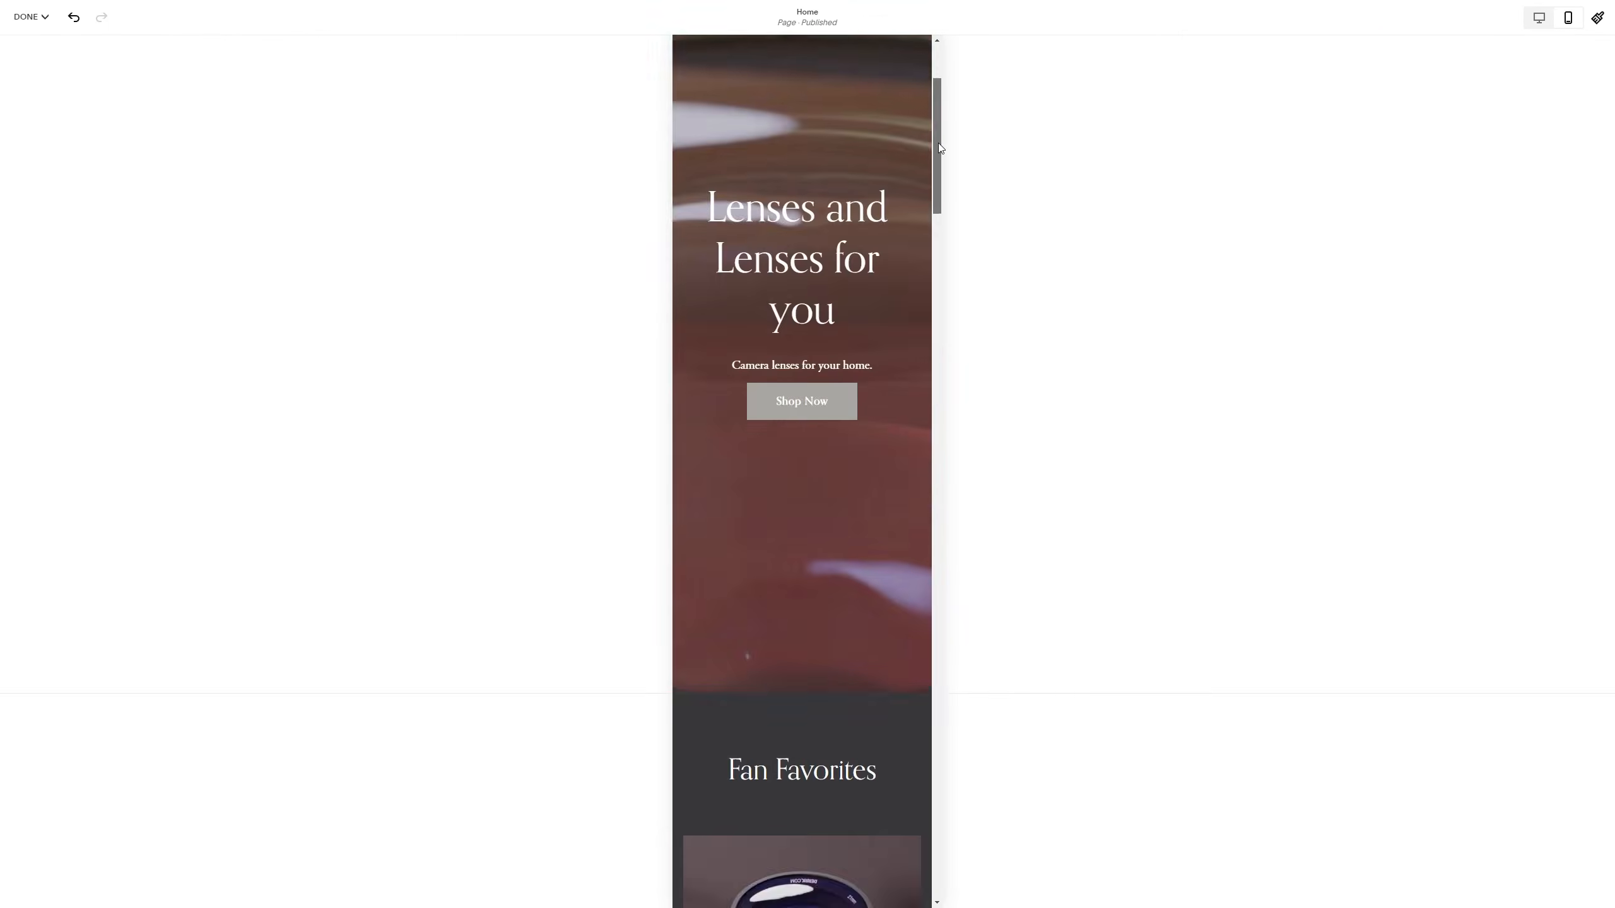
{"action": "left_click_drag", "start_coordinate": [938, 143], "coordinate": [938, 388]}
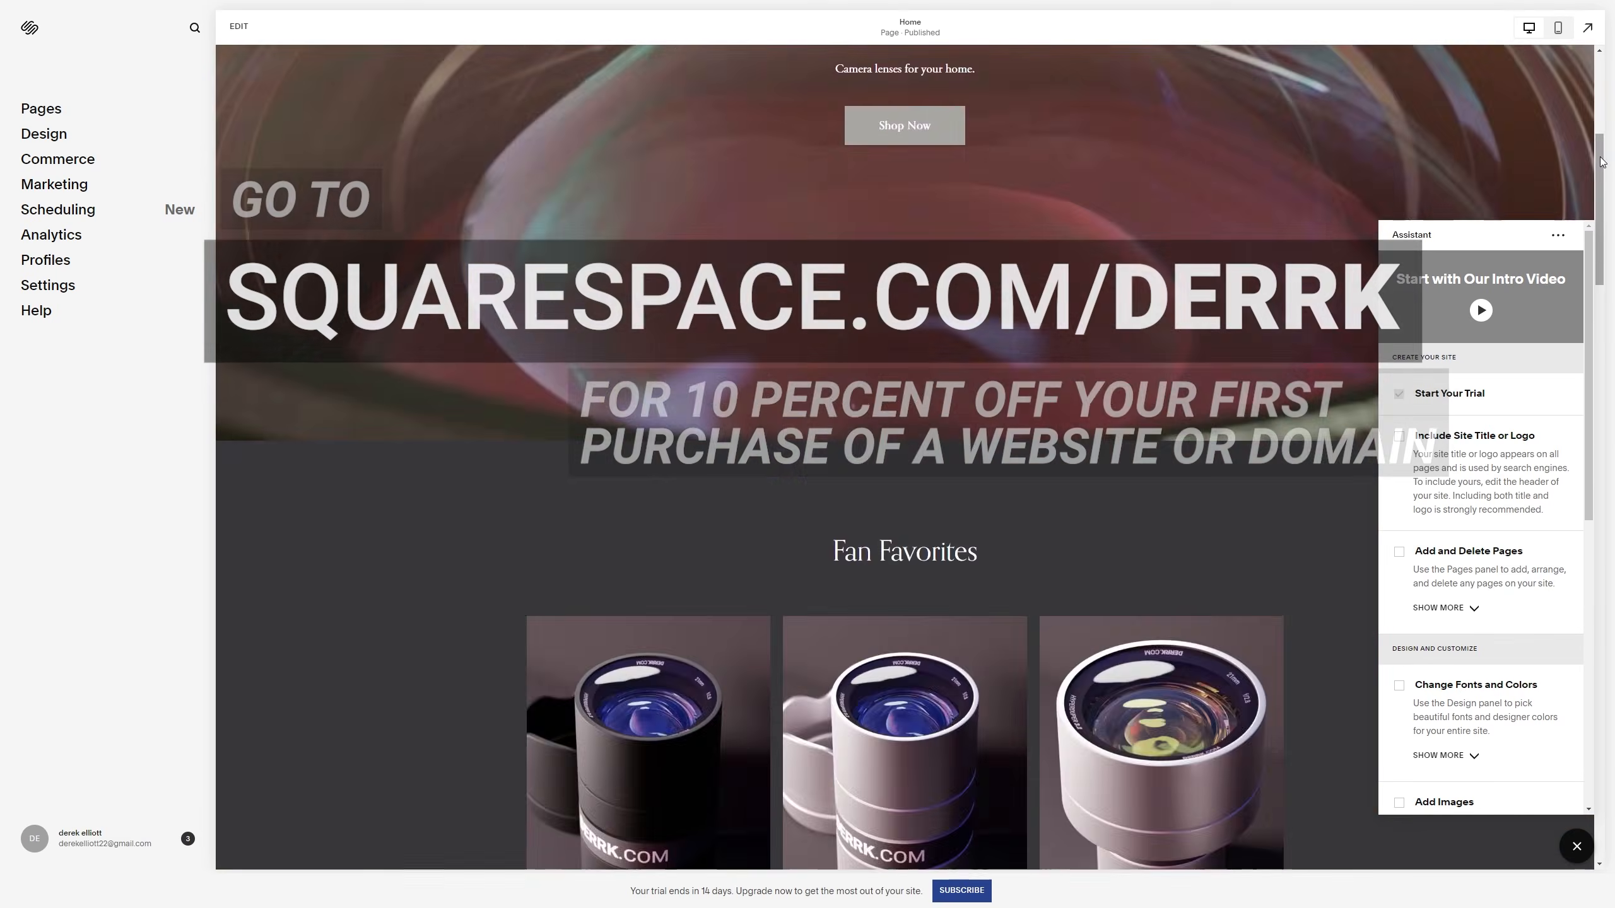
{"action": "left_click_drag", "start_coordinate": [1602, 162], "coordinate": [1486, 344]}
{"action": "scroll", "coordinate": [1081, 273], "scroll_direction": "up", "scroll_amount": 6}
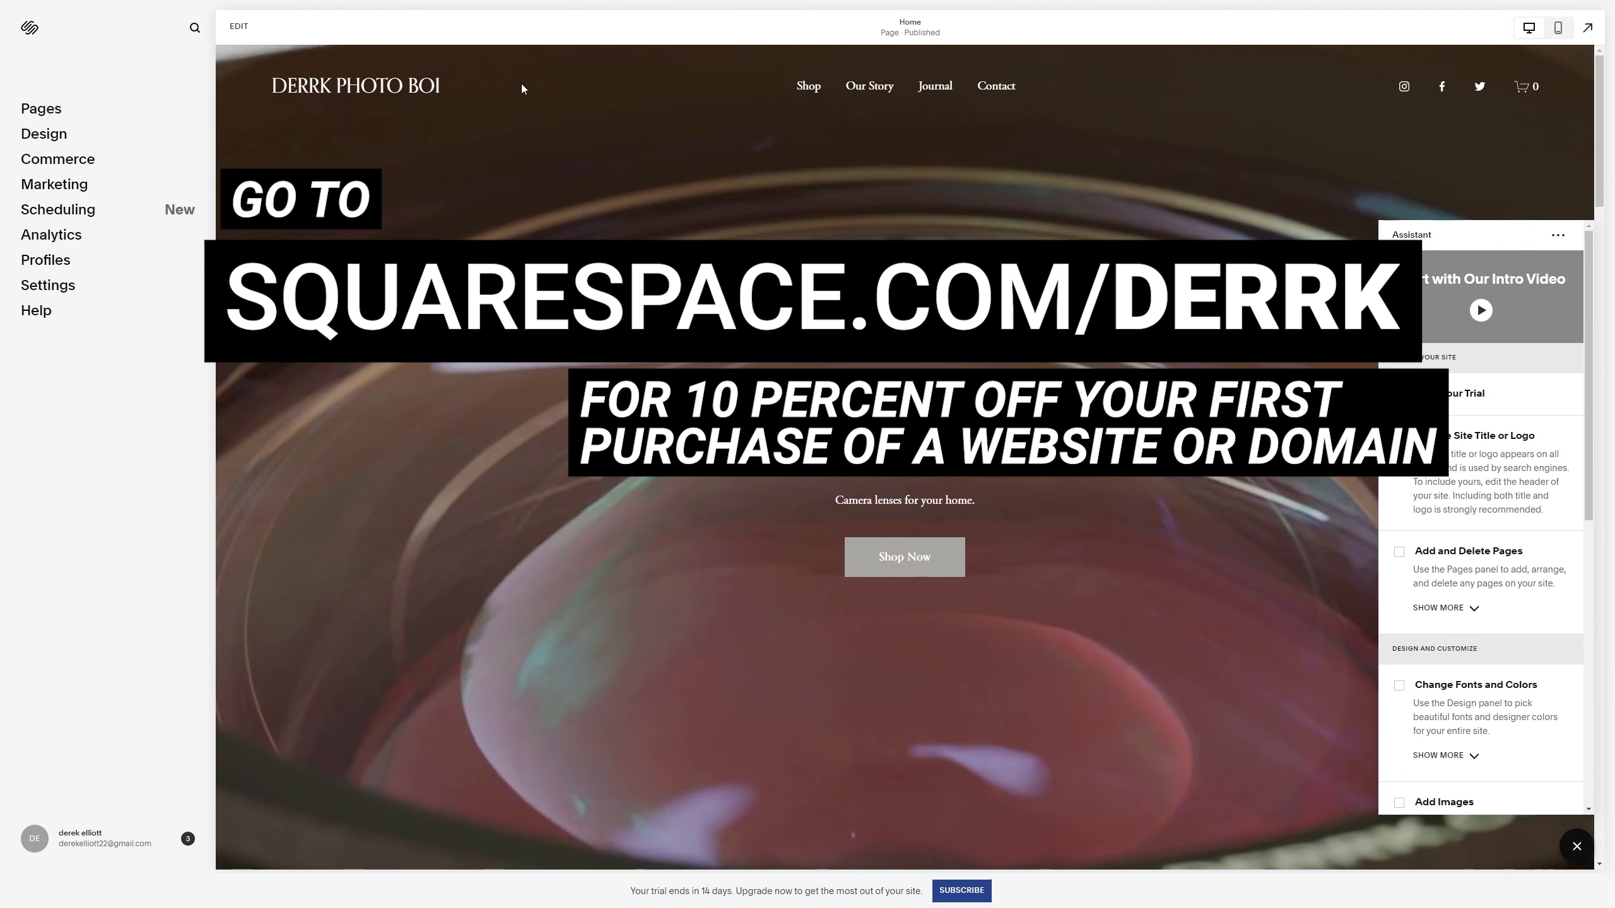
{"action": "left_click", "coordinate": [1588, 27]}
{"action": "scroll", "coordinate": [1613, 560], "scroll_direction": "down", "scroll_amount": 15}
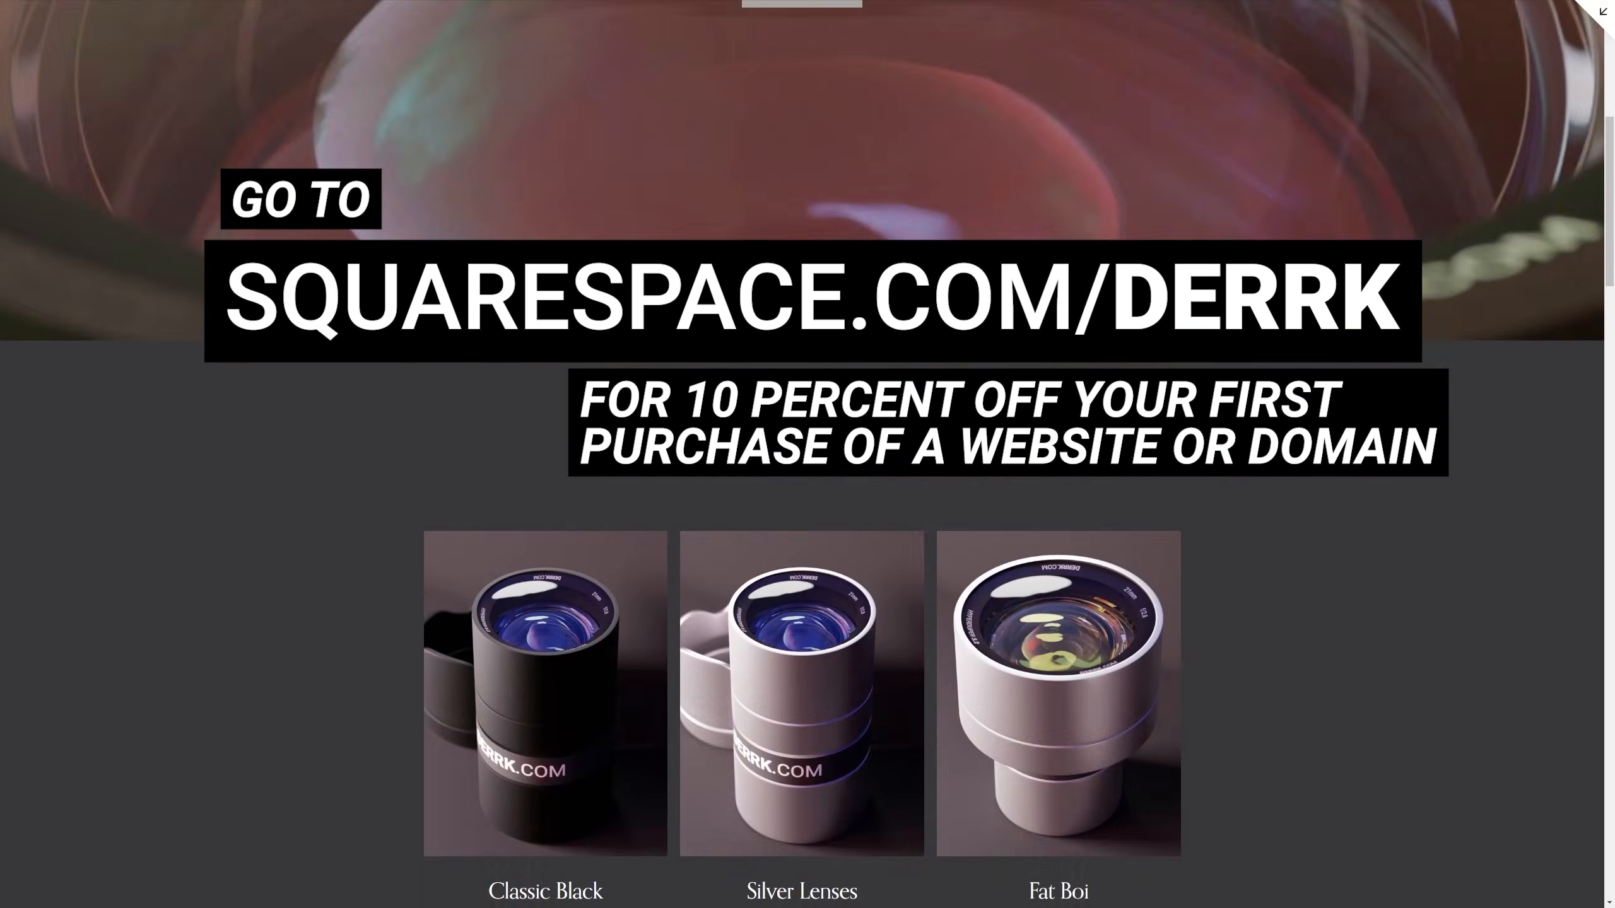
{"action": "scroll", "coordinate": [1613, 560], "scroll_direction": "down", "scroll_amount": 10}
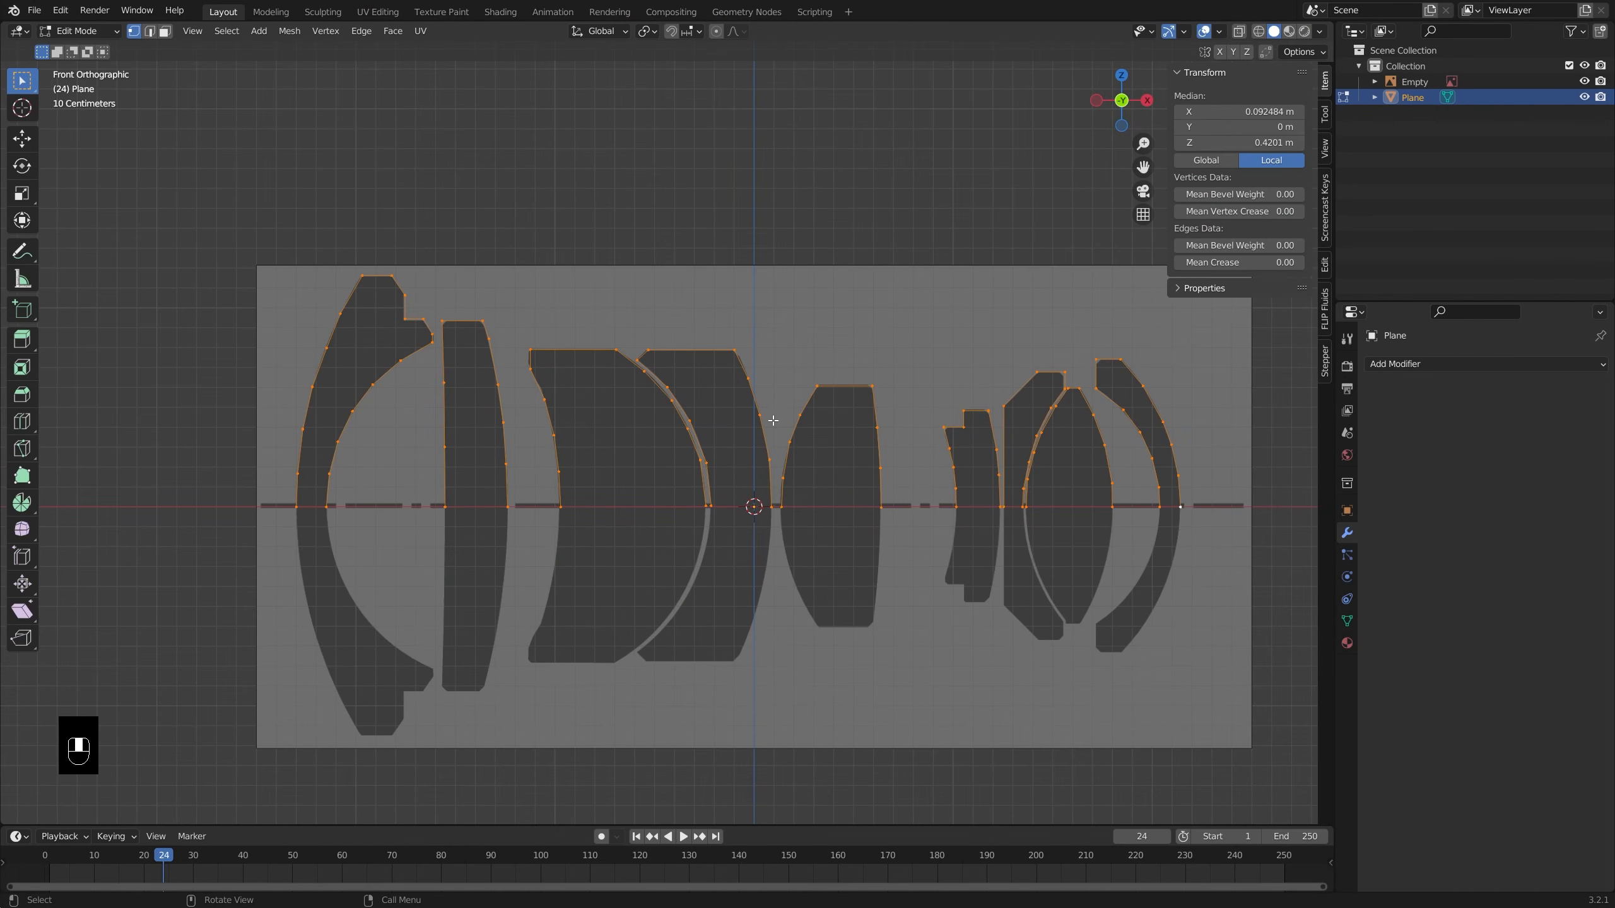
- Flatten all centre-line vertices of the lens profiles onto the X axis by scaling them to 0 along Z about the 3D cursor at the origin
{"action": "key", "text": "alt+a"}
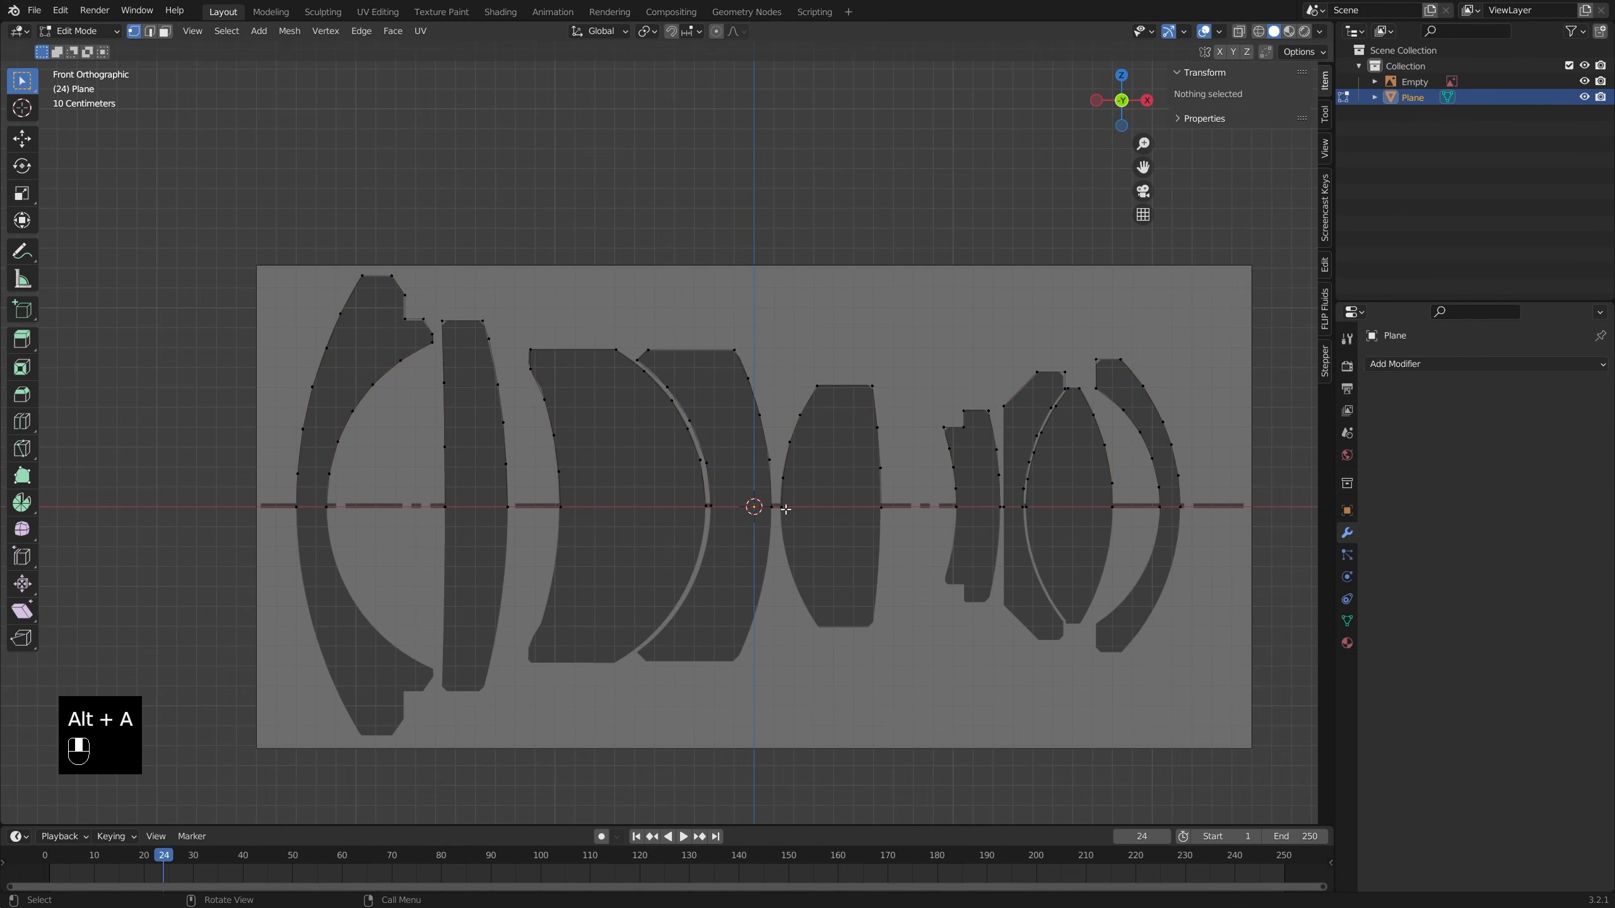
{"action": "key", "text": "b"}
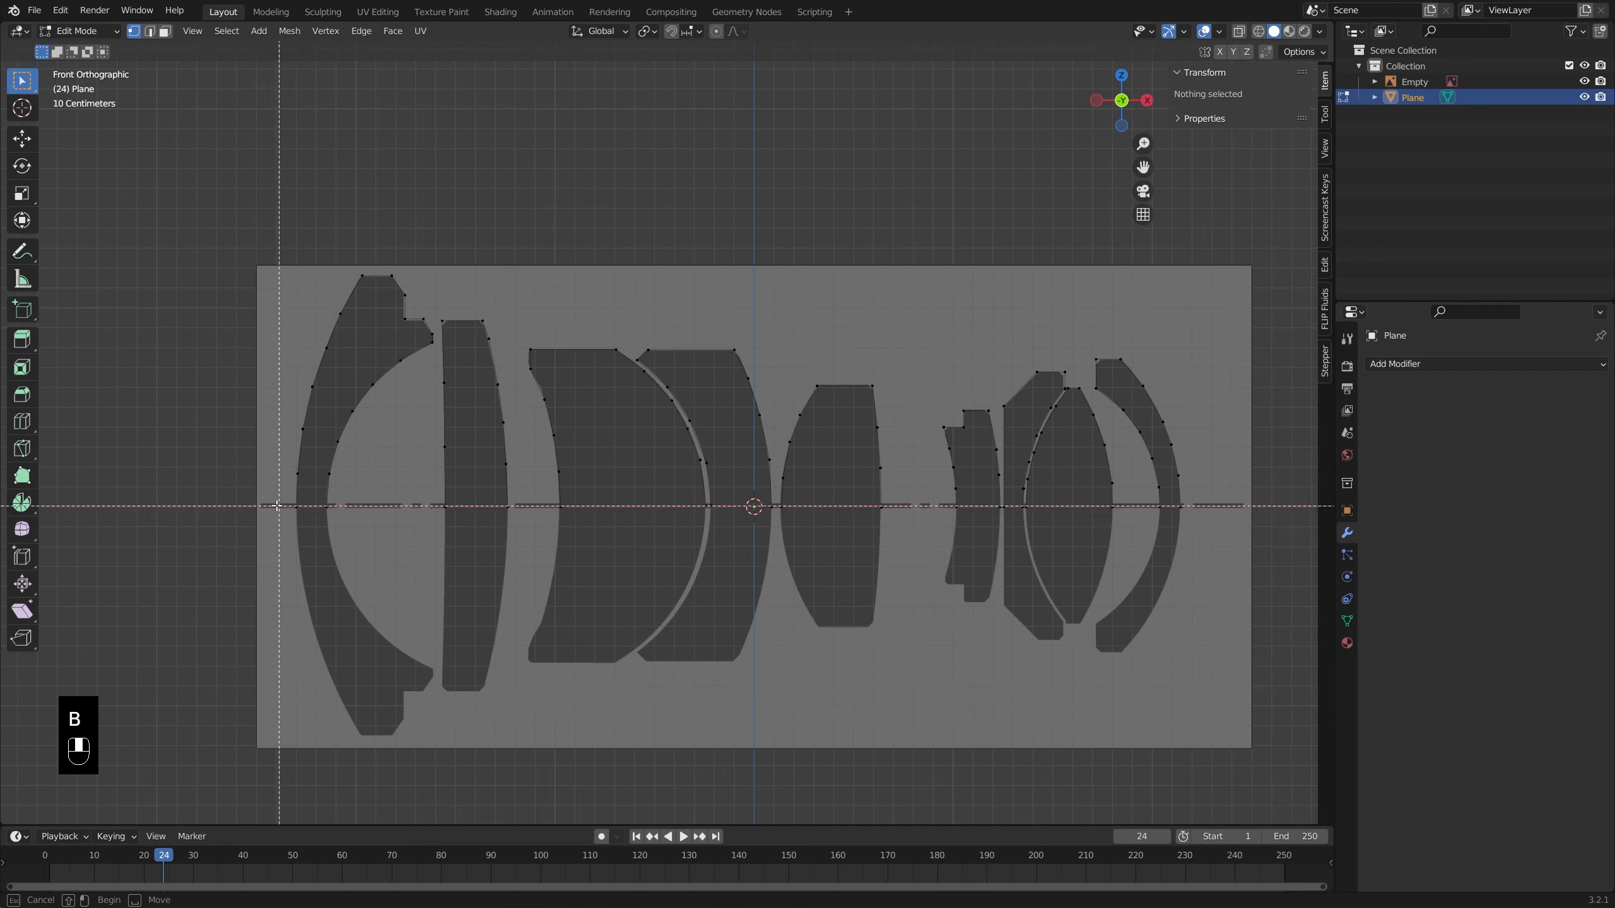
{"action": "left_click_drag", "start_coordinate": [205, 498], "coordinate": [1258, 532]}
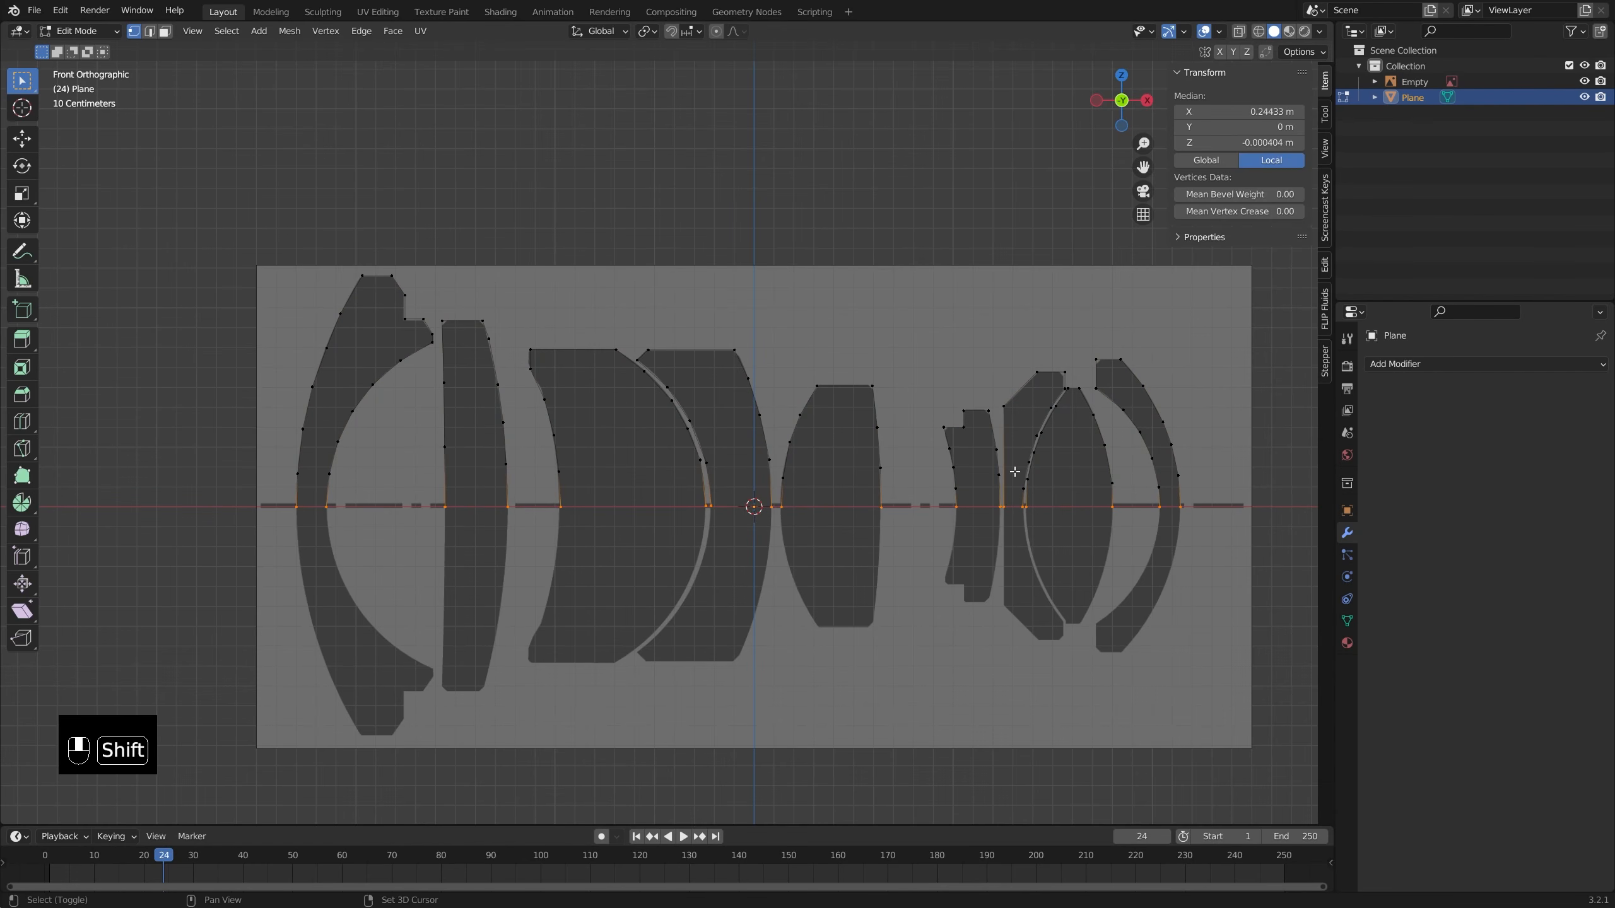
{"action": "key", "text": "shift+c"}
{"action": "scroll", "coordinate": [540, 421], "scroll_direction": "up", "scroll_amount": 3}
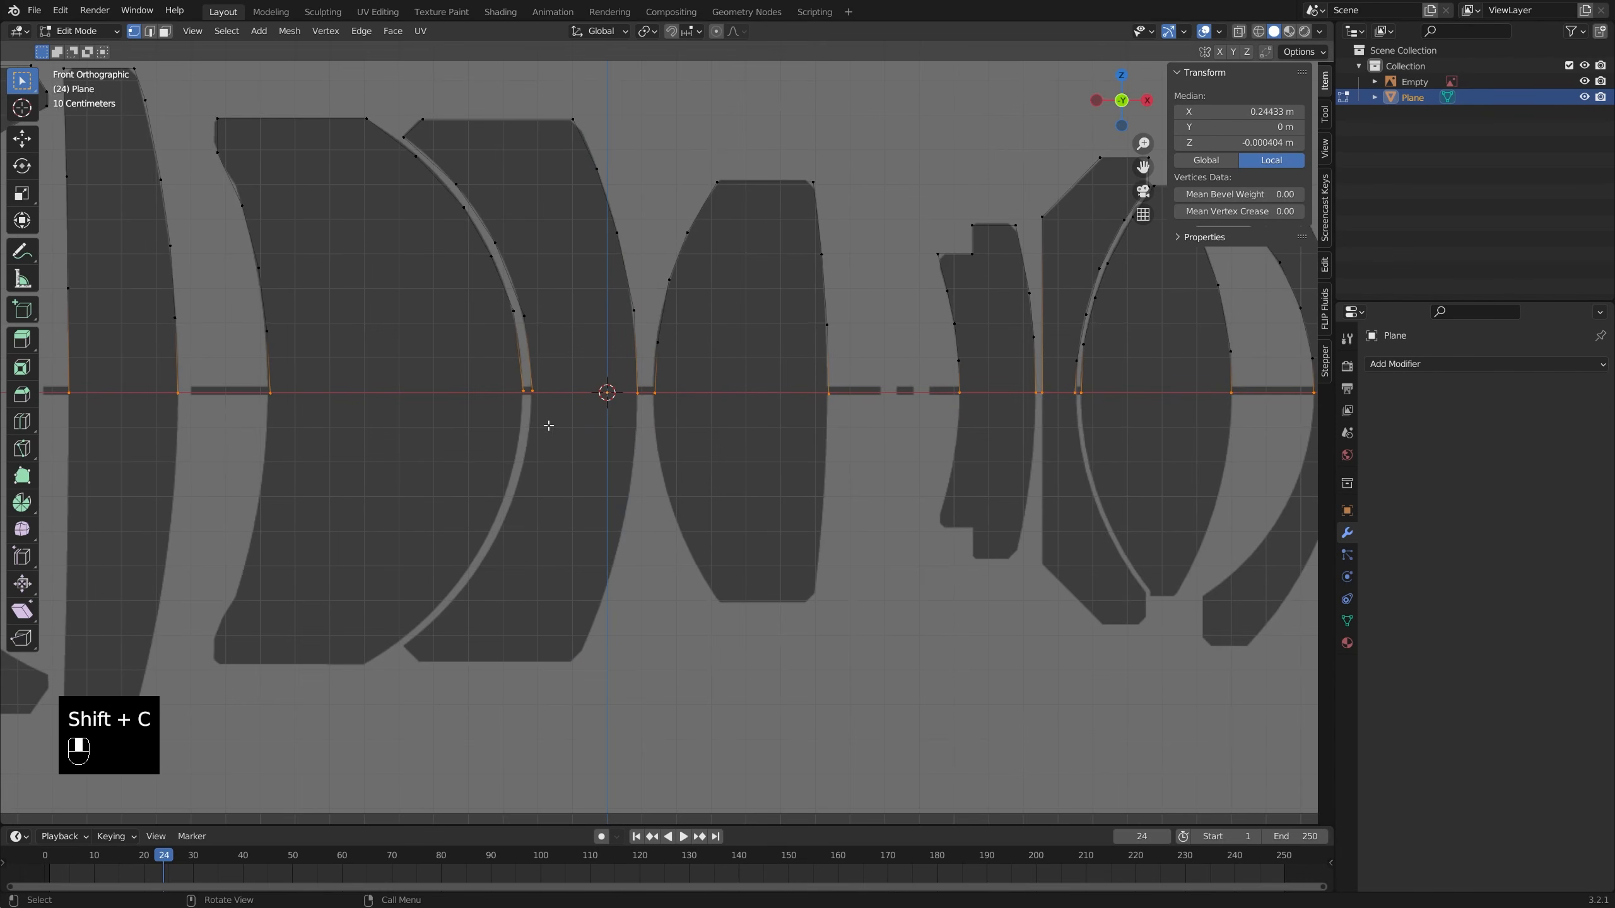
{"action": "key", "text": "period"}
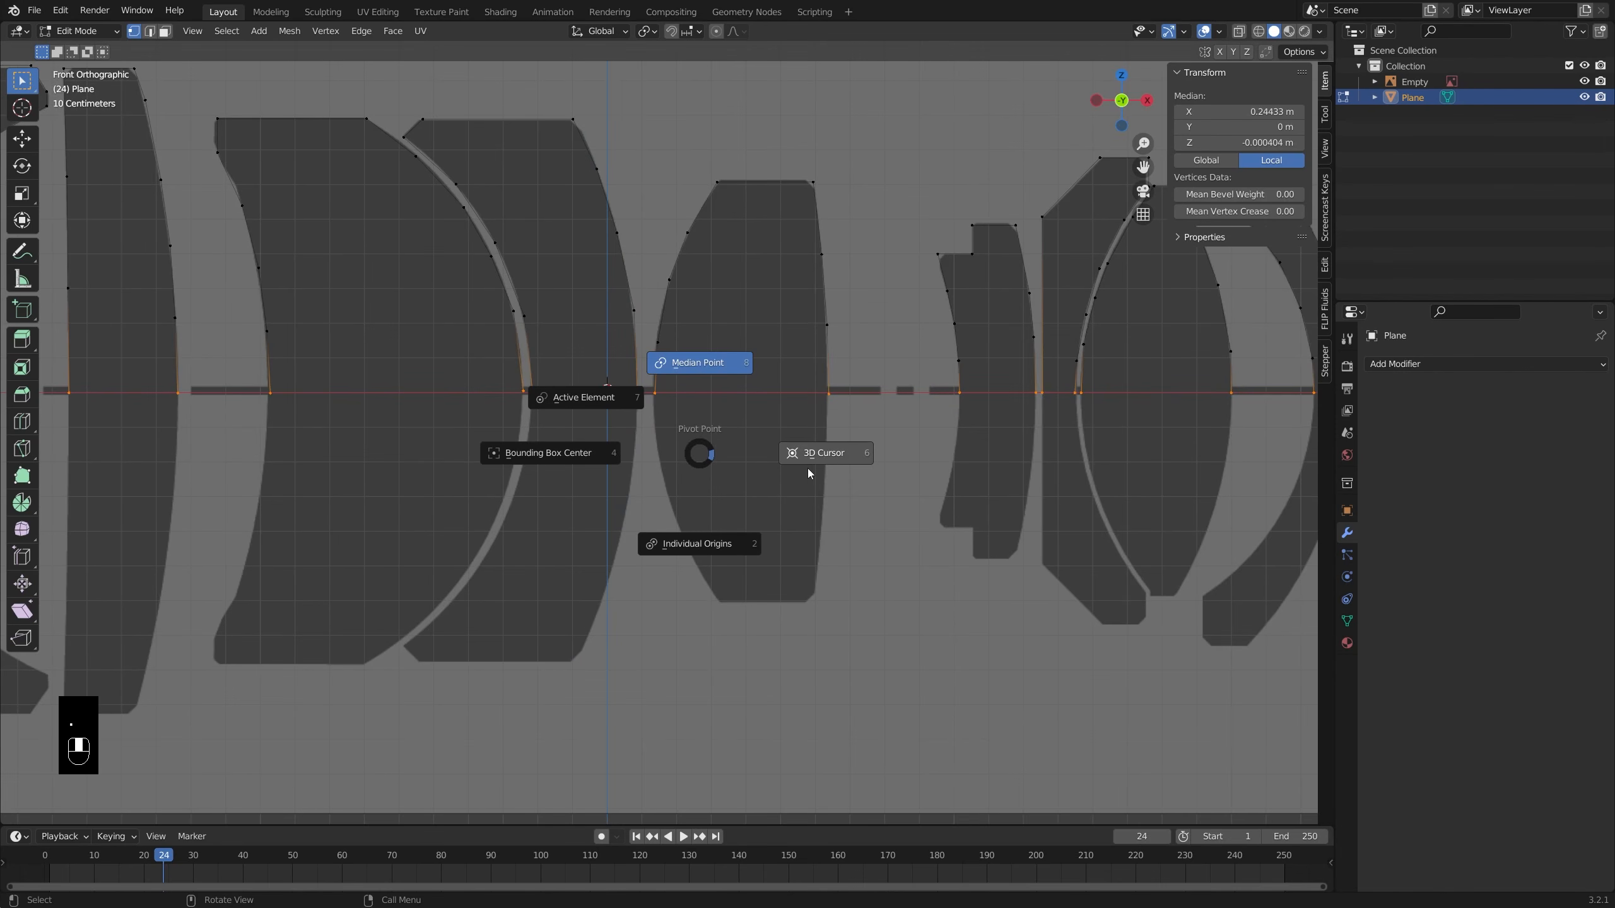
{"action": "left_click", "coordinate": [786, 482]}
{"action": "scroll", "coordinate": [826, 449], "scroll_direction": "down", "scroll_amount": 3}
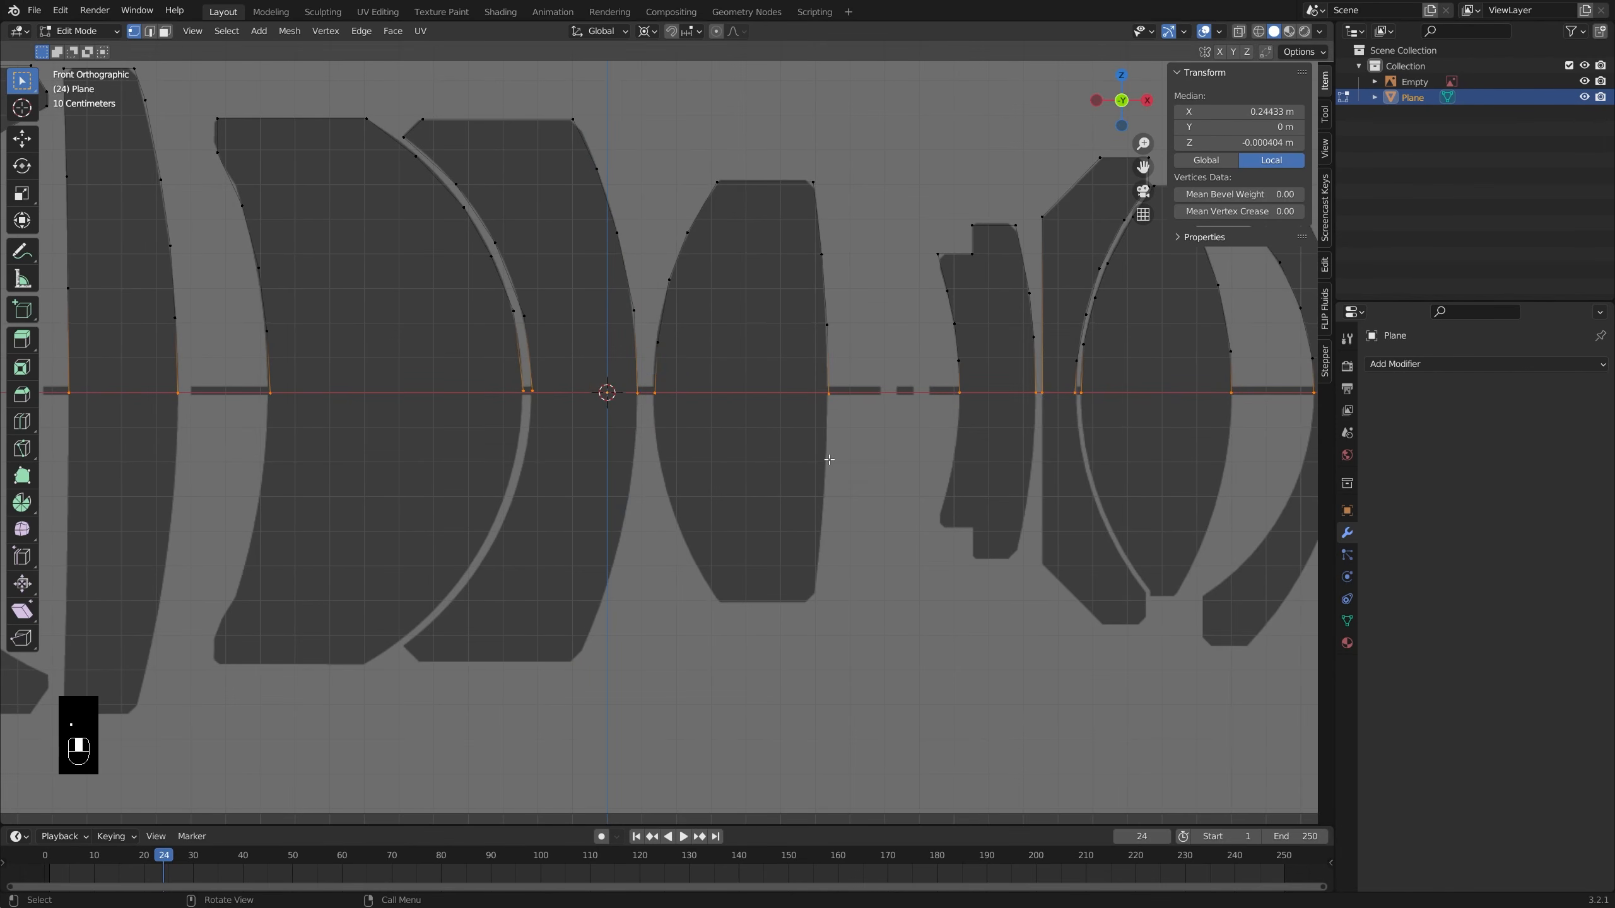
{"action": "key", "text": "s"}
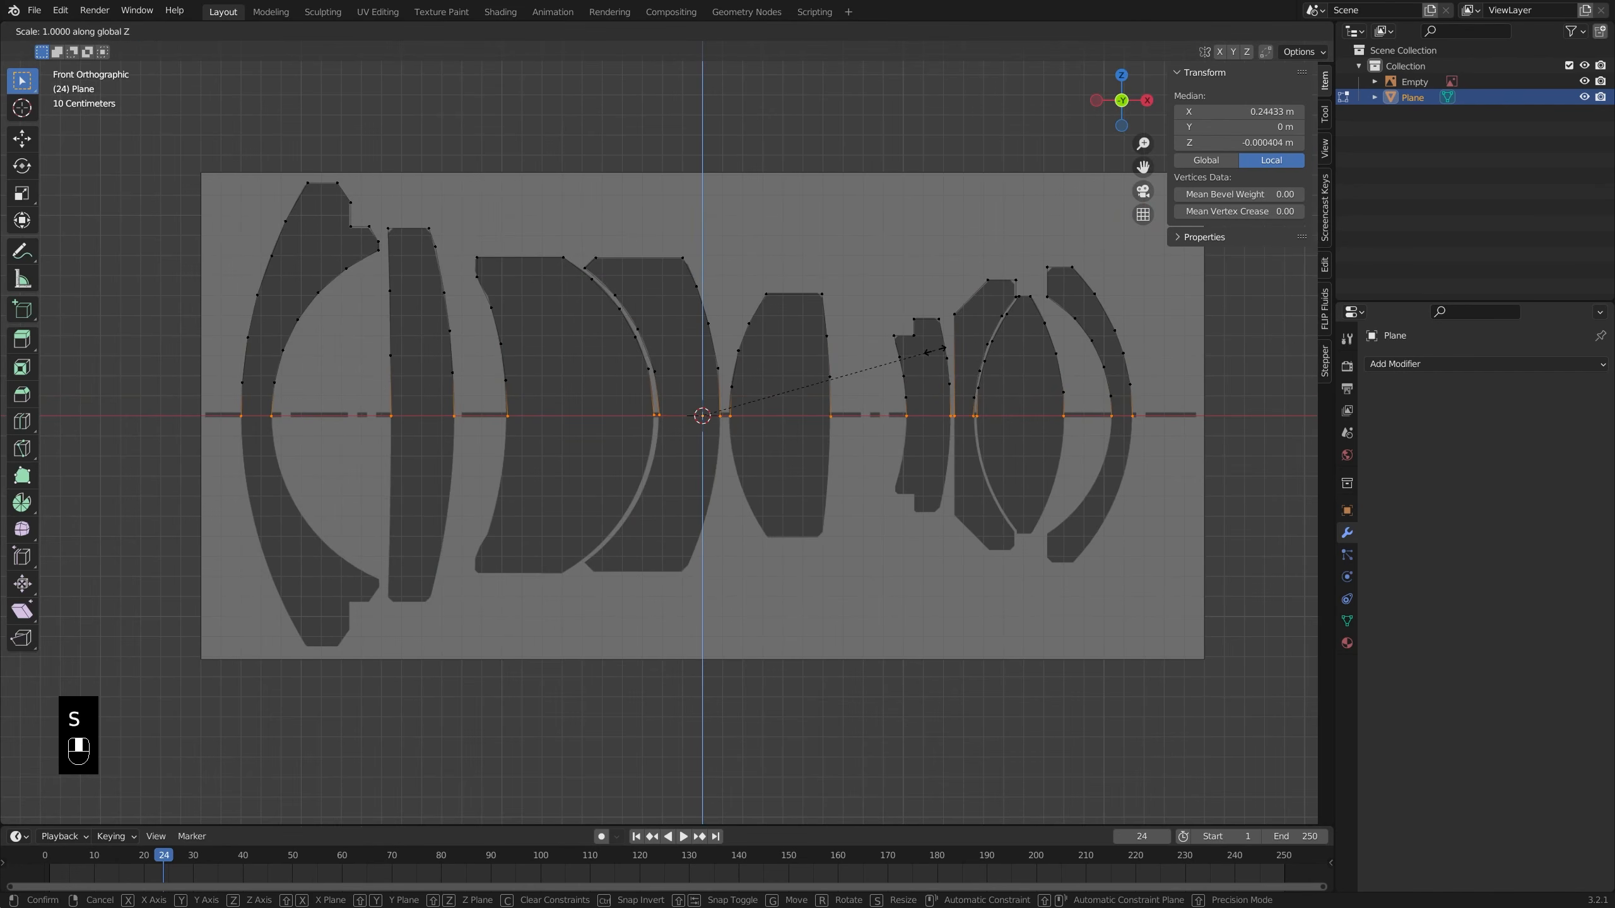
{"action": "left_click", "coordinate": [940, 350]}
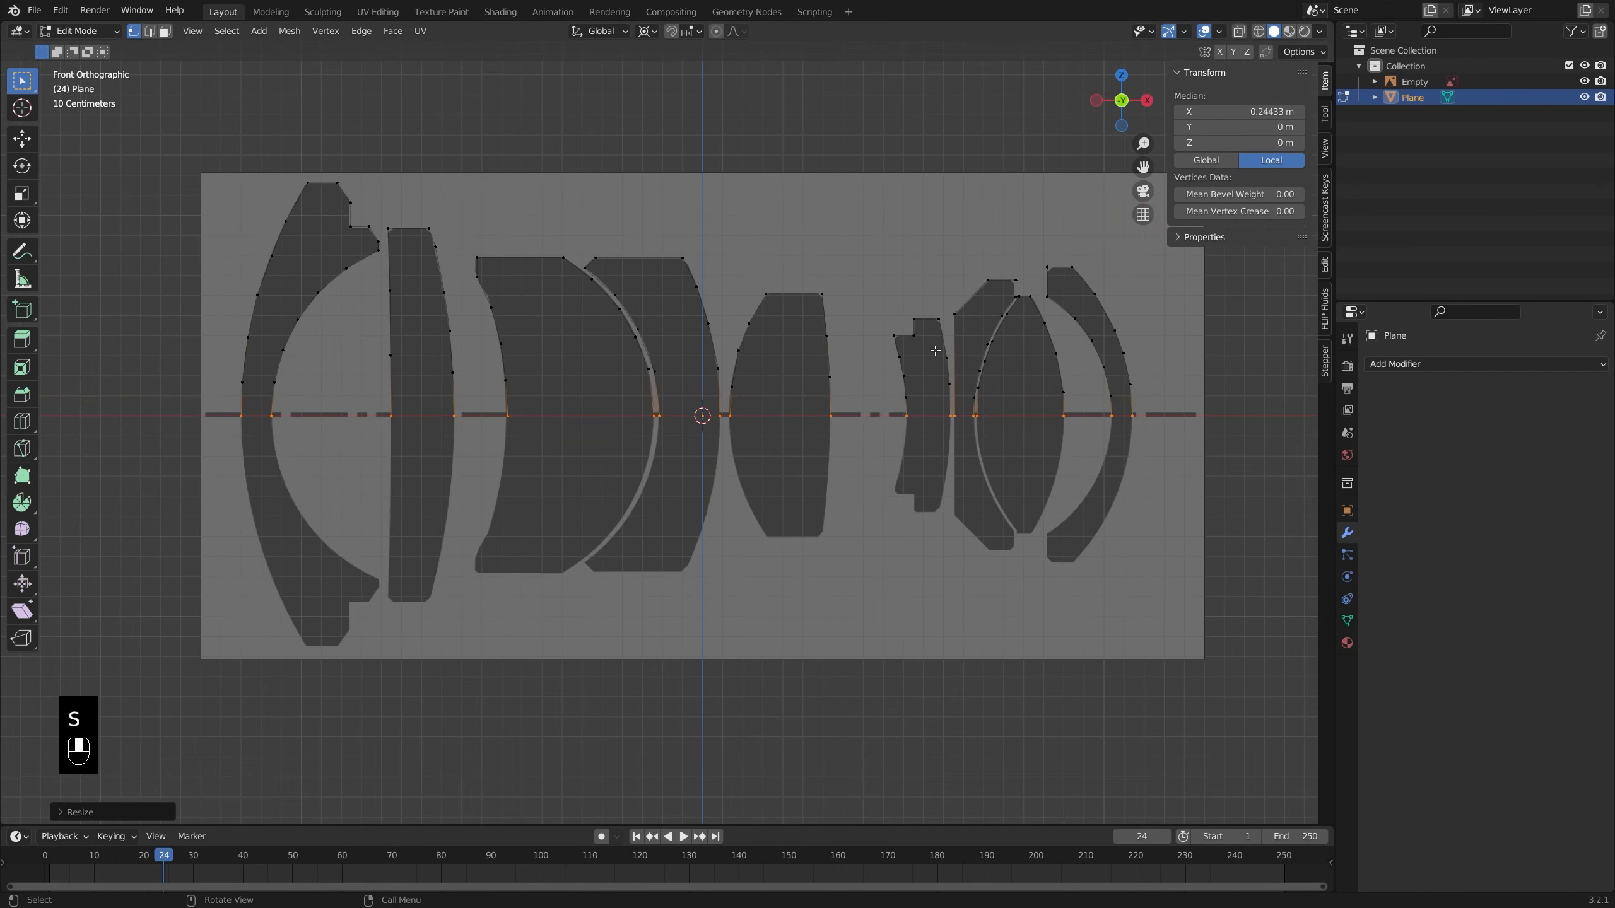
- Nudge the centre-line vertex beside the narrow curved gap in the rear lens group slightly along the X axis
{"action": "scroll", "coordinate": [936, 357], "scroll_direction": "up", "scroll_amount": 2}
{"action": "scroll", "coordinate": [1045, 443], "scroll_direction": "up", "scroll_amount": 8}
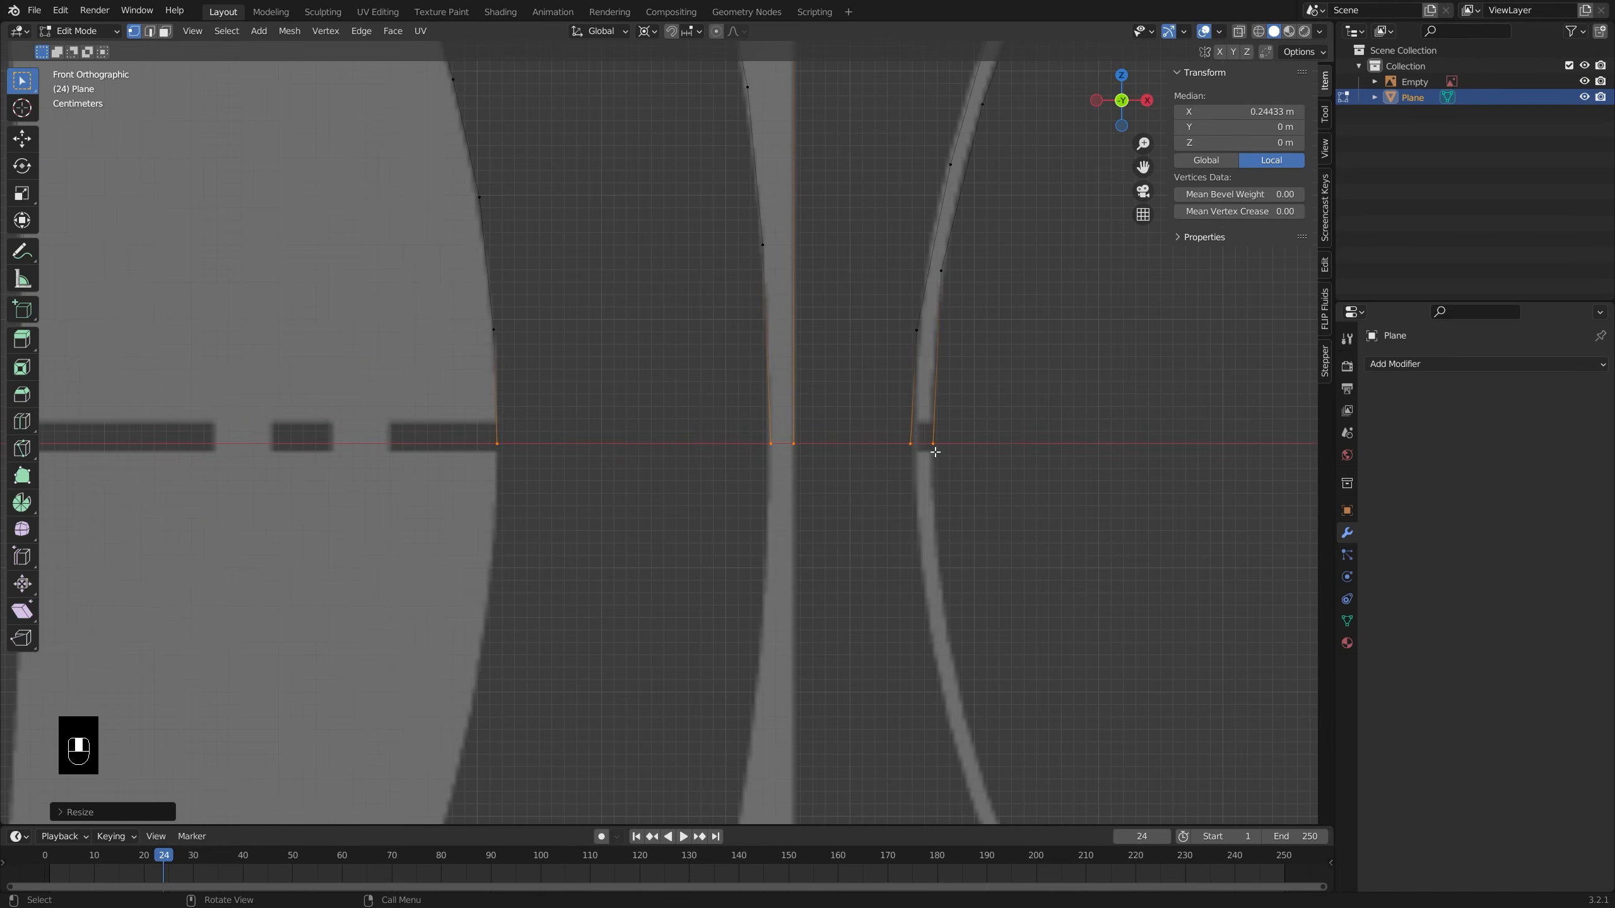
{"action": "left_click", "coordinate": [919, 450]}
{"action": "key", "text": "g"}
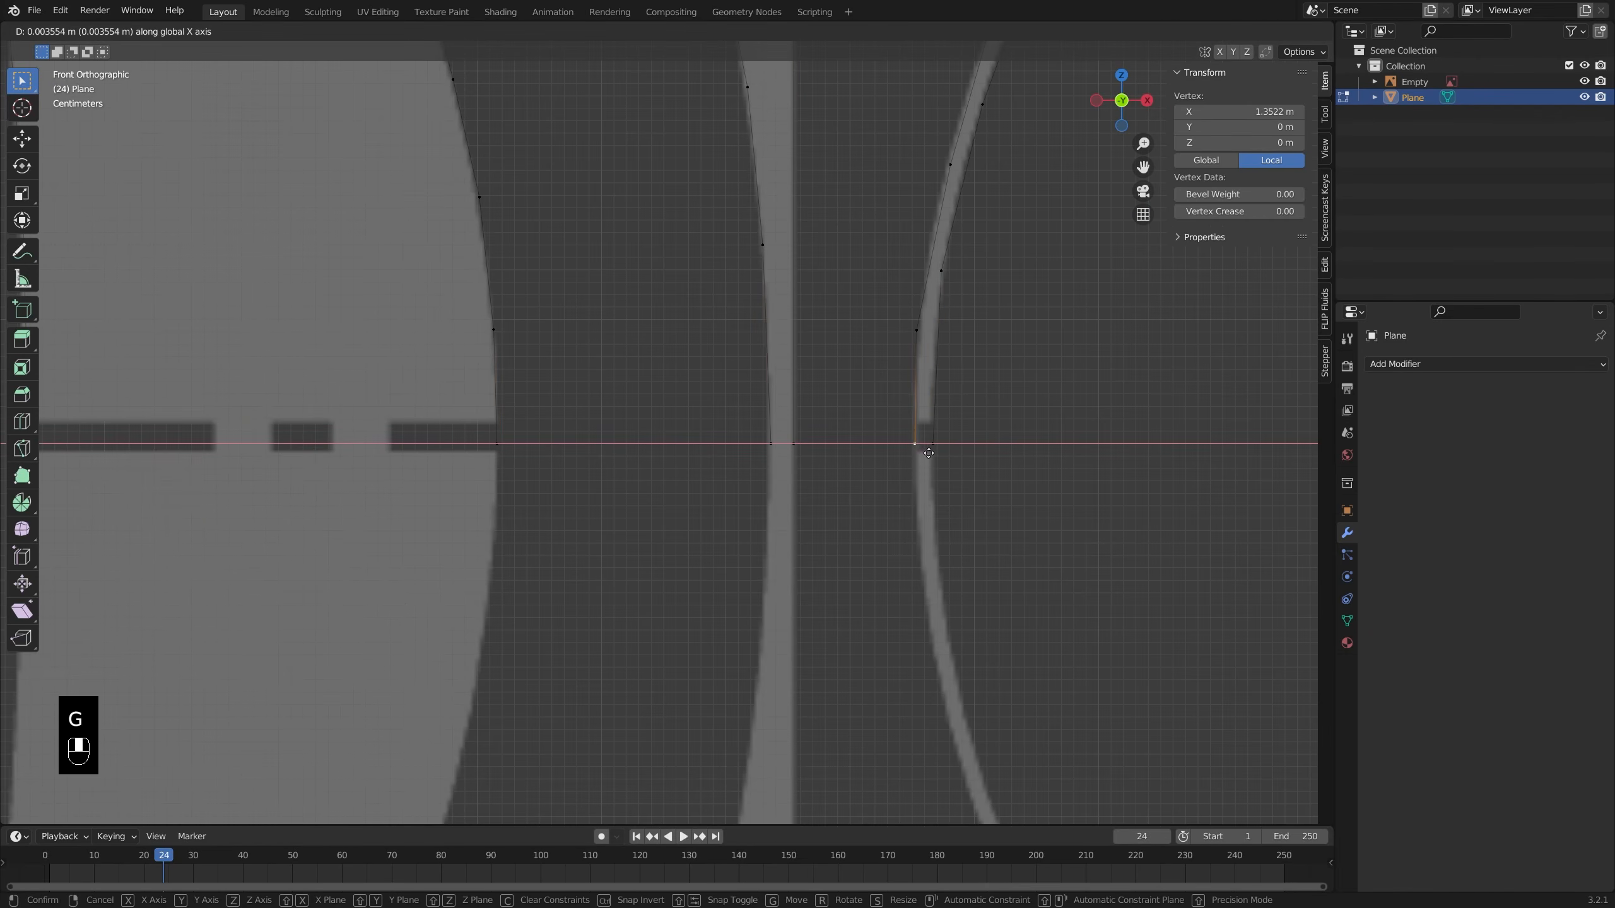
{"action": "left_click", "coordinate": [913, 454]}
{"action": "scroll", "coordinate": [906, 463], "scroll_direction": "down", "scroll_amount": 8}
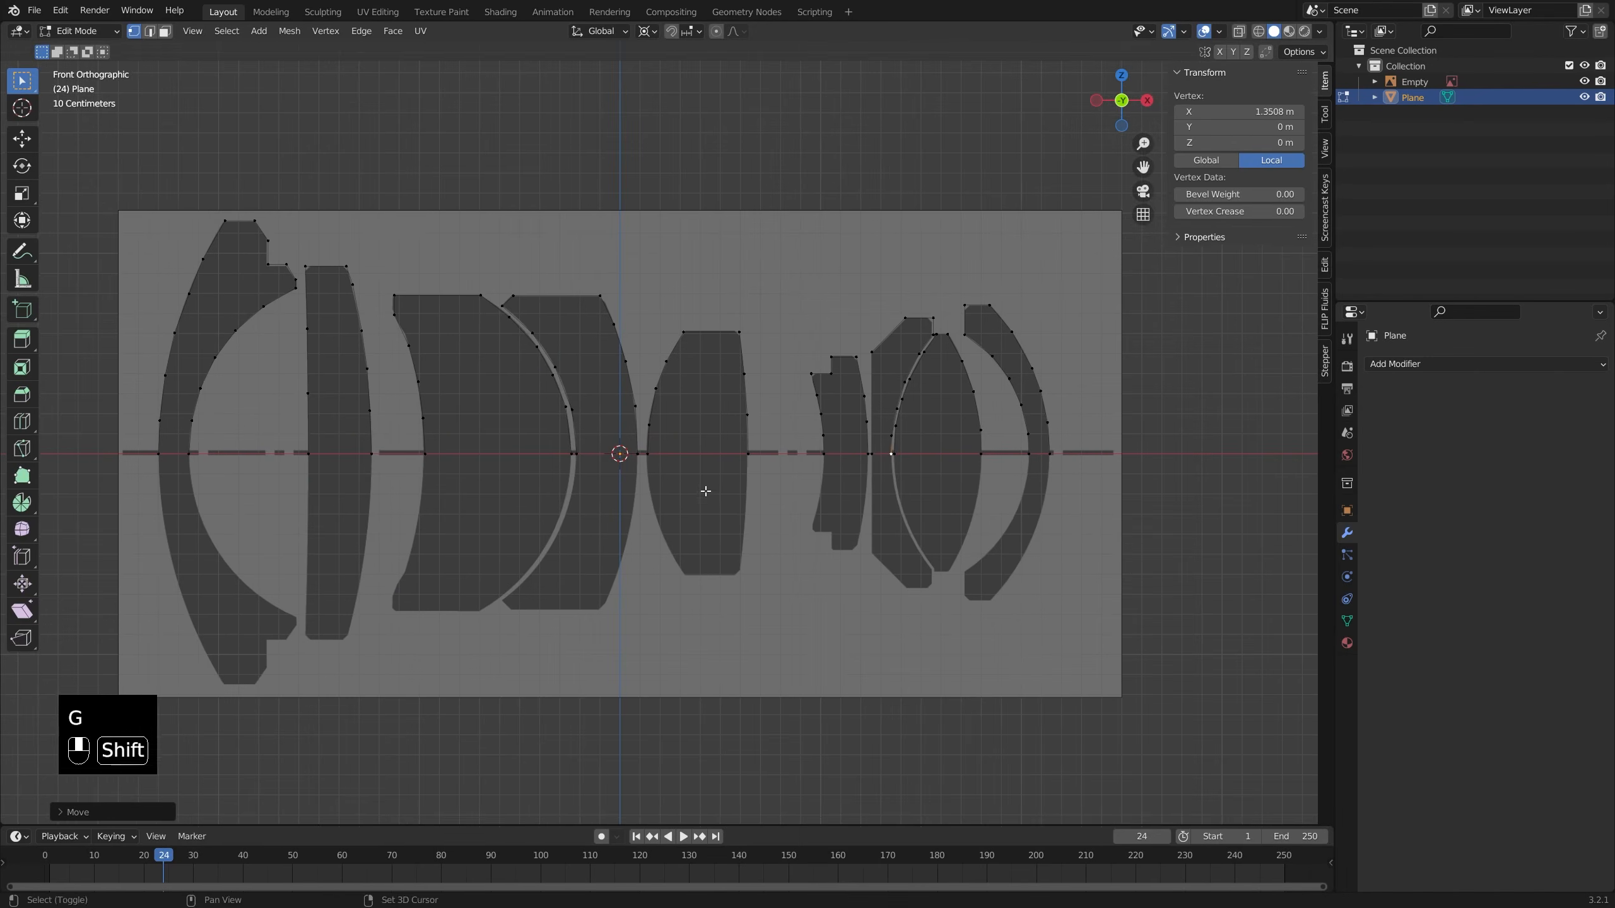
- Leave Edit Mode and add a Screw modifier to the lens profile object
{"action": "key", "text": "Tab"}
{"action": "mouse_move", "coordinate": [687, 486]}
{"action": "middle_mouse_down", "text": "shift"}
{"action": "mouse_move", "coordinate": [906, 498]}
{"action": "mouse_move", "coordinate": [701, 505]}
{"action": "mouse_move", "coordinate": [1076, 476]}
{"action": "mouse_move", "coordinate": [738, 509]}
{"action": "mouse_move", "coordinate": [795, 503]}
{"action": "middle_mouse_up", "text": "shift"}
{"action": "left_click", "coordinate": [1477, 364]}
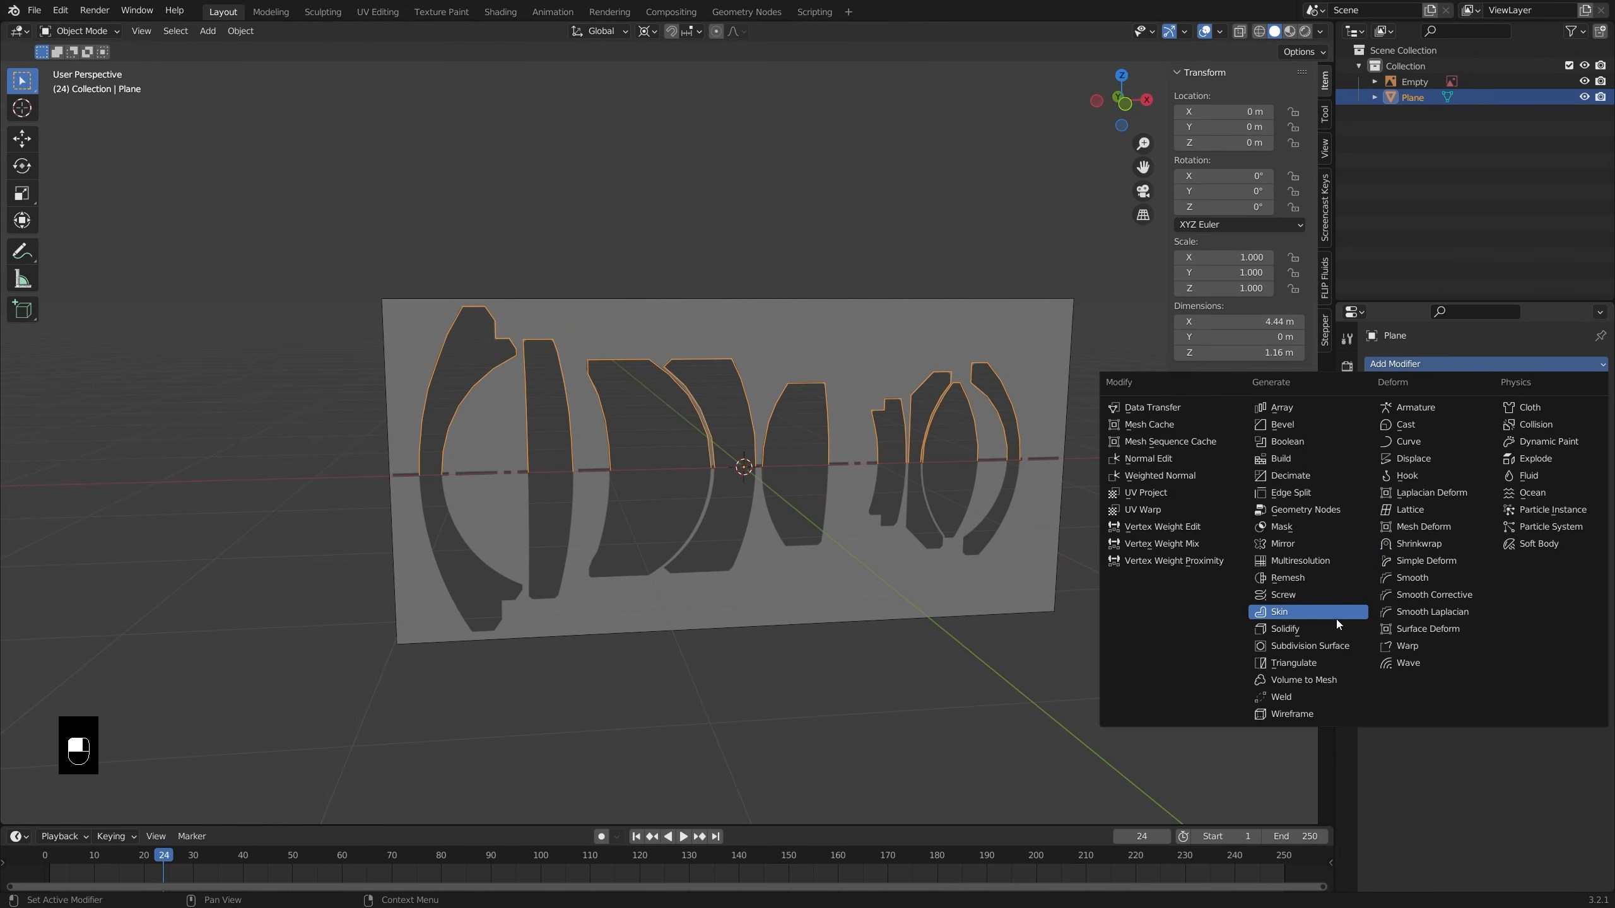
{"action": "left_click", "coordinate": [1308, 597]}
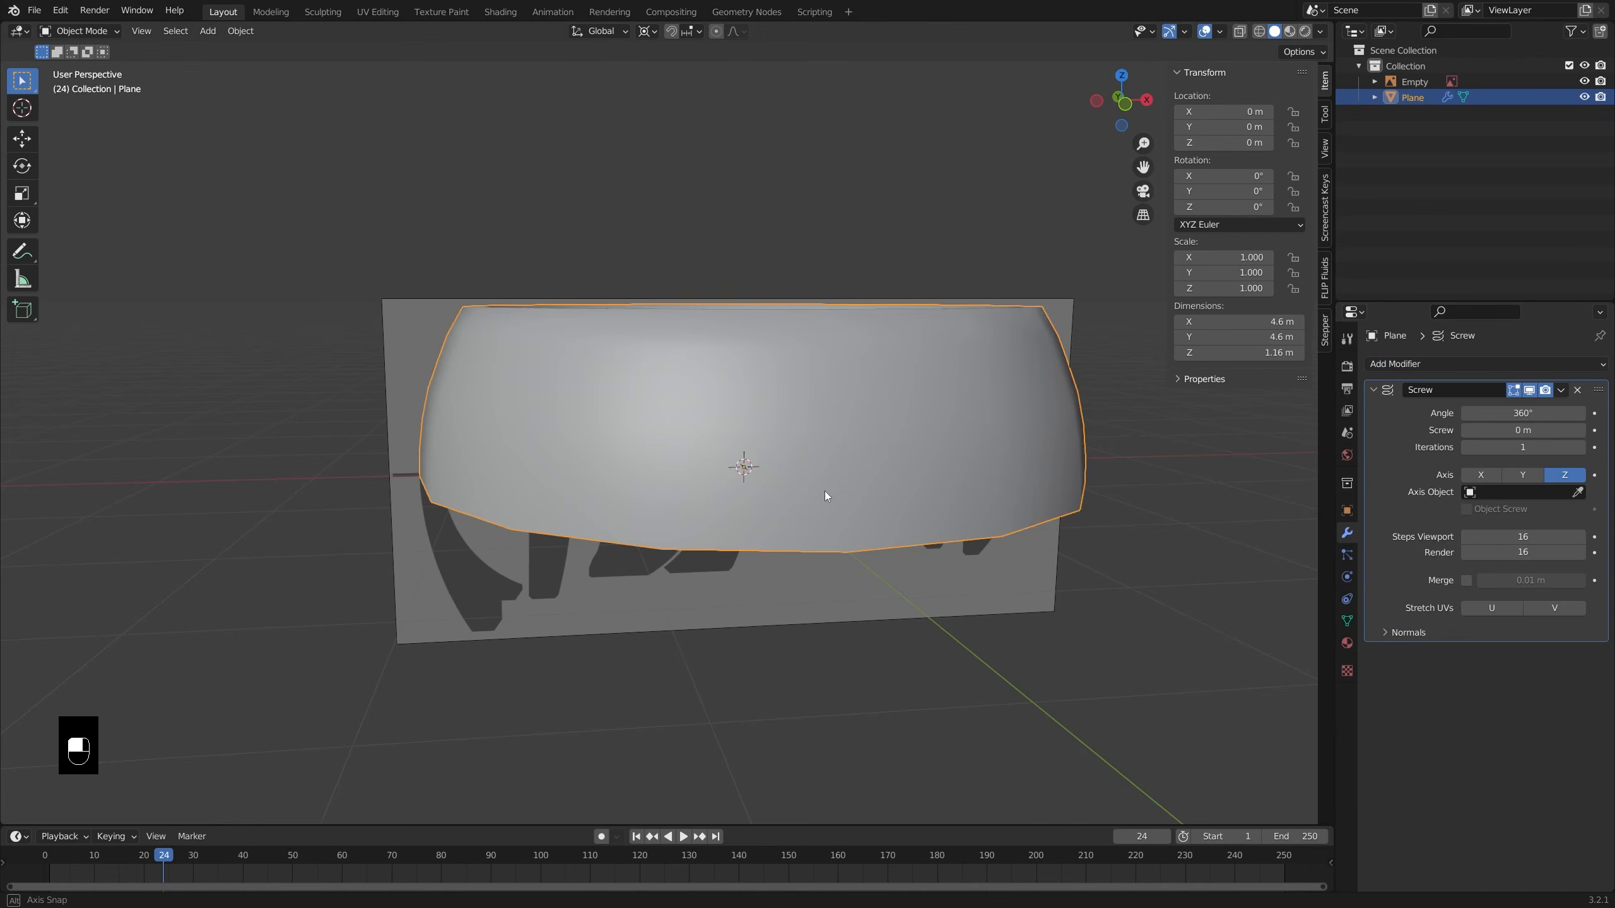
{"action": "middle_click_drag", "start_coordinate": [827, 497], "coordinate": [820, 541]}
- Compare the Screw modifier's revolve axes and set the axis to X
{"action": "left_click", "coordinate": [1481, 475]}
{"action": "middle_click_drag", "start_coordinate": [845, 420], "coordinate": [903, 411]}
{"action": "left_click", "coordinate": [1523, 475]}
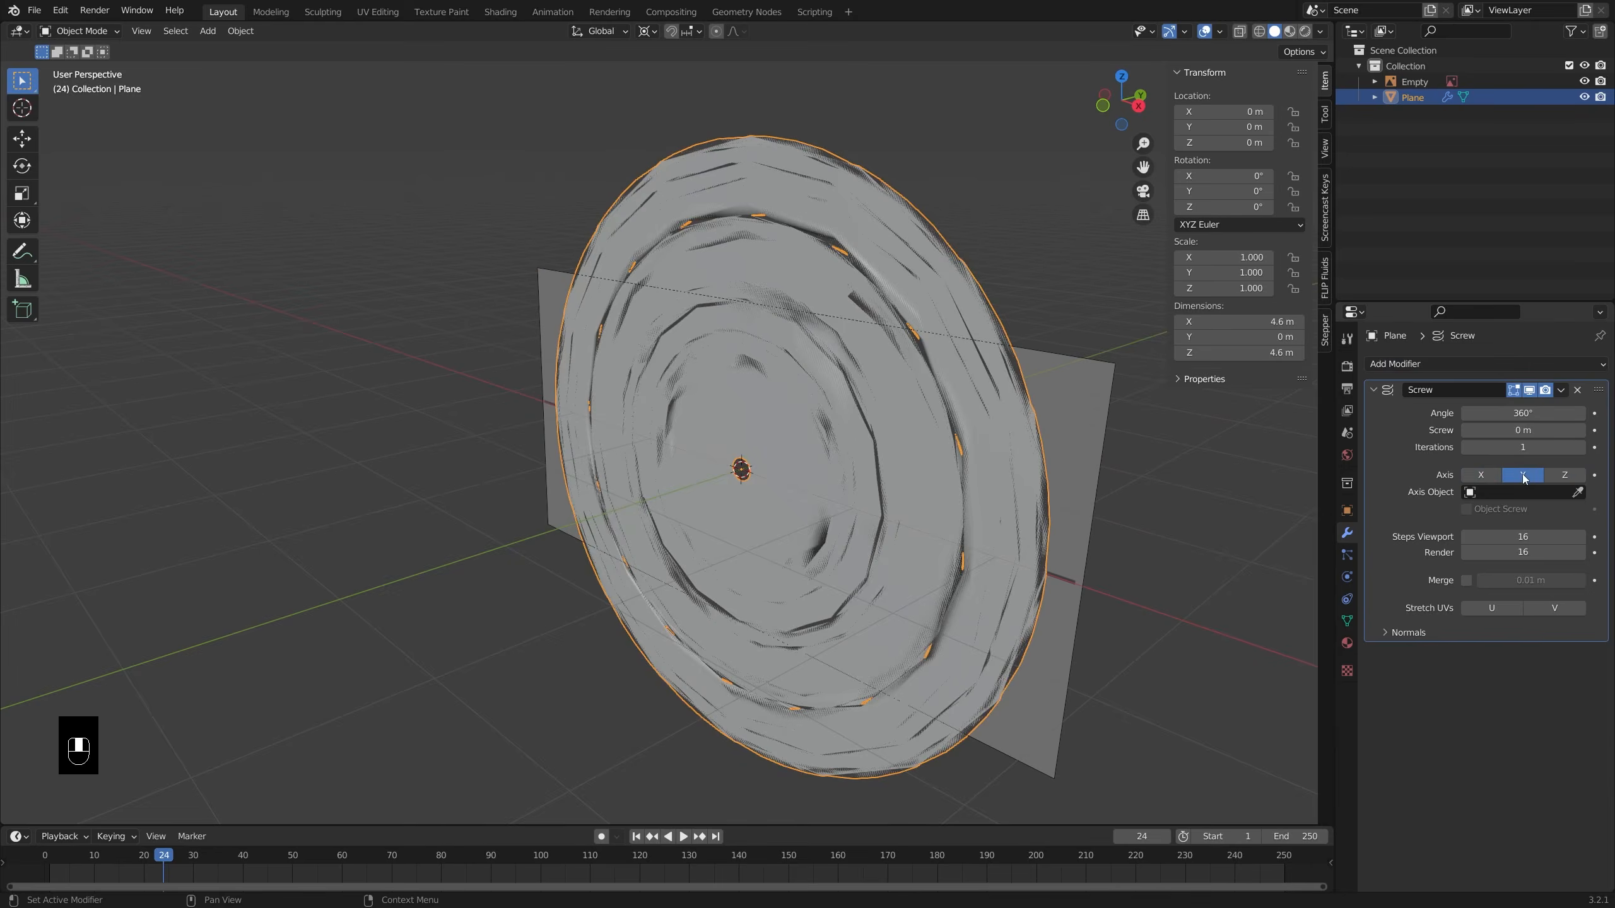
{"action": "left_click", "coordinate": [1551, 476]}
{"action": "left_click", "coordinate": [1482, 475]}
{"action": "left_click", "coordinate": [1532, 478]}
{"action": "left_click", "coordinate": [1481, 475]}
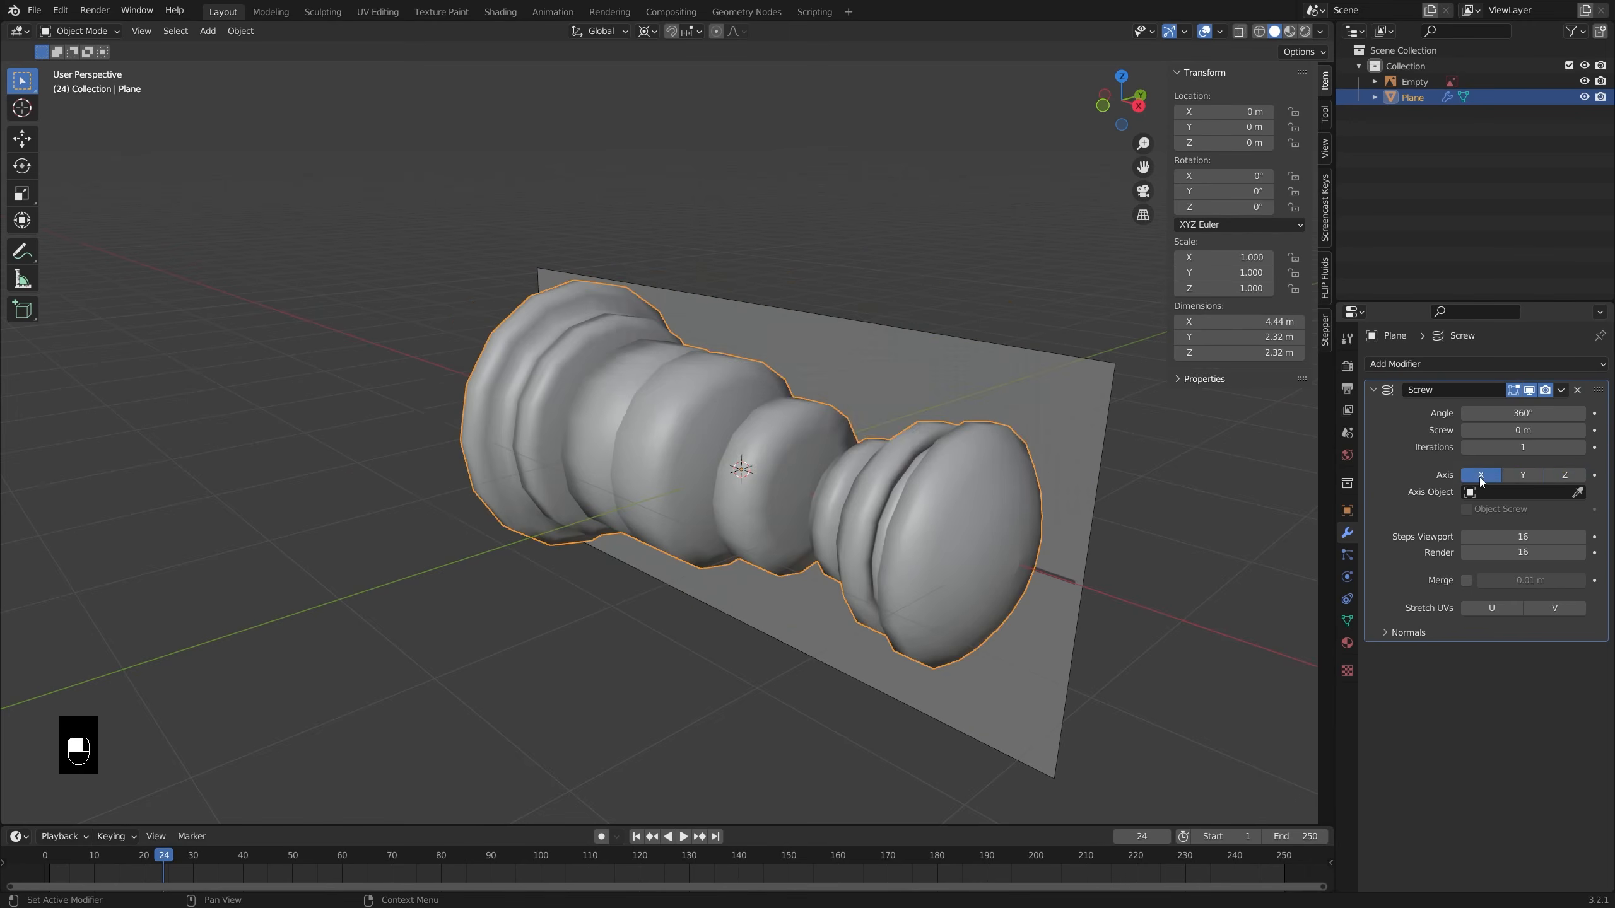
- Enable vertex merging in the Screw modifier with a 0.01 m distance and view the front of the lens
{"action": "middle_click_drag", "start_coordinate": [957, 484], "coordinate": [1094, 483]}
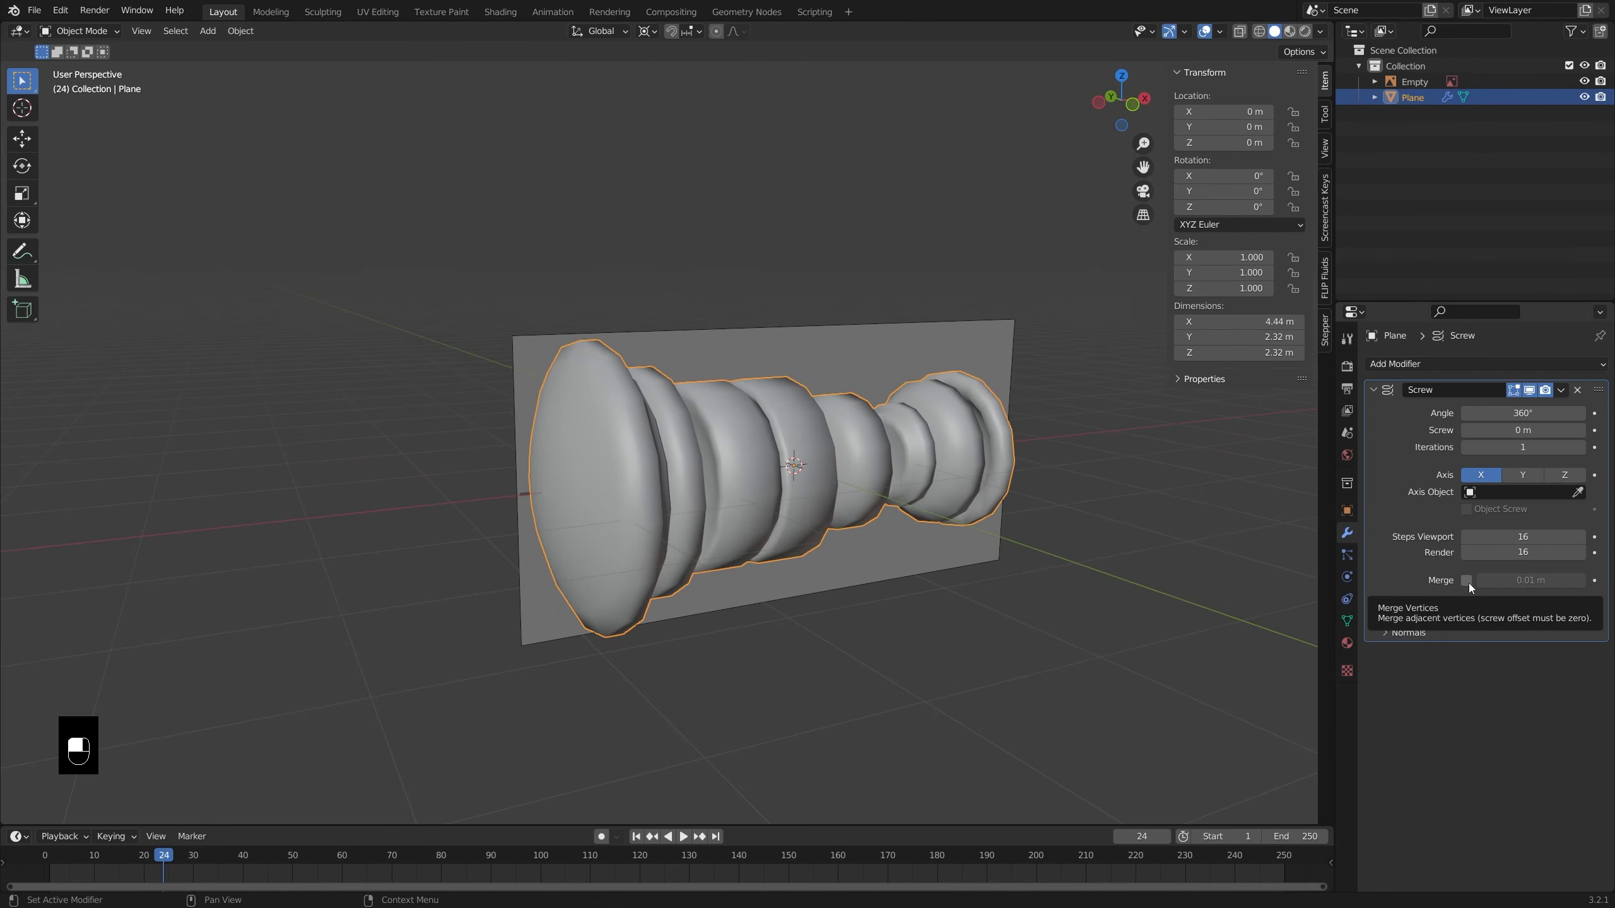
{"action": "left_click", "coordinate": [1467, 580]}
{"action": "middle_click_drag", "start_coordinate": [922, 484], "coordinate": [1007, 485]}
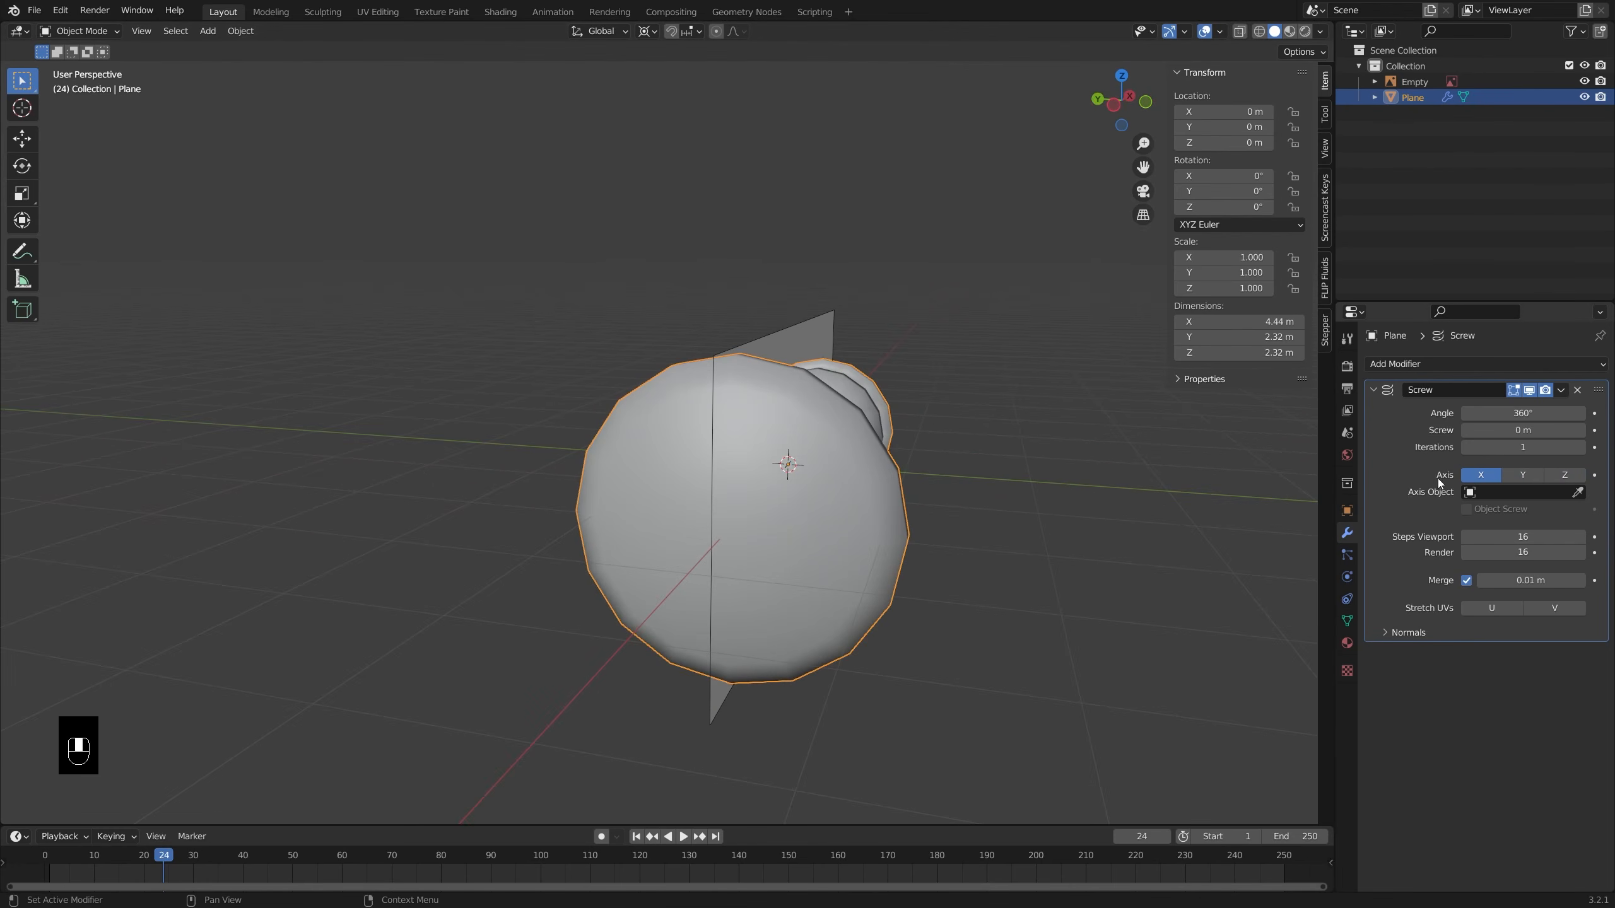
{"action": "mouse_move", "coordinate": [1540, 412]}
{"action": "left_mouse_down"}
{"action": "mouse_move", "coordinate": [1481, 412]}
{"action": "mouse_move", "coordinate": [1533, 412]}
{"action": "left_mouse_up"}
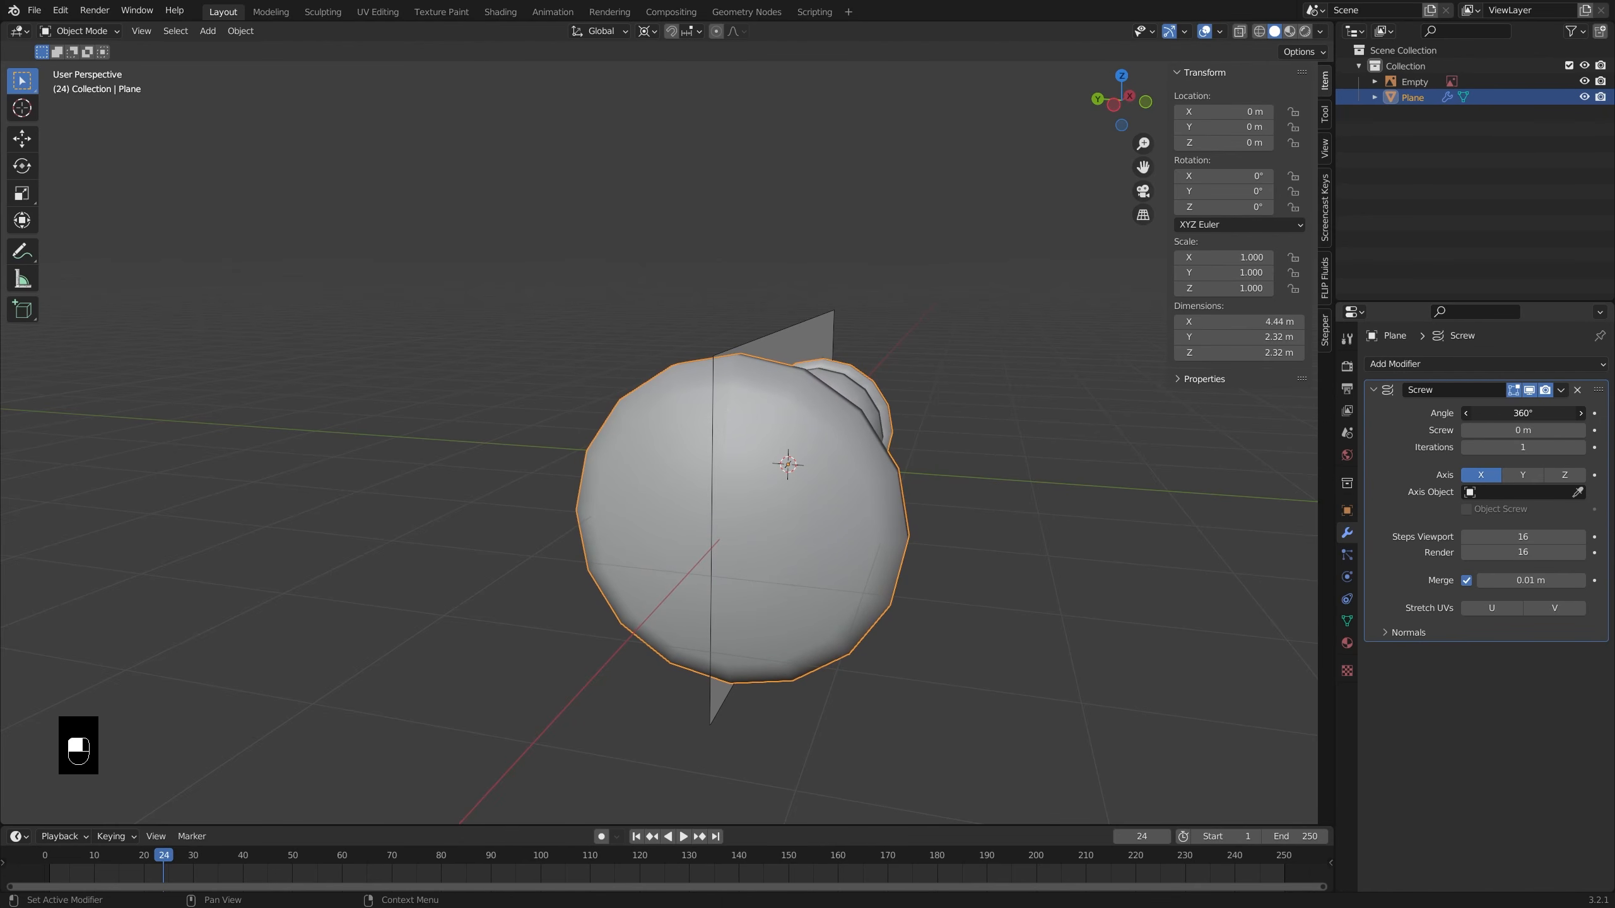
{"action": "left_click_drag", "start_coordinate": [1485, 412], "coordinate": [1485, 412]}
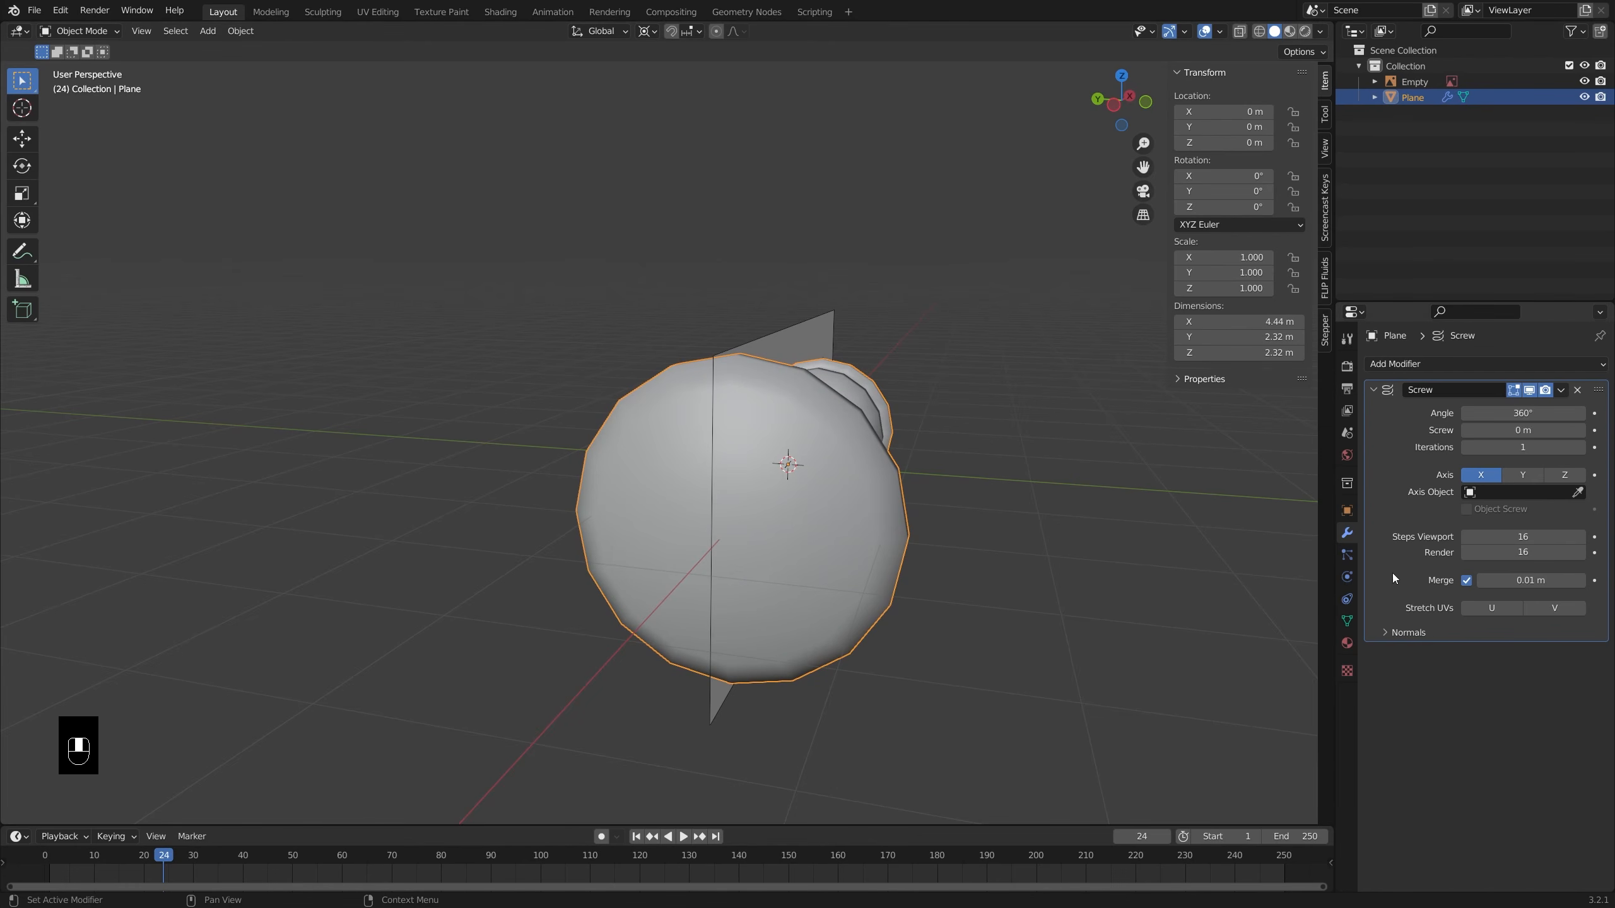
{"action": "middle_click_drag", "start_coordinate": [954, 503], "coordinate": [715, 487]}
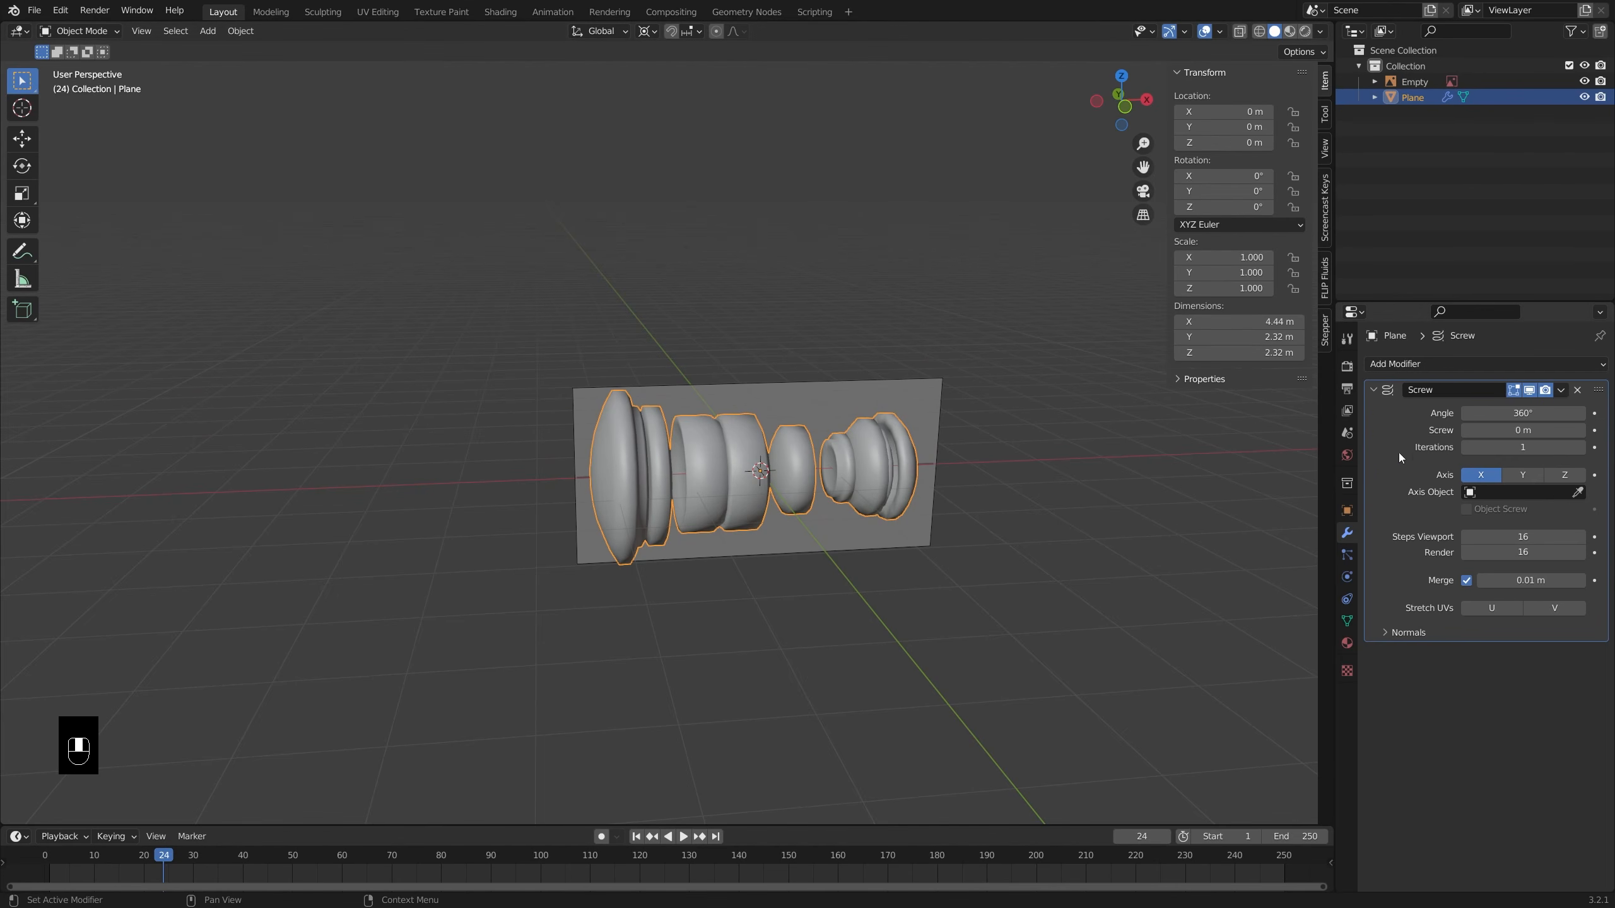
- Keep an in-place duplicate of the revolved lens object in a new "trash" collection excluded from the scene, and reselect the original
{"action": "key", "text": "shift+d"}
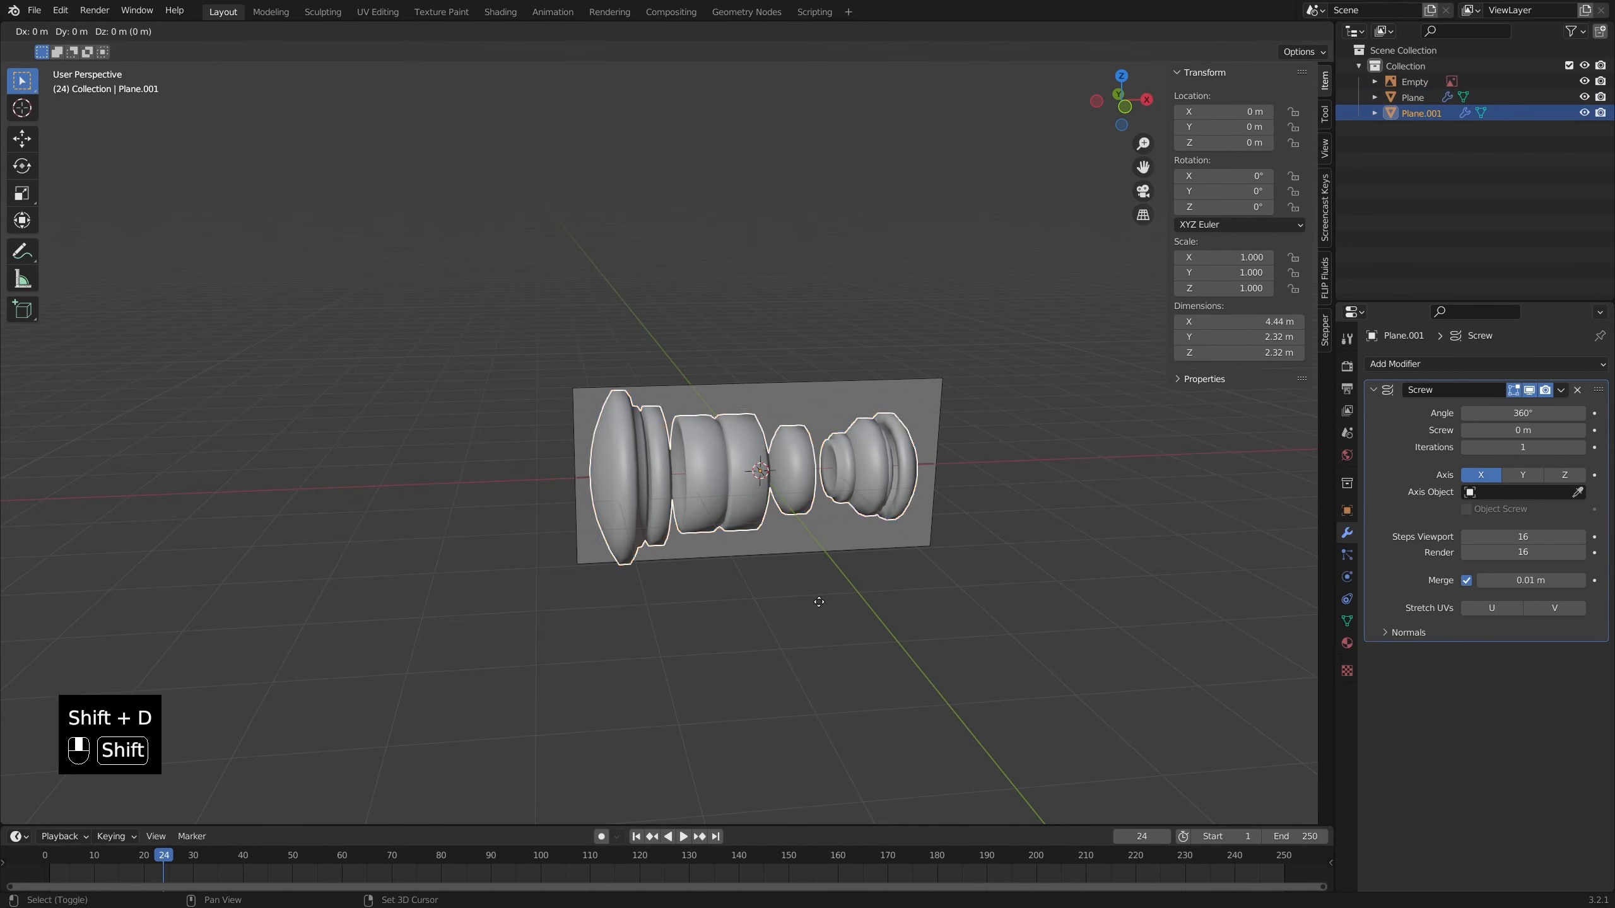
{"action": "right_click", "coordinate": [823, 402]}
{"action": "key", "text": "m"}
{"action": "left_click", "coordinate": [824, 402]}
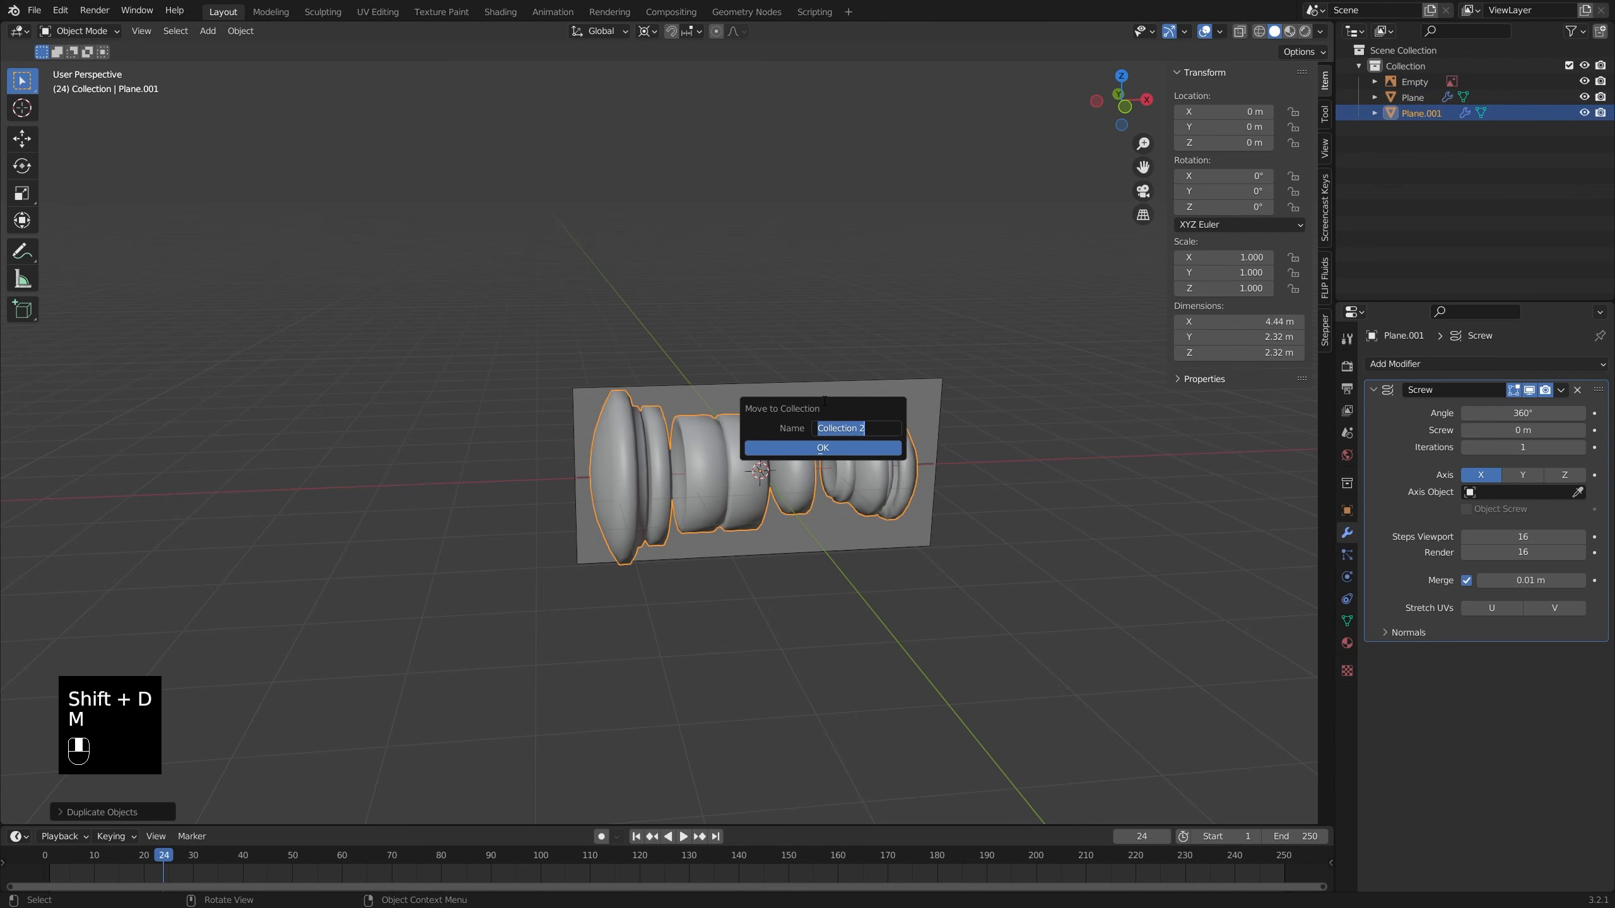
{"action": "type", "text": "trash"}
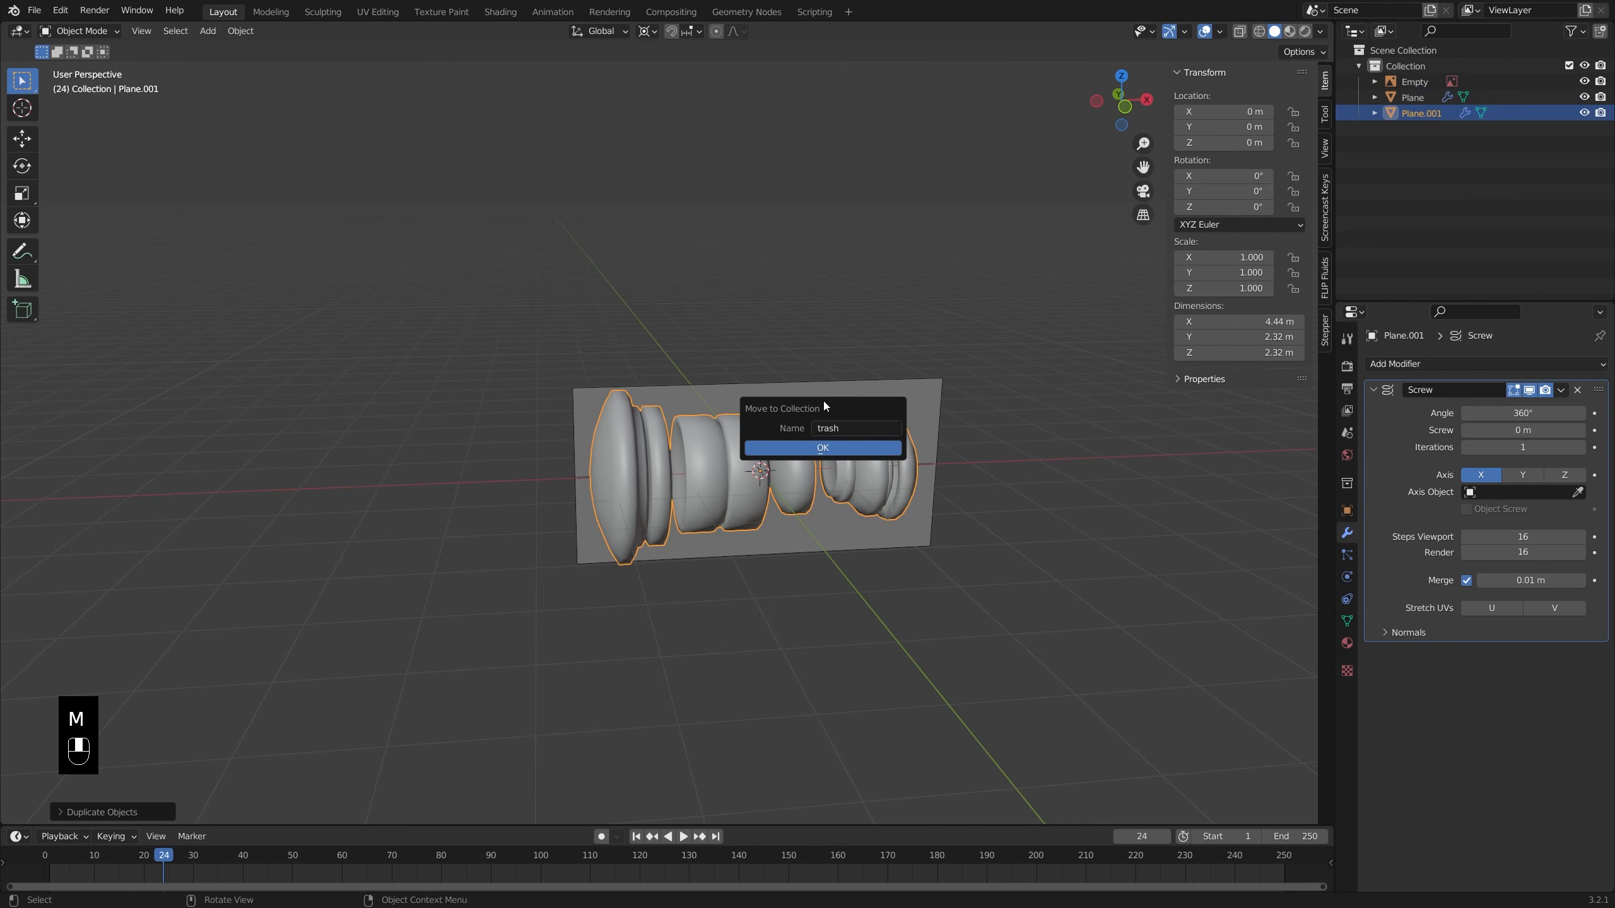
{"action": "left_click", "coordinate": [829, 450]}
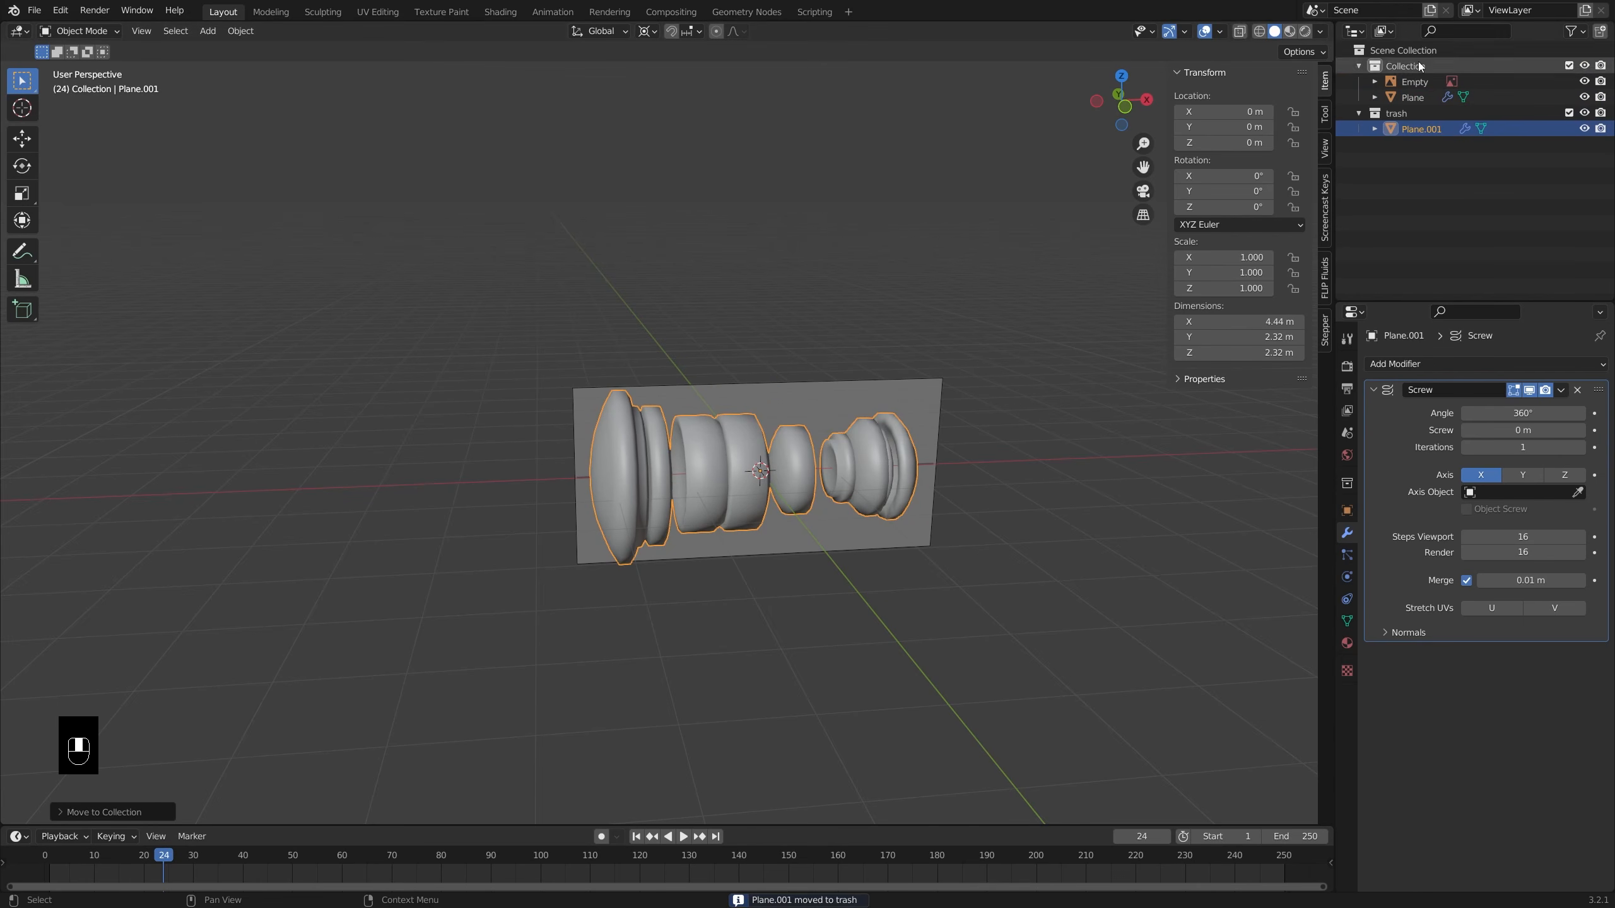
{"action": "left_click", "coordinate": [1569, 112]}
{"action": "left_click", "coordinate": [694, 488]}
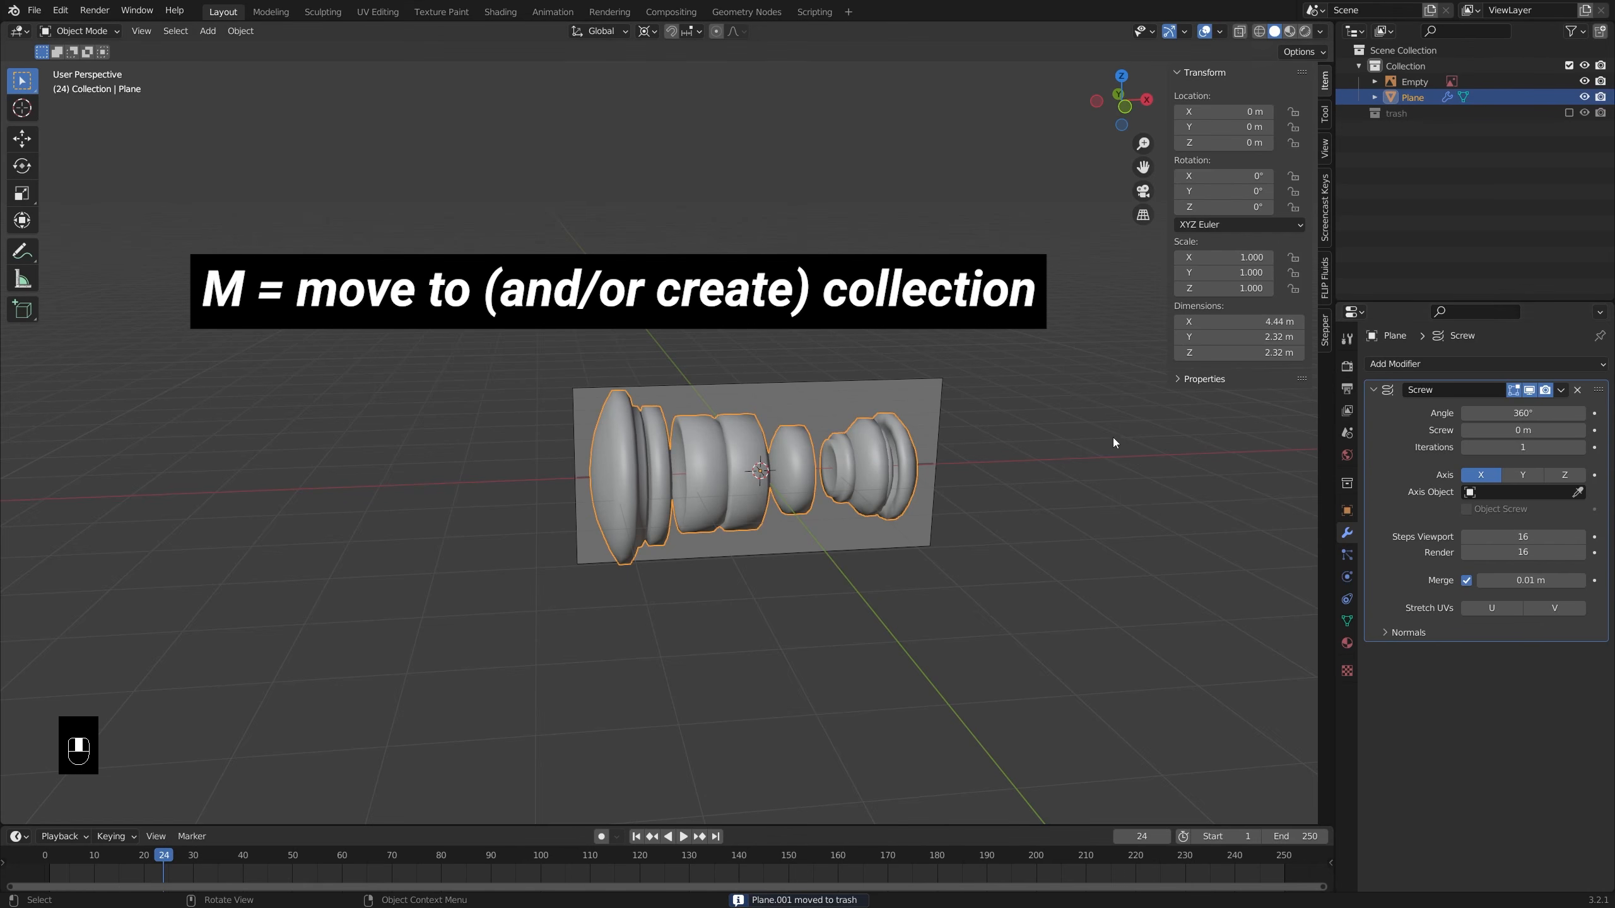
- Apply the Screw modifier to the revolved lens and add a Subdivision Surface modifier with 2 viewport levels
{"action": "left_click", "coordinate": [1396, 465]}
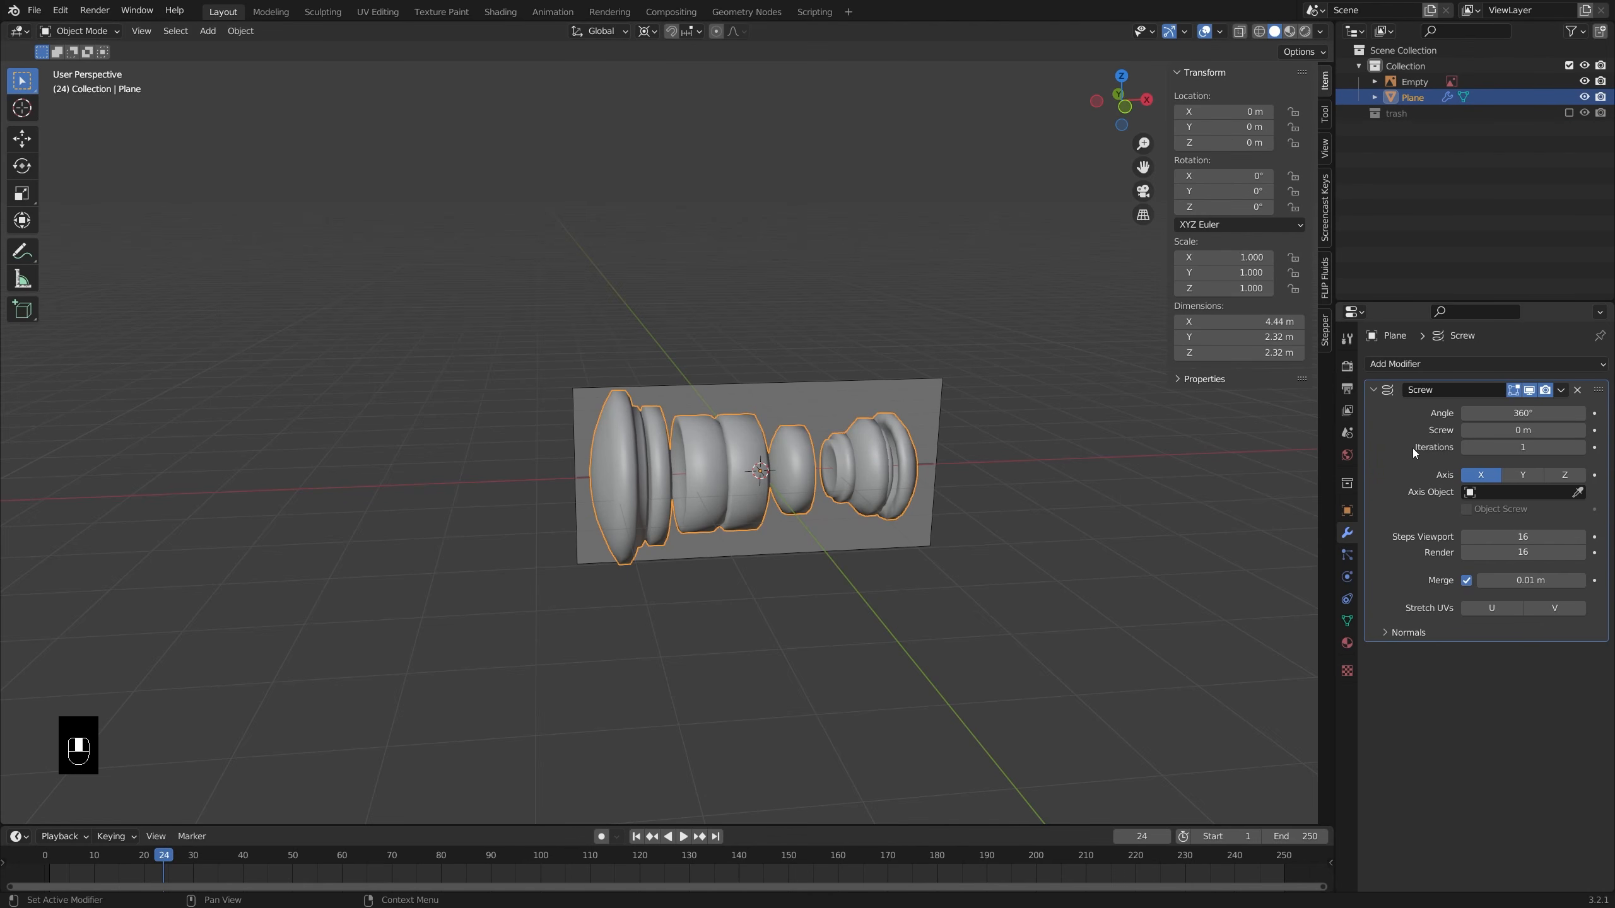
{"action": "key", "text": "ctrl+a"}
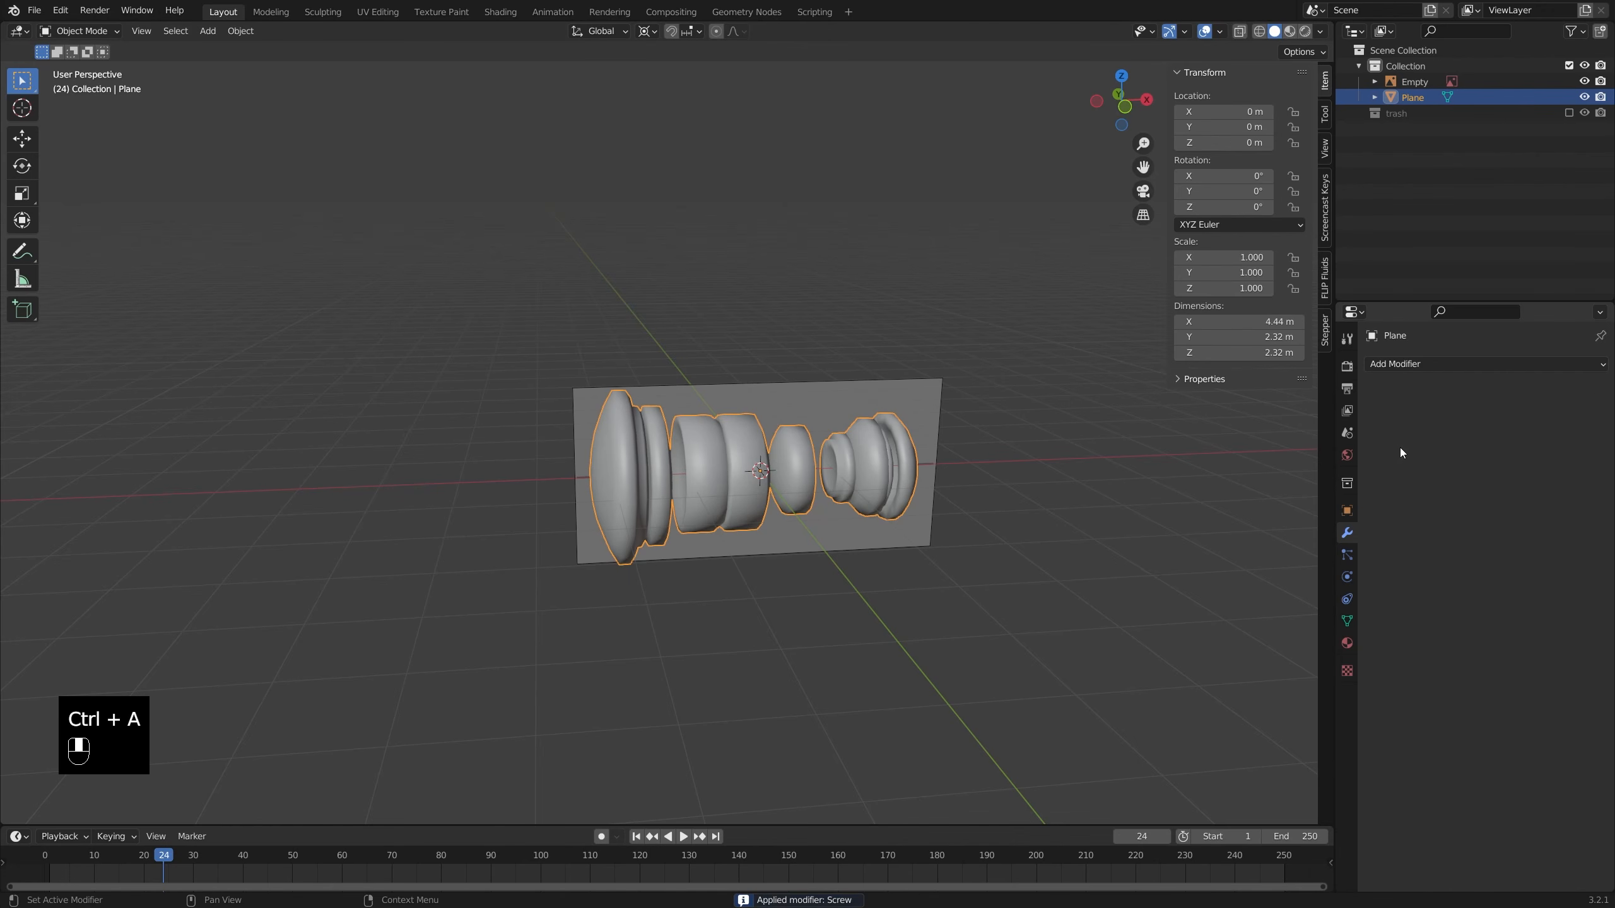
{"action": "left_click", "coordinate": [1432, 364]}
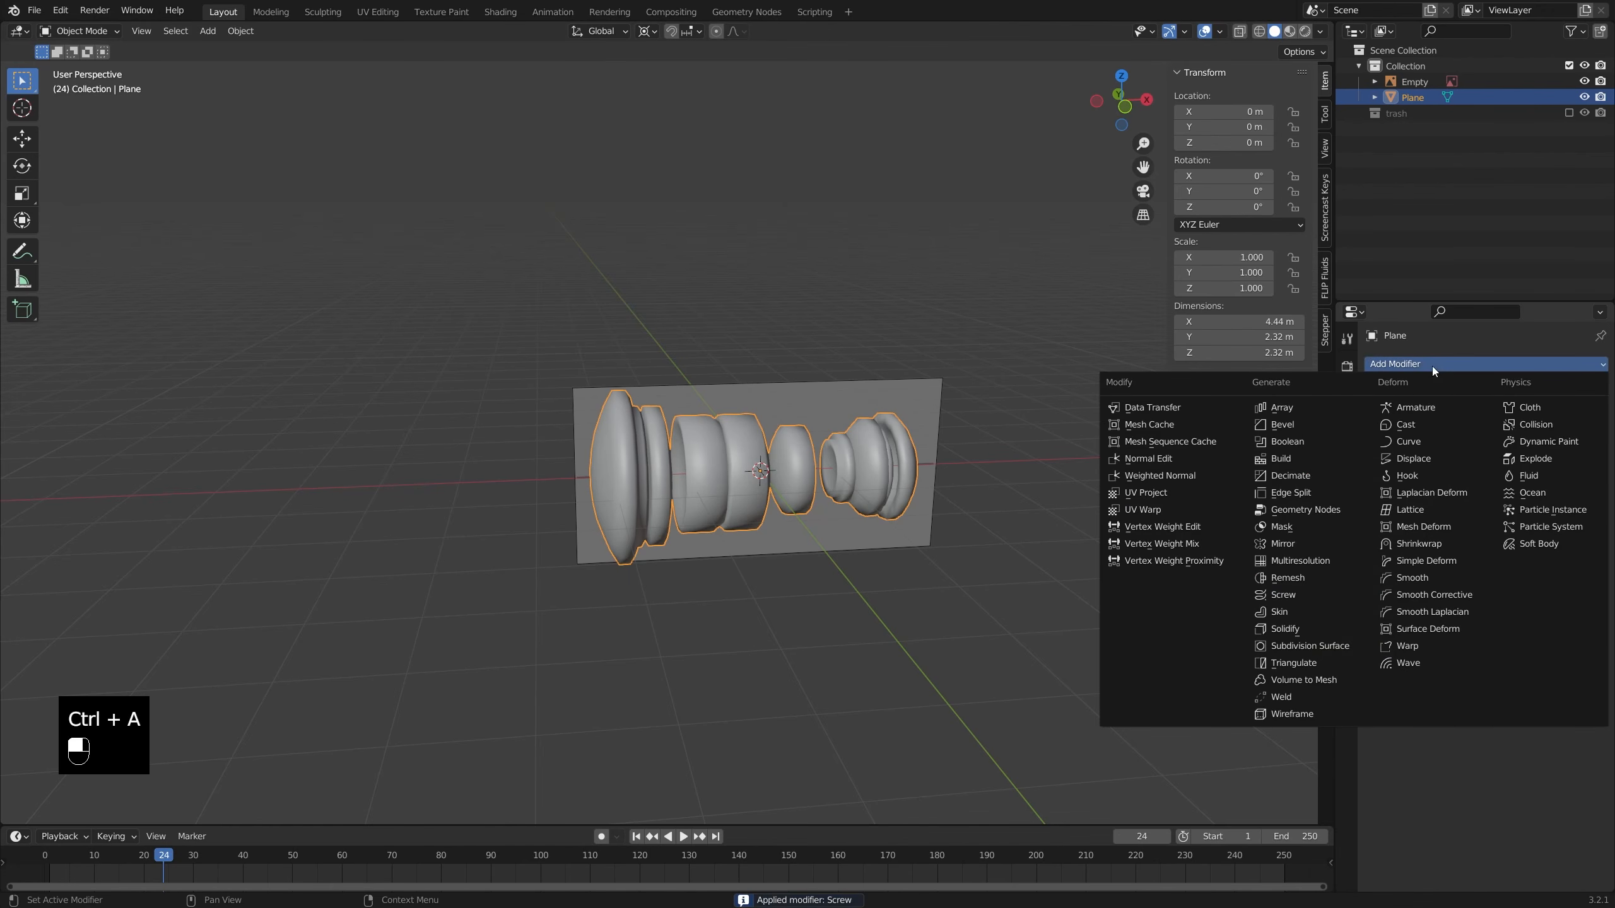
{"action": "left_click", "coordinate": [1338, 647]}
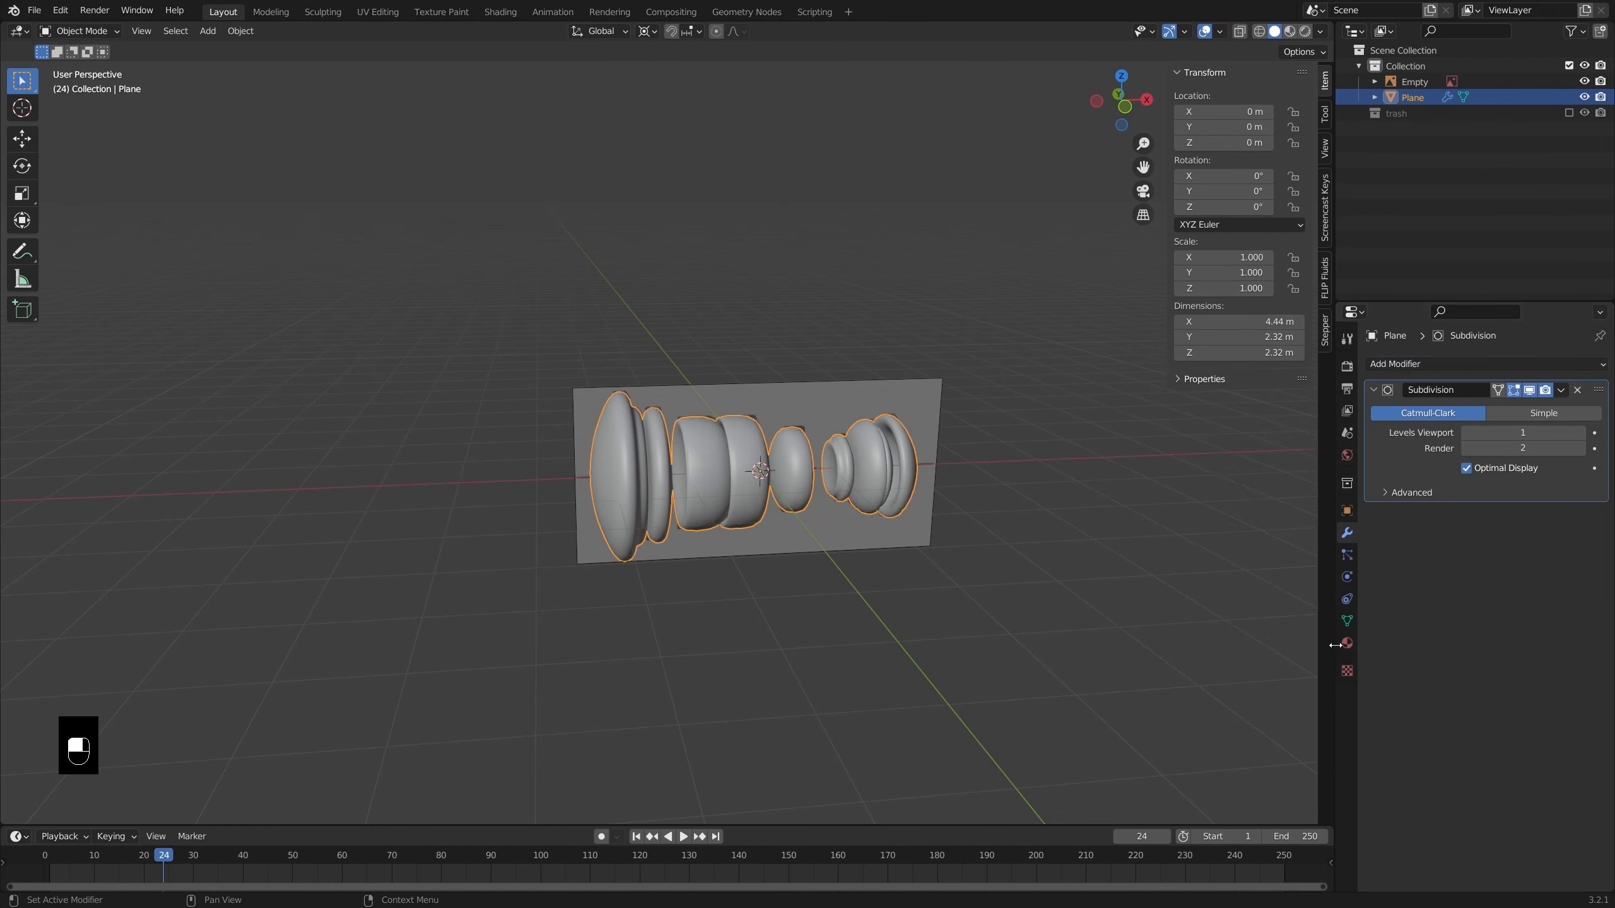
{"action": "left_click", "coordinate": [1581, 434]}
{"action": "scroll", "coordinate": [719, 446], "scroll_direction": "up", "scroll_amount": 4}
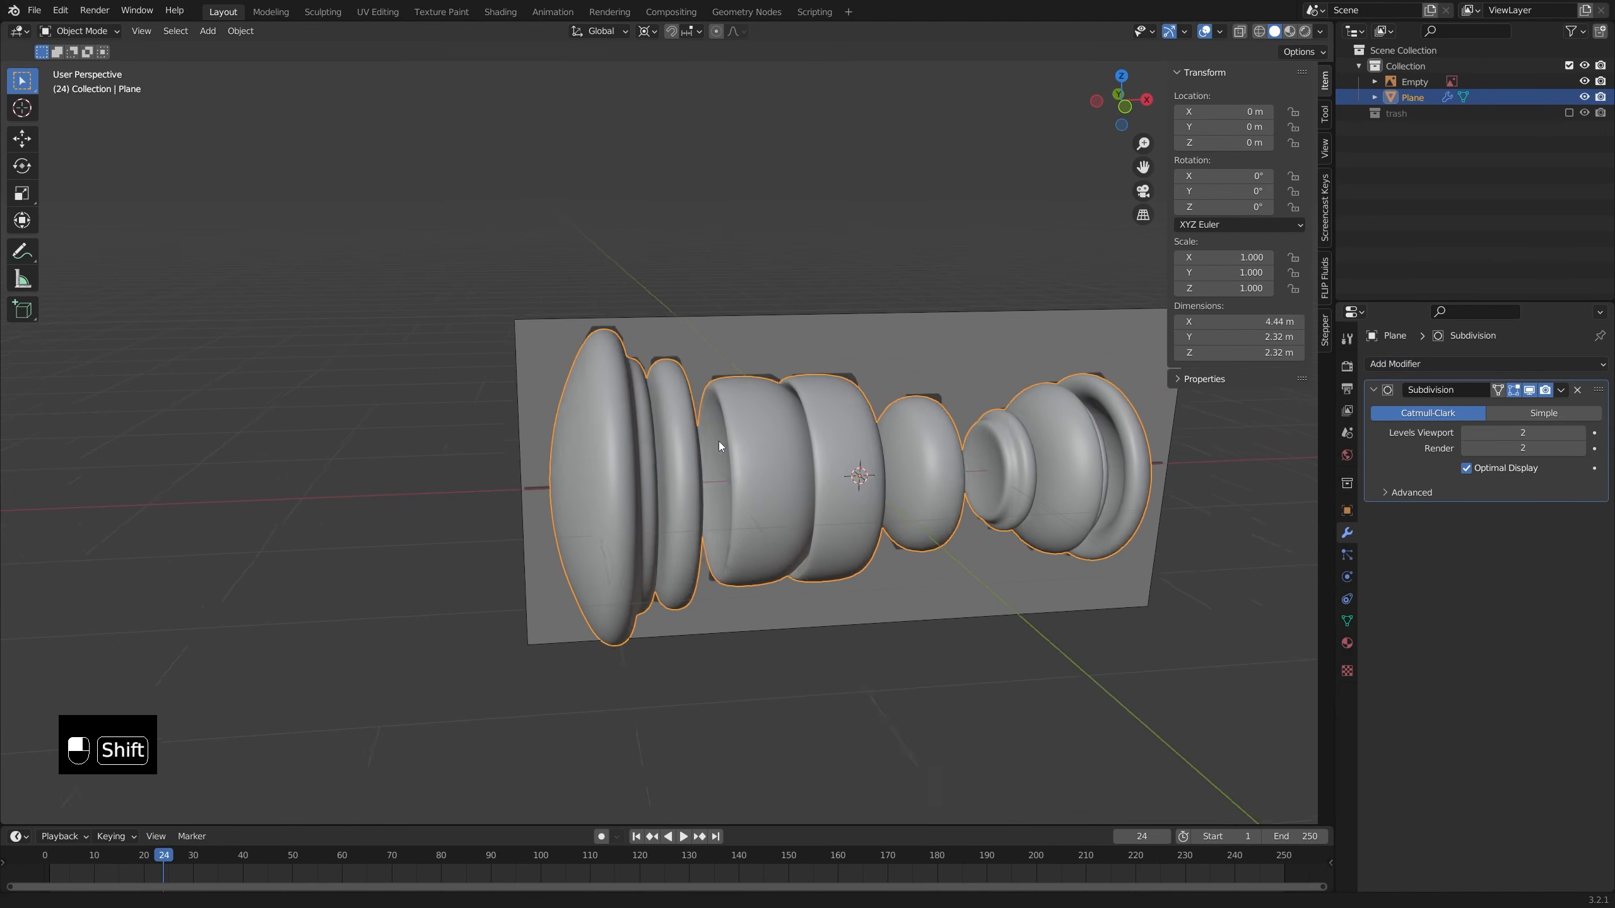
{"action": "middle_click_drag", "start_coordinate": [719, 445], "coordinate": [642, 451]}
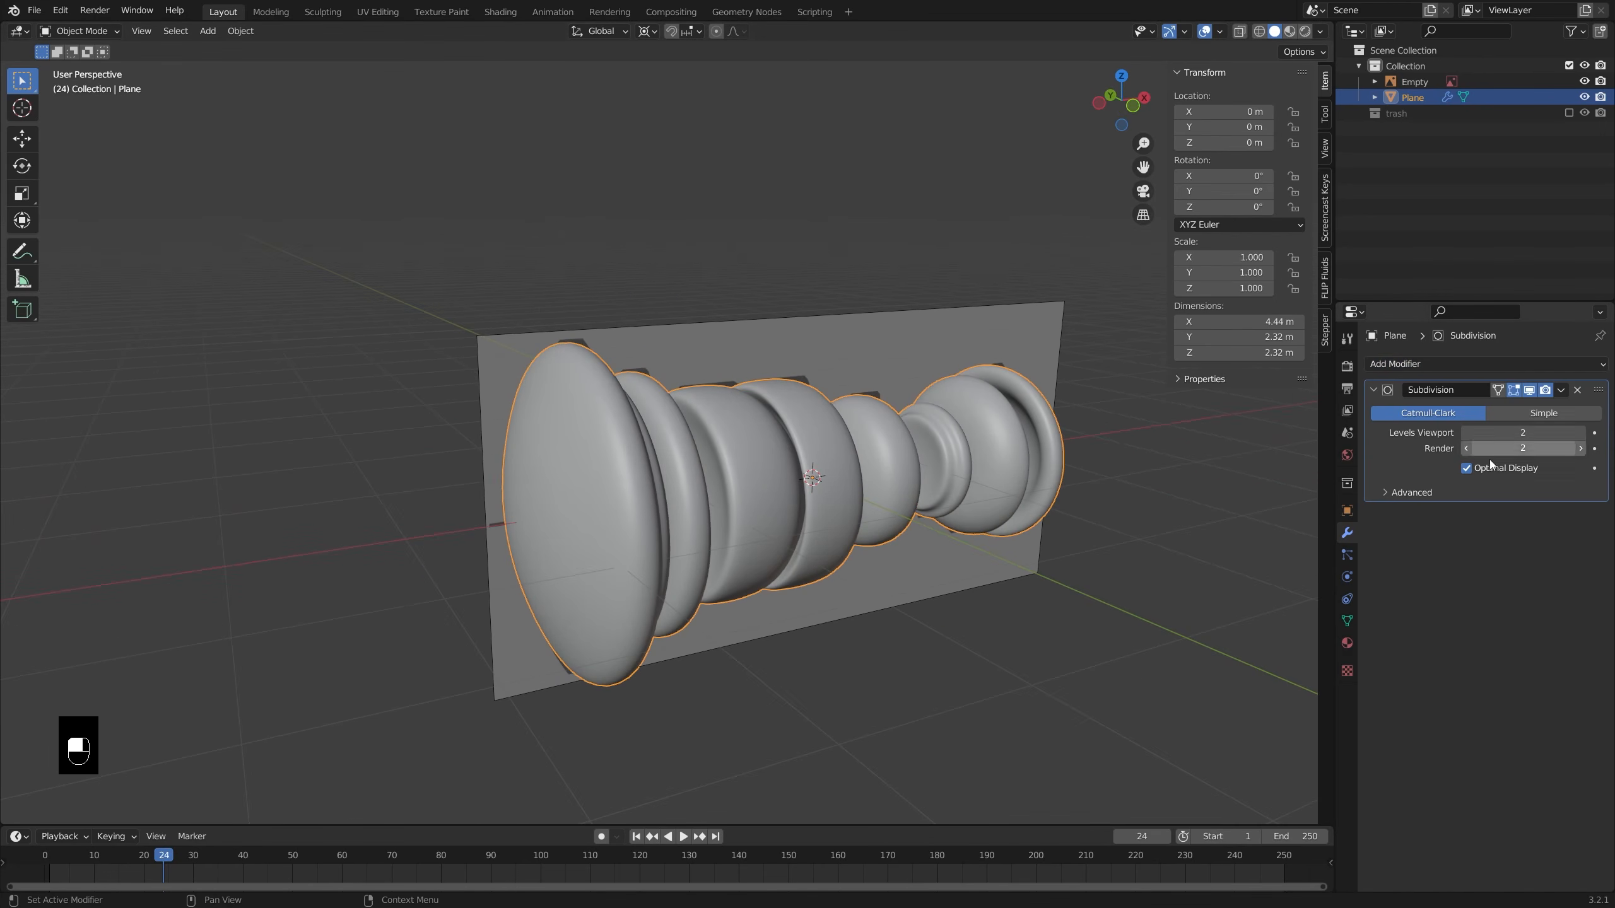
{"action": "middle_click_drag", "start_coordinate": [876, 427], "coordinate": [717, 412]}
{"action": "scroll", "coordinate": [598, 409], "scroll_direction": "up", "scroll_amount": 2}
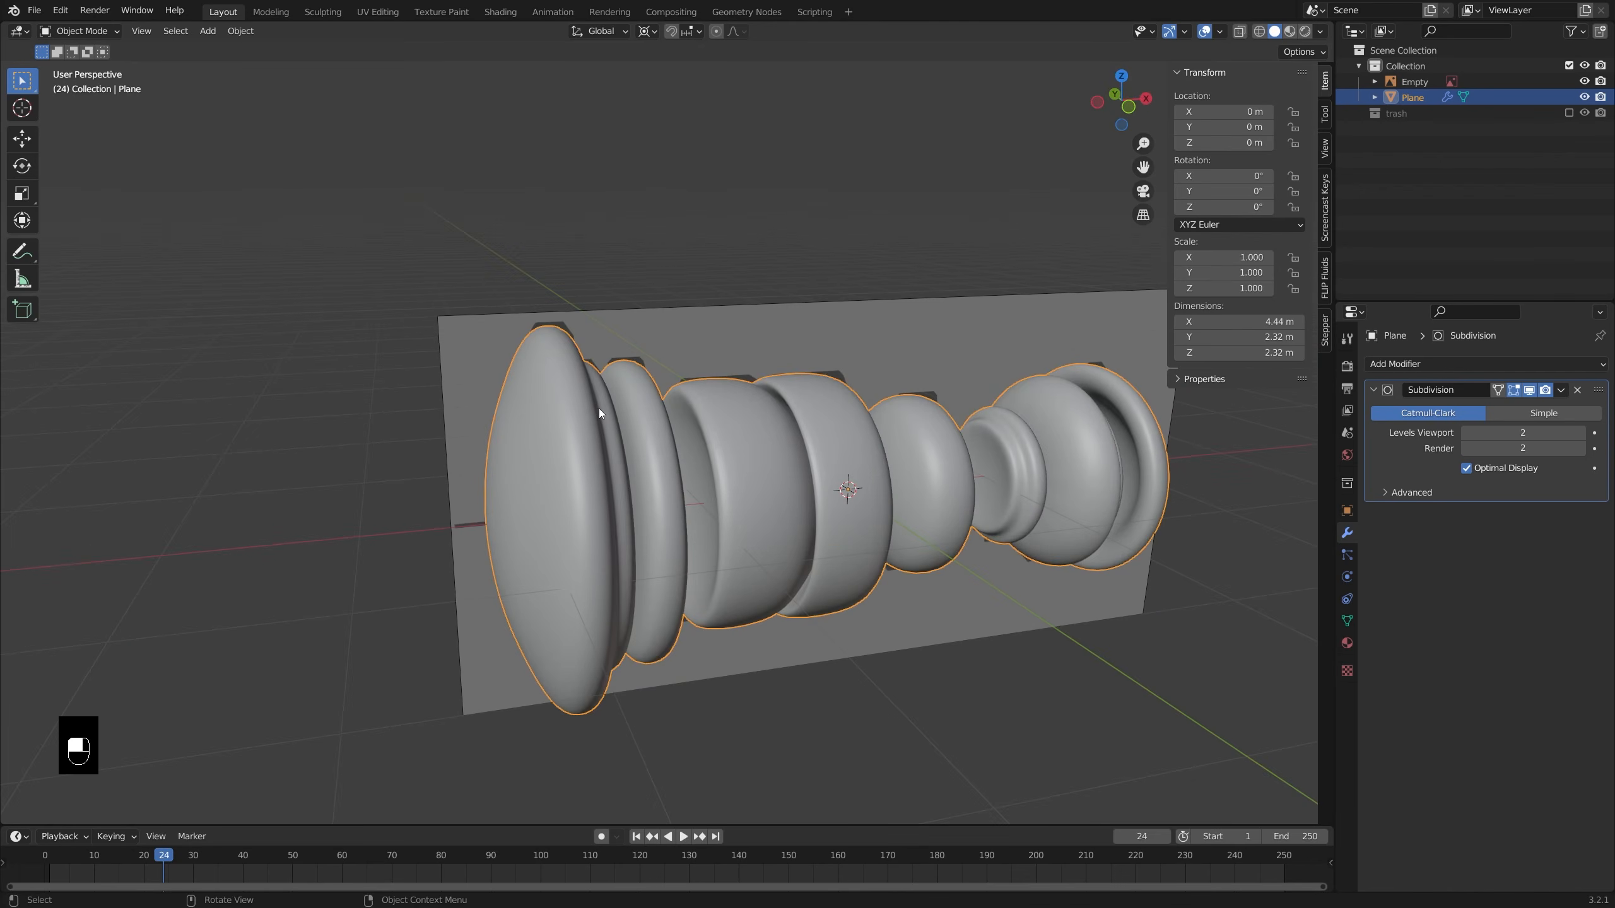
- In Edit Mode, select the rim edge loops of the large front element and the thin element behind it
{"action": "key", "text": "Tab"}
{"action": "key", "text": "Tab"}
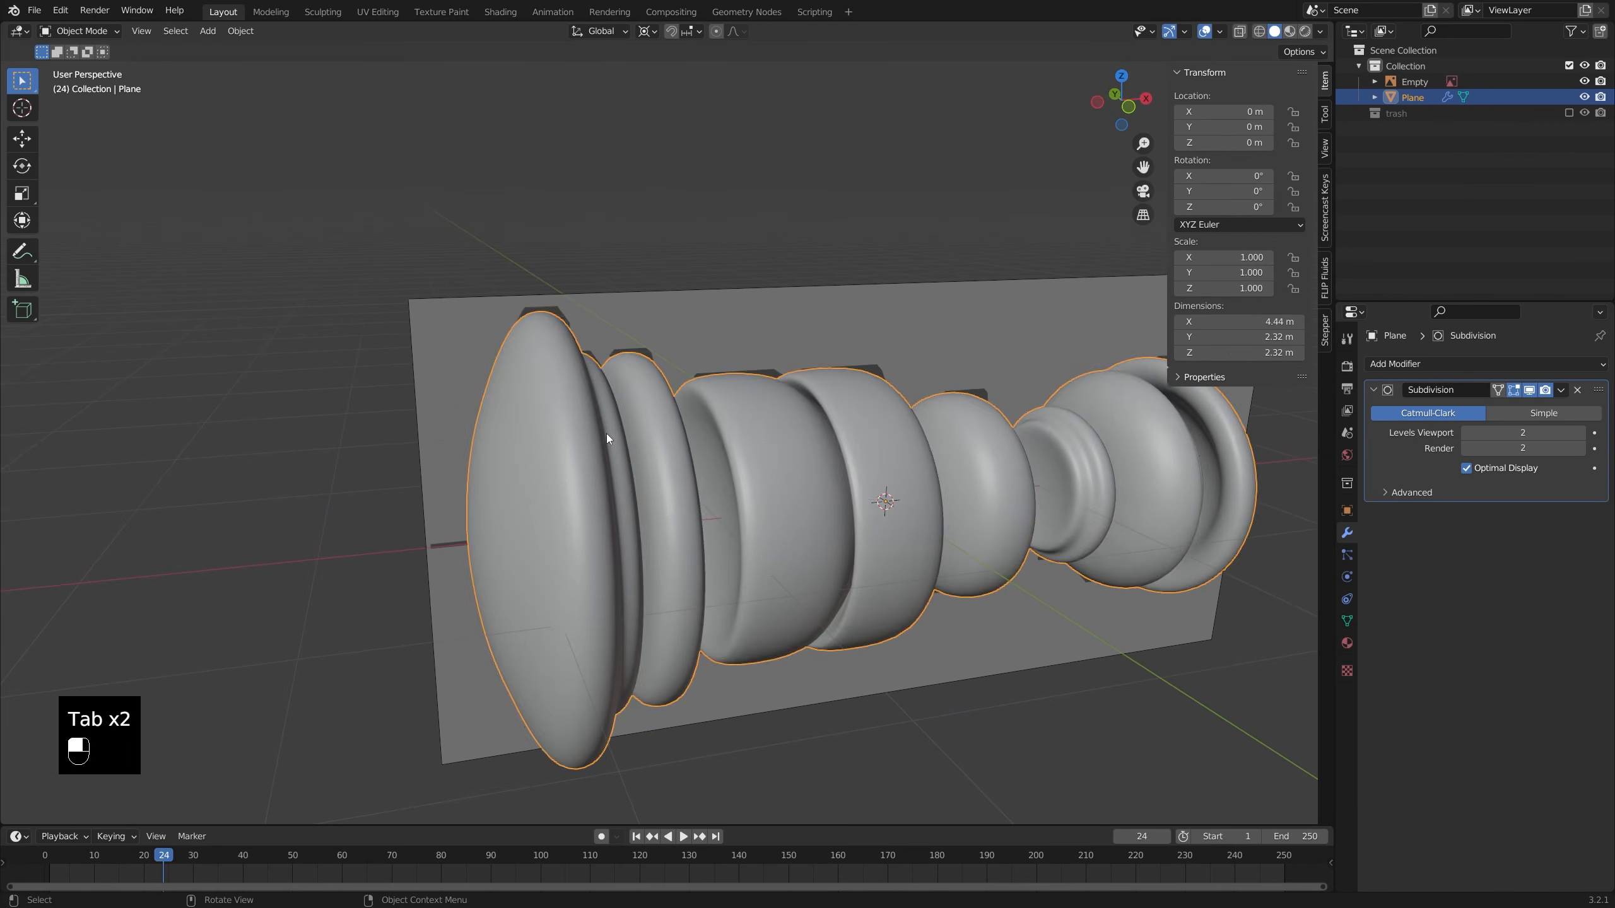
{"action": "middle_click_drag", "start_coordinate": [605, 434], "coordinate": [591, 396]}
{"action": "key", "text": "KP_1"}
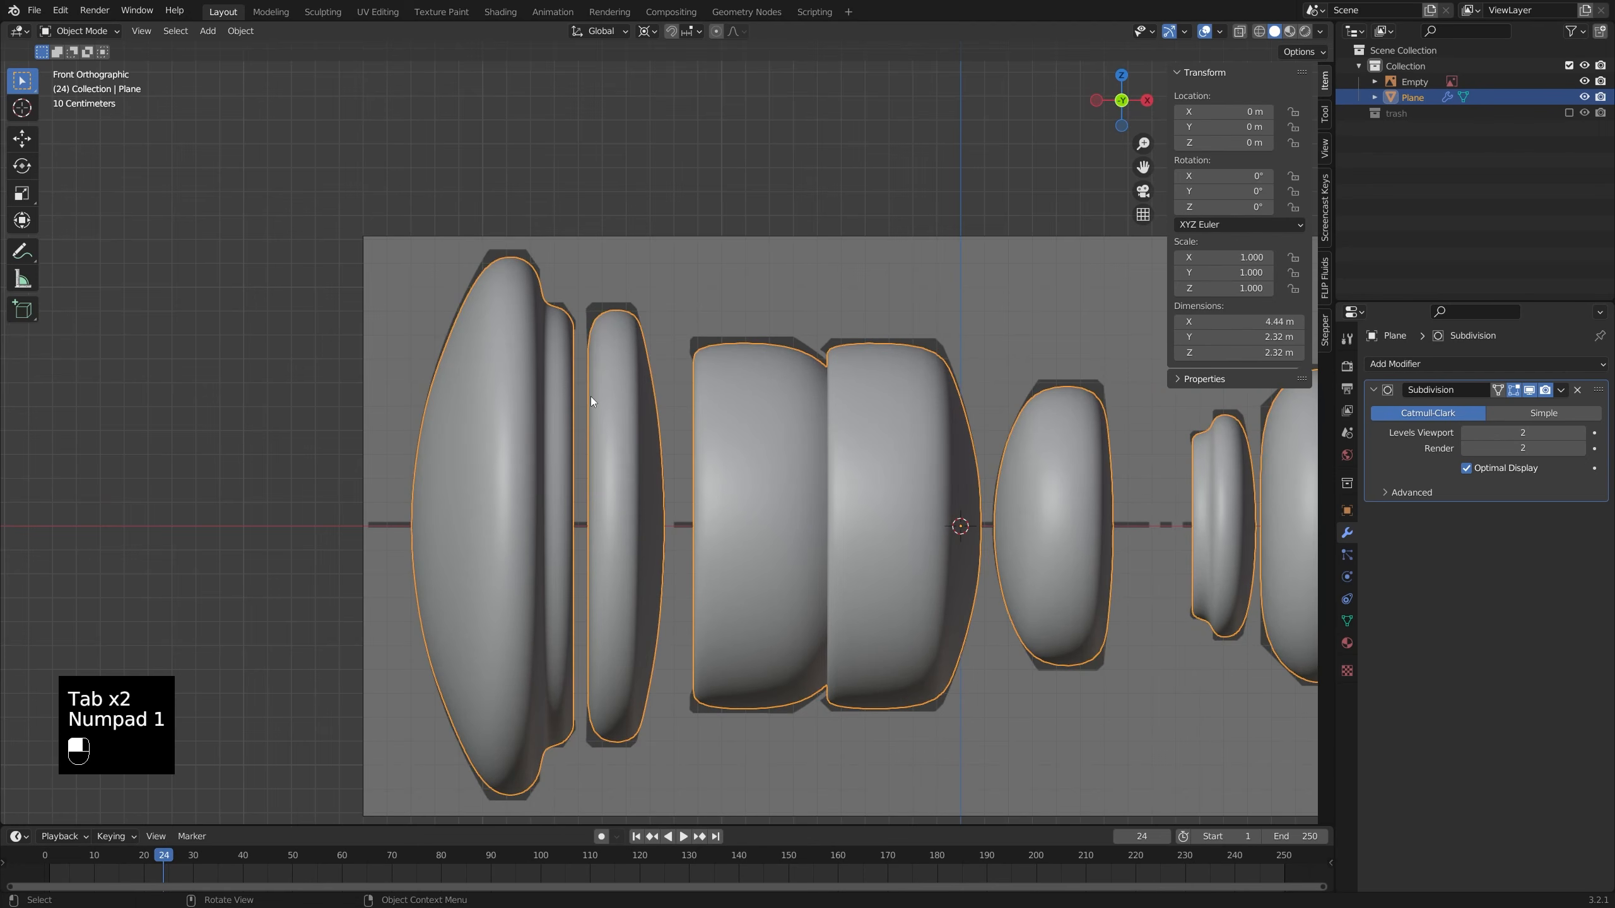
{"action": "key", "text": "Tab"}
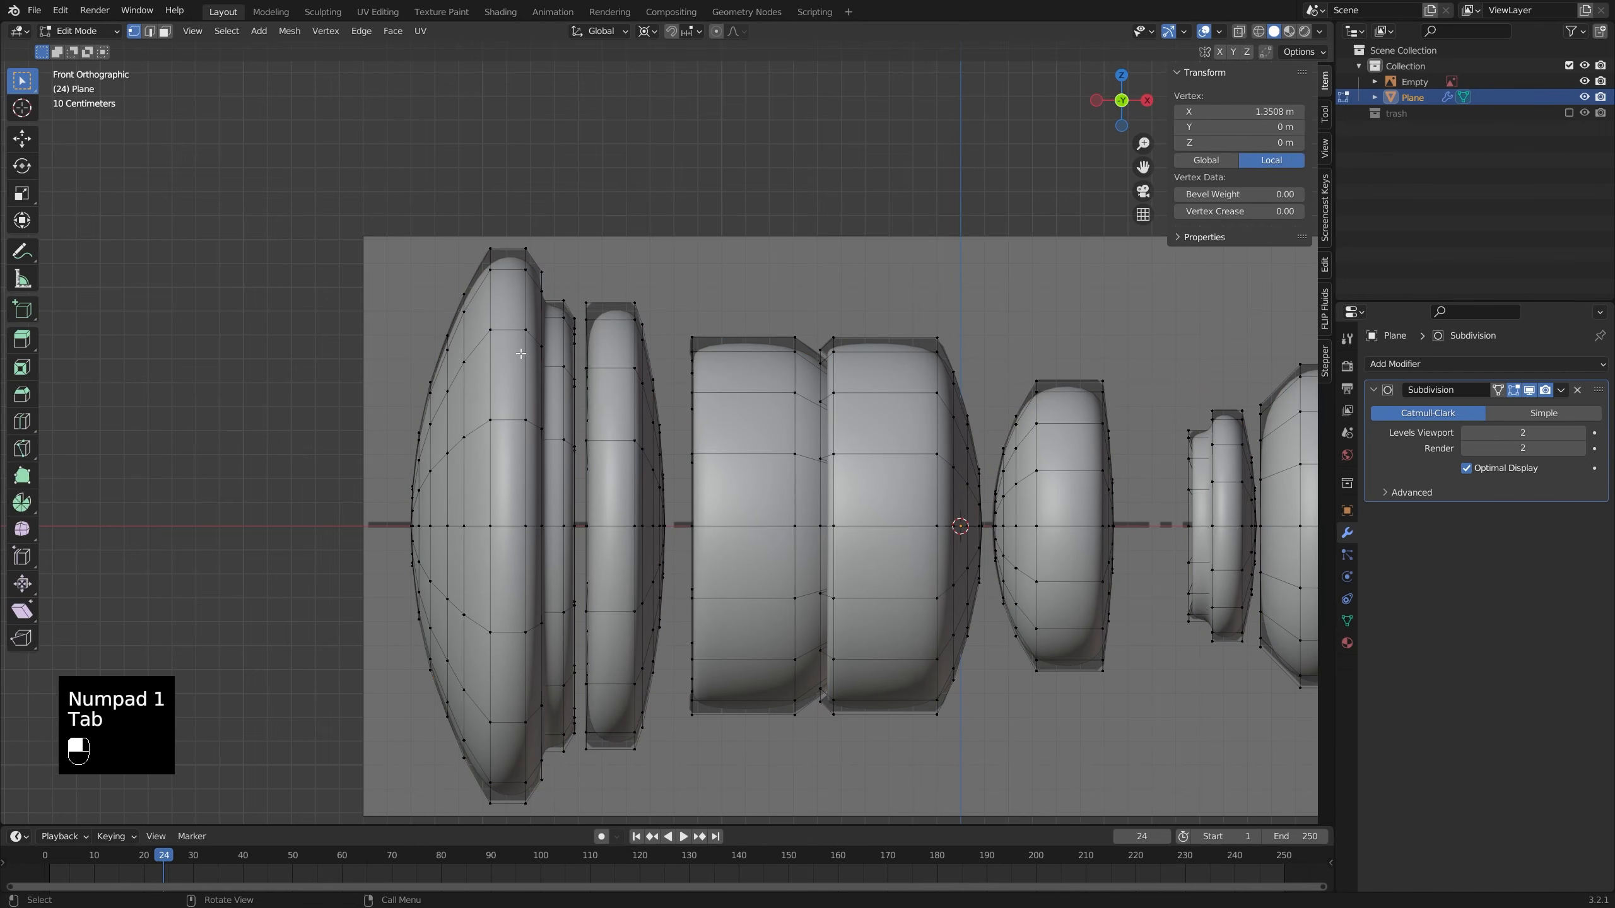
{"action": "key", "text": "2"}
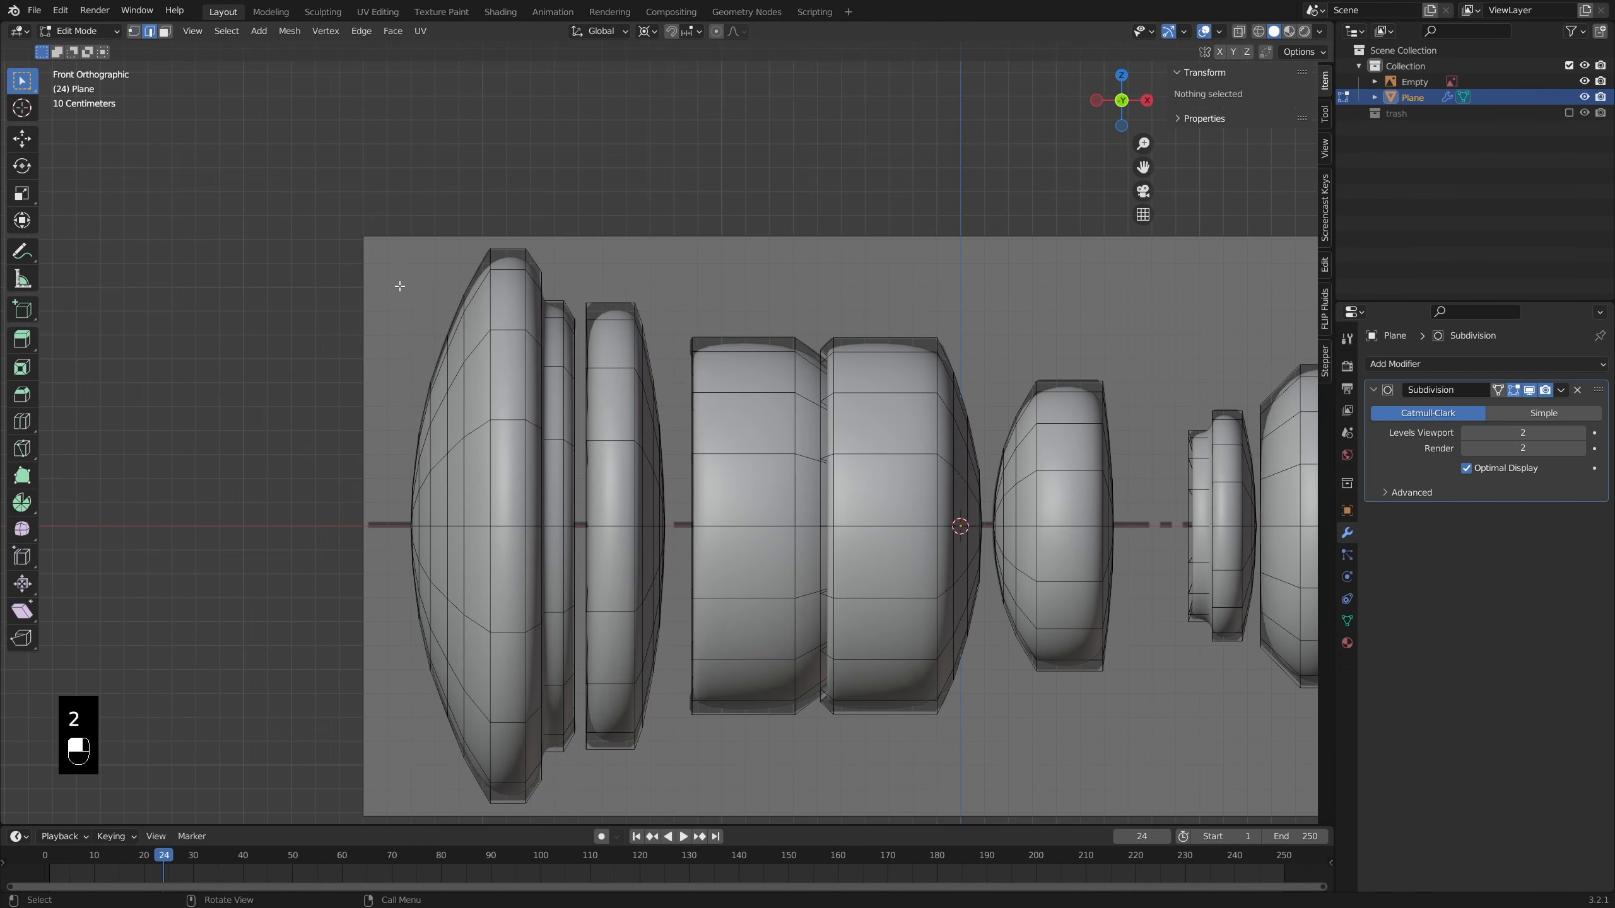
{"action": "middle_click_drag", "start_coordinate": [400, 287], "coordinate": [436, 308]}
{"action": "key", "text": "KP_1"}
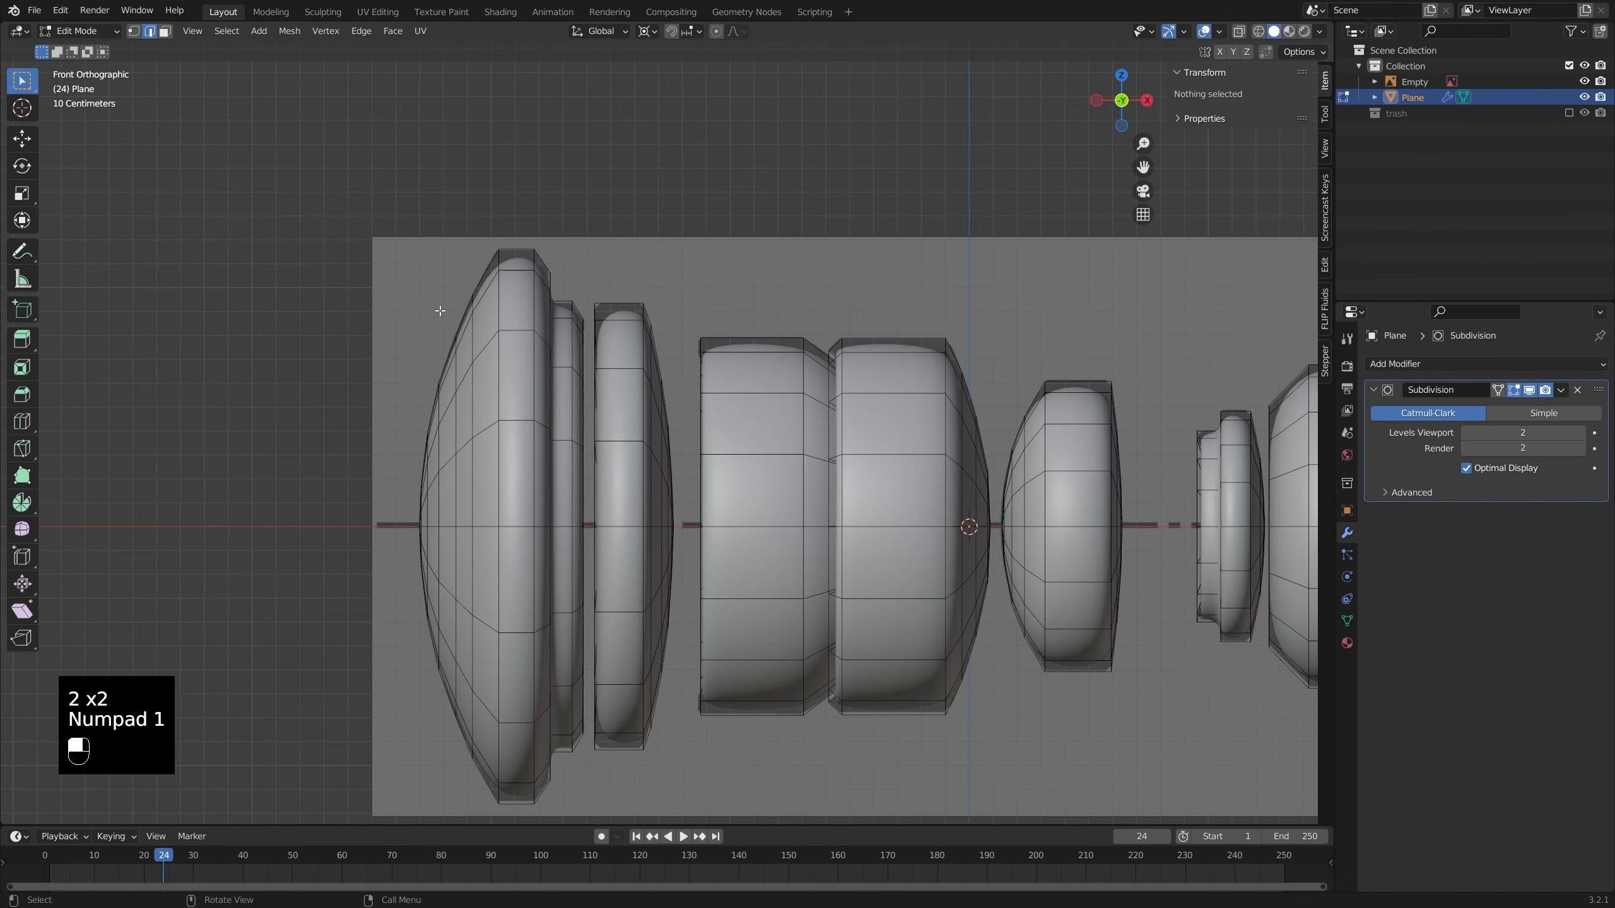
{"action": "left_click", "coordinate": [503, 405], "text": "alt"}
{"action": "left_click", "coordinate": [536, 379], "text": "alt+shift"}
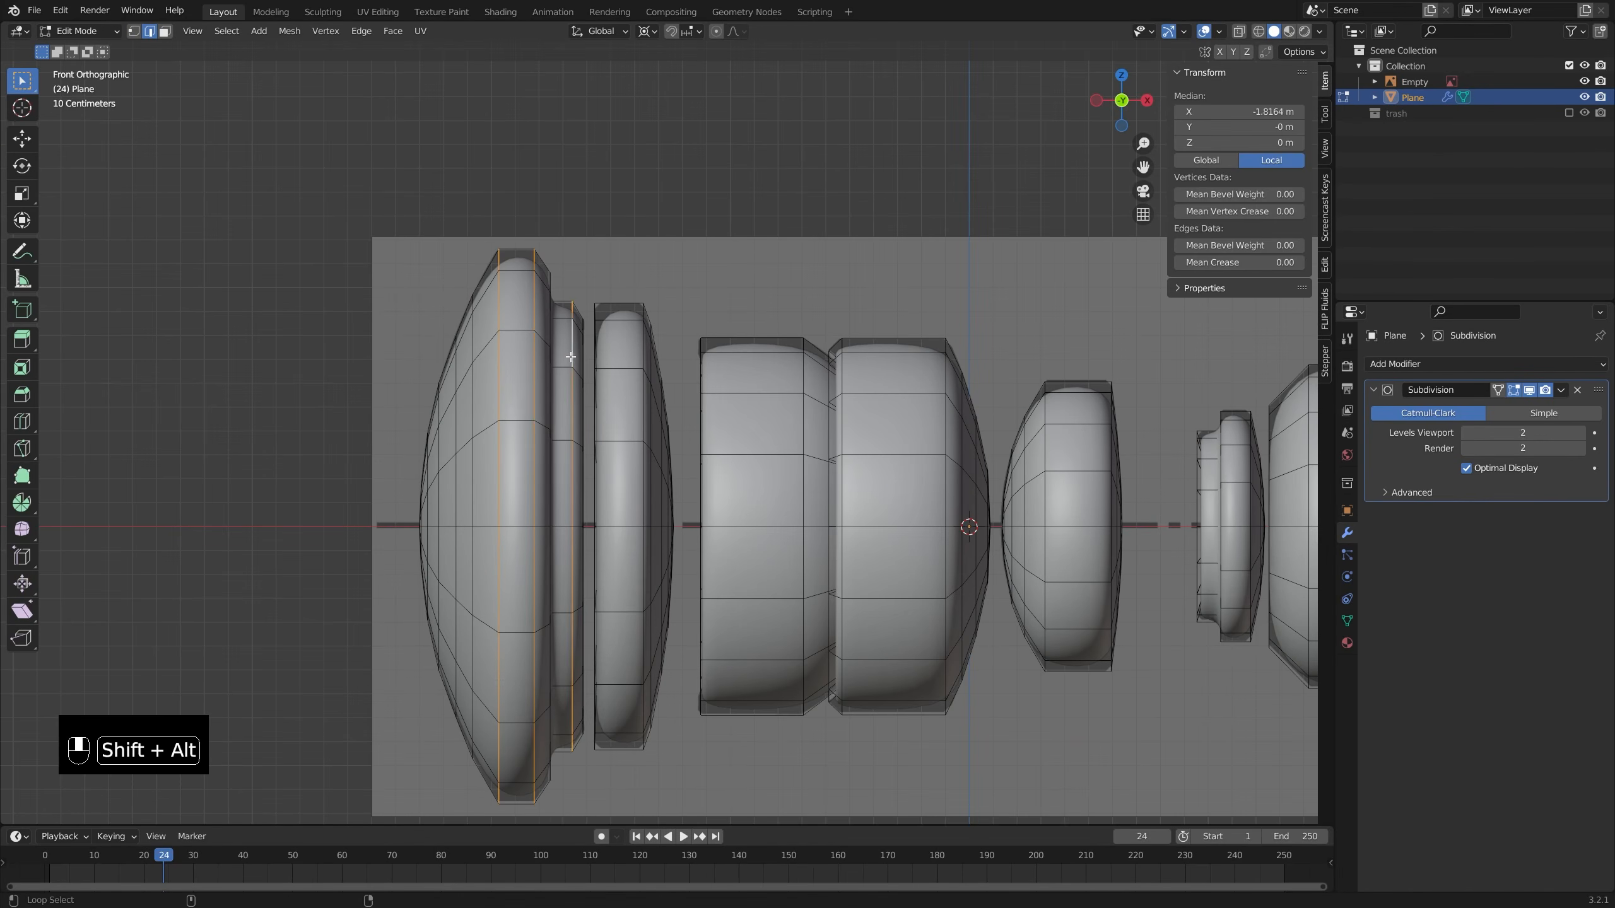
{"action": "middle_click_drag", "start_coordinate": [609, 347], "coordinate": [623, 353]}
{"action": "left_click", "coordinate": [604, 355], "text": "alt+shift"}
{"action": "left_click", "coordinate": [665, 325], "text": "alt+shift"}
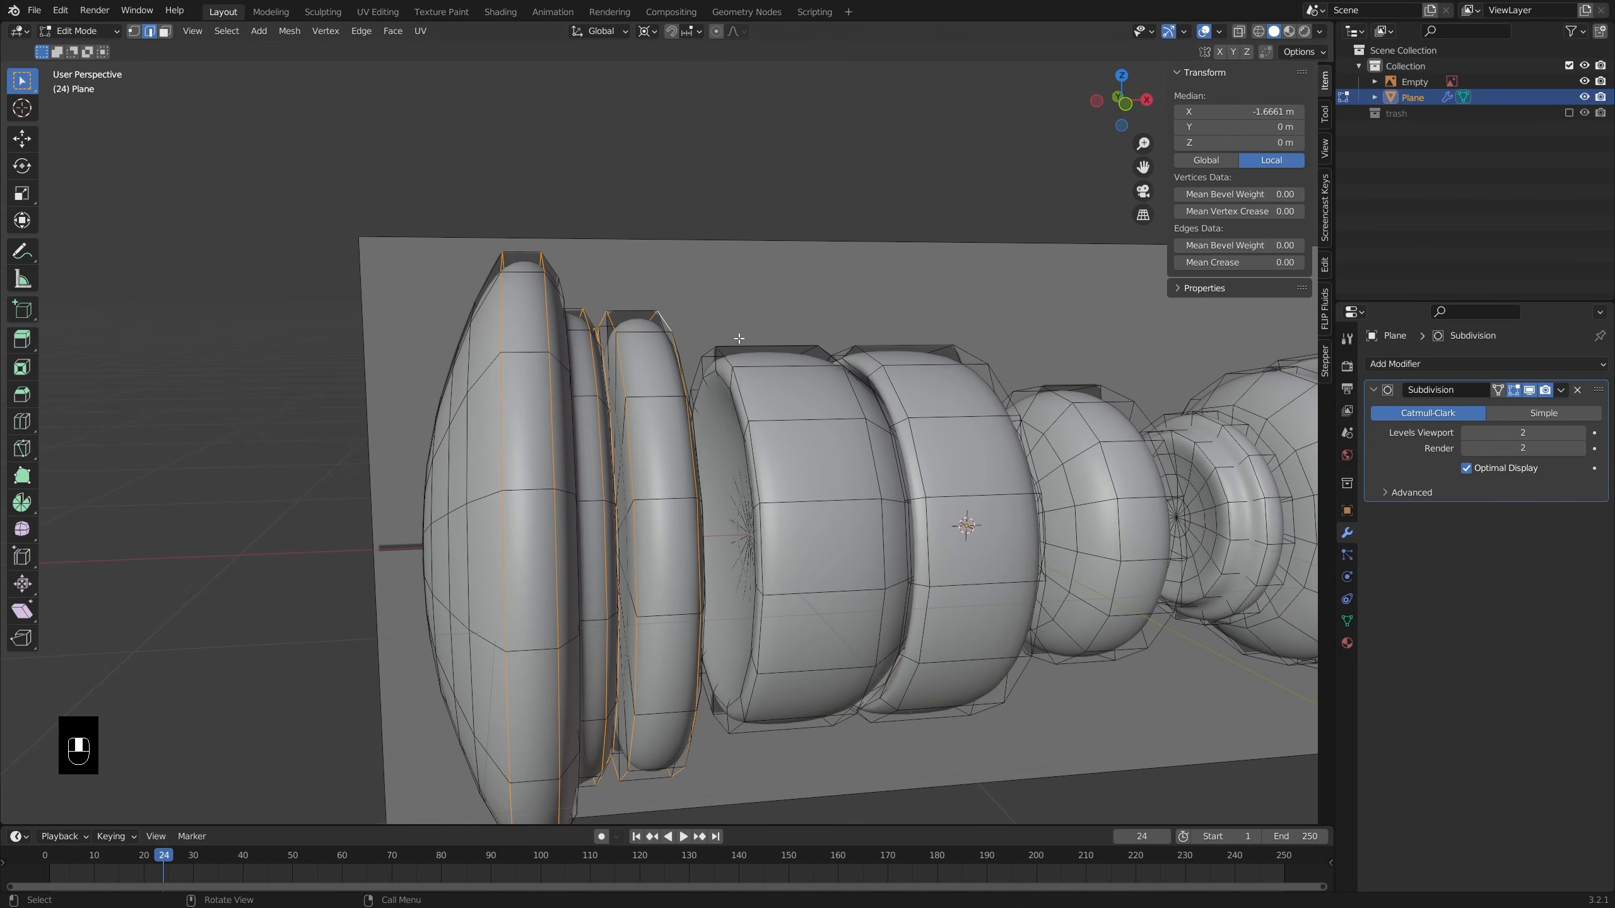
- Add the rim edge loops of the joined middle pair and the single middle element to the selection
{"action": "left_click", "coordinate": [724, 358], "text": "alt+shift"}
{"action": "left_click", "coordinate": [826, 350], "text": "alt+shift"}
{"action": "middle_click_drag", "start_coordinate": [827, 351], "coordinate": [946, 403]}
{"action": "left_click", "coordinate": [786, 397], "text": "alt+shift"}
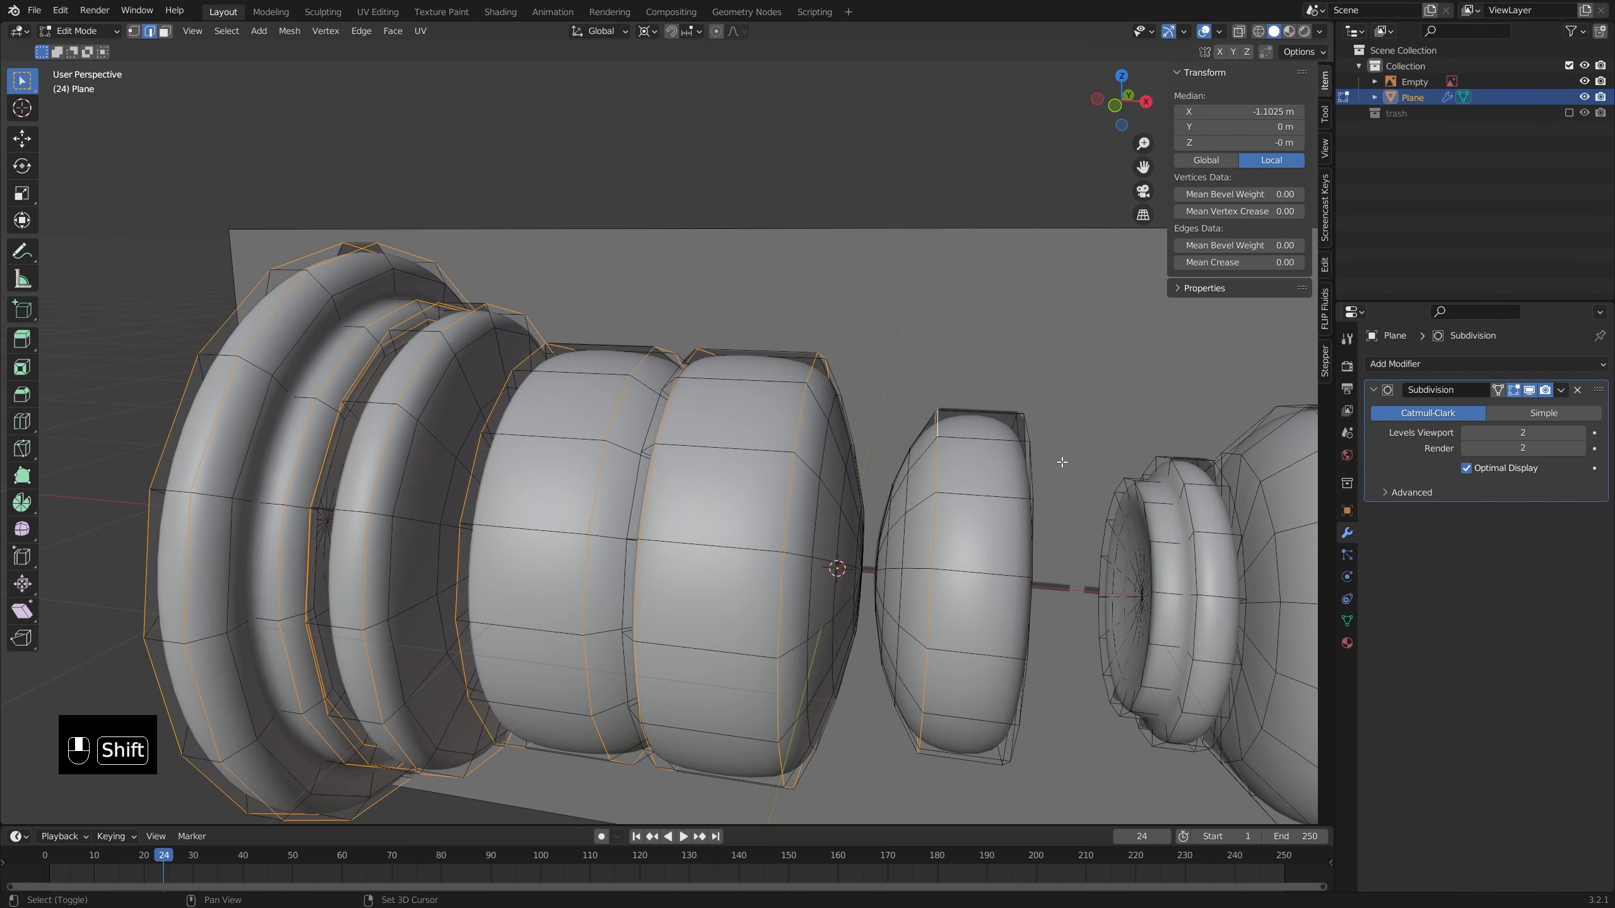
{"action": "middle_click_drag", "start_coordinate": [1062, 463], "coordinate": [1152, 443]}
{"action": "left_click", "coordinate": [1031, 440], "text": "alt+shift"}
- Add the rim edge loops of the rear glass elements to the selection and check it in X-ray
{"action": "scroll", "coordinate": [946, 440], "scroll_direction": "up", "scroll_amount": 2}
{"action": "left_click", "coordinate": [1022, 444], "text": "alt+shift"}
{"action": "left_click", "coordinate": [959, 467], "text": "alt+shift"}
{"action": "left_click", "coordinate": [1040, 430], "text": "alt+shift"}
{"action": "left_click", "coordinate": [1029, 469], "text": "alt+shift"}
{"action": "left_click", "coordinate": [1074, 541], "text": "alt+shift"}
{"action": "left_click", "coordinate": [1085, 517], "text": "alt+shift"}
{"action": "left_click", "coordinate": [1160, 508], "text": "alt+shift"}
{"action": "left_click", "coordinate": [1162, 506], "text": "alt+shift"}
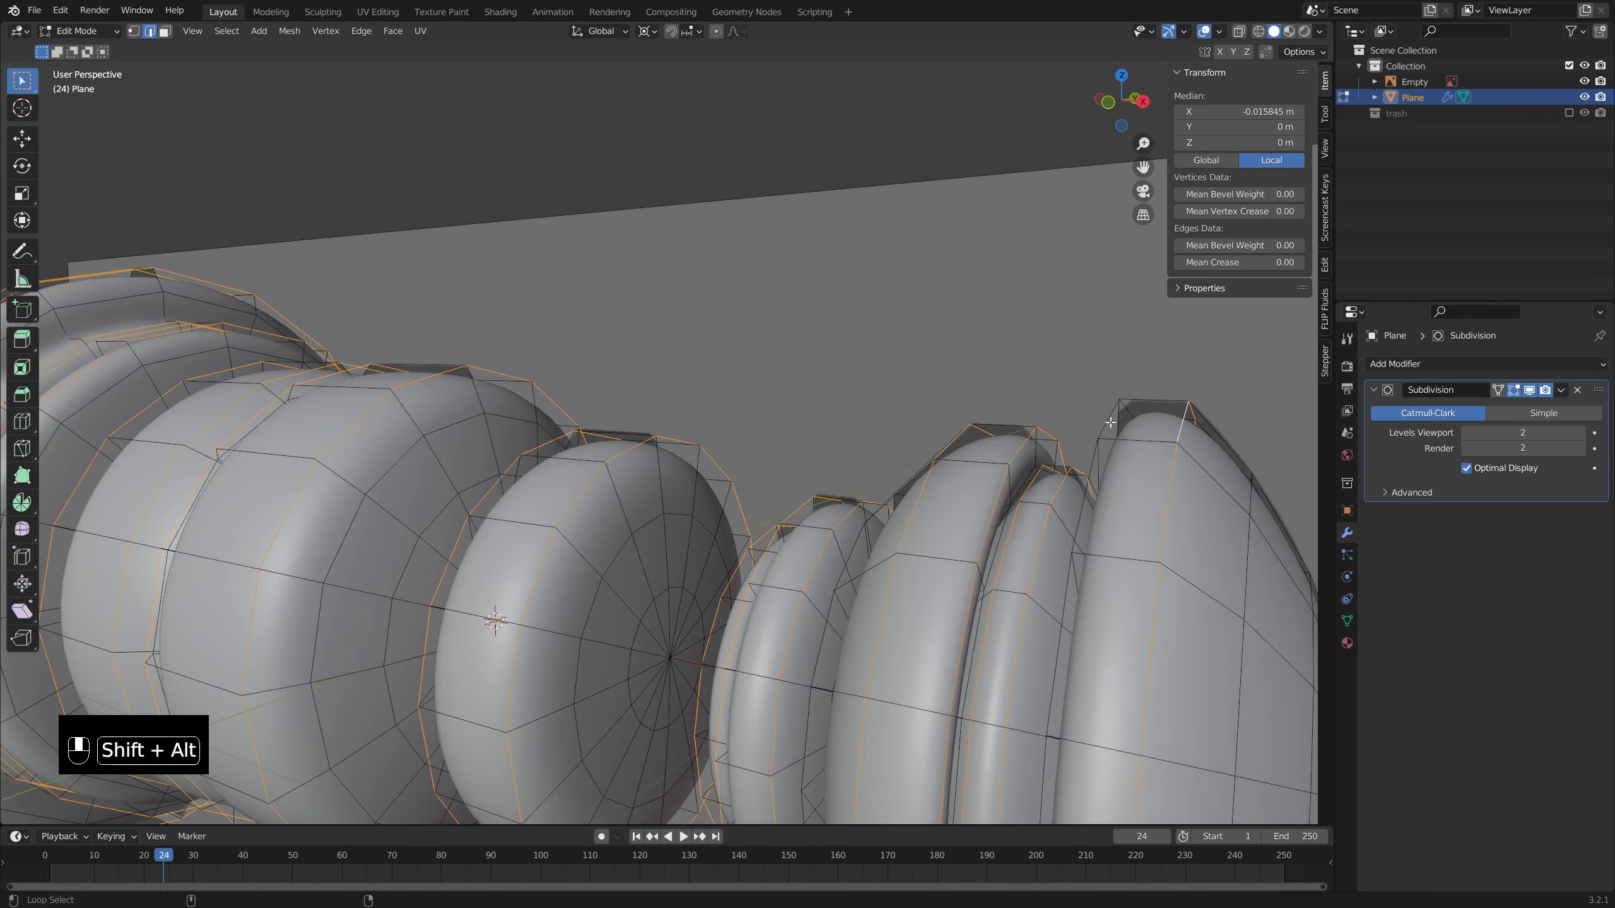
{"action": "left_click", "coordinate": [1152, 443], "text": "alt+shift"}
{"action": "scroll", "coordinate": [1068, 446], "scroll_direction": "down", "scroll_amount": 5}
{"action": "key", "text": "alt+z"}
{"action": "key", "text": "alt+z"}
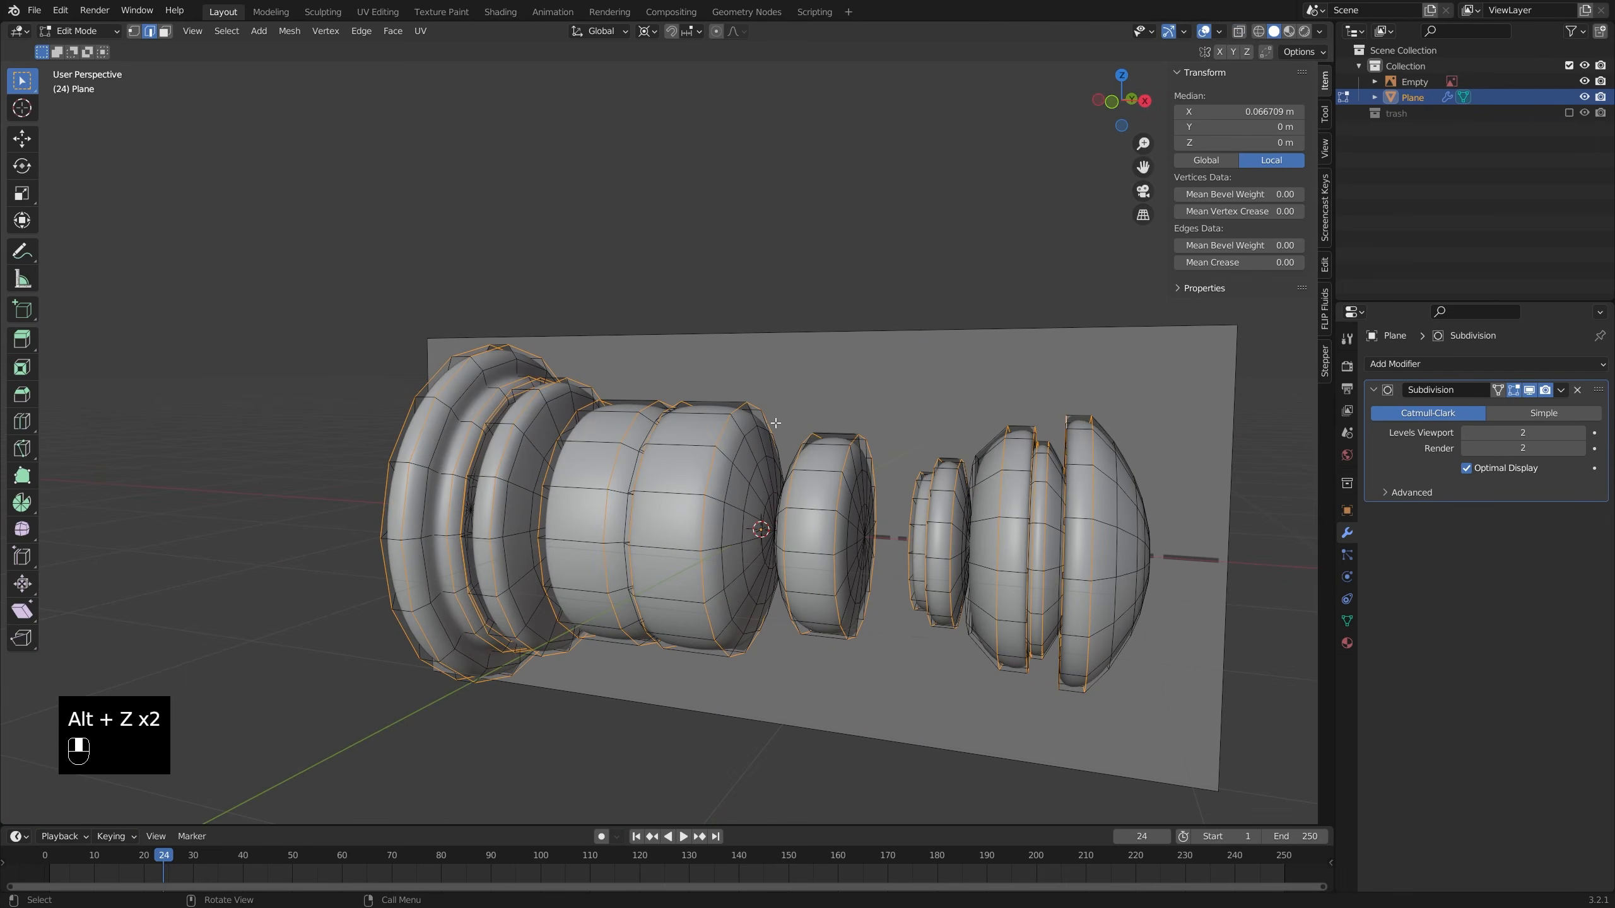
- Set the mean crease of the selected rim loops to 1 and mark them as sharp
{"action": "double_click", "coordinate": [1195, 263]}
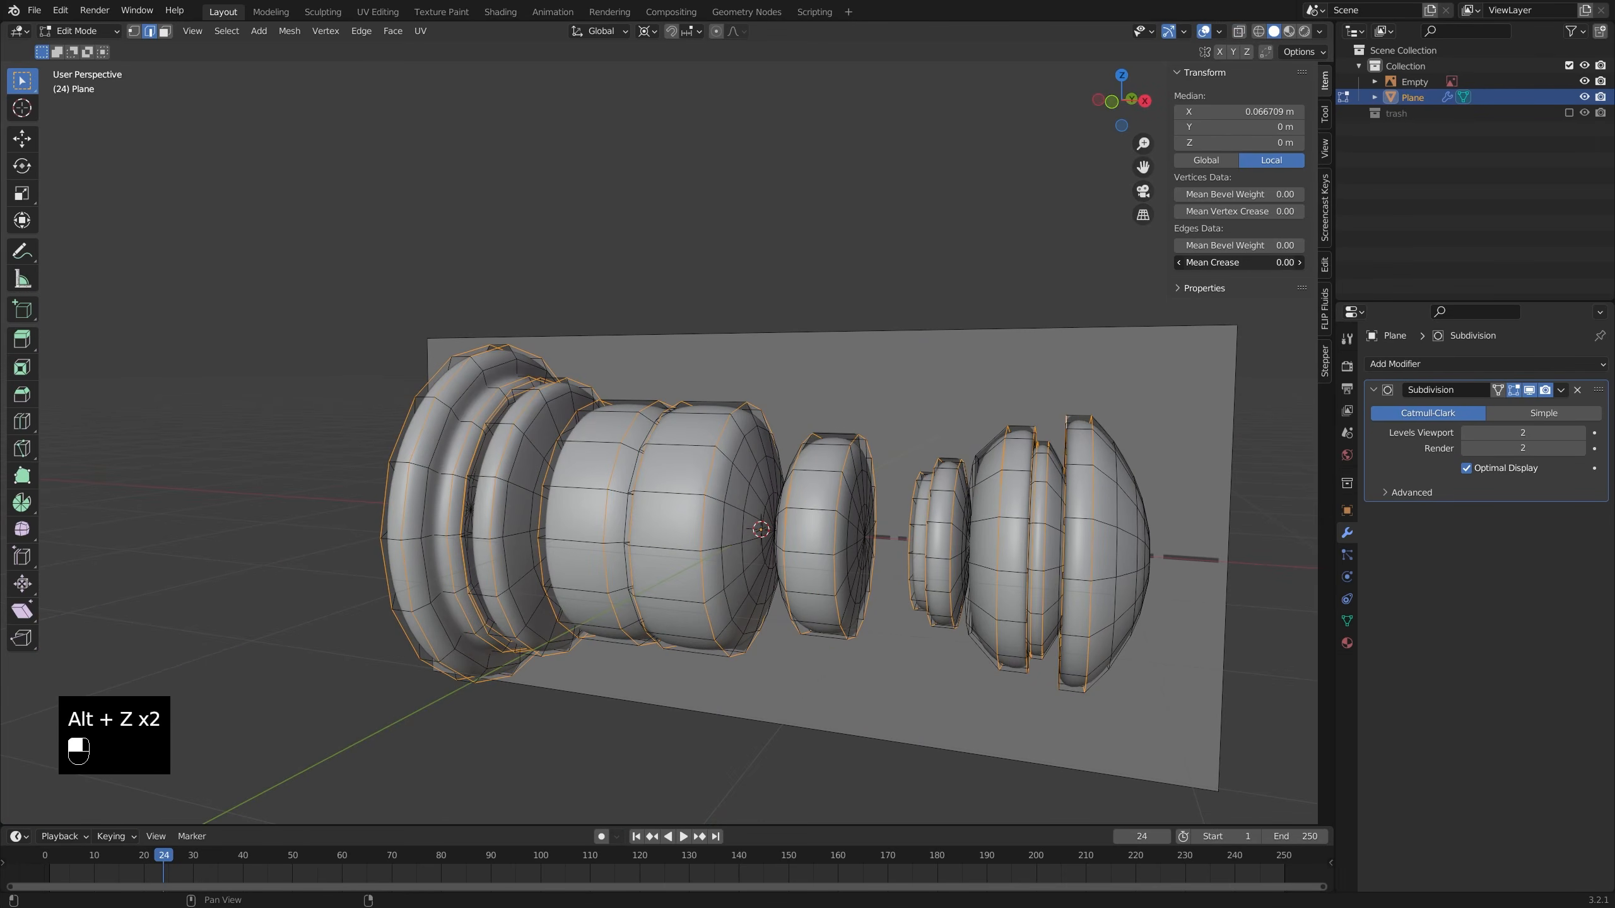
{"action": "type", "text": "1"}
{"action": "key", "text": "Return"}
{"action": "middle_click_drag", "start_coordinate": [686, 453], "coordinate": [785, 464]}
{"action": "key", "text": "ctrl+e"}
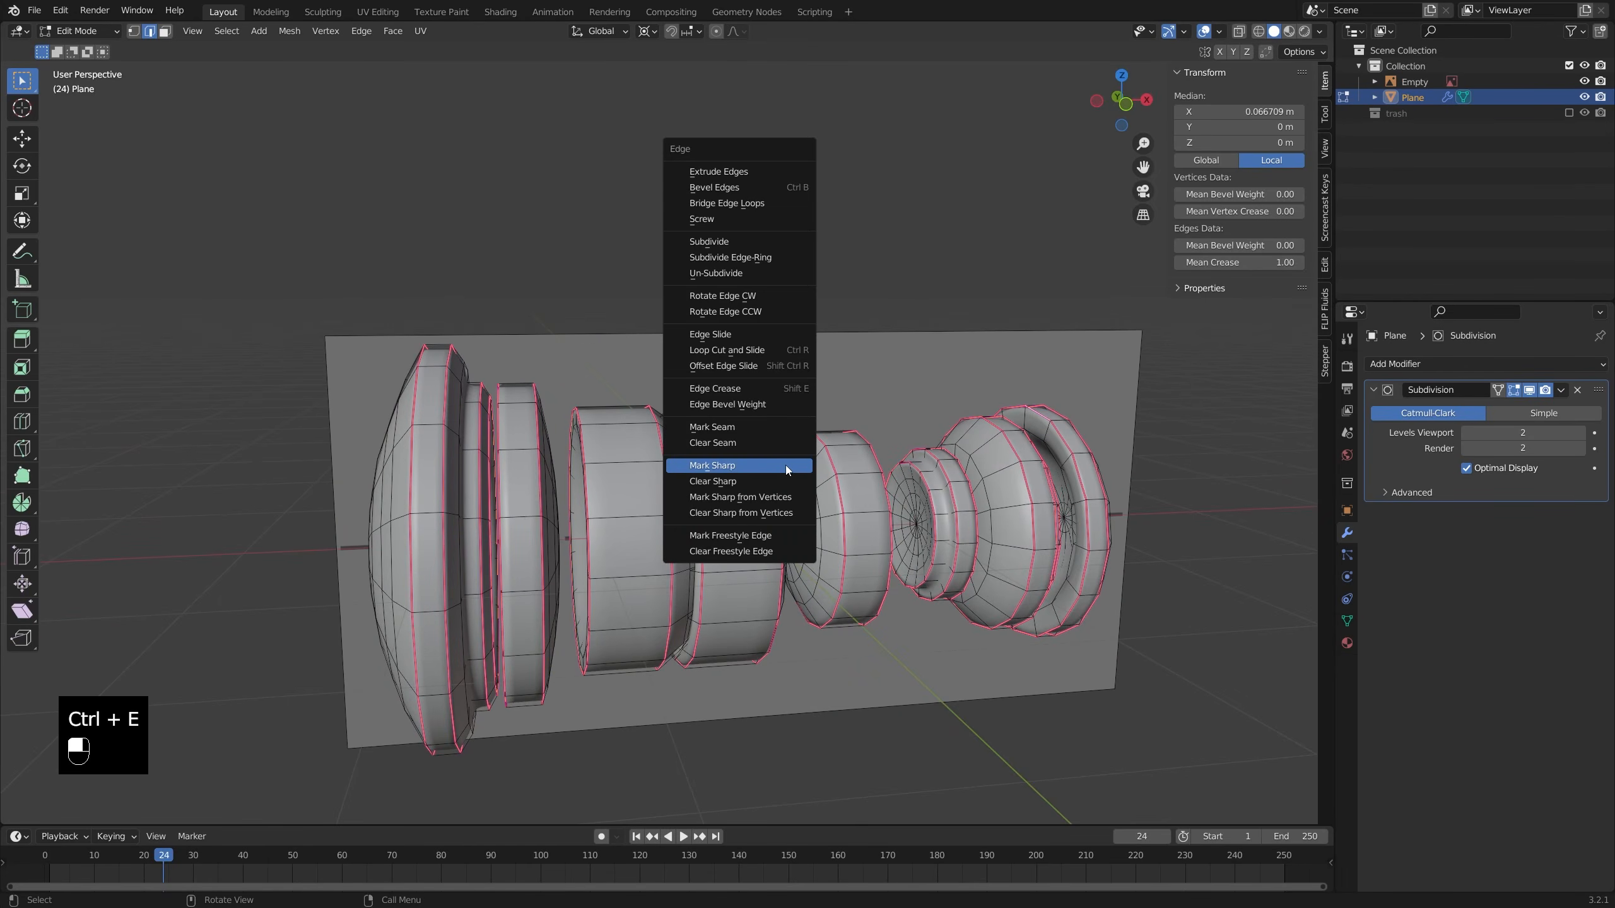
{"action": "left_click", "coordinate": [785, 464]}
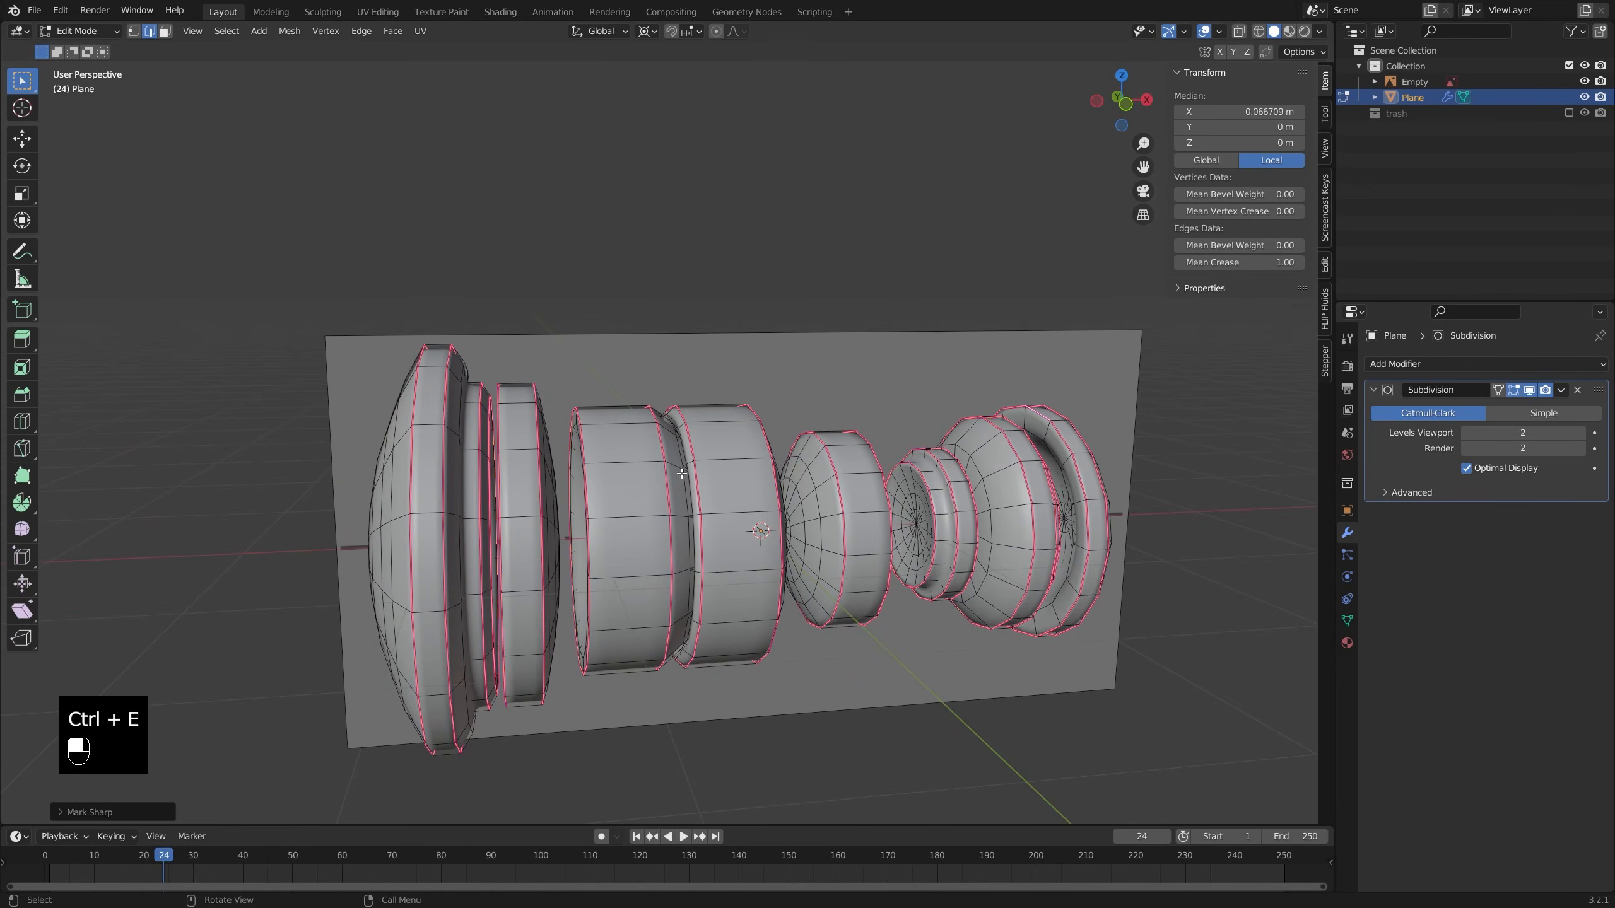
- Return to Object Mode, shade the lens object smooth and enable Auto Smooth for its normals
{"action": "key", "text": "Tab"}
{"action": "right_click", "coordinate": [915, 539]}
{"action": "left_click", "coordinate": [915, 537]}
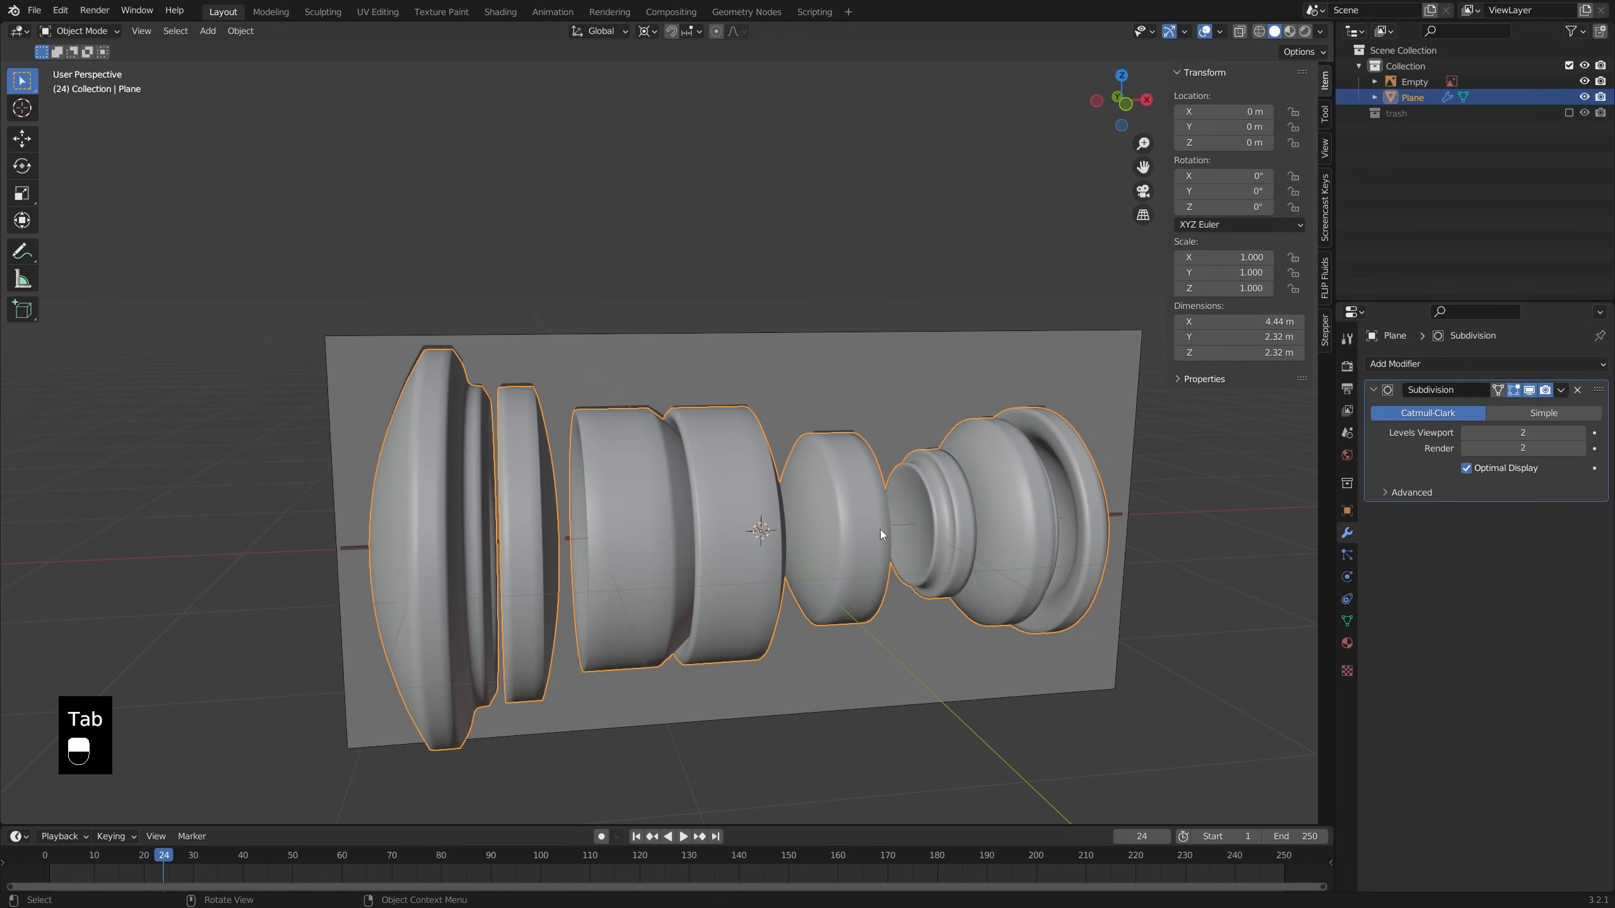
{"action": "left_click", "coordinate": [1347, 621]}
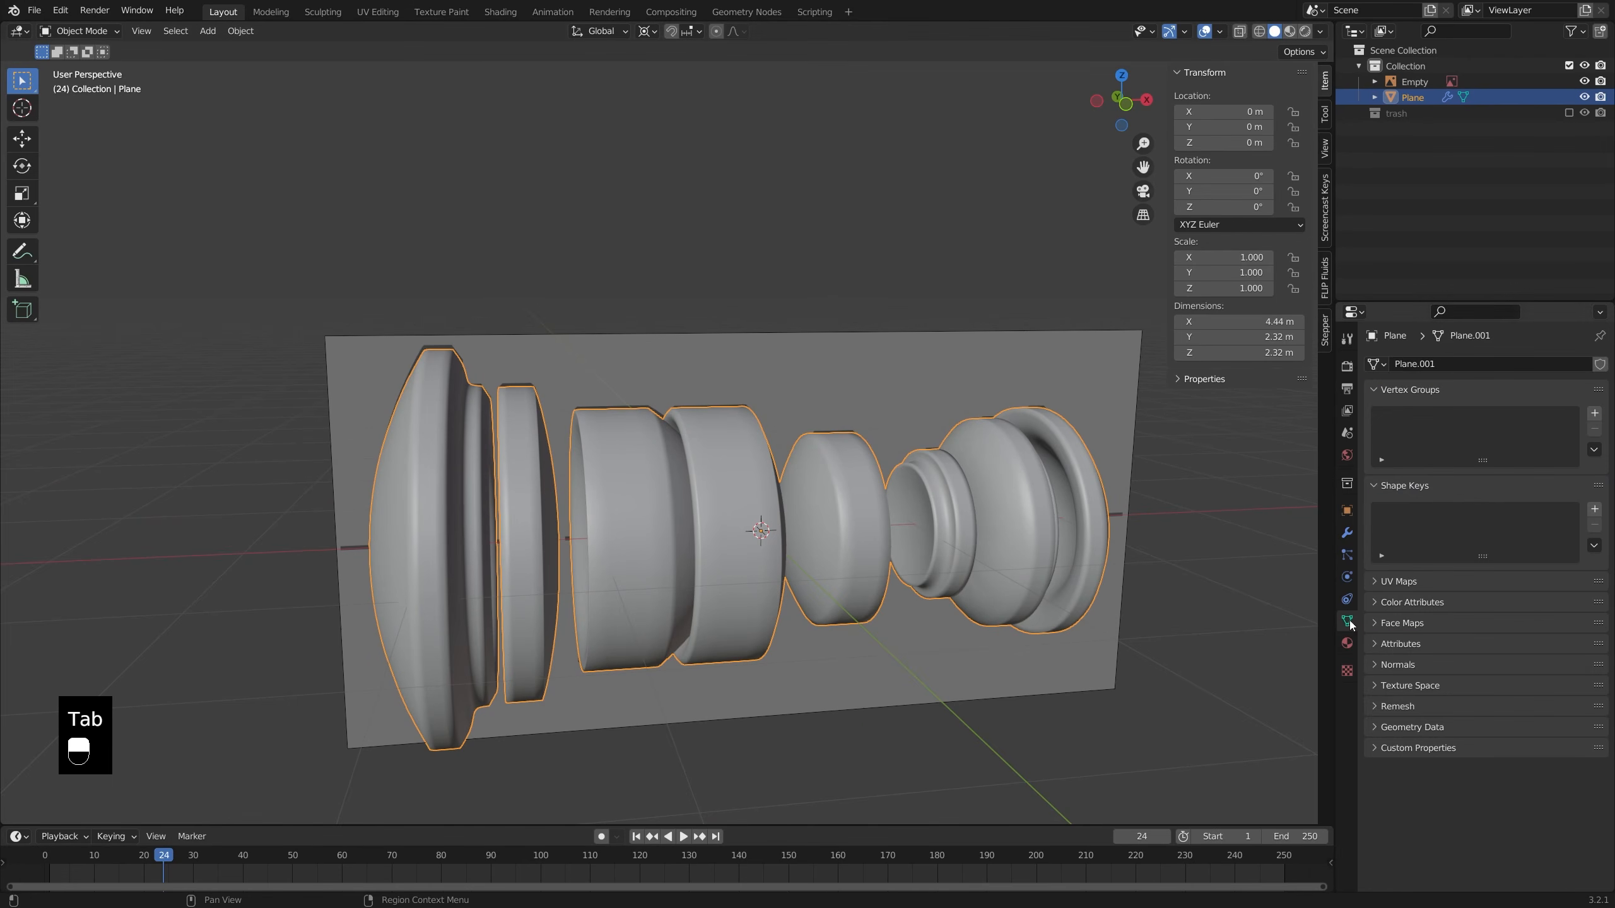
{"action": "left_click", "coordinate": [1399, 664]}
{"action": "left_click", "coordinate": [1466, 688]}
- Select the uncreased front edge loop of the large rear element in Edit Mode and set its mean crease to 1
{"action": "middle_click_drag", "start_coordinate": [782, 538], "coordinate": [1069, 473]}
{"action": "key", "text": "KP_1"}
{"action": "key", "text": "Tab"}
{"action": "scroll", "coordinate": [734, 500], "scroll_direction": "up", "scroll_amount": 3}
{"action": "key", "text": "2"}
{"action": "left_click", "coordinate": [1070, 473], "text": "alt"}
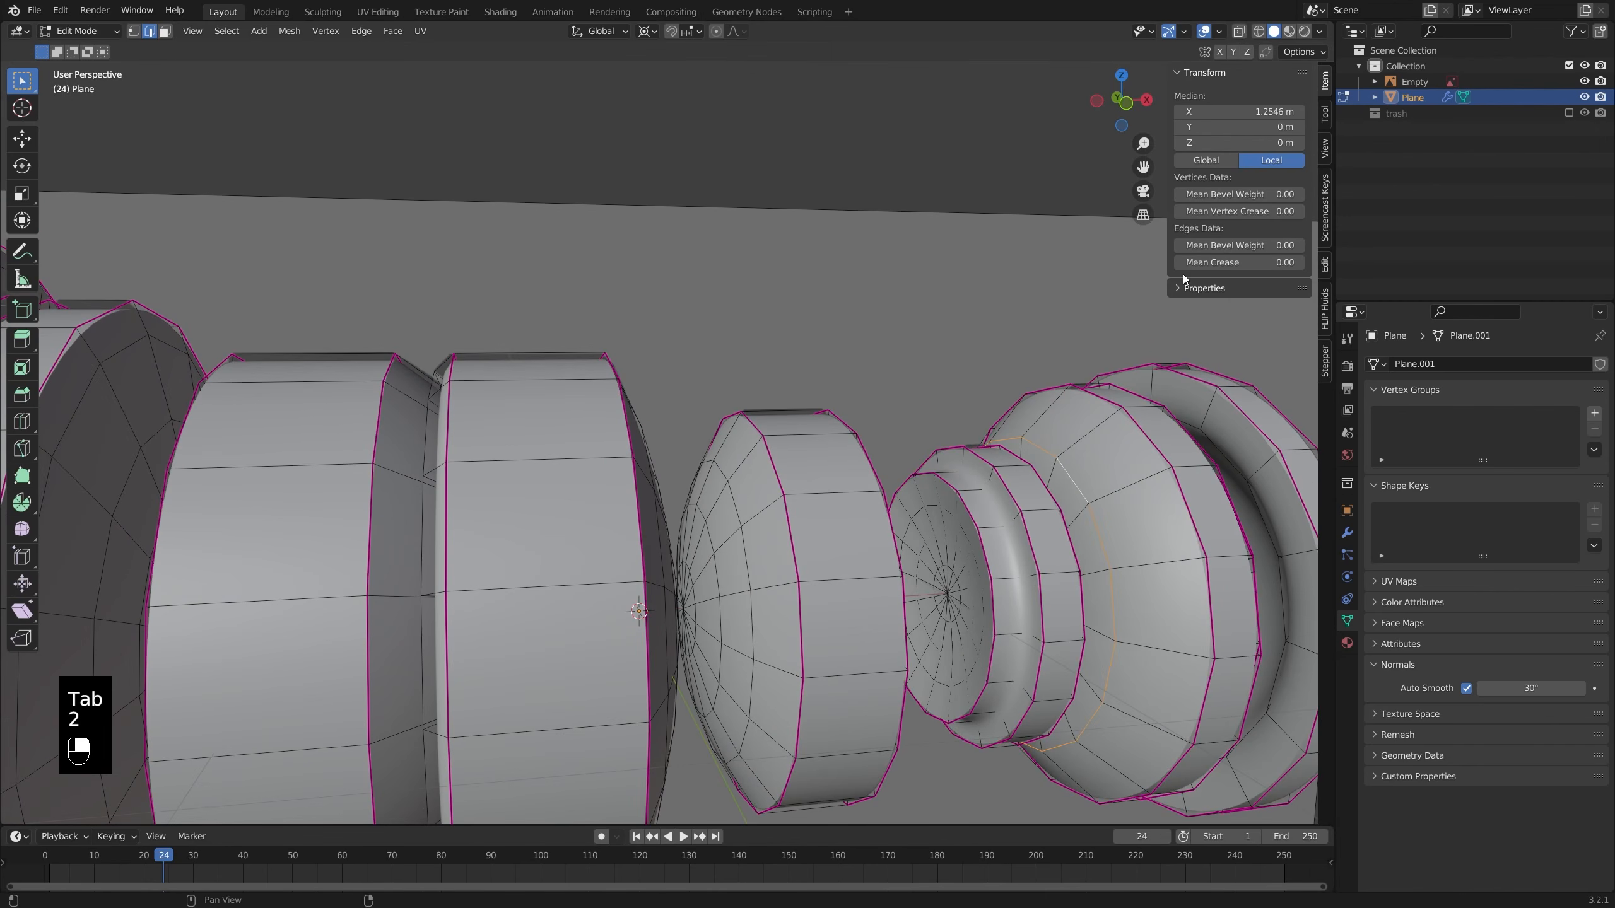
{"action": "left_click_drag", "start_coordinate": [1240, 262], "coordinate": [1297, 262]}
- Check the creases in X-ray, add the inner step loop of the small rear element and set the mean crease to 1
{"action": "key", "text": "alt+z"}
{"action": "key", "text": "KP_1"}
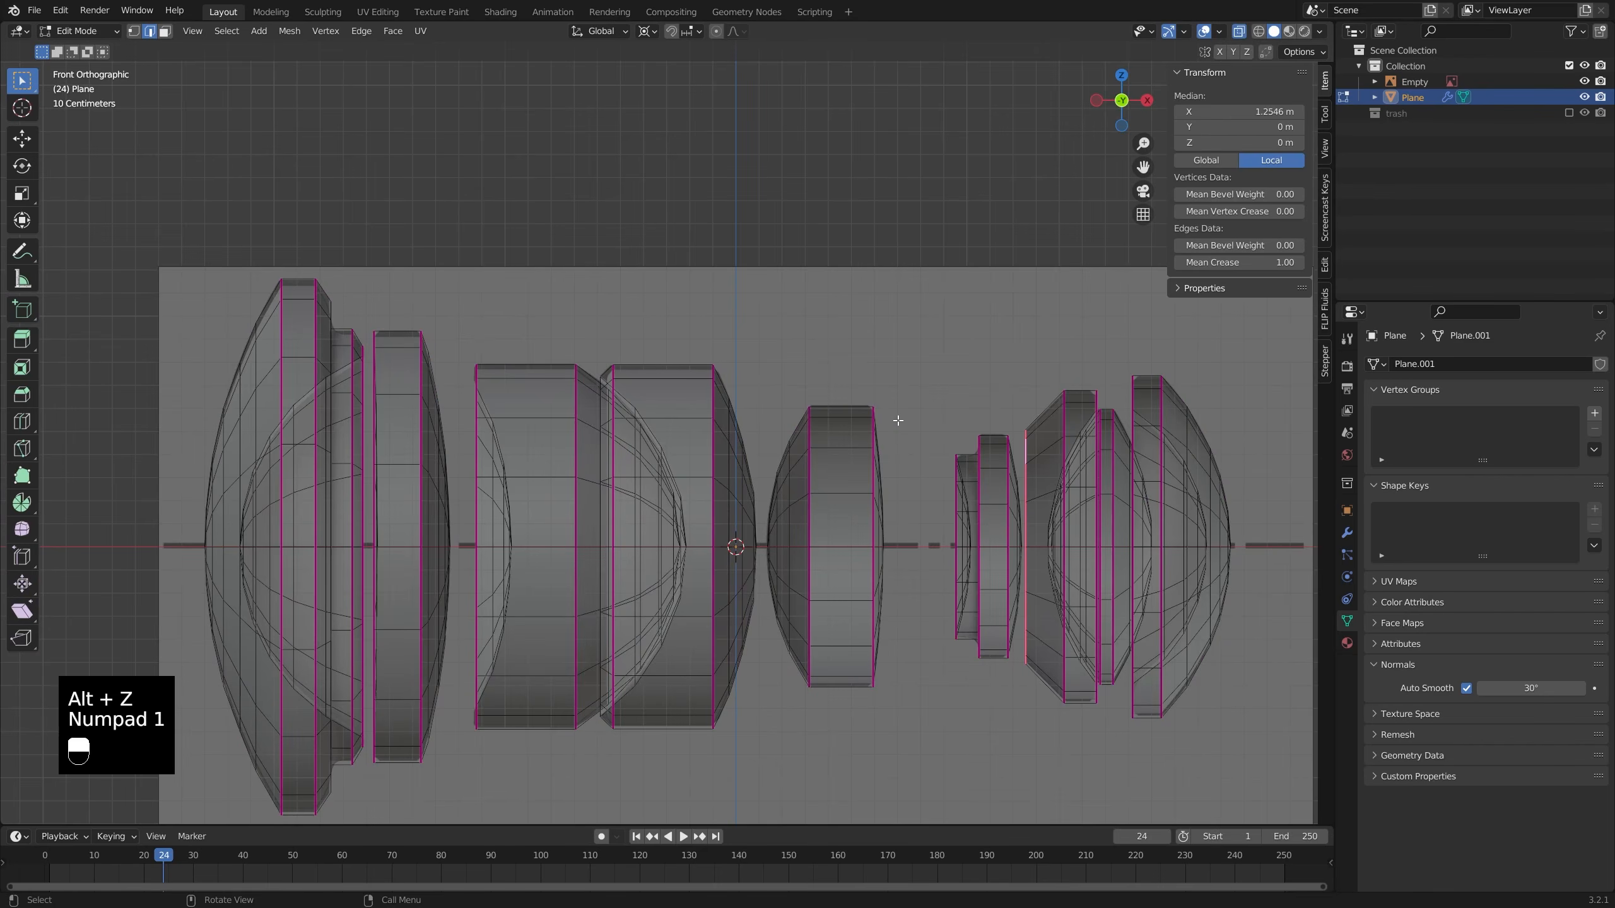
{"action": "key", "text": "alt+z"}
{"action": "key", "text": "alt+z"}
{"action": "middle_click_drag", "start_coordinate": [898, 421], "coordinate": [922, 434]}
{"action": "scroll", "coordinate": [970, 452], "scroll_direction": "up", "scroll_amount": 4}
{"action": "key", "text": "alt+z"}
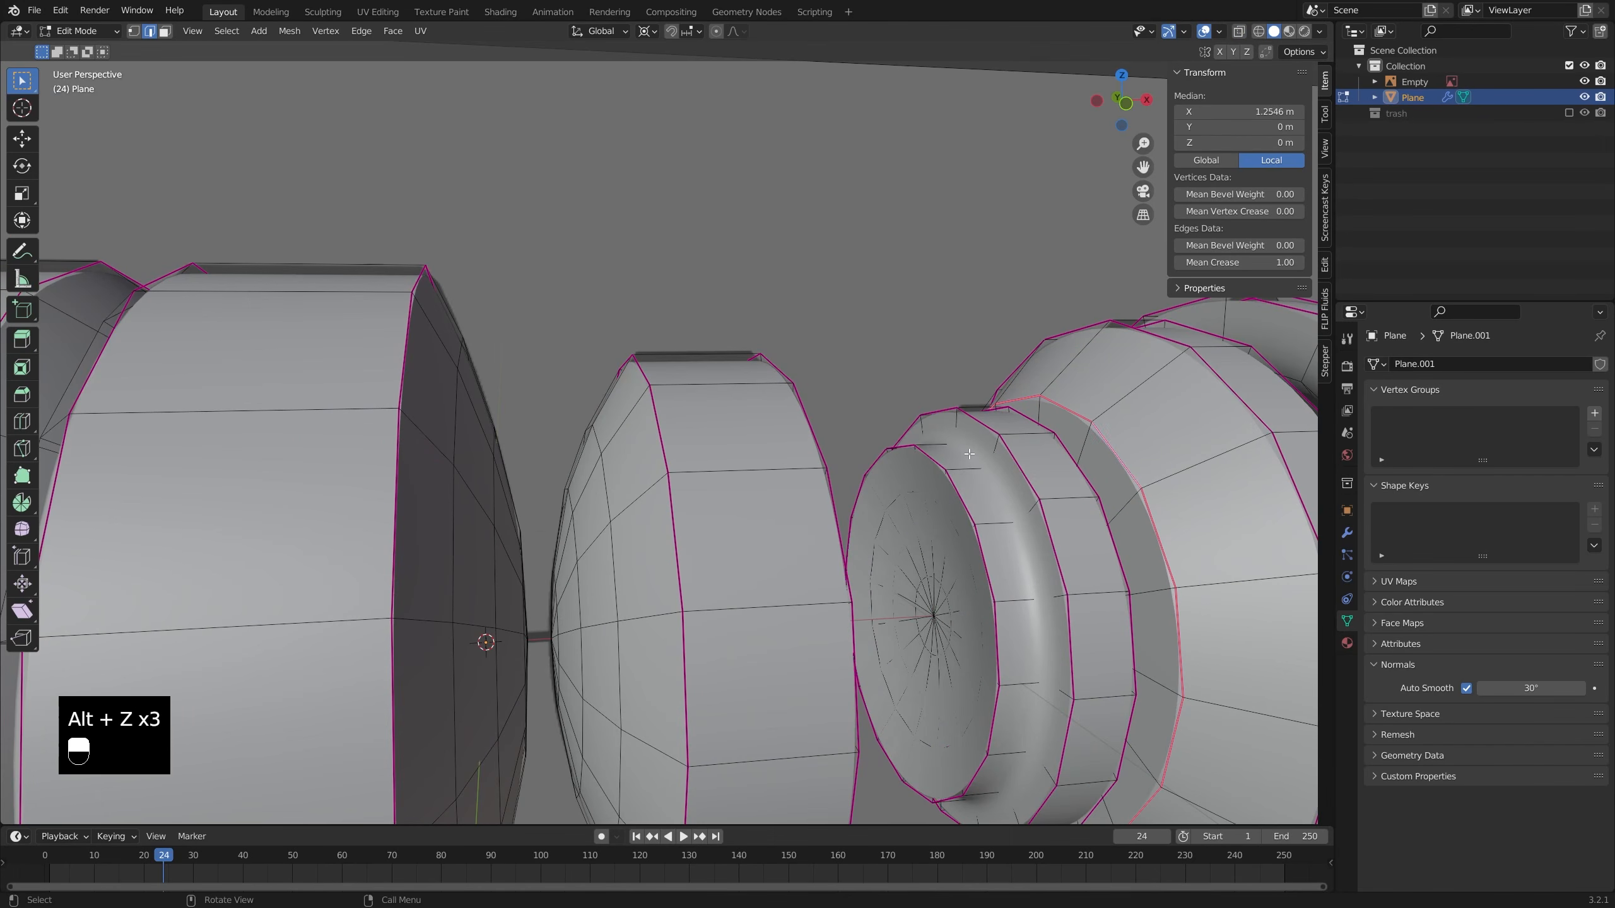
{"action": "left_click", "coordinate": [970, 453], "text": "alt+shift"}
{"action": "left_click_drag", "start_coordinate": [1234, 262], "coordinate": [1297, 261]}
{"action": "key", "text": "alt+z"}
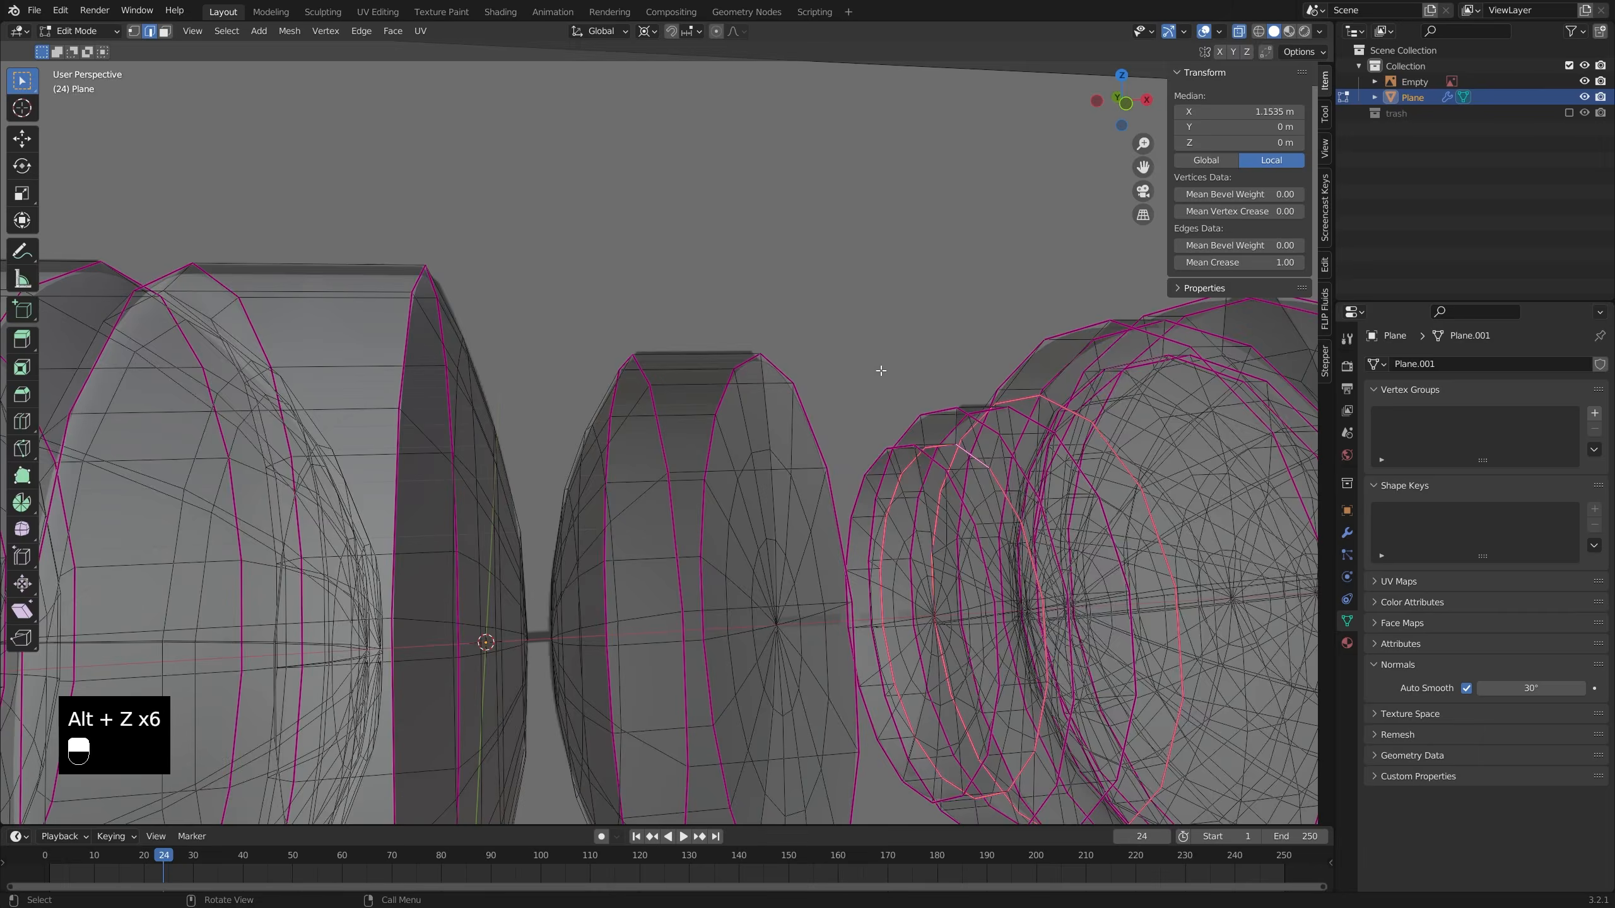
- Add the missed edge loop at the step behind the large front element and set the mean crease to 1
{"action": "key", "text": "KP_3"}
{"action": "key", "text": "alt+z"}
{"action": "key", "text": "KP_1"}
{"action": "key", "text": "alt+z"}
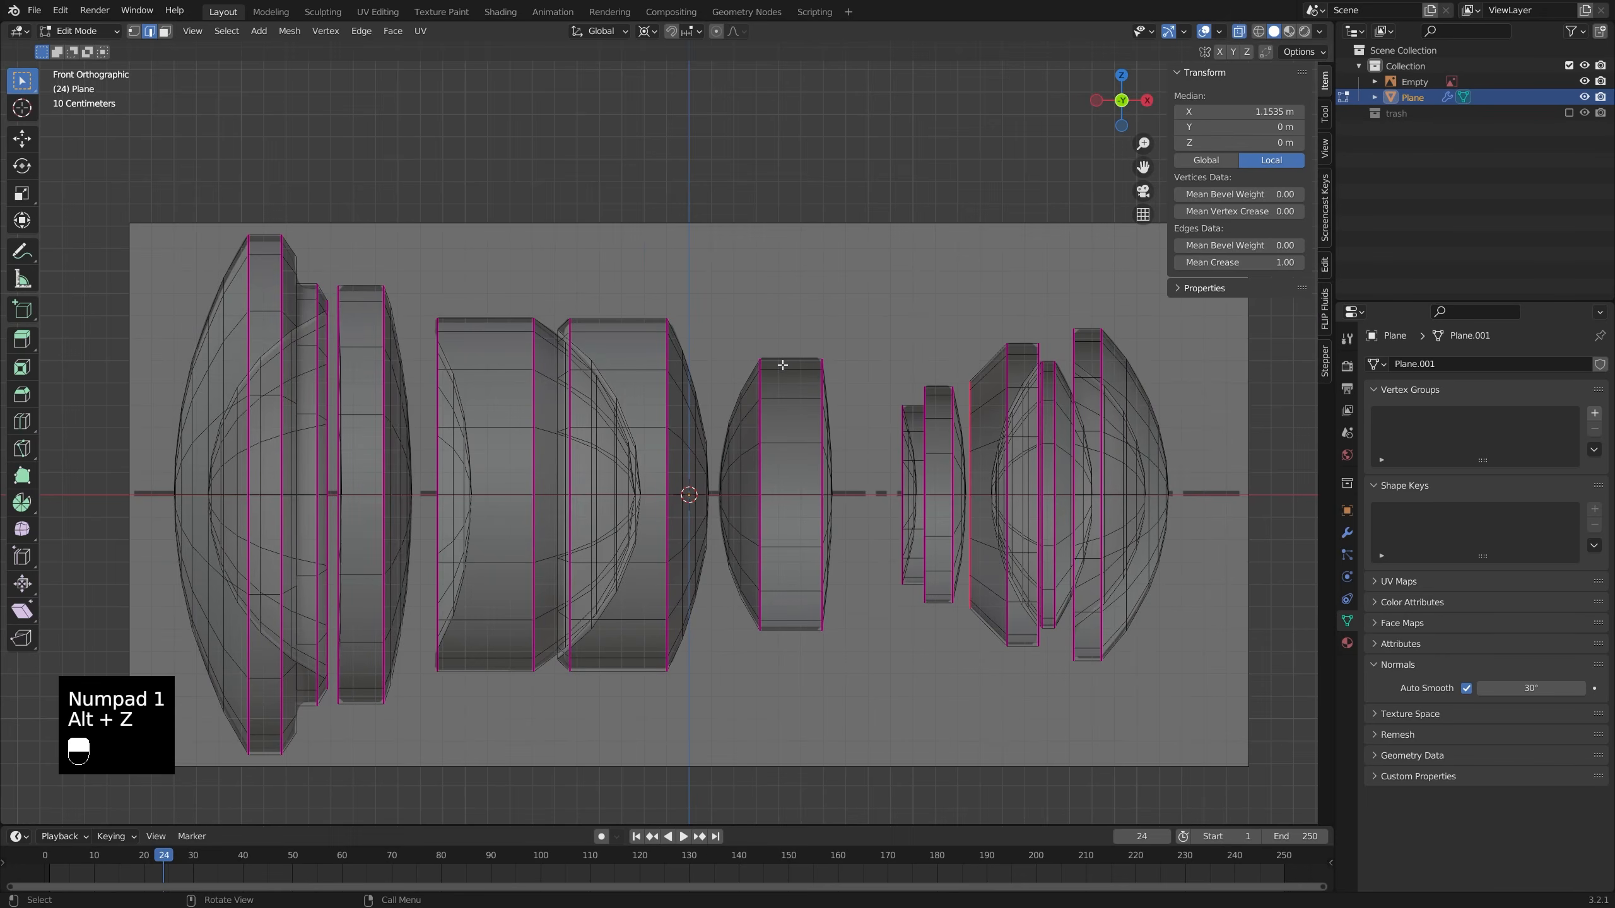
{"action": "scroll", "coordinate": [326, 312], "scroll_direction": "up", "scroll_amount": 4}
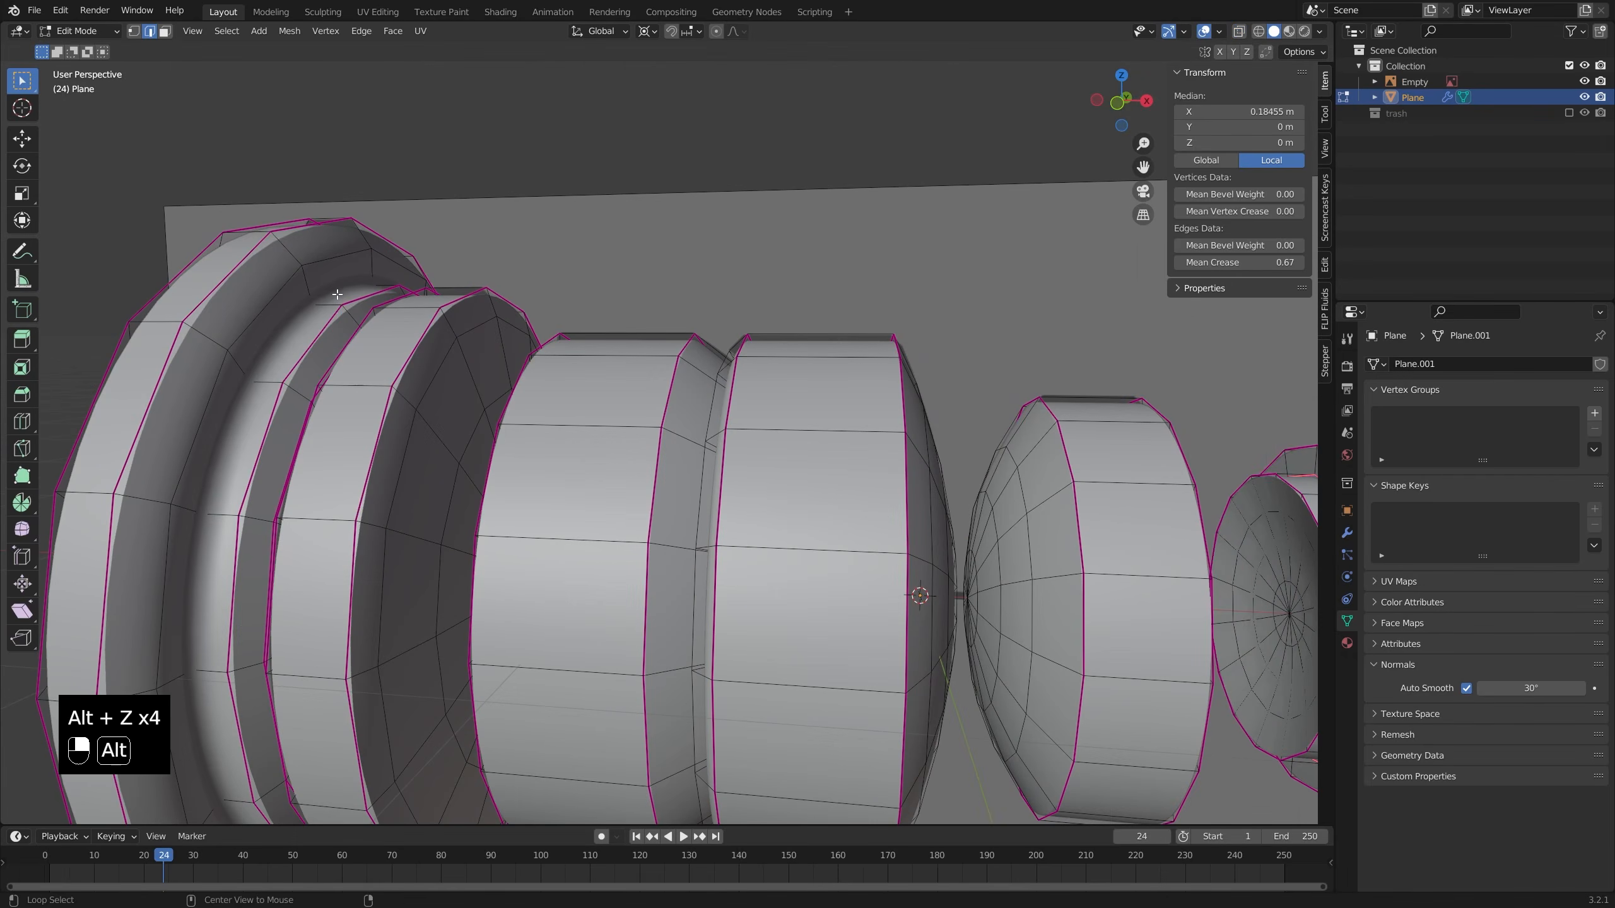
{"action": "key", "text": "alt+z"}
{"action": "key", "text": "alt+z"}
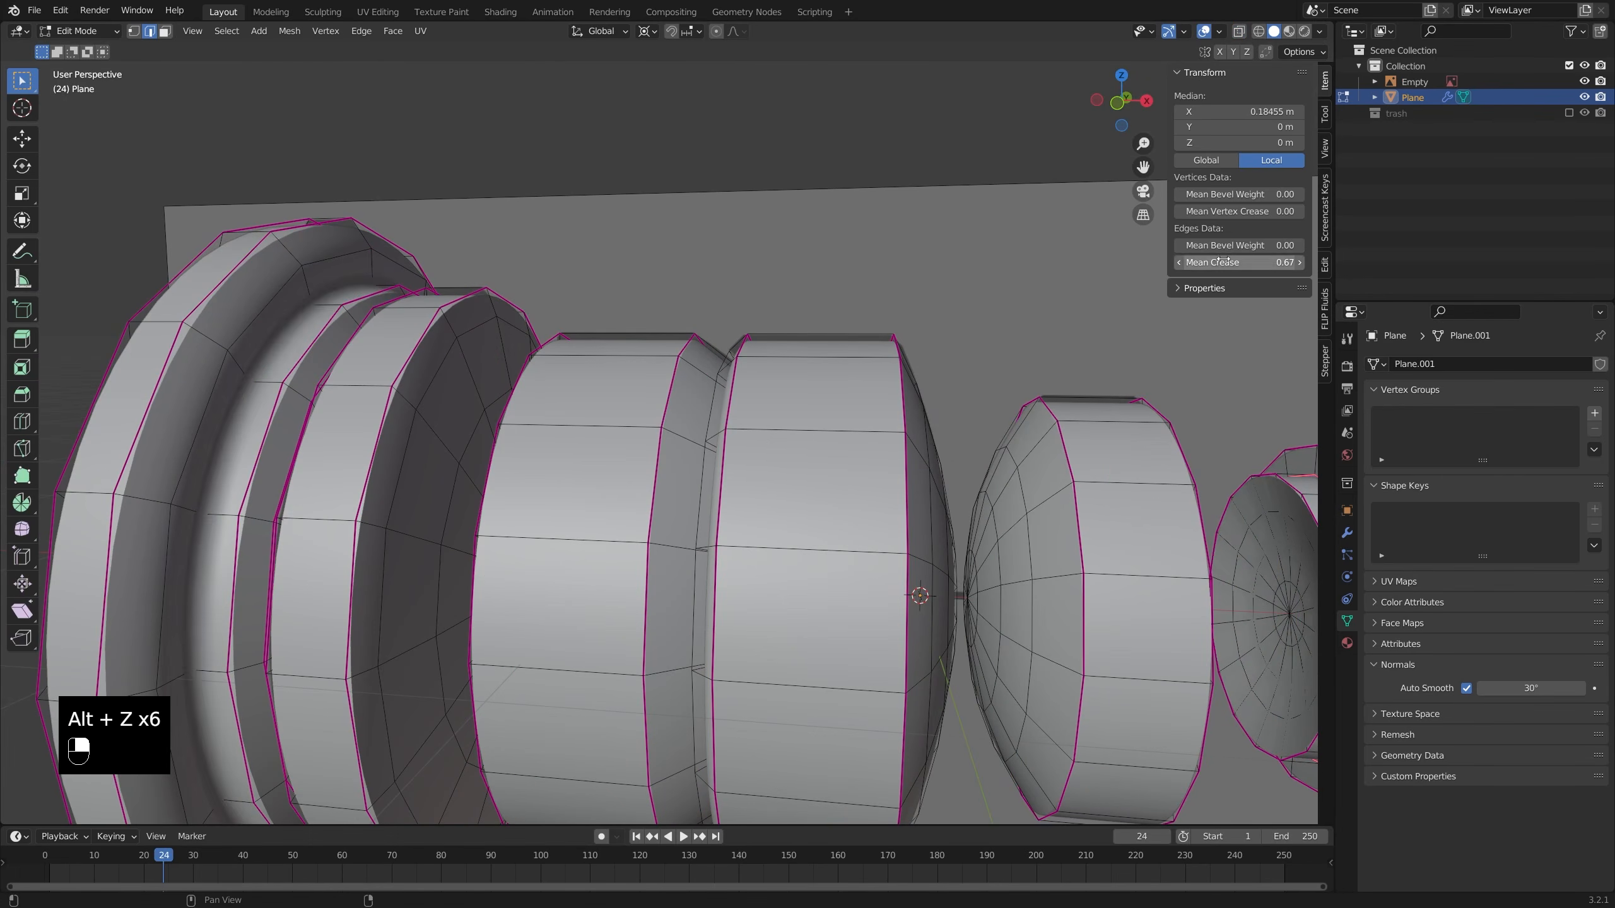
- Mark the newly creased edge loops as sharp and leave Edit Mode
{"action": "scroll", "coordinate": [659, 445], "scroll_direction": "down", "scroll_amount": 2}
{"action": "key", "text": "ctrl+e"}
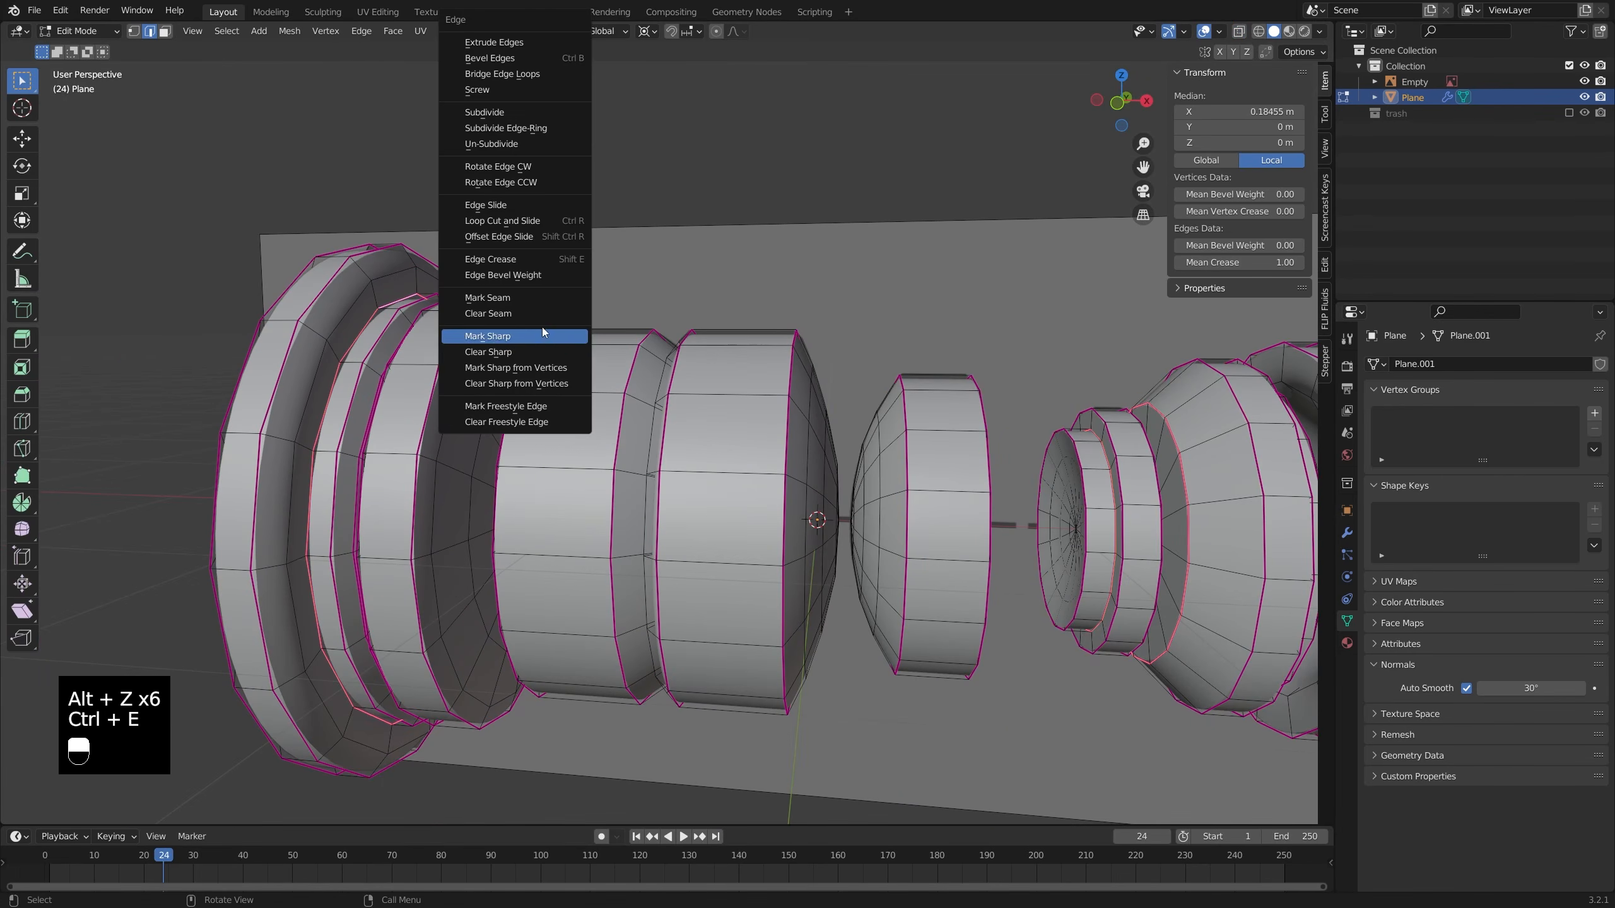
{"action": "left_click", "coordinate": [542, 327]}
{"action": "middle_click_drag", "start_coordinate": [694, 377], "coordinate": [528, 296], "text": "shift"}
{"action": "scroll", "coordinate": [610, 344], "scroll_direction": "down", "scroll_amount": 4}
{"action": "key", "text": "Tab"}
- Inspect the creased lens from several sides and move the zeiss21mm.jpg reference image empty to the "trash" collection
{"action": "middle_click_drag", "start_coordinate": [703, 378], "coordinate": [782, 380]}
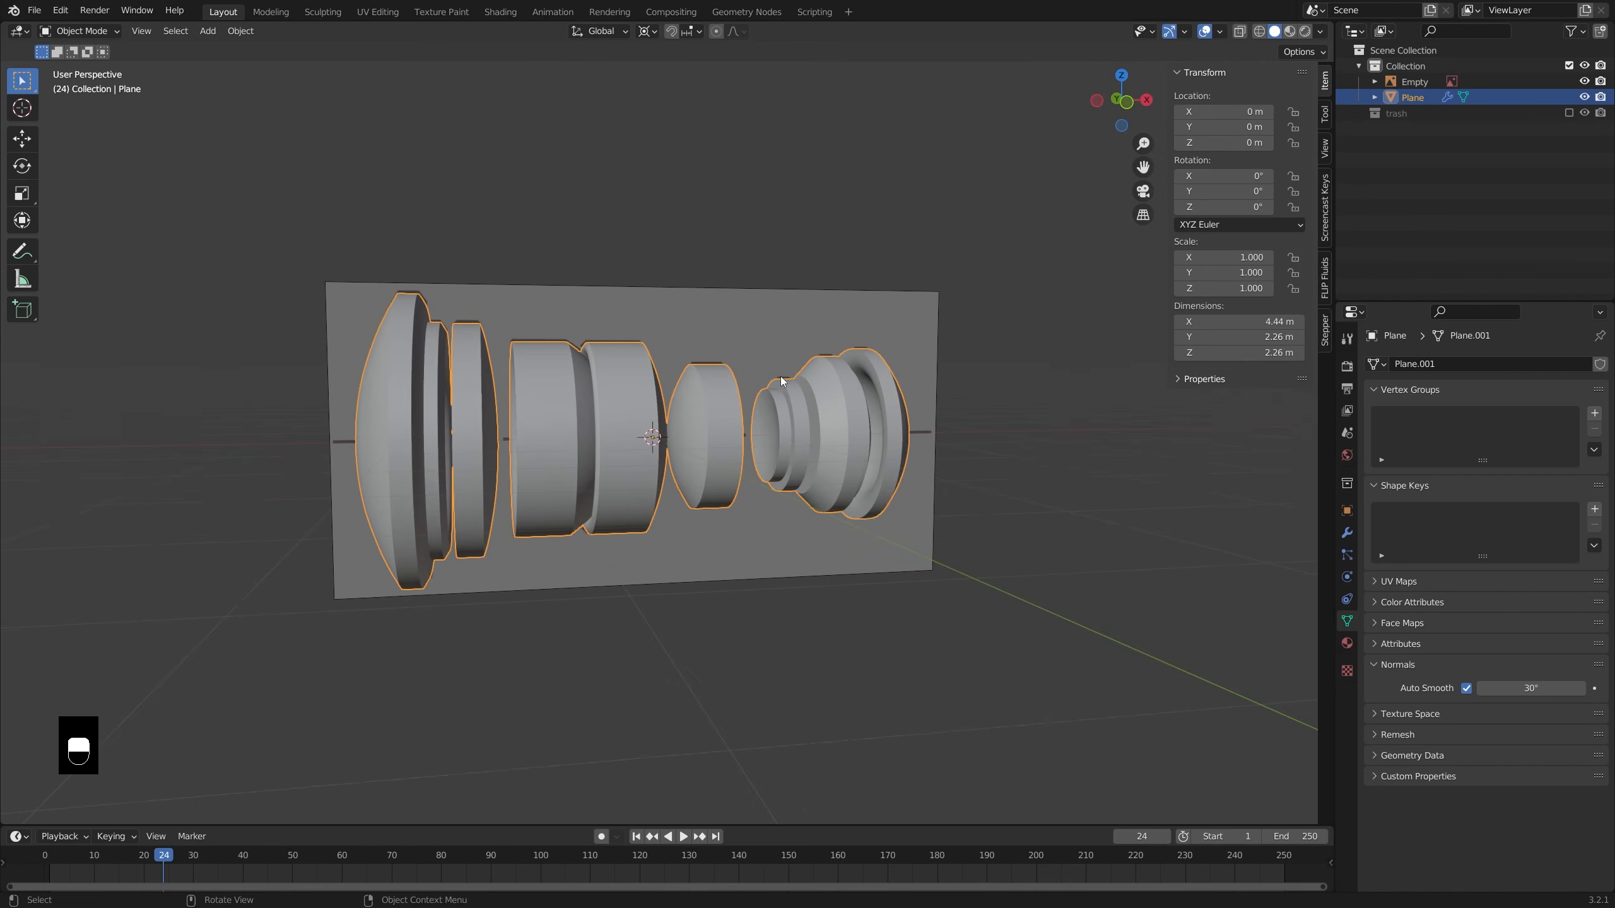
{"action": "key", "text": "KP_1"}
{"action": "key", "text": "KP_3"}
{"action": "key", "text": "KP_1"}
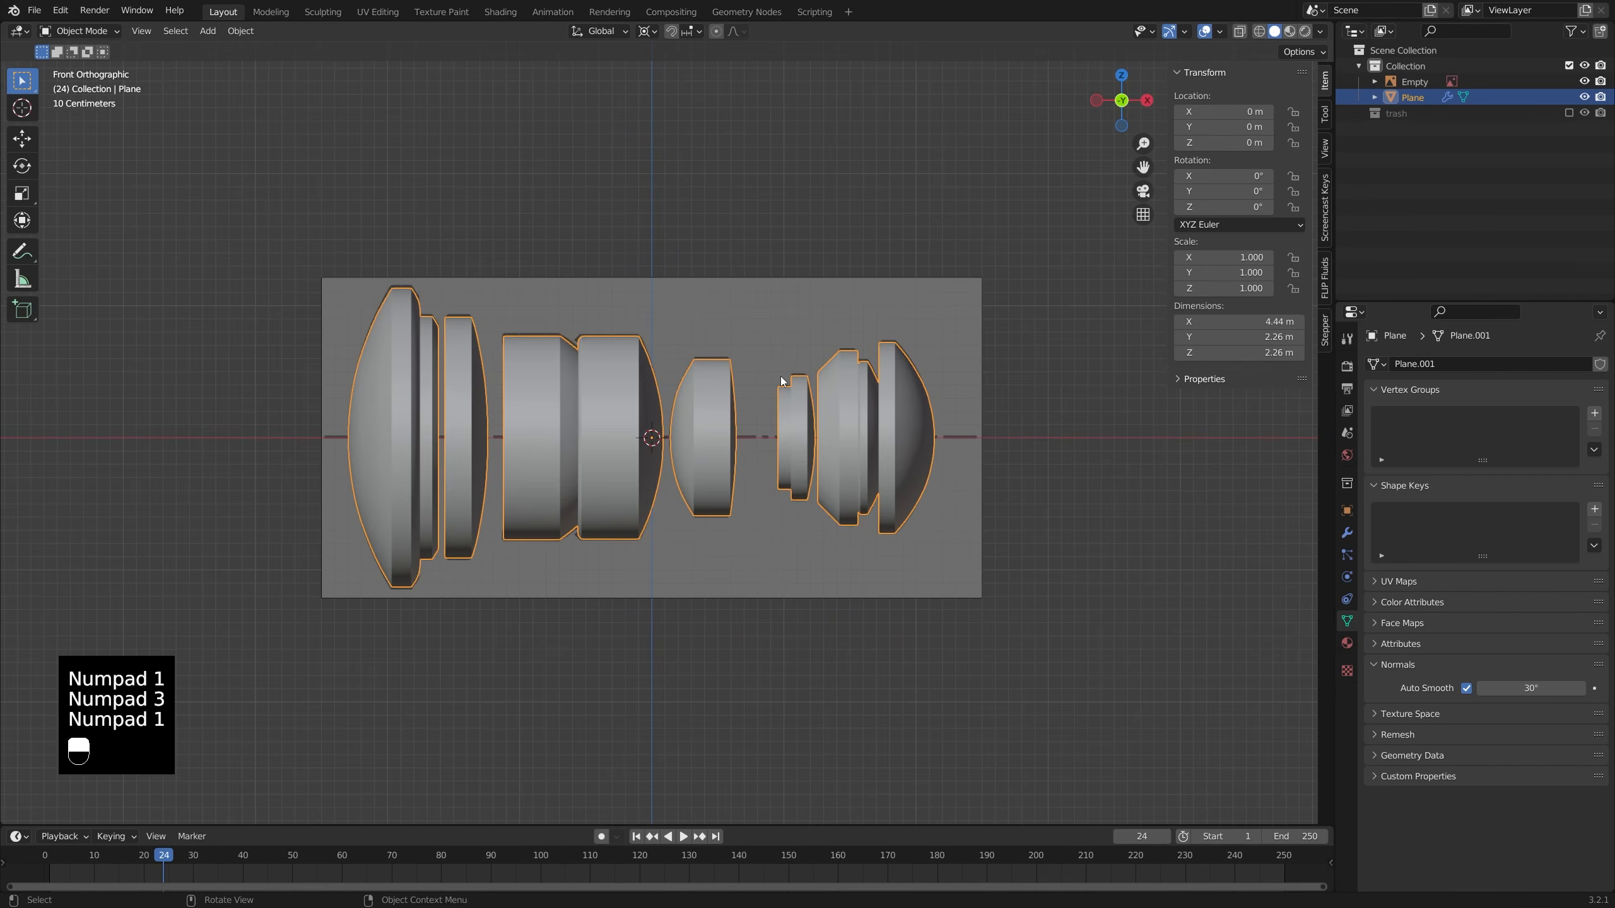
{"action": "middle_click_drag", "start_coordinate": [778, 369], "coordinate": [900, 328]}
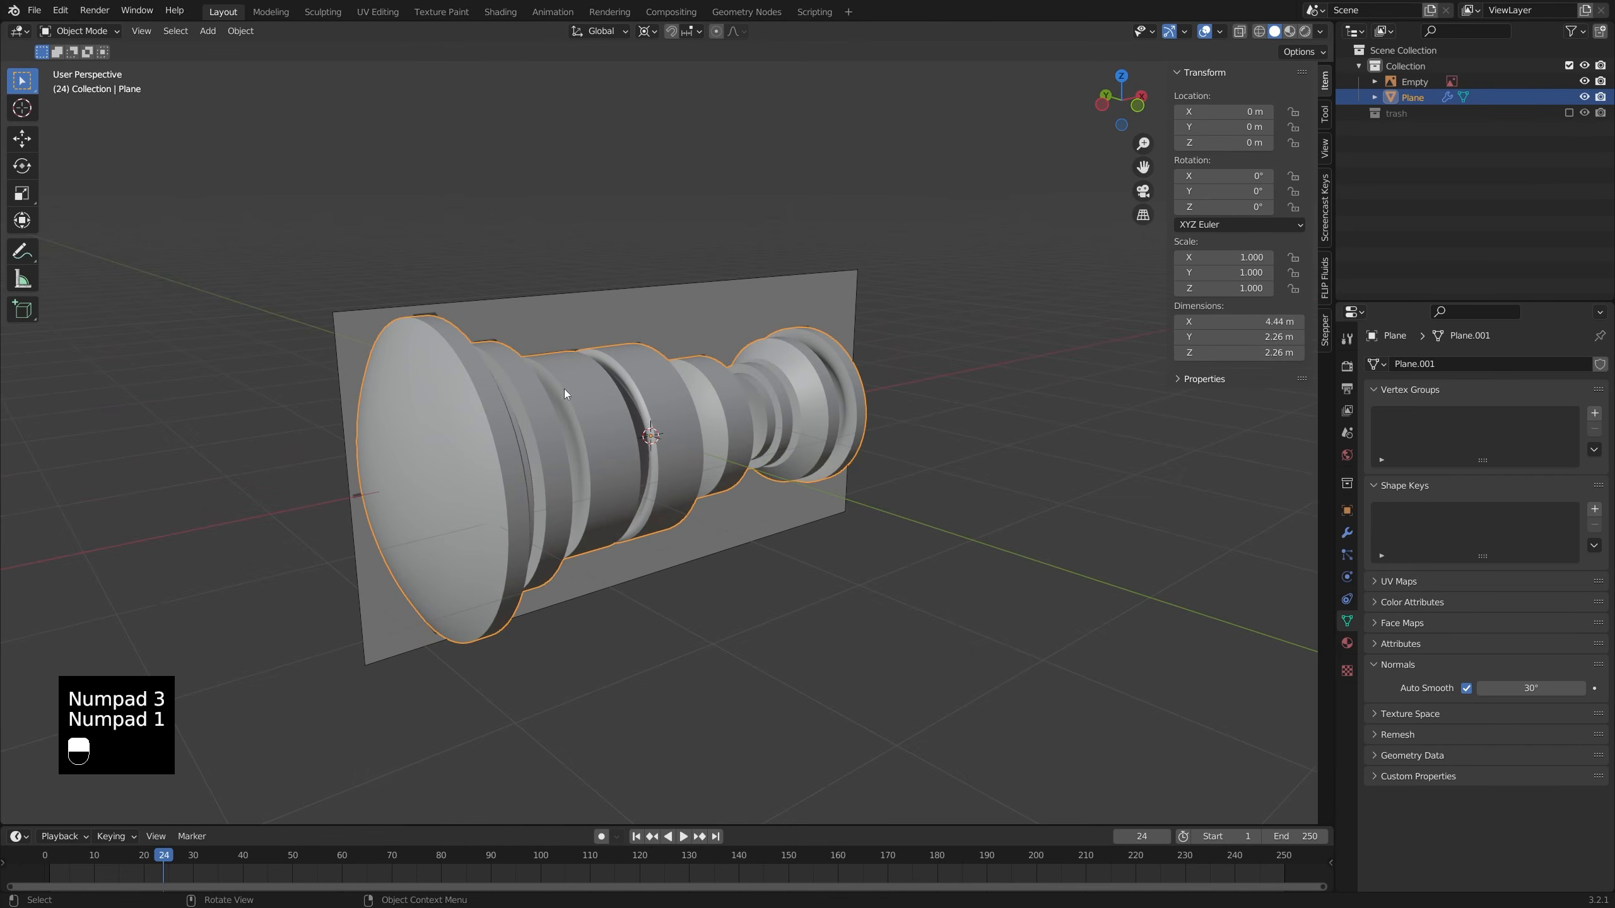
{"action": "left_click", "coordinate": [764, 359]}
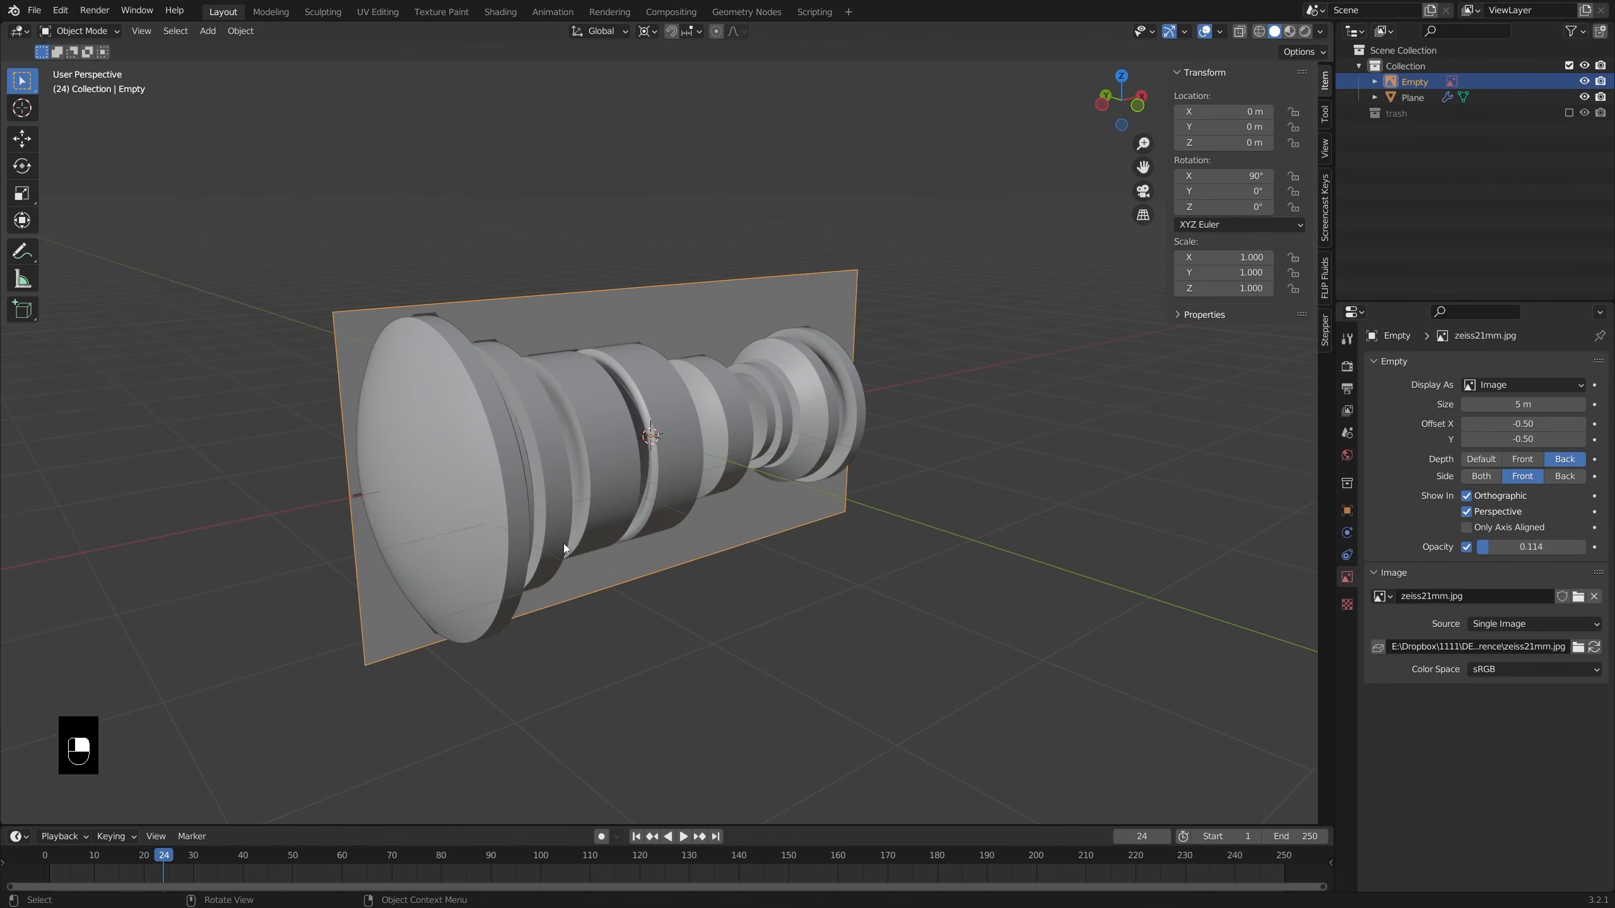
{"action": "key", "text": "m"}
{"action": "left_click", "coordinate": [668, 585]}
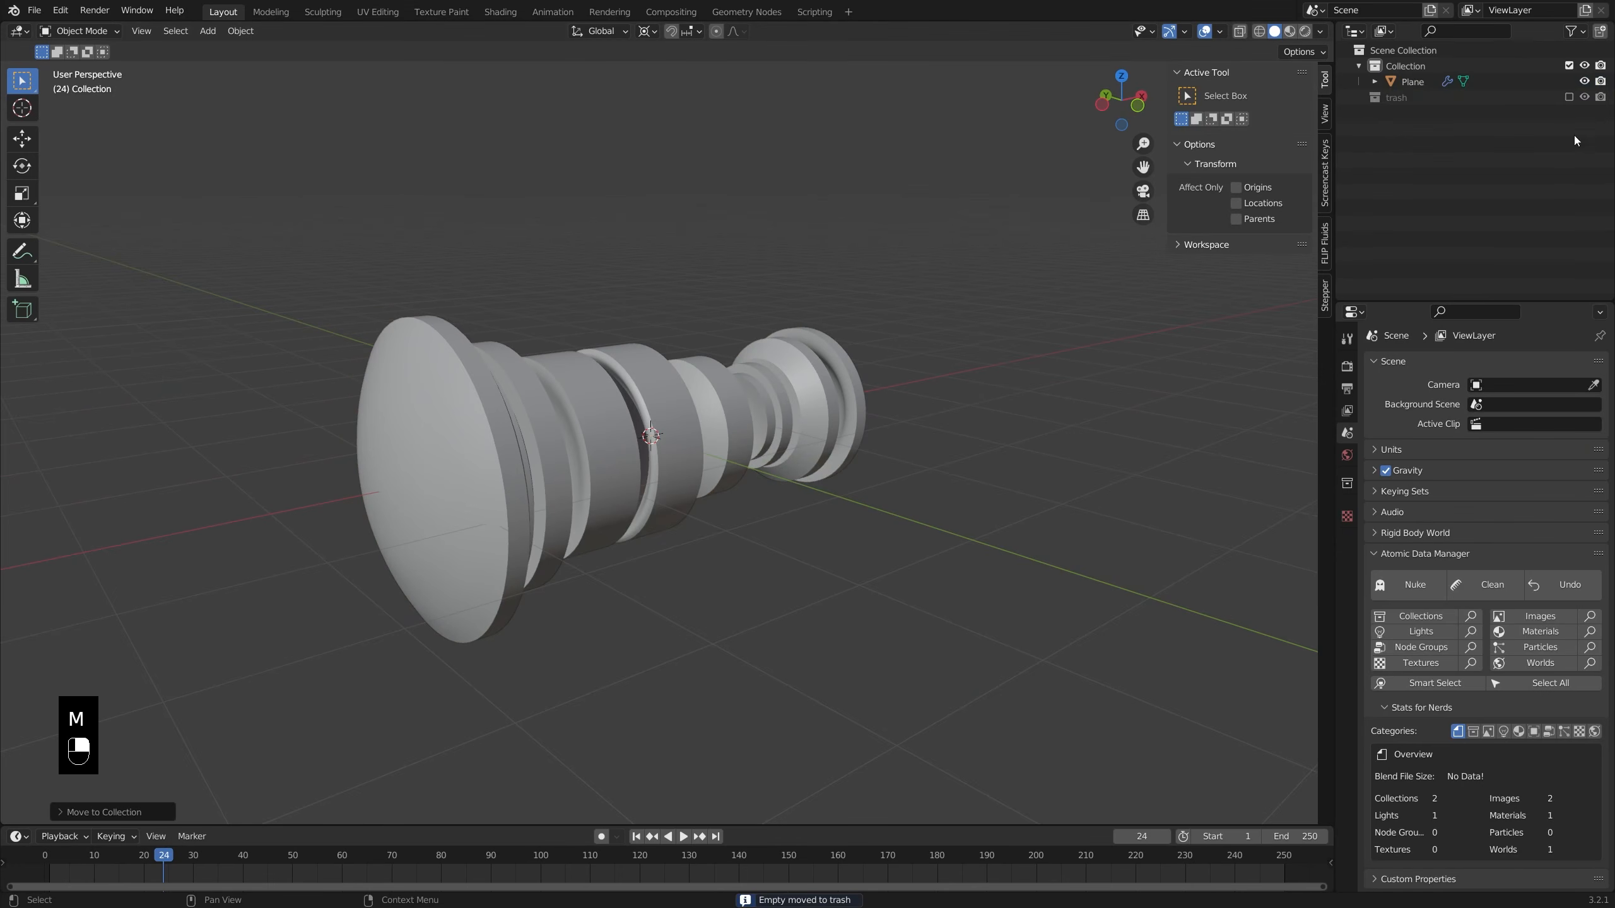
- Select the lens, split the 3D viewport into three areas with a narrow main view, and make the upper one a Shader Editor
{"action": "left_click", "coordinate": [726, 396]}
{"action": "middle_click_drag", "start_coordinate": [727, 396], "coordinate": [730, 438]}
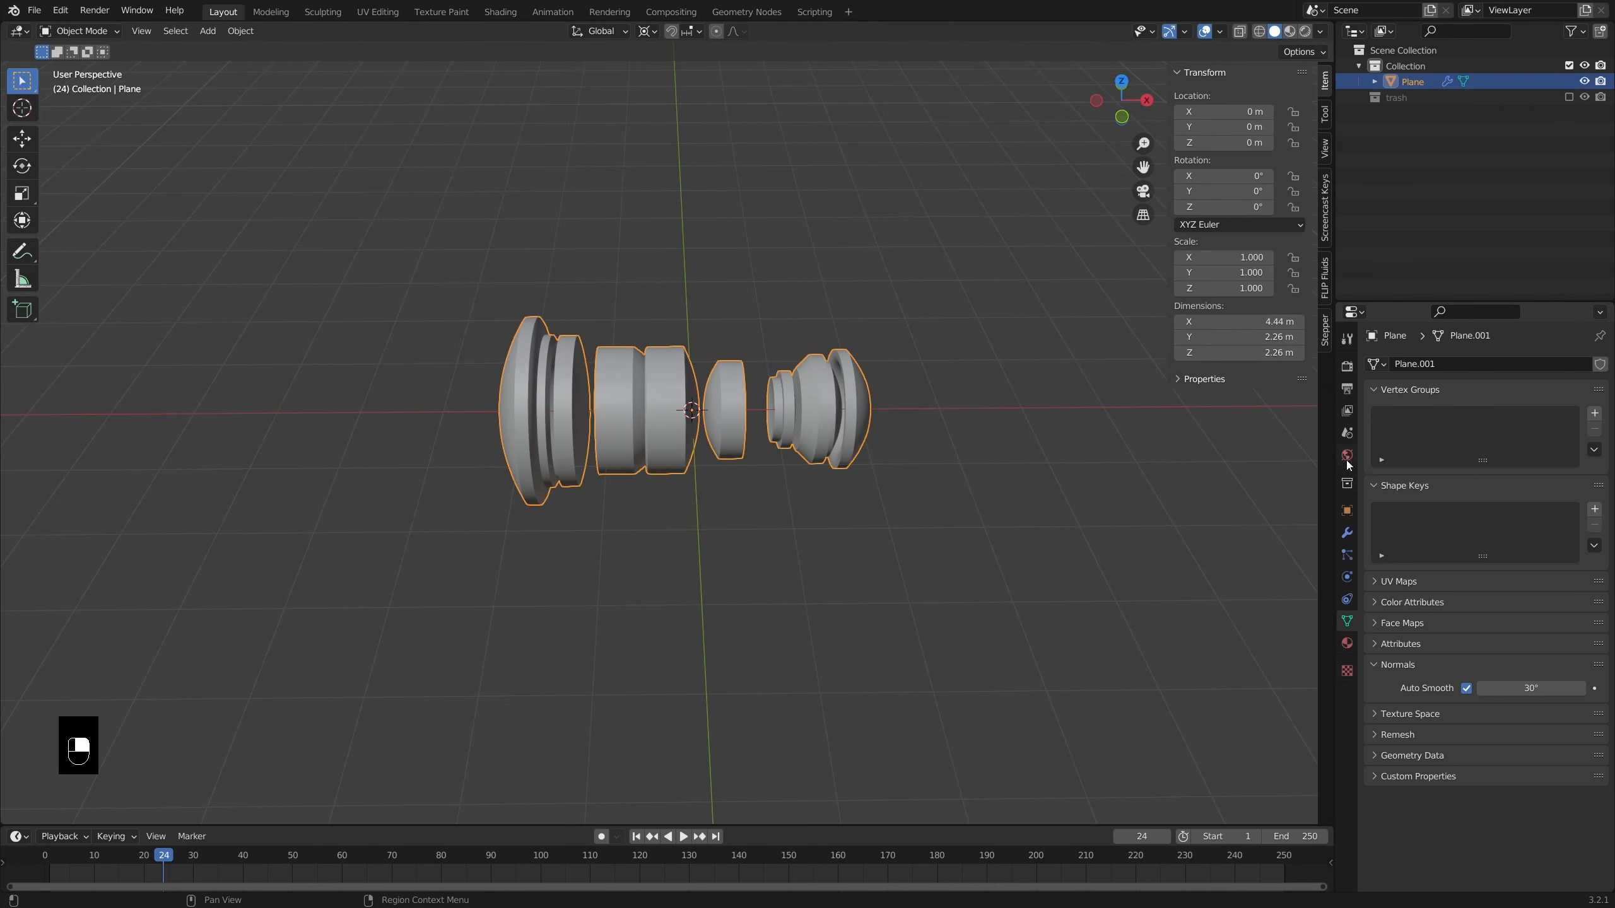
{"action": "left_click_drag", "start_coordinate": [1330, 23], "coordinate": [636, 133]}
{"action": "key", "text": "n"}
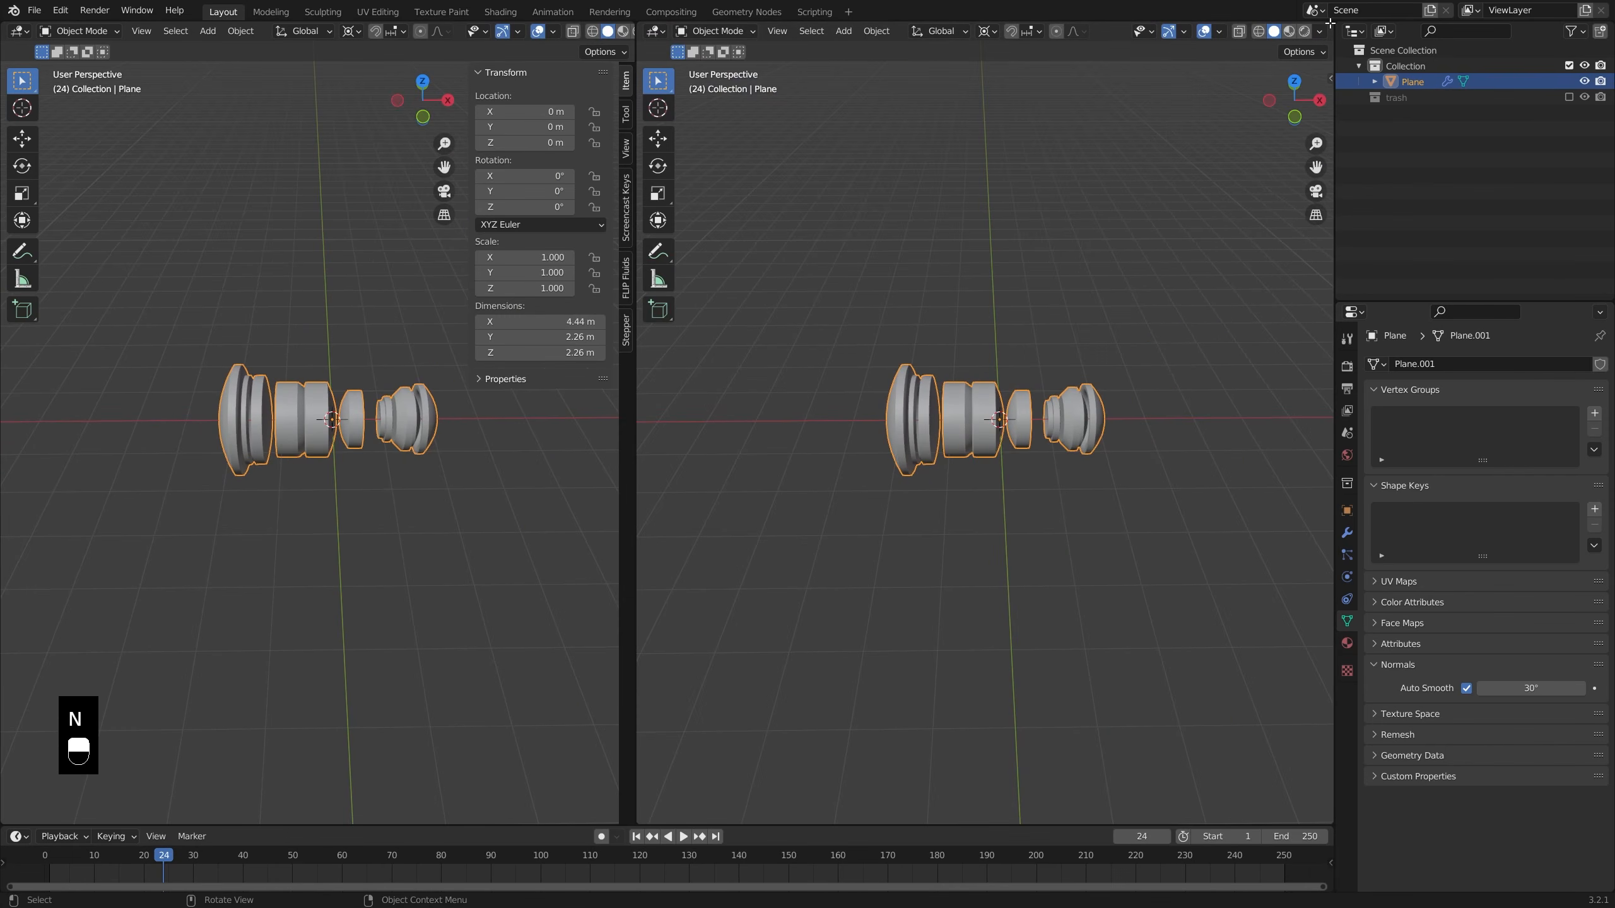
{"action": "left_click_drag", "start_coordinate": [1330, 24], "coordinate": [1193, 415]}
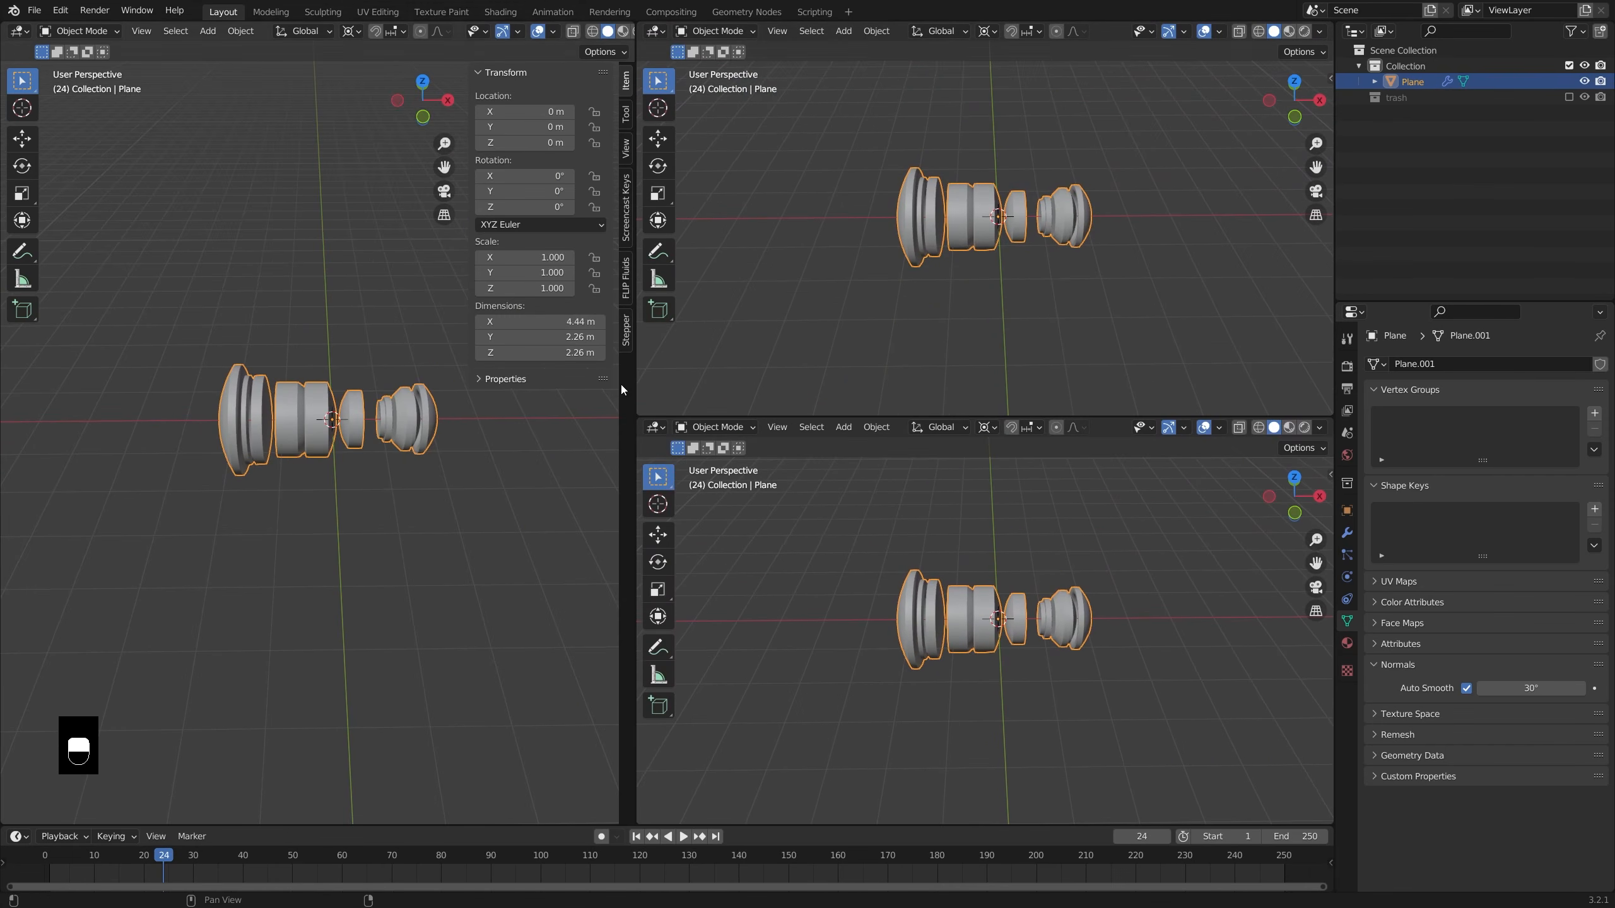
{"action": "left_click_drag", "start_coordinate": [636, 389], "coordinate": [504, 387]}
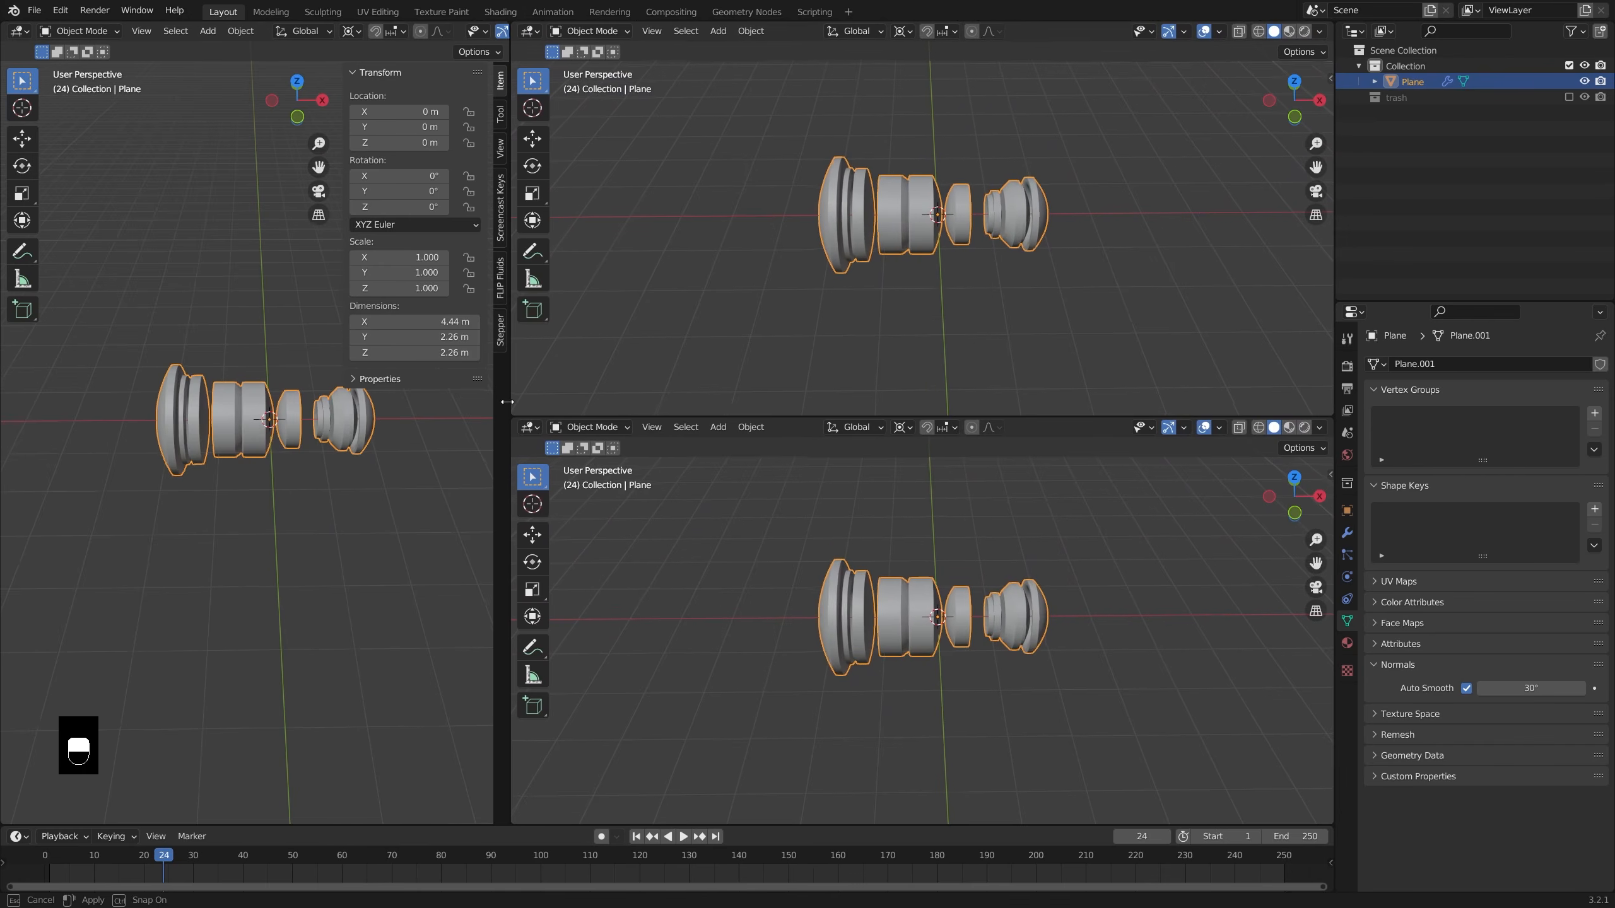
{"action": "left_click", "coordinate": [524, 30]}
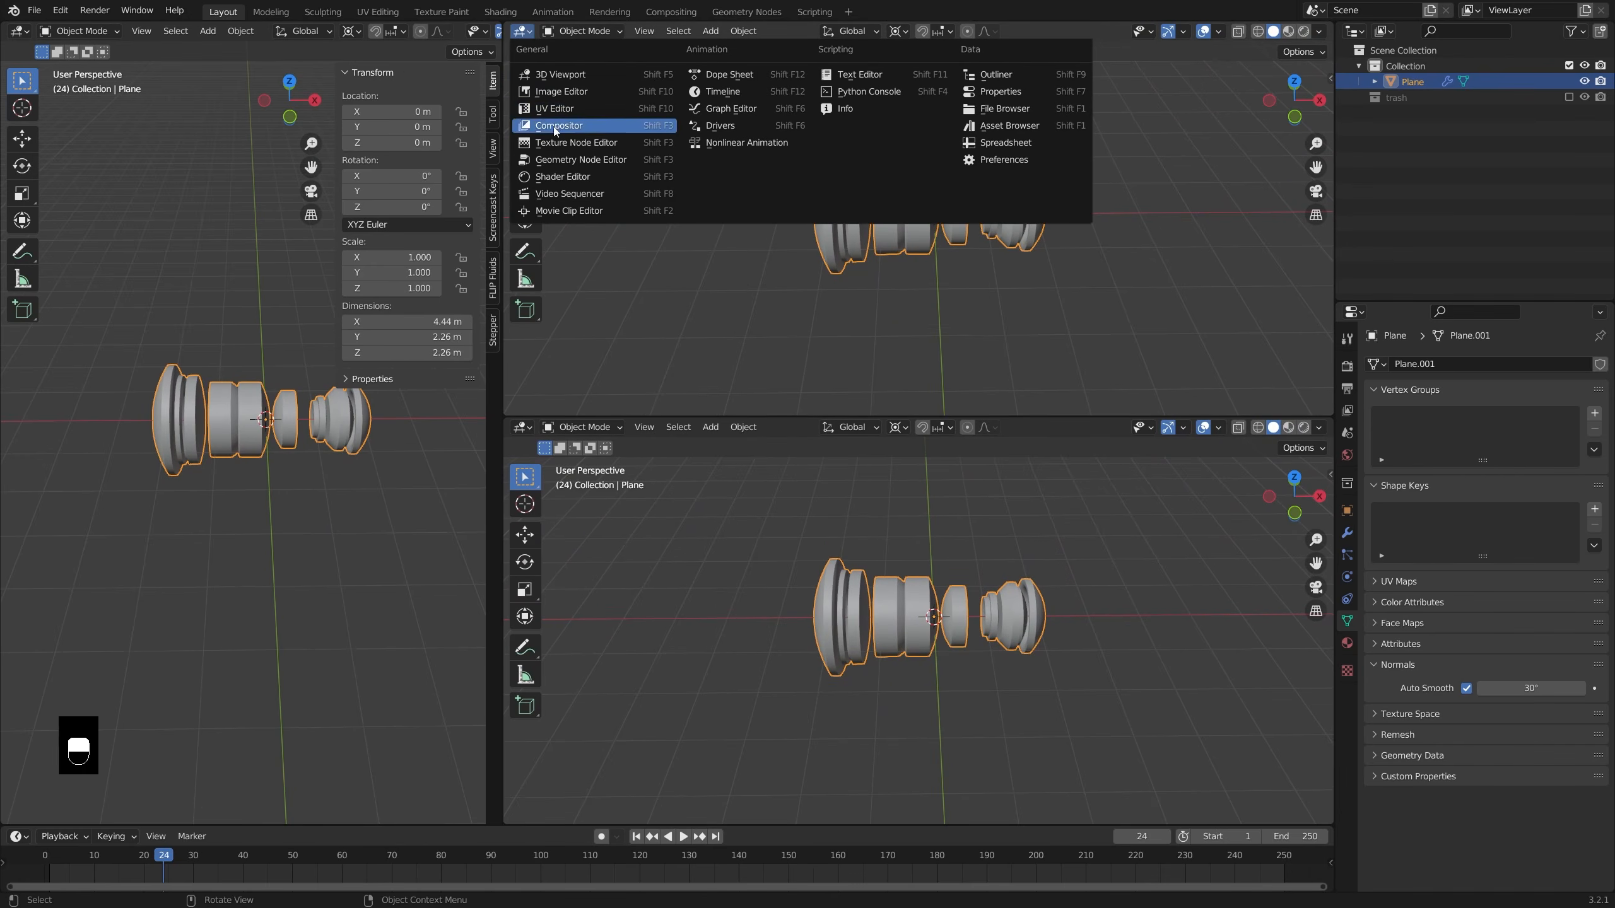
{"action": "left_click", "coordinate": [559, 197]}
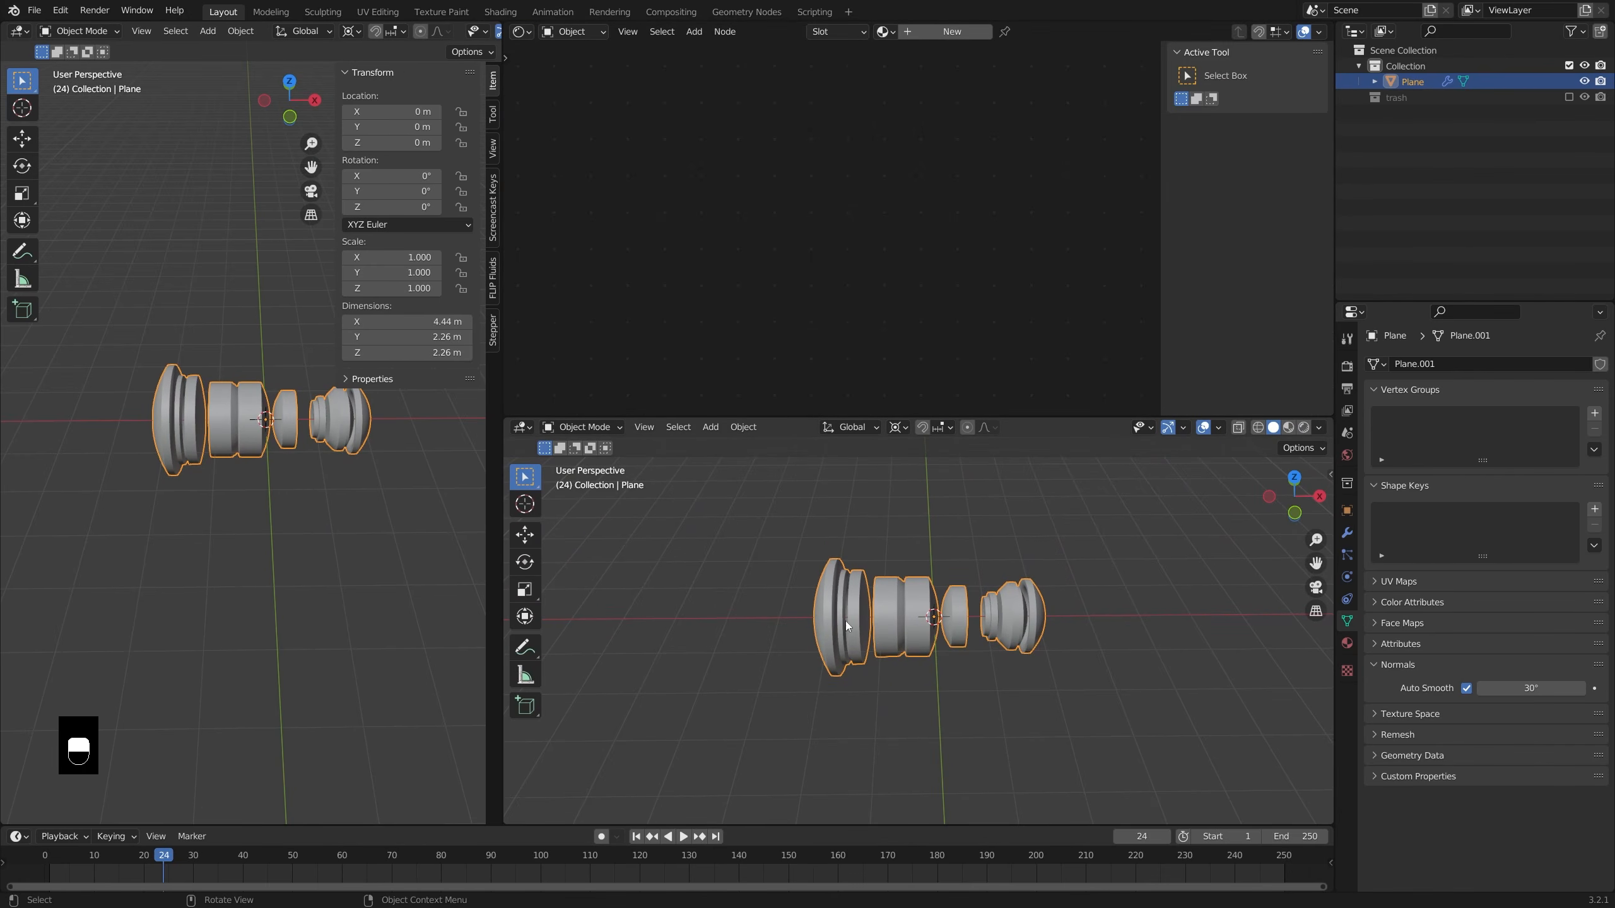
- Show the lower 3D view in Rendered shading with its overlays hidden, looking at the lens from the front element's side
{"action": "middle_click_drag", "start_coordinate": [992, 559], "coordinate": [1070, 560]}
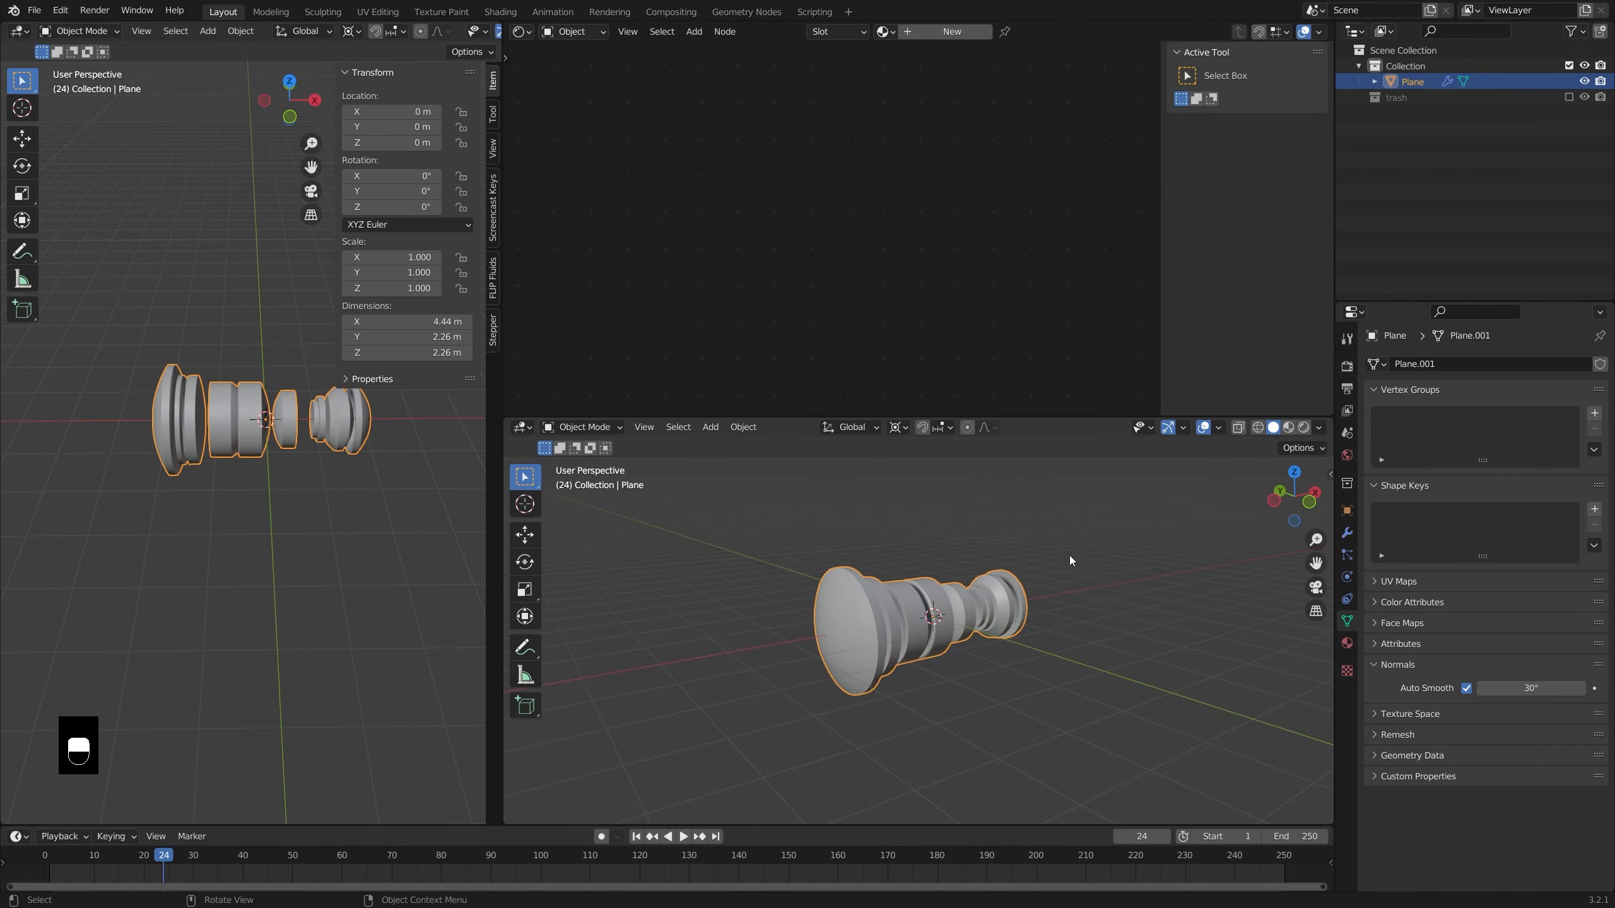
{"action": "left_click", "coordinate": [1307, 433]}
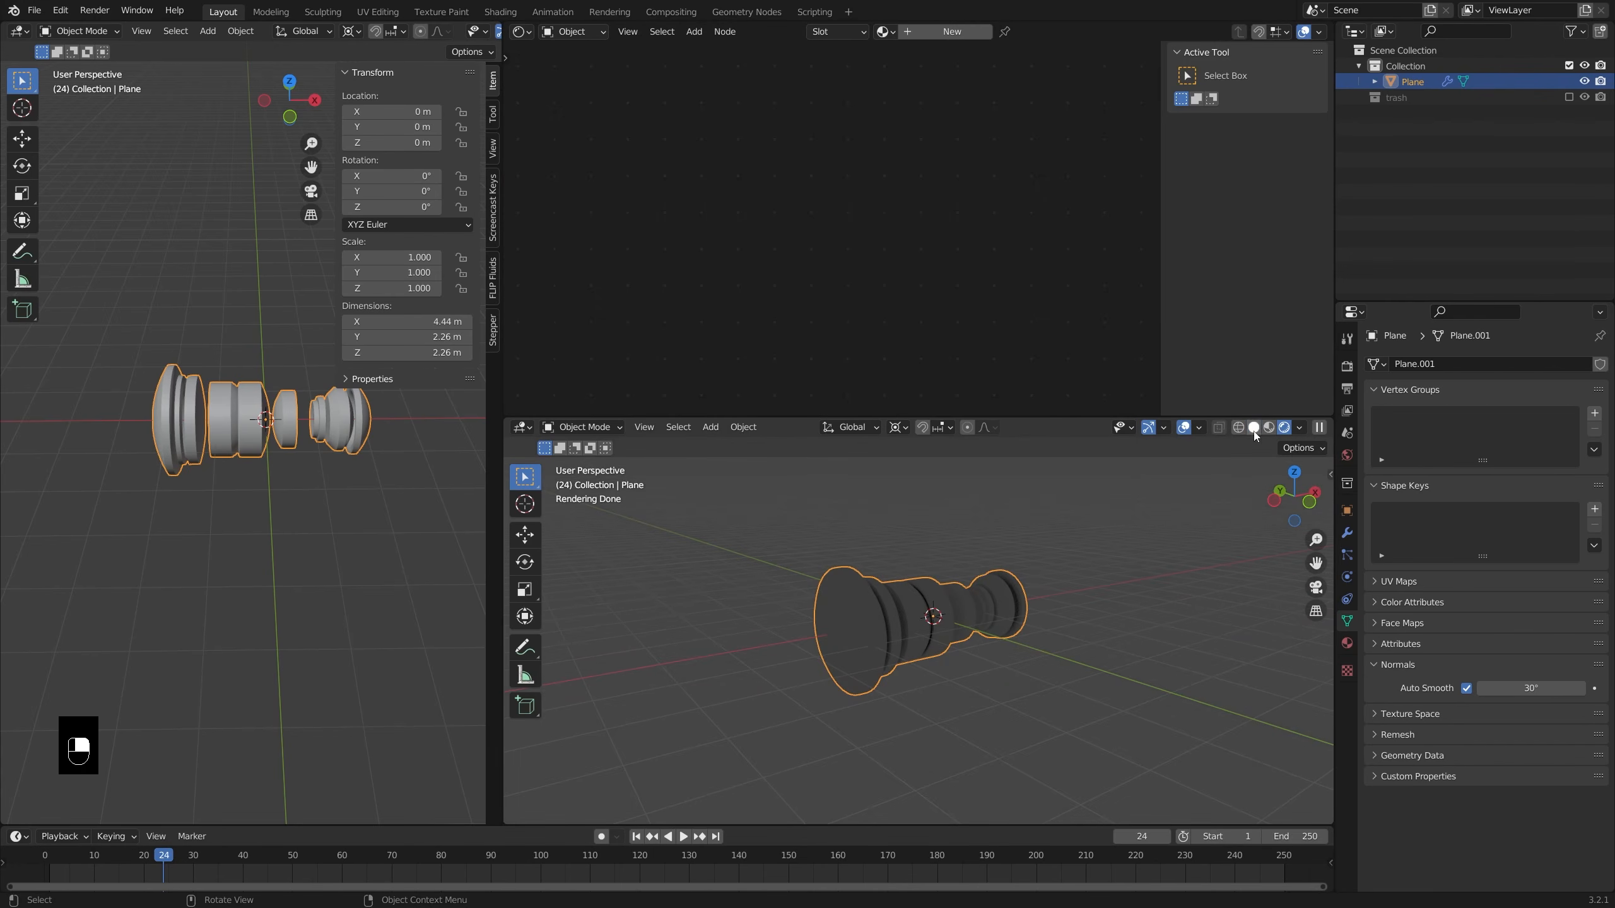
{"action": "left_click", "coordinate": [1184, 428]}
{"action": "middle_click_drag", "start_coordinate": [1034, 541], "coordinate": [1139, 605]}
{"action": "middle_click_drag", "start_coordinate": [998, 622], "coordinate": [903, 624]}
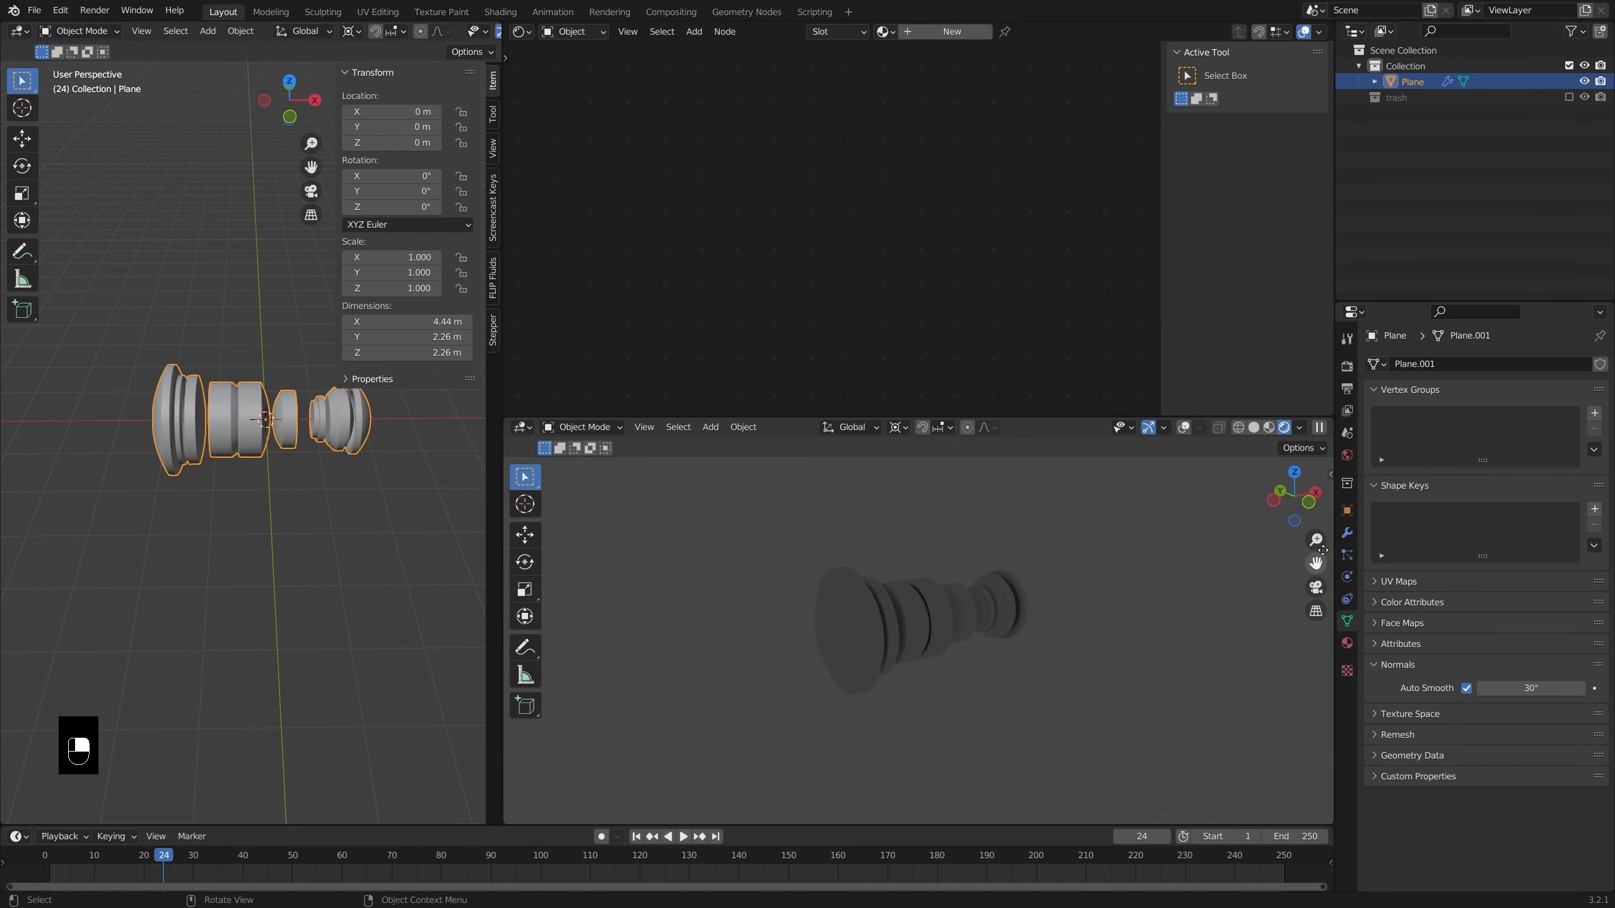
- Use an Environment Texture as the world background's color
{"action": "left_click", "coordinate": [1347, 456]}
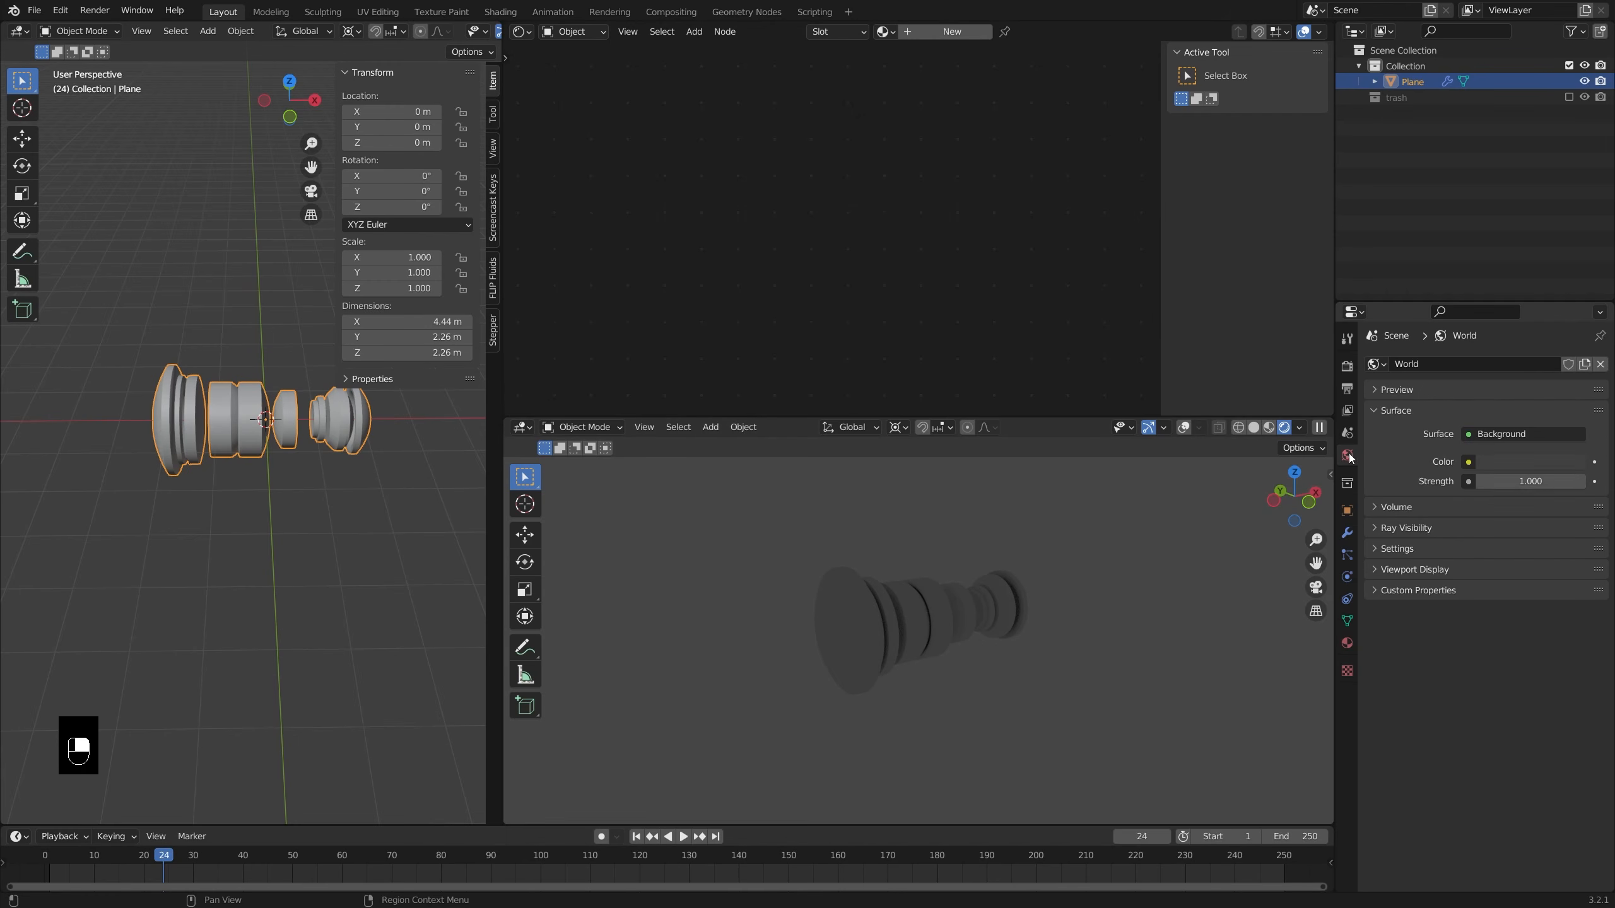
{"action": "left_click", "coordinate": [1469, 463]}
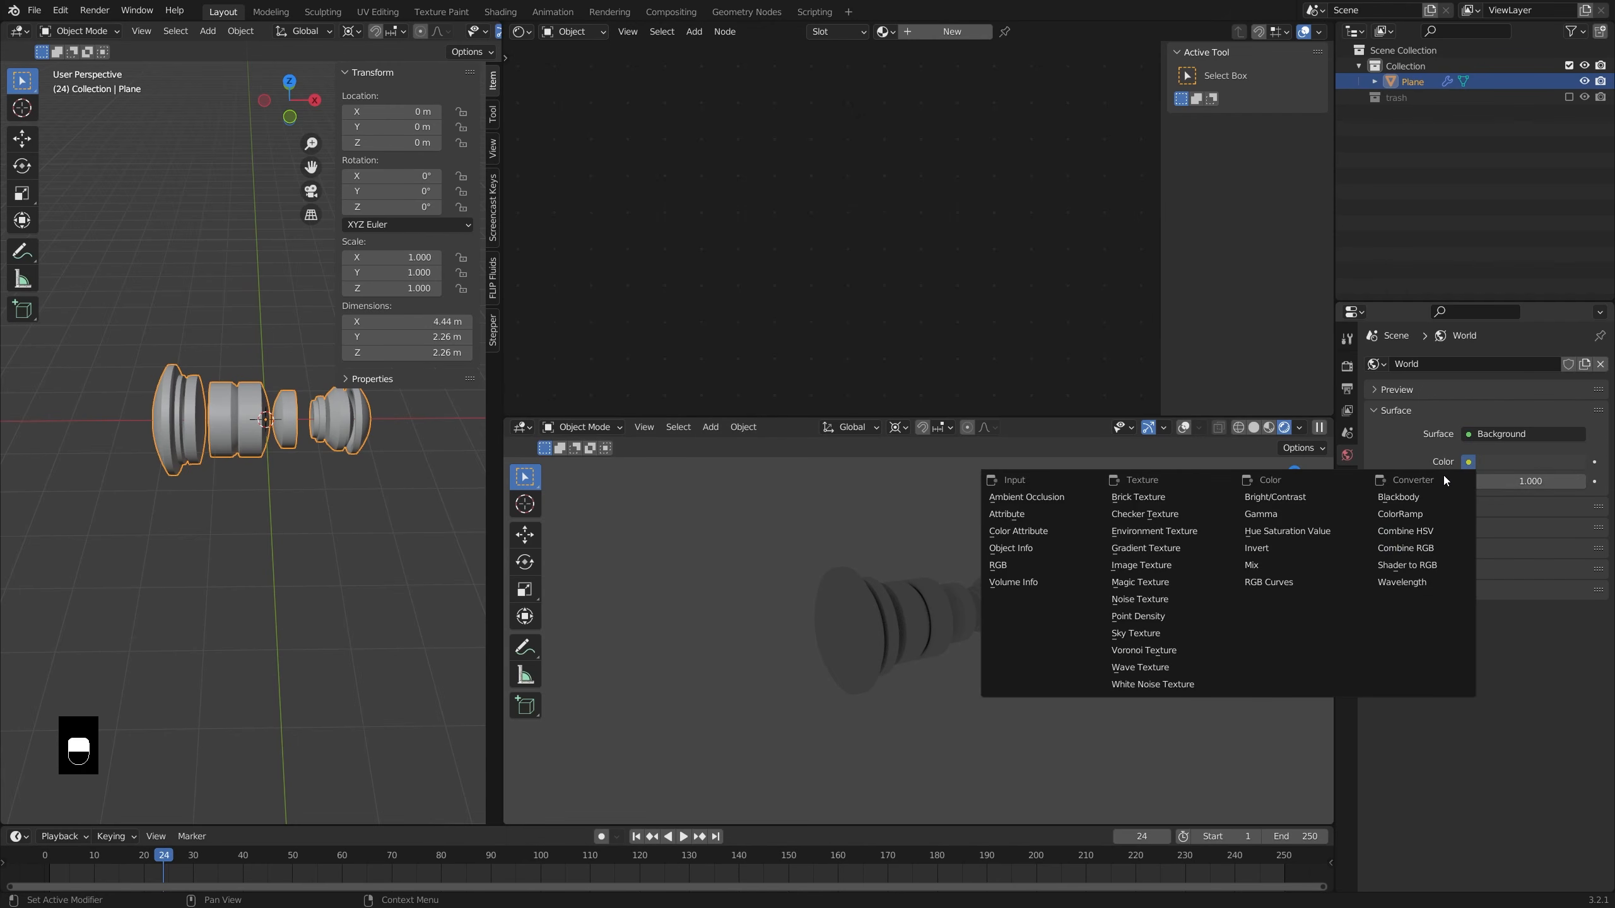
{"action": "left_click", "coordinate": [1176, 539]}
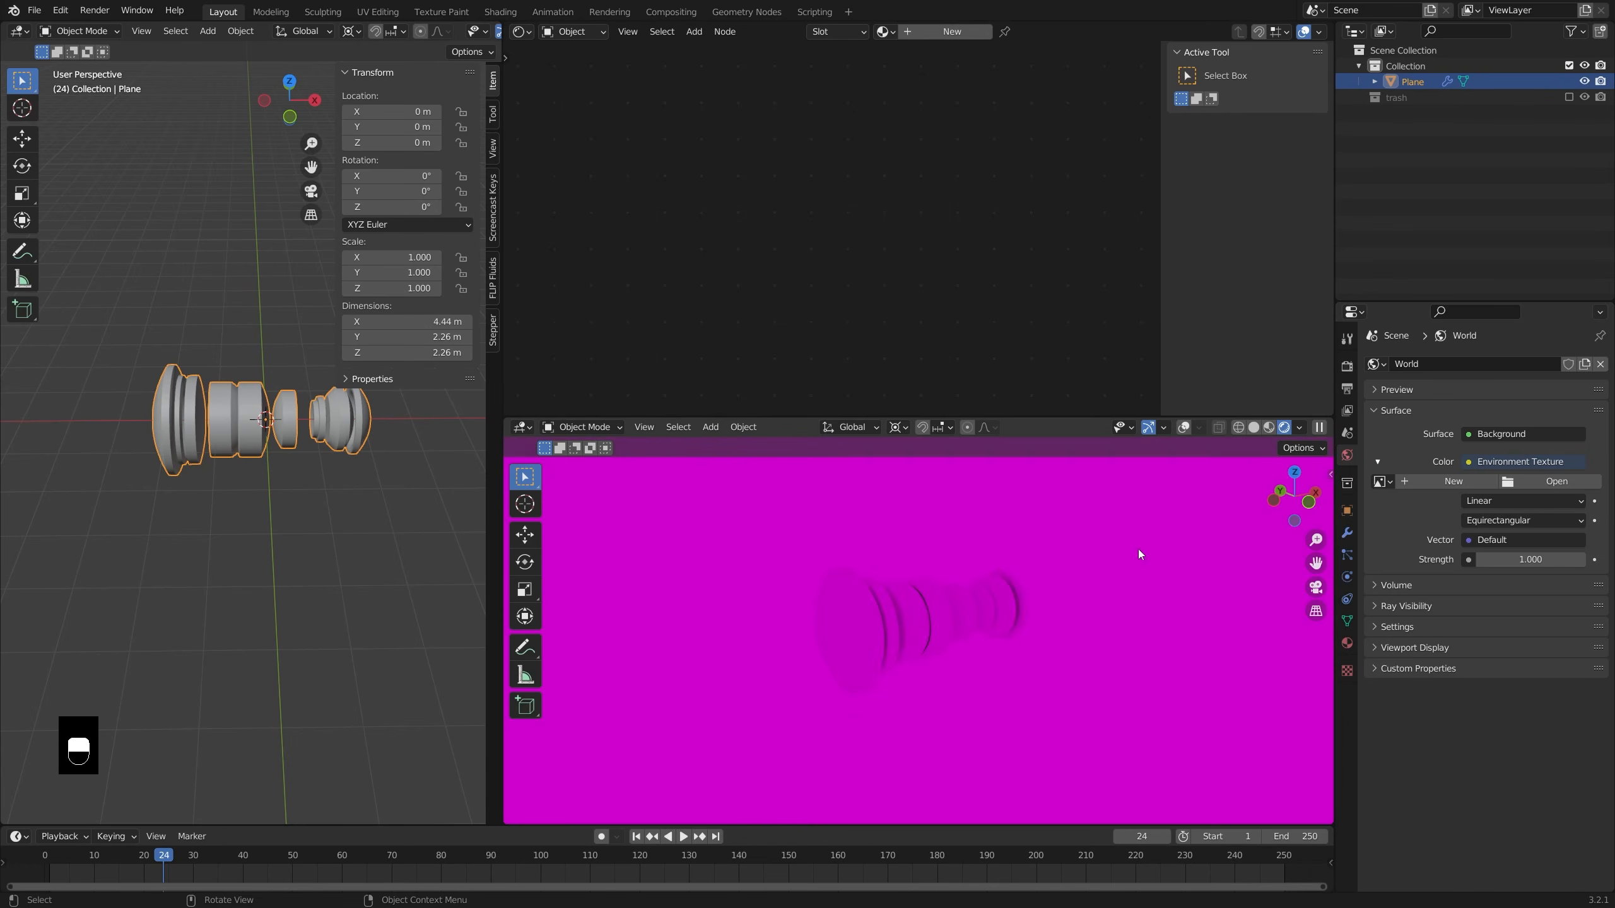
- Load pink_sunrise_4k.exr from the bookmarked HDRI folder as the world's environment image
{"action": "left_click", "coordinate": [1552, 485]}
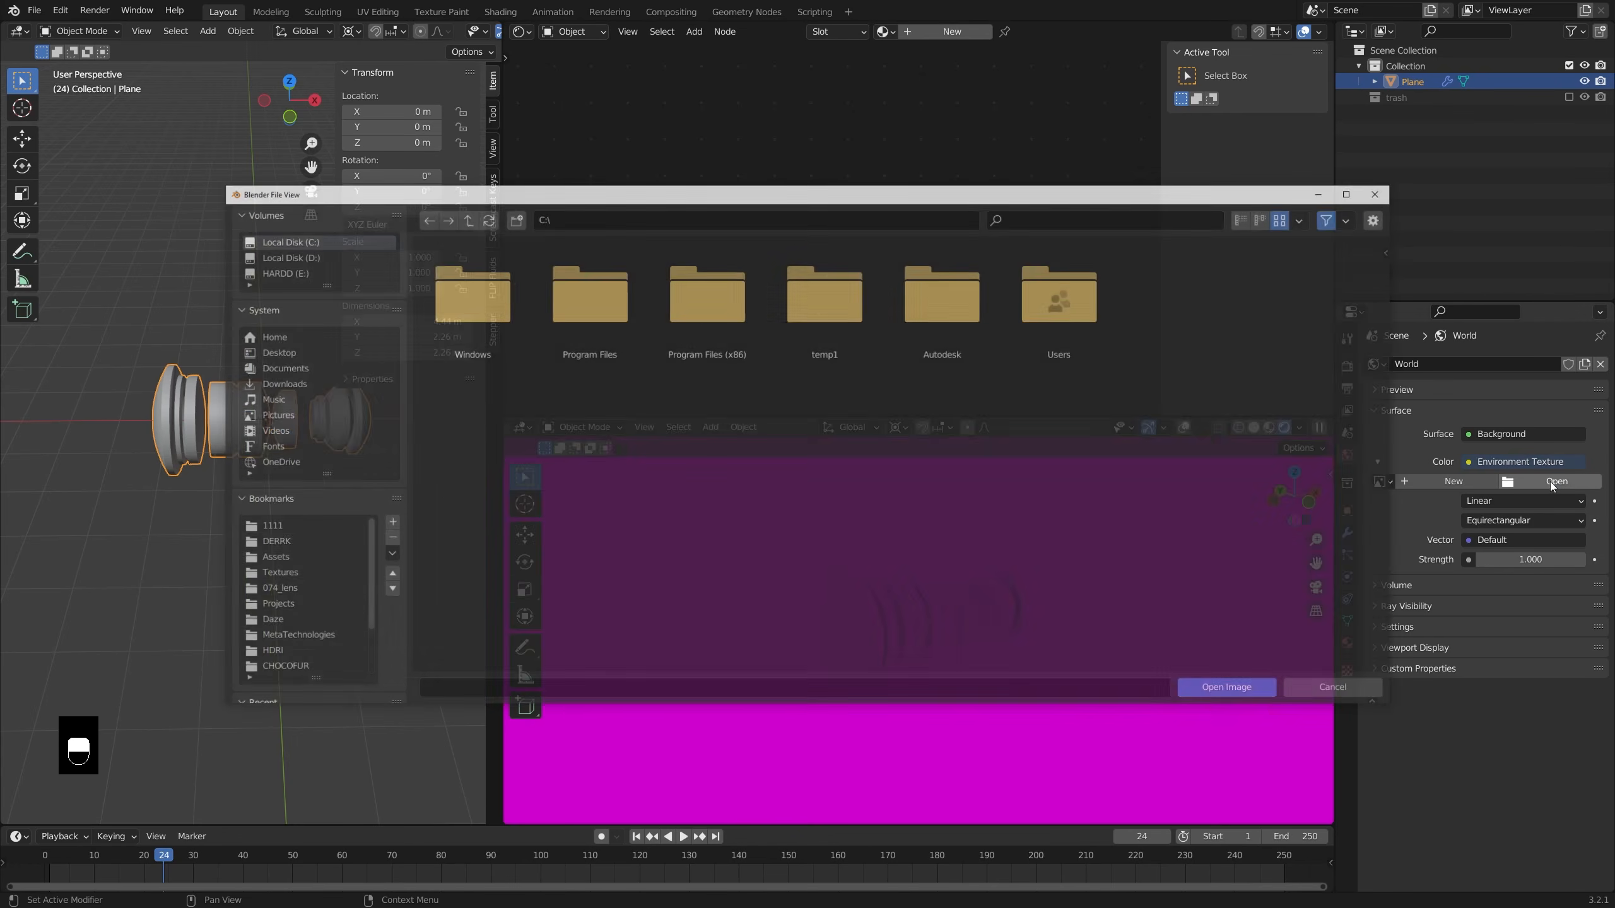
{"action": "scroll", "coordinate": [317, 626], "scroll_direction": "down", "scroll_amount": 1}
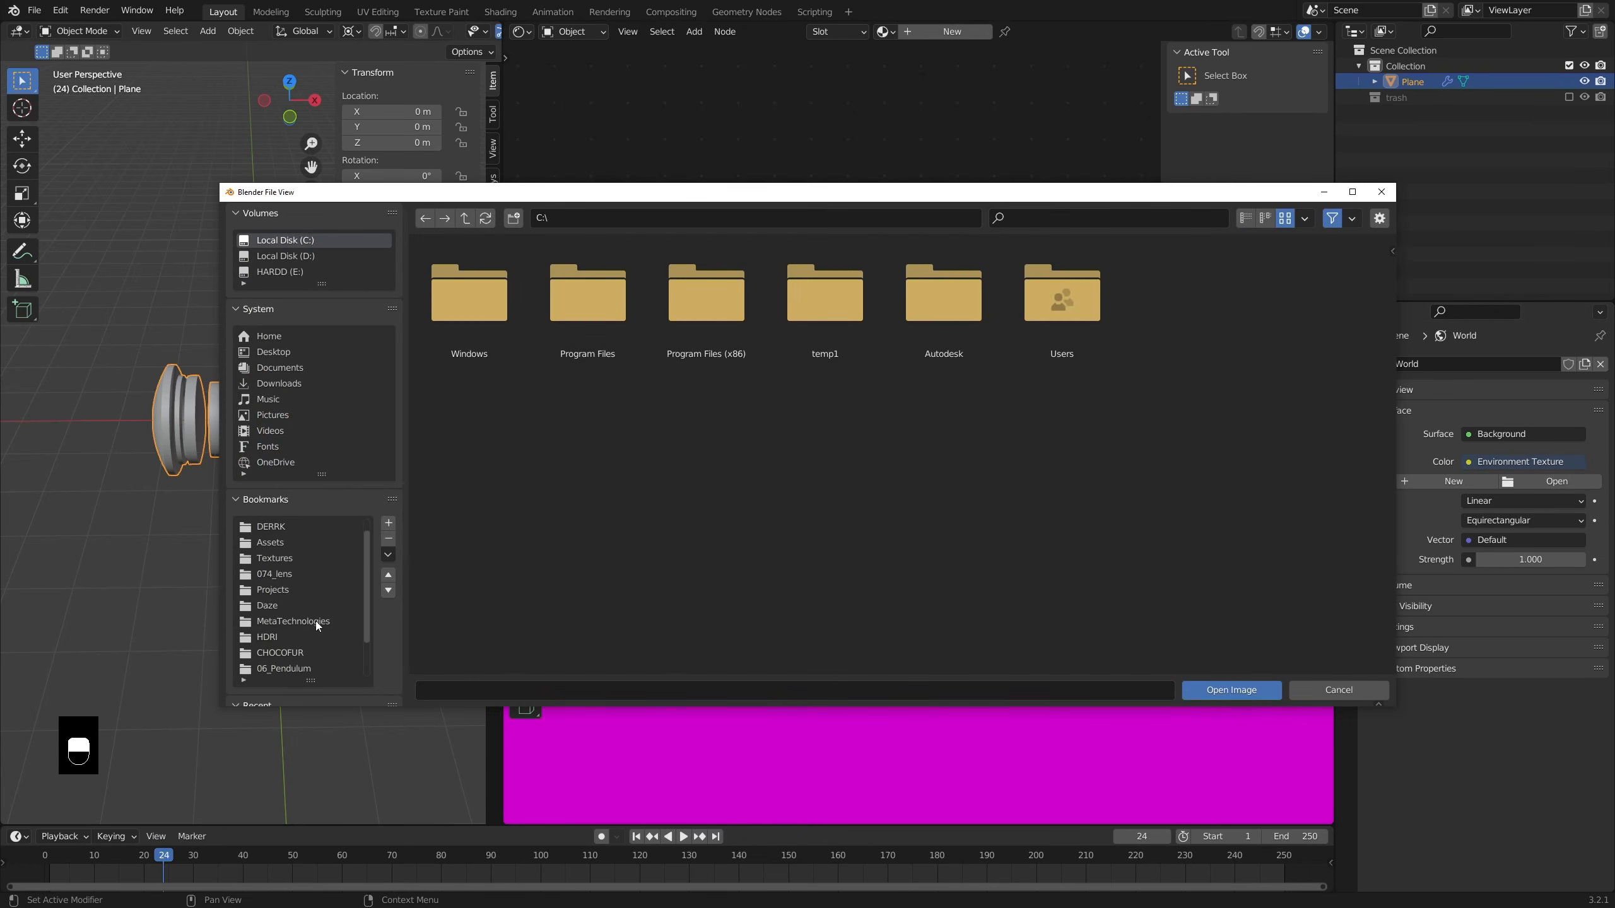
{"action": "left_click", "coordinate": [282, 638]}
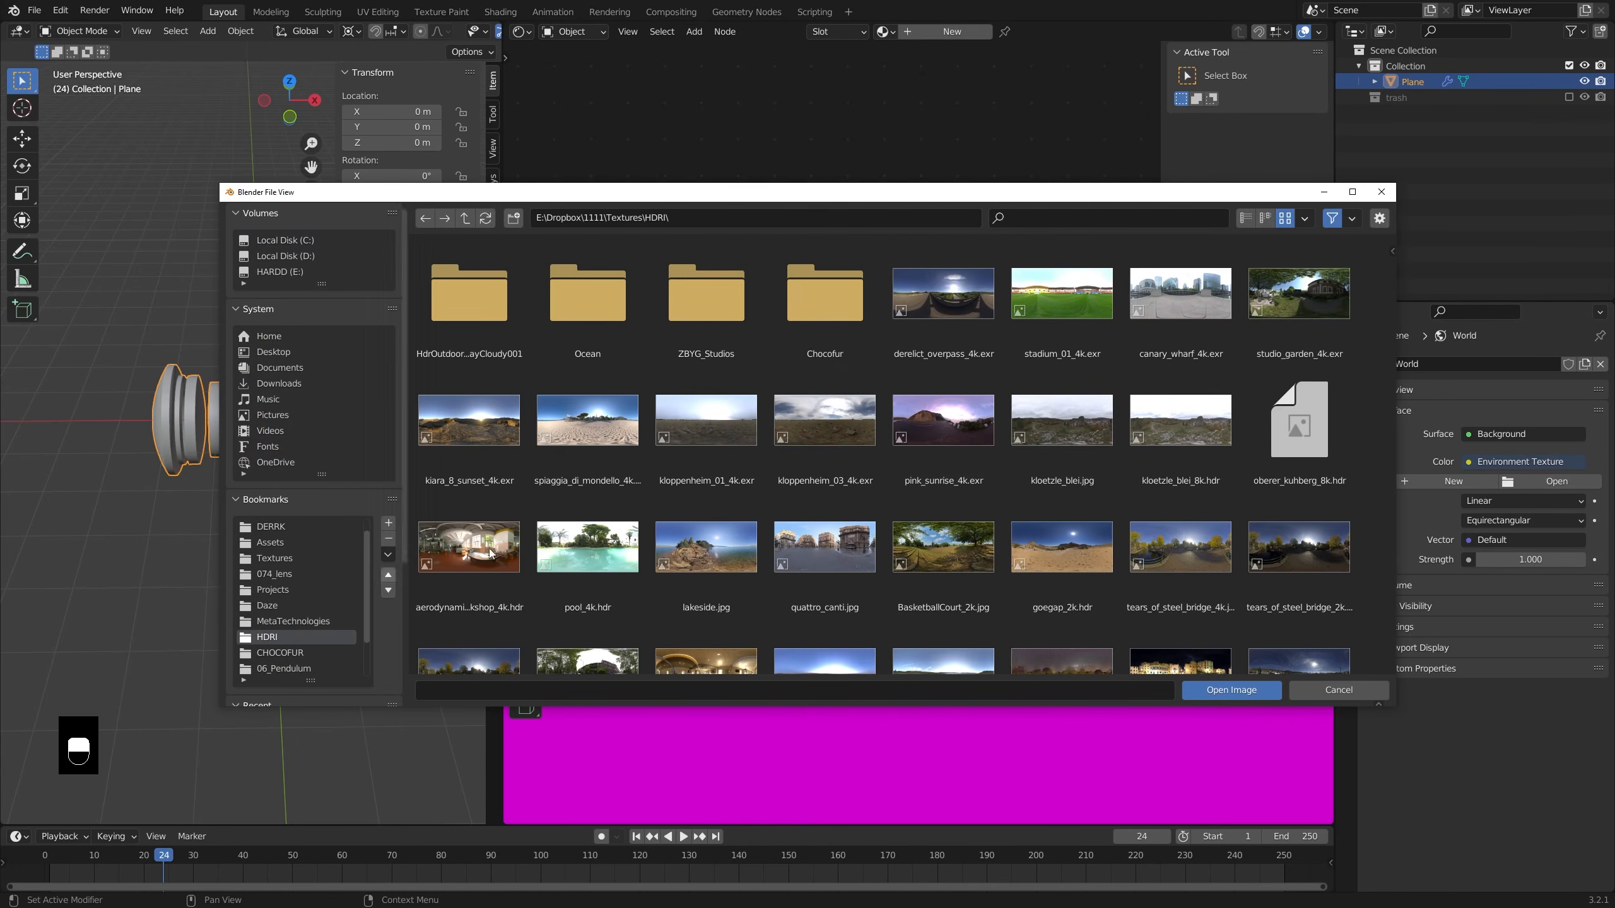
{"action": "left_click", "coordinate": [950, 436]}
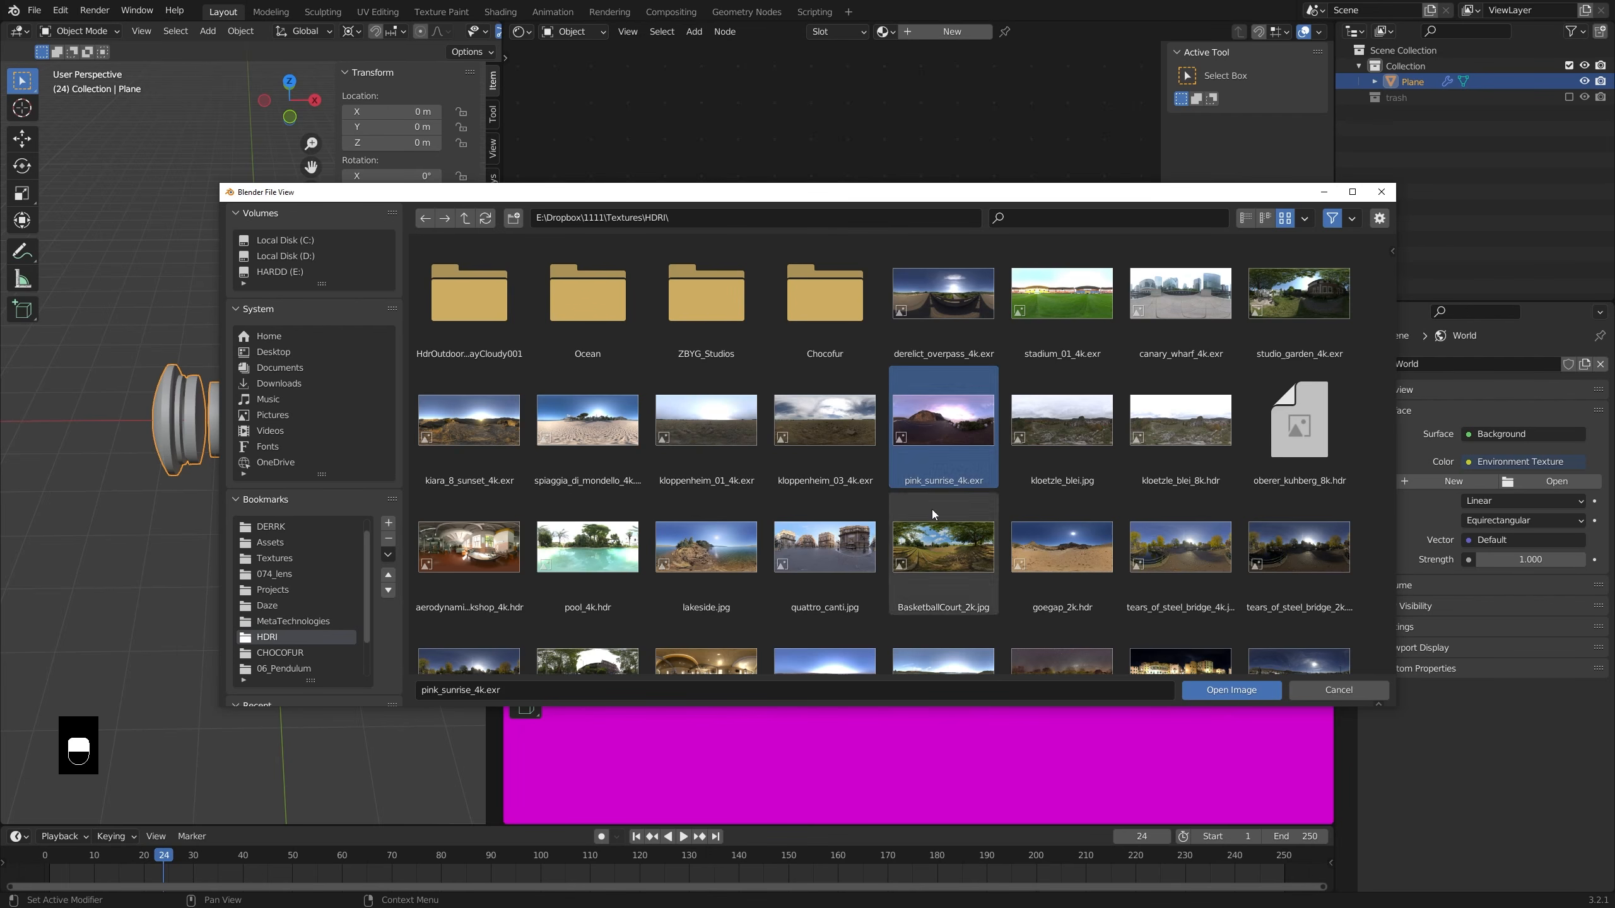
{"action": "double_click", "coordinate": [962, 456]}
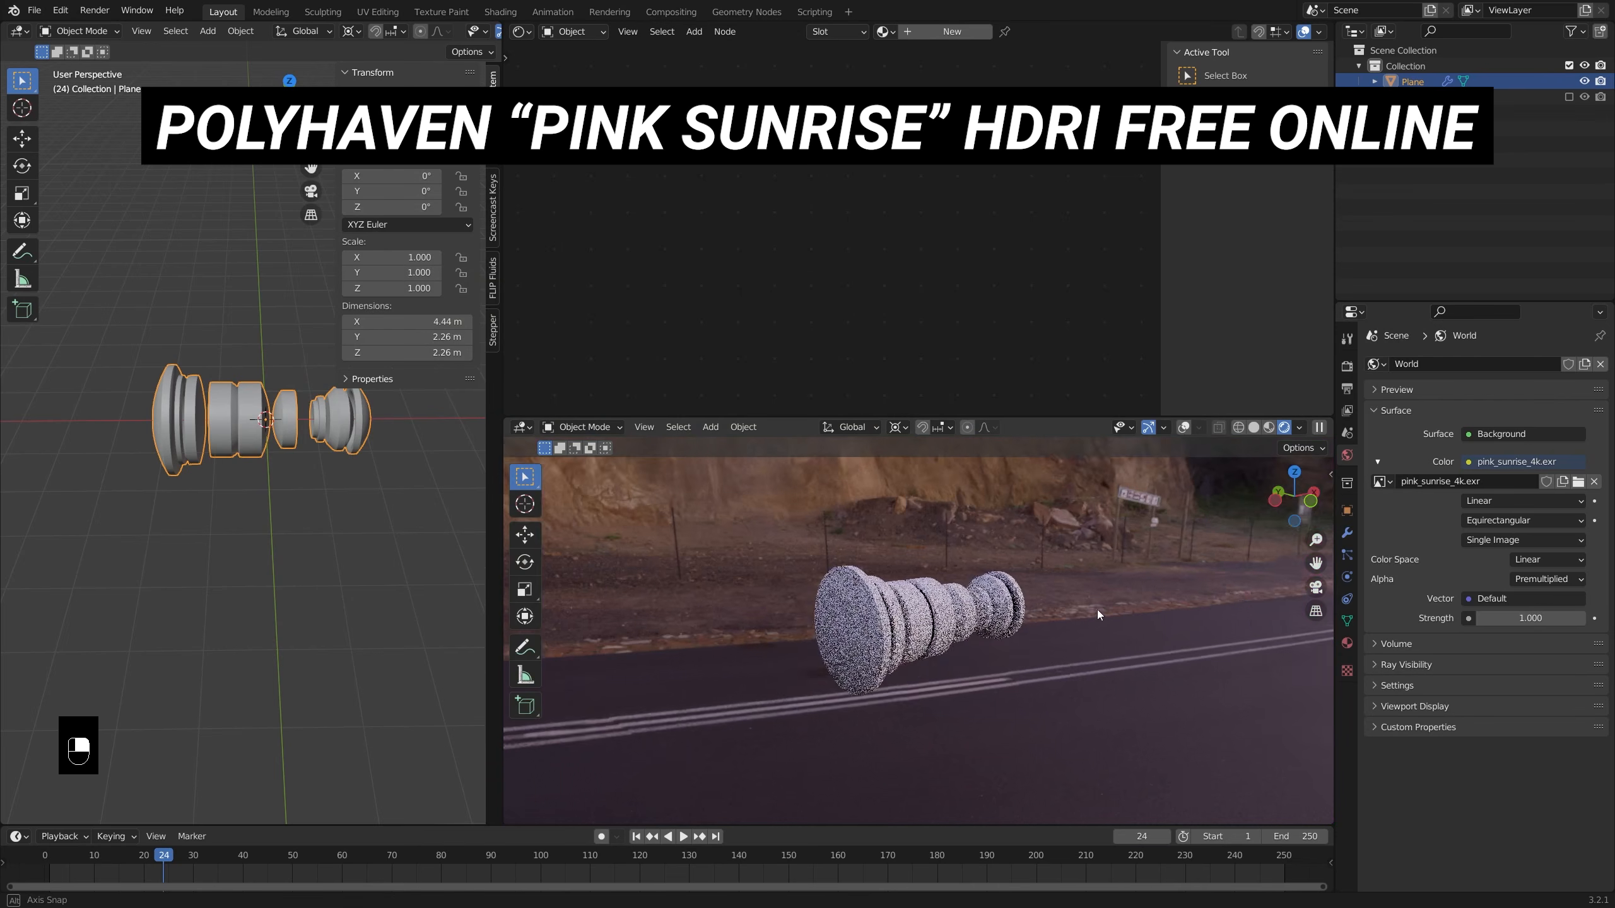
- Raise the world background strength to 1.5 and check the lighting around the lens
{"action": "middle_click_drag", "start_coordinate": [526, 576], "coordinate": [1584, 579]}
{"action": "left_click_drag", "start_coordinate": [1513, 616], "coordinate": [1549, 616], "text": "ctrl+shift"}
{"action": "middle_click_drag", "start_coordinate": [1104, 589], "coordinate": [454, 531]}
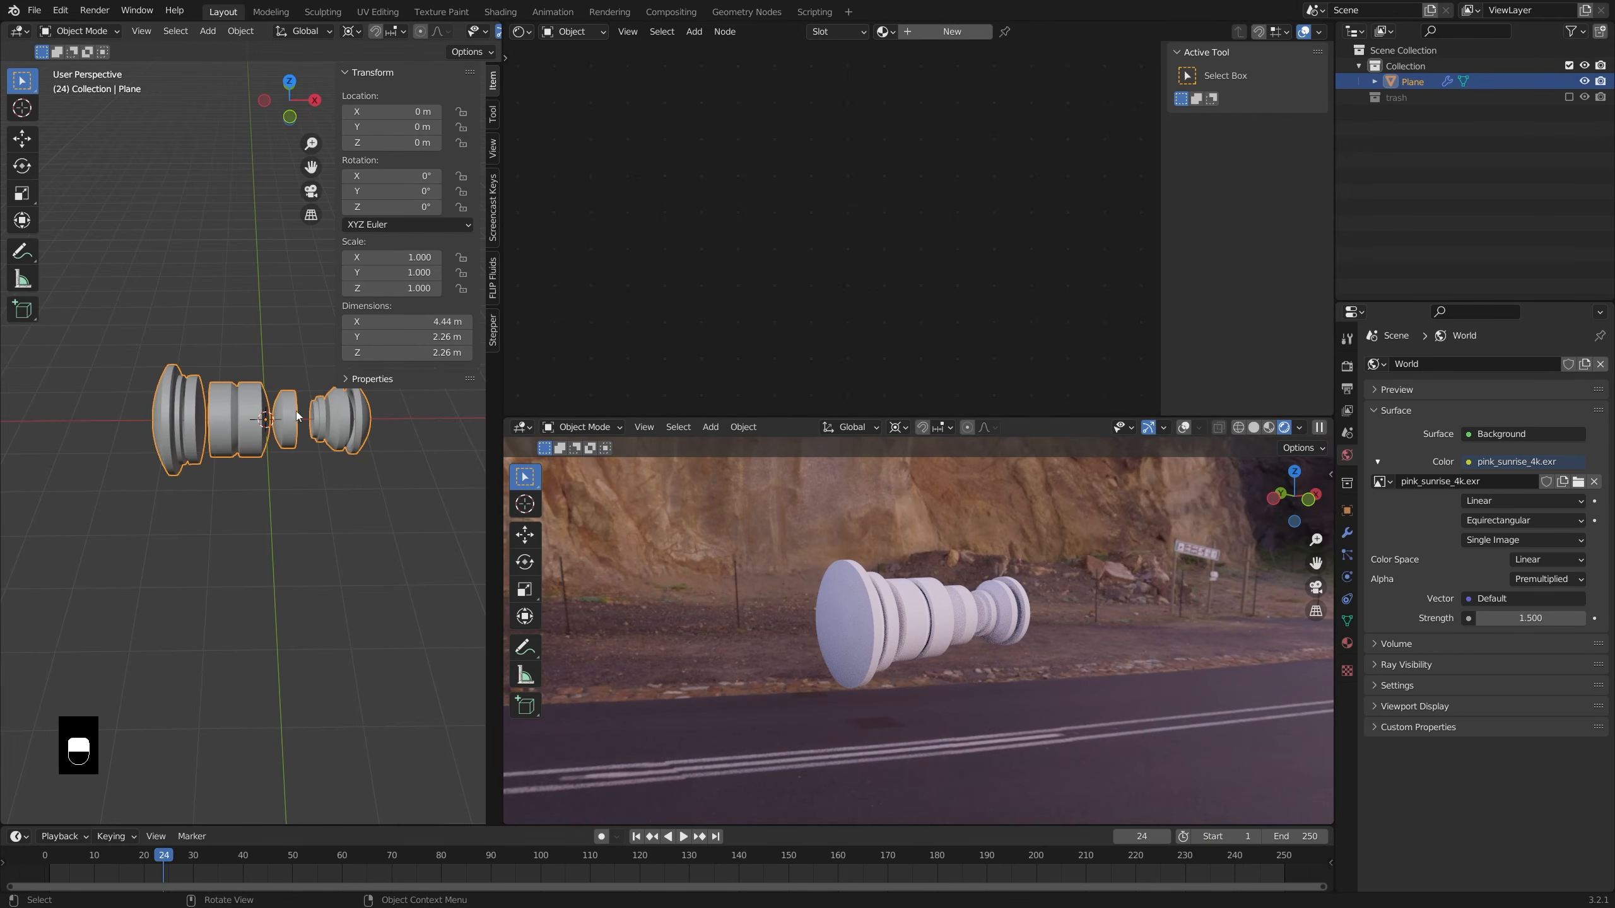
- Create a new material named "Lens" for the lens object and set its Principled BSDF Transmission to 1
{"action": "left_click", "coordinate": [948, 32]}
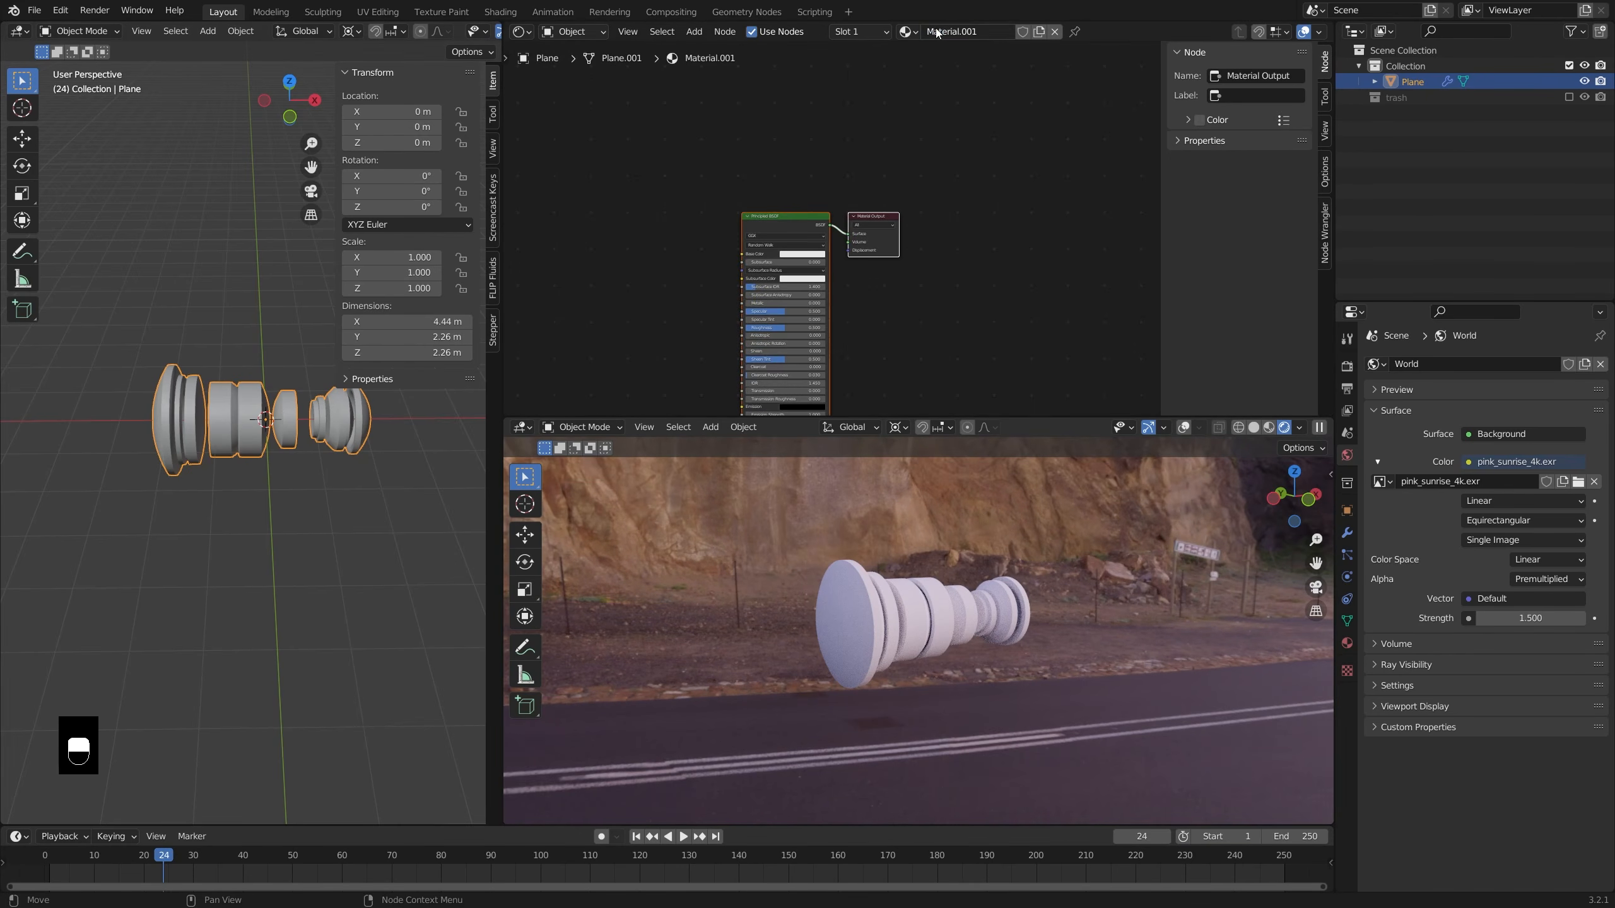
{"action": "type", "text": "Lens"}
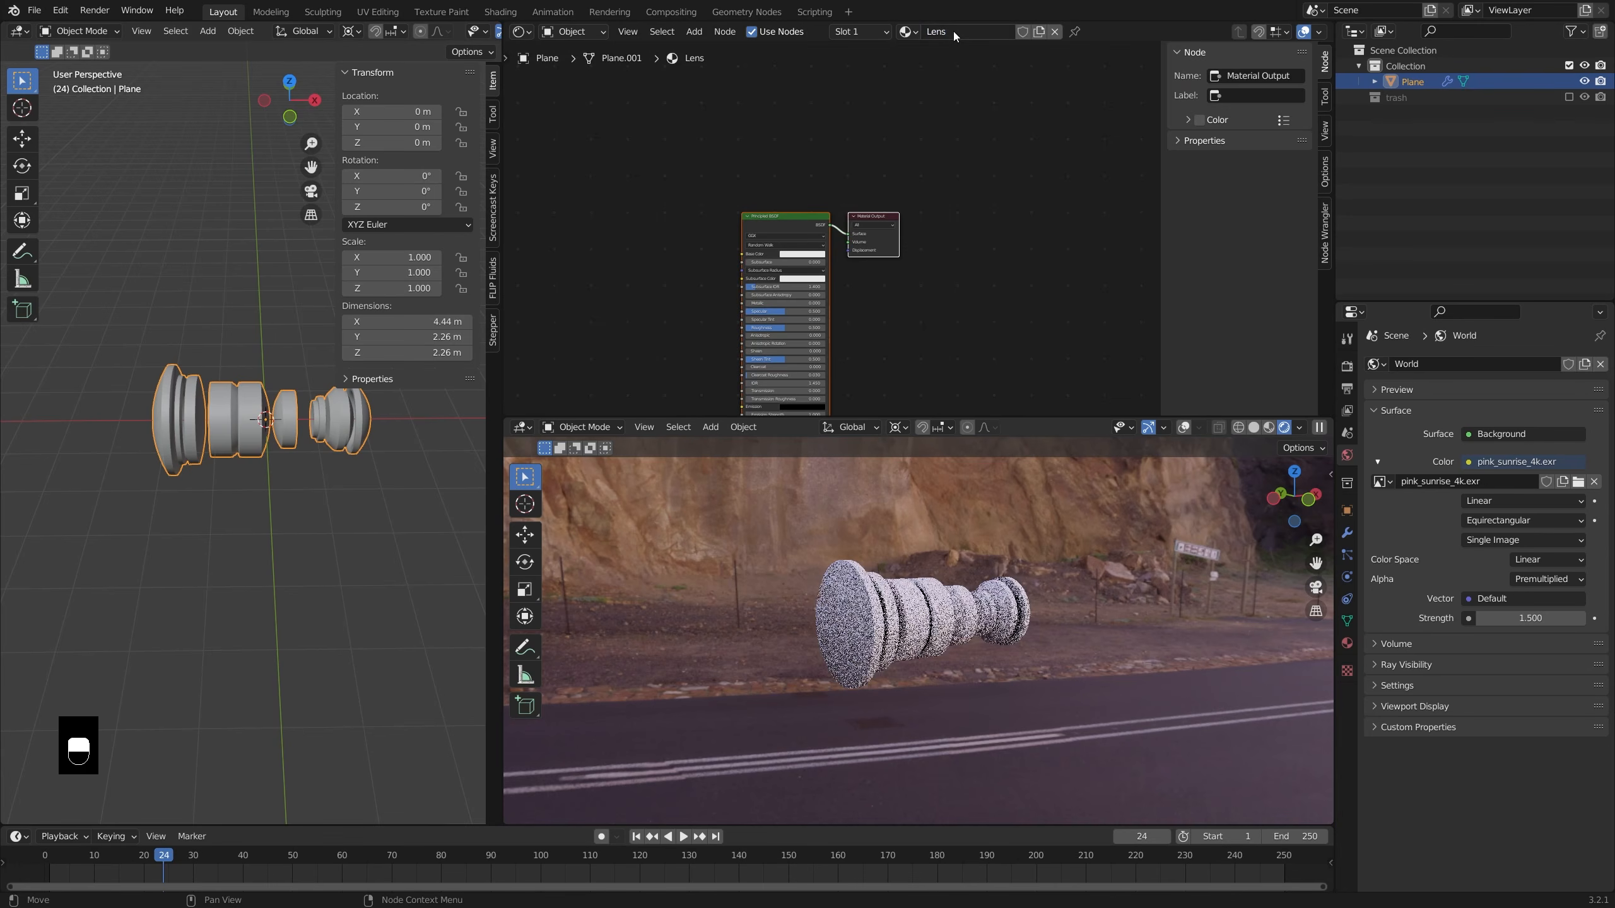
{"action": "scroll", "coordinate": [954, 159], "scroll_direction": "up", "scroll_amount": 4}
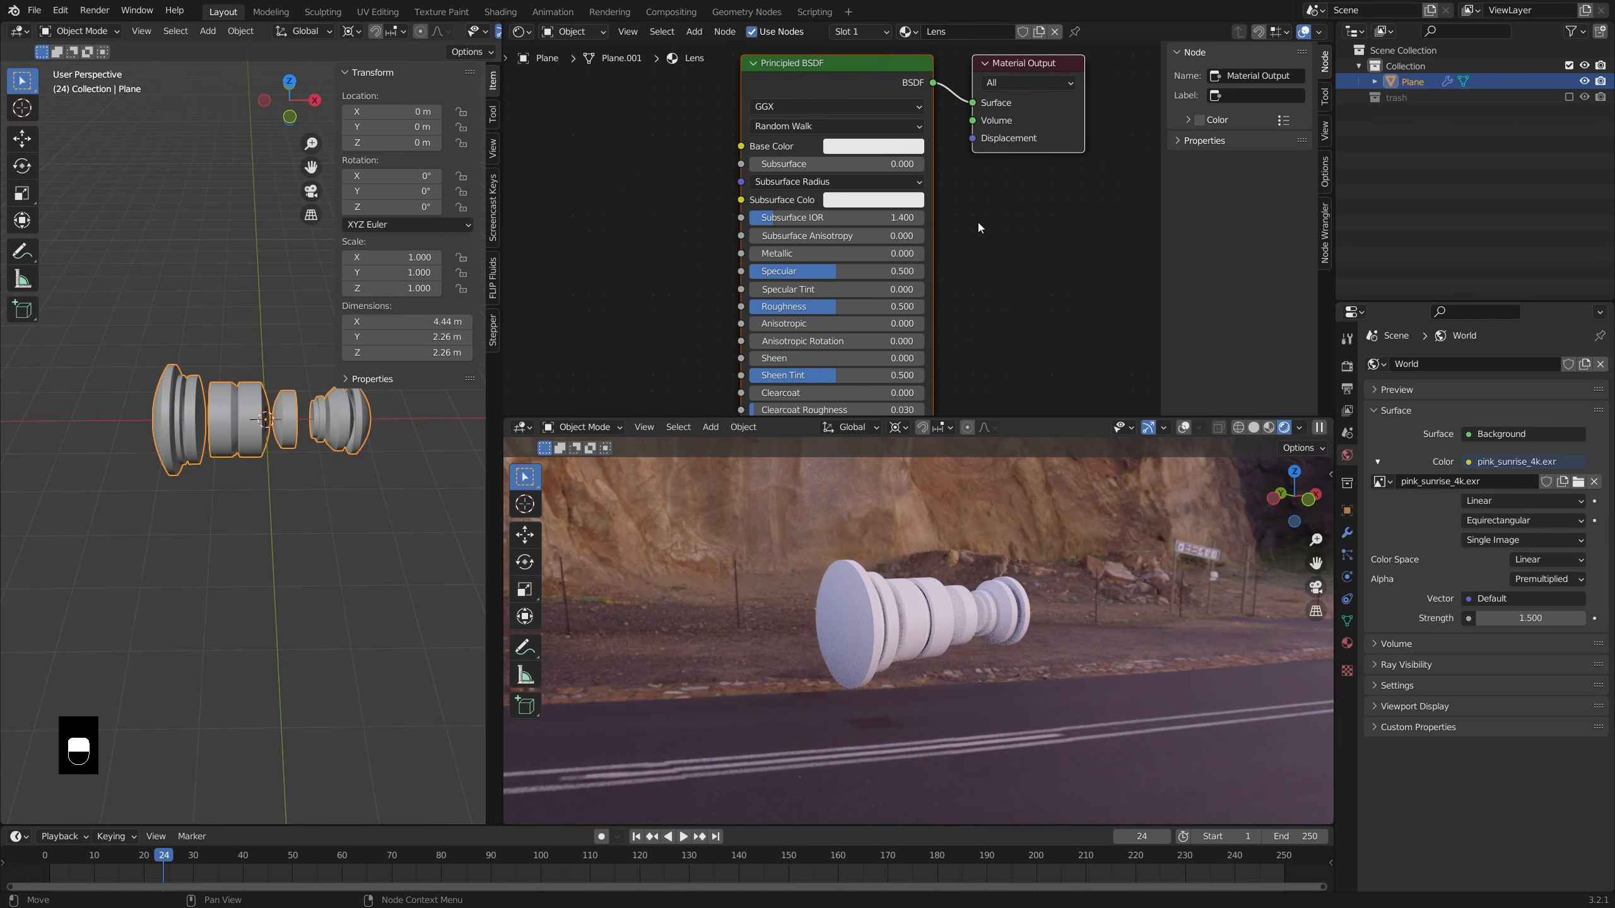
{"action": "middle_click_drag", "start_coordinate": [935, 333], "coordinate": [906, 206]}
{"action": "scroll", "coordinate": [906, 205], "scroll_direction": "down", "scroll_amount": 1}
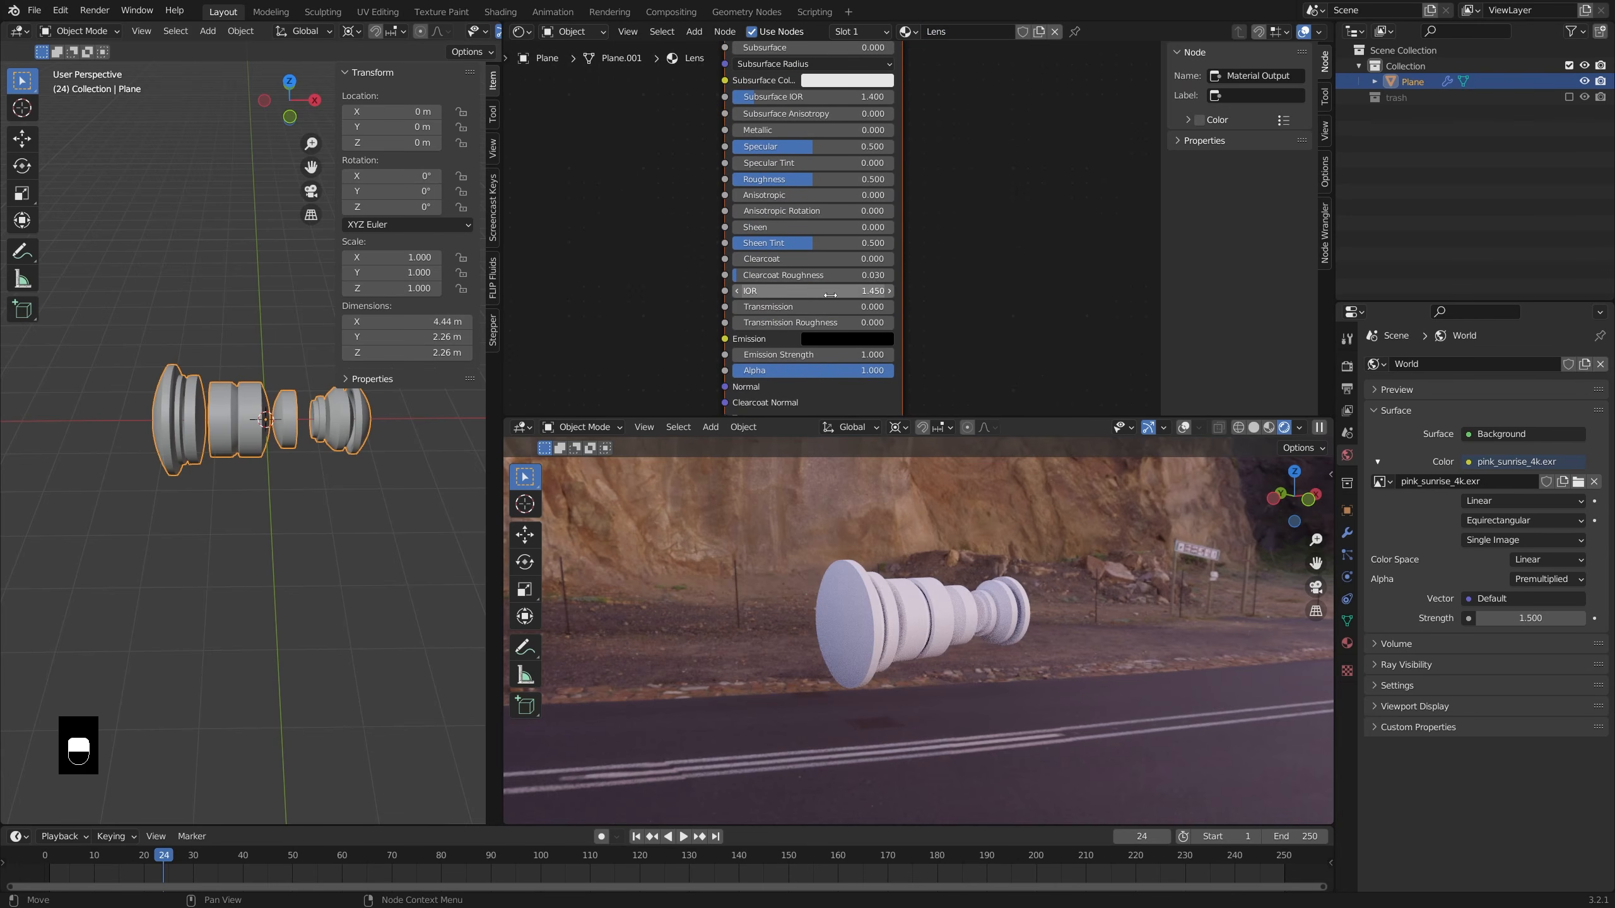
{"action": "left_click", "coordinate": [830, 306]}
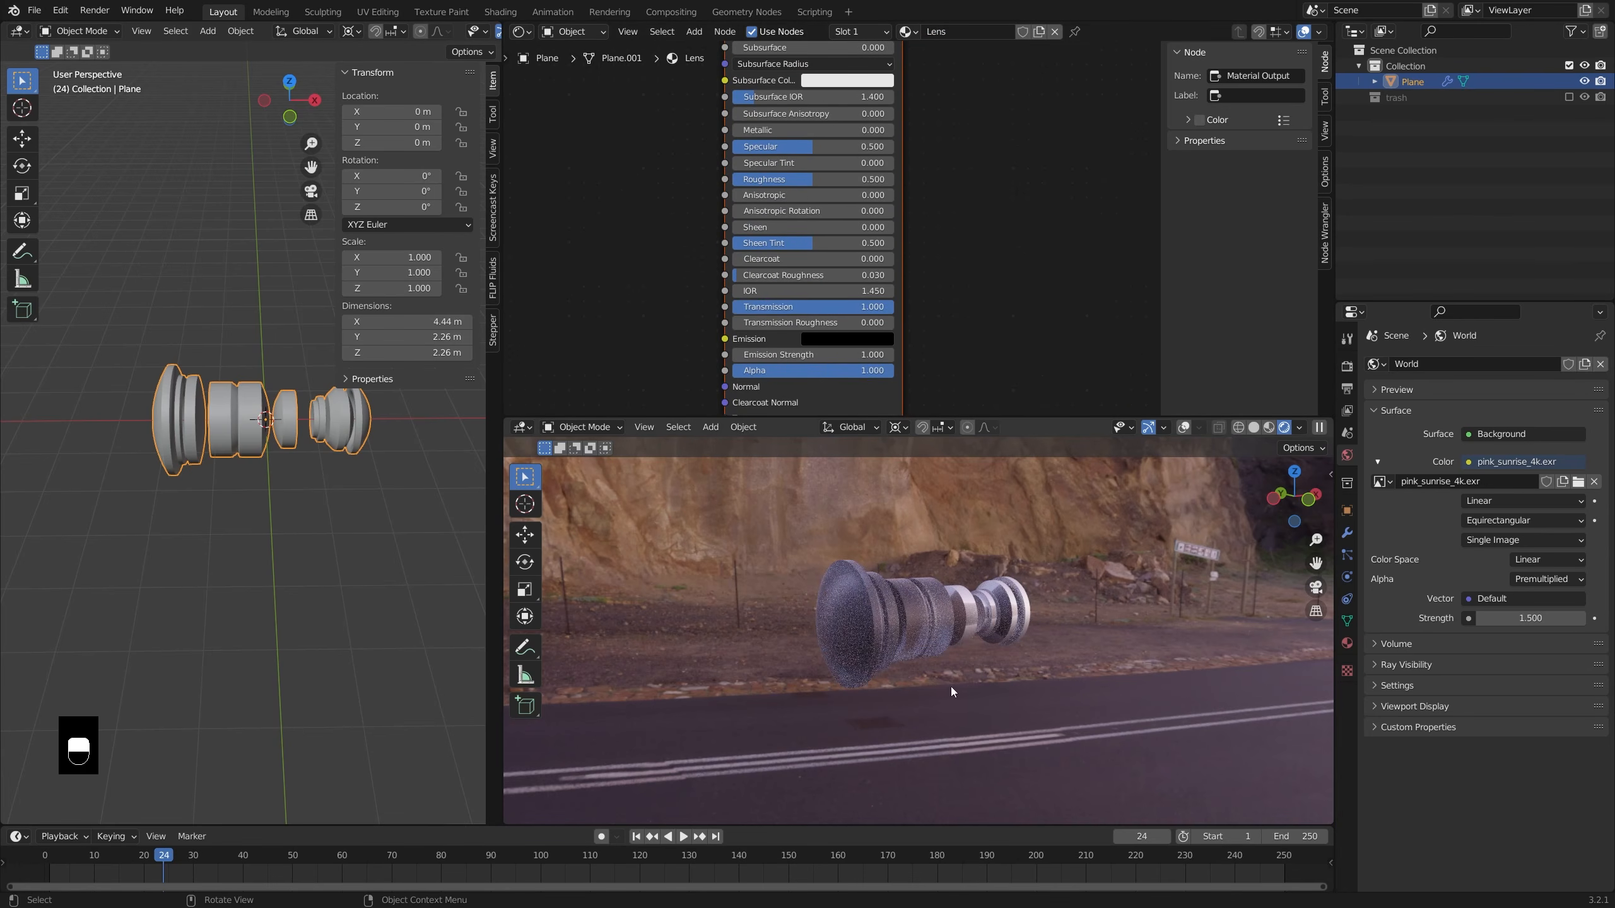
{"action": "middle_click_drag", "start_coordinate": [947, 685], "coordinate": [811, 678]}
{"action": "middle_click_drag", "start_coordinate": [887, 608], "coordinate": [992, 603]}
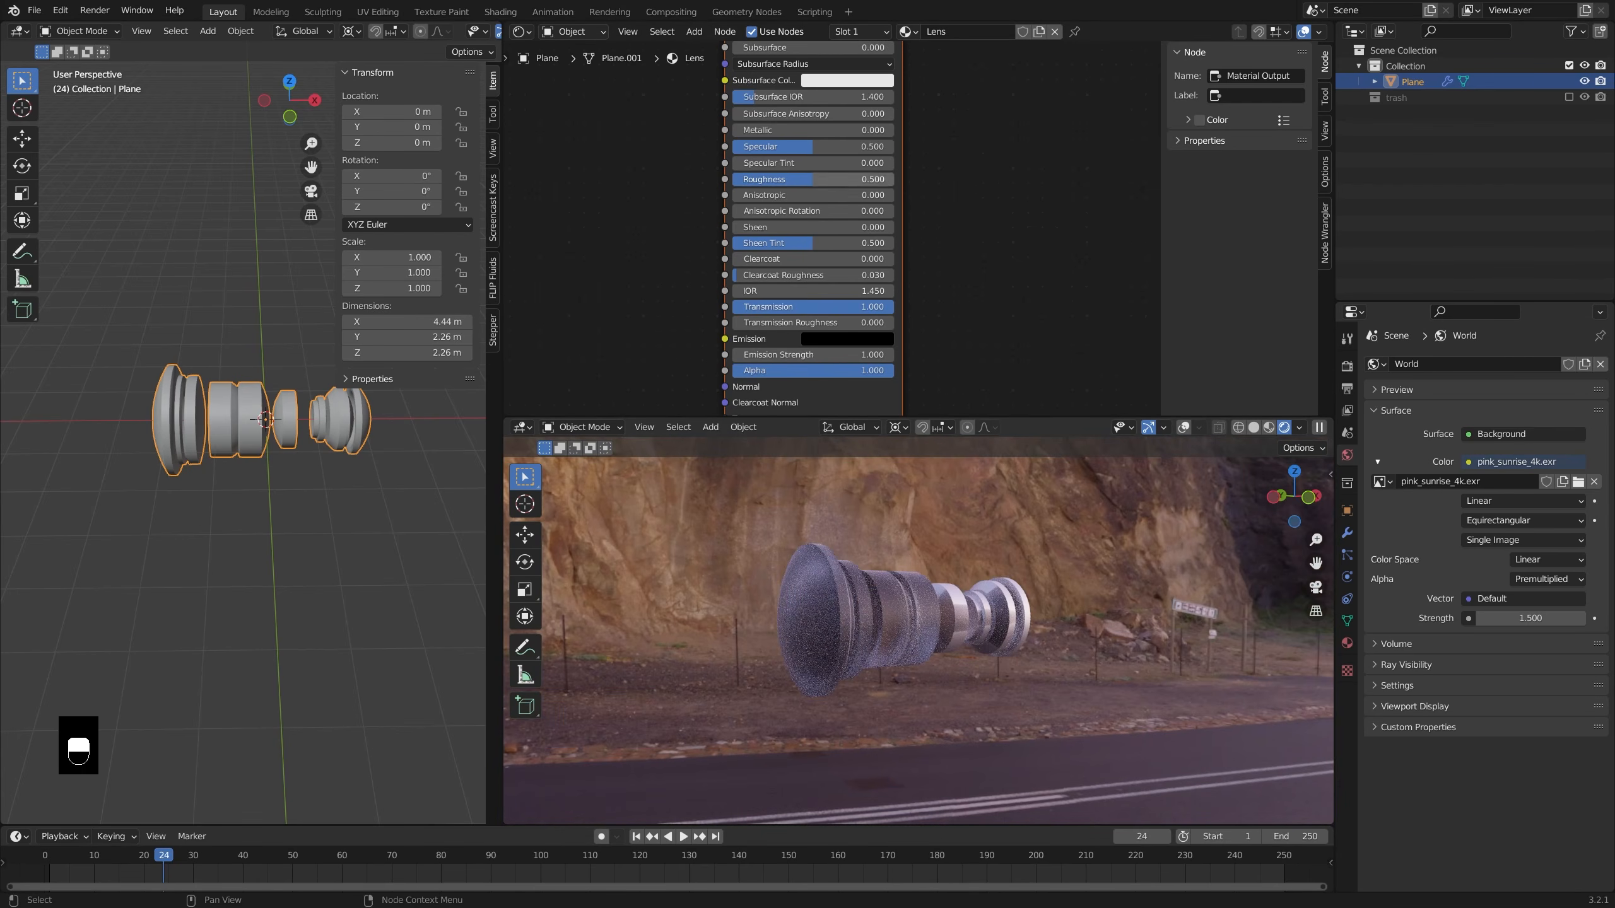
- Set the Lens material's Roughness to 0 and inspect the rendered glass from several sides
{"action": "left_click_drag", "start_coordinate": [851, 179], "coordinate": [766, 179]}
{"action": "middle_click_drag", "start_coordinate": [693, 589], "coordinate": [801, 665]}
{"action": "scroll", "coordinate": [801, 665], "scroll_direction": "up", "scroll_amount": 3}
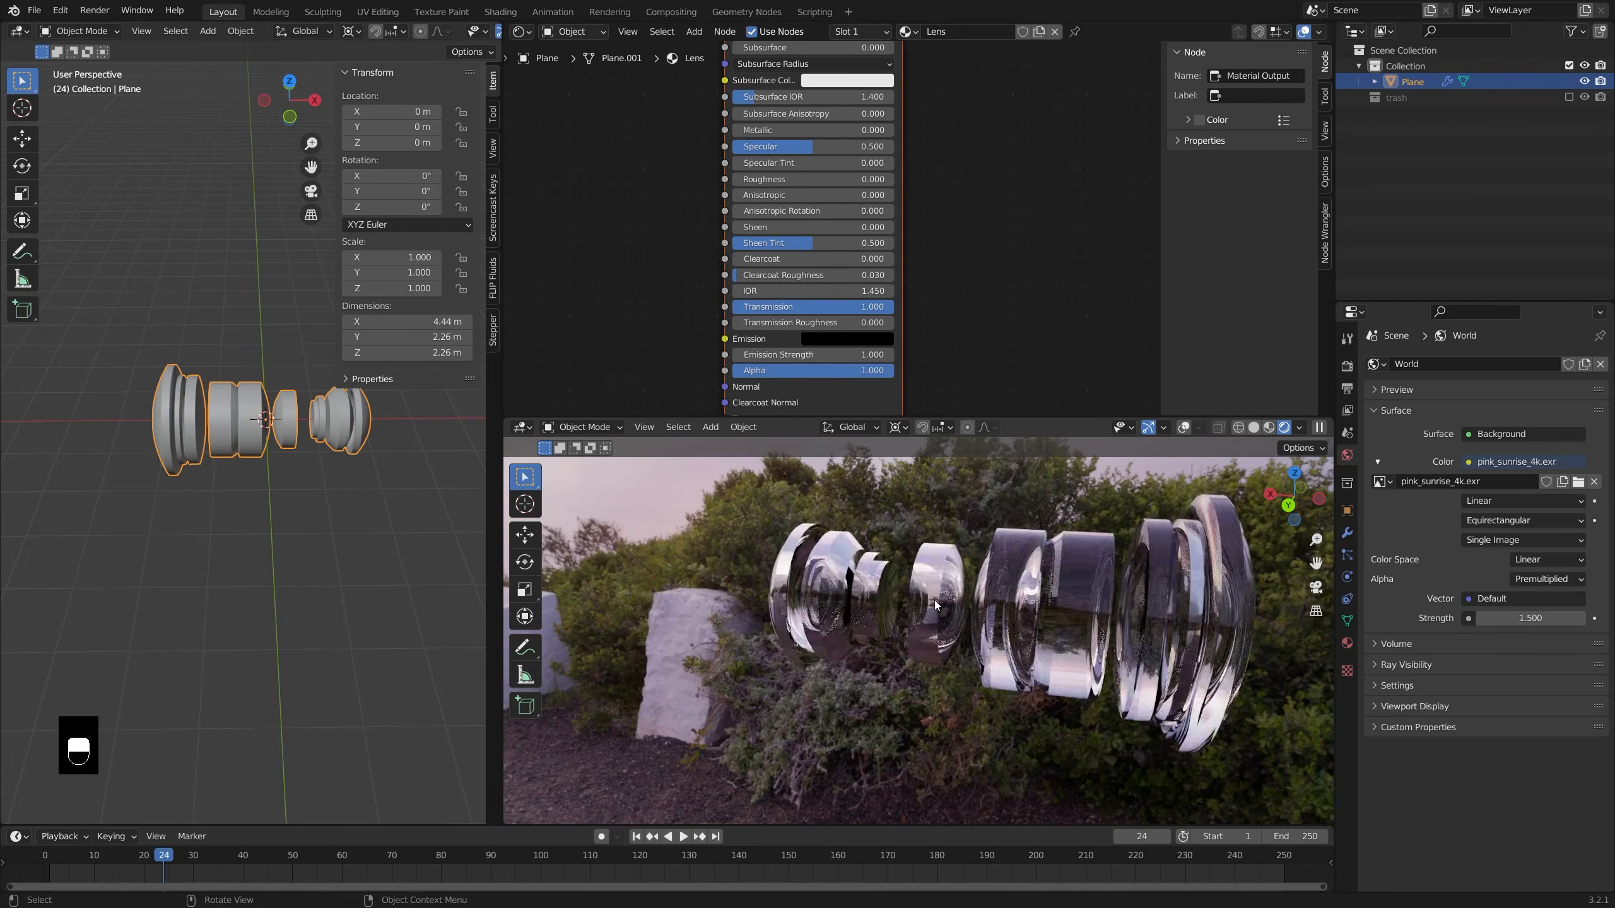
{"action": "middle_click_drag", "start_coordinate": [915, 610], "coordinate": [1238, 582]}
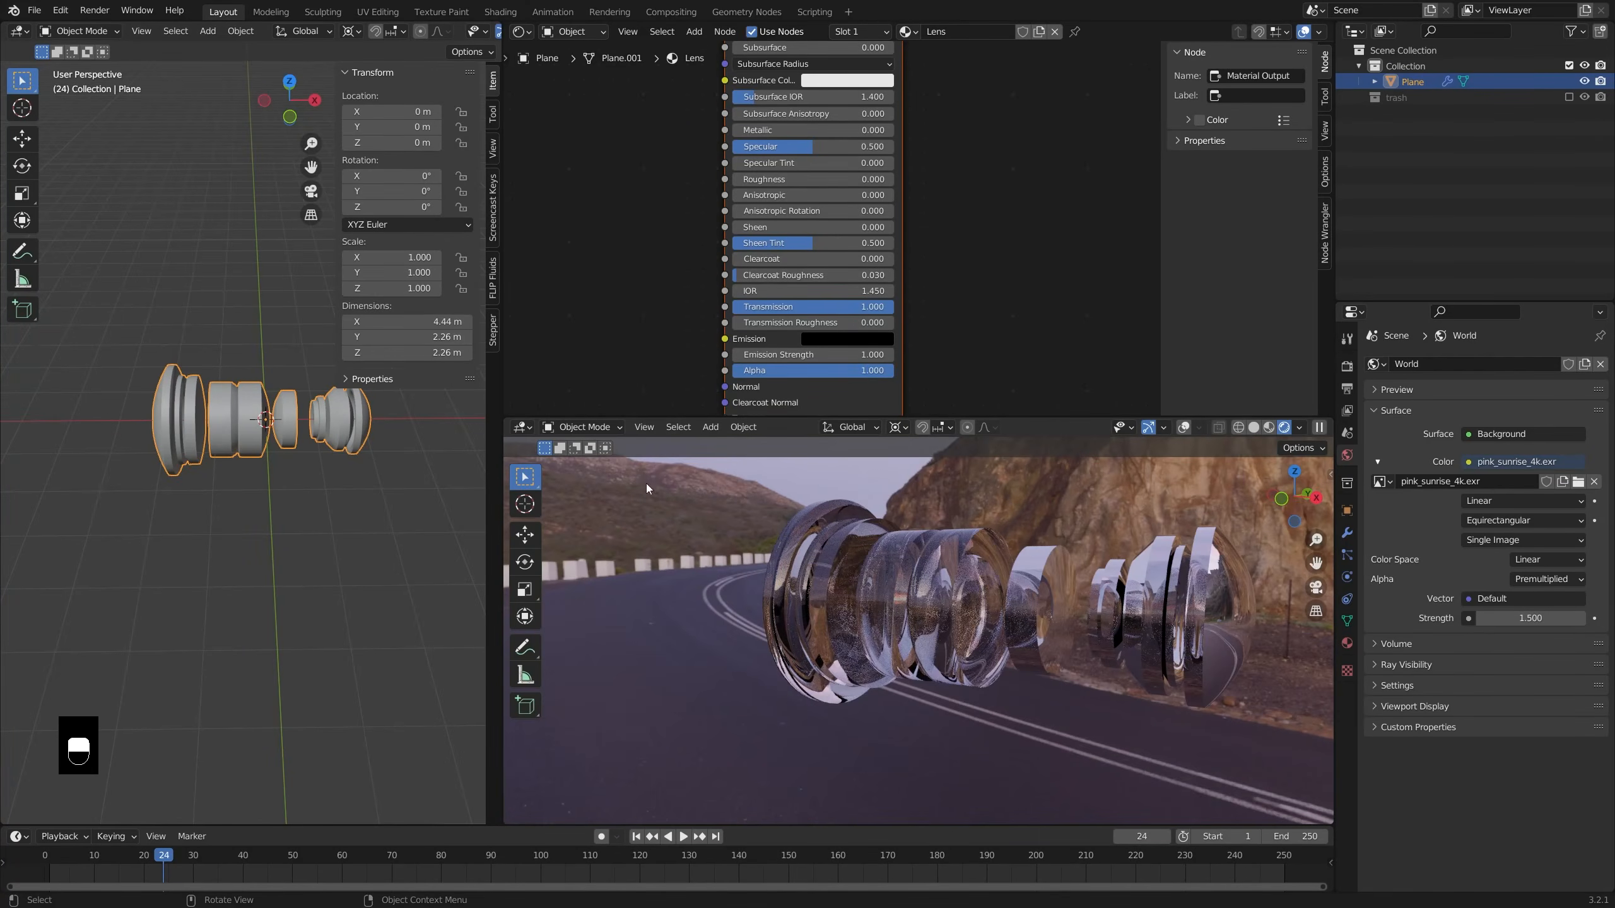
{"action": "middle_click_drag", "start_coordinate": [1013, 576], "coordinate": [884, 582]}
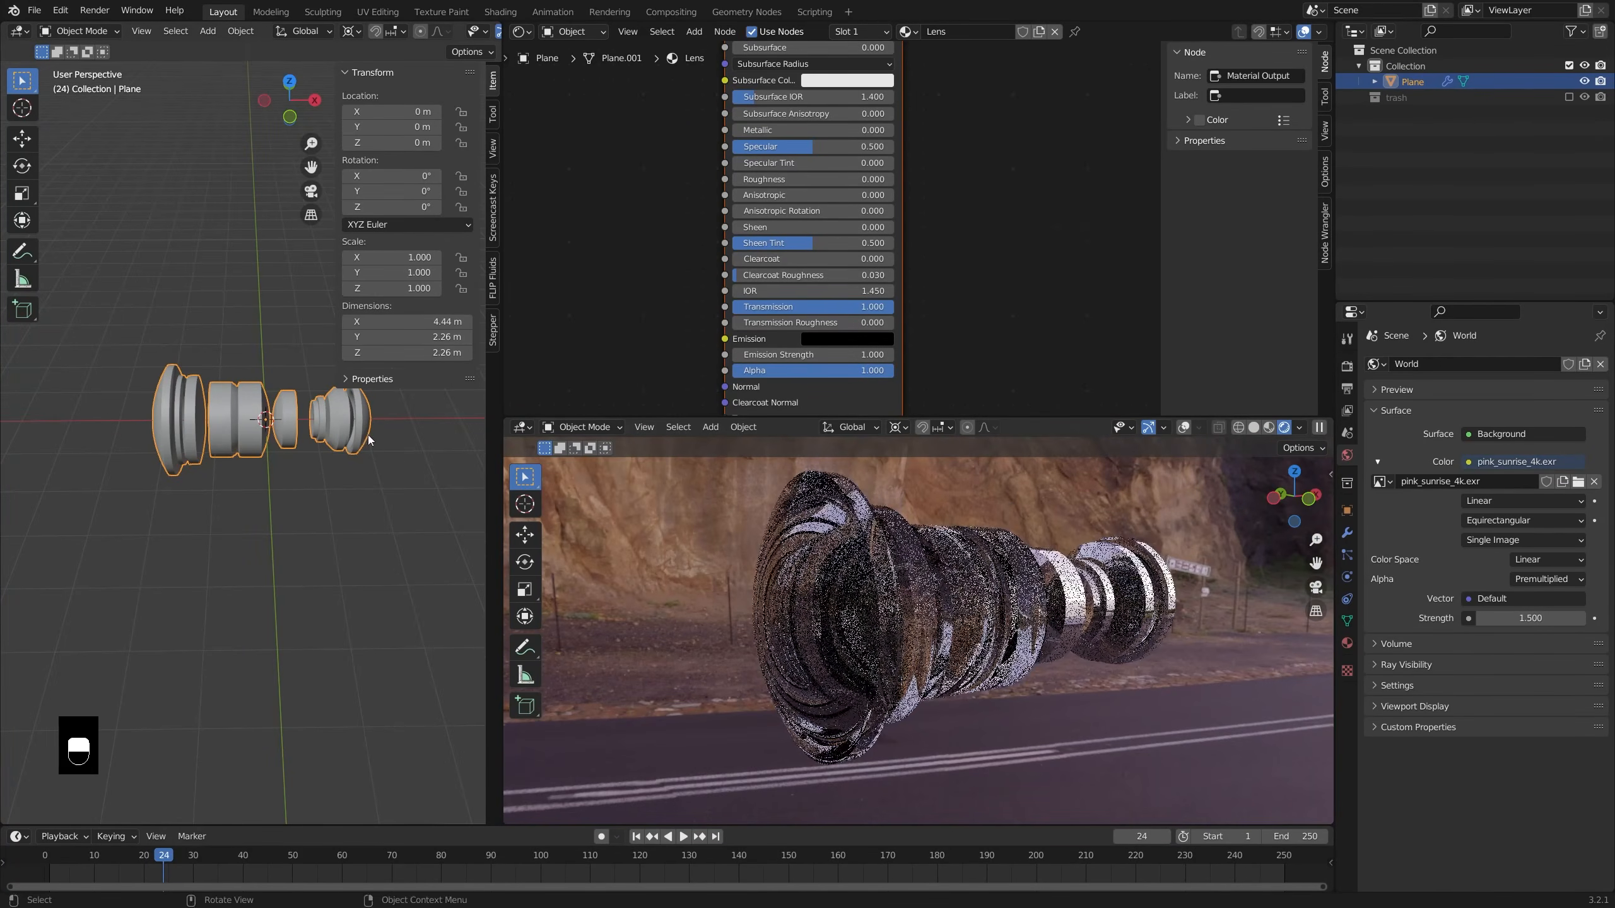
- Recalculate the normals of the entire lens mesh to face outside and return to Object Mode
{"action": "middle_click_drag", "start_coordinate": [407, 421], "coordinate": [350, 444]}
{"action": "key", "text": "Tab"}
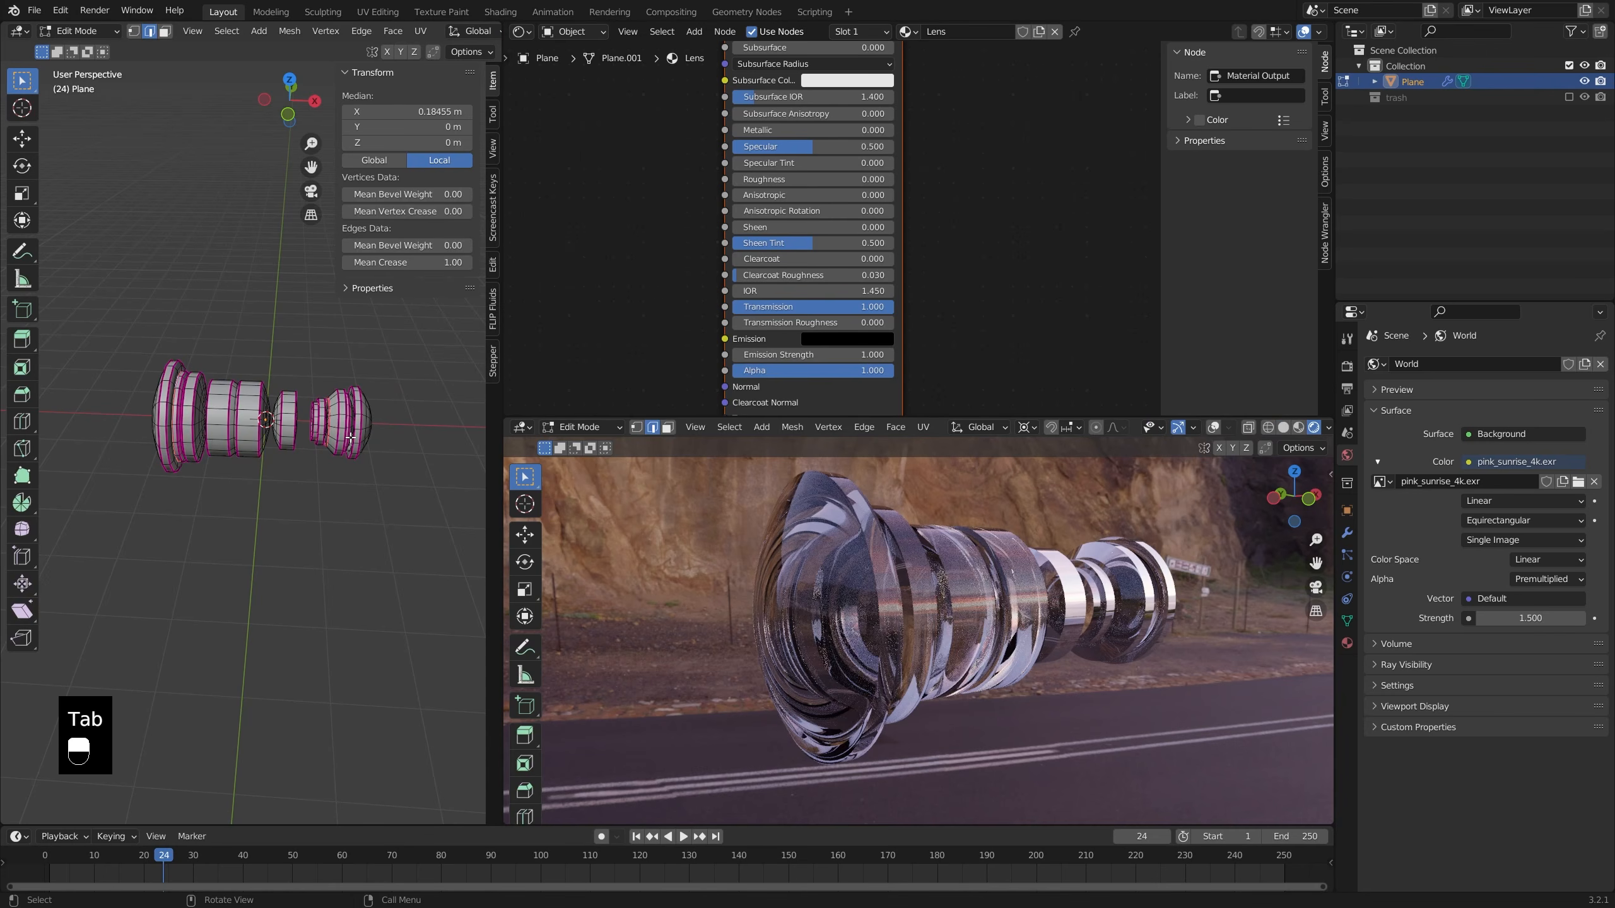
{"action": "key", "text": "a"}
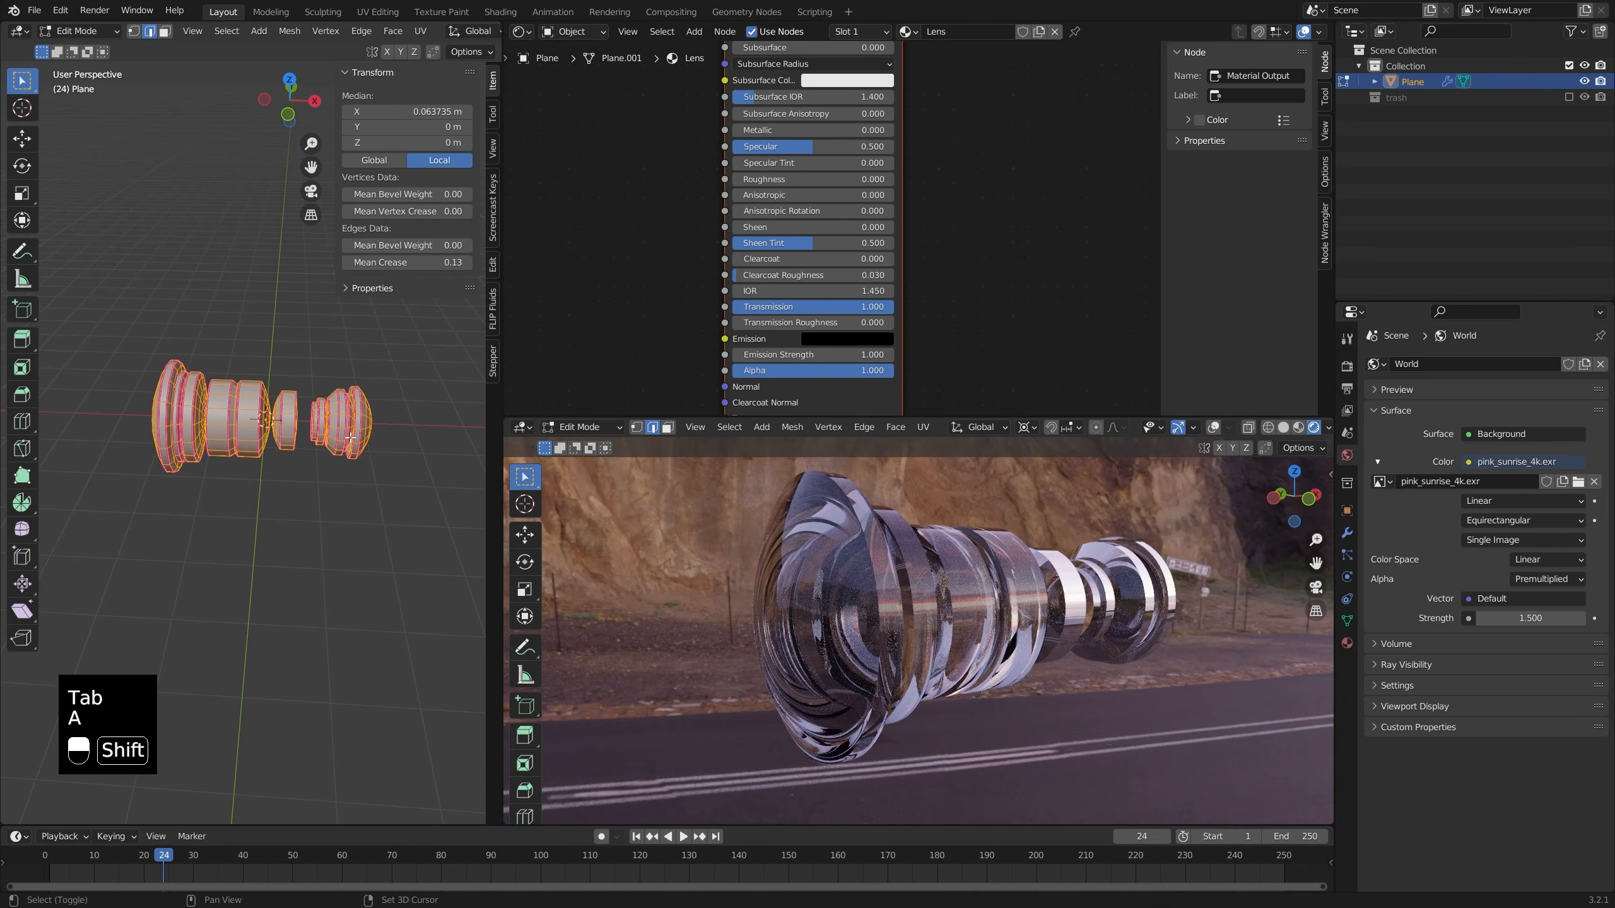
{"action": "key", "text": "shift+n"}
{"action": "key", "text": "Tab"}
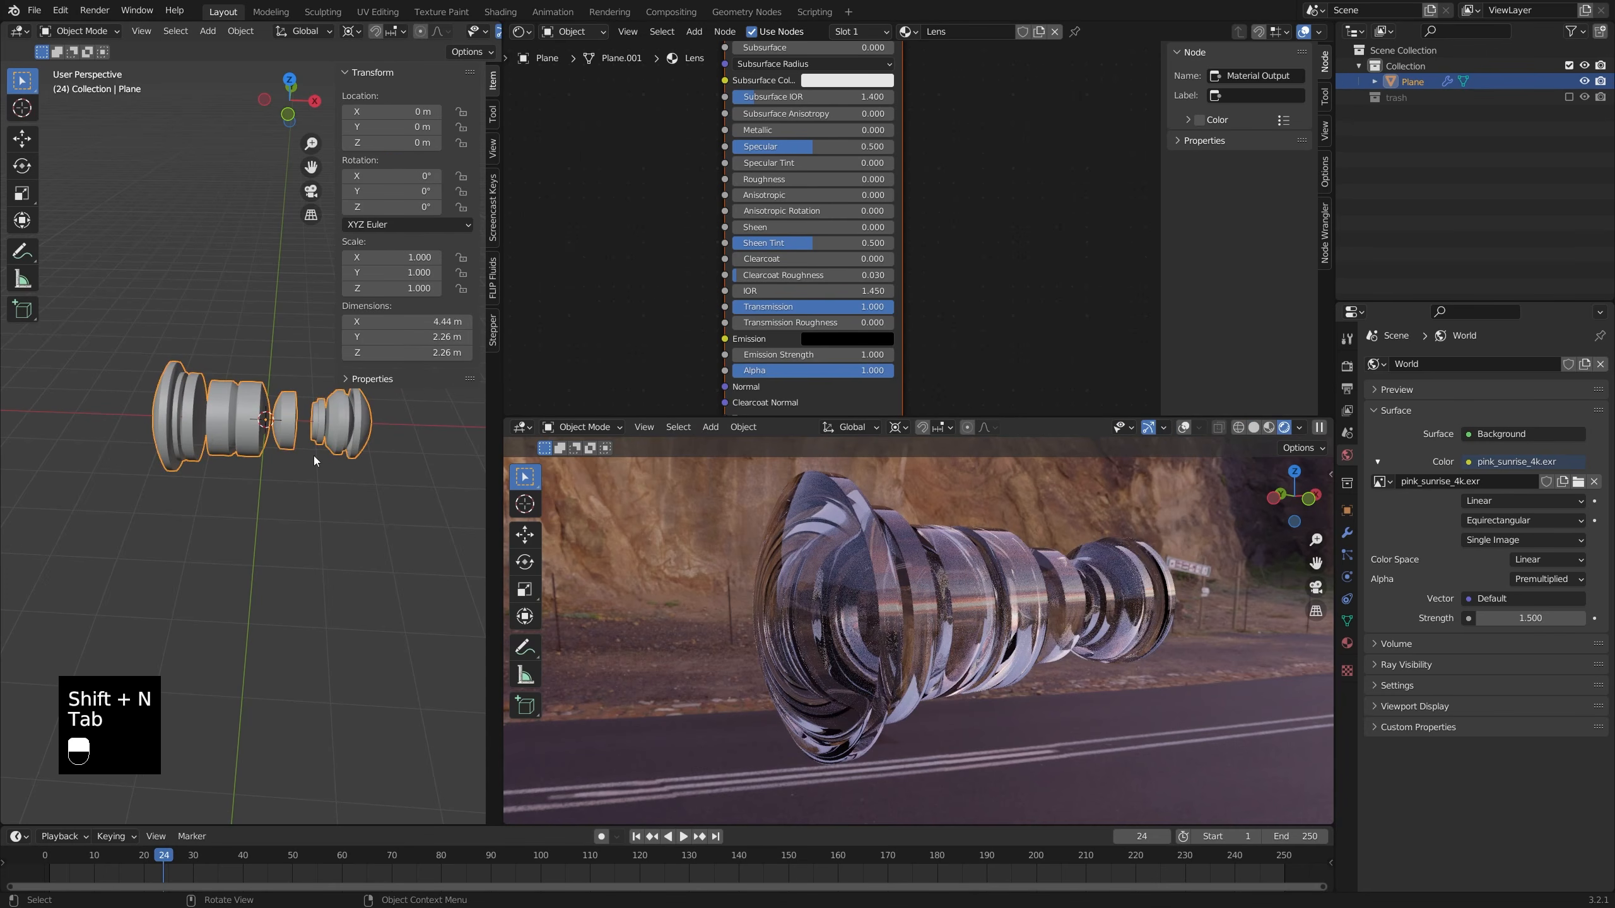
{"action": "middle_click_drag", "start_coordinate": [901, 583], "coordinate": [868, 592]}
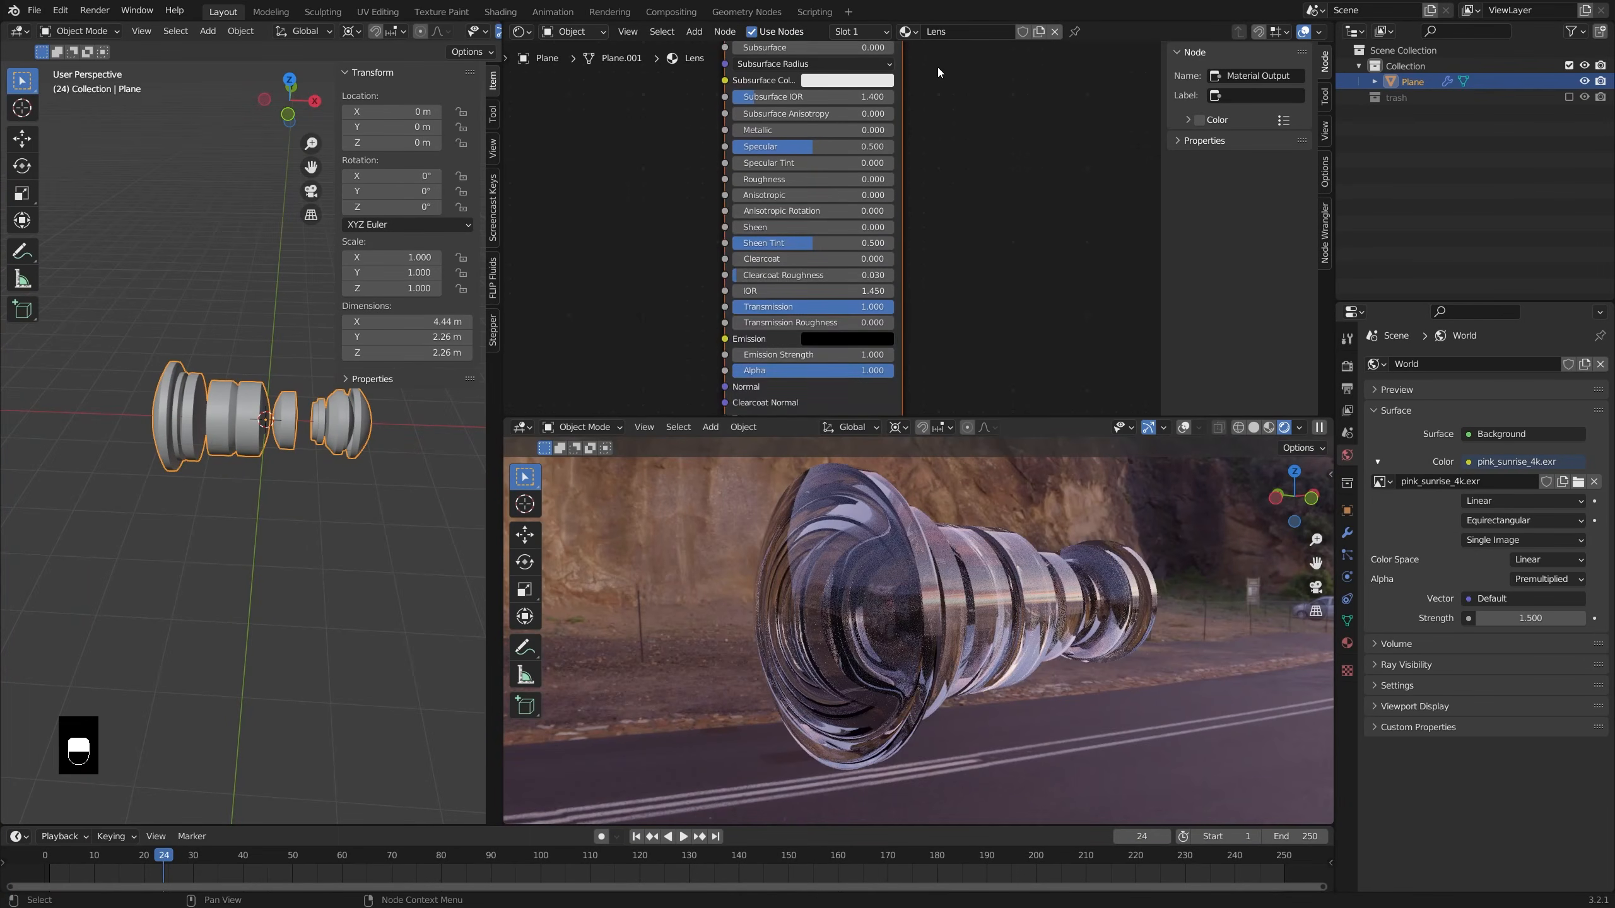
- Brighten the Lens material's Base Color to pure white and check the rendered glass from different angles
{"action": "middle_click_drag", "start_coordinate": [925, 115], "coordinate": [924, 210]}
{"action": "left_click", "coordinate": [853, 128]}
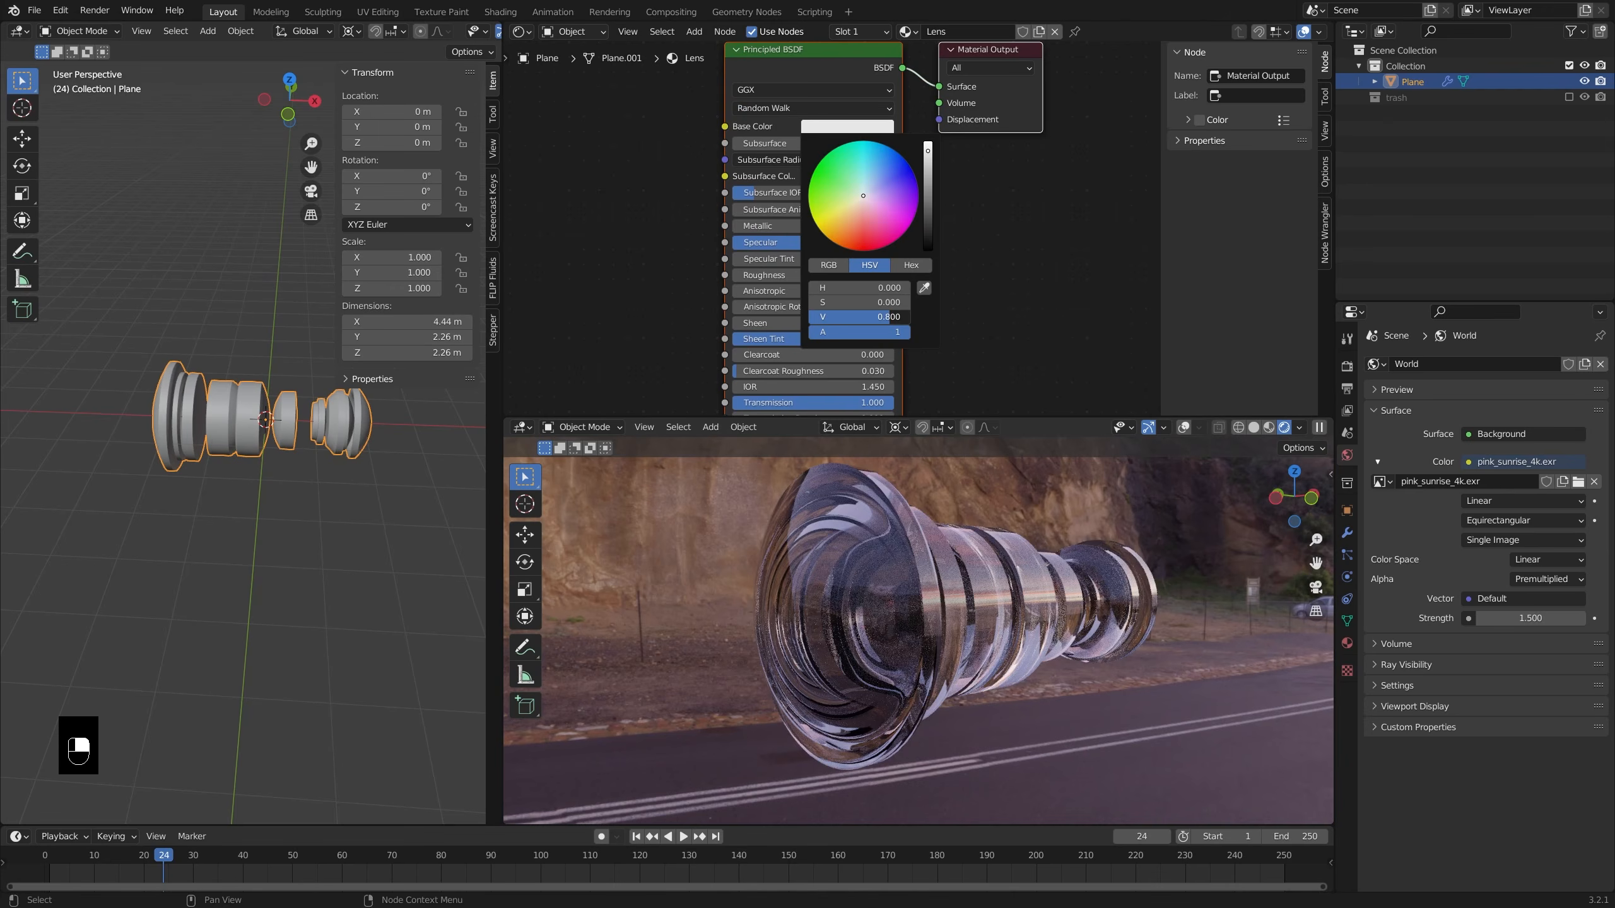
{"action": "left_click_drag", "start_coordinate": [884, 317], "coordinate": [913, 317]}
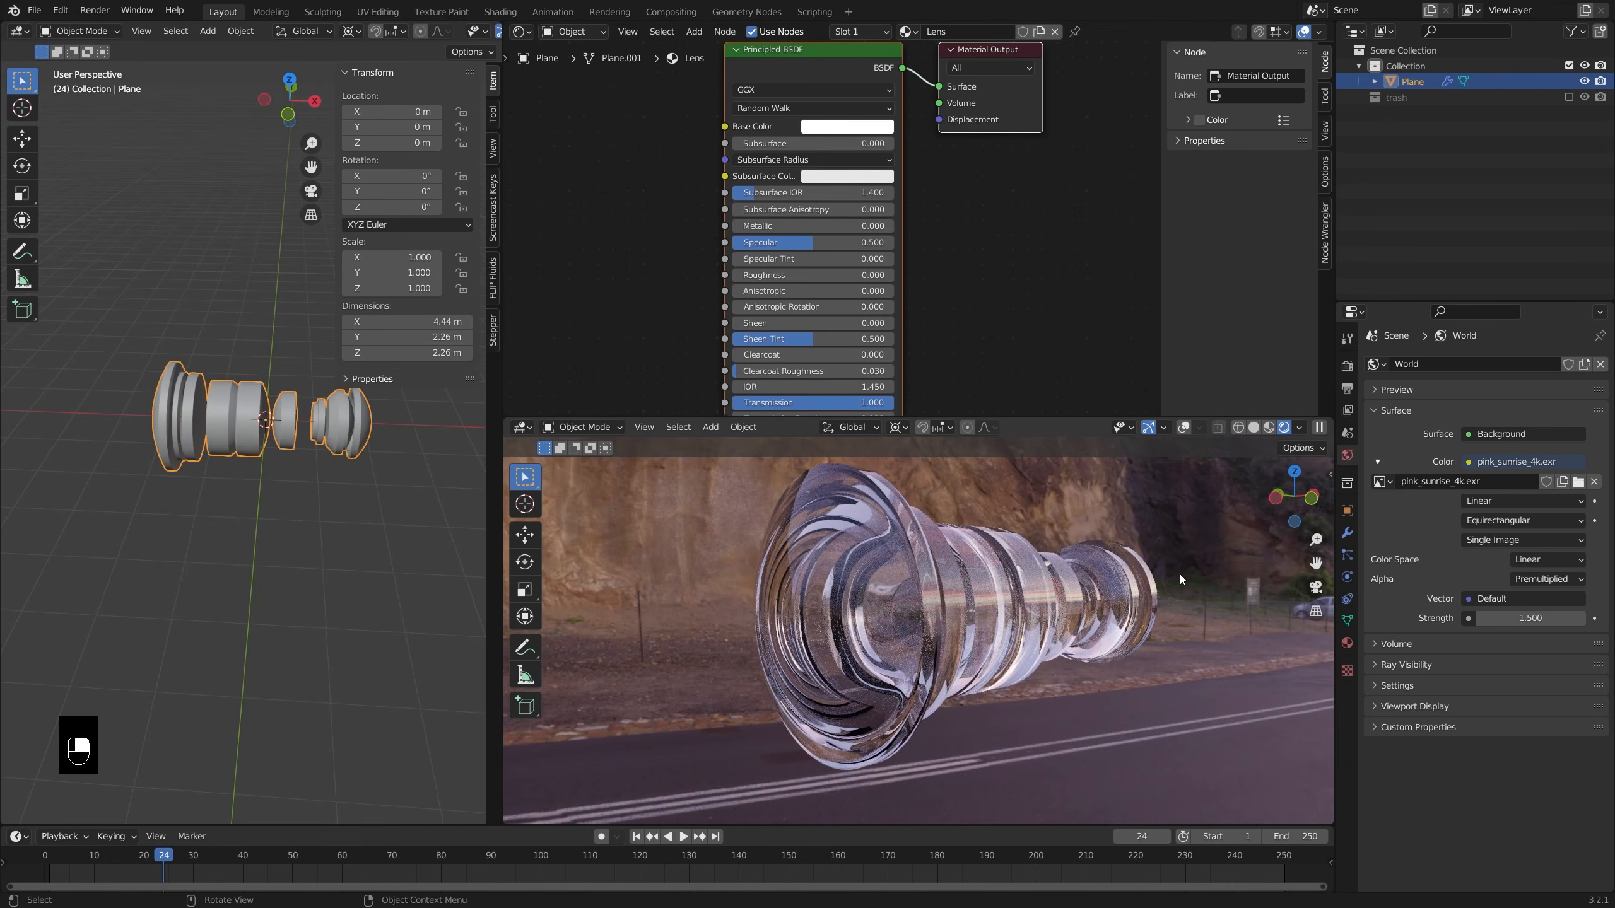
{"action": "mouse_move", "coordinate": [1180, 575]}
{"action": "middle_mouse_down"}
{"action": "mouse_move", "coordinate": [918, 563]}
{"action": "mouse_move", "coordinate": [711, 581]}
{"action": "mouse_move", "coordinate": [1195, 576]}
{"action": "middle_mouse_up"}
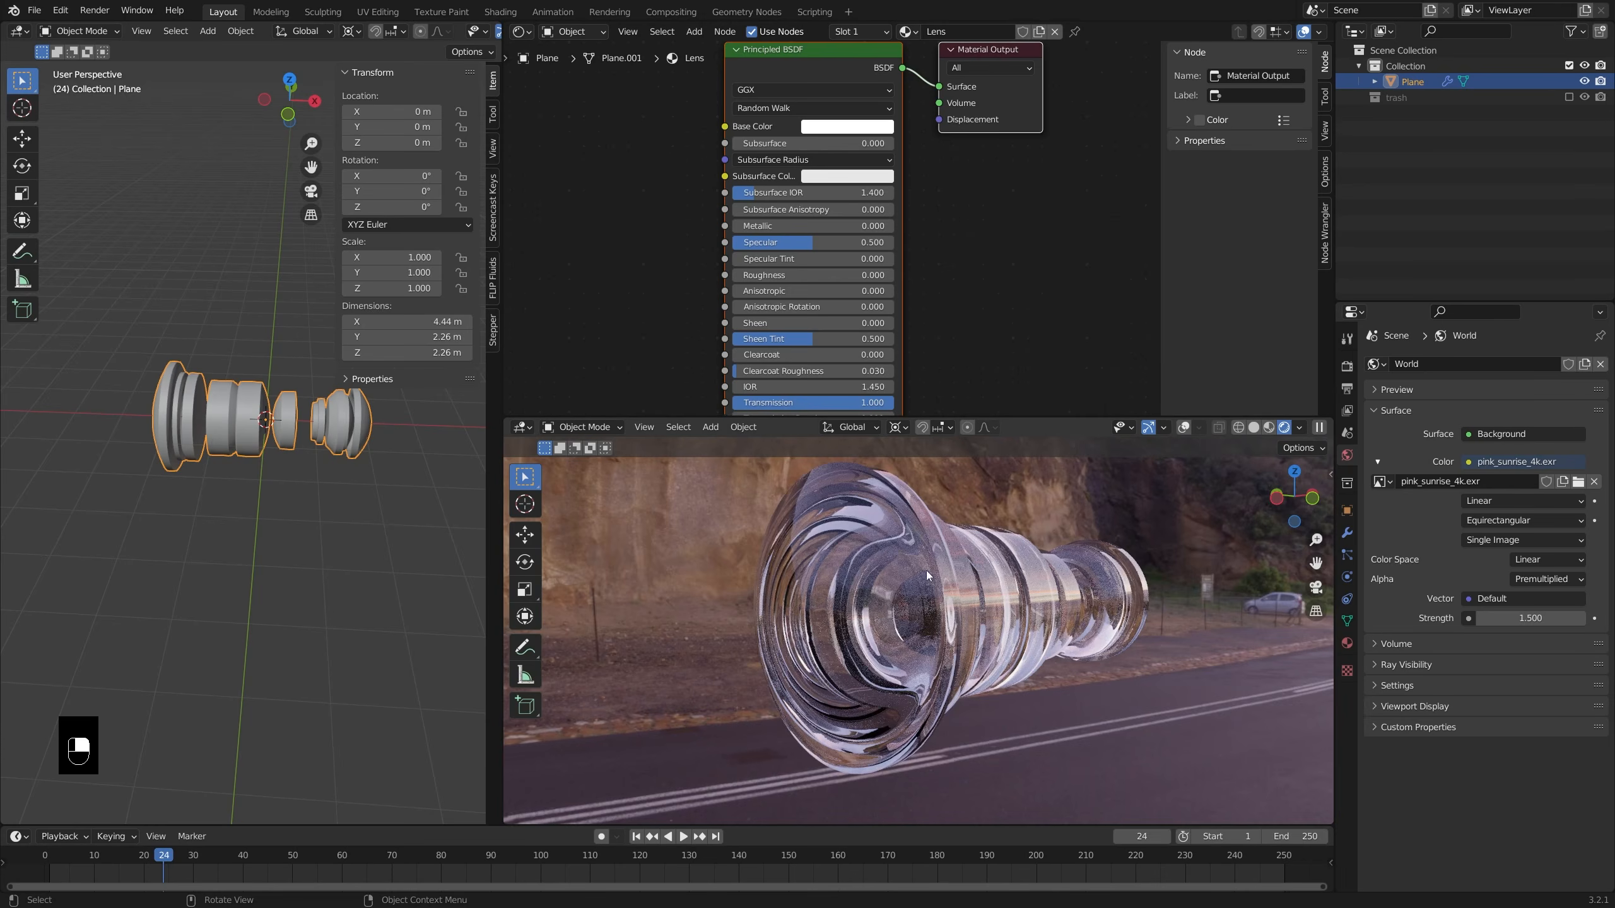
{"action": "middle_click_drag", "start_coordinate": [927, 576], "coordinate": [731, 547]}
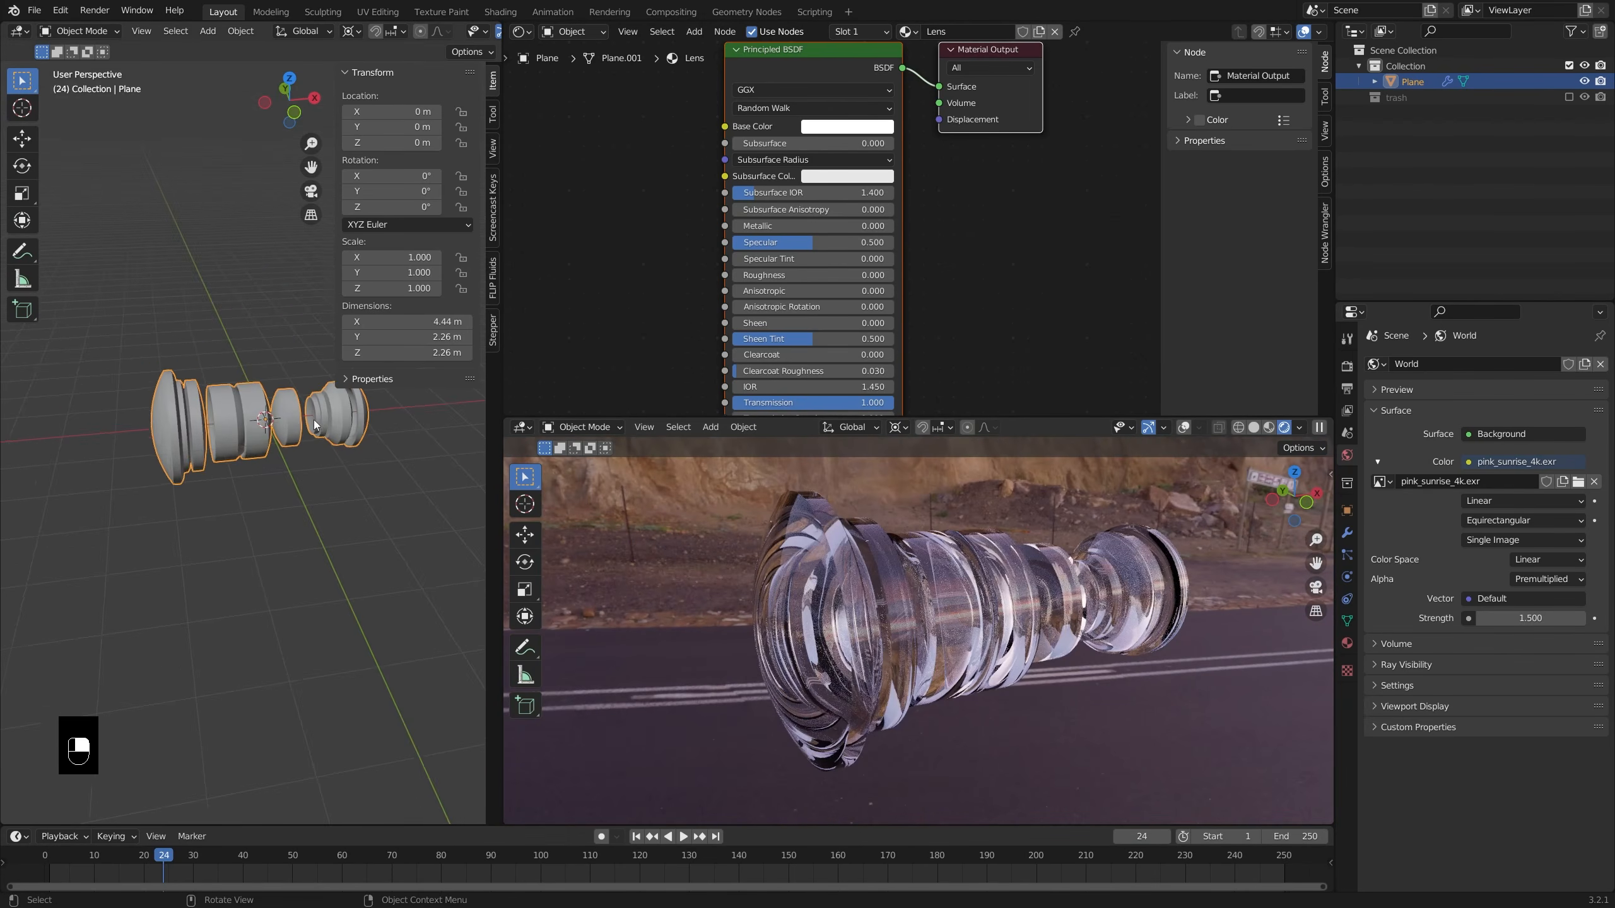
- Move the Principled BSDF and Material Output nodes farther apart in the Lens material's node tree
{"action": "middle_click_drag", "start_coordinate": [313, 419], "coordinate": [312, 408]}
{"action": "middle_click_drag", "start_coordinate": [754, 538], "coordinate": [932, 540]}
{"action": "middle_click_drag", "start_coordinate": [907, 346], "coordinate": [908, 318]}
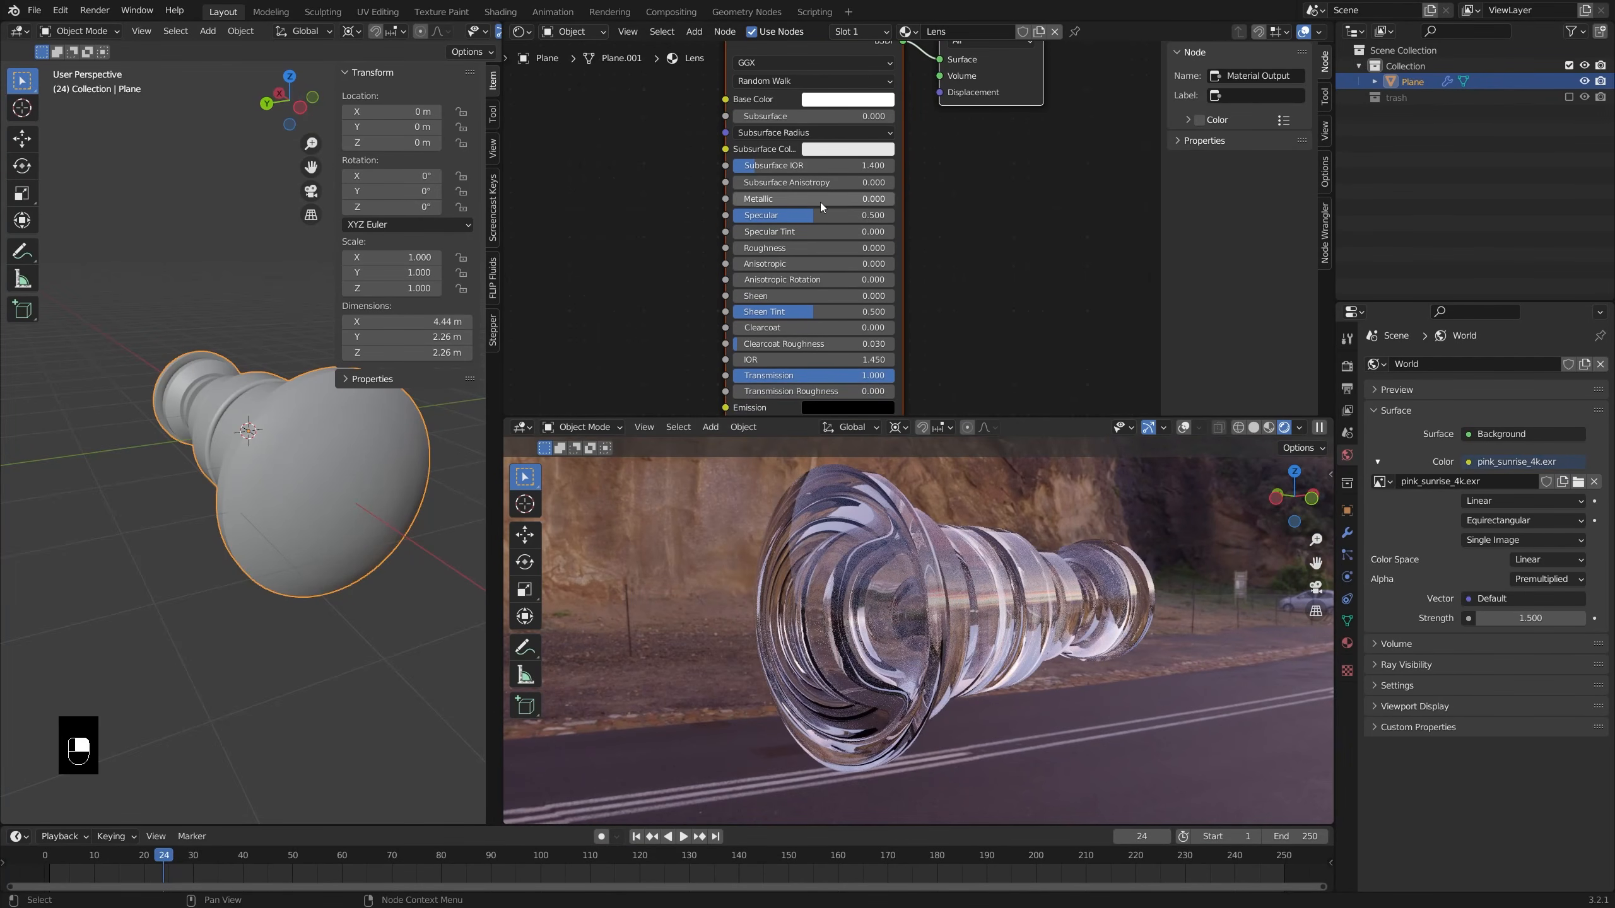
{"action": "left_click_drag", "start_coordinate": [823, 201], "coordinate": [734, 202]}
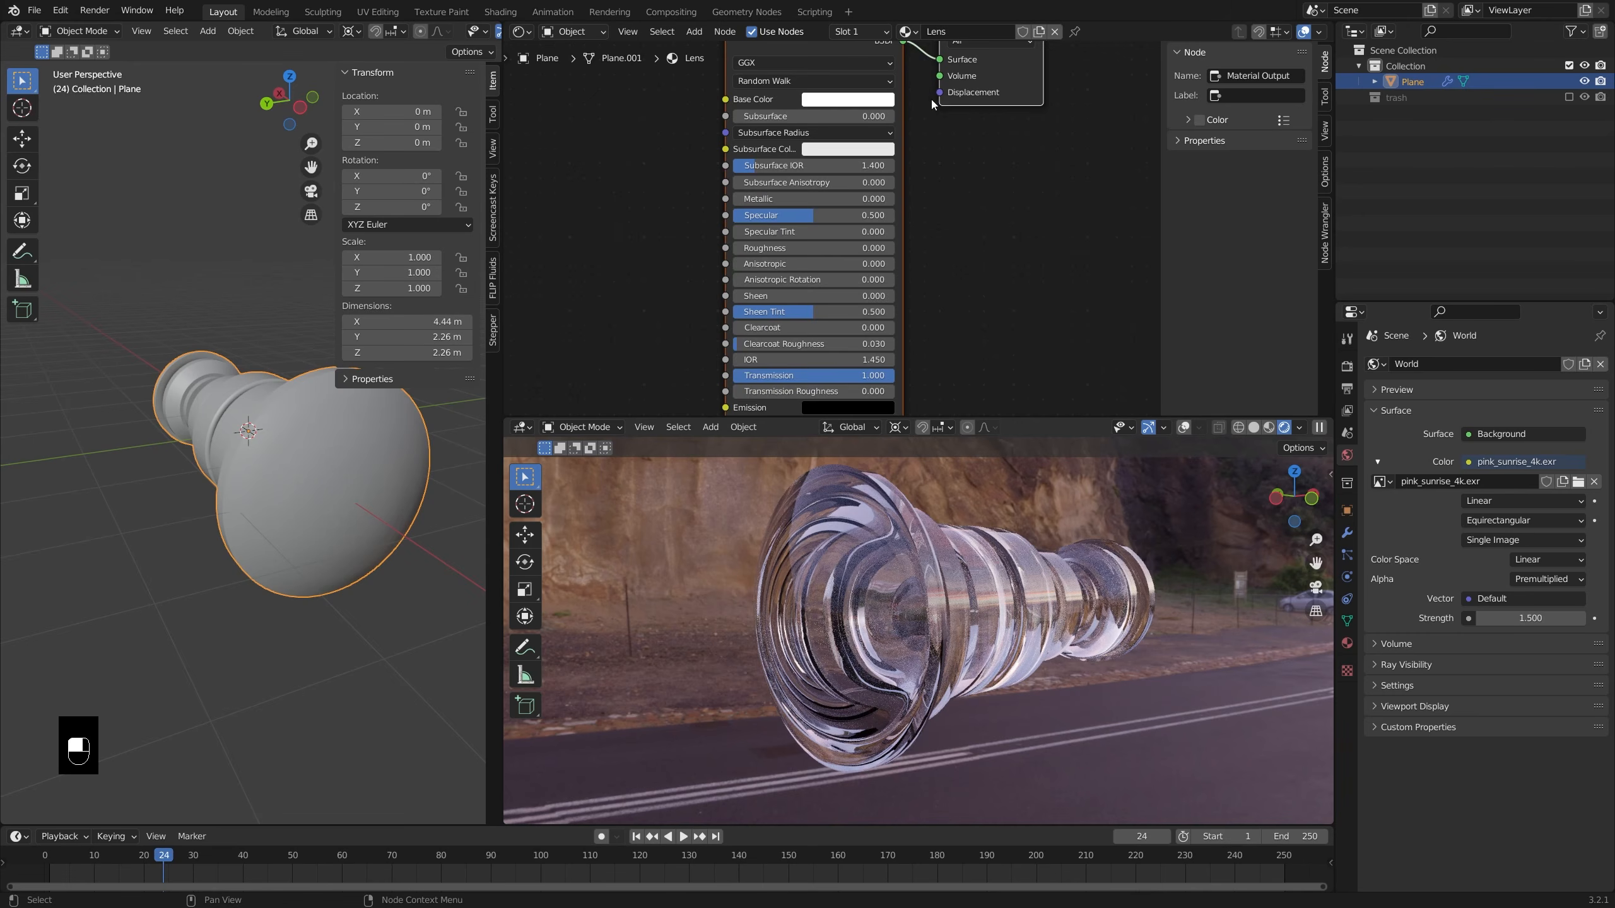
{"action": "scroll", "coordinate": [931, 98], "scroll_direction": "down", "scroll_amount": 2}
{"action": "left_click_drag", "start_coordinate": [873, 125], "coordinate": [778, 109]}
{"action": "scroll", "coordinate": [933, 362], "scroll_direction": "down", "scroll_amount": 1}
{"action": "middle_click_drag", "start_coordinate": [933, 367], "coordinate": [951, 352]}
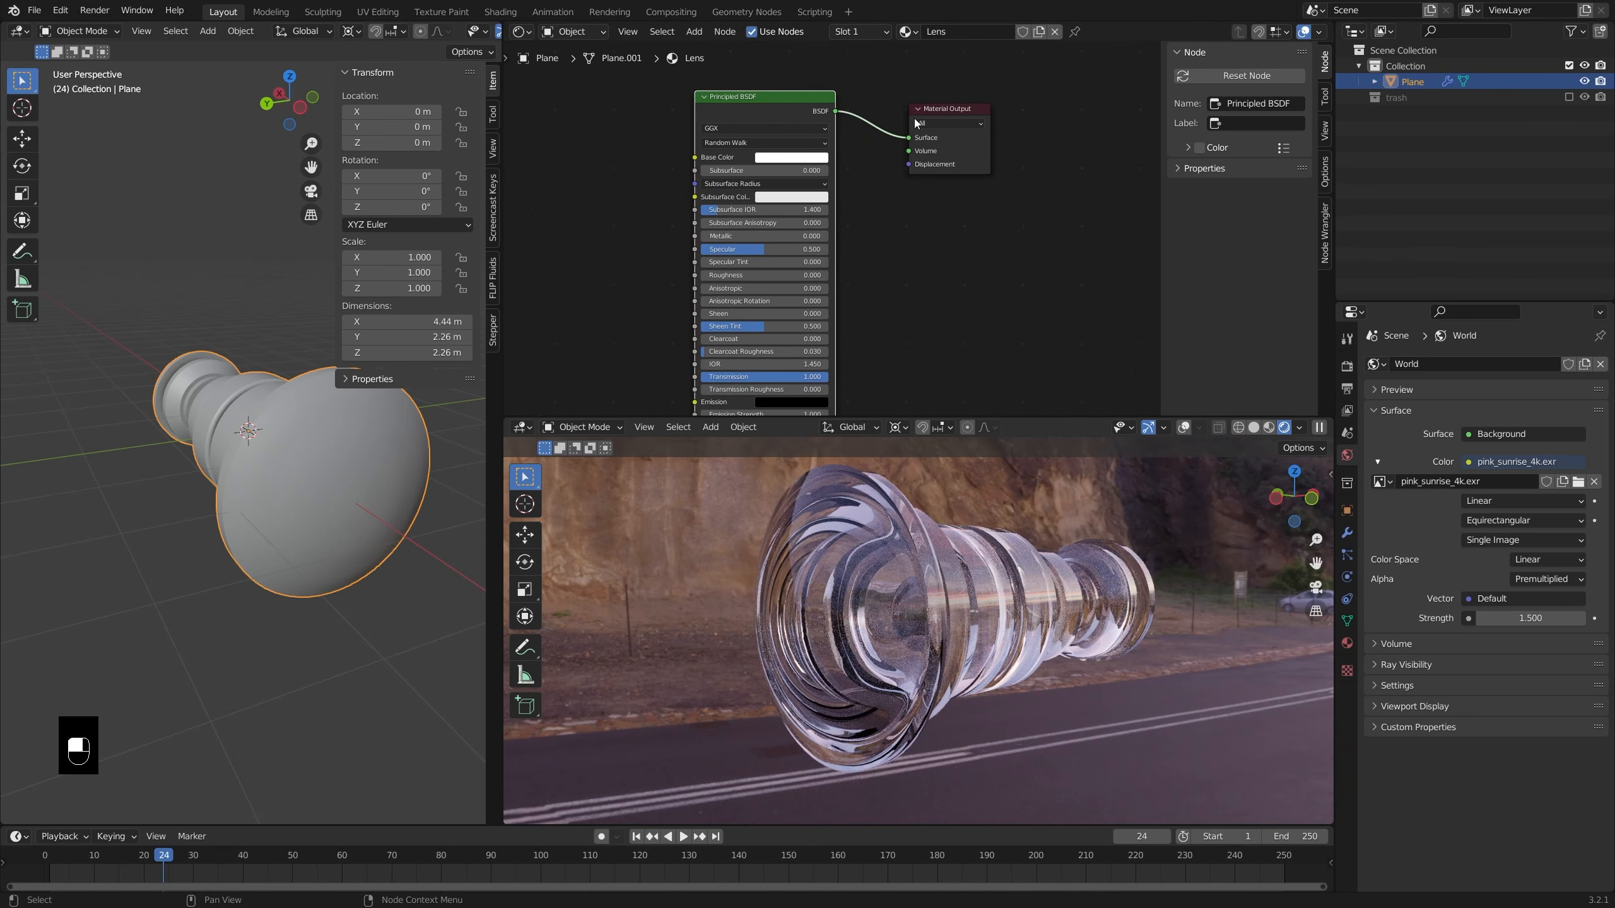
{"action": "left_click_drag", "start_coordinate": [983, 111], "coordinate": [1034, 125]}
{"action": "middle_click_drag", "start_coordinate": [878, 309], "coordinate": [880, 266]}
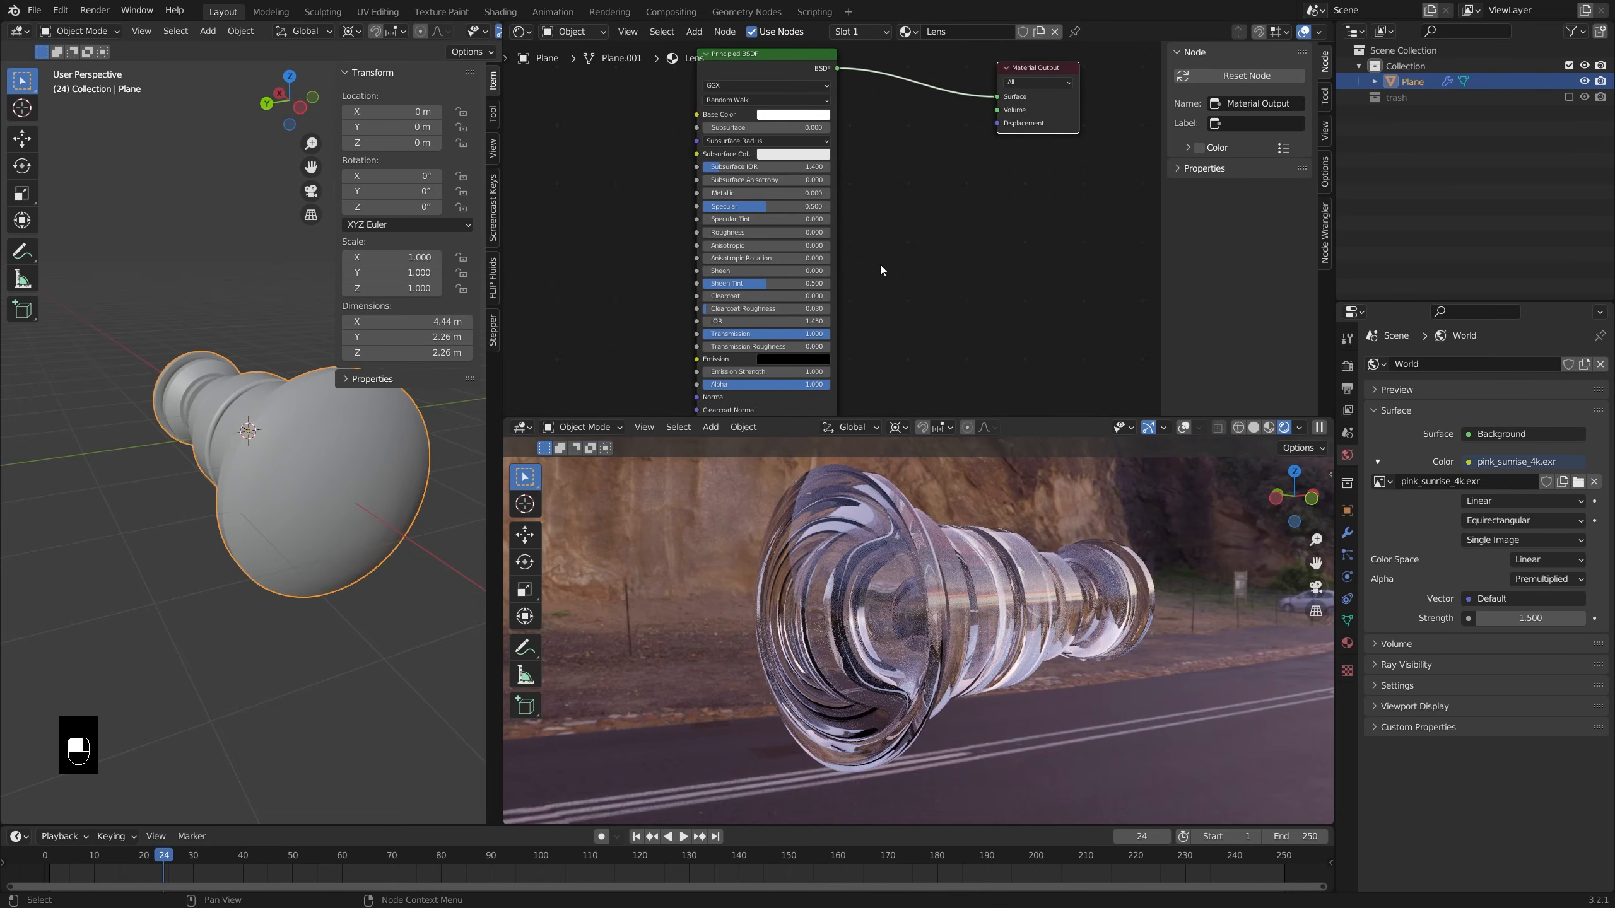
- Set the Lens material's Metallic to 1 and view the mirror-like surfaces from another side
{"action": "left_click_drag", "start_coordinate": [744, 193], "coordinate": [874, 194]}
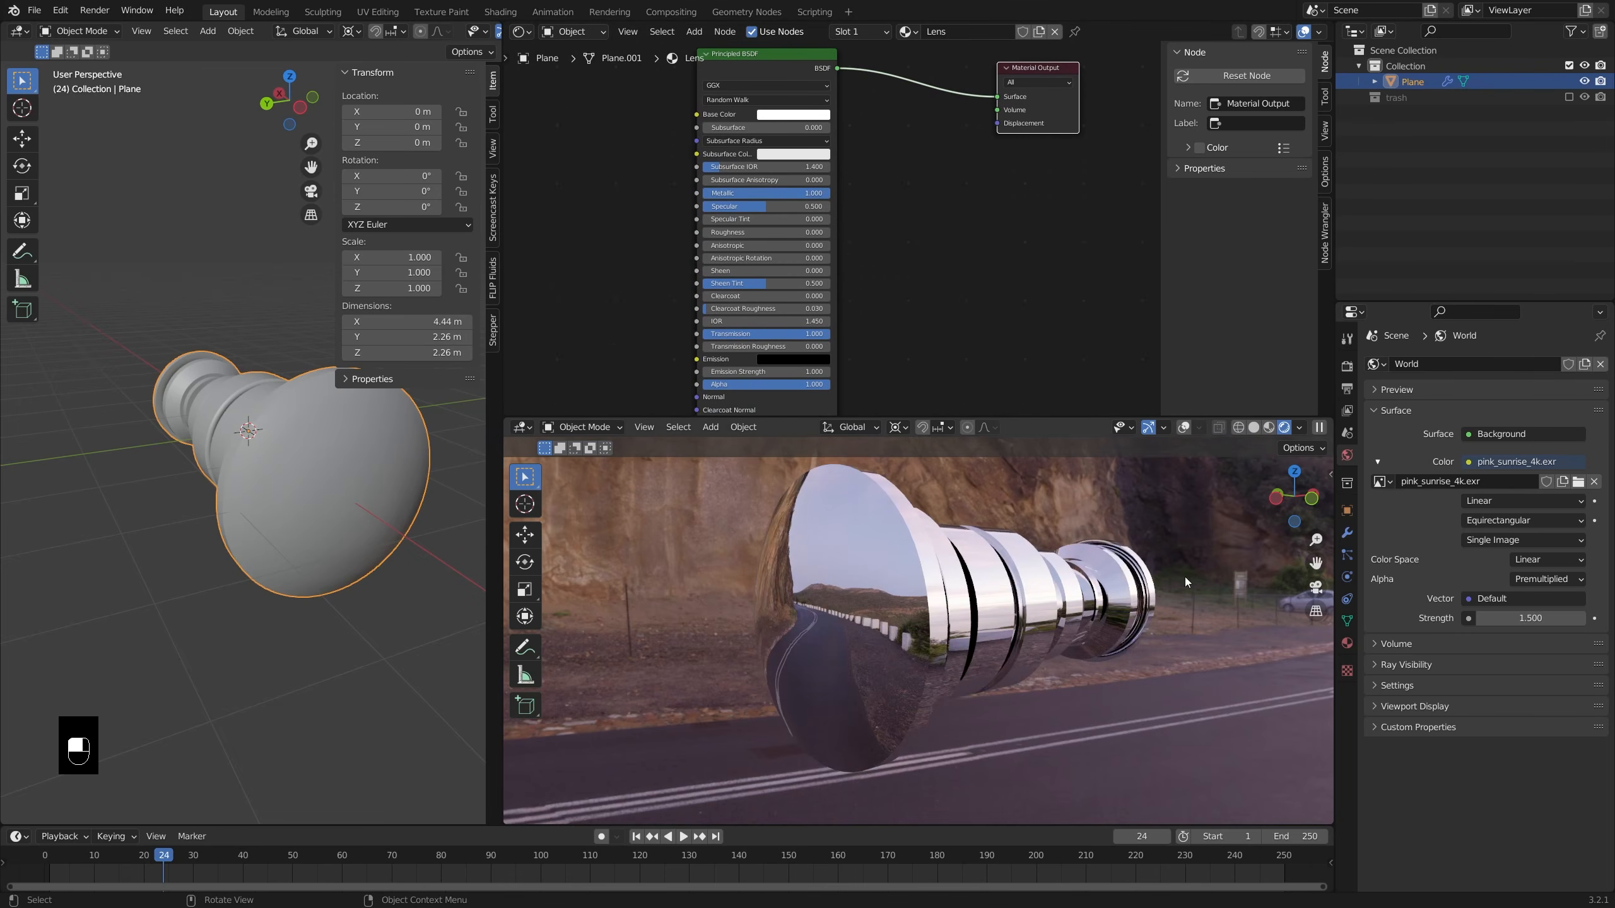
{"action": "middle_click_drag", "start_coordinate": [1184, 578], "coordinate": [1045, 586]}
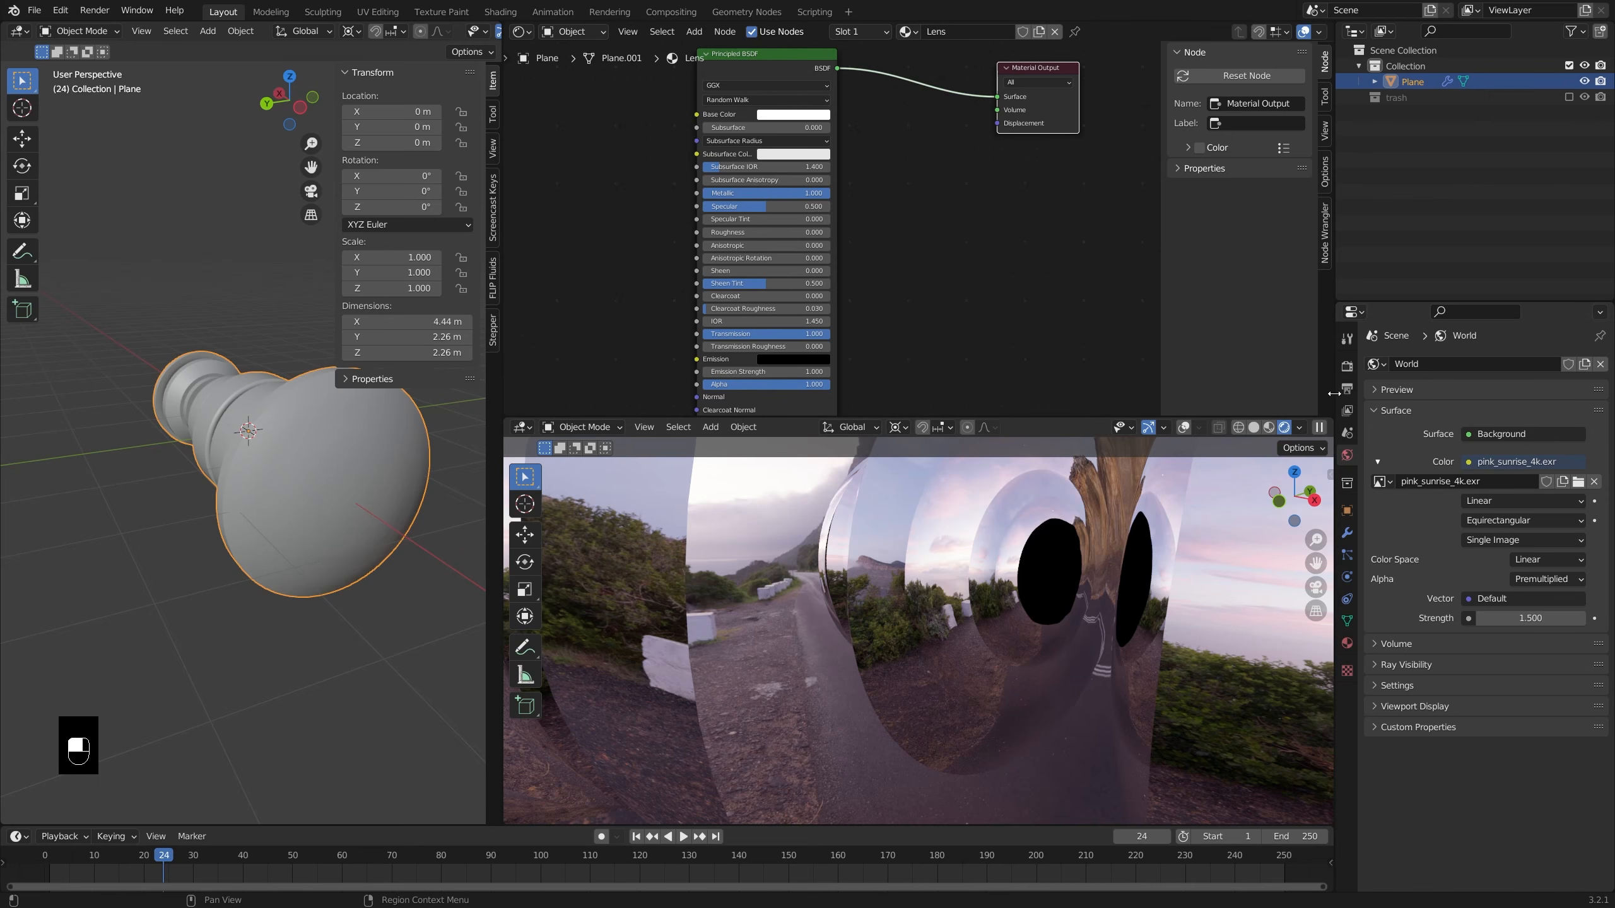
- Apply the Full Global Illumination preset to the render's Light Paths settings
{"action": "left_click", "coordinate": [1345, 375]}
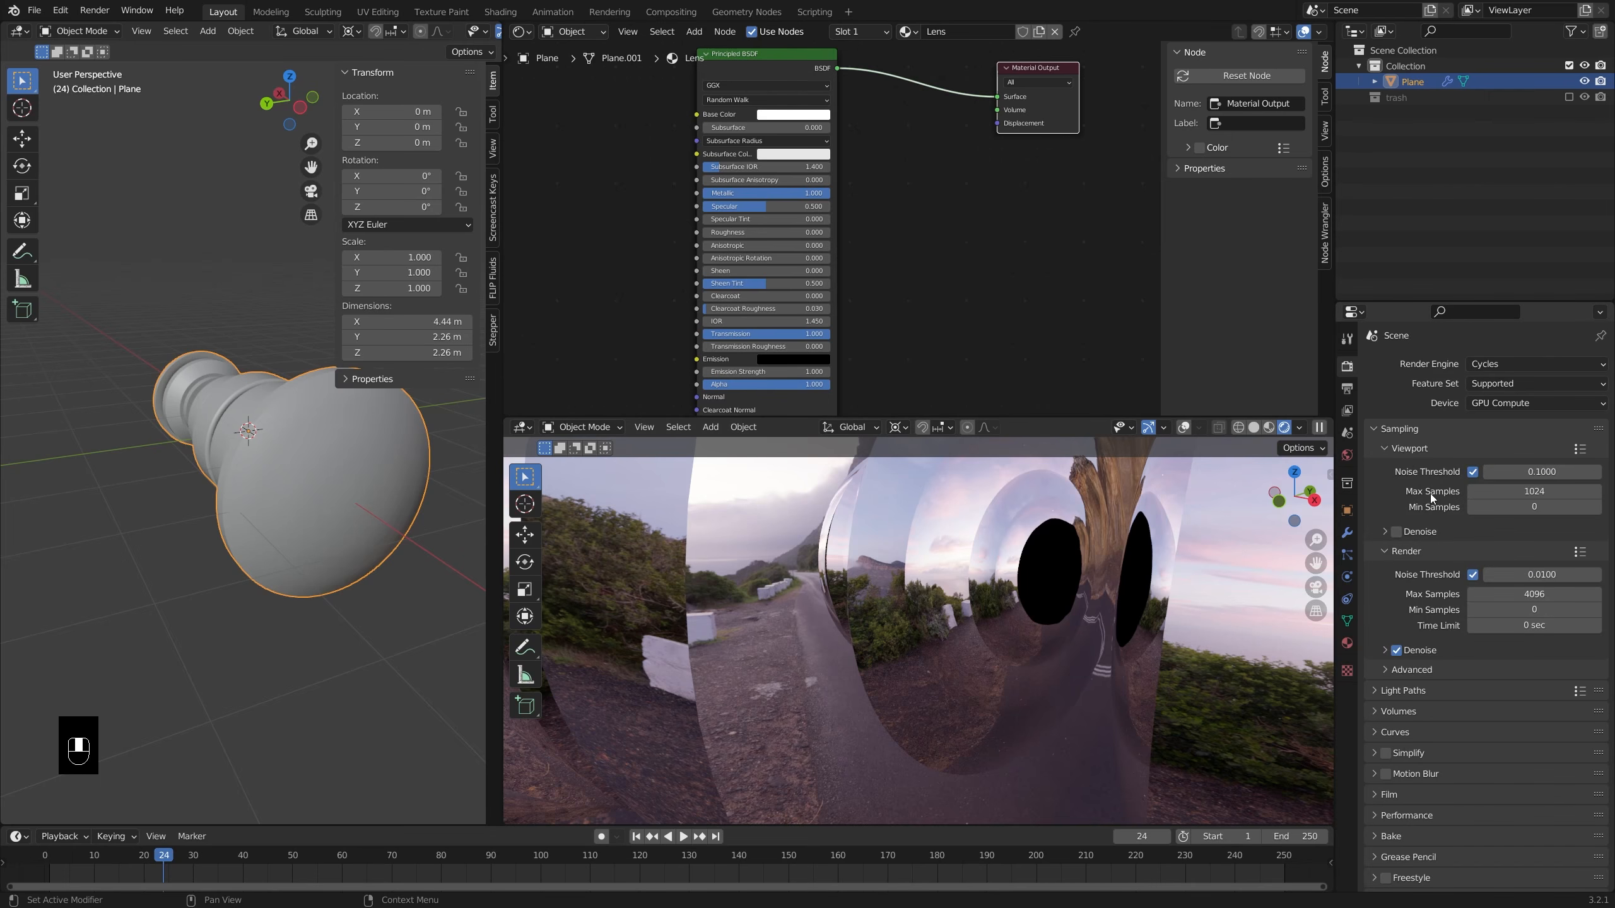
{"action": "scroll", "coordinate": [1431, 494], "scroll_direction": "down", "scroll_amount": 1}
{"action": "left_click", "coordinate": [1411, 676]}
{"action": "scroll", "coordinate": [1411, 675], "scroll_direction": "down", "scroll_amount": 2}
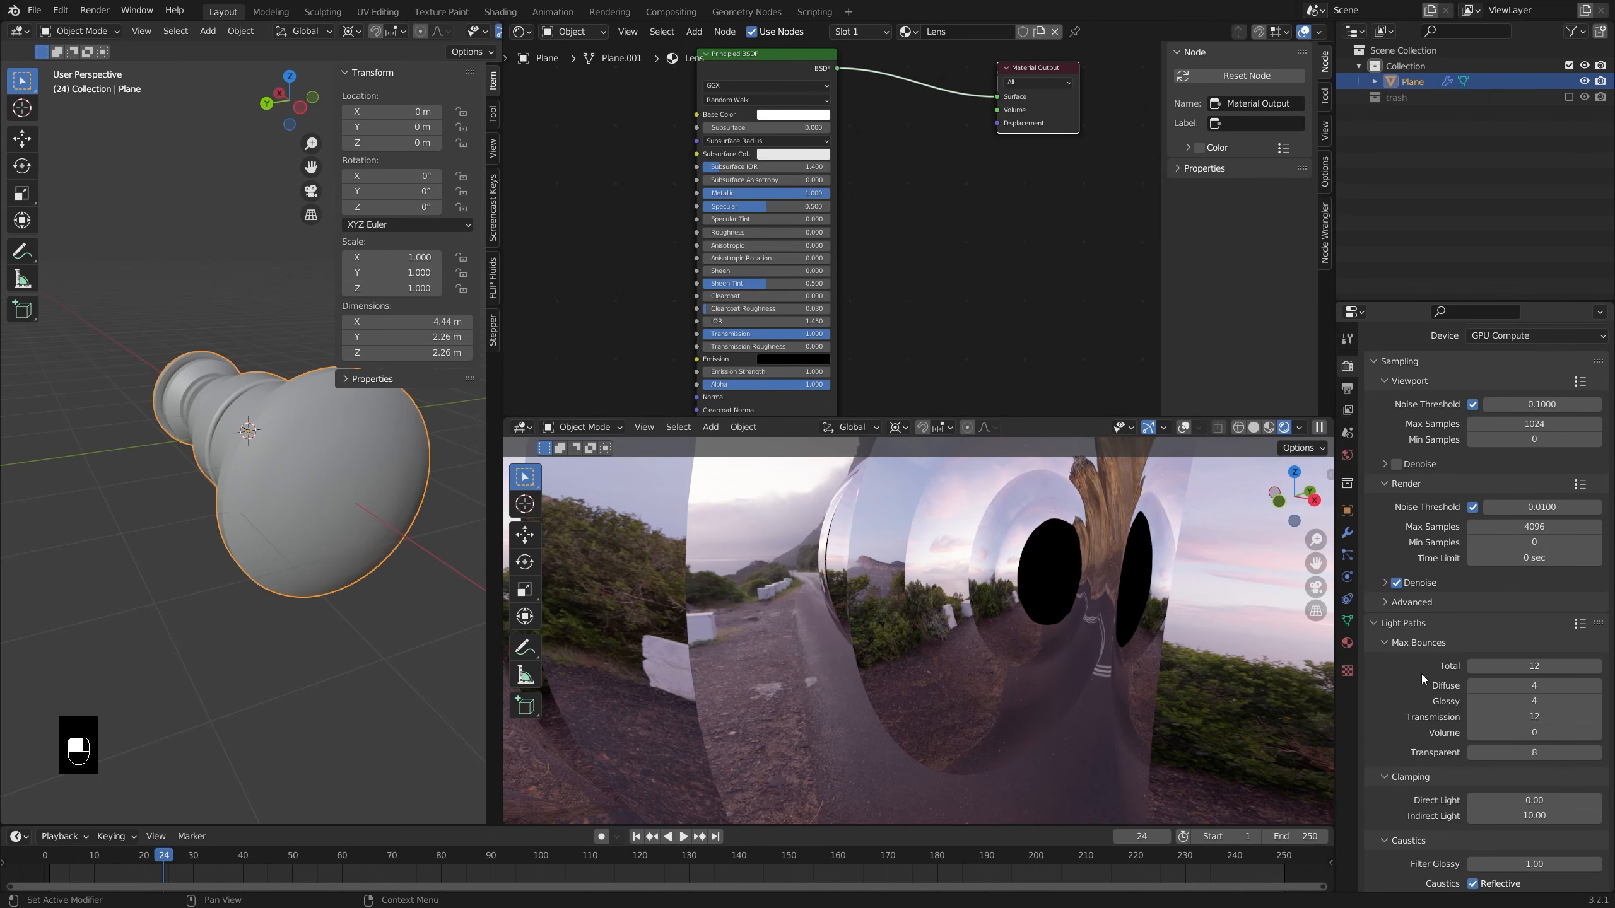
{"action": "scroll", "coordinate": [1119, 613], "scroll_direction": "down", "scroll_amount": 5}
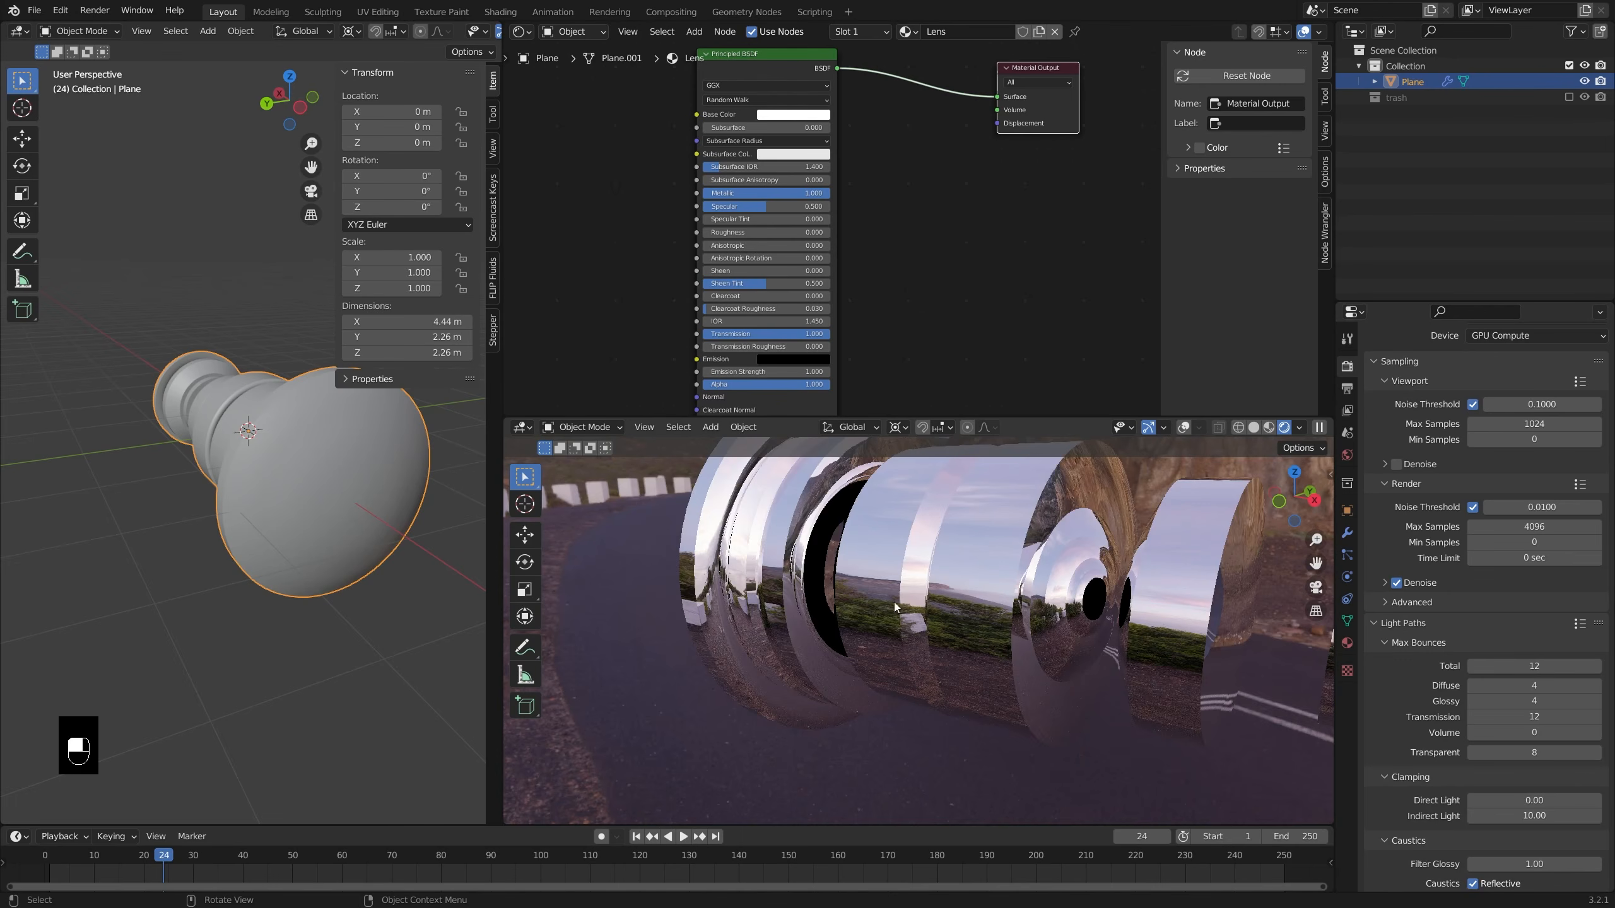
{"action": "middle_click_drag", "start_coordinate": [1038, 591], "coordinate": [952, 598]}
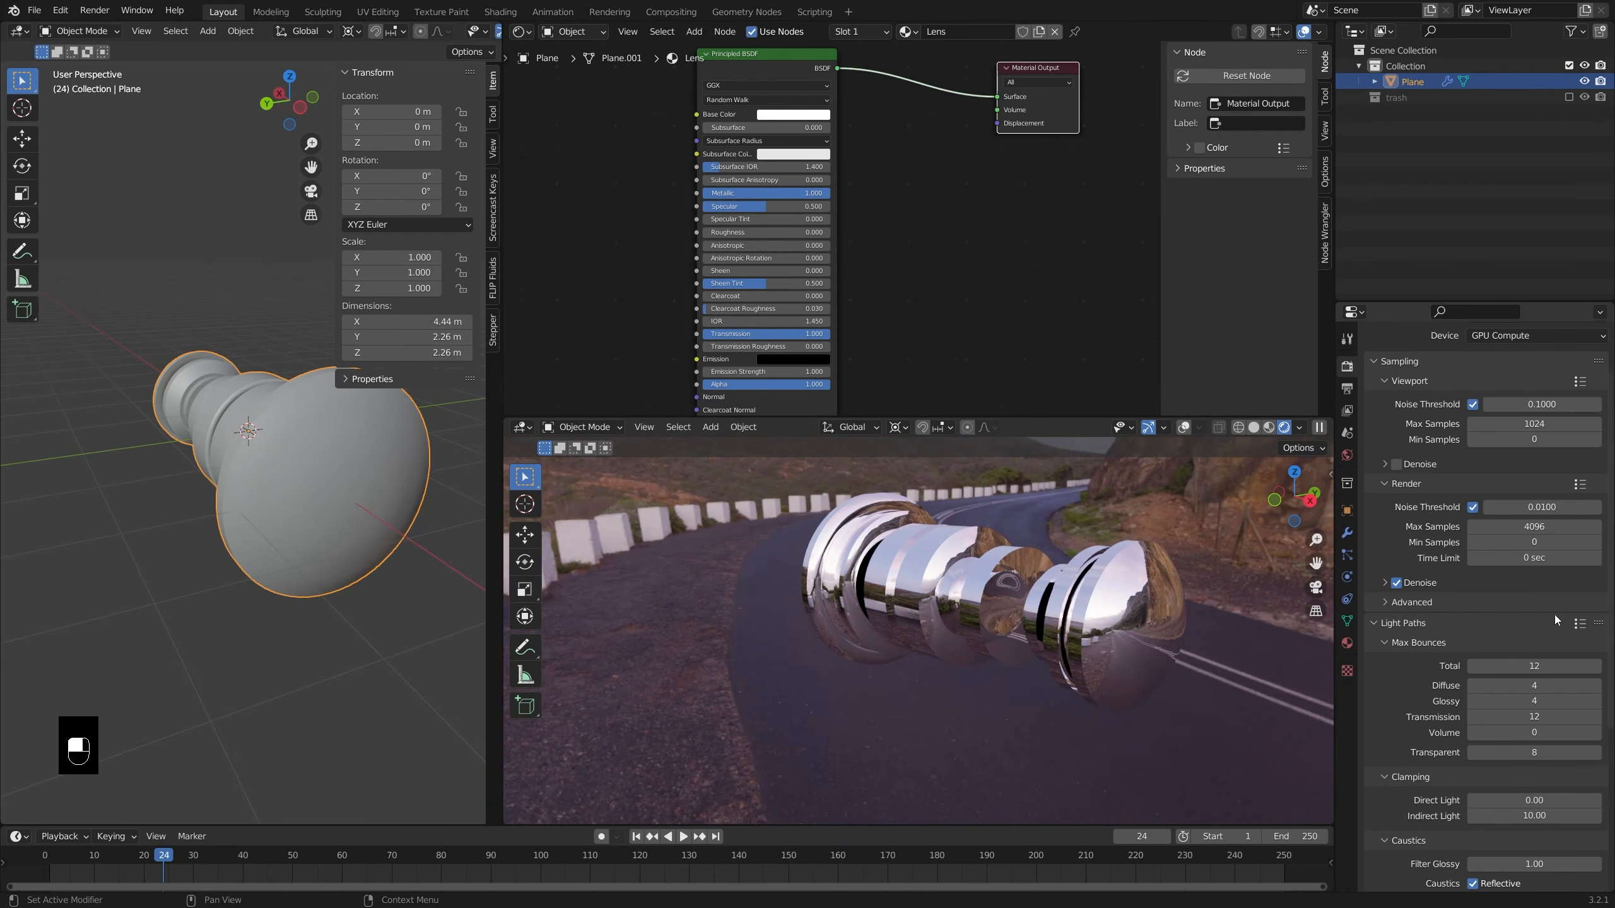
{"action": "scroll", "coordinate": [1025, 633], "scroll_direction": "up", "scroll_amount": 6}
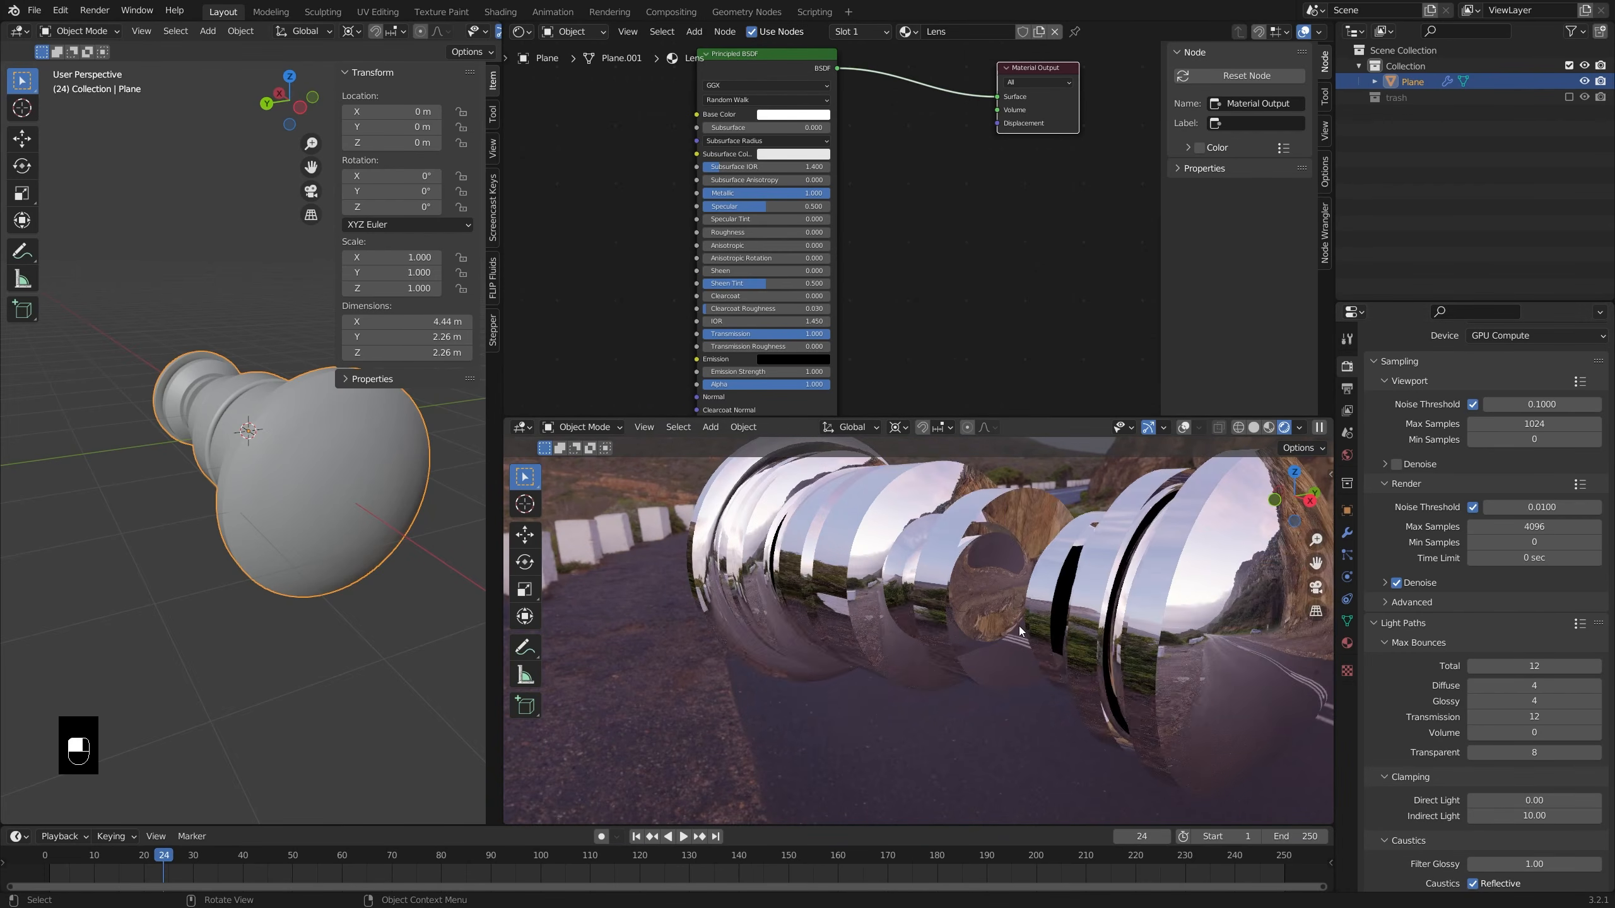
{"action": "left_click", "coordinate": [1579, 623]}
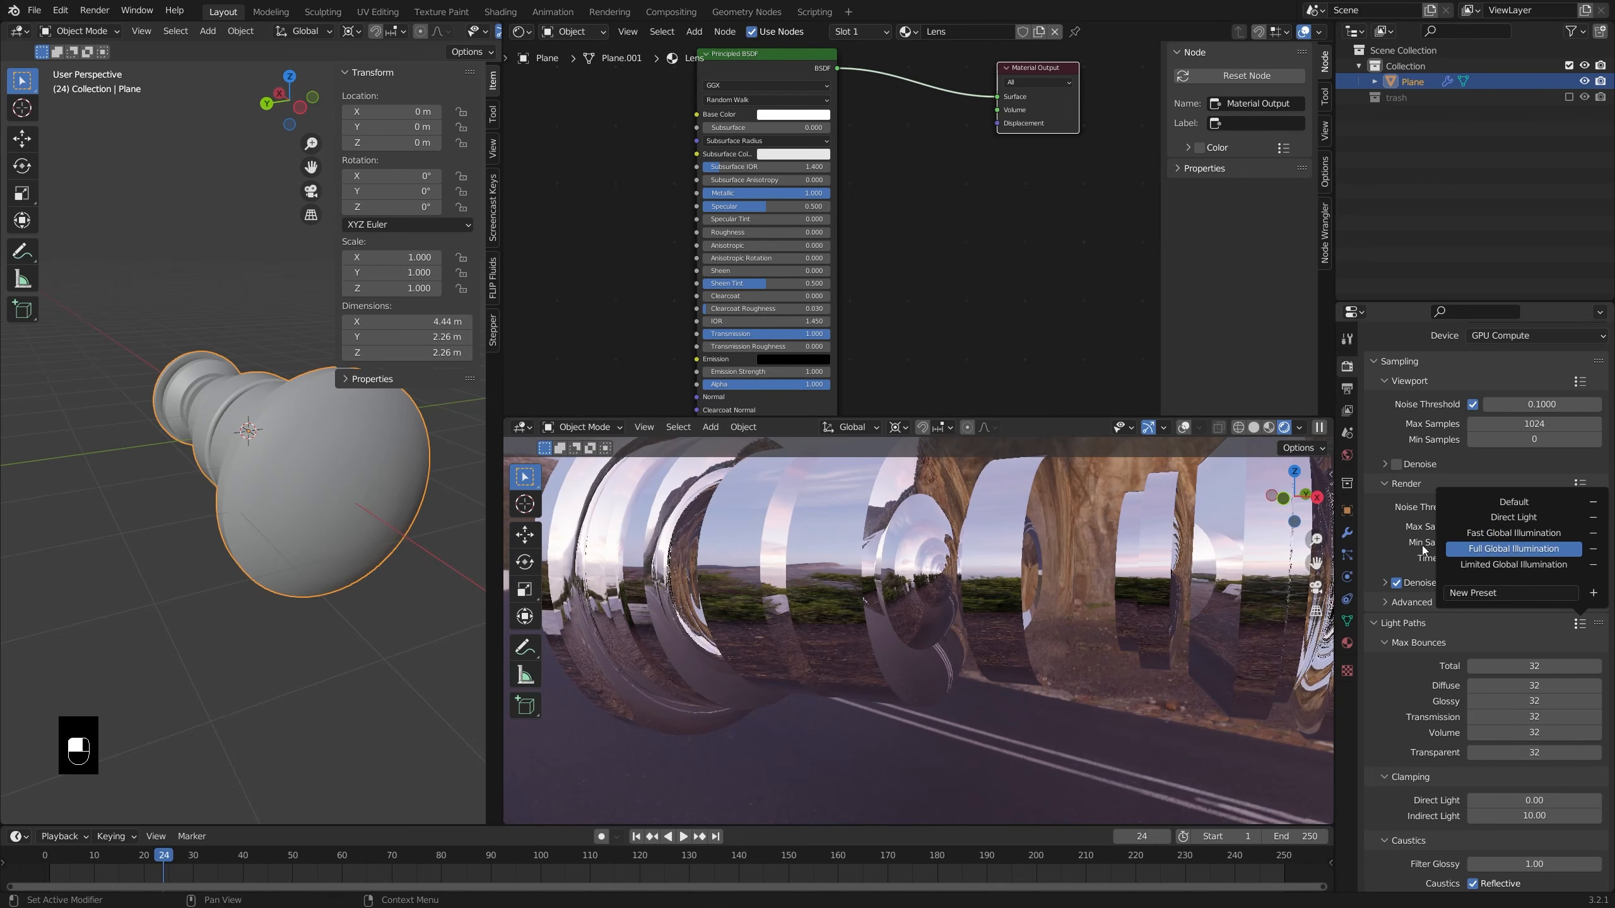
- Examine the repeated reflections between the metallic lens elements up close and from a distance
{"action": "scroll", "coordinate": [1030, 633], "scroll_direction": "up", "scroll_amount": 5}
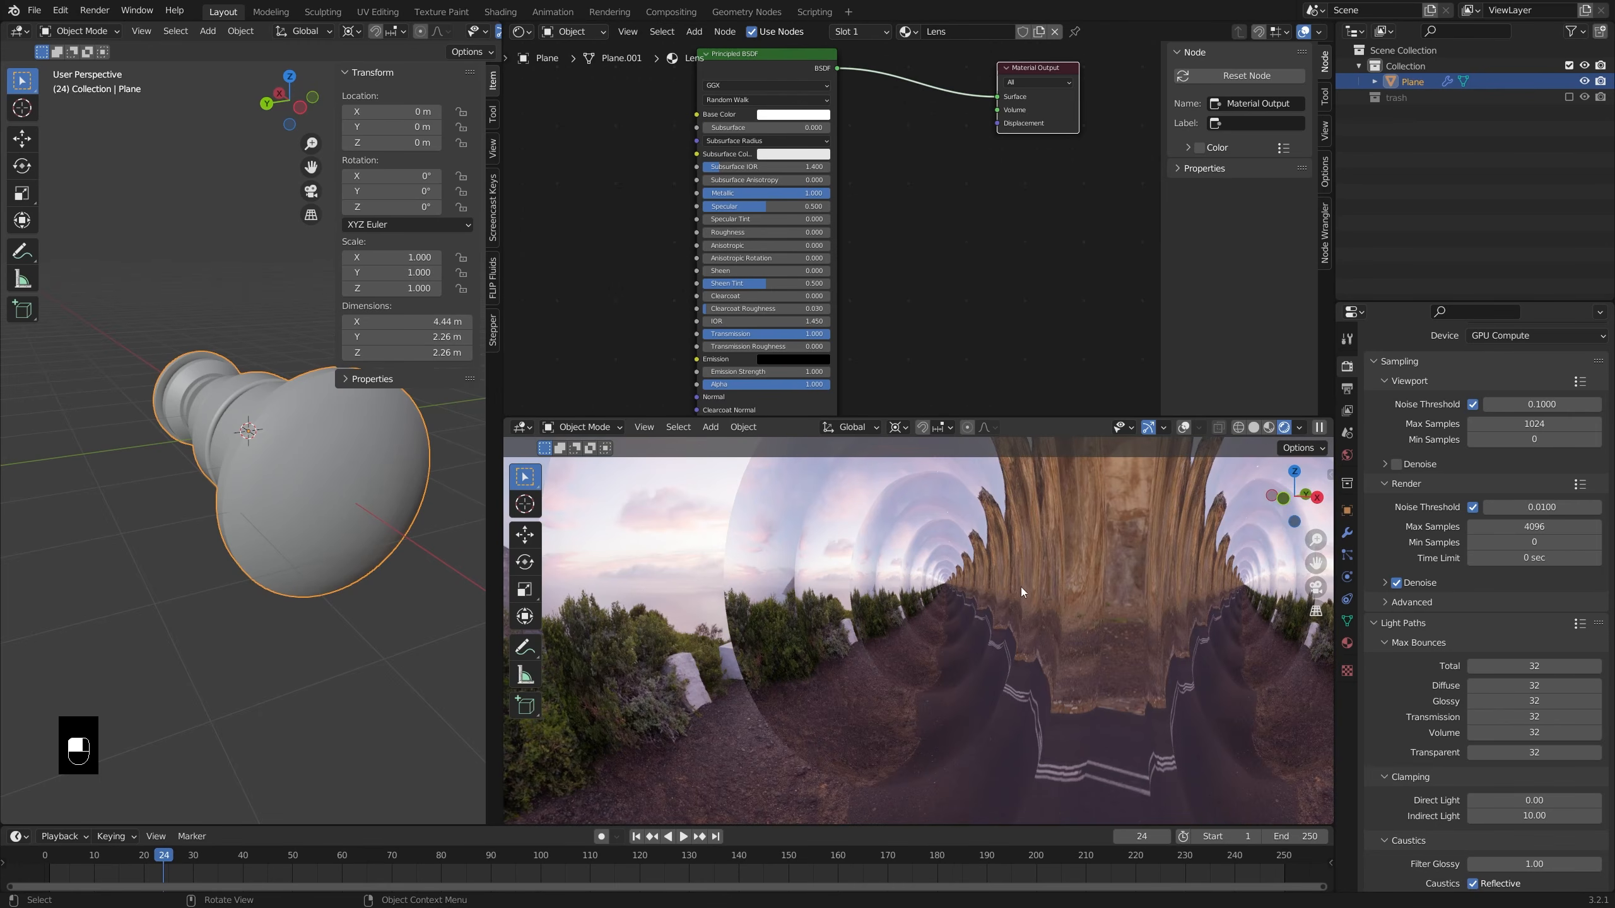
{"action": "scroll", "coordinate": [970, 631], "scroll_direction": "down", "scroll_amount": 3}
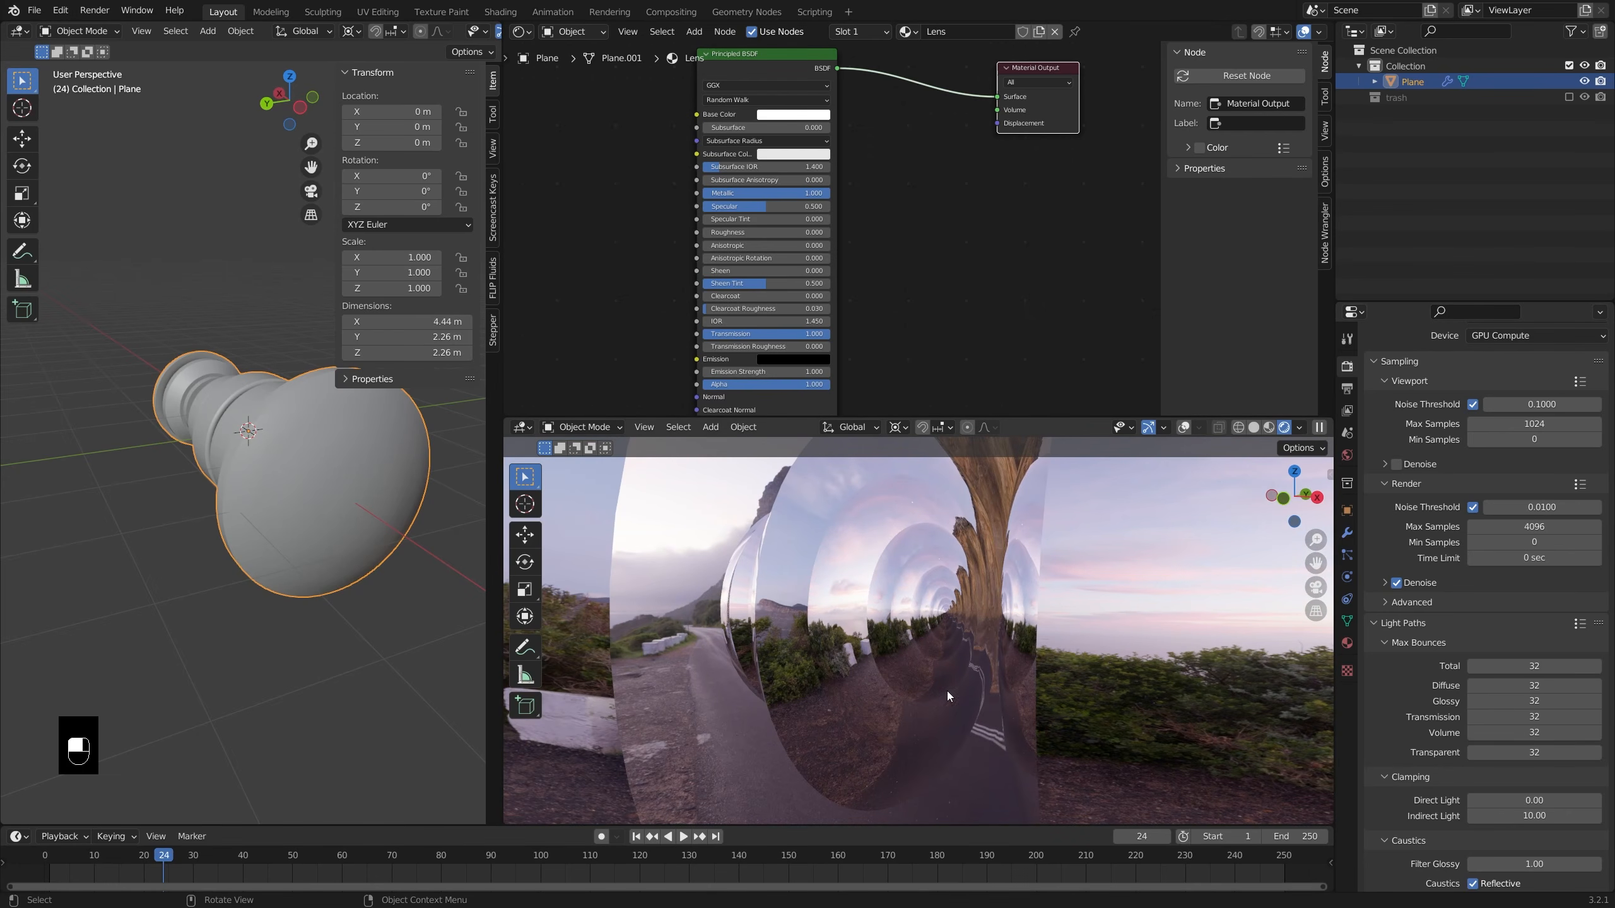
{"action": "middle_click_drag", "start_coordinate": [1054, 672], "coordinate": [985, 664]}
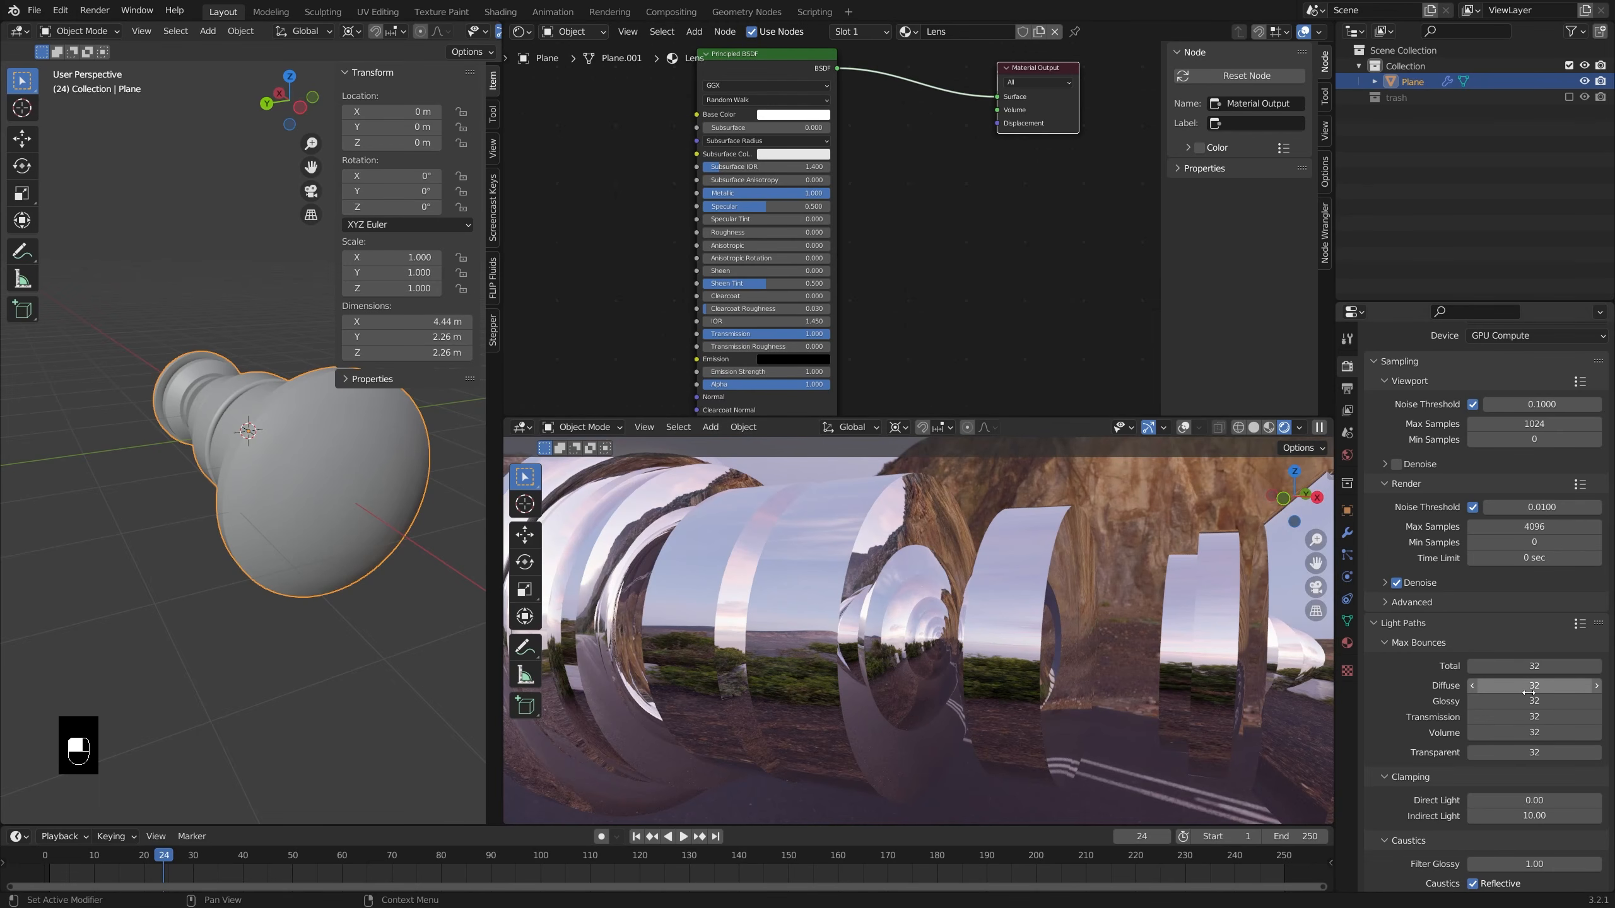
{"action": "scroll", "coordinate": [948, 658], "scroll_direction": "down", "scroll_amount": 1}
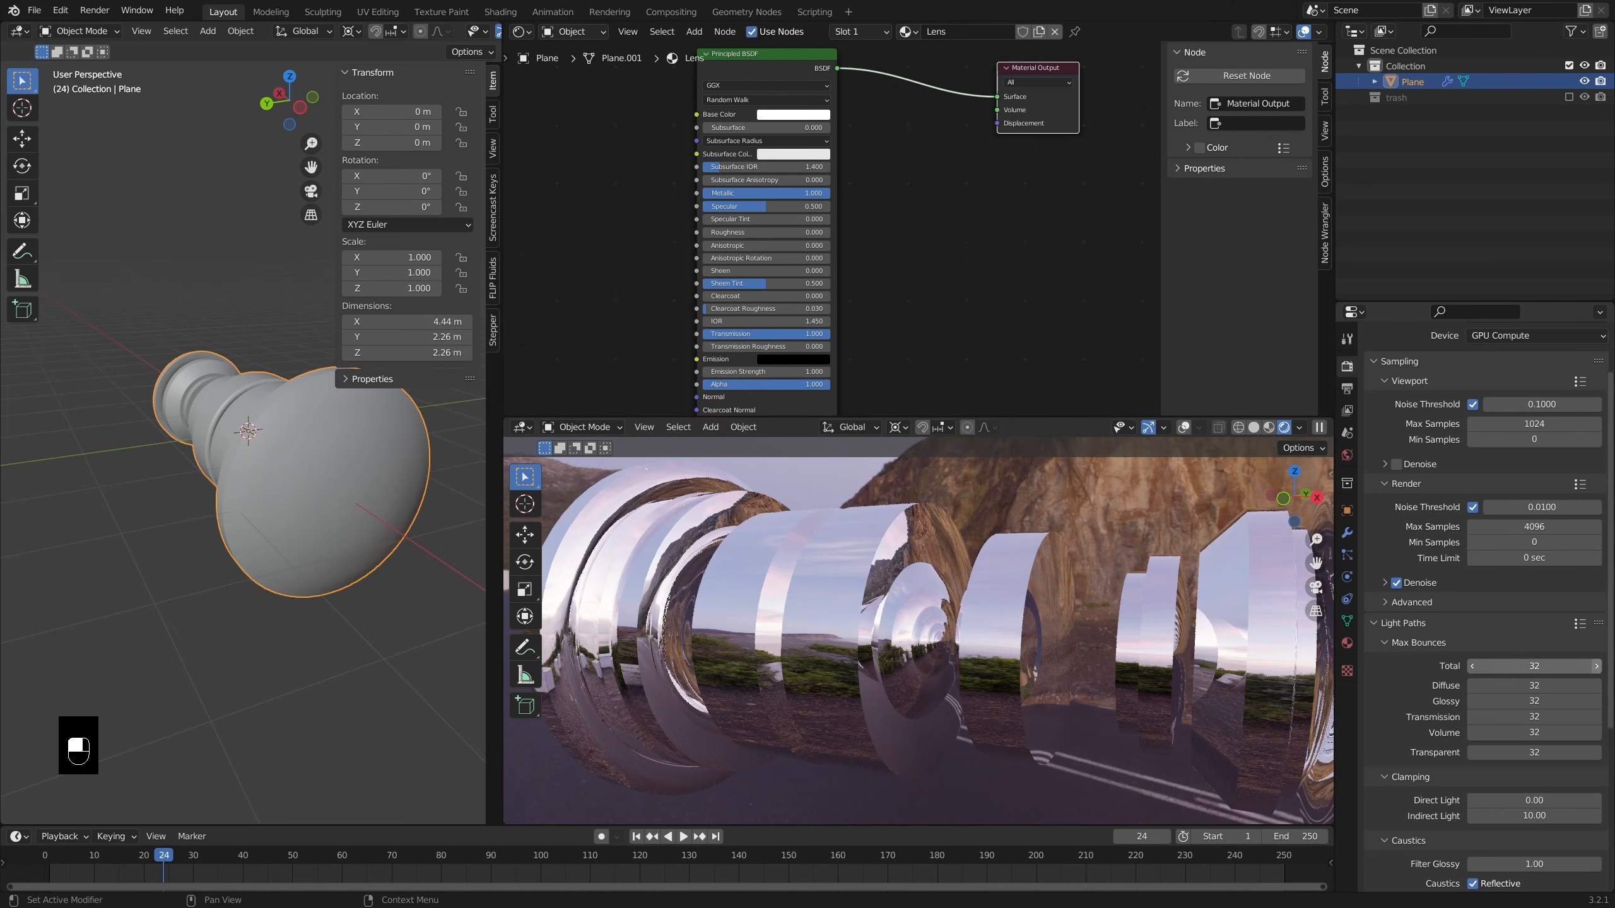
{"action": "left_click", "coordinate": [1581, 624]}
{"action": "scroll", "coordinate": [954, 653], "scroll_direction": "down", "scroll_amount": 3}
{"action": "middle_click_drag", "start_coordinate": [947, 649], "coordinate": [848, 676]}
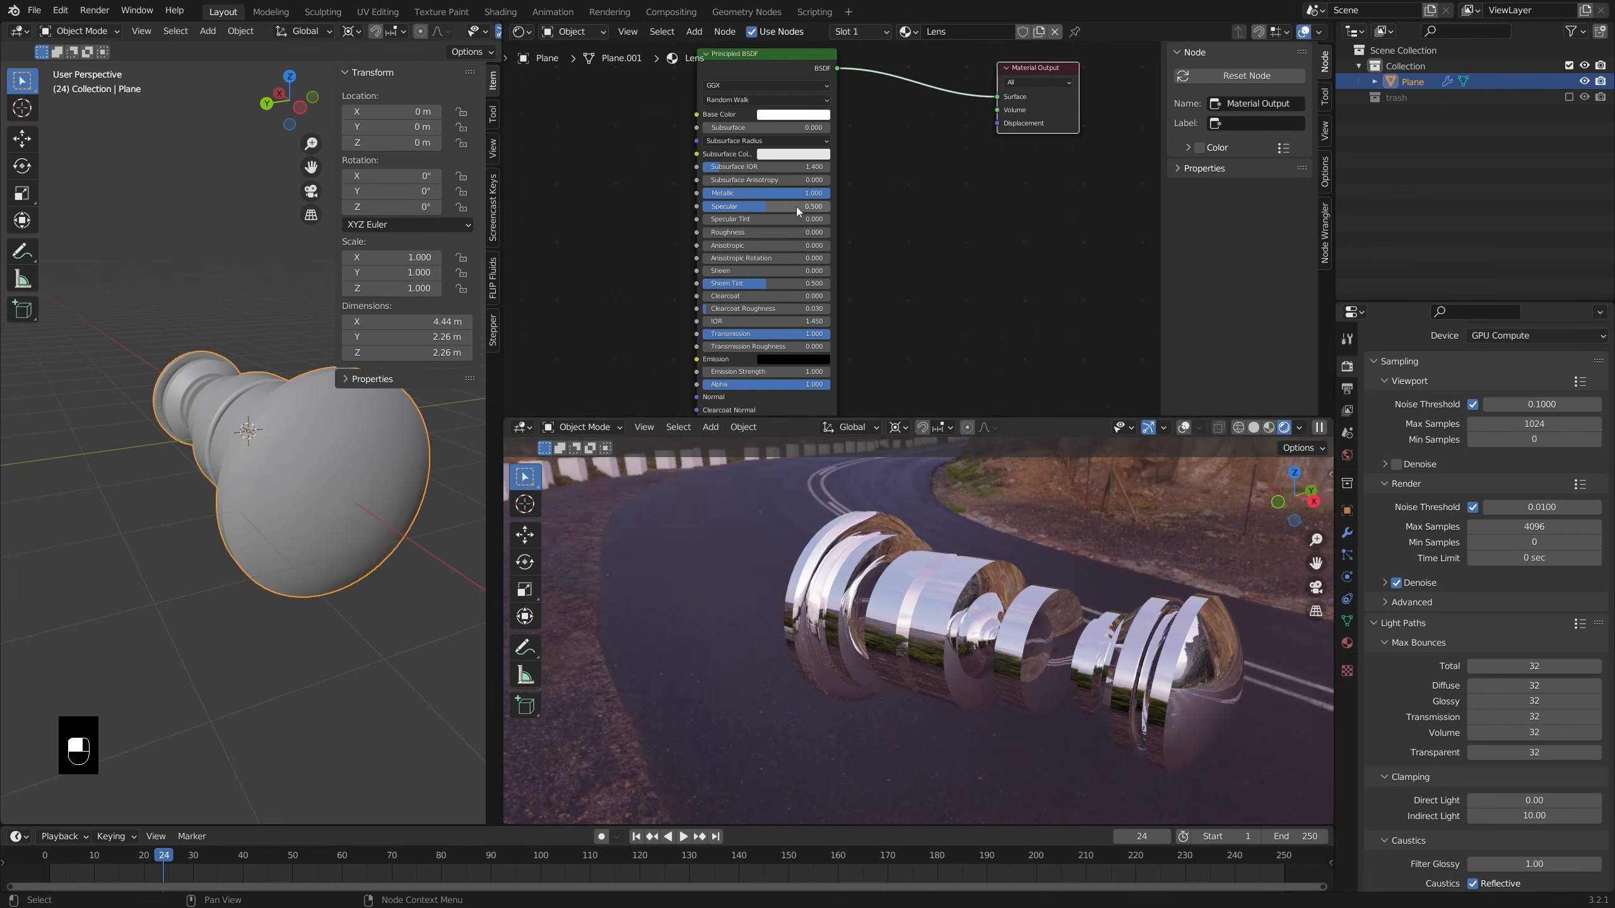
- Set the Lens material's Metallic back to 0 and inspect the rendered glass from several sides
{"action": "left_click_drag", "start_coordinate": [816, 193], "coordinate": [703, 194]}
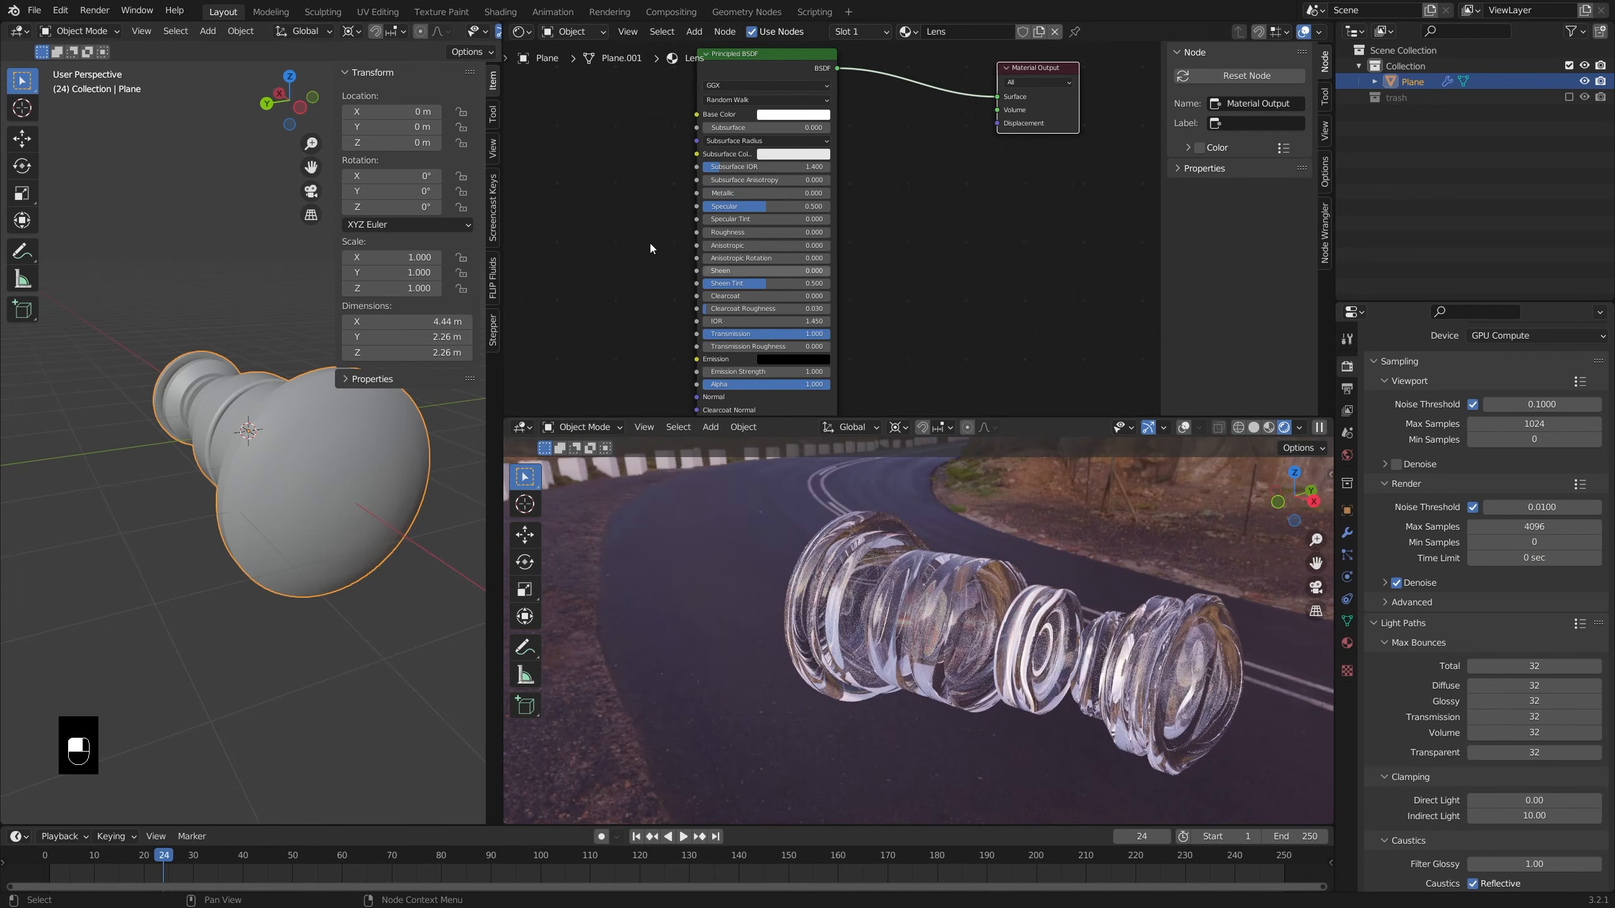
{"action": "middle_click_drag", "start_coordinate": [836, 439], "coordinate": [967, 439]}
{"action": "middle_click_drag", "start_coordinate": [875, 253], "coordinate": [886, 222]}
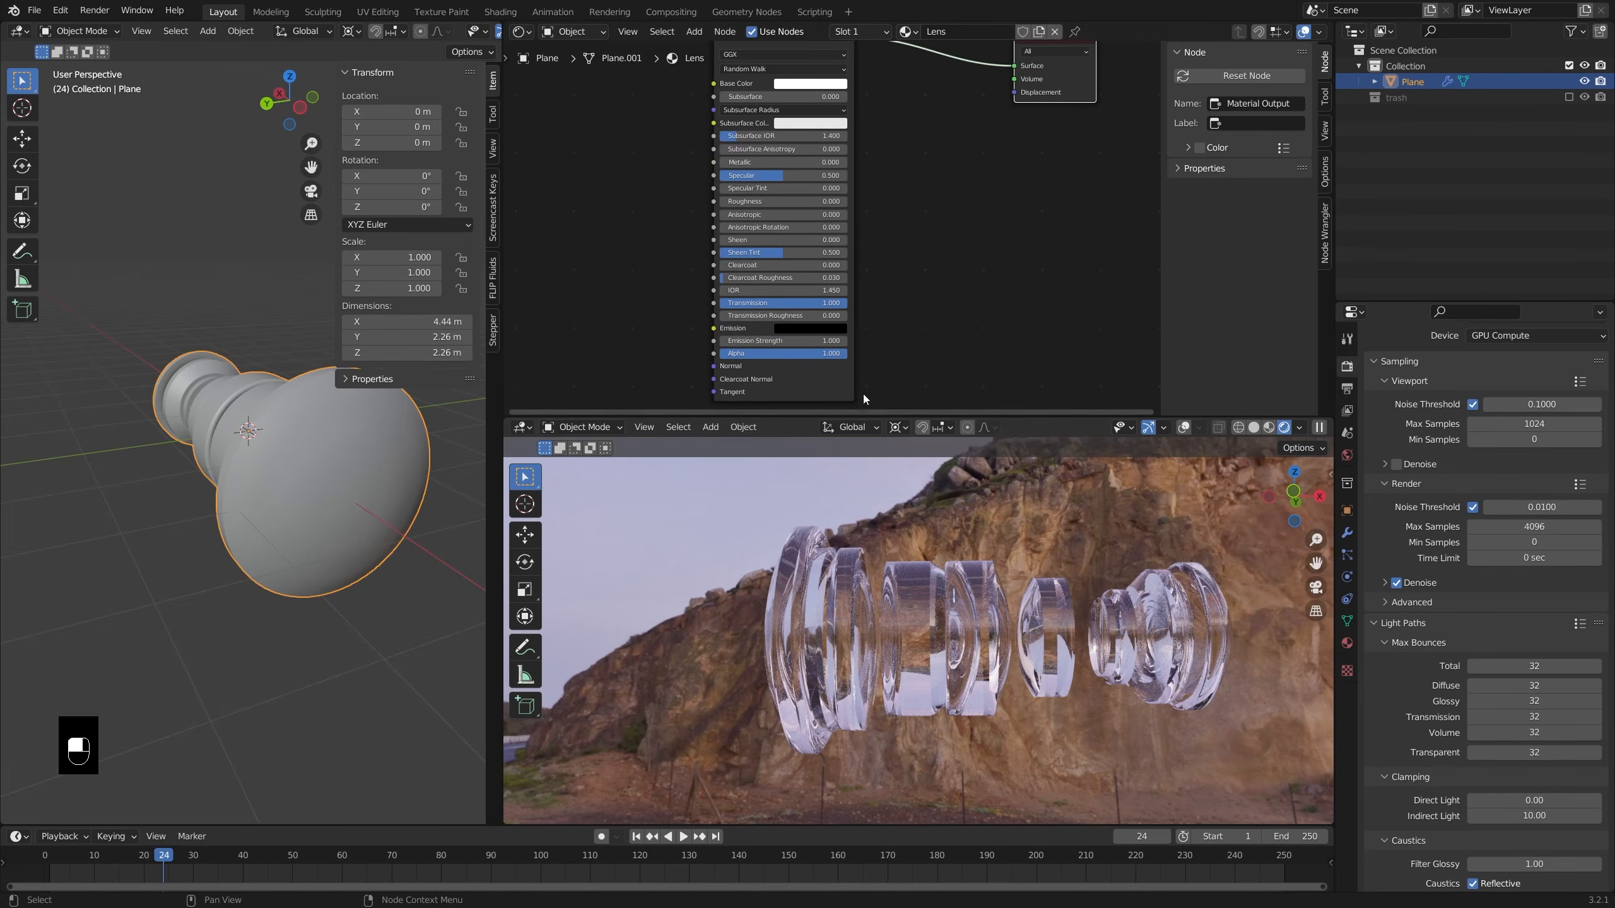
{"action": "middle_click_drag", "start_coordinate": [890, 474], "coordinate": [959, 534]}
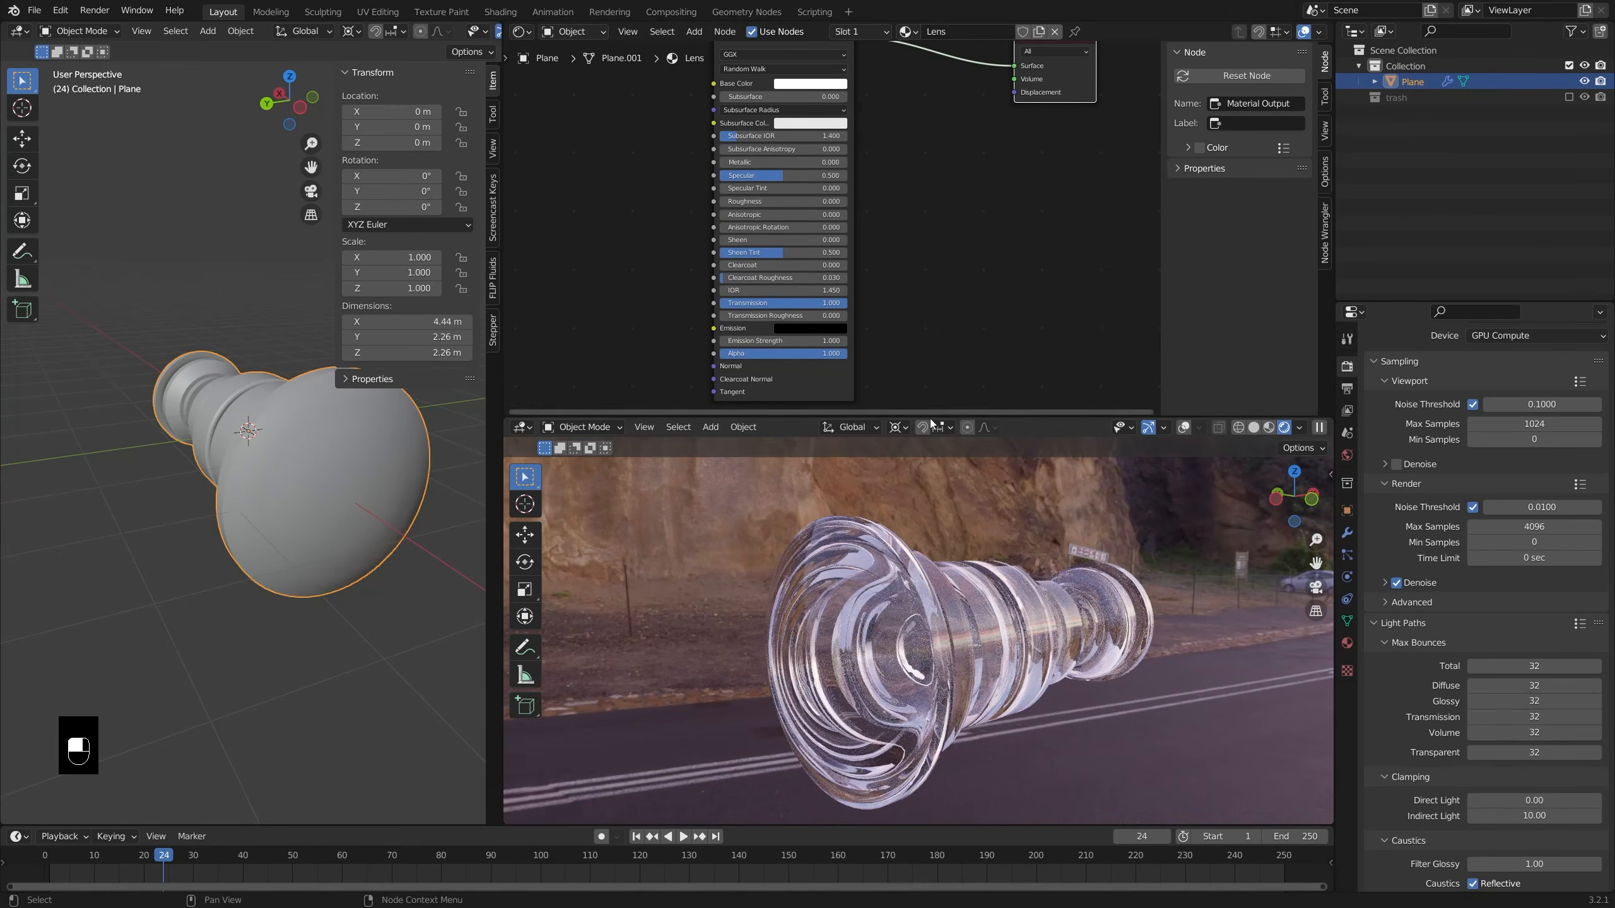
{"action": "middle_click_drag", "start_coordinate": [931, 458], "coordinate": [1085, 601]}
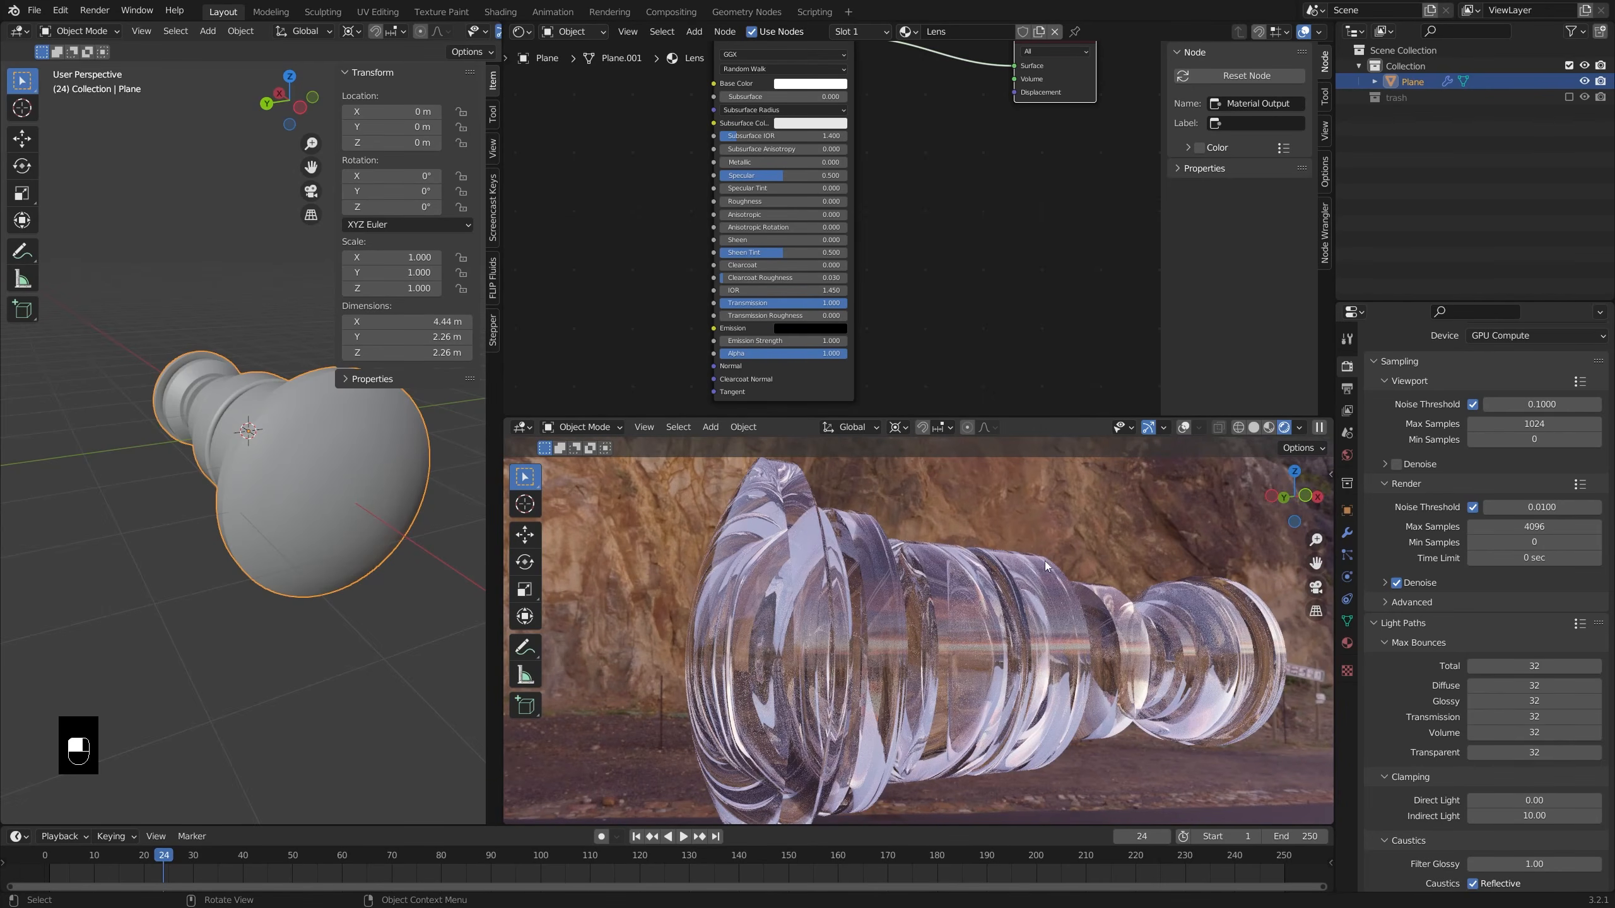
{"action": "middle_click_drag", "start_coordinate": [833, 638], "coordinate": [778, 602]}
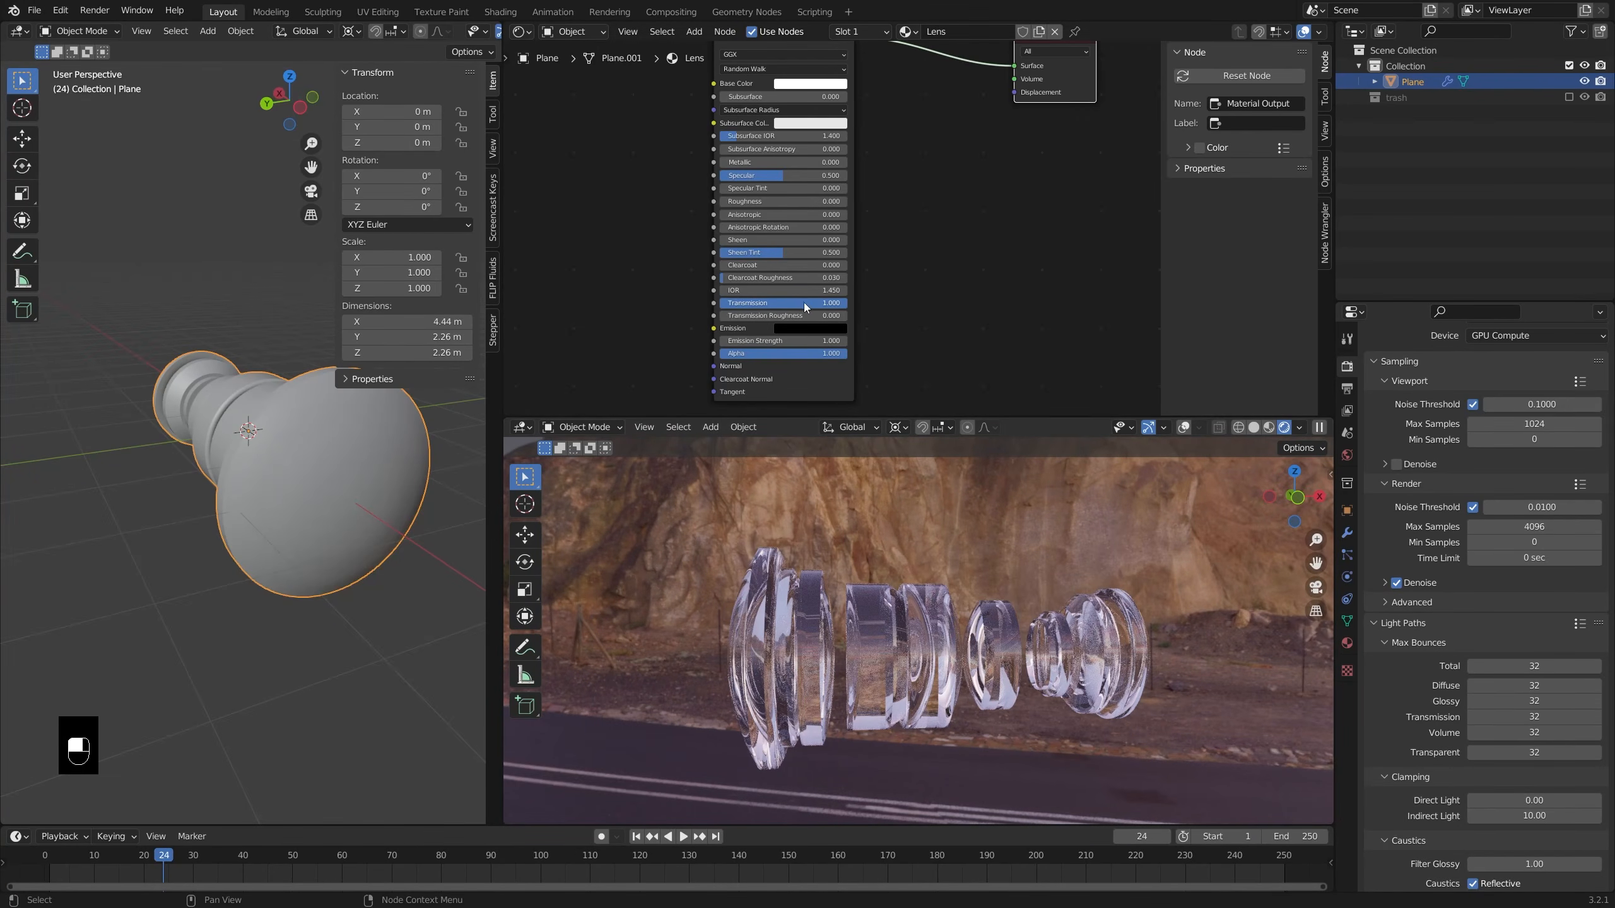
- Set the Lens material's IOR to 1.500 and check the glass refraction from different angles
{"action": "left_click_drag", "start_coordinate": [800, 291], "coordinate": [814, 291]}
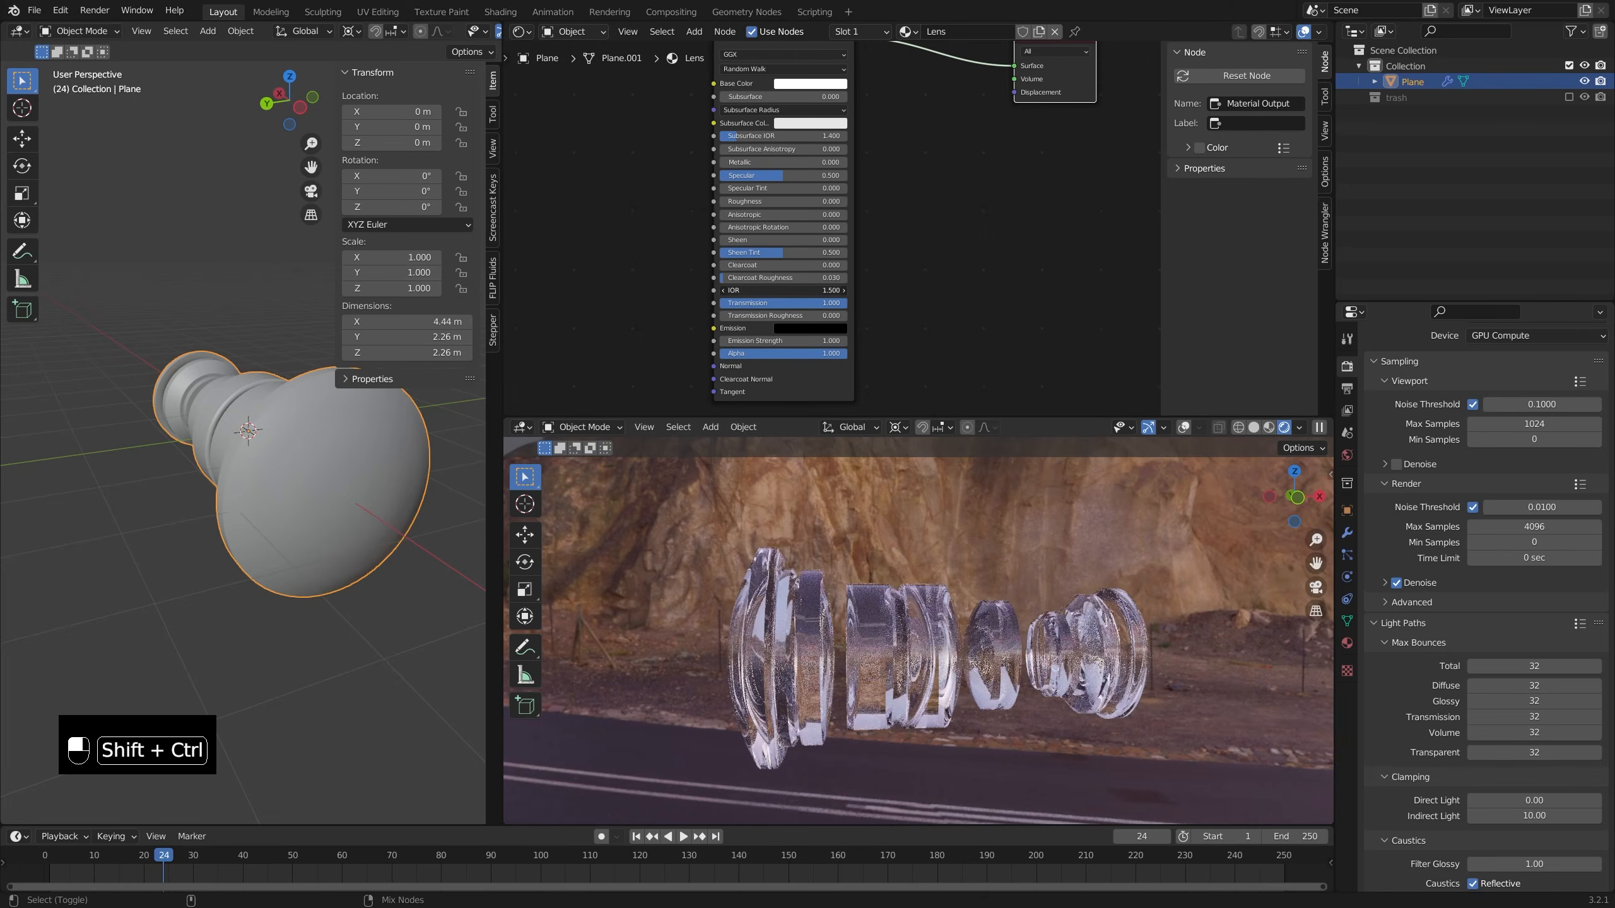
{"action": "middle_click_drag", "start_coordinate": [816, 495], "coordinate": [859, 648]}
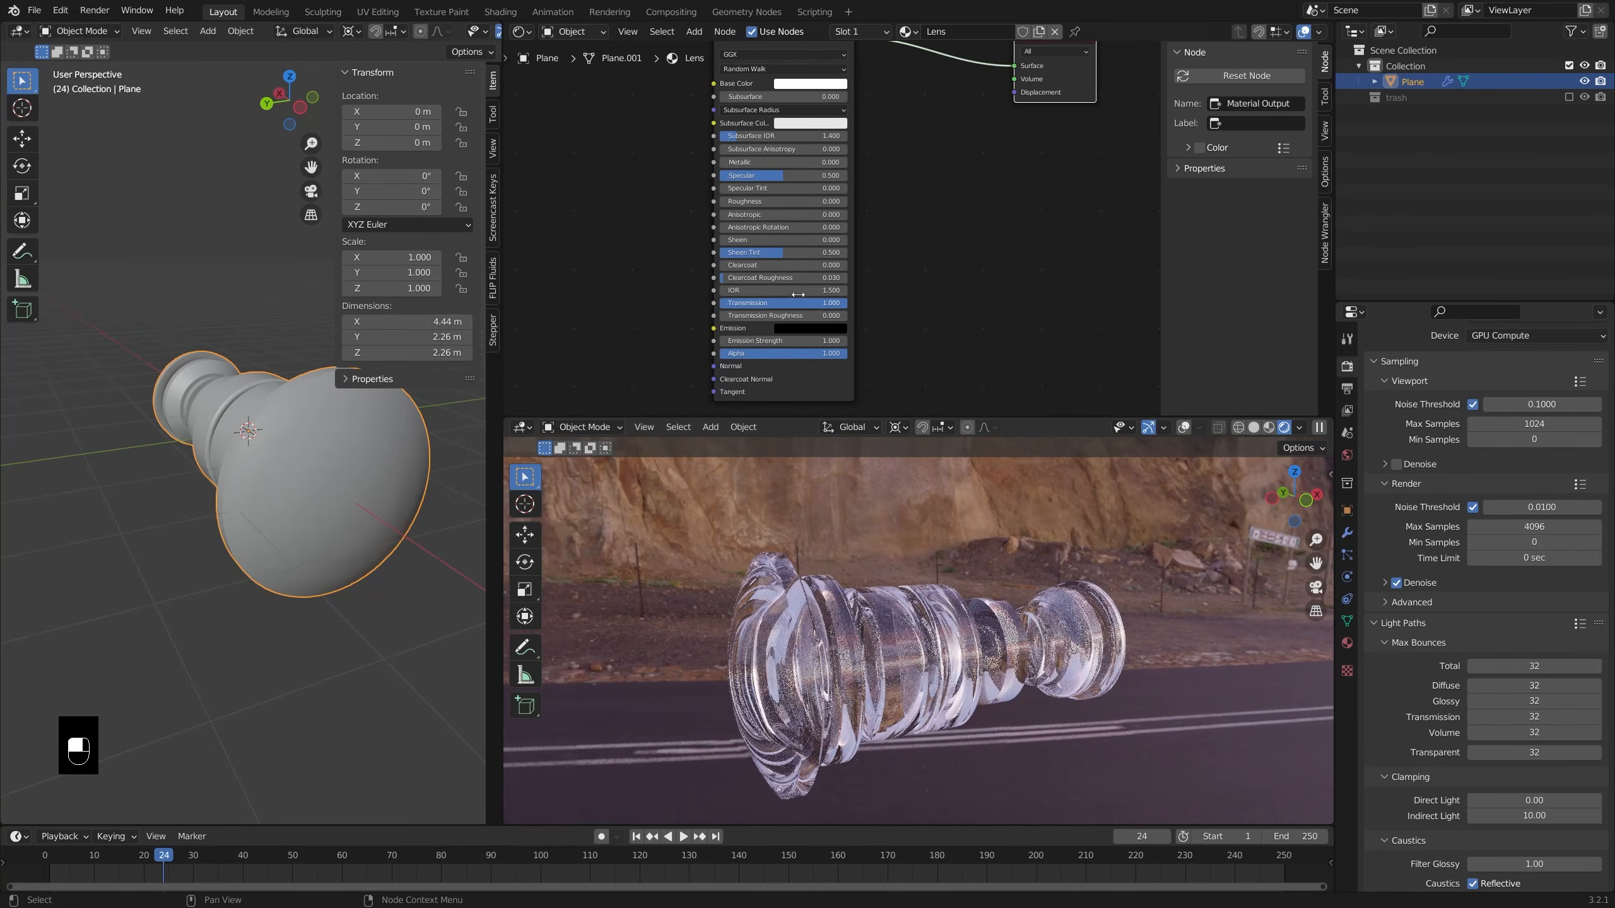
{"action": "left_click_drag", "start_coordinate": [800, 291], "coordinate": [800, 291], "text": "shift"}
{"action": "middle_click_drag", "start_coordinate": [904, 511], "coordinate": [1014, 489]}
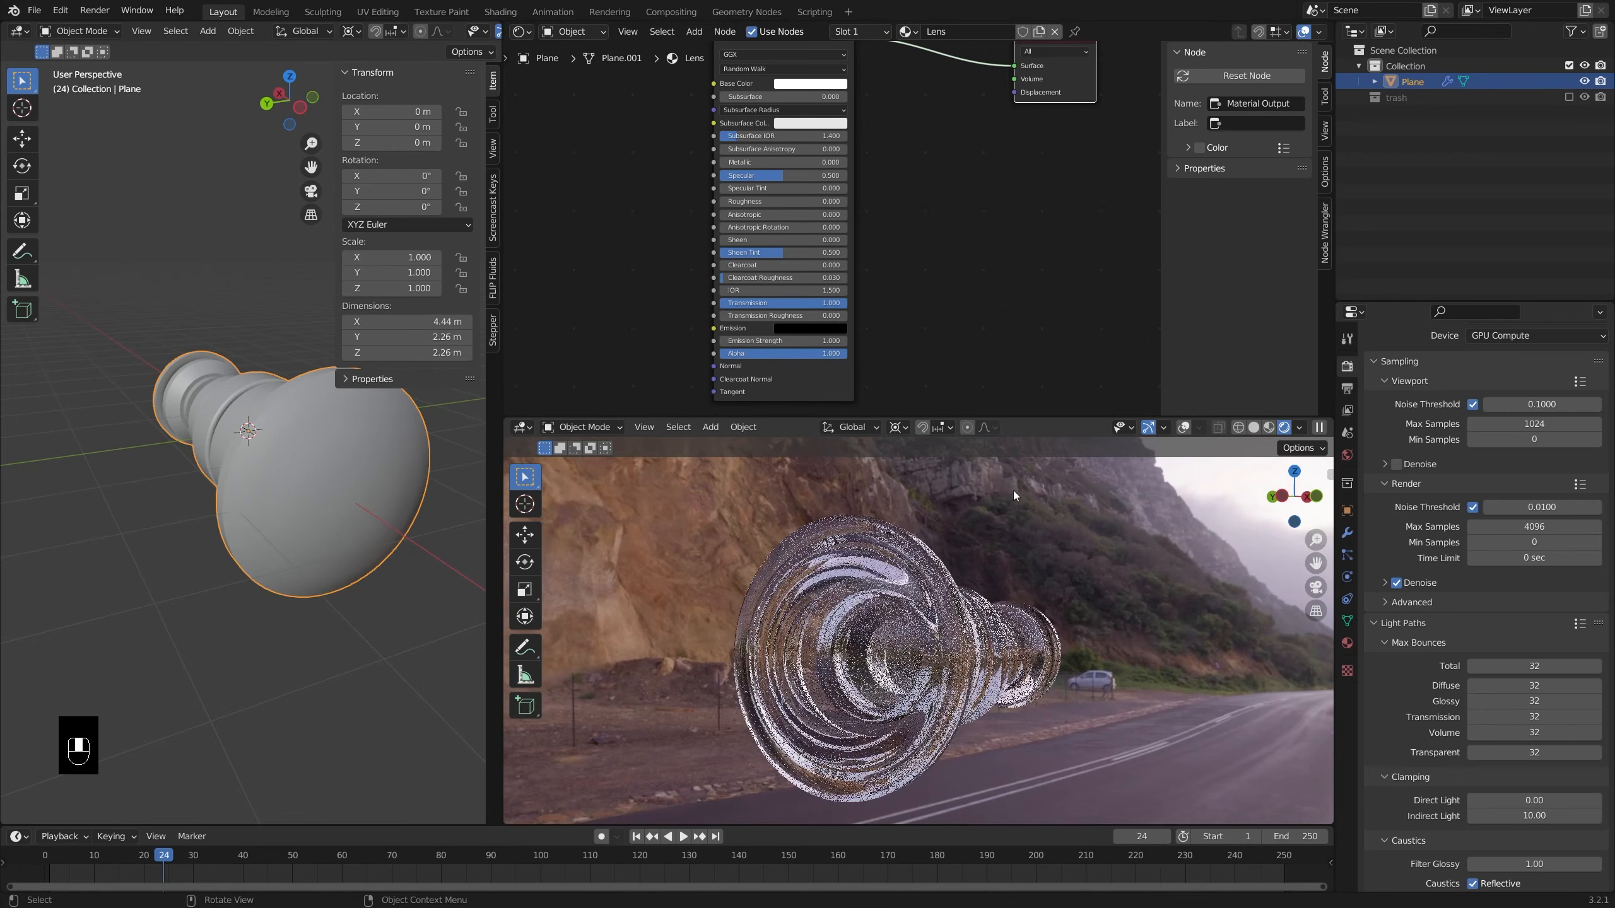
{"action": "left_click_drag", "start_coordinate": [800, 291], "coordinate": [825, 289], "text": "shift"}
{"action": "middle_click_drag", "start_coordinate": [1095, 621], "coordinate": [992, 639]}
- Make room beside the Principled BSDF, add a Glossy BSDF, connect it to the Material Output's Surface and inspect the shading
{"action": "middle_click_drag", "start_coordinate": [210, 455], "coordinate": [445, 484]}
{"action": "scroll", "coordinate": [1004, 290], "scroll_direction": "down", "scroll_amount": 2}
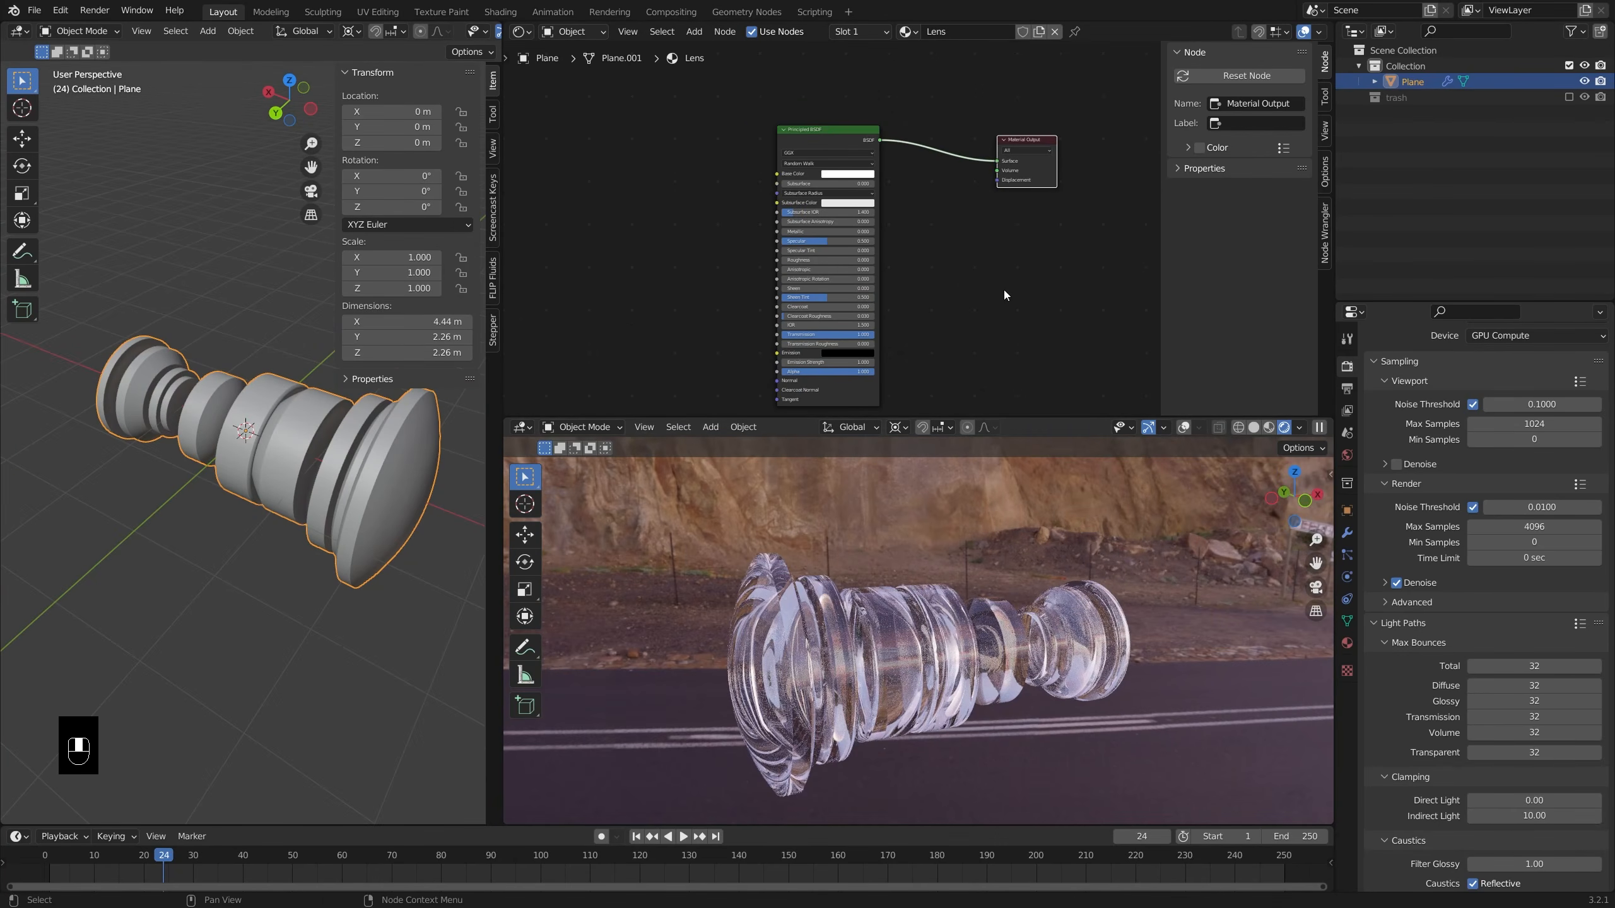
{"action": "left_click_drag", "start_coordinate": [837, 134], "coordinate": [653, 125]}
{"action": "key", "text": "shift+a"}
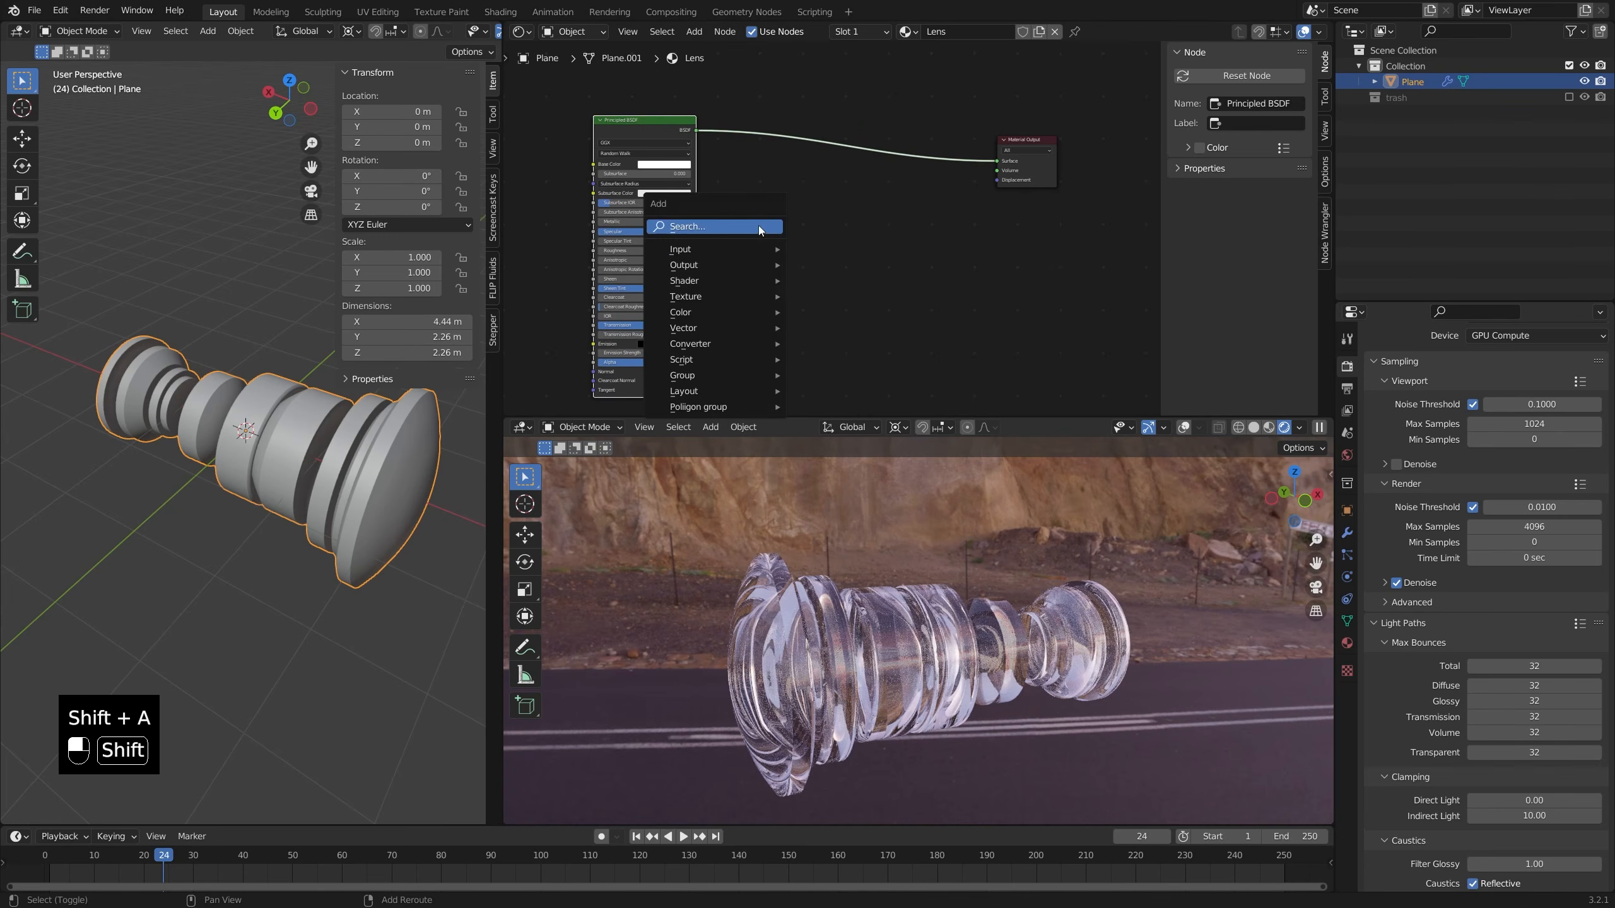
{"action": "mouse_move", "coordinate": [733, 280]}
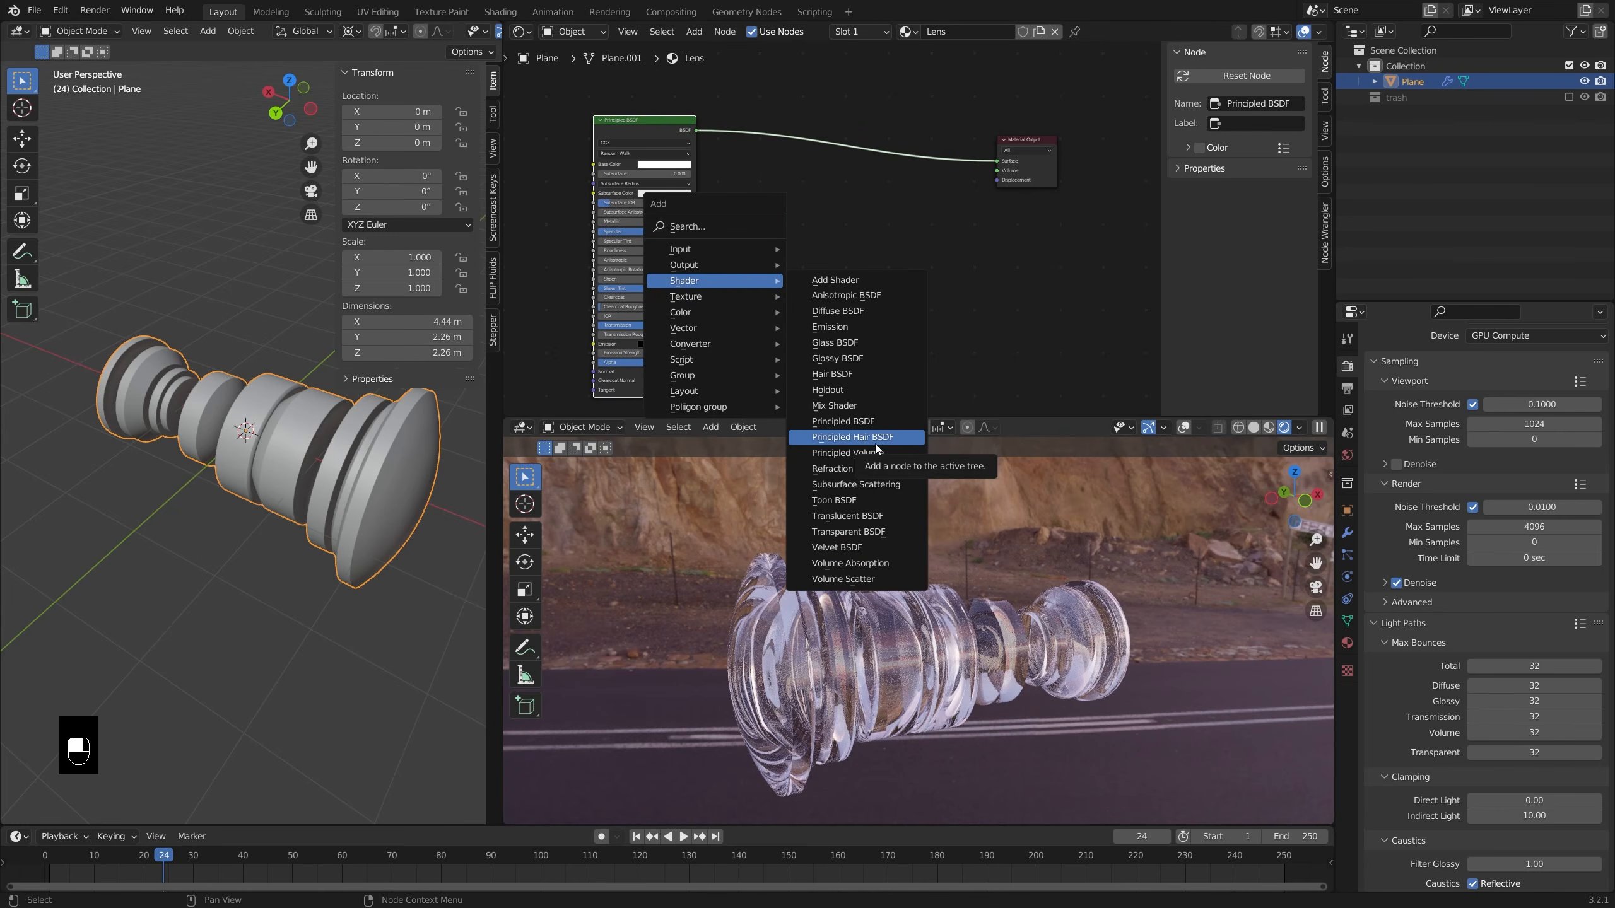
{"action": "left_click", "coordinate": [872, 366]}
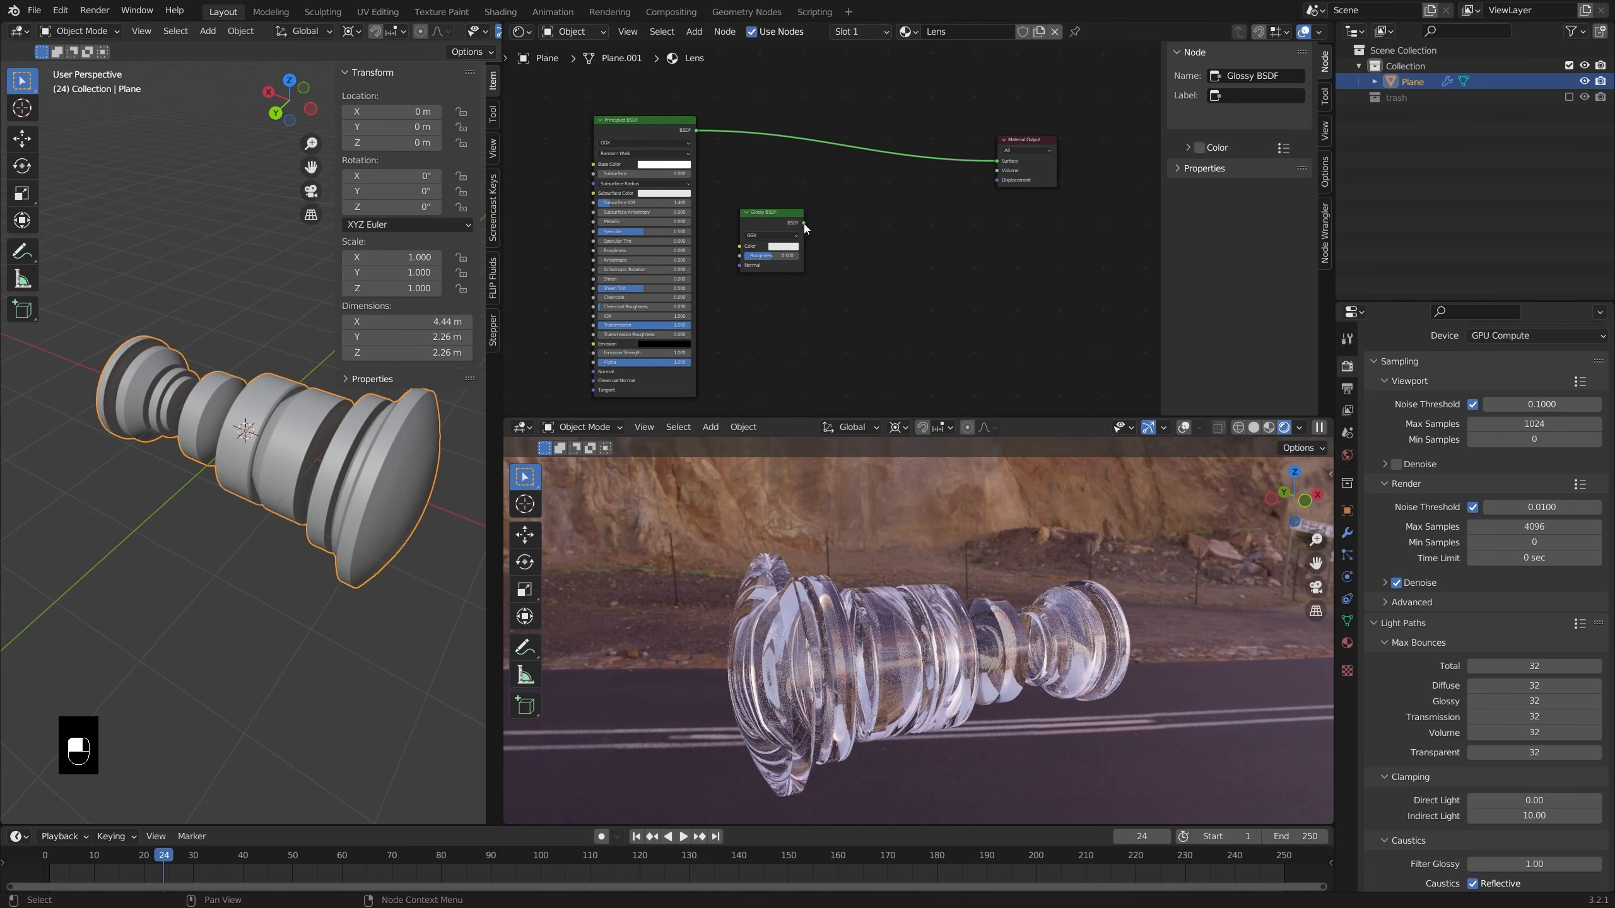
{"action": "left_click_drag", "start_coordinate": [998, 166], "coordinate": [997, 163]}
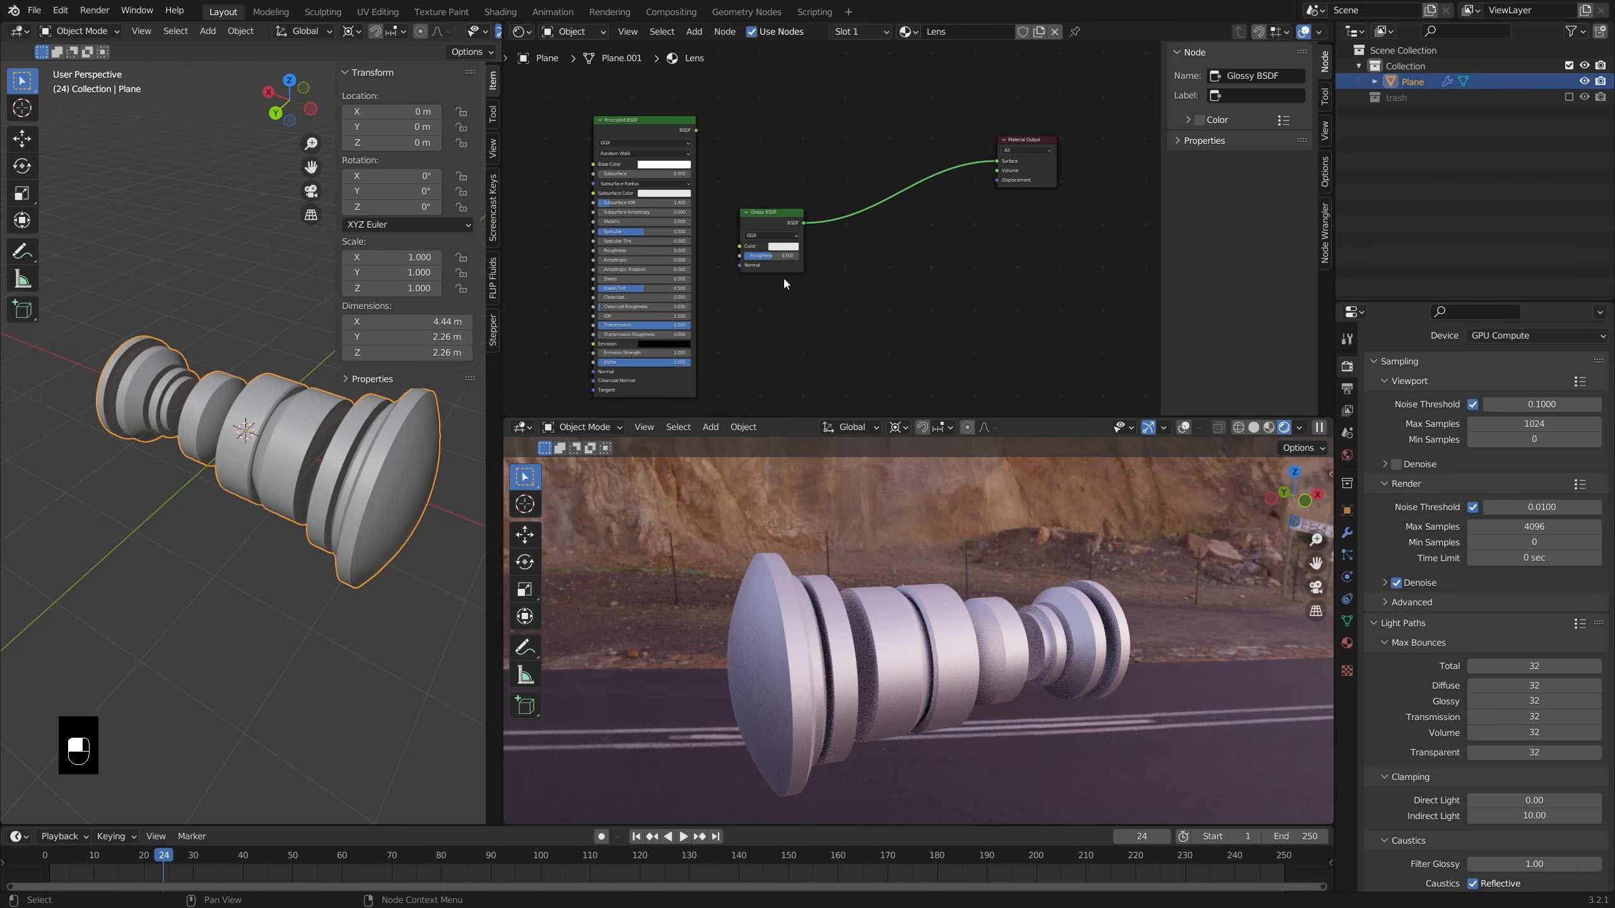
{"action": "middle_click_drag", "start_coordinate": [861, 598], "coordinate": [828, 574]}
{"action": "scroll", "coordinate": [760, 534], "scroll_direction": "up", "scroll_amount": 3}
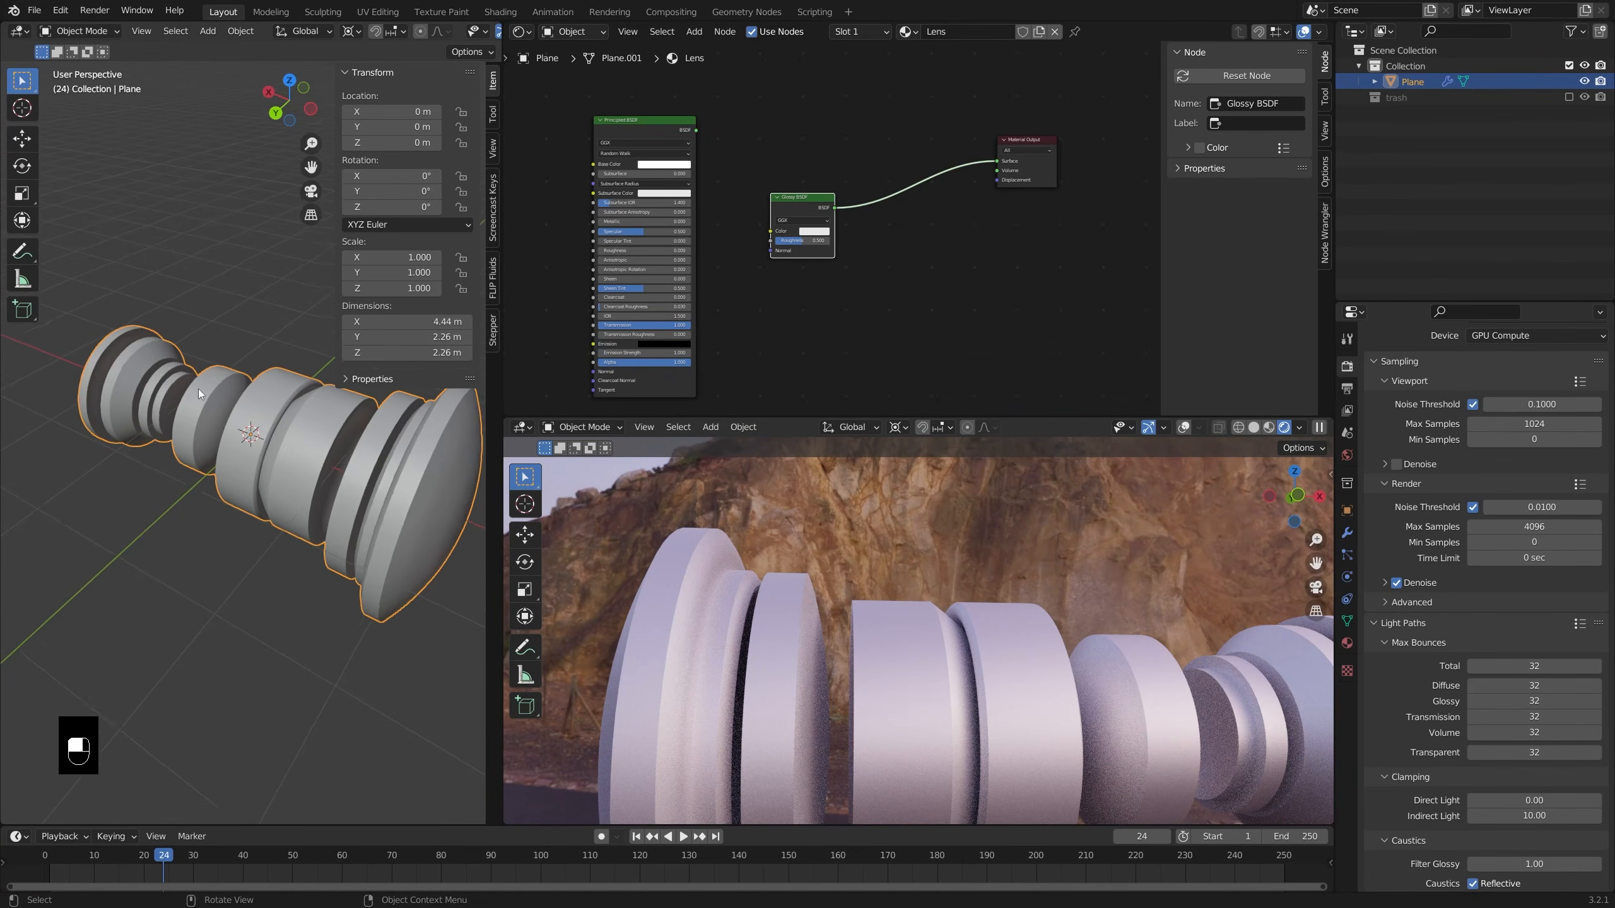
- Mark a creased edge loop near the rim of the large front lens element as sharp and return to Object Mode
{"action": "middle_click_drag", "start_coordinate": [199, 389], "coordinate": [126, 470]}
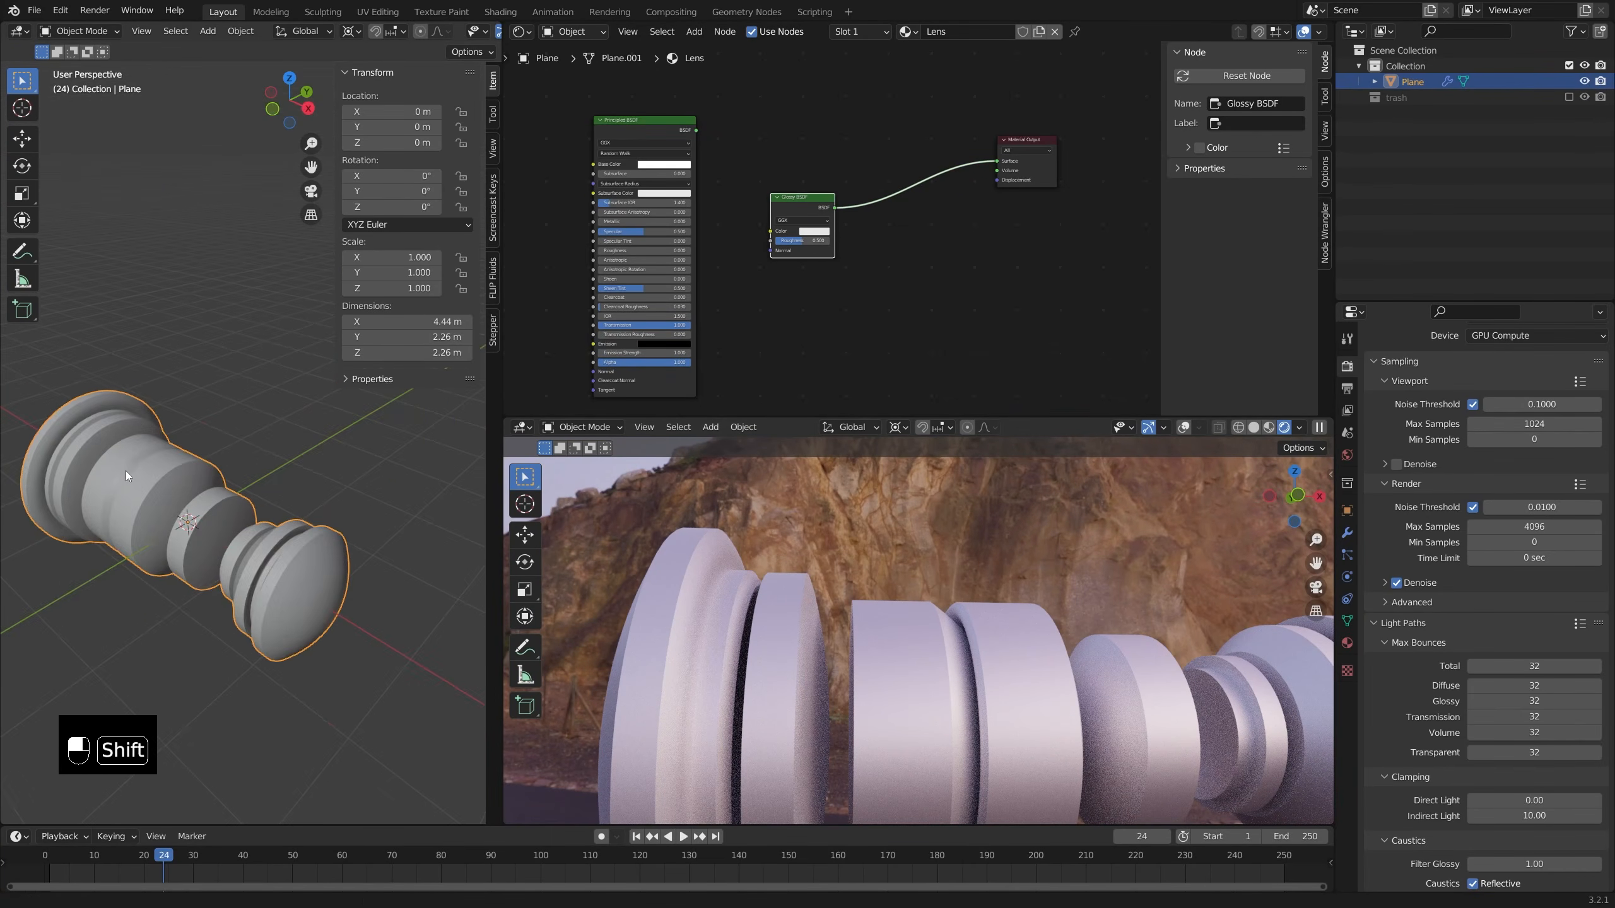
{"action": "scroll", "coordinate": [287, 424], "scroll_direction": "up", "scroll_amount": 5}
{"action": "key", "text": "Tab"}
{"action": "mouse_move", "coordinate": [276, 477]}
{"action": "middle_mouse_down"}
{"action": "mouse_move", "coordinate": [305, 478]}
{"action": "mouse_move", "coordinate": [270, 488]}
{"action": "middle_mouse_up"}
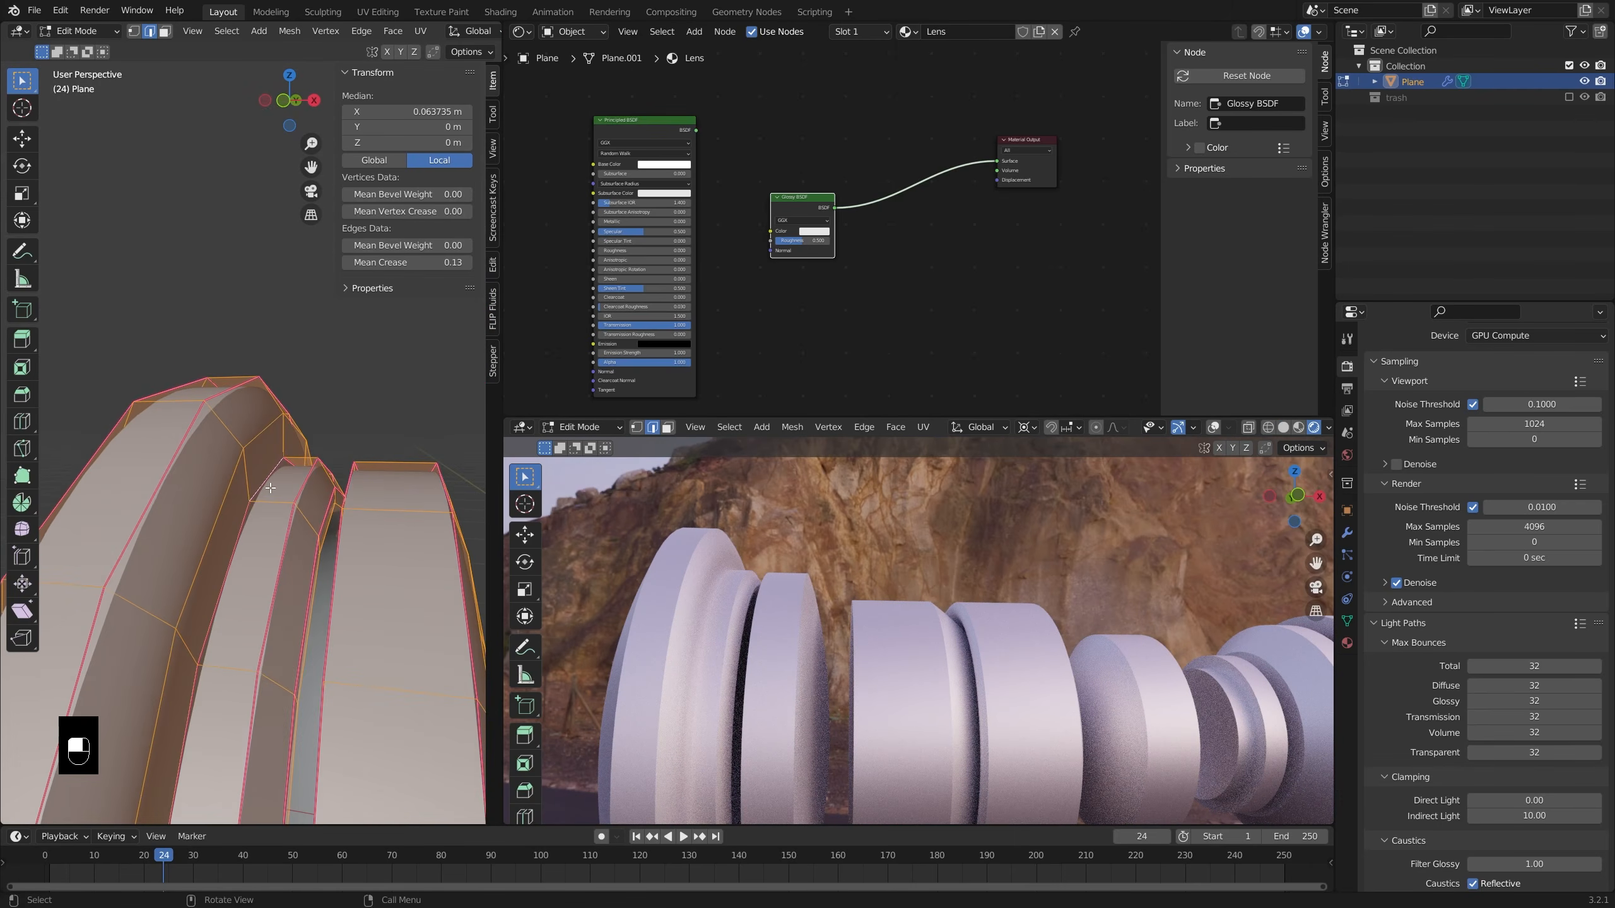
{"action": "left_click", "coordinate": [221, 484], "text": "alt"}
{"action": "key", "text": "ctrl+e"}
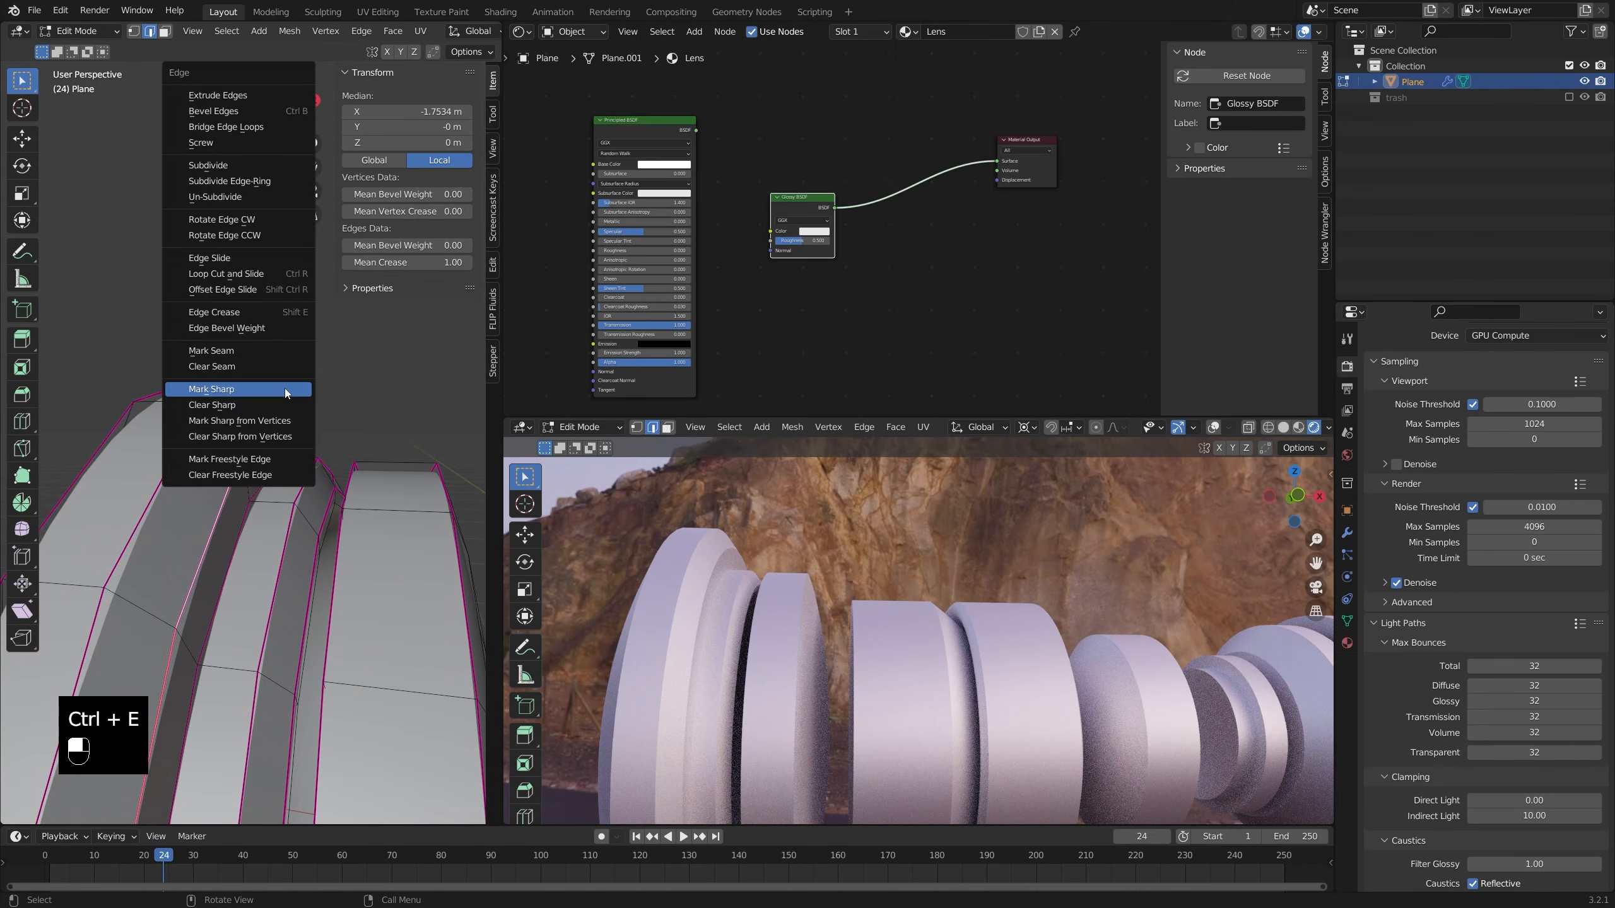
{"action": "left_click", "coordinate": [285, 389]}
{"action": "key", "text": "Tab"}
{"action": "middle_click_drag", "start_coordinate": [298, 430], "coordinate": [275, 431]}
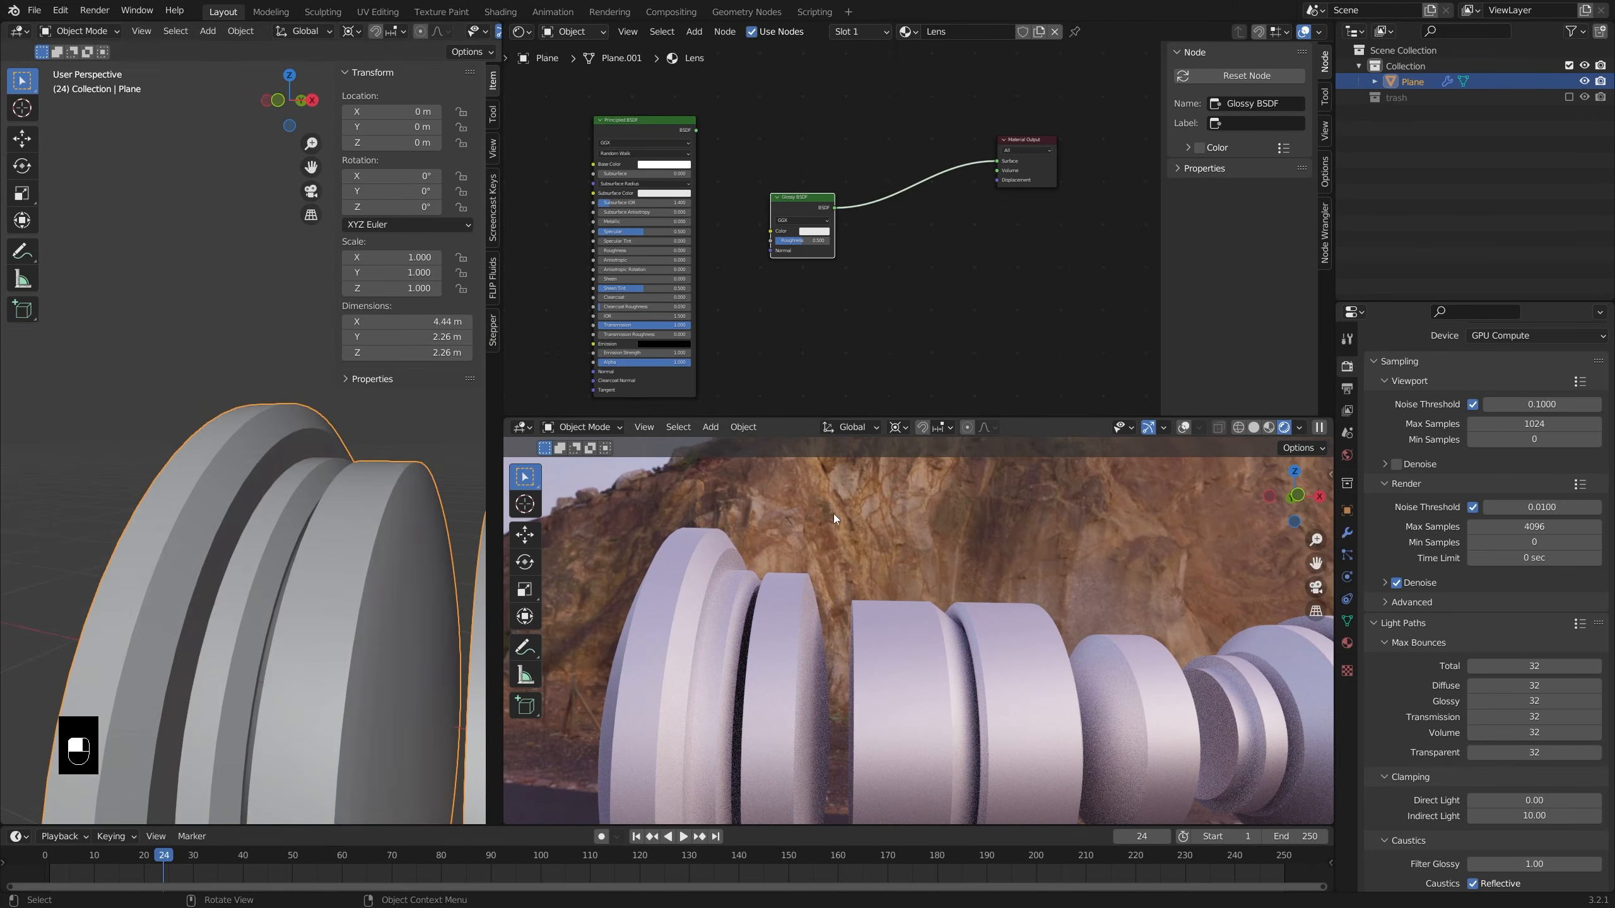
- Set the Glossy BSDF's Roughness to 0.000 and inspect the reflections on the lens elements from several angles
{"action": "middle_click_drag", "start_coordinate": [833, 515], "coordinate": [803, 535]}
{"action": "scroll", "coordinate": [858, 321], "scroll_direction": "down", "scroll_amount": 1}
{"action": "middle_click_drag", "start_coordinate": [865, 370], "coordinate": [852, 333]}
{"action": "scroll", "coordinate": [810, 202], "scroll_direction": "up", "scroll_amount": 3}
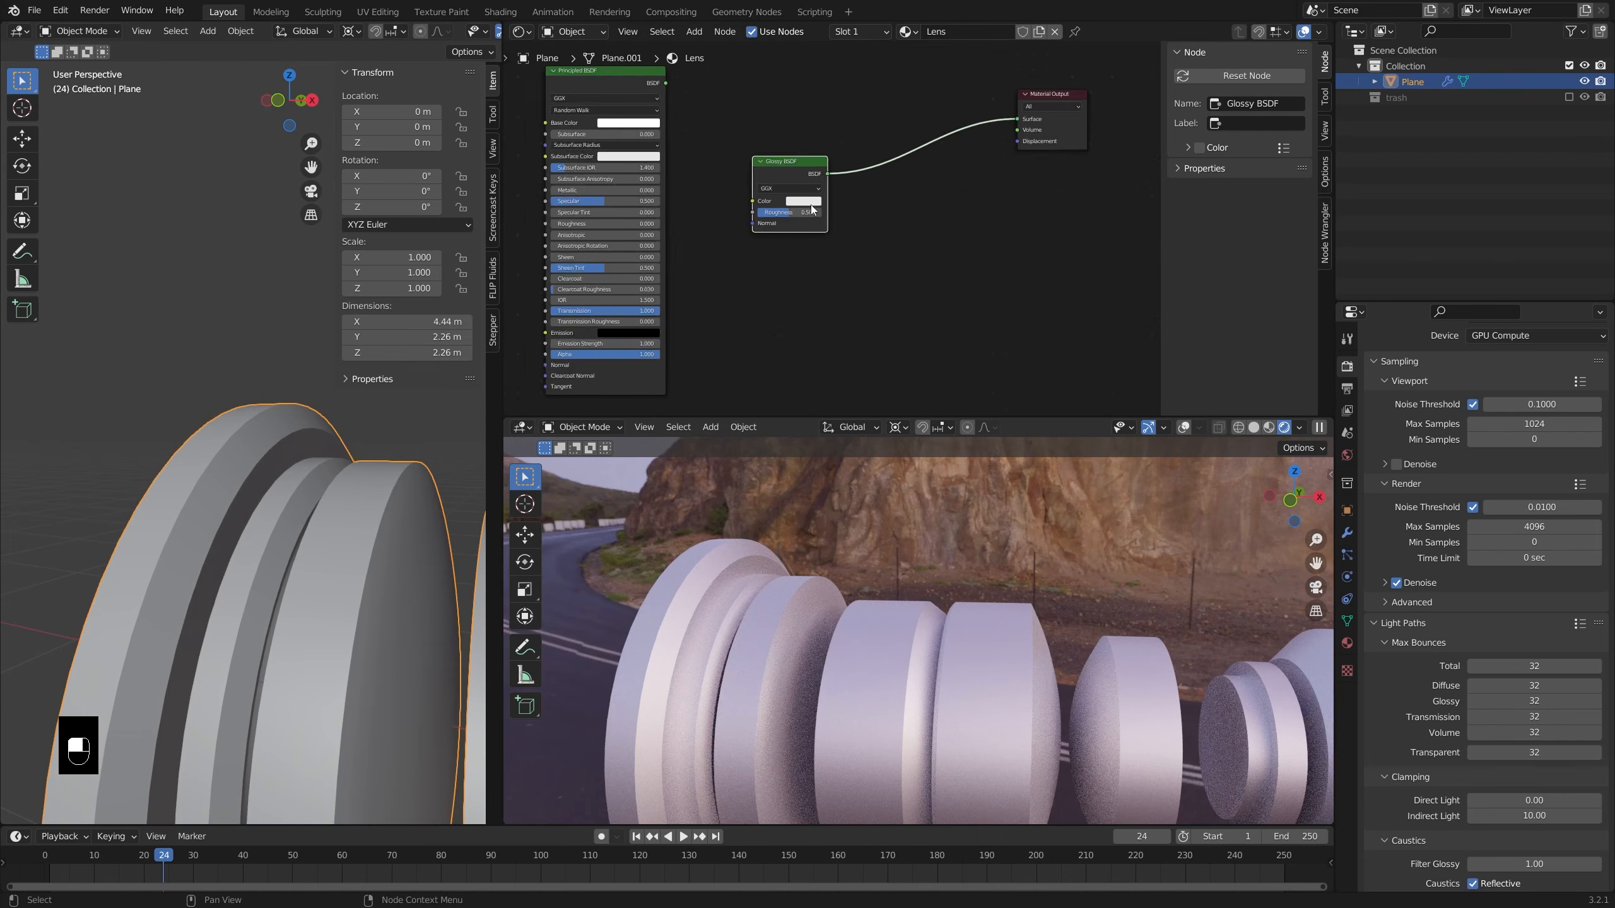
{"action": "left_click_drag", "start_coordinate": [780, 217], "coordinate": [729, 216]}
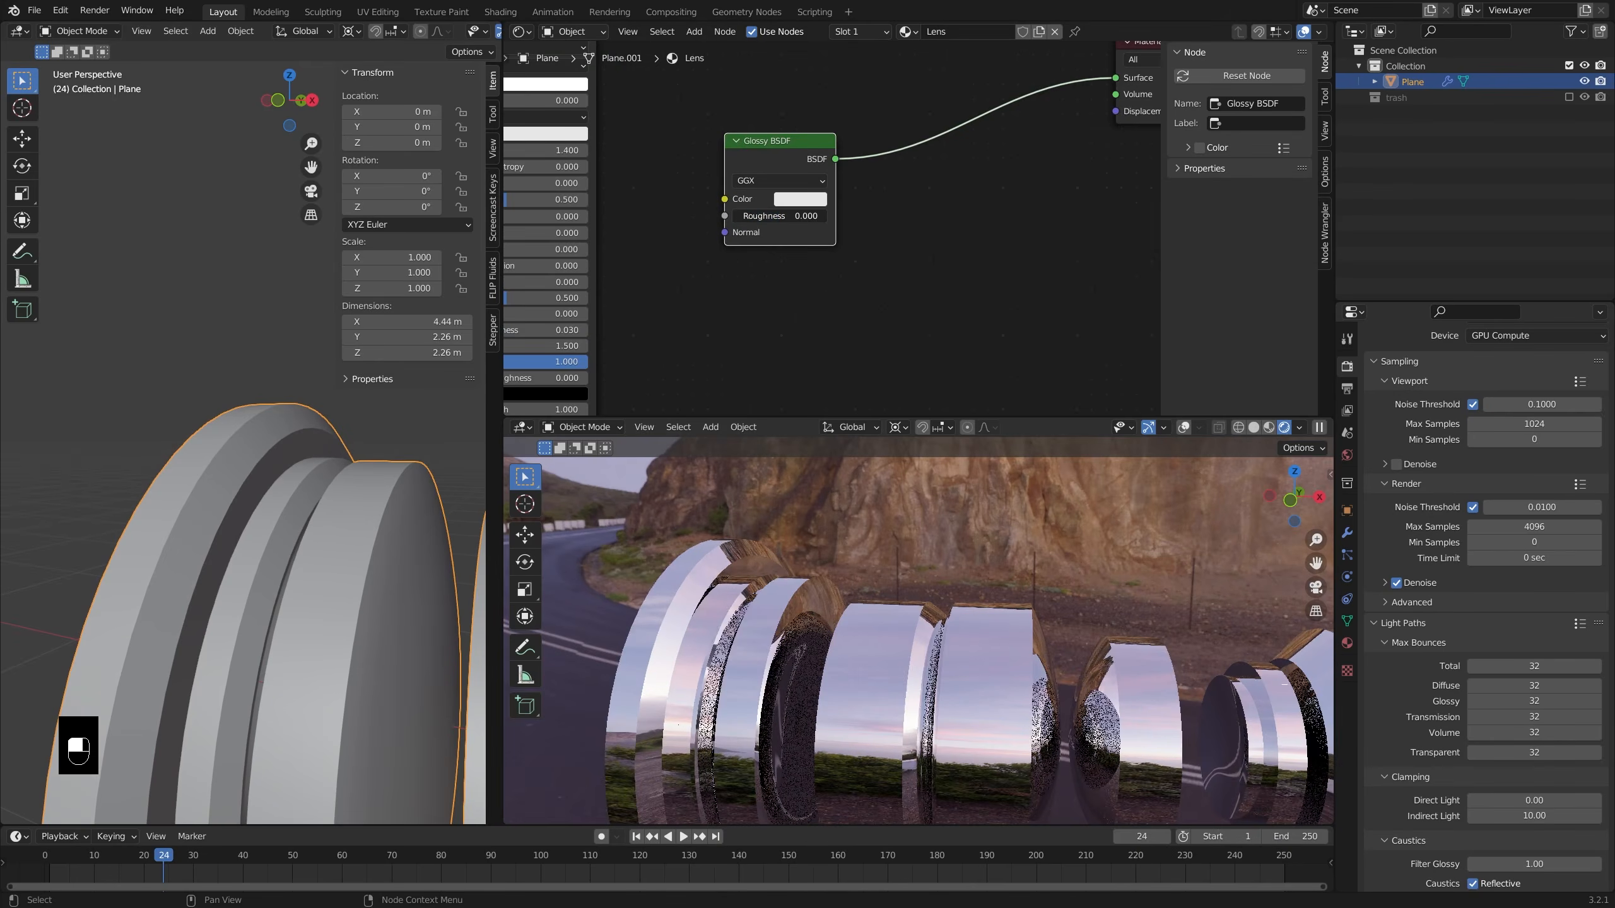
{"action": "middle_click_drag", "start_coordinate": [875, 620], "coordinate": [721, 576], "text": "shift"}
{"action": "middle_click_drag", "start_coordinate": [722, 576], "coordinate": [865, 566]}
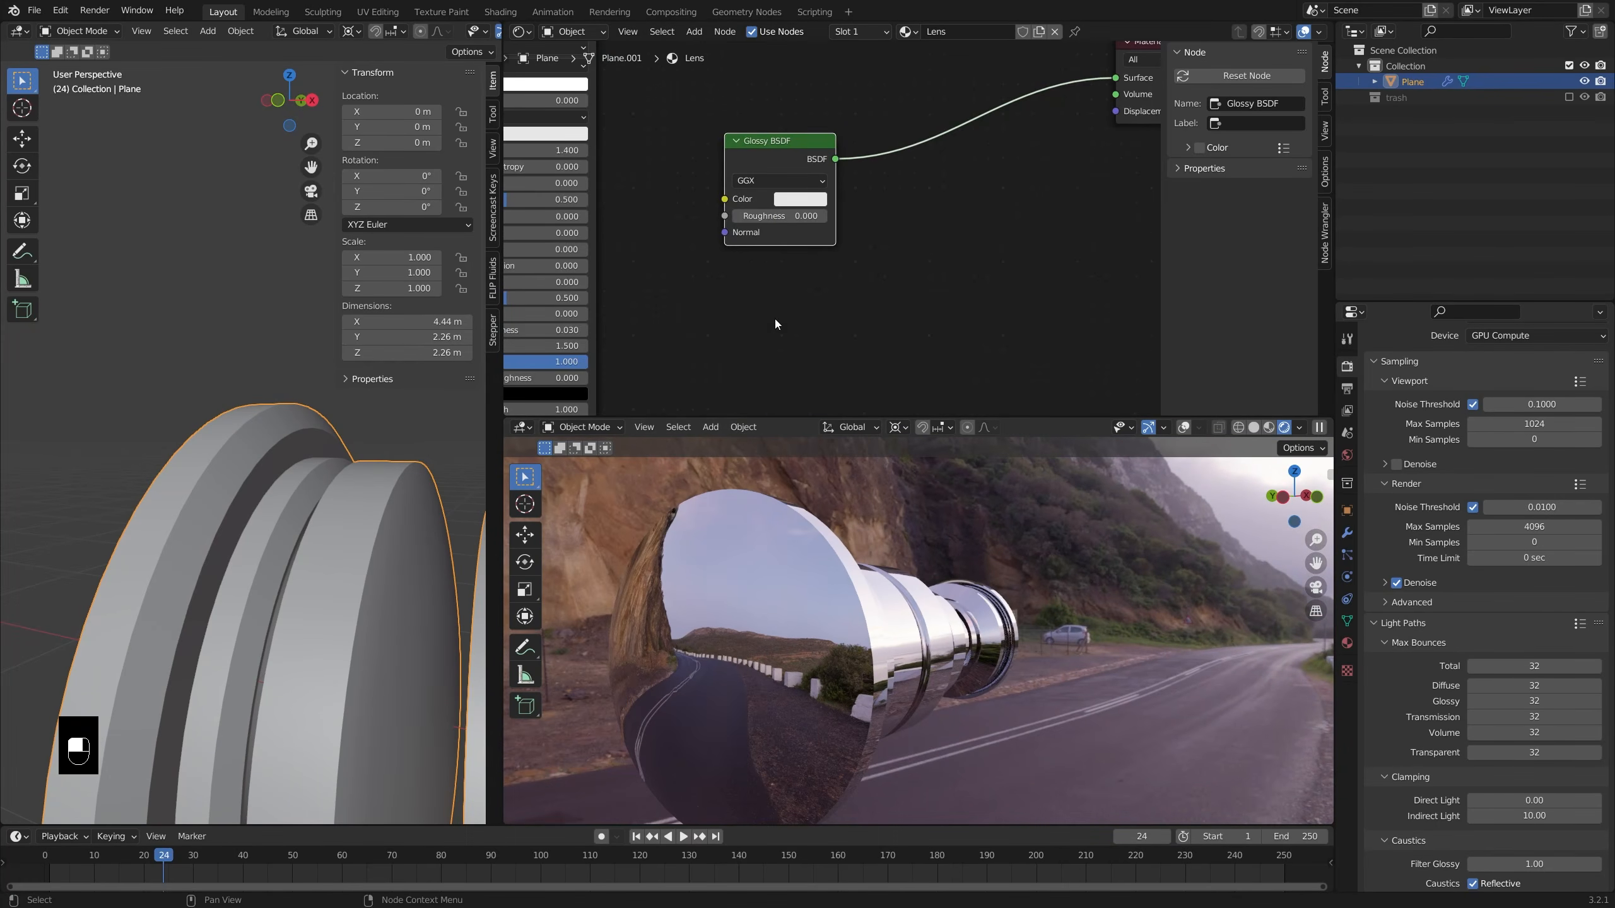
- Insert a Mix Shader between the Glossy BSDF and the Material Output, with the Principled BSDF as the first shader and the Glossy BSDF as the second
{"action": "scroll", "coordinate": [908, 292], "scroll_direction": "down", "scroll_amount": 2}
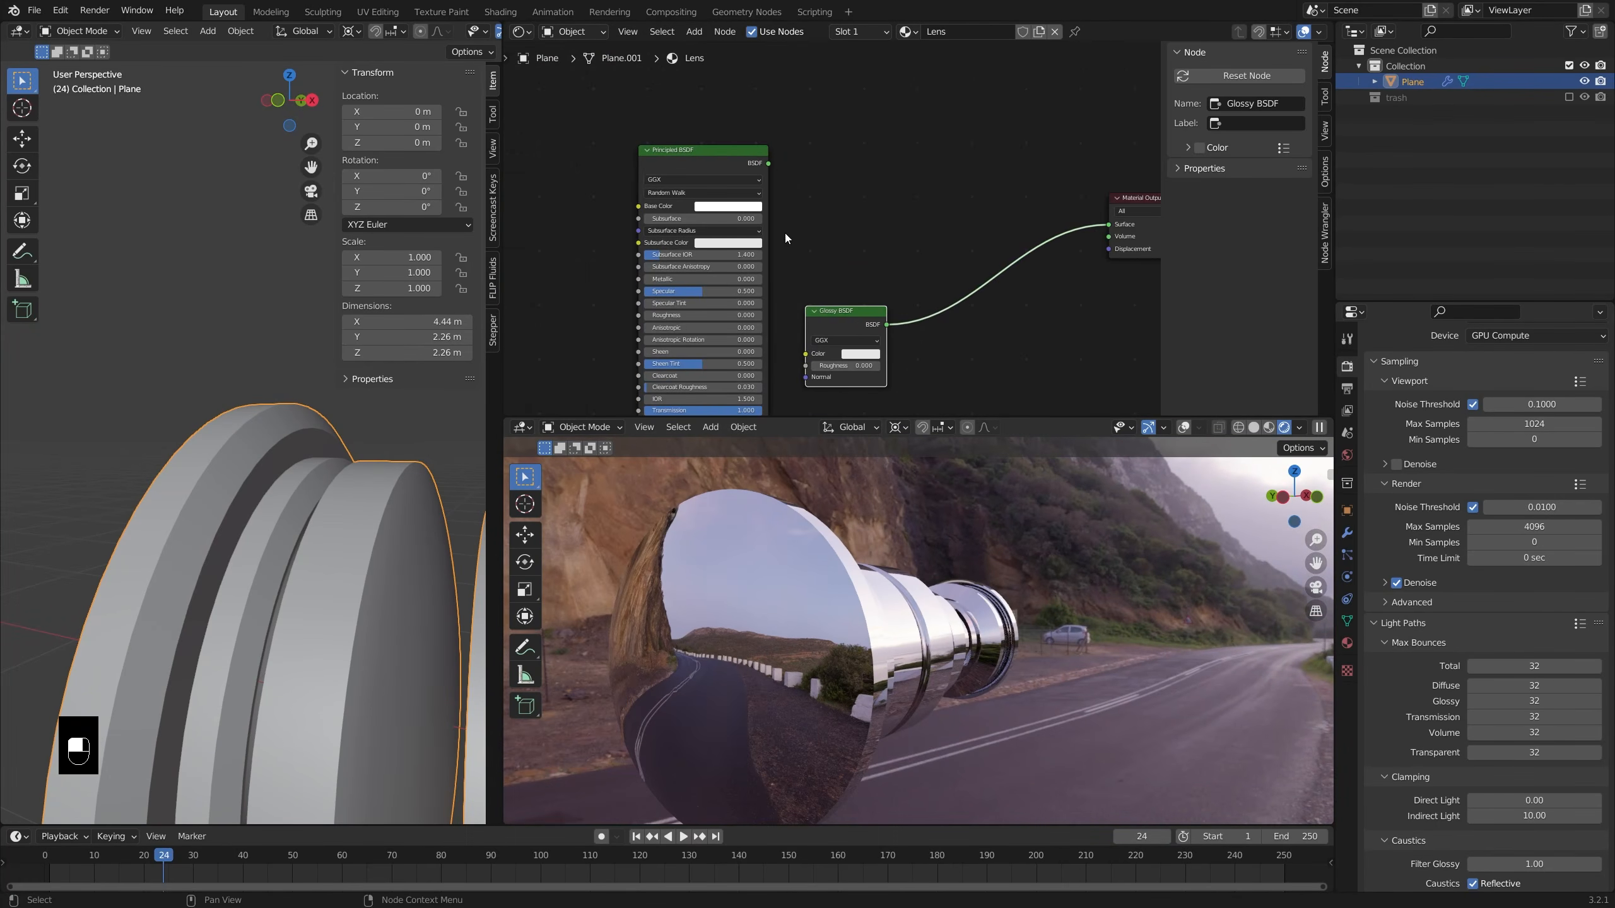
{"action": "key", "text": "shift+a"}
{"action": "mouse_move", "coordinate": [828, 227]}
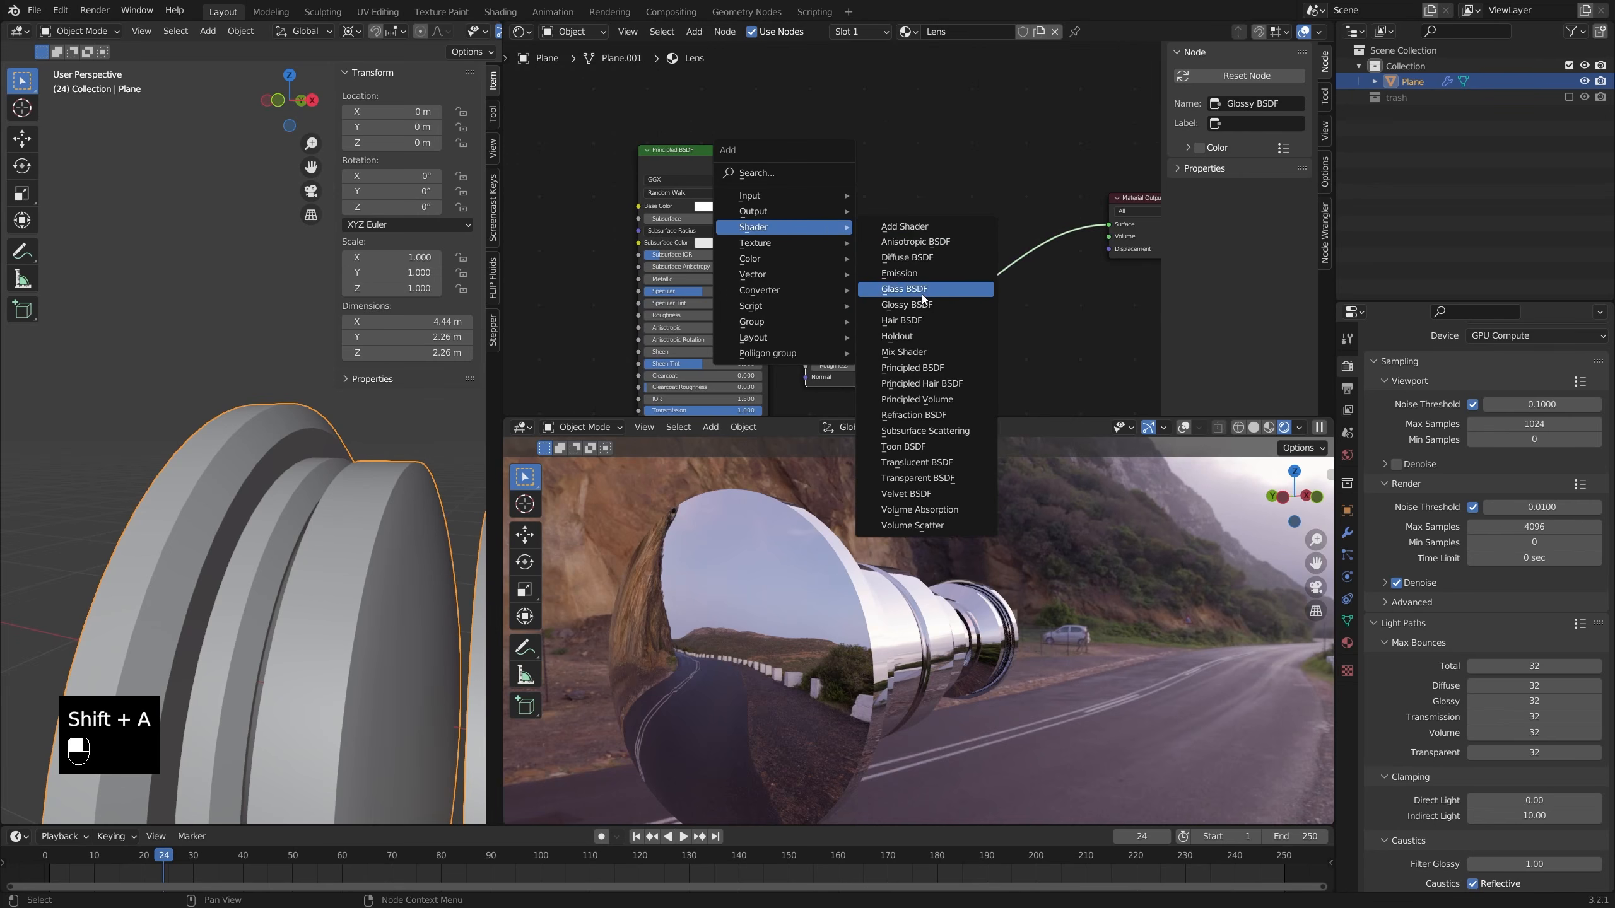
{"action": "left_click", "coordinate": [919, 352]}
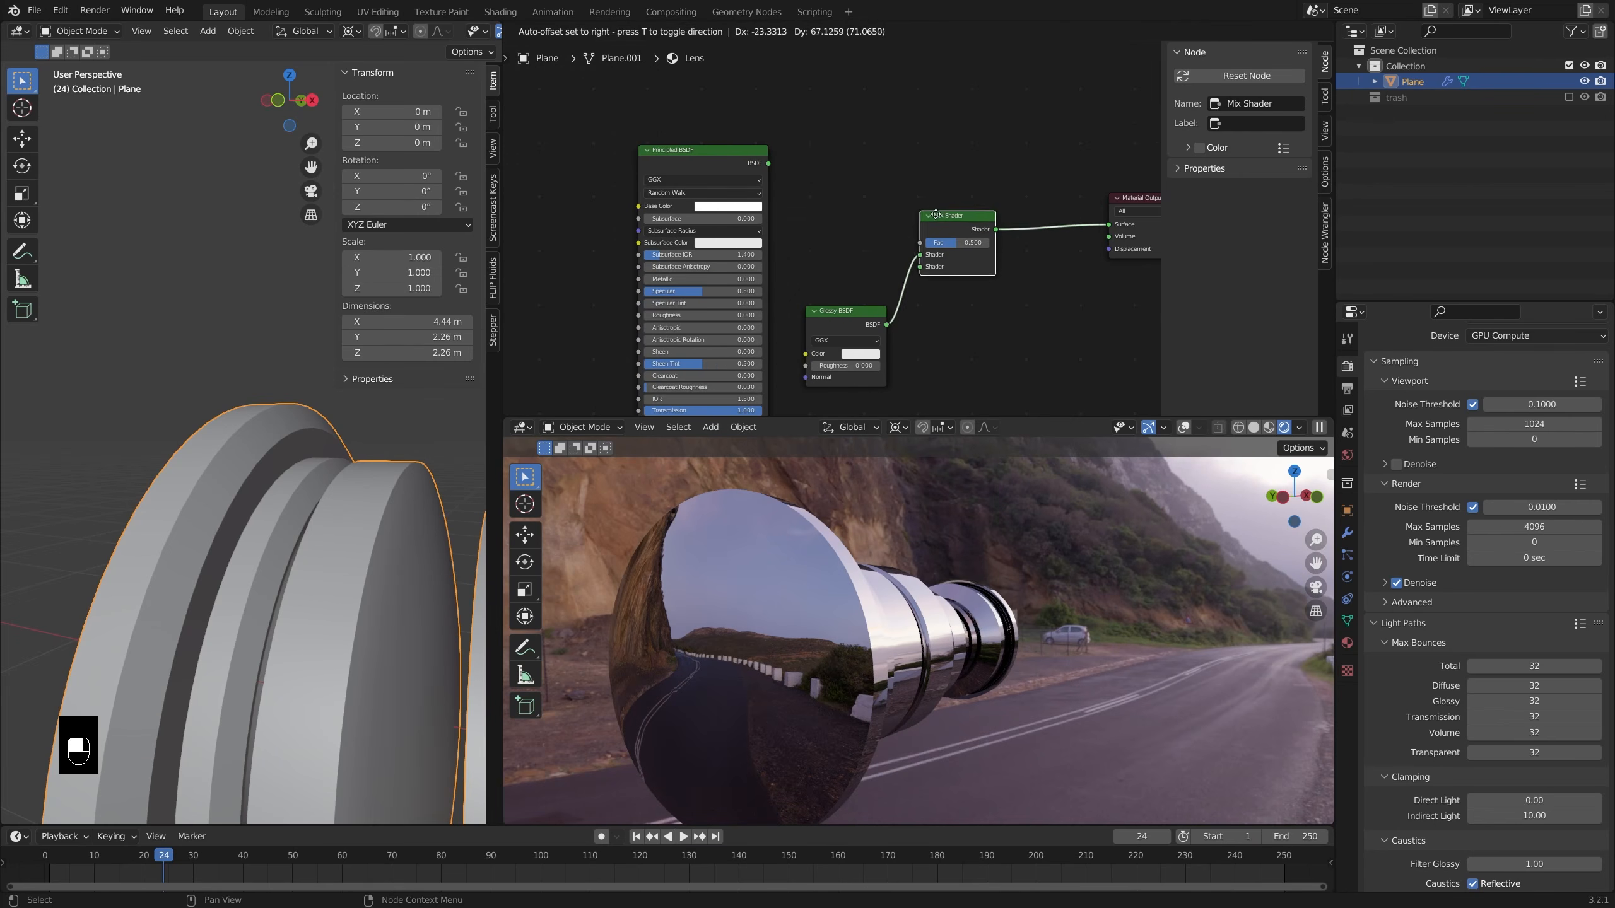
{"action": "left_click_drag", "start_coordinate": [891, 234], "coordinate": [906, 244]}
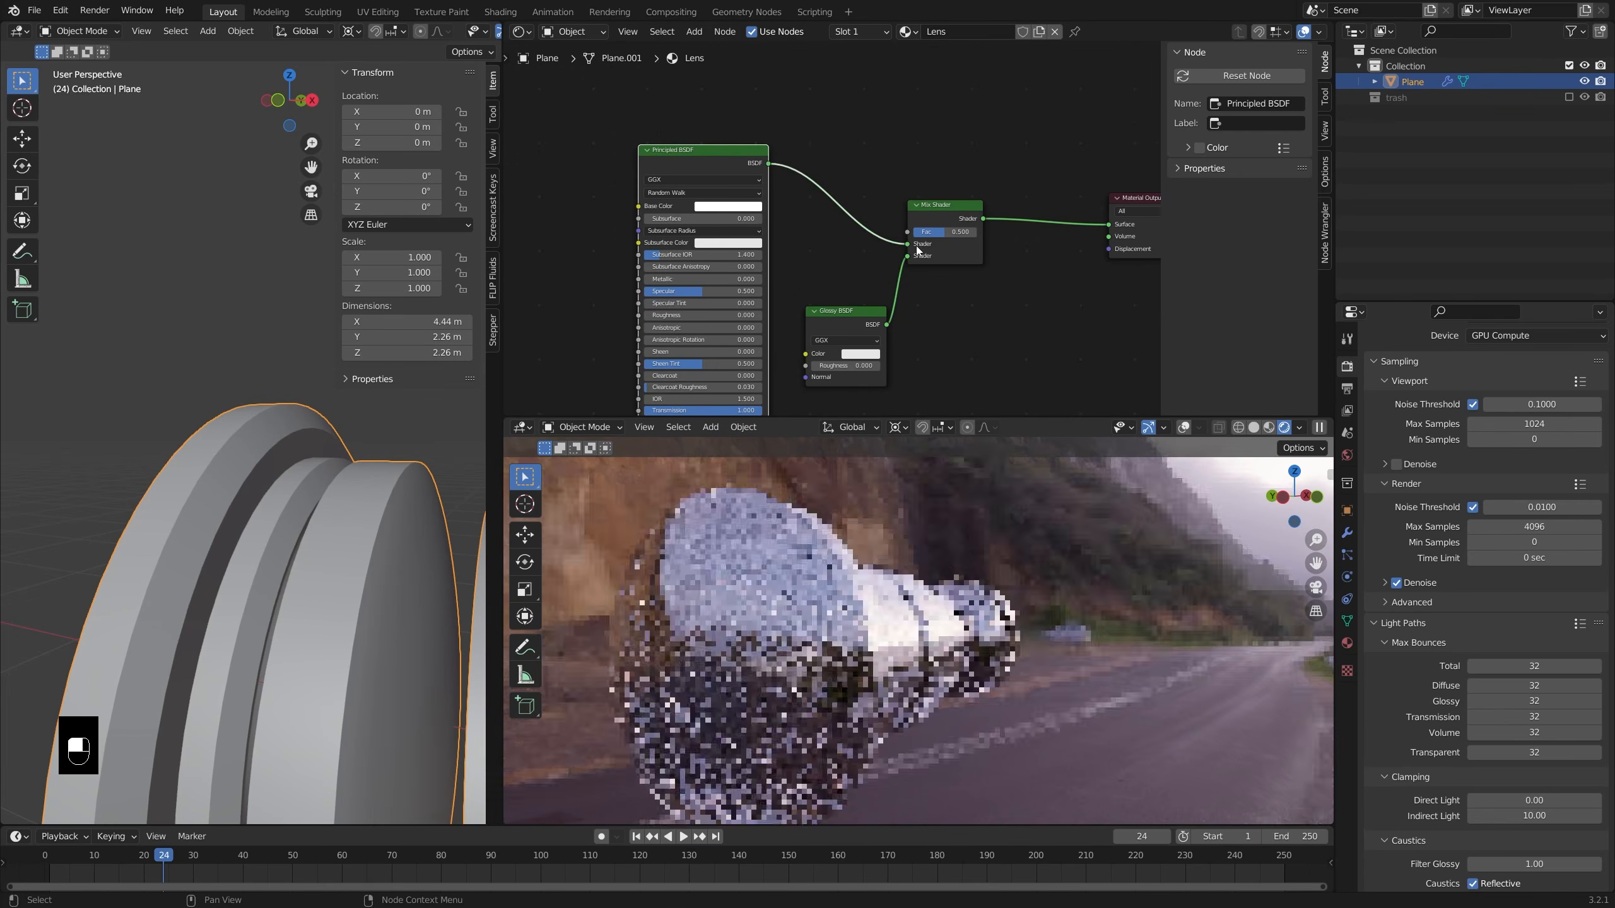
{"action": "left_click_drag", "start_coordinate": [699, 279], "coordinate": [788, 311]}
{"action": "scroll", "coordinate": [1053, 354], "scroll_direction": "up", "scroll_amount": 1}
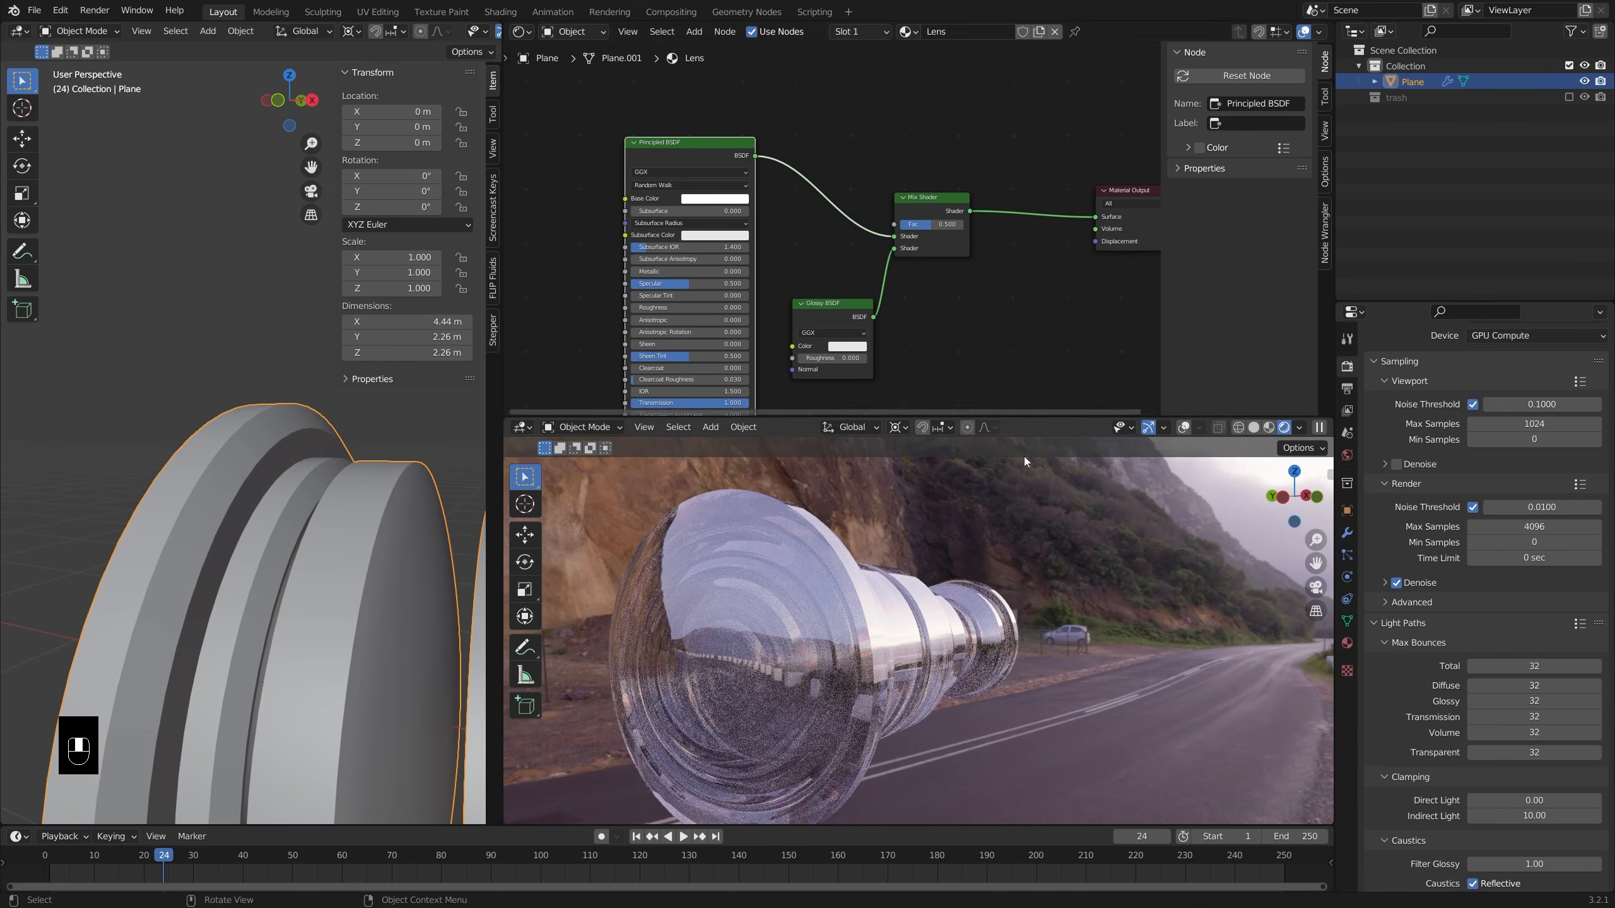
- Place the Glossy BSDF a little lower, set the Mix Shader's Fac to 0.080 and inspect the glass
{"action": "left_click_drag", "start_coordinate": [852, 306], "coordinate": [841, 316]}
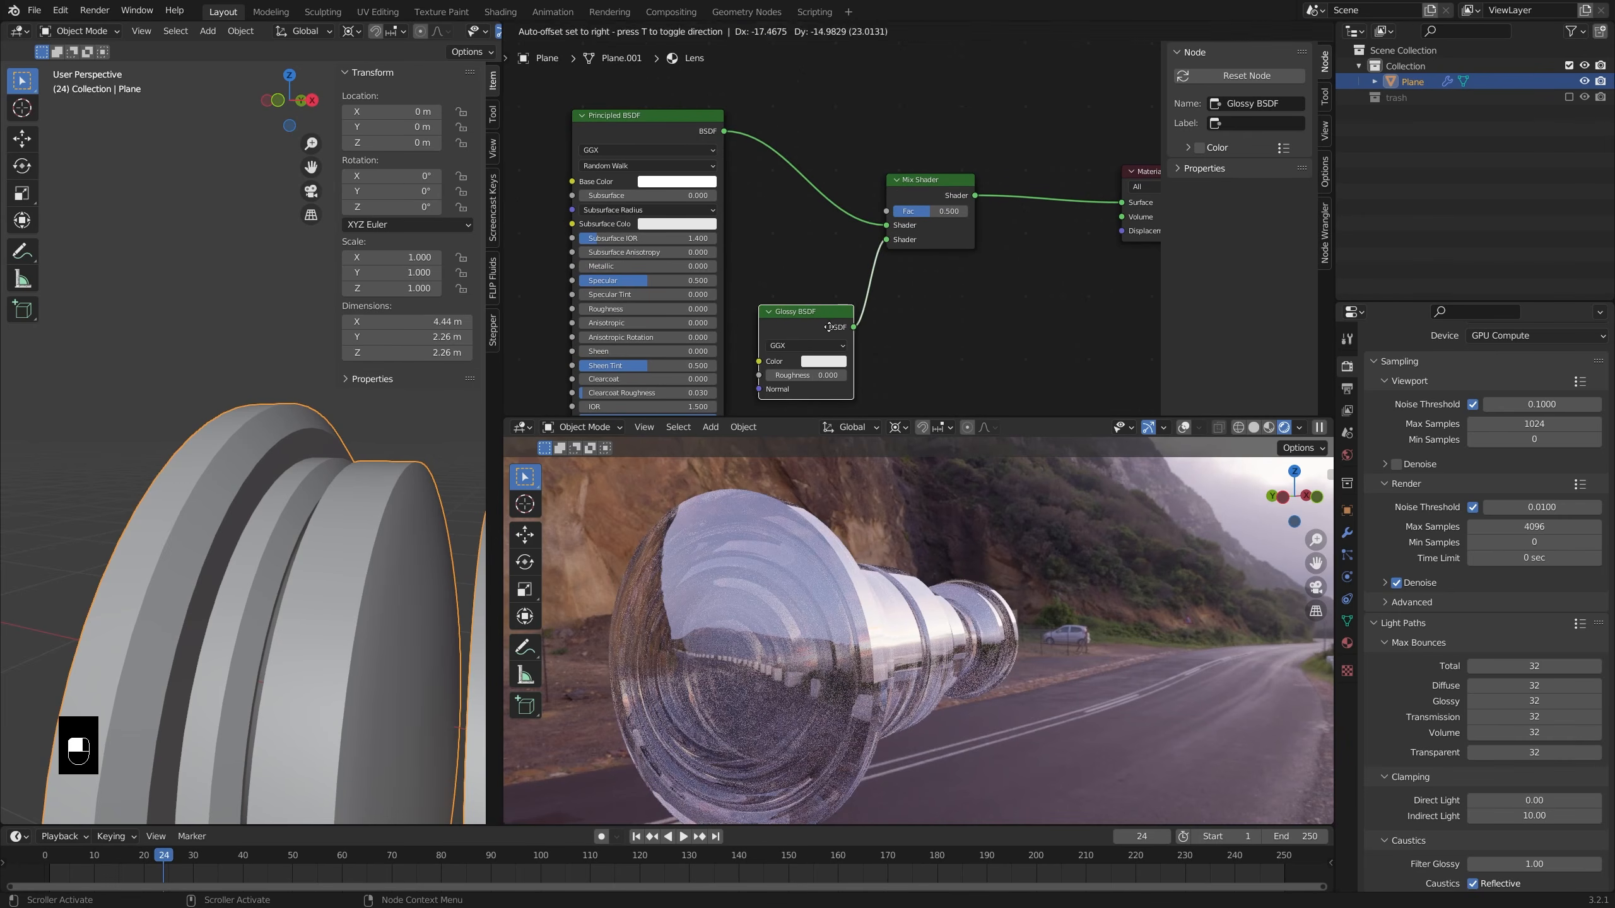
{"action": "left_click_drag", "start_coordinate": [931, 210], "coordinate": [903, 211]}
{"action": "middle_click_drag", "start_coordinate": [846, 533], "coordinate": [923, 506]}
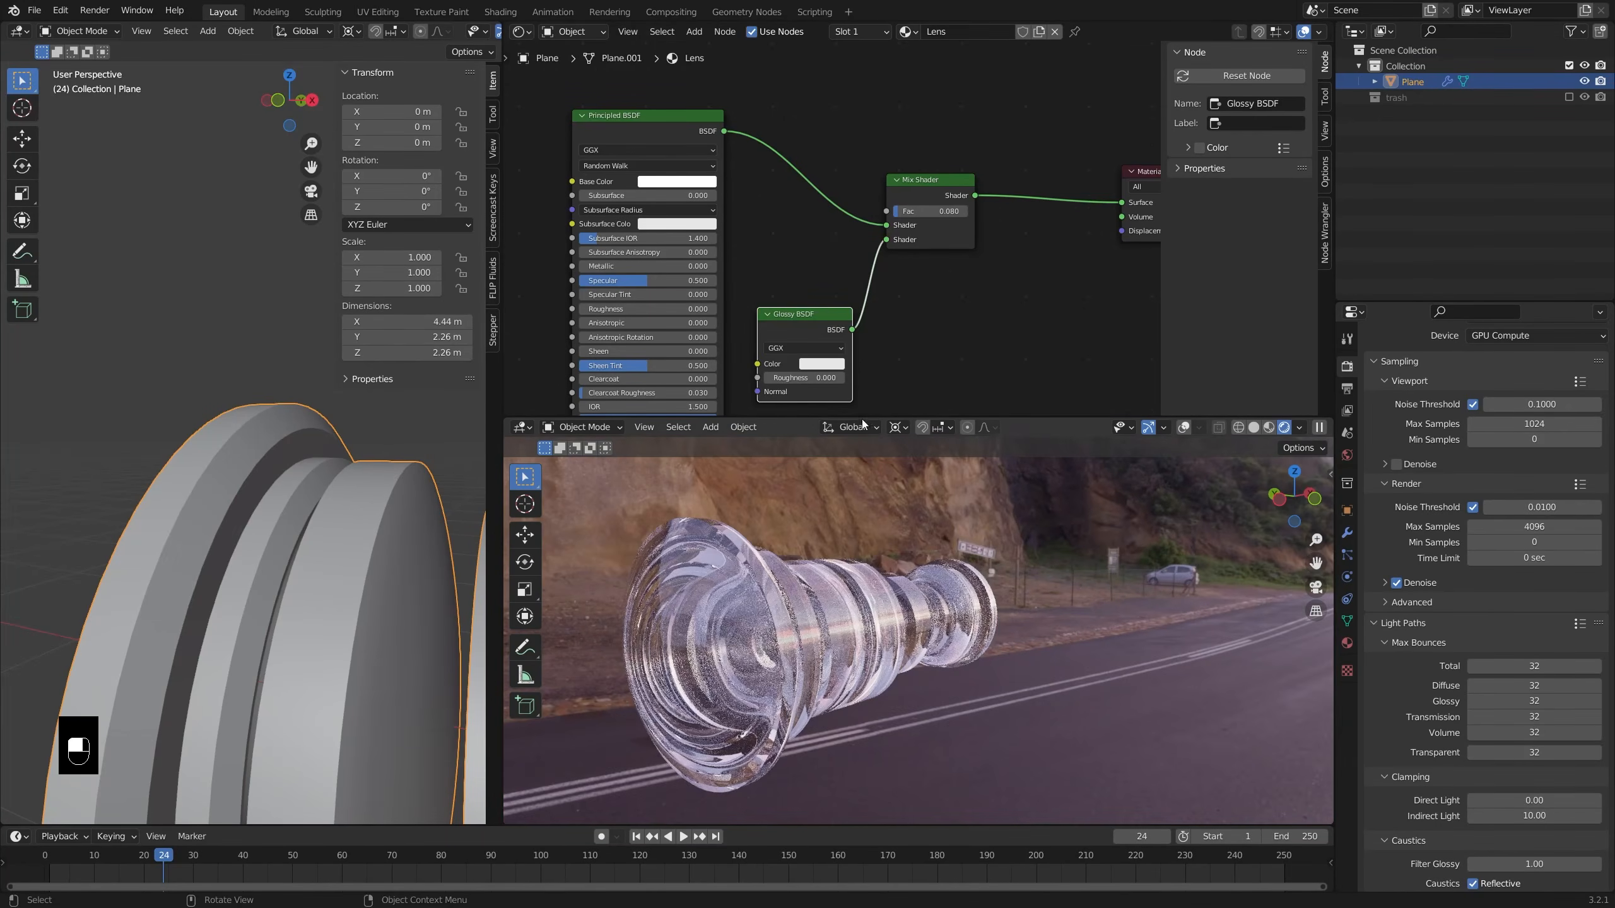
- Tint the Glossy BSDF magenta with H 0.813, S 1.000 and V 0.800, and inspect the coloured reflections
{"action": "scroll", "coordinate": [947, 263], "scroll_direction": "up", "scroll_amount": 2}
{"action": "scroll", "coordinate": [884, 292], "scroll_direction": "up", "scroll_amount": 1}
{"action": "left_click", "coordinate": [865, 297]}
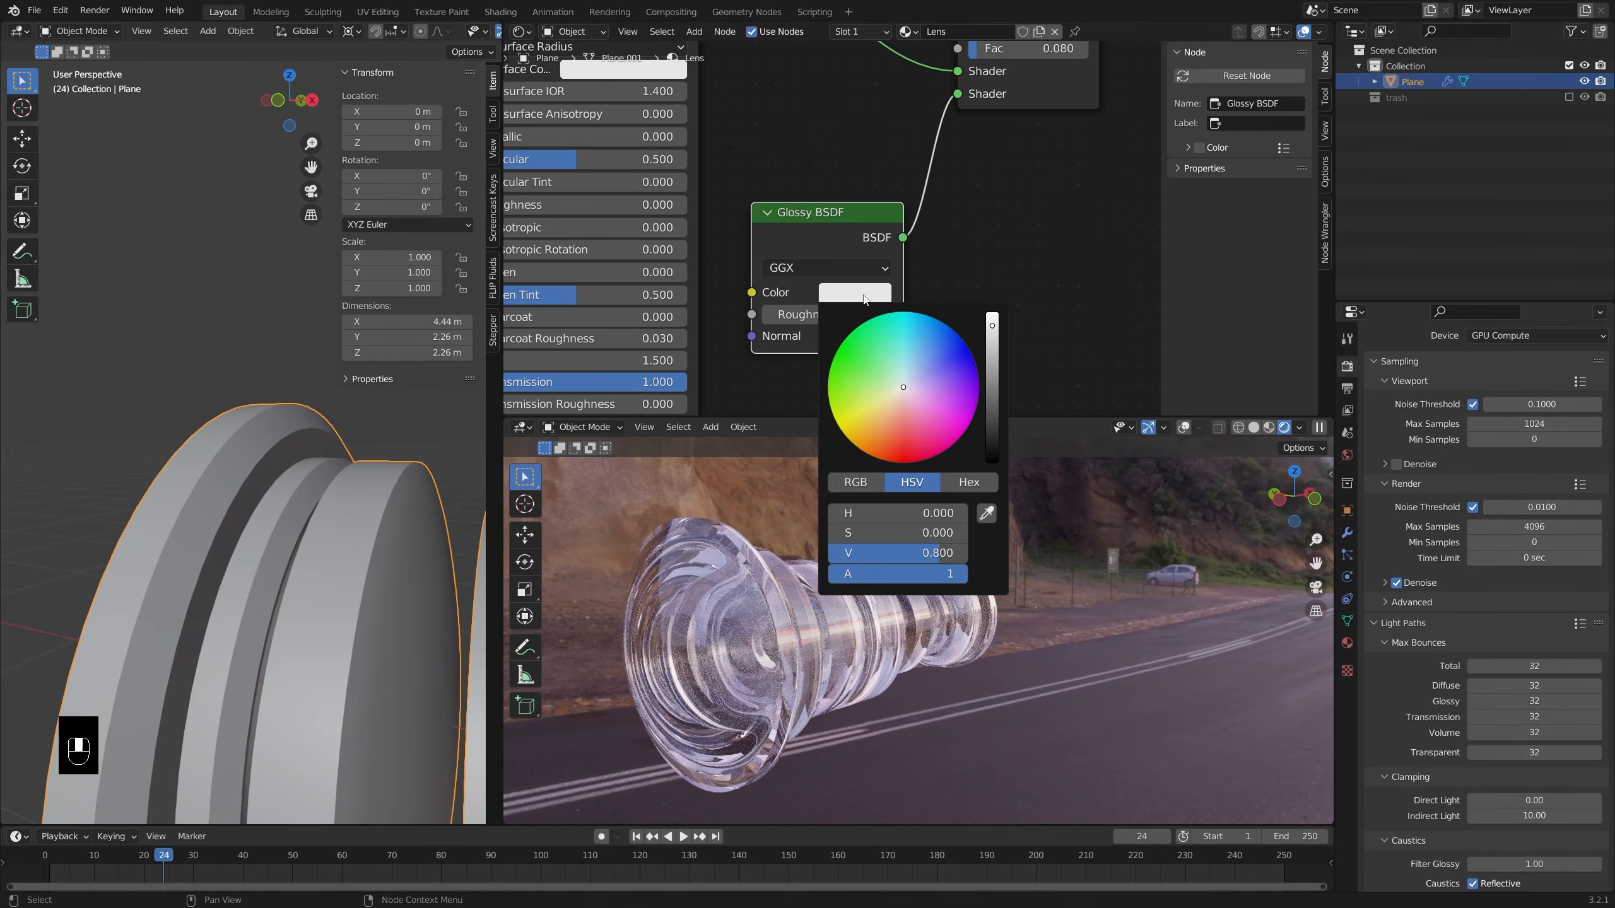
{"action": "mouse_move", "coordinate": [911, 381]}
{"action": "left_mouse_down"}
{"action": "mouse_move", "coordinate": [885, 367]}
{"action": "mouse_move", "coordinate": [935, 435]}
{"action": "left_mouse_up"}
{"action": "left_click_drag", "start_coordinate": [946, 366], "coordinate": [939, 361]}
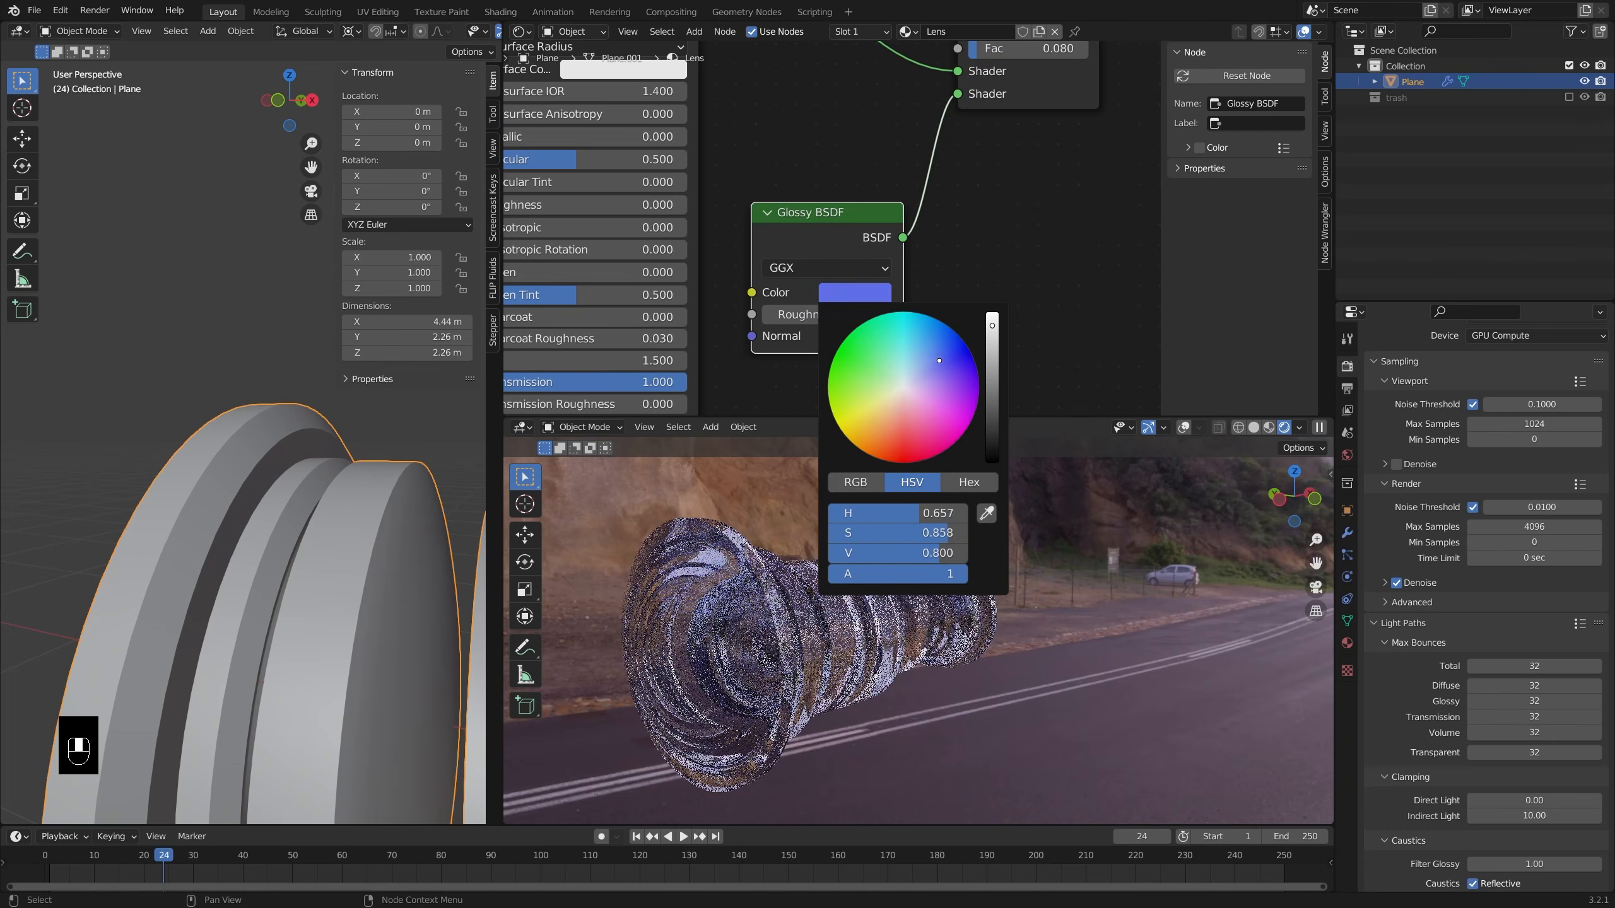
{"action": "mouse_move", "coordinate": [961, 436]}
{"action": "left_mouse_down"}
{"action": "mouse_move", "coordinate": [959, 411]}
{"action": "mouse_move", "coordinate": [945, 441]}
{"action": "left_mouse_up"}
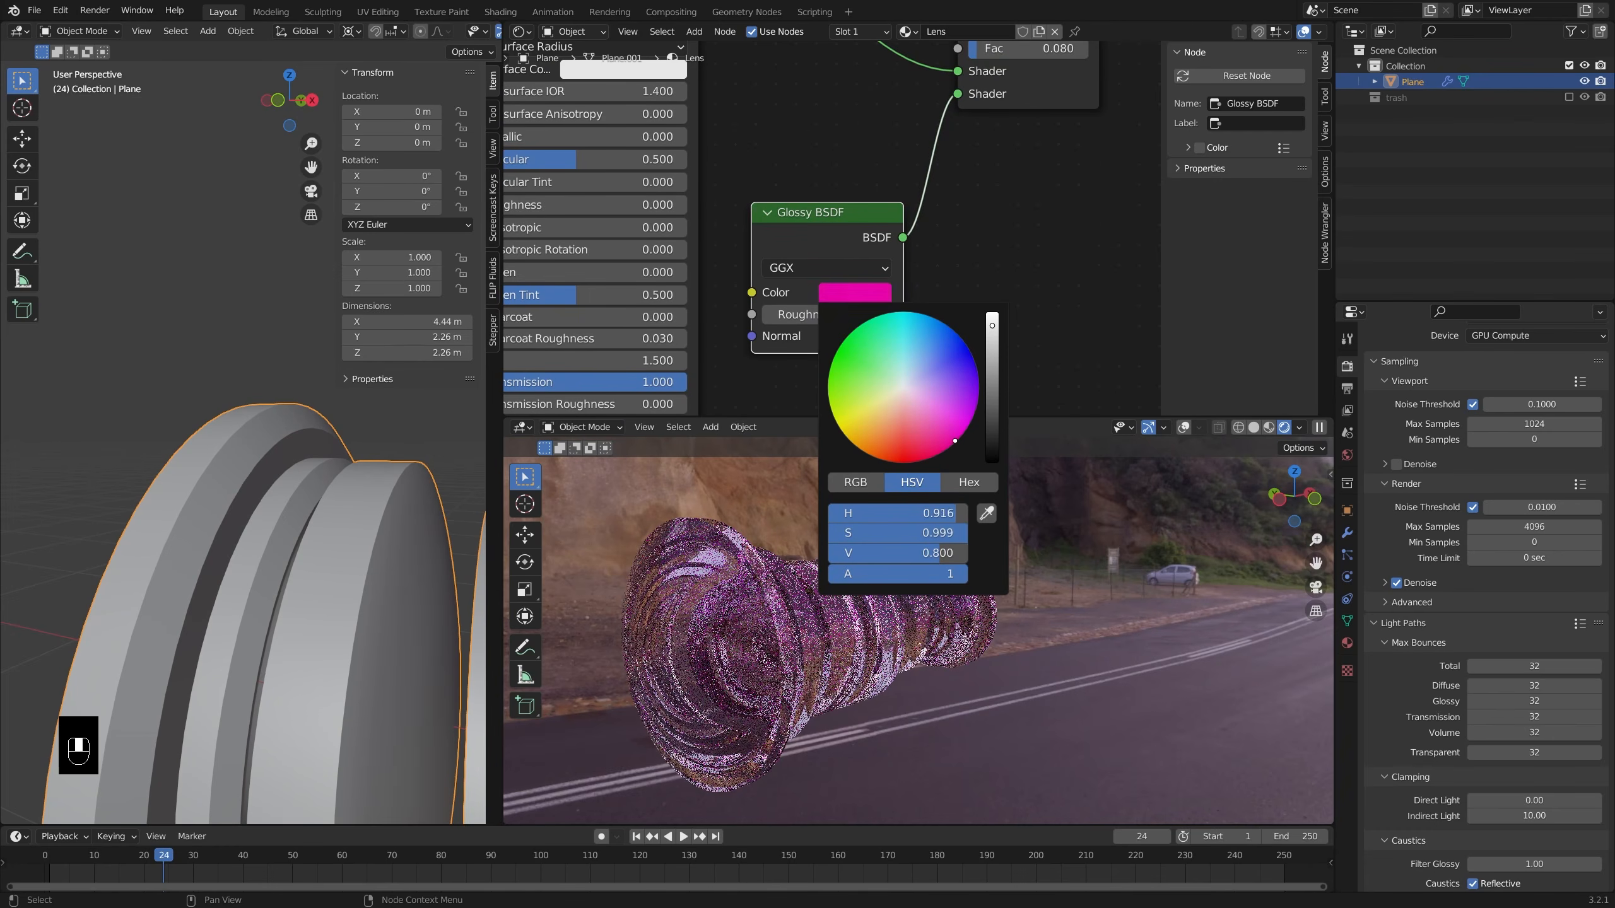
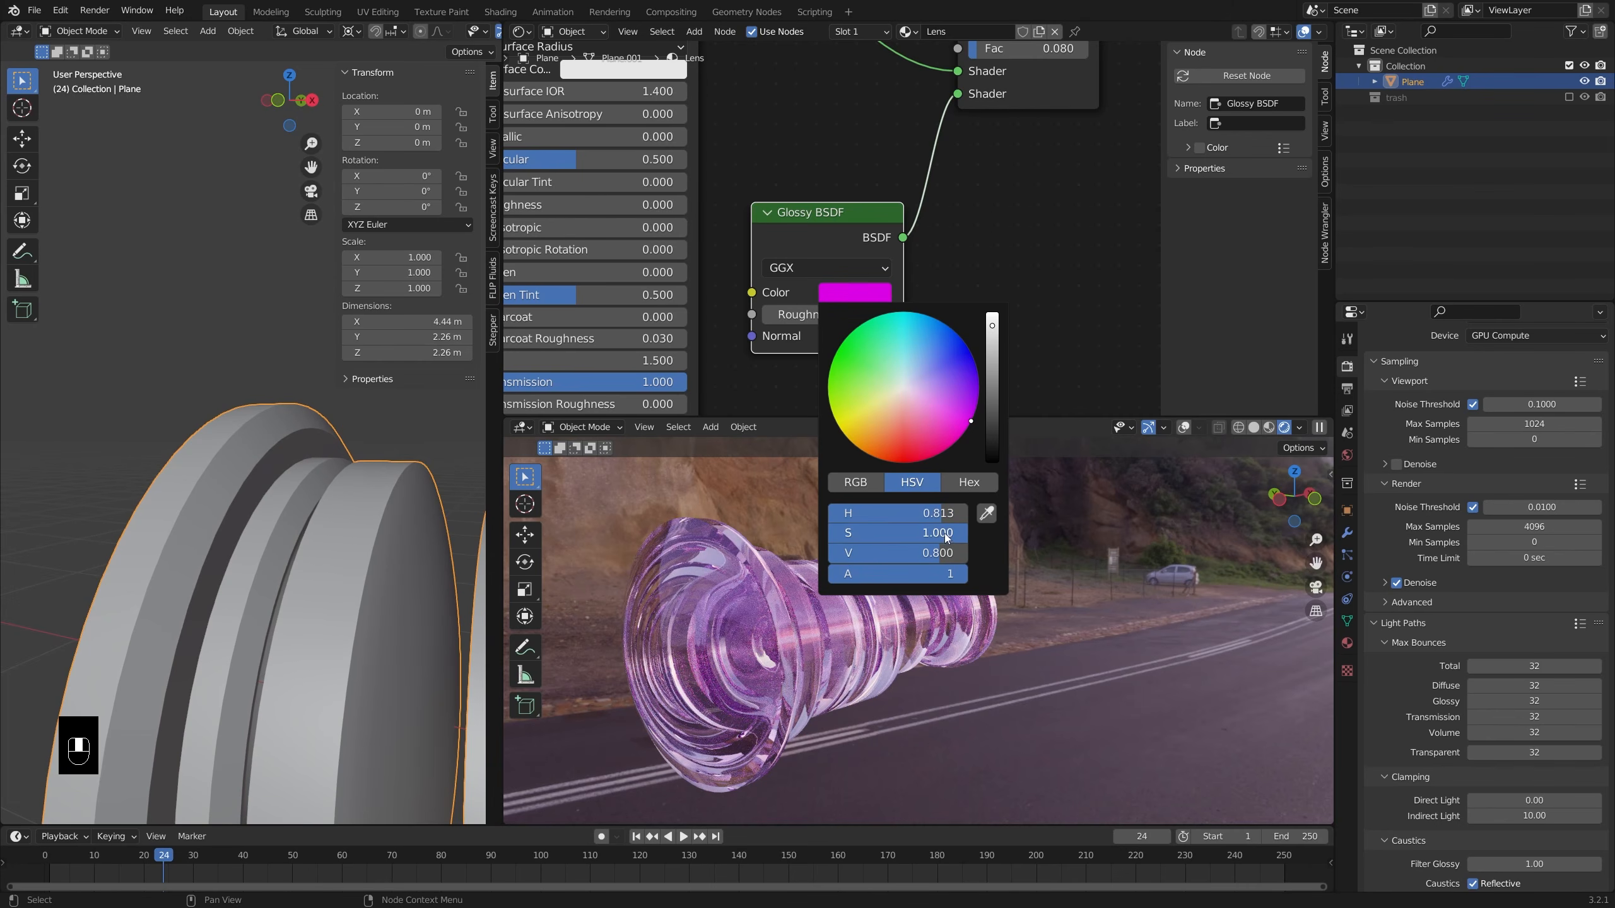
{"action": "scroll", "coordinate": [945, 534], "scroll_direction": "down", "scroll_amount": 2, "text": "ctrl"}
{"action": "scroll", "coordinate": [945, 535], "scroll_direction": "up", "scroll_amount": 2, "text": "ctrl"}
{"action": "mouse_move", "coordinate": [856, 584]}
{"action": "middle_mouse_down"}
{"action": "mouse_move", "coordinate": [915, 580]}
{"action": "mouse_move", "coordinate": [847, 562]}
{"action": "middle_mouse_up"}
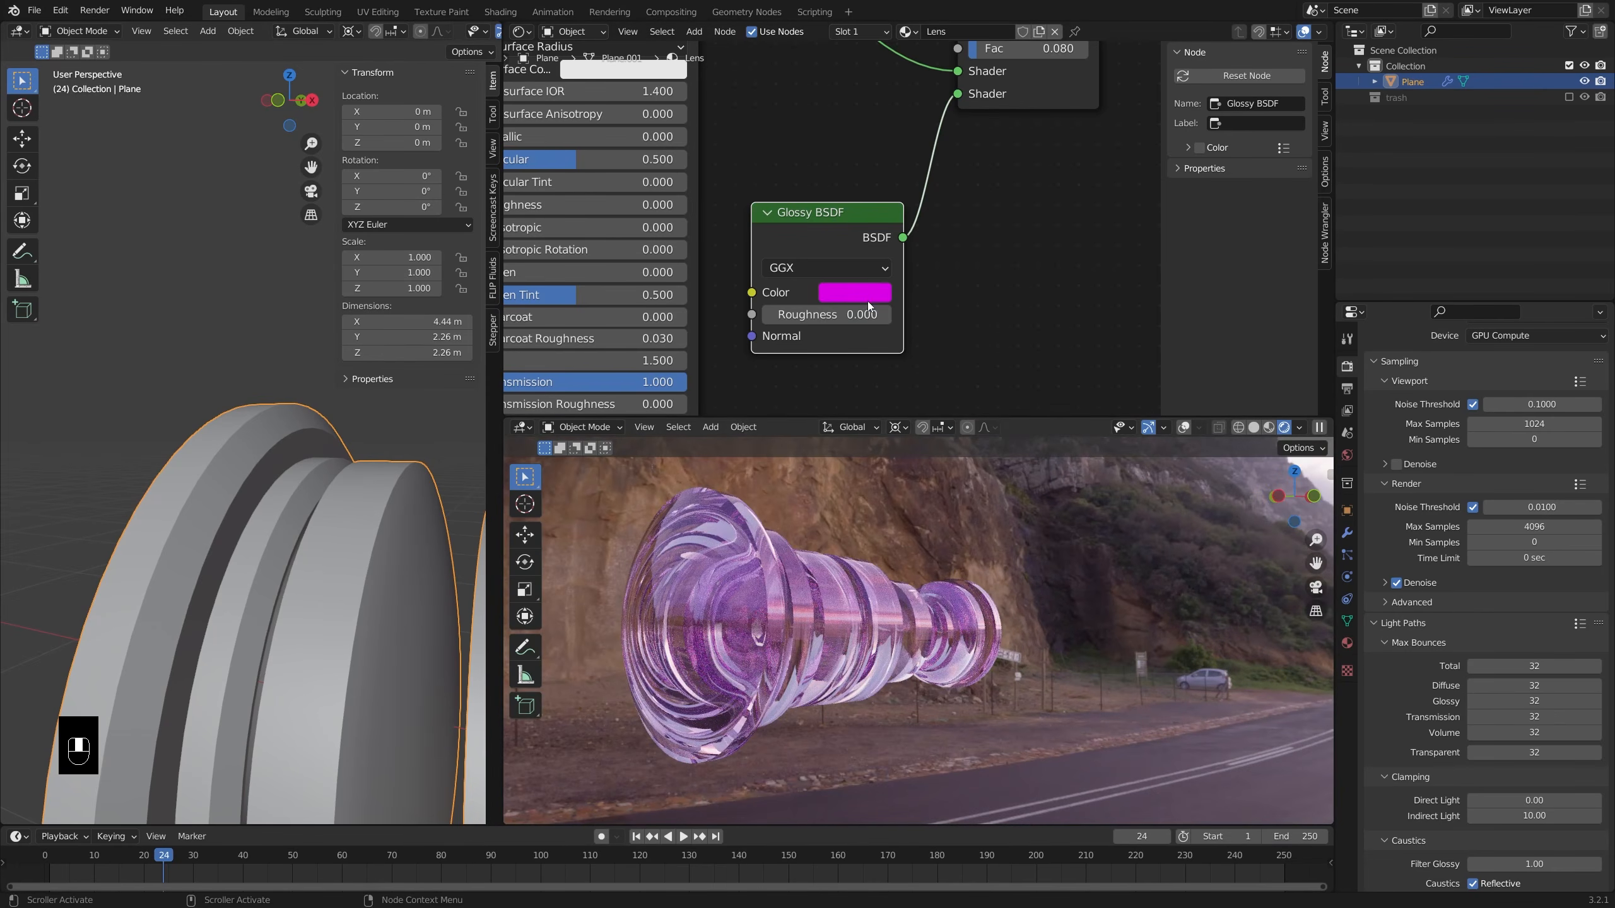
{"action": "scroll", "coordinate": [803, 622], "scroll_direction": "down", "scroll_amount": 3}
{"action": "middle_click_drag", "start_coordinate": [802, 622], "coordinate": [795, 623]}
- Rename the Lens material as Lens1 in the material properties
{"action": "scroll", "coordinate": [255, 597], "scroll_direction": "down", "scroll_amount": 4}
{"action": "mouse_move", "coordinate": [312, 566]}
{"action": "middle_mouse_down", "text": "shift"}
{"action": "mouse_move", "coordinate": [209, 542]}
{"action": "mouse_move", "coordinate": [322, 555]}
{"action": "middle_mouse_up", "text": "shift"}
{"action": "left_click", "coordinate": [1347, 643]}
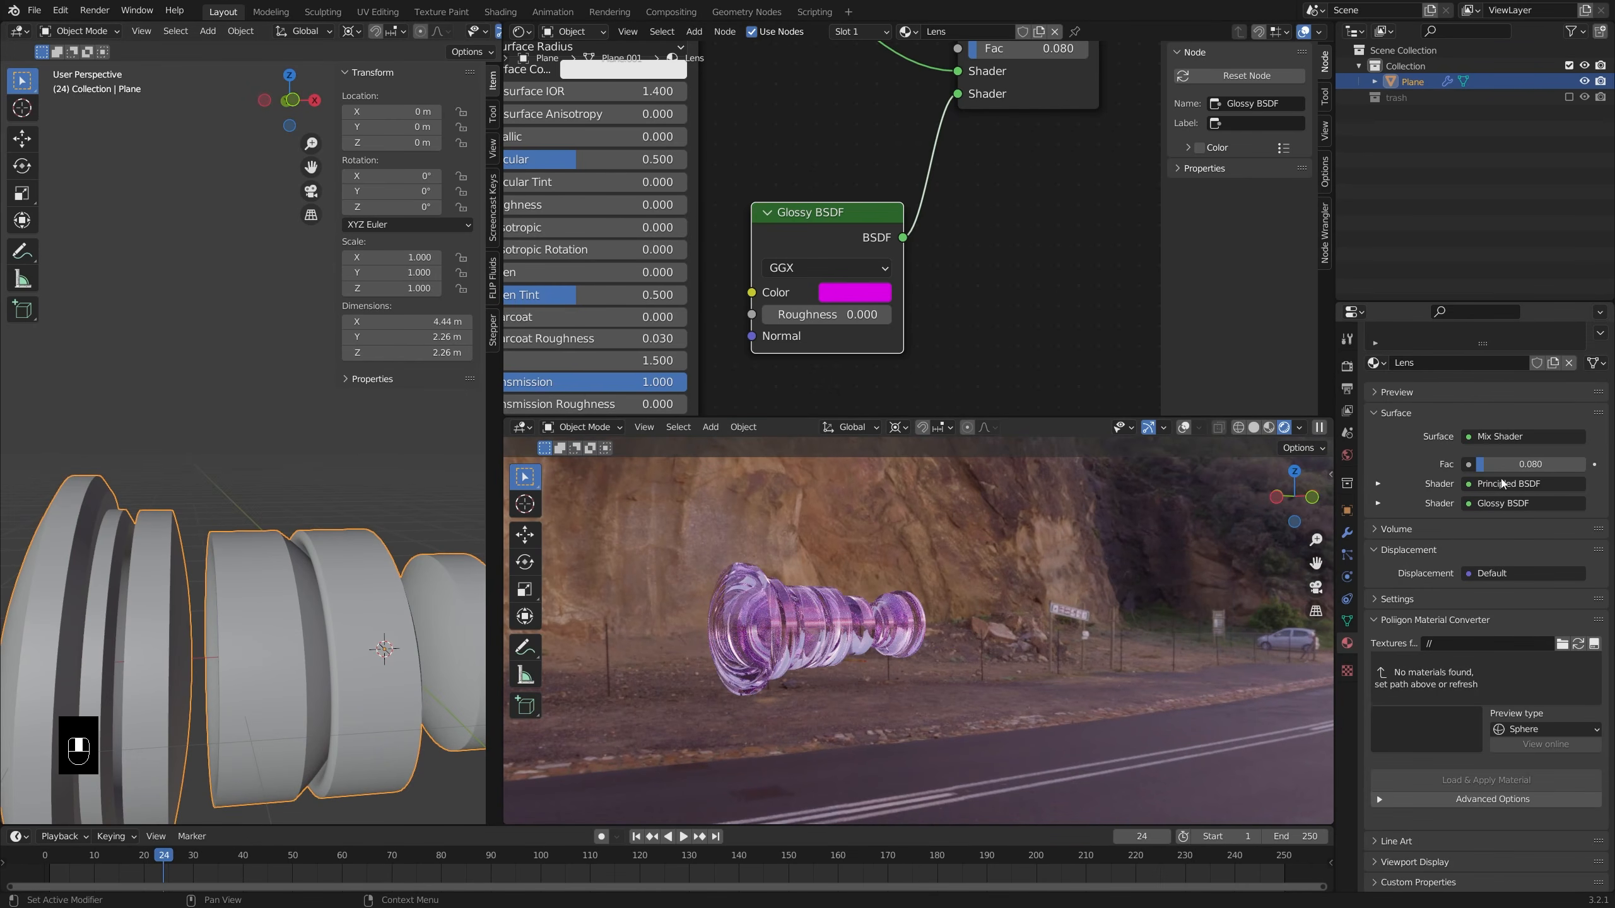
{"action": "left_click", "coordinate": [1463, 437]}
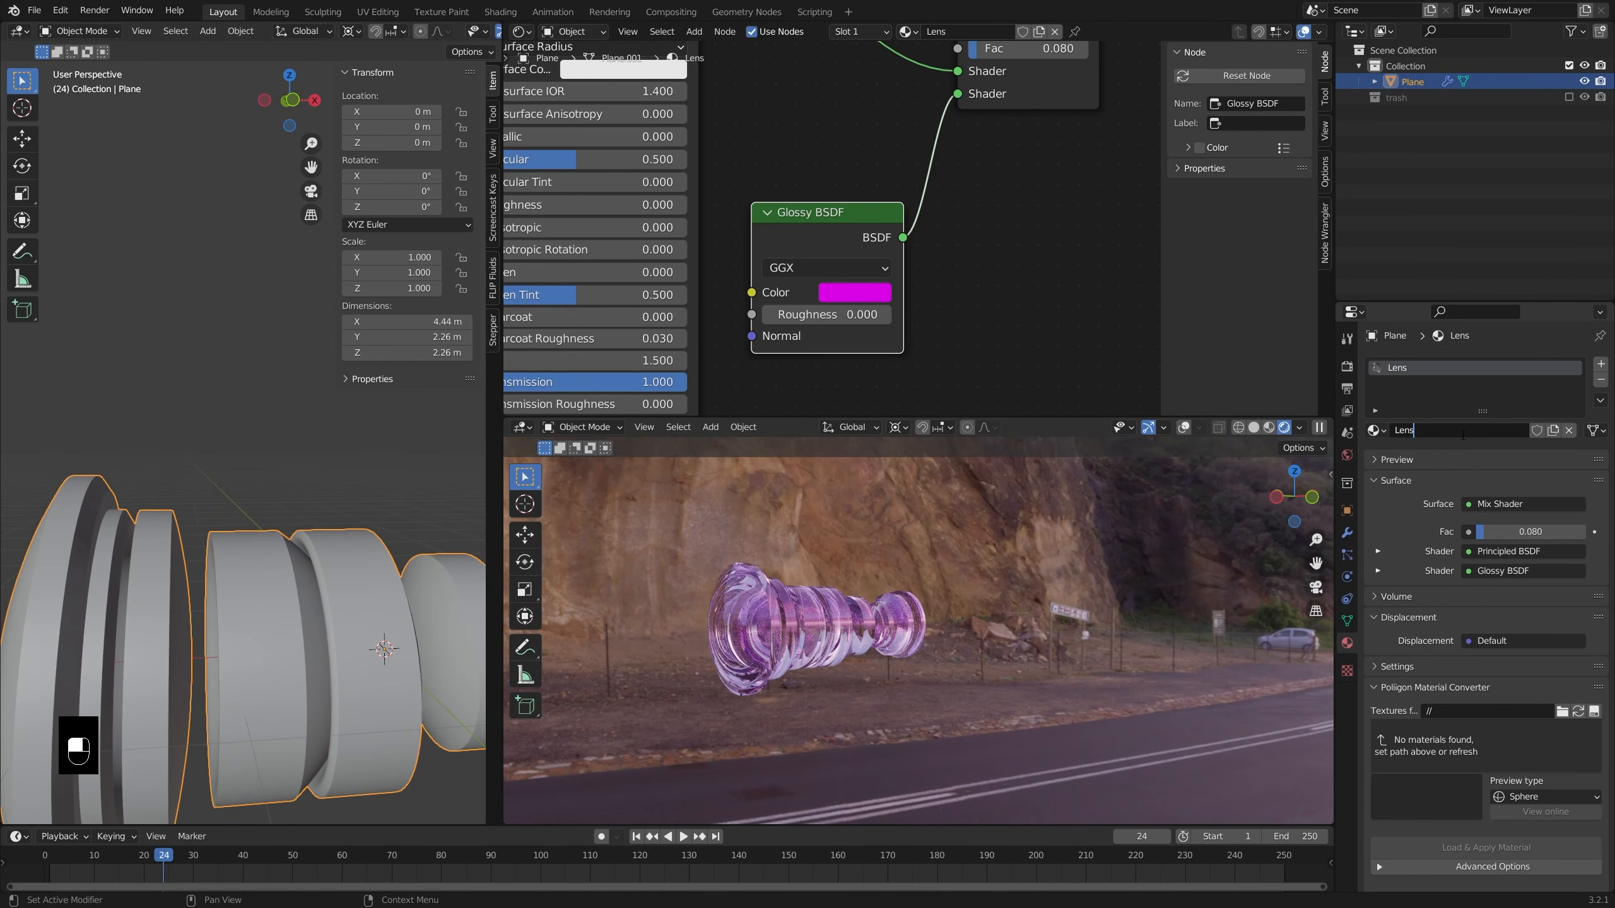
- Add a second material slot holding a single-user copy of Lens1 and name the copy Lens2
{"action": "left_click", "coordinate": [1601, 364]}
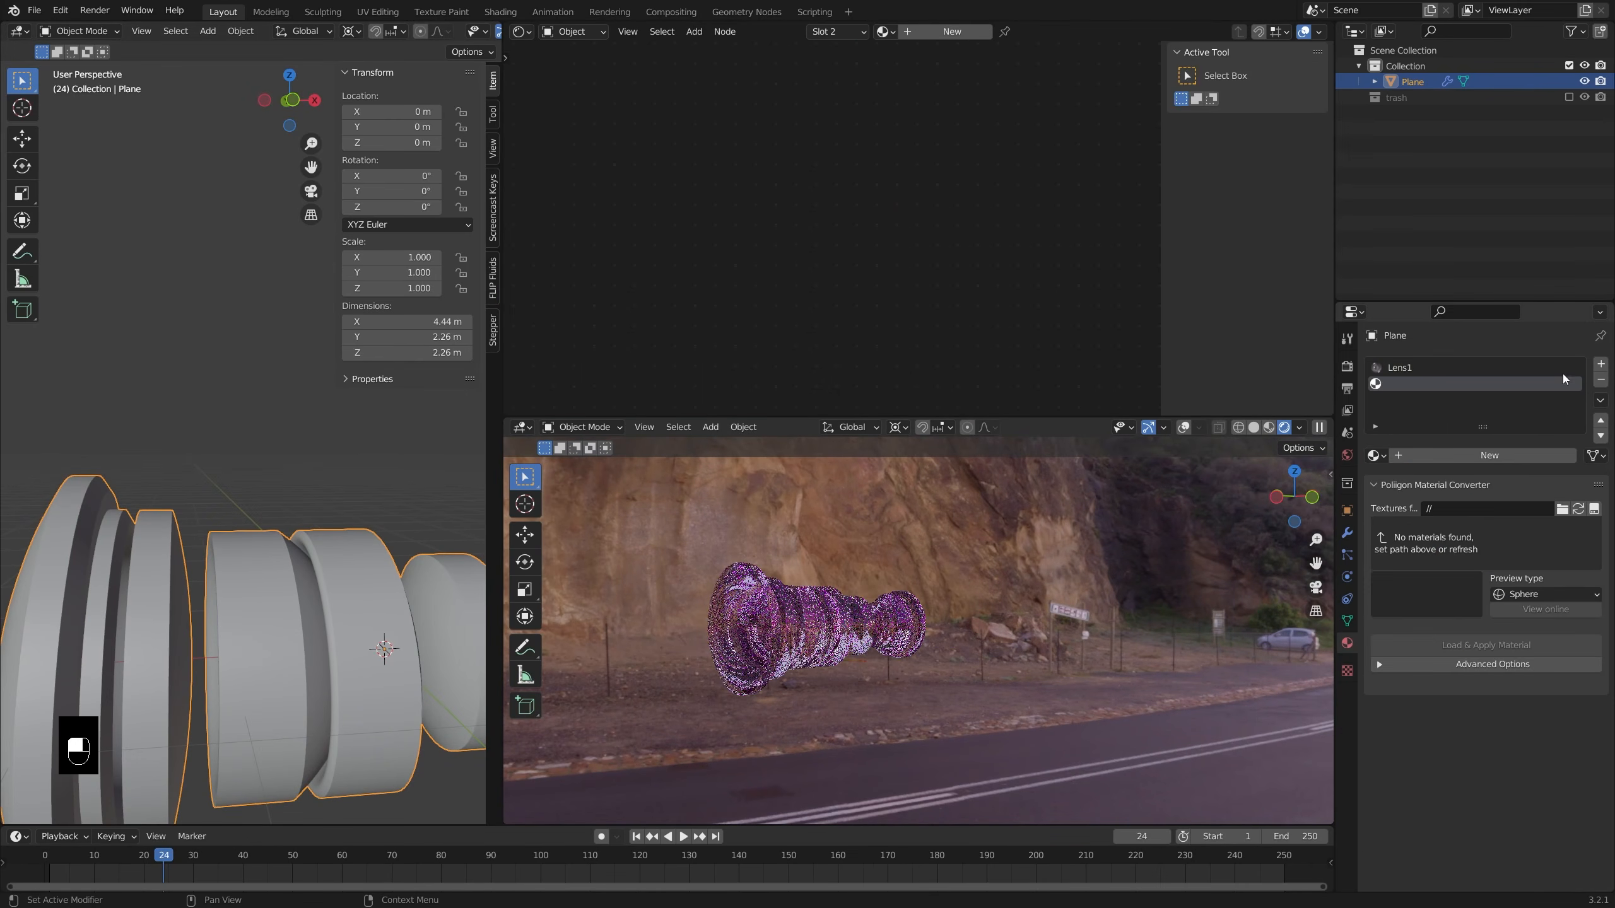
{"action": "left_click", "coordinate": [1376, 456]}
{"action": "left_click", "coordinate": [1407, 479]}
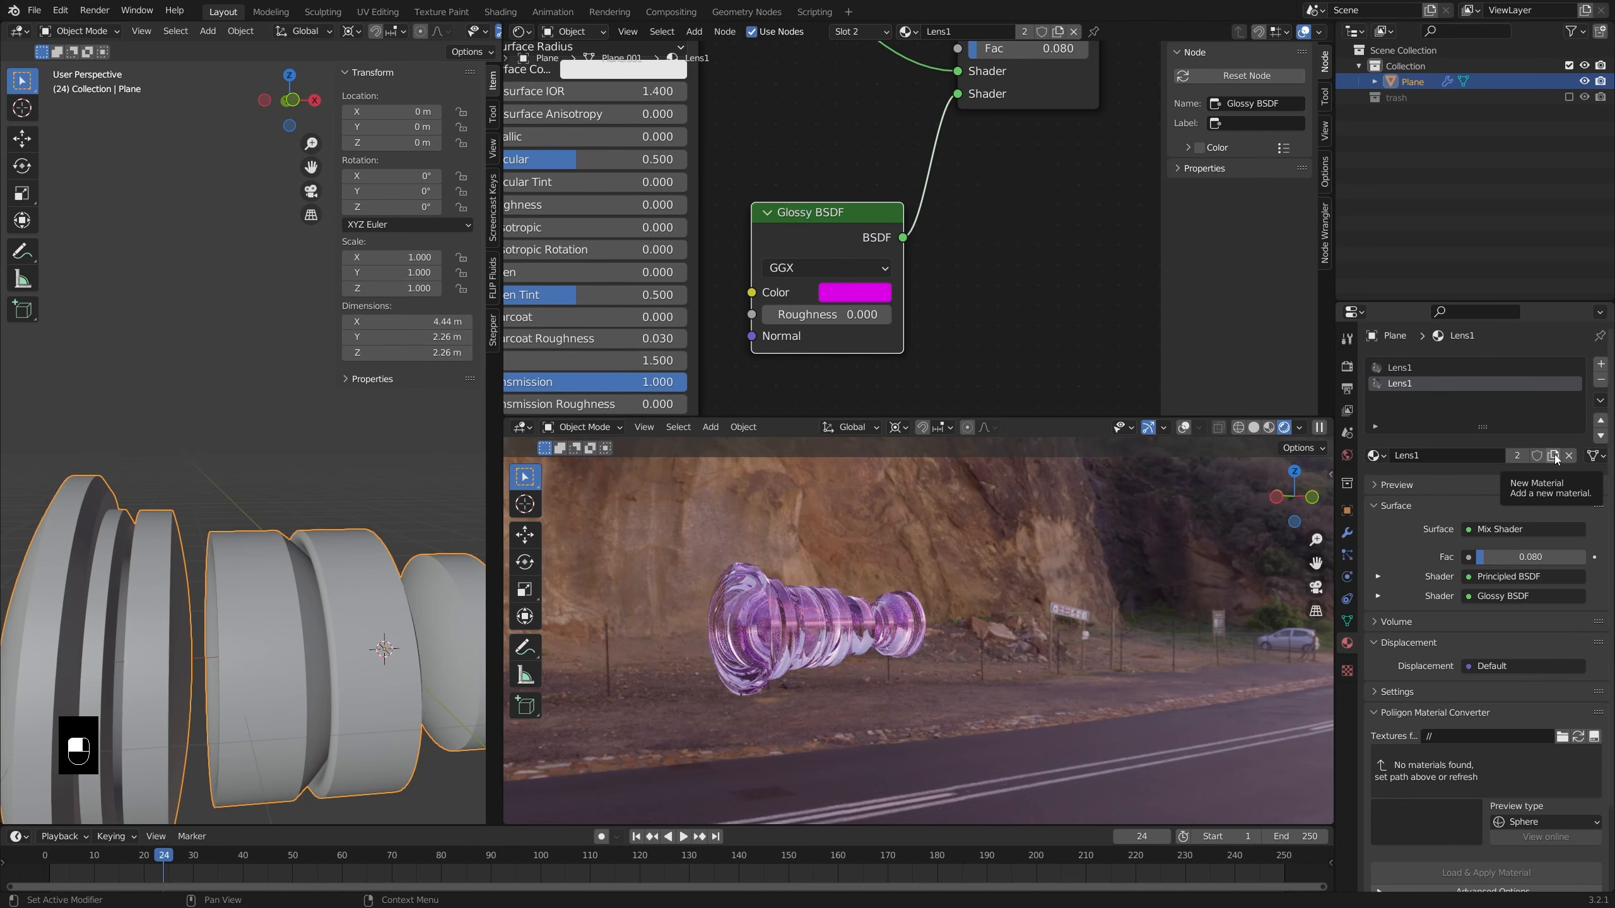
{"action": "left_click", "coordinate": [1555, 454]}
{"action": "double_click", "coordinate": [1421, 455]}
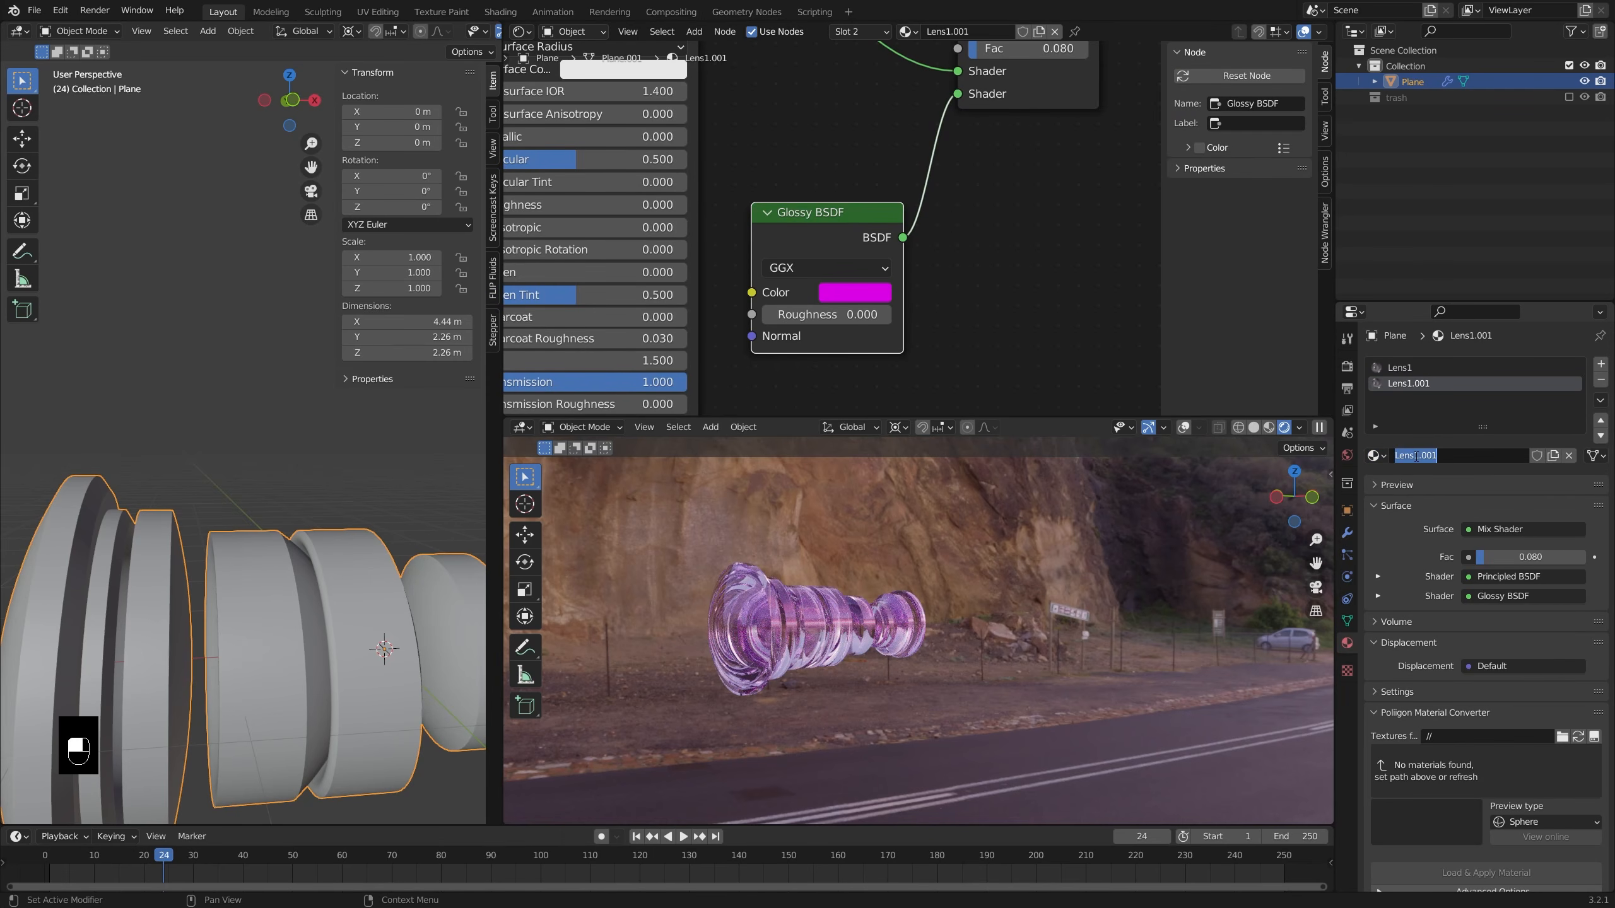
{"action": "key", "text": "Return"}
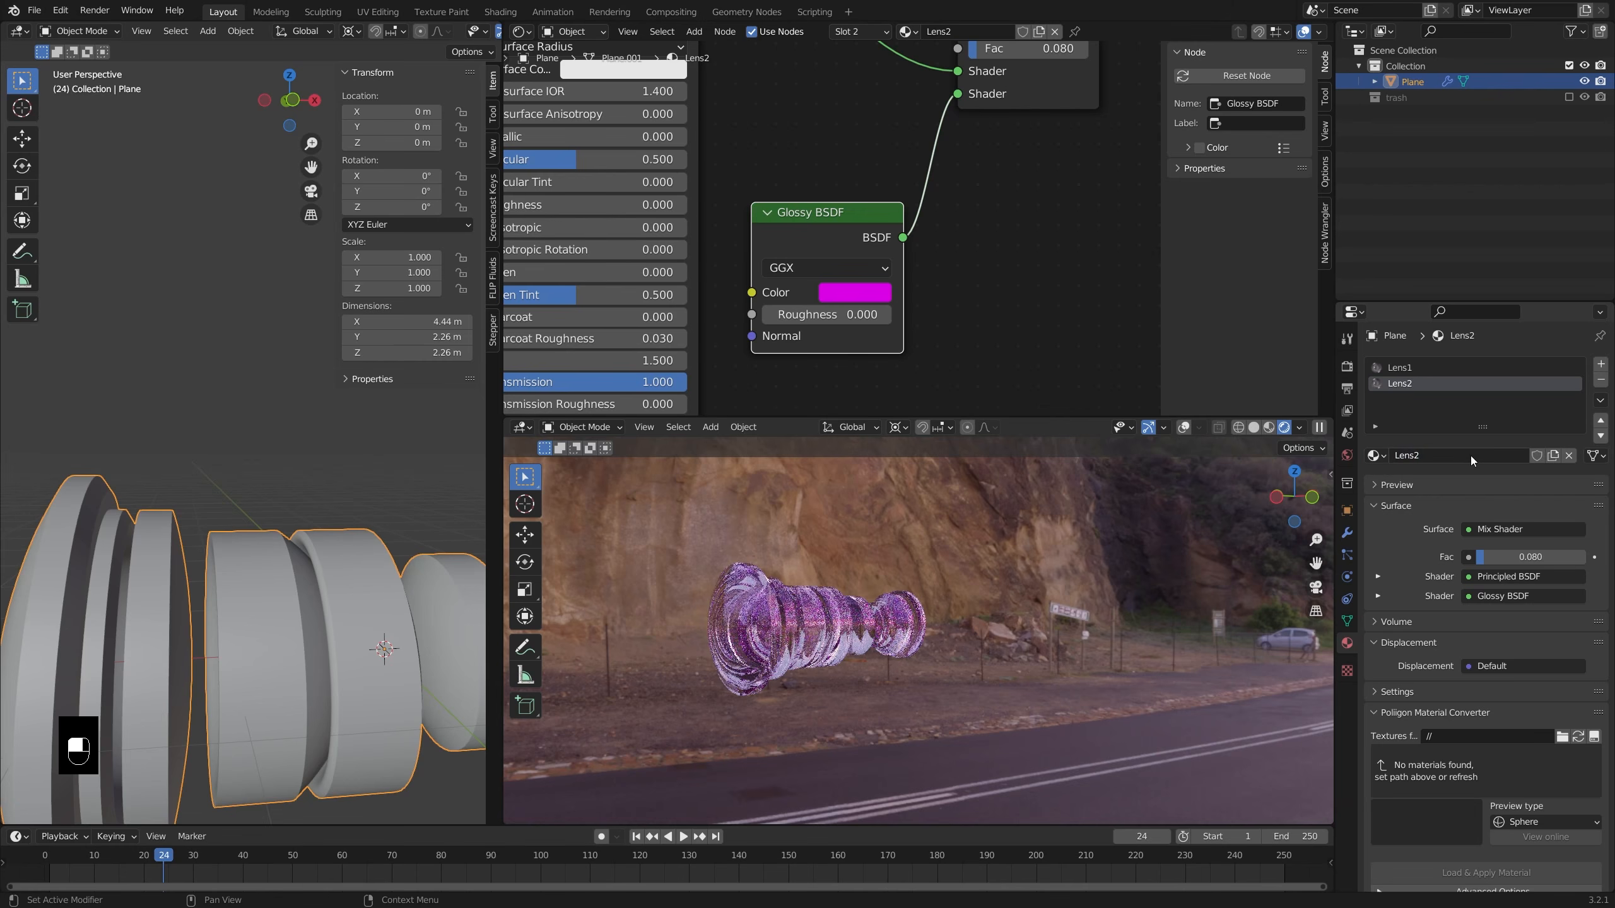
- Change the Glossy BSDF color of Lens2 to a bright sky blue
{"action": "left_click", "coordinate": [871, 298]}
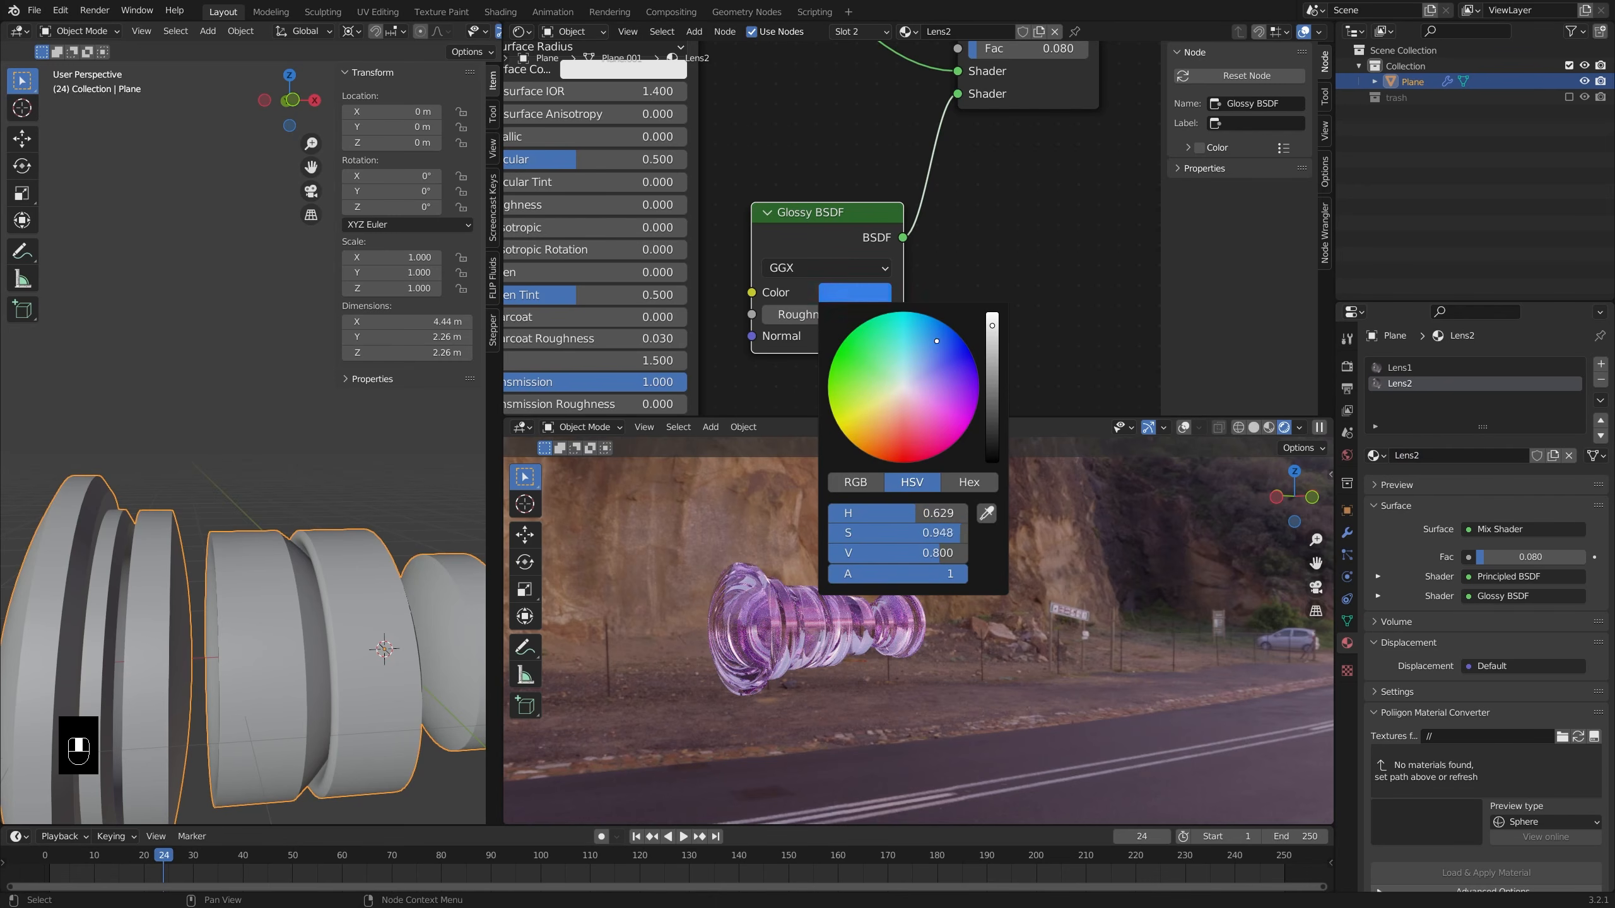
{"action": "left_click_drag", "start_coordinate": [928, 513], "coordinate": [903, 513]}
- Assign Lens2 to three lens elements: the thin disc behind the front element, the second middle element and the small stepped piece before the rear element
{"action": "middle_click_drag", "start_coordinate": [381, 636], "coordinate": [340, 495], "text": "shift"}
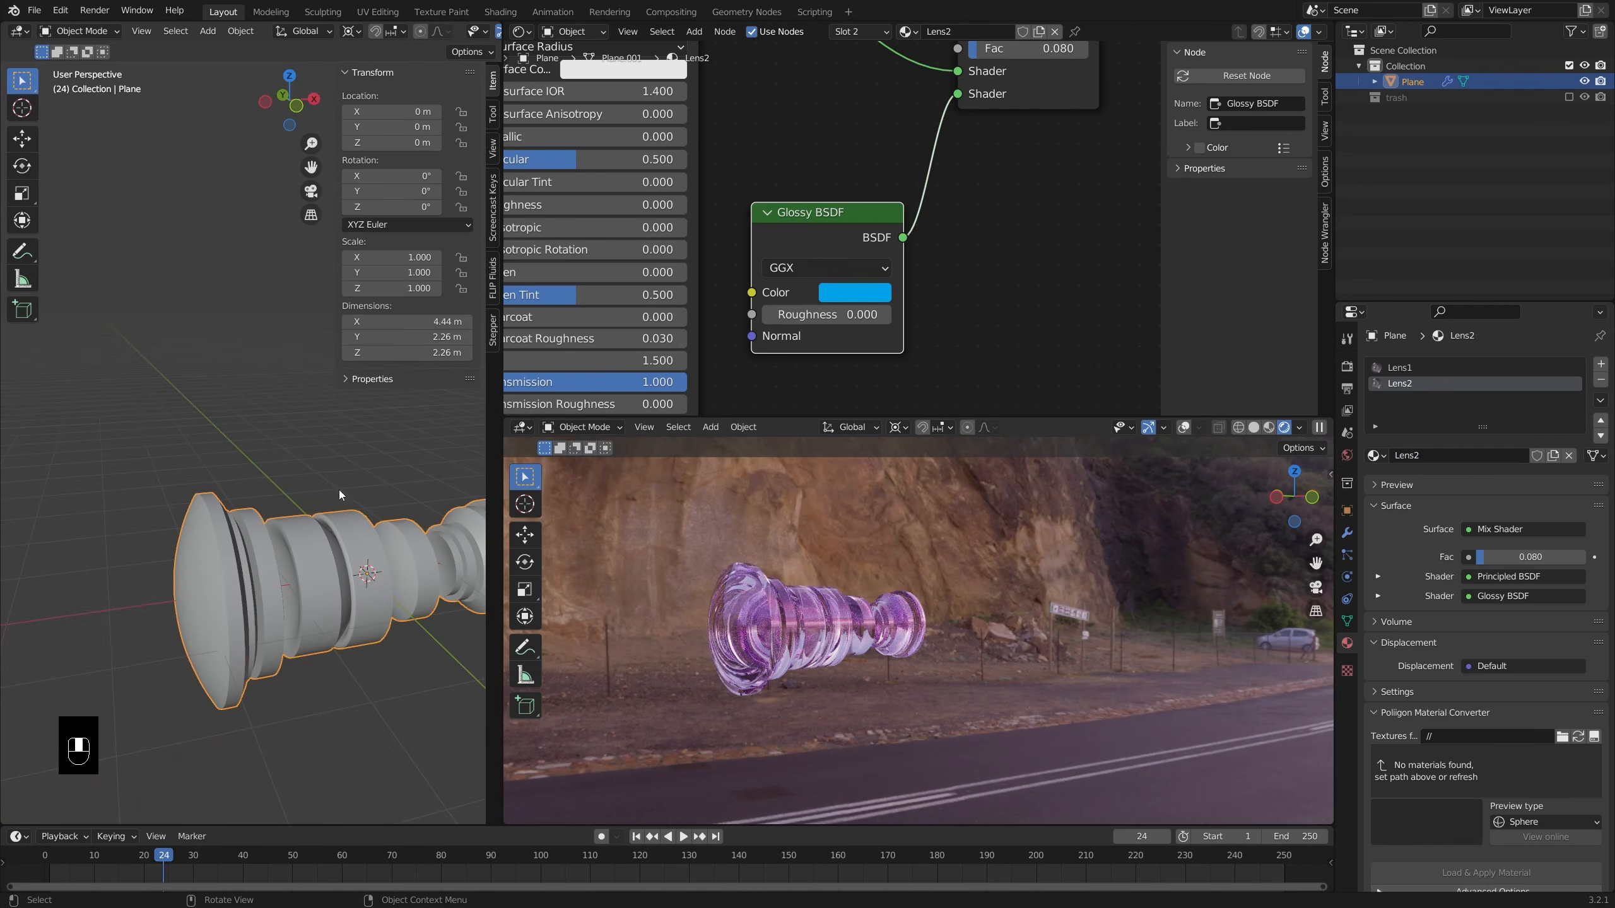
{"action": "key", "text": "Tab"}
{"action": "scroll", "coordinate": [284, 595], "scroll_direction": "up", "scroll_amount": 3}
{"action": "key", "text": "alt+a"}
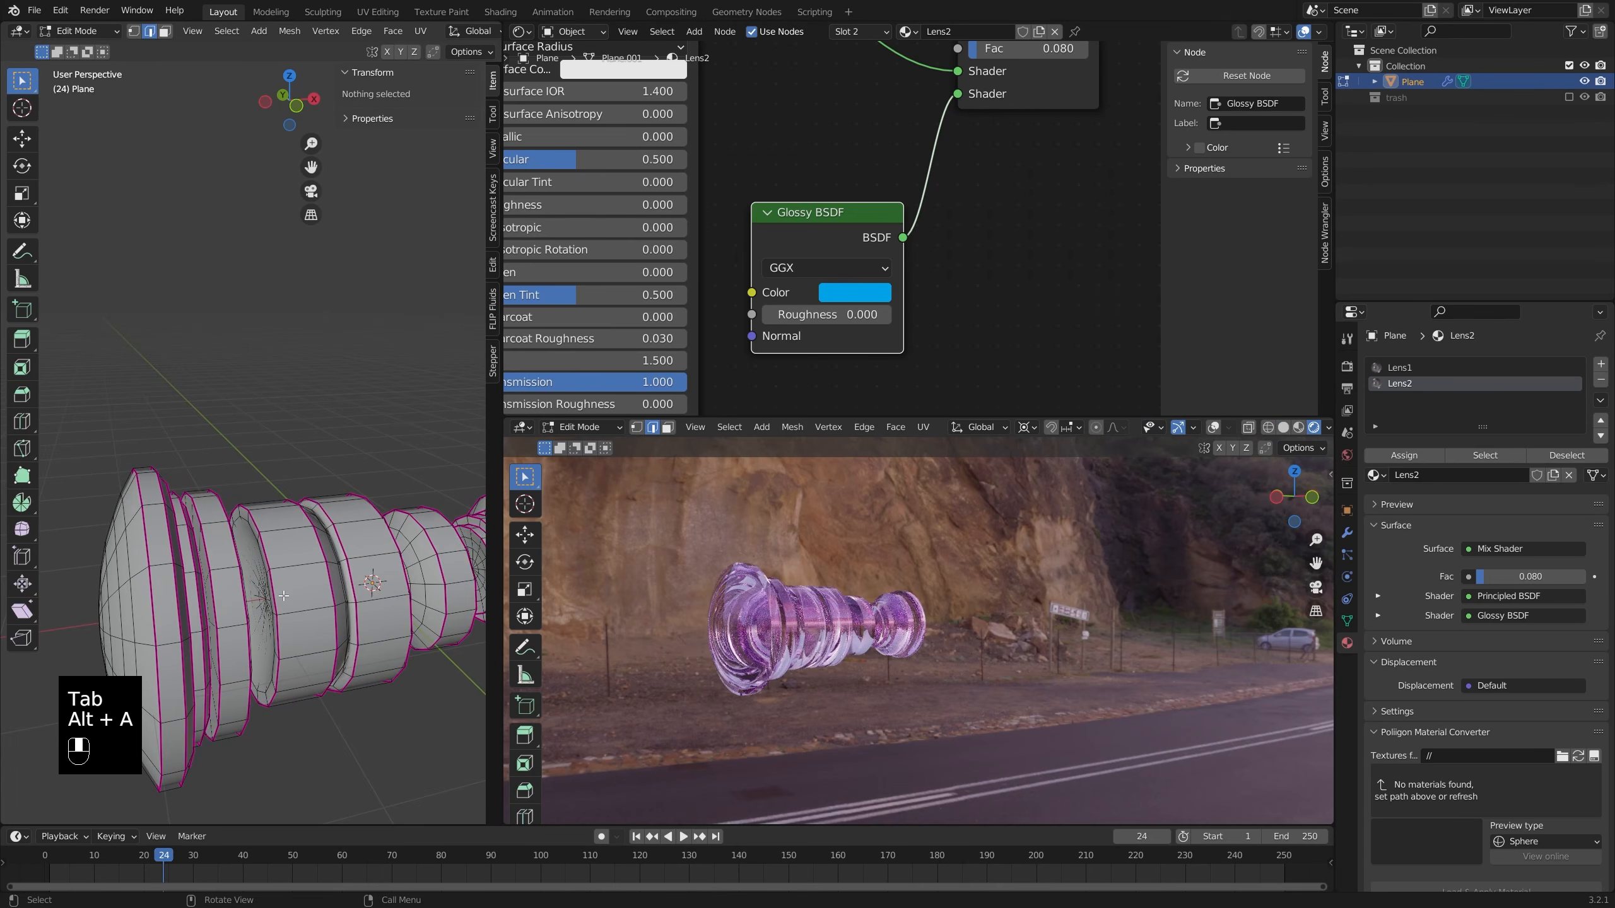
{"action": "middle_click_drag", "start_coordinate": [284, 596], "coordinate": [223, 552]}
{"action": "scroll", "coordinate": [279, 592], "scroll_direction": "down", "scroll_amount": 2}
{"action": "scroll", "coordinate": [126, 579], "scroll_direction": "up", "scroll_amount": 2}
{"action": "key", "text": "l"}
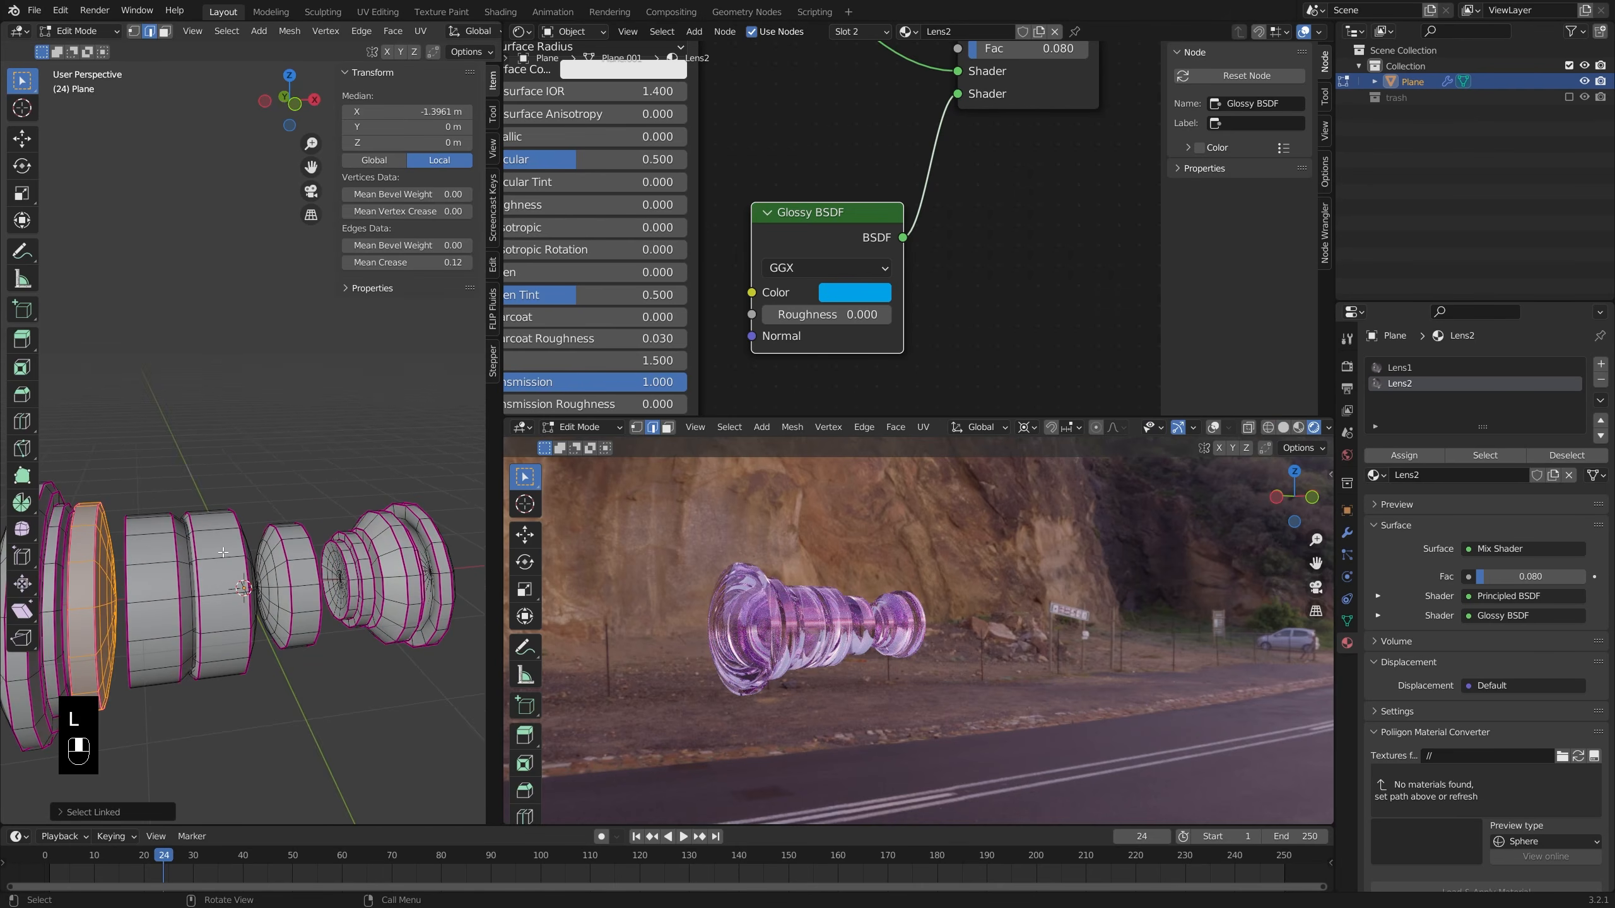
{"action": "key", "text": "l"}
{"action": "key", "text": "l"}
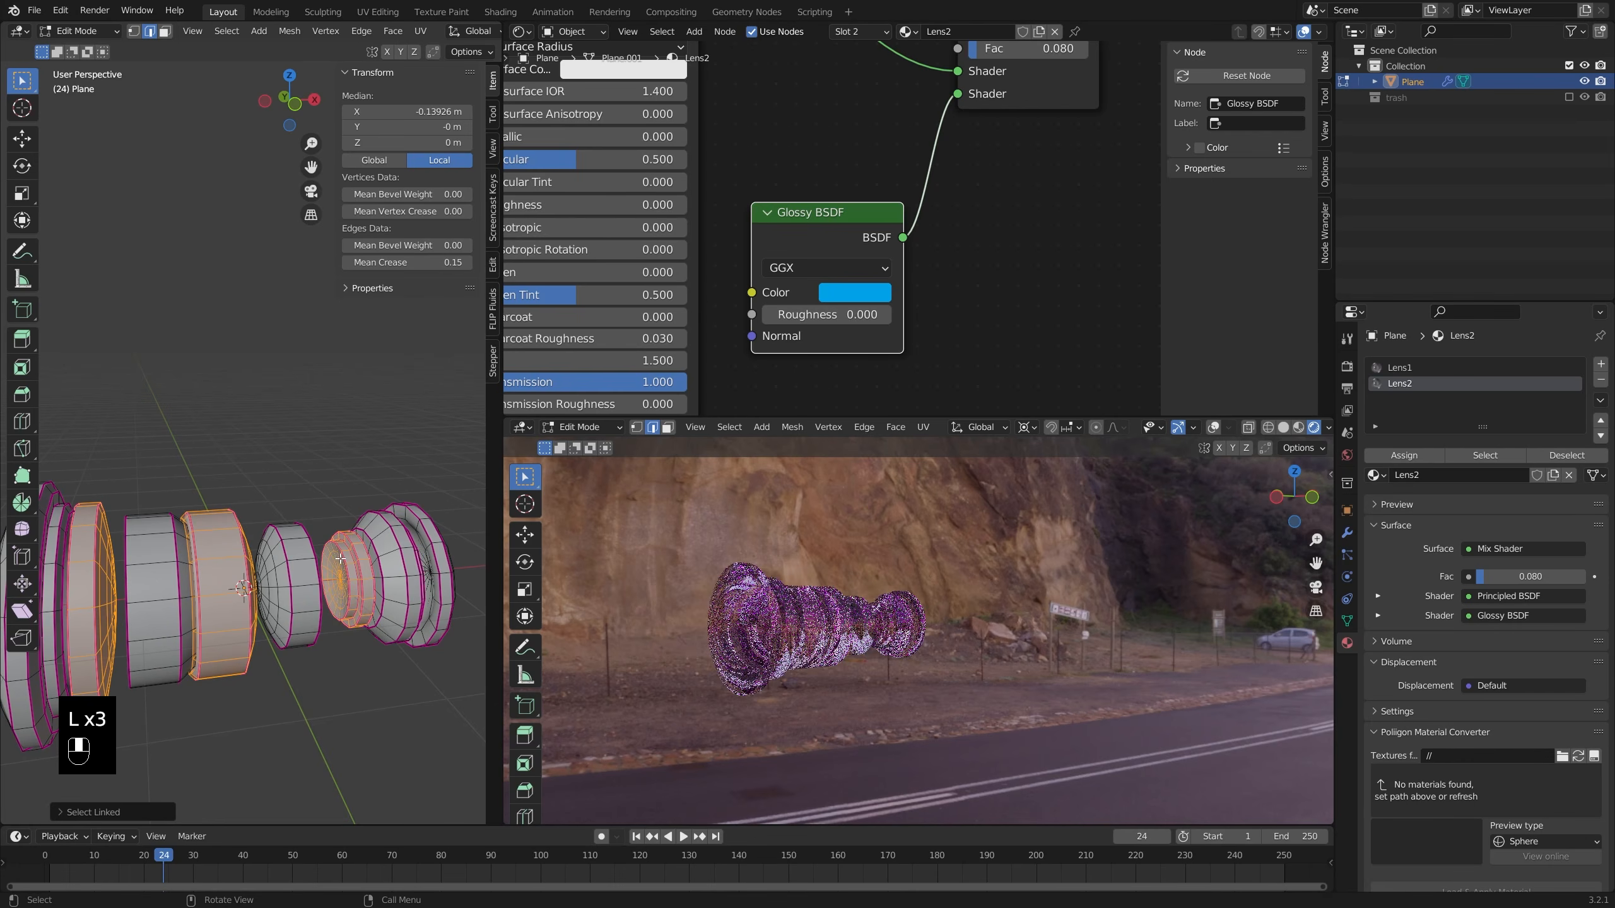
{"action": "middle_click_drag", "start_coordinate": [429, 537], "coordinate": [461, 527], "text": "shift"}
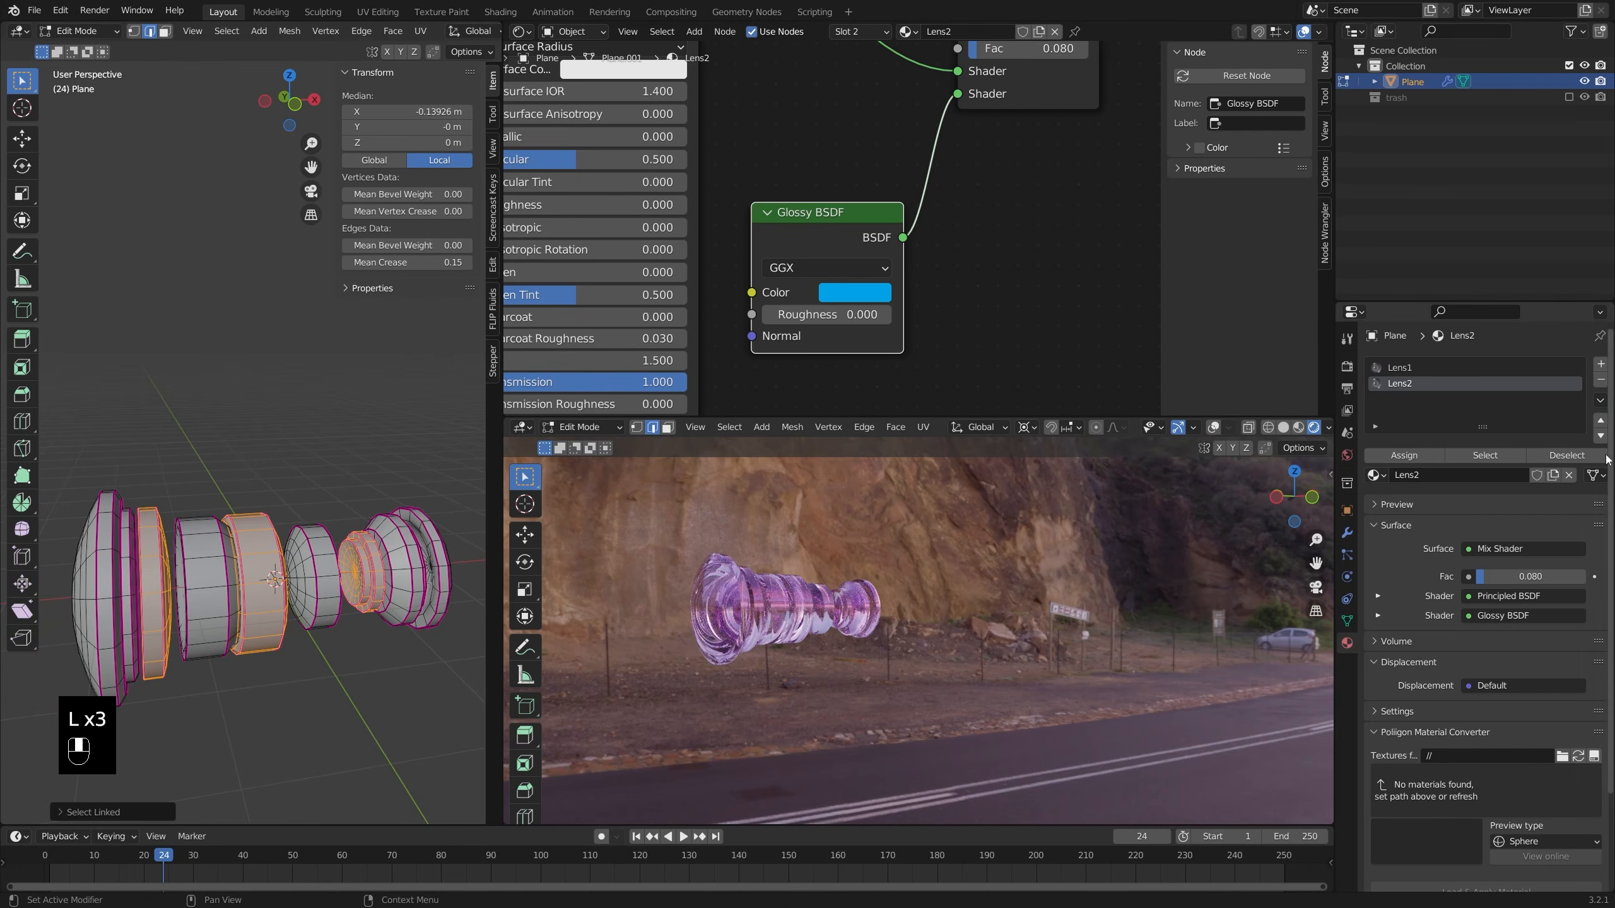
{"action": "left_click", "coordinate": [1404, 455]}
{"action": "key", "text": "Tab"}
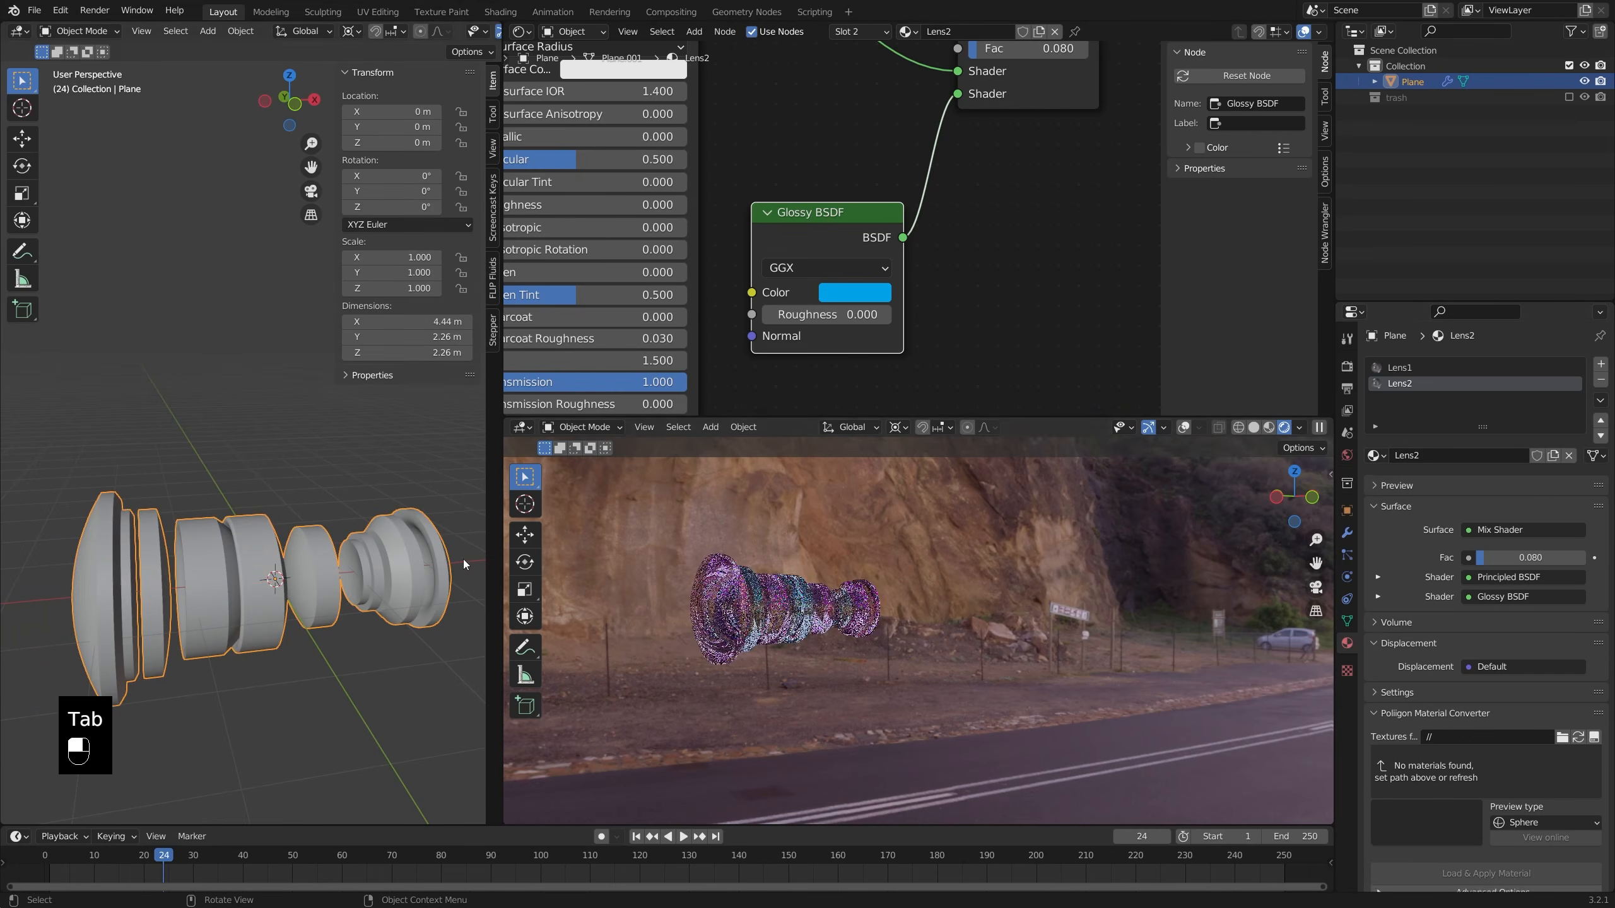
{"action": "middle_click_drag", "start_coordinate": [750, 598], "coordinate": [890, 579]}
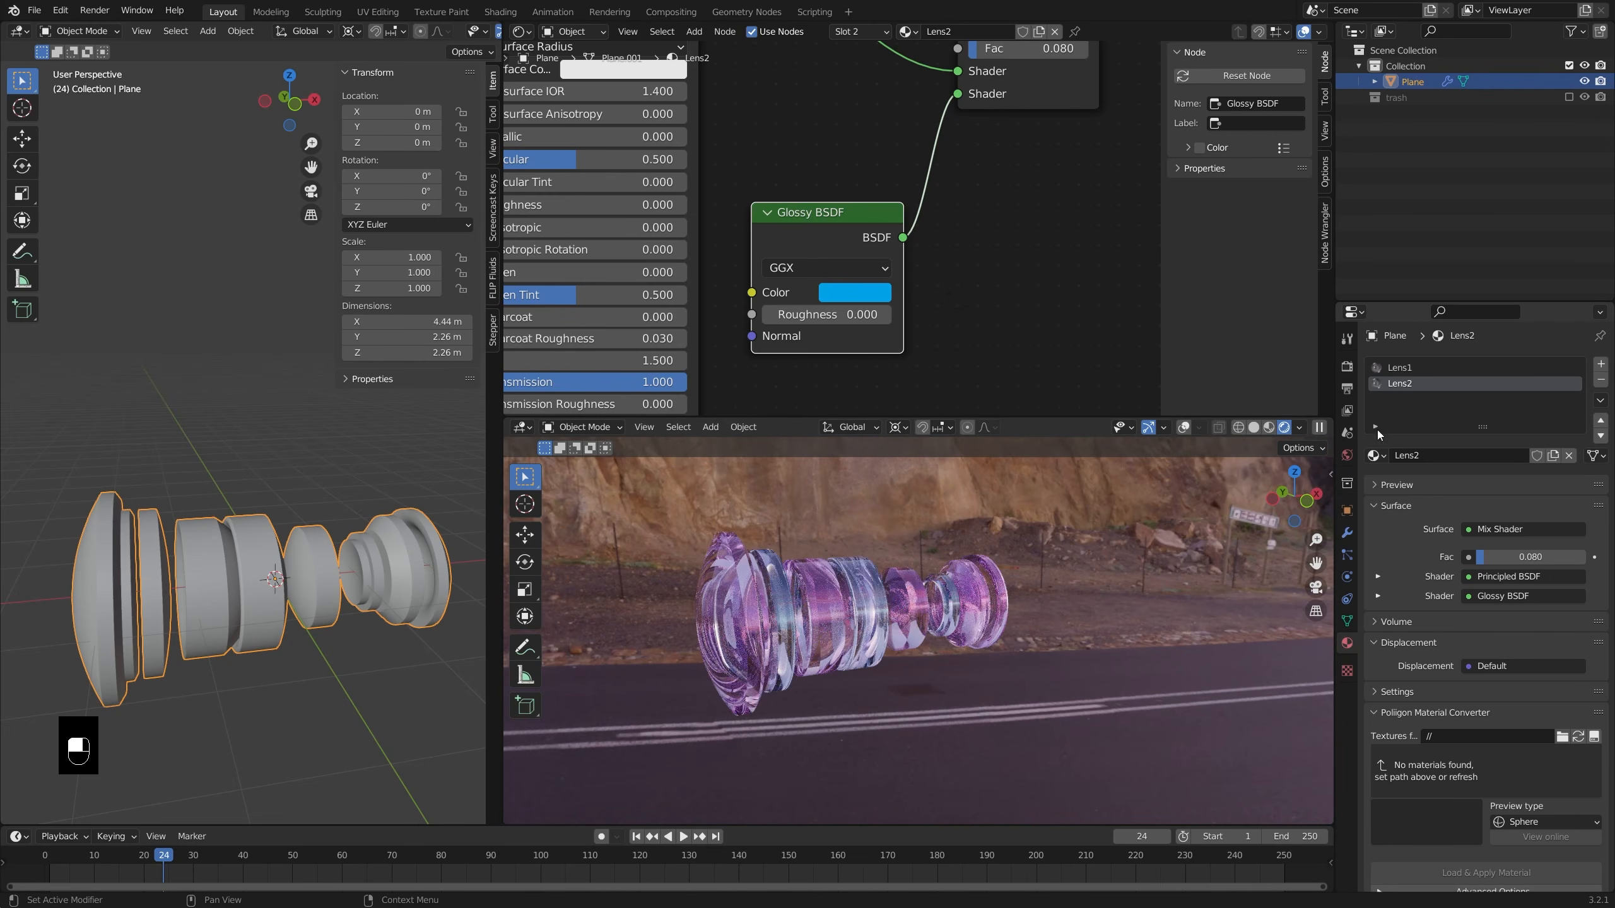
- Set the Glossy BSDF color of Lens1 to cyan with H 0.564, S 1.000 and V 1.000
{"action": "left_click", "coordinate": [1427, 366]}
{"action": "left_click", "coordinate": [1439, 382]}
{"action": "left_click", "coordinate": [1431, 368]}
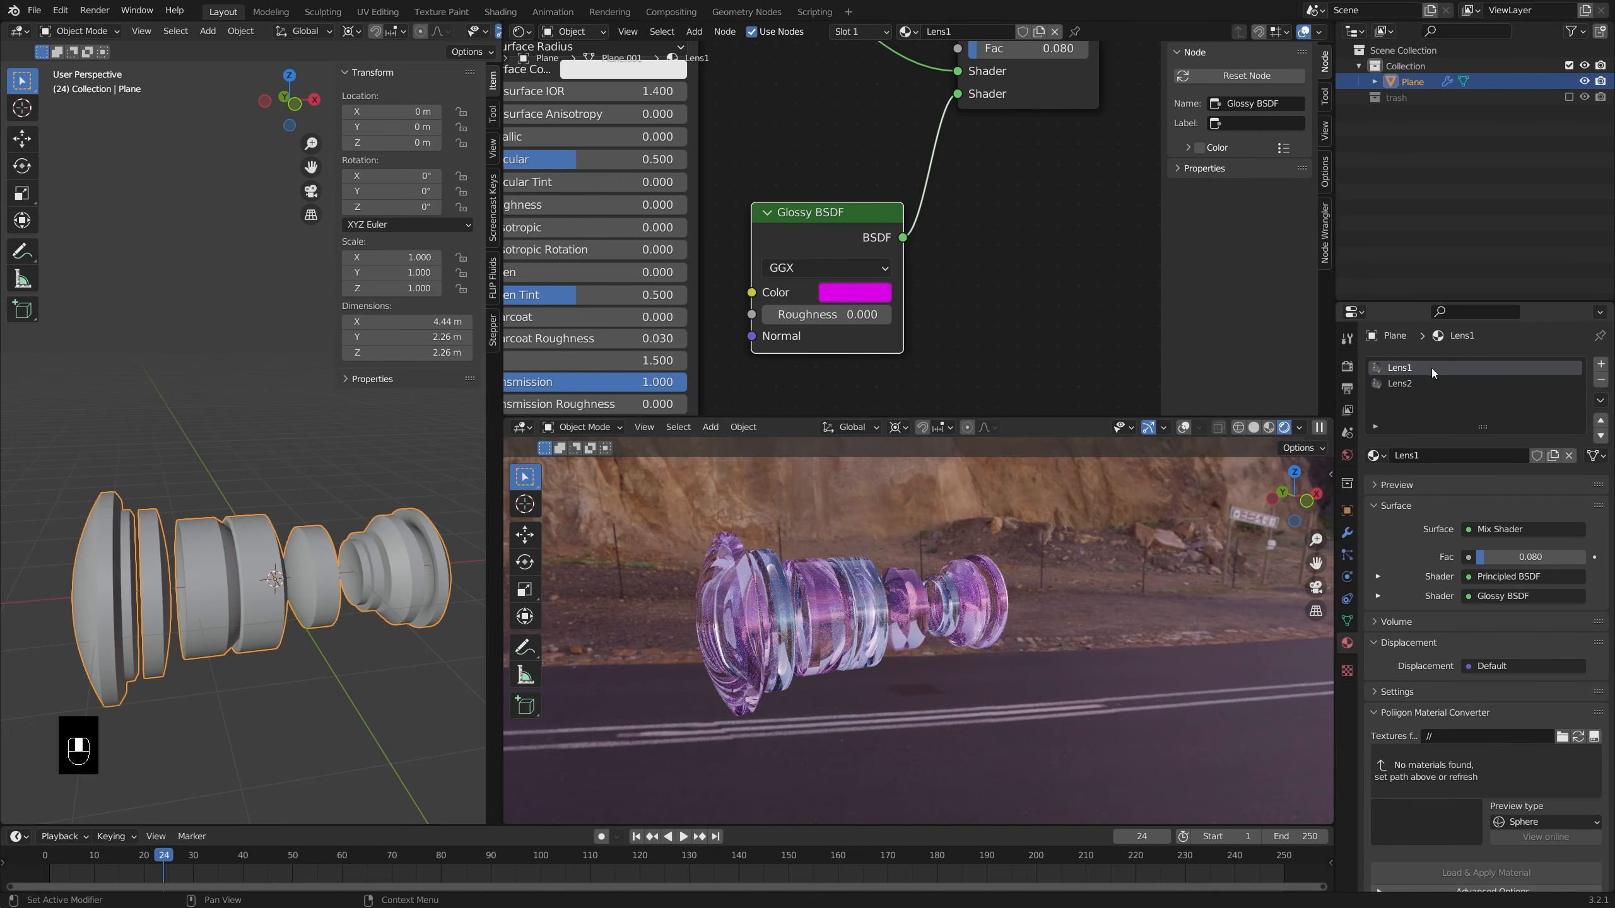
{"action": "left_click", "coordinate": [853, 291]}
{"action": "left_click_drag", "start_coordinate": [922, 355], "coordinate": [919, 313]}
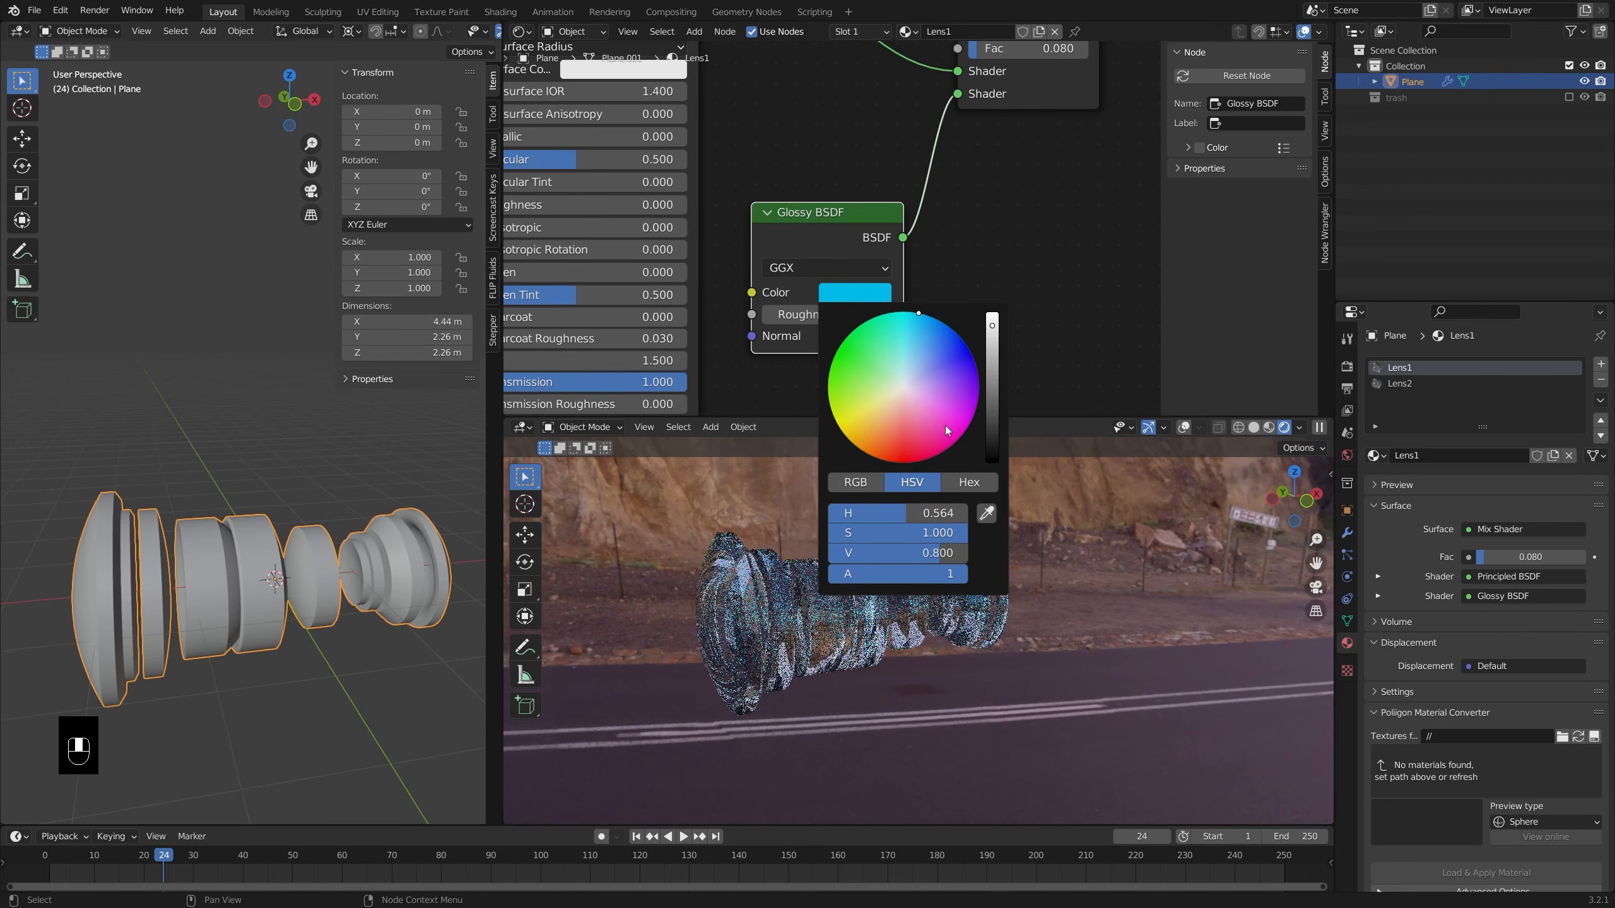
{"action": "left_click_drag", "start_coordinate": [934, 556], "coordinate": [967, 555]}
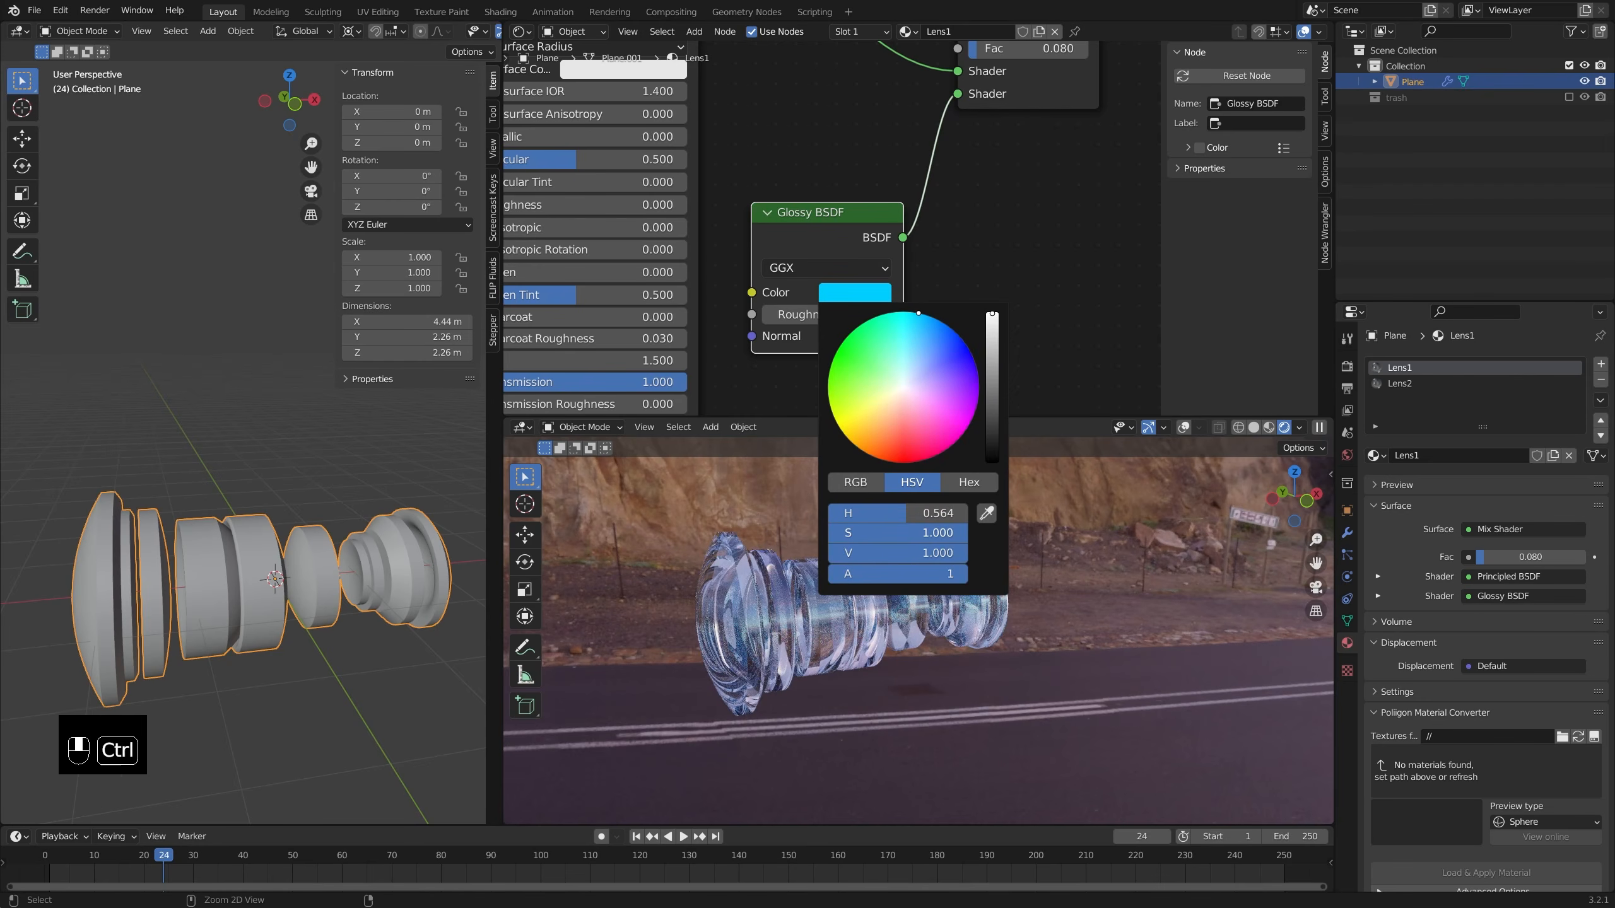
- Set the Glossy BSDF color of Lens2 to green with H 0.362, S 1.000 and V 0.800, and inspect the rendered lens
{"action": "left_click", "coordinate": [1418, 384]}
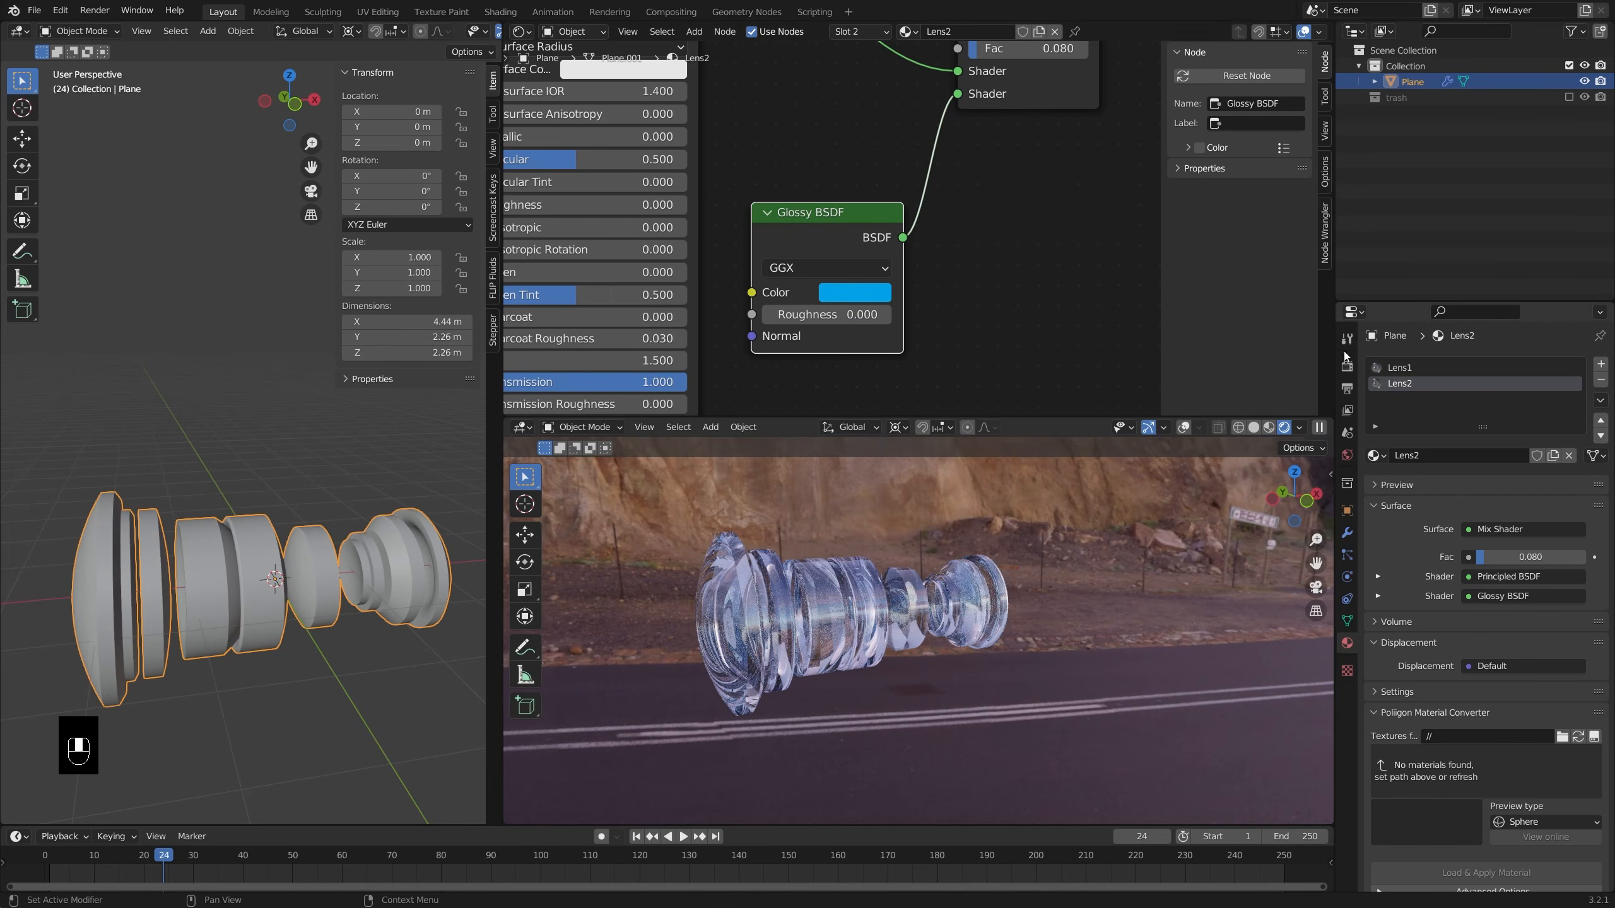
{"action": "left_click", "coordinate": [865, 296]}
{"action": "left_click", "coordinate": [861, 324]}
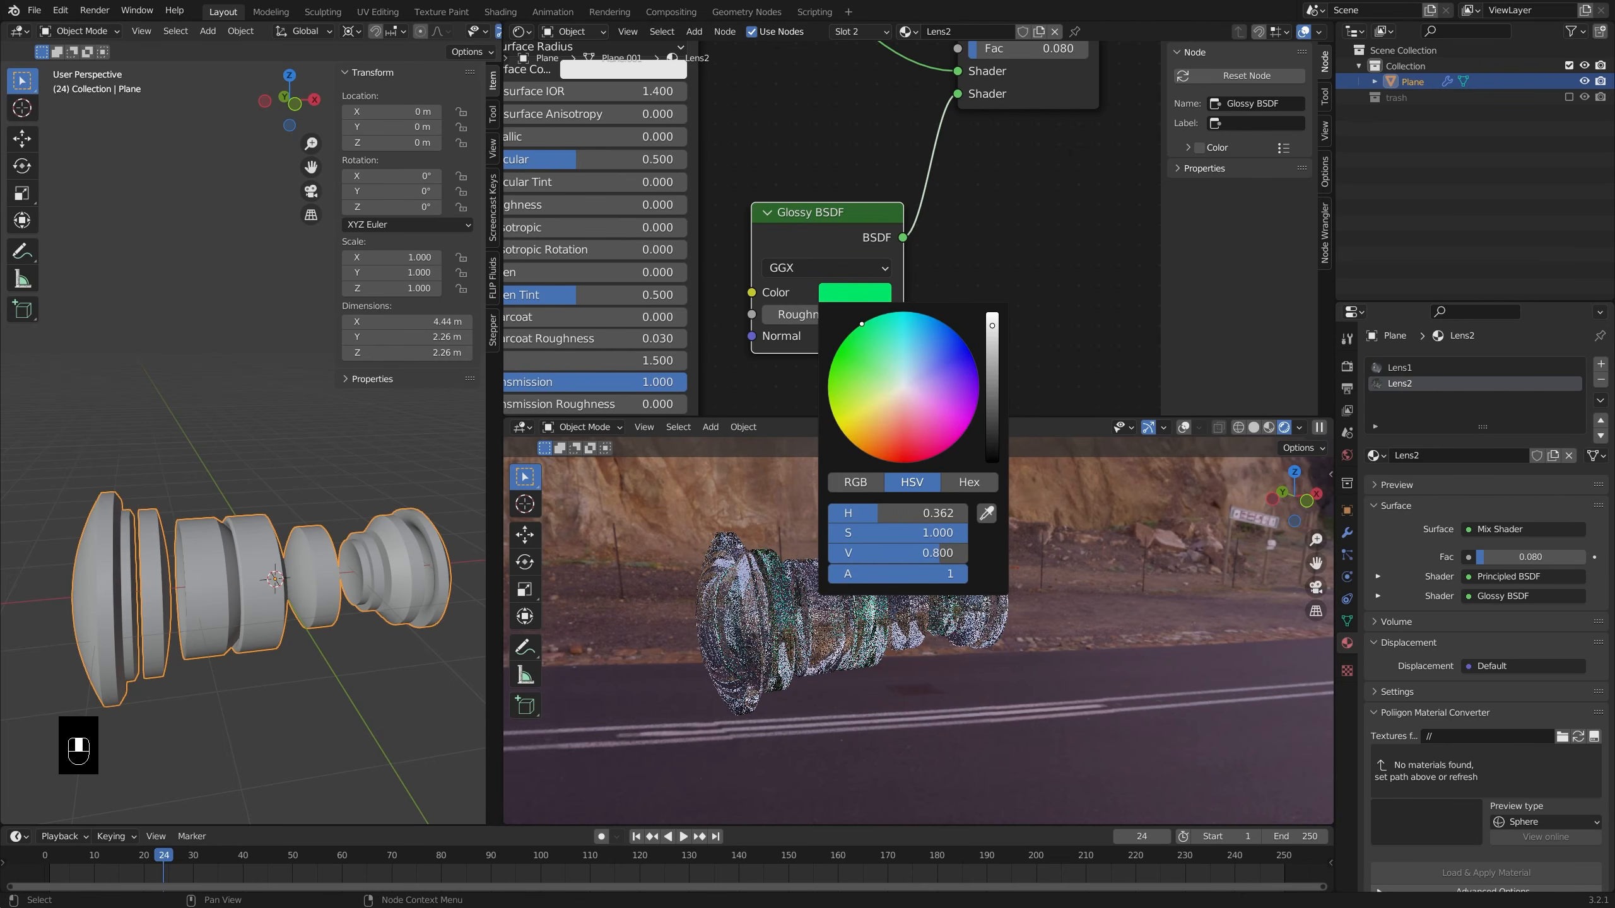
{"action": "middle_click_drag", "start_coordinate": [627, 554], "coordinate": [906, 525]}
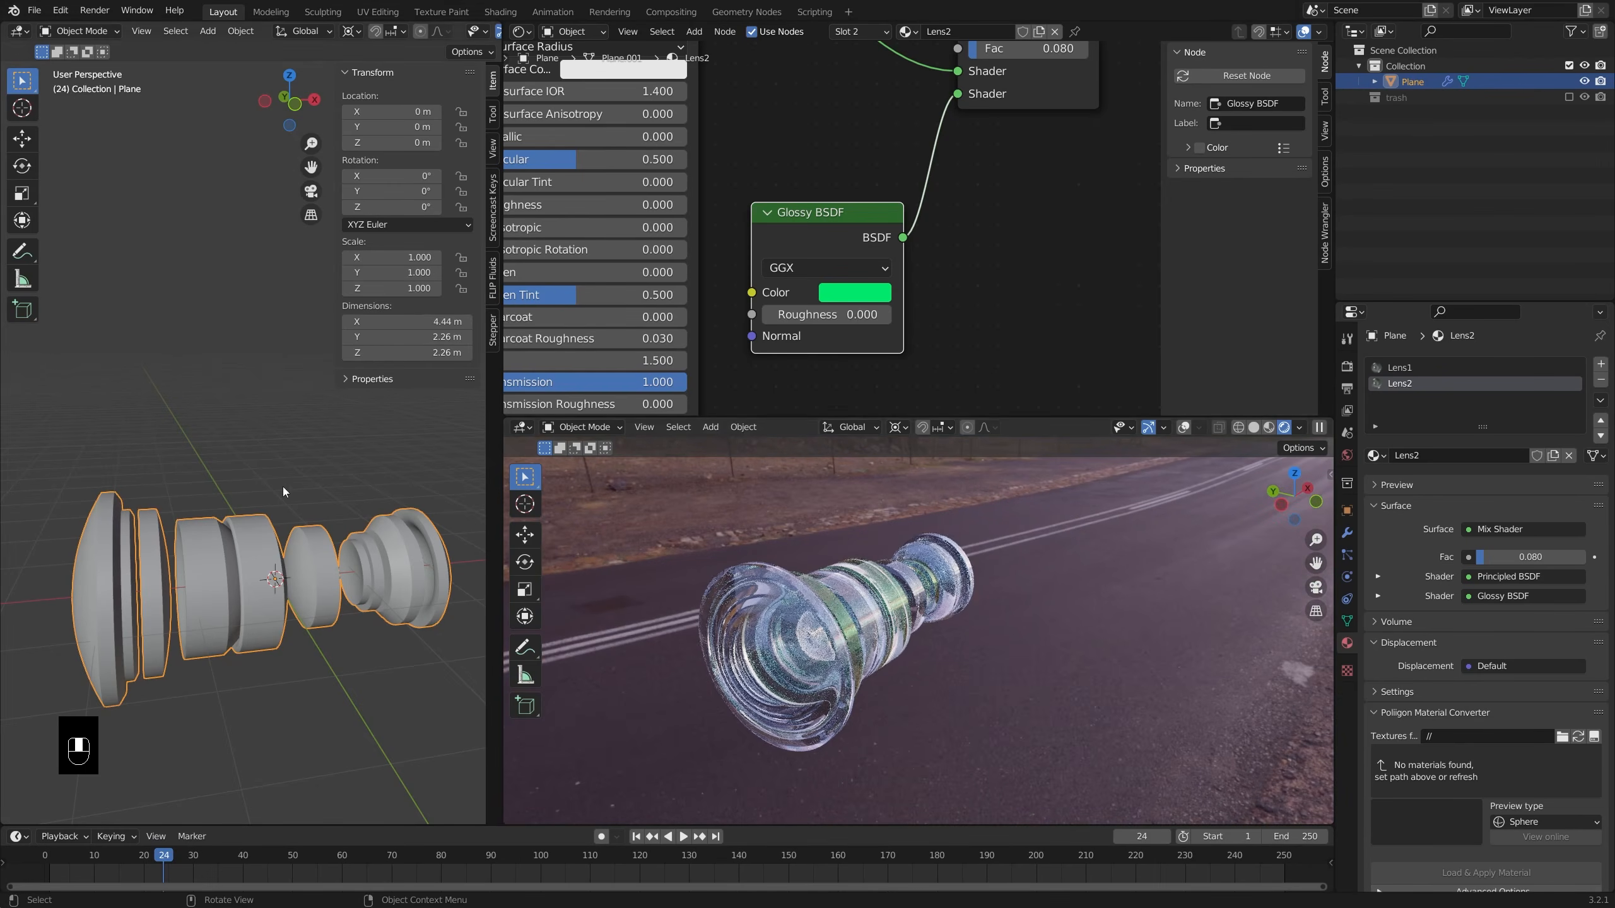
- Add a mesh circle at the middle of the lens assembly and rotate its vertices 90° about the Y axis in Edit Mode
{"action": "middle_click_drag", "start_coordinate": [804, 613], "coordinate": [762, 586]}
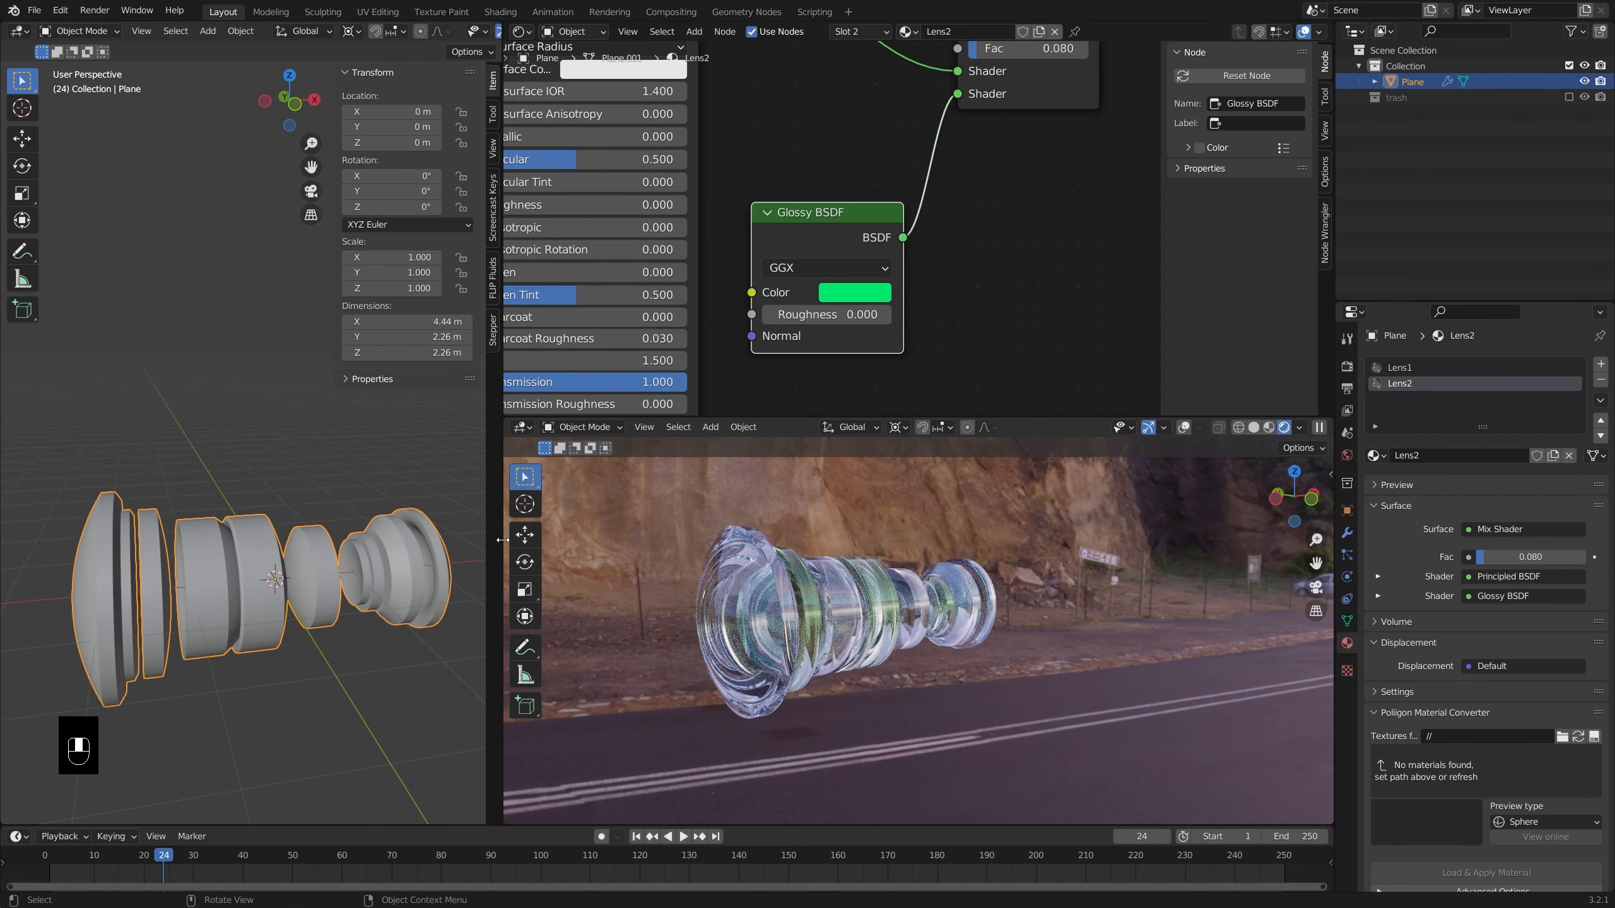
{"action": "middle_click_drag", "start_coordinate": [184, 576], "coordinate": [240, 566]}
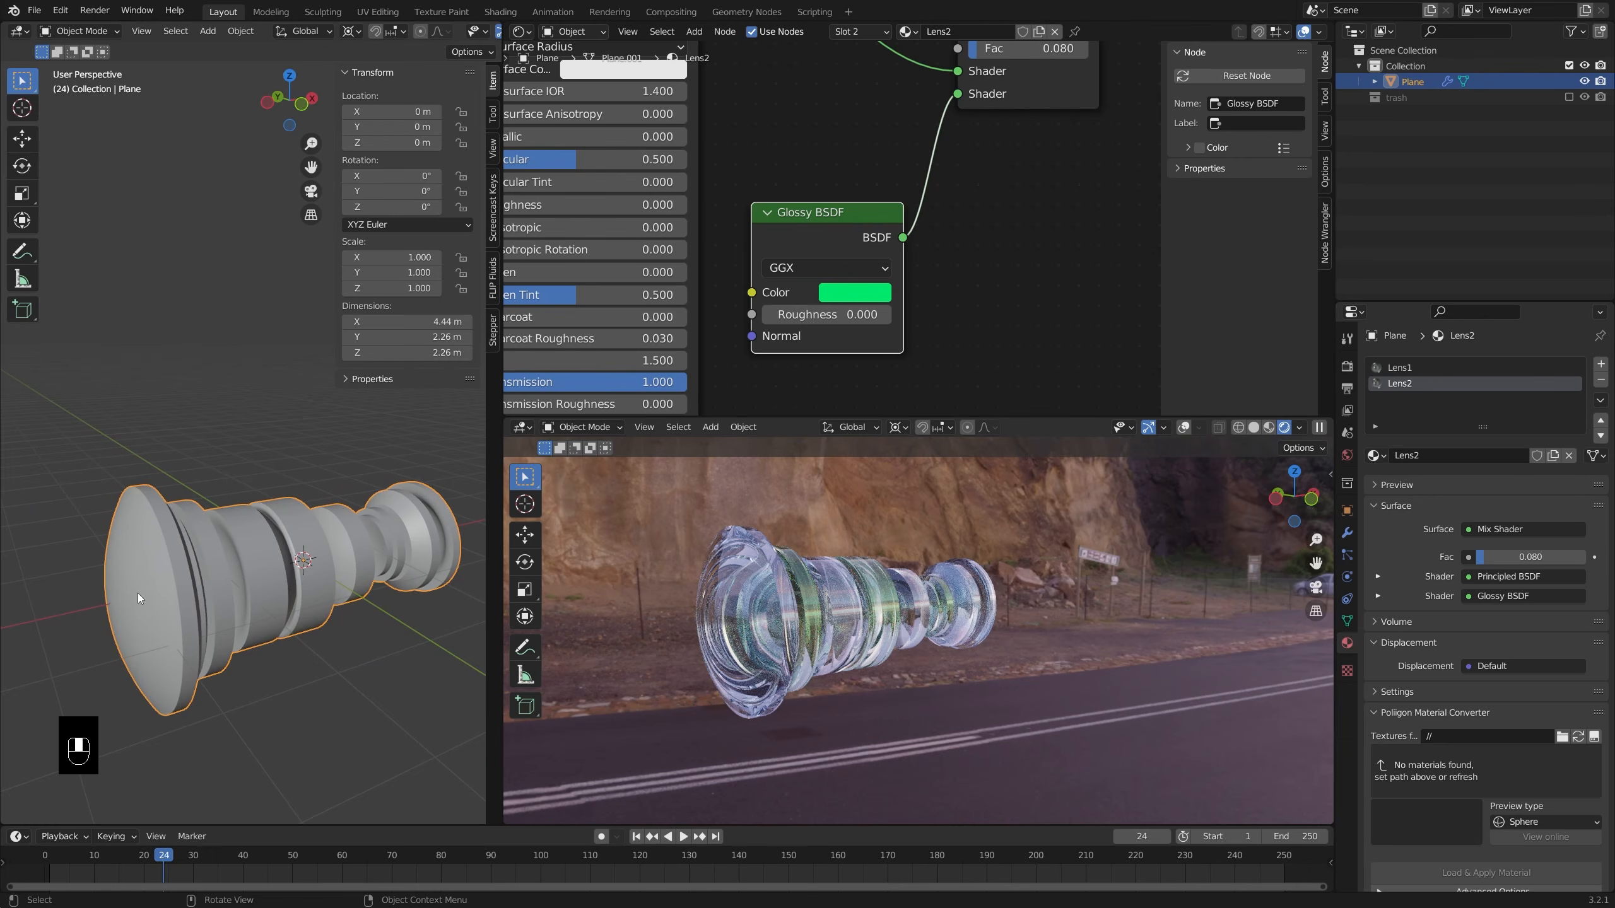
{"action": "key", "text": "shift+a"}
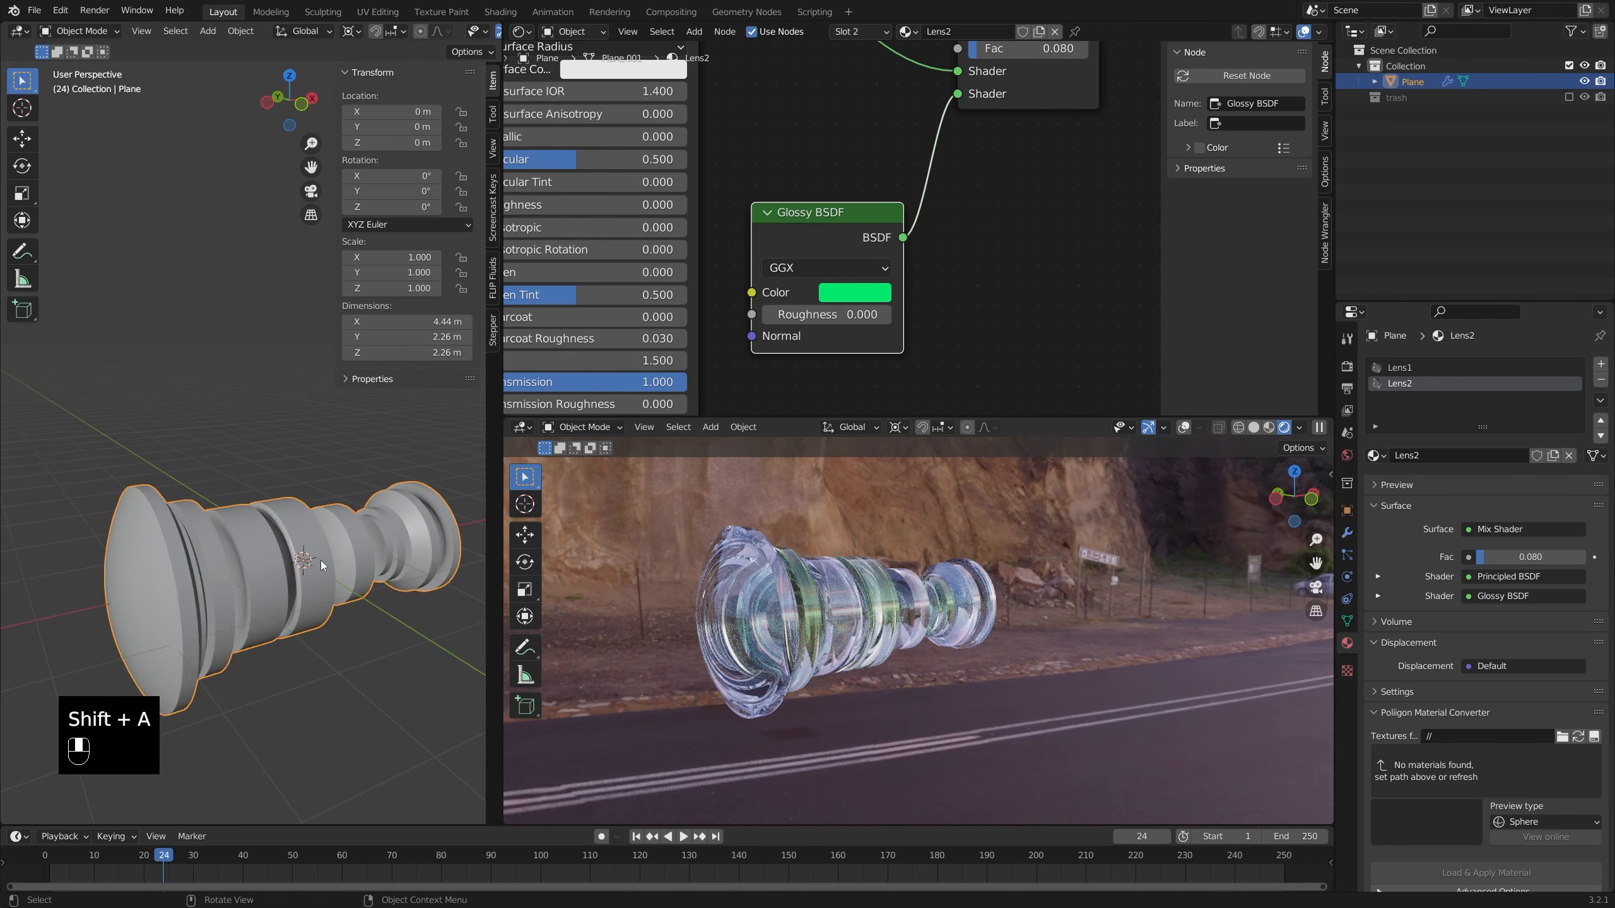
{"action": "key", "text": "shift+a"}
{"action": "mouse_move", "coordinate": [244, 588]}
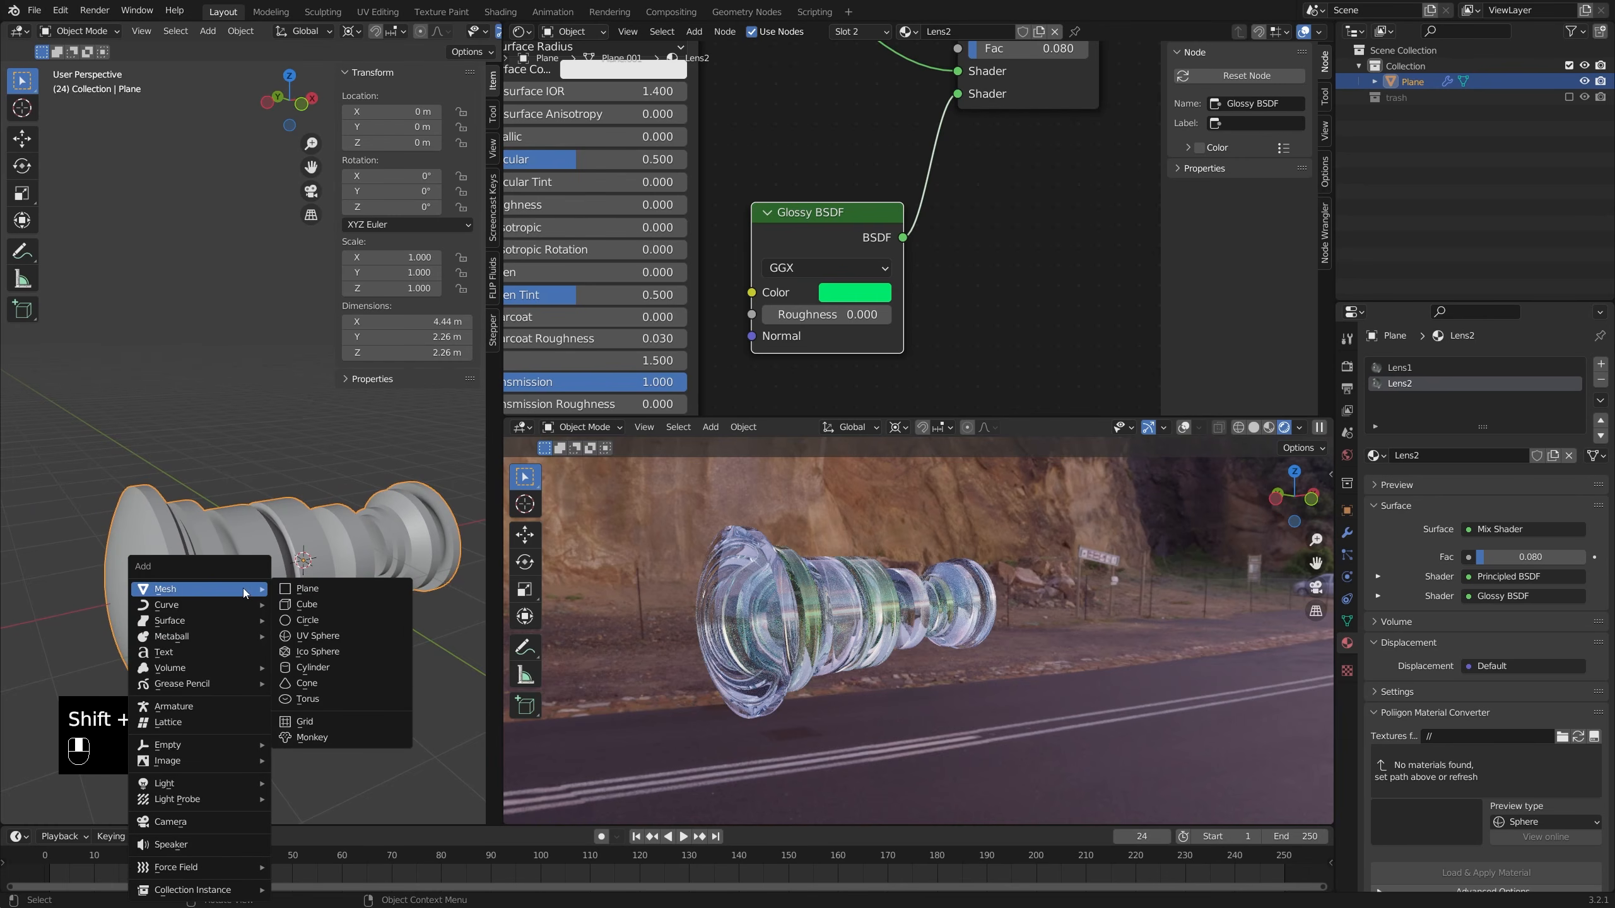
{"action": "left_click", "coordinate": [311, 622]}
{"action": "key", "text": "Tab"}
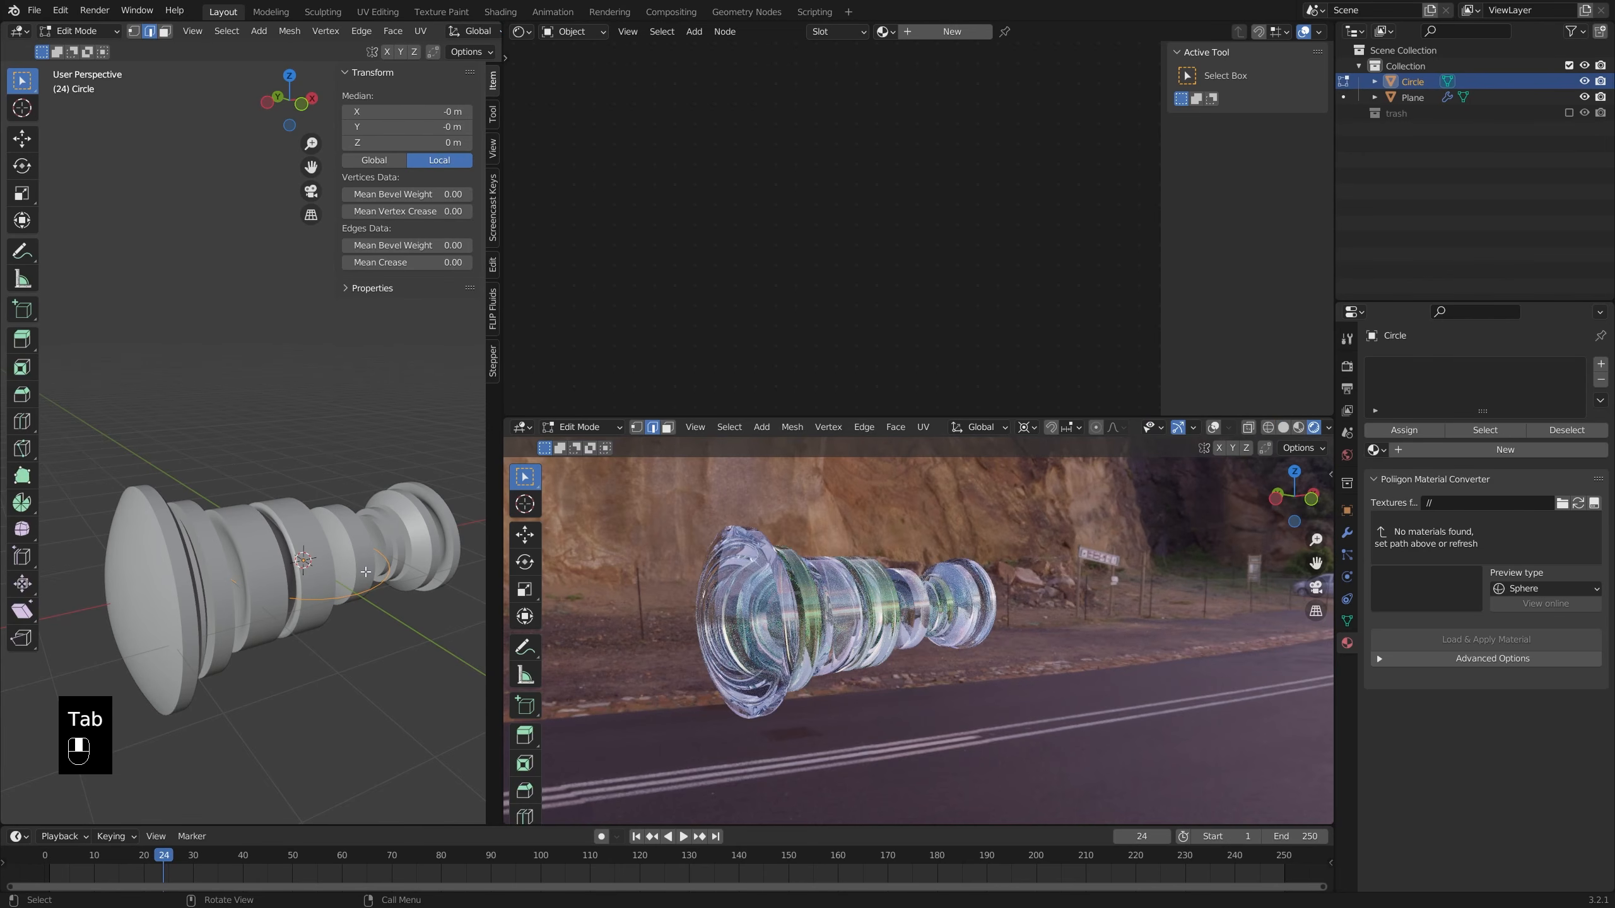
{"action": "key", "text": "r"}
{"action": "key", "text": "x"}
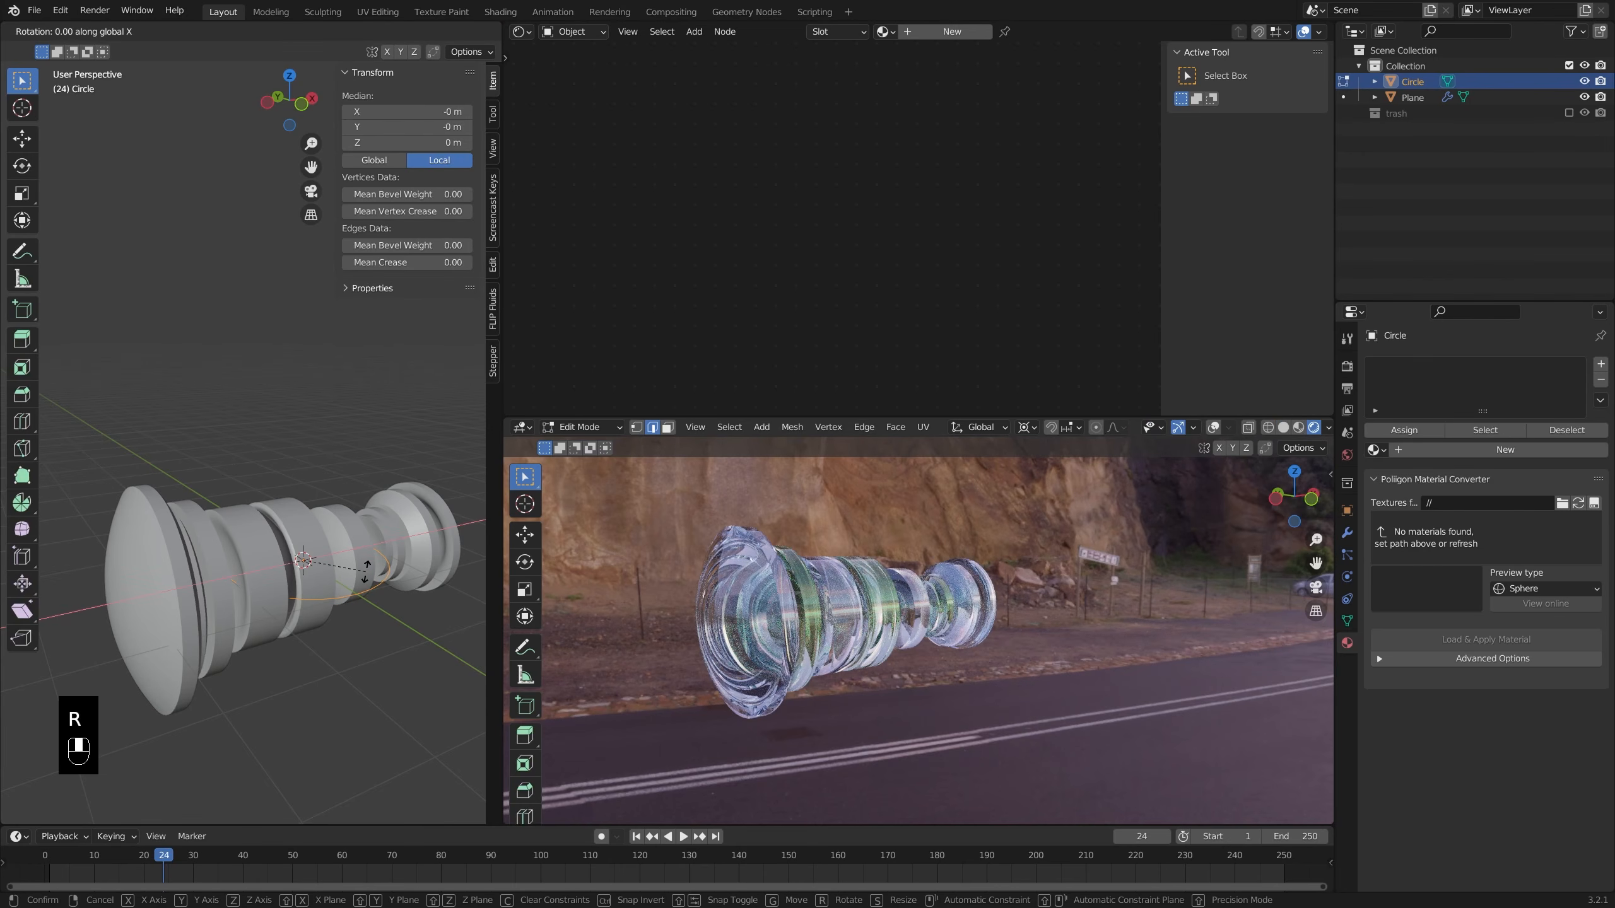
{"action": "key", "text": "Escape"}
{"action": "type", "text": "ry90"}
{"action": "key", "text": "Return"}
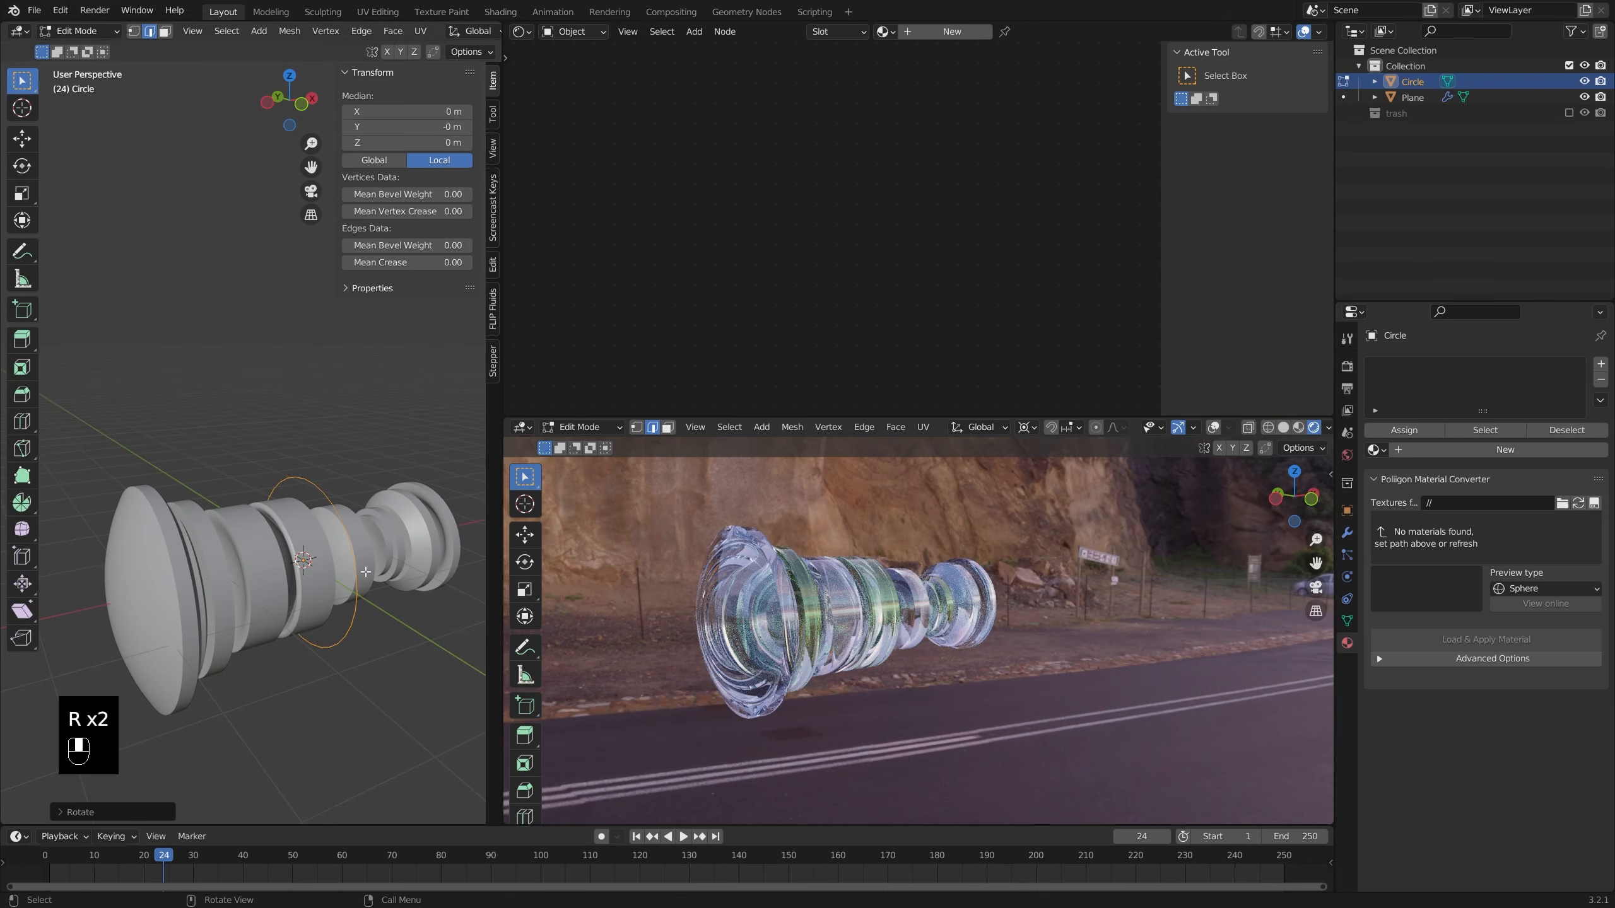
- In front view with X-ray enabled, move the circle's vertices to the front lens element at about X -1.93 m
{"action": "left_click_drag", "start_coordinate": [506, 521], "coordinate": [1003, 522]}
{"action": "key", "text": "KP_1"}
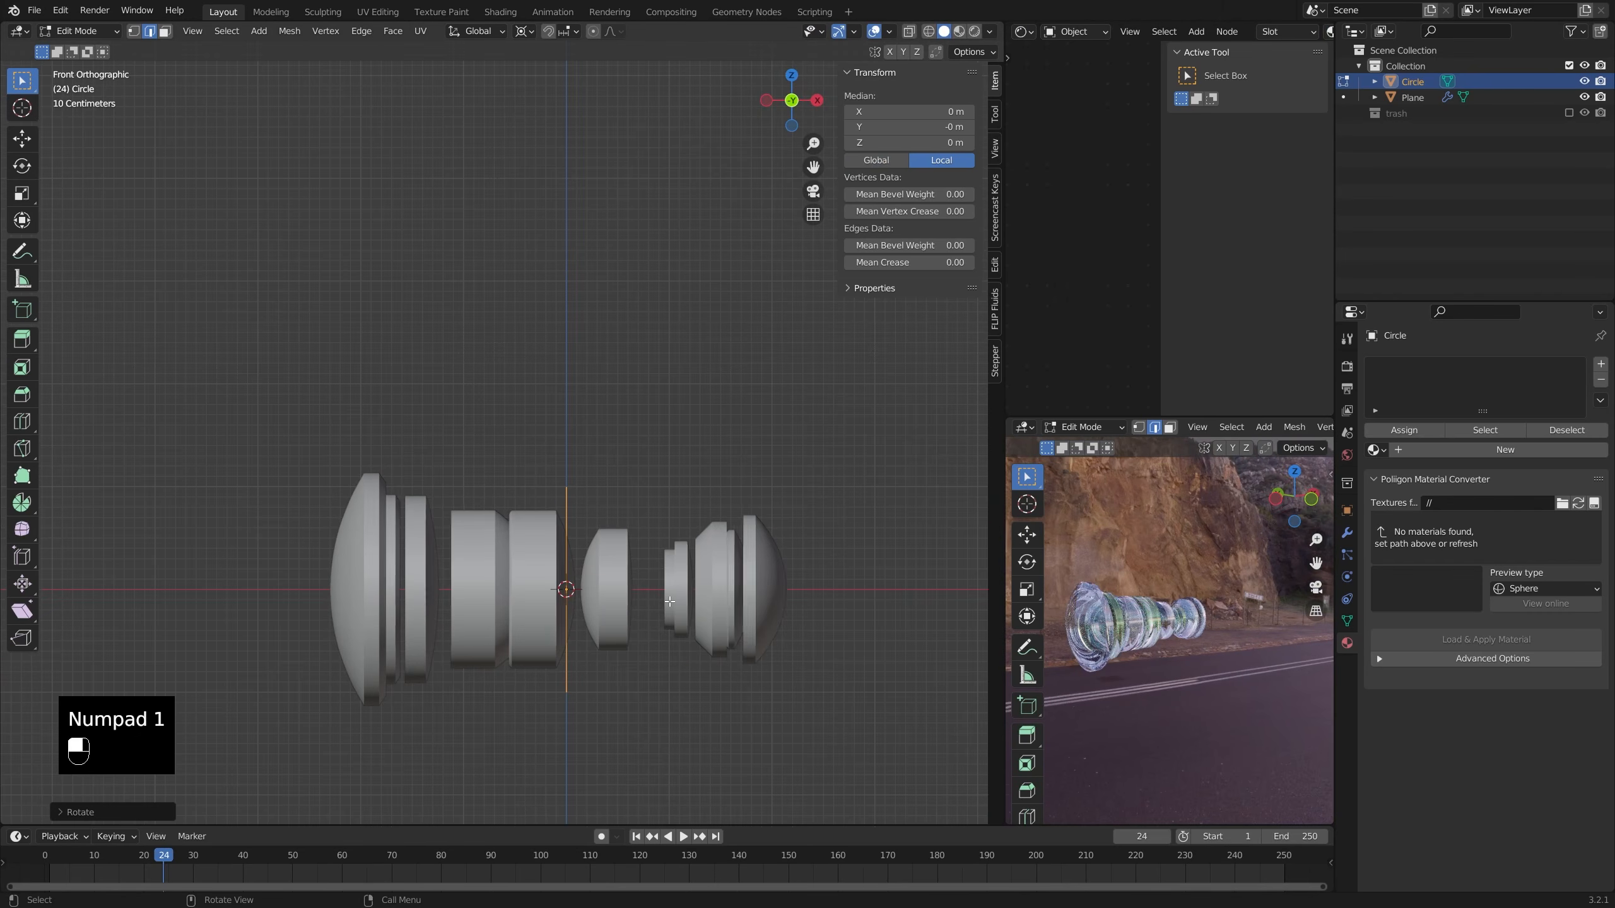
{"action": "key", "text": "1"}
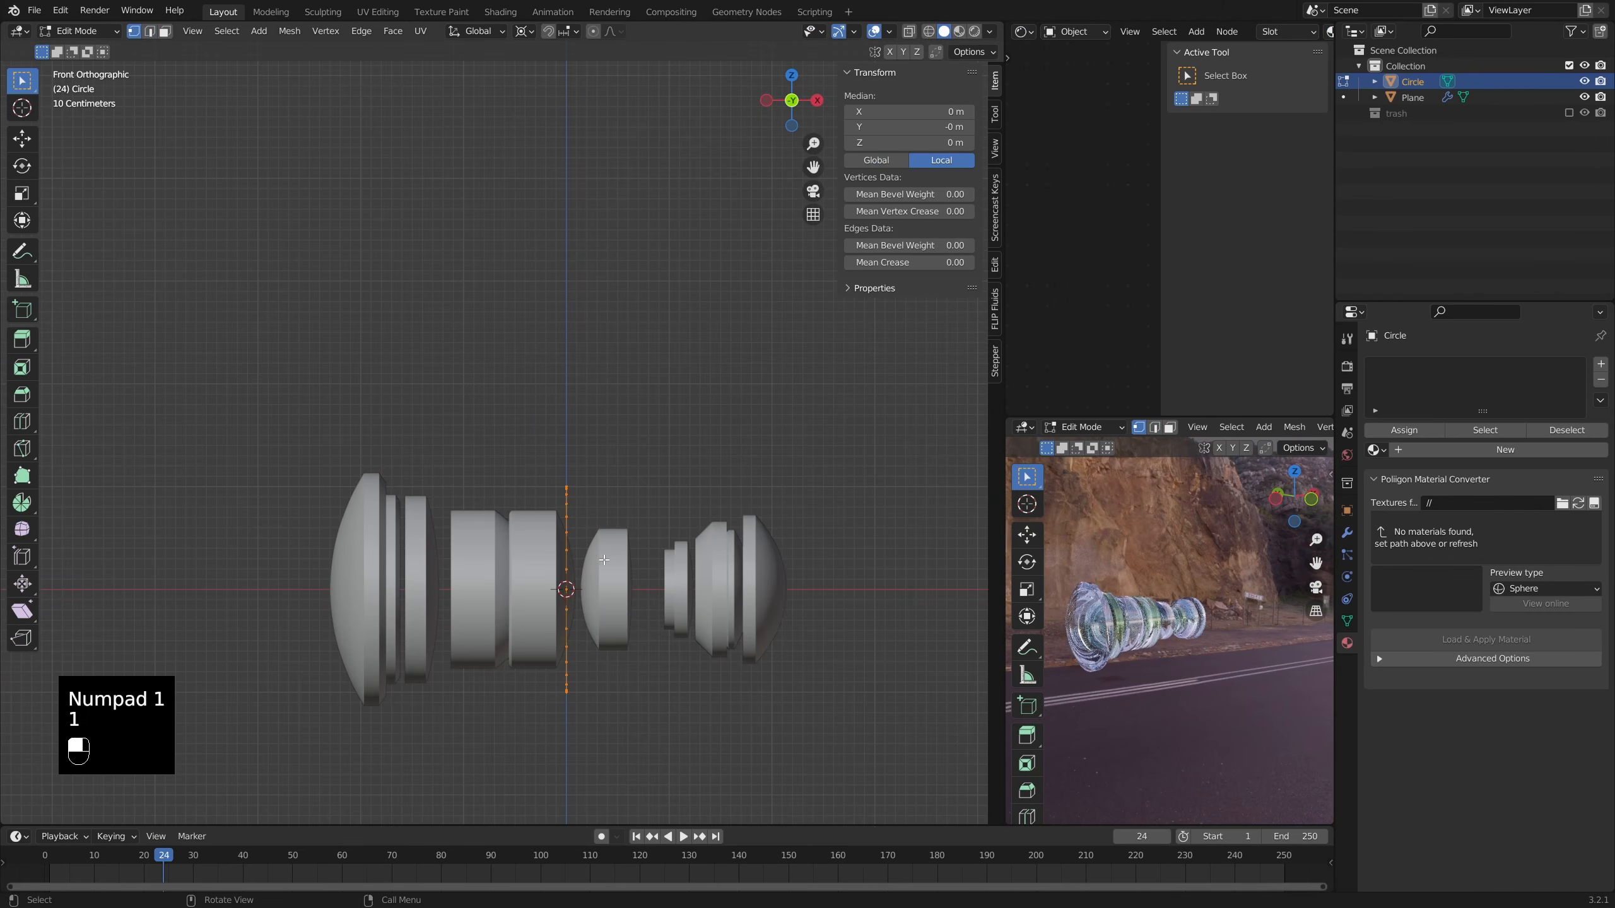
{"action": "key", "text": "alt+z"}
{"action": "key", "text": "g"}
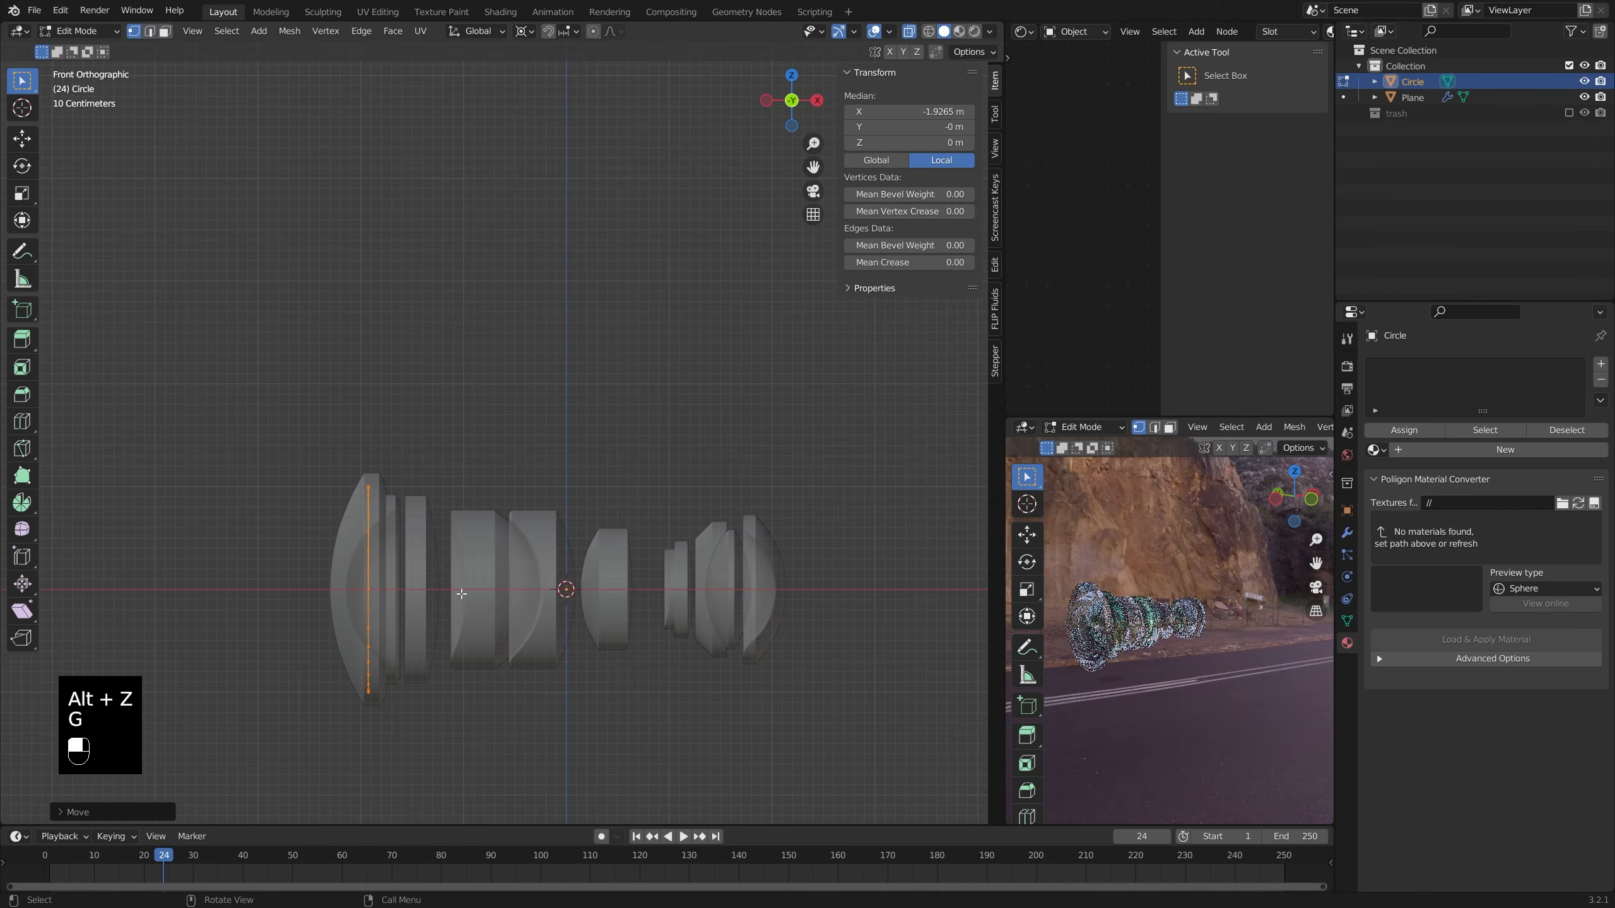
- With the pivot at Median Point, scale the circle up about 1.13 times to the front element's rim and shift it to about X -2.04 m
{"action": "key", "text": "s"}
{"action": "left_click", "coordinate": [469, 596]}
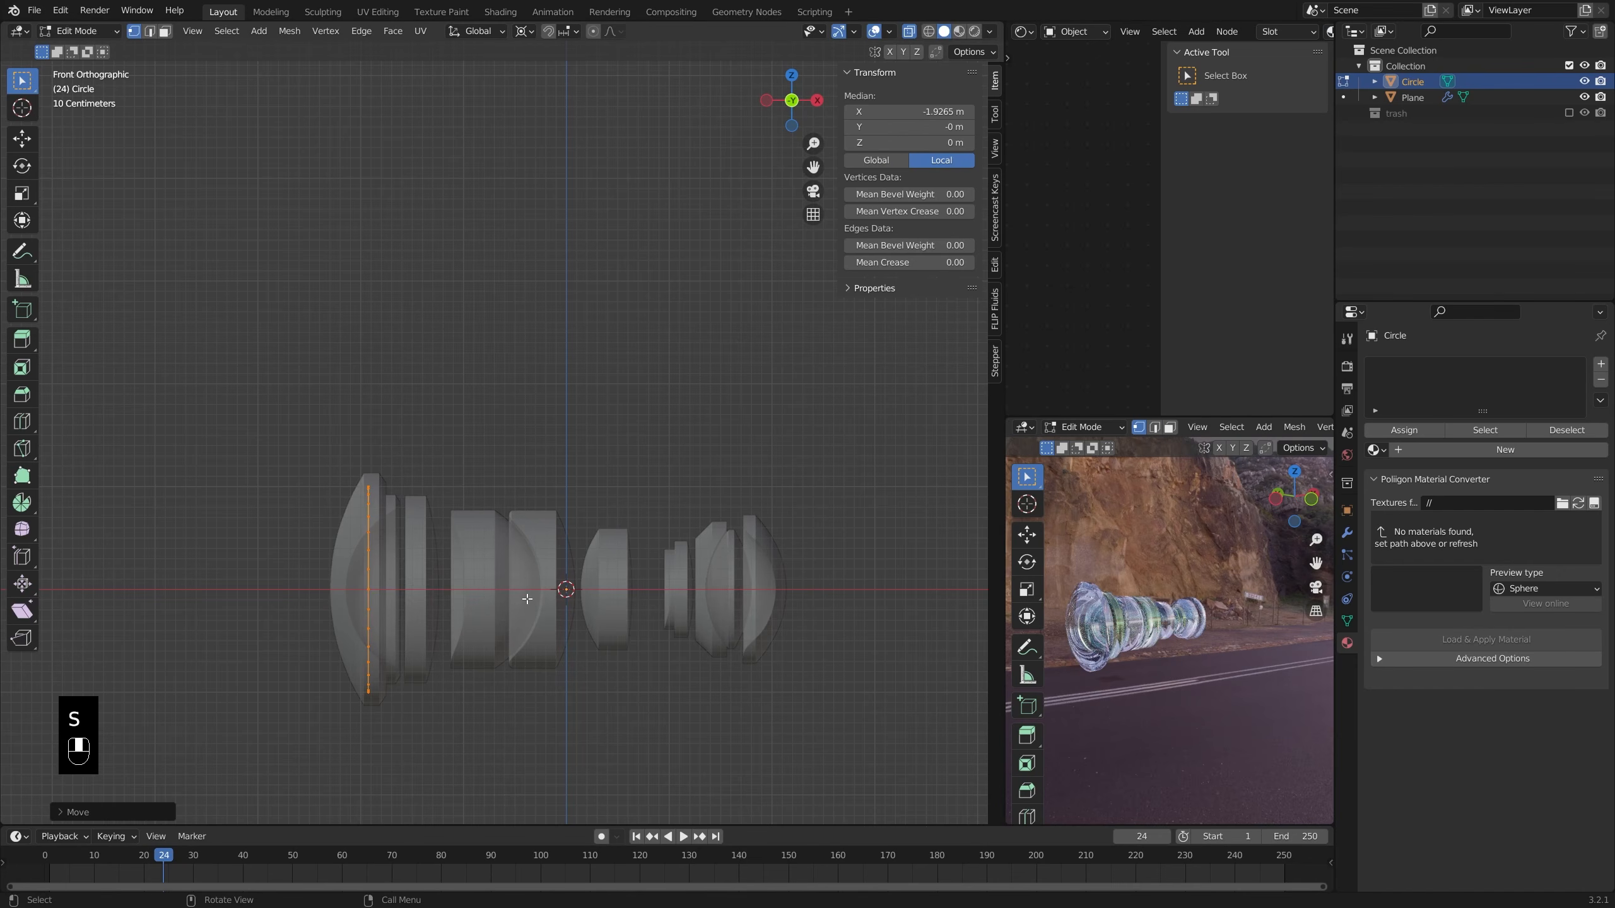
{"action": "key", "text": "period"}
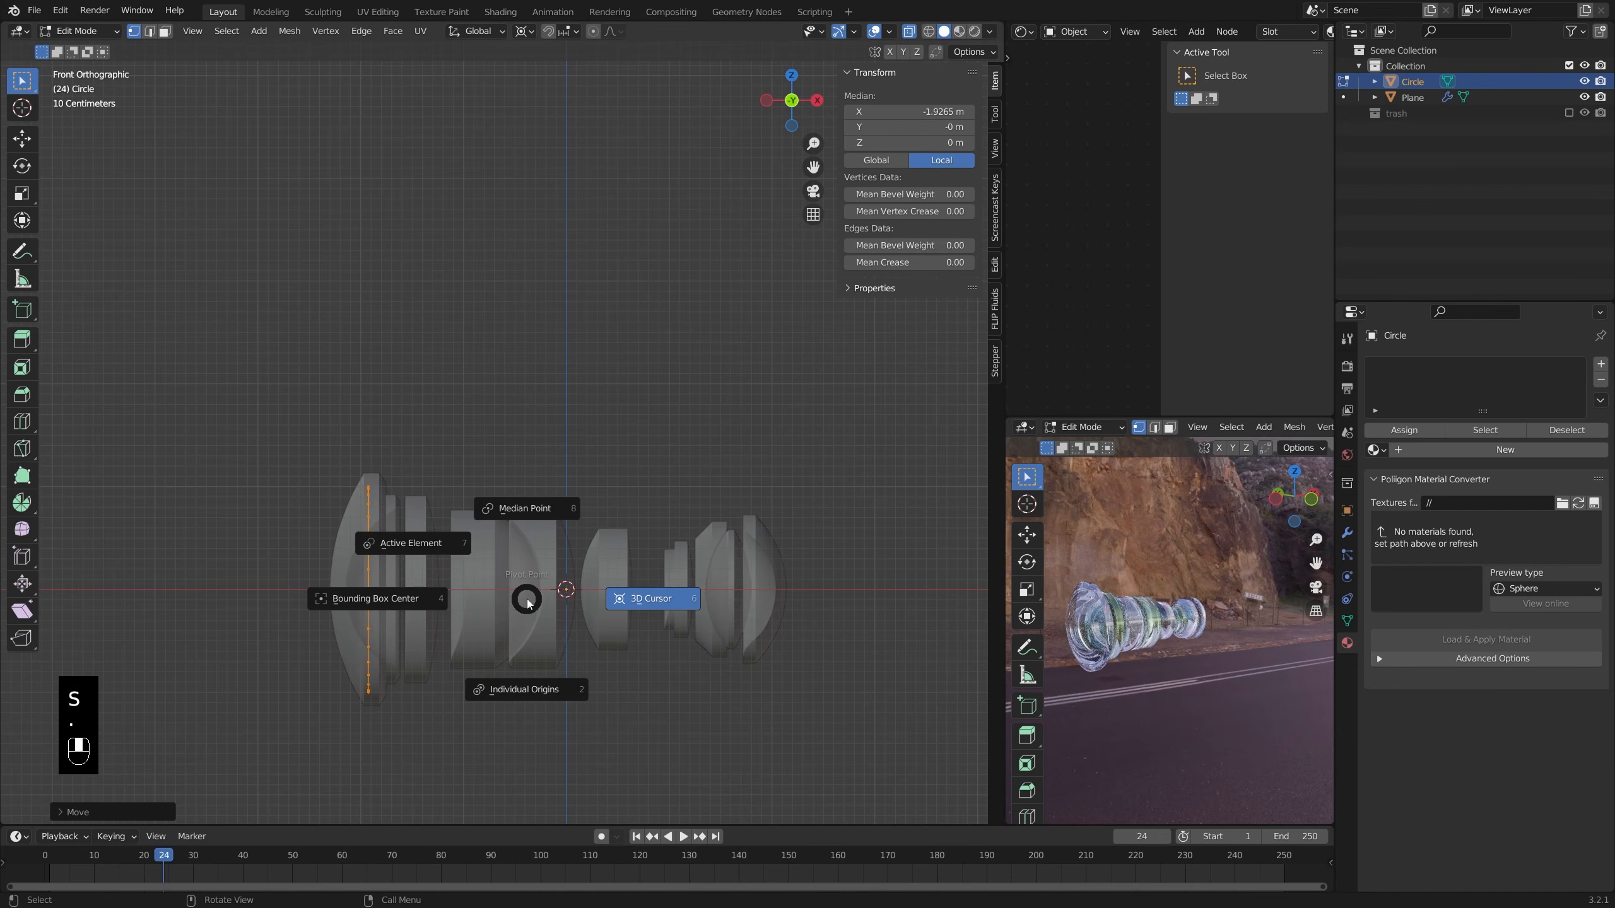
{"action": "left_click", "coordinate": [538, 510]}
{"action": "key", "text": "s"}
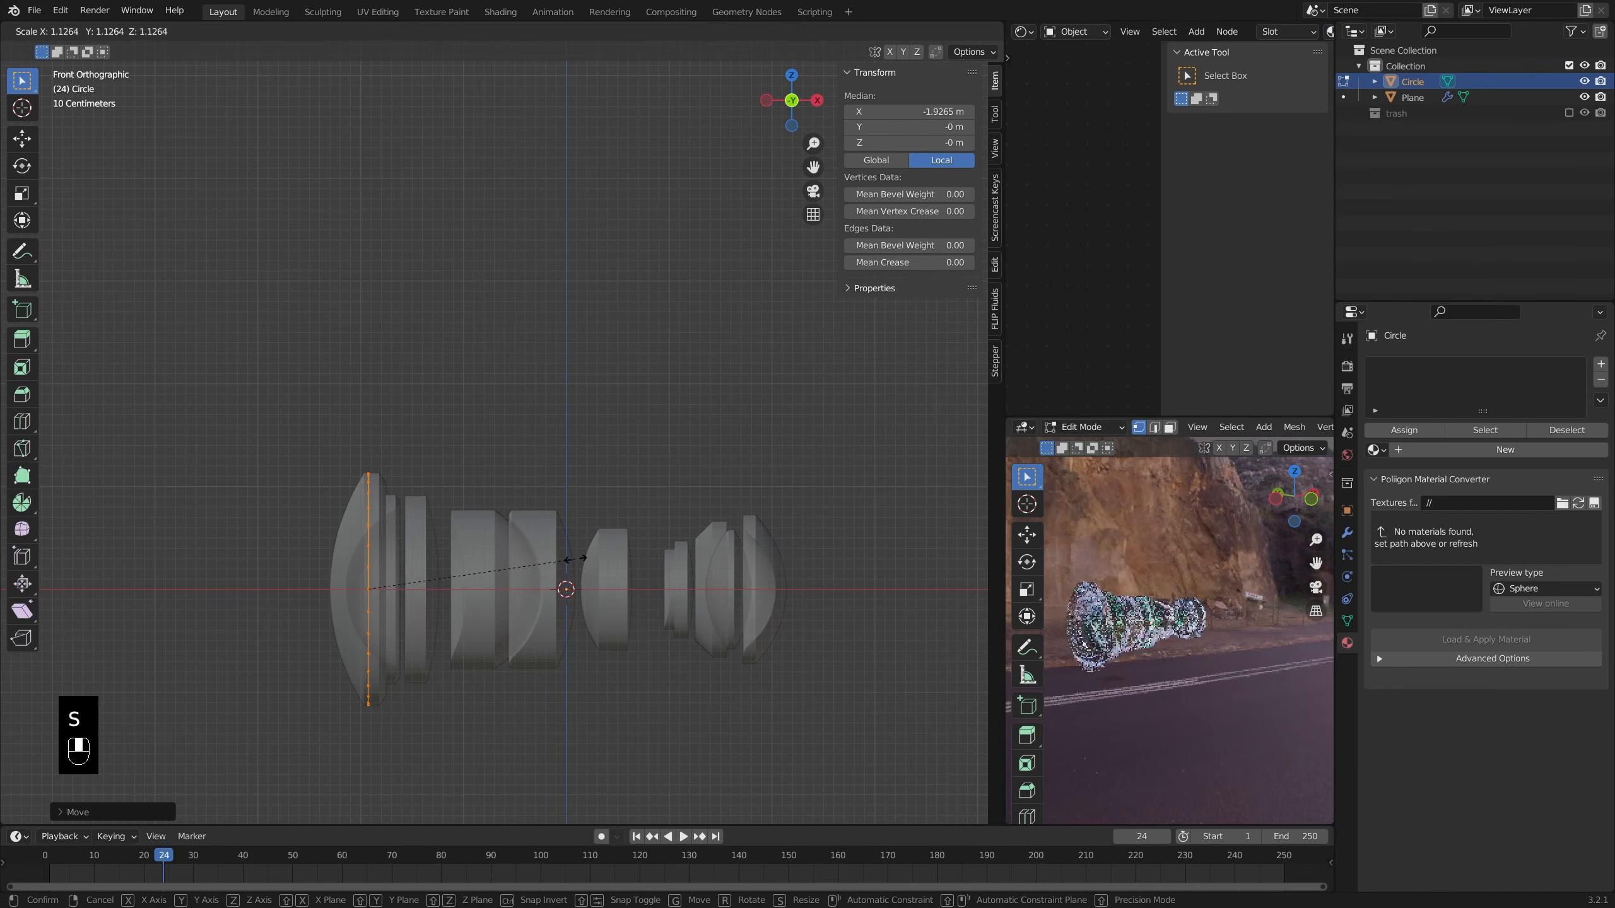
{"action": "left_click", "coordinate": [526, 575]}
{"action": "key", "text": "g"}
{"action": "key", "text": "x"}
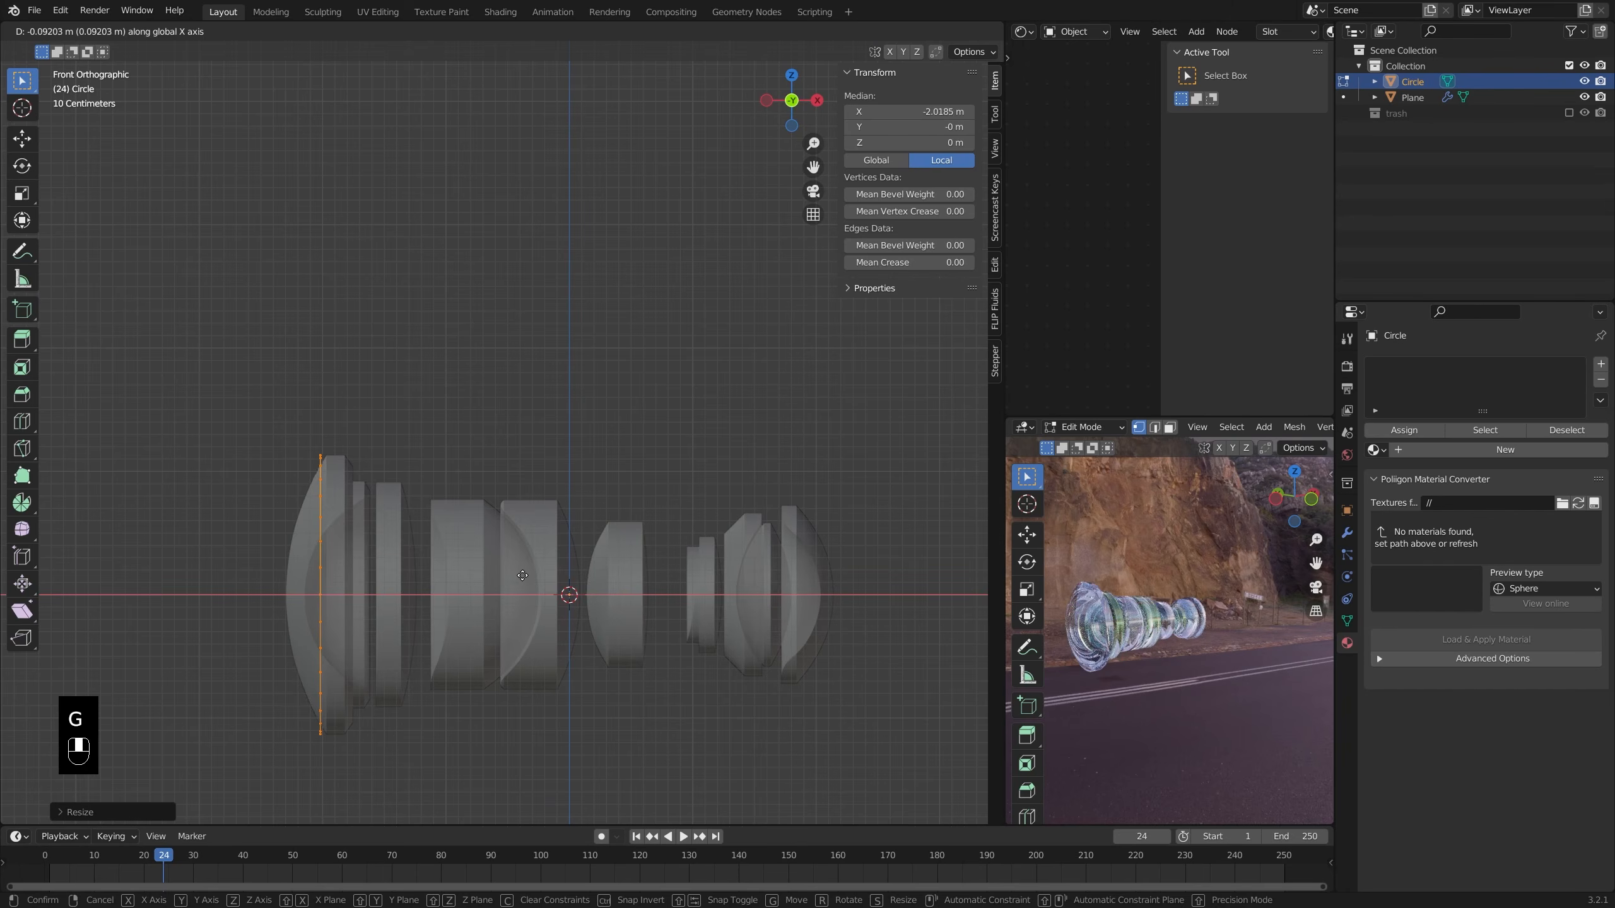
{"action": "left_click", "coordinate": [451, 588]}
{"action": "scroll", "coordinate": [445, 595], "scroll_direction": "up", "scroll_amount": 1}
- Extrude the circle backward to about X -1.56 m, narrow that end ring to the disc behind the front element, and extend it straight past the disc
{"action": "key", "text": "e"}
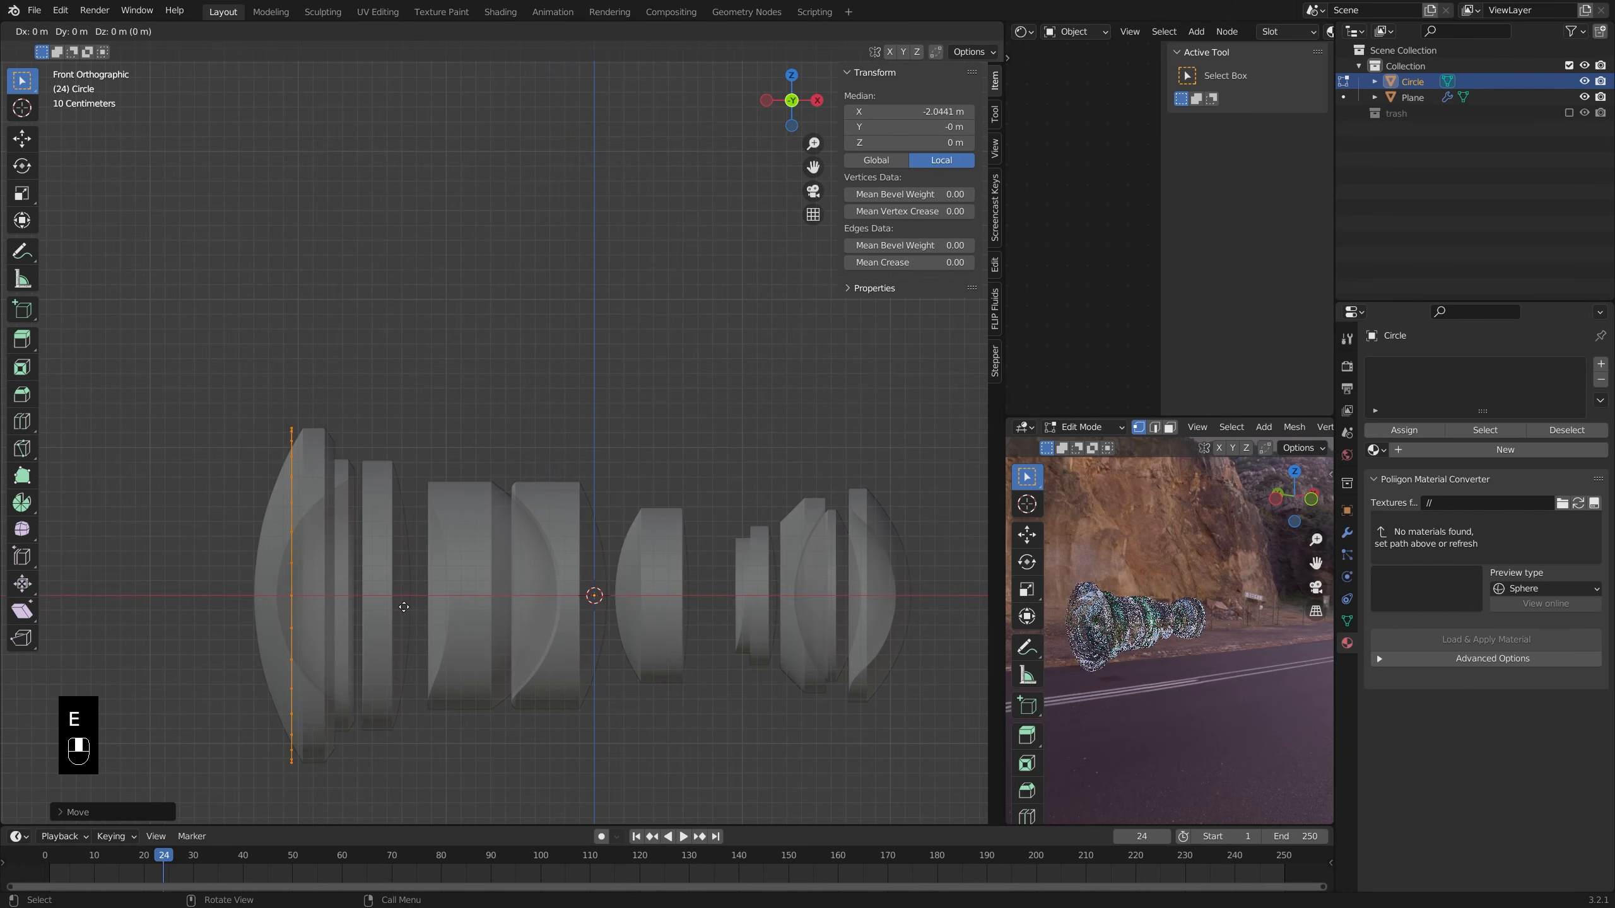
{"action": "left_click", "coordinate": [451, 606]}
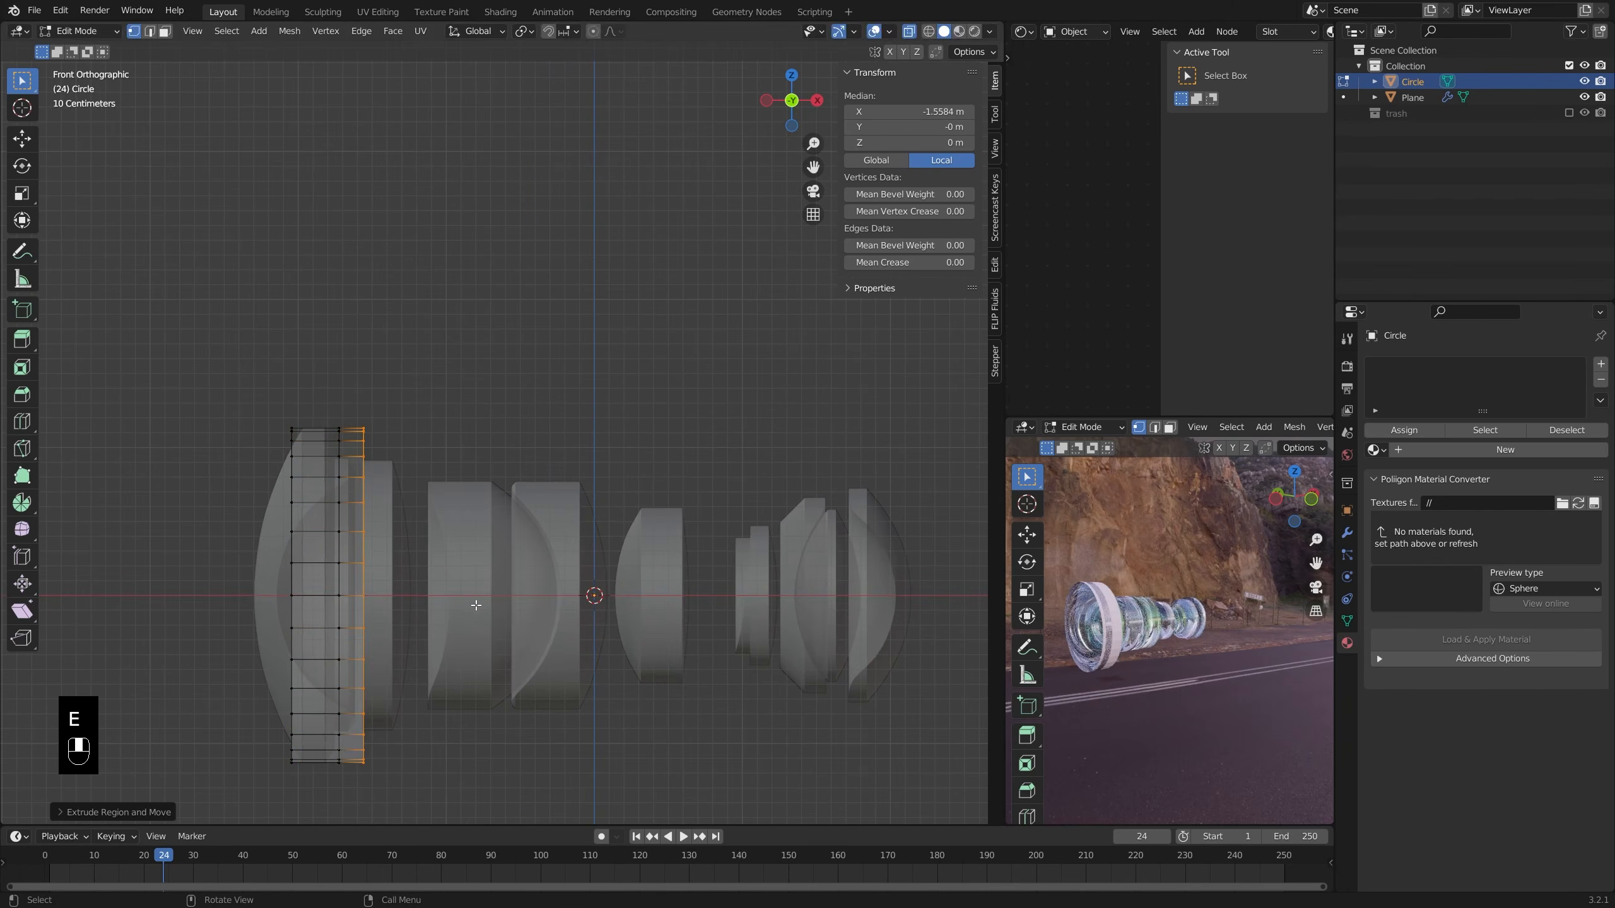
{"action": "key", "text": "s"}
{"action": "left_click", "coordinate": [609, 589]}
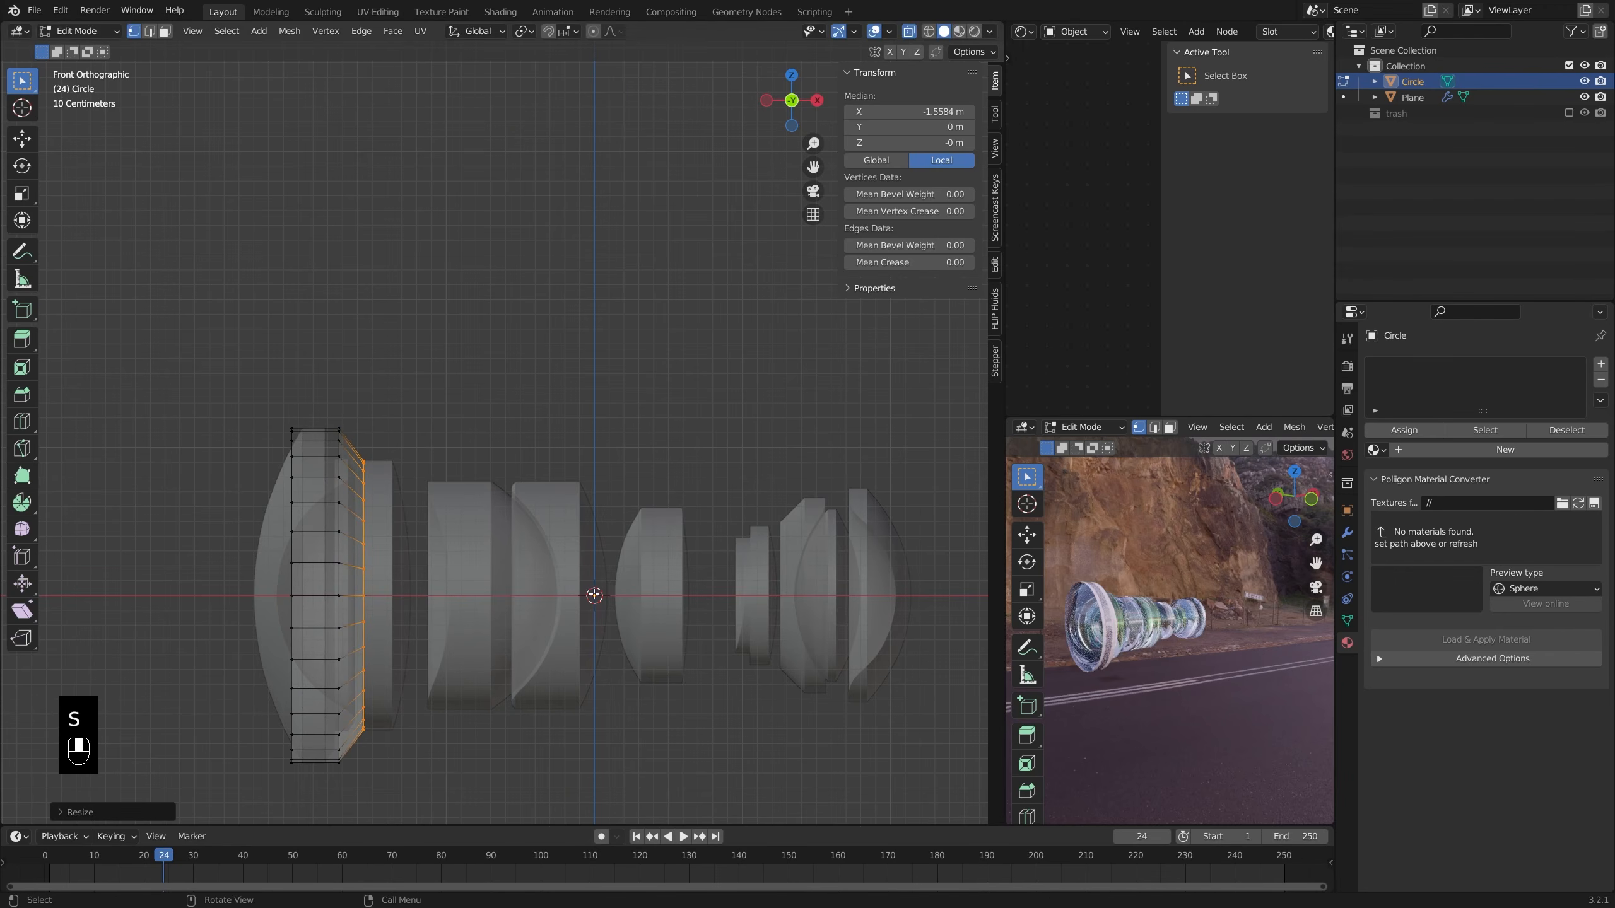
{"action": "key", "text": "e"}
{"action": "middle_click", "coordinate": [596, 598]}
{"action": "left_click", "coordinate": [634, 598]}
- Extrude a tapered barrel section to about X -0.72 m, scaling its end ring to the height of the middle elements
{"action": "key", "text": "e"}
{"action": "middle_click", "coordinate": [632, 597]}
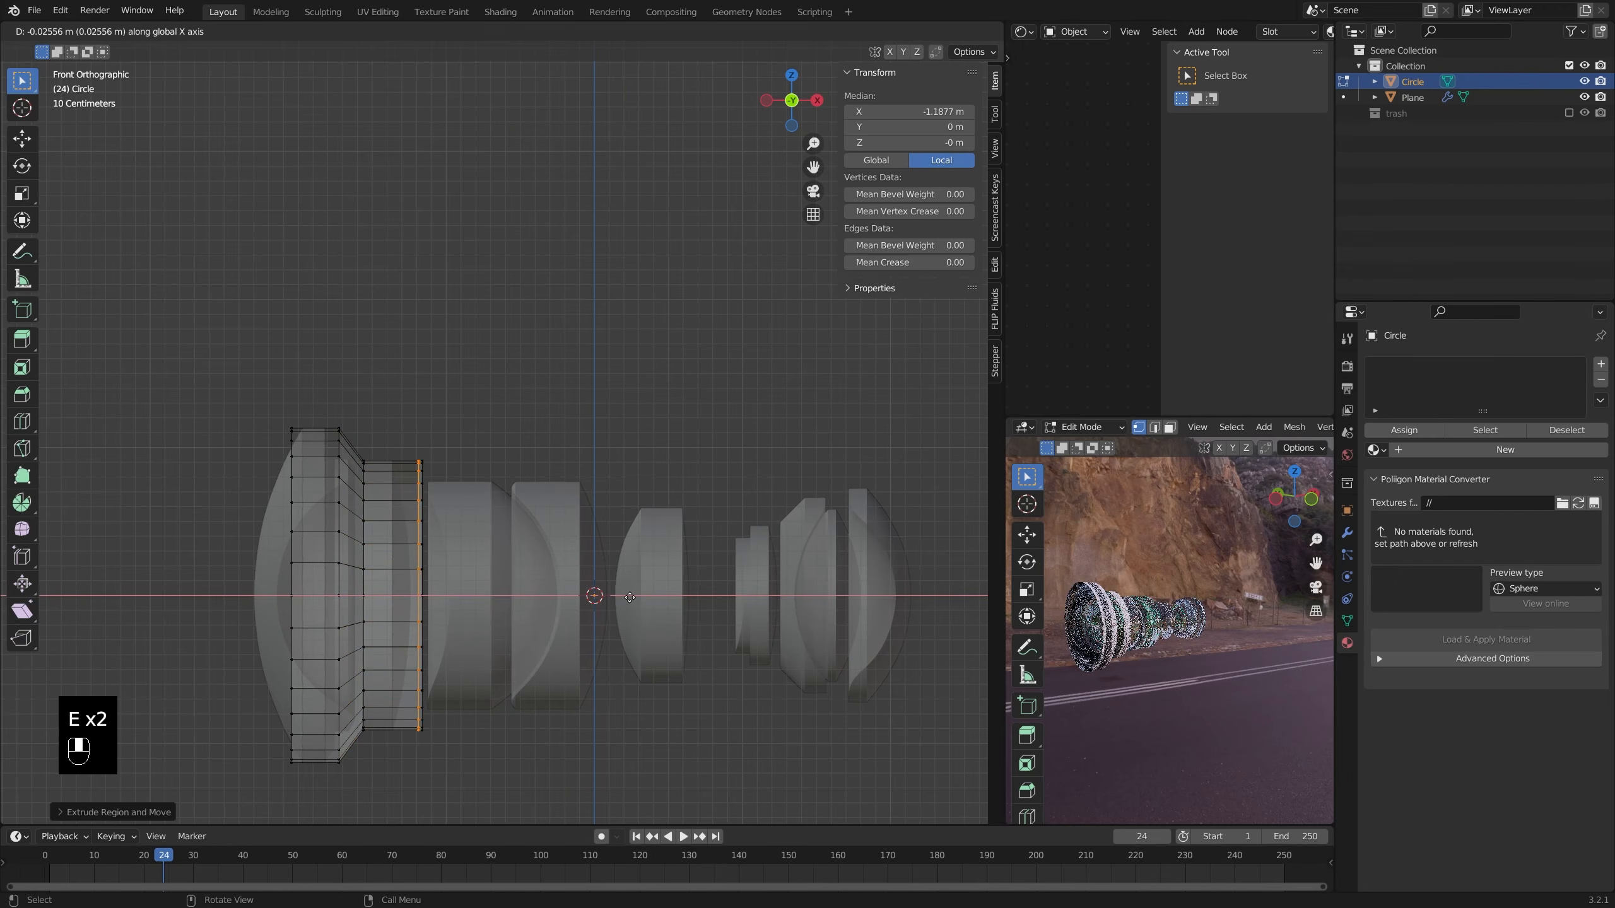
{"action": "left_click", "coordinate": [635, 597]}
{"action": "key", "text": "s"}
{"action": "left_click", "coordinate": [670, 588]}
{"action": "key", "text": "g"}
{"action": "middle_click", "coordinate": [693, 592]}
{"action": "left_click", "coordinate": [737, 595]}
{"action": "key", "text": "s"}
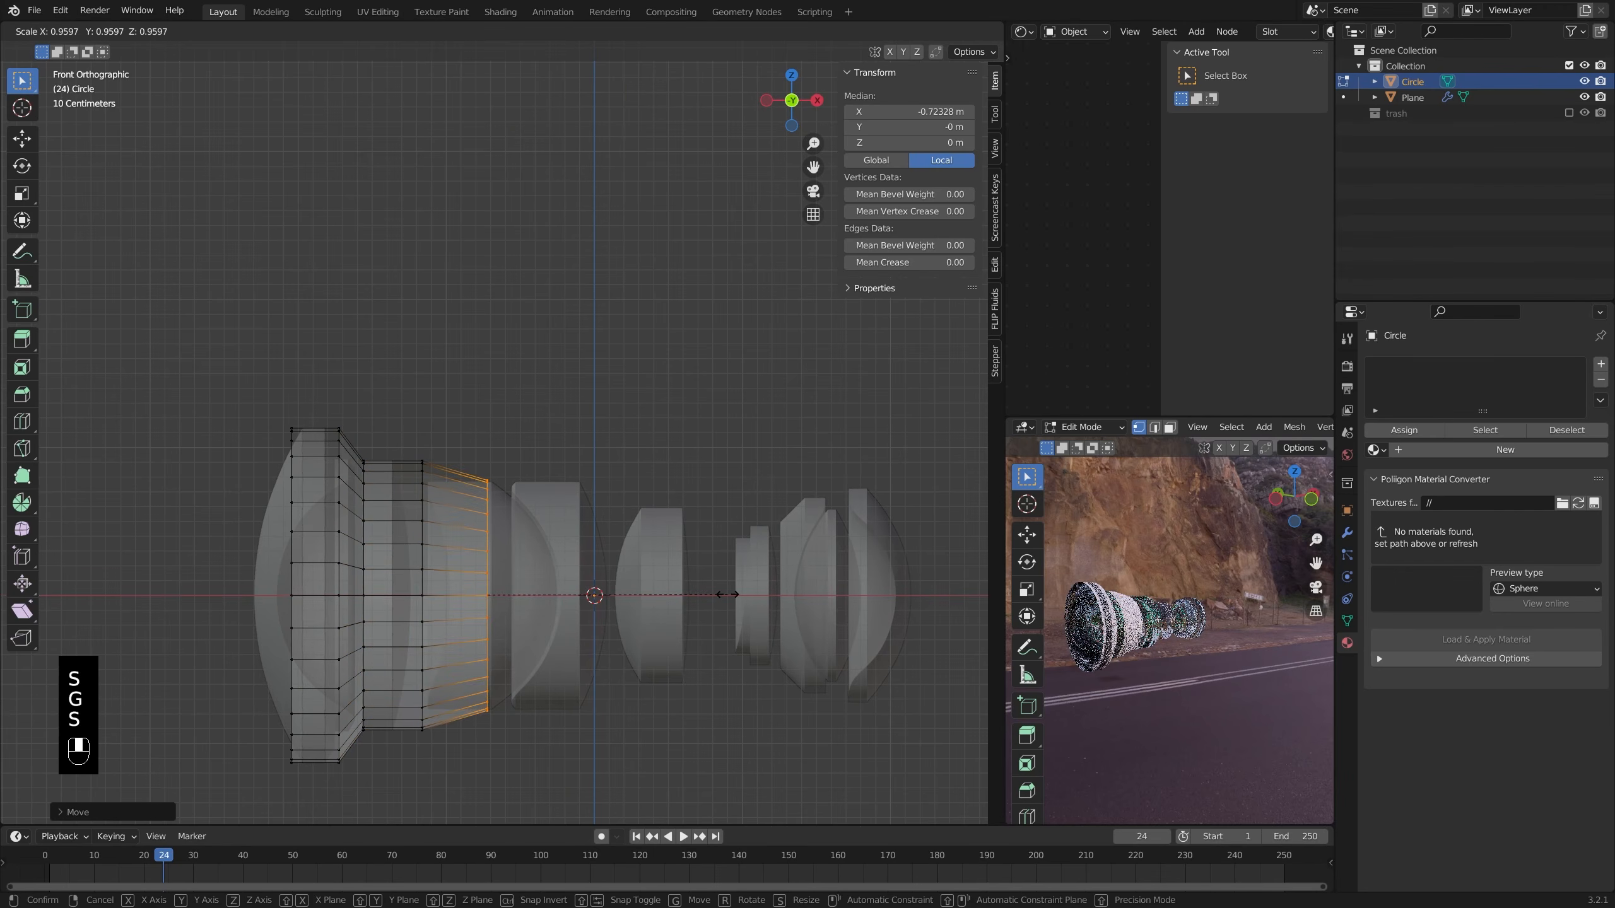
{"action": "left_click", "coordinate": [728, 595]}
- Extrude the barrel straight past the middle elements, and add a narrowing section ending at about X 0.37 m, scaled to about 0.80
{"action": "key", "text": "e"}
{"action": "middle_click", "coordinate": [744, 596]}
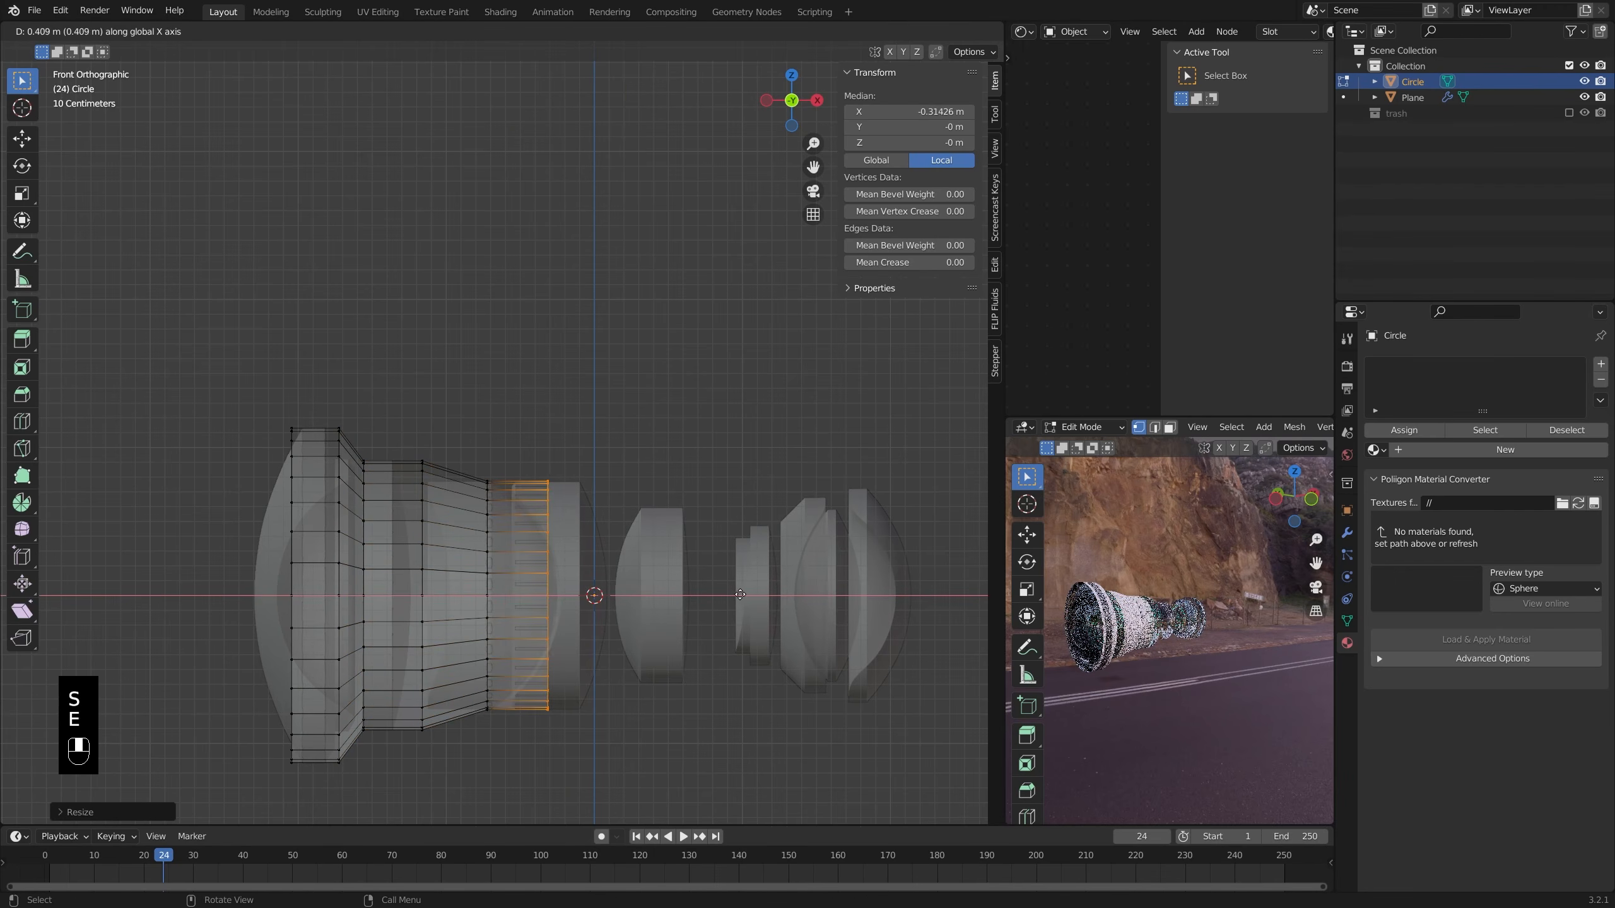
{"action": "left_click", "coordinate": [791, 596]}
{"action": "key", "text": "e"}
{"action": "middle_click", "coordinate": [747, 594]}
{"action": "left_click", "coordinate": [780, 593]}
{"action": "key", "text": "s"}
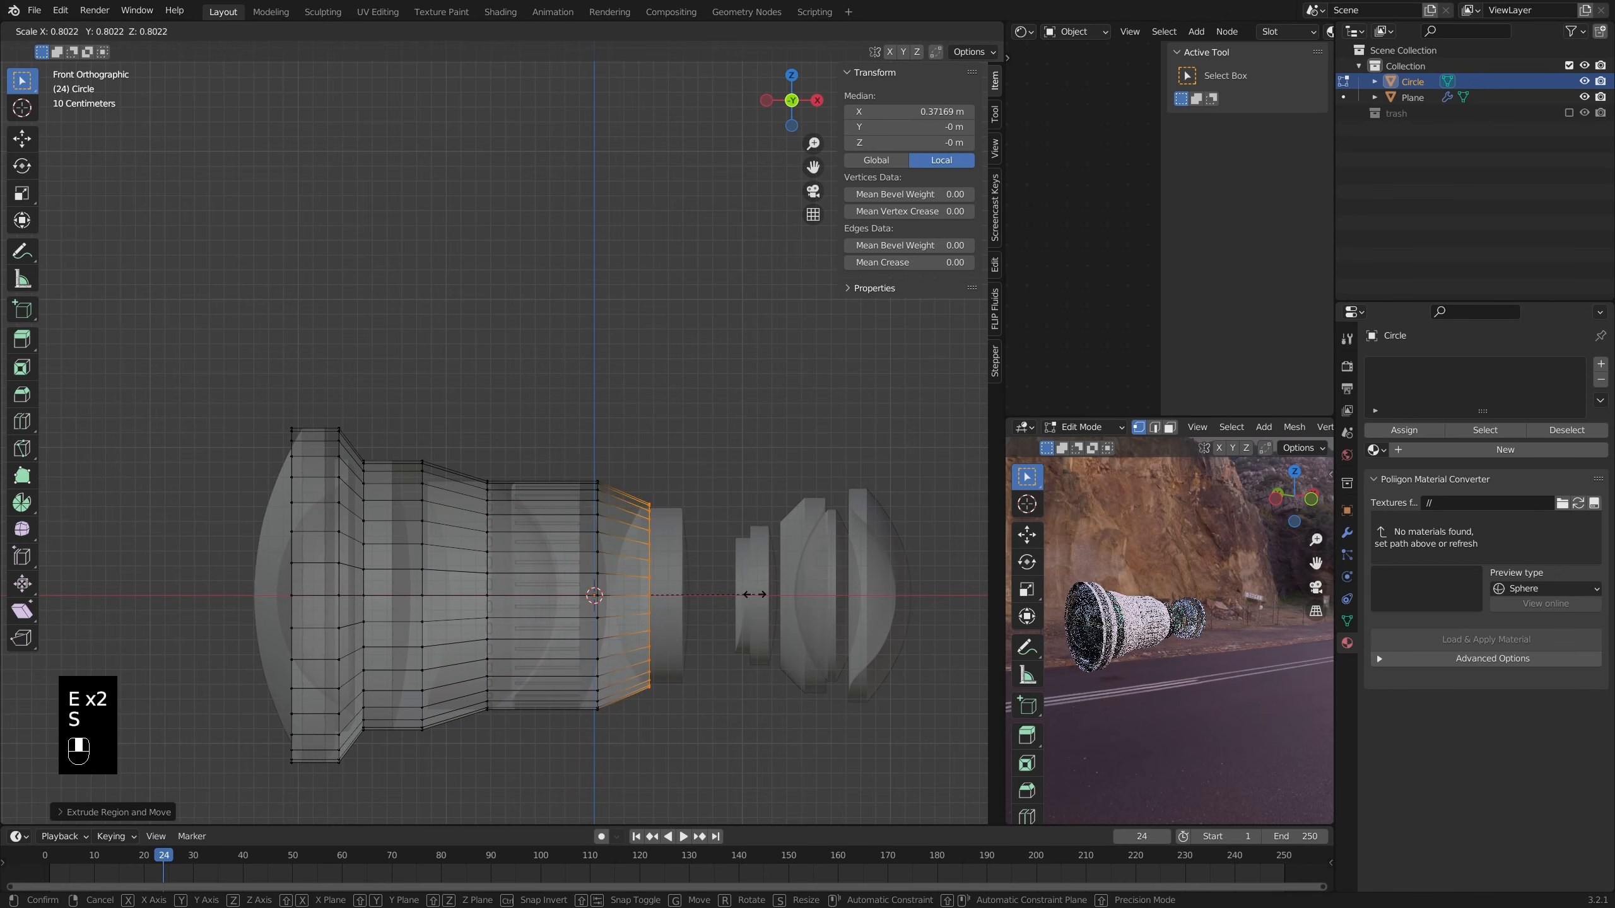
{"action": "left_click", "coordinate": [750, 596]}
- Extrude the narrow barrel section along X to the rear stepped element and widen the end ring at about X 1.40 m
{"action": "middle_click_drag", "start_coordinate": [730, 606], "coordinate": [612, 607], "text": "shift"}
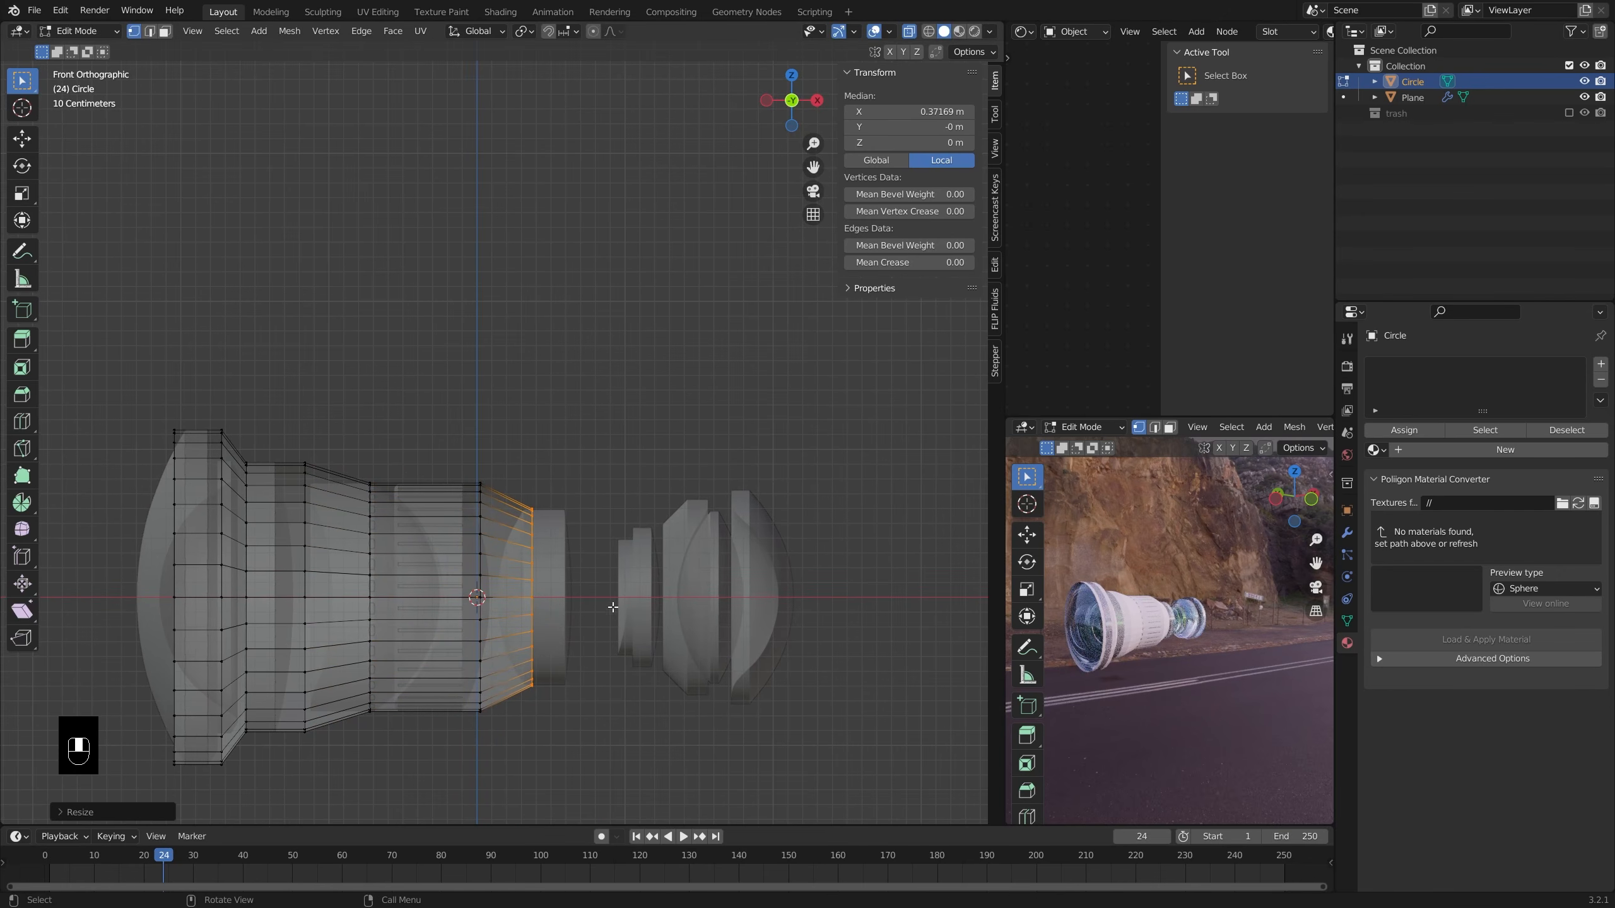
{"action": "key", "text": "e"}
{"action": "middle_click", "coordinate": [591, 598]}
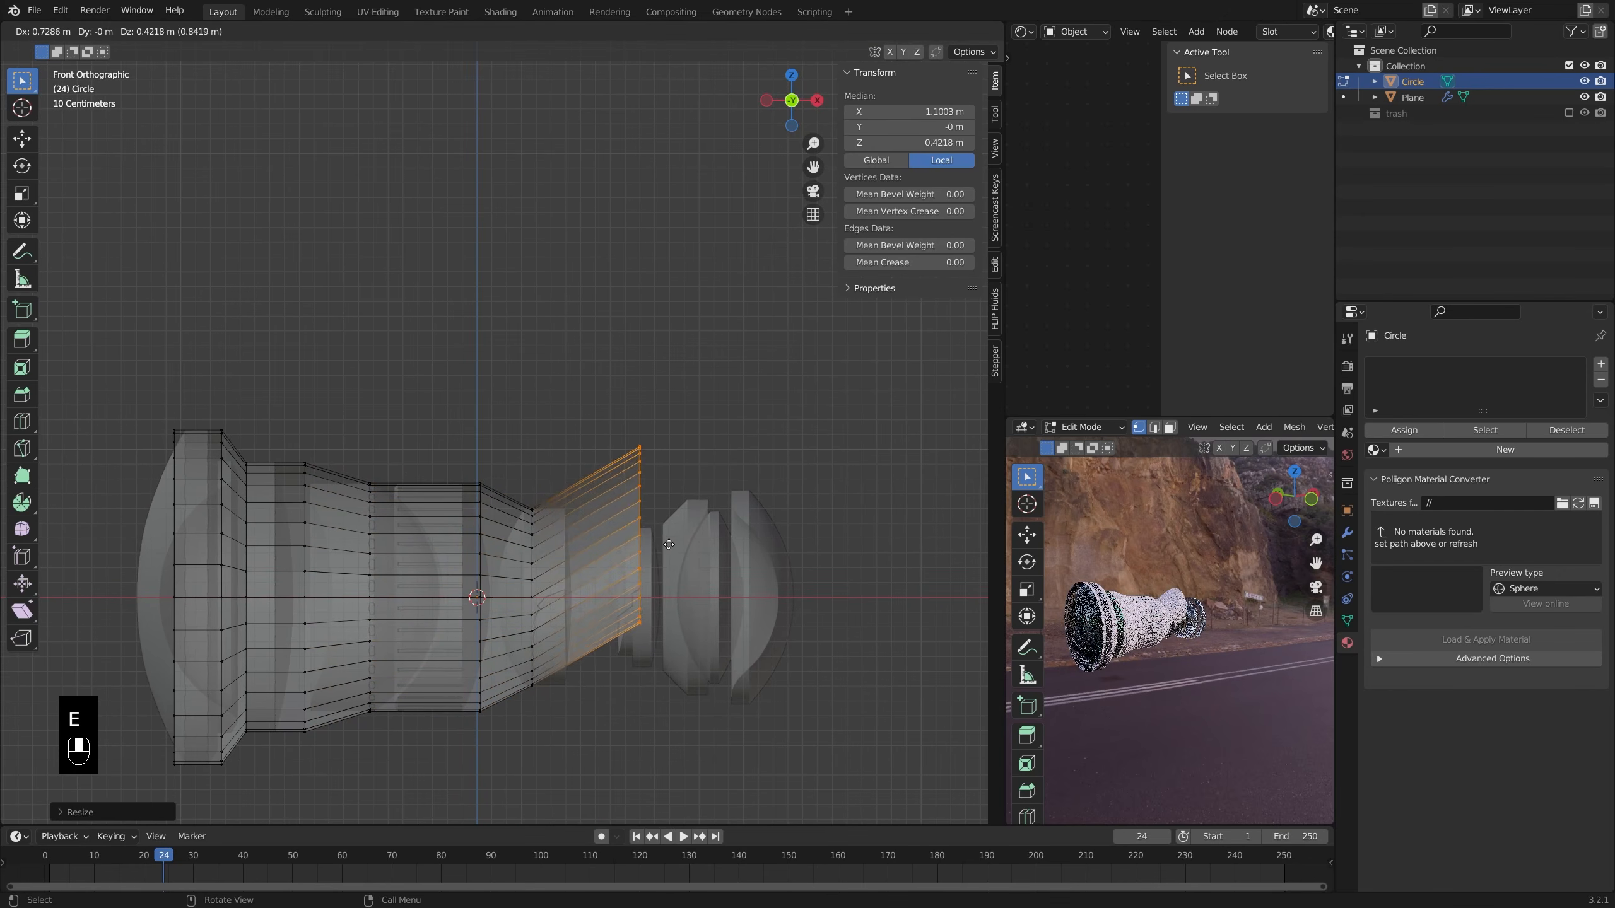
{"action": "left_click", "coordinate": [714, 564]}
{"action": "key", "text": "s"}
{"action": "left_click", "coordinate": [728, 565]}
- Extrude the rear barrel to about X 1.72 m, enlarge that ring about 1.10 times to the rear element, and extend it to about X 1.84 m
{"action": "key", "text": "e"}
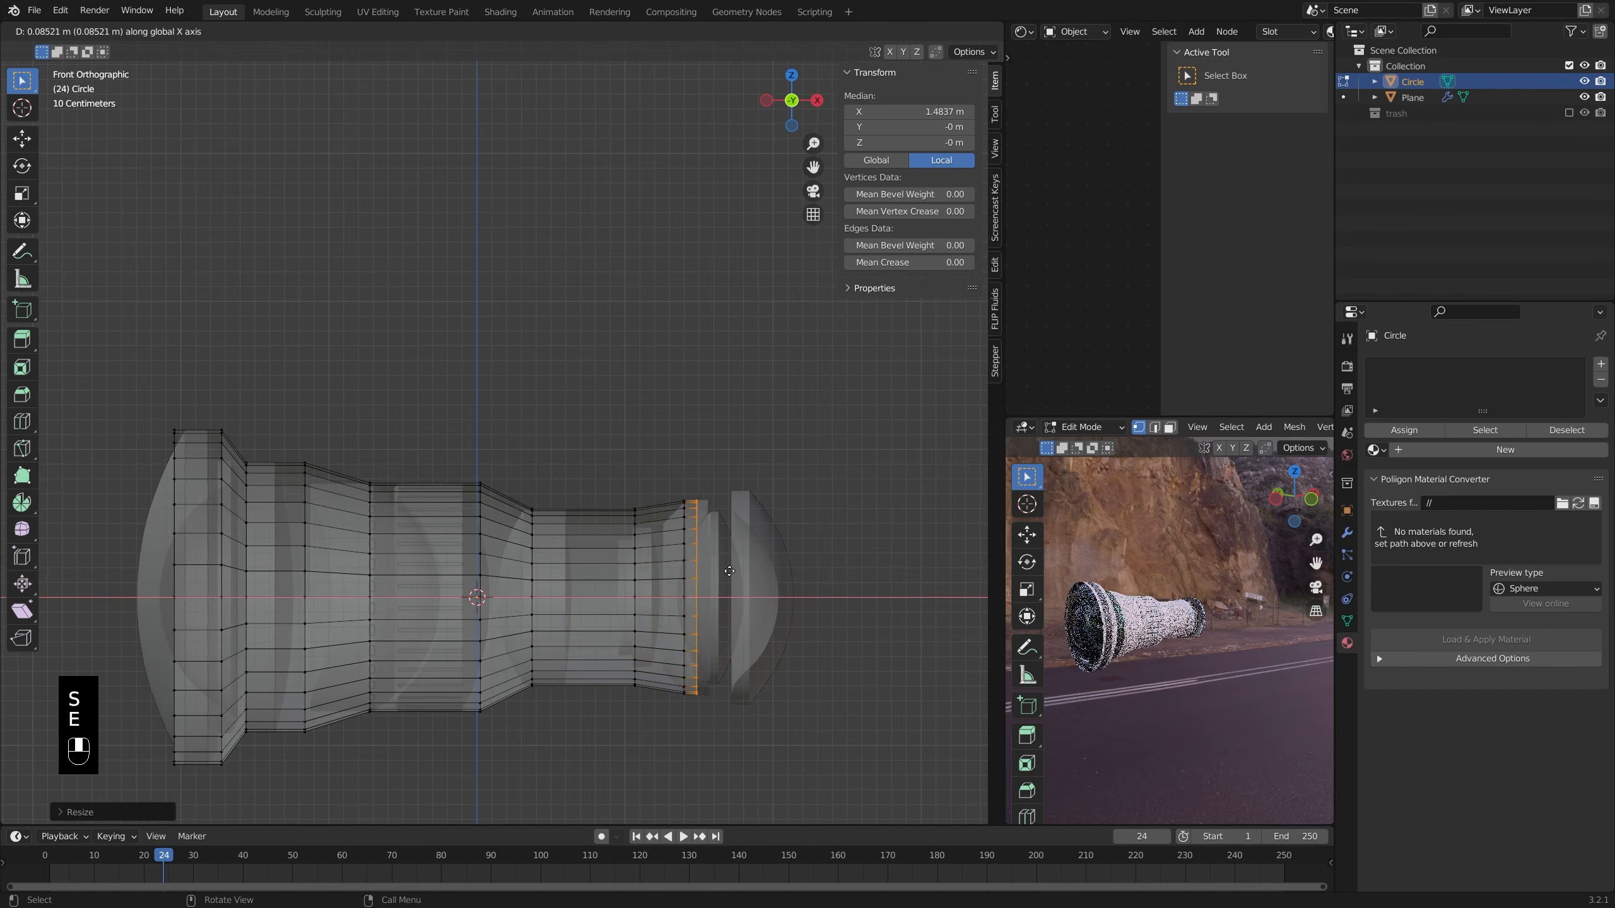
{"action": "left_click", "coordinate": [742, 576]}
{"action": "key", "text": "e"}
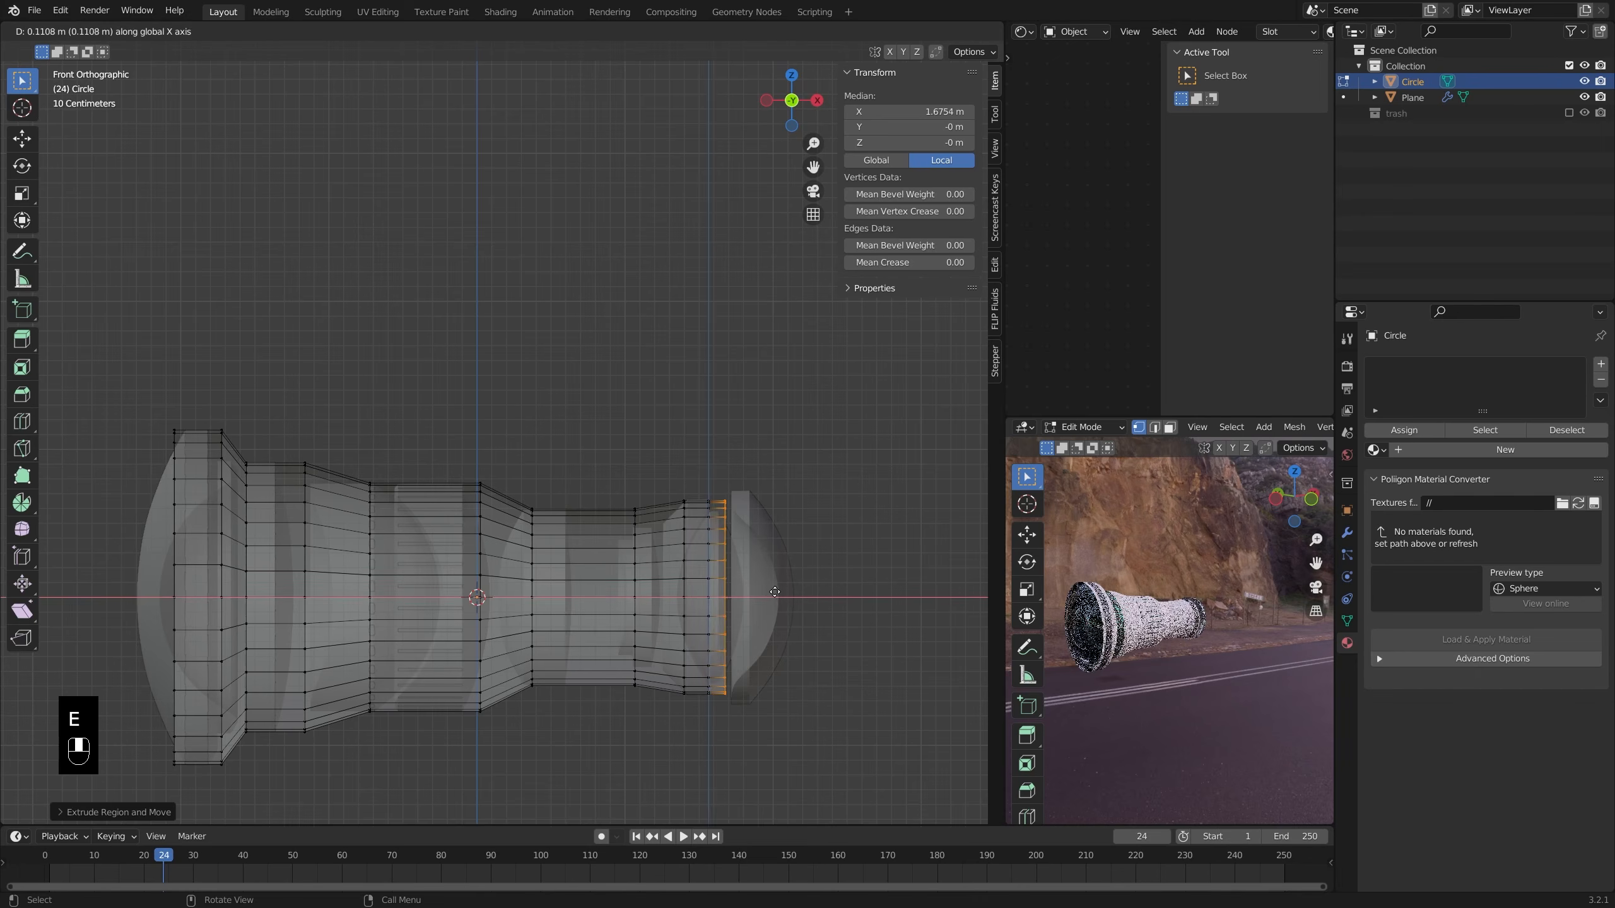
{"action": "key", "text": "s"}
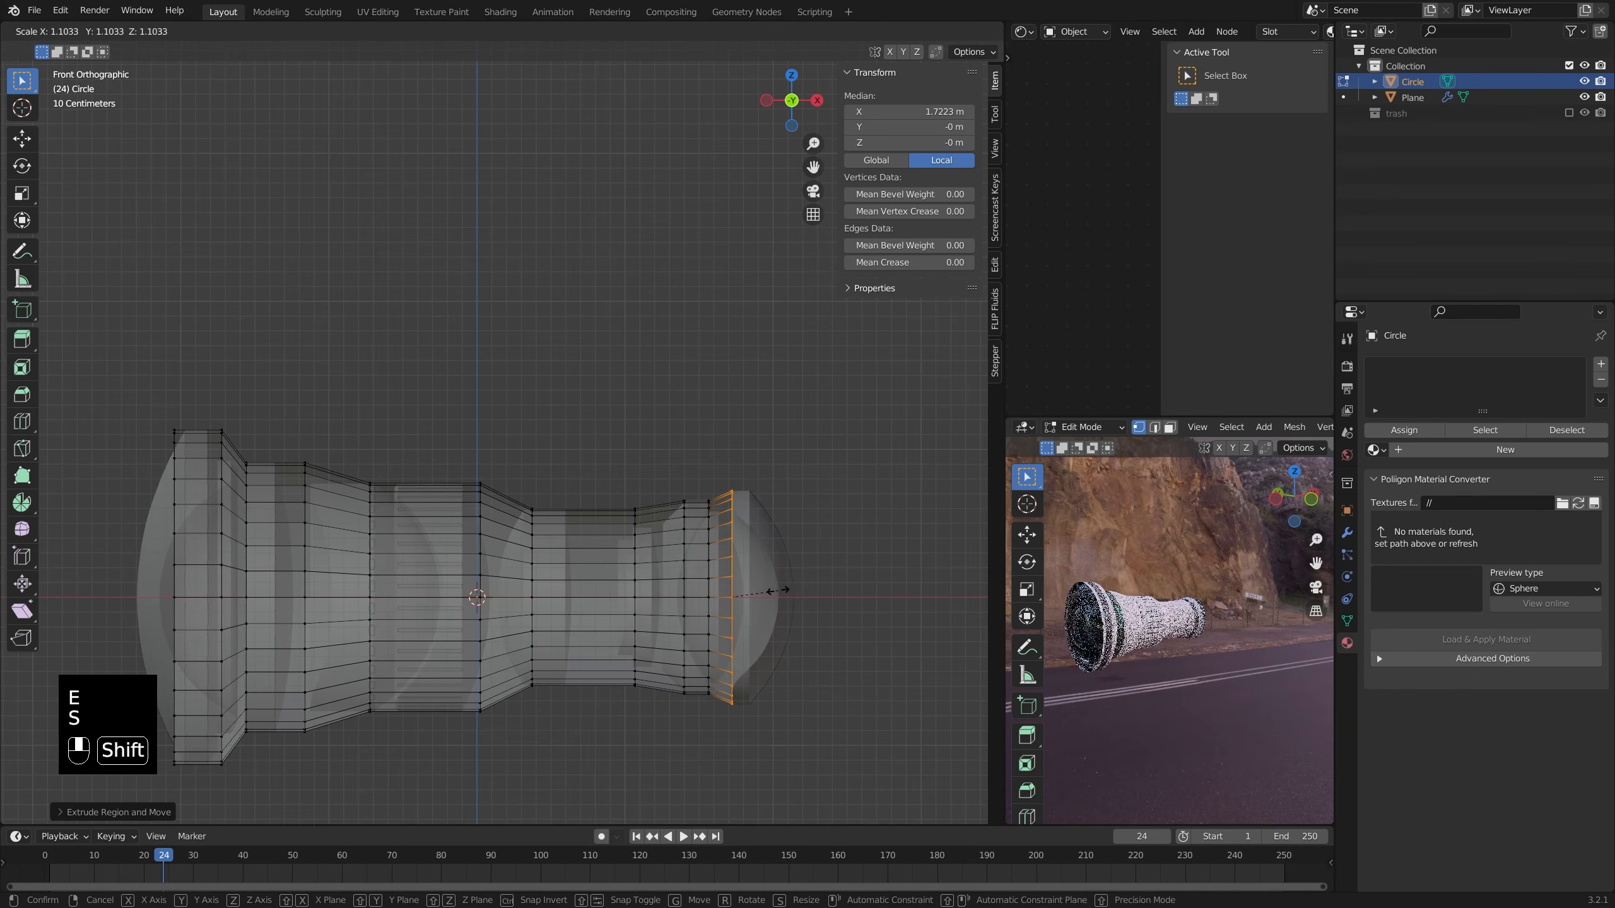
{"action": "left_click", "coordinate": [789, 591]}
{"action": "key", "text": "e"}
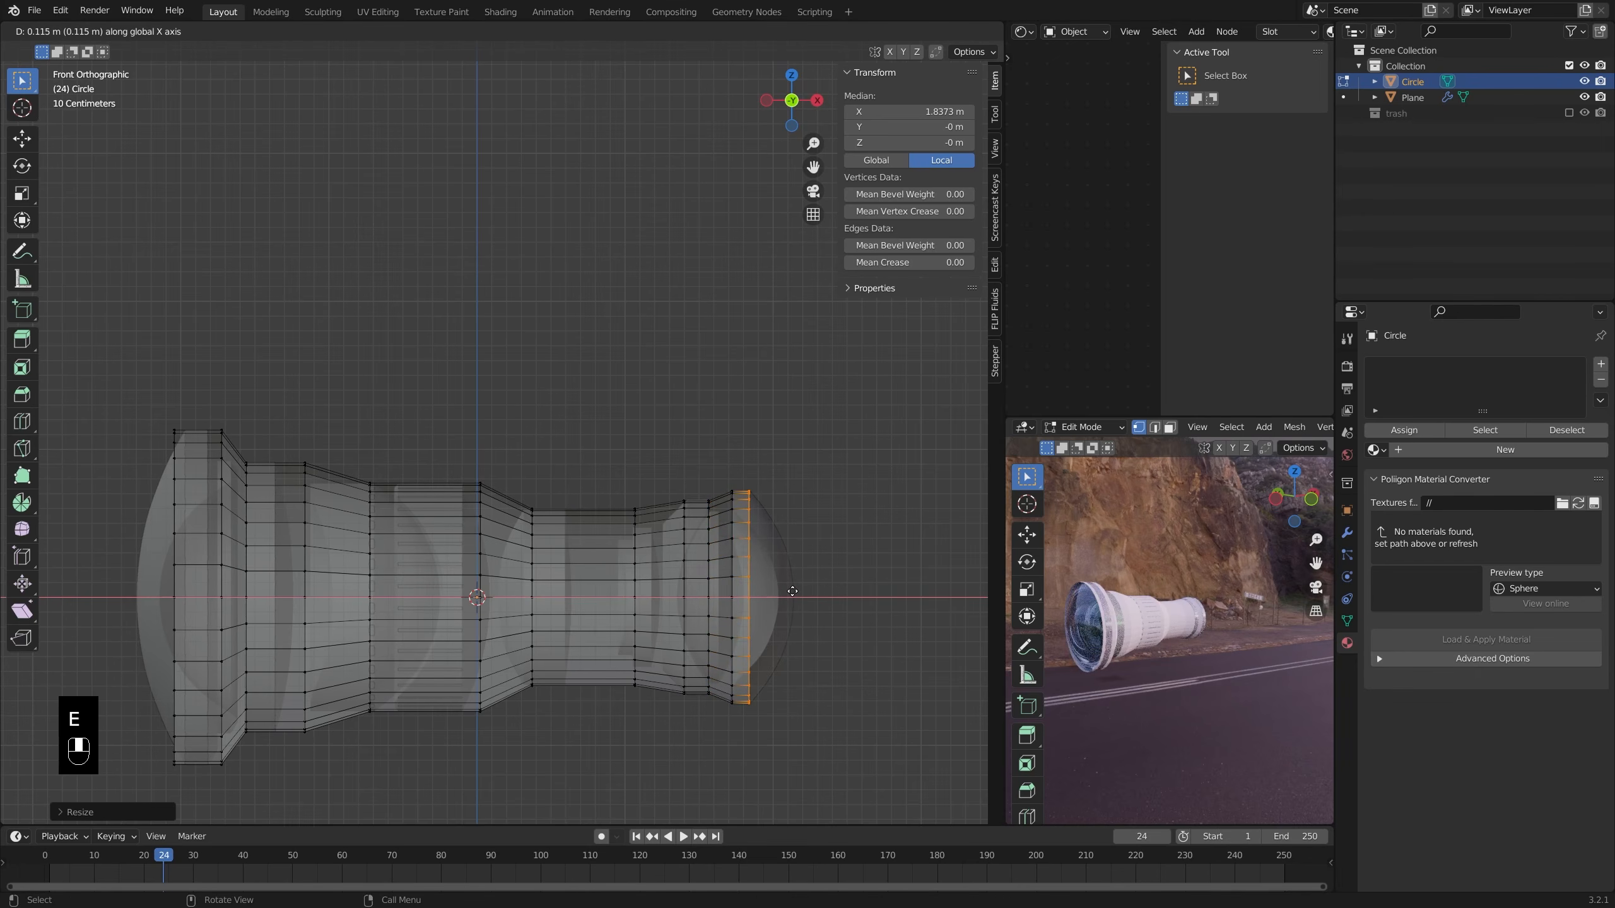
{"action": "left_click", "coordinate": [792, 591]}
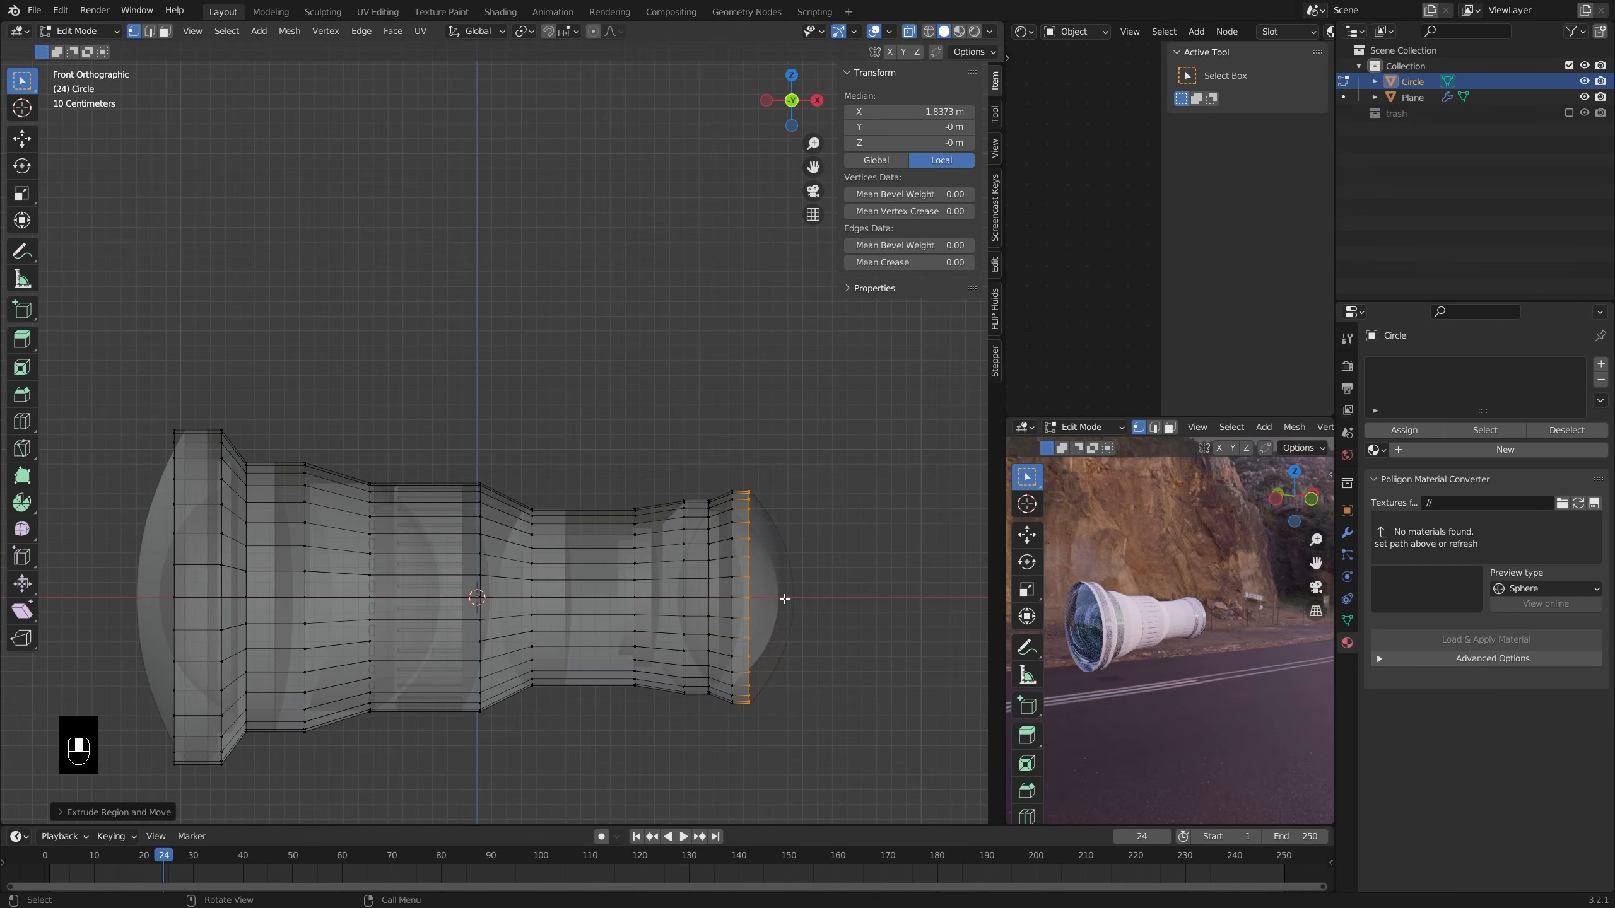
- Extrude the barrel's rear end to about X 2.43 m and close it with an inset face
{"action": "key", "text": "e"}
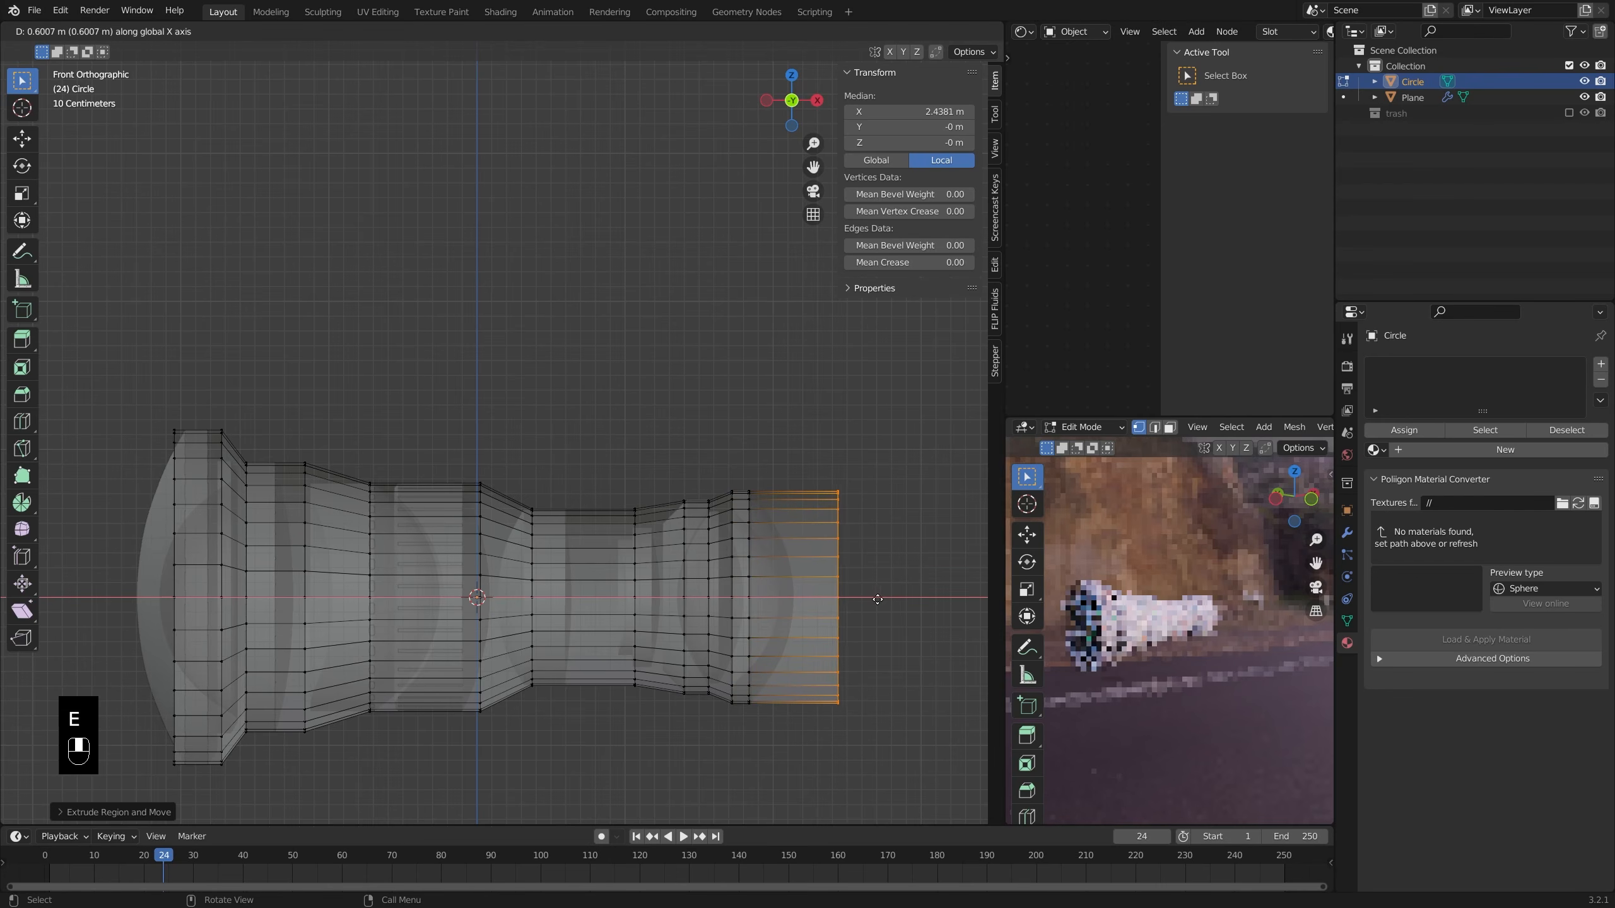
{"action": "left_click", "coordinate": [875, 597]}
{"action": "middle_click_drag", "start_coordinate": [874, 597], "coordinate": [803, 583]}
{"action": "key", "text": "alt+z"}
{"action": "key", "text": "f"}
{"action": "key", "text": "i"}
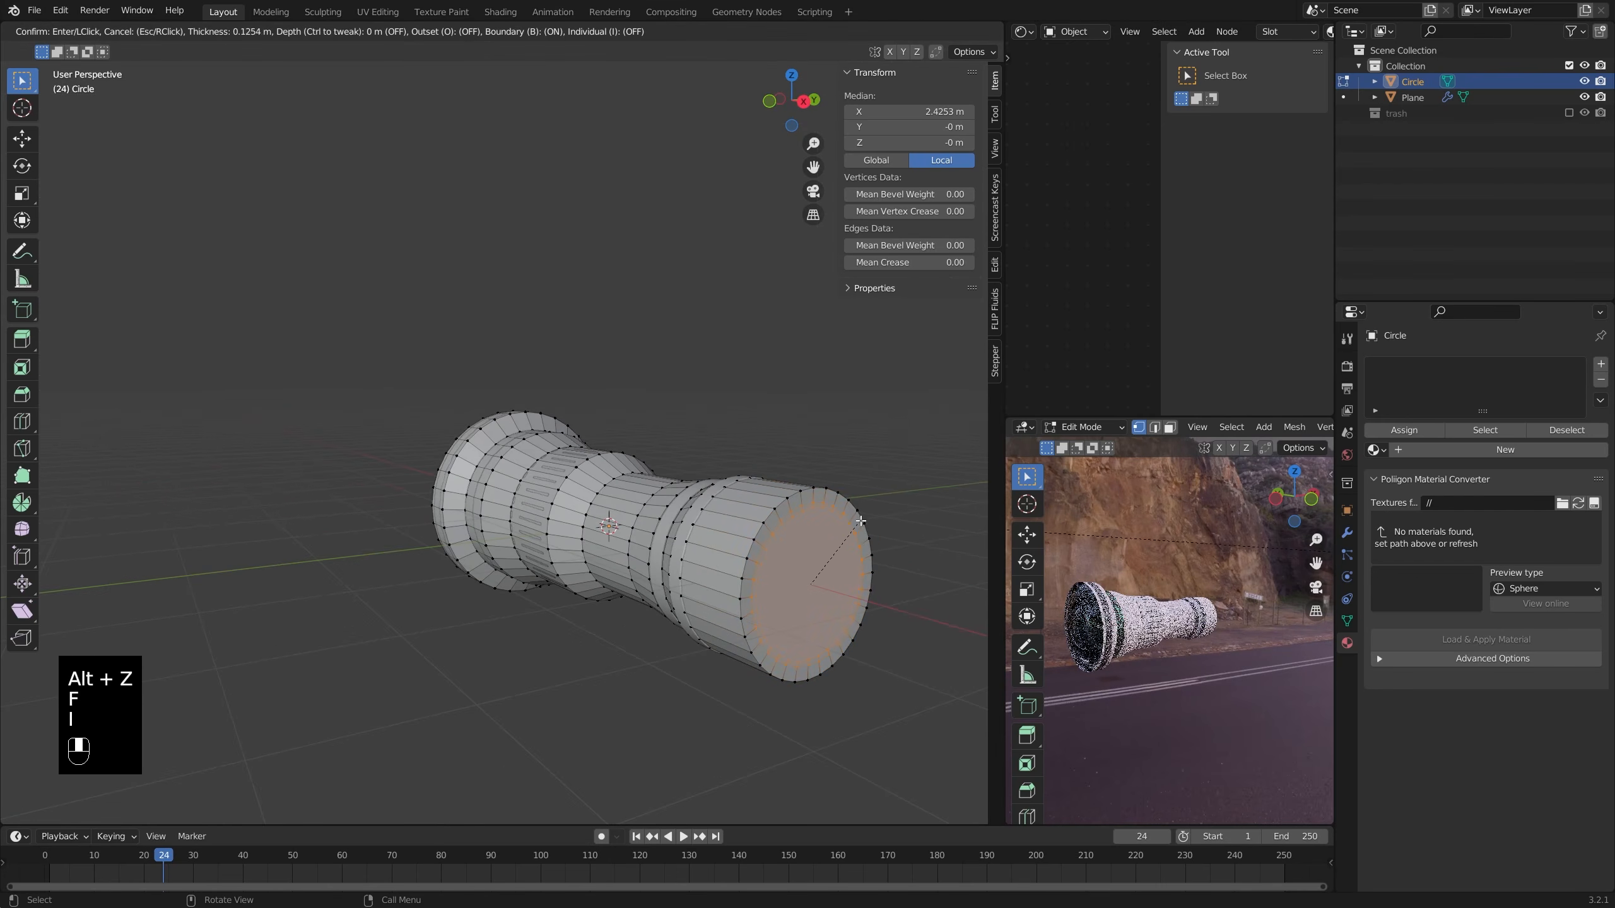
{"action": "left_click", "coordinate": [818, 585]}
{"action": "key", "text": "Tab"}
{"action": "mouse_move", "coordinate": [818, 584]}
{"action": "middle_mouse_down"}
{"action": "mouse_move", "coordinate": [649, 571]}
{"action": "mouse_move", "coordinate": [908, 559]}
{"action": "mouse_move", "coordinate": [800, 602]}
{"action": "middle_mouse_up"}
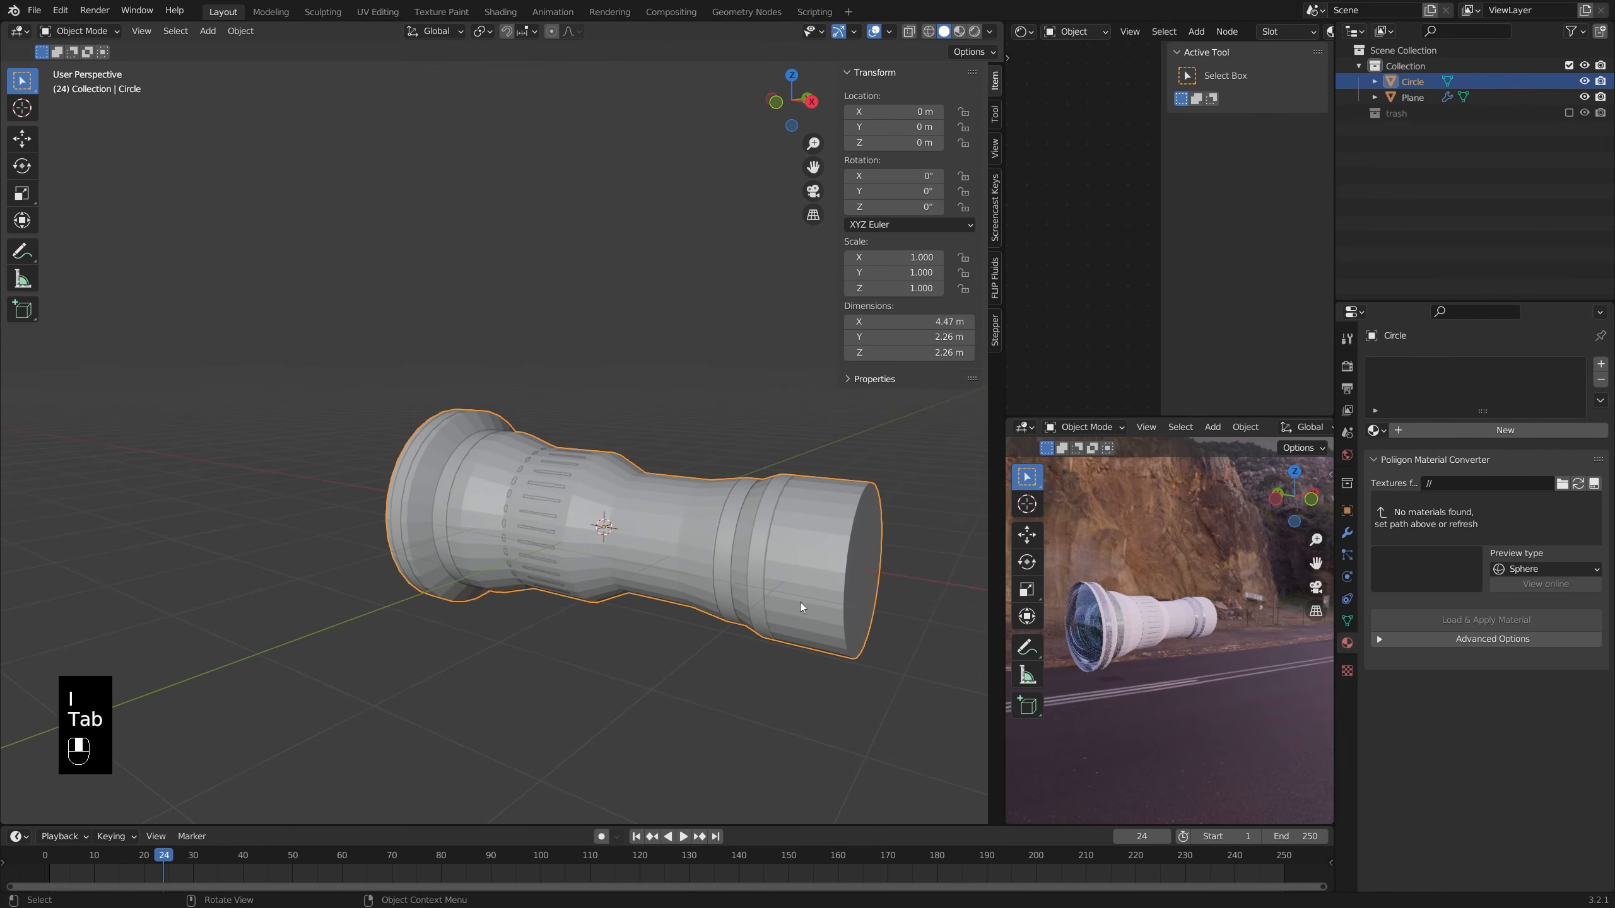
- Add a Subdivision Surface modifier with viewport level 2 and a Bevel modifier to the barrel
{"action": "left_click", "coordinate": [1347, 532]}
{"action": "left_click", "coordinate": [1424, 364]}
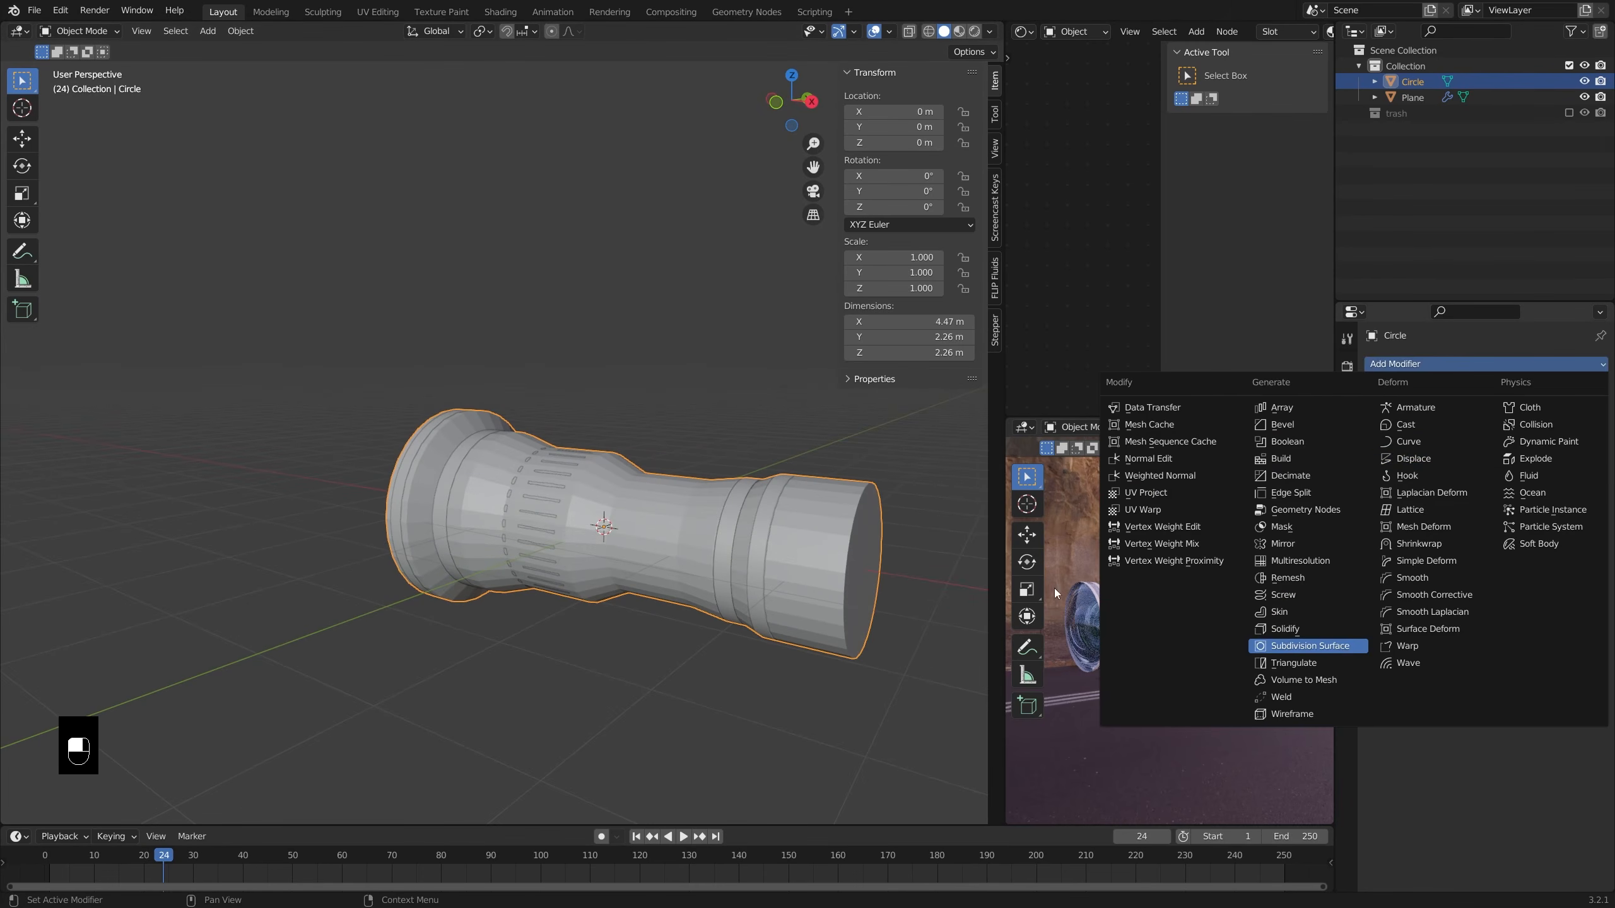
{"action": "left_click", "coordinate": [1310, 646]}
{"action": "middle_click_drag", "start_coordinate": [720, 528], "coordinate": [810, 546]}
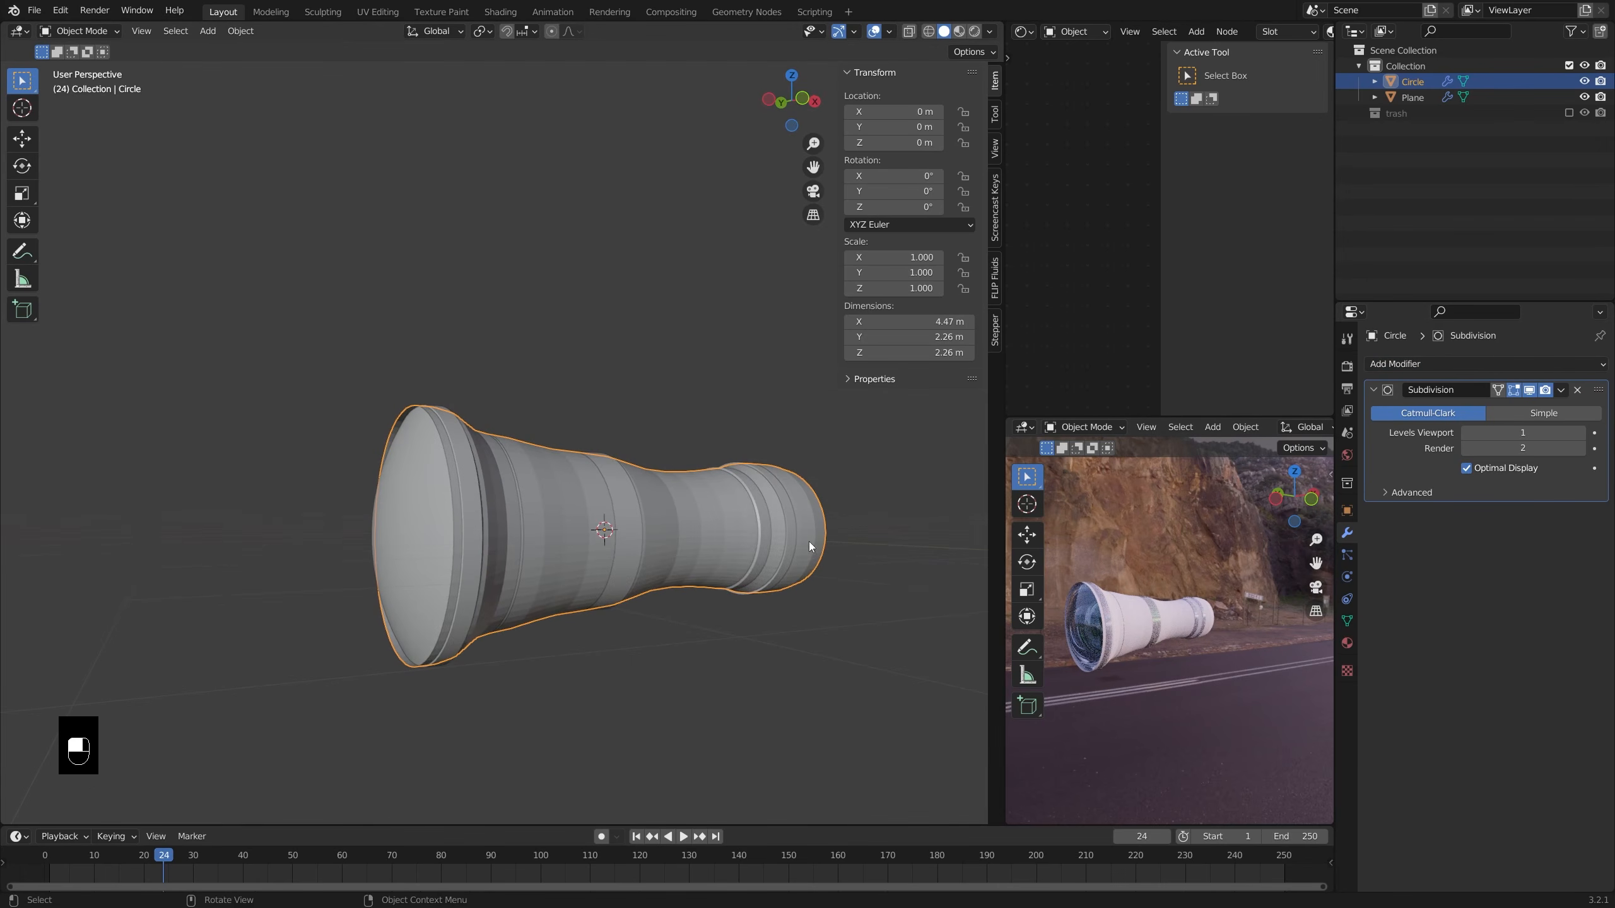
{"action": "left_click", "coordinate": [1579, 433]}
{"action": "left_click", "coordinate": [1471, 361]}
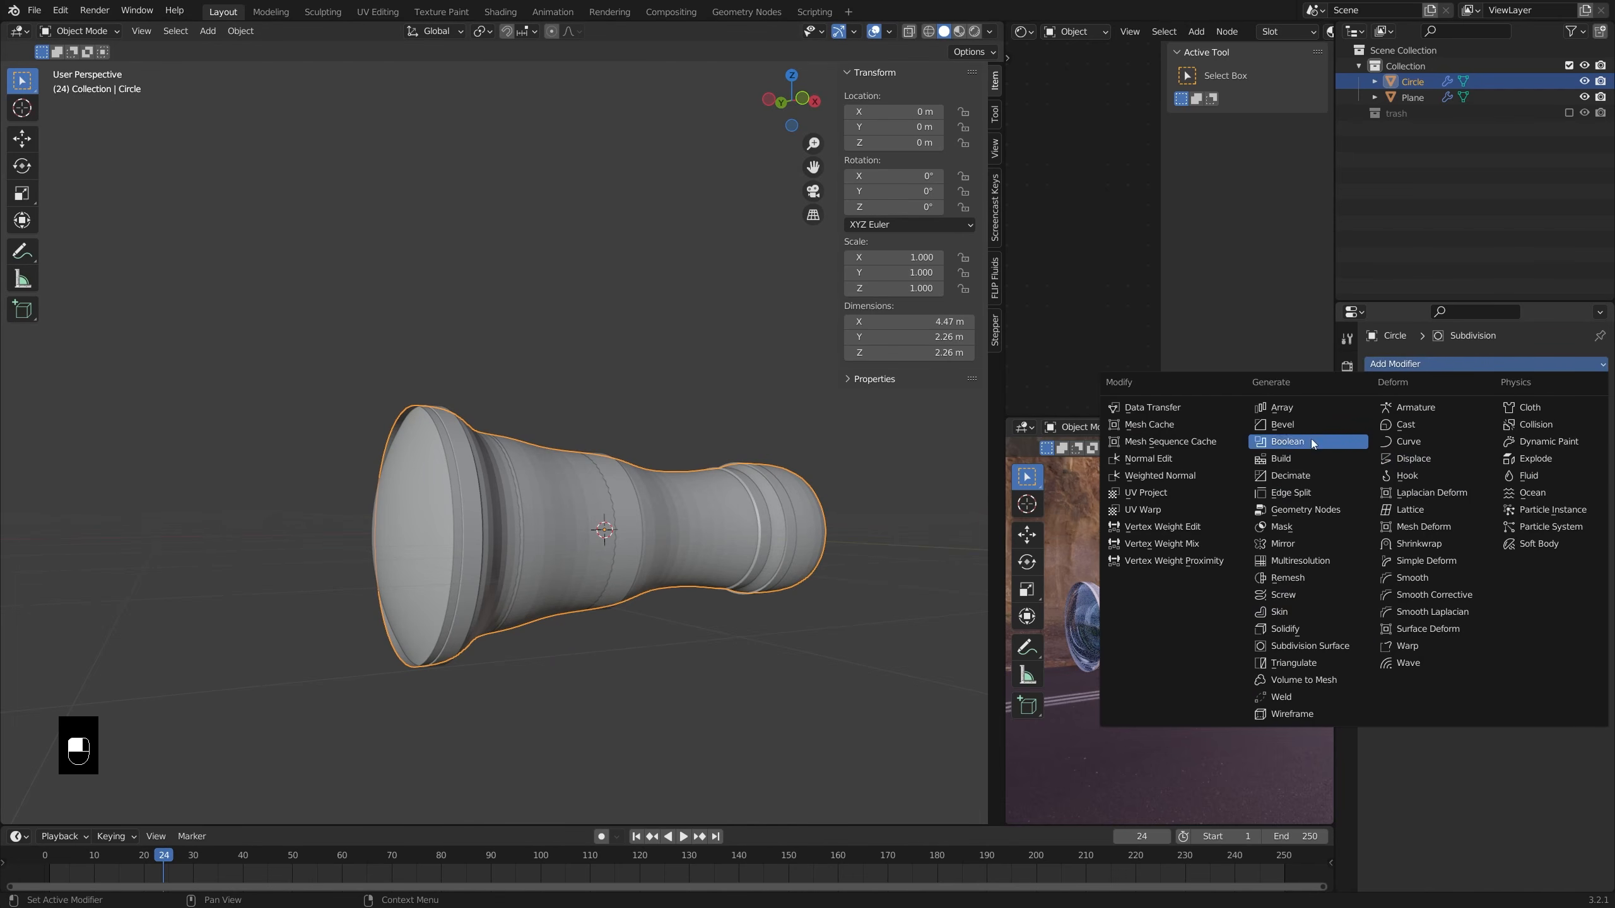
{"action": "left_click", "coordinate": [1291, 425]}
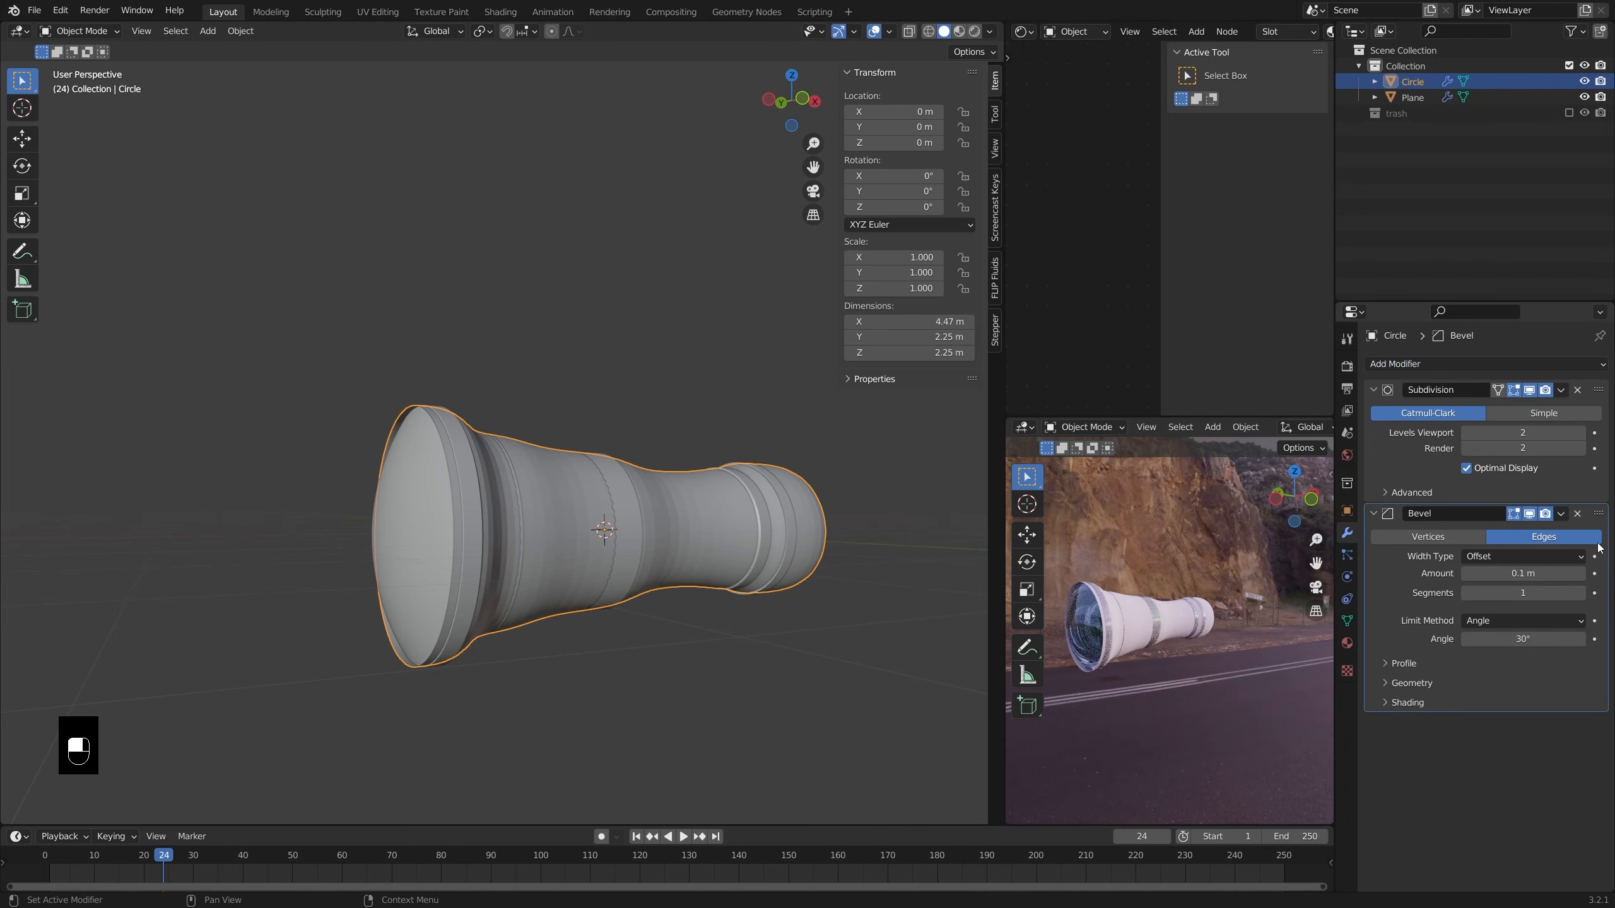
- Move the Bevel modifier above the Subdivision modifier in the barrel's modifier stack
{"action": "left_click_drag", "start_coordinate": [1599, 513], "coordinate": [1588, 379]}
{"action": "scroll", "coordinate": [1583, 367], "scroll_direction": "up", "scroll_amount": 2}
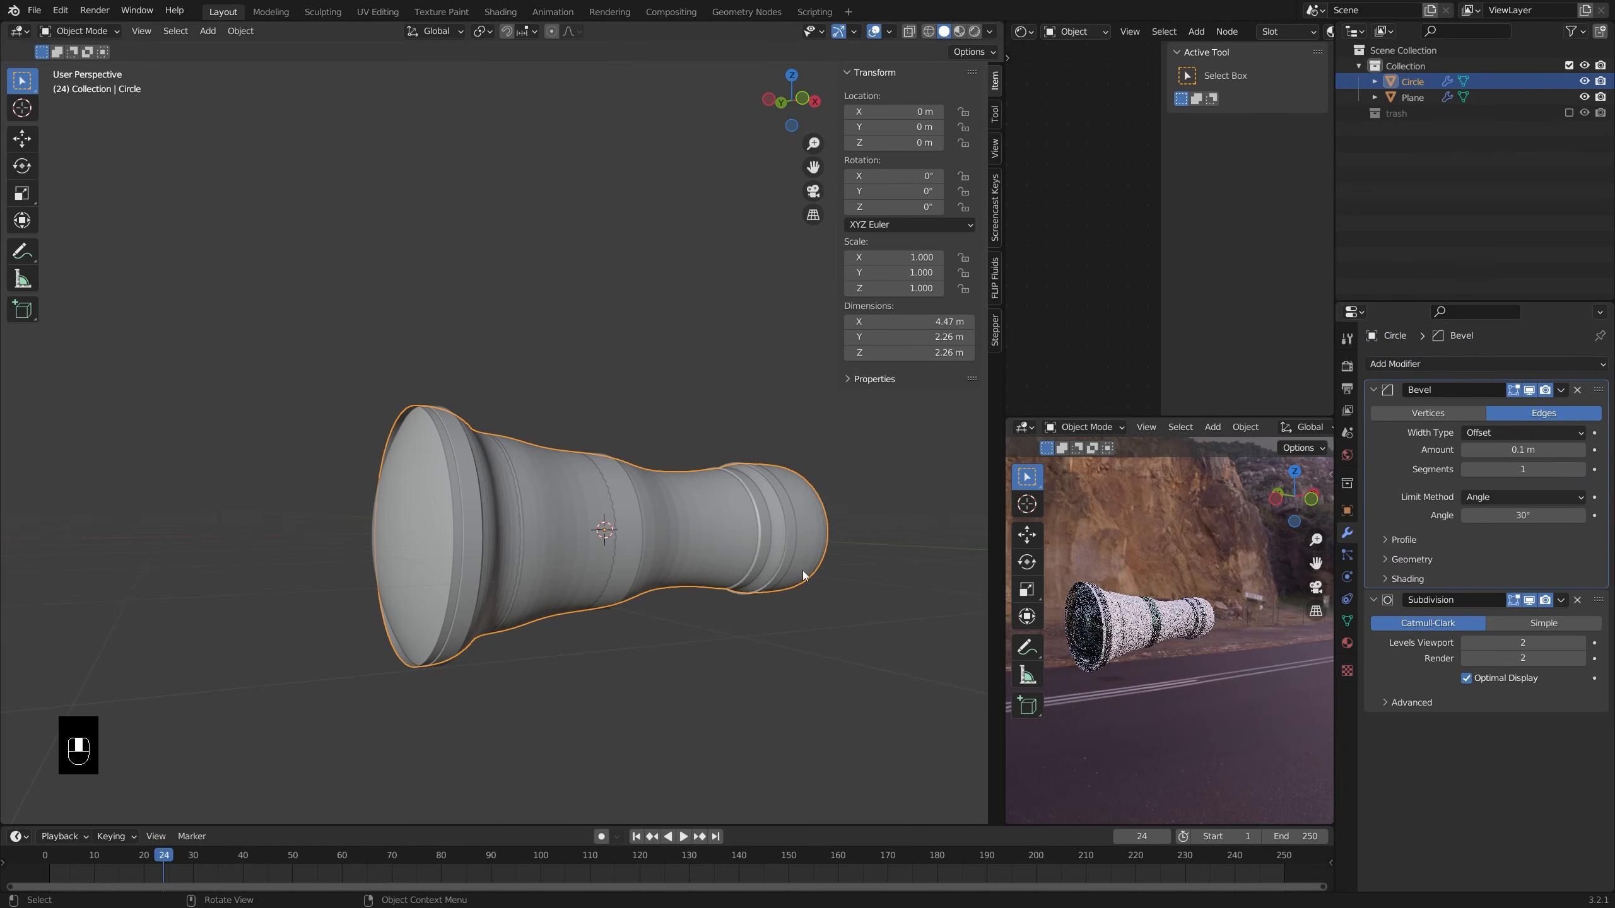
{"action": "middle_click_drag", "start_coordinate": [610, 572], "coordinate": [661, 572]}
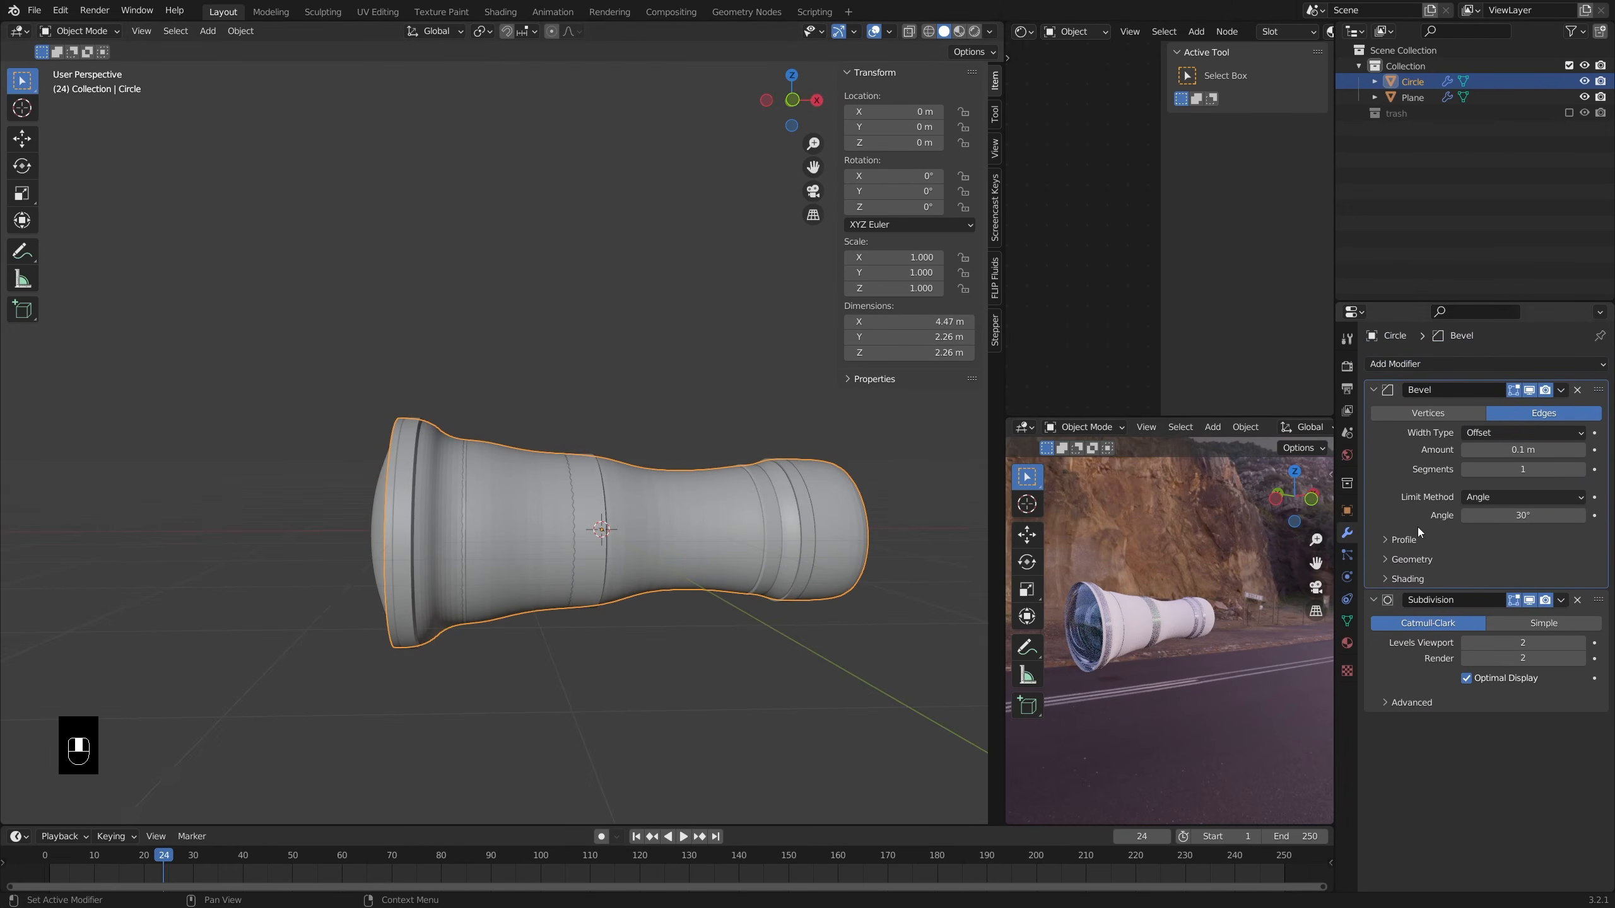
- Set the Bevel modifier's angle limit to 15° so shallower steps on the barrel are also bevelled
{"action": "left_click", "coordinate": [1535, 515]}
{"action": "type", "text": "1.3"}
{"action": "key", "text": "Return"}
{"action": "mouse_move", "coordinate": [1523, 516]}
{"action": "left_mouse_down"}
{"action": "mouse_move", "coordinate": [1584, 515]}
{"action": "mouse_move", "coordinate": [1498, 516]}
{"action": "mouse_move", "coordinate": [1526, 516]}
{"action": "left_mouse_up"}
{"action": "middle_click_drag", "start_coordinate": [418, 537], "coordinate": [635, 530]}
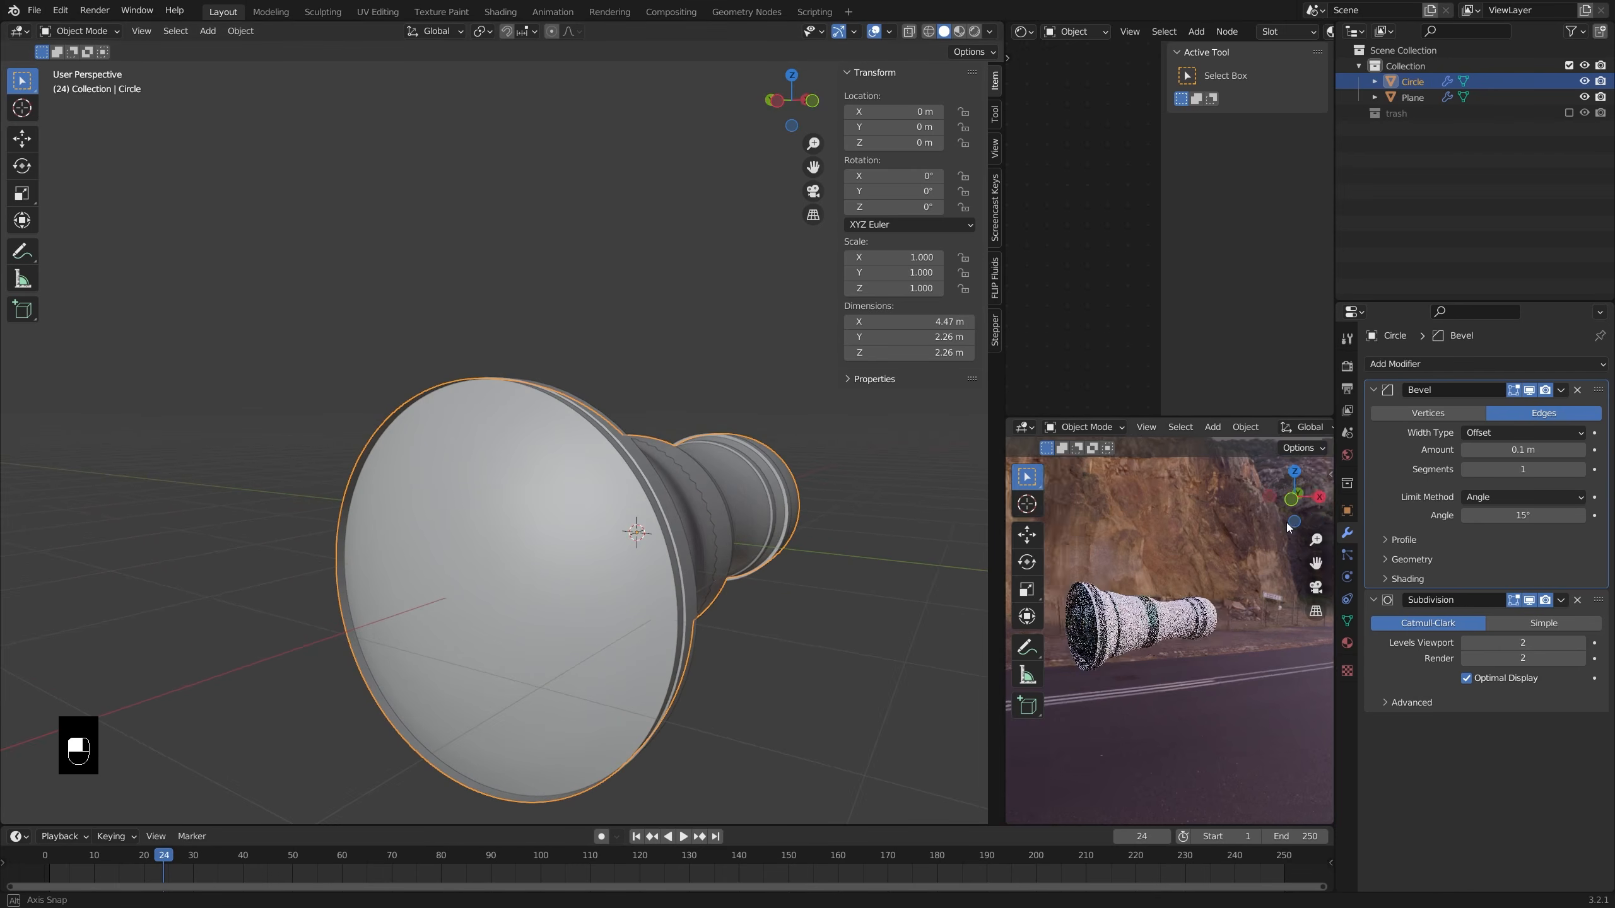
{"action": "middle_click_drag", "start_coordinate": [870, 540], "coordinate": [892, 524]}
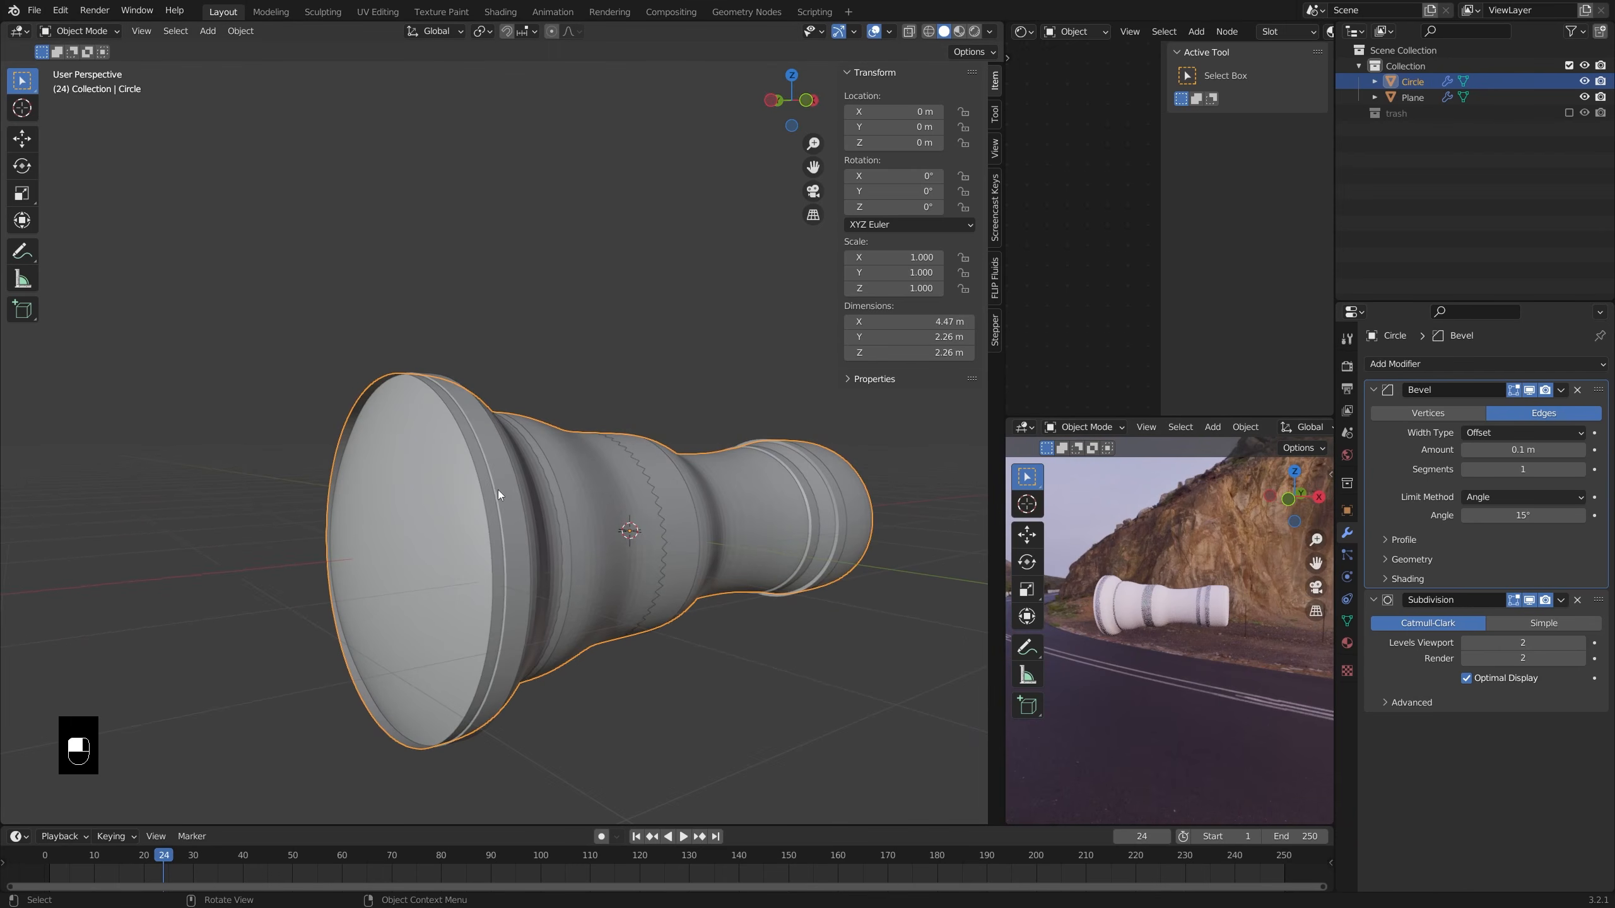
- Examine the barrel's mesh and bevelled edges from the front and the side
{"action": "key", "text": "Tab"}
{"action": "key", "text": "alt+z"}
{"action": "middle_click_drag", "start_coordinate": [481, 472], "coordinate": [866, 491]}
{"action": "key", "text": "alt+z"}
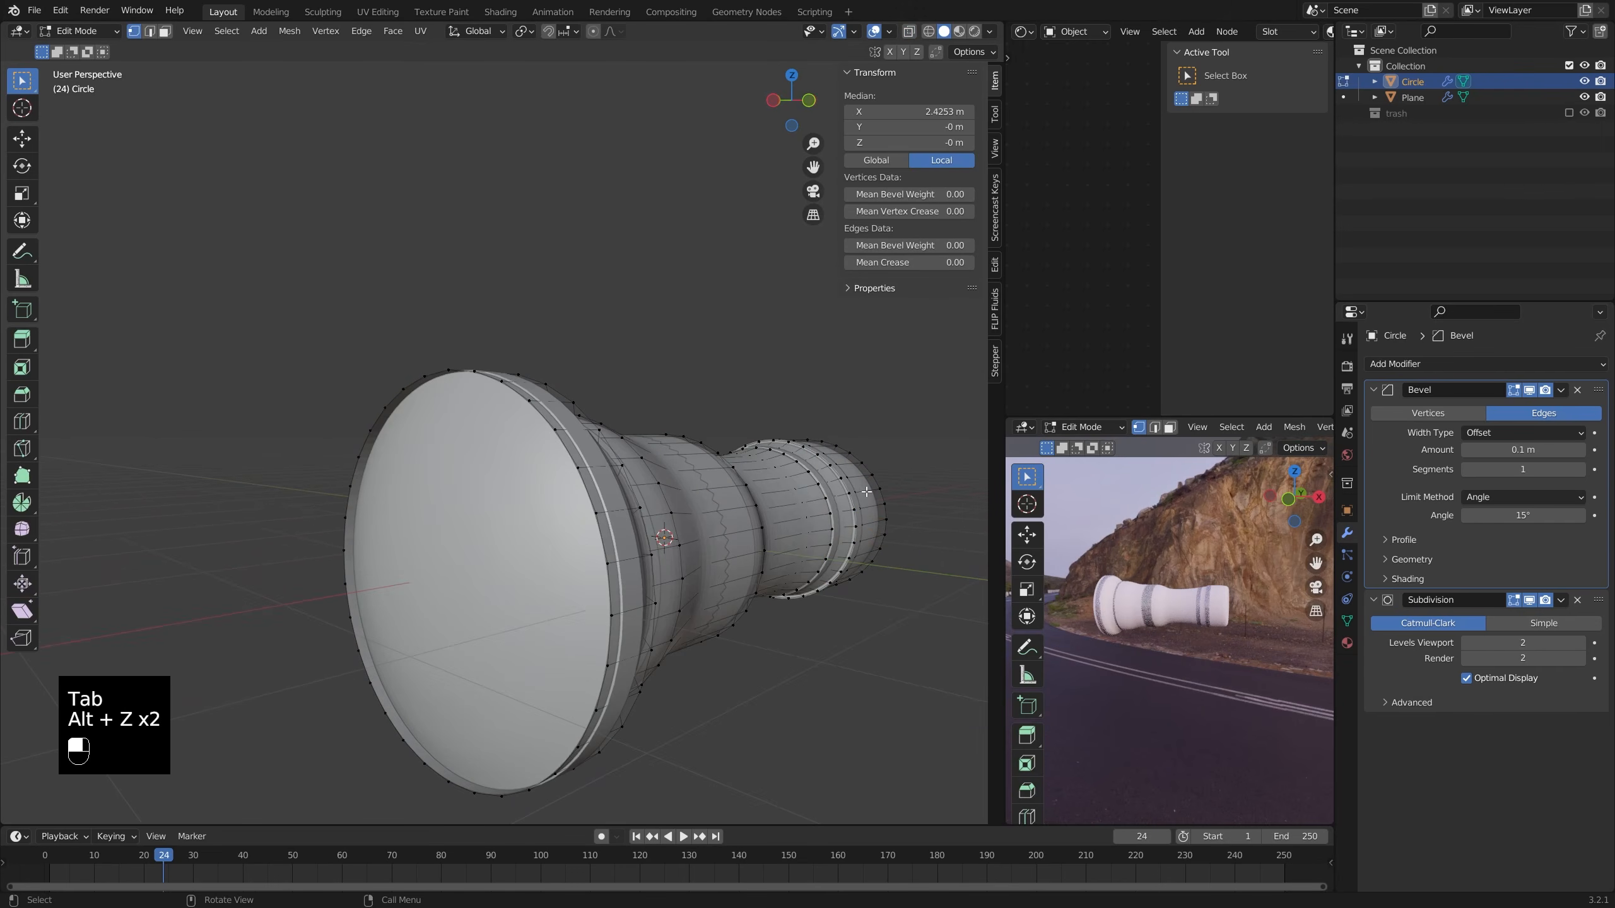
{"action": "mouse_move", "coordinate": [1569, 514]}
{"action": "left_mouse_down", "text": "shift"}
{"action": "mouse_move", "coordinate": [1538, 515]}
{"action": "mouse_move", "coordinate": [1558, 516]}
{"action": "left_mouse_up", "text": "shift"}
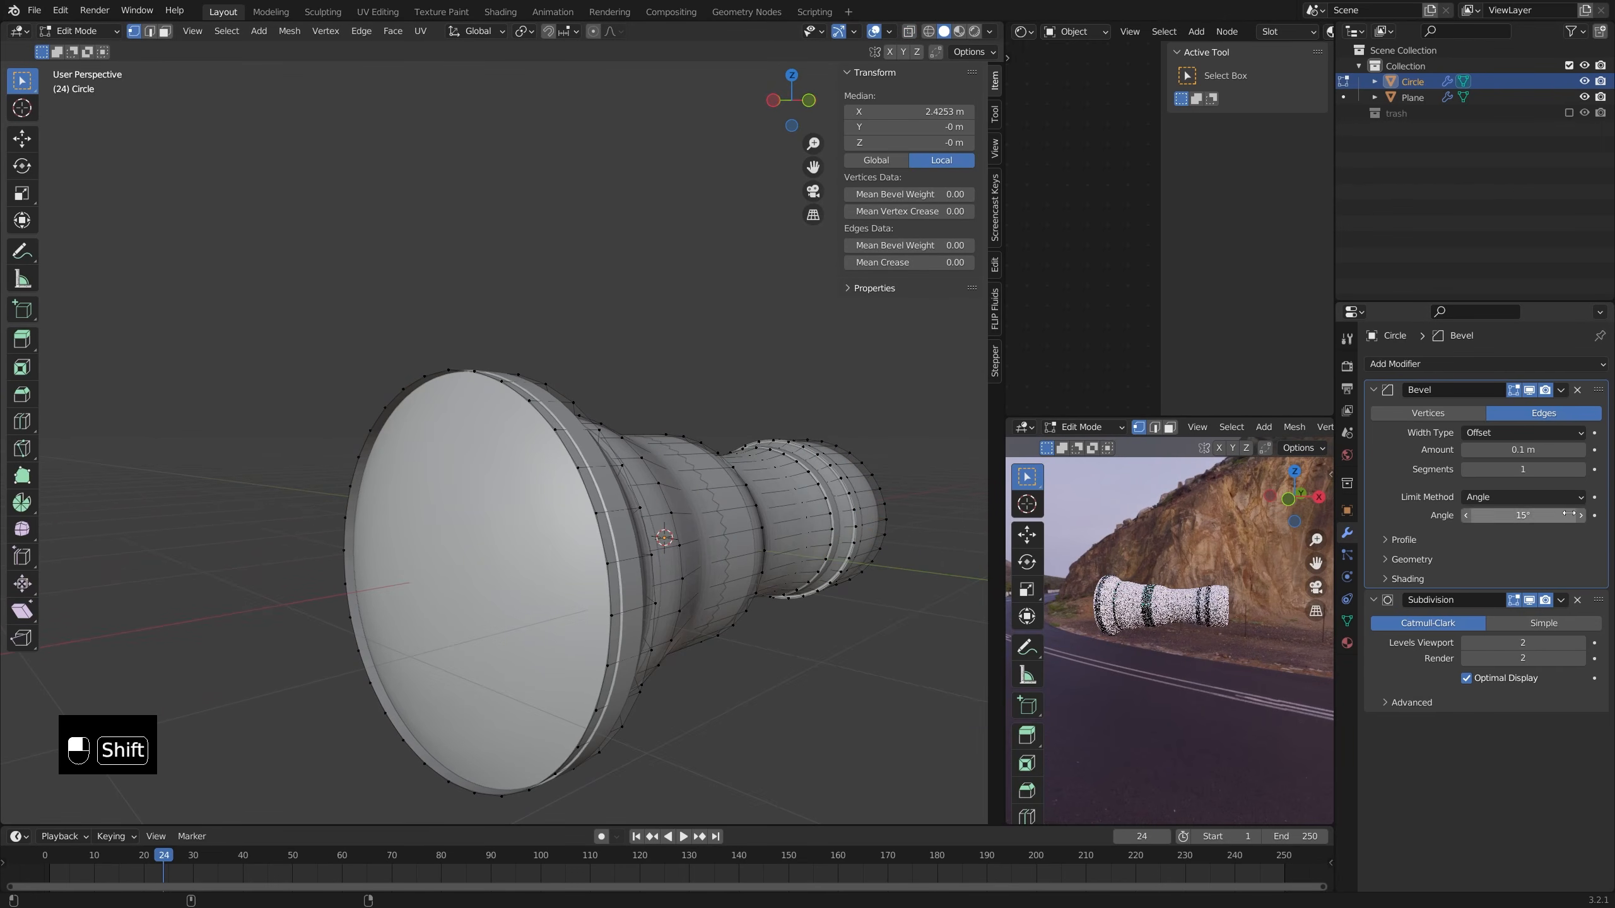
{"action": "middle_click_drag", "start_coordinate": [803, 526], "coordinate": [639, 525]}
{"action": "key", "text": "Tab"}
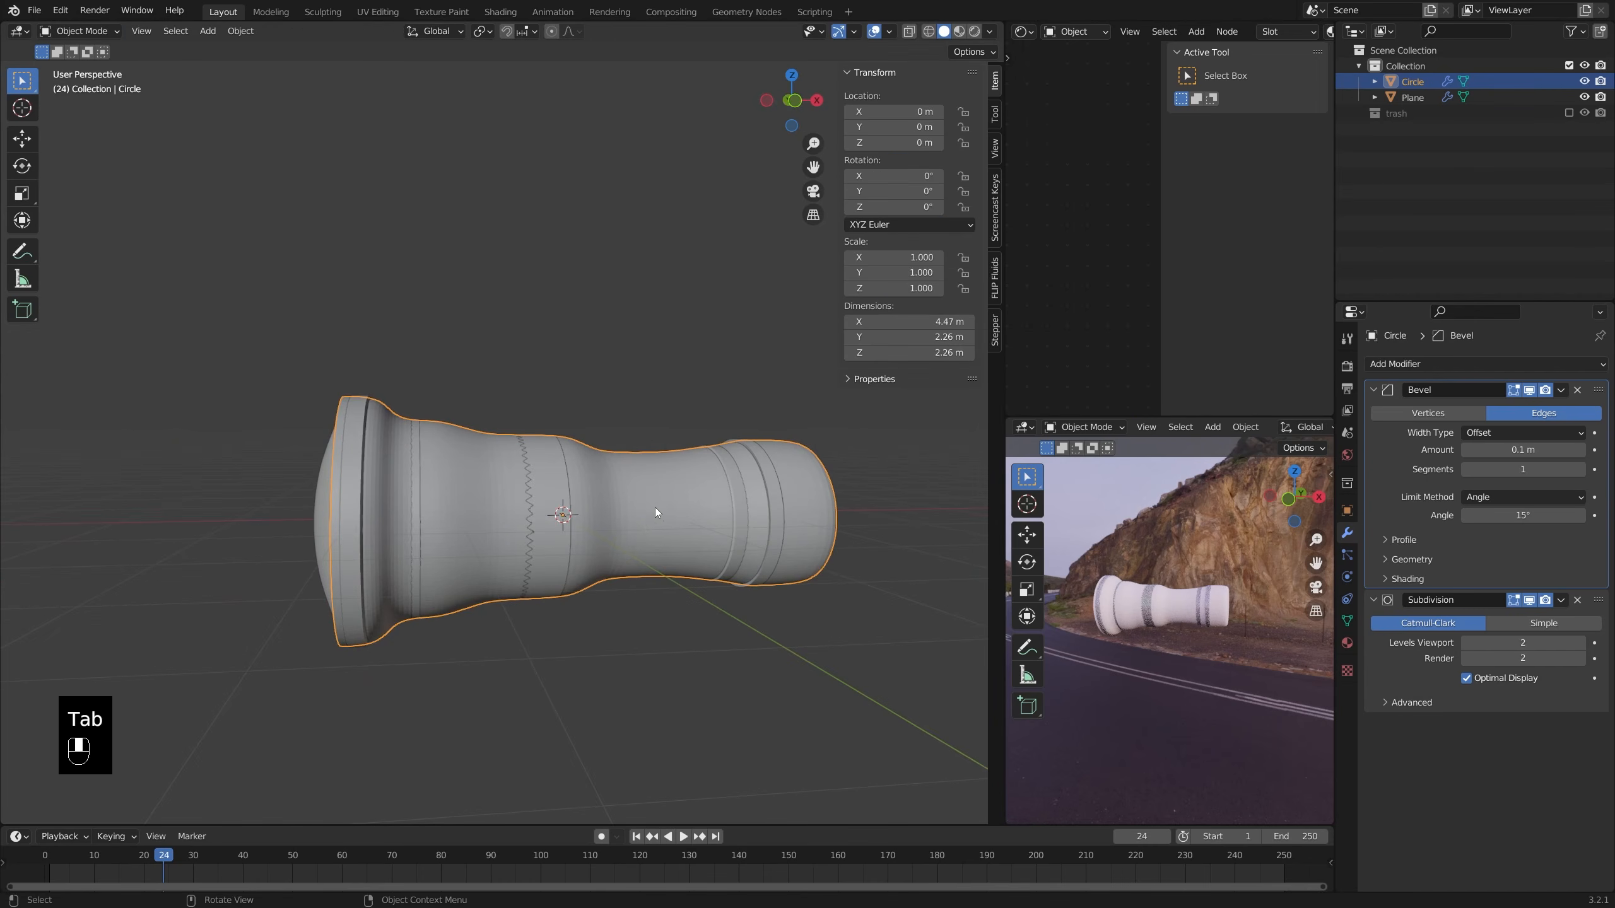
- Try a mean crease of 1.00 on the edge ring near the middle of the barrel
{"action": "key", "text": "Tab"}
{"action": "key", "text": "alt+z"}
{"action": "scroll", "coordinate": [583, 478], "scroll_direction": "up", "scroll_amount": 5}
{"action": "key", "text": "alt+z"}
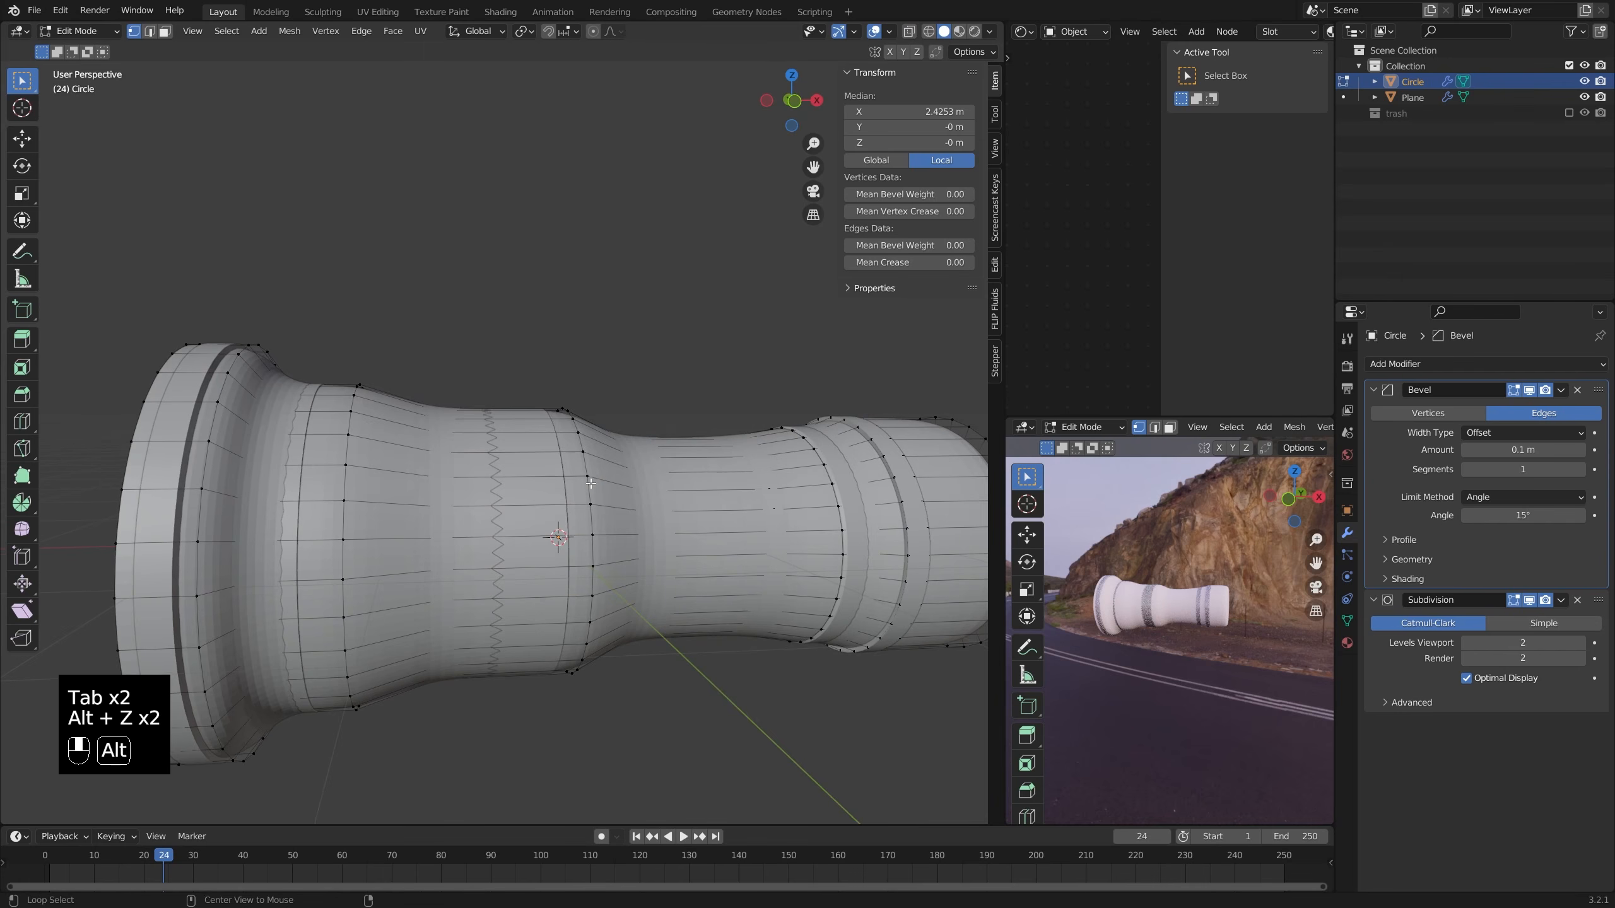
{"action": "left_click", "coordinate": [591, 500], "text": "alt"}
{"action": "left_click_drag", "start_coordinate": [901, 262], "coordinate": [900, 266]}
{"action": "key", "text": "alt+z"}
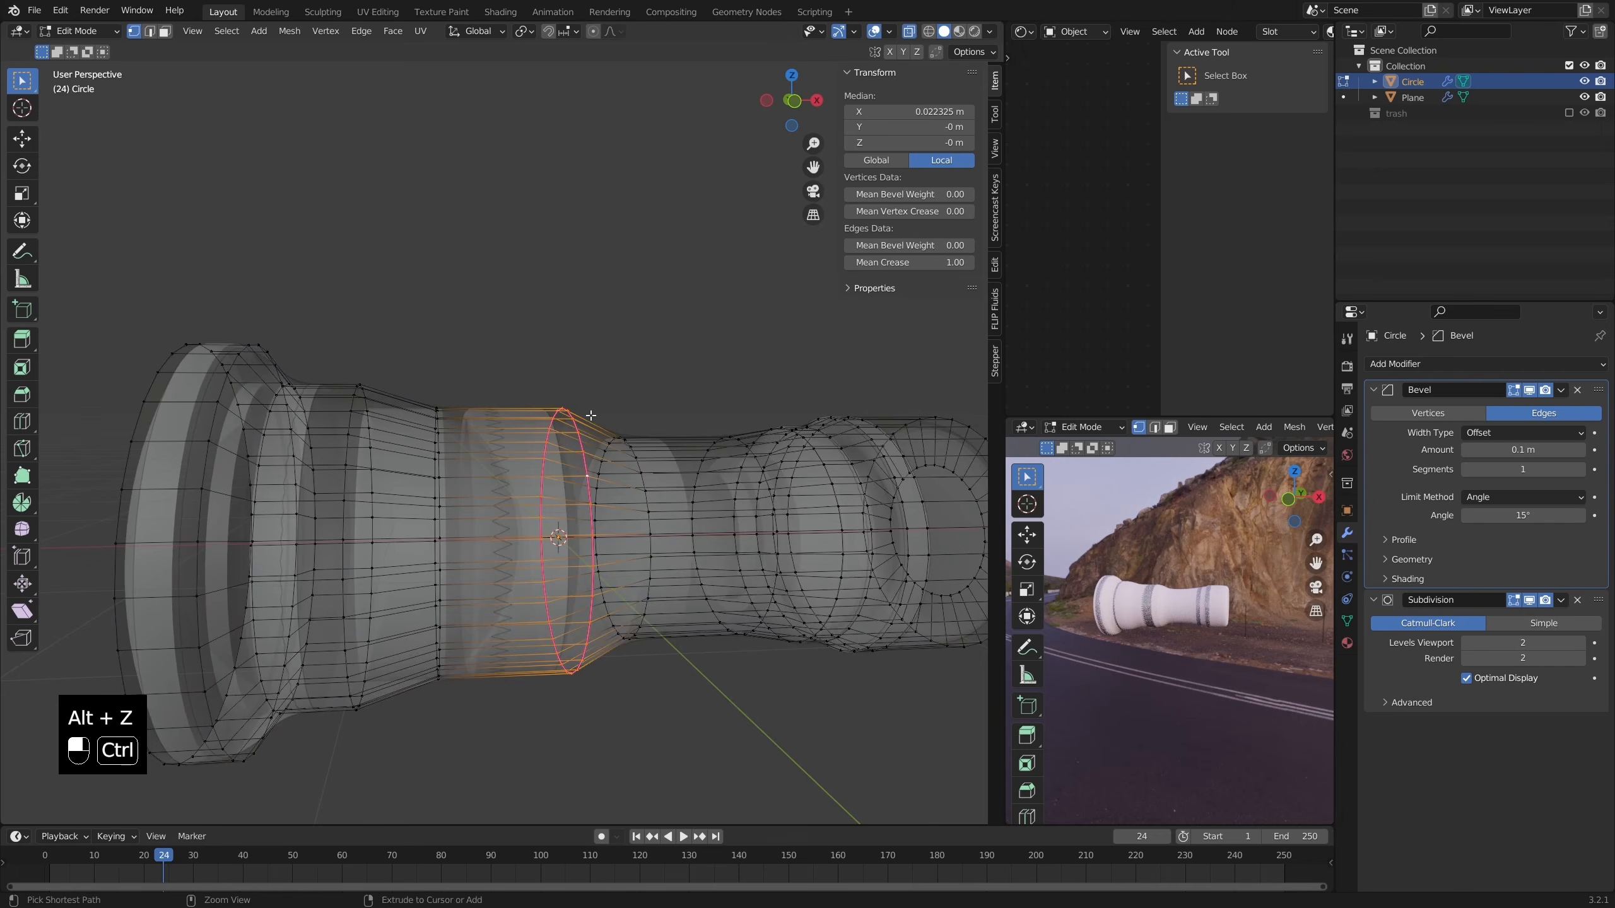
{"action": "key", "text": "ctrl+z"}
{"action": "key", "text": "alt+z"}
{"action": "key", "text": "Tab"}
{"action": "scroll", "coordinate": [578, 436], "scroll_direction": "down", "scroll_amount": 5}
{"action": "mouse_move", "coordinate": [578, 436]}
{"action": "middle_mouse_down"}
{"action": "mouse_move", "coordinate": [748, 443]}
{"action": "mouse_move", "coordinate": [556, 459]}
{"action": "mouse_move", "coordinate": [607, 445]}
{"action": "middle_mouse_up"}
{"action": "key", "text": "Tab"}
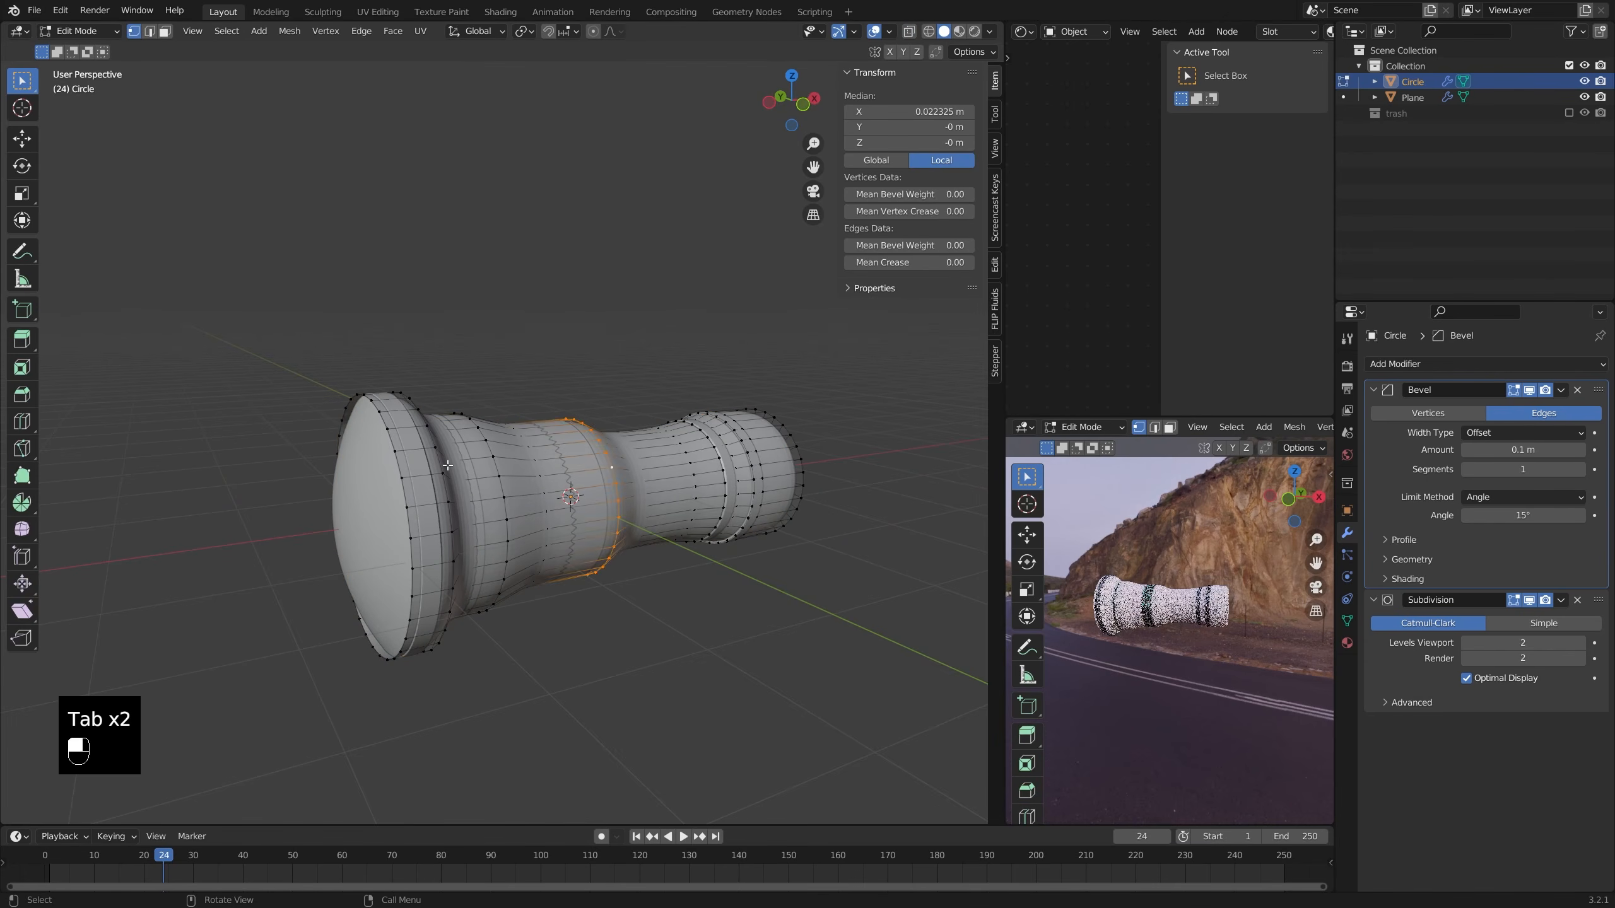
- Move the barrel's front edge ring back along X to about -1.97 m
{"action": "key", "text": "KP_1"}
{"action": "key", "text": "alt+z"}
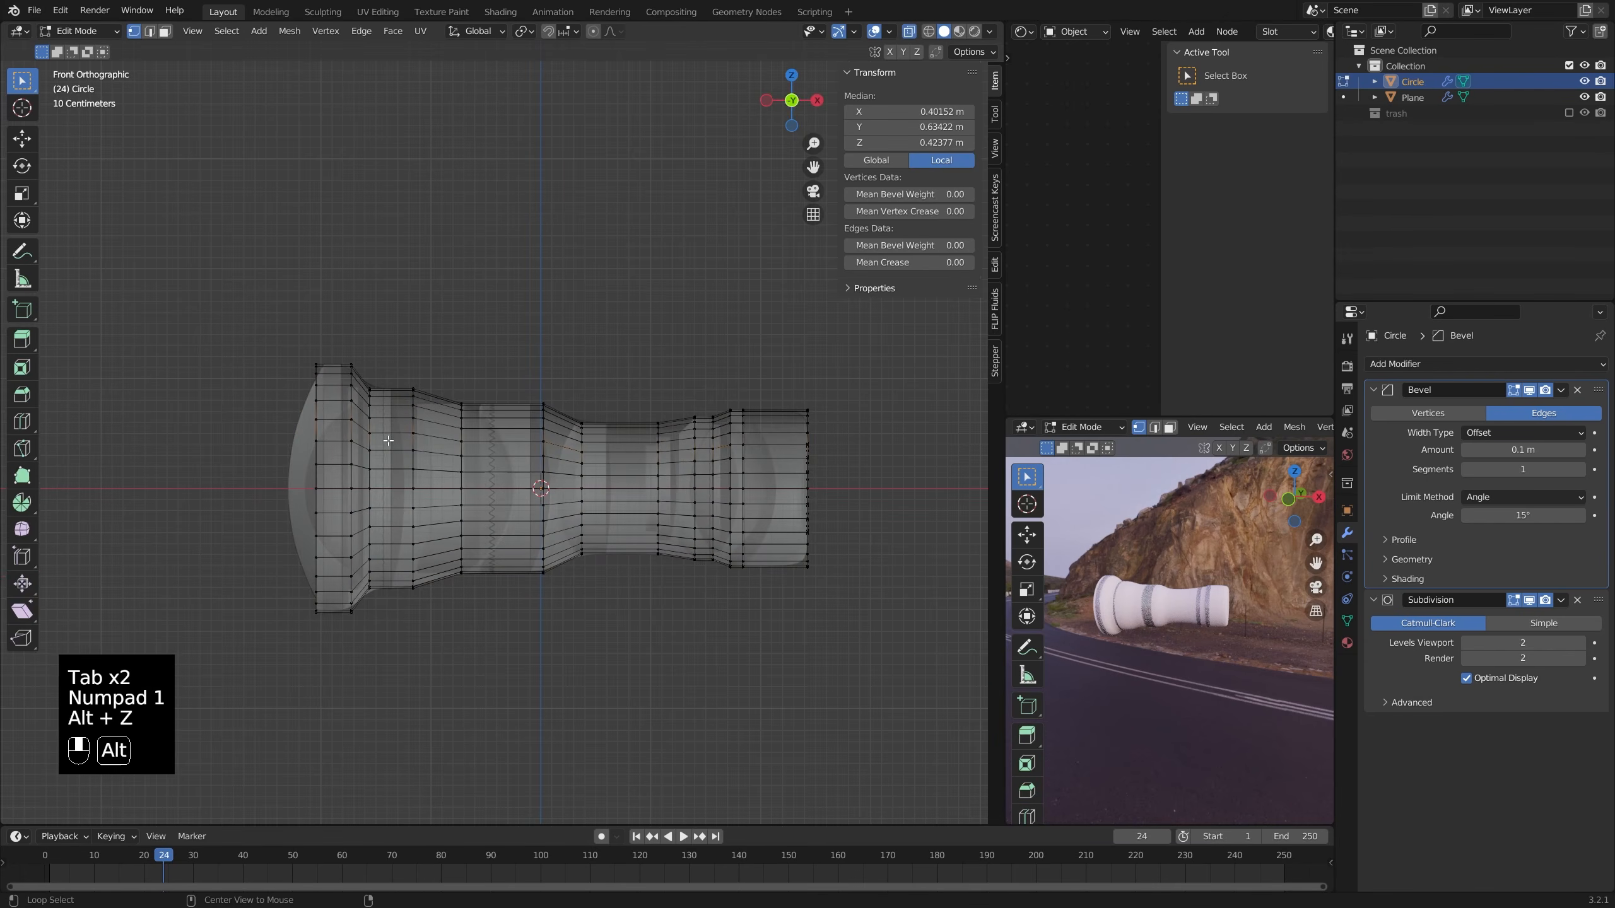
{"action": "left_click", "coordinate": [317, 410], "text": "alt"}
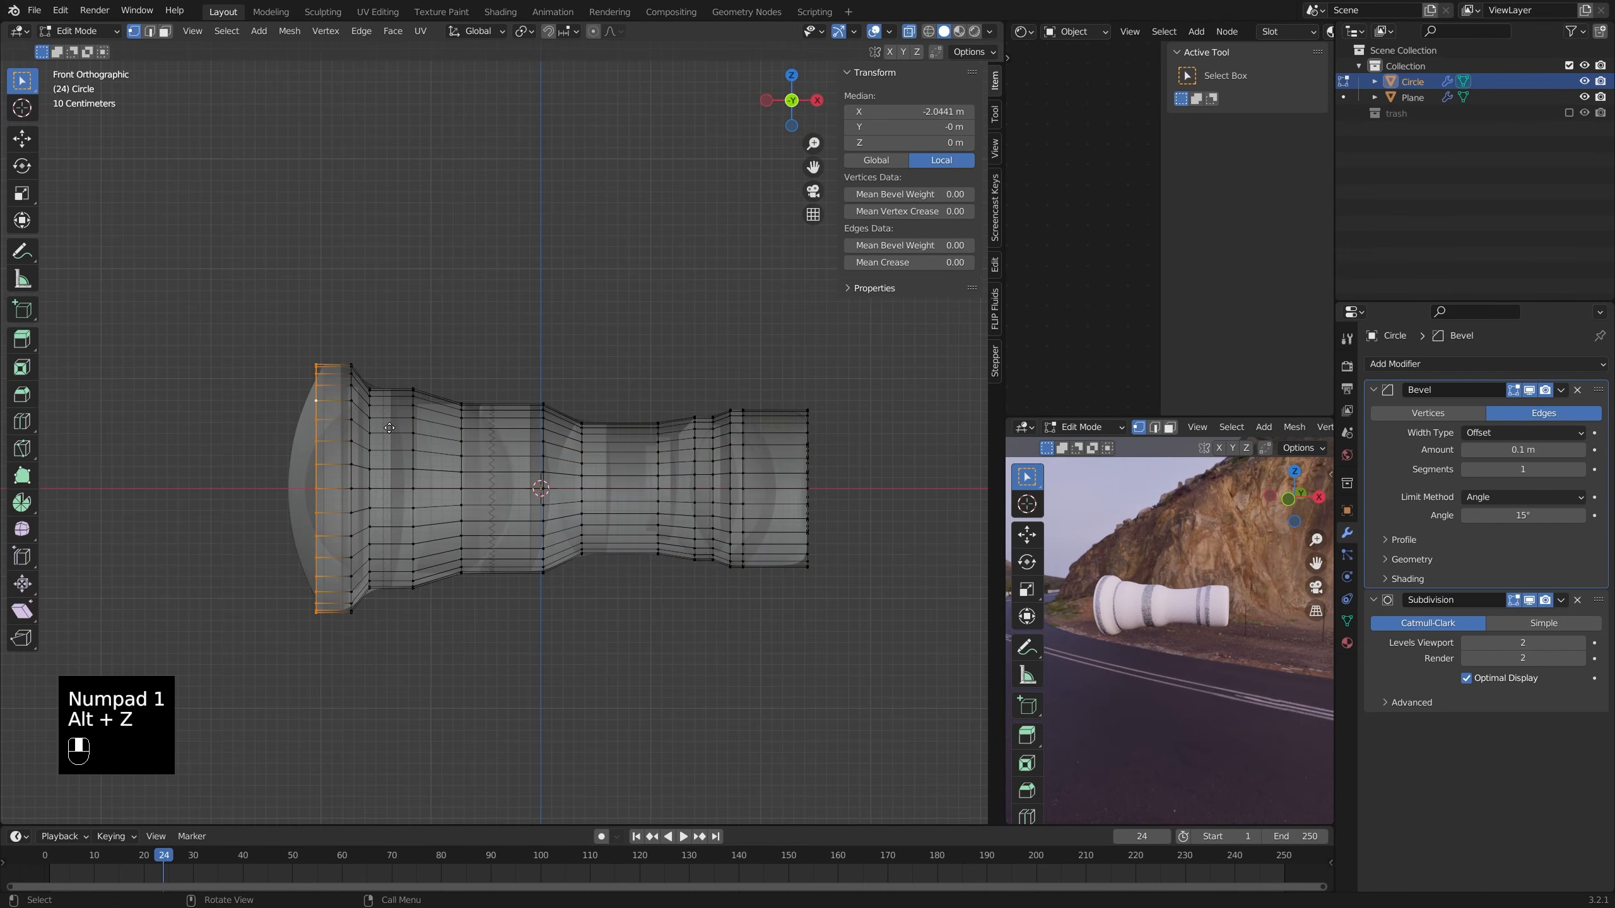
{"action": "key", "text": "g"}
{"action": "key", "text": "x"}
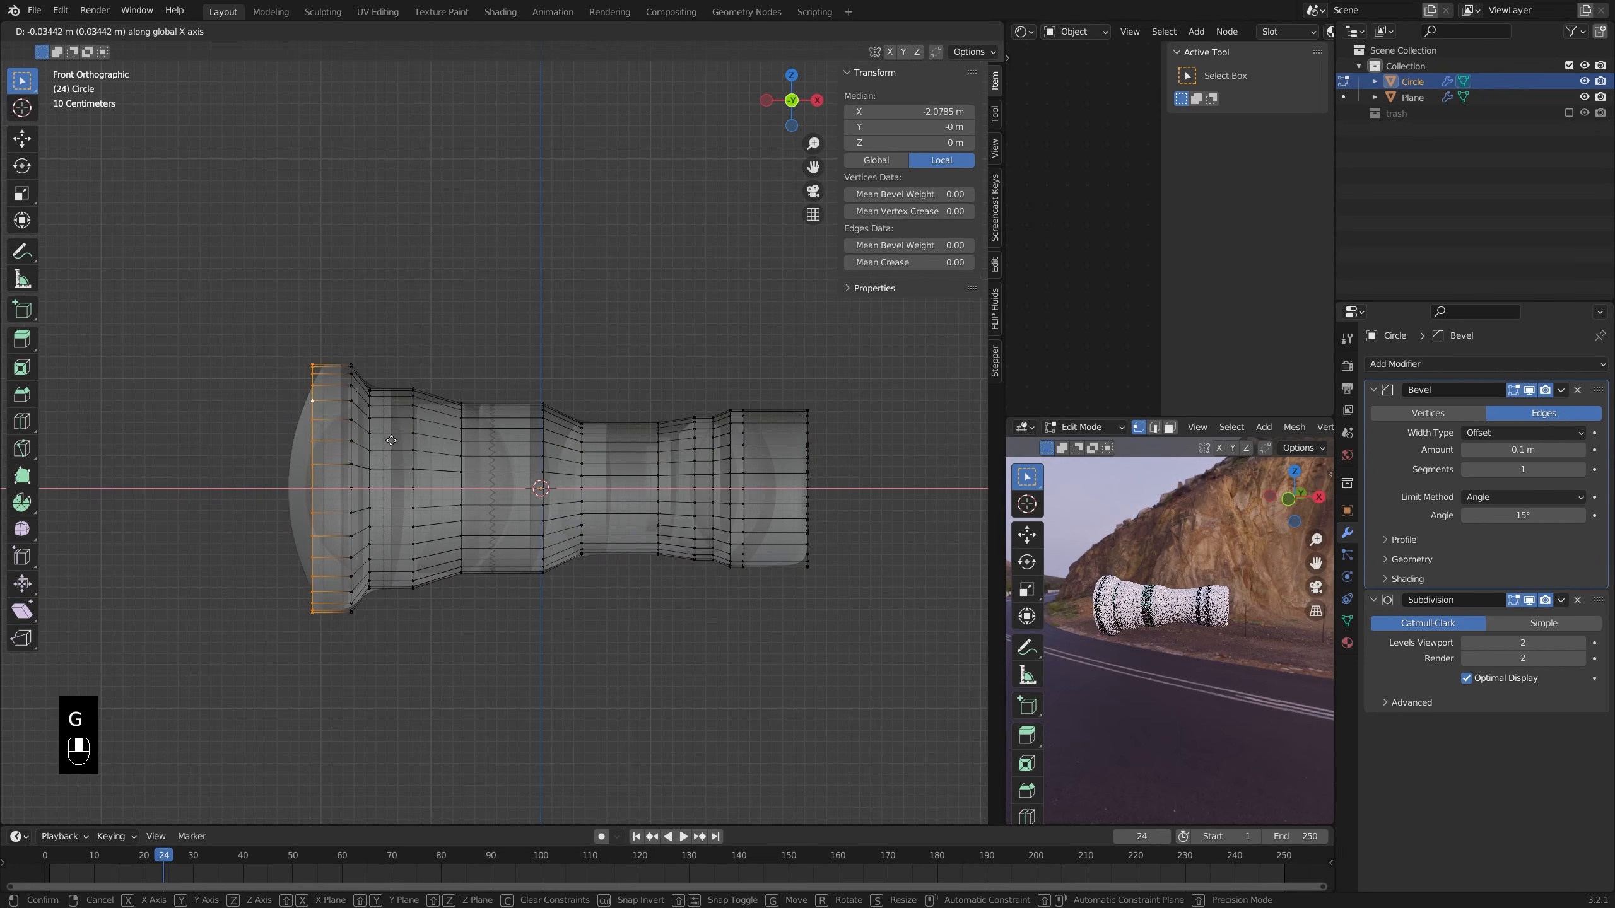
{"action": "left_click", "coordinate": [373, 450]}
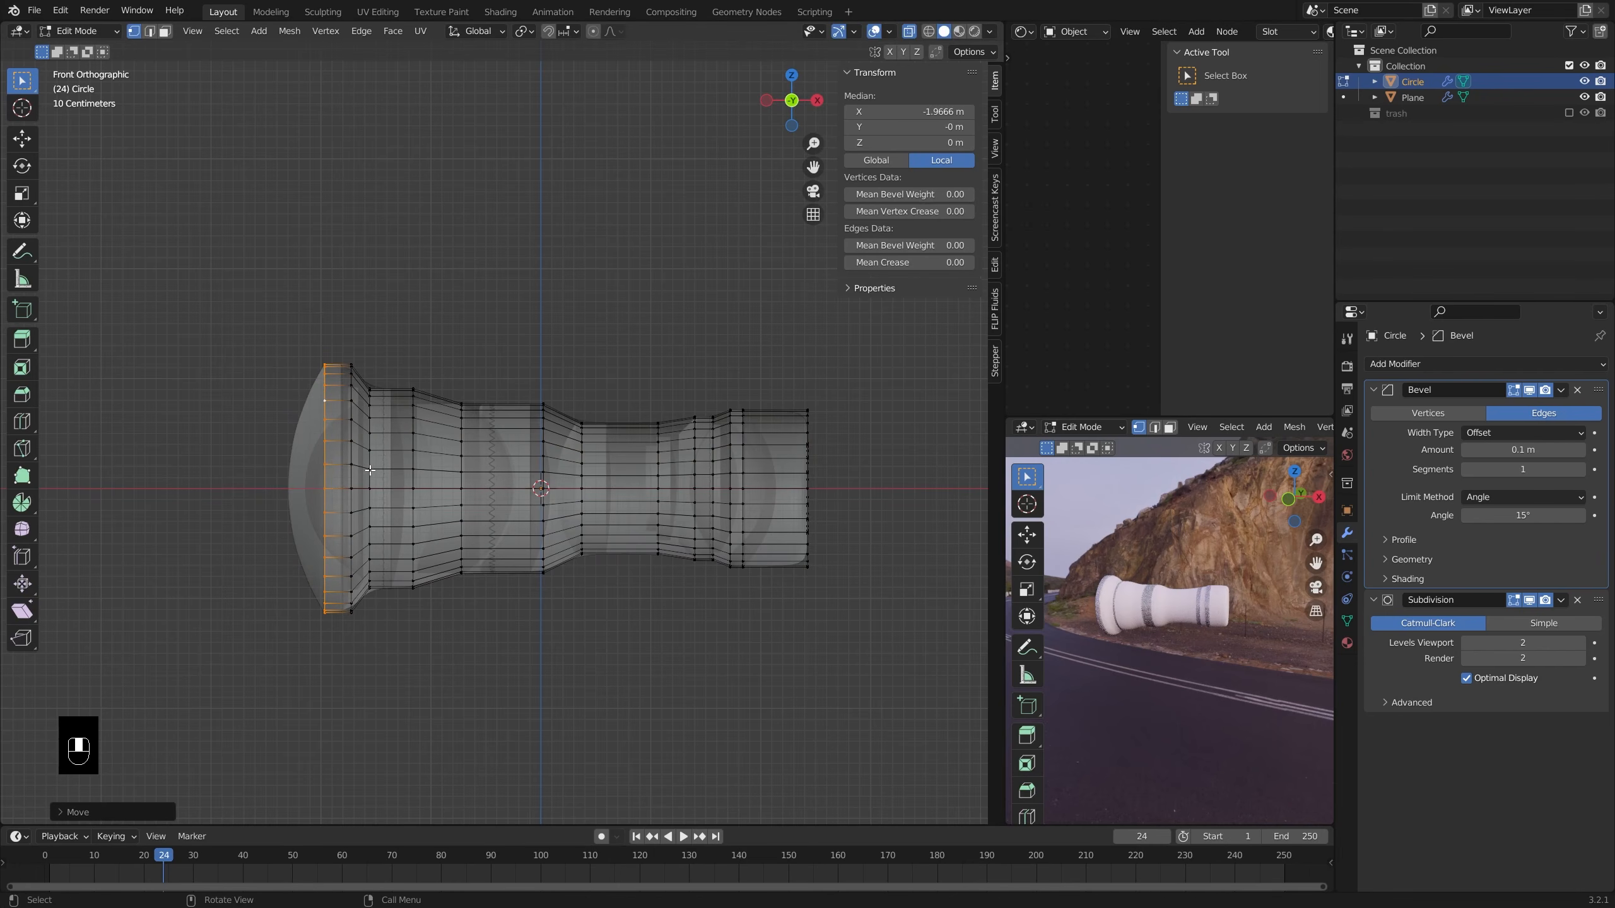
- Extrude the front ring forward to about X -2.72 m and scale it up into a flared hood about 3.22 m across
{"action": "key", "text": "e"}
{"action": "key", "text": "s"}
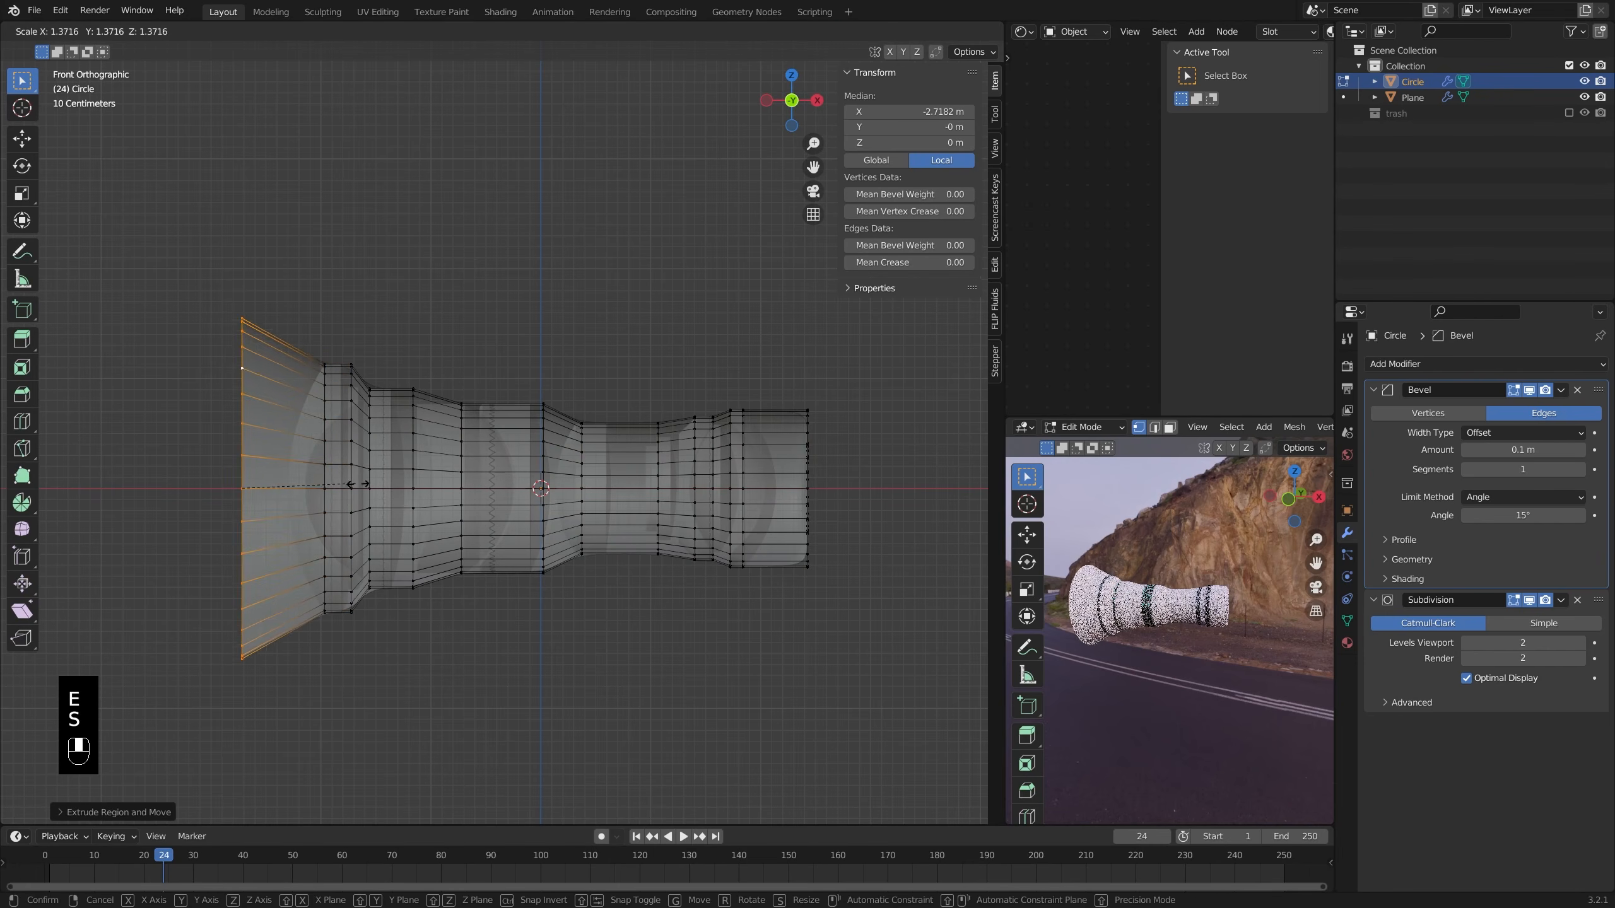
{"action": "left_click", "coordinate": [357, 484]}
{"action": "key", "text": "alt+z"}
{"action": "key", "text": "Tab"}
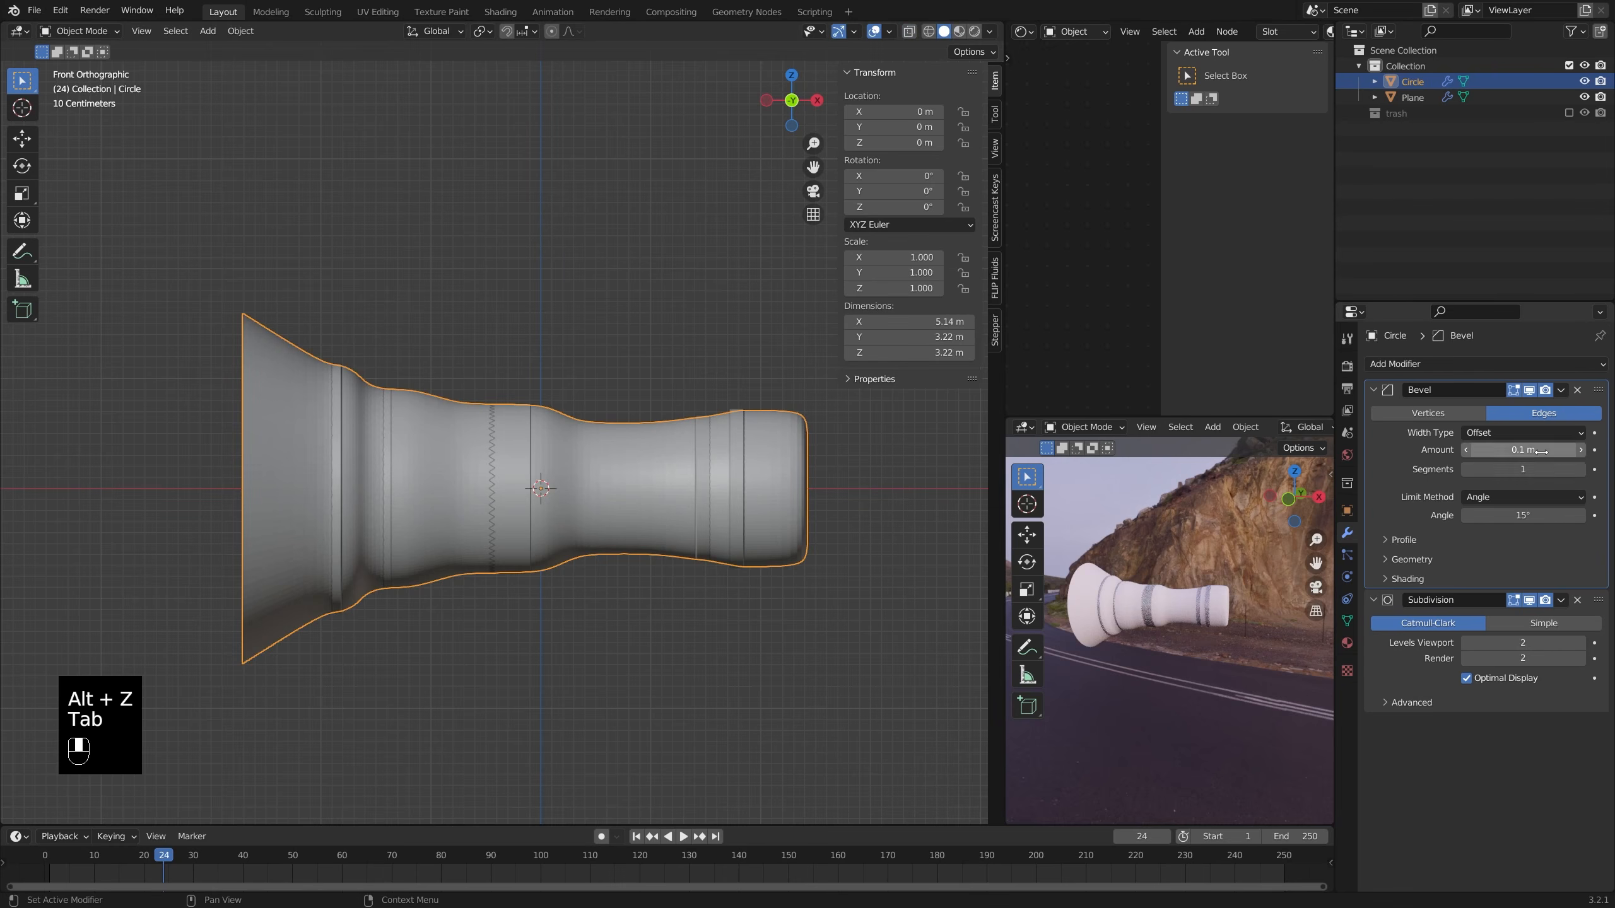
- Set the Bevel modifier to 3 segments with an amount of about 0.028 m
{"action": "left_click", "coordinate": [1581, 469]}
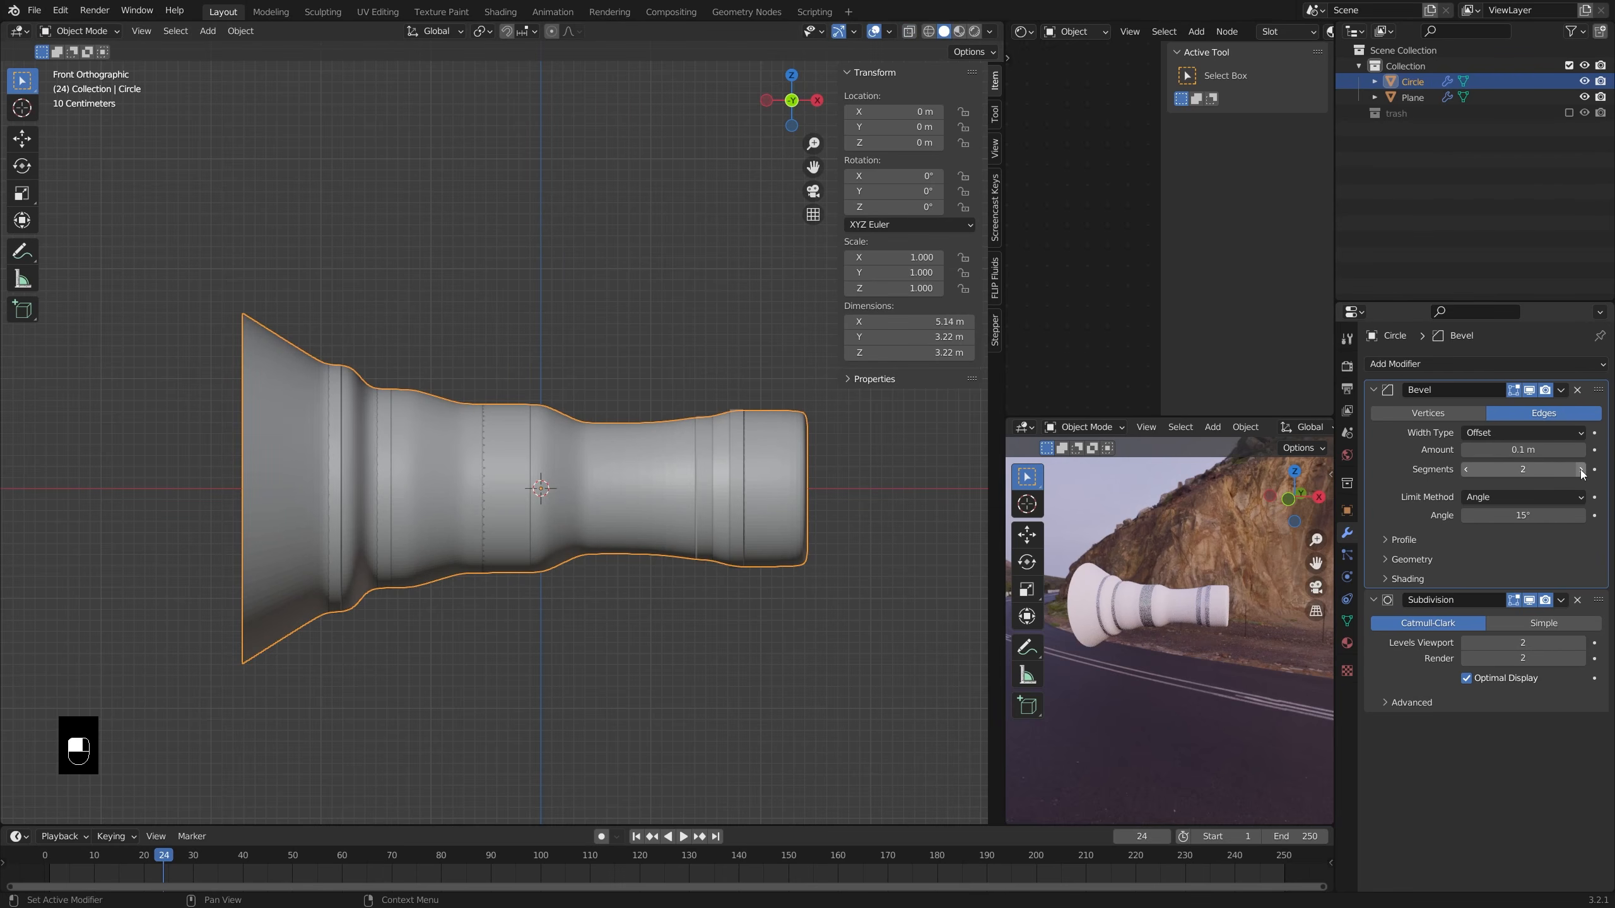
{"action": "left_click_drag", "start_coordinate": [1541, 453], "coordinate": [1495, 453], "text": "shift"}
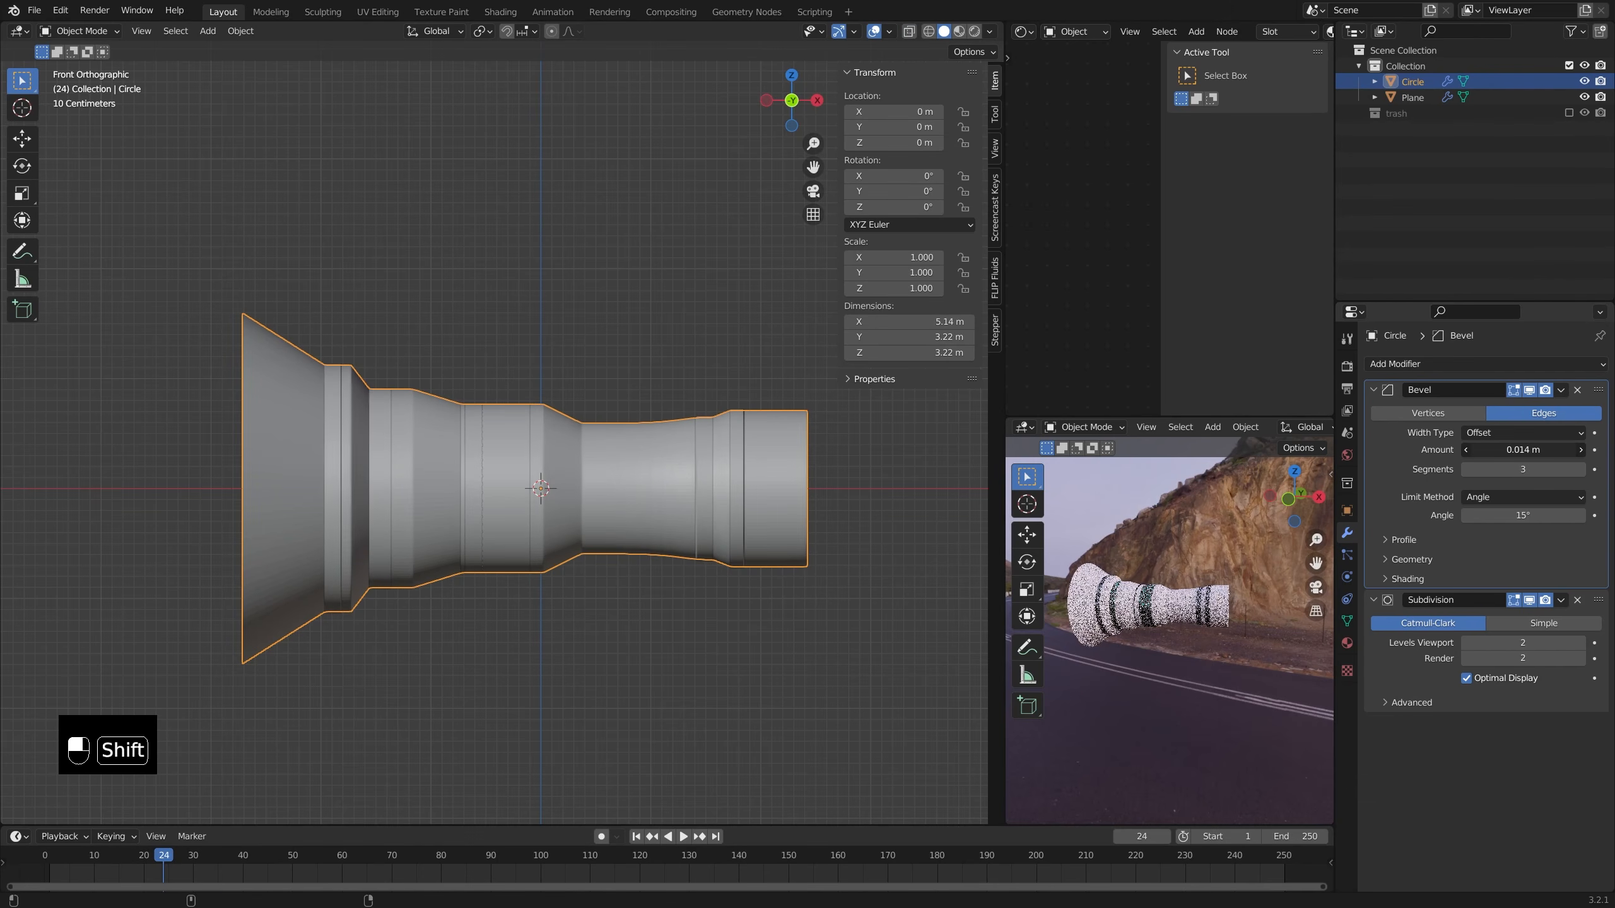
{"action": "left_click_drag", "start_coordinate": [1523, 449], "coordinate": [1539, 450], "text": "shift"}
{"action": "middle_click_drag", "start_coordinate": [572, 483], "coordinate": [772, 448]}
{"action": "middle_click_drag", "start_coordinate": [1219, 568], "coordinate": [1172, 550]}
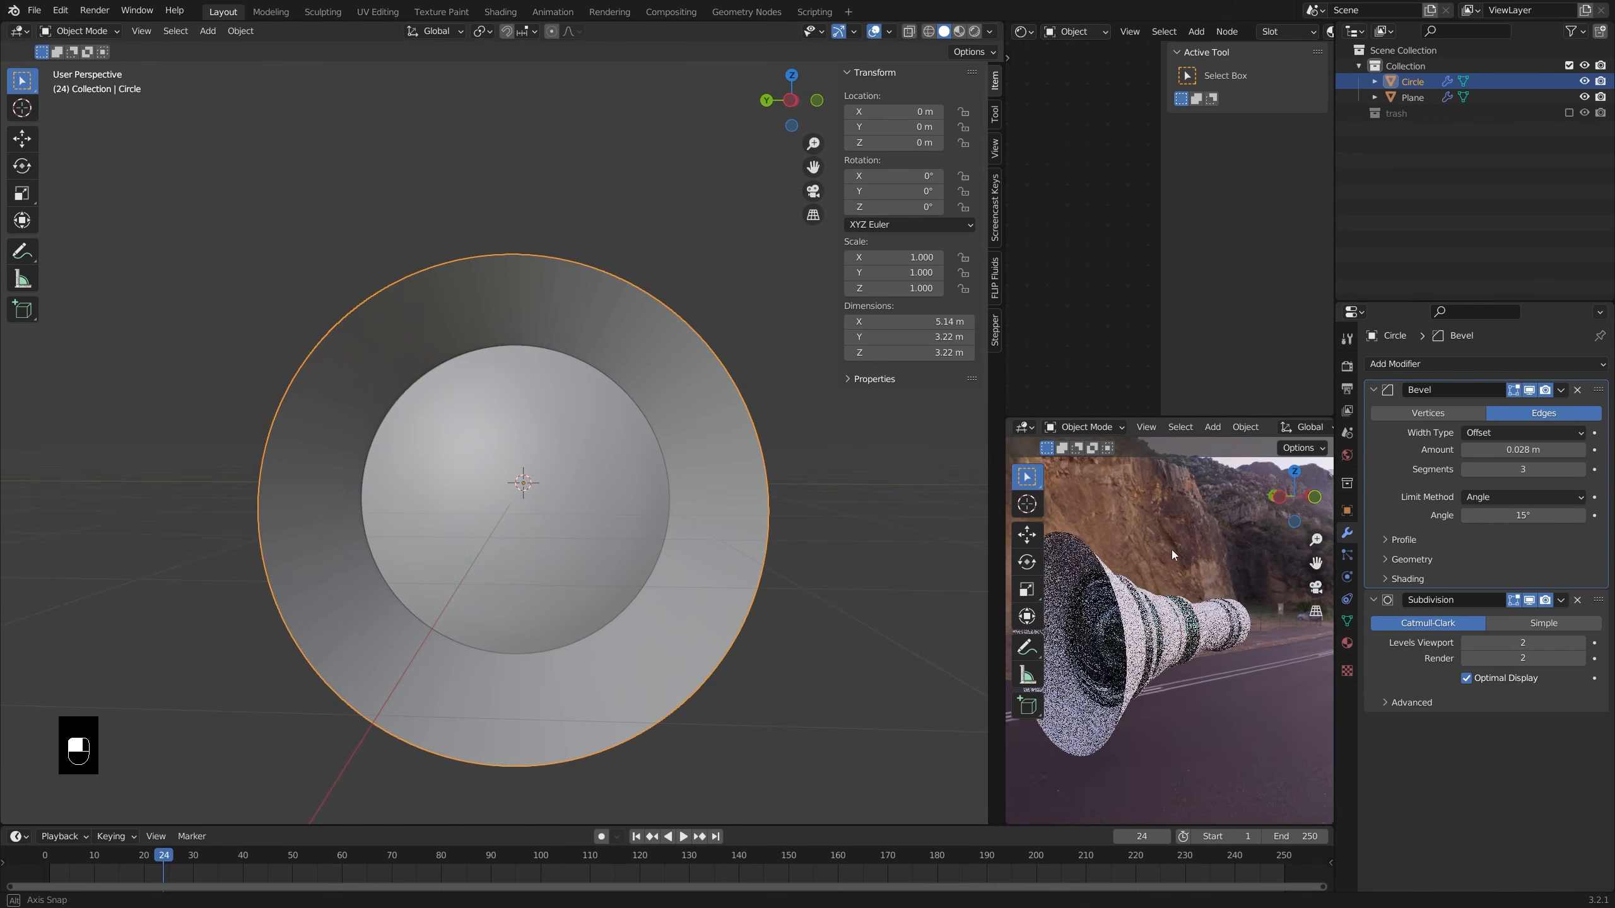
- Scale the hood's front rim down to about 0.92 of its size
{"action": "key", "text": "Tab"}
{"action": "key", "text": "KP_1"}
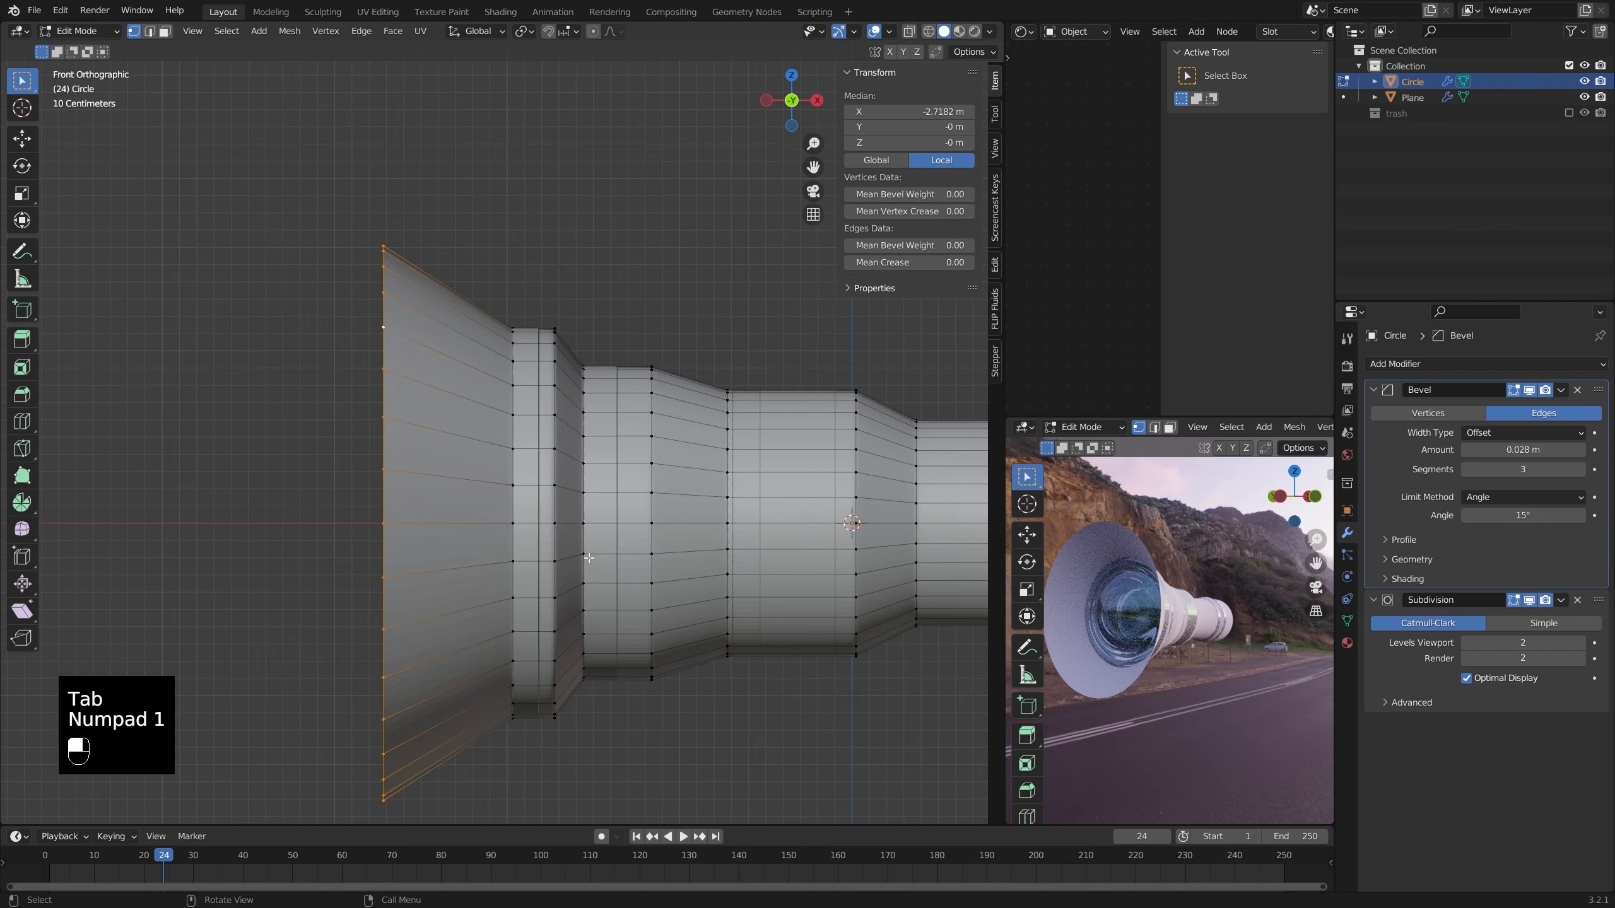
{"action": "key", "text": "KP_1"}
{"action": "key", "text": "alt+z"}
{"action": "key", "text": "s"}
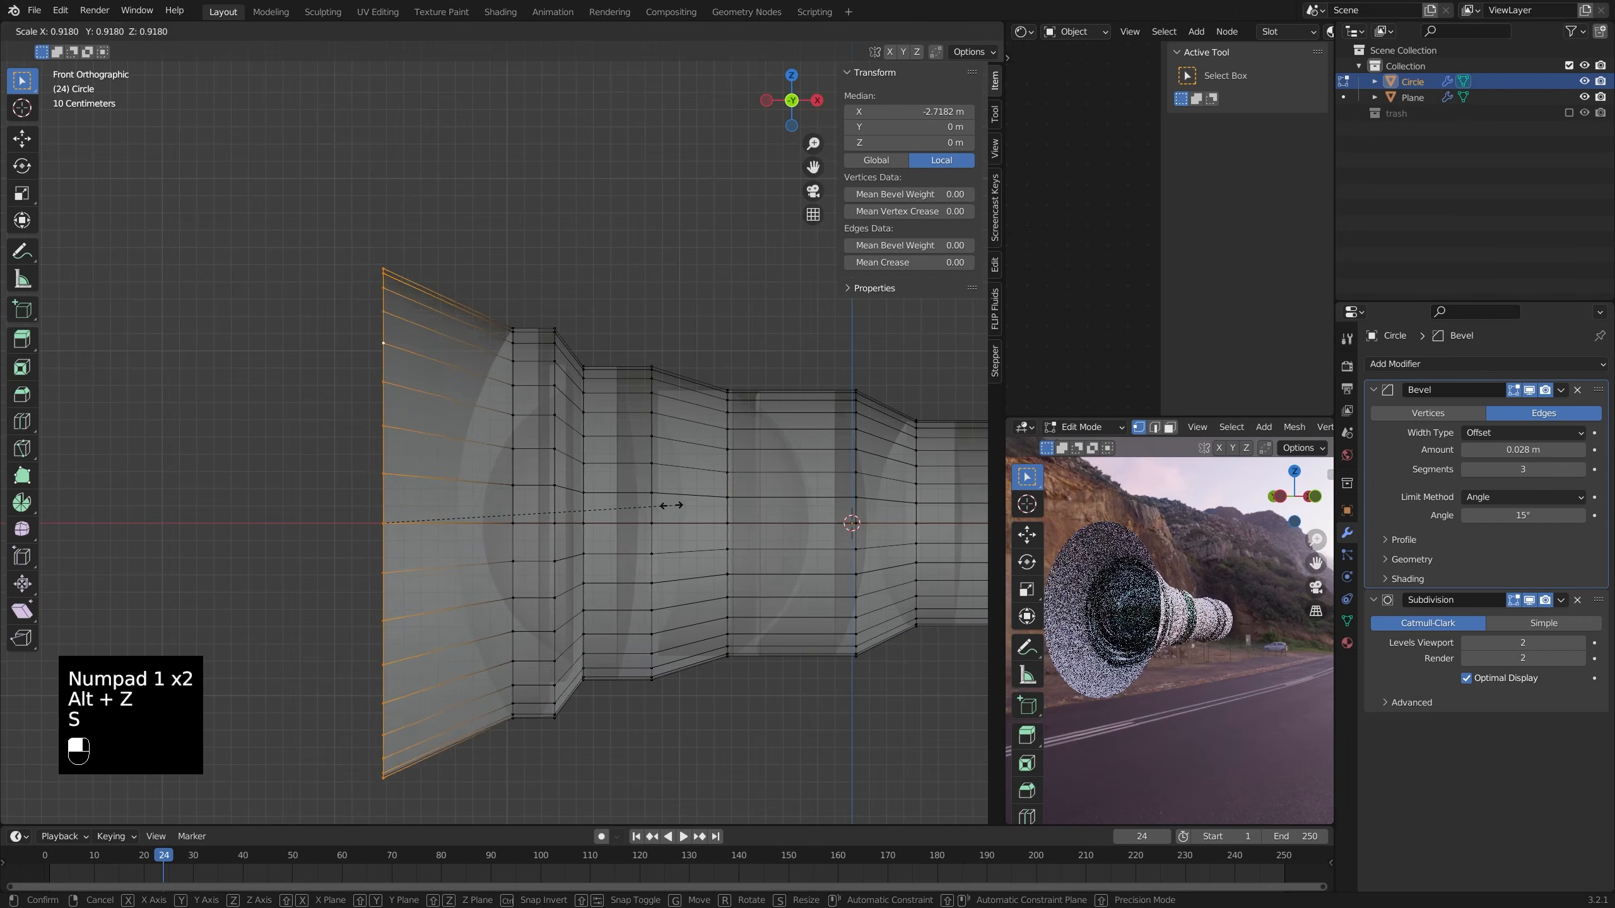
{"action": "left_click", "coordinate": [668, 506]}
{"action": "middle_click_drag", "start_coordinate": [668, 506], "coordinate": [700, 502], "text": "shift"}
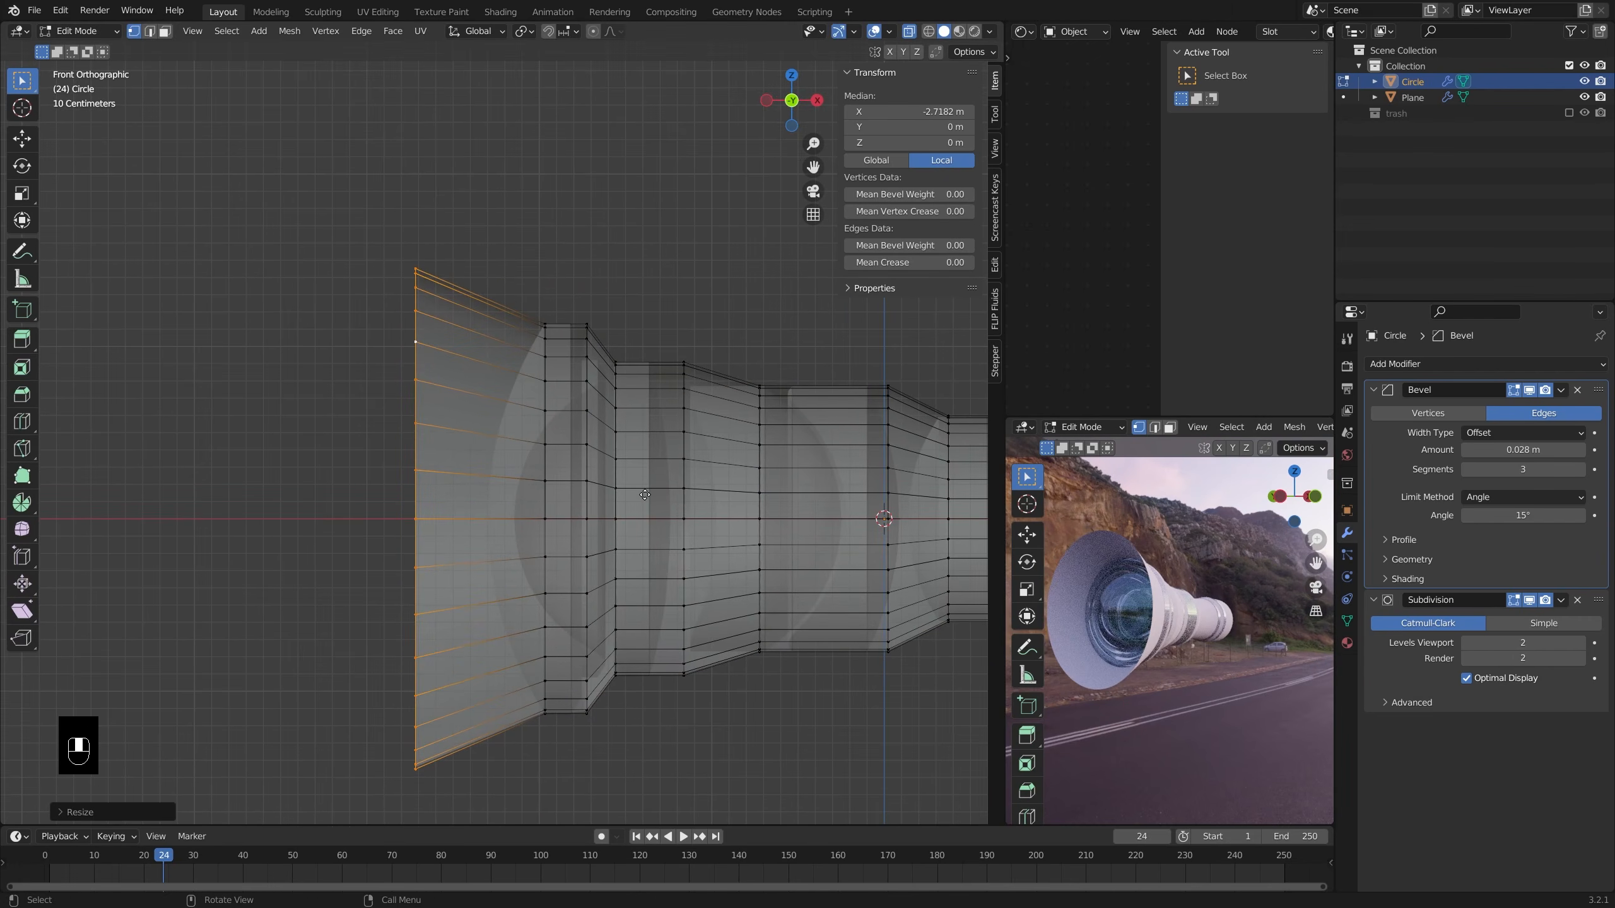
- Narrow the hood's front rim slightly further, keeping its position along X
{"action": "key", "text": "g"}
{"action": "key", "text": "x"}
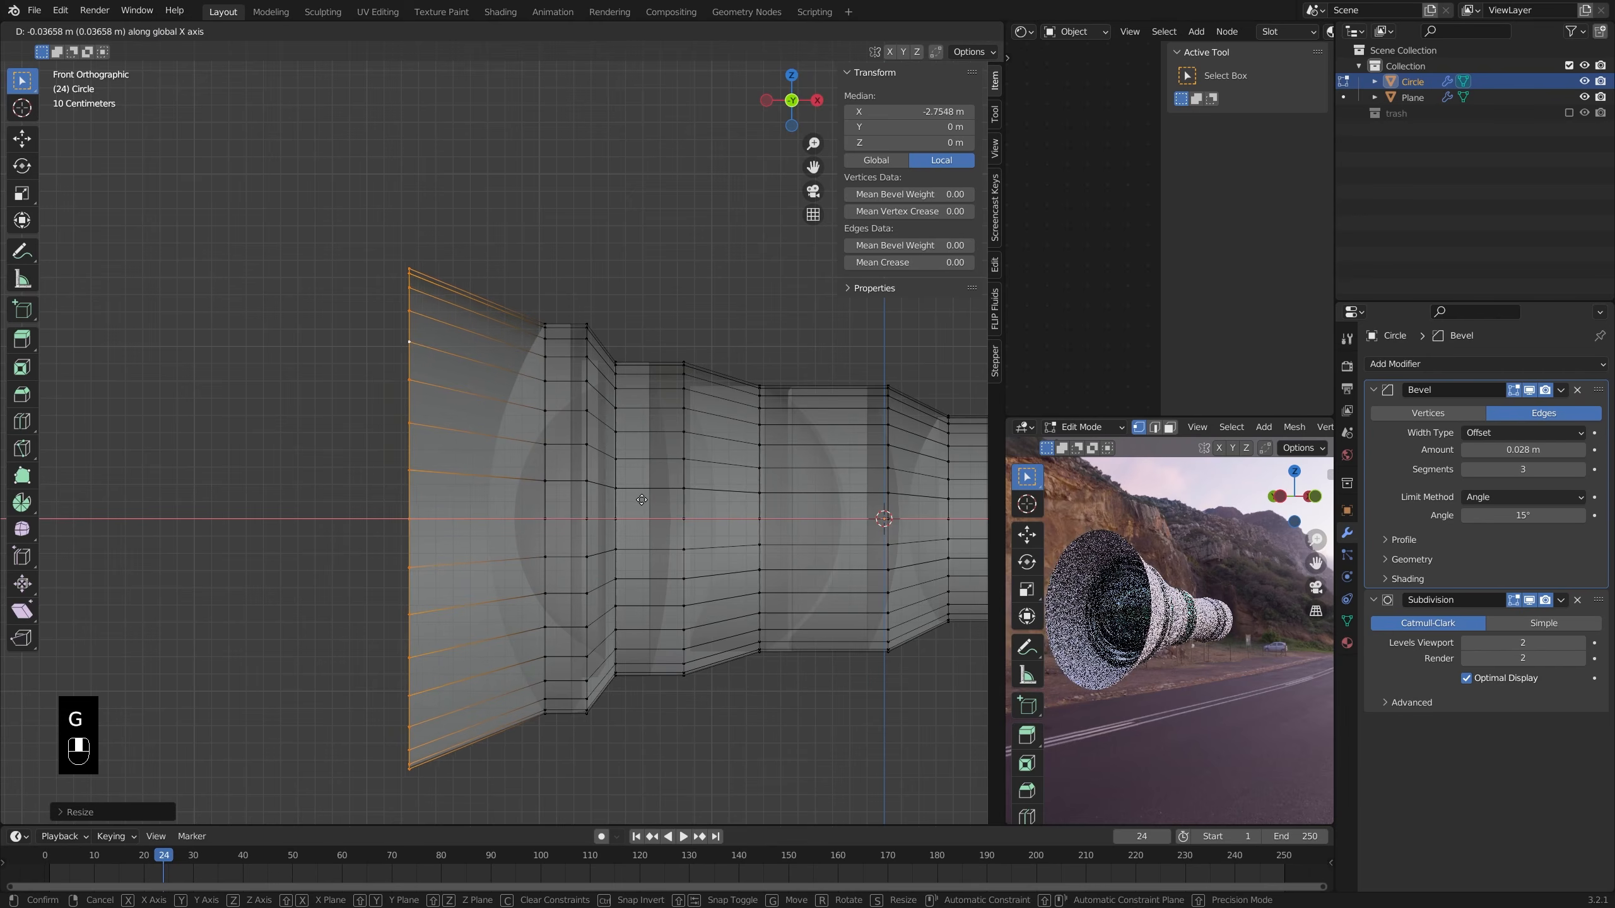
{"action": "right_click", "coordinate": [641, 500]}
{"action": "middle_click_drag", "start_coordinate": [642, 500], "coordinate": [685, 486], "text": "shift"}
{"action": "key", "text": "s"}
{"action": "left_click", "coordinate": [542, 522]}
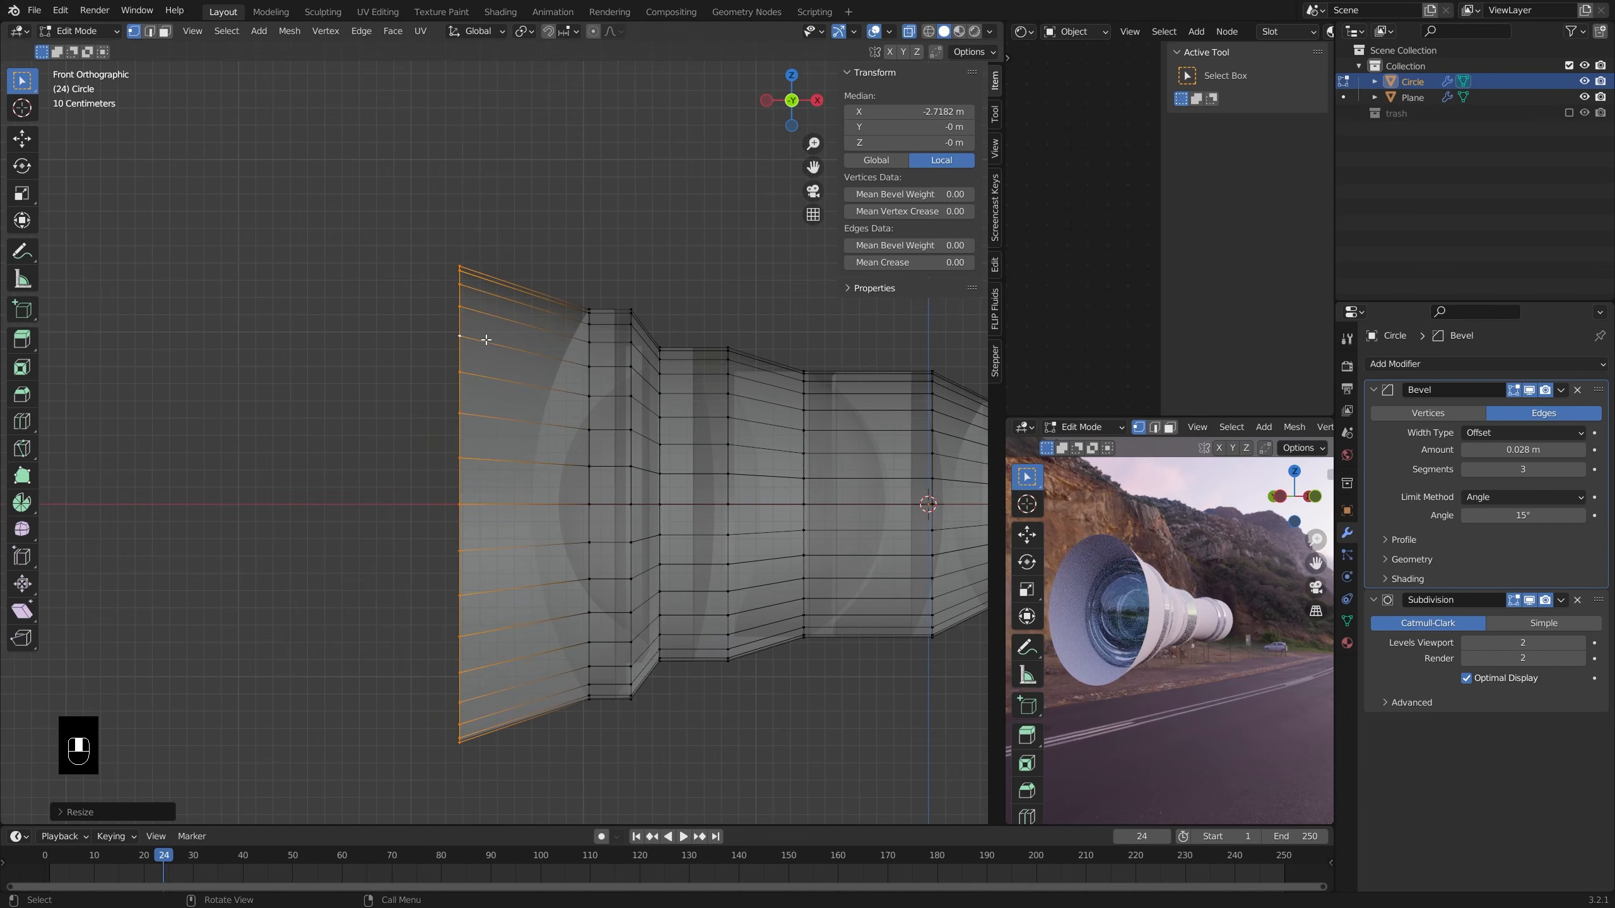
- Add two evenly spaced loop cuts around the flared hood and bevel them about 0.02 m wide into paired loops
{"action": "key", "text": "ctrl+r"}
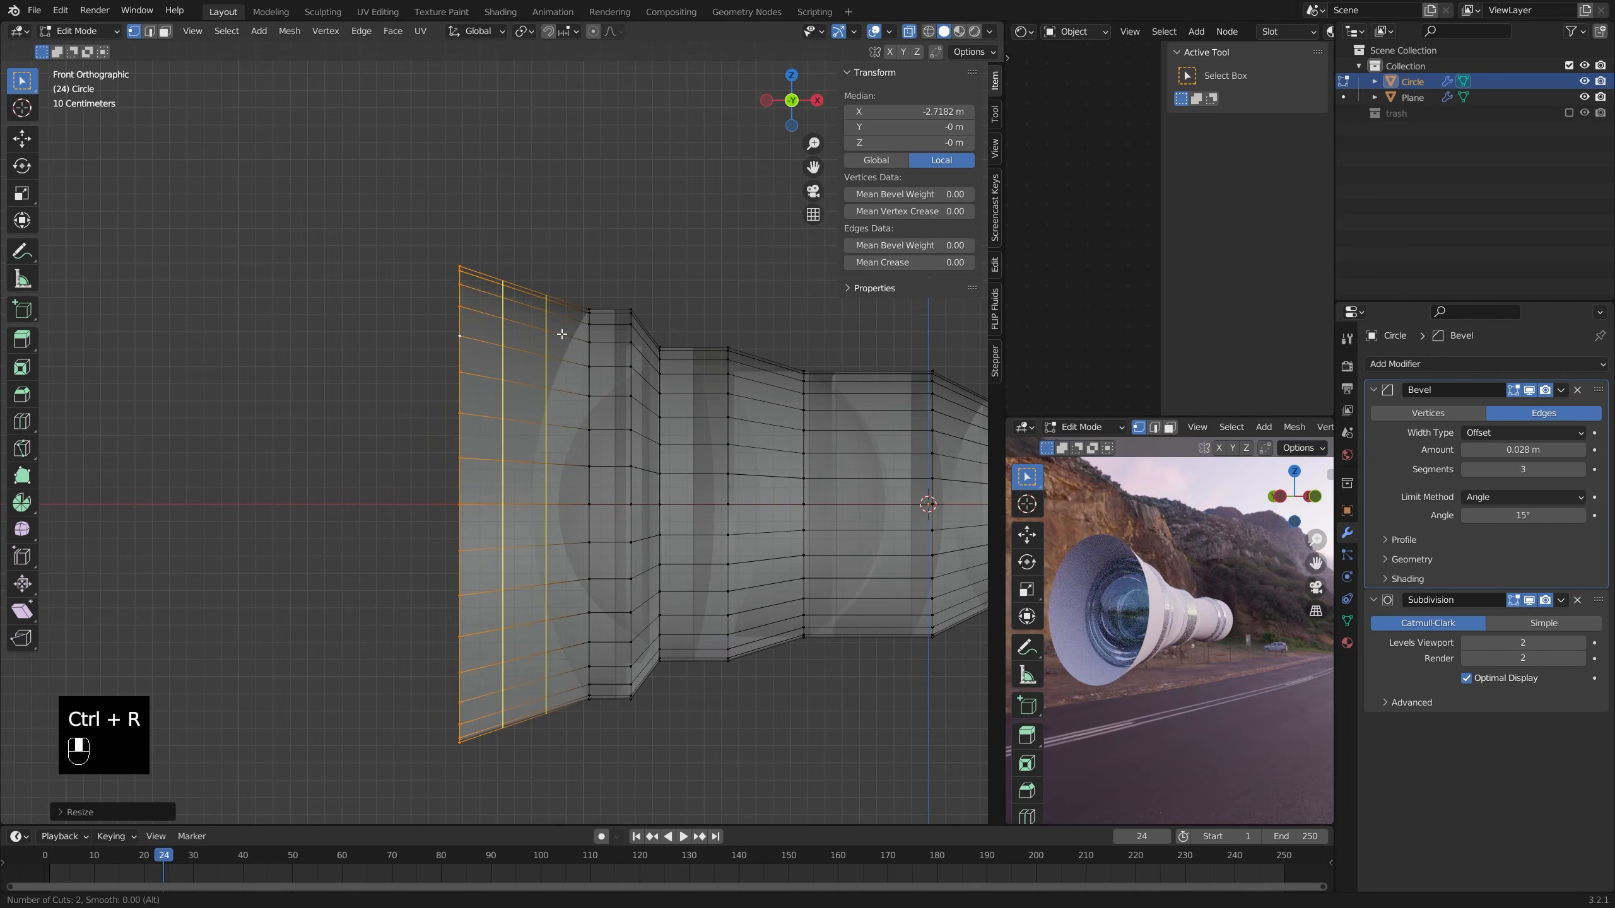
{"action": "left_click", "coordinate": [571, 335]}
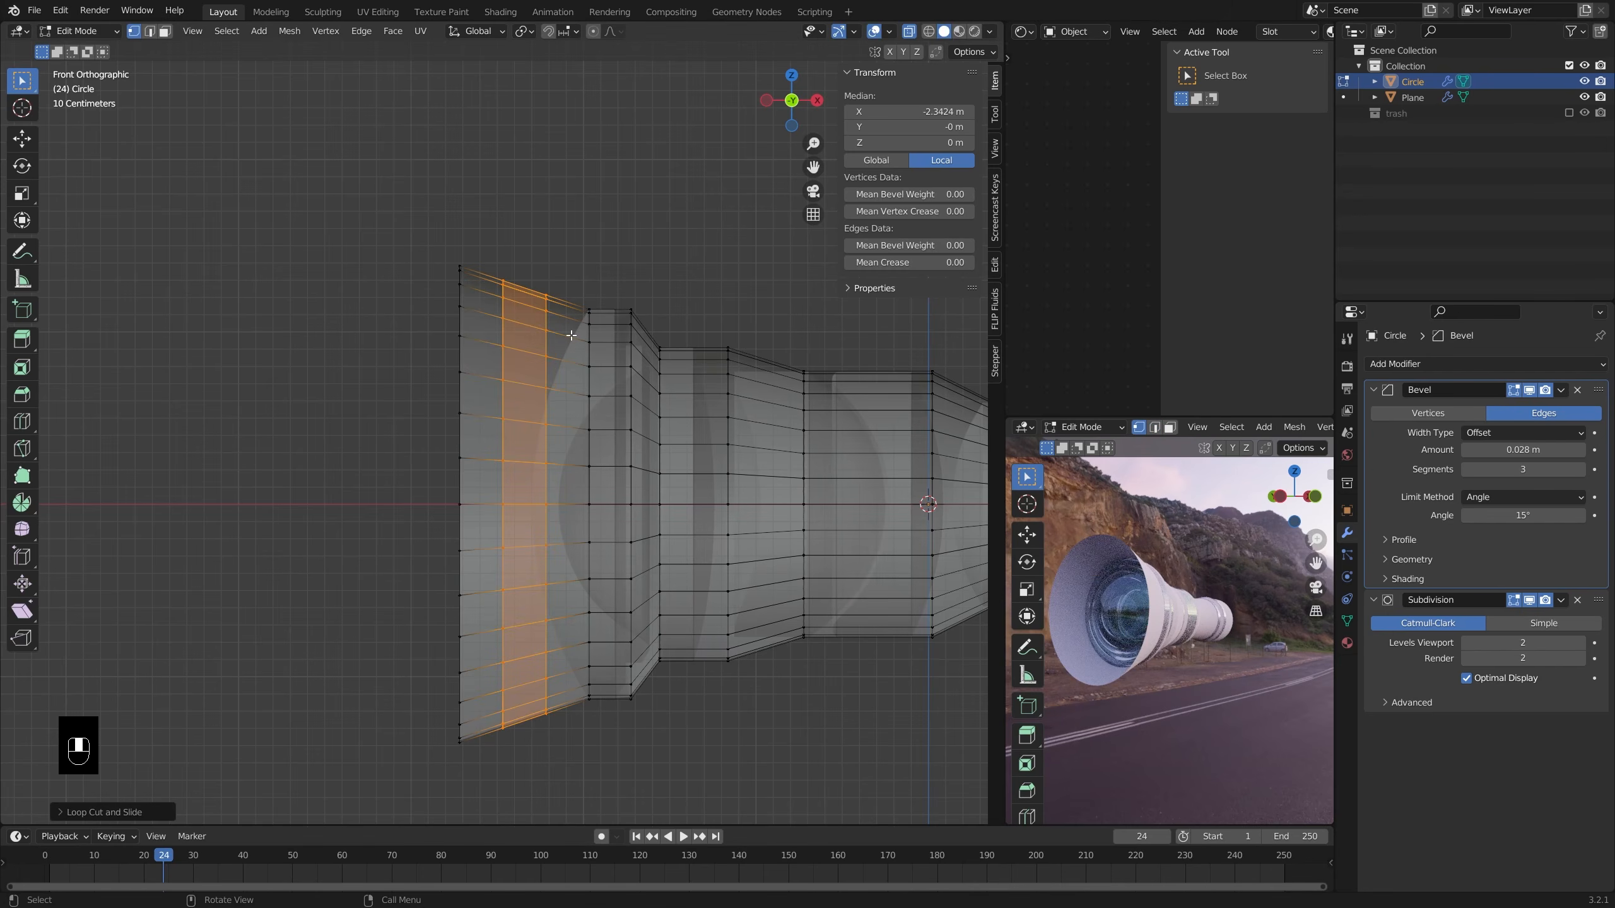
{"action": "key", "text": "2"}
{"action": "left_click", "coordinate": [546, 349], "text": "alt"}
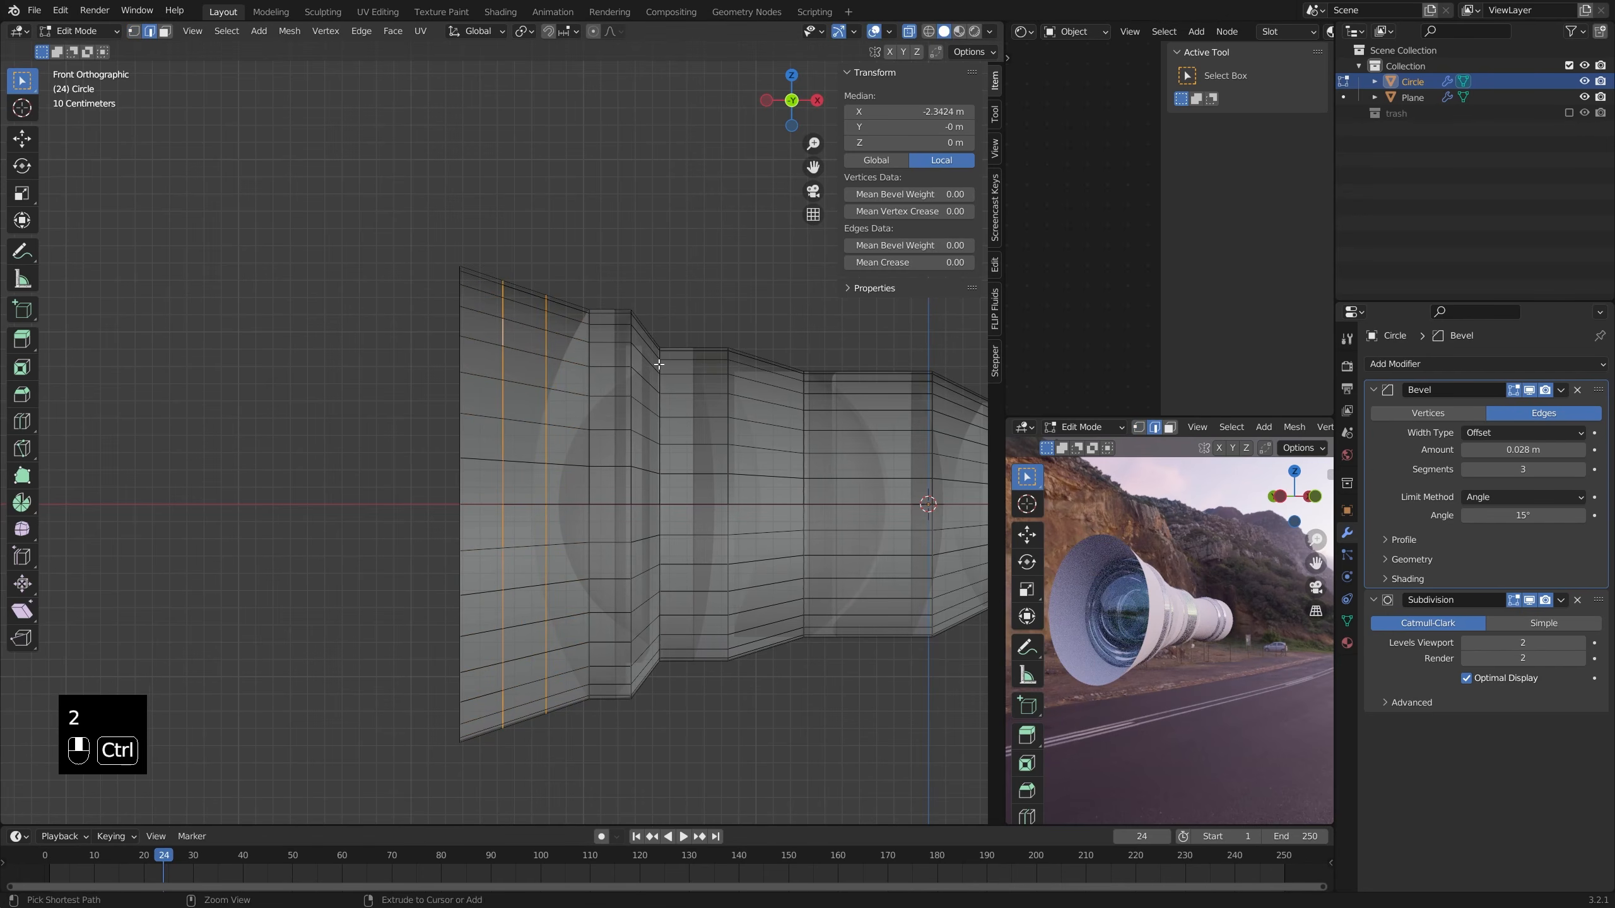
{"action": "key", "text": "ctrl+b"}
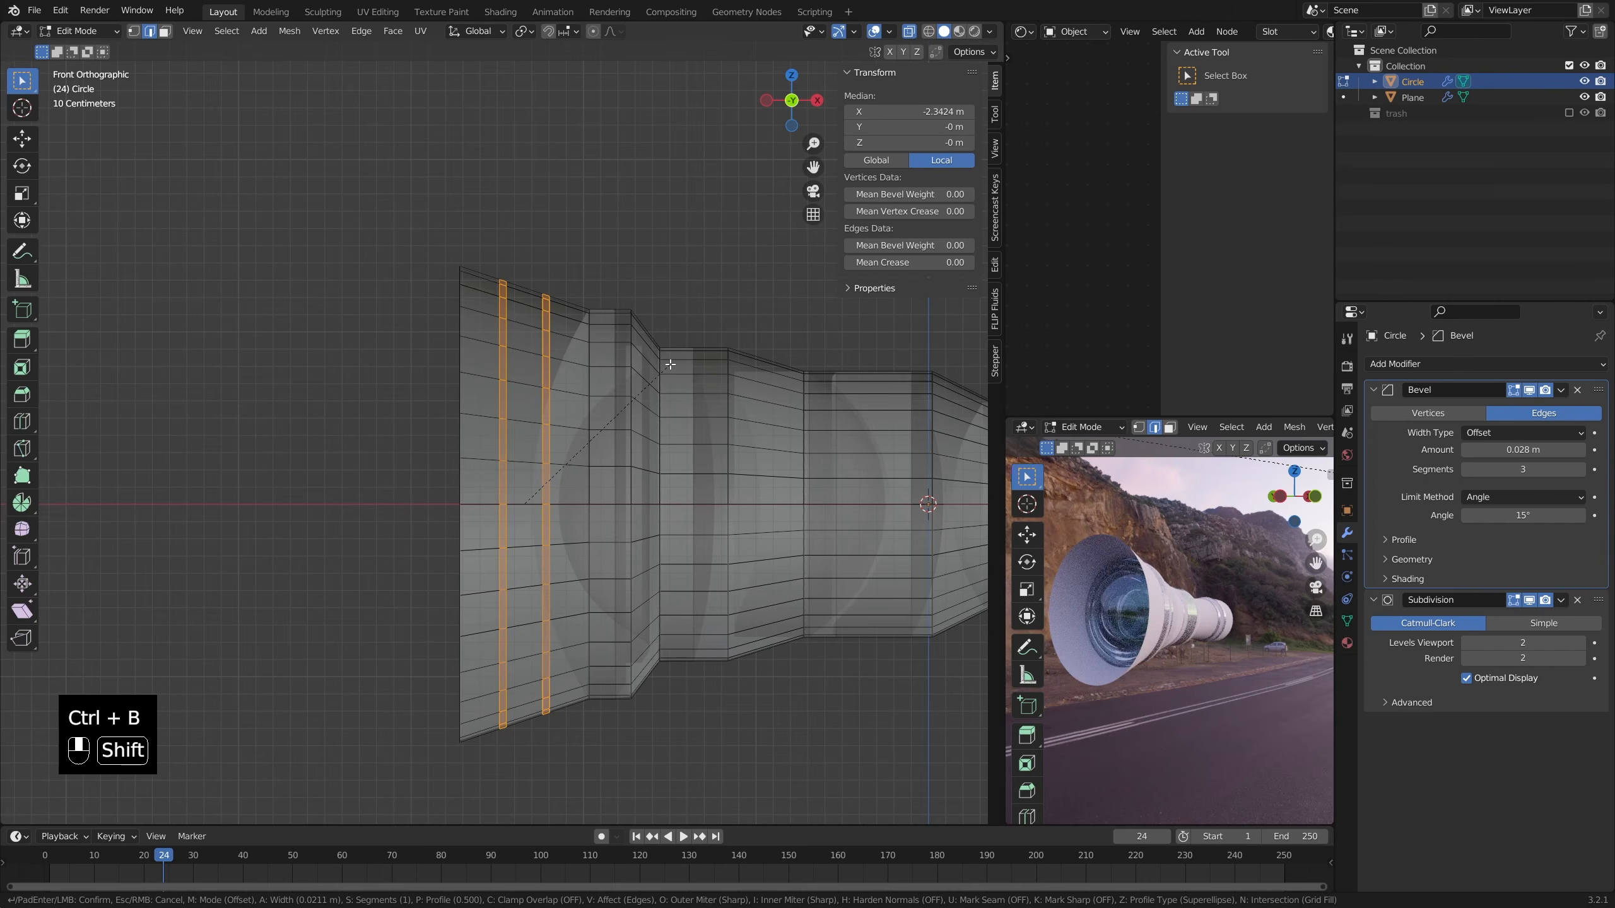
{"action": "left_click", "coordinate": [671, 364]}
- Shrink the front loop of each bevelled pair, at about X -2.24 m and -2.49 m, to form stepped ridges in the hood
{"action": "scroll", "coordinate": [605, 405], "scroll_direction": "up", "scroll_amount": 1}
{"action": "key", "text": "1"}
{"action": "left_click", "coordinate": [540, 444], "text": "alt"}
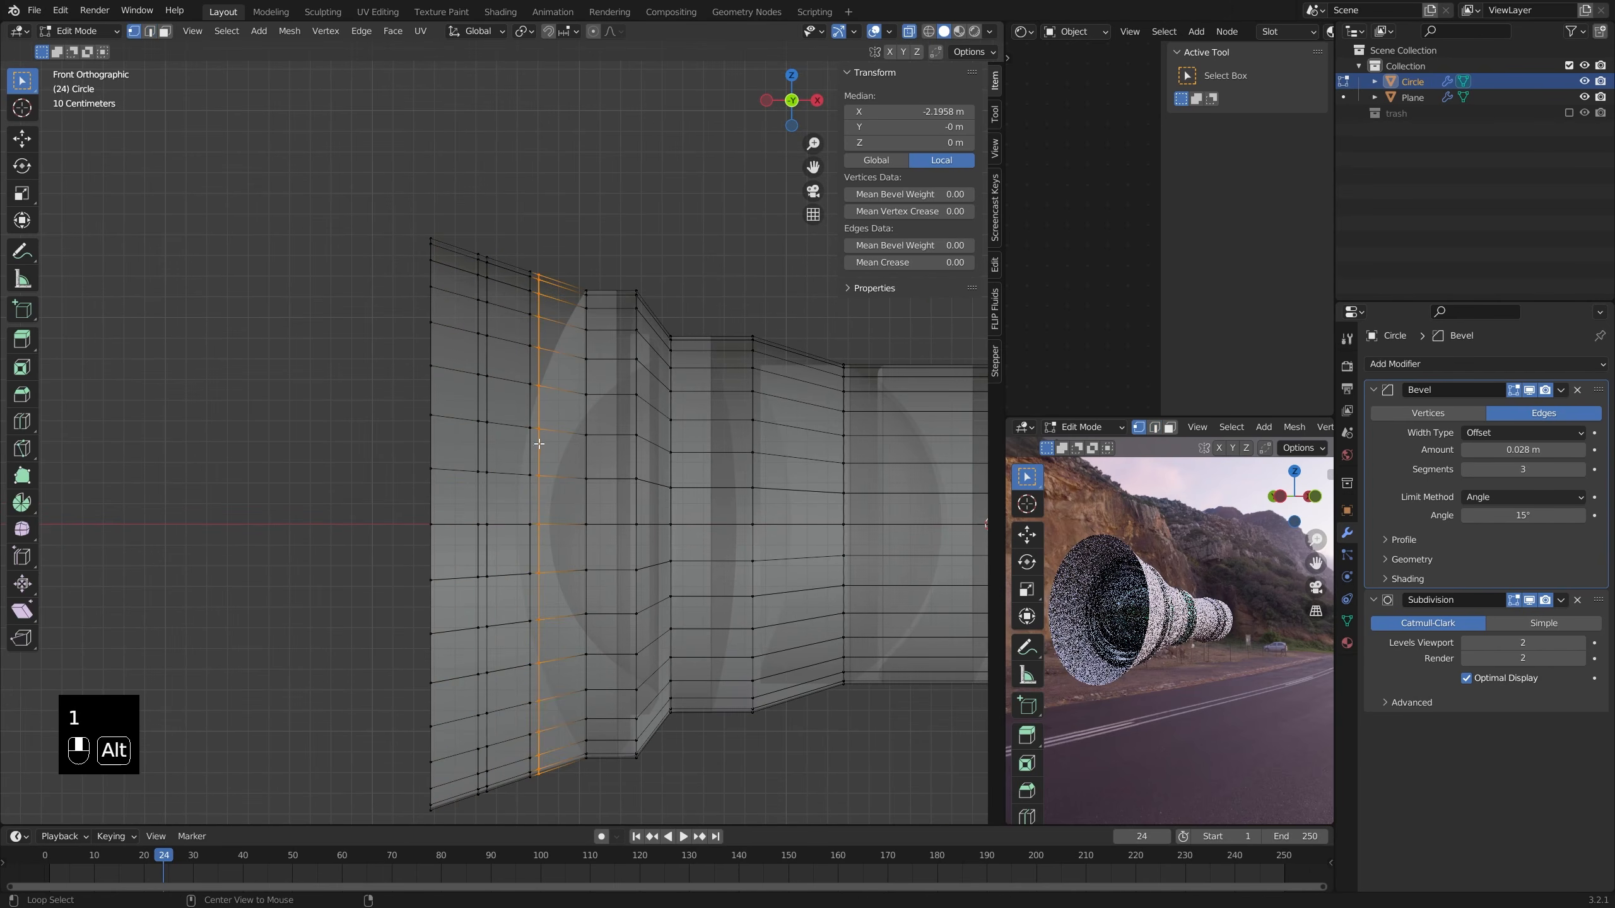
{"action": "key", "text": "s"}
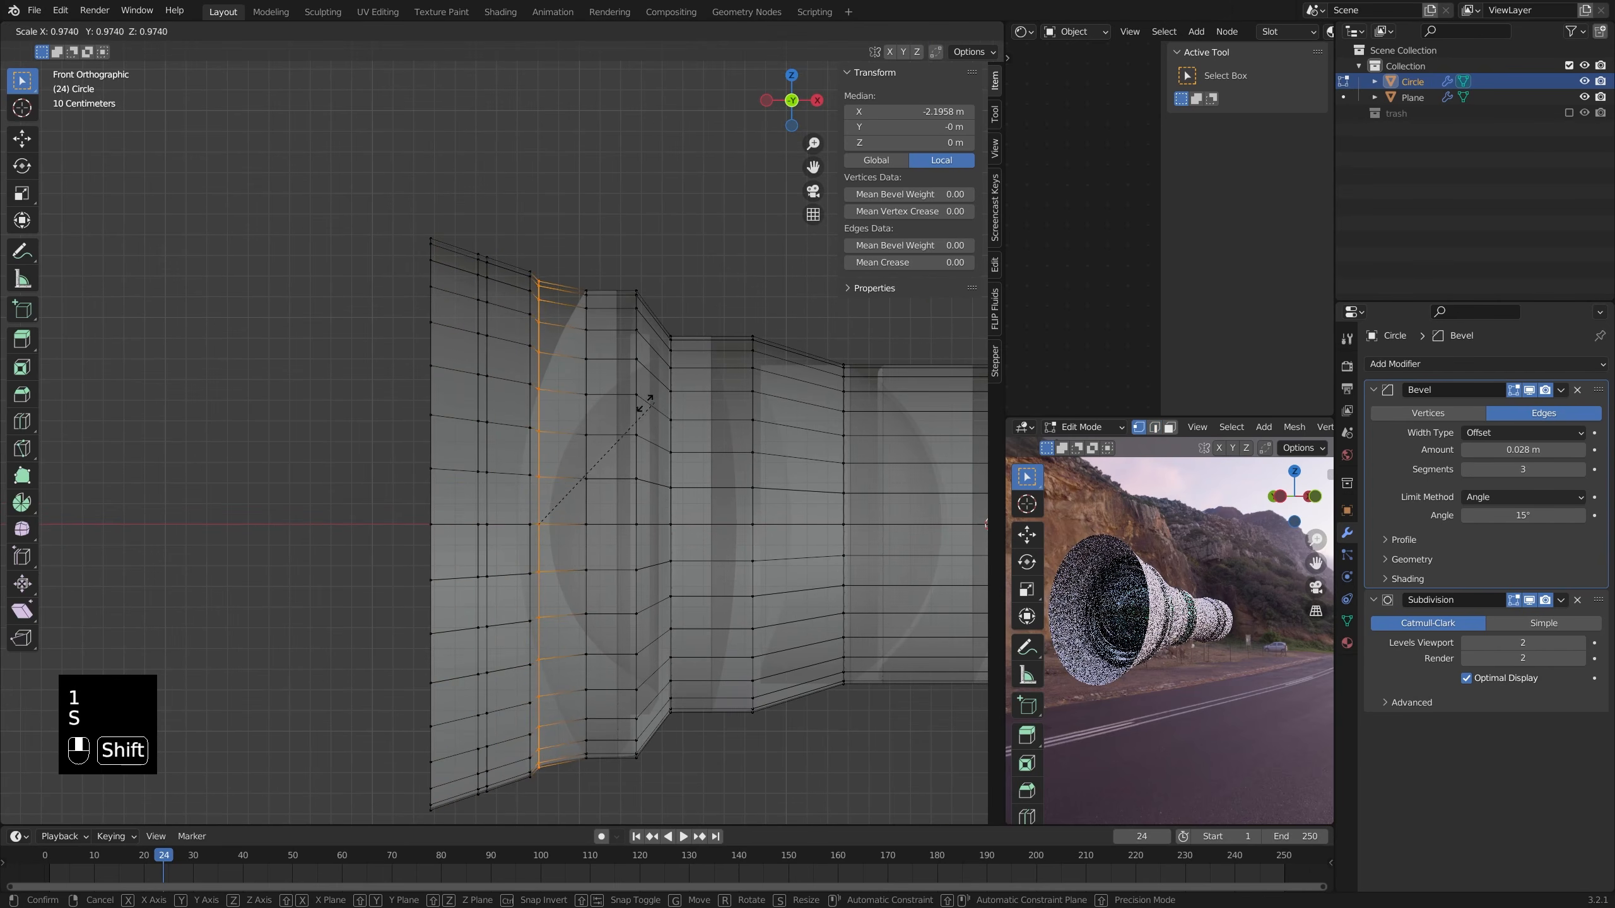
{"action": "key", "text": "s"}
{"action": "right_click", "coordinate": [636, 403]}
{"action": "left_click", "coordinate": [518, 369], "text": "alt"}
{"action": "key", "text": "s"}
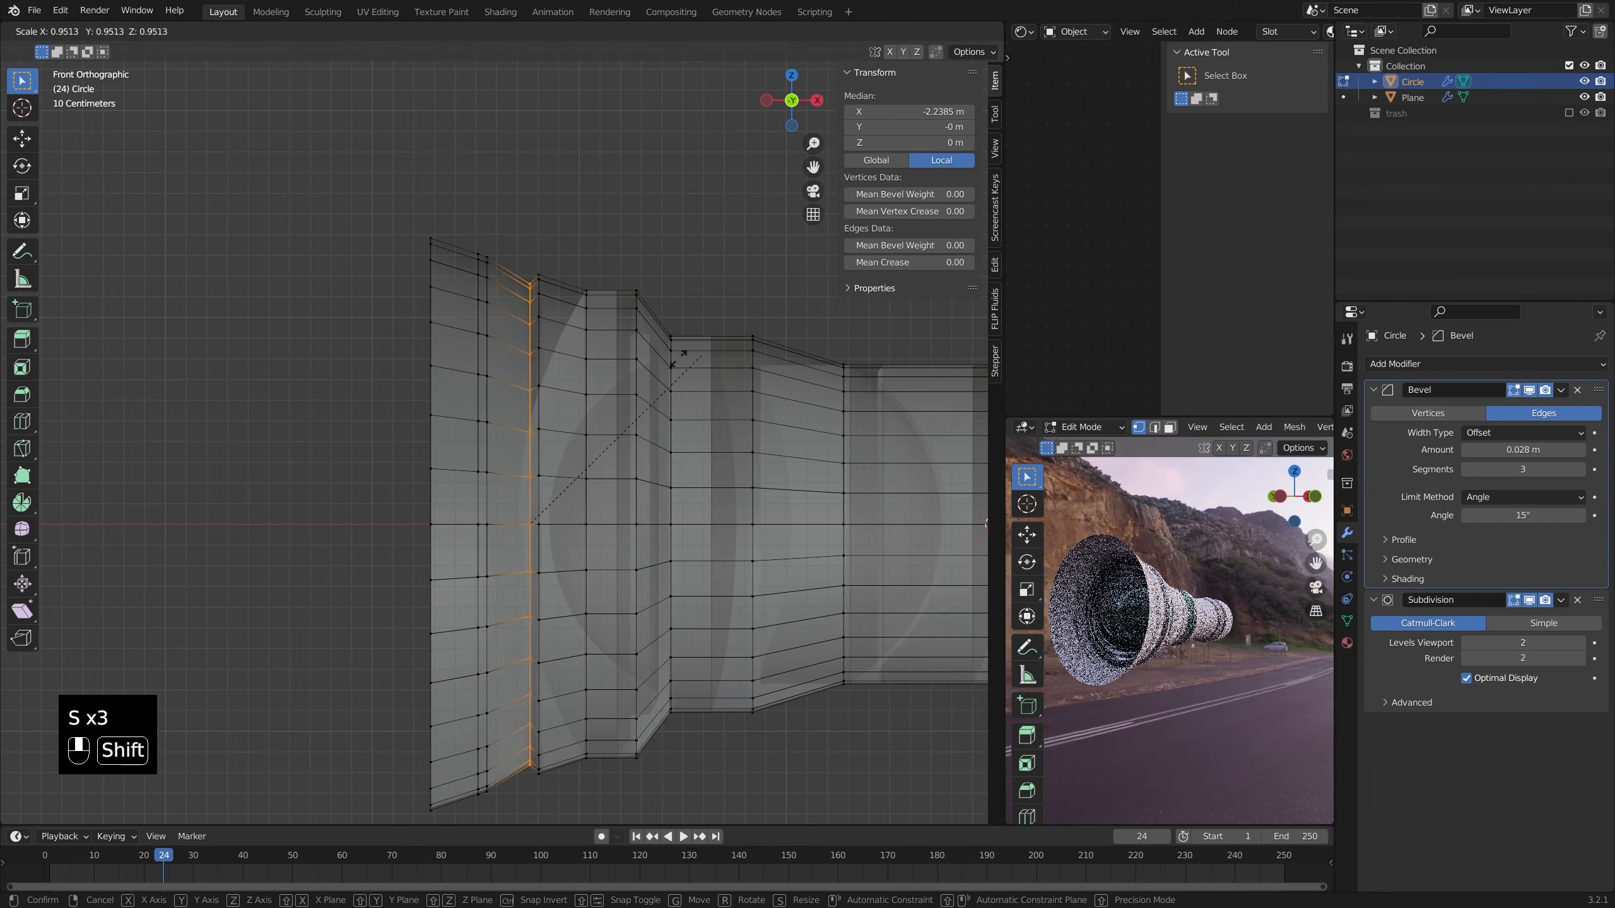
{"action": "right_click", "coordinate": [566, 477]}
{"action": "left_click", "coordinate": [475, 325], "text": "alt"}
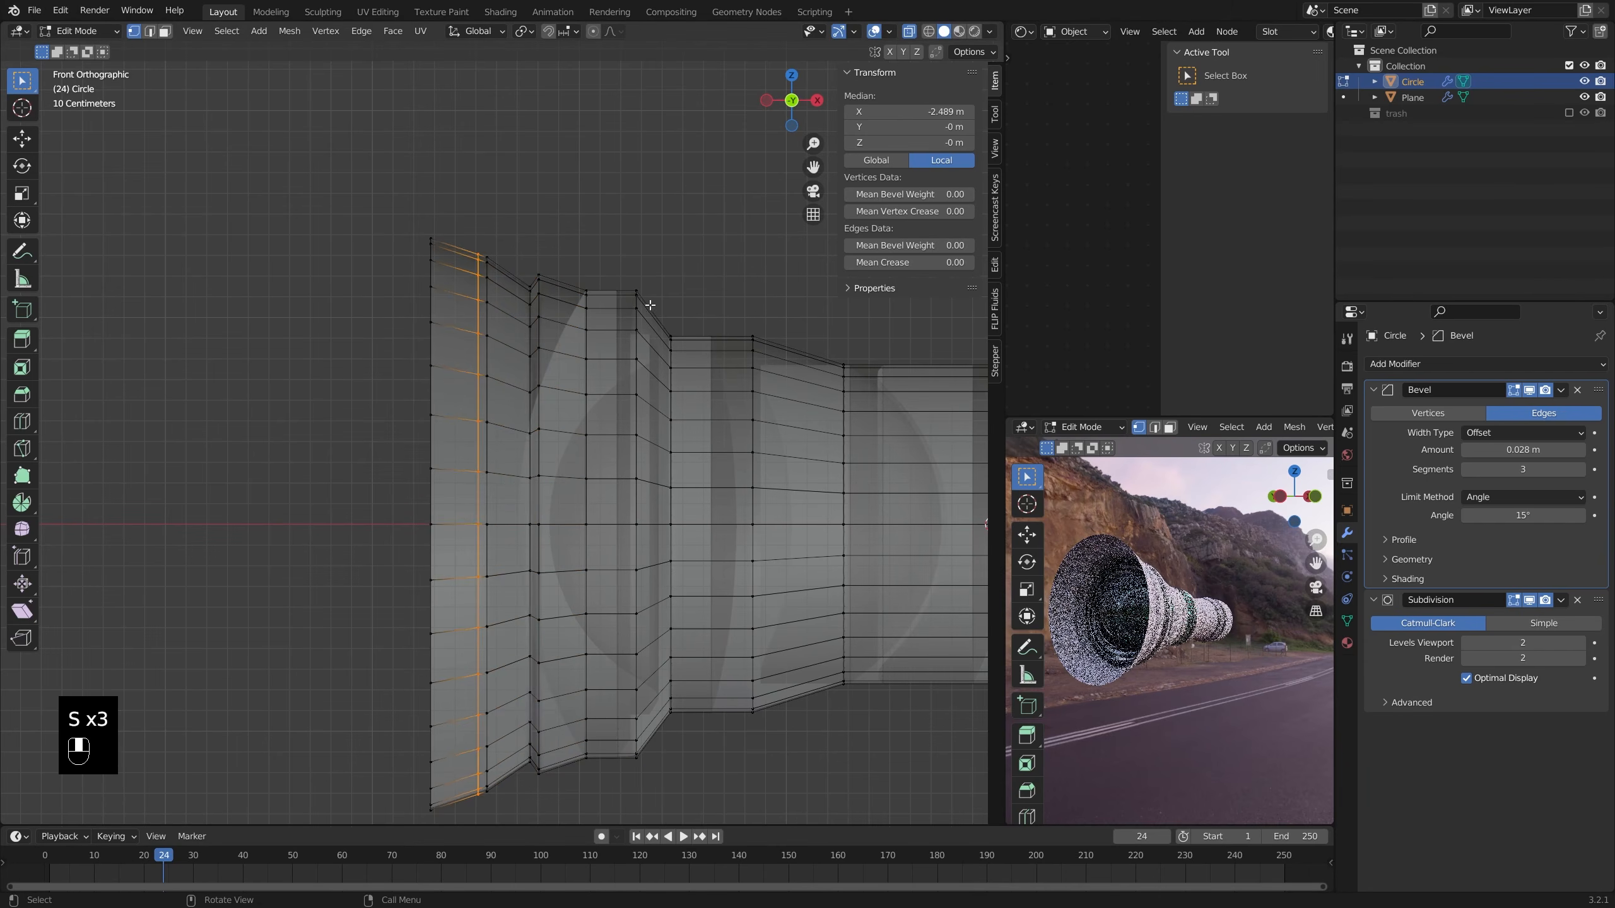
{"action": "key", "text": "s"}
{"action": "left_click", "coordinate": [486, 328]}
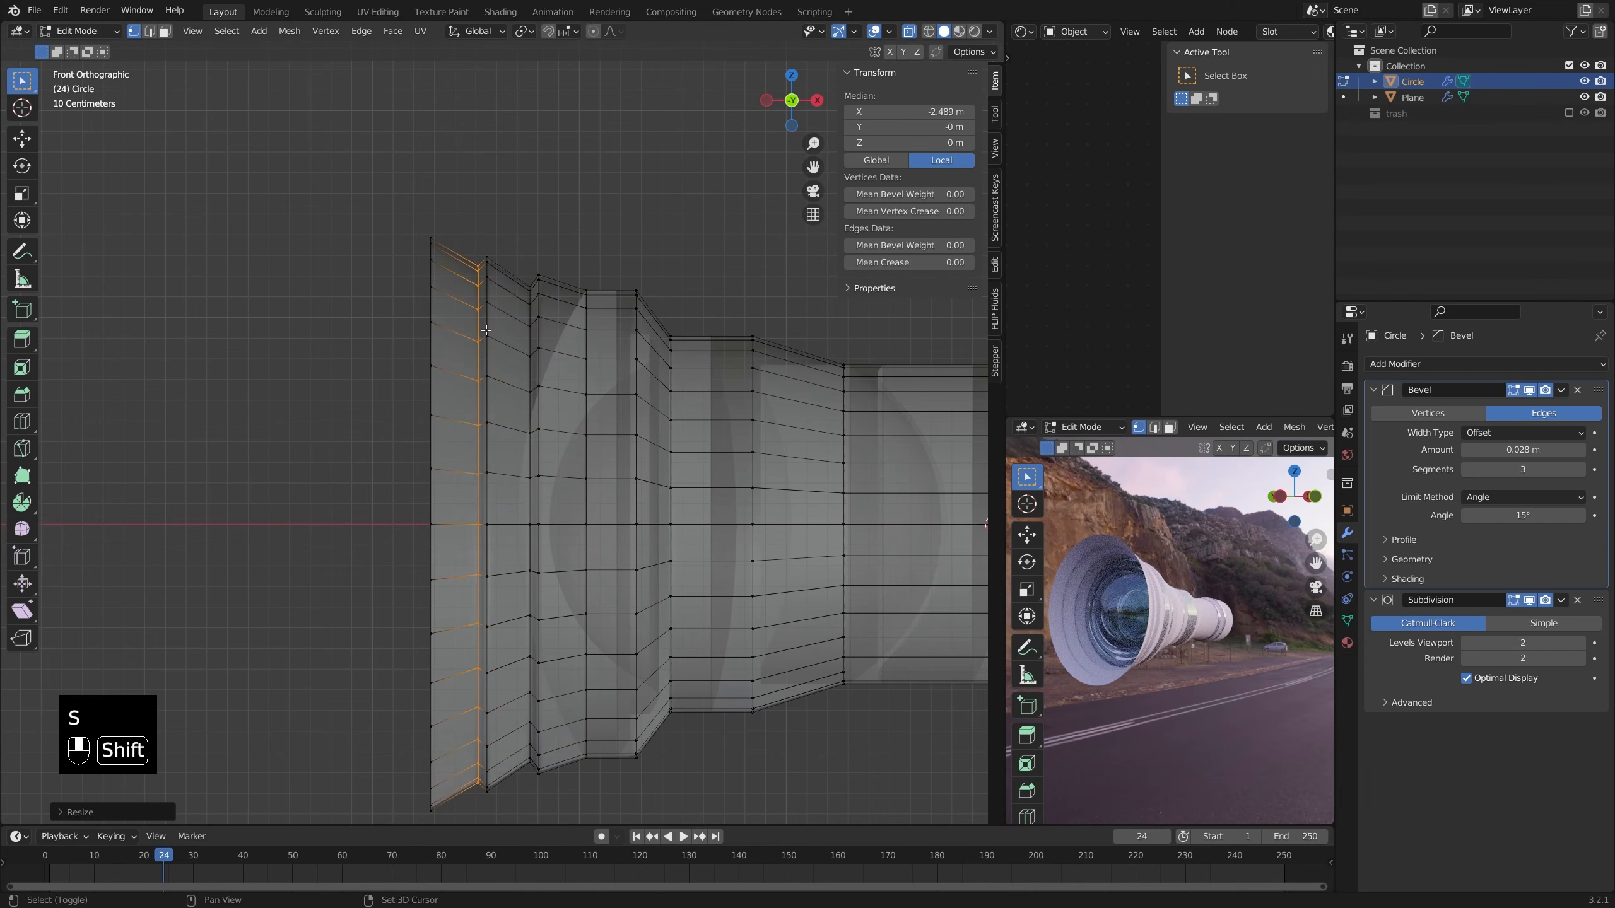
- Examine the hood's stepped ridges and front rim in the rendered preview and the modelling view from several angles
{"action": "scroll", "coordinate": [1136, 592], "scroll_direction": "up", "scroll_amount": 5}
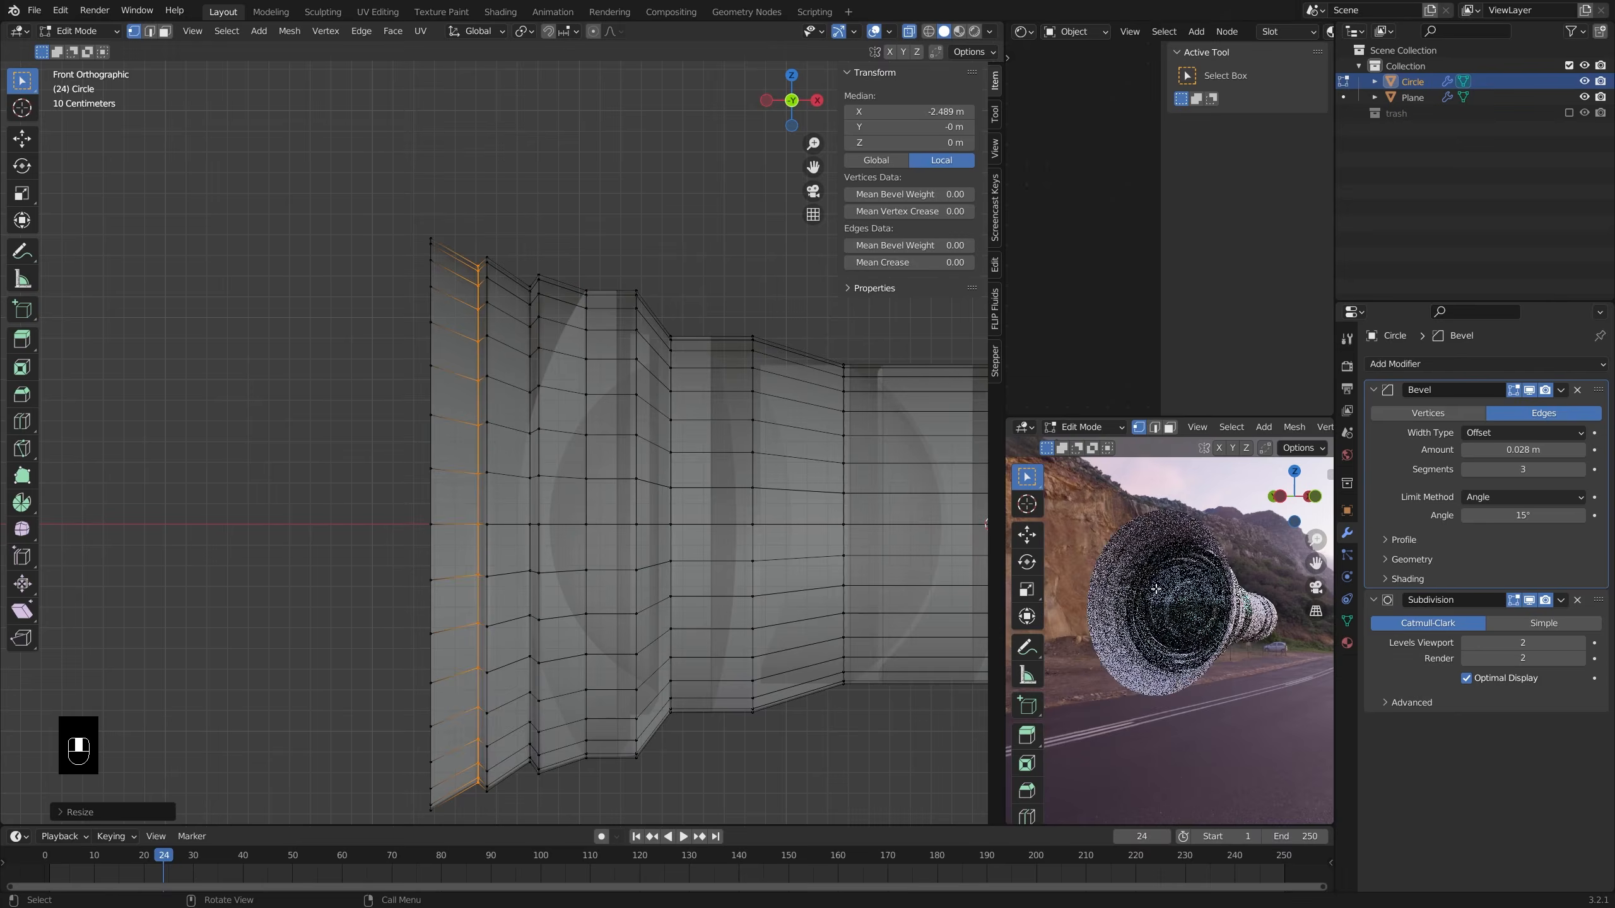
{"action": "scroll", "coordinate": [1114, 567], "scroll_direction": "up", "scroll_amount": 3}
{"action": "middle_click_drag", "start_coordinate": [1114, 568], "coordinate": [1207, 567]}
{"action": "scroll", "coordinate": [1207, 567], "scroll_direction": "down", "scroll_amount": 5}
{"action": "middle_click_drag", "start_coordinate": [454, 526], "coordinate": [574, 517]}
{"action": "key", "text": "alt+z"}
{"action": "key", "text": "KP_1"}
{"action": "key", "text": "KP_3"}
{"action": "key", "text": "KP_1"}
{"action": "key", "text": "alt+z"}
{"action": "key", "text": "alt+z"}
{"action": "key", "text": "g"}
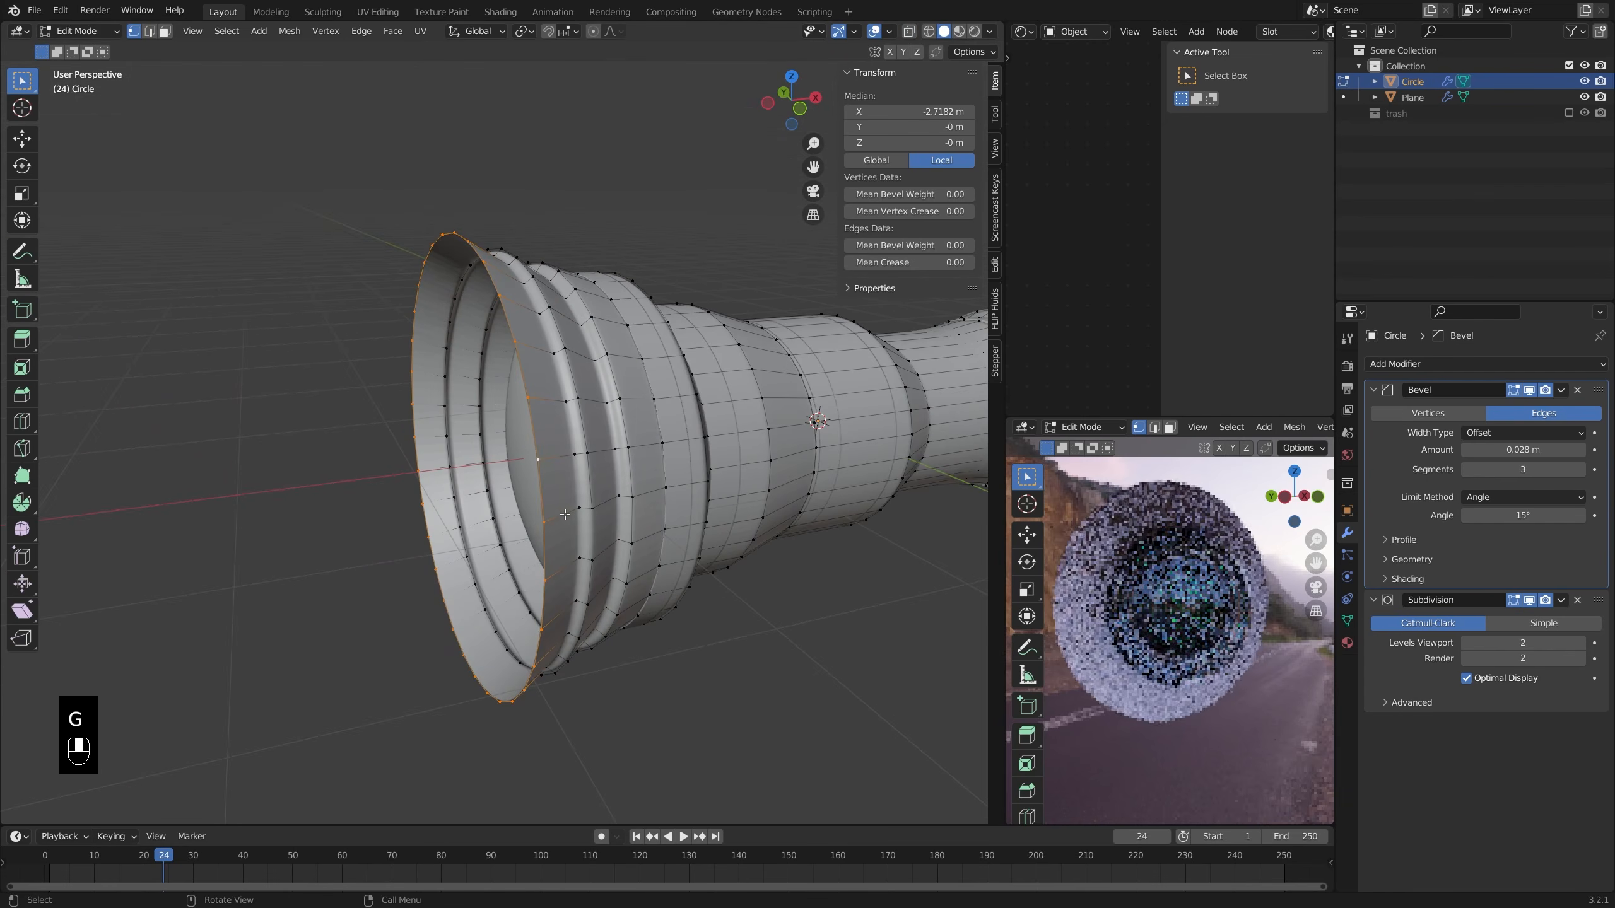
- Move the hood's front rim forward to about X -2.81 m and extrude it straight forward to about X -2.93 m
{"action": "key", "text": "g"}
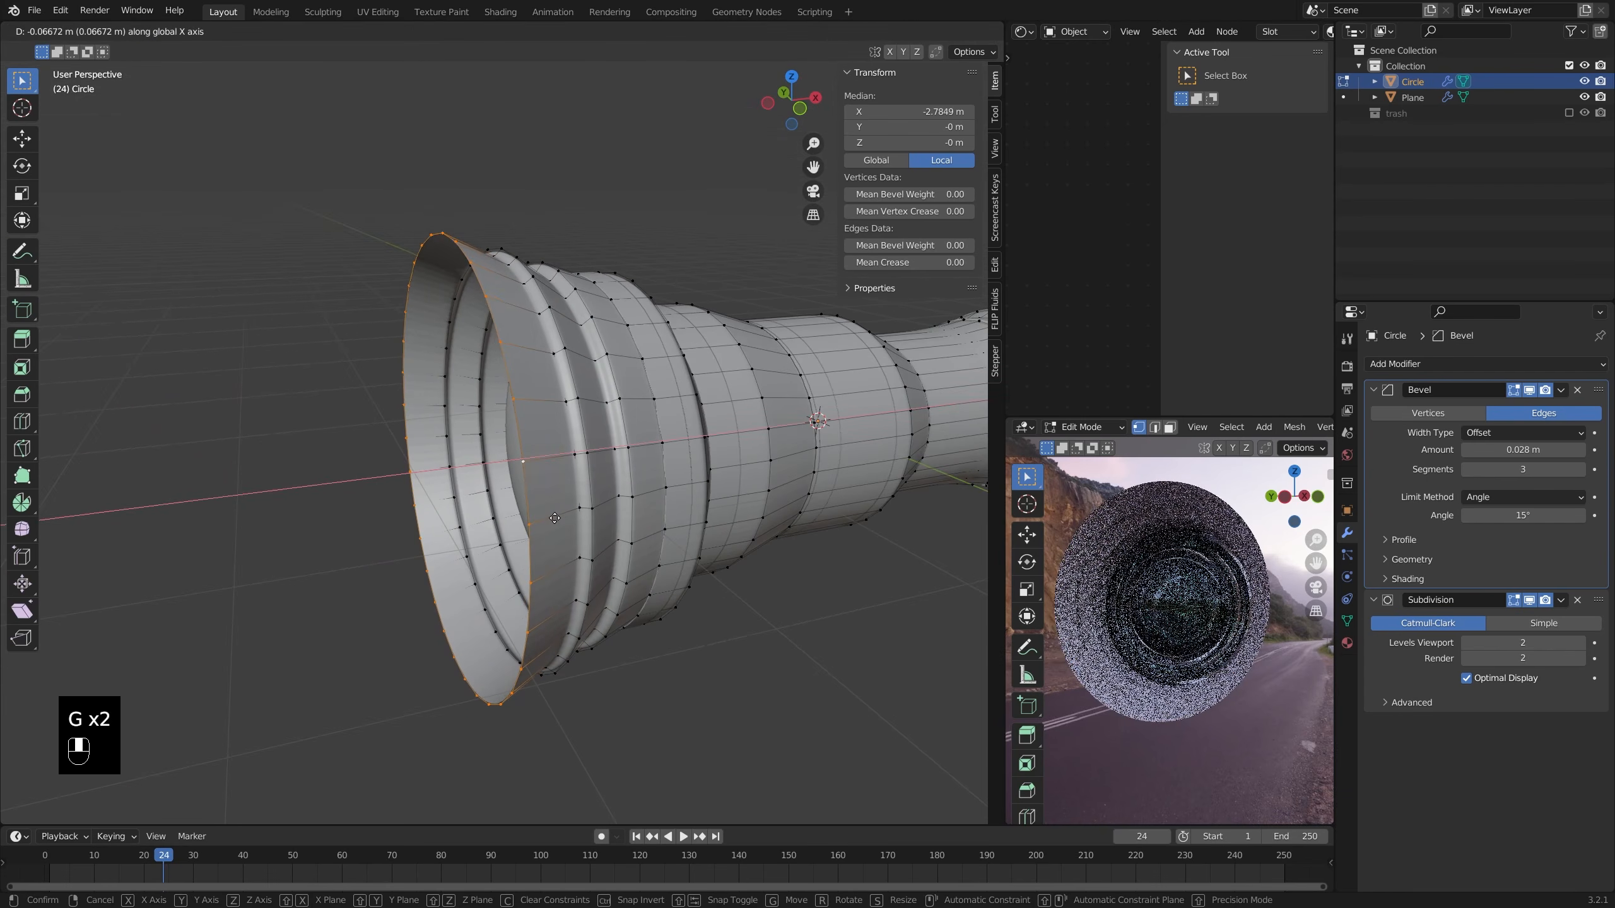
{"action": "left_click", "coordinate": [554, 518]}
{"action": "middle_click_drag", "start_coordinate": [480, 649], "coordinate": [601, 512]}
{"action": "key", "text": "KP_1"}
{"action": "key", "text": "KP_3"}
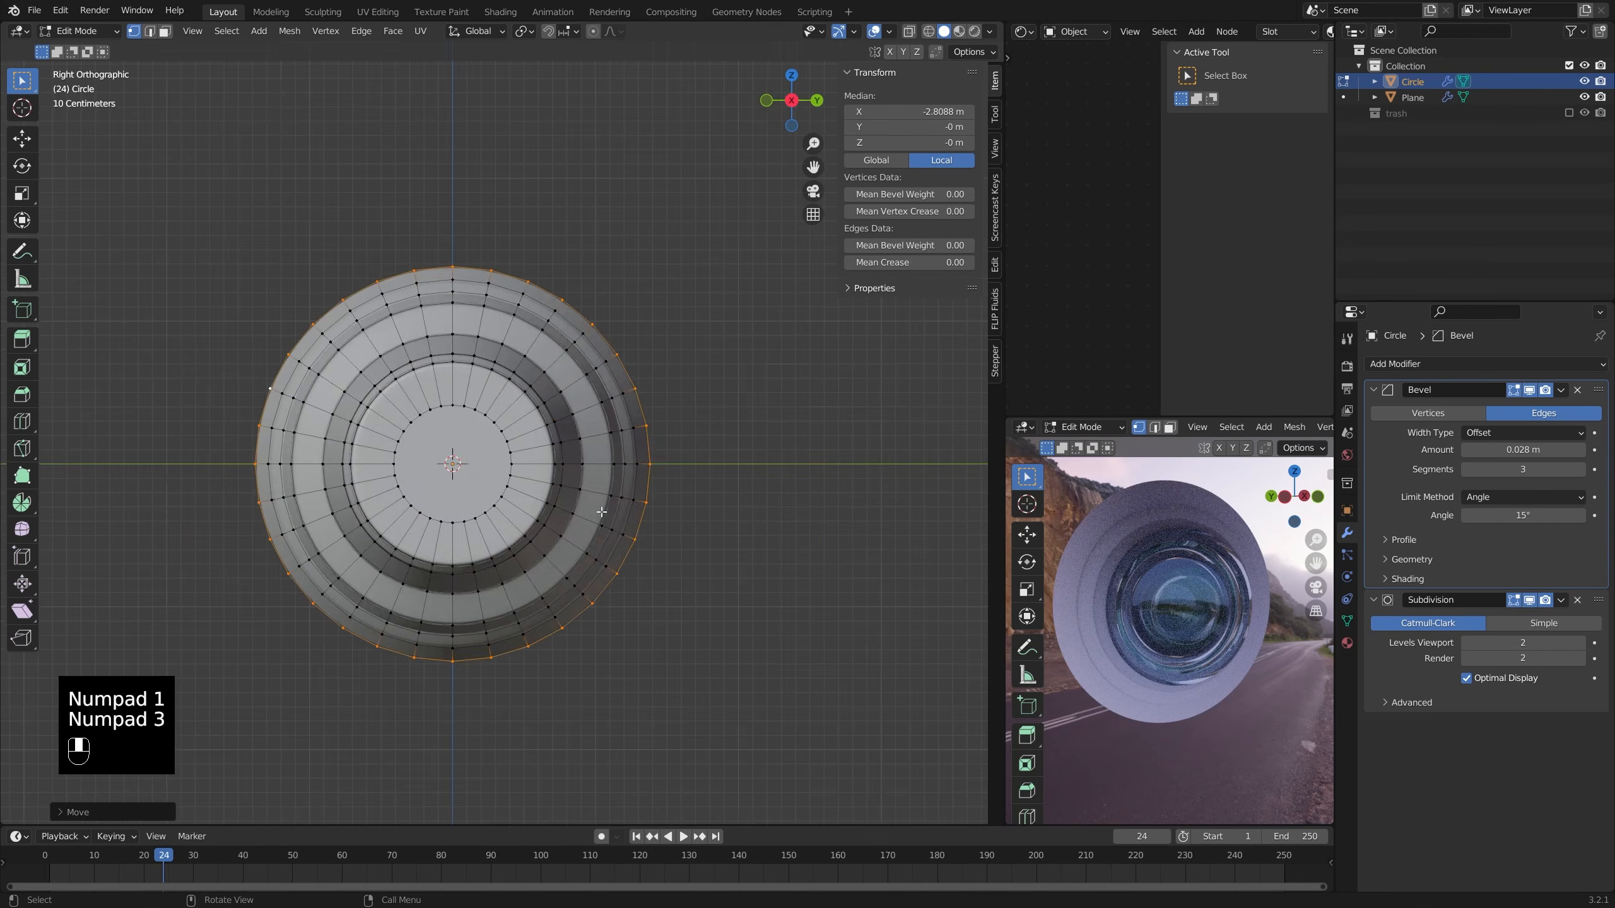
{"action": "key", "text": "KP_1"}
{"action": "key", "text": "alt+z"}
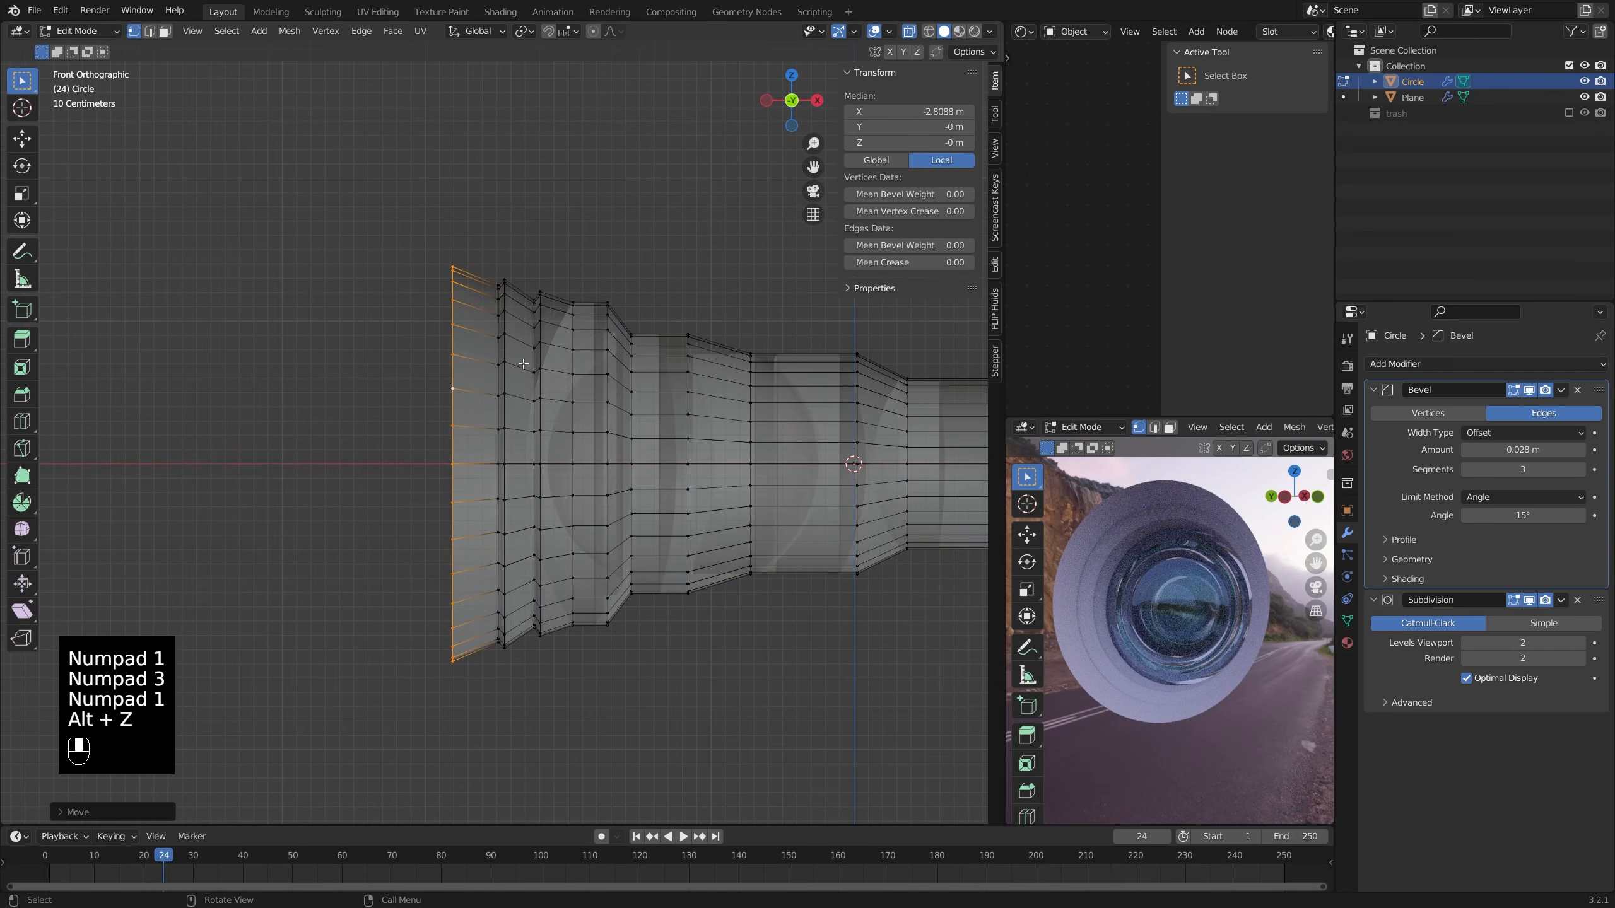
{"action": "middle_click_drag", "start_coordinate": [512, 632], "coordinate": [541, 605], "text": "shift"}
{"action": "scroll", "coordinate": [569, 600], "scroll_direction": "up", "scroll_amount": 4}
{"action": "key", "text": "e"}
{"action": "left_click", "coordinate": [540, 607]}
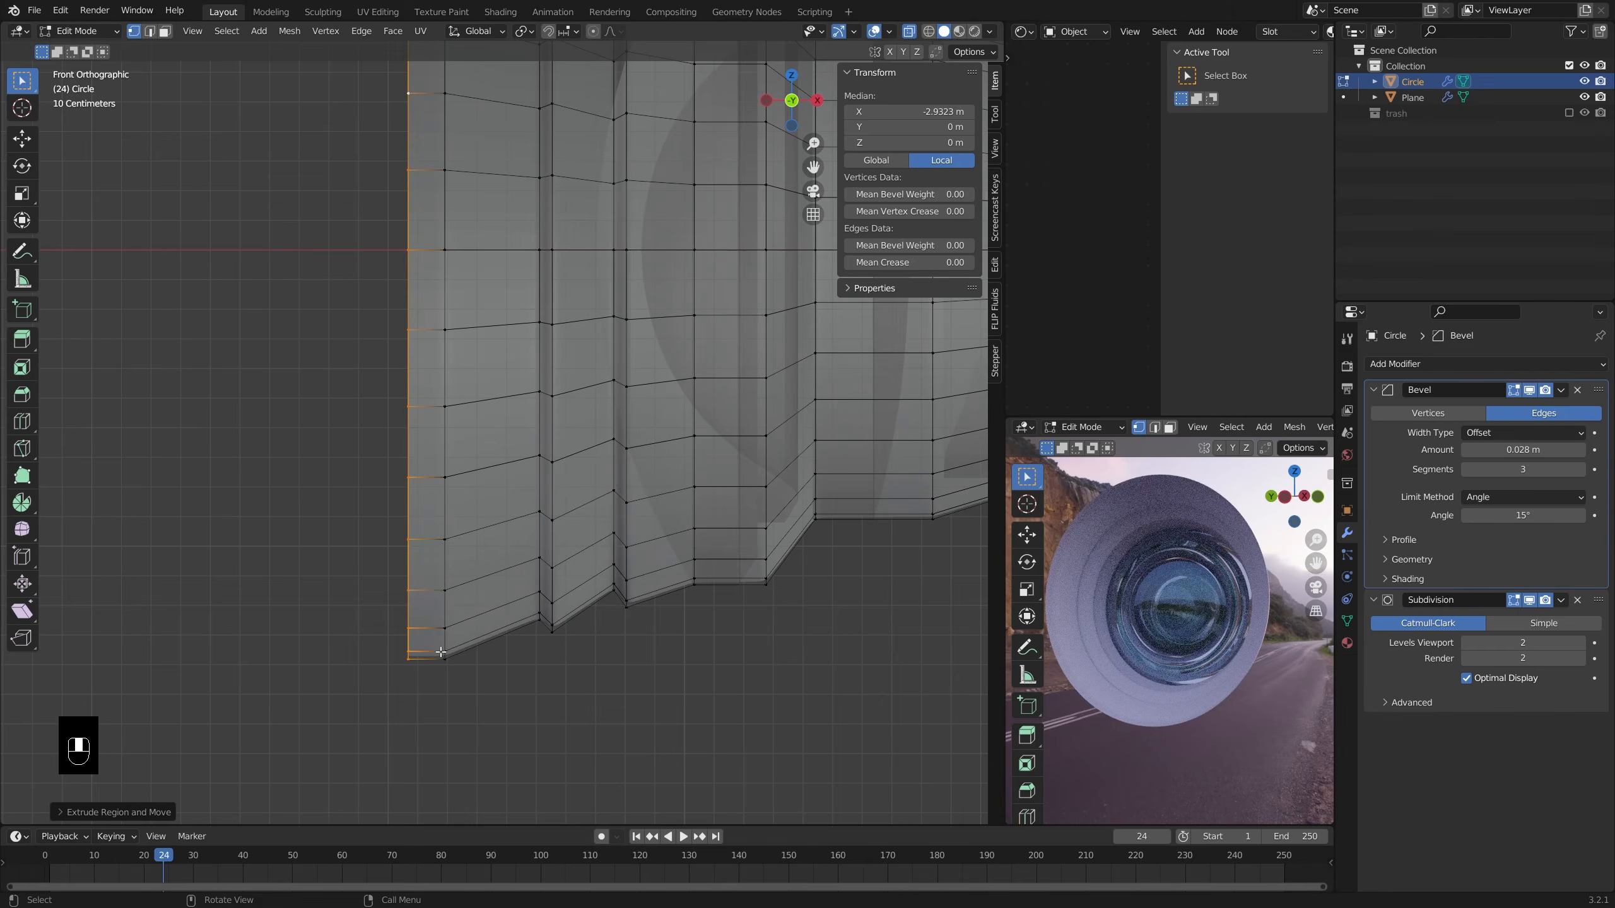
{"action": "scroll", "coordinate": [421, 630], "scroll_direction": "down", "scroll_amount": 4}
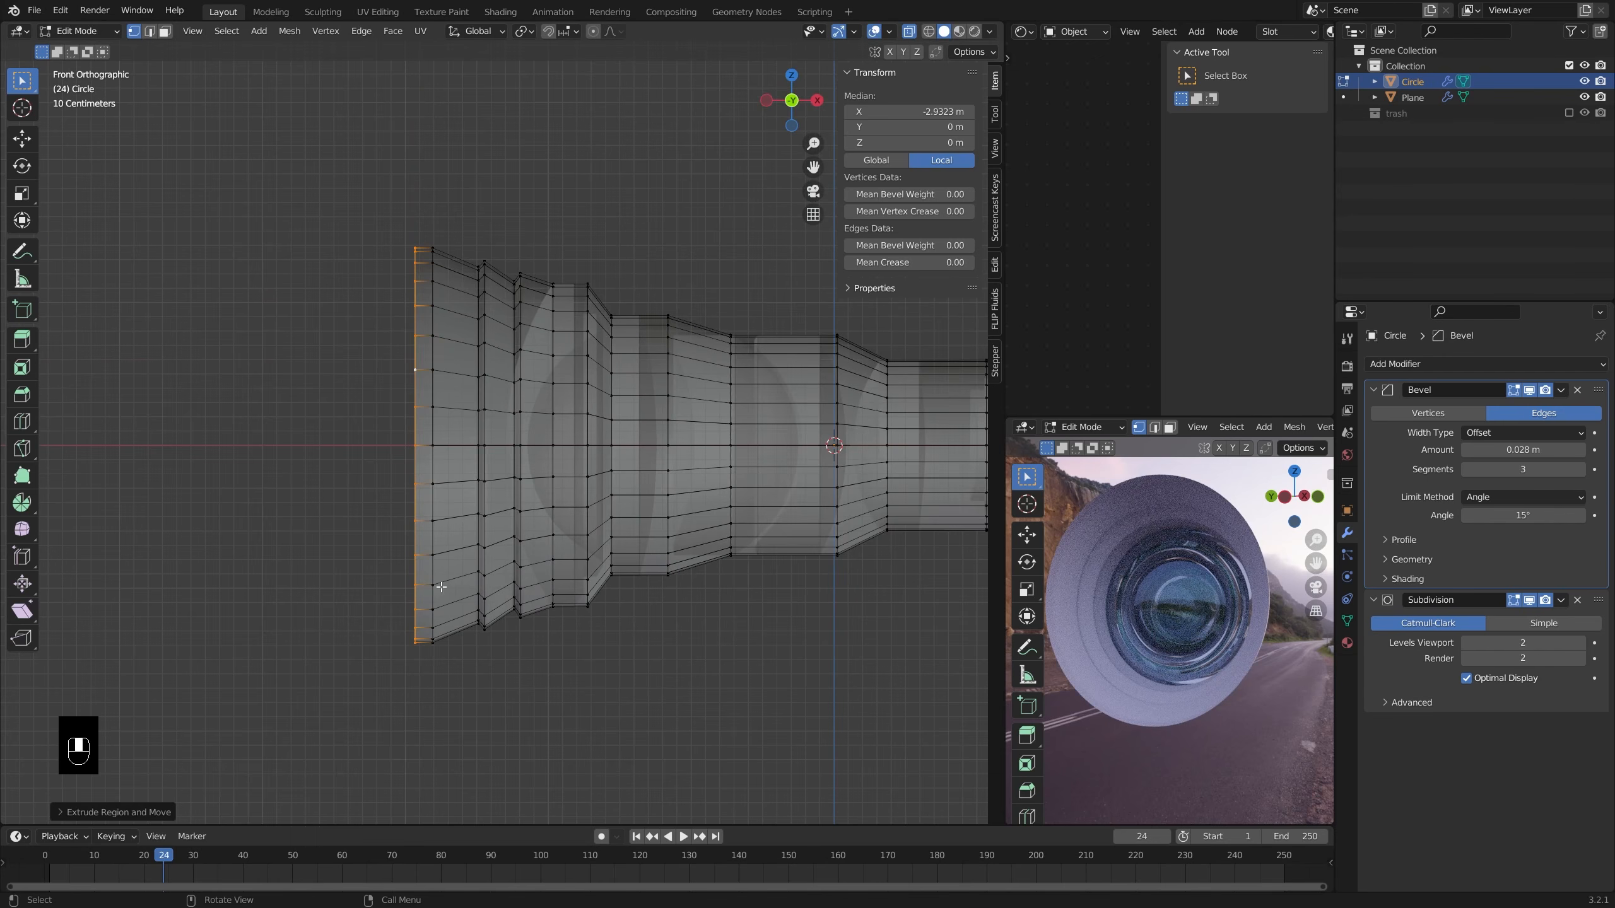
- Select the whole ridged front section of the hood, compress it along X, and shift it so its rim sits at about X -2.79 m
{"action": "key", "text": "alt+a"}
{"action": "key", "text": "c"}
{"action": "scroll", "coordinate": [432, 350], "scroll_direction": "down", "scroll_amount": 3}
{"action": "left_click_drag", "start_coordinate": [432, 282], "coordinate": [463, 384]}
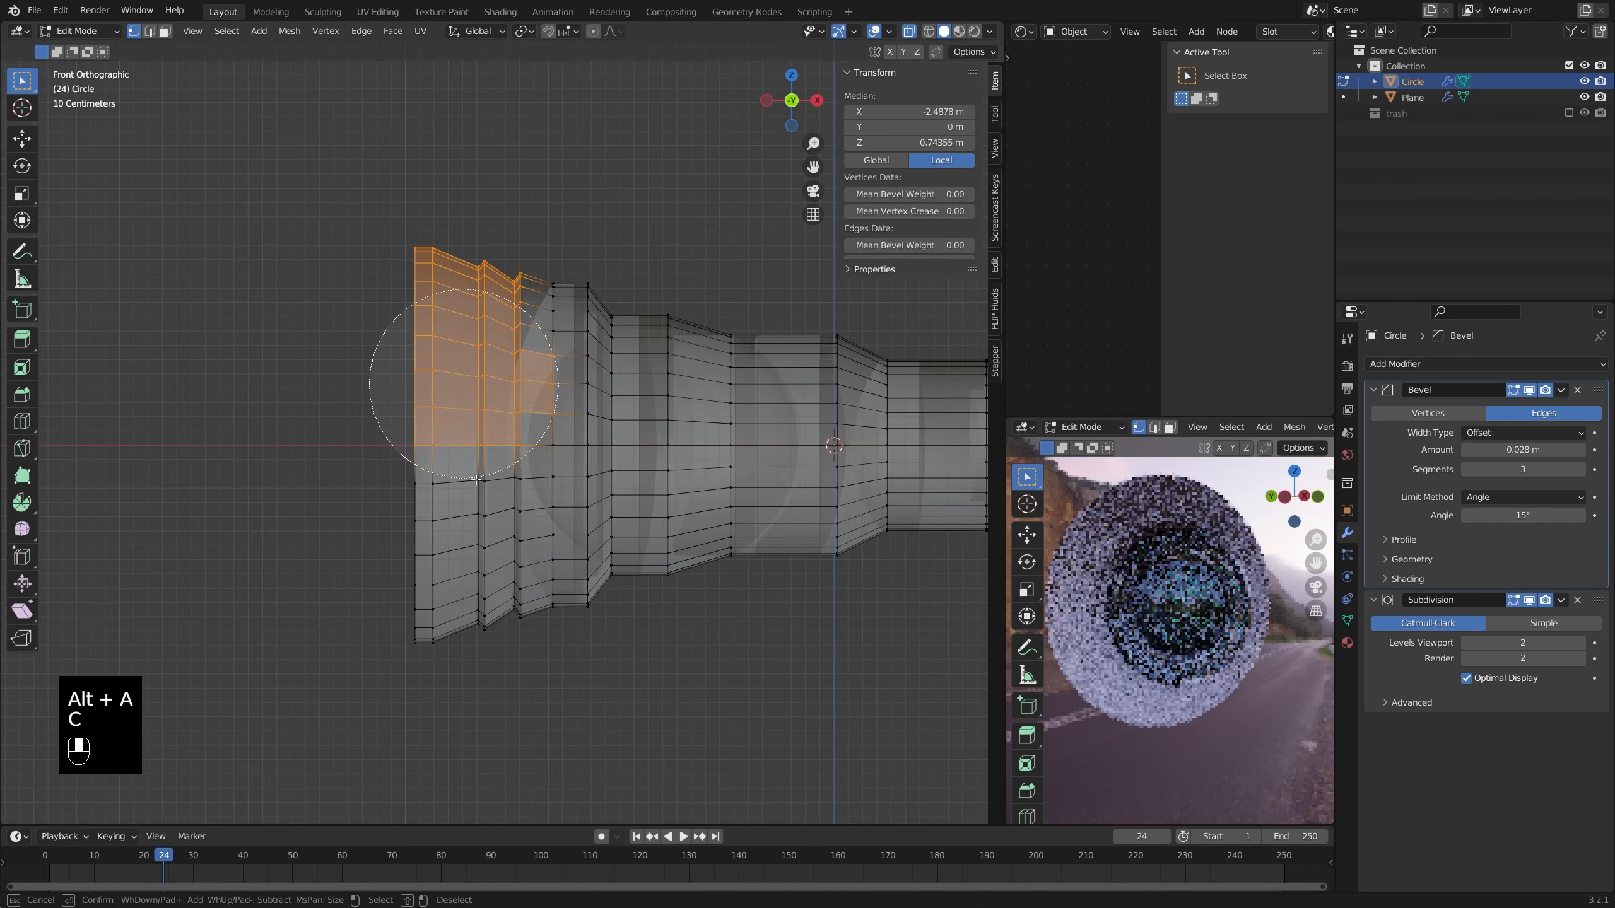
{"action": "mouse_move", "coordinate": [477, 479]}
{"action": "left_mouse_down"}
{"action": "mouse_move", "coordinate": [432, 577]}
{"action": "mouse_move", "coordinate": [439, 629]}
{"action": "left_mouse_up"}
{"action": "right_click", "coordinate": [438, 629]}
{"action": "key", "text": "s"}
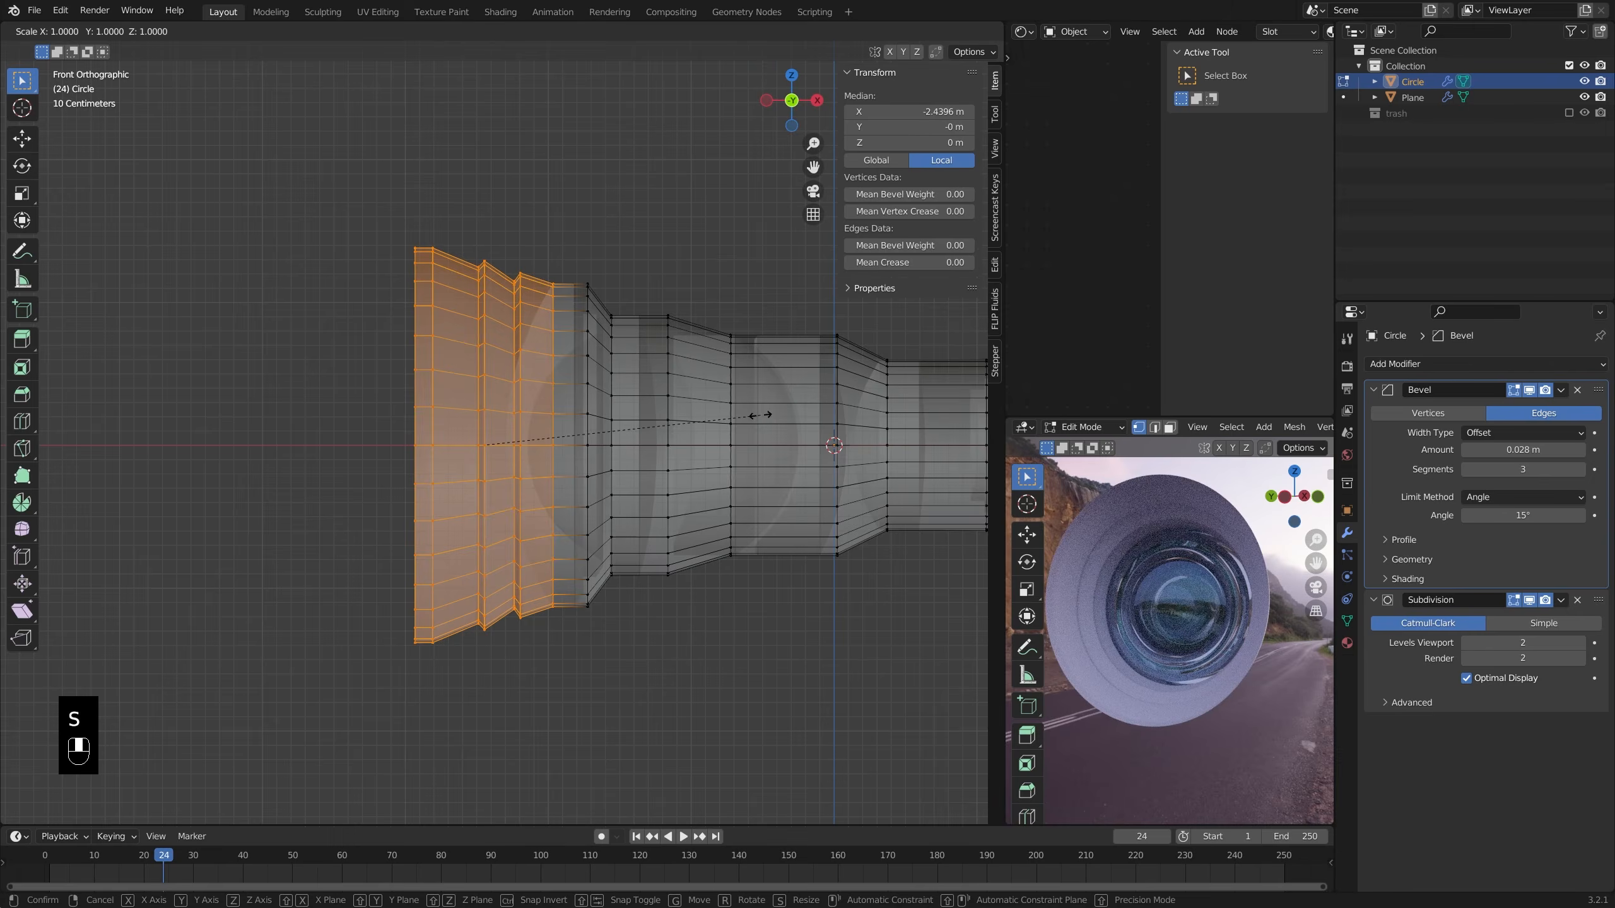
{"action": "key", "text": "x"}
{"action": "left_click", "coordinate": [727, 420]}
{"action": "key", "text": "g"}
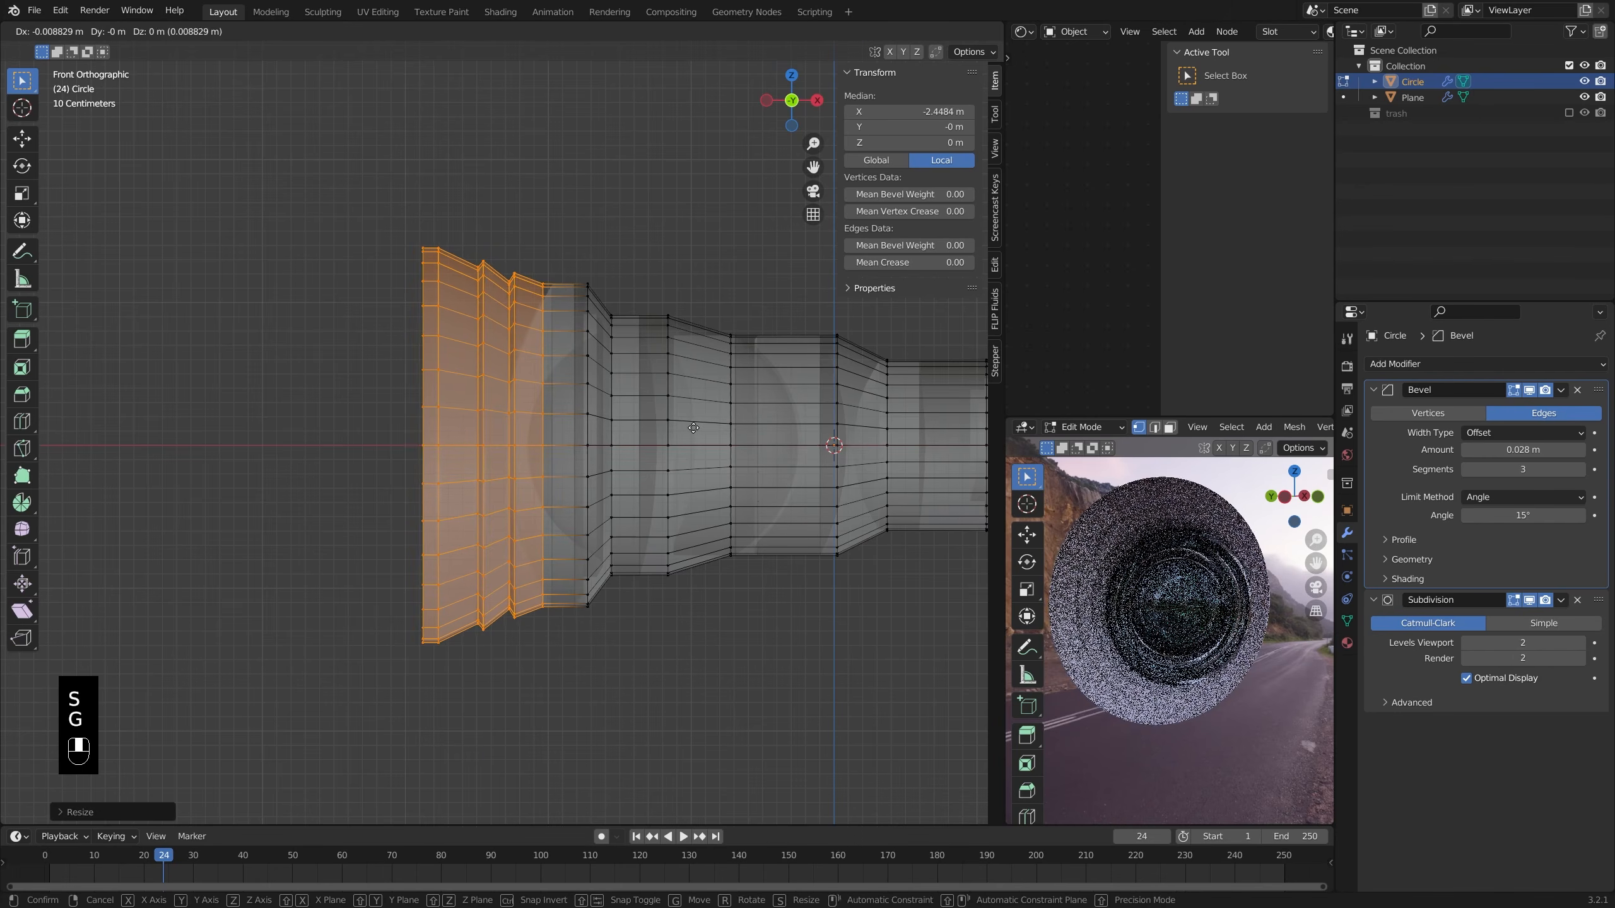
{"action": "middle_click", "coordinate": [707, 426]}
{"action": "left_click", "coordinate": [707, 429]}
- Extrude the hood's front rim loop outward in its own plane to a diameter of about 2.94 m, forming a flat lip
{"action": "key", "text": "alt+z"}
{"action": "middle_click_drag", "start_coordinate": [706, 430], "coordinate": [655, 514]}
{"action": "key", "text": "alt+z"}
{"action": "key", "text": "alt+z"}
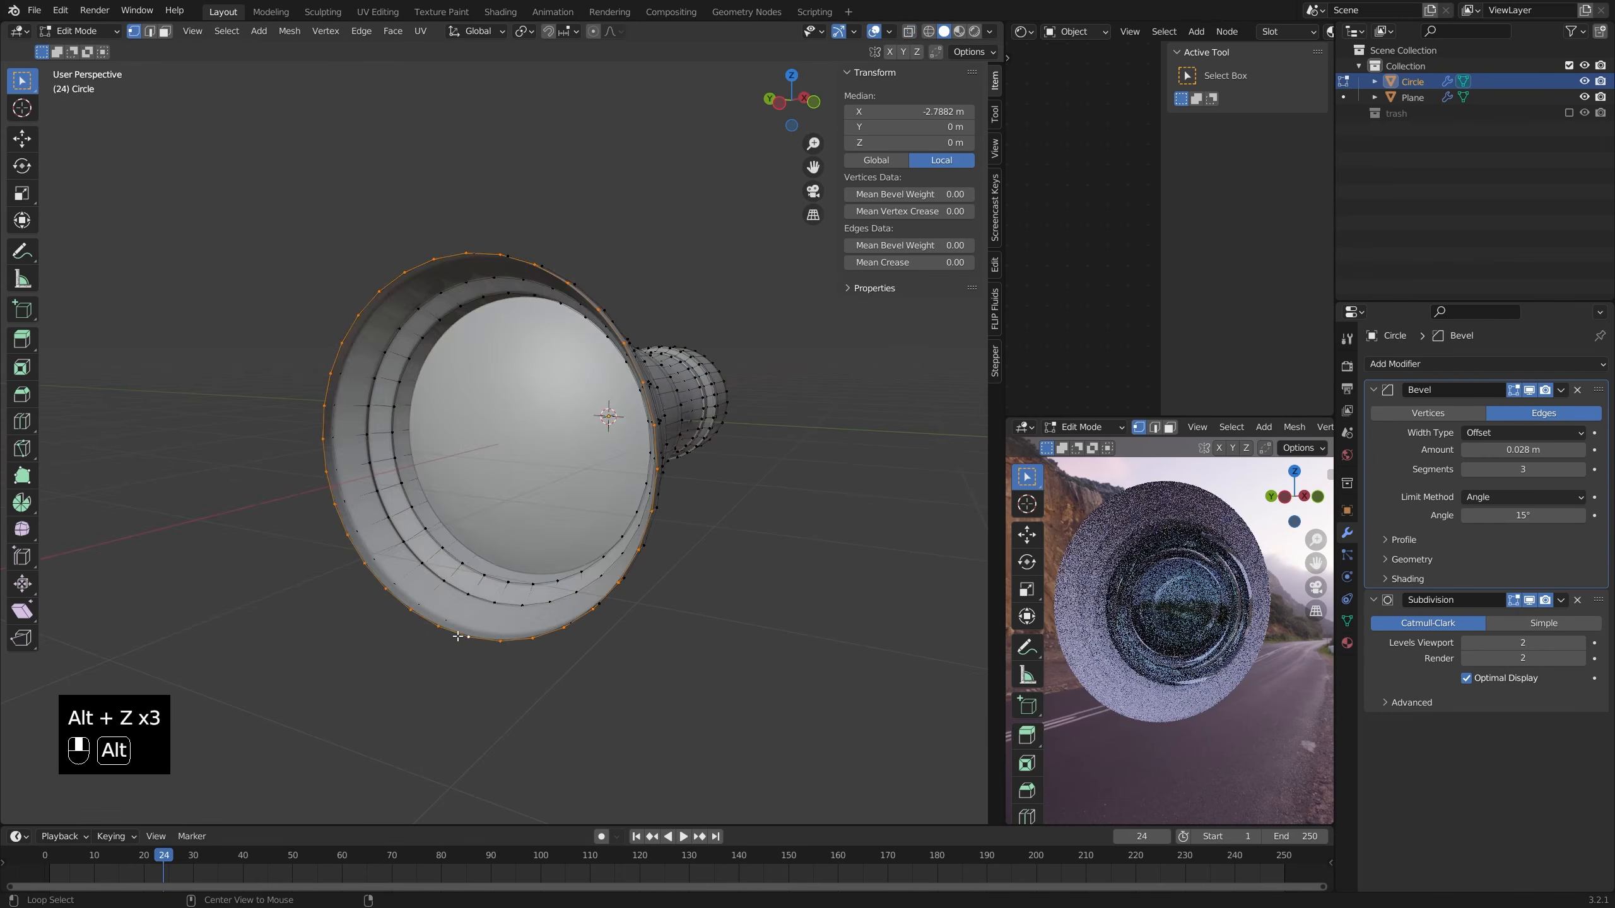
{"action": "key", "text": "KP_1"}
{"action": "key", "text": "alt+z"}
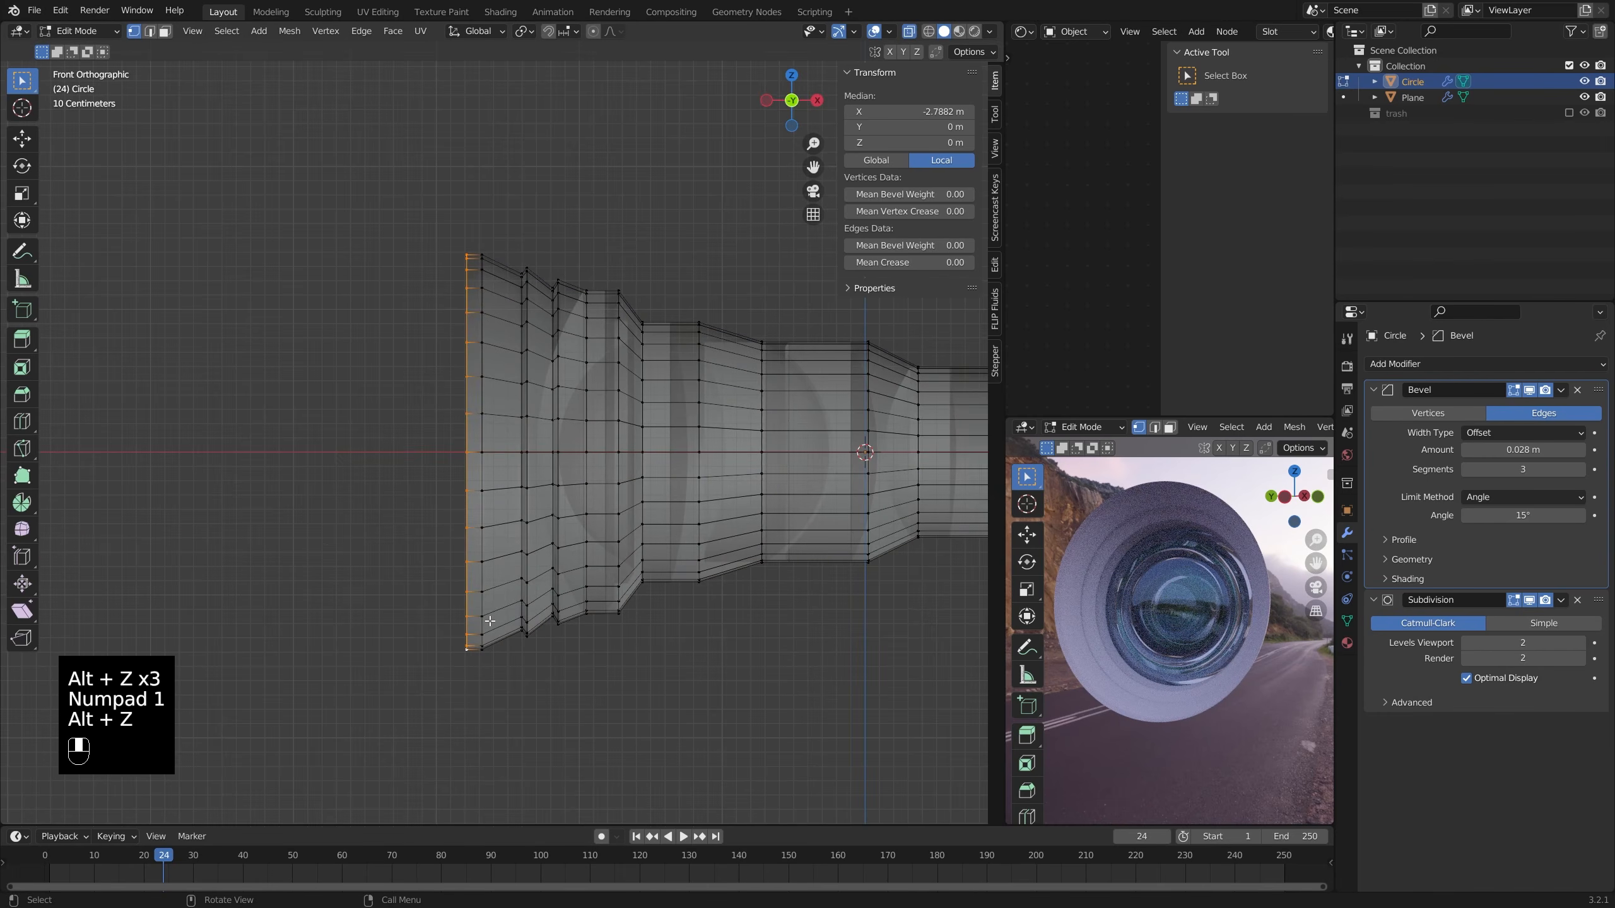
{"action": "key", "text": "e"}
{"action": "key", "text": "s"}
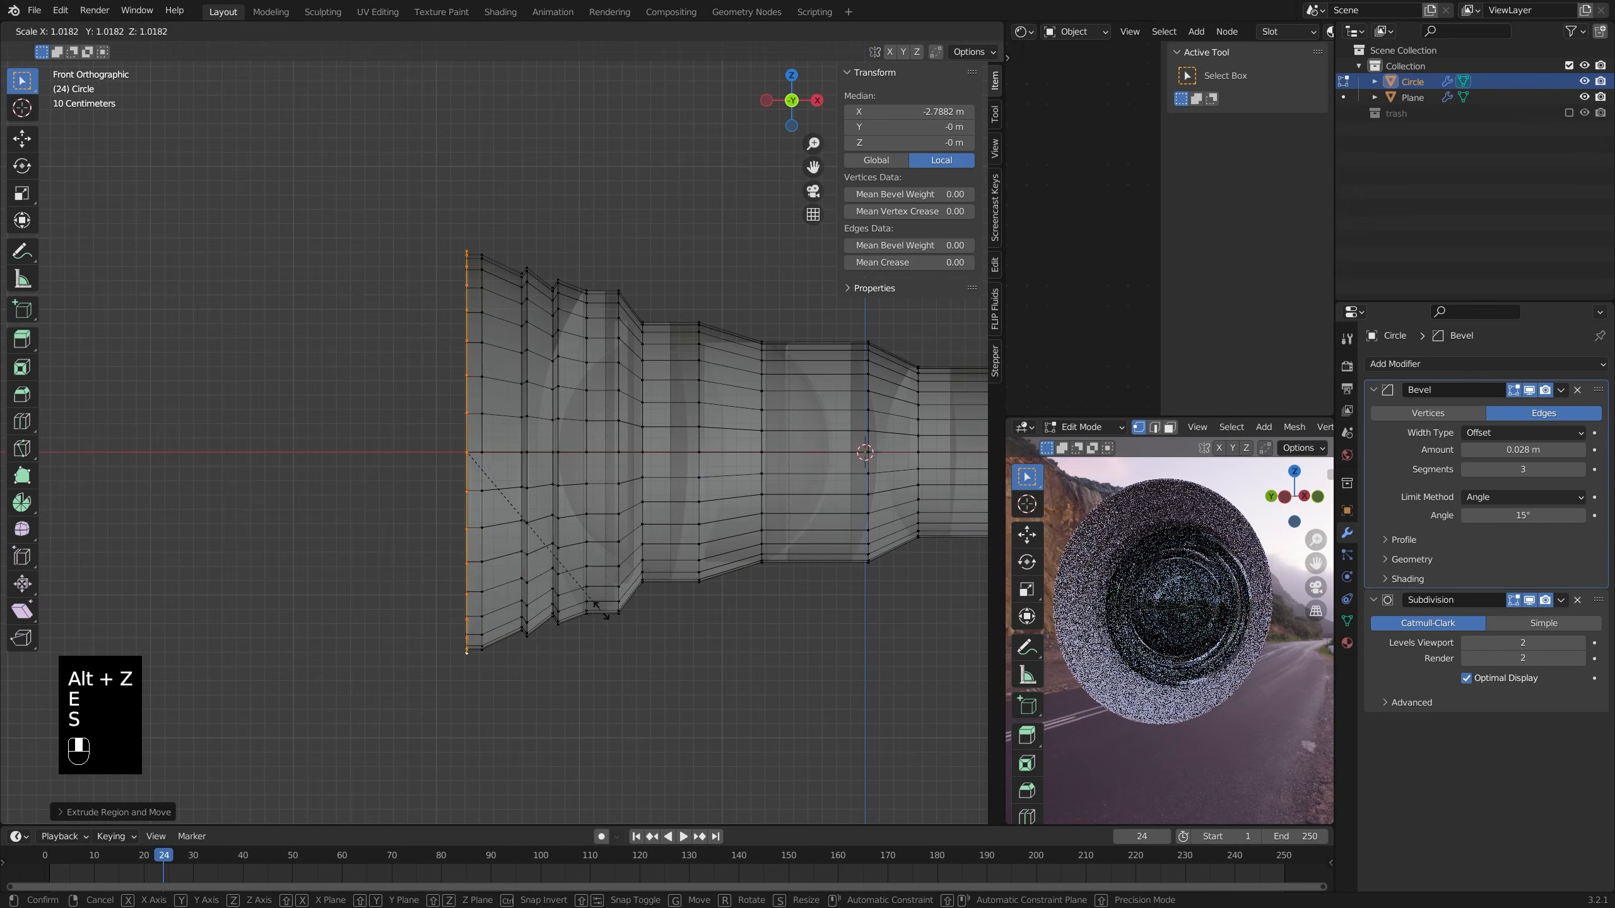
{"action": "left_click", "coordinate": [612, 612]}
- Extrude the outer lip loop backward along X over the whole barrel to about X 2.72 m as an outer sleeve
{"action": "middle_click_drag", "start_coordinate": [611, 612], "coordinate": [401, 613], "text": "shift"}
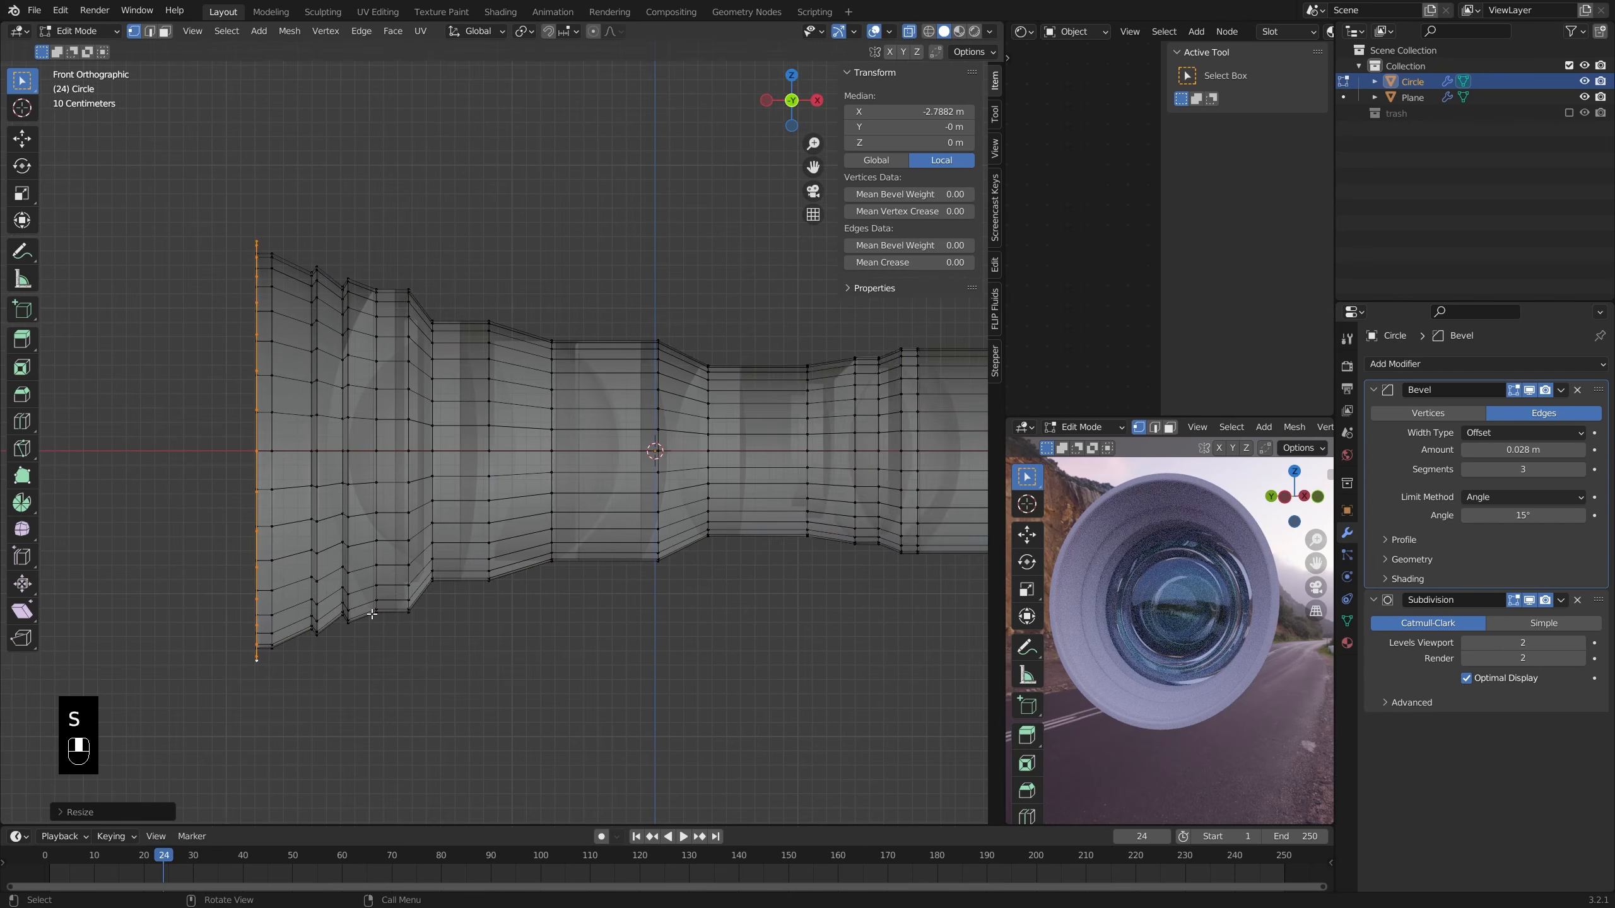
{"action": "scroll", "coordinate": [375, 612], "scroll_direction": "down", "scroll_amount": 2}
{"action": "key", "text": "e"}
{"action": "key", "text": "x"}
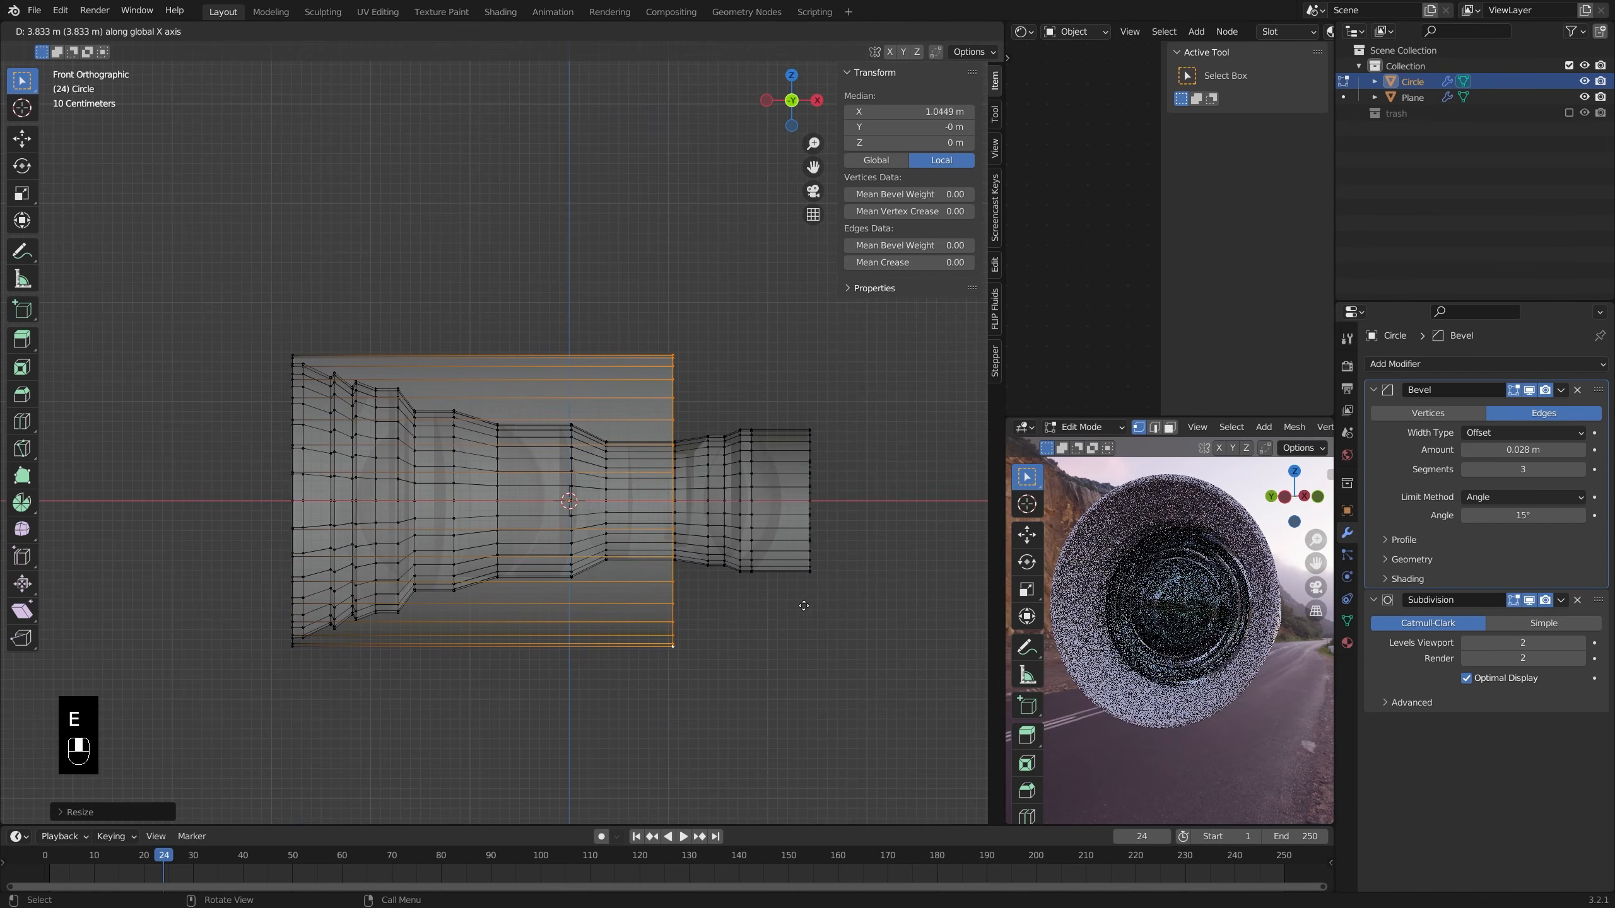
{"action": "left_click", "coordinate": [932, 601]}
{"action": "middle_click_drag", "start_coordinate": [919, 600], "coordinate": [704, 603], "text": "shift"}
- Close the sleeve's rear opening with a face and inset that face
{"action": "key", "text": "alt+z"}
{"action": "key", "text": "f"}
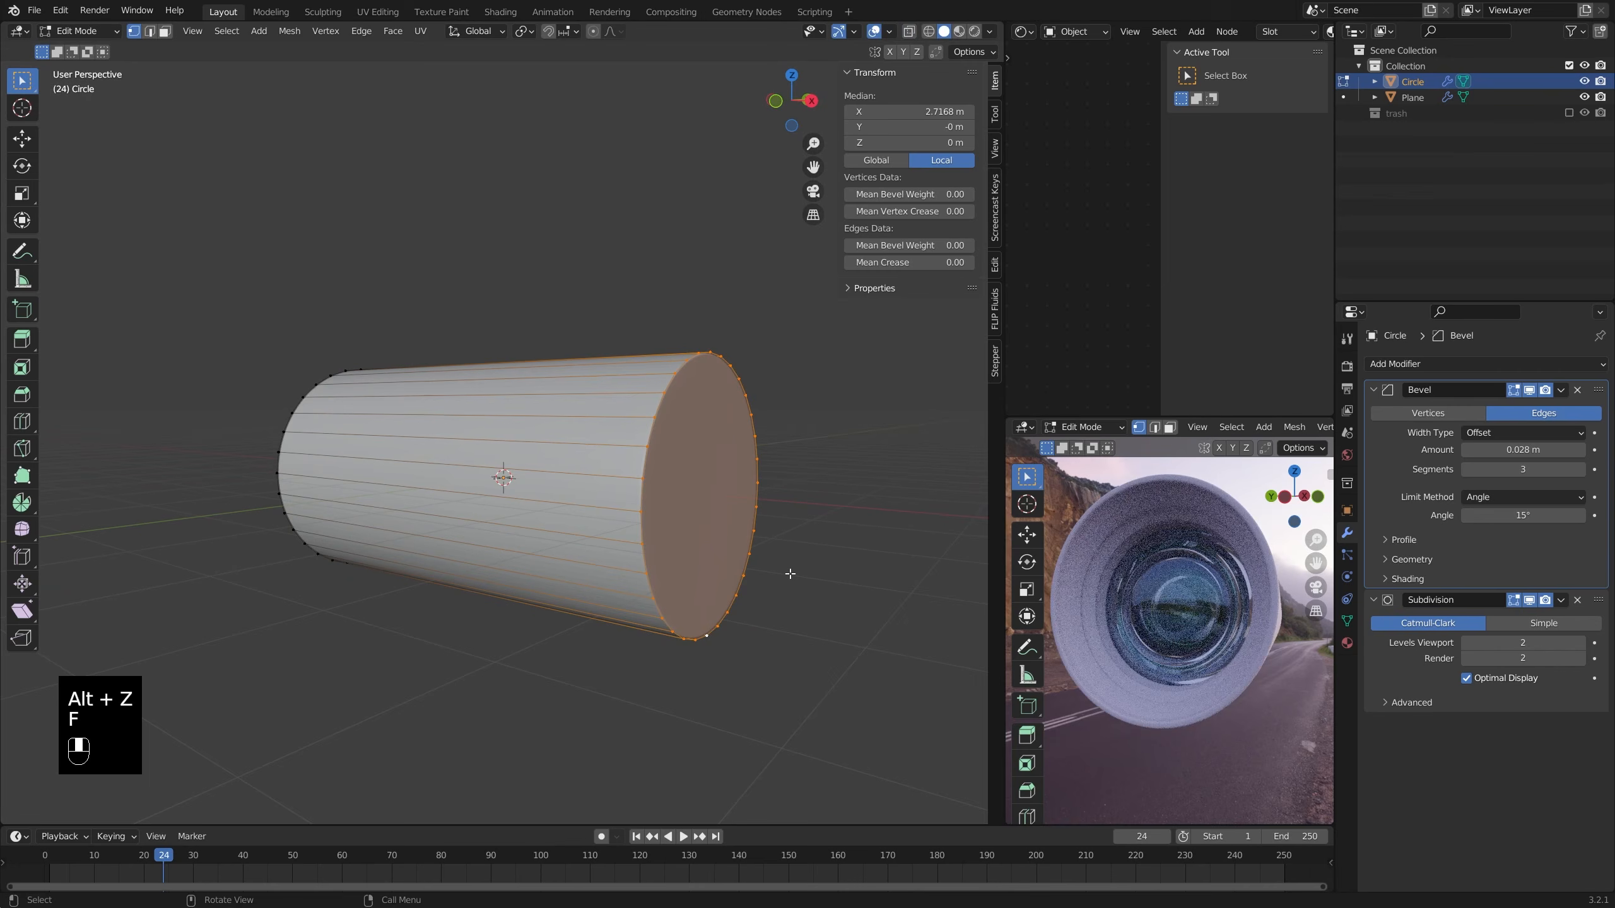
{"action": "key", "text": "i"}
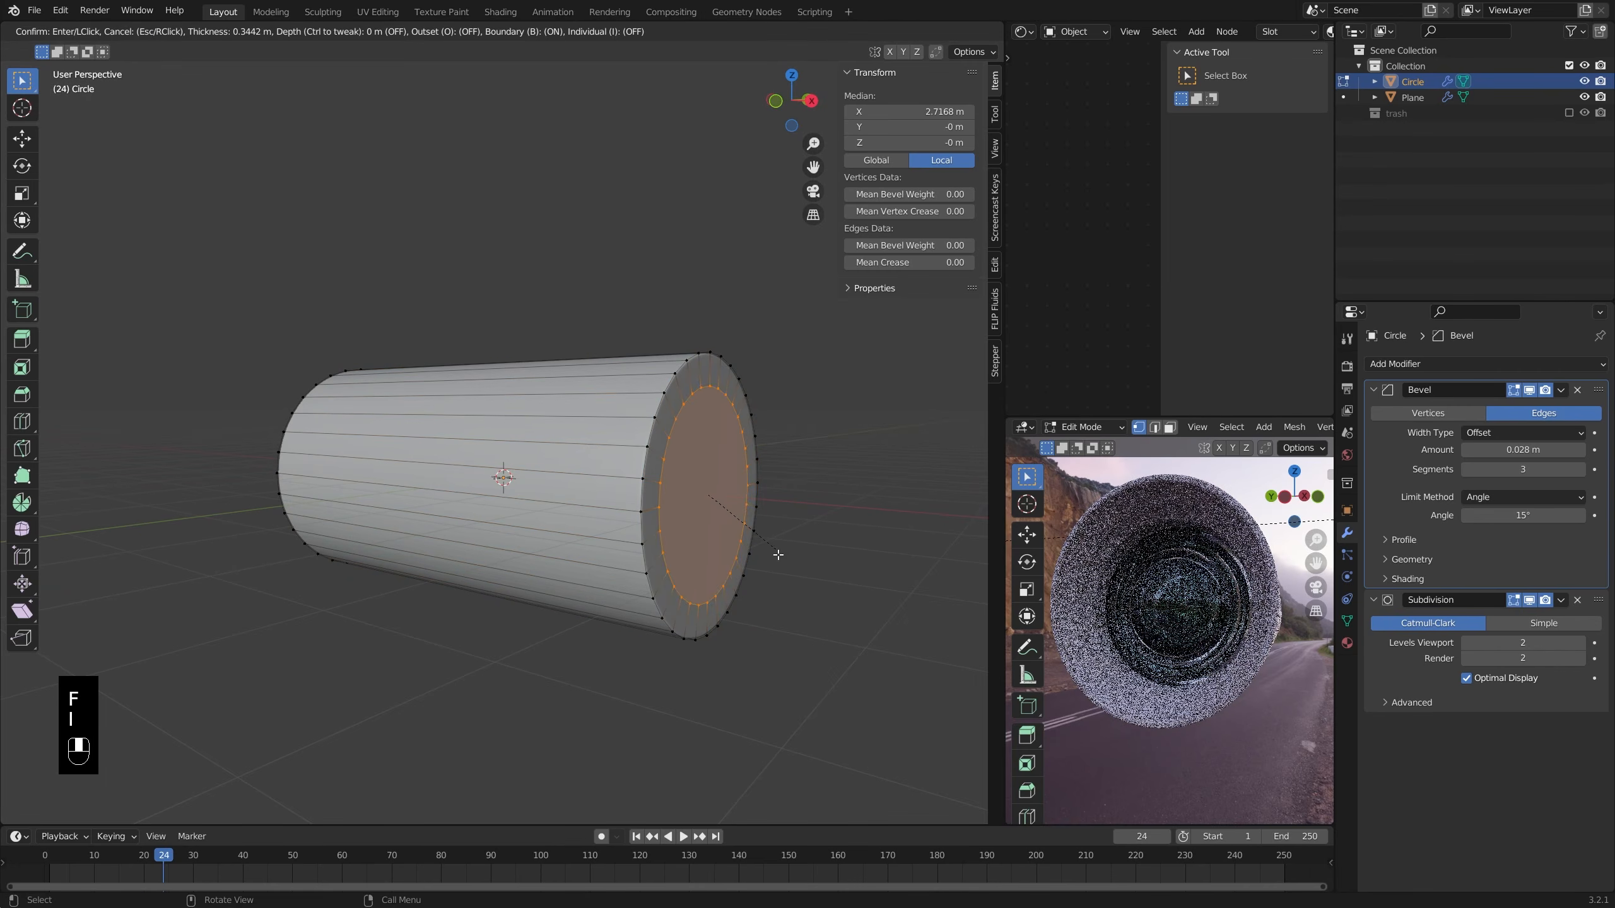
{"action": "left_click", "coordinate": [673, 543]}
- Leave mesh editing and examine the closed cylindrical housing in both the modelling view and the rendered preview
{"action": "key", "text": "Tab"}
{"action": "middle_click_drag", "start_coordinate": [328, 565], "coordinate": [587, 548]}
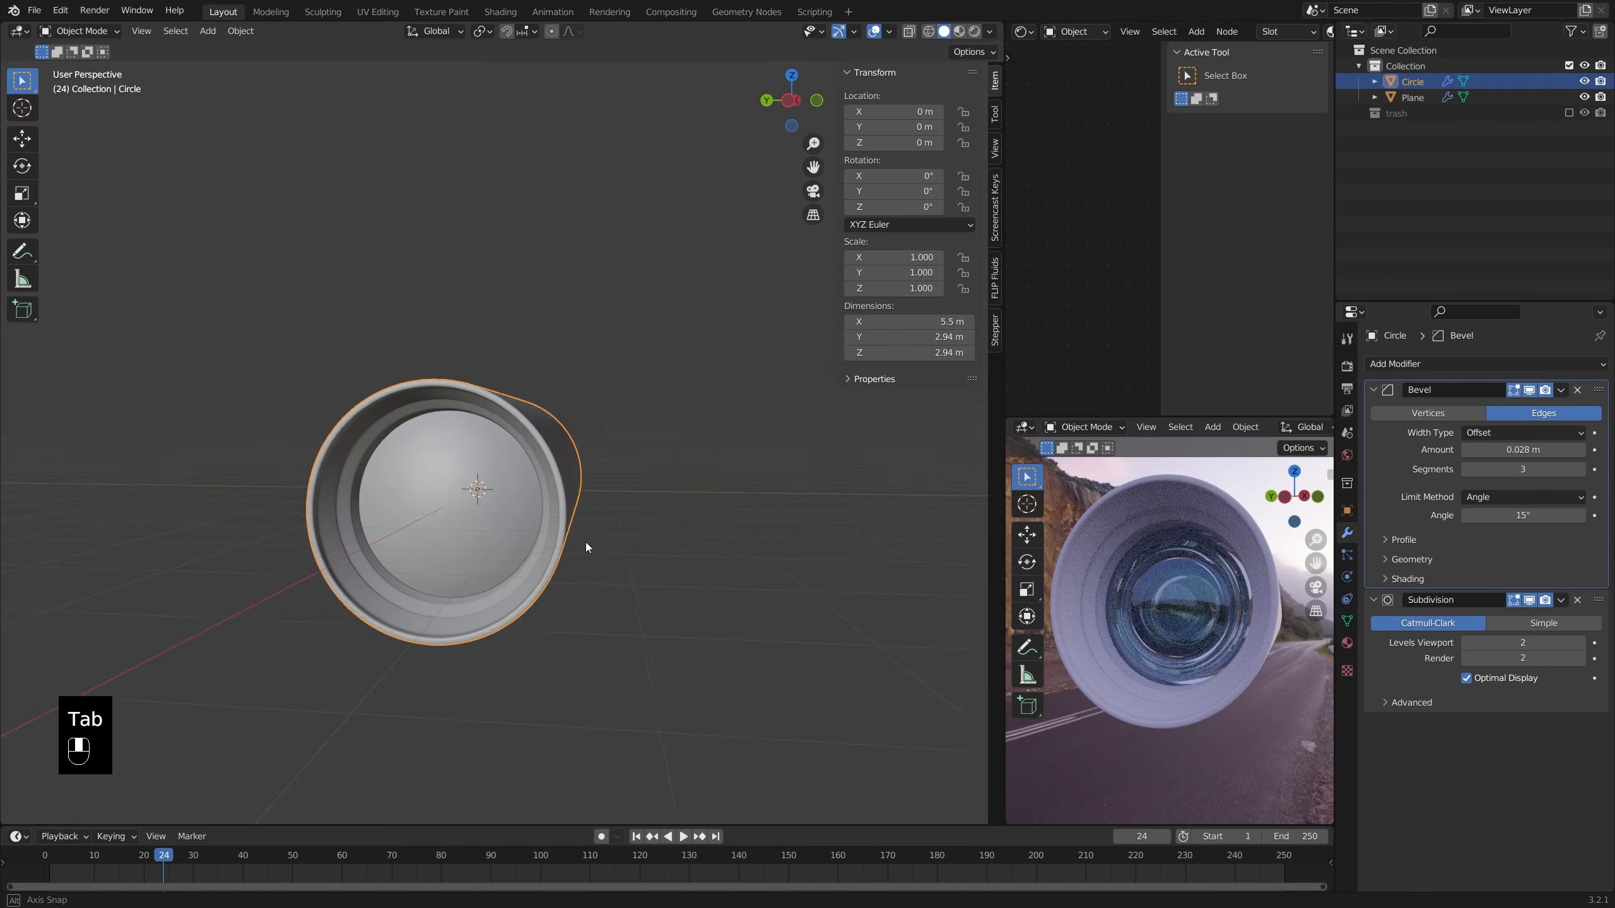
{"action": "middle_click_drag", "start_coordinate": [1170, 611], "coordinate": [1205, 628]}
{"action": "scroll", "coordinate": [1234, 624], "scroll_direction": "down", "scroll_amount": 5}
{"action": "scroll", "coordinate": [432, 543], "scroll_direction": "down", "scroll_amount": 2}
{"action": "middle_click_drag", "start_coordinate": [431, 542], "coordinate": [477, 599]}
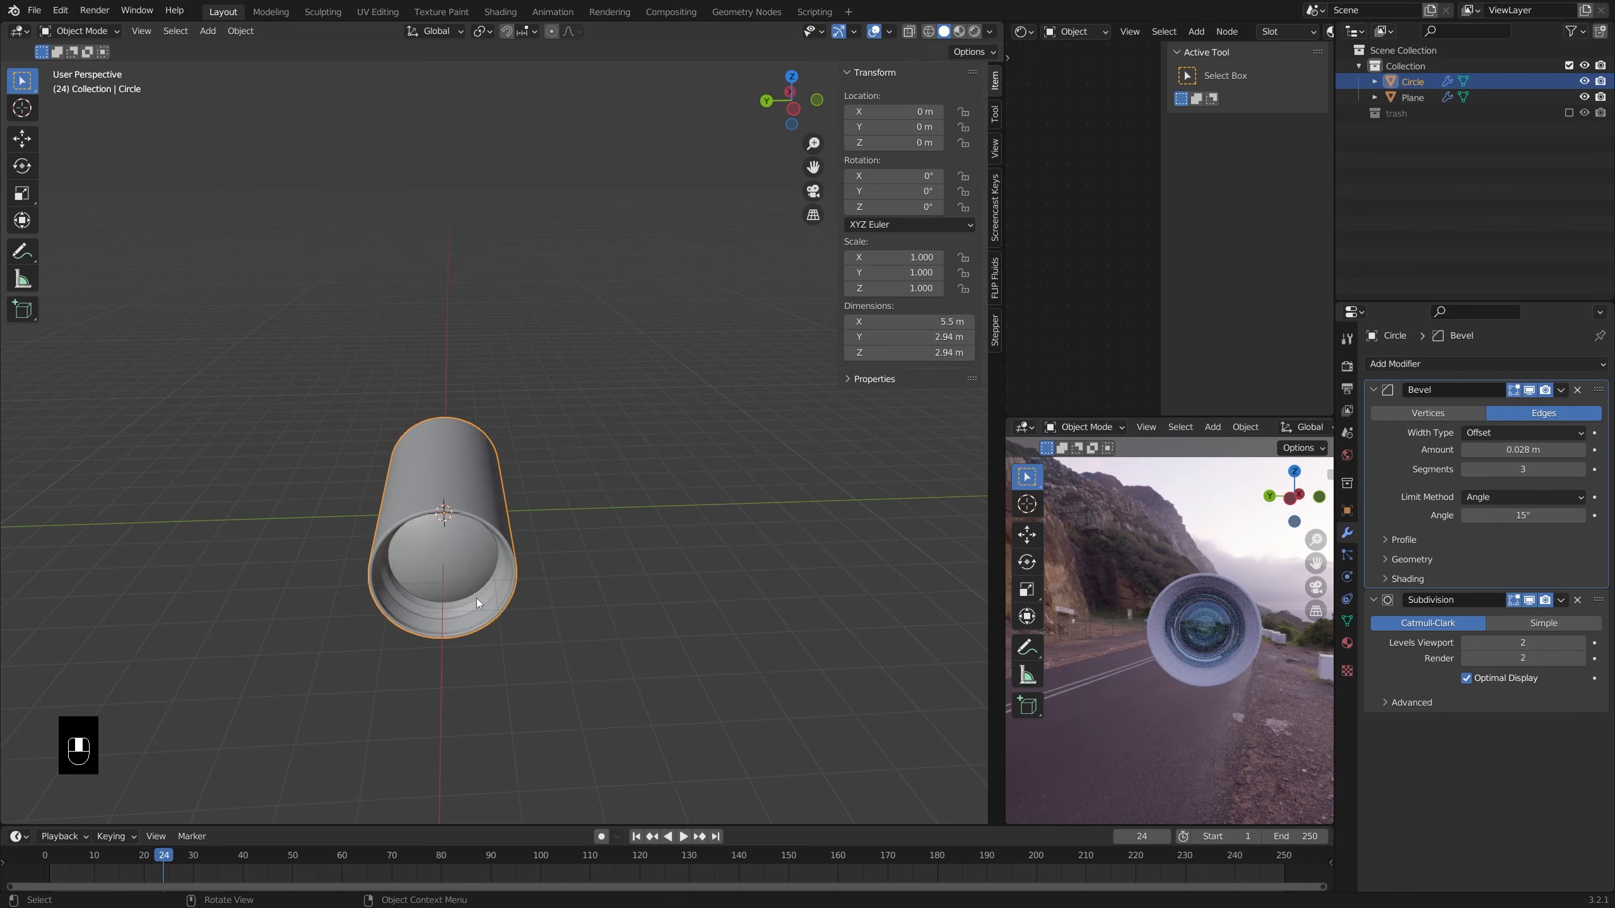
- Select the housing and lens elements together and rotate them 90° about Z in top view
{"action": "key", "text": "KP_7"}
{"action": "mouse_move", "coordinate": [1236, 587]}
{"action": "middle_mouse_down"}
{"action": "mouse_move", "coordinate": [1217, 589]}
{"action": "mouse_move", "coordinate": [1239, 592]}
{"action": "middle_mouse_up"}
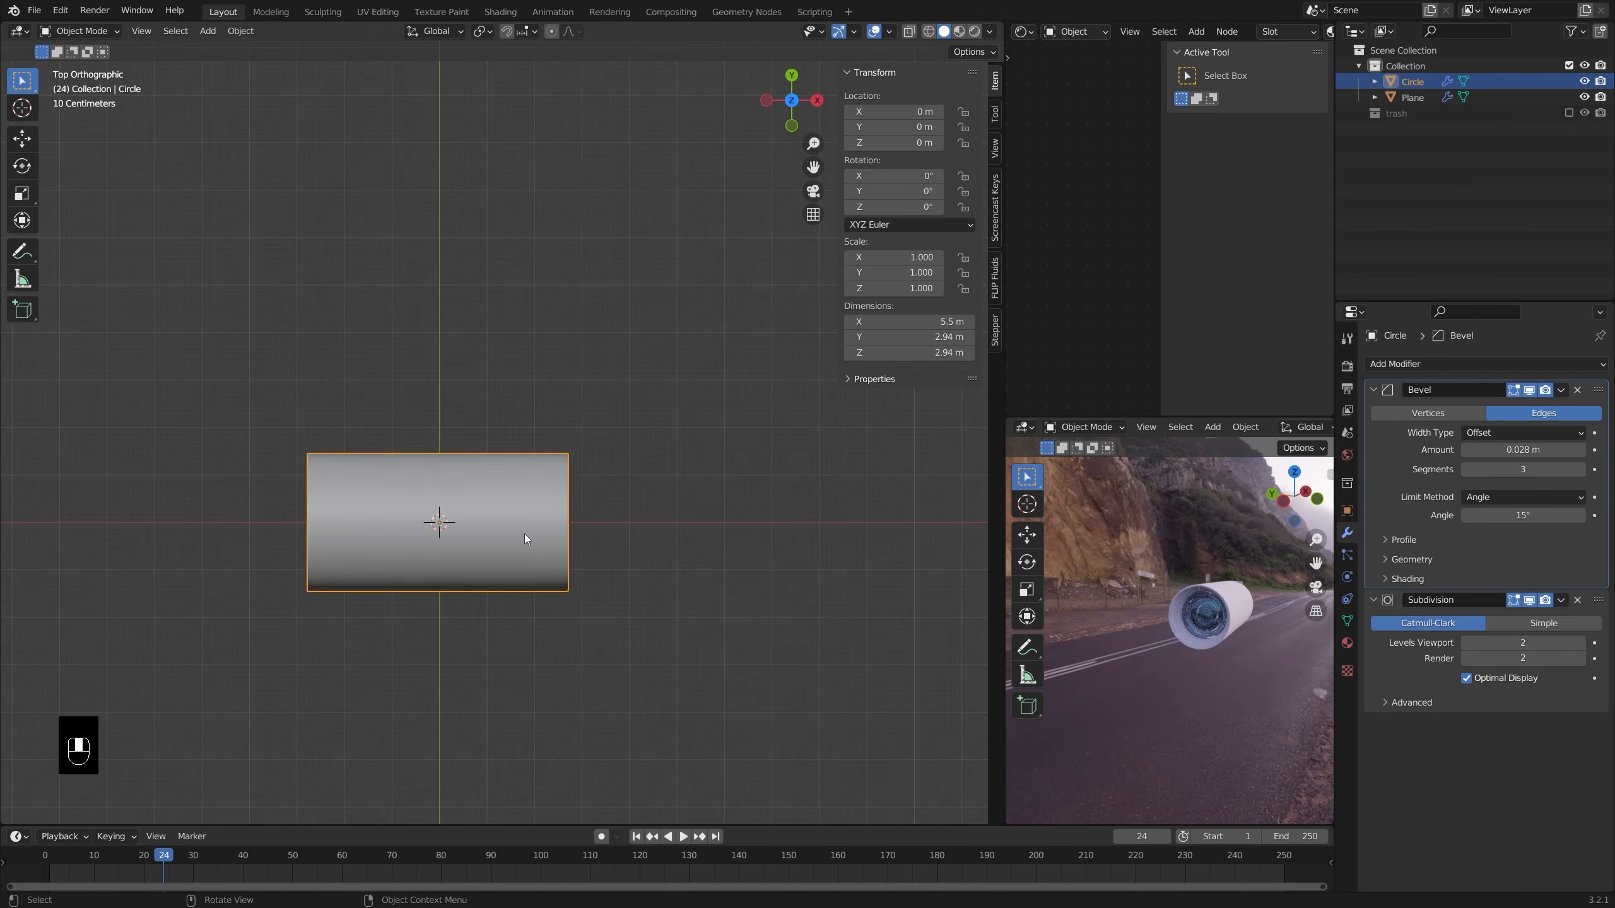
{"action": "key", "text": "alt+z"}
{"action": "scroll", "coordinate": [526, 535], "scroll_direction": "down", "scroll_amount": 5}
{"action": "key", "text": "alt+a"}
{"action": "key", "text": "c"}
{"action": "left_click", "coordinate": [523, 534]}
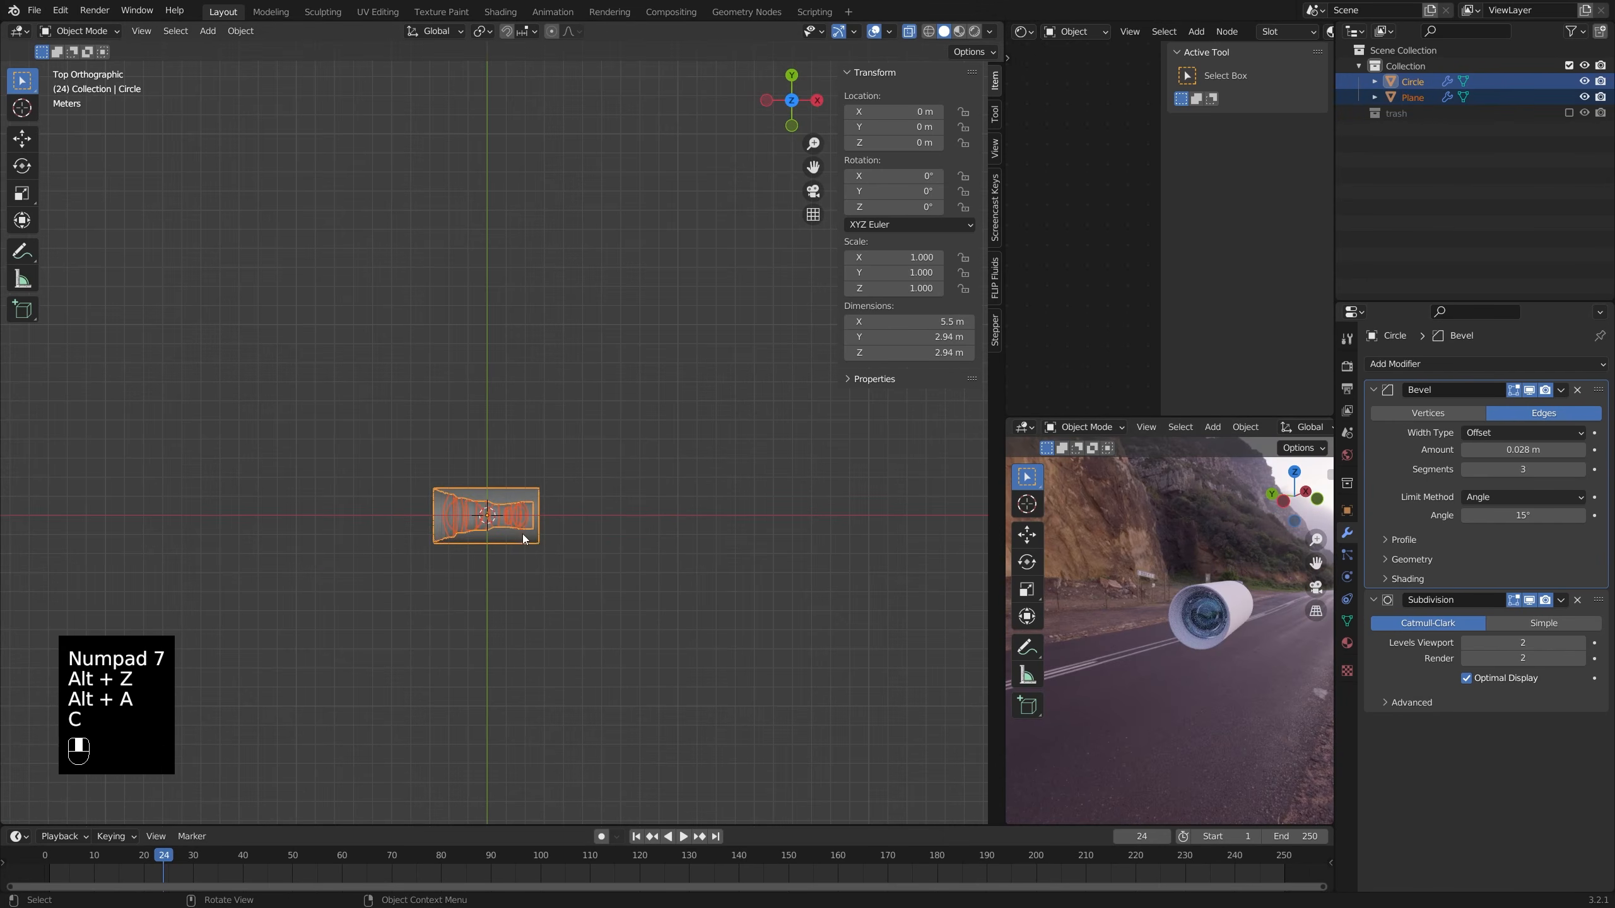
{"action": "key", "text": "r"}
{"action": "left_click", "coordinate": [520, 449], "text": "ctrl"}
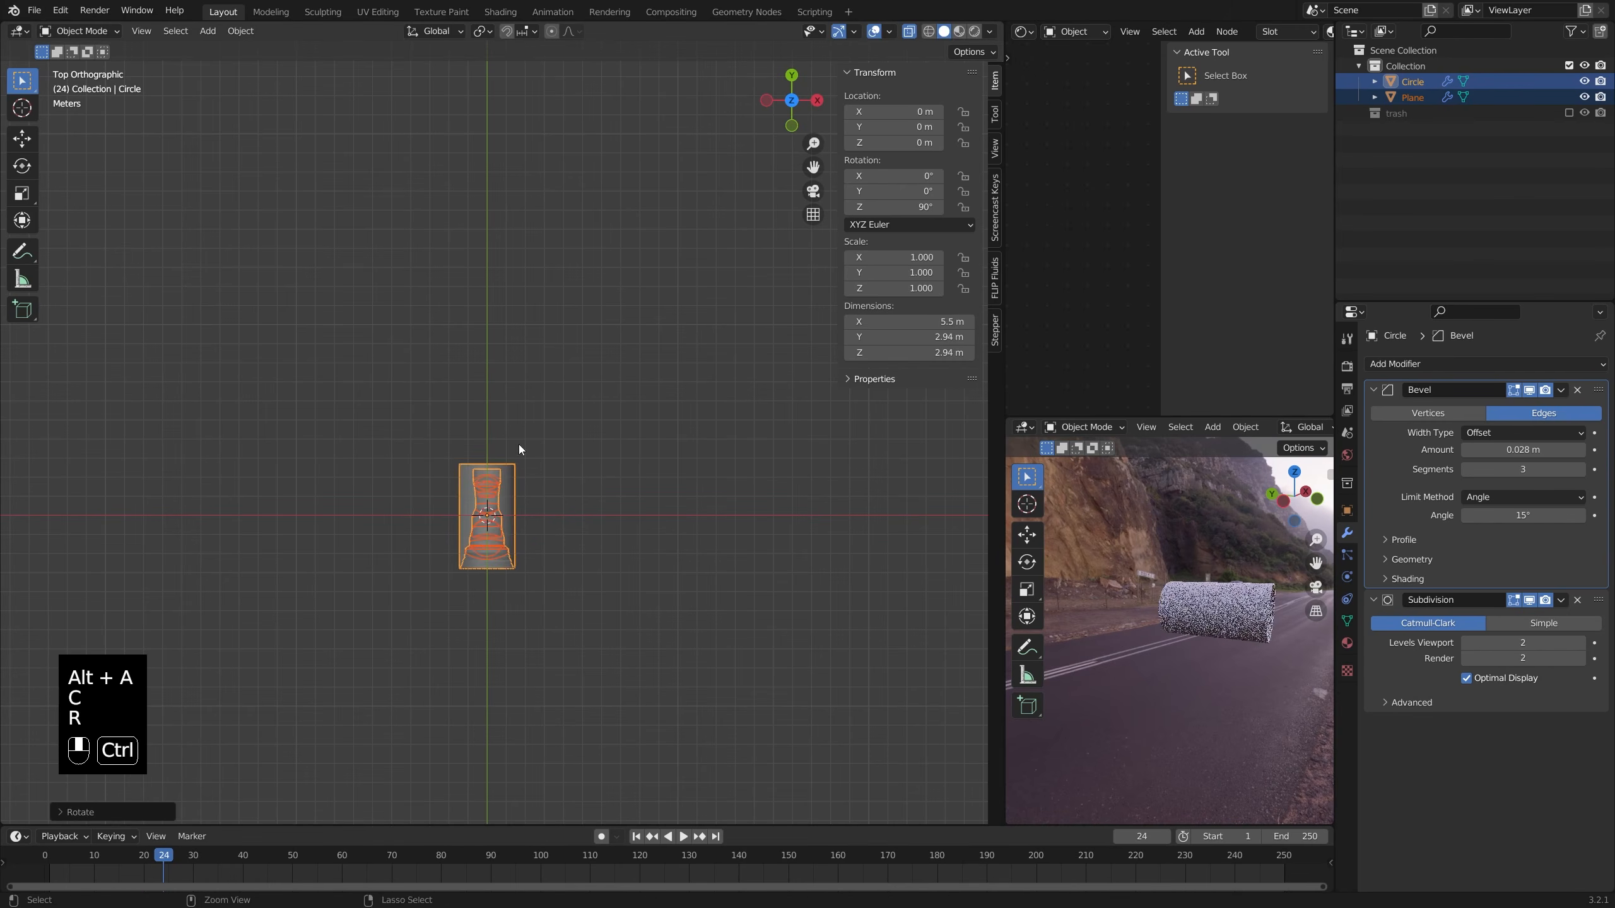
{"action": "key", "text": "alt+z"}
{"action": "middle_click_drag", "start_coordinate": [1144, 613], "coordinate": [1008, 629]}
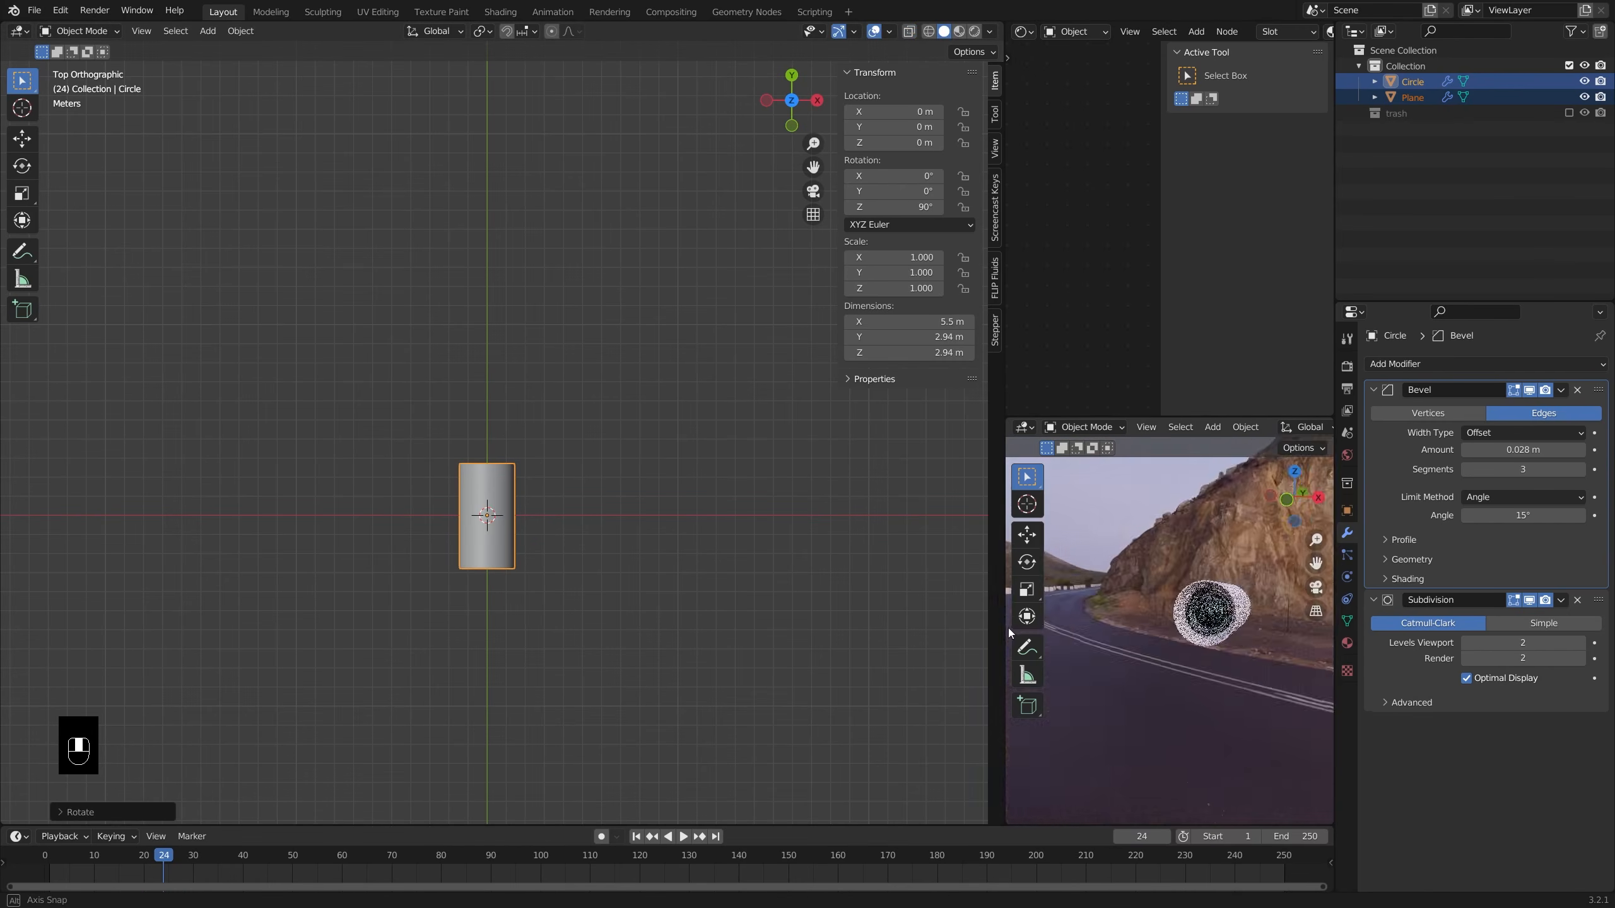
{"action": "scroll", "coordinate": [1081, 629], "scroll_direction": "up", "scroll_amount": 6}
{"action": "mouse_move", "coordinate": [1220, 632]}
{"action": "middle_mouse_down", "text": "shift"}
{"action": "mouse_move", "coordinate": [1162, 633]}
{"action": "mouse_move", "coordinate": [1179, 622]}
{"action": "mouse_move", "coordinate": [1112, 604]}
{"action": "mouse_move", "coordinate": [1162, 578]}
{"action": "mouse_move", "coordinate": [1206, 604]}
{"action": "middle_mouse_up", "text": "shift"}
{"action": "scroll", "coordinate": [1206, 604], "scroll_direction": "down", "scroll_amount": 1}
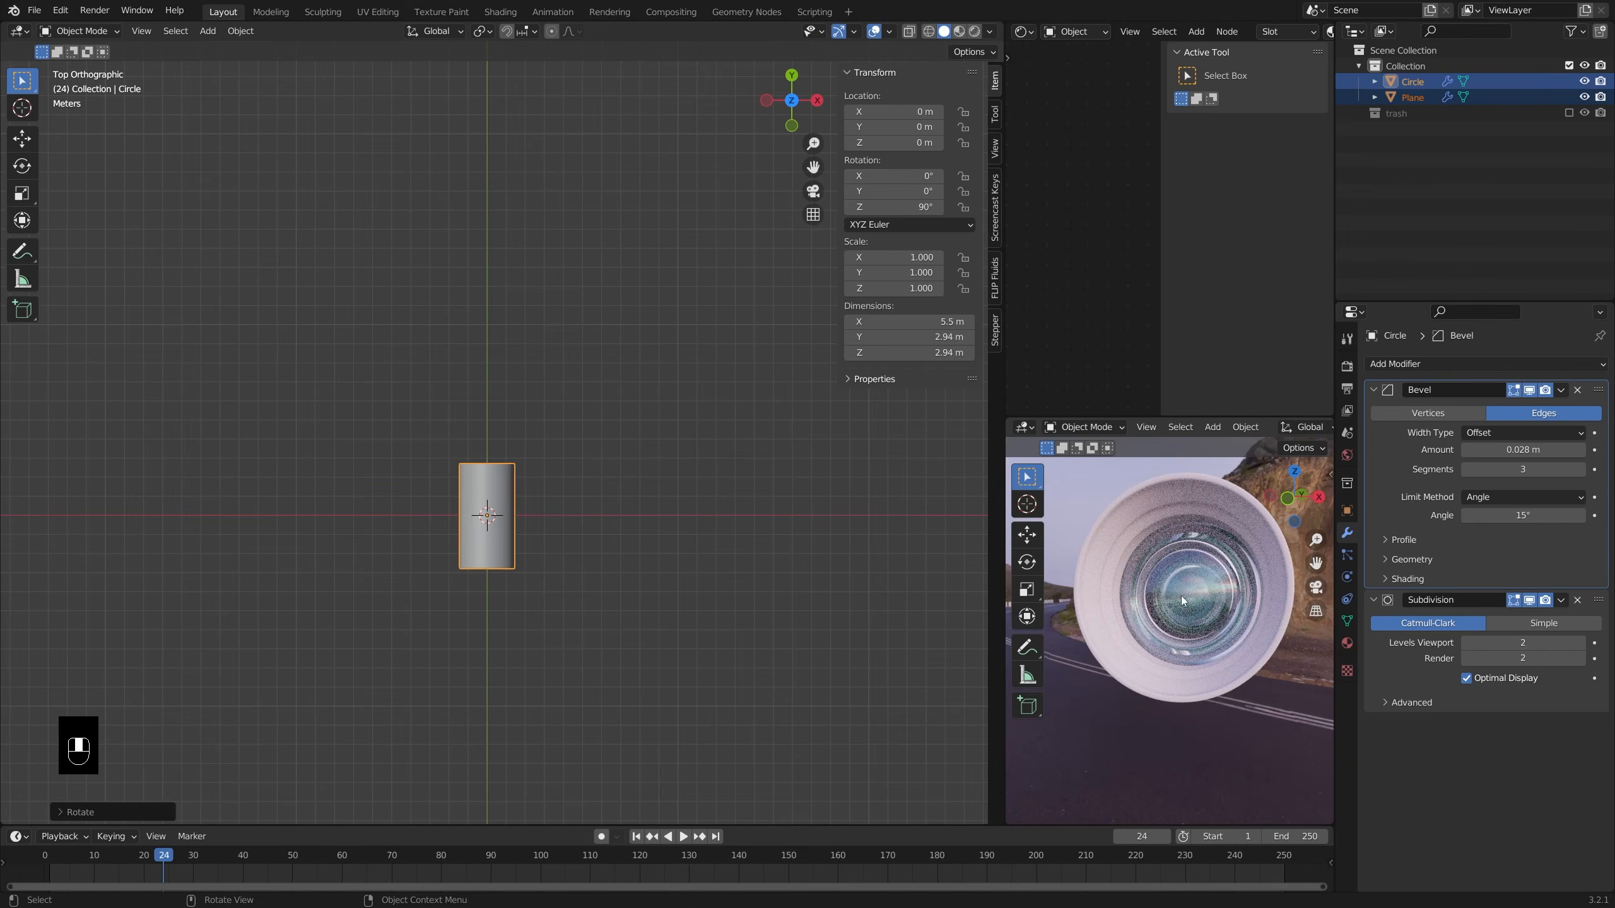
- Apply smooth shading to the housing object only
{"action": "middle_click_drag", "start_coordinate": [520, 571], "coordinate": [494, 498]}
{"action": "scroll", "coordinate": [474, 559], "scroll_direction": "up", "scroll_amount": 6}
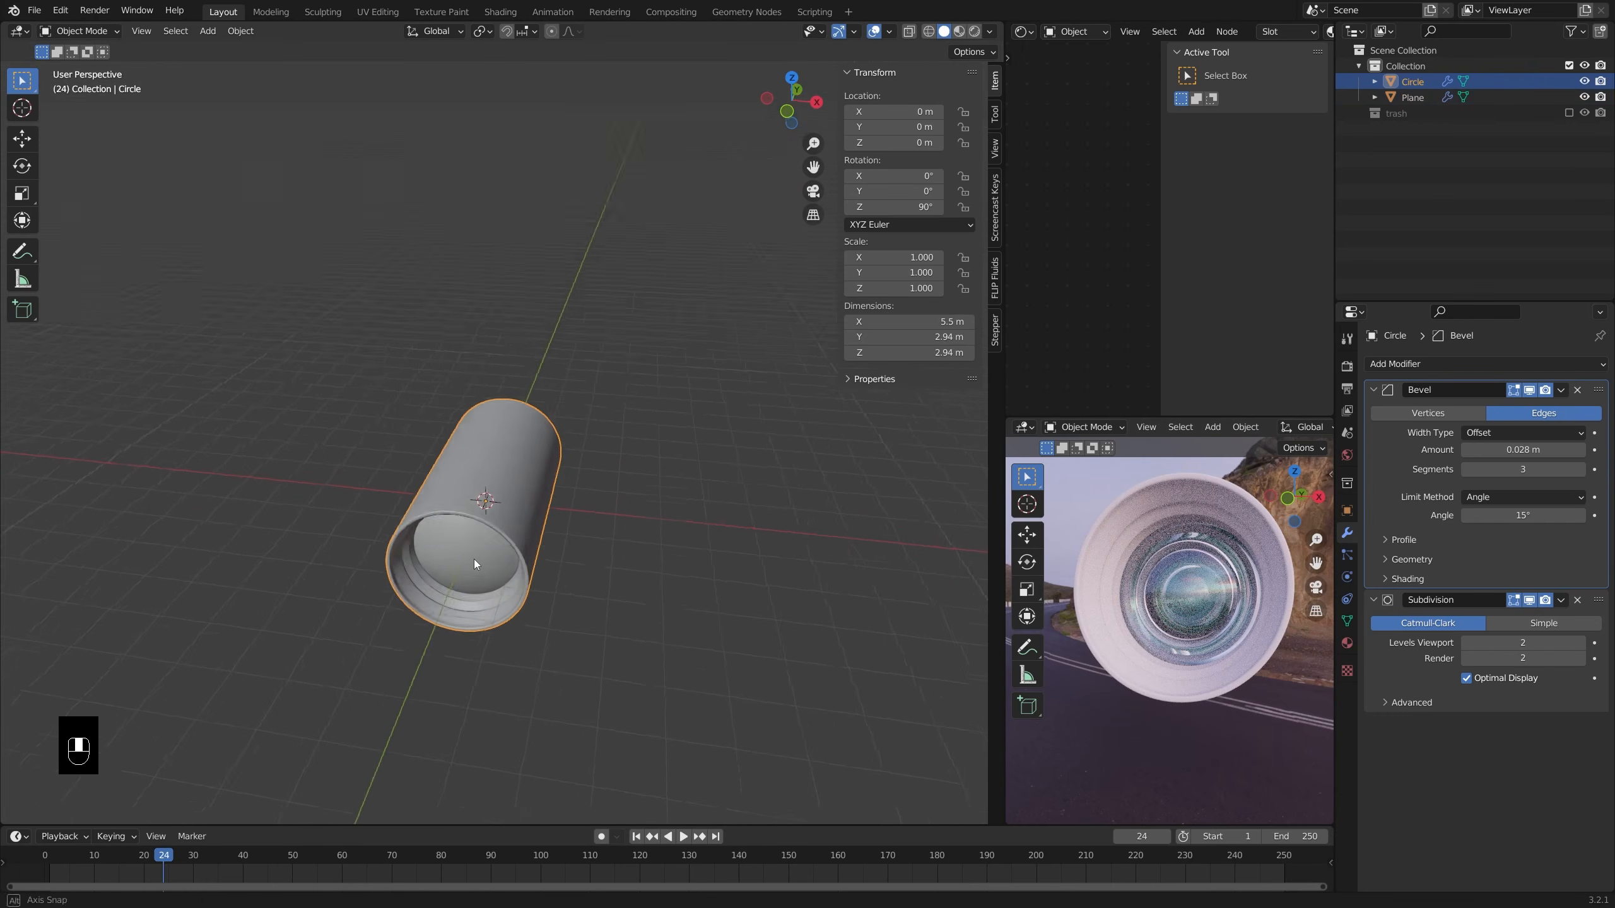
{"action": "right_click", "coordinate": [555, 456]}
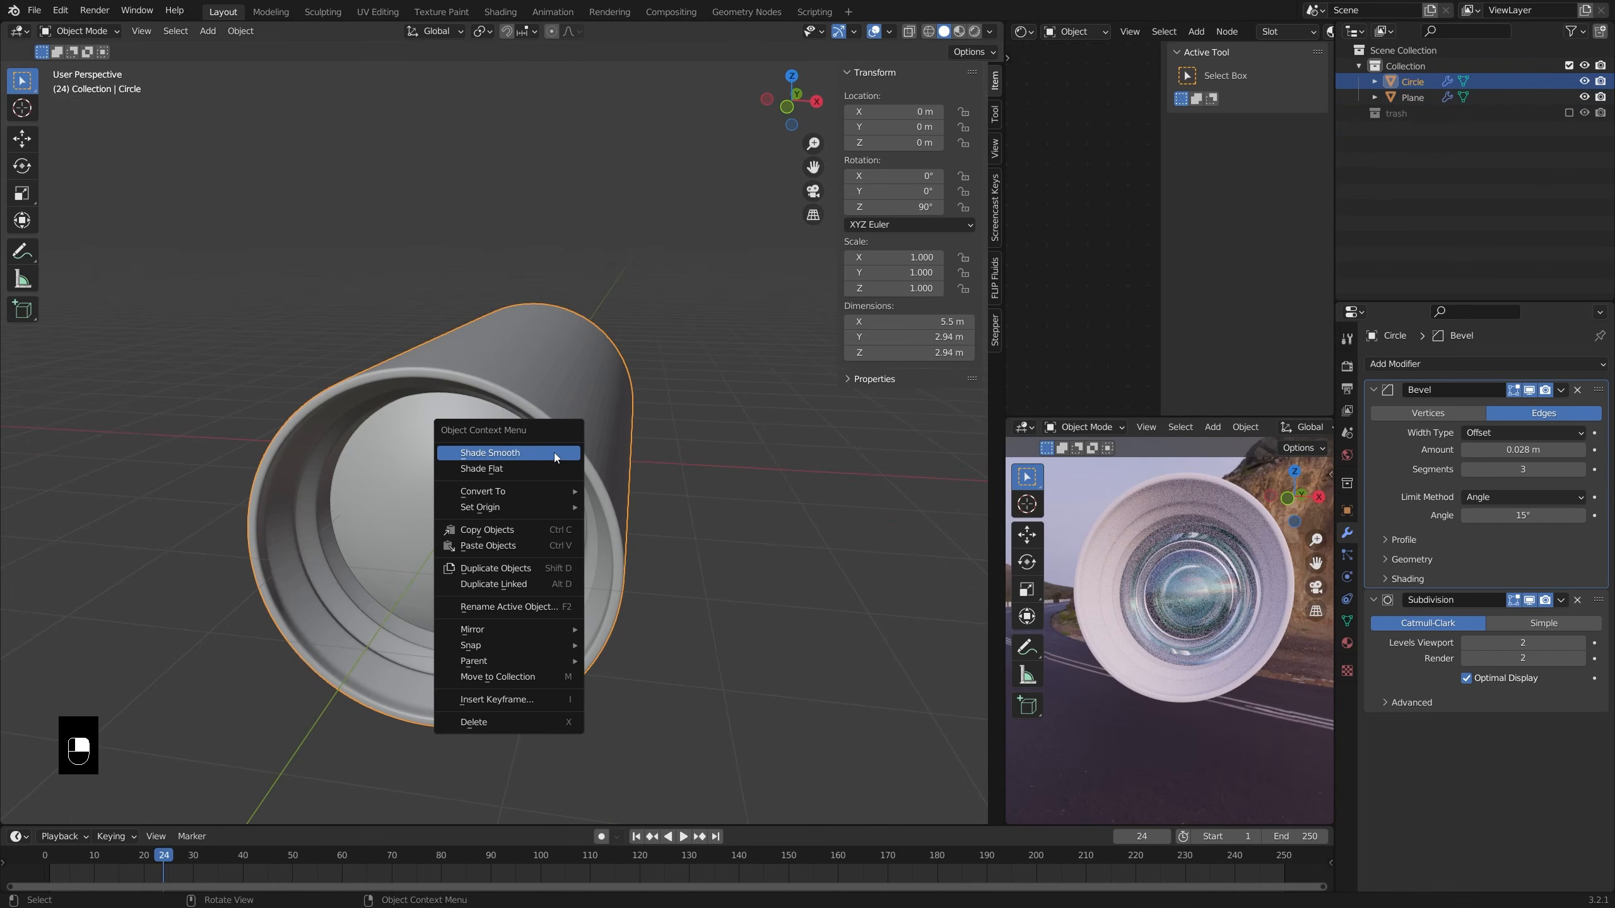
{"action": "left_click", "coordinate": [489, 452]}
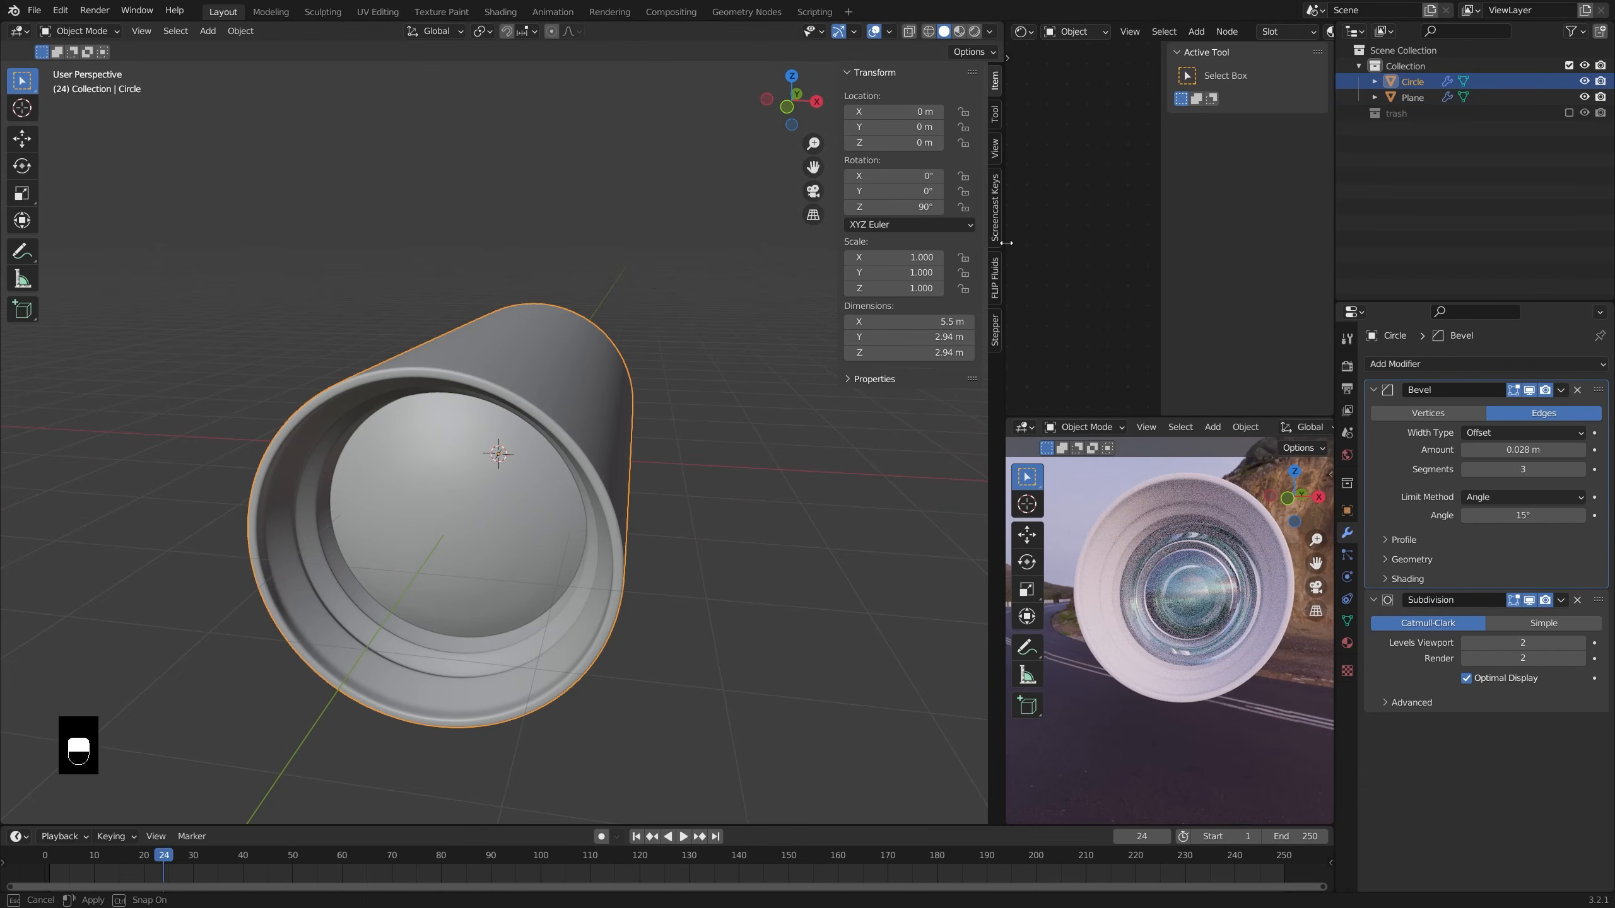
- Widen the node editor area and create a new material named LensHousing on the housing
{"action": "left_click_drag", "start_coordinate": [1005, 243], "coordinate": [711, 242]}
{"action": "left_click", "coordinate": [1094, 32]}
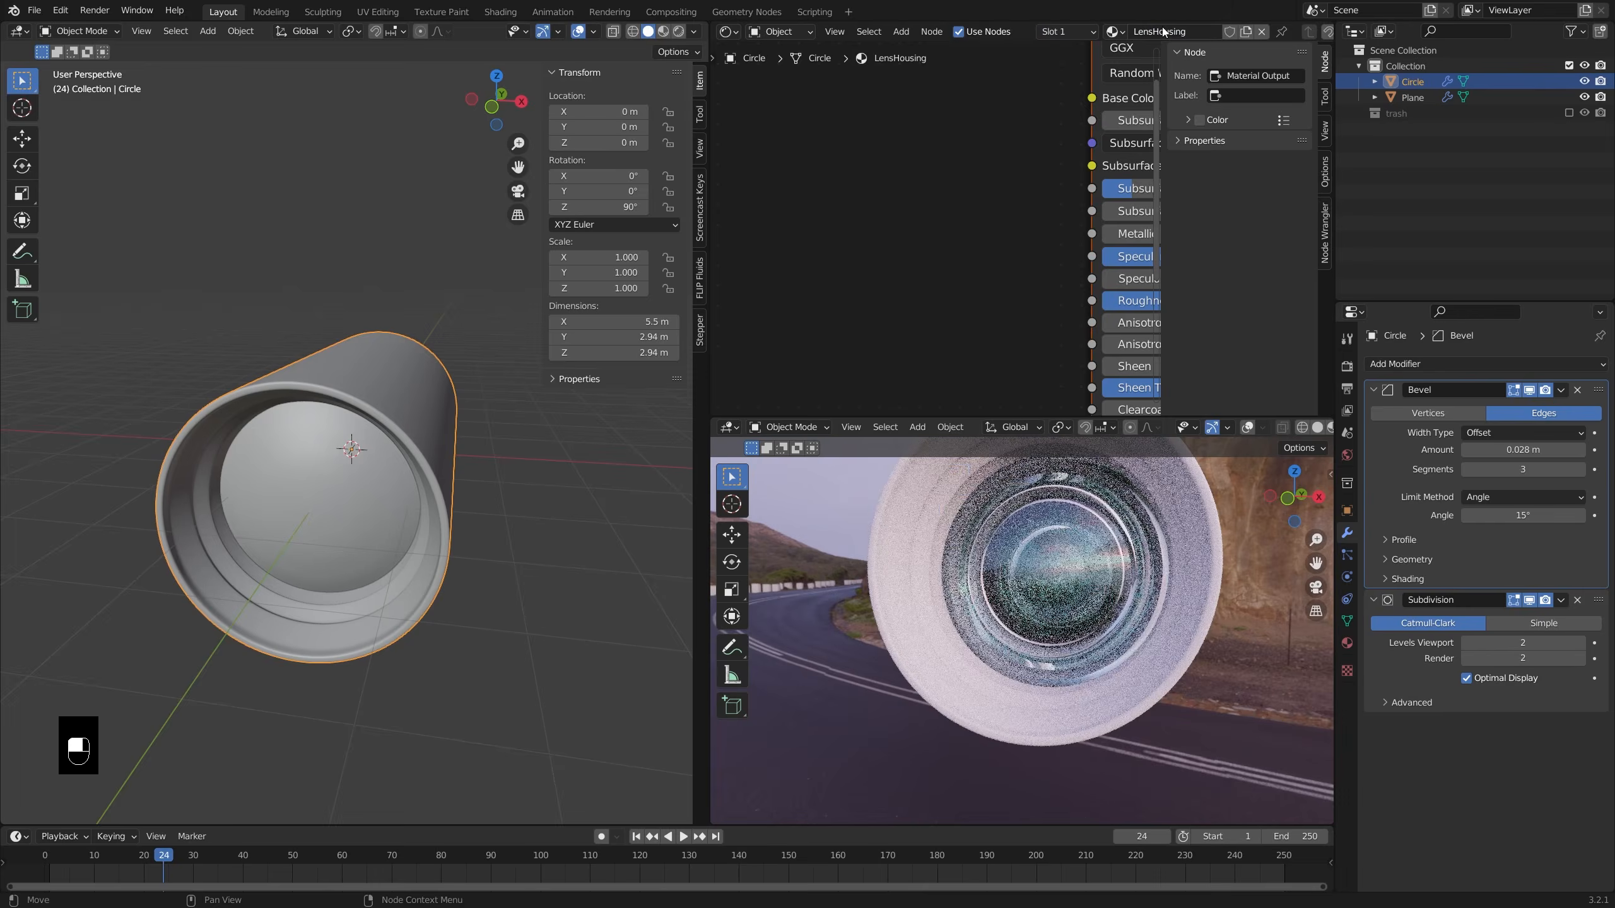
{"action": "middle_click_drag", "start_coordinate": [1053, 195], "coordinate": [935, 231]}
{"action": "middle_click_drag", "start_coordinate": [1074, 565], "coordinate": [996, 569]}
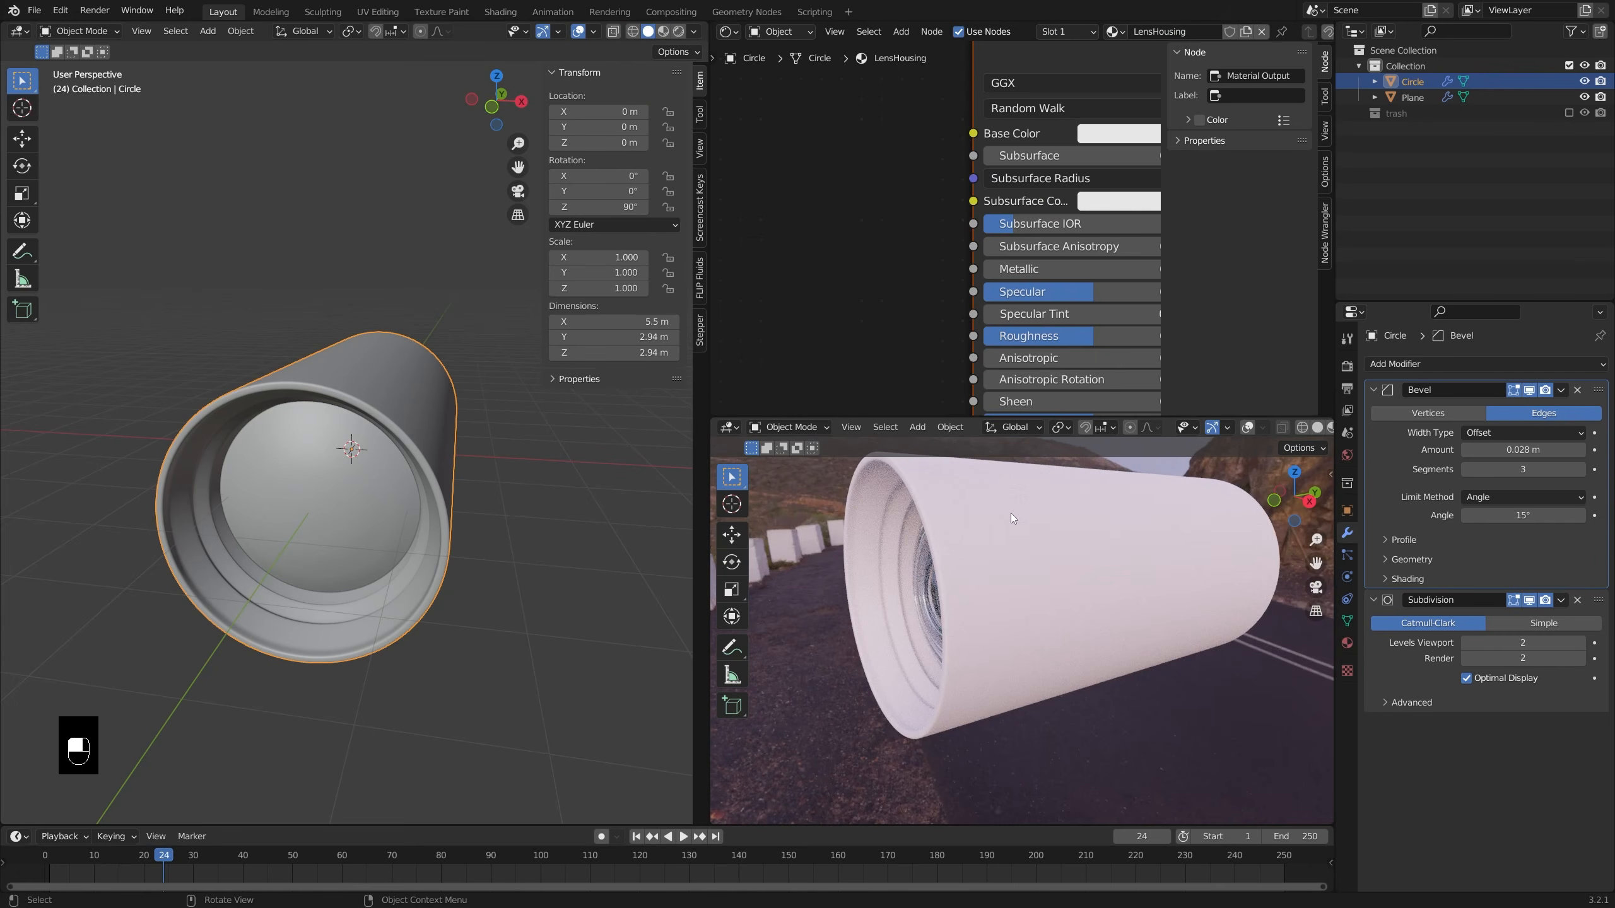
- Set the LensHousing shader's Metallic to 1.000 and Roughness to 0.600
{"action": "scroll", "coordinate": [1016, 279], "scroll_direction": "down", "scroll_amount": 3}
{"action": "left_click_drag", "start_coordinate": [954, 261], "coordinate": [1094, 260]}
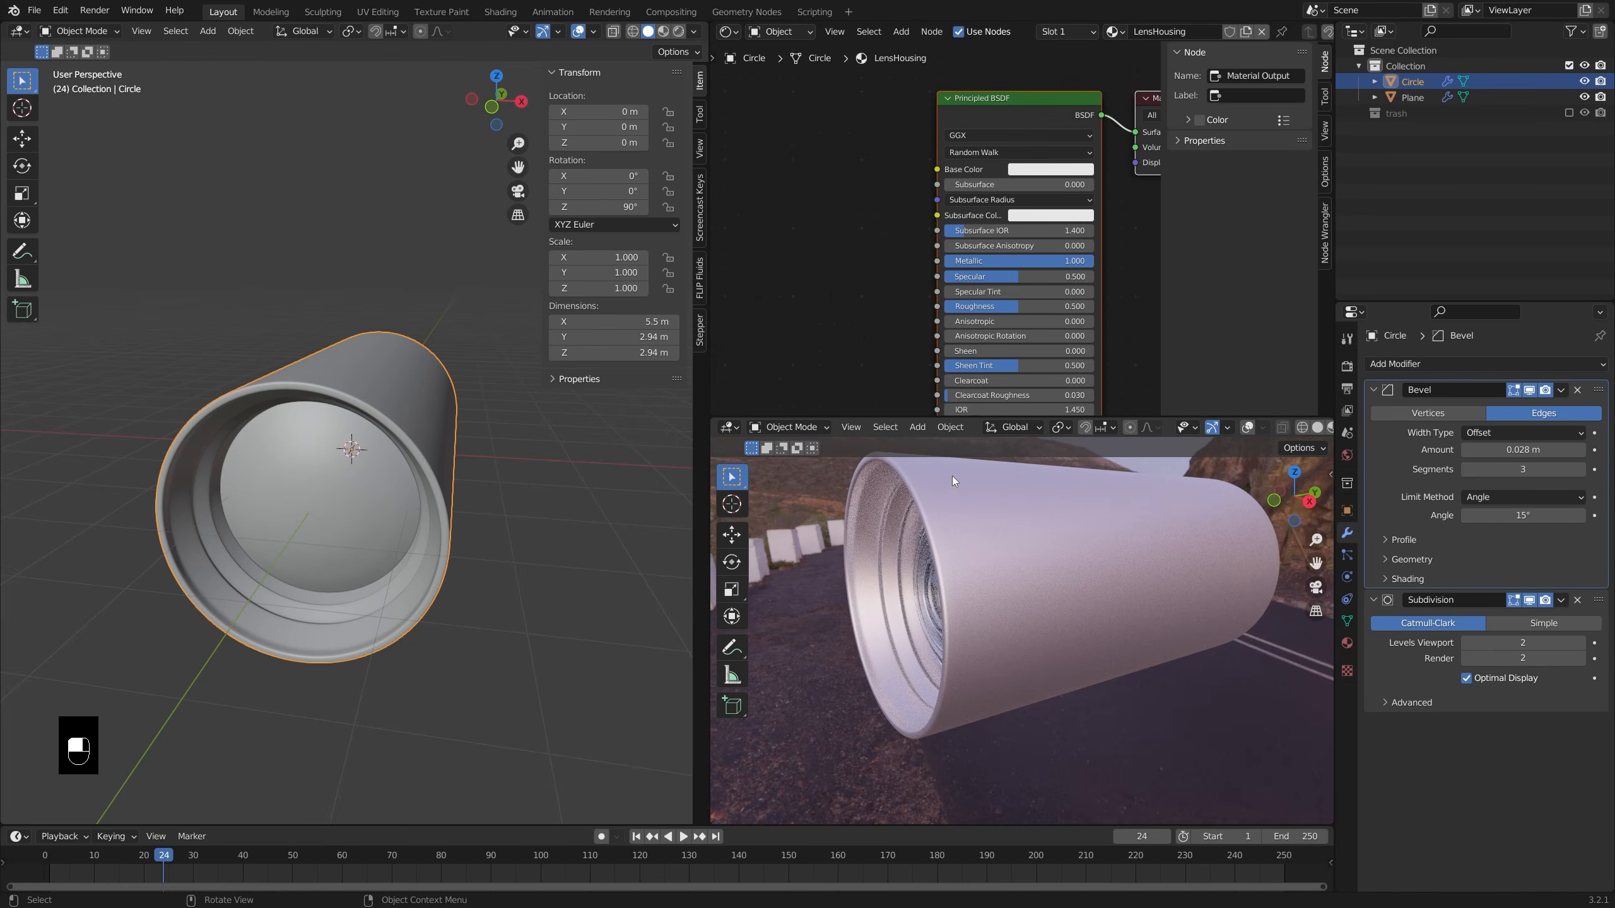
{"action": "middle_click_drag", "start_coordinate": [1040, 311], "coordinate": [1040, 301]}
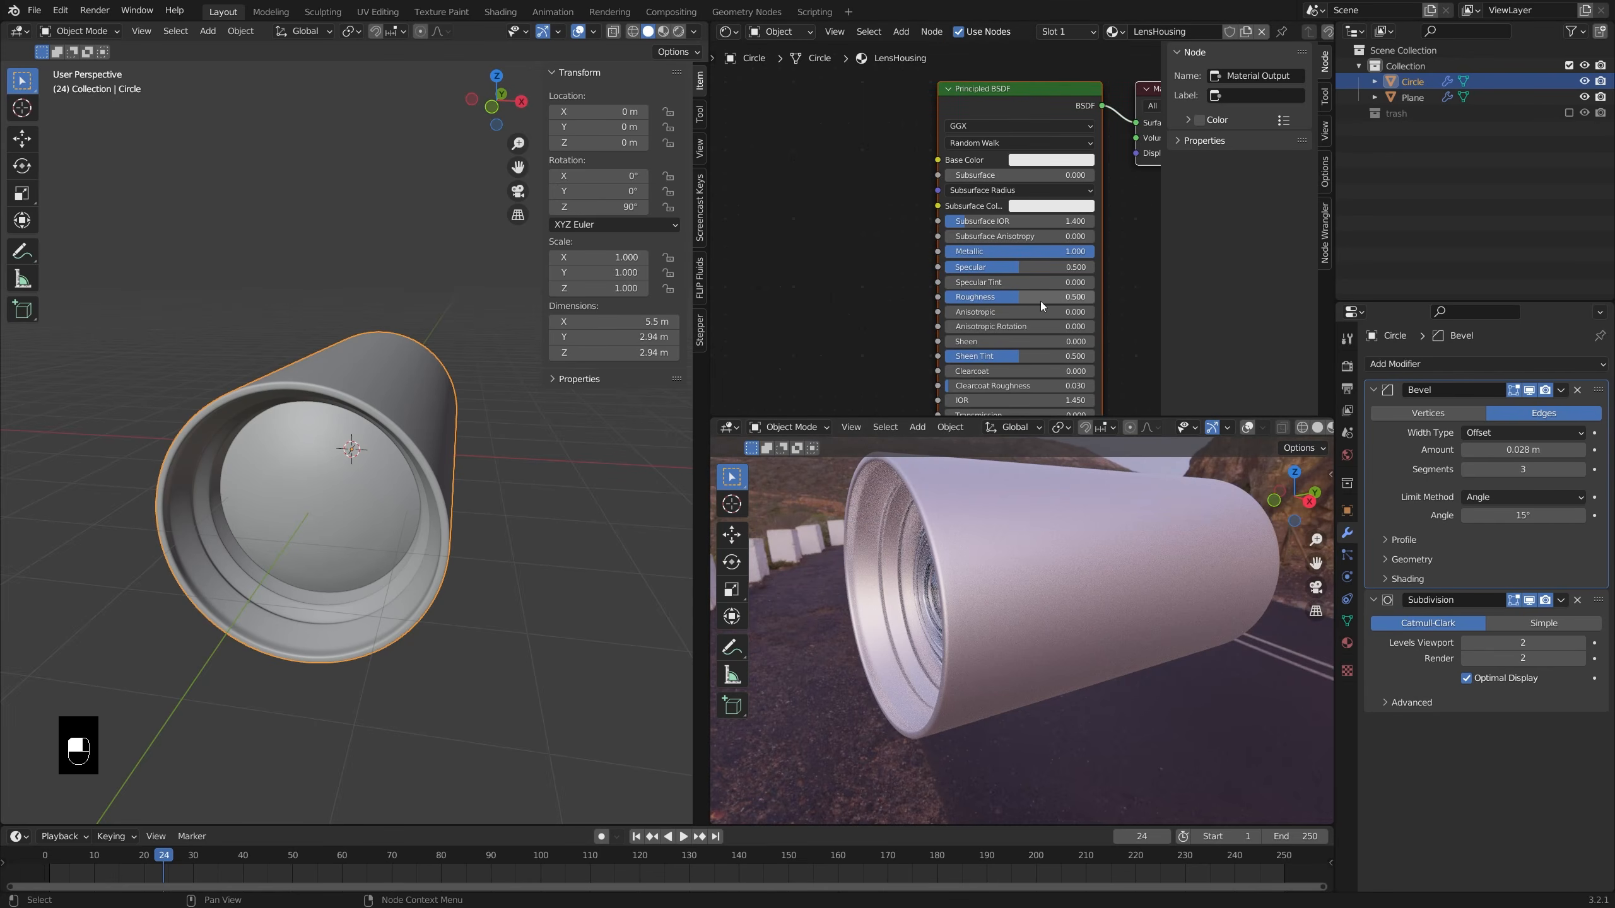
{"action": "left_click_drag", "start_coordinate": [1052, 297], "coordinate": [1082, 297], "text": "ctrl"}
- Darken the LensHousing Base Color to nearly black and check the housing against the surroundings
{"action": "left_click", "coordinate": [1068, 160]}
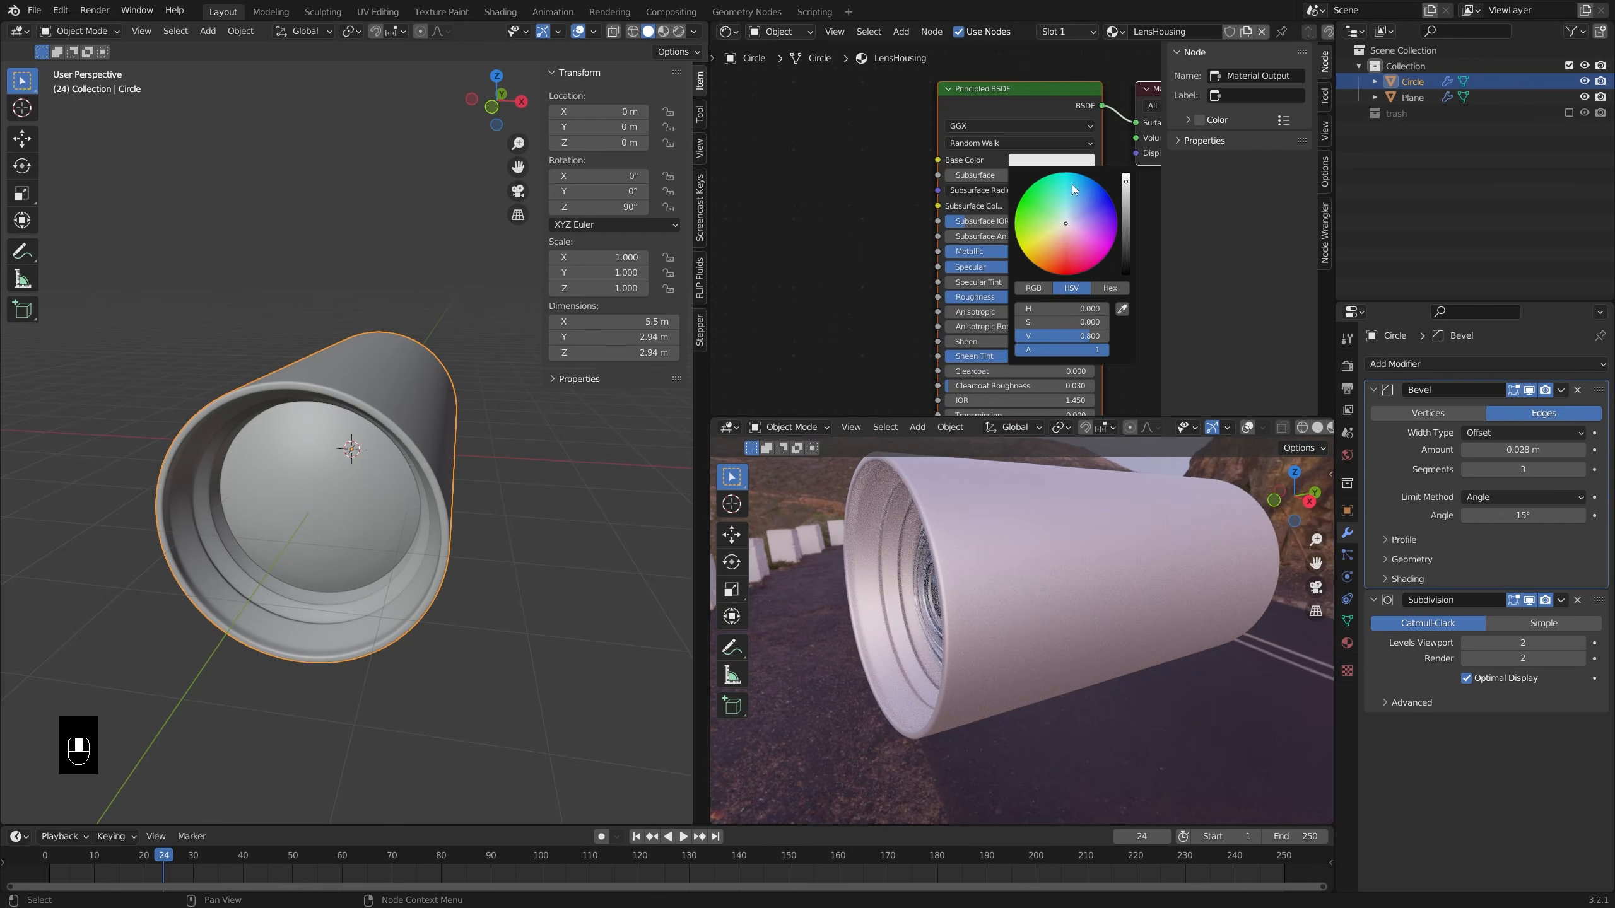
{"action": "left_click_drag", "start_coordinate": [1028, 337], "coordinate": [1014, 342], "text": "ctrl"}
{"action": "middle_click_drag", "start_coordinate": [803, 606], "coordinate": [1138, 552]}
{"action": "scroll", "coordinate": [1138, 552], "scroll_direction": "down", "scroll_amount": 2}
{"action": "scroll", "coordinate": [947, 261], "scroll_direction": "down", "scroll_amount": 3}
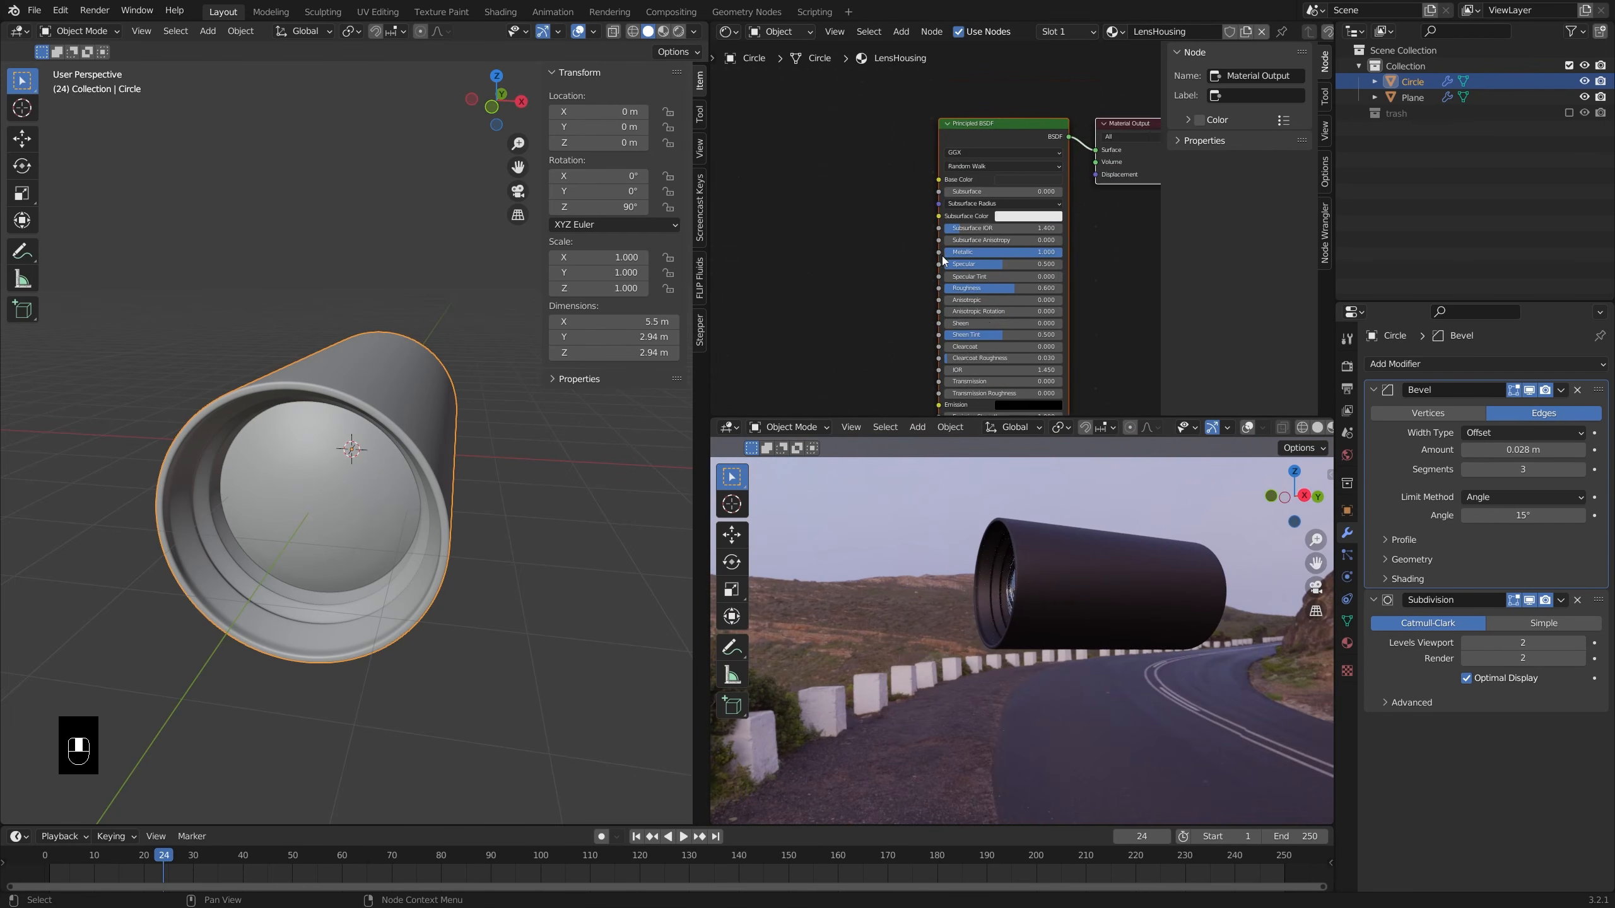
- Set the LensHousing Roughness to 0.400 and check its reflections in the rendered preview
{"action": "middle_click_drag", "start_coordinate": [997, 329], "coordinate": [1008, 285]}
{"action": "scroll", "coordinate": [1008, 285], "scroll_direction": "up", "scroll_amount": 4}
{"action": "left_click_drag", "start_coordinate": [1010, 236], "coordinate": [993, 236], "text": "ctrl"}
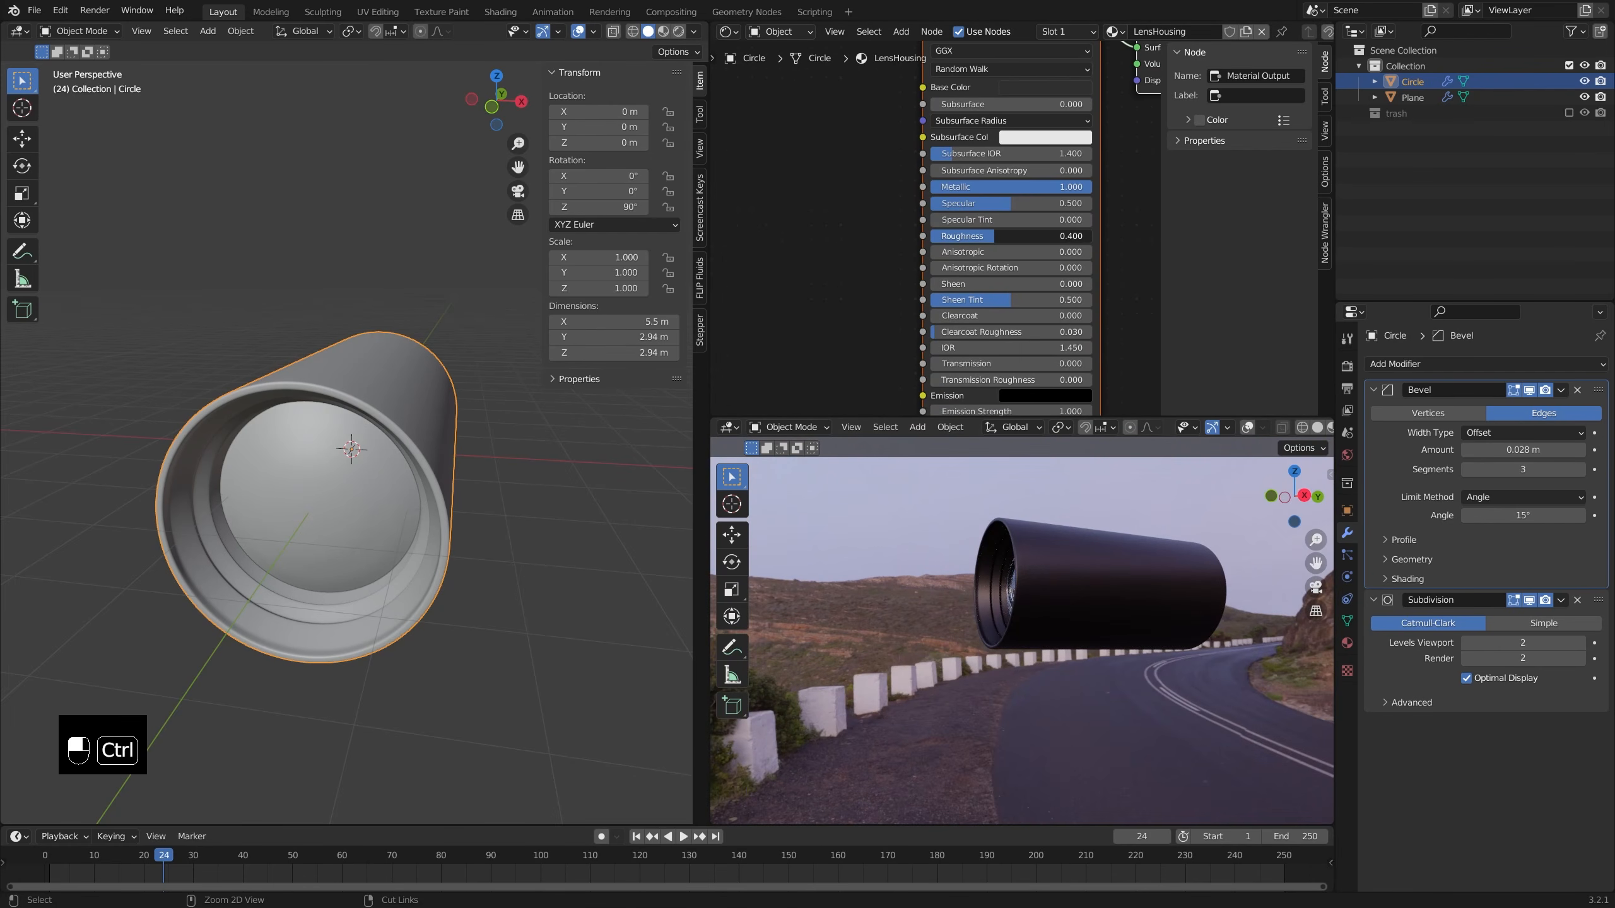
{"action": "middle_click_drag", "start_coordinate": [1020, 469], "coordinate": [1056, 519]}
{"action": "scroll", "coordinate": [978, 175], "scroll_direction": "down", "scroll_amount": 3}
{"action": "scroll", "coordinate": [978, 174], "scroll_direction": "down", "scroll_amount": 1}
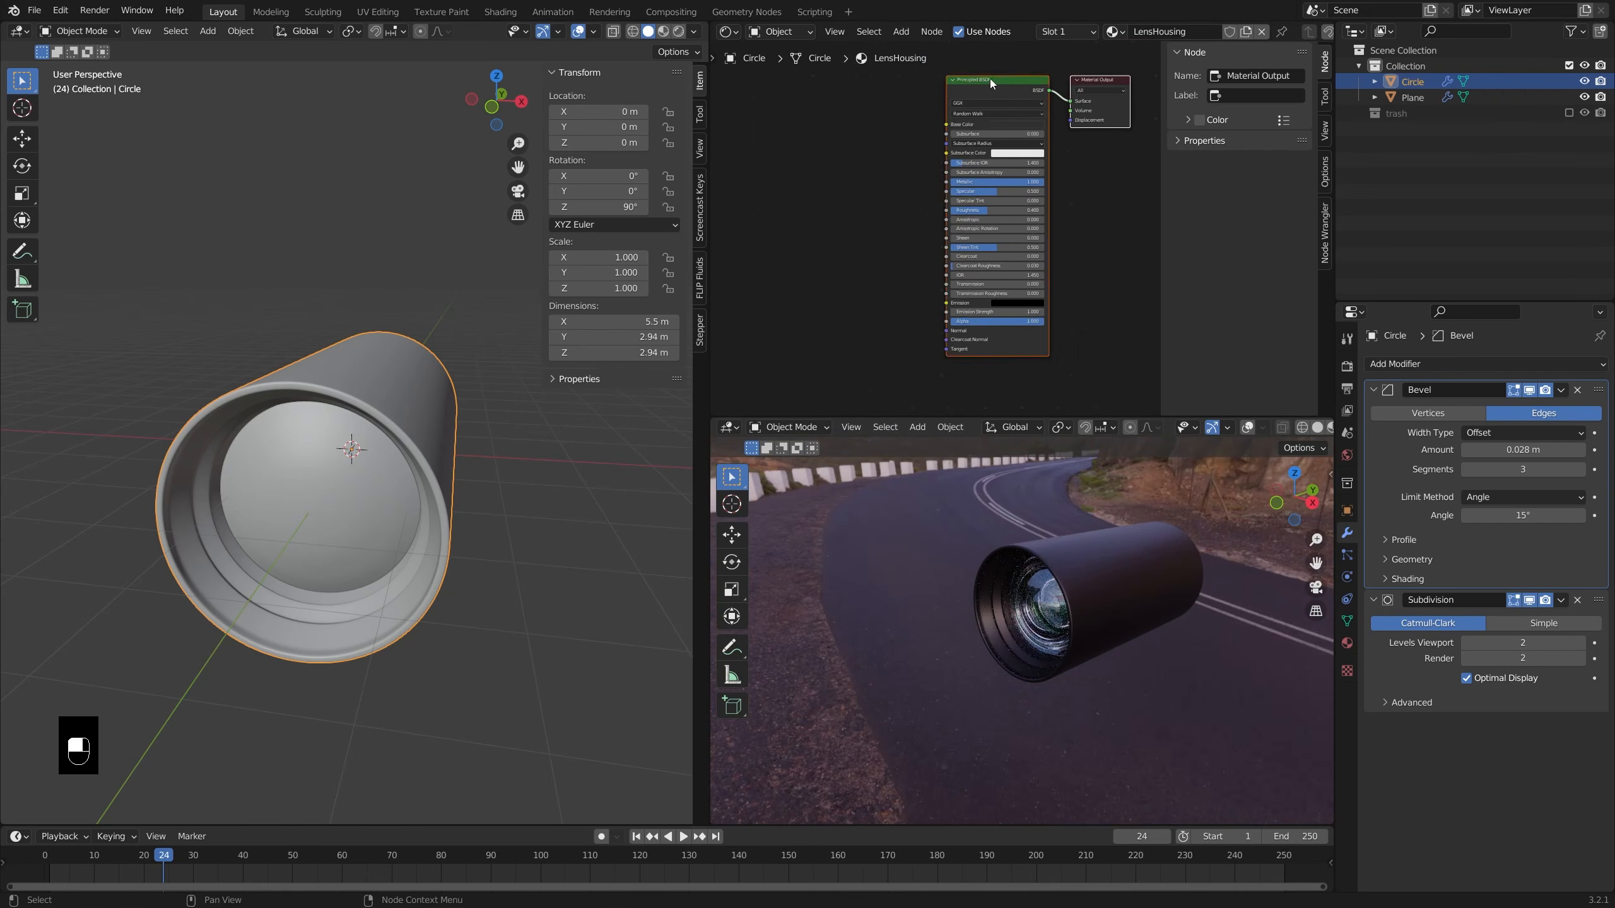
- Add an Image Texture with its mapping nodes to the Principled BSDF and connect its Color output to Normal instead of Base Color
{"action": "left_click", "coordinate": [989, 78]}
{"action": "scroll", "coordinate": [993, 121], "scroll_direction": "down", "scroll_amount": 1}
{"action": "key", "text": "ctrl+t"}
{"action": "key", "text": "g"}
{"action": "scroll", "coordinate": [878, 266], "scroll_direction": "up", "scroll_amount": 1}
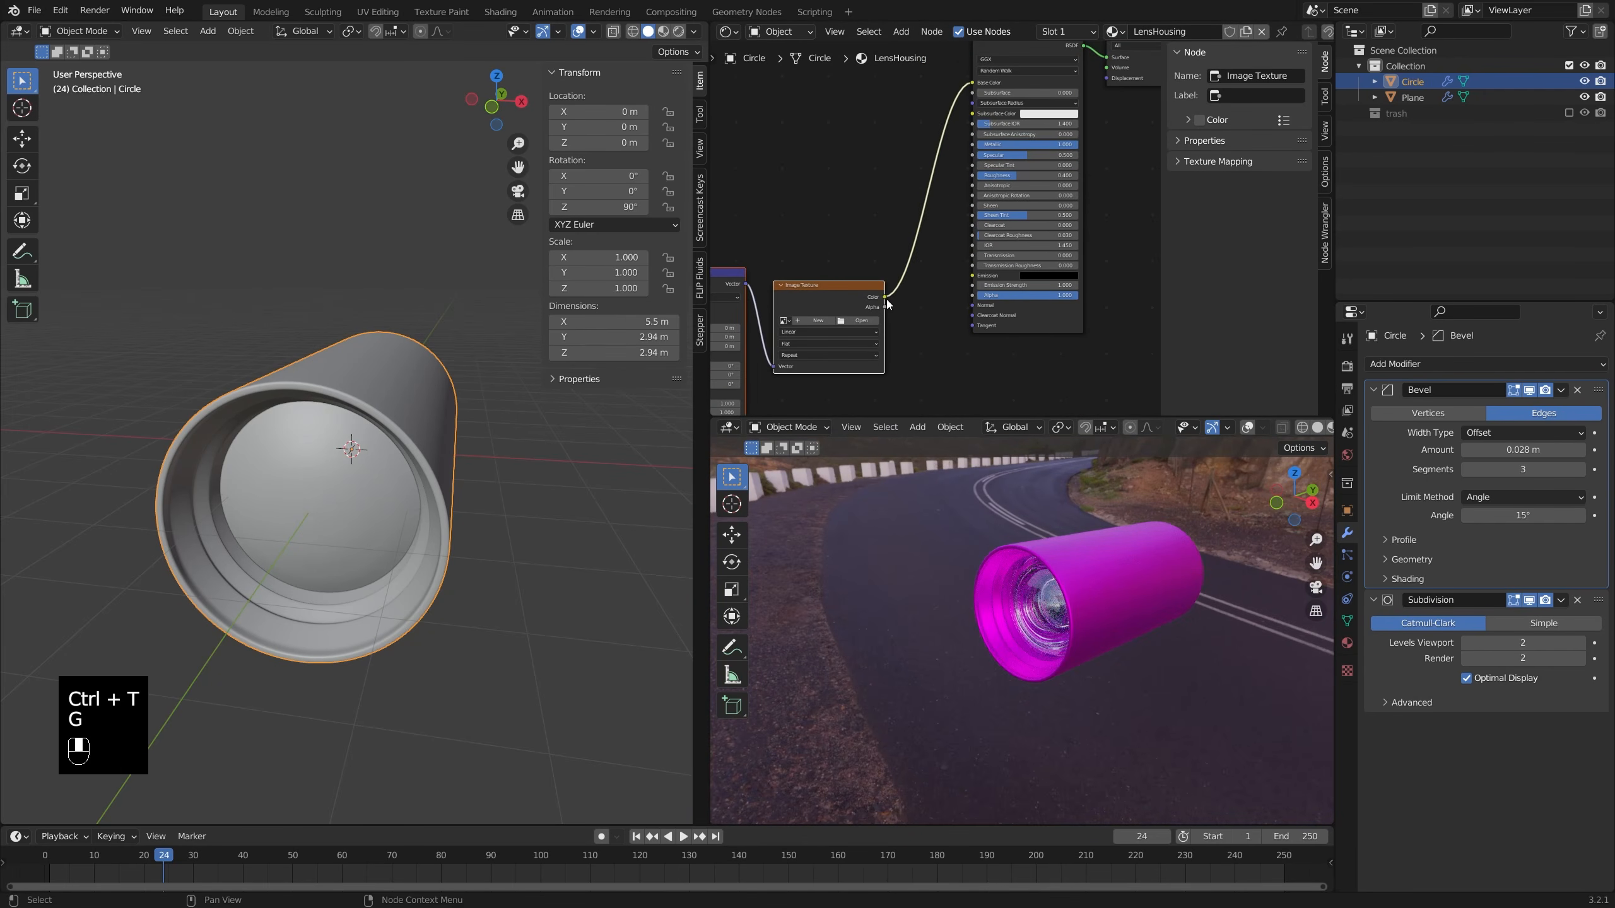
{"action": "left_click_drag", "start_coordinate": [971, 305], "coordinate": [973, 305]}
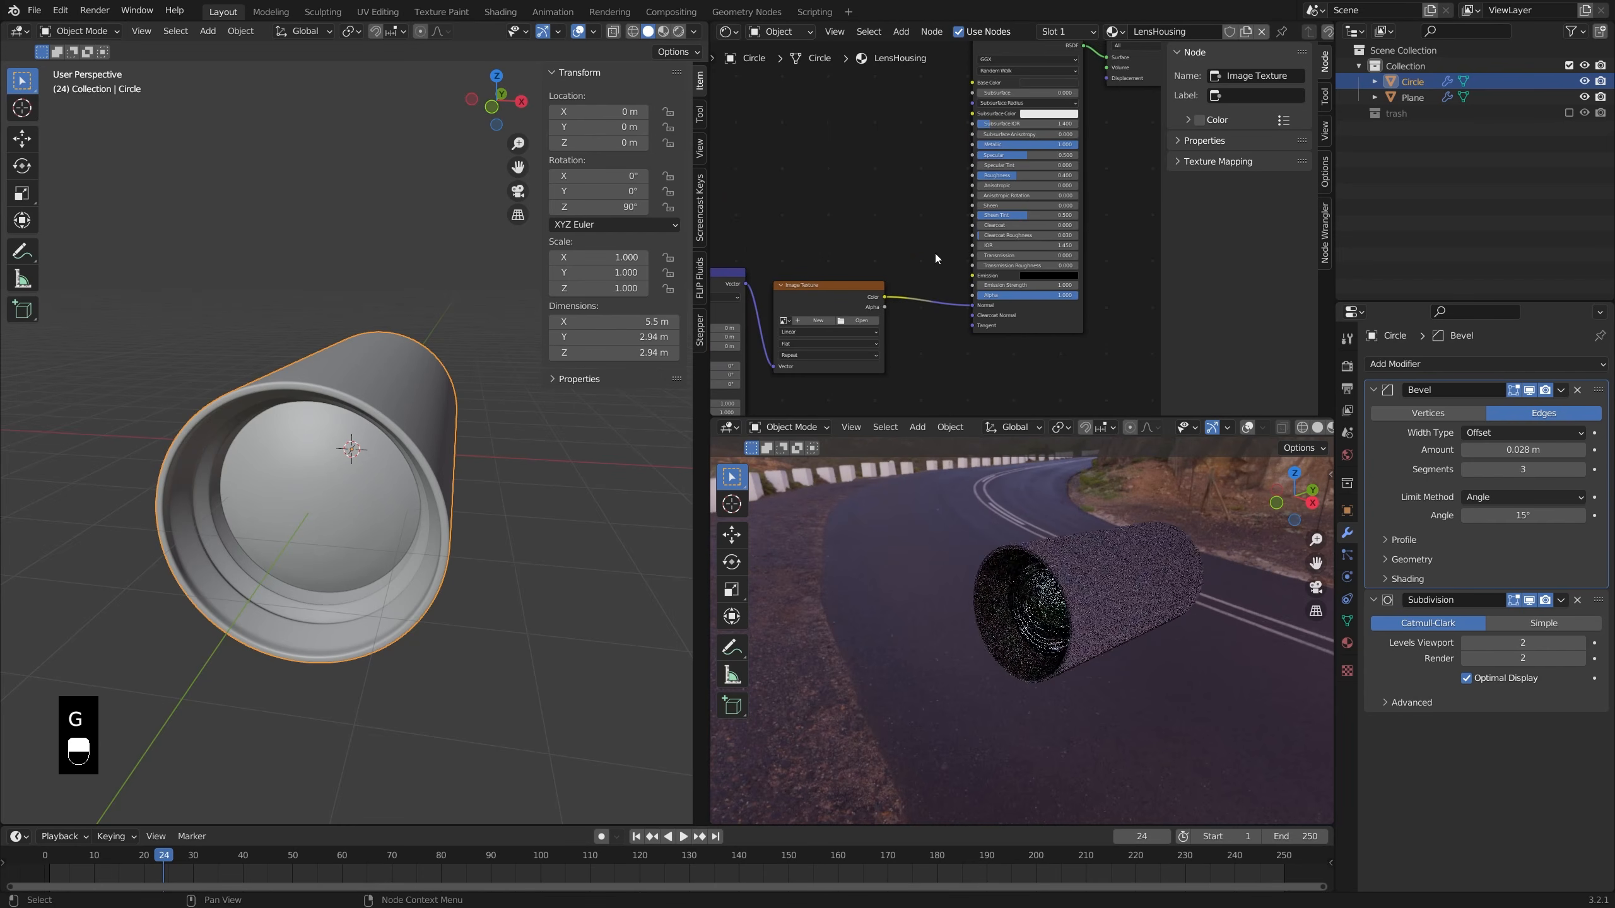
- Switch the Image Texture node to a Noise Texture
{"action": "scroll", "coordinate": [899, 289], "scroll_direction": "up", "scroll_amount": 1}
{"action": "key", "text": "shift+s"}
{"action": "mouse_move", "coordinate": [826, 309]}
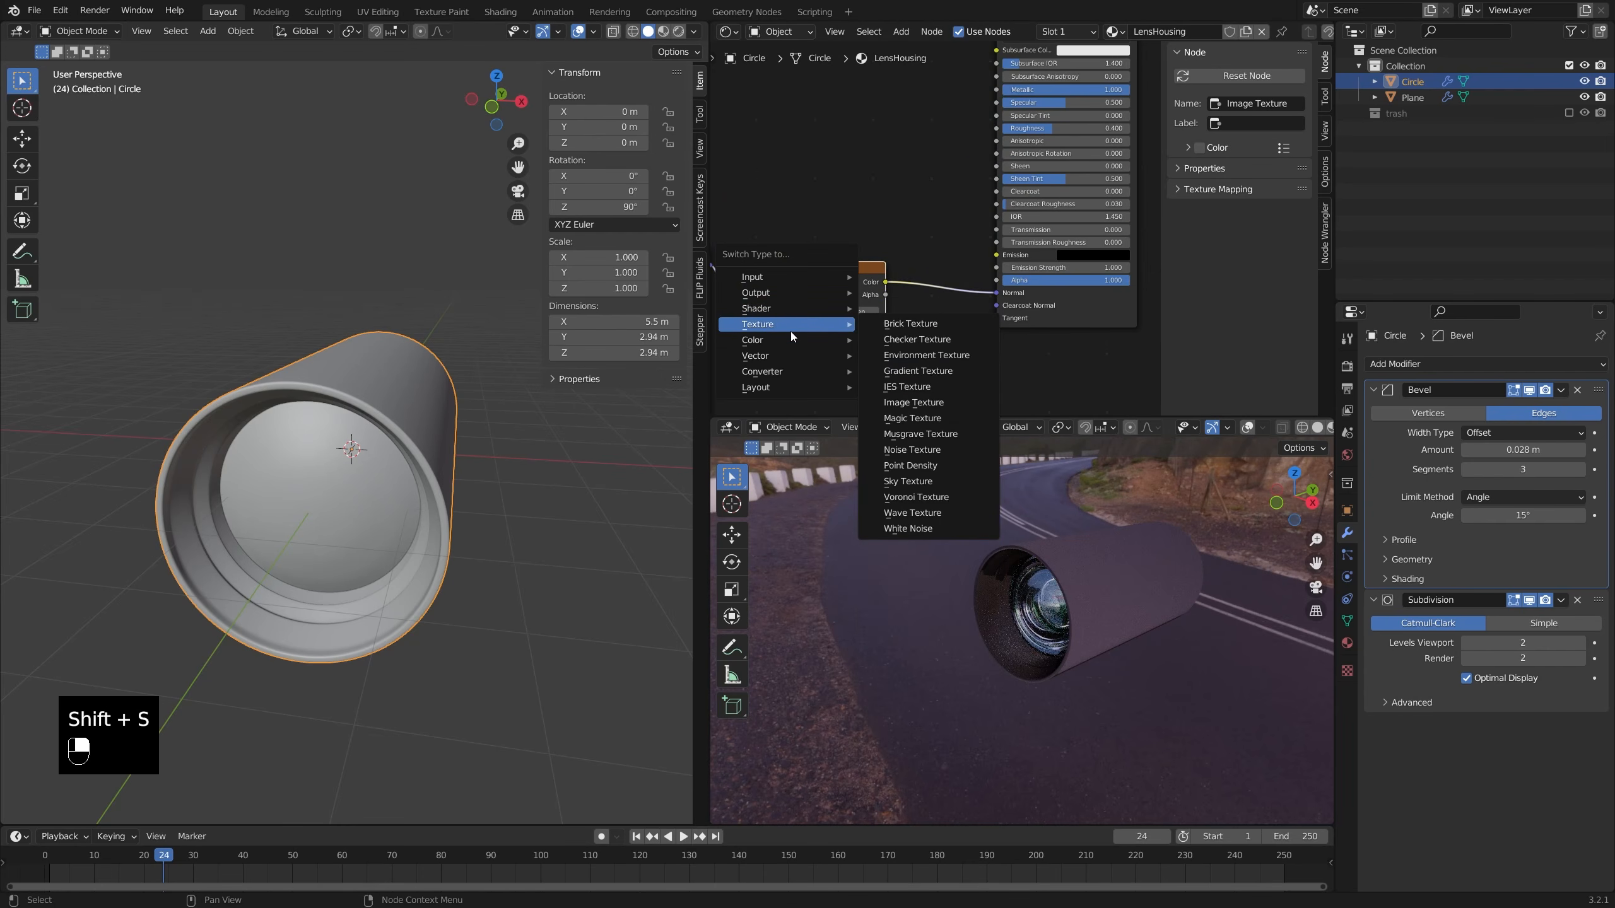
{"action": "left_click", "coordinate": [936, 450]}
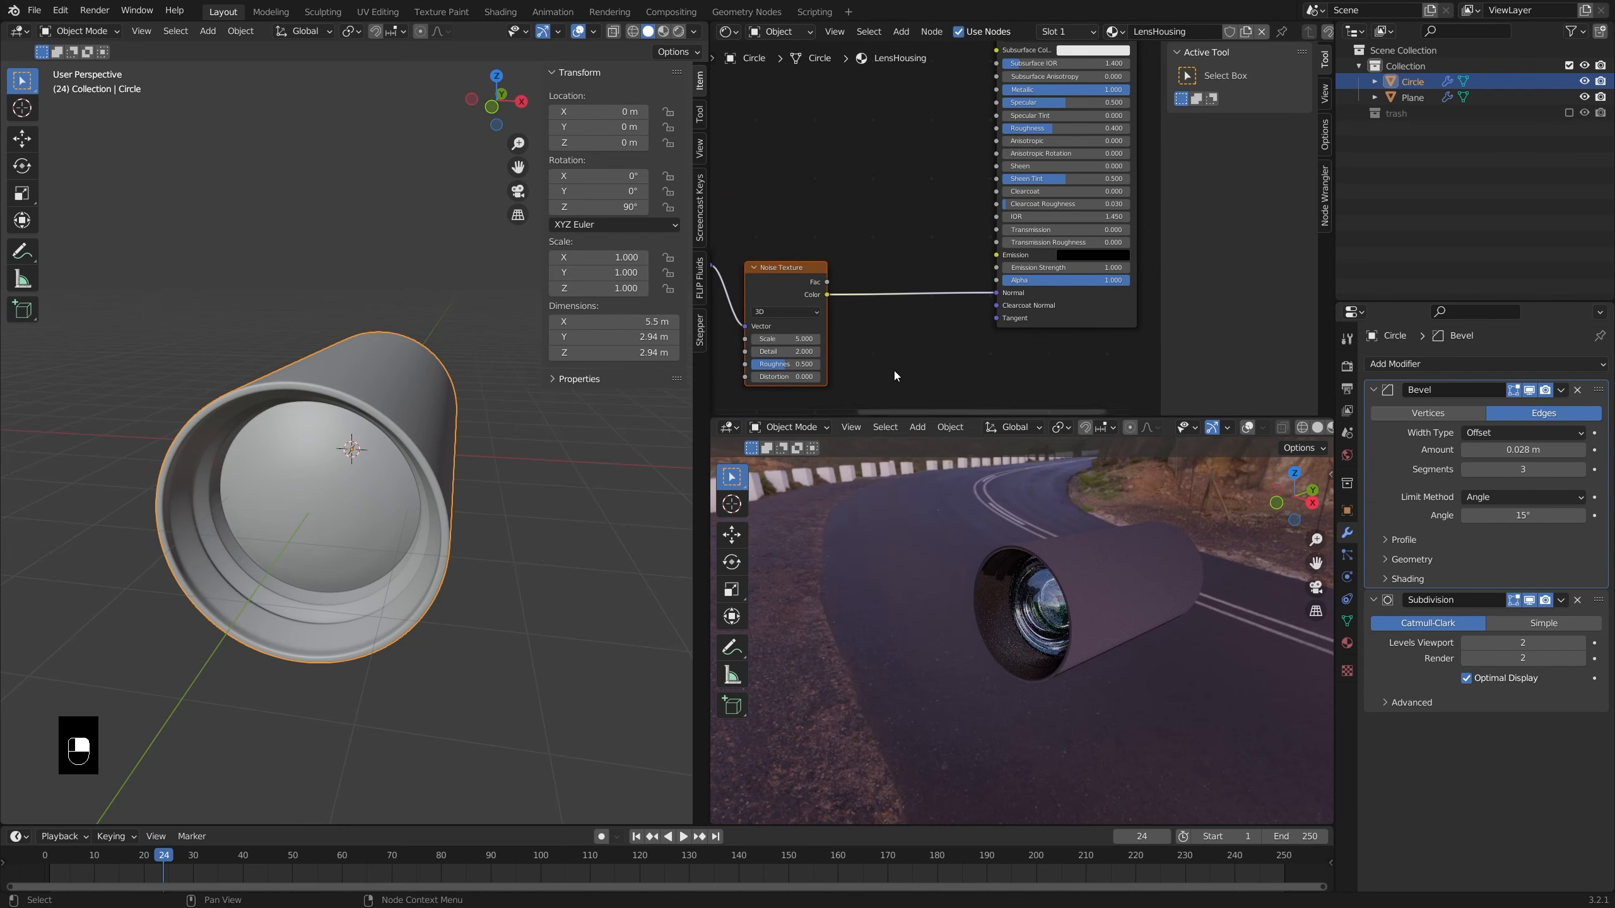
- Insert a Bump node between the Noise Texture and the Principled BSDF's Normal, with the noise Color feeding its Height
{"action": "middle_click_drag", "start_coordinate": [893, 371], "coordinate": [957, 325]}
{"action": "key", "text": "shift+a"}
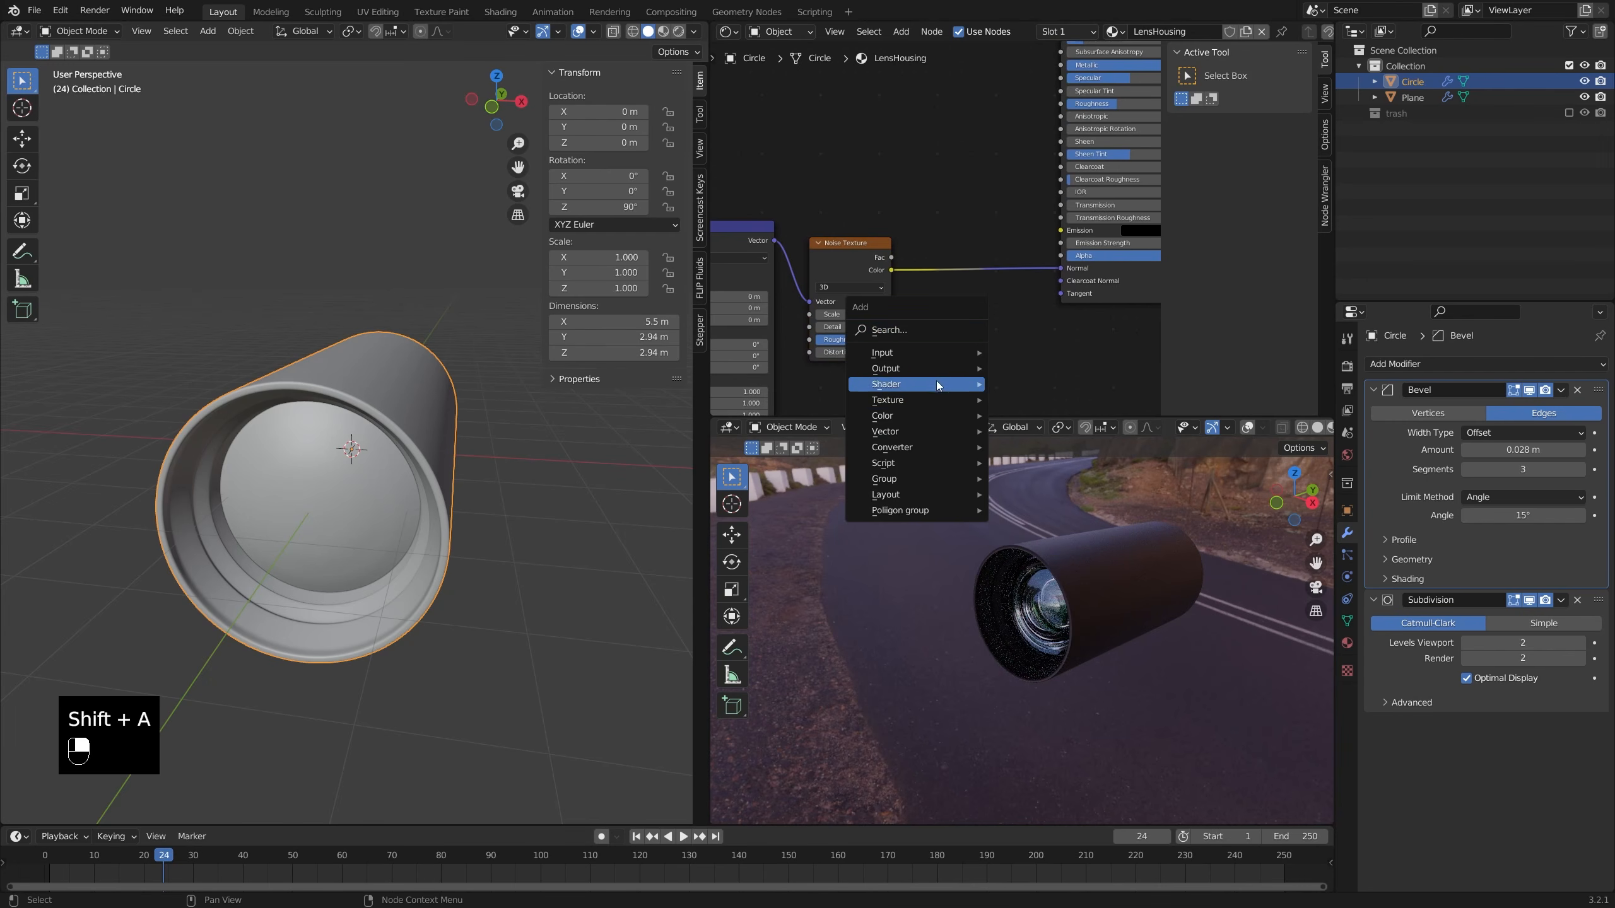
{"action": "mouse_move", "coordinate": [937, 424]}
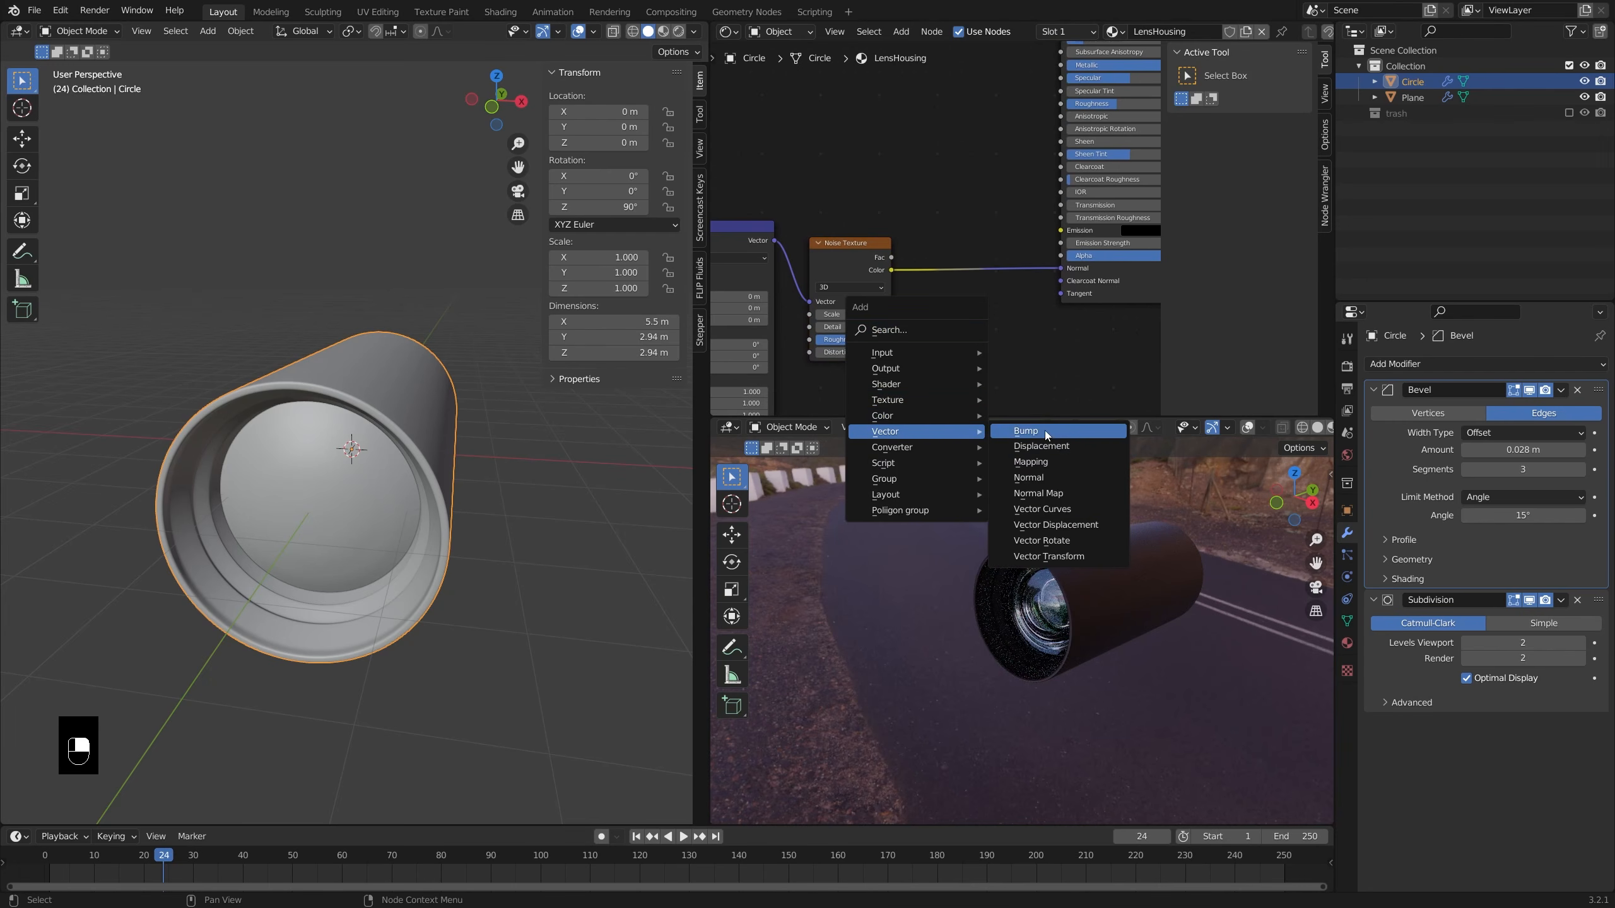
{"action": "left_click", "coordinate": [1046, 435]}
{"action": "left_click", "coordinate": [976, 324]}
{"action": "scroll", "coordinate": [976, 324], "scroll_direction": "up", "scroll_amount": 2}
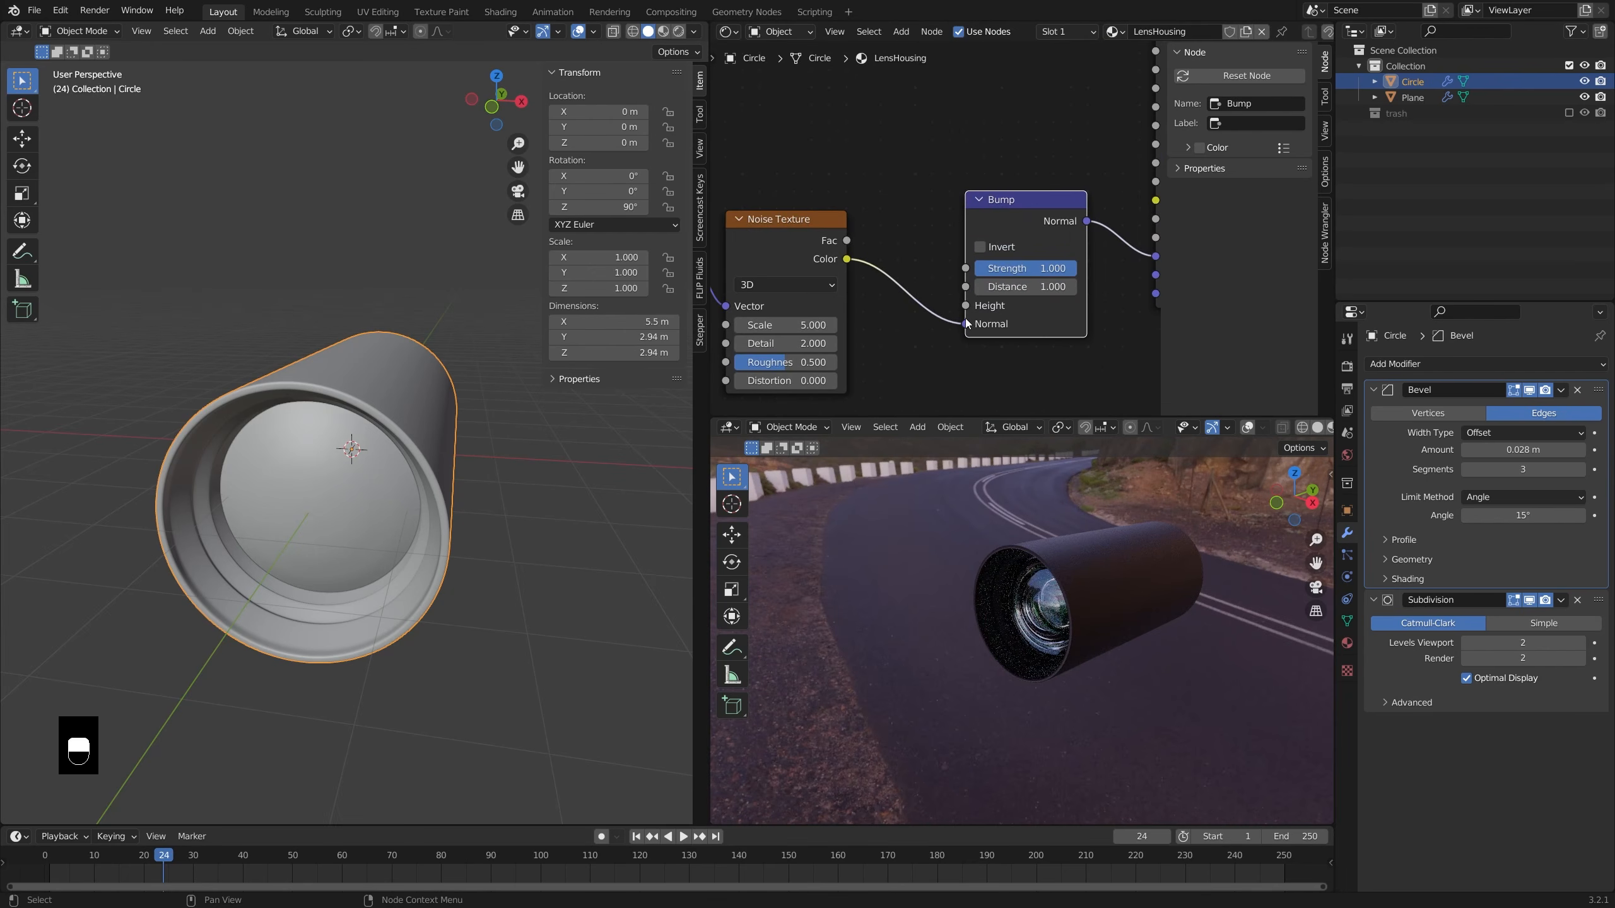
{"action": "left_click_drag", "start_coordinate": [965, 324], "coordinate": [966, 306]}
- Connect the Texture Coordinate's Object output to the Mapping node's Vector in place of UV
{"action": "middle_click_drag", "start_coordinate": [932, 312], "coordinate": [1003, 274]}
{"action": "left_click_drag", "start_coordinate": [867, 185], "coordinate": [879, 166]}
{"action": "scroll", "coordinate": [1086, 573], "scroll_direction": "up", "scroll_amount": 2}
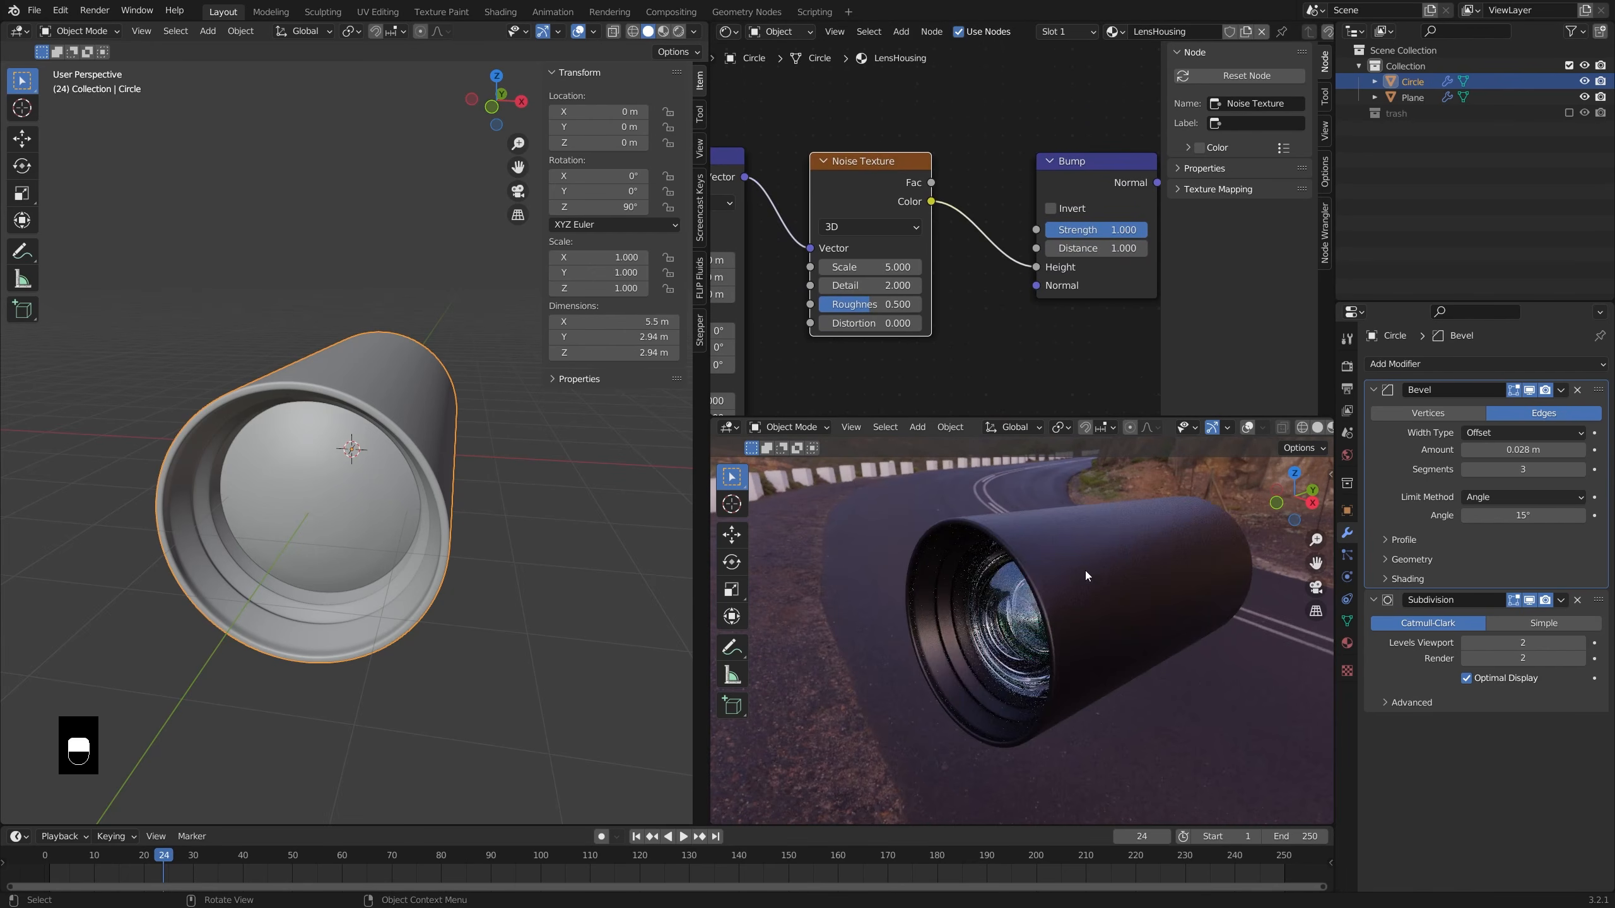
{"action": "scroll", "coordinate": [1085, 573], "scroll_direction": "up", "scroll_amount": 2}
{"action": "middle_click_drag", "start_coordinate": [1085, 572], "coordinate": [1038, 582], "text": "shift"}
{"action": "middle_click_drag", "start_coordinate": [862, 273], "coordinate": [942, 232]}
{"action": "scroll", "coordinate": [942, 232], "scroll_direction": "up", "scroll_amount": 1}
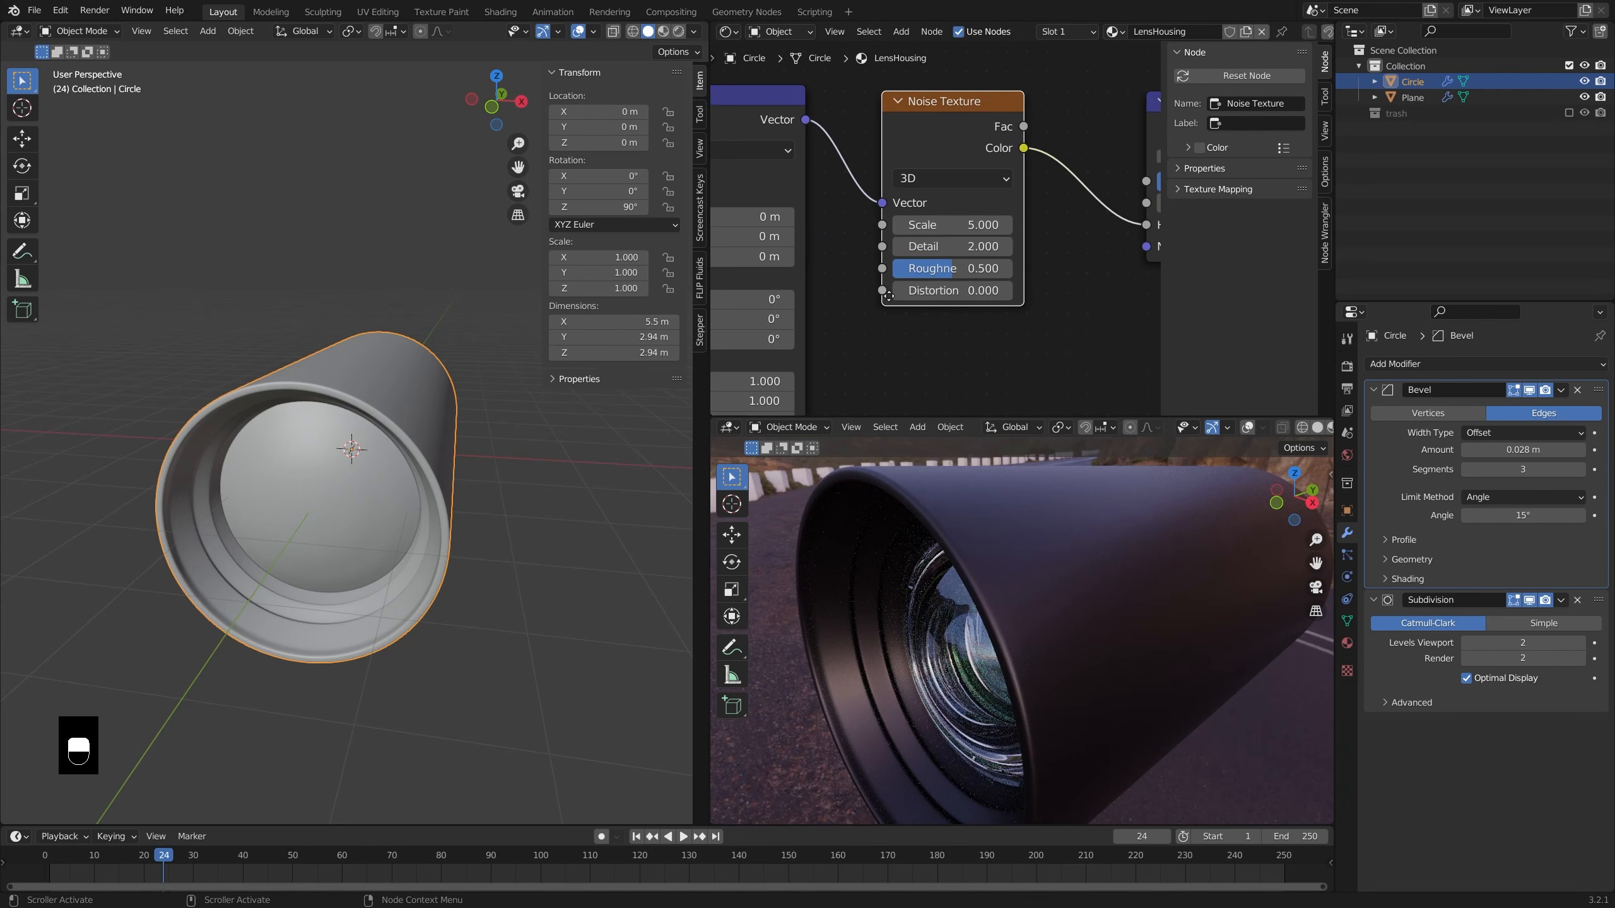
{"action": "scroll", "coordinate": [974, 276], "scroll_direction": "down", "scroll_amount": 4}
{"action": "middle_click_drag", "start_coordinate": [889, 296], "coordinate": [1122, 234]}
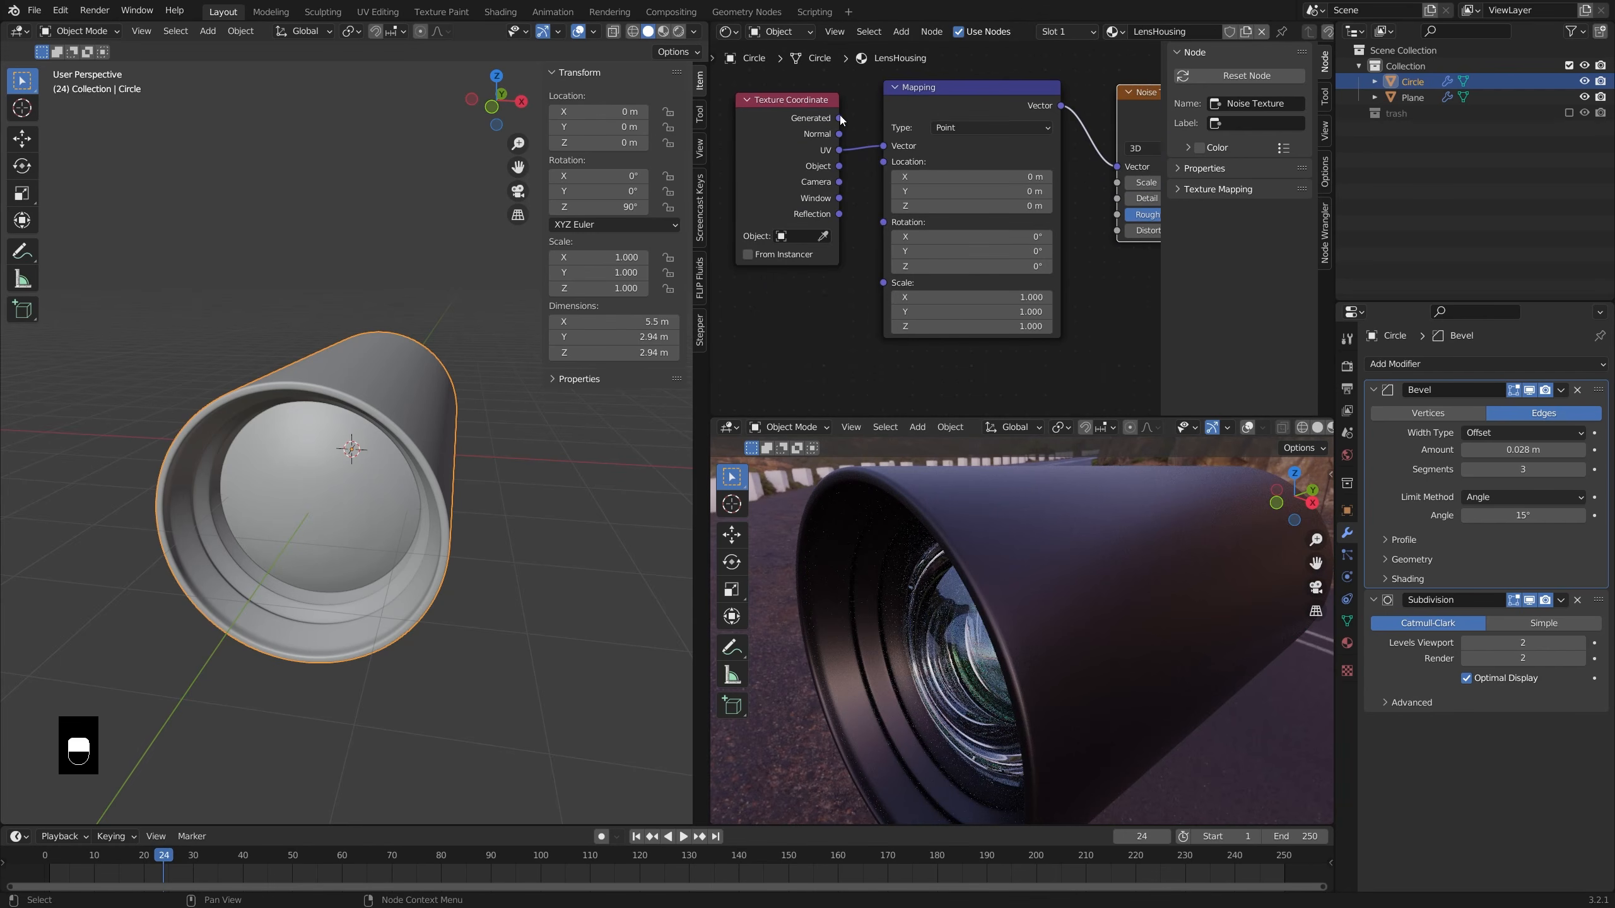
{"action": "mouse_move", "coordinate": [840, 118]}
{"action": "left_mouse_down"}
{"action": "mouse_move", "coordinate": [884, 145]}
{"action": "mouse_move", "coordinate": [865, 154]}
{"action": "mouse_move", "coordinate": [883, 146]}
{"action": "left_mouse_up"}
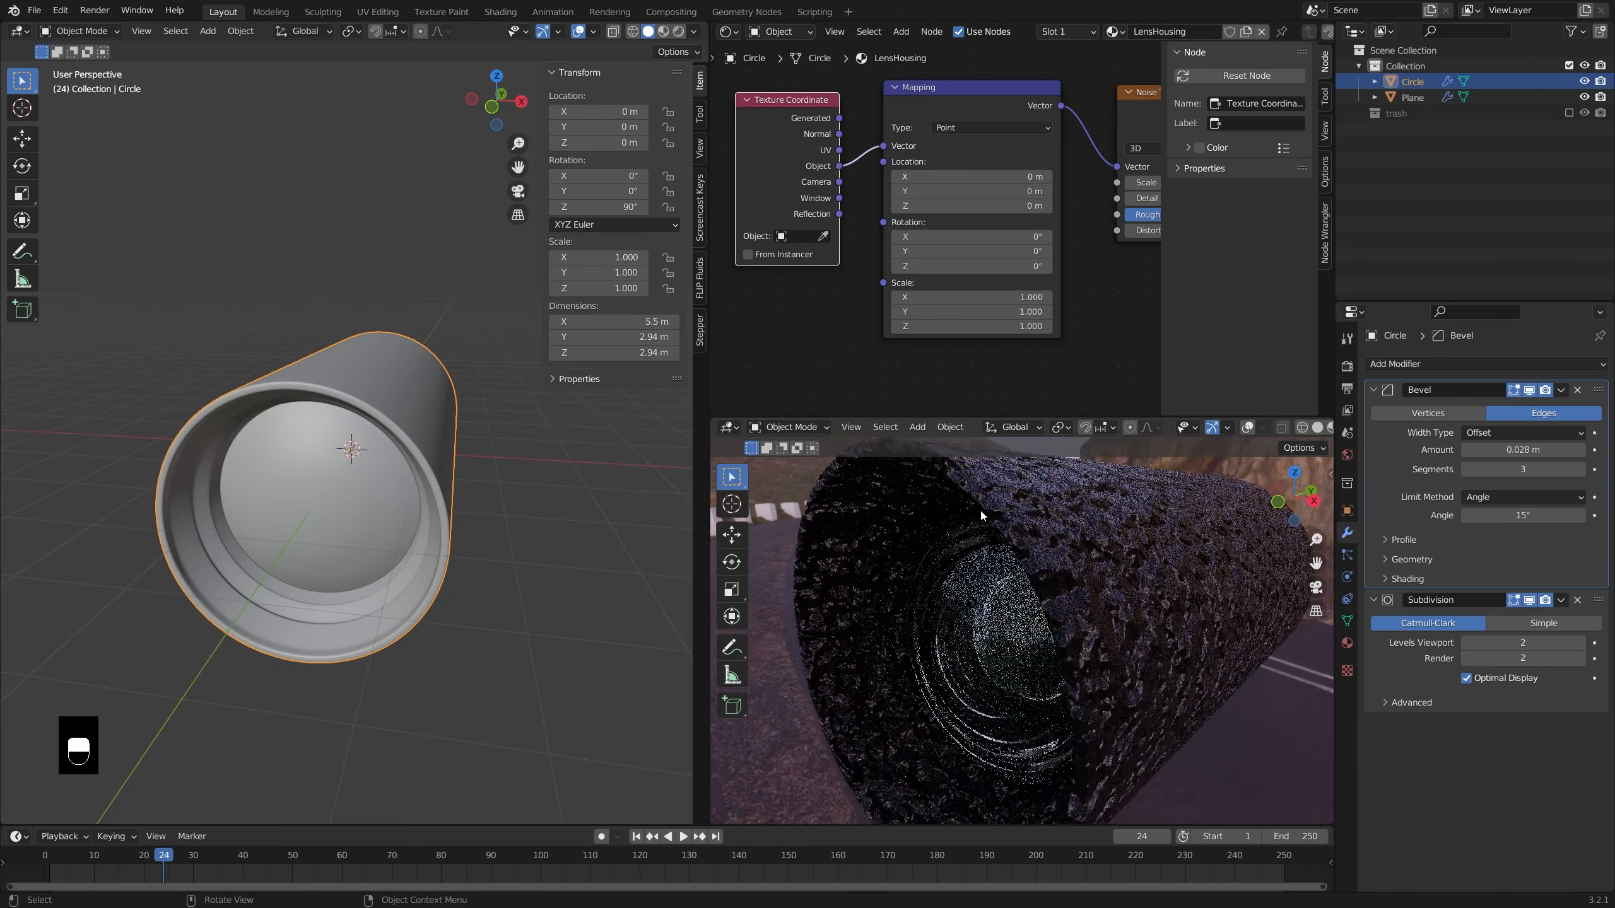
- Raise the Noise Texture's Scale to 80.000 for a finer grain on the housing
{"action": "scroll", "coordinate": [1071, 217], "scroll_direction": "down", "scroll_amount": 1}
{"action": "middle_click_drag", "start_coordinate": [1071, 217], "coordinate": [917, 248]}
{"action": "left_click_drag", "start_coordinate": [1006, 217], "coordinate": [1081, 217]}
{"action": "scroll", "coordinate": [1043, 544], "scroll_direction": "up", "scroll_amount": 3}
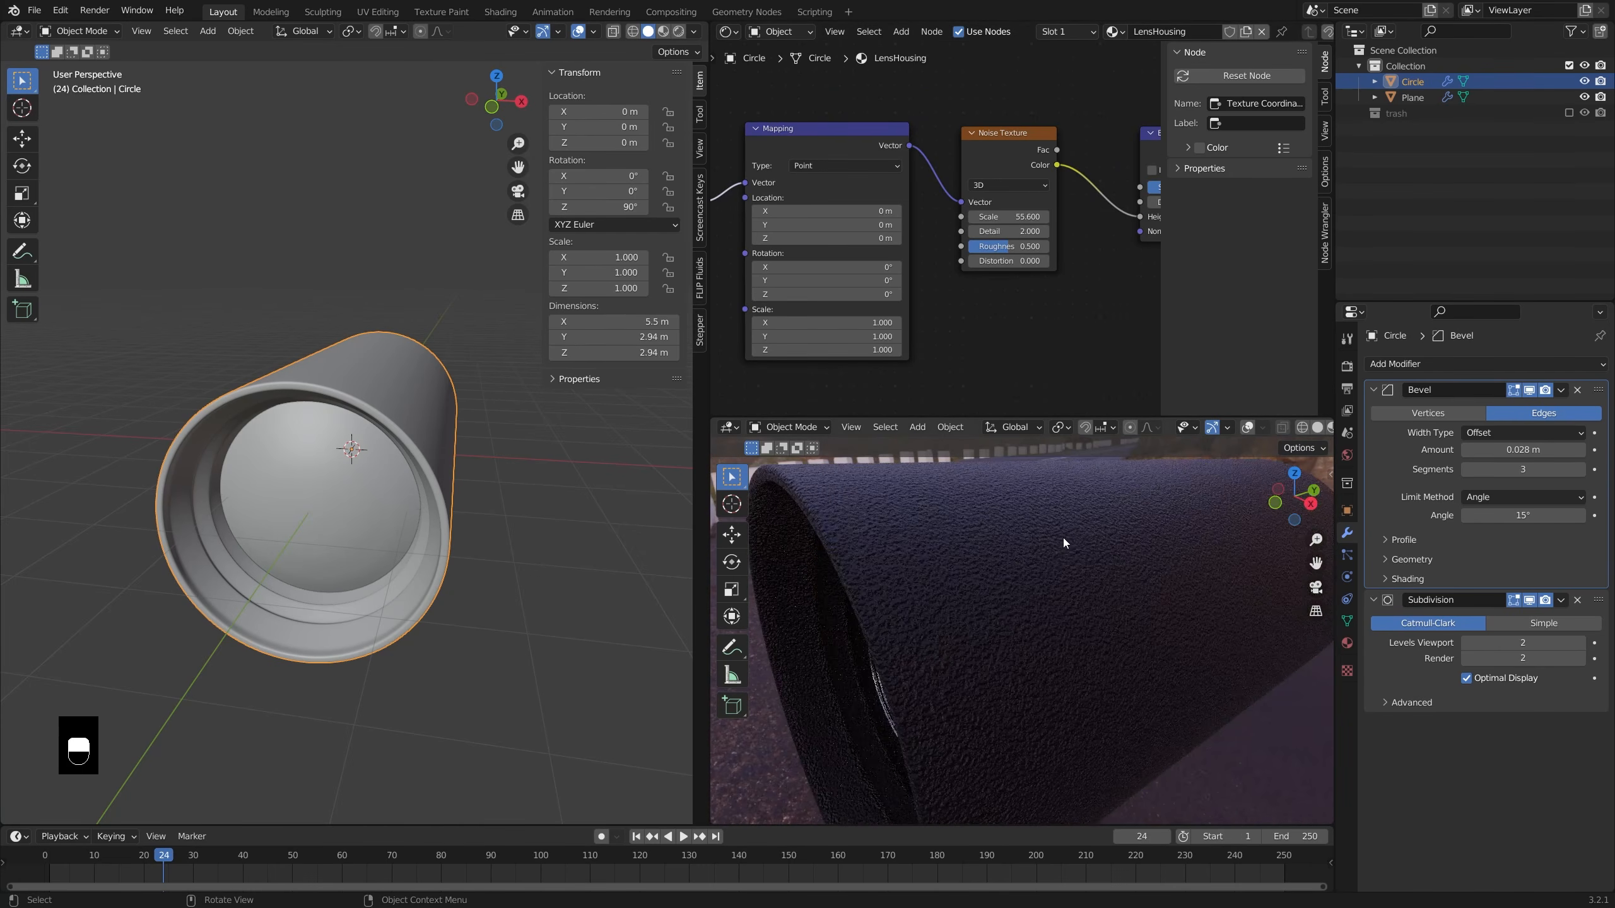
{"action": "left_click_drag", "start_coordinate": [1007, 217], "coordinate": [1043, 217], "text": "ctrl"}
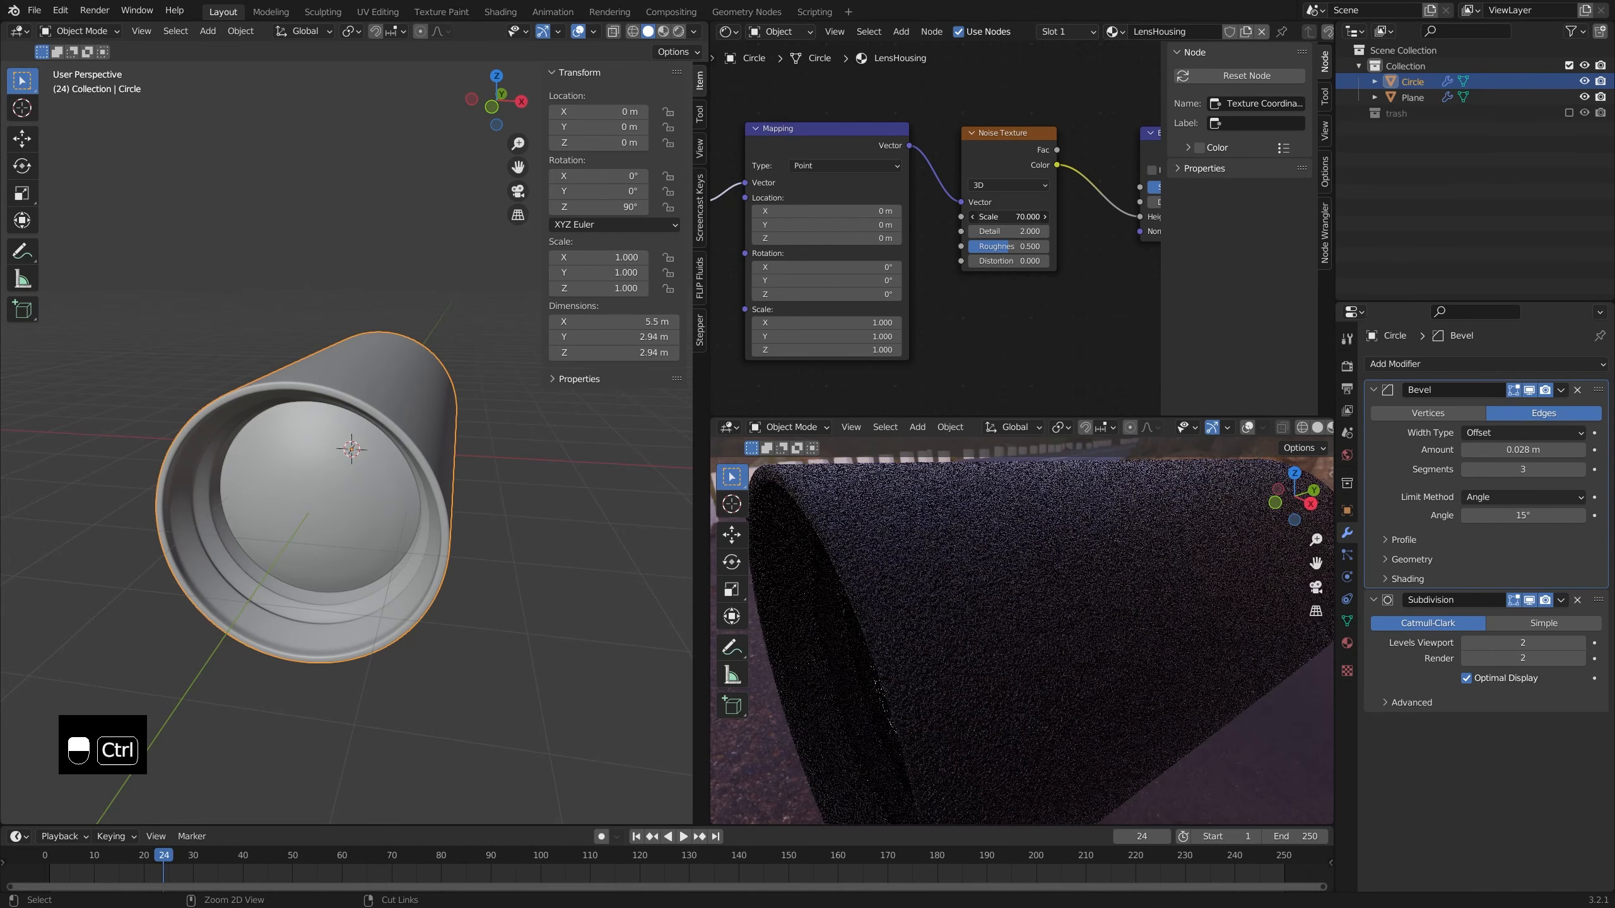
- Inspect the housing's grain in the rendered preview and reduce the Bump node's Strength to 0.800
{"action": "middle_click_drag", "start_coordinate": [948, 553], "coordinate": [959, 526]}
{"action": "scroll", "coordinate": [1058, 209], "scroll_direction": "down", "scroll_amount": 1}
{"action": "scroll", "coordinate": [1012, 223], "scroll_direction": "up", "scroll_amount": 2}
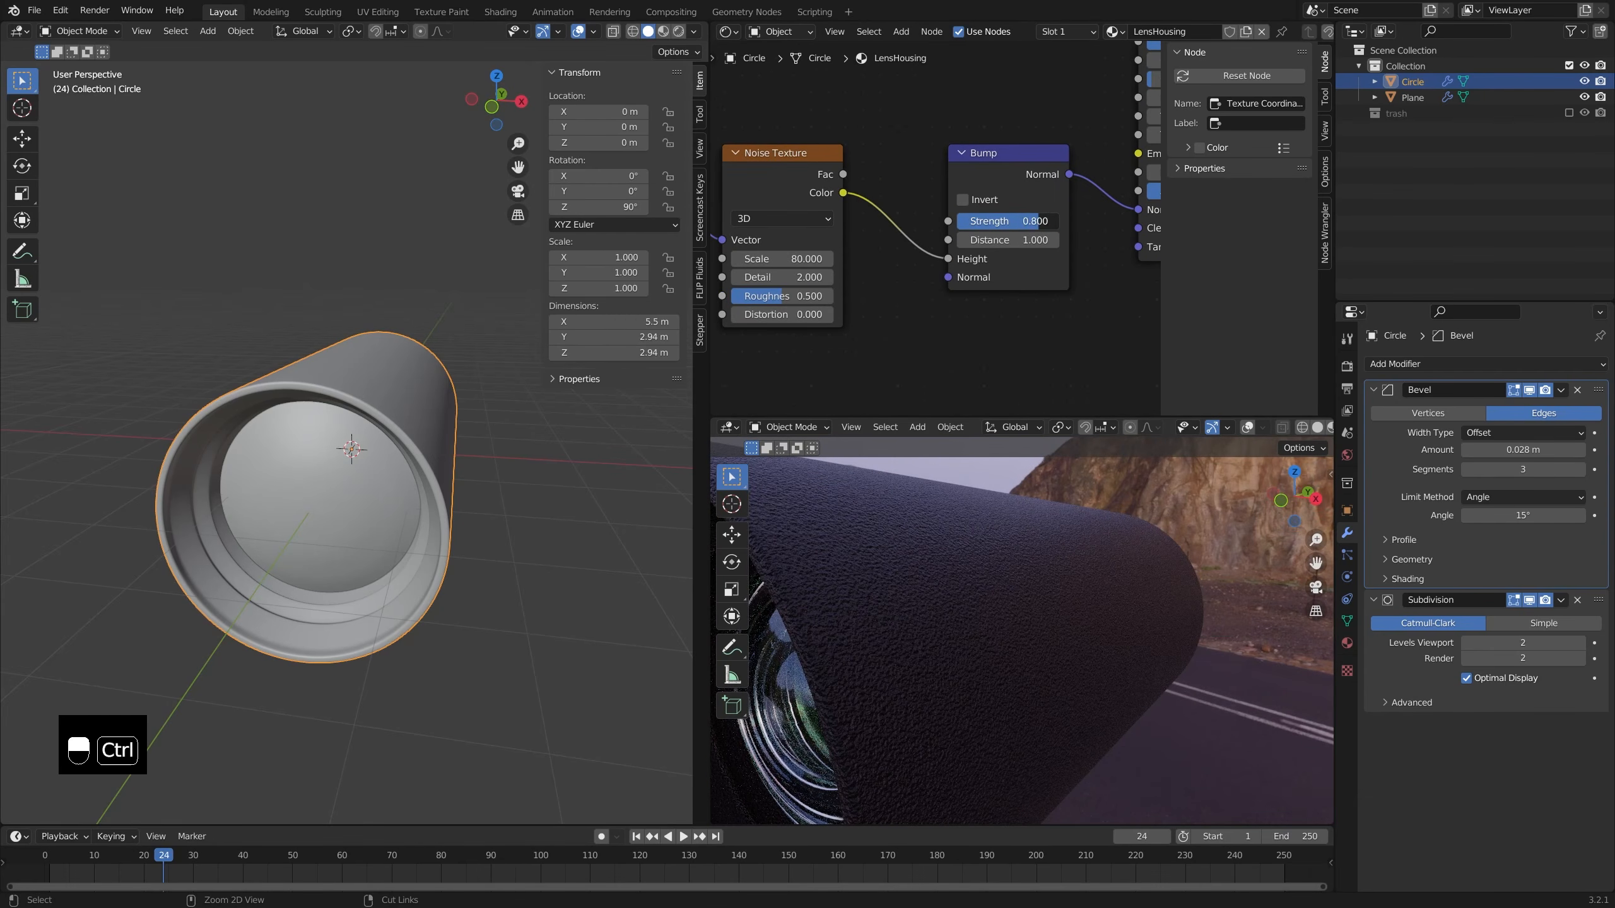
- Set the housing material's Bump node to a strength of 0.4 and a distance of 0.01
{"action": "left_click_drag", "start_coordinate": [1012, 221], "coordinate": [971, 220], "text": "ctrl"}
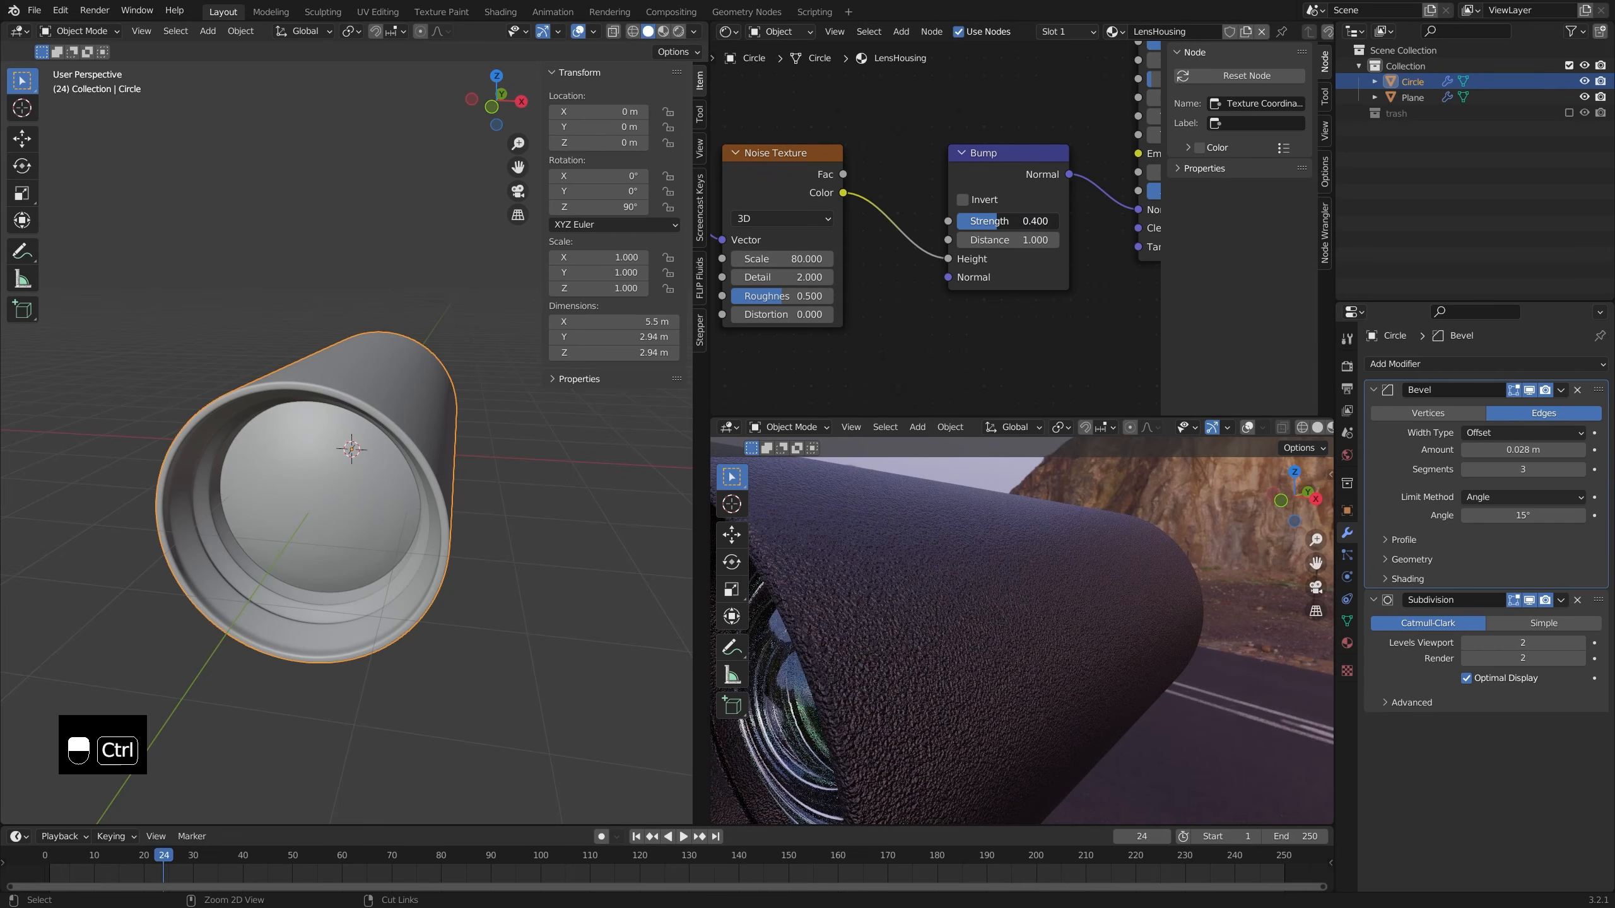
{"action": "left_click", "coordinate": [1031, 239]}
{"action": "type", "text": ".01"}
{"action": "key", "text": "Return"}
- Examine the adjusted bump texture on the lens housing in the rendered view, both up close and from a distance
{"action": "middle_click_drag", "start_coordinate": [991, 484], "coordinate": [946, 553]}
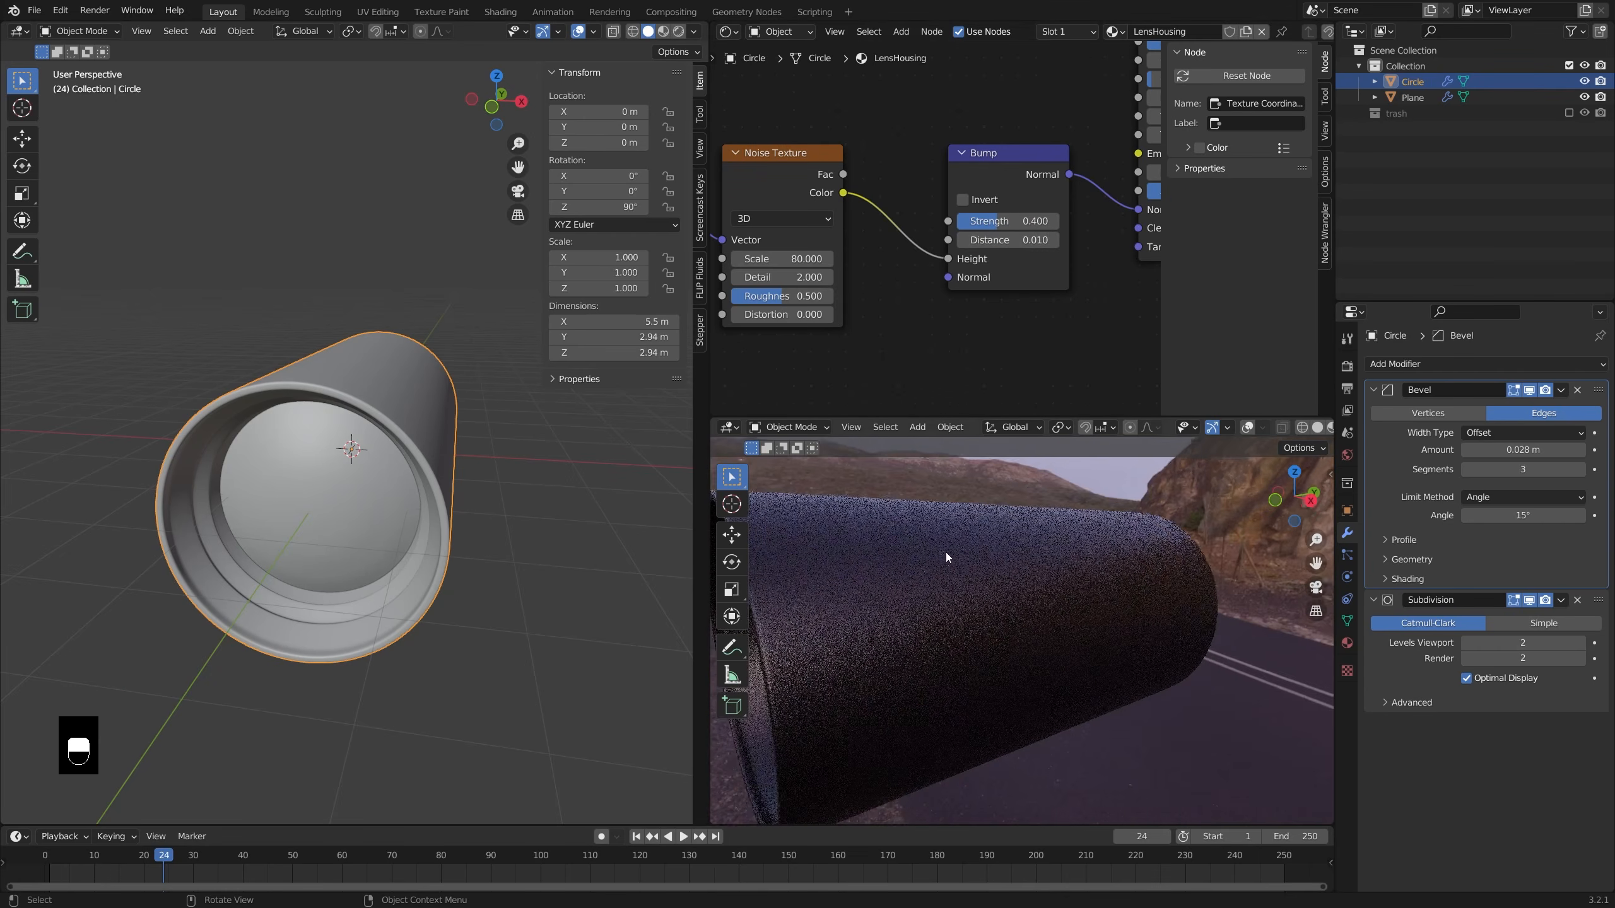
{"action": "scroll", "coordinate": [899, 589], "scroll_direction": "up", "scroll_amount": 3}
{"action": "middle_click_drag", "start_coordinate": [939, 701], "coordinate": [980, 535]}
{"action": "scroll", "coordinate": [1050, 547], "scroll_direction": "down", "scroll_amount": 5}
{"action": "left_click_drag", "start_coordinate": [1281, 482], "coordinate": [1036, 547]}
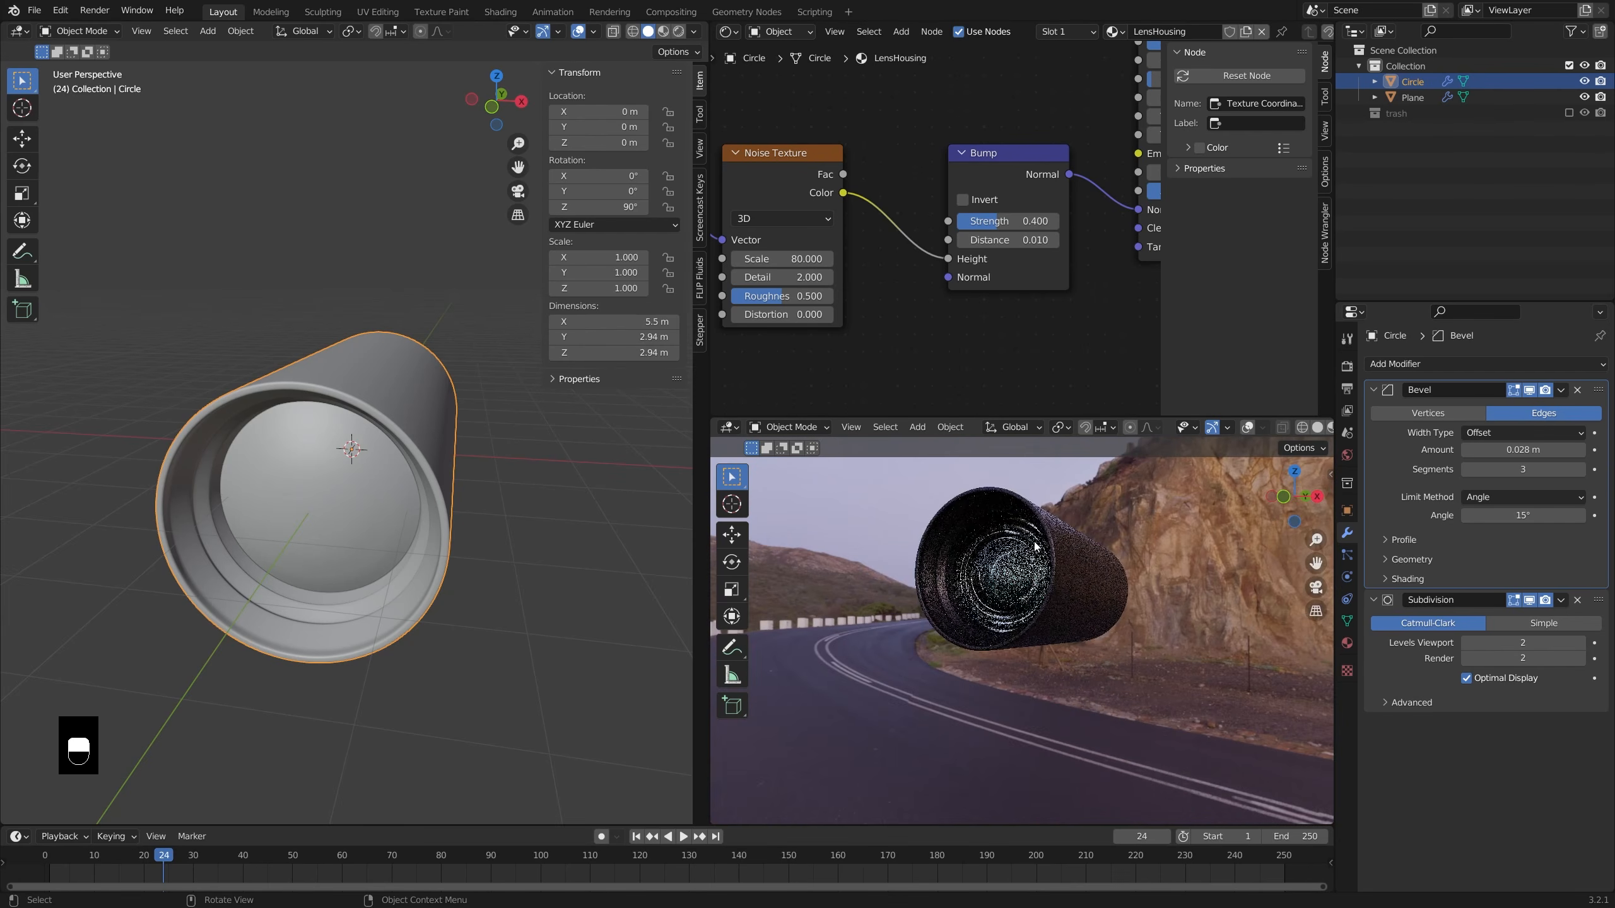
{"action": "key", "text": "KP_0"}
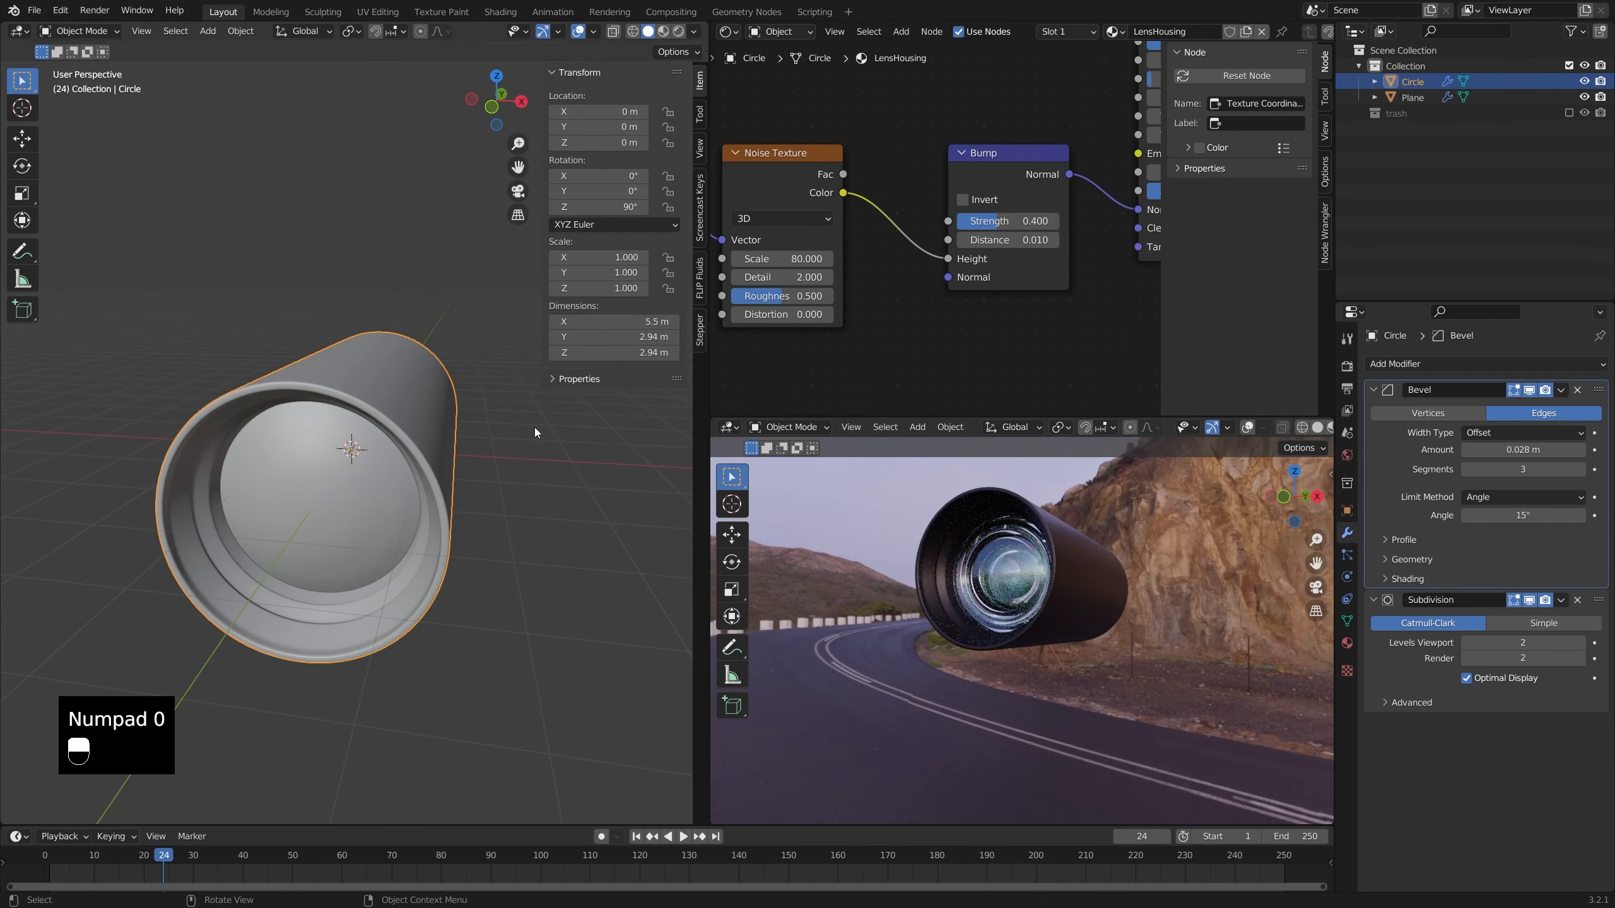
{"action": "middle_click_drag", "start_coordinate": [1088, 518], "coordinate": [1008, 550]}
{"action": "scroll", "coordinate": [545, 471], "scroll_direction": "down", "scroll_amount": 3}
- Add a camera to the scene and make it the active view
{"action": "scroll", "coordinate": [500, 481], "scroll_direction": "down", "scroll_amount": 1}
{"action": "middle_click_drag", "start_coordinate": [500, 480], "coordinate": [456, 472]}
{"action": "key", "text": "shift+a"}
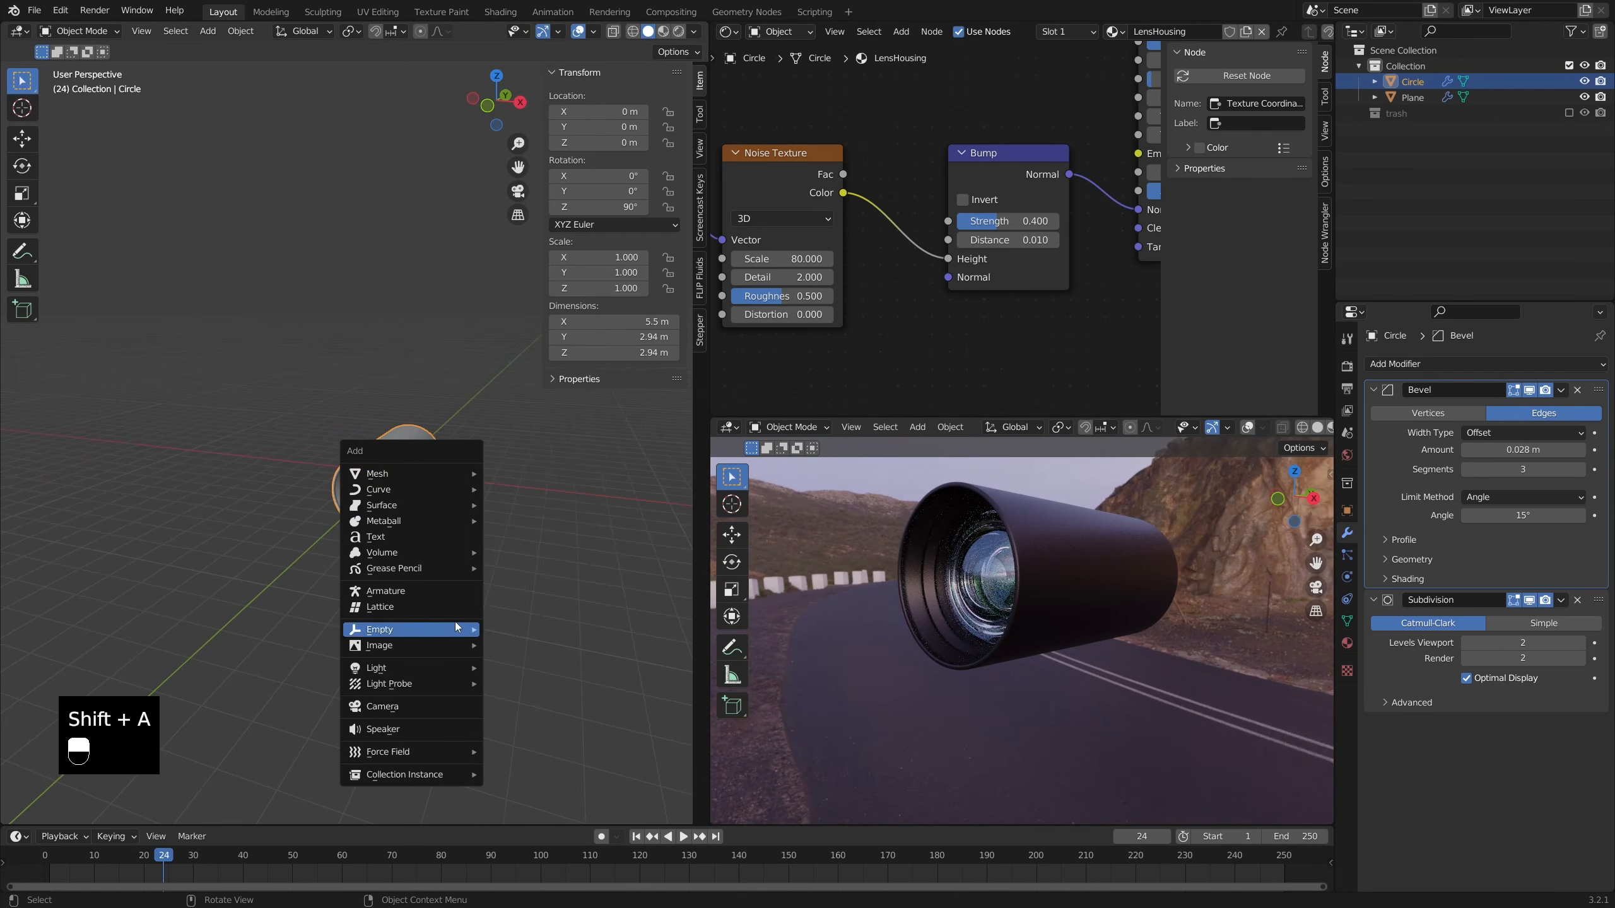
{"action": "left_click", "coordinate": [407, 707]}
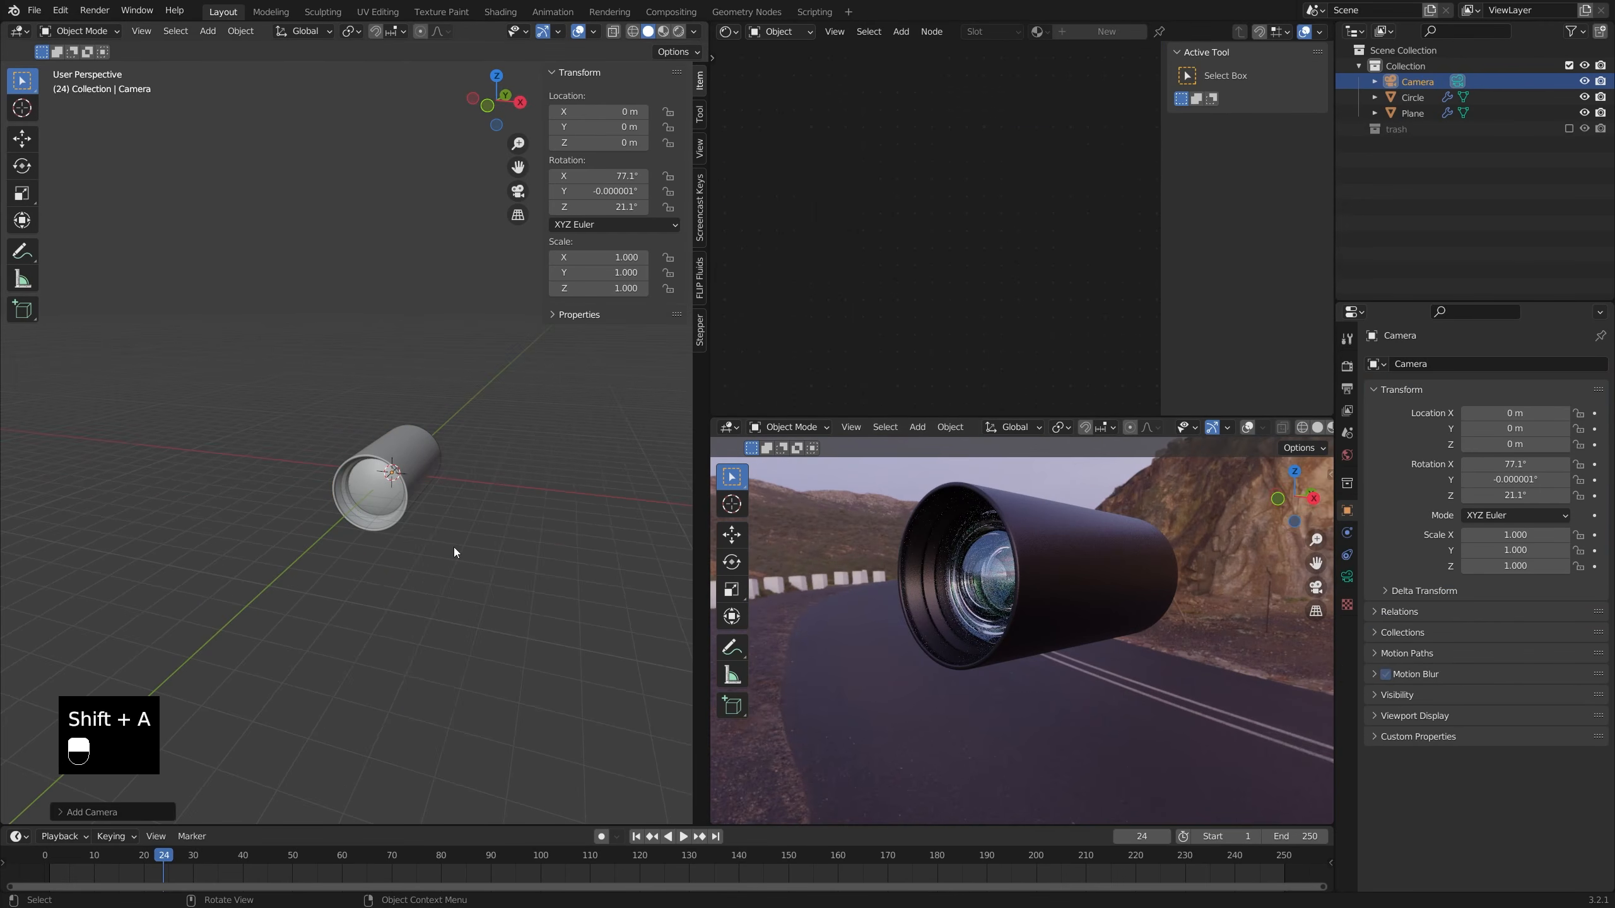
{"action": "key", "text": "ctrl+KP_0"}
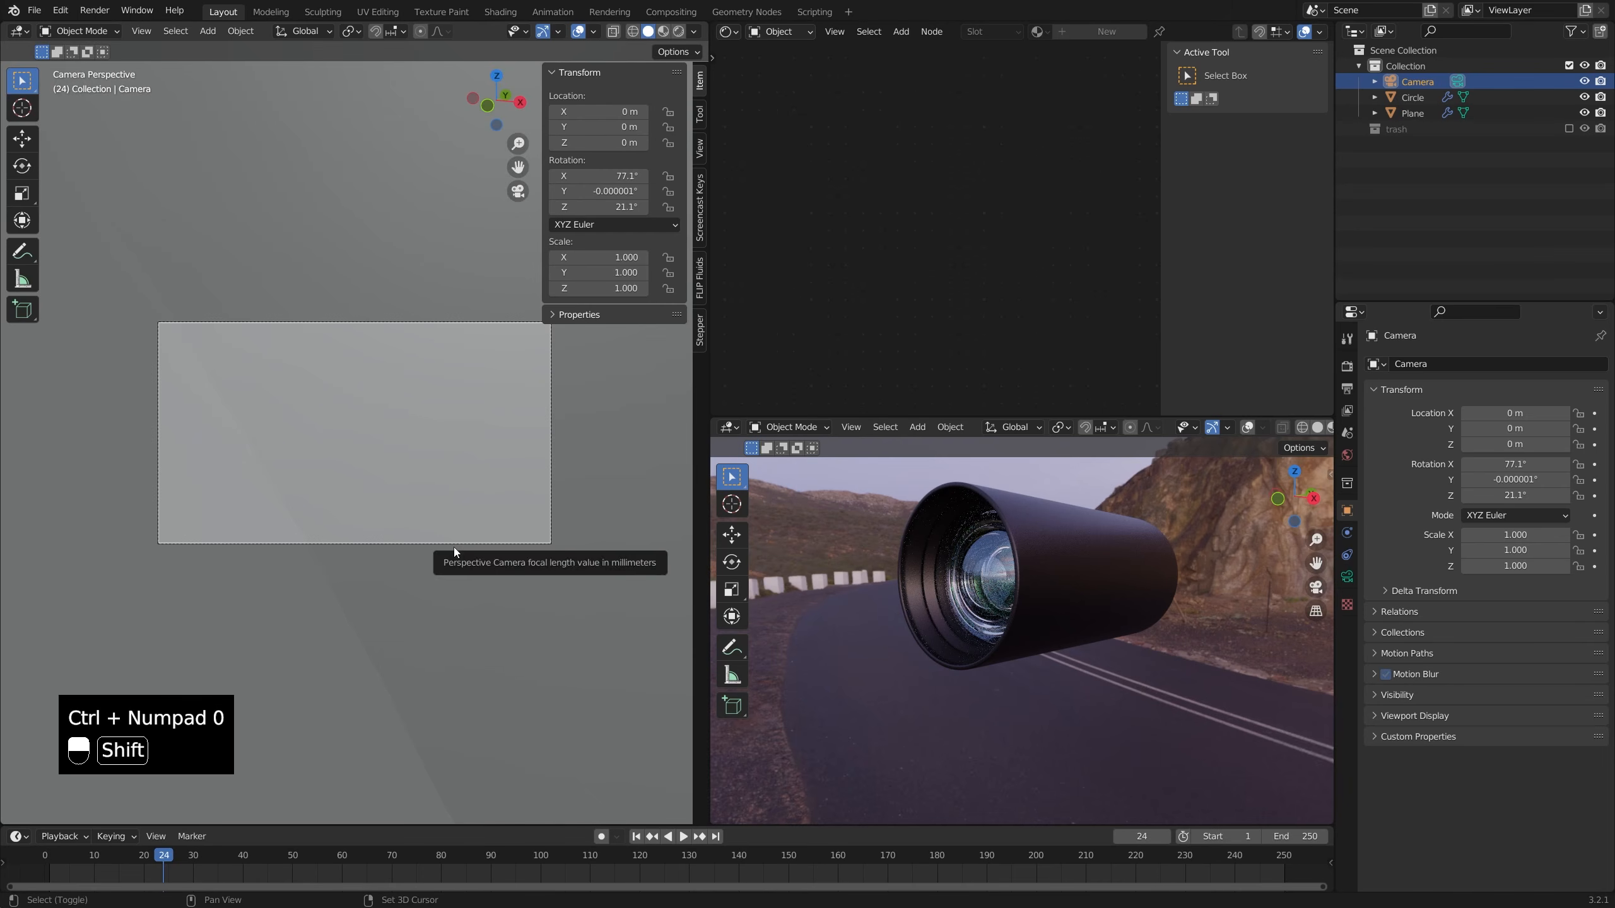
- Fly the camera to about X 5.2, Y -8.6, Z -1.5 m to frame the lens, and show its view in the rendered viewport
{"action": "key", "text": "shift+grave"}
{"action": "key", "text": "s"}
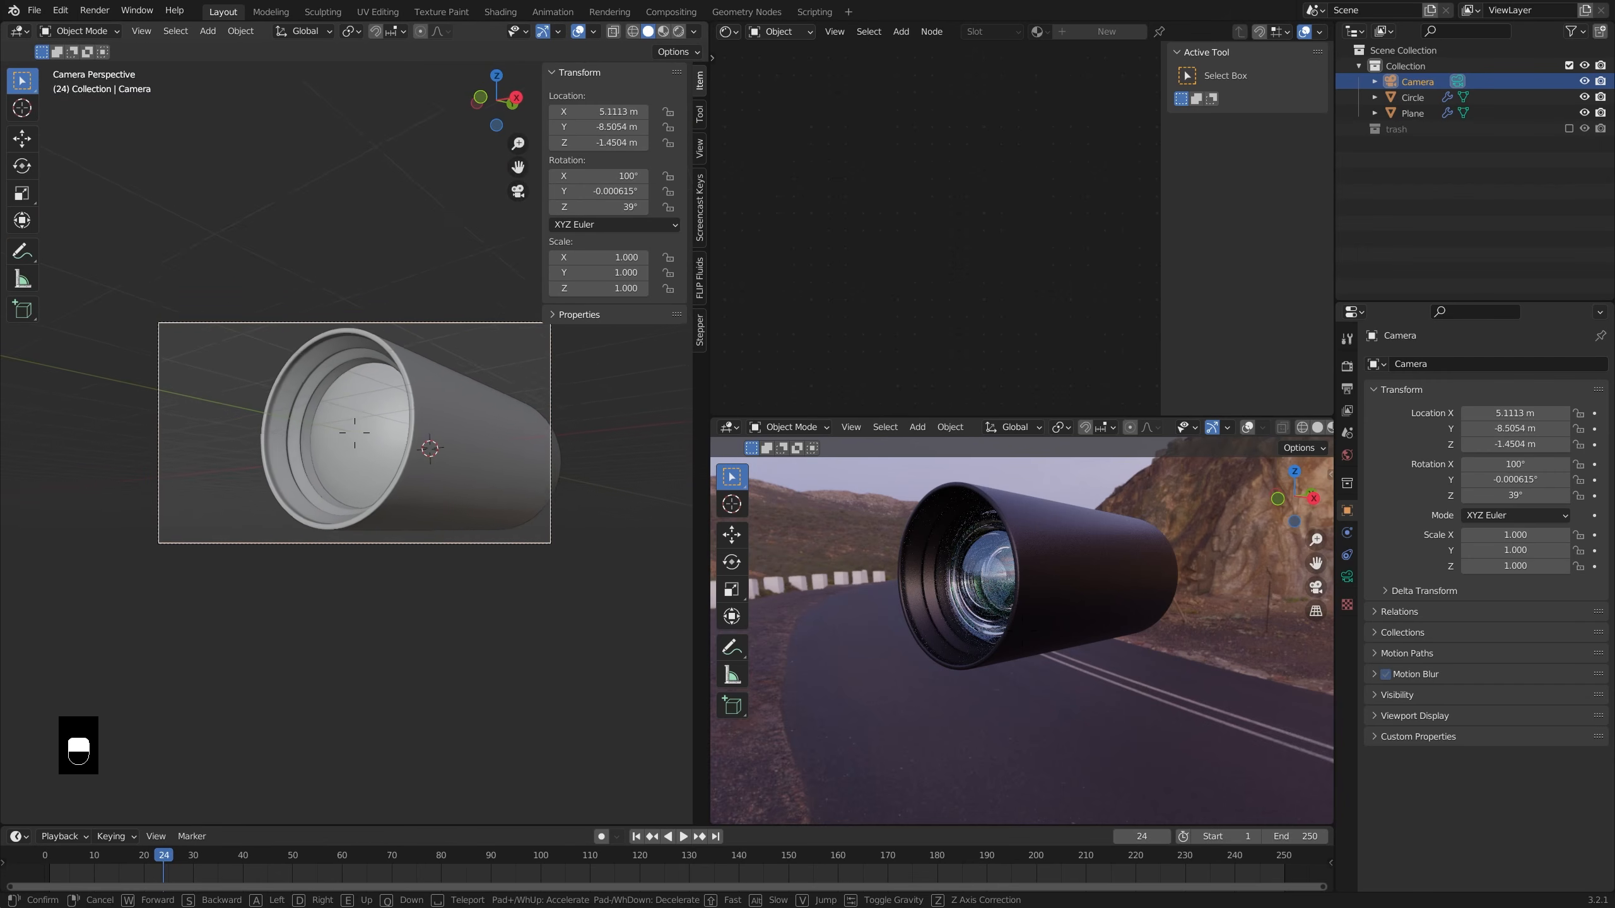
{"action": "left_click", "coordinate": [1183, 595]}
{"action": "key", "text": "KP_0"}
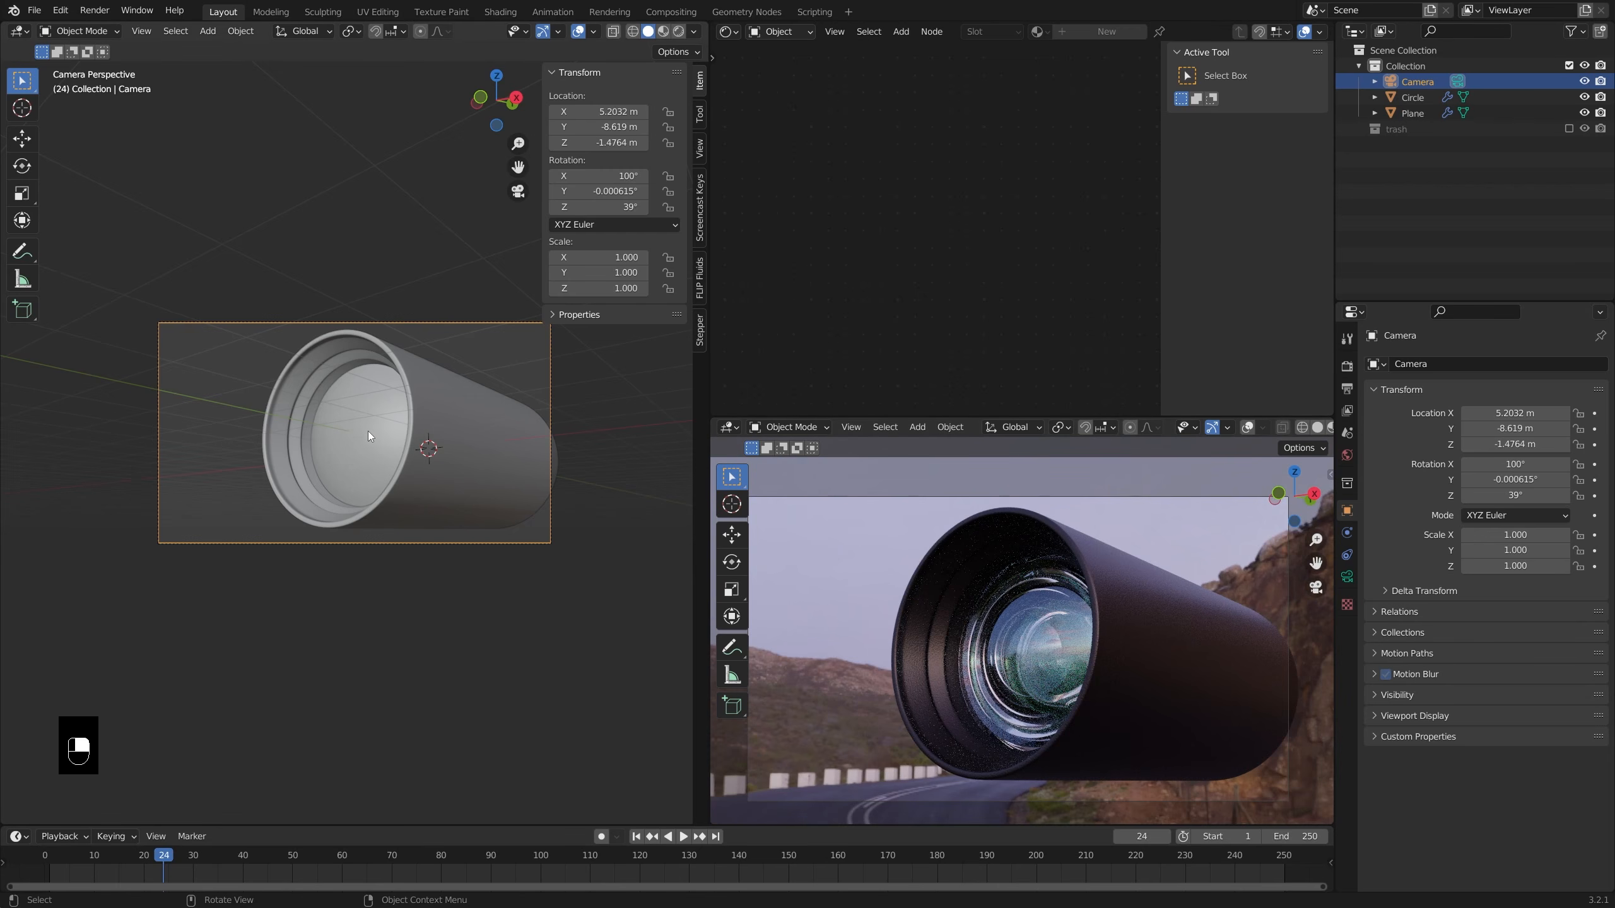
- Add a spot light at the scene origin
{"action": "scroll", "coordinate": [359, 432], "scroll_direction": "down", "scroll_amount": 2}
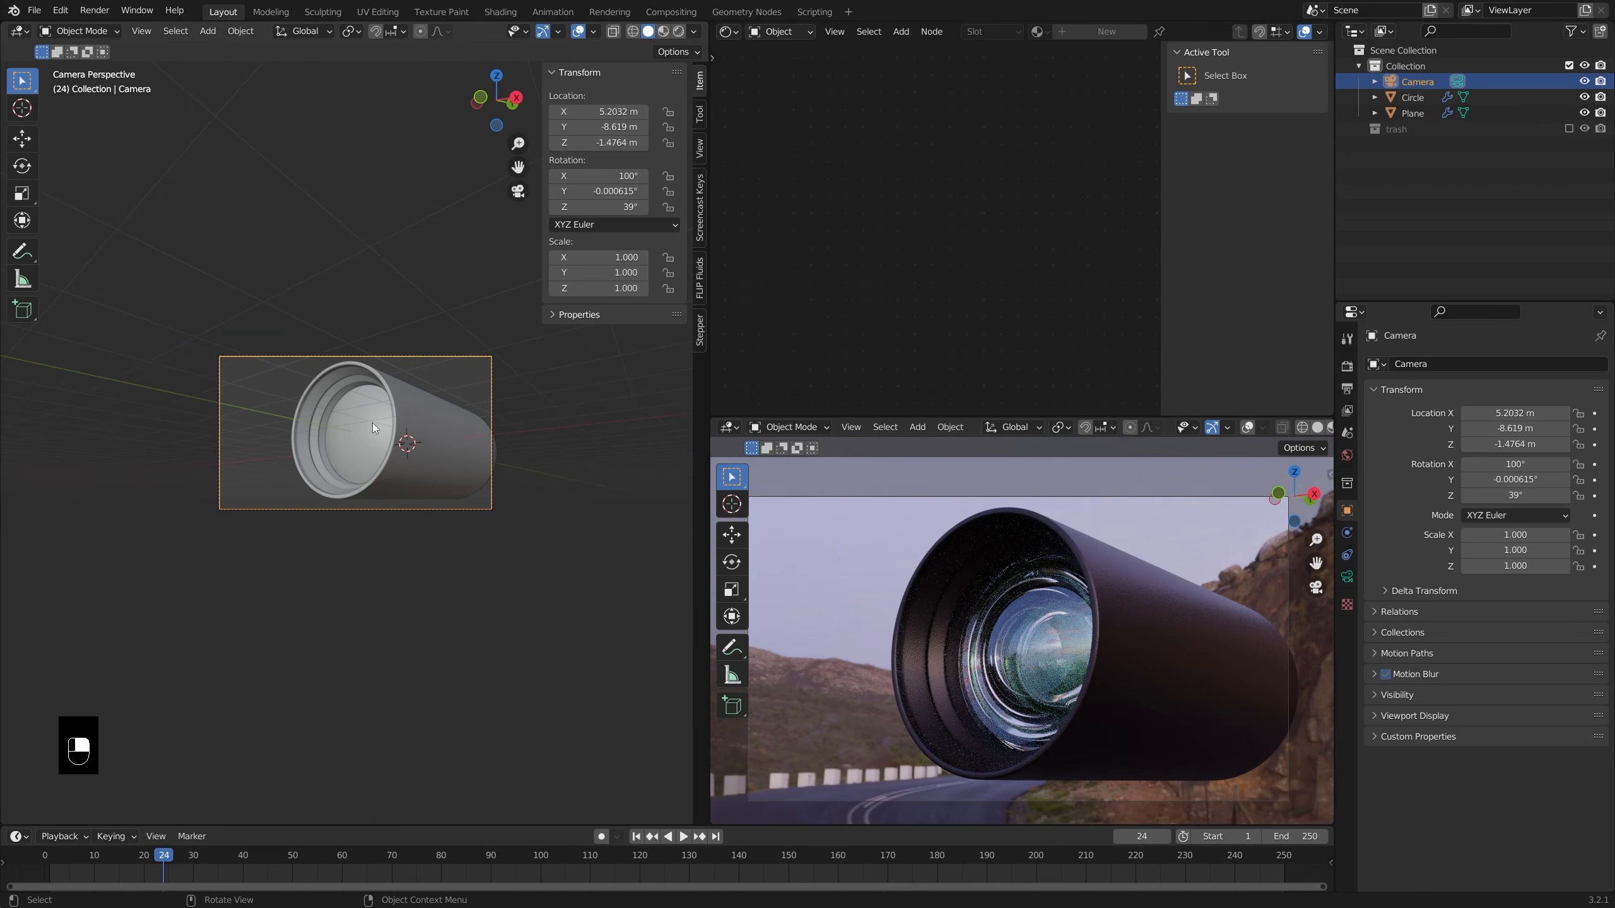
{"action": "key", "text": "shift+a"}
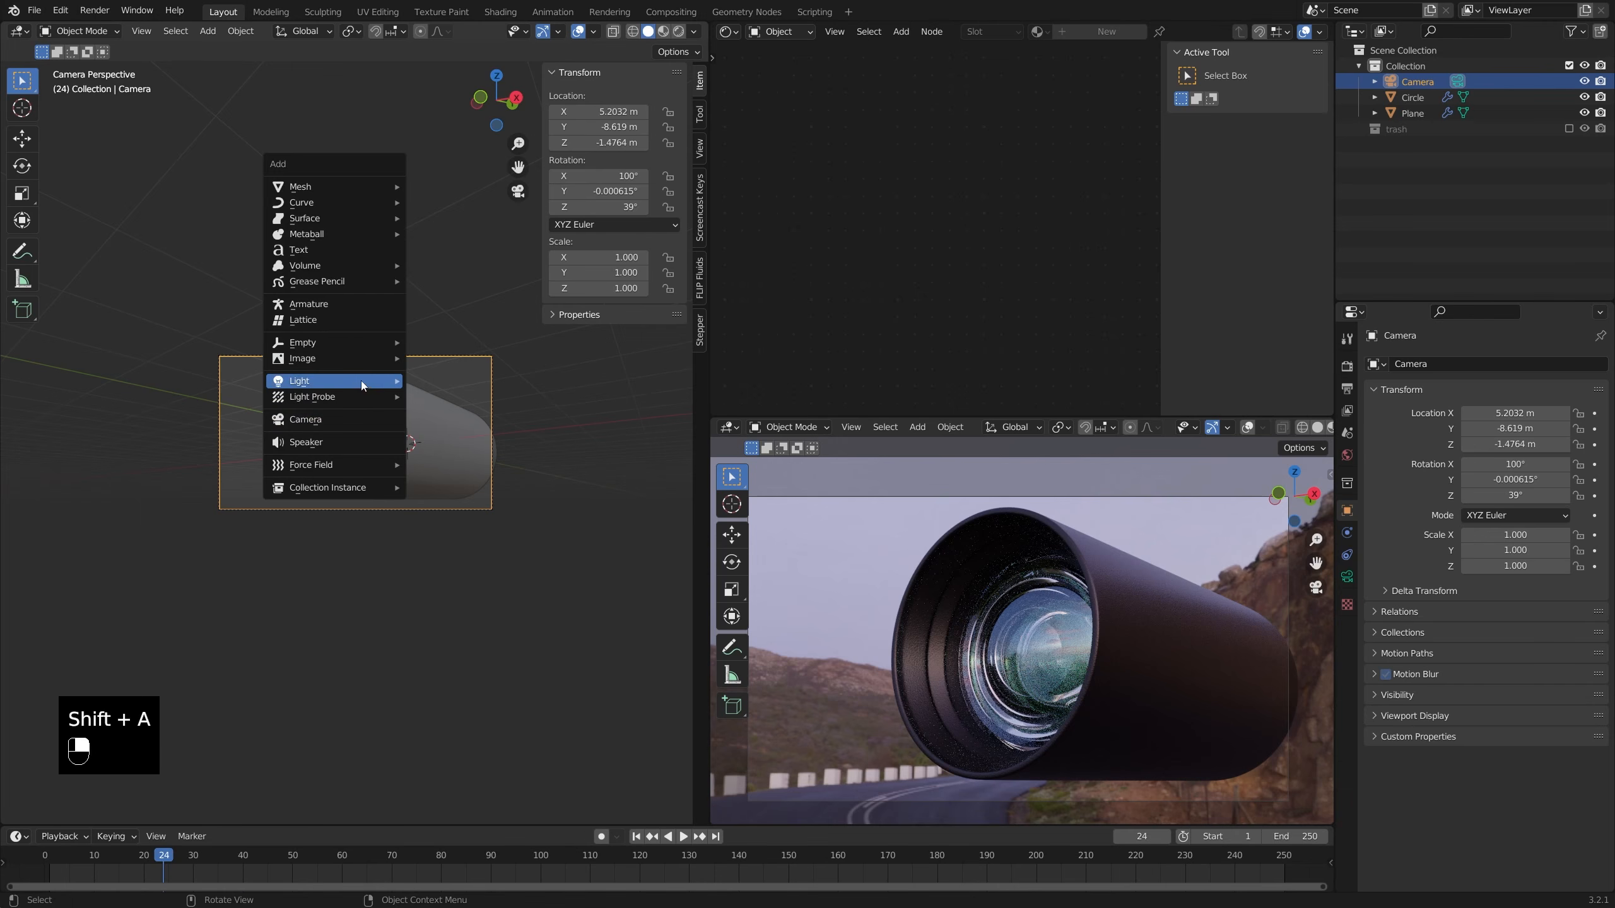
{"action": "mouse_move", "coordinate": [355, 266]}
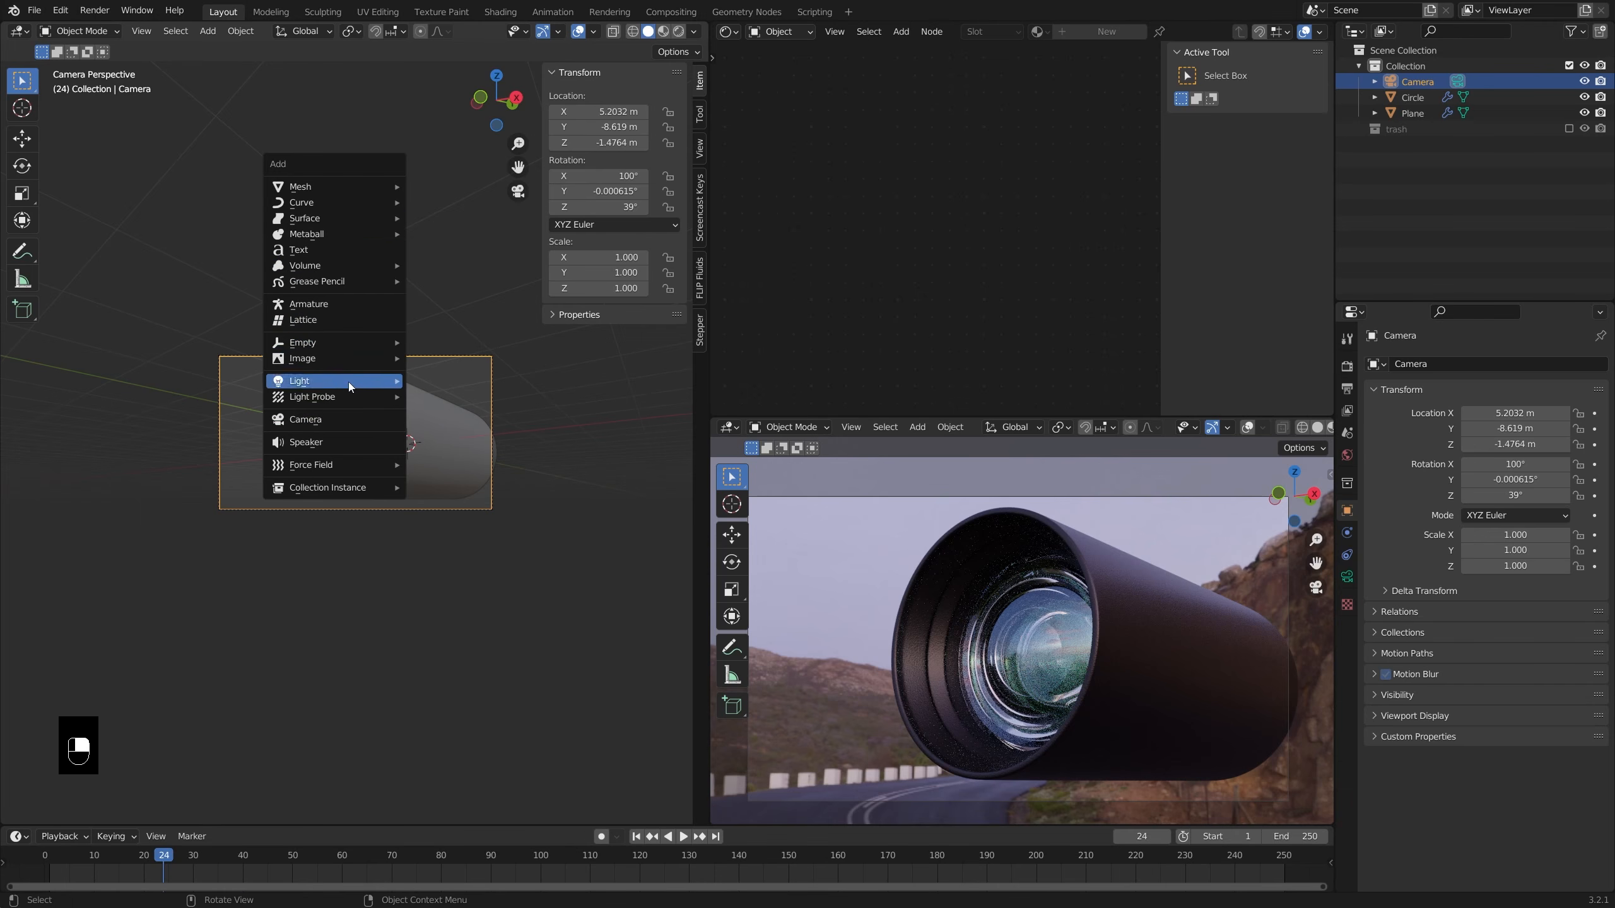
{"action": "mouse_move", "coordinate": [348, 381]}
{"action": "left_click", "coordinate": [482, 417]}
{"action": "middle_click_drag", "start_coordinate": [482, 418], "coordinate": [522, 426]}
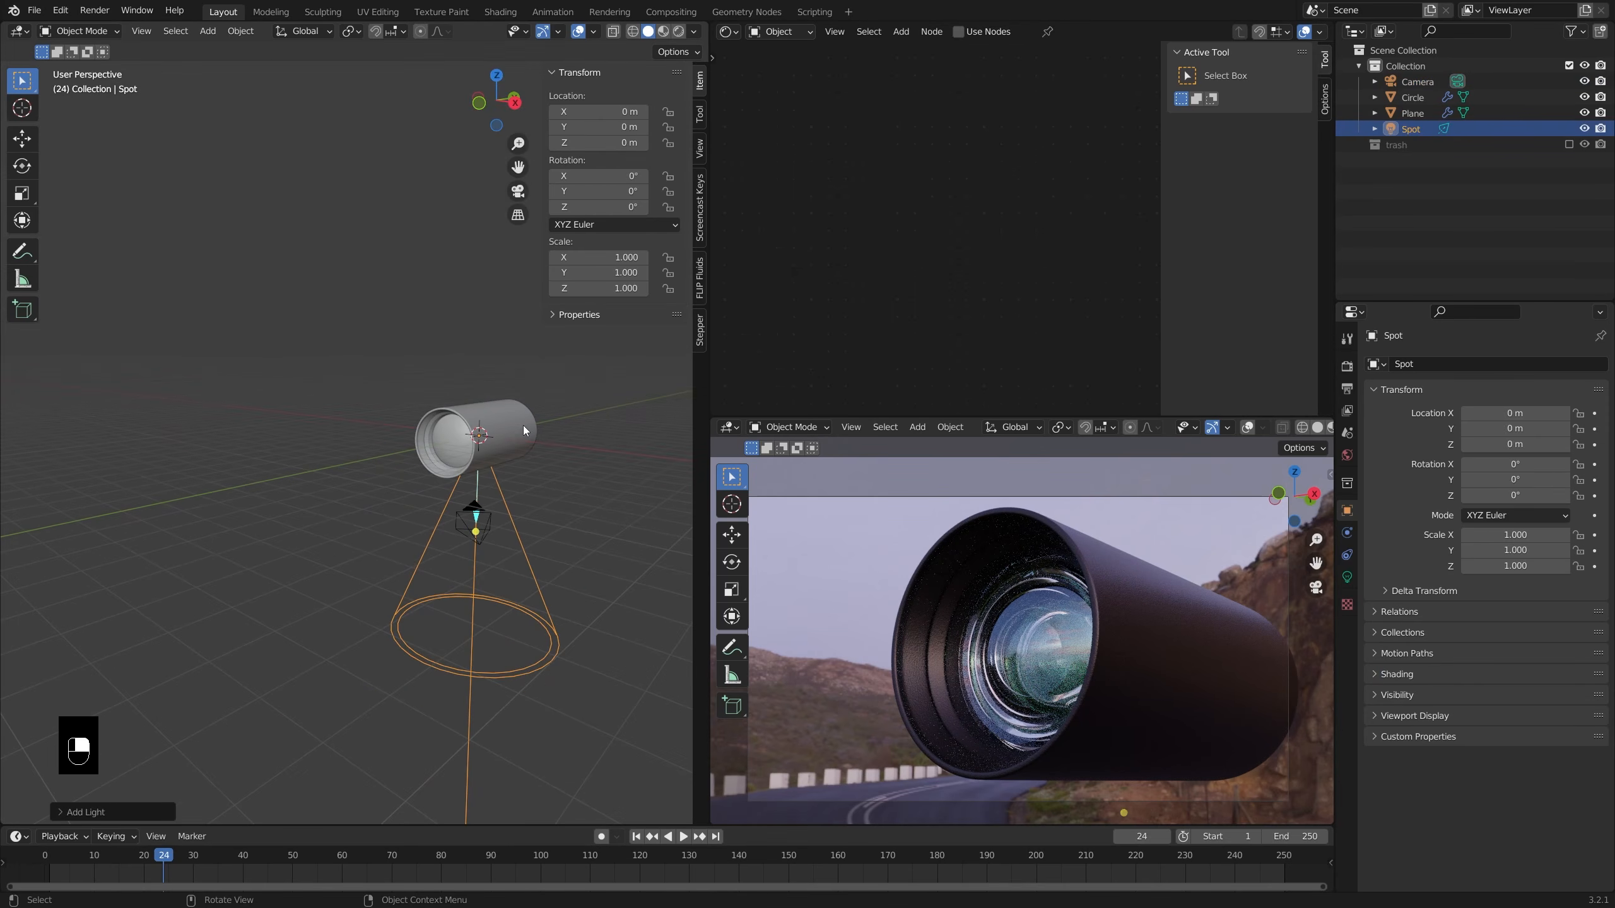
- Rotate the spot light 90° about X and move it along Y to about -10.9 m, in front of the lens
{"action": "key", "text": "r"}
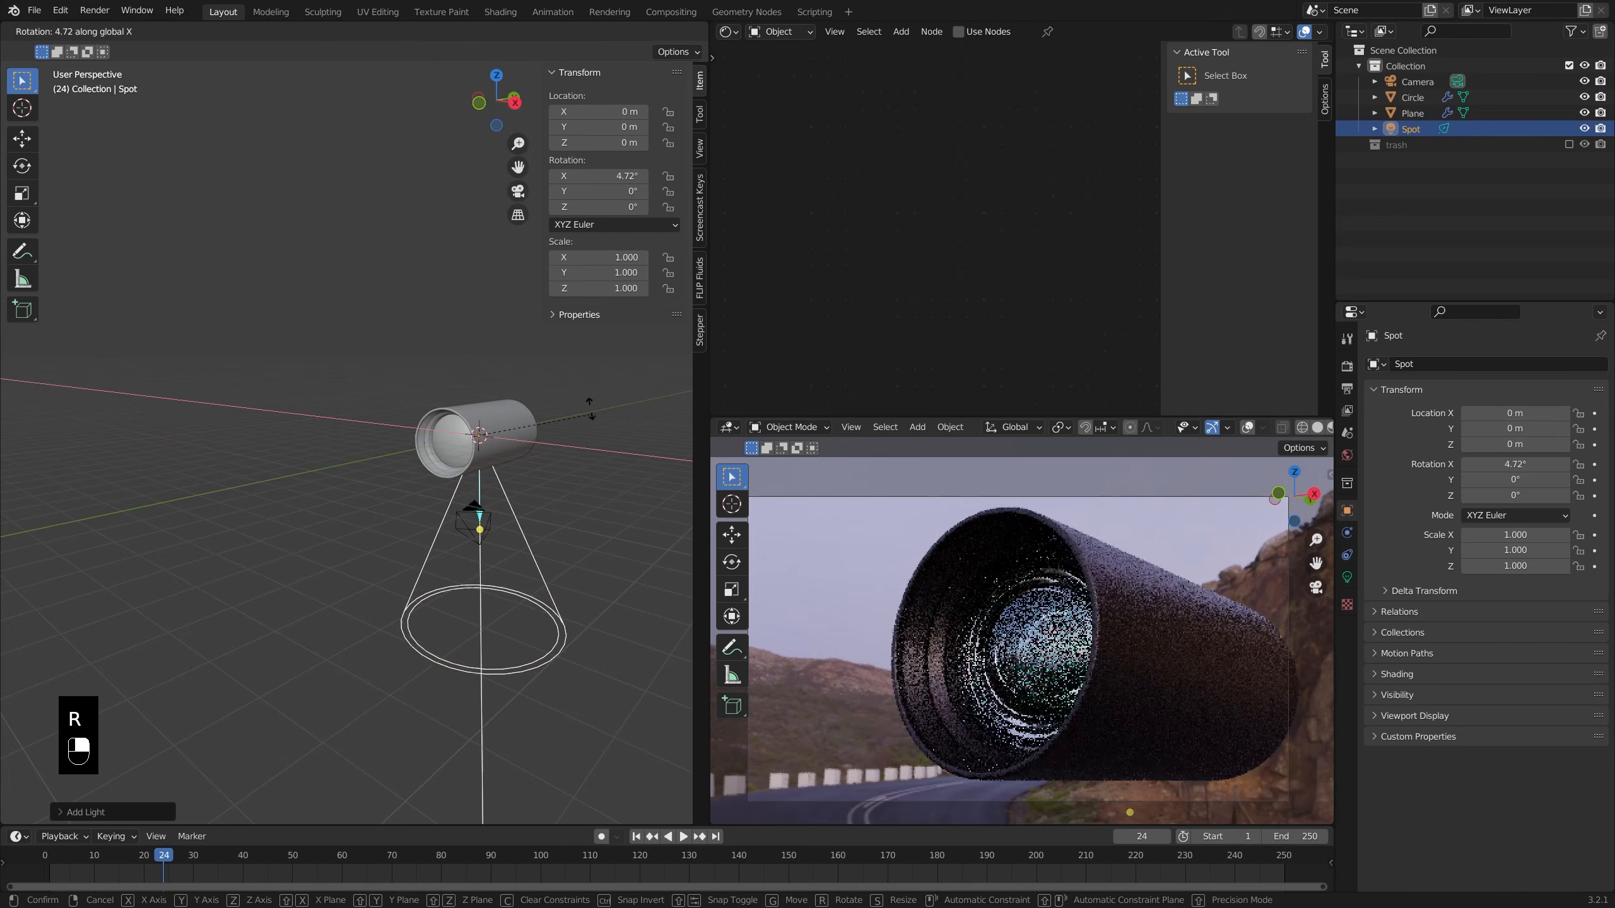
{"action": "left_click", "coordinate": [459, 333], "text": "ctrl"}
{"action": "key", "text": "g"}
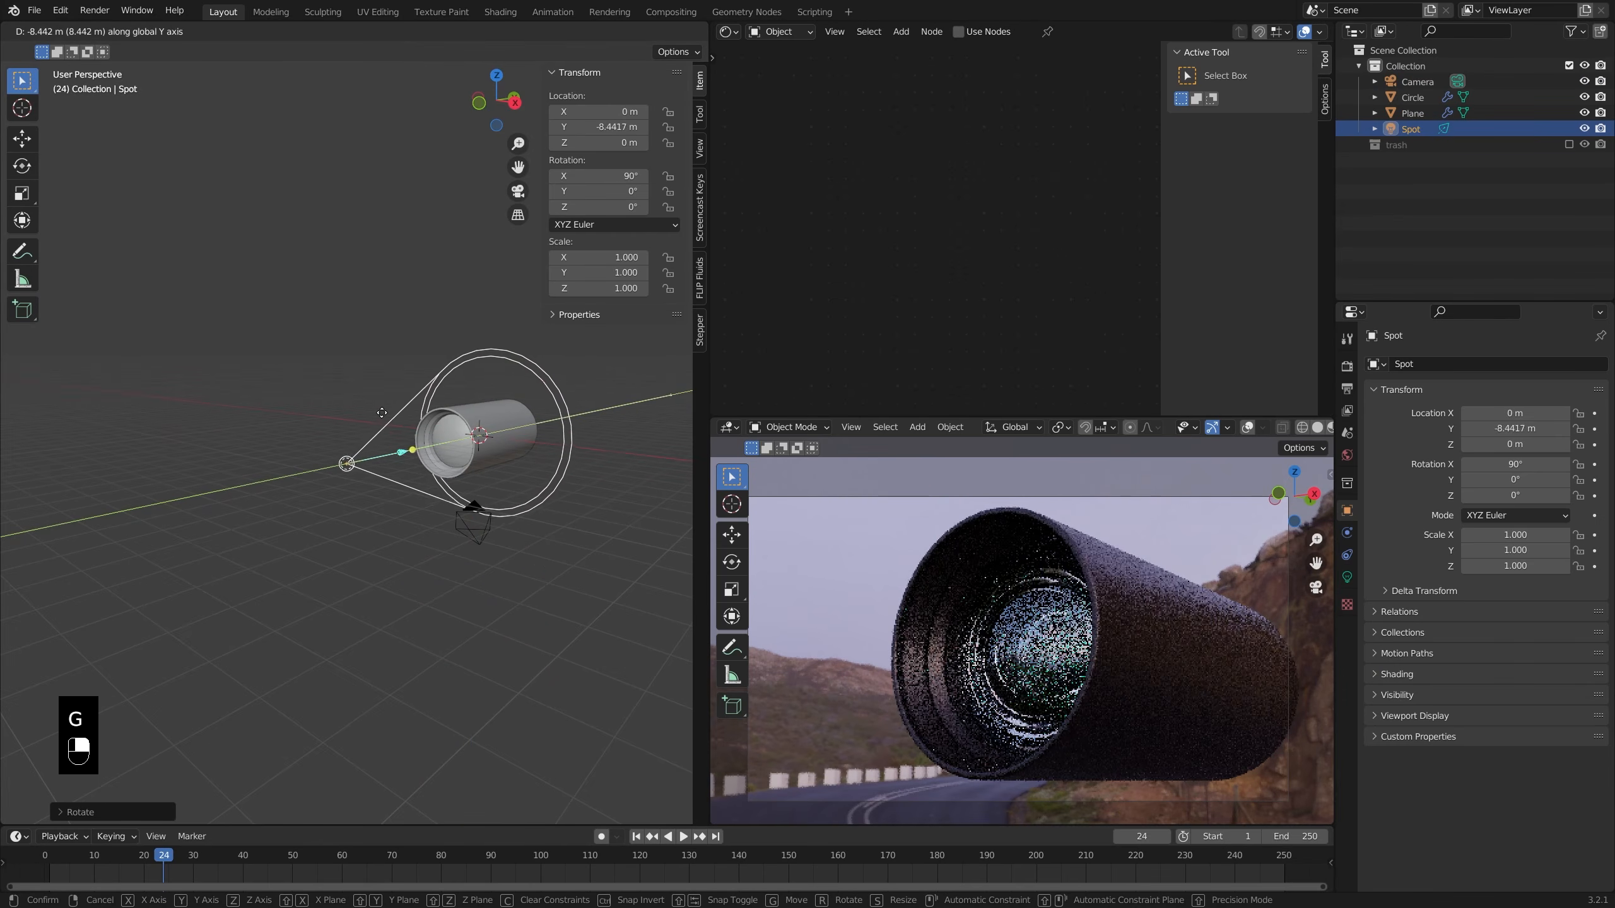
{"action": "left_click", "coordinate": [1137, 559]}
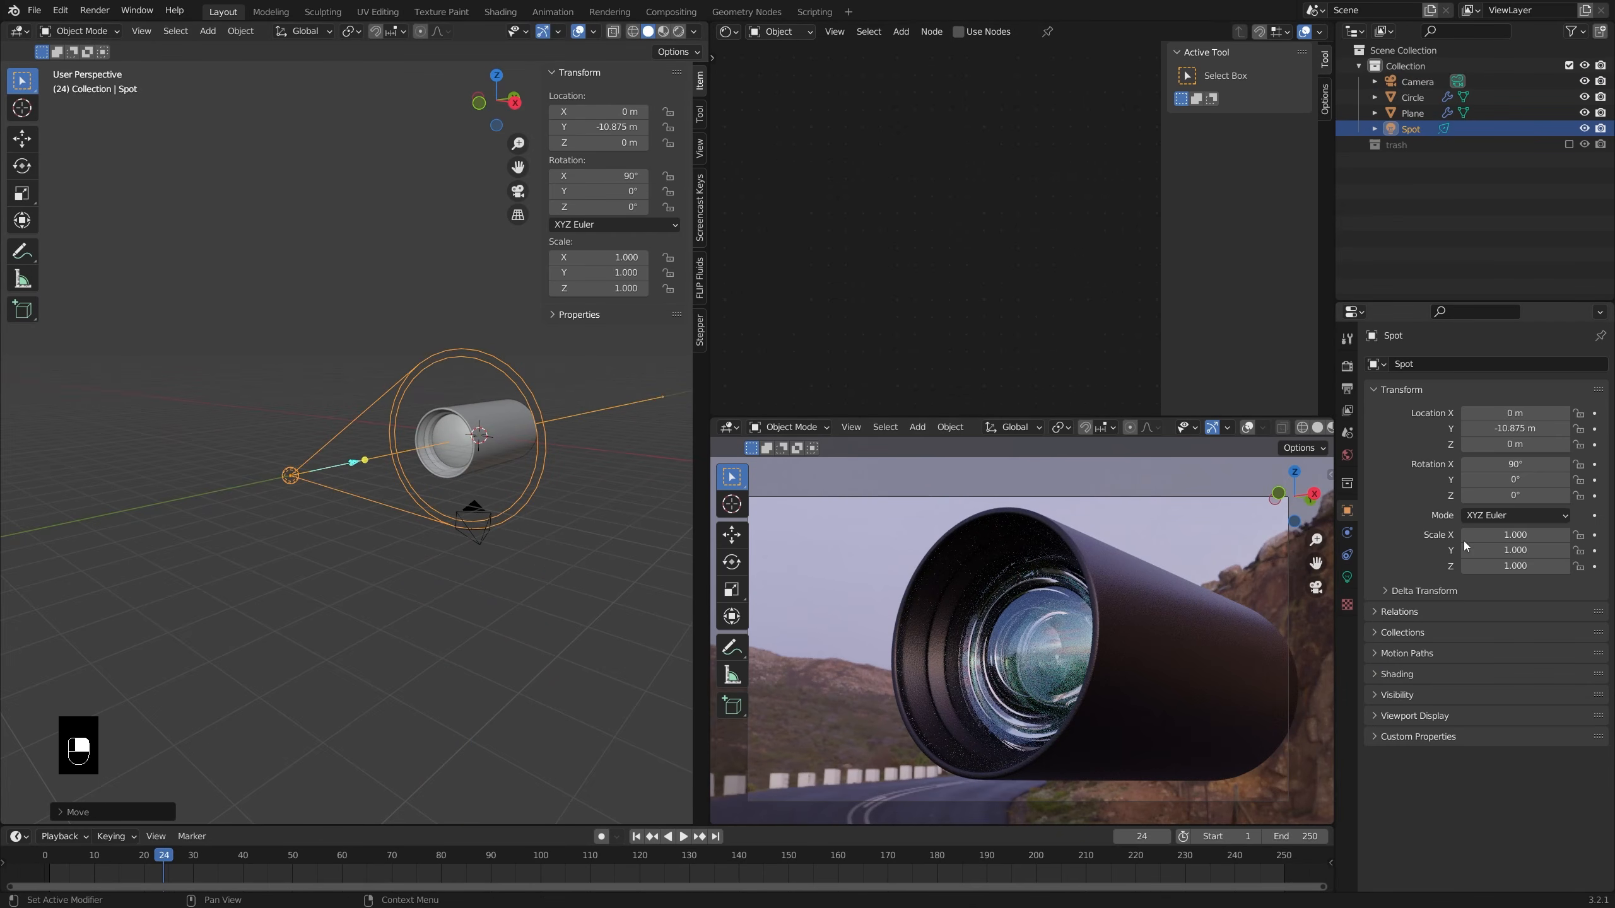
- Raise the spot light's power to about 1196 W and its radius to about 1.43 m
{"action": "left_click", "coordinate": [1347, 579]}
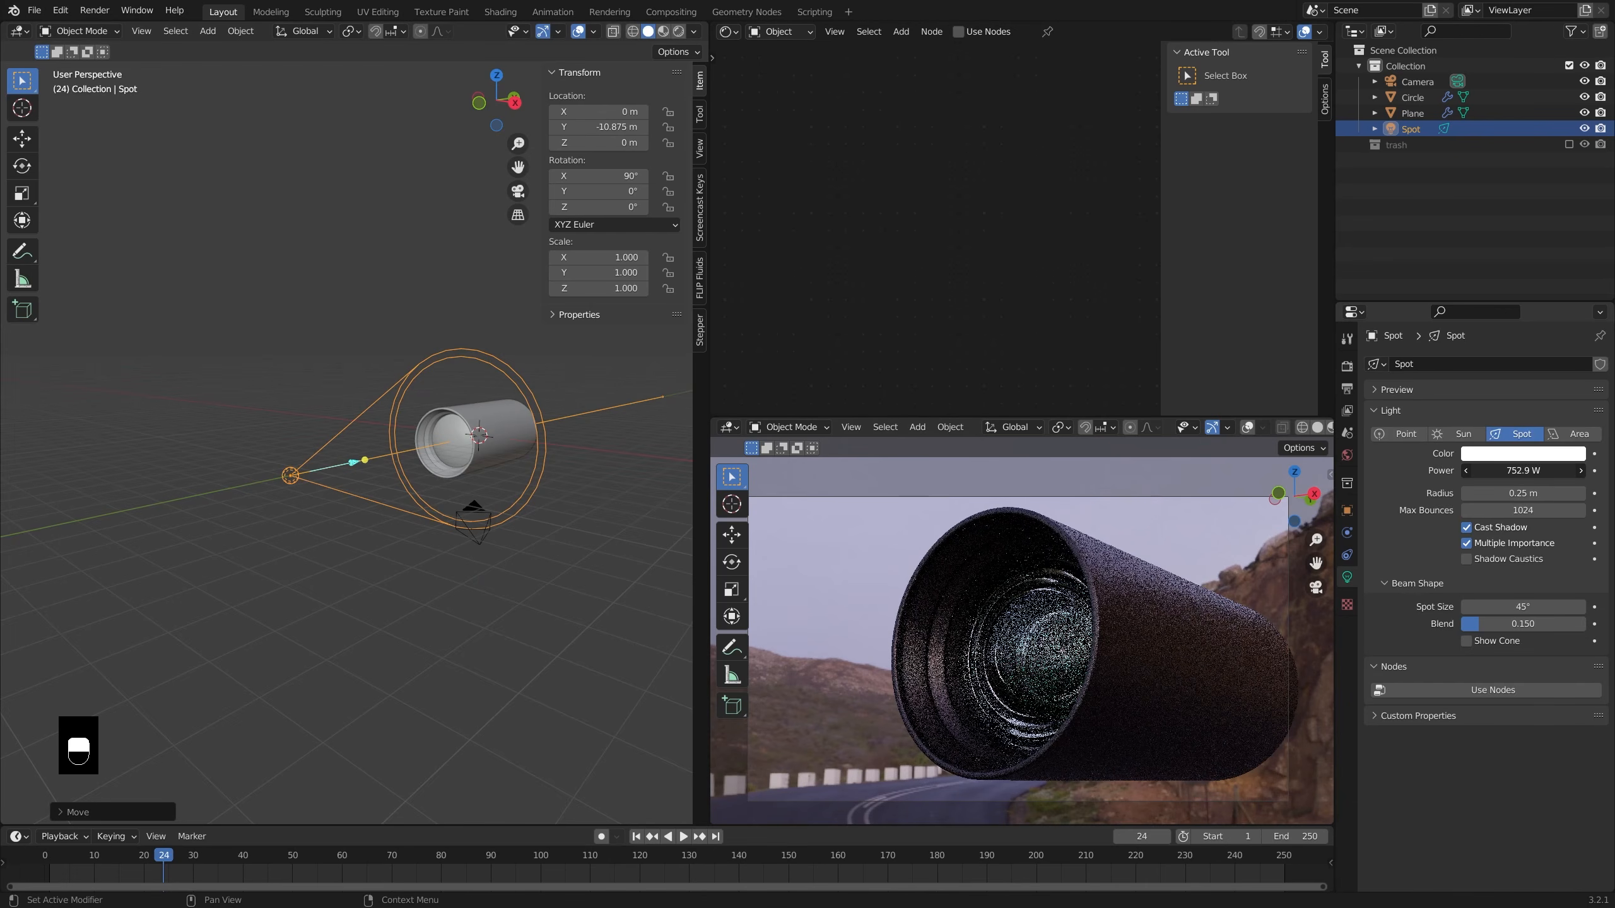
{"action": "right_click", "coordinate": [1524, 494]}
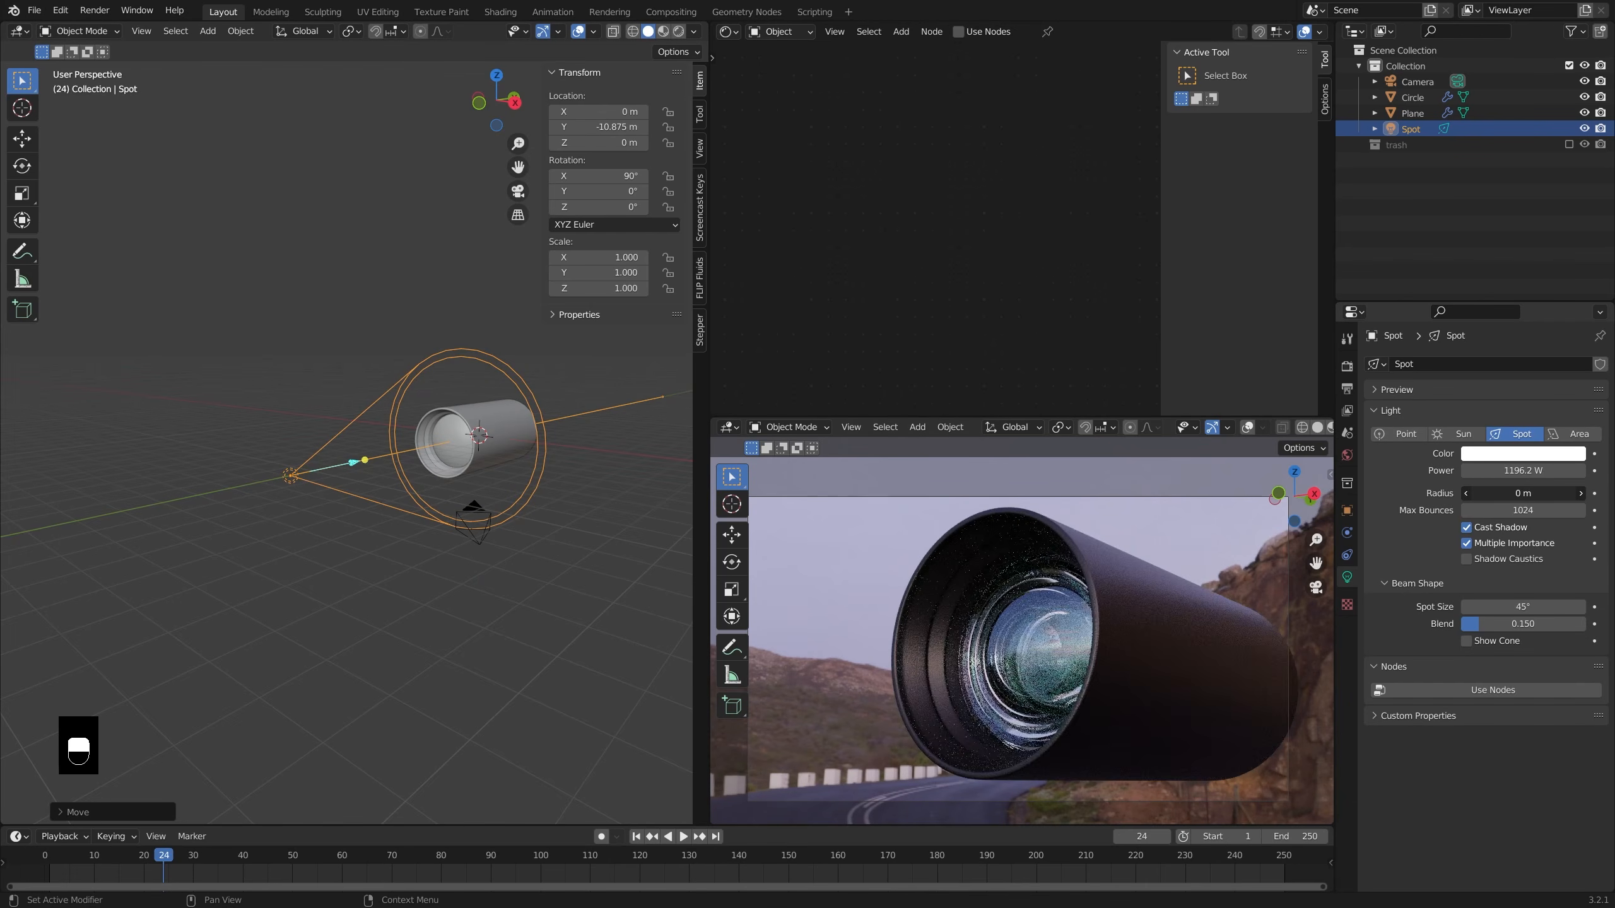
{"action": "left_click_drag", "start_coordinate": [1524, 494], "coordinate": [1573, 494]}
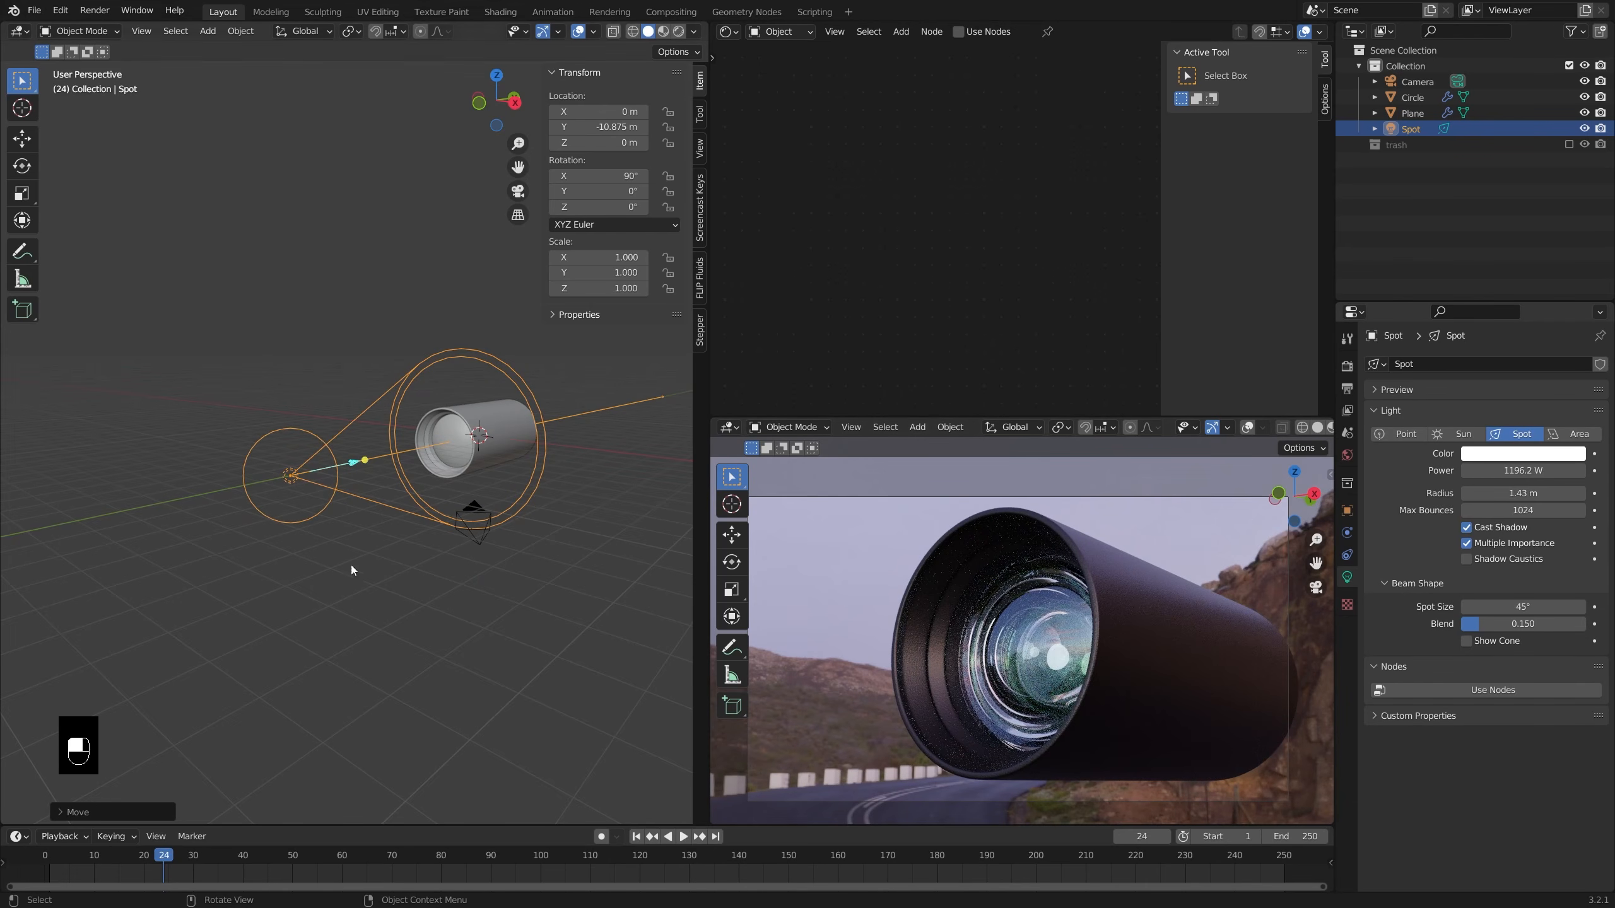
- Move the spot light to about X 2.6, Y -11.1, Z -1.0 m and angle it toward the lens at about 98.5°, 1.7°, 12.7°
{"action": "key", "text": "g"}
{"action": "middle_click", "coordinate": [432, 566]}
{"action": "left_click", "coordinate": [447, 562]}
{"action": "middle_click_drag", "start_coordinate": [443, 562], "coordinate": [413, 520]}
{"action": "key", "text": "g"}
{"action": "left_click", "coordinate": [510, 540]}
{"action": "middle_click_drag", "start_coordinate": [413, 520], "coordinate": [354, 530]}
{"action": "key", "text": "r"}
{"action": "key", "text": "r"}
{"action": "left_click", "coordinate": [368, 530]}
{"action": "key", "text": "g"}
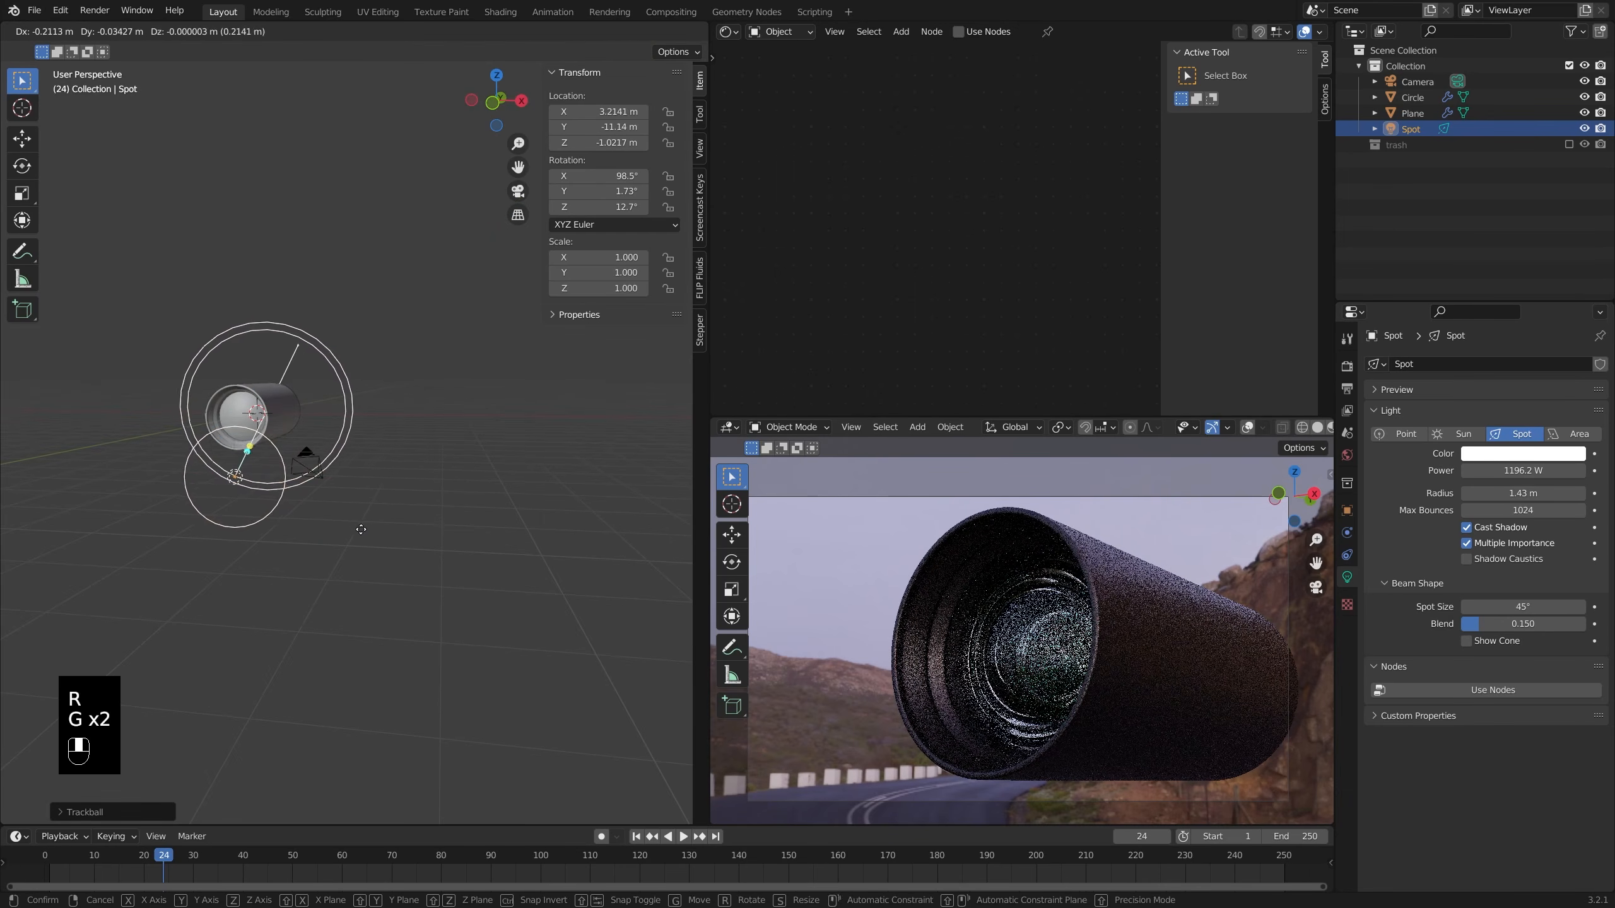
{"action": "left_click", "coordinate": [344, 529]}
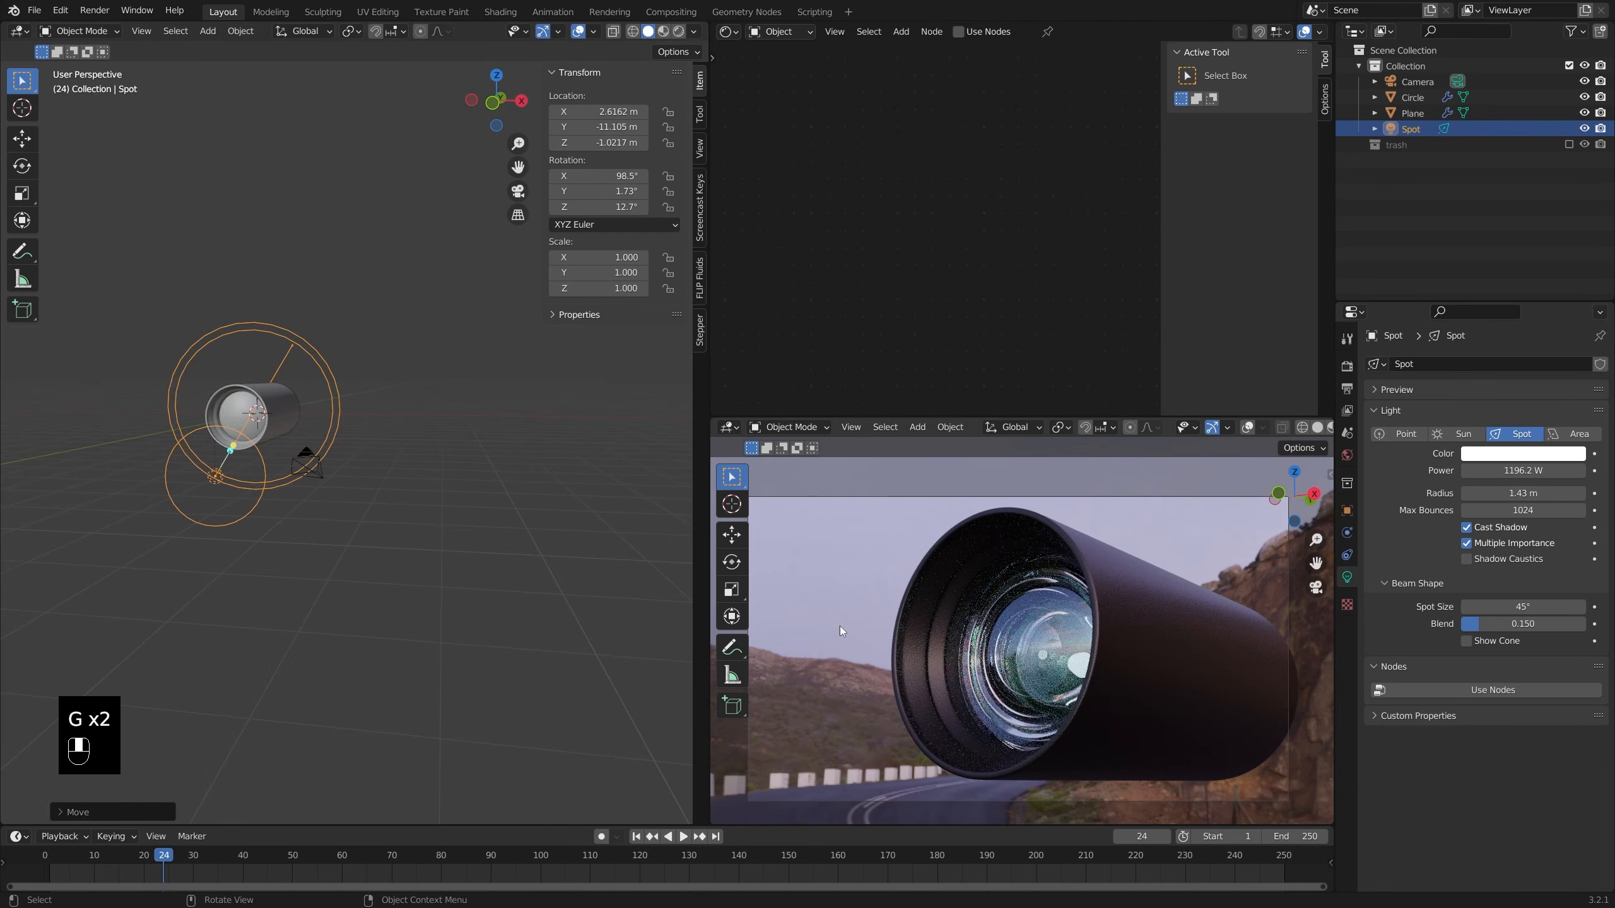
- Examine the spot light's reflections in the lens glass up close, and return to the camera view
{"action": "left_click", "coordinate": [1059, 650]}
{"action": "middle_click_drag", "start_coordinate": [1076, 636], "coordinate": [975, 651]}
{"action": "scroll", "coordinate": [1049, 642], "scroll_direction": "up", "scroll_amount": 3}
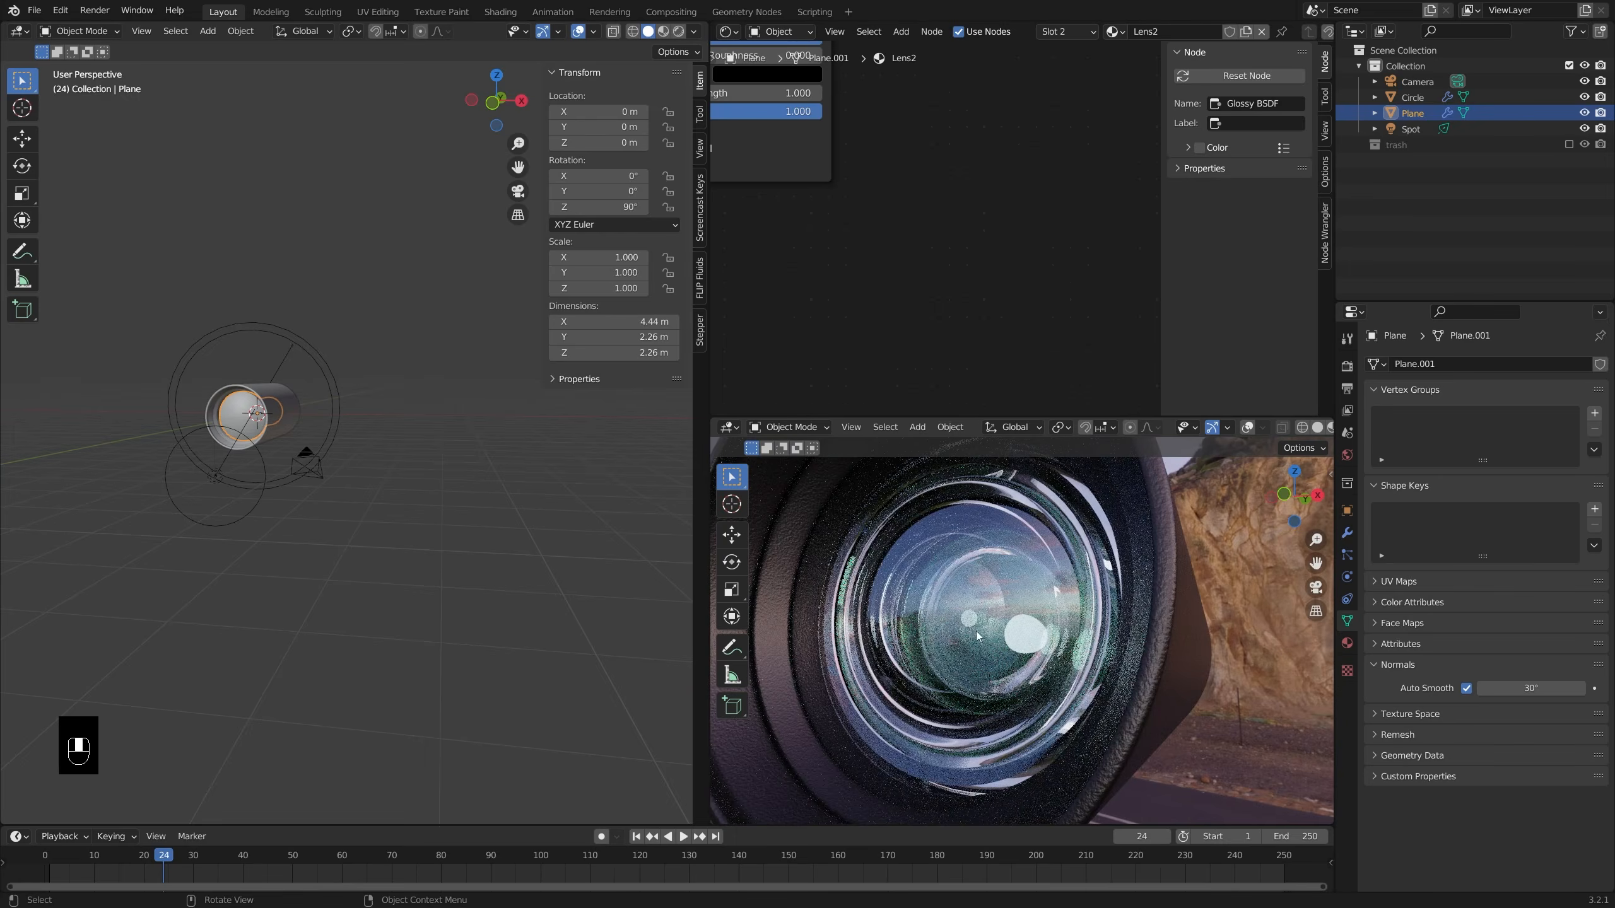
{"action": "scroll", "coordinate": [974, 630], "scroll_direction": "down", "scroll_amount": 3}
{"action": "key", "text": "KP_0"}
- Raise the spot light along Z to about -0.71 m and shift it along X to about 3.3 m
{"action": "left_click", "coordinate": [336, 439]}
{"action": "key", "text": "g"}
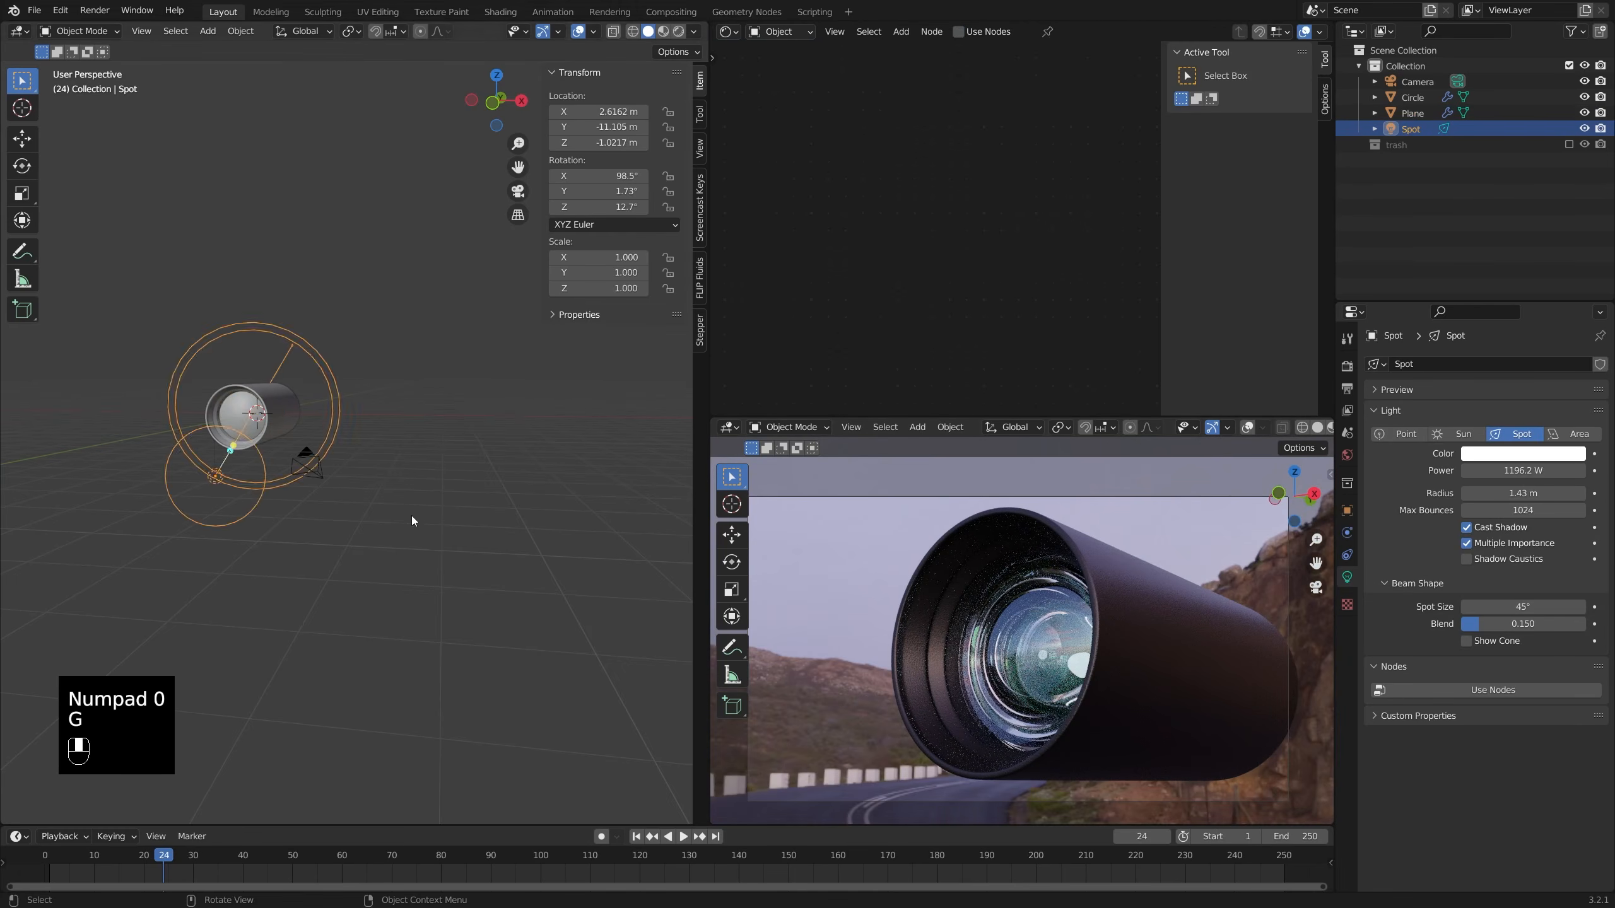
{"action": "key", "text": "g"}
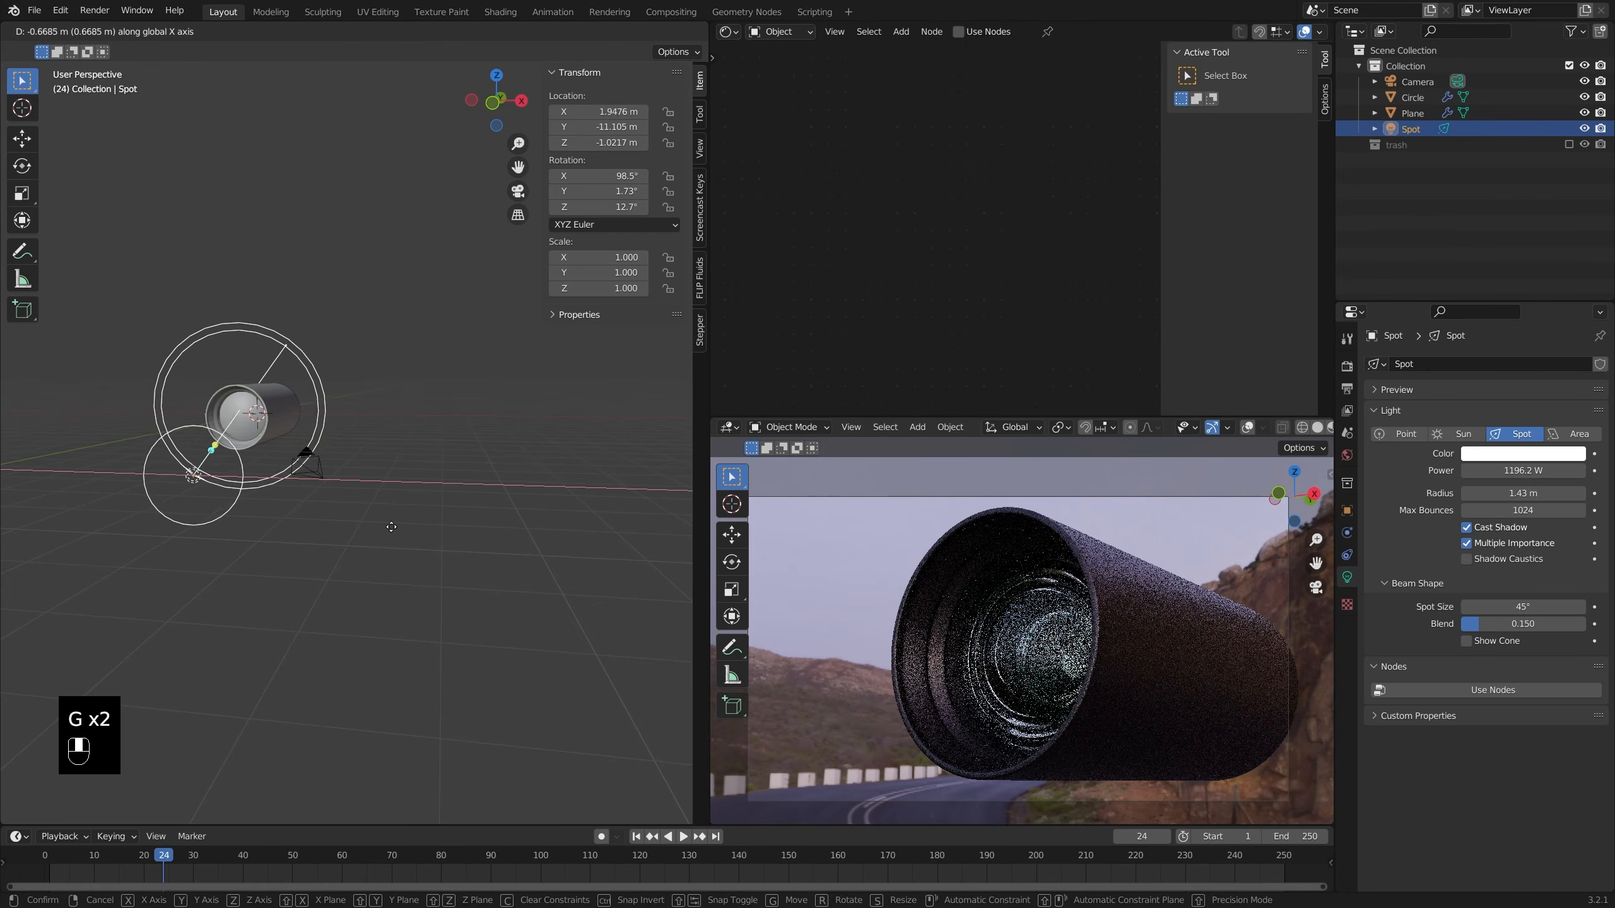
{"action": "right_click", "coordinate": [398, 546]}
{"action": "key", "text": "g"}
{"action": "key", "text": "z"}
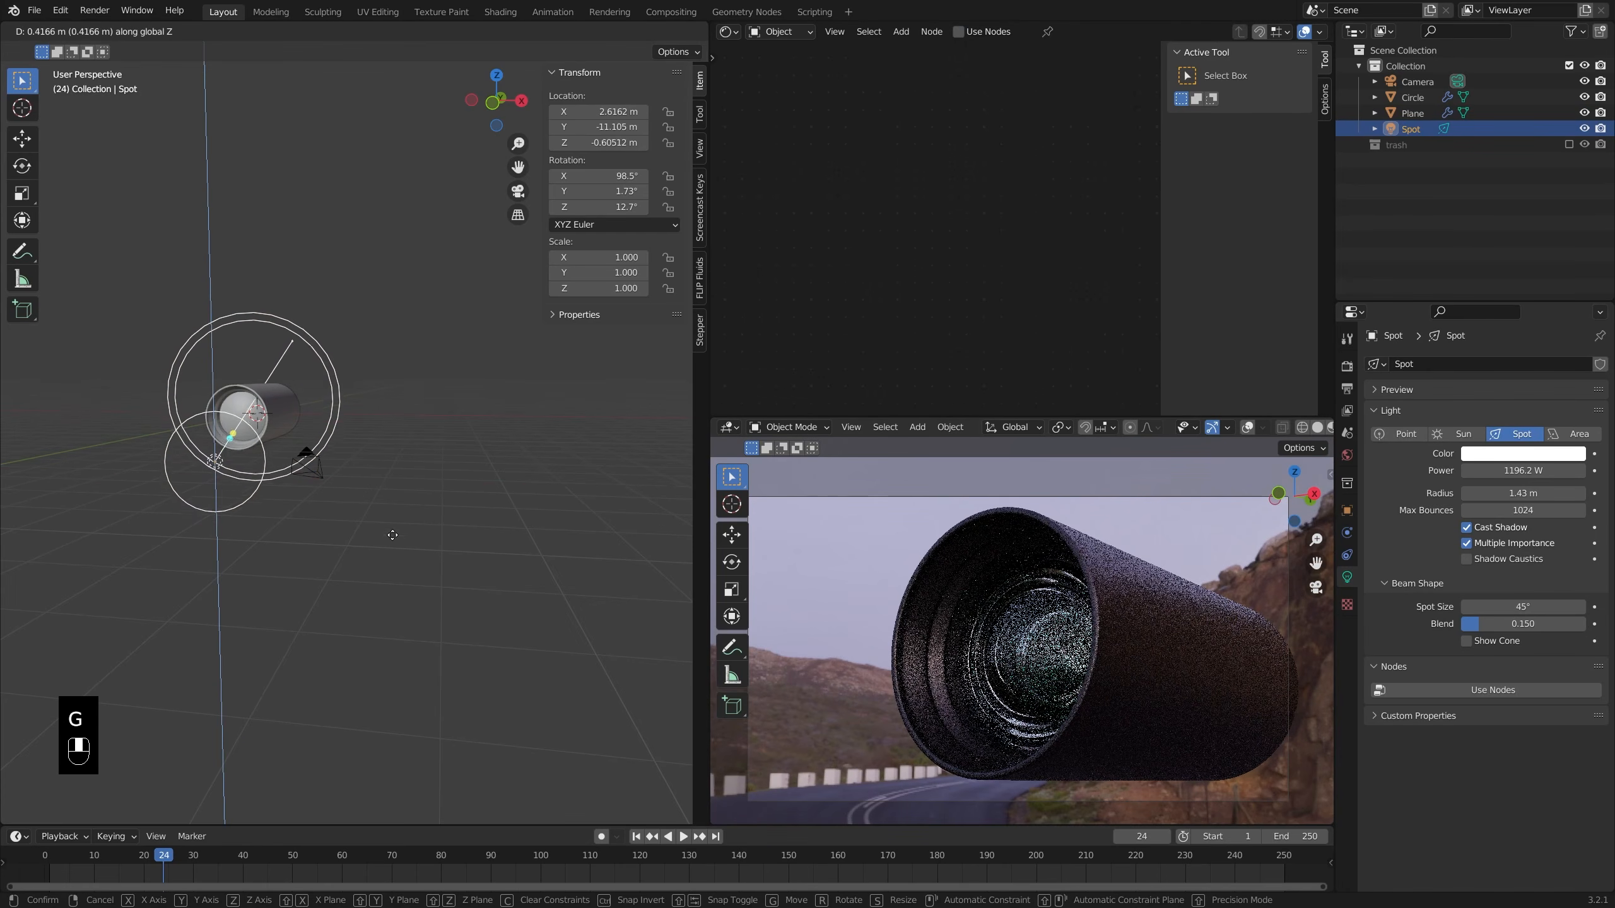
{"action": "left_click", "coordinate": [392, 540]}
{"action": "key", "text": "g"}
{"action": "key", "text": "x"}
{"action": "left_click", "coordinate": [415, 541]}
- Turn the spot light to about 94.5°, 2.5°, 16.5° and move it to about X 2.78, Y -11.17, Z -0.54 m
{"action": "key", "text": "r"}
{"action": "key", "text": "r"}
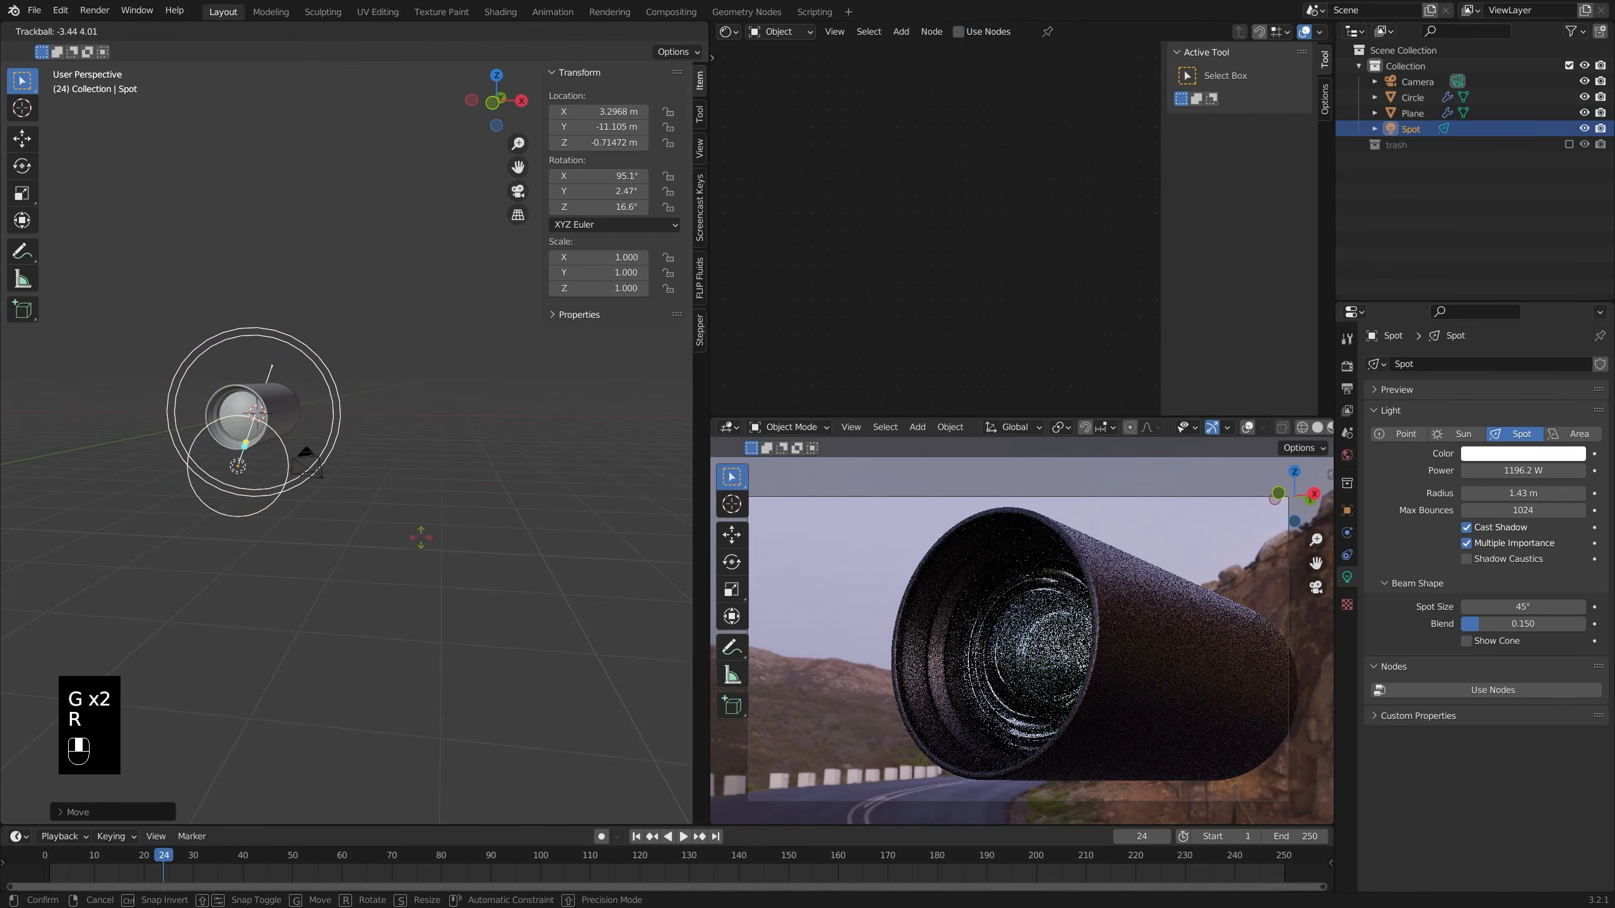
{"action": "key", "text": "g"}
{"action": "left_click", "coordinate": [400, 527]}
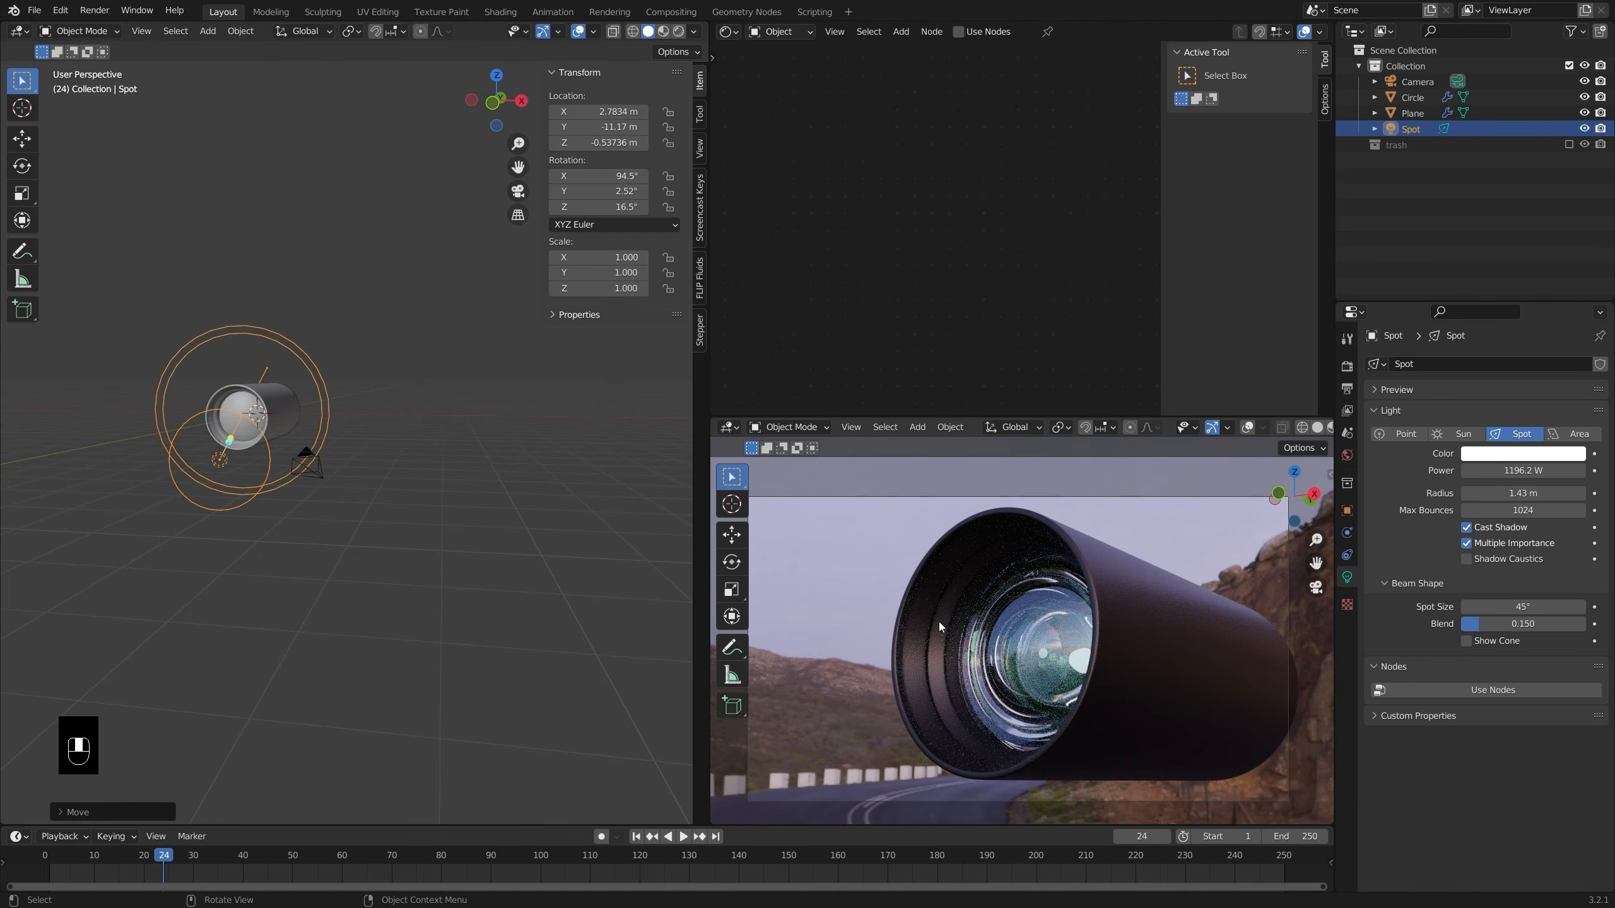
- Add a second material slot to the lens housing and create a new material named LensInner in it
{"action": "left_click", "coordinate": [169, 419]}
{"action": "key", "text": "KP_Decimal"}
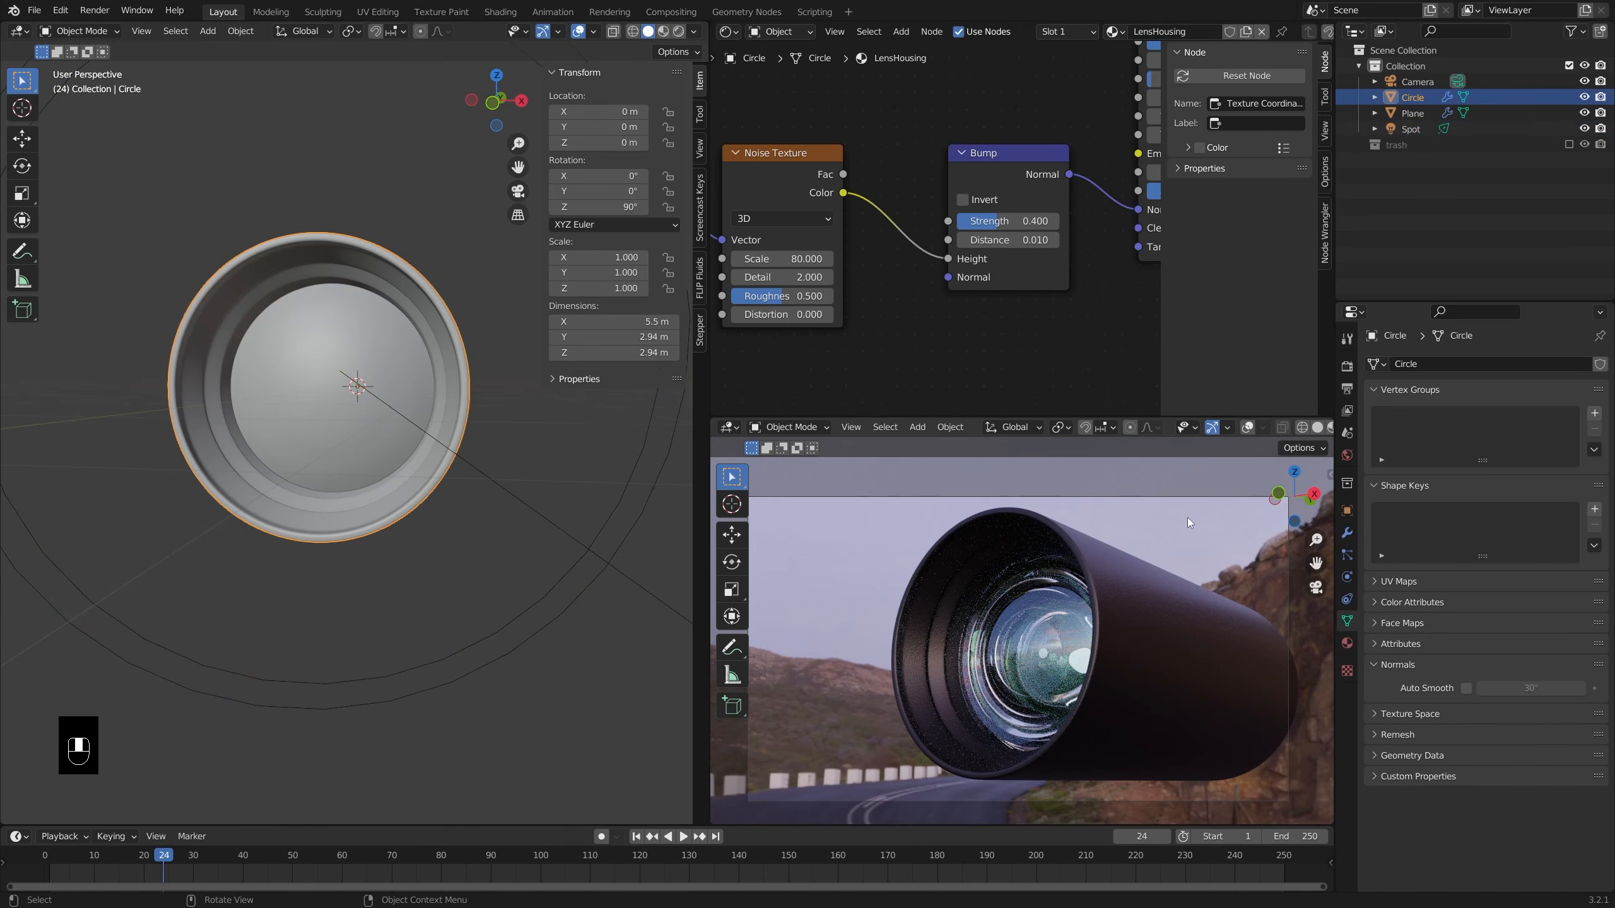
{"action": "left_click", "coordinate": [1347, 642]}
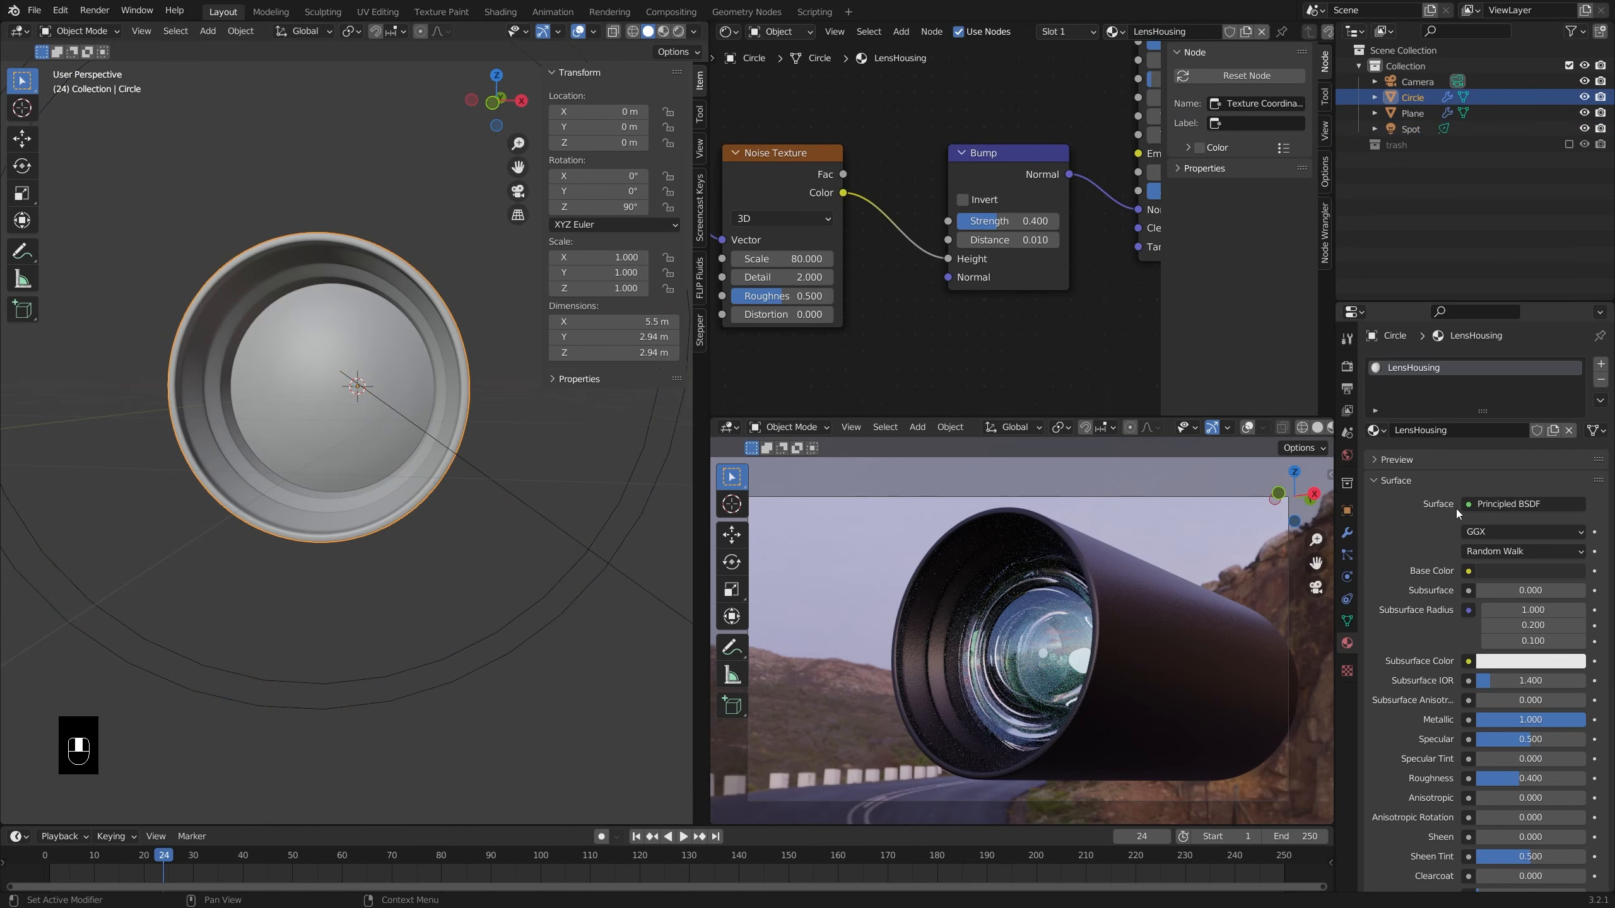
{"action": "left_click", "coordinate": [1602, 364]}
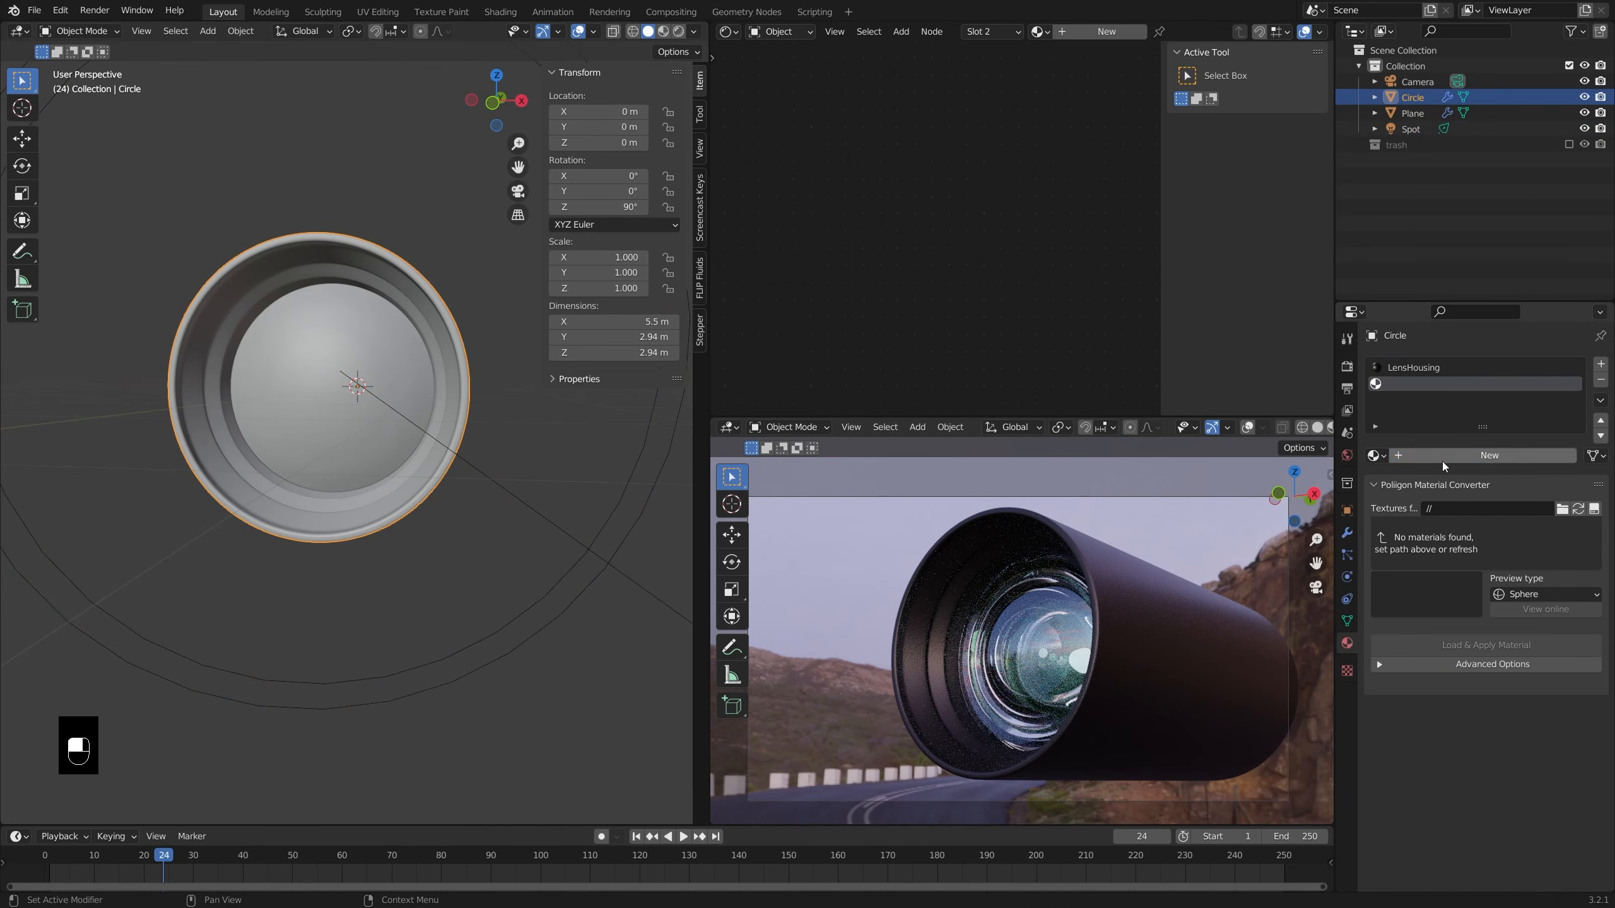
{"action": "left_click", "coordinate": [1459, 455]}
{"action": "left_click", "coordinate": [1463, 453]}
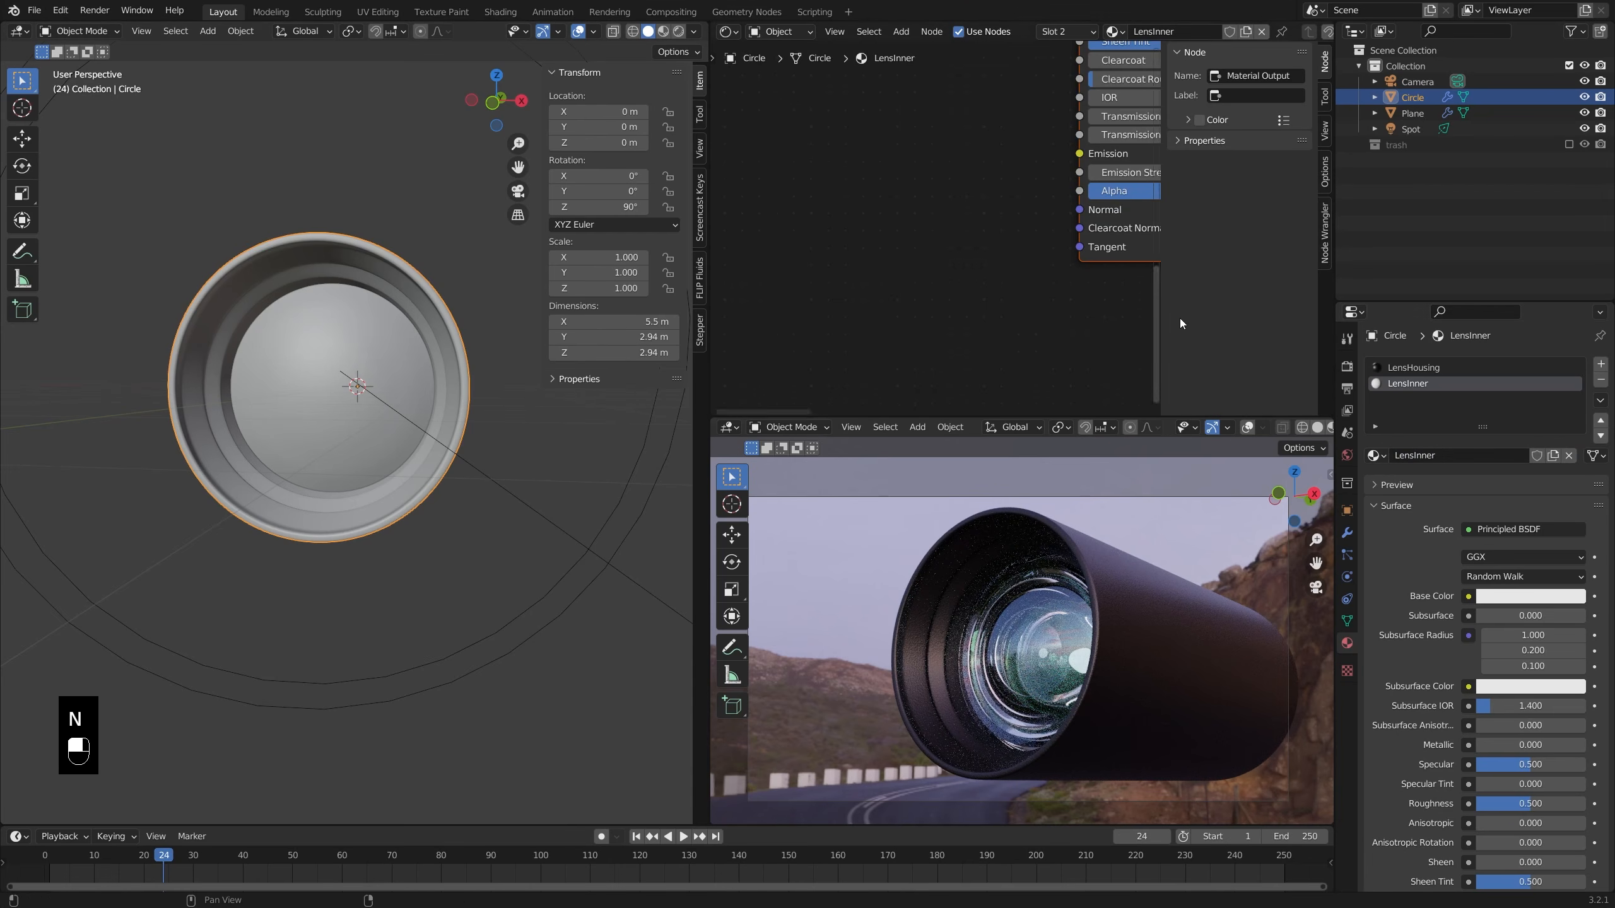
- Edit the housing mesh with X-ray on and select the loop around the small inner cap at its rear end
{"action": "middle_click_drag", "start_coordinate": [1104, 210], "coordinate": [980, 385]}
{"action": "scroll", "coordinate": [978, 376], "scroll_direction": "down", "scroll_amount": 4}
{"action": "middle_click_drag", "start_coordinate": [347, 455], "coordinate": [359, 405]}
{"action": "scroll", "coordinate": [340, 483], "scroll_direction": "down", "scroll_amount": 3}
{"action": "key", "text": "Tab"}
{"action": "key", "text": "alt+z"}
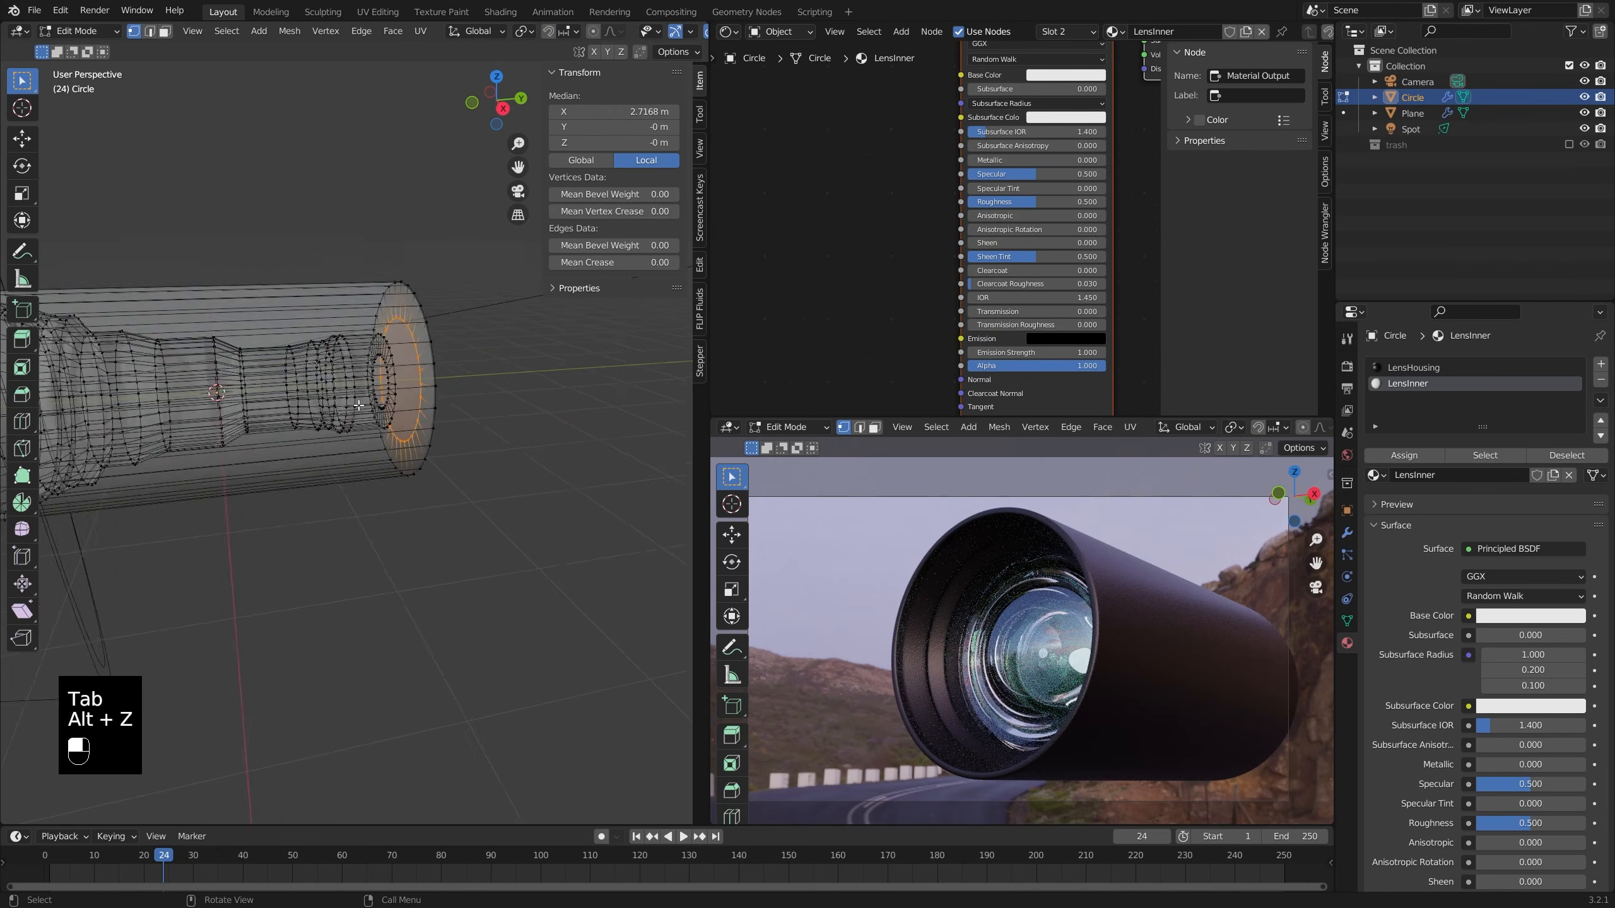
{"action": "scroll", "coordinate": [359, 405], "scroll_direction": "up", "scroll_amount": 5}
{"action": "left_click", "coordinate": [386, 403], "text": "alt"}
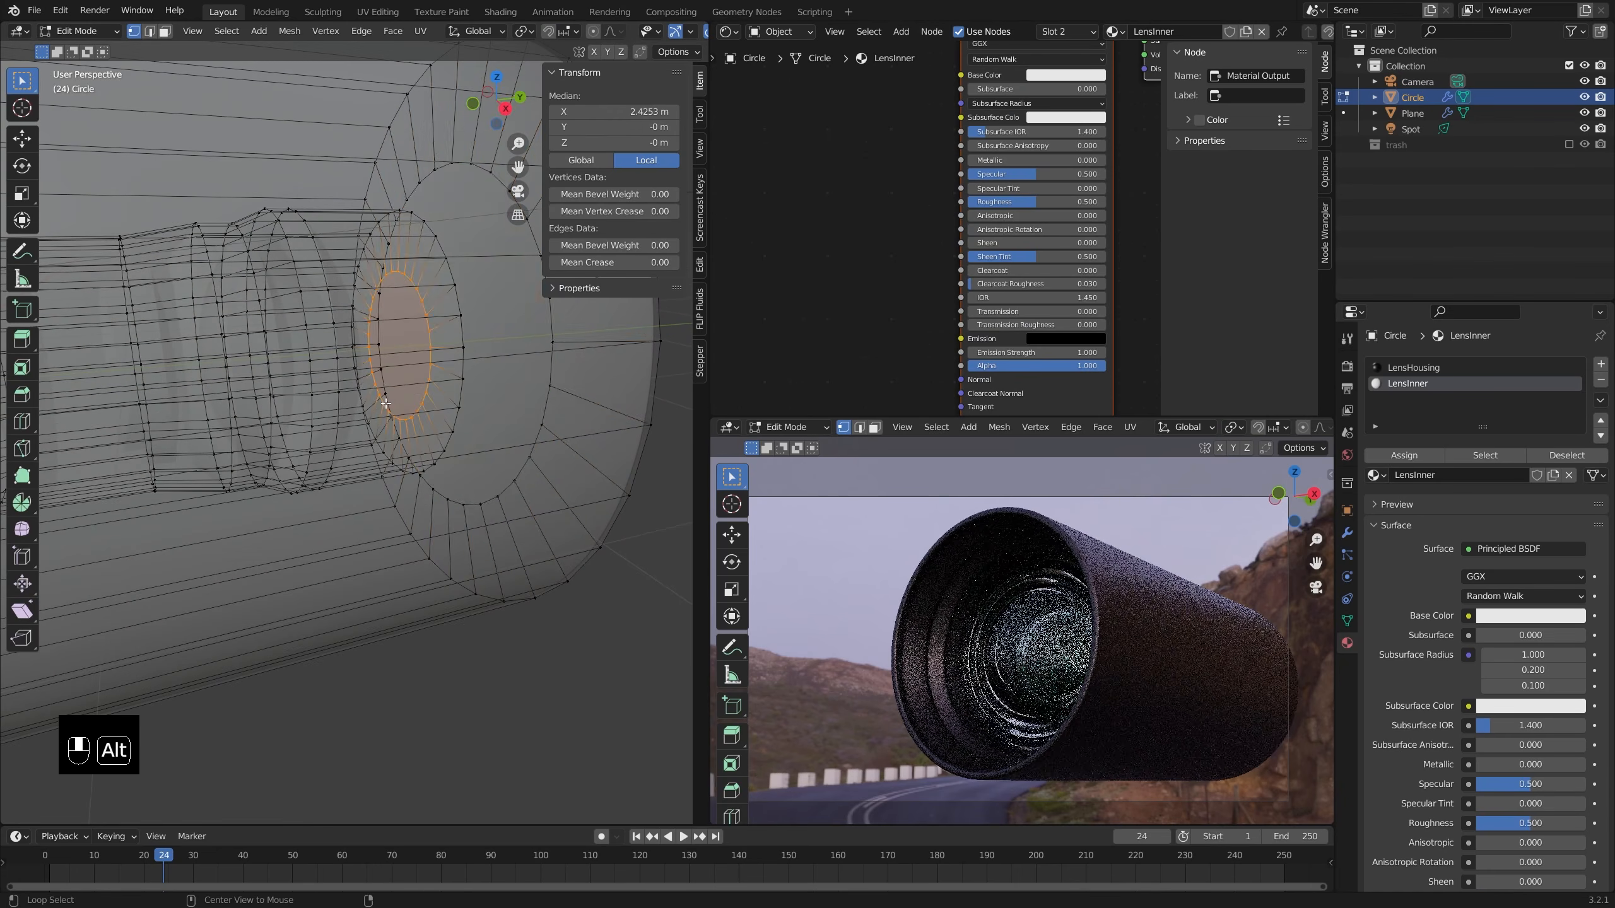
- Grow the selection from the rear cap along the housing's inner wall toward its front opening
{"action": "scroll", "coordinate": [386, 403], "scroll_direction": "down", "scroll_amount": 7}
{"action": "key", "text": "alt+z"}
{"action": "key", "text": "alt+z"}
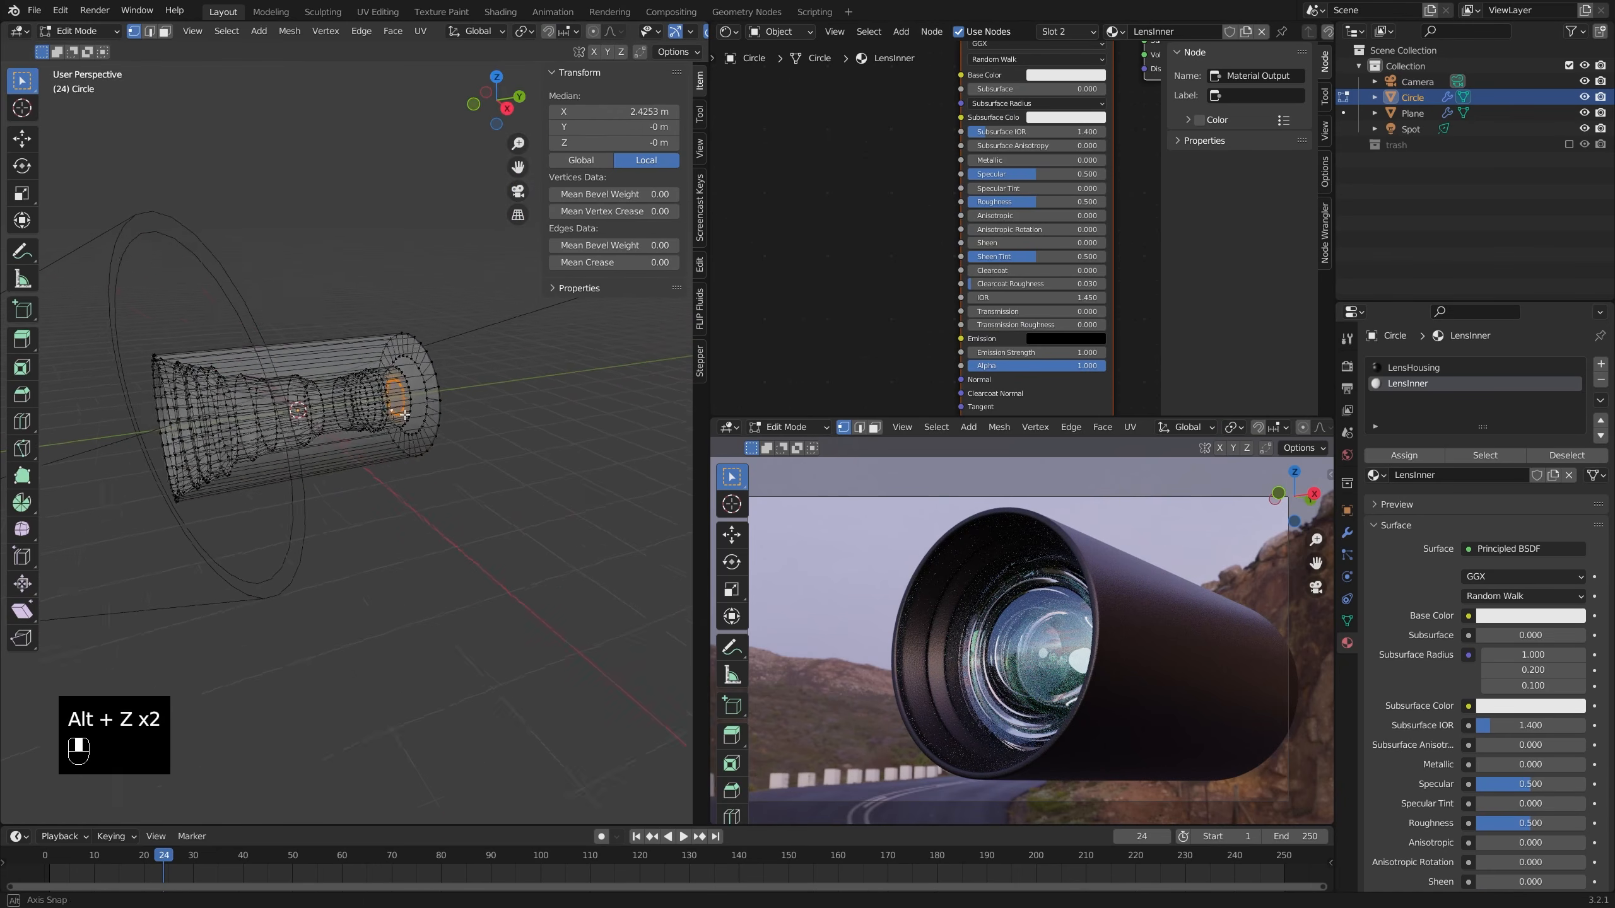
{"action": "middle_click_drag", "start_coordinate": [406, 415], "coordinate": [415, 413]}
{"action": "key", "text": "ctrl+KP_Add"}
{"action": "key", "text": "ctrl+KP_Add"}
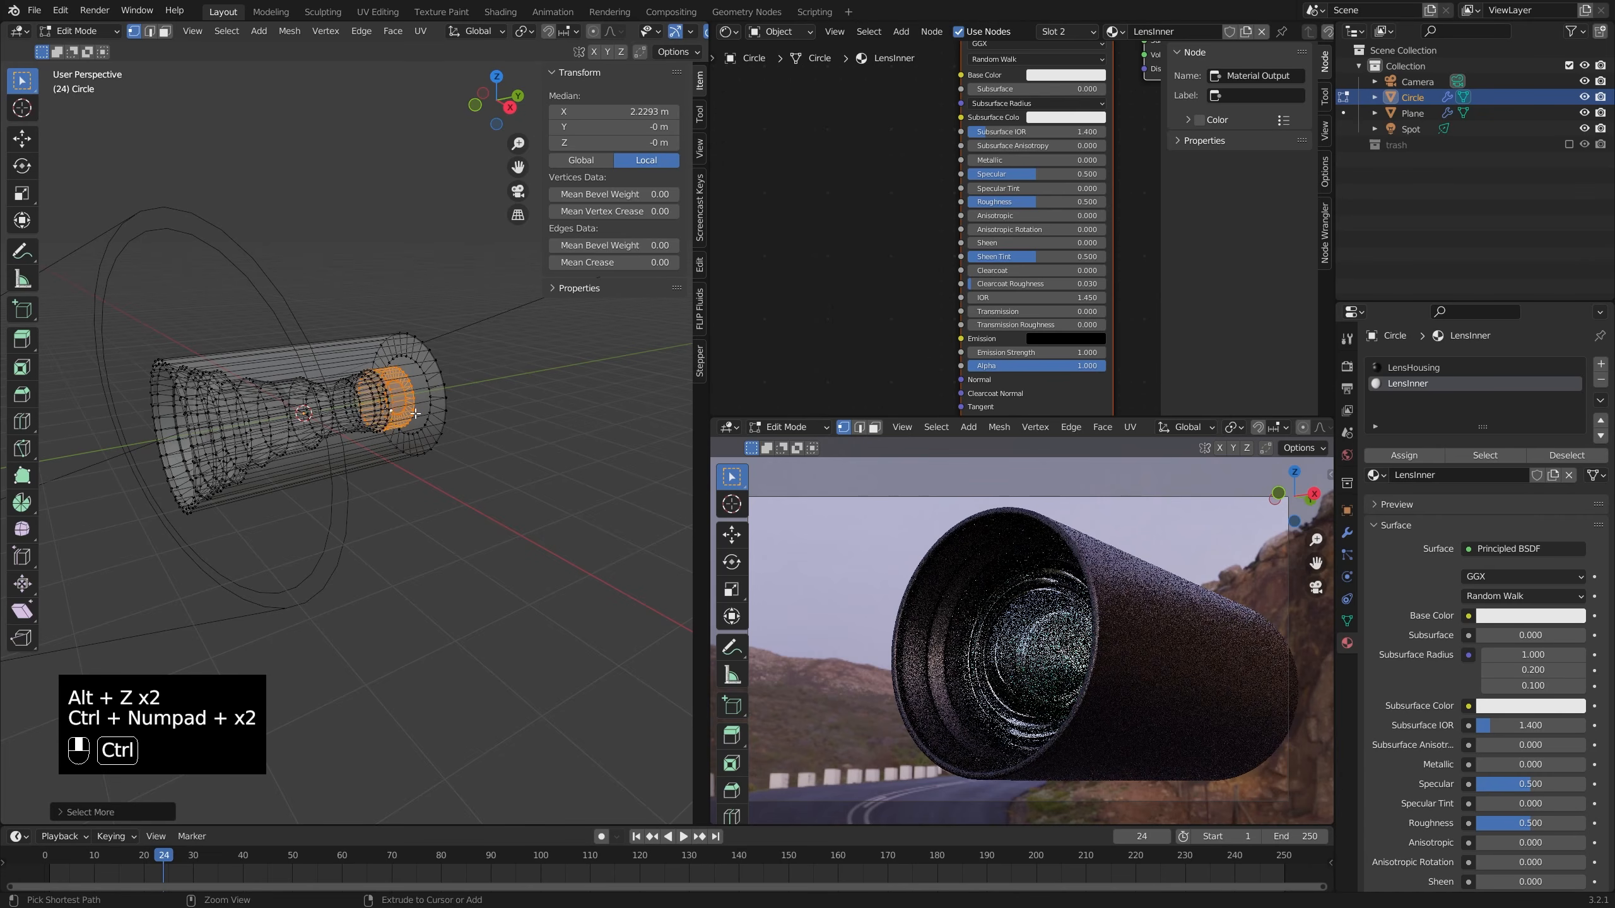
{"action": "key", "text": "ctrl+KP_Add"}
{"action": "key", "text": "ctrl+KP_Add"}
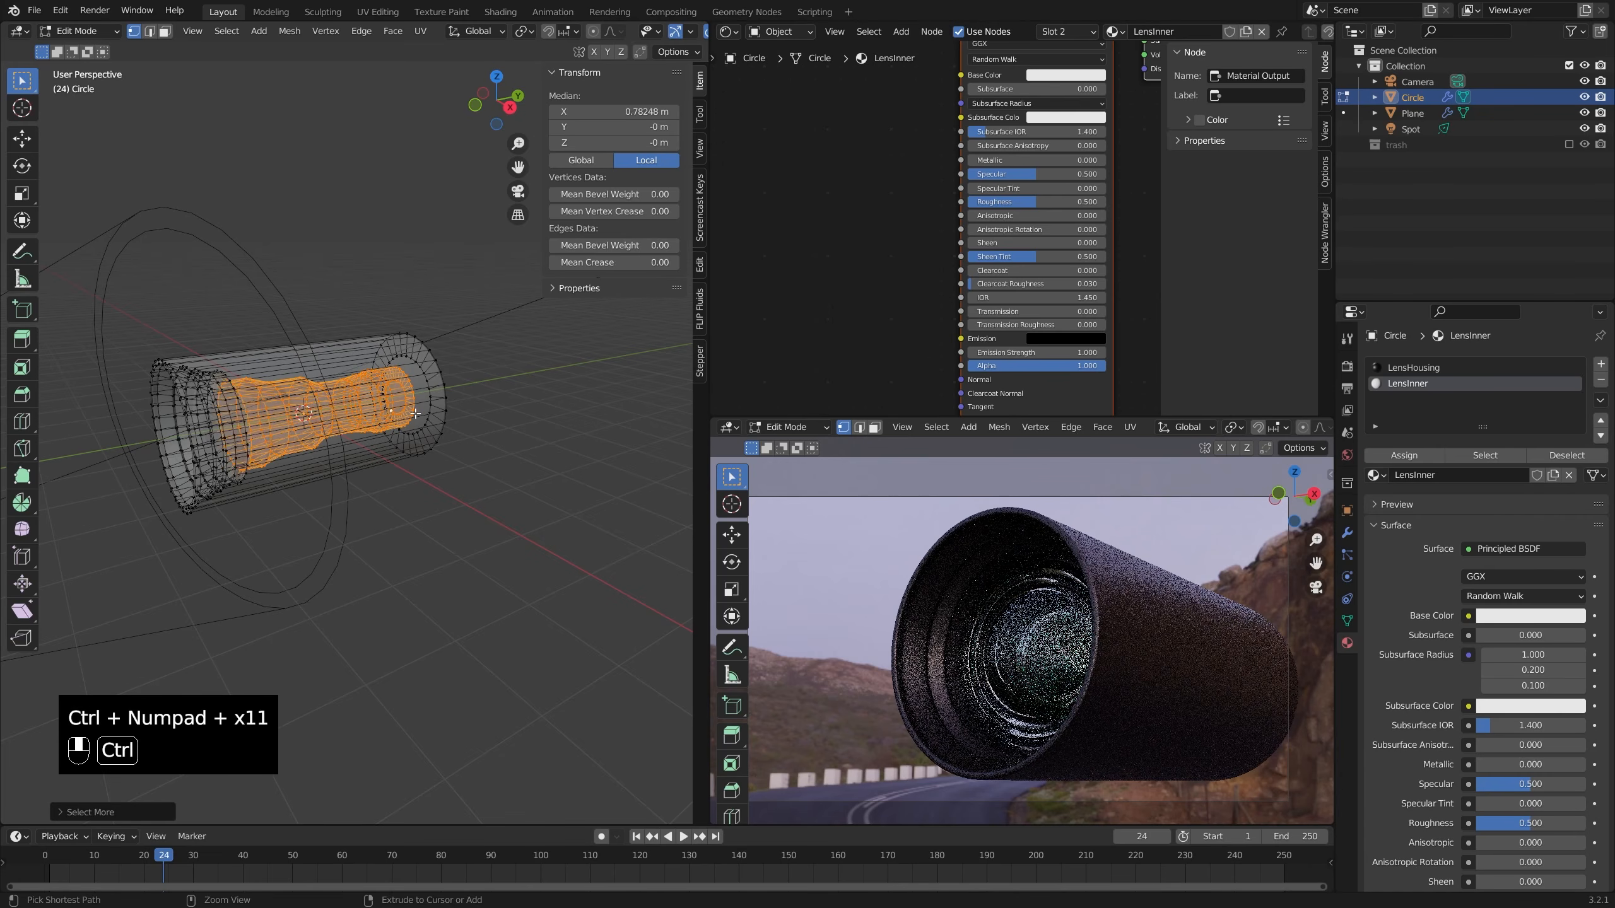
{"action": "key", "text": "ctrl+KP_Add"}
{"action": "key", "text": "ctrl+KP_Add"}
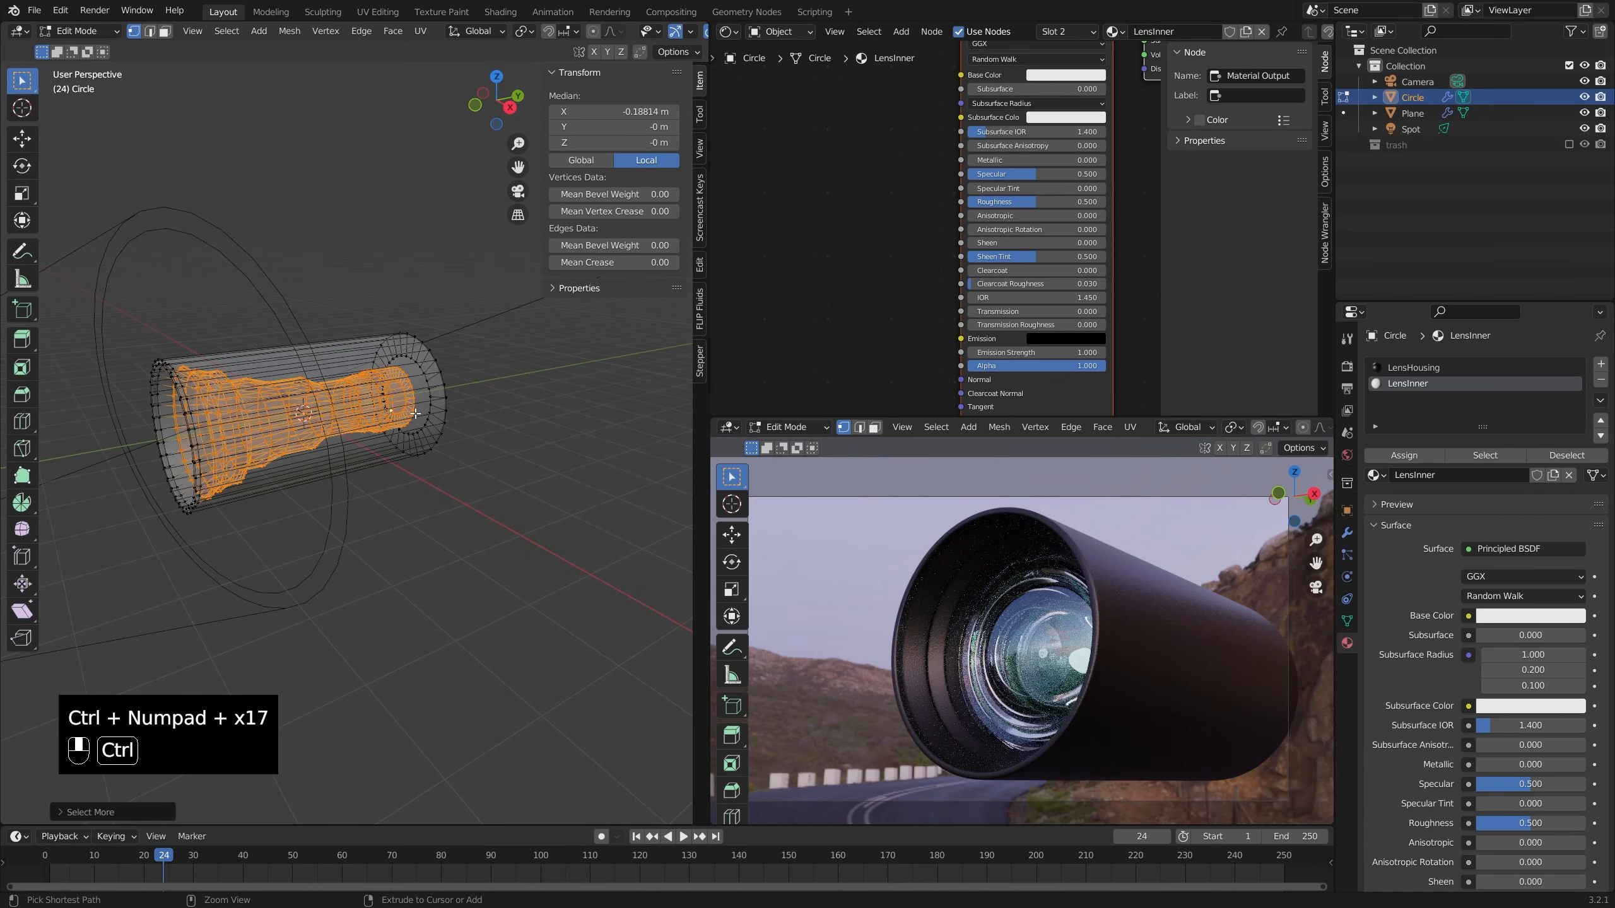
{"action": "key", "text": "ctrl+KP_Add"}
- Extend the selection one more ring toward the front rim and assign the LensInner material to the selected interior
{"action": "key", "text": "alt+z"}
{"action": "middle_click_drag", "start_coordinate": [220, 460], "coordinate": [278, 529]}
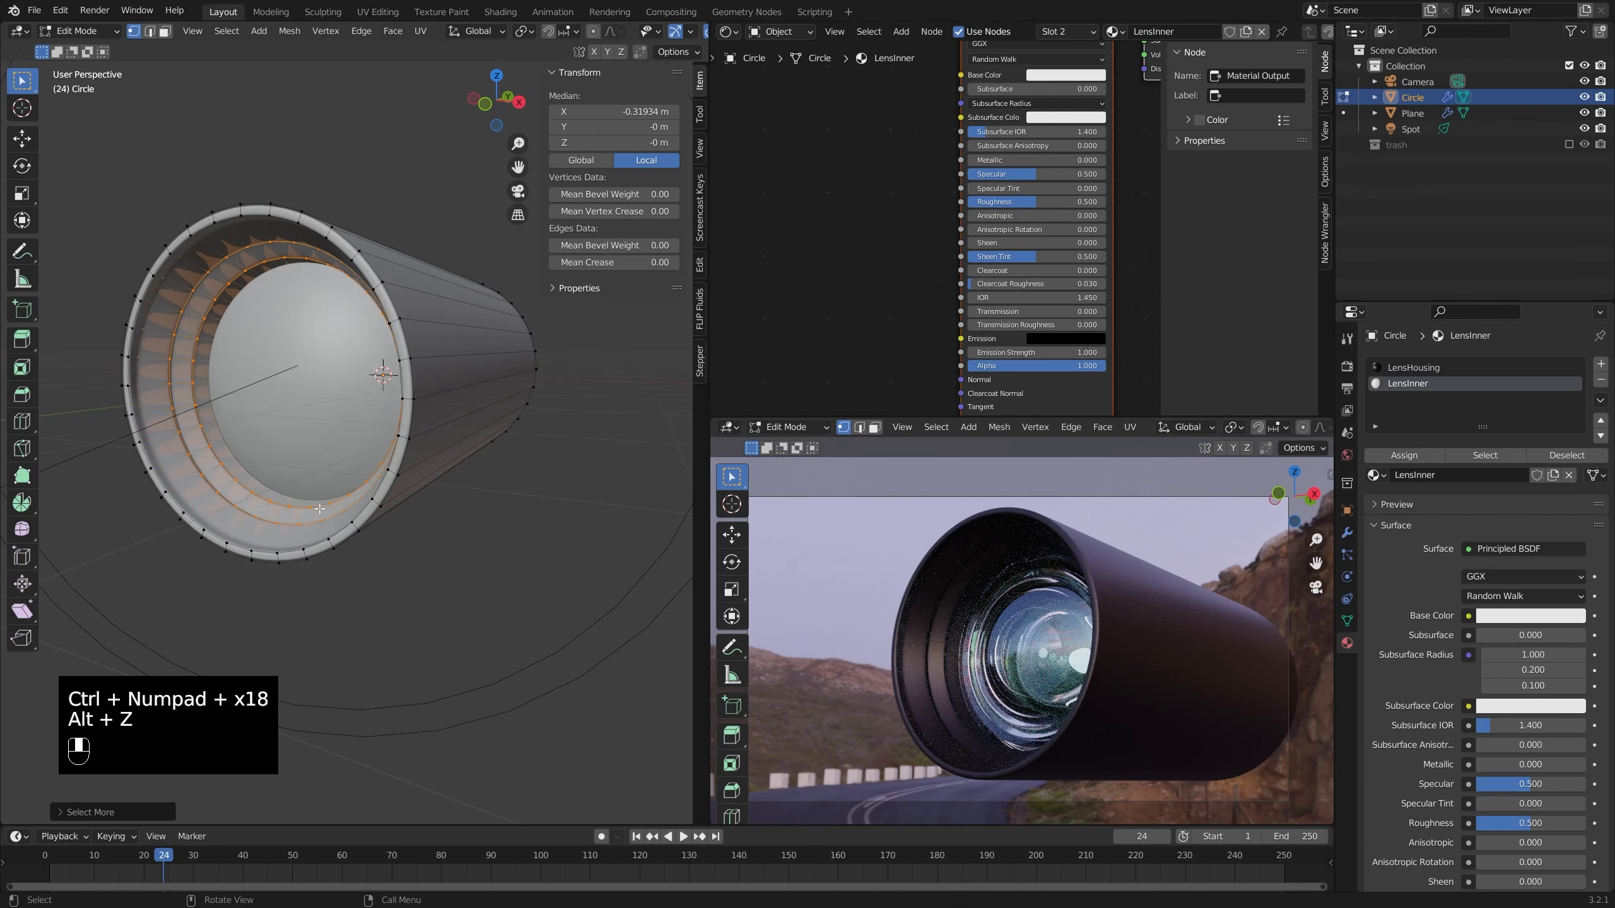
{"action": "key", "text": "alt+z"}
{"action": "key", "text": "alt+z"}
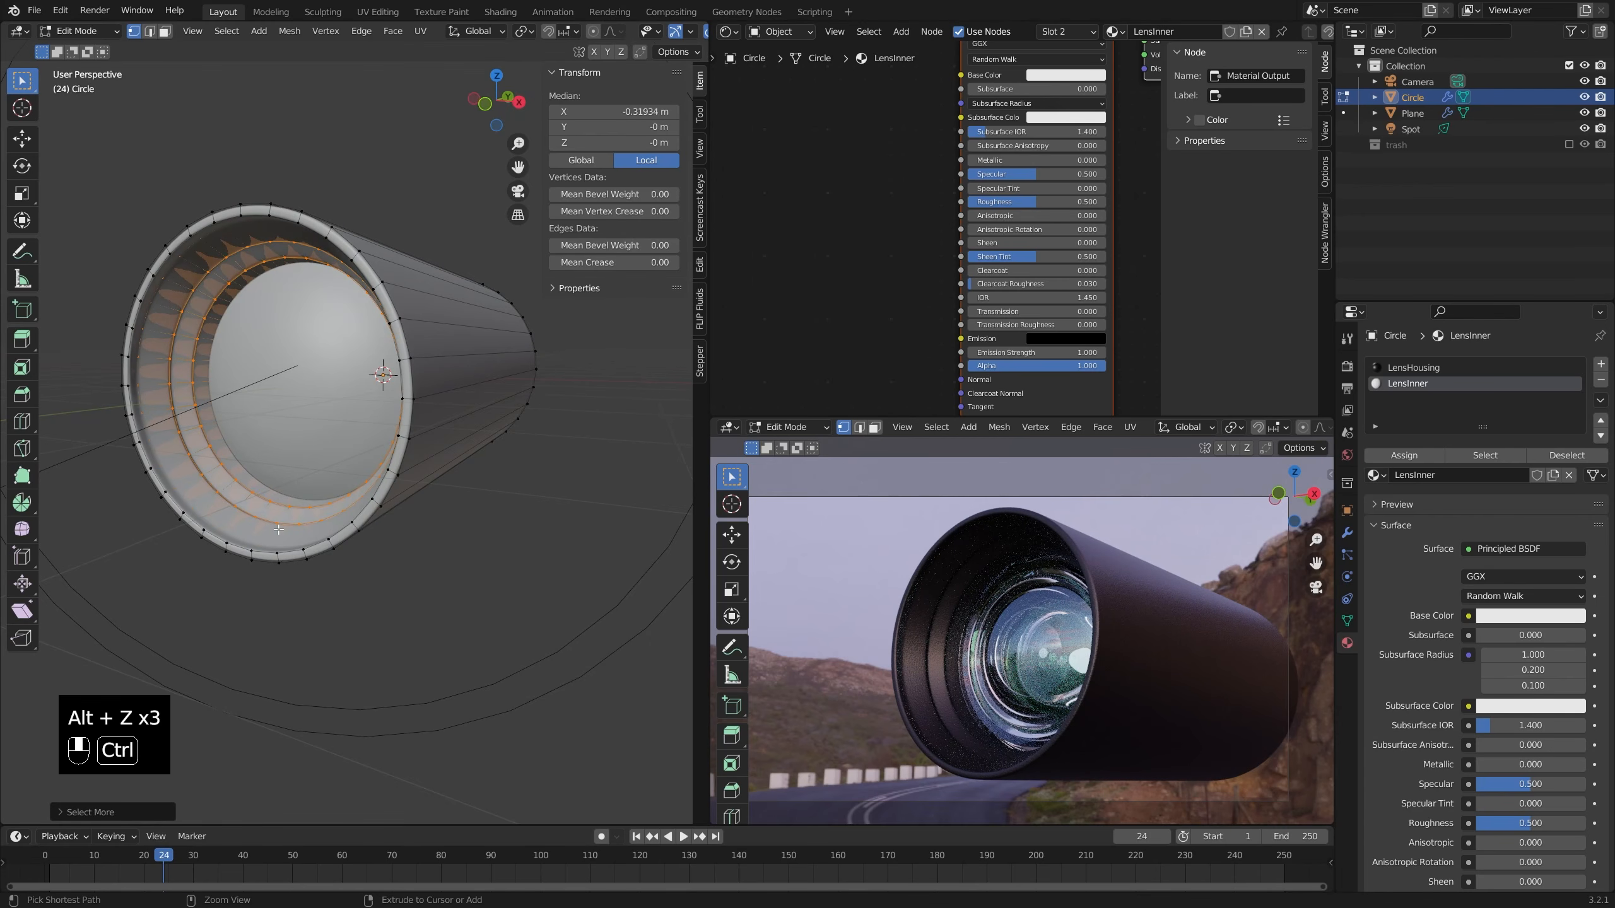
{"action": "key", "text": "ctrl+KP_Add"}
{"action": "key", "text": "alt+z"}
{"action": "key", "text": "alt+z"}
{"action": "left_click", "coordinate": [1403, 456]}
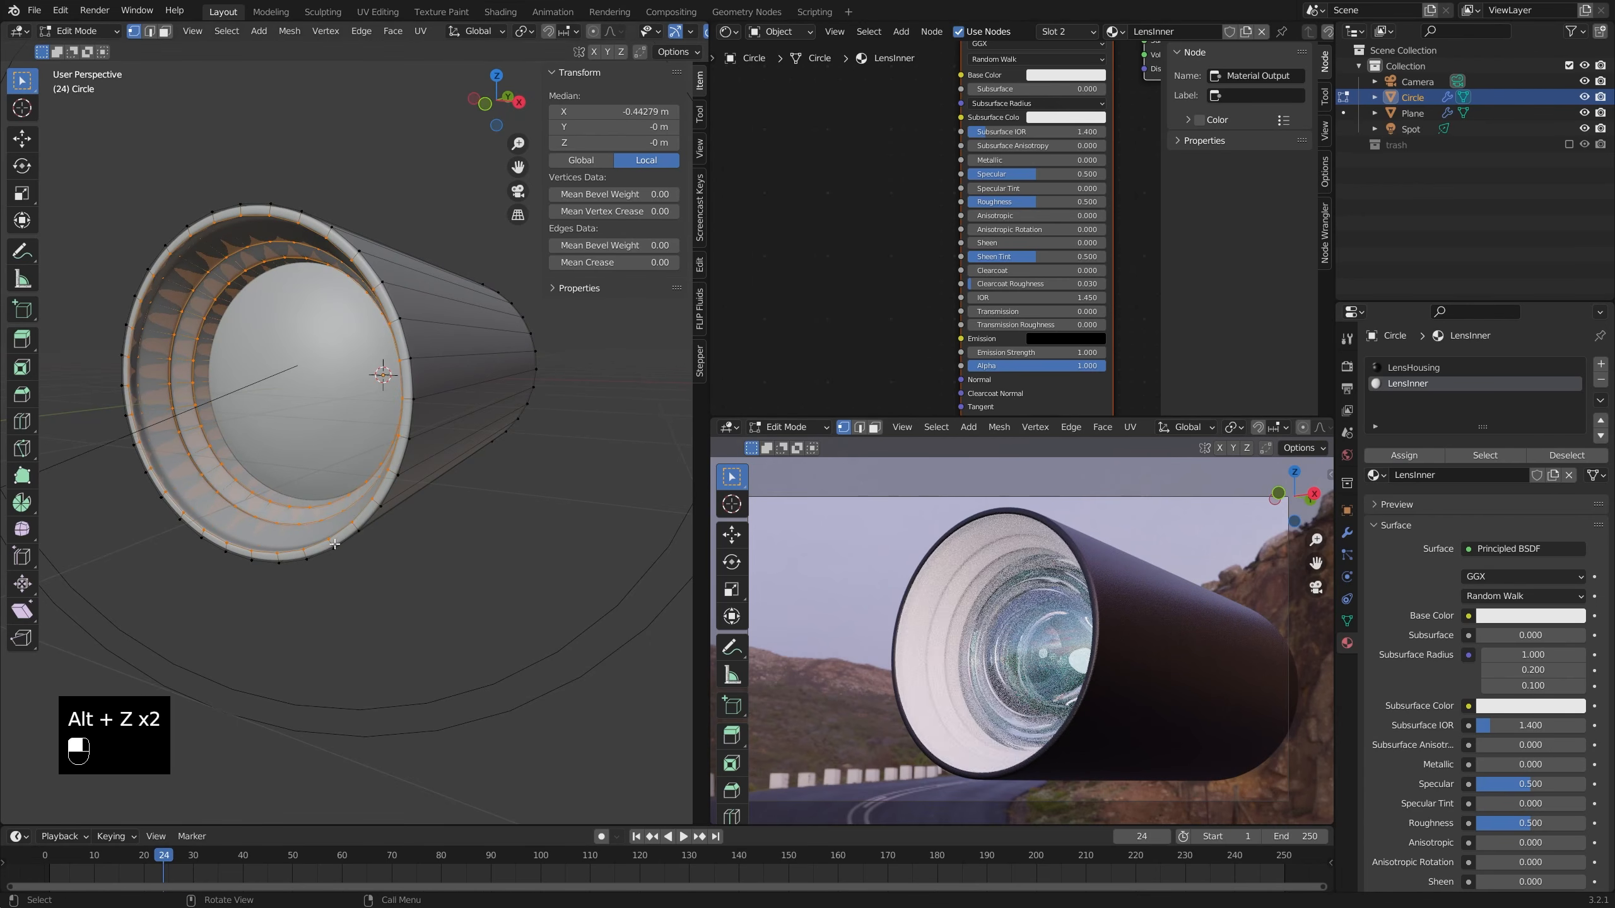
- Leave mesh editing and give the LensInner material a roughness of 1.0 and a black base color
{"action": "key", "text": "Tab"}
{"action": "middle_click_drag", "start_coordinate": [1037, 626], "coordinate": [1068, 596]}
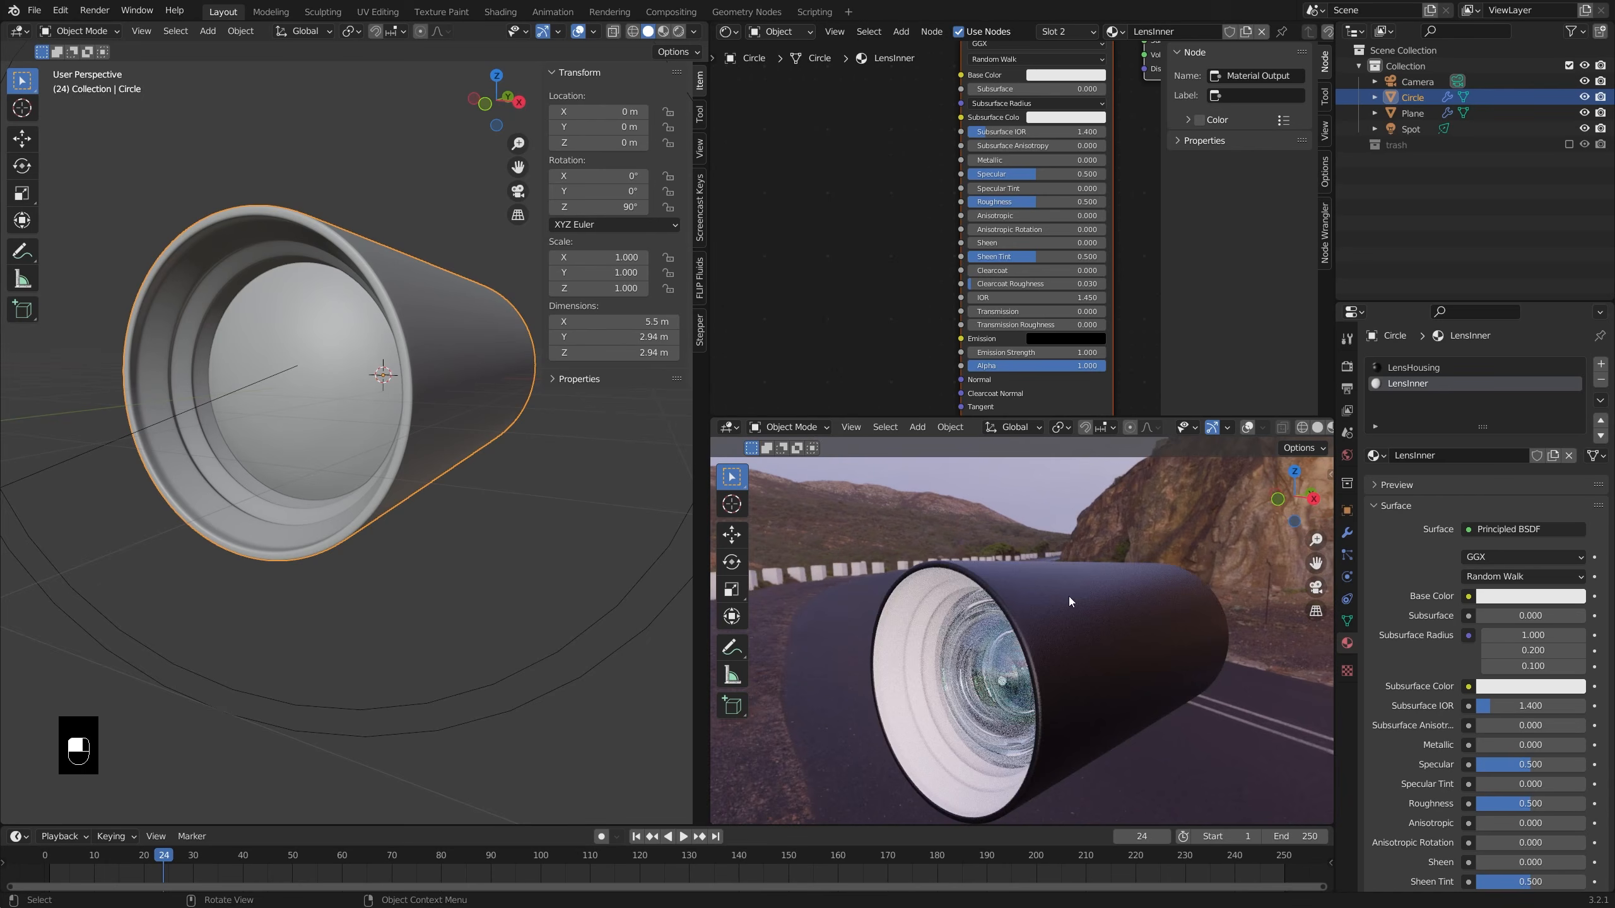
{"action": "scroll", "coordinate": [1030, 241], "scroll_direction": "up", "scroll_amount": 1}
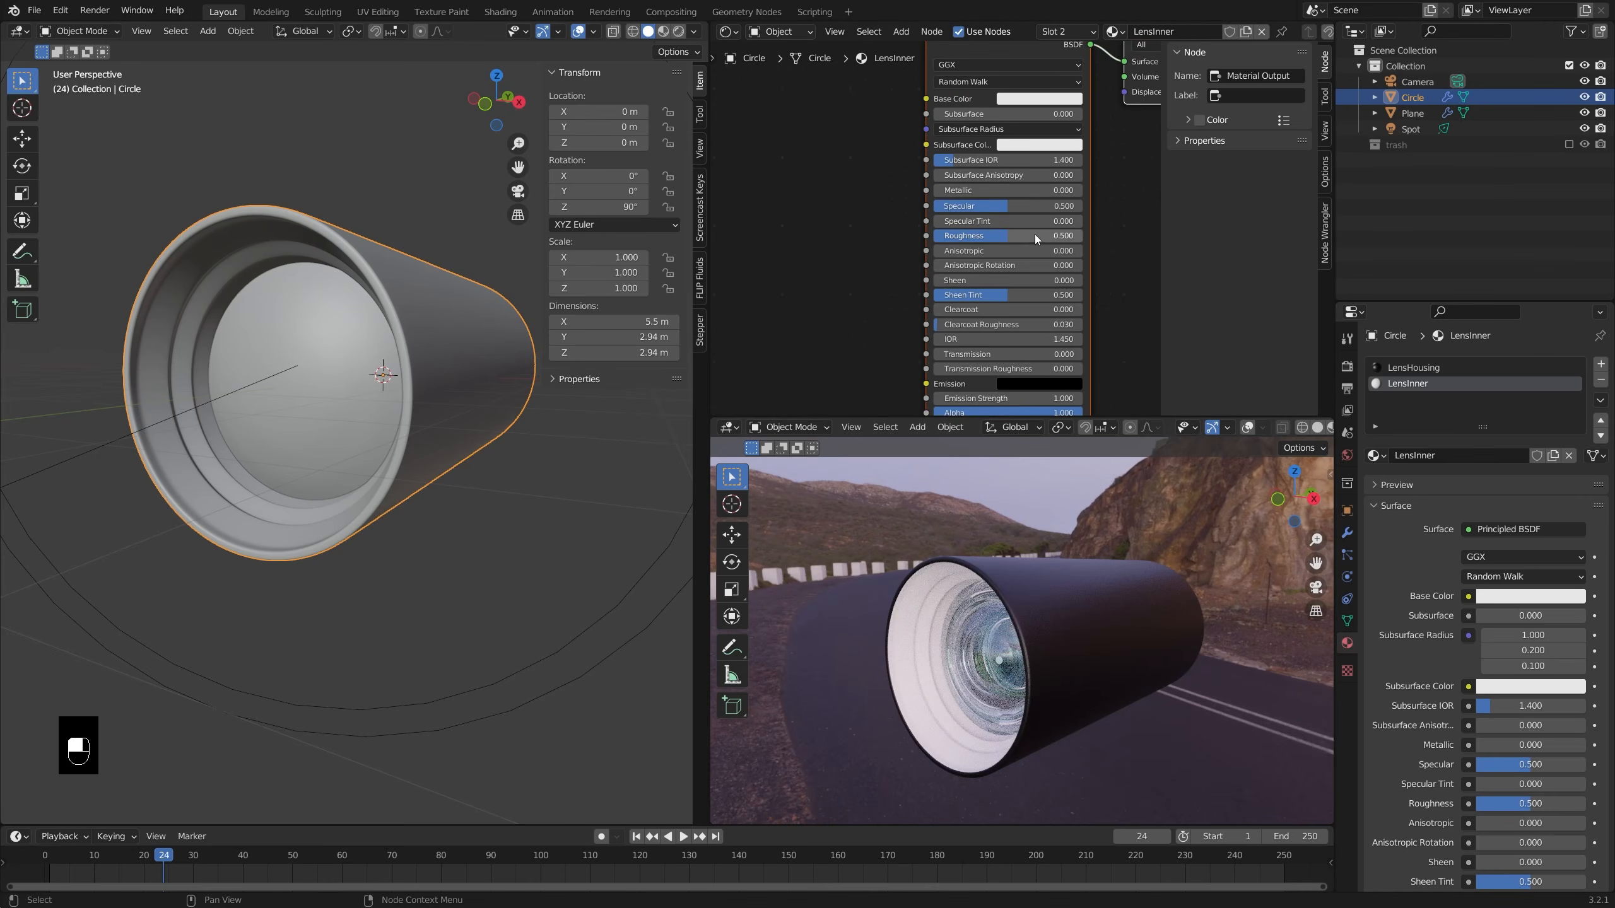
{"action": "left_click_drag", "start_coordinate": [1034, 236], "coordinate": [1113, 235]}
{"action": "scroll", "coordinate": [1043, 184], "scroll_direction": "up", "scroll_amount": 1, "text": "shift"}
{"action": "left_click", "coordinate": [1057, 119]}
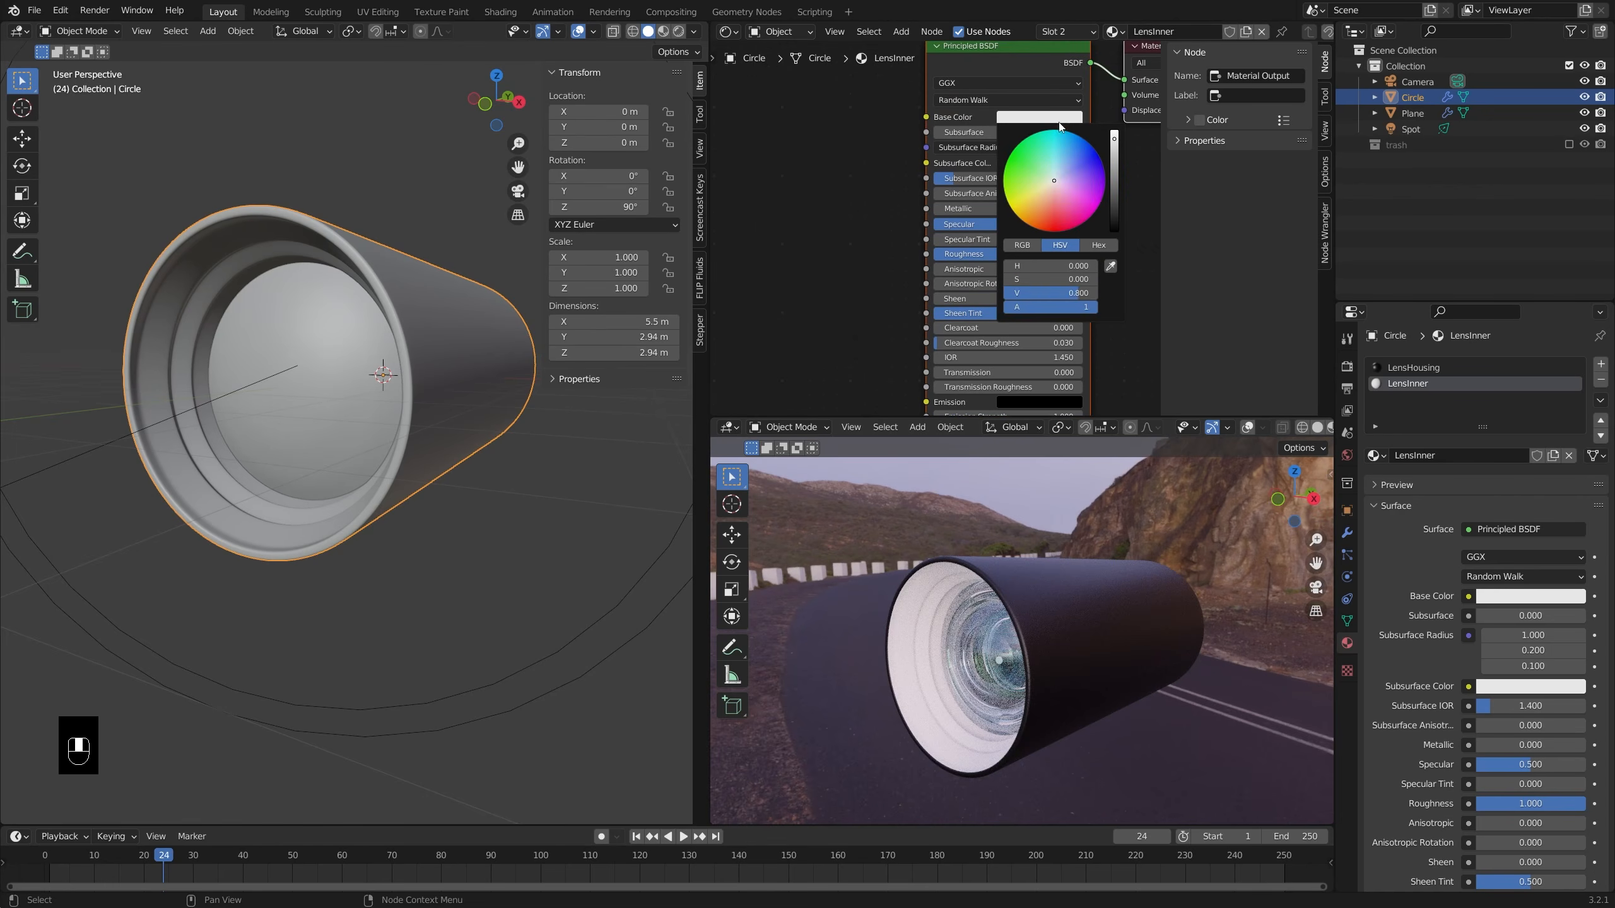
{"action": "left_click_drag", "start_coordinate": [1081, 292], "coordinate": [1017, 292]}
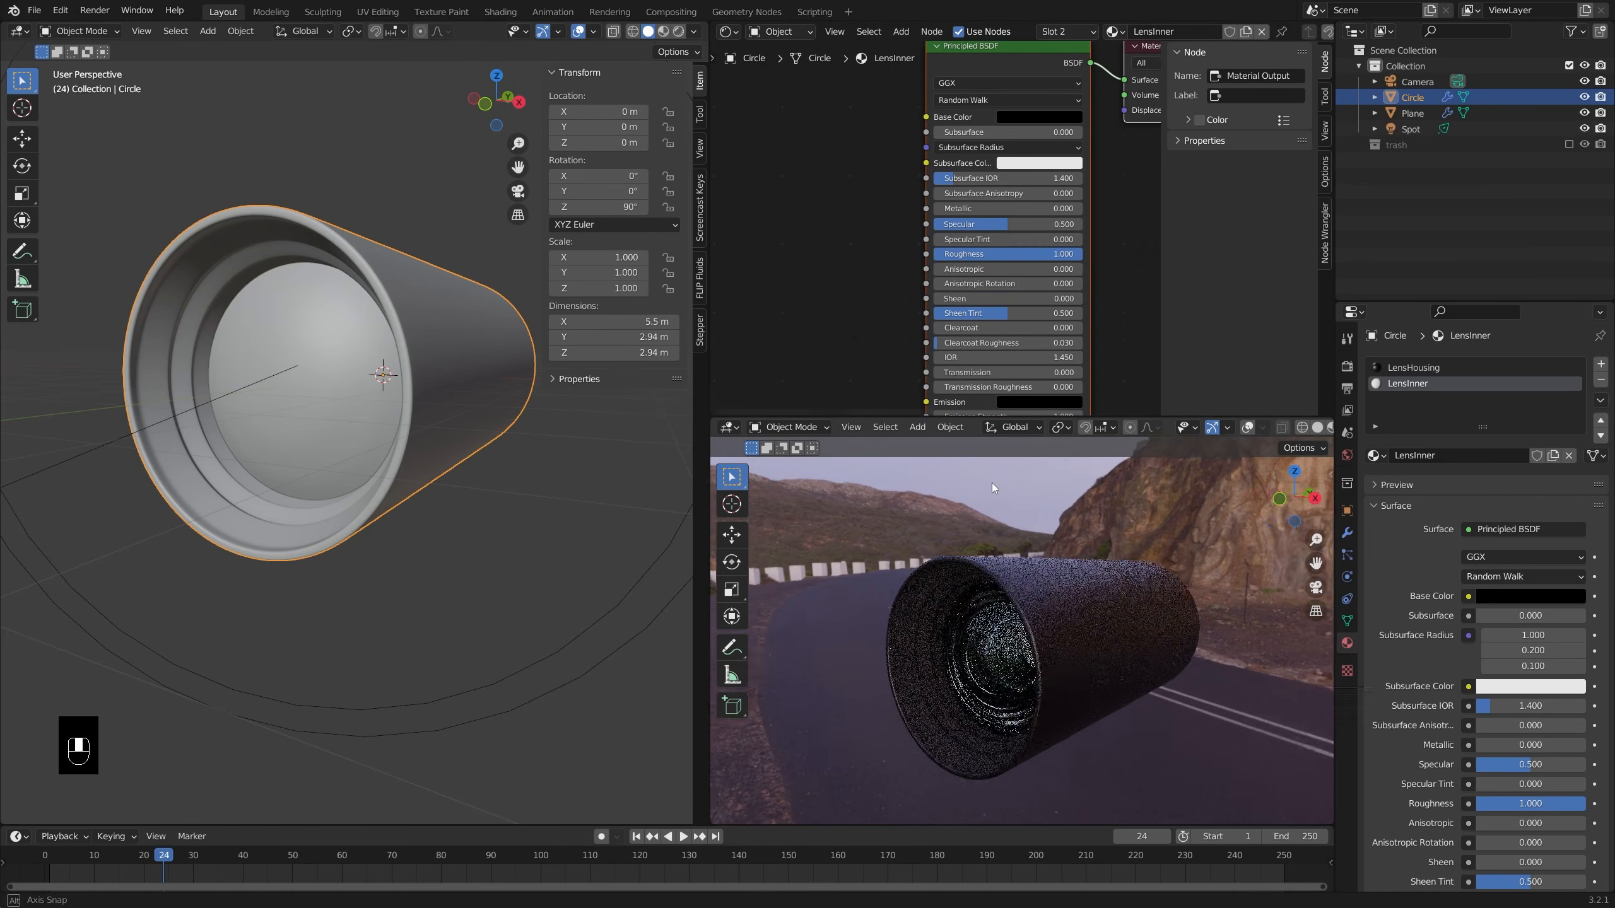
{"action": "middle_click_drag", "start_coordinate": [992, 482], "coordinate": [930, 721]}
{"action": "scroll", "coordinate": [957, 664], "scroll_direction": "down", "scroll_amount": 2}
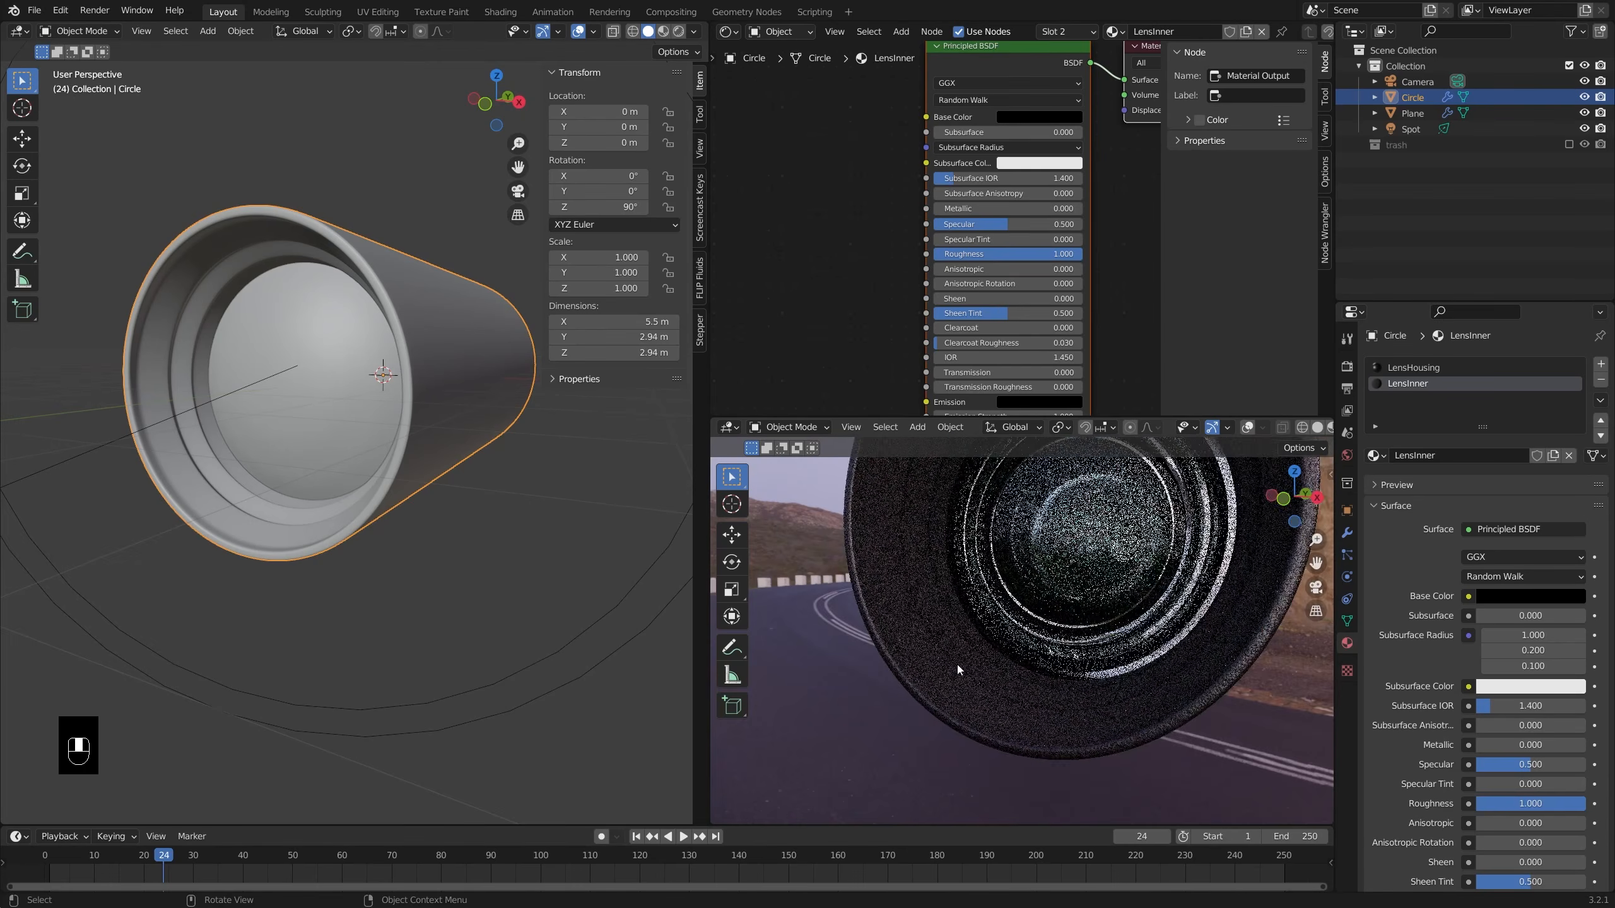
{"action": "key", "text": "KP_0"}
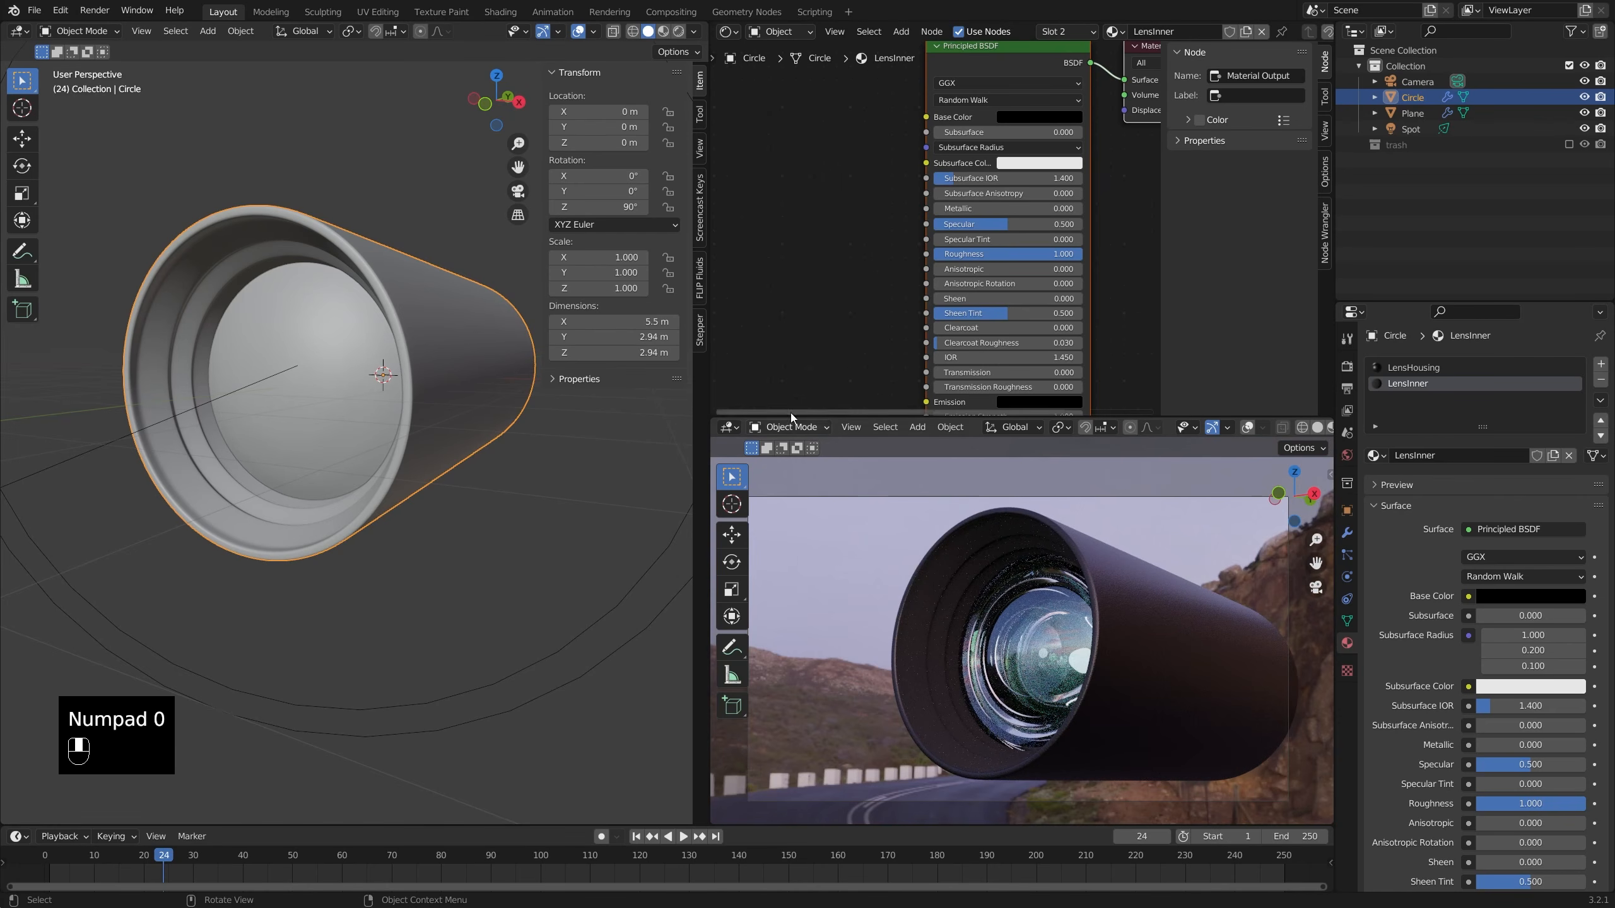
- Edit the housing mesh in face mode and select the face loop just inside the front opening, around the glass
{"action": "middle_click_drag", "start_coordinate": [242, 477], "coordinate": [126, 422]}
{"action": "scroll", "coordinate": [210, 461], "scroll_direction": "up", "scroll_amount": 5}
{"action": "key", "text": "Tab"}
{"action": "scroll", "coordinate": [211, 483], "scroll_direction": "down", "scroll_amount": 4}
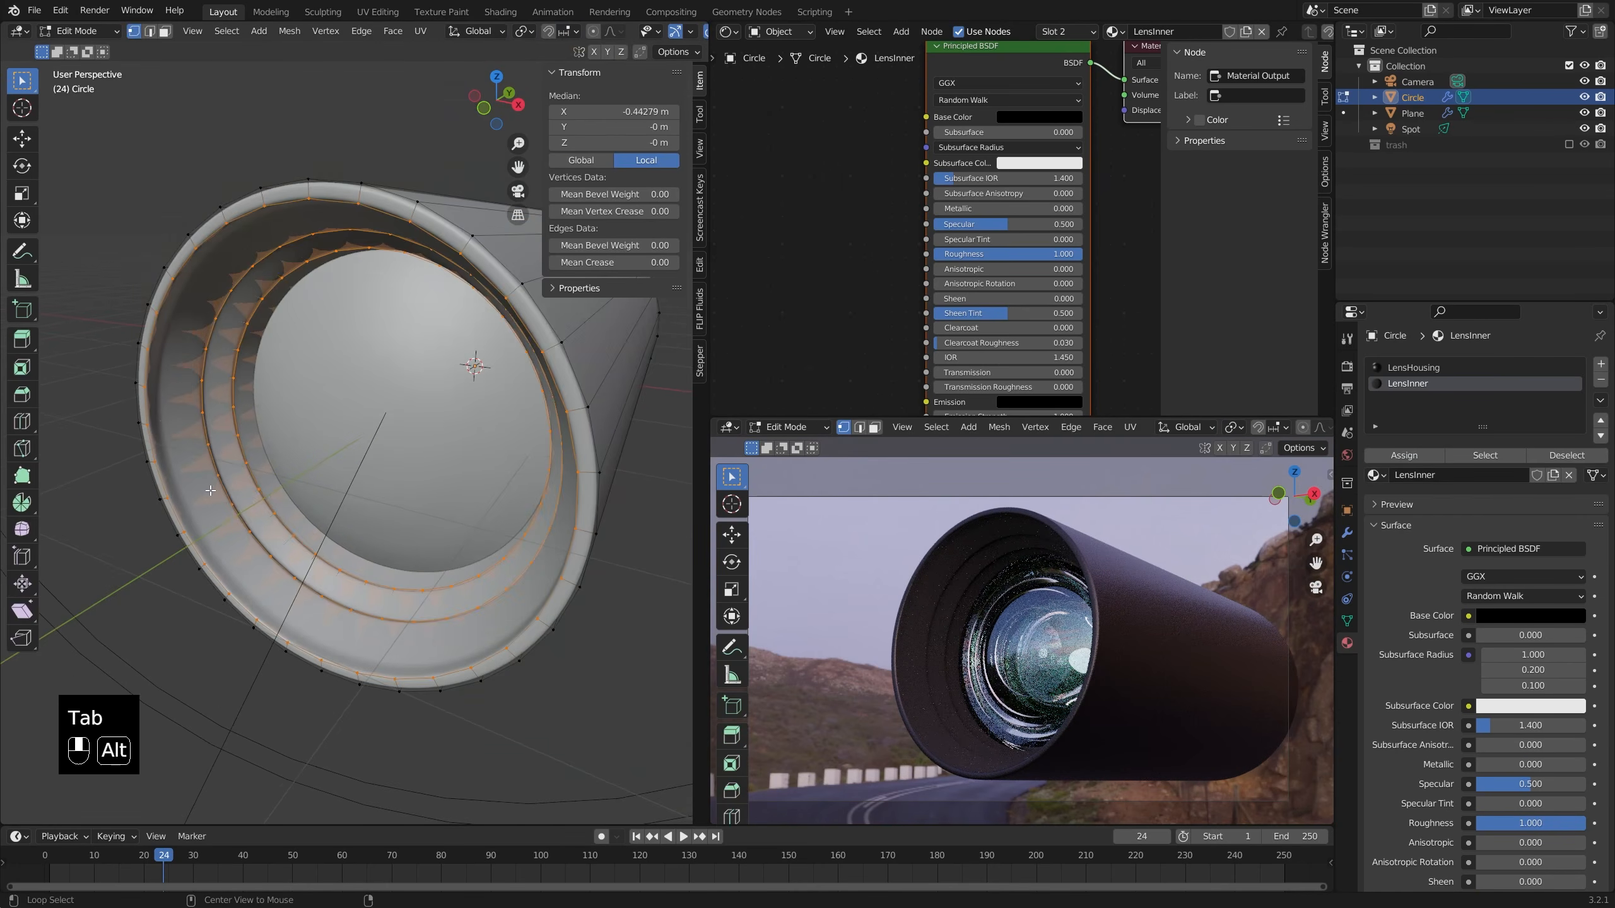
{"action": "key", "text": "alt+z"}
{"action": "key", "text": "3"}
{"action": "left_click", "coordinate": [194, 493], "text": "alt"}
{"action": "key", "text": "alt+z"}
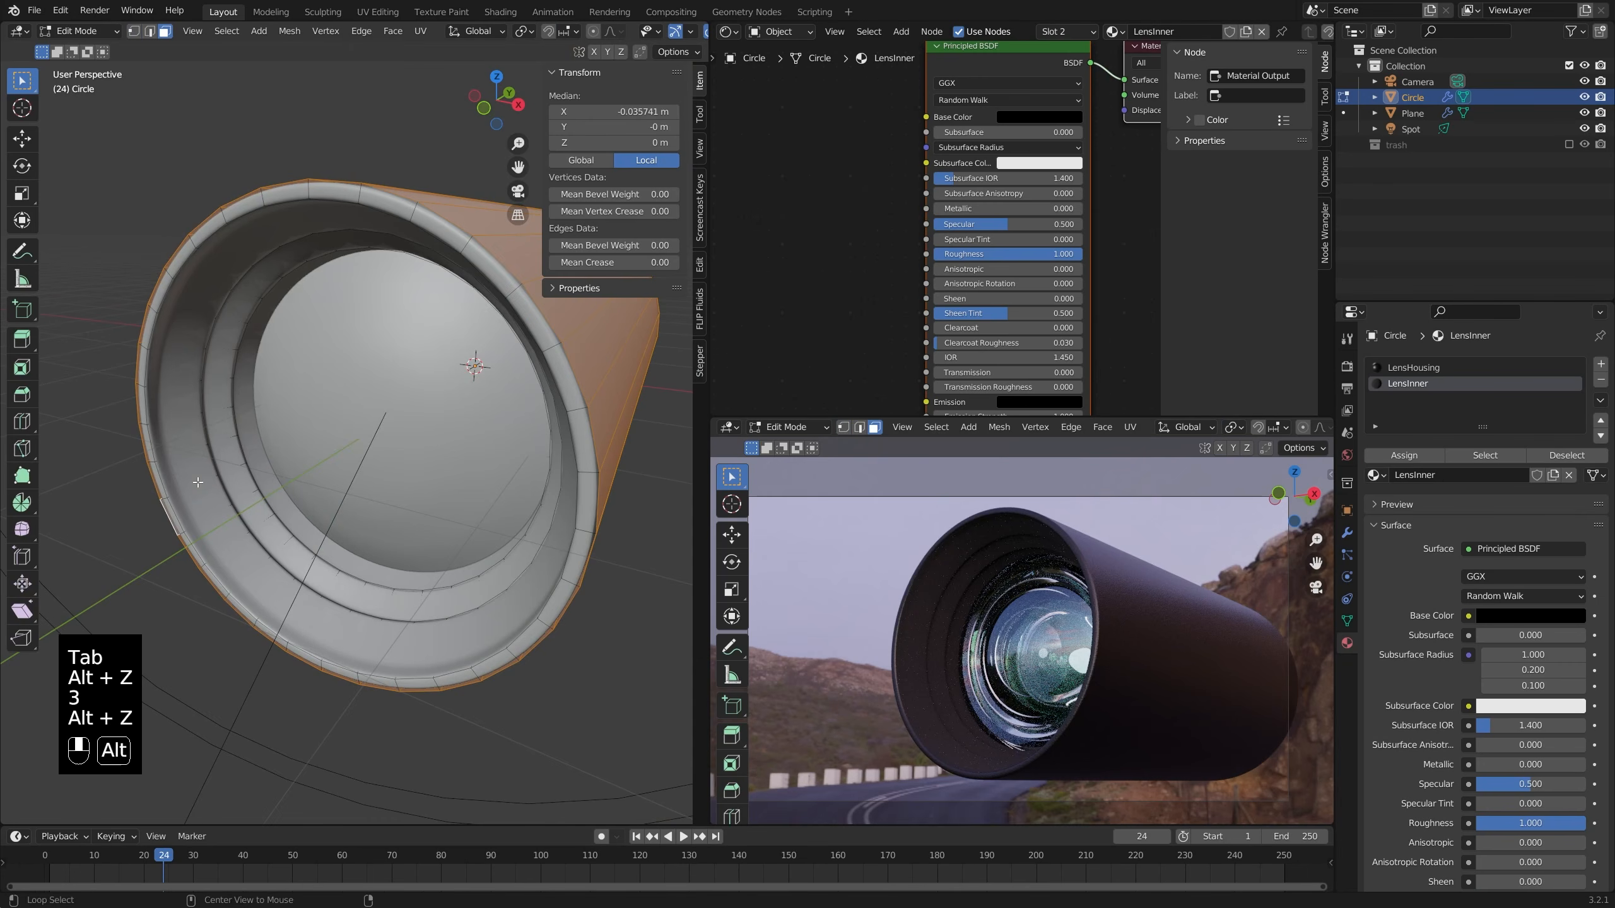
{"action": "left_click", "coordinate": [424, 596], "text": "alt"}
{"action": "key", "text": "alt+z"}
{"action": "key", "text": "alt+z"}
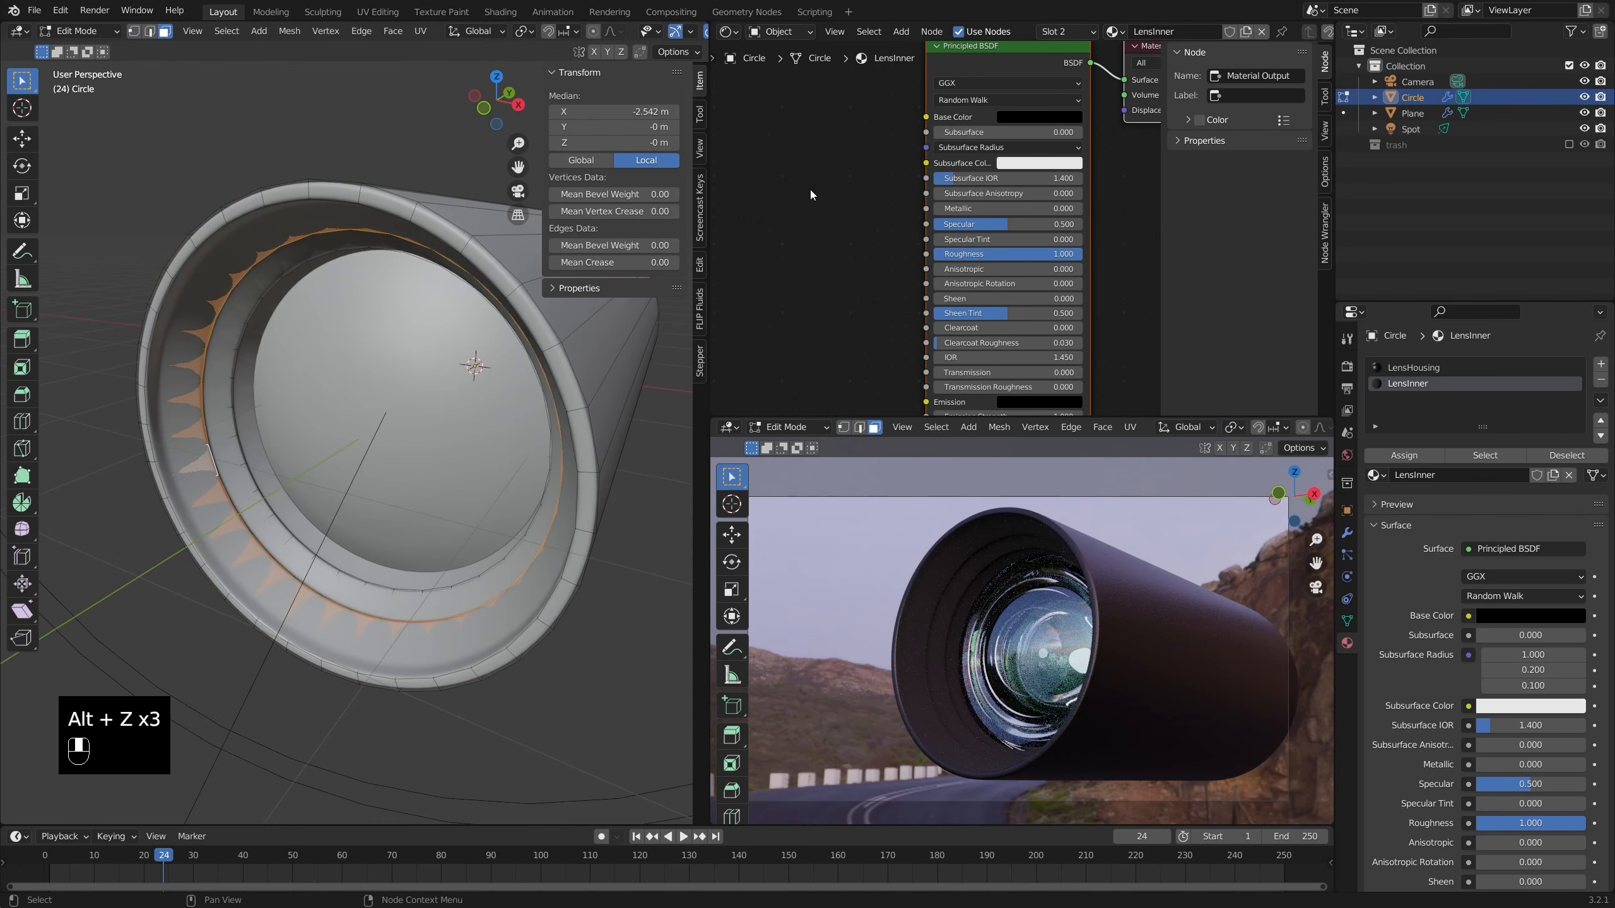
- Add Image Texture, Mapping and Texture Coordinate nodes feeding the LensInner base color, and hide the node sidebar
{"action": "left_click", "coordinate": [728, 32]}
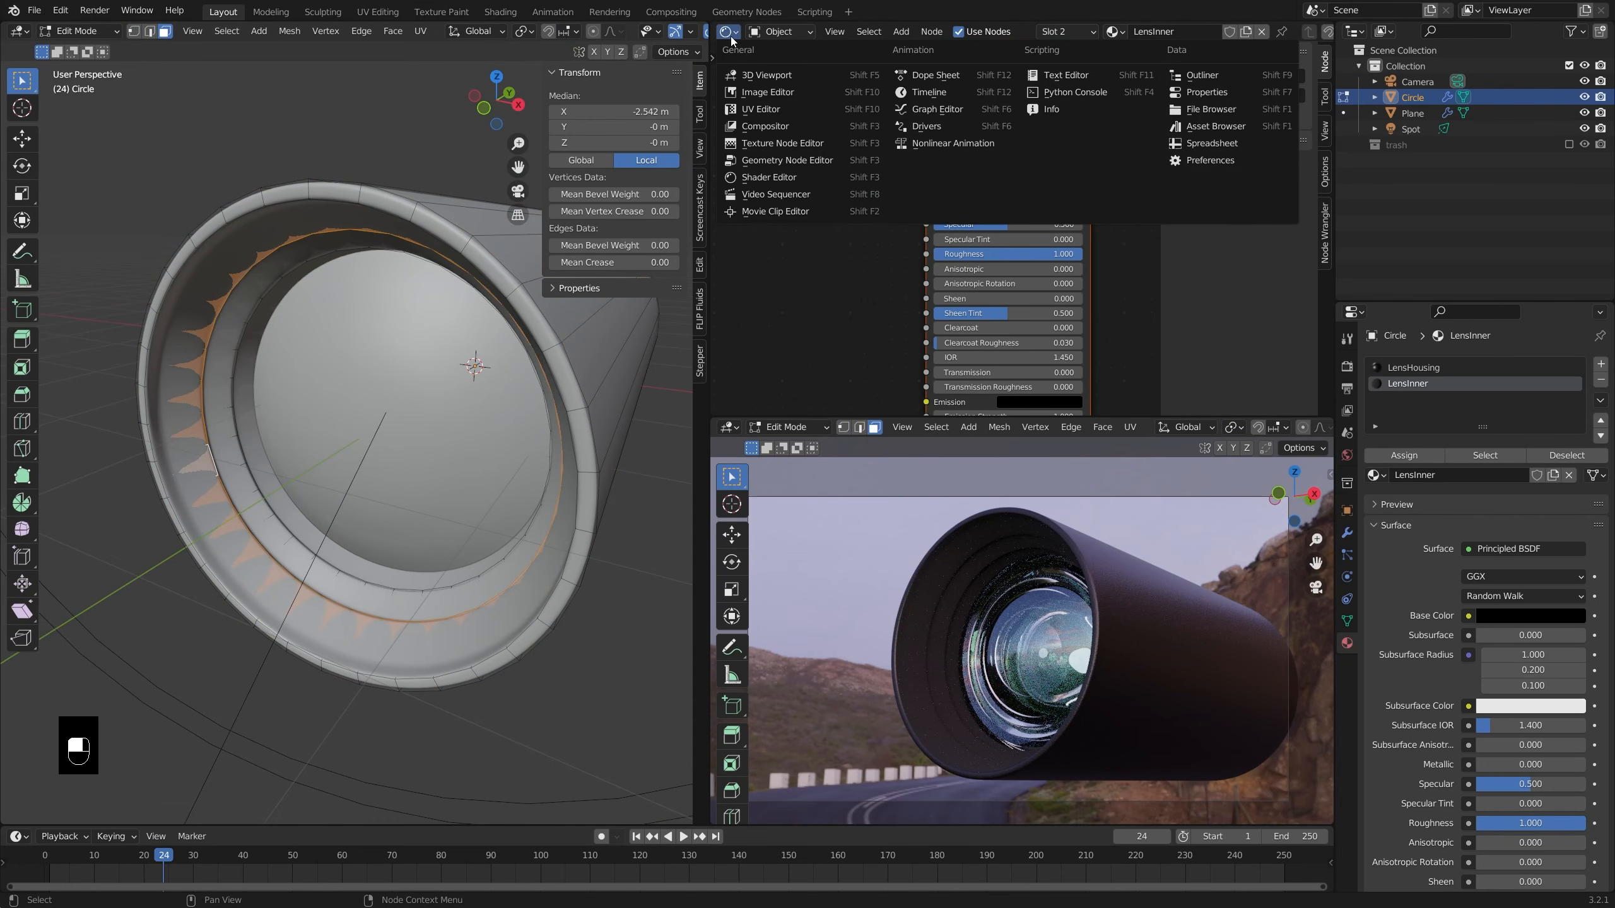
{"action": "scroll", "coordinate": [959, 378], "scroll_direction": "down", "scroll_amount": 4}
{"action": "left_click", "coordinate": [985, 134]}
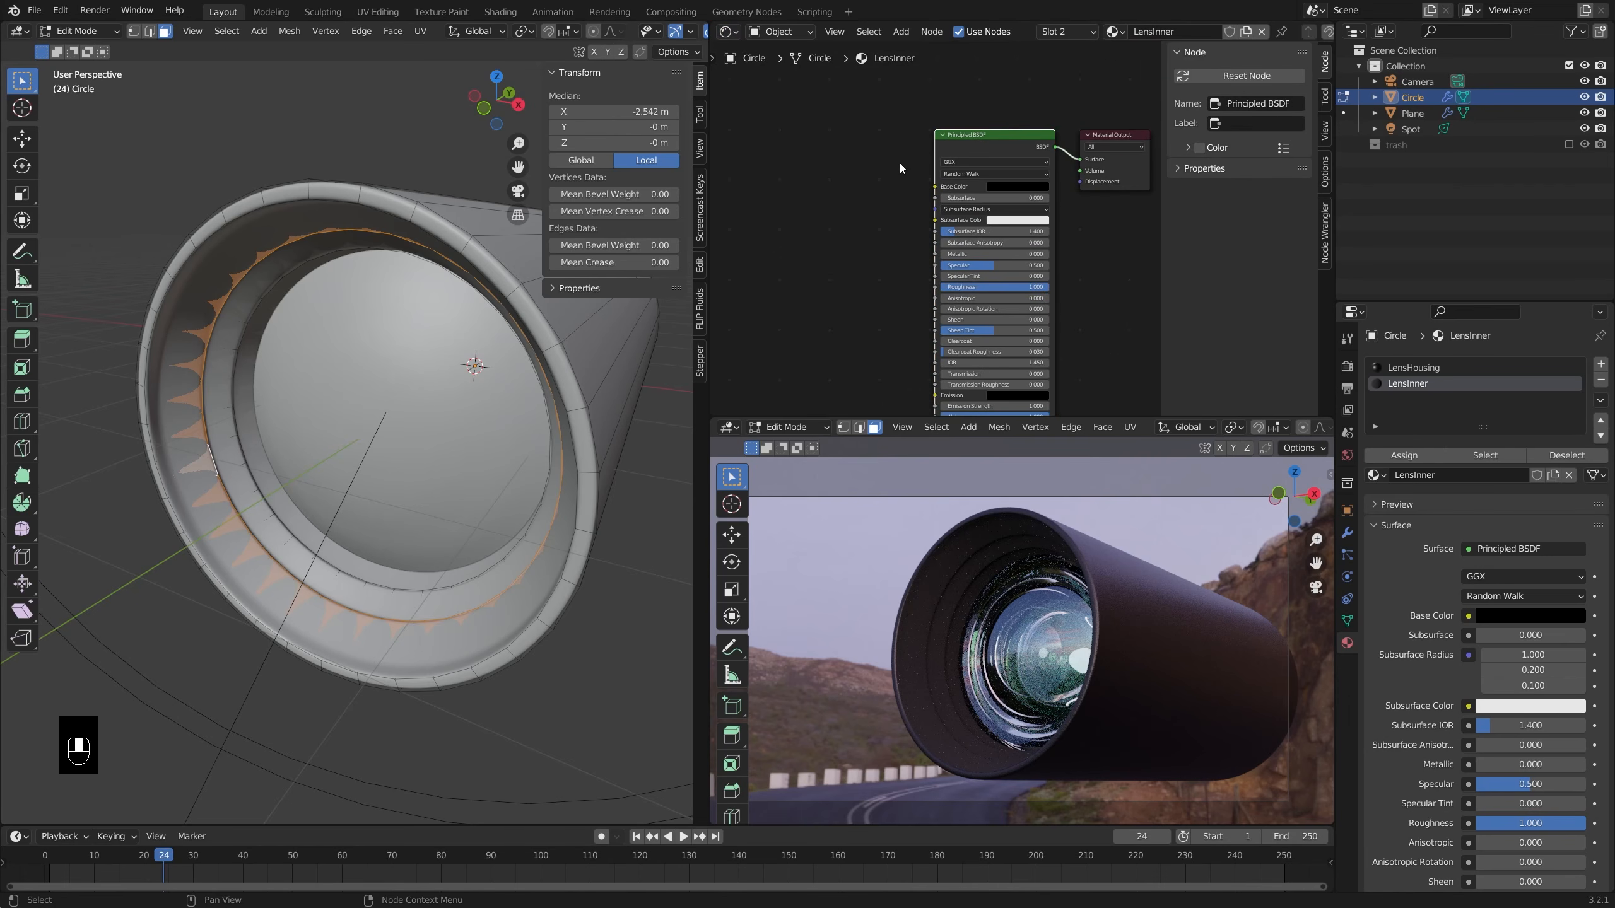
{"action": "scroll", "coordinate": [916, 165], "scroll_direction": "down", "scroll_amount": 2}
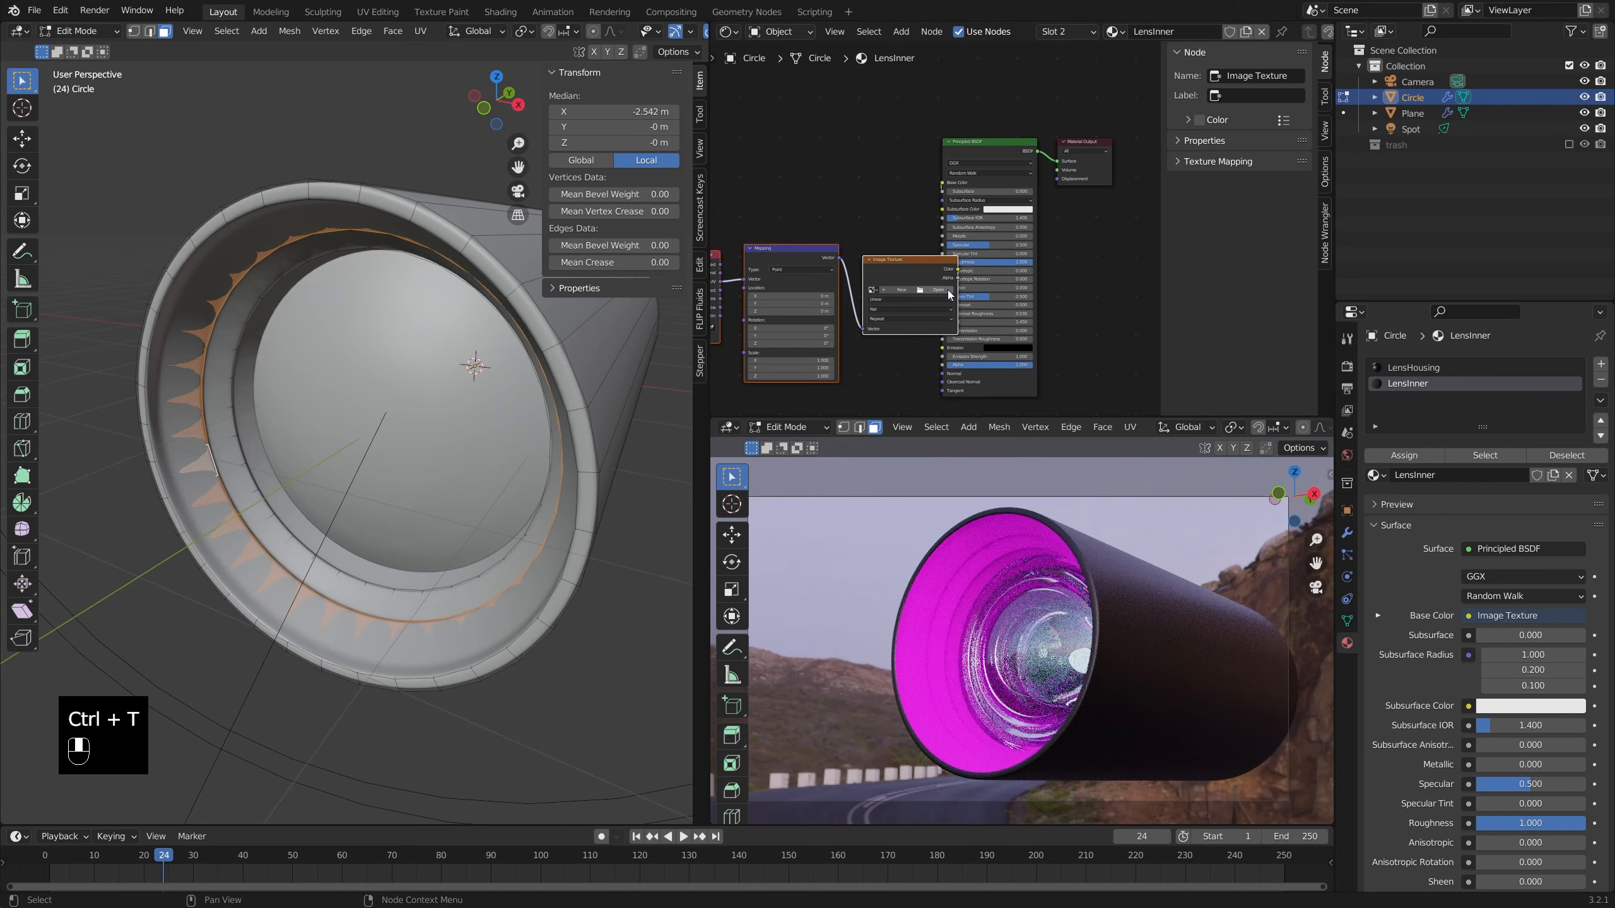
{"action": "key", "text": "g"}
{"action": "middle_click_drag", "start_coordinate": [1035, 218], "coordinate": [988, 215]}
{"action": "scroll", "coordinate": [1069, 220], "scroll_direction": "up", "scroll_amount": 3}
{"action": "scroll", "coordinate": [1116, 219], "scroll_direction": "up", "scroll_amount": 4}
{"action": "scroll", "coordinate": [977, 214], "scroll_direction": "down", "scroll_amount": 5}
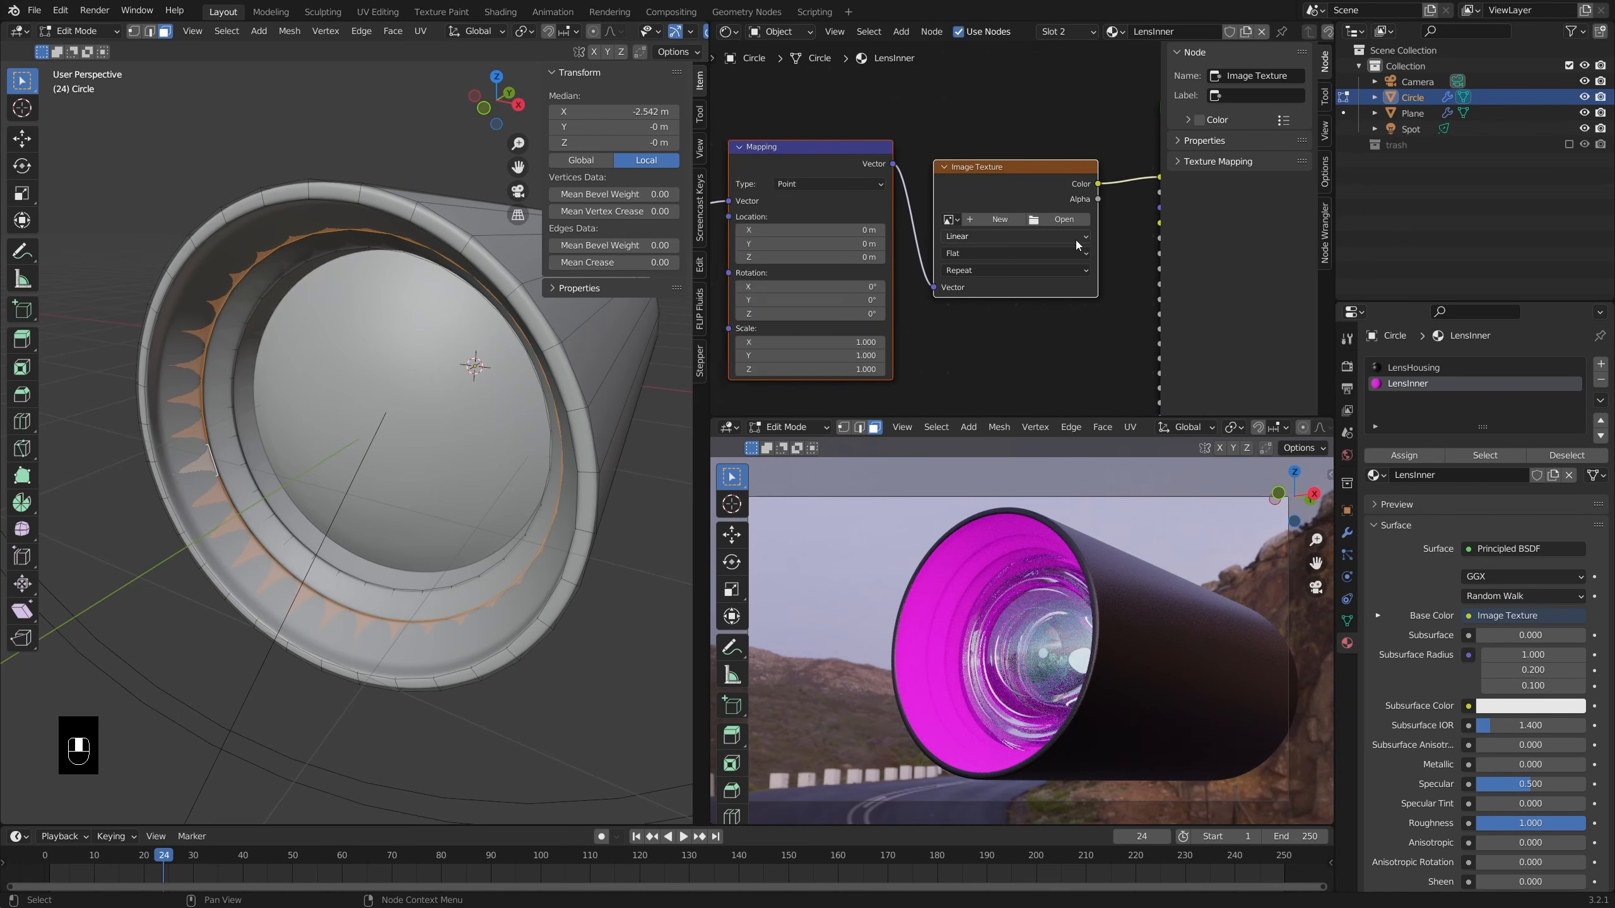
{"action": "key", "text": "n"}
{"action": "scroll", "coordinate": [1118, 248], "scroll_direction": "up", "scroll_amount": 3}
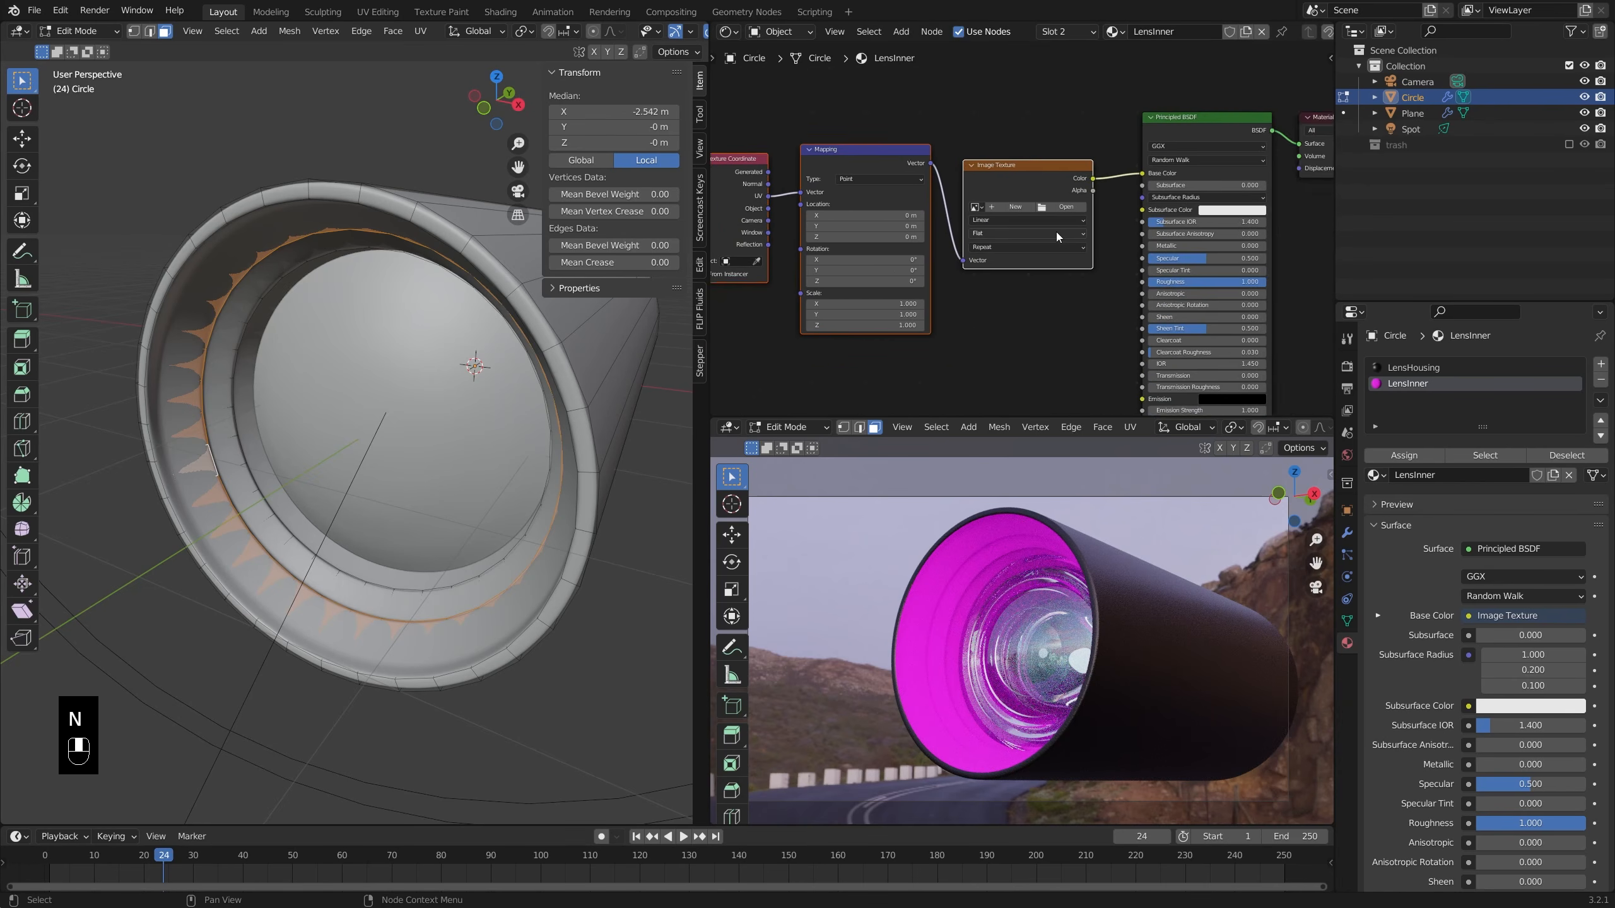
{"action": "middle_click_drag", "start_coordinate": [954, 192], "coordinate": [856, 215]}
{"action": "left_click", "coordinate": [923, 145]}
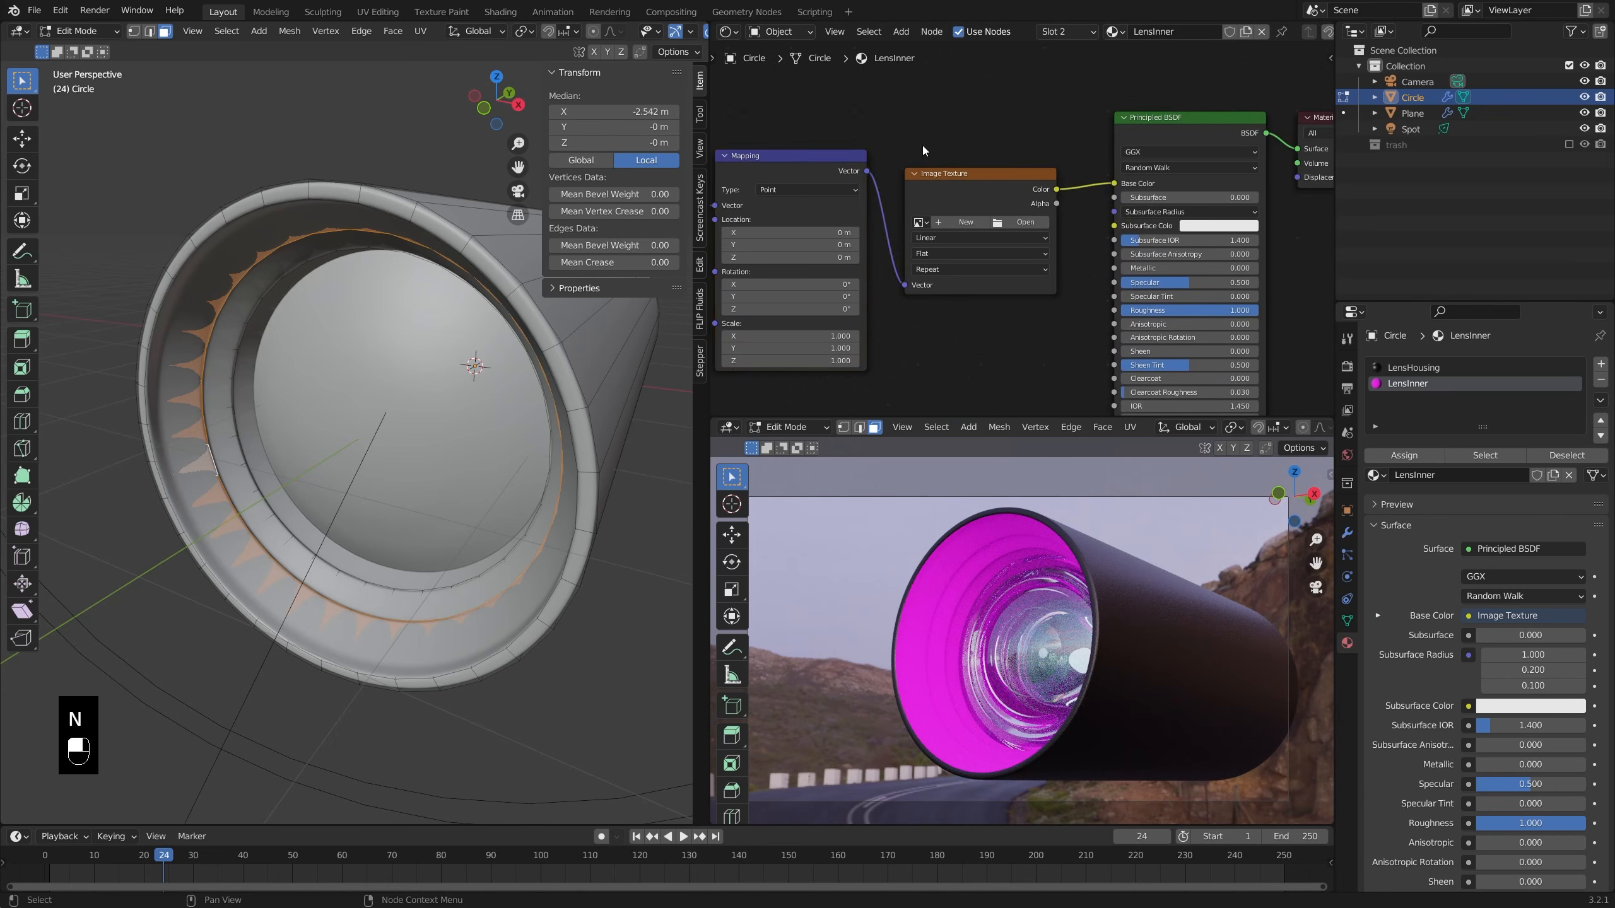
- Load hyperduper1.jpg from the 3D folder of the 074_lens bookmark into the Image Texture node
{"action": "left_click", "coordinate": [1014, 222]}
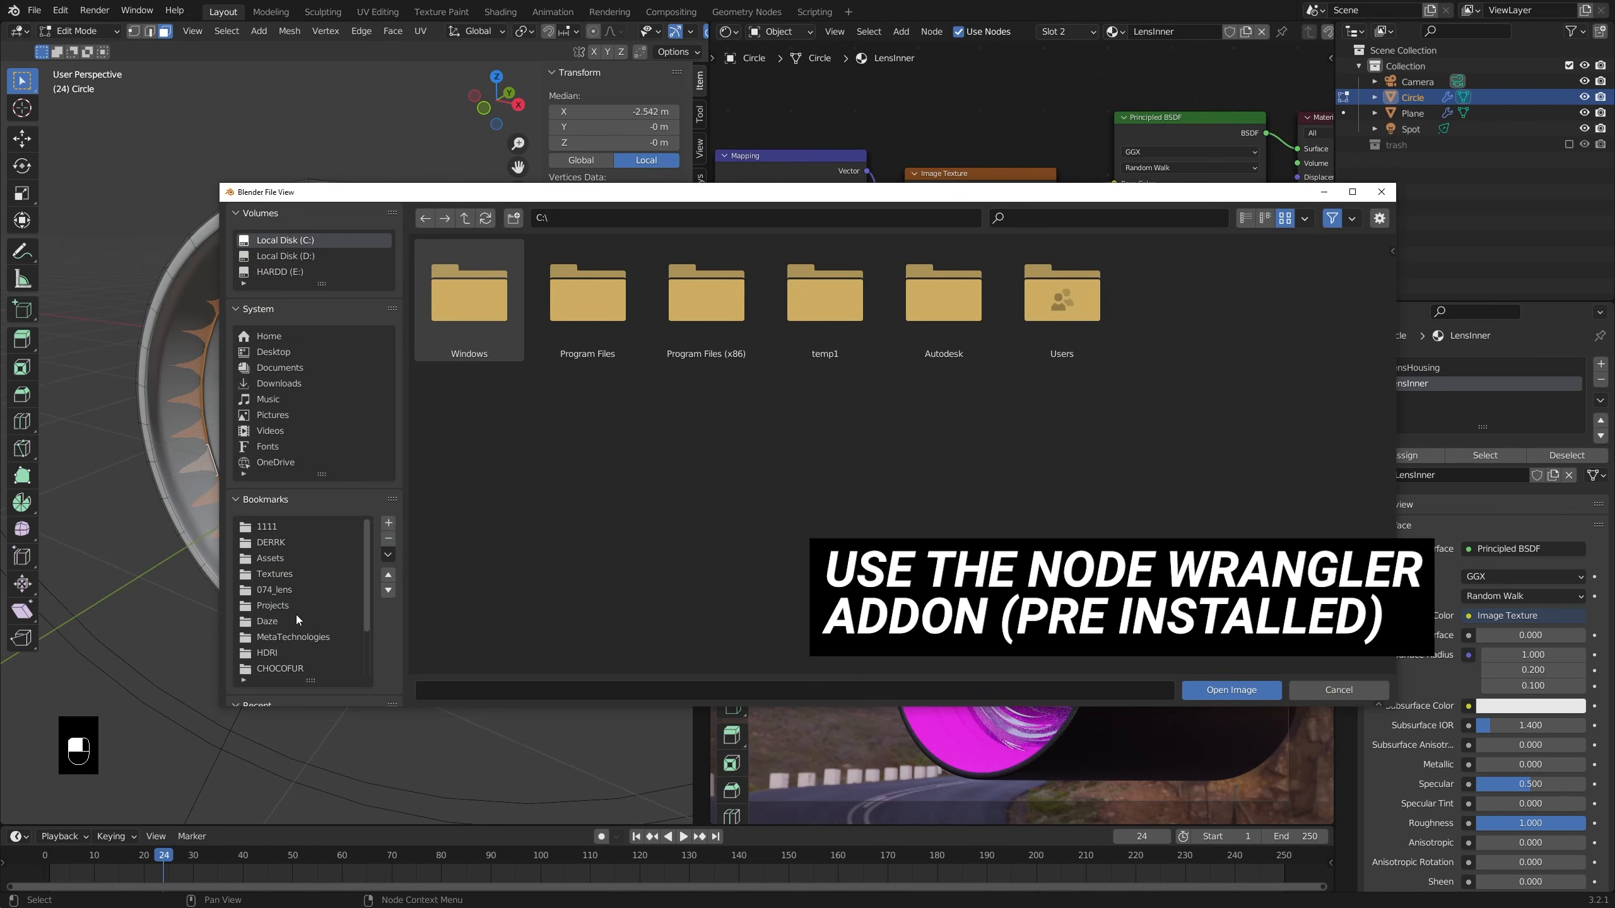
{"action": "scroll", "coordinate": [293, 637], "scroll_direction": "down", "scroll_amount": 4}
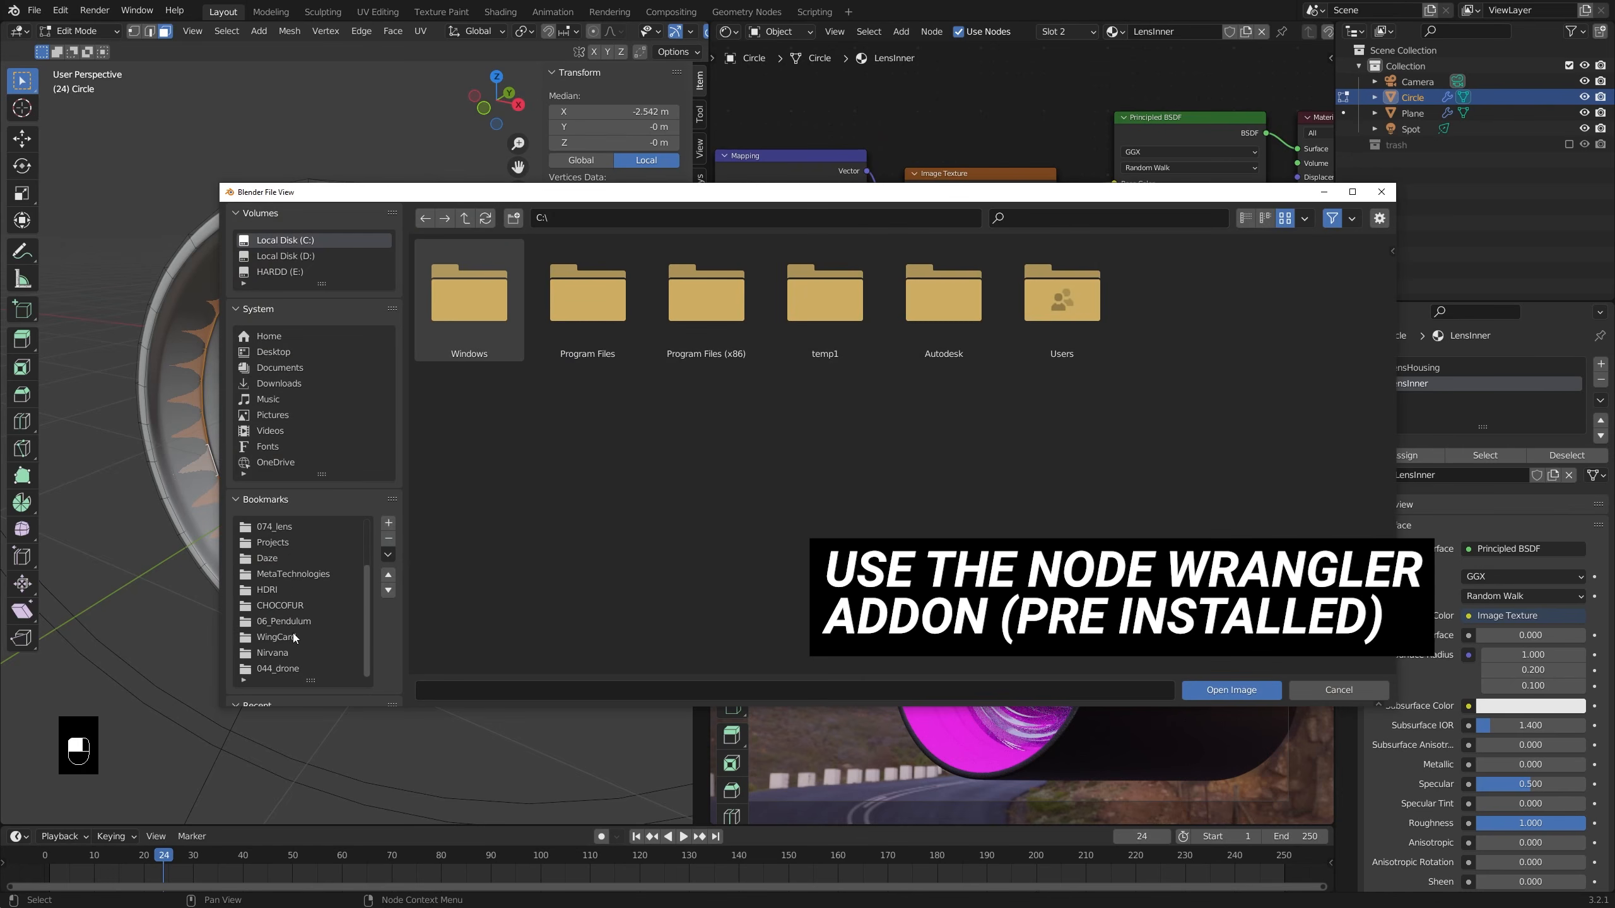
{"action": "scroll", "coordinate": [282, 538], "scroll_direction": "up", "scroll_amount": 1}
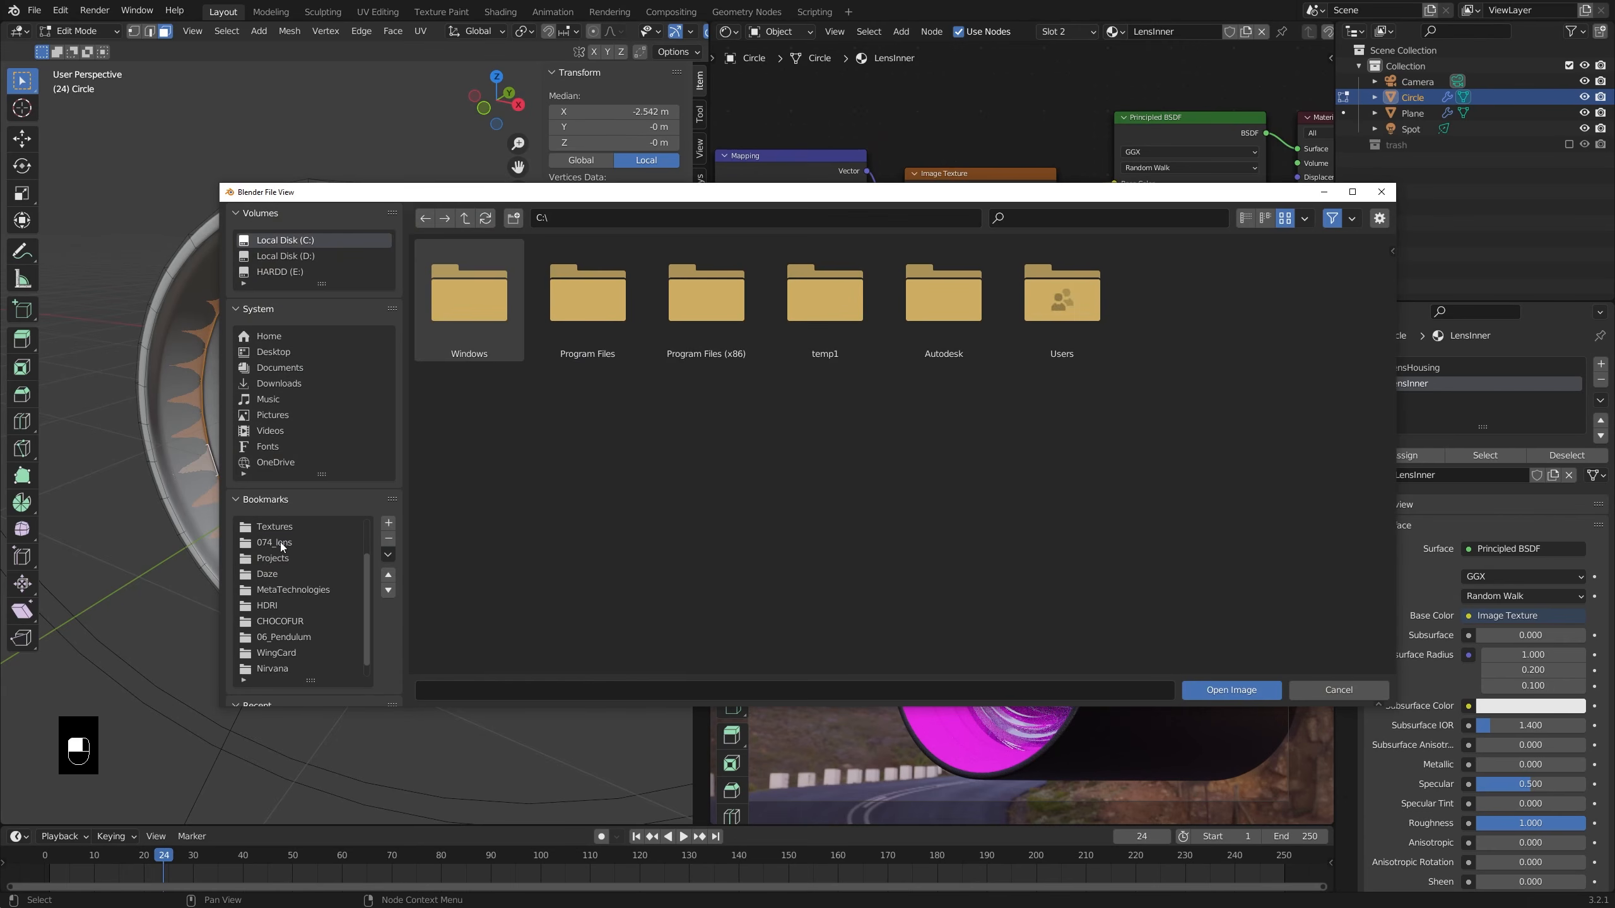
{"action": "left_click", "coordinate": [280, 543]}
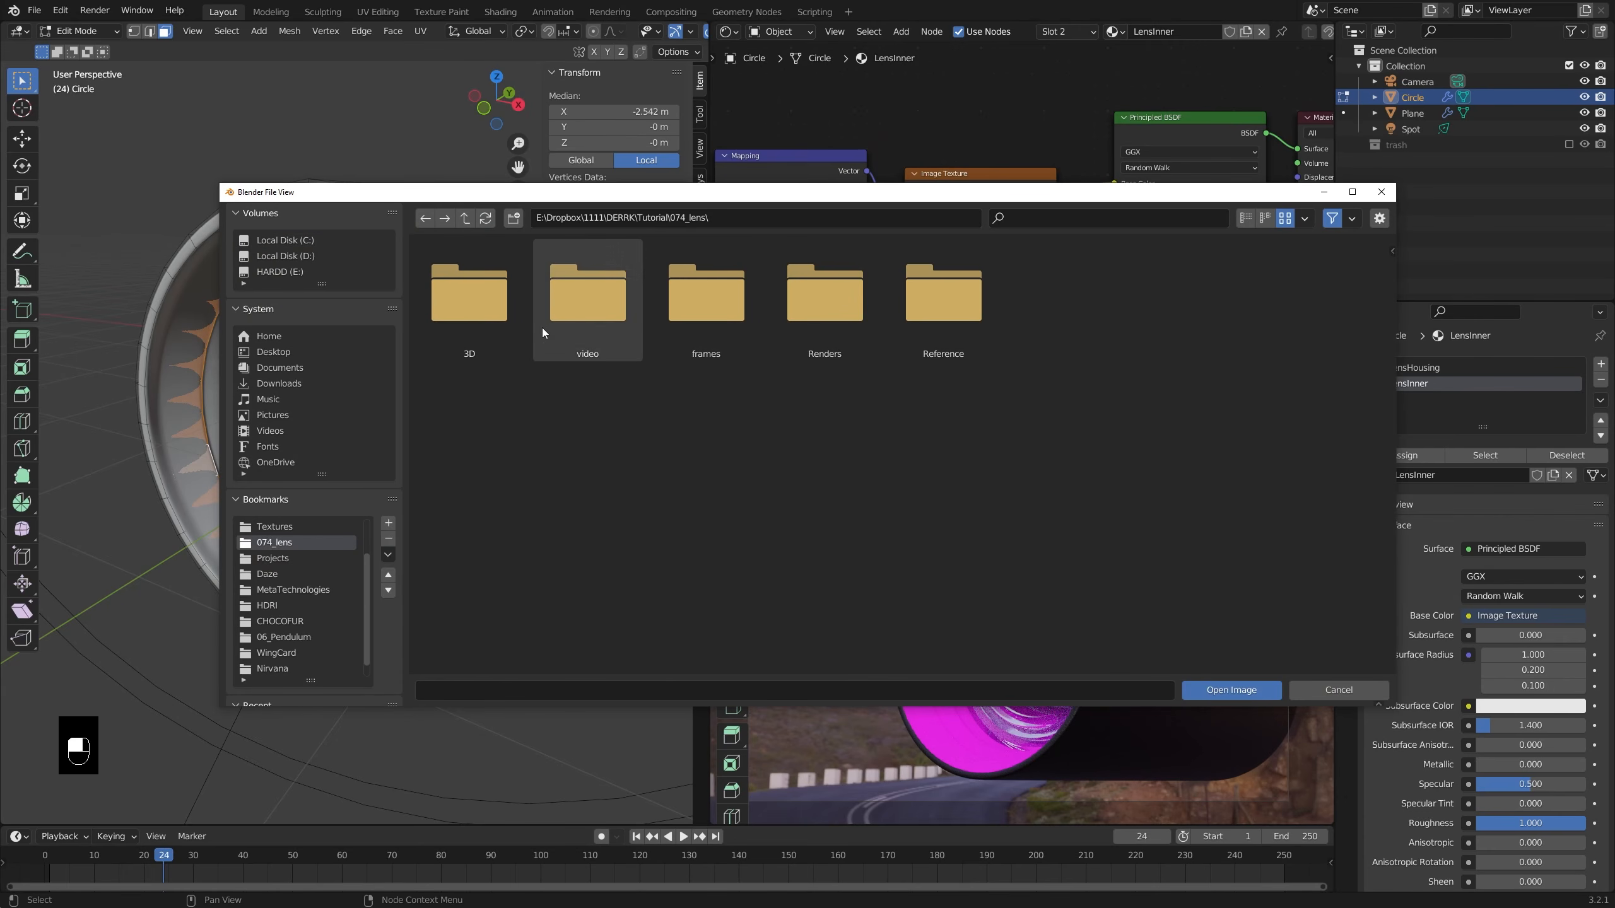
{"action": "left_click", "coordinate": [469, 292]}
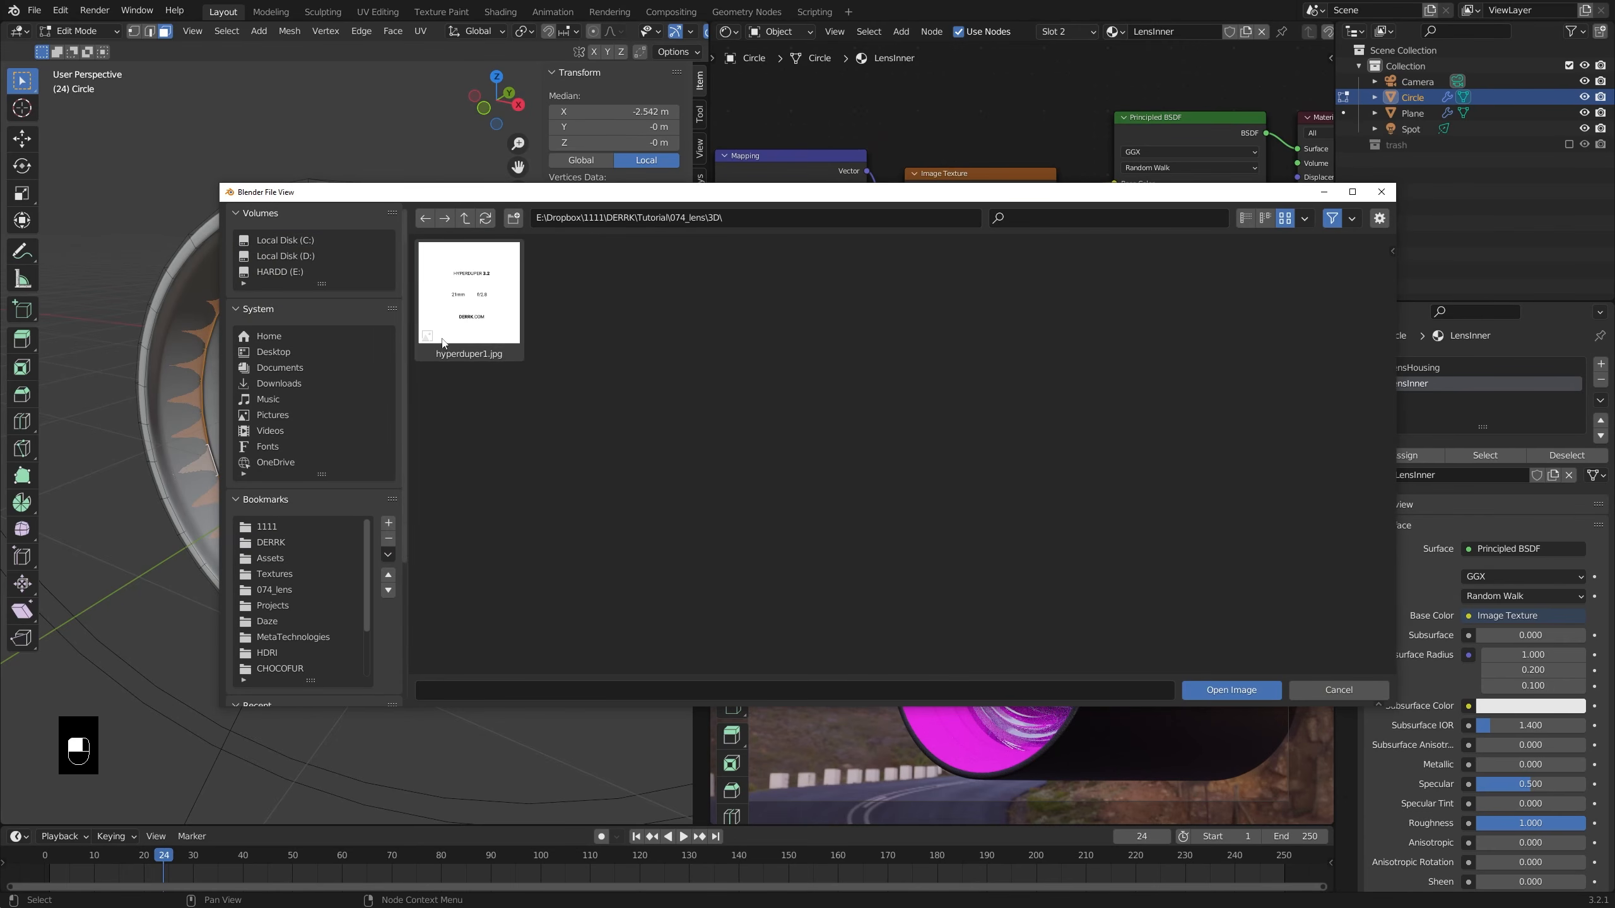
{"action": "double_click", "coordinate": [477, 321]}
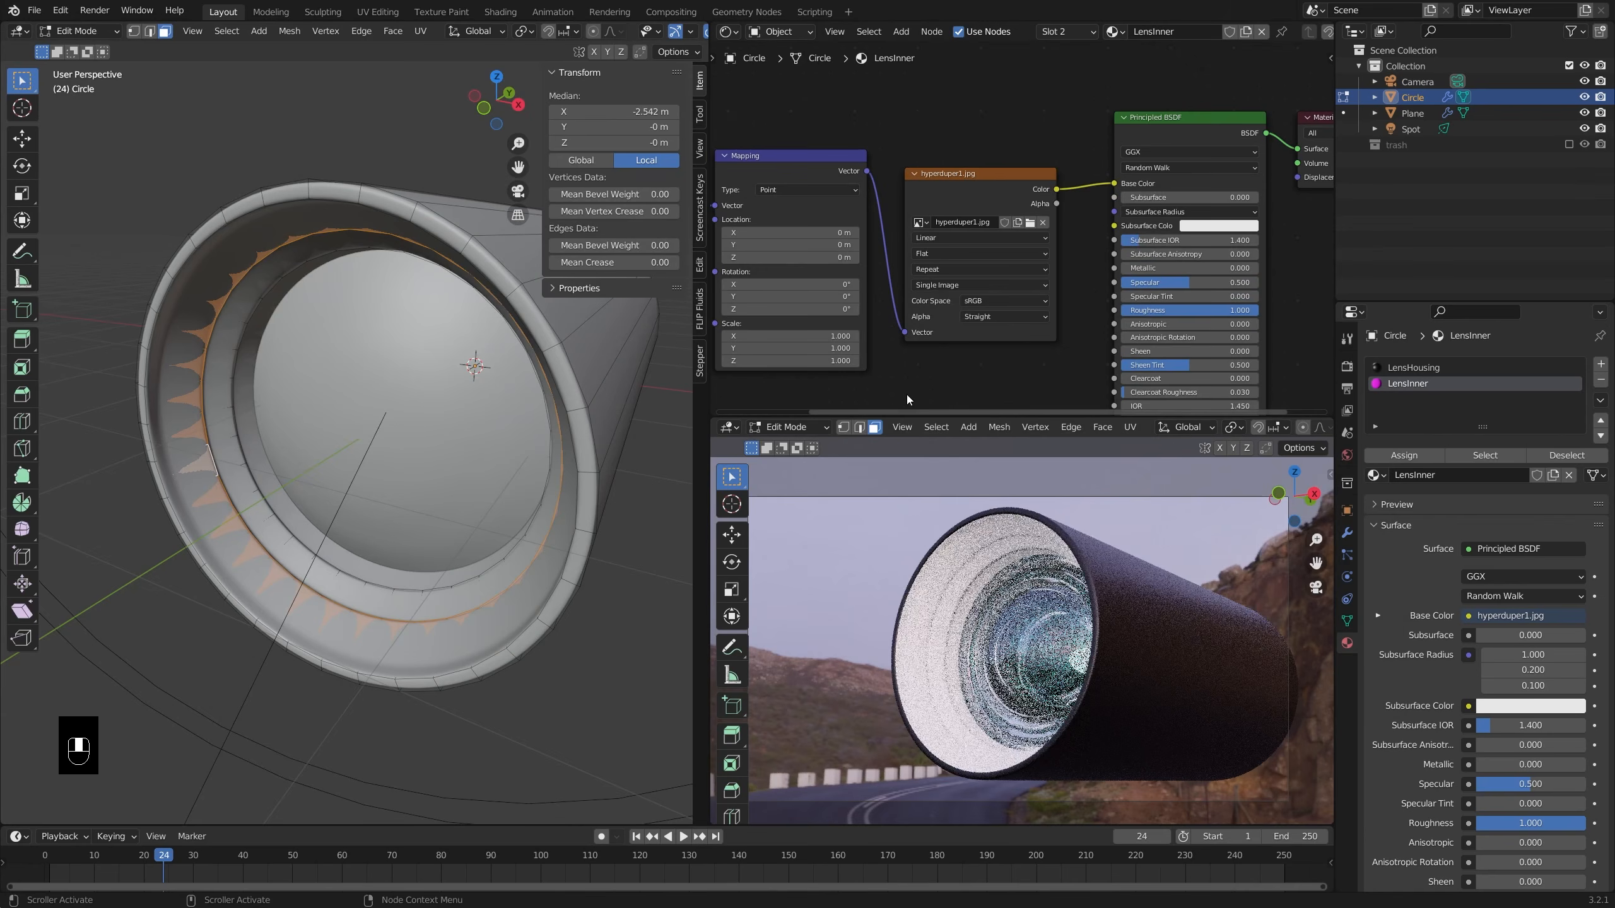
- Switch the node area to the UV Editor and inspect the hyperduper1.jpg lettering maximized, restoring the layout when done
{"action": "middle_click_drag", "start_coordinate": [436, 394], "coordinate": [430, 392]}
{"action": "left_click", "coordinate": [728, 32]}
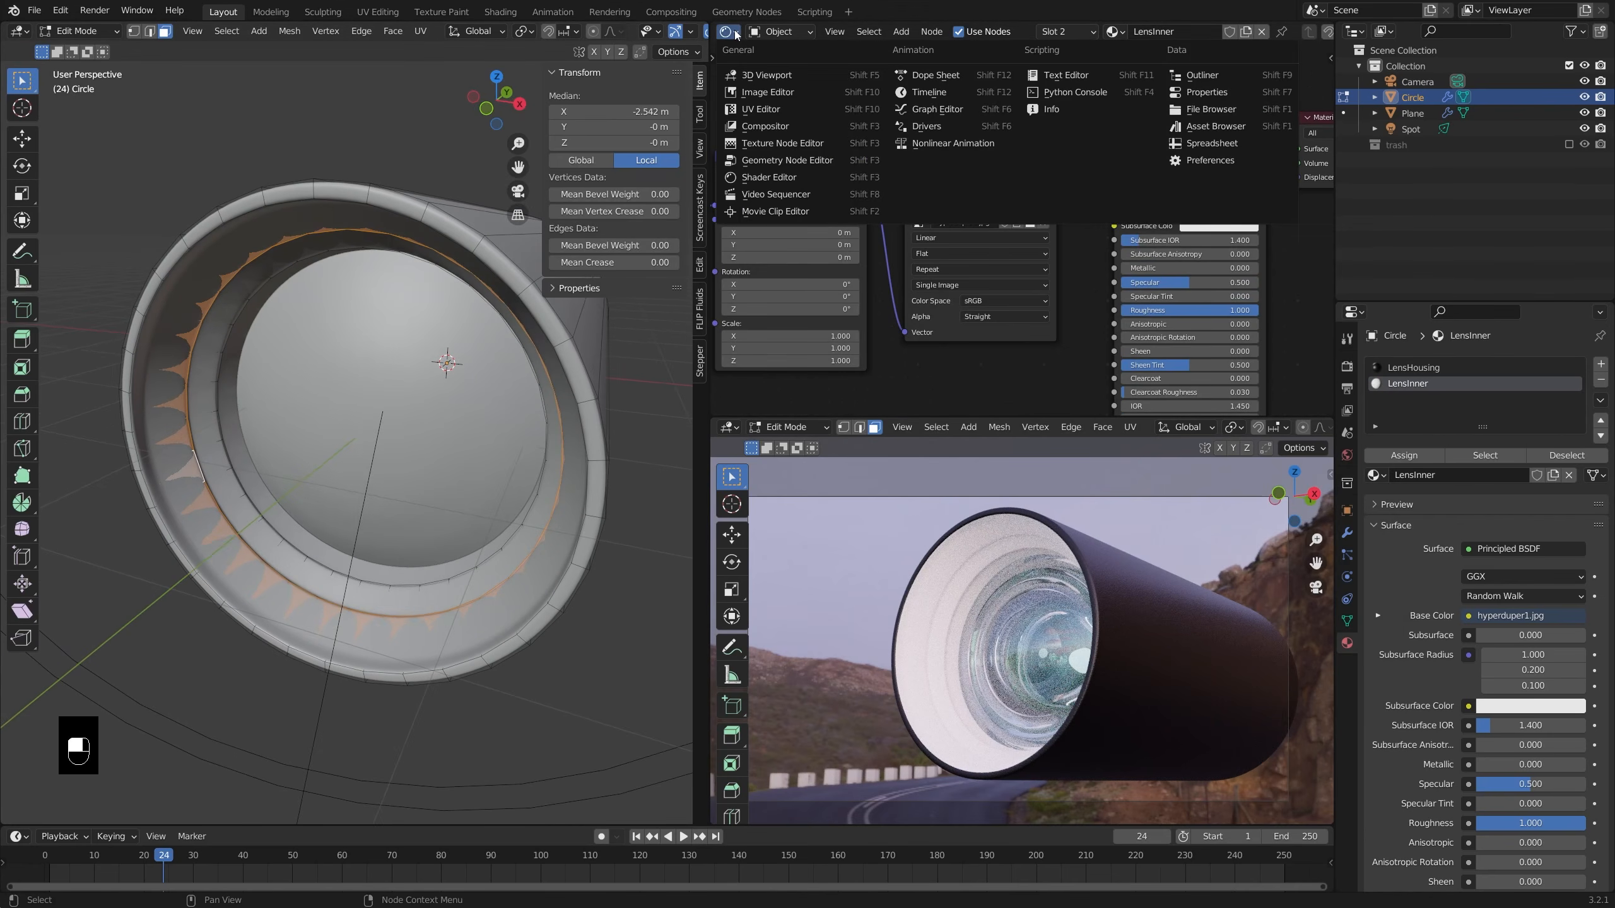
{"action": "left_click", "coordinate": [761, 109]}
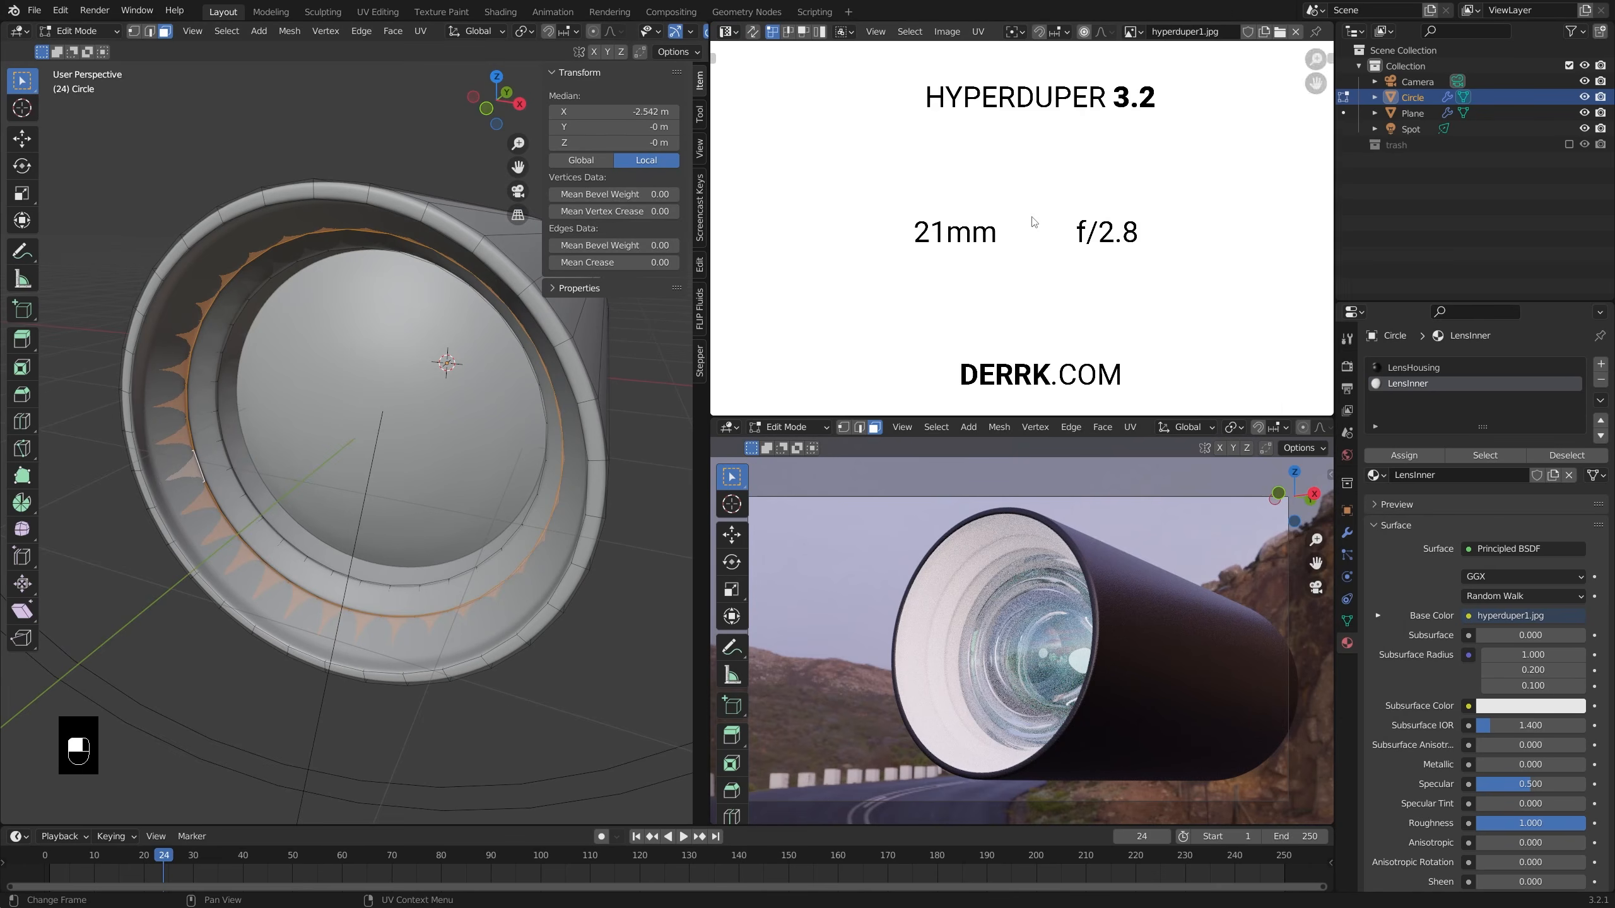
{"action": "key", "text": "ctrl+space"}
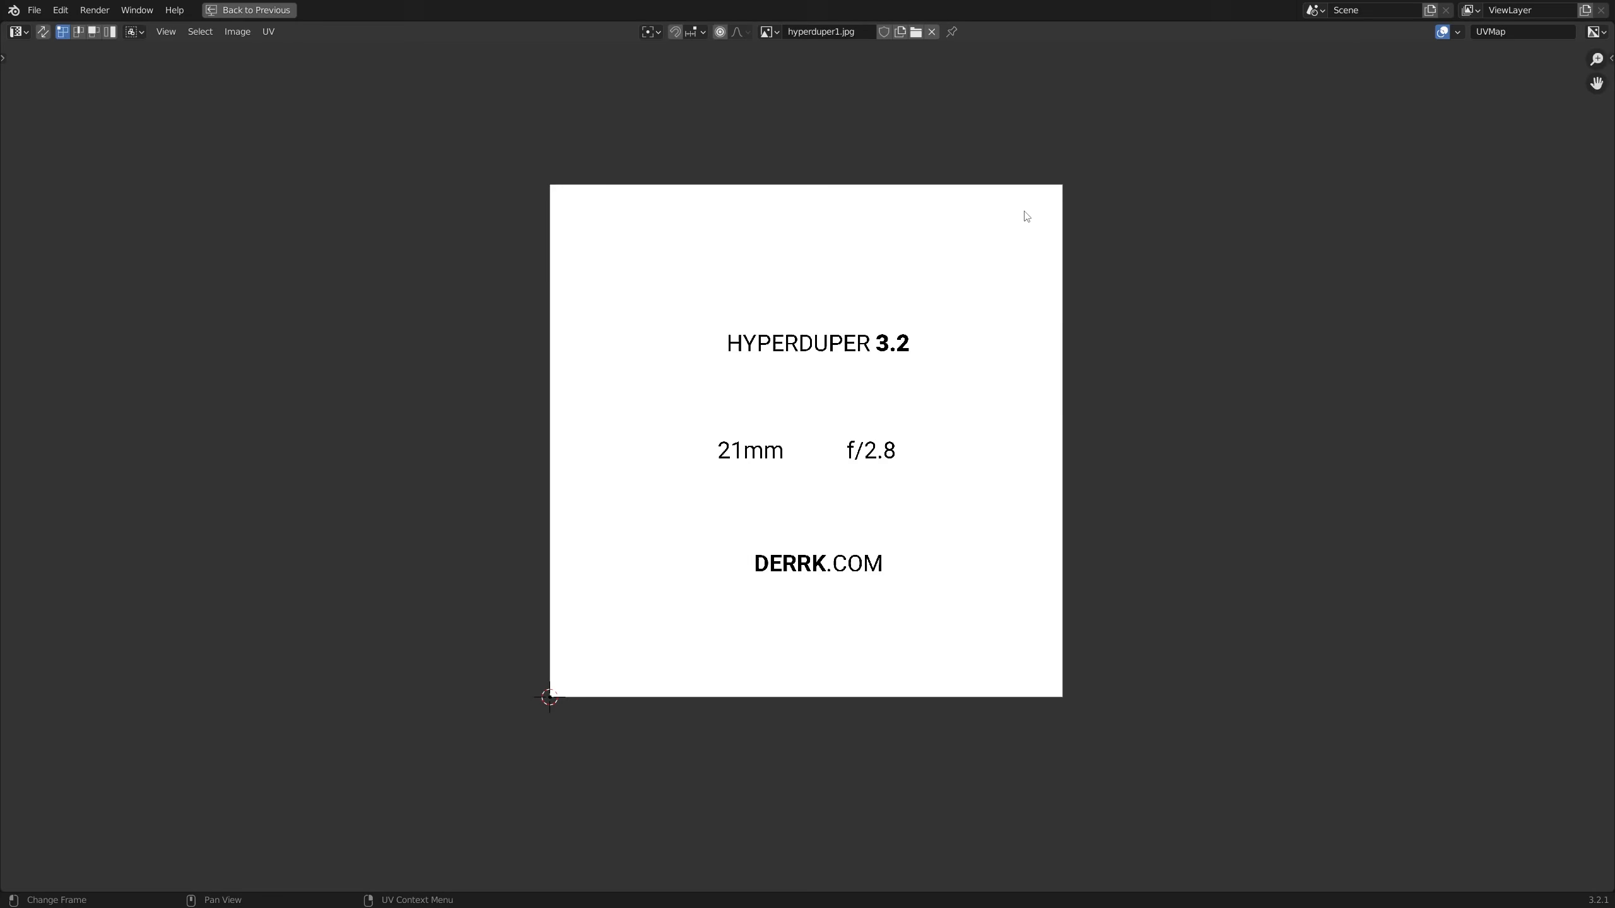
{"action": "scroll", "coordinate": [932, 379], "scroll_direction": "up", "scroll_amount": 3}
{"action": "middle_click_drag", "start_coordinate": [926, 382], "coordinate": [998, 343]}
{"action": "scroll", "coordinate": [996, 350], "scroll_direction": "up", "scroll_amount": 1}
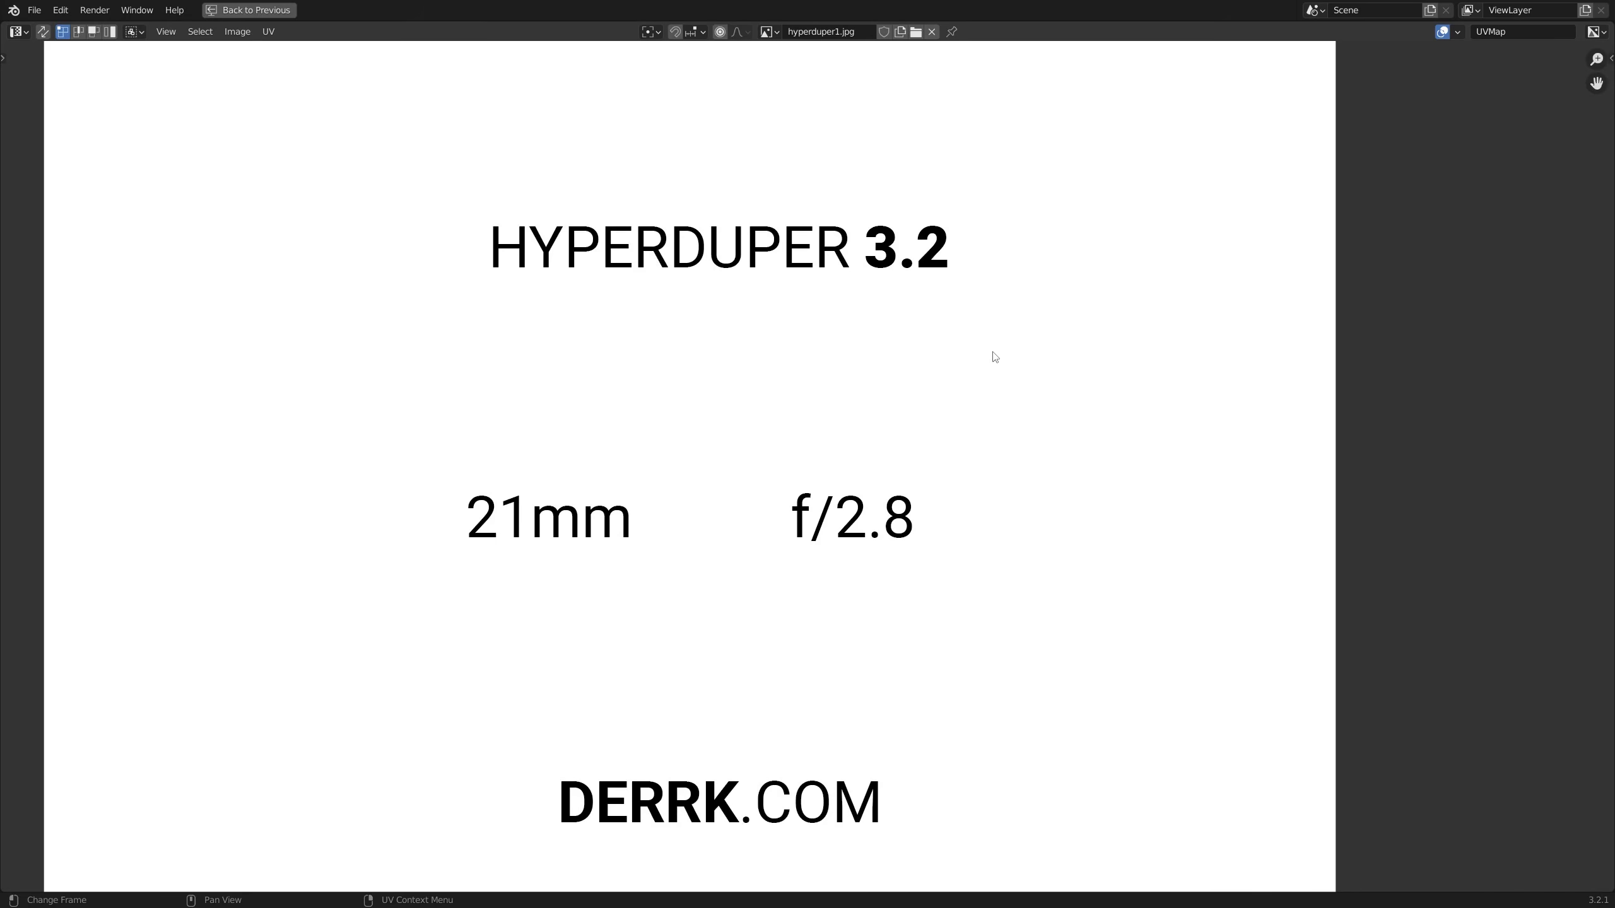
{"action": "scroll", "coordinate": [995, 357], "scroll_direction": "down", "scroll_amount": 1}
{"action": "scroll", "coordinate": [944, 405], "scroll_direction": "down", "scroll_amount": 1}
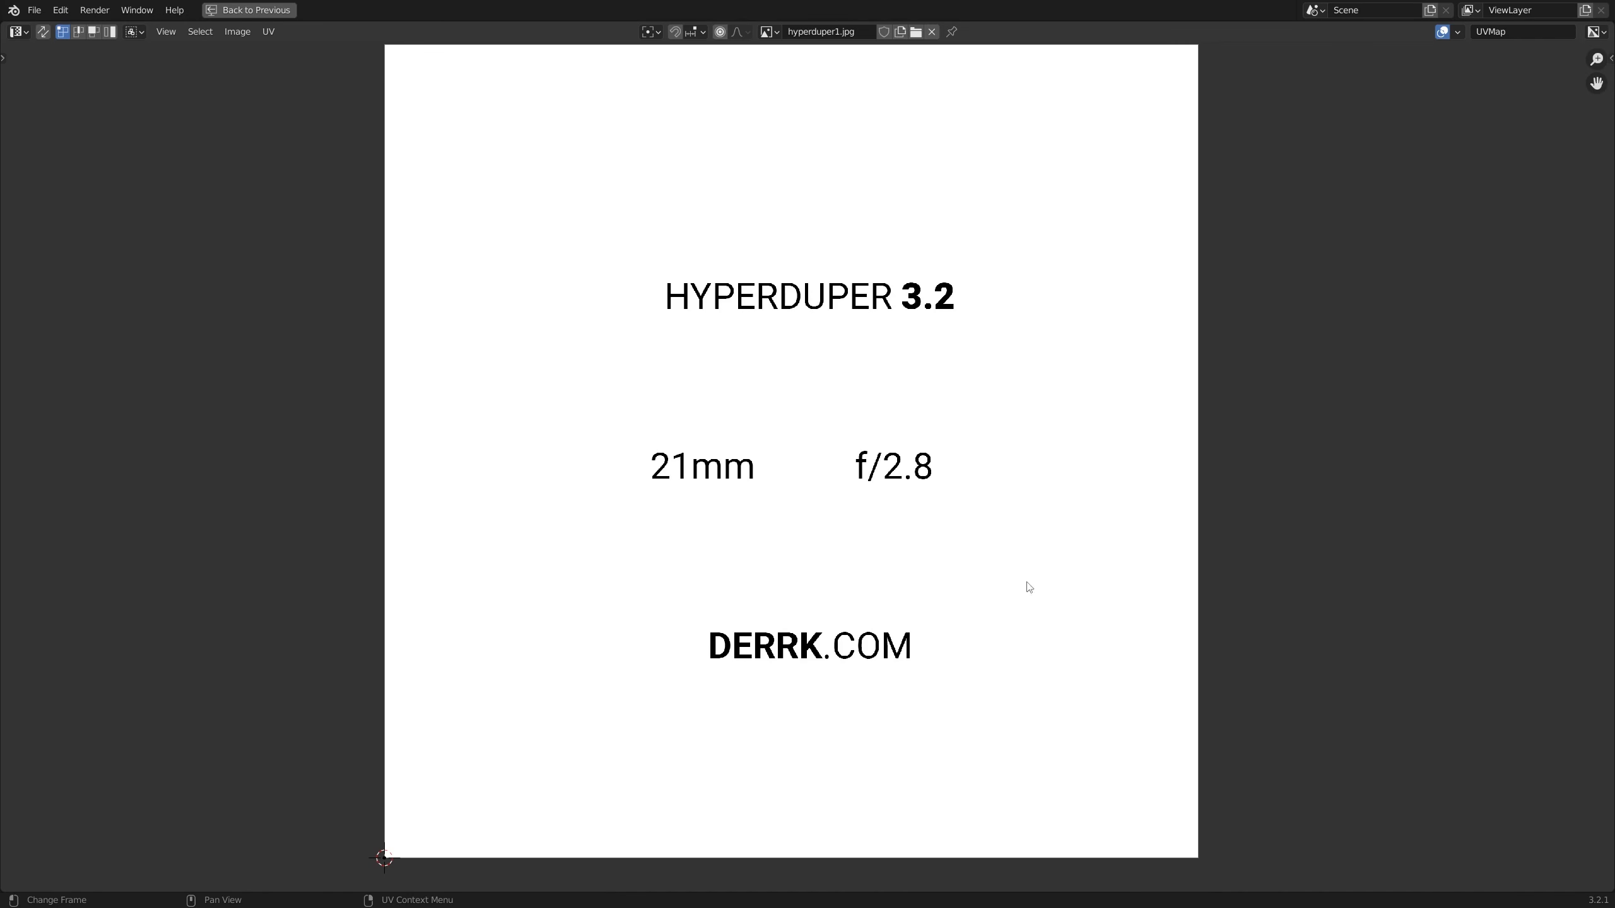
{"action": "key", "text": "ctrl+space"}
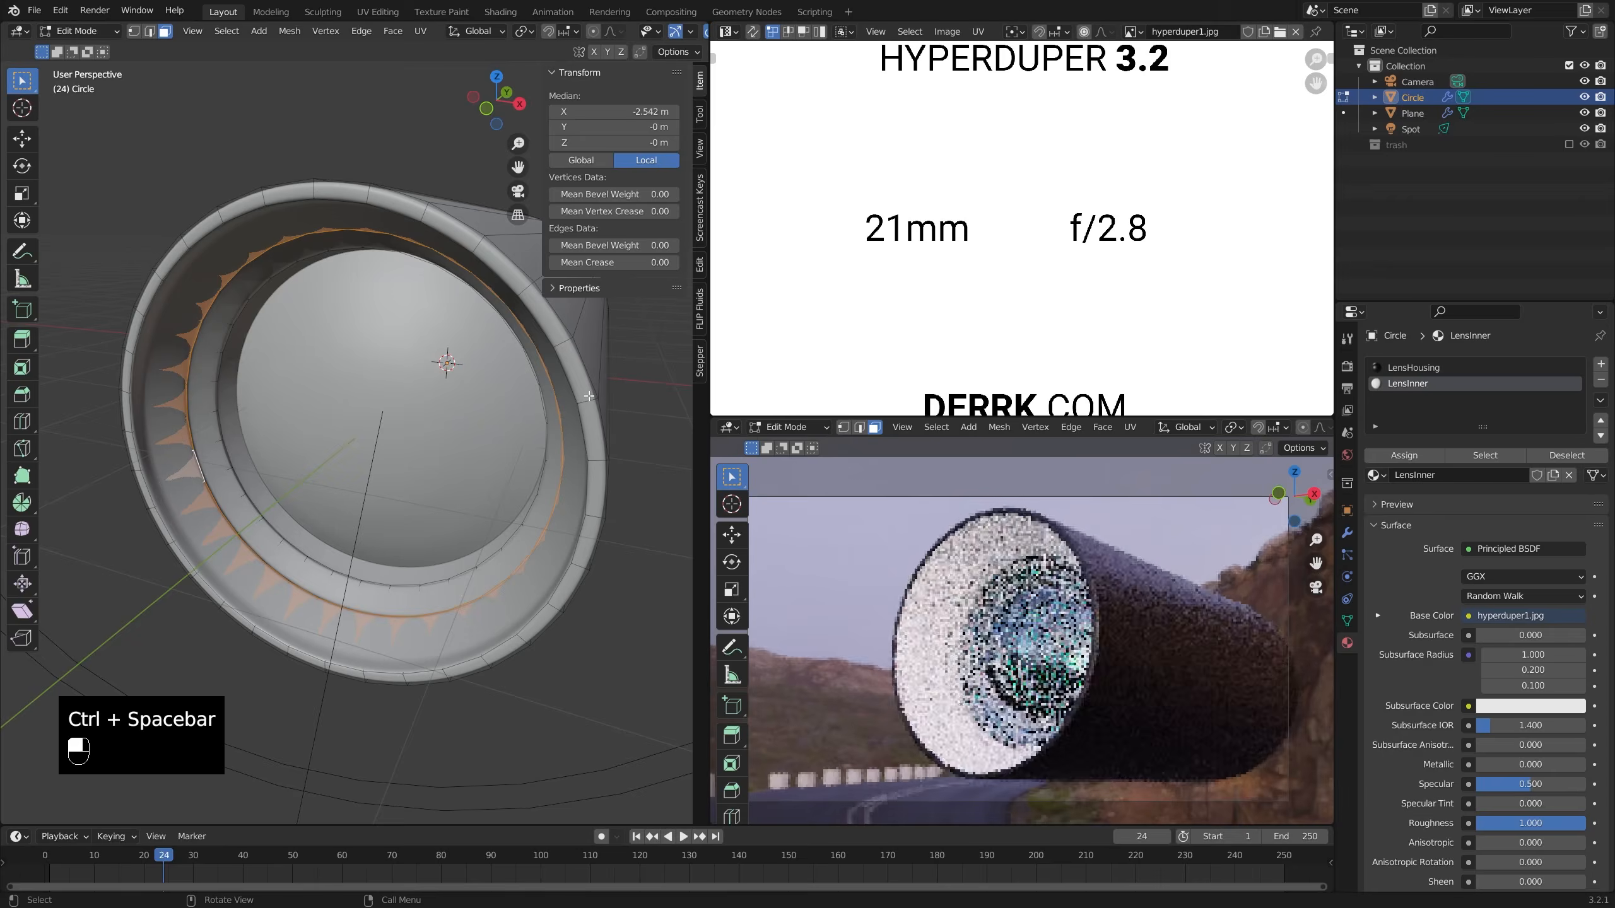
{"action": "middle_click_drag", "start_coordinate": [483, 439], "coordinate": [518, 433]}
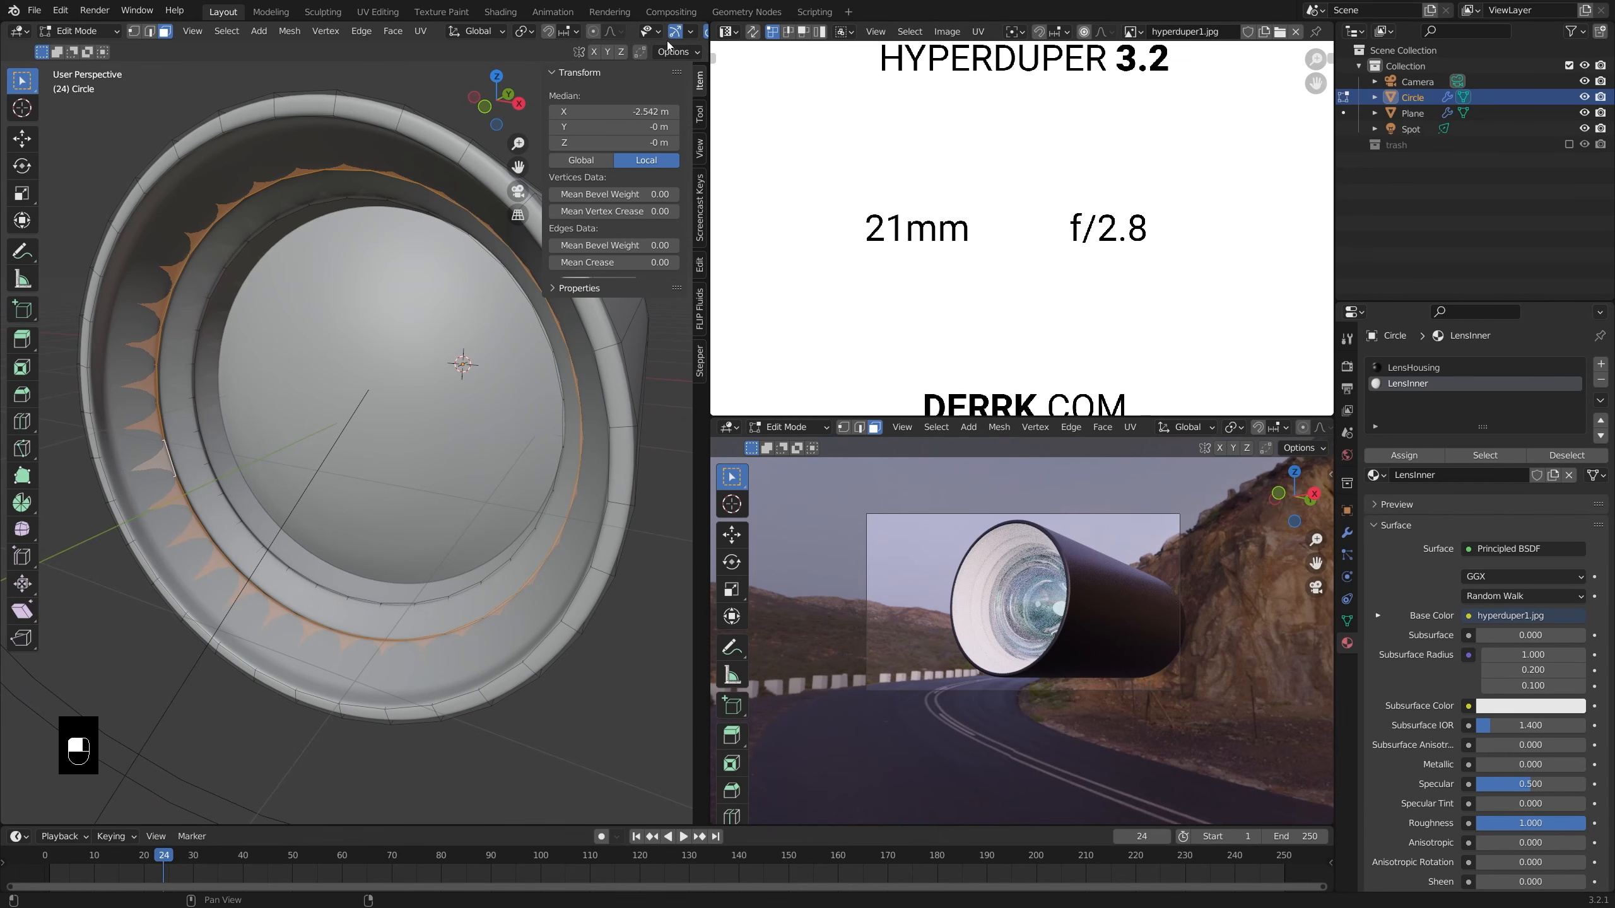
- Set the perspective viewport's solid shading color to Texture
{"action": "scroll", "coordinate": [673, 32], "scroll_direction": "down", "scroll_amount": 5}
{"action": "left_click", "coordinate": [695, 31]}
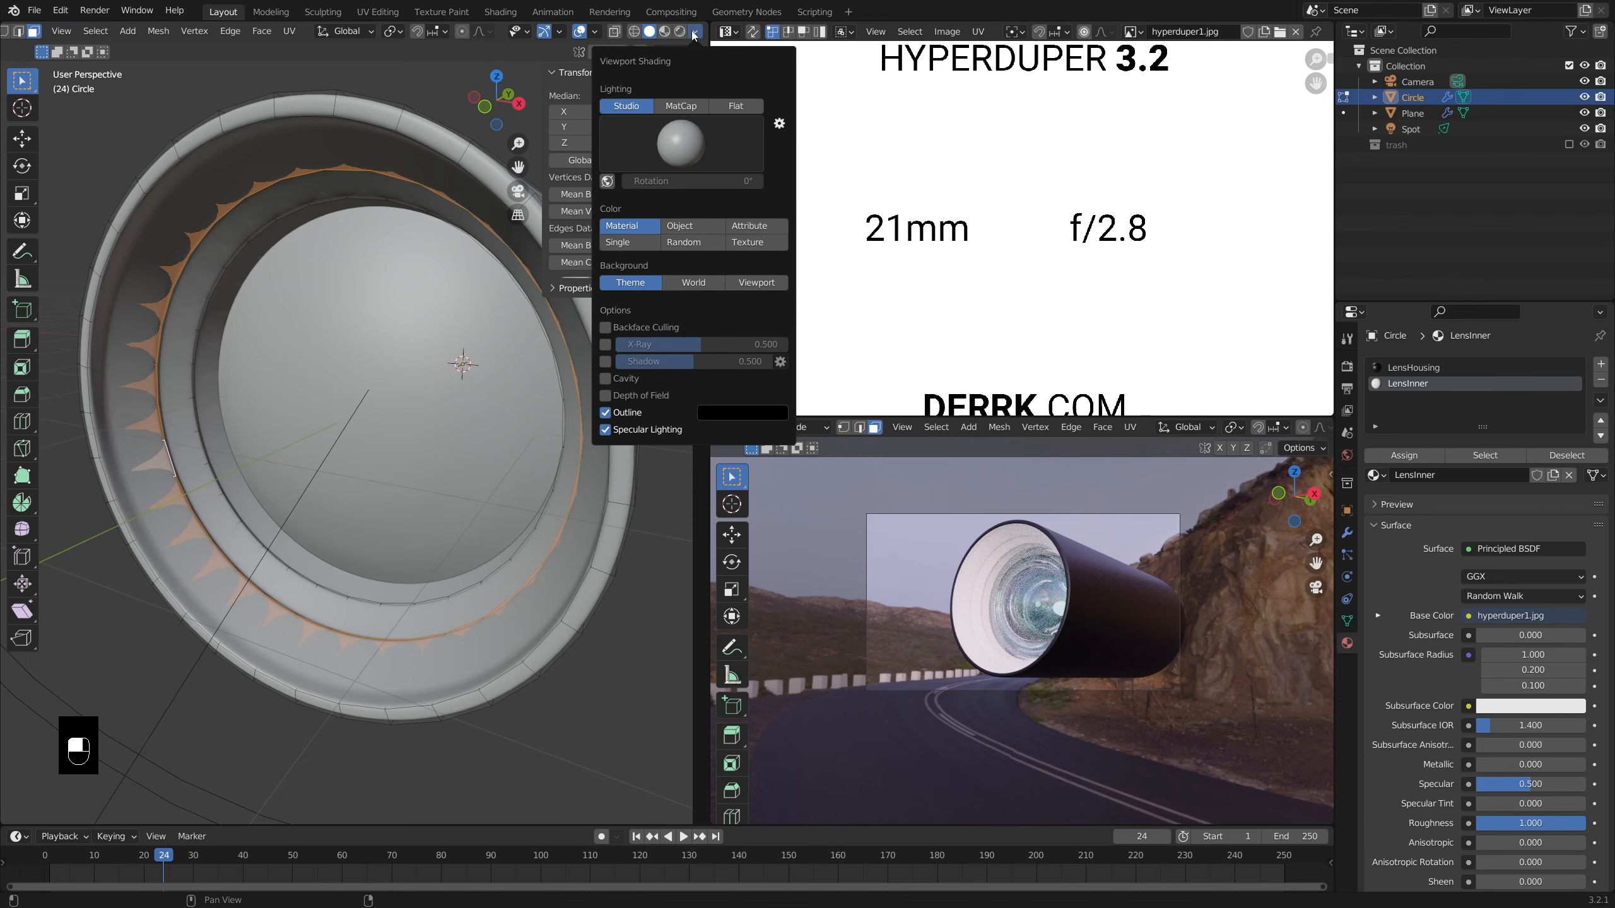
{"action": "left_click", "coordinate": [735, 243]}
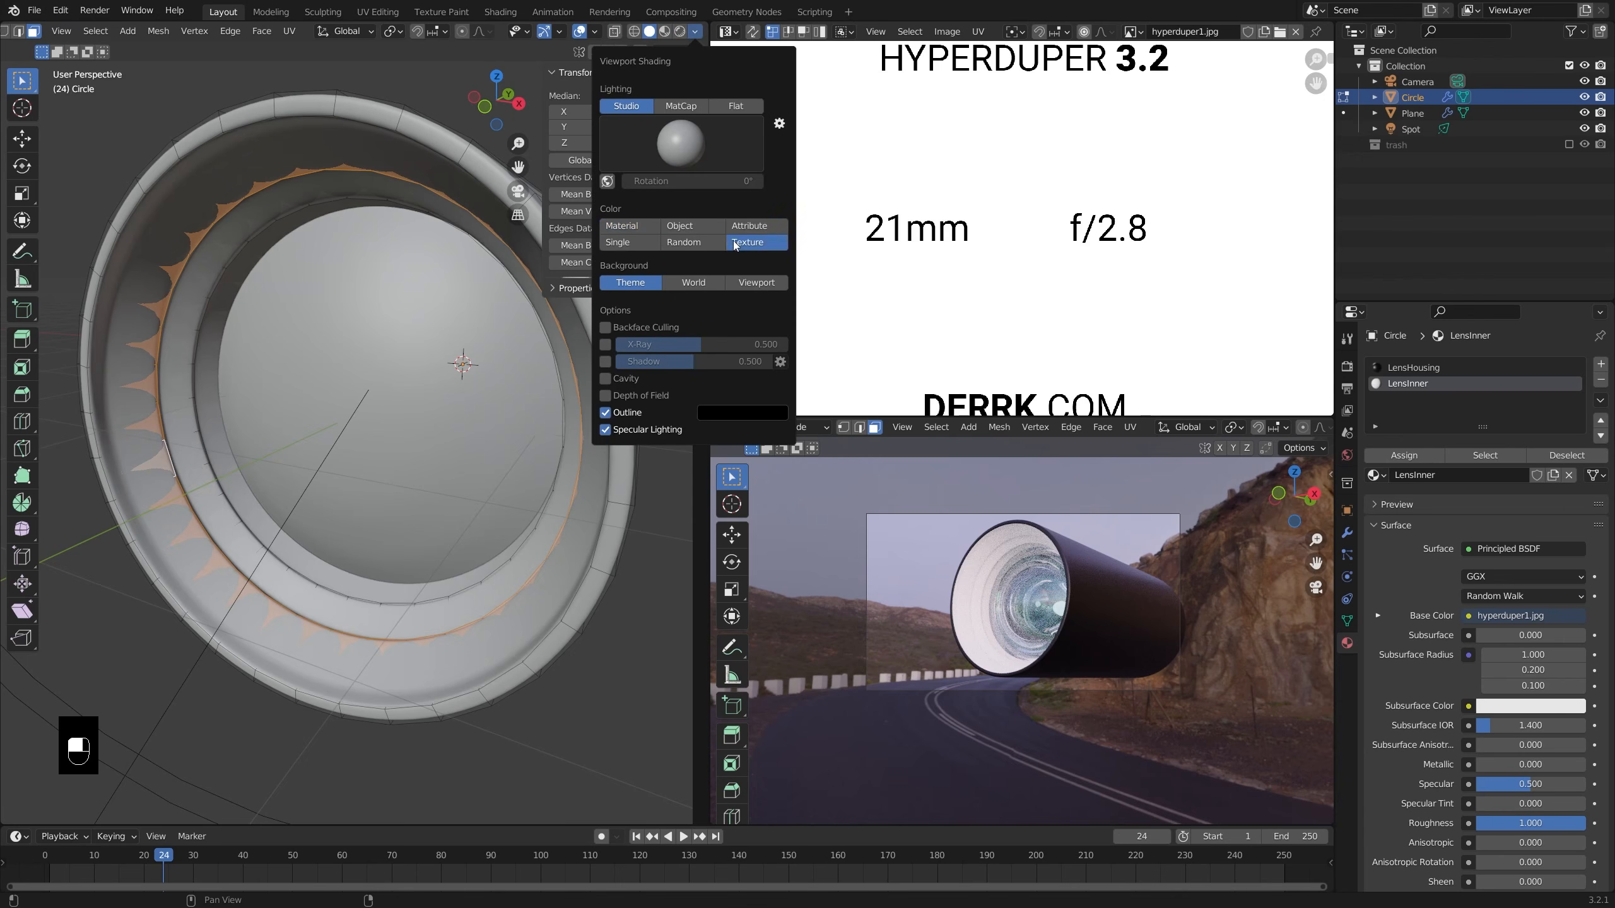
- Select the entire housing mesh and unwrap it with Smart UV Project at a 66° angle limit and zero island margin
{"action": "mouse_move", "coordinate": [521, 299]}
{"action": "middle_mouse_down"}
{"action": "mouse_move", "coordinate": [438, 347]}
{"action": "mouse_move", "coordinate": [343, 362]}
{"action": "middle_mouse_up"}
{"action": "key", "text": "alt+z"}
{"action": "key", "text": "alt+z"}
{"action": "left_click", "coordinate": [727, 31]}
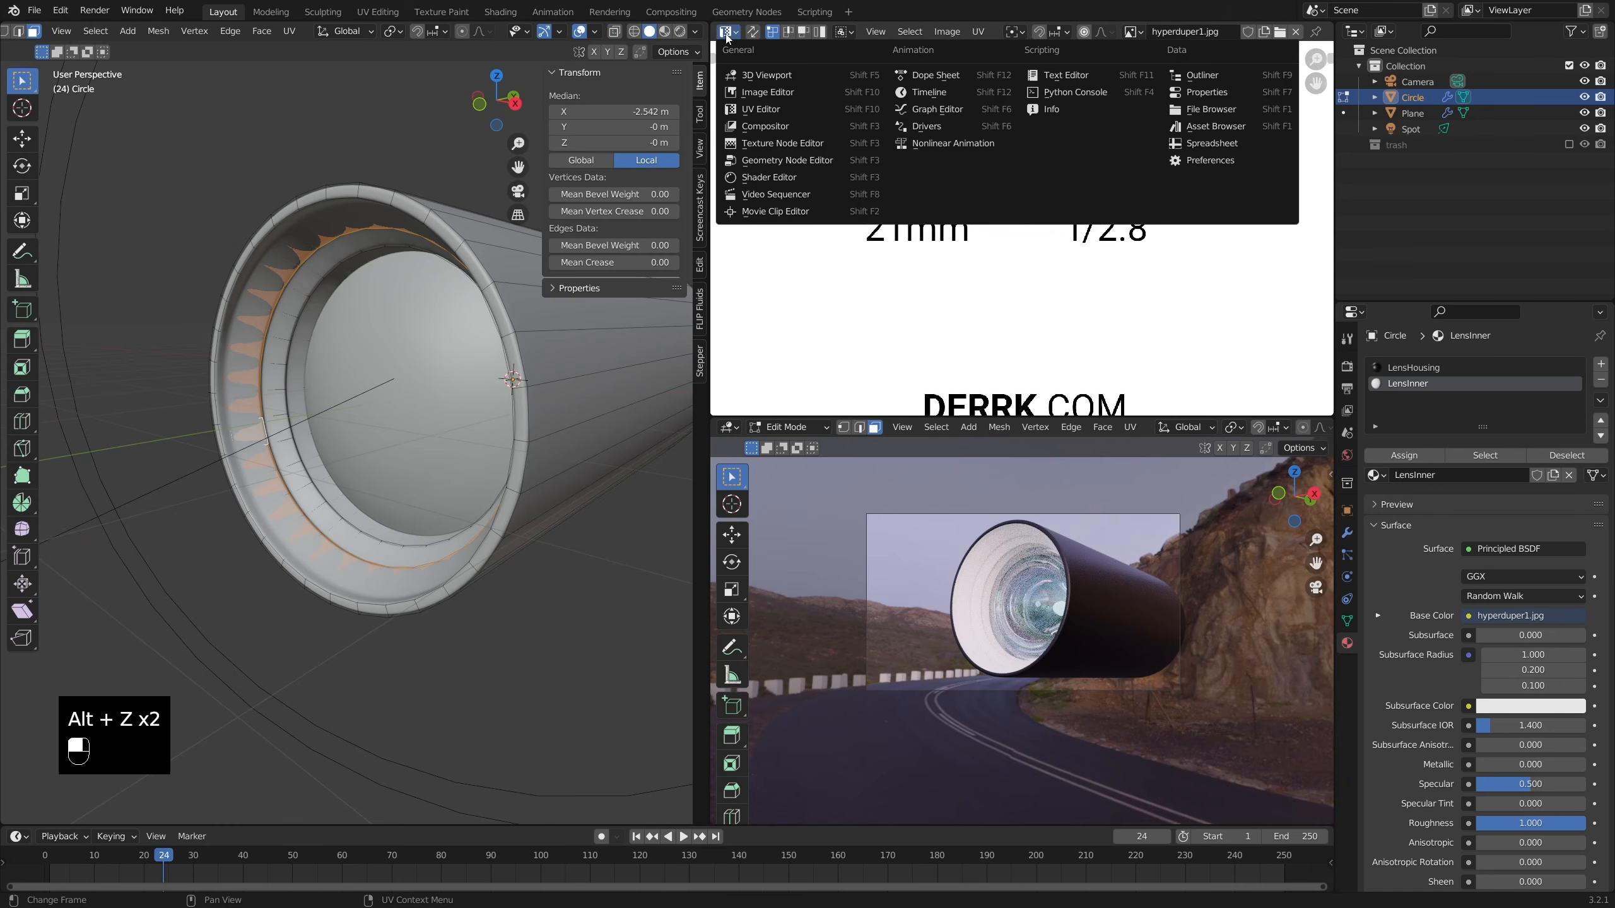
{"action": "scroll", "coordinate": [426, 359], "scroll_direction": "down", "scroll_amount": 2}
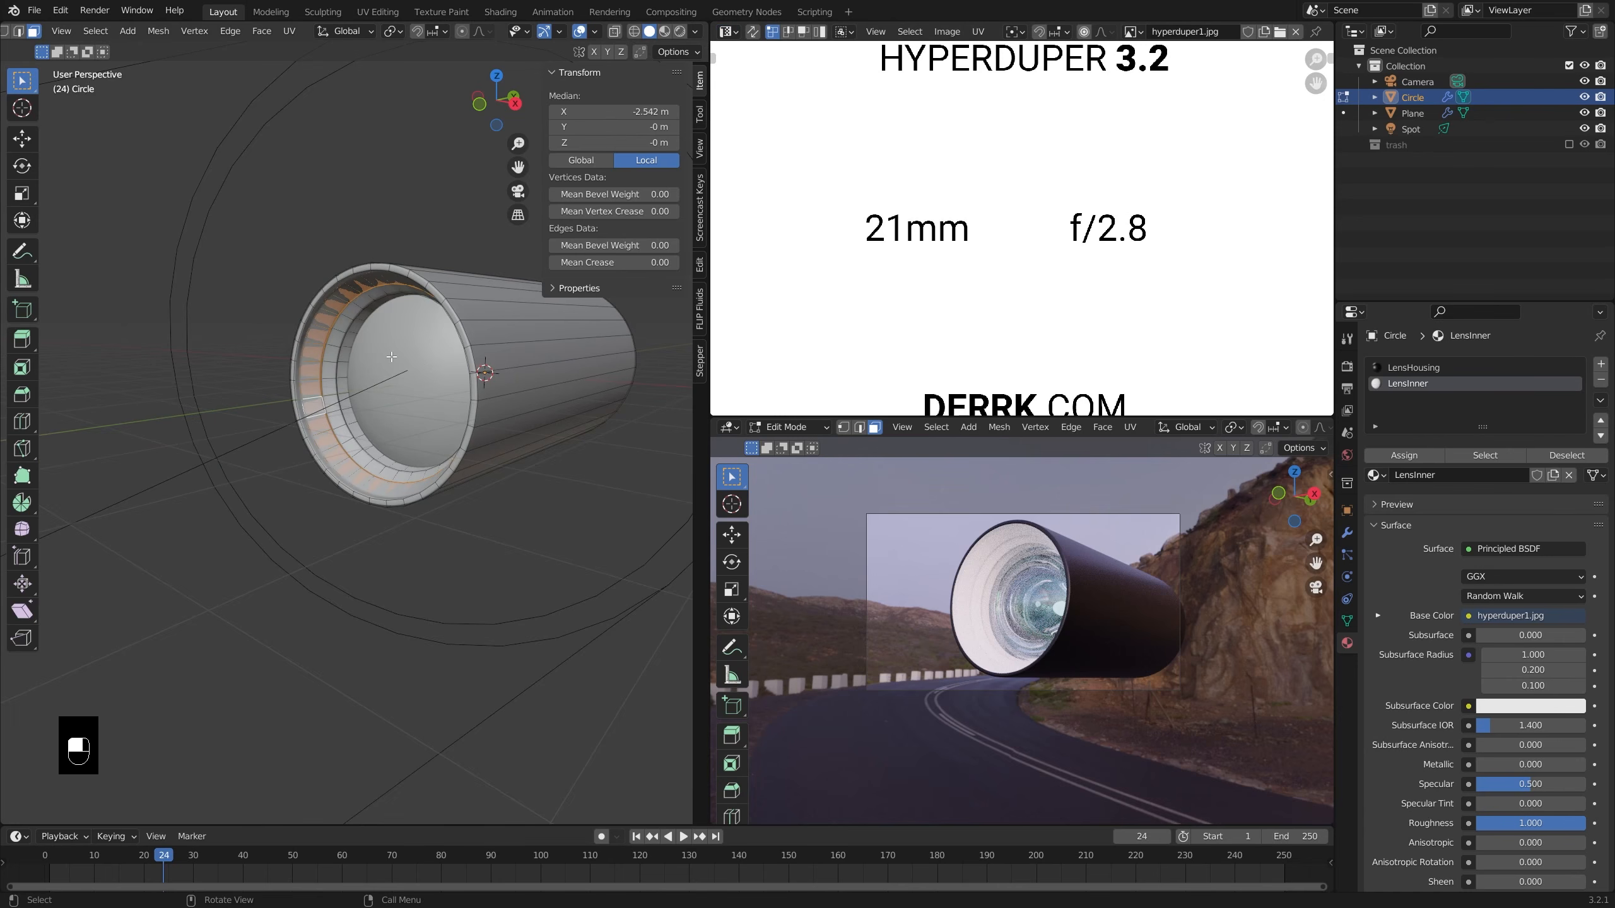
{"action": "key", "text": "a"}
{"action": "key", "text": "u"}
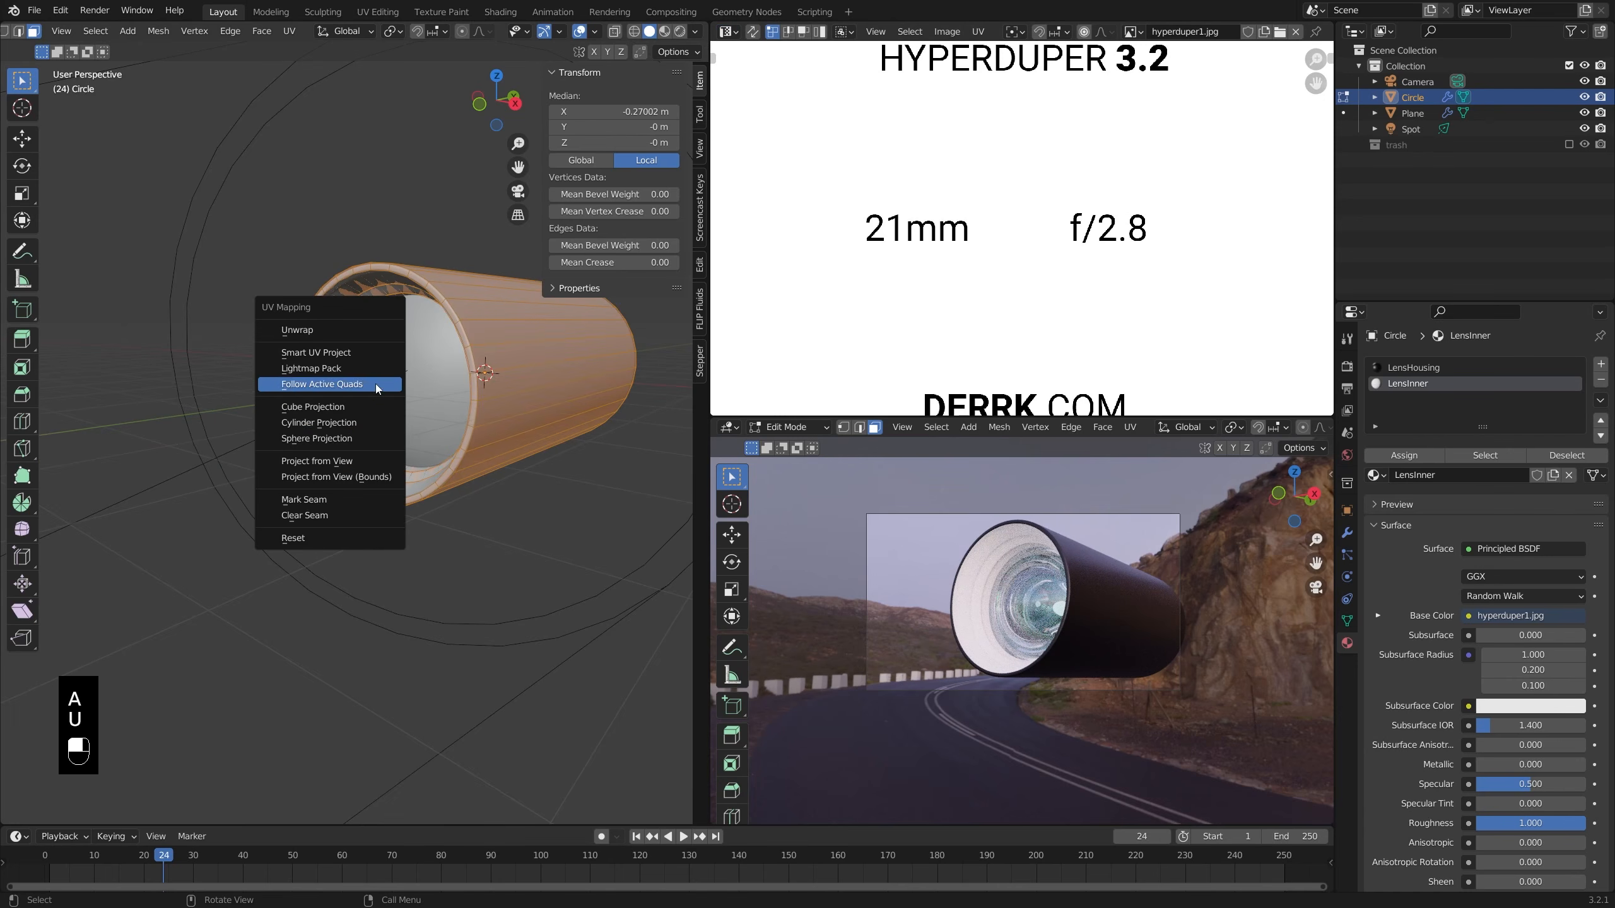
{"action": "left_click", "coordinate": [352, 353]}
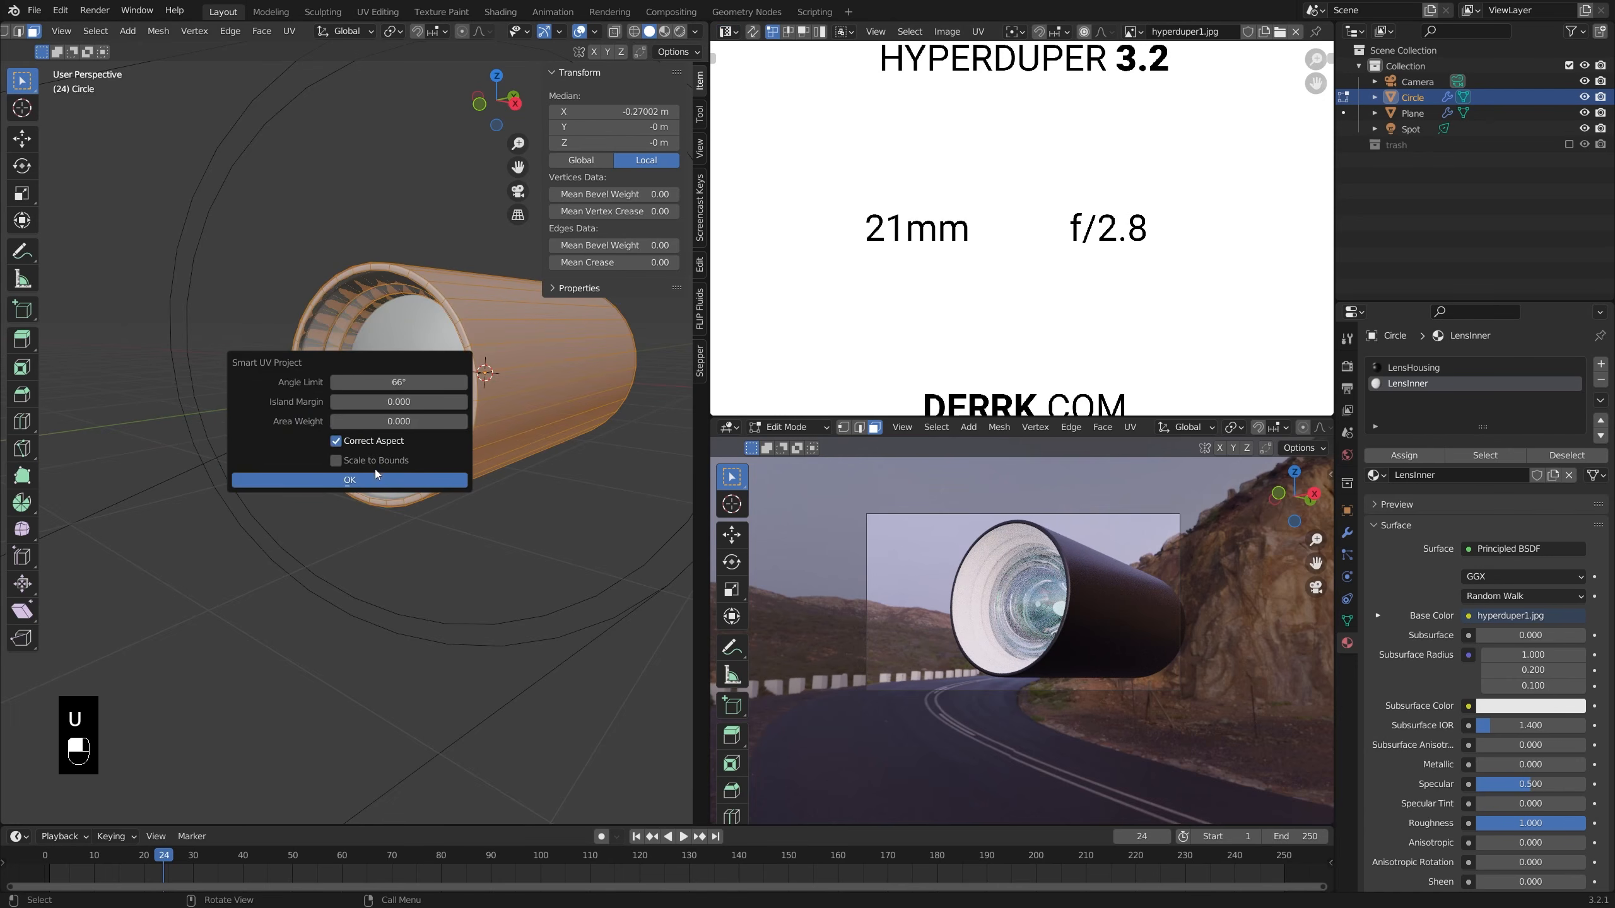
{"action": "left_click", "coordinate": [376, 485]}
- Shrink all UV islands to a small cluster and move it into the blank lower-left area of the lettering image
{"action": "scroll", "coordinate": [1257, 229], "scroll_direction": "down", "scroll_amount": 4}
{"action": "key", "text": "a"}
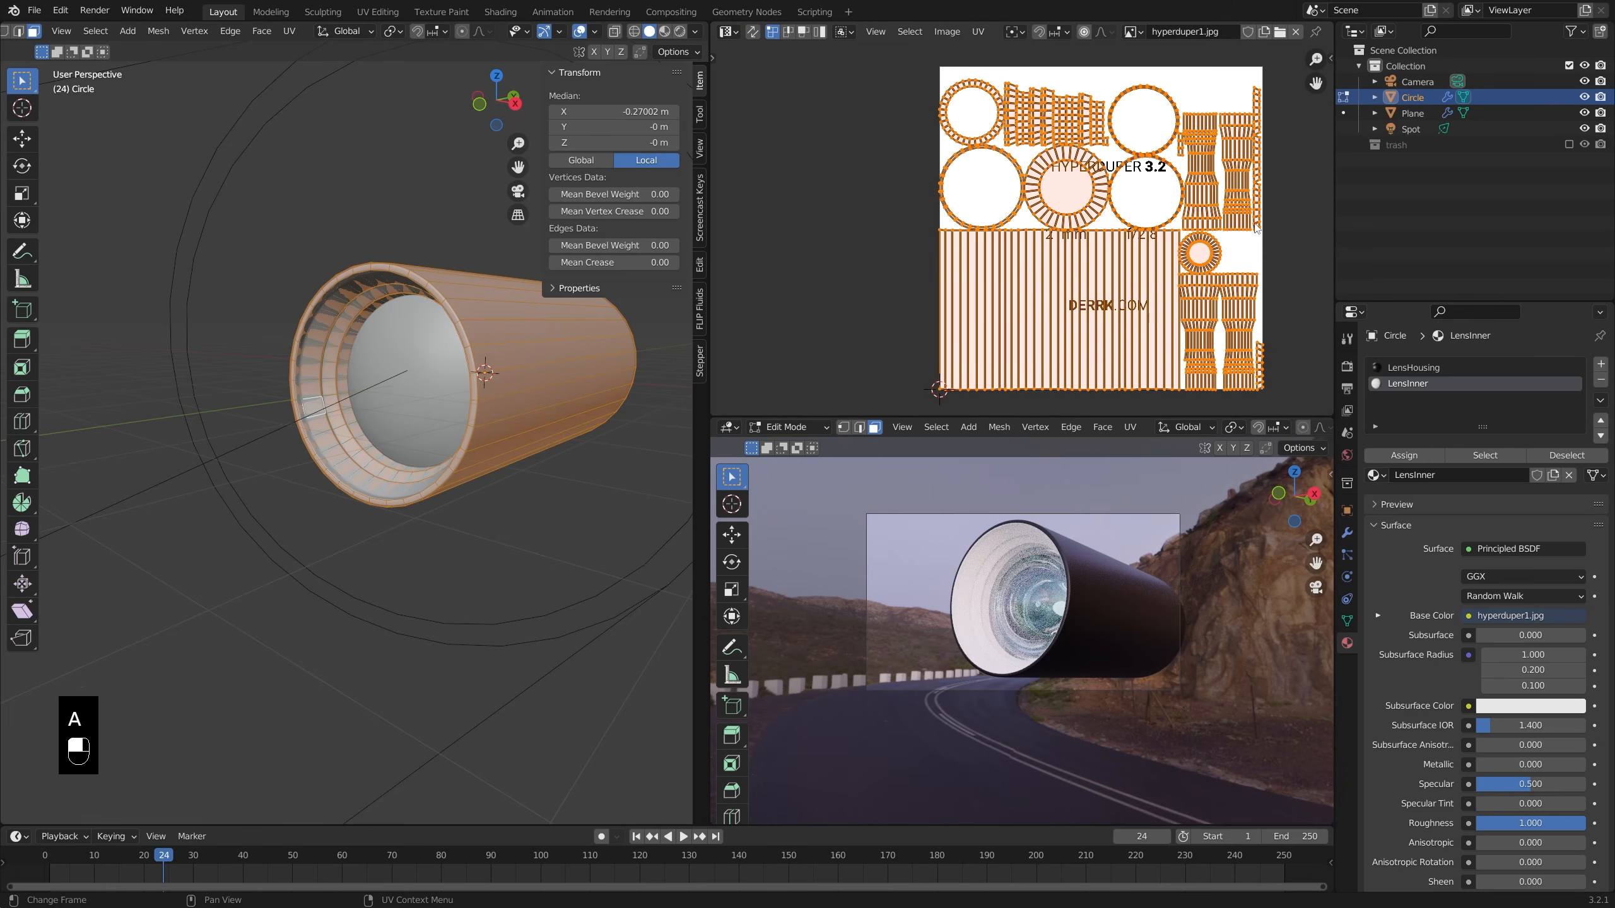
{"action": "key", "text": "s"}
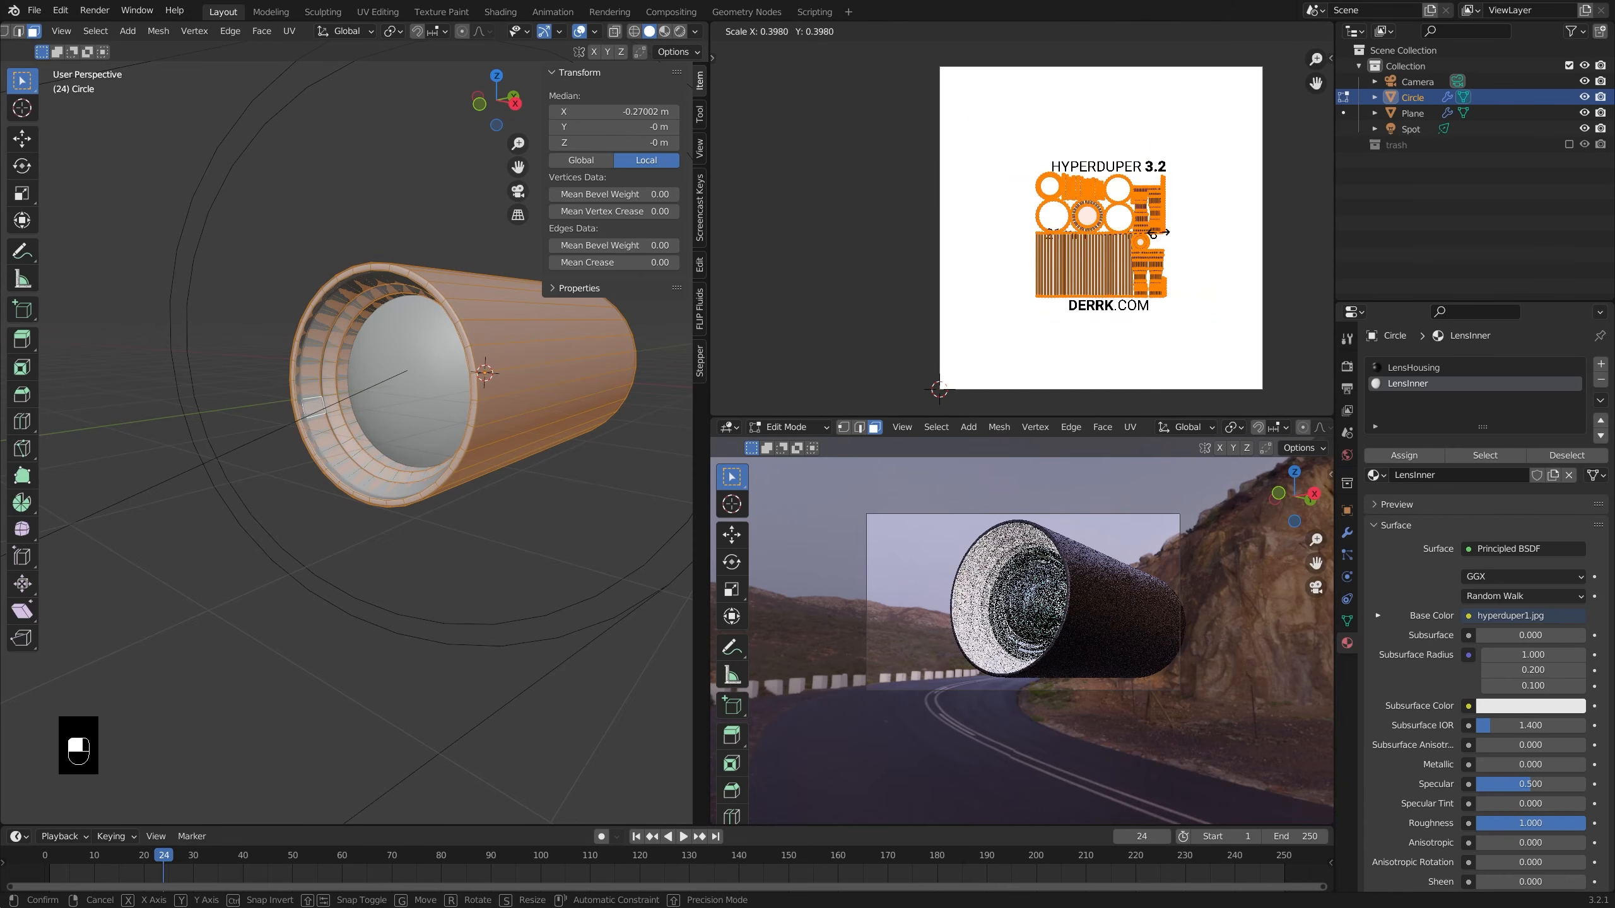
{"action": "left_click", "coordinate": [1121, 243]}
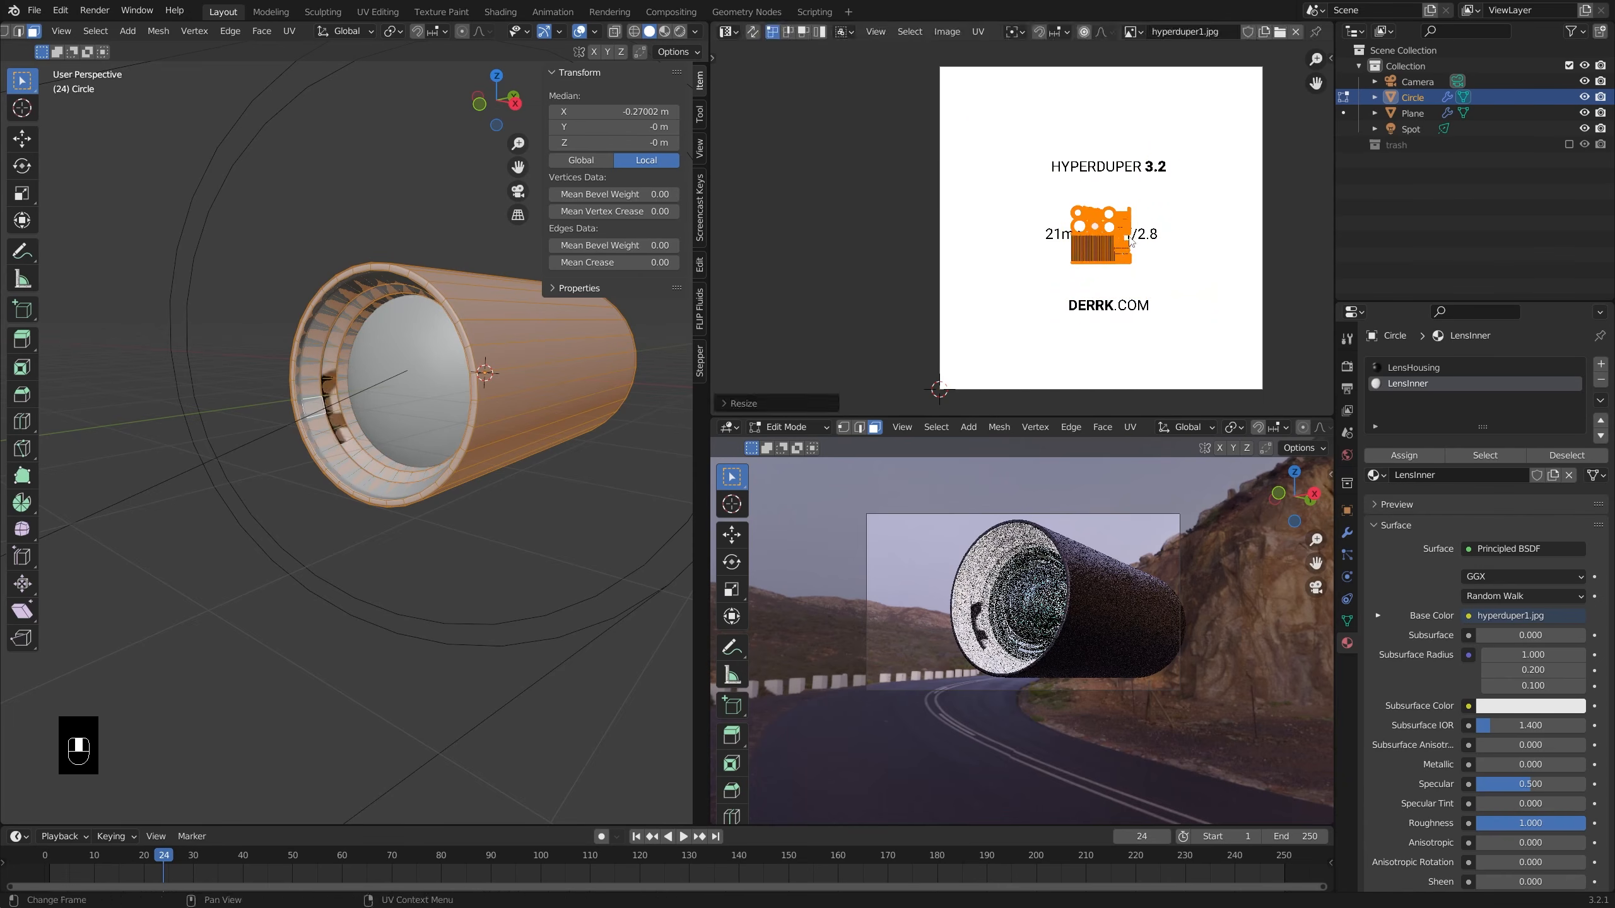
{"action": "key", "text": "g"}
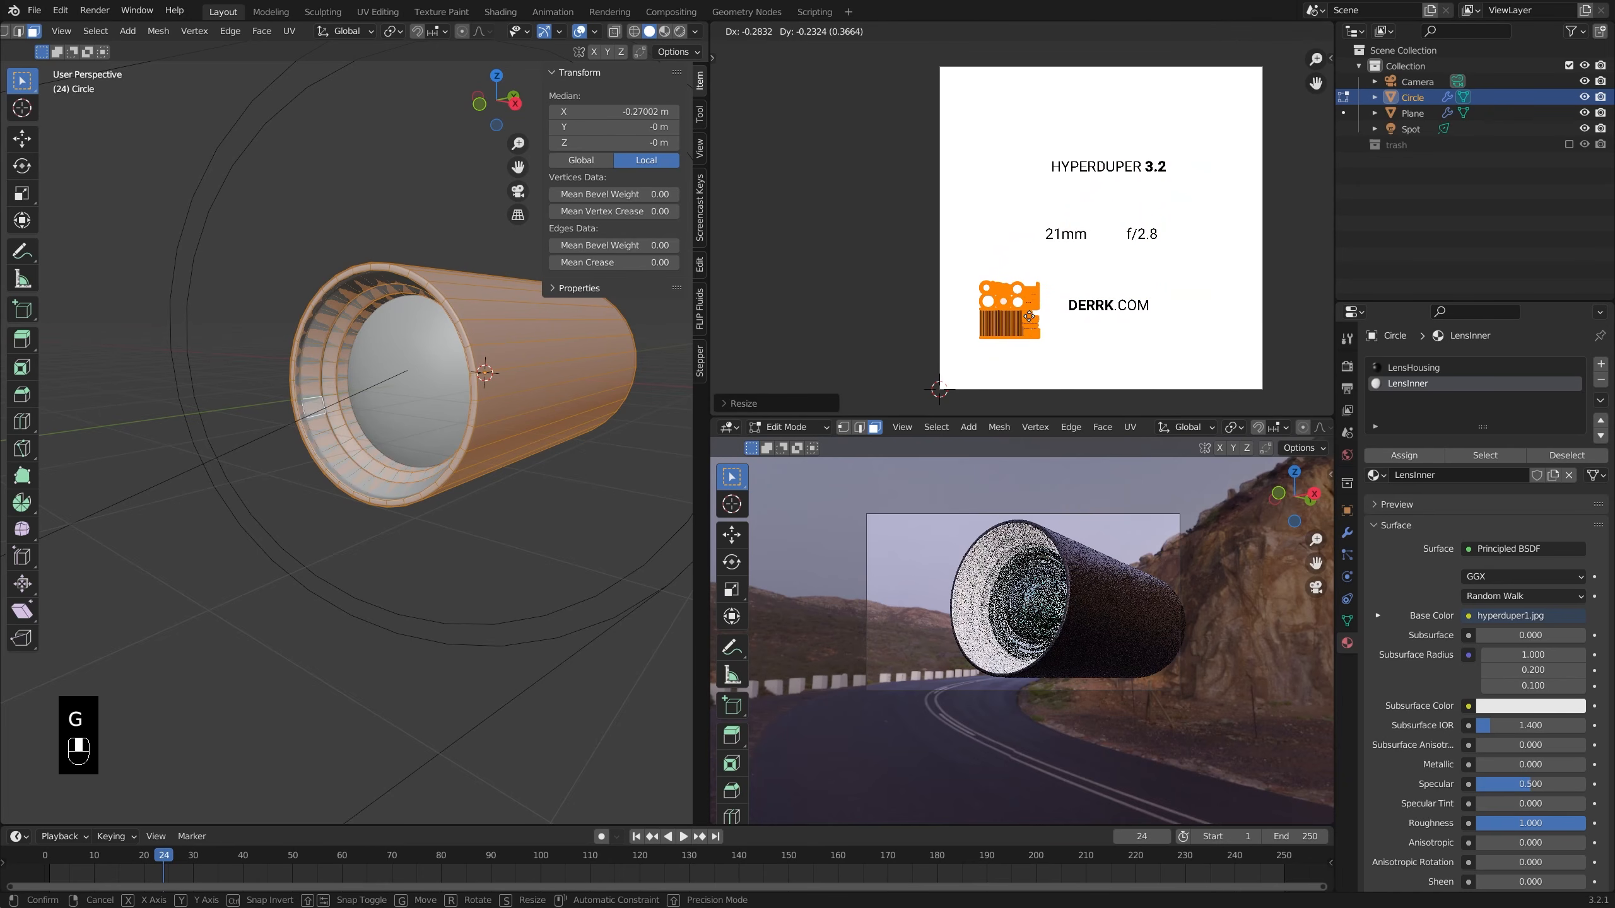
{"action": "left_click", "coordinate": [1028, 318]}
- Select the inner front ring's face loop on the housing, using X-ray to check the selection
{"action": "scroll", "coordinate": [621, 361], "scroll_direction": "up", "scroll_amount": 4}
{"action": "scroll", "coordinate": [620, 361], "scroll_direction": "down", "scroll_amount": 4}
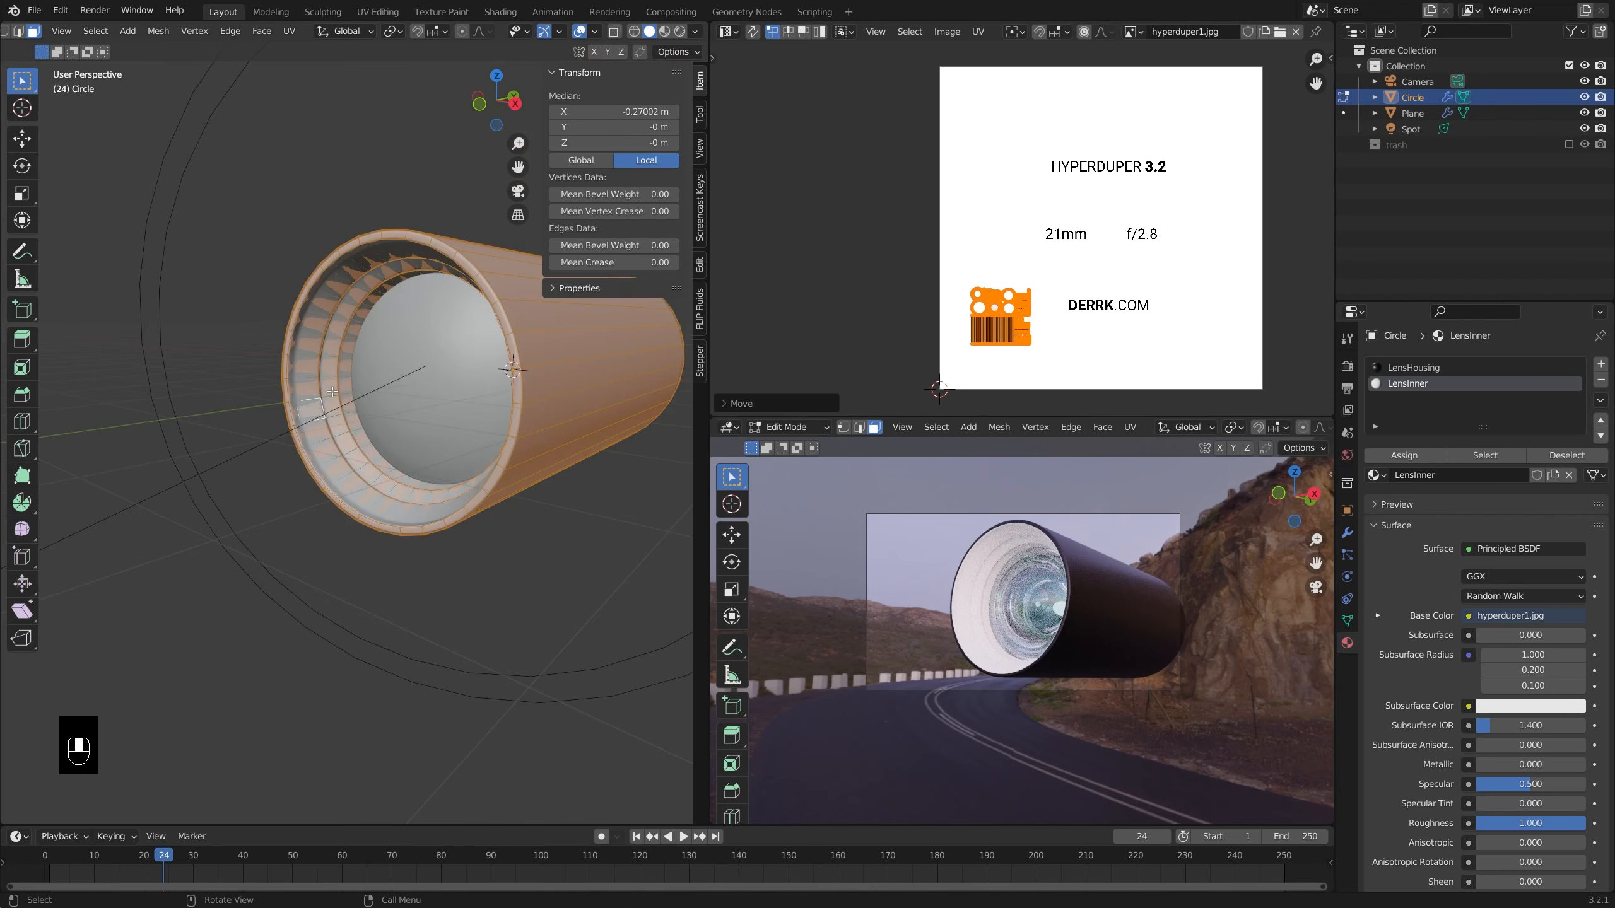
{"action": "scroll", "coordinate": [351, 410], "scroll_direction": "up", "scroll_amount": 1}
{"action": "left_click", "coordinate": [318, 426], "text": "alt"}
{"action": "key", "text": "alt+z"}
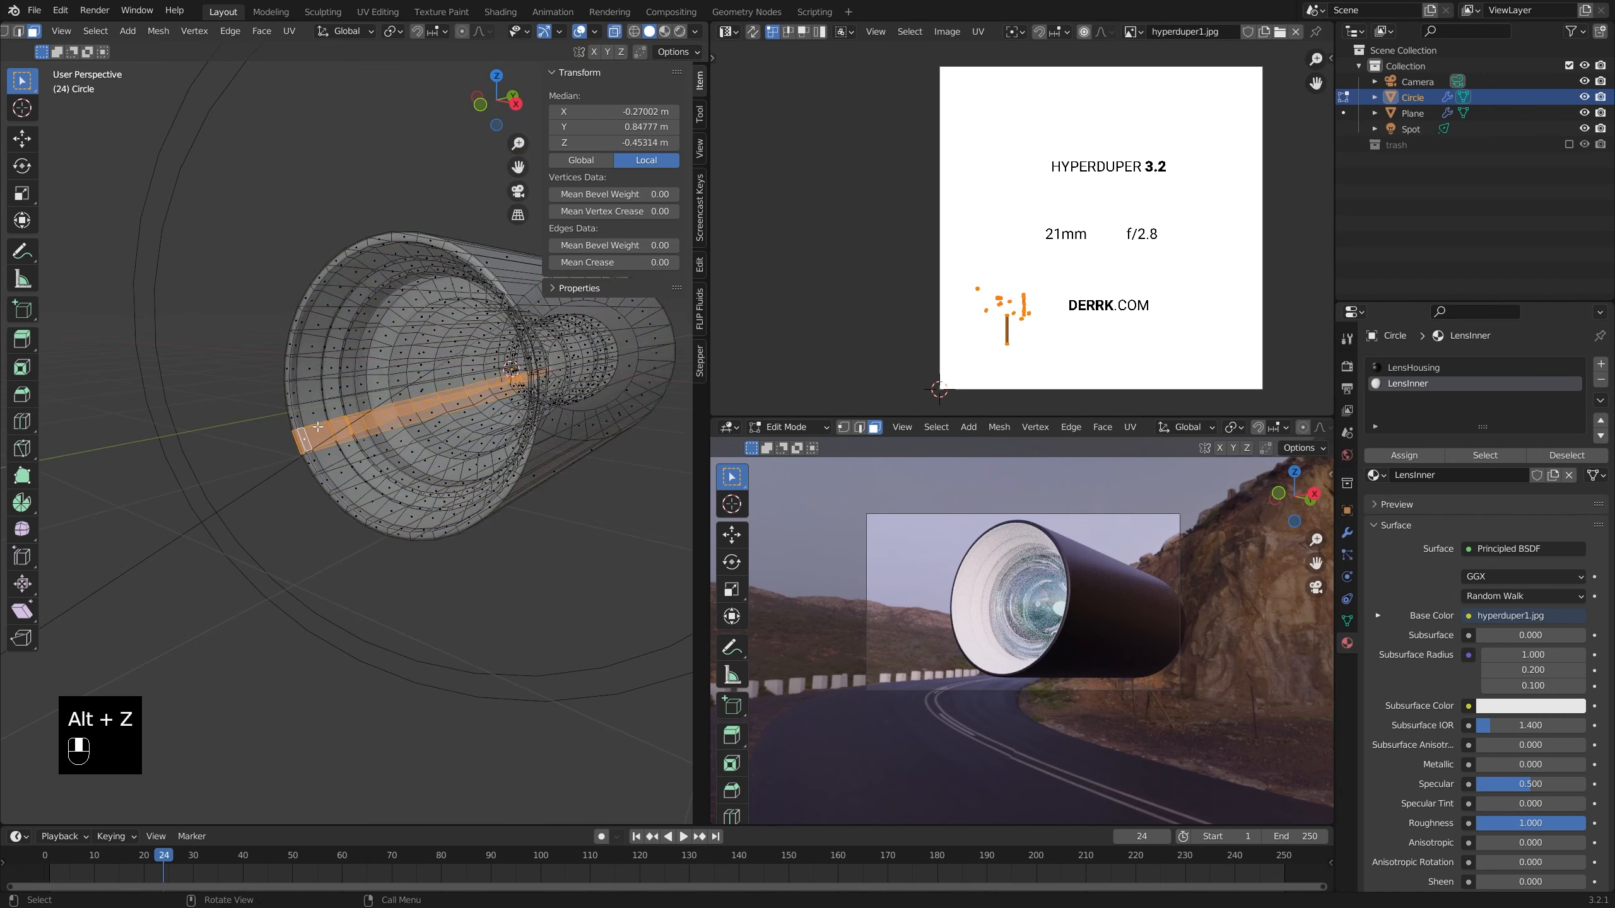
{"action": "left_click", "coordinate": [318, 424], "text": "alt"}
{"action": "key", "text": "alt+z"}
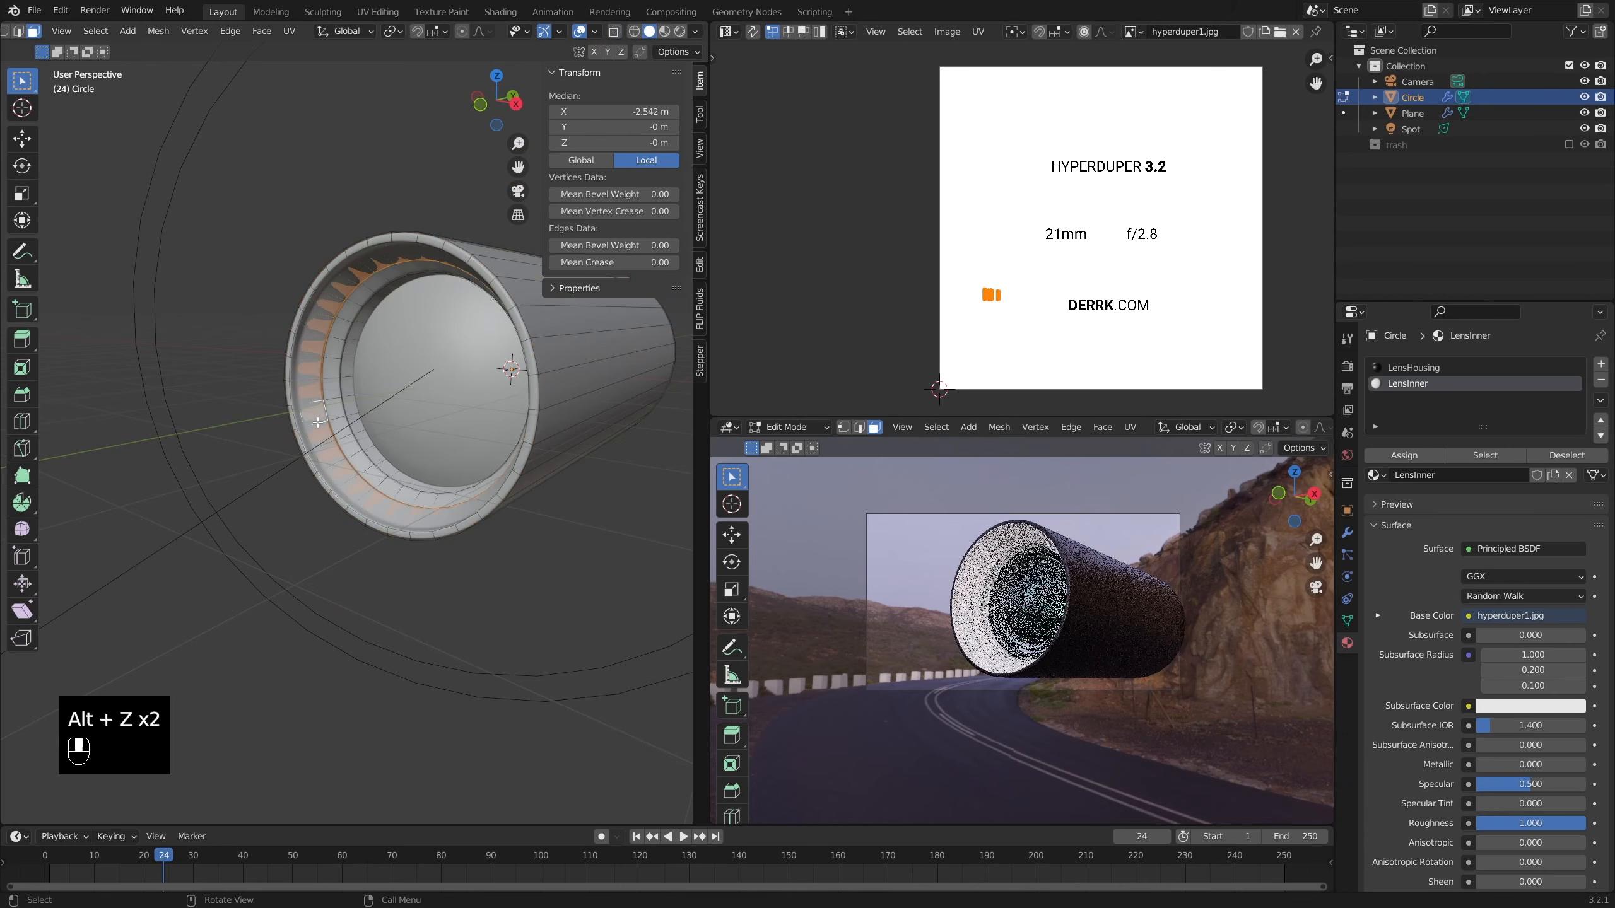
{"action": "key", "text": "alt+z"}
{"action": "key", "text": "alt+z"}
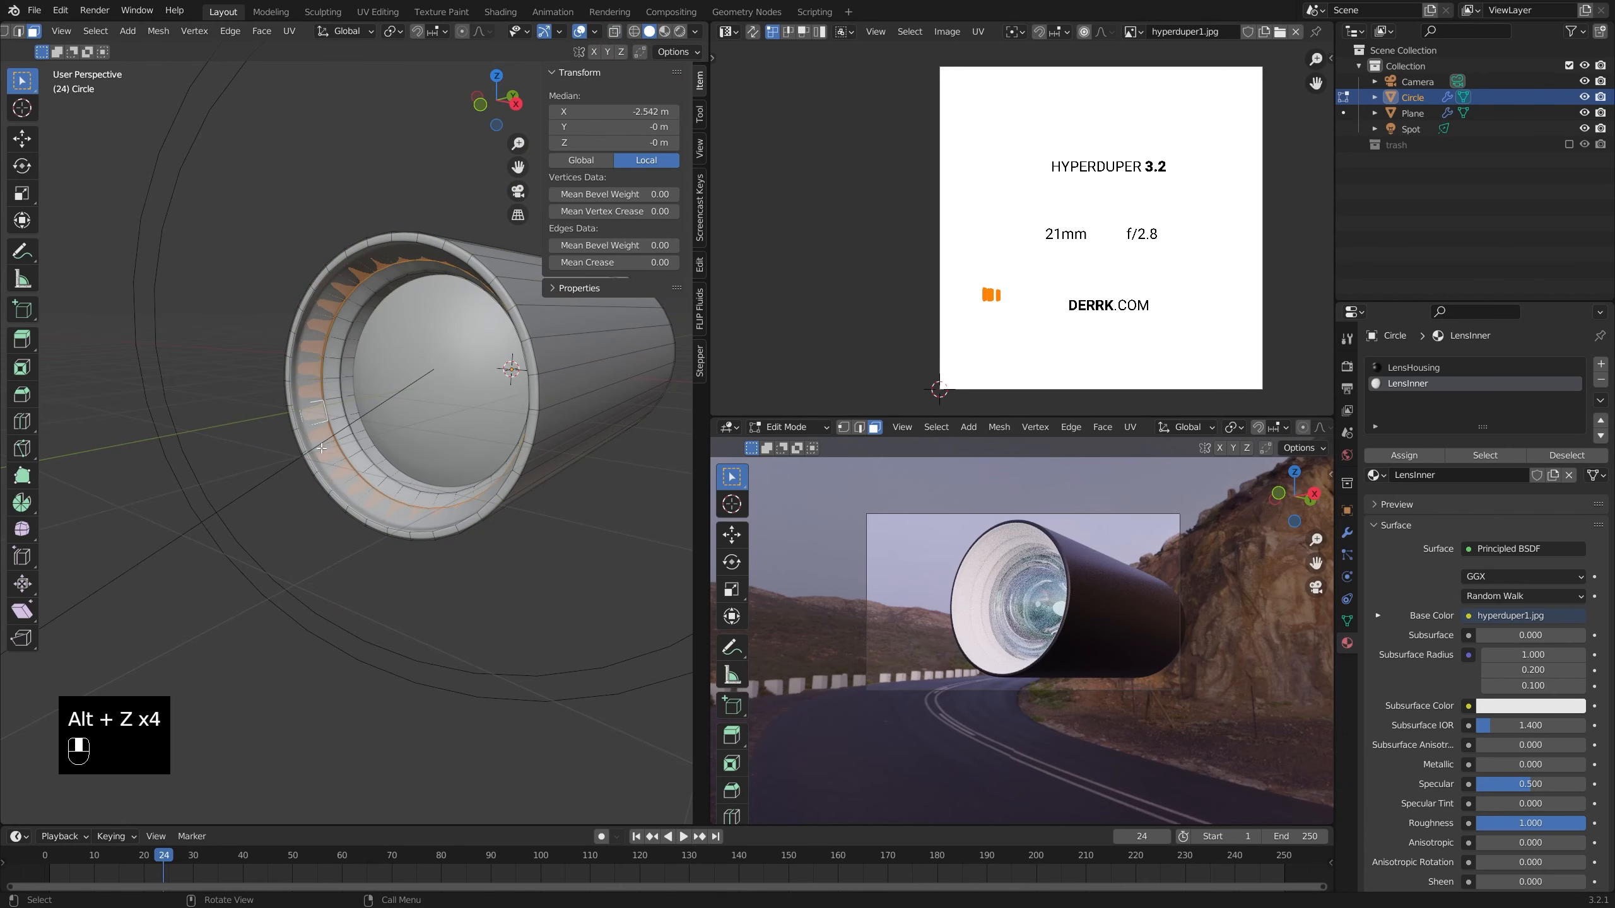
{"action": "scroll", "coordinate": [321, 449], "scroll_direction": "up", "scroll_amount": 4}
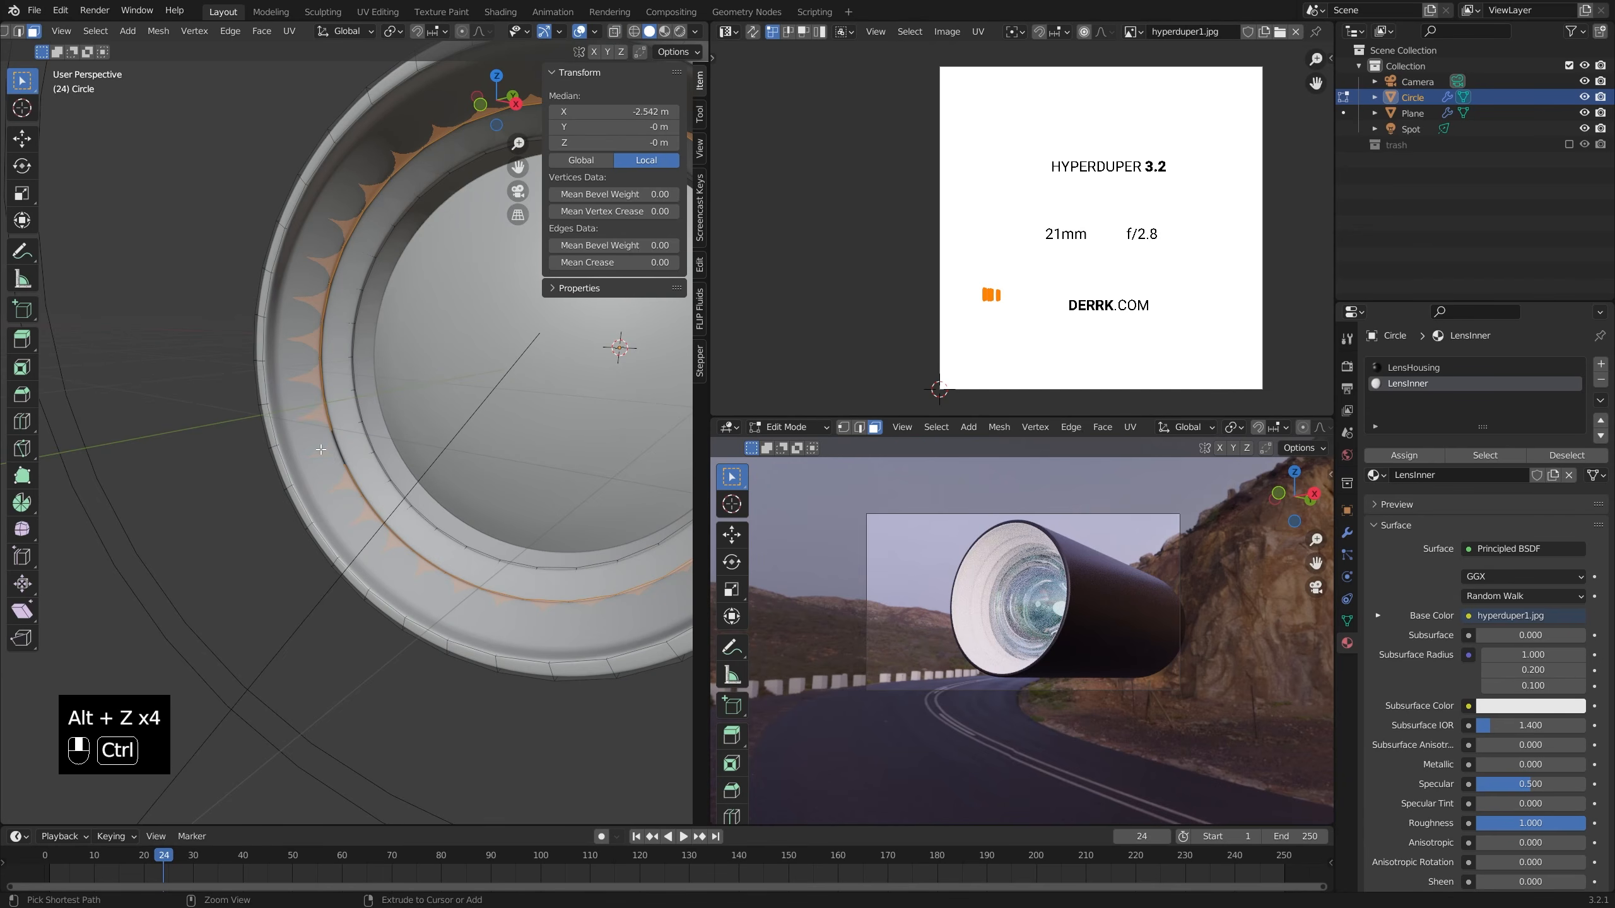
{"action": "key", "text": "ctrl+z"}
{"action": "key", "text": "alt+z"}
- Unwrap the selected ring faces with Follow Active Quads using the Length Average edge mode, and turn X-ray off
{"action": "scroll", "coordinate": [305, 439], "scroll_direction": "down", "scroll_amount": 4}
{"action": "mouse_move", "coordinate": [305, 426]}
{"action": "middle_mouse_down"}
{"action": "mouse_move", "coordinate": [444, 401]}
{"action": "mouse_move", "coordinate": [335, 428]}
{"action": "middle_mouse_up"}
{"action": "key", "text": "u"}
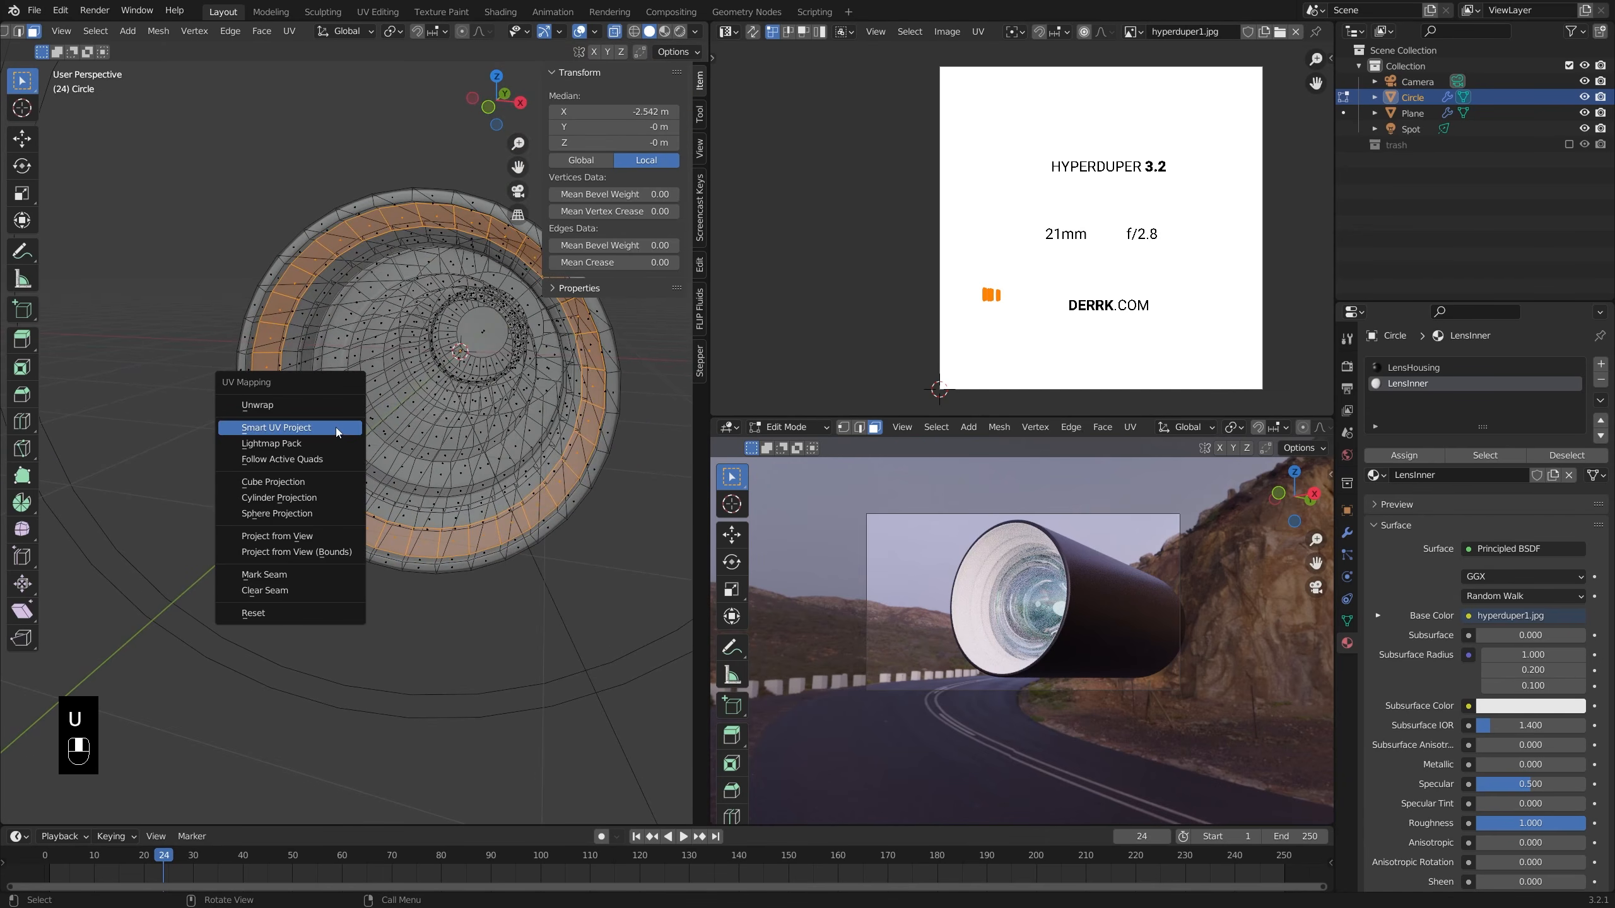
{"action": "left_click", "coordinate": [323, 460]}
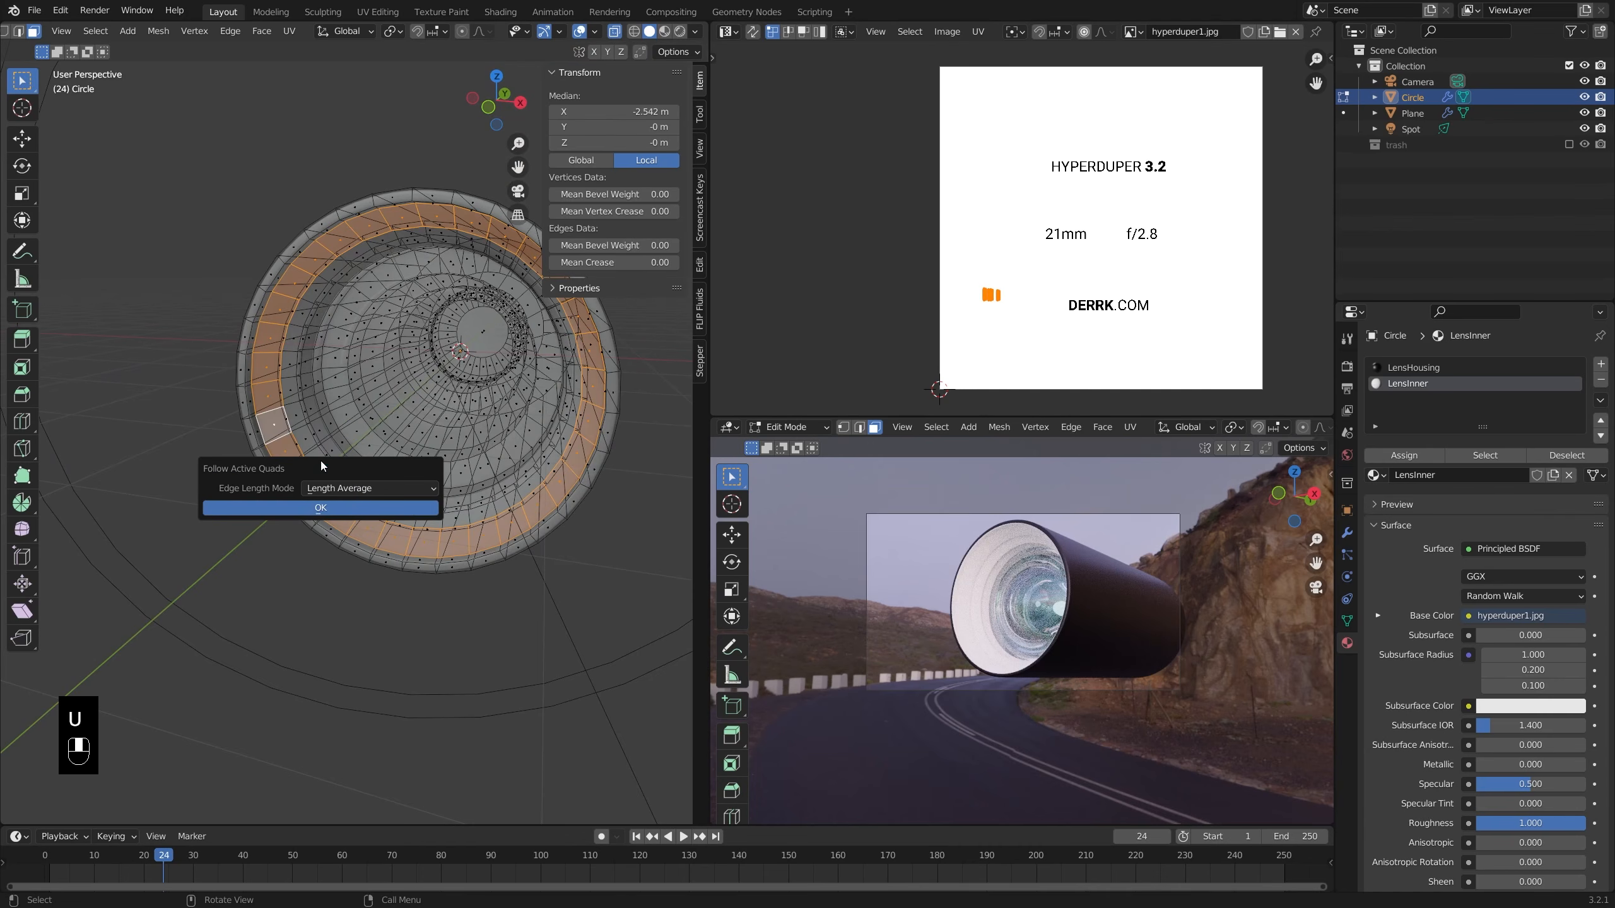
{"action": "left_click", "coordinate": [311, 506]}
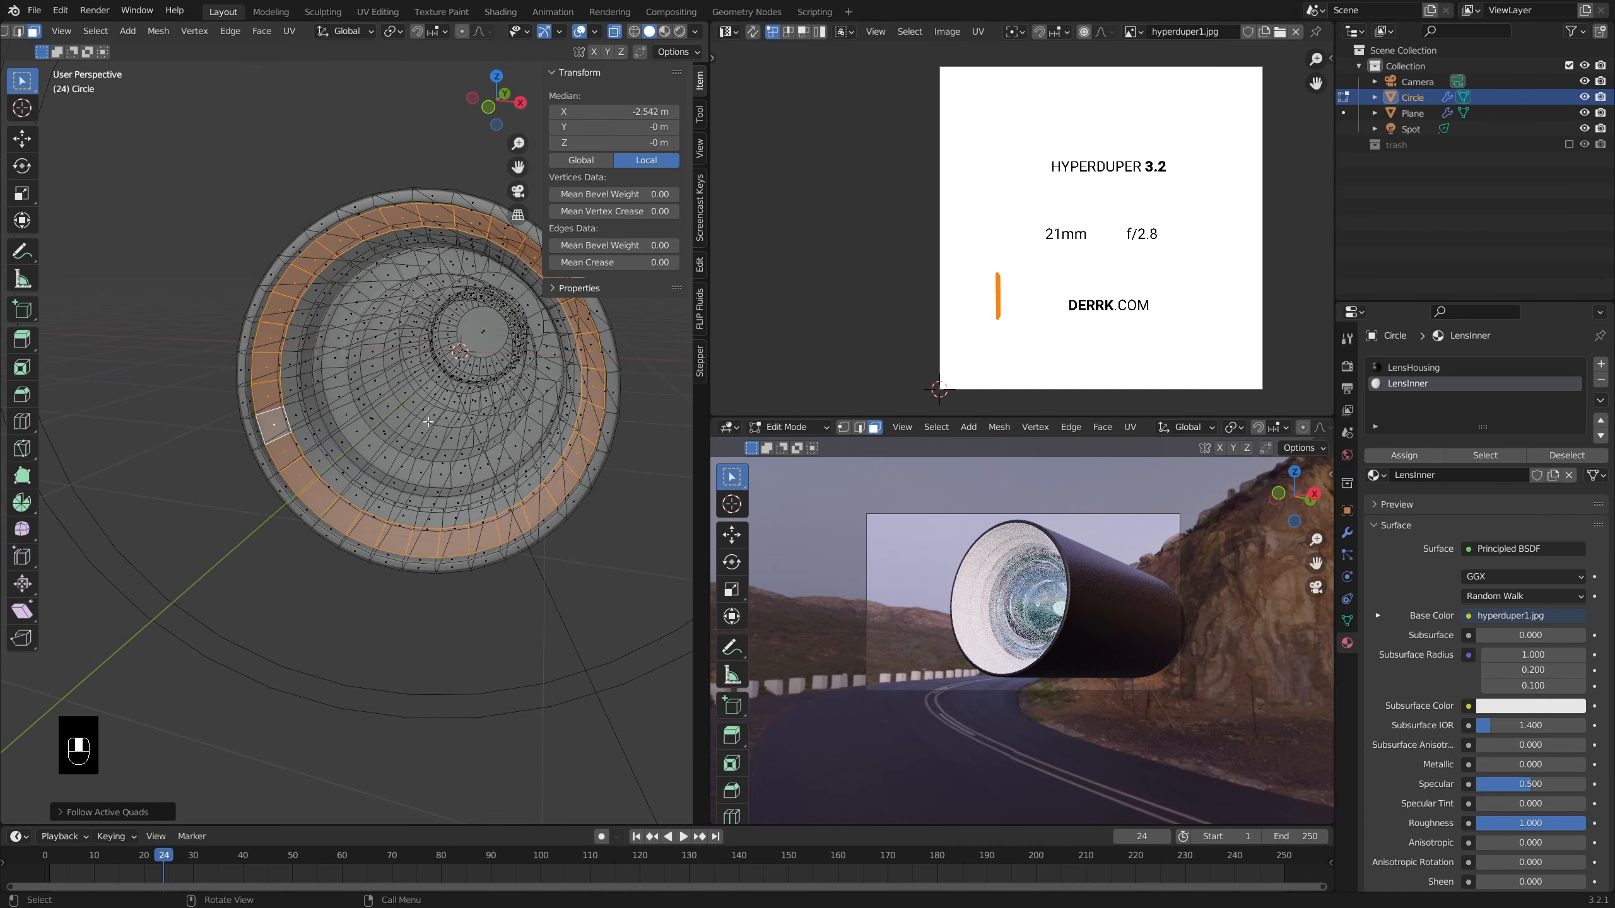
{"action": "key", "text": "alt+z"}
{"action": "scroll", "coordinate": [1021, 317], "scroll_direction": "up", "scroll_amount": 8}
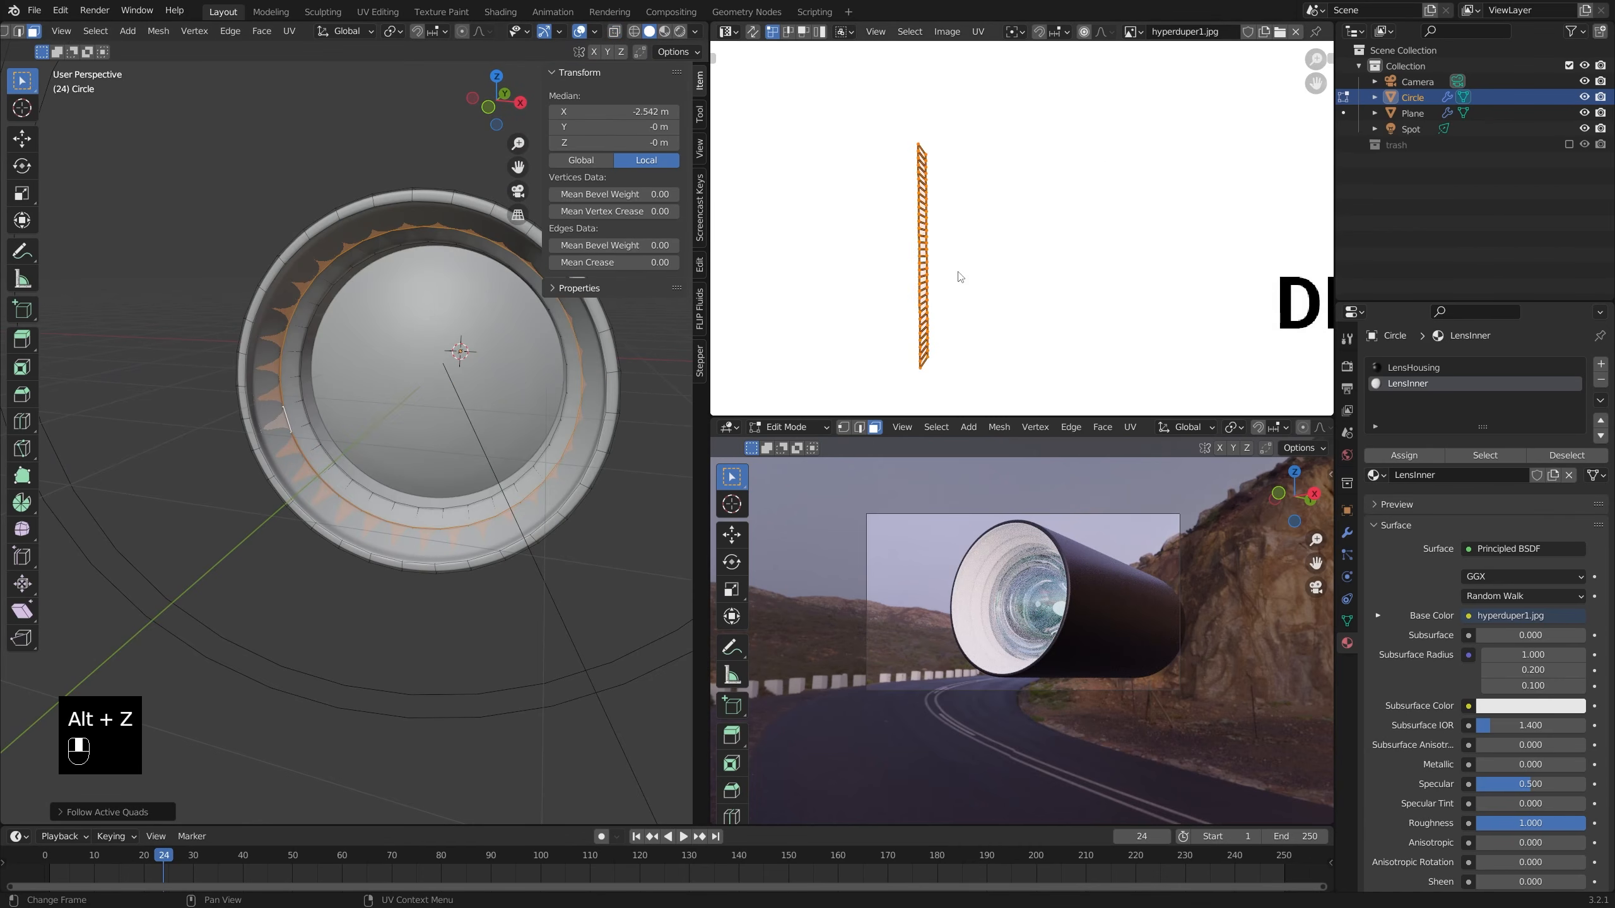
{"action": "scroll", "coordinate": [873, 107], "scroll_direction": "down", "scroll_amount": 2}
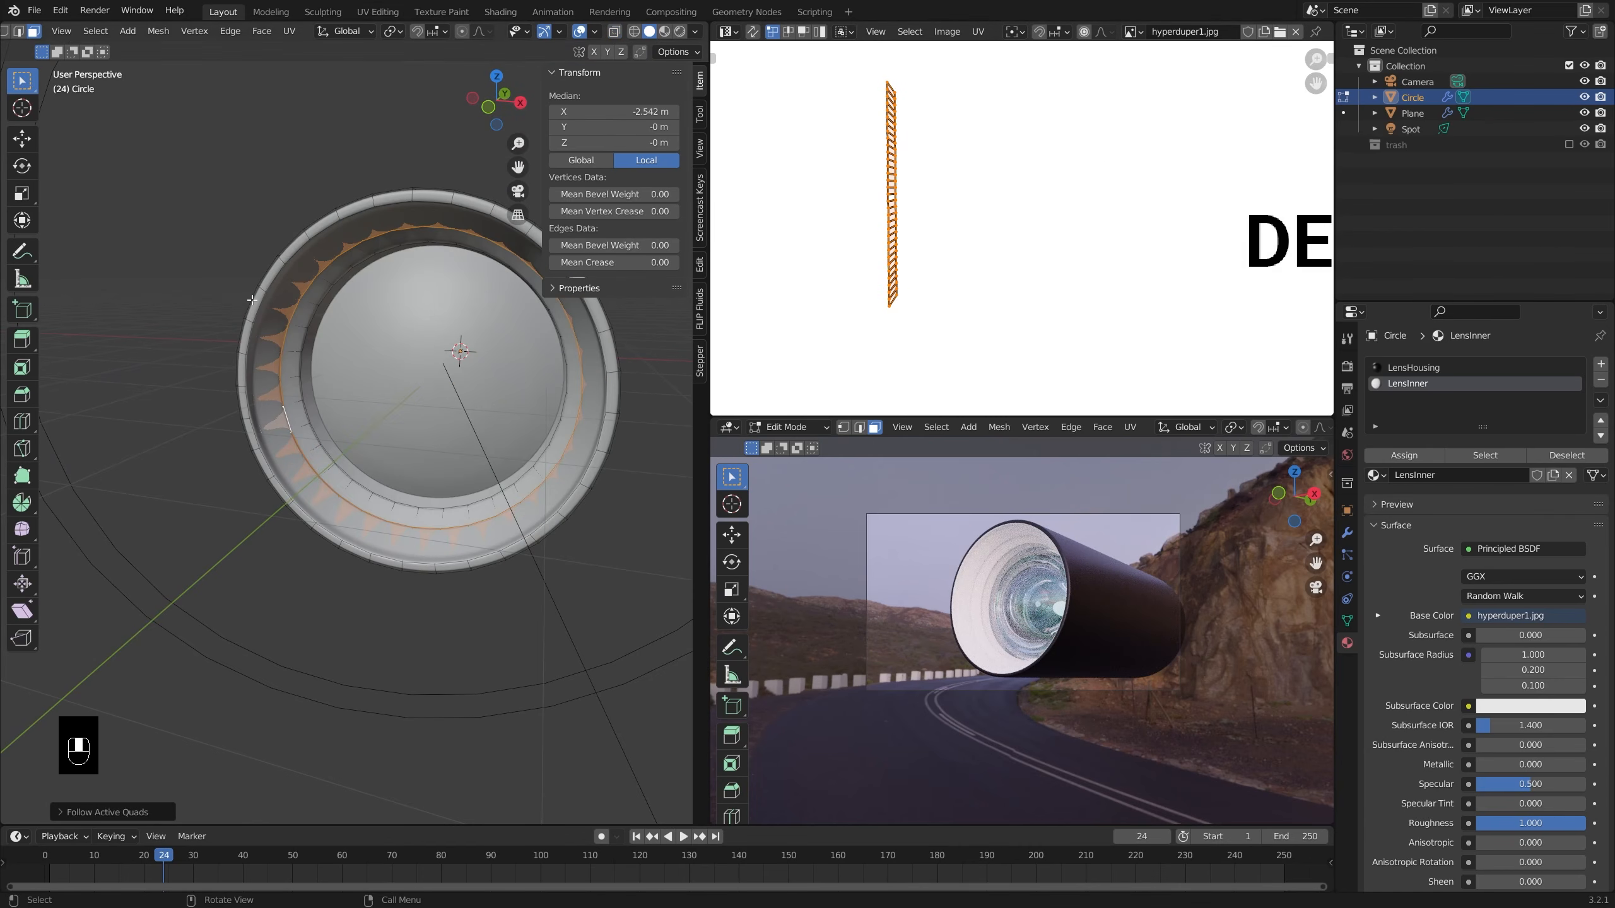
- Enlarge the ring's UV strip and rotate it clockwise with snapping until it lies horizontally
{"action": "scroll", "coordinate": [1045, 173], "scroll_direction": "down", "scroll_amount": 4}
{"action": "key", "text": "s"}
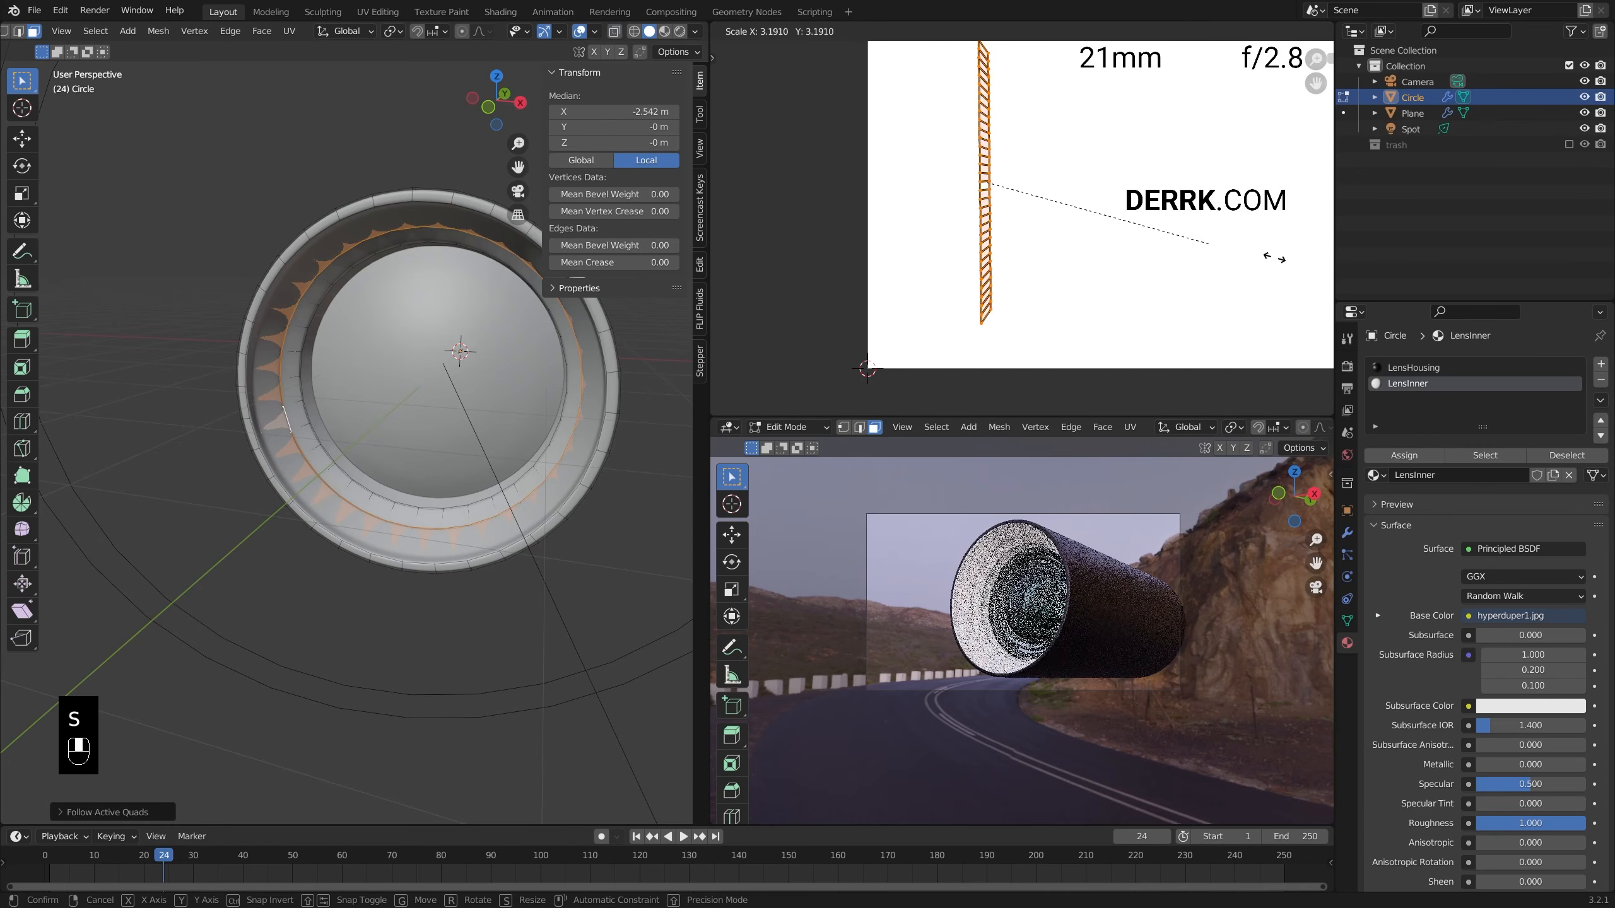
{"action": "left_click", "coordinate": [960, 242]}
{"action": "scroll", "coordinate": [960, 242], "scroll_direction": "down", "scroll_amount": 3}
{"action": "key", "text": "r"}
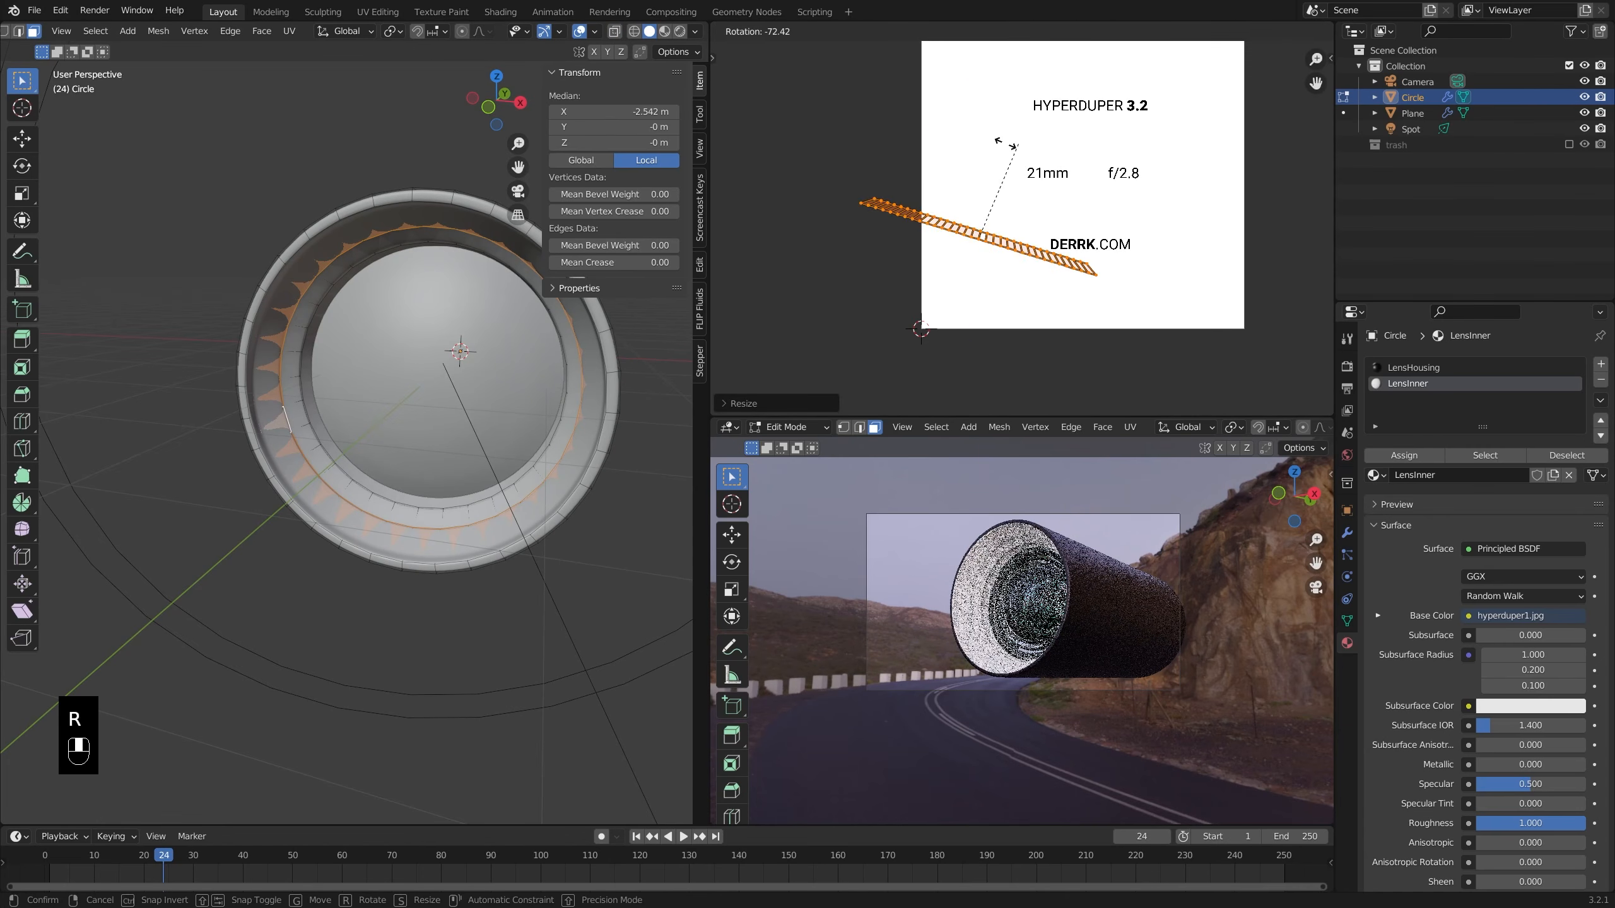
{"action": "key", "text": "ctrl"}
{"action": "left_click", "coordinate": [1008, 170]}
- Move the UV strip into the blank band between the 21mm f/2.8 line and DERRK.COM, and level it
{"action": "scroll", "coordinate": [1022, 204], "scroll_direction": "up", "scroll_amount": 3}
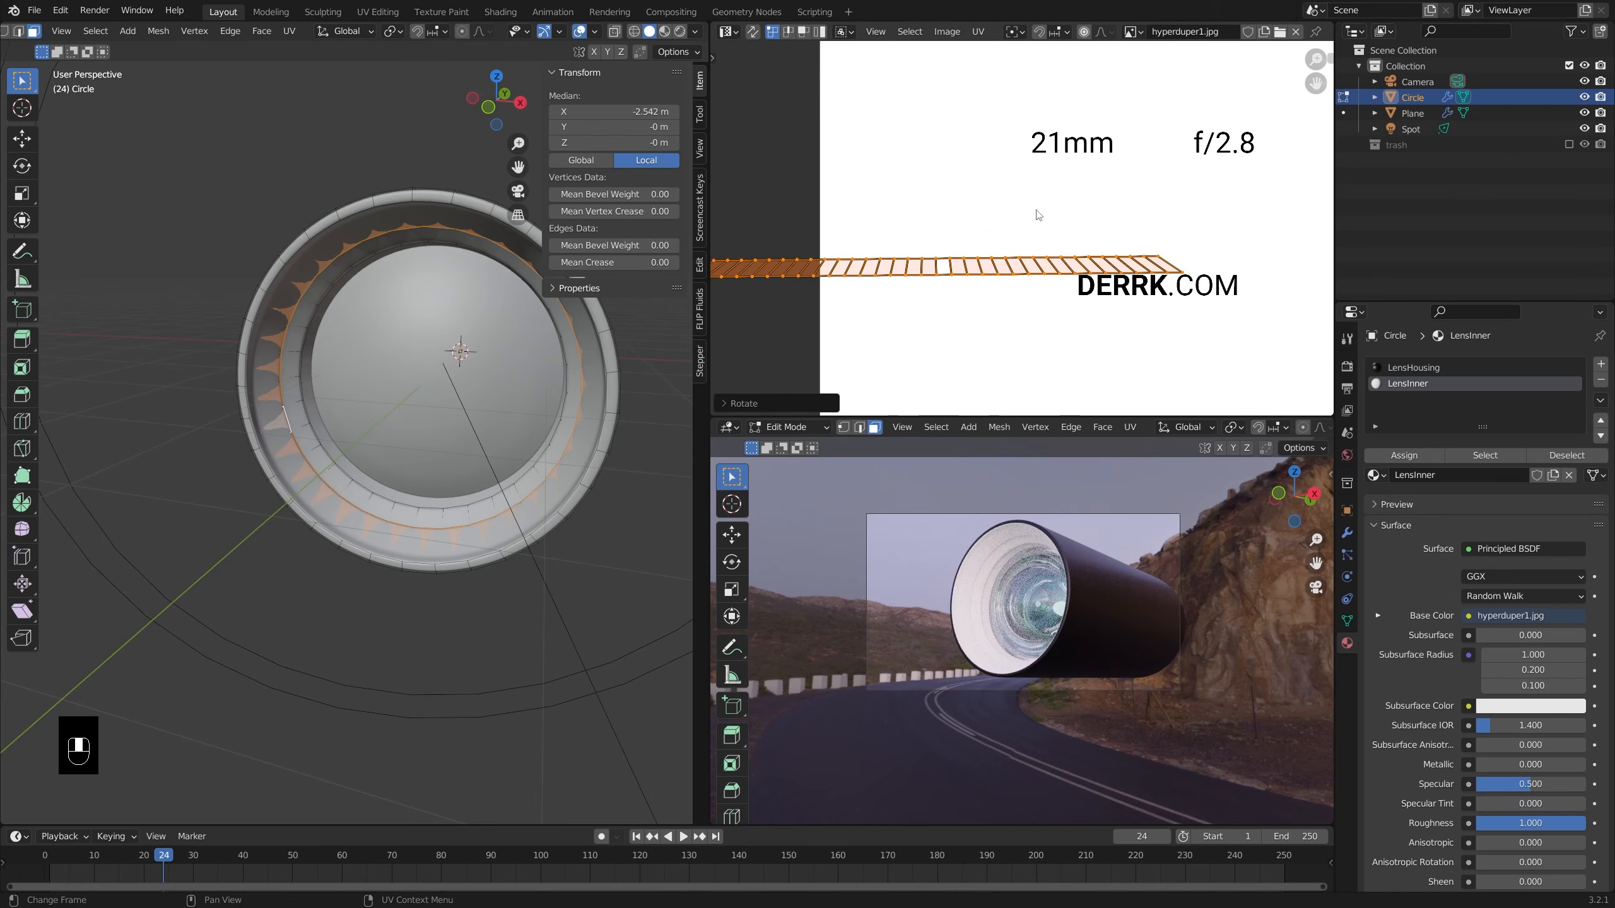
{"action": "key", "text": "g"}
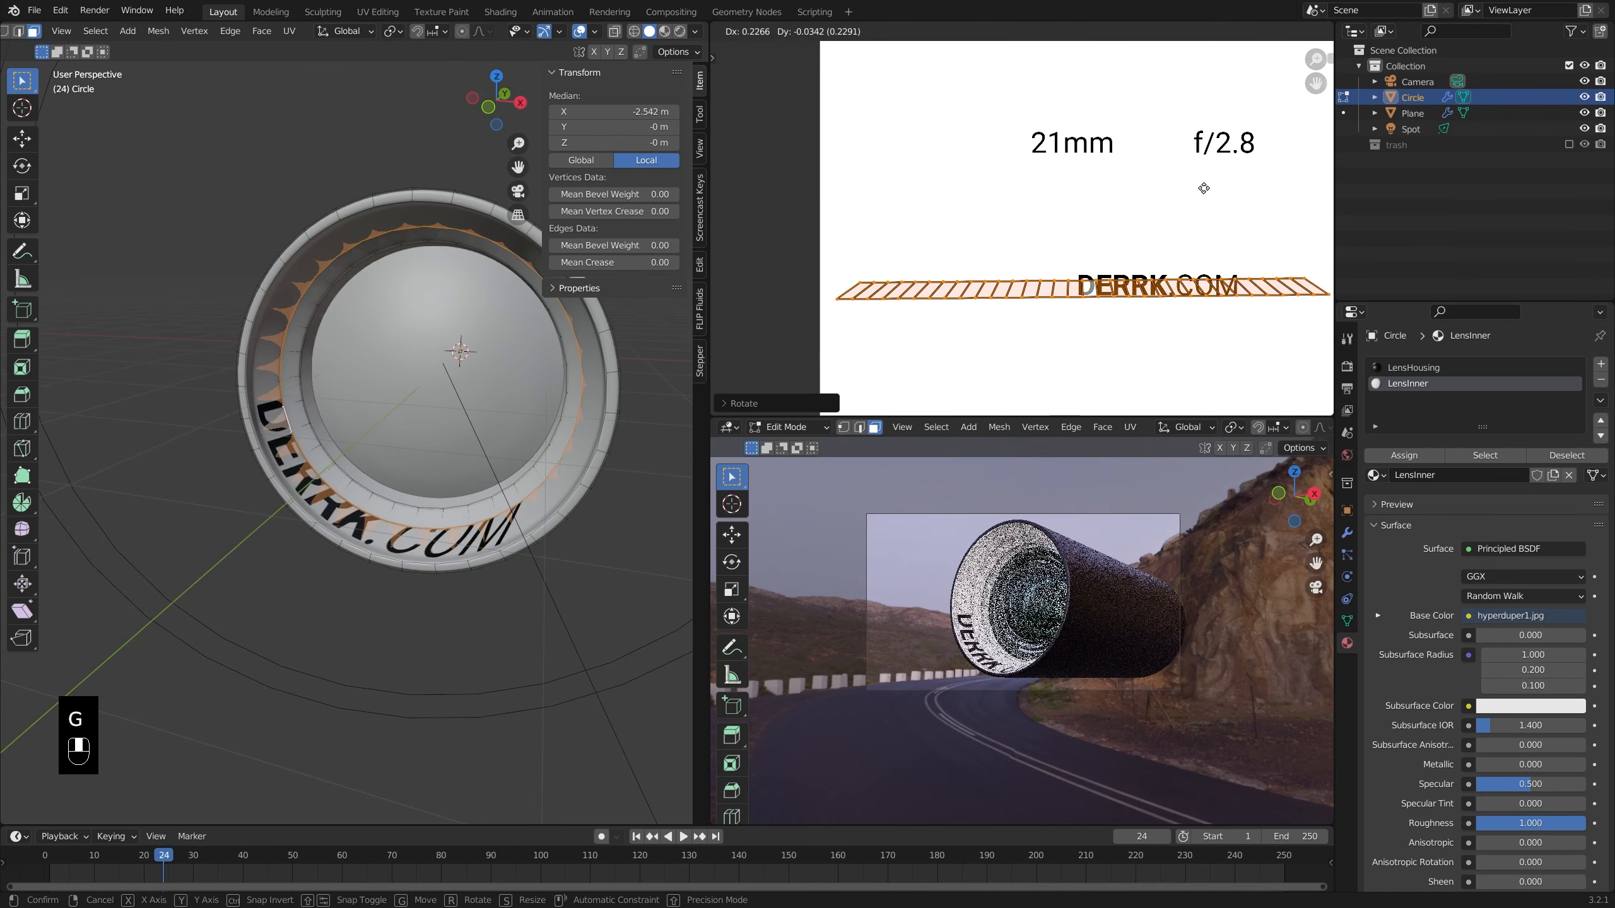
{"action": "left_click", "coordinate": [1226, 140]}
{"action": "middle_click_drag", "start_coordinate": [1085, 193], "coordinate": [1071, 192], "text": "shift"}
{"action": "scroll", "coordinate": [1265, 244], "scroll_direction": "down", "scroll_amount": 2}
{"action": "middle_click_drag", "start_coordinate": [1267, 246], "coordinate": [1164, 253], "text": "shift"}
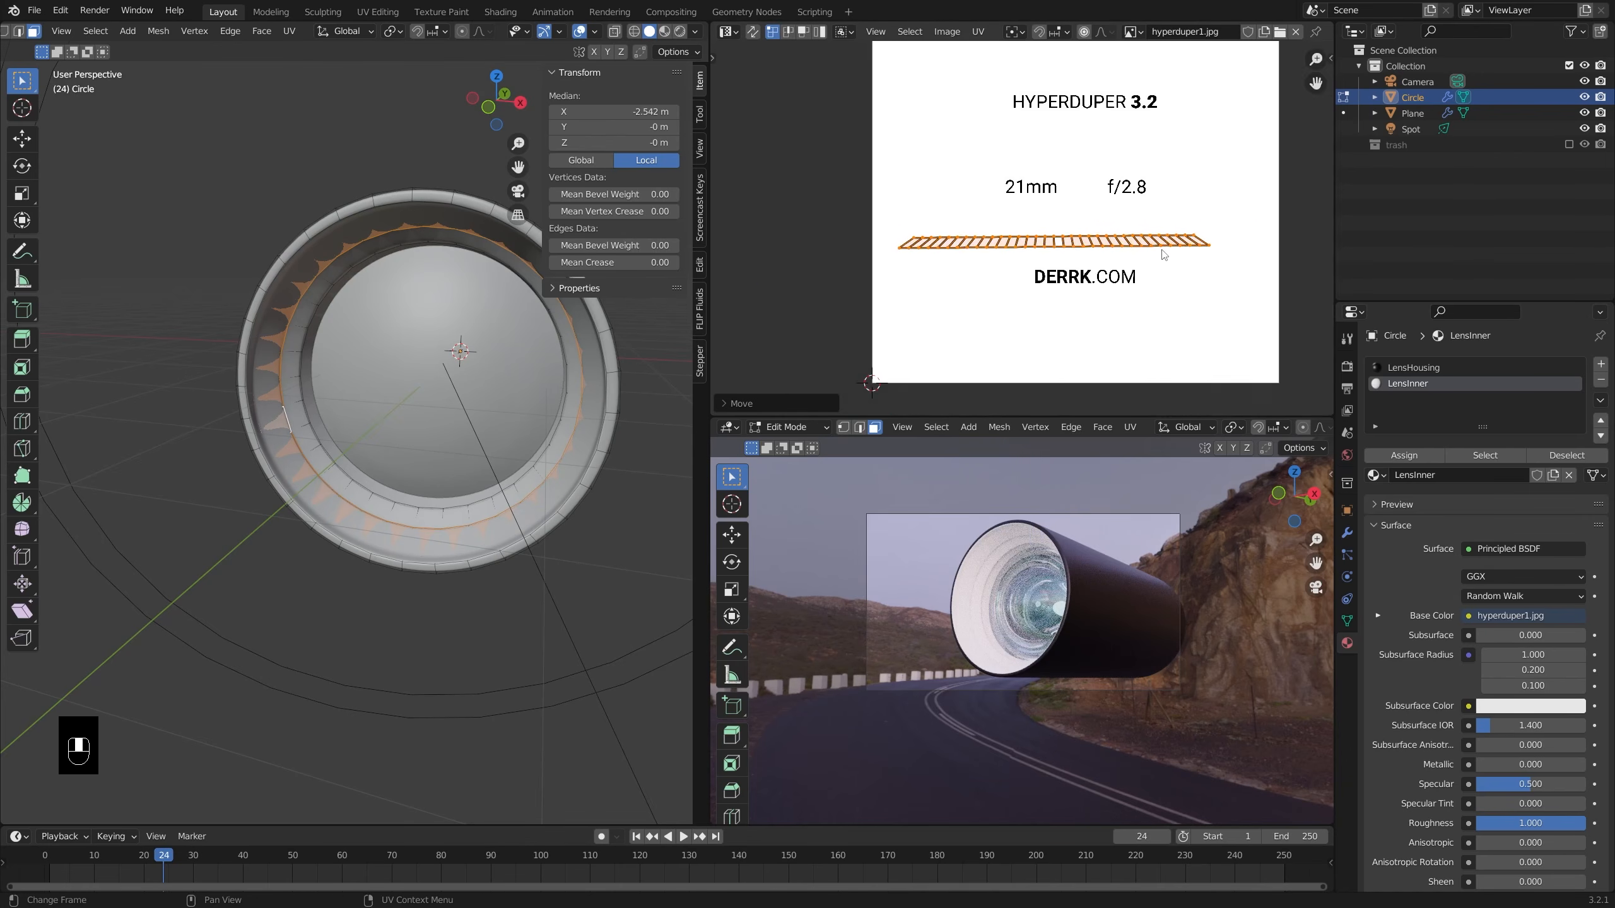
{"action": "scroll", "coordinate": [1166, 251], "scroll_direction": "up", "scroll_amount": 2}
{"action": "key", "text": "r"}
{"action": "left_click", "coordinate": [1129, 238]}
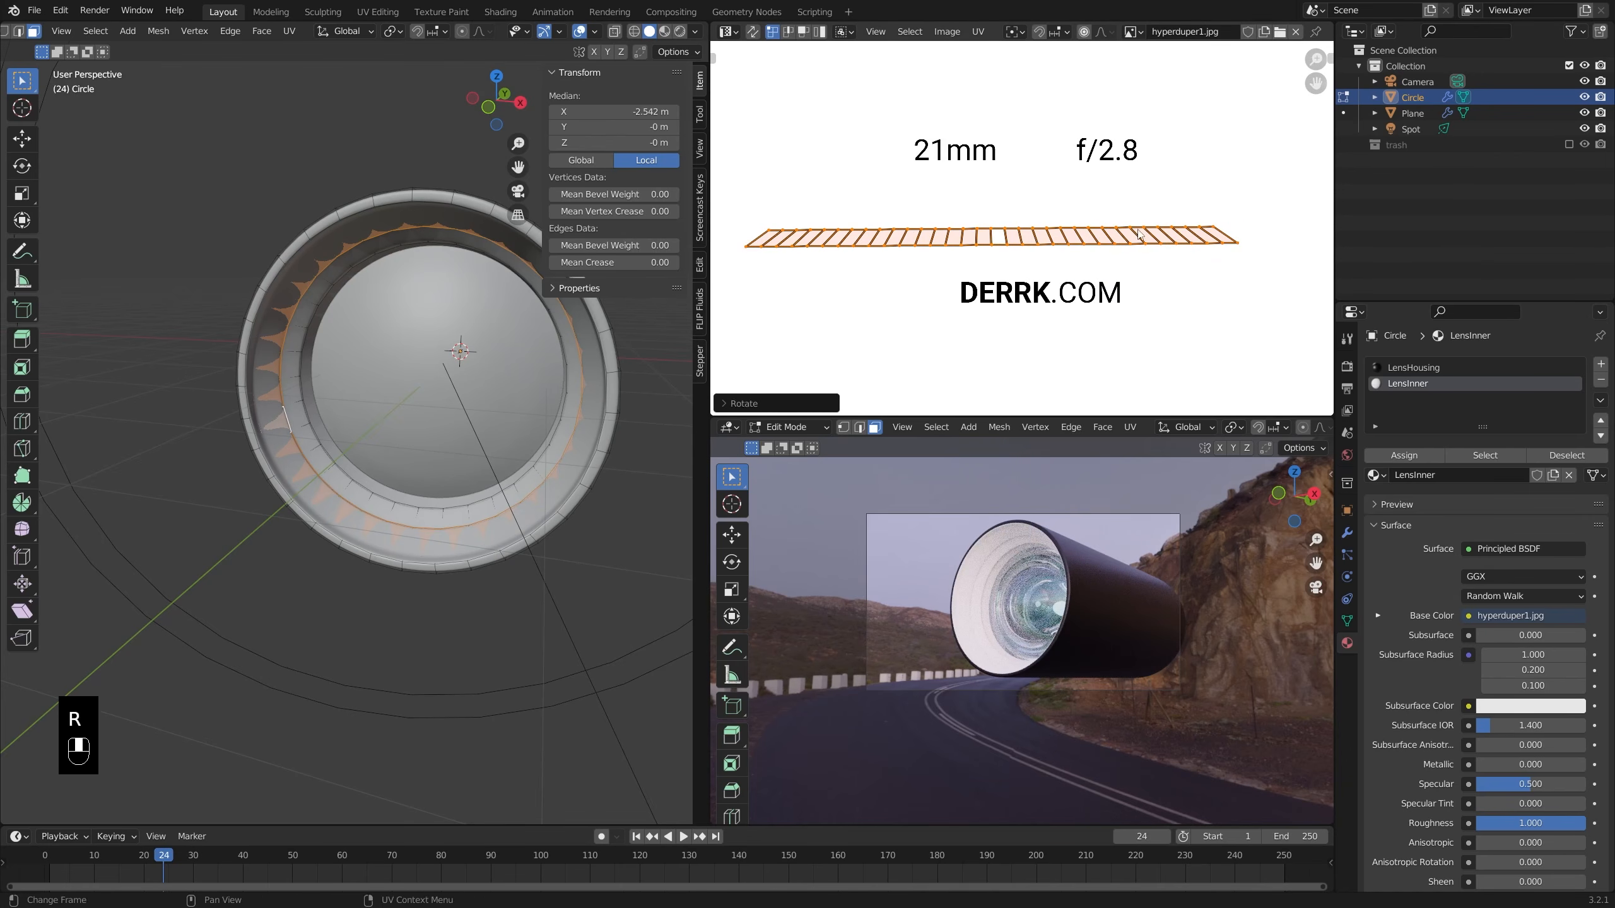
- Select the upper edge row of the UV strip and widen it to square up the slanted quads
{"action": "left_click", "coordinate": [1117, 227], "text": "alt"}
{"action": "key", "text": "s"}
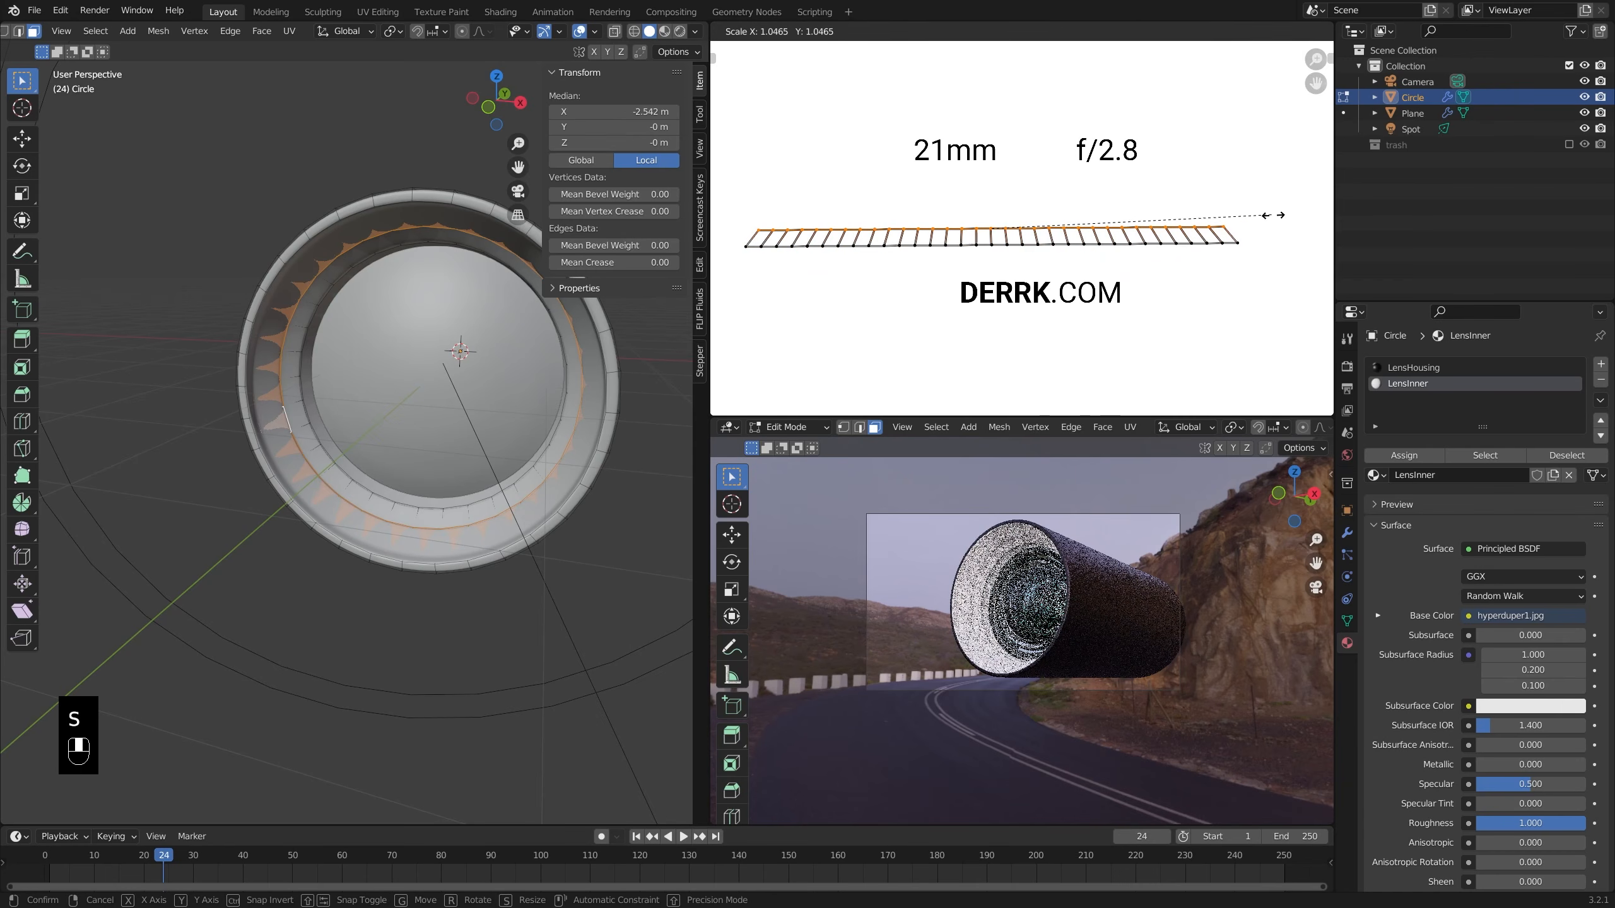
{"action": "key", "text": "shift"}
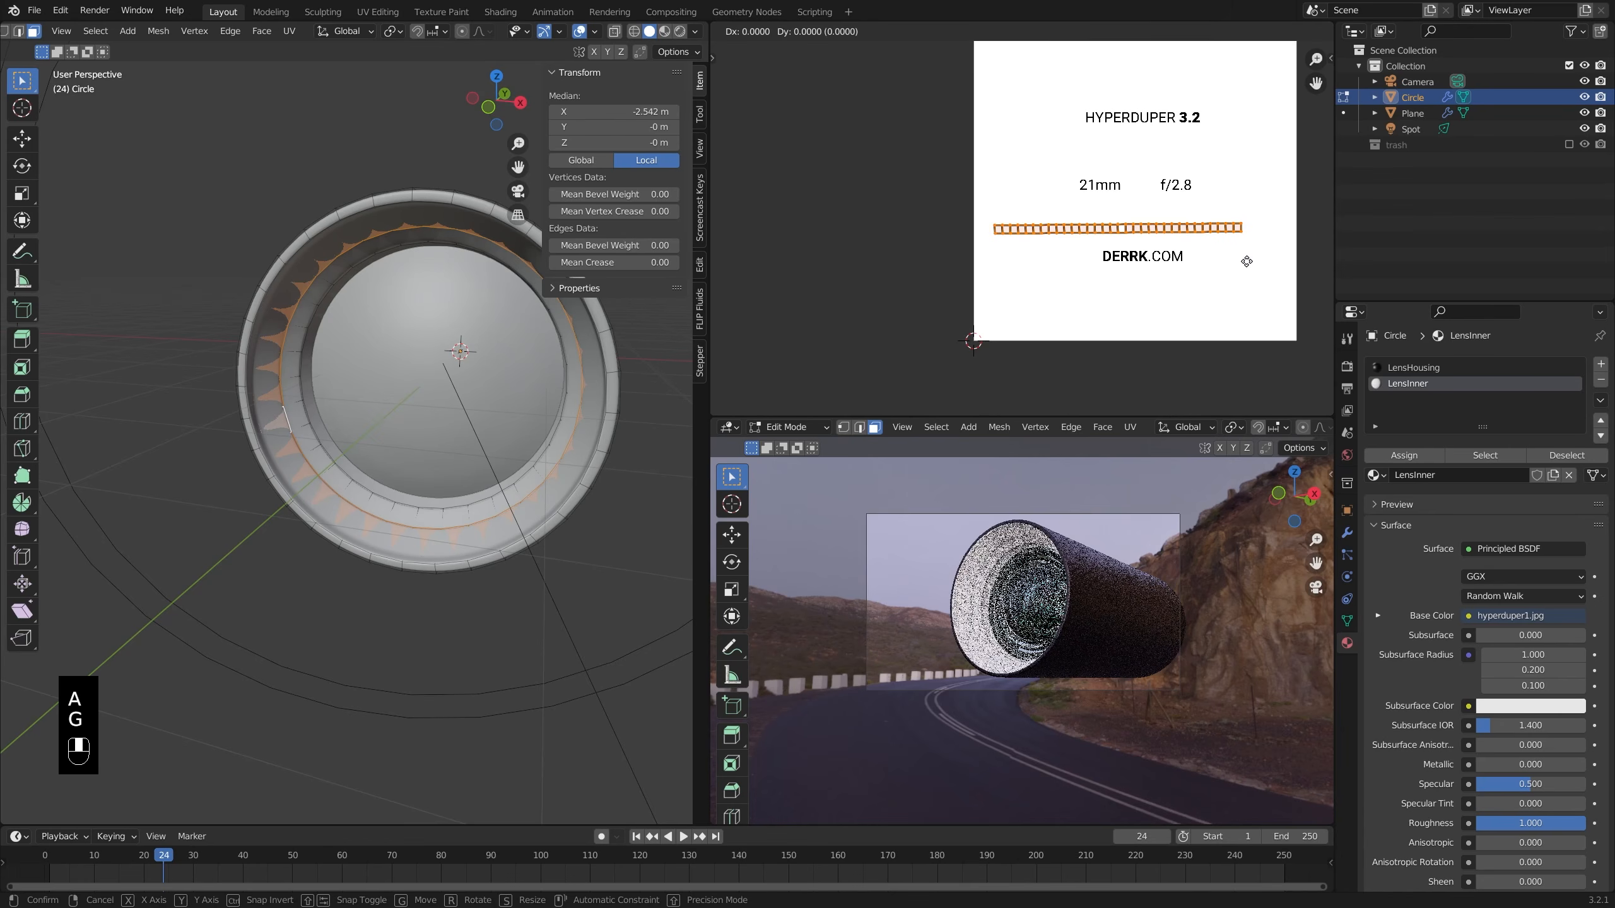
- Move the whole UV strip over the DERRK.COM lettering and fine-tune its rotation to match the text line
{"action": "left_click", "coordinate": [1263, 271]}
{"action": "key", "text": "r"}
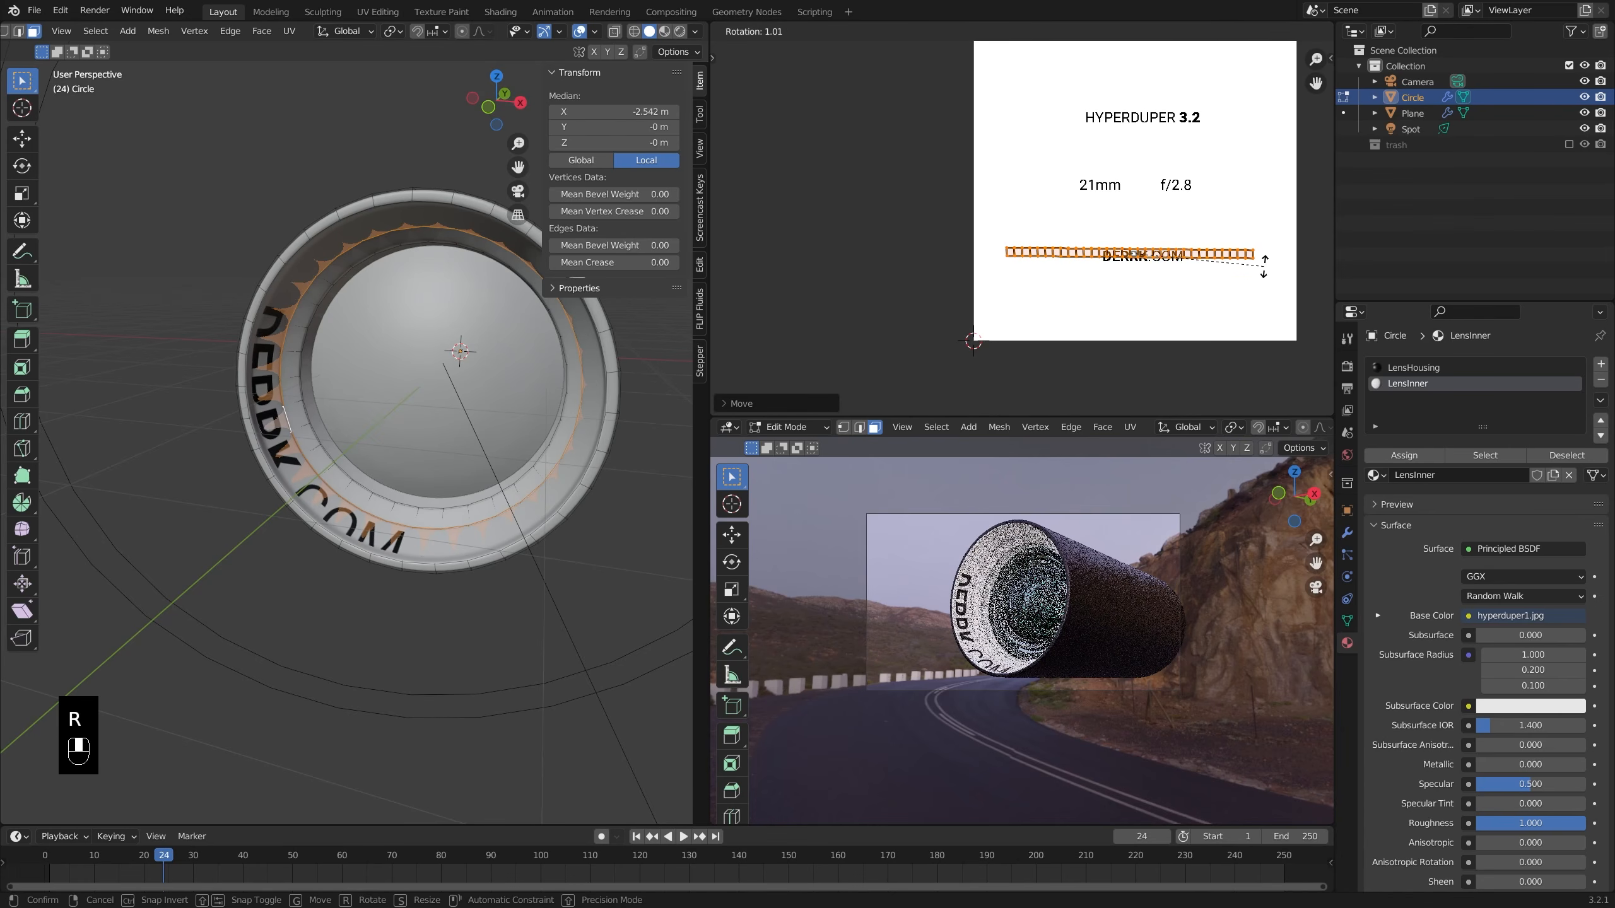
{"action": "key", "text": "shift"}
{"action": "left_click", "coordinate": [1169, 272]}
- Enlarge the UV strip past both sides of the image to shrink the lettering, and show the render properties
{"action": "key", "text": "s"}
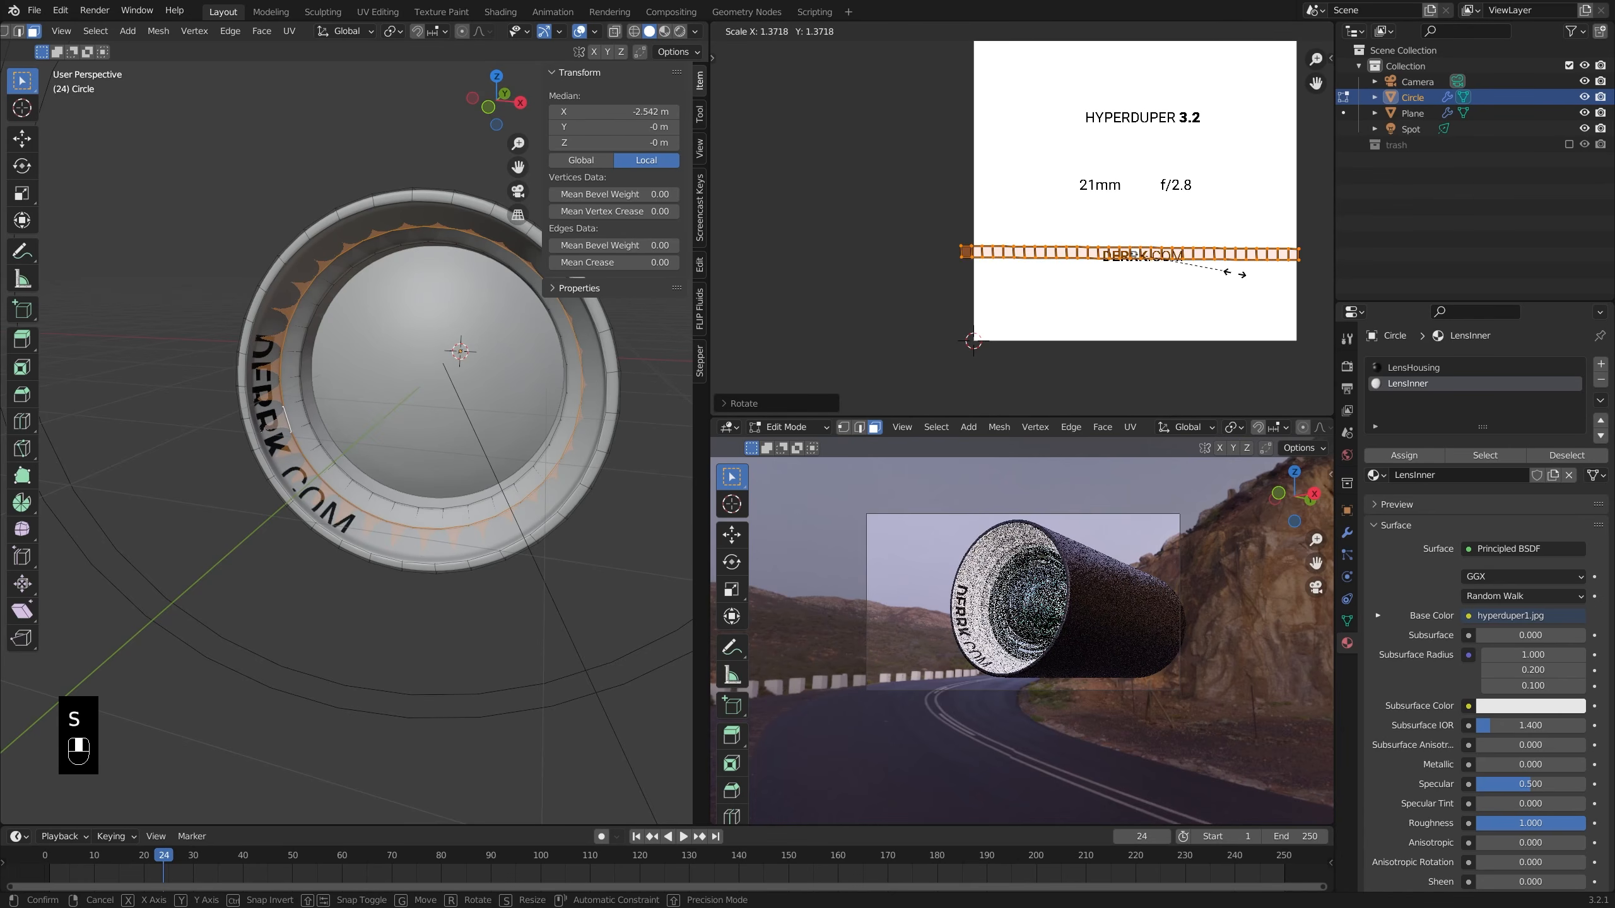
{"action": "left_click", "coordinate": [1297, 285]}
{"action": "middle_click_drag", "start_coordinate": [1298, 285], "coordinate": [1227, 280]}
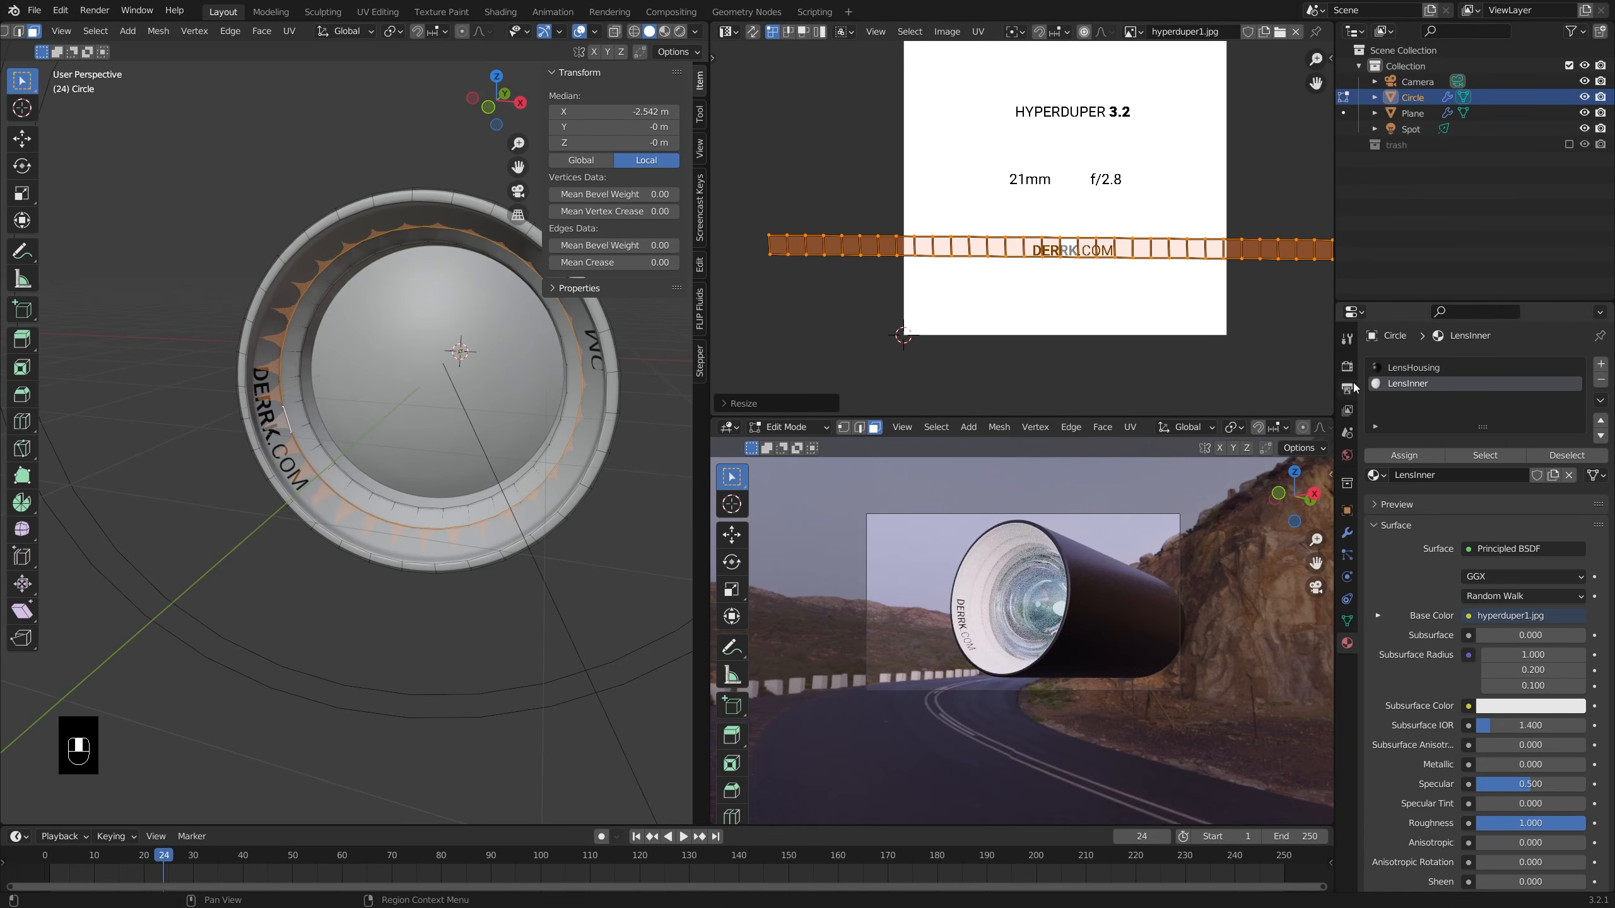
{"action": "left_click", "coordinate": [1347, 366]}
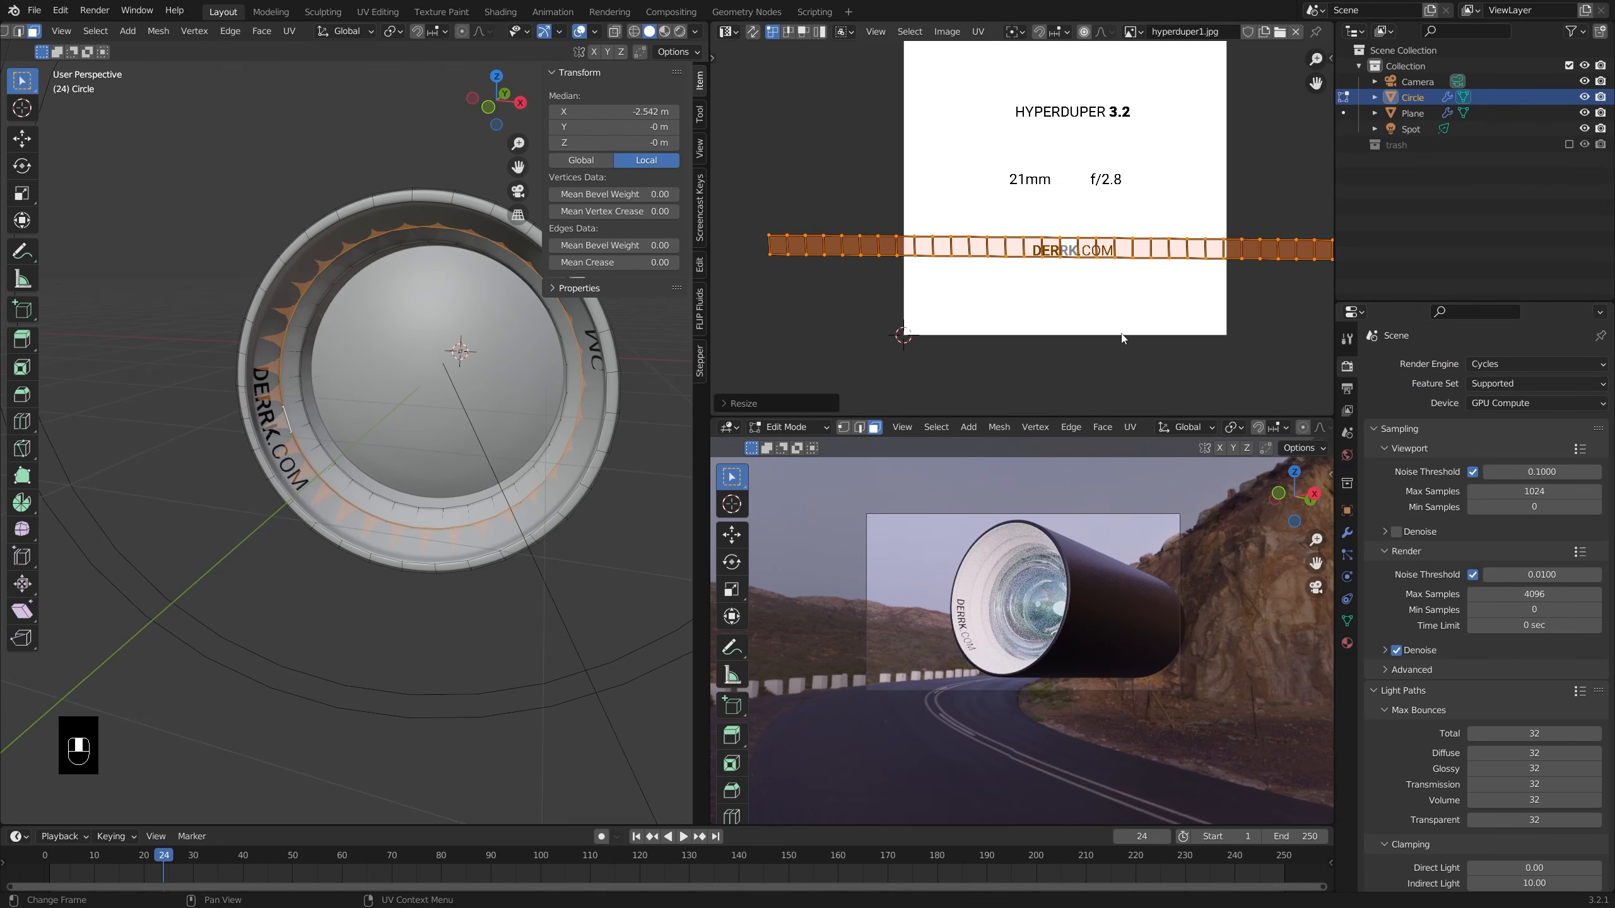
- Nudge the UV strip slightly down along Y and finely rotate it to align with DERRK.COM
{"action": "key", "text": "g"}
{"action": "middle_click_drag", "start_coordinate": [1129, 251], "coordinate": [1127, 275], "text": "shift"}
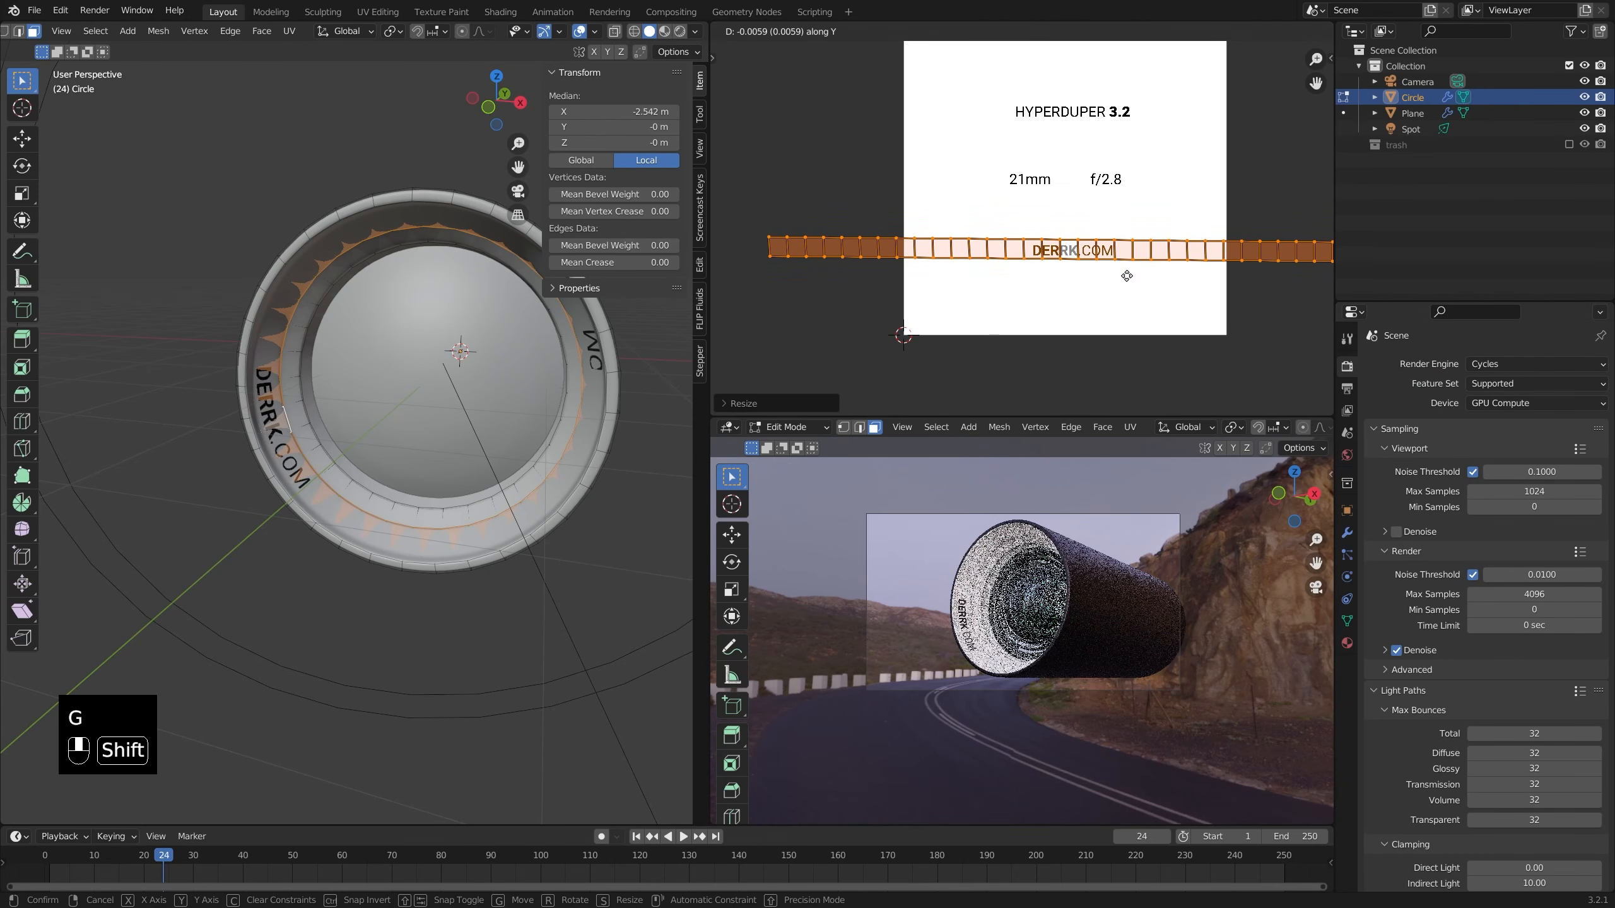
{"action": "left_click", "coordinate": [1129, 278]}
{"action": "key", "text": "r"}
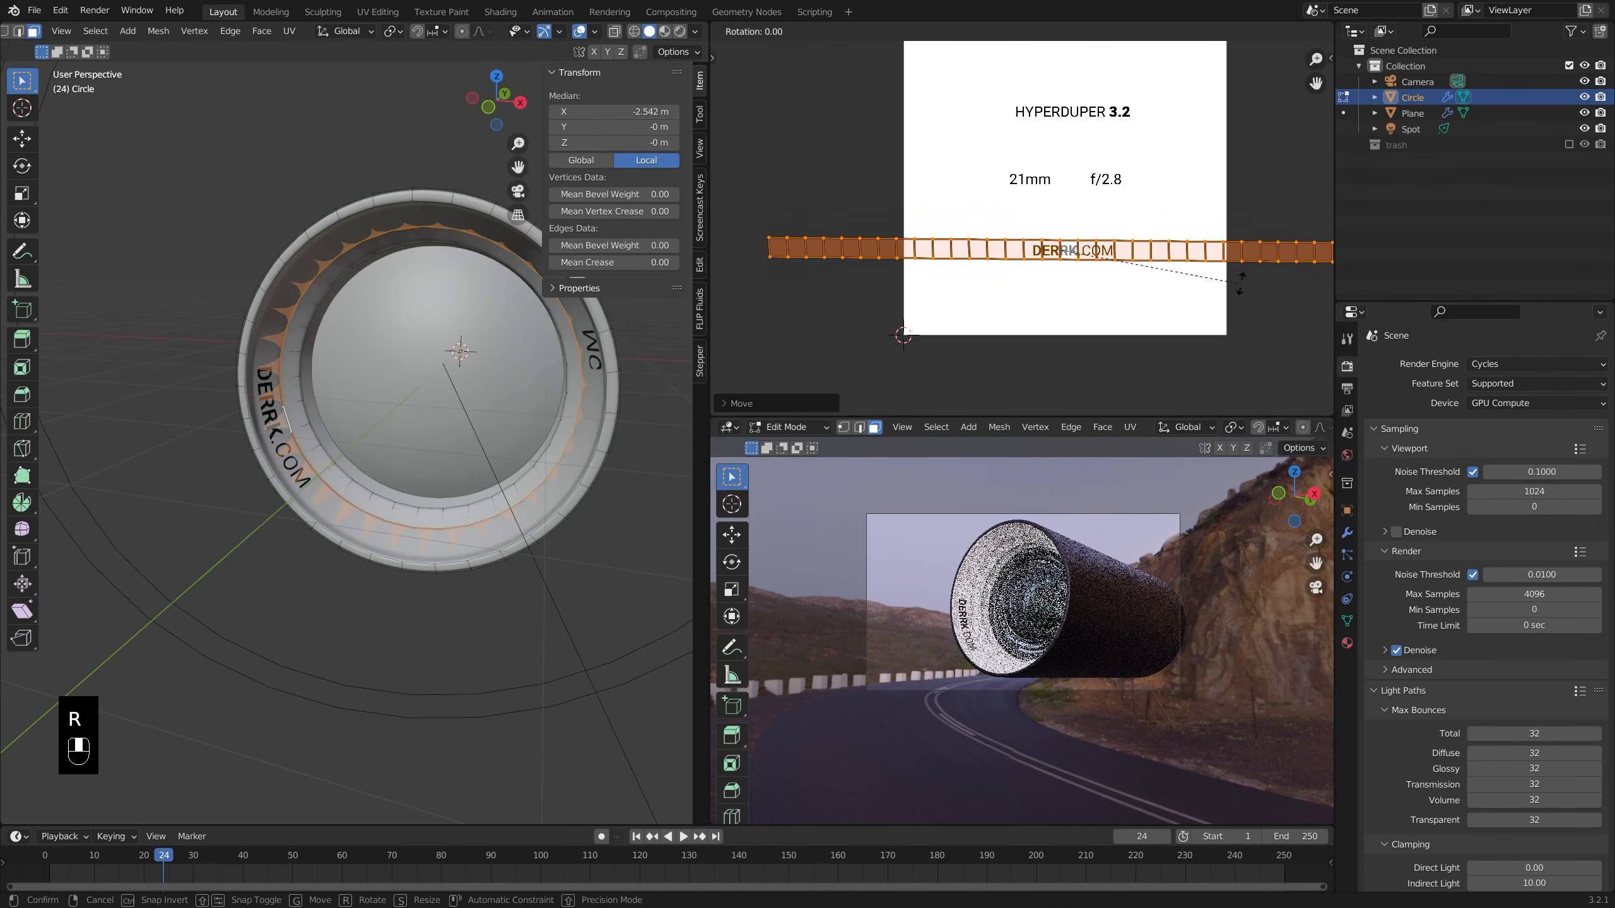
{"action": "left_click", "coordinate": [1249, 284], "text": "shift"}
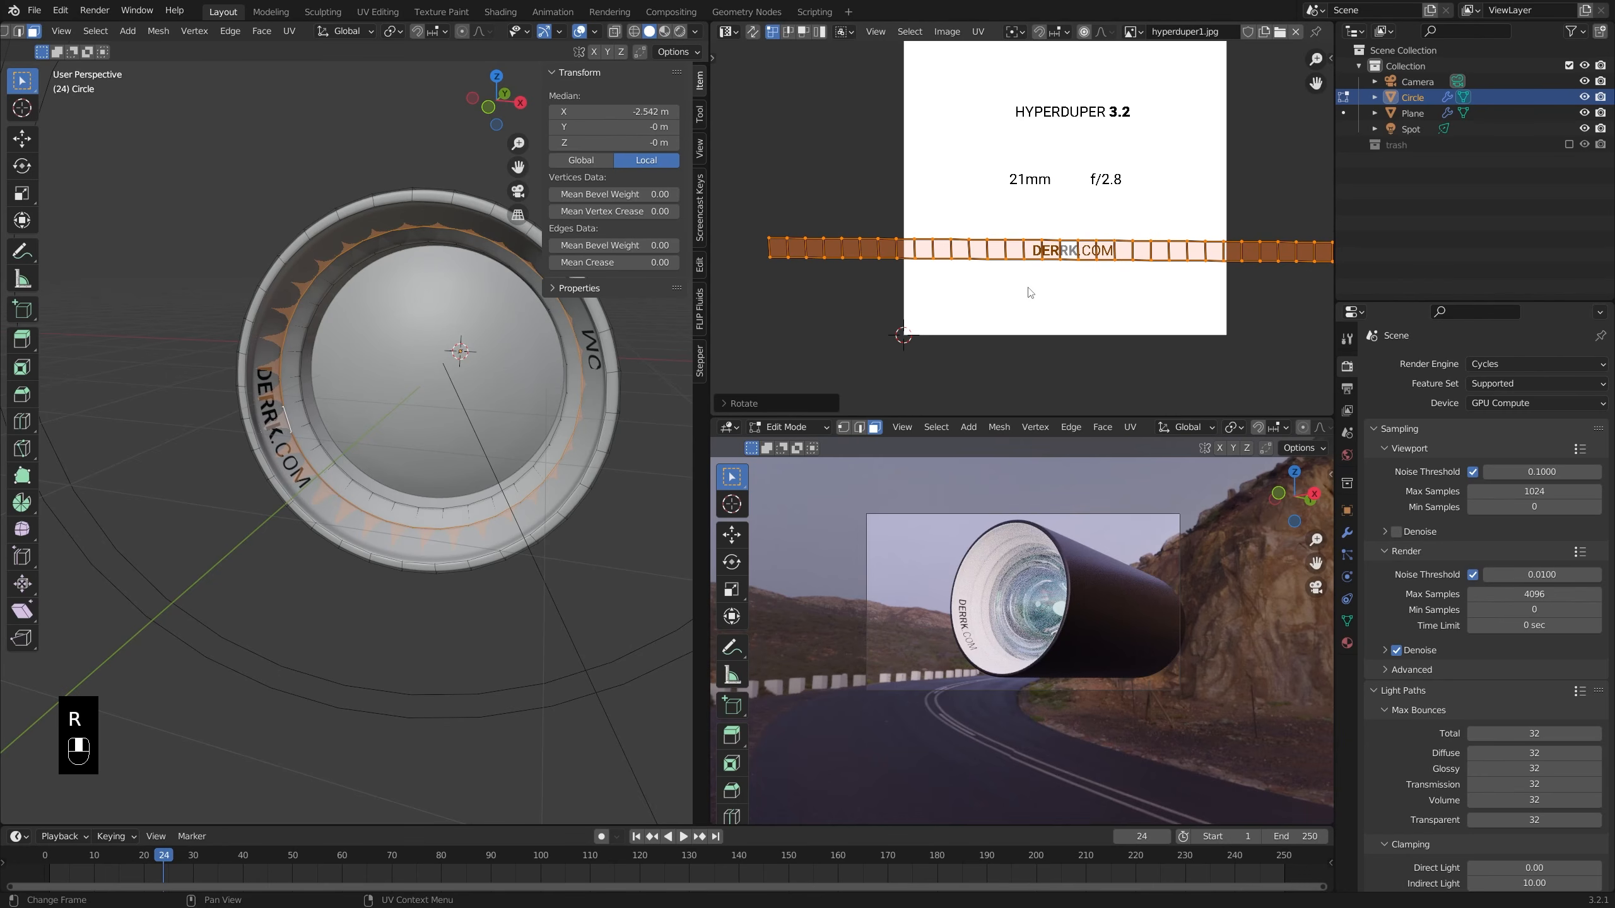
- Move the UVs of the ring's upper face run onto the 21mm f/2.8 text and enlarge them until both labels fit
{"action": "middle_click_drag", "start_coordinate": [432, 386], "coordinate": [359, 291]}
{"action": "left_click", "coordinate": [346, 293]}
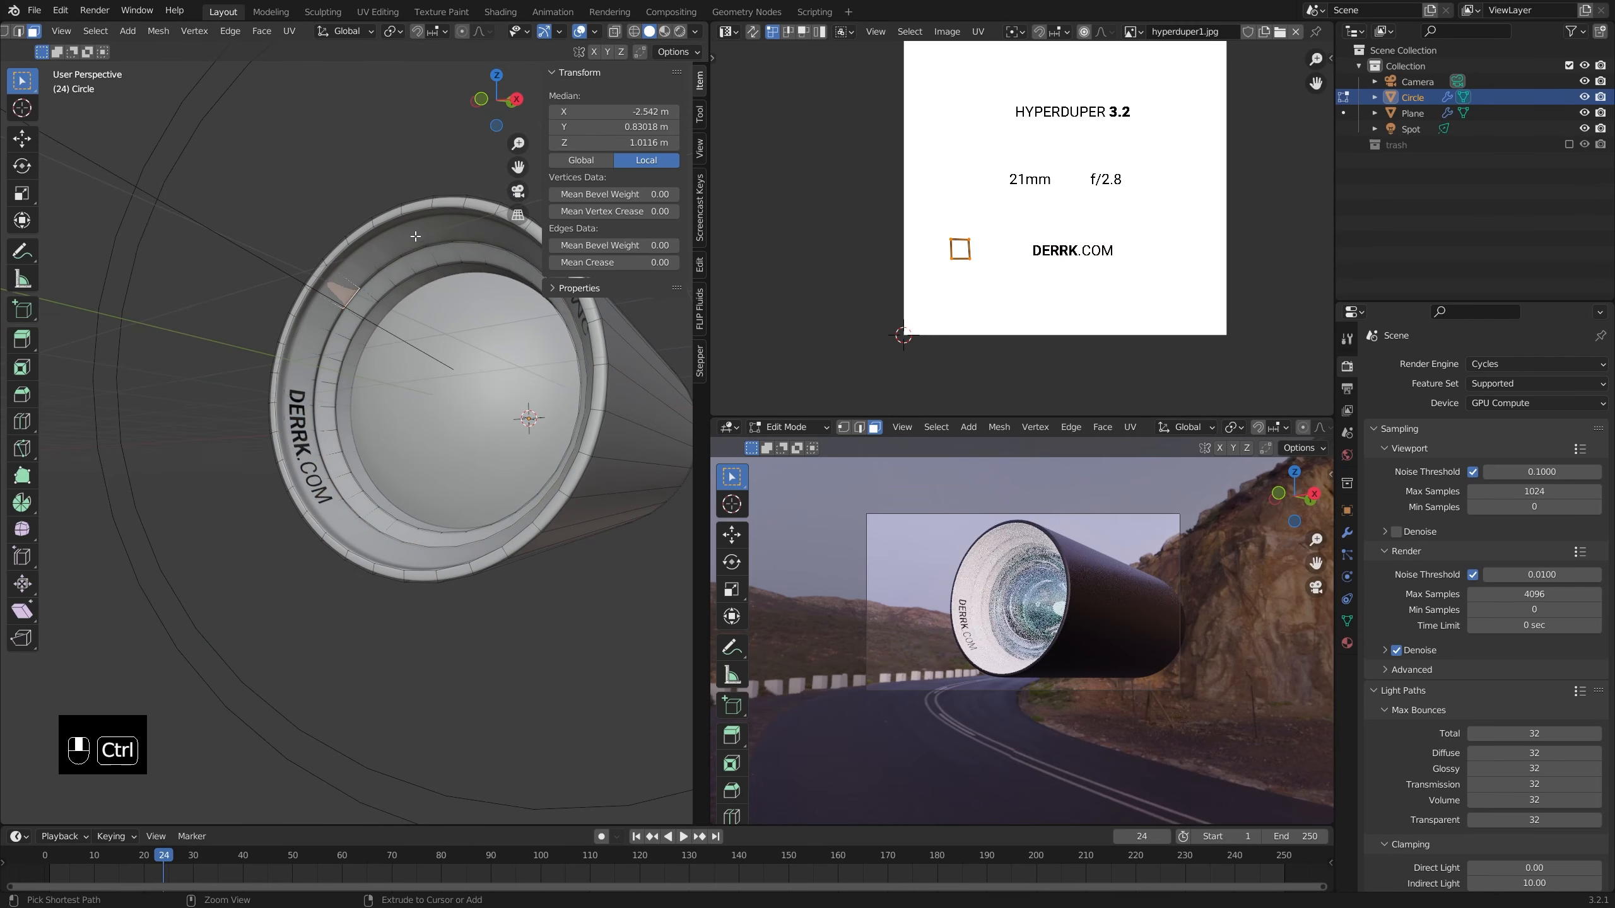
{"action": "left_click", "coordinate": [448, 226], "text": "ctrl"}
{"action": "key", "text": "g"}
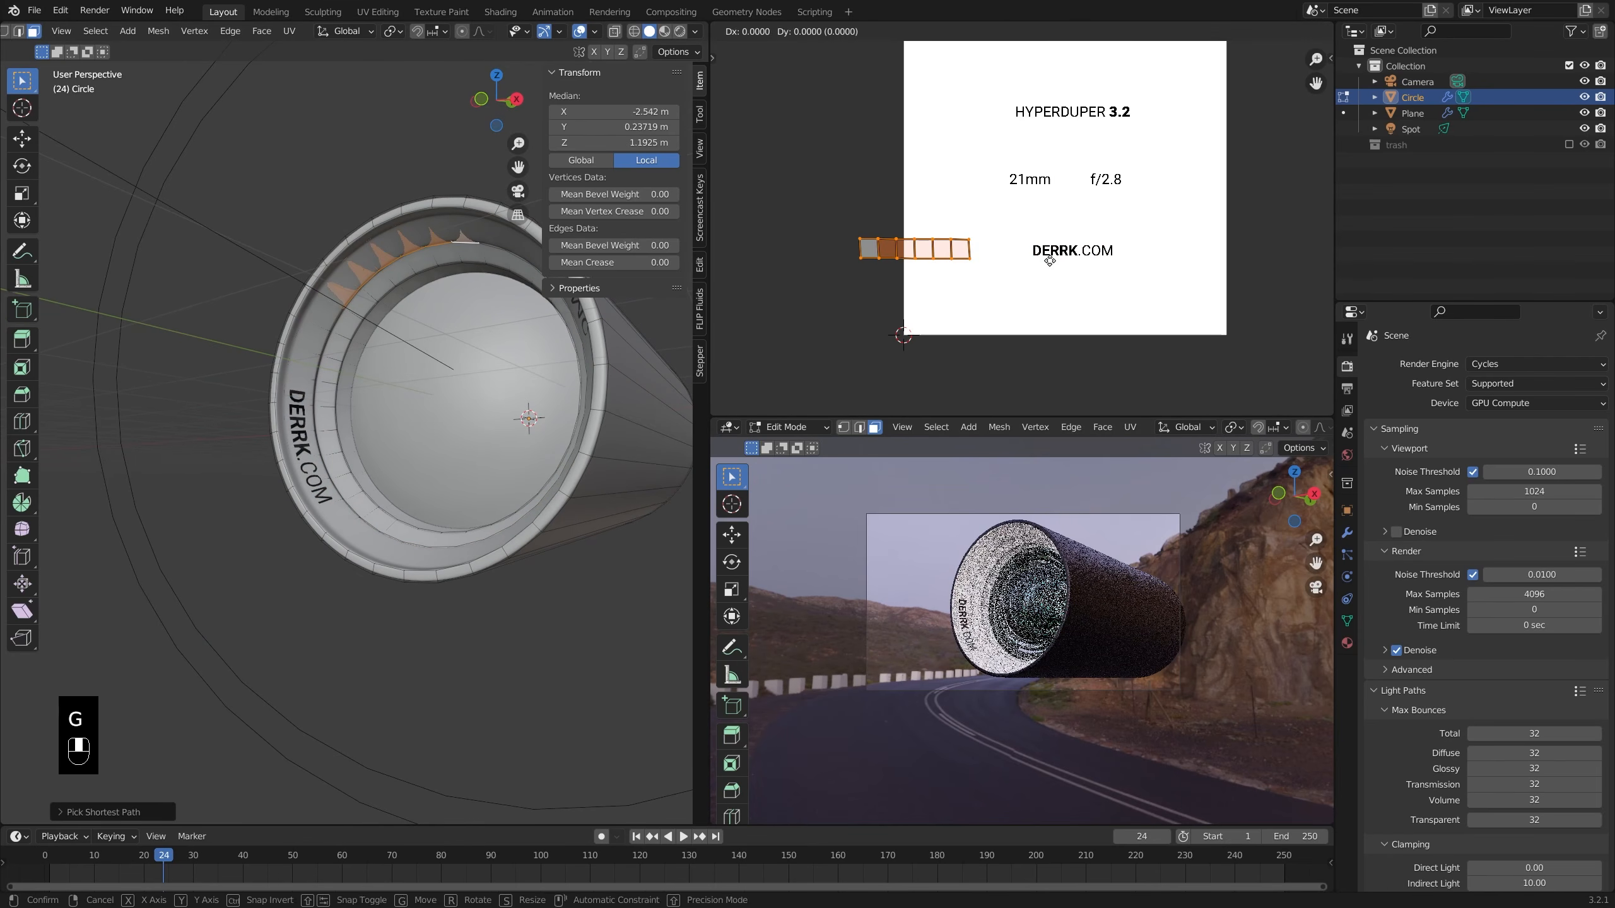
{"action": "left_click", "coordinate": [1078, 252]}
{"action": "key", "text": "g"}
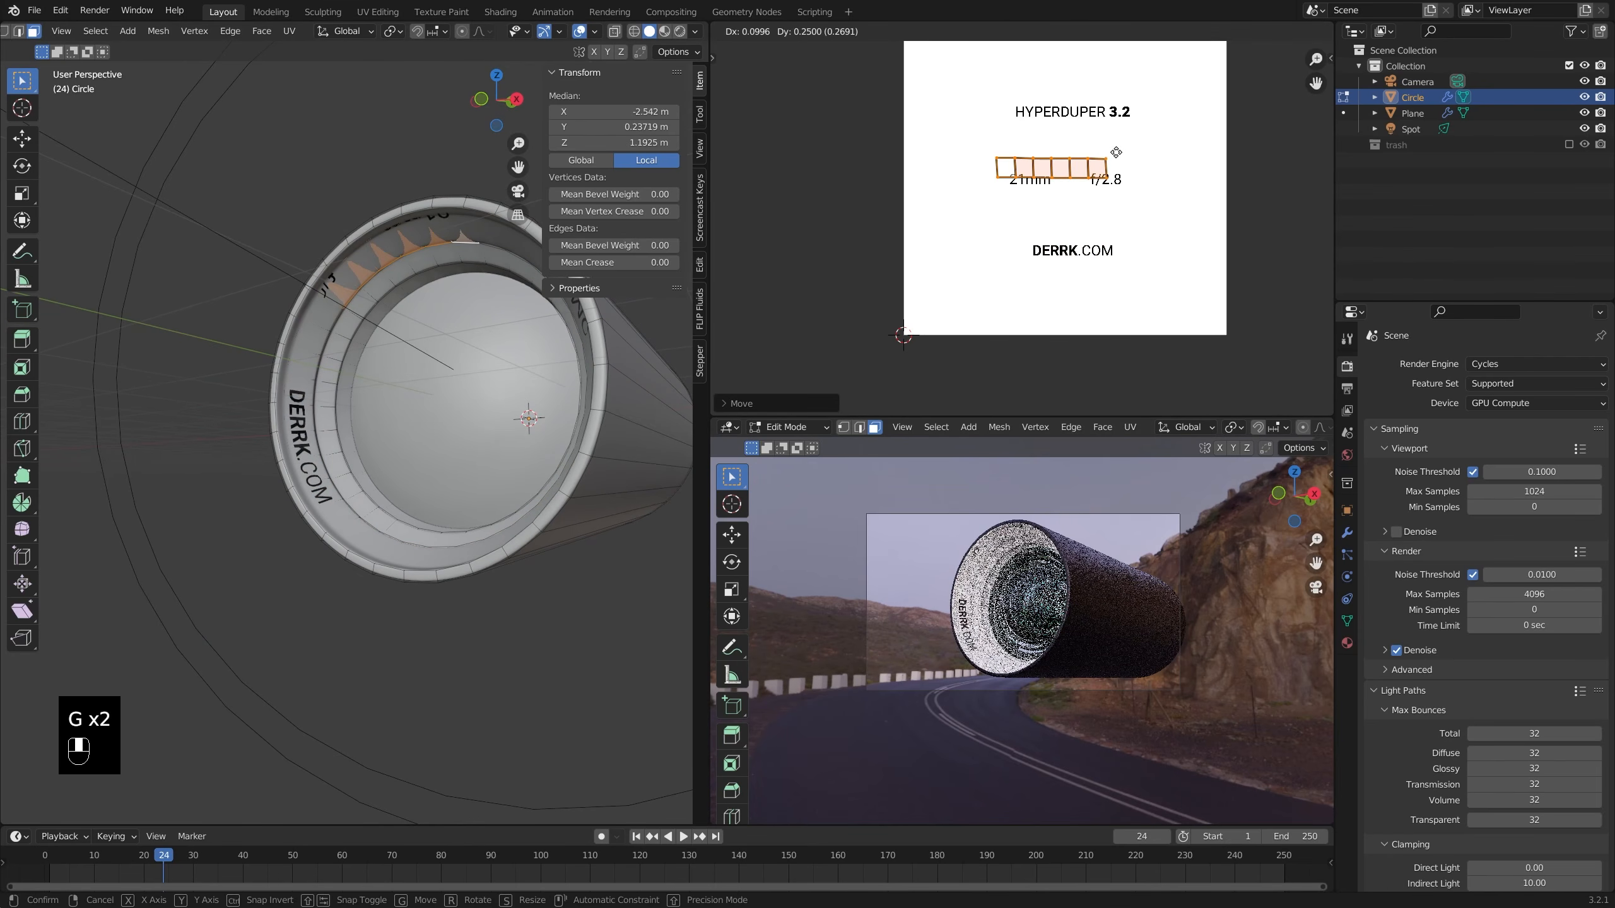
{"action": "key", "text": "shift"}
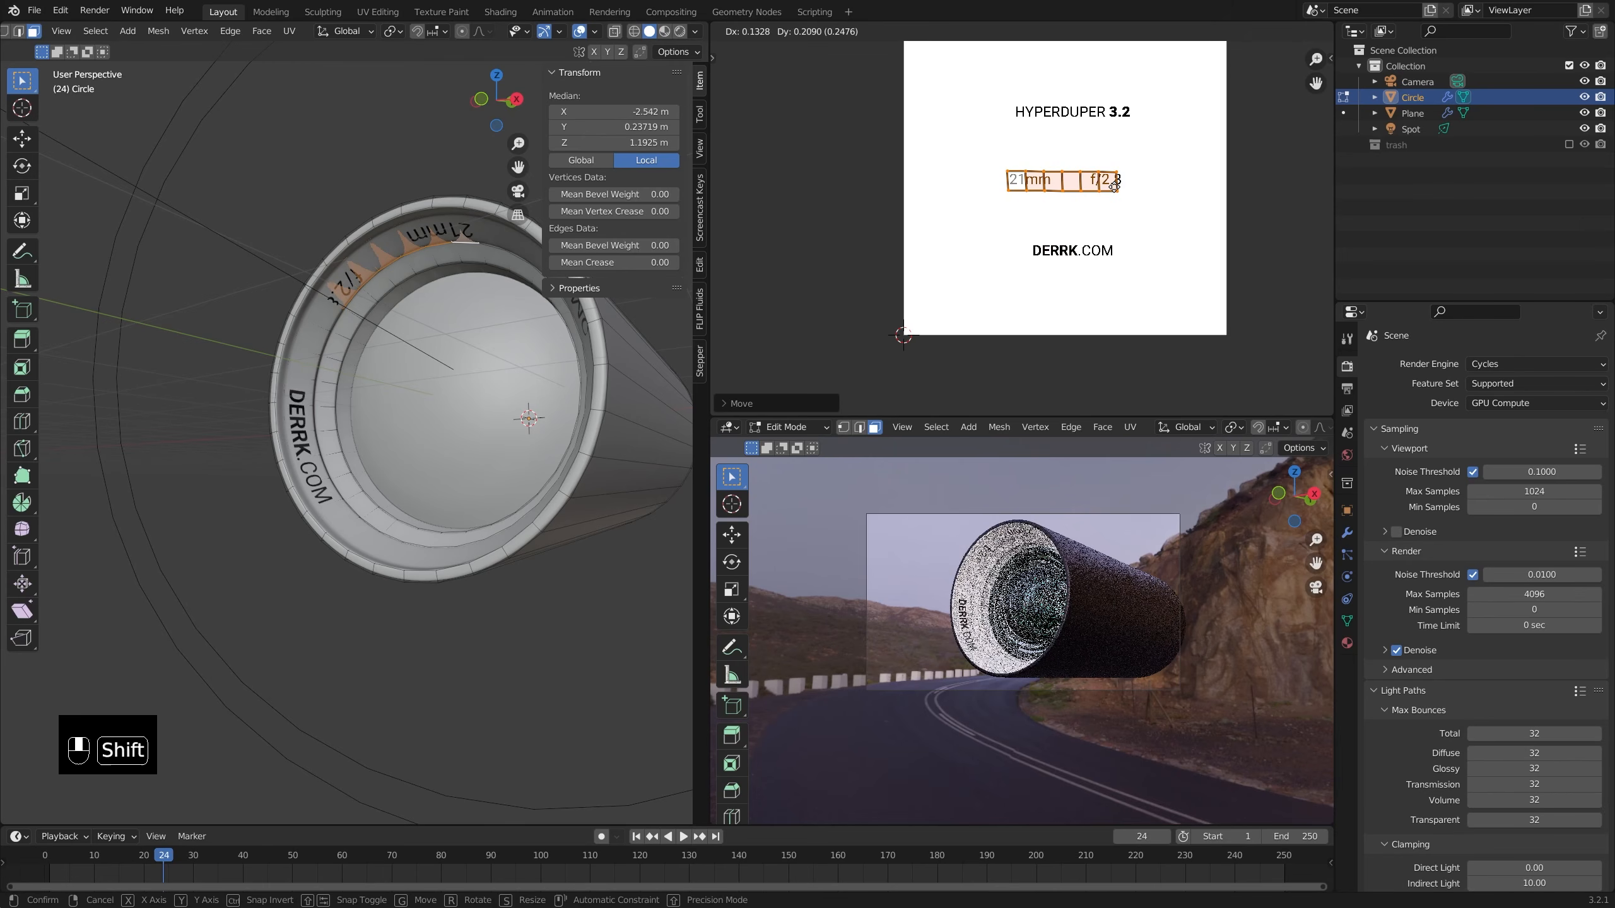
{"action": "left_click", "coordinate": [1118, 184]}
{"action": "key", "text": "s"}
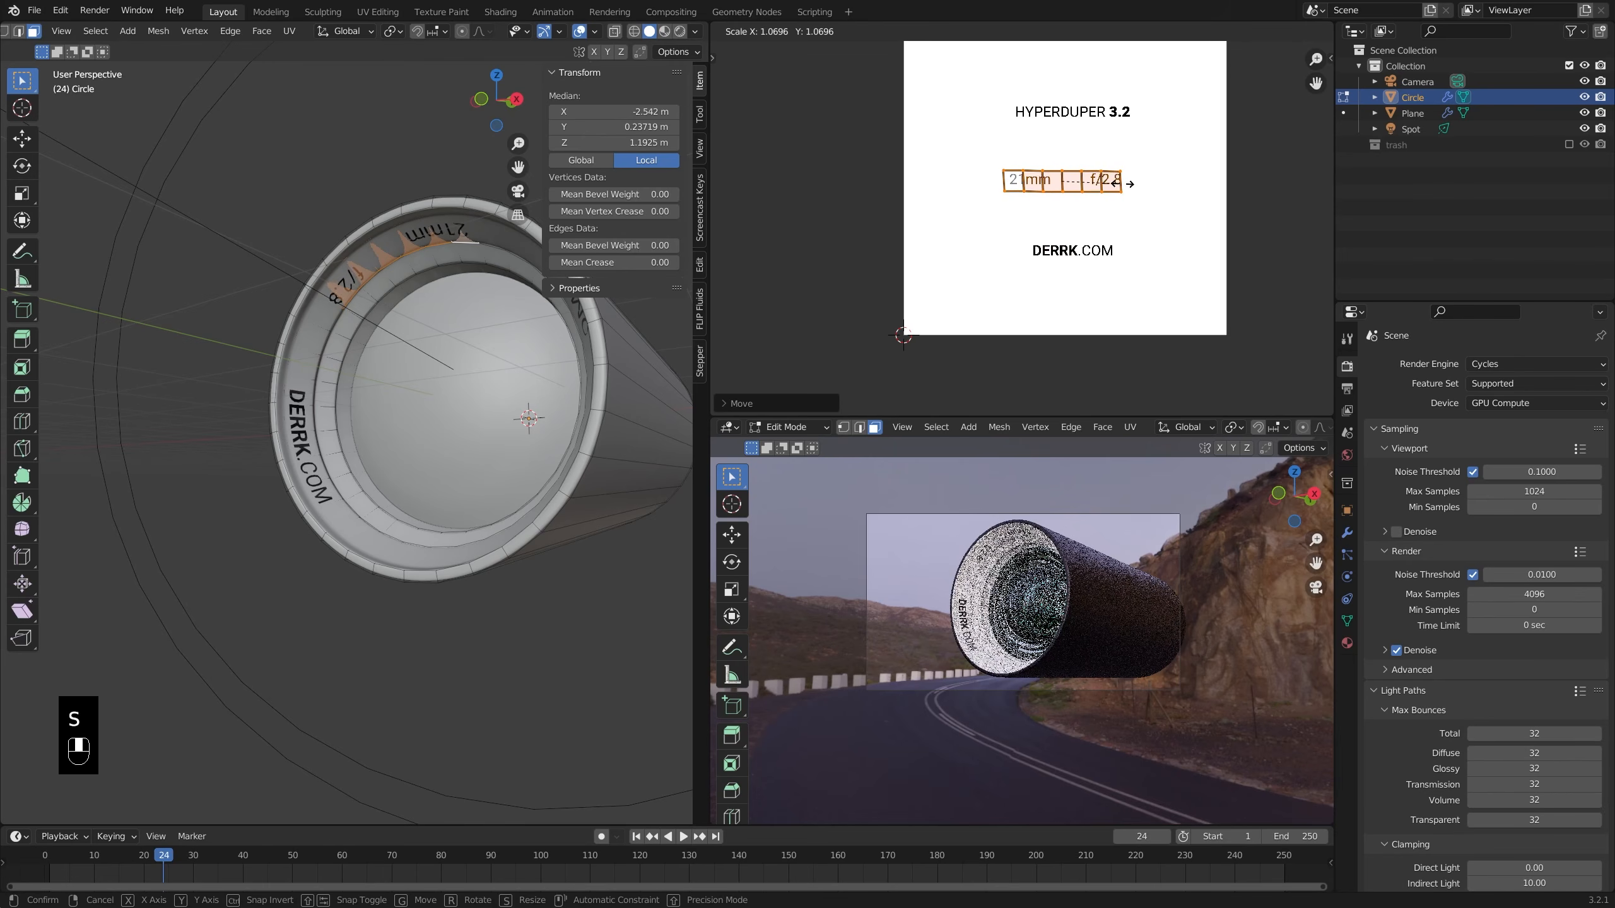
{"action": "left_click", "coordinate": [1132, 186]}
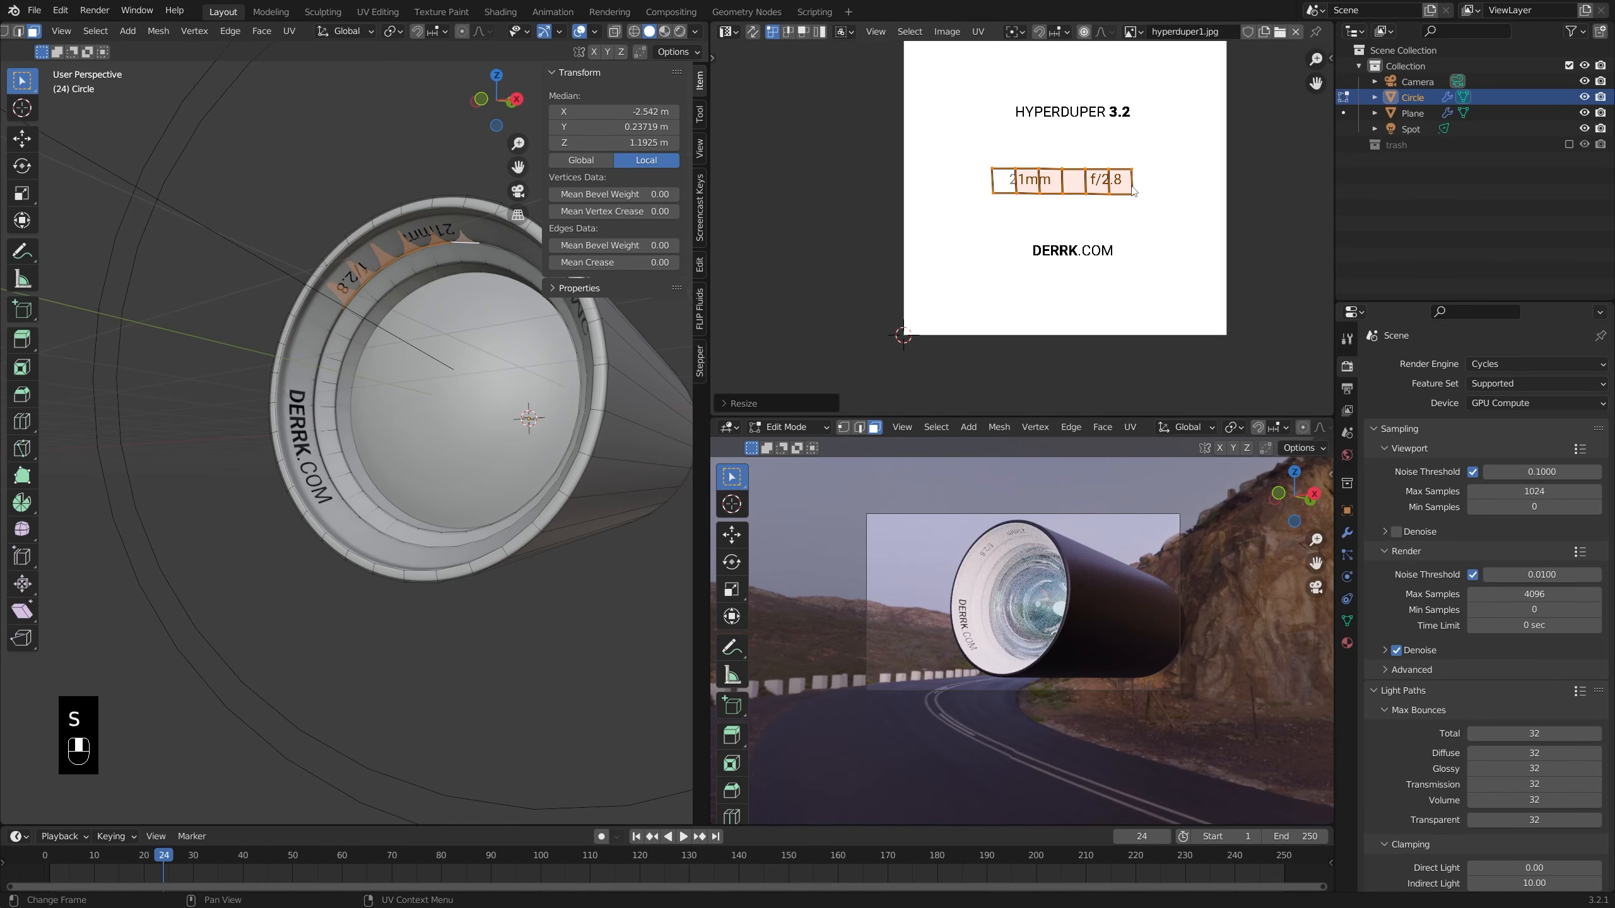
- Isolate the two UV quads beside the image belonging to the stray-lettered ring faces and shift them along X onto blank white
{"action": "middle_click_drag", "start_coordinate": [611, 331], "coordinate": [566, 363]}
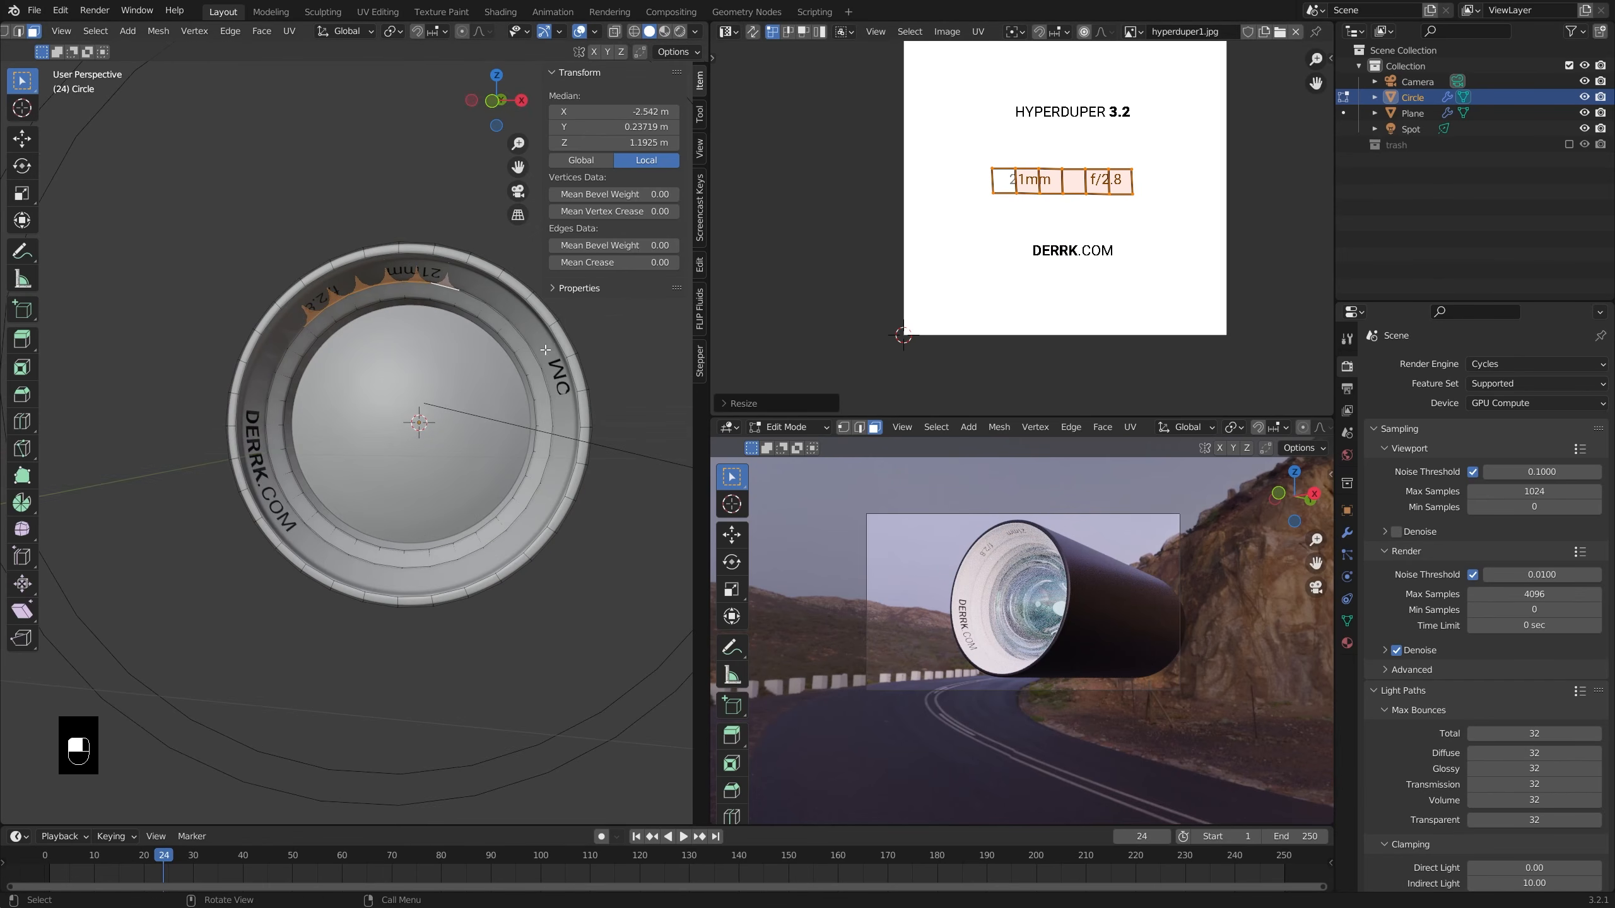
{"action": "left_click", "coordinate": [546, 368]}
{"action": "left_click", "coordinate": [548, 475], "text": "ctrl"}
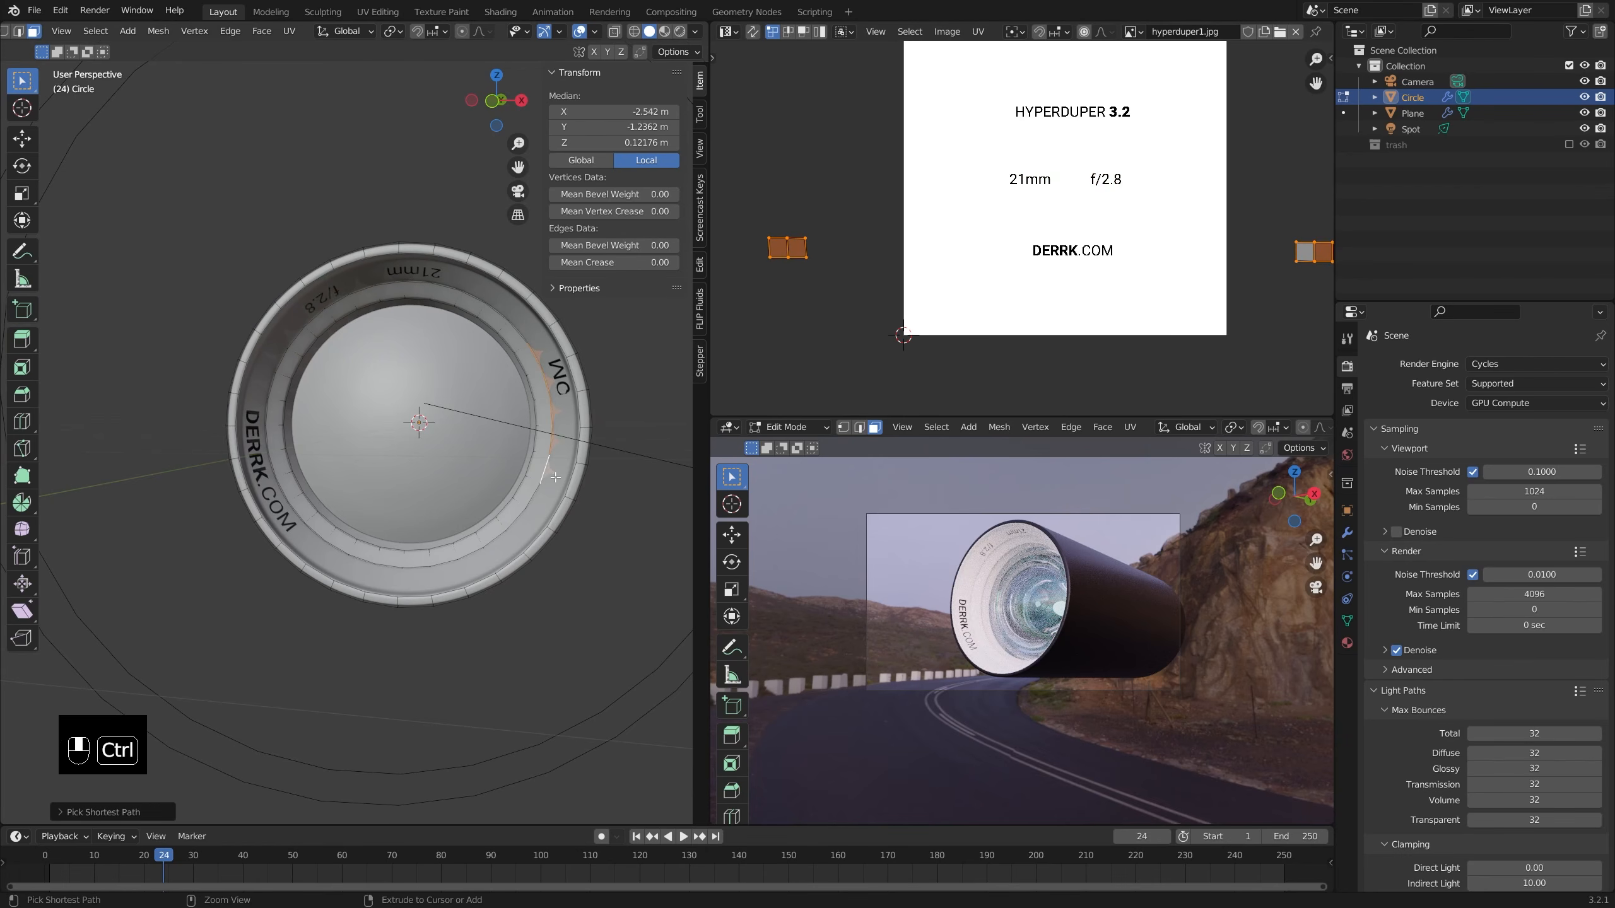
{"action": "scroll", "coordinate": [1115, 246], "scroll_direction": "down", "scroll_amount": 2}
{"action": "scroll", "coordinate": [1164, 237], "scroll_direction": "up", "scroll_amount": 2}
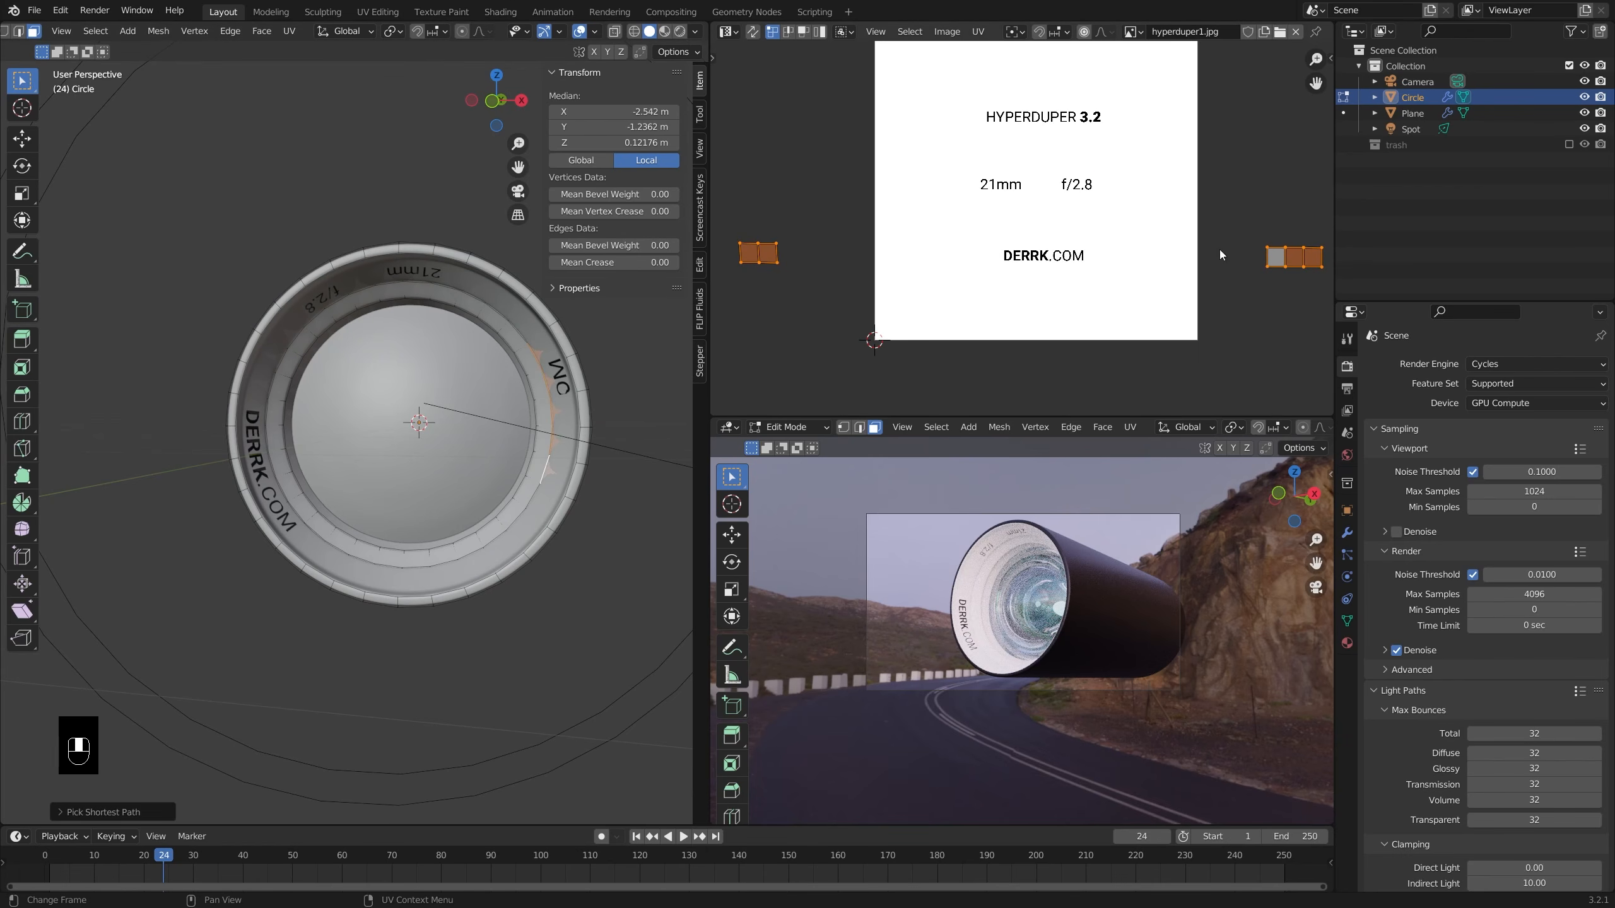
{"action": "key", "text": "alt+a"}
{"action": "key", "text": "c"}
{"action": "left_click_drag", "start_coordinate": [775, 253], "coordinate": [755, 253]}
{"action": "right_click", "coordinate": [756, 256]}
{"action": "key", "text": "g"}
{"action": "middle_click", "coordinate": [884, 261]}
{"action": "left_click", "coordinate": [909, 269]}
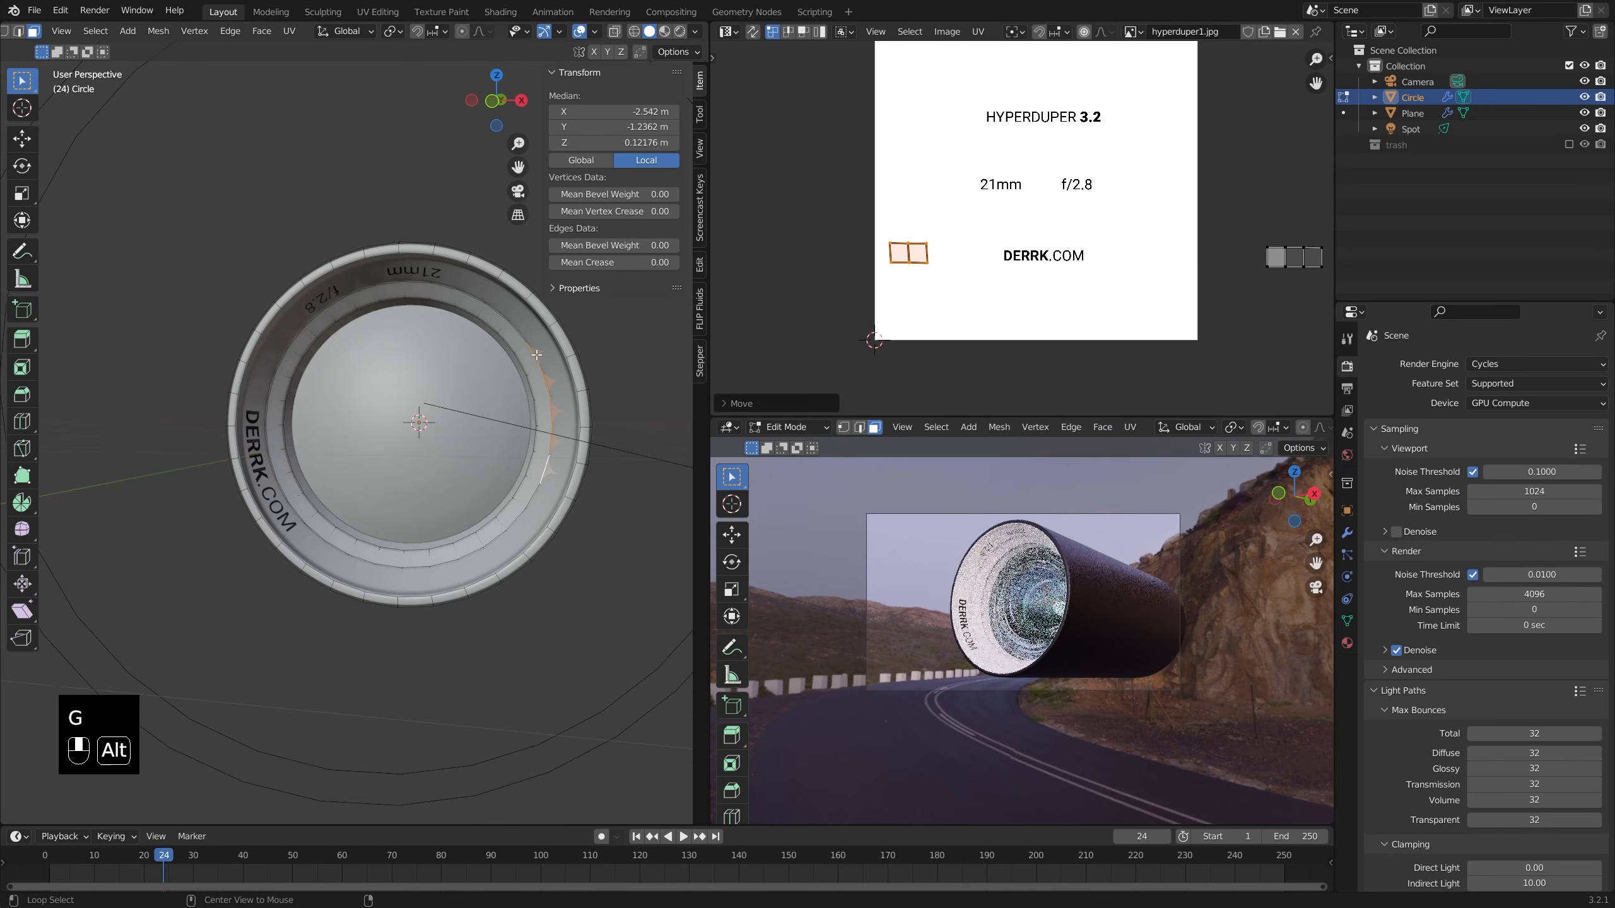
{"action": "key", "text": "alt+z"}
{"action": "left_click", "coordinate": [530, 344]}
{"action": "key", "text": "alt+z"}
{"action": "left_click", "coordinate": [463, 582]}
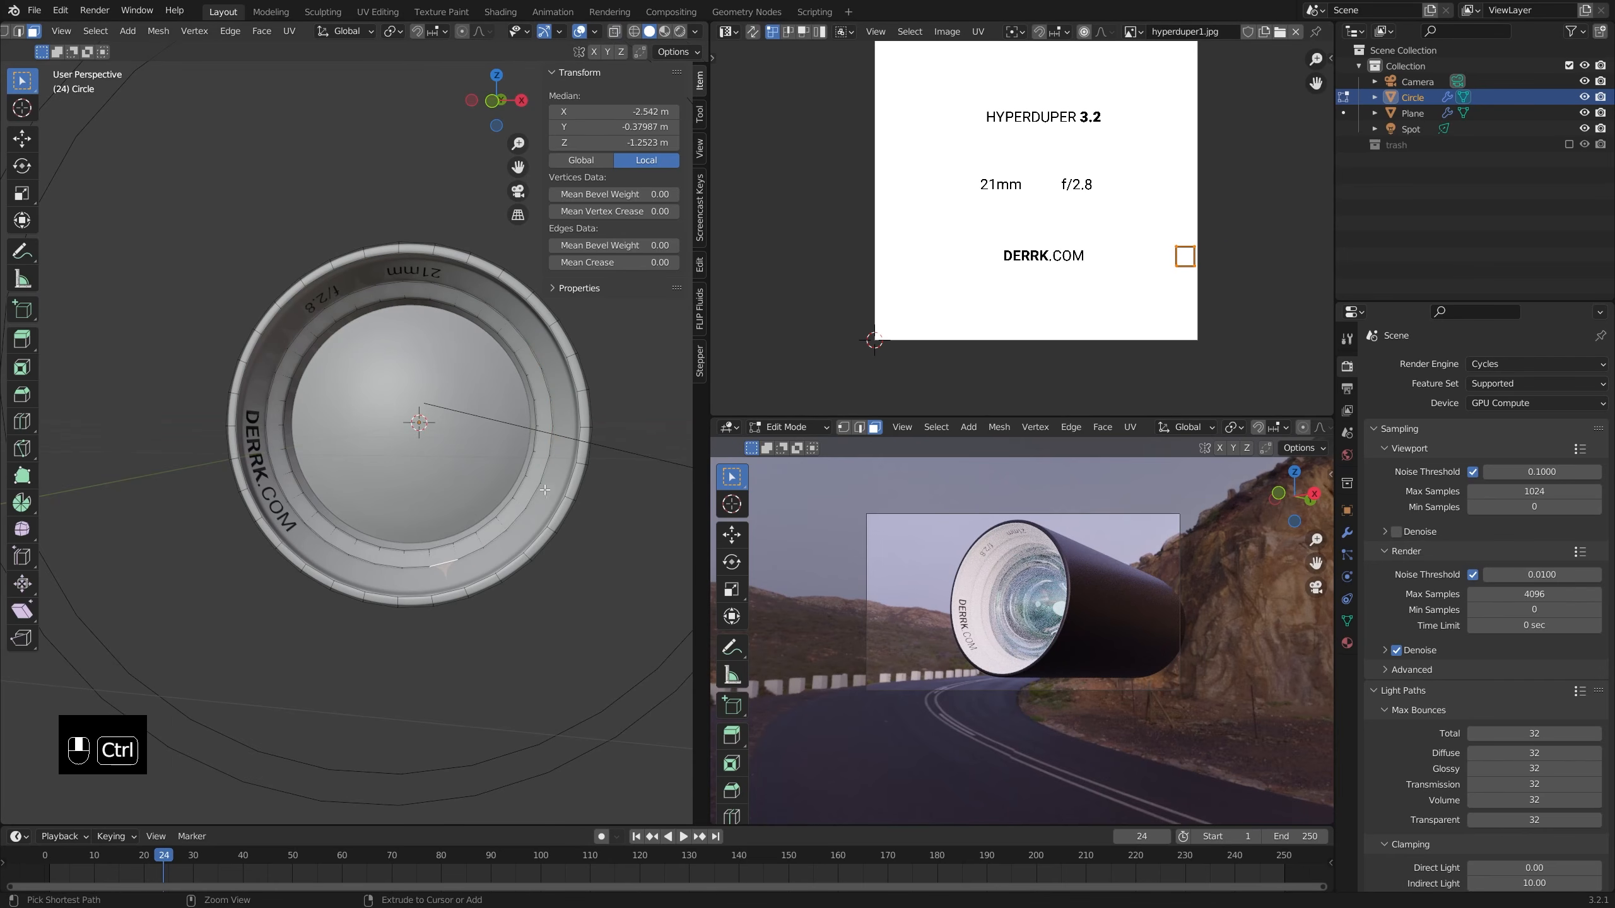
{"action": "left_click", "coordinate": [561, 462], "text": "ctrl"}
{"action": "key", "text": "g"}
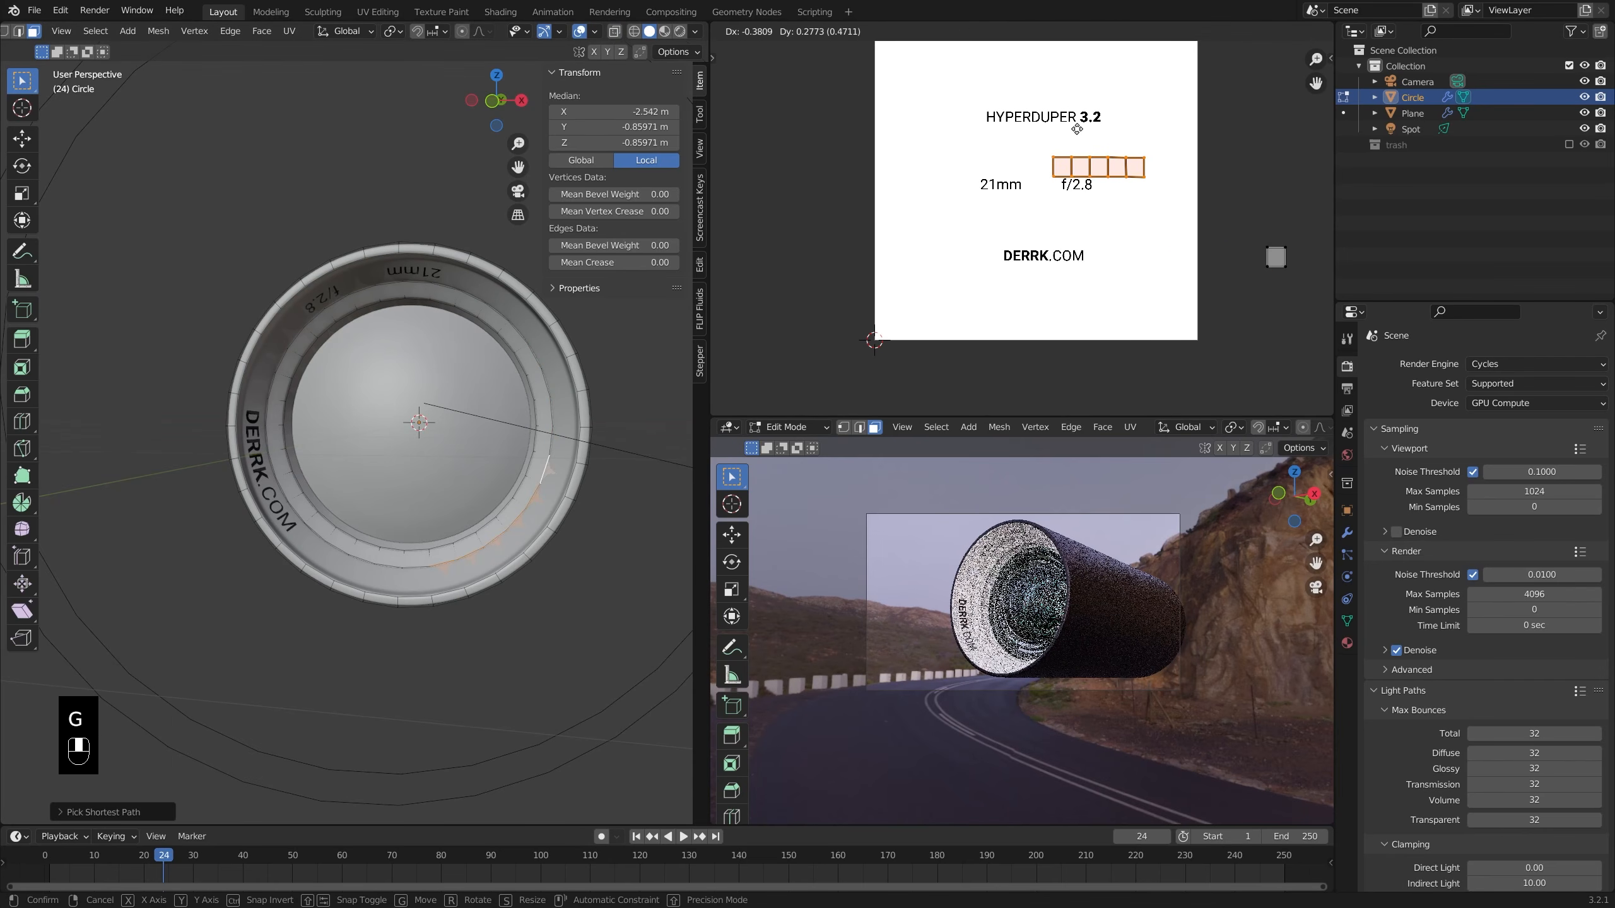
{"action": "key", "text": "shift"}
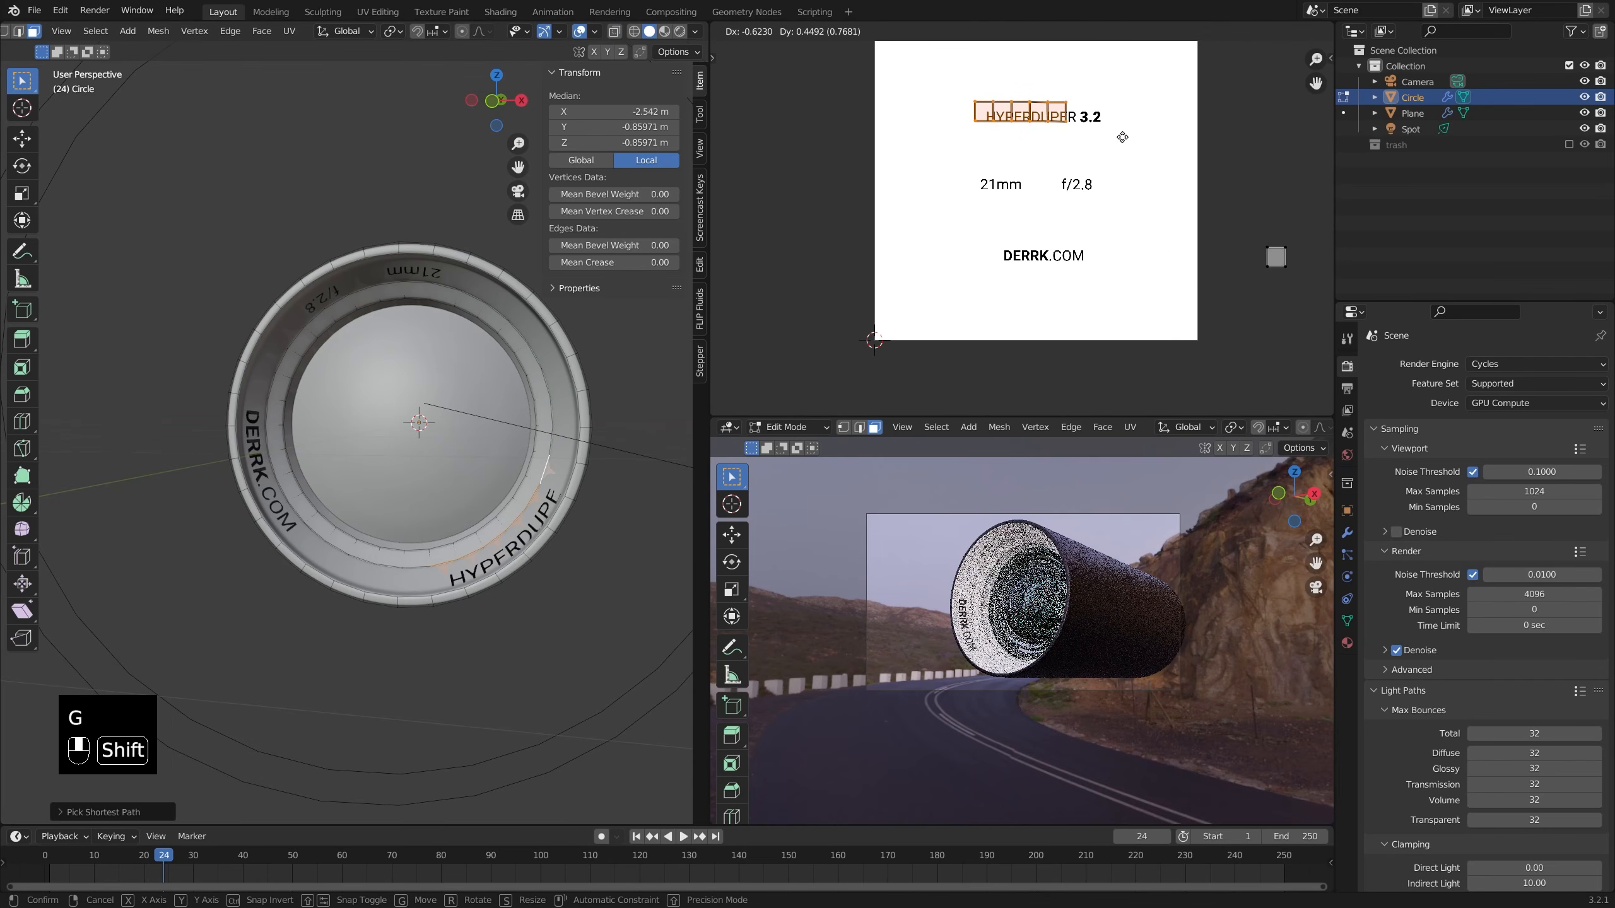
{"action": "left_click", "coordinate": [1280, 251]}
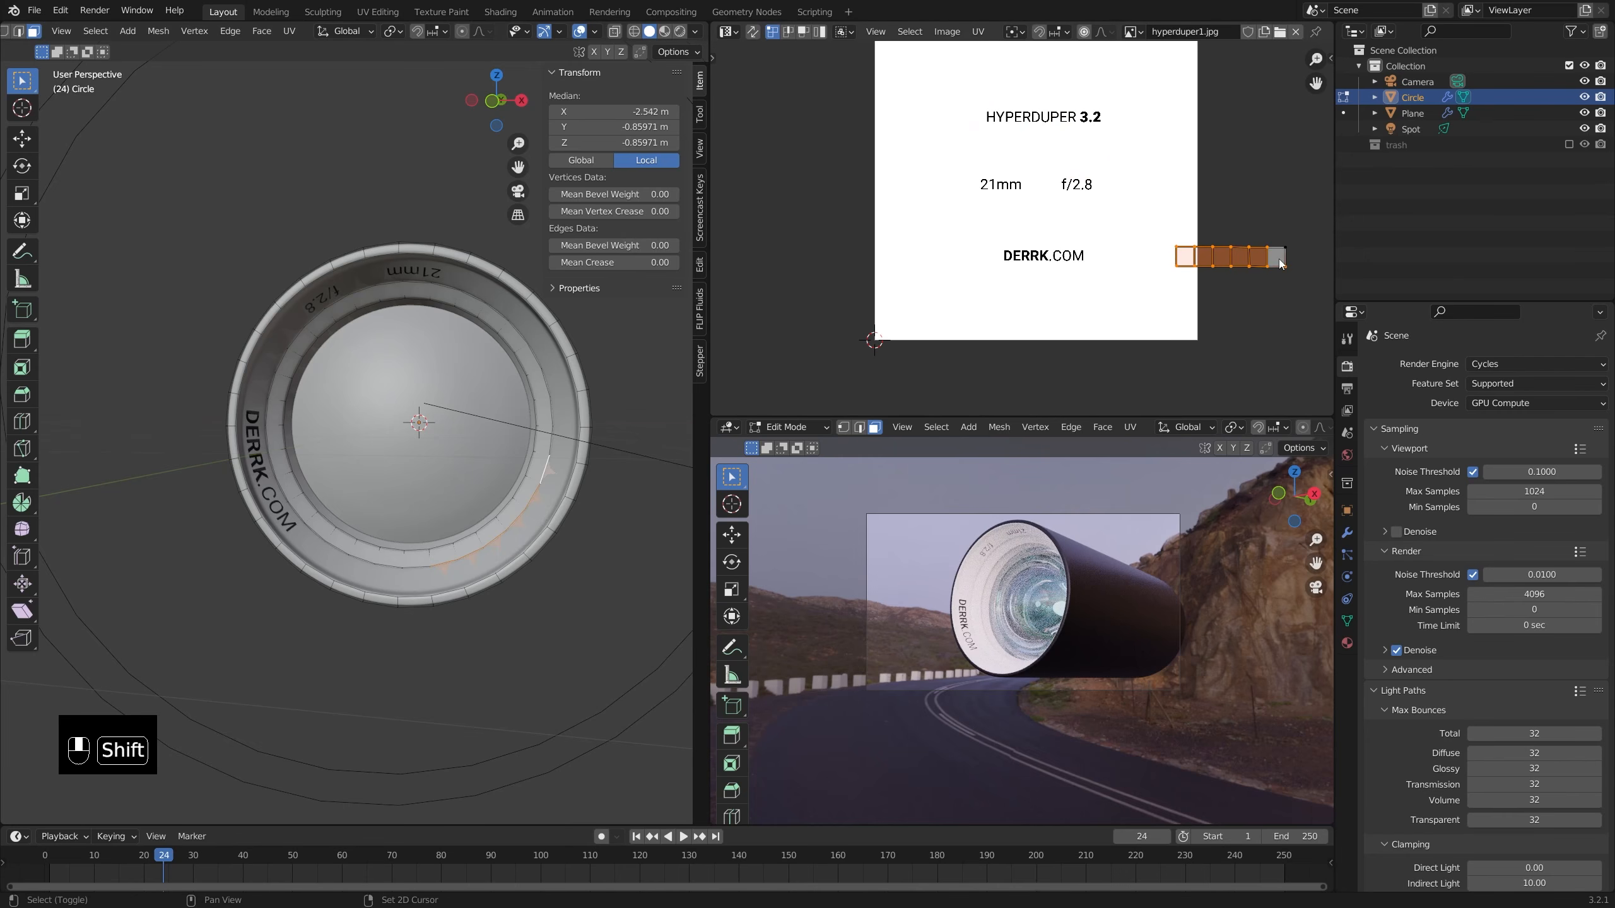
{"action": "key", "text": "g"}
{"action": "right_click", "coordinate": [1111, 171]}
{"action": "key", "text": "1"}
{"action": "scroll", "coordinate": [1216, 262], "scroll_direction": "down", "scroll_amount": 3}
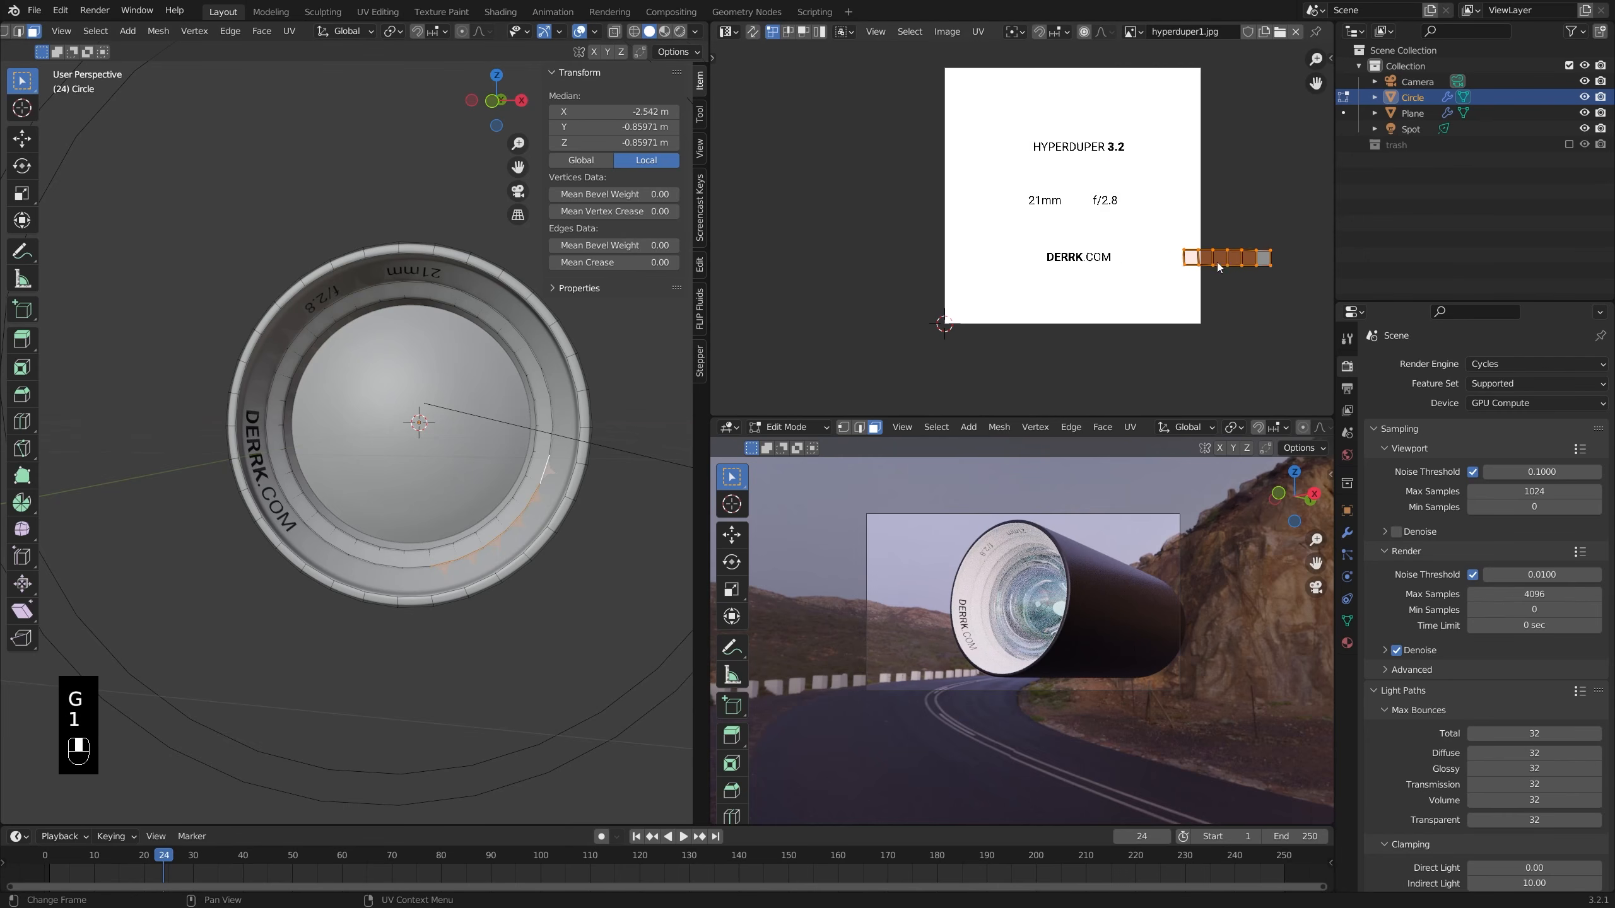
{"action": "middle_click_drag", "start_coordinate": [1216, 263], "coordinate": [1152, 268]}
{"action": "key", "text": "alt+a"}
{"action": "key", "text": "c"}
{"action": "key", "text": "alt+a"}
- Select the ring's lower face run opposite DERRK.COM, move its UVs onto HYPERDUPER 3.2 and scale them up to about 1.57
{"action": "left_click", "coordinate": [446, 576]}
{"action": "key", "text": "alt+z"}
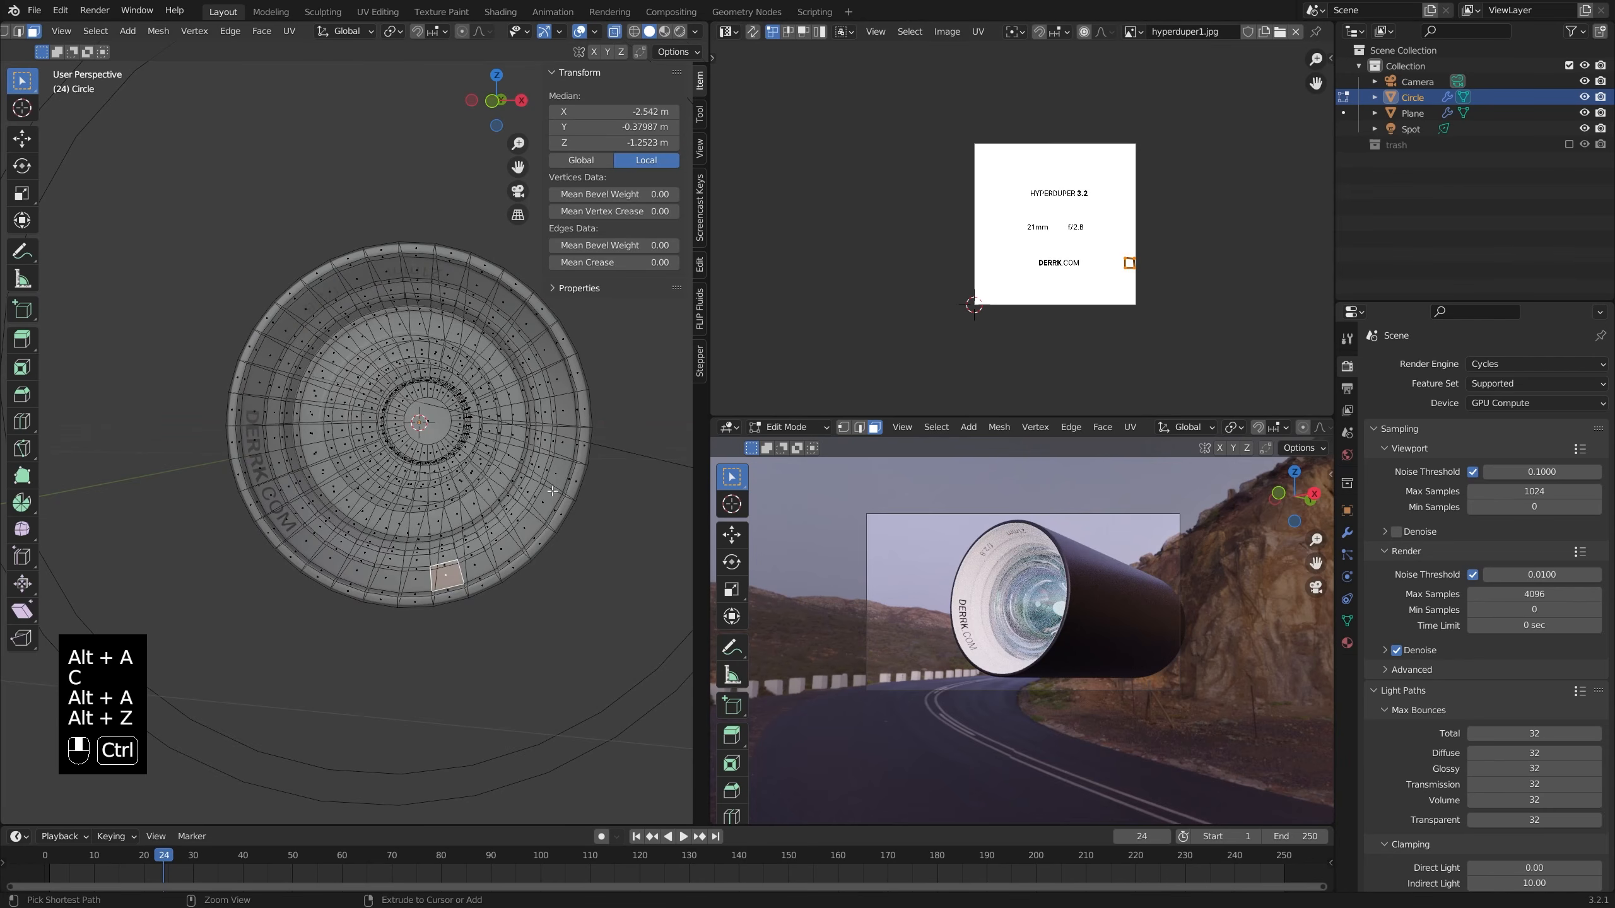
{"action": "left_click", "coordinate": [566, 474], "text": "ctrl"}
{"action": "key", "text": "ctrl+z"}
{"action": "left_click", "coordinate": [564, 473], "text": "ctrl"}
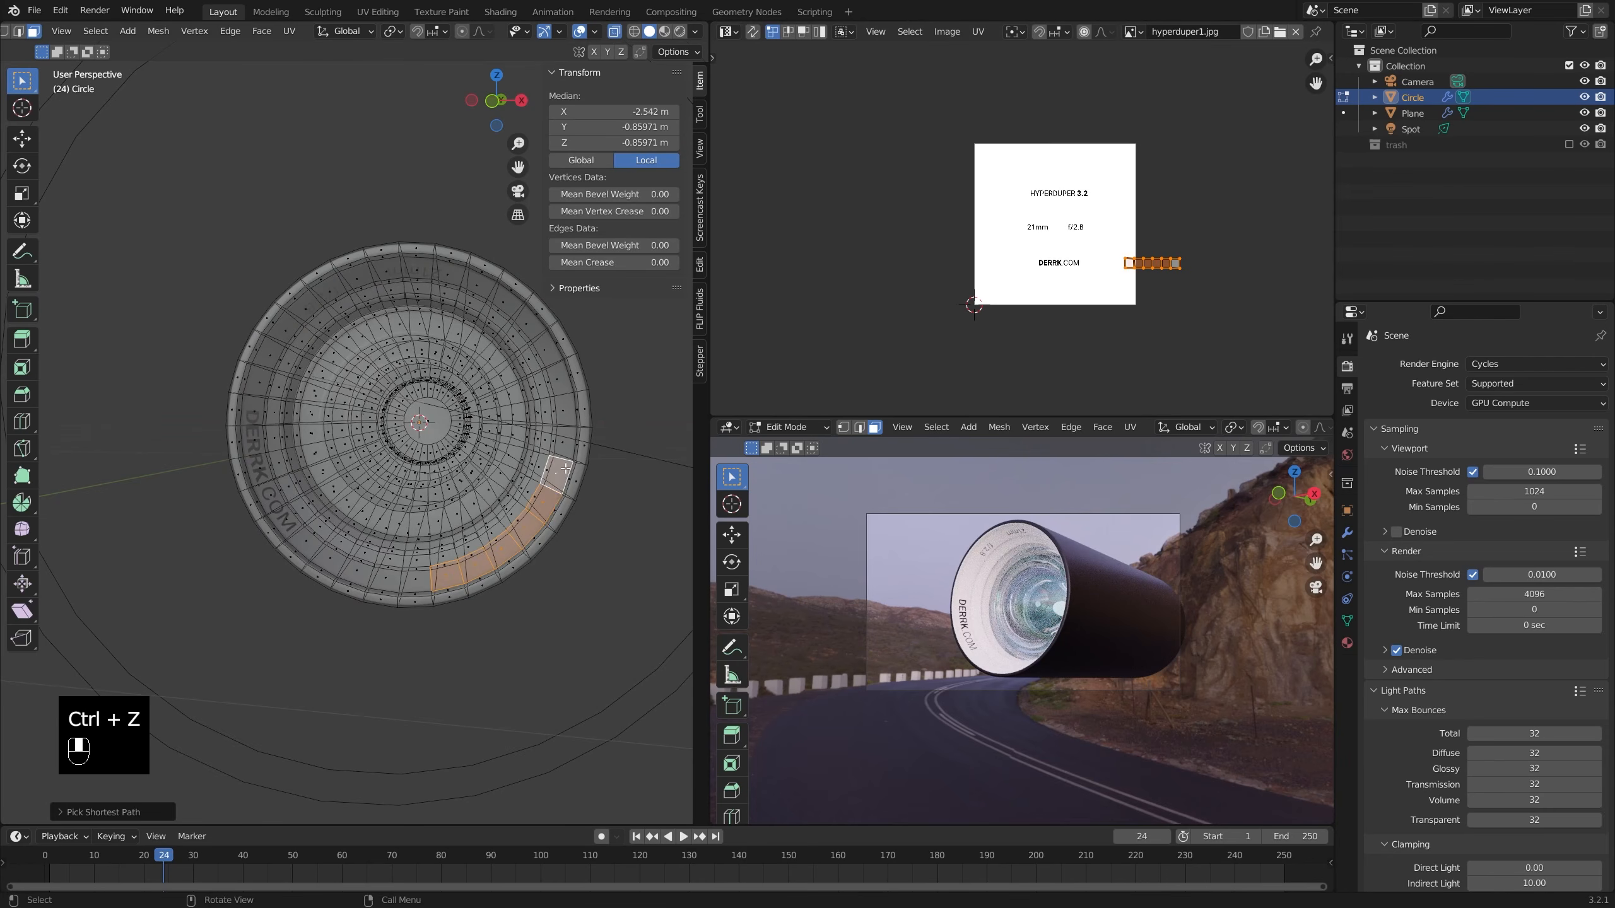
{"action": "key", "text": "alt+z"}
{"action": "key", "text": "g"}
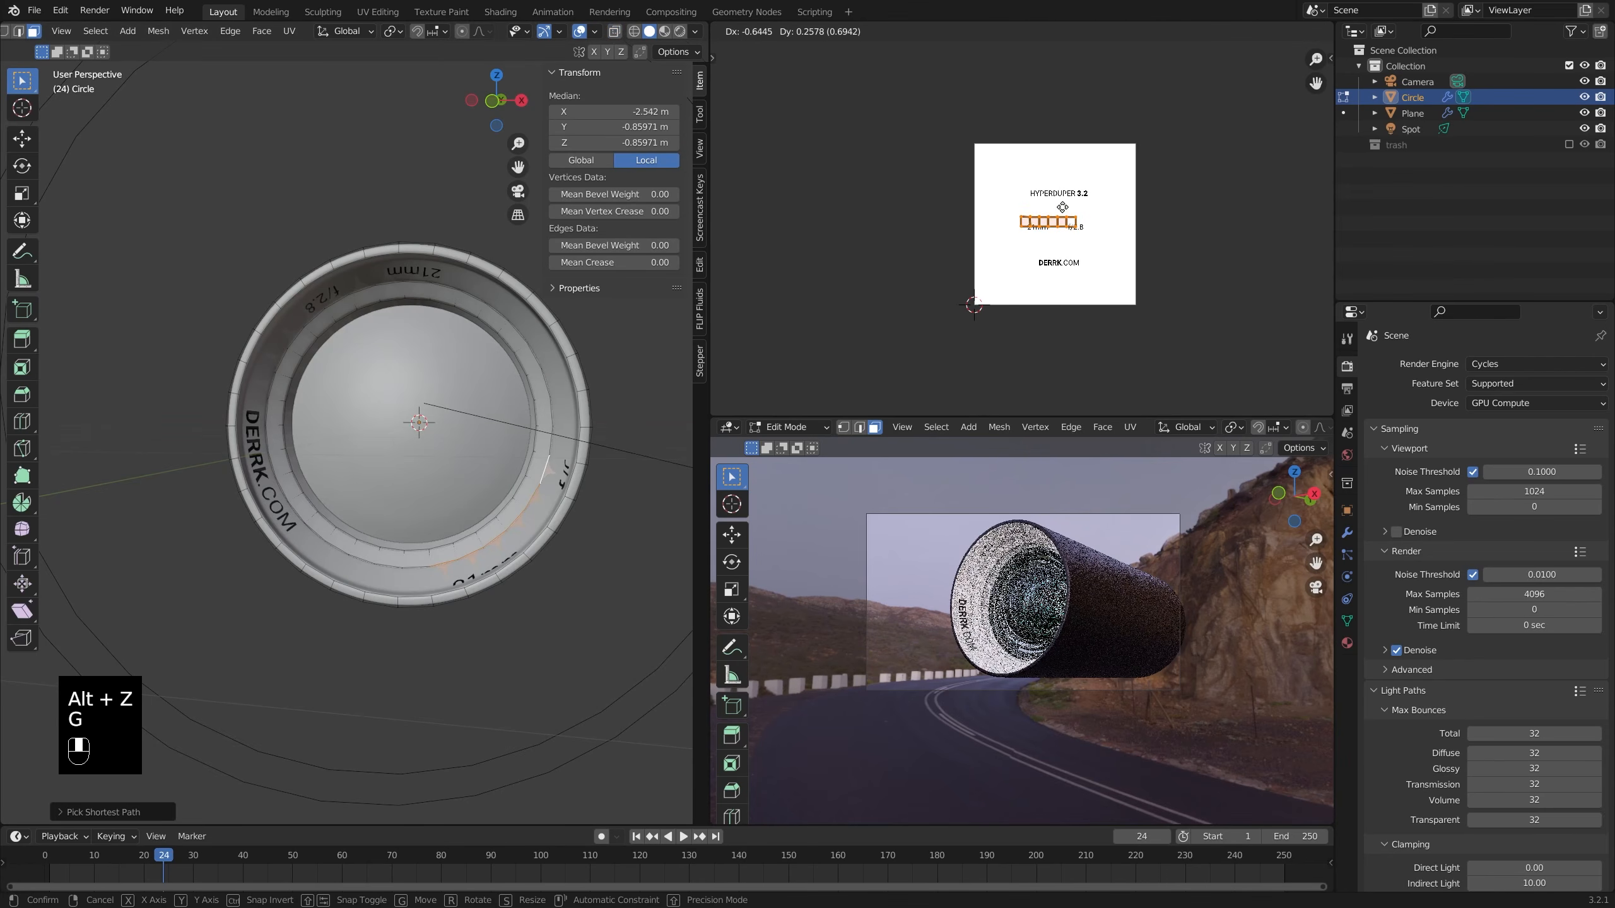
{"action": "left_click", "coordinate": [1074, 176]}
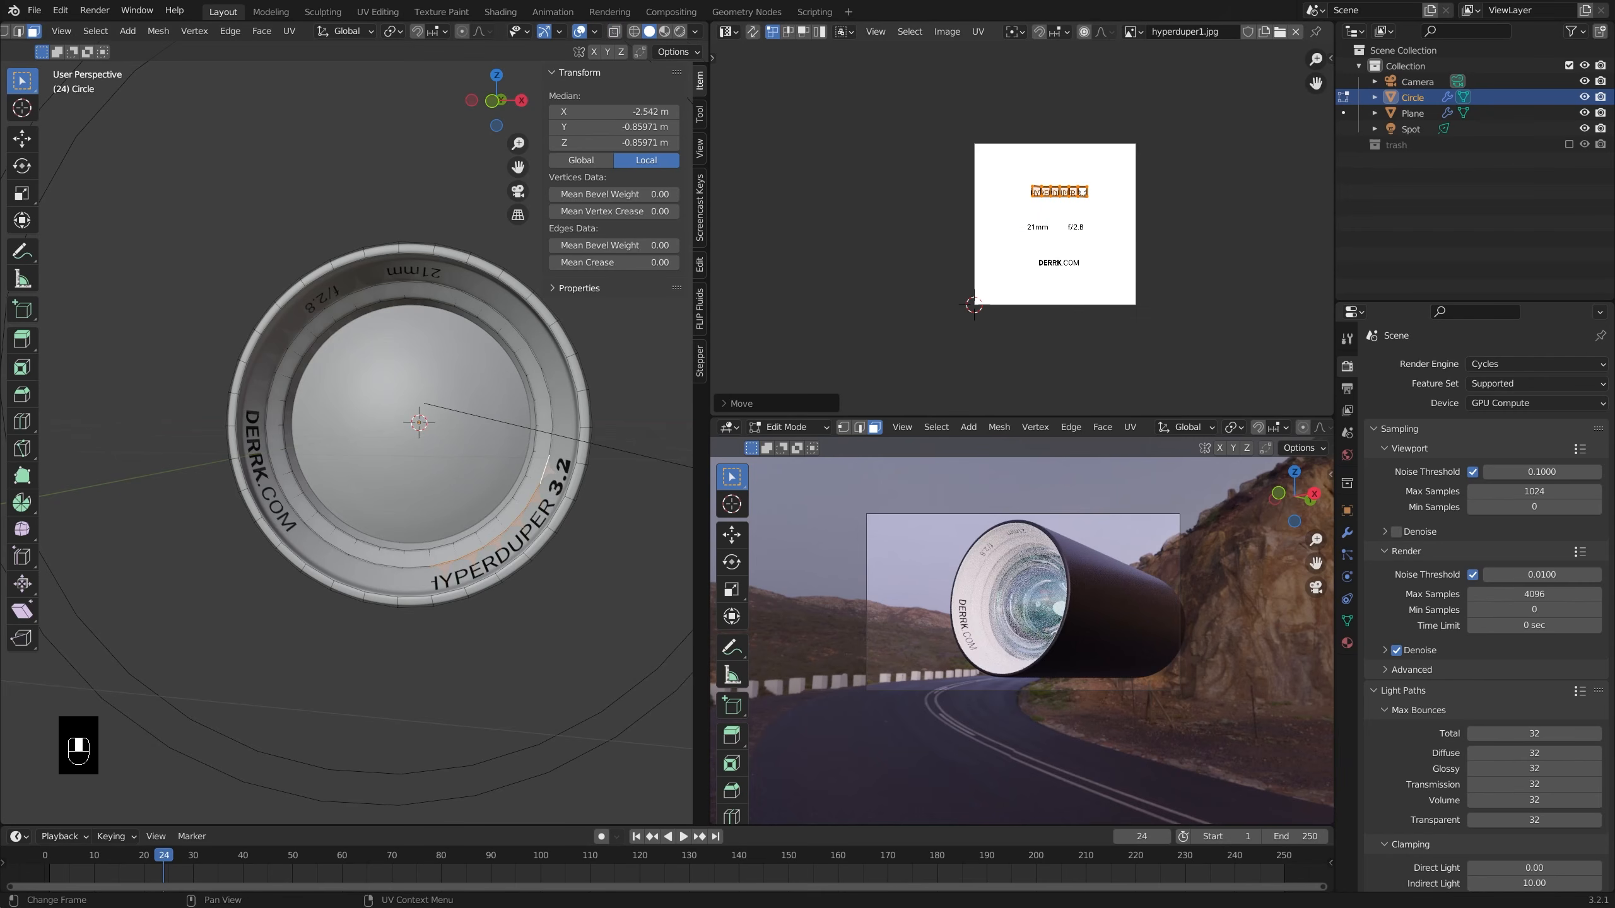
{"action": "key", "text": "s"}
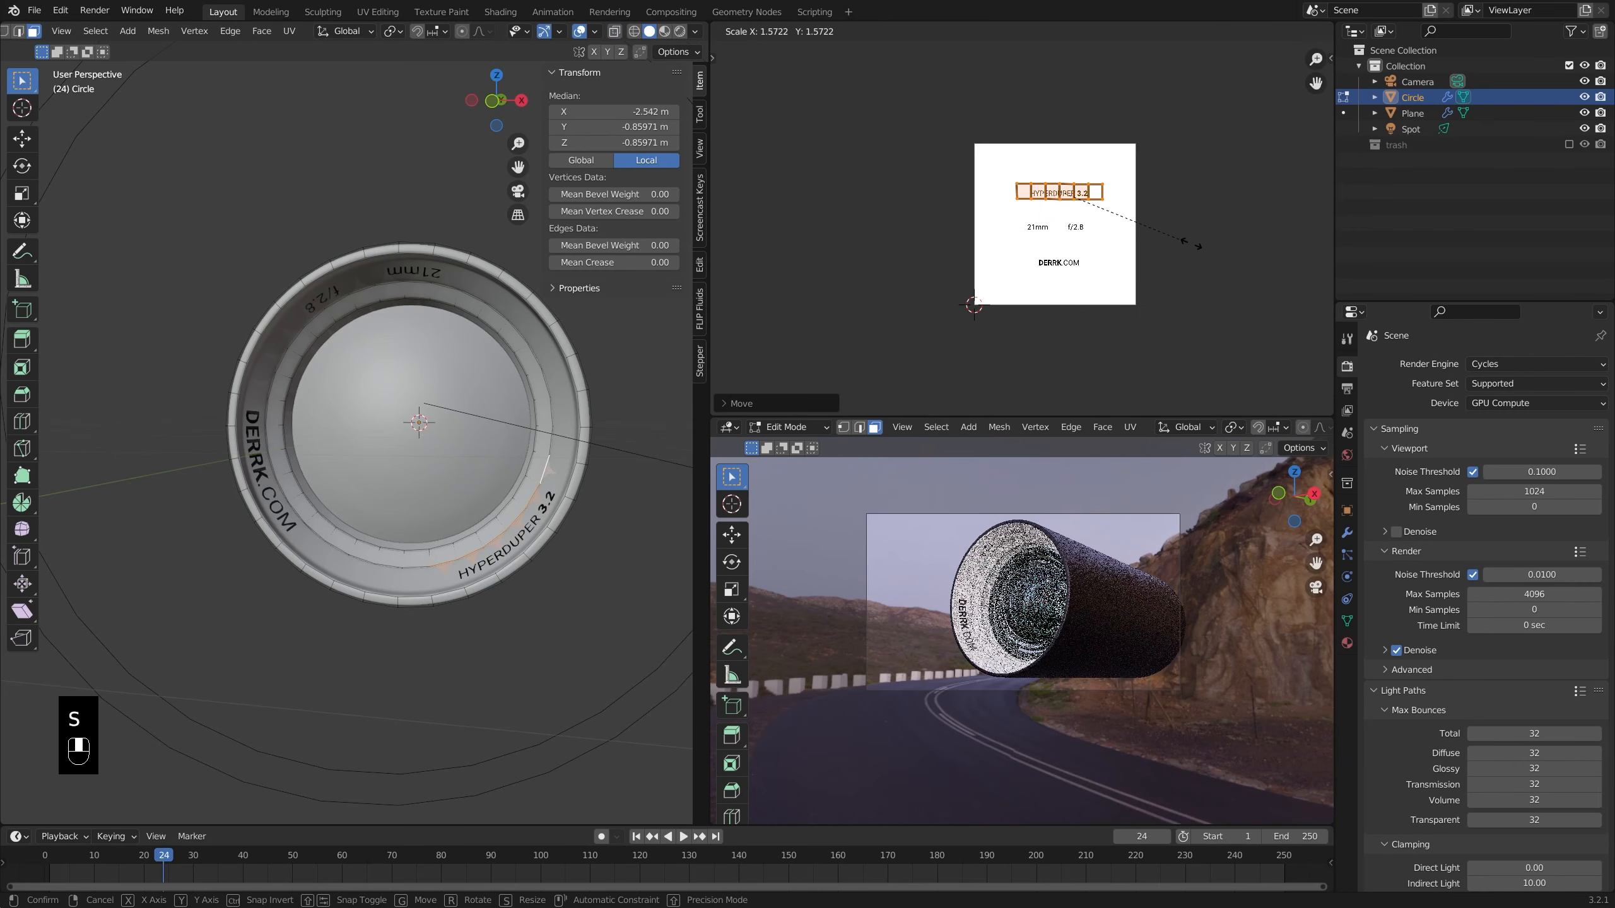
{"action": "left_click", "coordinate": [1191, 243]}
{"action": "key", "text": "Tab"}
- Show the LensInner shader nodes in place of the UV layout and shift the Material Output and Principled BSDF to make room
{"action": "middle_click_drag", "start_coordinate": [660, 398], "coordinate": [636, 483]}
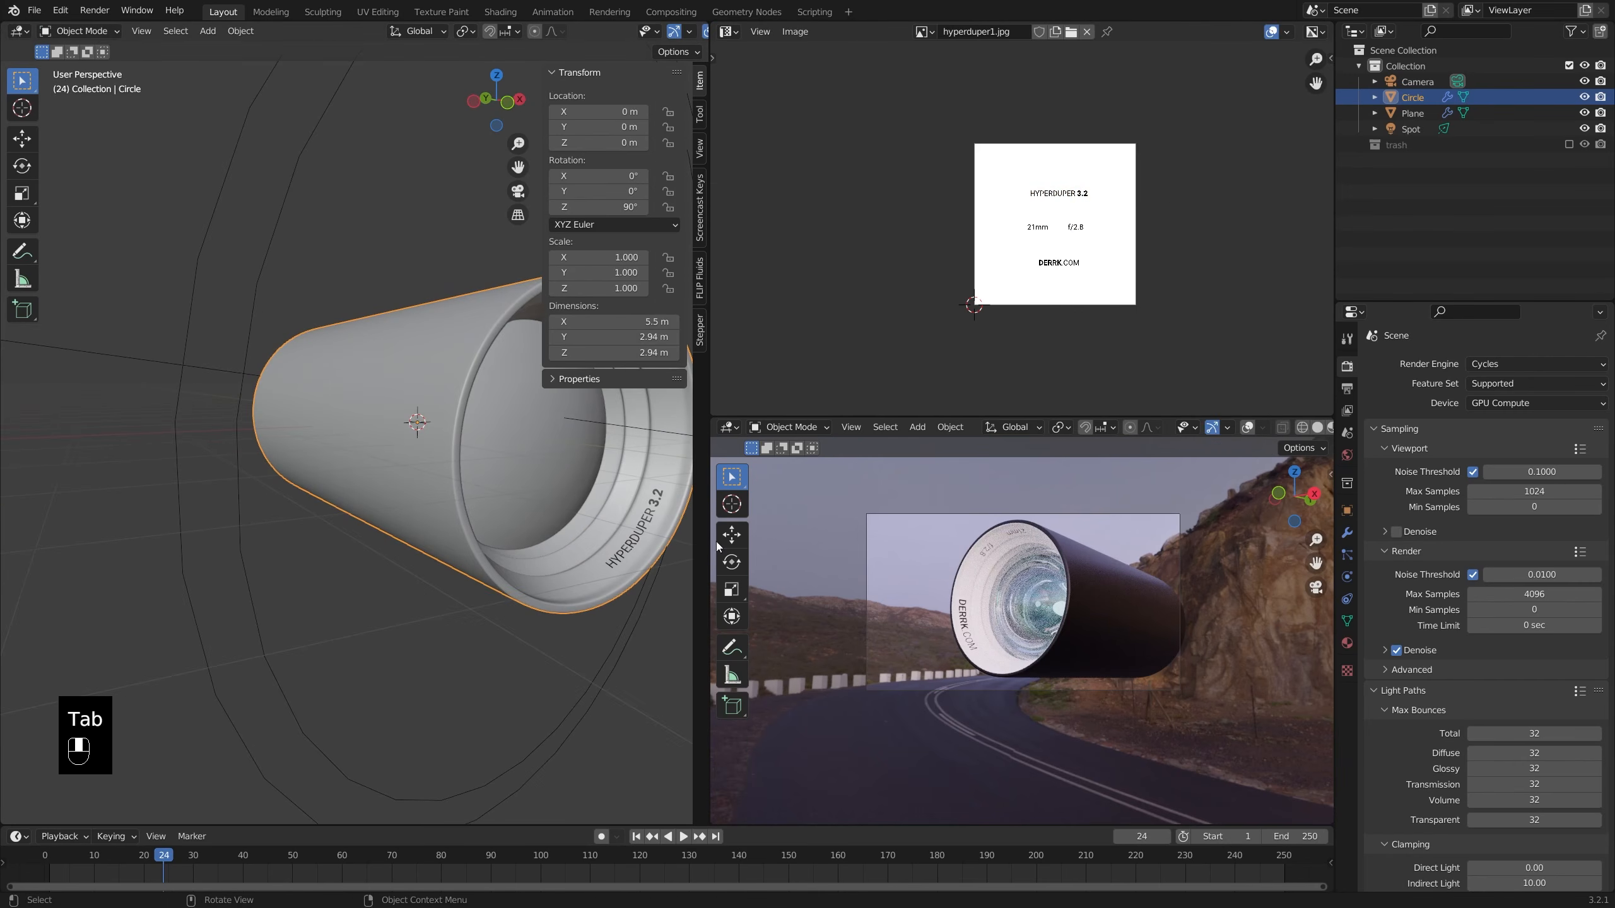
{"action": "mouse_move", "coordinate": [890, 576]}
{"action": "middle_mouse_down"}
{"action": "mouse_move", "coordinate": [1220, 654]}
{"action": "mouse_move", "coordinate": [1131, 679]}
{"action": "mouse_move", "coordinate": [887, 586]}
{"action": "middle_mouse_up"}
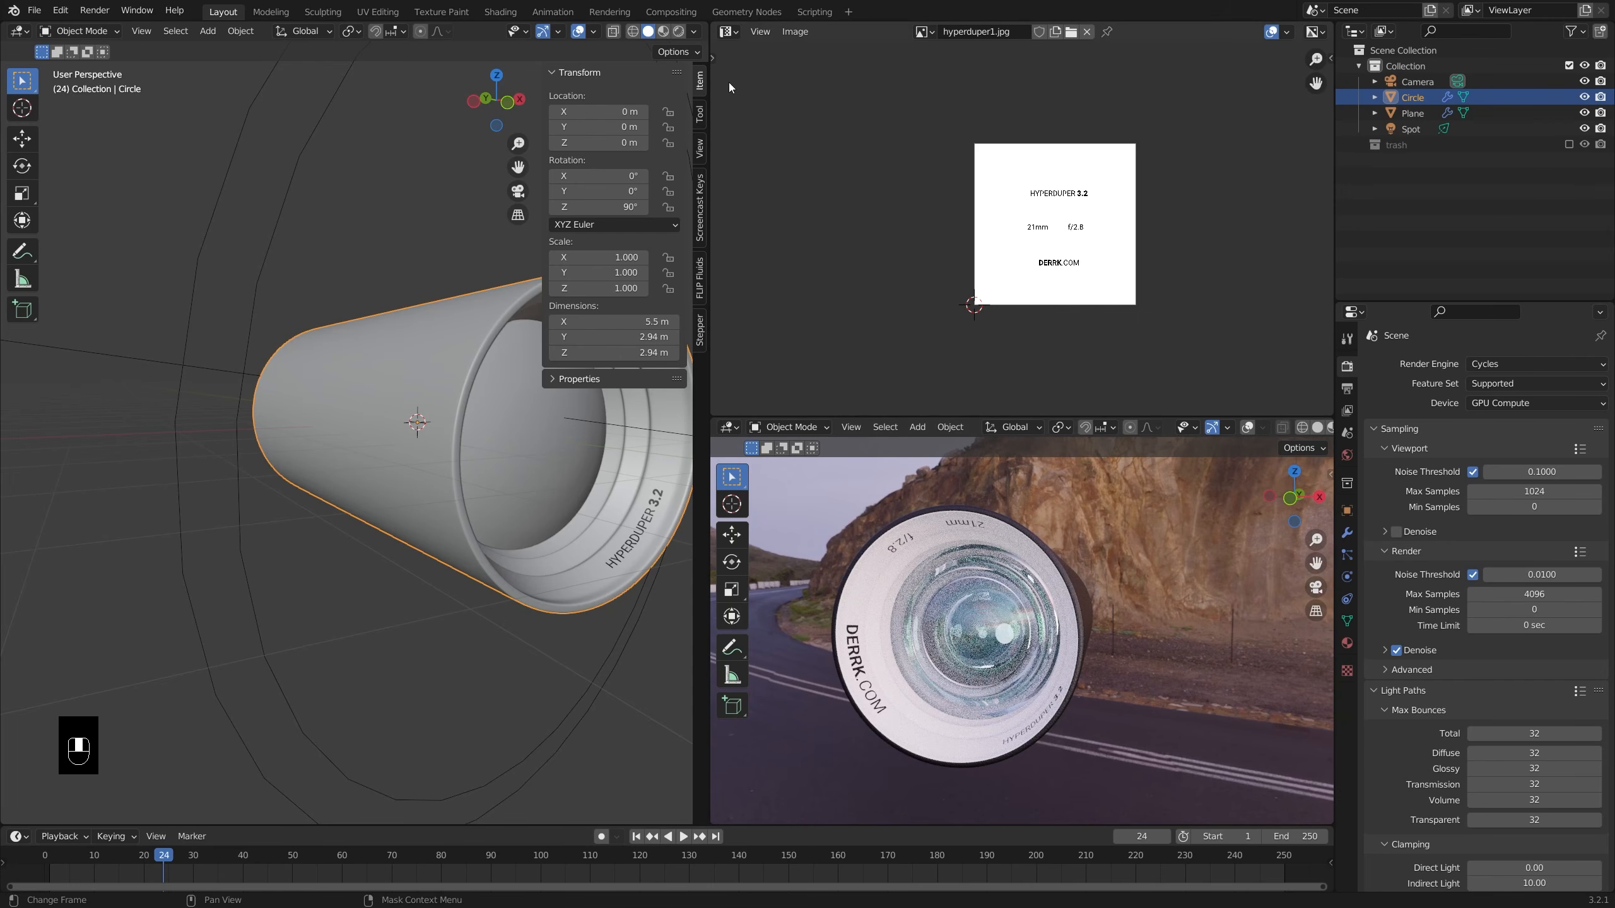
{"action": "left_click", "coordinate": [729, 32]}
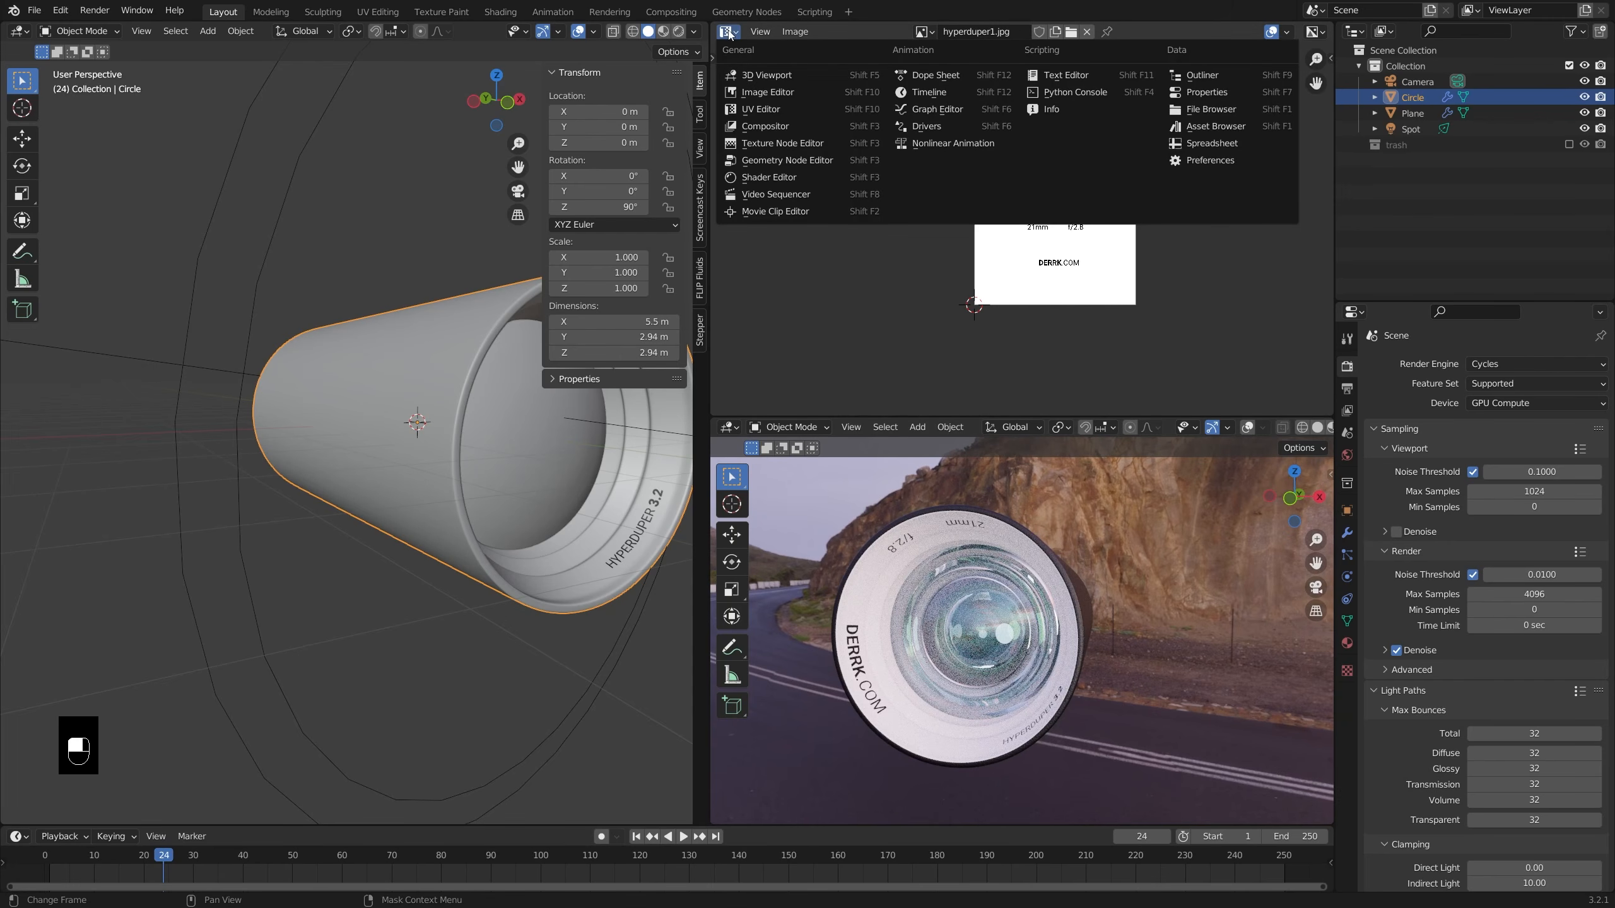
{"action": "key", "text": "shift+F3"}
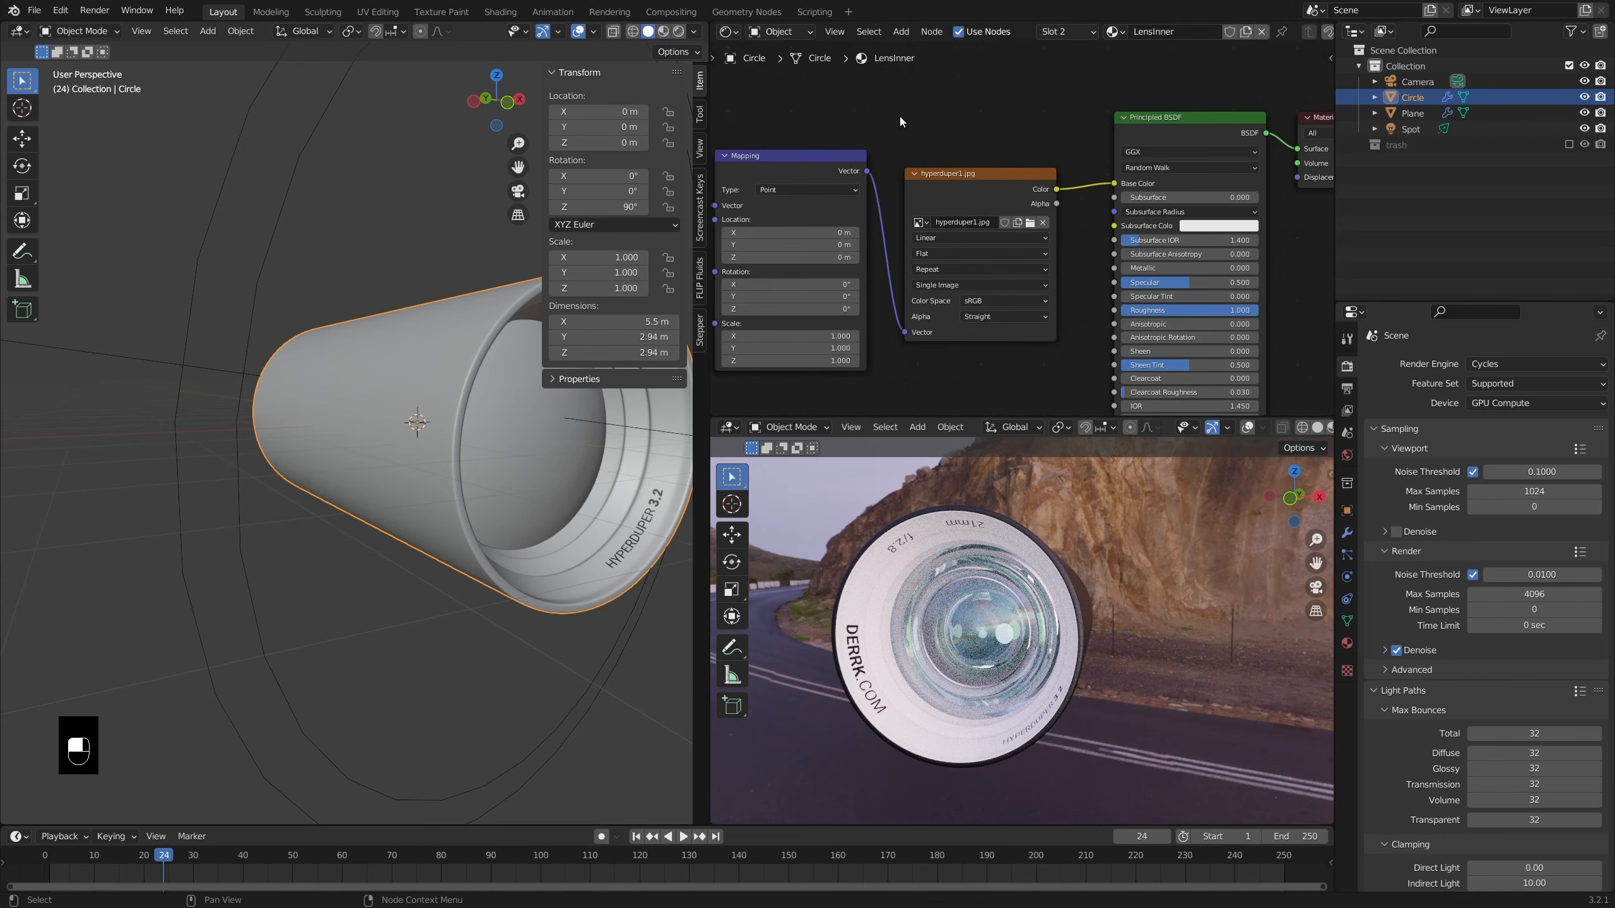
{"action": "scroll", "coordinate": [900, 117], "scroll_direction": "down", "scroll_amount": 2}
{"action": "left_click_drag", "start_coordinate": [1205, 130], "coordinate": [1275, 131]}
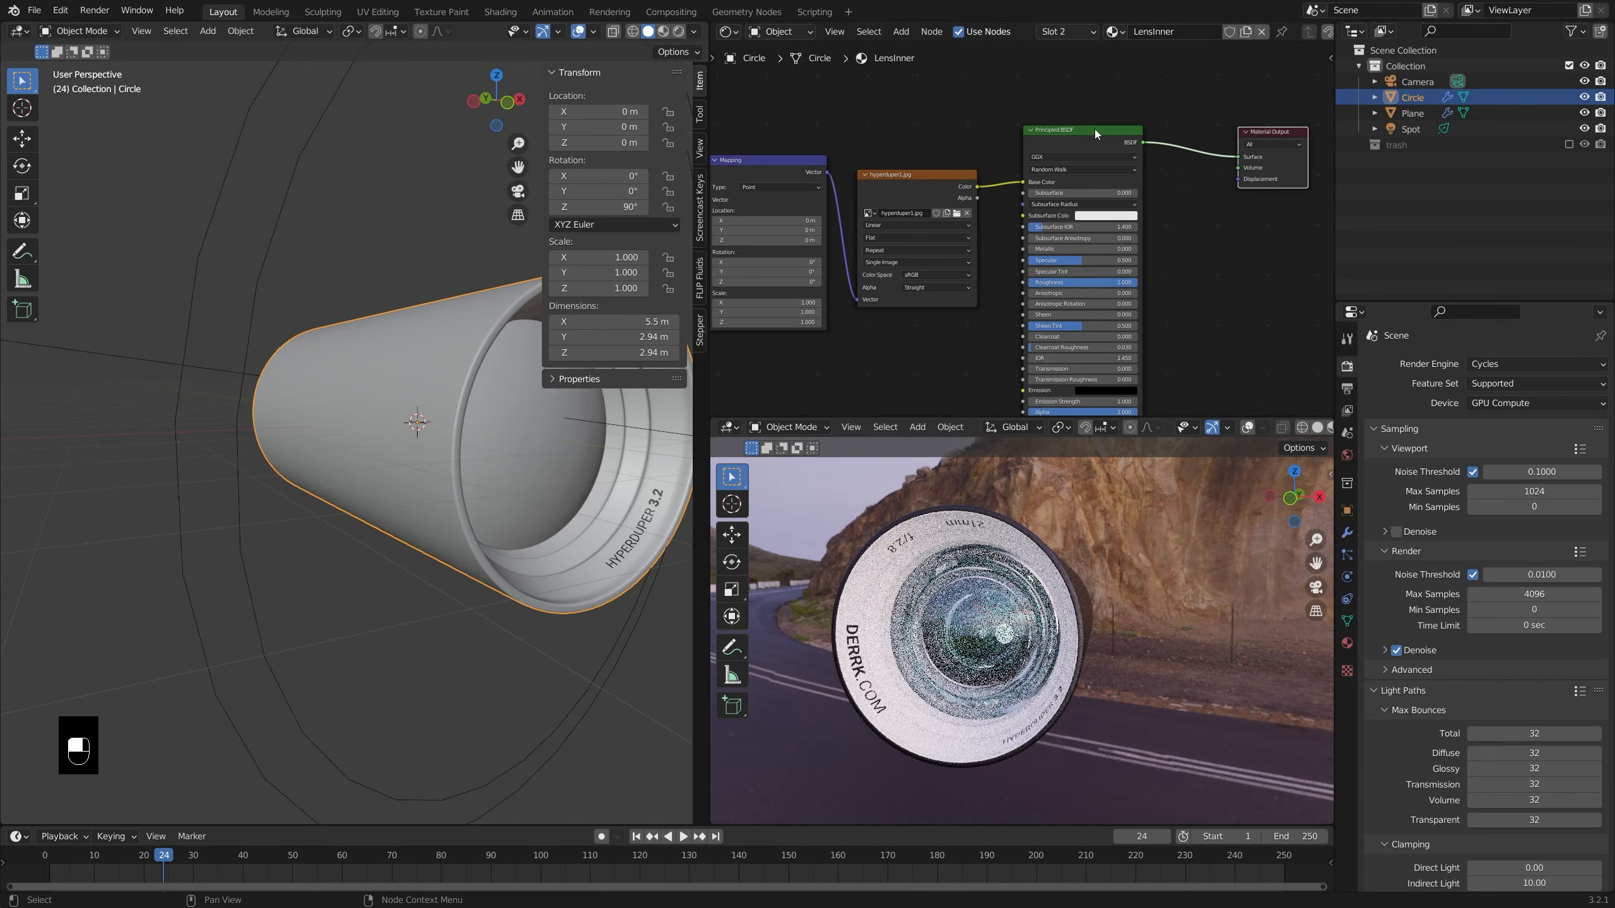
{"action": "left_click_drag", "start_coordinate": [1095, 130], "coordinate": [1133, 126]}
{"action": "left_click", "coordinate": [1067, 104]}
- Insert a ColorRamp between the hyperduper1.jpg texture and the Principled BSDF base color, and reverse its gradient to run white to black
{"action": "key", "text": "shift+a"}
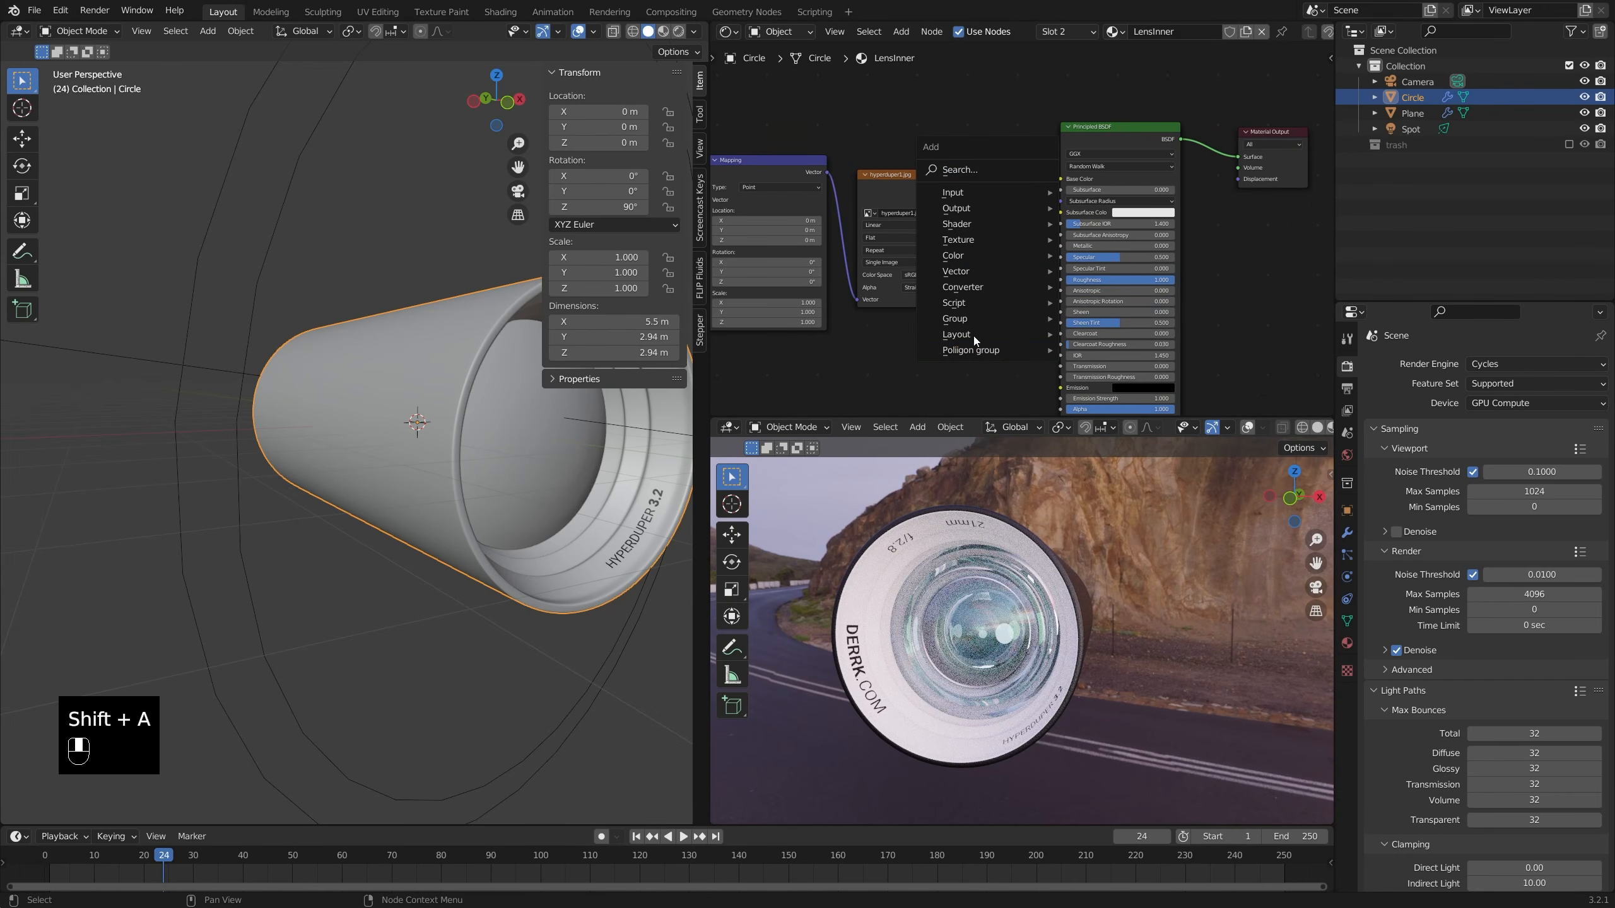
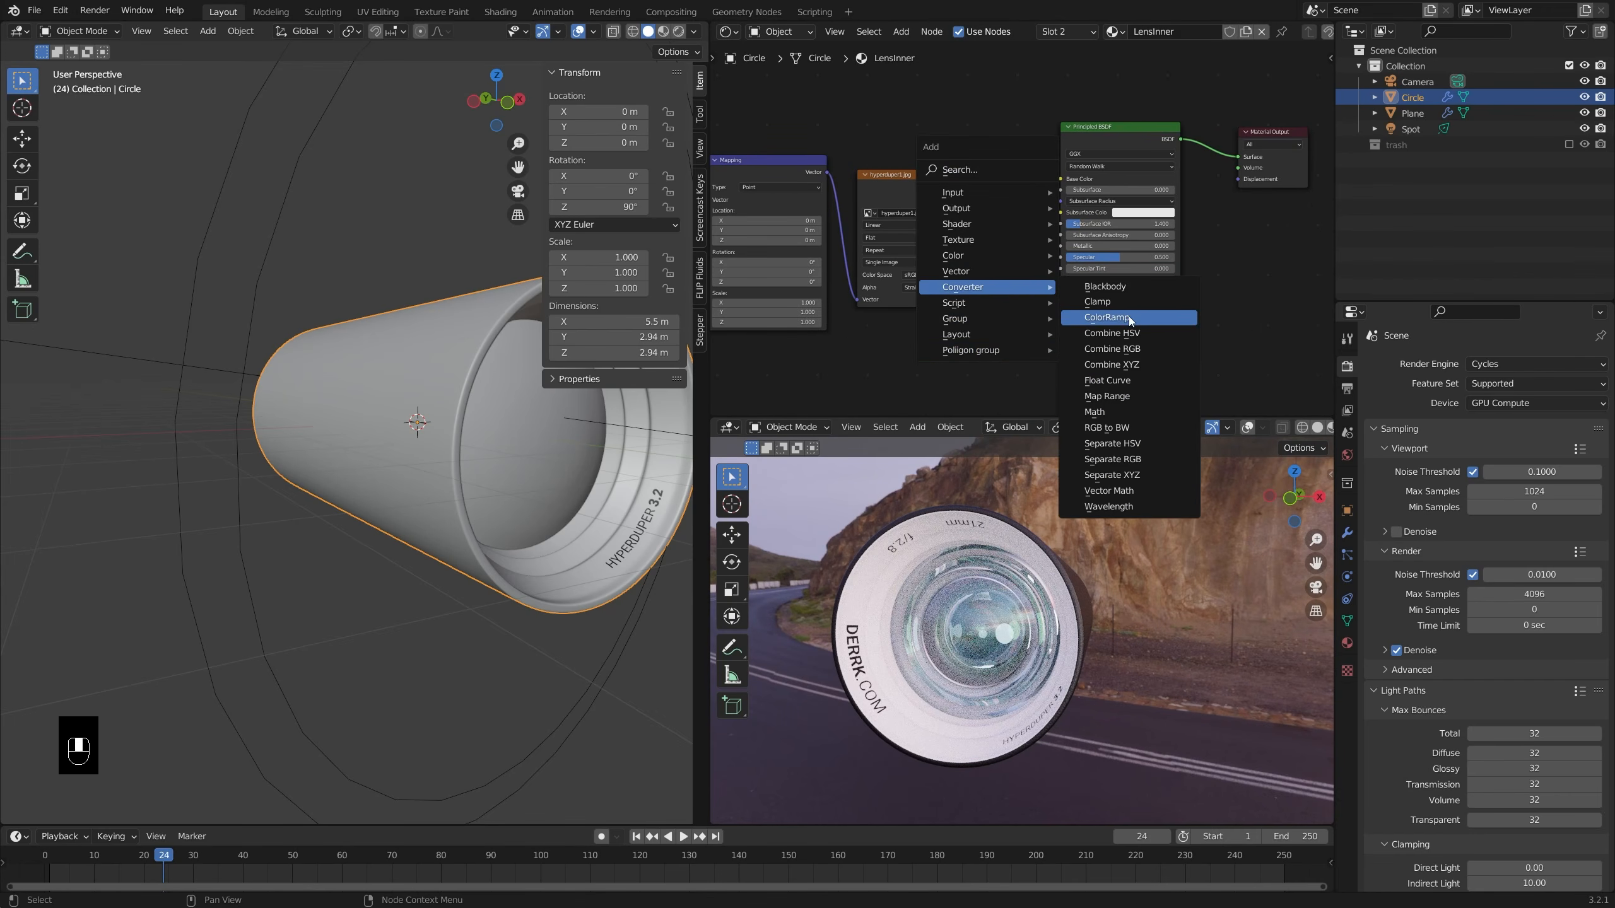
{"action": "left_click", "coordinate": [1129, 317]}
{"action": "left_click", "coordinate": [1054, 215]}
{"action": "scroll", "coordinate": [1056, 216], "scroll_direction": "up", "scroll_amount": 1}
{"action": "left_click_drag", "start_coordinate": [1136, 208], "coordinate": [915, 217]}
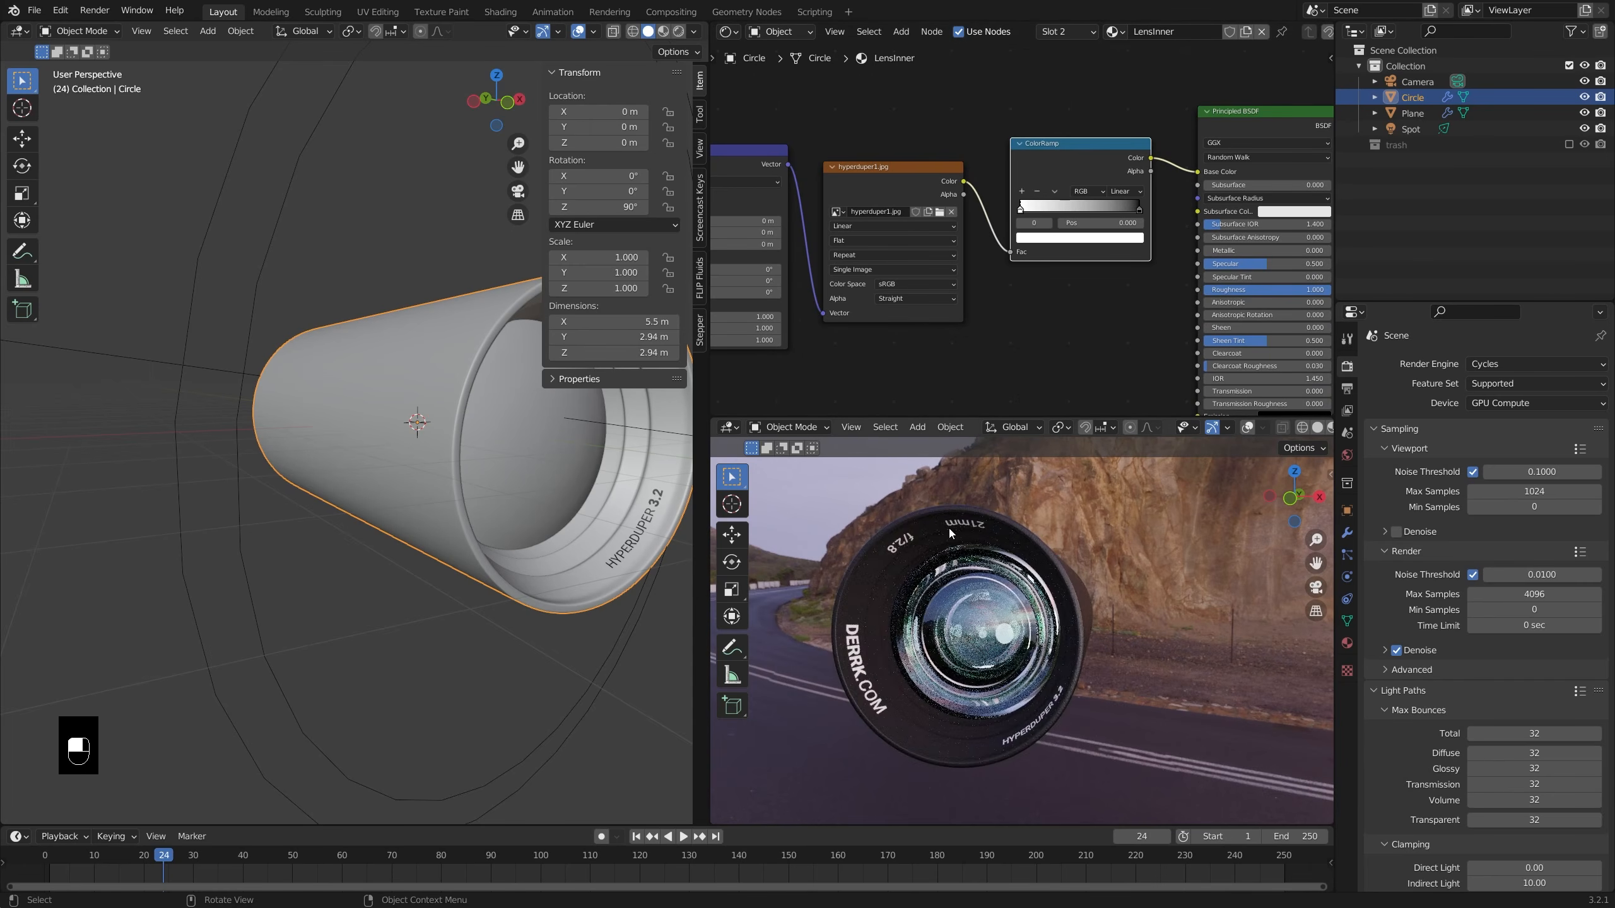
{"action": "middle_click_drag", "start_coordinate": [950, 533], "coordinate": [926, 560]}
{"action": "key", "text": "KP_0"}
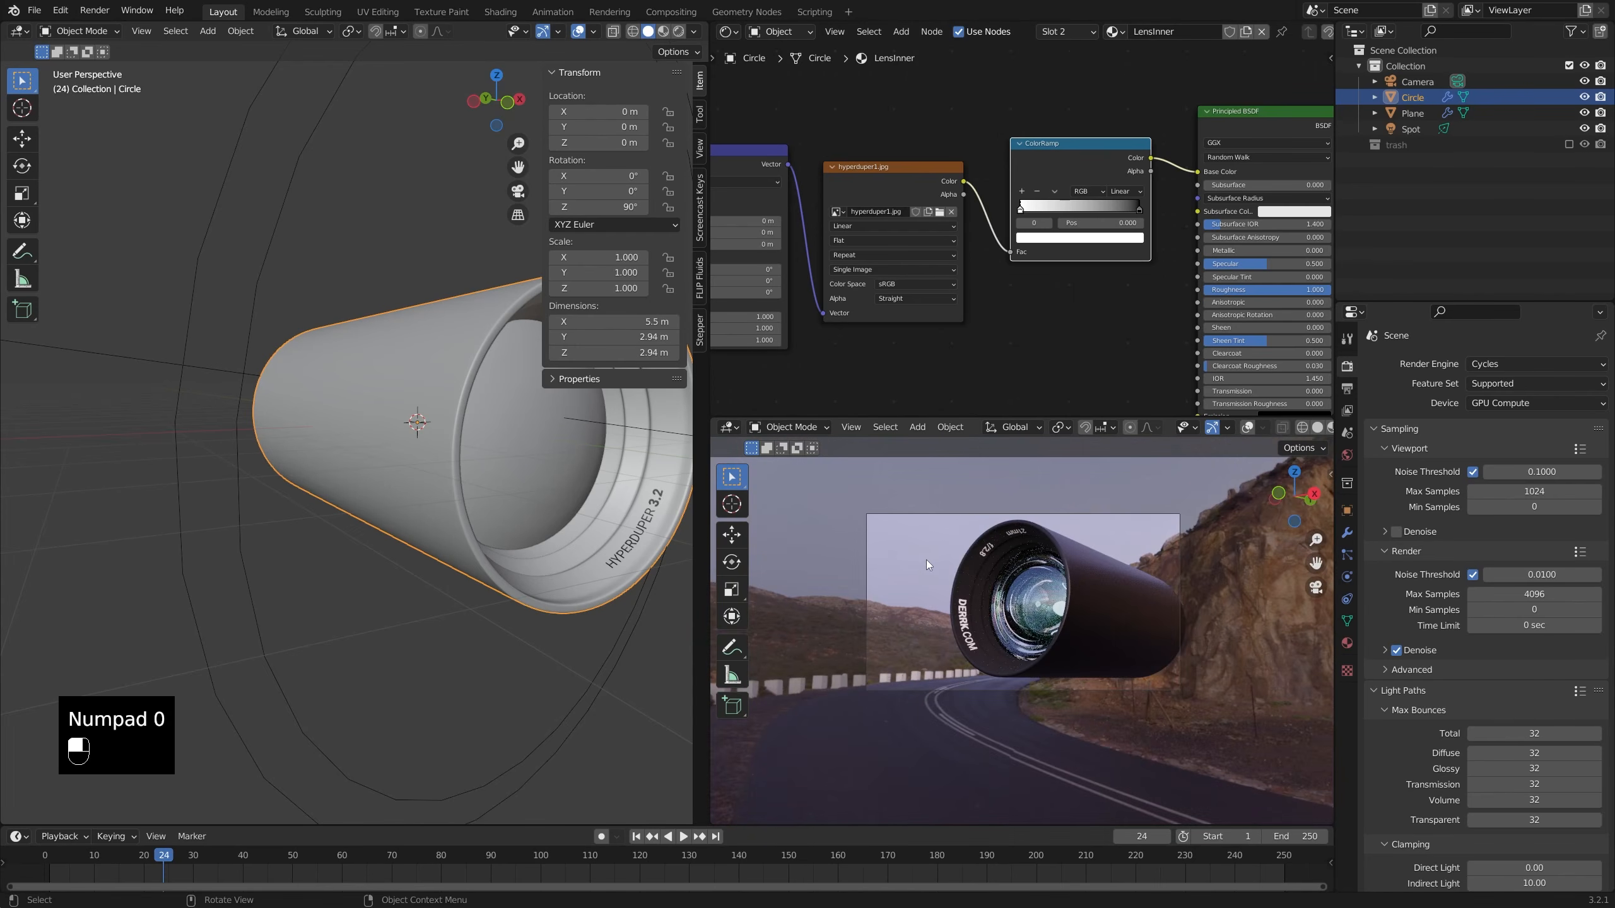
{"action": "scroll", "coordinate": [926, 561], "scroll_direction": "up", "scroll_amount": 2}
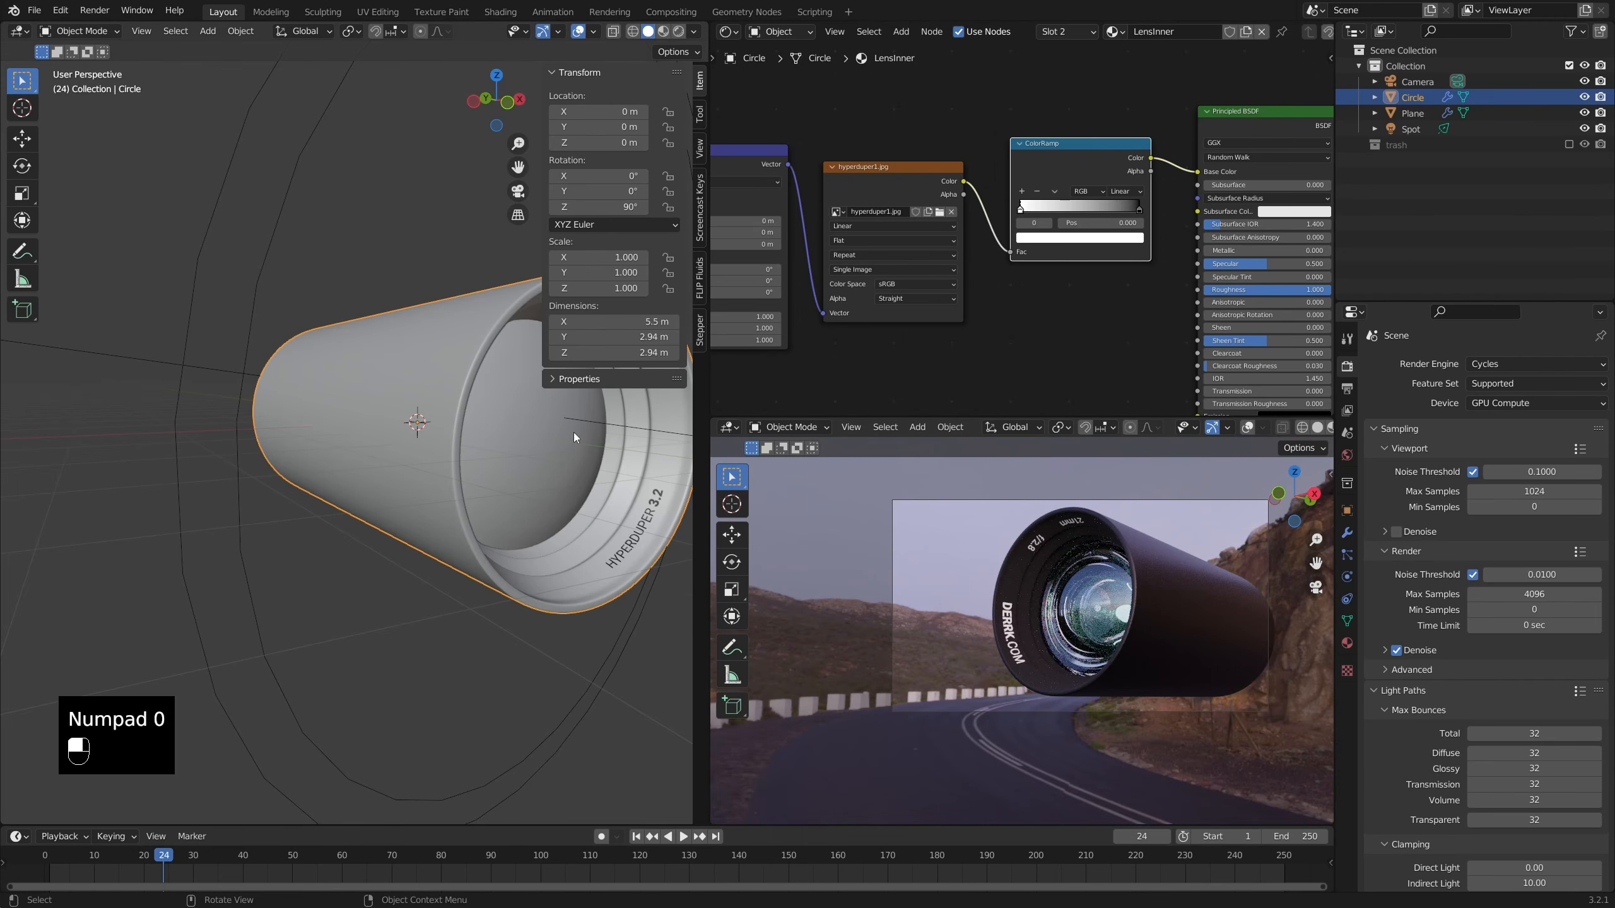
{"action": "middle_click_drag", "start_coordinate": [573, 437], "coordinate": [578, 574]}
{"action": "left_click", "coordinate": [525, 443]}
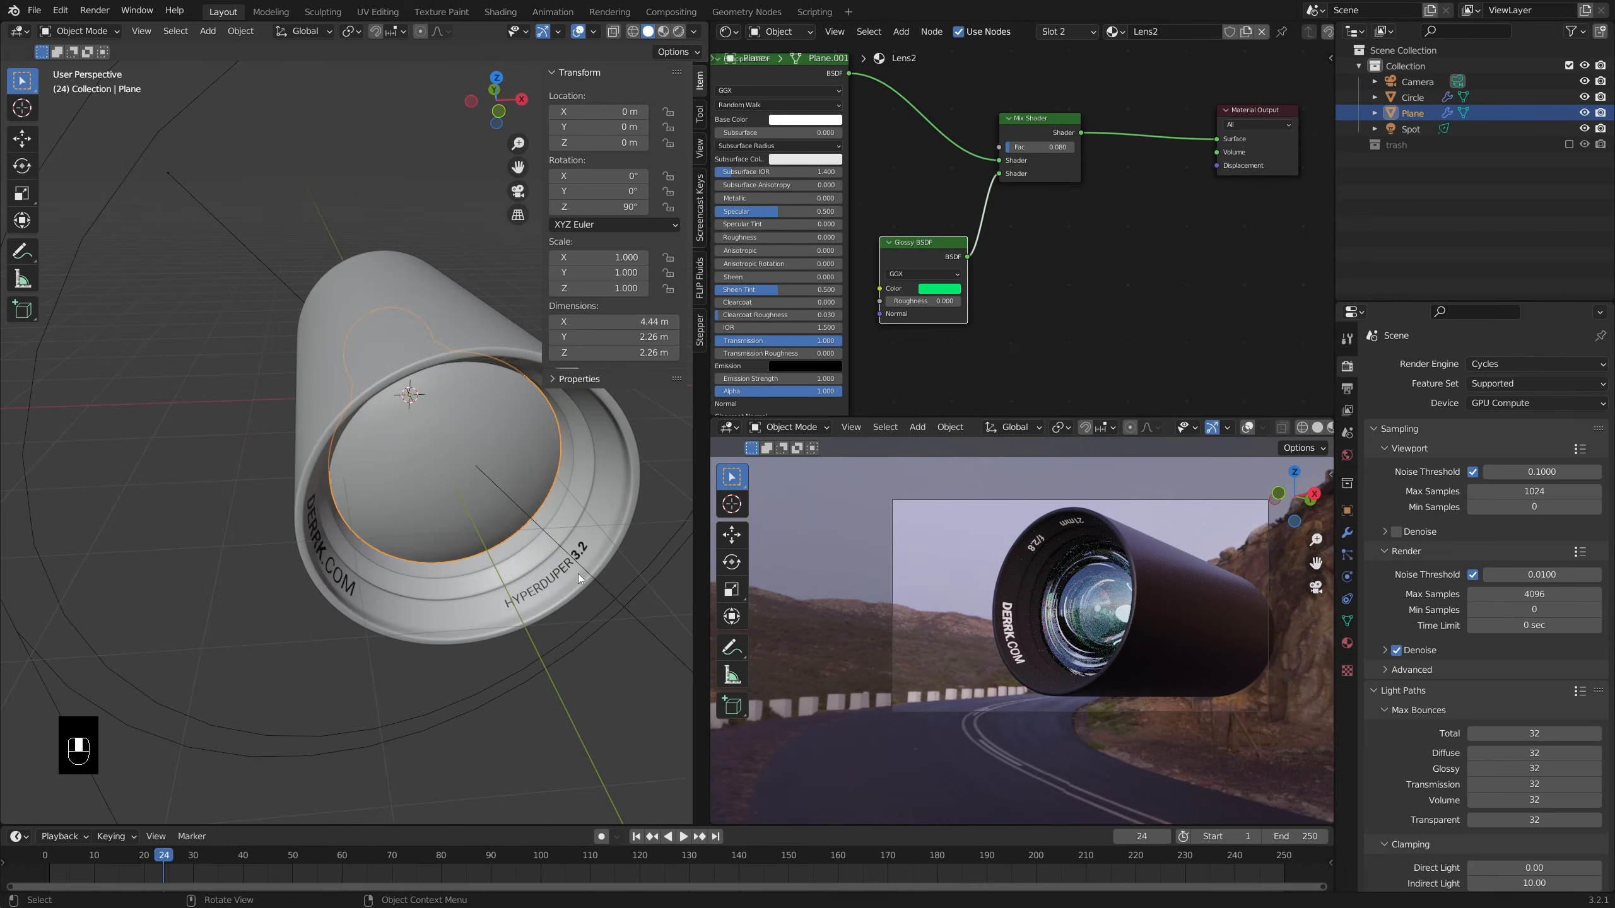
{"action": "left_click", "coordinate": [578, 573]}
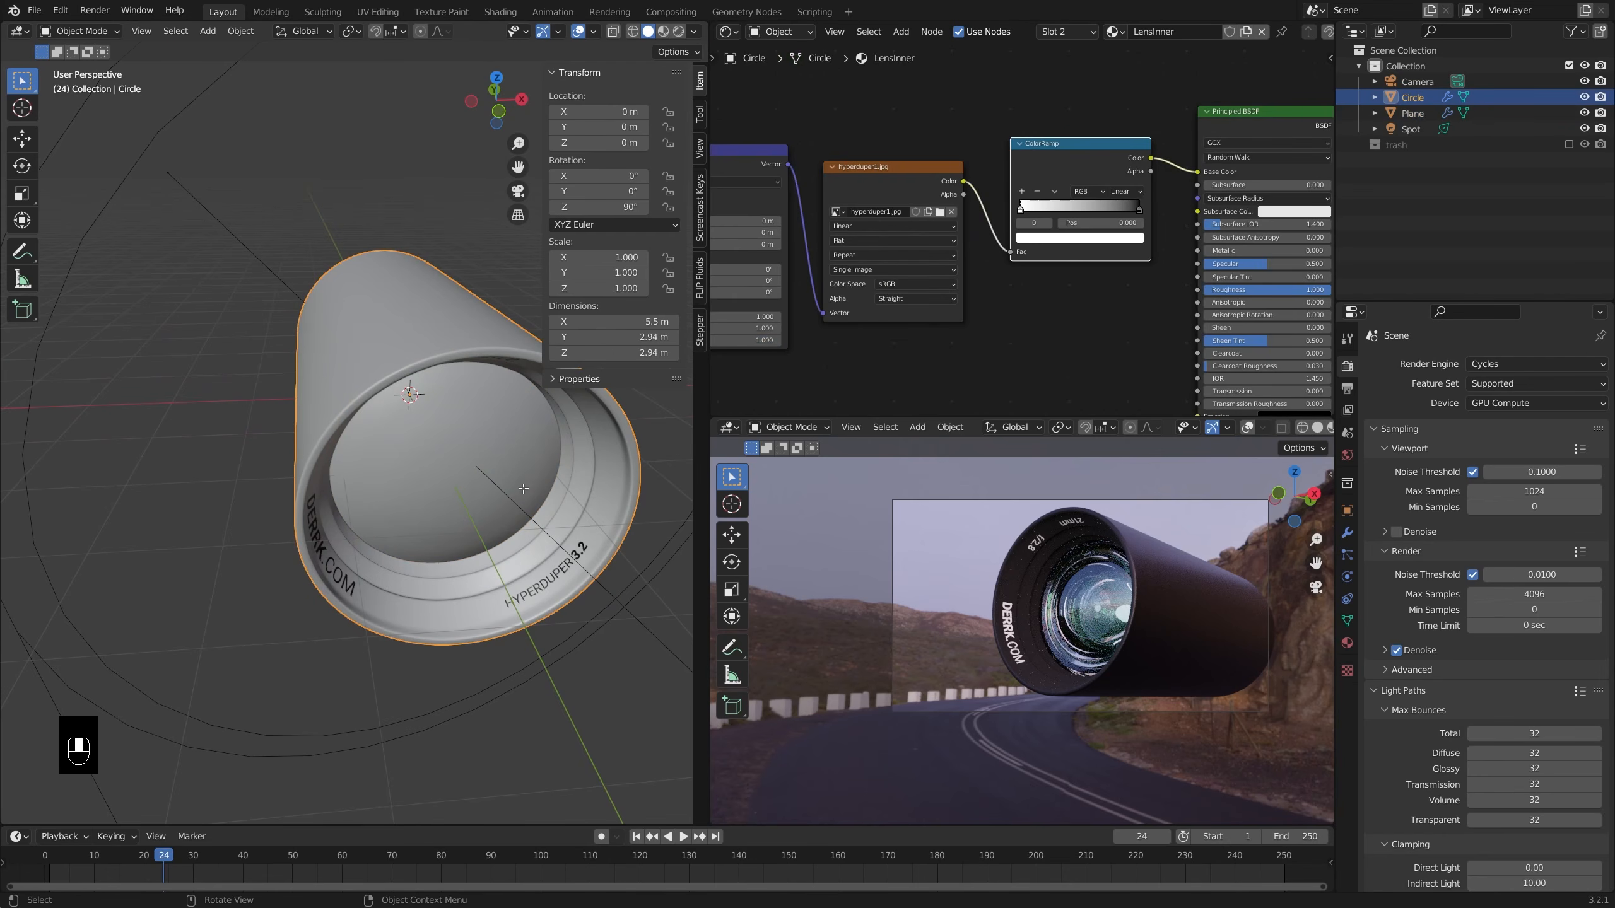
{"action": "key", "text": "Tab"}
{"action": "key", "text": "alt+z"}
{"action": "key", "text": "1"}
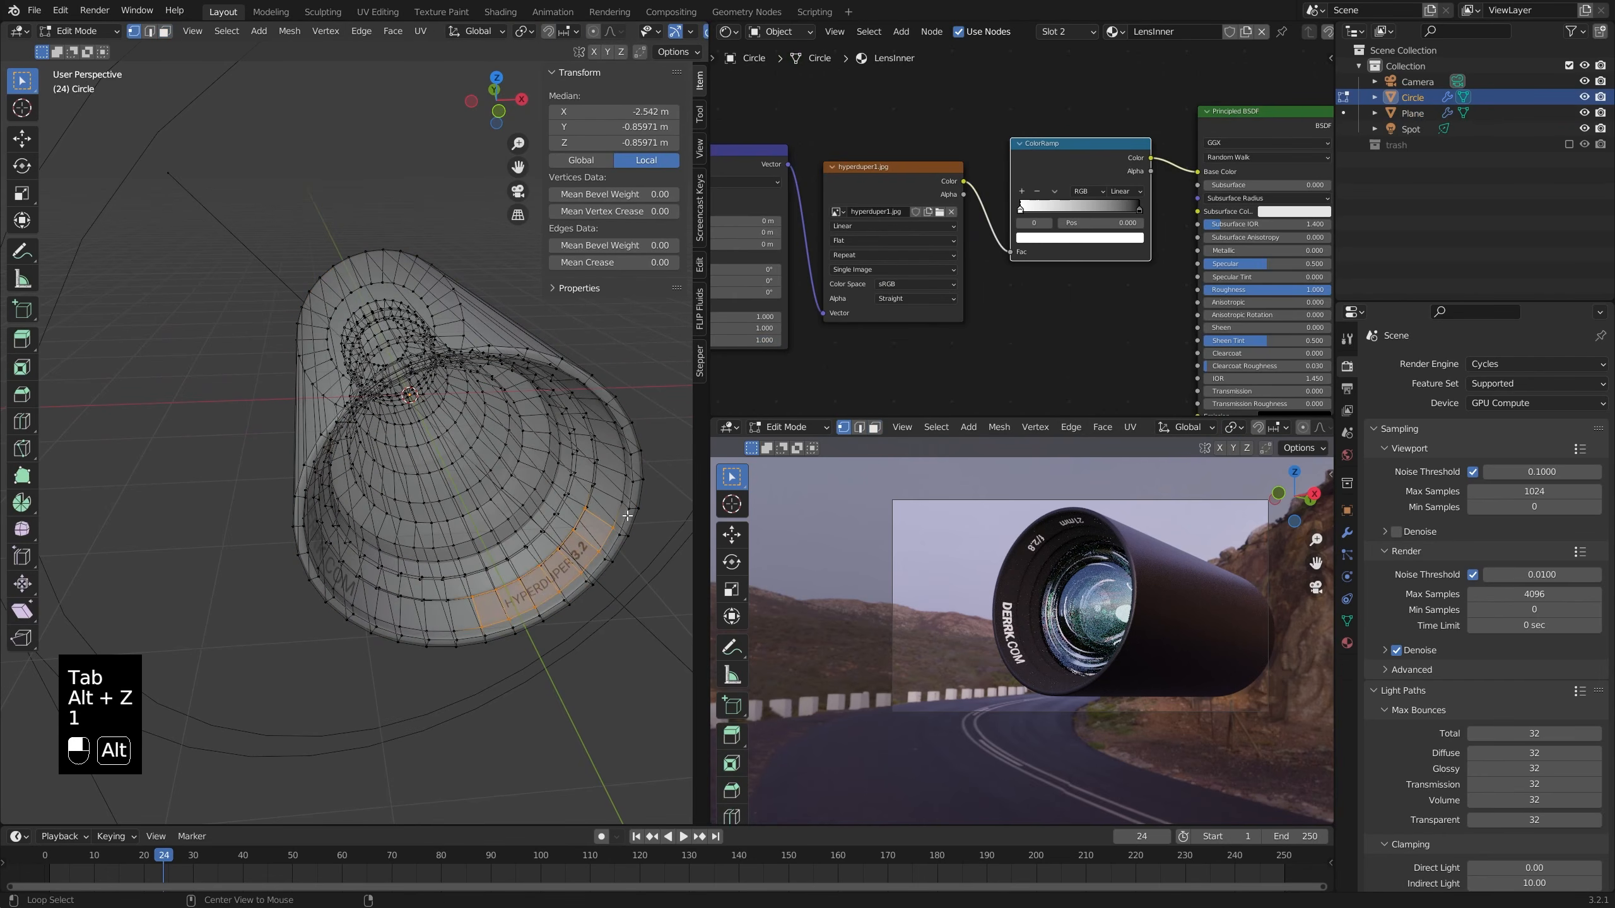
{"action": "key", "text": "alt+z"}
{"action": "key", "text": "Tab"}
- Add a mesh circle at the lens origin, turn on X-ray display and enter the circle's edit mode
{"action": "key", "text": "shift+a"}
{"action": "mouse_move", "coordinate": [629, 519]}
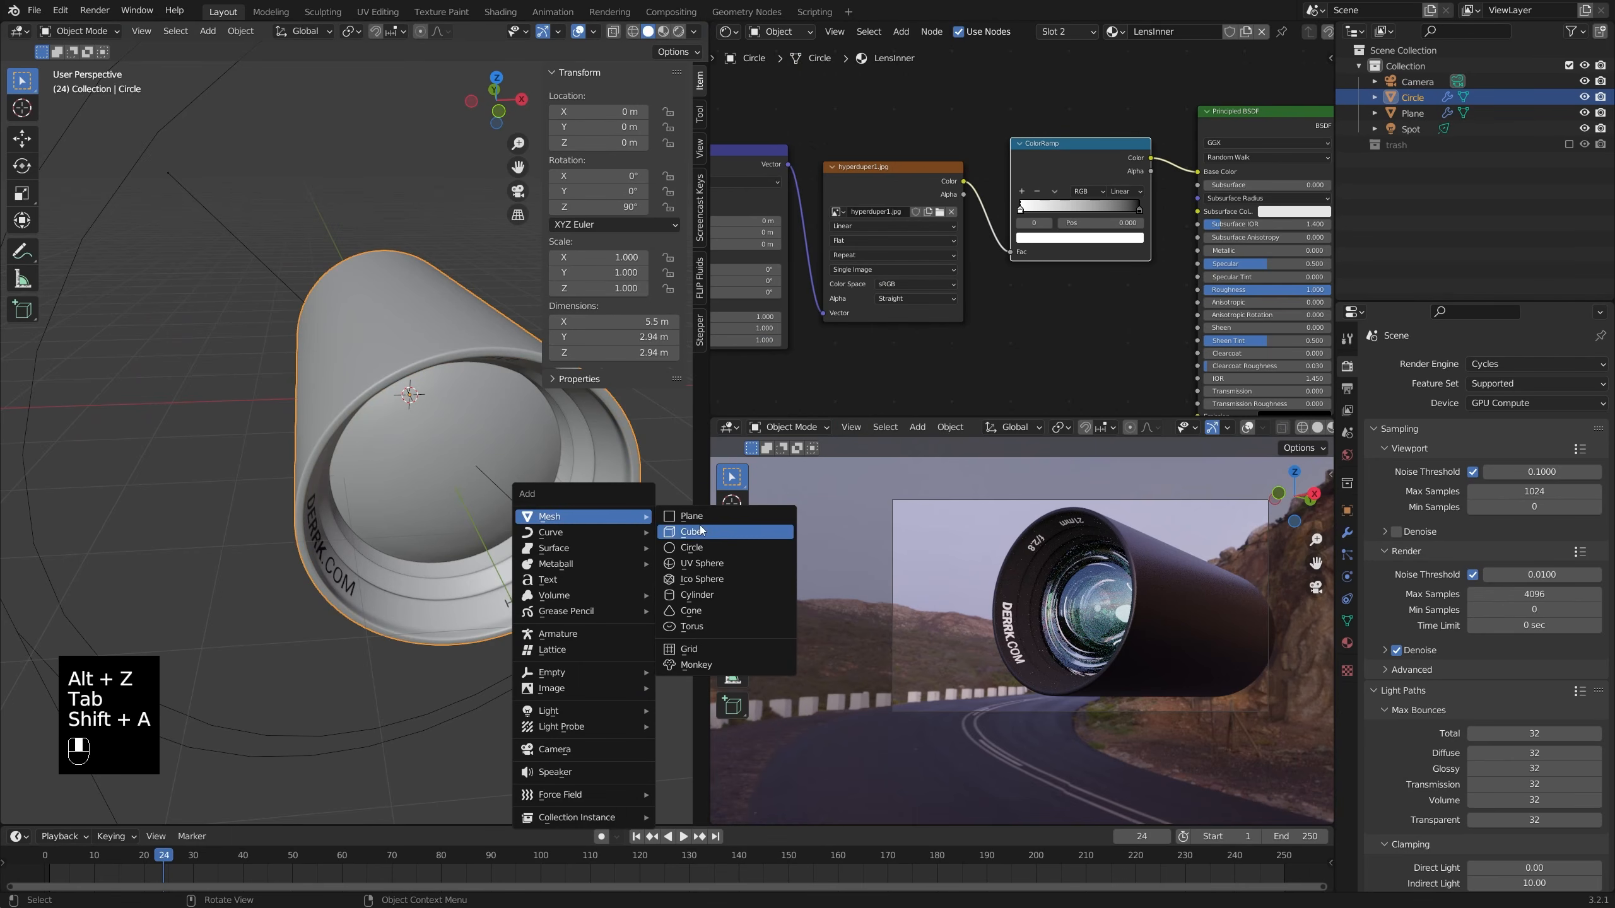
{"action": "left_click", "coordinate": [709, 549]}
{"action": "key", "text": "alt+z"}
{"action": "key", "text": "Tab"}
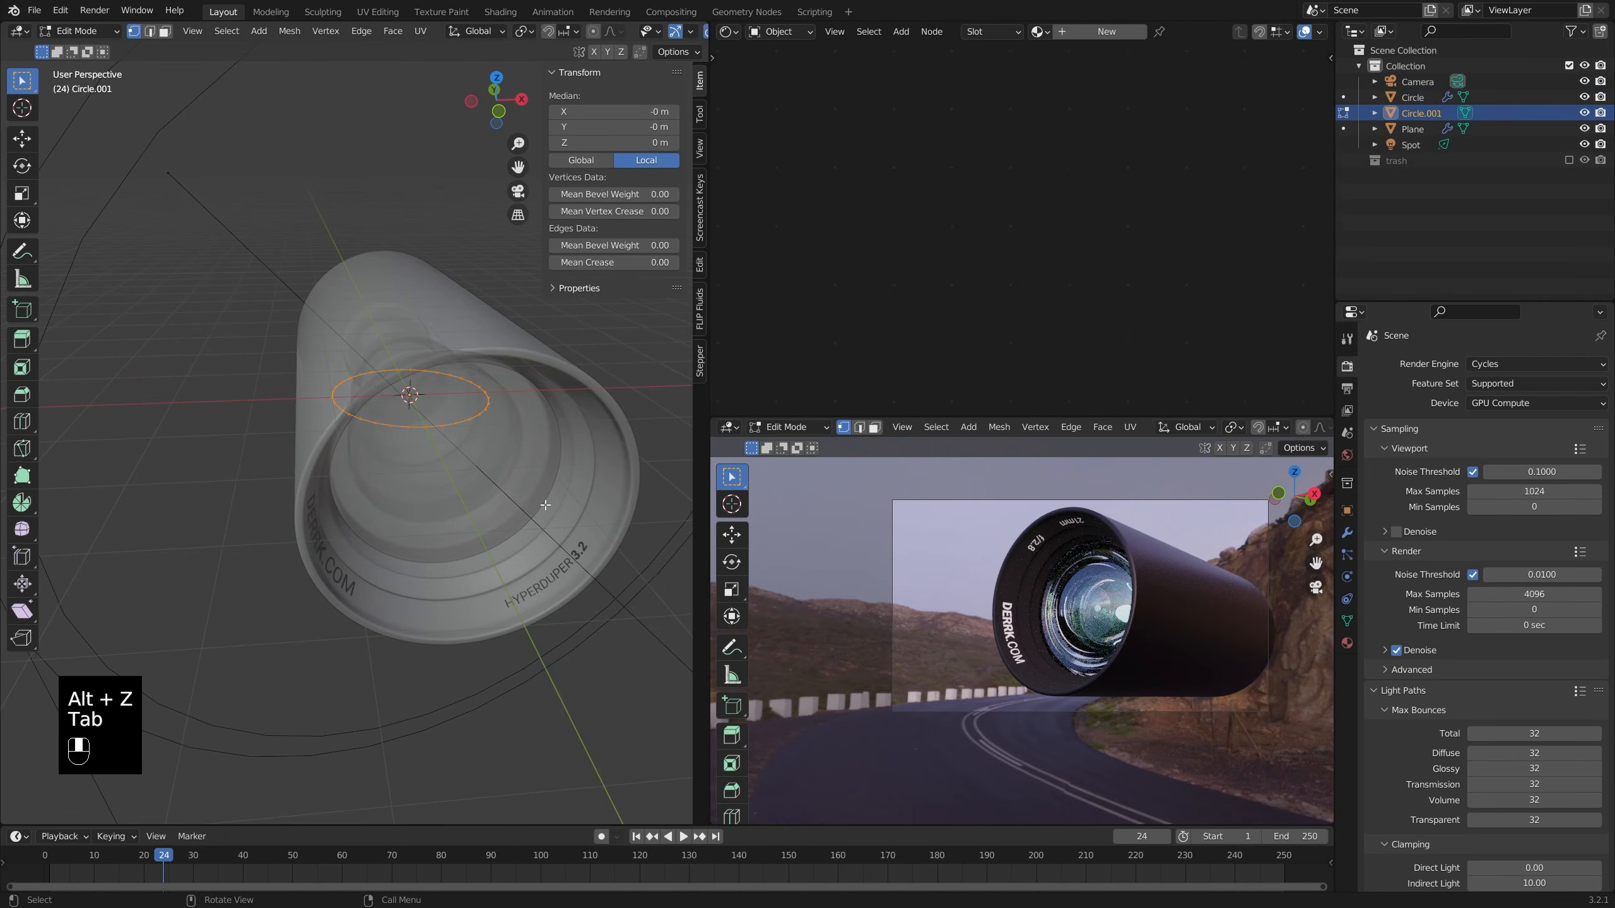
- Rotate the new circle 90° about the X axis and fill it with a face
{"action": "key", "text": "r"}
{"action": "key", "text": "x"}
{"action": "key", "text": "9"}
{"action": "key", "text": "0"}
{"action": "key", "text": "Return"}
{"action": "key", "text": "alt+z"}
{"action": "key", "text": "alt+z"}
{"action": "key", "text": "f"}
{"action": "key", "text": "Tab"}
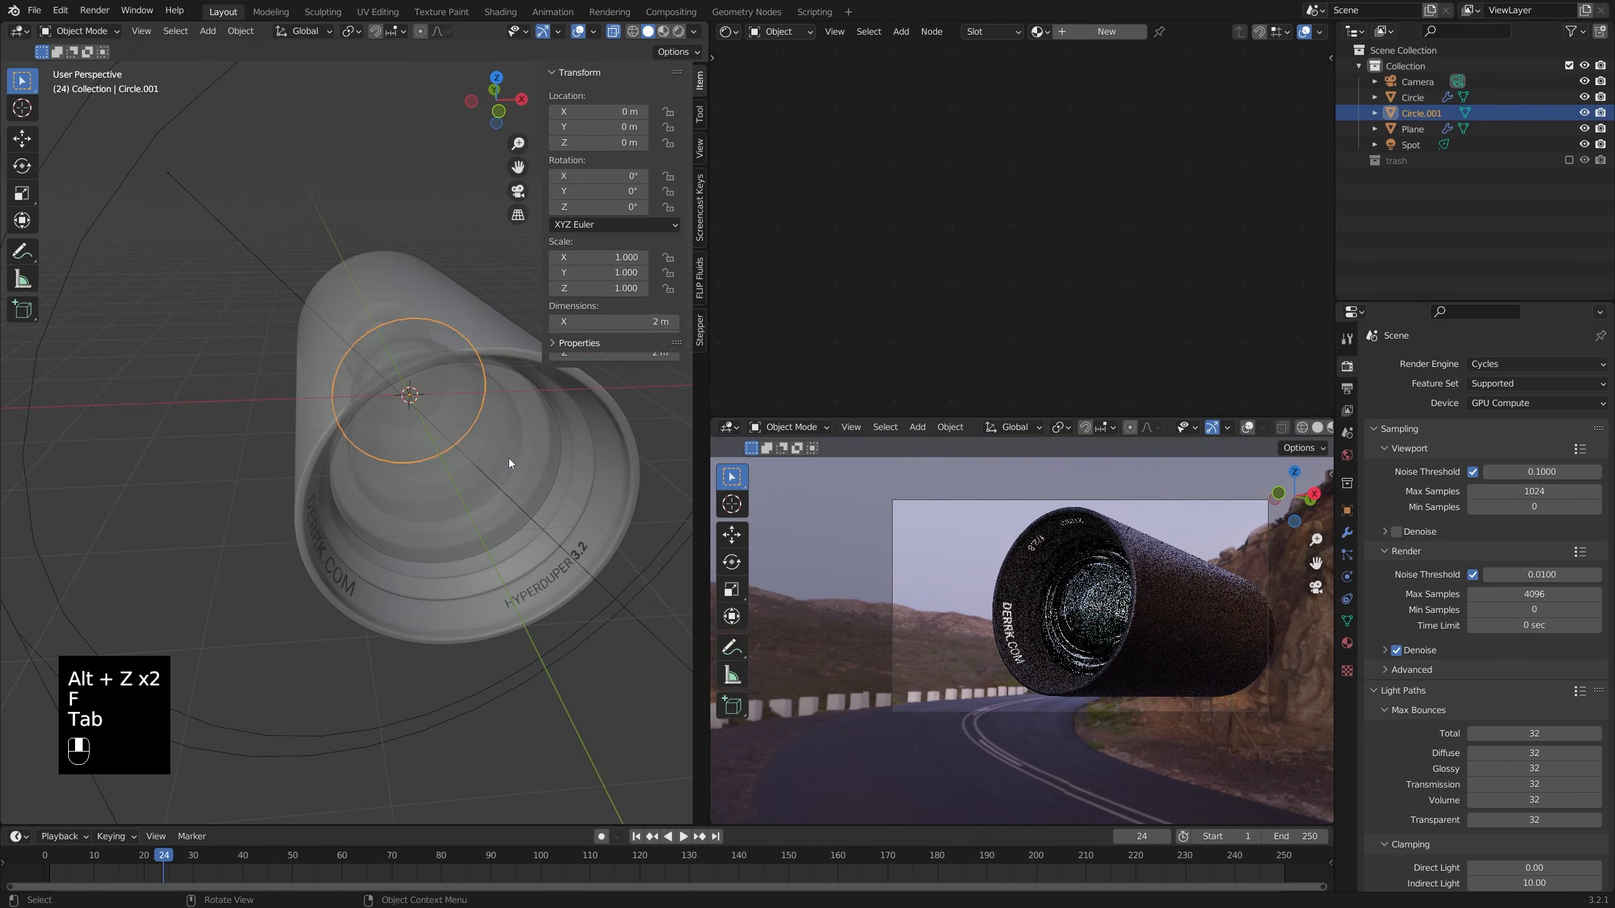
- Move the filled disc along the Y axis to the lens's front opening, at about -2.73 m
{"action": "middle_click_drag", "start_coordinate": [508, 458], "coordinate": [500, 472]}
{"action": "key", "text": "g"}
{"action": "key", "text": "y"}
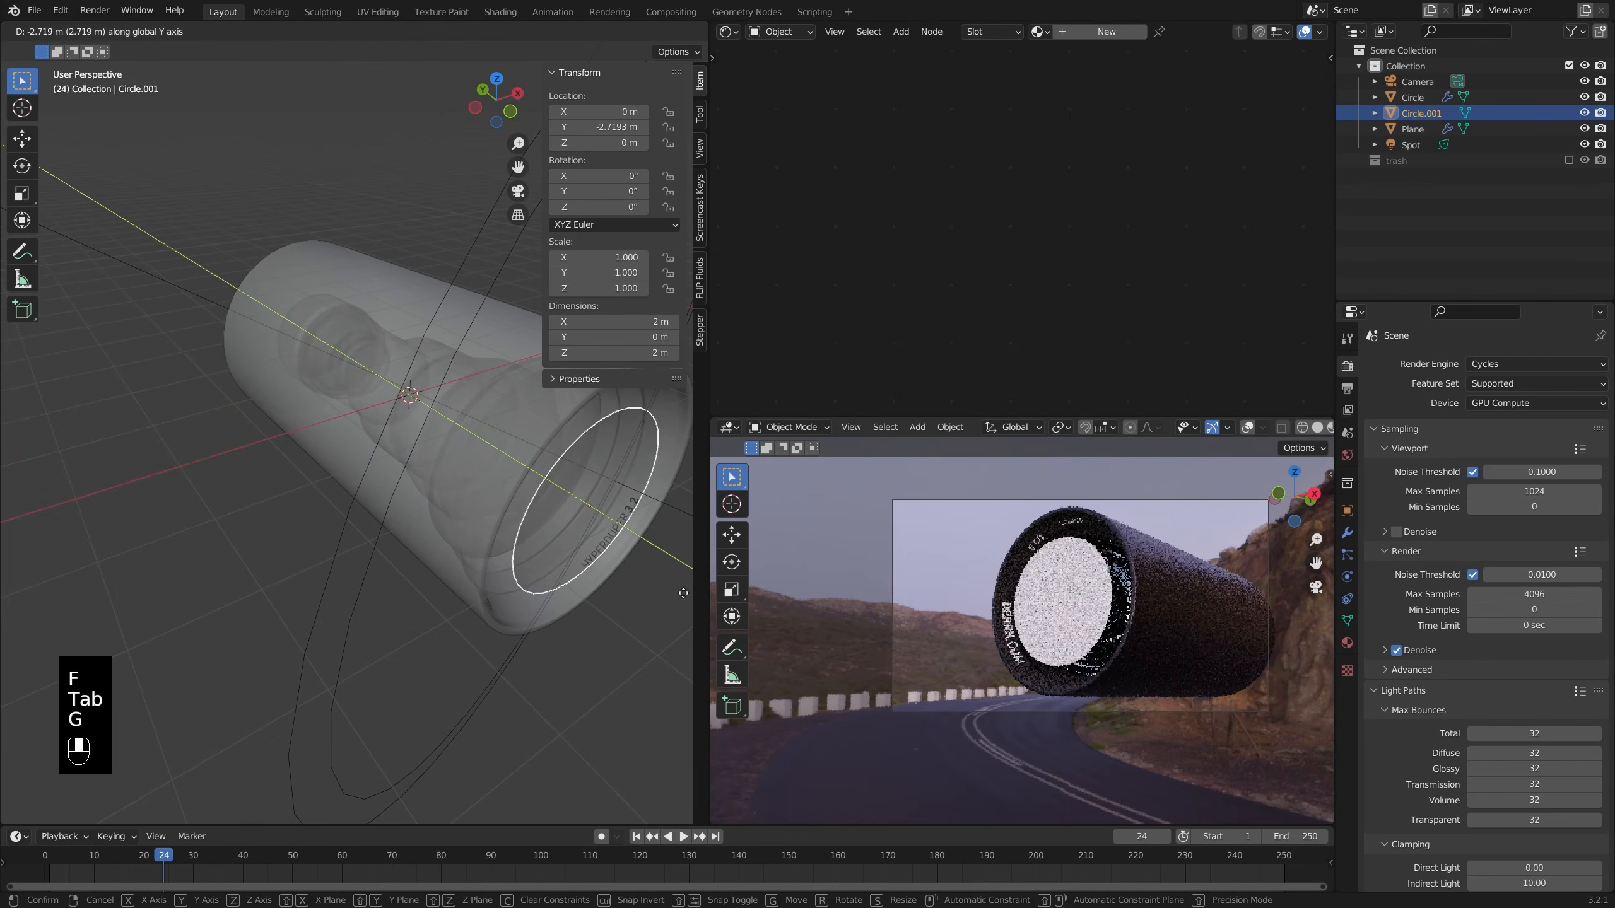
{"action": "left_click", "coordinate": [652, 574]}
{"action": "key", "text": "alt+z"}
- Scale the disc's mesh up to about 2.75 m across so it fills the front opening
{"action": "middle_click_drag", "start_coordinate": [653, 577], "coordinate": [591, 559]}
{"action": "key", "text": "Tab"}
{"action": "key", "text": "s"}
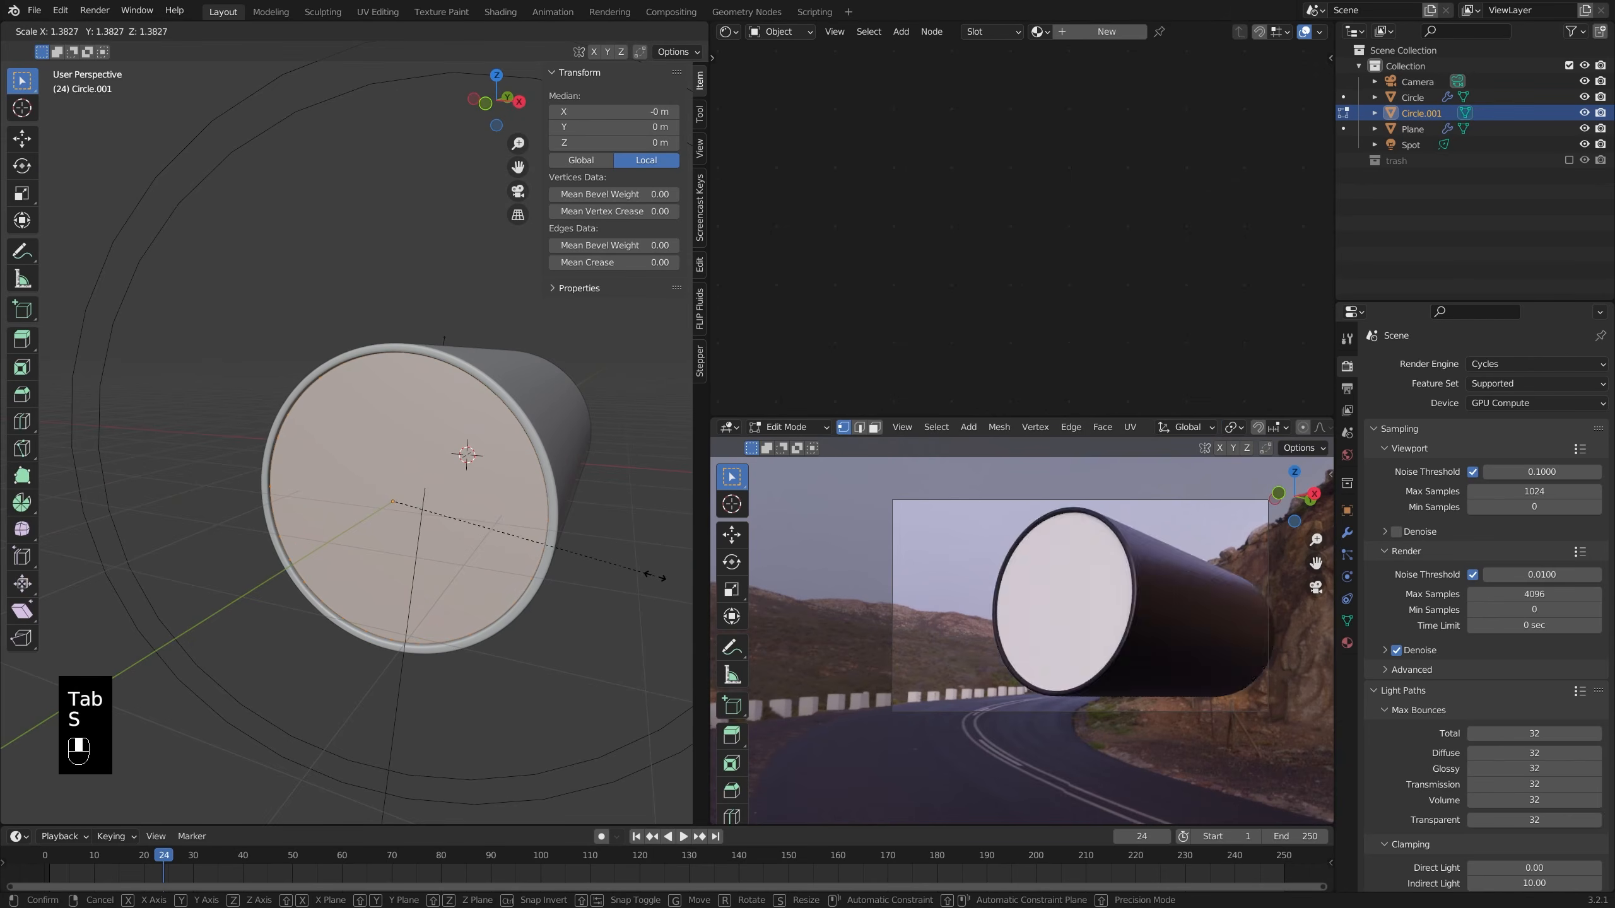
{"action": "key", "text": "shift"}
{"action": "left_click", "coordinate": [626, 580]}
{"action": "key", "text": "Tab"}
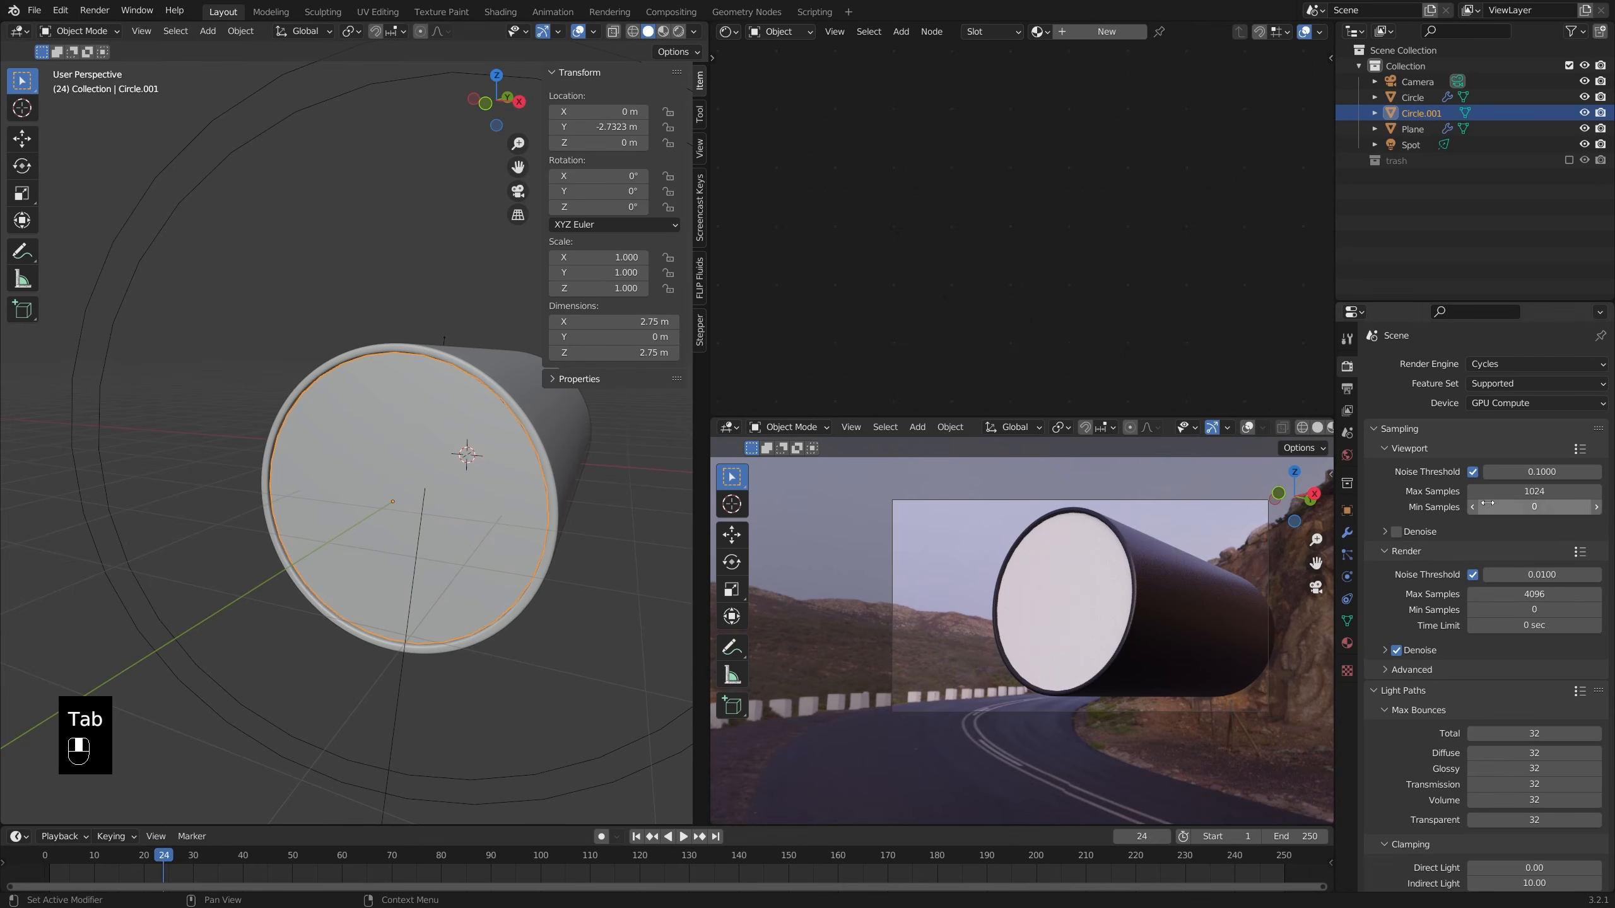
- Add a Subdivision Surface modifier to the disc
{"action": "left_click", "coordinate": [1346, 534]}
{"action": "left_click", "coordinate": [1450, 363]}
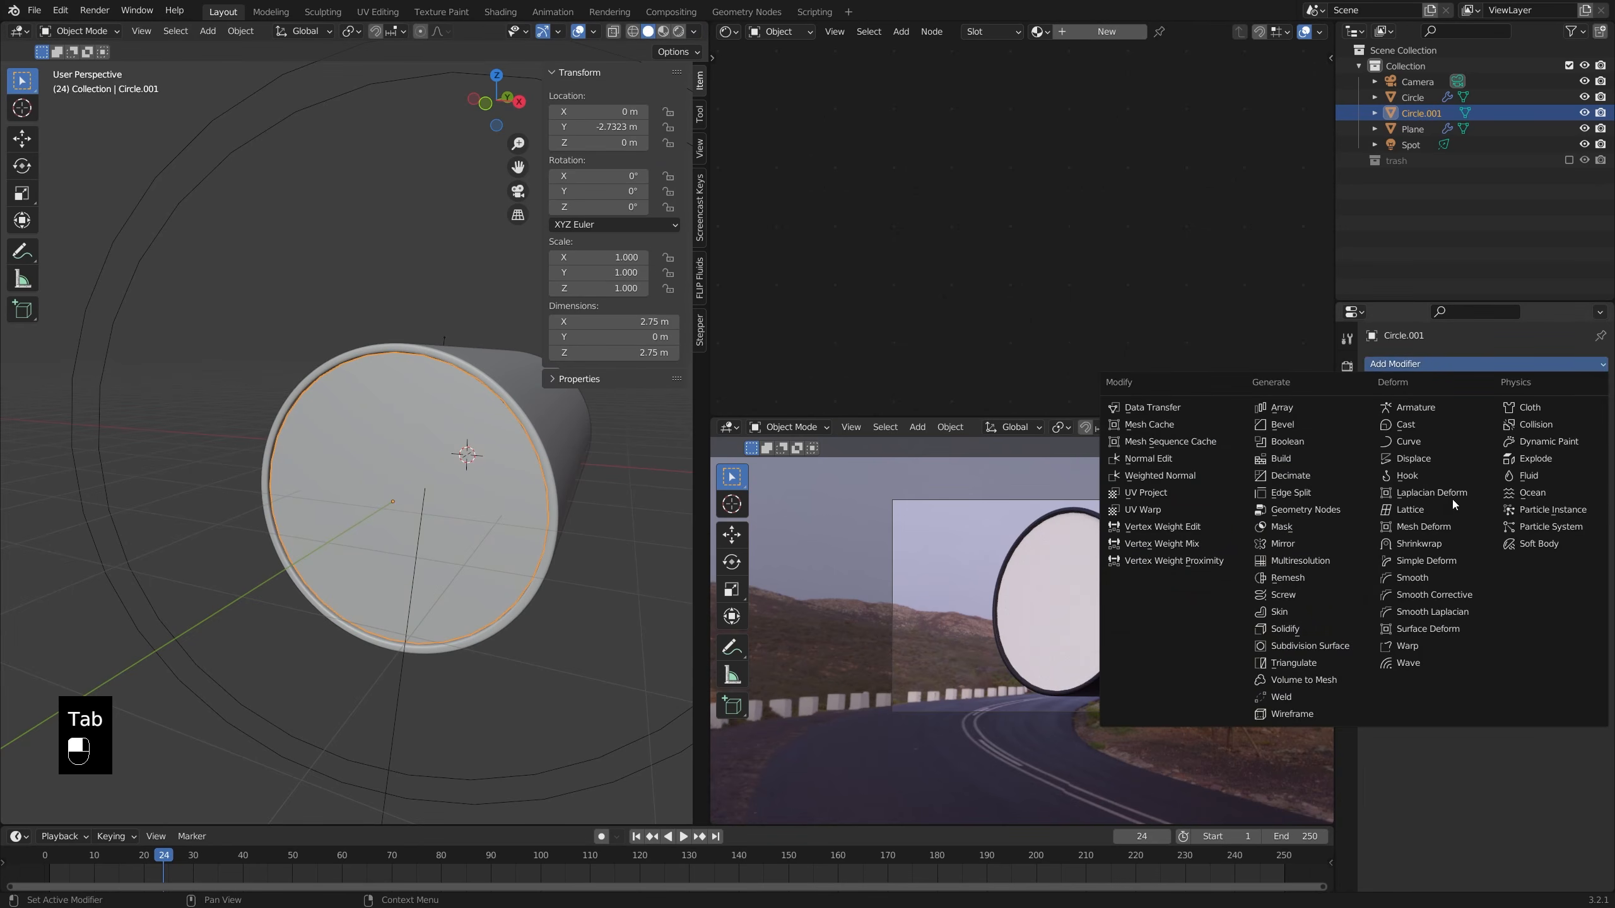
{"action": "left_click", "coordinate": [1339, 648]}
- Inset the disc's face to leave a smaller round center face surrounded by a wide ring of faces
{"action": "key", "text": "Tab"}
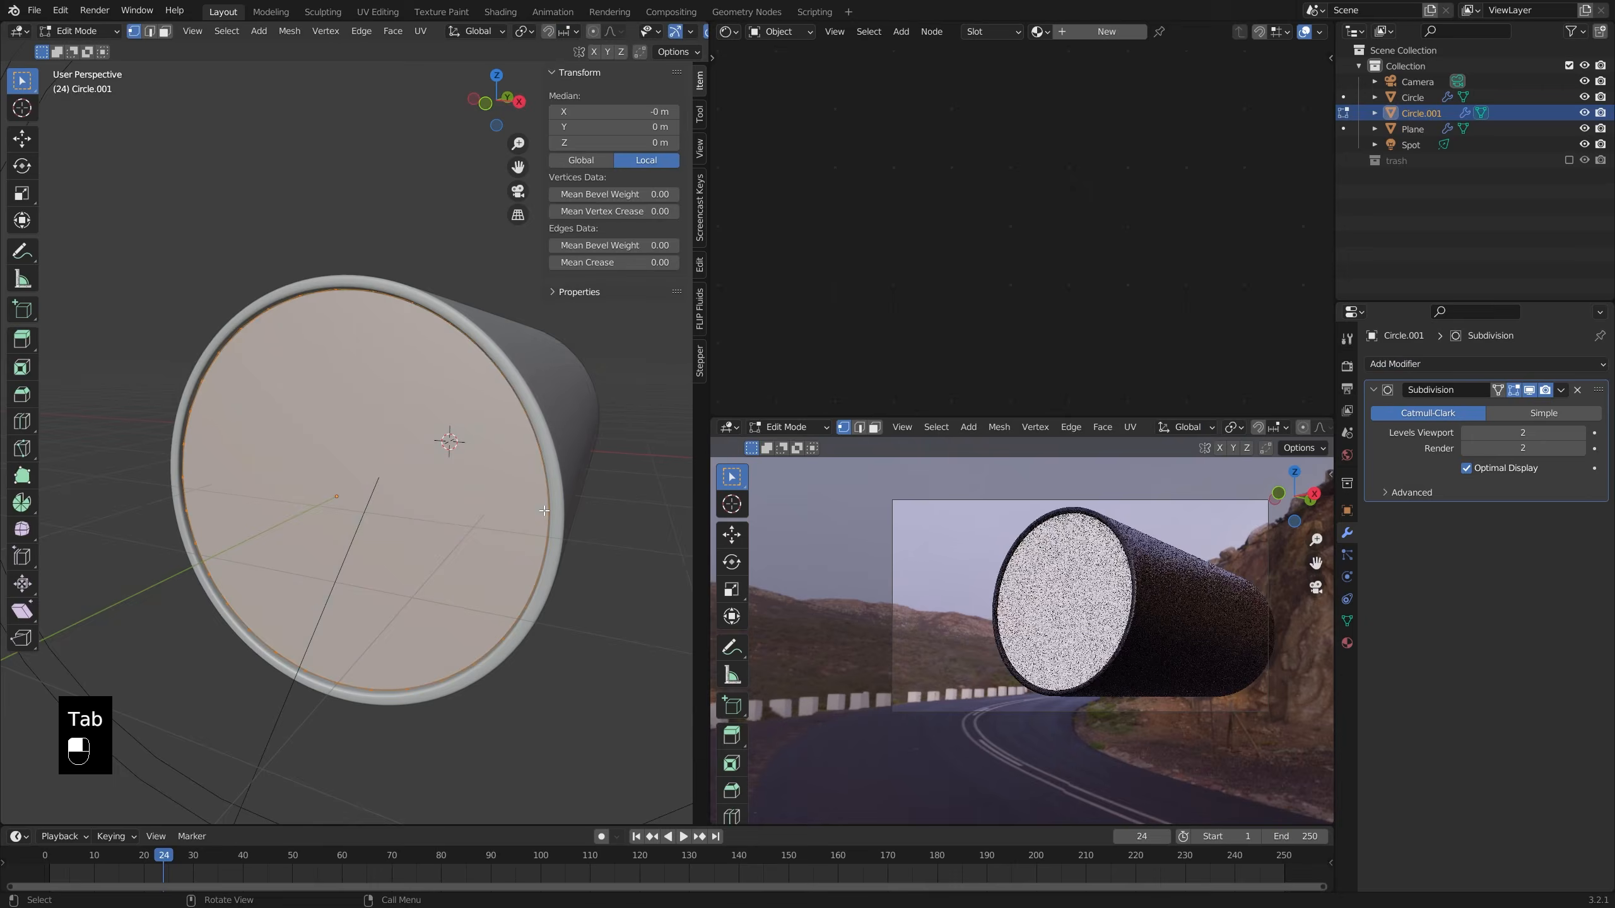
{"action": "key", "text": "alt+z"}
{"action": "key", "text": "alt+z"}
{"action": "key", "text": "i"}
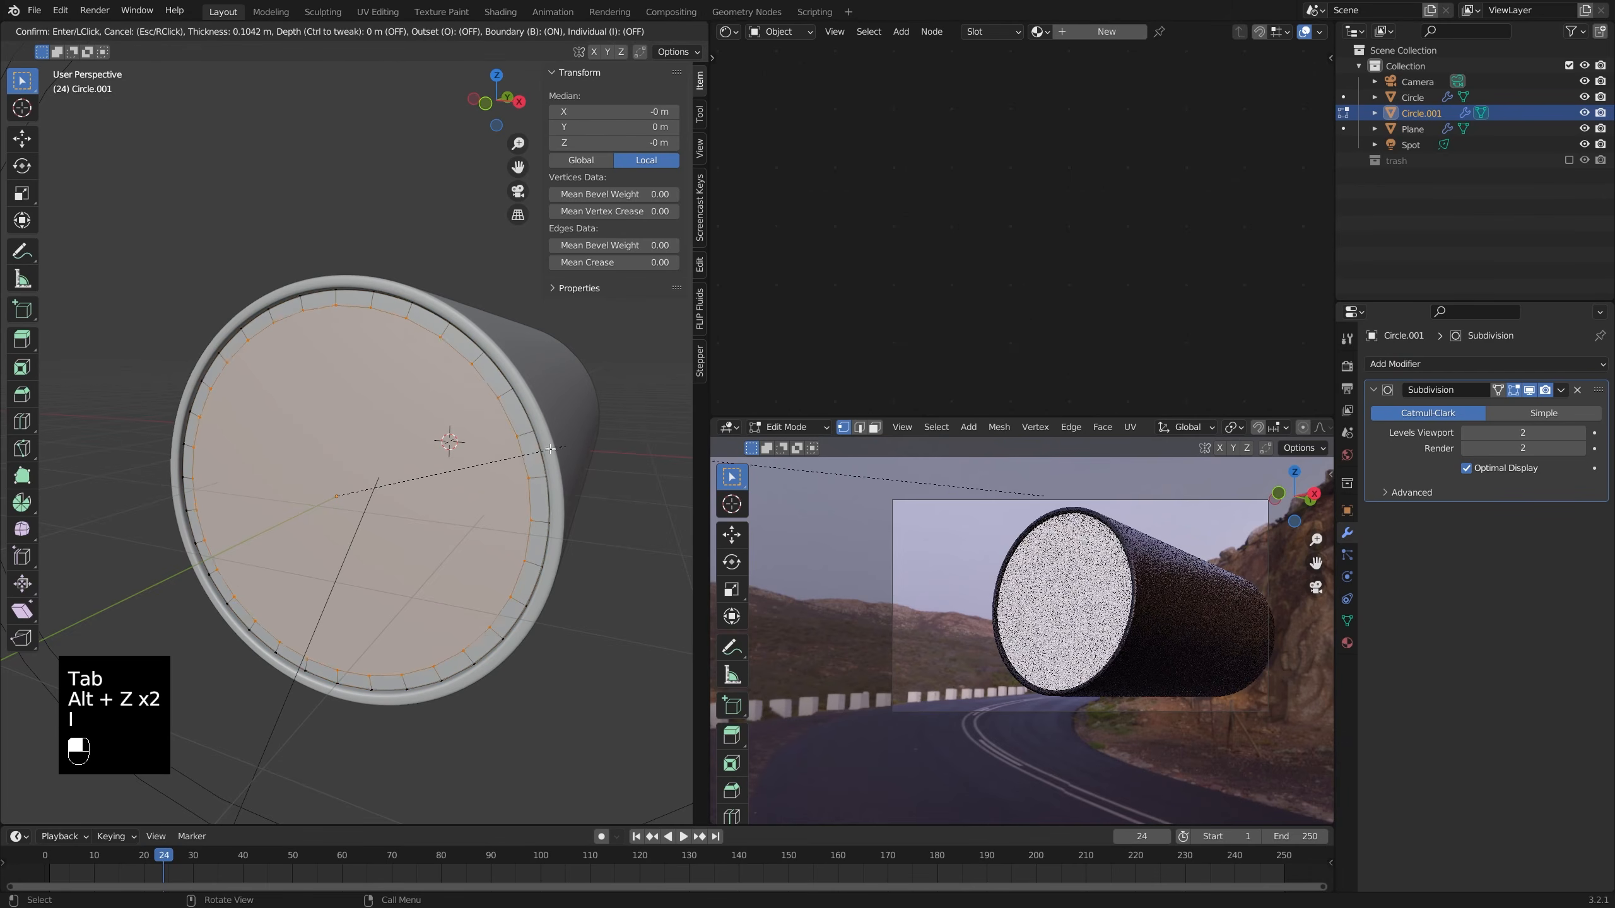
{"action": "left_click", "coordinate": [513, 474]}
{"action": "key", "text": "space"}
{"action": "key", "text": "x"}
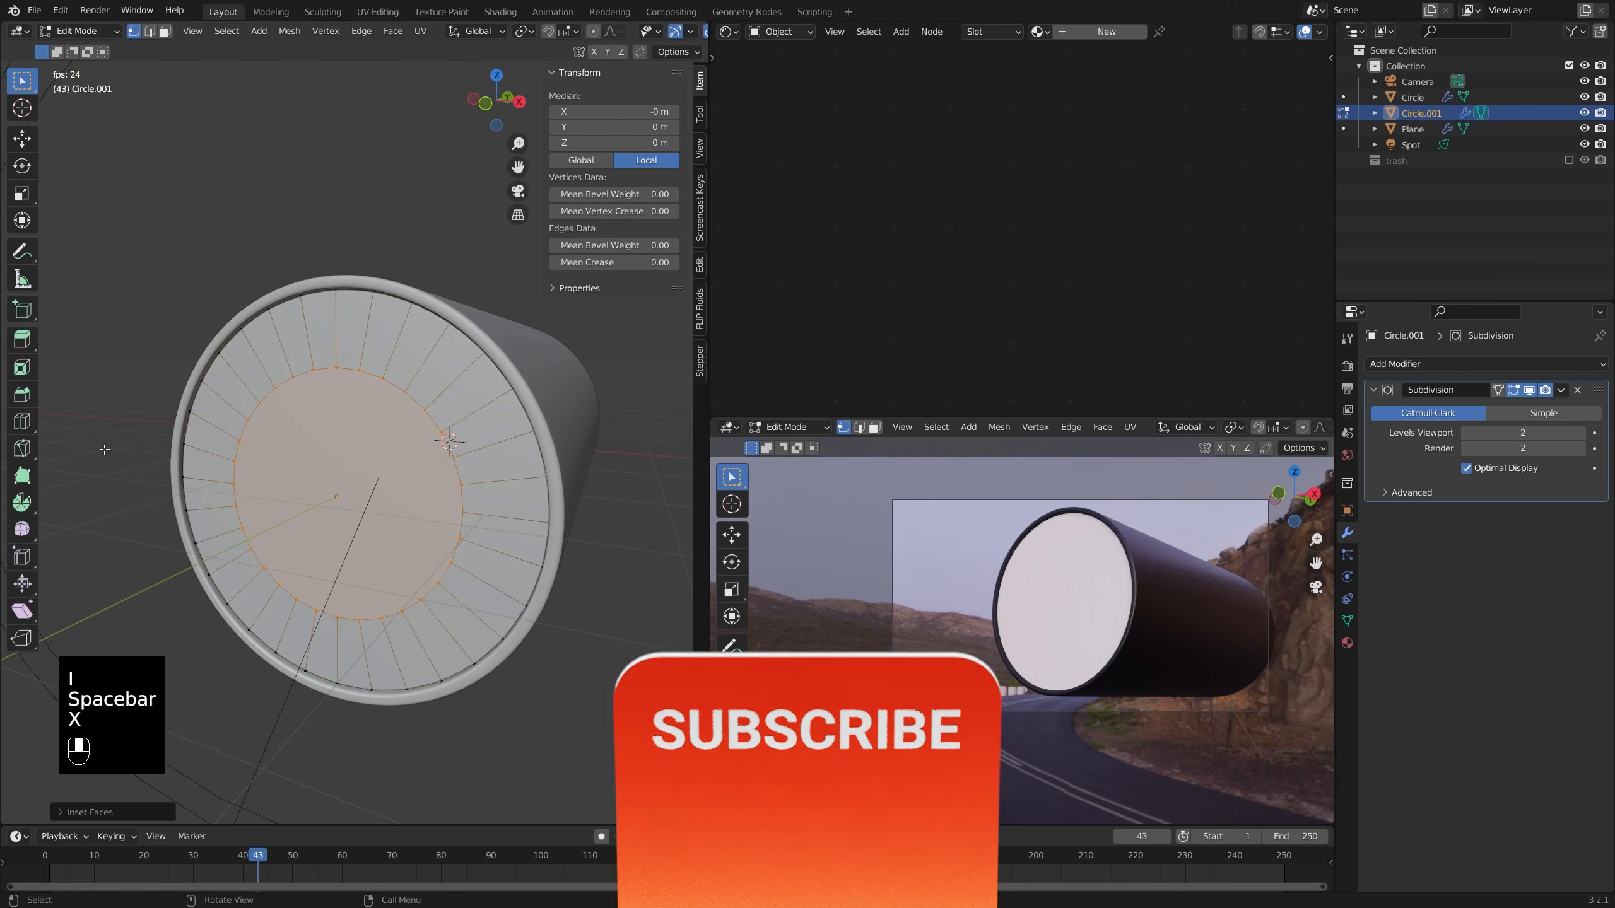
{"action": "right_click", "coordinate": [102, 448]}
{"action": "key", "text": "space"}
- Move the inset center face outward along the Y axis by about 0.09 m to bulge the disc
{"action": "middle_click_drag", "start_coordinate": [443, 435], "coordinate": [470, 444]}
{"action": "key", "text": "g"}
{"action": "key", "text": "y"}
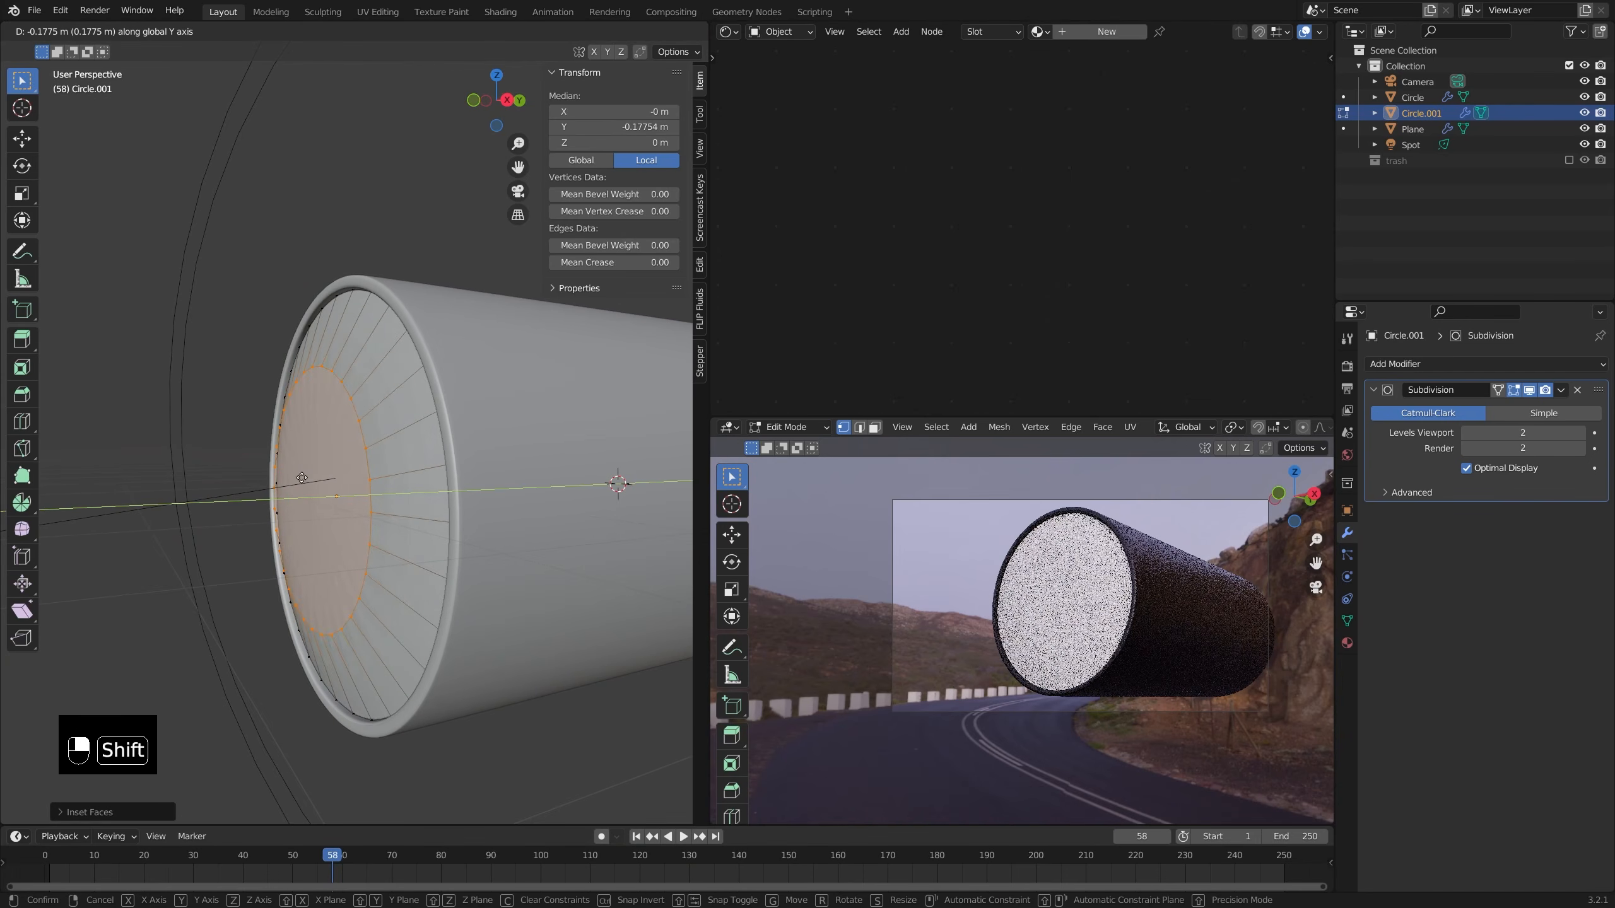
{"action": "left_click", "coordinate": [386, 468]}
{"action": "middle_click_drag", "start_coordinate": [386, 468], "coordinate": [568, 481]}
- Select the disc's whole mesh and scale it up slightly to about 2.76 m across
{"action": "key", "text": "Tab"}
{"action": "key", "text": "Tab"}
{"action": "key", "text": "a"}
{"action": "key", "text": "s"}
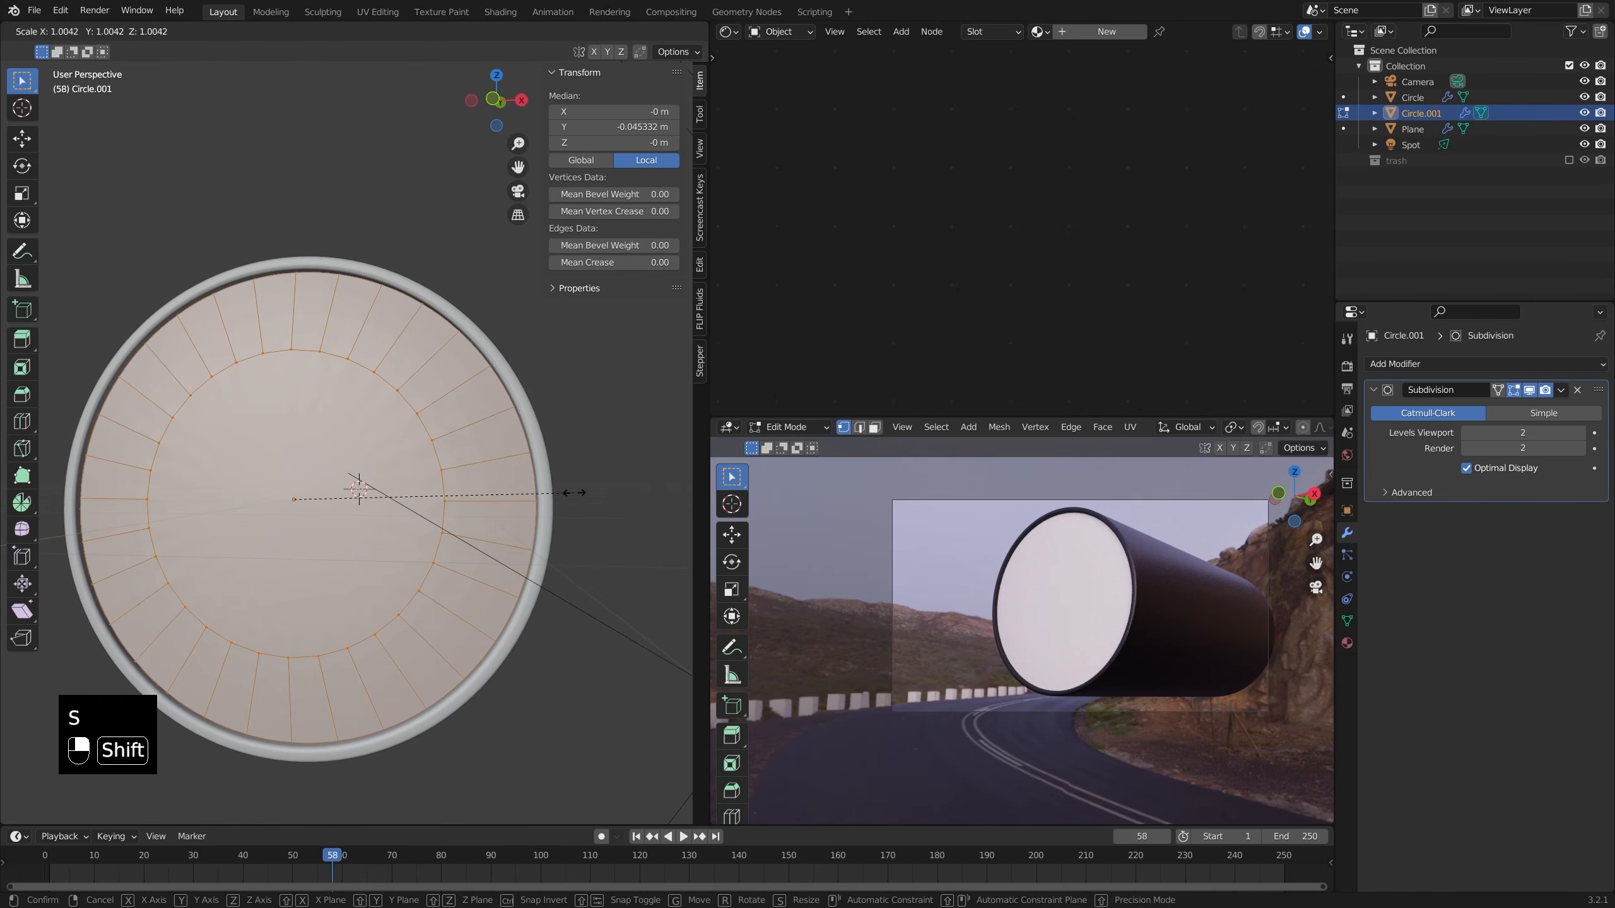
{"action": "left_click", "coordinate": [574, 493]}
{"action": "key", "text": "Tab"}
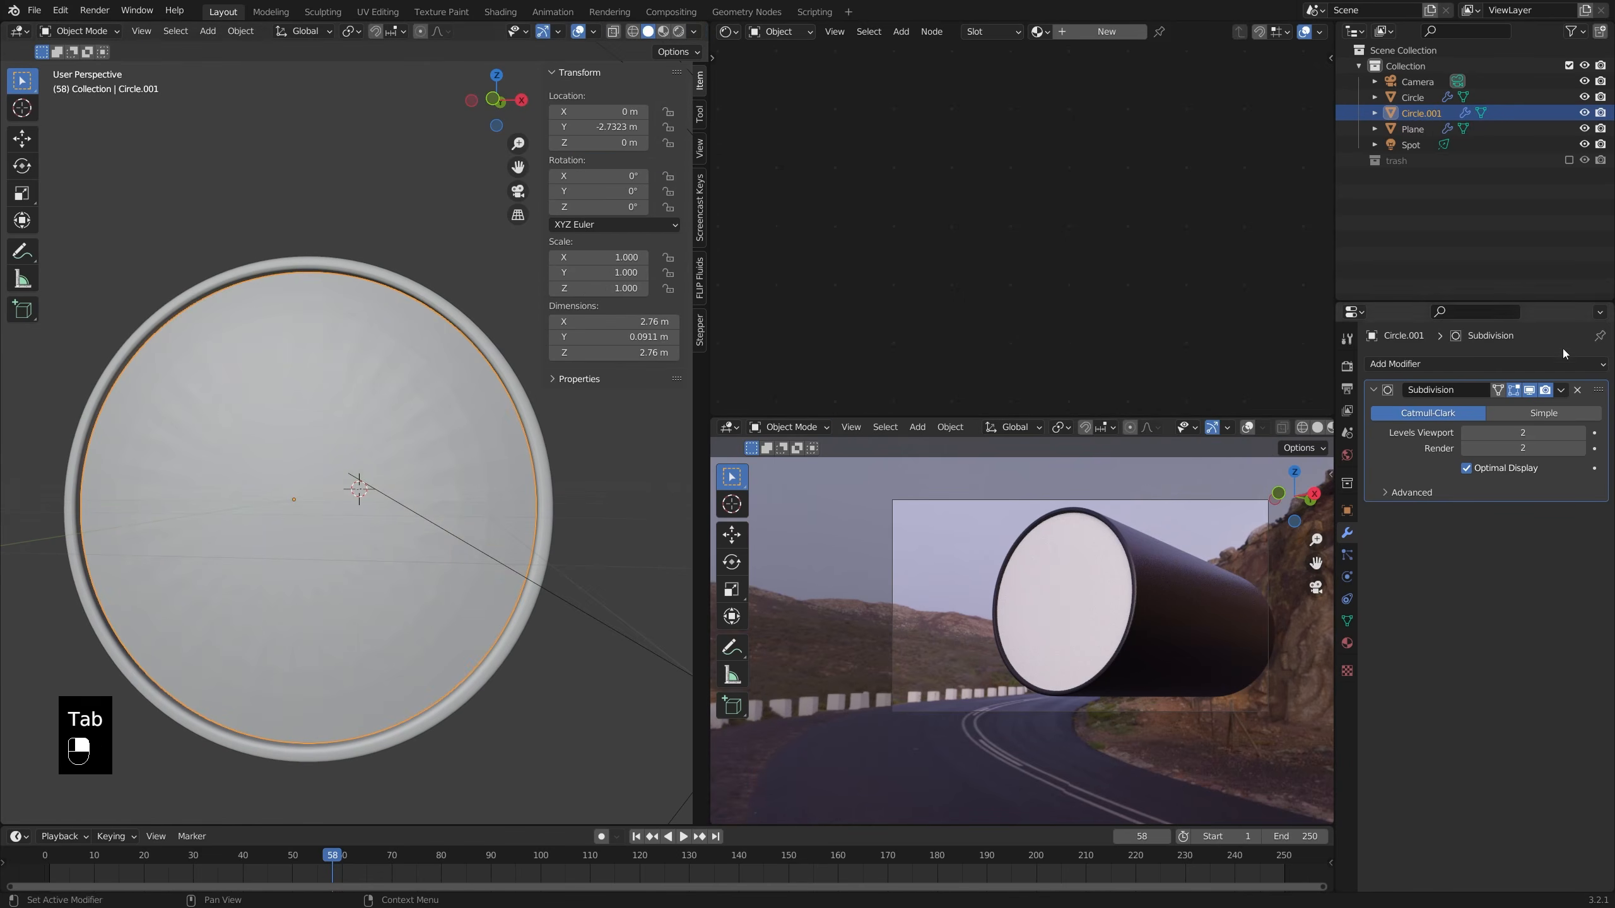
- Shade the disc smooth and add a Solidify modifier to it
{"action": "right_click", "coordinate": [474, 364]}
{"action": "left_click", "coordinate": [474, 364]}
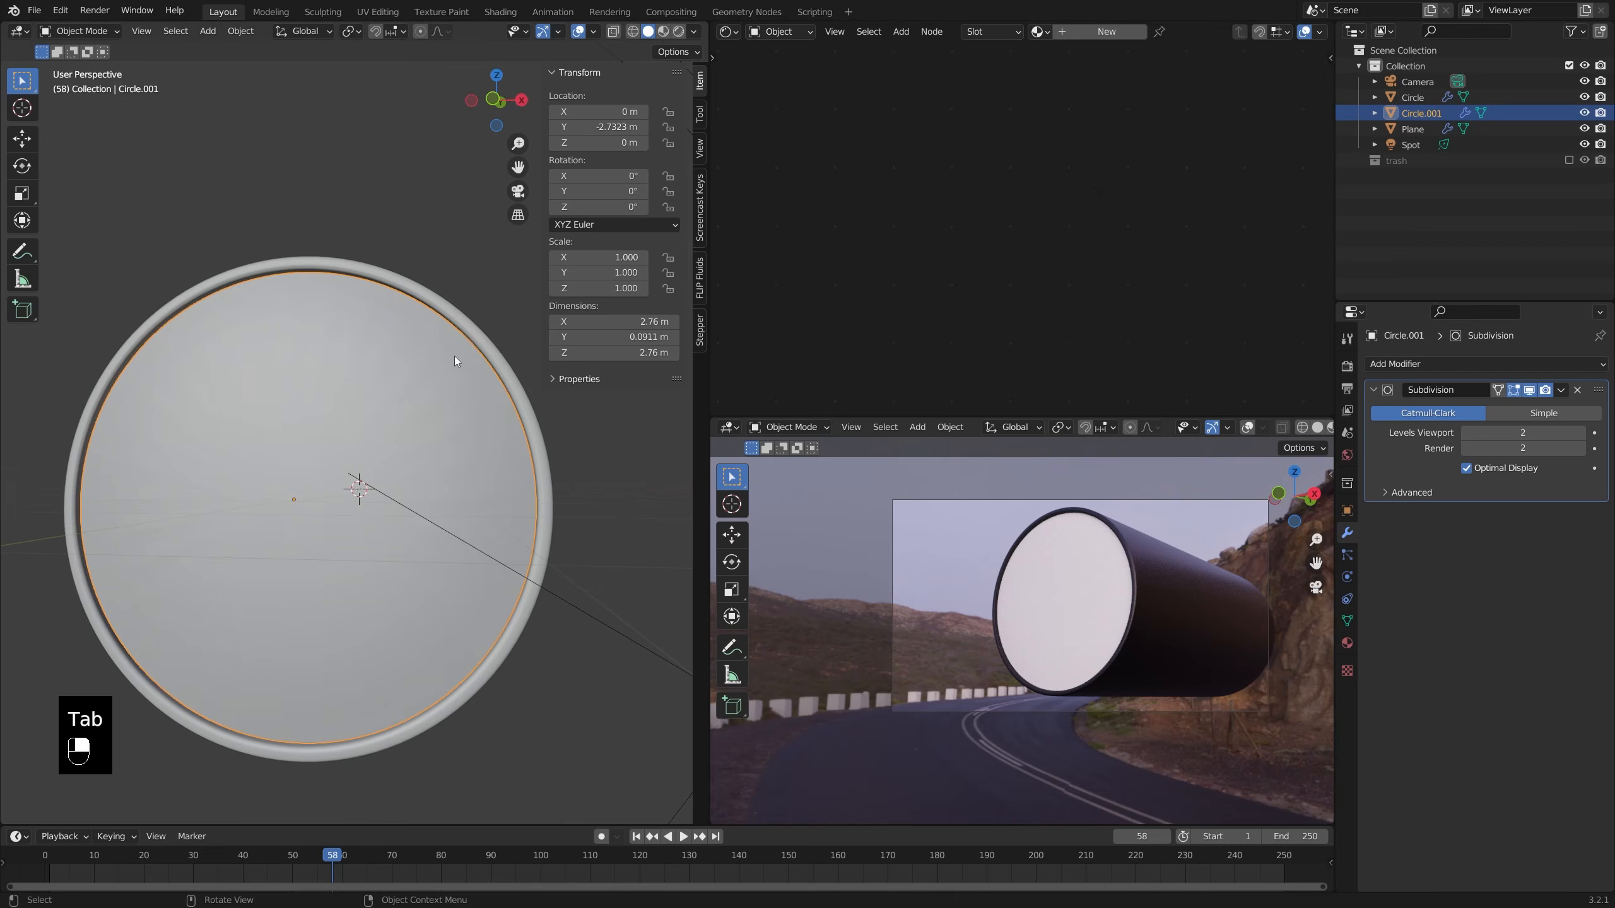
{"action": "left_click", "coordinate": [1557, 365]}
{"action": "left_click", "coordinate": [1333, 629]}
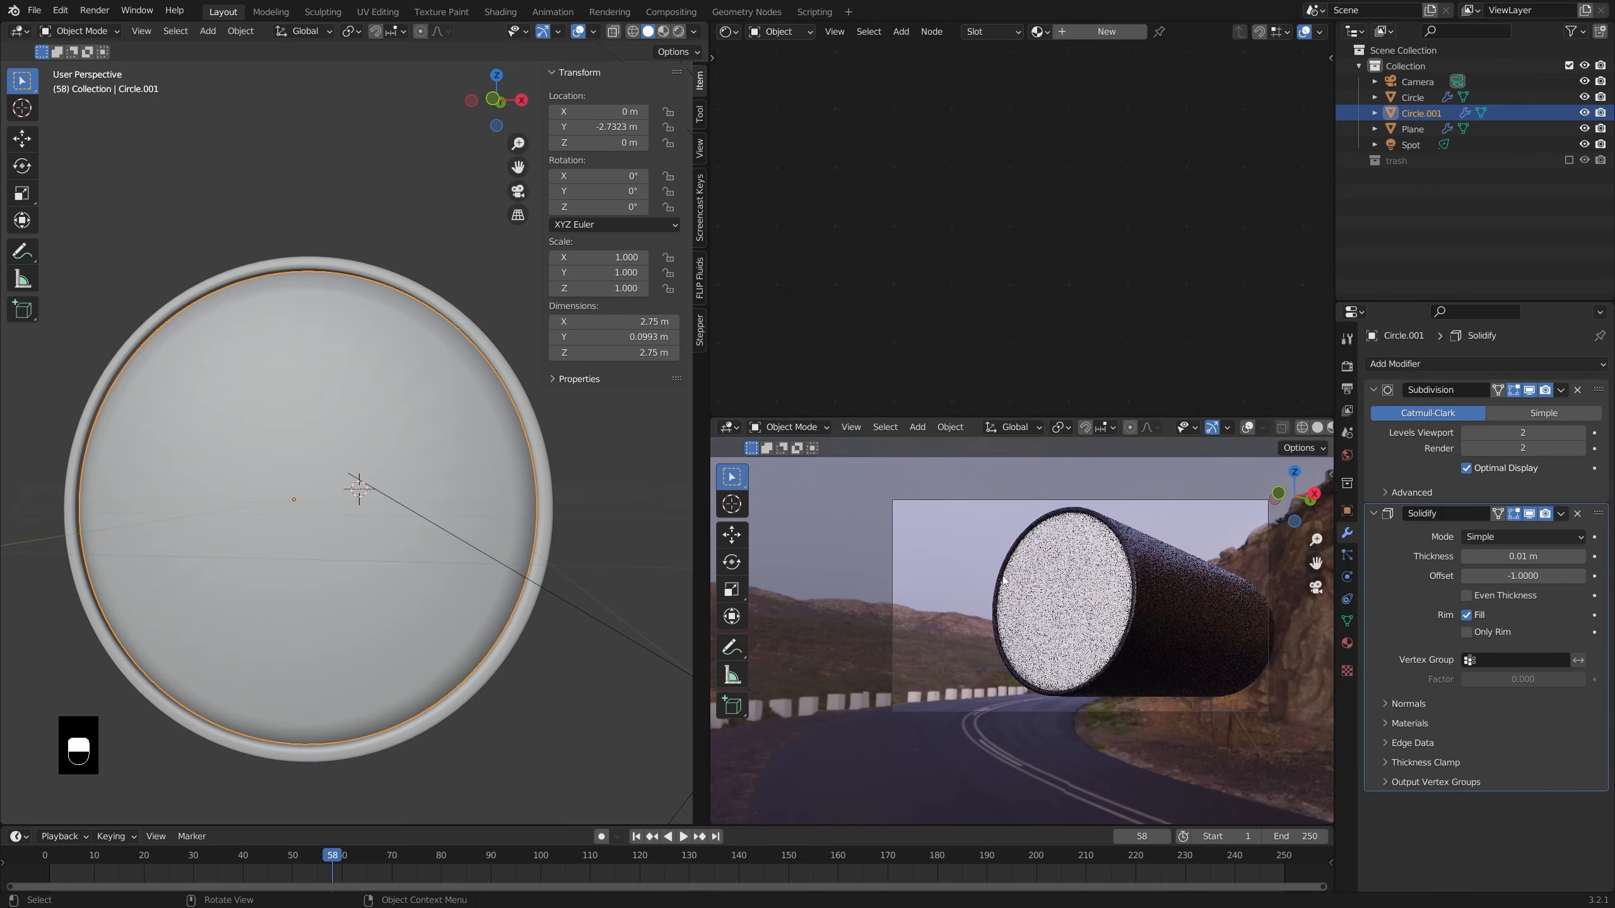
- Set the disc's Solidify thickness to about -0.023 m while checking it in X-ray display
{"action": "key", "text": "alt+z"}
{"action": "middle_click_drag", "start_coordinate": [512, 491], "coordinate": [386, 508]}
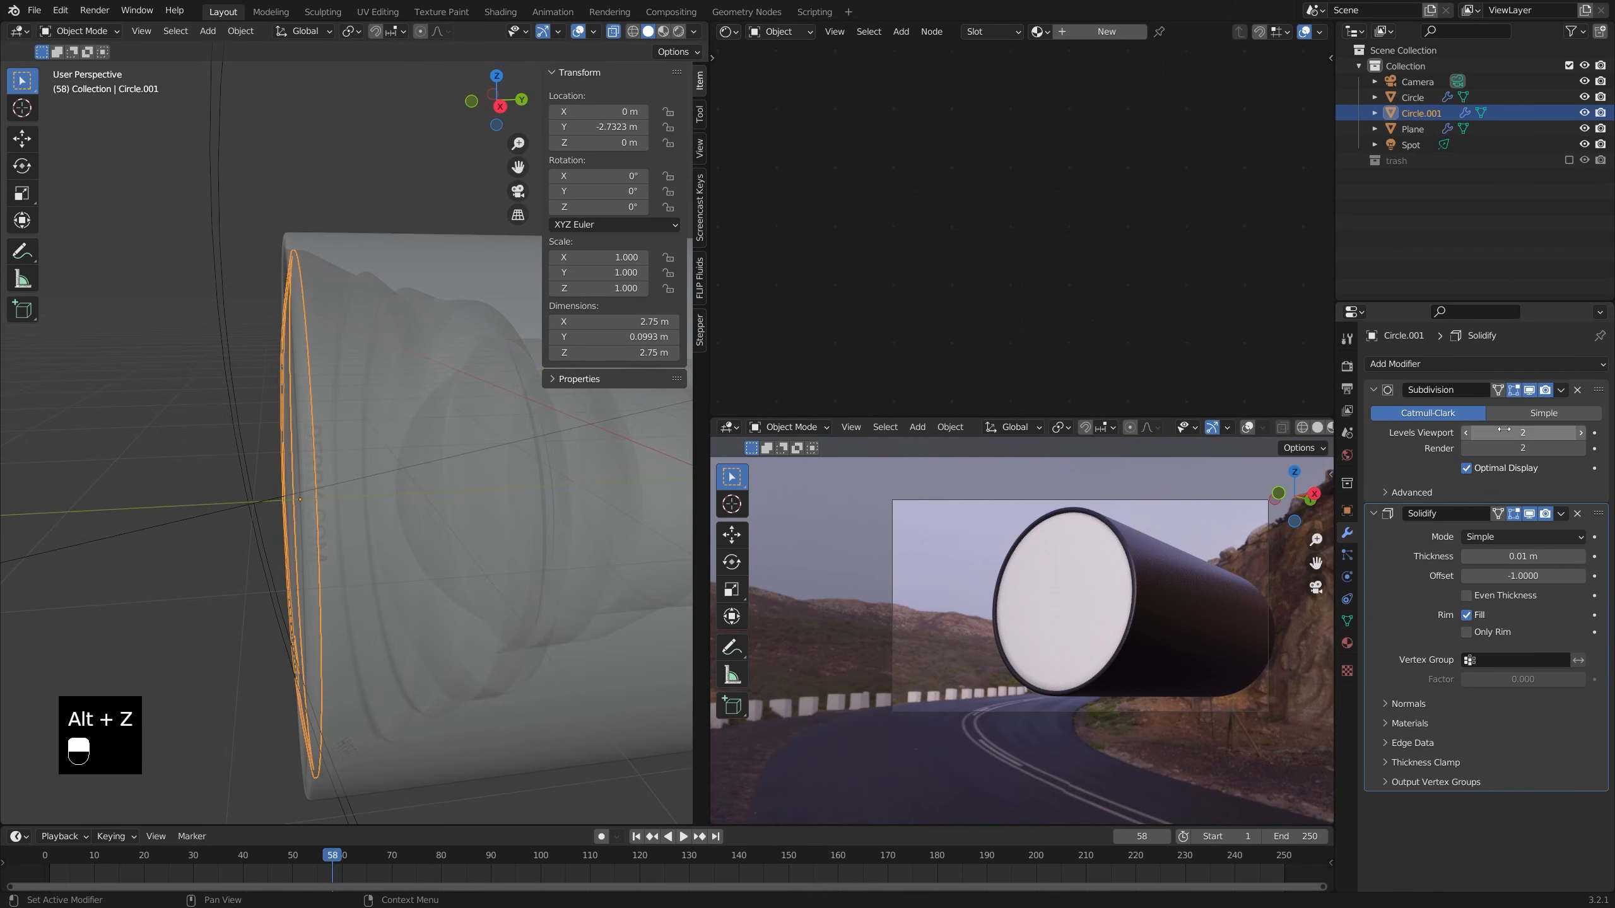
{"action": "left_click_drag", "start_coordinate": [1490, 556], "coordinate": [1434, 556], "text": "shift"}
{"action": "middle_click_drag", "start_coordinate": [356, 458], "coordinate": [404, 382]}
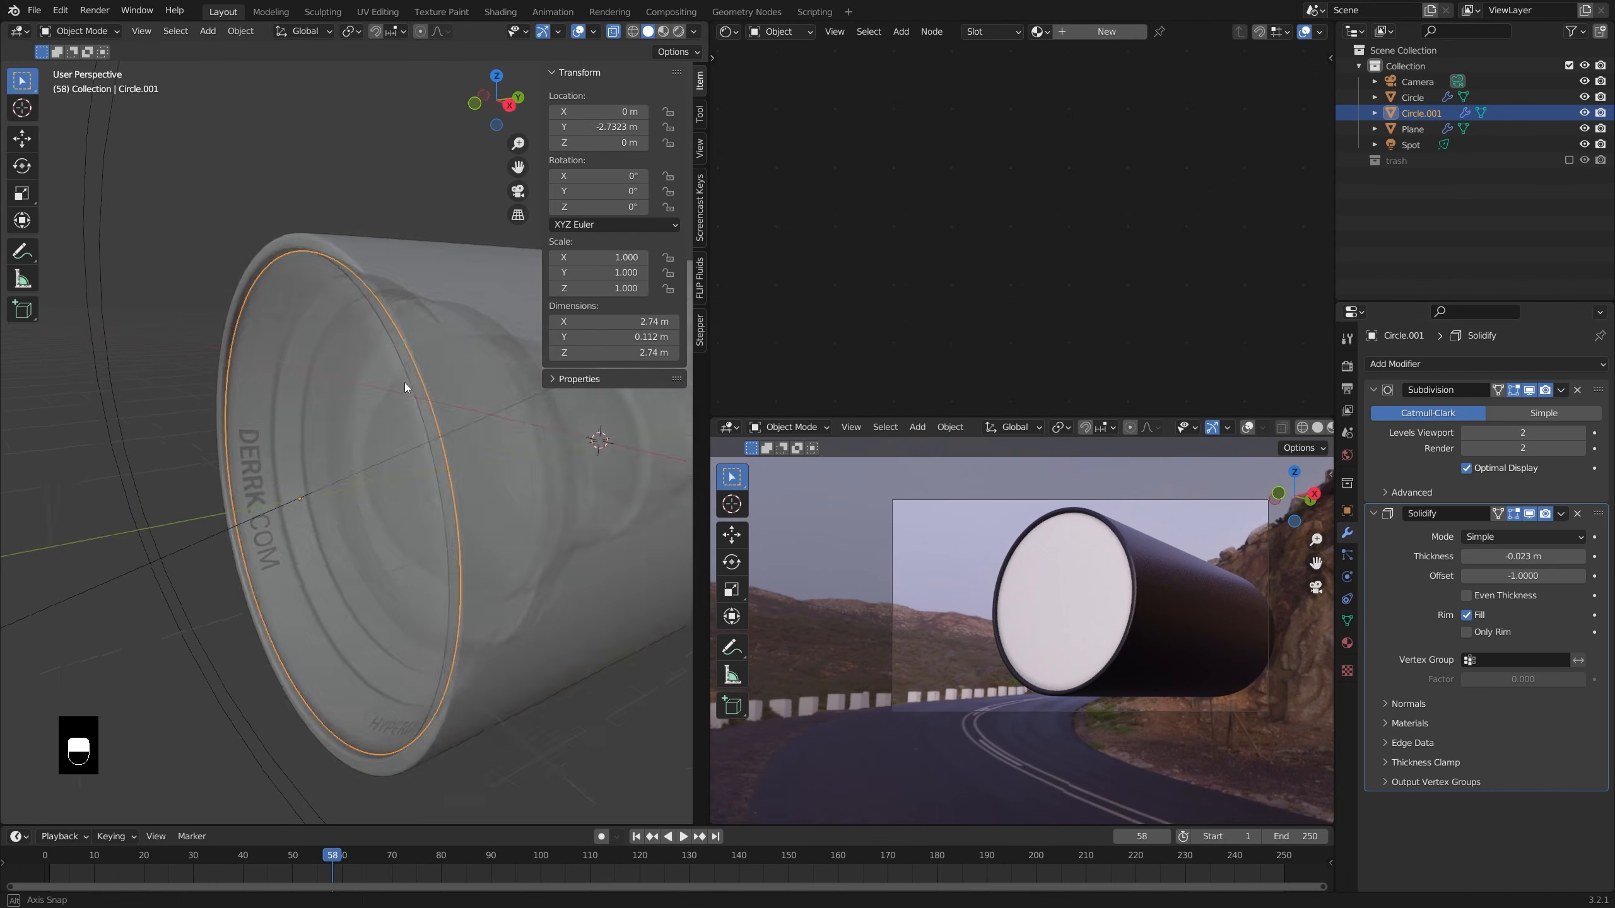
- Turn off X-ray display and enable Auto Smooth at 30° for the disc's normals
{"action": "key", "text": "alt+z"}
{"action": "key", "text": "q"}
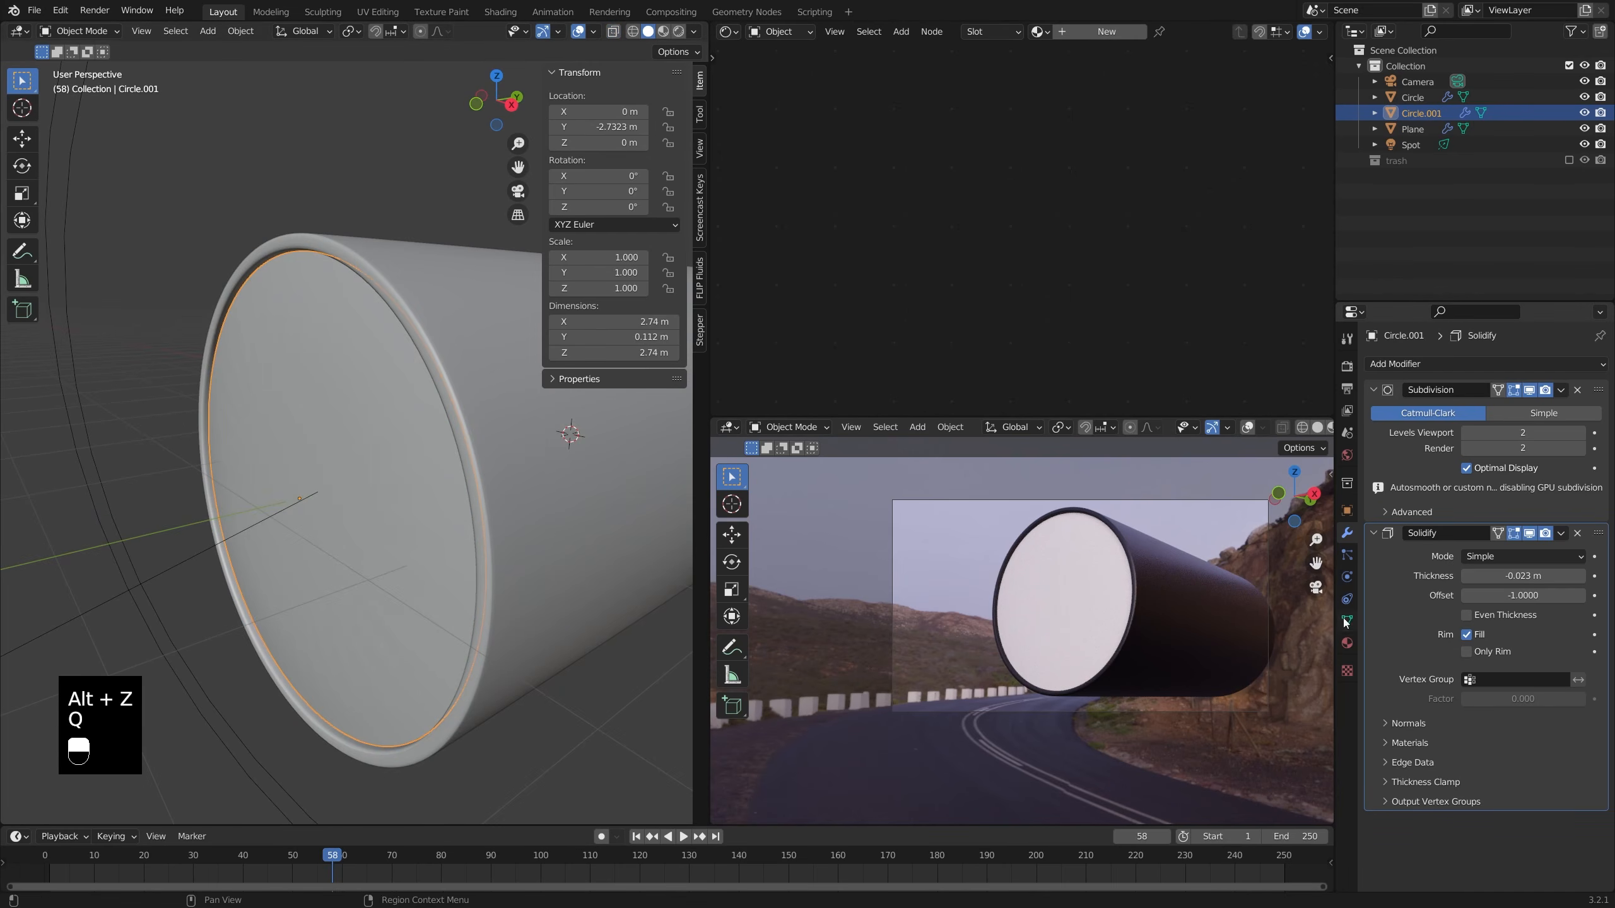
{"action": "left_click", "coordinate": [1347, 621]}
{"action": "middle_click_drag", "start_coordinate": [442, 536], "coordinate": [516, 522]}
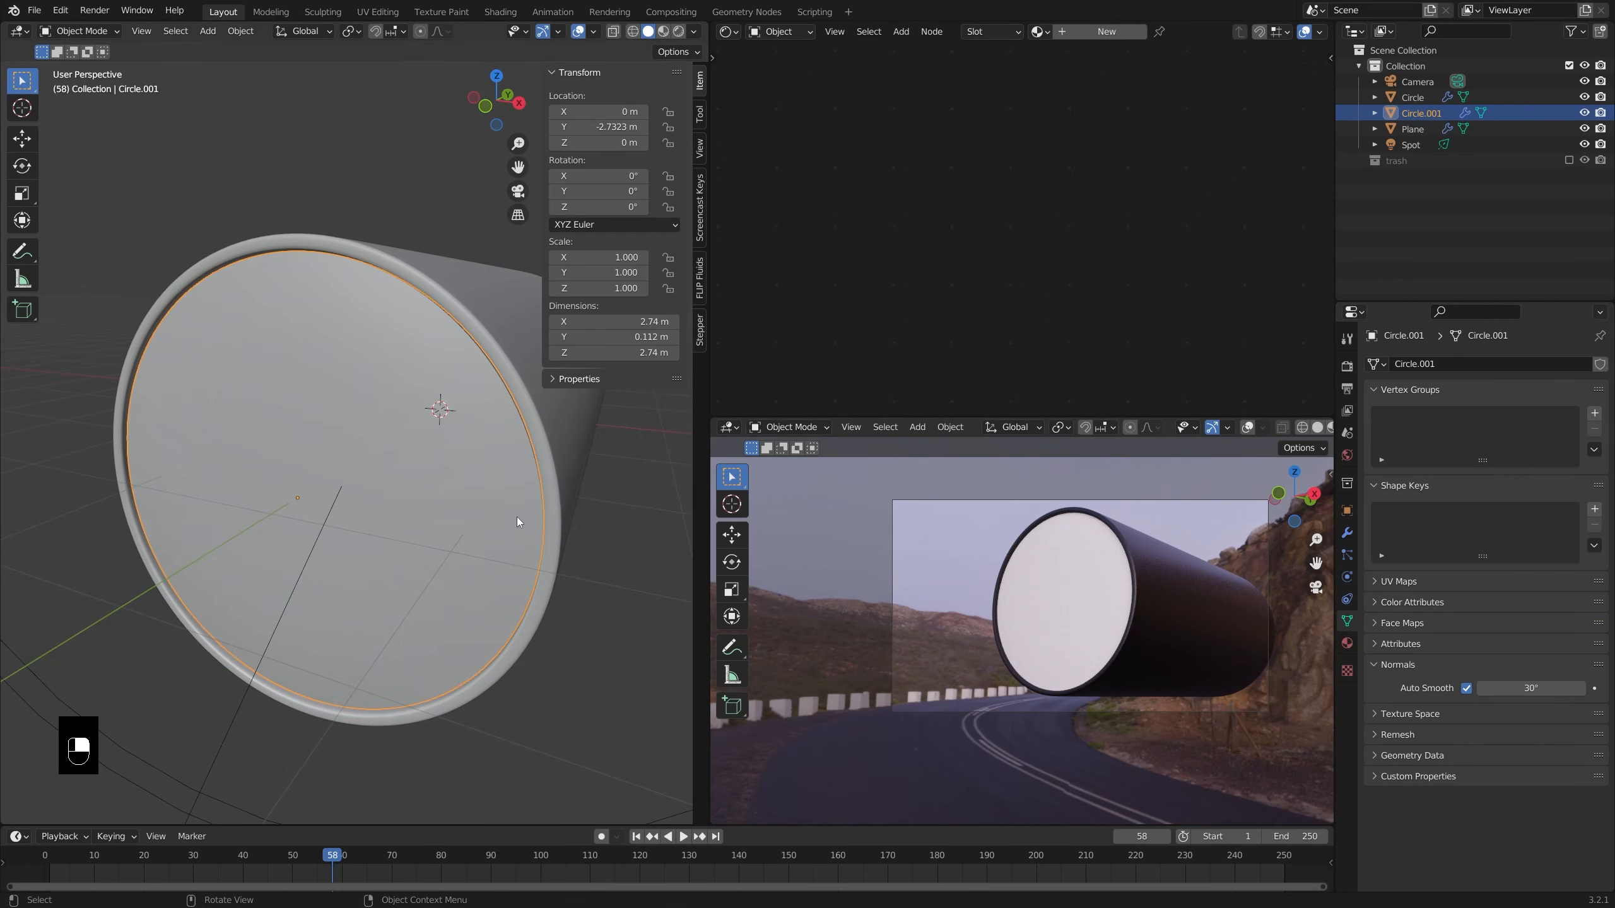
- Create a new material named LensCover on the disc
{"action": "left_click", "coordinate": [1107, 32]}
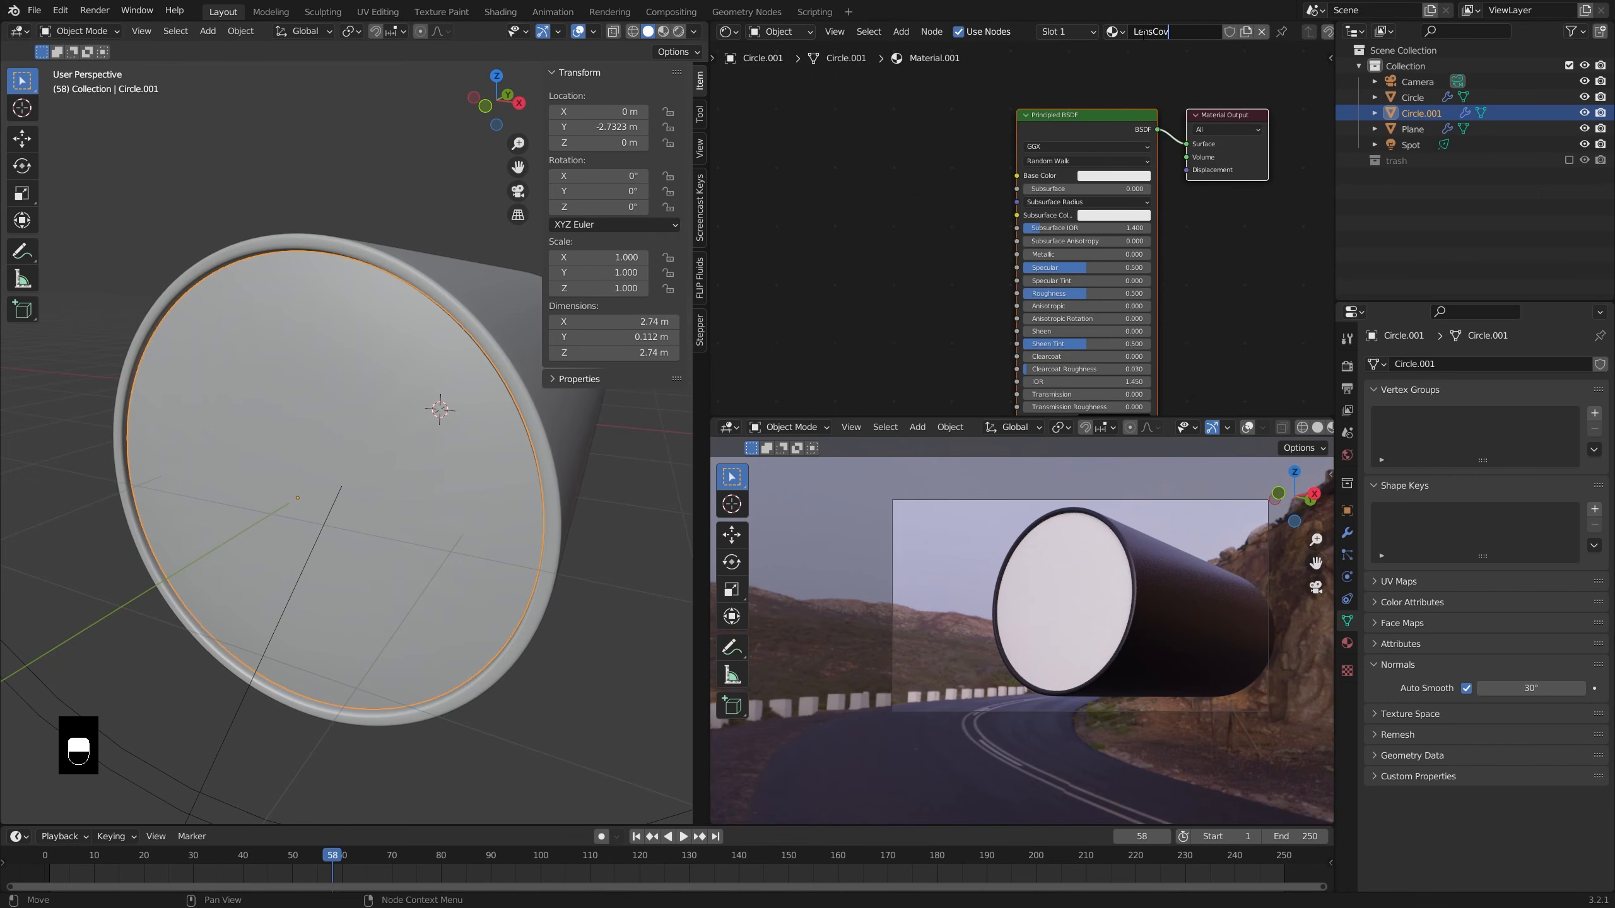
{"action": "type", "text": "er"}
{"action": "key", "text": "Return"}
- Set the LensCover Principled BSDF's transmission to 1.000 and its roughness to 0.000
{"action": "middle_click_drag", "start_coordinate": [1115, 389], "coordinate": [1086, 294]}
{"action": "left_click_drag", "start_coordinate": [1072, 301], "coordinate": [1122, 299]}
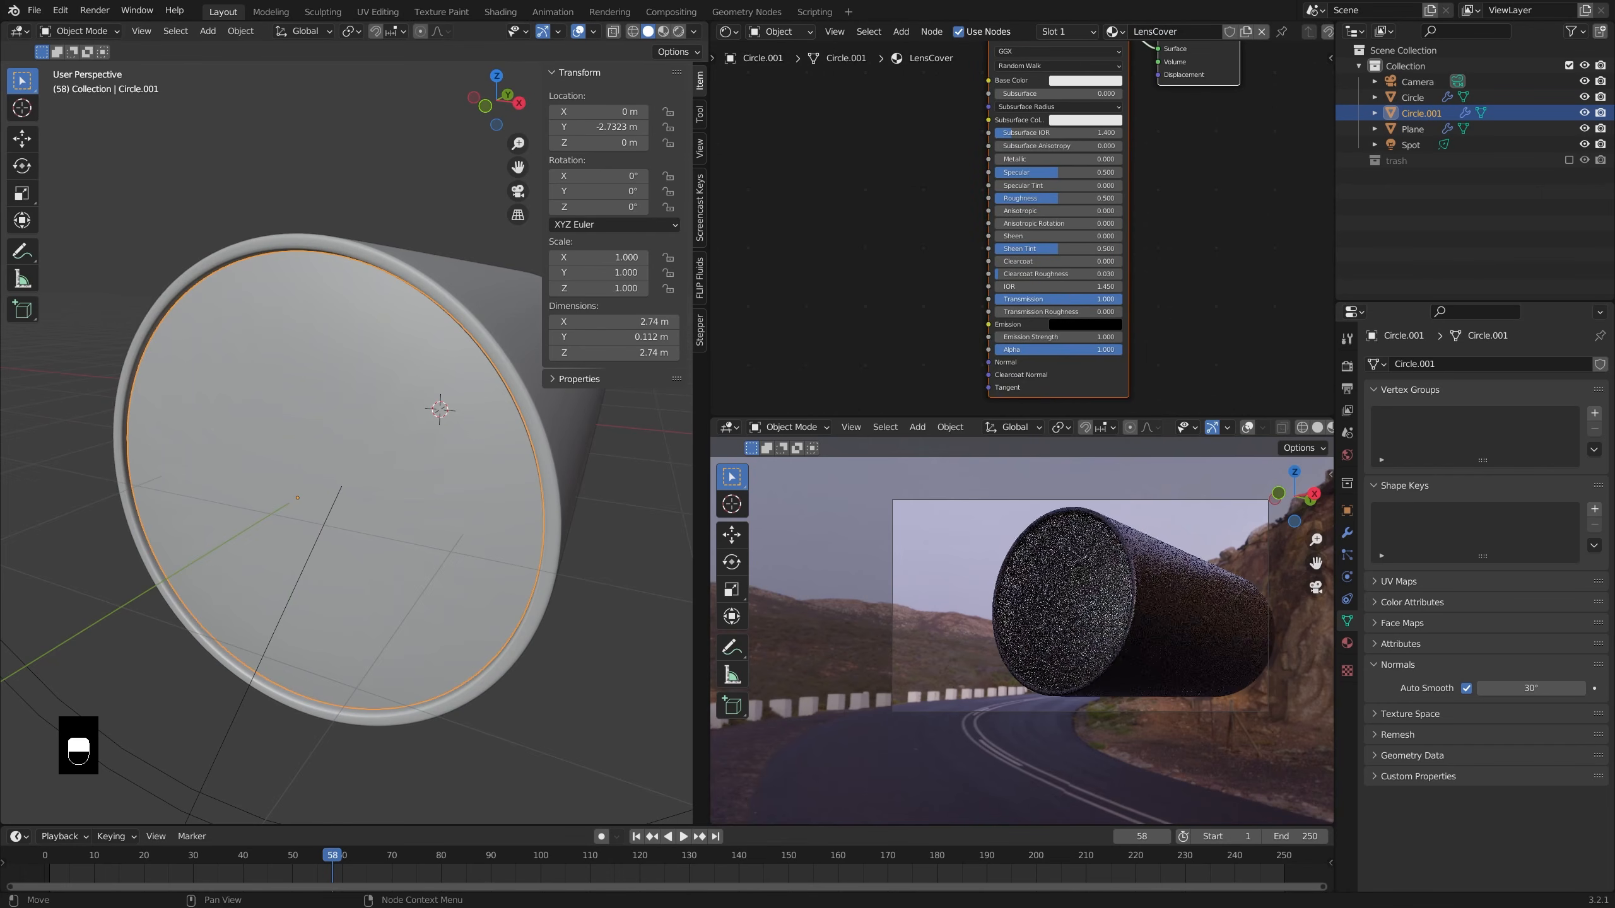
{"action": "middle_click_drag", "start_coordinate": [1081, 223], "coordinate": [1077, 271]}
{"action": "left_click_drag", "start_coordinate": [1077, 245], "coordinate": [1004, 245]}
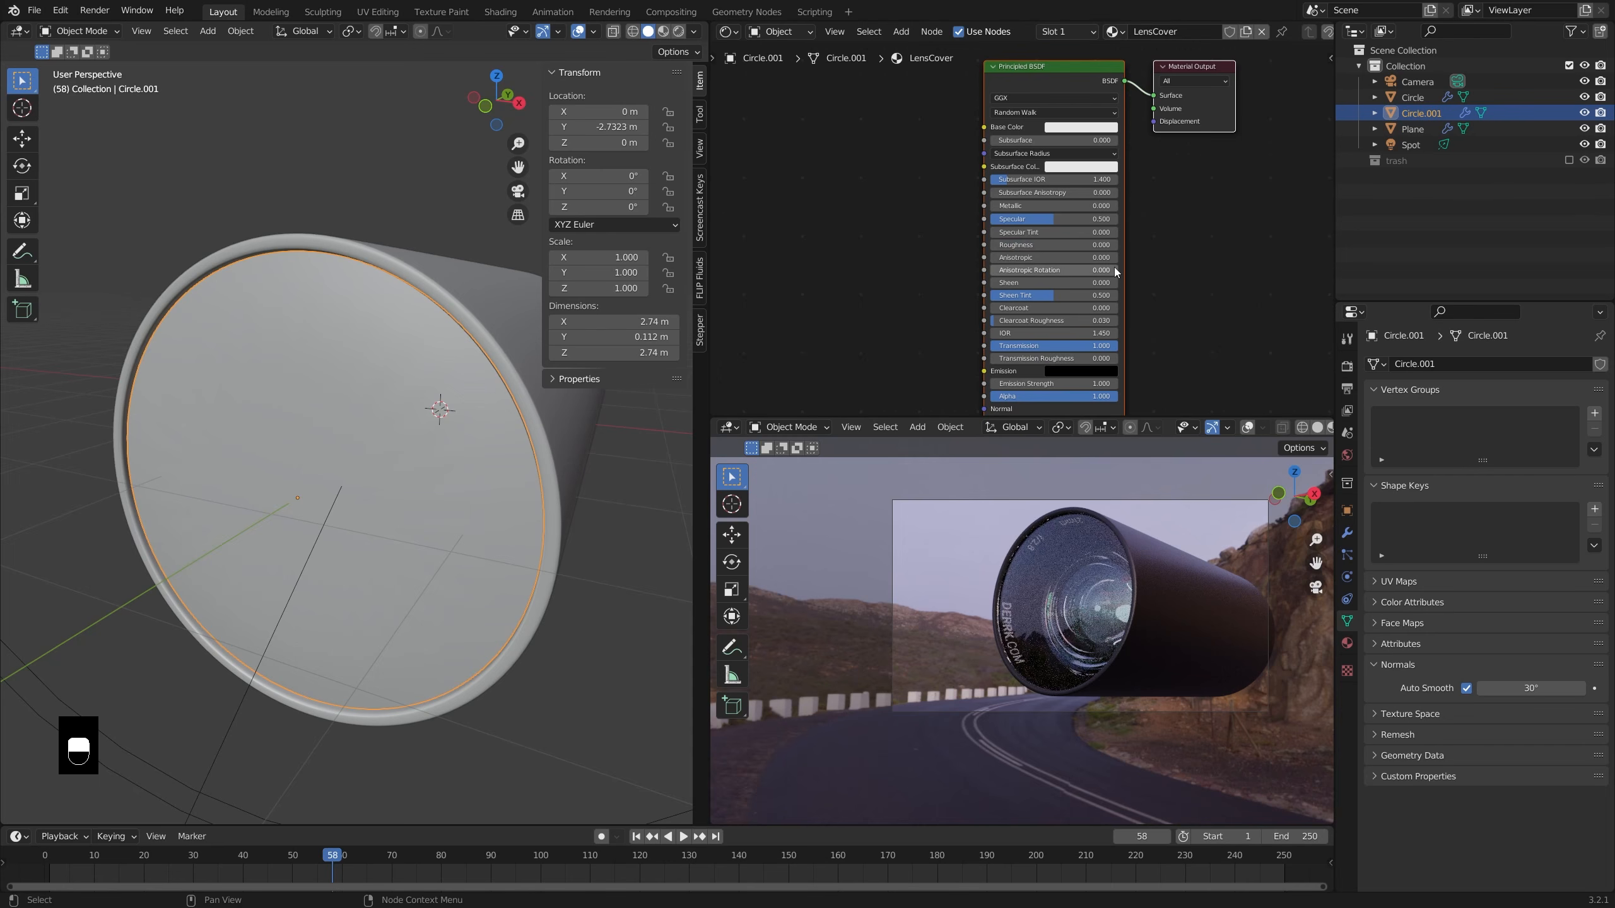
- Brighten the LensCover base color to pure white
{"action": "middle_click_drag", "start_coordinate": [1115, 273], "coordinate": [1107, 237]}
{"action": "scroll", "coordinate": [1063, 165], "scroll_direction": "up", "scroll_amount": 2}
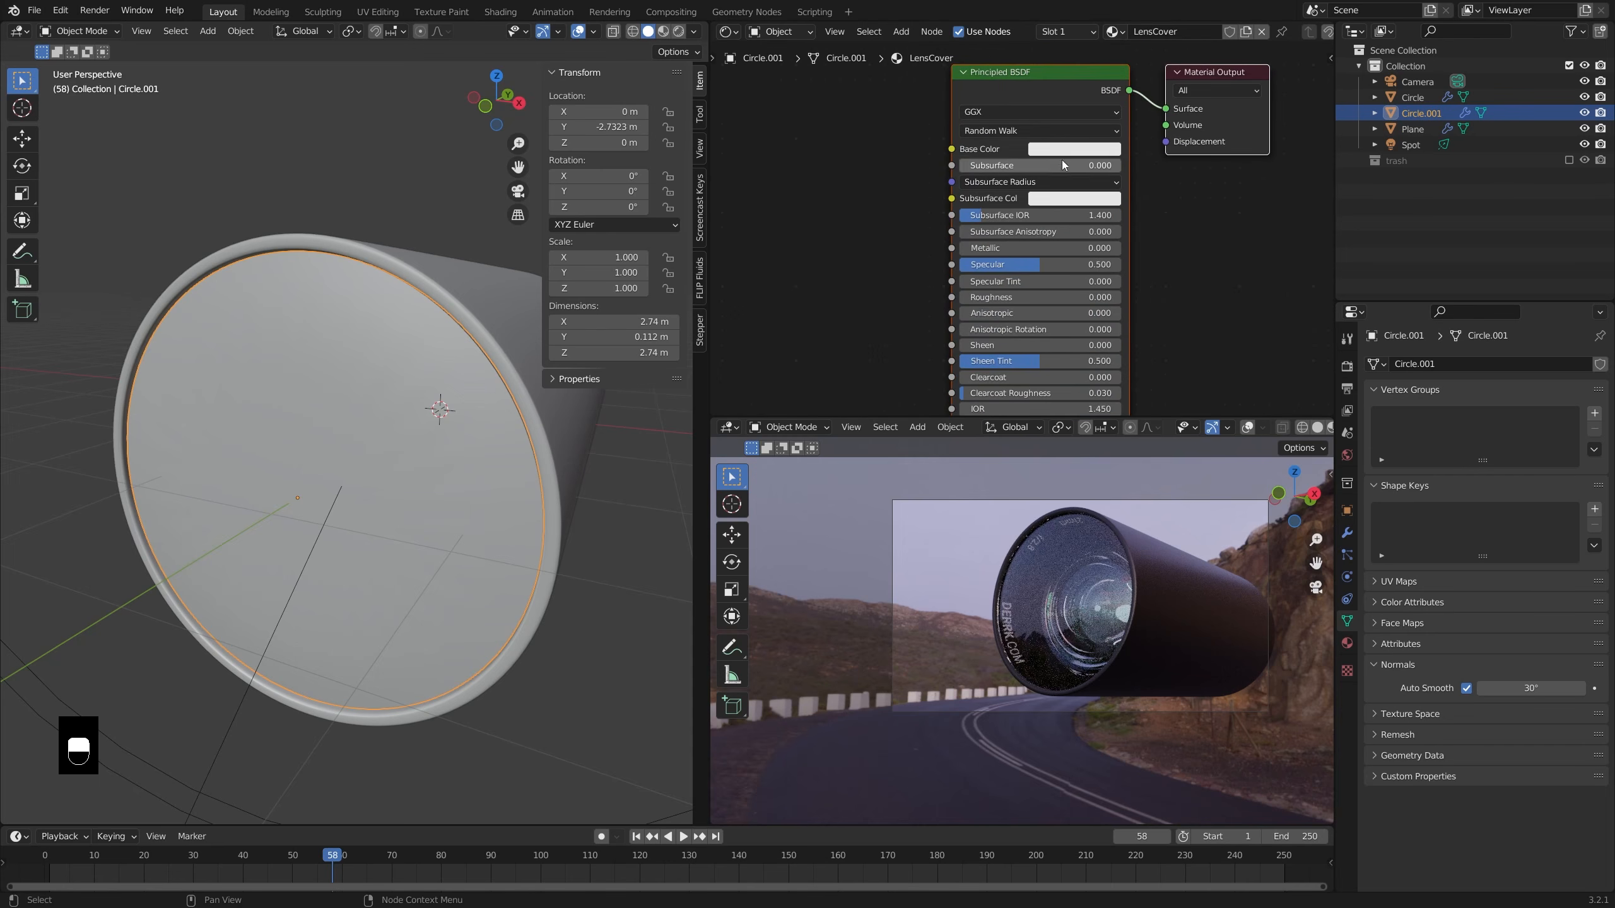
{"action": "scroll", "coordinate": [1178, 552], "scroll_direction": "up", "scroll_amount": 4}
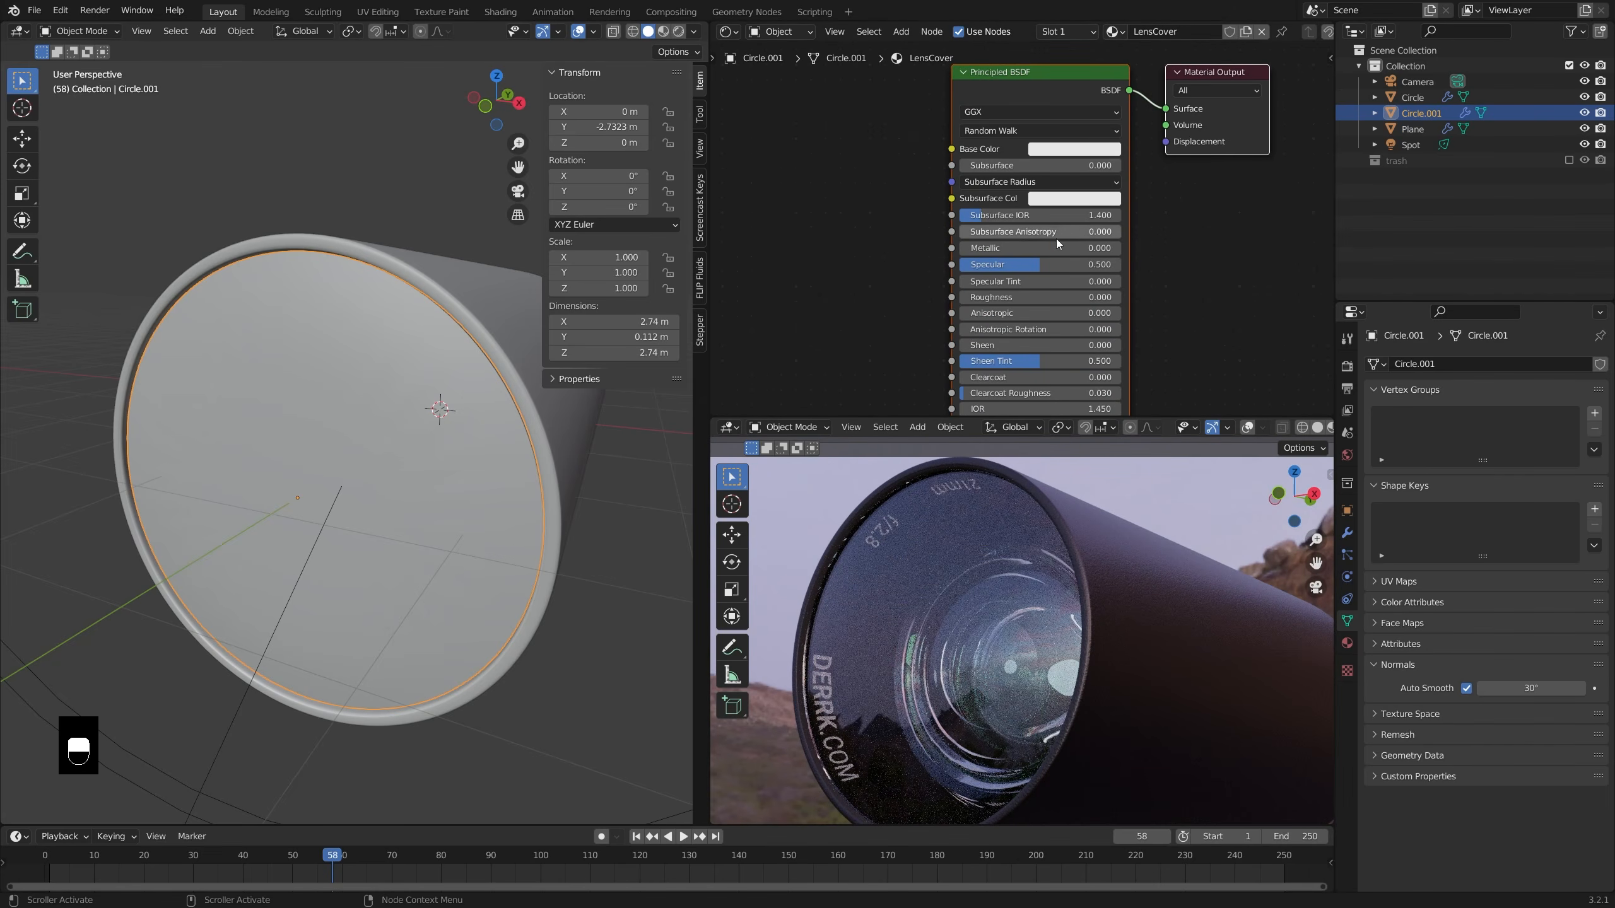
{"action": "left_click", "coordinate": [1075, 150]}
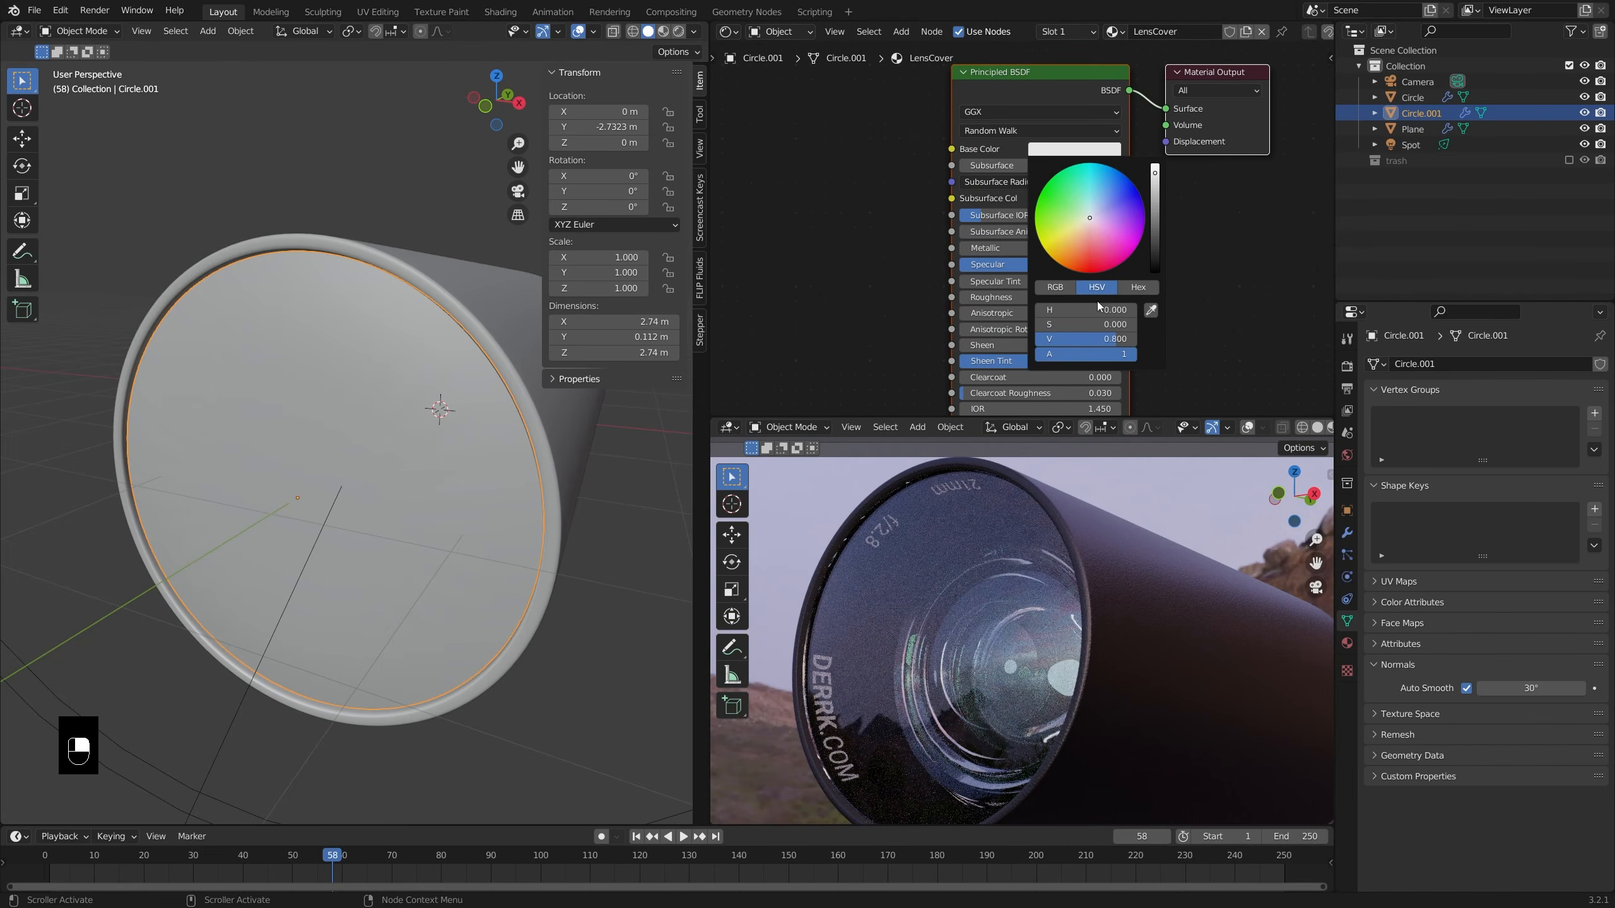
{"action": "left_click_drag", "start_coordinate": [1101, 342], "coordinate": [1137, 341]}
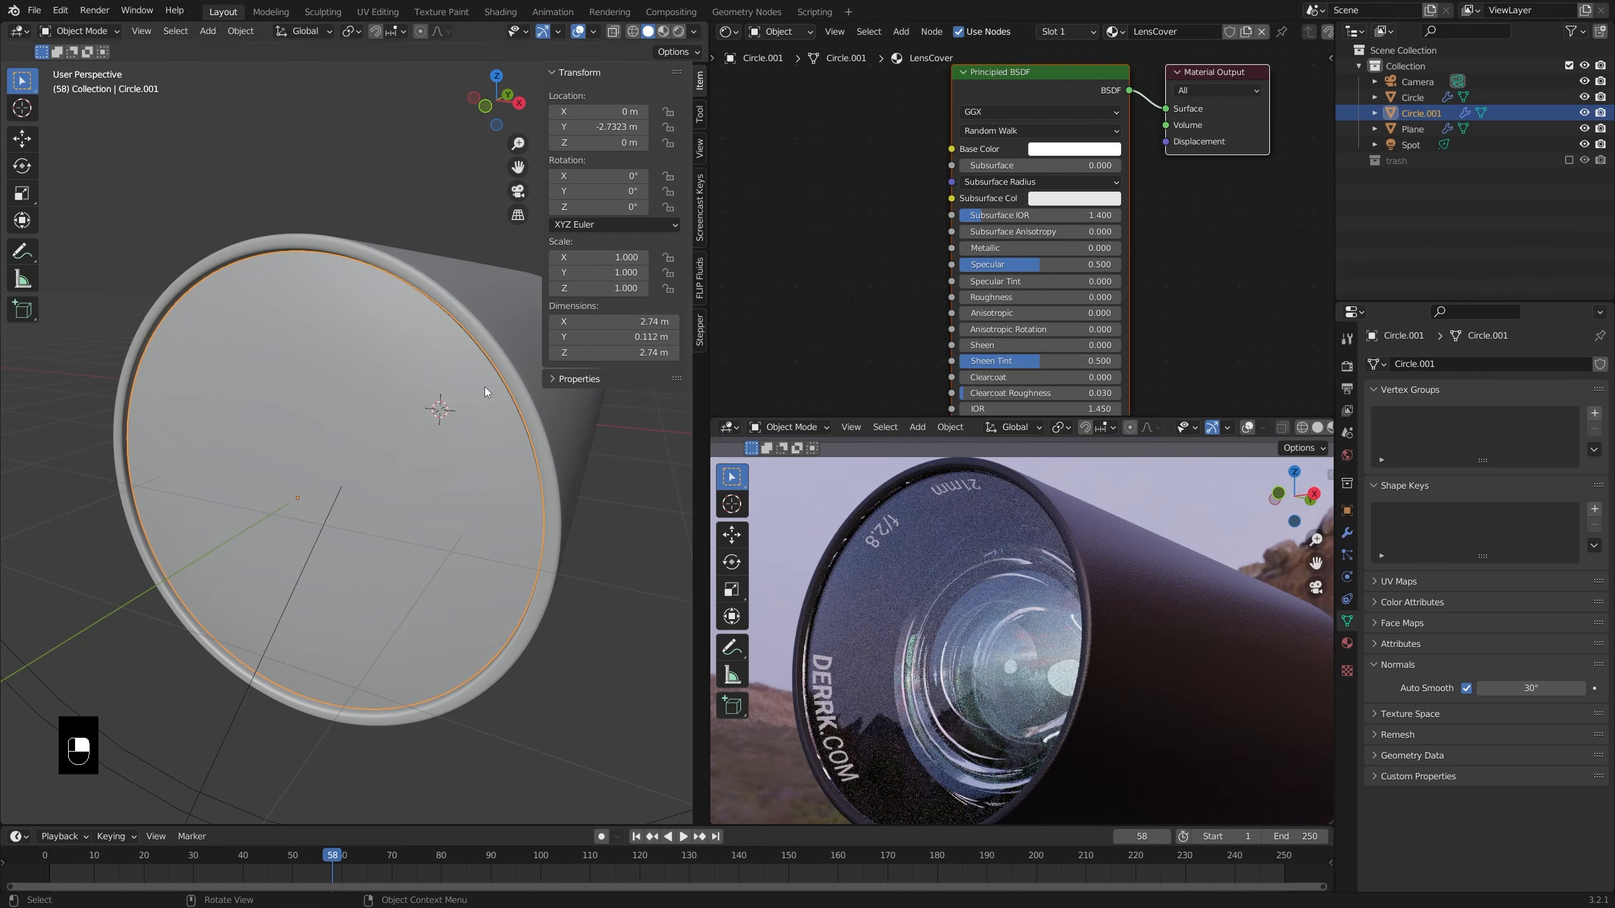
- Check the glass cover in the rendered view and set its Subdivision viewport and render levels to 4
{"action": "middle_click_drag", "start_coordinate": [855, 595], "coordinate": [926, 616]}
{"action": "scroll", "coordinate": [956, 613], "scroll_direction": "up", "scroll_amount": 4}
{"action": "scroll", "coordinate": [1031, 654], "scroll_direction": "up", "scroll_amount": 1}
{"action": "middle_click_drag", "start_coordinate": [1040, 660], "coordinate": [1014, 636]}
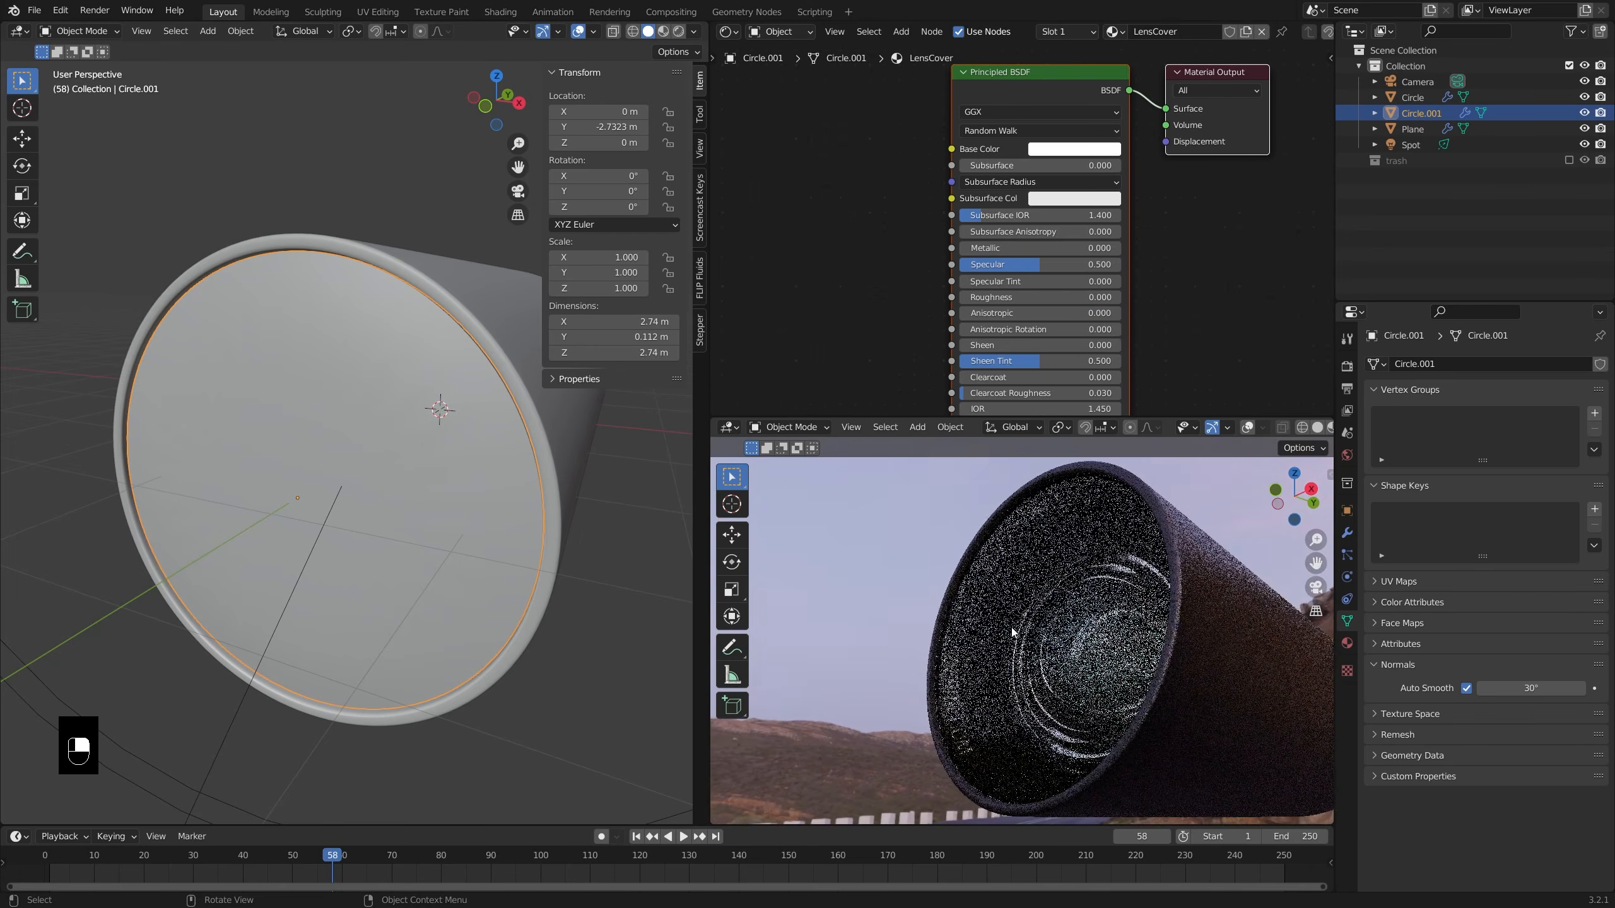
{"action": "middle_click_drag", "start_coordinate": [1054, 745], "coordinate": [1106, 700]}
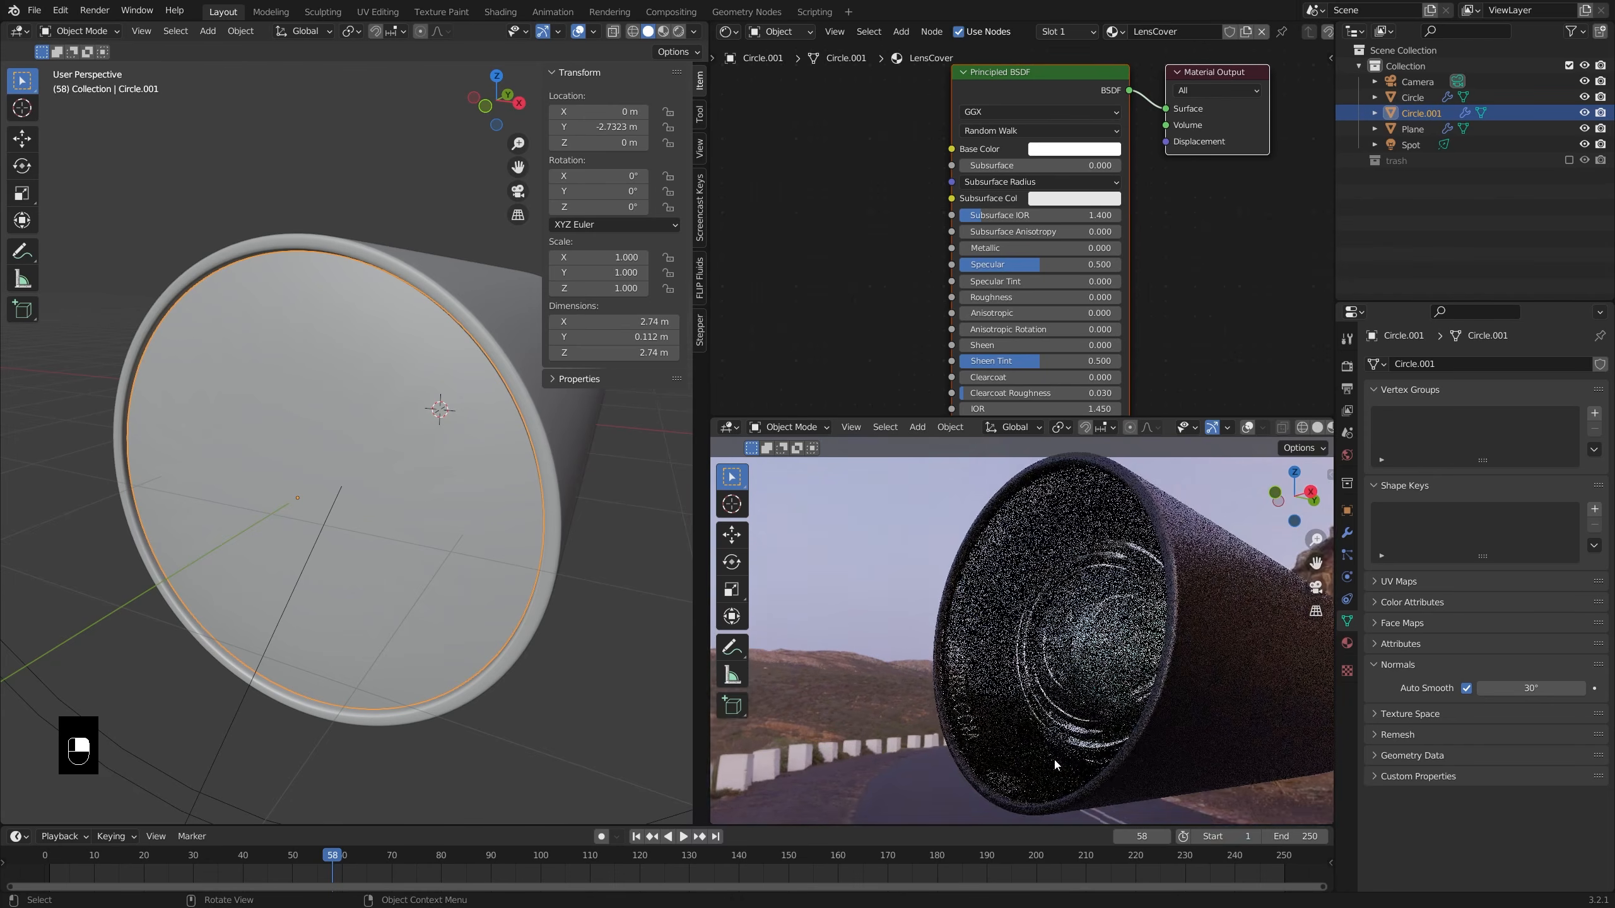
{"action": "left_click", "coordinate": [1347, 534]}
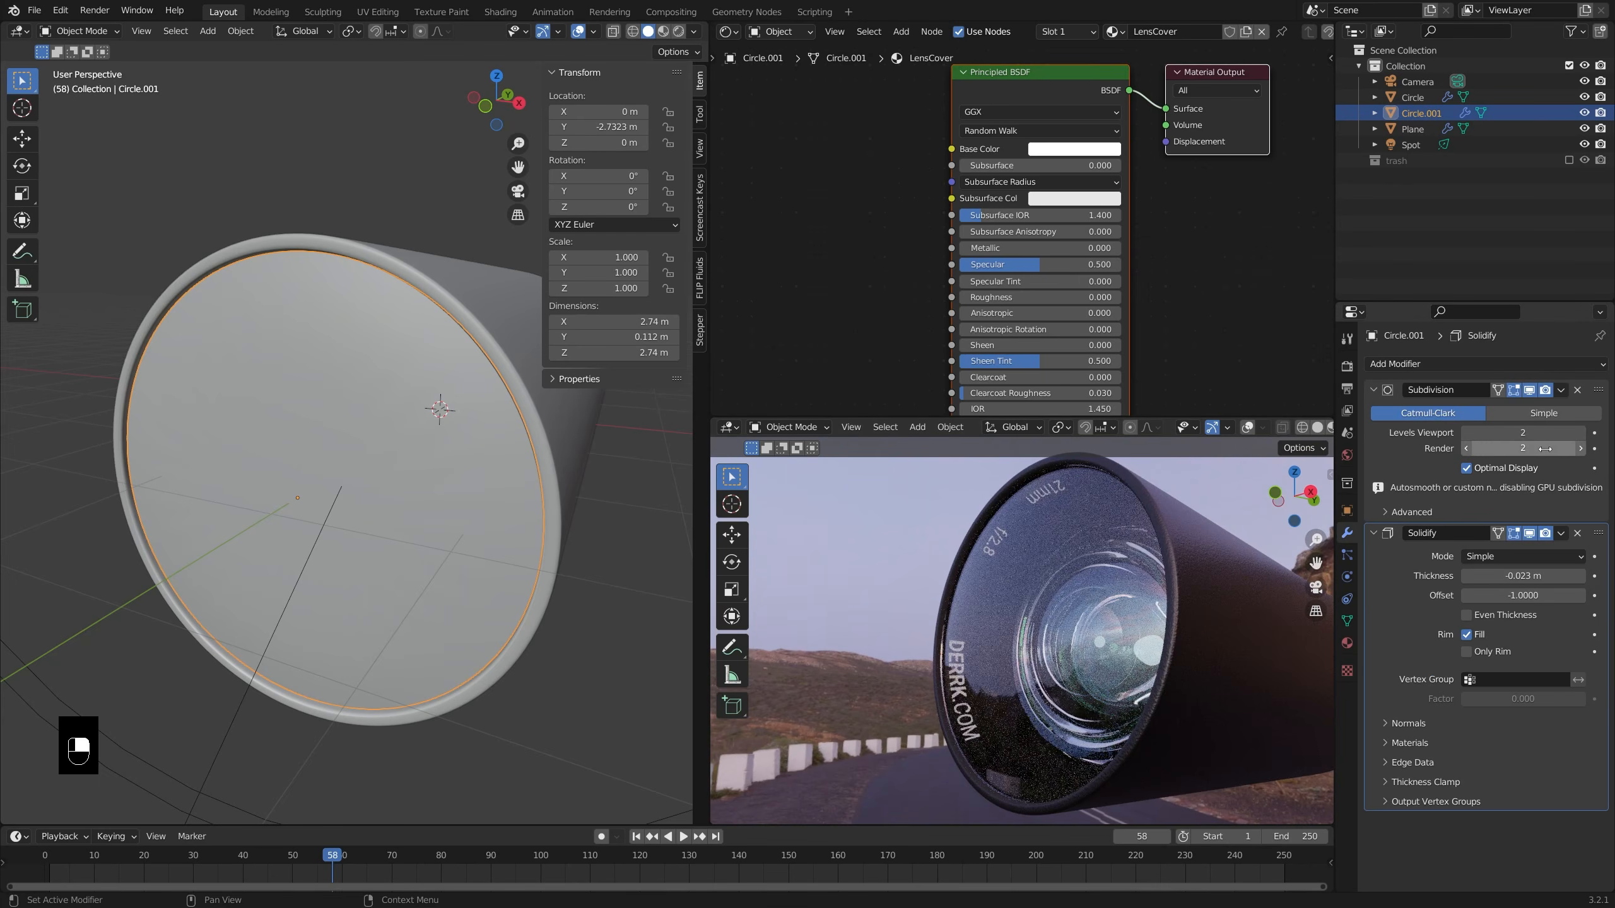
{"action": "left_click", "coordinate": [1581, 433]}
{"action": "left_click", "coordinate": [1581, 449]}
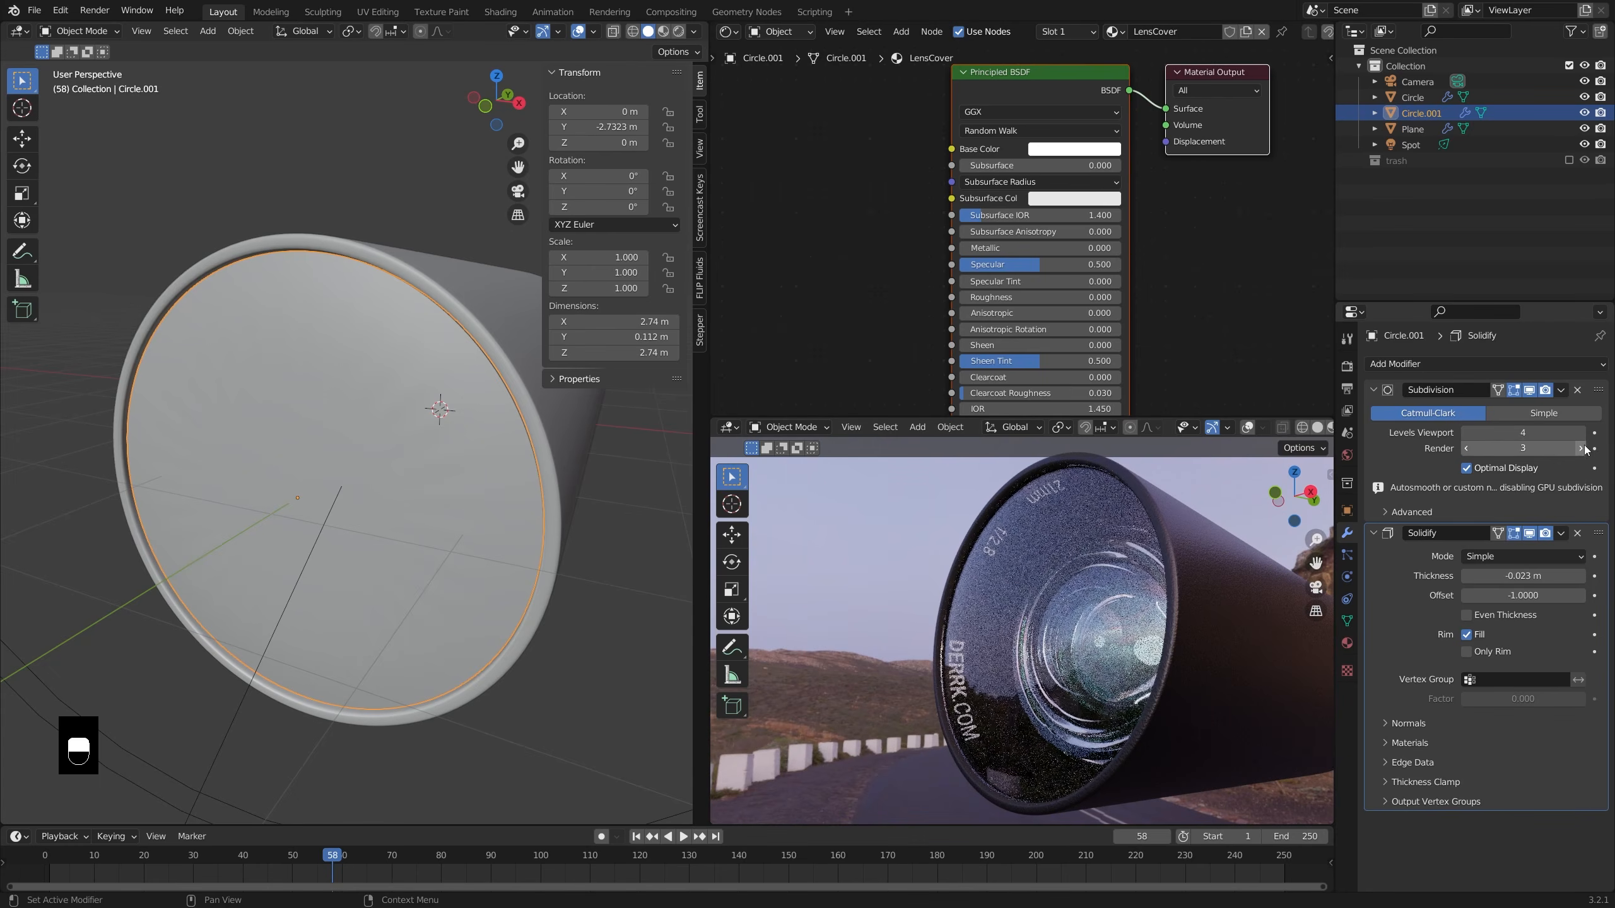
{"action": "mouse_move", "coordinate": [445, 579]}
{"action": "middle_mouse_down"}
{"action": "mouse_move", "coordinate": [473, 588]}
{"action": "mouse_move", "coordinate": [453, 579]}
{"action": "middle_mouse_up"}
{"action": "scroll", "coordinate": [407, 560], "scroll_direction": "down", "scroll_amount": 1}
{"action": "key", "text": "z"}
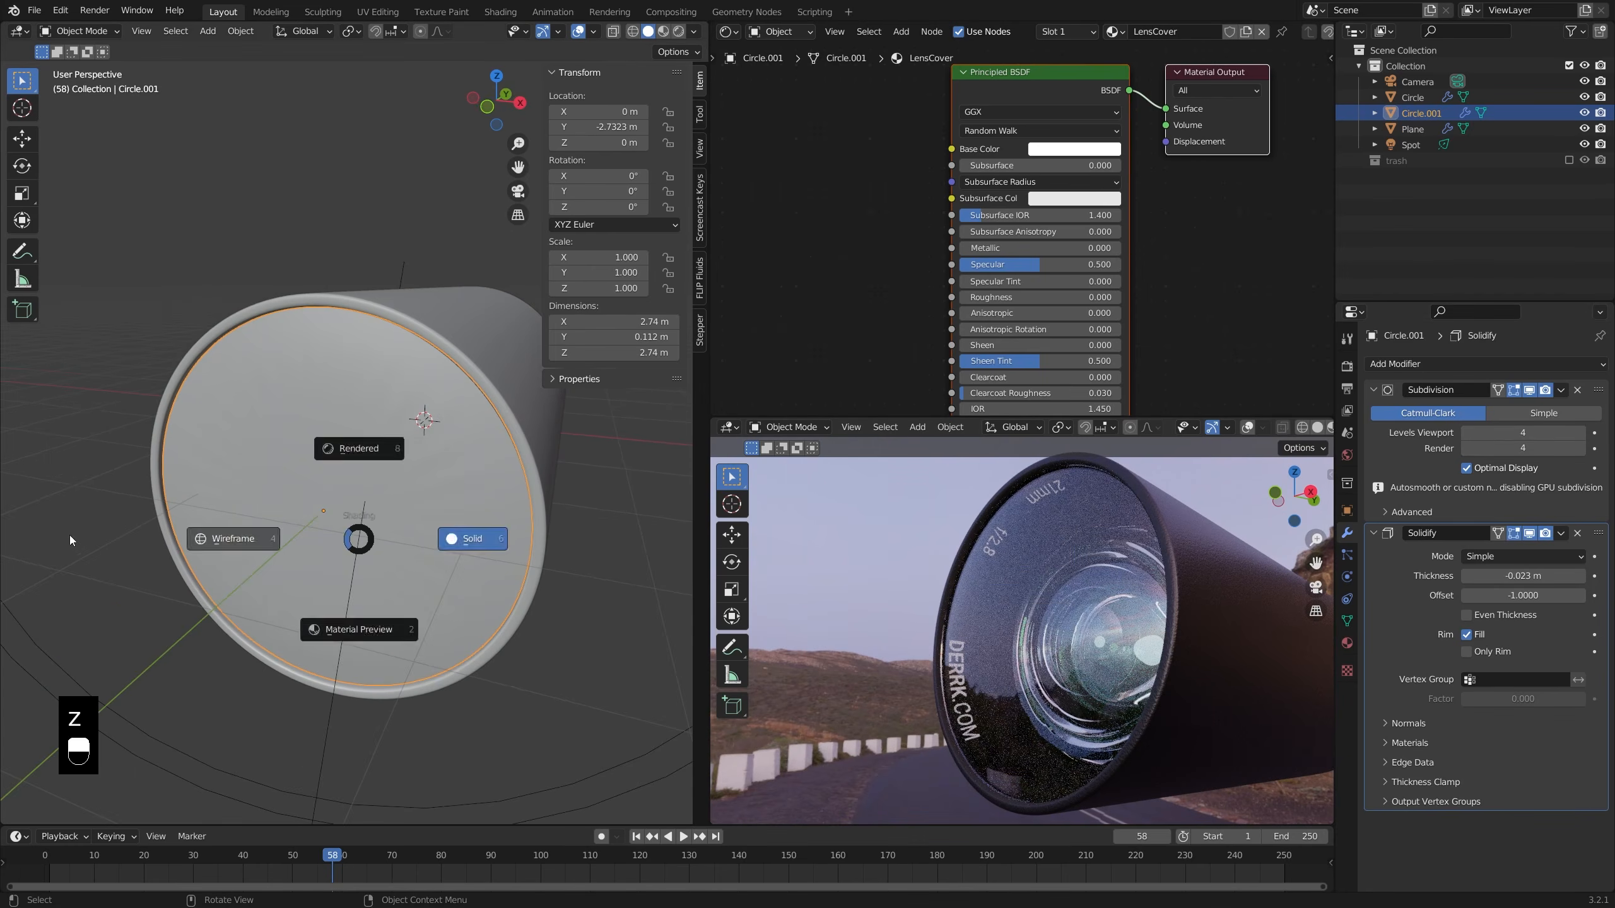
{"action": "key", "text": "z"}
{"action": "middle_click_drag", "start_coordinate": [586, 512], "coordinate": [457, 479]}
- Inset the cover disc's center face again to form a smaller round face in the middle
{"action": "key", "text": "Tab"}
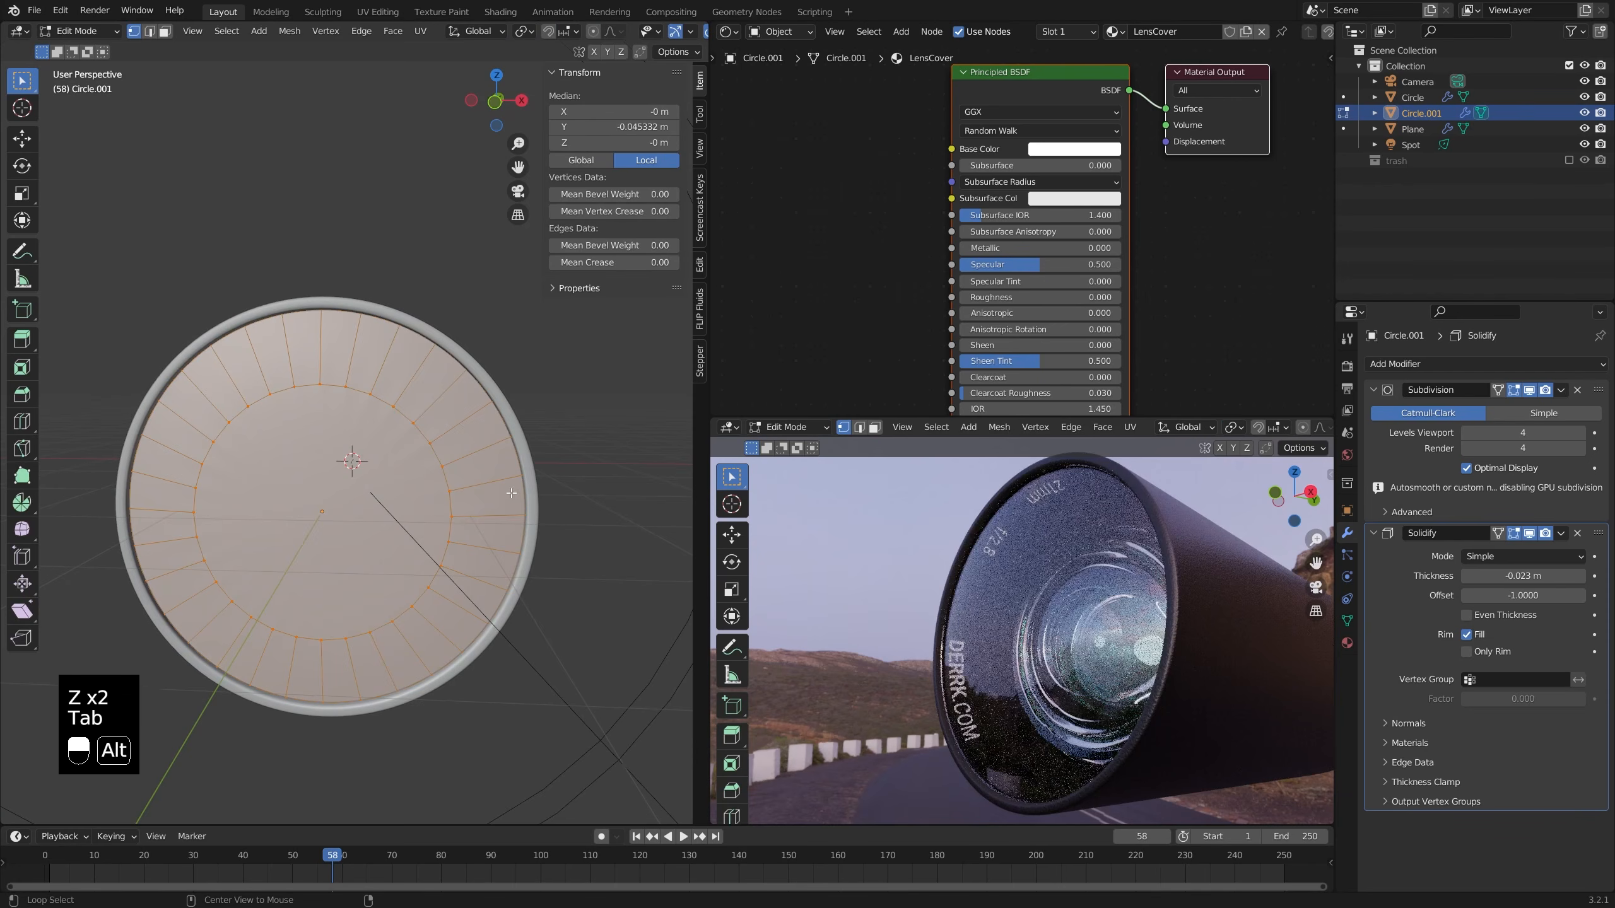
{"action": "key", "text": "alt+z"}
{"action": "key", "text": "alt+z"}
{"action": "key", "text": "3"}
{"action": "middle_click_drag", "start_coordinate": [351, 512], "coordinate": [507, 490]}
{"action": "key", "text": "space"}
{"action": "key", "text": "alt+z"}
{"action": "key", "text": "alt+z"}
{"action": "key", "text": "i"}
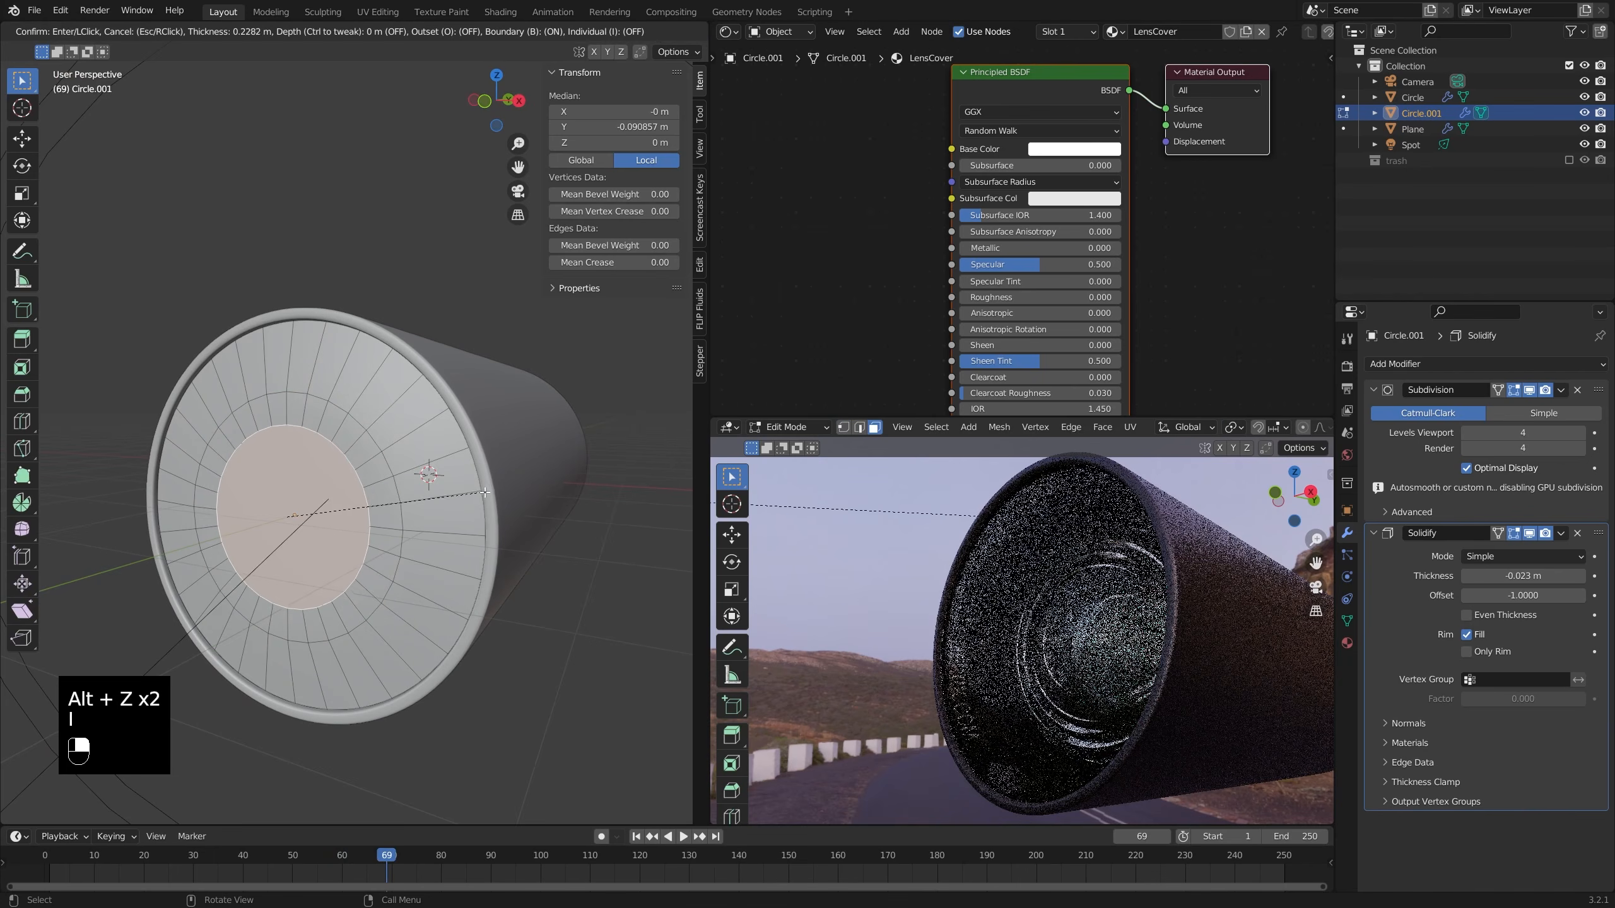
{"action": "left_click", "coordinate": [451, 504]}
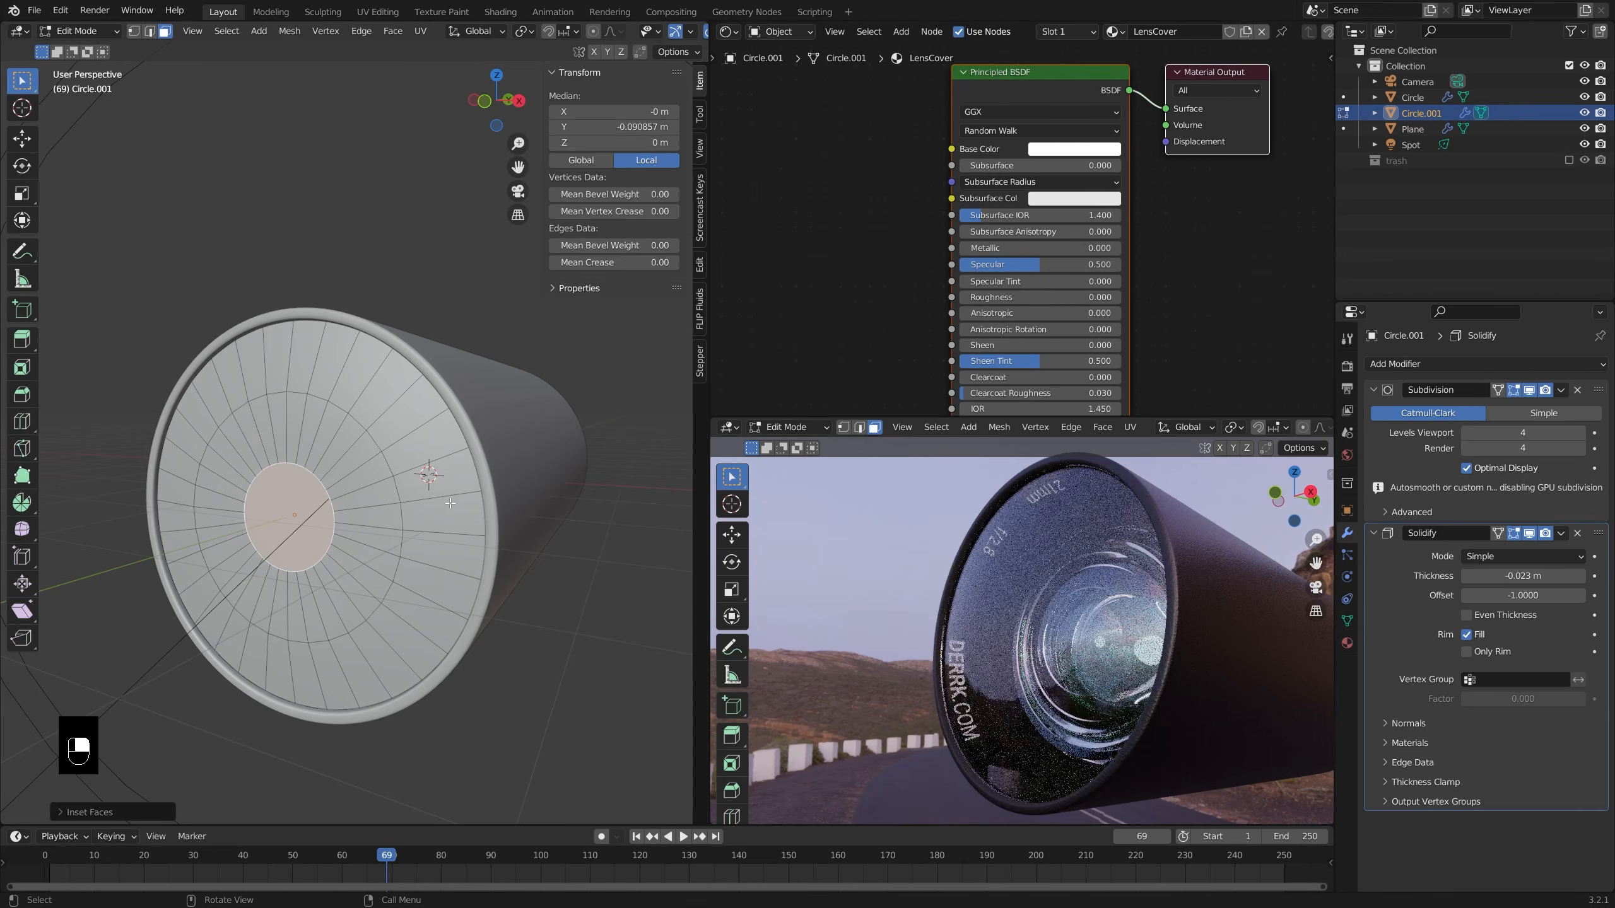
- Move the small center face outward about 0.026 m along the Y axis in side view, and return to Object Mode without X-ray
{"action": "key", "text": "KP_3"}
{"action": "key", "text": "alt+z"}
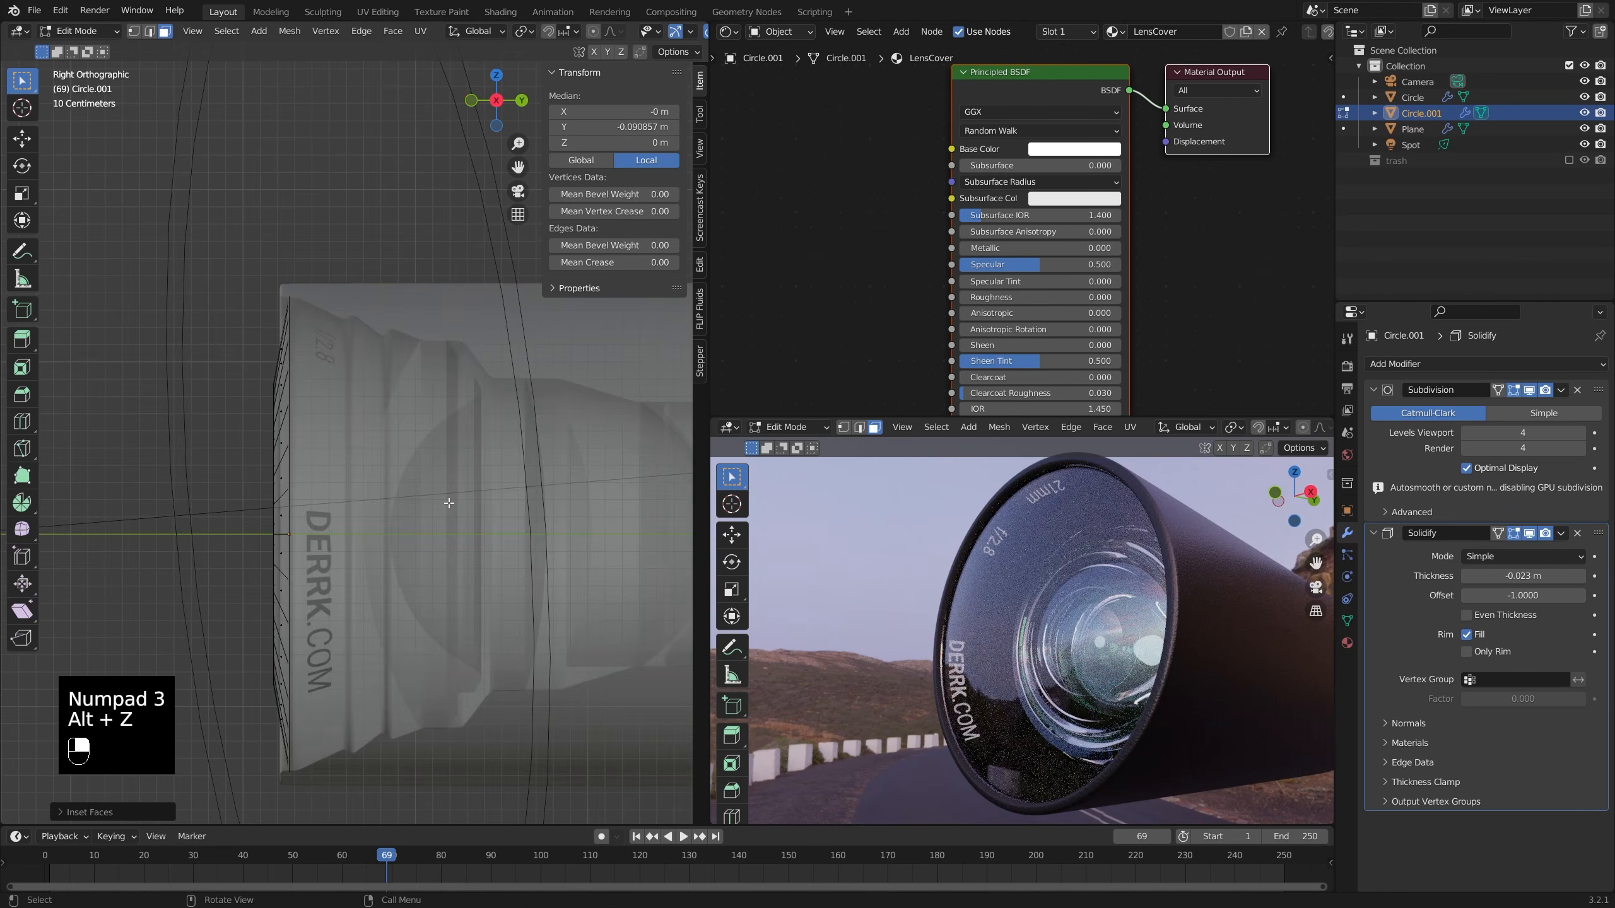
{"action": "key", "text": "g"}
{"action": "key", "text": "y"}
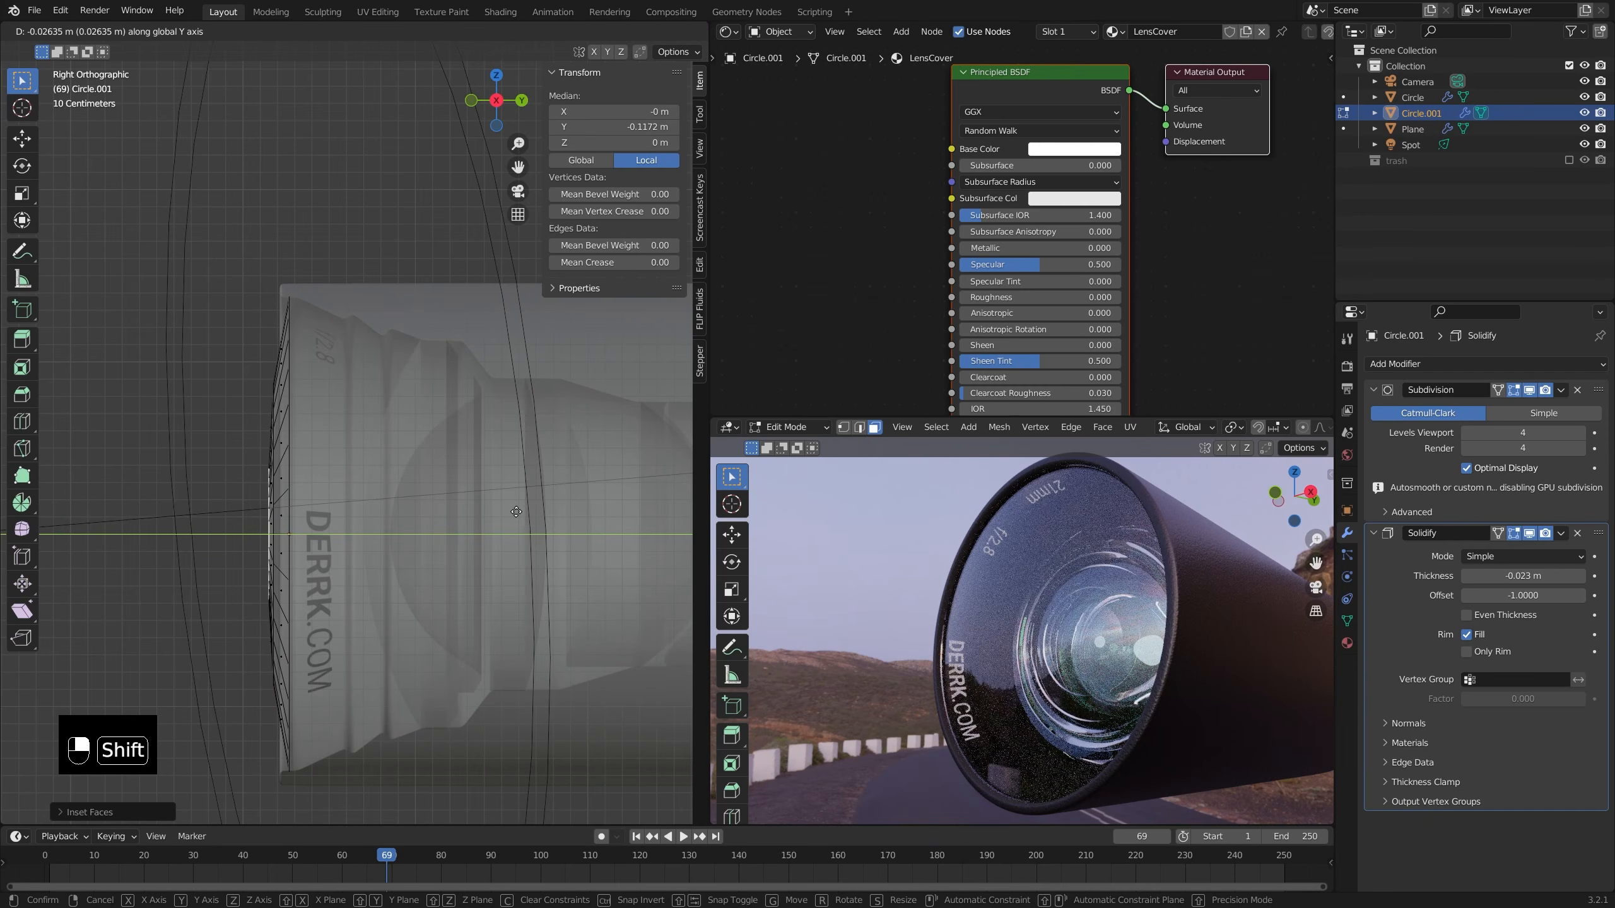
{"action": "left_click", "coordinate": [515, 511]}
{"action": "key", "text": "Tab"}
{"action": "middle_click_drag", "start_coordinate": [515, 512], "coordinate": [482, 490]}
{"action": "key", "text": "alt+z"}
{"action": "middle_click_drag", "start_coordinate": [1053, 620], "coordinate": [991, 642]}
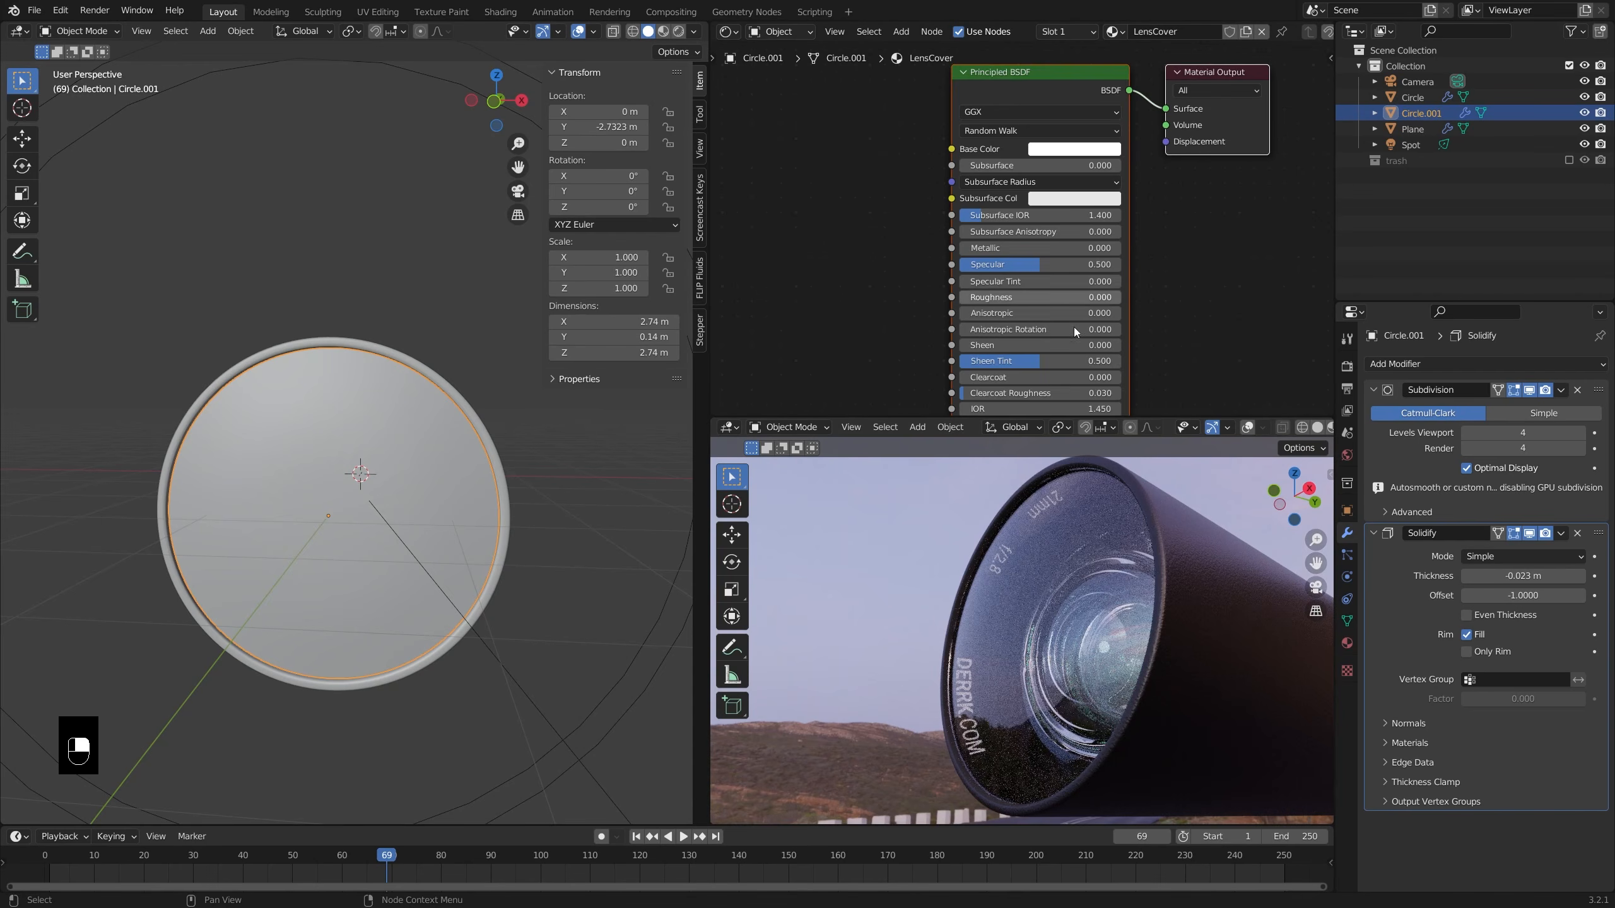
- Set the LensCover material's IOR to 1.100 and check the glass from several angles and through the camera
{"action": "scroll", "coordinate": [1075, 330], "scroll_direction": "down", "scroll_amount": 5}
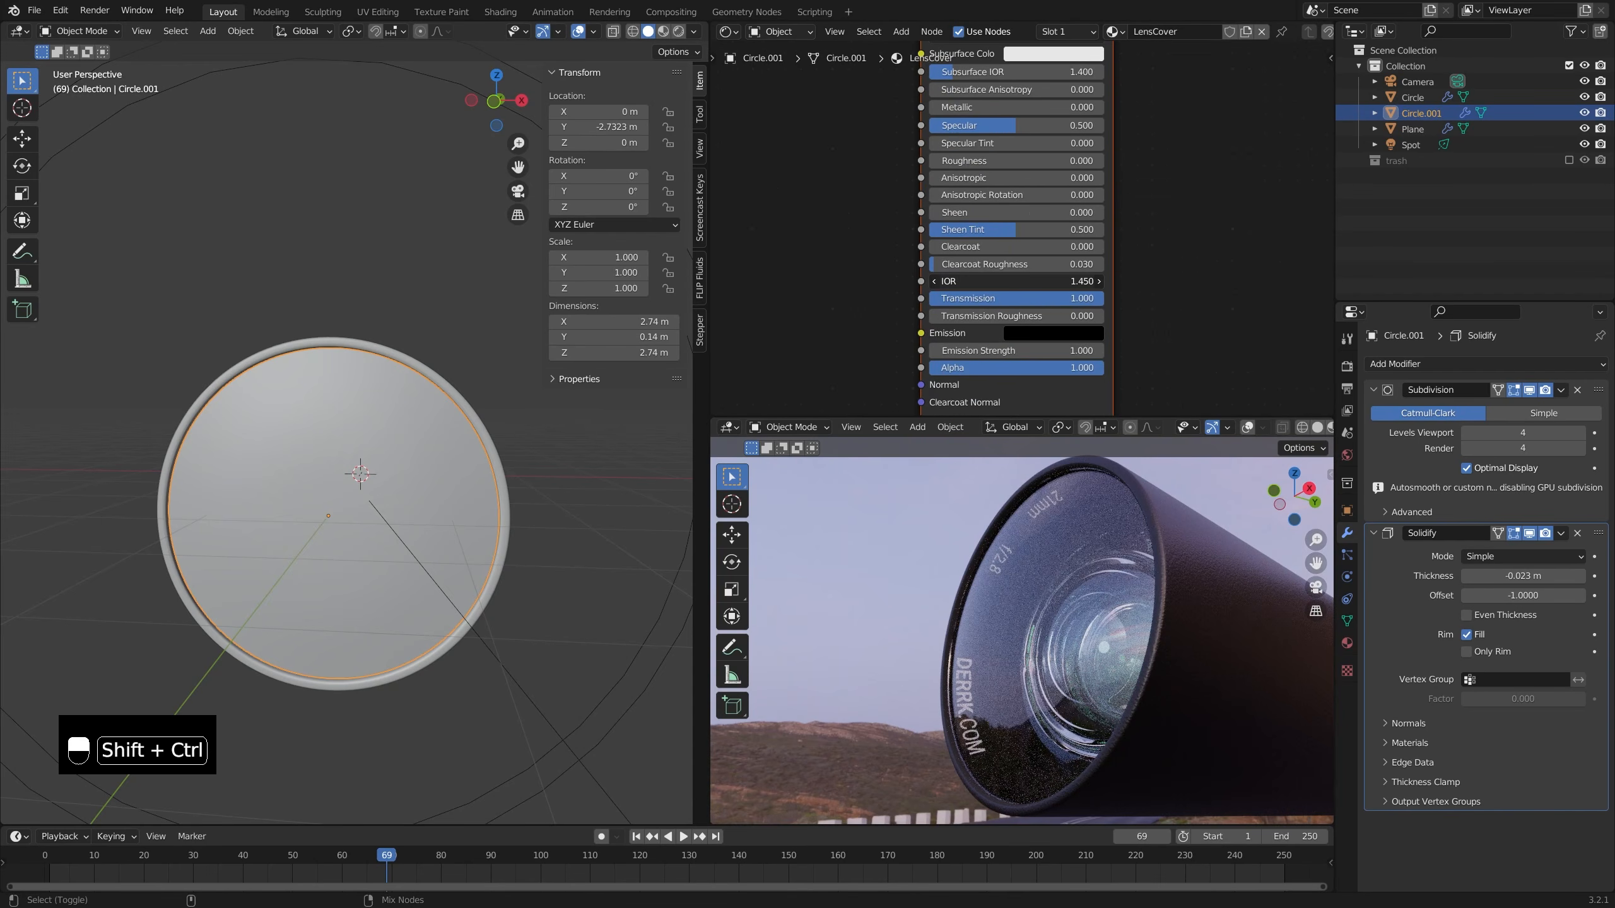
{"action": "left_click_drag", "start_coordinate": [1018, 281], "coordinate": [976, 281], "text": "ctrl+shift"}
{"action": "middle_click_drag", "start_coordinate": [1138, 623], "coordinate": [1330, 596]}
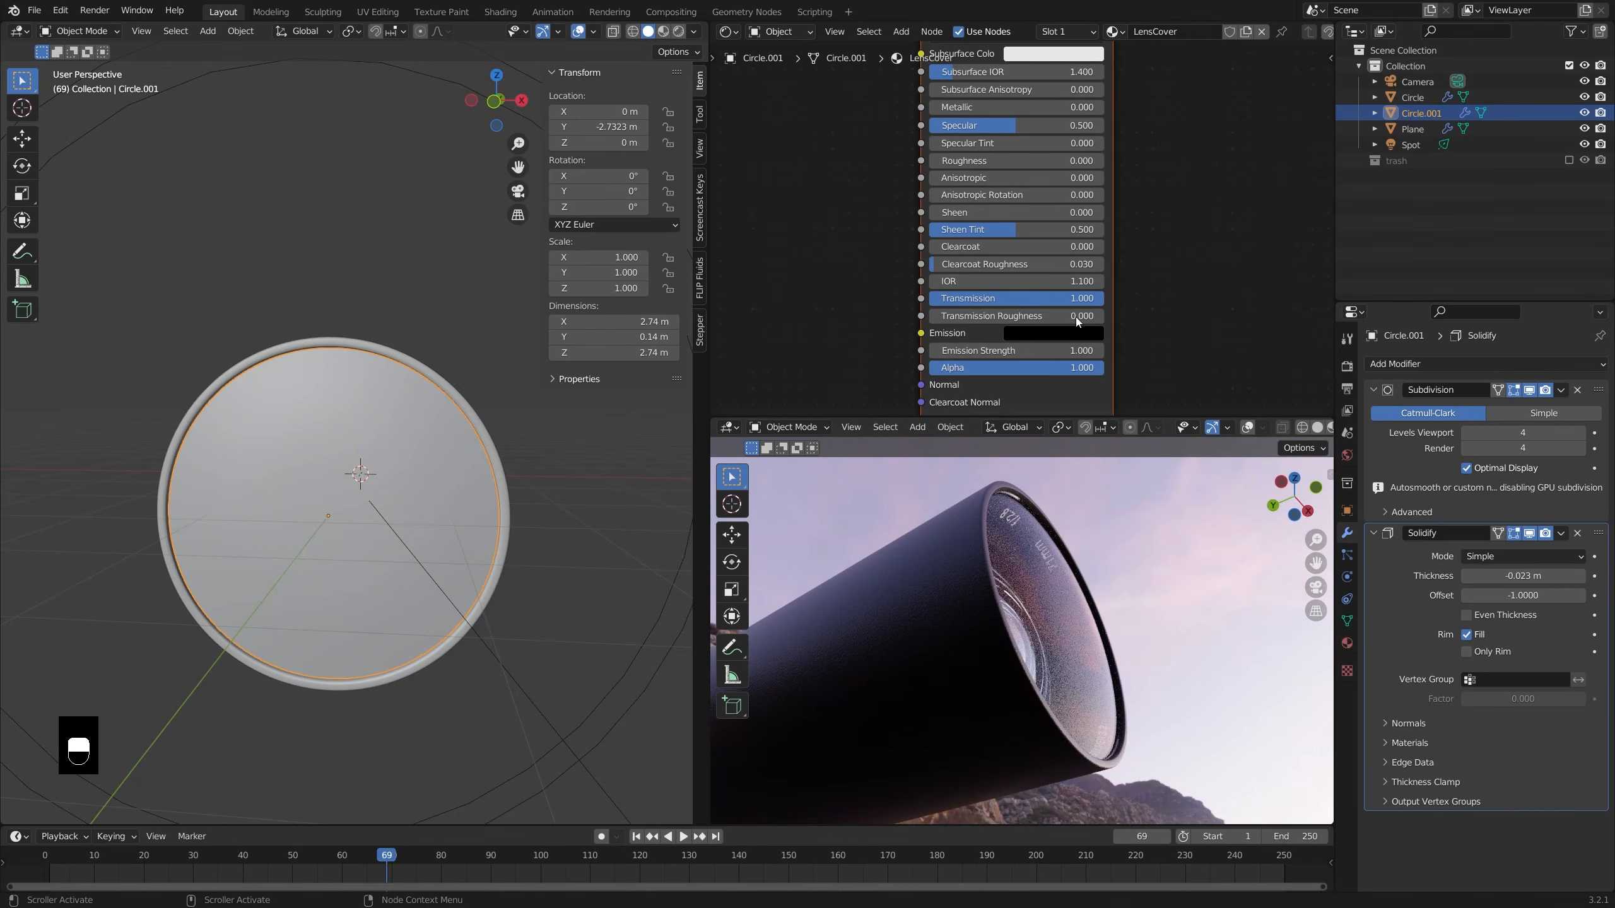
{"action": "middle_click_drag", "start_coordinate": [1128, 566], "coordinate": [1094, 509]}
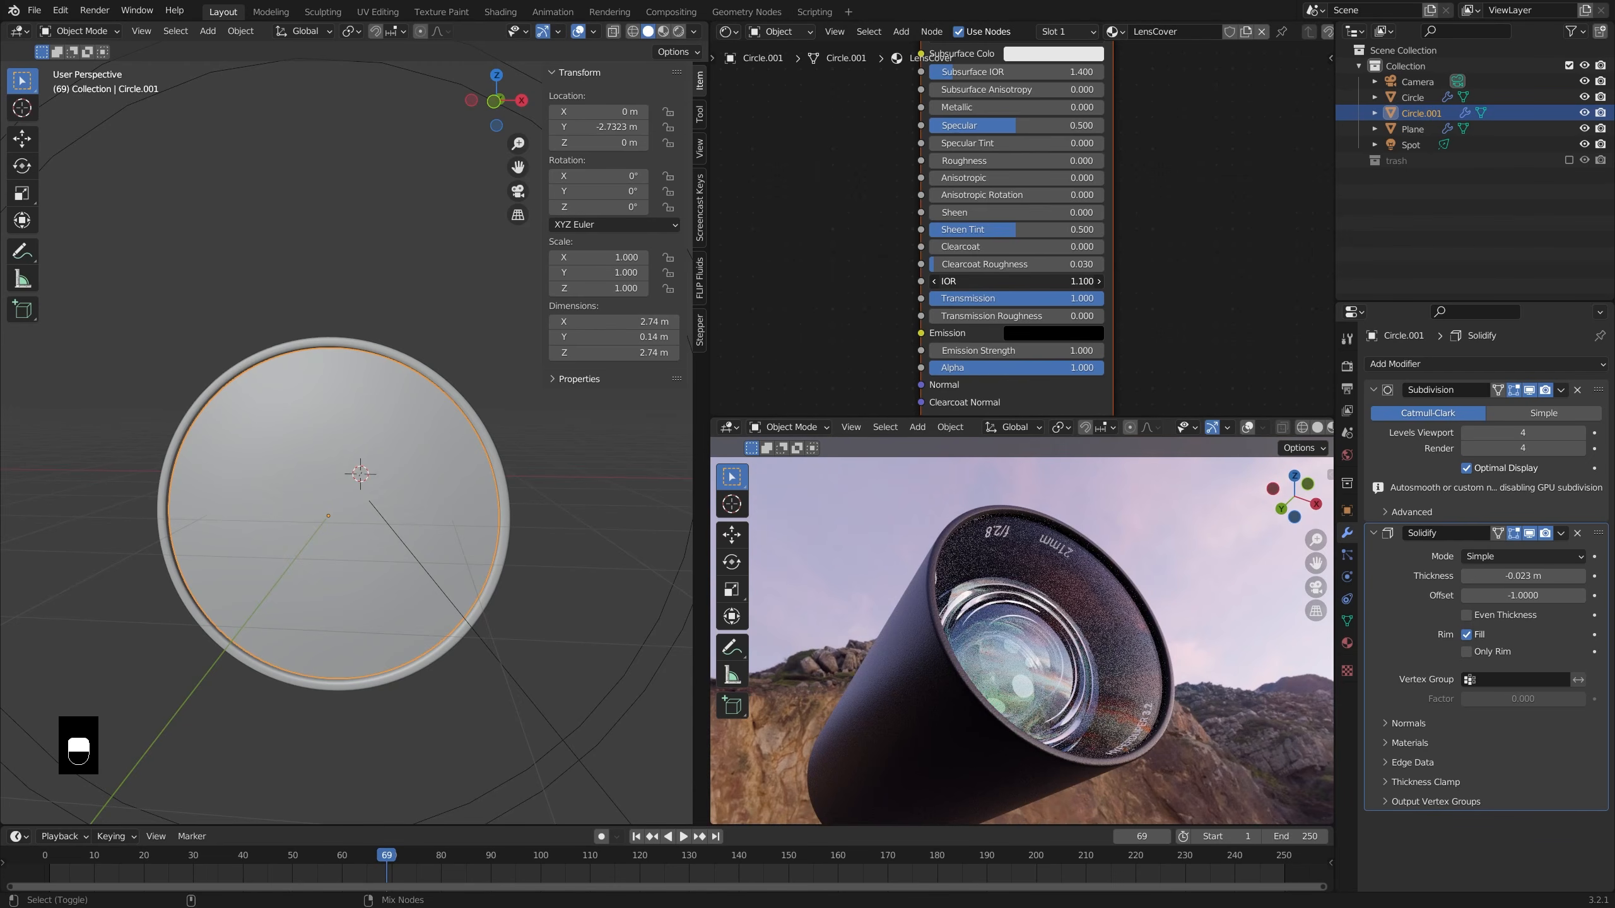
{"action": "middle_click_drag", "start_coordinate": [1094, 592], "coordinate": [1010, 682]}
{"action": "key", "text": "KP_0"}
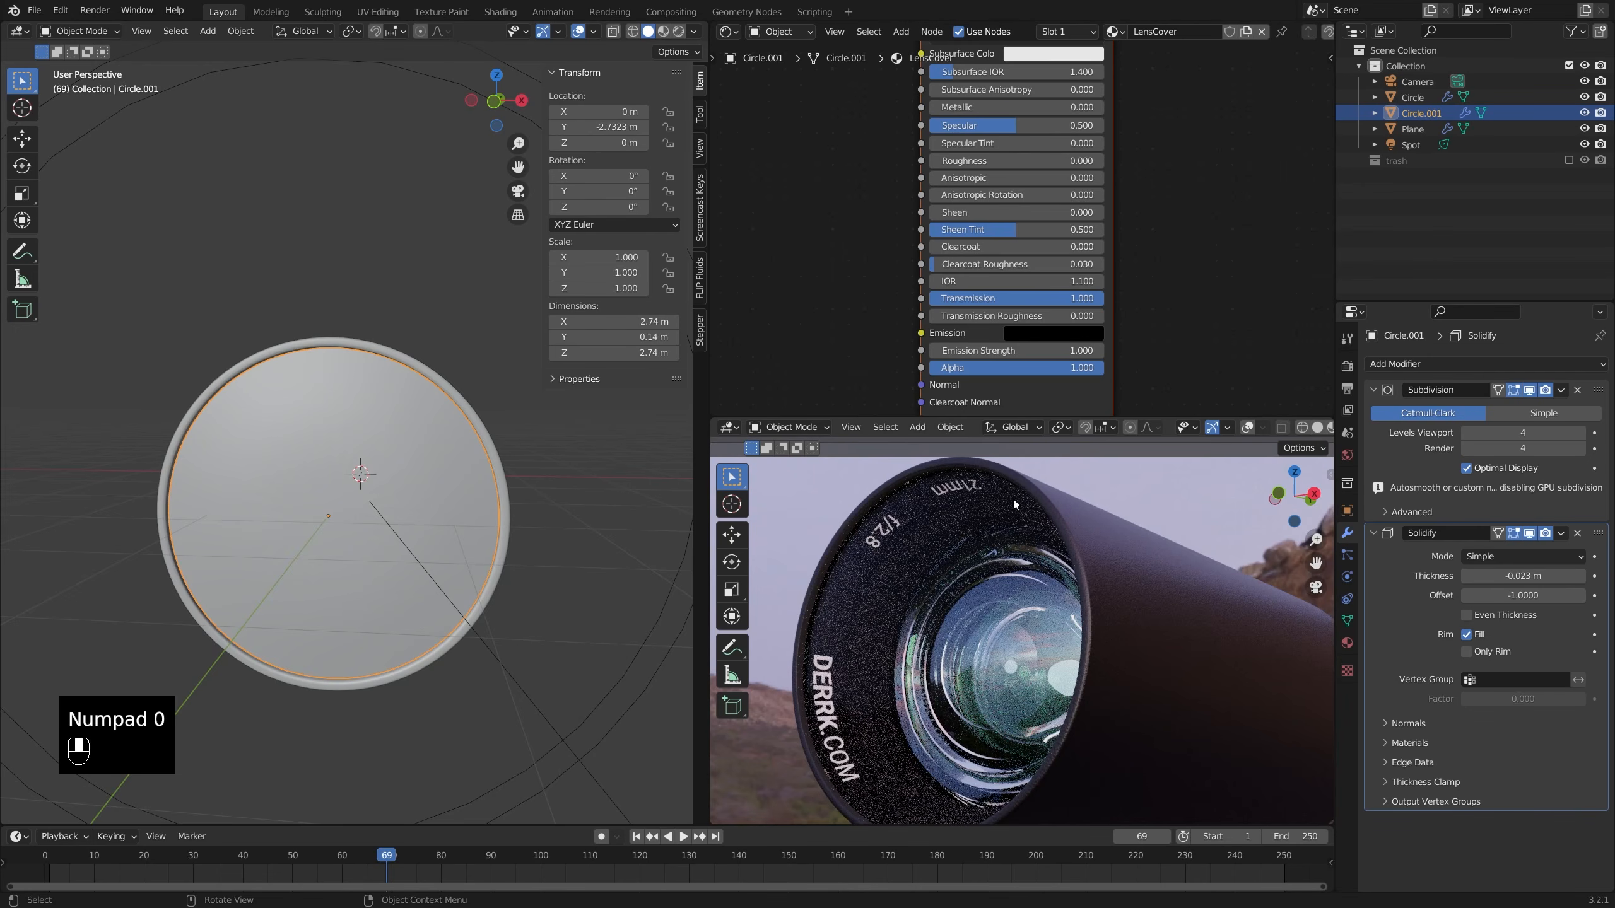
{"action": "scroll", "coordinate": [1018, 601], "scroll_direction": "down", "scroll_amount": 3}
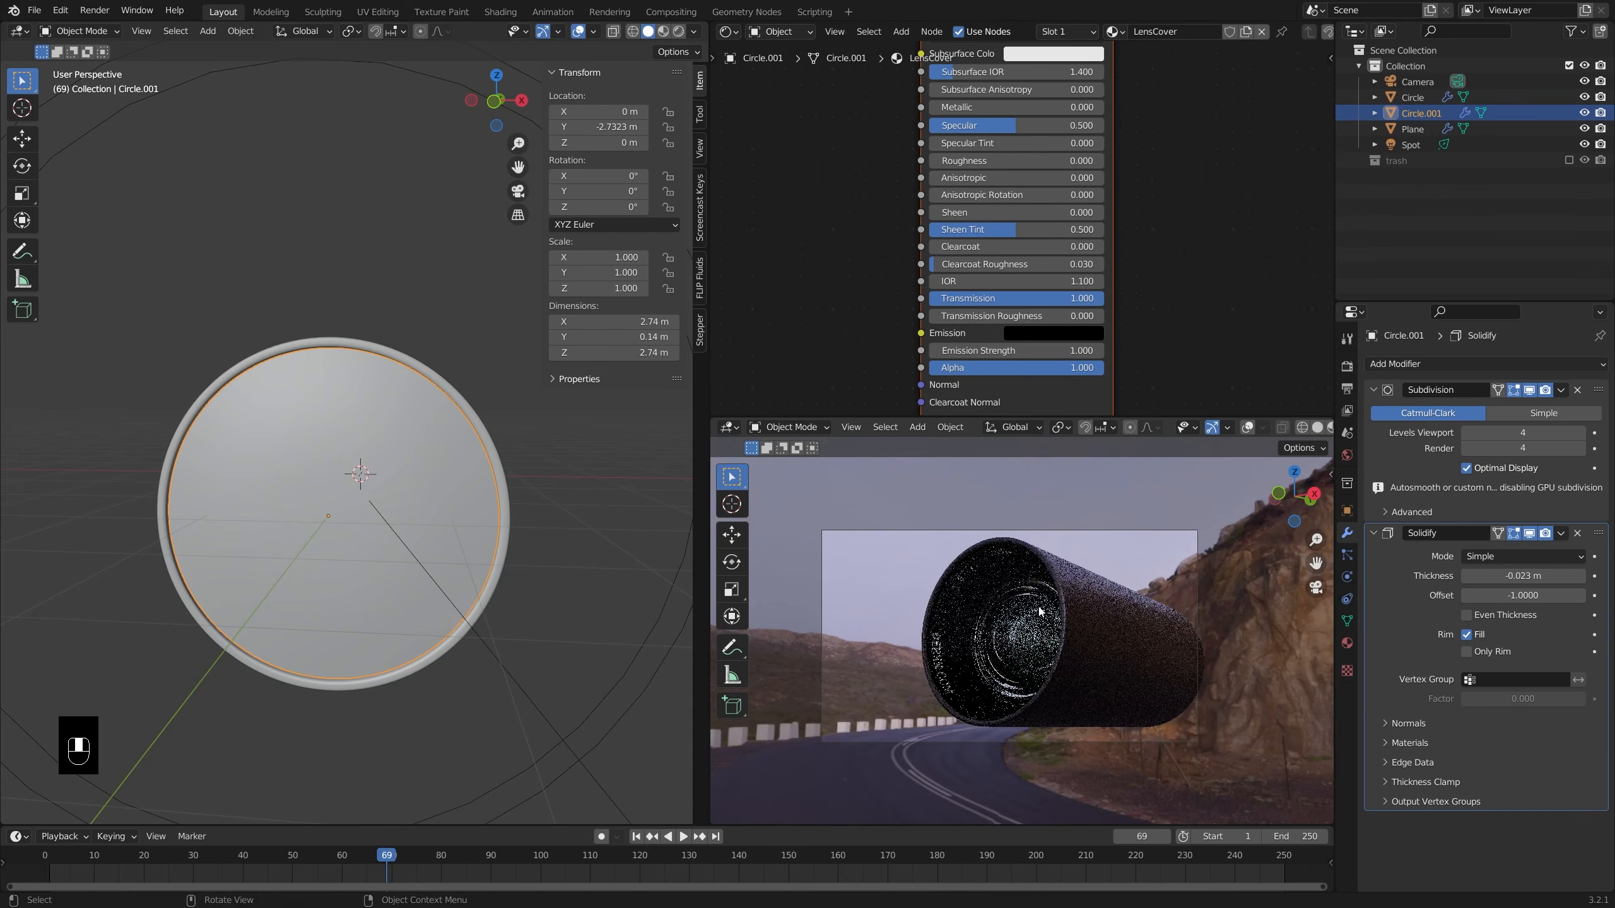
- Enter Edit Mode on the lens body in right side view with X-ray on, vertex selection active and nothing selected
{"action": "middle_click_drag", "start_coordinate": [349, 490], "coordinate": [390, 470]}
{"action": "left_click", "coordinate": [391, 467]}
{"action": "key", "text": "KP_1"}
{"action": "key", "text": "KP_3"}
{"action": "key", "text": "alt+z"}
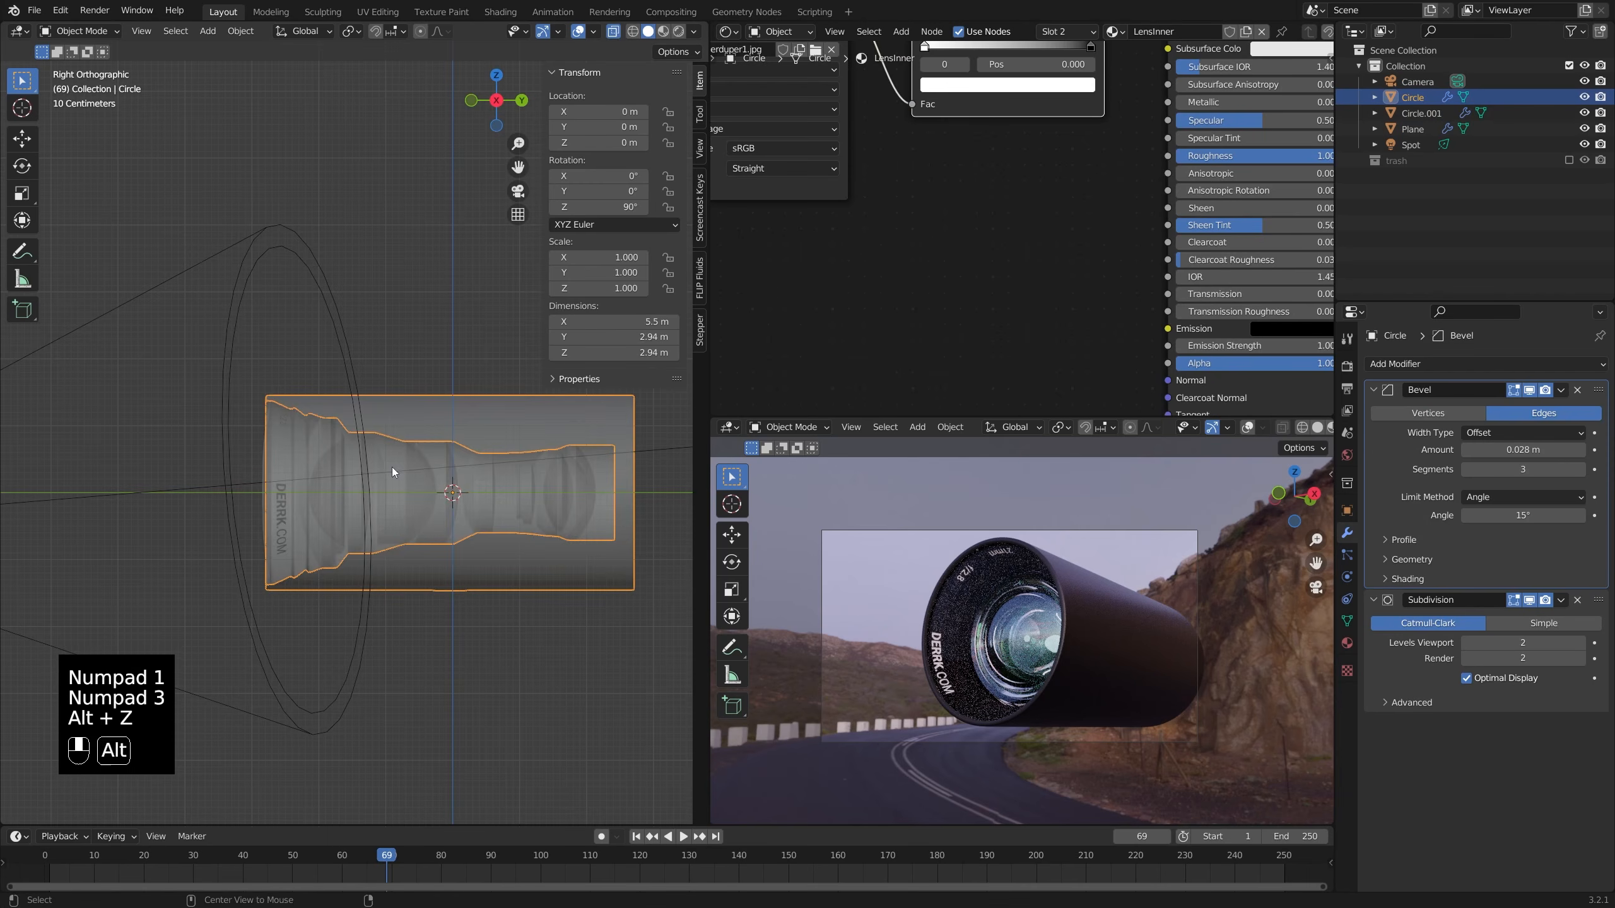
{"action": "key", "text": "Tab"}
{"action": "scroll", "coordinate": [289, 454], "scroll_direction": "up", "scroll_amount": 3}
{"action": "key", "text": "1"}
{"action": "key", "text": "alt+a"}
{"action": "key", "text": "c"}
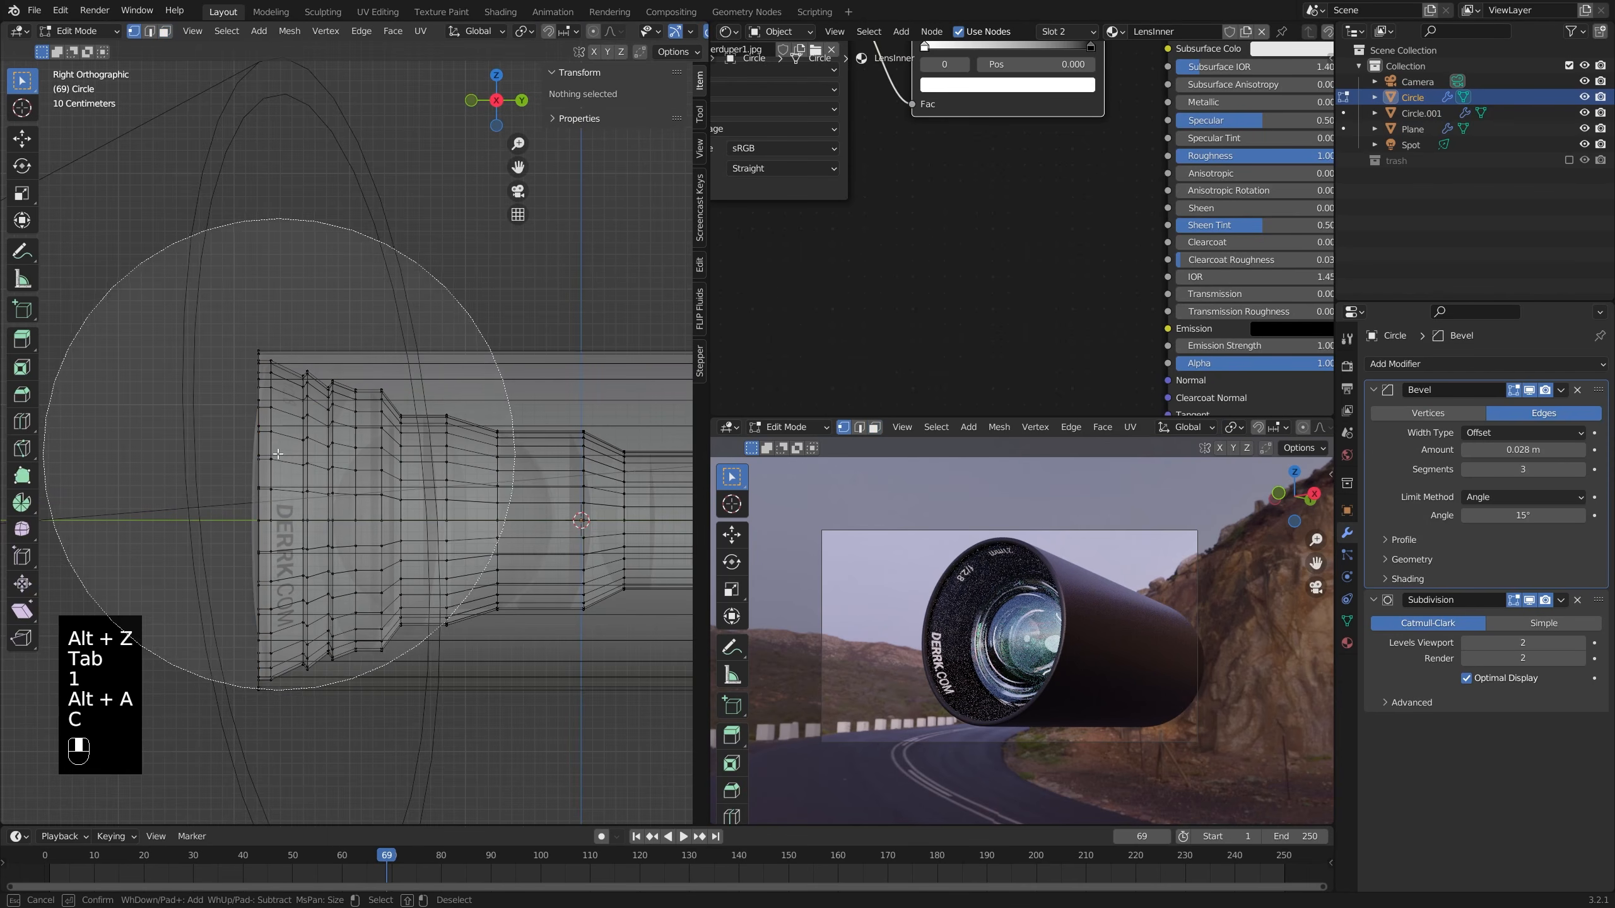
- Select the vertices at the lens body's front end and move them back along Y, shortening the body to about 5.31 m
{"action": "key", "text": "b"}
{"action": "left_click_drag", "start_coordinate": [211, 304], "coordinate": [343, 752]}
{"action": "key", "text": "s"}
{"action": "key", "text": "s"}
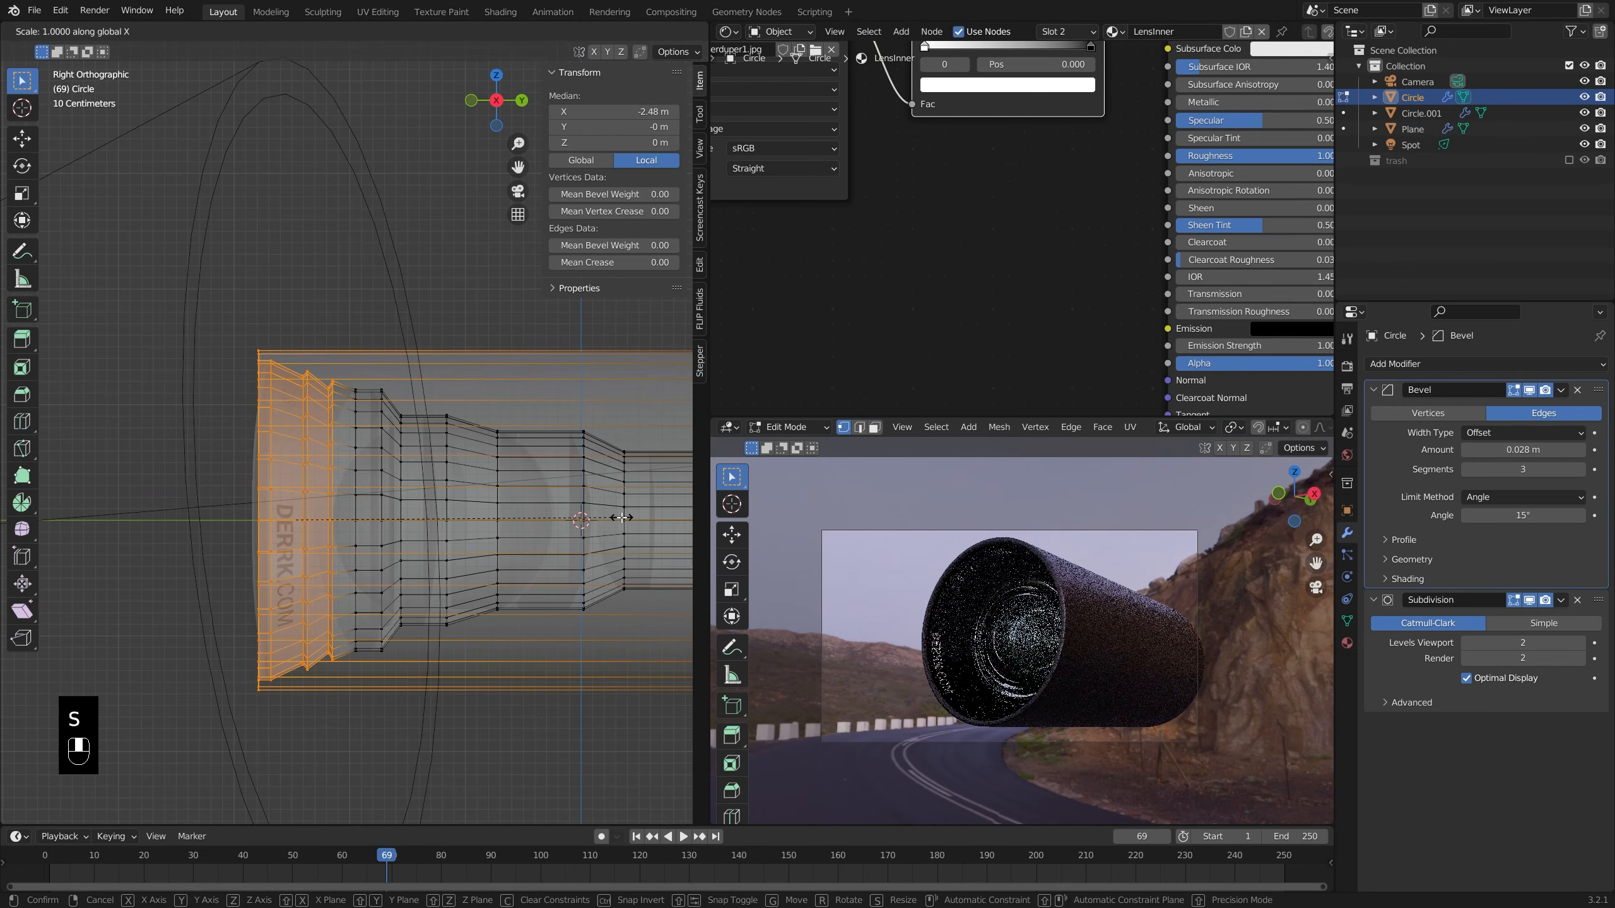
{"action": "left_click", "coordinate": [580, 520]}
{"action": "key", "text": "g"}
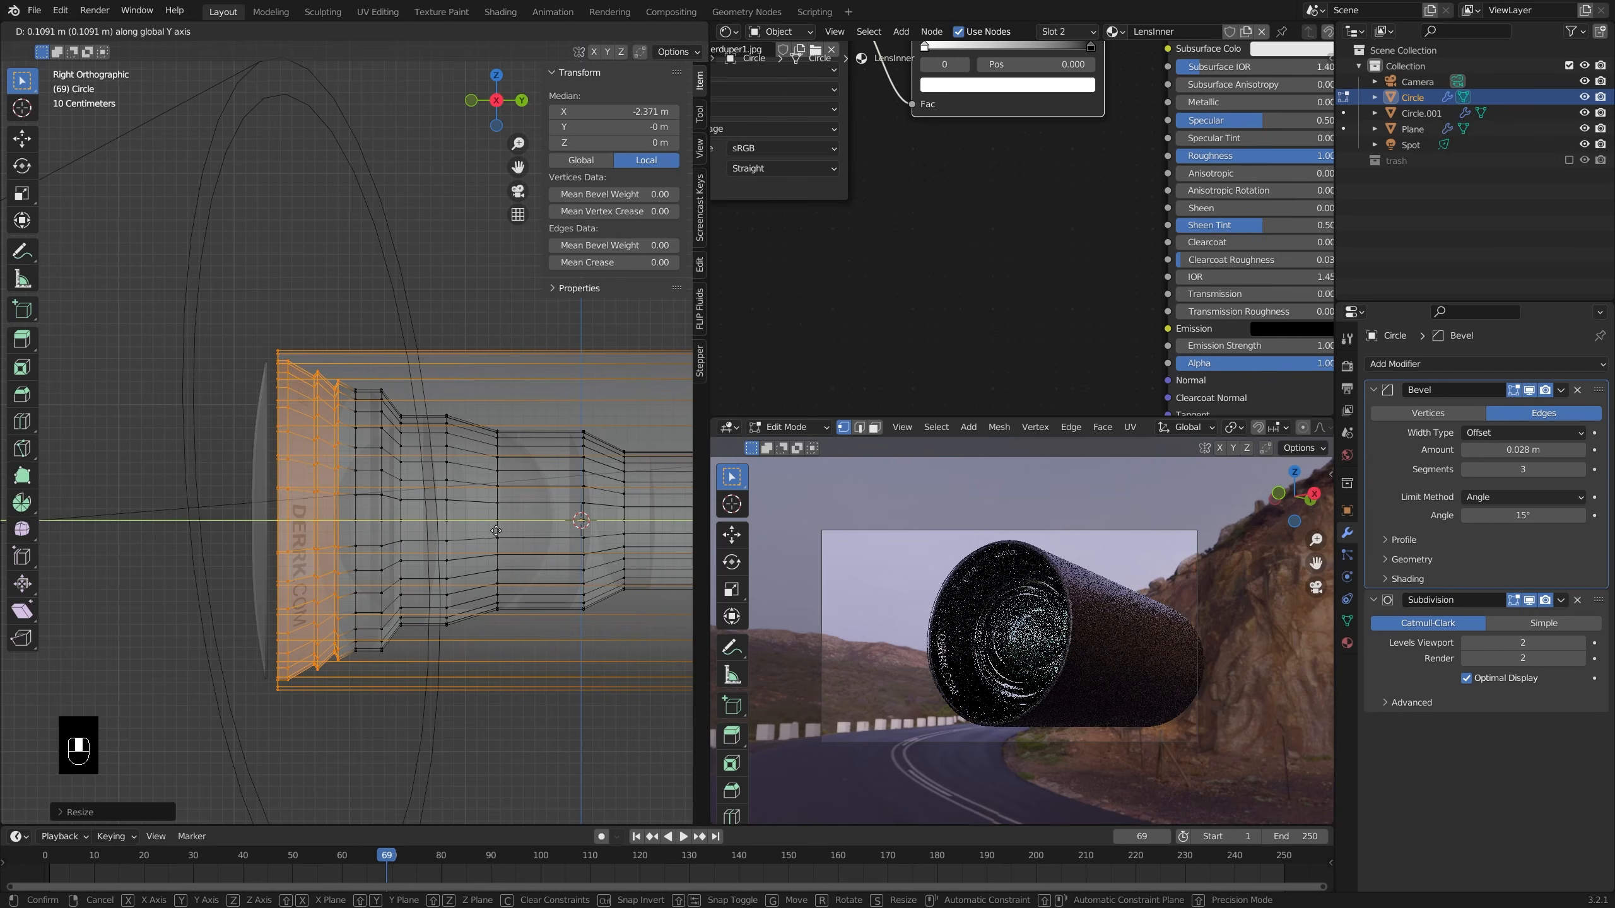
{"action": "left_click", "coordinate": [497, 531]}
{"action": "key", "text": "Tab"}
- Move the glass cover back about 0.17 m along Y into the shortened front rim, then turn X-ray off and deselect everything
{"action": "left_click", "coordinate": [268, 472]}
{"action": "key", "text": "g"}
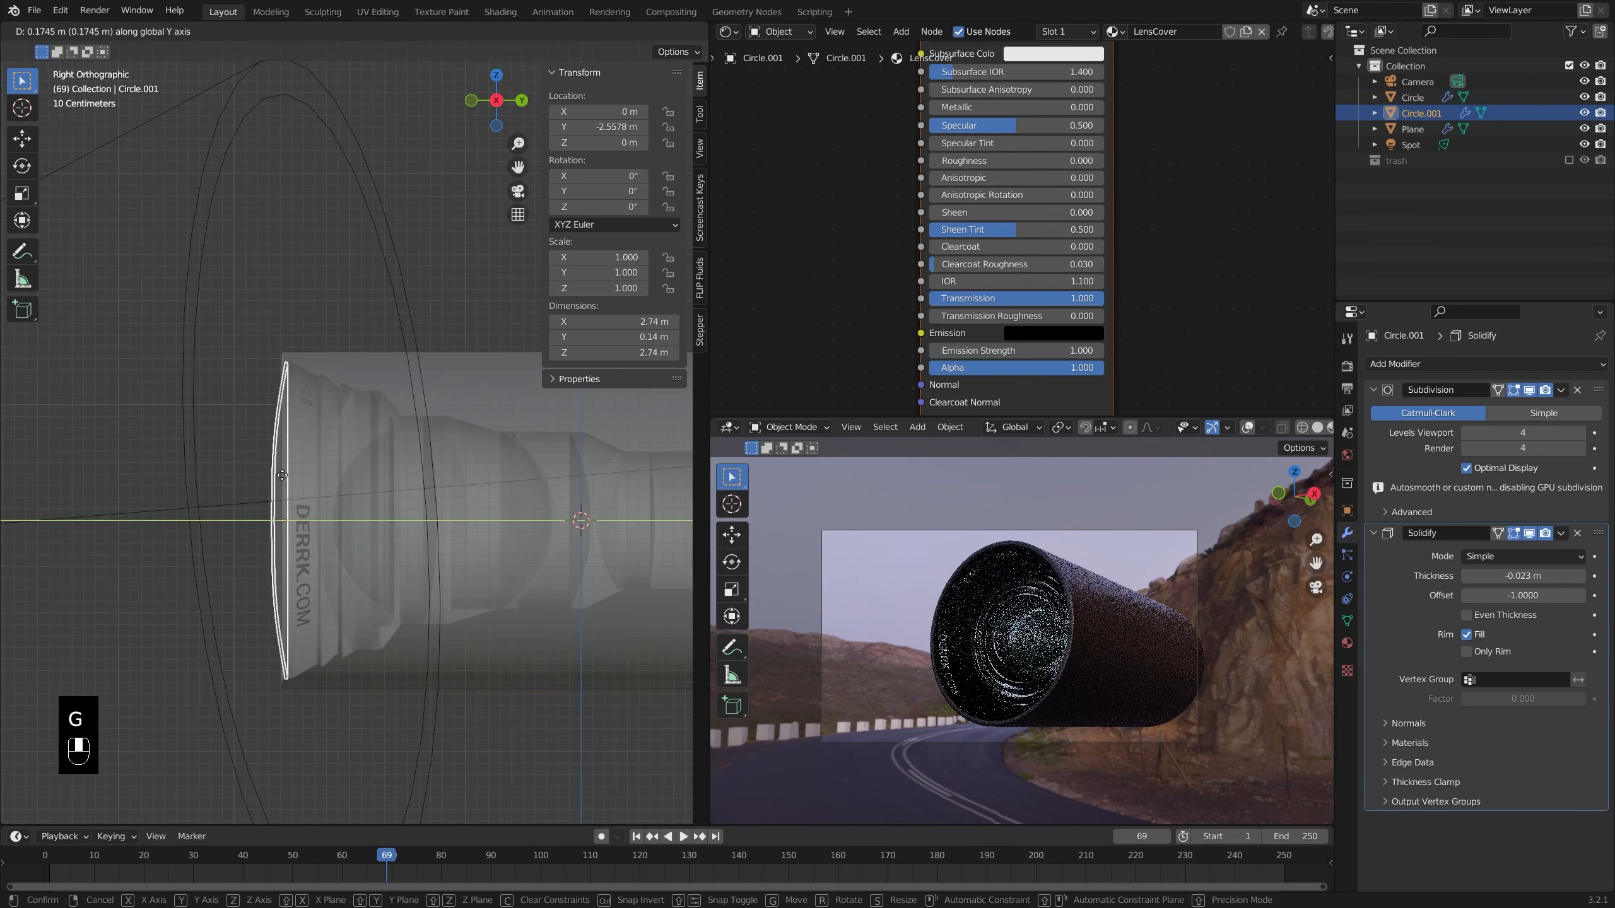
{"action": "left_click", "coordinate": [282, 475], "text": "shift"}
{"action": "key", "text": "alt+z"}
{"action": "middle_click_drag", "start_coordinate": [282, 479], "coordinate": [419, 497]}
{"action": "key", "text": "alt+a"}
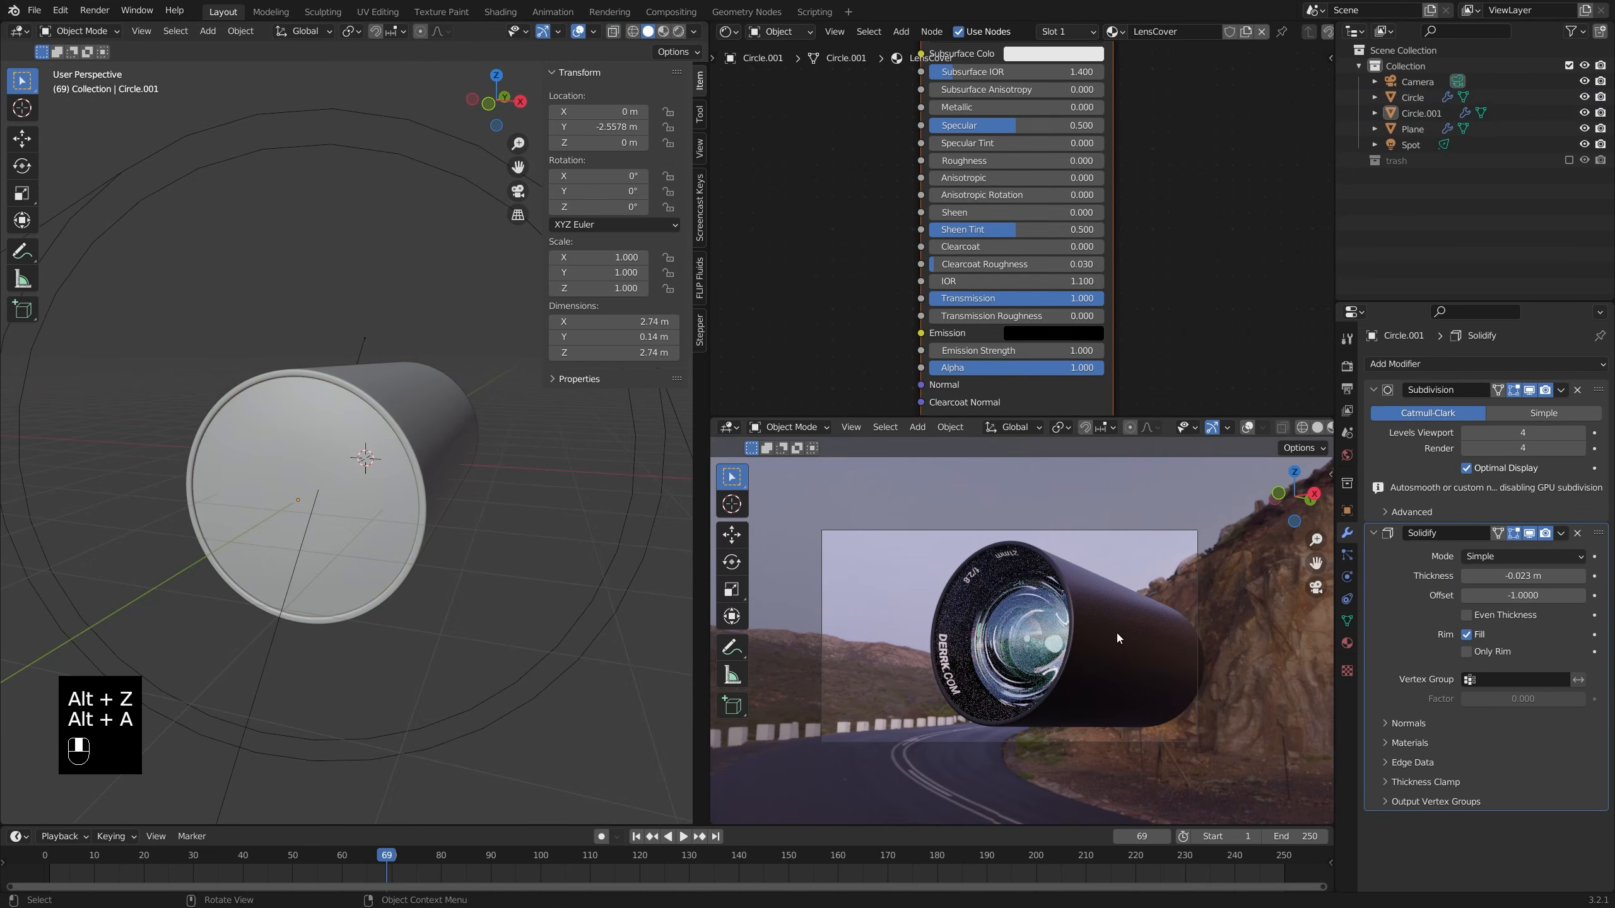
{"action": "middle_click_drag", "start_coordinate": [1117, 633], "coordinate": [1081, 541]}
{"action": "key", "text": "KP_0"}
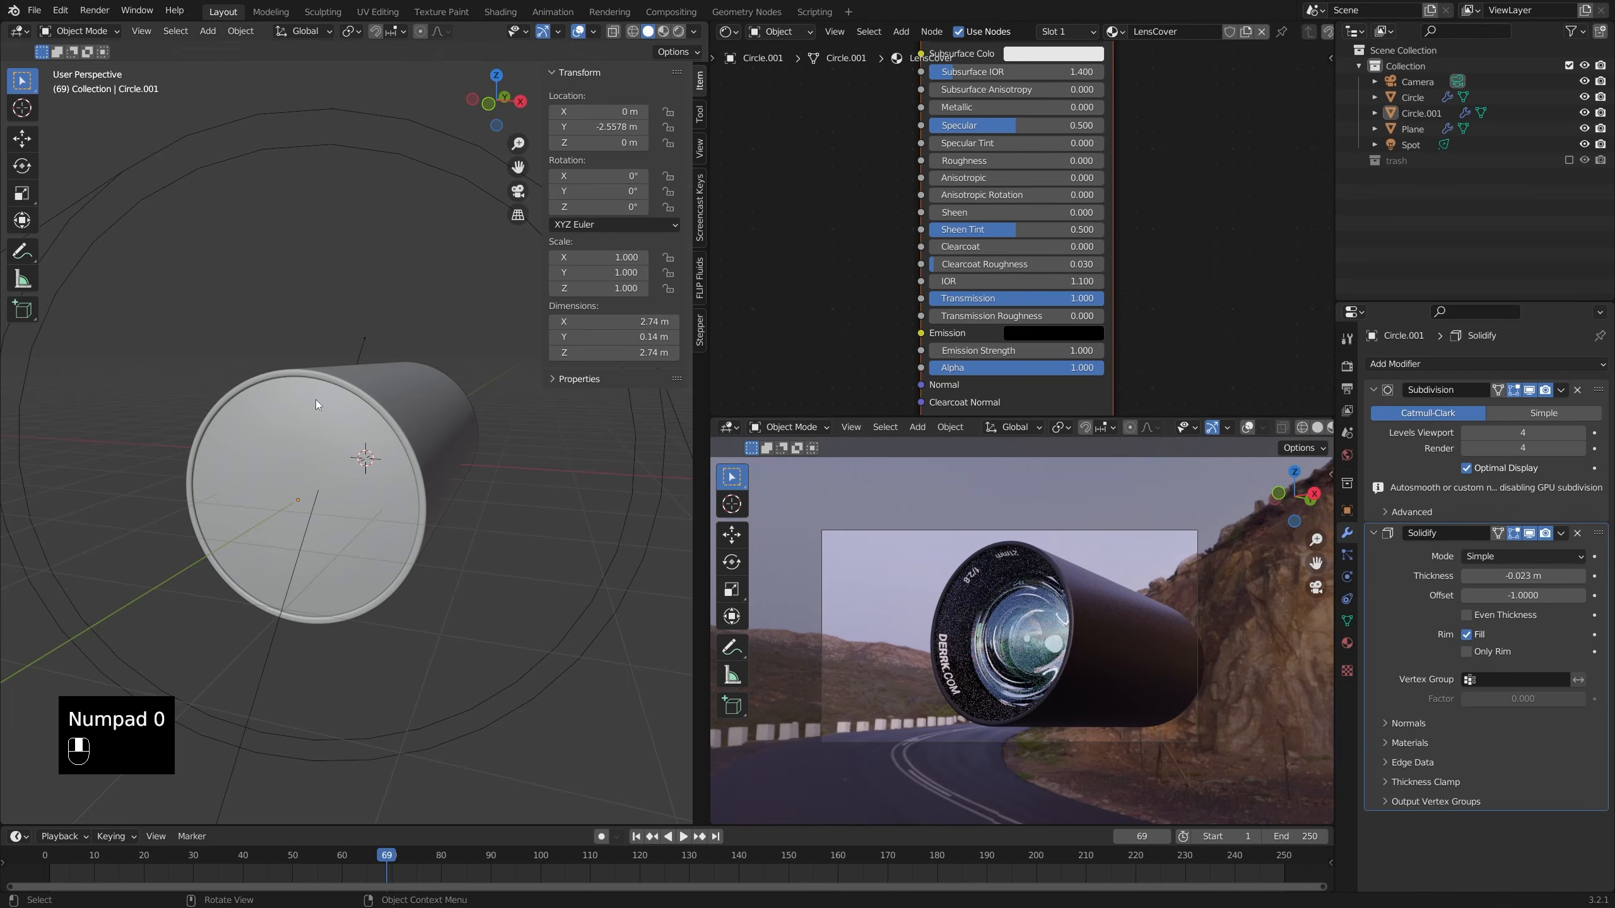
- Add a mesh circle at the scene origin, in the middle of the lens body
{"action": "middle_click_drag", "start_coordinate": [316, 399], "coordinate": [368, 489]}
{"action": "scroll", "coordinate": [313, 495], "scroll_direction": "down", "scroll_amount": 5}
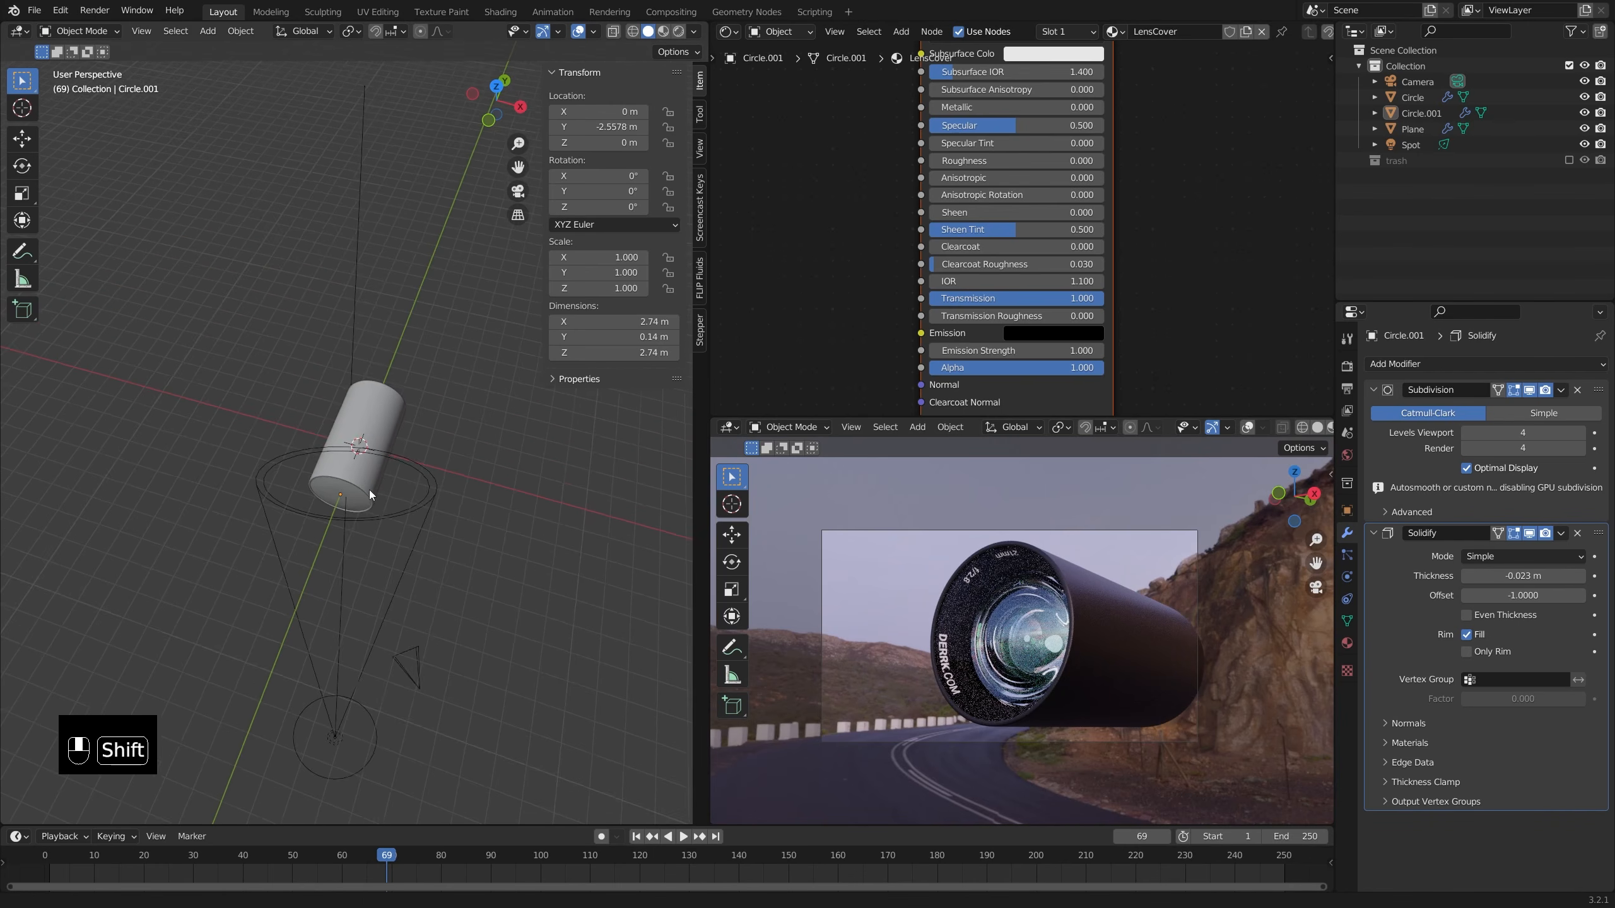
{"action": "scroll", "coordinate": [394, 471], "scroll_direction": "up", "scroll_amount": 4}
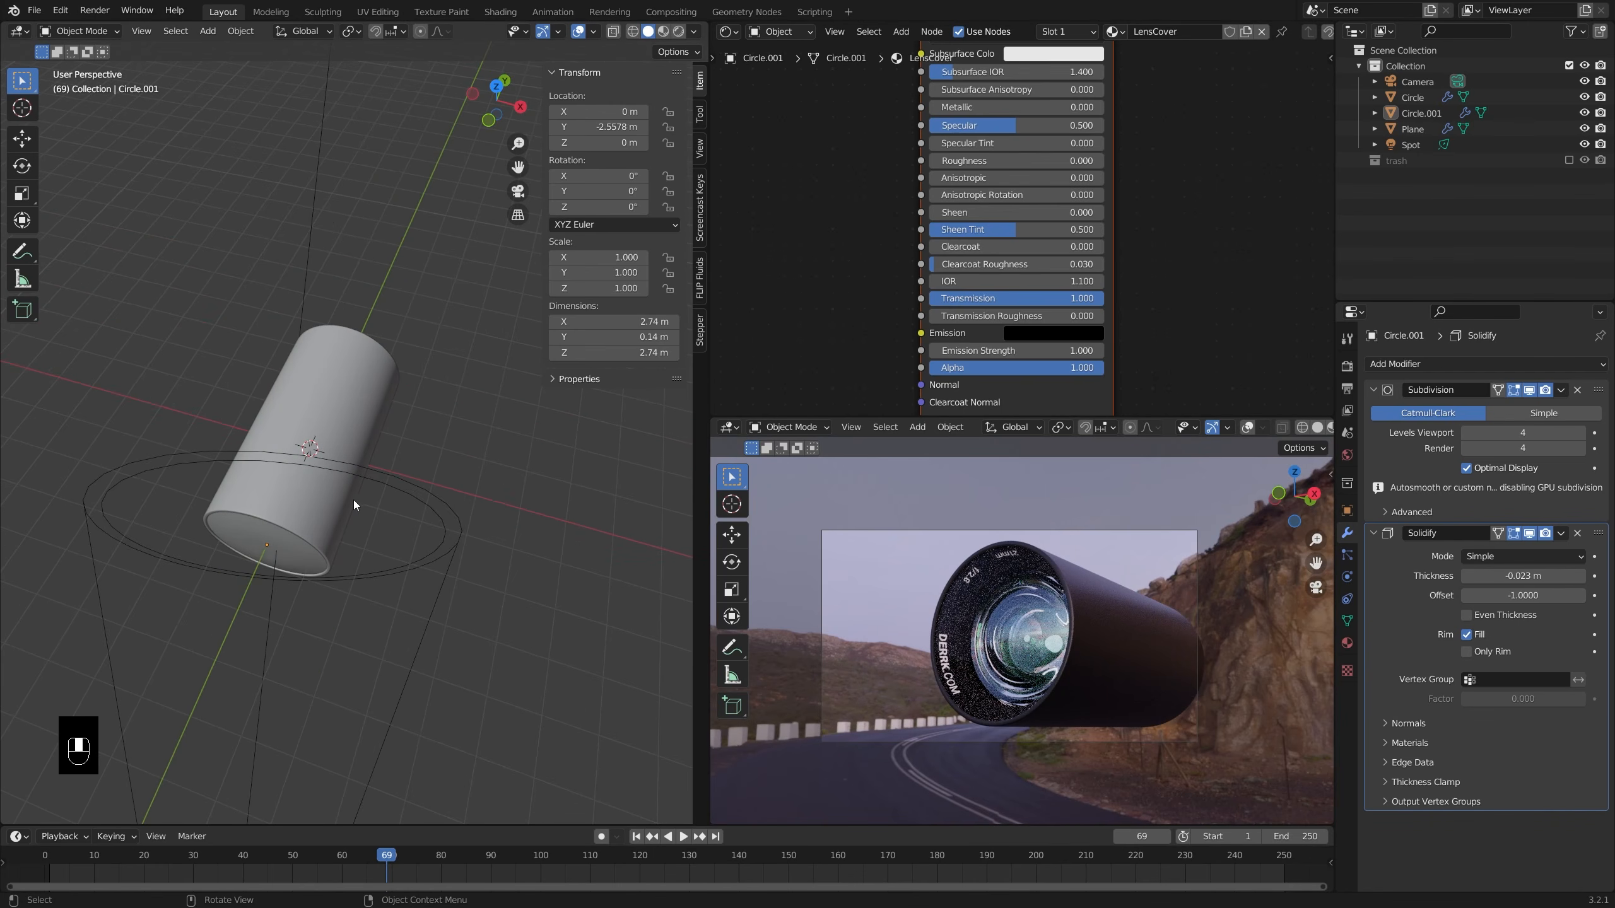
{"action": "scroll", "coordinate": [348, 502], "scroll_direction": "down", "scroll_amount": 2}
{"action": "middle_click_drag", "start_coordinate": [348, 503], "coordinate": [308, 477]}
{"action": "left_click", "coordinate": [340, 484]}
{"action": "key", "text": "shift+a"}
{"action": "mouse_move", "coordinate": [313, 478]}
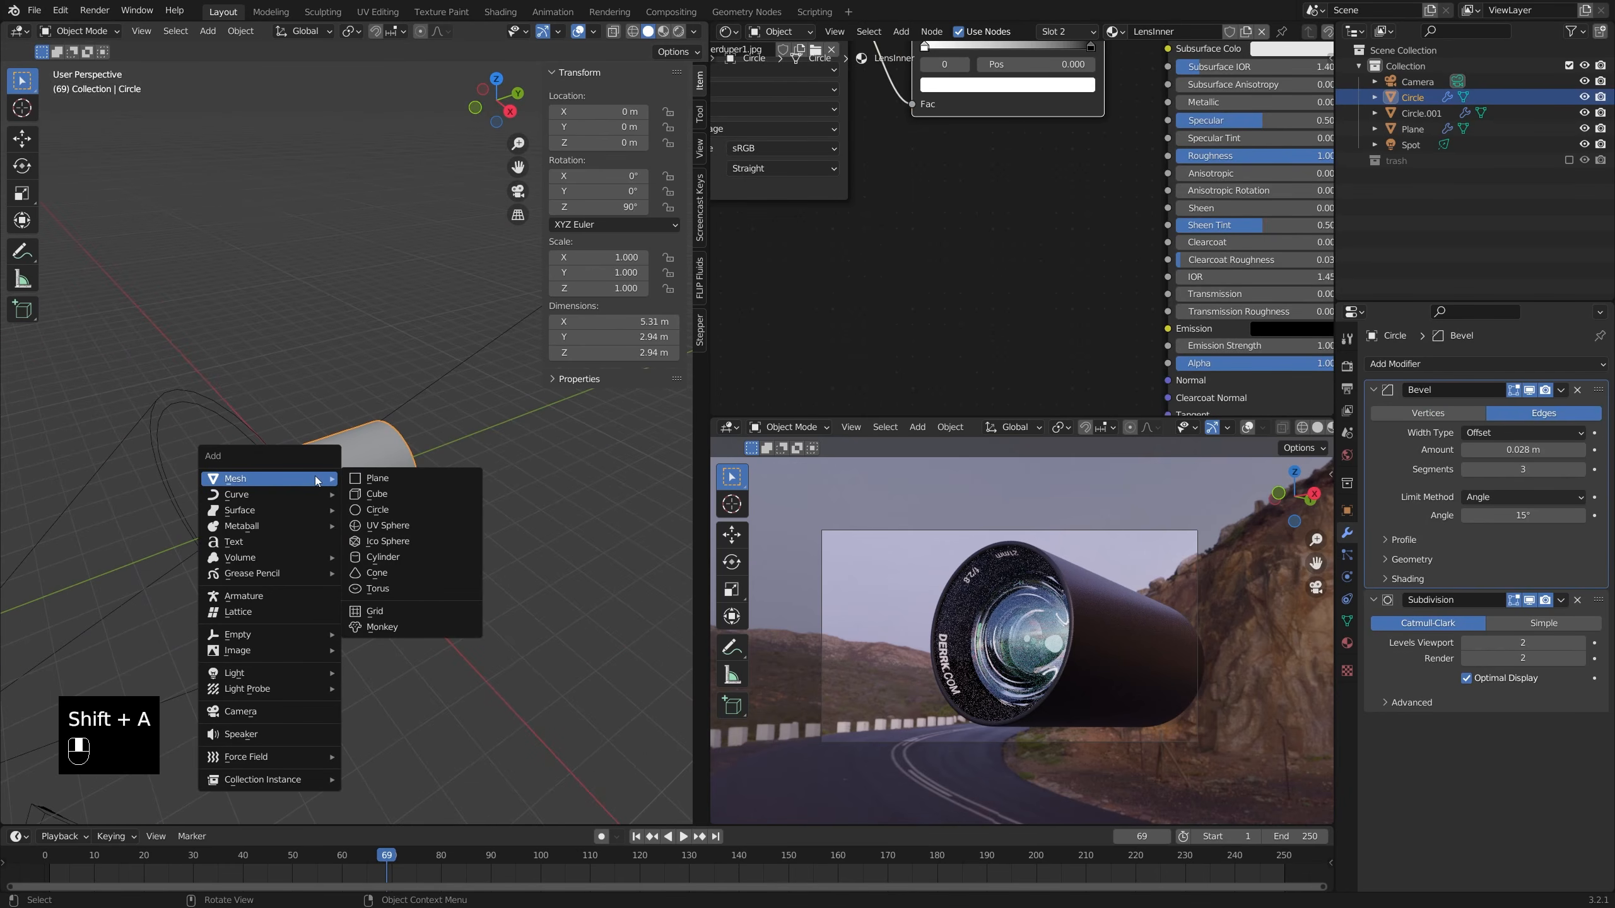
{"action": "left_click", "coordinate": [397, 515]}
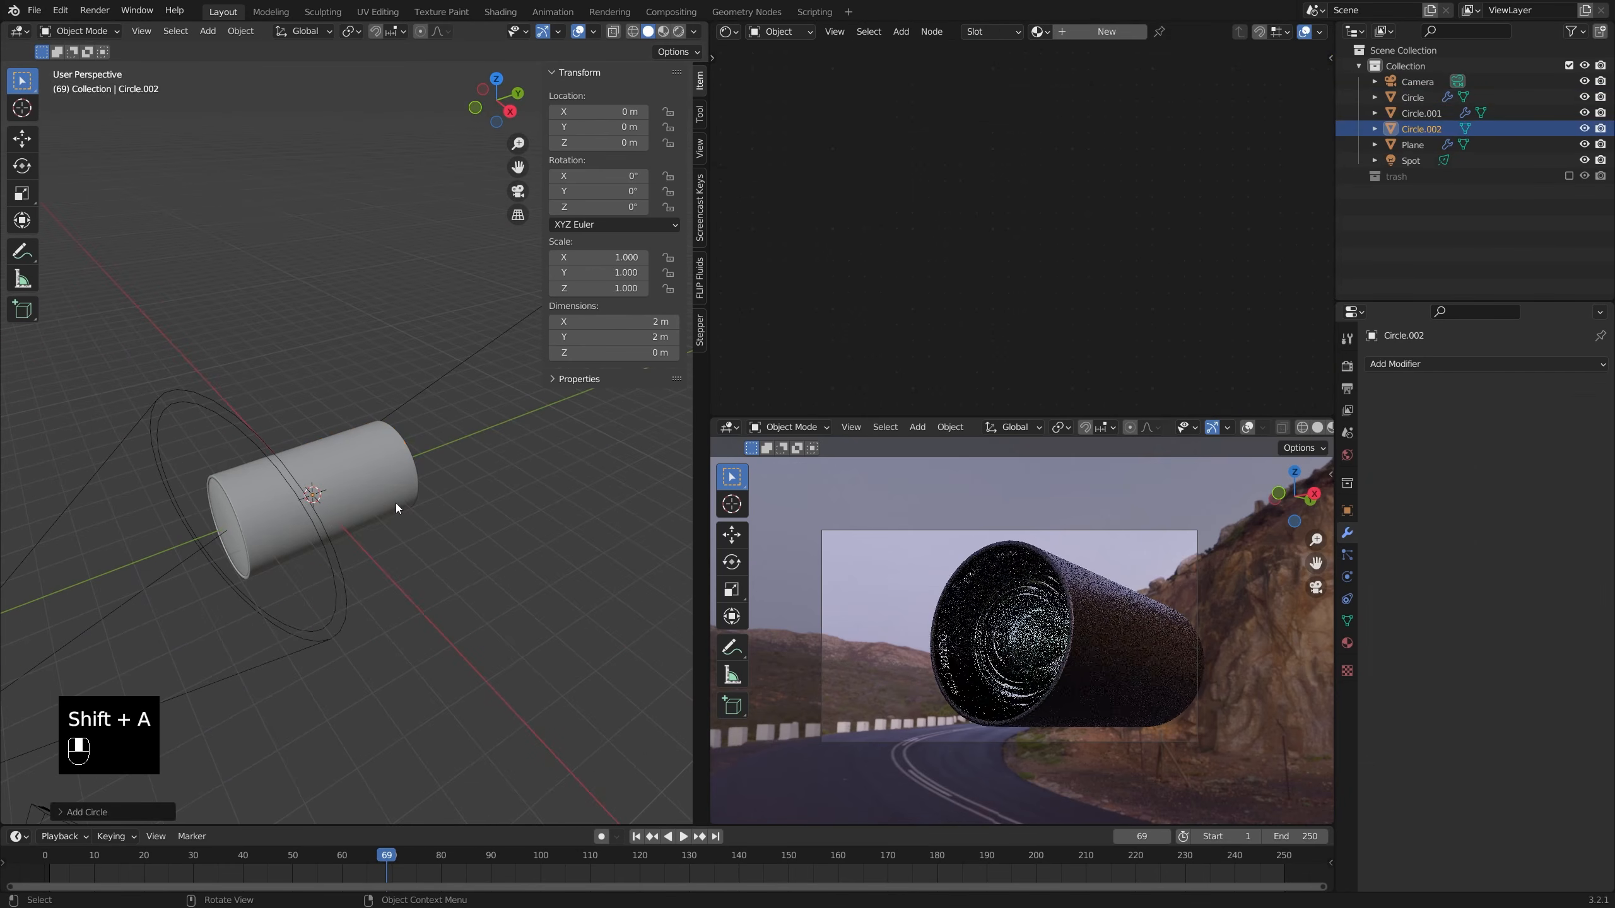
- Rotate the circle's vertices upright about the X axis and scale them to about 1.5, slightly wider than the lens body
{"action": "key", "text": "Tab"}
{"action": "key", "text": "alt+z"}
{"action": "key", "text": "r"}
{"action": "key", "text": "x"}
{"action": "left_click", "coordinate": [431, 486]}
{"action": "key", "text": "alt+z"}
{"action": "key", "text": "s"}
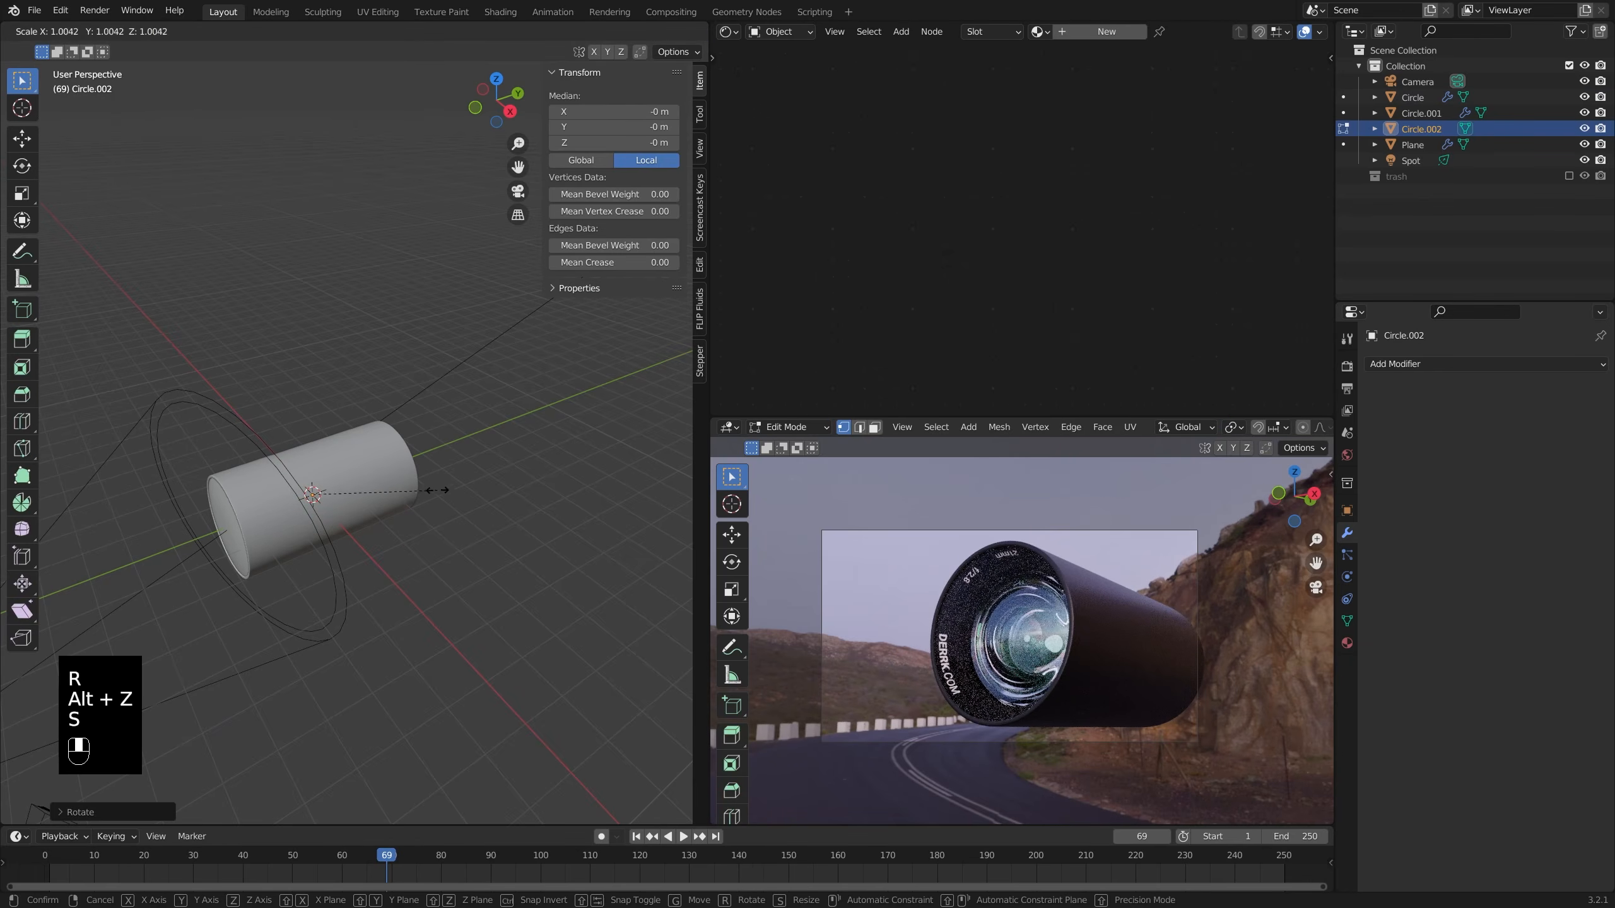
{"action": "left_click", "coordinate": [490, 530]}
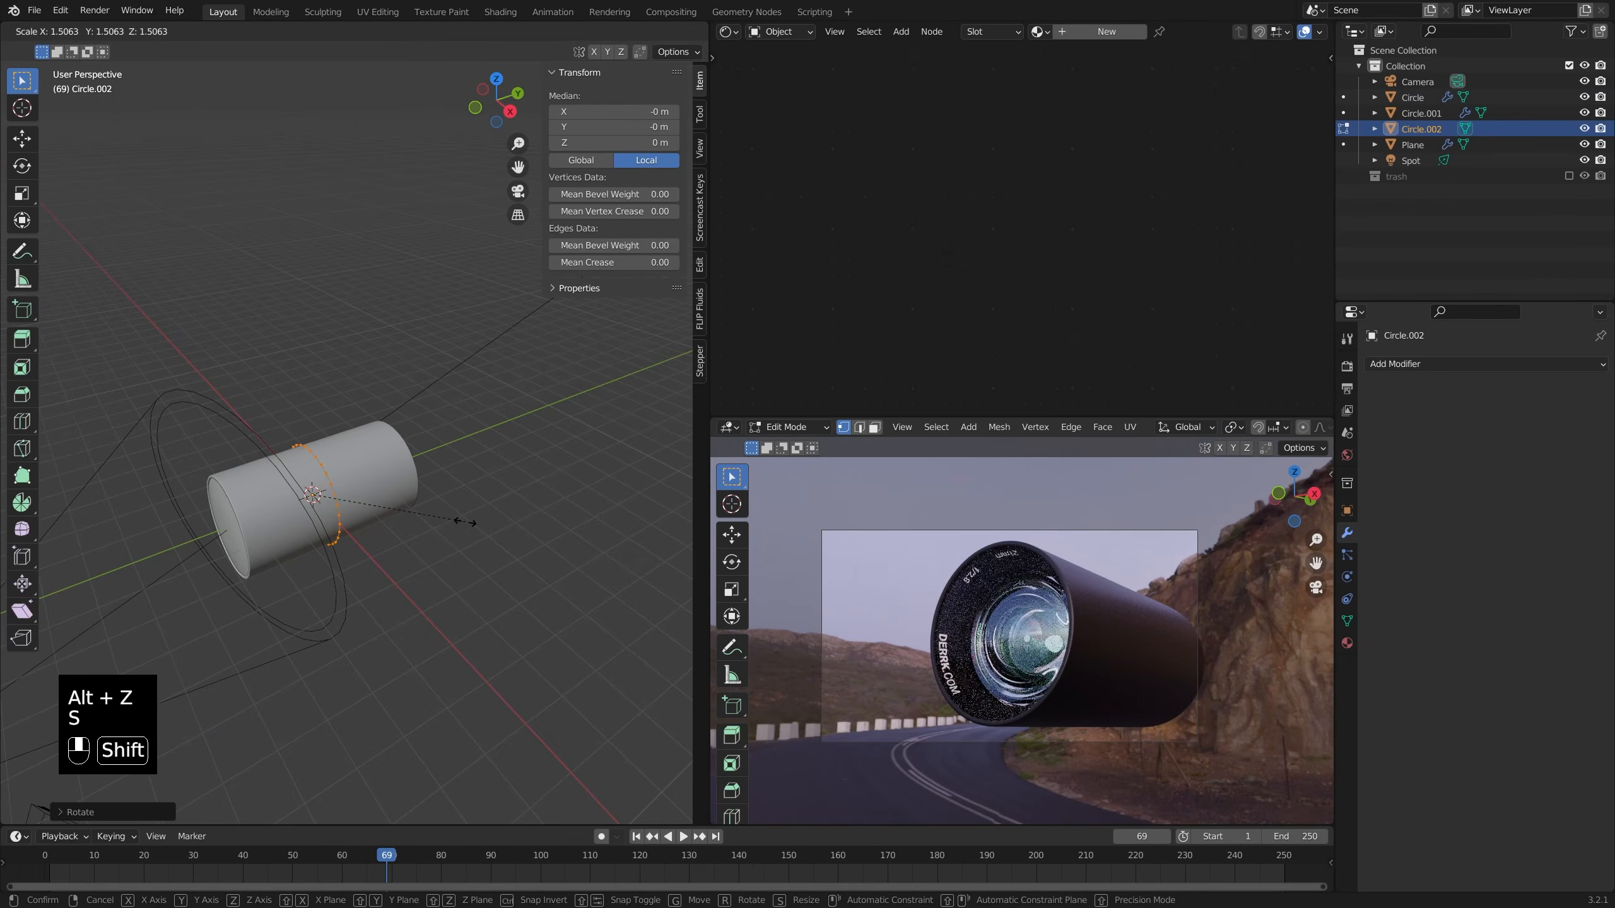
- Extrude the ring about 2.51 m along negative Y to the lens front, forming the hood's sleeve
{"action": "middle_click_drag", "start_coordinate": [490, 530], "coordinate": [403, 496]}
{"action": "key", "text": "e"}
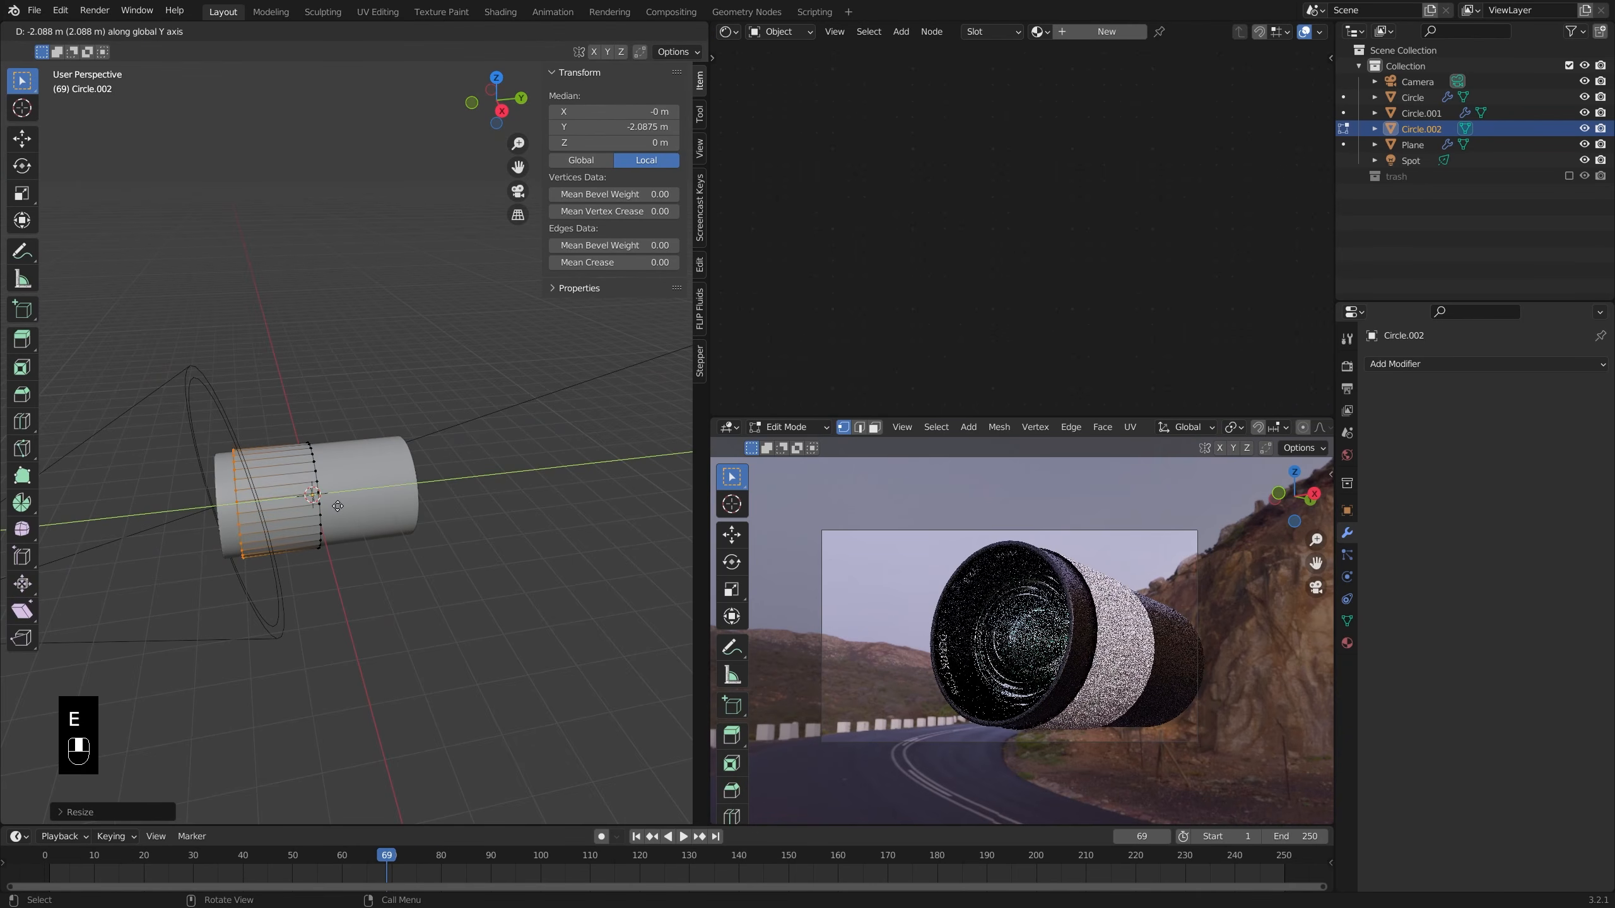
{"action": "left_click", "coordinate": [283, 516]}
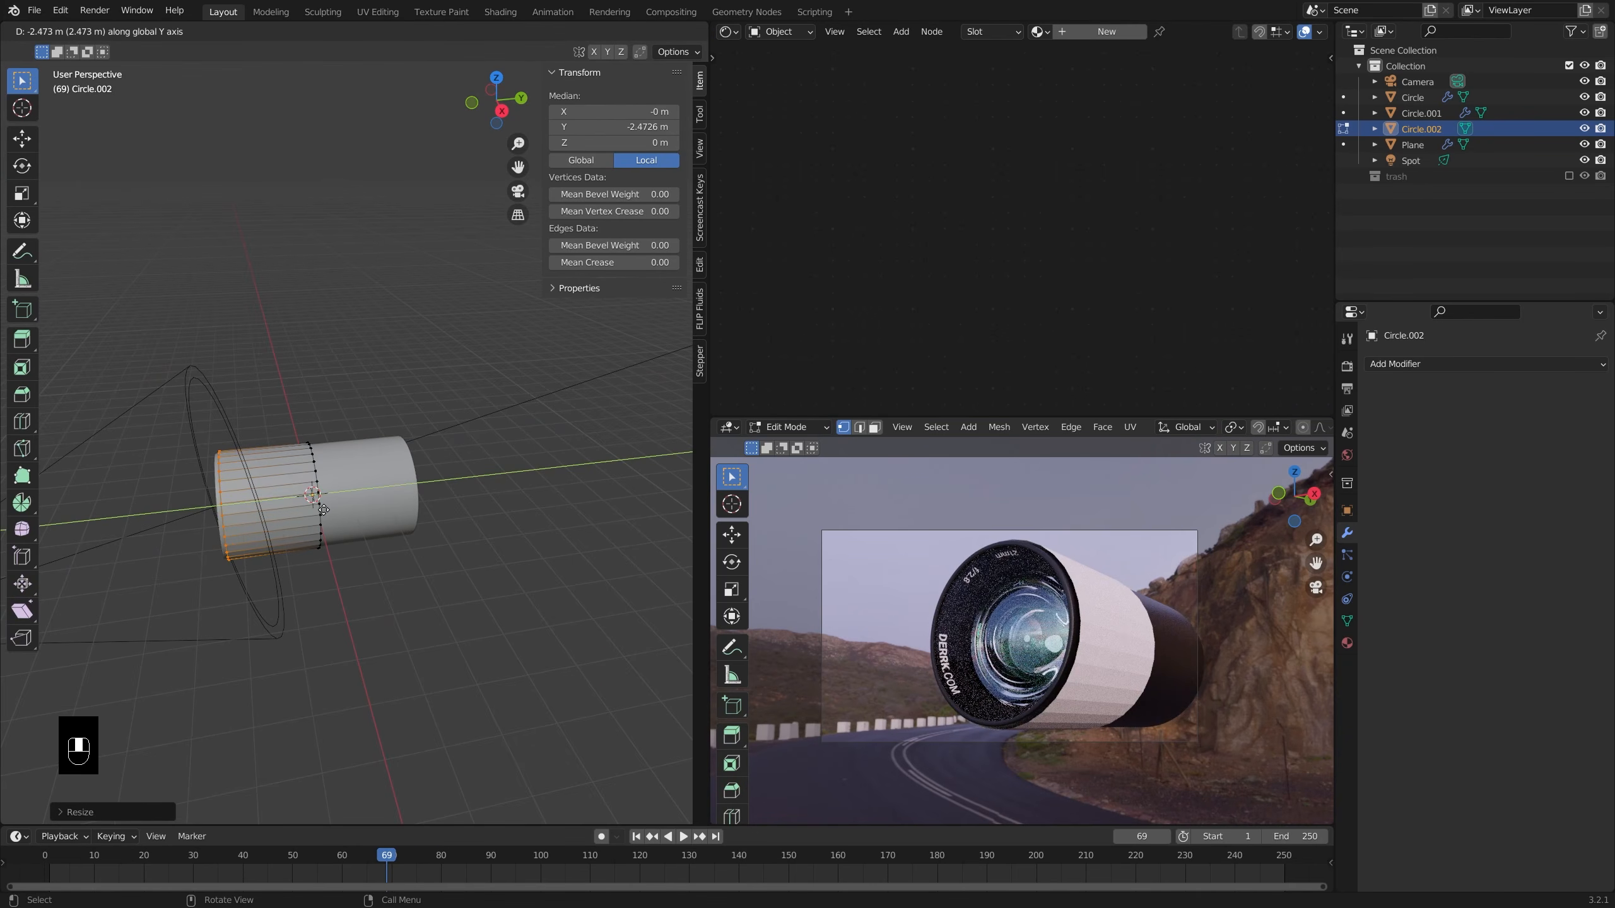
- Select the sleeve's front-edge vertices at the center and at both sides in top view with X-ray on
{"action": "key", "text": "KP_7"}
{"action": "key", "text": "alt+z"}
{"action": "scroll", "coordinate": [391, 534], "scroll_direction": "up", "scroll_amount": 2}
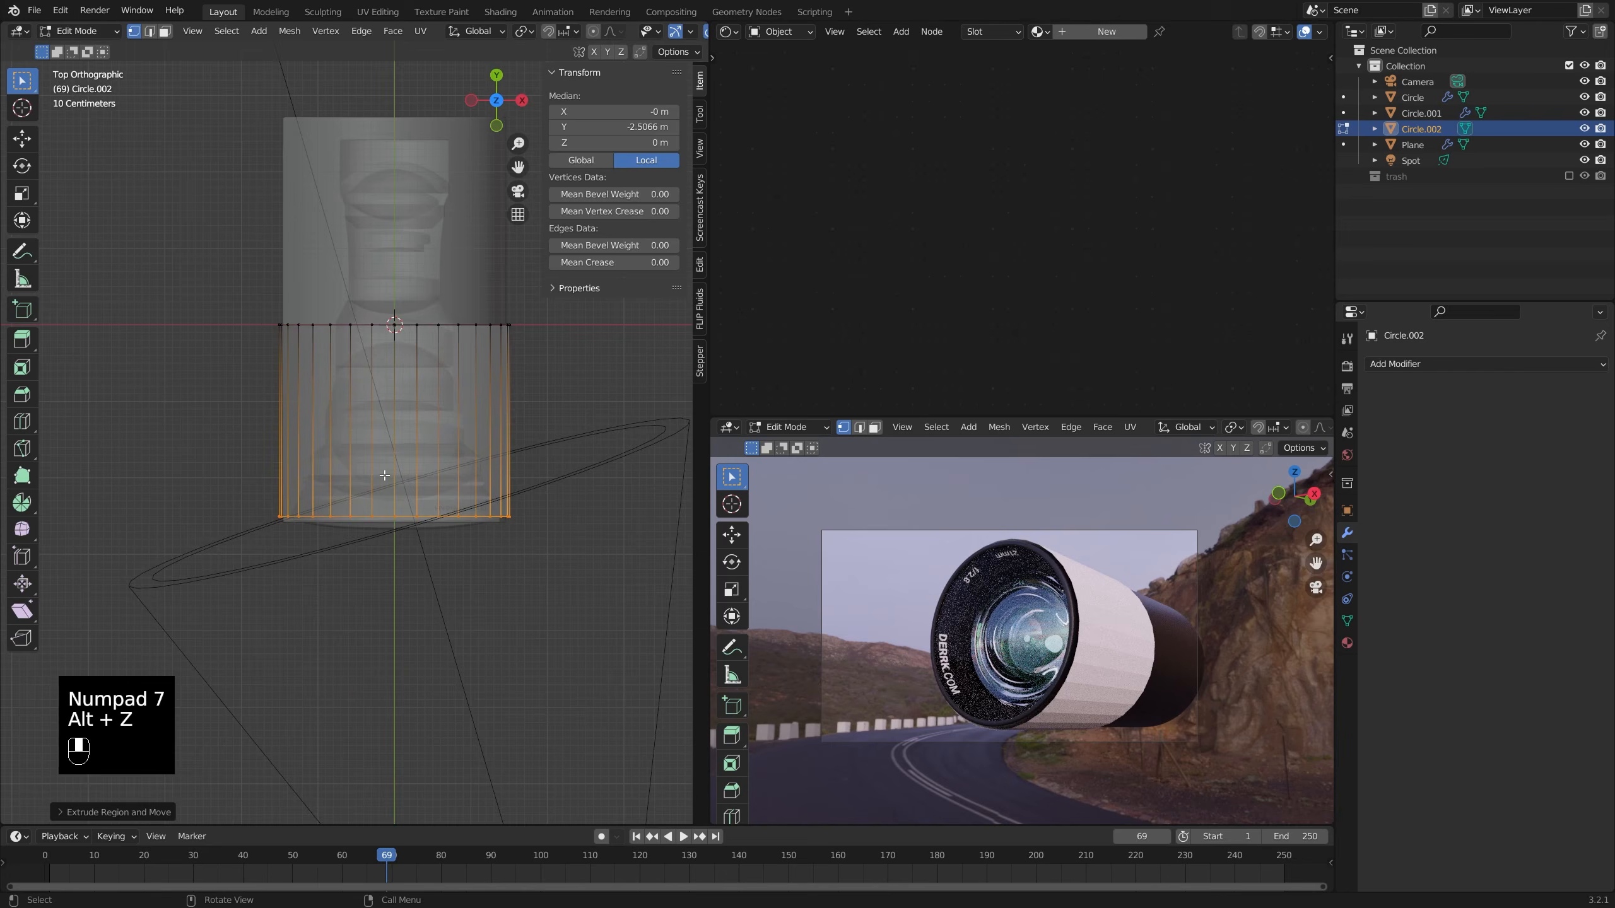
{"action": "key", "text": "1"}
{"action": "key", "text": "alt+a"}
{"action": "key", "text": "c"}
{"action": "left_click", "coordinate": [394, 529]}
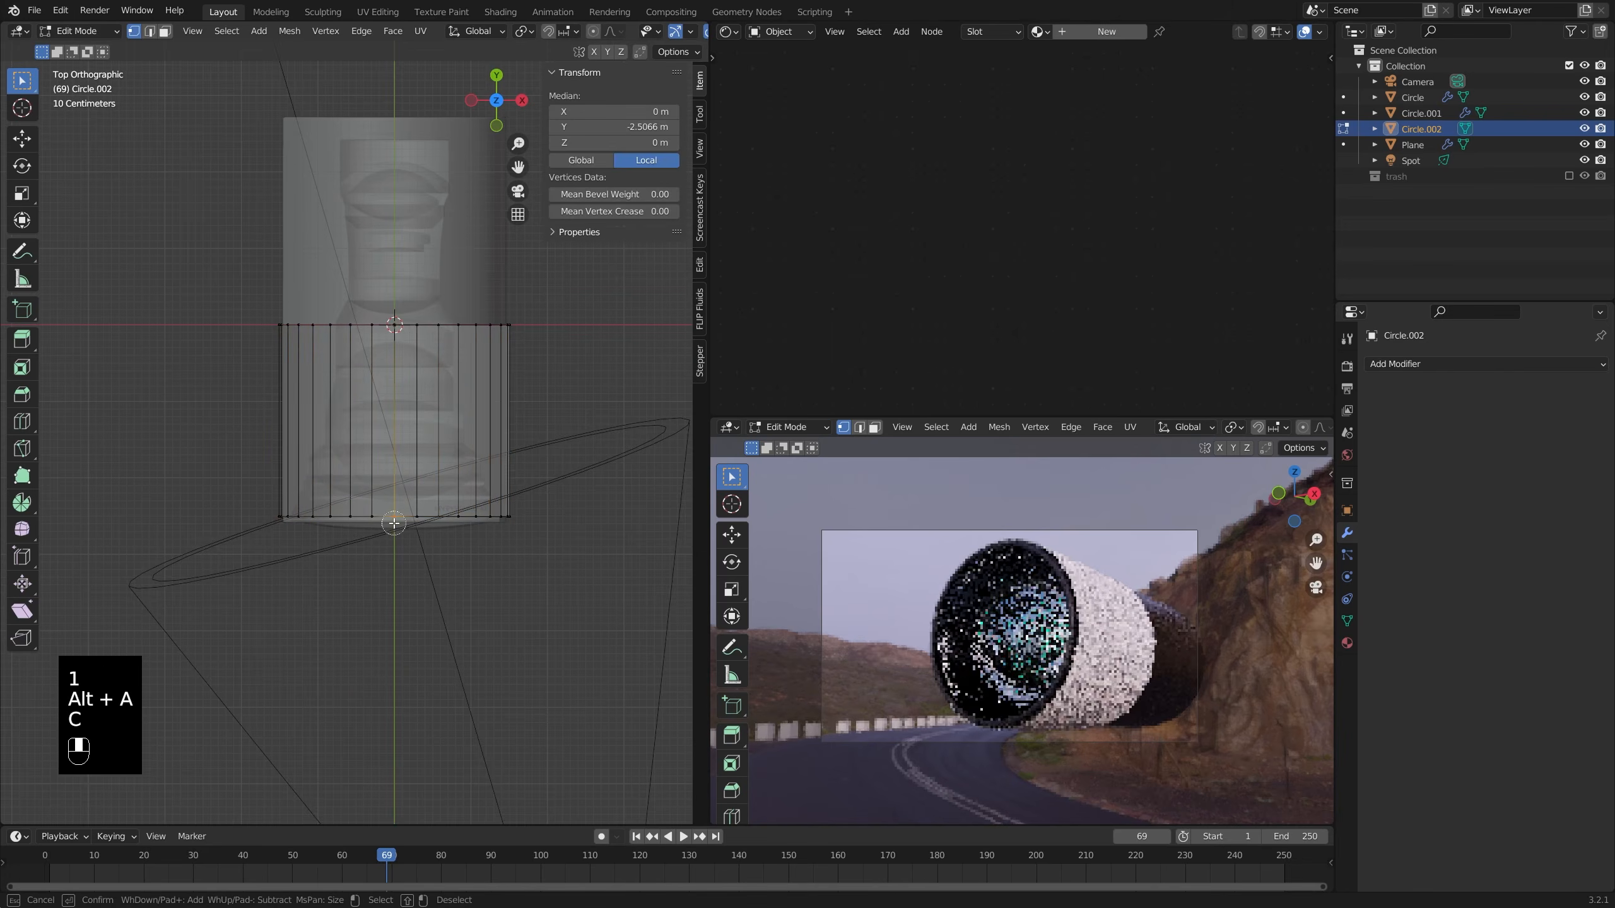
{"action": "left_click", "coordinate": [520, 519]}
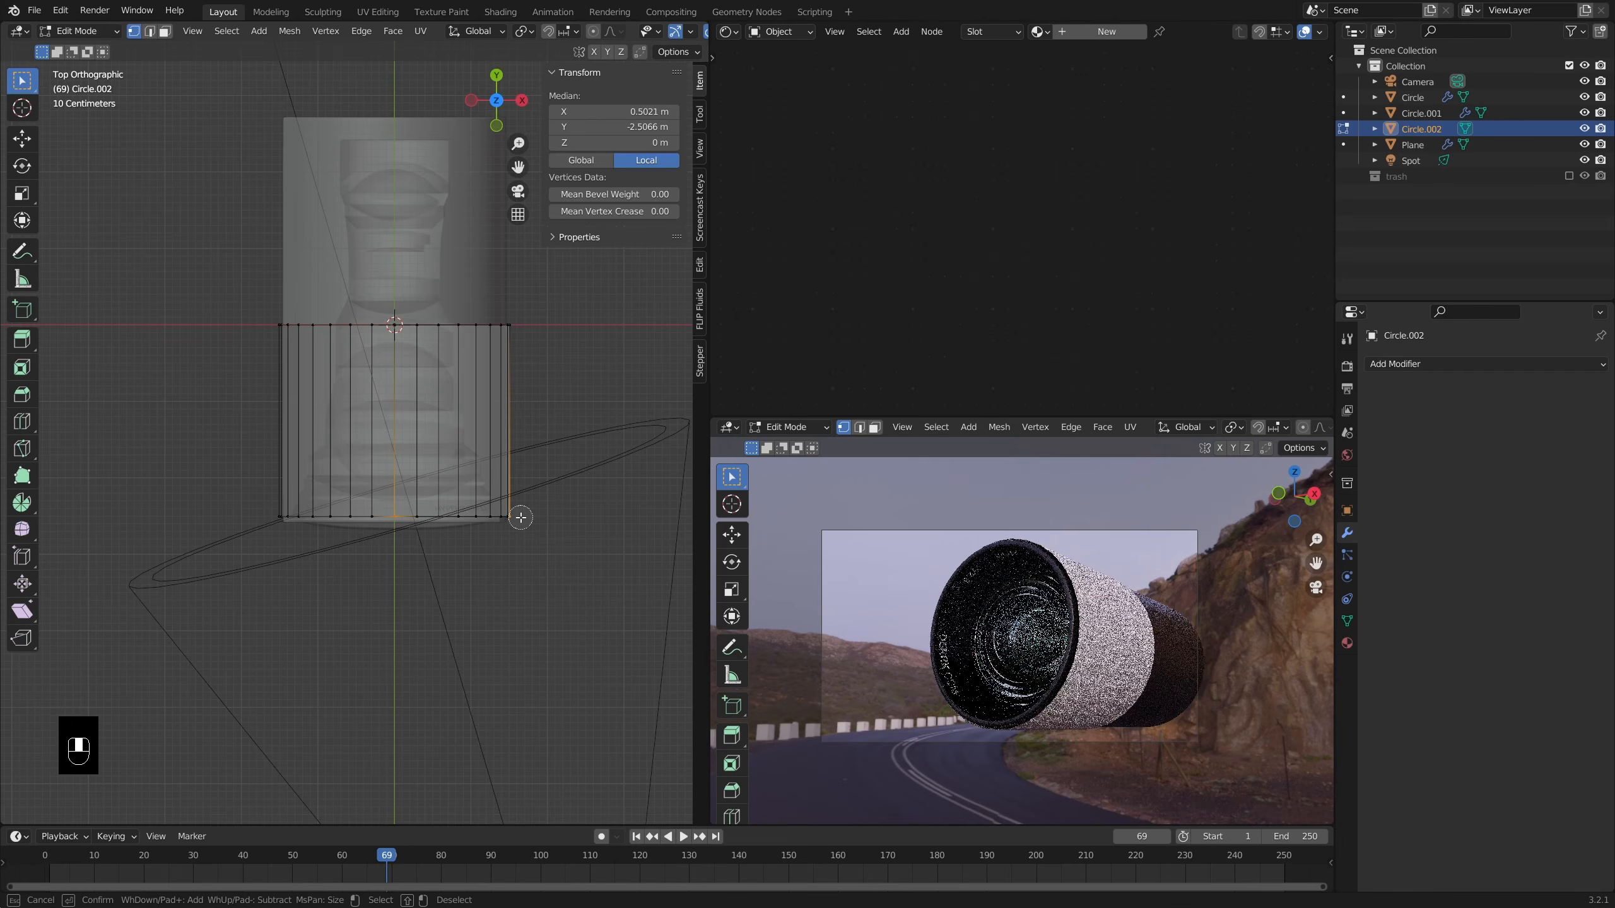
{"action": "left_click", "coordinate": [266, 521]}
{"action": "right_click", "coordinate": [268, 521]}
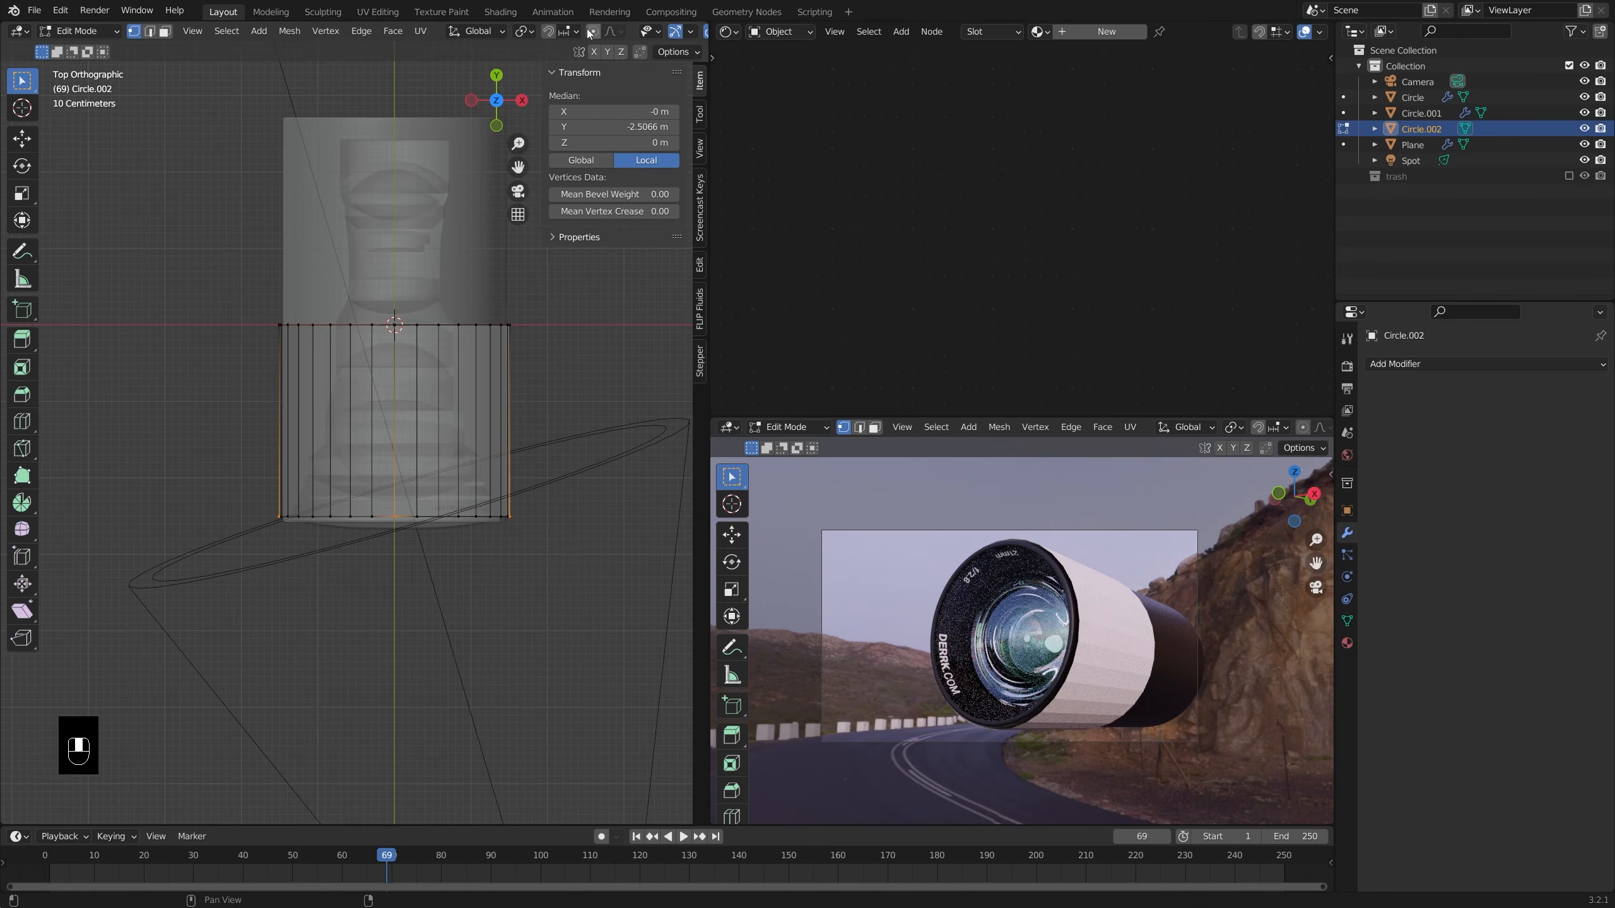
- Try pulling the selected front-edge vertices forward along Y using proportional editing with the Sharp falloff
{"action": "left_click", "coordinate": [608, 31]}
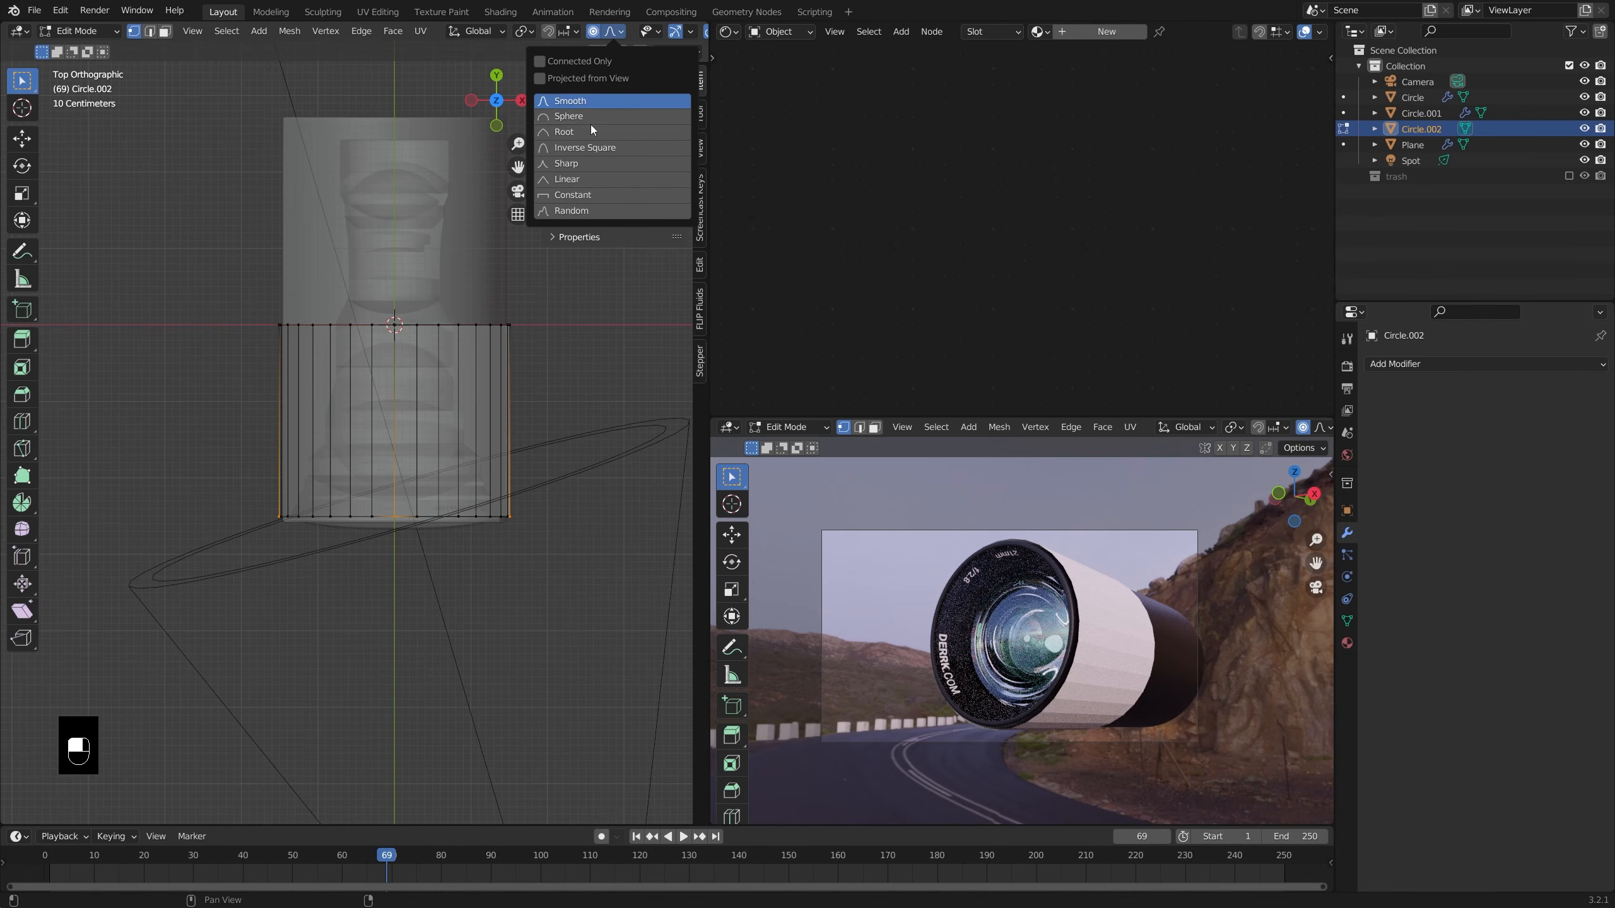
{"action": "left_click", "coordinate": [580, 165]}
{"action": "key", "text": "g"}
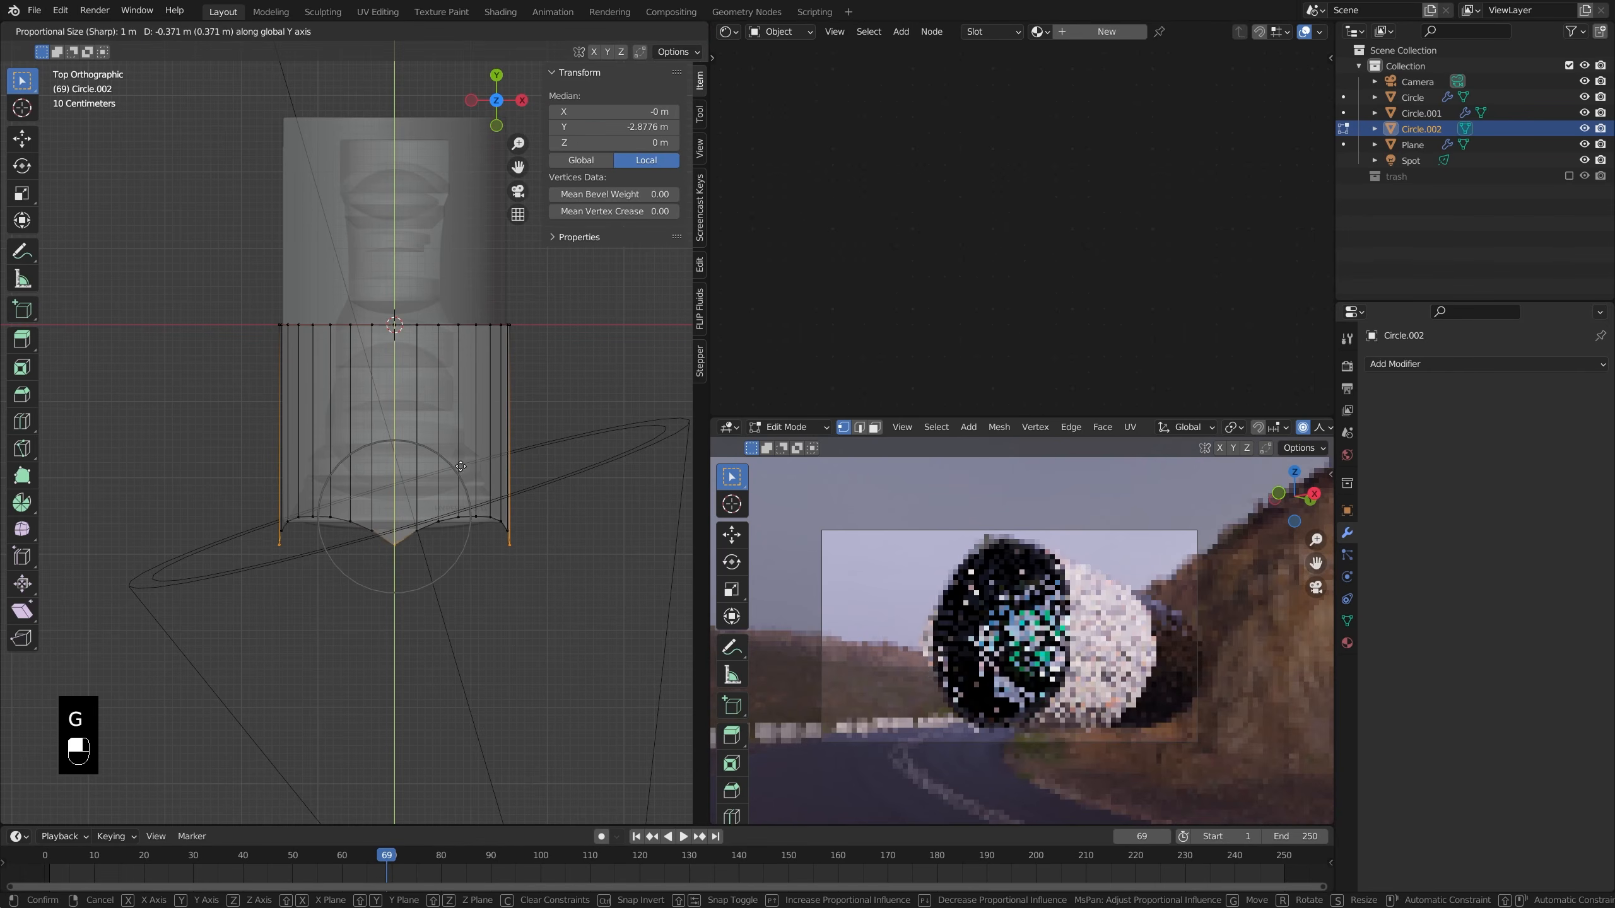
{"action": "right_click", "coordinate": [458, 516]}
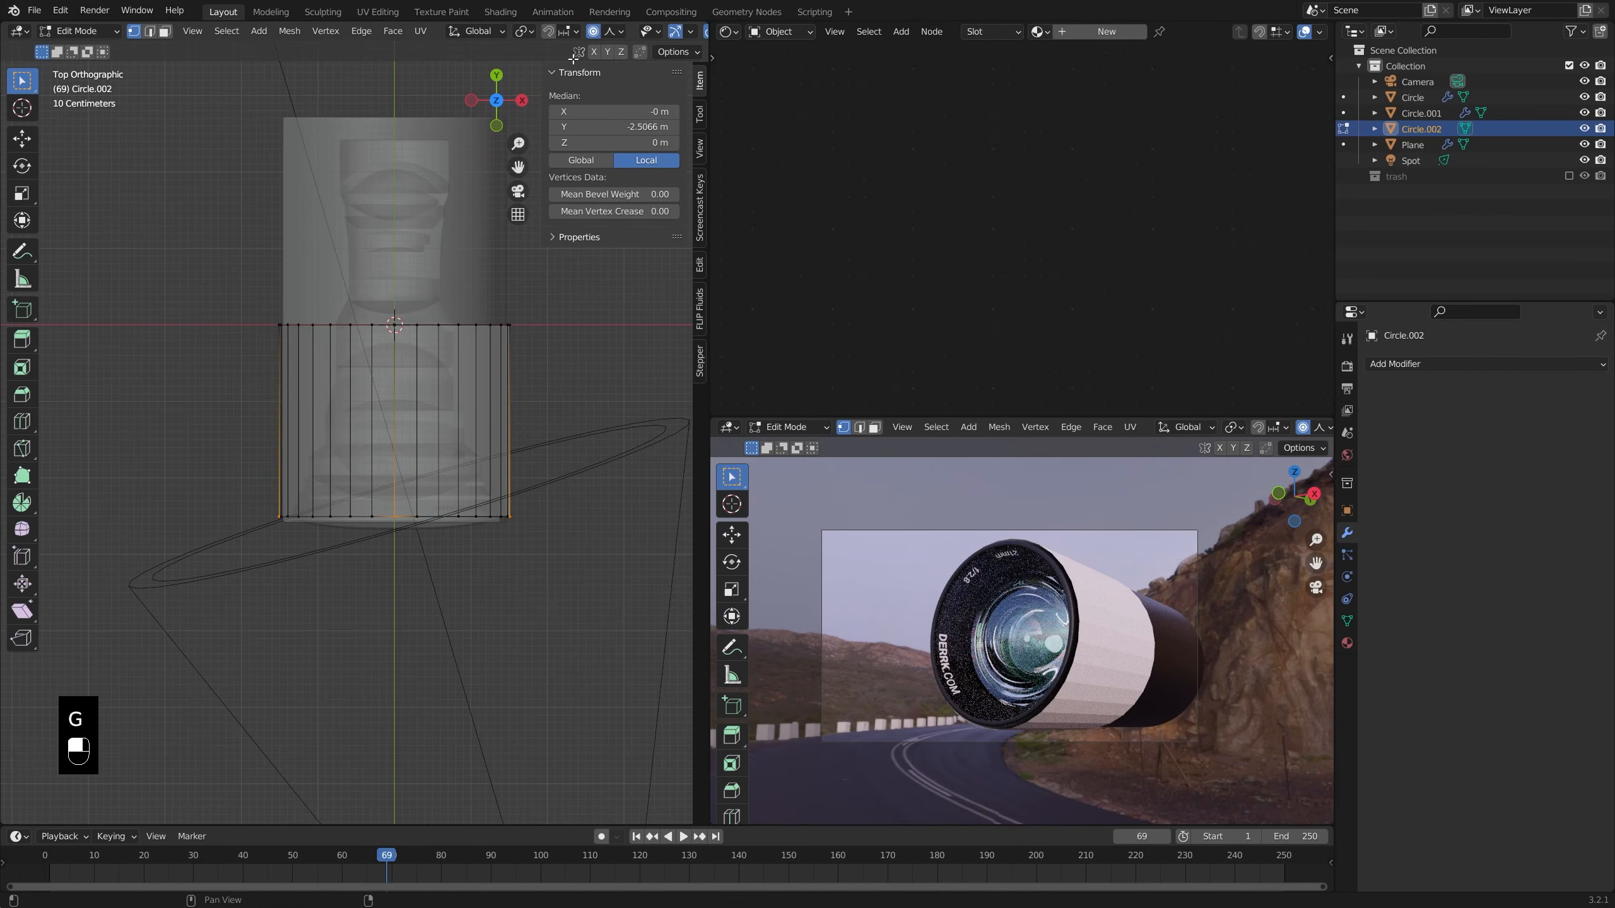
- Pull the selected vertices forward about 1.72 m along Y with Smooth proportional falloff and an influence size of 1.464 m
{"action": "left_click", "coordinate": [614, 31]}
{"action": "key", "text": "g"}
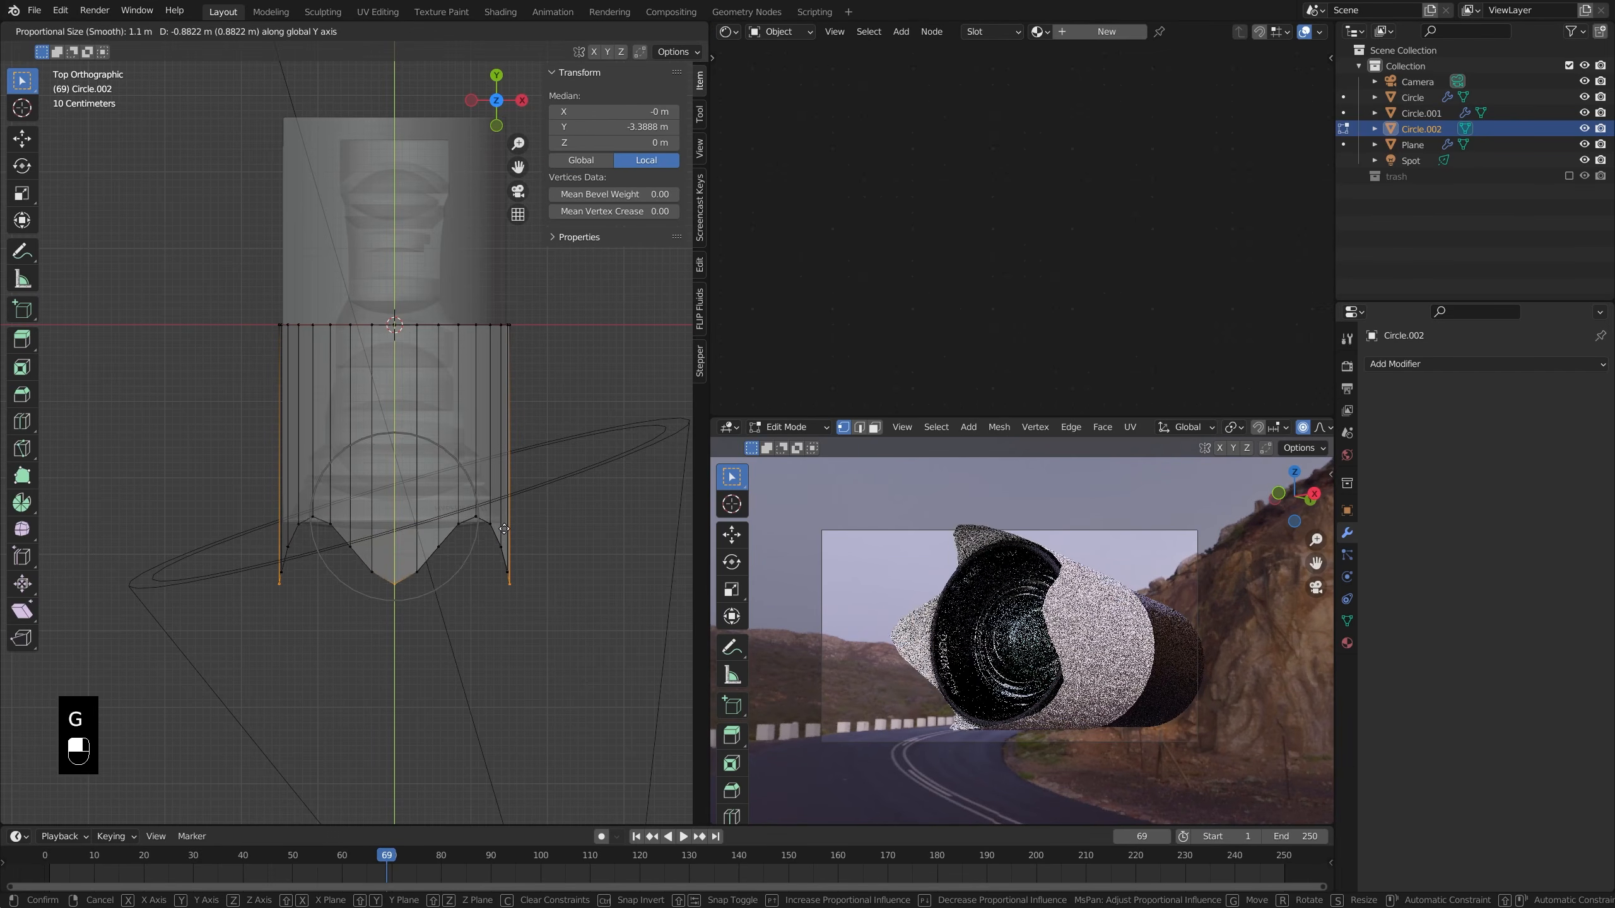
{"action": "scroll", "coordinate": [503, 541], "scroll_direction": "down", "scroll_amount": 2}
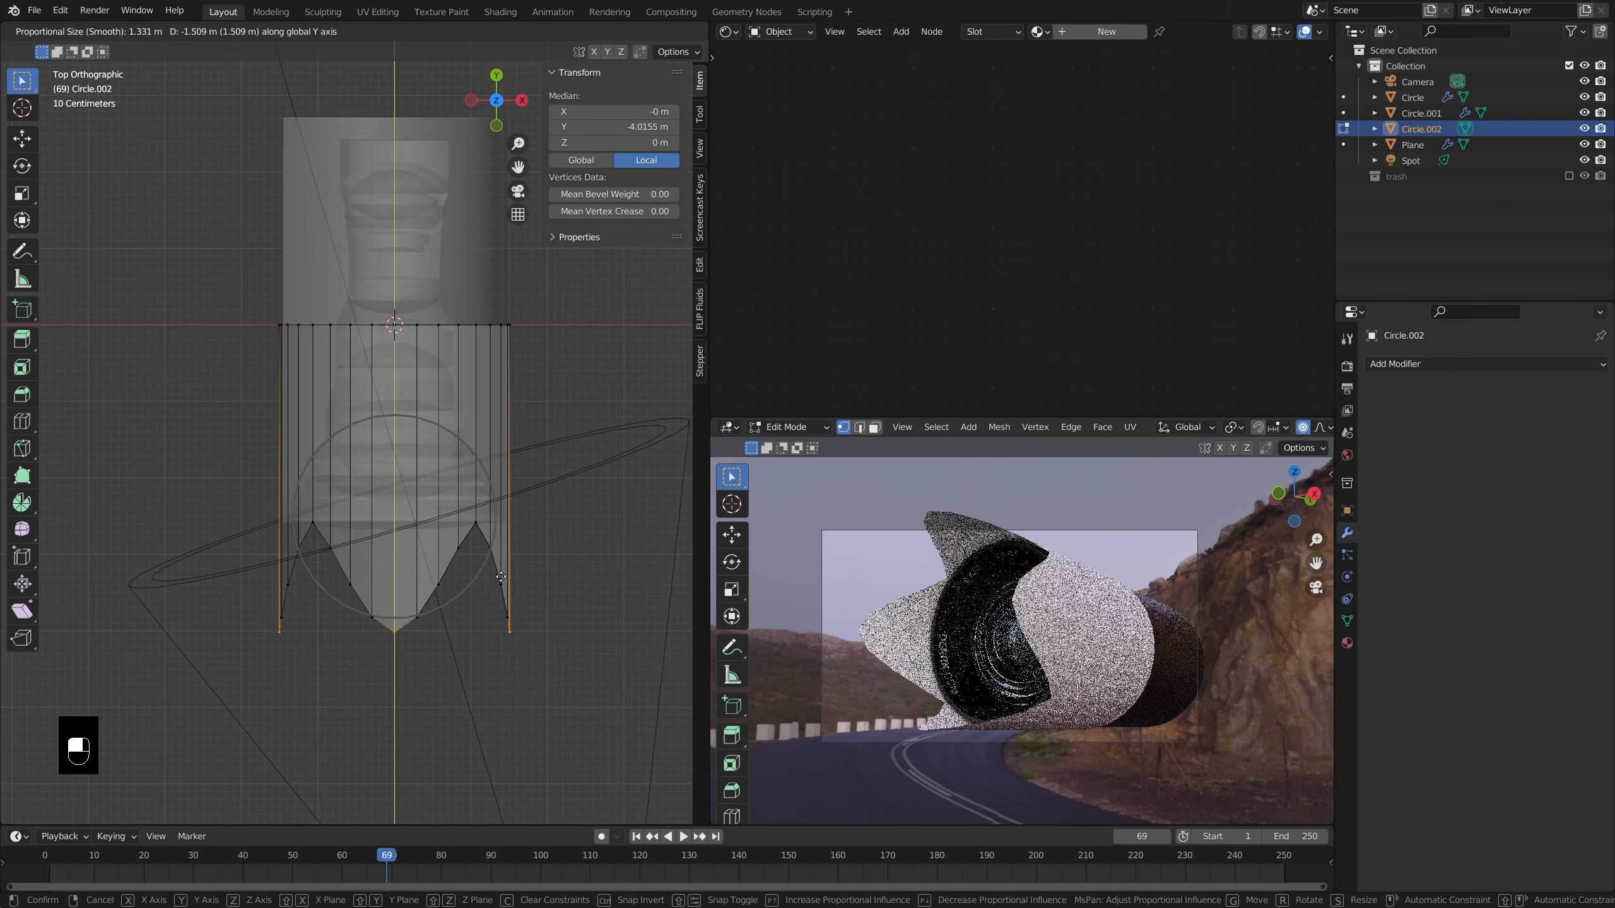
{"action": "scroll", "coordinate": [498, 560], "scroll_direction": "down", "scroll_amount": 1}
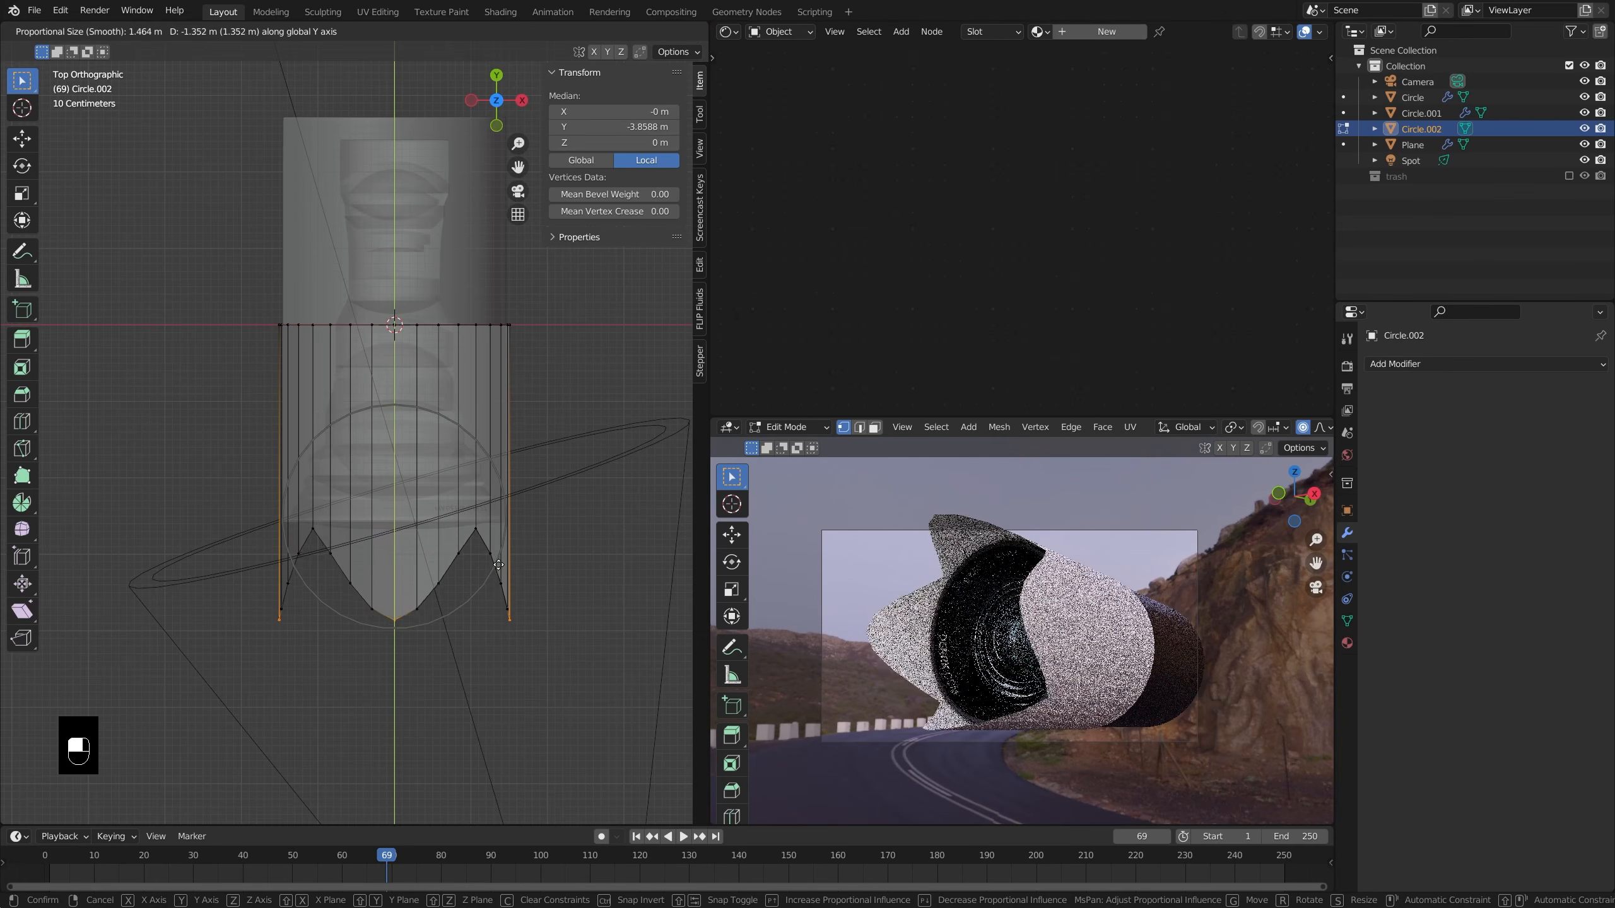
{"action": "left_click", "coordinate": [498, 591]}
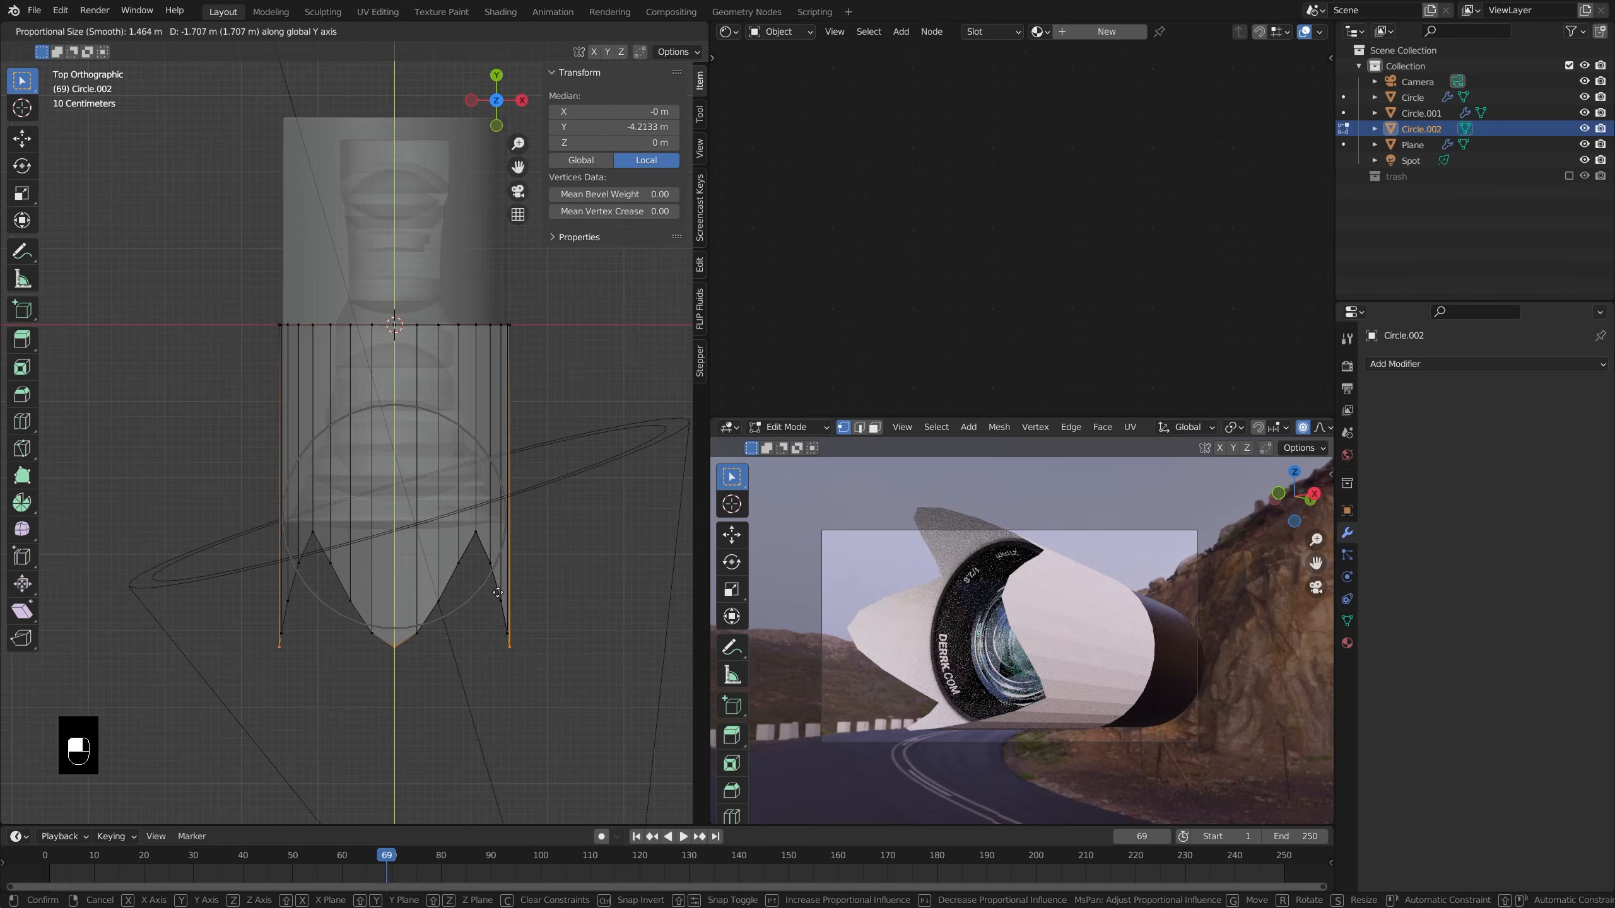
{"action": "middle_click_drag", "start_coordinate": [498, 591], "coordinate": [358, 427]}
{"action": "key", "text": "alt+z"}
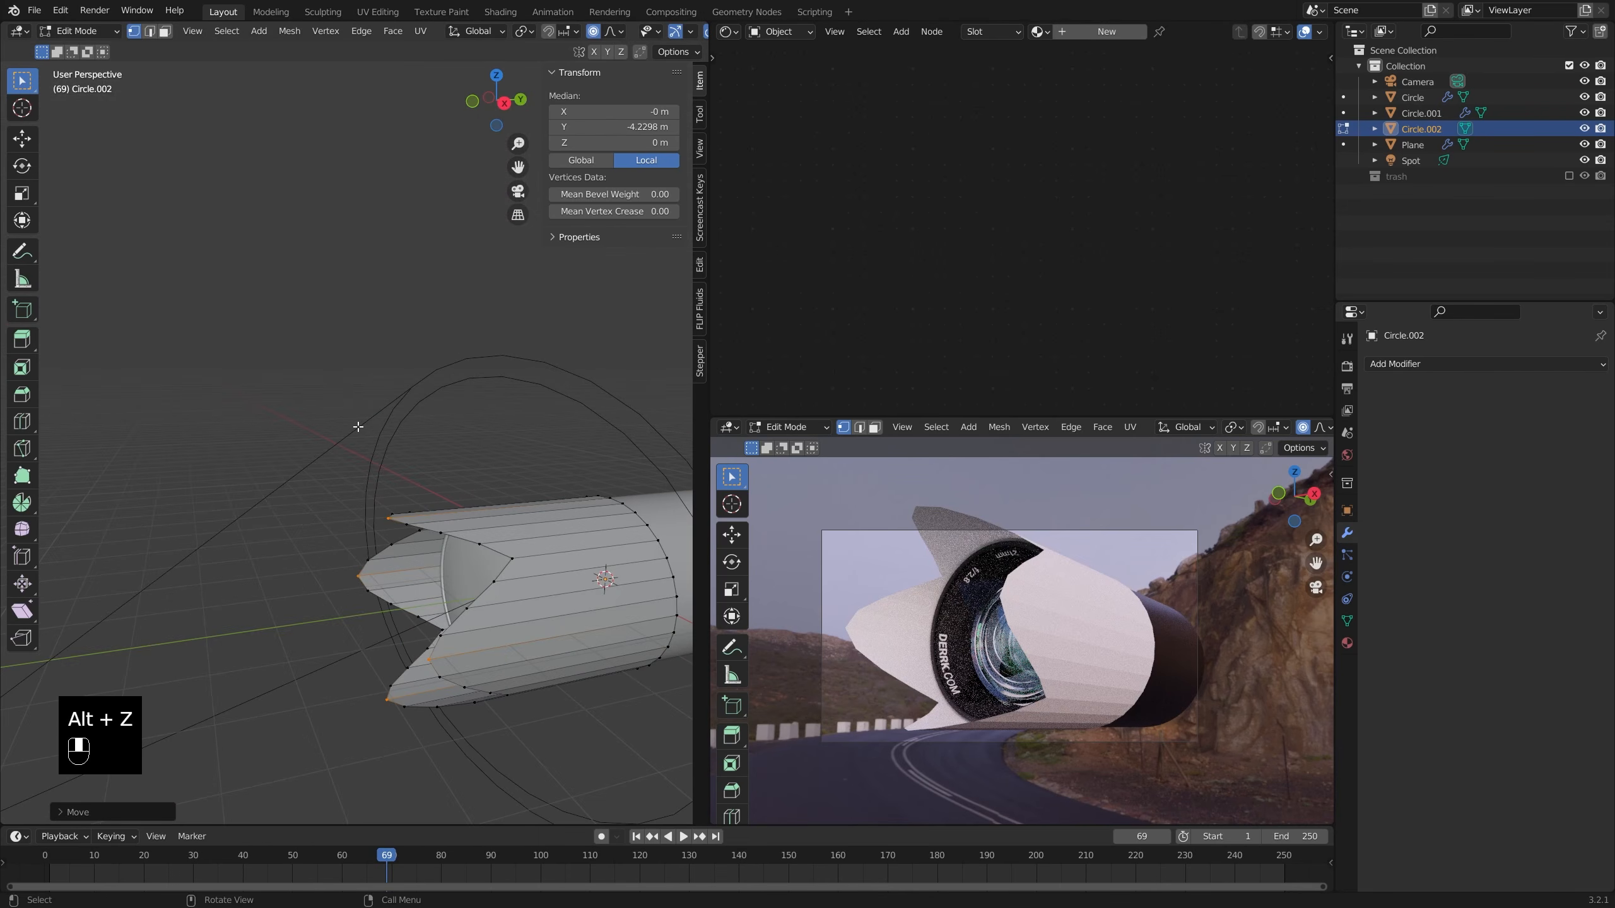
- Flatten the side petals' tip vertices by scaling them to about 0.14 along Y with Smooth proportional falloff
{"action": "key", "text": "KP_1"}
{"action": "key", "text": "KP_3"}
{"action": "key", "text": "alt+z"}
{"action": "key", "text": "alt+a"}
{"action": "key", "text": "c"}
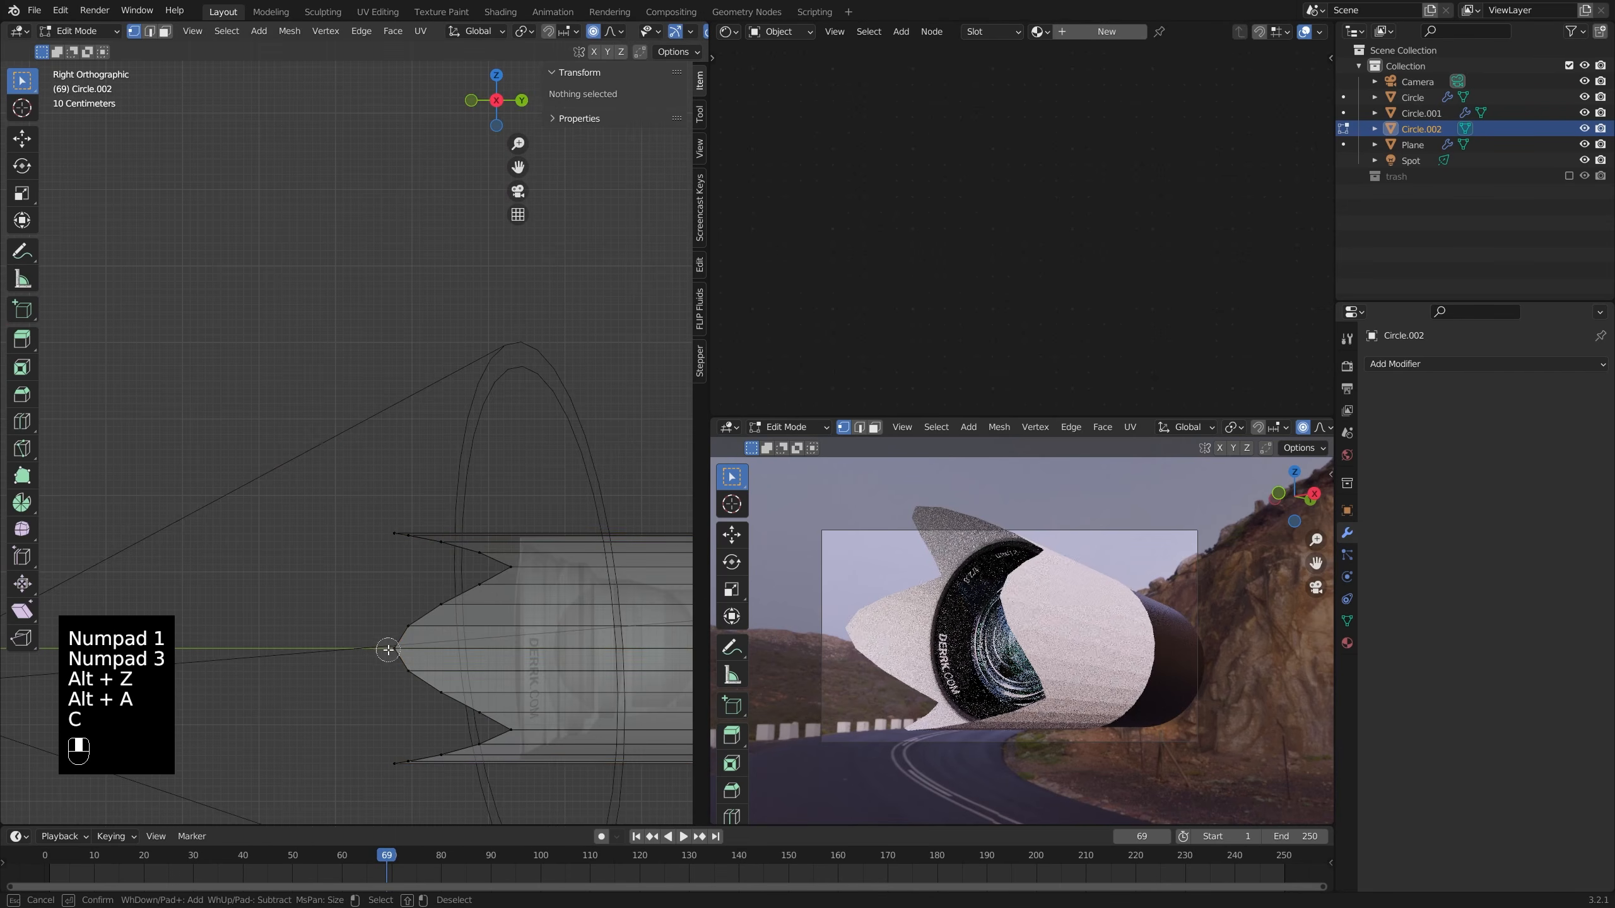
{"action": "left_click", "coordinate": [389, 639]}
{"action": "middle_click_drag", "start_coordinate": [390, 640], "coordinate": [353, 593], "text": "shift"}
{"action": "key", "text": "alt+z"}
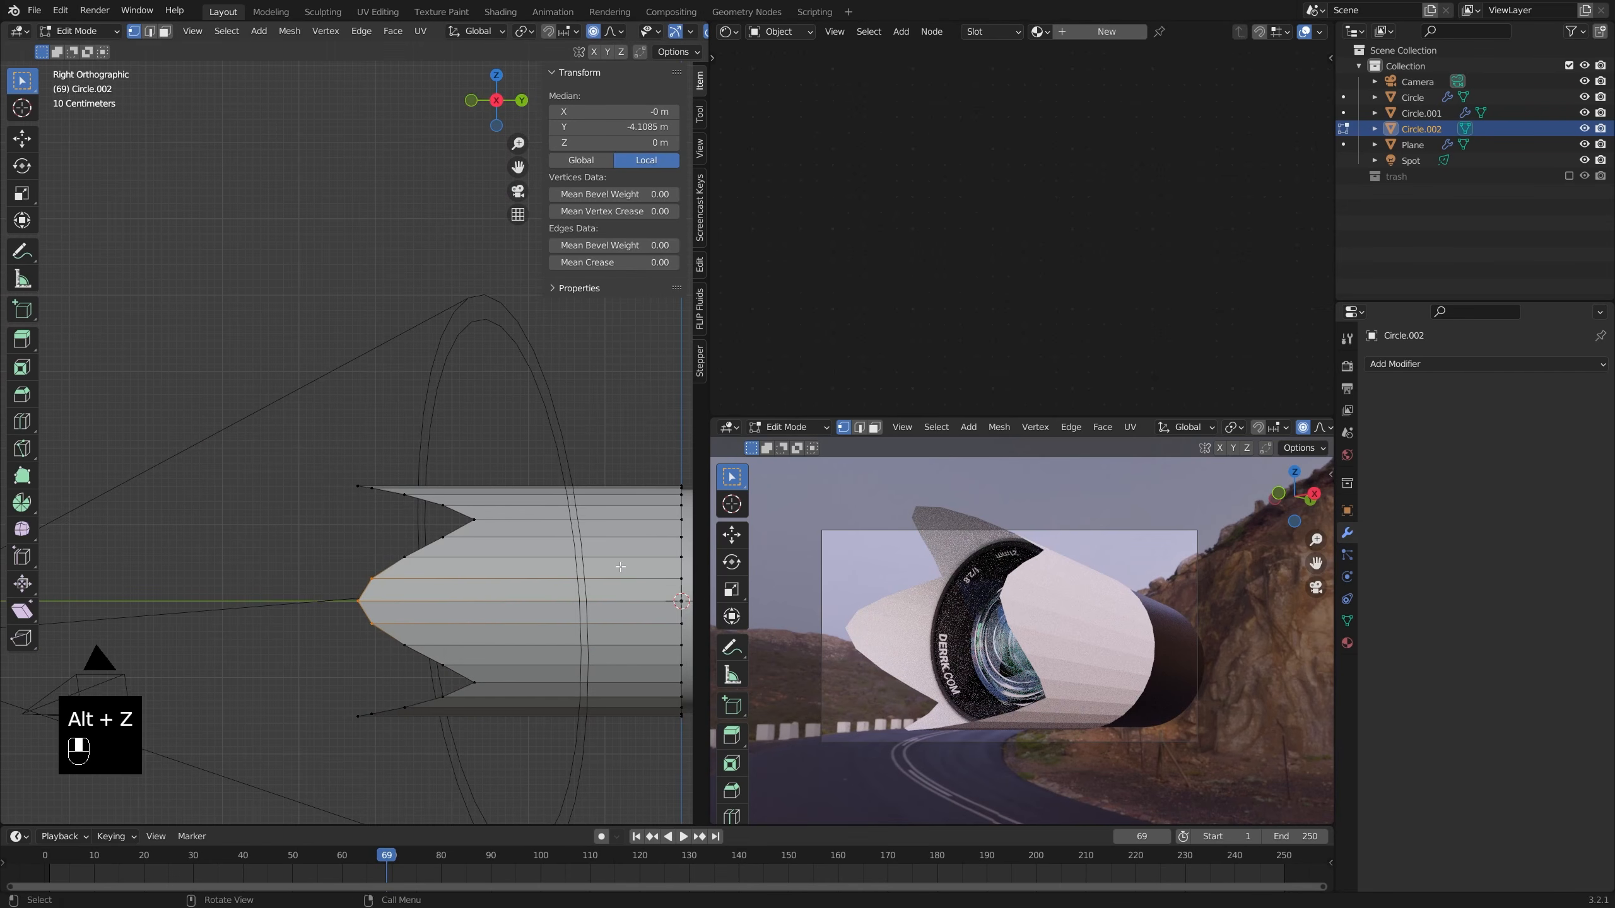
{"action": "middle_click_drag", "start_coordinate": [621, 566], "coordinate": [578, 559], "text": "shift"}
{"action": "key", "text": "s"}
{"action": "key", "text": "Escape"}
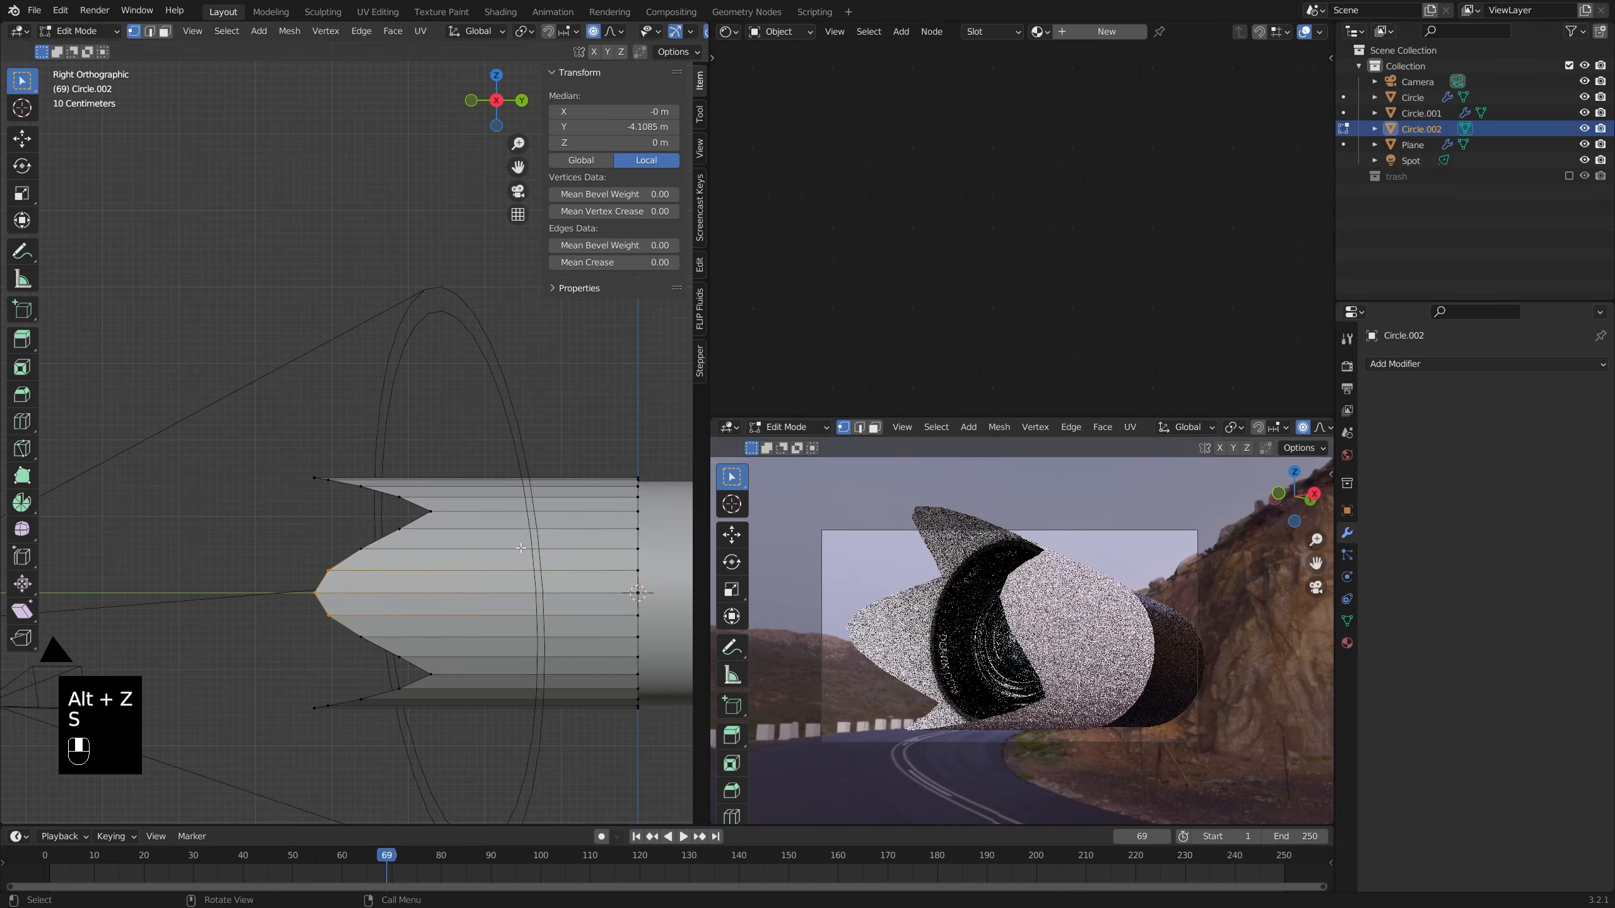
{"action": "key", "text": "s"}
{"action": "key", "text": "y"}
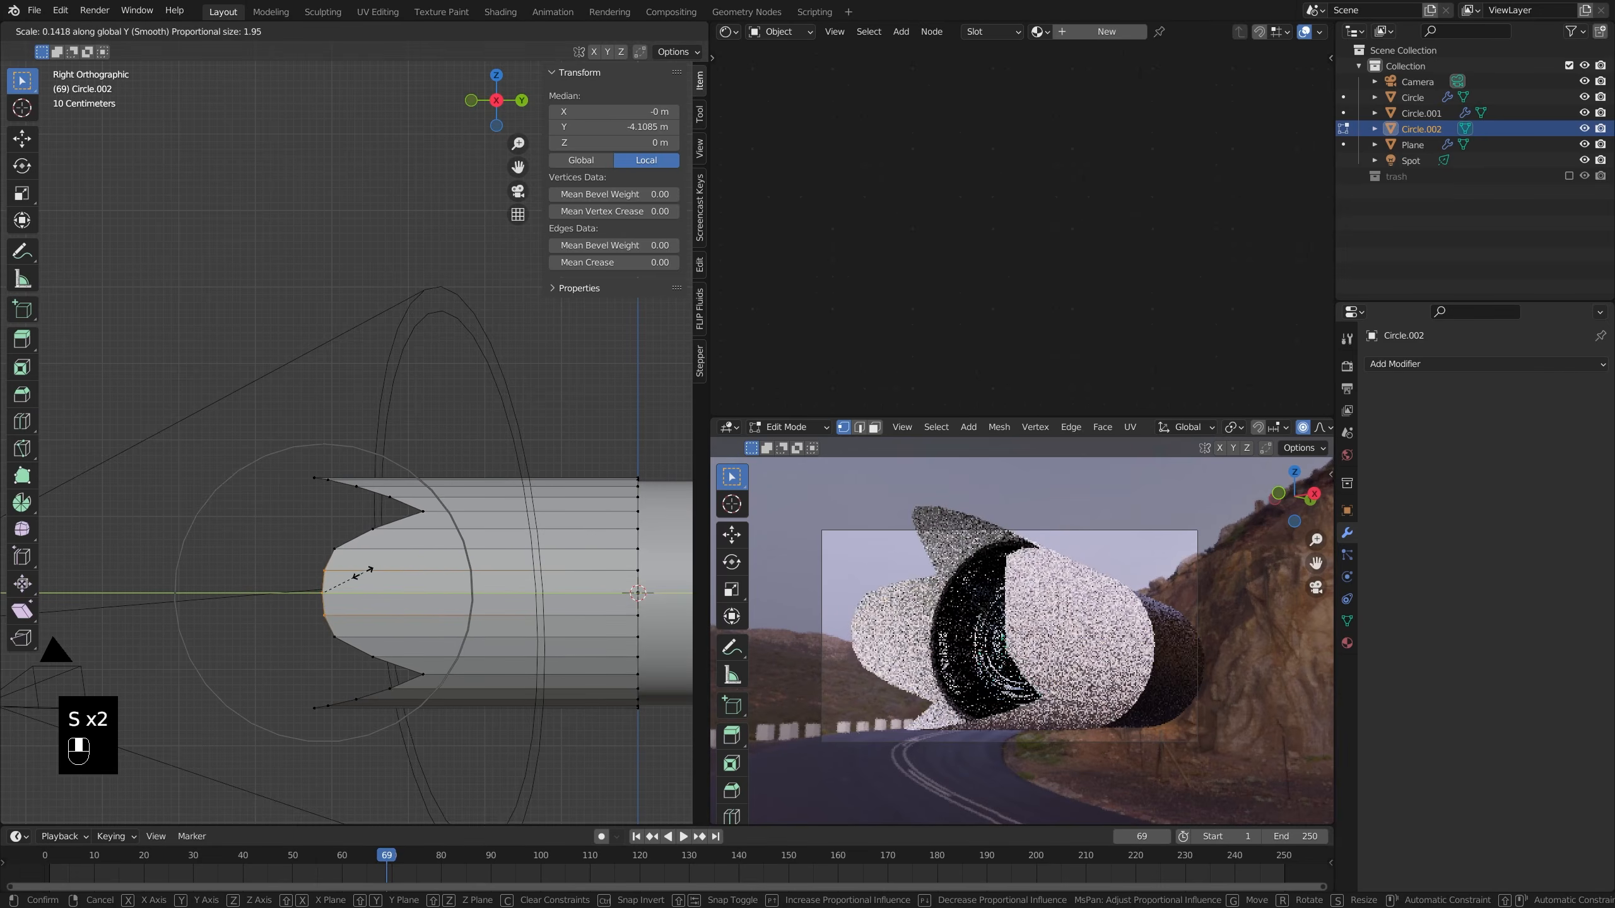
{"action": "left_click", "coordinate": [359, 575]}
- Pull the side petals' flattened tips back toward the lens body along Y with Smooth proportional falloff
{"action": "key", "text": "g"}
{"action": "key", "text": "y"}
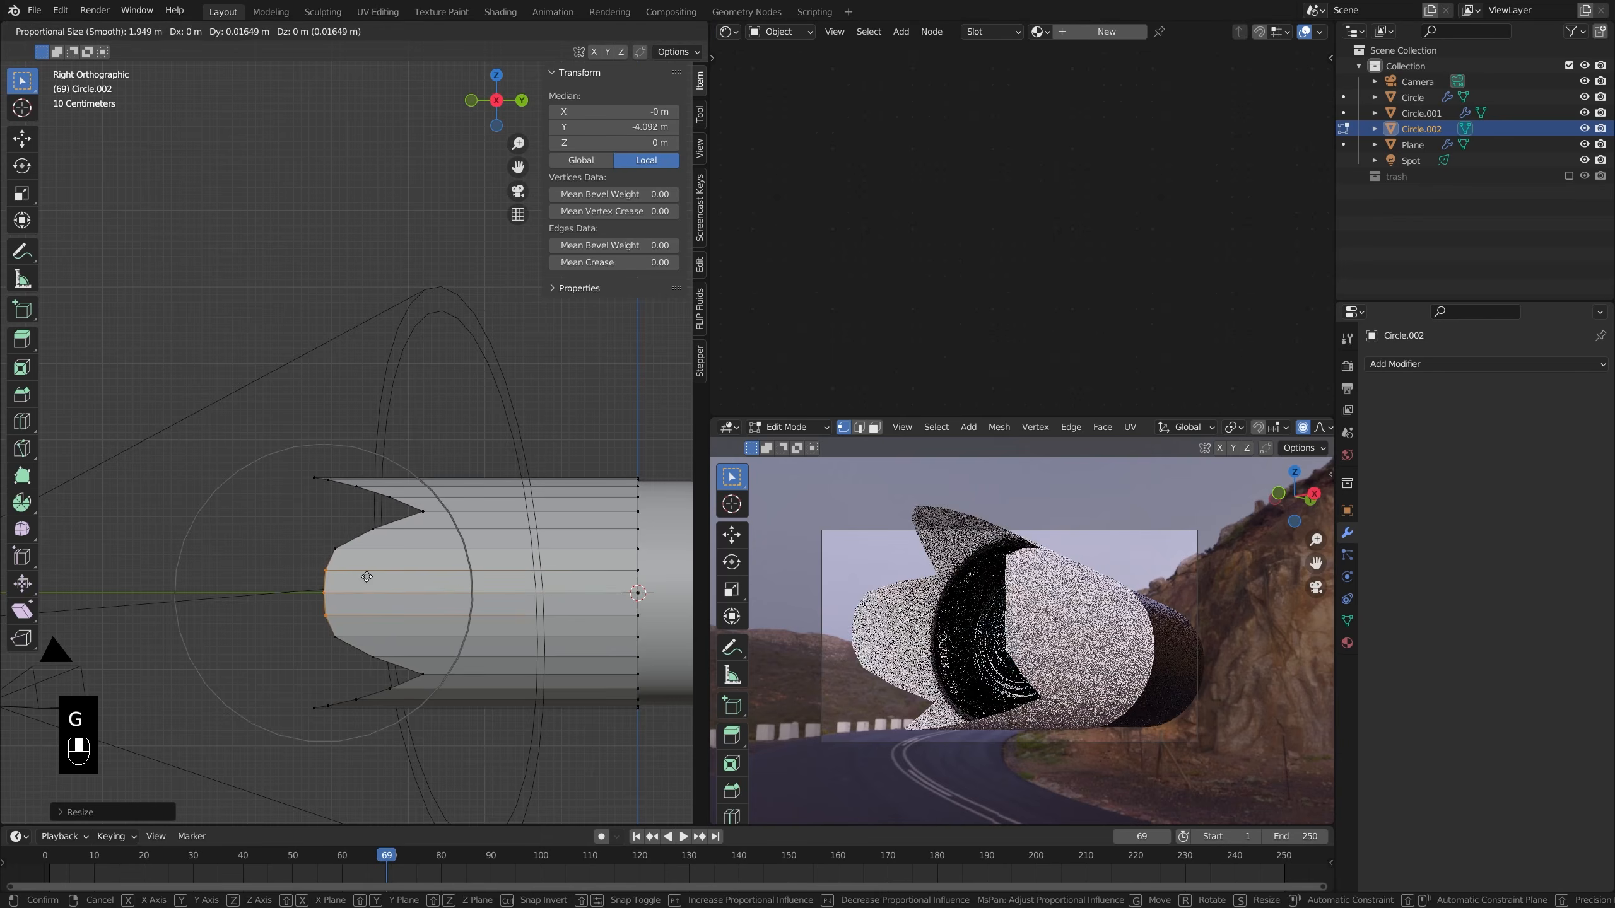
{"action": "left_click", "coordinate": [410, 579]}
- Select the upper and lower petals' tip vertices and flatten them along Y with Smooth proportional falloff
{"action": "key", "text": "alt+z"}
{"action": "key", "text": "alt+a"}
{"action": "key", "text": "c"}
{"action": "left_click", "coordinate": [296, 473]}
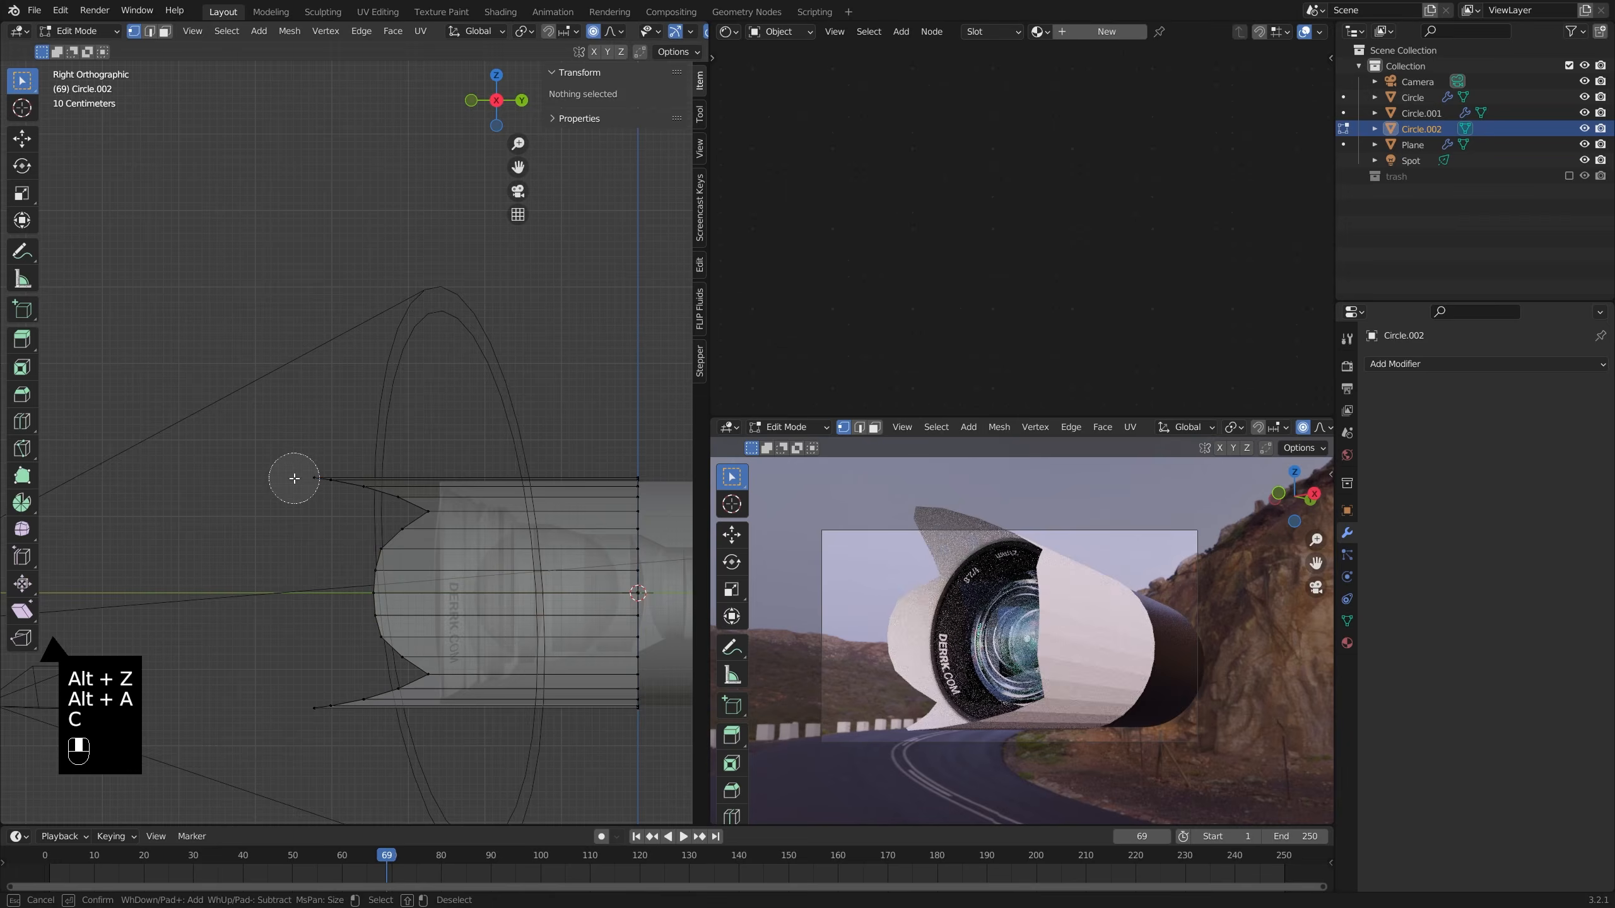
{"action": "left_click", "coordinate": [297, 700]}
{"action": "key", "text": "c"}
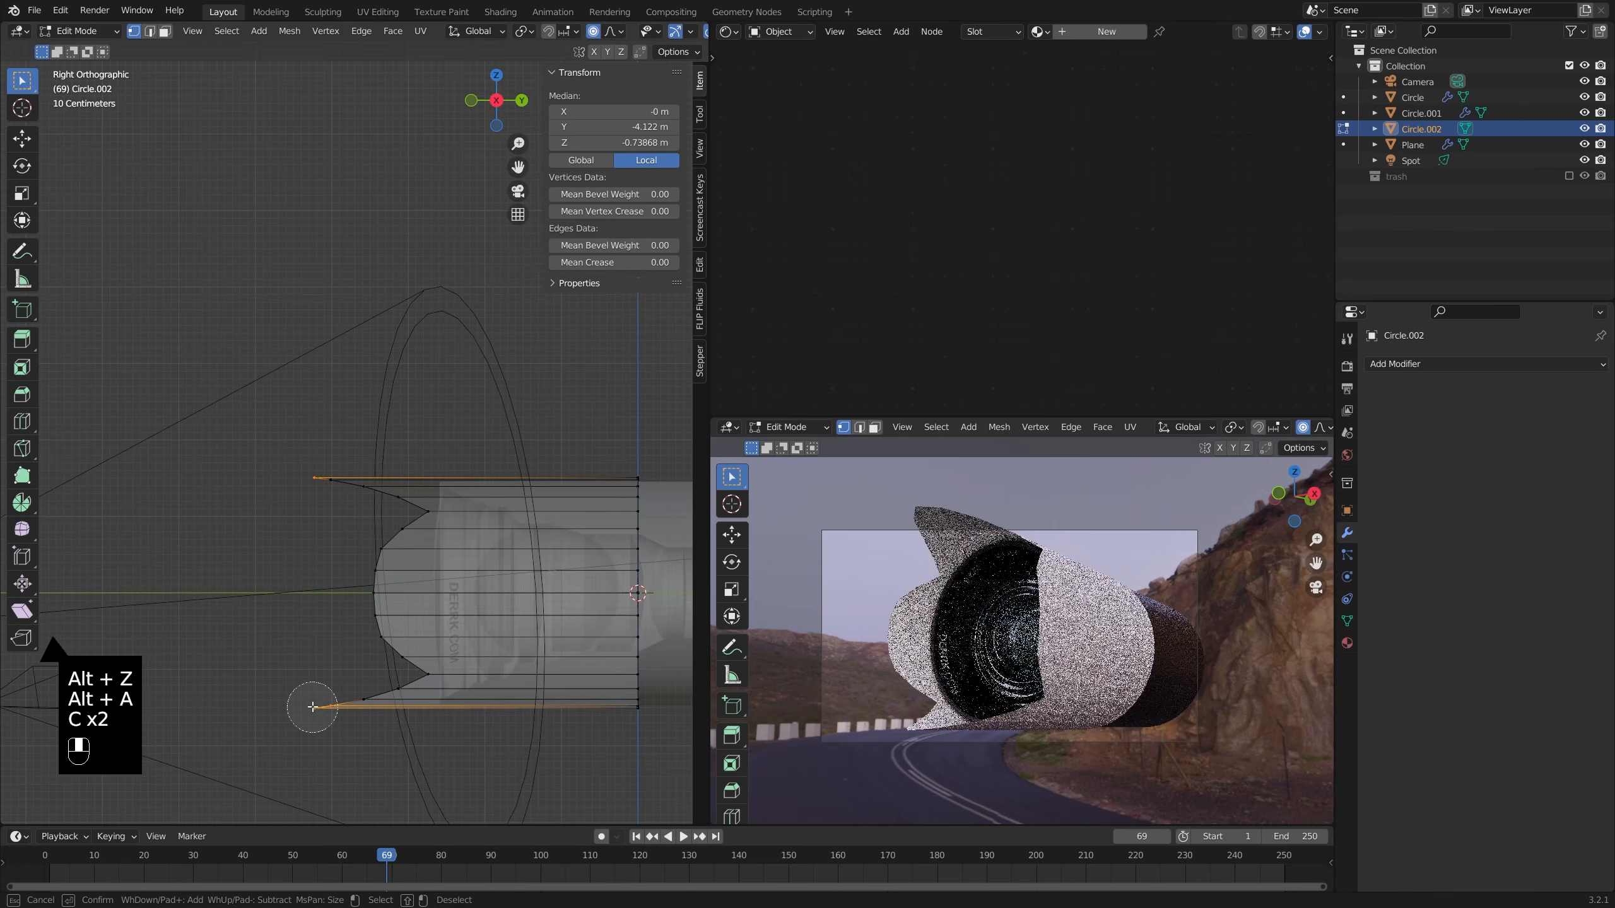
{"action": "right_click", "coordinate": [311, 491]}
{"action": "key", "text": "alt+z"}
{"action": "key", "text": "KP_7"}
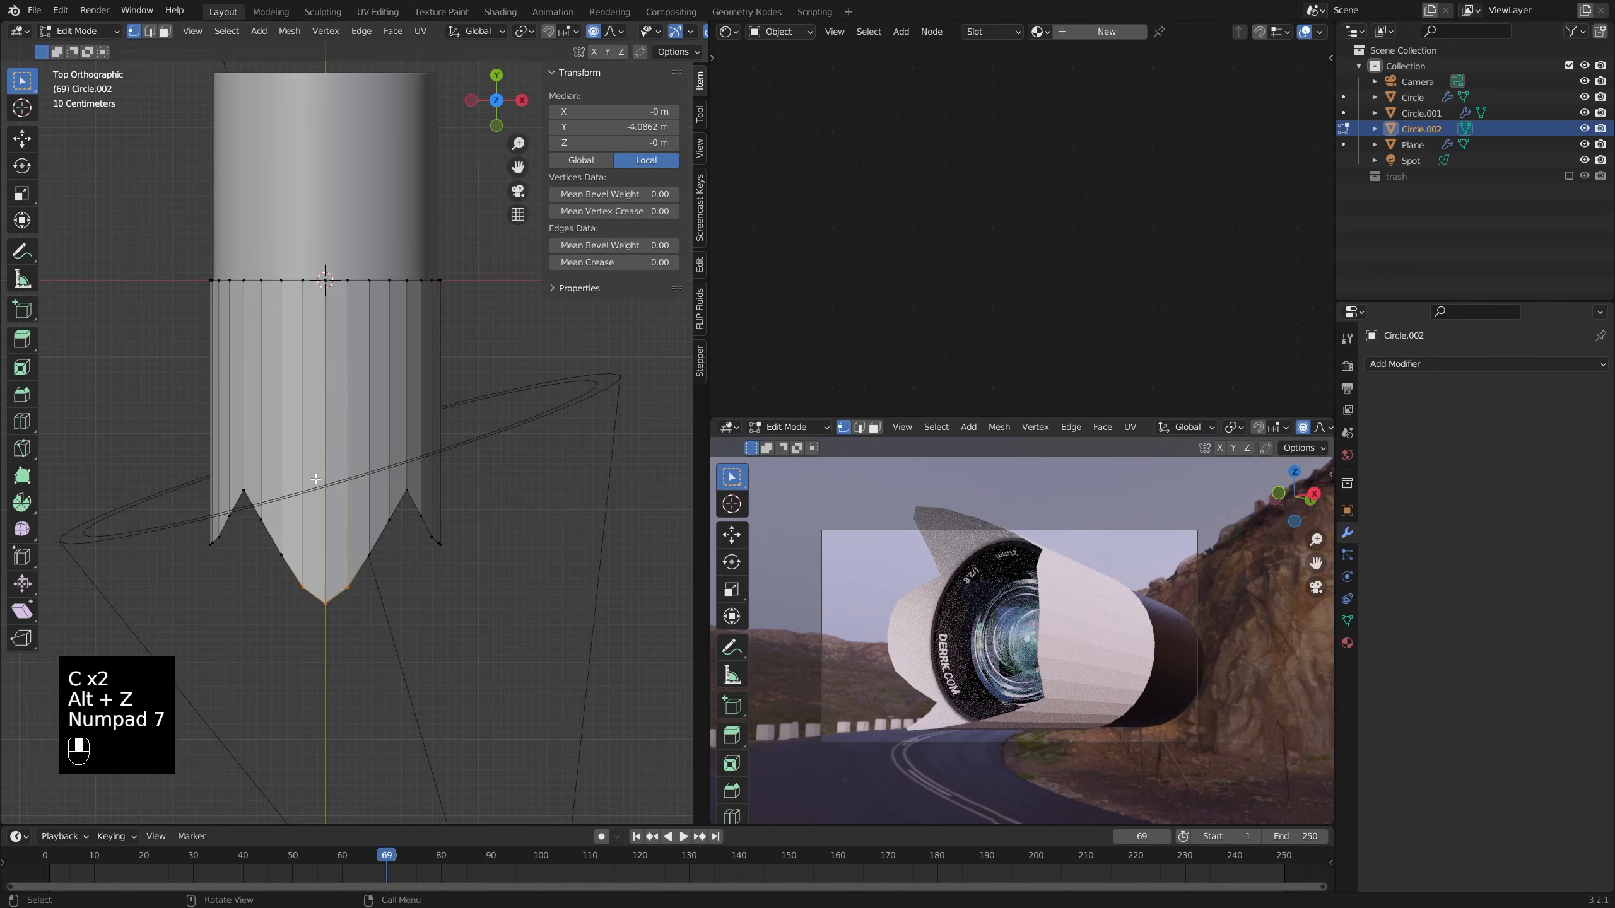
{"action": "key", "text": "s"}
{"action": "key", "text": "y"}
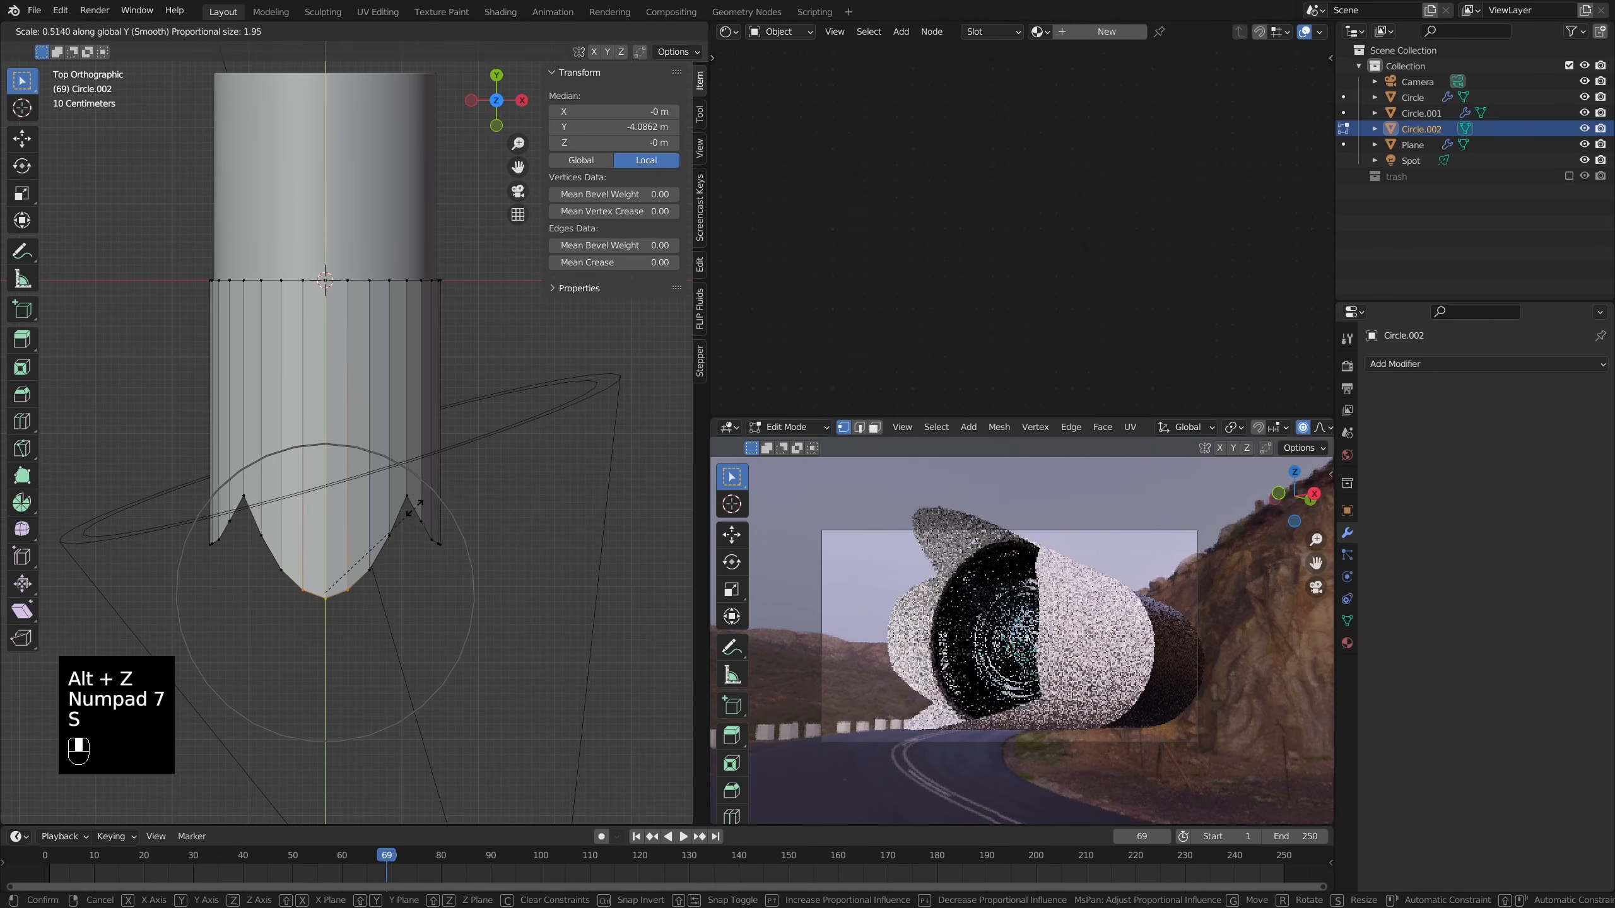
{"action": "left_click", "coordinate": [326, 557]}
- Move the notch vertices between the petals forward about 0.33 m along Y with proportional editing off, and leave Edit Mode
{"action": "key", "text": "alt+z"}
{"action": "key", "text": "1"}
{"action": "key", "text": "alt+a"}
{"action": "key", "text": "c"}
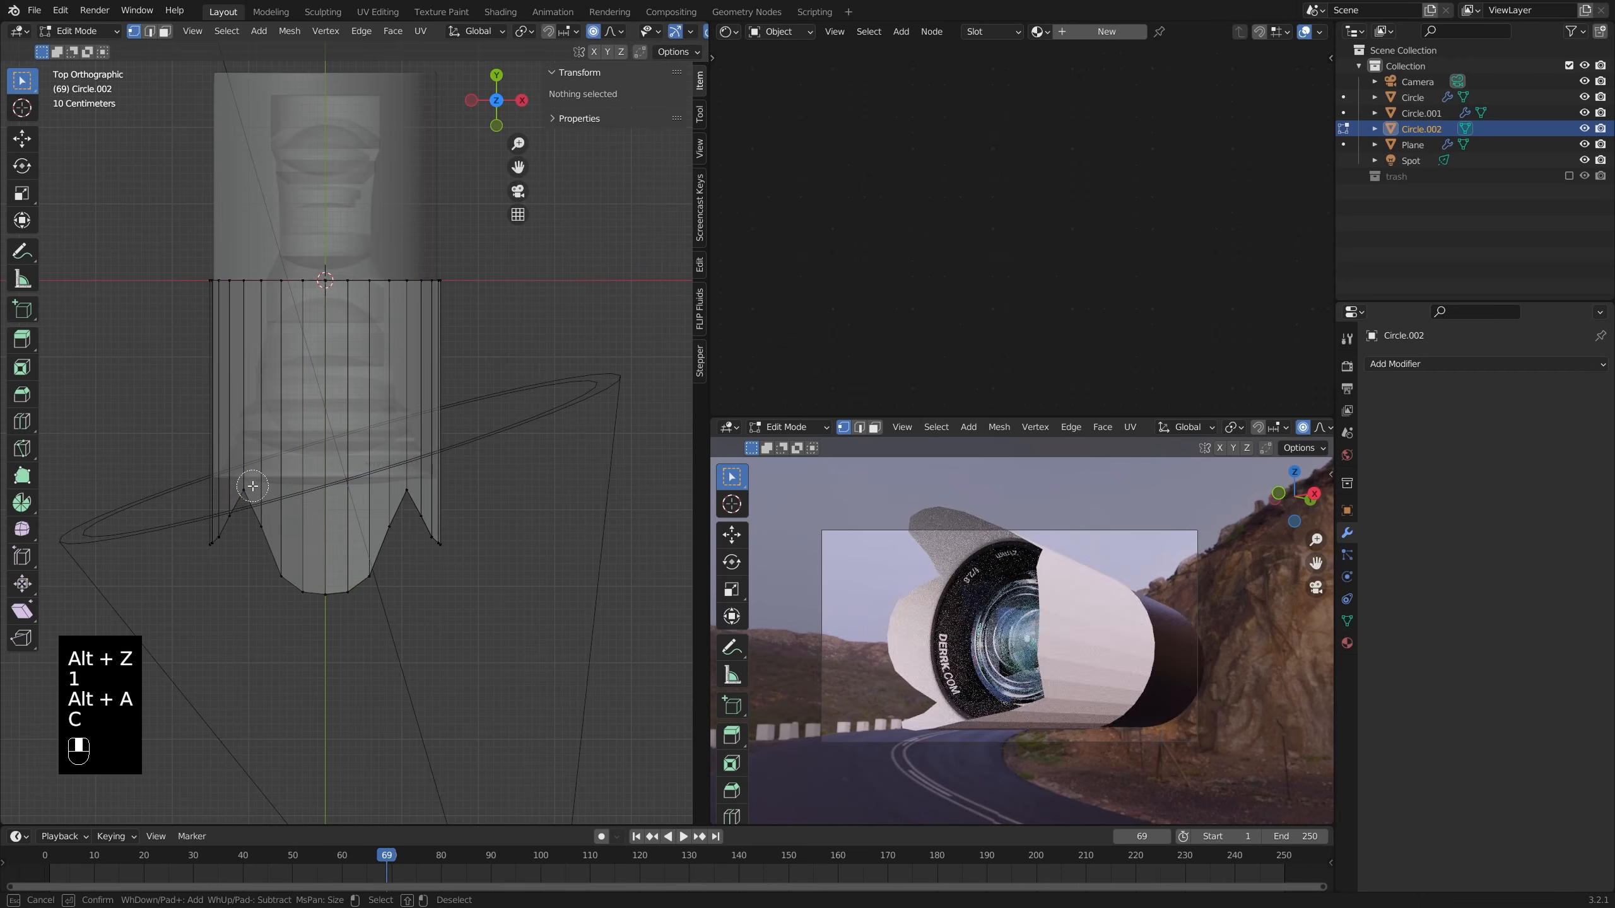
{"action": "left_click", "coordinate": [249, 488]}
{"action": "left_click", "coordinate": [402, 488]}
{"action": "right_click", "coordinate": [402, 487]}
{"action": "key", "text": "alt+z"}
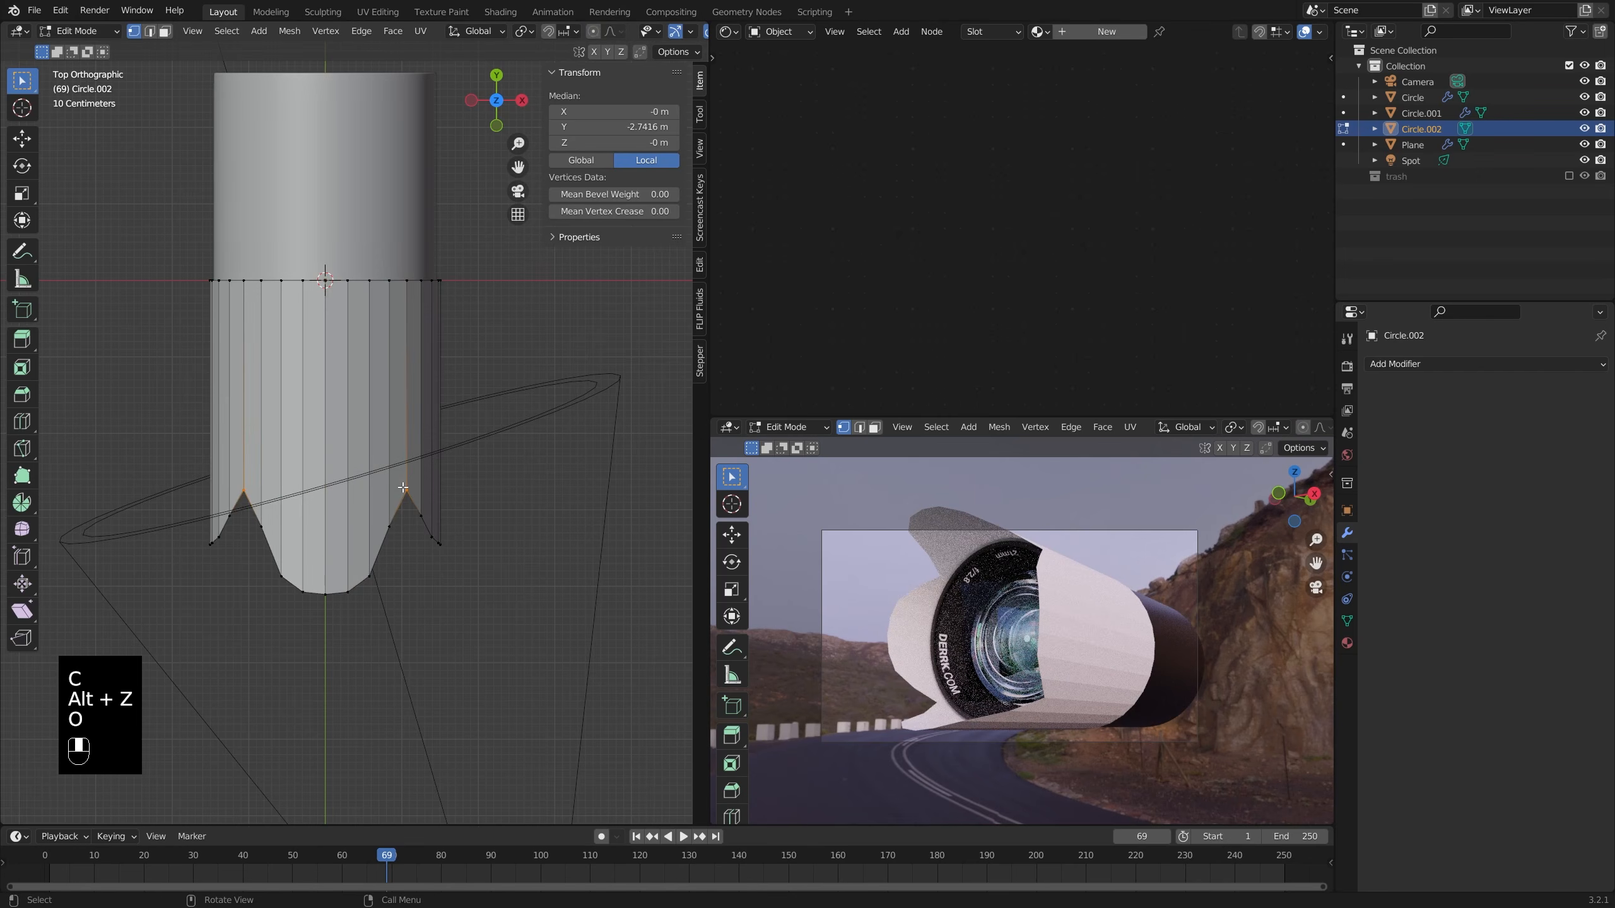
{"action": "key", "text": "g"}
{"action": "key", "text": "y"}
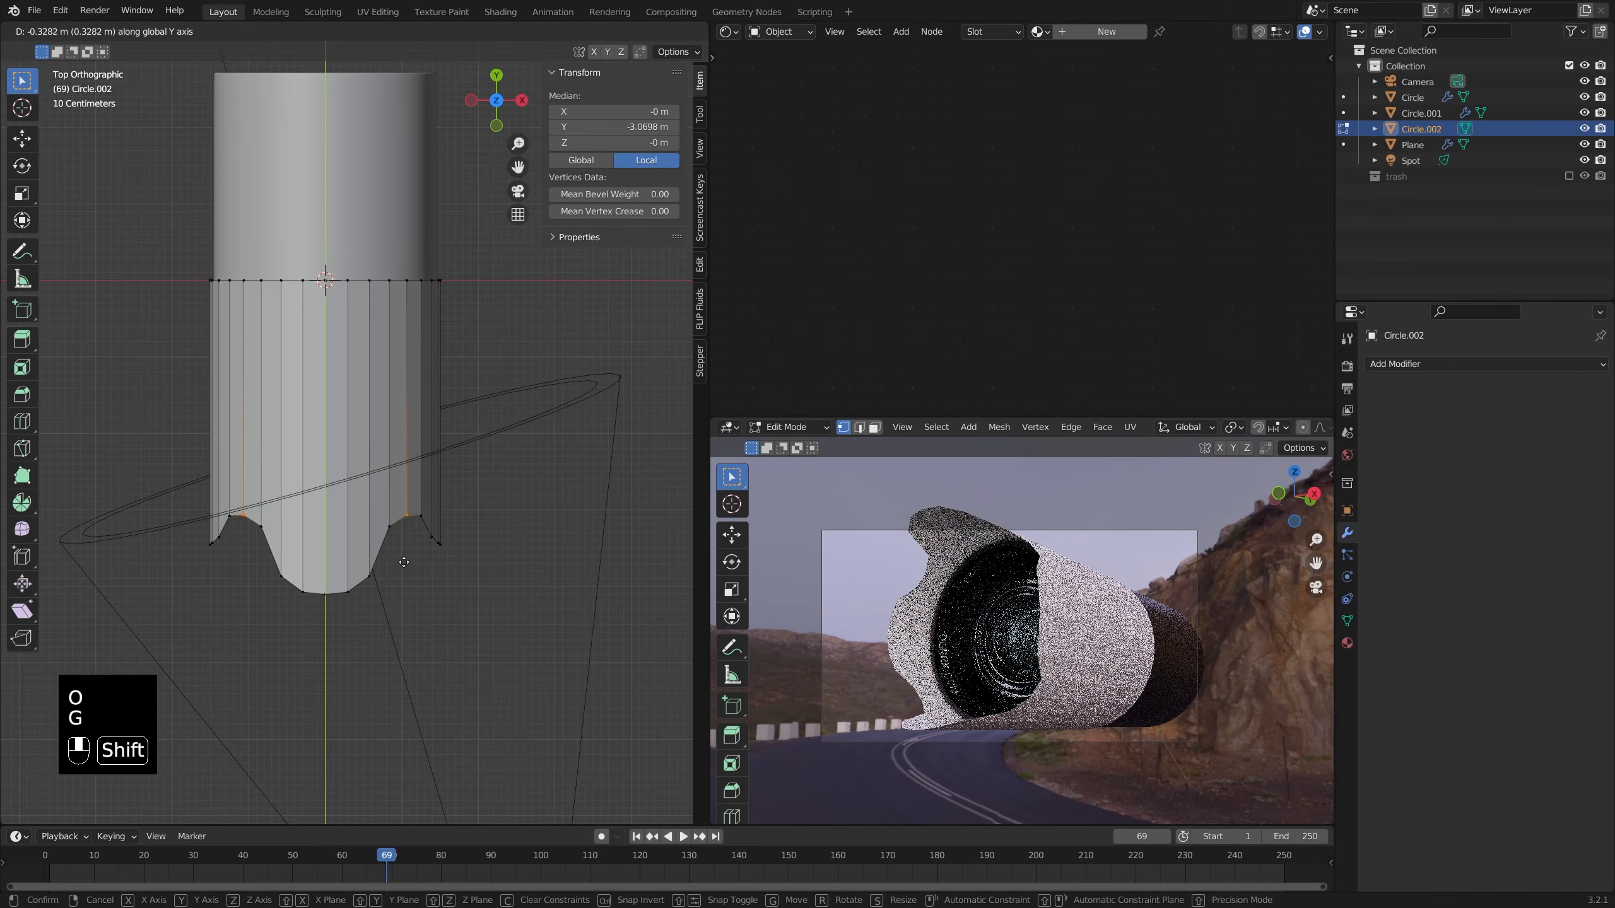
{"action": "left_click", "coordinate": [404, 563]}
{"action": "key", "text": "Tab"}
{"action": "middle_click_drag", "start_coordinate": [404, 552], "coordinate": [343, 464]}
{"action": "key", "text": "alt+z"}
{"action": "key", "text": "alt+z"}
- Assign the existing LensHousing material to the hood
{"action": "left_click", "coordinate": [1475, 364]}
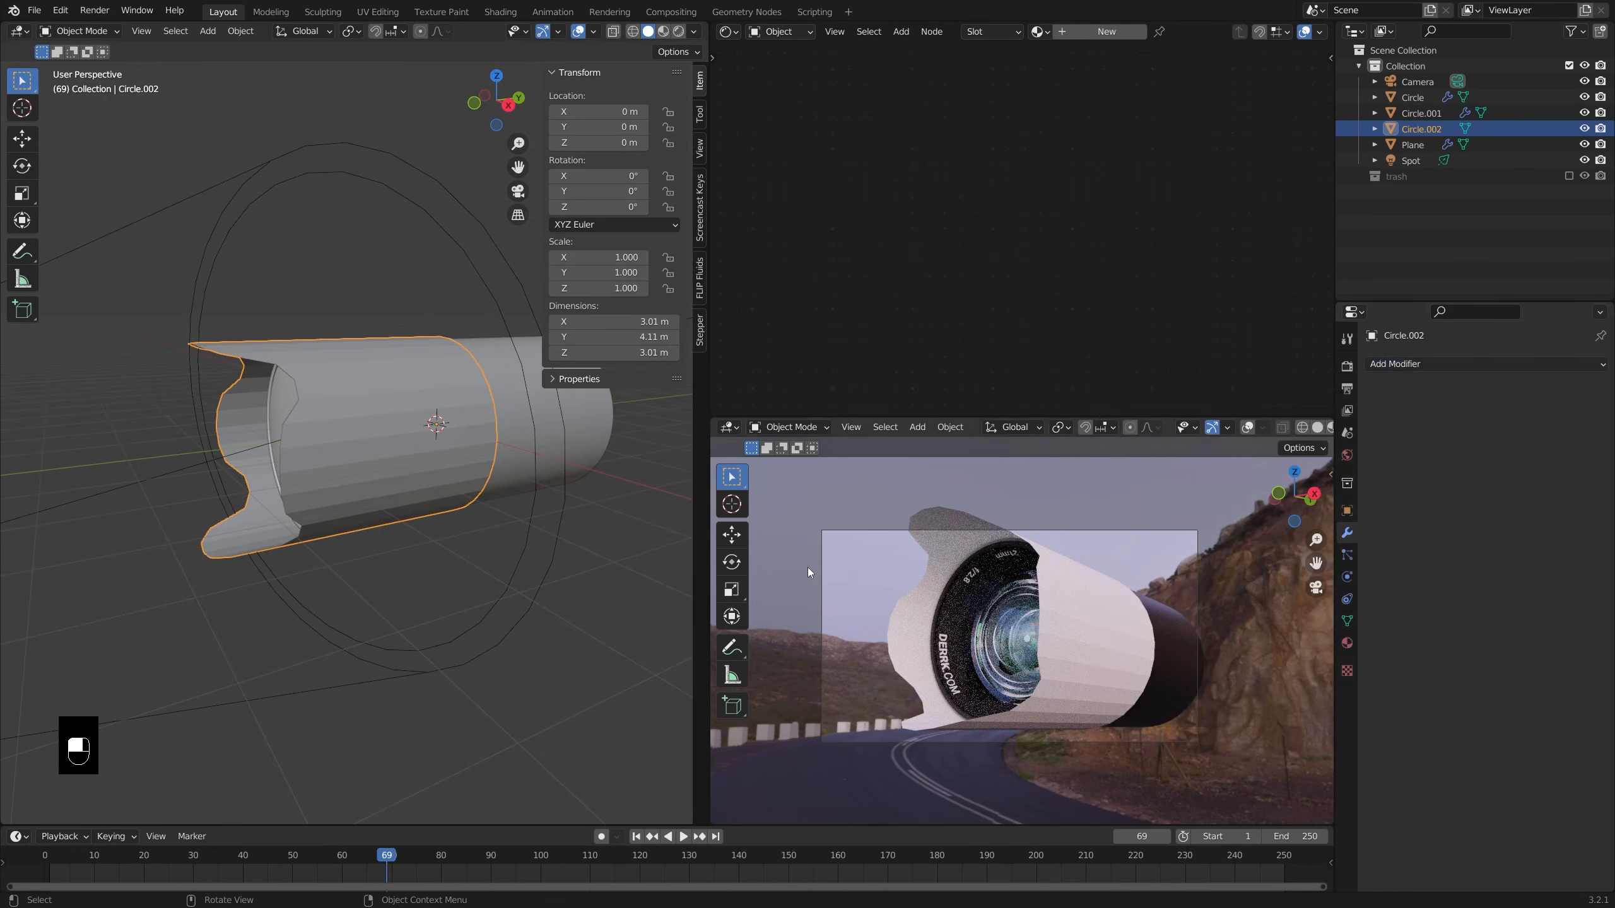
{"action": "left_click", "coordinate": [1346, 642]}
{"action": "left_click", "coordinate": [1375, 430]}
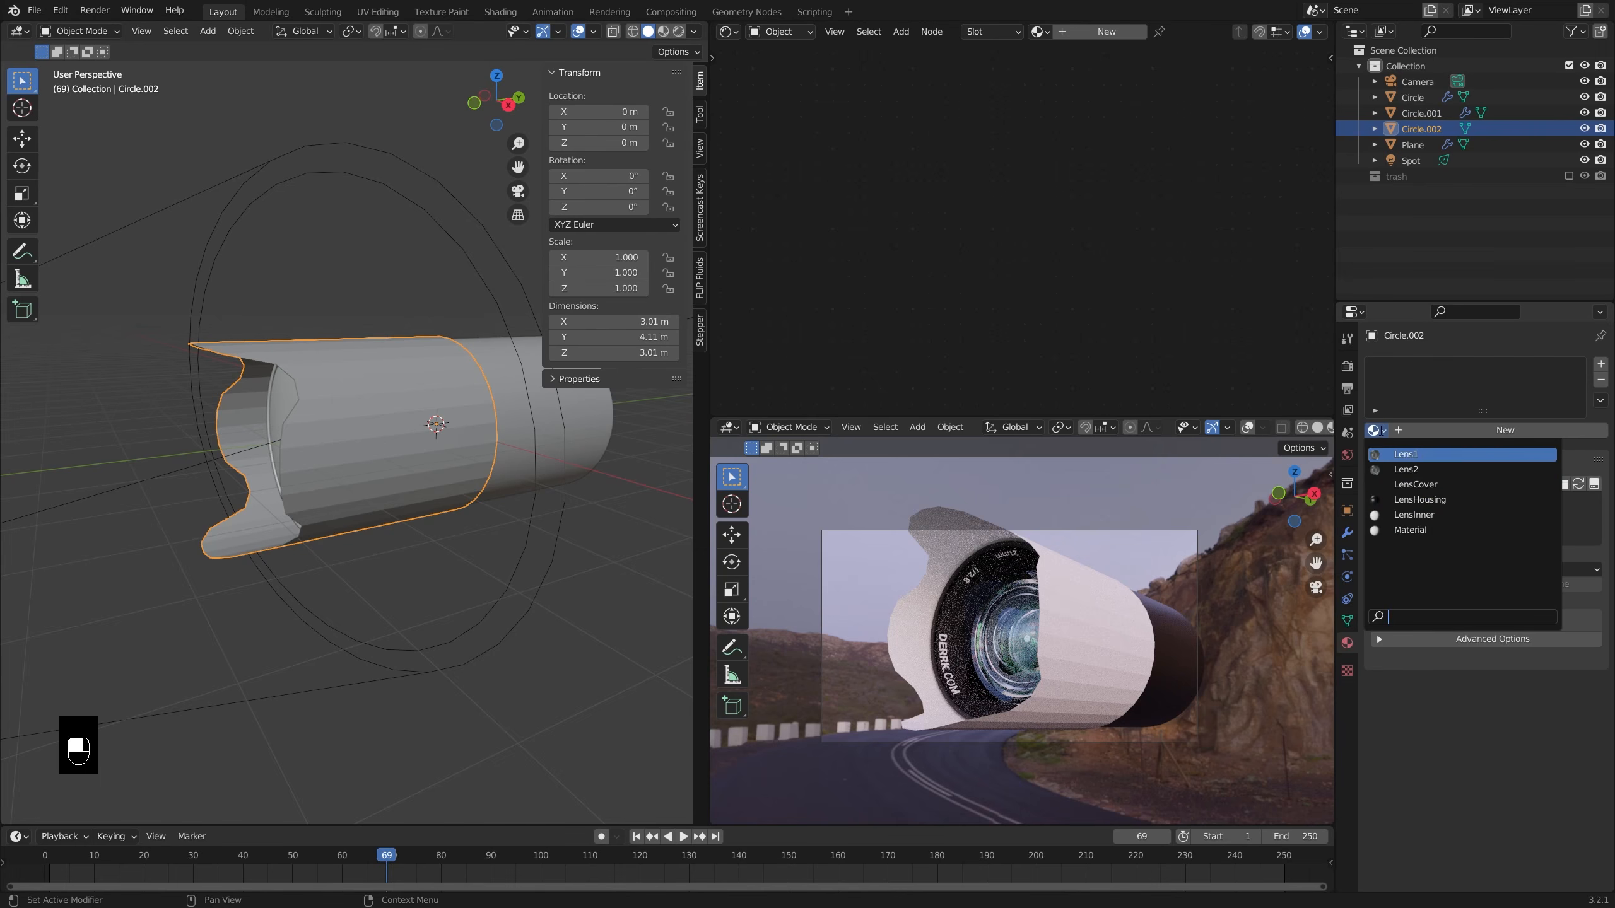
{"action": "left_click", "coordinate": [1444, 501]}
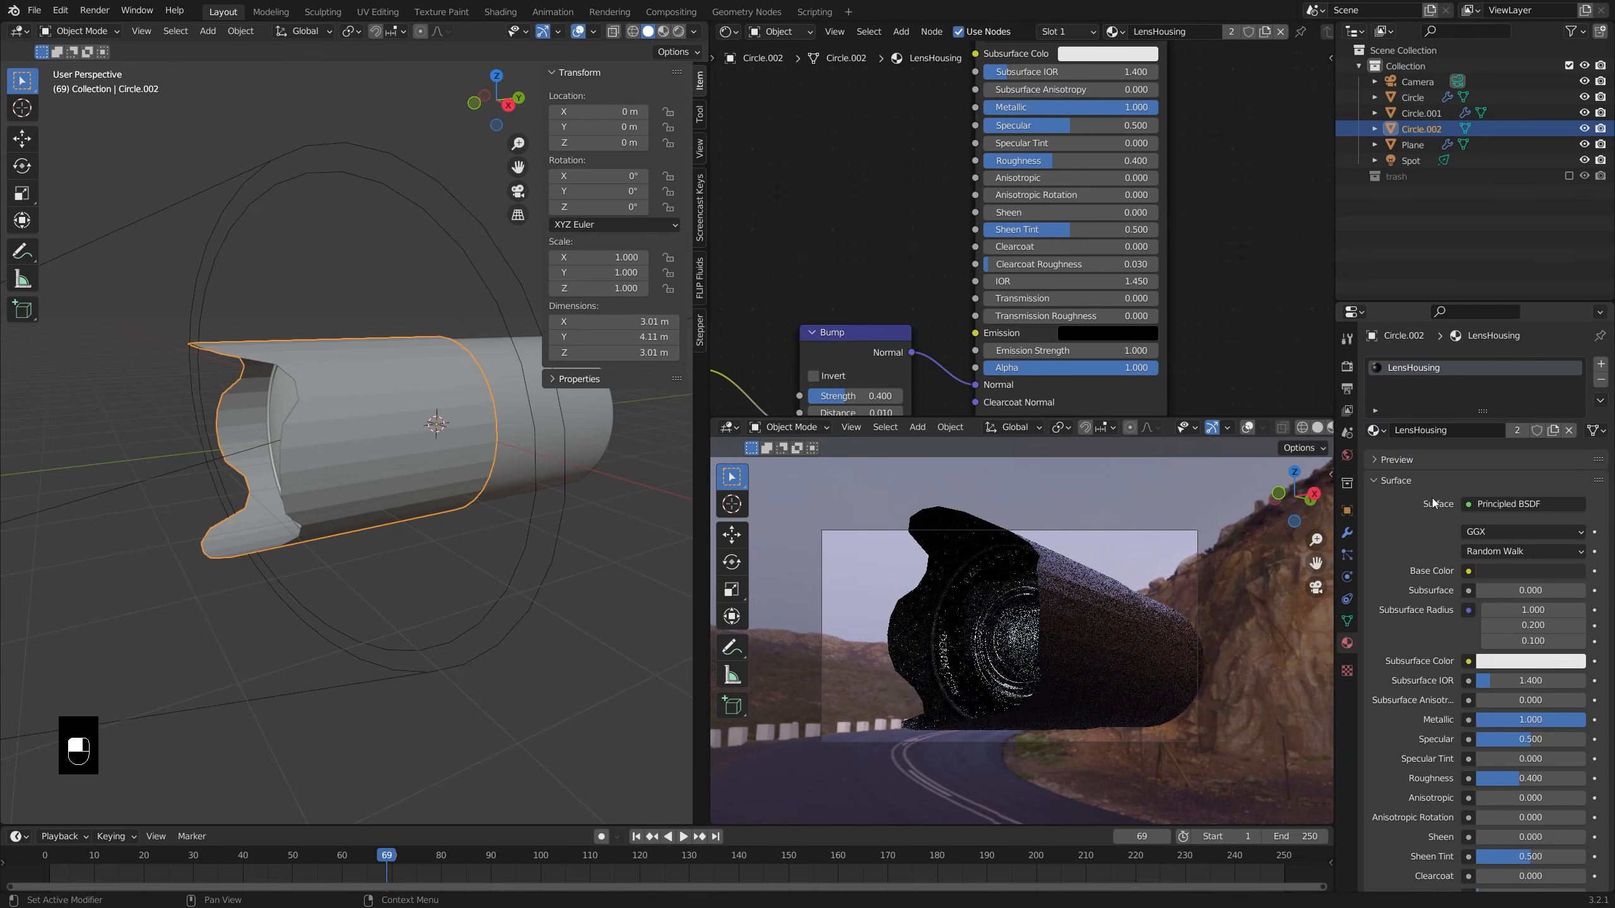
- Add a Subdivision Surface modifier to the hood with 2 viewport levels
{"action": "left_click", "coordinate": [1348, 530]}
{"action": "left_click", "coordinate": [1450, 363]}
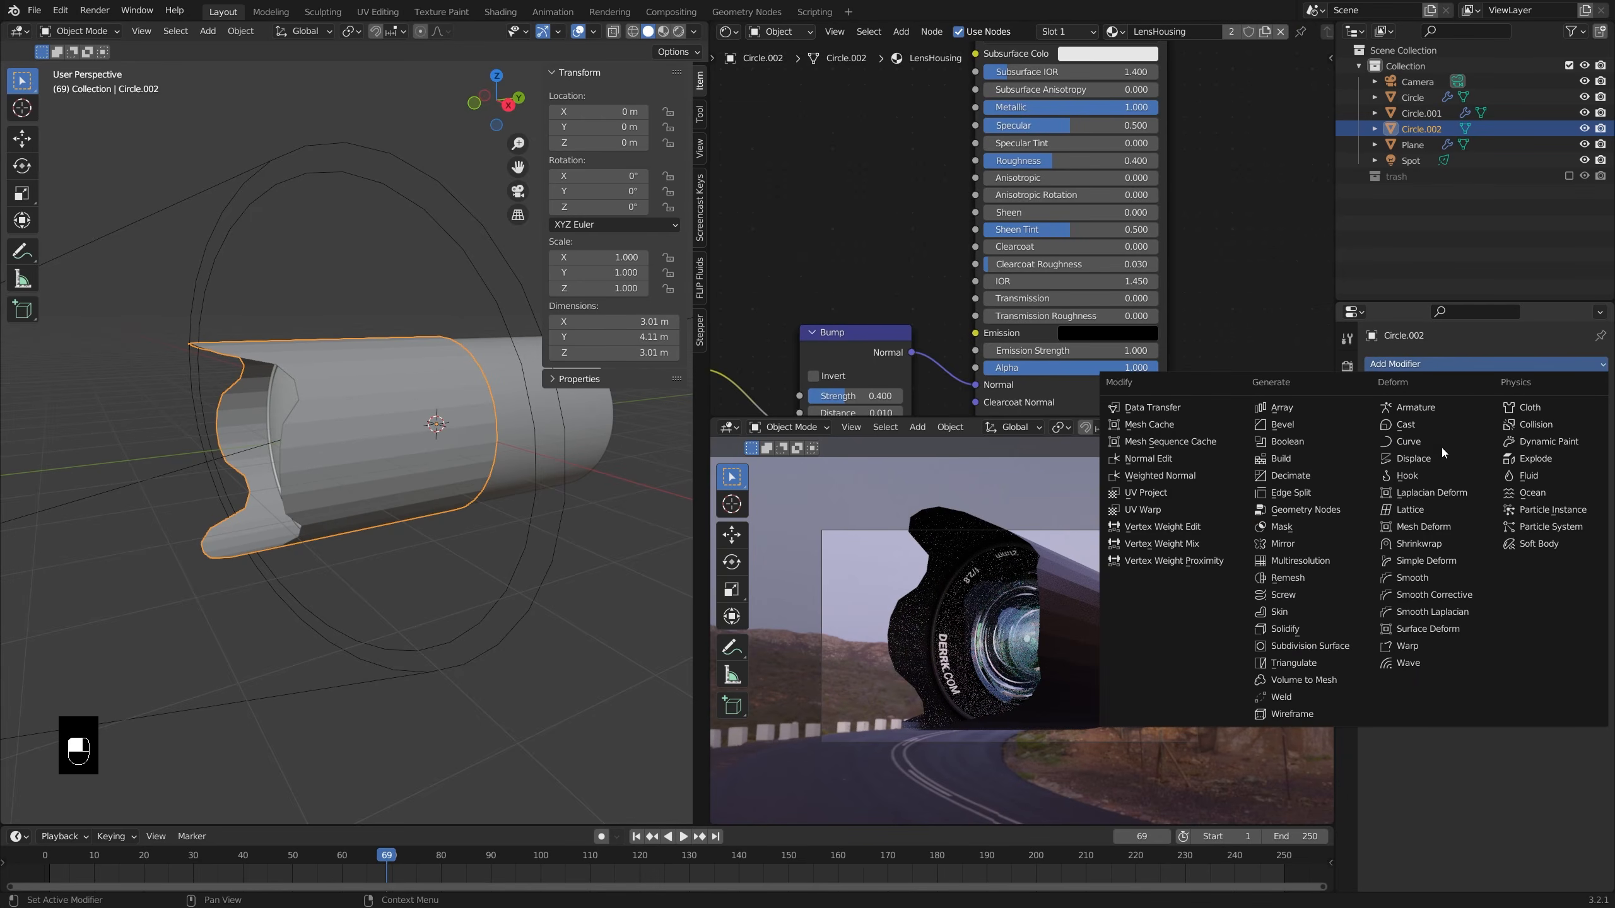
{"action": "left_click", "coordinate": [1341, 647]}
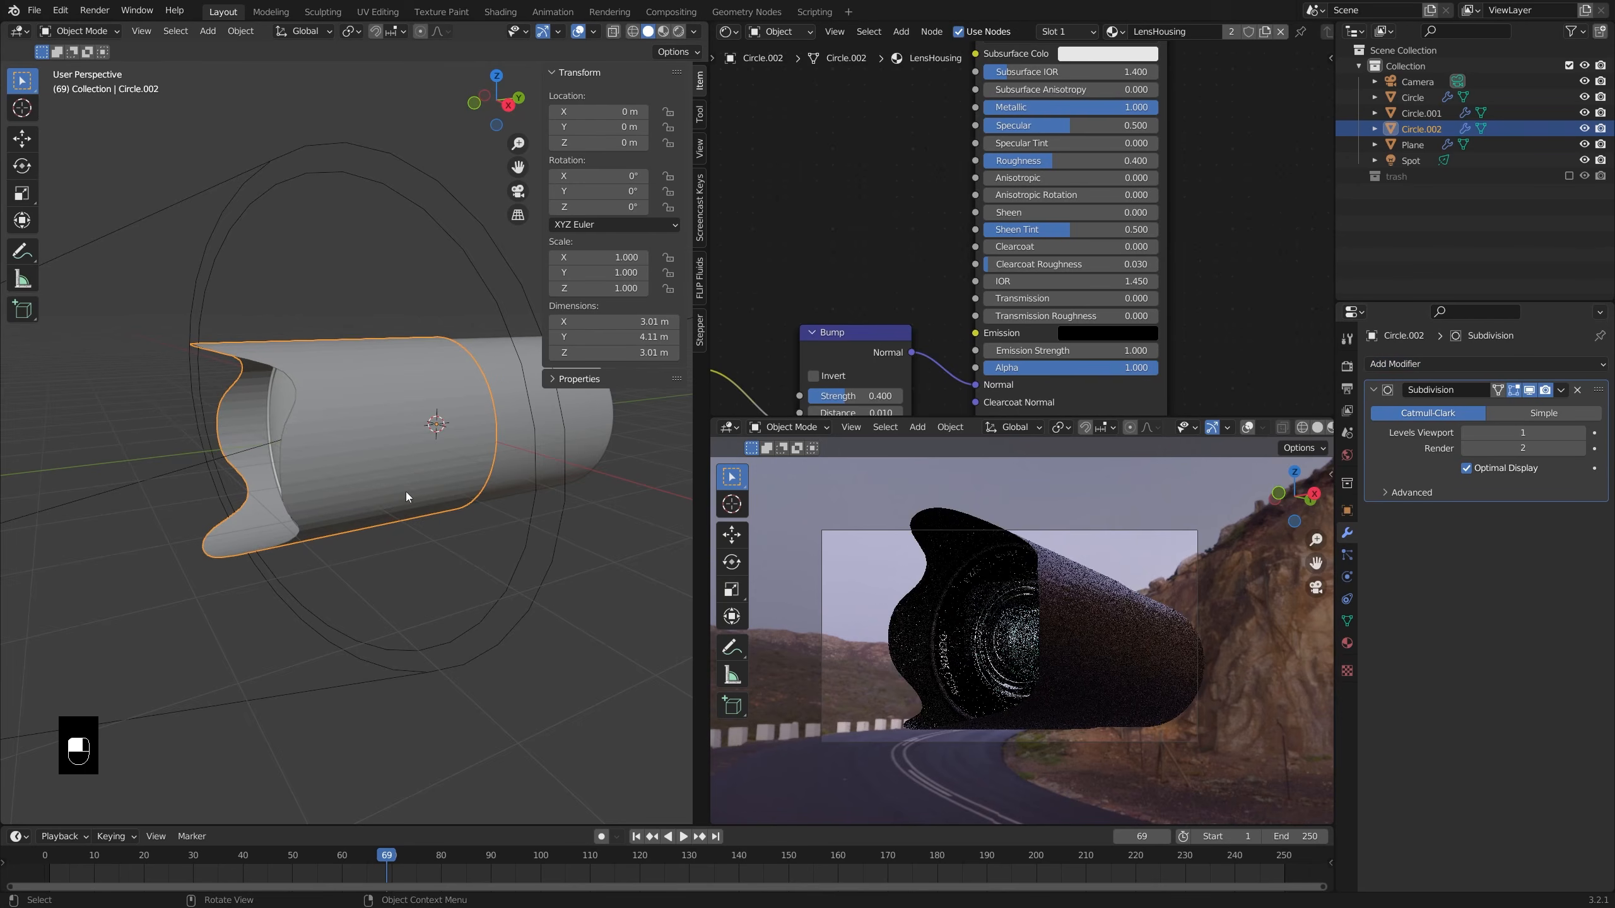
{"action": "mouse_move", "coordinate": [406, 493]}
{"action": "middle_mouse_down"}
{"action": "mouse_move", "coordinate": [515, 458]}
{"action": "mouse_move", "coordinate": [410, 485]}
{"action": "middle_mouse_up"}
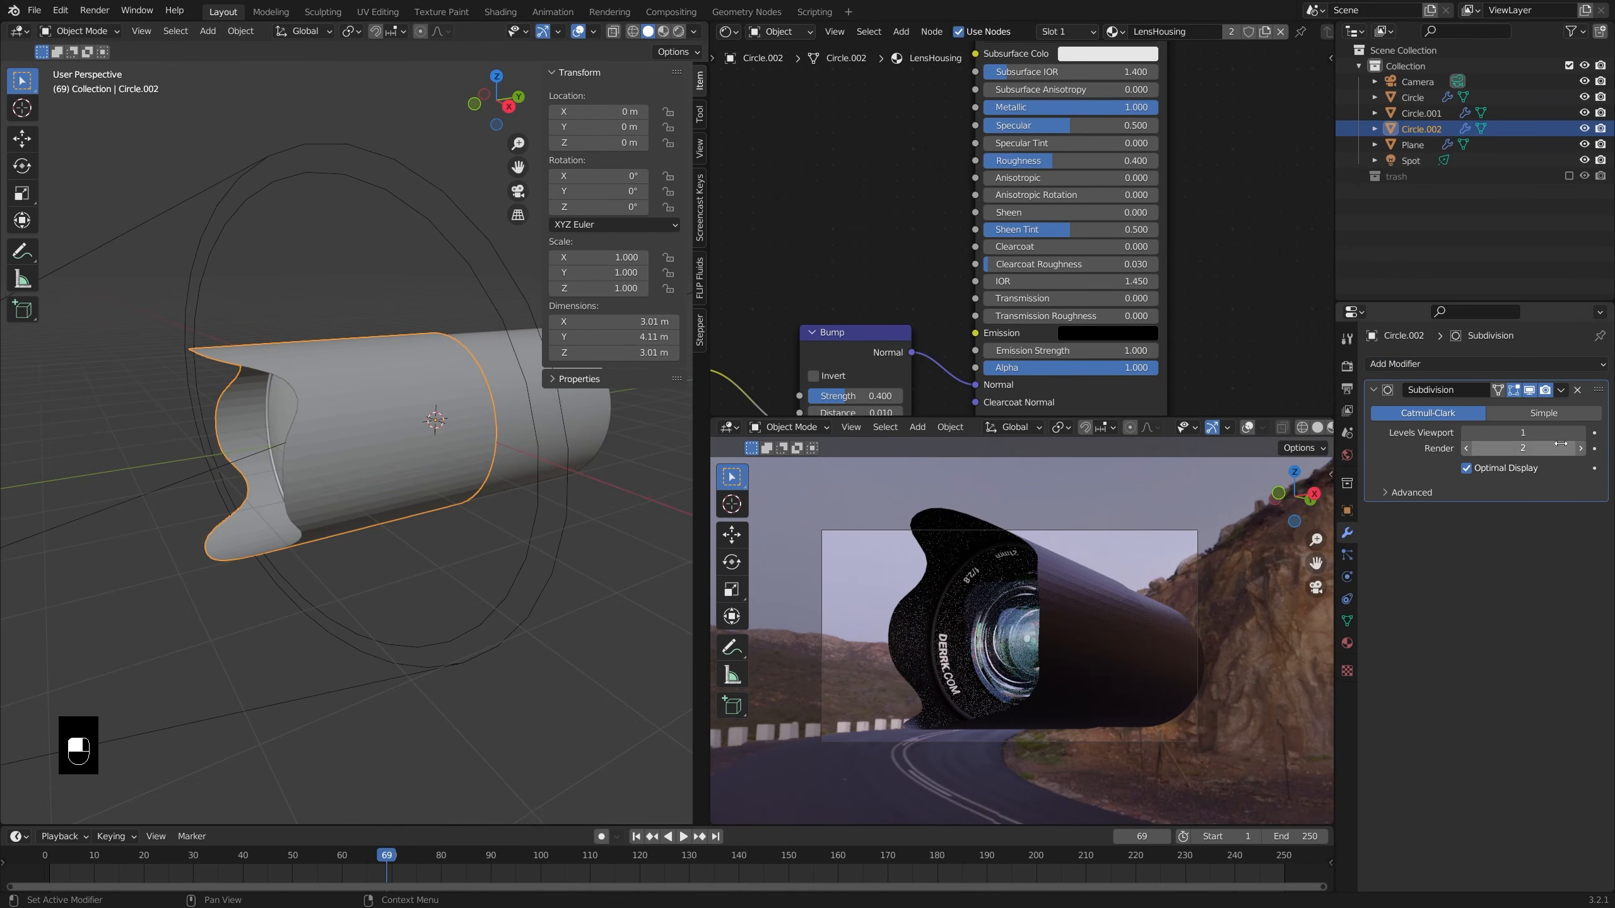
- Add a Solidify modifier to the hood with a thickness of 0.079 m
{"action": "left_click", "coordinate": [1431, 364]}
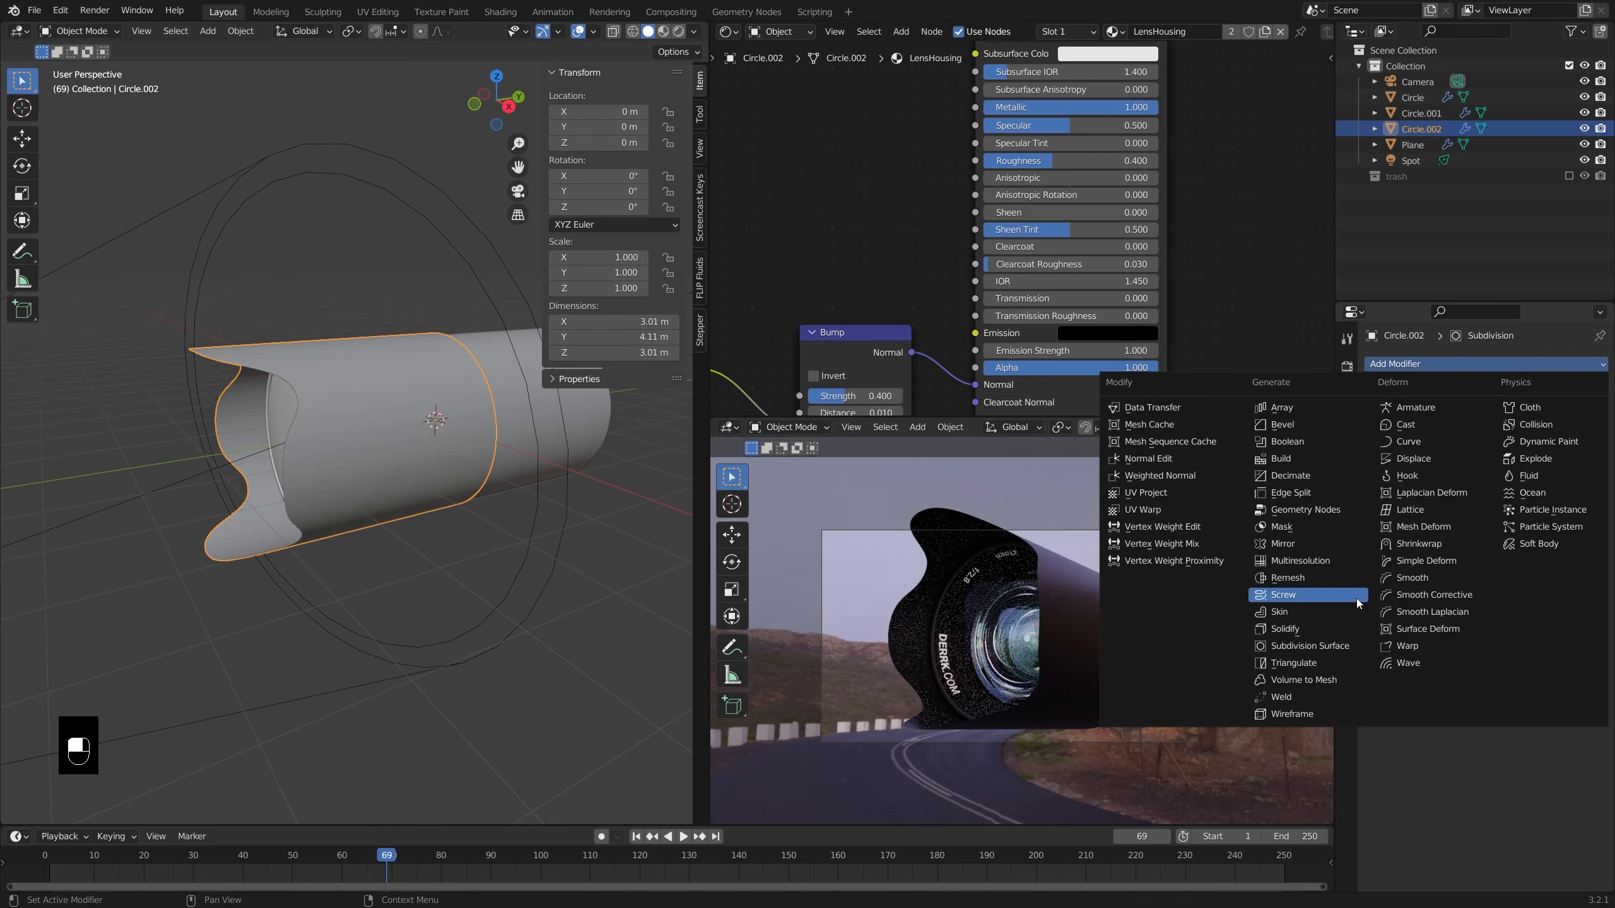
{"action": "left_click", "coordinate": [1331, 627]}
{"action": "mouse_move", "coordinate": [1523, 556]}
{"action": "left_mouse_down", "text": "shift"}
{"action": "mouse_move", "coordinate": [1555, 556]}
{"action": "mouse_move", "coordinate": [1535, 555]}
{"action": "left_mouse_up", "text": "shift"}
- Add a Bevel modifier to the hood with an amount of 0.009 m
{"action": "left_click", "coordinate": [1482, 363]}
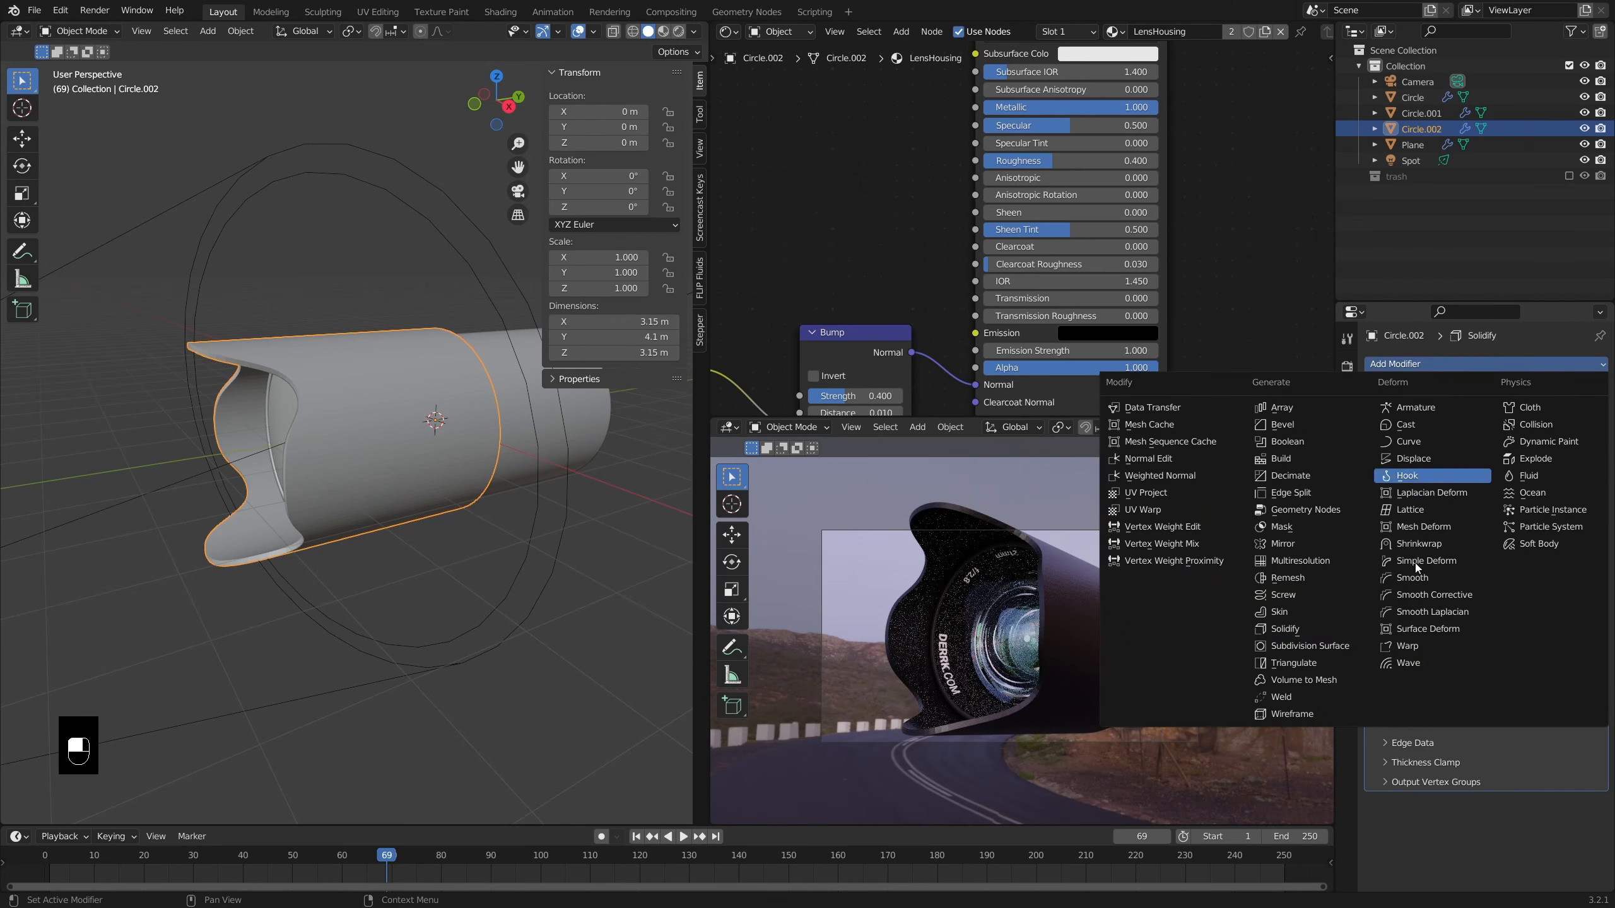
{"action": "left_click", "coordinate": [1282, 425]}
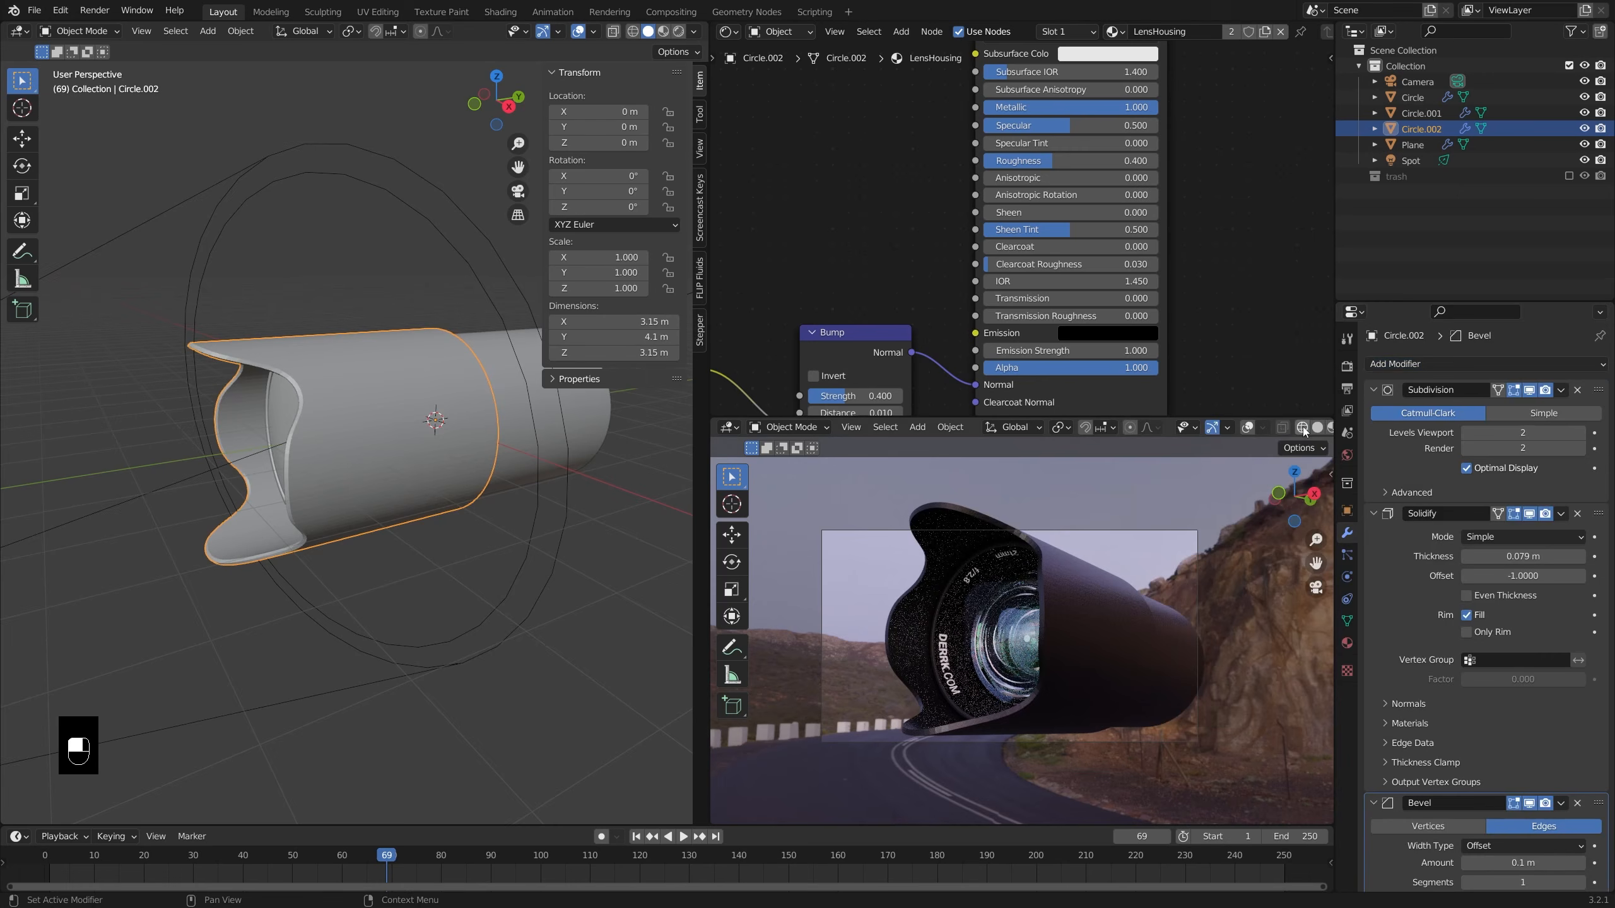
{"action": "middle_click_drag", "start_coordinate": [356, 546], "coordinate": [395, 547]}
{"action": "scroll", "coordinate": [1549, 816], "scroll_direction": "down", "scroll_amount": 3}
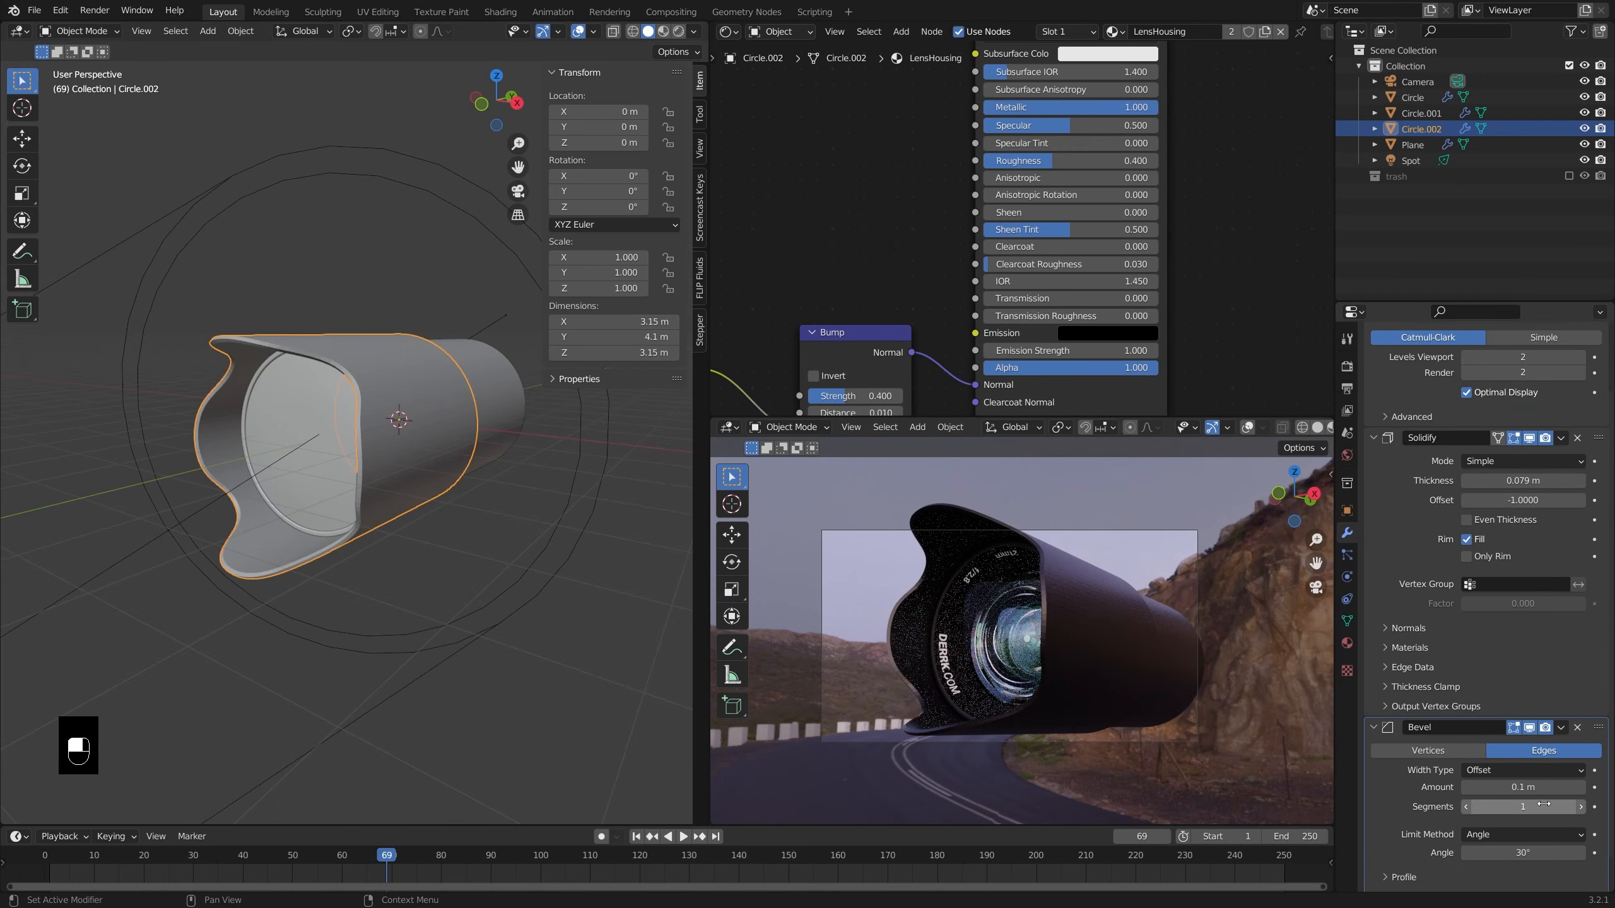
{"action": "left_click_drag", "start_coordinate": [1527, 787], "coordinate": [1491, 786], "text": "shift"}
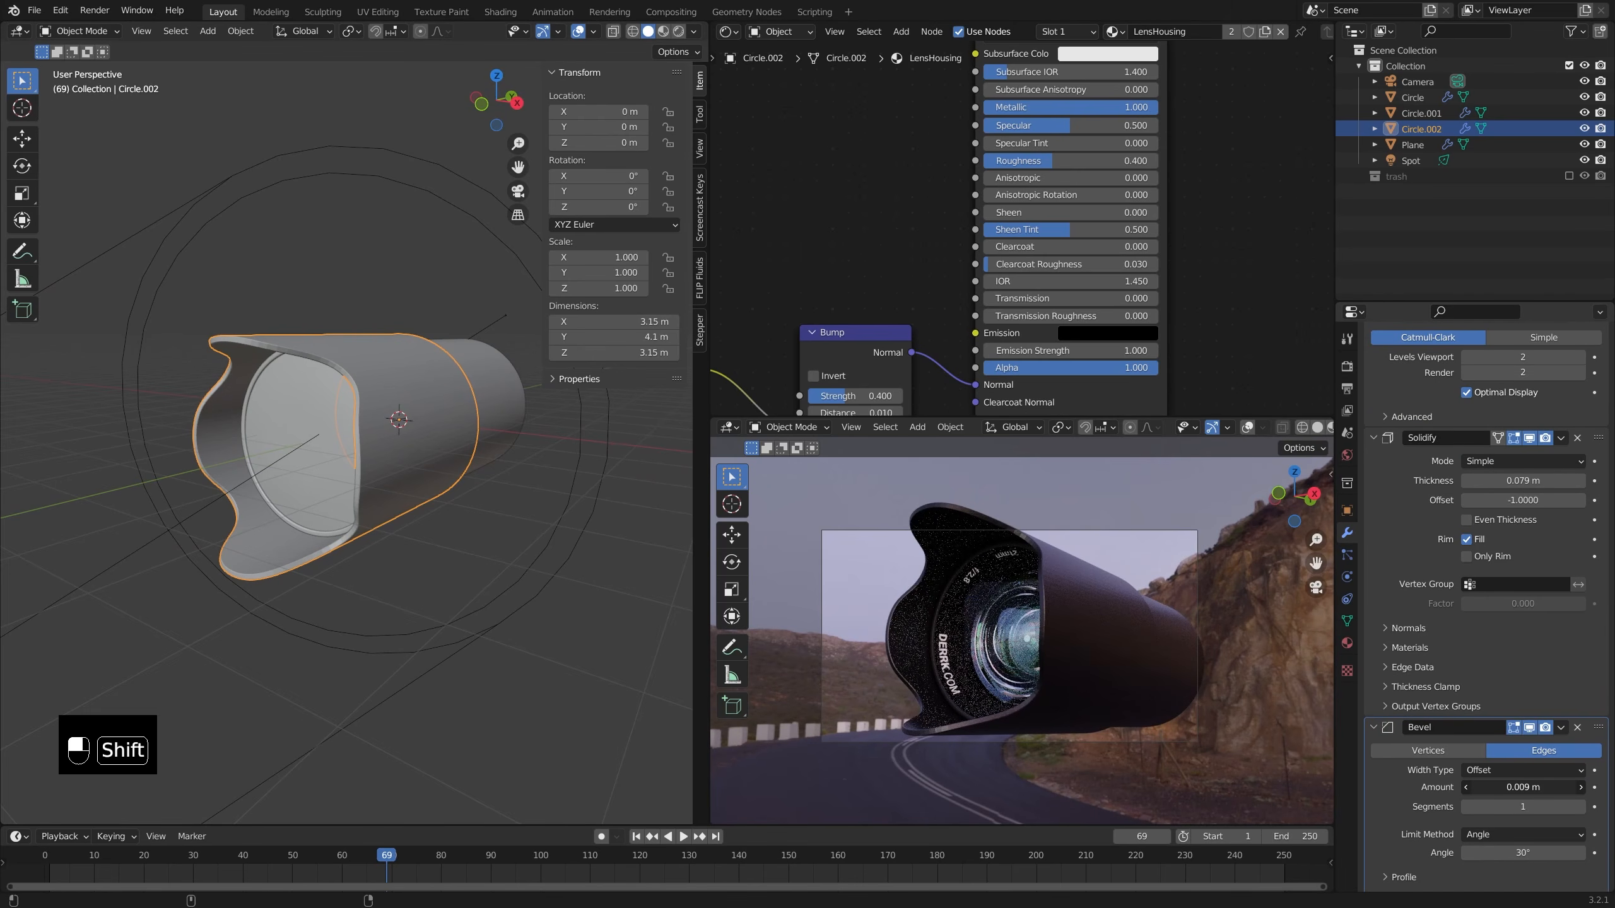
- Shade the hood smooth and turn on Auto Smooth for it
{"action": "scroll", "coordinate": [389, 447], "scroll_direction": "up", "scroll_amount": 2}
{"action": "right_click", "coordinate": [381, 396]}
{"action": "key", "text": "Escape"}
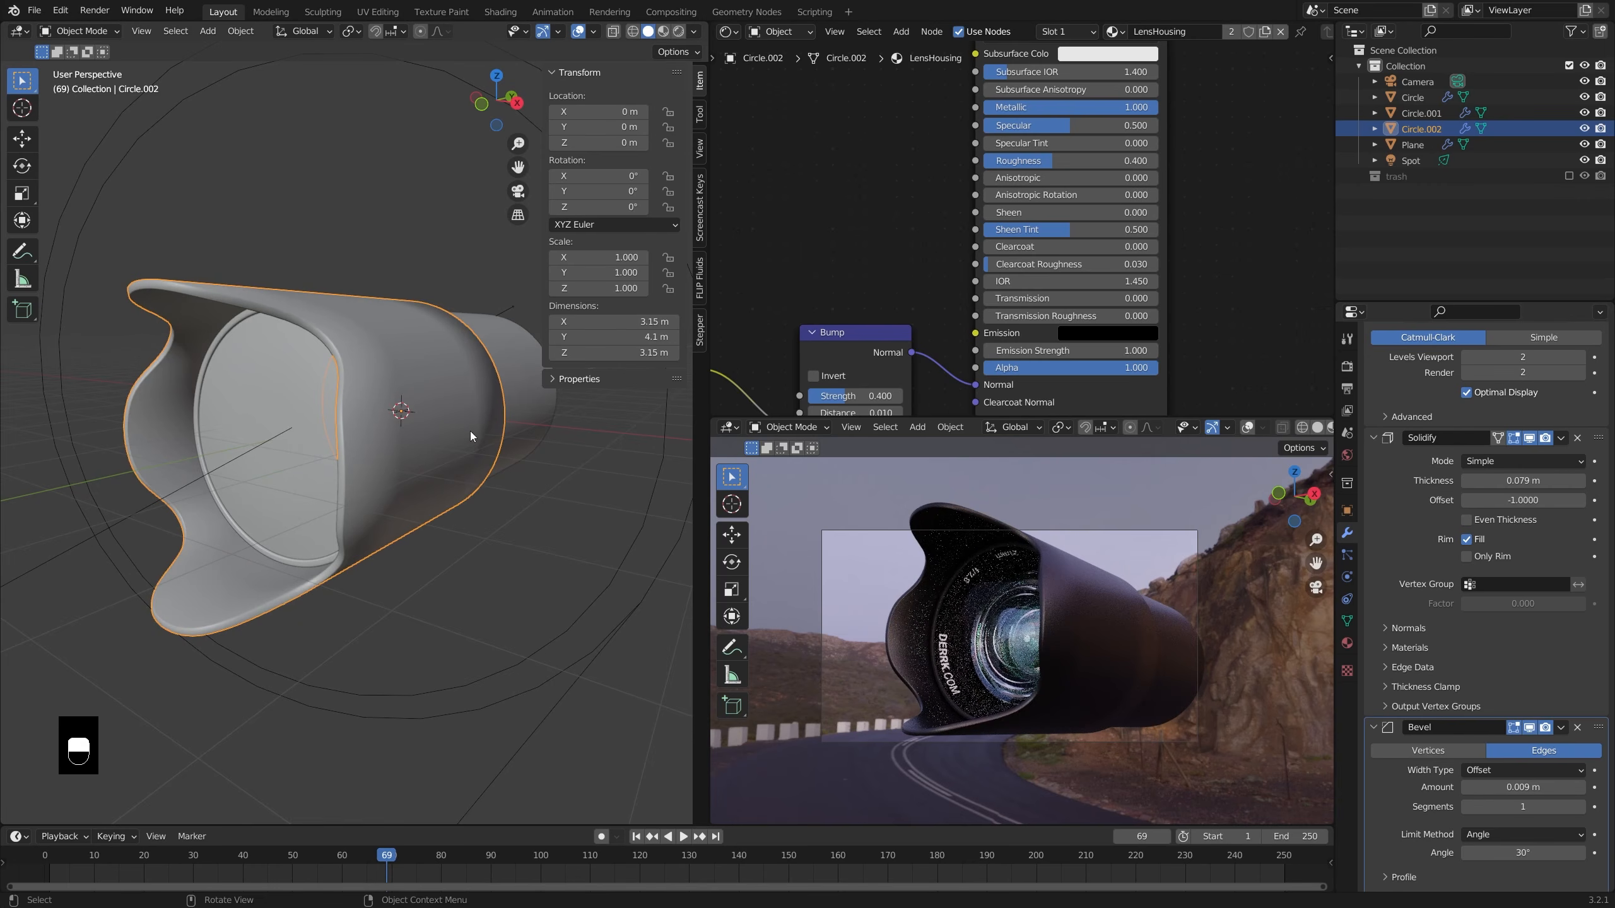
{"action": "left_click", "coordinate": [492, 436]}
- Shorten the hood by moving its rear-edge vertices forward about 1.16 m along Y in right view
{"action": "middle_click_drag", "start_coordinate": [467, 432], "coordinate": [374, 439]}
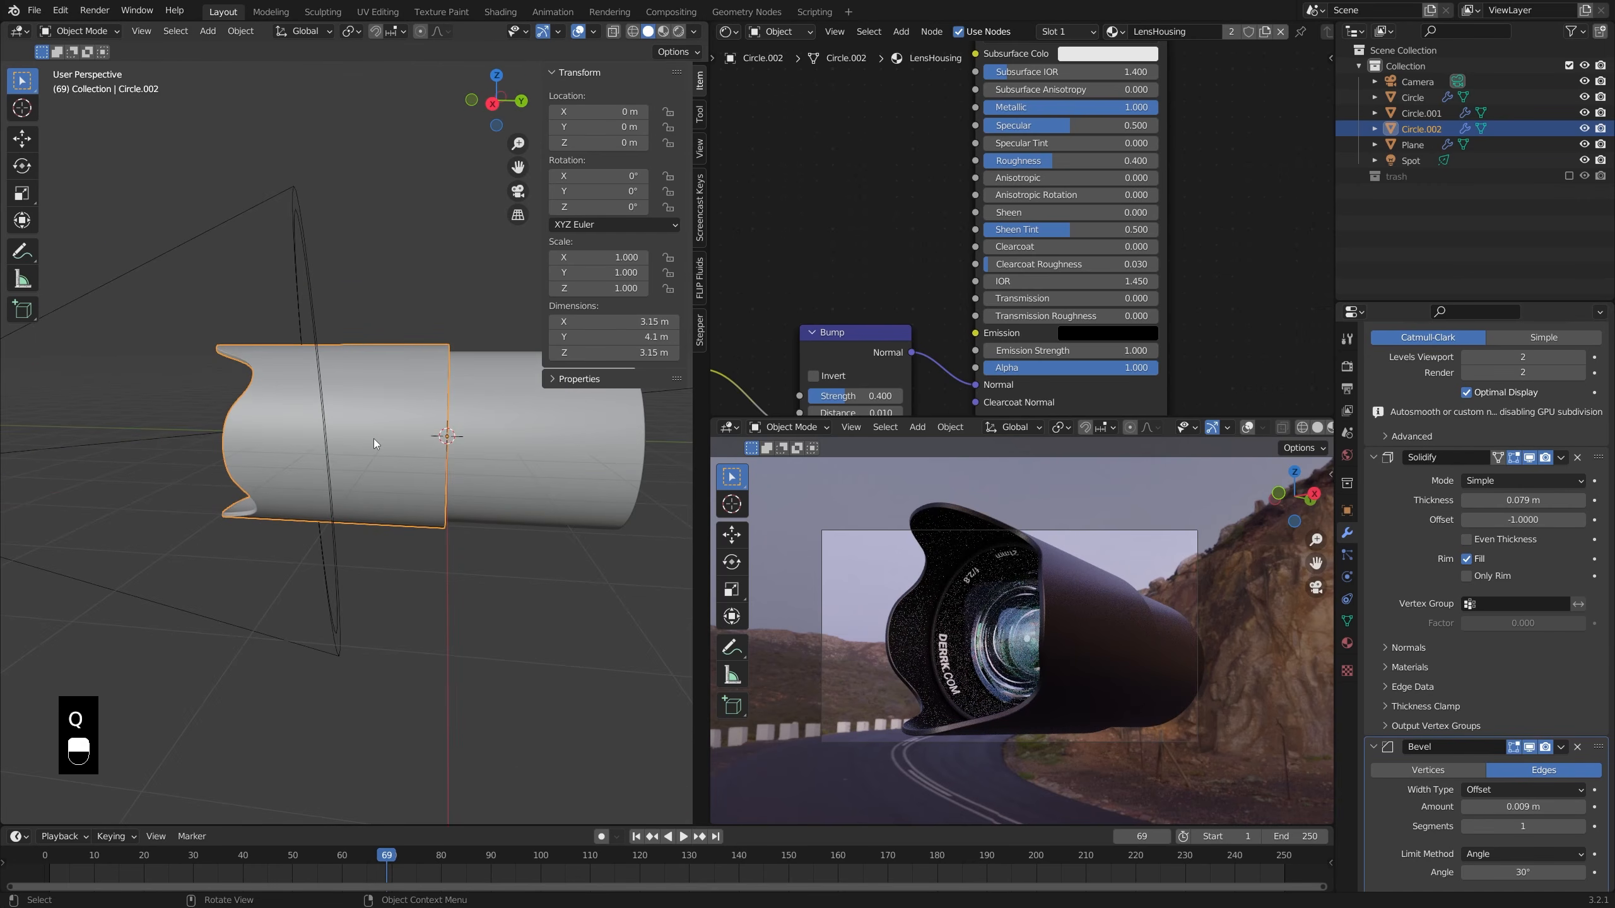
{"action": "key", "text": "KP_1"}
{"action": "key", "text": "KP_3"}
{"action": "key", "text": "Tab"}
{"action": "key", "text": "alt+z"}
{"action": "key", "text": "1"}
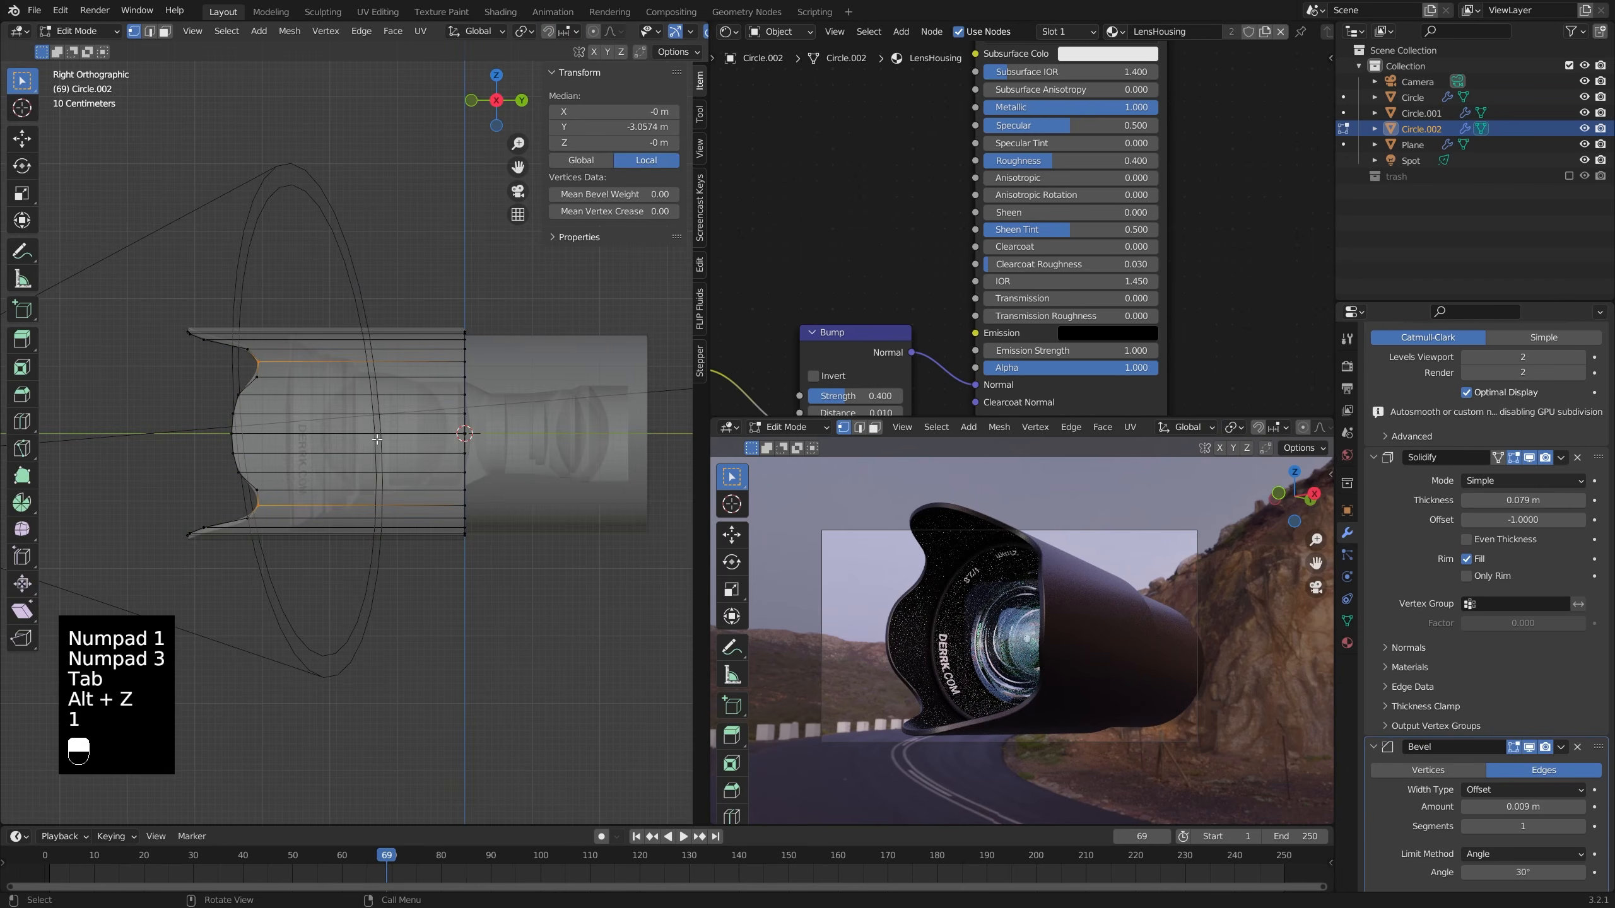
{"action": "key", "text": "alt+a"}
{"action": "key", "text": "c"}
{"action": "left_click_drag", "start_coordinate": [475, 308], "coordinate": [467, 534]}
{"action": "right_click", "coordinate": [468, 534]}
{"action": "key", "text": "alt+z"}
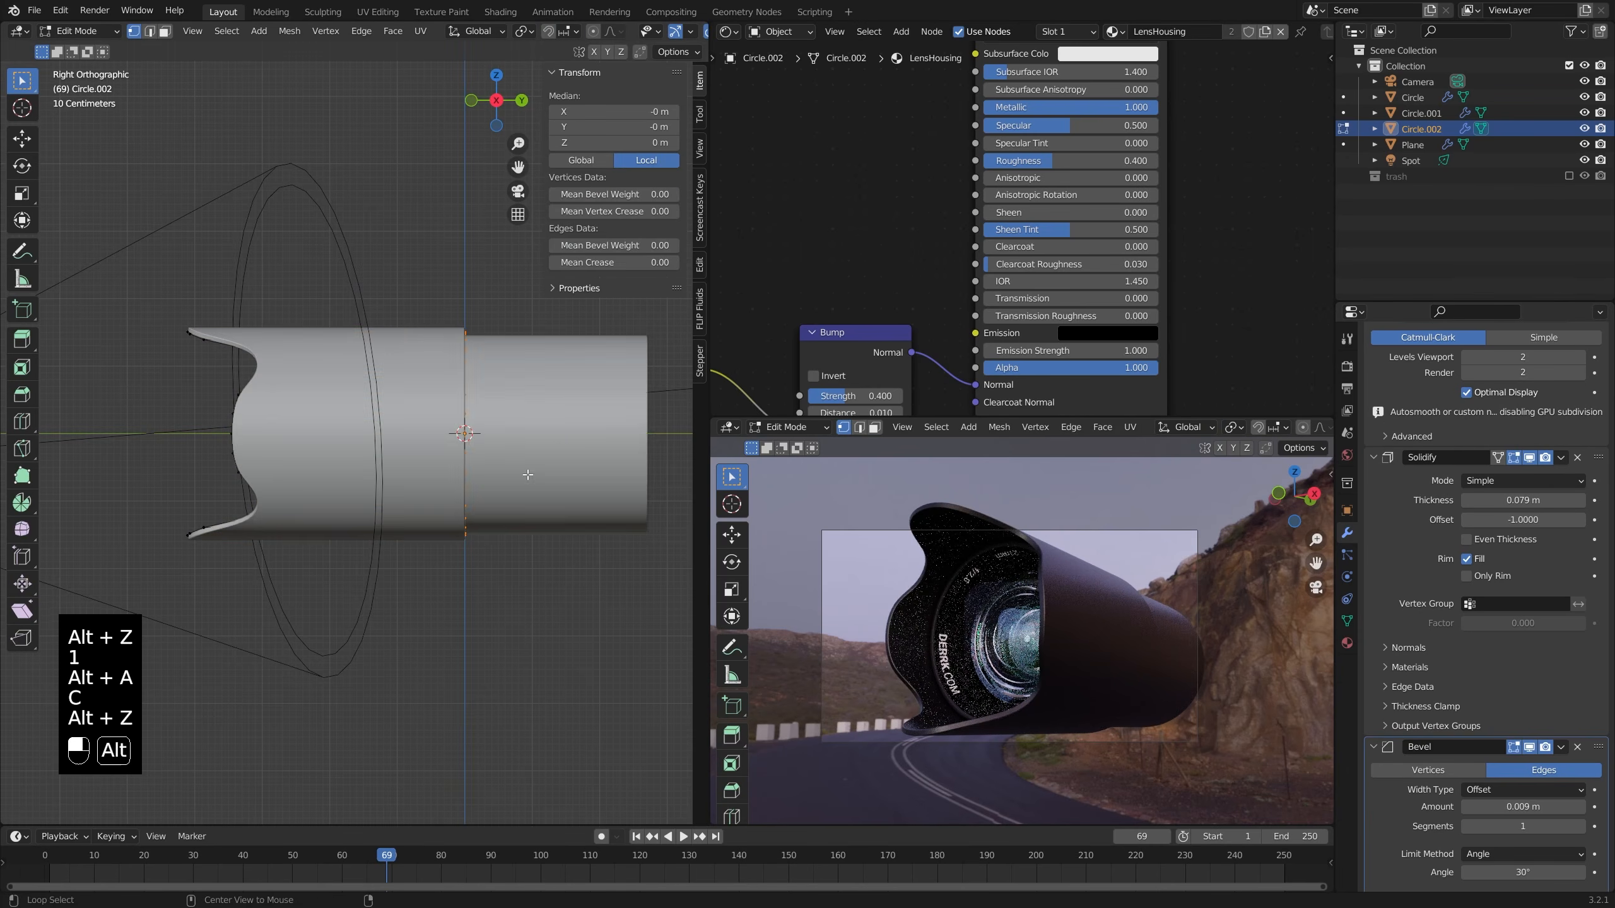
{"action": "key", "text": "g"}
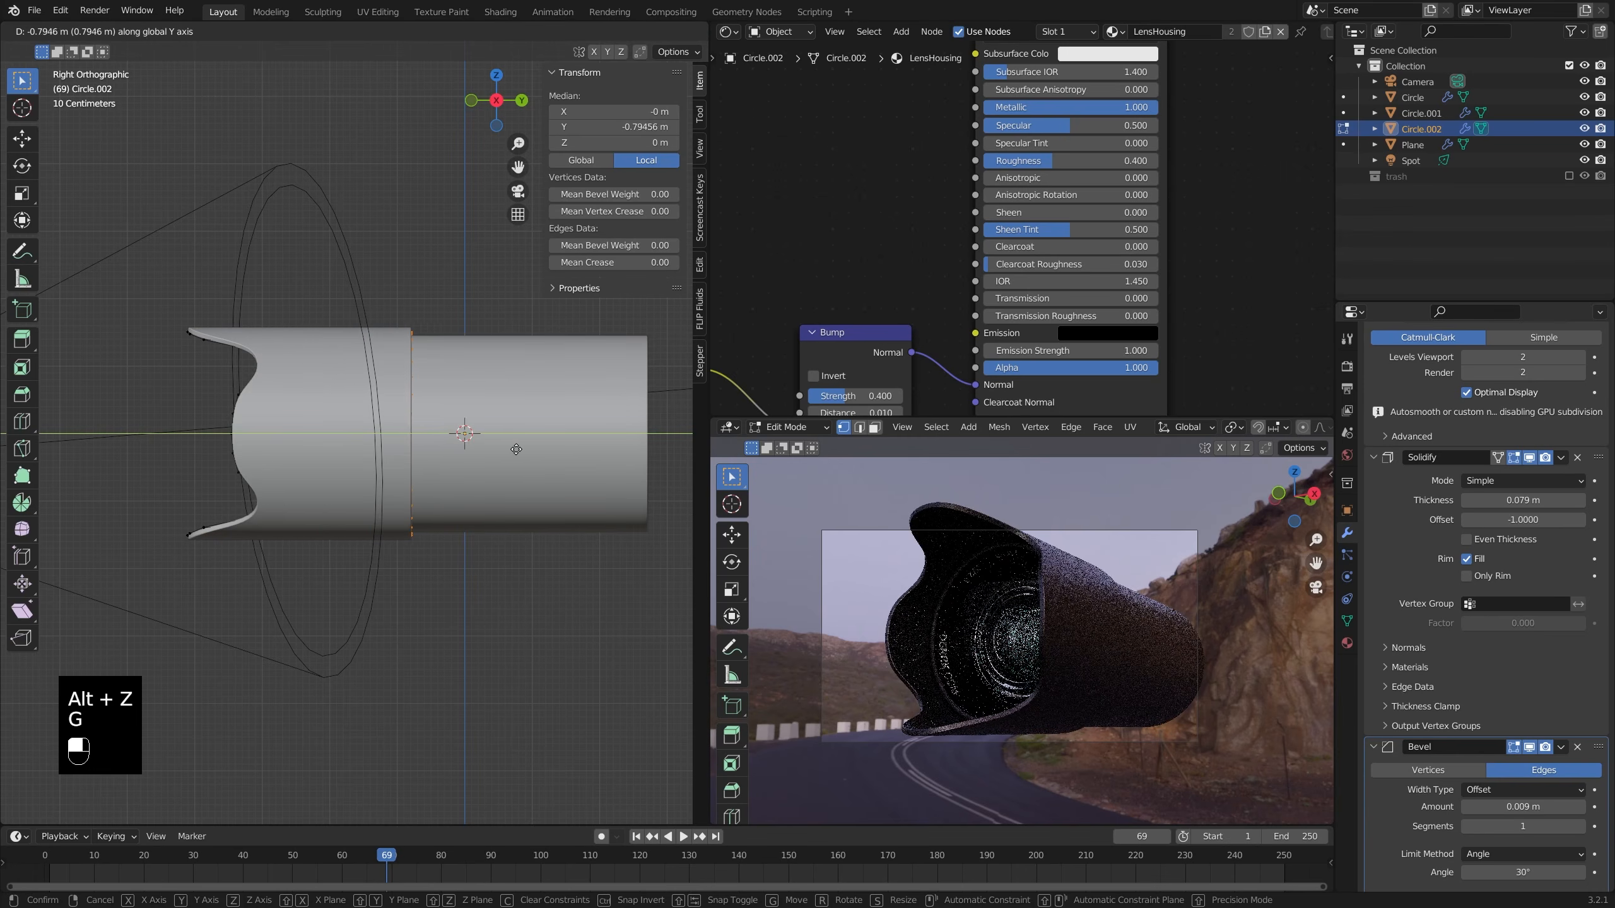
{"action": "left_click", "coordinate": [489, 449]}
- Select all vertices along the hood's scalloped front edge with X-ray on
{"action": "key", "text": "alt+z"}
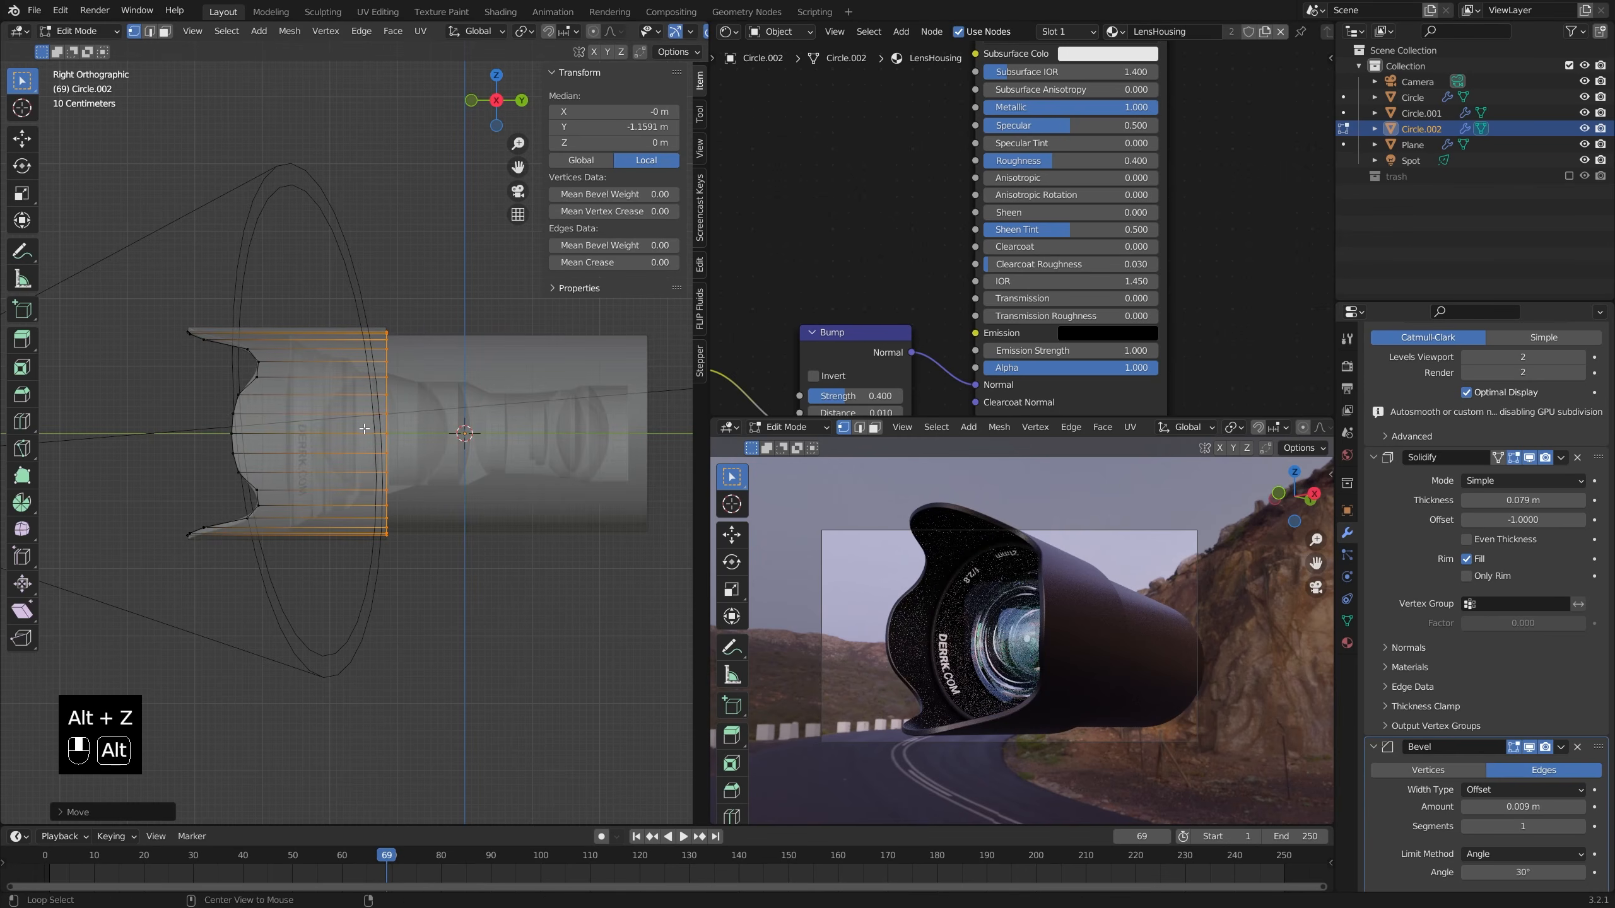
{"action": "key", "text": "1"}
{"action": "key", "text": "alt+a"}
{"action": "key", "text": "c"}
{"action": "scroll", "coordinate": [206, 379], "scroll_direction": "down", "scroll_amount": 10}
{"action": "left_click_drag", "start_coordinate": [187, 369], "coordinate": [197, 452]}
{"action": "right_click", "coordinate": [197, 452]}
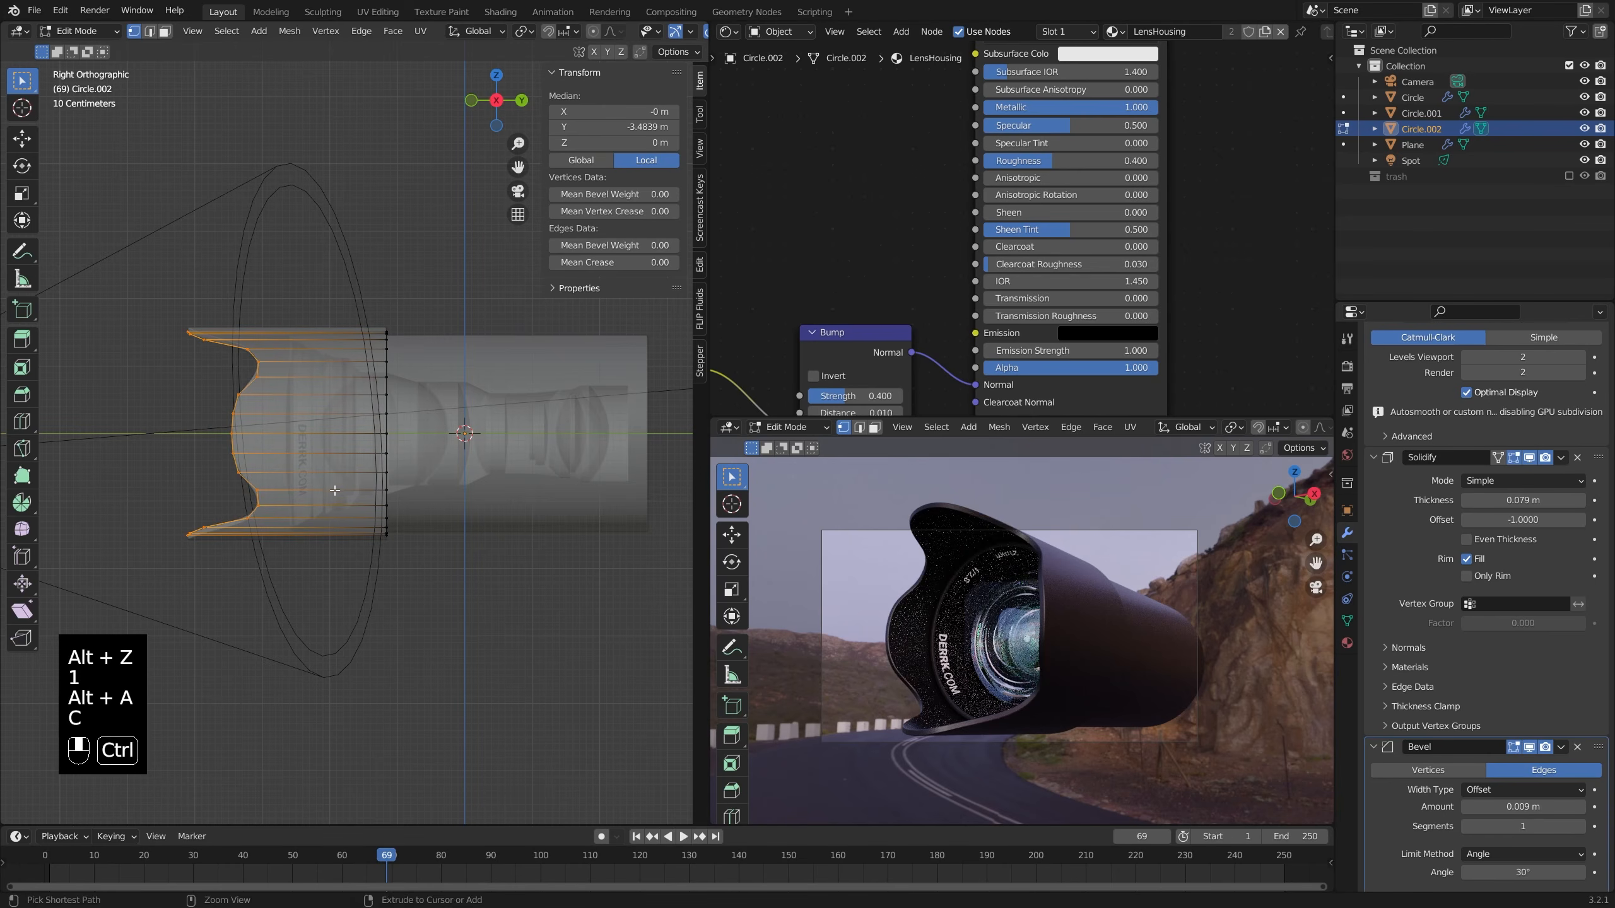
- Add a loop cut around the hood's sleeve and move it forward about 1.23 m along Y
{"action": "key", "text": "ctrl+r"}
{"action": "left_click", "coordinate": [337, 491]}
{"action": "left_click", "coordinate": [360, 492]}
{"action": "key", "text": "g"}
{"action": "key", "text": "y"}
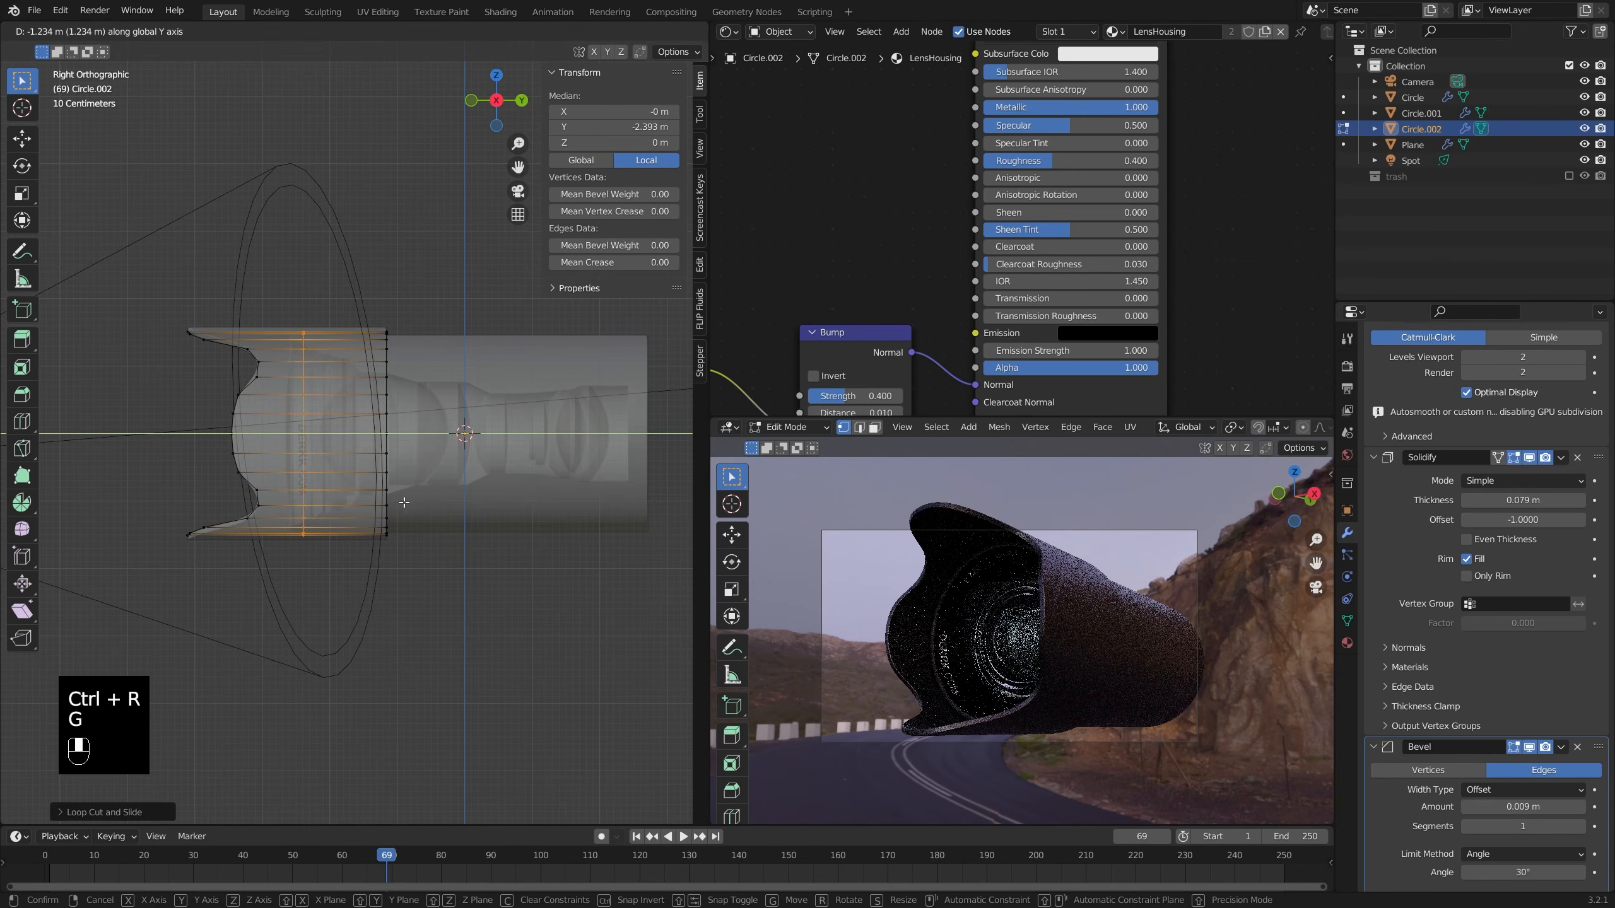
{"action": "left_click", "coordinate": [405, 503]}
- Flare the hood's front-edge vertices by scaling them to about 1.11, and move them forward about 0.12 m along Y
{"action": "key", "text": "alt+a"}
{"action": "key", "text": "c"}
{"action": "scroll", "coordinate": [161, 344], "scroll_direction": "down", "scroll_amount": 1}
{"action": "left_click_drag", "start_coordinate": [145, 380], "coordinate": [149, 503]}
{"action": "right_click", "coordinate": [149, 503]}
{"action": "key", "text": "alt+z"}
{"action": "key", "text": "s"}
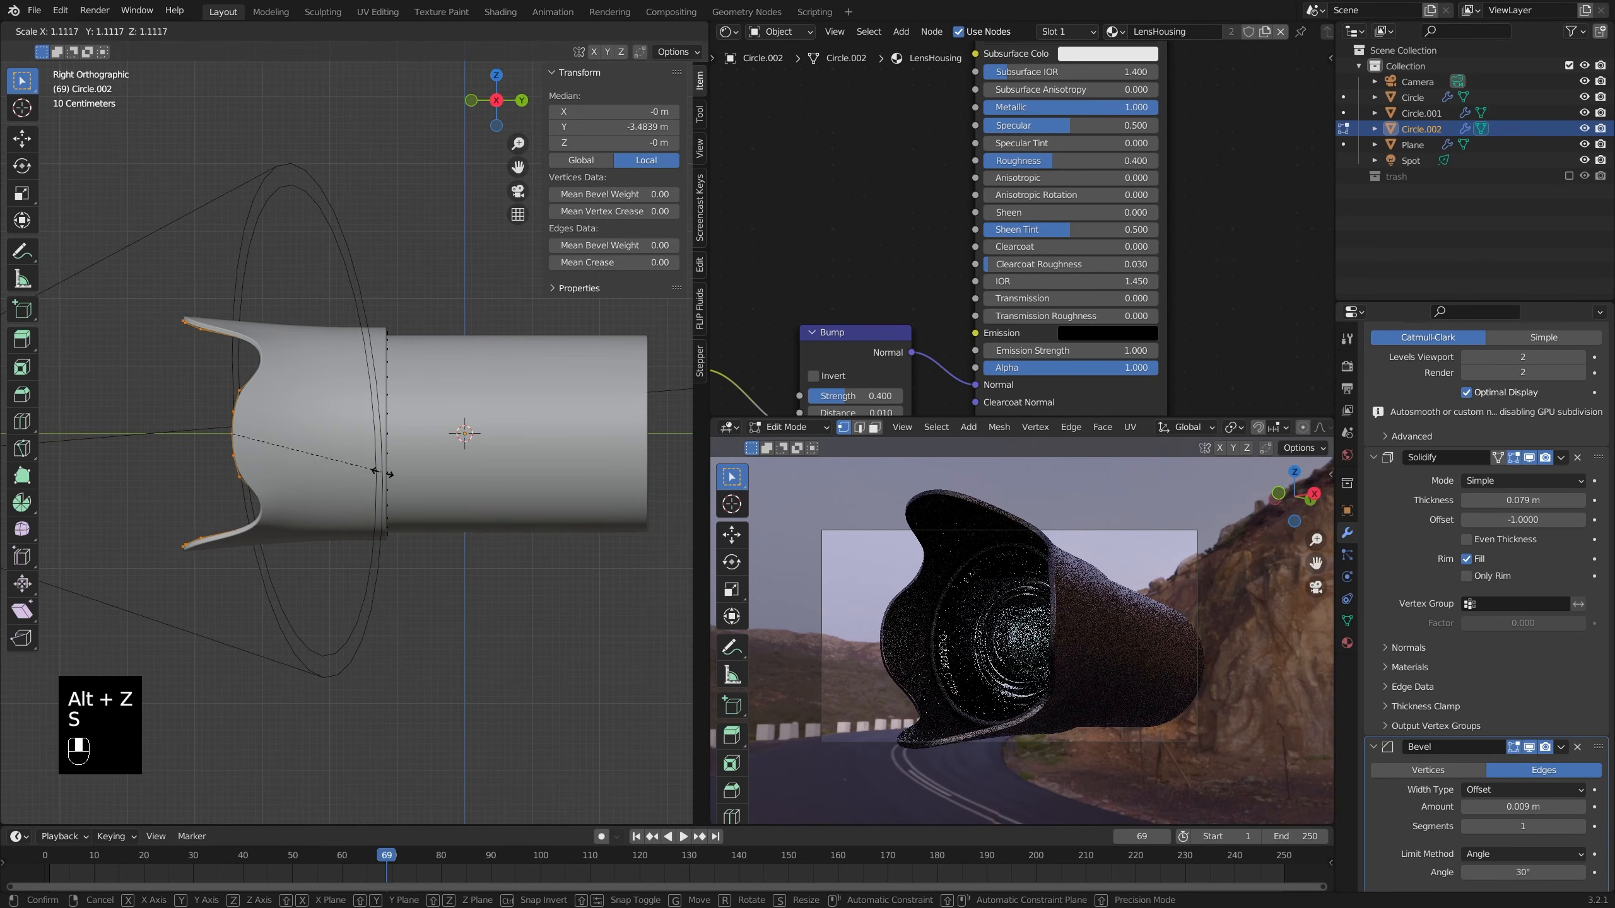
{"action": "left_click", "coordinate": [388, 470]}
{"action": "key", "text": "g"}
{"action": "left_click", "coordinate": [366, 463]}
{"action": "key", "text": "Tab"}
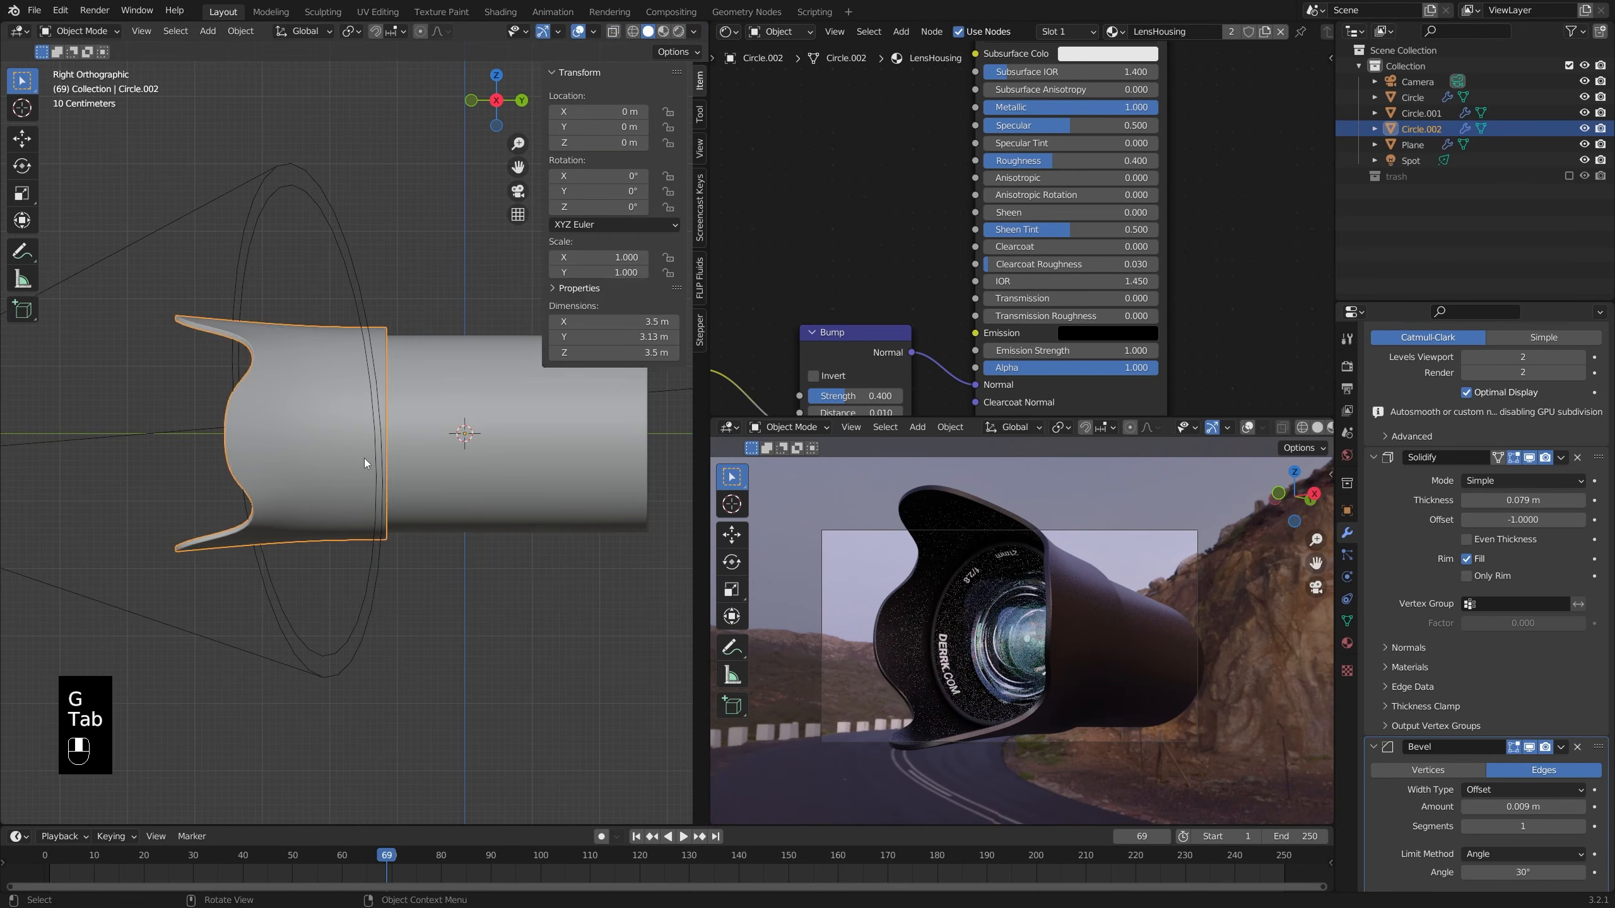
- Add a loop cut around the hood's sleeve in right view and slide it to about Y -2.28 m
{"action": "key", "text": "alt+z"}
{"action": "key", "text": "alt+z"}
{"action": "mouse_move", "coordinate": [358, 456]}
{"action": "middle_mouse_down"}
{"action": "mouse_move", "coordinate": [654, 515]}
{"action": "mouse_move", "coordinate": [391, 411]}
{"action": "mouse_move", "coordinate": [660, 472]}
{"action": "mouse_move", "coordinate": [362, 432]}
{"action": "mouse_move", "coordinate": [298, 474]}
{"action": "mouse_move", "coordinate": [424, 444]}
{"action": "mouse_move", "coordinate": [373, 443]}
{"action": "middle_mouse_up"}
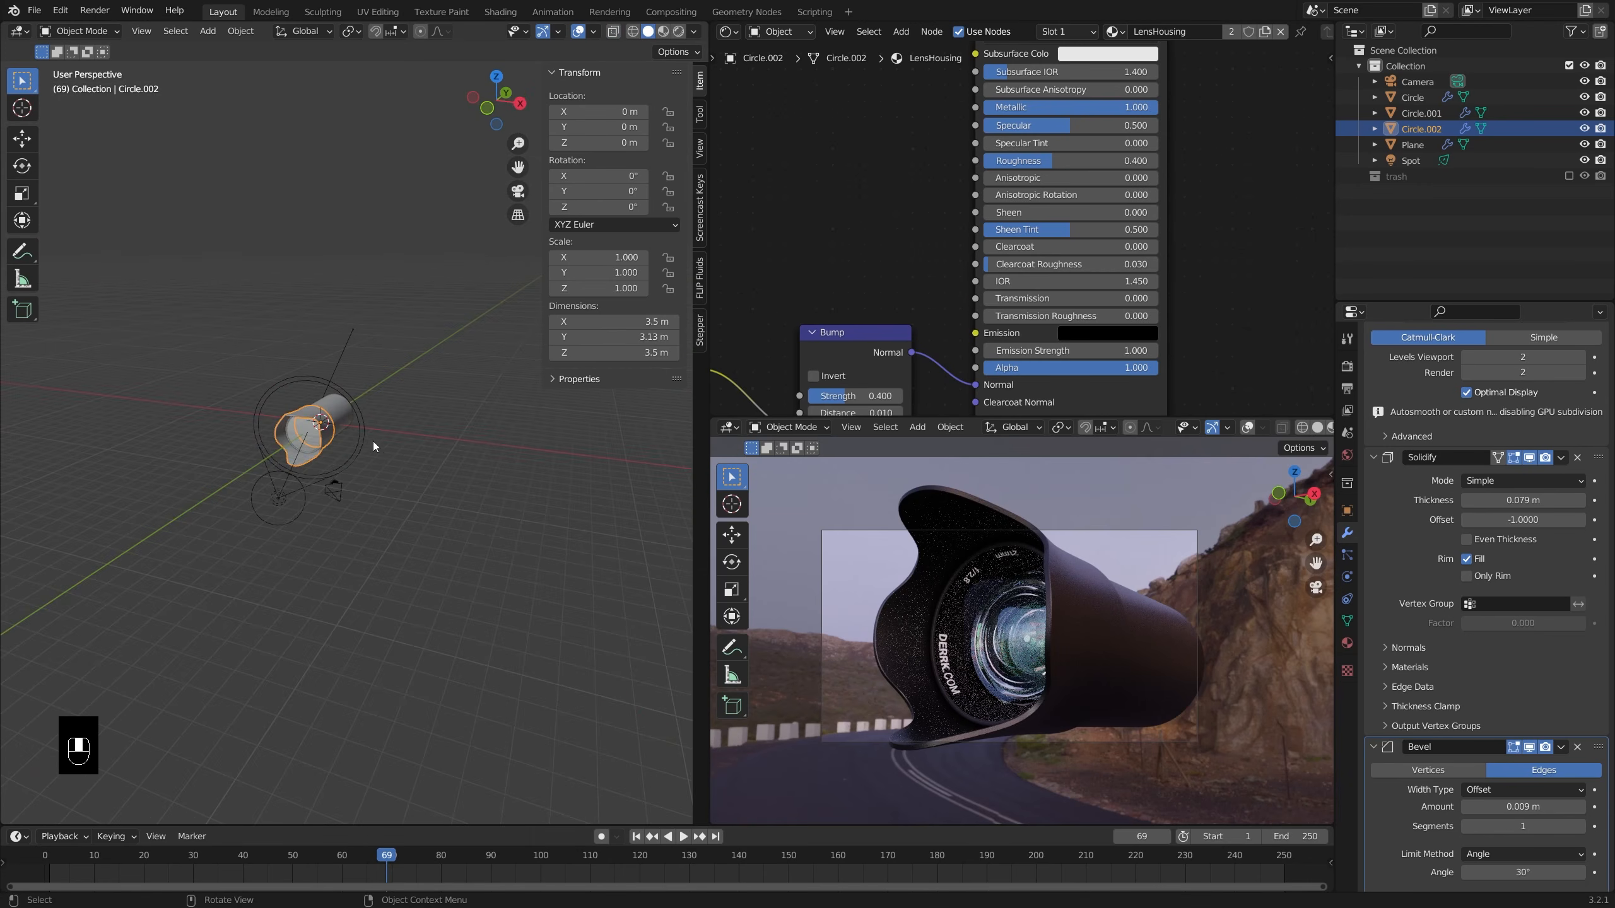
{"action": "scroll", "coordinate": [374, 443], "scroll_direction": "up", "scroll_amount": 6}
{"action": "key", "text": "Tab"}
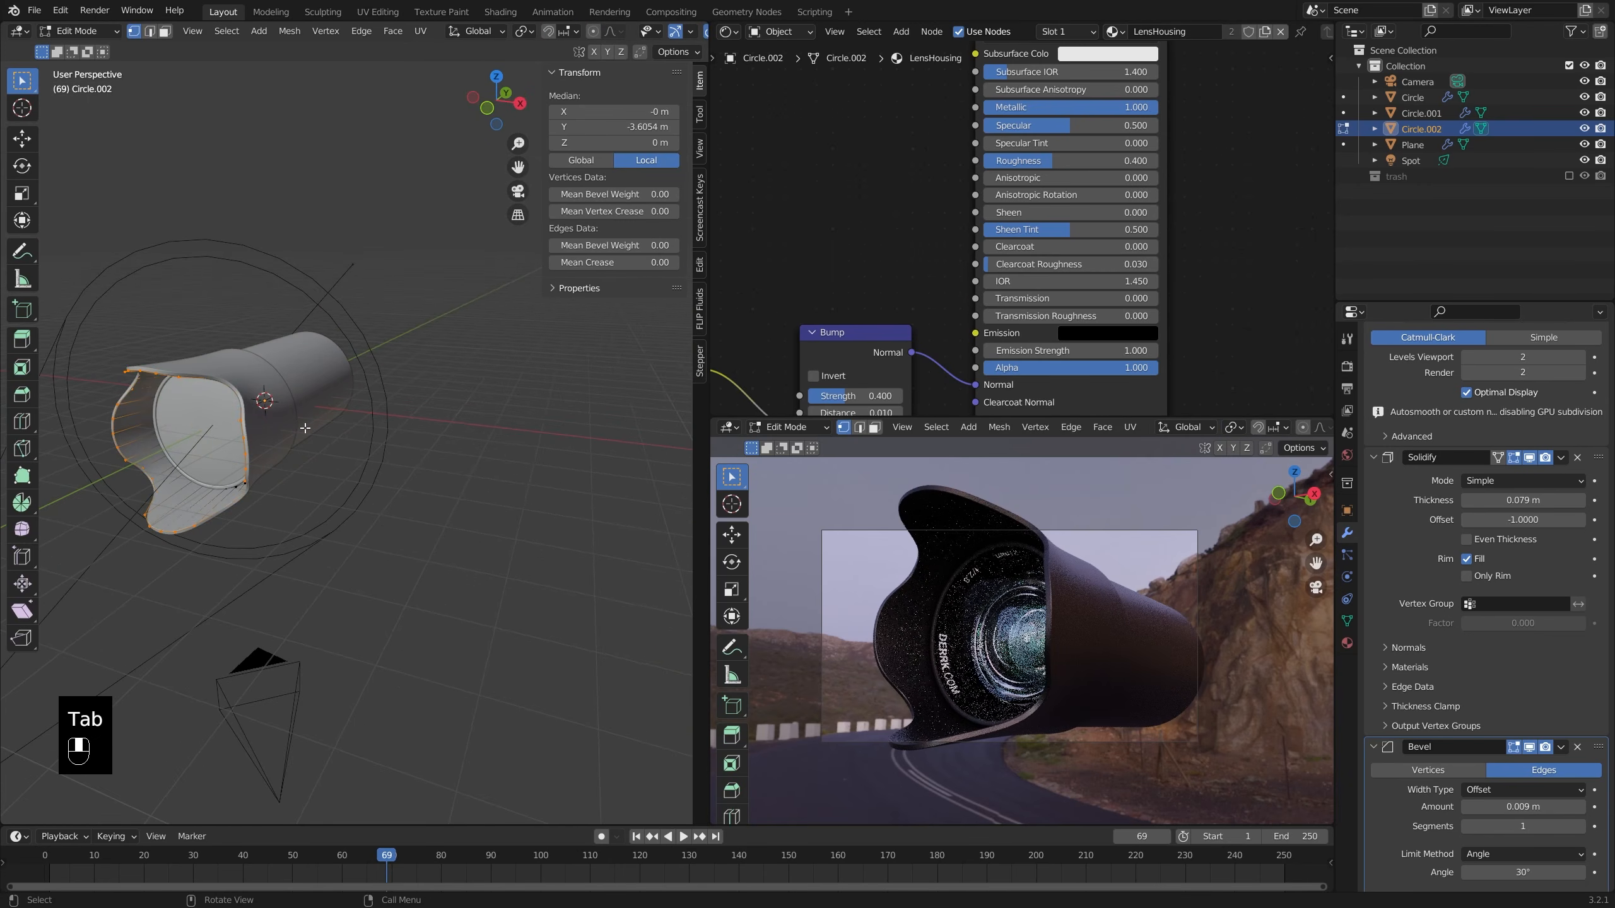
{"action": "key", "text": "KP_1"}
{"action": "key", "text": "KP_3"}
{"action": "key", "text": "alt+z"}
{"action": "key", "text": "alt+a"}
{"action": "key", "text": "ctrl+r"}
{"action": "left_click", "coordinate": [251, 421]}
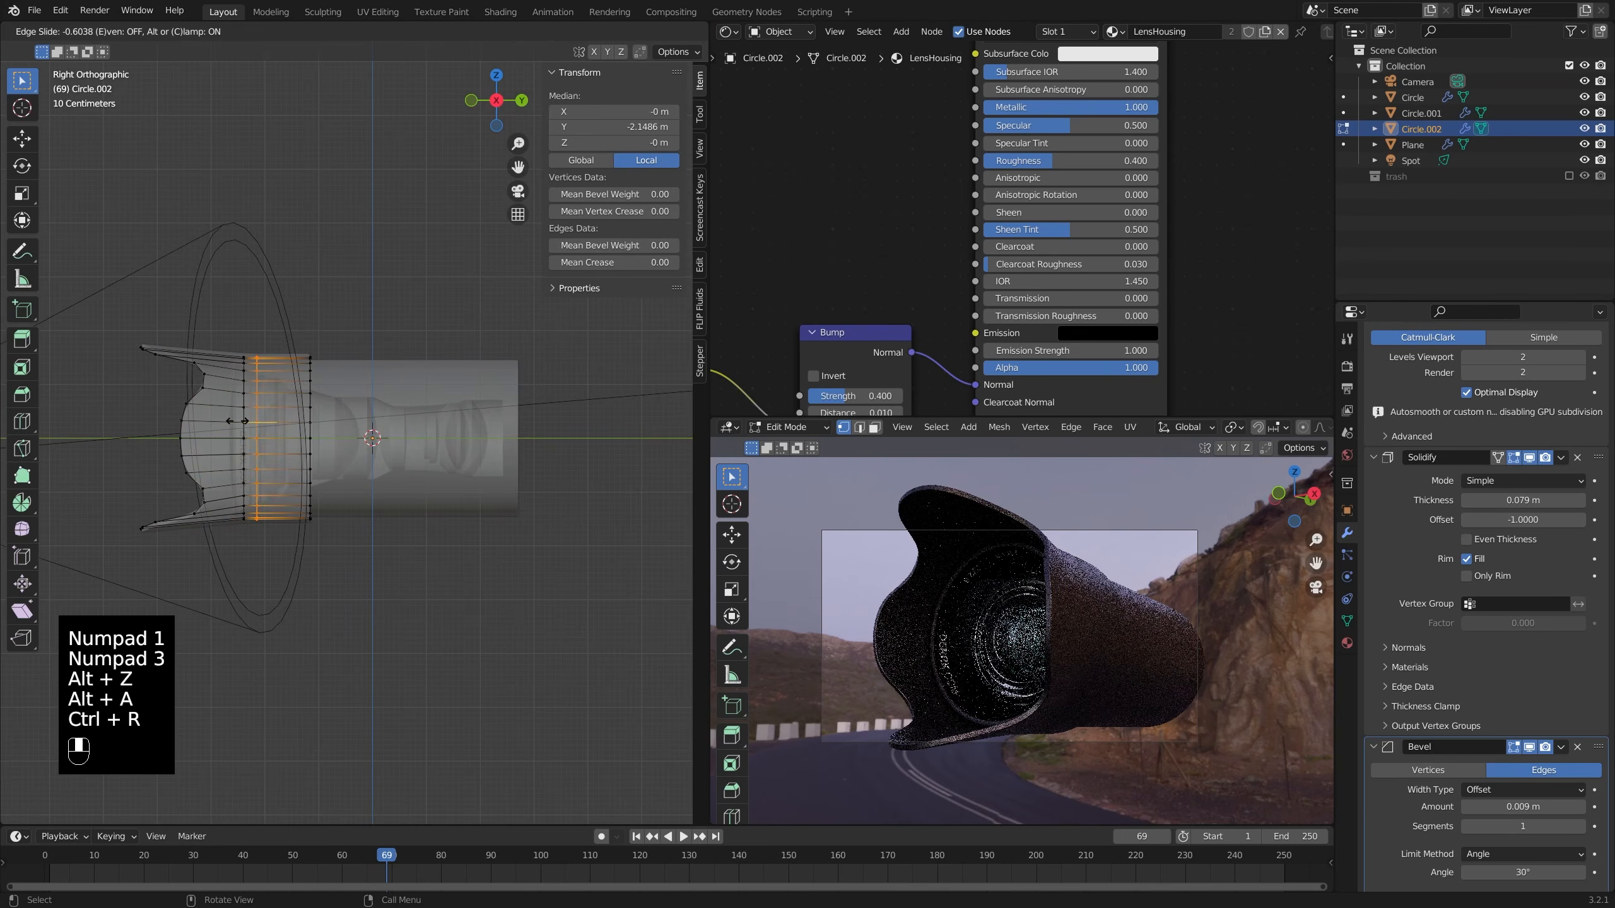
{"action": "left_click", "coordinate": [265, 415]}
{"action": "key", "text": "alt+z"}
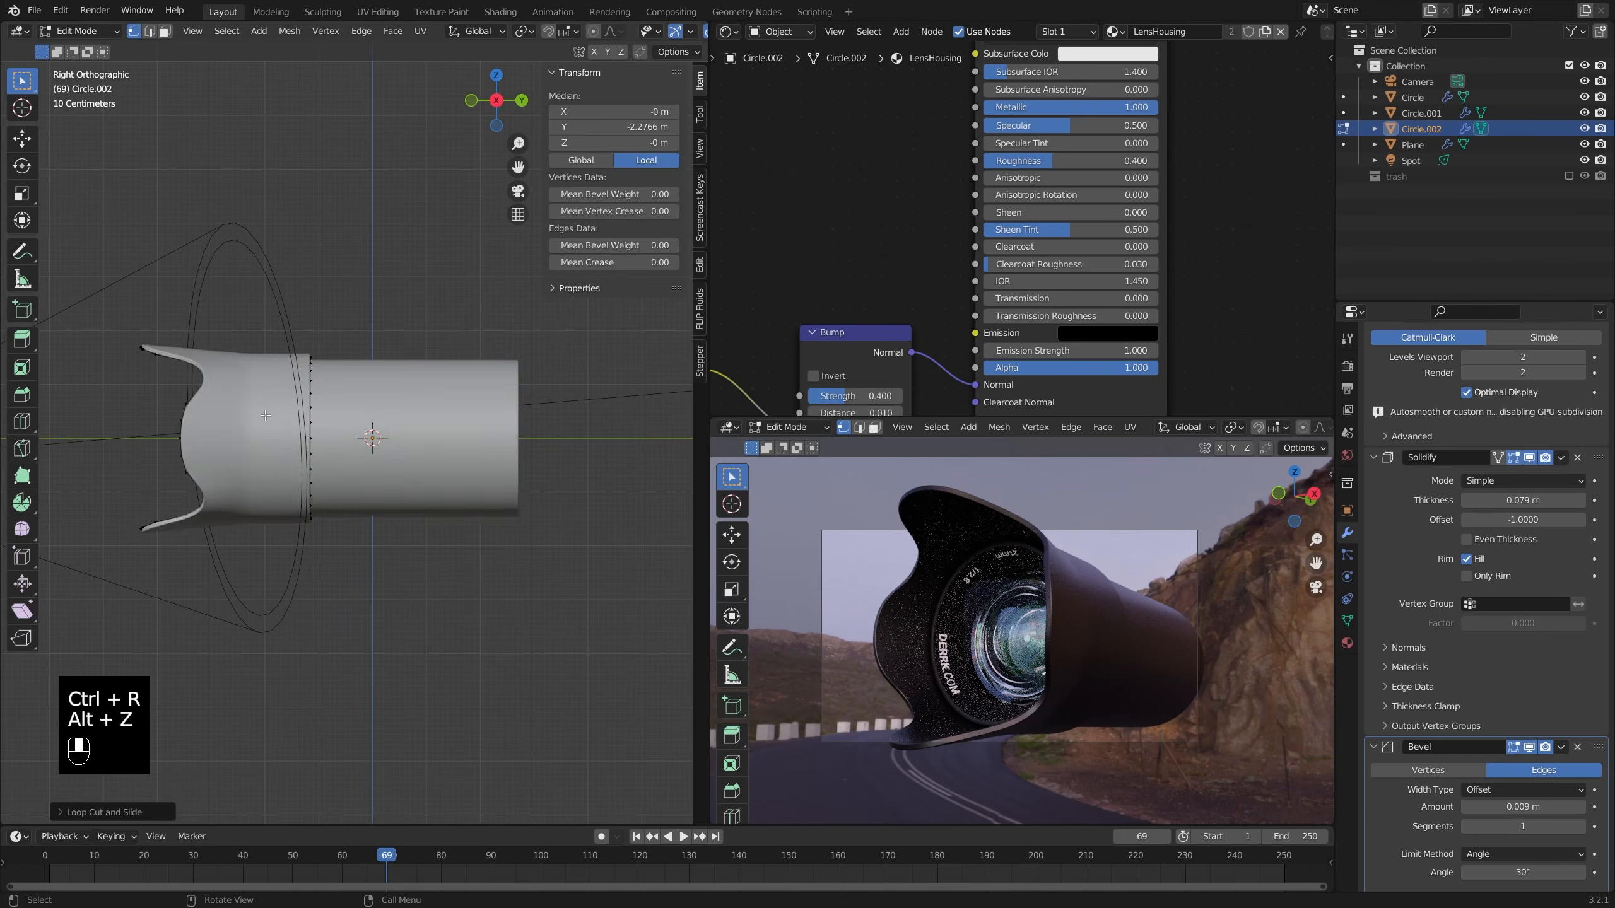
- Scale up the vertex loop at the front of the hood's sleeve slightly
{"action": "key", "text": "alt+z"}
{"action": "key", "text": "KP_1"}
{"action": "key", "text": "KP_3"}
{"action": "key", "text": "alt+z"}
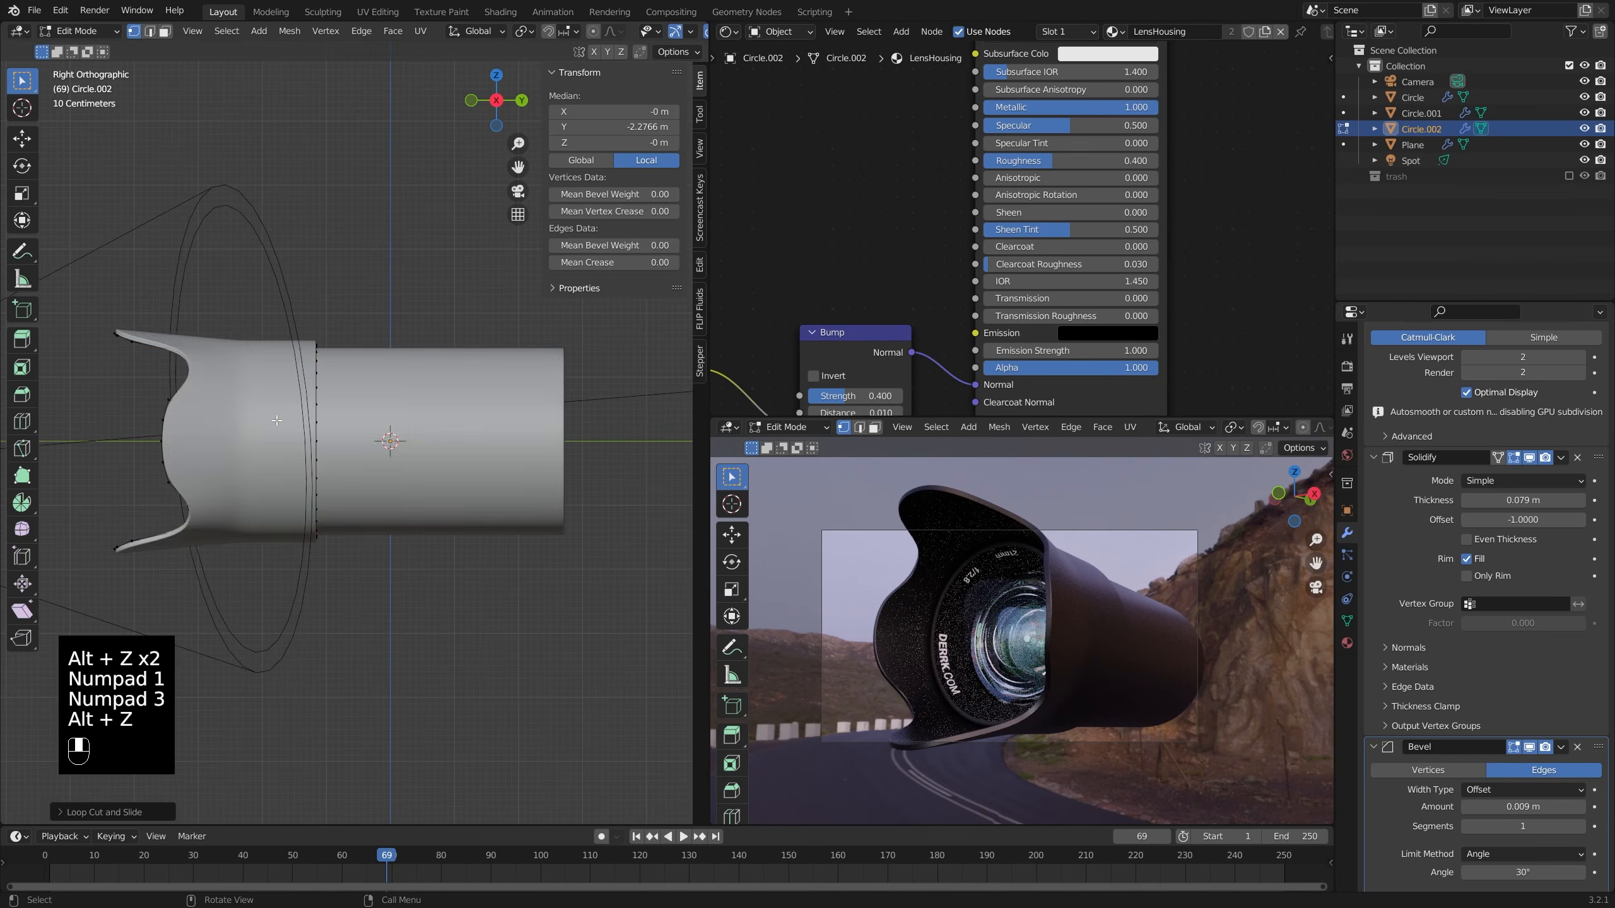
{"action": "key", "text": "alt+z"}
{"action": "key", "text": "s"}
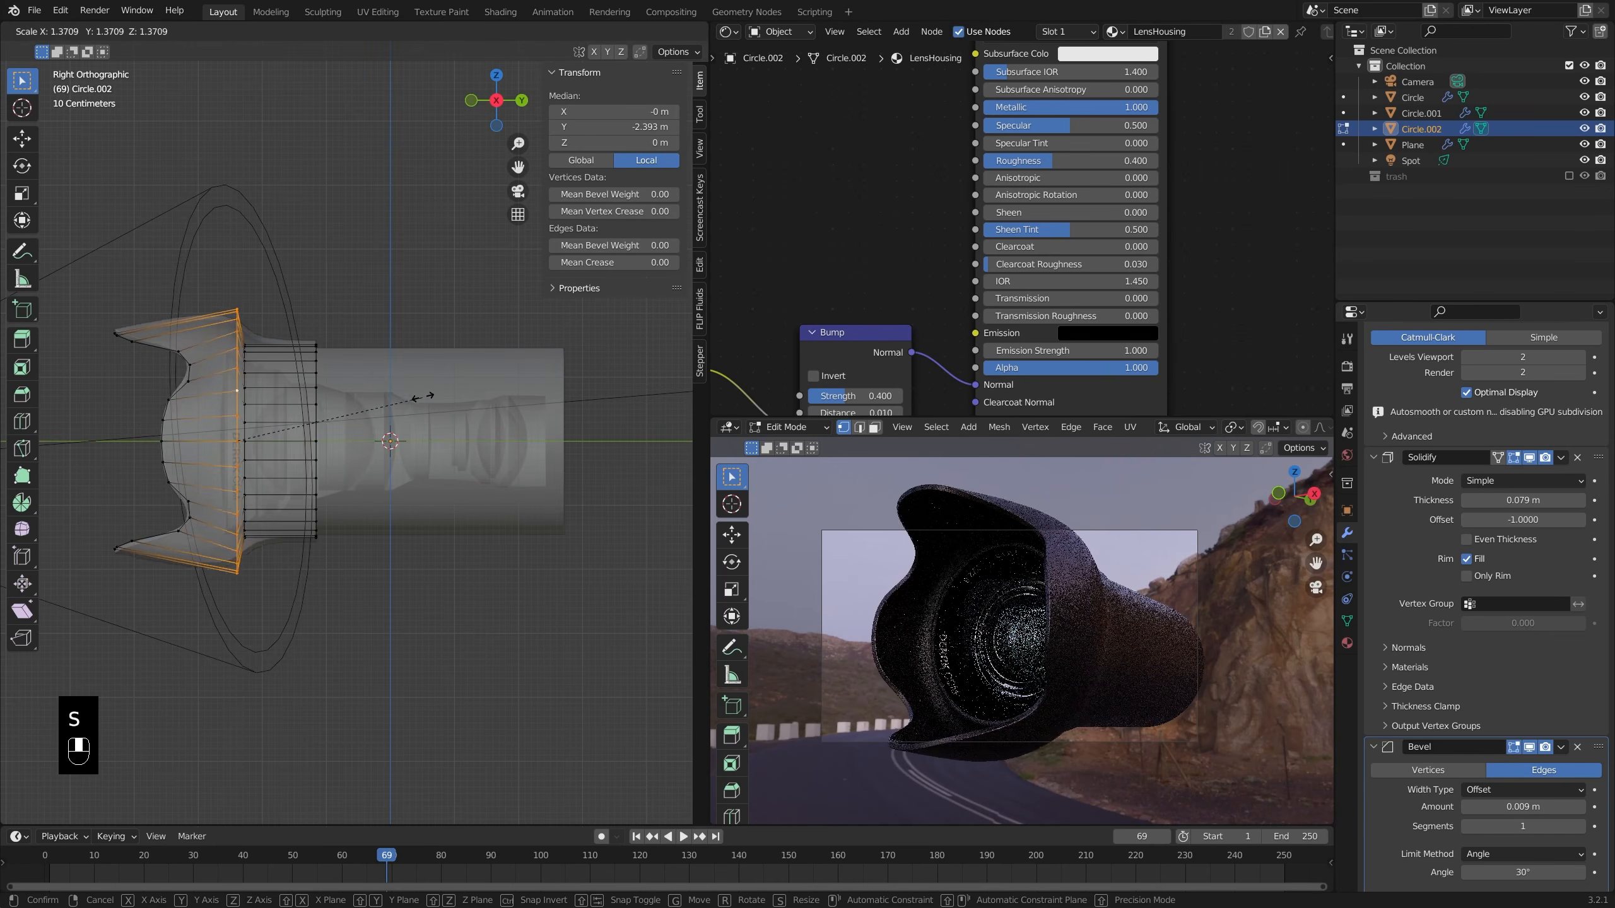
{"action": "left_click", "coordinate": [335, 411]}
{"action": "key", "text": "Tab"}
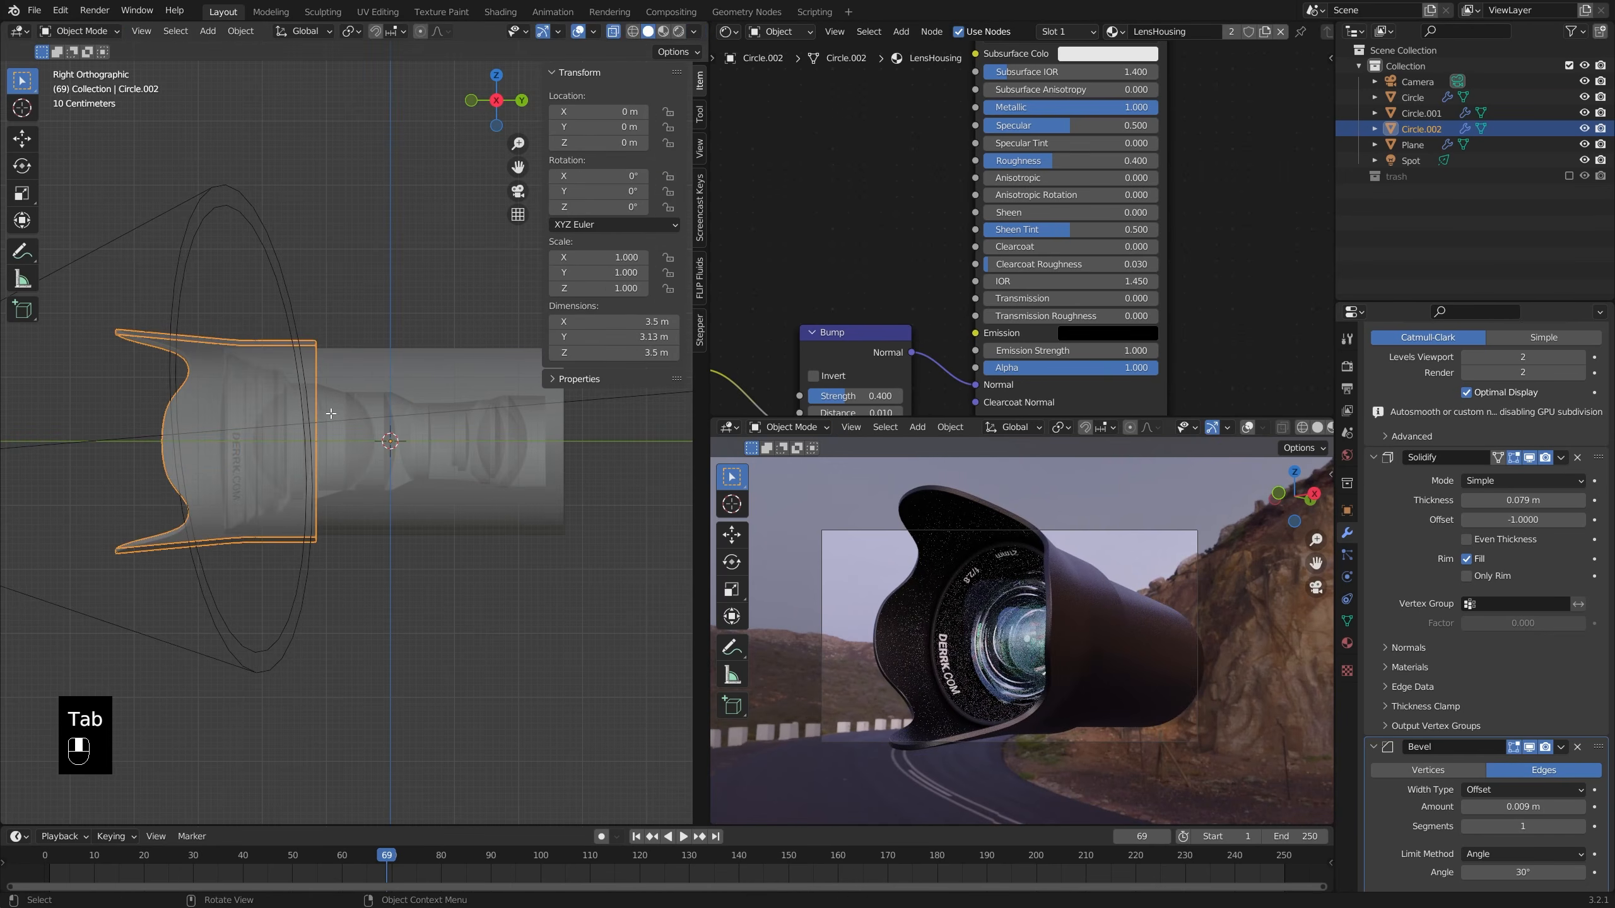
- Add the scalloped front edge to the selected loop, scale both up slightly, and move them forward about 0.01 m along Y
{"action": "key", "text": "Tab"}
{"action": "key", "text": "alt+z"}
{"action": "key", "text": "alt+z"}
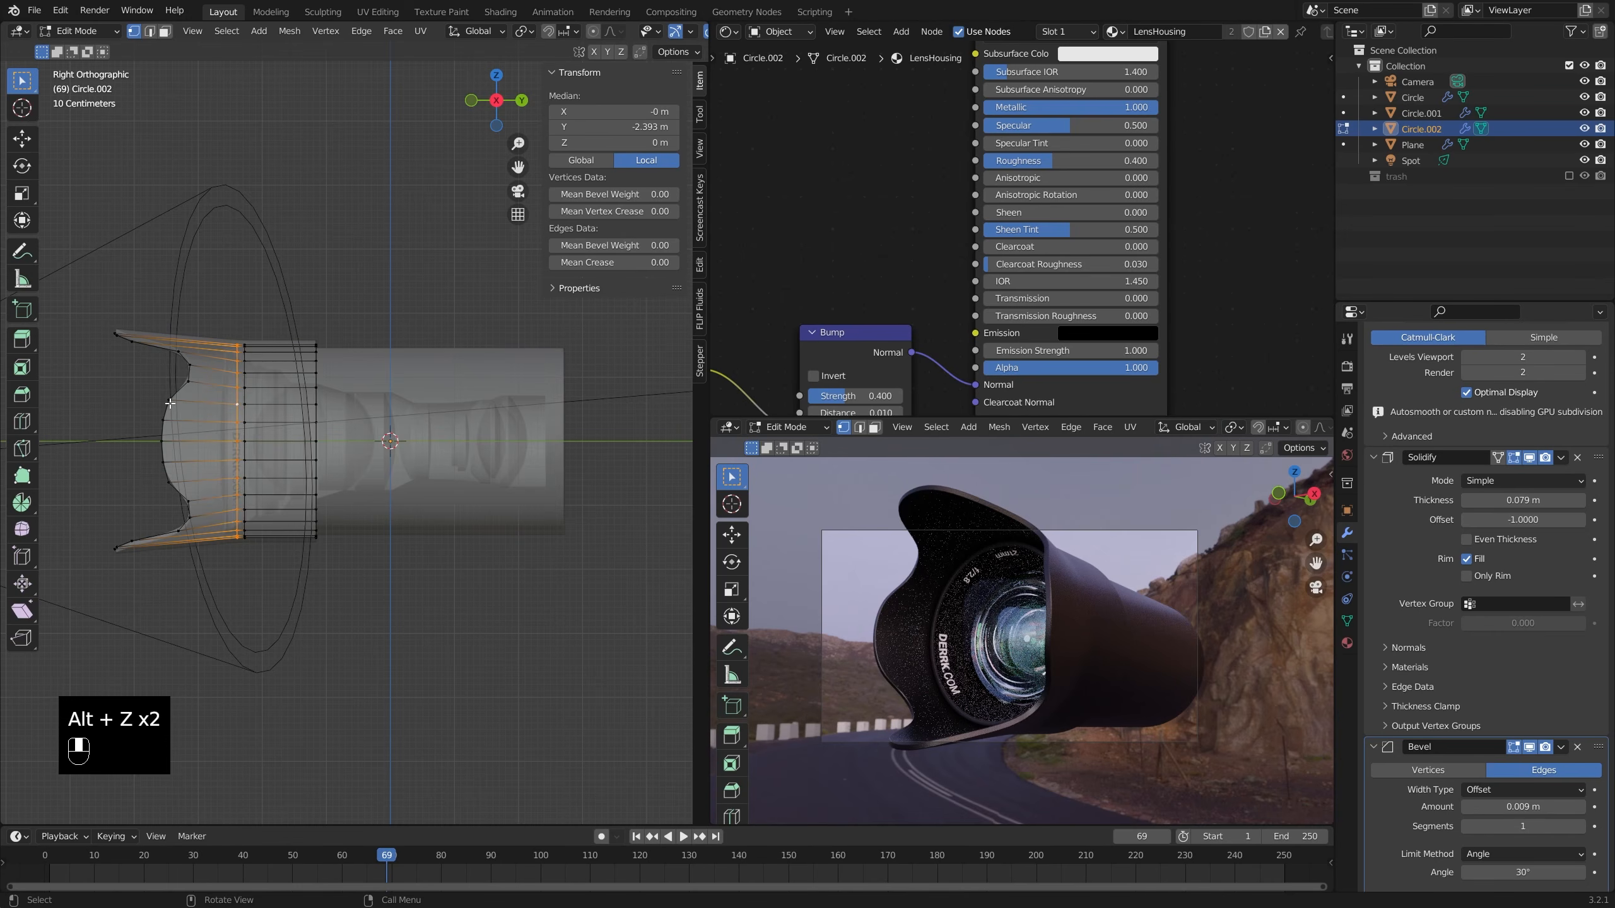
{"action": "left_click", "coordinate": [170, 403], "text": "alt+shift"}
{"action": "key", "text": "alt+z"}
{"action": "key", "text": "s"}
{"action": "left_click", "coordinate": [429, 399]}
{"action": "key", "text": "g"}
{"action": "middle_click", "coordinate": [440, 400]}
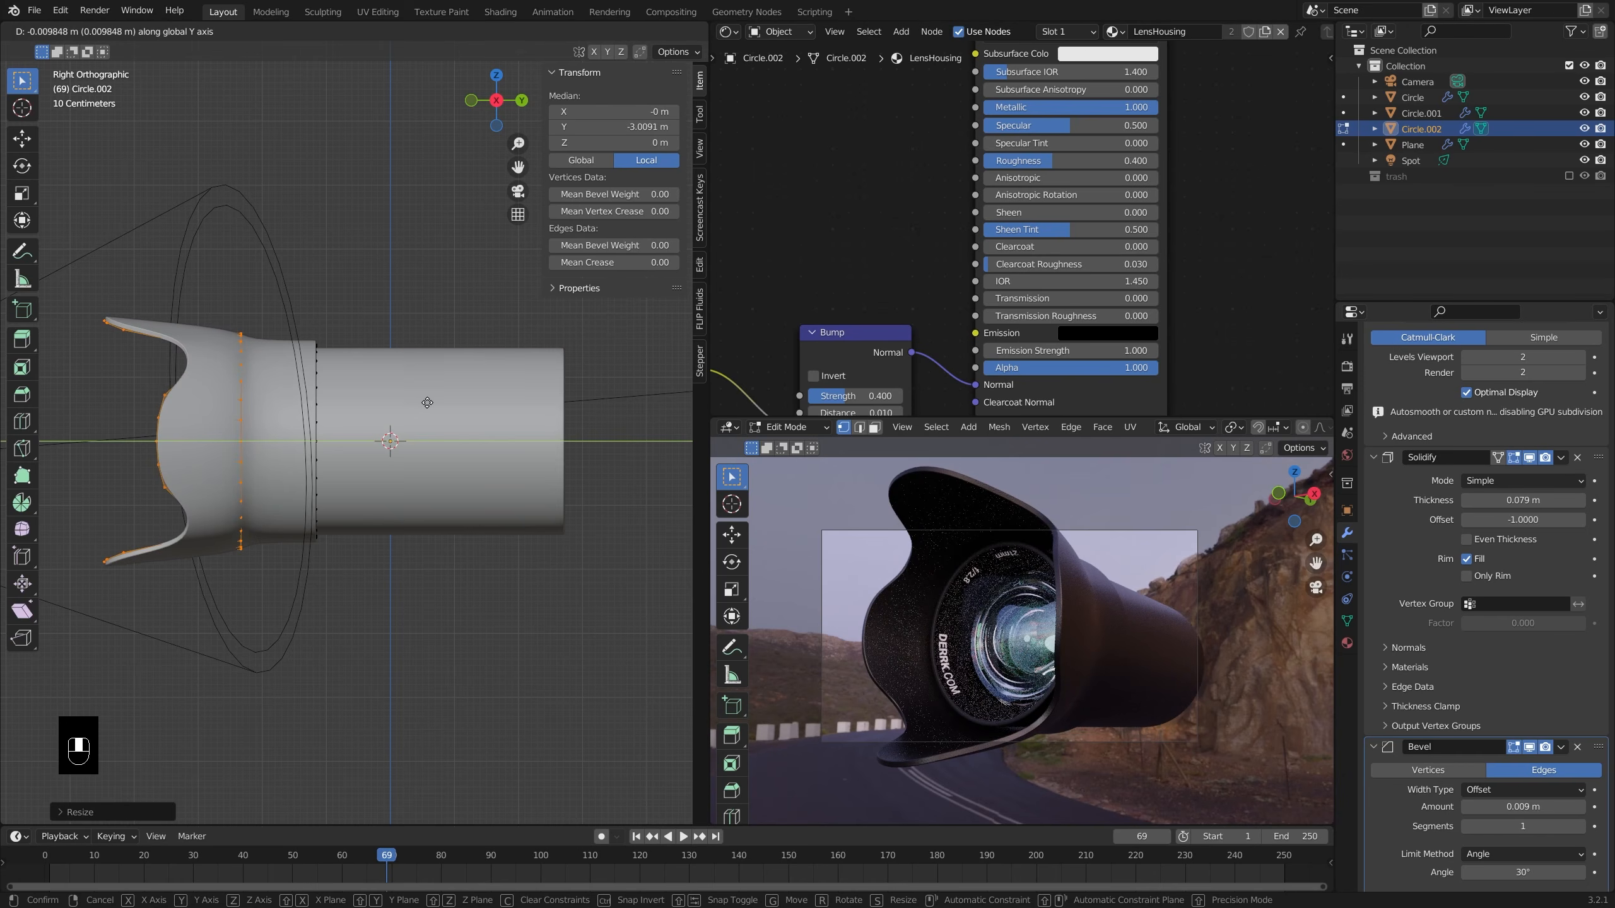
{"action": "left_click", "coordinate": [427, 402]}
- Scale the scalloped front edge down slightly so the hood is about 3.65 m wide, and check its shape through the camera
{"action": "key", "text": "alt+z"}
{"action": "key", "text": "s"}
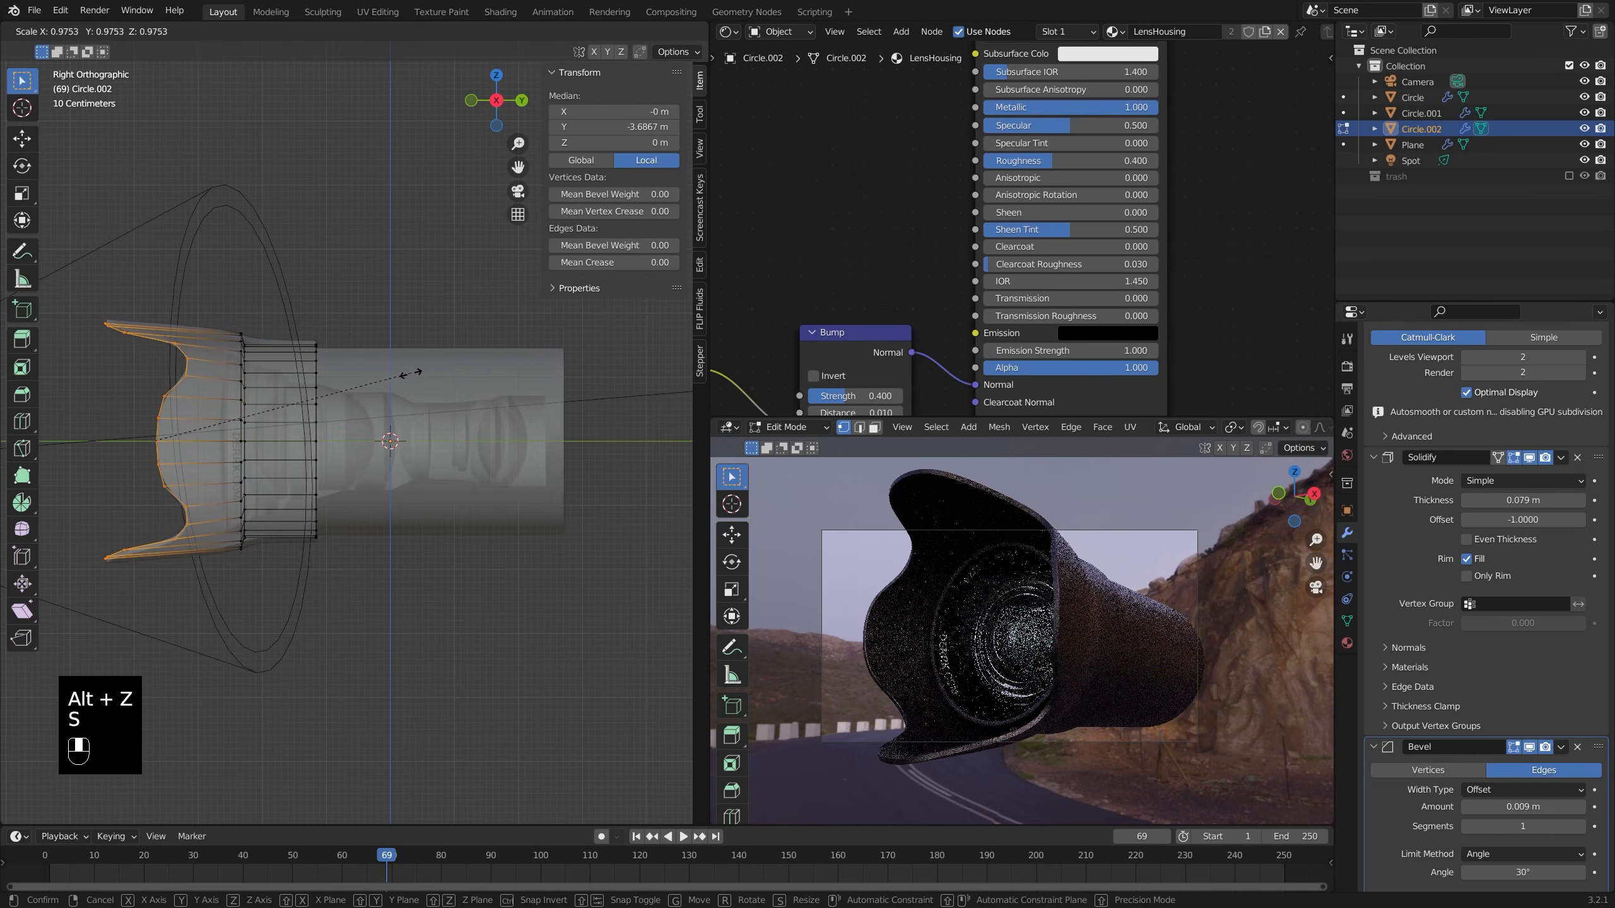
{"action": "left_click", "coordinate": [392, 377]}
{"action": "key", "text": "alt+z"}
{"action": "key", "text": "Tab"}
{"action": "middle_click_drag", "start_coordinate": [392, 377], "coordinate": [497, 573]}
{"action": "middle_click_drag", "start_coordinate": [1015, 578], "coordinate": [1089, 610]}
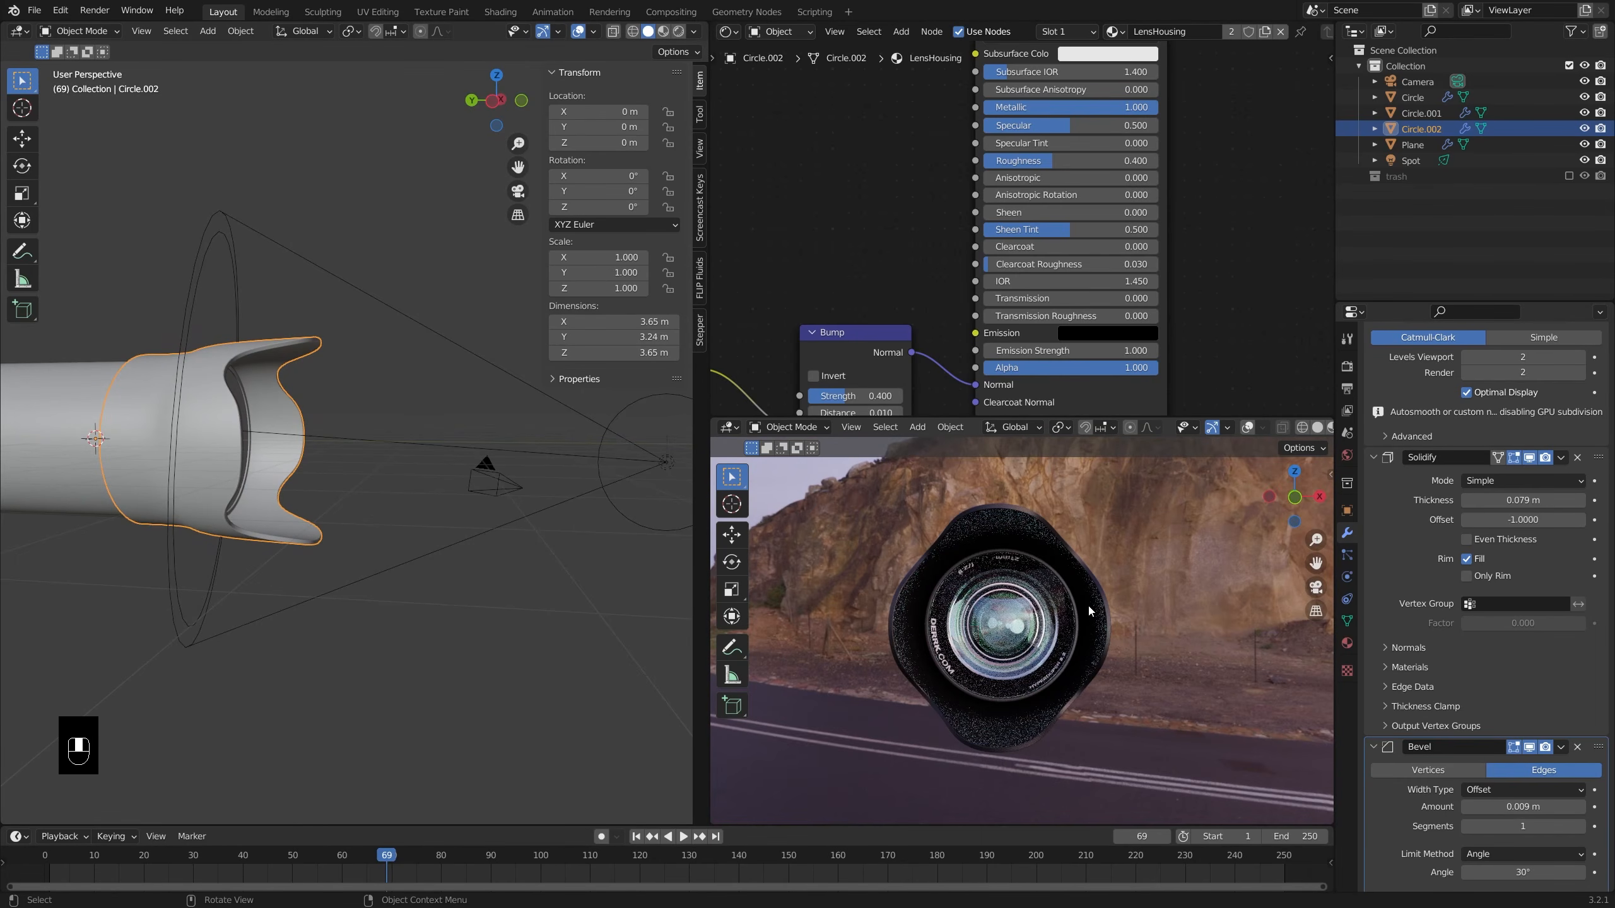
{"action": "key", "text": "KP_0"}
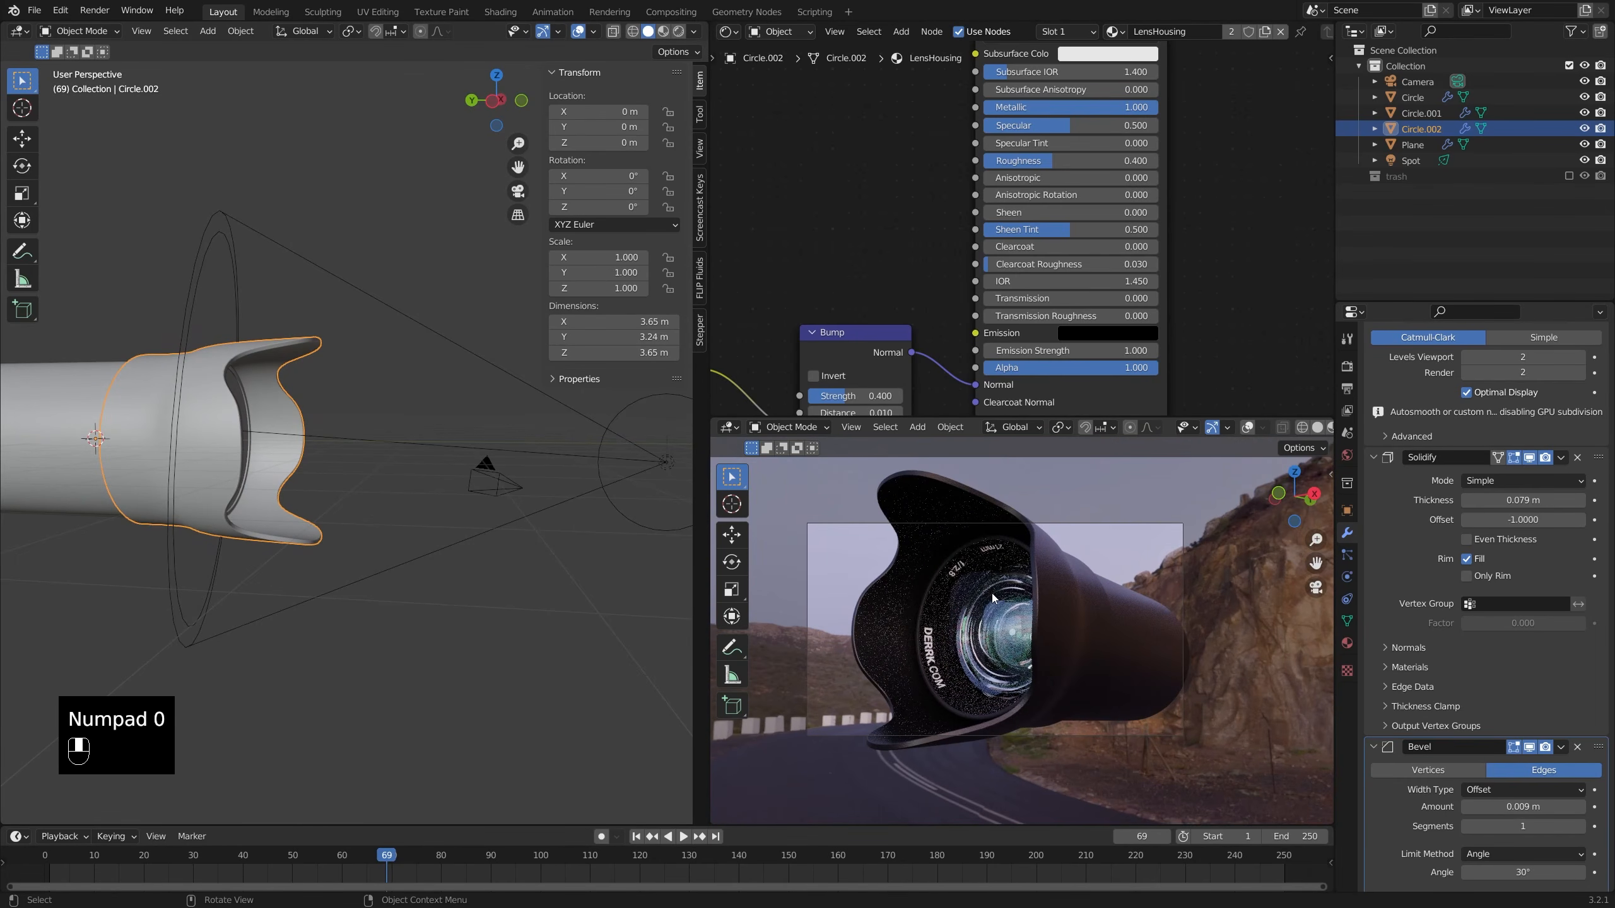
- Add an area light and raise it about 3.35 m along Z above the lens
{"action": "scroll", "coordinate": [267, 458], "scroll_direction": "down", "scroll_amount": 9}
{"action": "middle_click_drag", "start_coordinate": [254, 452], "coordinate": [178, 480], "text": "shift"}
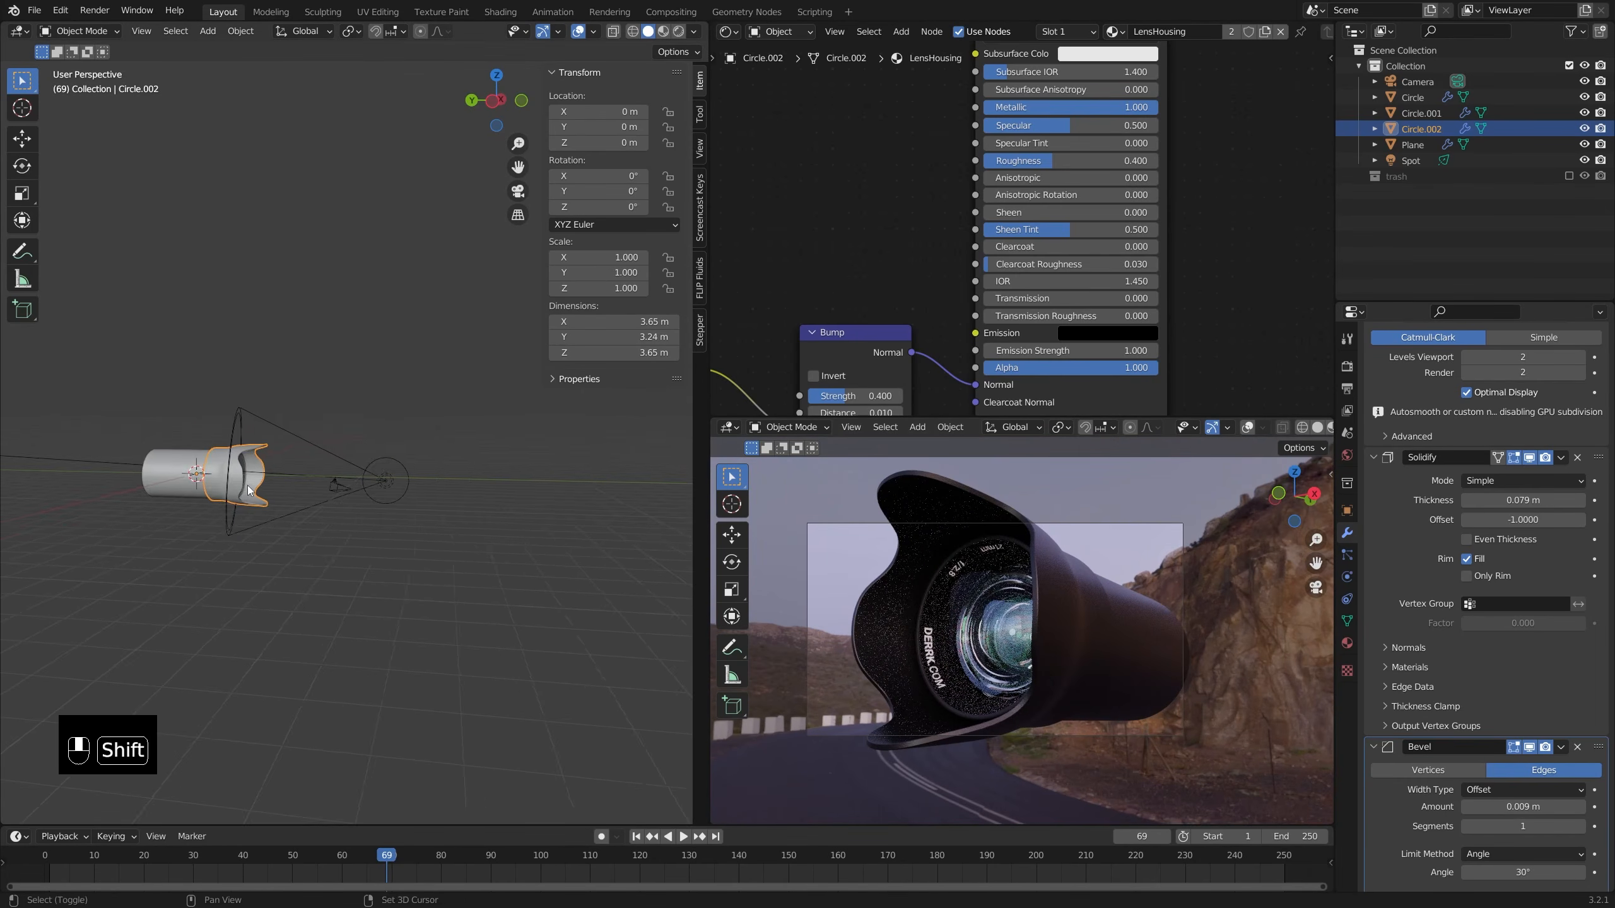
{"action": "middle_click_drag", "start_coordinate": [70, 446], "coordinate": [168, 503]}
{"action": "middle_click_drag", "start_coordinate": [323, 439], "coordinate": [267, 449], "text": "shift"}
{"action": "key", "text": "shift+a"}
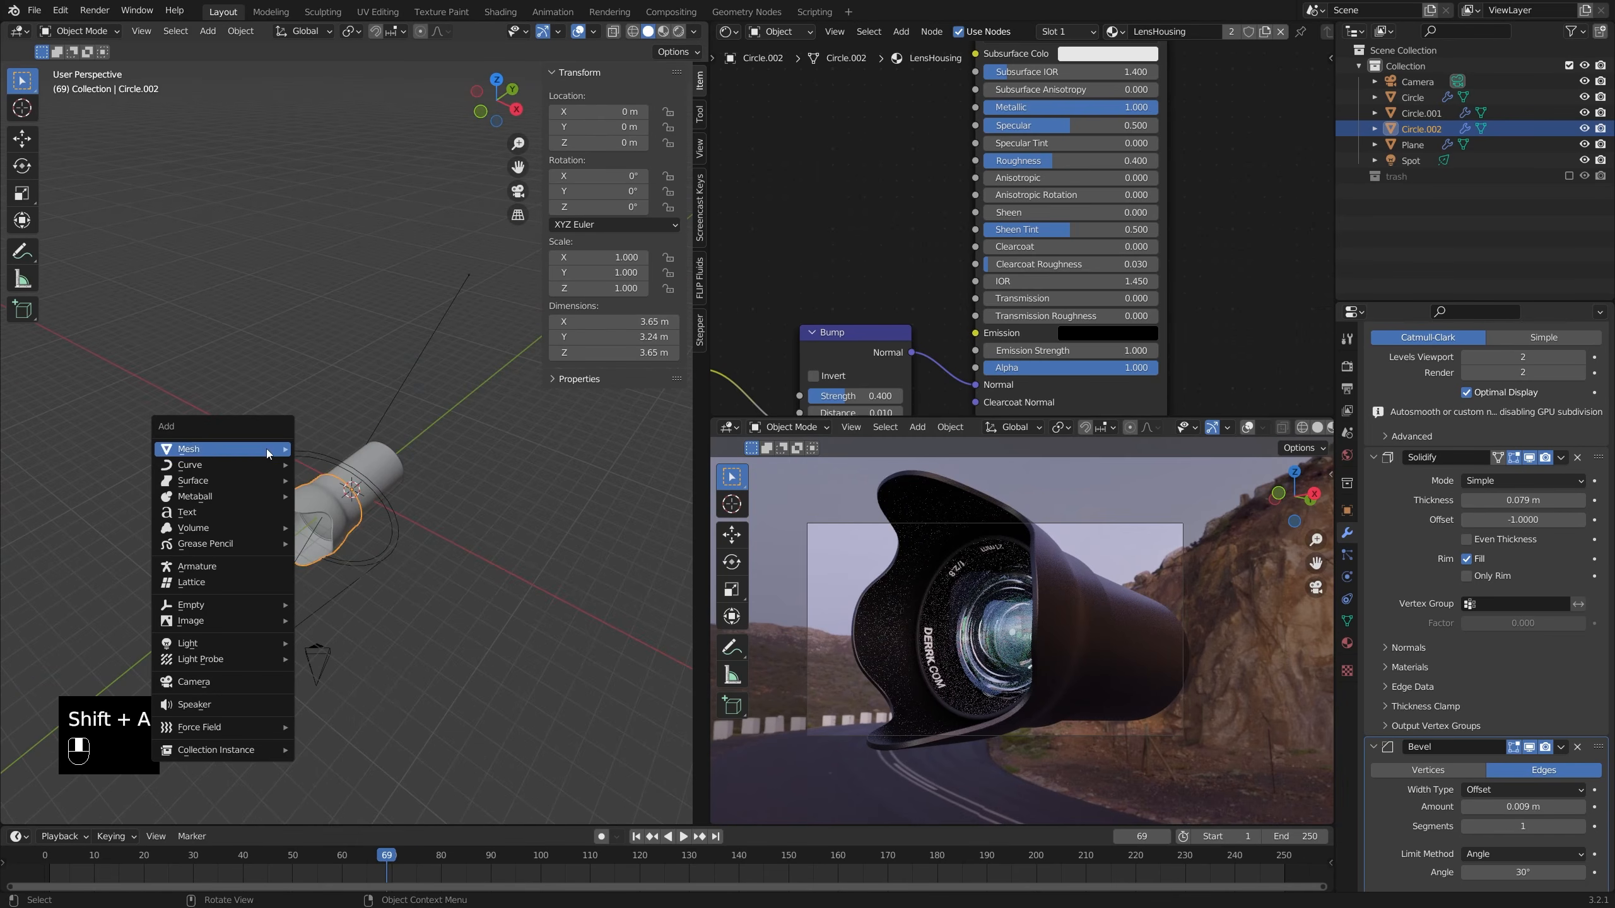
{"action": "mouse_move", "coordinate": [244, 641]}
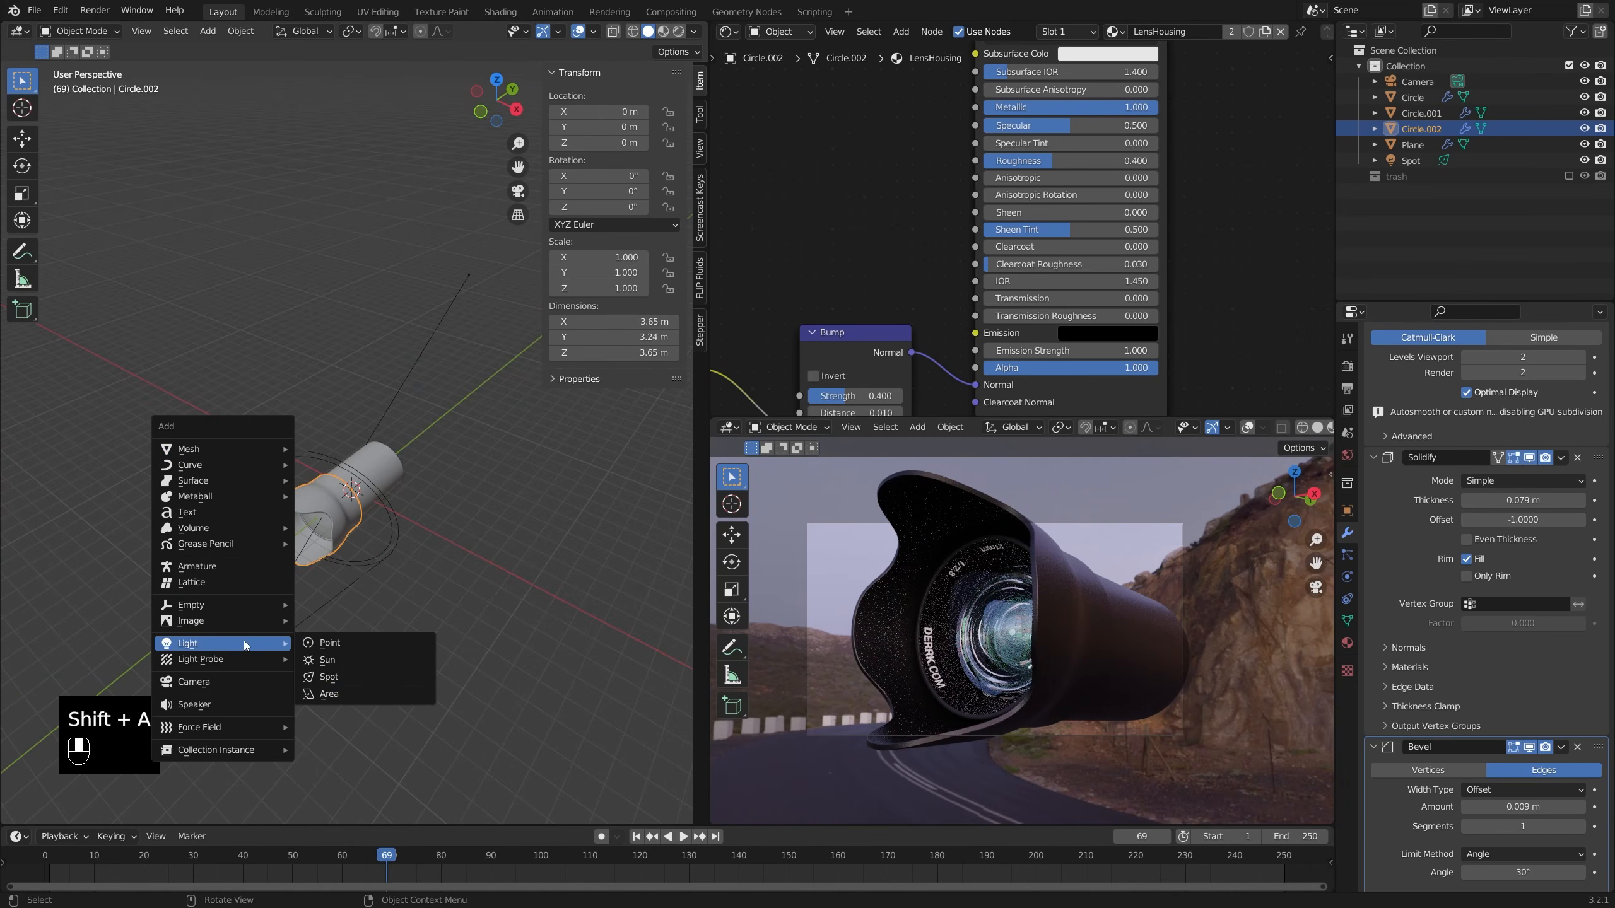
{"action": "left_click", "coordinate": [353, 691]}
{"action": "key", "text": "g"}
{"action": "key", "text": "z"}
{"action": "left_click", "coordinate": [388, 445]}
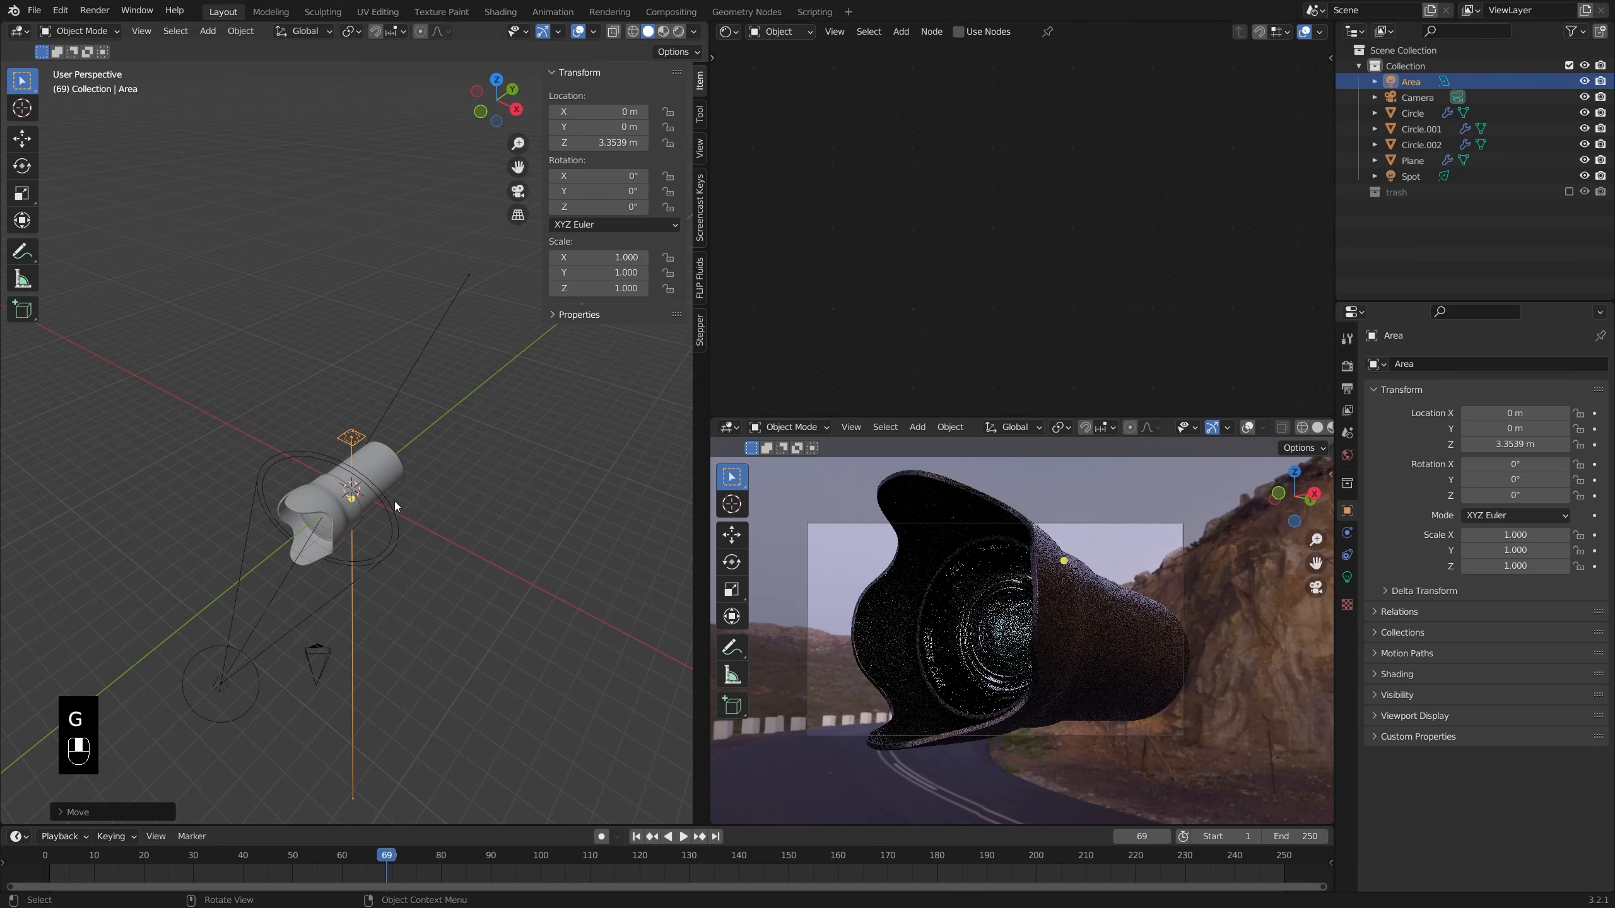
- Change the area light's shape to Rectangle and stretch it to about 4.29 m by 11.5 m
{"action": "left_click", "coordinate": [1347, 577]}
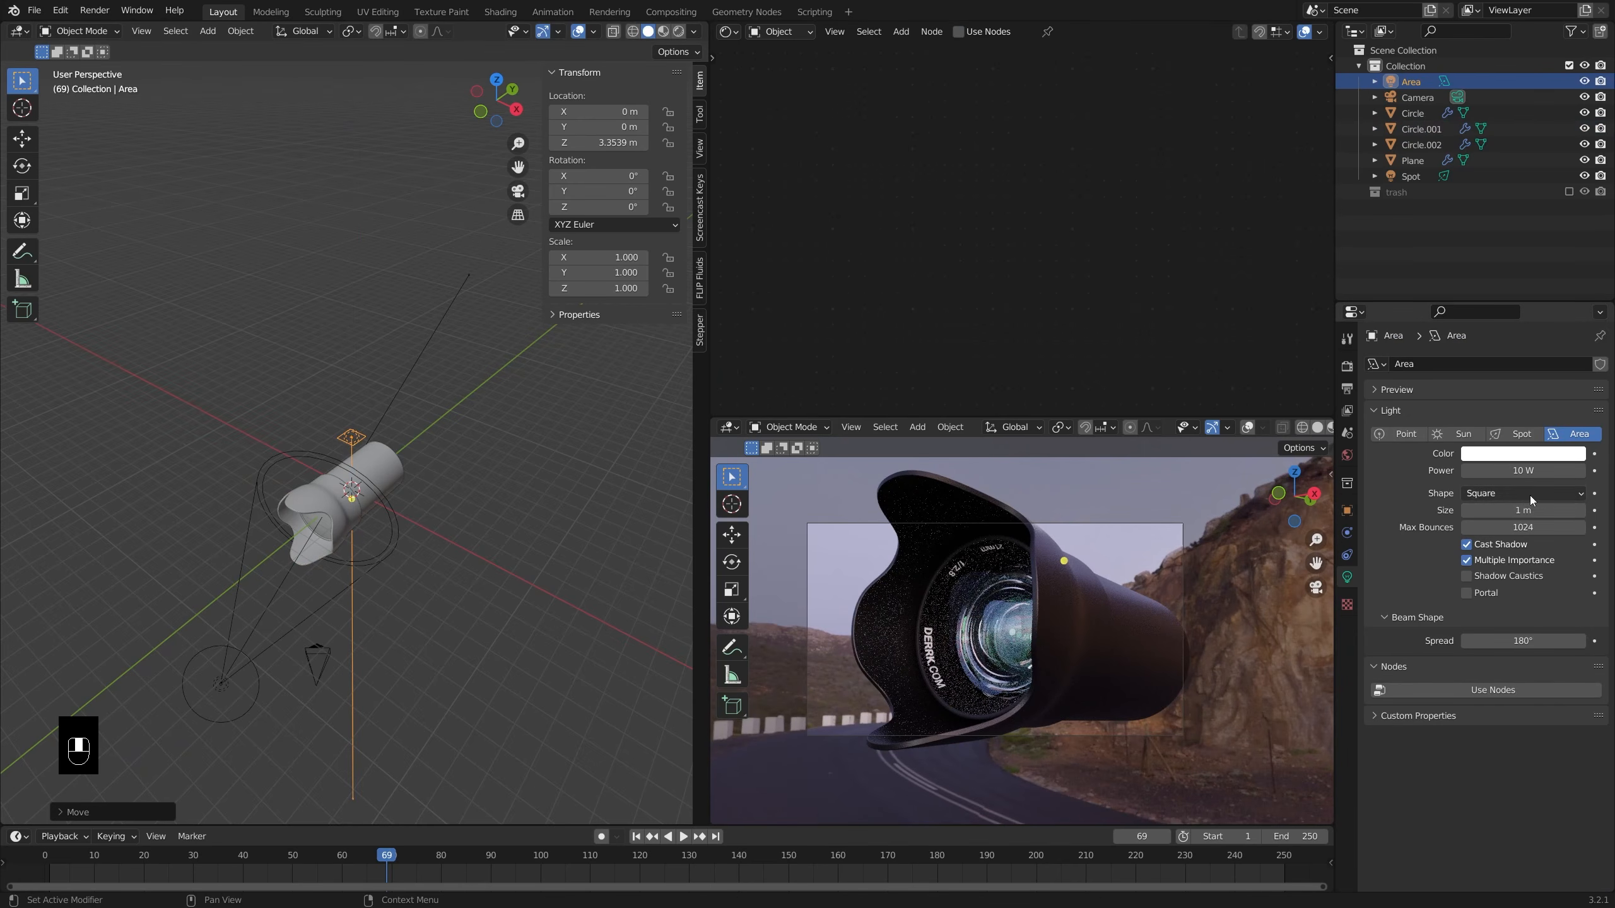
{"action": "left_click", "coordinate": [1529, 494]}
{"action": "left_click", "coordinate": [1520, 528]}
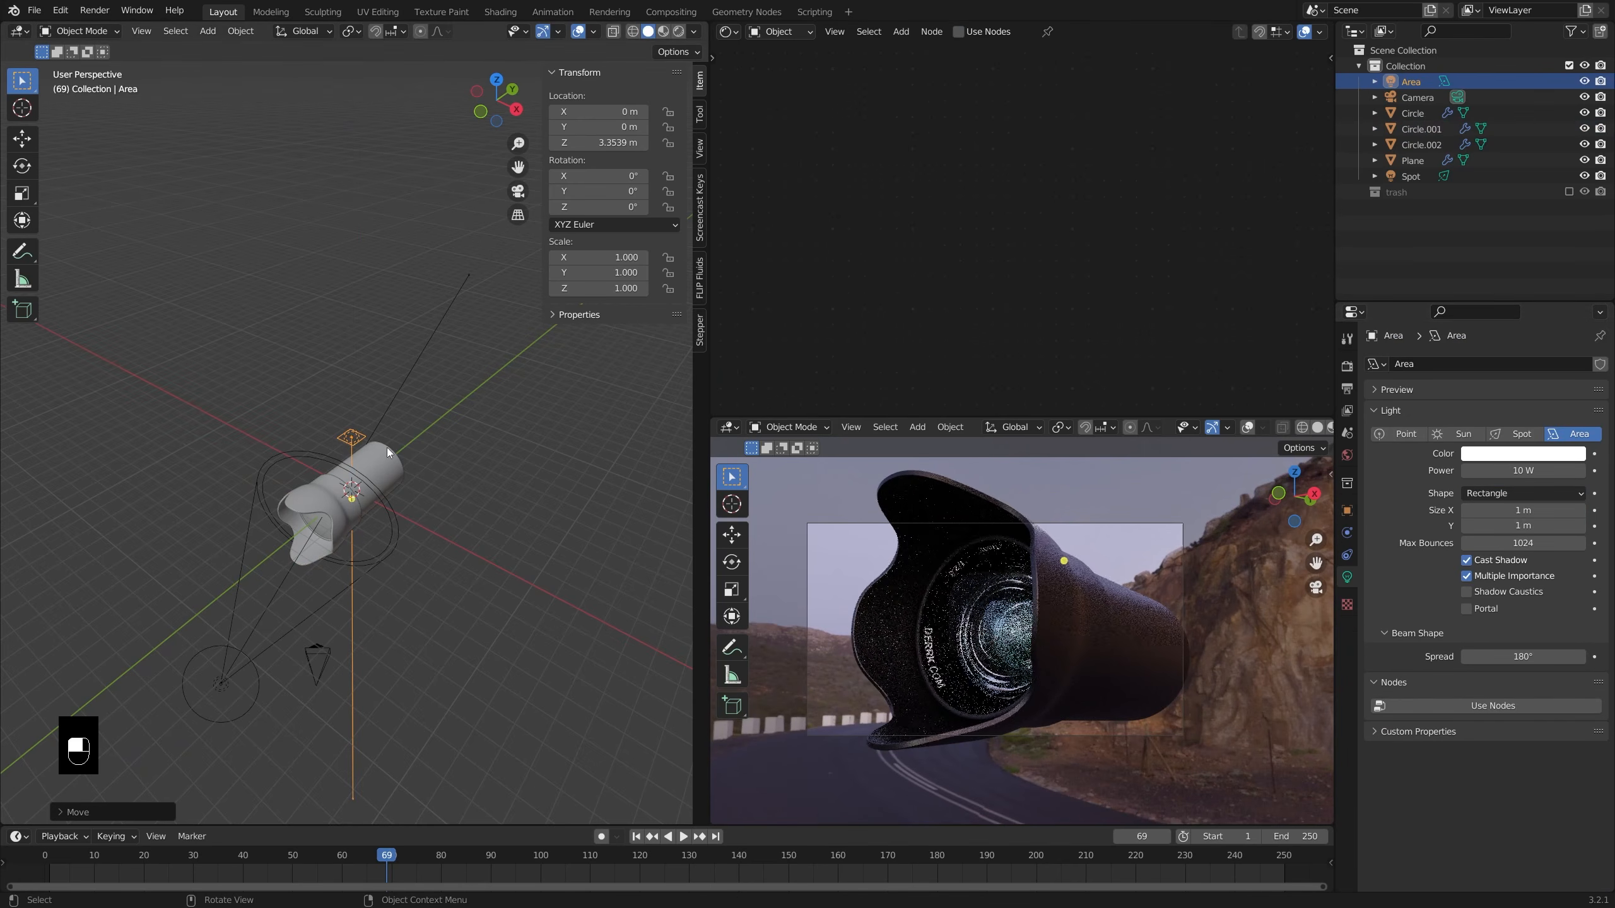
{"action": "left_click_drag", "start_coordinate": [366, 438], "coordinate": [521, 386]}
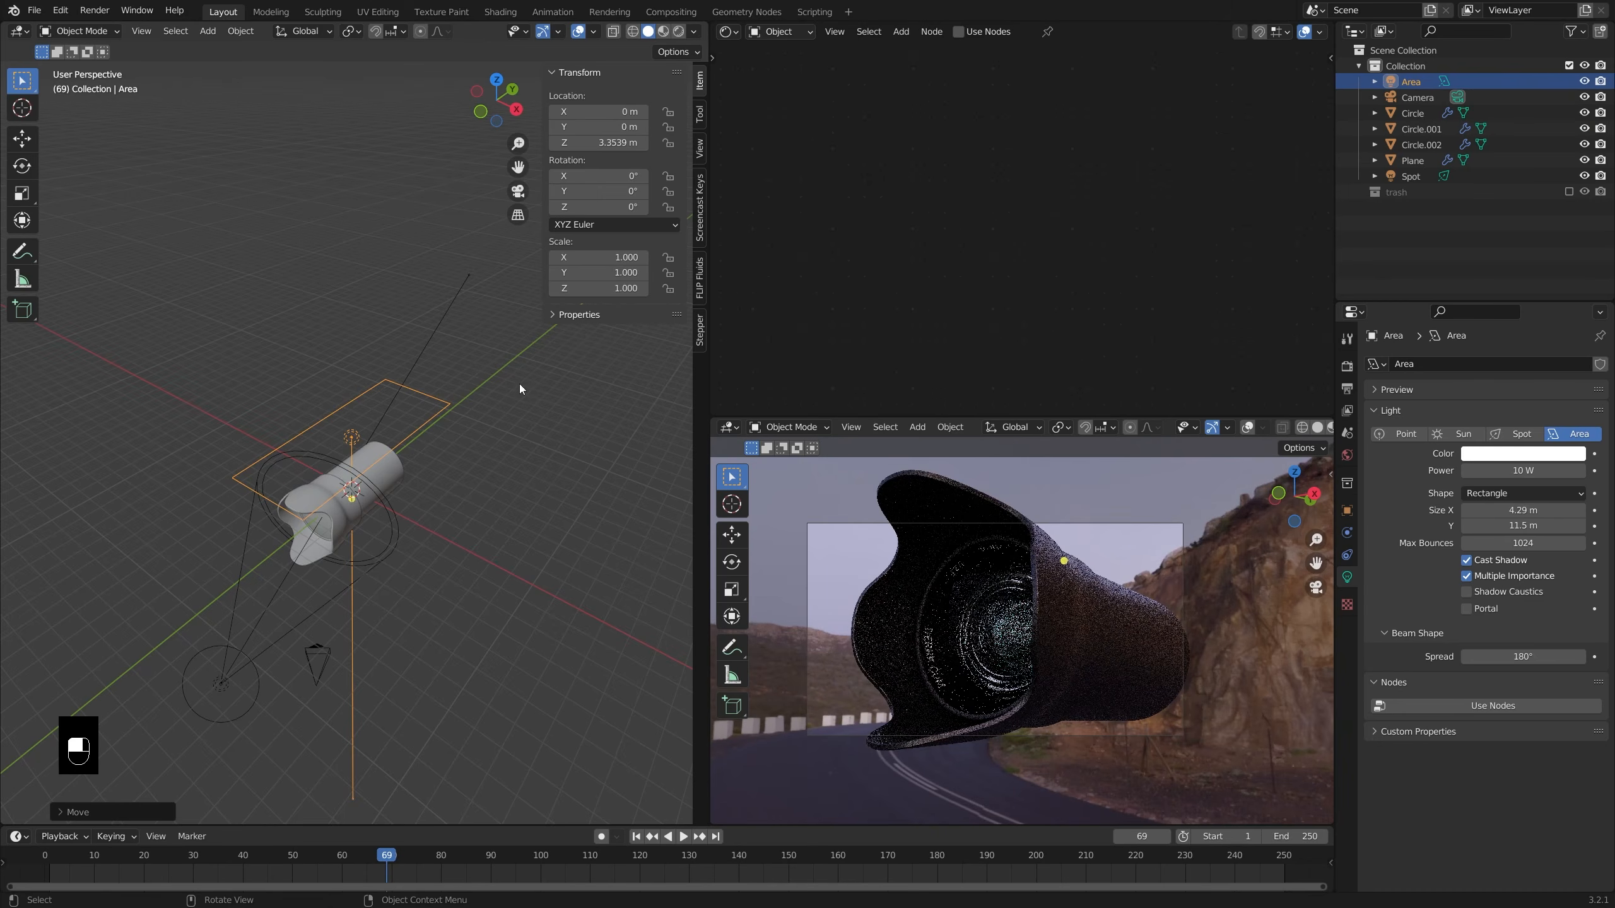
- Set the area light's power to about 1520 W and position it along Y at about -0.52 m
{"action": "key", "text": "g"}
{"action": "key", "text": "y"}
{"action": "left_click", "coordinate": [491, 429]}
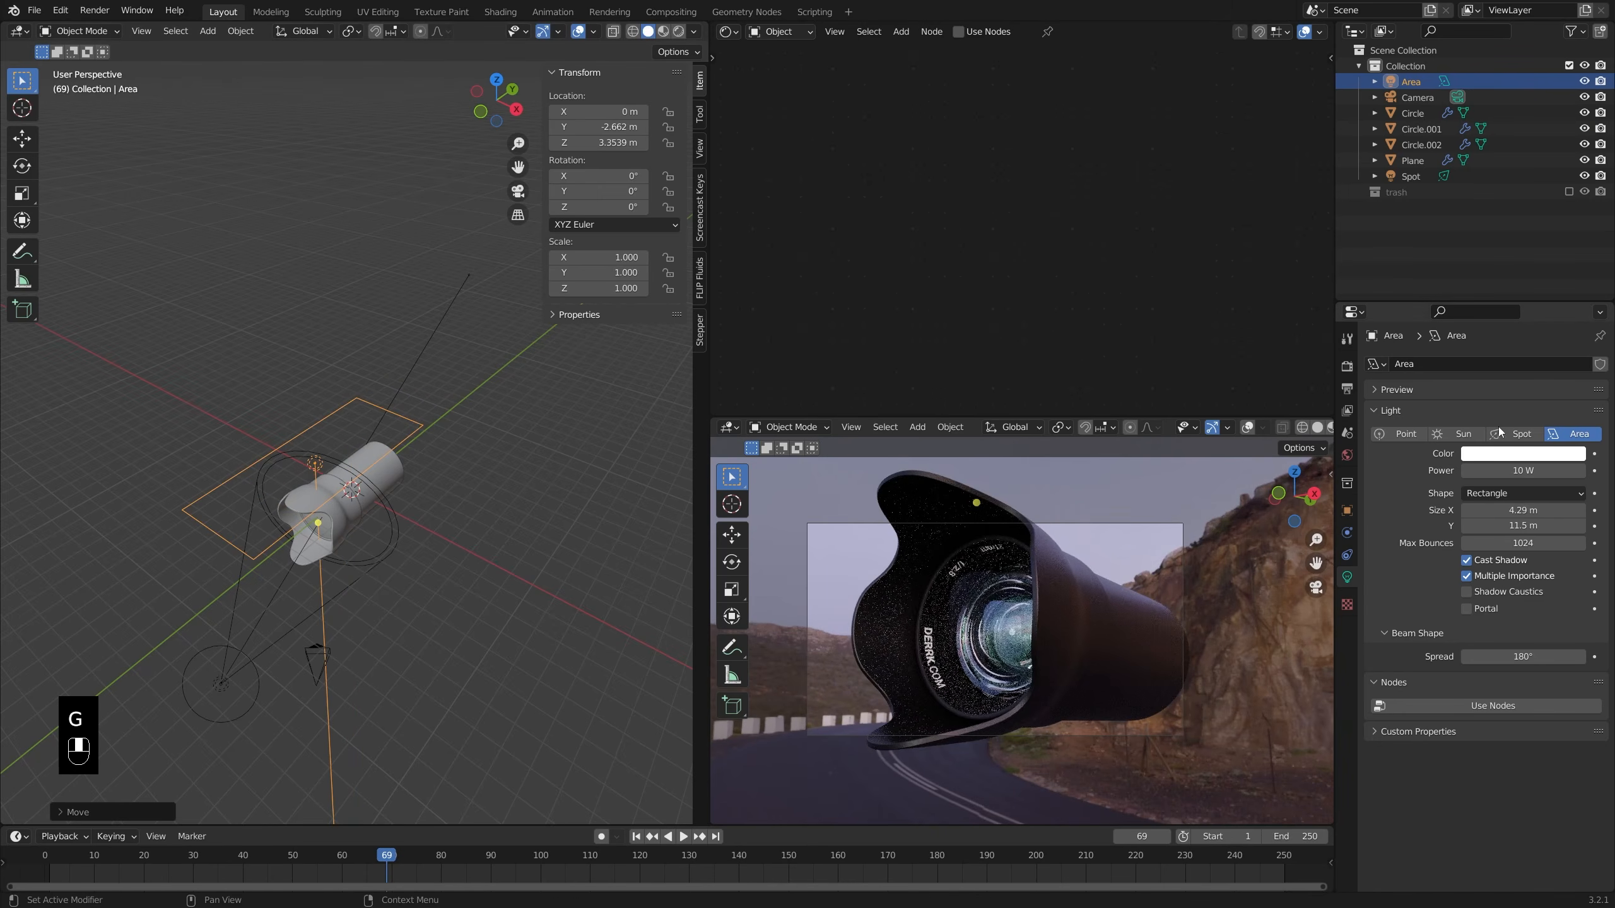
{"action": "left_click_drag", "start_coordinate": [1523, 470], "coordinate": [1482, 476]}
{"action": "scroll", "coordinate": [956, 629], "scroll_direction": "down", "scroll_amount": 4}
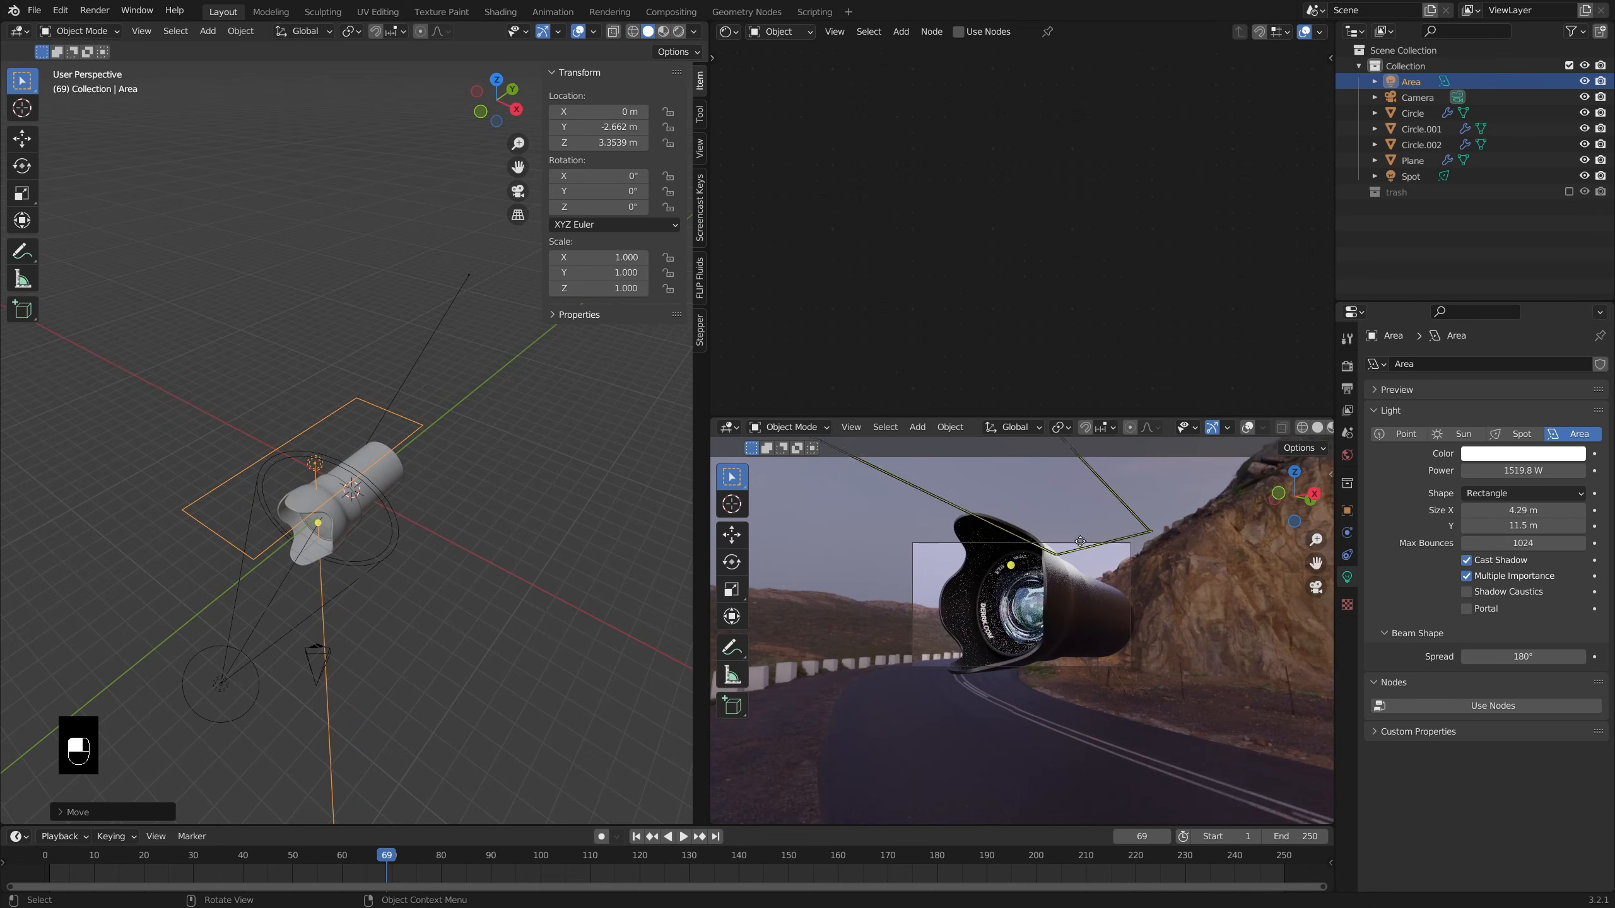
{"action": "key", "text": "g"}
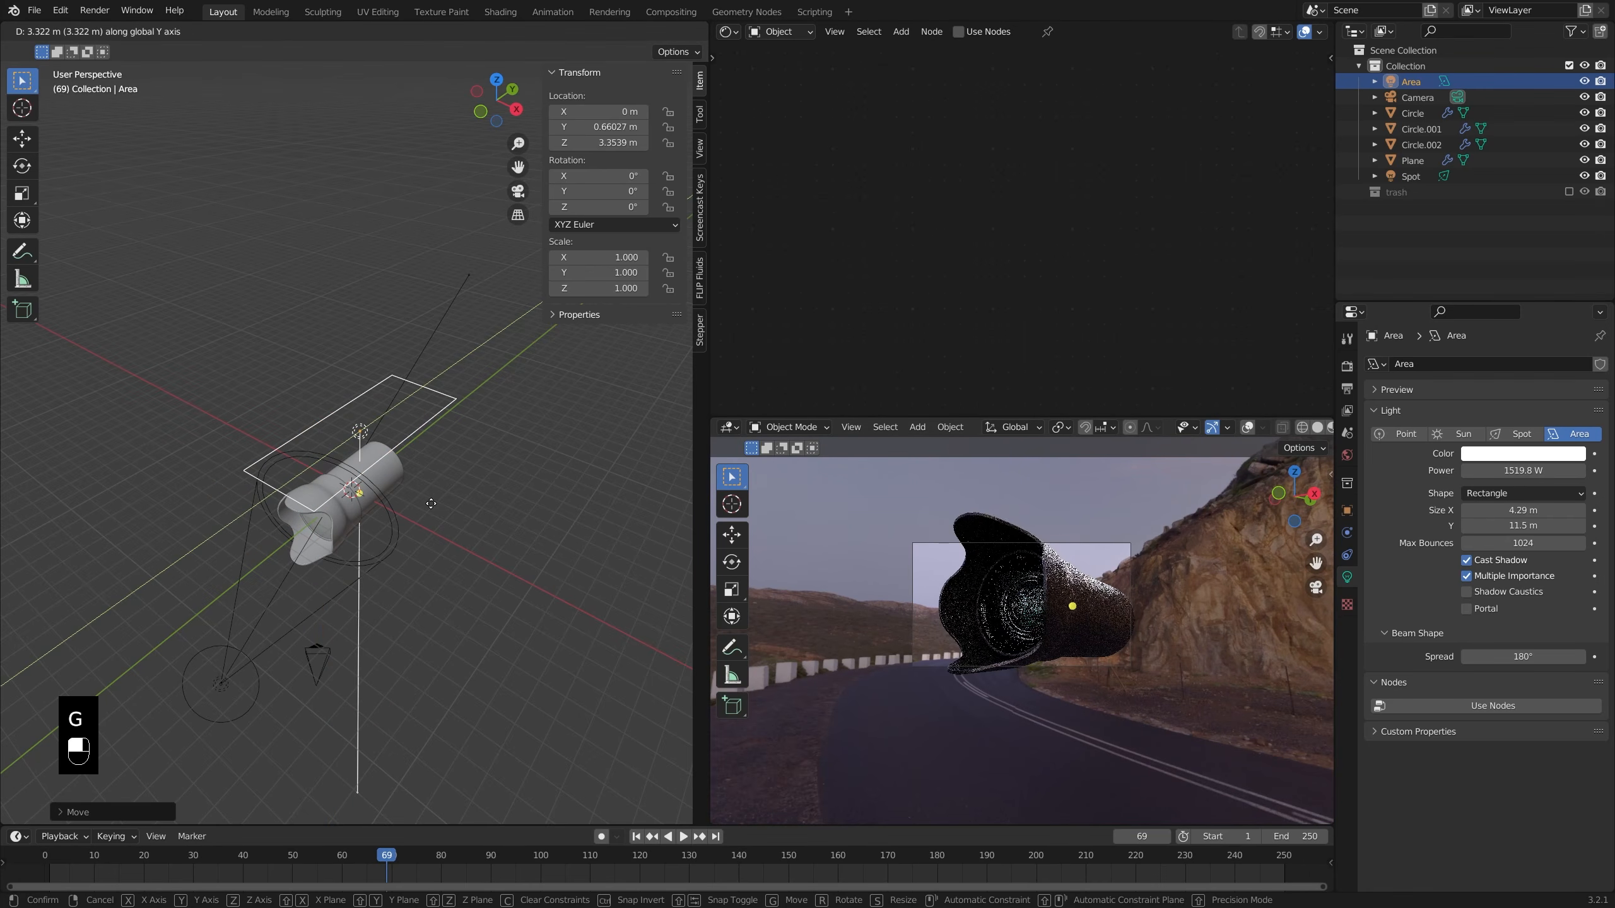
{"action": "left_click", "coordinate": [413, 512]}
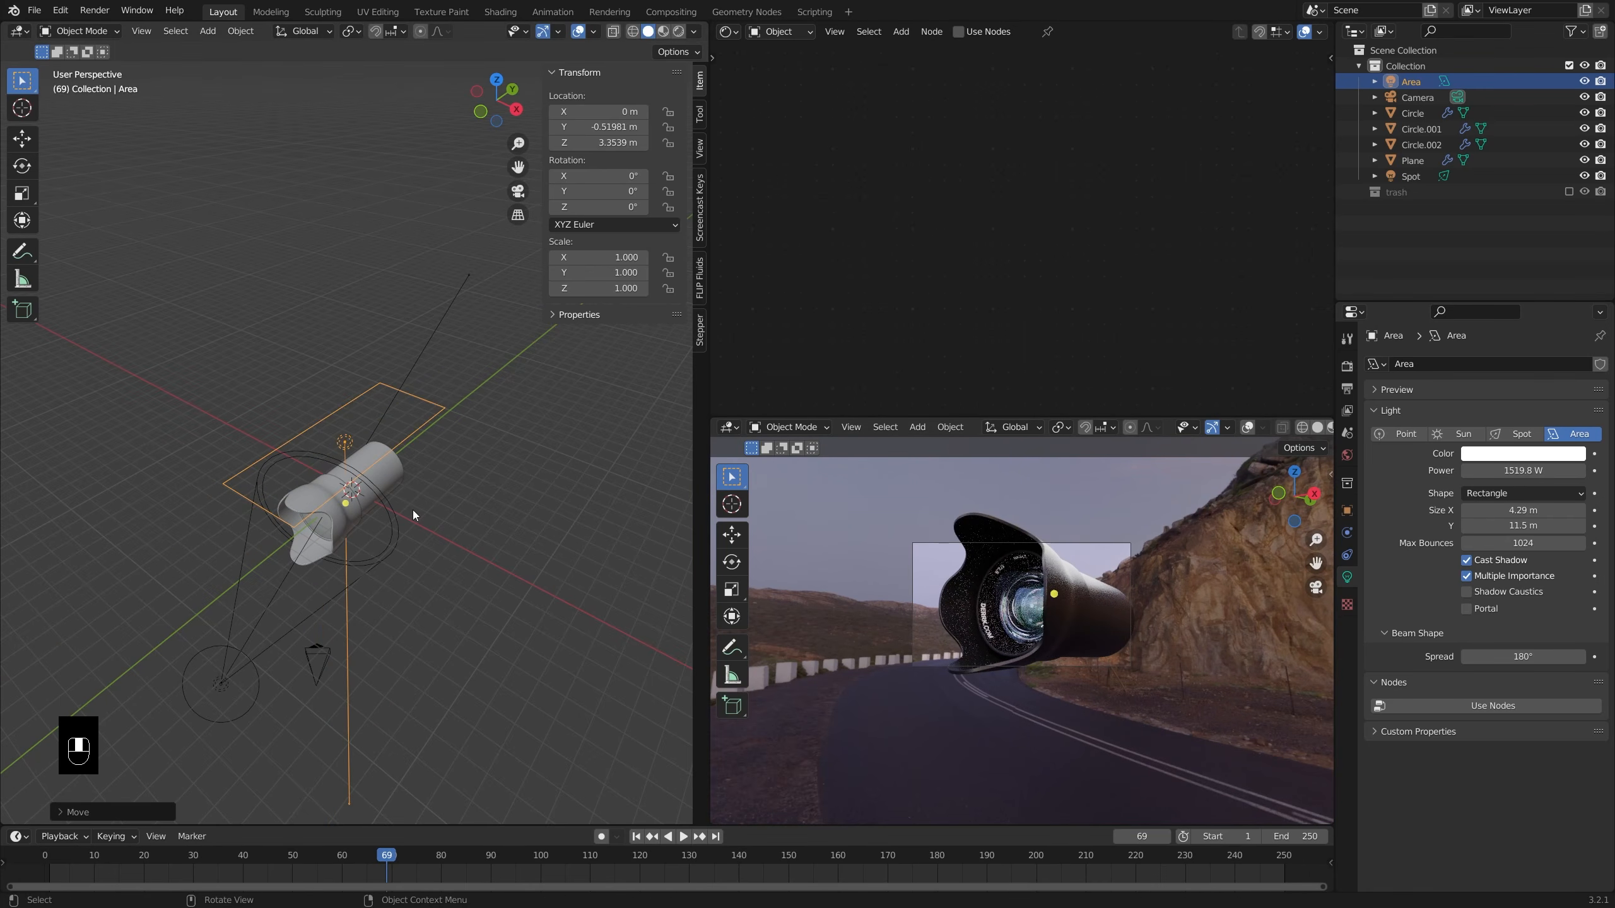
- Duplicate the area light in front view to about X -5.04 m, Z -2.41 m, and rotate it to about -149° around Y
{"action": "key", "text": "KP_1"}
{"action": "key", "text": "shift+d"}
{"action": "left_click", "coordinate": [316, 622]}
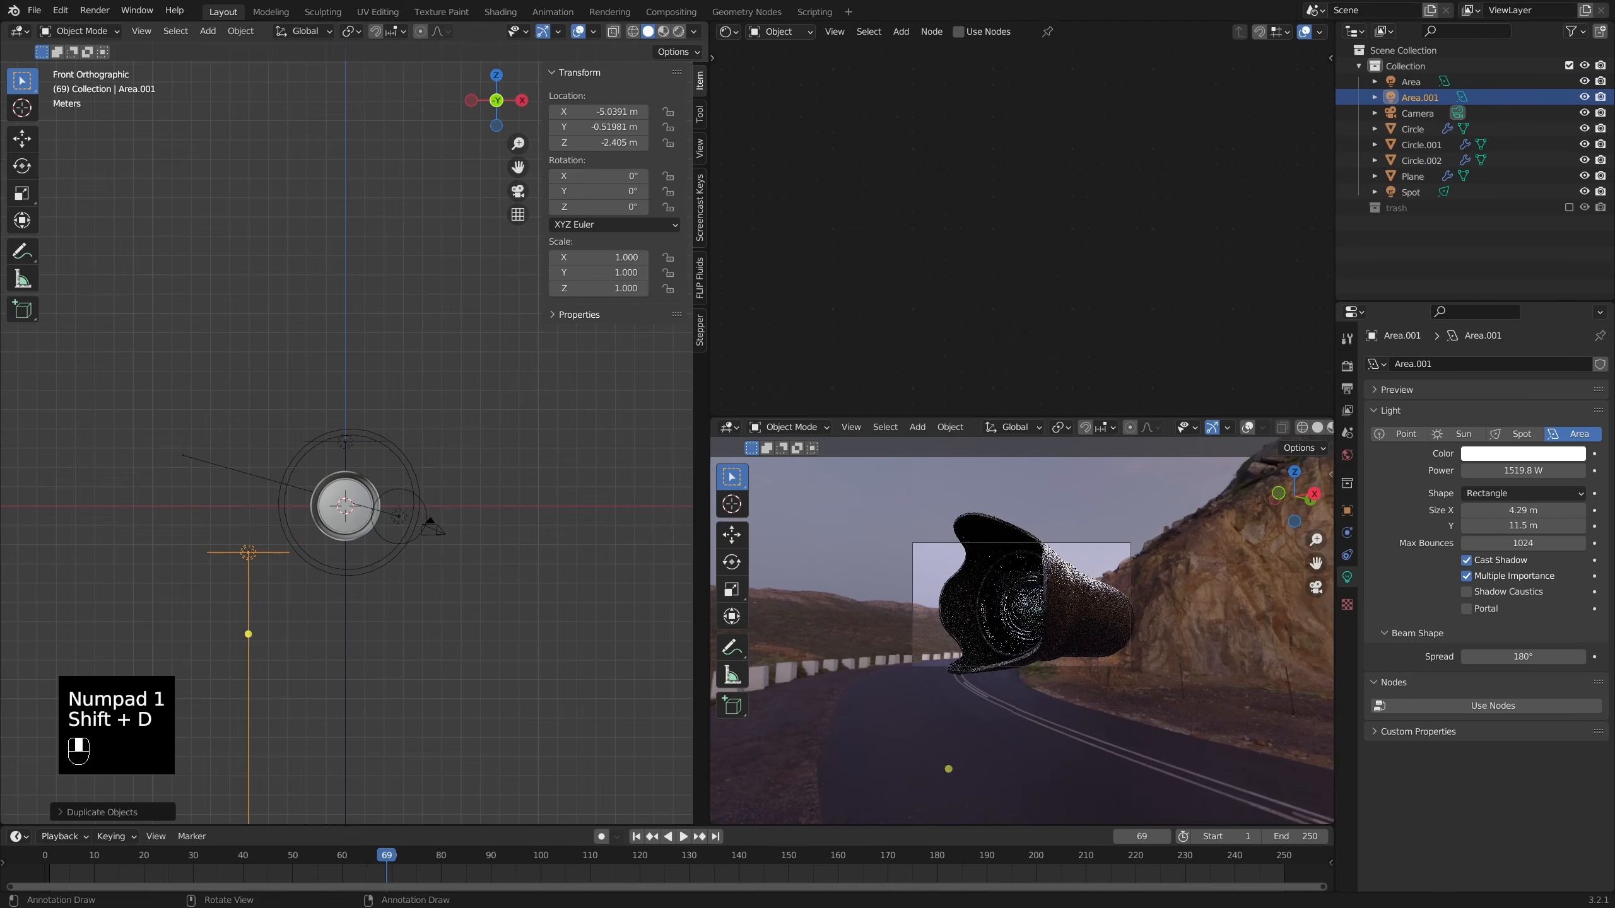
{"action": "key", "text": "r"}
{"action": "left_click", "coordinate": [207, 479]}
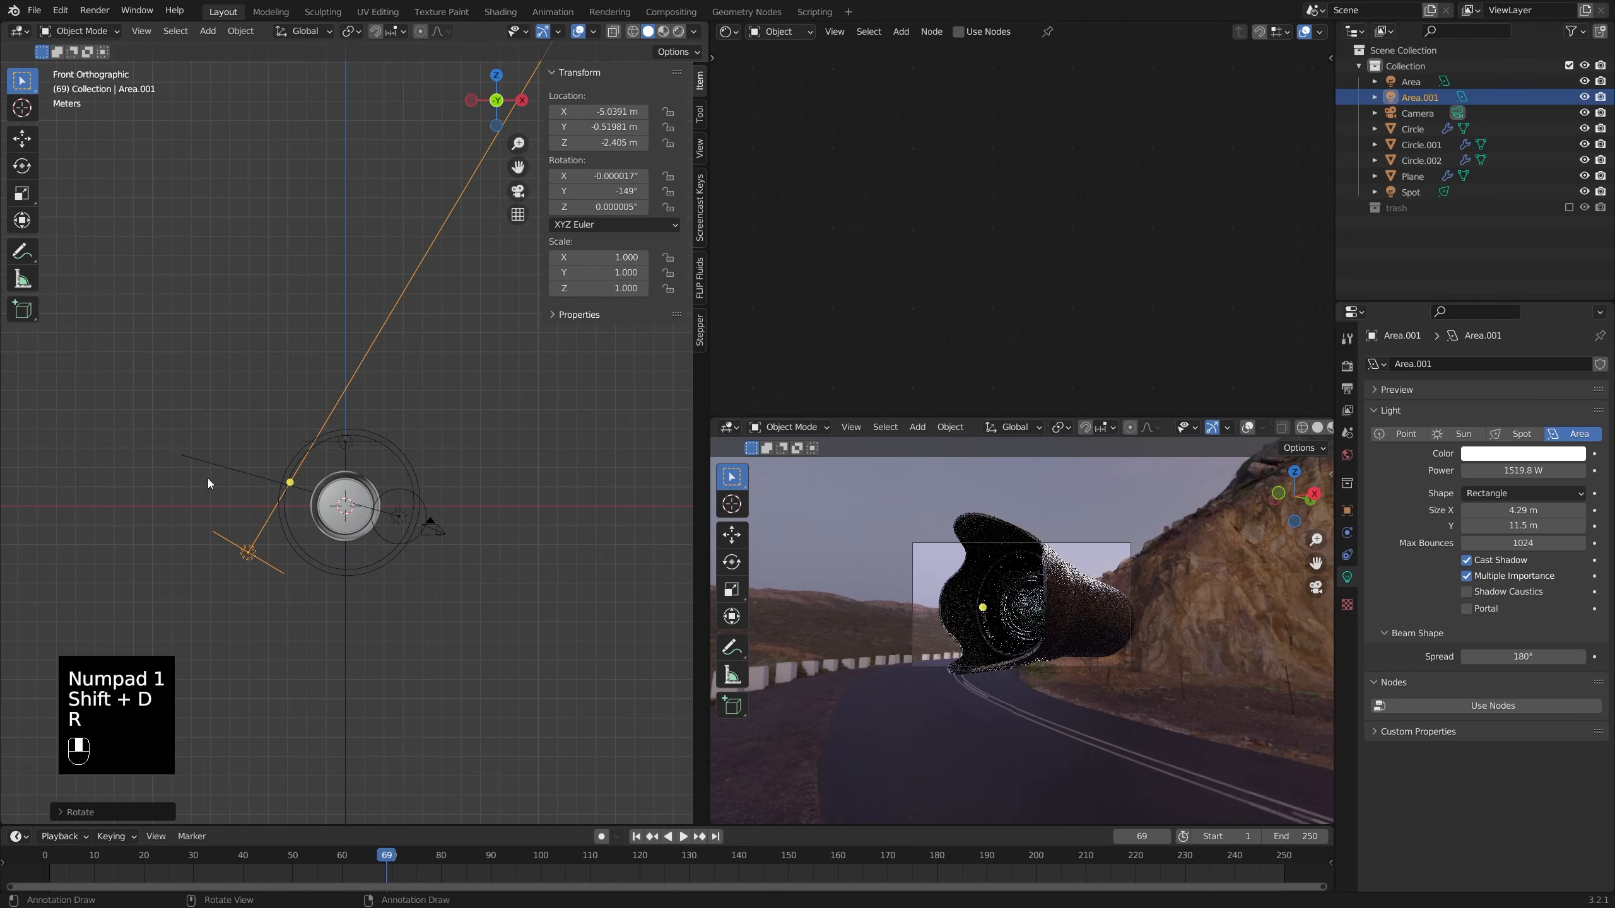
- Shift the duplicated light to about X -4.91 m, Z -1.98 m, and adjust its Y rotation to about -137°
{"action": "key", "text": "g"}
{"action": "left_click", "coordinate": [323, 519]}
{"action": "key", "text": "r"}
{"action": "left_click", "coordinate": [492, 486]}
{"action": "middle_click_drag", "start_coordinate": [334, 537], "coordinate": [453, 597]}
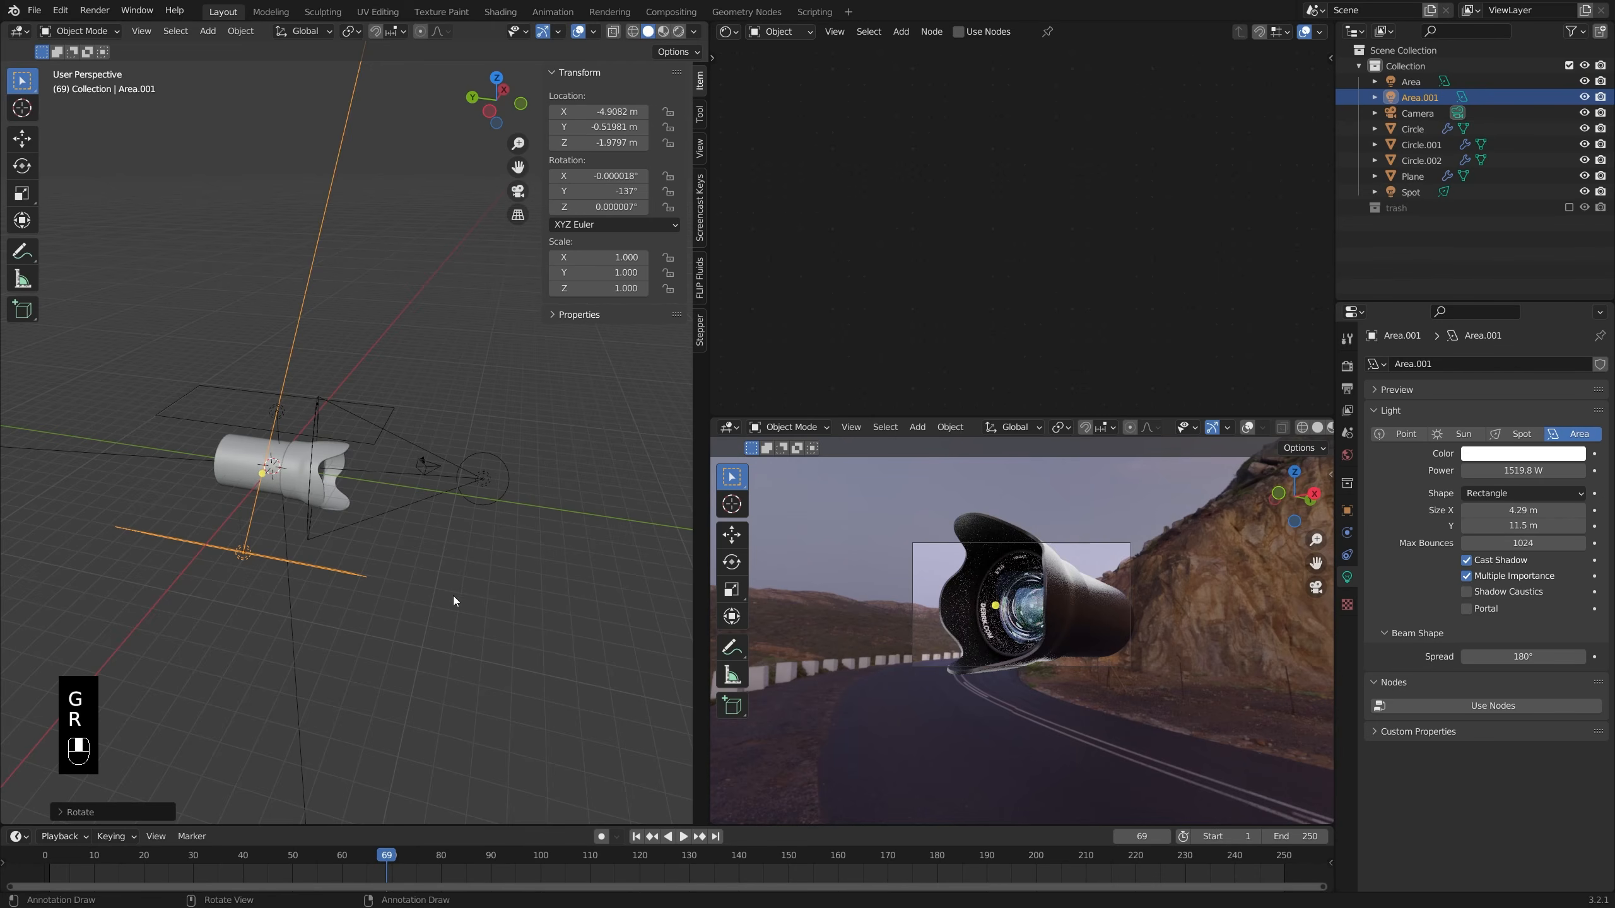
- Move the duplicated light forward along Y to about -3.42 m
{"action": "key", "text": "g"}
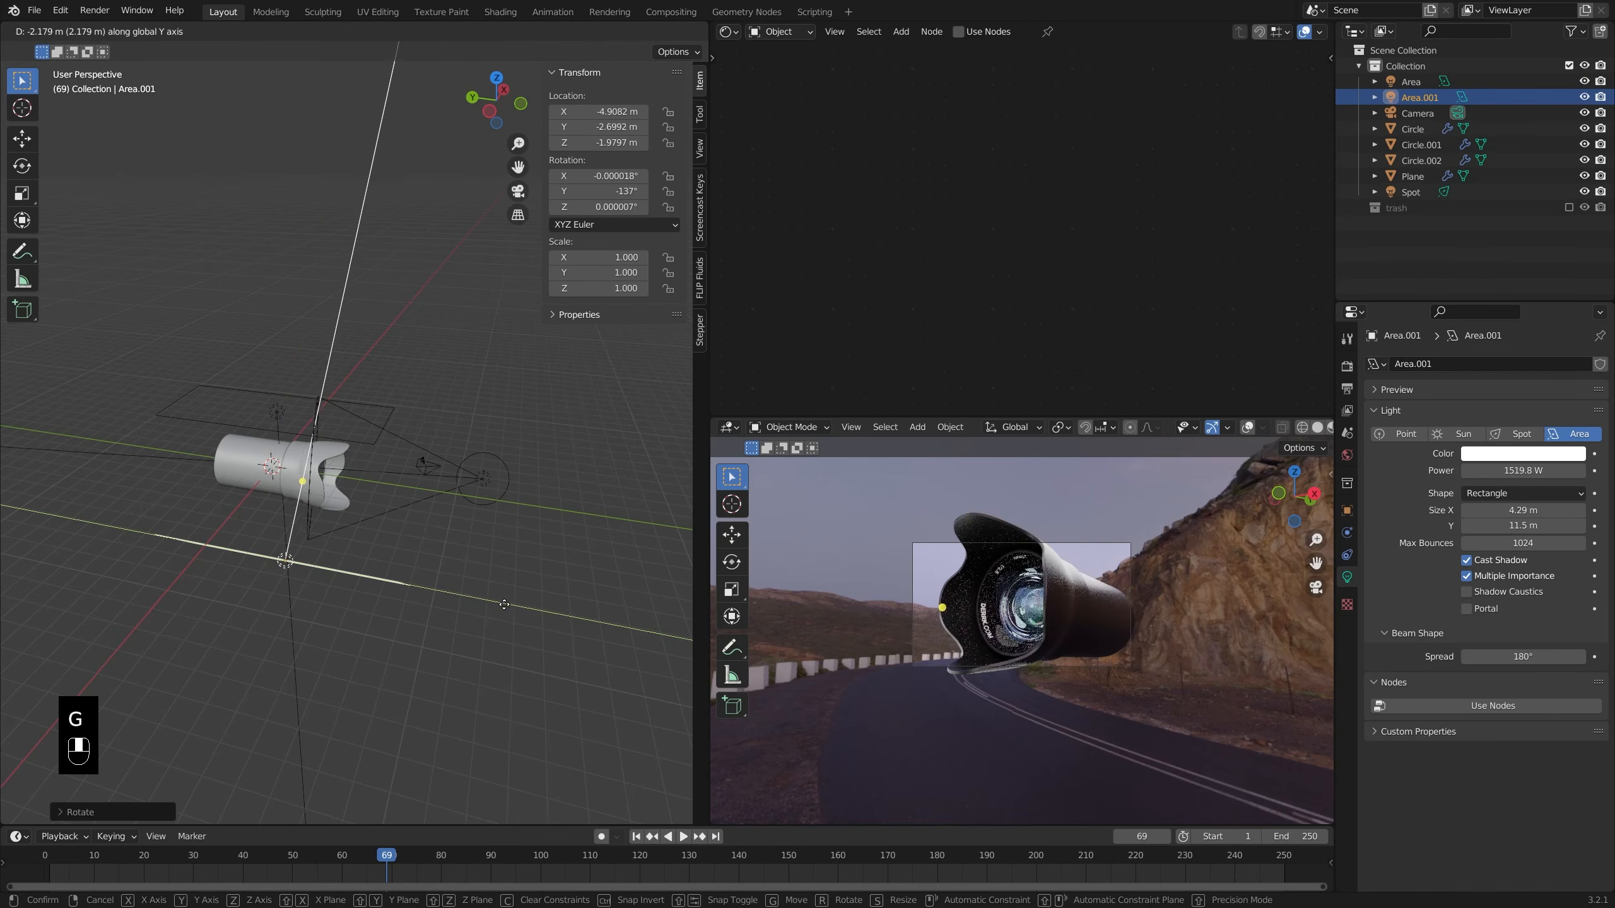
{"action": "left_click", "coordinate": [532, 609]}
{"action": "scroll", "coordinate": [969, 625], "scroll_direction": "up", "scroll_amount": 3}
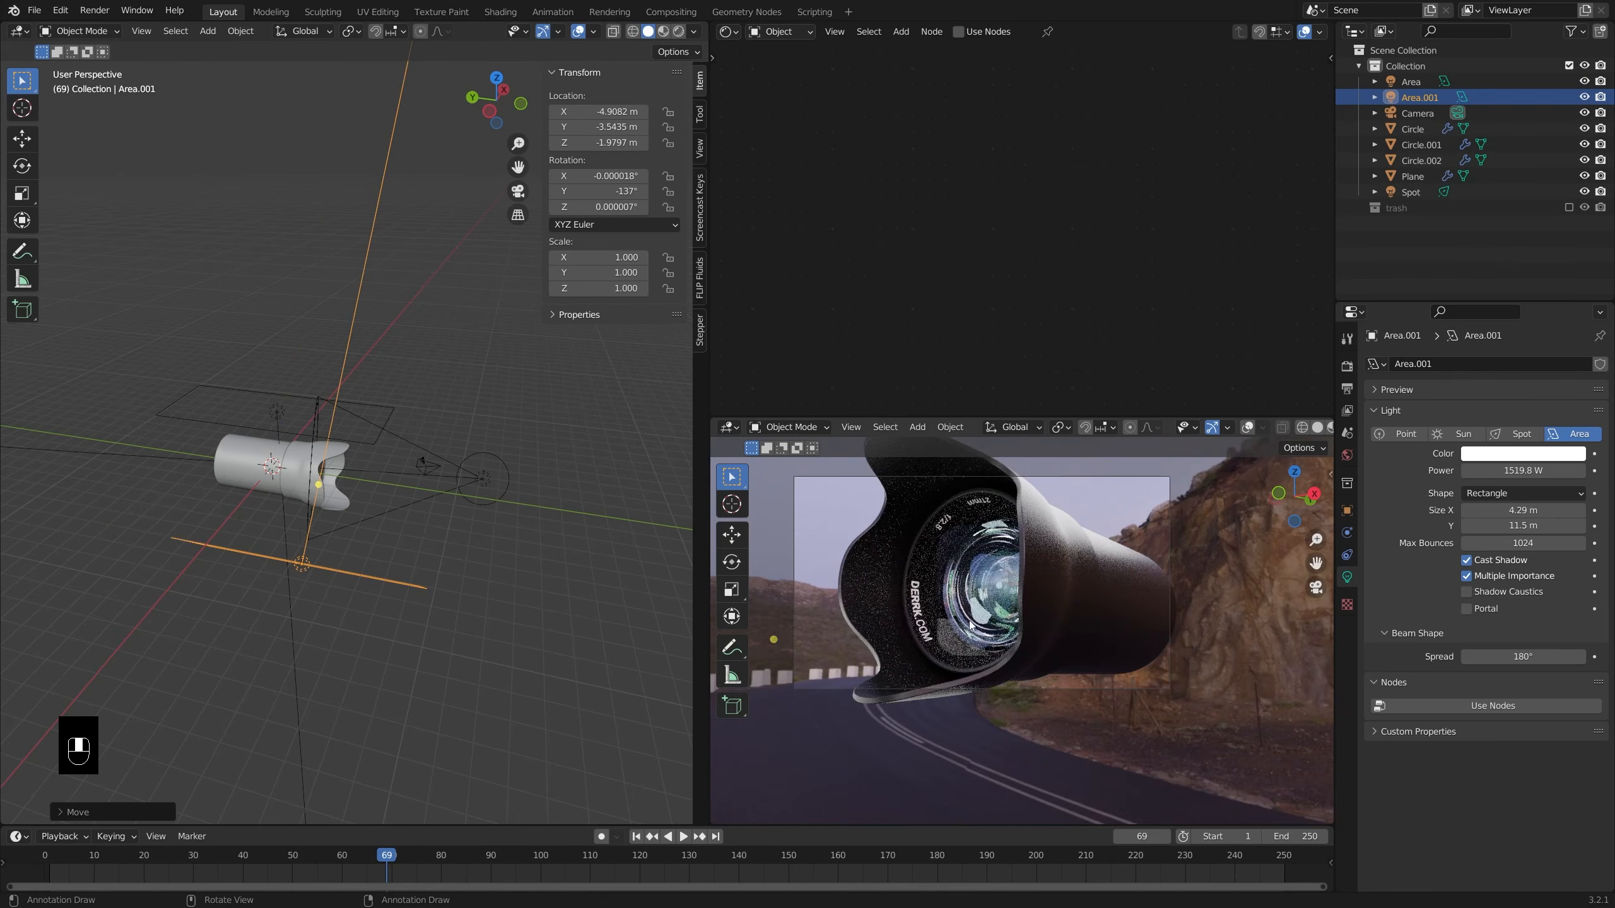
{"action": "key", "text": "g"}
{"action": "key", "text": "y"}
{"action": "left_click", "coordinate": [461, 576]}
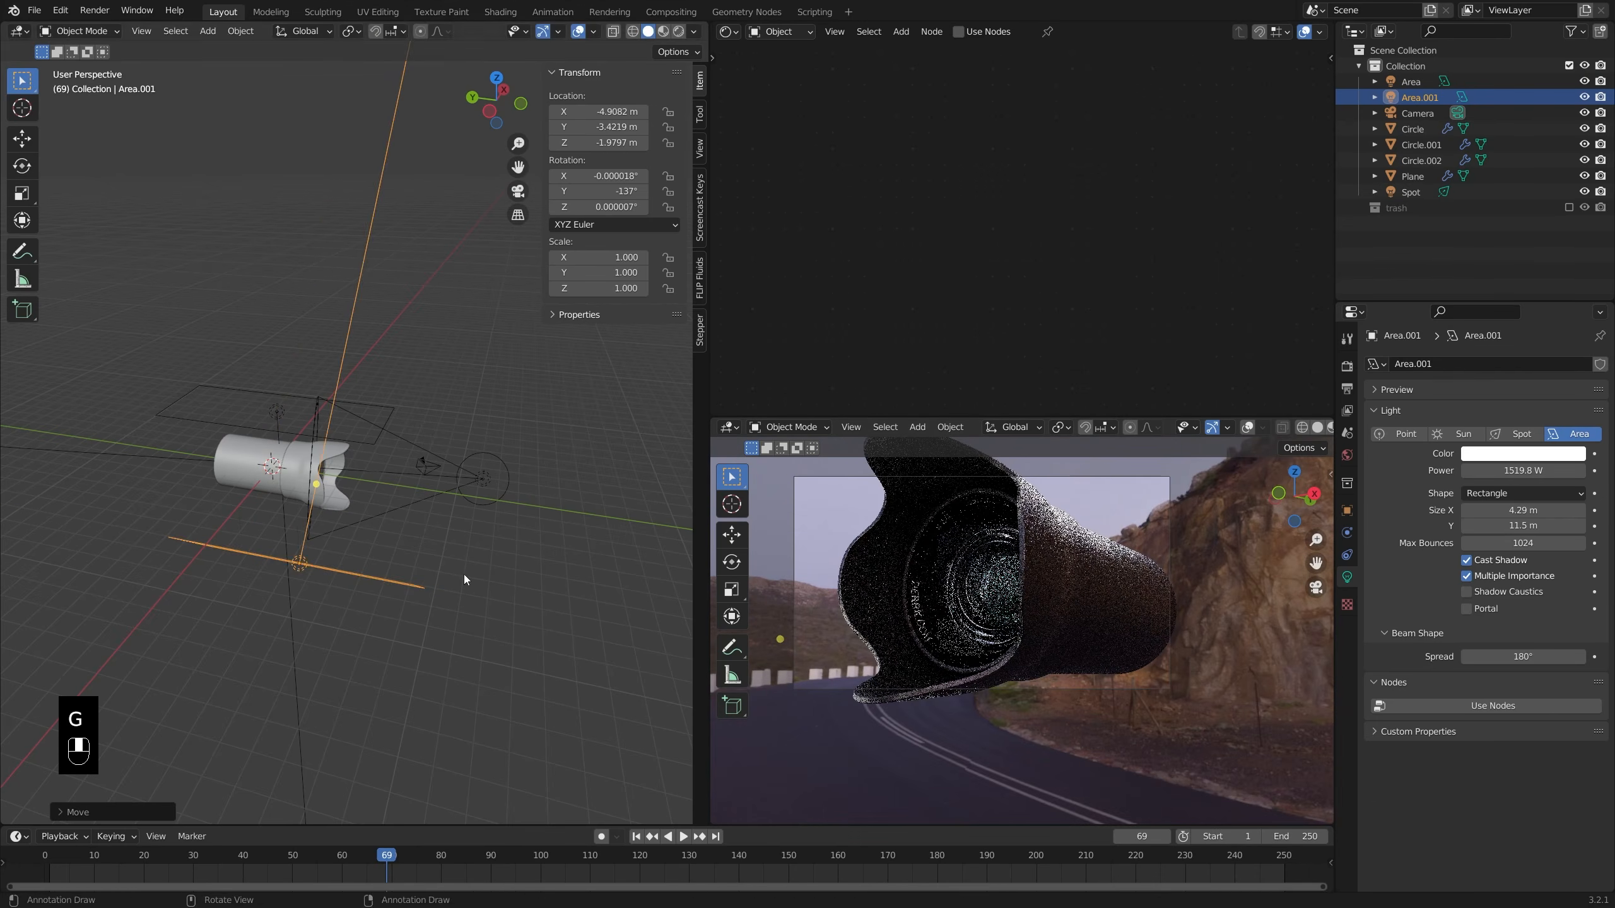
- Set the render's color management look to Very High Contrast
{"action": "left_click", "coordinate": [1347, 367]}
{"action": "scroll", "coordinate": [1492, 680], "scroll_direction": "down", "scroll_amount": 5}
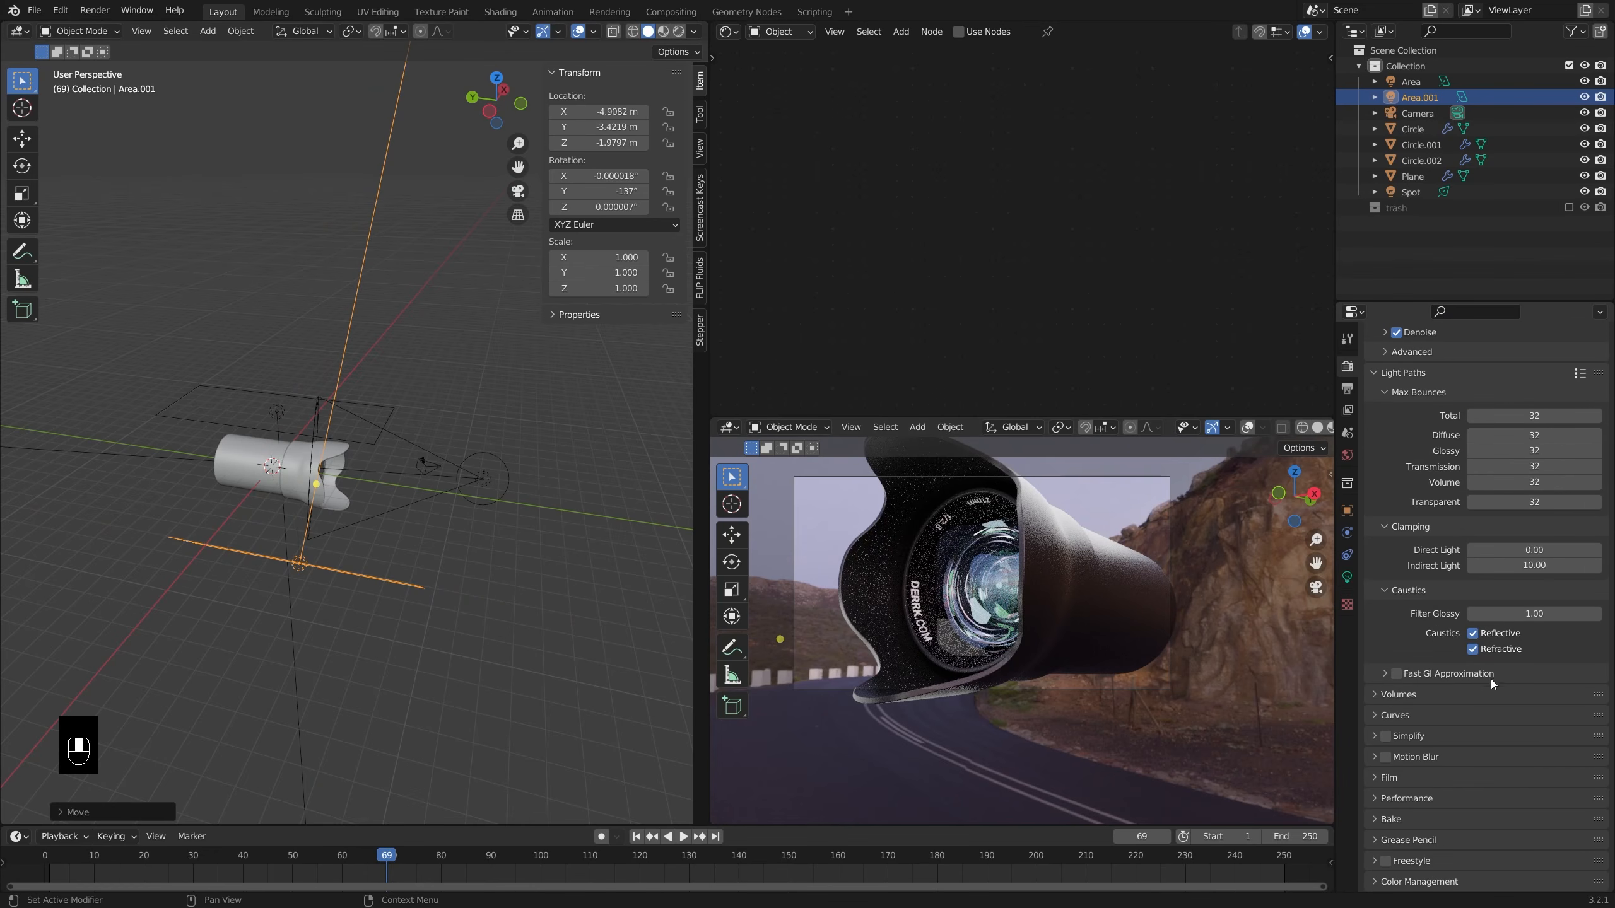
{"action": "left_click", "coordinate": [1419, 882]}
{"action": "scroll", "coordinate": [1484, 776], "scroll_direction": "down", "scroll_amount": 4}
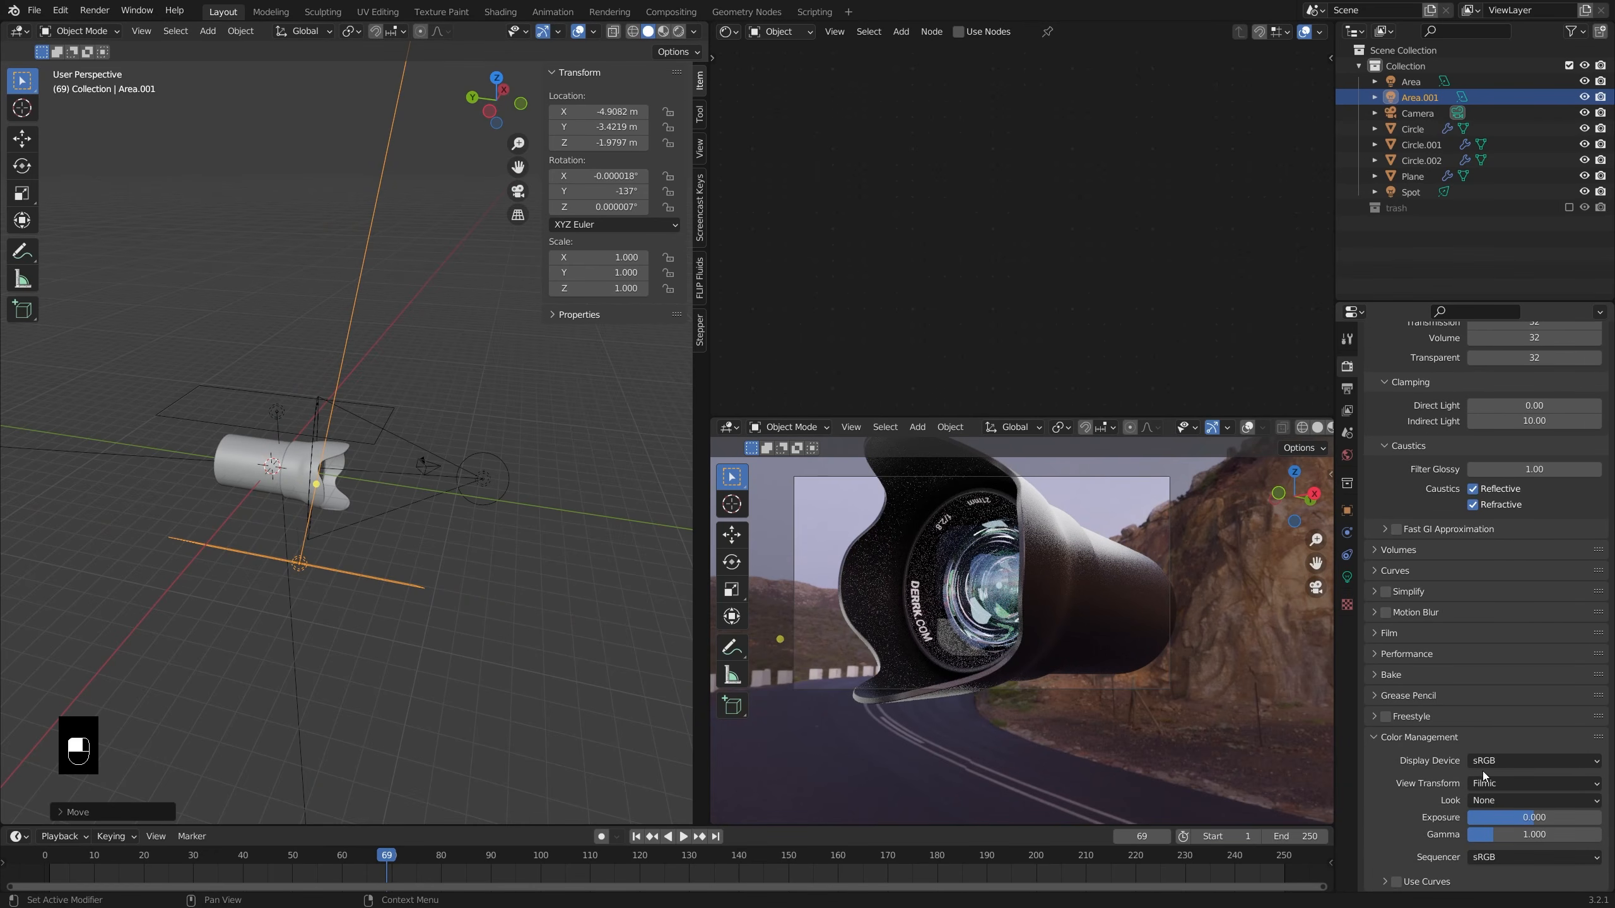
{"action": "left_click", "coordinate": [1506, 801]}
{"action": "left_click", "coordinate": [1515, 766]}
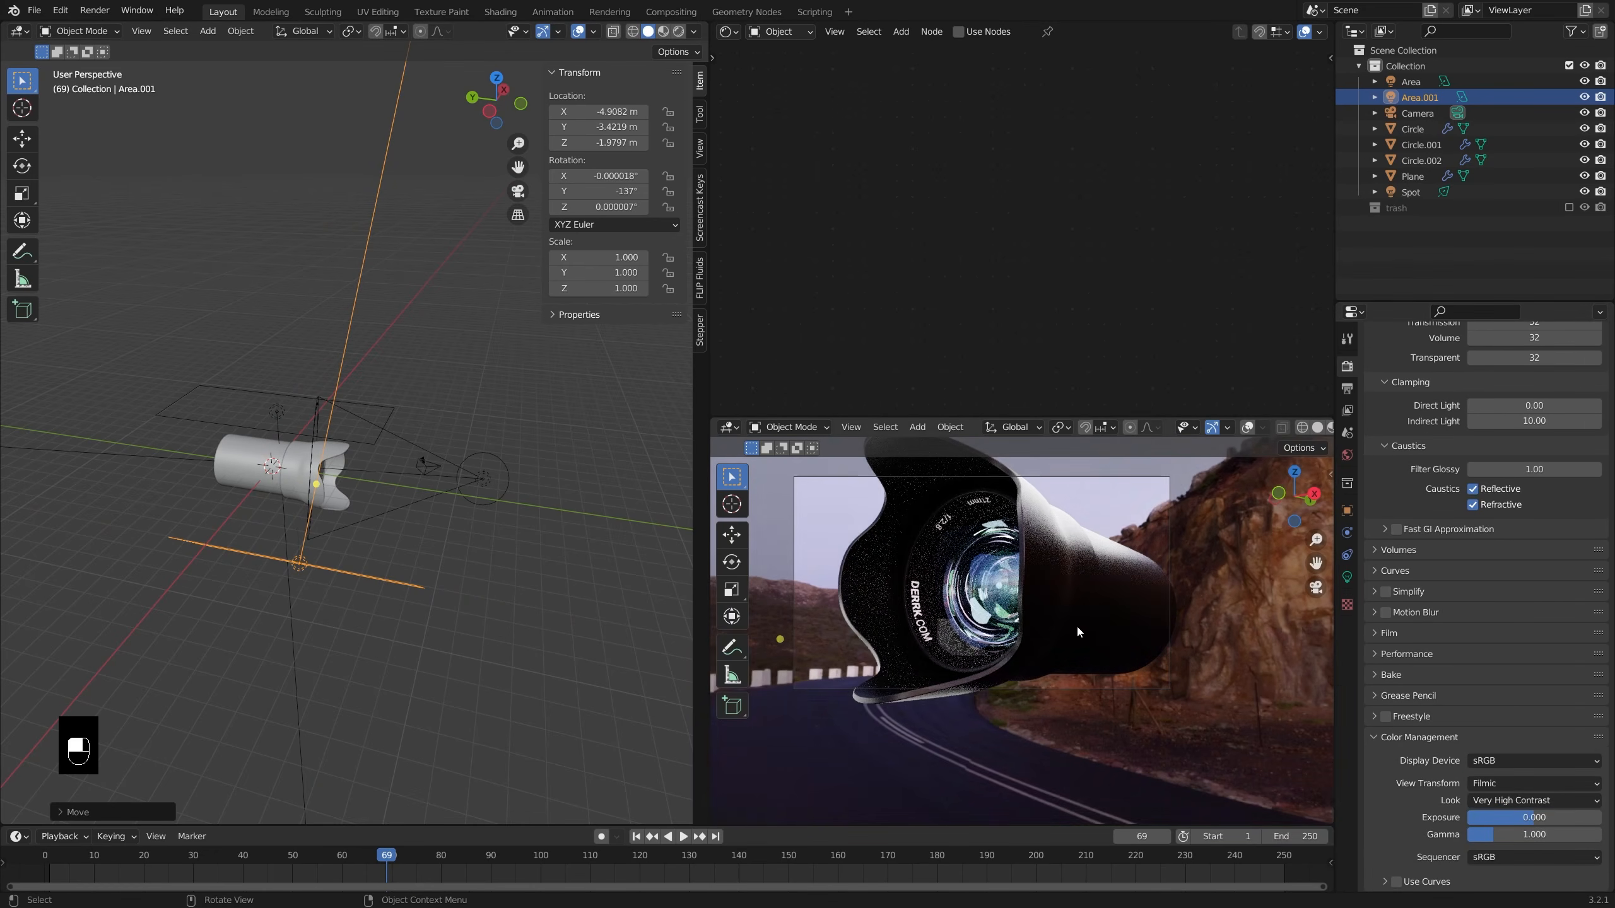
{"action": "scroll", "coordinate": [1071, 628], "scroll_direction": "down", "scroll_amount": 3}
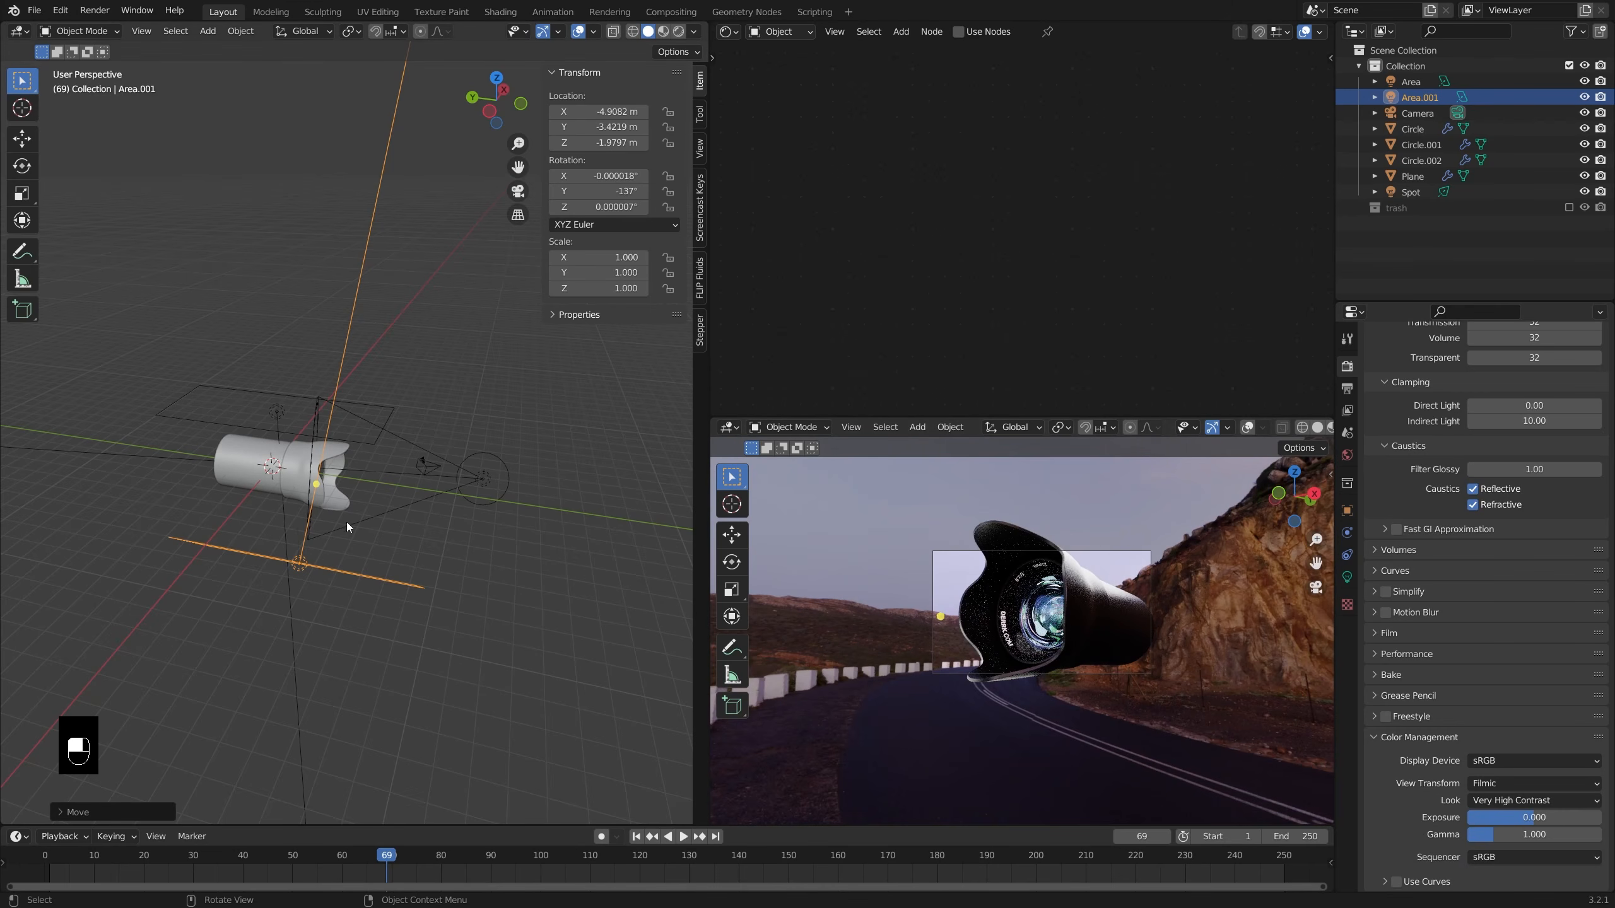
{"action": "middle_click_drag", "start_coordinate": [512, 489], "coordinate": [529, 523]}
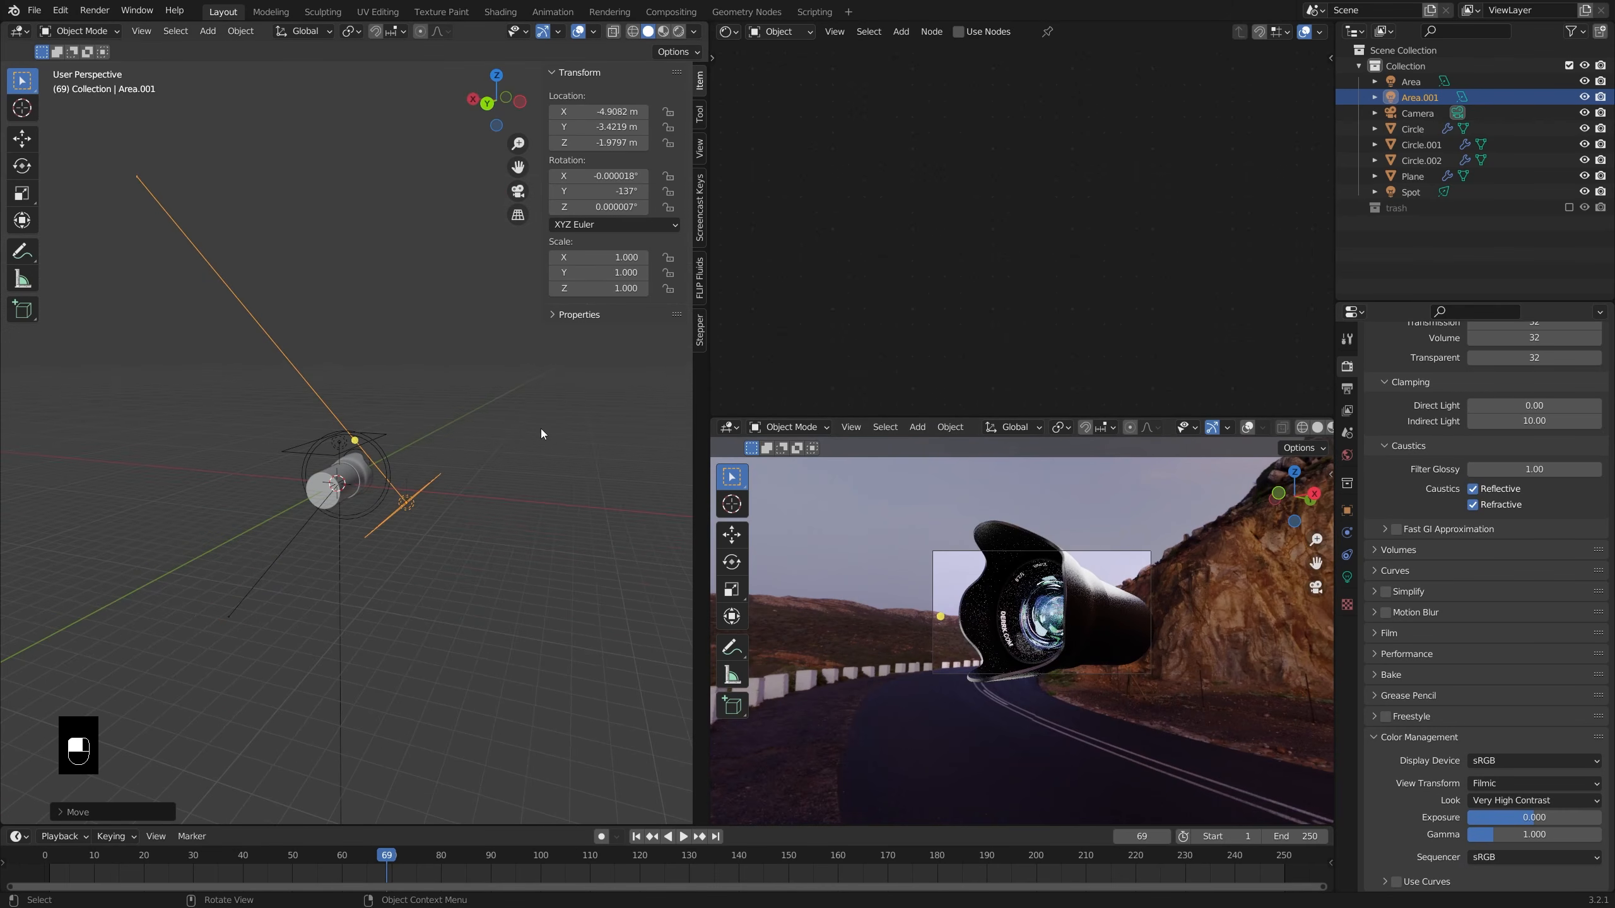
{"action": "scroll", "coordinate": [369, 474], "scroll_direction": "up", "scroll_amount": 2}
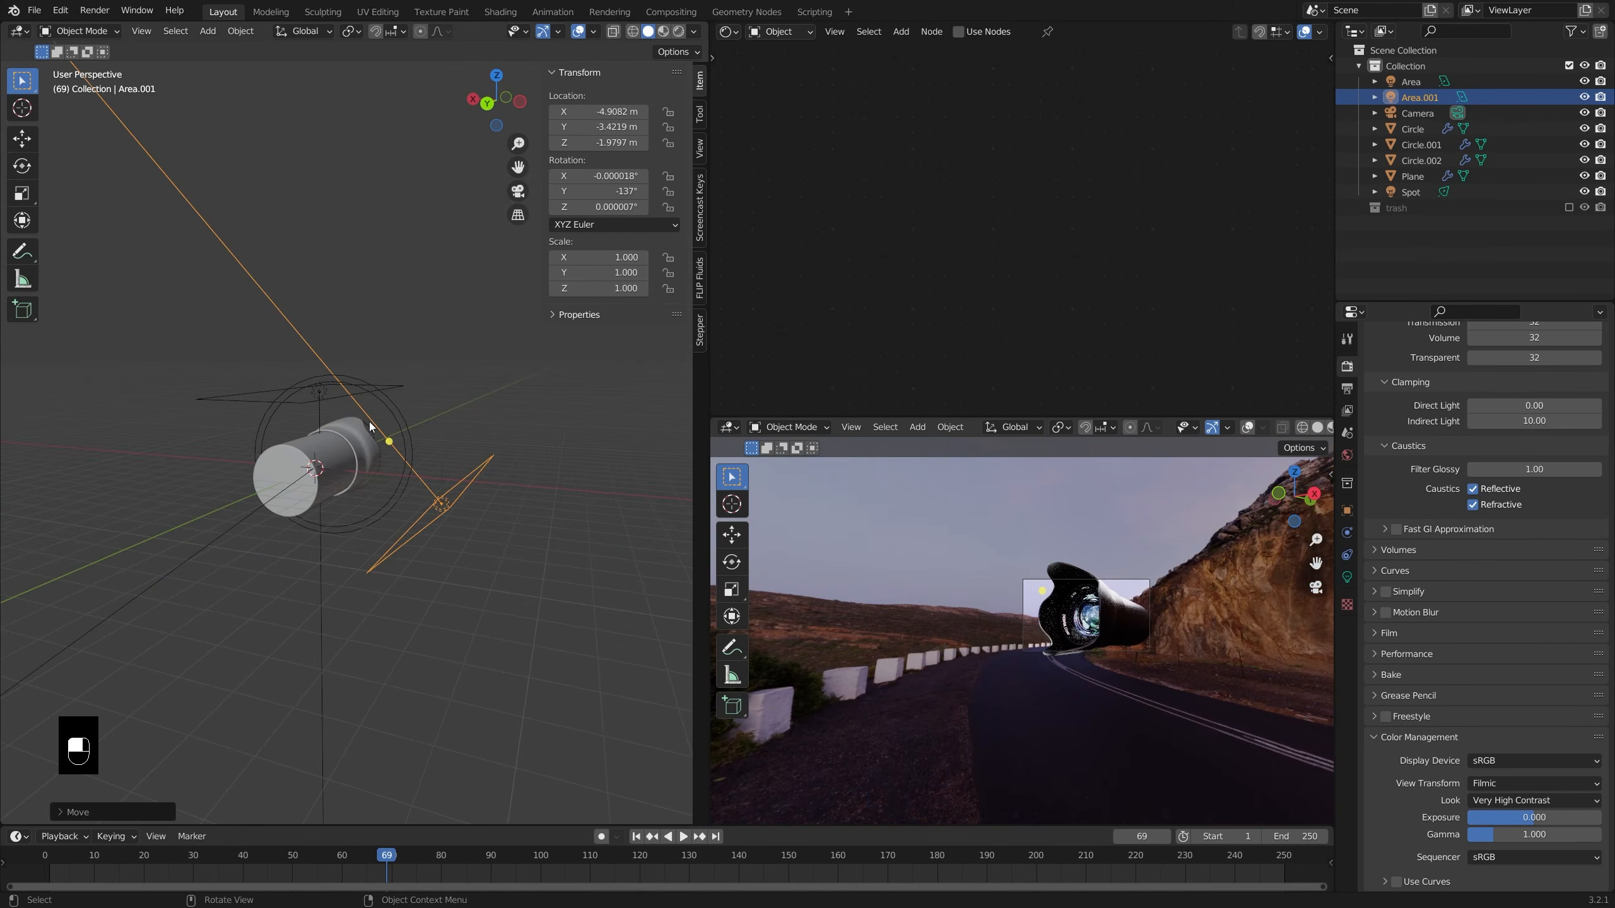
- Set the overhead area light's power to about 778.6 W and its color to pink with hue 0.977 and saturation 0.740
{"action": "middle_click_drag", "start_coordinate": [373, 426], "coordinate": [224, 458]}
{"action": "scroll", "coordinate": [1172, 609], "scroll_direction": "up", "scroll_amount": 3}
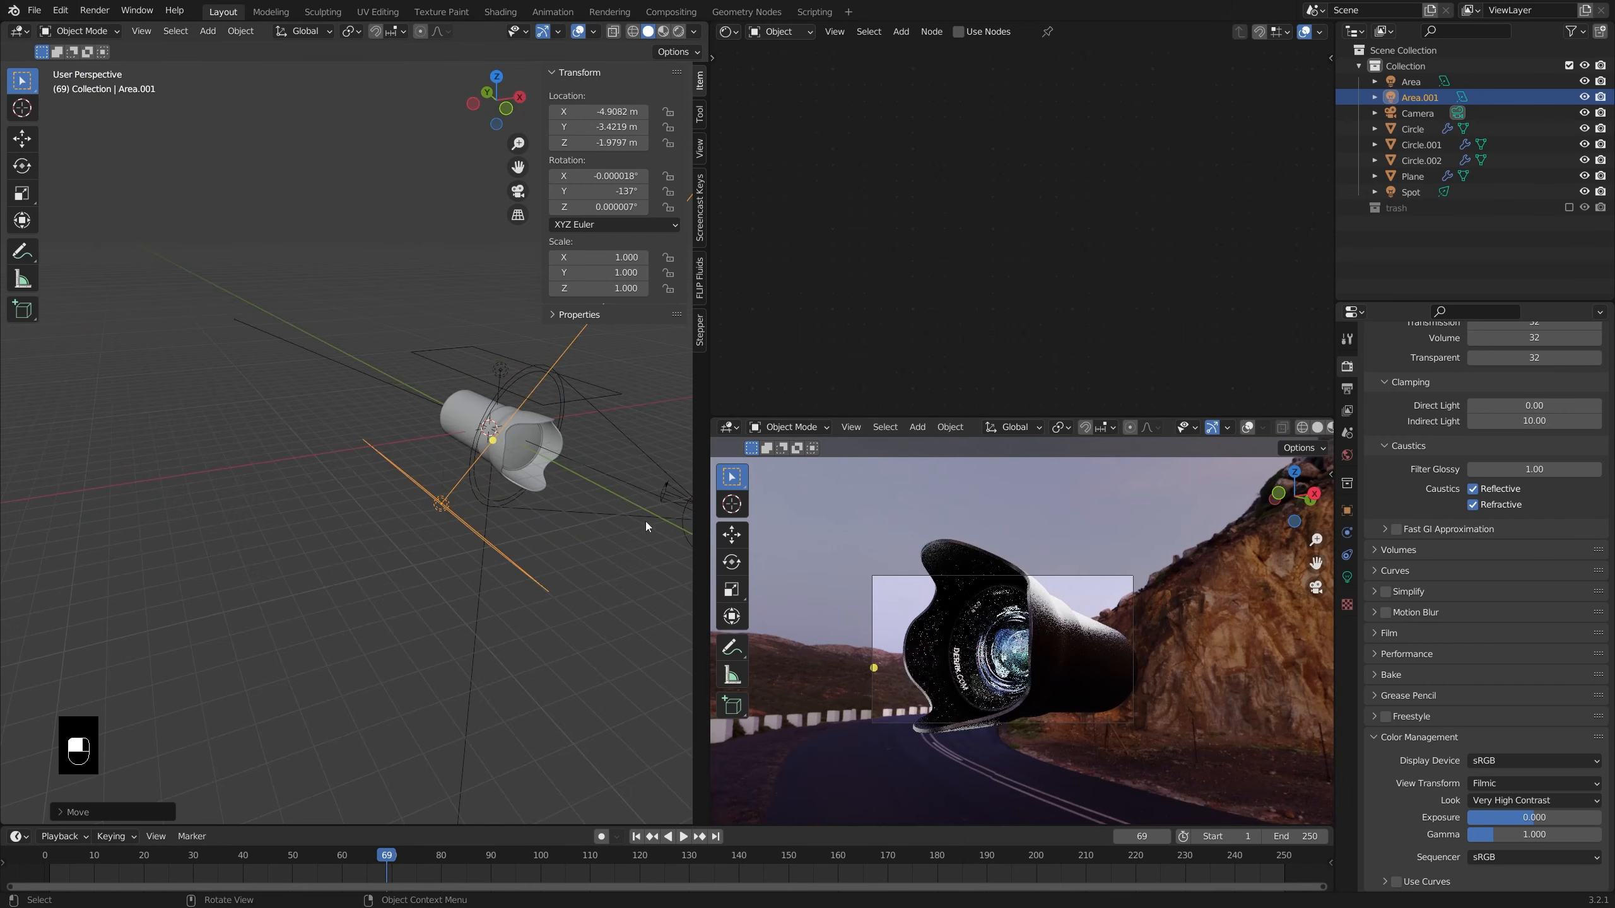
{"action": "middle_click_drag", "start_coordinate": [555, 478], "coordinate": [423, 511]}
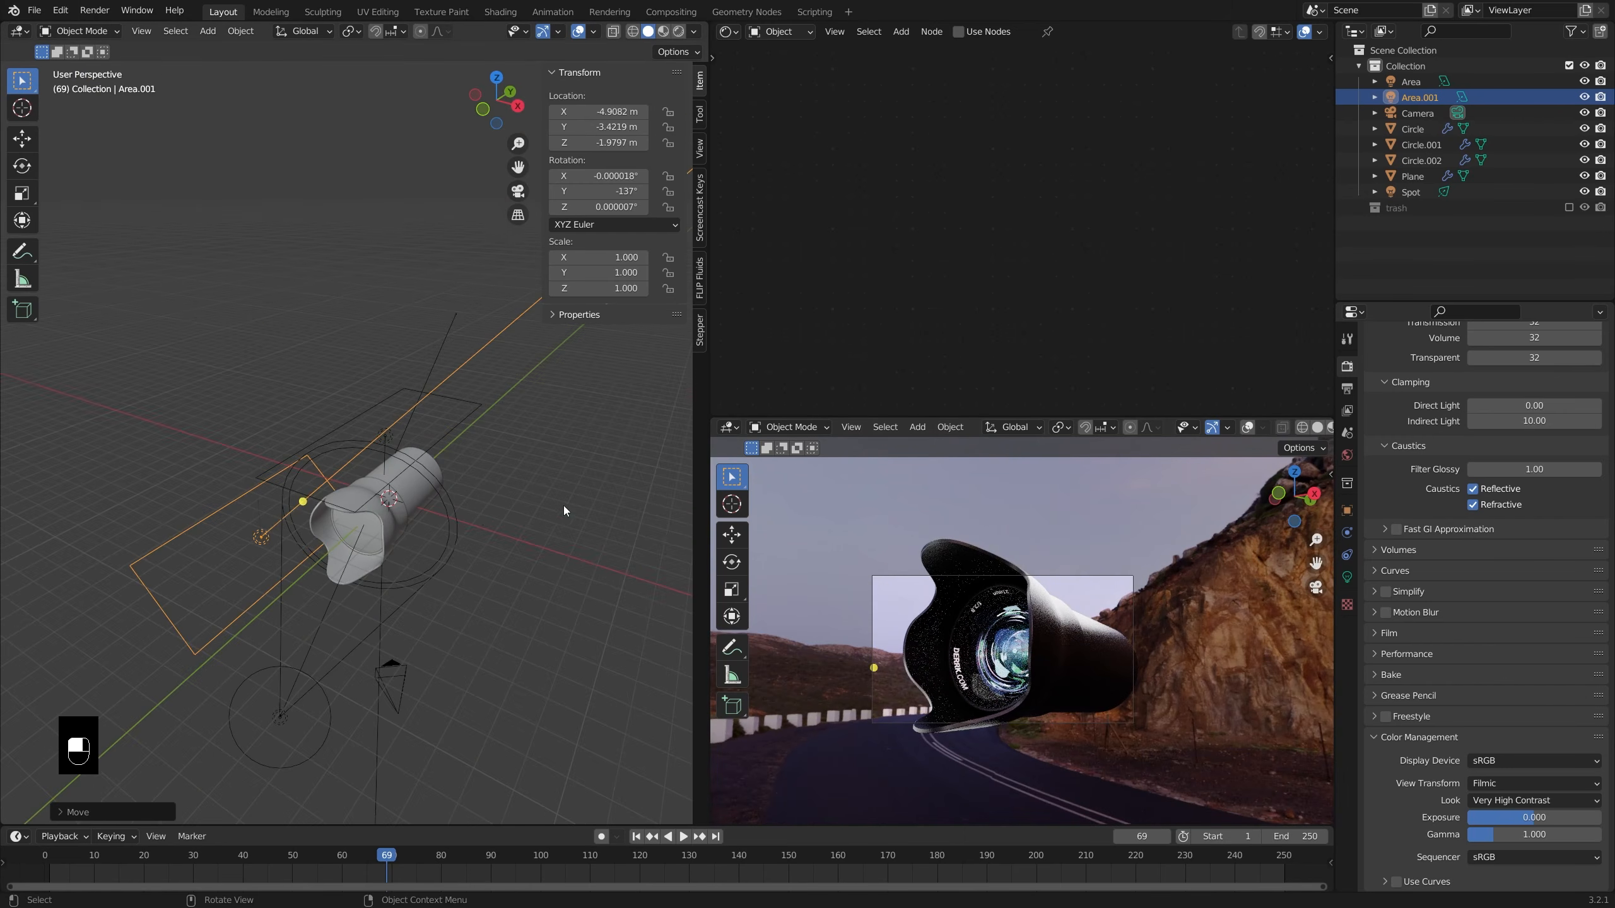
{"action": "left_click", "coordinate": [425, 418]}
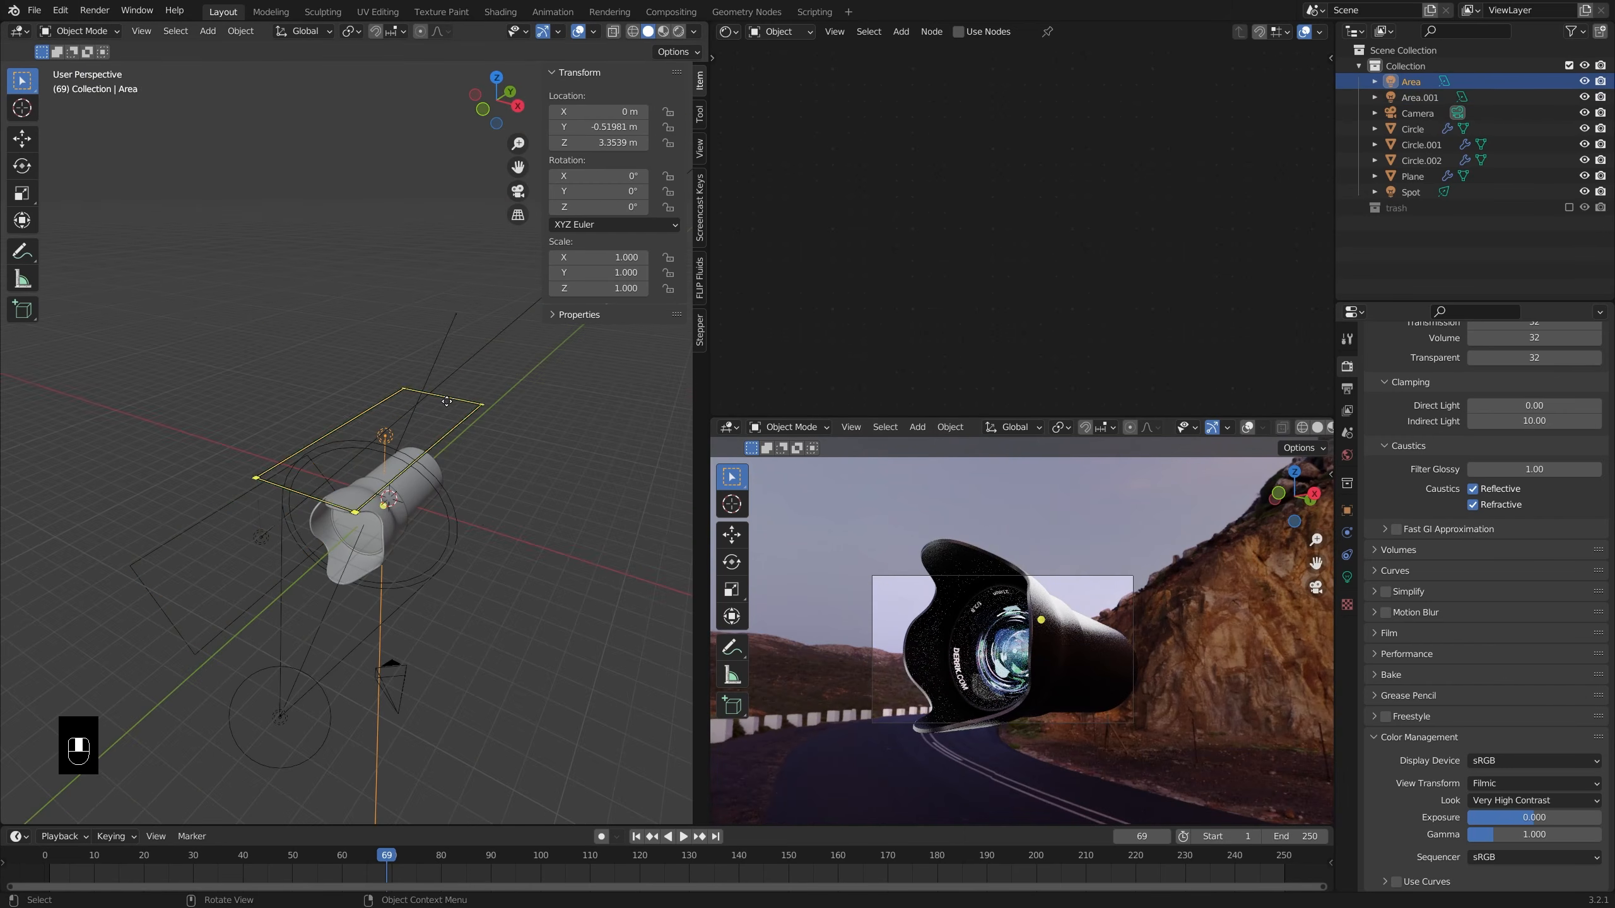
{"action": "left_click", "coordinate": [1347, 578]}
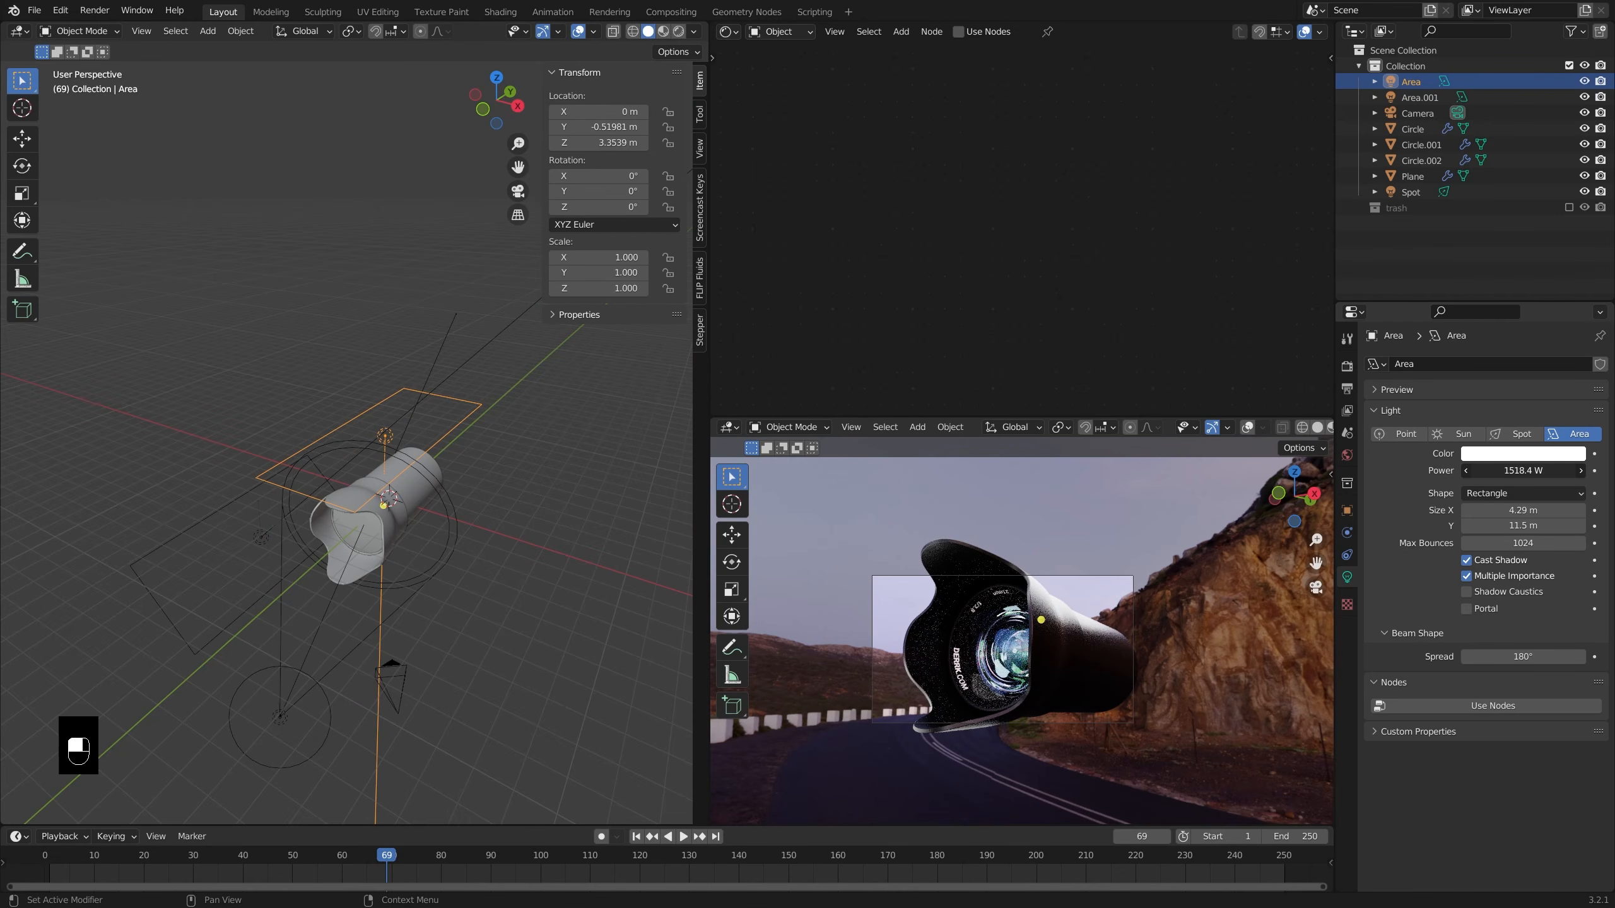
{"action": "left_click_drag", "start_coordinate": [1524, 470], "coordinate": [1481, 470]}
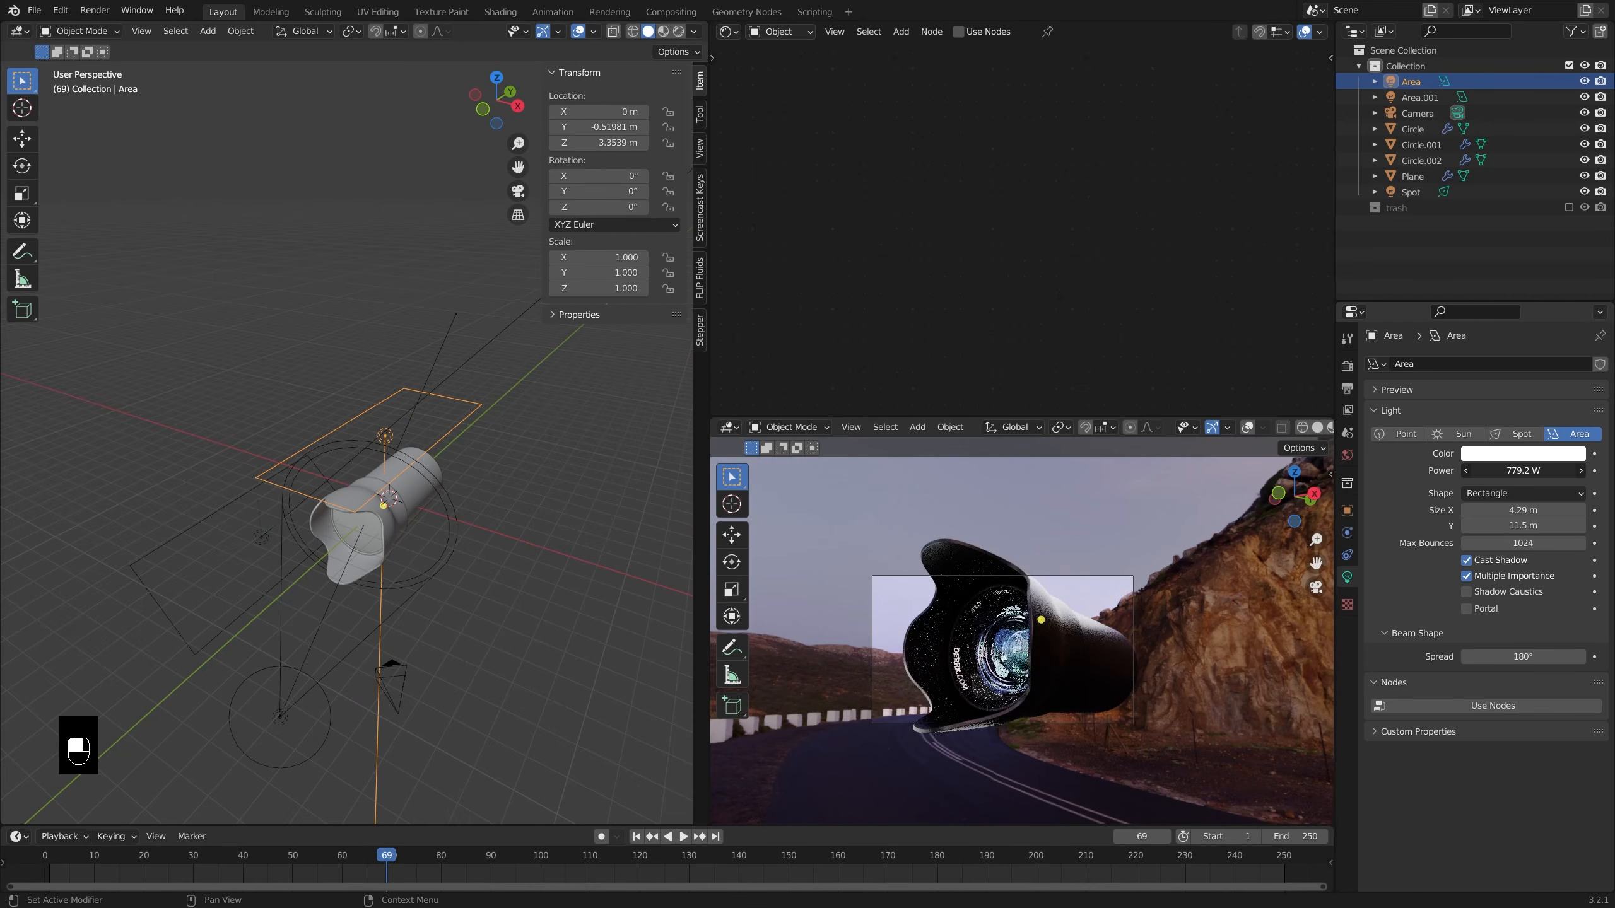
{"action": "left_click", "coordinate": [1557, 454]}
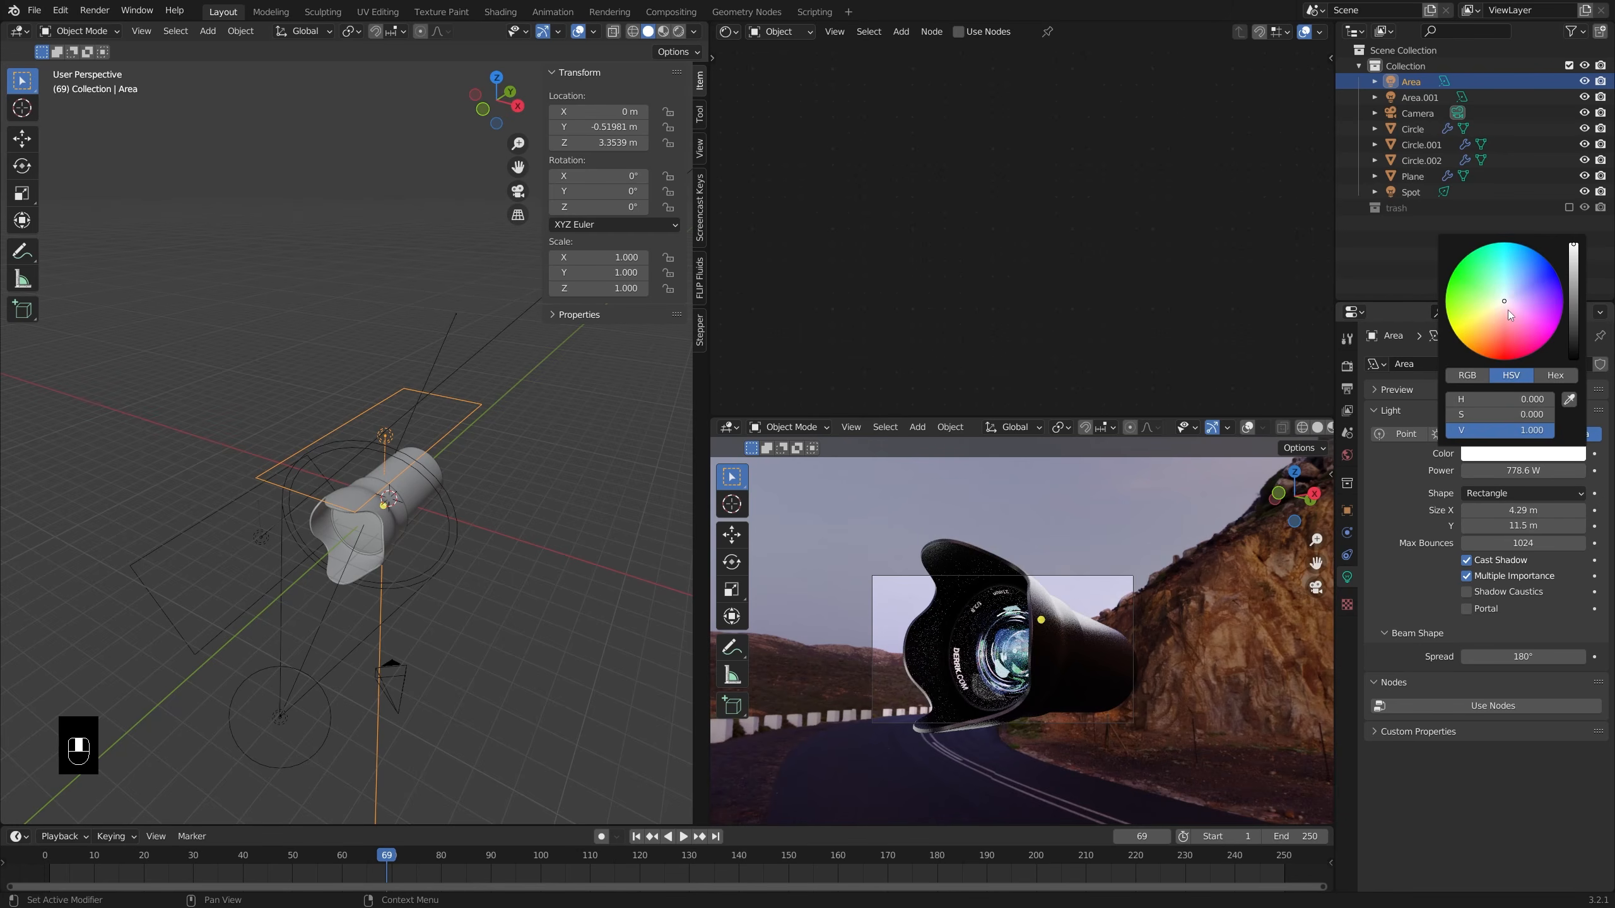
{"action": "left_click_drag", "start_coordinate": [1511, 315], "coordinate": [1509, 326]}
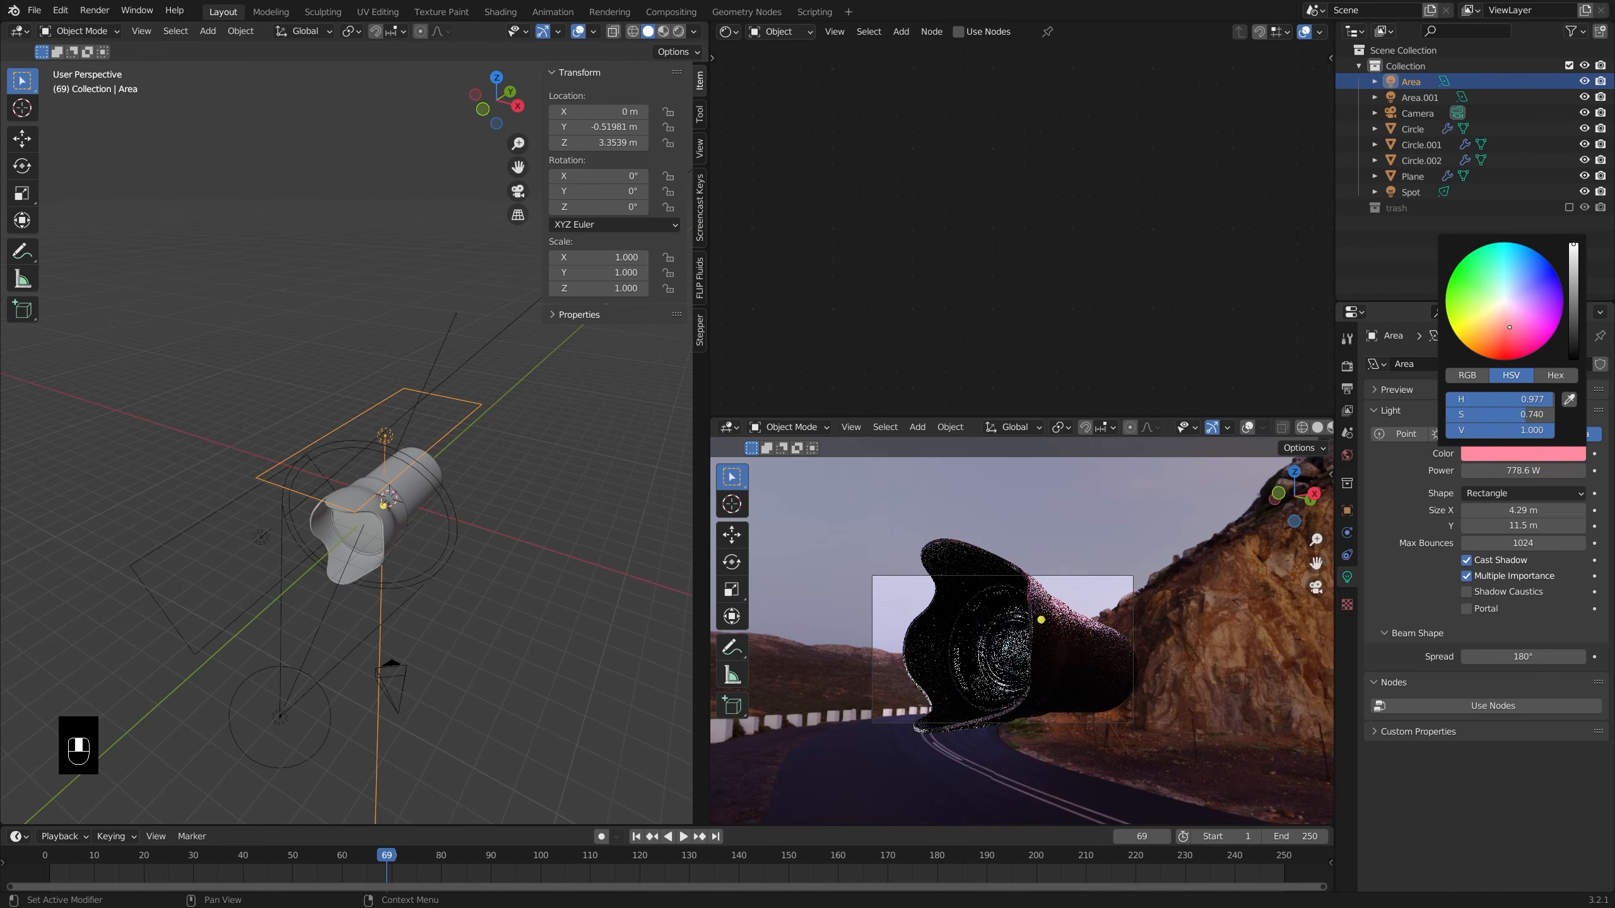
- Color the lower area light purple with hue 0.708 and saturation 0.799, and check the lens from the side and through the camera
{"action": "left_click", "coordinate": [228, 556]}
{"action": "left_click", "coordinate": [249, 539]}
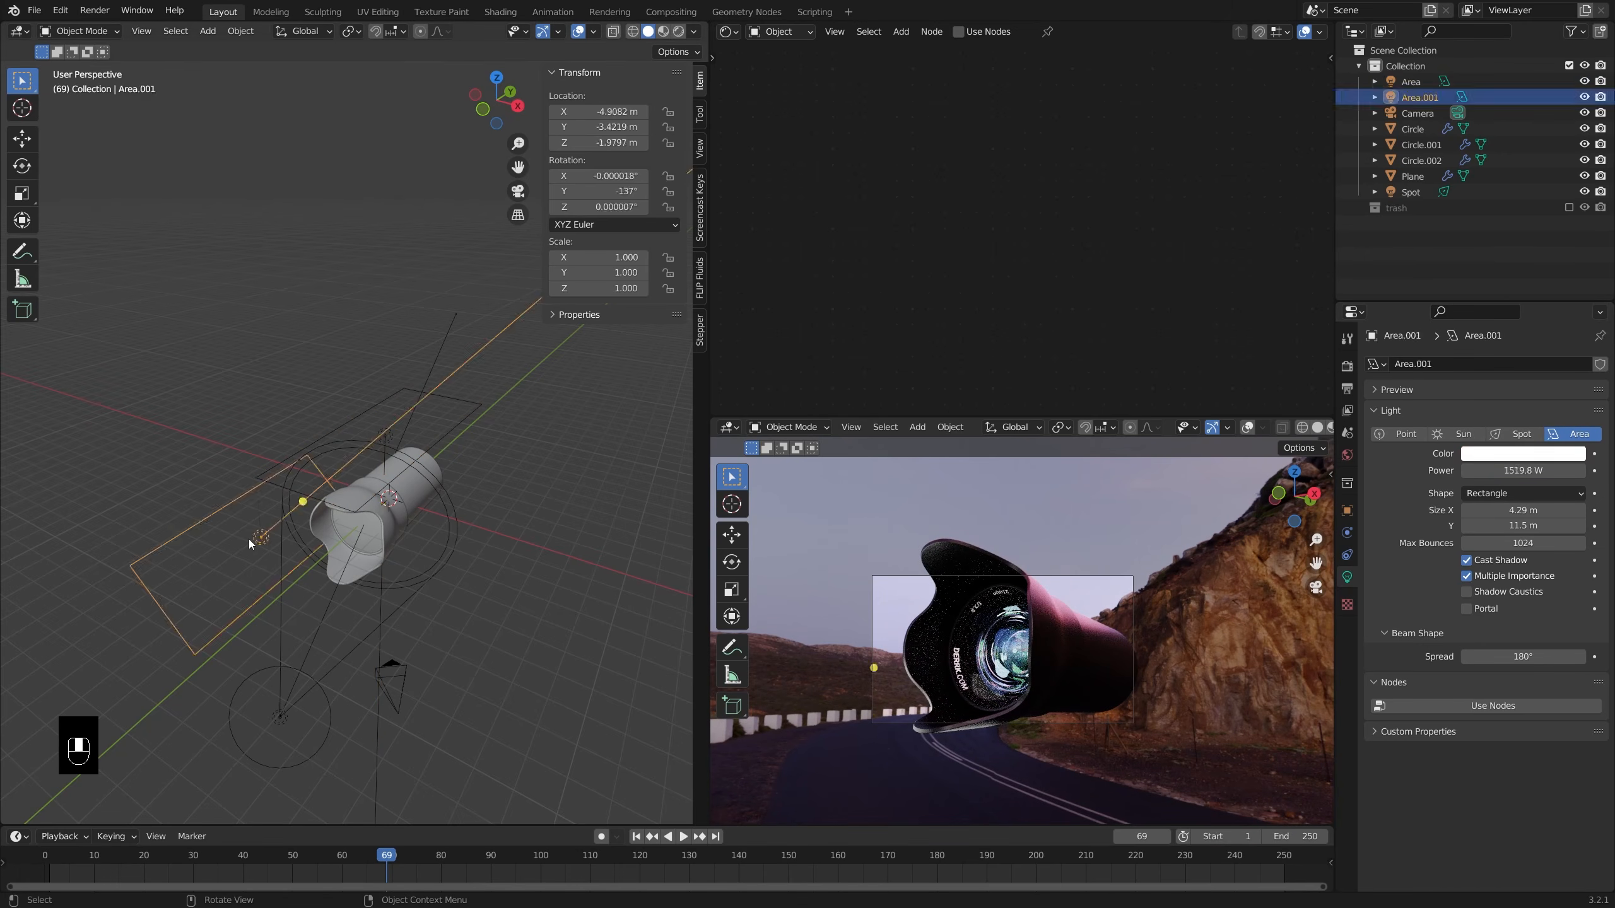
{"action": "left_click", "coordinate": [1550, 453]}
{"action": "left_click", "coordinate": [1528, 307]}
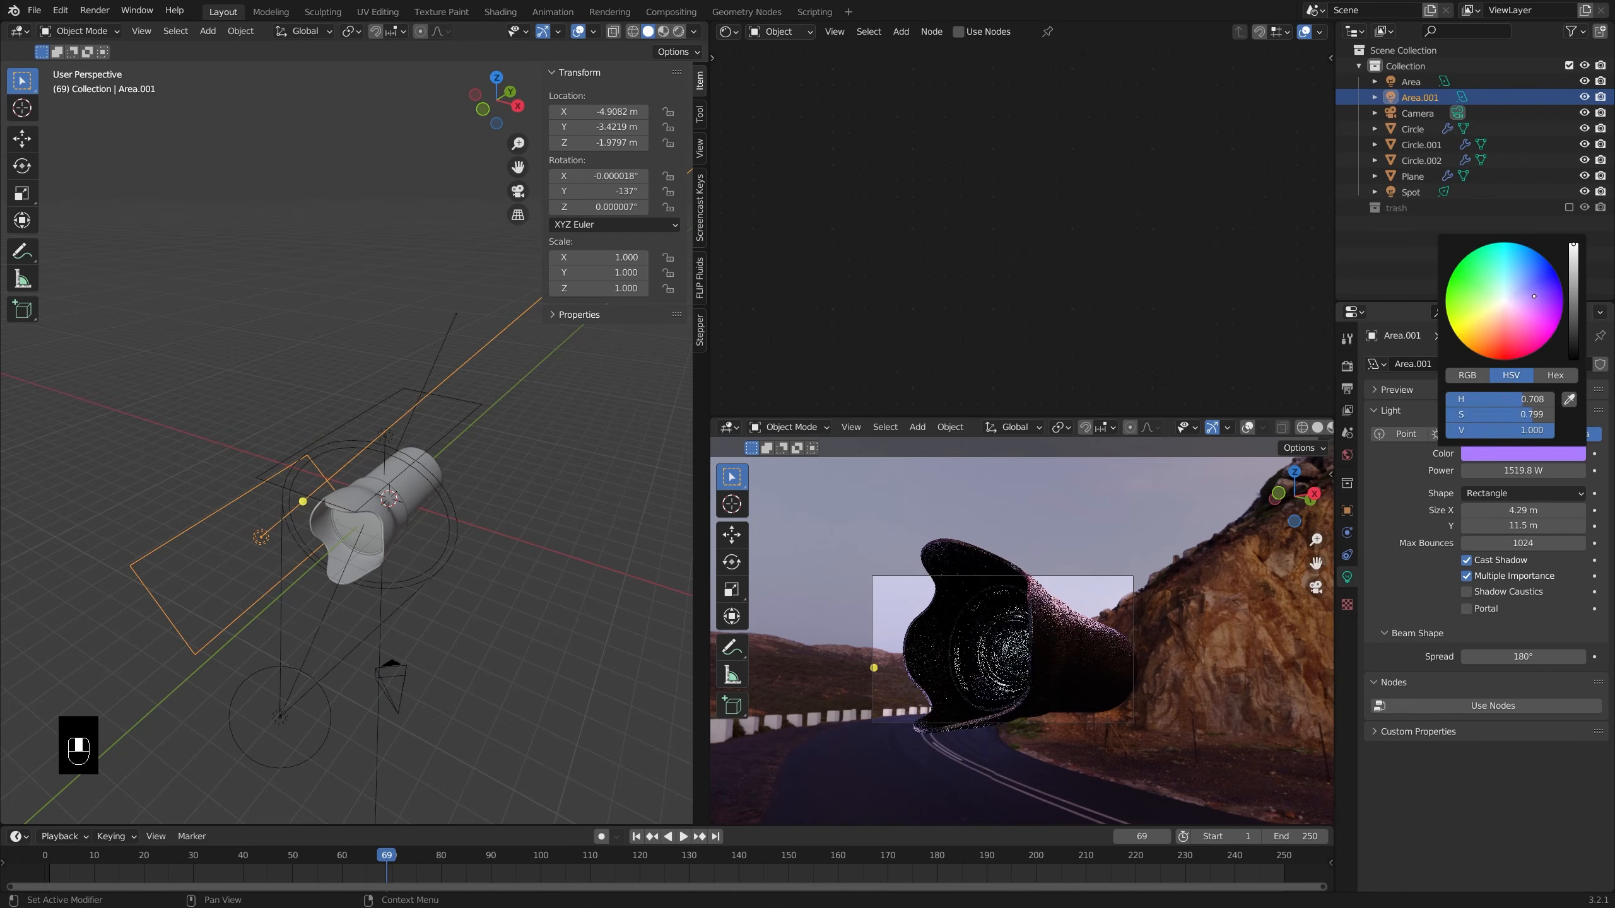
{"action": "mouse_move", "coordinate": [1113, 573]}
{"action": "middle_mouse_down"}
{"action": "mouse_move", "coordinate": [1232, 575]}
{"action": "mouse_move", "coordinate": [1081, 573]}
{"action": "middle_mouse_up"}
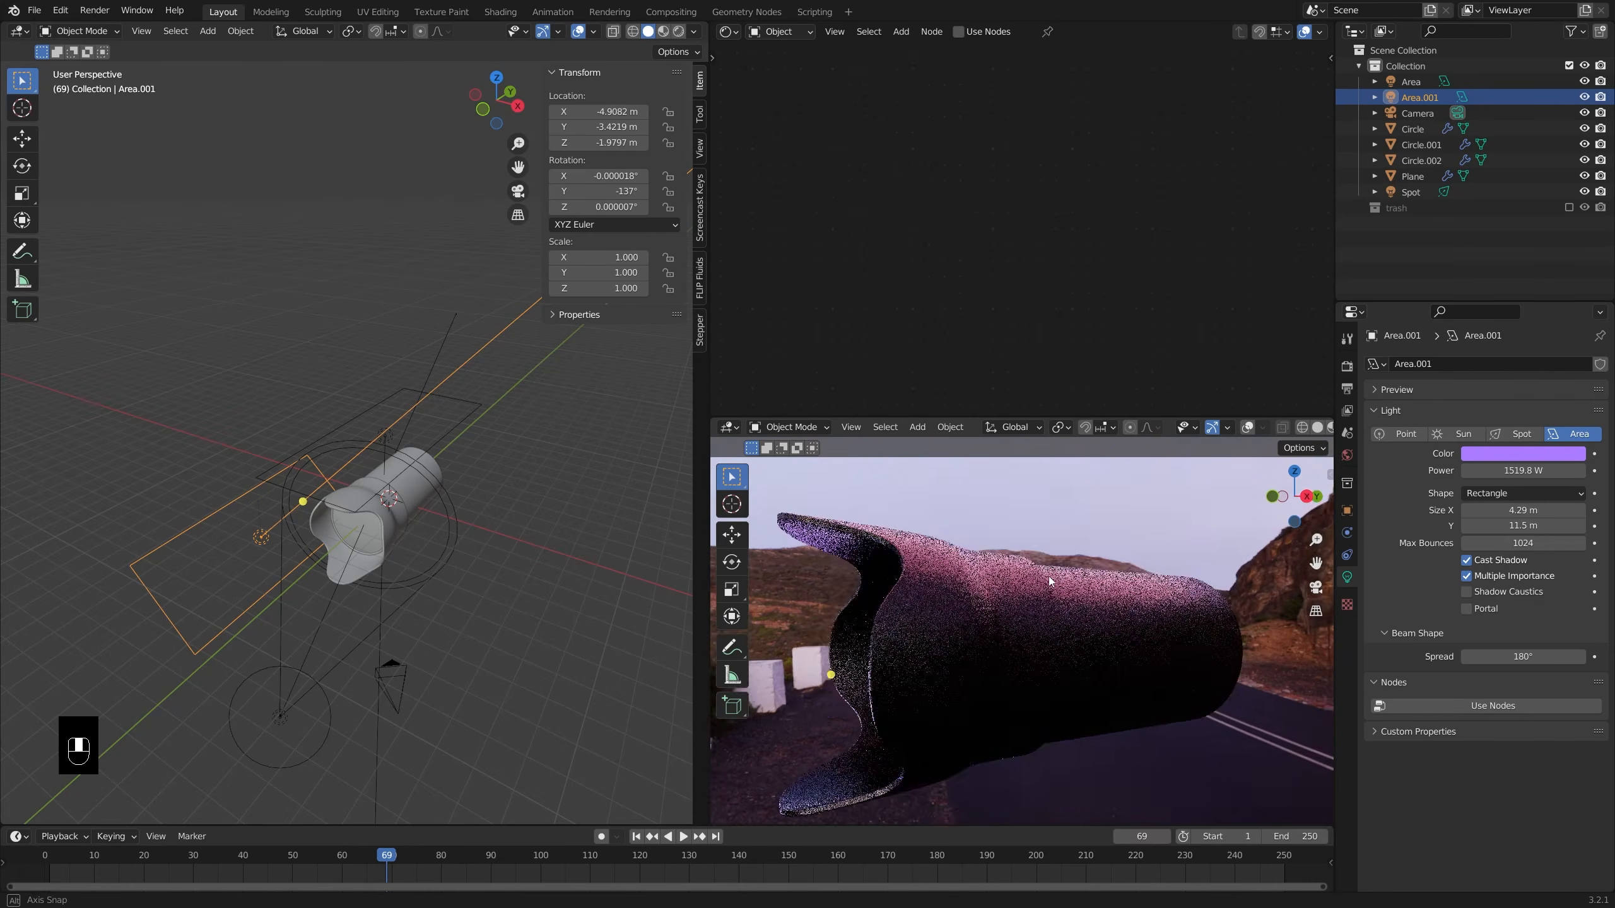
{"action": "key", "text": "KP_0"}
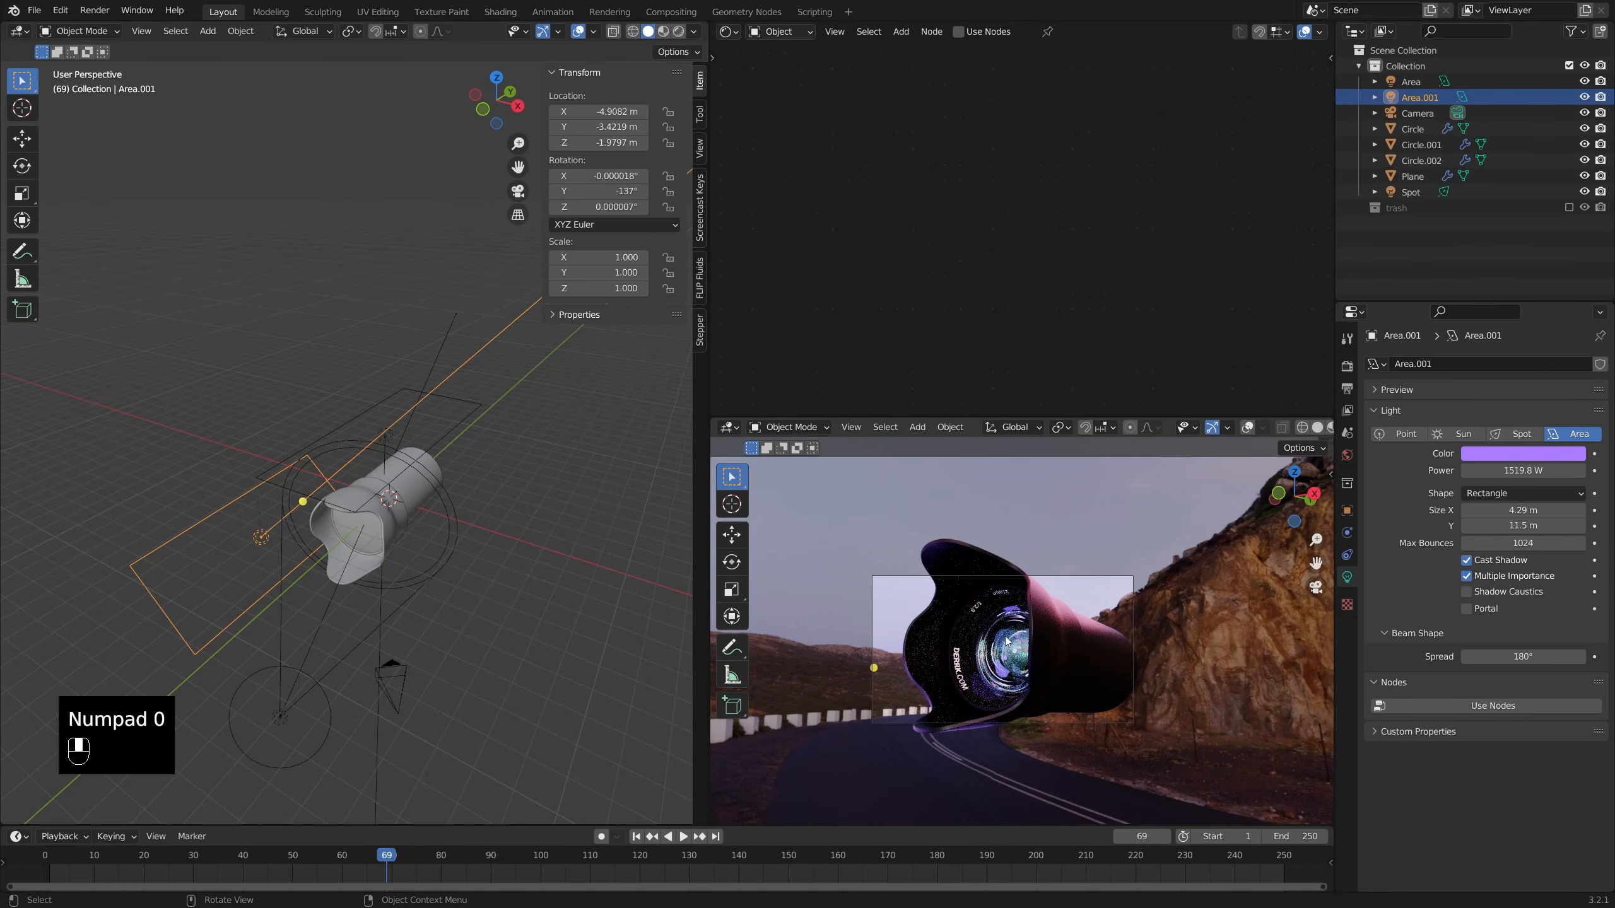
- Change the Glossy BSDF color of the inner glass's Lens2 material to red
{"action": "left_click", "coordinate": [1006, 640]}
{"action": "left_click", "coordinate": [1349, 643]}
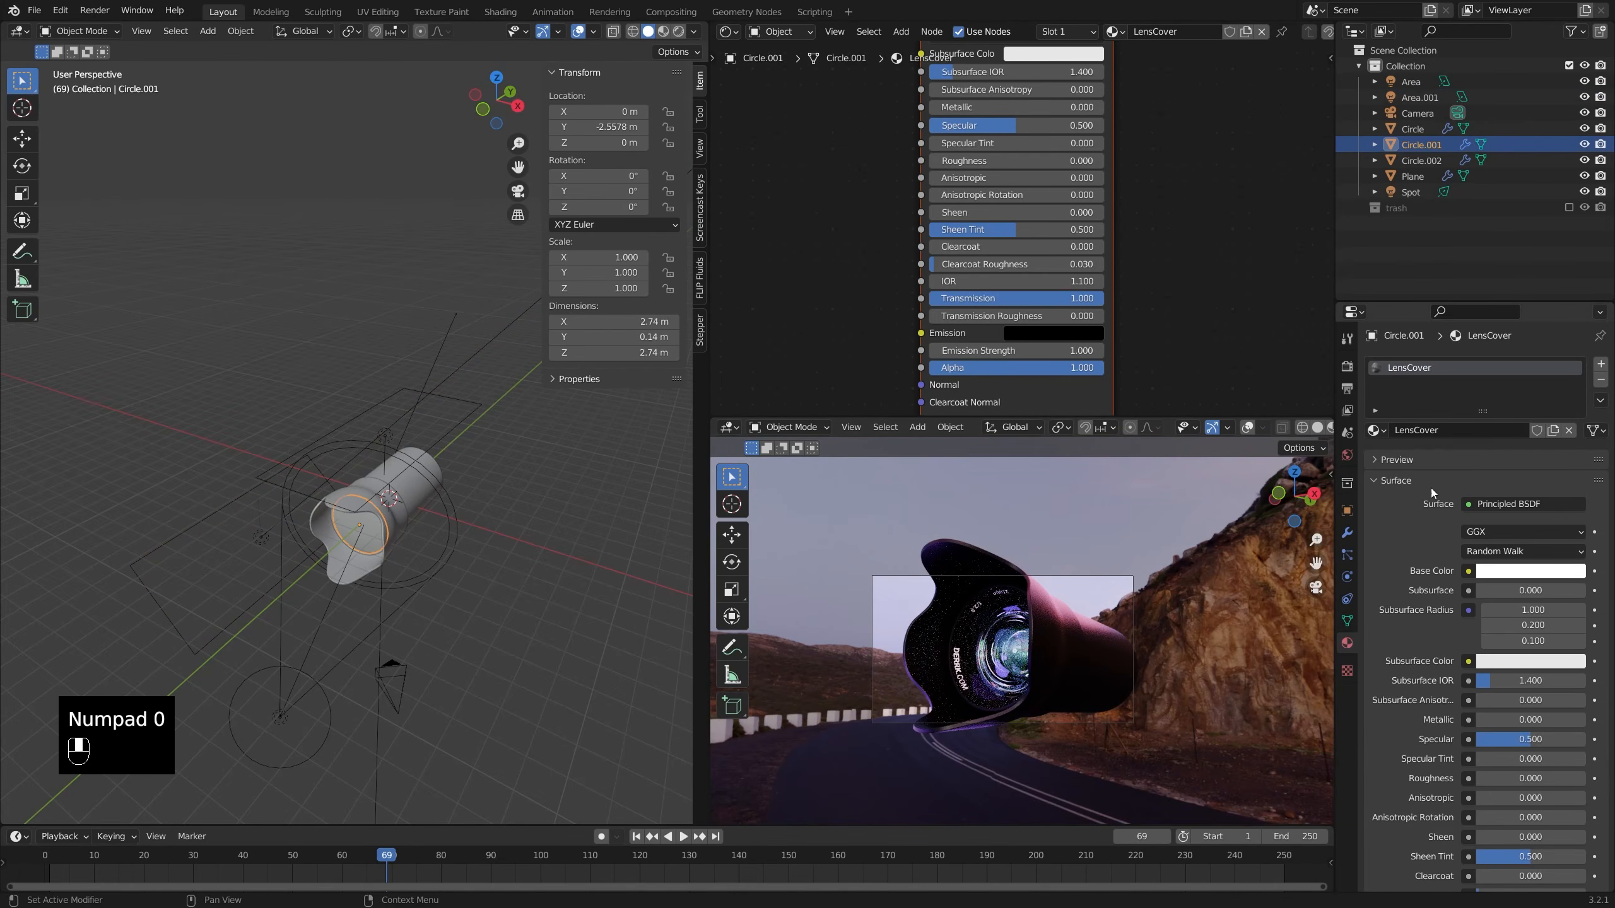
{"action": "left_click", "coordinate": [1017, 656]}
{"action": "middle_click_drag", "start_coordinate": [941, 204], "coordinate": [1028, 283]}
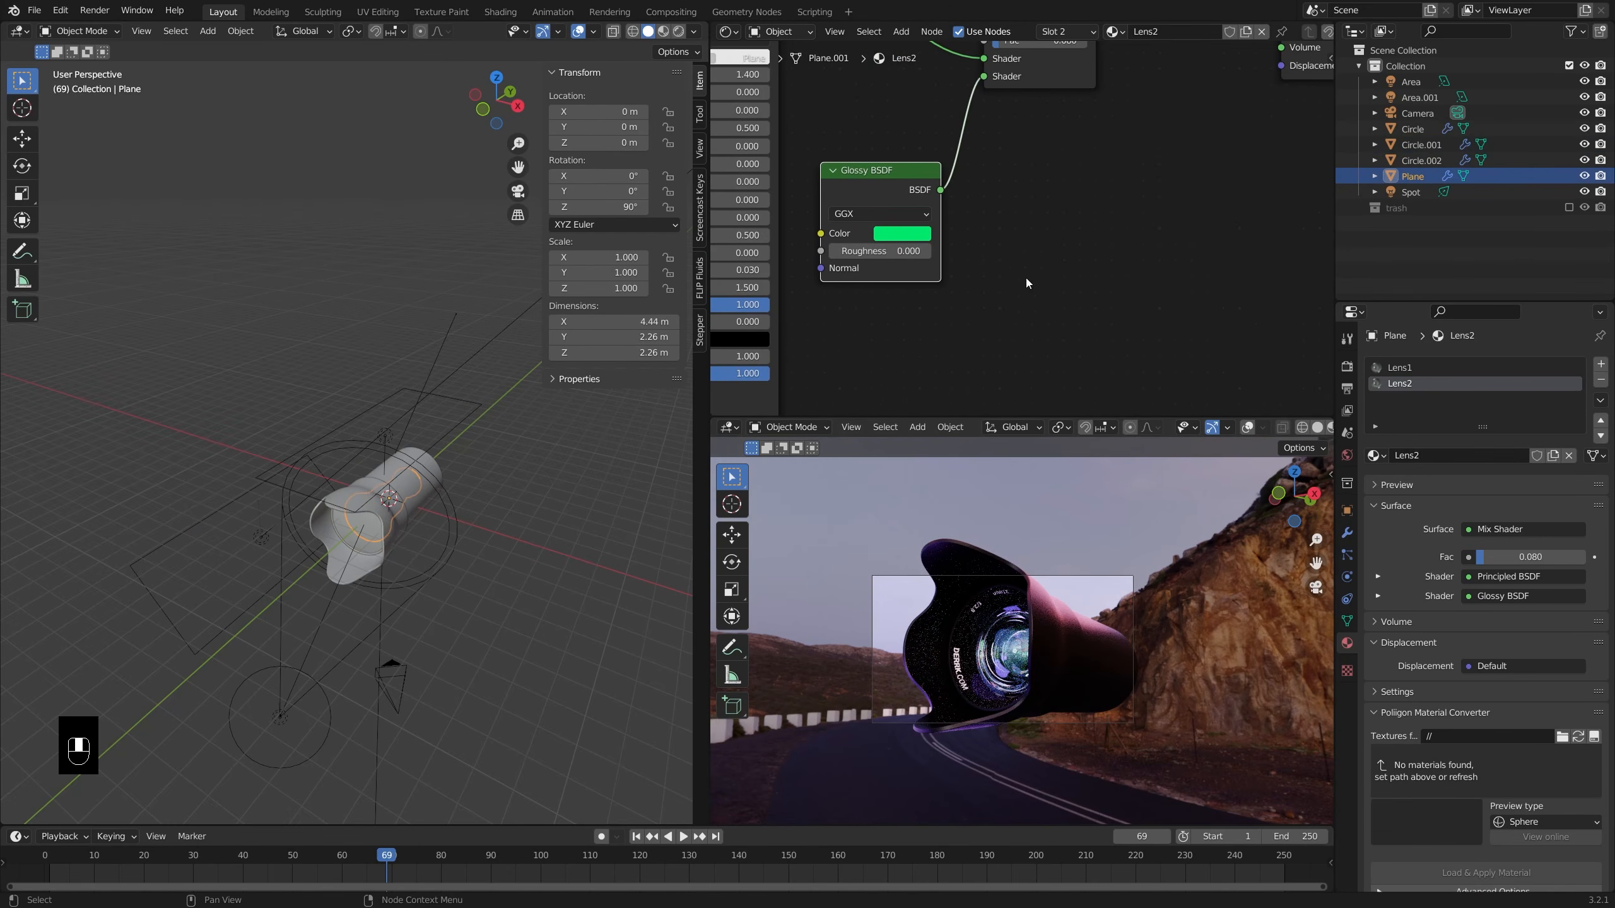
{"action": "left_click", "coordinate": [920, 235]}
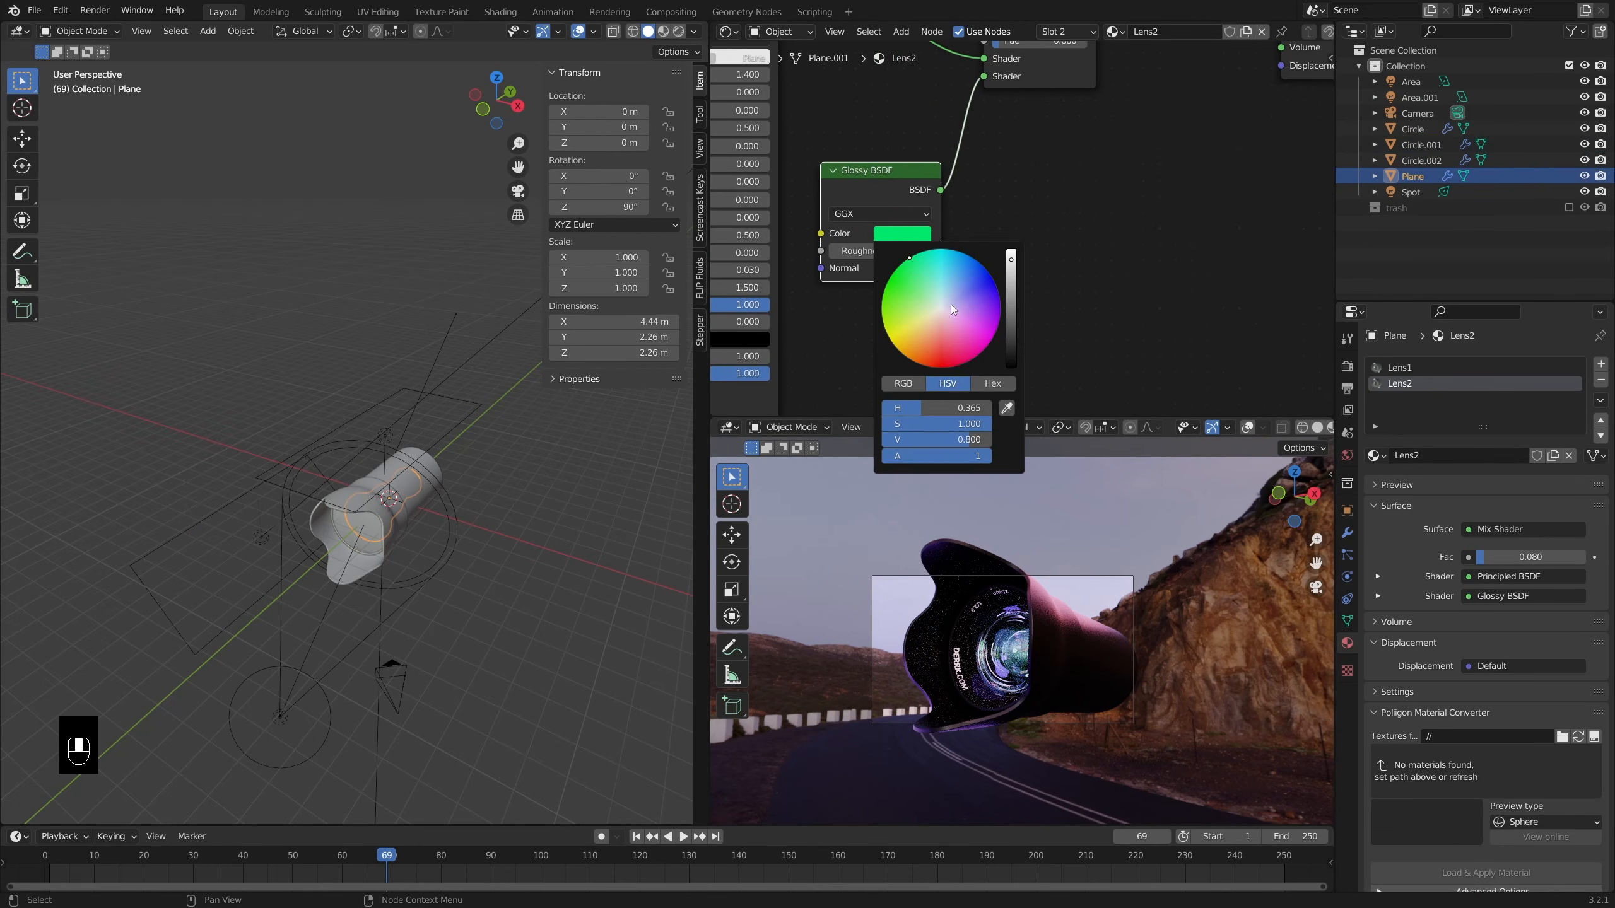
{"action": "left_click", "coordinate": [944, 347]}
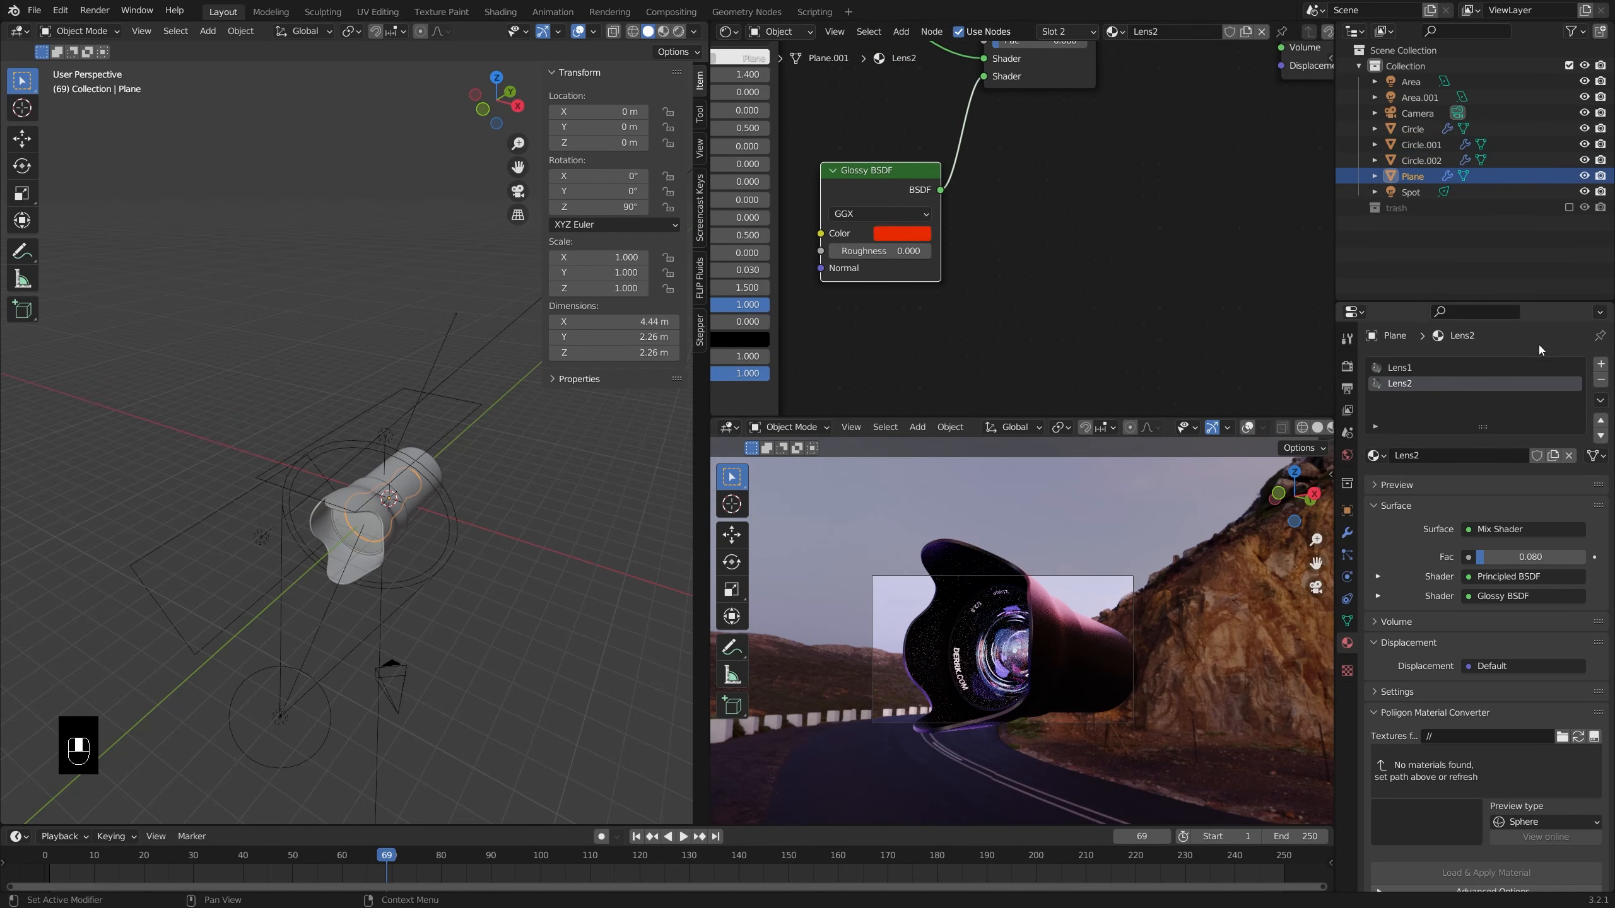
- Try blue for the Lens1 material's Glossy BSDF color, and settle on bright green
{"action": "left_click", "coordinate": [1462, 369]}
{"action": "left_click", "coordinate": [915, 234]}
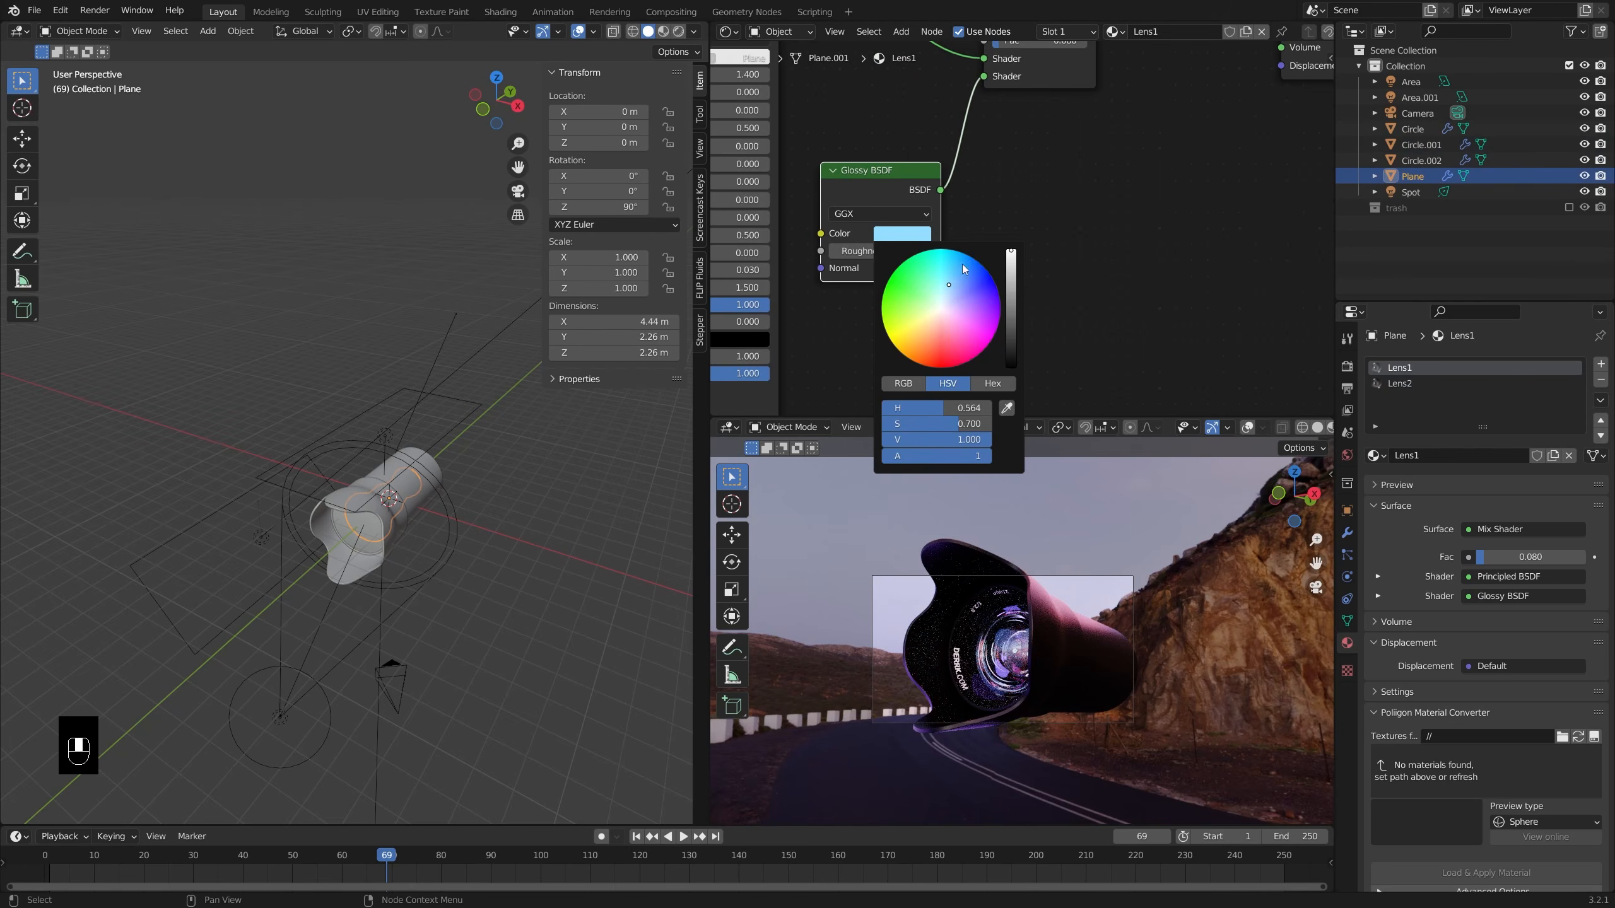
{"action": "left_click", "coordinate": [936, 275]}
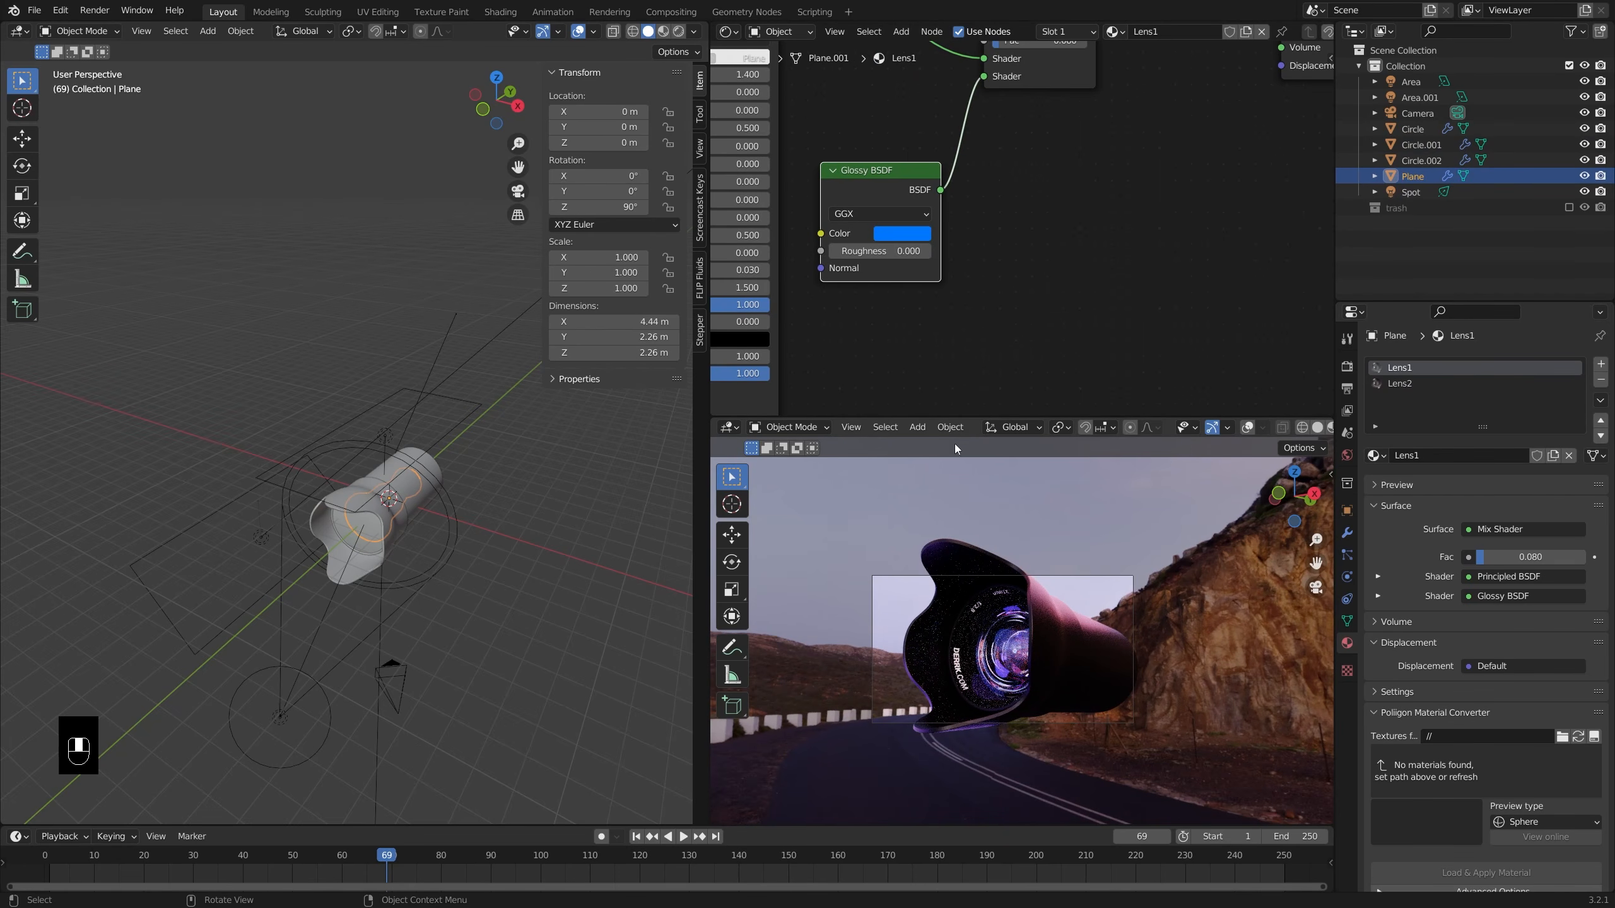
{"action": "left_click", "coordinate": [915, 235]}
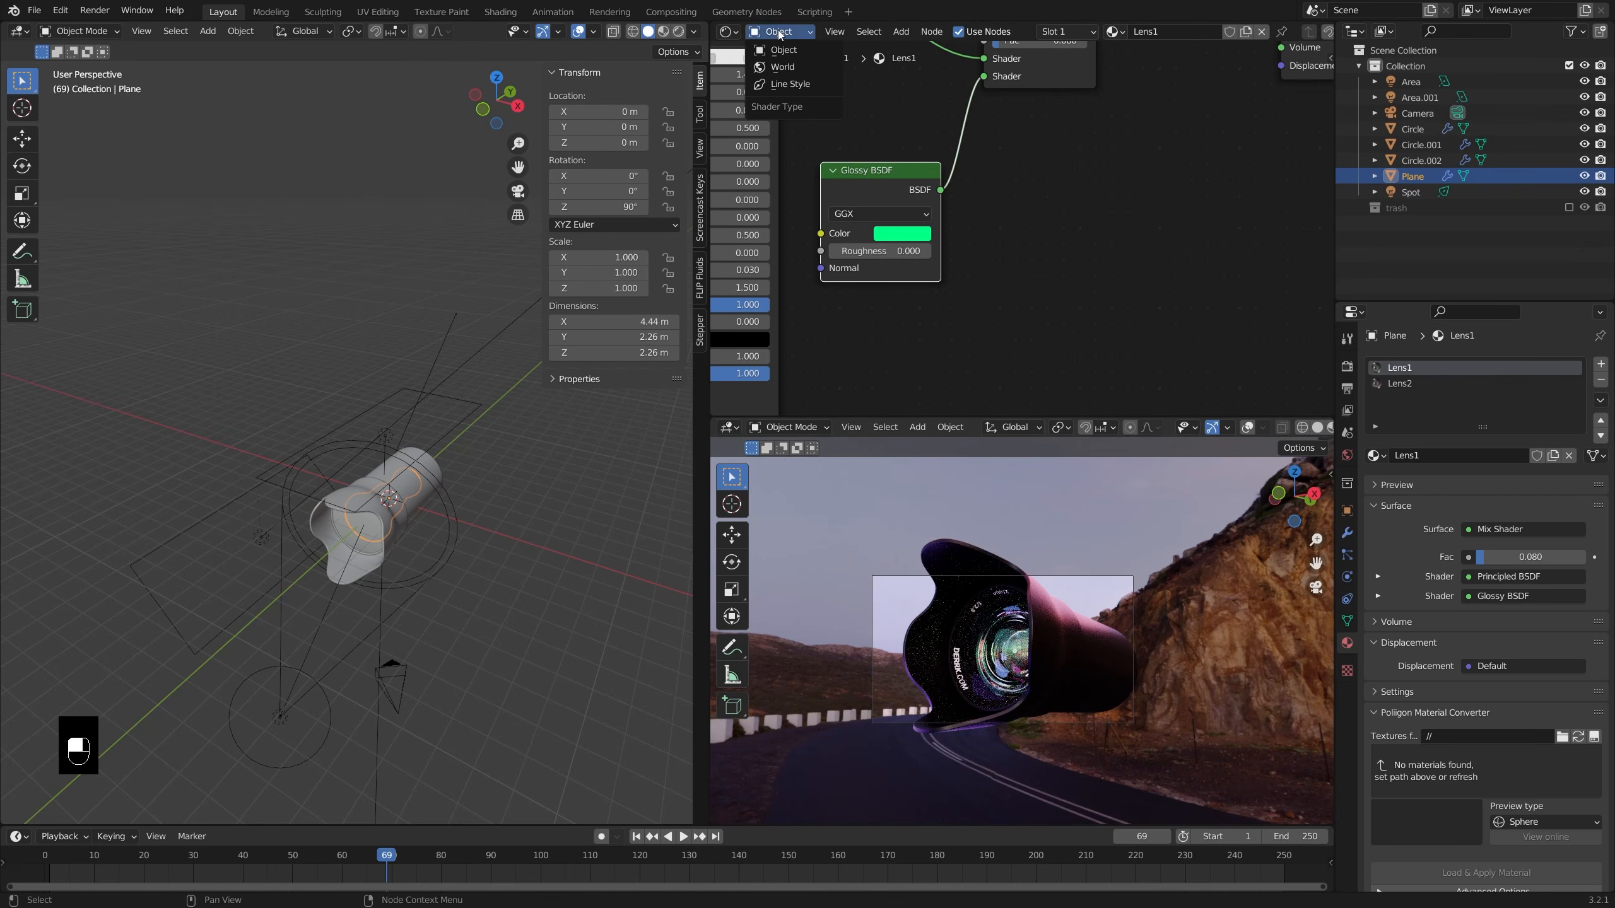
- Insert a Hue Saturation Value node between the environment texture and the Background node in the world shader
{"action": "left_click", "coordinate": [793, 67]}
{"action": "key", "text": "shift+a"}
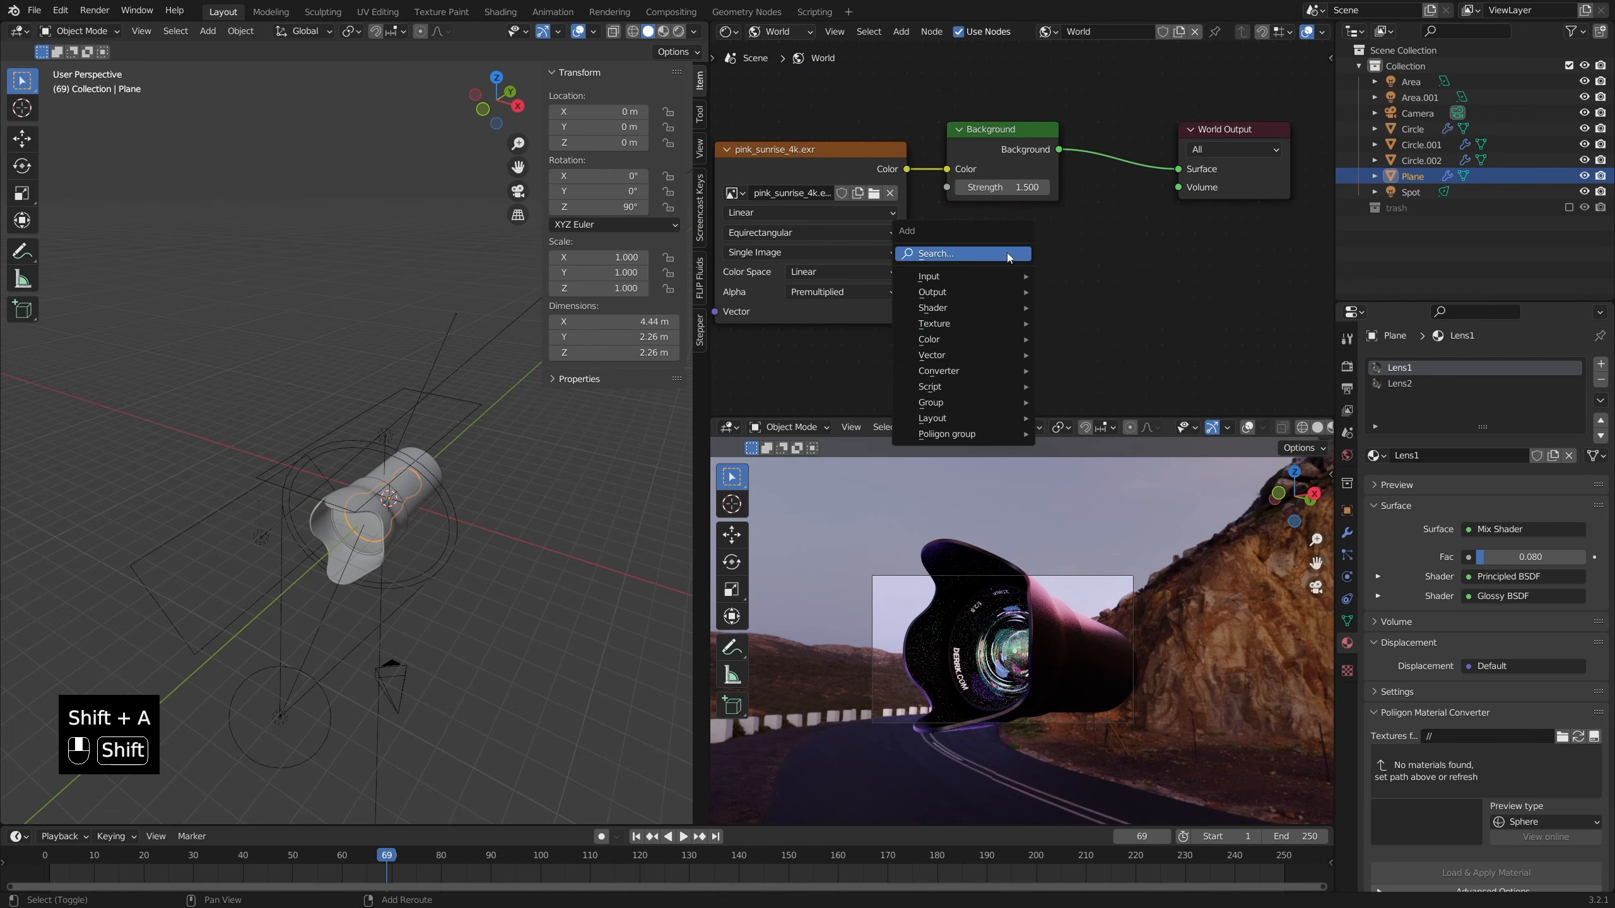
{"action": "mouse_move", "coordinate": [988, 347]}
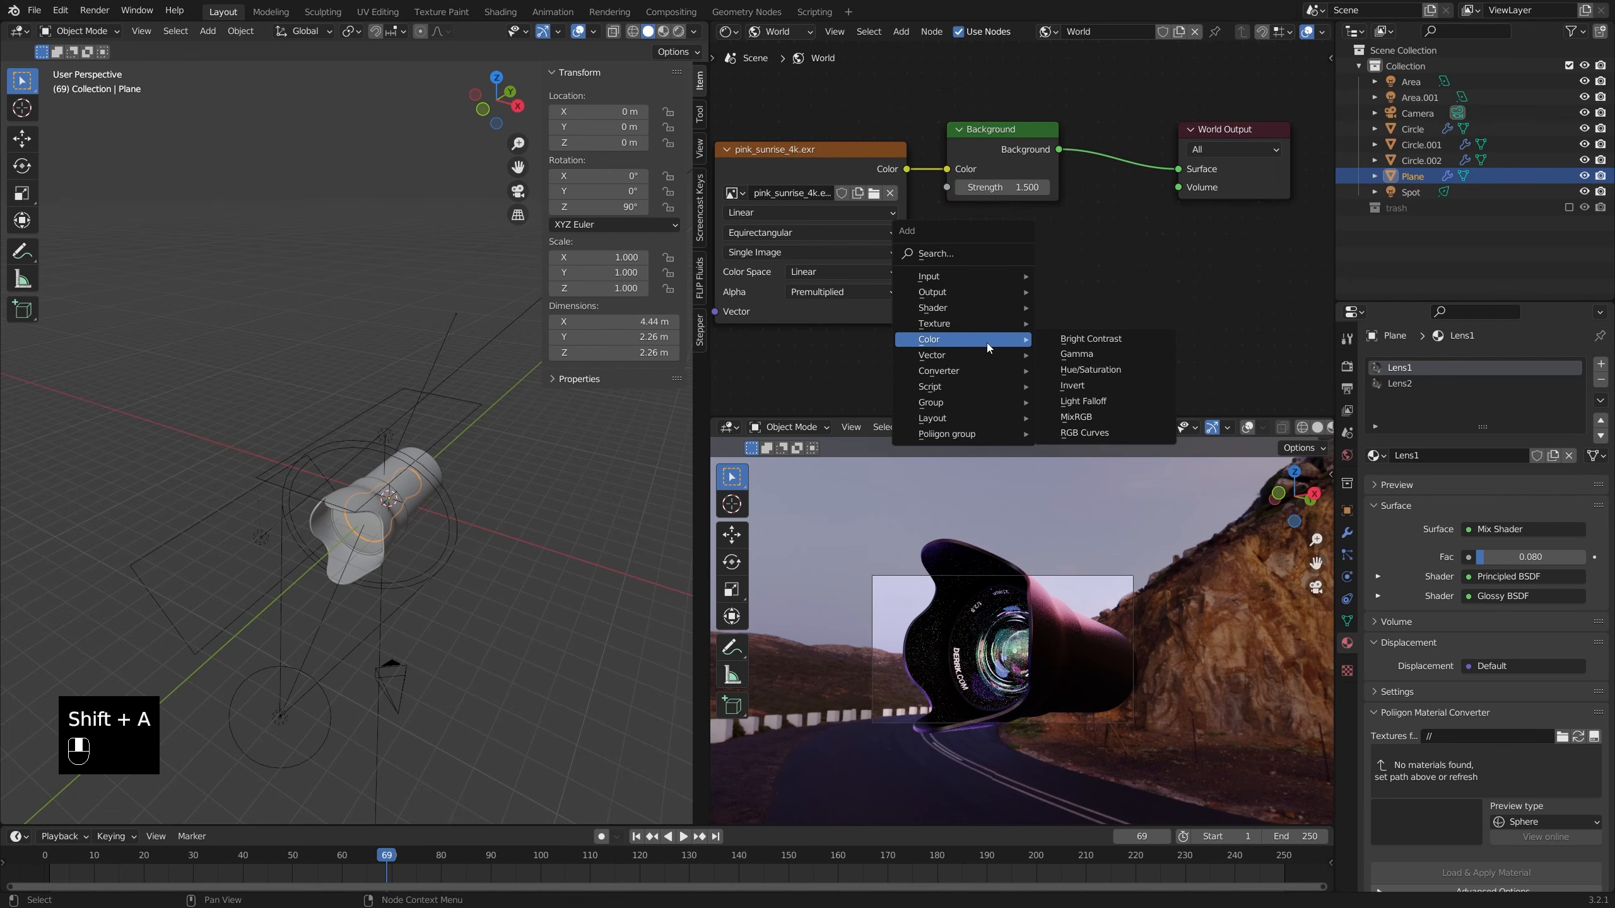
{"action": "left_click", "coordinate": [1122, 368]}
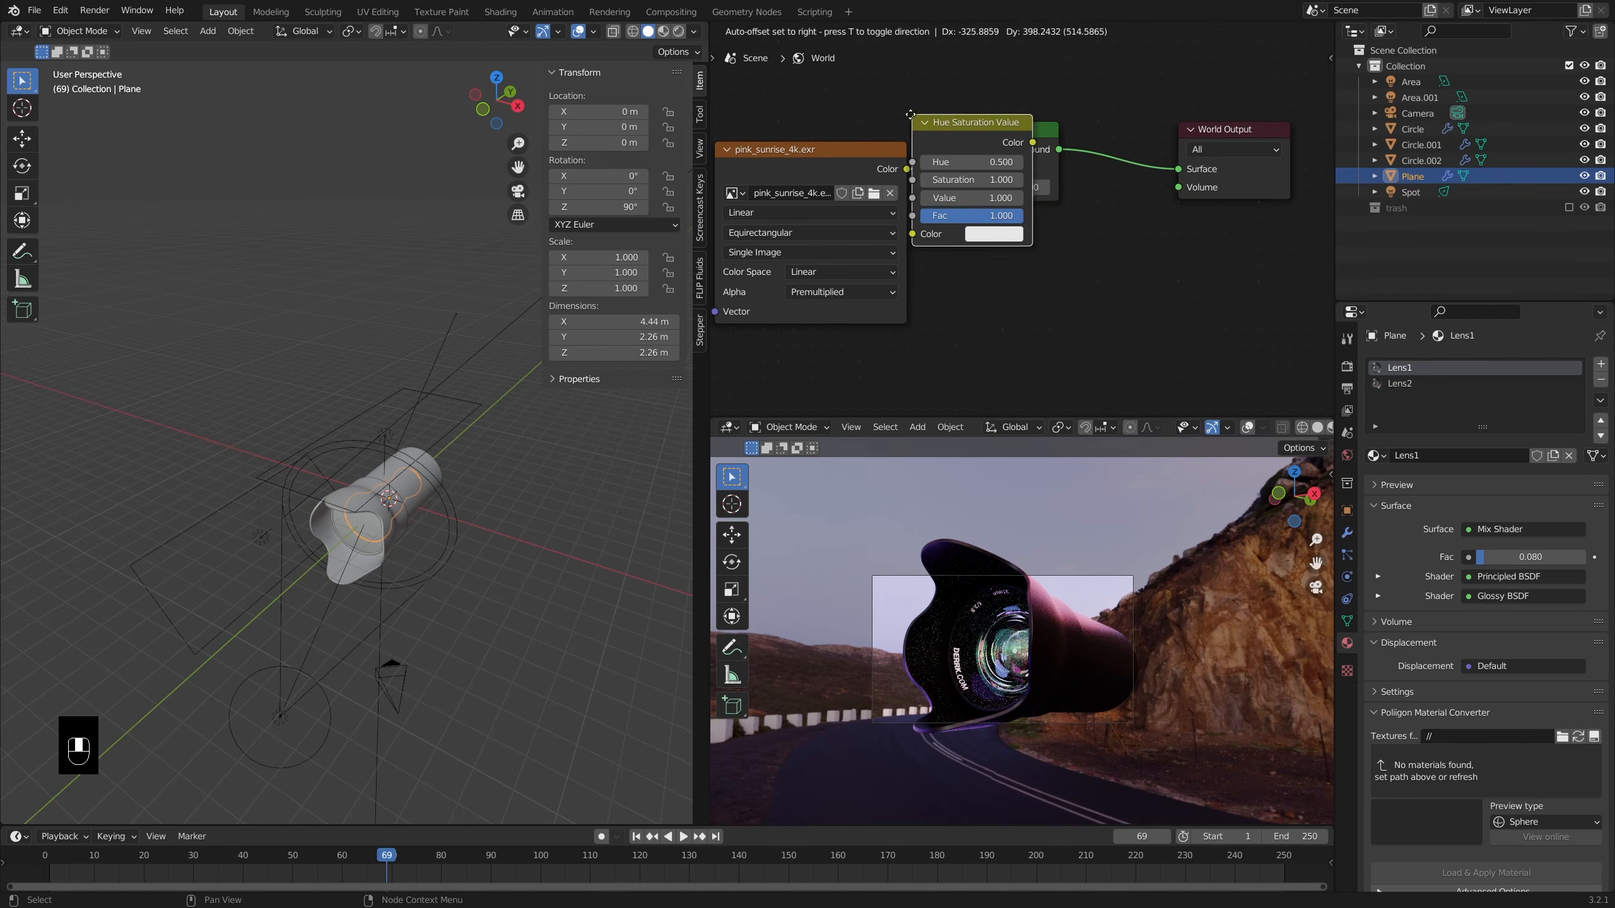
{"action": "left_click", "coordinate": [1030, 185]}
- Raise the environment's saturation to 1.380 and check the lens through the camera
{"action": "mouse_move", "coordinate": [1049, 542]}
{"action": "middle_mouse_down"}
{"action": "mouse_move", "coordinate": [744, 533]}
{"action": "mouse_move", "coordinate": [1054, 566]}
{"action": "middle_mouse_up"}
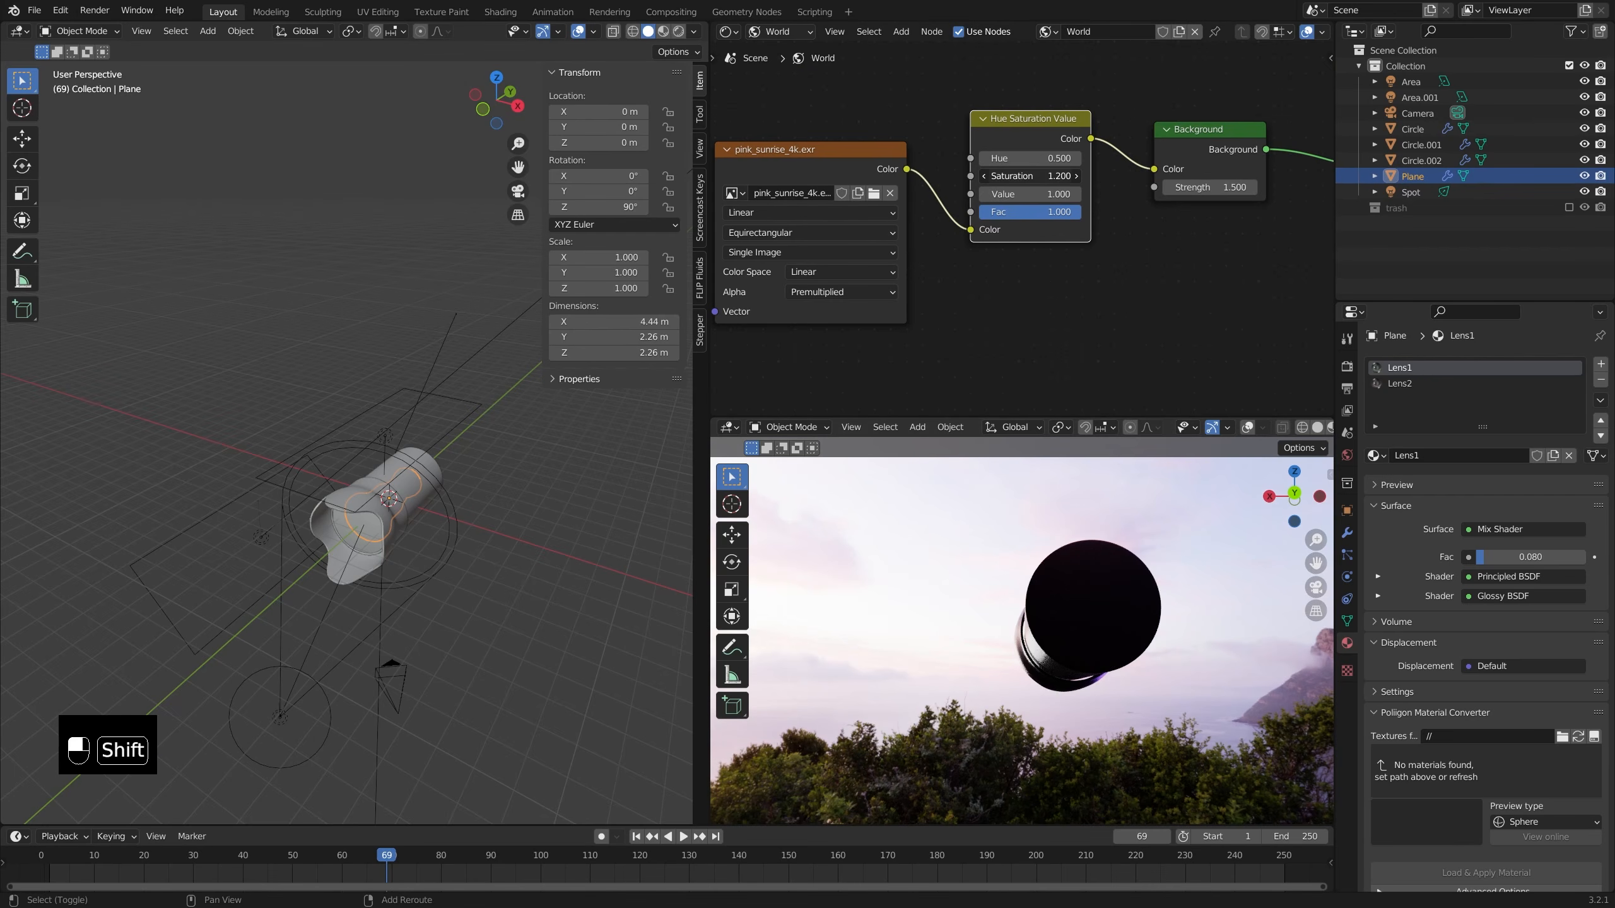
{"action": "mouse_move", "coordinate": [1031, 176]}
{"action": "left_mouse_down", "text": "shift"}
{"action": "mouse_move", "coordinate": [1081, 175]}
{"action": "mouse_move", "coordinate": [1030, 175]}
{"action": "left_mouse_up", "text": "shift"}
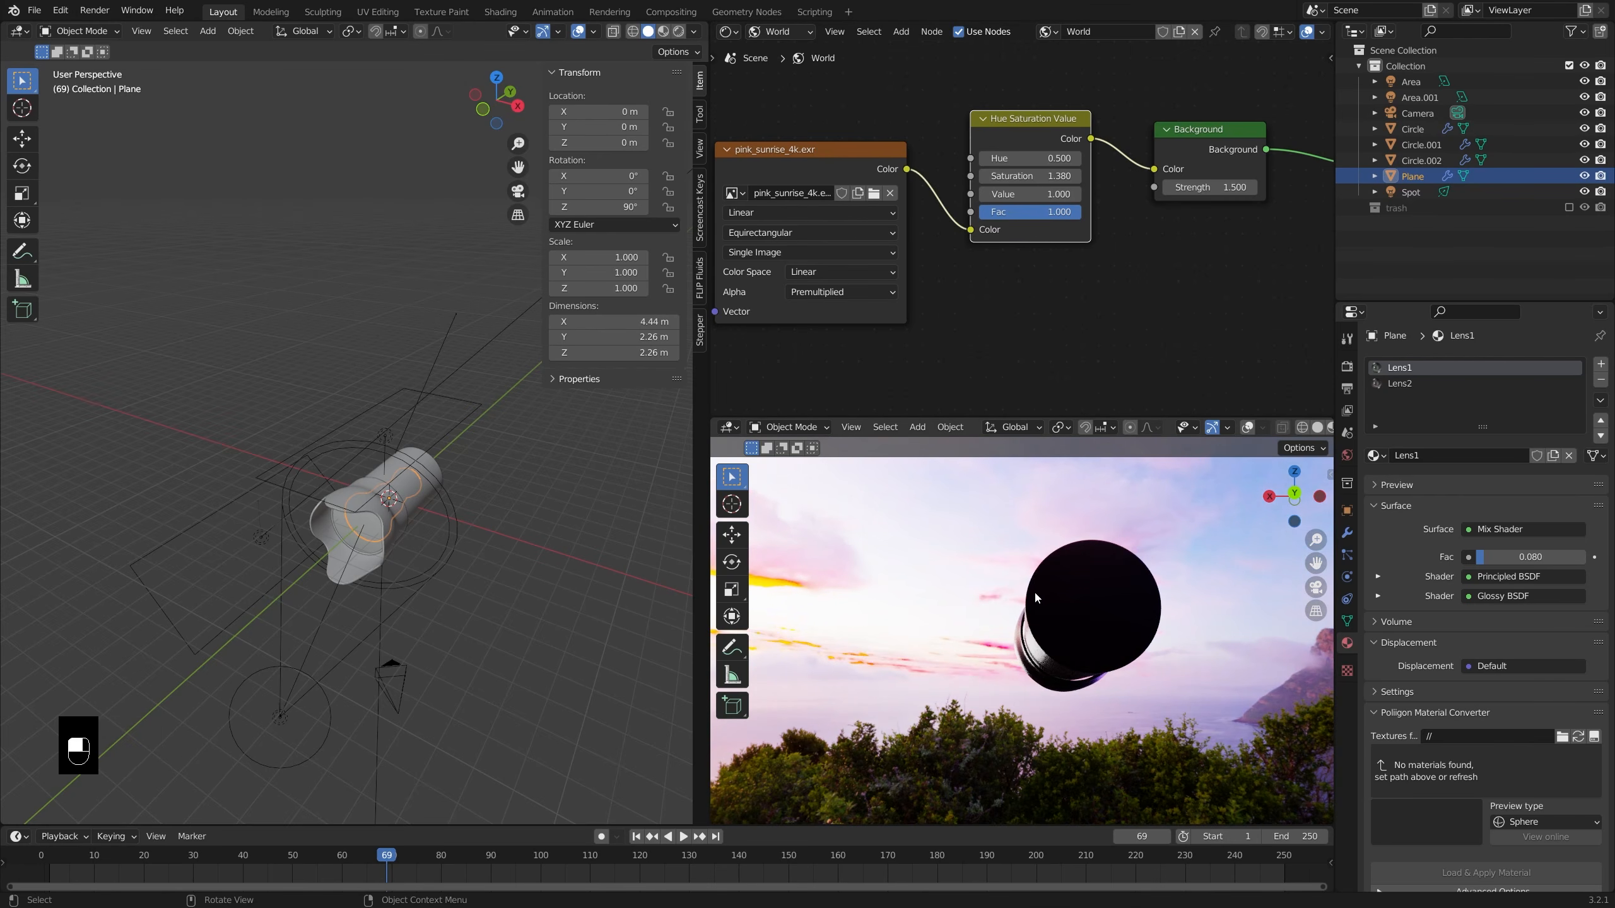
{"action": "key", "text": "KP_0"}
{"action": "scroll", "coordinate": [989, 676], "scroll_direction": "up", "scroll_amount": 2}
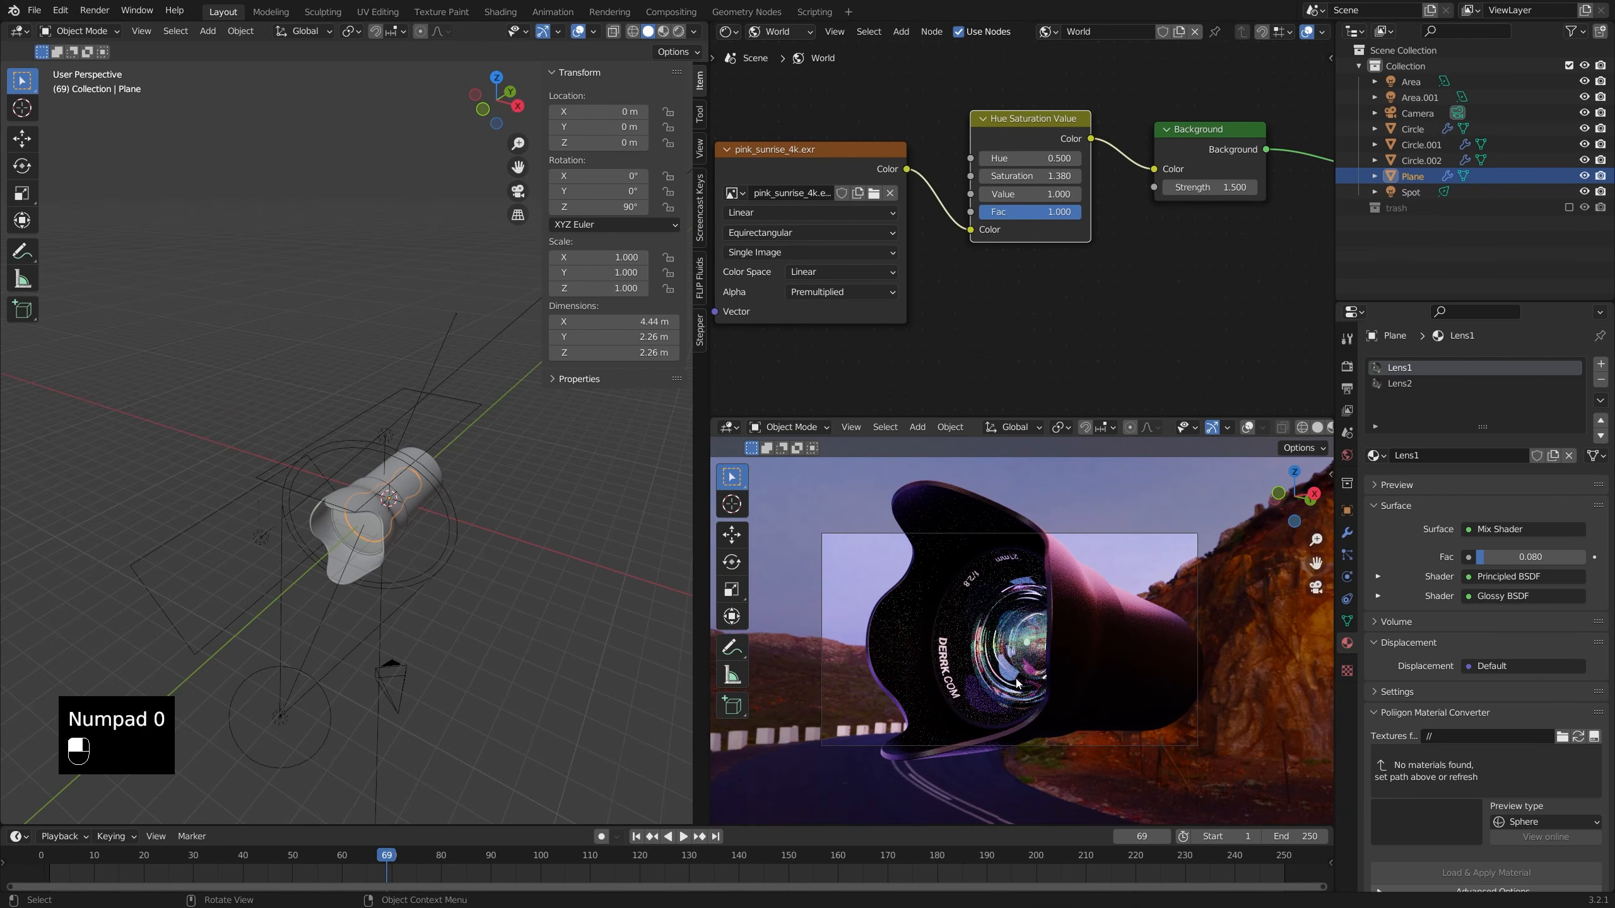
{"action": "scroll", "coordinate": [296, 461], "scroll_direction": "down", "scroll_amount": 2}
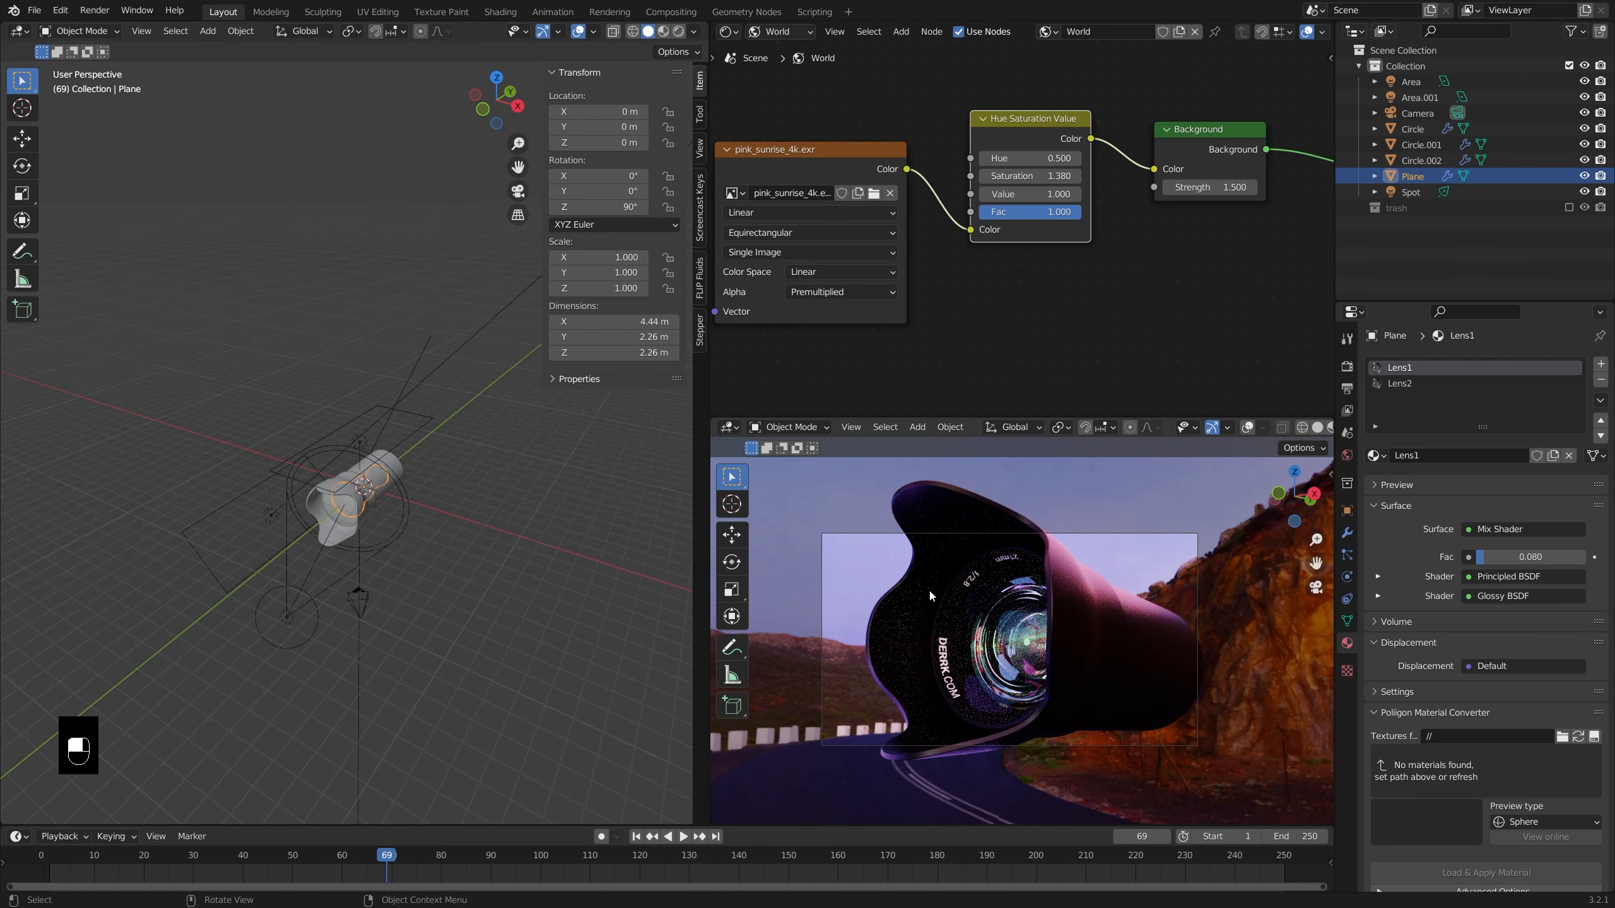
{"action": "scroll", "coordinate": [1050, 592], "scroll_direction": "down", "scroll_amount": 3}
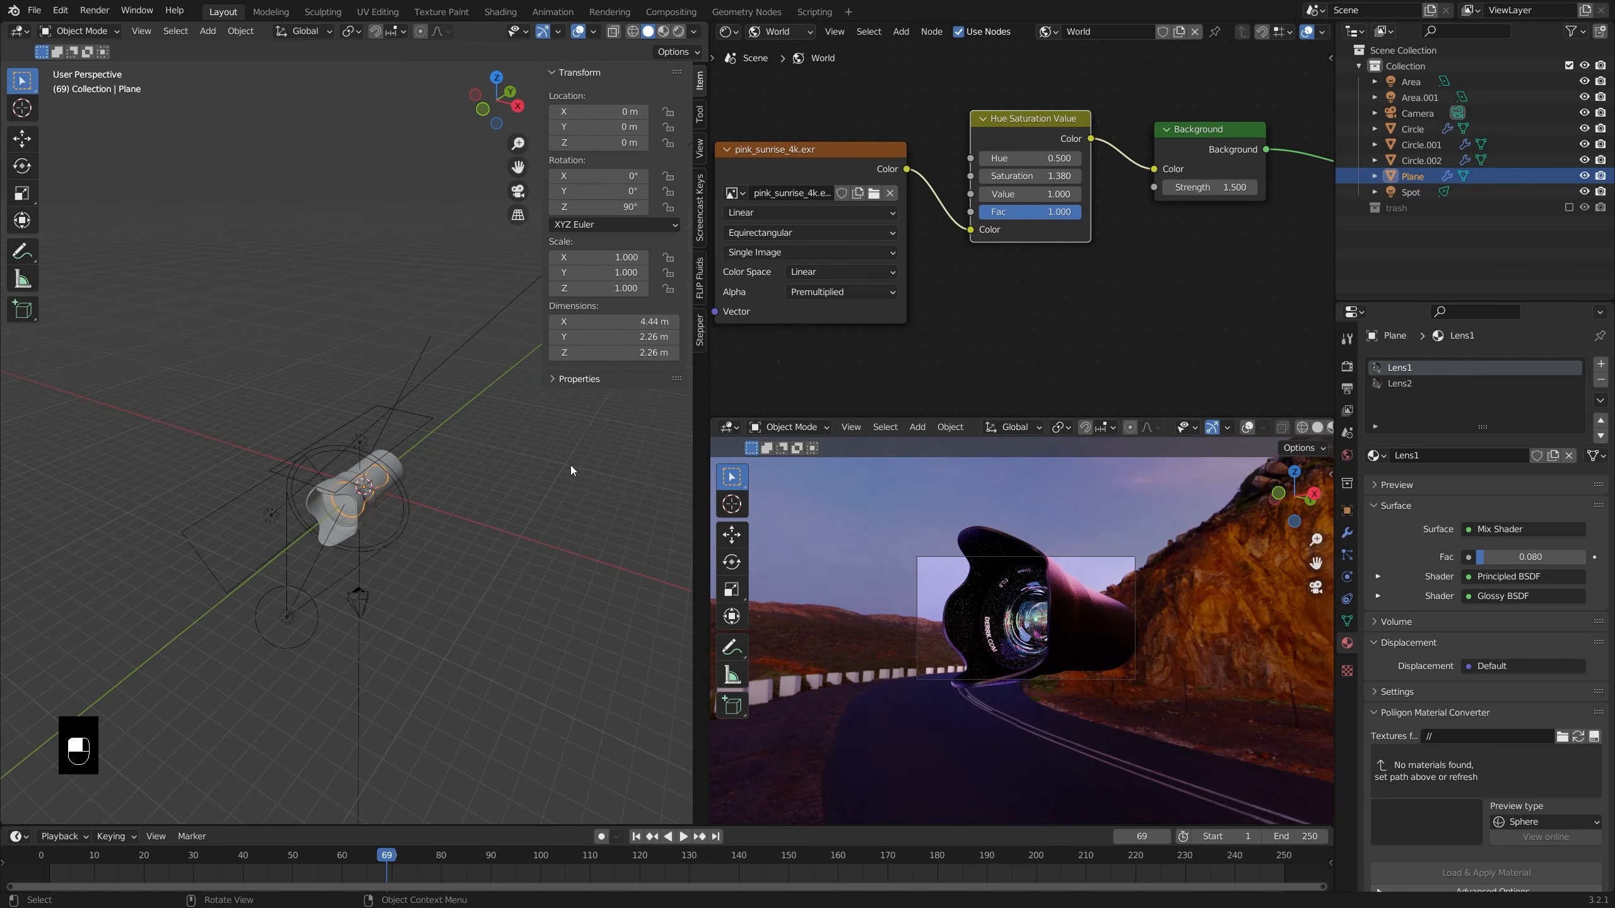
- Add a mesh plane and scale its geometry up to about 58 m wide in Edit Mode
{"action": "key", "text": "shift+a"}
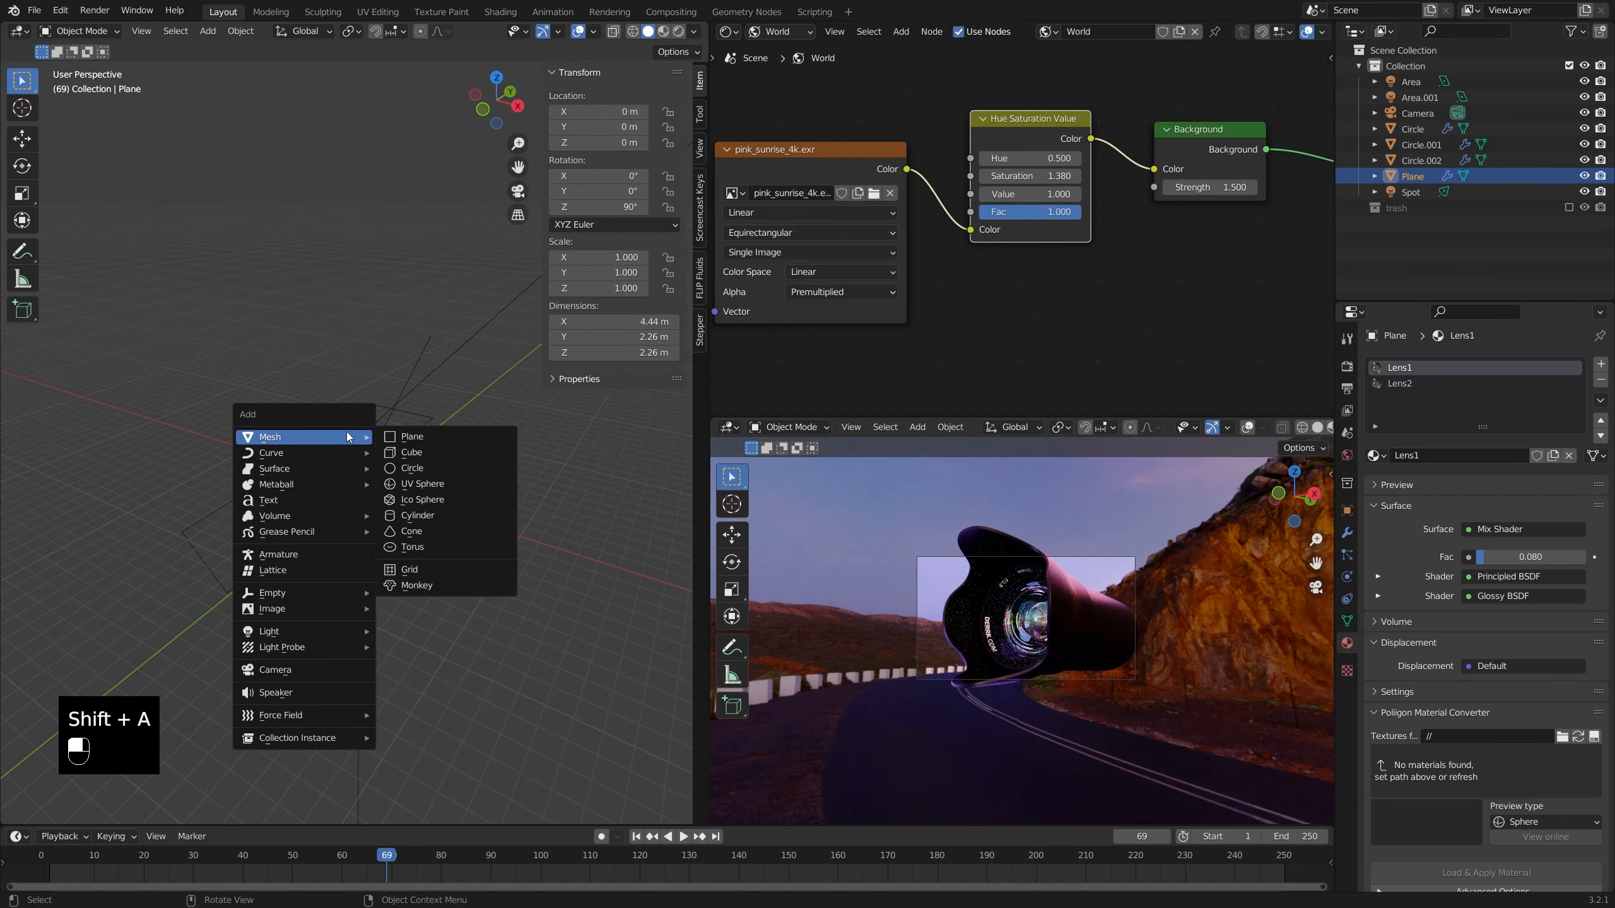
{"action": "left_click", "coordinate": [425, 440]}
{"action": "scroll", "coordinate": [426, 446], "scroll_direction": "down", "scroll_amount": 2}
{"action": "key", "text": "Tab"}
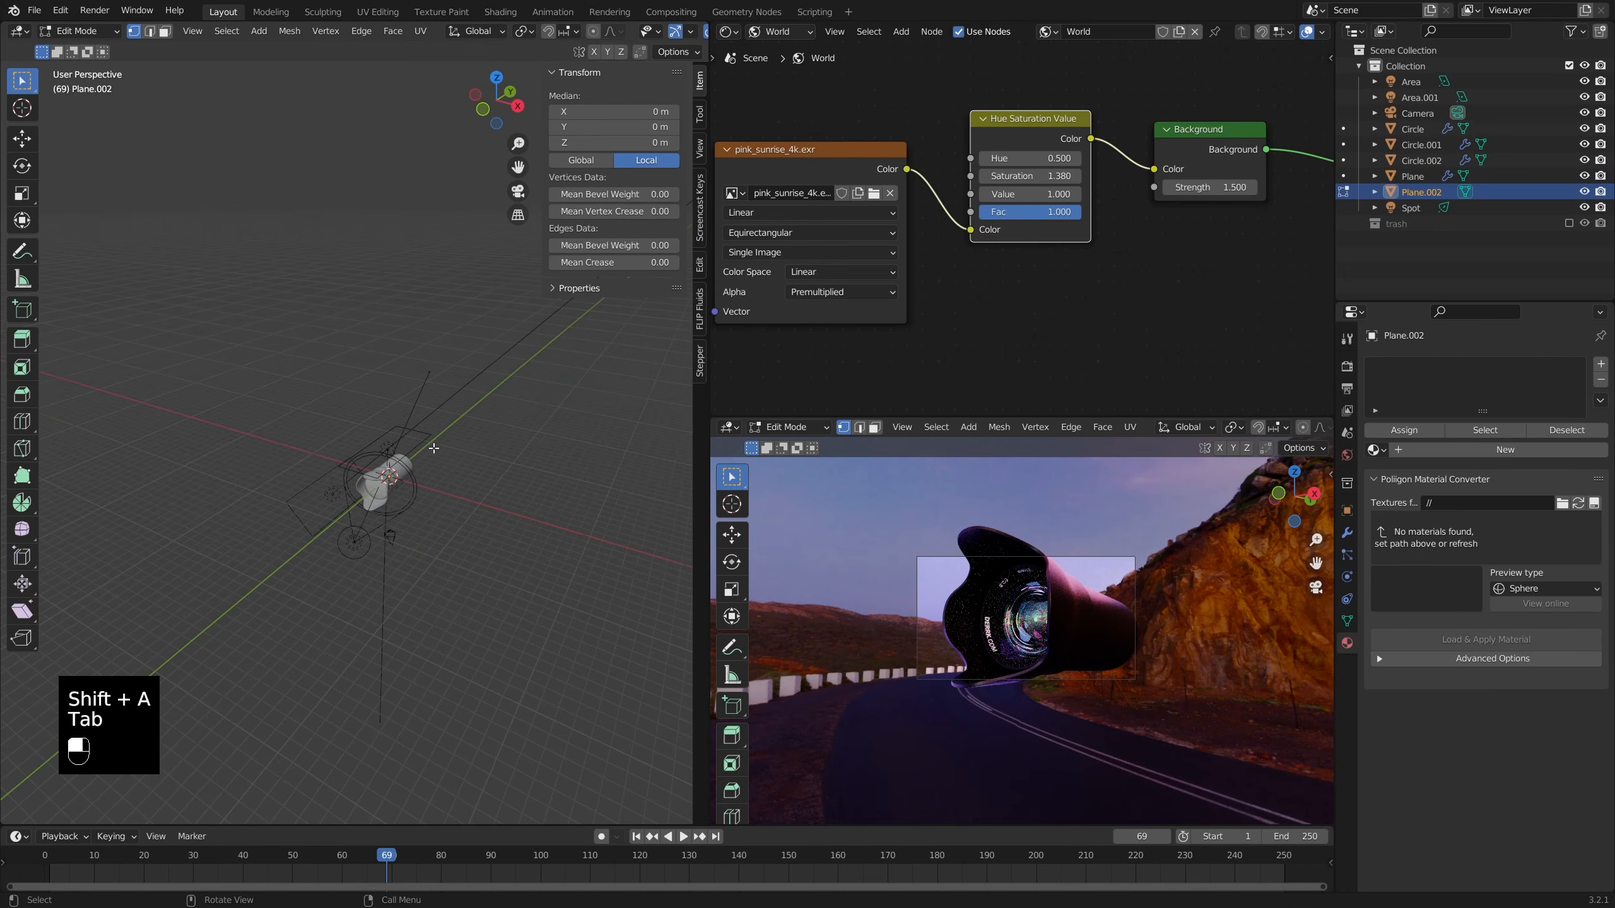
{"action": "key", "text": "s"}
{"action": "left_click", "coordinate": [443, 449]}
{"action": "key", "text": "Tab"}
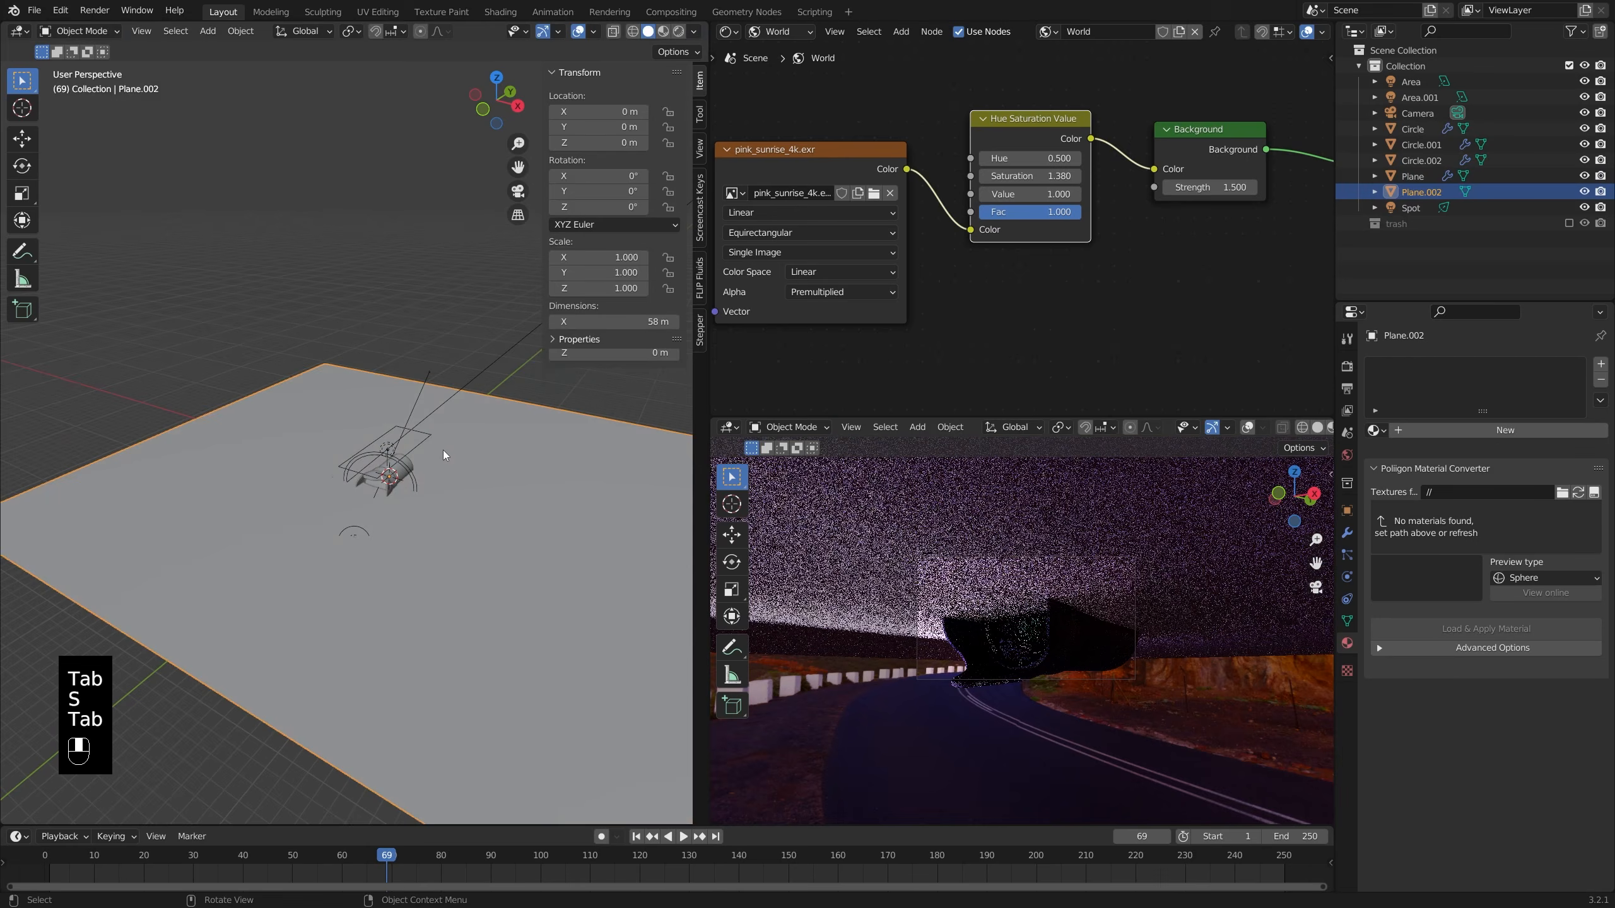
- Rotate the large plane freely until it stands upright as a backdrop for the lens
{"action": "key", "text": "r"}
{"action": "key", "text": "r"}
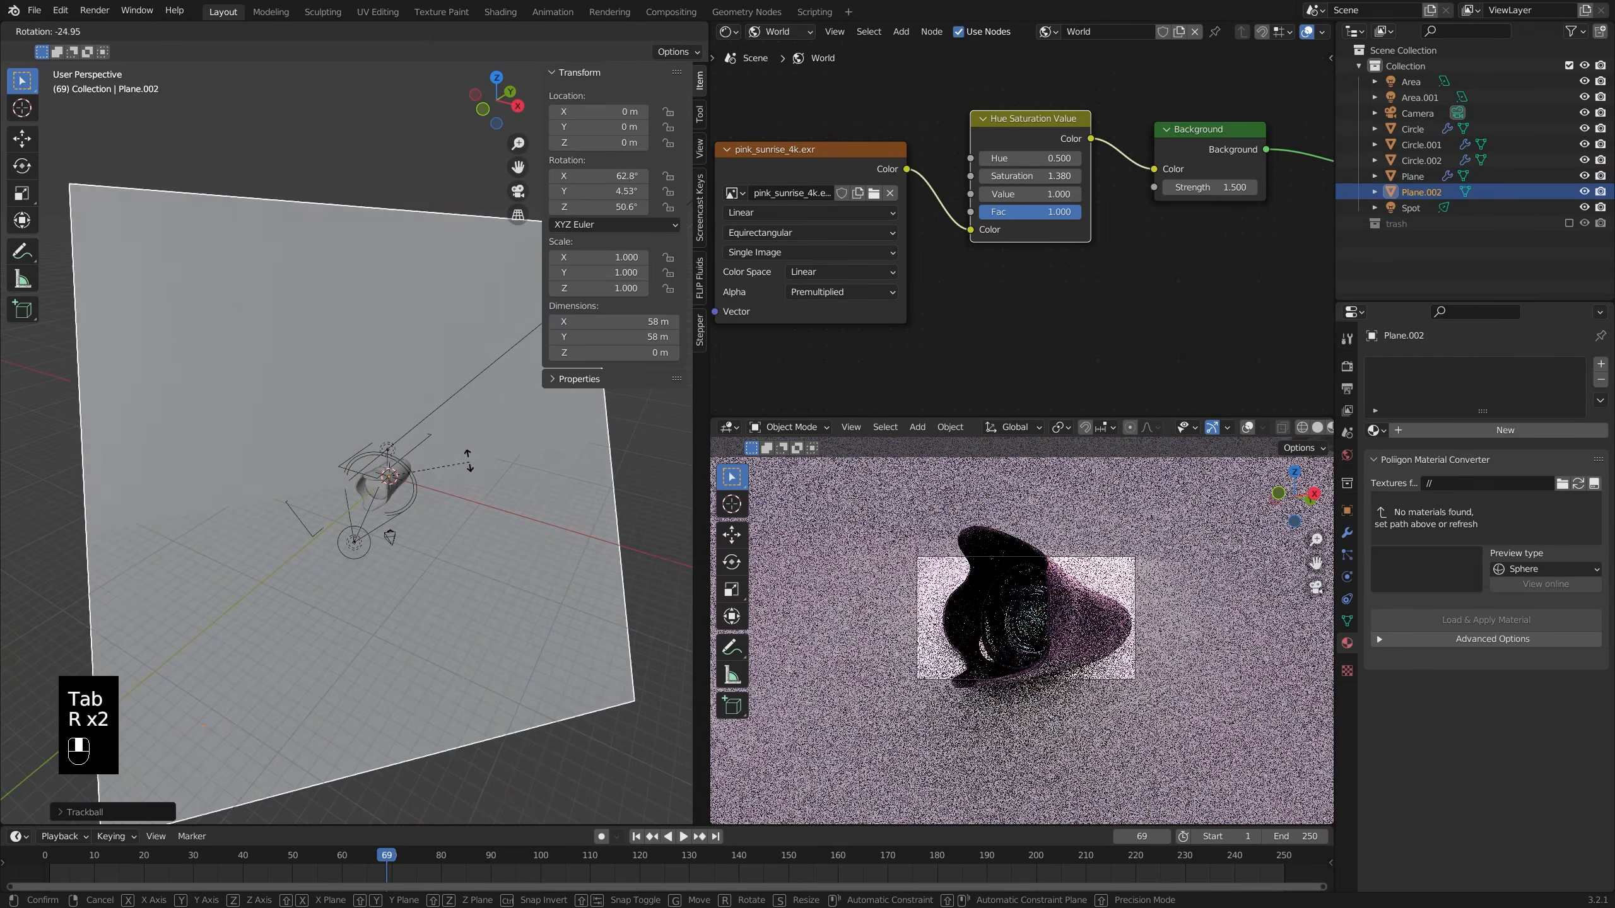
{"action": "left_click", "coordinate": [482, 453]}
{"action": "key", "text": "r"}
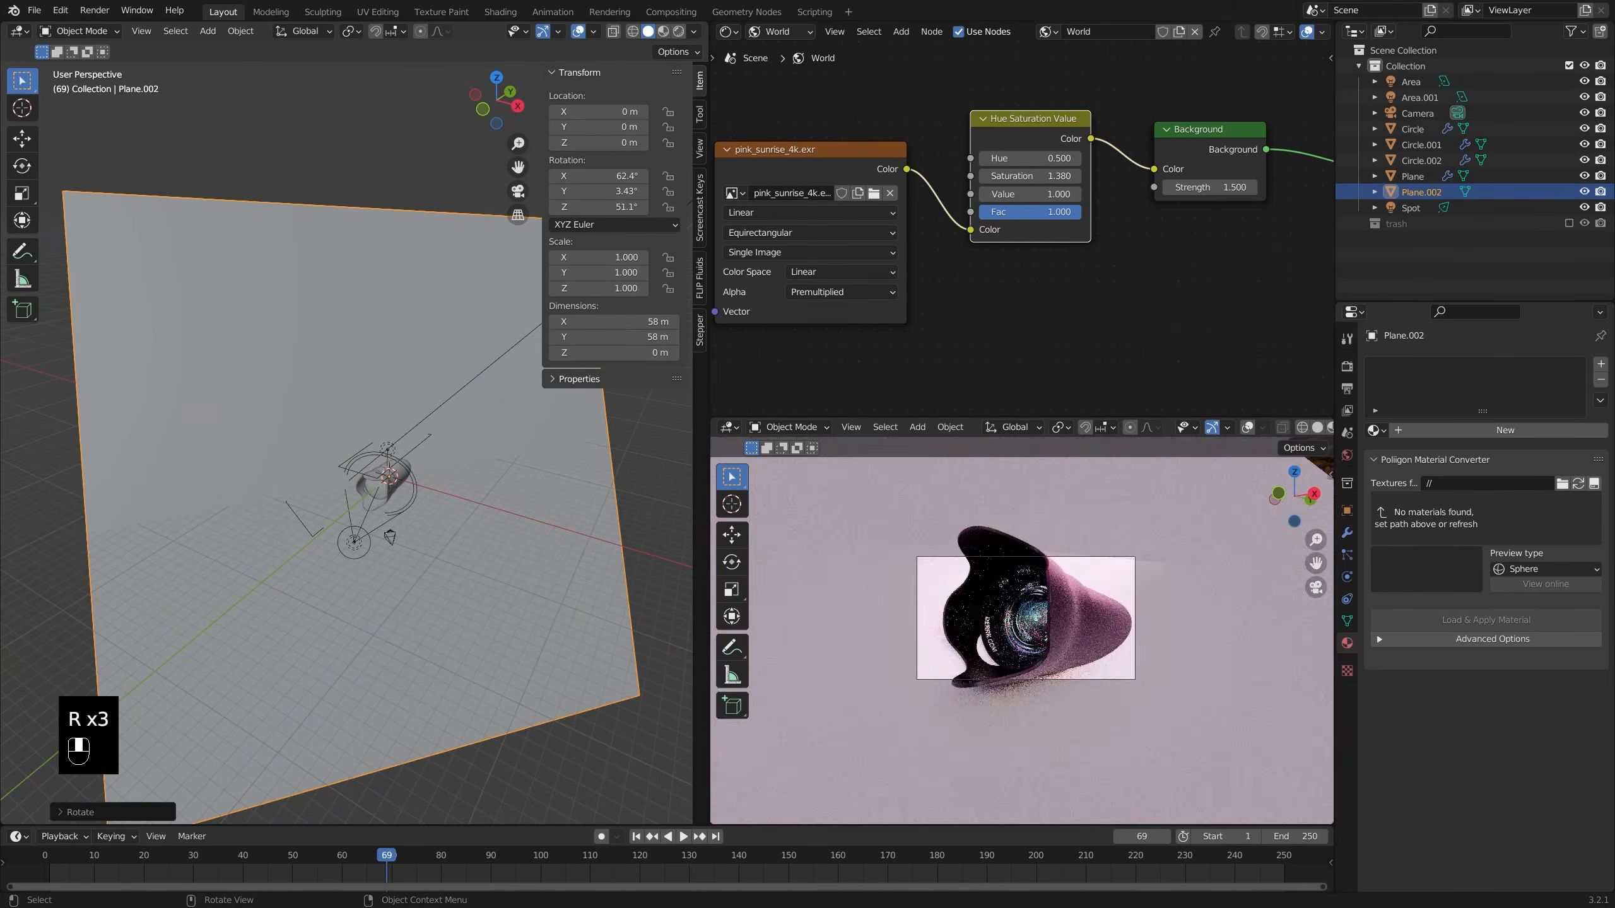
{"action": "key", "text": "r"}
{"action": "left_click", "coordinate": [554, 534]}
- Move the backdrop plane behind the lens to about X -16.24 m, Y 31.06 m, Z 2.72 m
{"action": "middle_click_drag", "start_coordinate": [474, 535], "coordinate": [530, 548]}
{"action": "key", "text": "g"}
{"action": "middle_click", "coordinate": [446, 528]}
{"action": "right_click", "coordinate": [423, 503]}
{"action": "key", "text": "g"}
{"action": "mouse_move", "coordinate": [423, 503]}
{"action": "middle_mouse_down"}
{"action": "mouse_move", "coordinate": [482, 500]}
{"action": "mouse_move", "coordinate": [454, 478]}
{"action": "mouse_move", "coordinate": [495, 440]}
{"action": "mouse_move", "coordinate": [394, 495]}
{"action": "middle_mouse_up"}
{"action": "left_click", "coordinate": [482, 429]}
- Fine-tune the backdrop plane's rotation to about 94.8° X, 2.77° Y and 38.2° Z
{"action": "key", "text": "r"}
{"action": "left_click", "coordinate": [470, 446]}
{"action": "key", "text": "r"}
{"action": "key", "text": "r"}
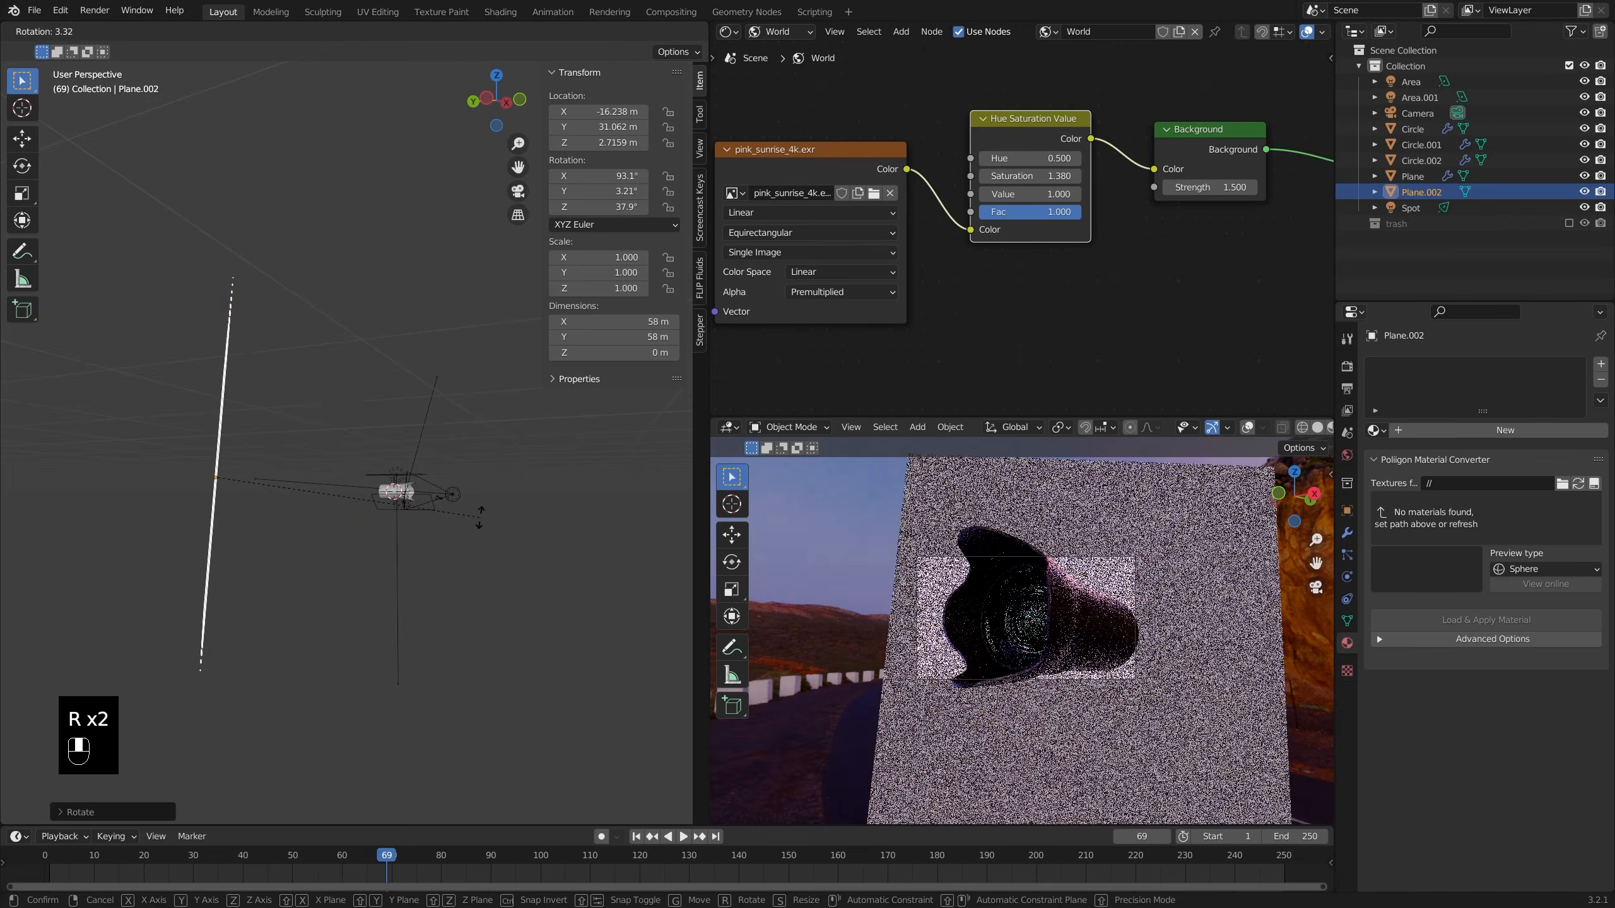
{"action": "left_click", "coordinate": [480, 526]}
- Shift the backdrop plane along X to about -24.11 m
{"action": "key", "text": "g"}
{"action": "key", "text": "g"}
{"action": "middle_click_drag", "start_coordinate": [480, 526], "coordinate": [446, 483]}
{"action": "left_click", "coordinate": [396, 496]}
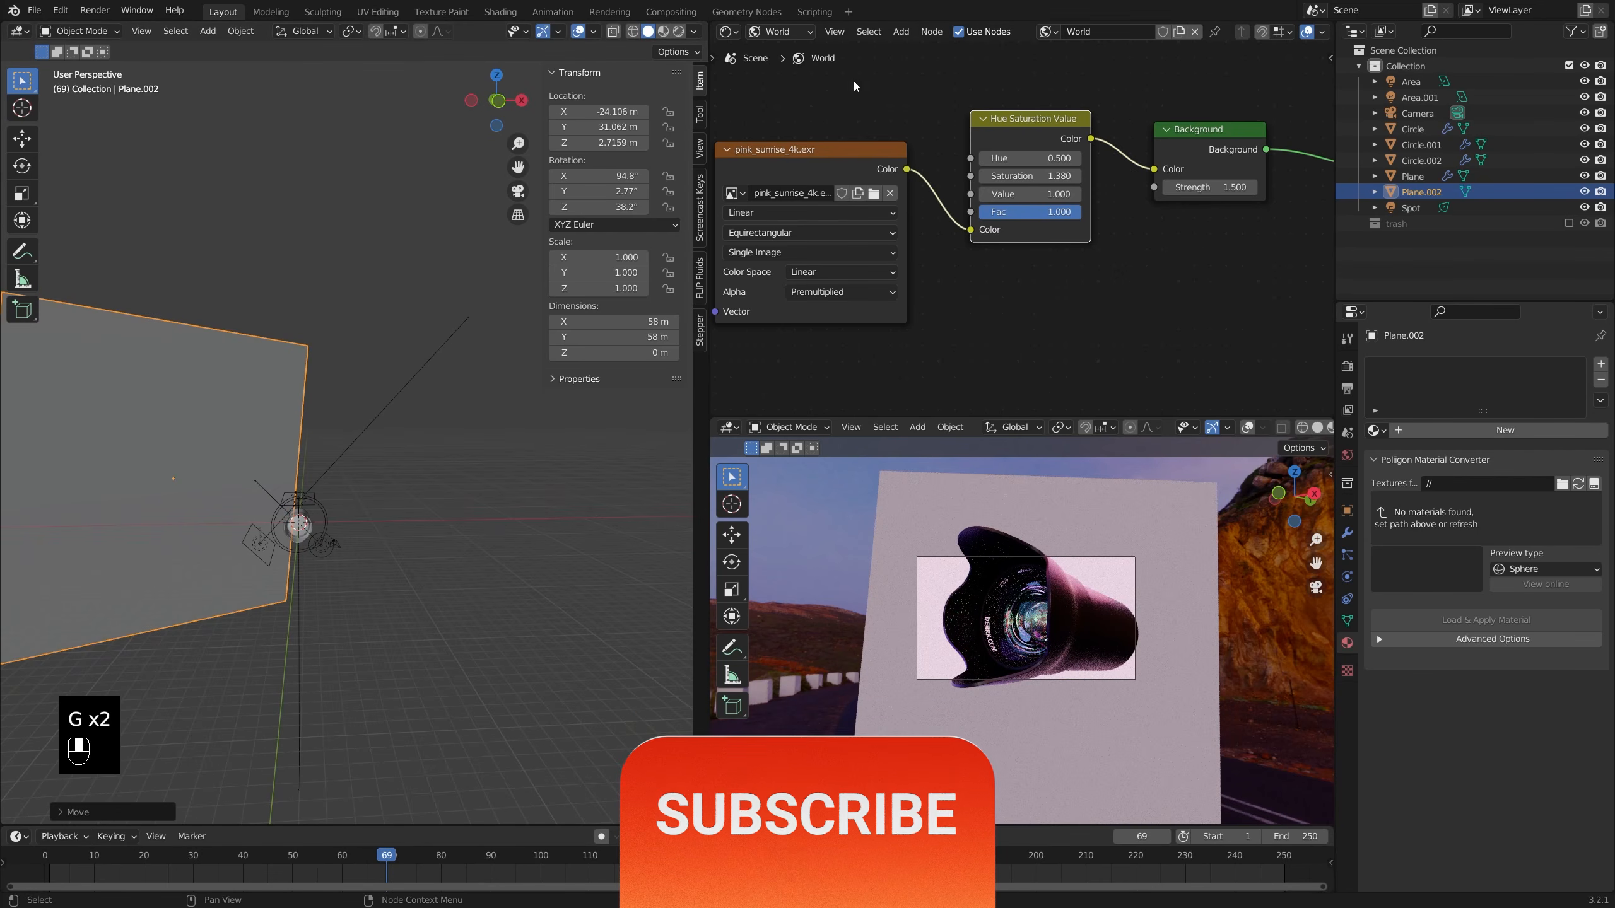
- Assign the existing LensHousing material to the backdrop plane and open its mesh for editing
{"action": "left_click", "coordinate": [1375, 431]}
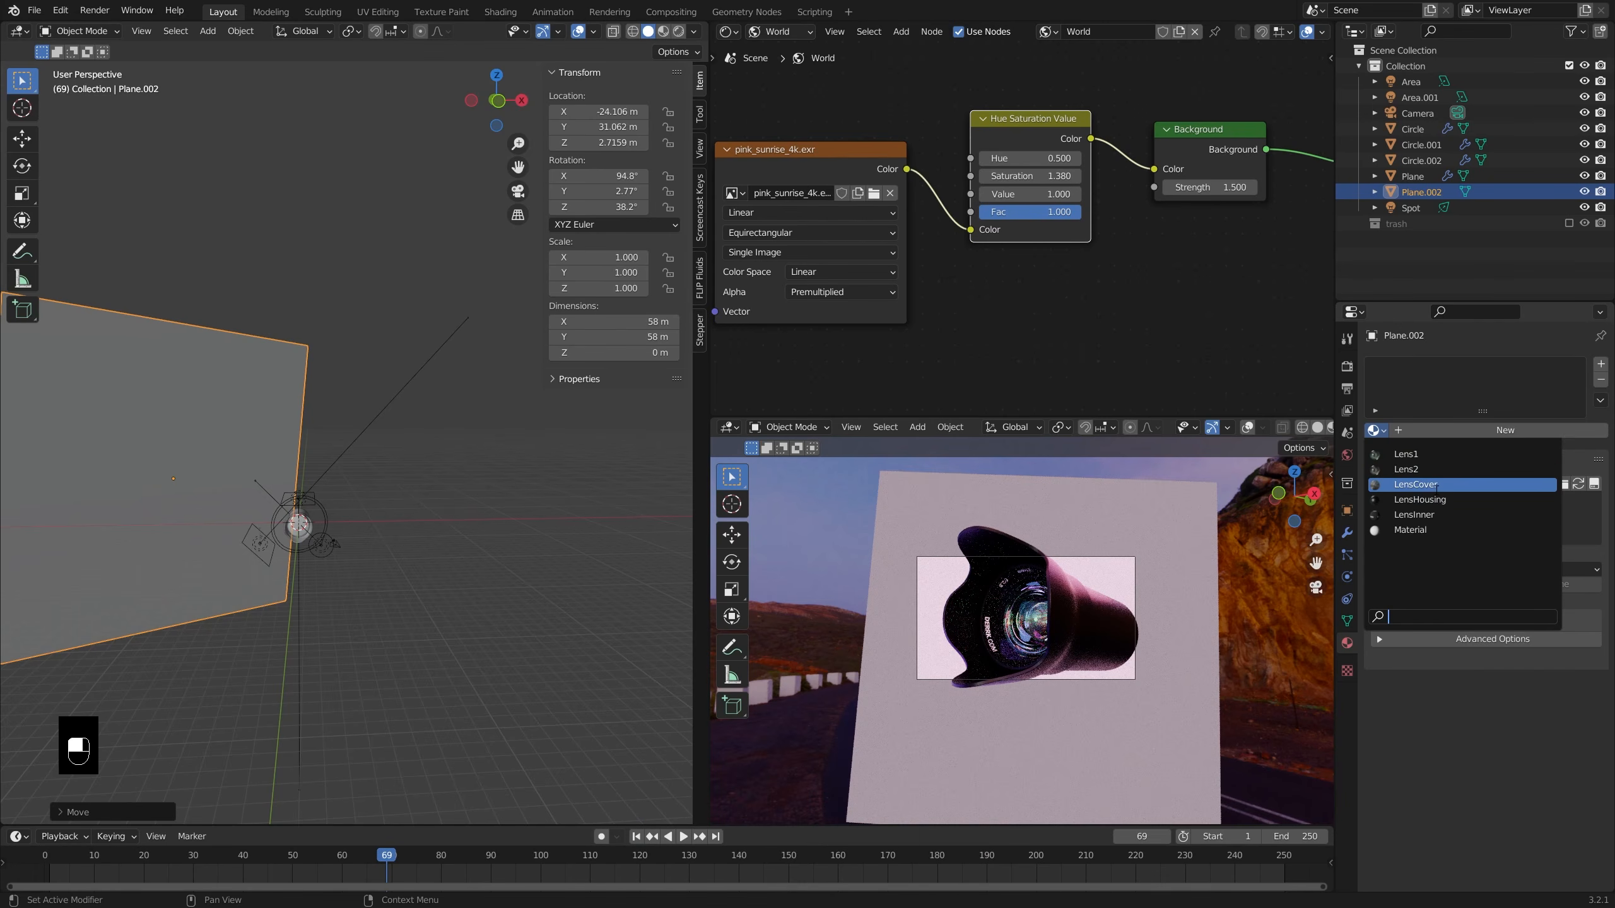
{"action": "left_click", "coordinate": [1421, 499]}
{"action": "middle_click_drag", "start_coordinate": [407, 503], "coordinate": [191, 486]}
{"action": "key", "text": "Tab"}
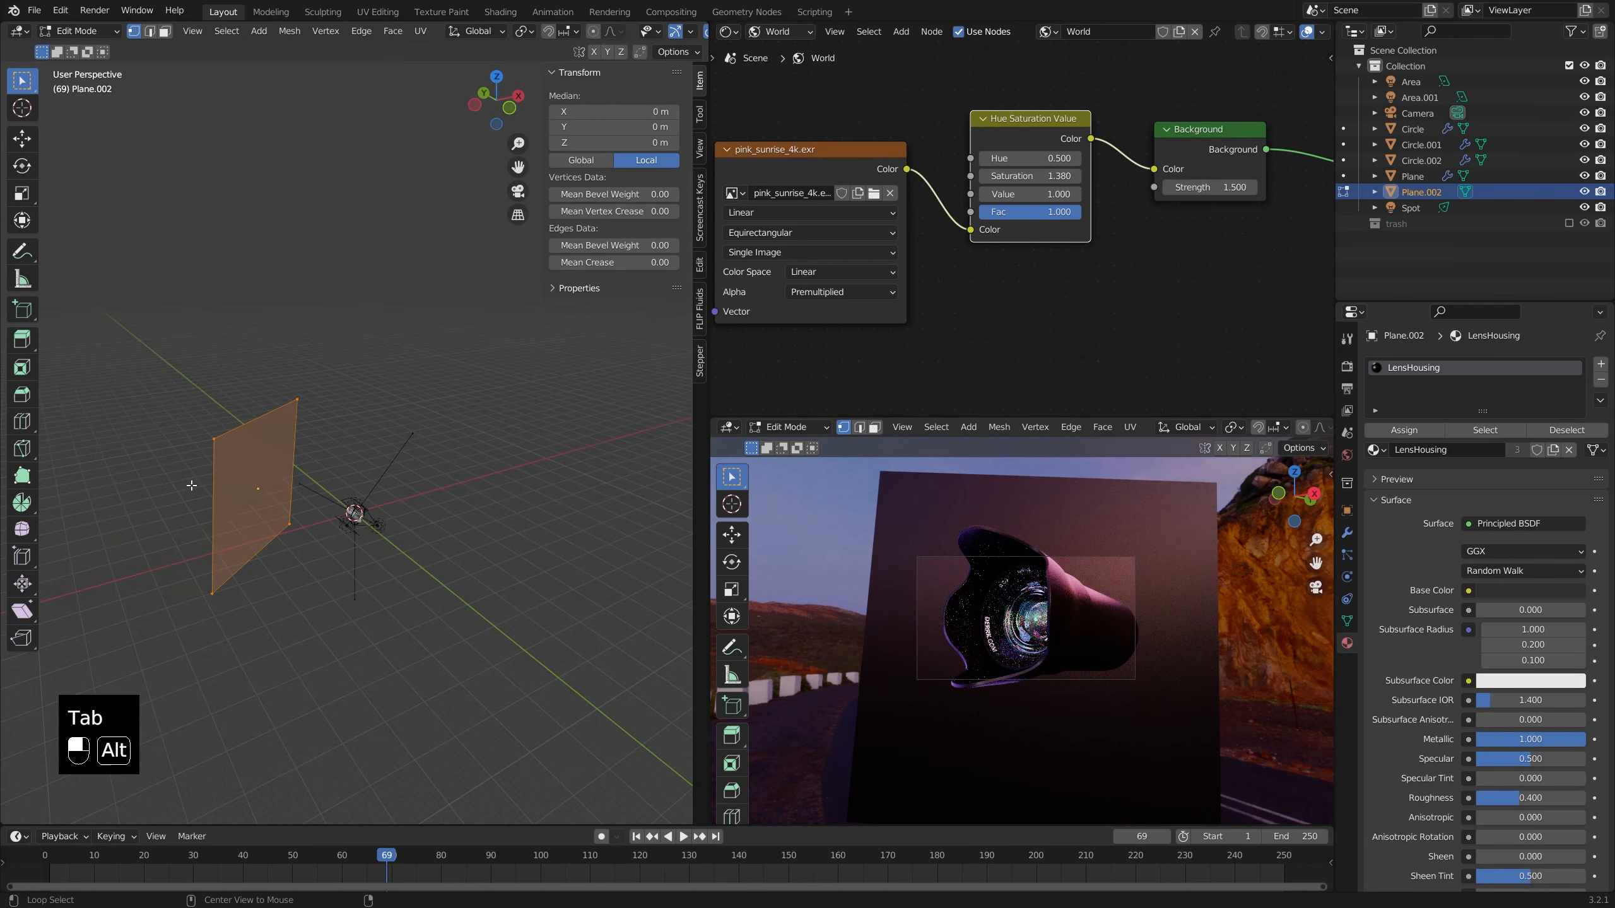
- Extrude the backdrop plane about 27.5 m toward the lens into a box and delete the face on the camera side
{"action": "left_click", "coordinate": [193, 486], "text": "alt"}
{"action": "left_click", "coordinate": [291, 448], "text": "alt+shift"}
{"action": "middle_click_drag", "start_coordinate": [317, 463], "coordinate": [341, 469]}
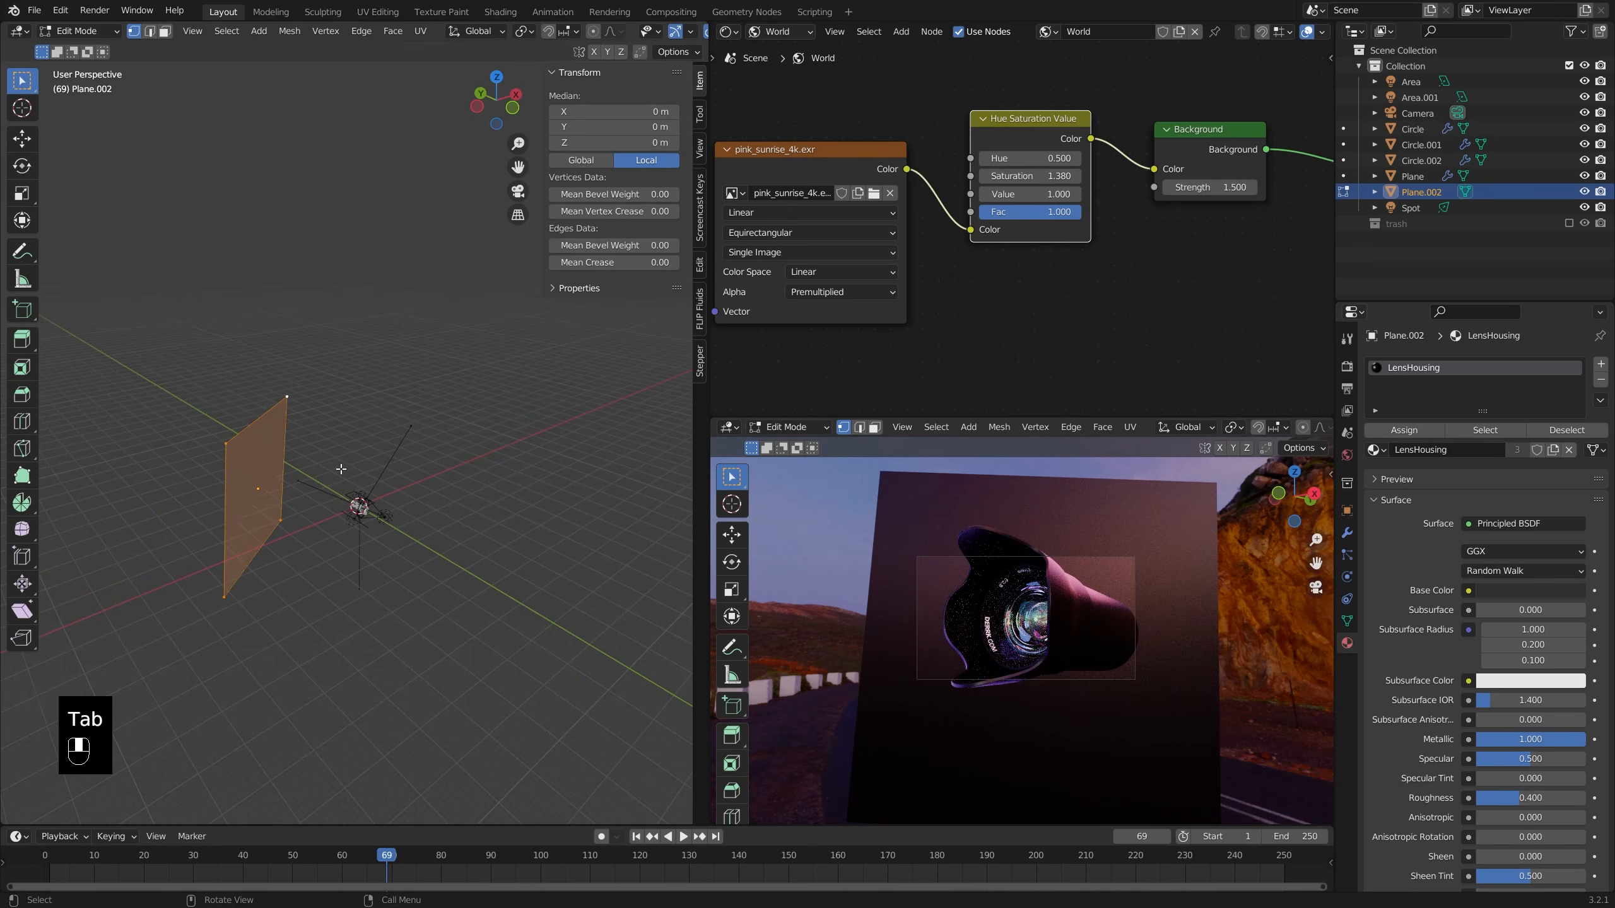
{"action": "key", "text": "e"}
{"action": "key", "text": "g"}
{"action": "left_click", "coordinate": [481, 497]}
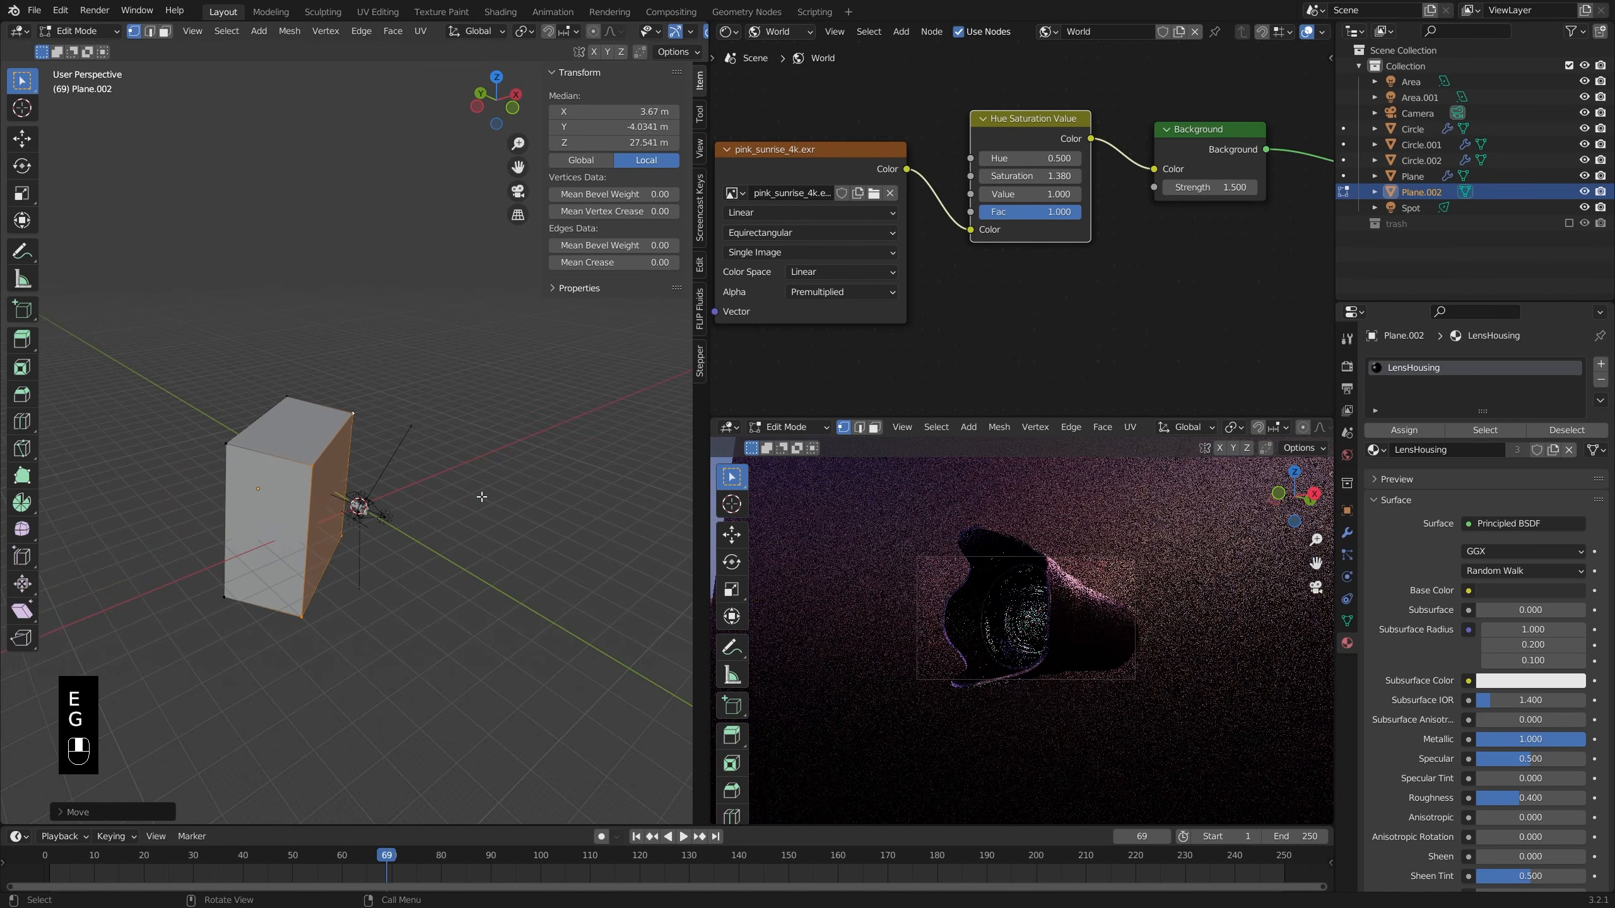
{"action": "key", "text": "x"}
{"action": "left_click", "coordinate": [482, 516]}
{"action": "middle_click_drag", "start_coordinate": [482, 516], "coordinate": [500, 502]}
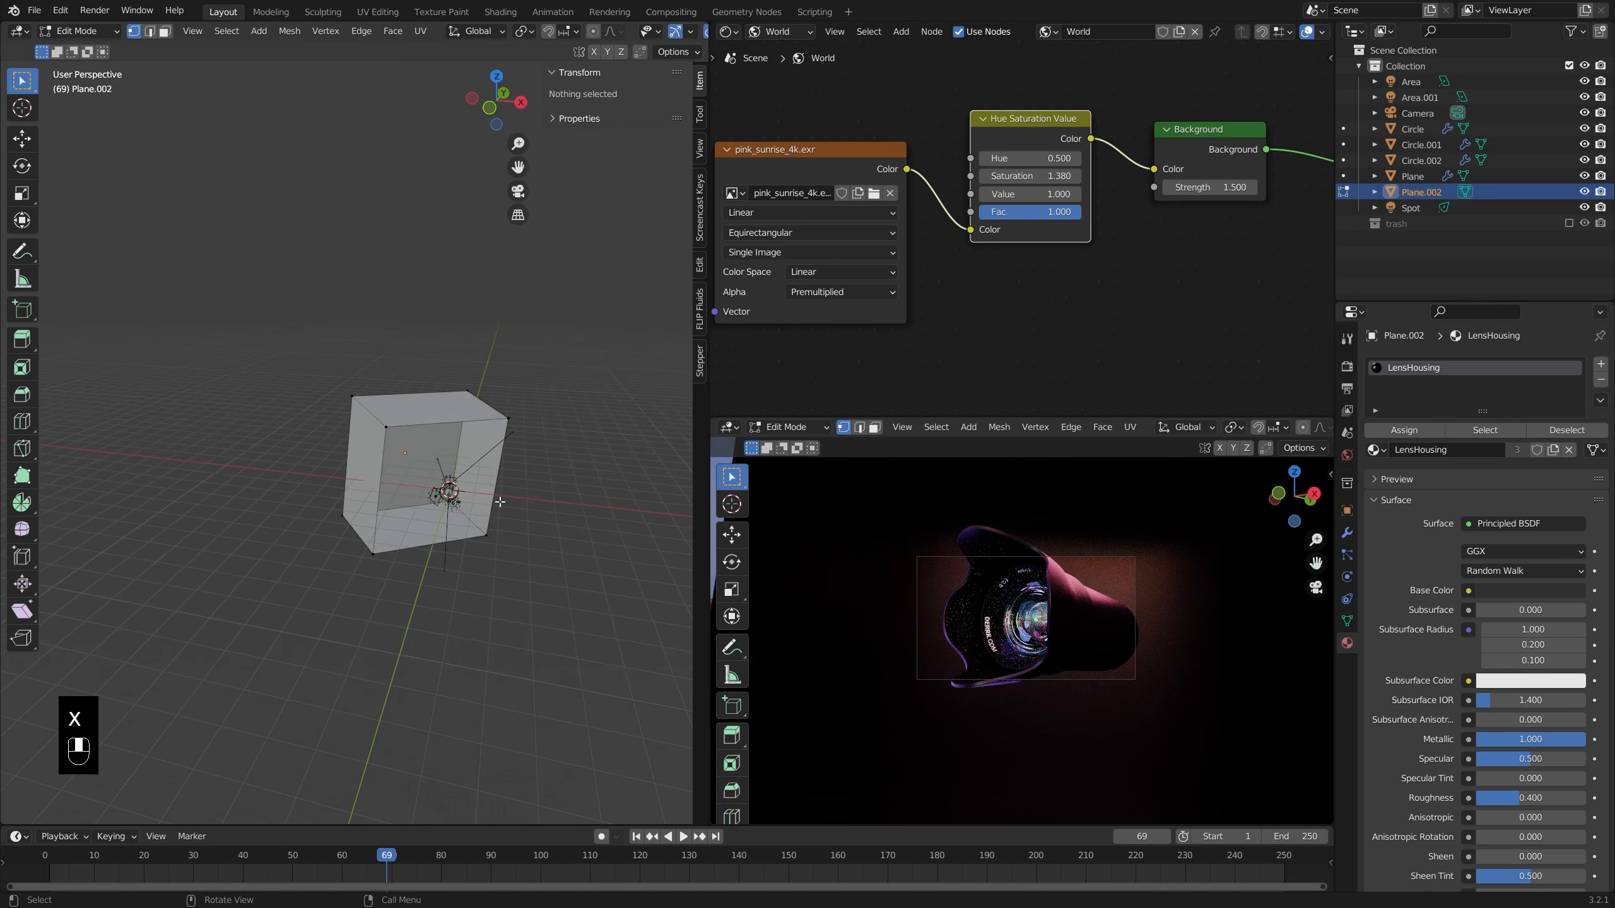
- Smooth the backdrop with a level 2 Subdivision Surface and smooth shading, and move it to about X -25.3, Y 30.12, Z 9.83 m
{"action": "key", "text": "ctrl+2"}
{"action": "key", "text": "Tab"}
{"action": "key", "text": "ctrl+2"}
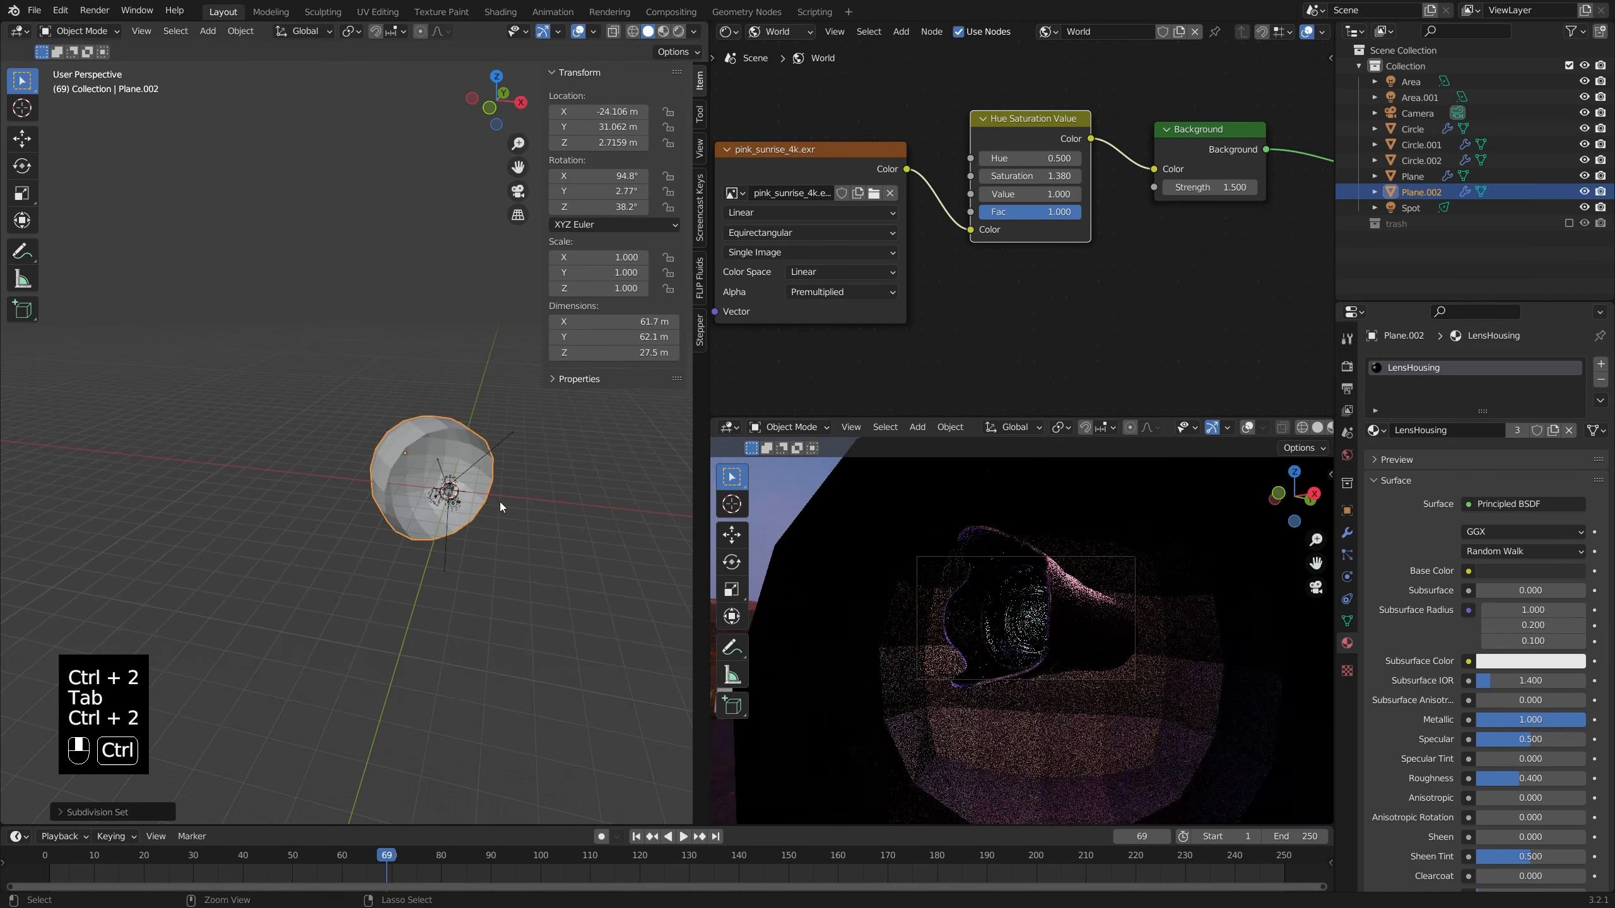
{"action": "right_click", "coordinate": [487, 490]}
{"action": "left_click", "coordinate": [488, 489]}
{"action": "key", "text": "g"}
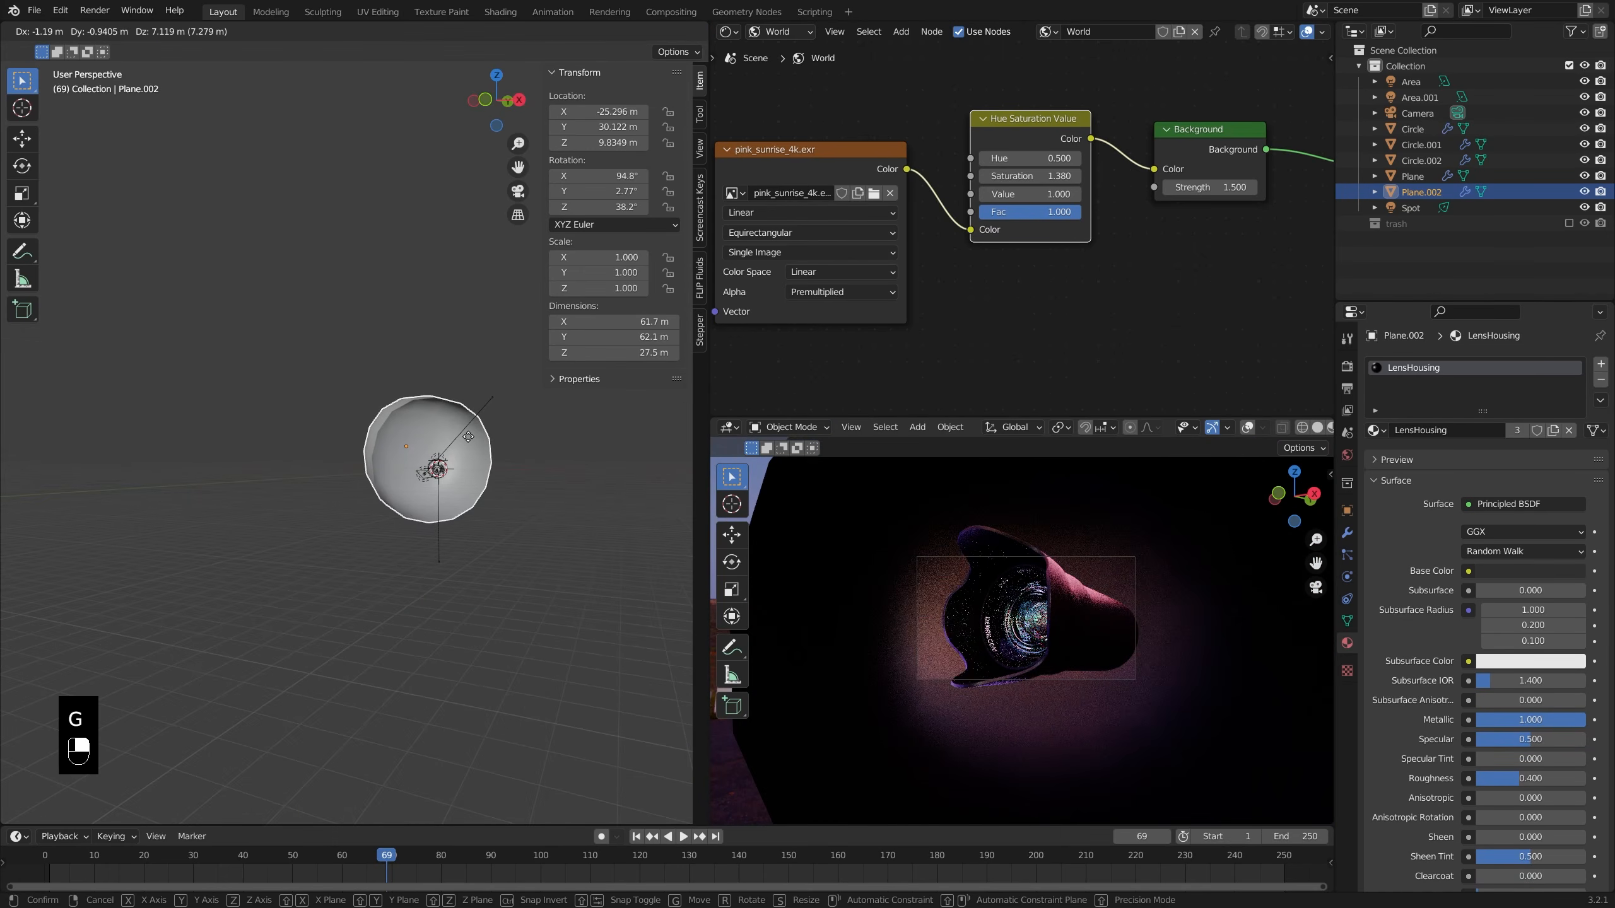
{"action": "left_click", "coordinate": [468, 437]}
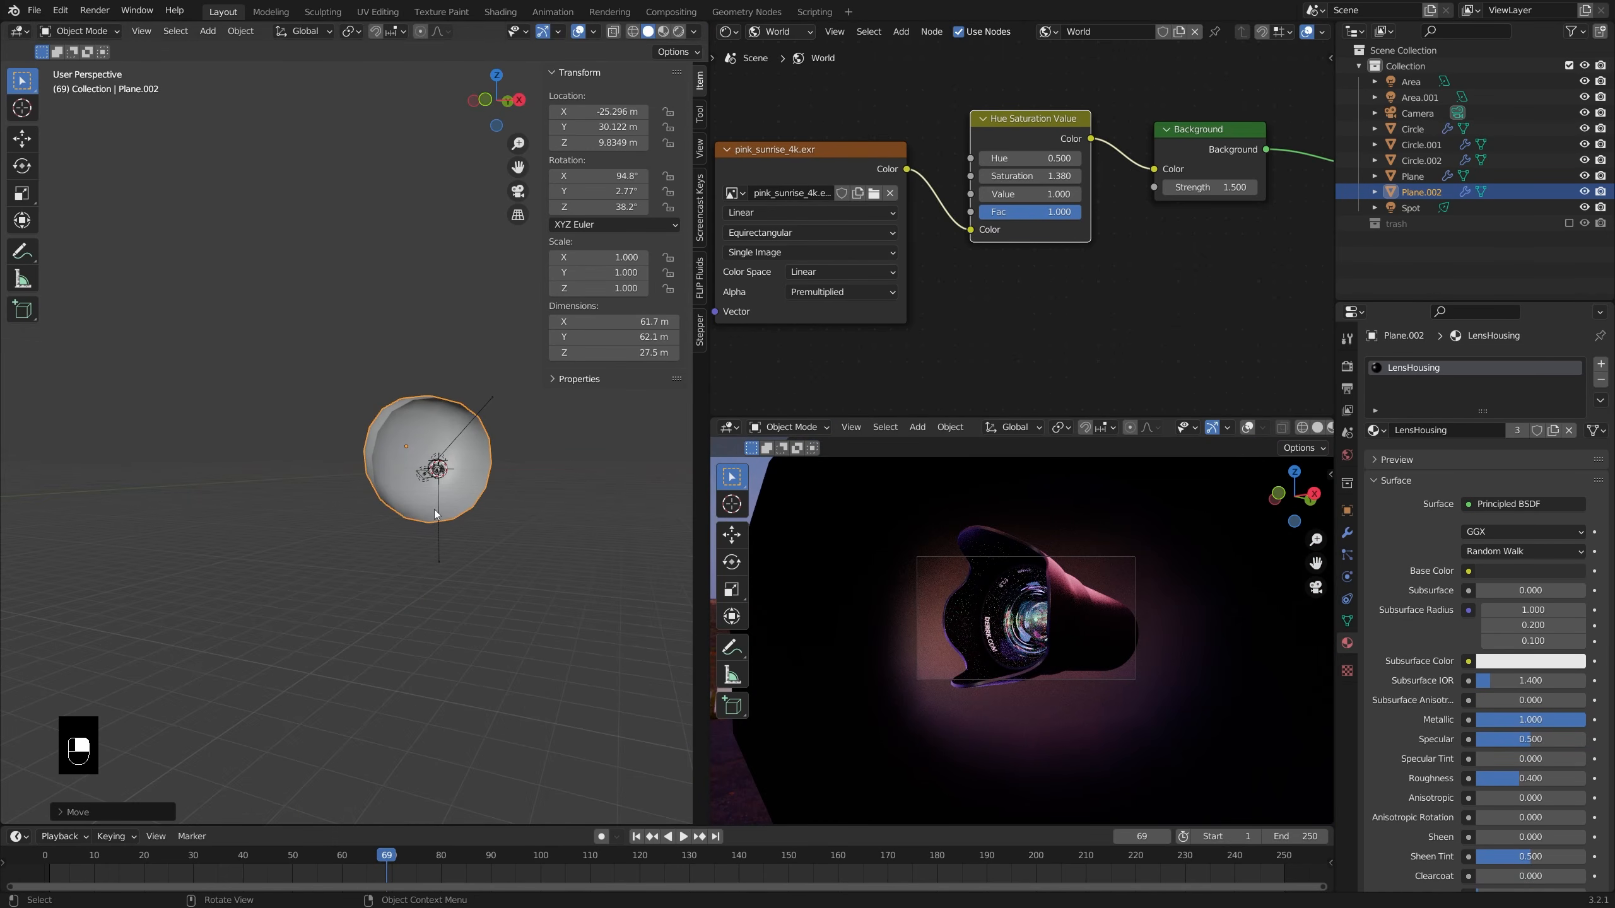
- Scale the backdrop's open rim edge loop up by about 1.18
{"action": "middle_click_drag", "start_coordinate": [434, 514], "coordinate": [477, 525]}
{"action": "key", "text": "Tab"}
{"action": "left_click", "coordinate": [511, 460], "text": "alt"}
{"action": "key", "text": "s"}
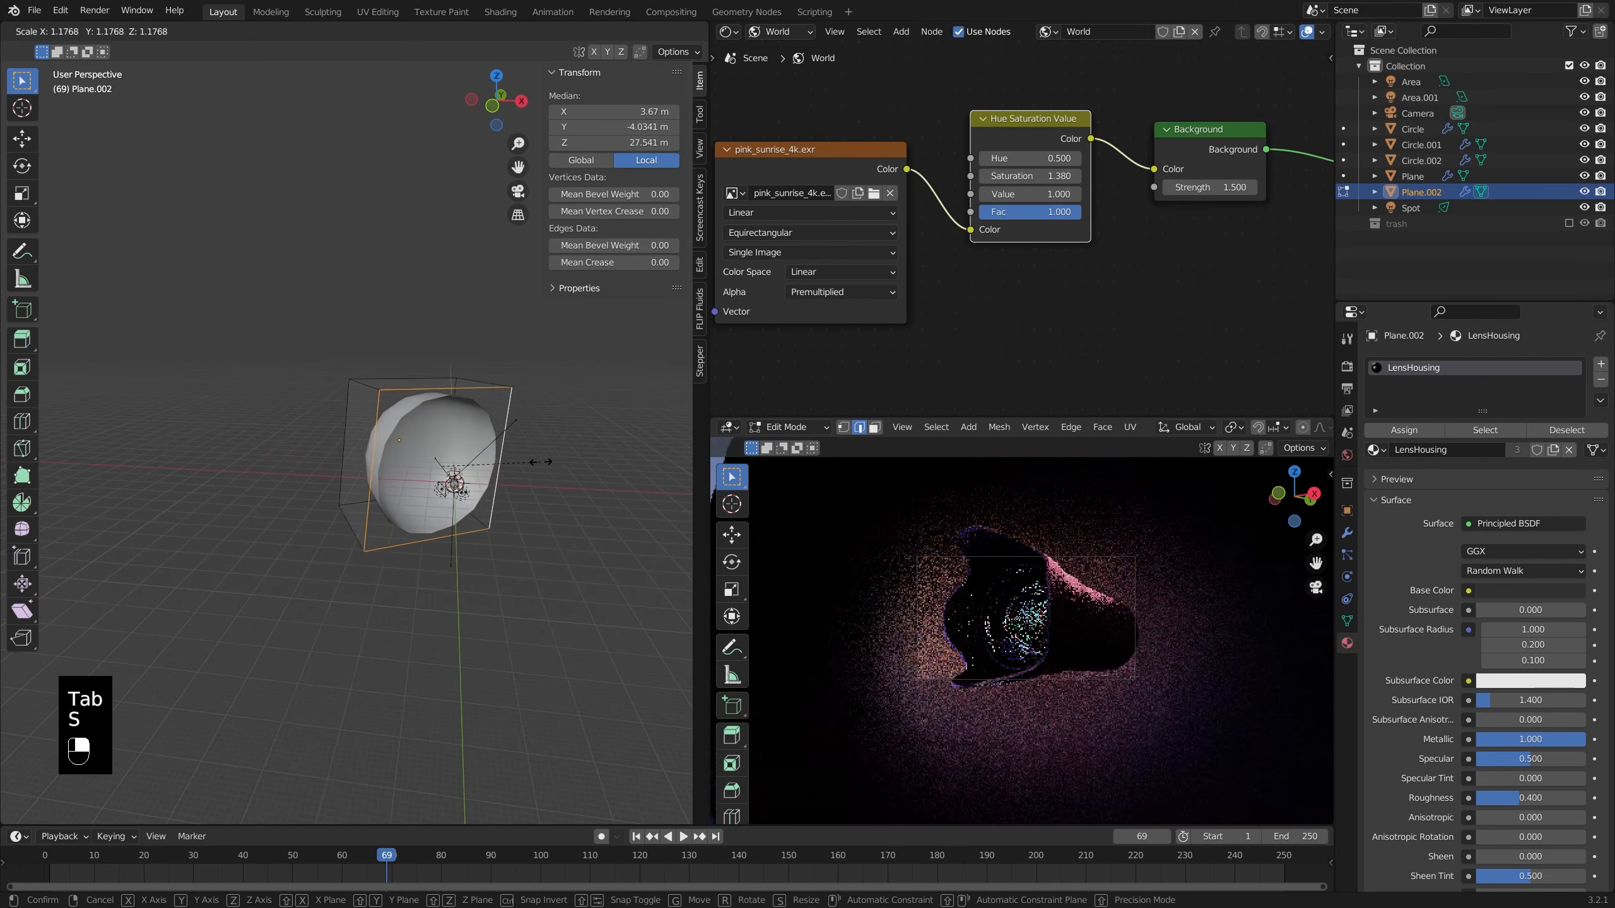
{"action": "left_click", "coordinate": [540, 462]}
- Enlarge the backdrop's back face so the bowl measures about 78.6 m across
{"action": "key", "text": "alt+z"}
{"action": "key", "text": "3"}
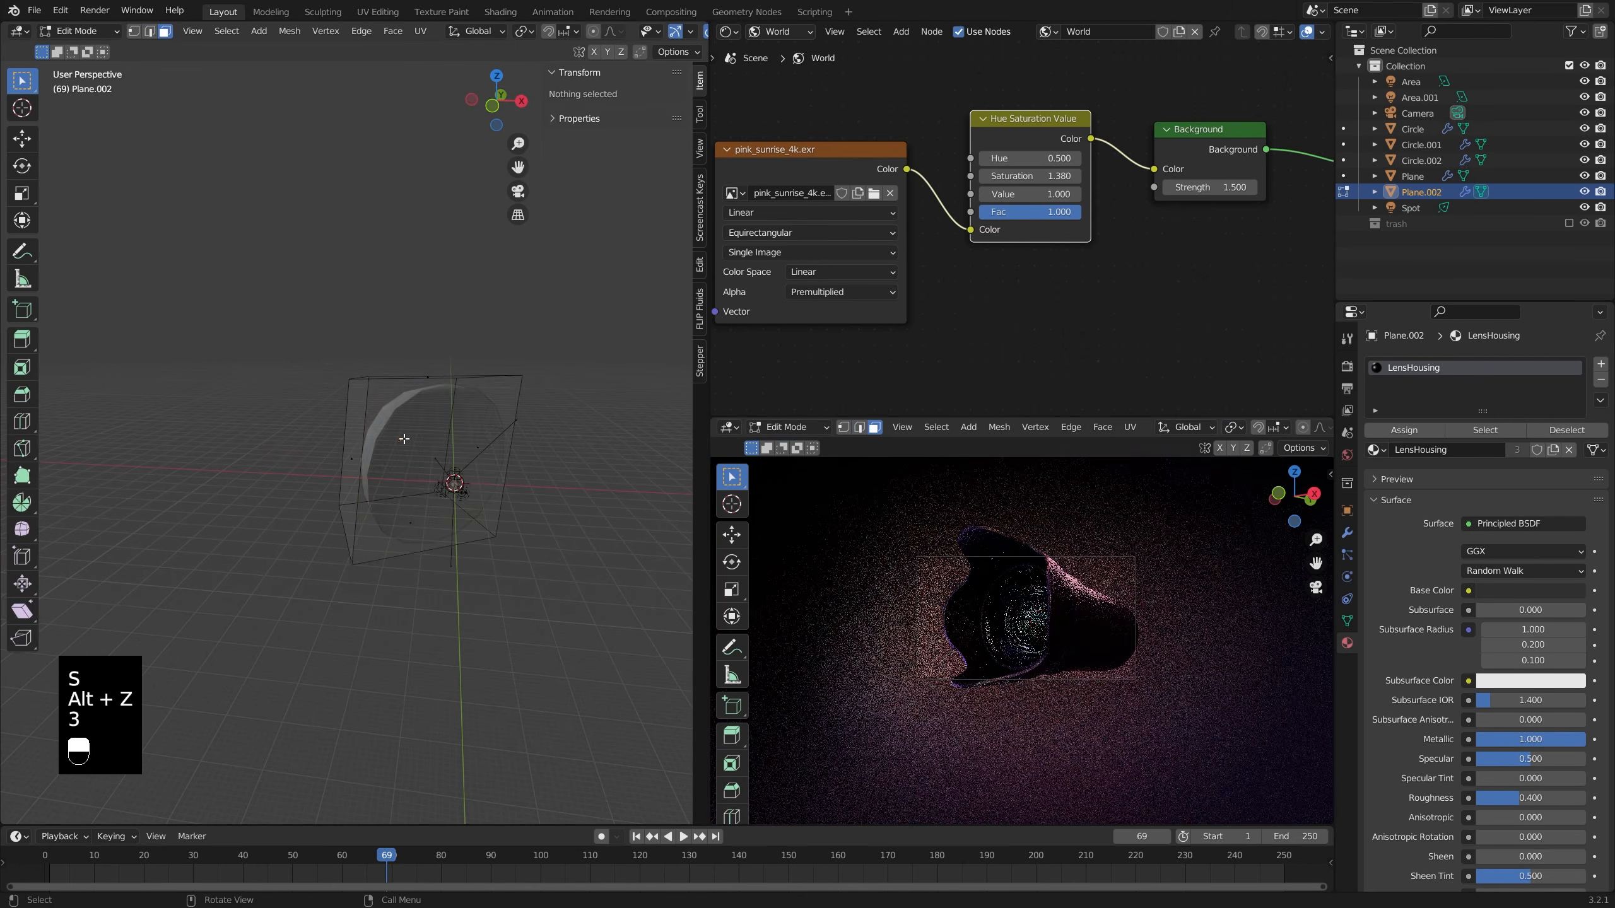
{"action": "left_click", "coordinate": [403, 439]}
{"action": "key", "text": "alt+z"}
{"action": "key", "text": "s"}
{"action": "left_click", "coordinate": [515, 428]}
{"action": "key", "text": "Tab"}
{"action": "middle_click_drag", "start_coordinate": [427, 453], "coordinate": [474, 485]}
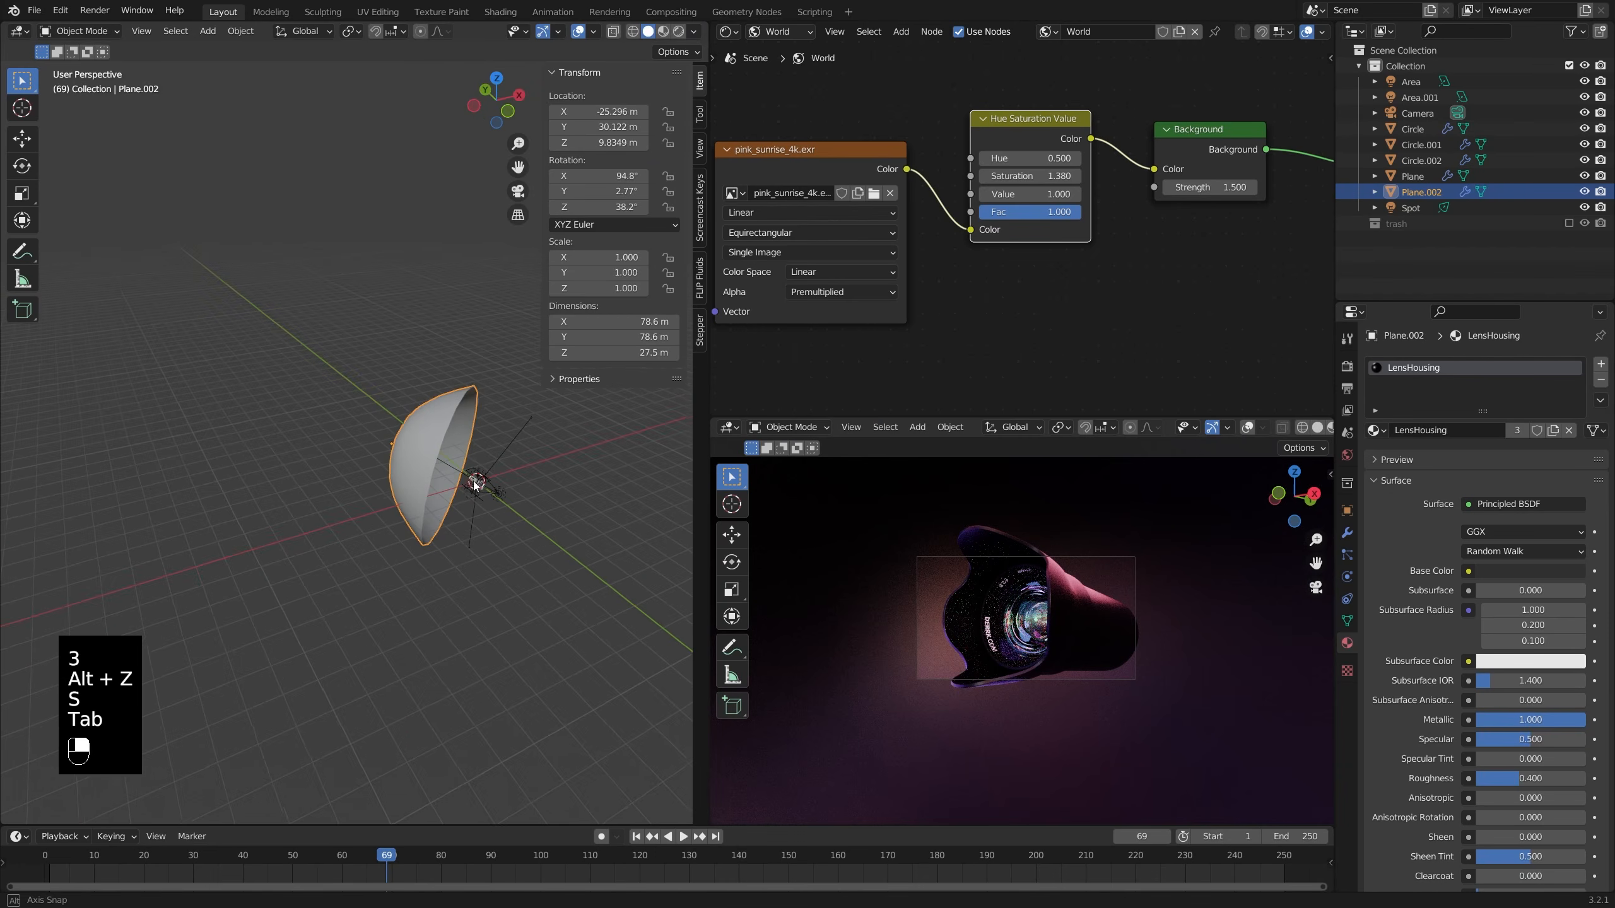
- Add a cube at the lens origin and scale its mesh by about 1.55
{"action": "key", "text": "KP_0"}
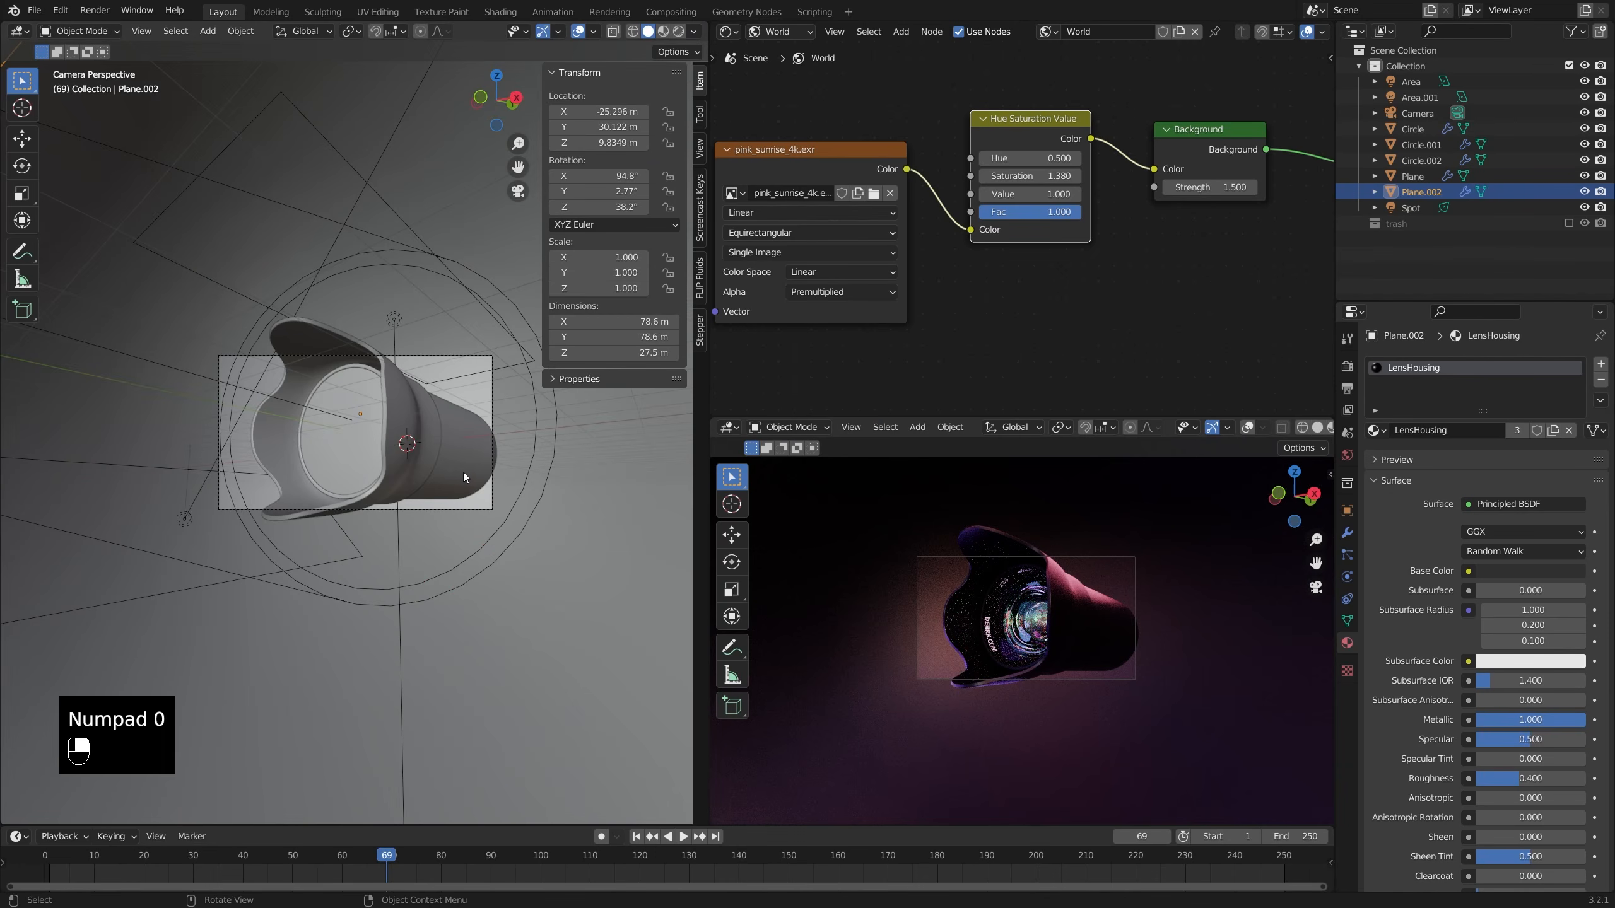
{"action": "left_click", "coordinate": [464, 471]}
{"action": "middle_click_drag", "start_coordinate": [463, 469], "coordinate": [471, 518]}
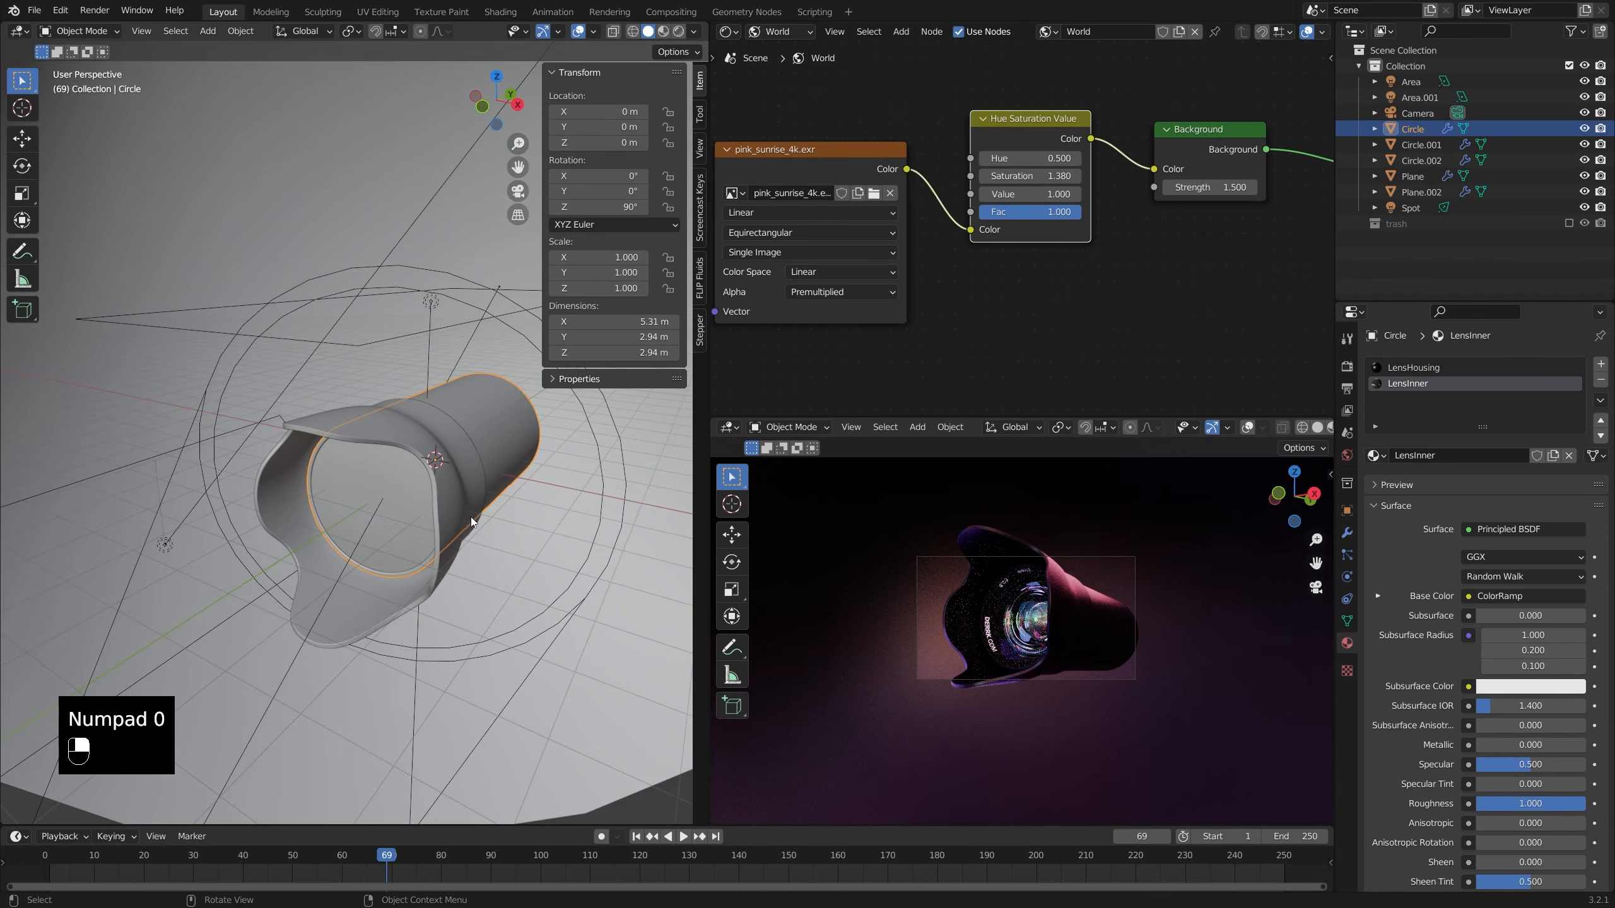
{"action": "key", "text": "shift+a"}
{"action": "mouse_move", "coordinate": [462, 518]}
{"action": "left_click", "coordinate": [558, 531]}
{"action": "scroll", "coordinate": [542, 520], "scroll_direction": "down", "scroll_amount": 5}
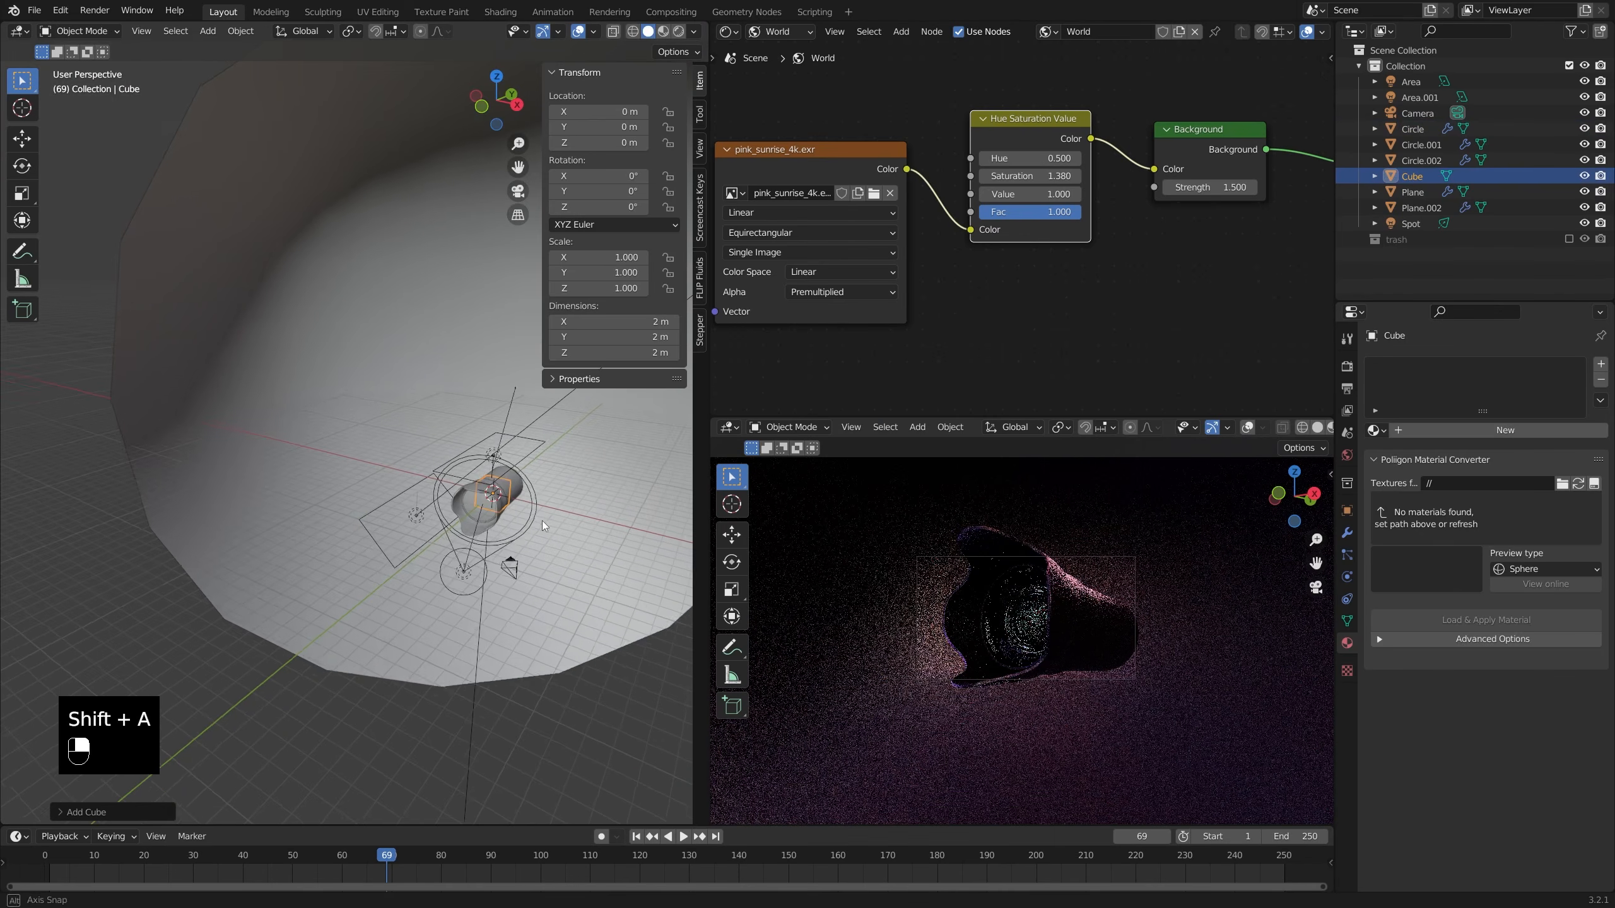
{"action": "key", "text": "Tab"}
{"action": "key", "text": "s"}
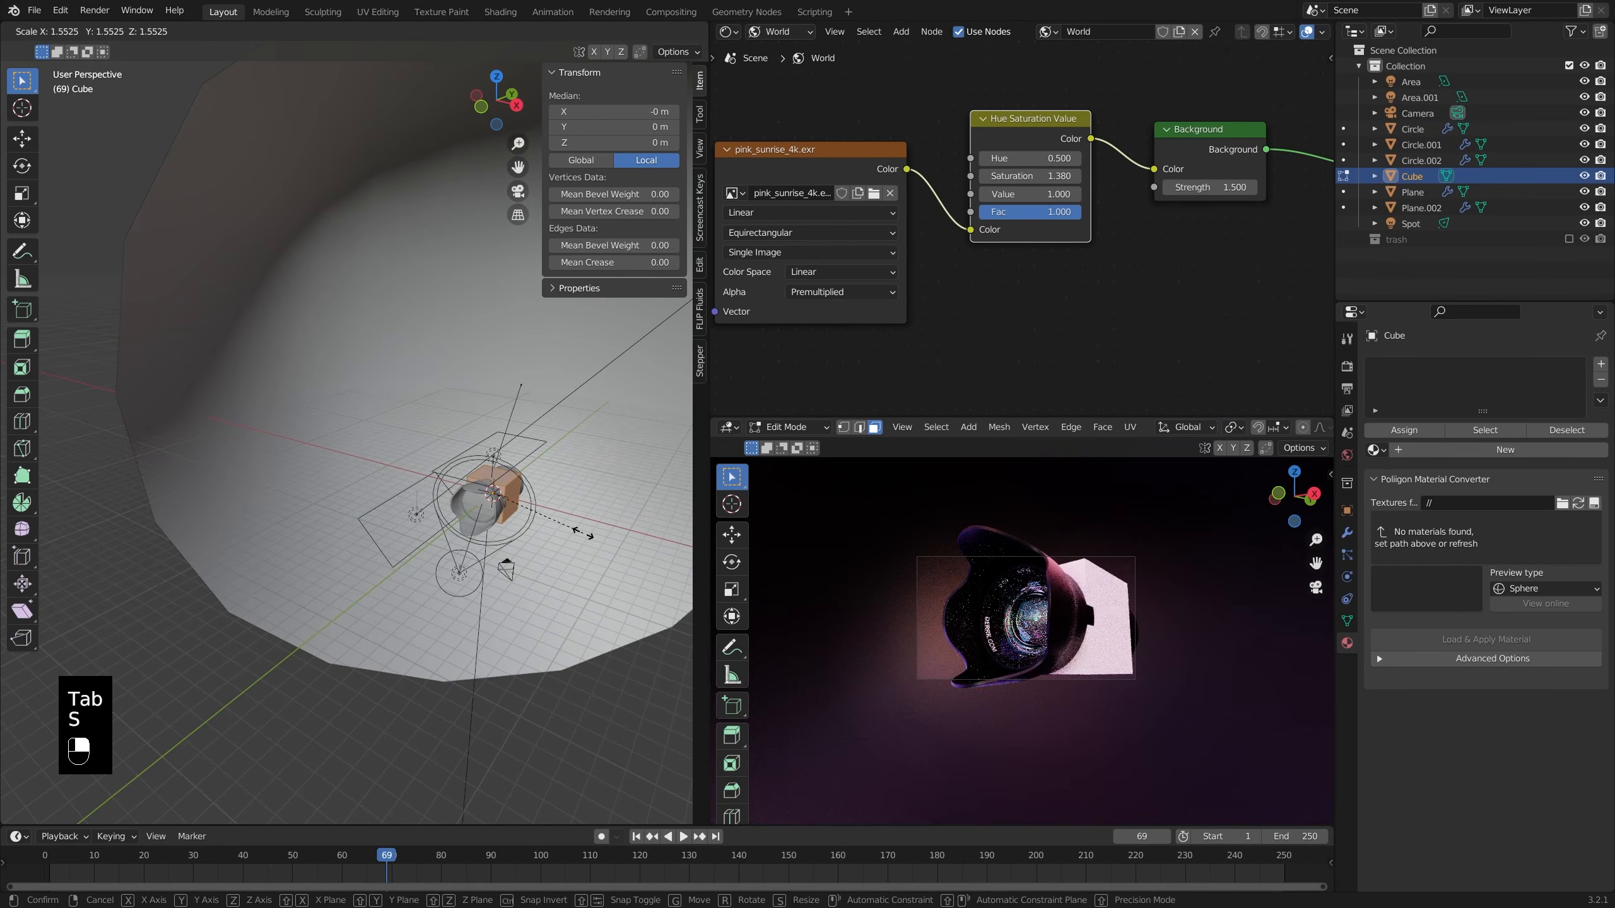
{"action": "left_click", "coordinate": [568, 528]}
- Move the cube's bottom face down along Z until the cube is about 5.32 m tall
{"action": "middle_click_drag", "start_coordinate": [567, 528], "coordinate": [512, 454]}
{"action": "scroll", "coordinate": [496, 490], "scroll_direction": "up", "scroll_amount": 3}
{"action": "key", "text": "3"}
{"action": "left_click", "coordinate": [479, 512]}
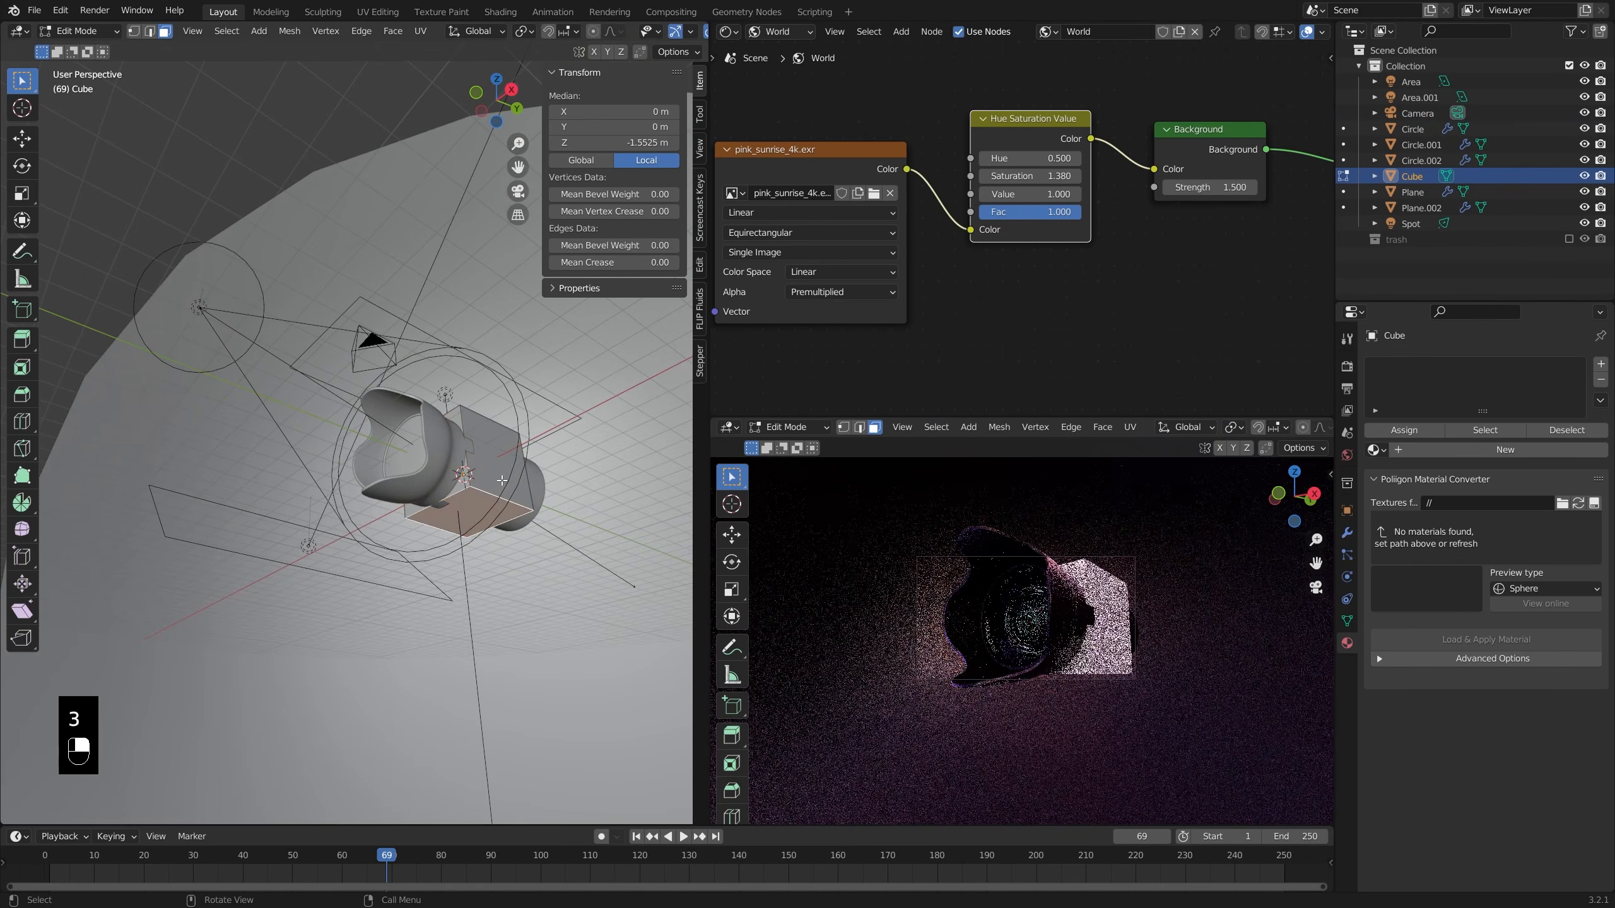
{"action": "key", "text": "g"}
{"action": "key", "text": "z"}
{"action": "left_click", "coordinate": [489, 513]}
- Delete the cube's front face behind the lens and its bottom face
{"action": "left_click", "coordinate": [493, 514]}
{"action": "left_click", "coordinate": [450, 534]}
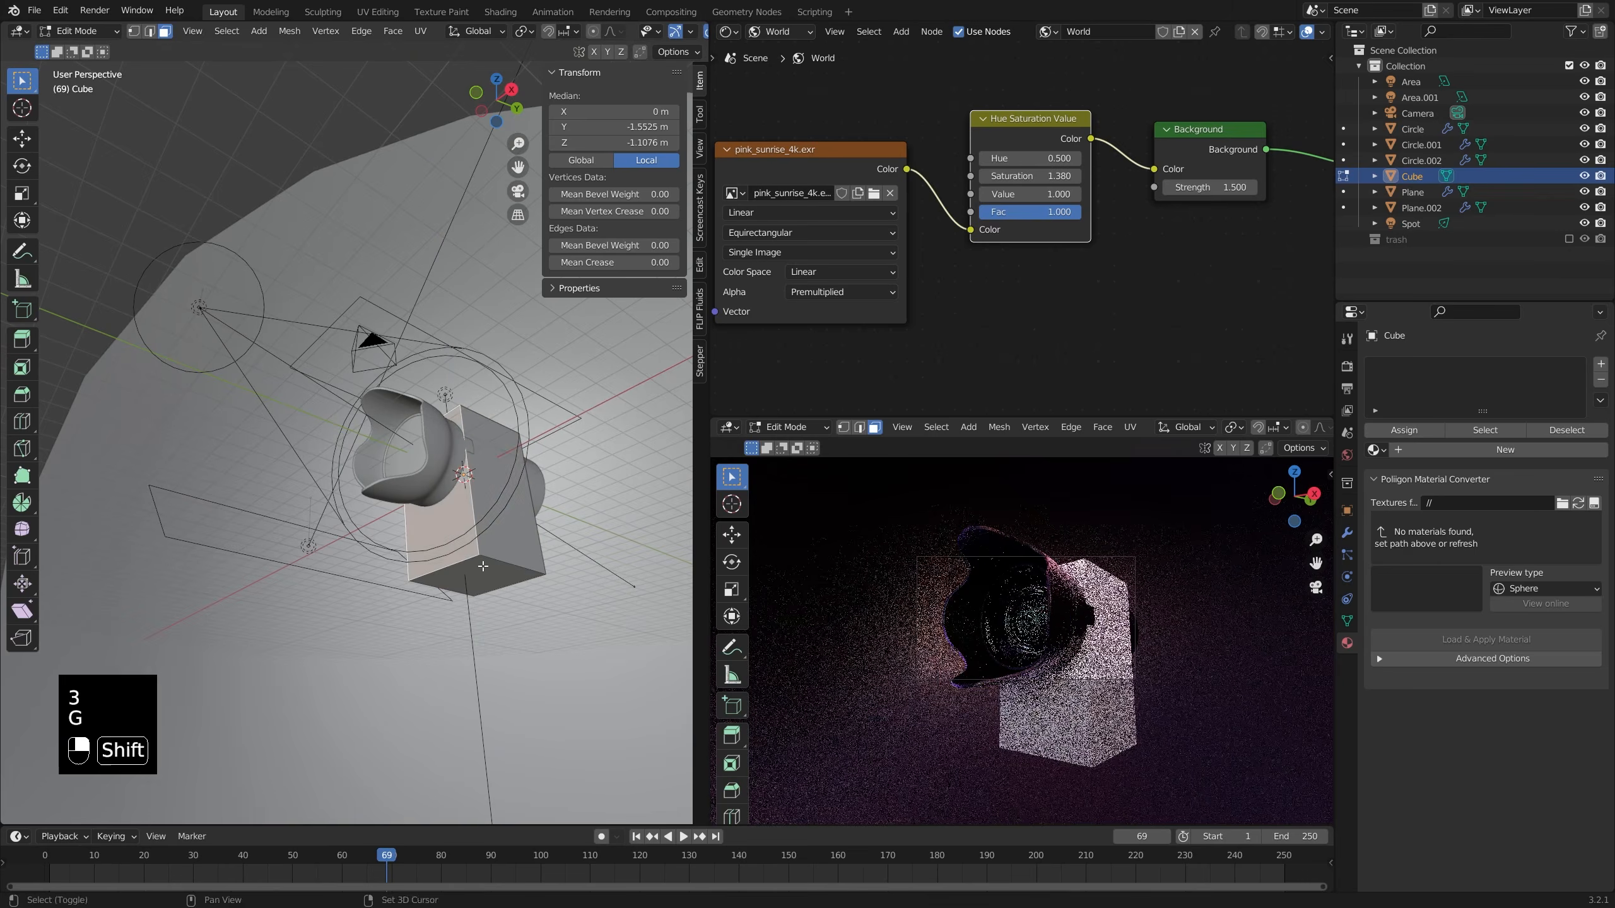
{"action": "left_click", "coordinate": [484, 577], "text": "shift"}
{"action": "key", "text": "x"}
{"action": "left_click", "coordinate": [484, 577]}
{"action": "key", "text": "Tab"}
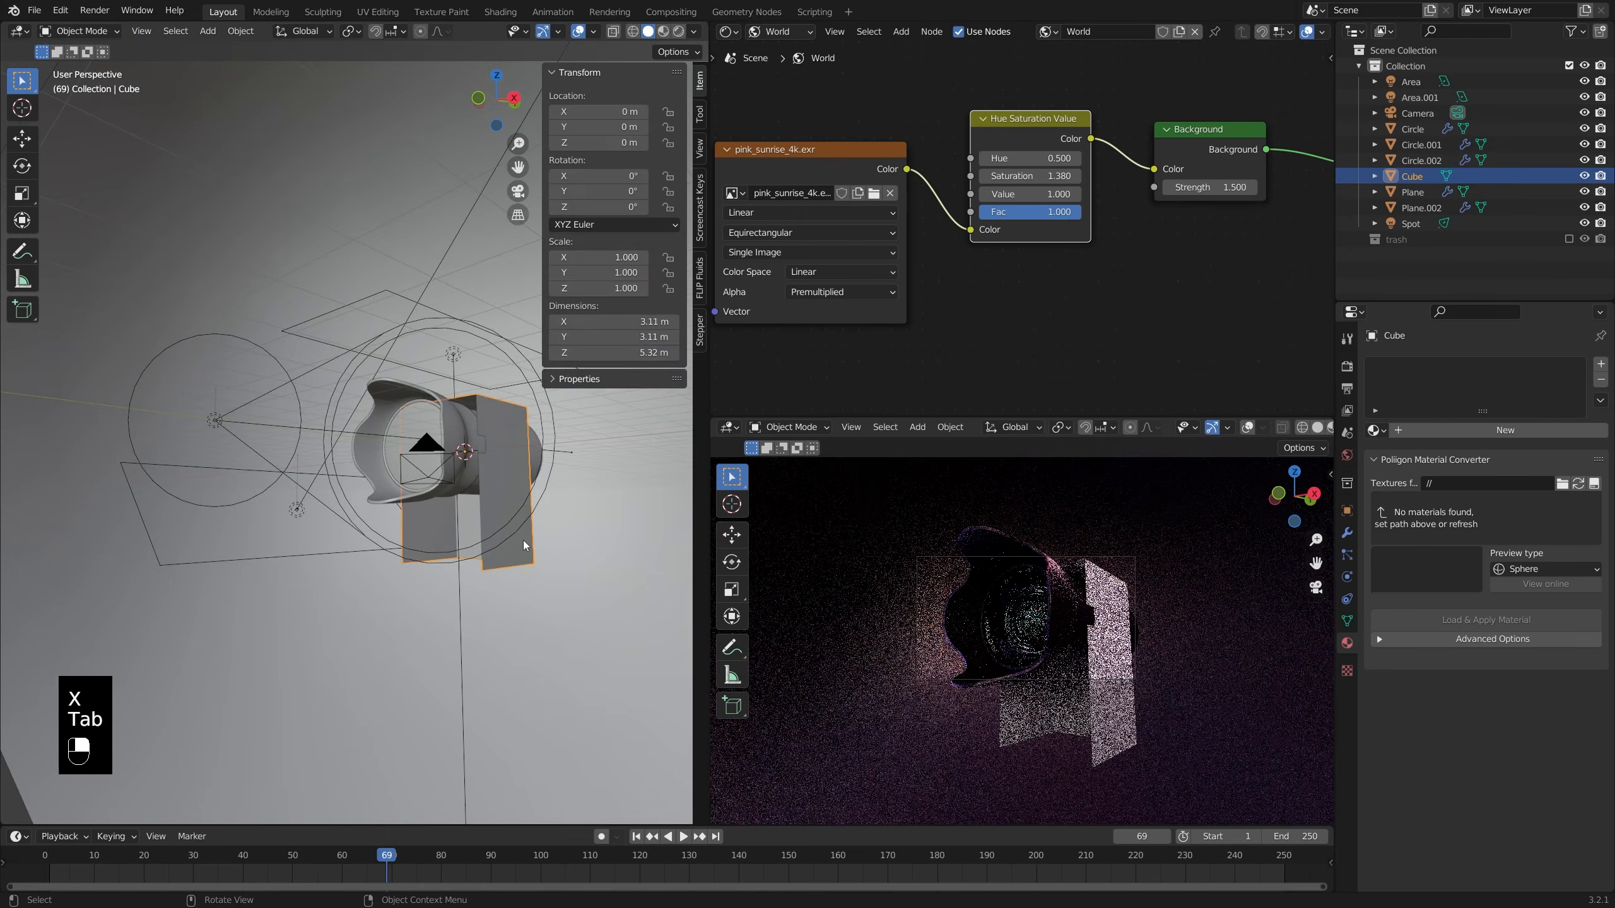
- Add a level 2 Subdivision Surface and a Solidify modifier with 0.47 m thickness and 1.0 offset to the cube
{"action": "key", "text": "ctrl+2"}
{"action": "left_click", "coordinate": [1348, 532]}
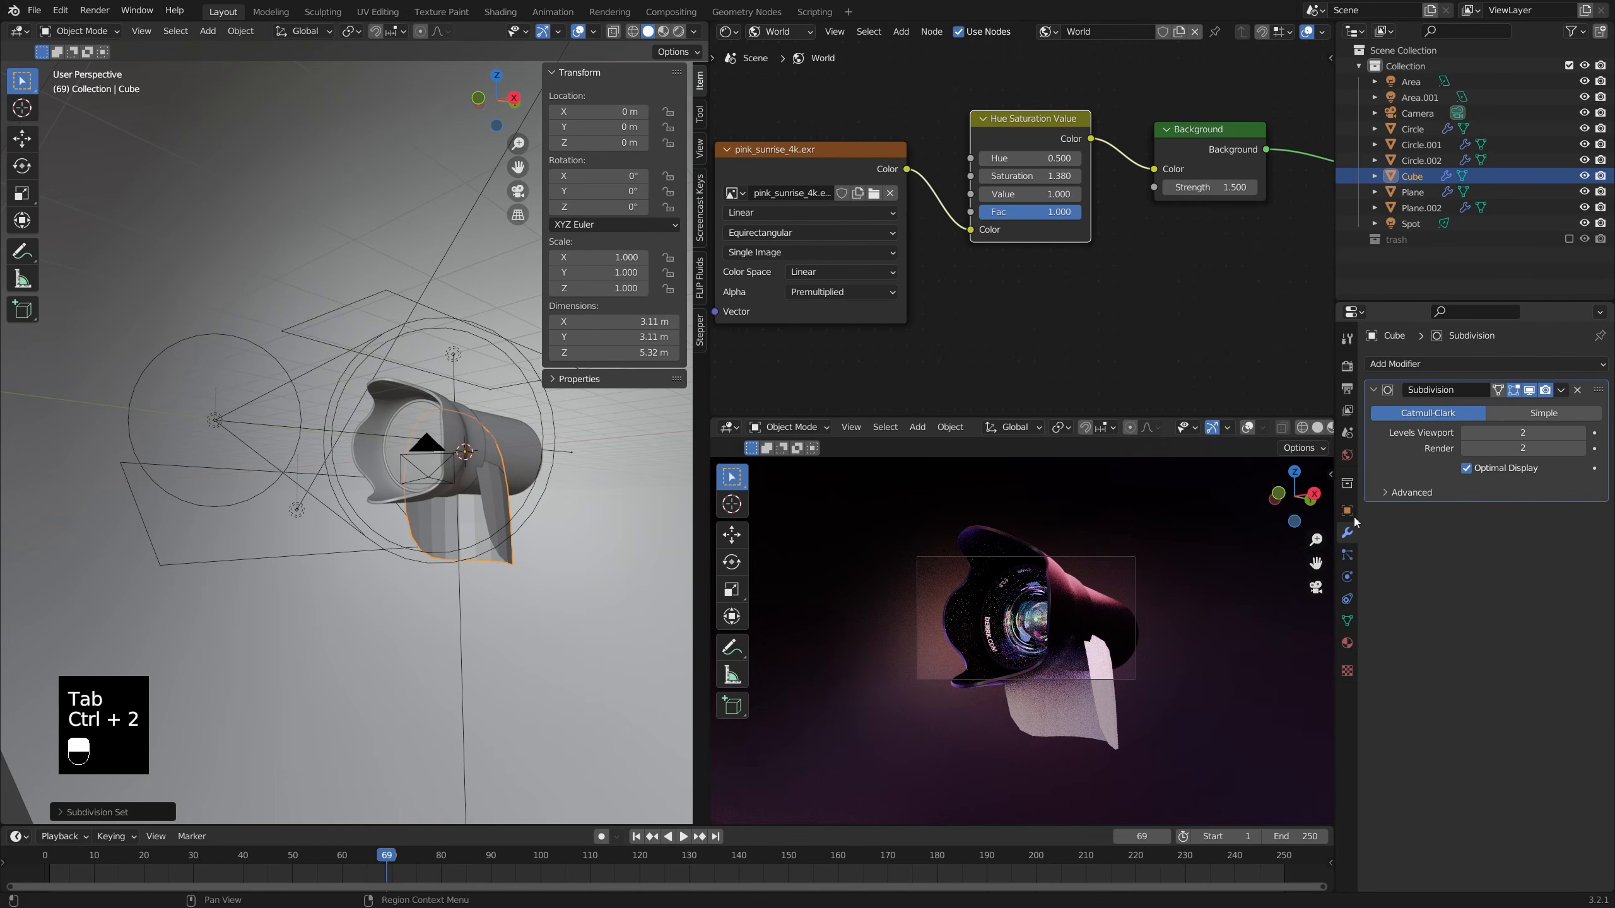
{"action": "left_click", "coordinate": [1461, 361]}
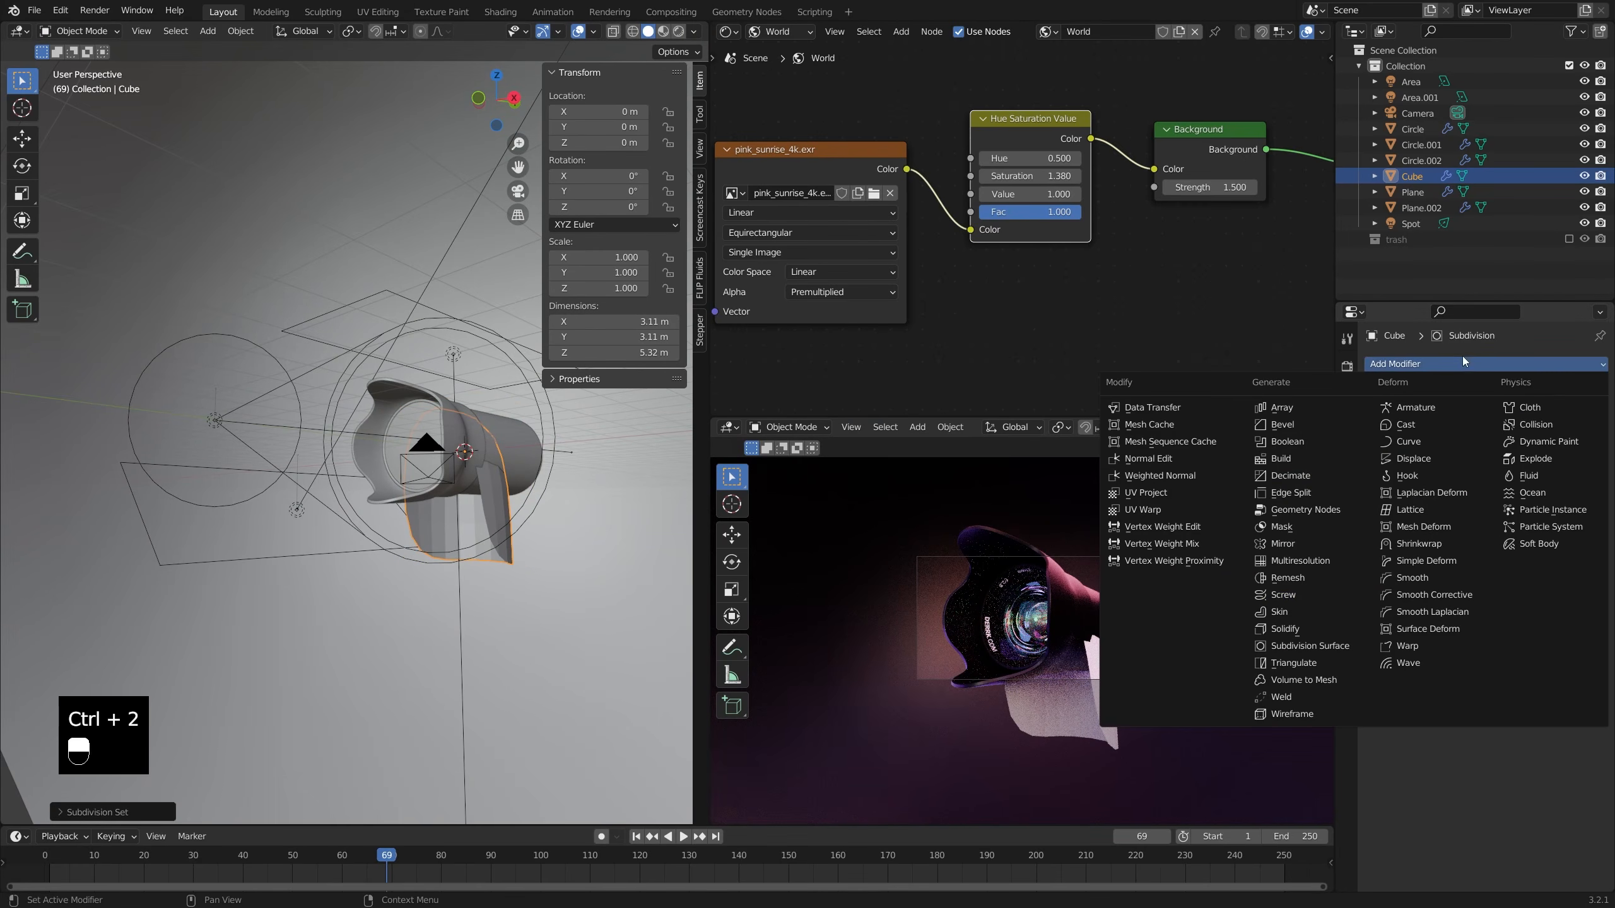
{"action": "left_click", "coordinate": [1325, 625]}
{"action": "left_click_drag", "start_coordinate": [1523, 557], "coordinate": [1603, 574]}
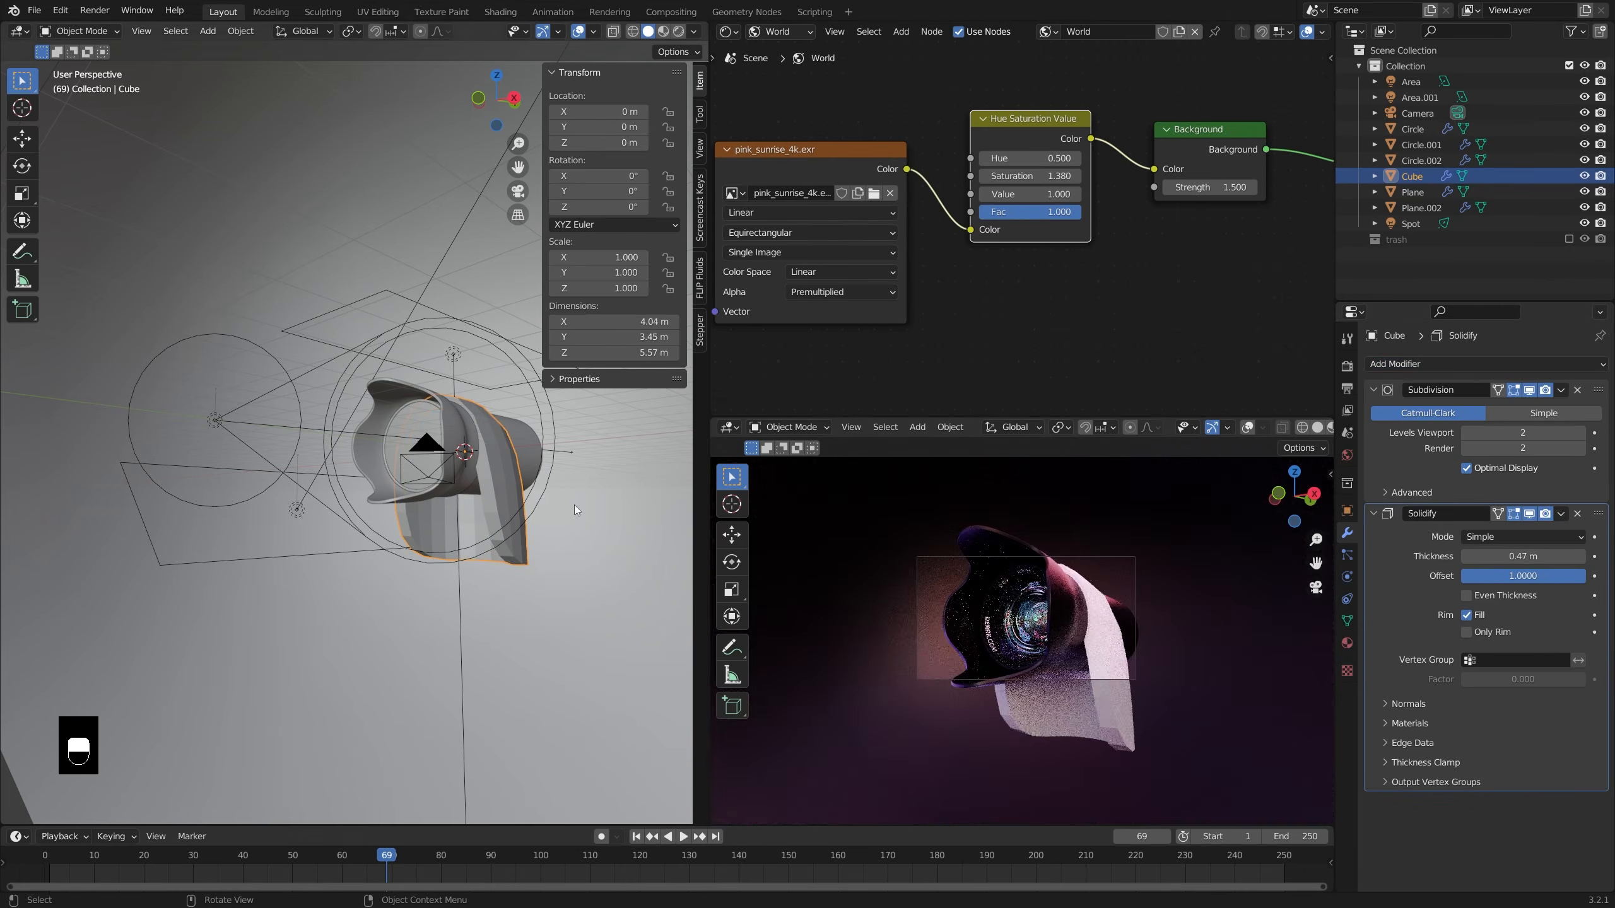
- Scale up the cube's entire mesh so it wraps around the rear of the lens as a camera body
{"action": "key", "text": "Tab"}
{"action": "key", "text": "a"}
{"action": "key", "text": "s"}
{"action": "left_click", "coordinate": [557, 488]}
- Move the camera body object back along Y to about 0.87 m
{"action": "middle_click_drag", "start_coordinate": [557, 487], "coordinate": [502, 487]}
{"action": "key", "text": "g"}
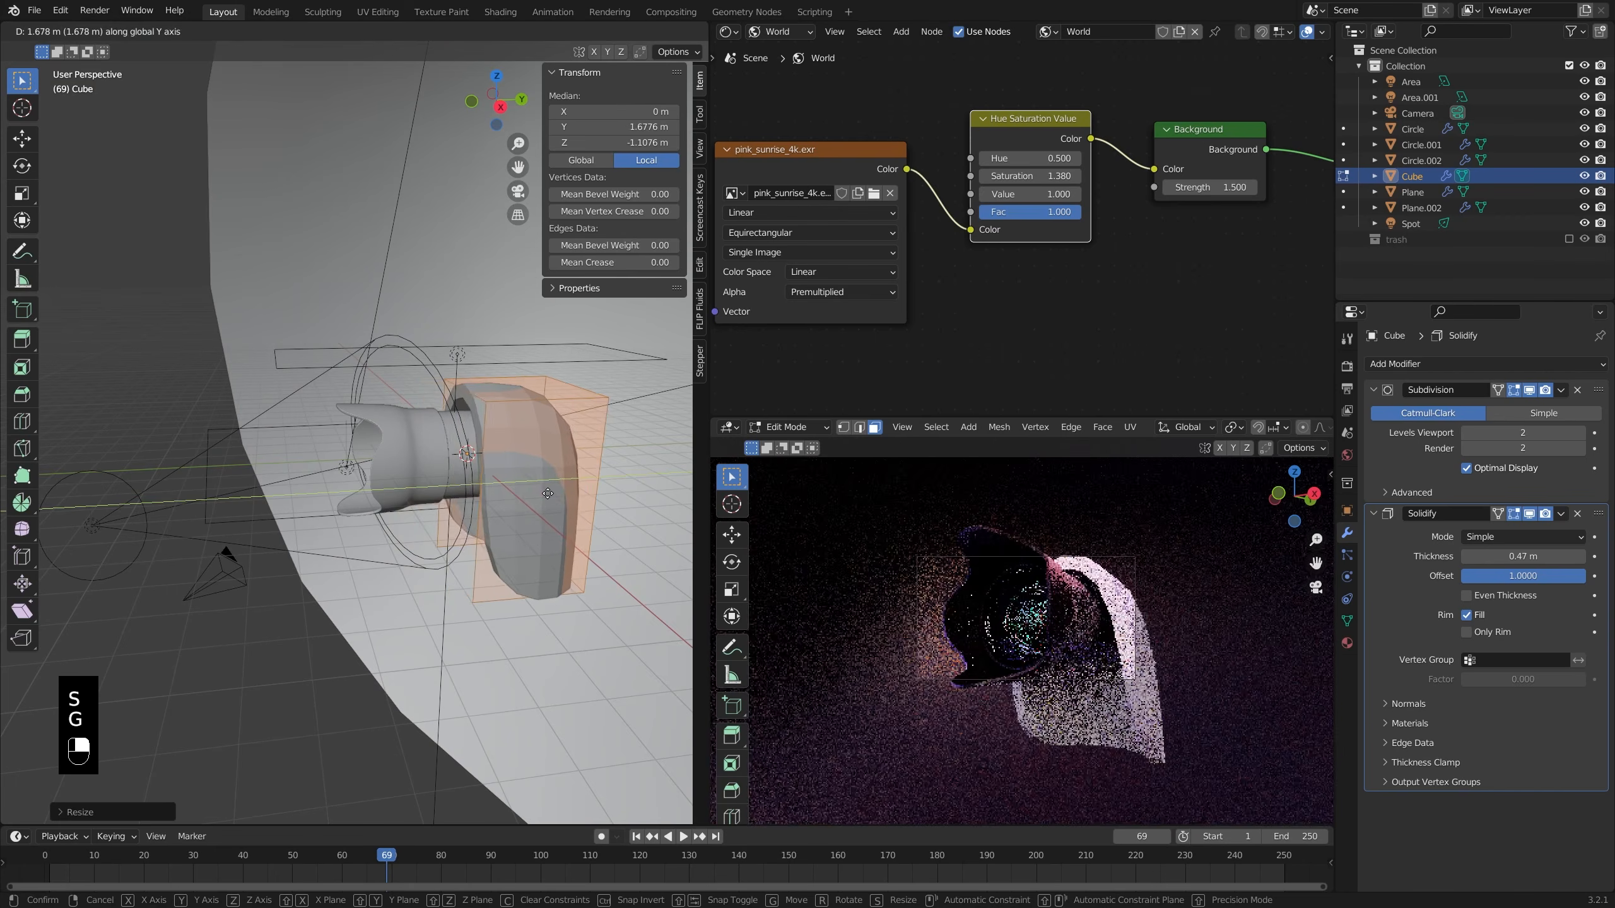
{"action": "right_click", "coordinate": [538, 488]}
{"action": "key", "text": "Tab"}
{"action": "key", "text": "g"}
{"action": "left_click", "coordinate": [560, 487]}
- Pull the camera body's back face farther back along Y, making the body about 6.6 m deep
{"action": "key", "text": "Tab"}
{"action": "key", "text": "3"}
{"action": "key", "text": "alt+z"}
{"action": "key", "text": "alt+z"}
{"action": "key", "text": "g"}
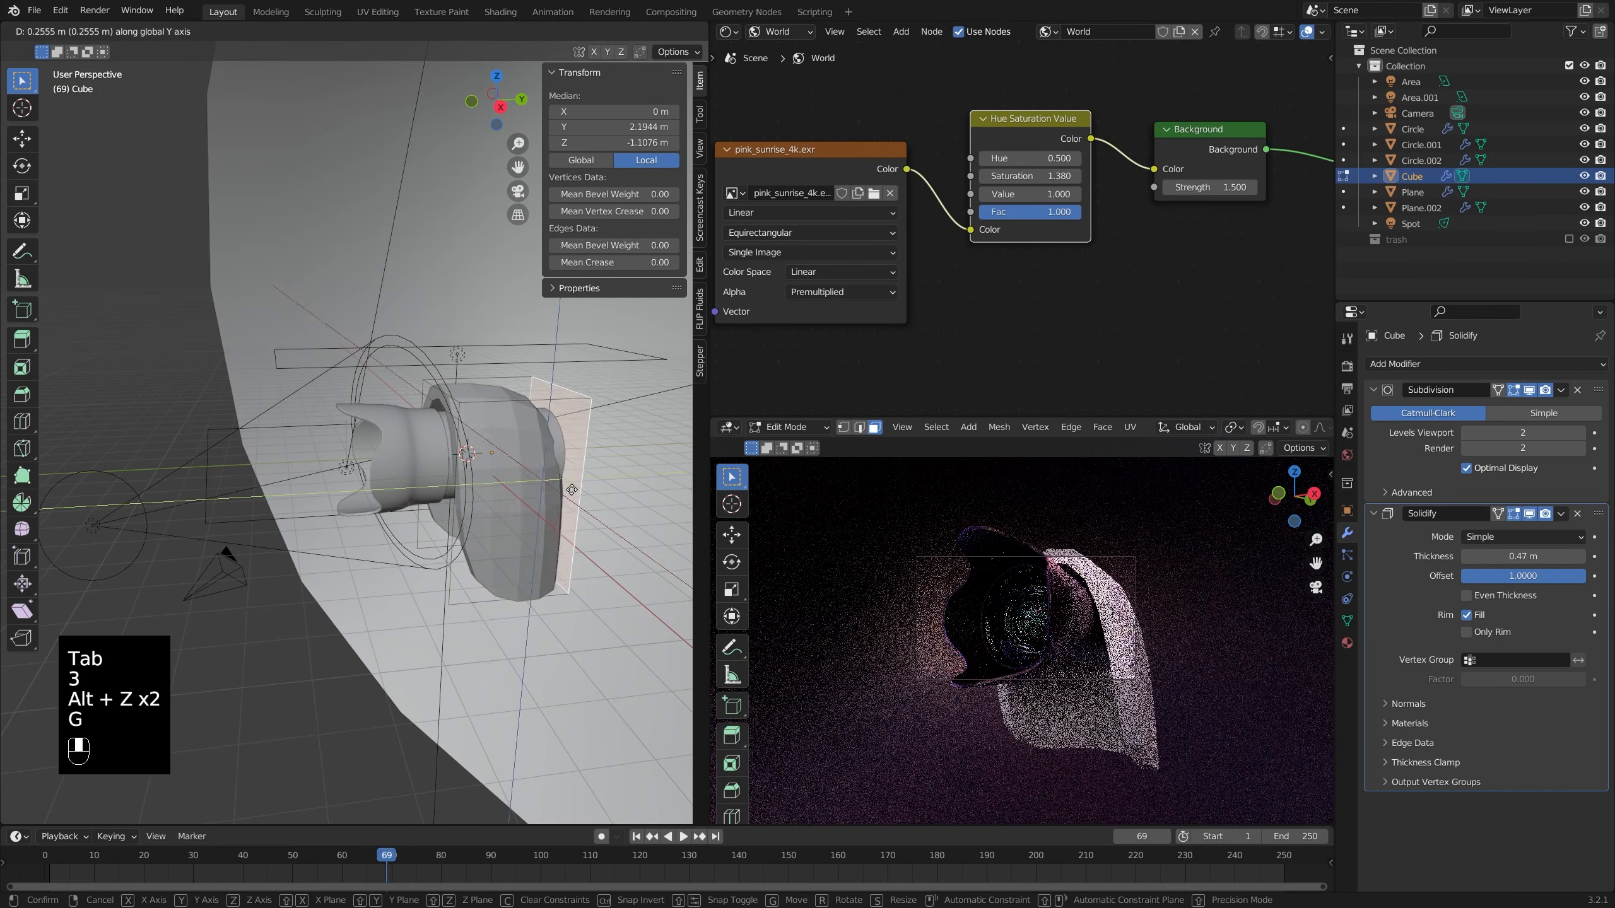
{"action": "left_click", "coordinate": [575, 399]}
- Insert a loop cut around the camera body and slide it toward the opening on the lens side
{"action": "key", "text": "ctrl+r"}
{"action": "key", "text": "ctrl+r"}
{"action": "left_click", "coordinate": [575, 398]}
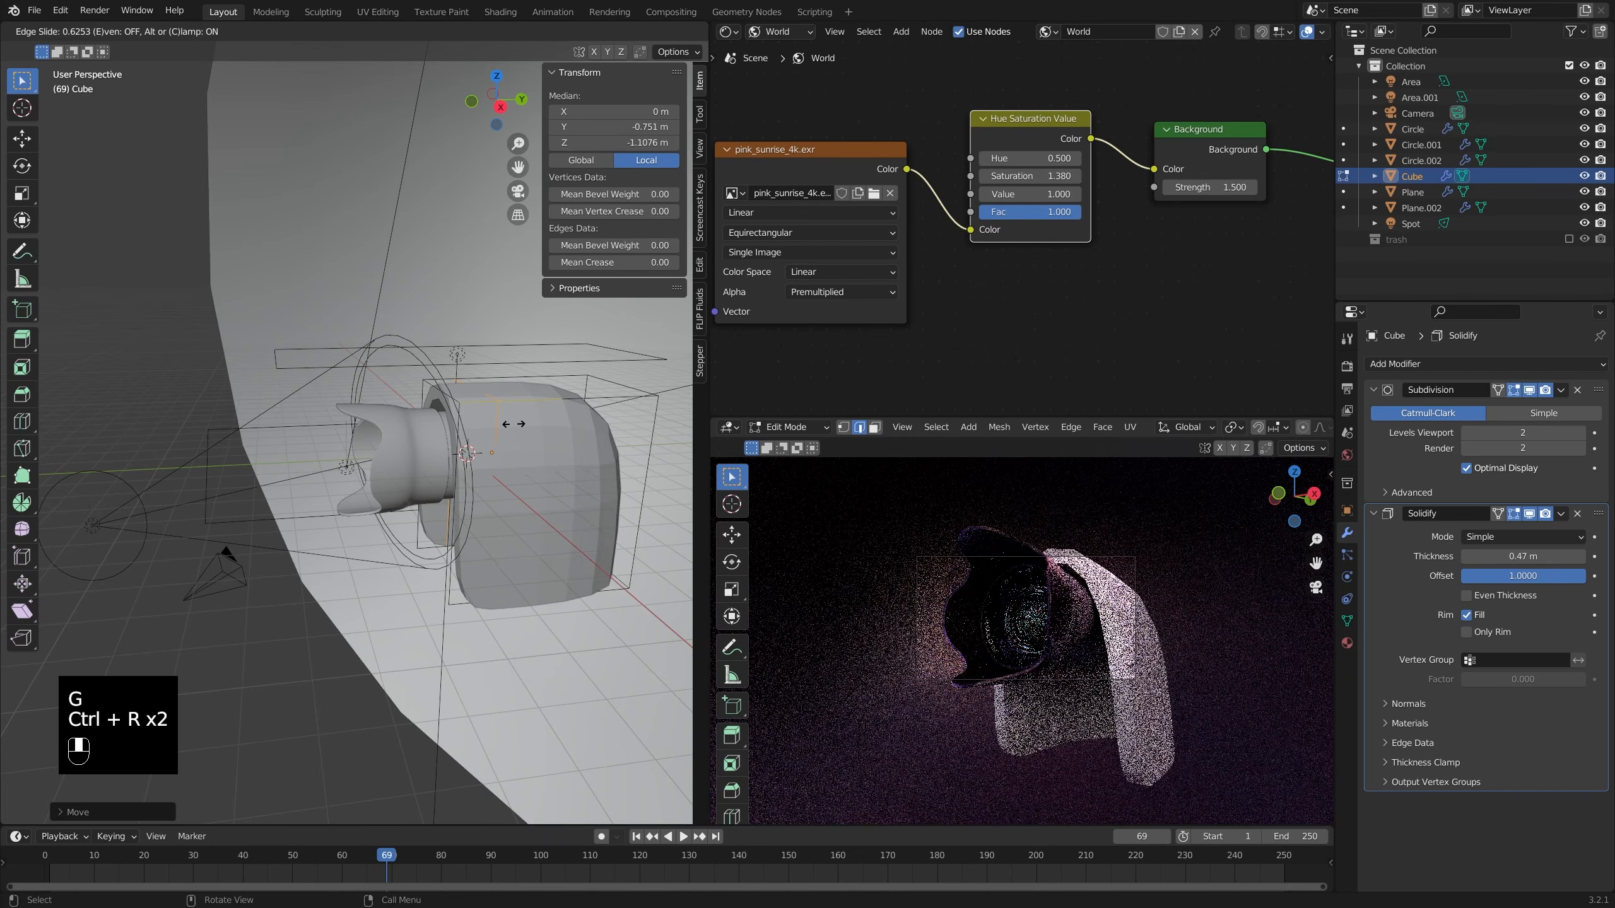
{"action": "left_click", "coordinate": [533, 425]}
{"action": "key", "text": "Tab"}
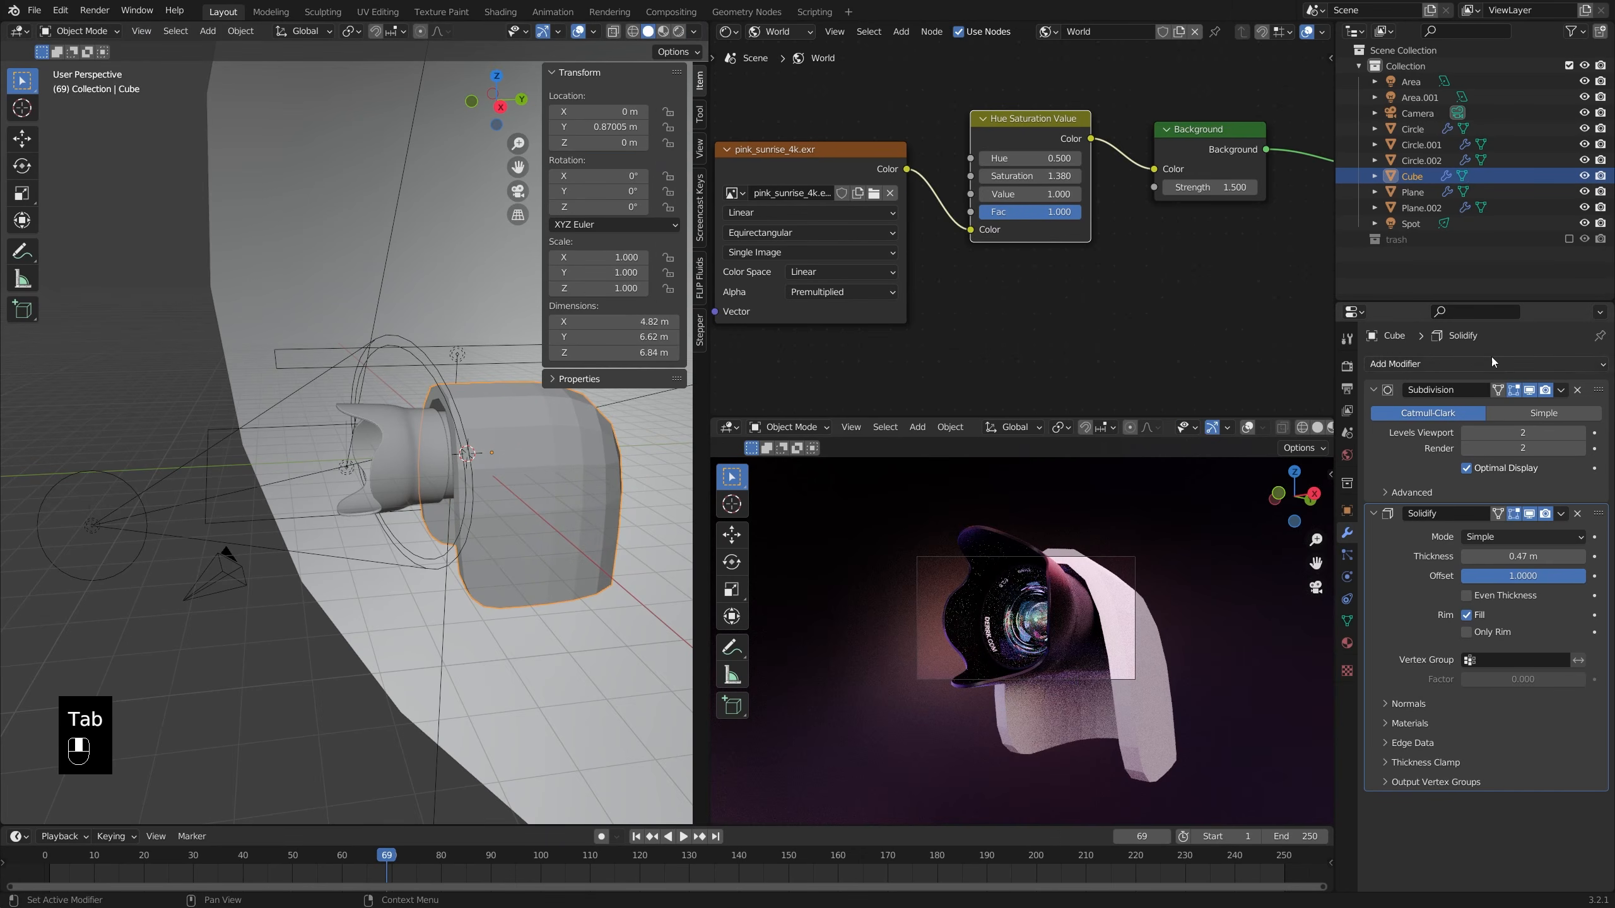
- Add a second Subdivision Surface modifier after Solidify and shade the camera body smooth
{"action": "left_click", "coordinate": [1398, 364]}
{"action": "left_click", "coordinate": [1310, 646]}
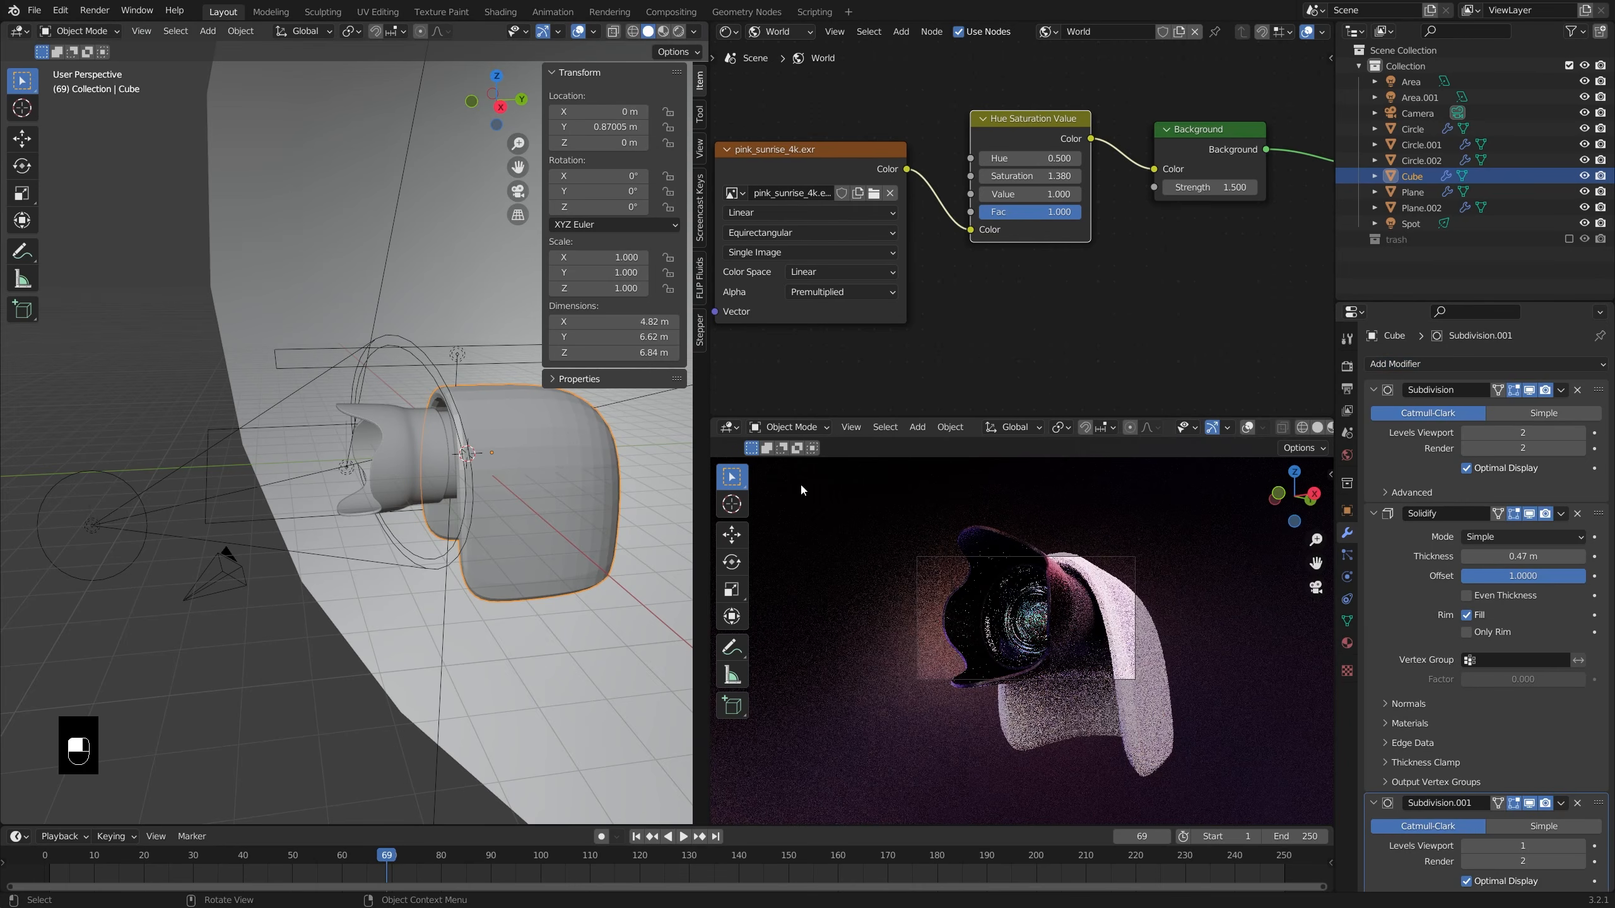
{"action": "right_click", "coordinate": [553, 562]}
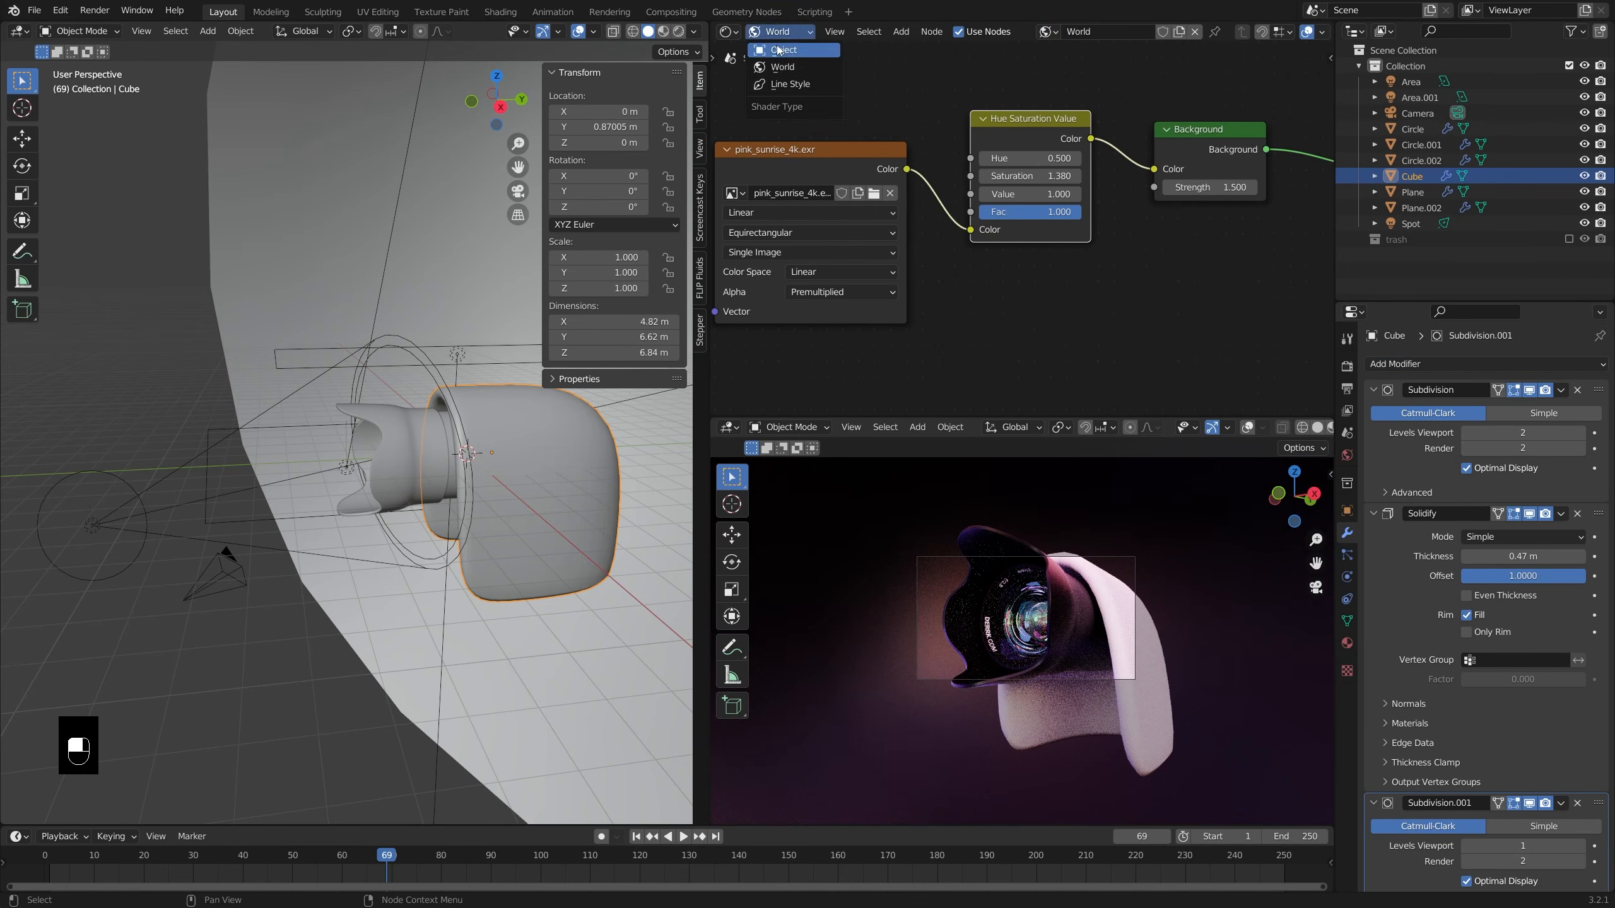
- Assign the existing LensHousing material to the camera body and check the result in the rendered camera view
{"action": "left_click", "coordinate": [778, 52]}
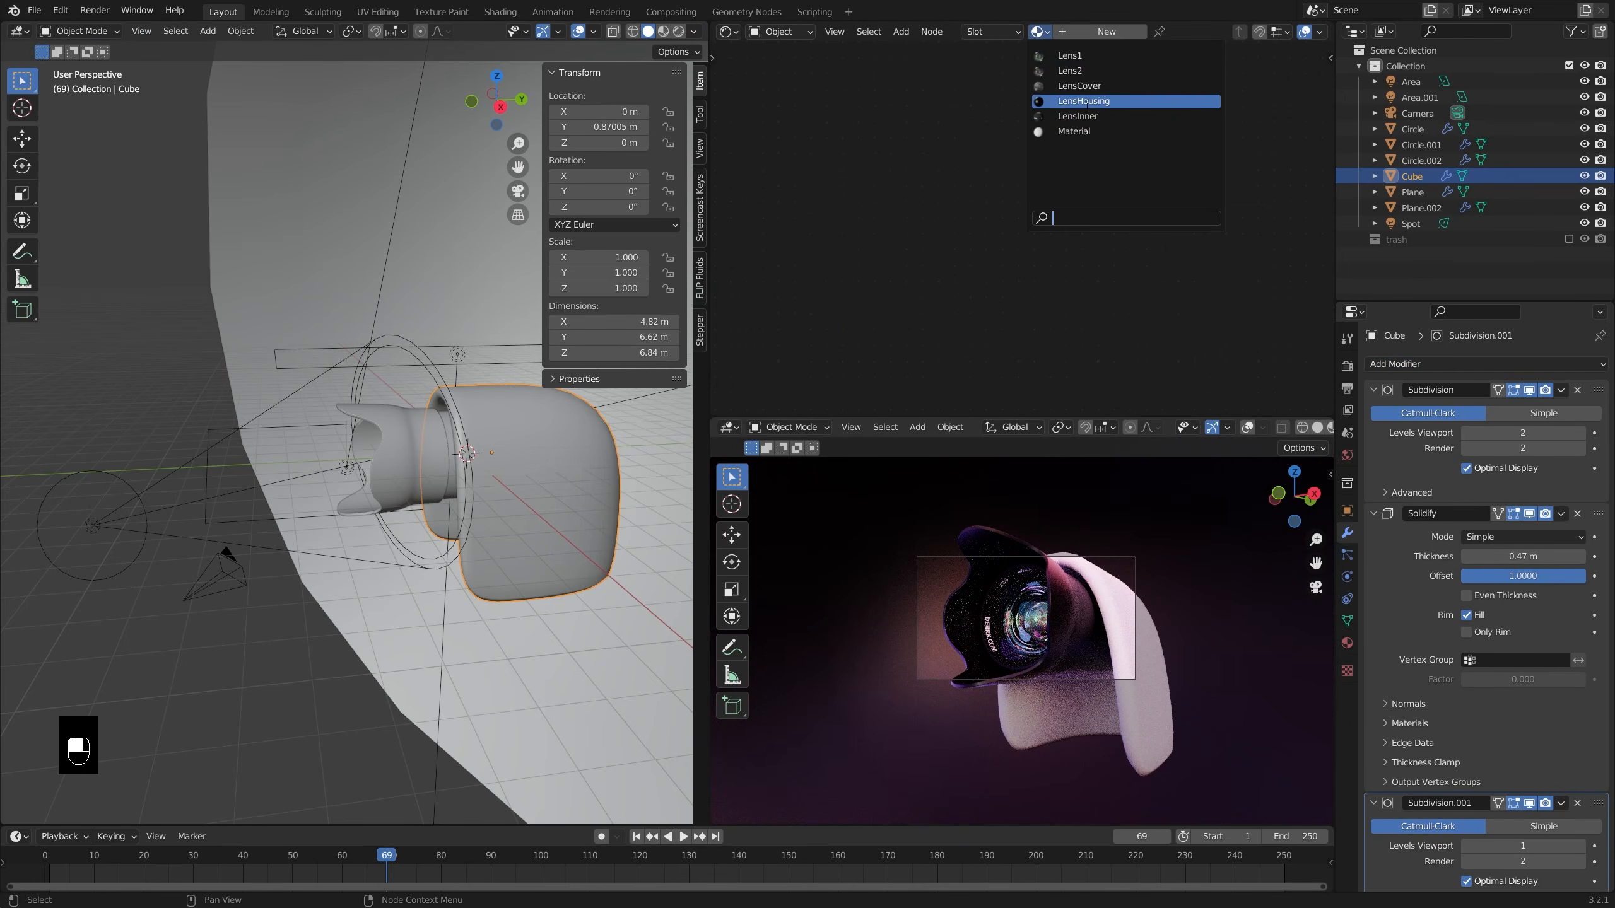
{"action": "left_click", "coordinate": [1084, 100]}
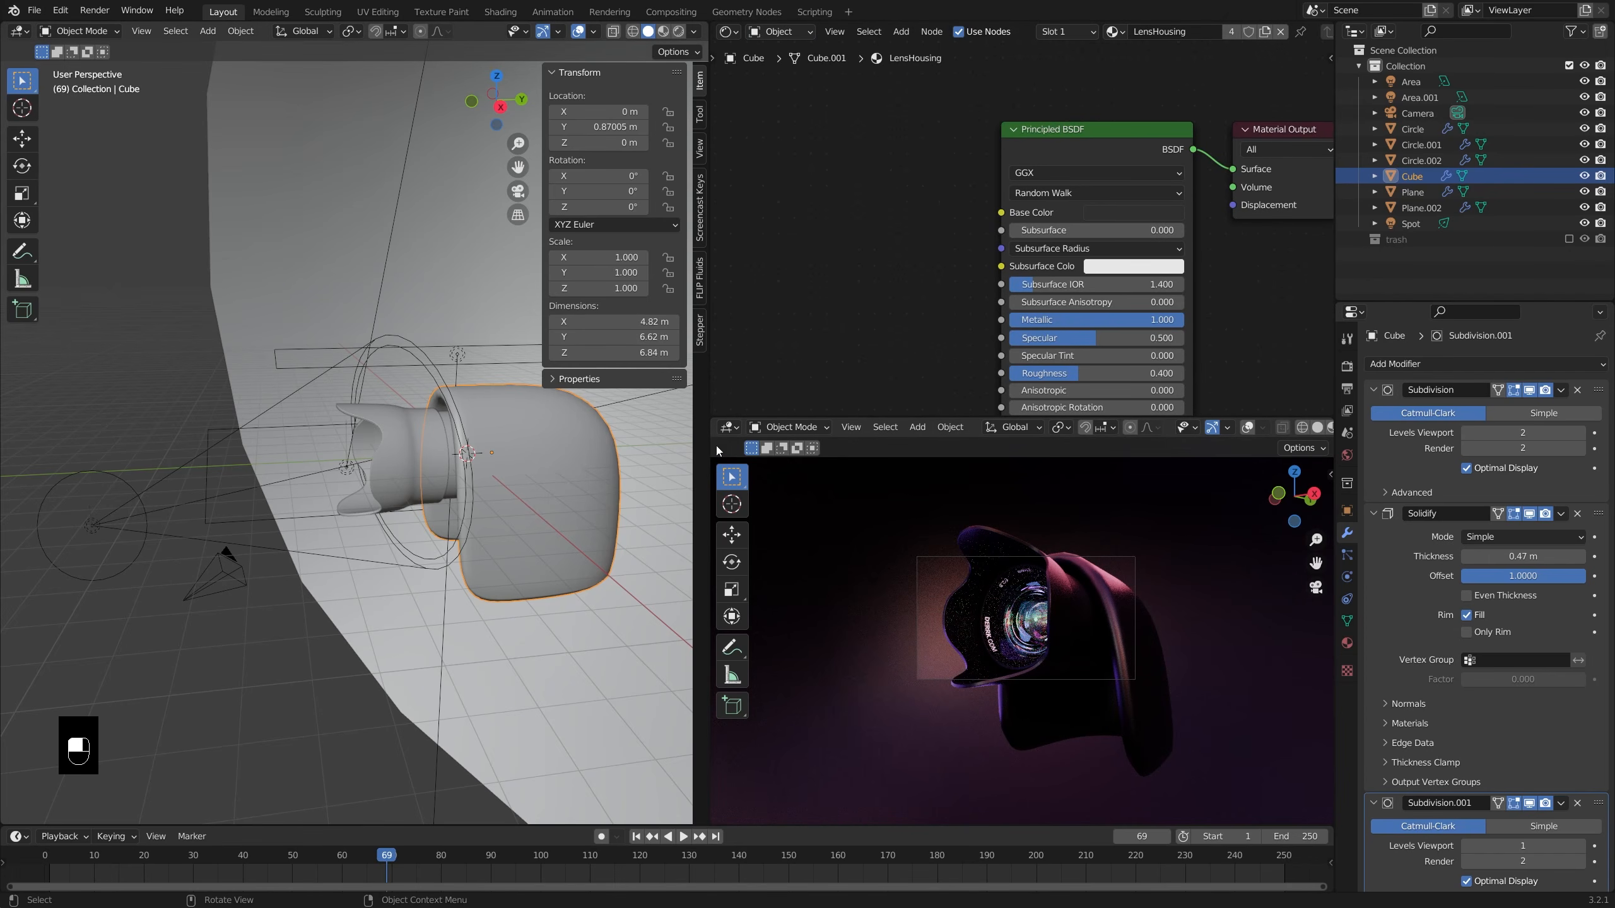
{"action": "middle_click_drag", "start_coordinate": [1043, 592], "coordinate": [1054, 649]}
{"action": "left_click", "coordinate": [1174, 644]}
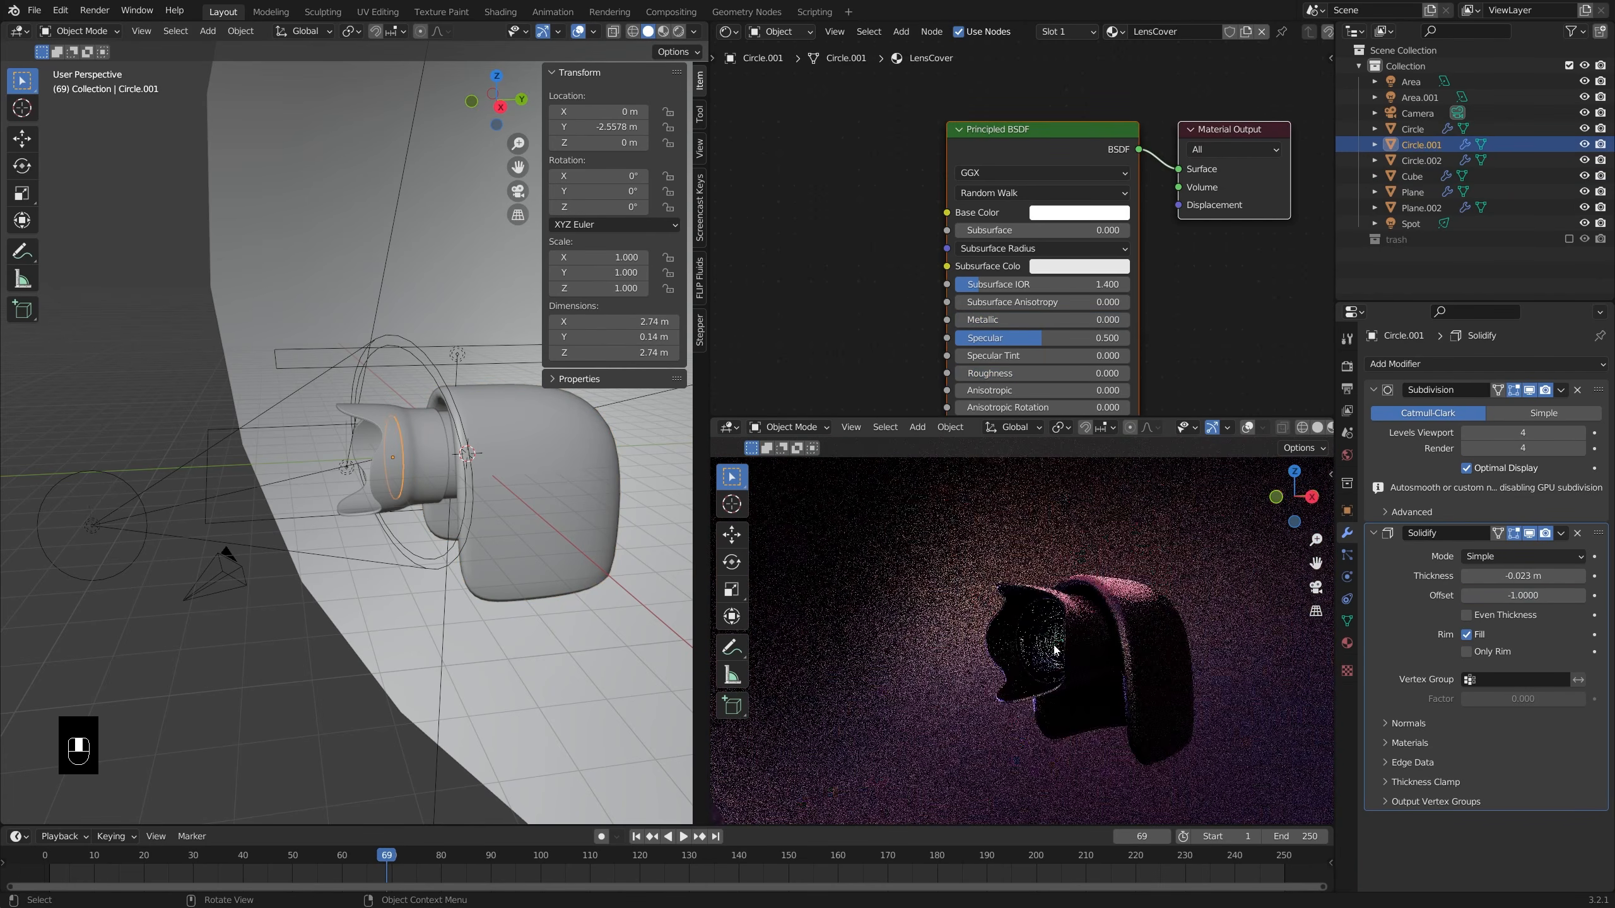
{"action": "key", "text": "KP_0"}
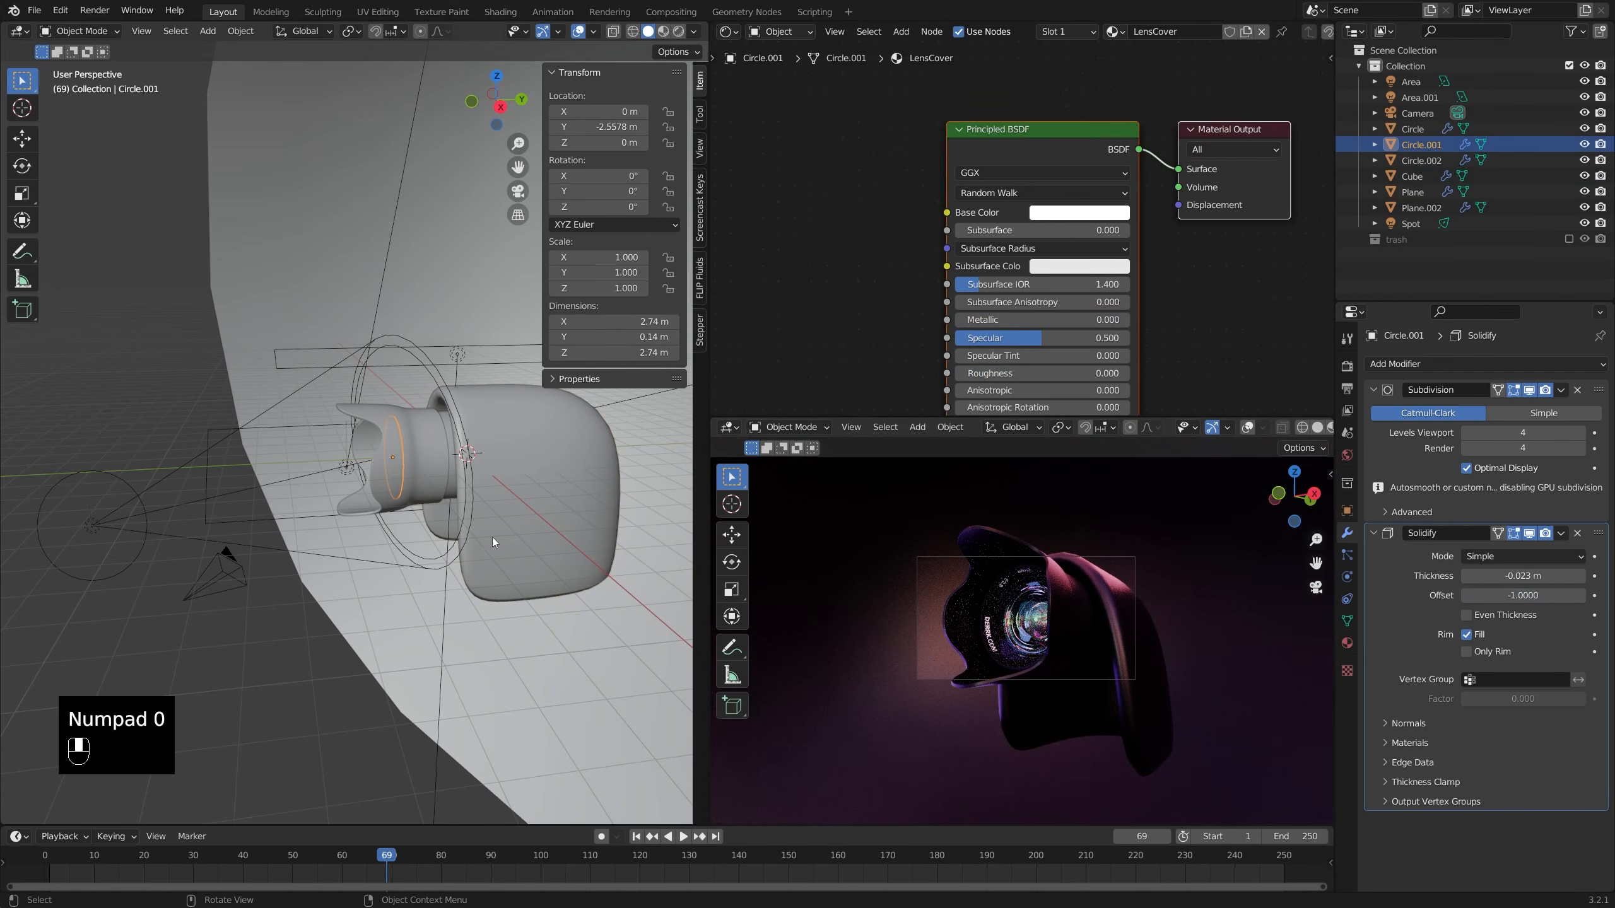
- Try moving the spot light along X and rotating it freely in front of the lens
{"action": "scroll", "coordinate": [492, 543], "scroll_direction": "down", "scroll_amount": 8}
{"action": "middle_click_drag", "start_coordinate": [492, 543], "coordinate": [537, 545]}
{"action": "left_click", "coordinate": [335, 530]}
{"action": "middle_click_drag", "start_coordinate": [381, 535], "coordinate": [454, 545]}
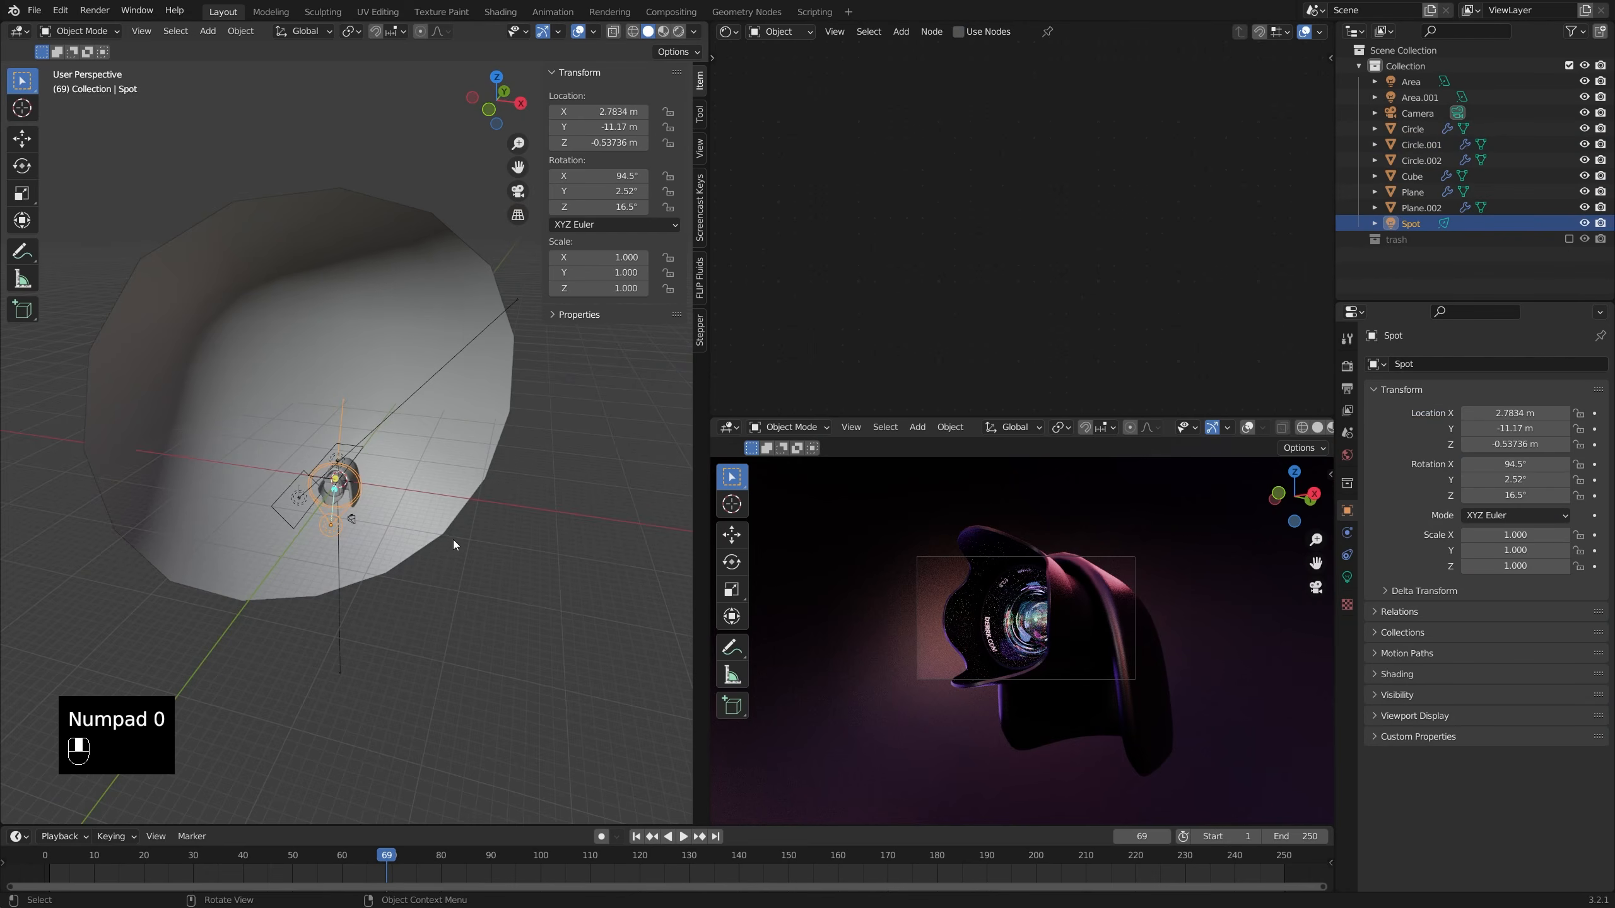
{"action": "key", "text": "g"}
{"action": "key", "text": "x"}
{"action": "right_click", "coordinate": [487, 551]}
{"action": "key", "text": "r"}
{"action": "key", "text": "r"}
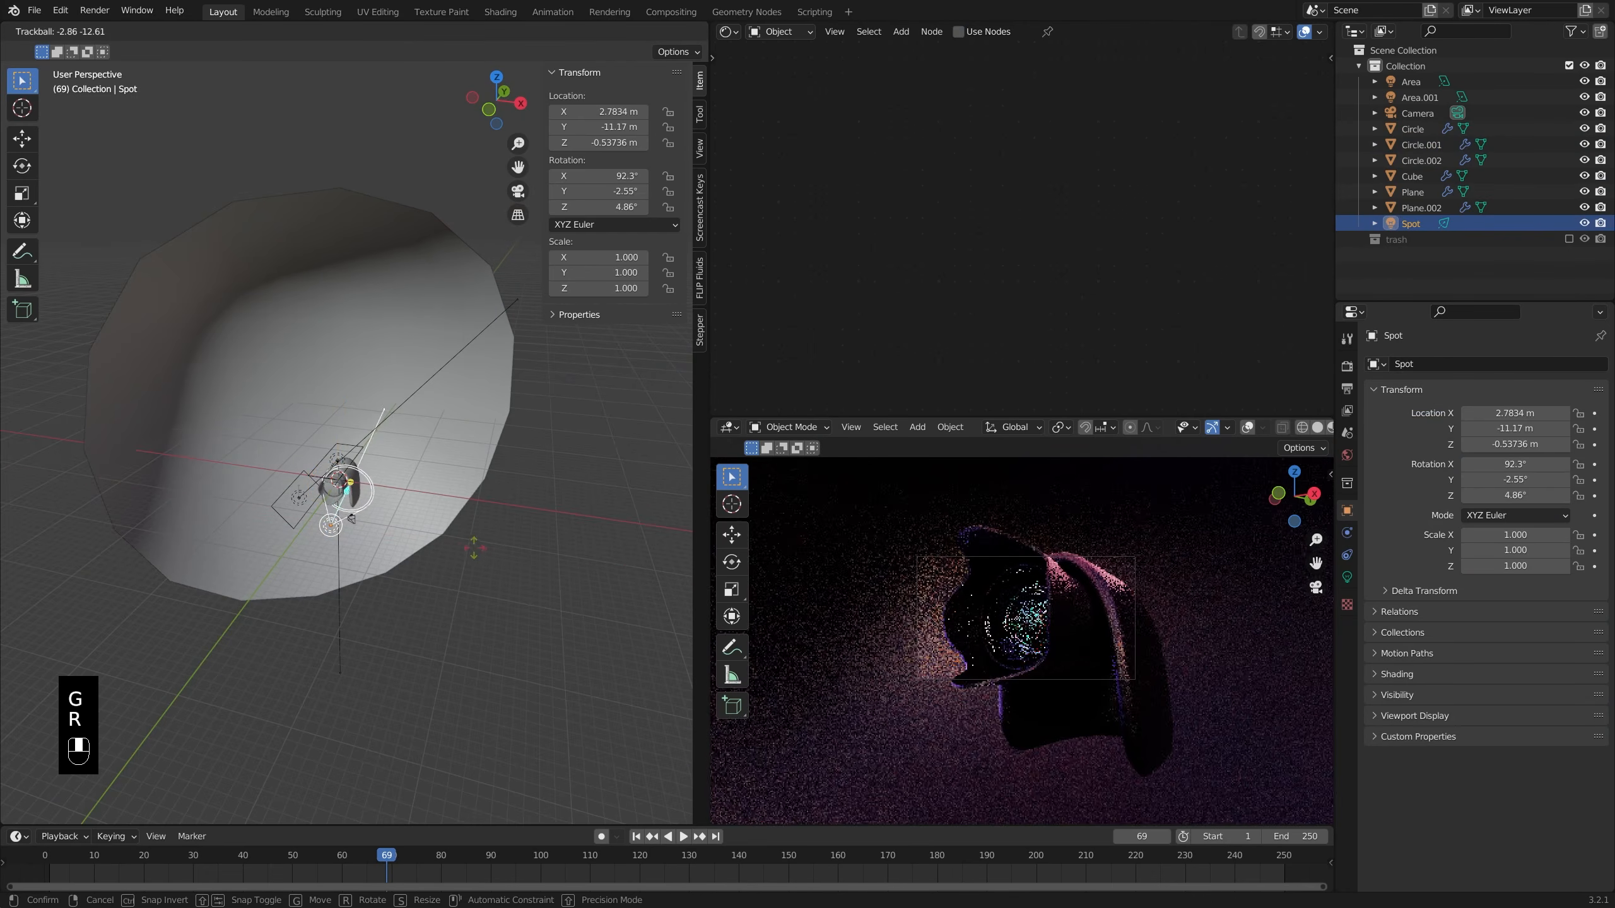
{"action": "right_click", "coordinate": [335, 556]}
- Select the camera and set the animation to end at frame 150 with a frame rate of 30 fps
{"action": "left_click", "coordinate": [360, 517]}
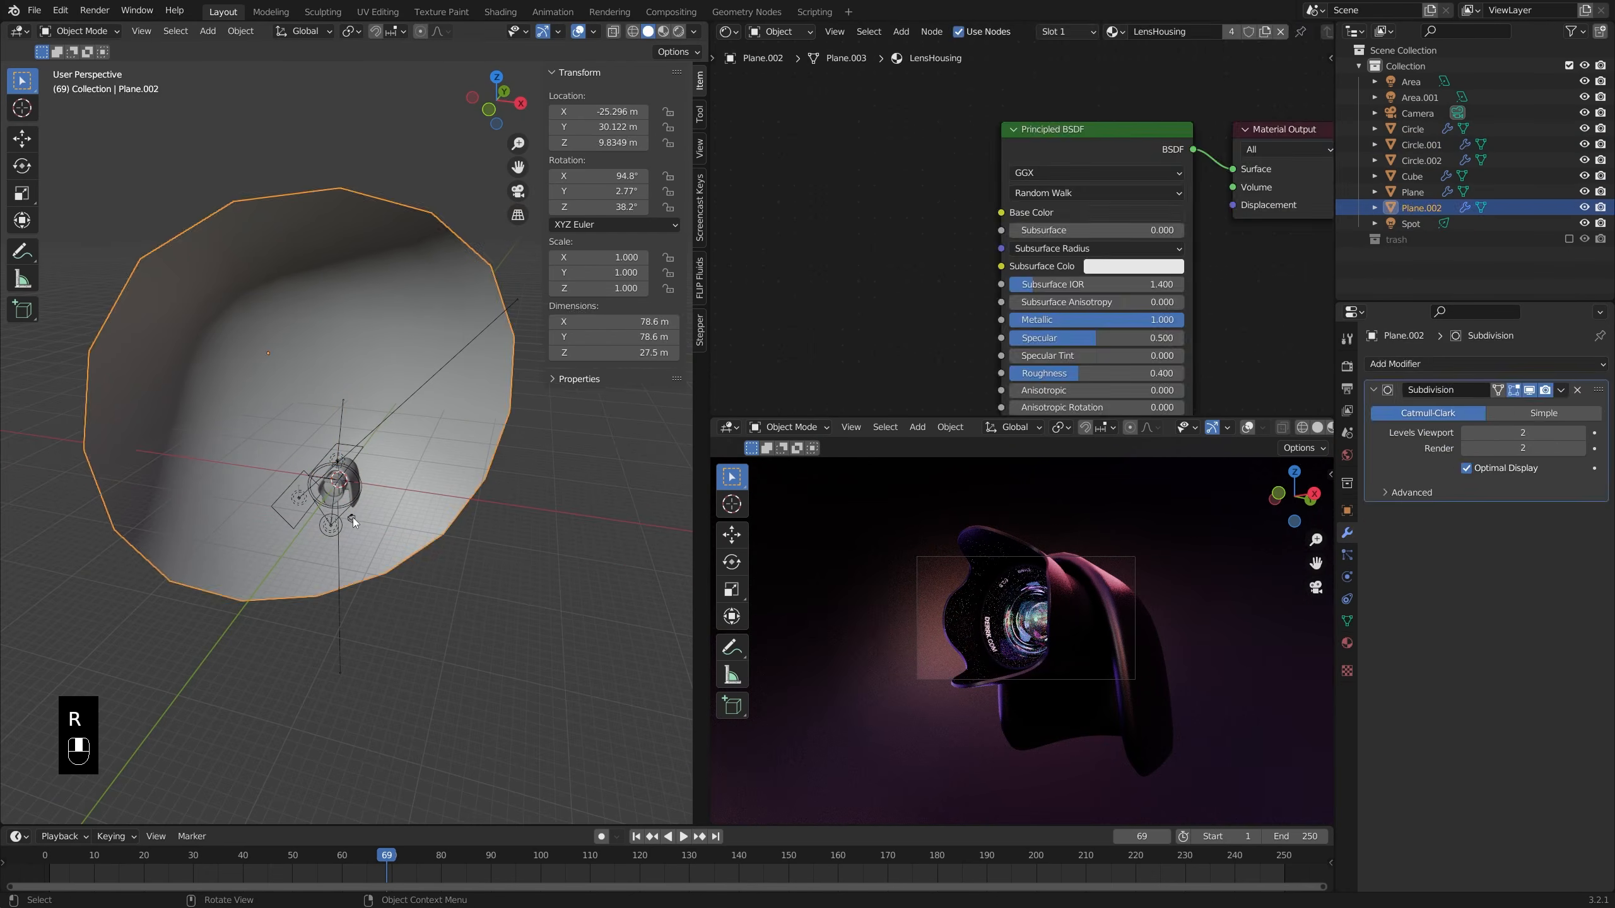
{"action": "left_click", "coordinate": [353, 518]}
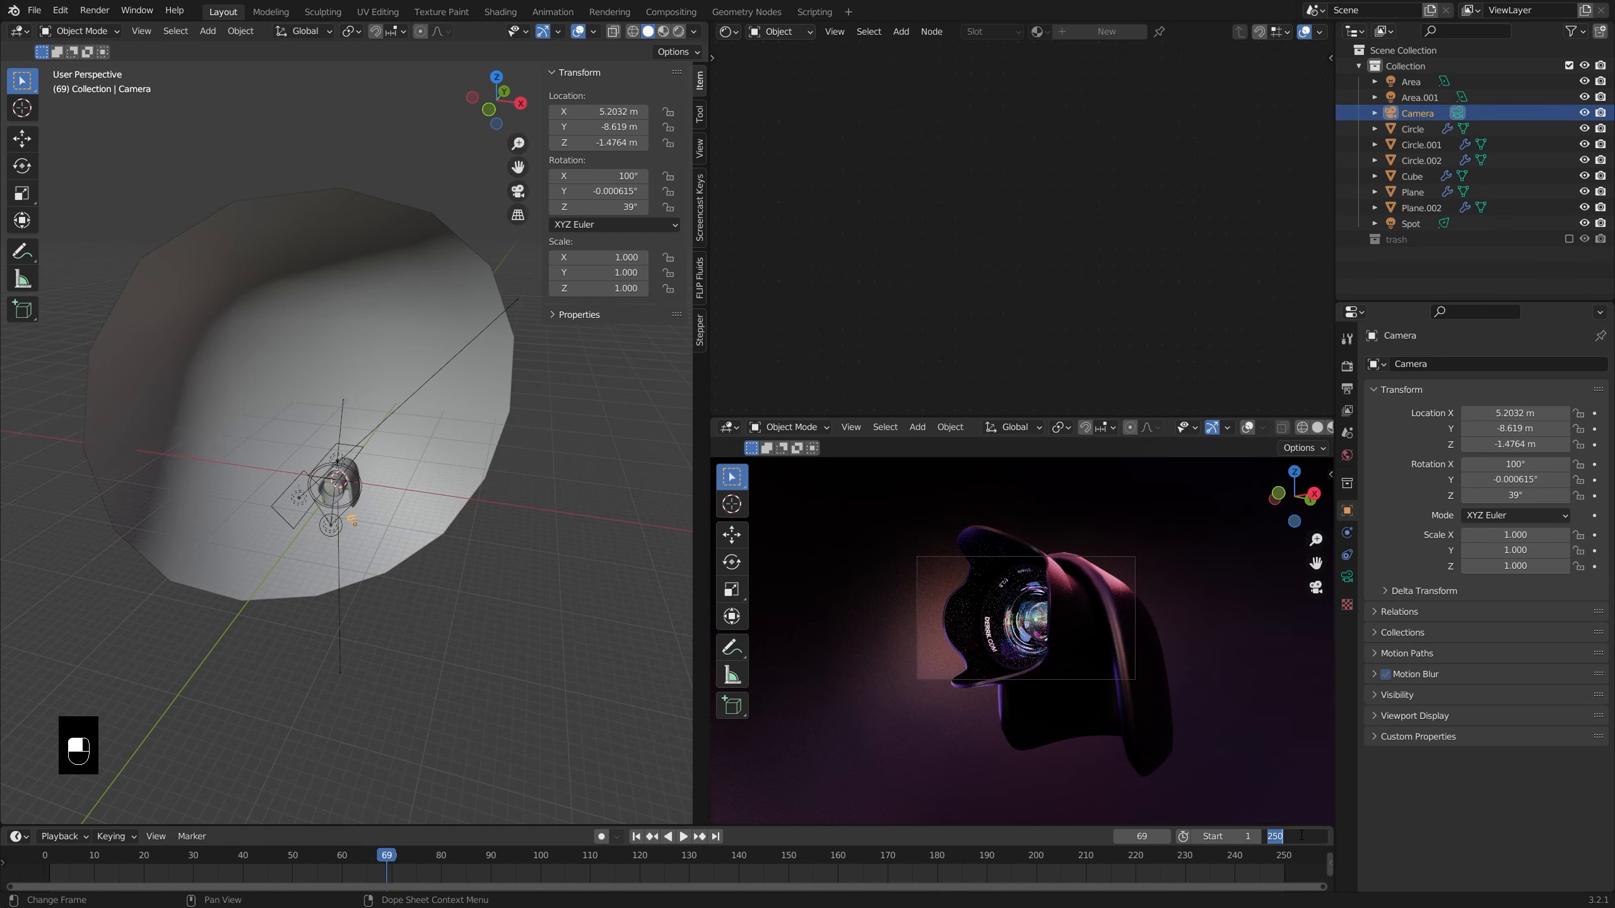
{"action": "left_click", "coordinate": [1301, 836]}
{"action": "type", "text": "150"}
{"action": "key", "text": "Return"}
{"action": "left_click", "coordinate": [1347, 389]}
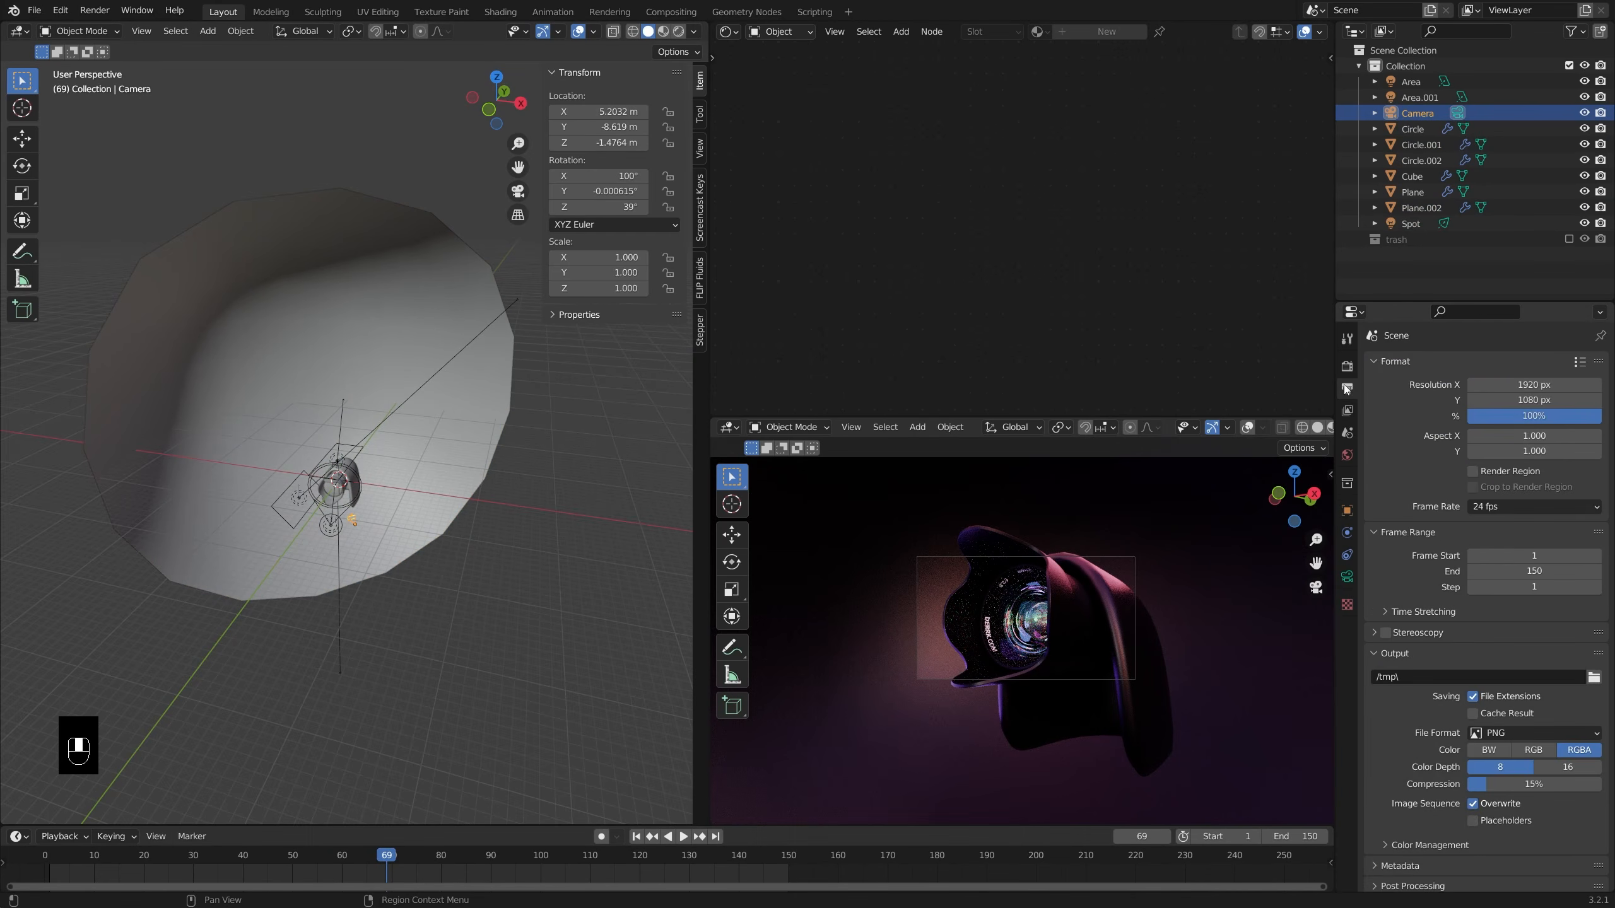
{"action": "left_click", "coordinate": [1582, 510]}
{"action": "left_click", "coordinate": [1547, 588]}
{"action": "key", "text": "KP_0"}
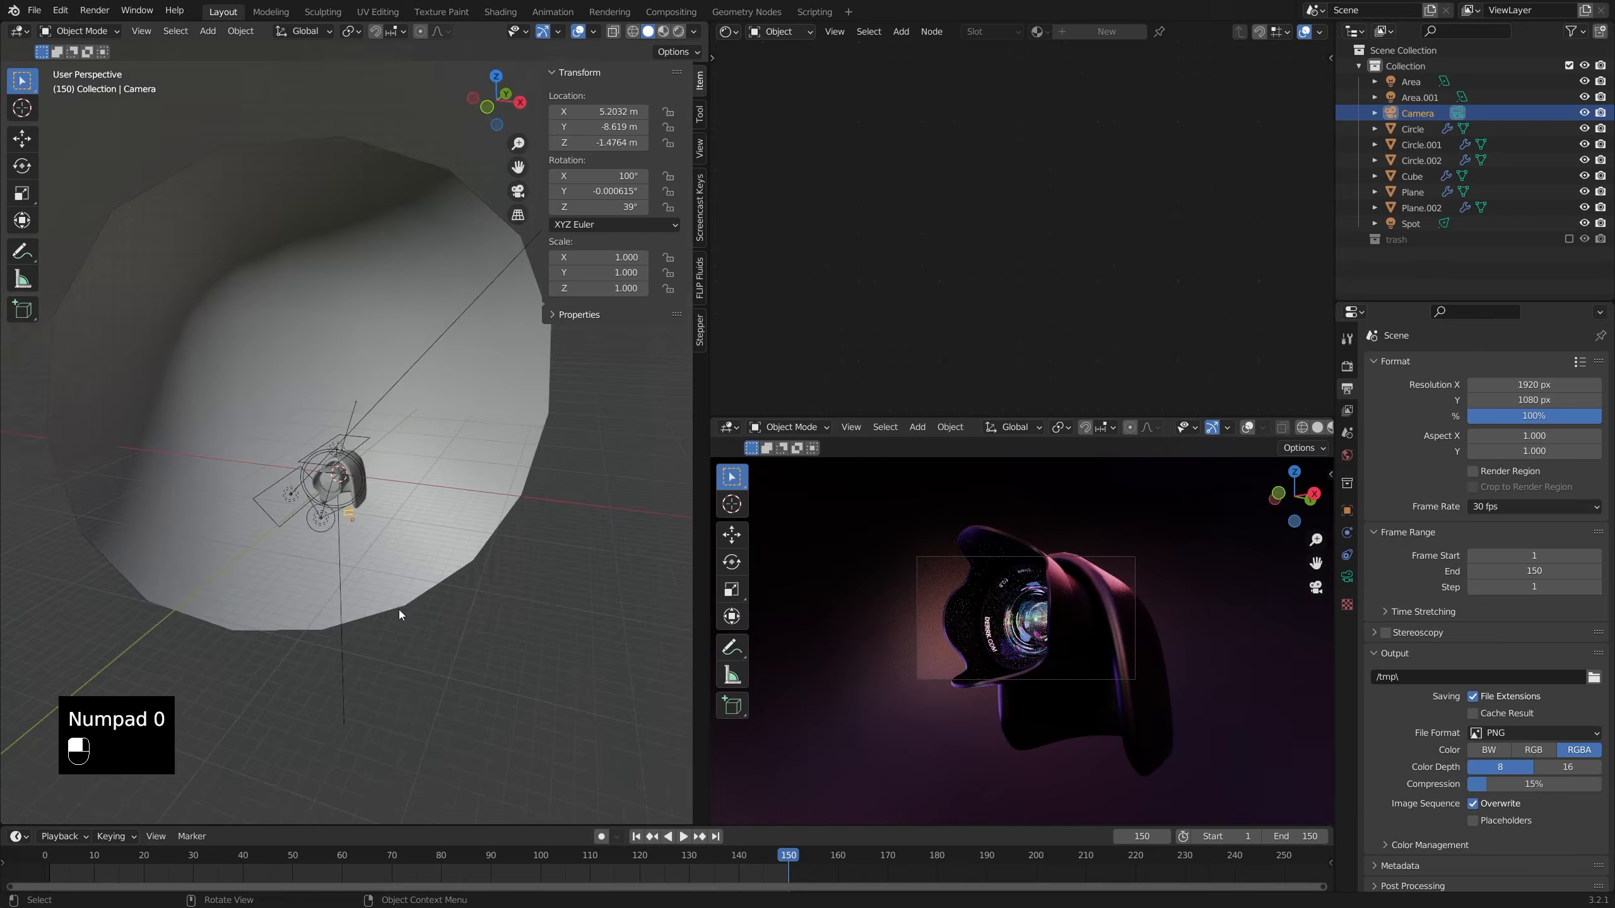
{"action": "key", "text": "shift+grave"}
{"action": "key", "text": "s"}
{"action": "key", "text": "a"}
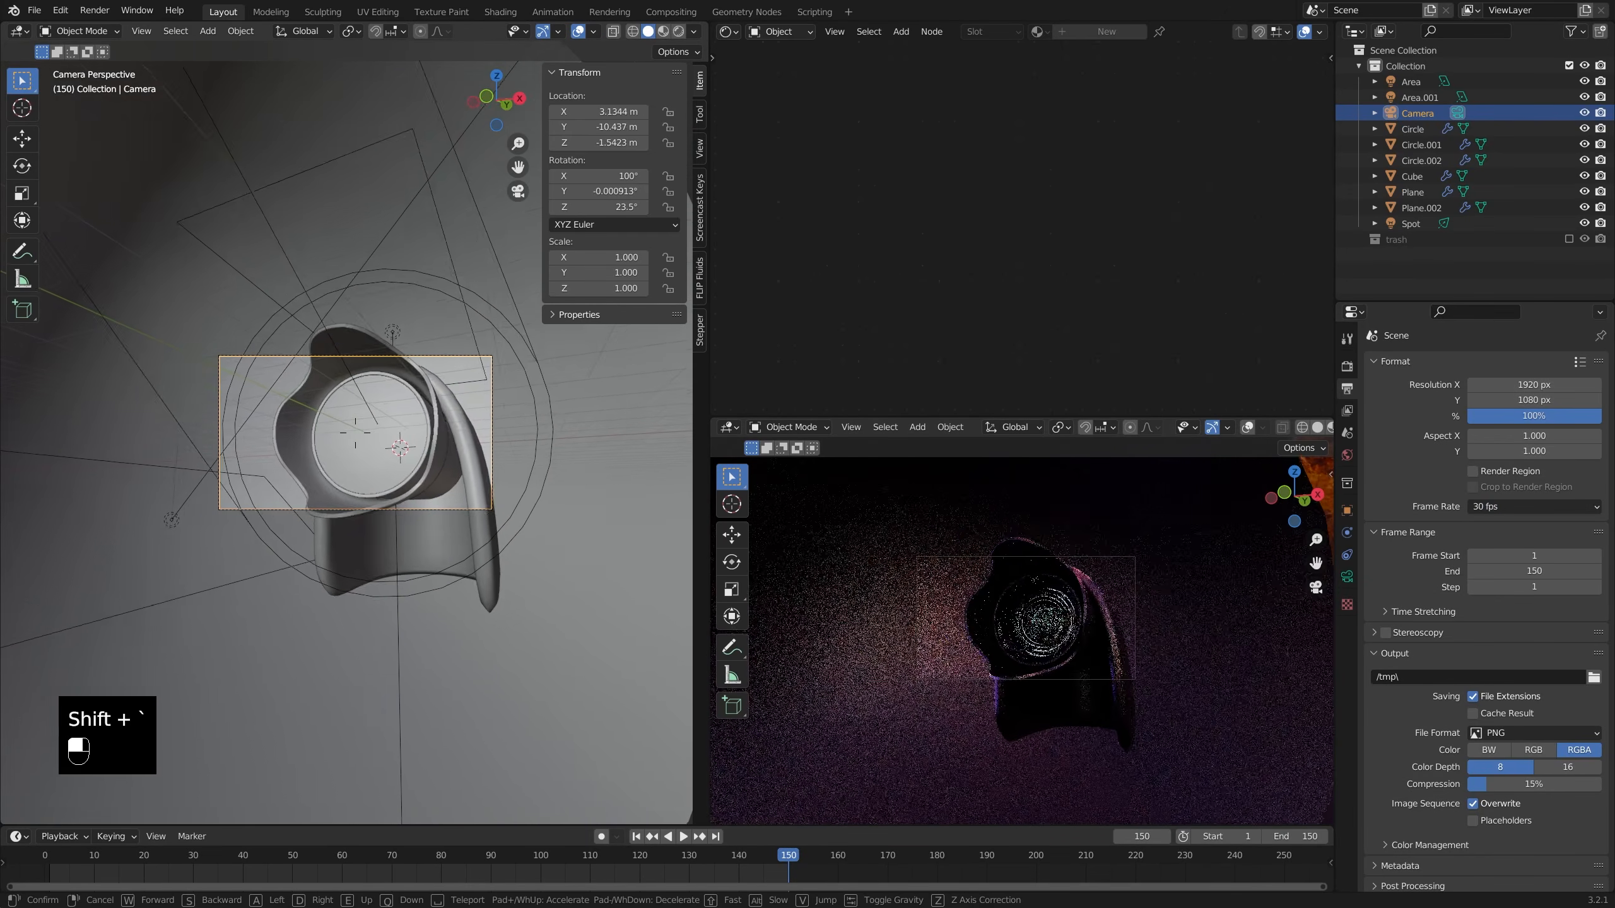
{"action": "right_click", "coordinate": [356, 433]}
- Parent the curved backdrop to the camera, keep only the camera selected and look through it
{"action": "middle_click_drag", "start_coordinate": [356, 434], "coordinate": [374, 472]}
{"action": "scroll", "coordinate": [374, 472], "scroll_direction": "down", "scroll_amount": 8}
{"action": "scroll", "coordinate": [374, 469], "scroll_direction": "down", "scroll_amount": 4}
{"action": "left_click", "coordinate": [401, 376]}
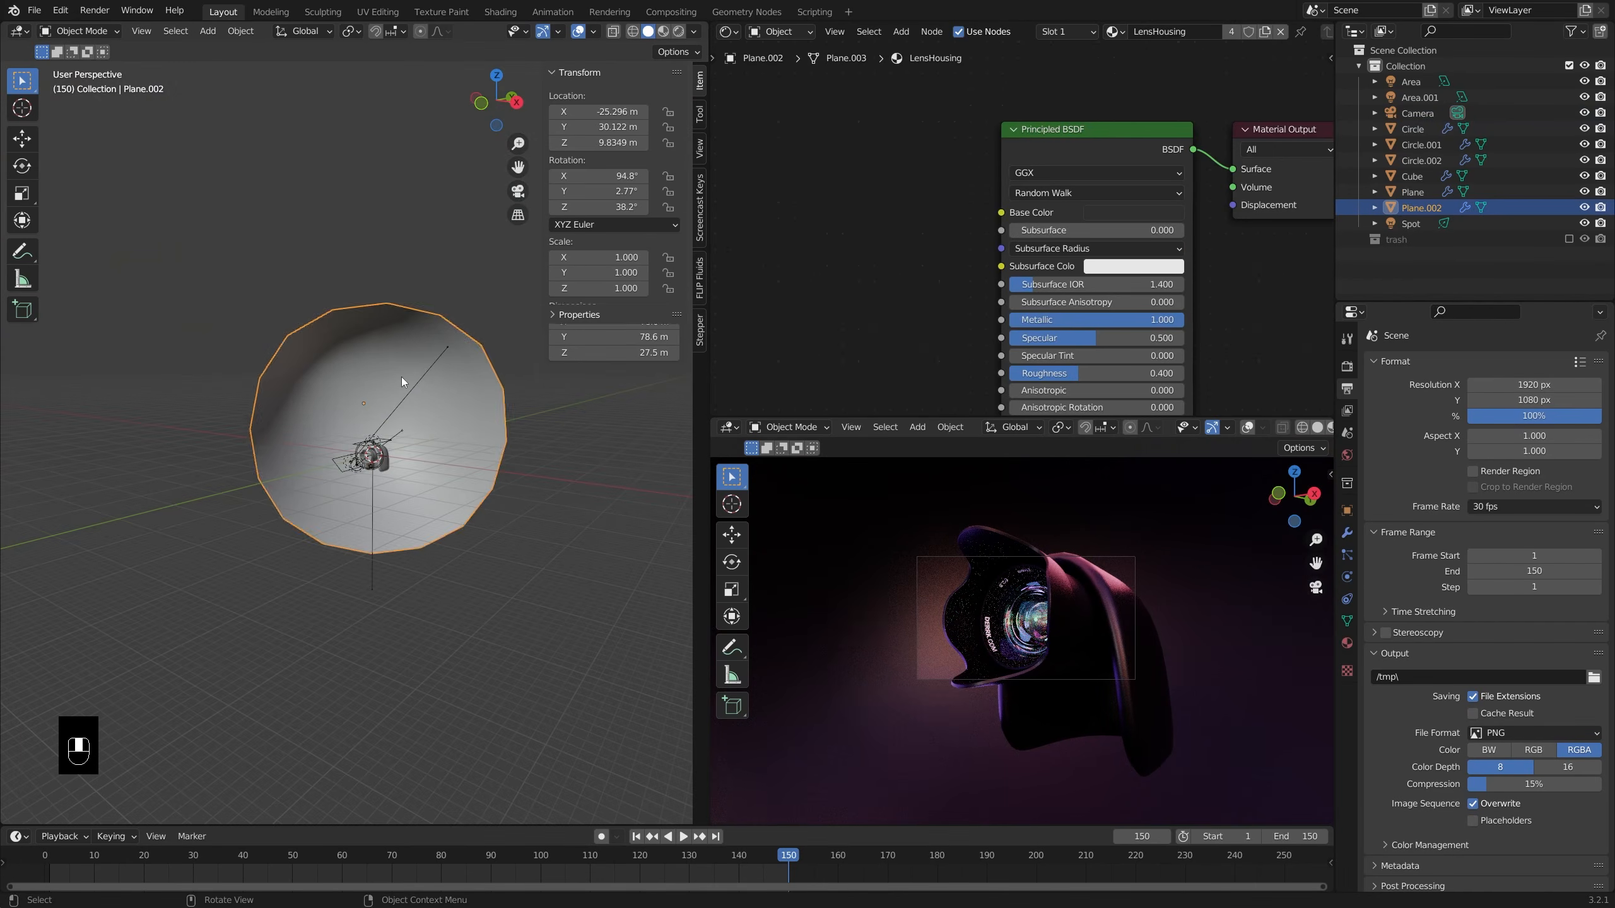
{"action": "middle_click_drag", "start_coordinate": [401, 376], "coordinate": [428, 465]}
{"action": "scroll", "coordinate": [427, 493], "scroll_direction": "up", "scroll_amount": 6}
{"action": "middle_click_drag", "start_coordinate": [418, 560], "coordinate": [424, 511], "text": "shift"}
{"action": "left_click", "coordinate": [431, 468], "text": "shift"}
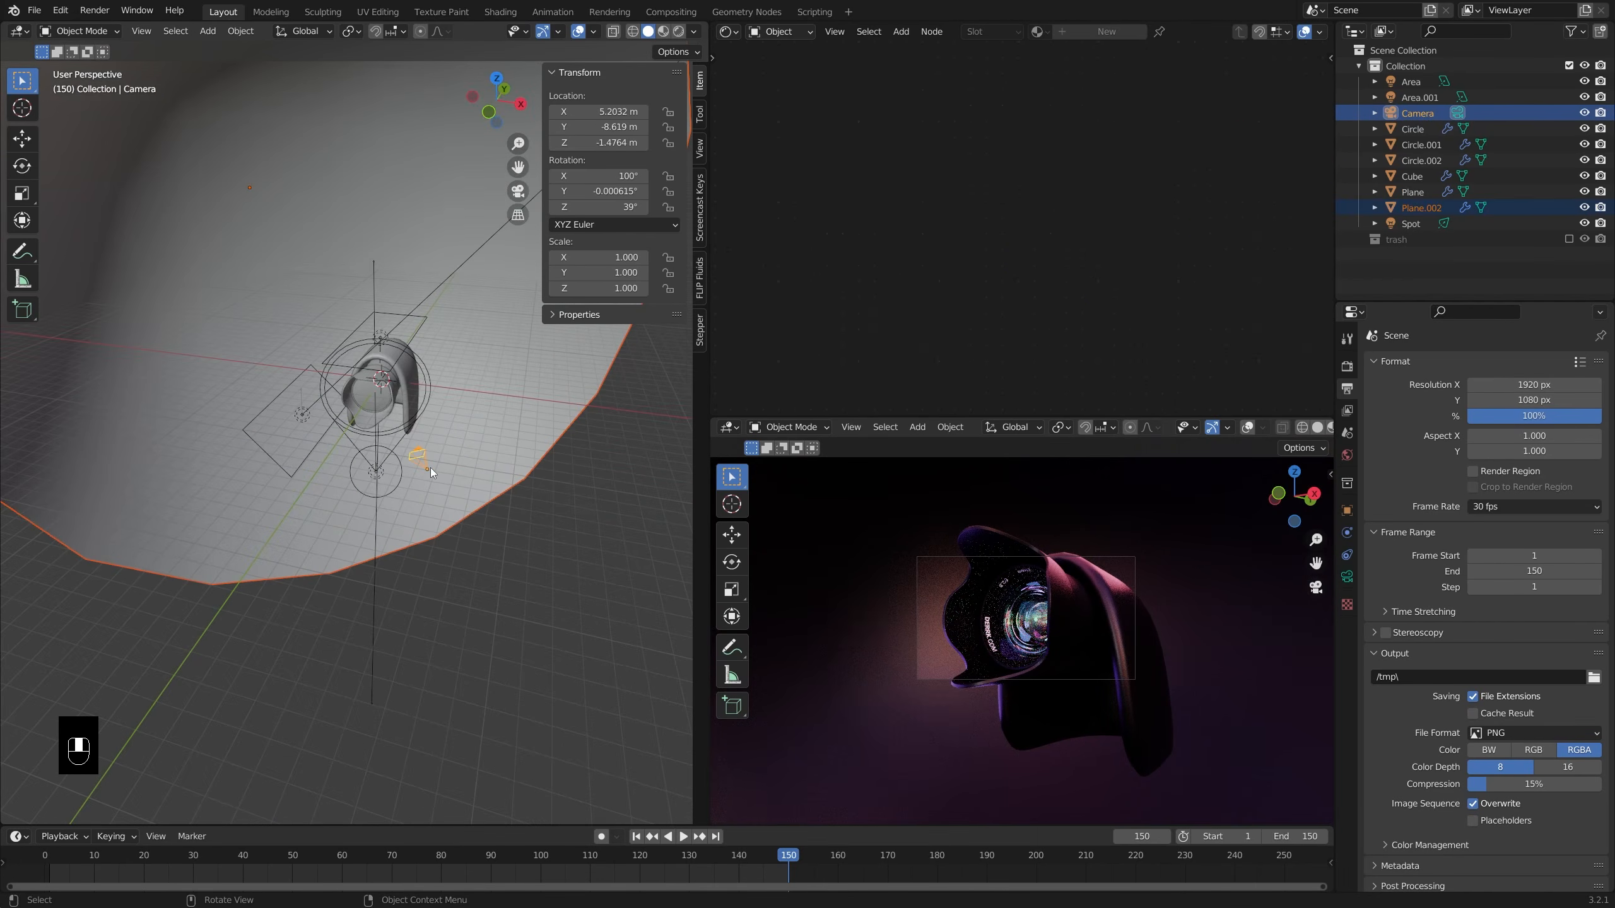
{"action": "key", "text": "ctrl+p"}
{"action": "left_click", "coordinate": [430, 466]}
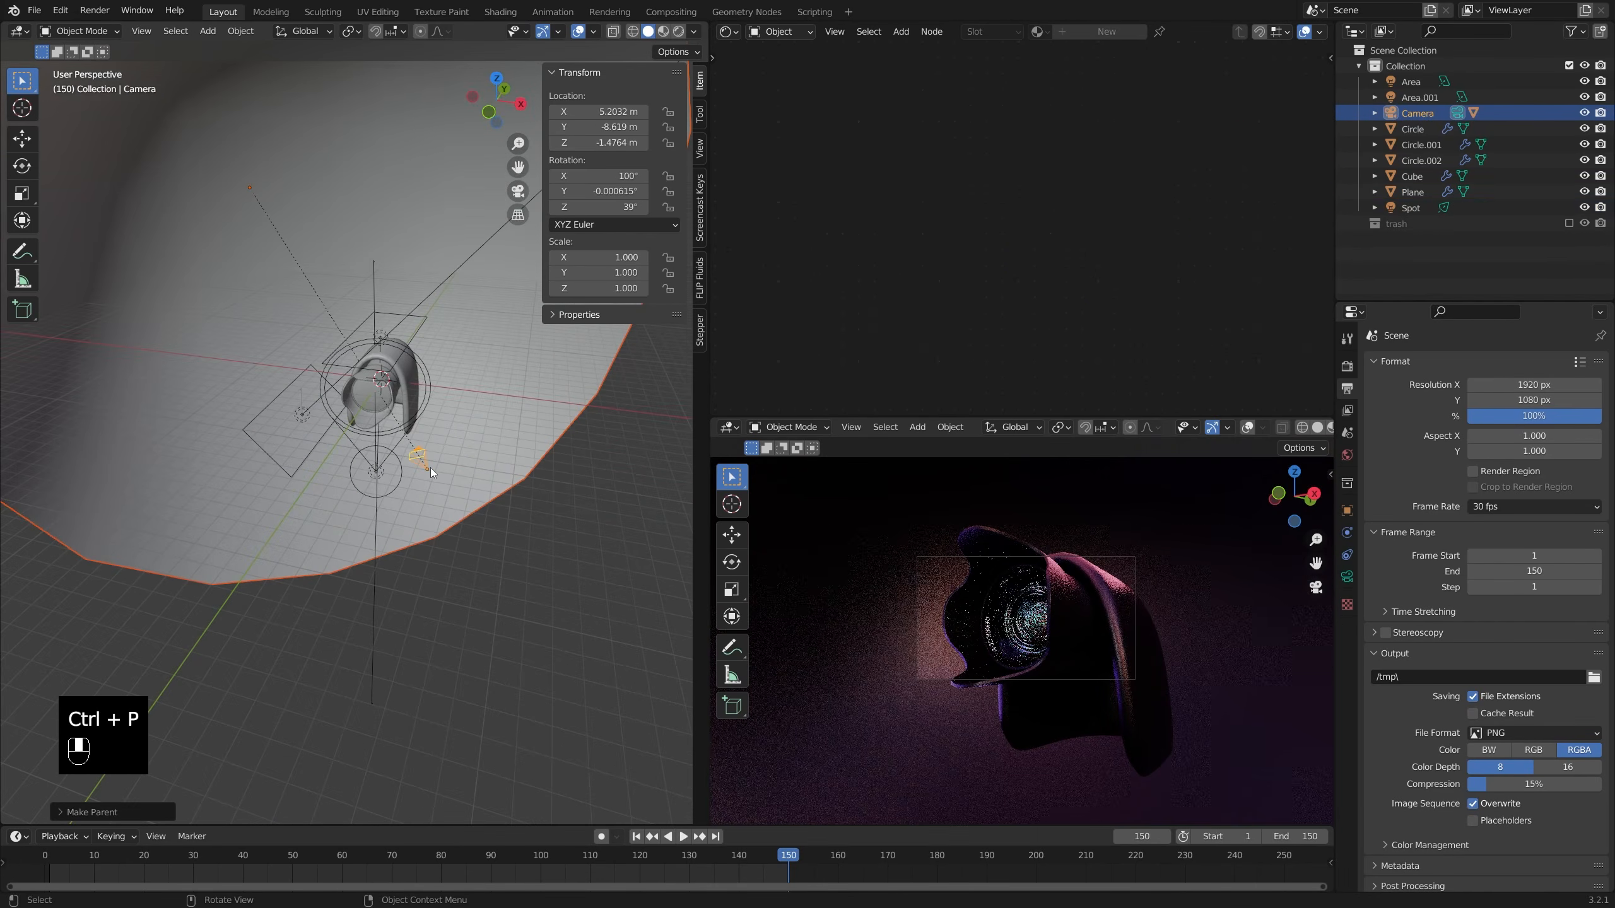
{"action": "left_click", "coordinate": [431, 467]}
{"action": "left_click", "coordinate": [424, 463]}
{"action": "key", "text": "KP_0"}
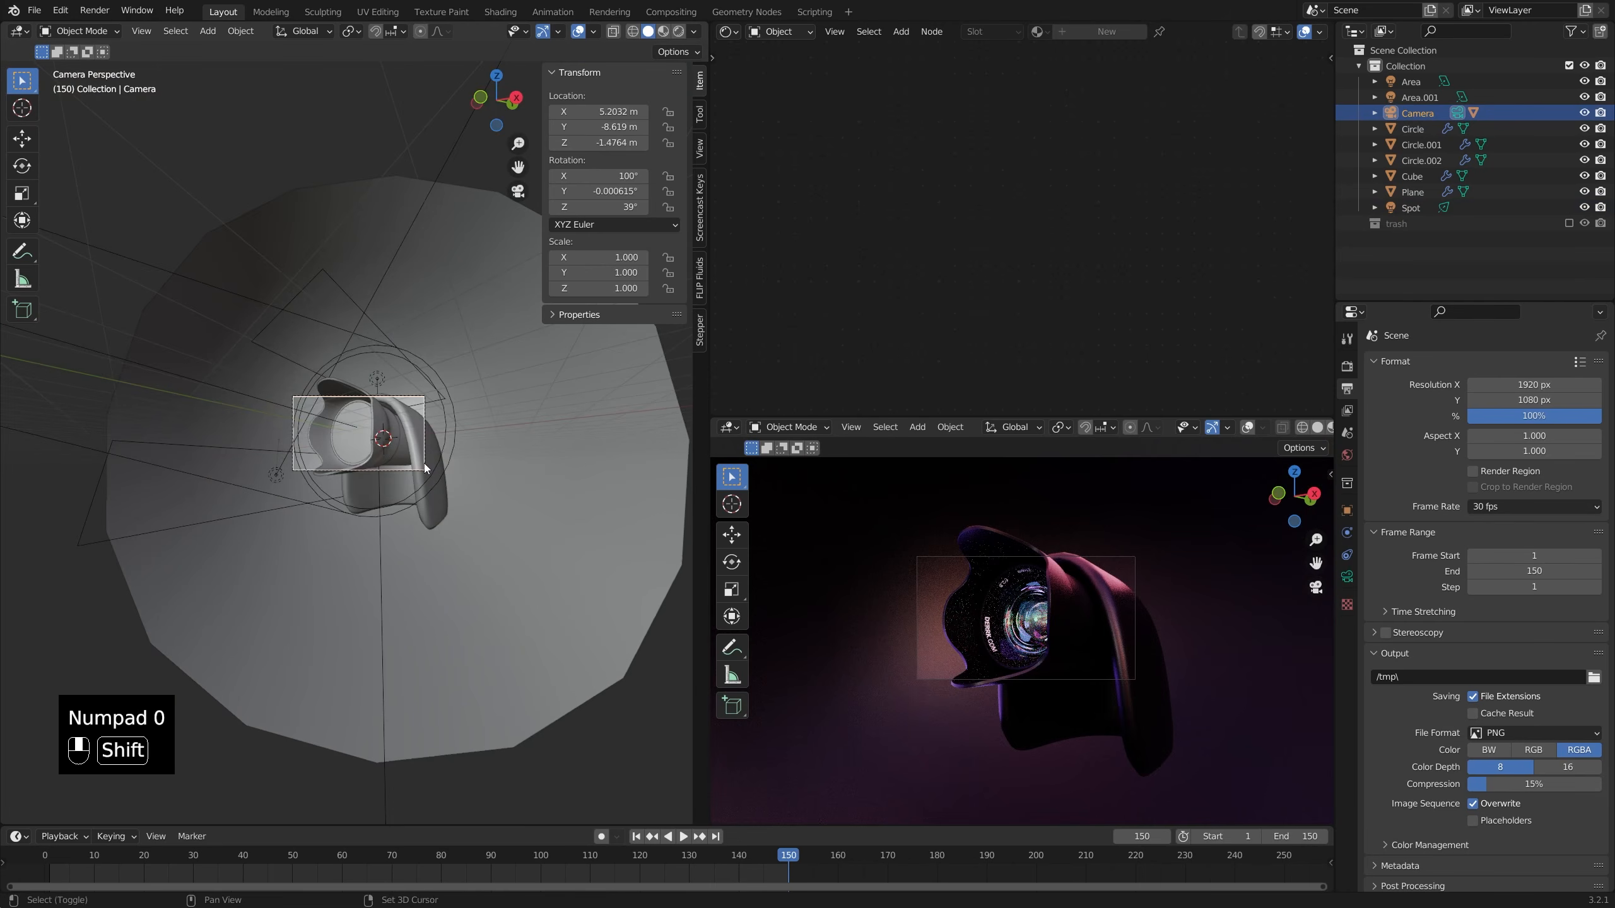
{"action": "key", "text": "shift+grave"}
{"action": "key", "text": "a"}
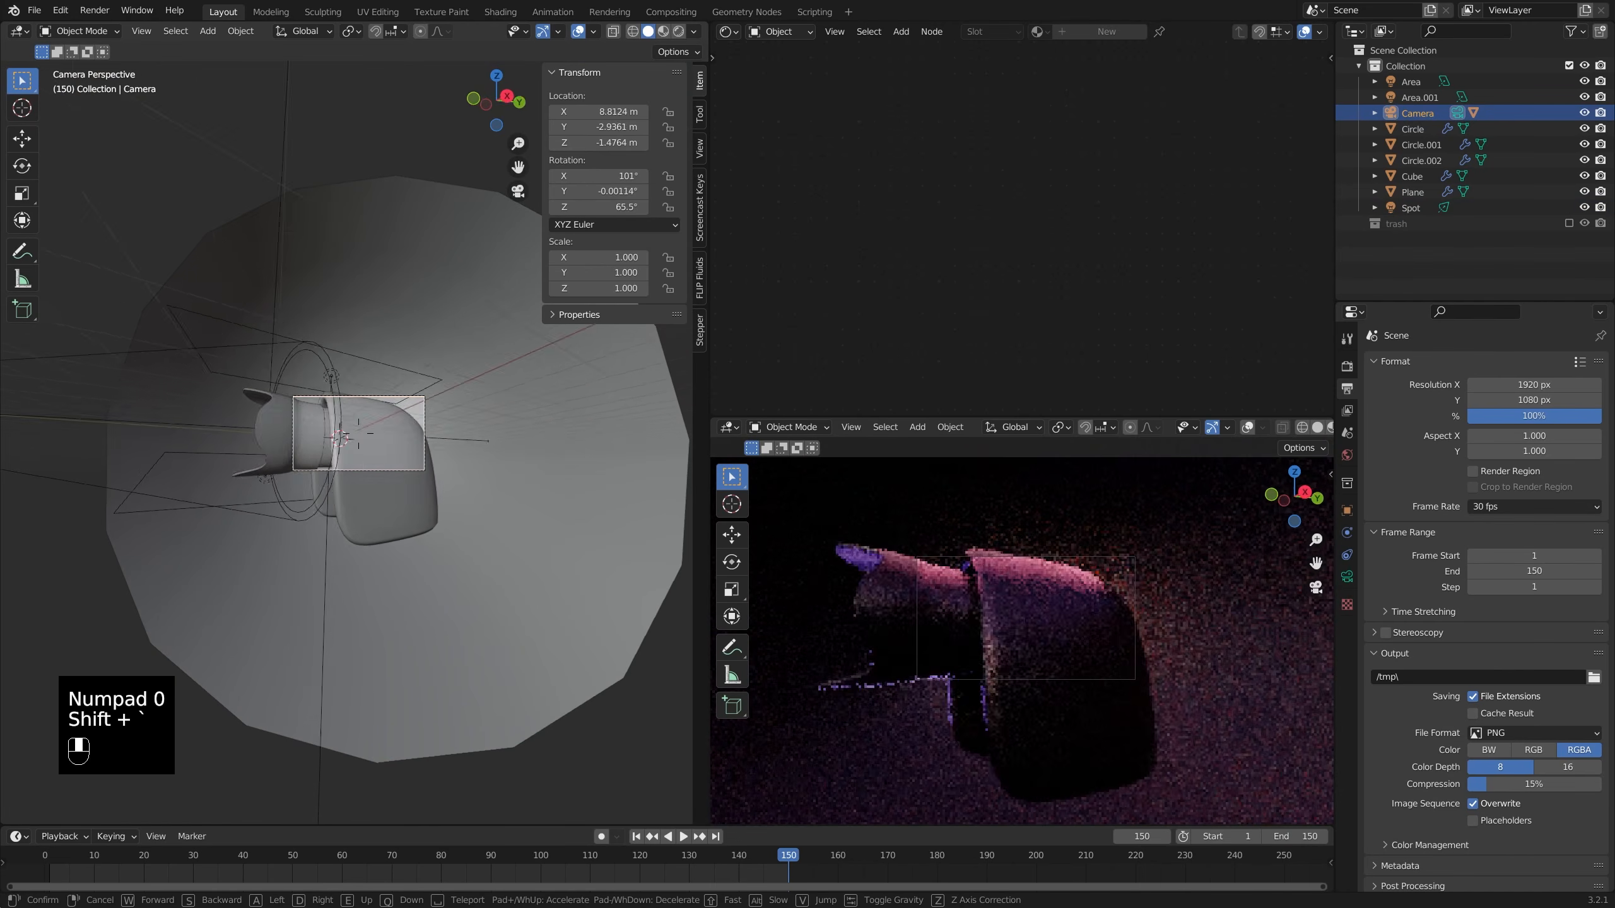
{"action": "key", "text": "s"}
{"action": "key", "text": "s"}
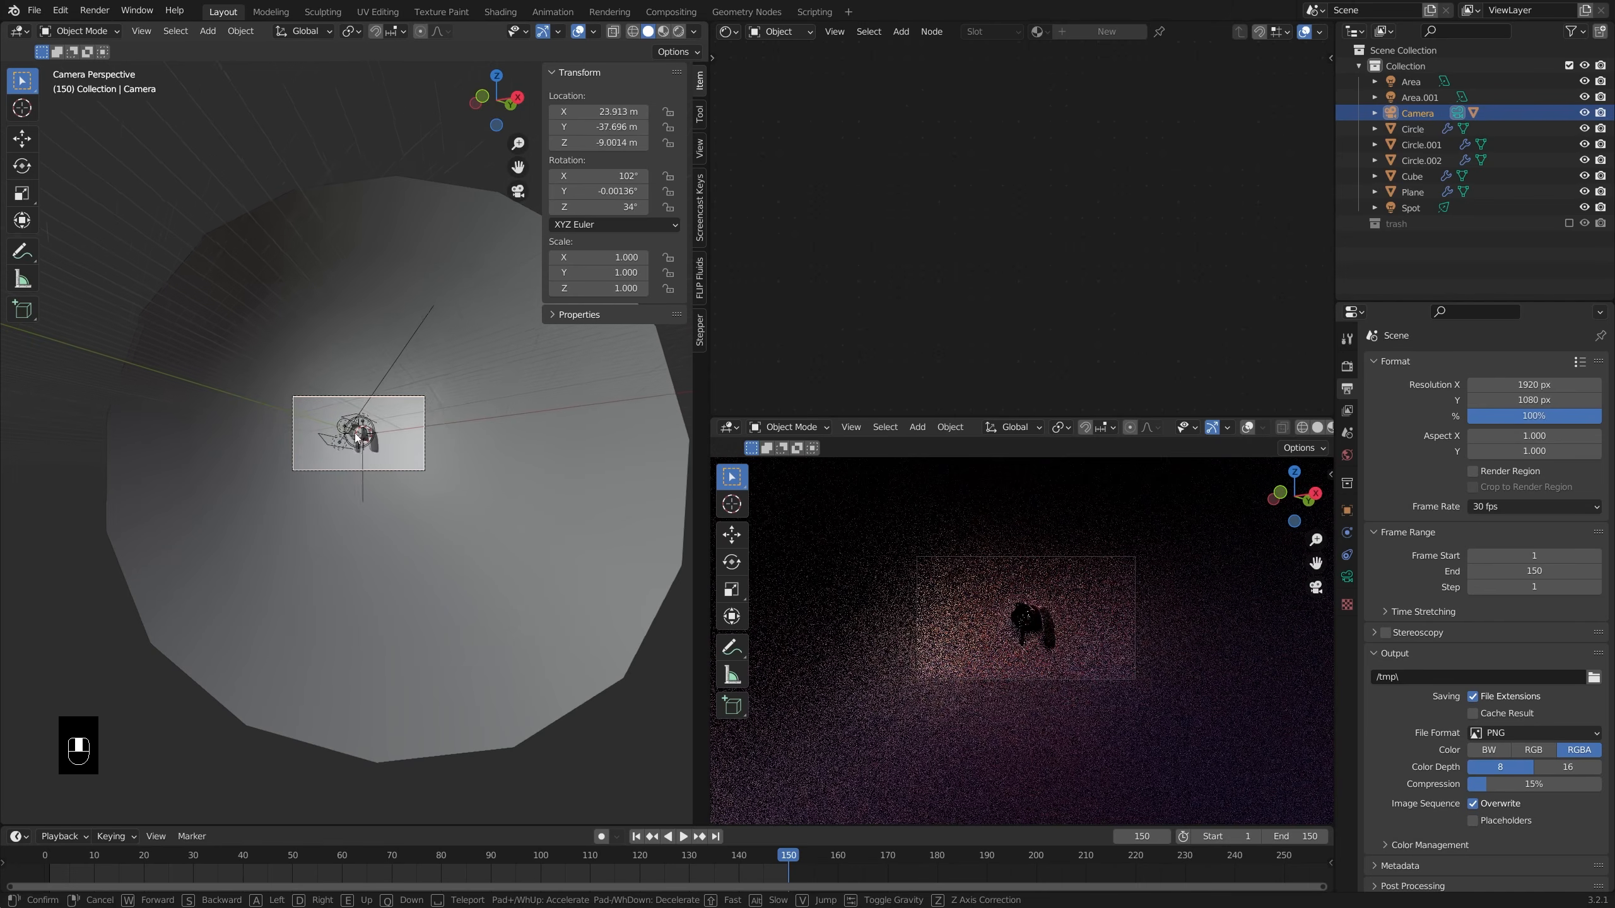
{"action": "key", "text": "Escape"}
- Fly the camera to about X 6.45, Y -11.77, Z -0.60 m with Z rotation 34°, and keyframe location and rotation at frame 150
{"action": "key", "text": "shift+grave"}
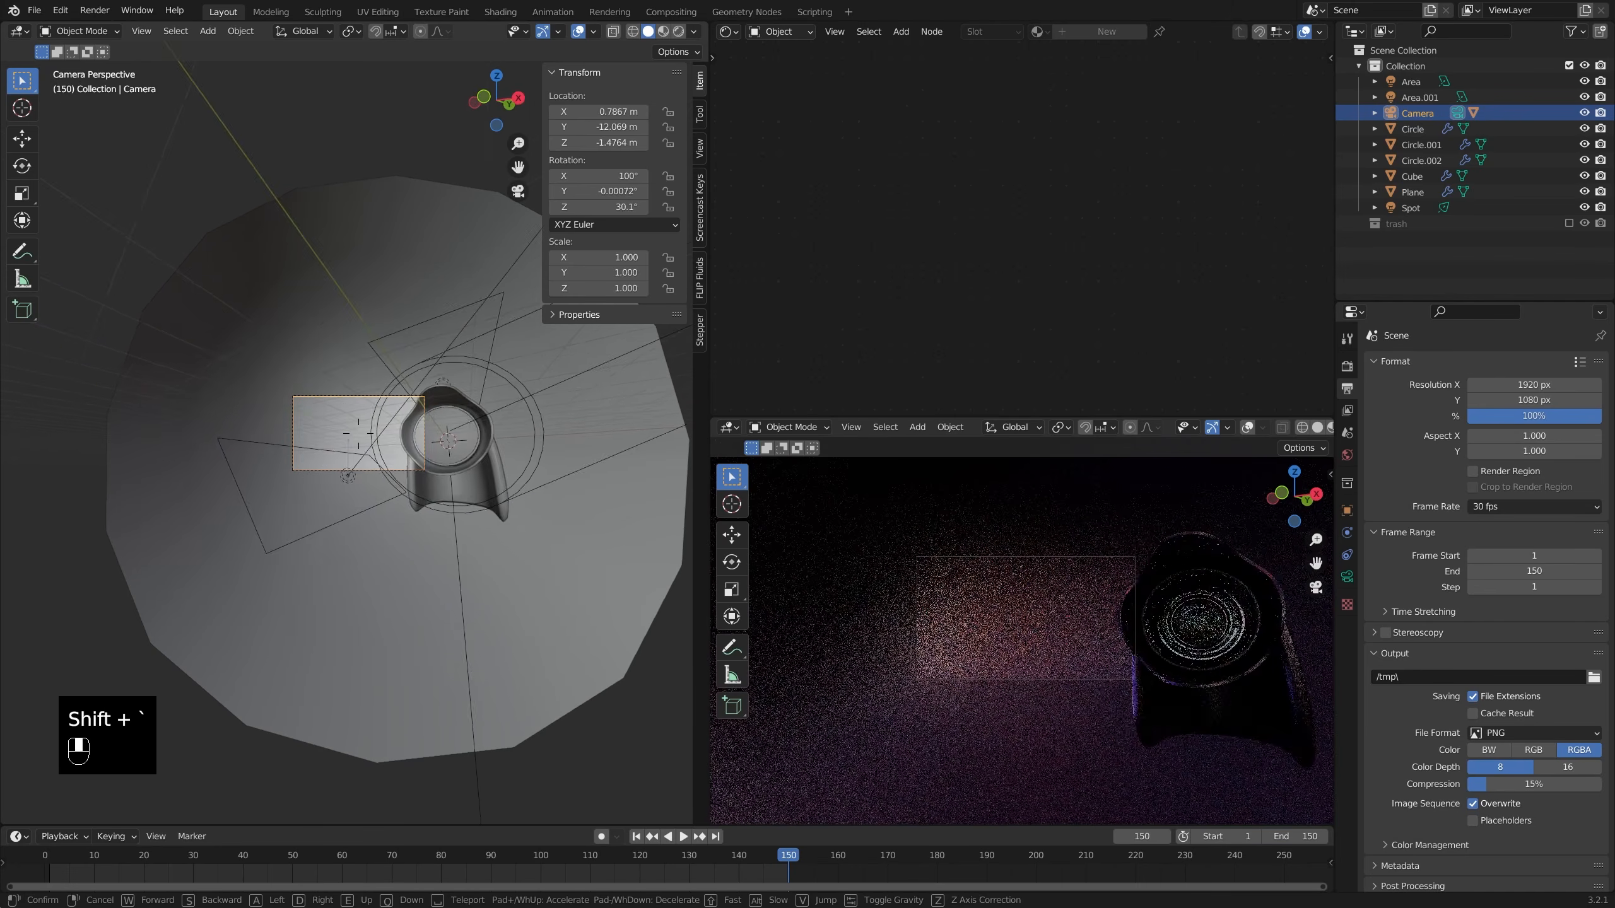
{"action": "key", "text": "s"}
{"action": "key", "text": "a"}
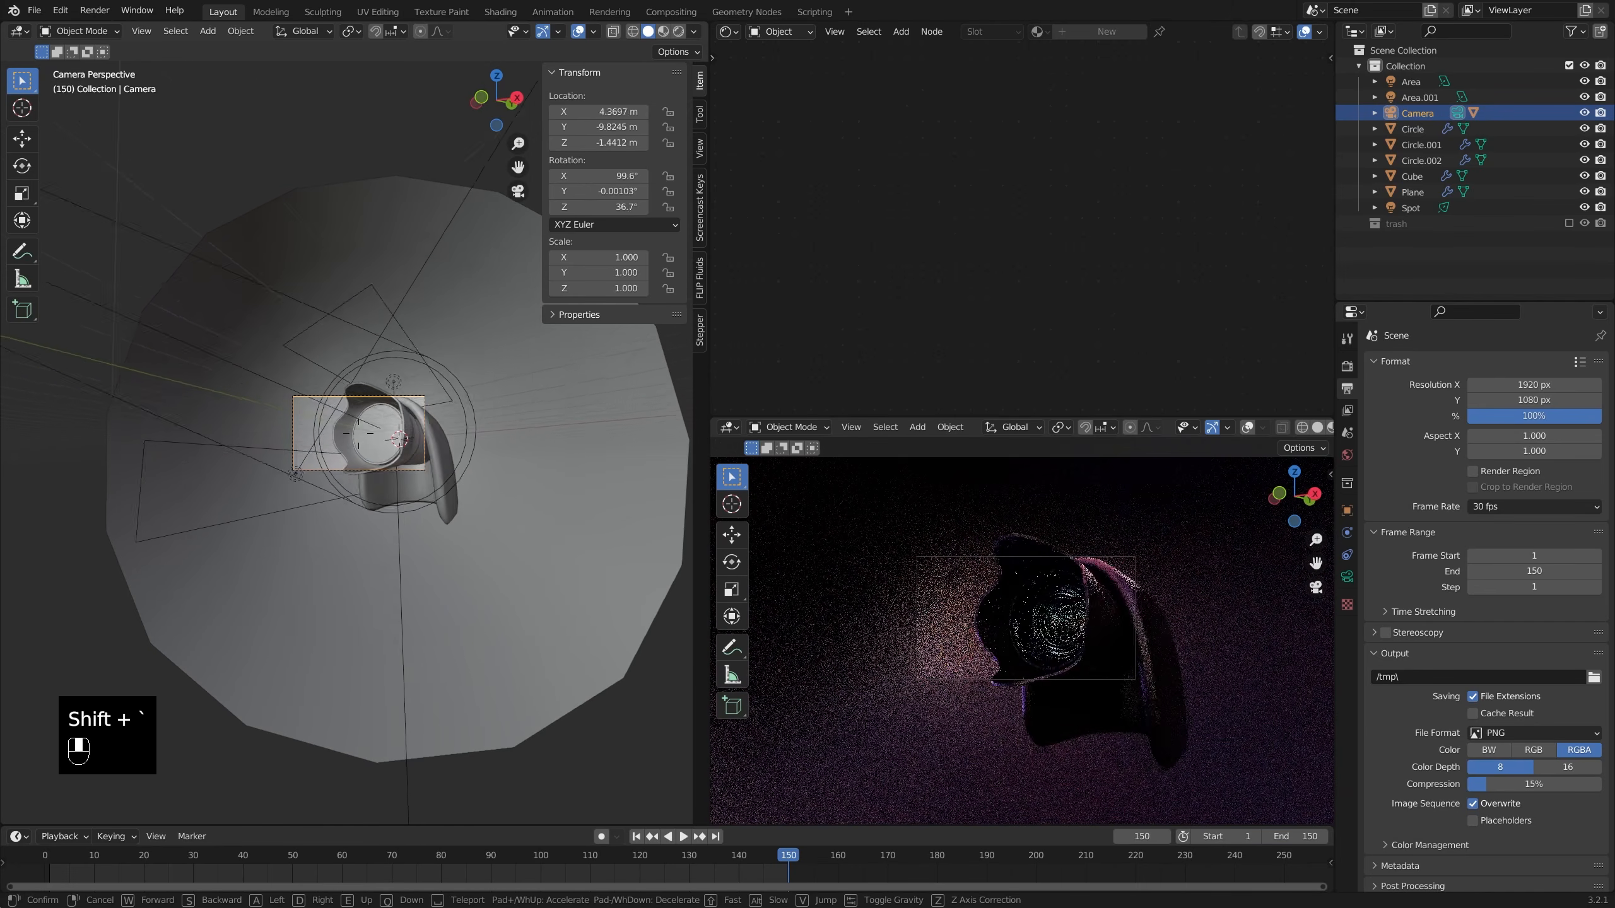
{"action": "key", "text": "e"}
{"action": "key", "text": "d"}
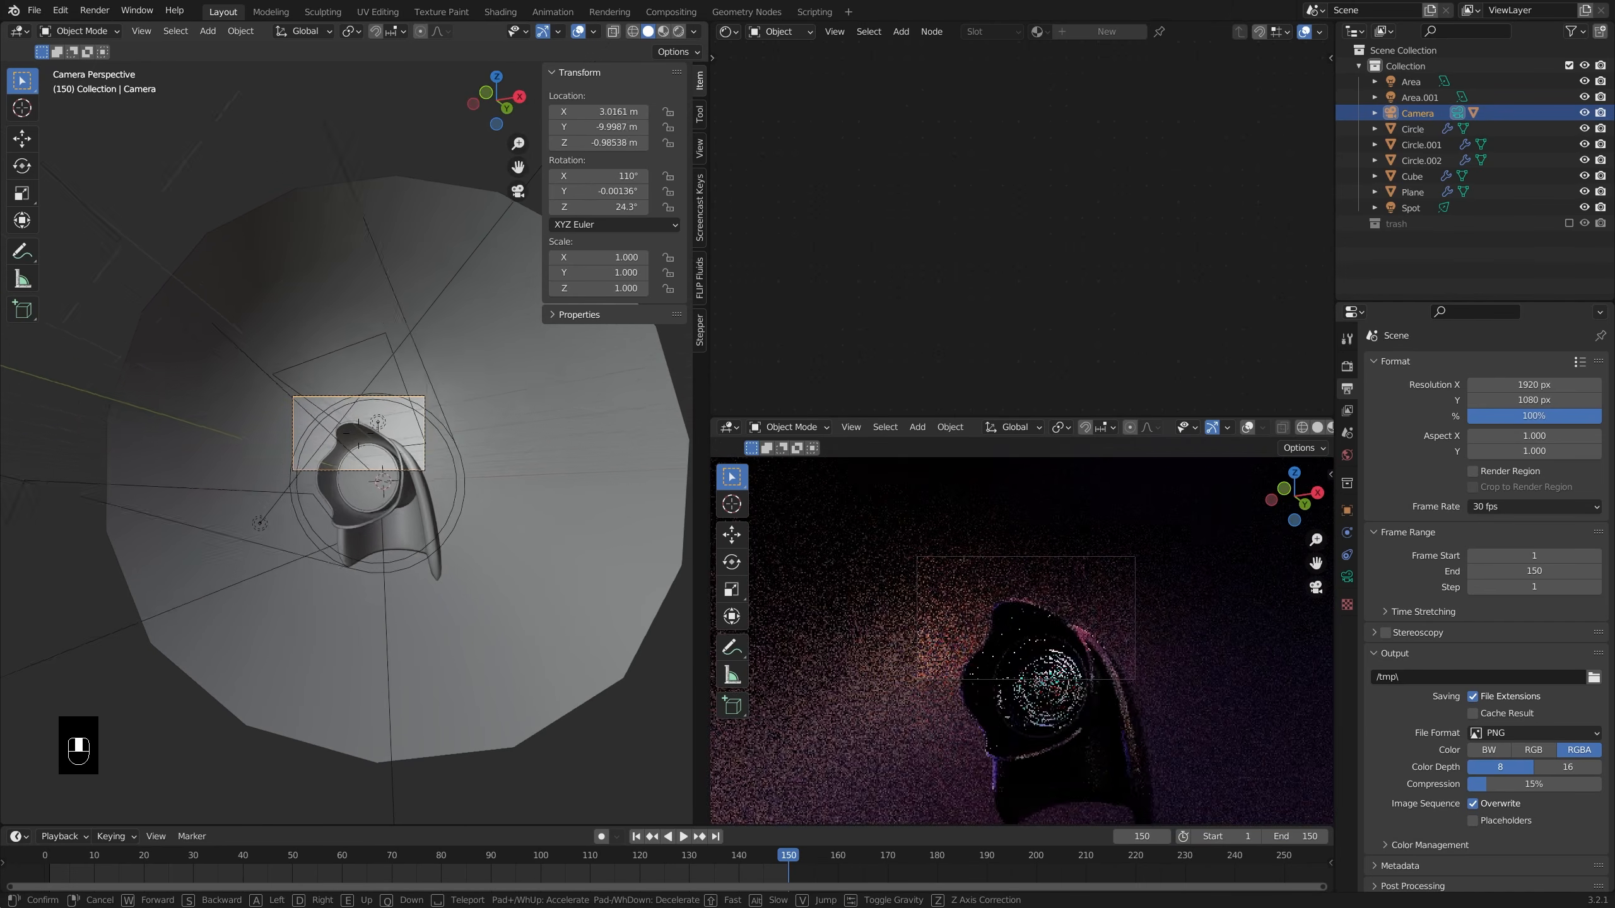
{"action": "key", "text": "s"}
{"action": "key", "text": "d"}
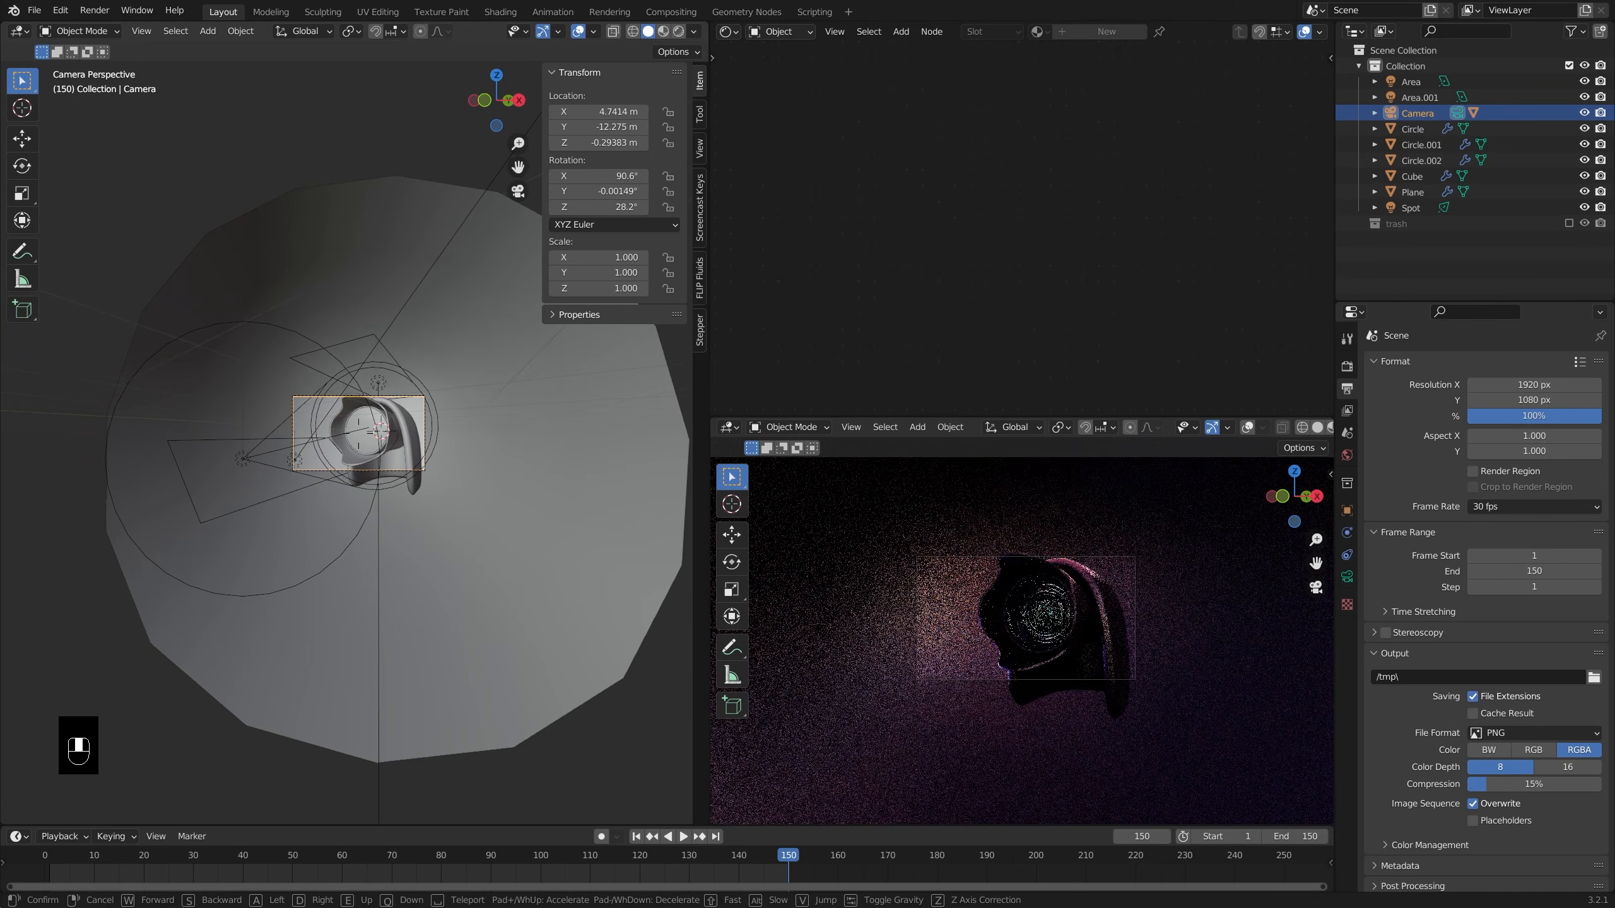
{"action": "key", "text": "w"}
{"action": "key", "text": "s"}
{"action": "key", "text": "d"}
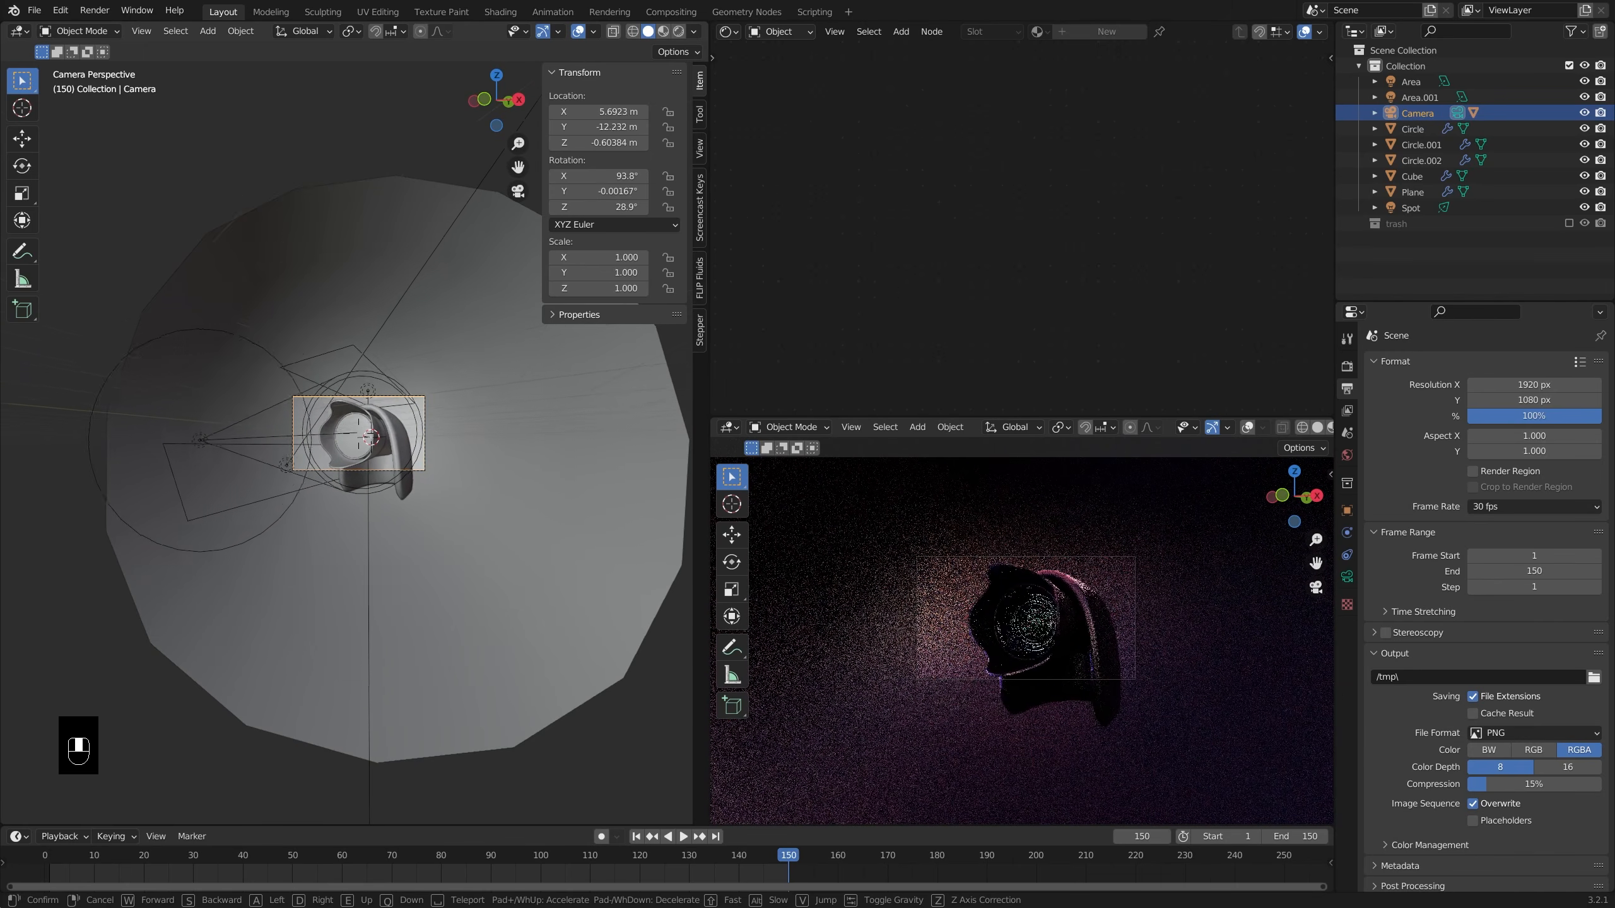
{"action": "left_click", "coordinate": [597, 243]}
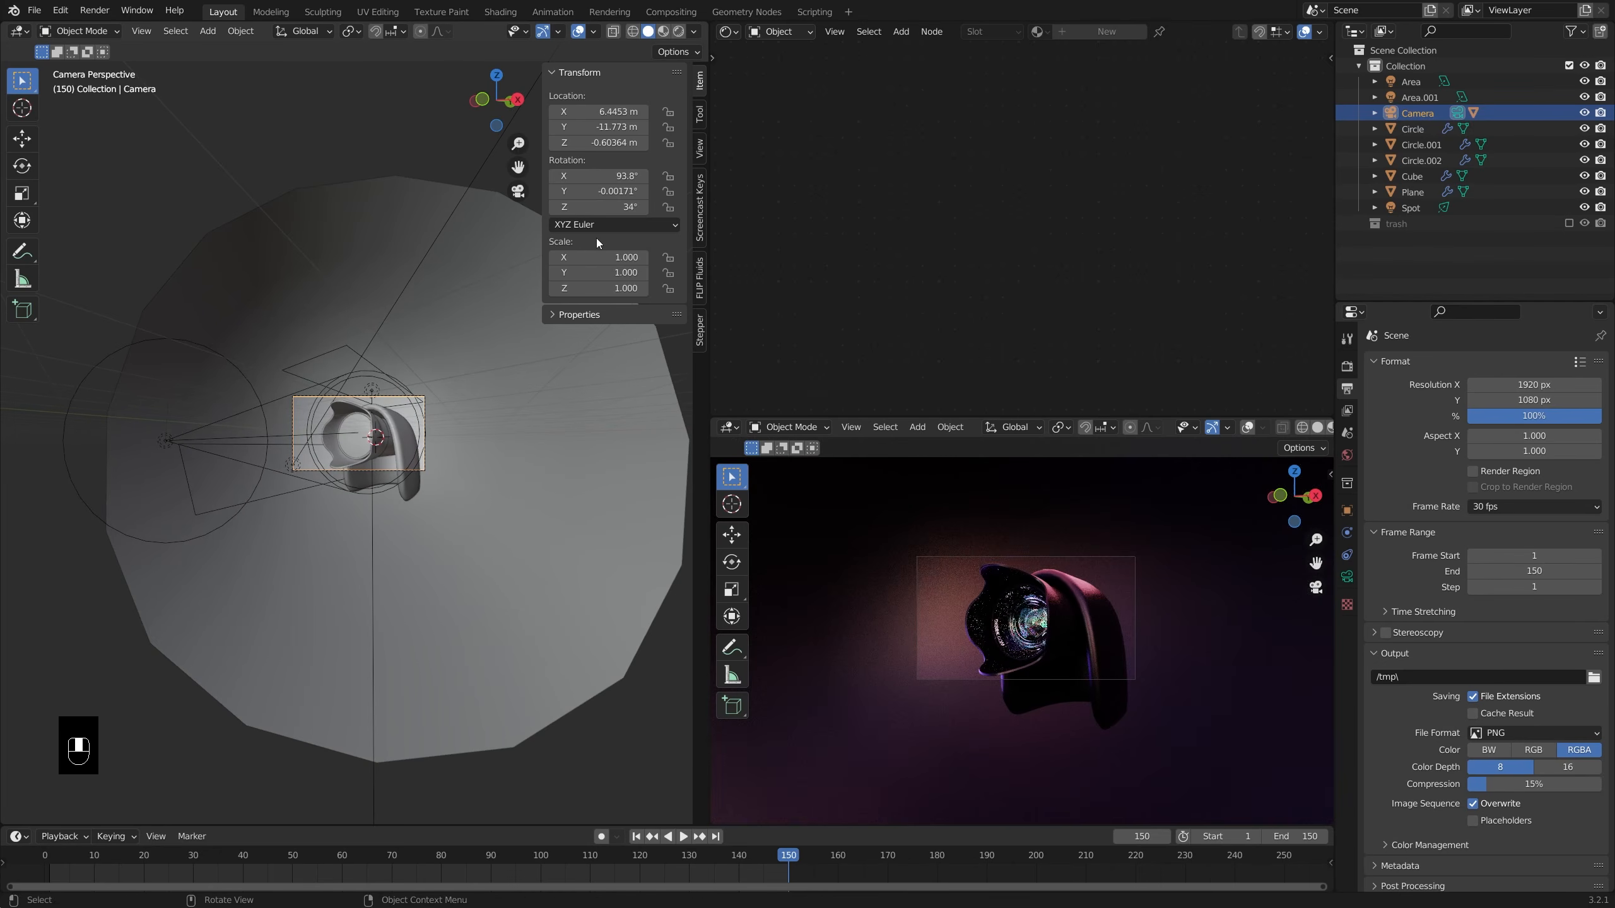
{"action": "key", "text": "i"}
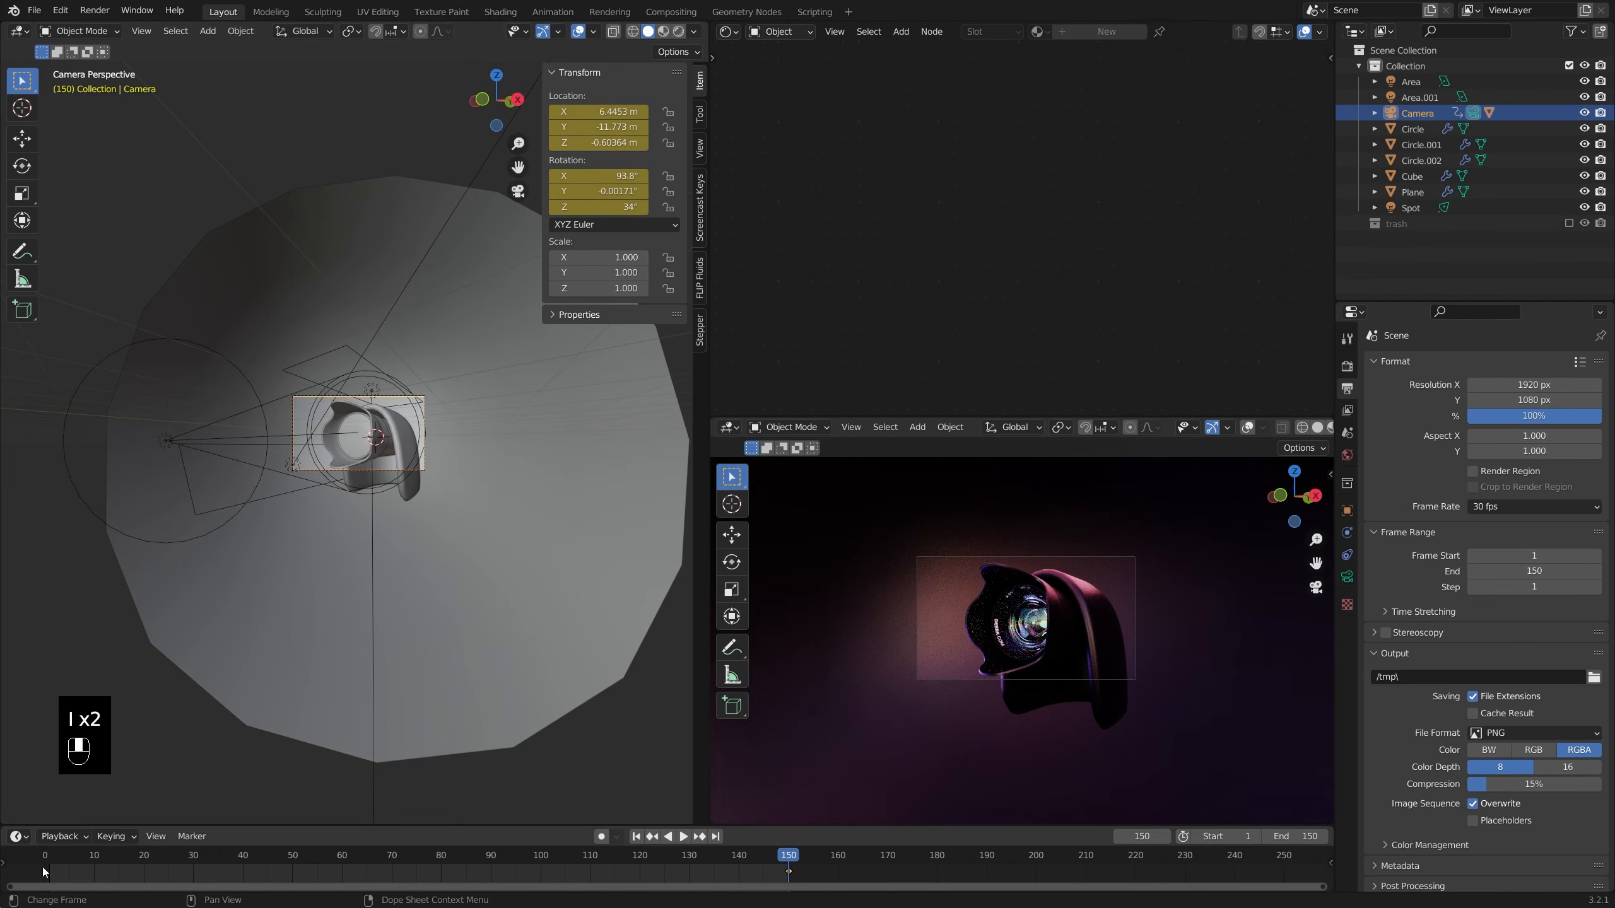
- At frame 1, fly the camera to about X 4.87, Y -6.45, Z -0.21 m with Z rotation 52.3°, and keyframe location and rotation
{"action": "key", "text": "shift+grave"}
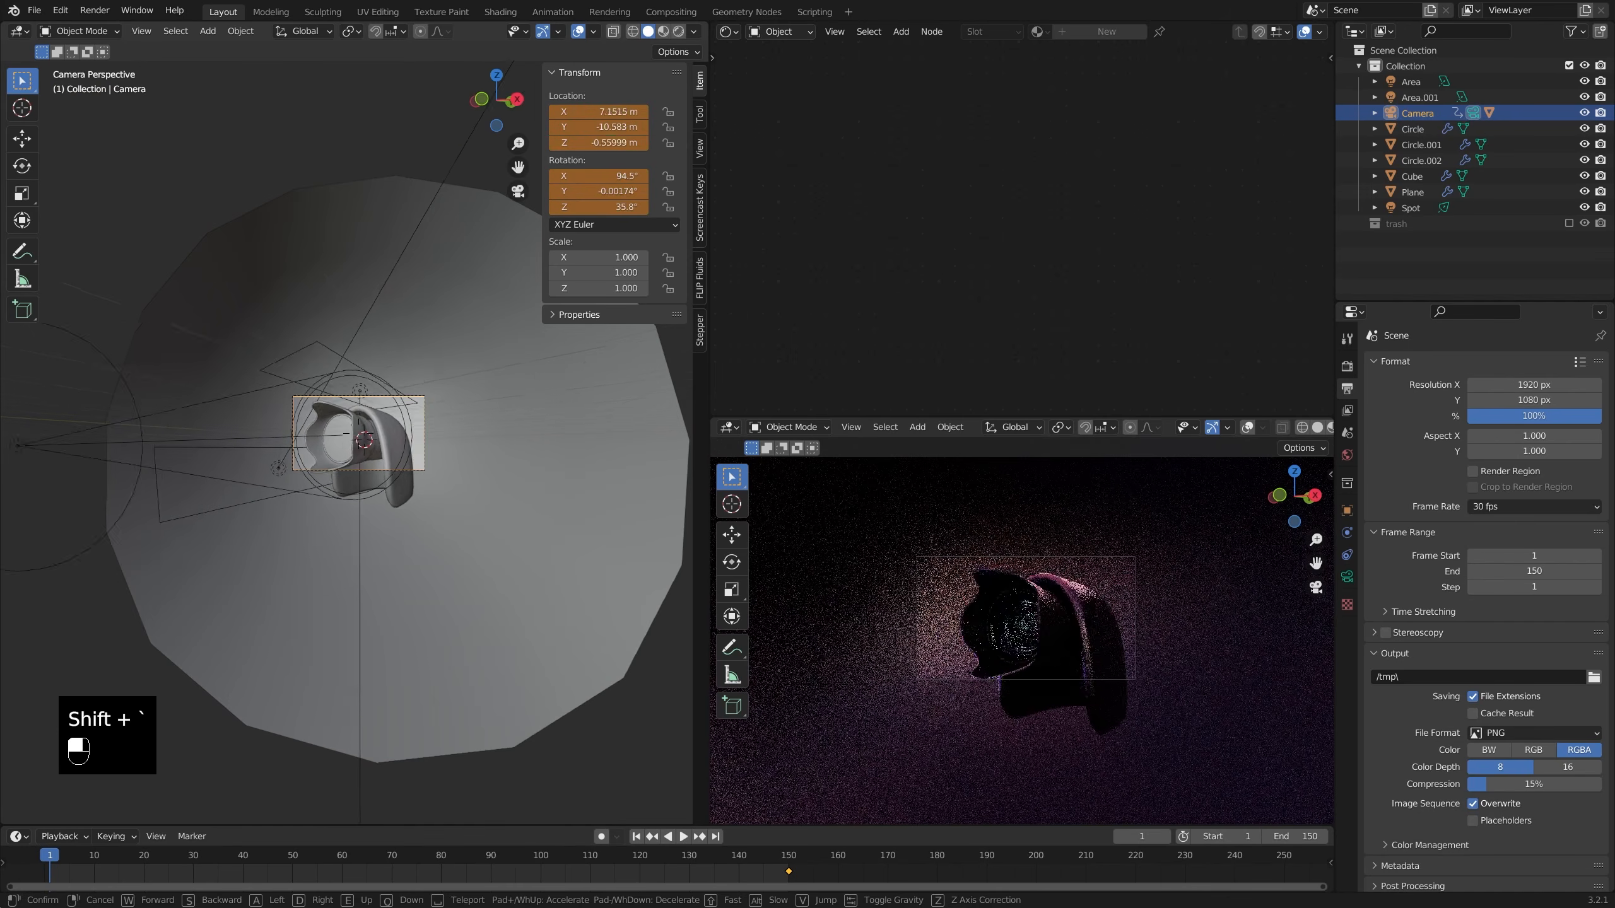
{"action": "key", "text": "w"}
{"action": "key", "text": "s"}
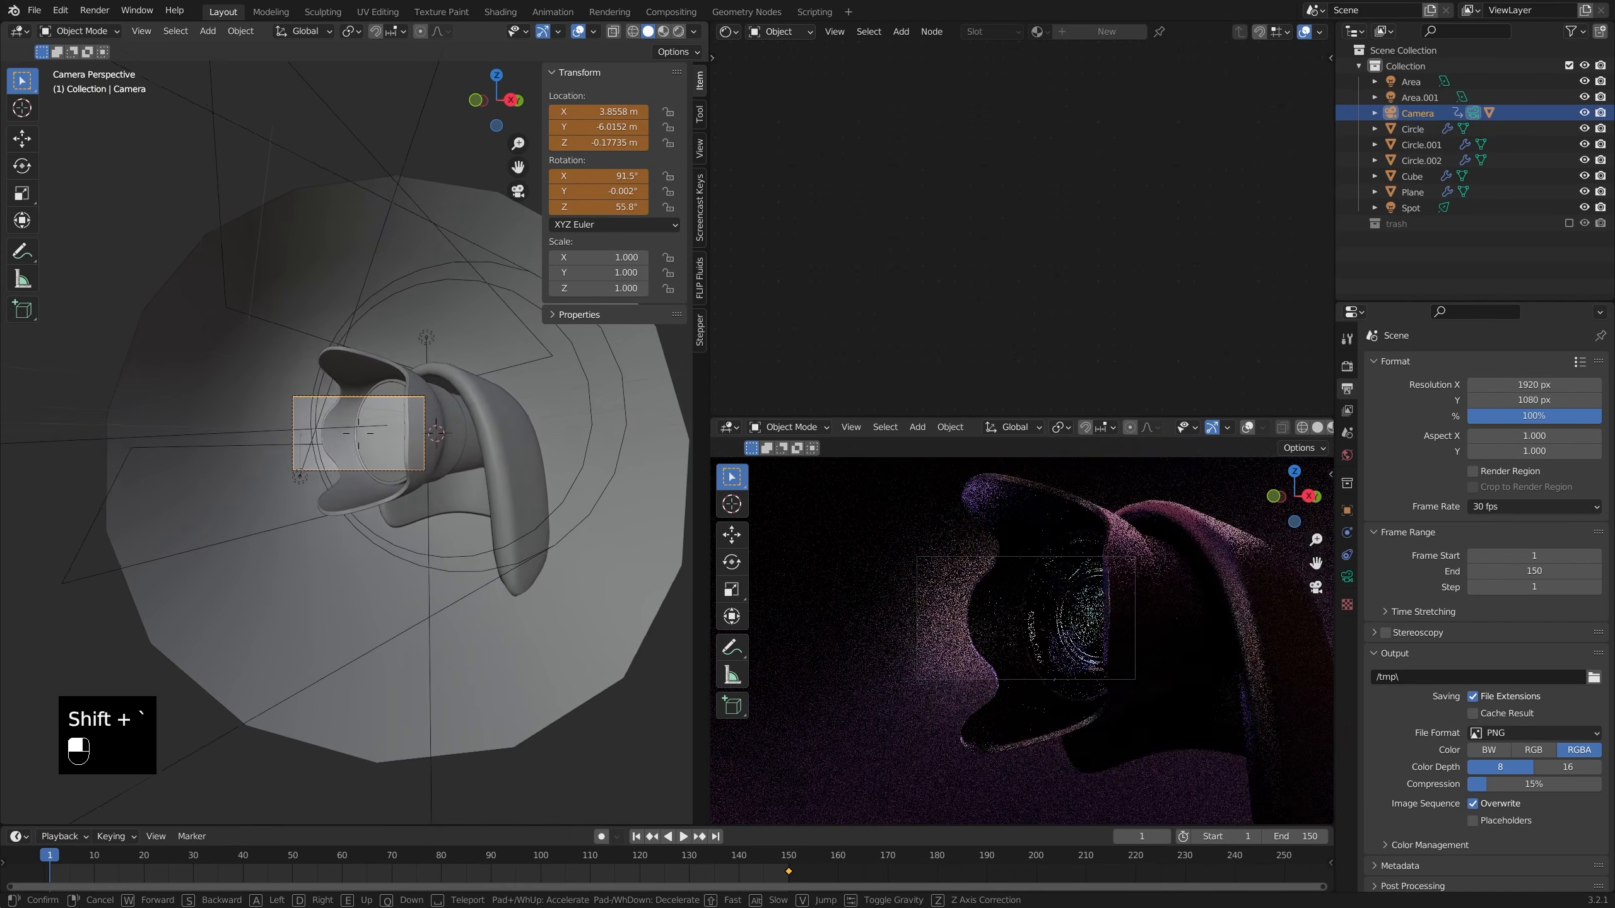
{"action": "key", "text": "s"}
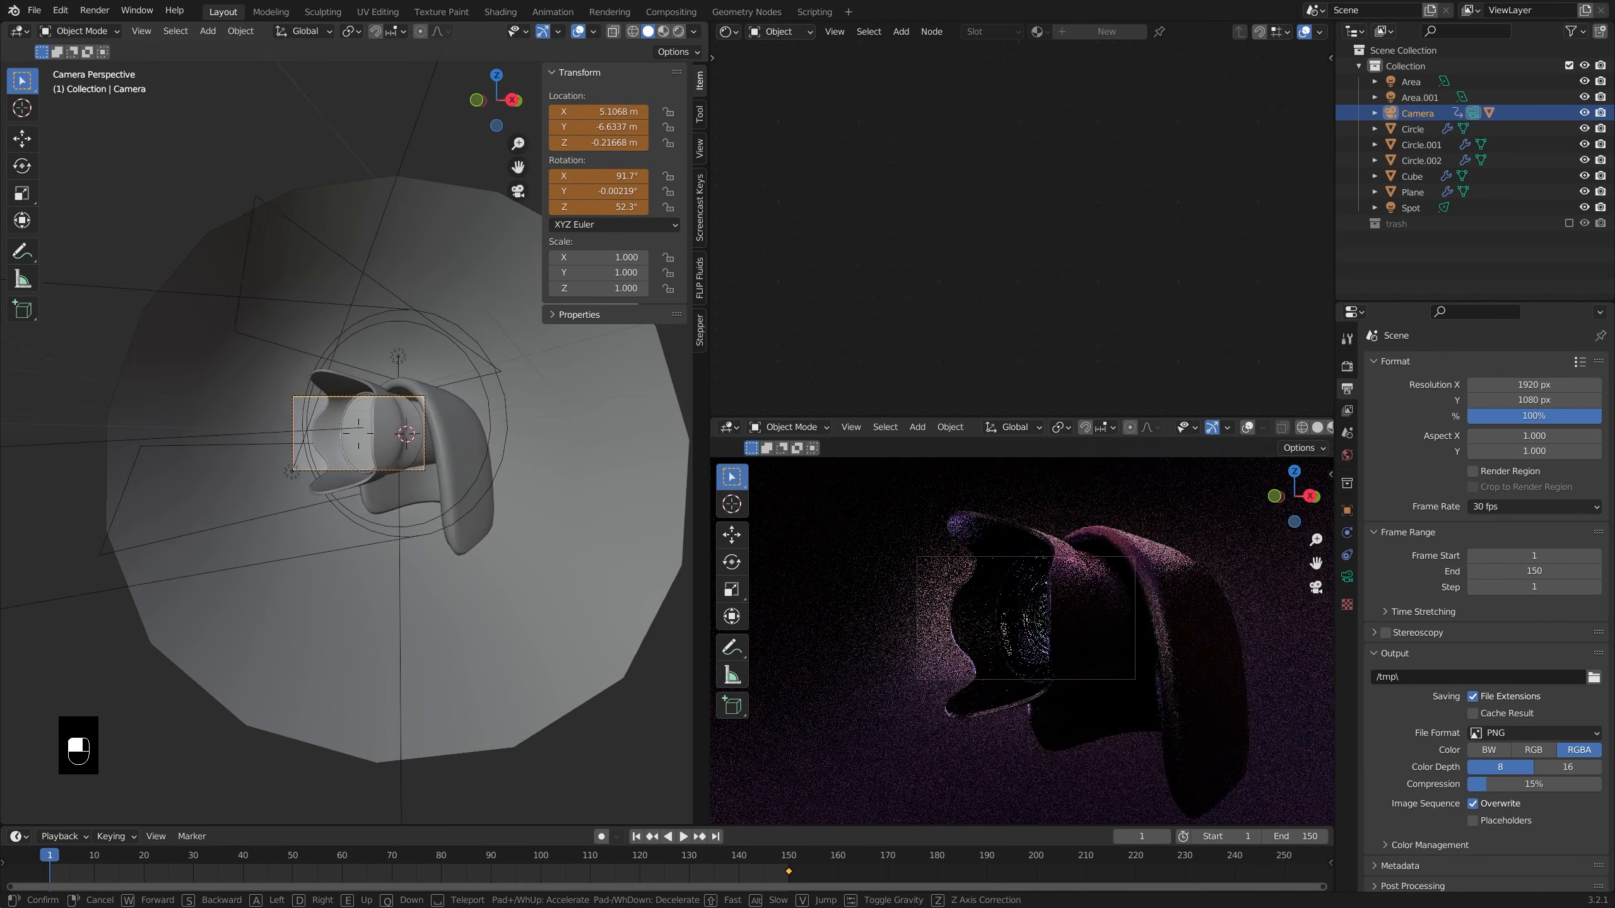
{"action": "left_click", "coordinate": [356, 437]}
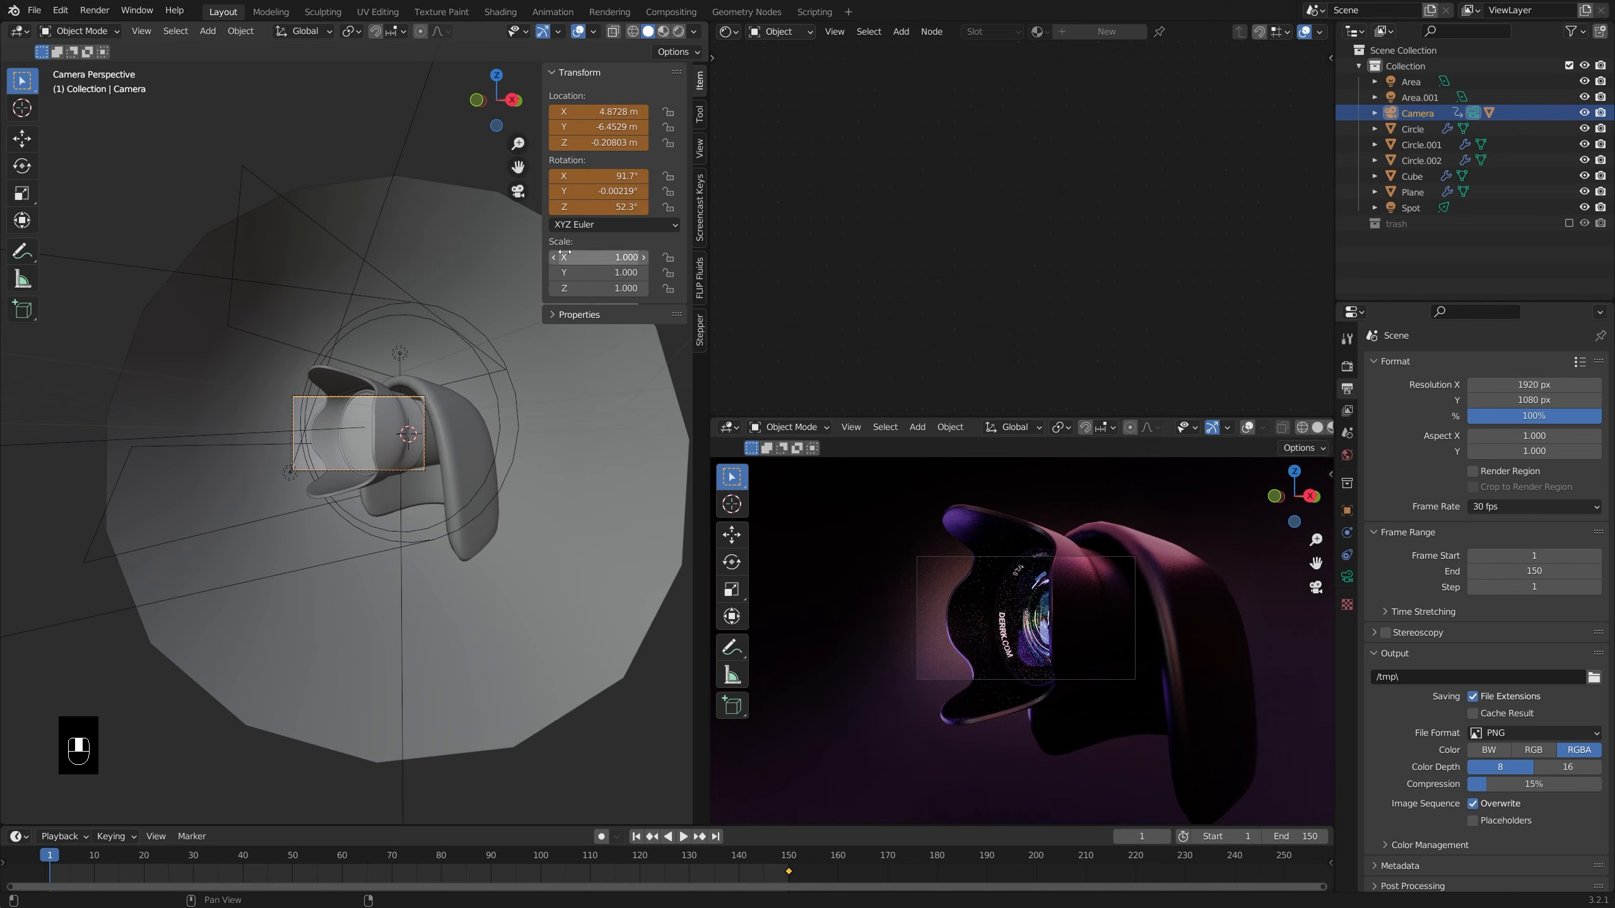
{"action": "key", "text": "i"}
- Set all camera keyframes to linear interpolation in the Graph Editor and display the curves normalized
{"action": "left_click", "coordinate": [727, 31]}
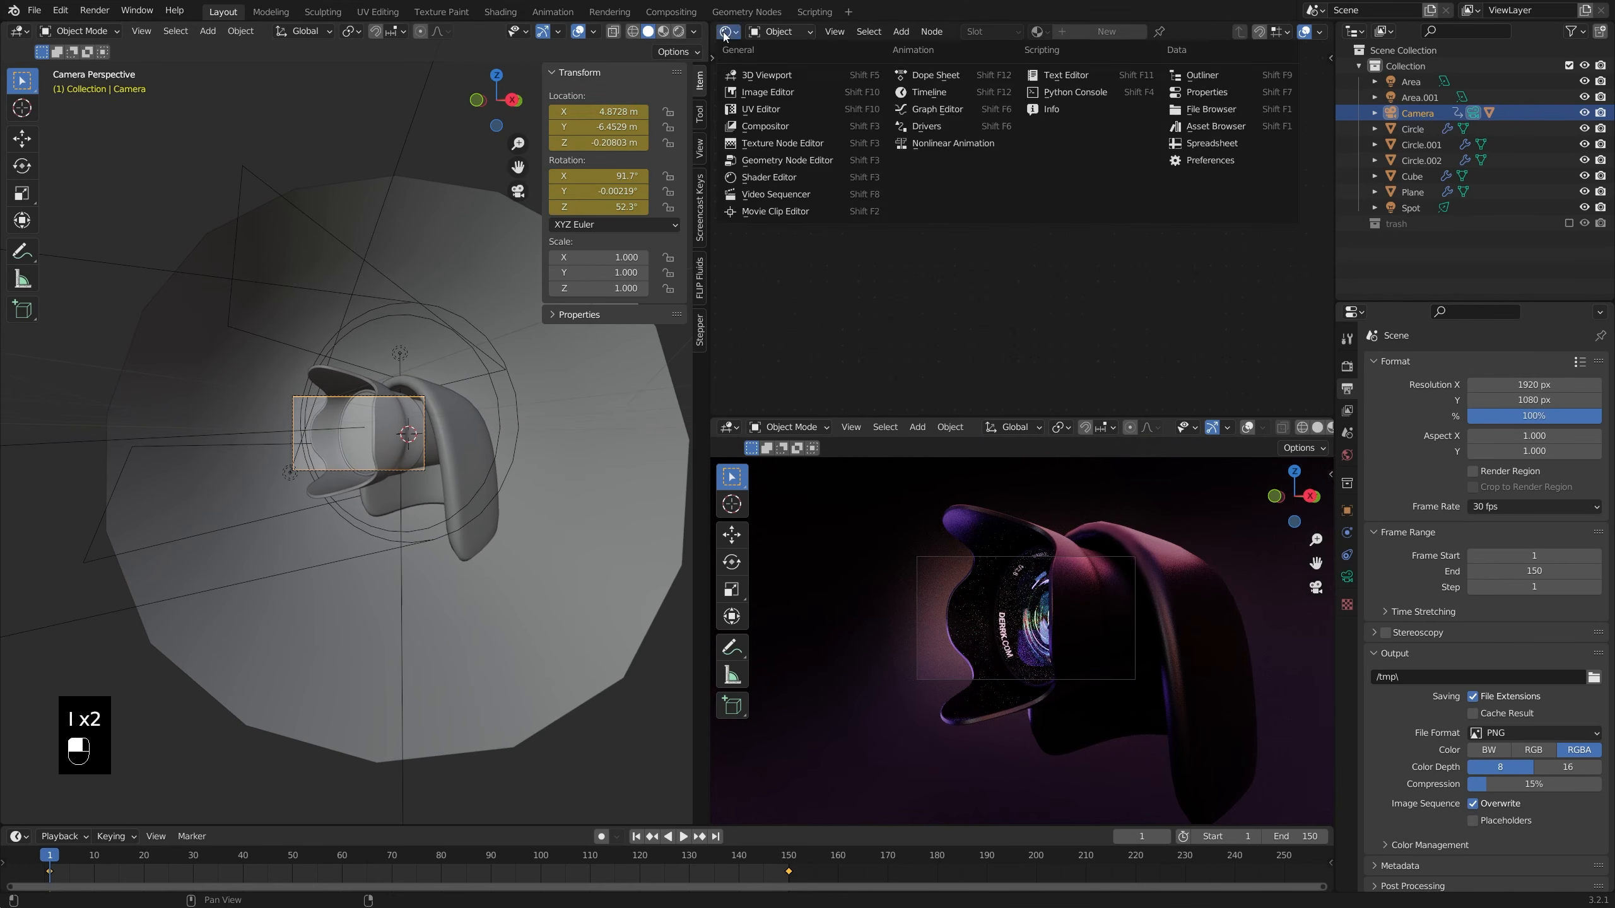
{"action": "left_click", "coordinate": [942, 102]}
{"action": "key", "text": "a"}
{"action": "key", "text": "t"}
{"action": "left_click", "coordinate": [1030, 195]}
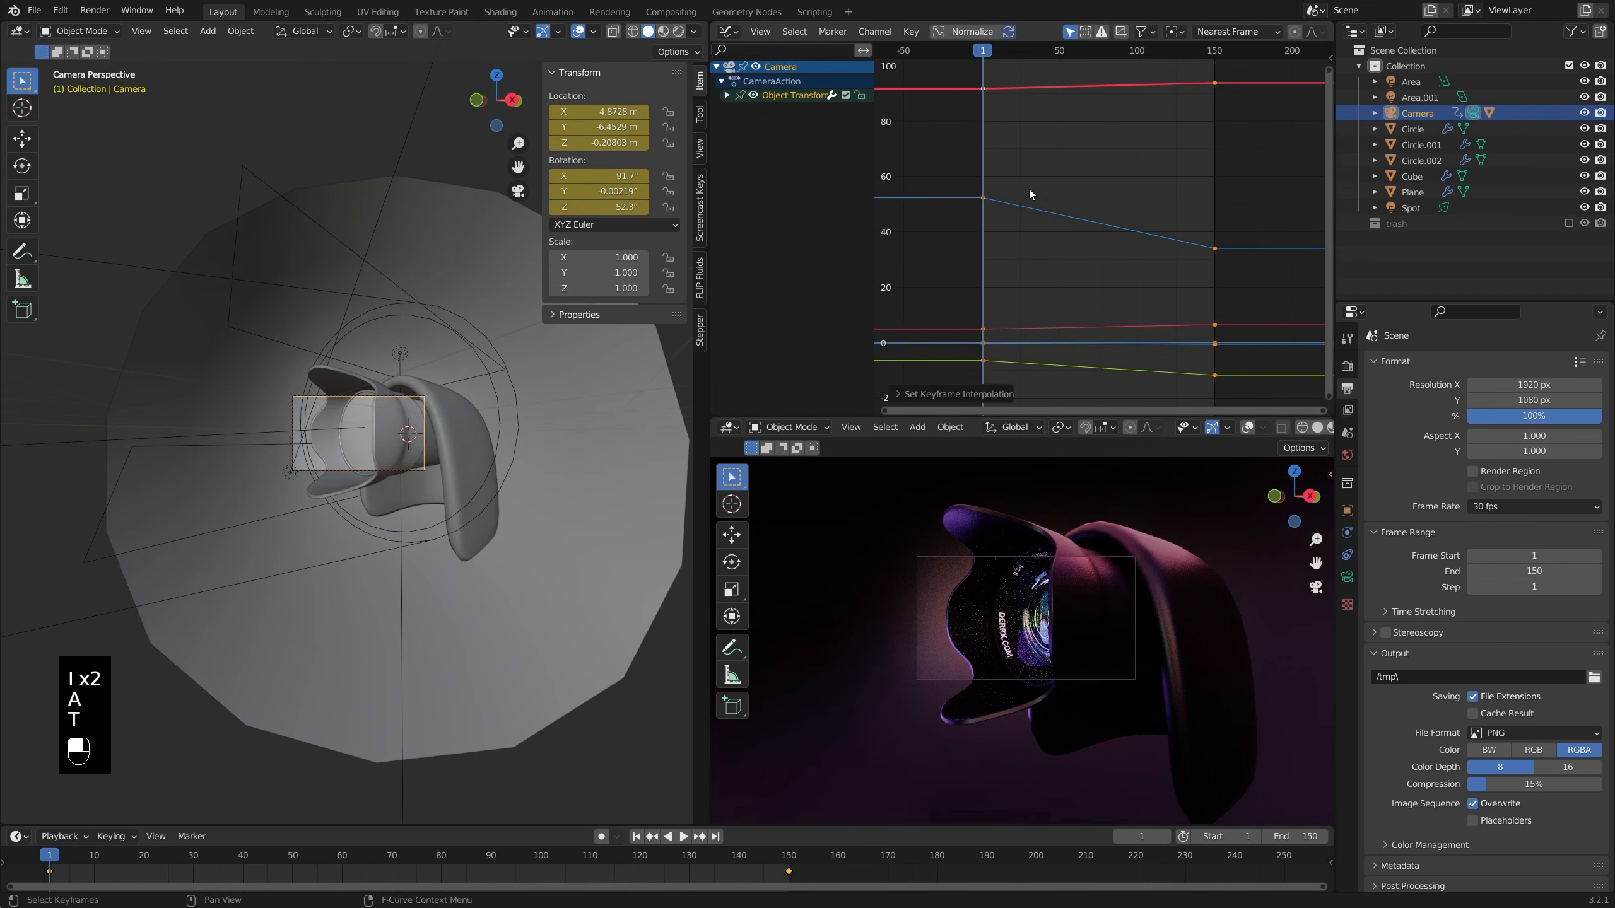
{"action": "left_click", "coordinate": [966, 31]}
{"action": "key", "text": "Home"}
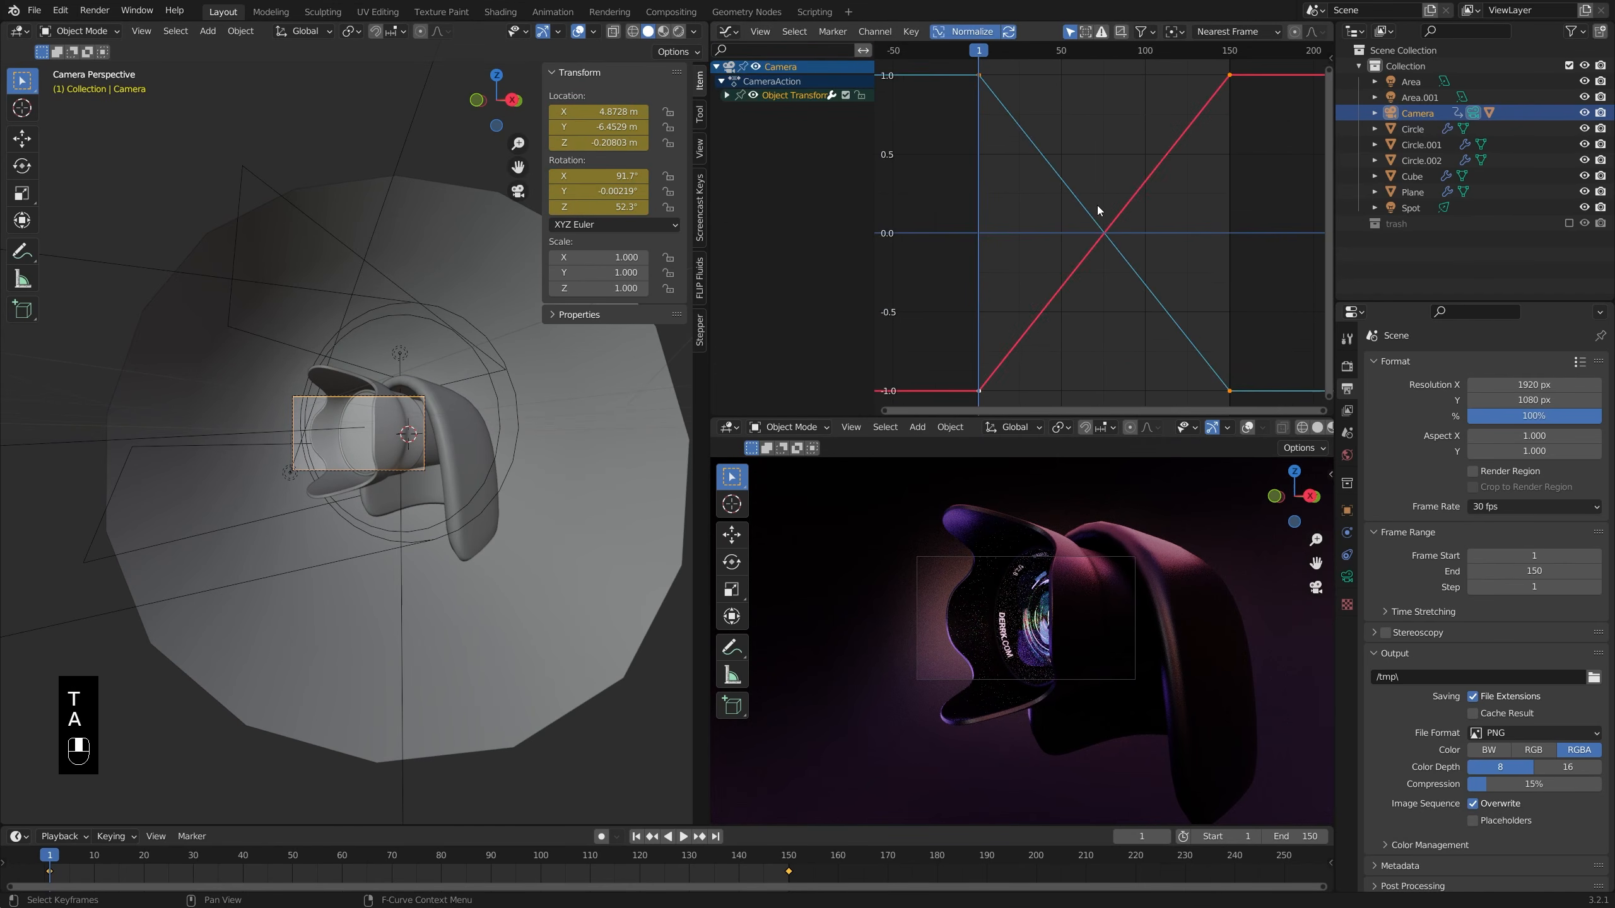
- Restrict the rendered preview to a render region covering the camera frame and play the camera animation
{"action": "key", "text": "space"}
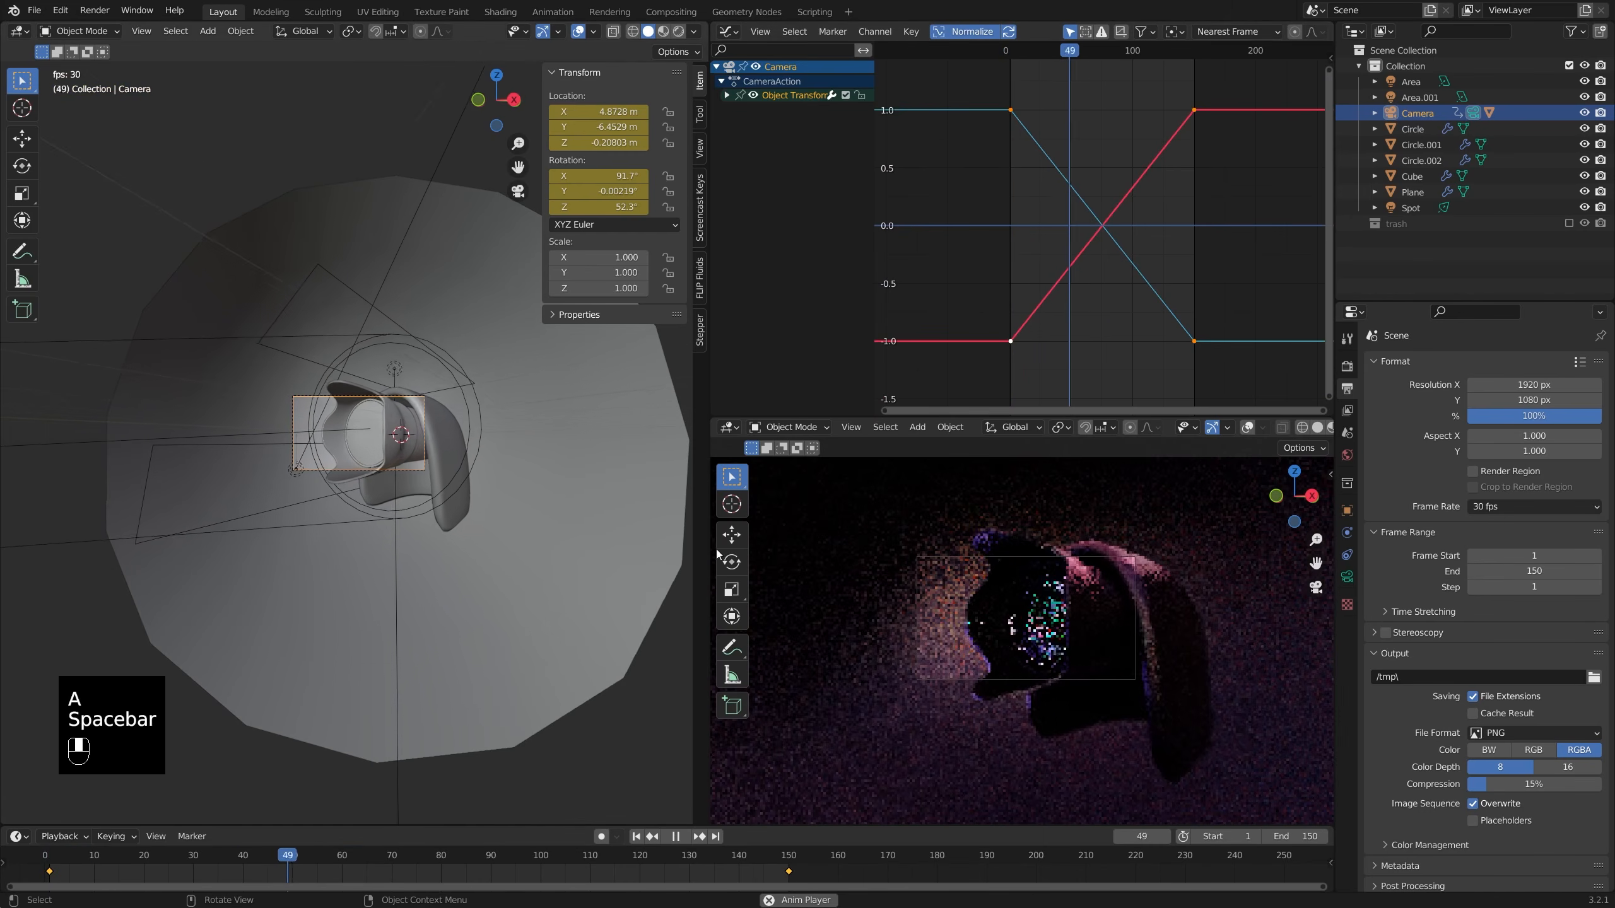
{"action": "key", "text": "space"}
{"action": "key", "text": "ctrl+b"}
{"action": "left_click_drag", "start_coordinate": [936, 533], "coordinate": [1135, 680]}
{"action": "key", "text": "space"}
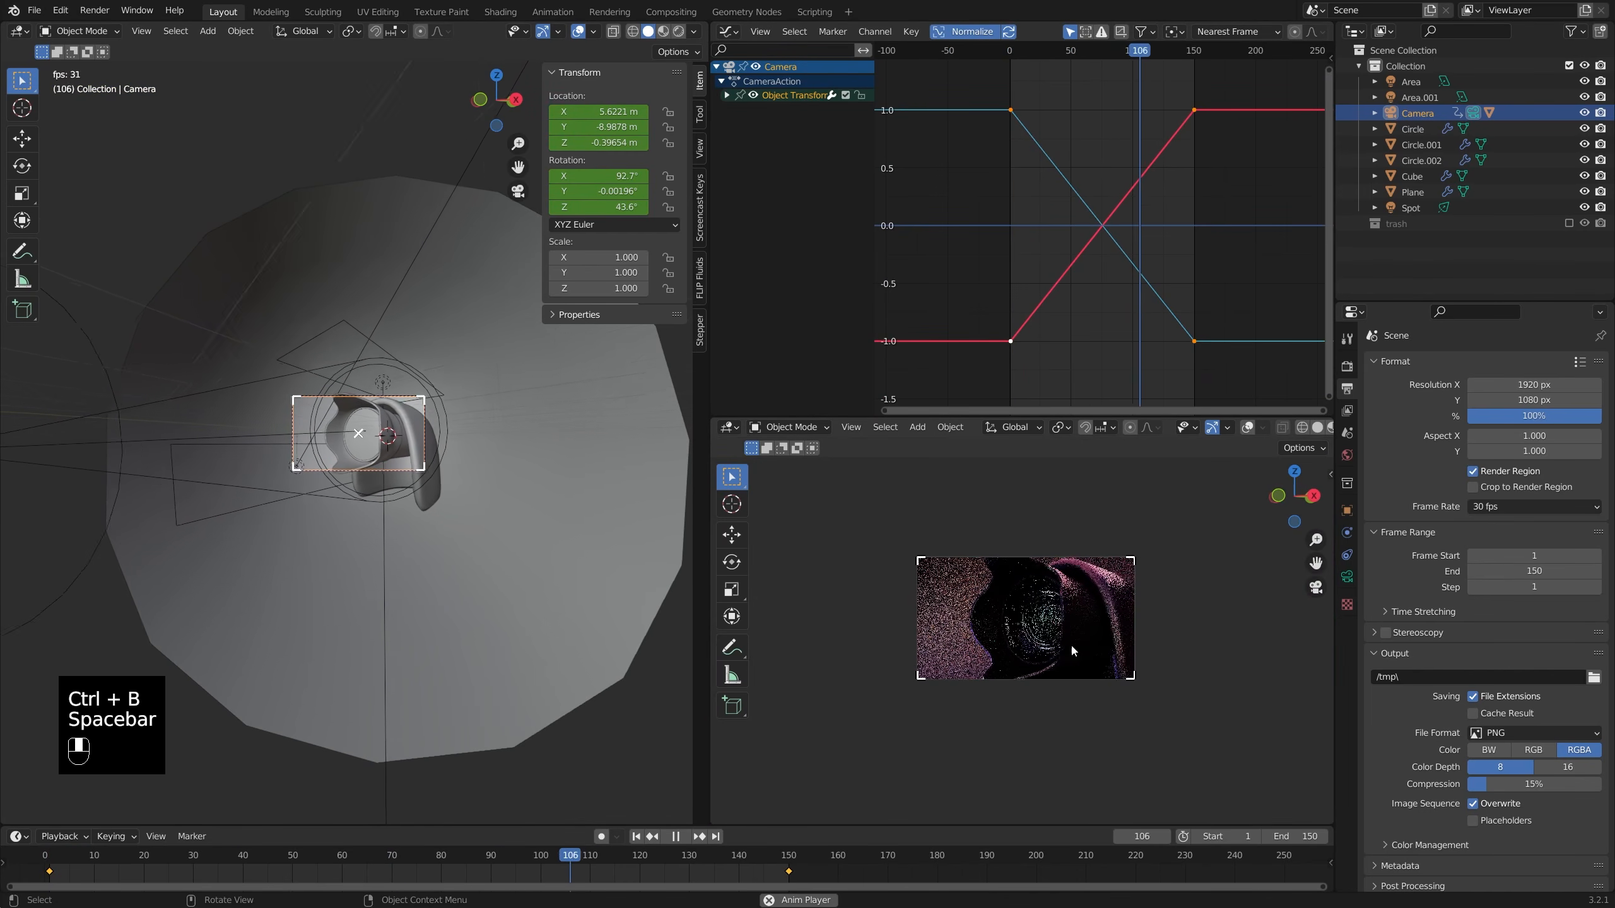
{"action": "key", "text": "space"}
{"action": "key", "text": "space"}
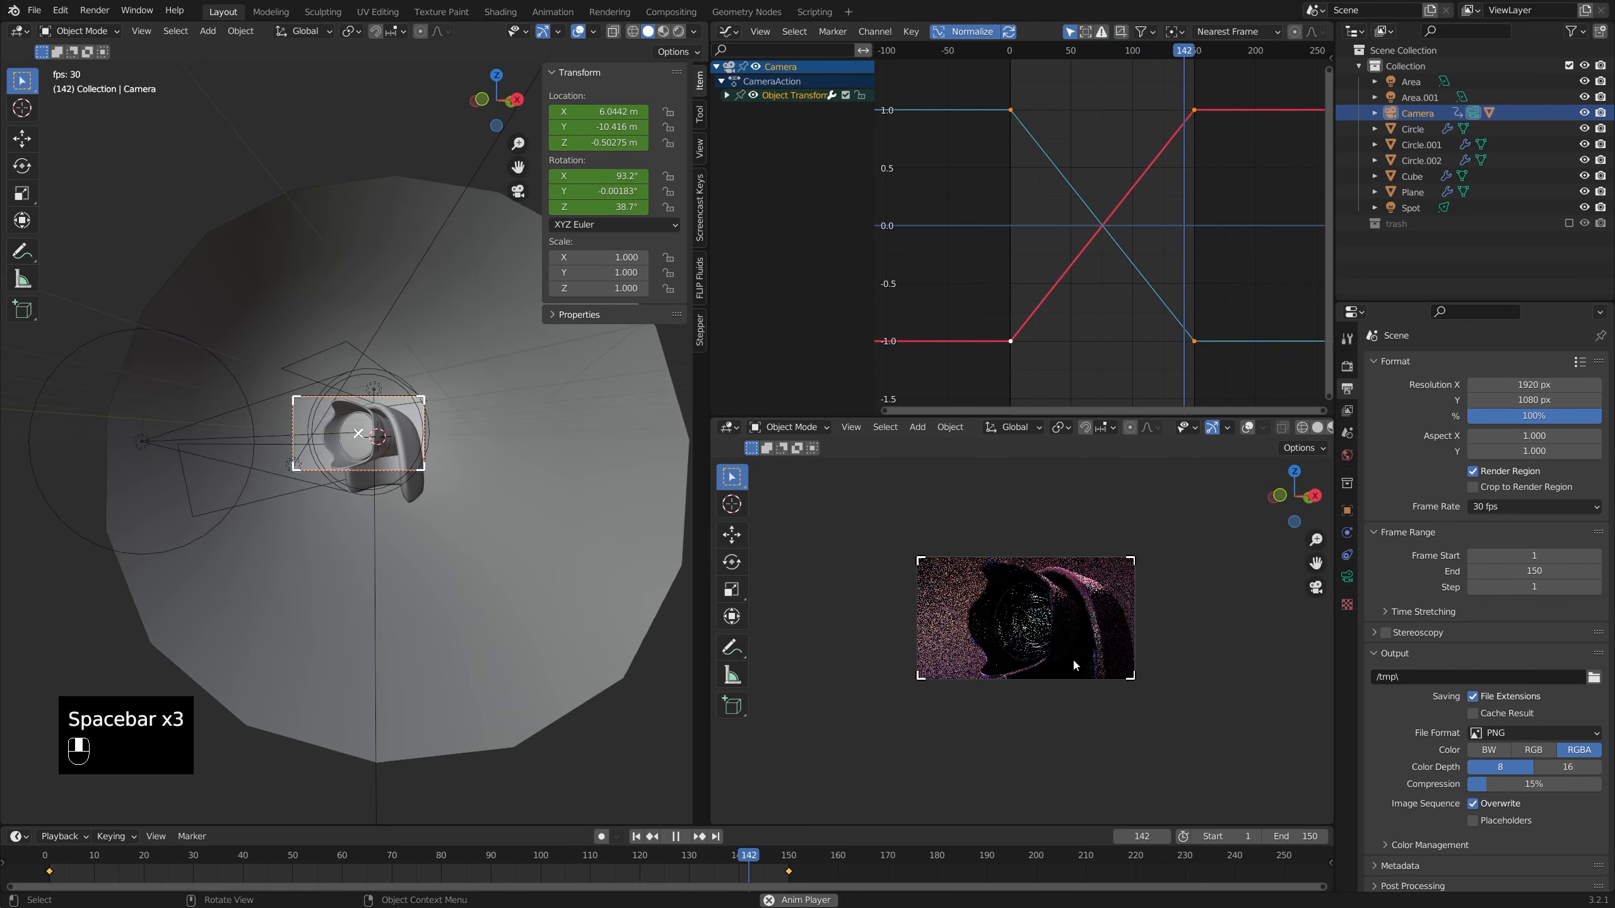
{"action": "key", "text": "space"}
- Examine the lens glass and its reflections up close in the rendered camera view
{"action": "scroll", "coordinate": [1059, 649], "scroll_direction": "up", "scroll_amount": 5}
{"action": "left_click", "coordinate": [1031, 599]}
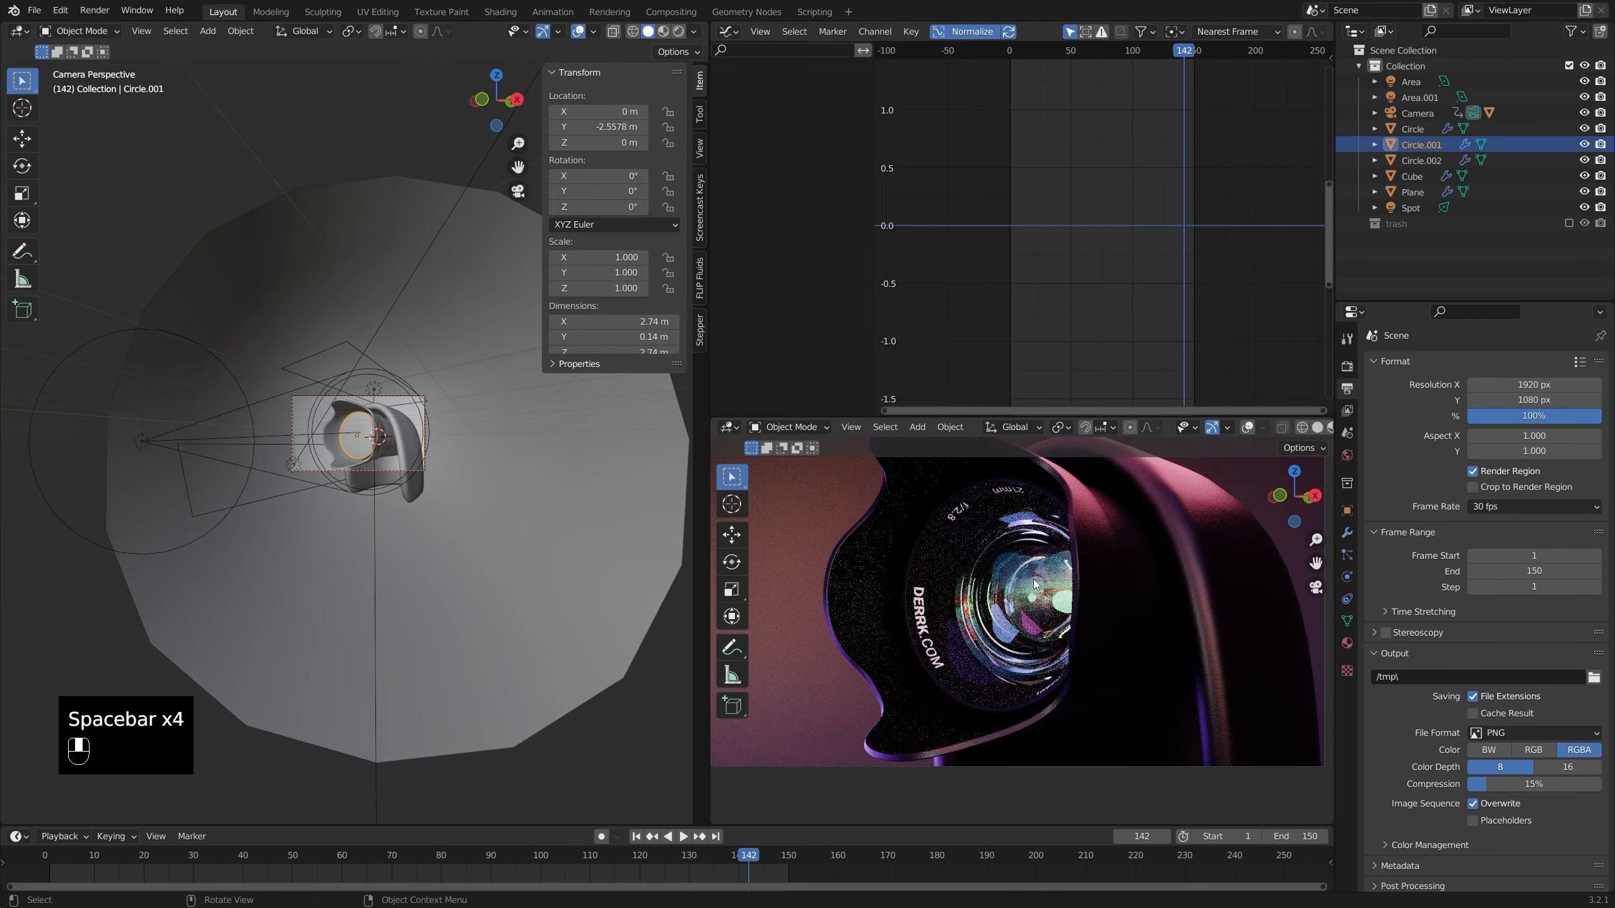
{"action": "middle_click_drag", "start_coordinate": [1031, 598], "coordinate": [1110, 599]}
{"action": "key", "text": "KP_0"}
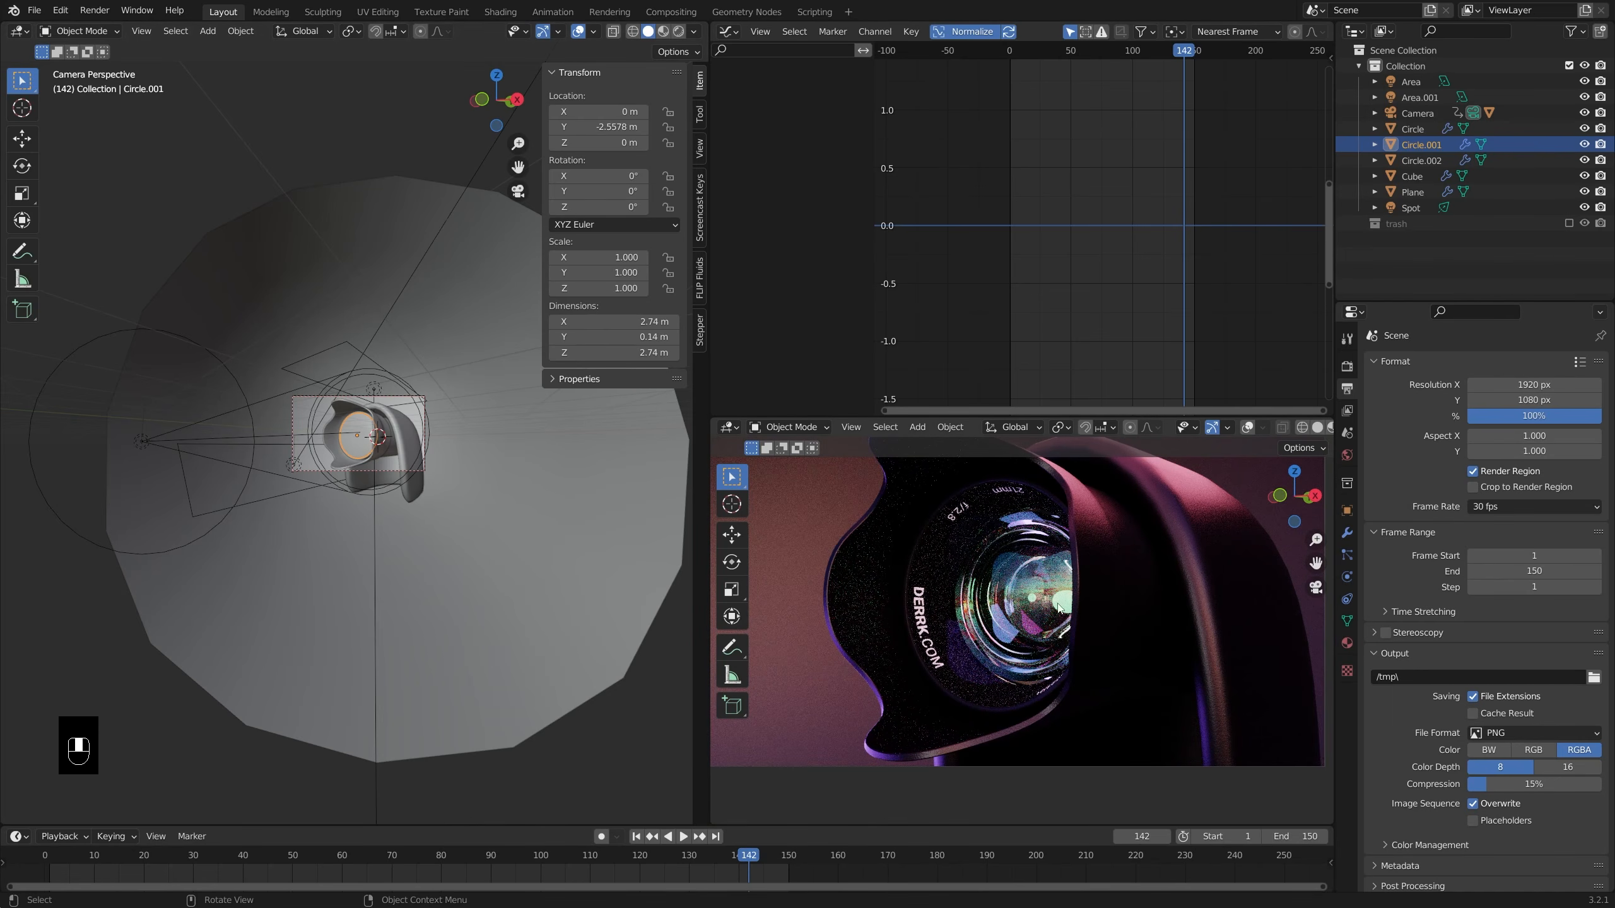
{"action": "scroll", "coordinate": [951, 594], "scroll_direction": "down", "scroll_amount": 2}
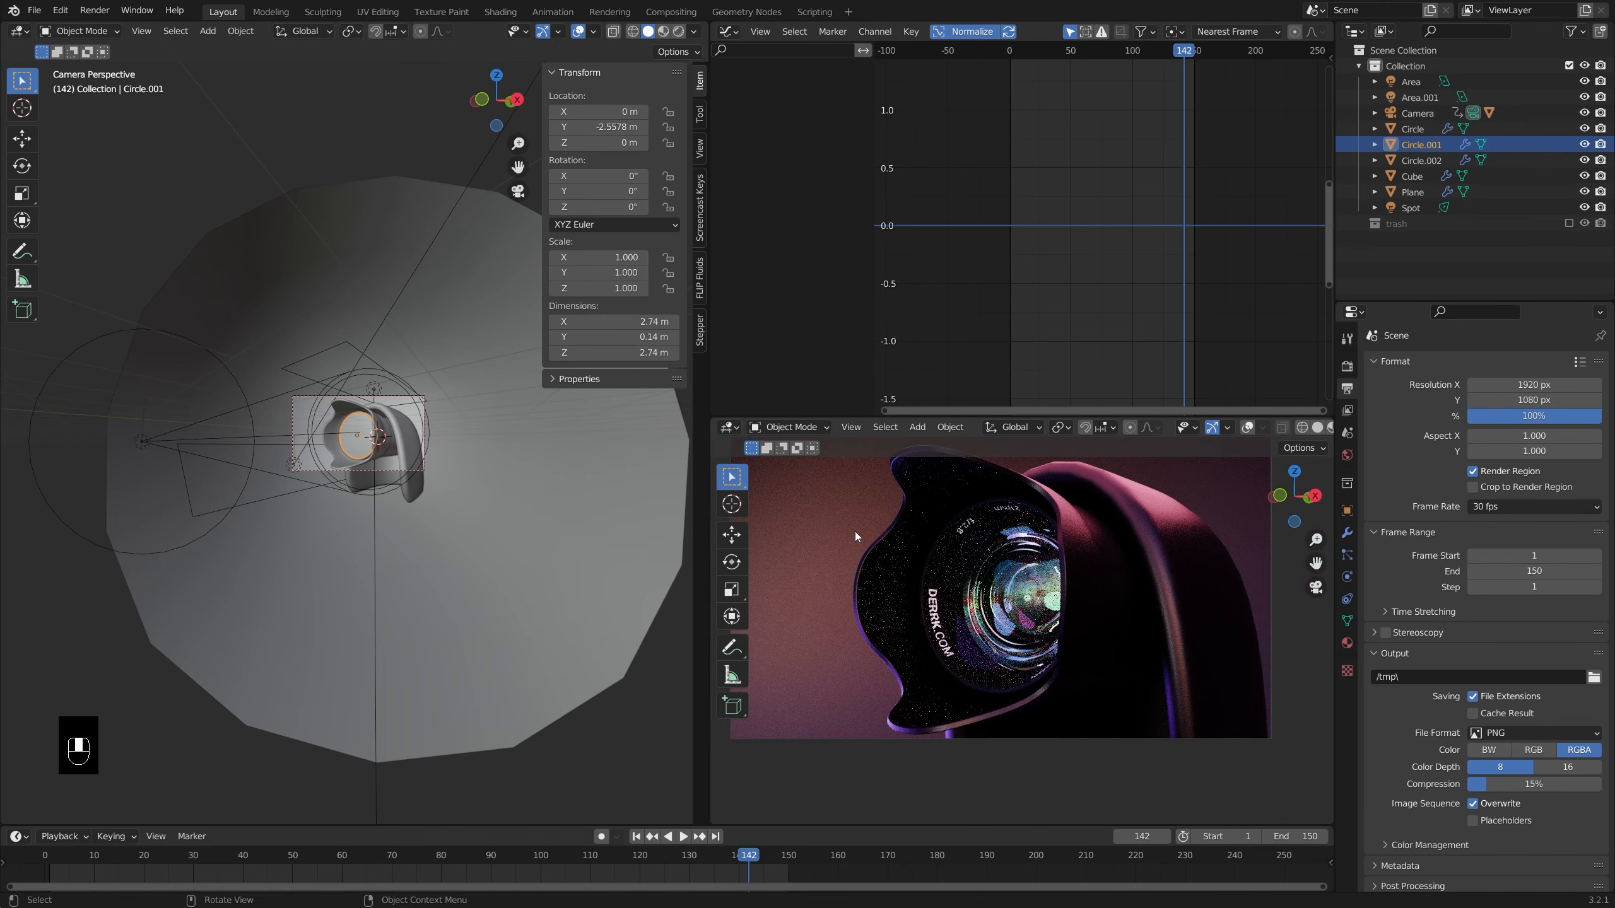
{"action": "scroll", "coordinate": [303, 505], "scroll_direction": "down", "scroll_amount": 1}
- Move the Area.001 light along Y ahead of the lens and rotate it freely to about X 15°, Y -113°, Z 2.2°
{"action": "left_click", "coordinate": [352, 353]}
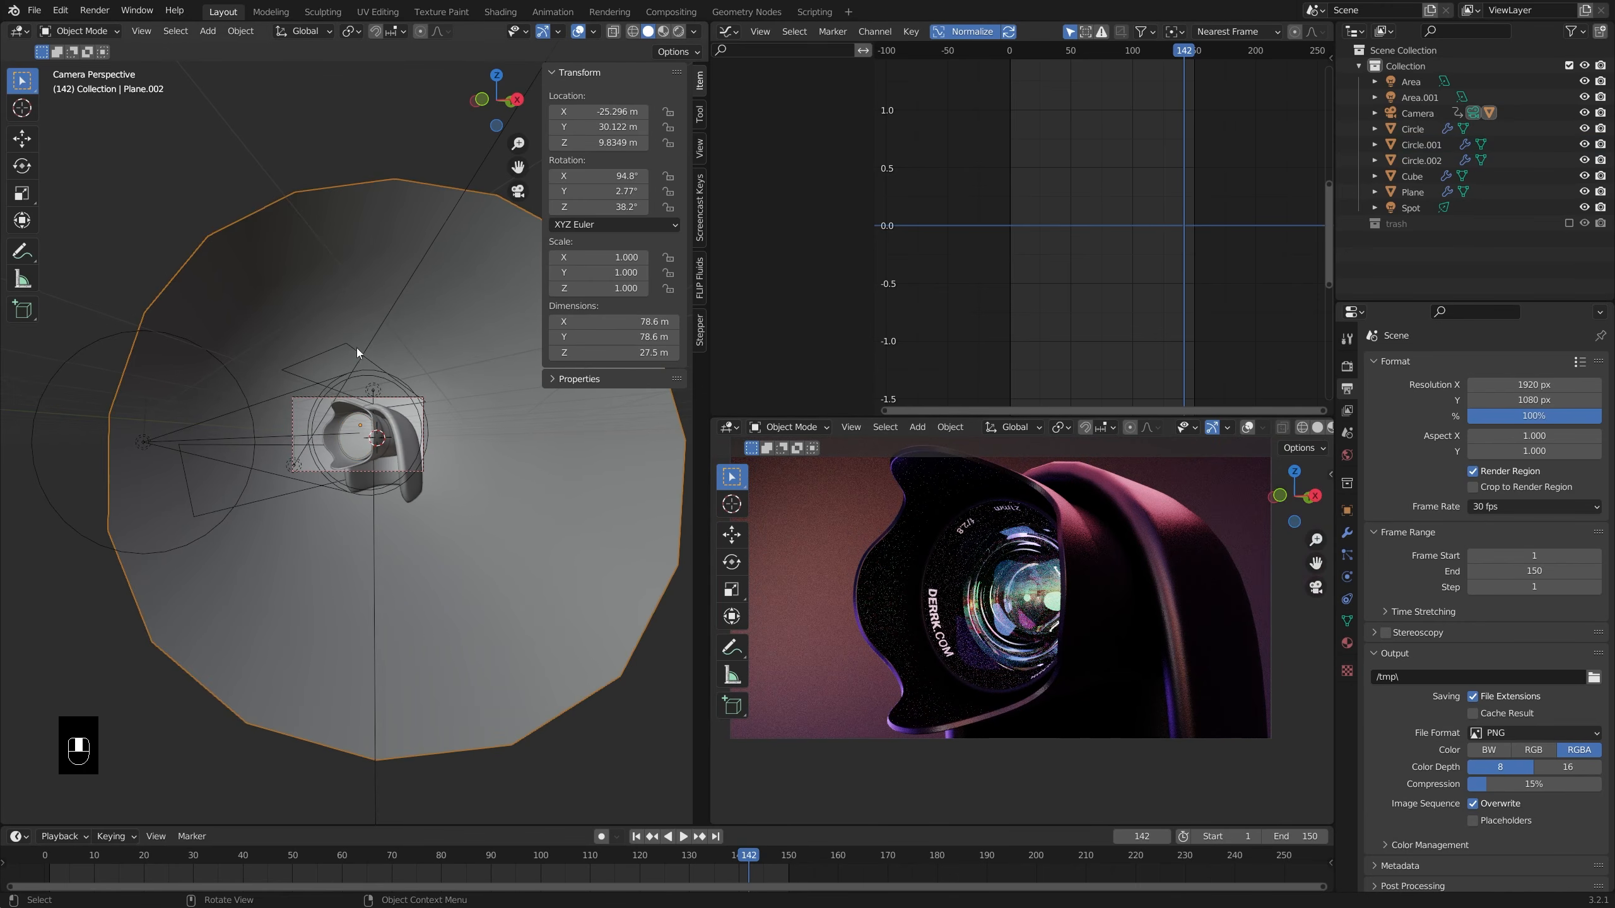
{"action": "left_click", "coordinate": [357, 349]}
{"action": "middle_click_drag", "start_coordinate": [358, 351], "coordinate": [343, 442]}
{"action": "key", "text": "g"}
{"action": "middle_click", "coordinate": [452, 410]}
{"action": "left_click", "coordinate": [309, 454]}
{"action": "scroll", "coordinate": [344, 442], "scroll_direction": "down", "scroll_amount": 2}
{"action": "left_click", "coordinate": [212, 473]}
{"action": "middle_click_drag", "start_coordinate": [214, 473], "coordinate": [381, 484]}
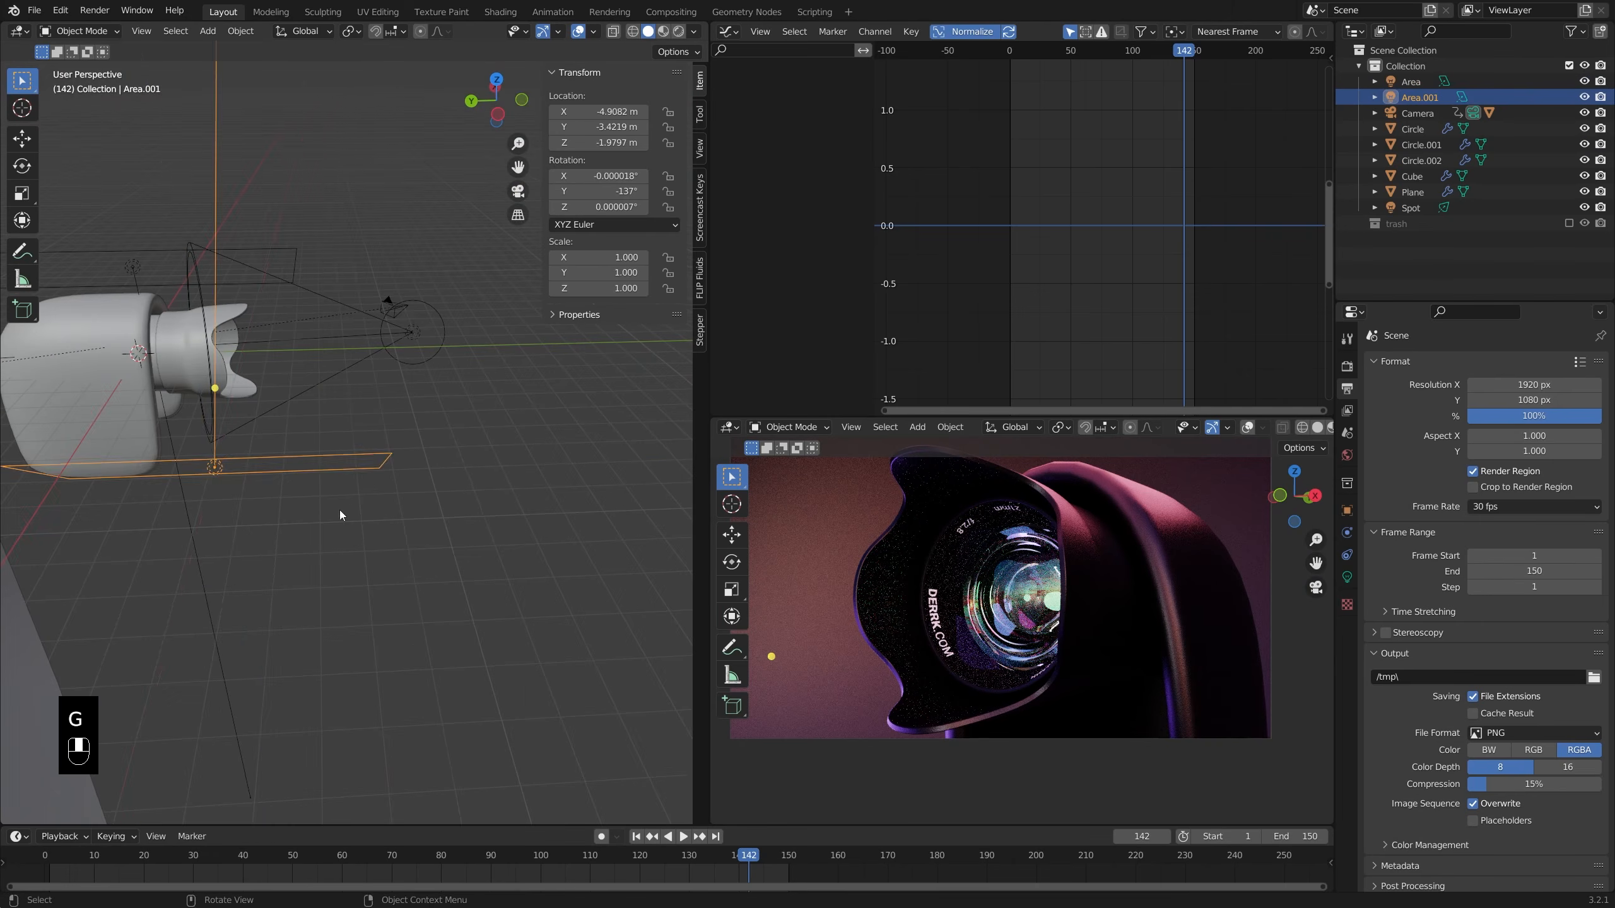
{"action": "key", "text": "g"}
{"action": "left_click", "coordinate": [434, 504]}
{"action": "key", "text": "r"}
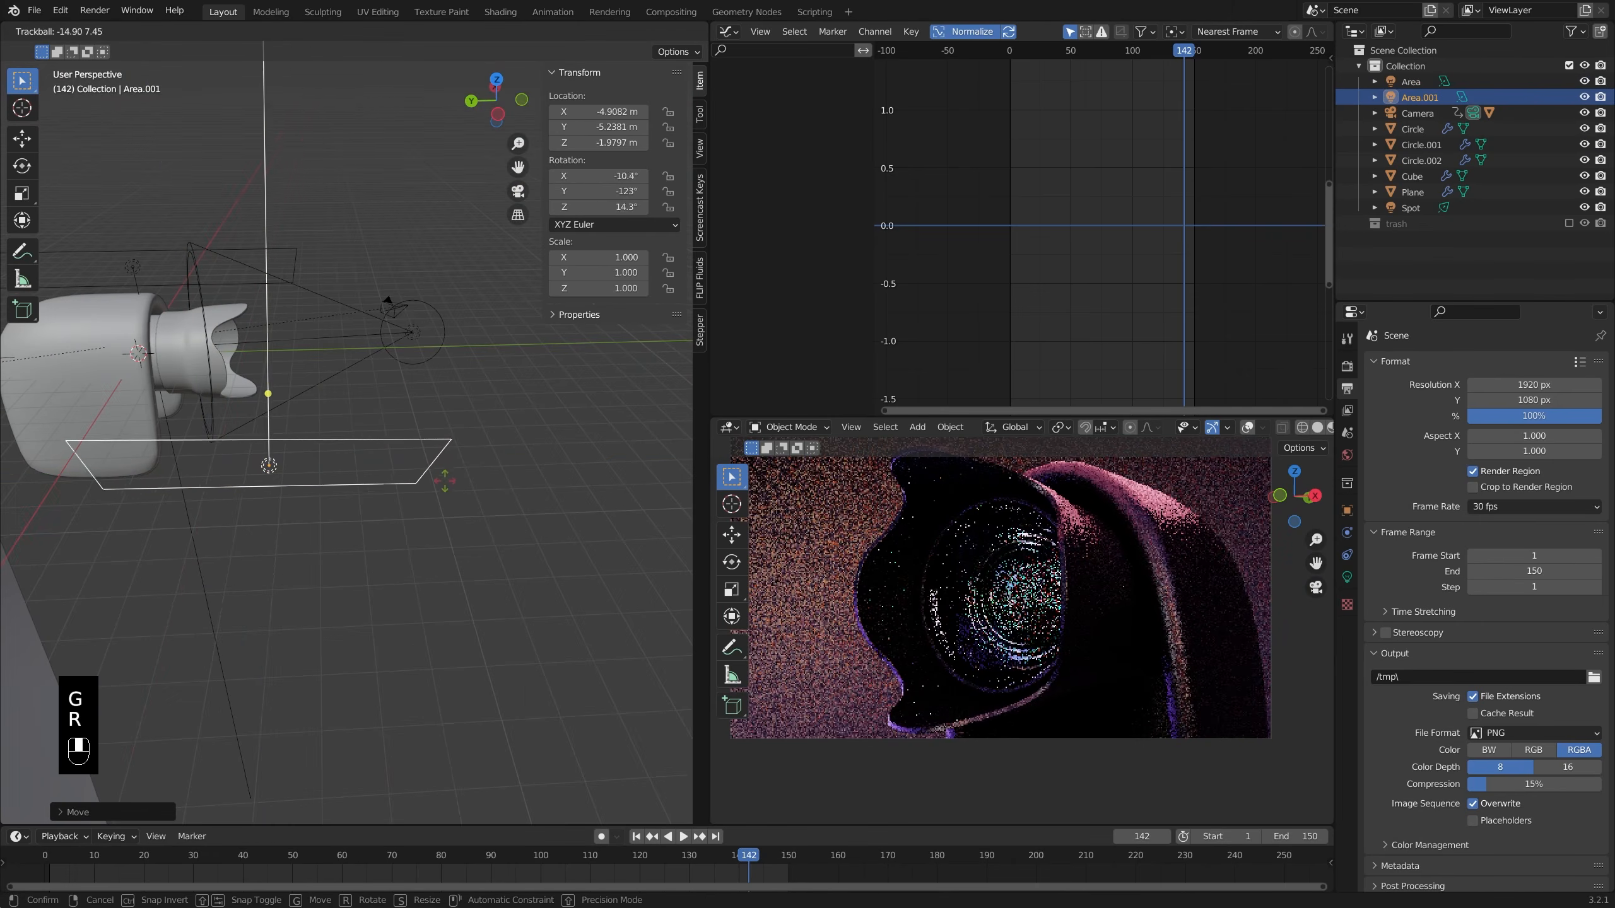
{"action": "key", "text": "r"}
{"action": "left_click", "coordinate": [469, 407]}
- Move the Area.001 light back along Y to about -1.62 m and check the lens reflections in the rendered view
{"action": "key", "text": "g"}
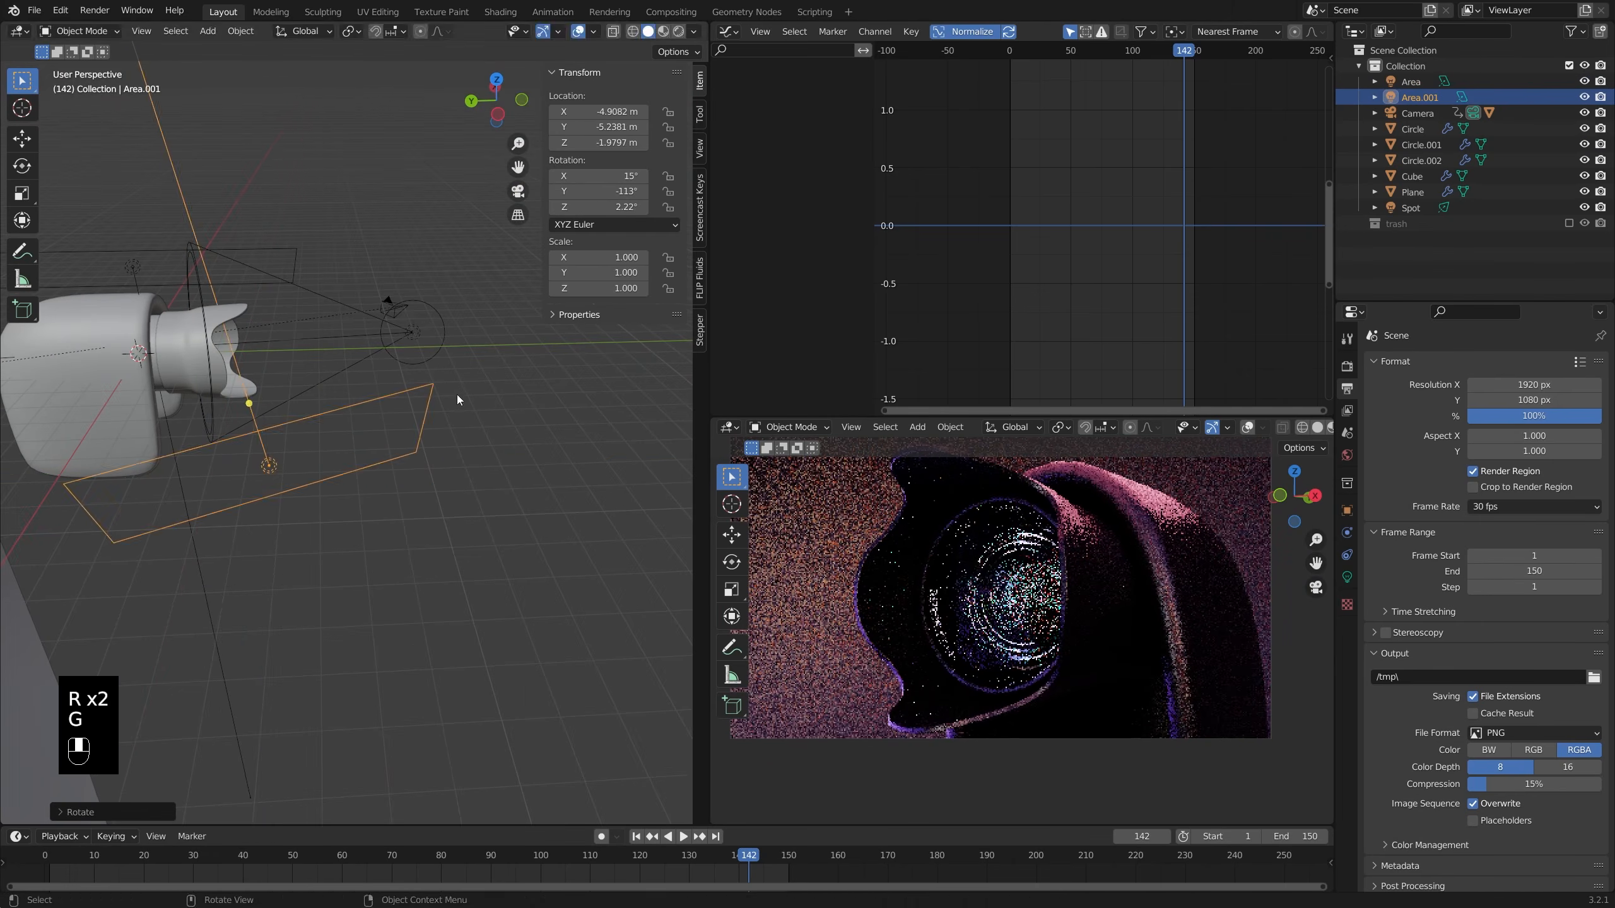
{"action": "left_click", "coordinate": [459, 399]}
{"action": "key", "text": "g"}
{"action": "left_click", "coordinate": [351, 427]}
{"action": "middle_click_drag", "start_coordinate": [351, 427], "coordinate": [254, 442]}
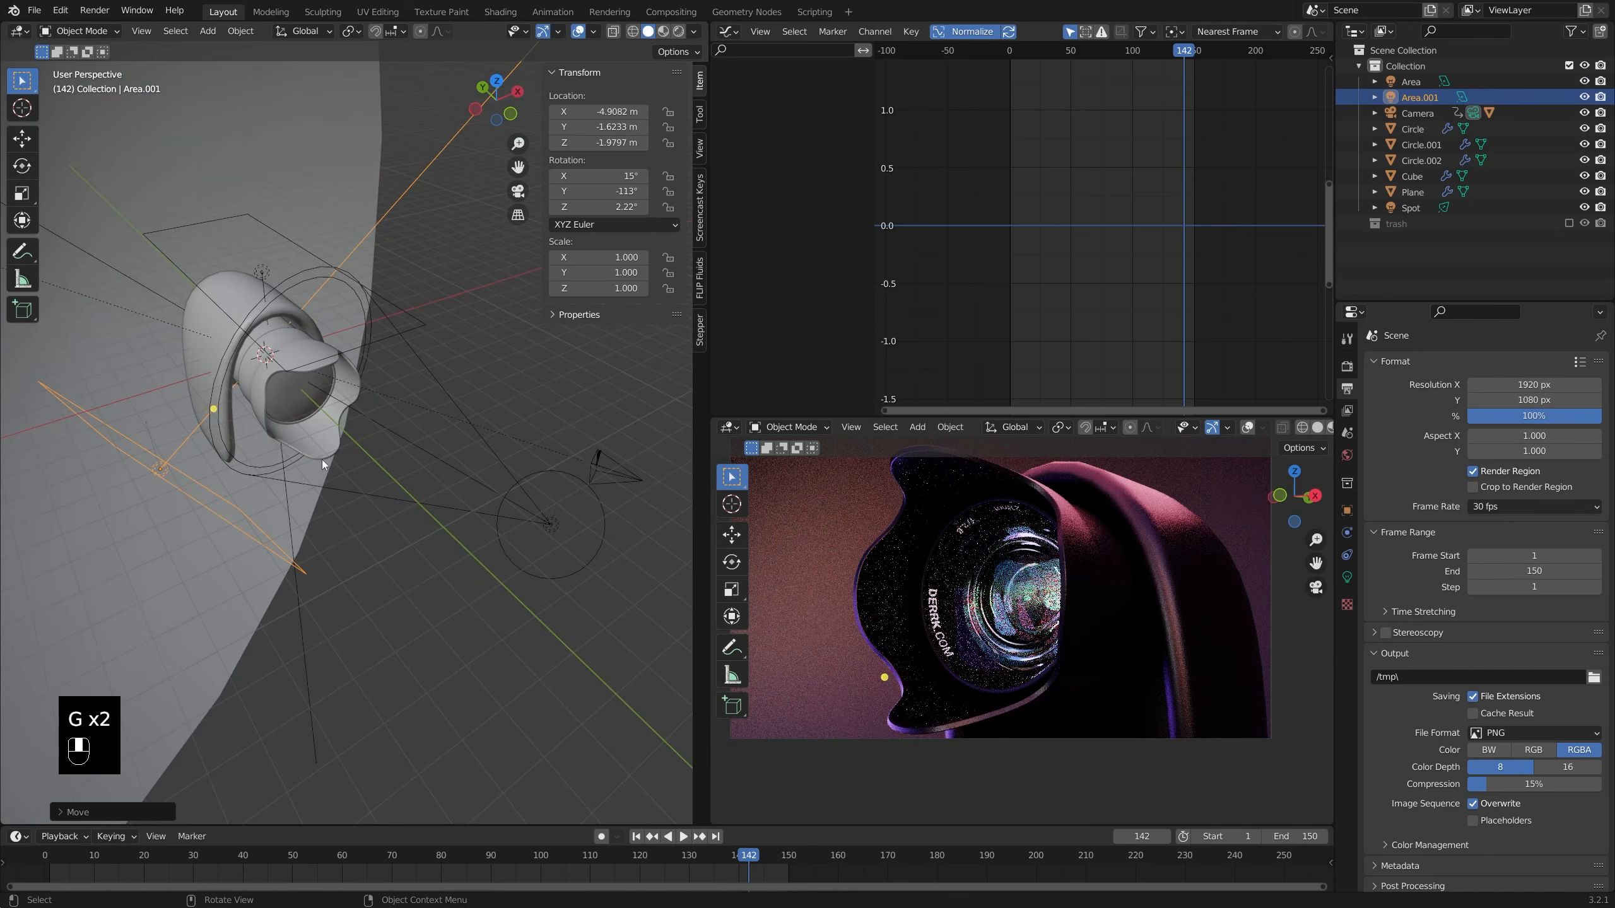
{"action": "scroll", "coordinate": [1031, 576], "scroll_direction": "up", "scroll_amount": 1}
{"action": "scroll", "coordinate": [1030, 576], "scroll_direction": "down", "scroll_amount": 1}
{"action": "middle_click_drag", "start_coordinate": [1025, 575], "coordinate": [1056, 598], "text": "shift"}
{"action": "scroll", "coordinate": [1057, 597], "scroll_direction": "down", "scroll_amount": 2}
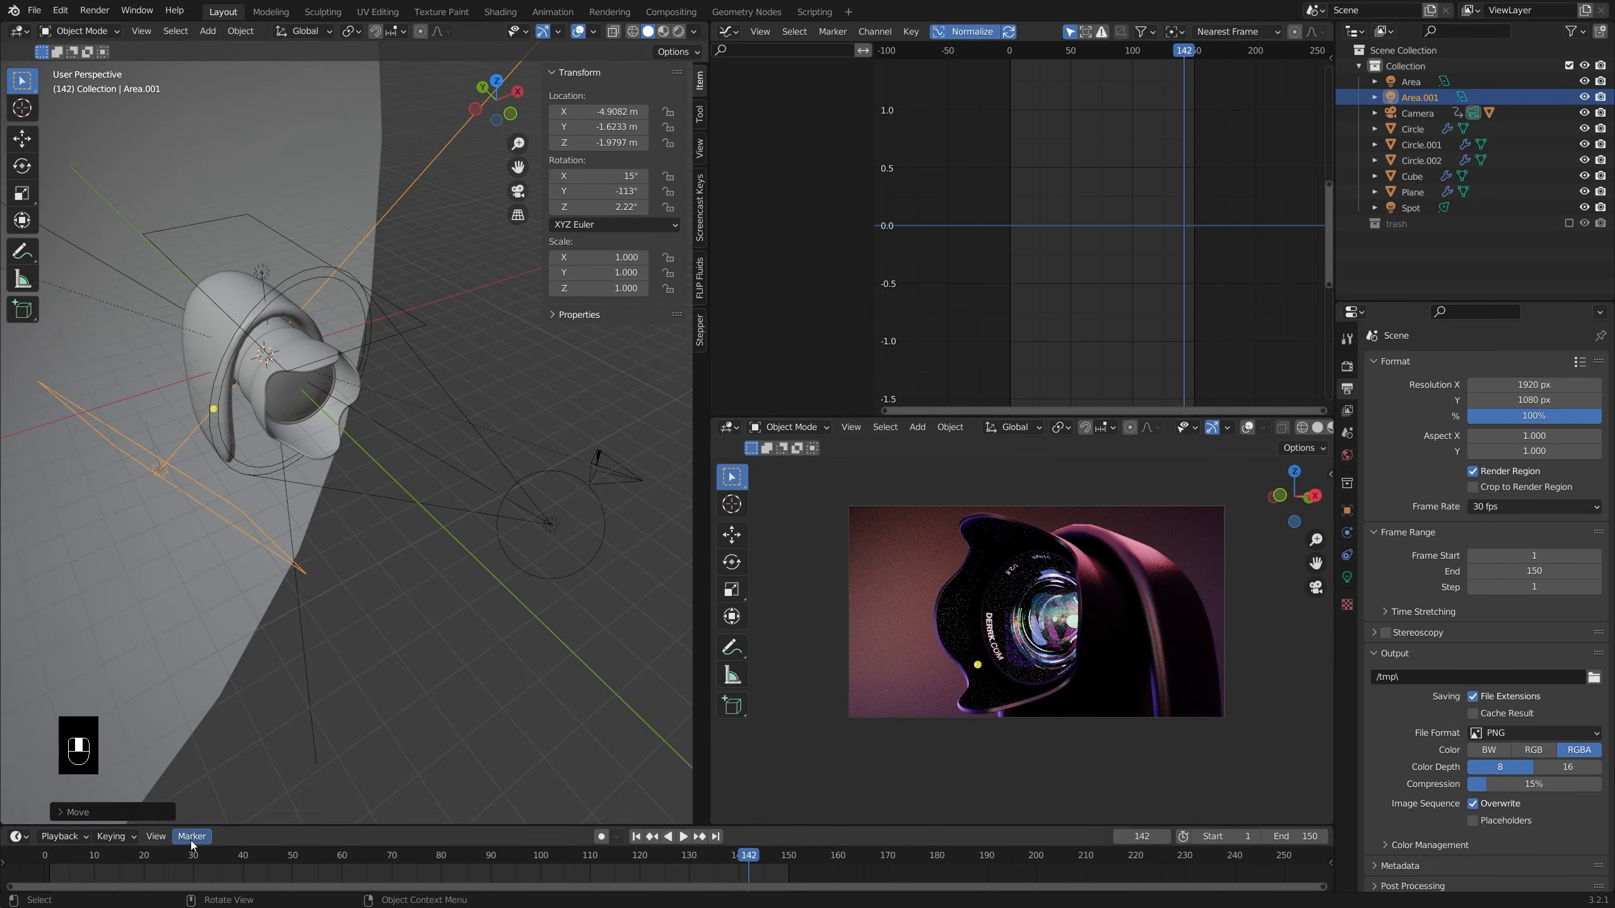
- Go to frame 109 and set the final render's maximum samples to 800
{"action": "left_click_drag", "start_coordinate": [66, 855], "coordinate": [585, 858]}
{"action": "left_click", "coordinate": [1349, 365]}
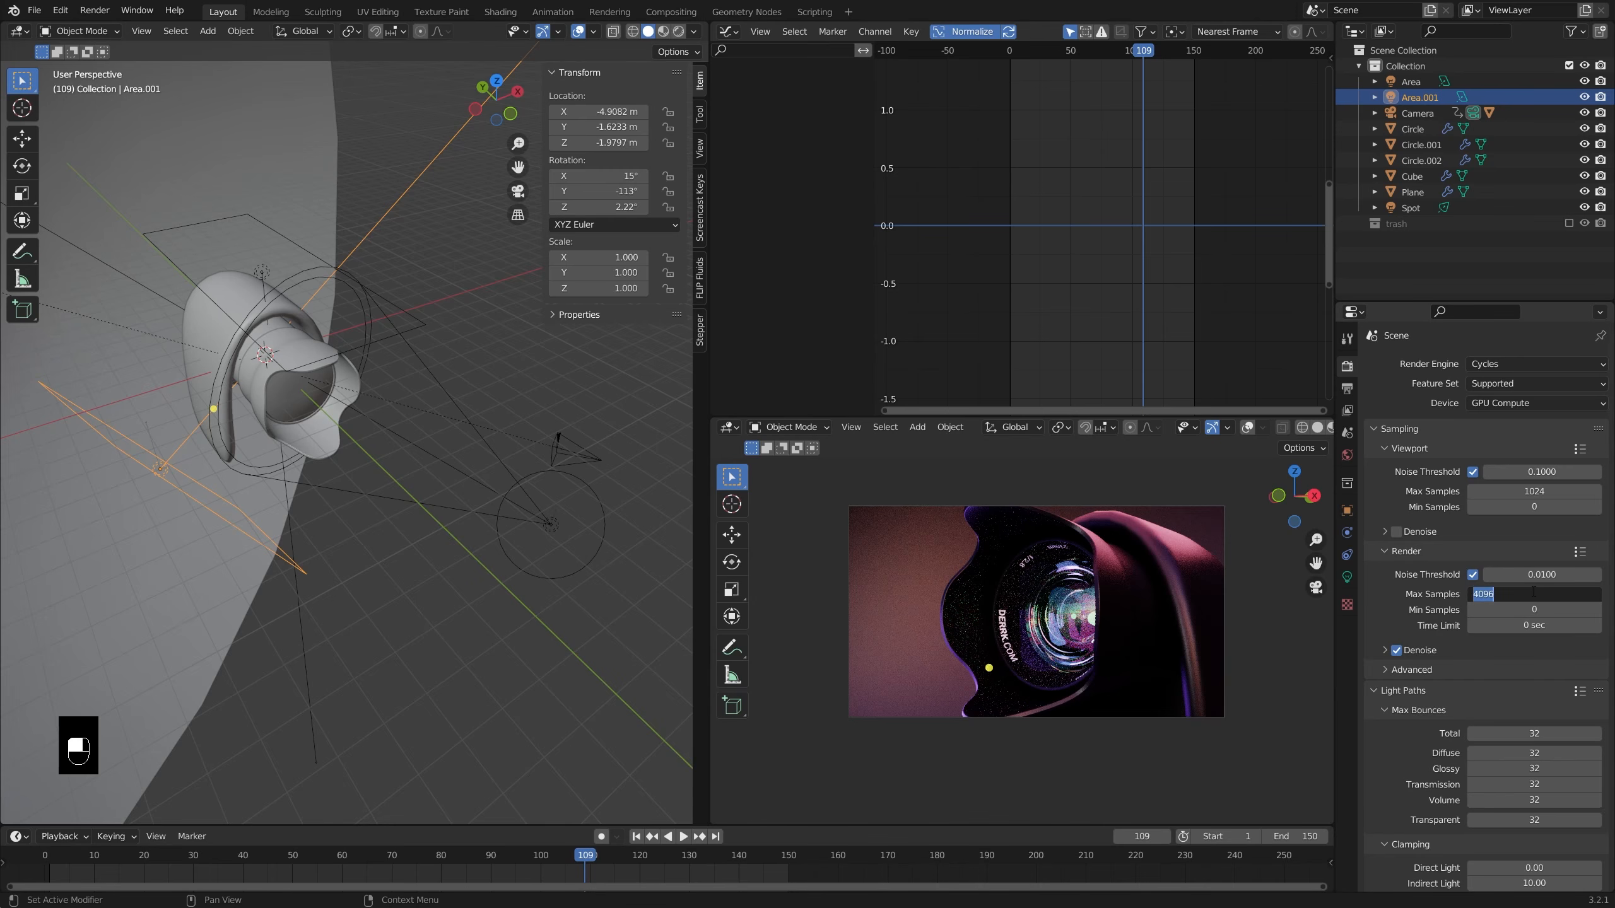
{"action": "type", "text": "800"}
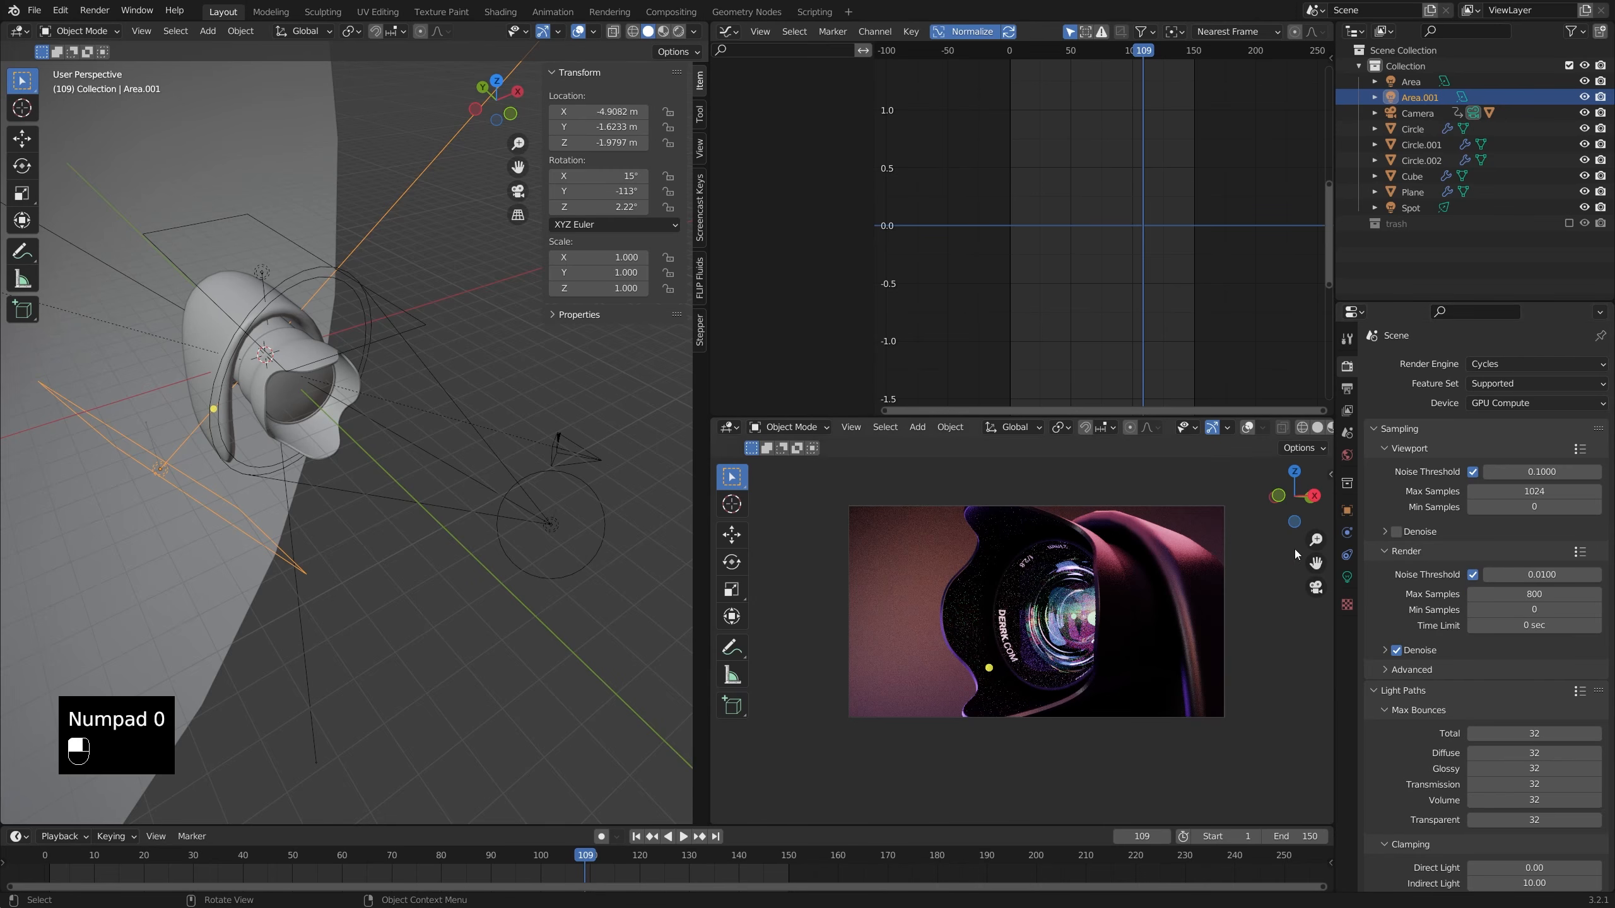
- Shade the front glass disc Circle.001 flat and inspect its reflections up close in the rendered camera view
{"action": "scroll", "coordinate": [356, 452], "scroll_direction": "up", "scroll_amount": 6}
{"action": "scroll", "coordinate": [428, 410], "scroll_direction": "down", "scroll_amount": 6}
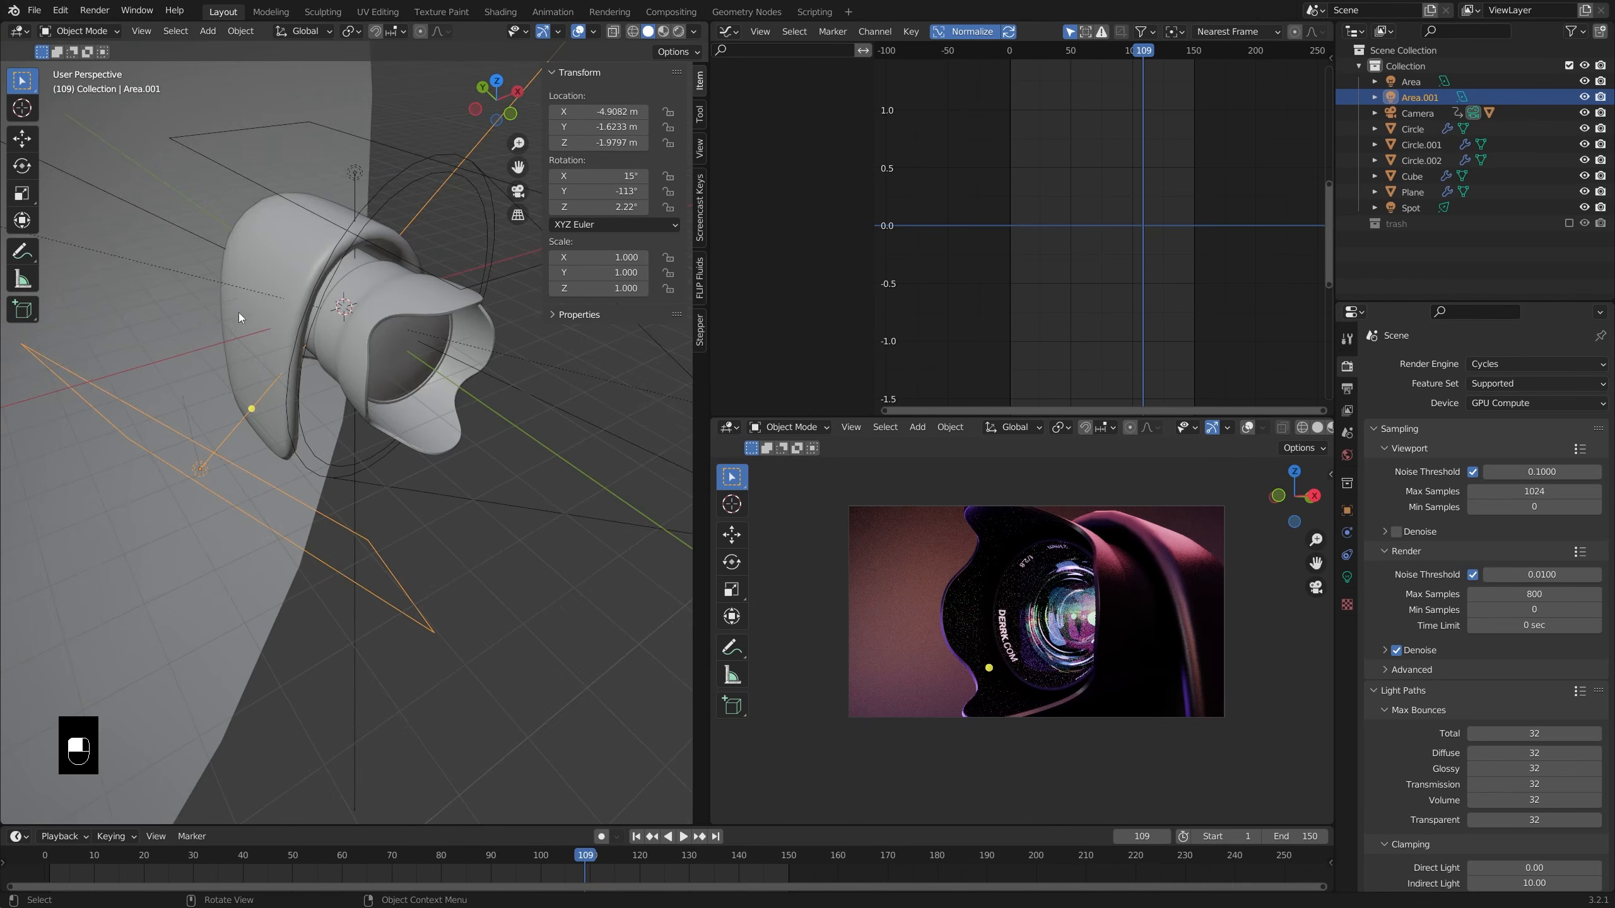
{"action": "scroll", "coordinate": [344, 337], "scroll_direction": "up", "scroll_amount": 2}
{"action": "left_click", "coordinate": [459, 365]}
{"action": "scroll", "coordinate": [458, 367], "scroll_direction": "up", "scroll_amount": 7}
{"action": "middle_click_drag", "start_coordinate": [458, 369], "coordinate": [323, 363]}
{"action": "scroll", "coordinate": [399, 364], "scroll_direction": "down", "scroll_amount": 2}
{"action": "scroll", "coordinate": [400, 367], "scroll_direction": "up", "scroll_amount": 1}
{"action": "right_click", "coordinate": [401, 371]}
{"action": "left_click", "coordinate": [398, 386]}
{"action": "scroll", "coordinate": [356, 409], "scroll_direction": "up", "scroll_amount": 2}
{"action": "scroll", "coordinate": [331, 402], "scroll_direction": "up", "scroll_amount": 5}
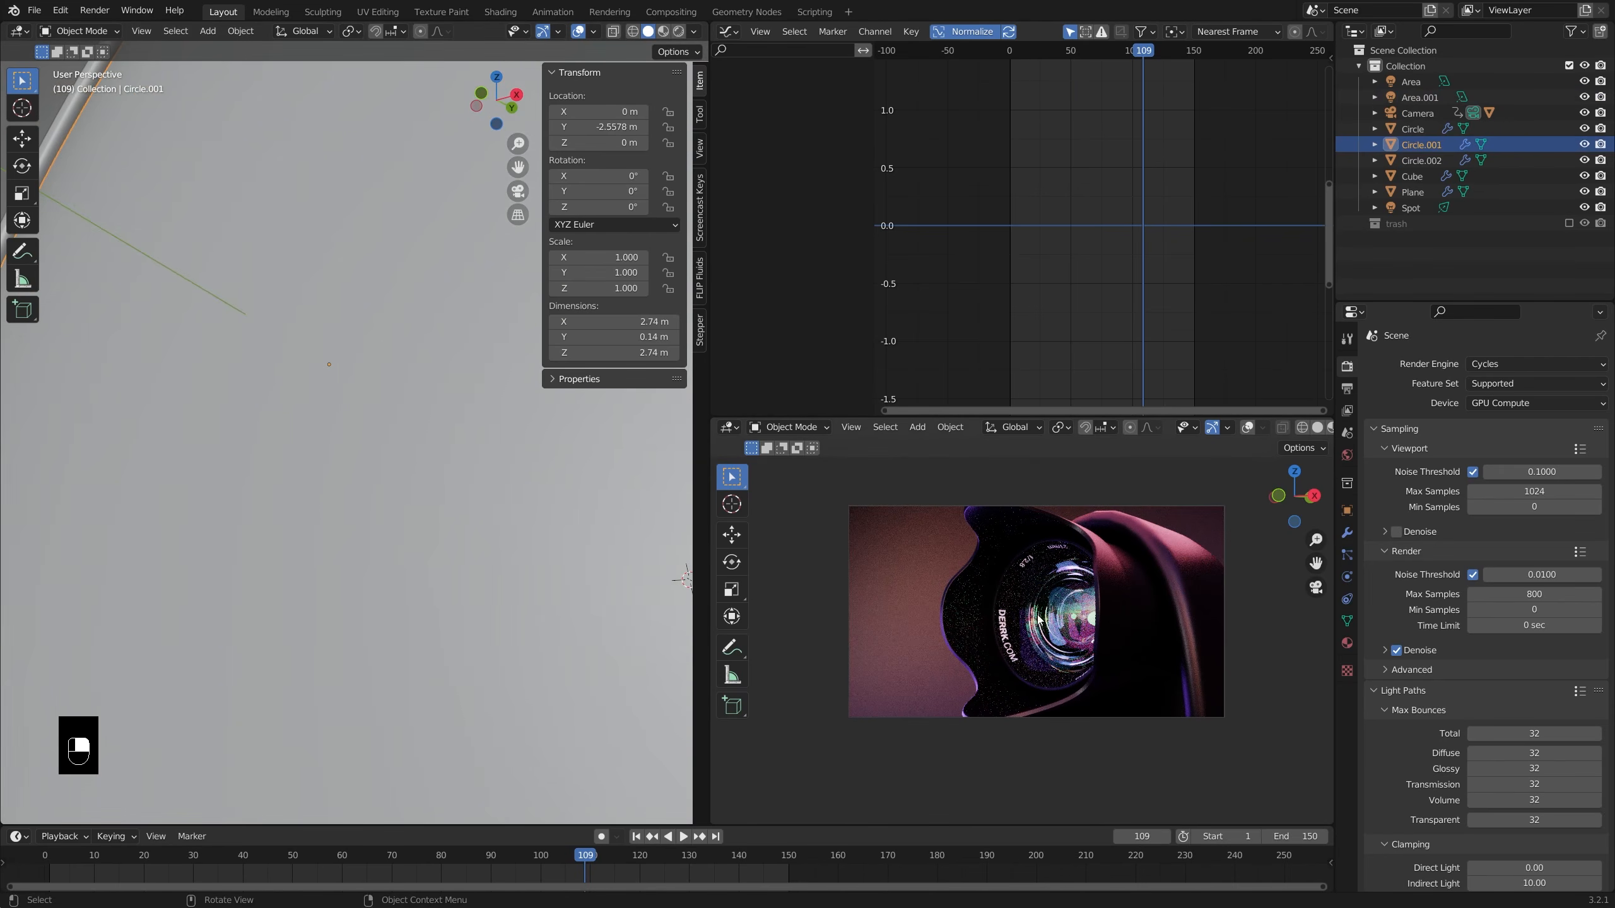
{"action": "scroll", "coordinate": [1104, 667], "scroll_direction": "up", "scroll_amount": 4}
{"action": "scroll", "coordinate": [1014, 622], "scroll_direction": "up", "scroll_amount": 6}
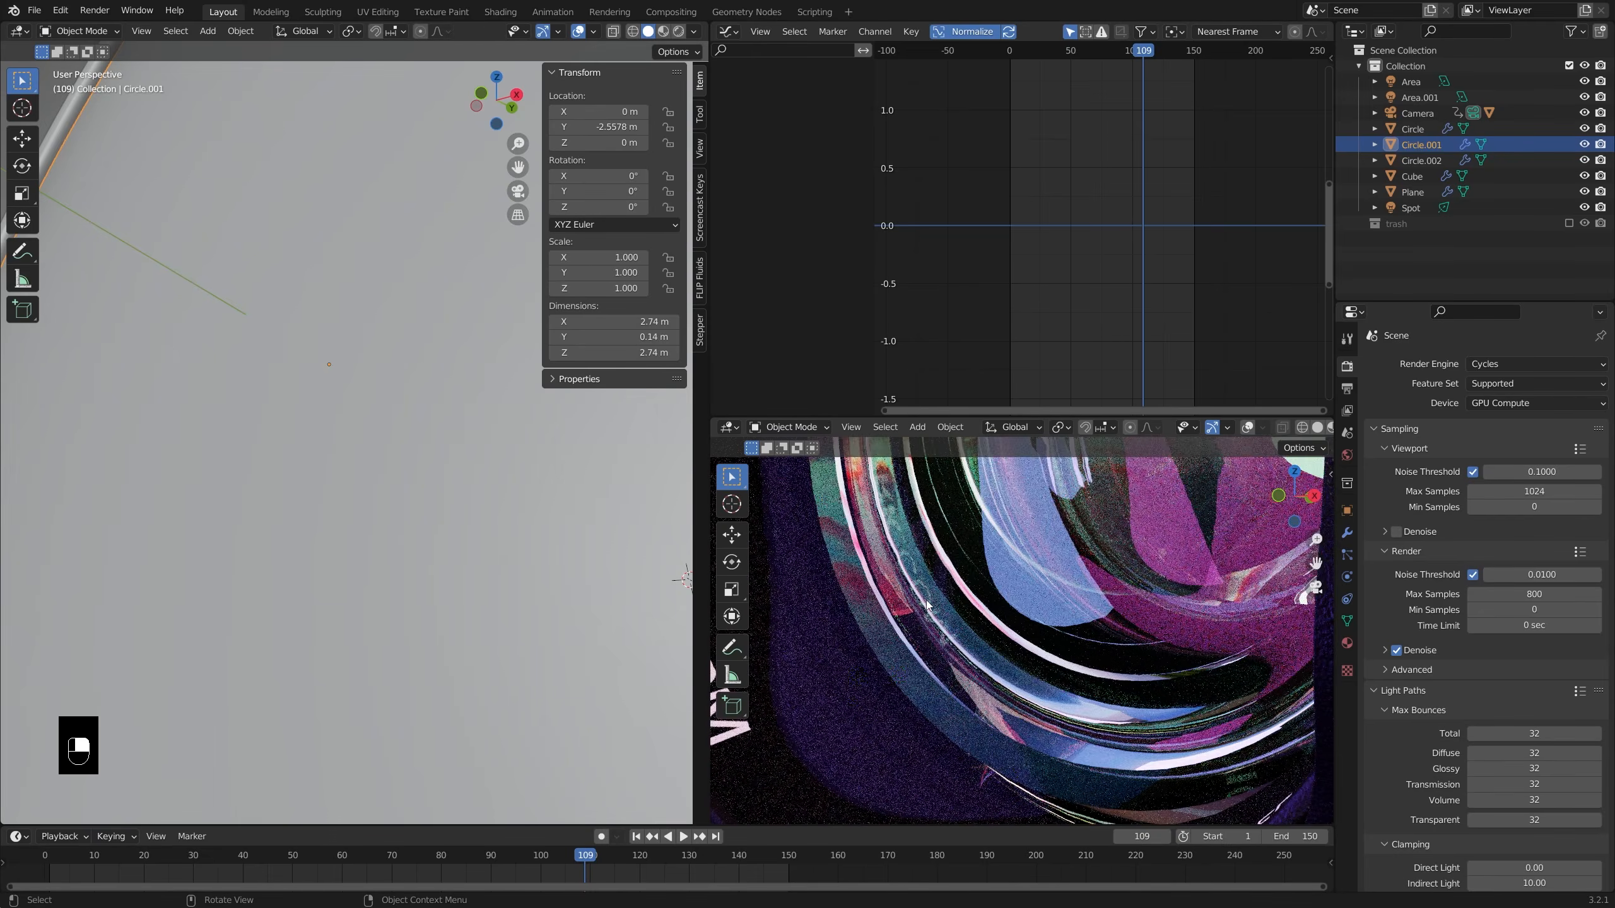
{"action": "scroll", "coordinate": [927, 605], "scroll_direction": "down", "scroll_amount": 6}
- Set the front glass disc Circle.001 back to smooth shading and check the whole lens in the rendered view
{"action": "right_click", "coordinate": [459, 469]}
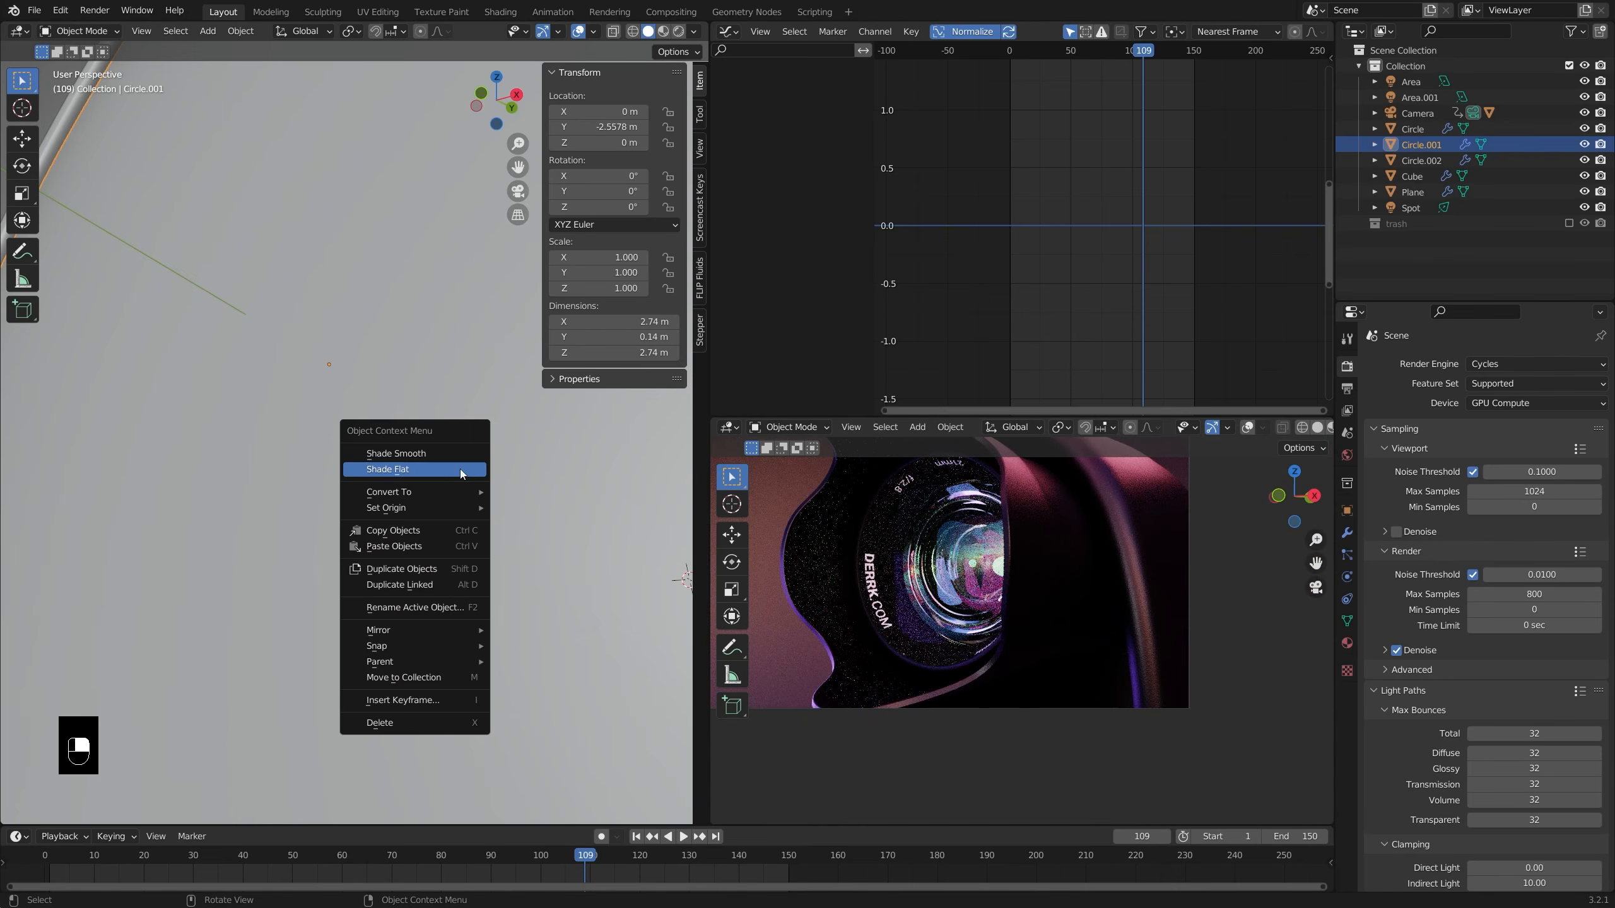
{"action": "left_click", "coordinate": [456, 454]}
{"action": "scroll", "coordinate": [454, 450], "scroll_direction": "down", "scroll_amount": 6}
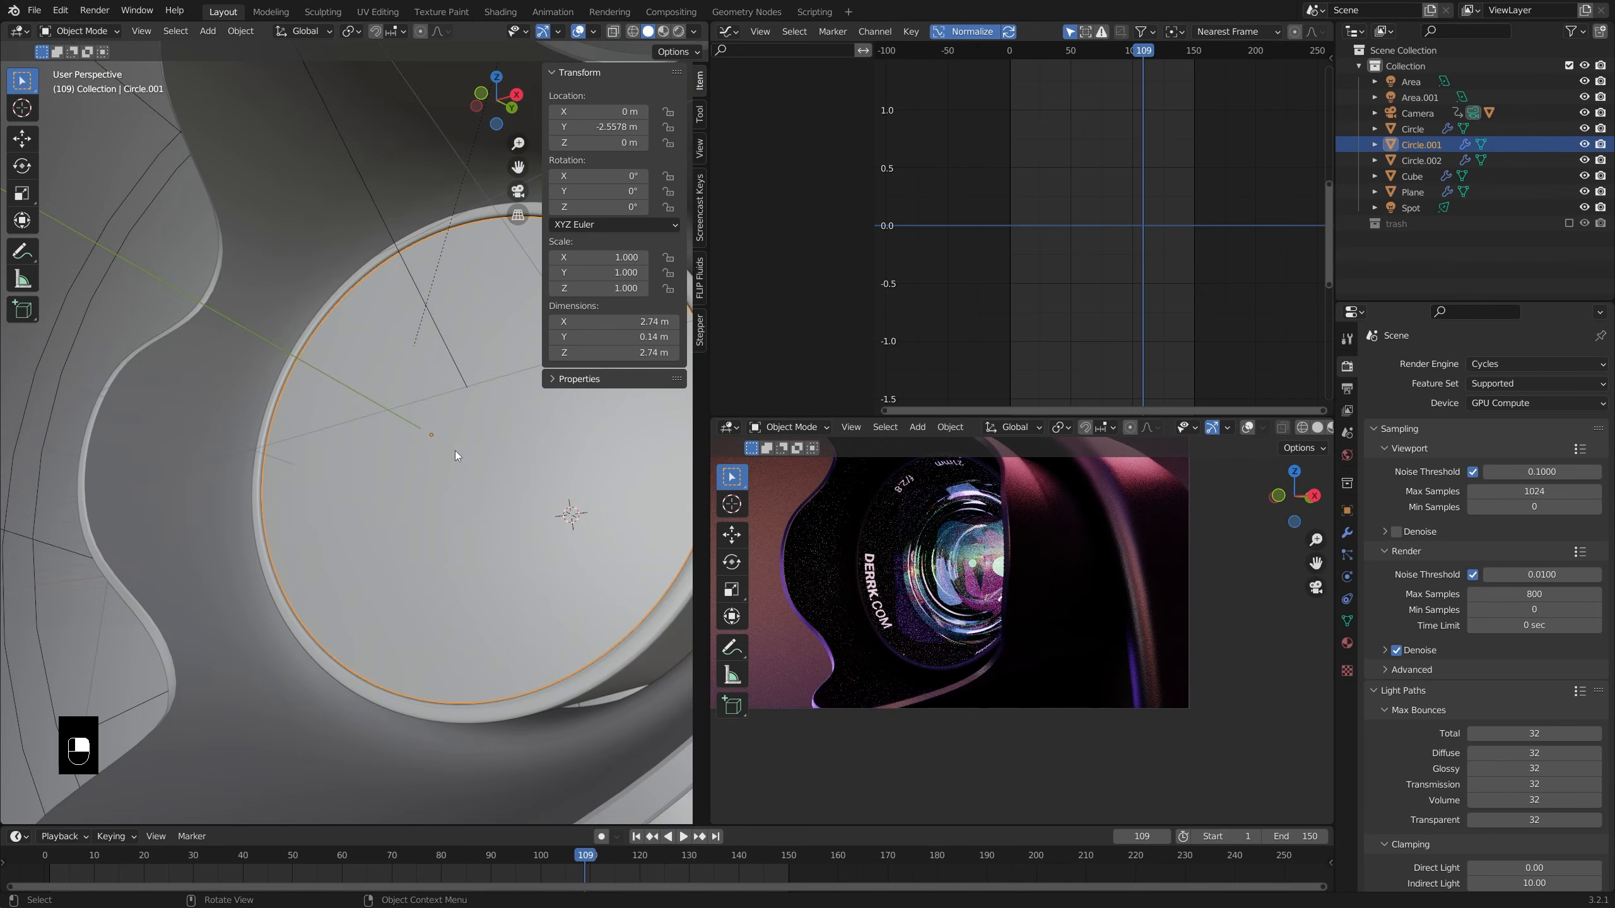
{"action": "middle_click_drag", "start_coordinate": [470, 457], "coordinate": [593, 490]}
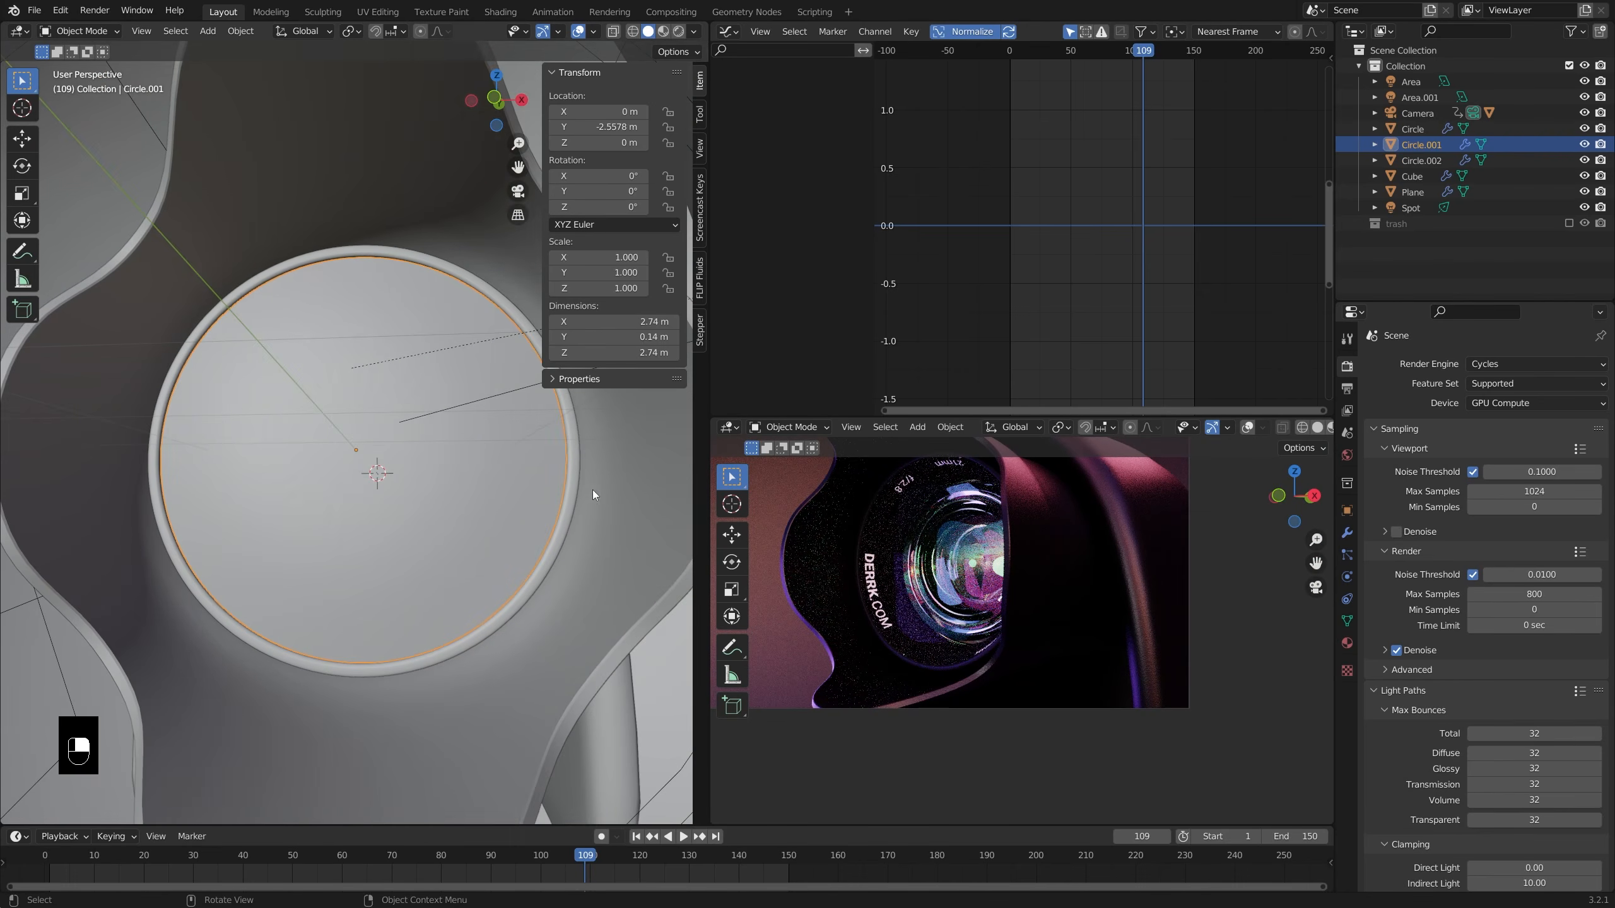
{"action": "middle_click_drag", "start_coordinate": [1092, 509], "coordinate": [1105, 569], "text": "shift"}
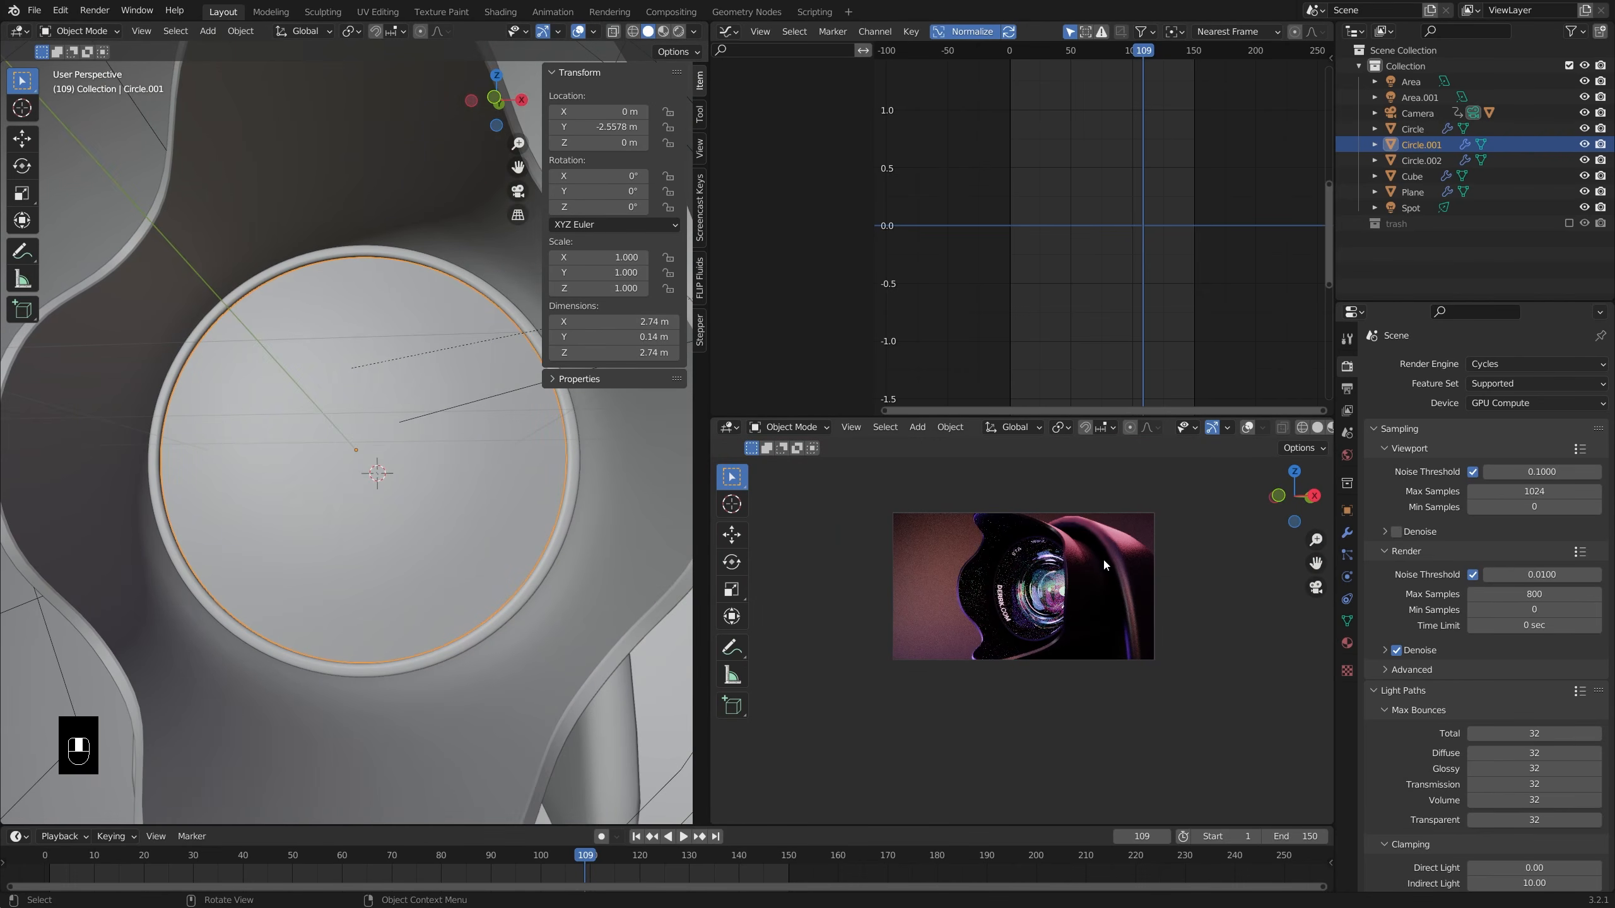
- Set the camera body's first Subdivision modifier to 3 viewport and 3 render levels and its Solidify thickness to about 0.345 m
{"action": "scroll", "coordinate": [397, 493], "scroll_direction": "down", "scroll_amount": 4}
{"action": "middle_click_drag", "start_coordinate": [400, 495], "coordinate": [520, 500]}
{"action": "left_click", "coordinate": [520, 500]}
{"action": "left_click", "coordinate": [1347, 532]}
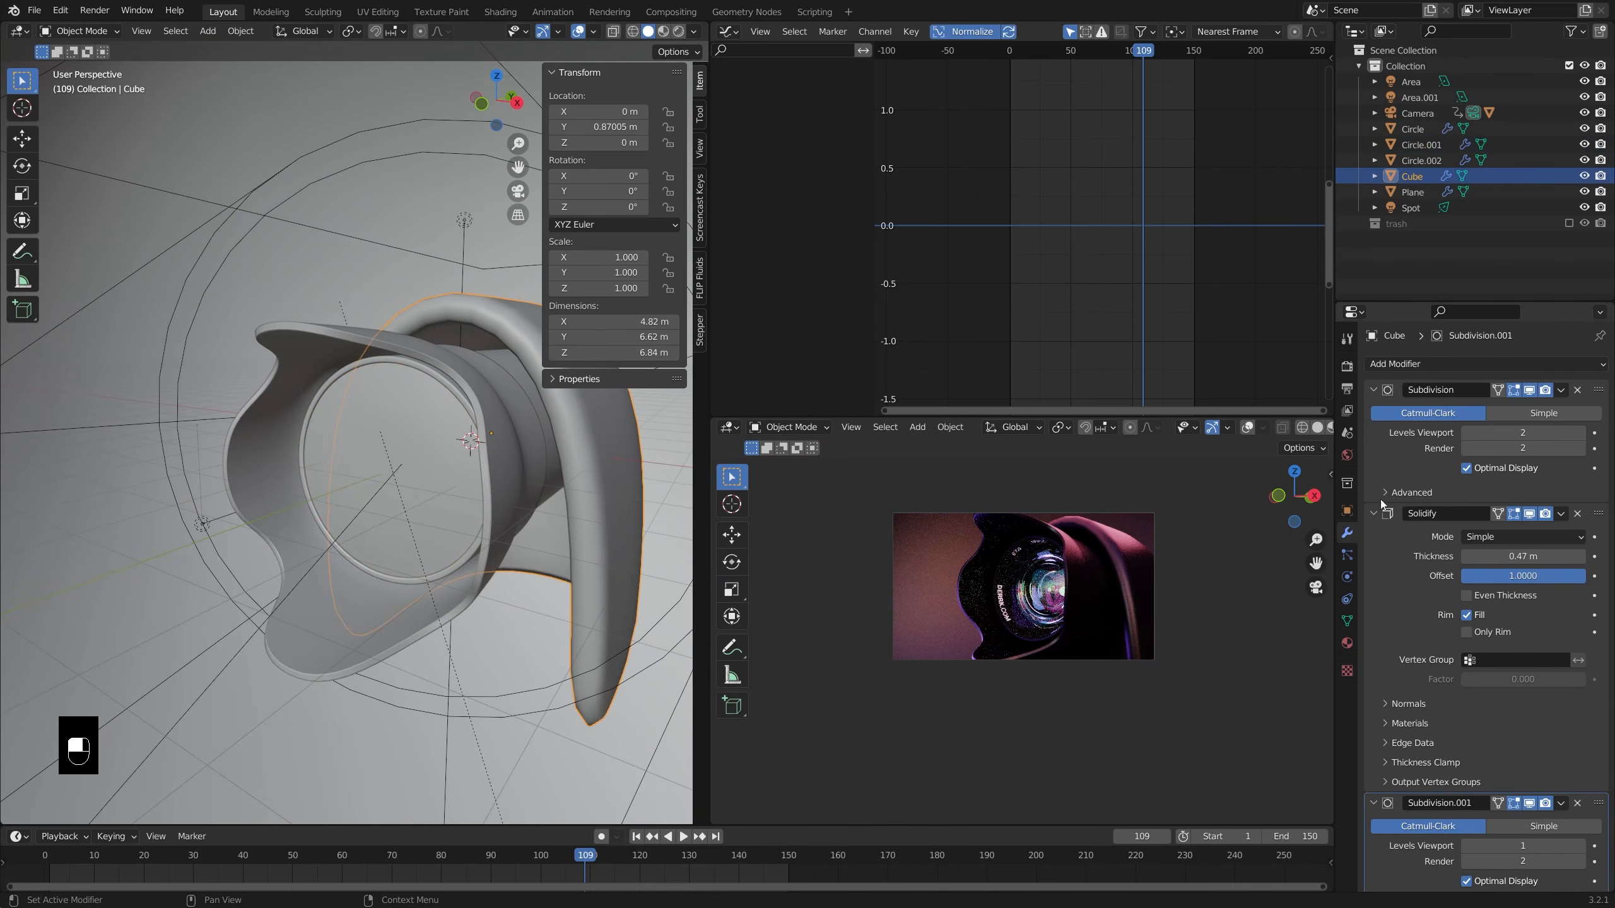
{"action": "left_click", "coordinate": [1581, 433]}
{"action": "left_click", "coordinate": [1581, 448]}
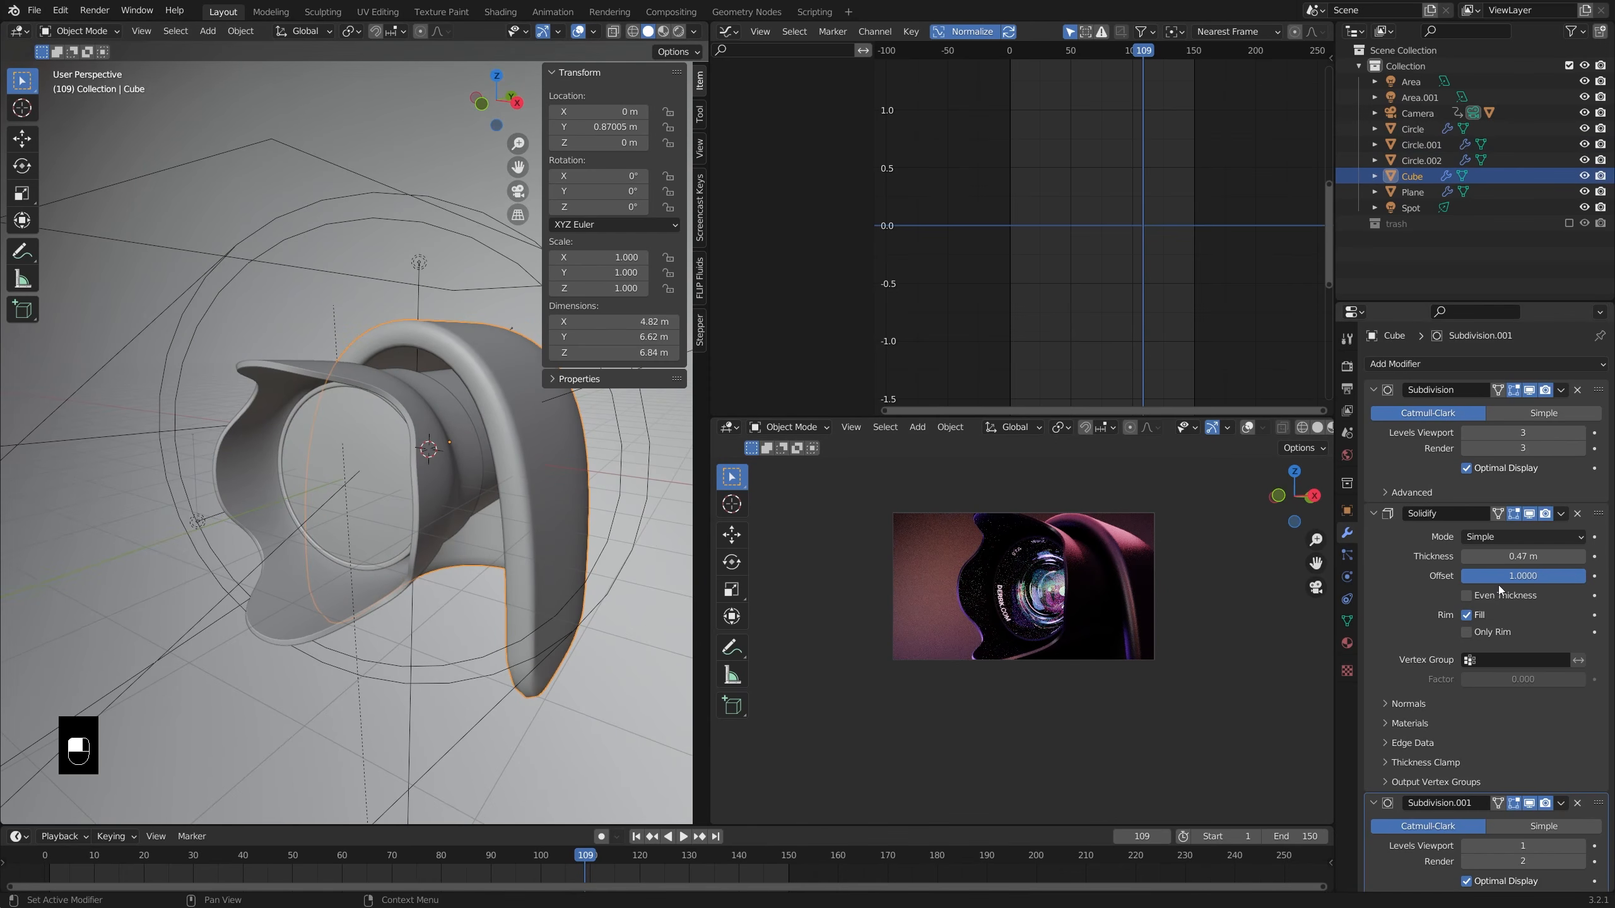
{"action": "left_click_drag", "start_coordinate": [1547, 560], "coordinate": [1544, 558], "text": "shift"}
- Lower the camera body about 0.28 m along Z and move it back along Y to about 1.48 m
{"action": "mouse_move", "coordinate": [487, 503]}
{"action": "middle_mouse_down"}
{"action": "mouse_move", "coordinate": [161, 466]}
{"action": "mouse_move", "coordinate": [407, 473]}
{"action": "mouse_move", "coordinate": [318, 527]}
{"action": "mouse_move", "coordinate": [487, 498]}
{"action": "middle_mouse_up"}
{"action": "key", "text": "g"}
{"action": "middle_click", "coordinate": [486, 500]}
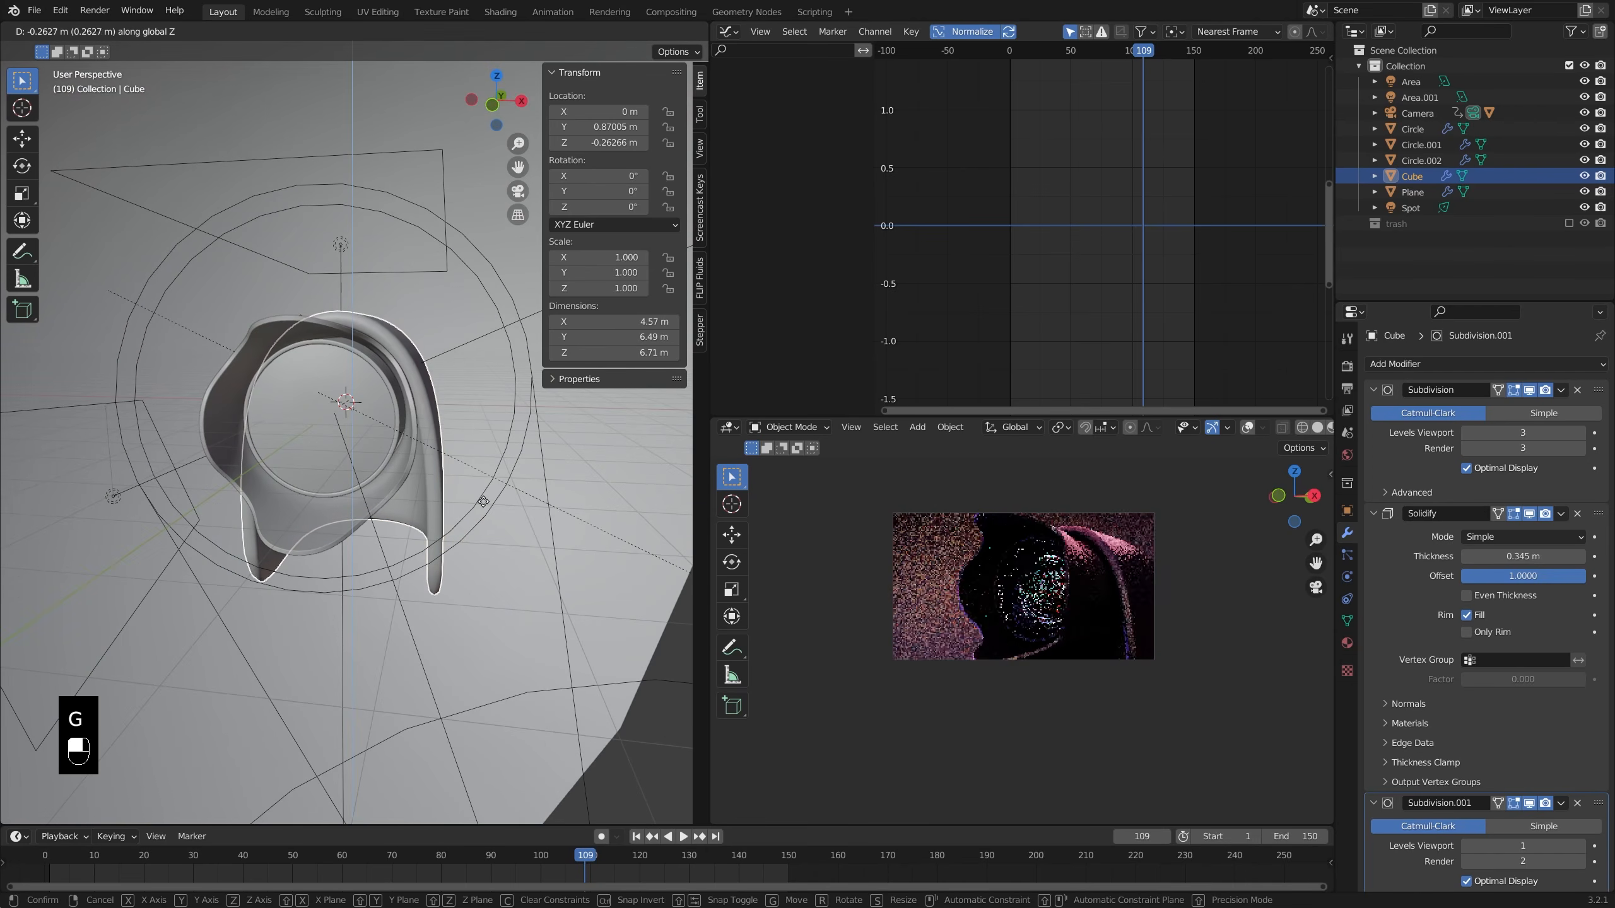
{"action": "left_click", "coordinate": [485, 503]}
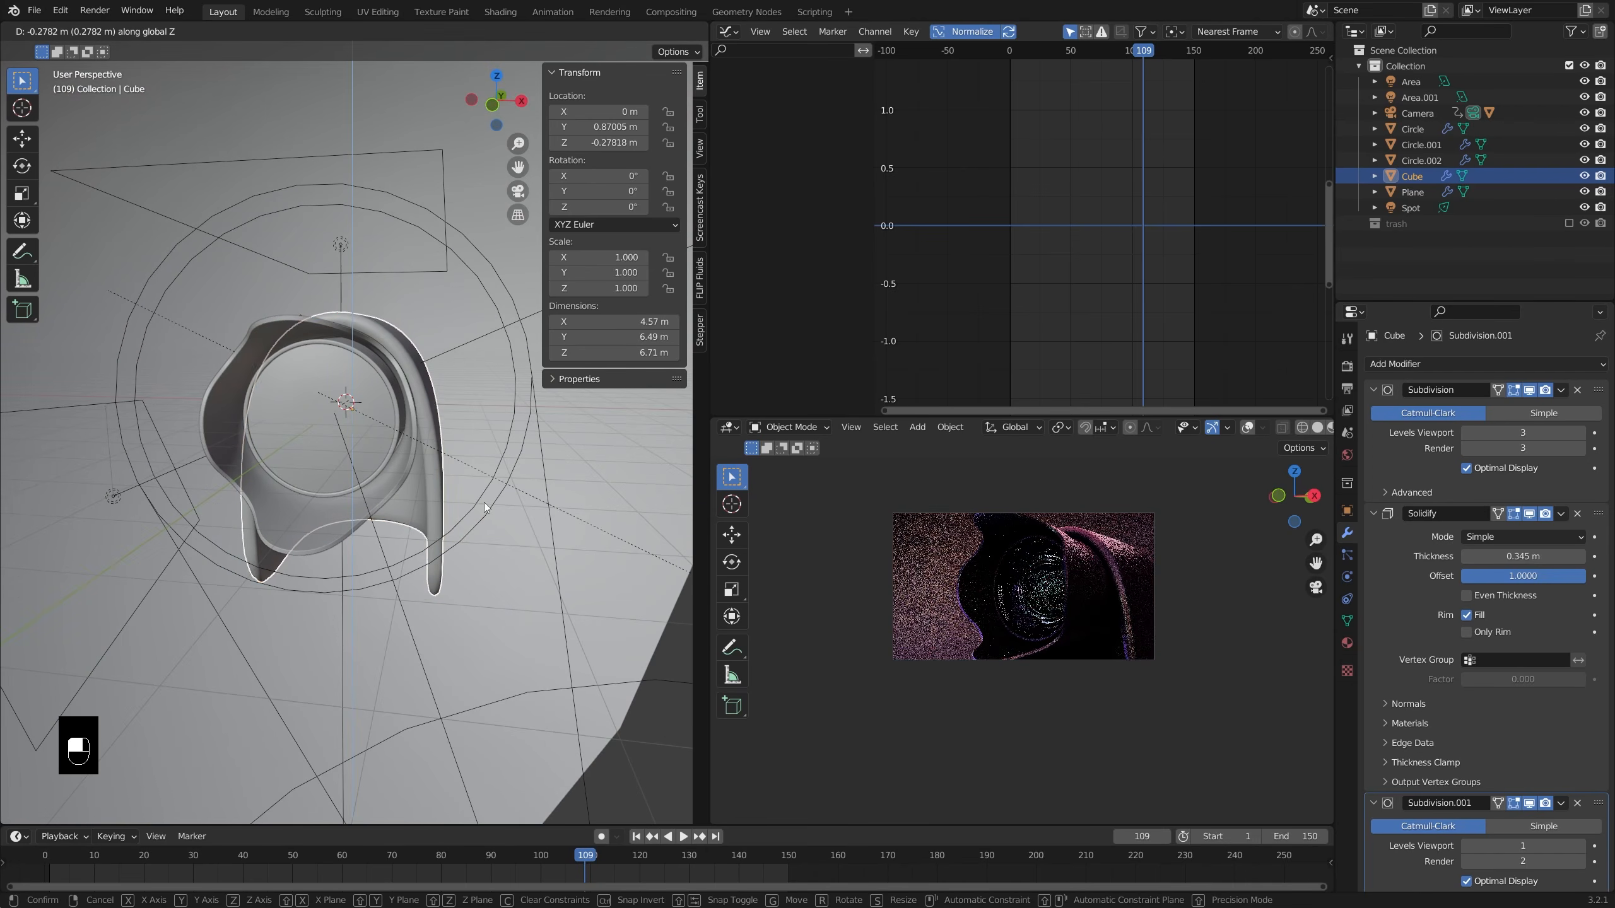
{"action": "middle_click_drag", "start_coordinate": [485, 502], "coordinate": [323, 533]}
{"action": "key", "text": "g"}
{"action": "key", "text": "y"}
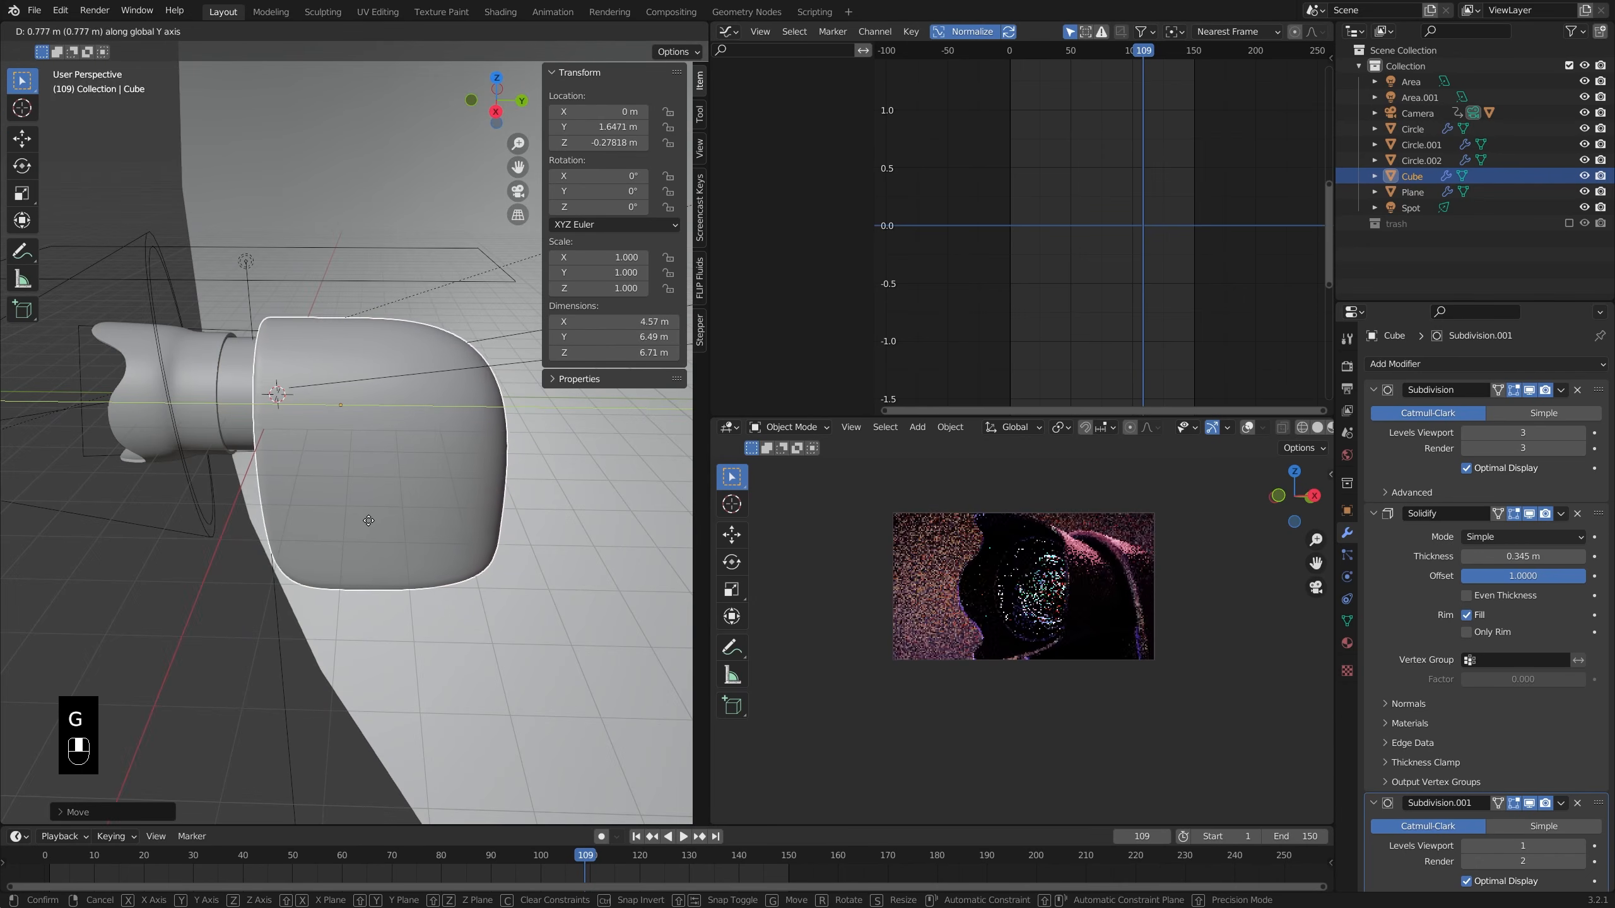
{"action": "left_click", "coordinate": [362, 521]}
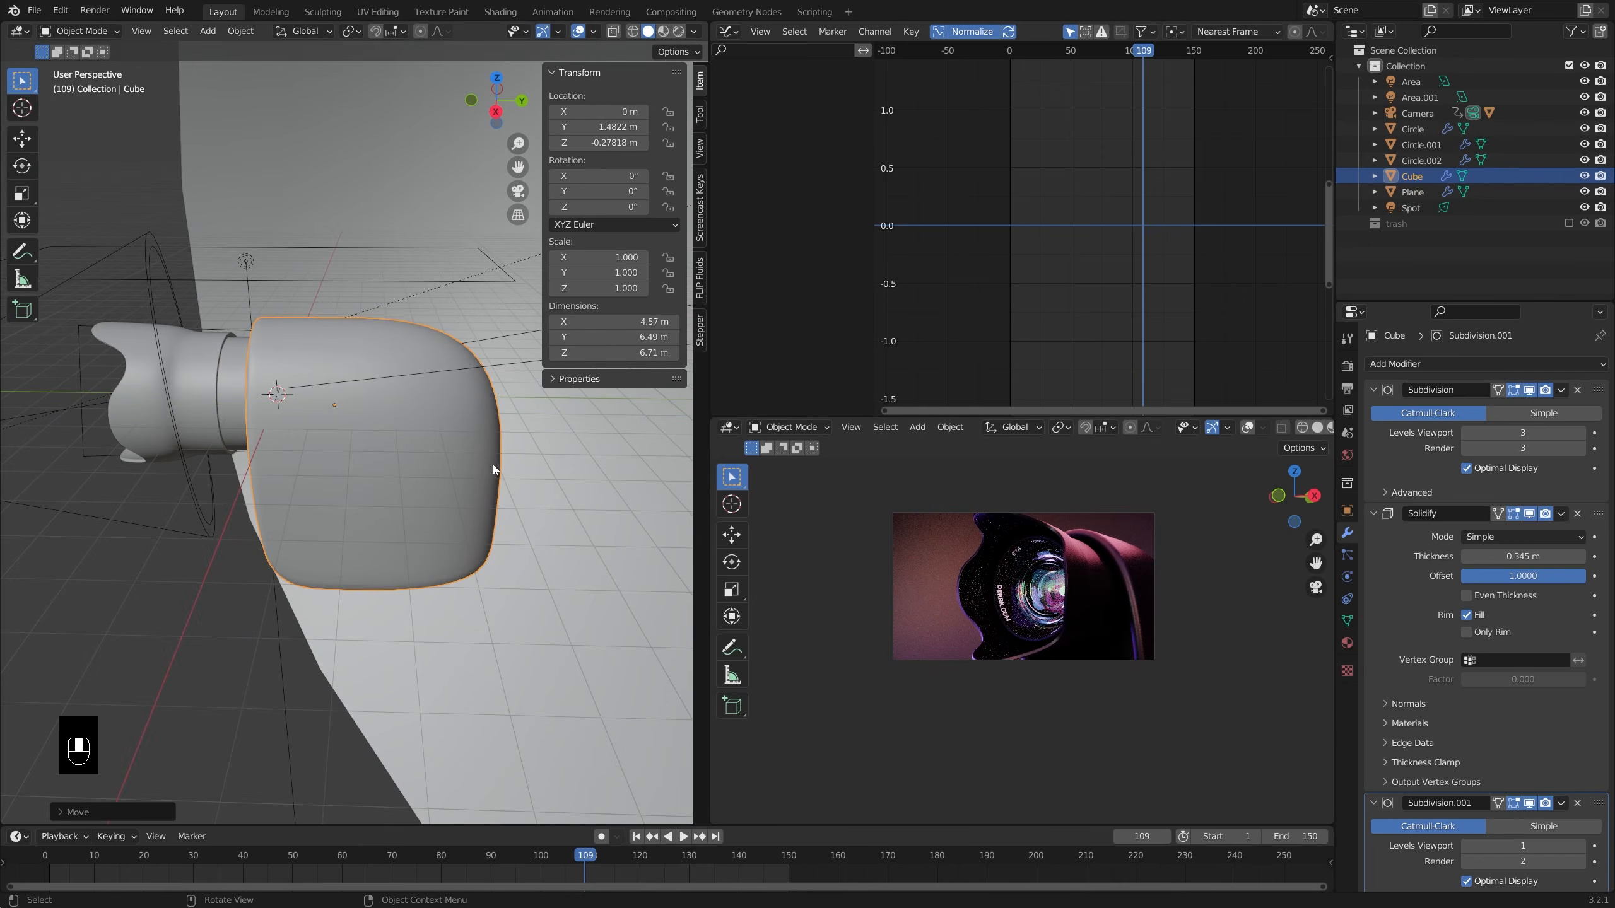
{"action": "middle_click_drag", "start_coordinate": [492, 464], "coordinate": [386, 425]}
- Save the Blender file in the 074_lens 3D folder under a new name starting with "tutor"
{"action": "key", "text": "ctrl+s"}
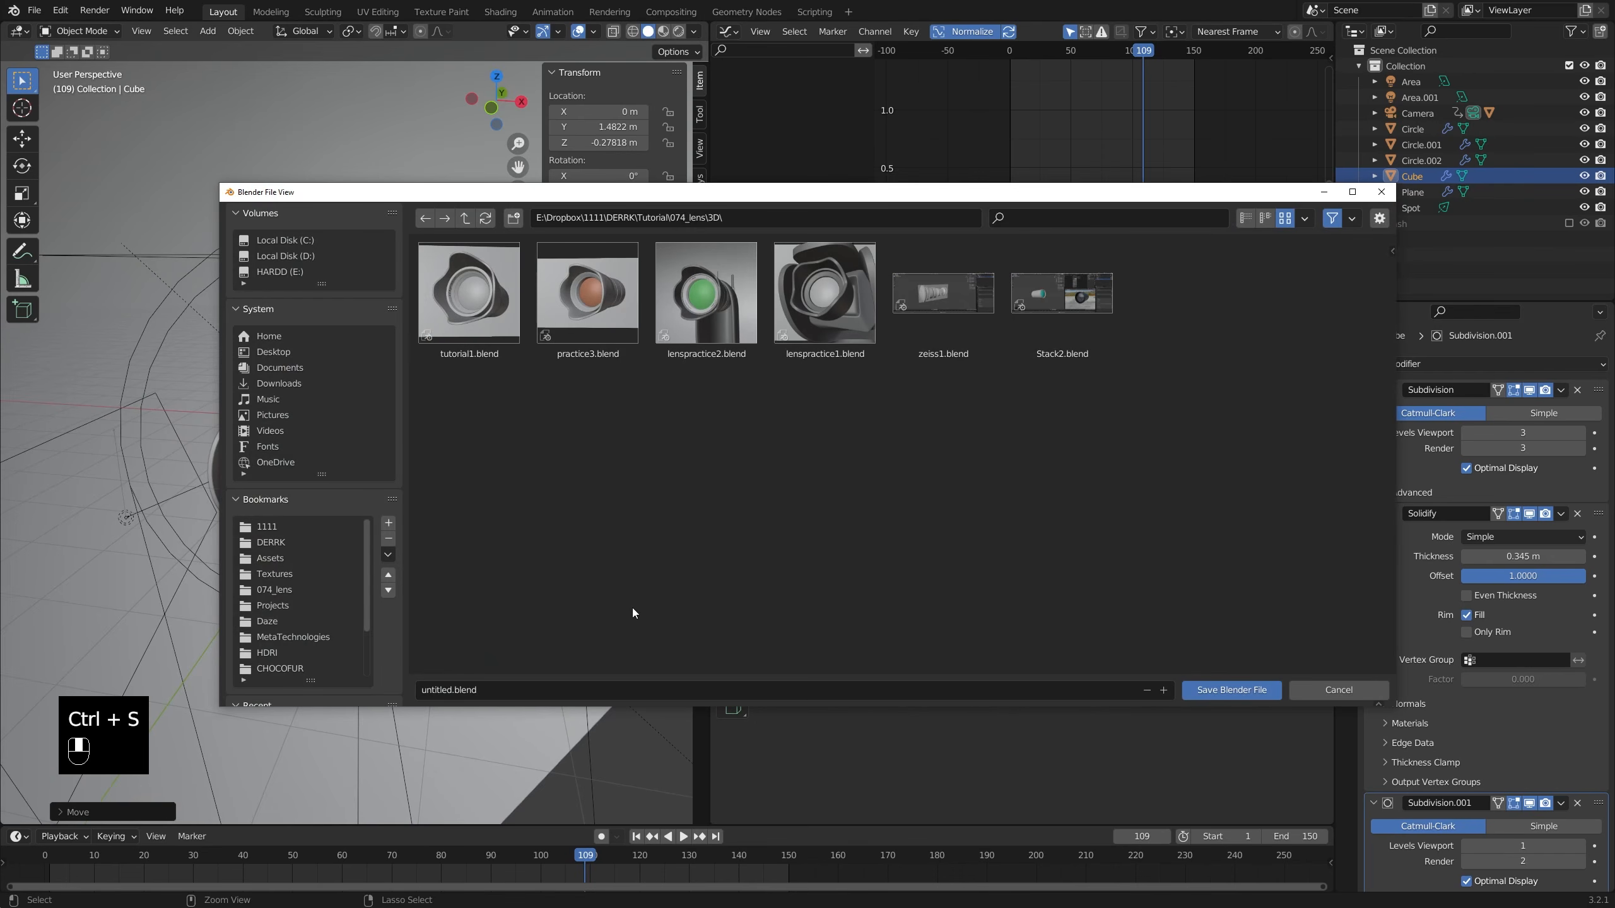
{"action": "left_click", "coordinate": [492, 689]}
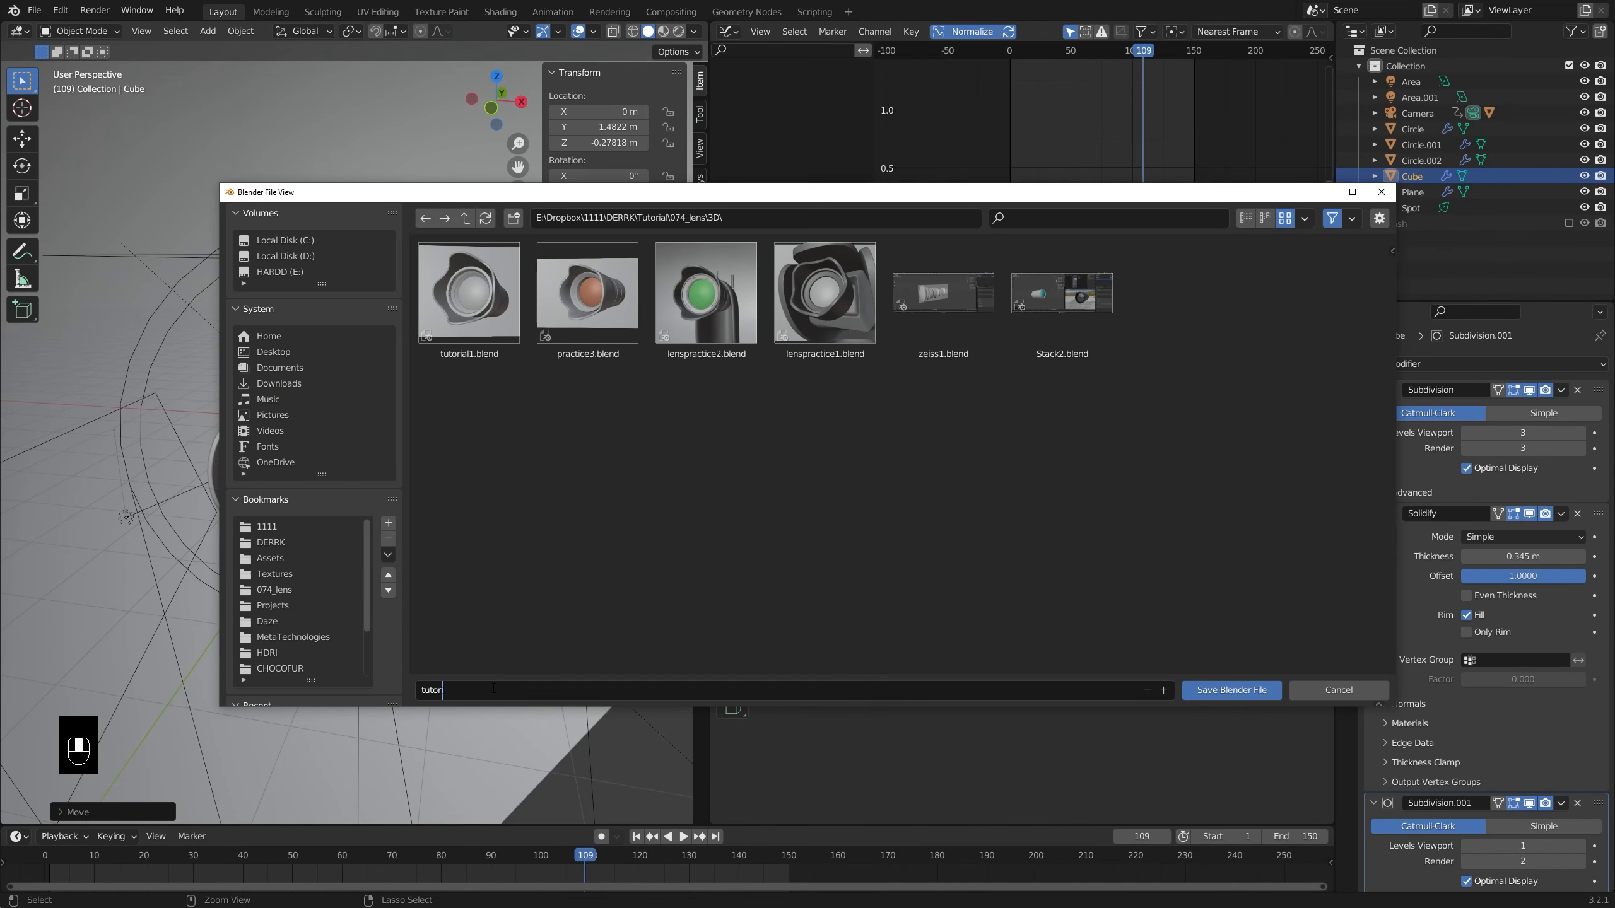
{"action": "left_click", "coordinate": [1184, 696]}
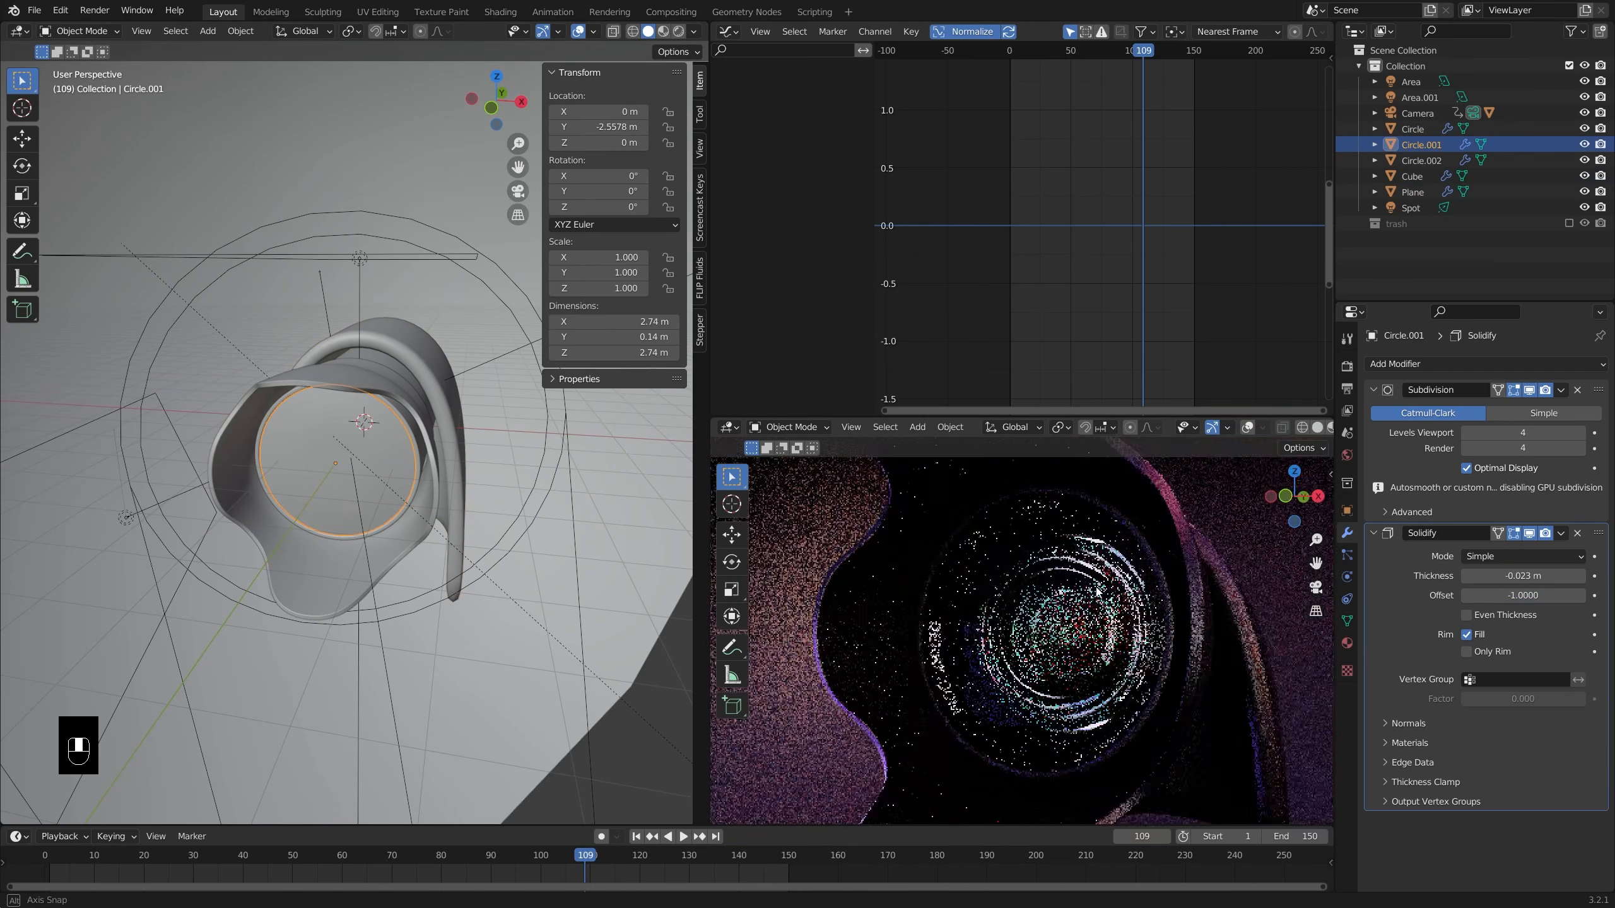
{"action": "mouse_move", "coordinate": [1208, 572]}
{"action": "middle_mouse_down"}
{"action": "mouse_move", "coordinate": [1277, 573]}
{"action": "mouse_move", "coordinate": [1209, 574]}
{"action": "middle_mouse_up"}
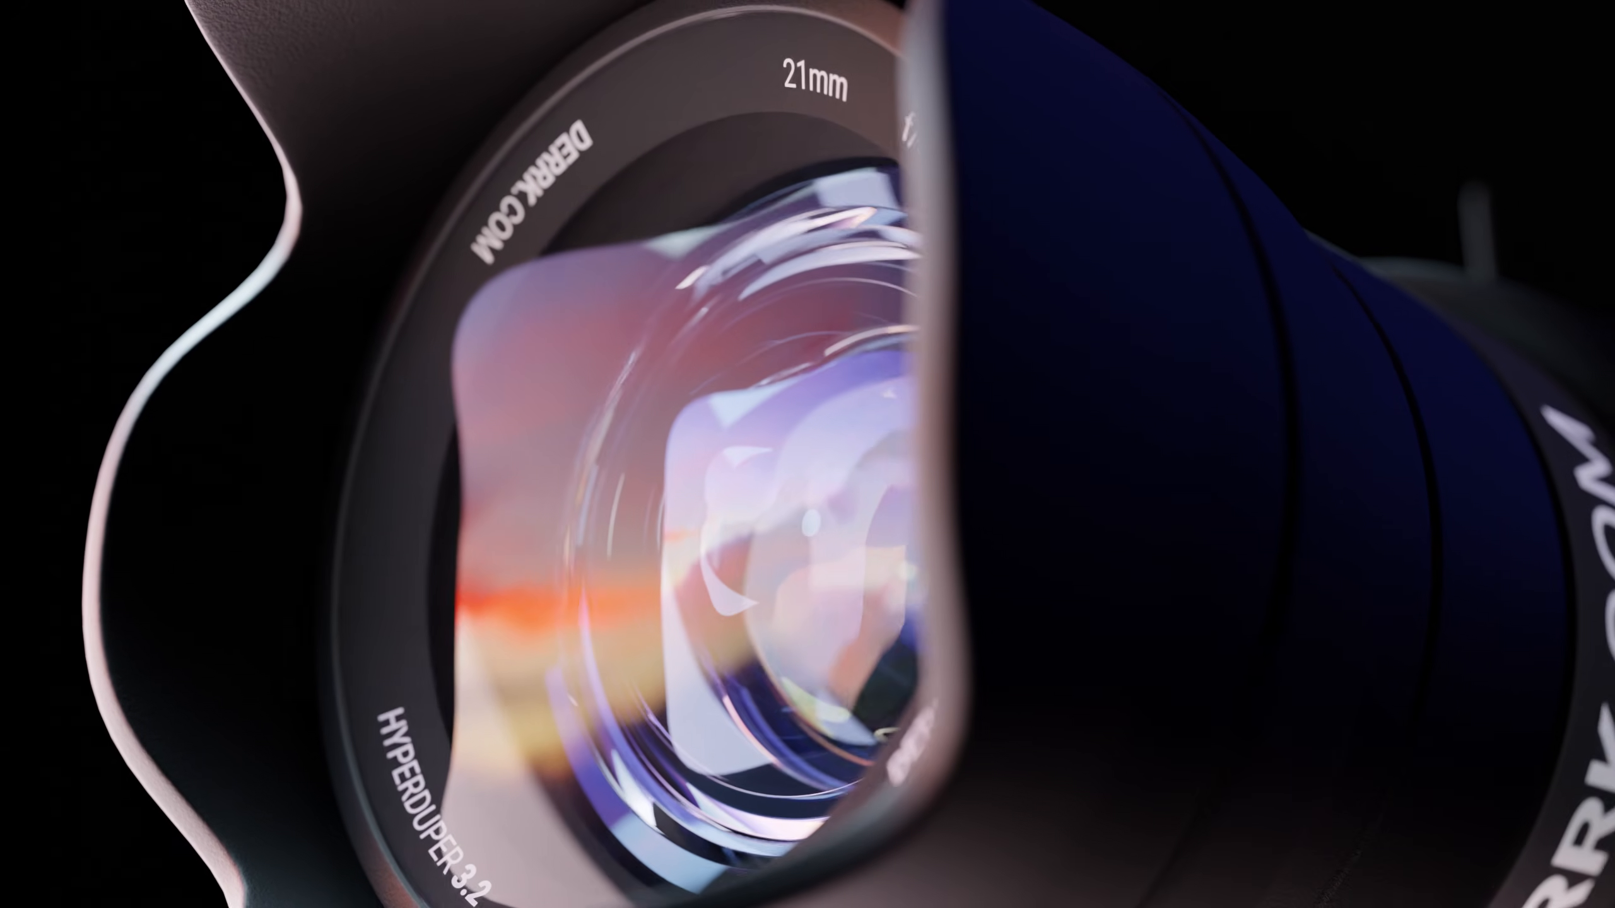